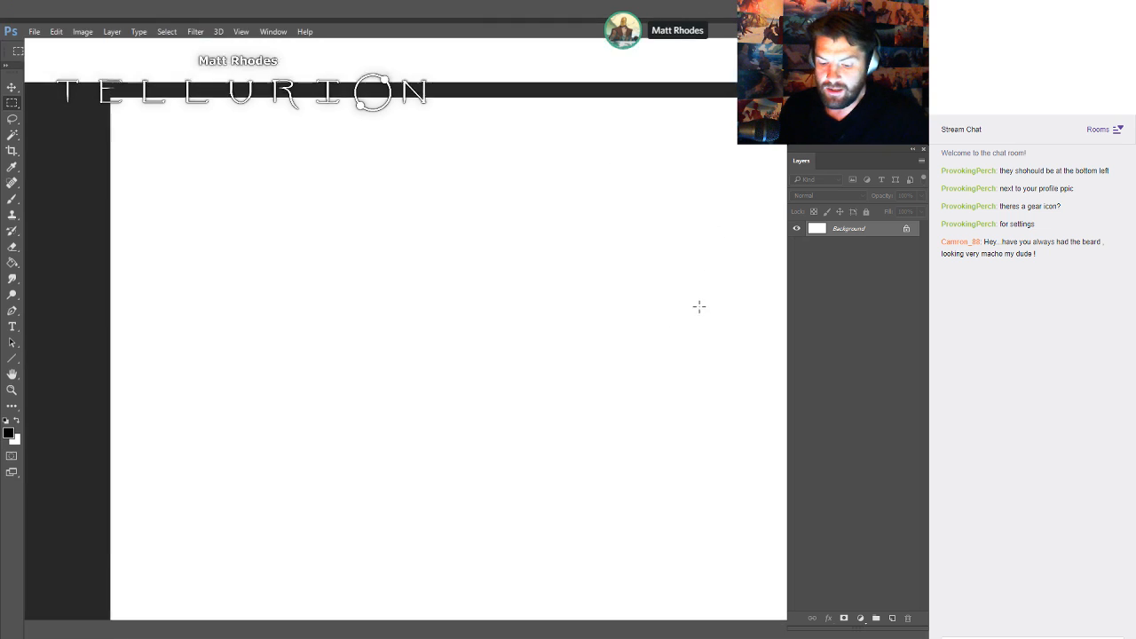
- Create an empty layer above the background and ready the Brush tool in the standard screen mode
{"action": "key", "text": "f"}
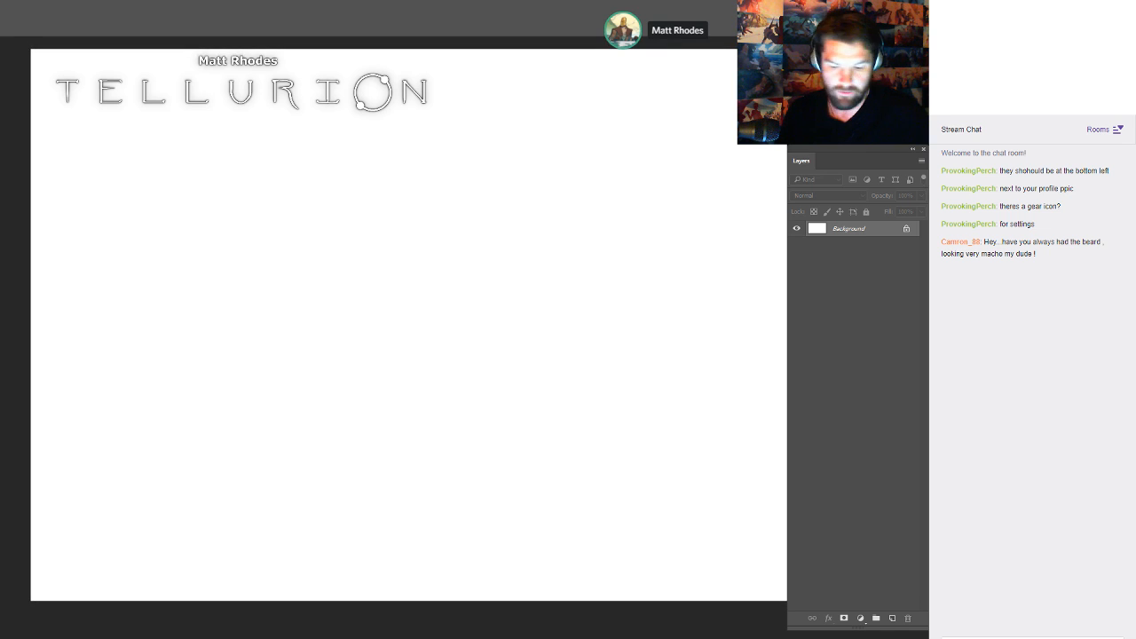
{"action": "key", "text": "ctrl+shift+alt+n"}
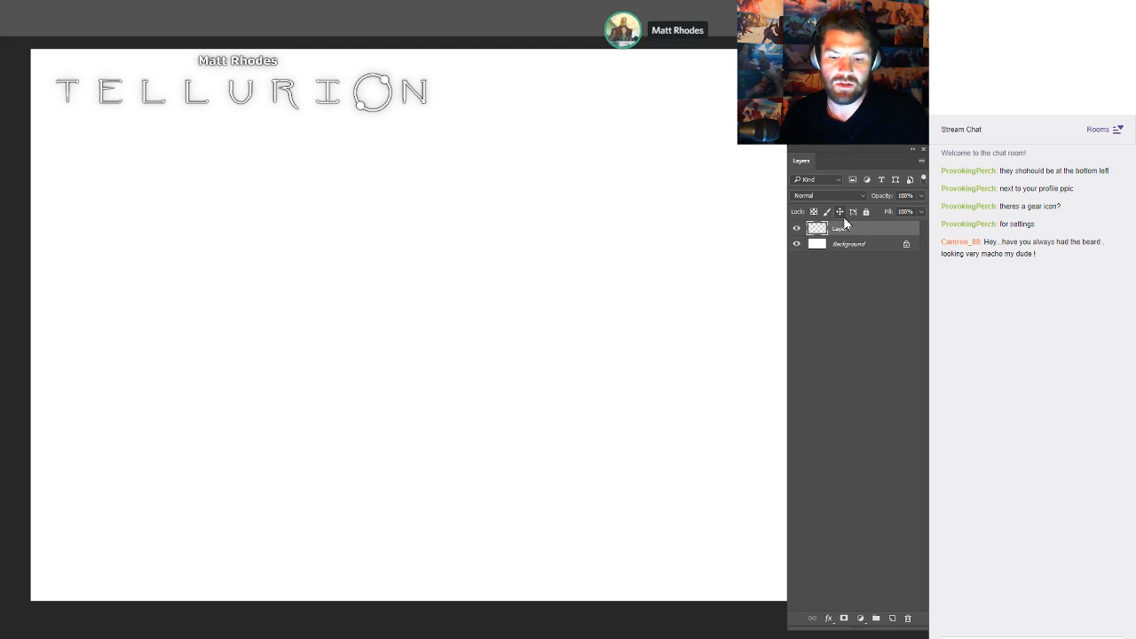
{"action": "key", "text": "f"}
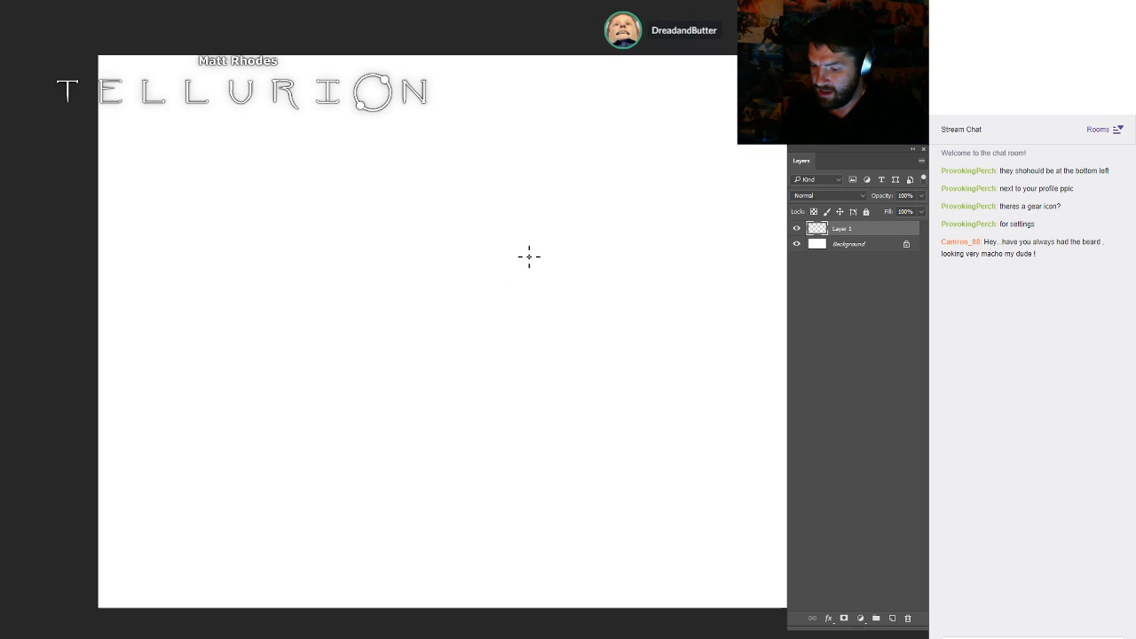
{"action": "key", "text": "f"}
{"action": "key", "text": "f"}
{"action": "left_click_drag", "start_coordinate": [686, 375], "coordinate": [620, 358]}
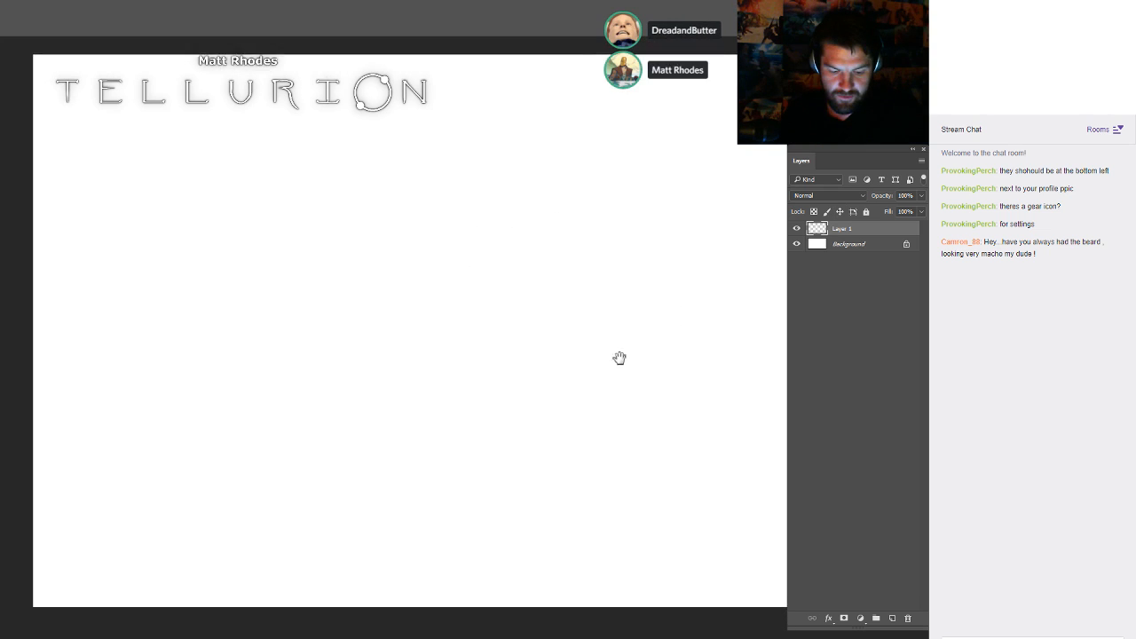
{"action": "key", "text": "b"}
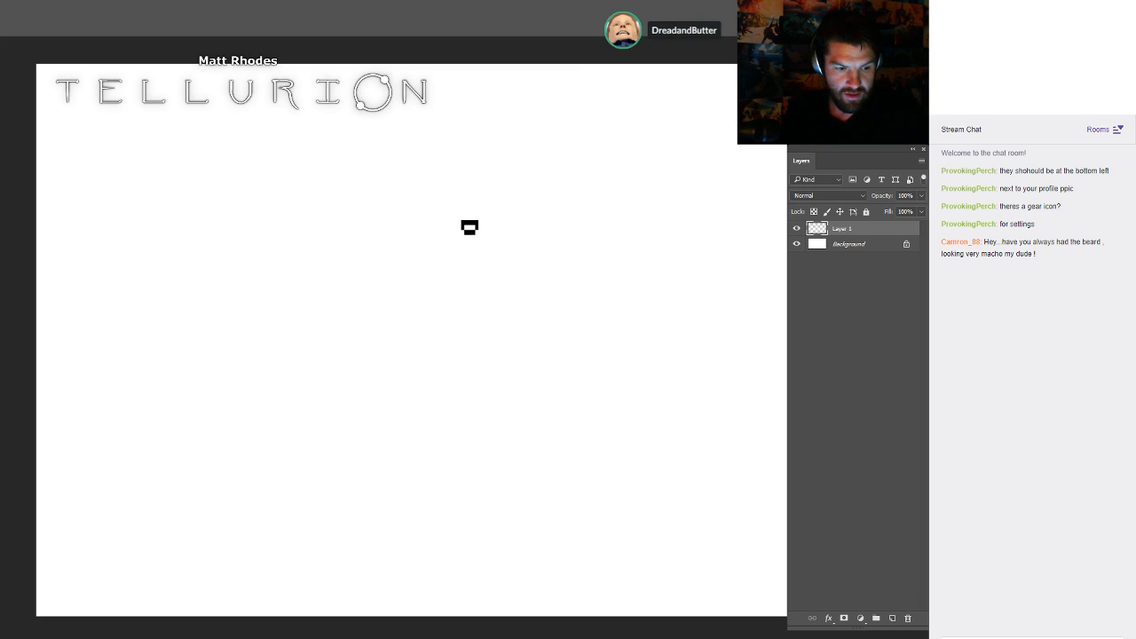
{"action": "left_click_drag", "start_coordinate": [322, 241], "coordinate": [361, 235]}
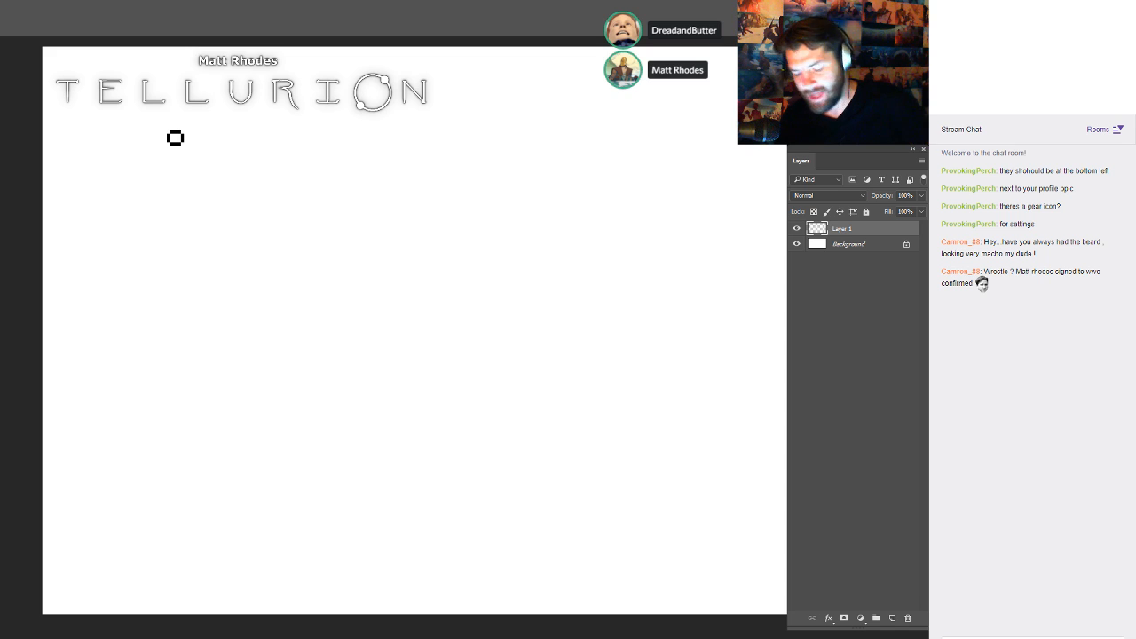
{"action": "key", "text": "f"}
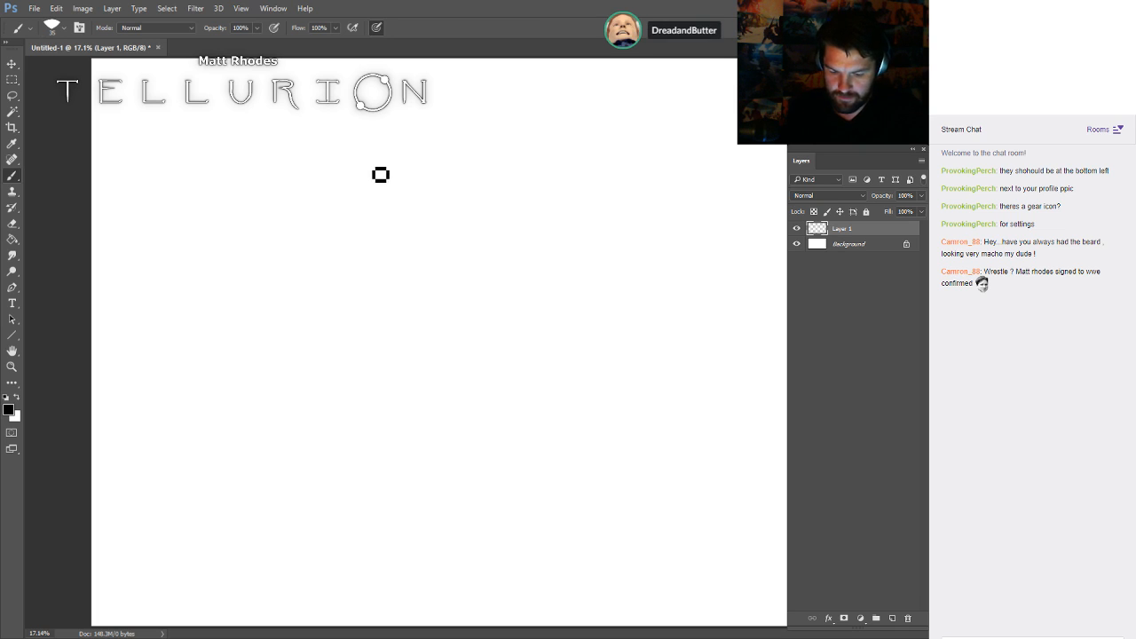
- Rough in an elongated central body with an oval head and lighter flanking figures on both sides
{"action": "mouse_move", "coordinate": [380, 175]}
{"action": "left_mouse_down"}
{"action": "mouse_move", "coordinate": [361, 293]}
{"action": "mouse_move", "coordinate": [371, 177]}
{"action": "mouse_move", "coordinate": [398, 274]}
{"action": "mouse_move", "coordinate": [381, 359]}
{"action": "left_mouse_up"}
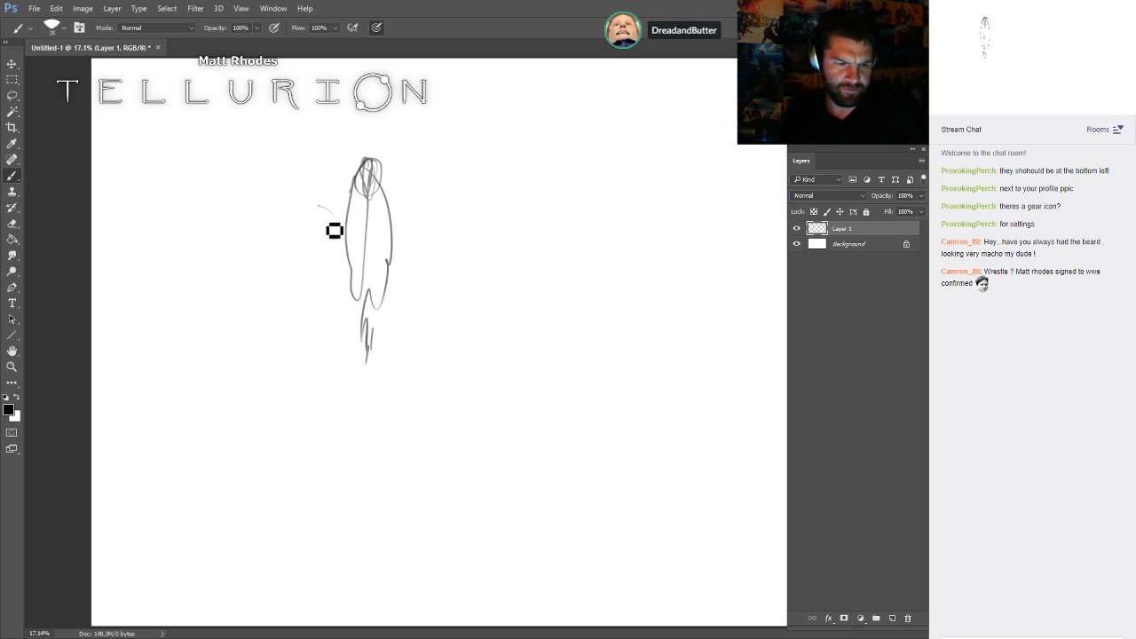
{"action": "left_click_drag", "start_coordinate": [321, 283], "coordinate": [325, 358]}
{"action": "left_click_drag", "start_coordinate": [432, 231], "coordinate": [409, 345]}
{"action": "mouse_move", "coordinate": [332, 196]}
{"action": "left_mouse_down"}
{"action": "mouse_move", "coordinate": [323, 259]}
{"action": "mouse_move", "coordinate": [328, 317]}
{"action": "left_mouse_up"}
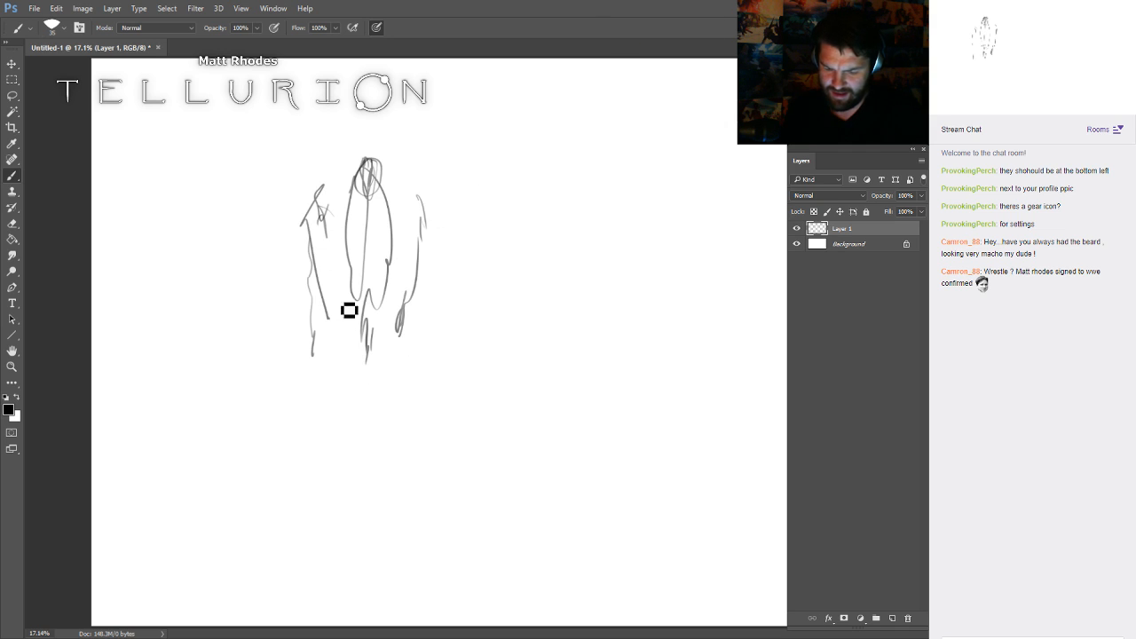
- Draw the central figure's raised head, sloping shoulders, tapered torso and leg line in darker strokes
{"action": "mouse_move", "coordinate": [376, 144]}
{"action": "left_mouse_down"}
{"action": "mouse_move", "coordinate": [388, 170]}
{"action": "mouse_move", "coordinate": [376, 172]}
{"action": "mouse_move", "coordinate": [397, 203]}
{"action": "left_mouse_up"}
{"action": "left_click_drag", "start_coordinate": [345, 184], "coordinate": [359, 265]}
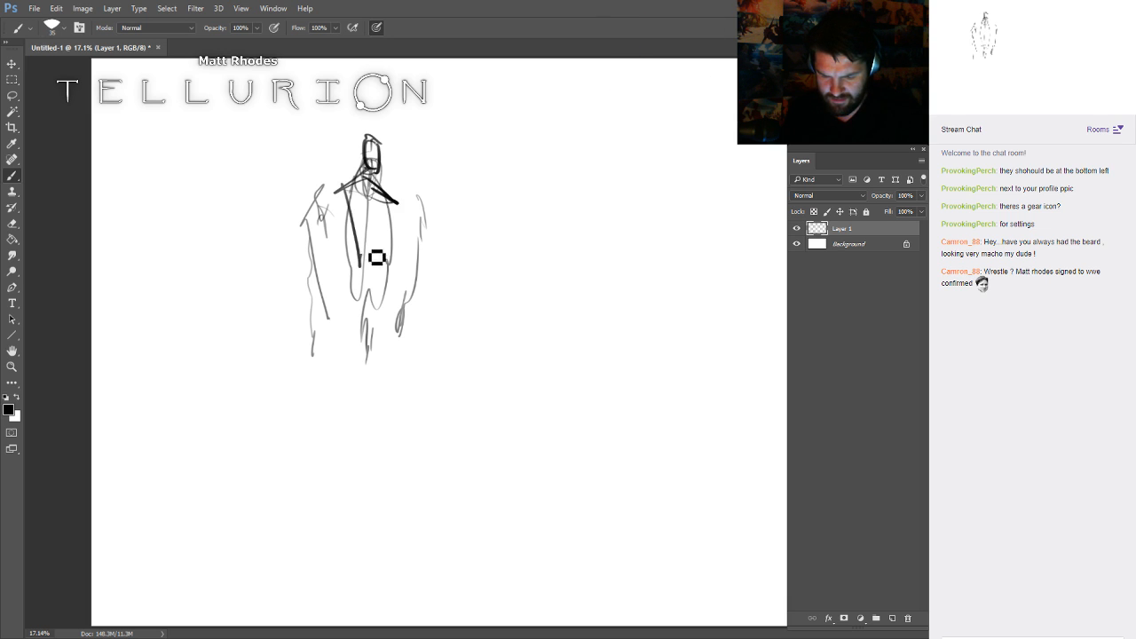
{"action": "left_click_drag", "start_coordinate": [391, 205], "coordinate": [378, 249]}
{"action": "mouse_move", "coordinate": [354, 200]}
{"action": "left_mouse_down"}
{"action": "mouse_move", "coordinate": [374, 252]}
{"action": "mouse_move", "coordinate": [366, 359]}
{"action": "left_mouse_up"}
- Move the sketch toward the canvas centre and draw a taller figure's head, shoulder and arm on the right of the group
{"action": "mouse_move", "coordinate": [497, 304]}
{"action": "left_mouse_down"}
{"action": "mouse_move", "coordinate": [657, 320]}
{"action": "mouse_move", "coordinate": [644, 324]}
{"action": "left_mouse_up"}
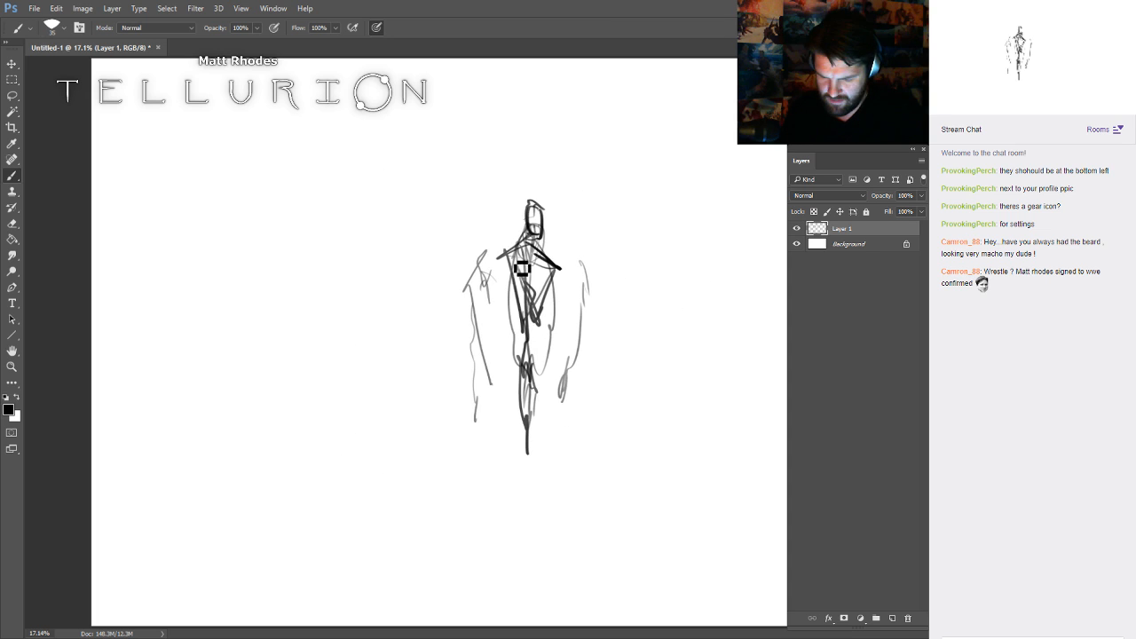
{"action": "mouse_move", "coordinate": [574, 162]}
{"action": "left_mouse_down"}
{"action": "mouse_move", "coordinate": [565, 197]}
{"action": "mouse_move", "coordinate": [589, 213]}
{"action": "left_mouse_up"}
{"action": "left_click_drag", "start_coordinate": [564, 207], "coordinate": [543, 229]}
{"action": "left_click_drag", "start_coordinate": [612, 241], "coordinate": [616, 314]}
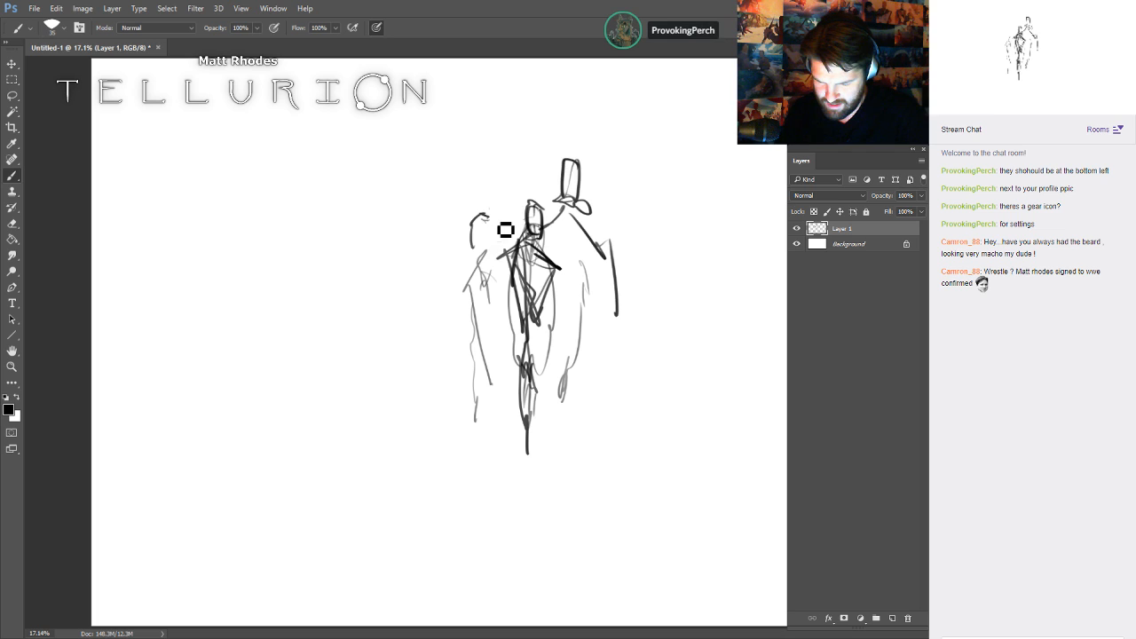
- Draw the shorter figure's head, shoulders, narrow torso and legs on the left of the group
{"action": "left_click_drag", "start_coordinate": [491, 222], "coordinate": [495, 263]}
{"action": "mouse_move", "coordinate": [486, 222]}
{"action": "left_mouse_down"}
{"action": "mouse_move", "coordinate": [487, 270]}
{"action": "mouse_move", "coordinate": [504, 288]}
{"action": "mouse_move", "coordinate": [479, 294]}
{"action": "mouse_move", "coordinate": [500, 295]}
{"action": "mouse_move", "coordinate": [465, 344]}
{"action": "mouse_move", "coordinate": [467, 437]}
{"action": "left_mouse_up"}
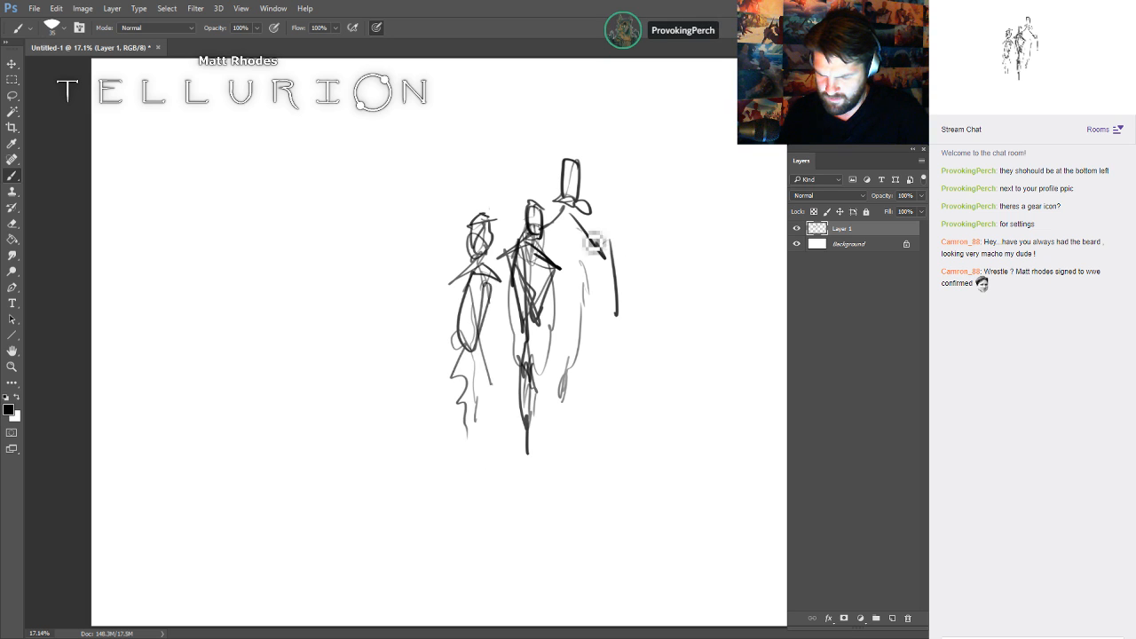
{"action": "left_click_drag", "start_coordinate": [574, 235], "coordinate": [607, 266]}
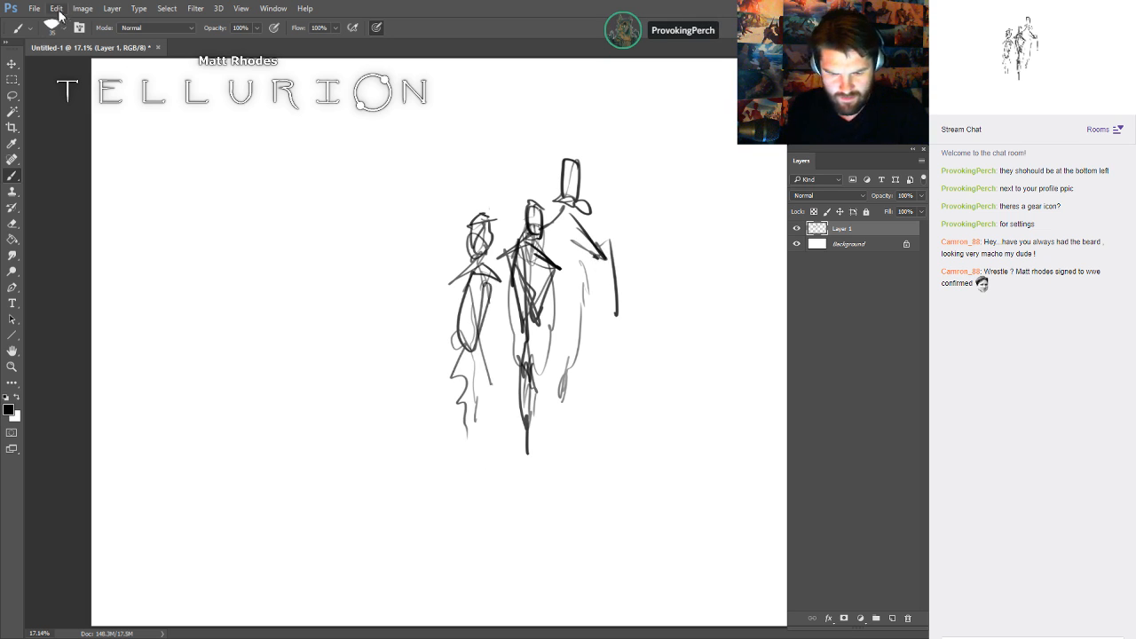
- Flip the three-figure sketch layer horizontally
{"action": "key", "text": "i"}
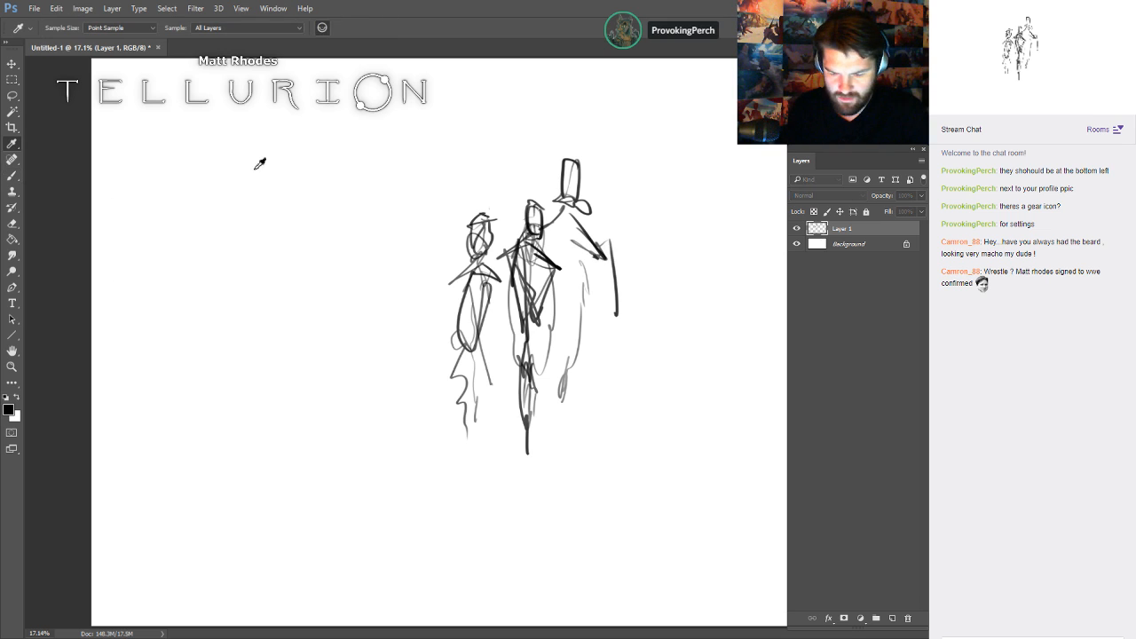
{"action": "key", "text": "b"}
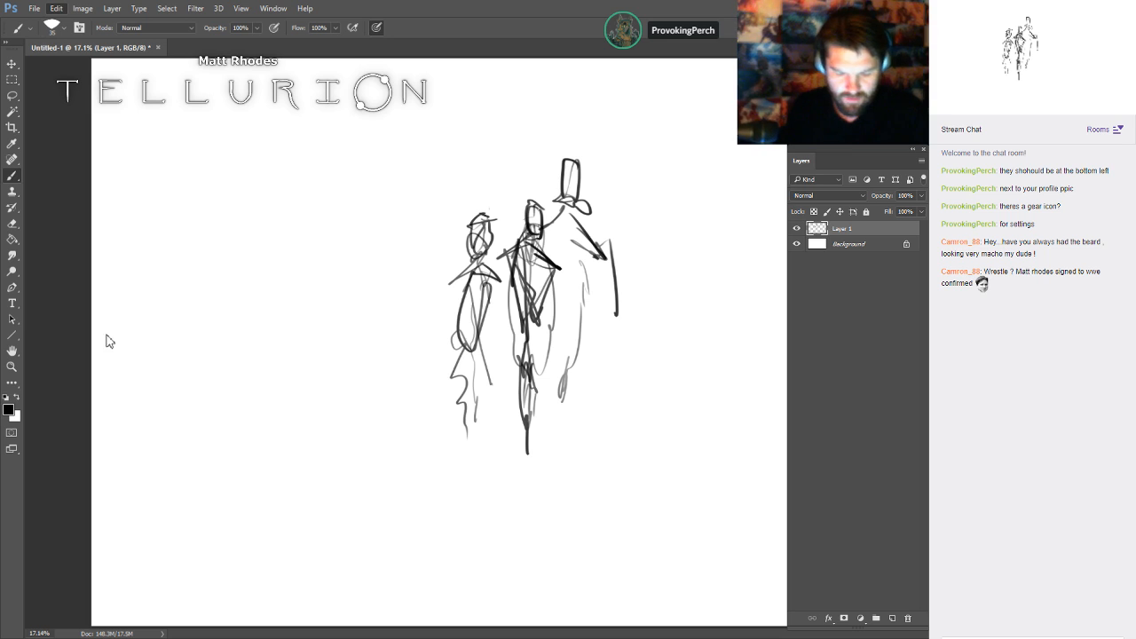
{"action": "left_click", "coordinate": [338, 511]}
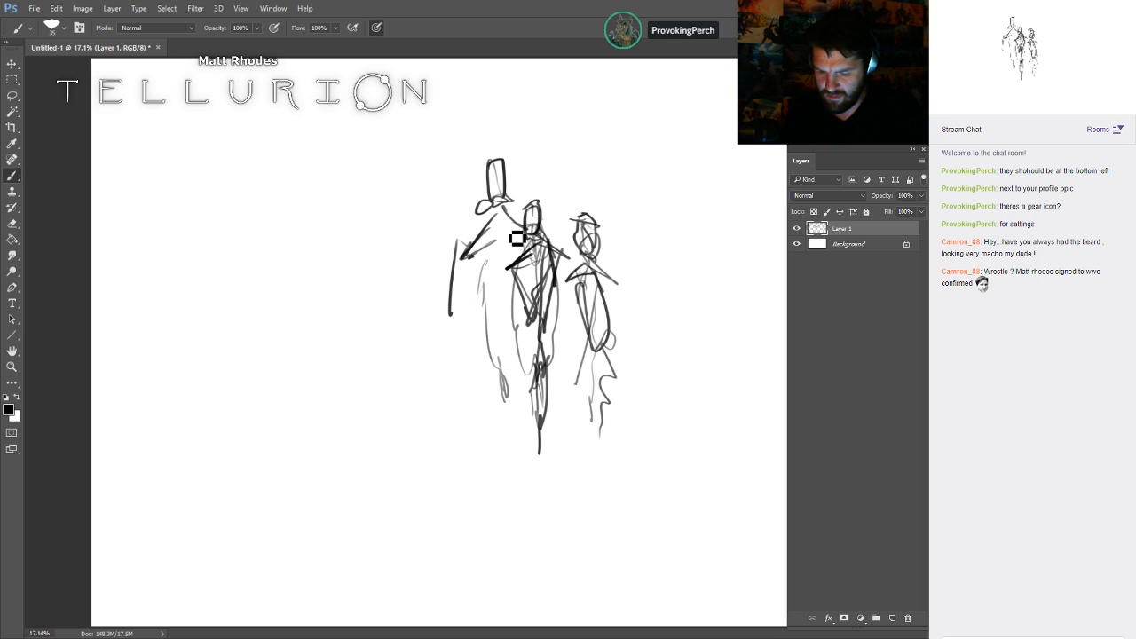
- Draw the tall figure's broad shoulder and bent arm holding a long weapon diagonally across the front of the group
{"action": "mouse_move", "coordinate": [510, 171]}
{"action": "left_mouse_down"}
{"action": "mouse_move", "coordinate": [508, 213]}
{"action": "mouse_move", "coordinate": [495, 197]}
{"action": "mouse_move", "coordinate": [493, 230]}
{"action": "mouse_move", "coordinate": [448, 287]}
{"action": "left_mouse_up"}
{"action": "mouse_move", "coordinate": [484, 226]}
{"action": "left_mouse_down"}
{"action": "mouse_move", "coordinate": [448, 305]}
{"action": "mouse_move", "coordinate": [476, 236]}
{"action": "mouse_move", "coordinate": [431, 257]}
{"action": "left_mouse_up"}
{"action": "mouse_move", "coordinate": [436, 252]}
{"action": "left_mouse_down"}
{"action": "mouse_move", "coordinate": [415, 356]}
{"action": "mouse_move", "coordinate": [398, 344]}
{"action": "mouse_move", "coordinate": [424, 341]}
{"action": "mouse_move", "coordinate": [582, 377]}
{"action": "left_mouse_up"}
{"action": "mouse_move", "coordinate": [419, 343]}
{"action": "left_mouse_down"}
{"action": "mouse_move", "coordinate": [464, 371]}
{"action": "mouse_move", "coordinate": [626, 405]}
{"action": "left_mouse_up"}
{"action": "left_click_drag", "start_coordinate": [616, 394], "coordinate": [629, 393]}
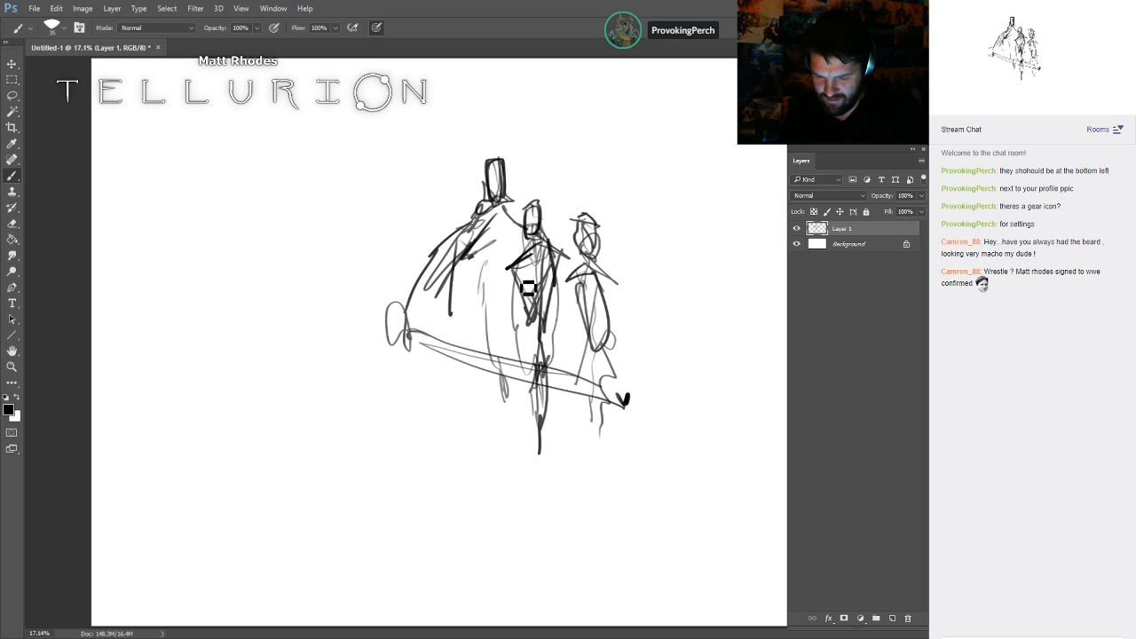
- Add the middle figure's near arm and sketch the tall figure's two legs in a wide stance
{"action": "mouse_move", "coordinate": [523, 244]}
{"action": "left_mouse_down"}
{"action": "mouse_move", "coordinate": [498, 311]}
{"action": "mouse_move", "coordinate": [456, 306]}
{"action": "mouse_move", "coordinate": [415, 317]}
{"action": "left_mouse_up"}
{"action": "mouse_move", "coordinate": [453, 351]}
{"action": "left_mouse_down"}
{"action": "mouse_move", "coordinate": [483, 422]}
{"action": "mouse_move", "coordinate": [439, 517]}
{"action": "left_mouse_up"}
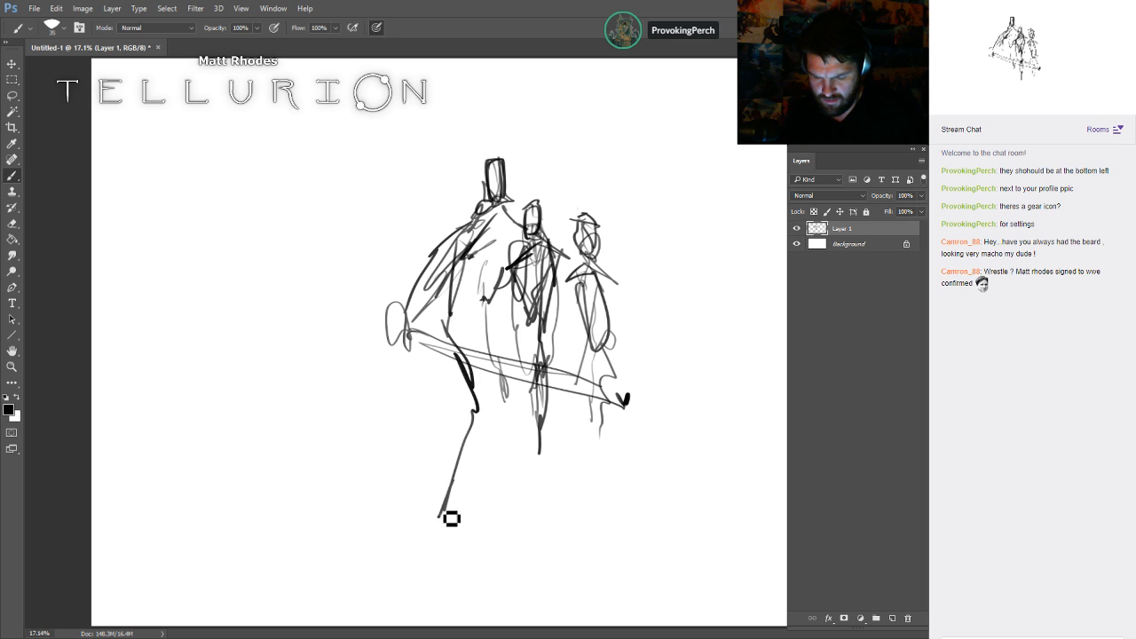
{"action": "left_click_drag", "start_coordinate": [483, 431], "coordinate": [485, 455]}
{"action": "left_click_drag", "start_coordinate": [547, 324], "coordinate": [515, 502]}
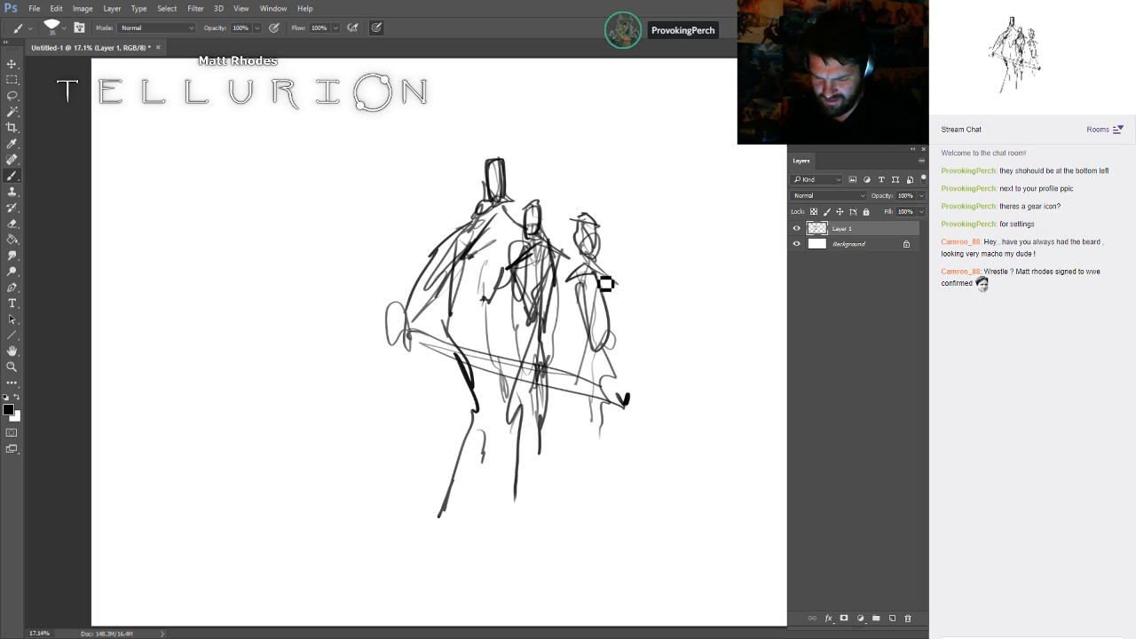
- Redraw the right figure's head, bent arm and long legs, and extend the middle figure's leg downward
{"action": "left_click_drag", "start_coordinate": [587, 220], "coordinate": [619, 266]}
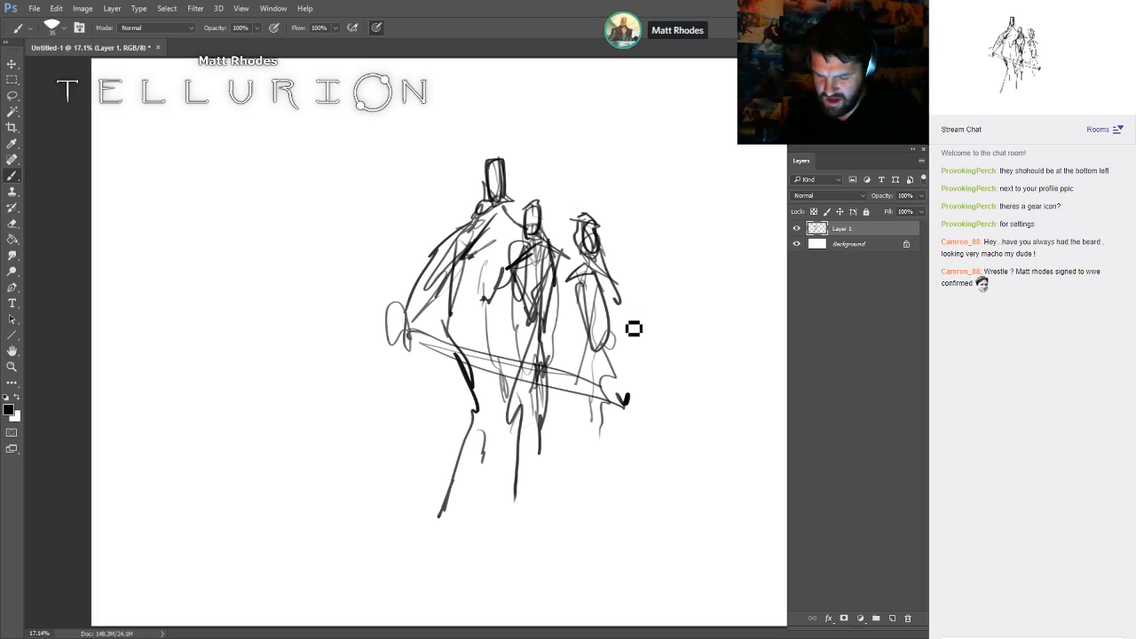
{"action": "mouse_move", "coordinate": [619, 306]}
{"action": "left_mouse_down"}
{"action": "mouse_move", "coordinate": [647, 442]}
{"action": "mouse_move", "coordinate": [629, 412]}
{"action": "left_mouse_up"}
{"action": "left_click_drag", "start_coordinate": [577, 238], "coordinate": [596, 248]}
{"action": "key", "text": "ctrl+alt+z"}
{"action": "key", "text": "ctrl+alt+z"}
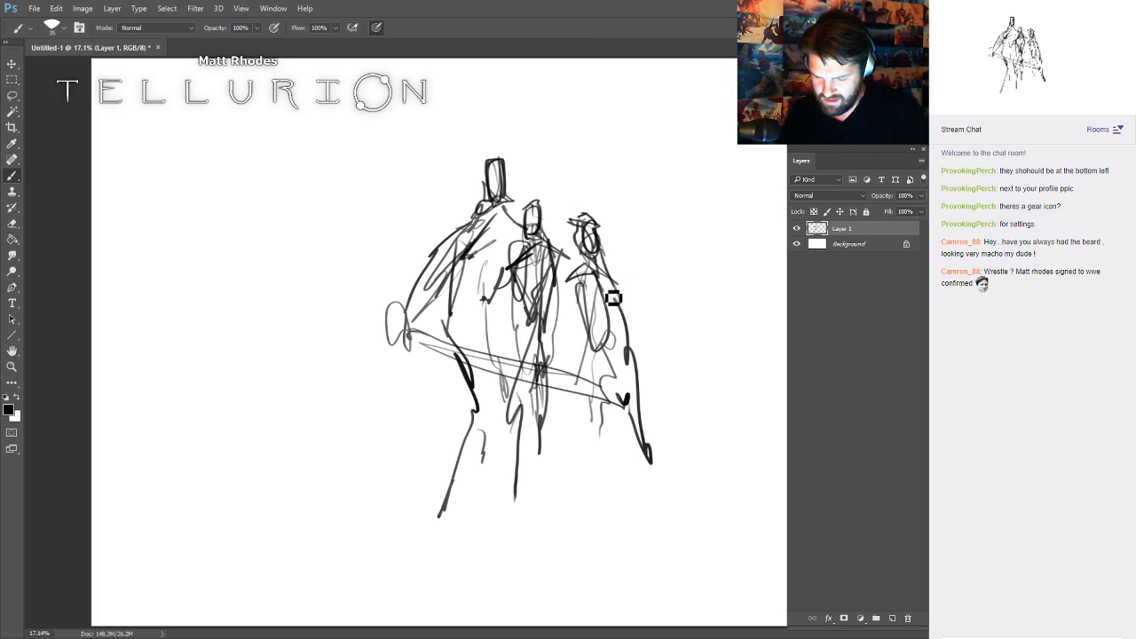
{"action": "left_click_drag", "start_coordinate": [602, 274], "coordinate": [648, 321]}
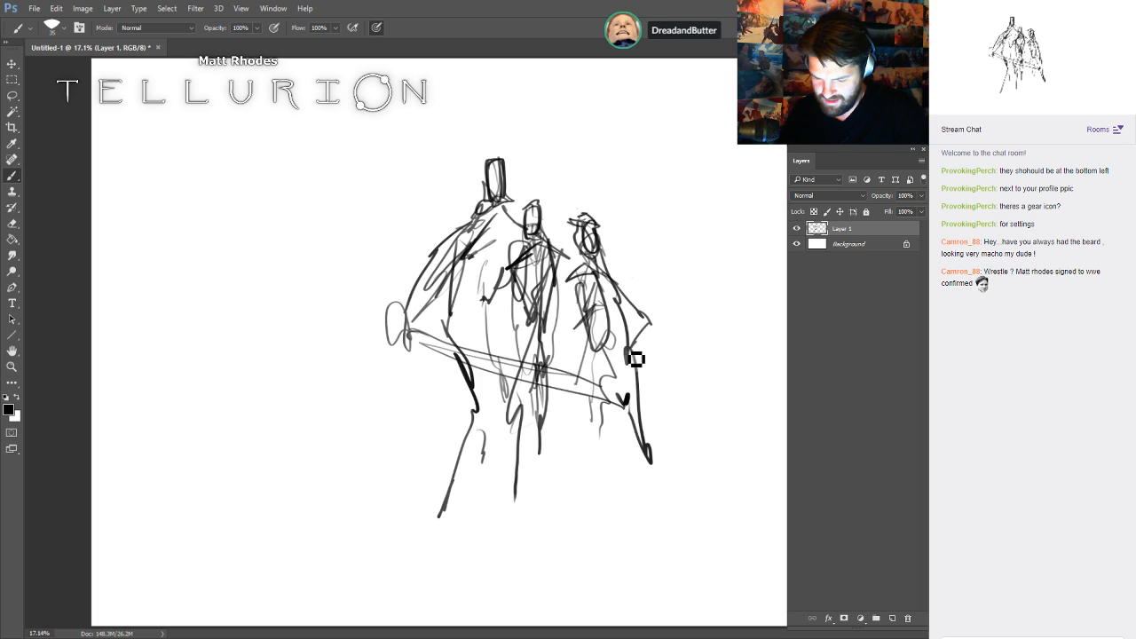
{"action": "mouse_move", "coordinate": [587, 404]}
{"action": "left_mouse_down"}
{"action": "mouse_move", "coordinate": [578, 441]}
{"action": "mouse_move", "coordinate": [587, 490]}
{"action": "left_mouse_up"}
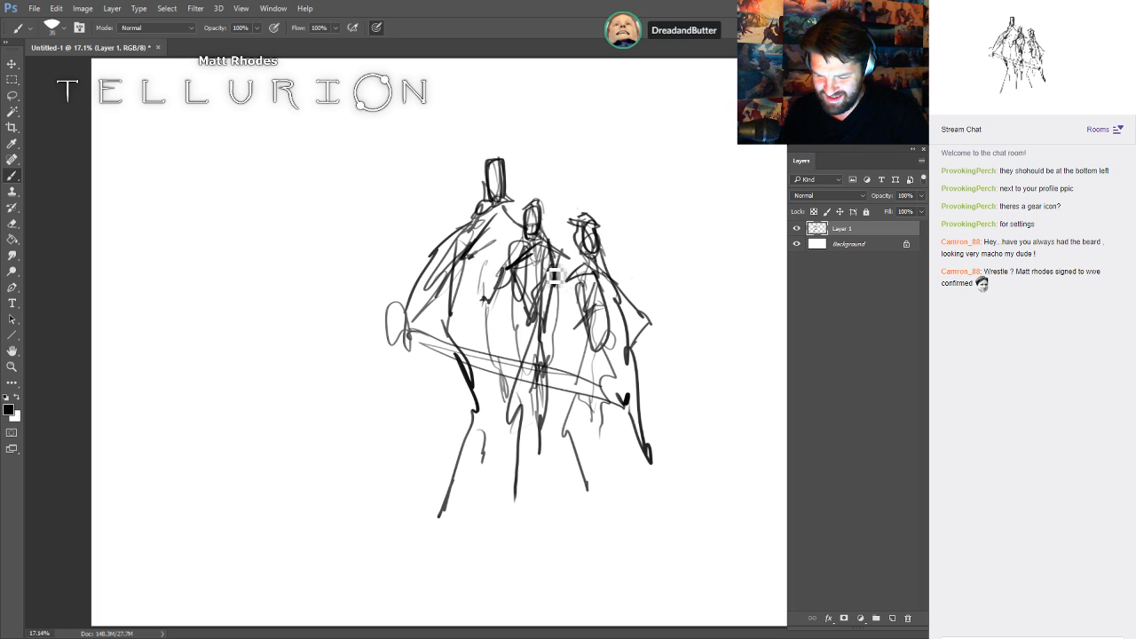
{"action": "left_click_drag", "start_coordinate": [541, 436], "coordinate": [542, 513]}
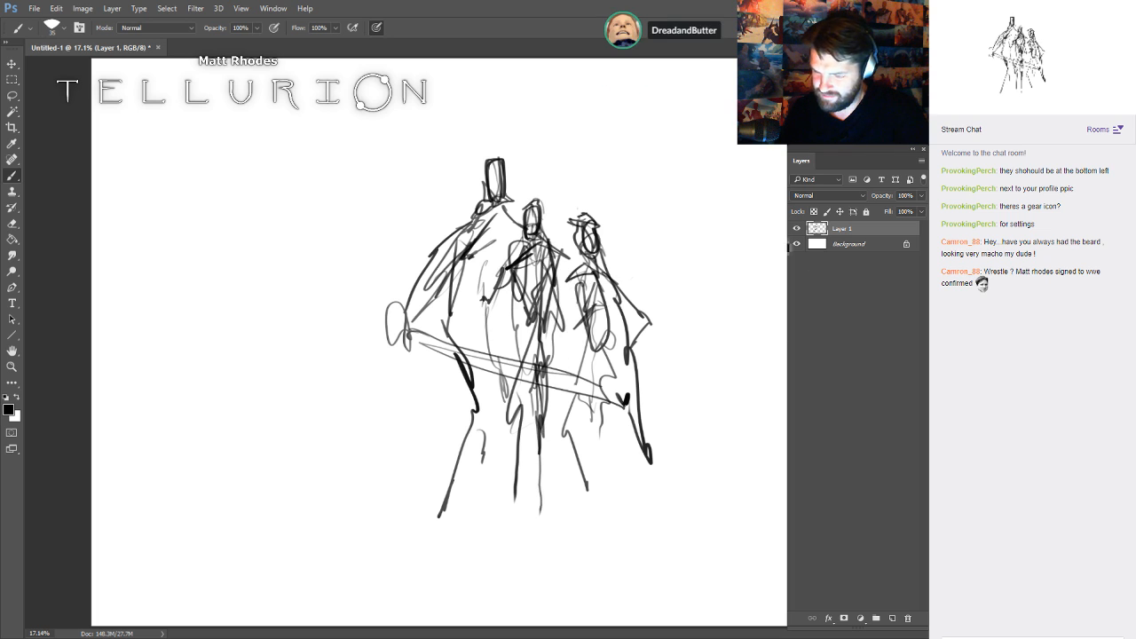
- Move the group sketch to the canvas's upper-left corner and scale it down to about 44%
{"action": "left_click_drag", "start_coordinate": [782, 248], "coordinate": [514, 169]}
{"action": "key", "text": "ctrl+t"}
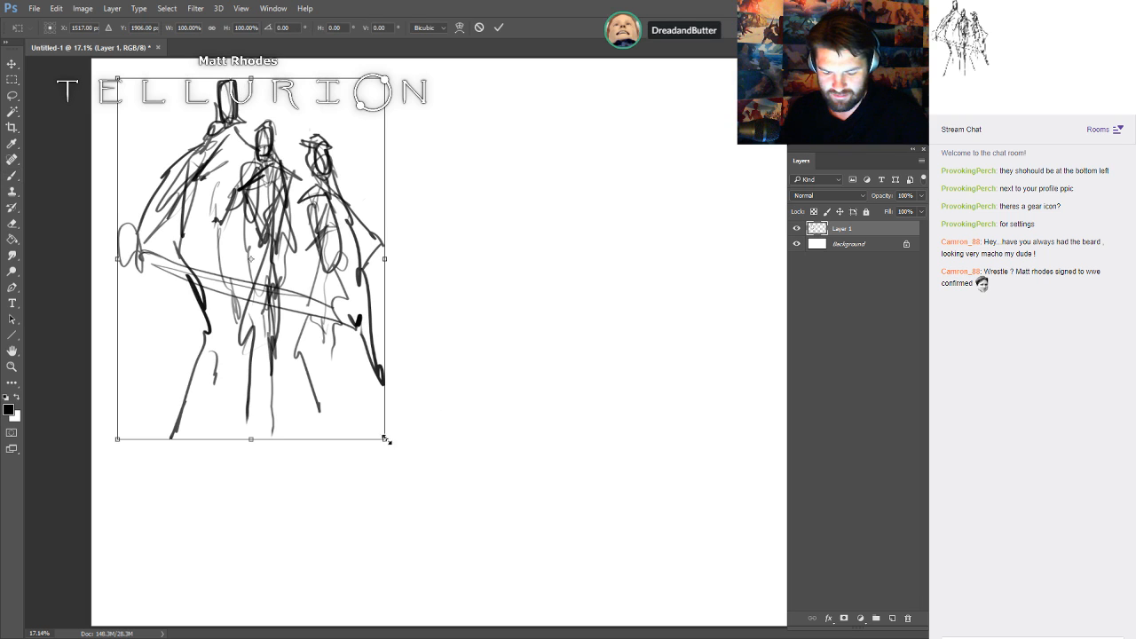
{"action": "left_click_drag", "start_coordinate": [386, 439], "coordinate": [235, 237]}
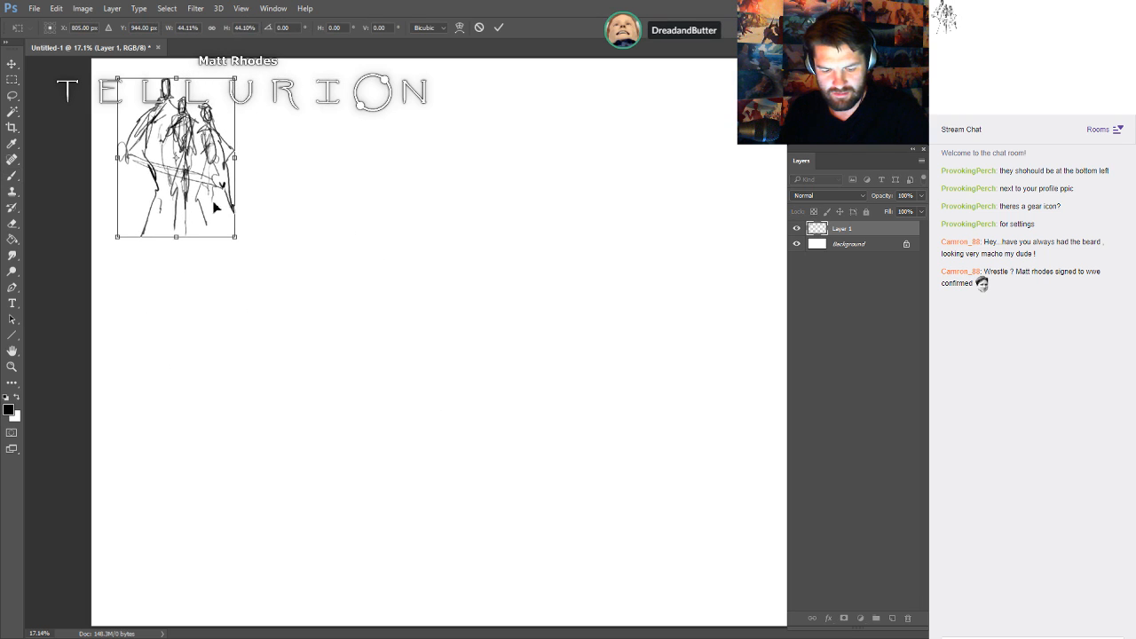
{"action": "key", "text": "Return"}
{"action": "key", "text": "b"}
- Add a new layer and sketch a single figure's oval head with centre line and neck on the blank canvas
{"action": "key", "text": "ctrl+shift+alt+n"}
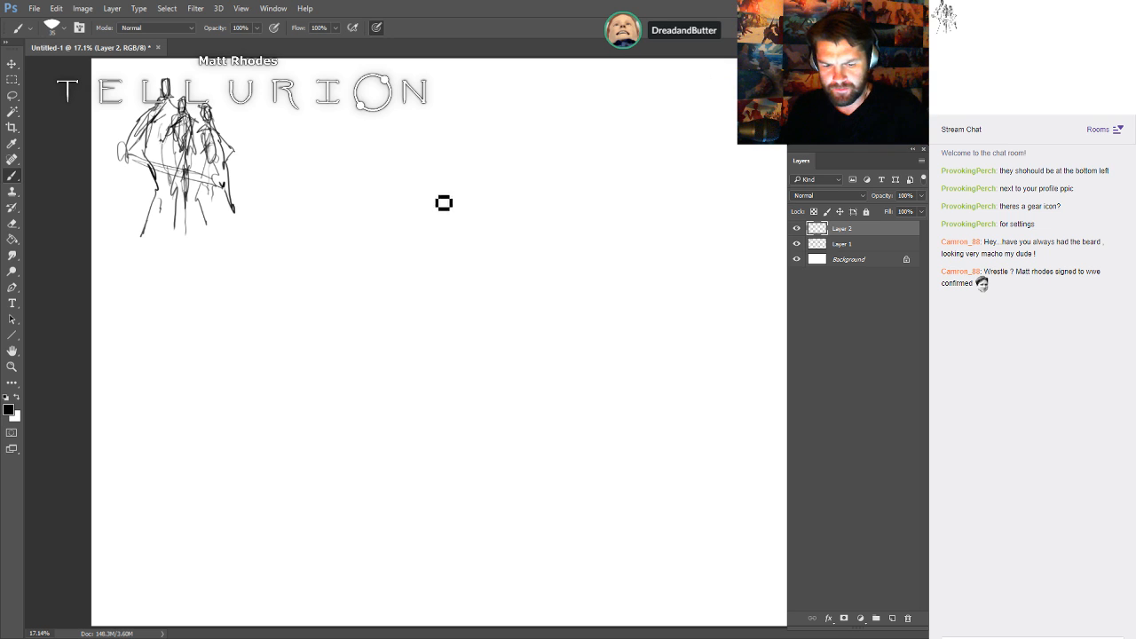
{"action": "mouse_move", "coordinate": [444, 203]}
{"action": "left_mouse_down"}
{"action": "mouse_move", "coordinate": [467, 214]}
{"action": "mouse_move", "coordinate": [449, 241]}
{"action": "mouse_move", "coordinate": [447, 219]}
{"action": "left_mouse_up"}
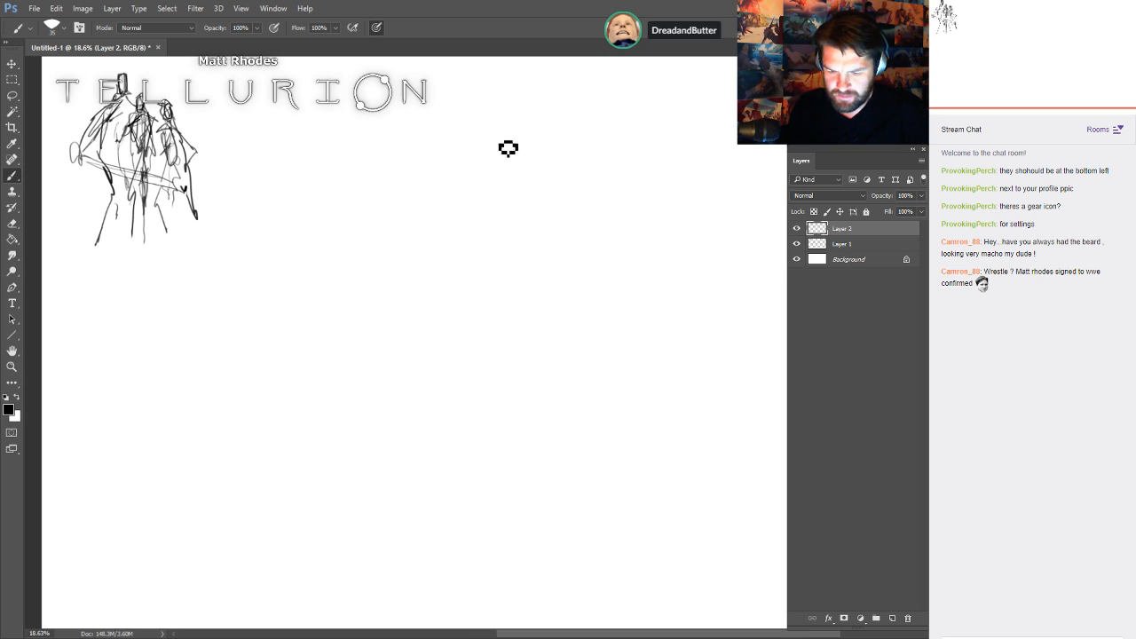
{"action": "mouse_move", "coordinate": [508, 148]}
{"action": "left_mouse_down"}
{"action": "mouse_move", "coordinate": [519, 187]}
{"action": "mouse_move", "coordinate": [533, 158]}
{"action": "mouse_move", "coordinate": [514, 159]}
{"action": "mouse_move", "coordinate": [502, 189]}
{"action": "left_mouse_up"}
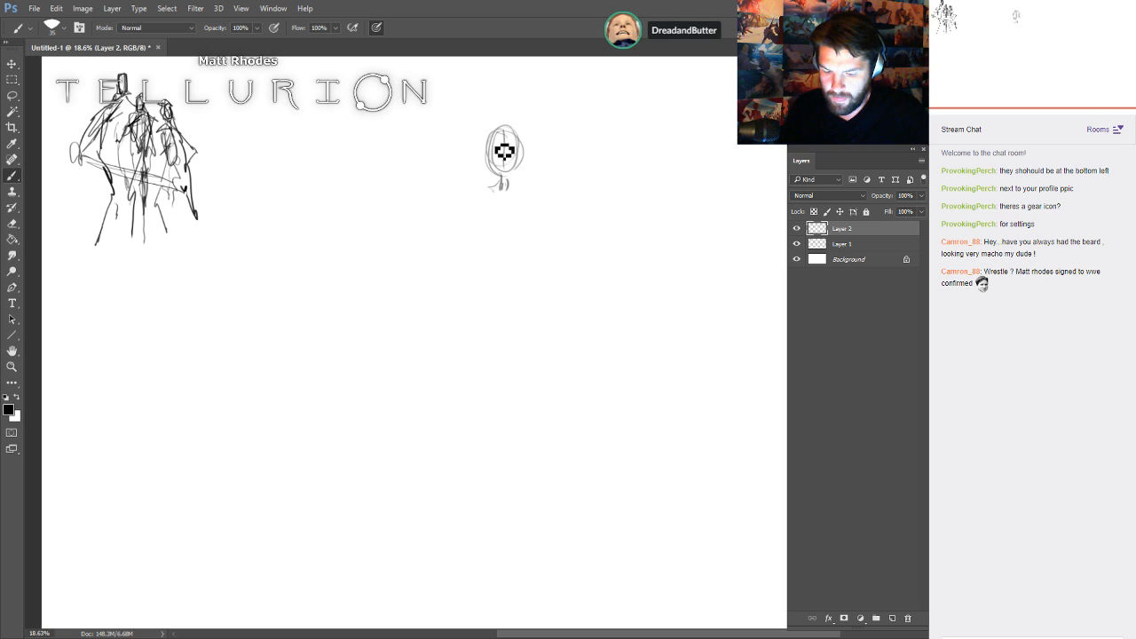
{"action": "left_click_drag", "start_coordinate": [504, 151], "coordinate": [506, 182]}
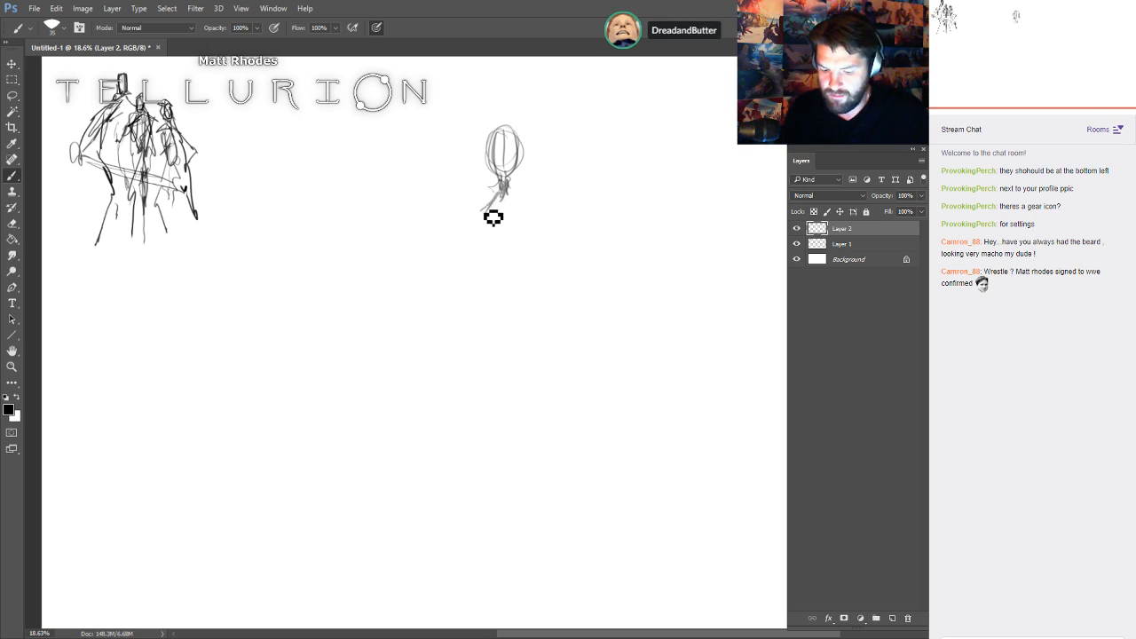
- Sketch the single figure's tilted shoulder line, curved torso and both arms reaching down to the hands
{"action": "left_click_drag", "start_coordinate": [494, 185], "coordinate": [469, 218]}
{"action": "left_click_drag", "start_coordinate": [480, 194], "coordinate": [507, 242]}
{"action": "mouse_move", "coordinate": [520, 179]}
{"action": "left_mouse_down"}
{"action": "mouse_move", "coordinate": [548, 265]}
{"action": "mouse_move", "coordinate": [516, 260]}
{"action": "left_mouse_up"}
{"action": "left_click_drag", "start_coordinate": [533, 197], "coordinate": [542, 263]}
{"action": "left_click_drag", "start_coordinate": [485, 185], "coordinate": [544, 204]}
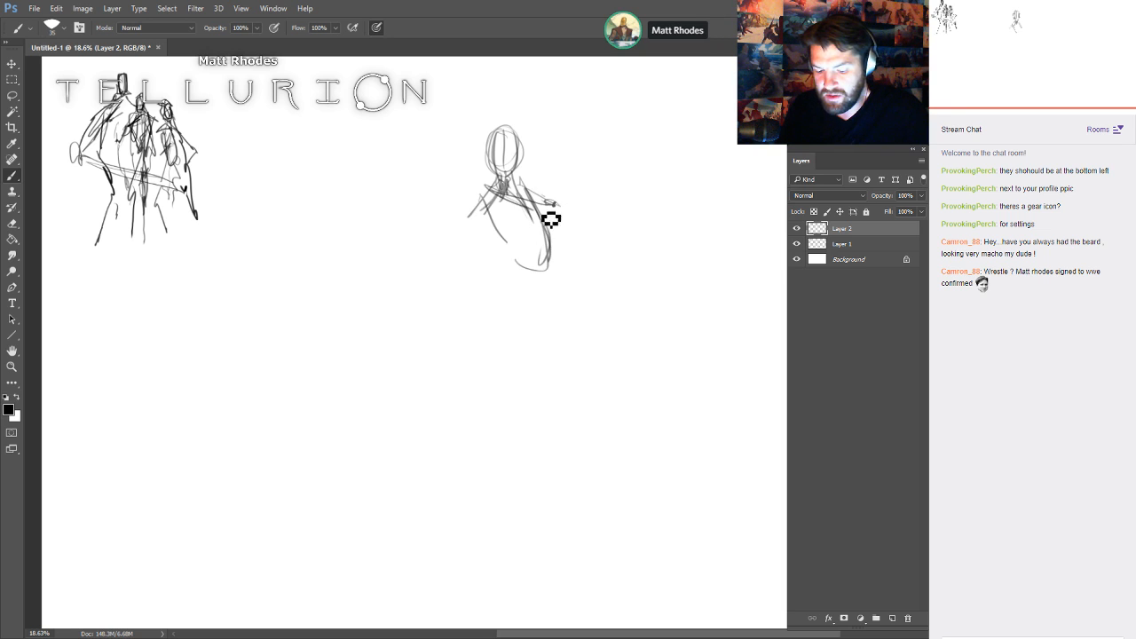
{"action": "mouse_move", "coordinate": [482, 182]}
{"action": "left_mouse_down"}
{"action": "mouse_move", "coordinate": [513, 232]}
{"action": "mouse_move", "coordinate": [564, 229]}
{"action": "mouse_move", "coordinate": [601, 299]}
{"action": "left_mouse_up"}
{"action": "left_click_drag", "start_coordinate": [480, 232], "coordinate": [484, 268]}
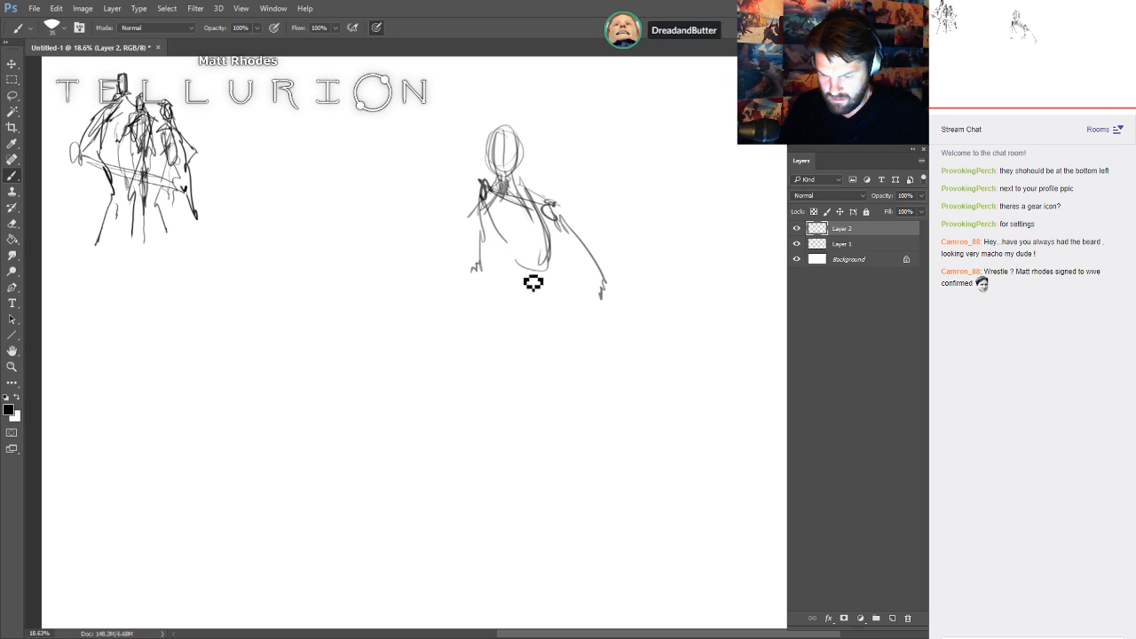
- Sketch the single figure's waist and pelvis and block in the bent front leg's thigh down to the knee
{"action": "mouse_move", "coordinate": [550, 299]}
{"action": "left_mouse_down"}
{"action": "mouse_move", "coordinate": [506, 309]}
{"action": "mouse_move", "coordinate": [536, 302]}
{"action": "mouse_move", "coordinate": [563, 319]}
{"action": "mouse_move", "coordinate": [539, 314]}
{"action": "mouse_move", "coordinate": [469, 399]}
{"action": "left_mouse_up"}
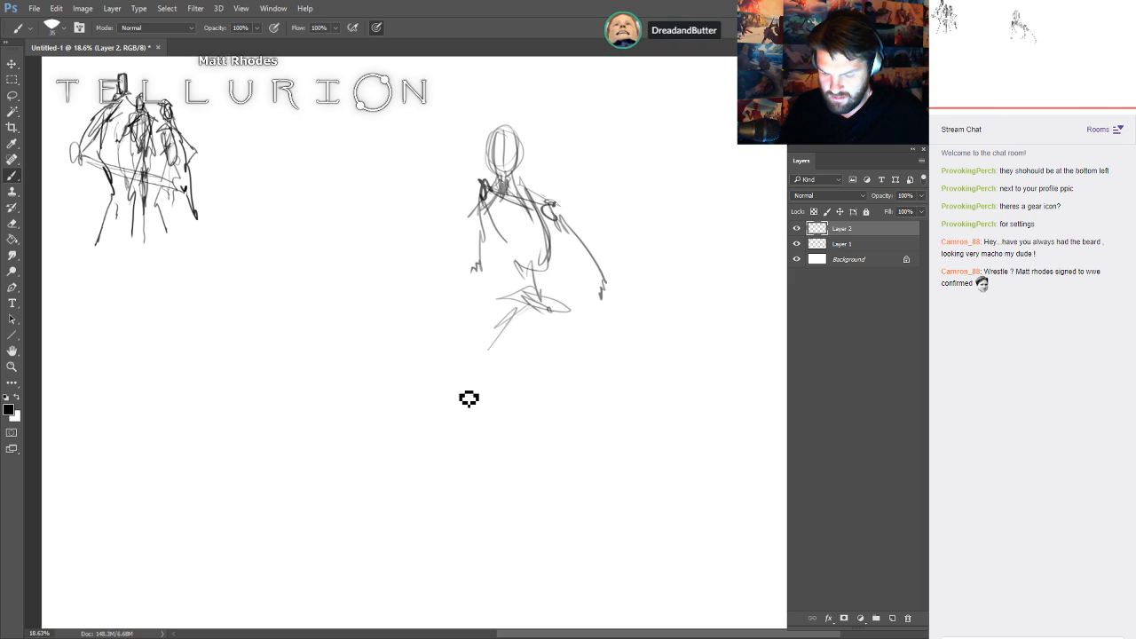
{"action": "left_click_drag", "start_coordinate": [551, 306], "coordinate": [561, 340]}
{"action": "mouse_move", "coordinate": [532, 286]}
{"action": "left_mouse_down"}
{"action": "mouse_move", "coordinate": [558, 322]}
{"action": "mouse_move", "coordinate": [487, 368]}
{"action": "left_mouse_up"}
{"action": "left_click_drag", "start_coordinate": [492, 367], "coordinate": [458, 423]}
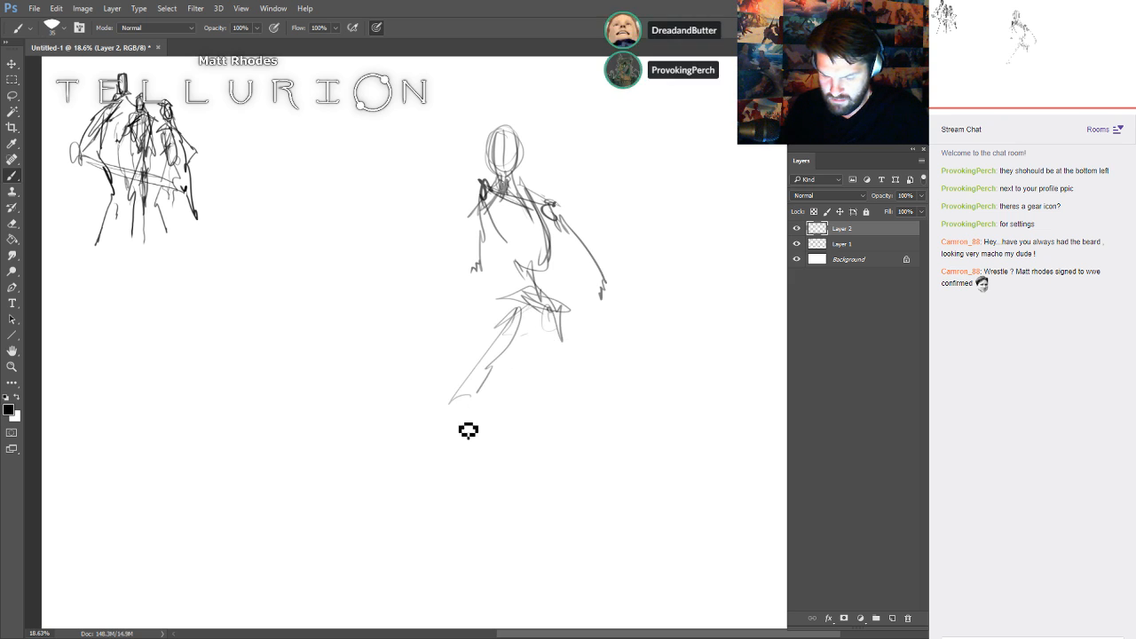
- Draw the figure's forearm with a fist gripping a raised sword, and the other forearm hanging down to its fingered hand
{"action": "mouse_move", "coordinate": [479, 281]}
{"action": "left_mouse_down"}
{"action": "mouse_move", "coordinate": [435, 341]}
{"action": "mouse_move", "coordinate": [417, 321]}
{"action": "left_mouse_up"}
{"action": "left_click_drag", "start_coordinate": [382, 232], "coordinate": [435, 353]}
{"action": "left_click_drag", "start_coordinate": [365, 210], "coordinate": [417, 321]}
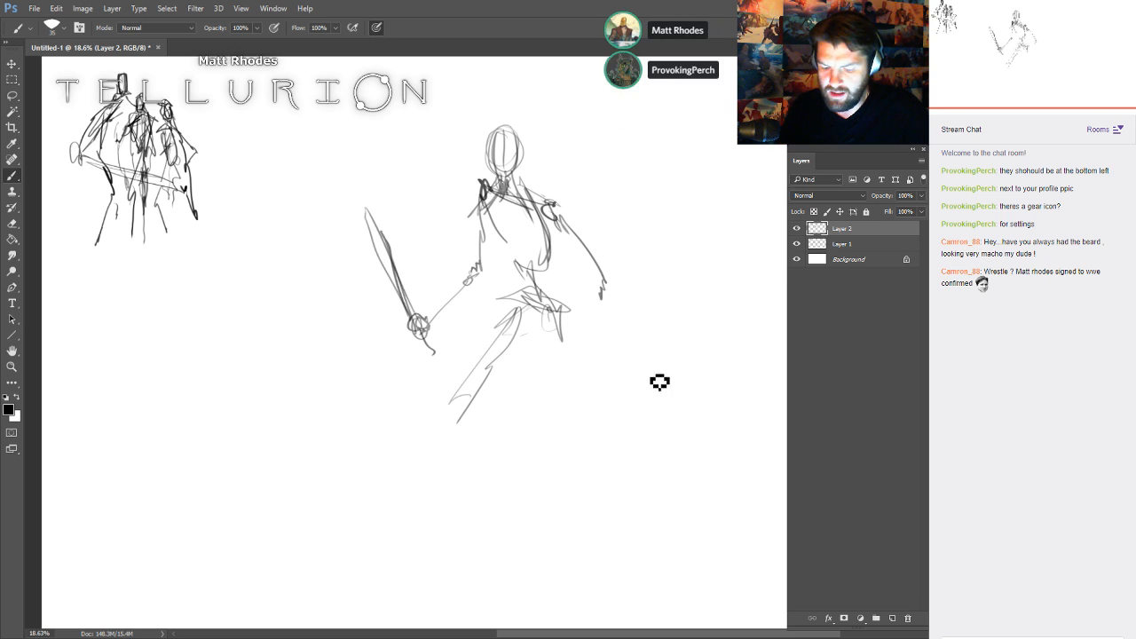
{"action": "mouse_move", "coordinate": [604, 282]}
{"action": "left_mouse_down"}
{"action": "mouse_move", "coordinate": [617, 373]}
{"action": "mouse_move", "coordinate": [605, 380]}
{"action": "mouse_move", "coordinate": [623, 394]}
{"action": "left_mouse_up"}
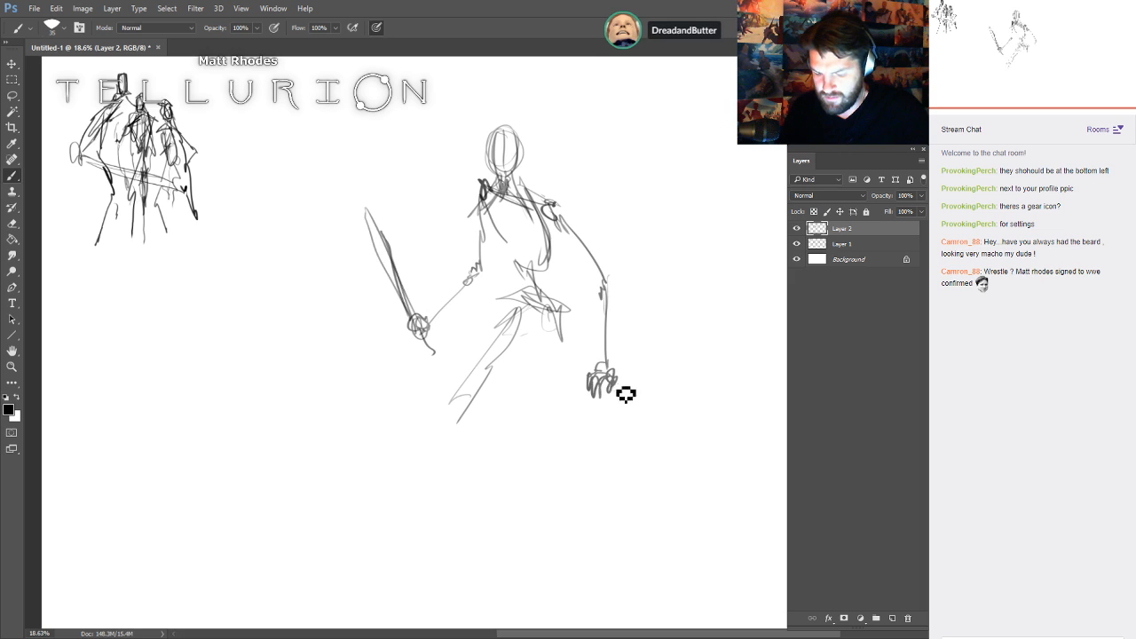
- Strengthen the figure's hips and torso contours and draw both legs down to the feet in a wide stance
{"action": "left_click_drag", "start_coordinate": [520, 309], "coordinate": [581, 350]}
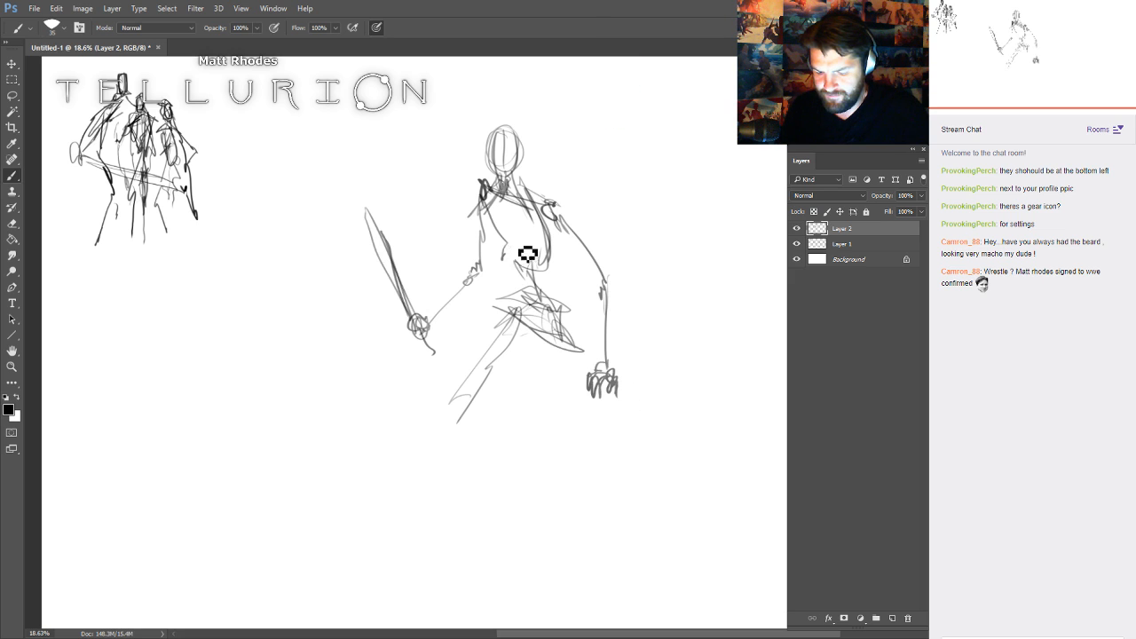
{"action": "left_click_drag", "start_coordinate": [503, 258], "coordinate": [545, 273]}
{"action": "mouse_move", "coordinate": [557, 349]}
{"action": "left_mouse_down"}
{"action": "mouse_move", "coordinate": [560, 411]}
{"action": "mouse_move", "coordinate": [581, 429]}
{"action": "mouse_move", "coordinate": [558, 459]}
{"action": "left_mouse_up"}
{"action": "mouse_move", "coordinate": [464, 418]}
{"action": "left_mouse_down"}
{"action": "mouse_move", "coordinate": [450, 466]}
{"action": "mouse_move", "coordinate": [447, 442]}
{"action": "left_mouse_up"}
{"action": "mouse_move", "coordinate": [473, 409]}
{"action": "left_mouse_down"}
{"action": "mouse_move", "coordinate": [456, 427]}
{"action": "mouse_move", "coordinate": [485, 551]}
{"action": "left_mouse_up"}
{"action": "left_click_drag", "start_coordinate": [571, 477], "coordinate": [610, 580]}
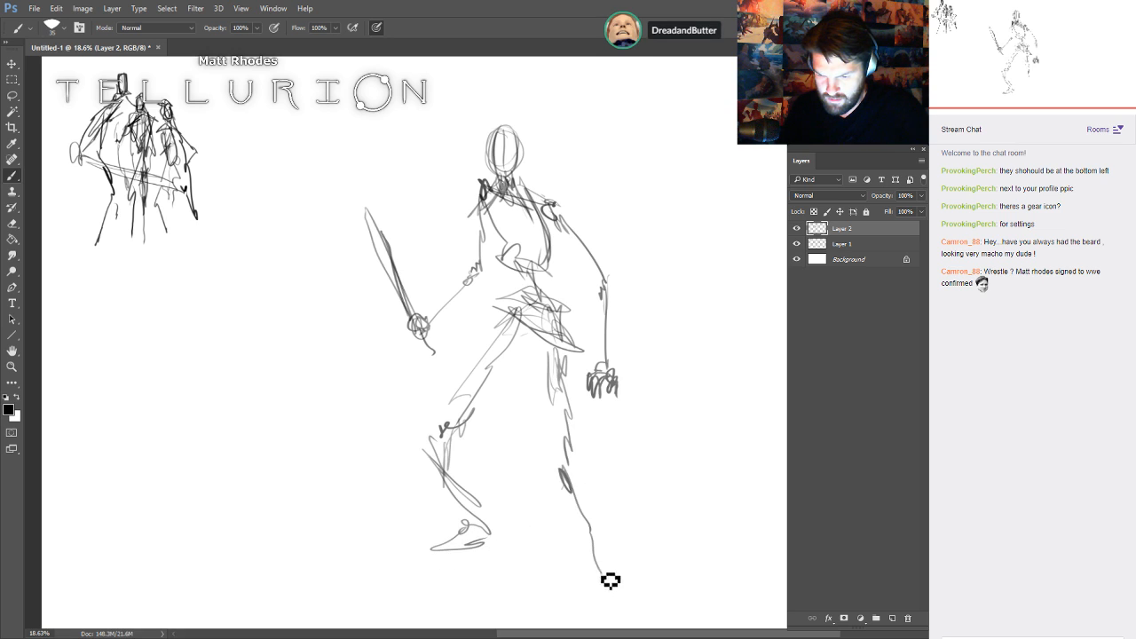
{"action": "mouse_move", "coordinate": [505, 138]}
{"action": "left_mouse_down"}
{"action": "mouse_move", "coordinate": [545, 221]}
{"action": "mouse_move", "coordinate": [542, 266]}
{"action": "left_mouse_up"}
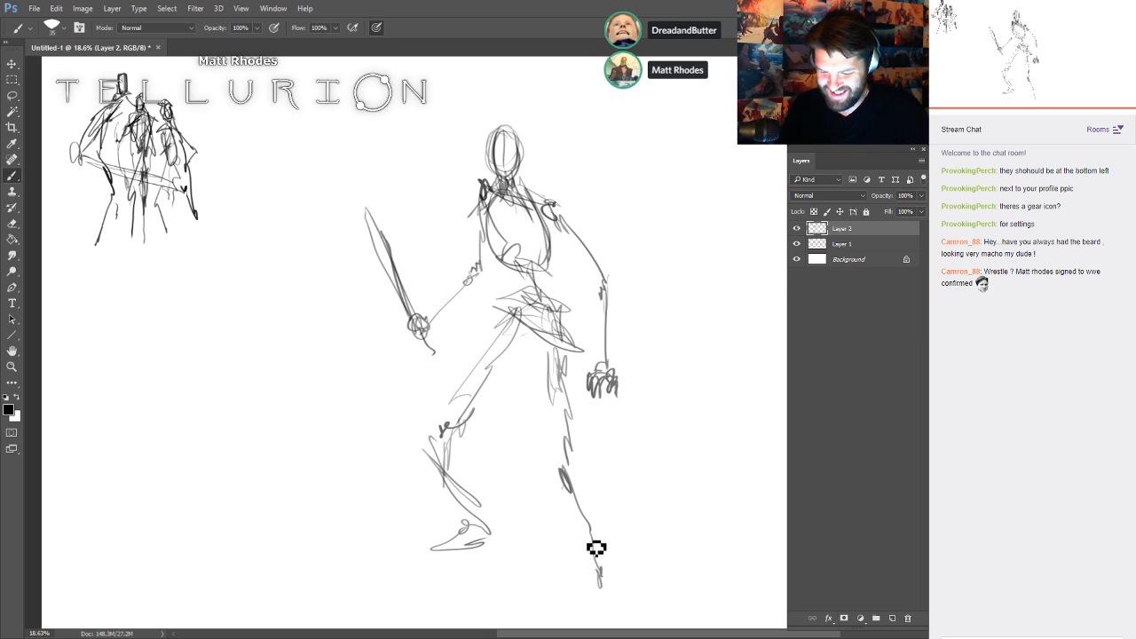
{"action": "left_click_drag", "start_coordinate": [552, 401], "coordinate": [568, 484]}
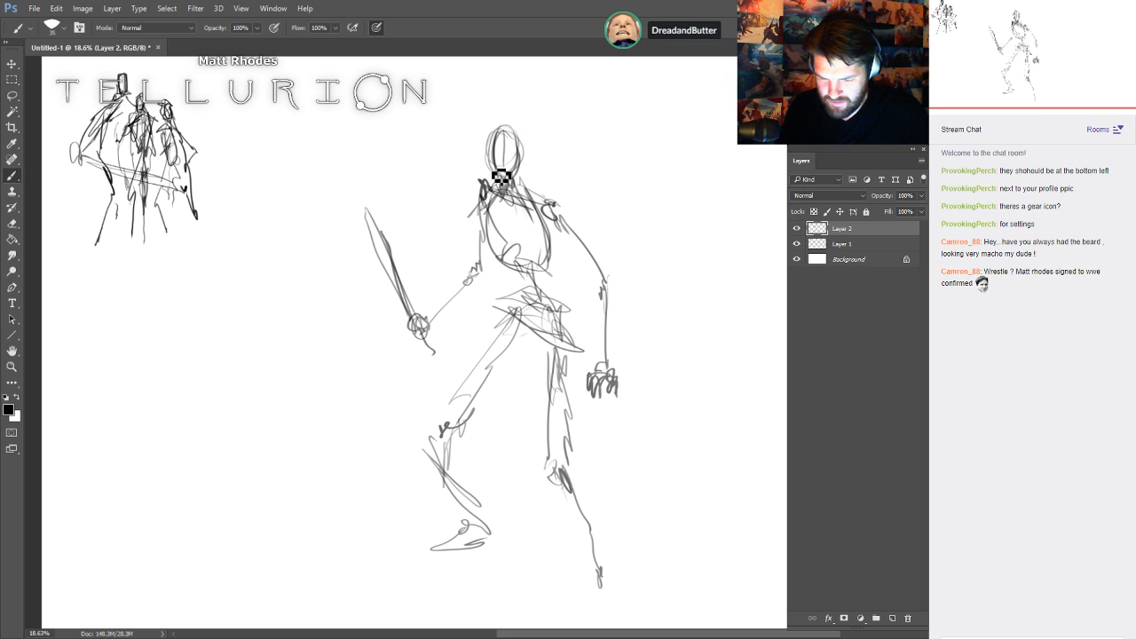
- Scale the sword figure down to about 92% and reposition it near the canvas centre
{"action": "left_click_drag", "start_coordinate": [712, 230], "coordinate": [743, 253]}
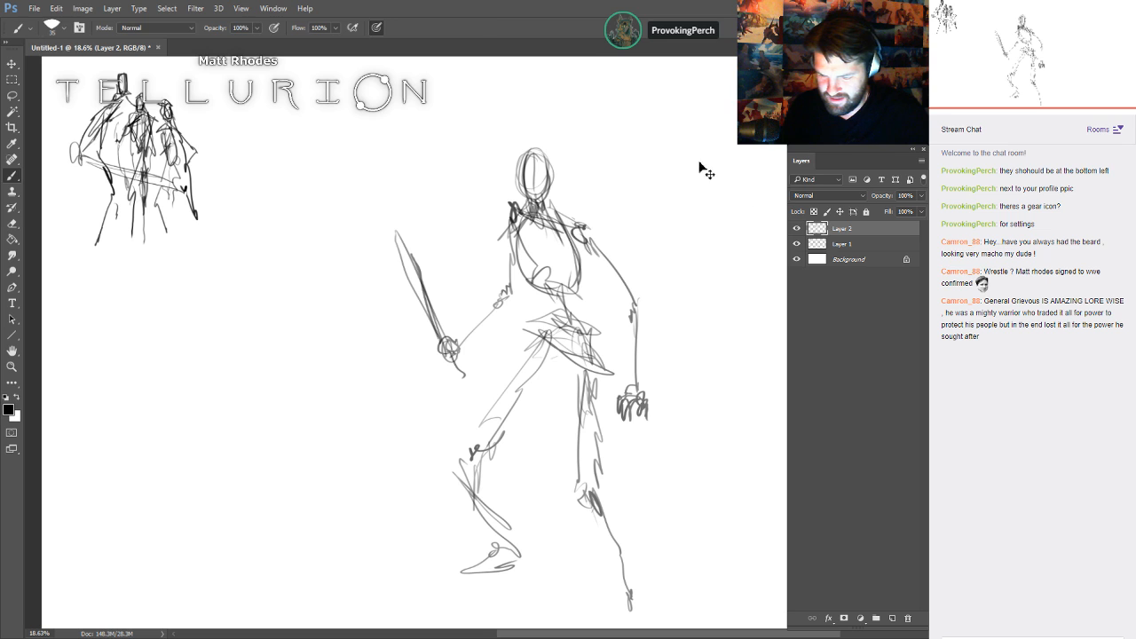
{"action": "key", "text": "ctrl+t"}
{"action": "left_click_drag", "start_coordinate": [655, 145], "coordinate": [638, 165]}
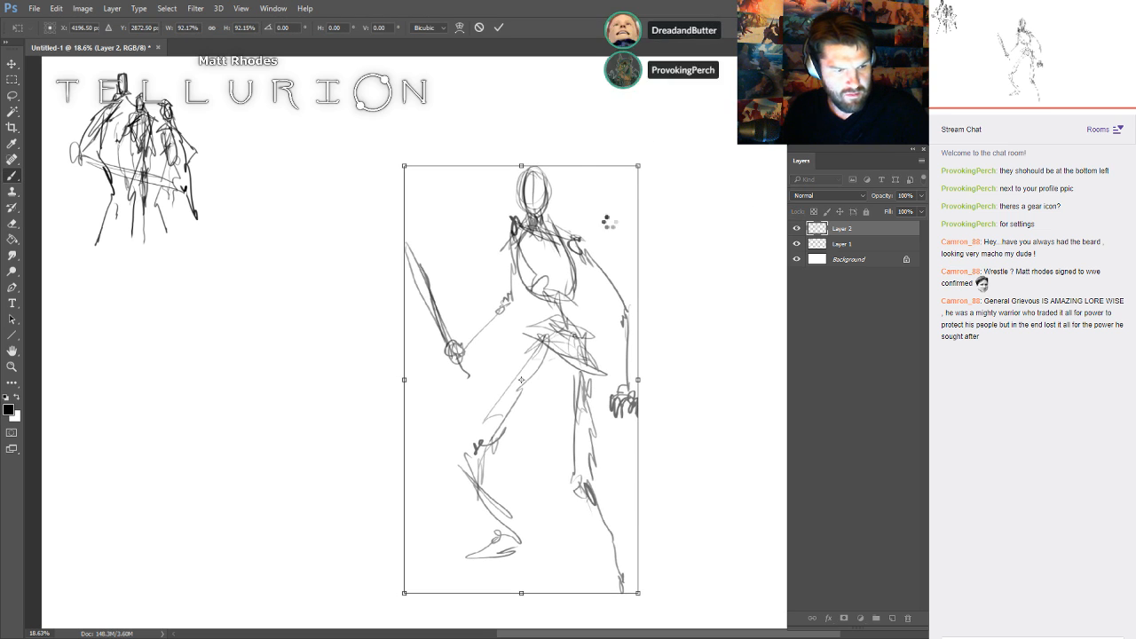
{"action": "key", "text": "Return"}
{"action": "left_click_drag", "start_coordinate": [784, 314], "coordinate": [755, 297]}
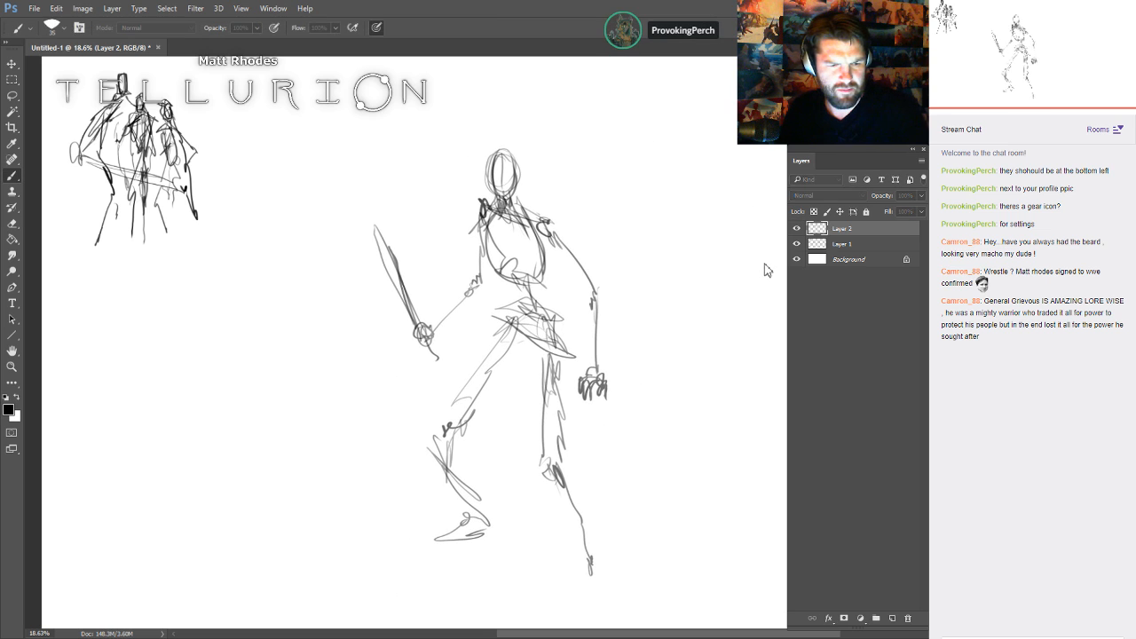
- Add a new layer for a second figure and shift the sword figure slightly lower on Layer 2
{"action": "key", "text": "ctrl+shift+alt+n"}
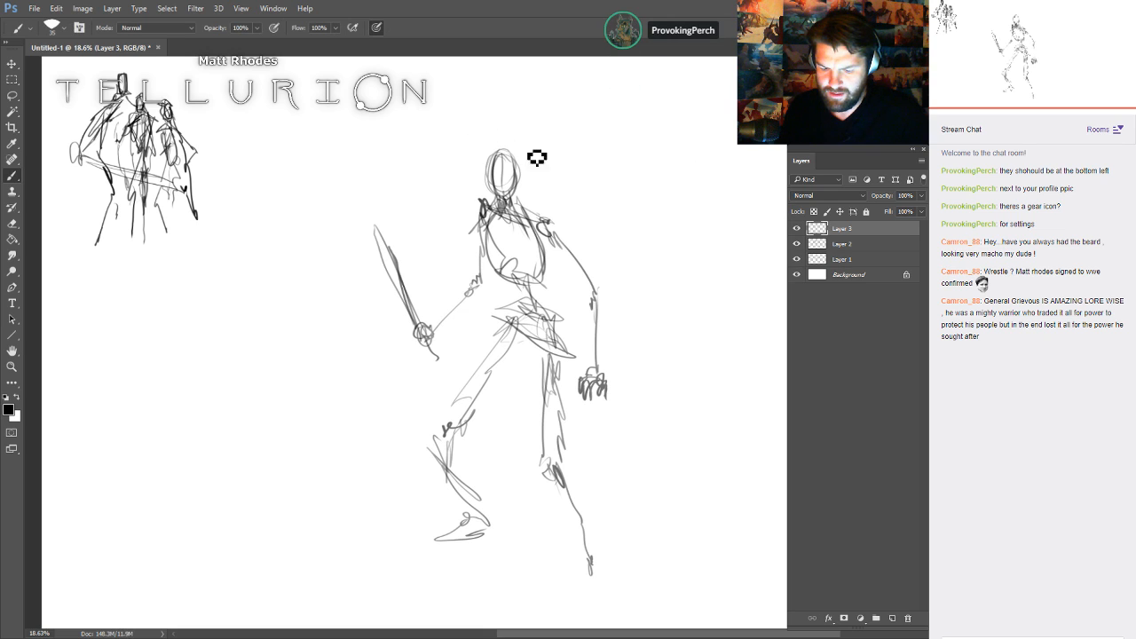
{"action": "left_click", "coordinate": [834, 244]}
{"action": "left_click_drag", "start_coordinate": [532, 293], "coordinate": [520, 329]}
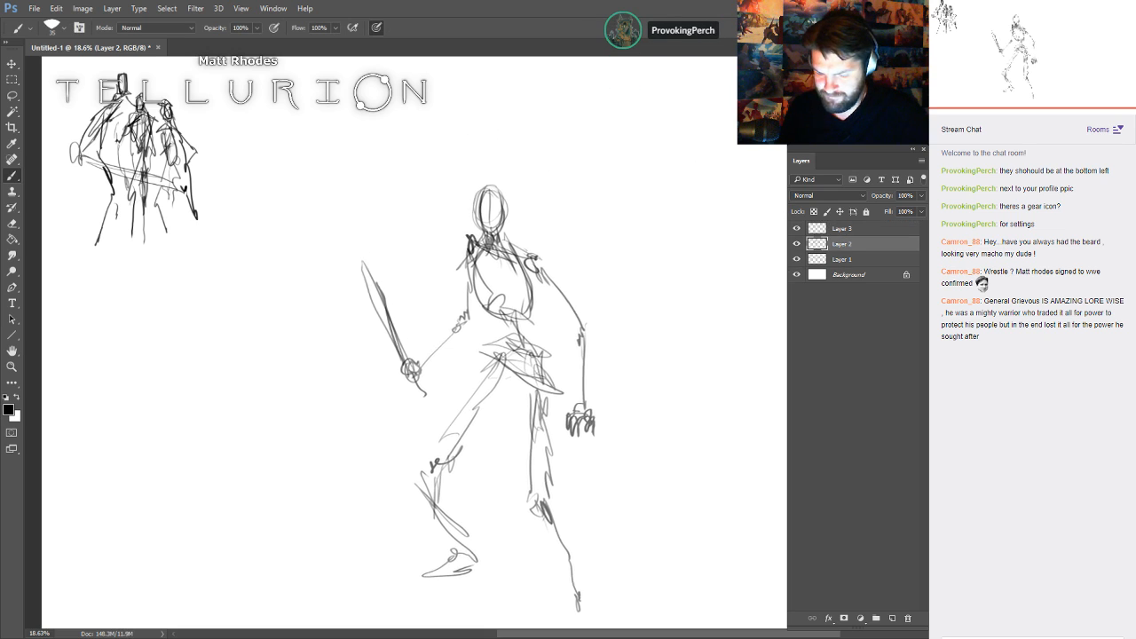
{"action": "left_click", "coordinate": [843, 228]}
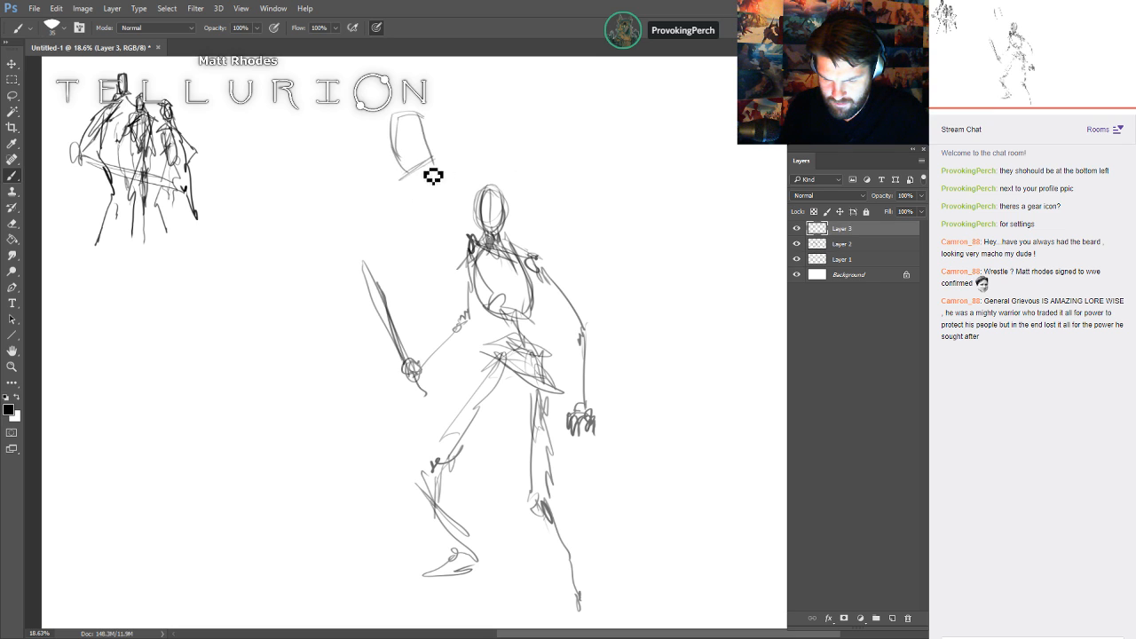
- Try a second figure behind the sword figure, sketching a blocky head, round shoulder and leaning torso
{"action": "left_click_drag", "start_coordinate": [428, 167], "coordinate": [404, 178]}
{"action": "mouse_move", "coordinate": [416, 122]}
{"action": "left_mouse_down"}
{"action": "mouse_move", "coordinate": [465, 204]}
{"action": "mouse_move", "coordinate": [434, 183]}
{"action": "mouse_move", "coordinate": [427, 190]}
{"action": "left_mouse_up"}
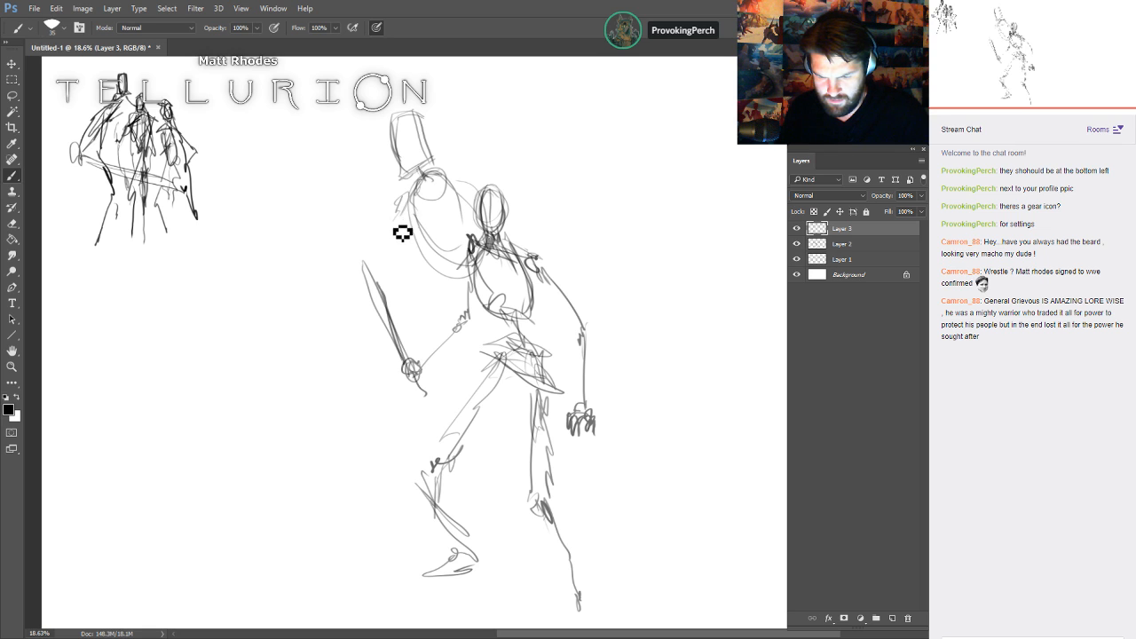
{"action": "left_click_drag", "start_coordinate": [476, 252], "coordinate": [484, 246]}
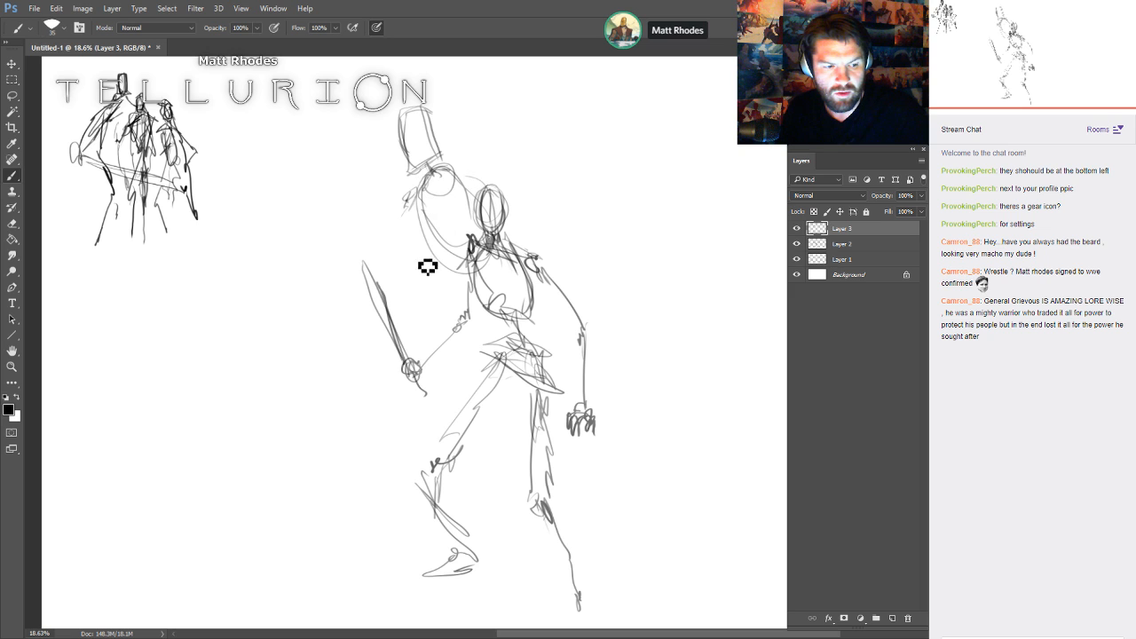
{"action": "left_click_drag", "start_coordinate": [520, 282], "coordinate": [508, 285]}
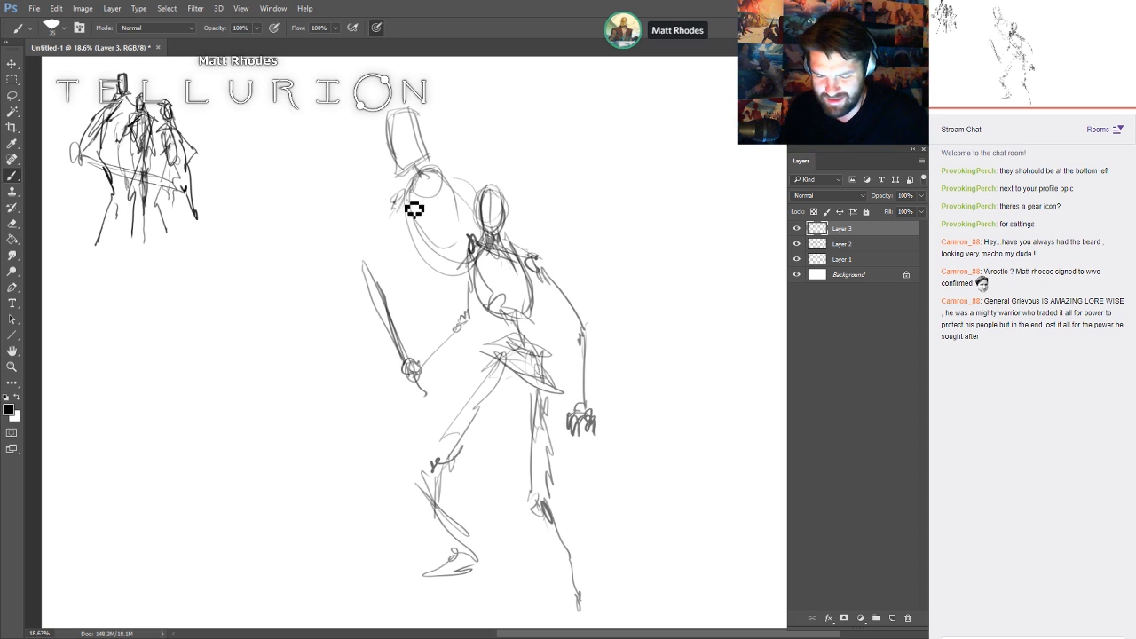
{"action": "mouse_move", "coordinate": [414, 231]}
{"action": "left_mouse_down"}
{"action": "mouse_move", "coordinate": [459, 219]}
{"action": "mouse_move", "coordinate": [482, 240]}
{"action": "left_mouse_up"}
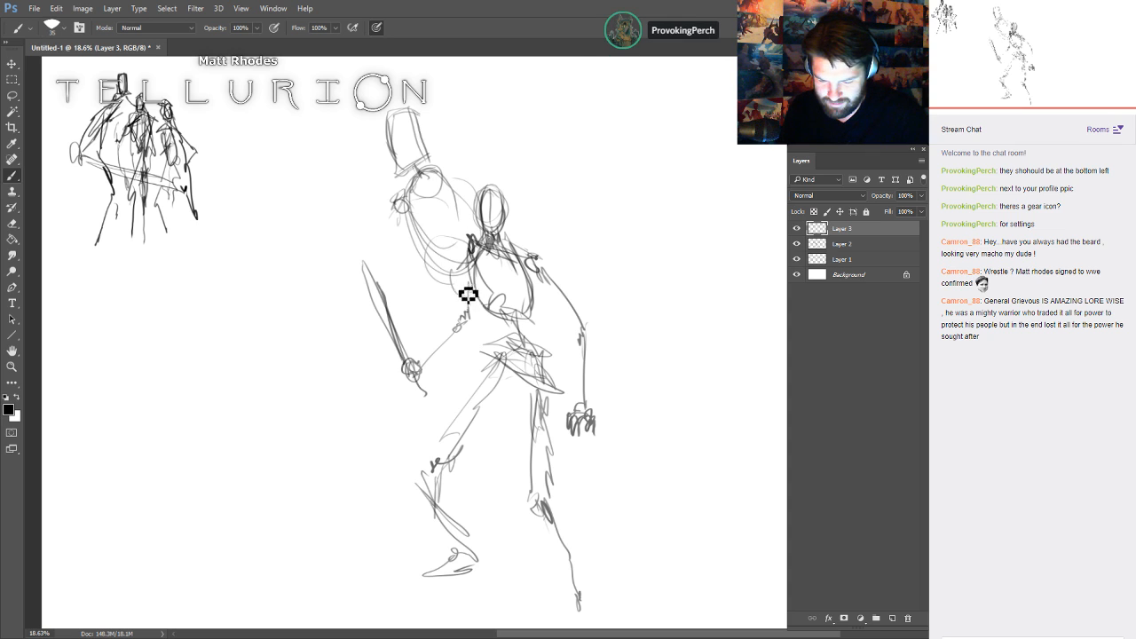
- Extend the second figure with a pelvis, two widely spread legs and a raised forearm holding a weapon
{"action": "mouse_move", "coordinate": [451, 322]}
{"action": "left_mouse_down"}
{"action": "mouse_move", "coordinate": [458, 349]}
{"action": "mouse_move", "coordinate": [388, 436]}
{"action": "mouse_move", "coordinate": [401, 406]}
{"action": "mouse_move", "coordinate": [362, 525]}
{"action": "left_mouse_up"}
{"action": "mouse_move", "coordinate": [381, 442]}
{"action": "left_mouse_down"}
{"action": "mouse_move", "coordinate": [355, 545]}
{"action": "mouse_move", "coordinate": [329, 545]}
{"action": "mouse_move", "coordinate": [346, 552]}
{"action": "left_mouse_up"}
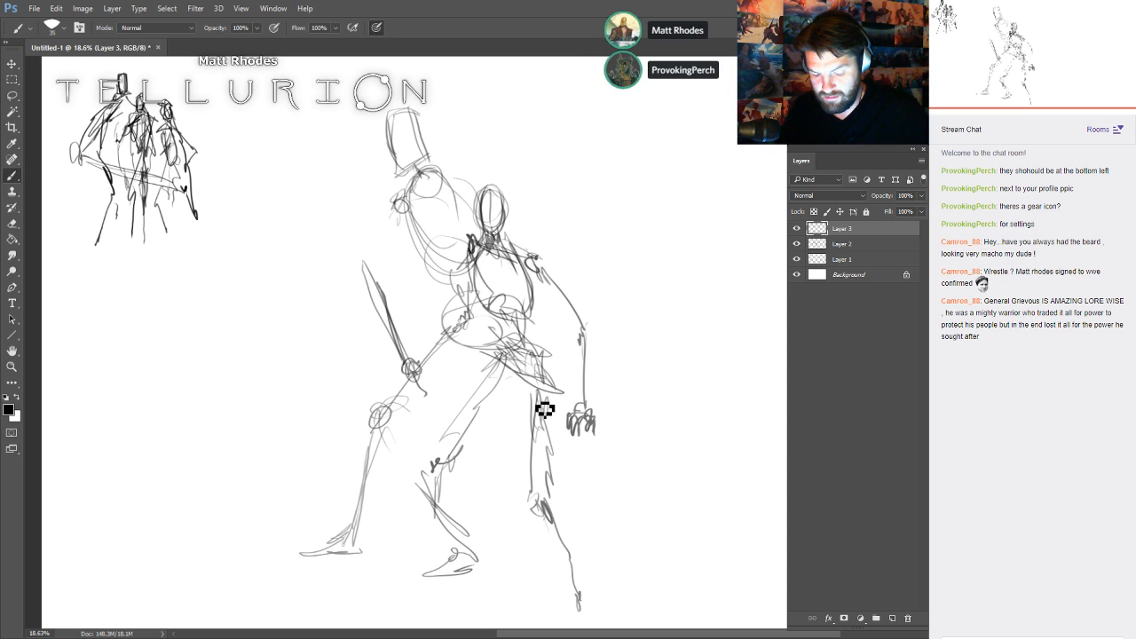
{"action": "left_click_drag", "start_coordinate": [578, 439], "coordinate": [594, 500]}
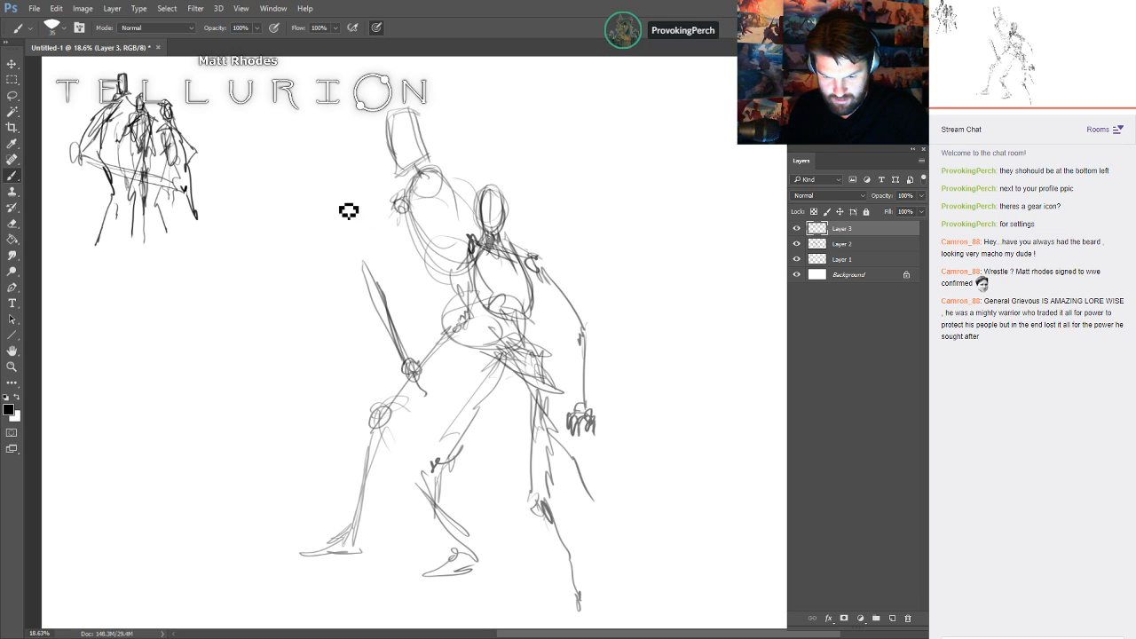
{"action": "mouse_move", "coordinate": [346, 171]}
{"action": "left_mouse_down"}
{"action": "mouse_move", "coordinate": [332, 183]}
{"action": "mouse_move", "coordinate": [332, 168]}
{"action": "mouse_move", "coordinate": [338, 213]}
{"action": "mouse_move", "coordinate": [385, 210]}
{"action": "mouse_move", "coordinate": [329, 246]}
{"action": "mouse_move", "coordinate": [320, 238]}
{"action": "mouse_move", "coordinate": [337, 240]}
{"action": "left_mouse_up"}
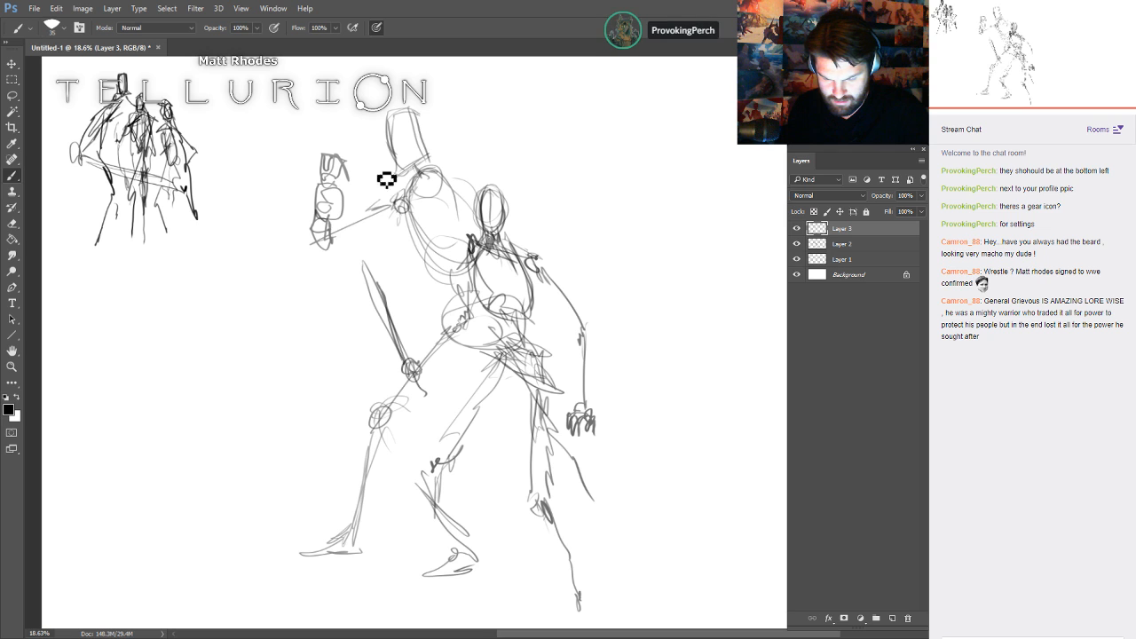
- Delete the second figure's raised forearm, and clear the rest of that figure from Layer 3
{"action": "key", "text": "l"}
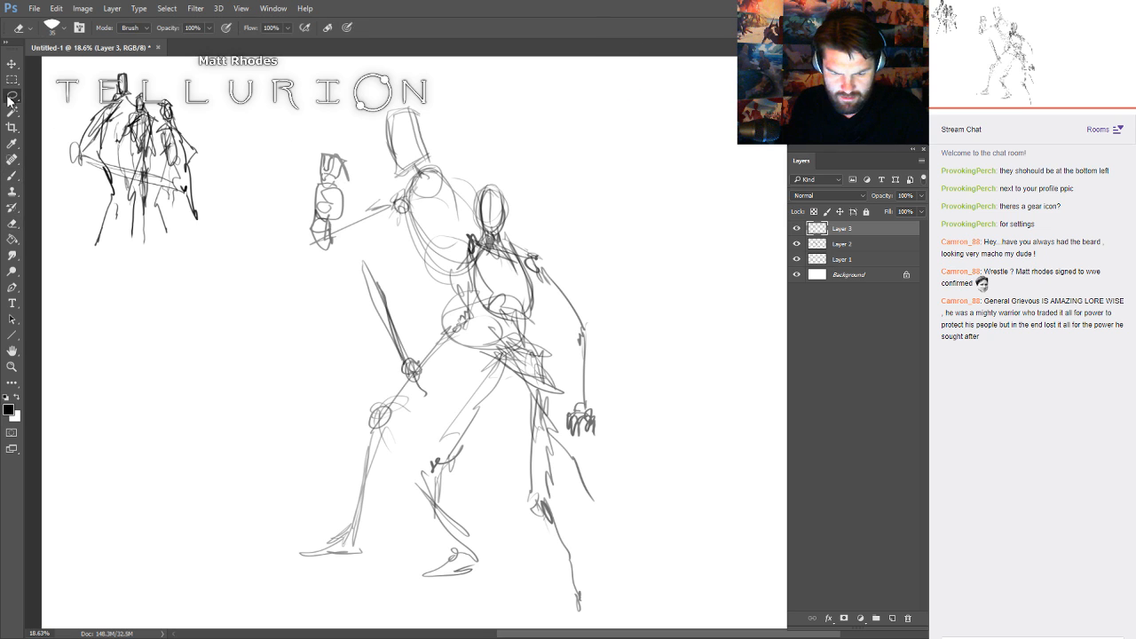
{"action": "mouse_move", "coordinate": [329, 129]}
{"action": "left_mouse_down"}
{"action": "mouse_move", "coordinate": [358, 266]}
{"action": "mouse_move", "coordinate": [400, 209]}
{"action": "left_mouse_up"}
{"action": "key", "text": "Delete"}
{"action": "key", "text": "b"}
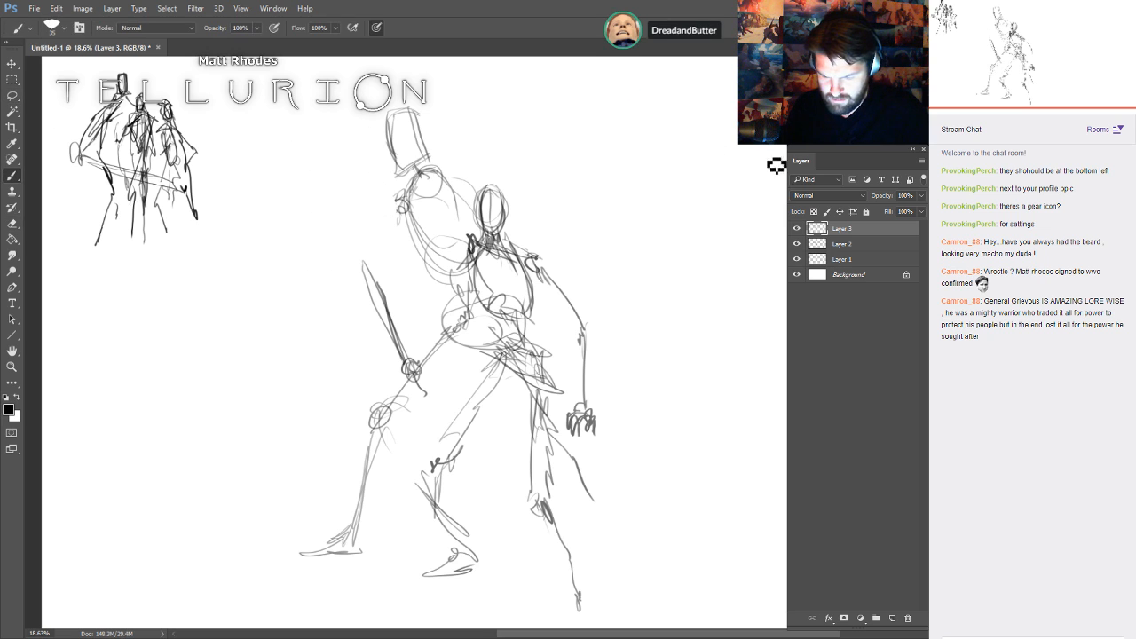
{"action": "key", "text": "l"}
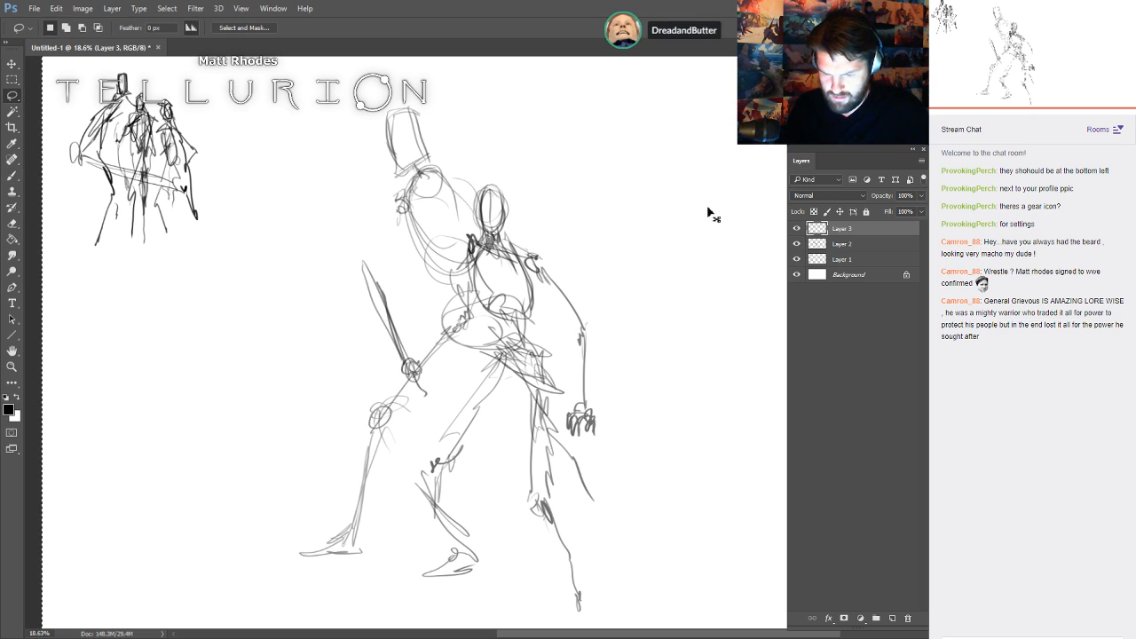
{"action": "key", "text": "Delete"}
{"action": "key", "text": "b"}
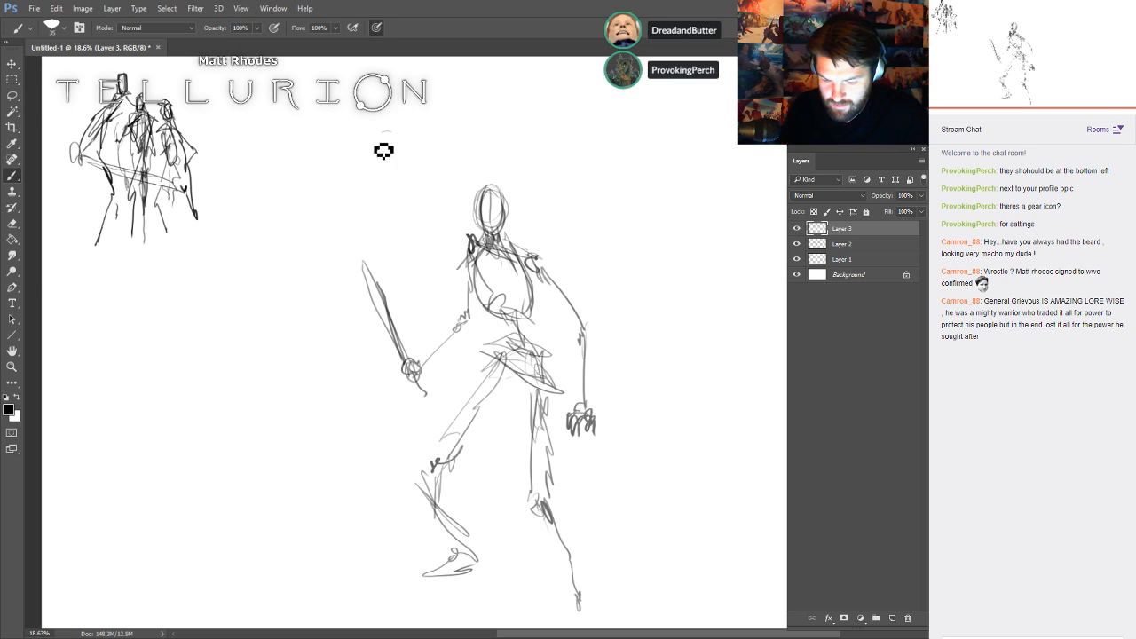
- Sketch a new second figure on Layer 3 with an oval head, large tilted torso, round pelvis and outstretched arm
{"action": "mouse_move", "coordinate": [383, 151]}
{"action": "left_mouse_down"}
{"action": "mouse_move", "coordinate": [413, 151]}
{"action": "mouse_move", "coordinate": [417, 185]}
{"action": "mouse_move", "coordinate": [407, 159]}
{"action": "mouse_move", "coordinate": [384, 187]}
{"action": "mouse_move", "coordinate": [379, 166]}
{"action": "mouse_move", "coordinate": [415, 148]}
{"action": "mouse_move", "coordinate": [410, 199]}
{"action": "mouse_move", "coordinate": [407, 181]}
{"action": "mouse_move", "coordinate": [404, 199]}
{"action": "mouse_move", "coordinate": [382, 185]}
{"action": "mouse_move", "coordinate": [409, 204]}
{"action": "mouse_move", "coordinate": [403, 147]}
{"action": "mouse_move", "coordinate": [402, 188]}
{"action": "mouse_move", "coordinate": [387, 168]}
{"action": "mouse_move", "coordinate": [397, 179]}
{"action": "mouse_move", "coordinate": [387, 172]}
{"action": "mouse_move", "coordinate": [355, 221]}
{"action": "mouse_move", "coordinate": [375, 208]}
{"action": "mouse_move", "coordinate": [325, 256]}
{"action": "mouse_move", "coordinate": [321, 284]}
{"action": "mouse_move", "coordinate": [327, 231]}
{"action": "mouse_move", "coordinate": [382, 212]}
{"action": "mouse_move", "coordinate": [402, 234]}
{"action": "left_mouse_up"}
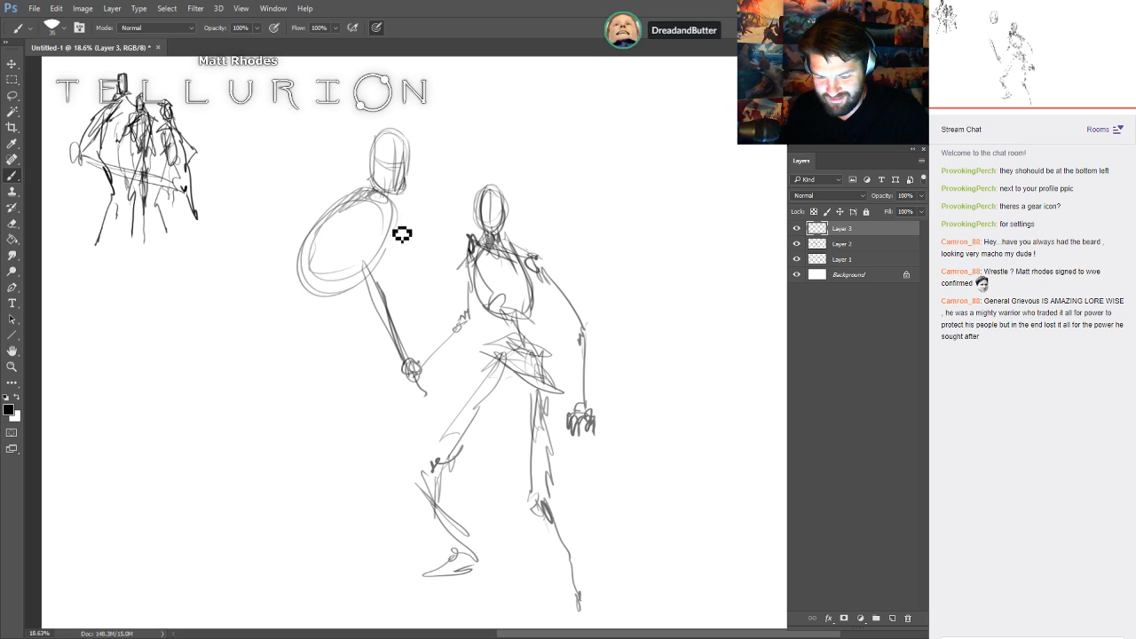
{"action": "mouse_move", "coordinate": [317, 289]}
{"action": "left_mouse_down"}
{"action": "mouse_move", "coordinate": [283, 316]}
{"action": "mouse_move", "coordinate": [277, 347]}
{"action": "mouse_move", "coordinate": [357, 334]}
{"action": "mouse_move", "coordinate": [277, 361]}
{"action": "mouse_move", "coordinate": [271, 351]}
{"action": "mouse_move", "coordinate": [290, 329]}
{"action": "mouse_move", "coordinate": [274, 354]}
{"action": "mouse_move", "coordinate": [302, 335]}
{"action": "mouse_move", "coordinate": [279, 336]}
{"action": "mouse_move", "coordinate": [279, 354]}
{"action": "mouse_move", "coordinate": [322, 352]}
{"action": "left_mouse_up"}
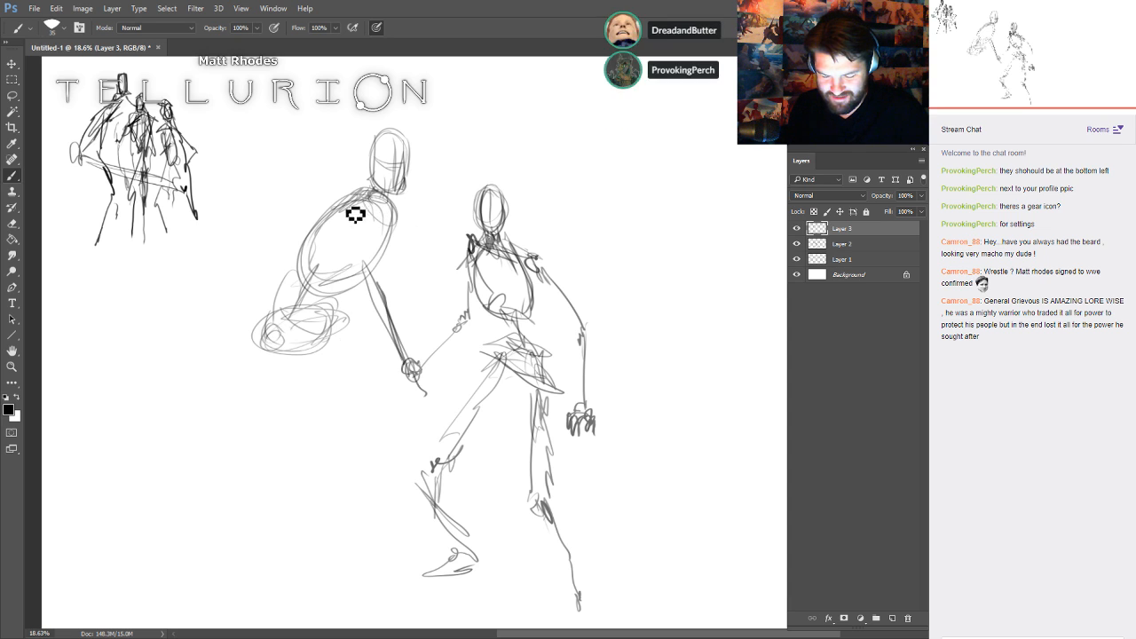
{"action": "left_click_drag", "start_coordinate": [340, 216], "coordinate": [315, 229]}
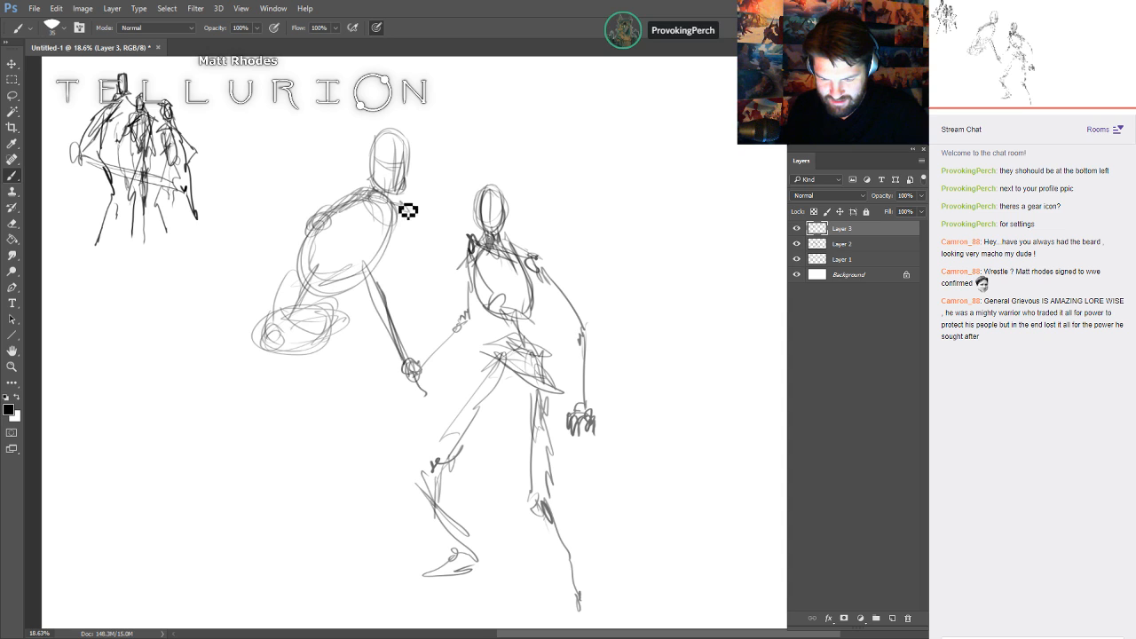
{"action": "mouse_move", "coordinate": [710, 260]}
{"action": "left_mouse_down"}
{"action": "mouse_move", "coordinate": [701, 258]}
{"action": "mouse_move", "coordinate": [711, 263]}
{"action": "left_mouse_up"}
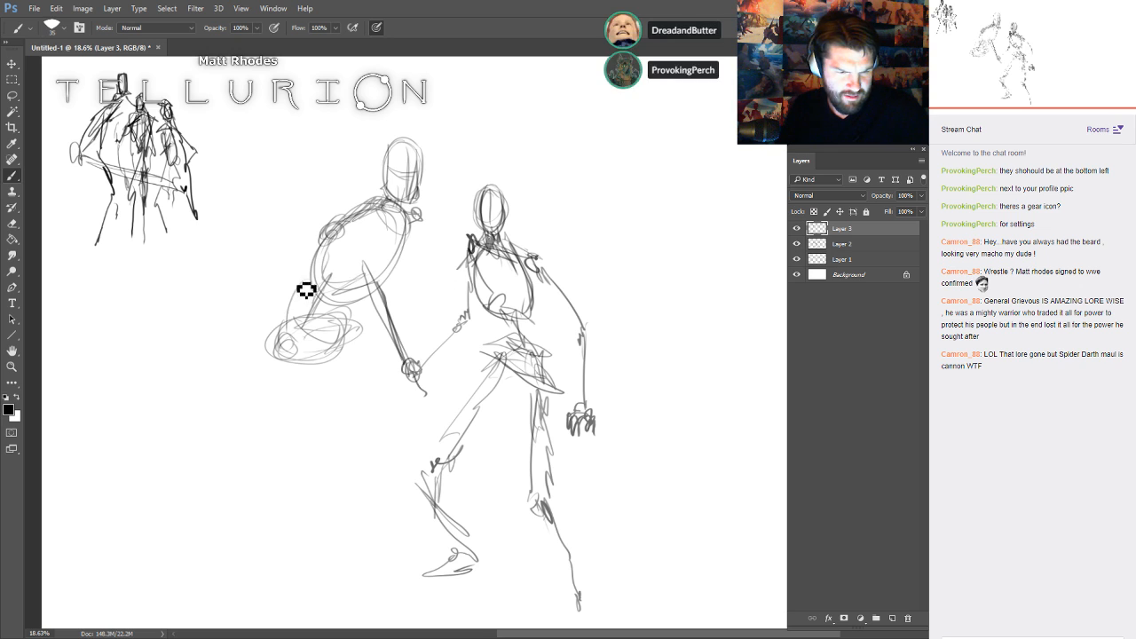
{"action": "left_click_drag", "start_coordinate": [339, 222], "coordinate": [238, 305]}
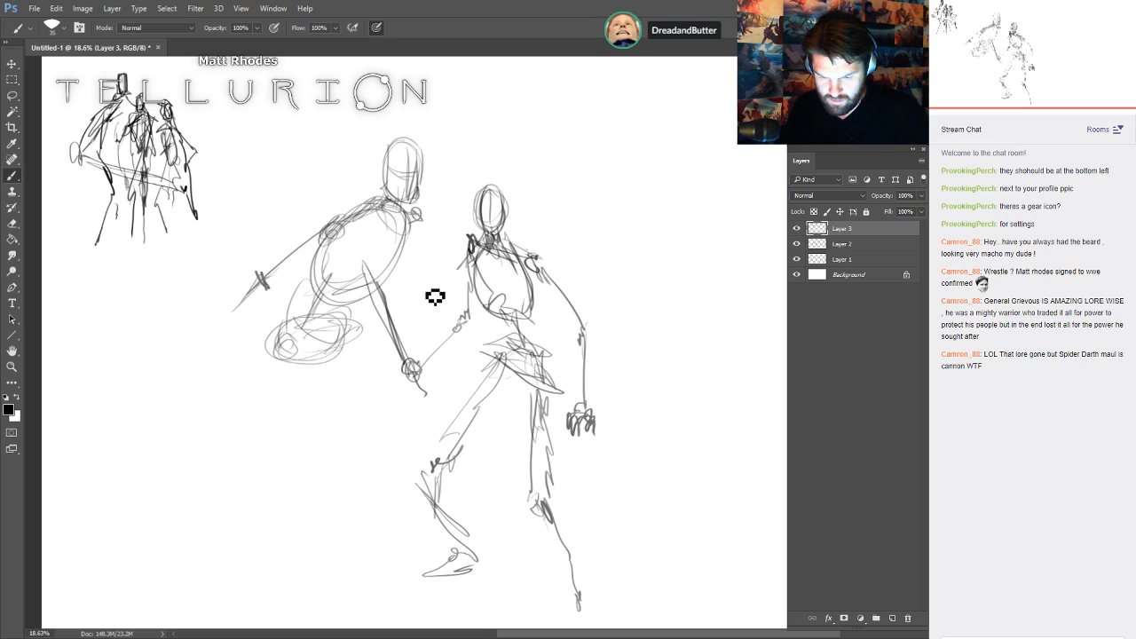
- Move the second figure to the right of the sword figure and delete its body, keeping only the head
{"action": "mouse_move", "coordinate": [660, 293]}
{"action": "left_mouse_down"}
{"action": "mouse_move", "coordinate": [685, 289]}
{"action": "mouse_move", "coordinate": [616, 317]}
{"action": "mouse_move", "coordinate": [743, 325]}
{"action": "mouse_move", "coordinate": [777, 281]}
{"action": "left_mouse_up"}
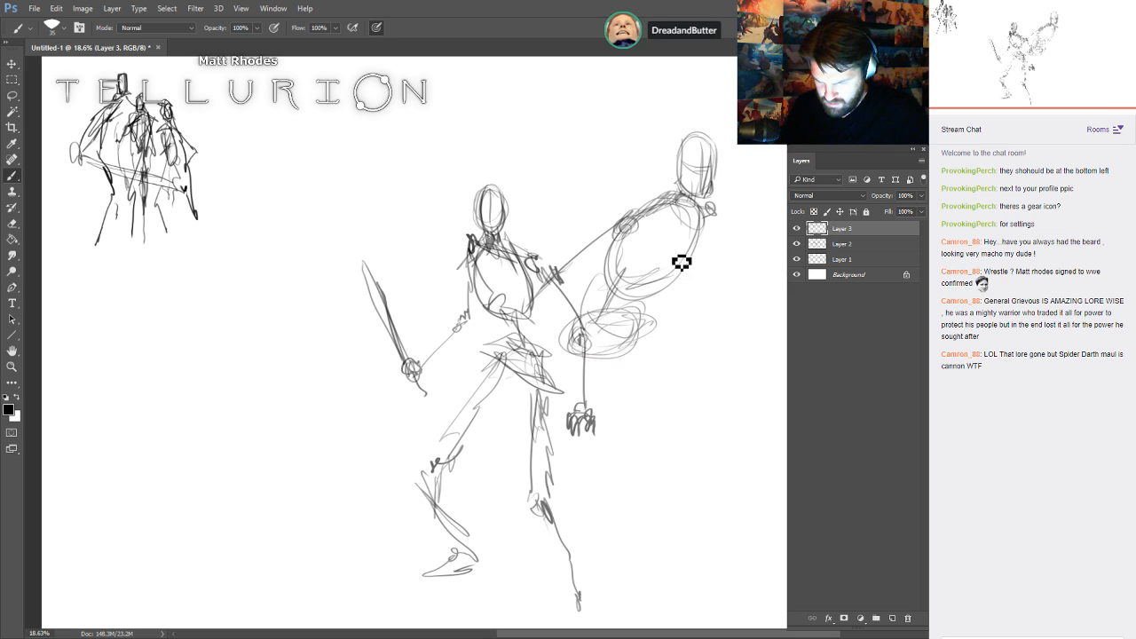
{"action": "key", "text": "l"}
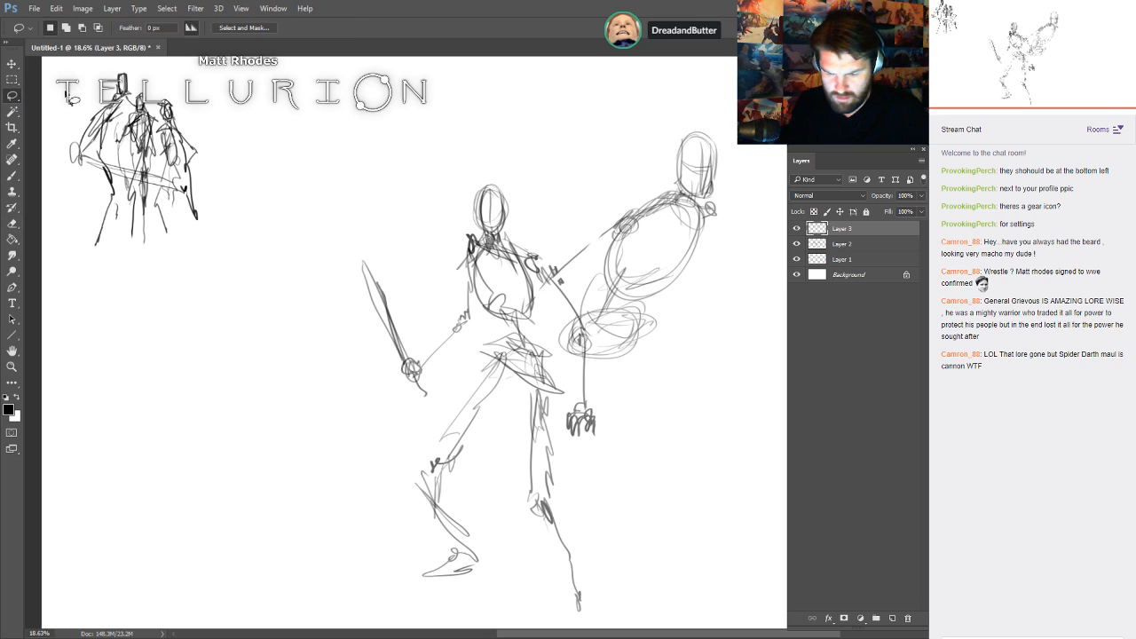
{"action": "mouse_move", "coordinate": [691, 203]}
{"action": "left_mouse_down"}
{"action": "mouse_move", "coordinate": [563, 338]}
{"action": "mouse_move", "coordinate": [740, 206]}
{"action": "mouse_move", "coordinate": [689, 211]}
{"action": "mouse_move", "coordinate": [711, 206]}
{"action": "mouse_move", "coordinate": [745, 223]}
{"action": "left_mouse_up"}
{"action": "key", "text": "Delete"}
{"action": "key", "text": "Delete"}
{"action": "key", "text": "ctrl+d"}
{"action": "key", "text": "b"}
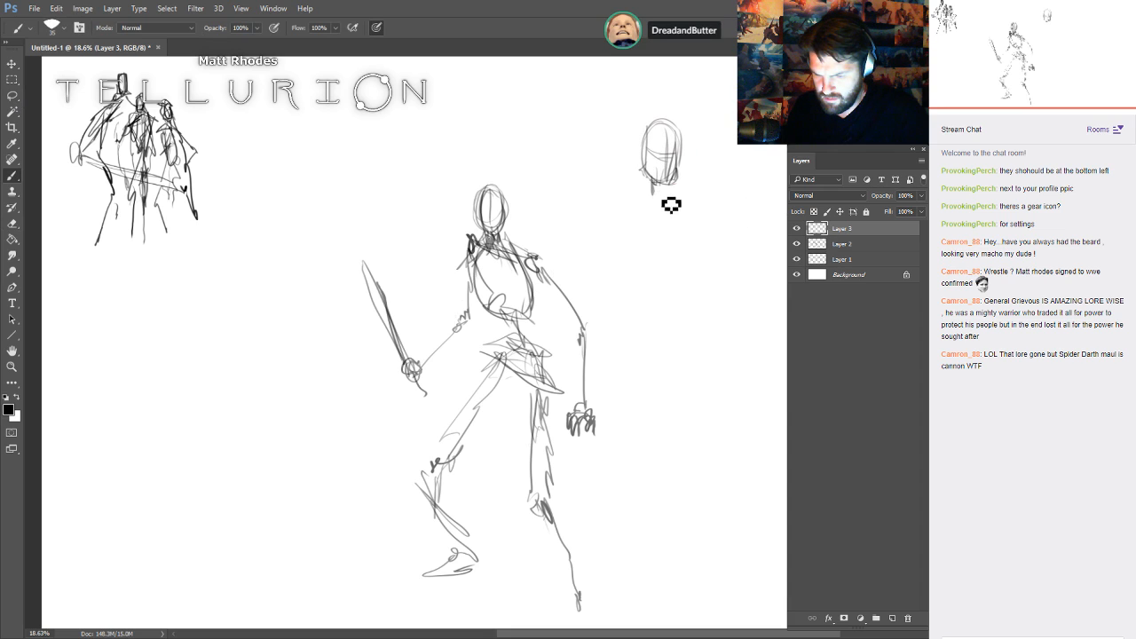
- Sketch the second figure's neck, large oval torso and bent front arm gripping a long sword that points upward
{"action": "mouse_move", "coordinate": [654, 185]}
{"action": "left_mouse_down"}
{"action": "mouse_move", "coordinate": [667, 197]}
{"action": "mouse_move", "coordinate": [618, 231]}
{"action": "left_mouse_up"}
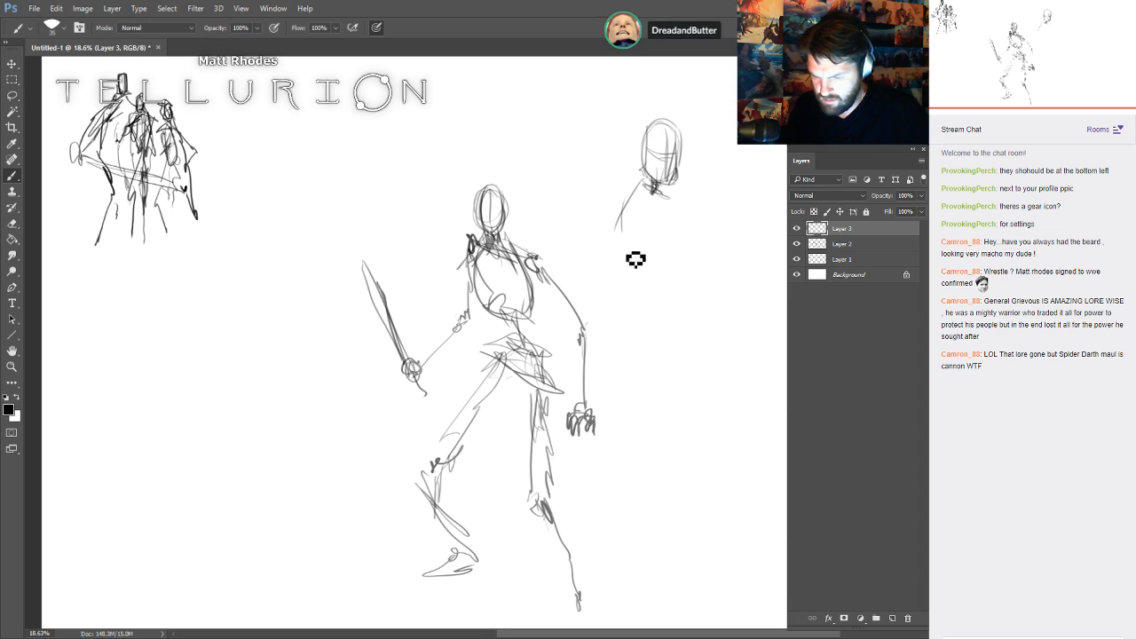
{"action": "mouse_move", "coordinate": [697, 254]}
{"action": "left_mouse_down"}
{"action": "mouse_move", "coordinate": [636, 283]}
{"action": "mouse_move", "coordinate": [682, 236]}
{"action": "mouse_move", "coordinate": [691, 257]}
{"action": "mouse_move", "coordinate": [659, 304]}
{"action": "mouse_move", "coordinate": [653, 342]}
{"action": "left_mouse_up"}
{"action": "mouse_move", "coordinate": [657, 235]}
{"action": "left_mouse_down"}
{"action": "mouse_move", "coordinate": [647, 213]}
{"action": "mouse_move", "coordinate": [641, 234]}
{"action": "left_mouse_up"}
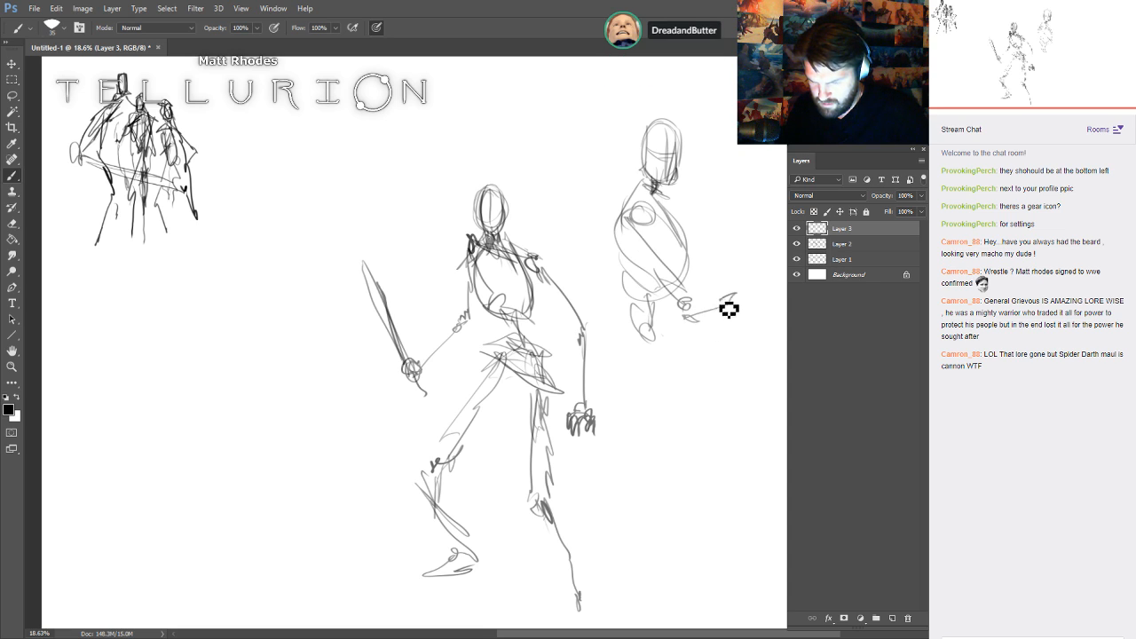
{"action": "mouse_move", "coordinate": [740, 321]}
{"action": "left_mouse_down"}
{"action": "mouse_move", "coordinate": [725, 307]}
{"action": "mouse_move", "coordinate": [767, 284]}
{"action": "mouse_move", "coordinate": [767, 232]}
{"action": "mouse_move", "coordinate": [786, 185]}
{"action": "left_mouse_up"}
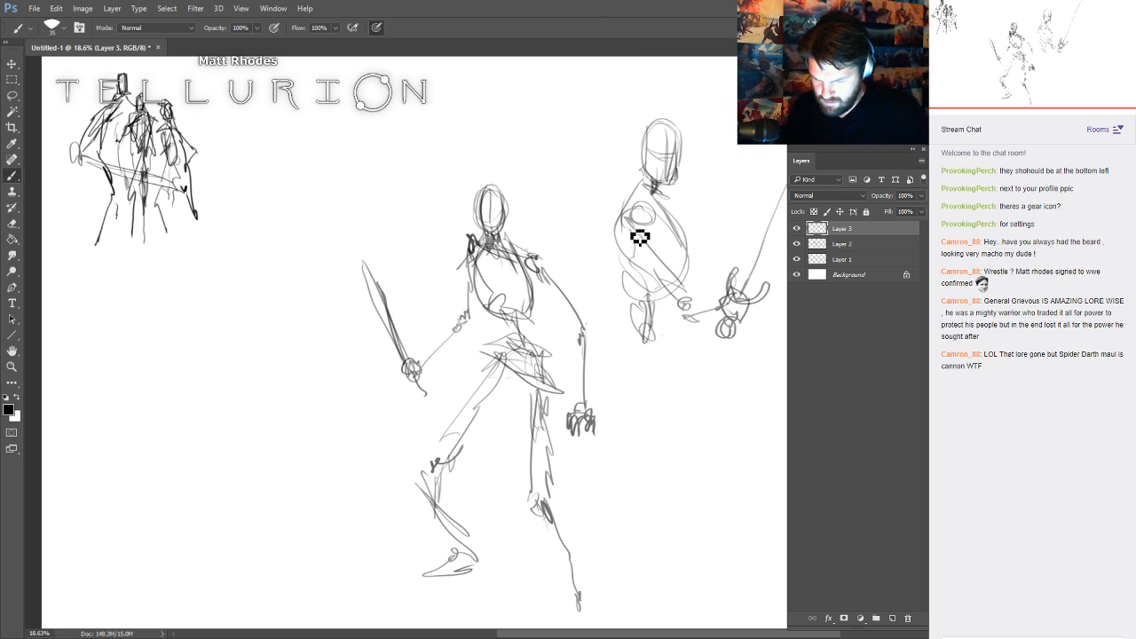
- Strengthen the front arm's lines from elbow to sword hand, and add the second figure's other arm reaching down behind the torso
{"action": "left_click_drag", "start_coordinate": [640, 237], "coordinate": [670, 286]}
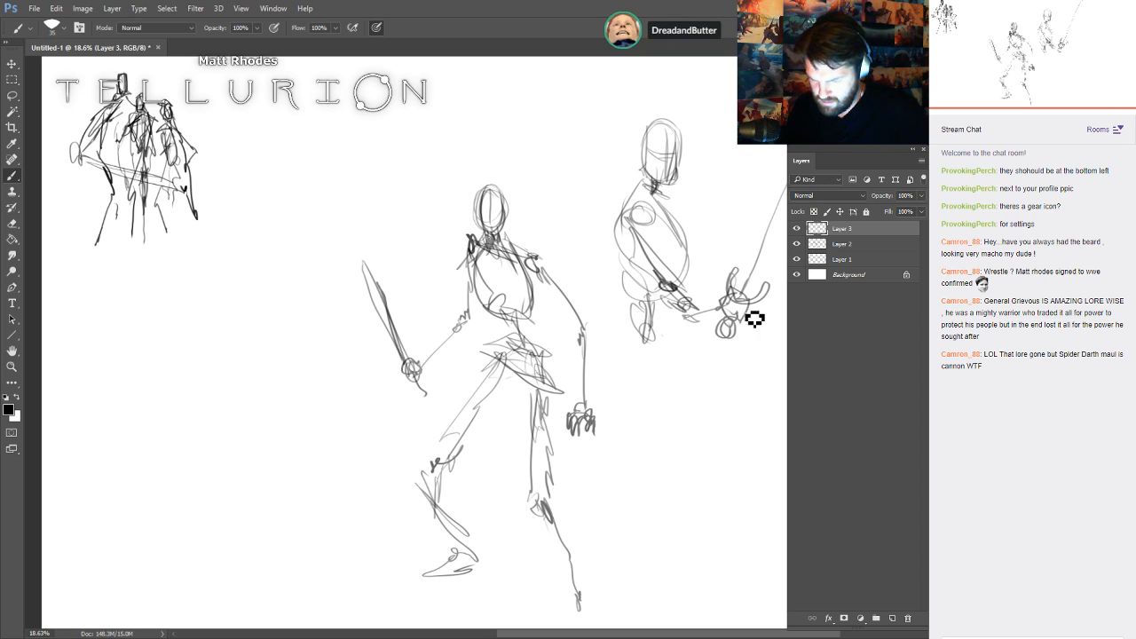
{"action": "left_click_drag", "start_coordinate": [661, 295], "coordinate": [700, 307]}
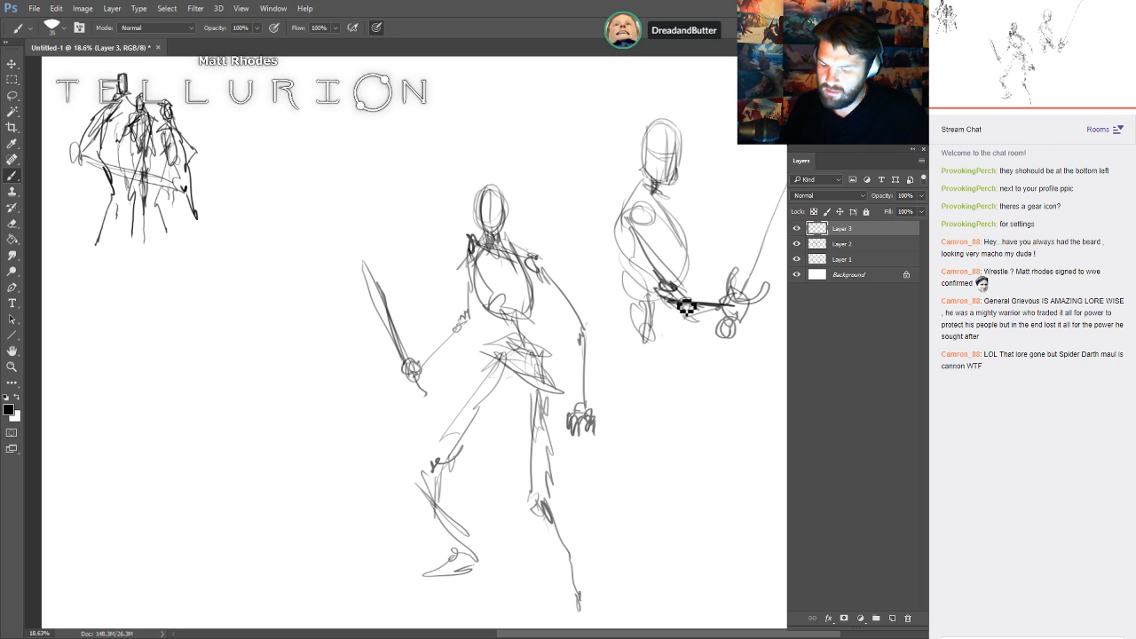
{"action": "left_click_drag", "start_coordinate": [636, 207], "coordinate": [587, 268]}
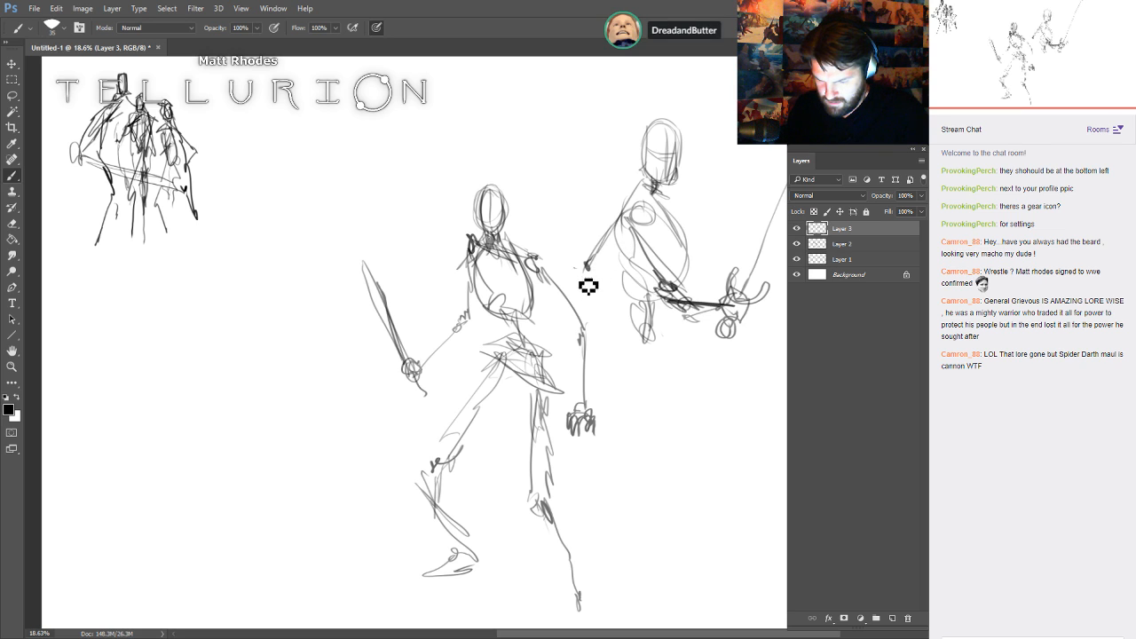
- Extend the second figure with a rounded pelvis, two legs in a wide stride with knees and feet, and a rear hand
{"action": "mouse_move", "coordinate": [661, 352]}
{"action": "left_mouse_down"}
{"action": "mouse_move", "coordinate": [606, 329]}
{"action": "mouse_move", "coordinate": [677, 353]}
{"action": "mouse_move", "coordinate": [649, 367]}
{"action": "mouse_move", "coordinate": [746, 465]}
{"action": "left_mouse_up"}
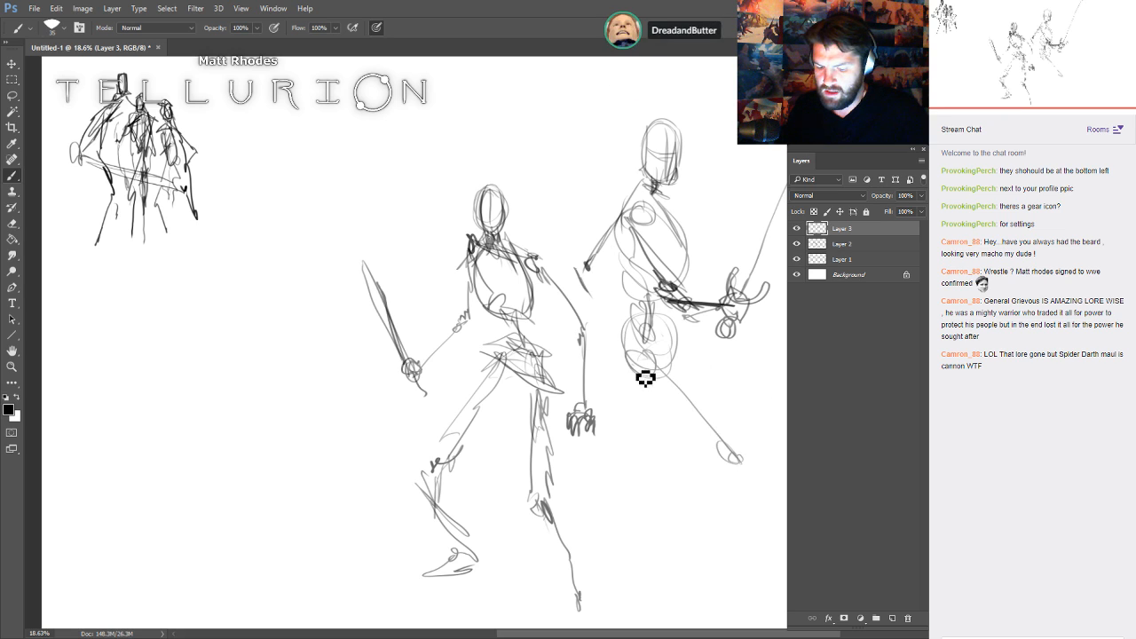
{"action": "left_click_drag", "start_coordinate": [632, 326], "coordinate": [670, 334]}
{"action": "mouse_move", "coordinate": [726, 439]}
{"action": "left_mouse_down"}
{"action": "mouse_move", "coordinate": [738, 447]}
{"action": "mouse_move", "coordinate": [721, 475]}
{"action": "mouse_move", "coordinate": [746, 582]}
{"action": "left_mouse_up"}
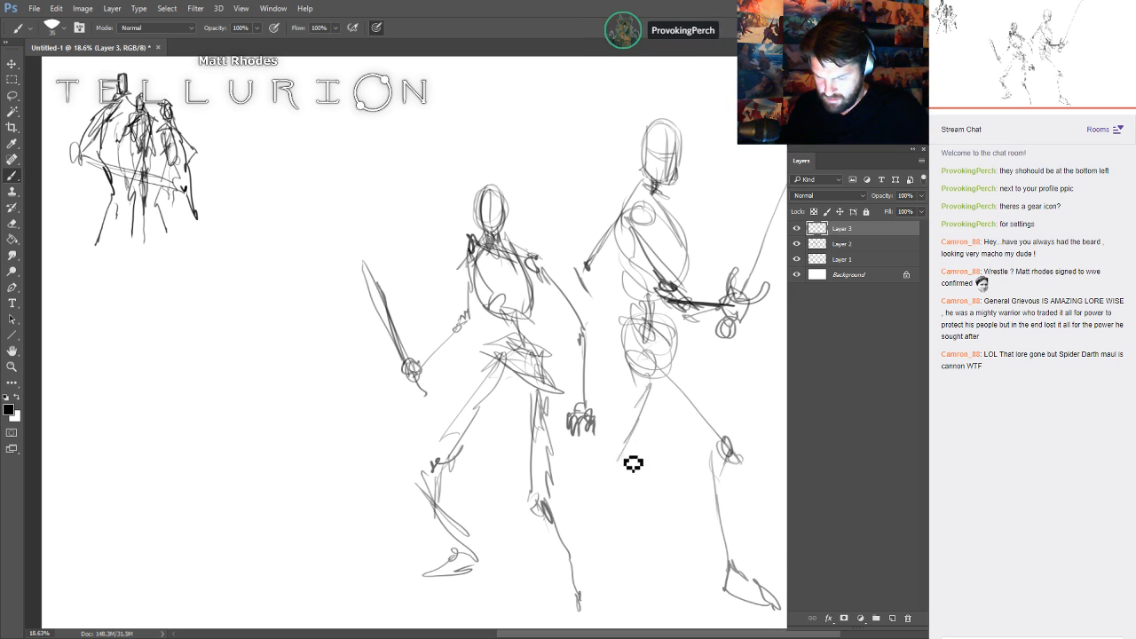
{"action": "mouse_move", "coordinate": [624, 472]}
{"action": "left_mouse_down"}
{"action": "mouse_move", "coordinate": [573, 530]}
{"action": "mouse_move", "coordinate": [616, 540]}
{"action": "left_mouse_up"}
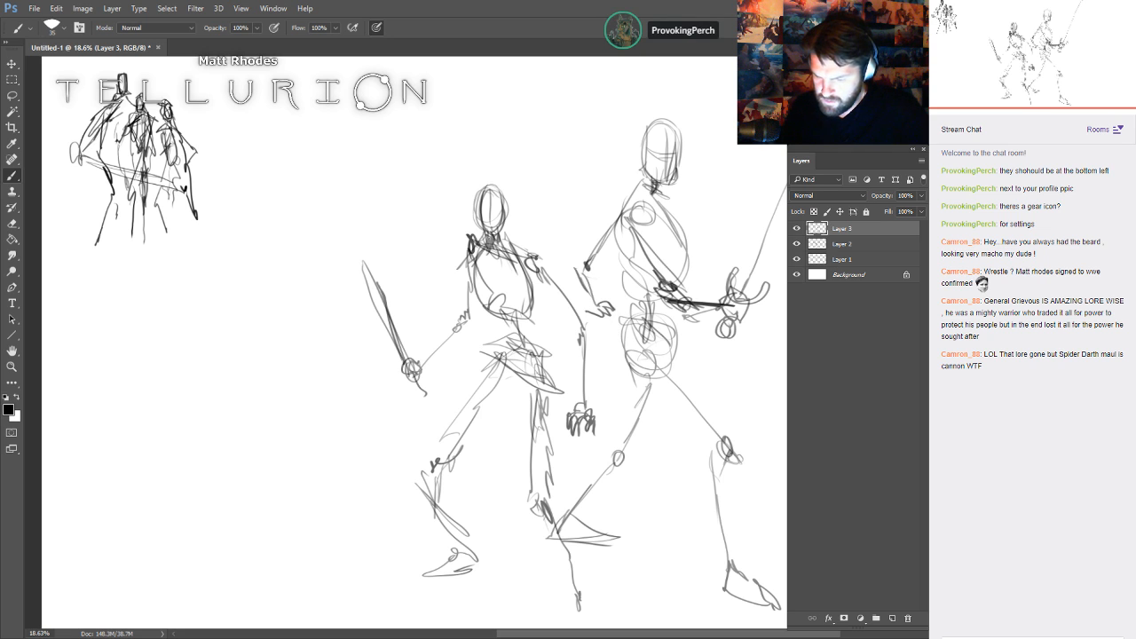
{"action": "mouse_move", "coordinate": [674, 337]}
{"action": "left_mouse_down"}
{"action": "mouse_move", "coordinate": [689, 355]}
{"action": "mouse_move", "coordinate": [682, 346]}
{"action": "left_mouse_up"}
- Add a new layer directly above Layer 1 for a third figure
{"action": "key", "text": "ctrl+0"}
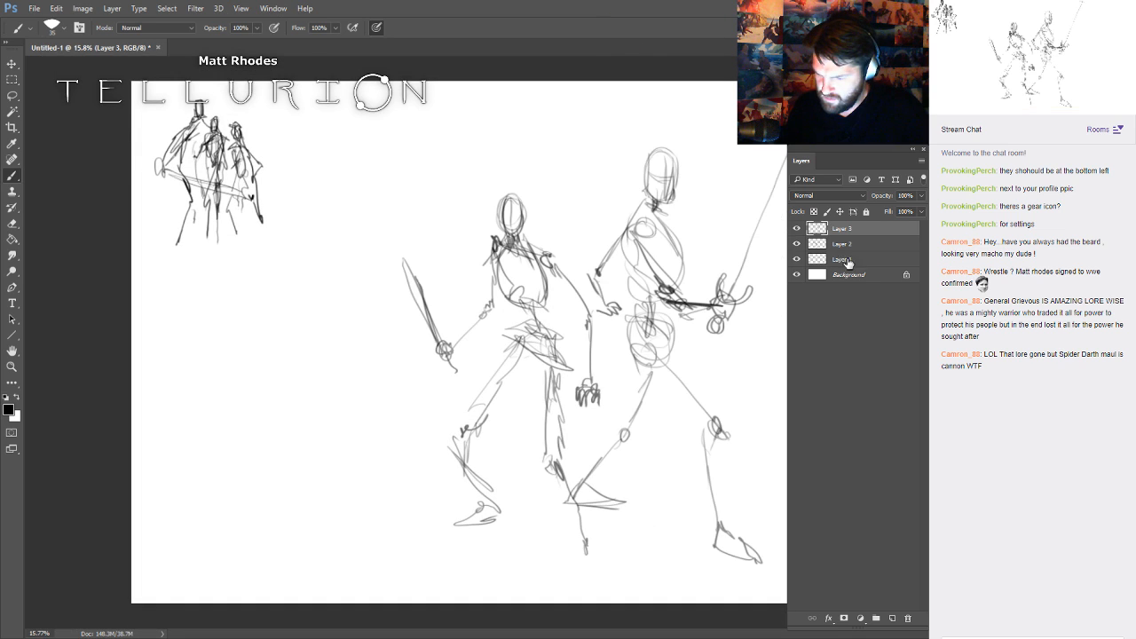
{"action": "left_click", "coordinate": [858, 247]}
{"action": "left_click", "coordinate": [863, 256]}
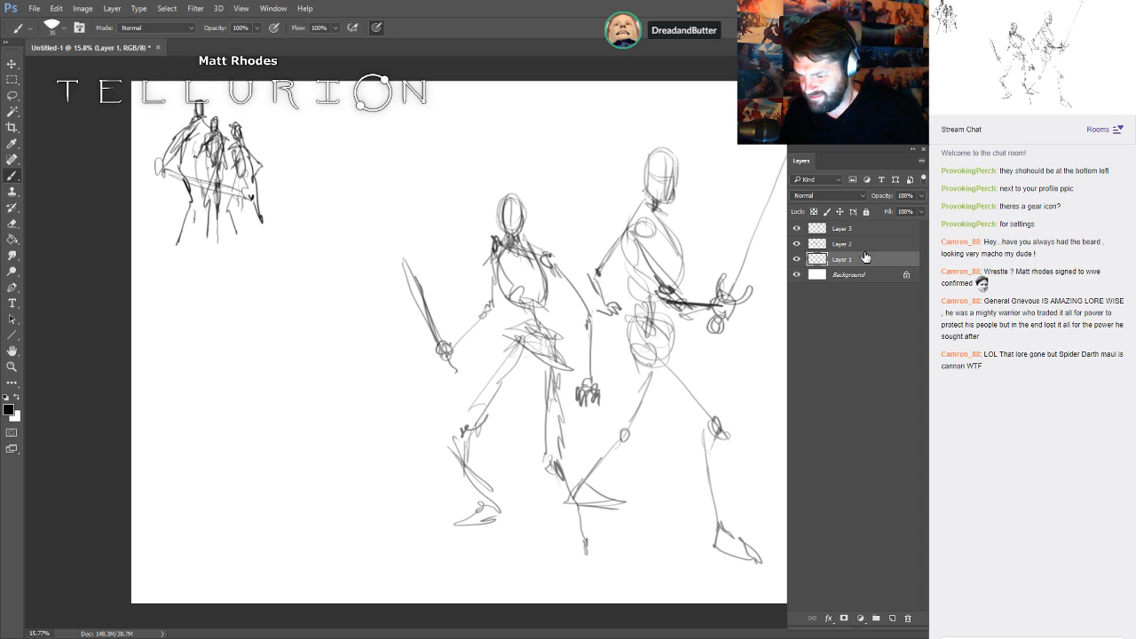
{"action": "key", "text": "ctrl+shift+alt+n"}
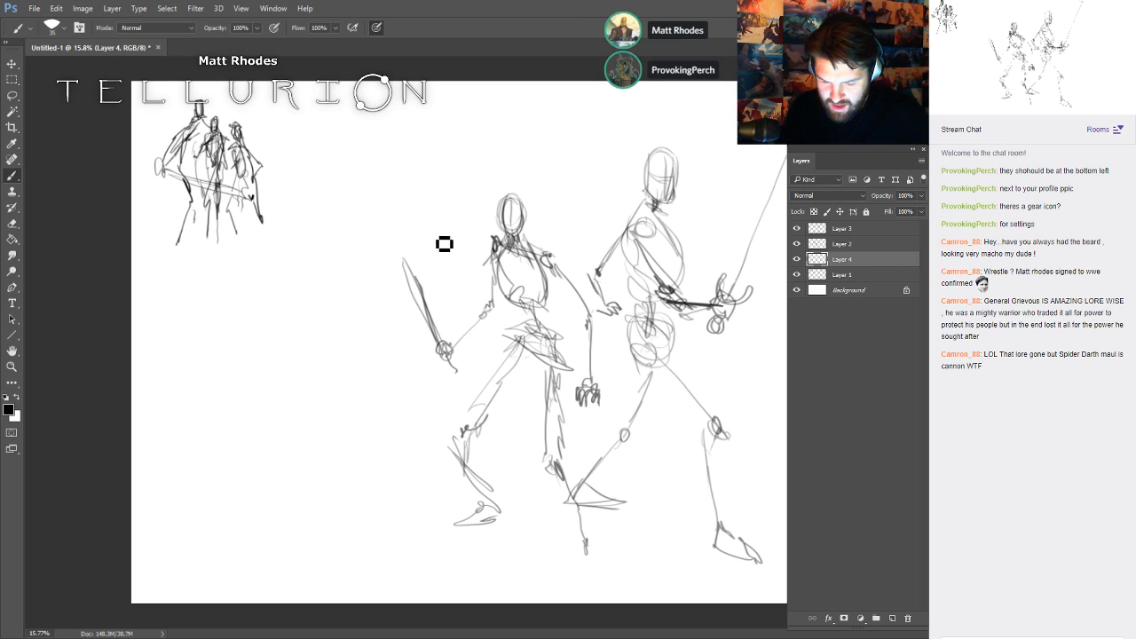
- Sketch a third figure's head, shoulders and narrow oval torso beside the raised blade, and move it farther away from the sword figure
{"action": "mouse_move", "coordinate": [440, 221]}
{"action": "left_mouse_down"}
{"action": "mouse_move", "coordinate": [463, 240]}
{"action": "mouse_move", "coordinate": [431, 249]}
{"action": "left_mouse_up"}
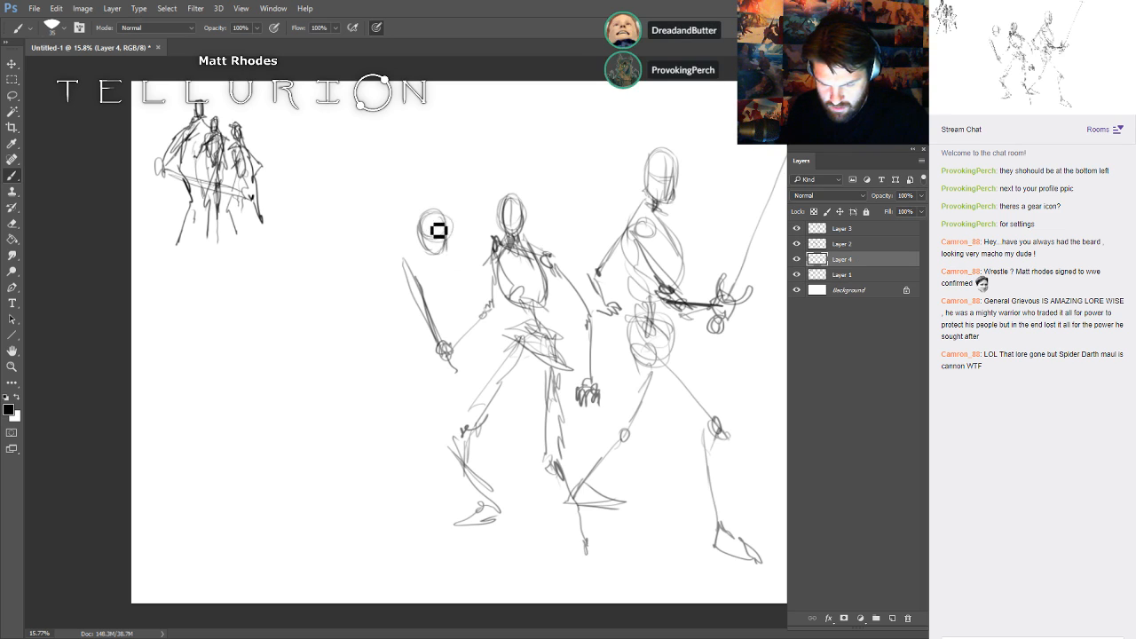
{"action": "left_click_drag", "start_coordinate": [437, 220], "coordinate": [432, 246]}
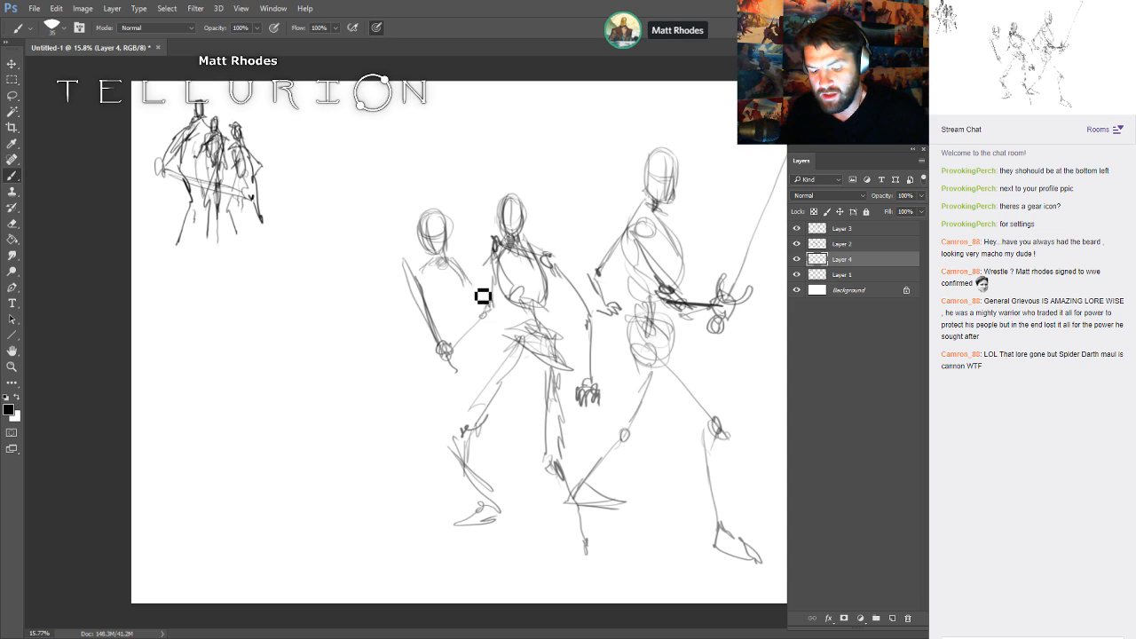
{"action": "left_click_drag", "start_coordinate": [449, 322], "coordinate": [464, 371]}
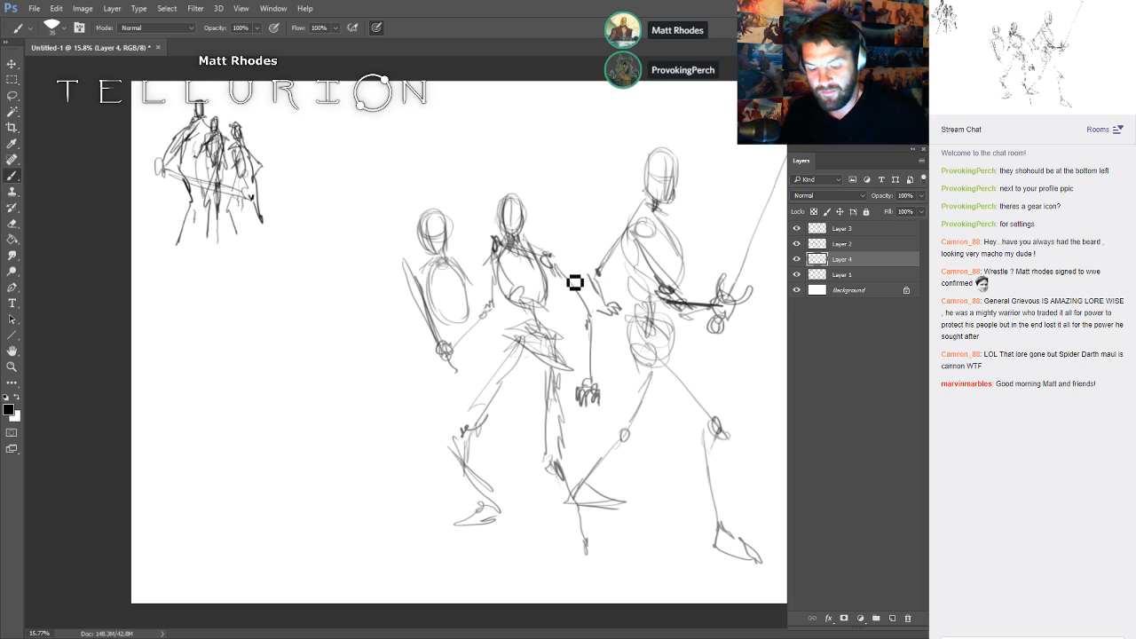
{"action": "left_click_drag", "start_coordinate": [582, 292], "coordinate": [510, 297], "text": "ctrl"}
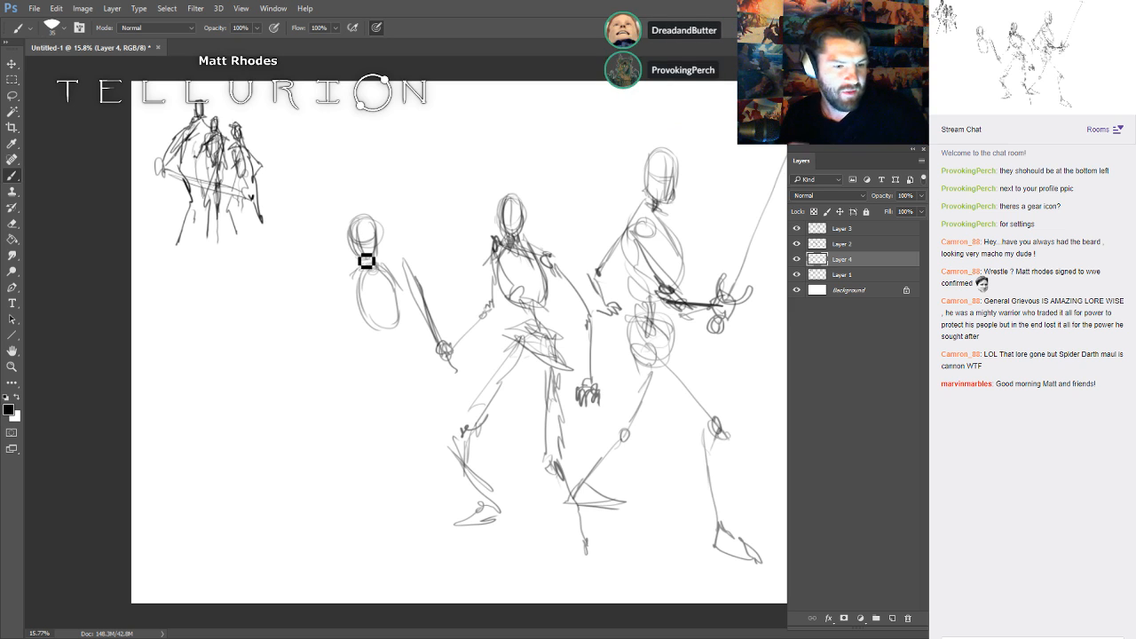
{"action": "mouse_move", "coordinate": [598, 341]}
{"action": "left_mouse_down", "text": "ctrl"}
{"action": "mouse_move", "coordinate": [638, 328]}
{"action": "mouse_move", "coordinate": [573, 347]}
{"action": "left_mouse_up", "text": "ctrl"}
- Delete the third figure's torso with a lasso selection, and clear everything else from Layer 4
{"action": "key", "text": "e"}
{"action": "left_click", "coordinate": [11, 95]}
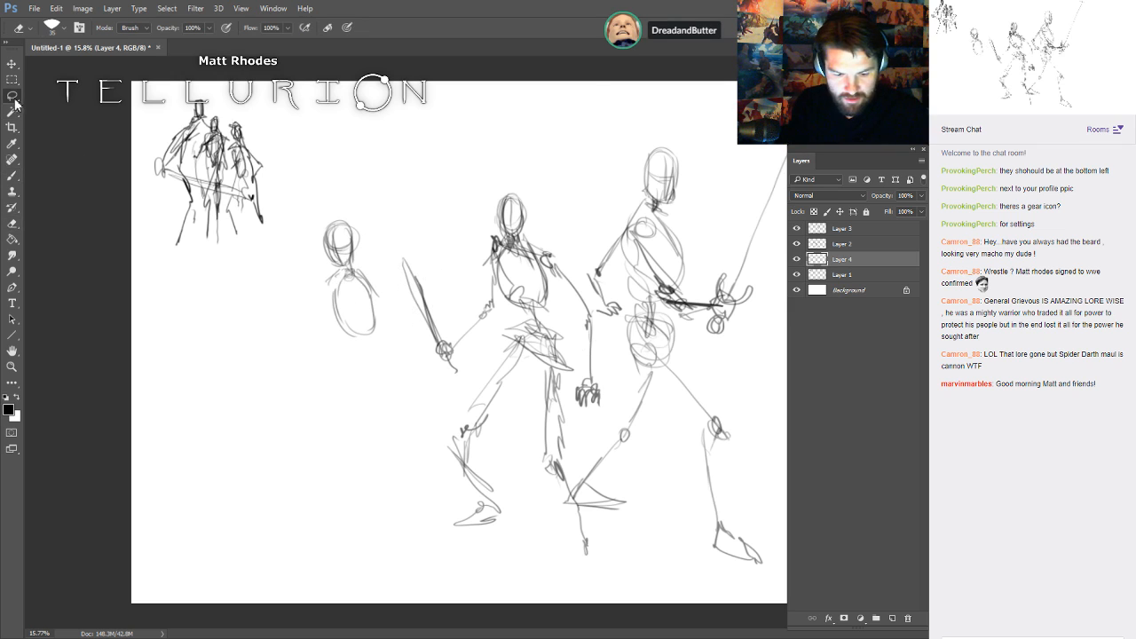
{"action": "left_click_drag", "start_coordinate": [350, 373], "coordinate": [348, 368]}
{"action": "key", "text": "Delete"}
{"action": "key", "text": "ctrl+d"}
{"action": "key", "text": "b"}
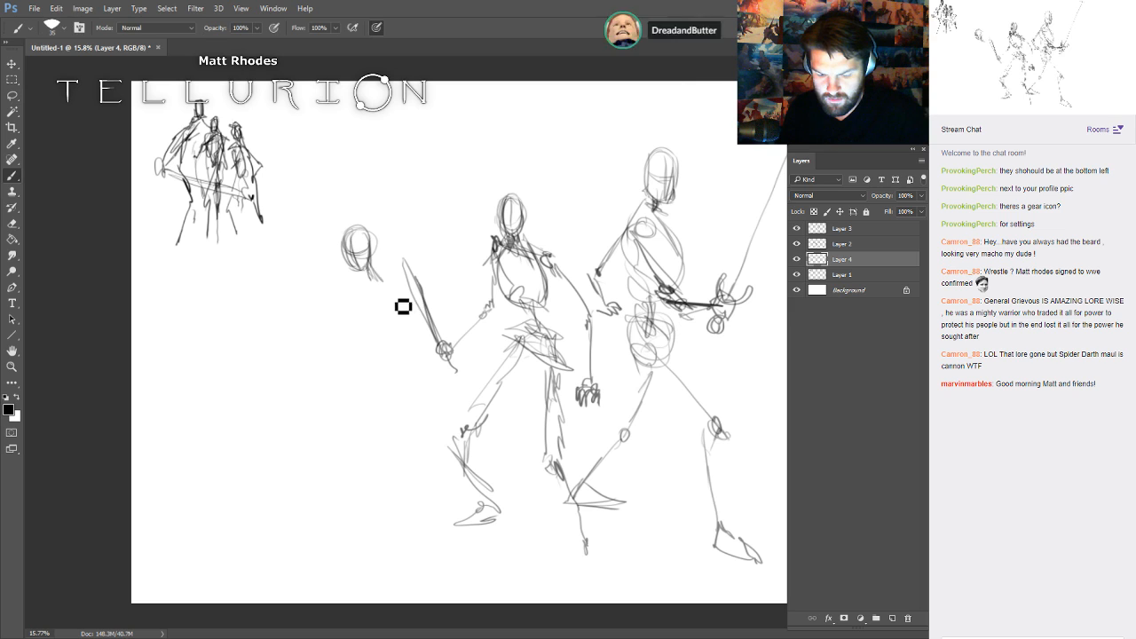
{"action": "key", "text": "ctrl+a"}
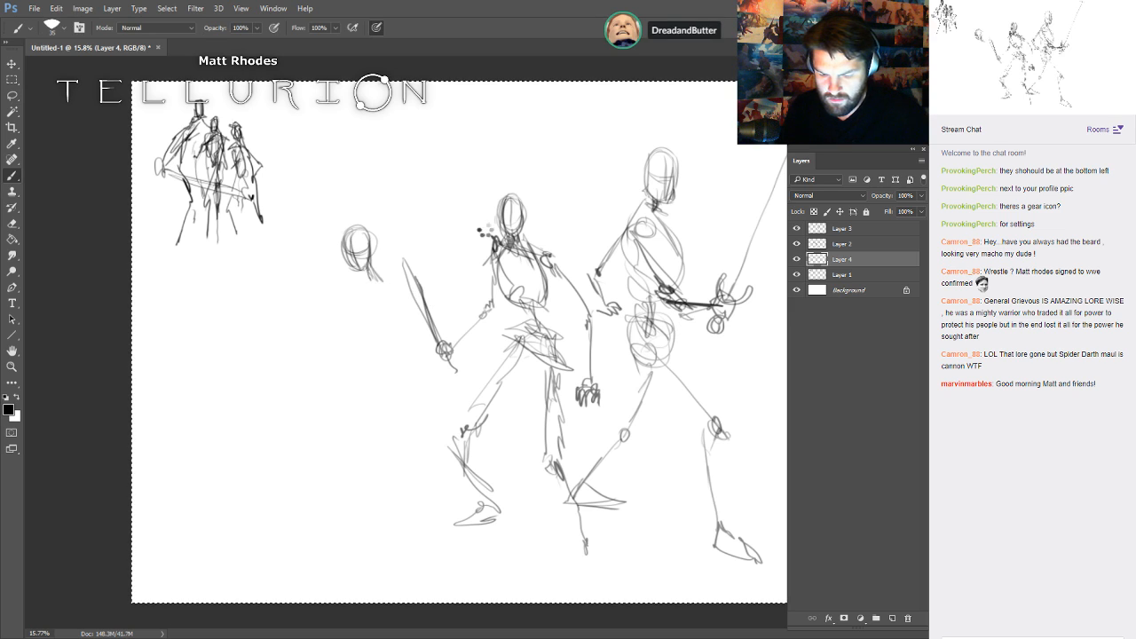
{"action": "key", "text": "Delete"}
{"action": "key", "text": "ctrl+d"}
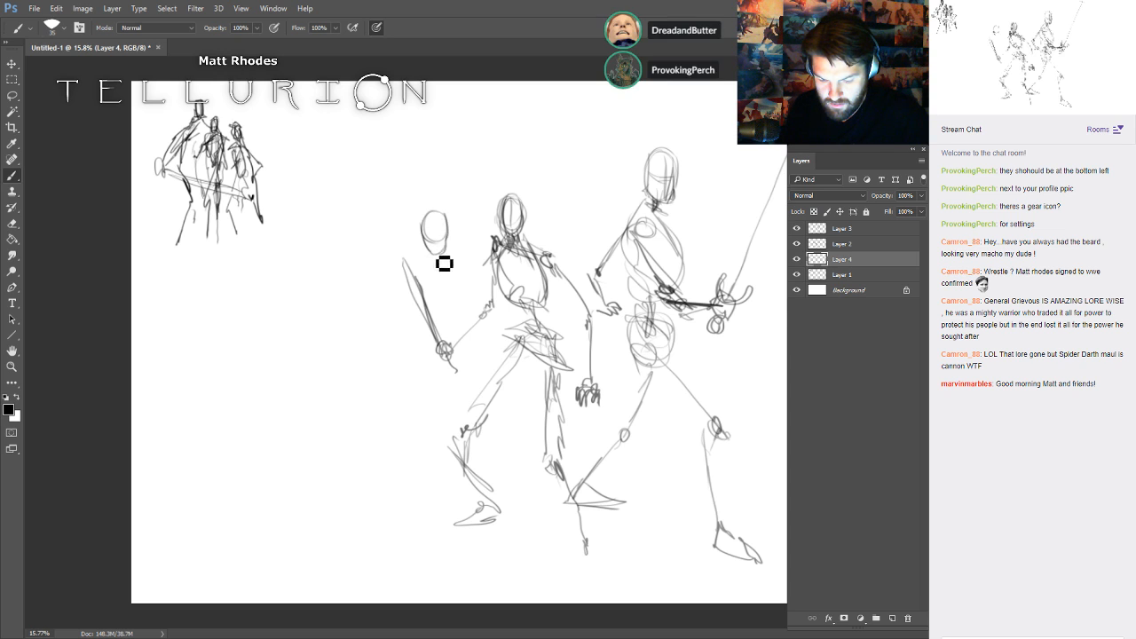
- Sketch a new third figure on Layer 4 with an oval head, tilted torso, rounded pelvis and two widely spread legs
{"action": "mouse_move", "coordinate": [431, 228]}
{"action": "left_mouse_down"}
{"action": "mouse_move", "coordinate": [459, 243]}
{"action": "mouse_move", "coordinate": [447, 266]}
{"action": "left_mouse_up"}
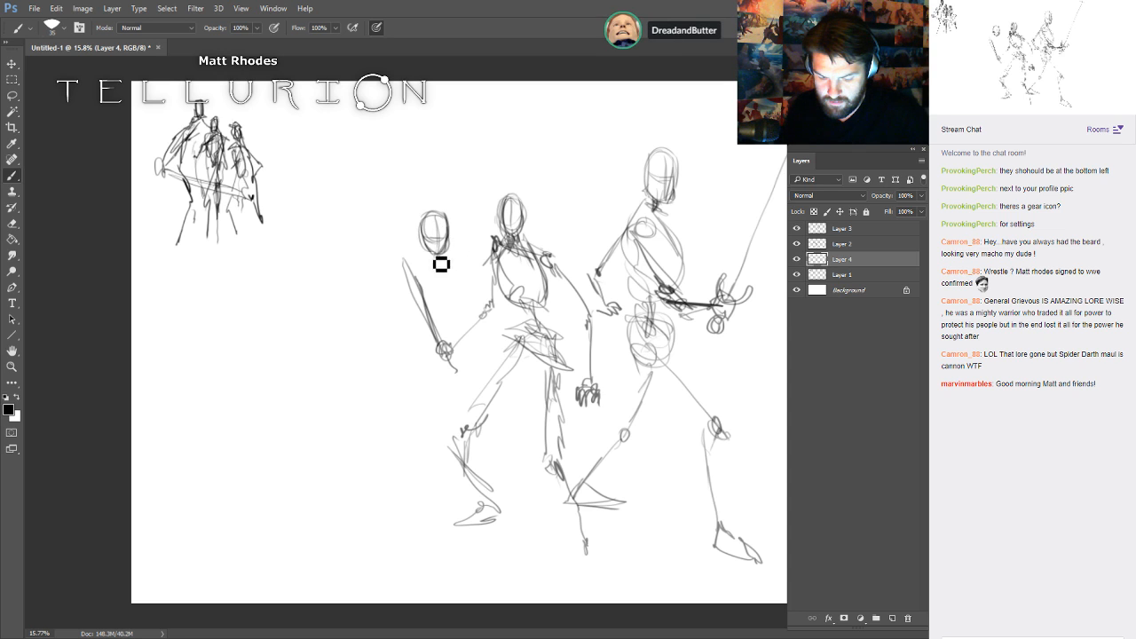
{"action": "mouse_move", "coordinate": [432, 272]}
{"action": "left_mouse_down"}
{"action": "mouse_move", "coordinate": [400, 314]}
{"action": "mouse_move", "coordinate": [443, 283]}
{"action": "mouse_move", "coordinate": [415, 343]}
{"action": "mouse_move", "coordinate": [448, 281]}
{"action": "mouse_move", "coordinate": [404, 319]}
{"action": "mouse_move", "coordinate": [410, 280]}
{"action": "mouse_move", "coordinate": [464, 271]}
{"action": "mouse_move", "coordinate": [409, 282]}
{"action": "mouse_move", "coordinate": [371, 332]}
{"action": "left_mouse_up"}
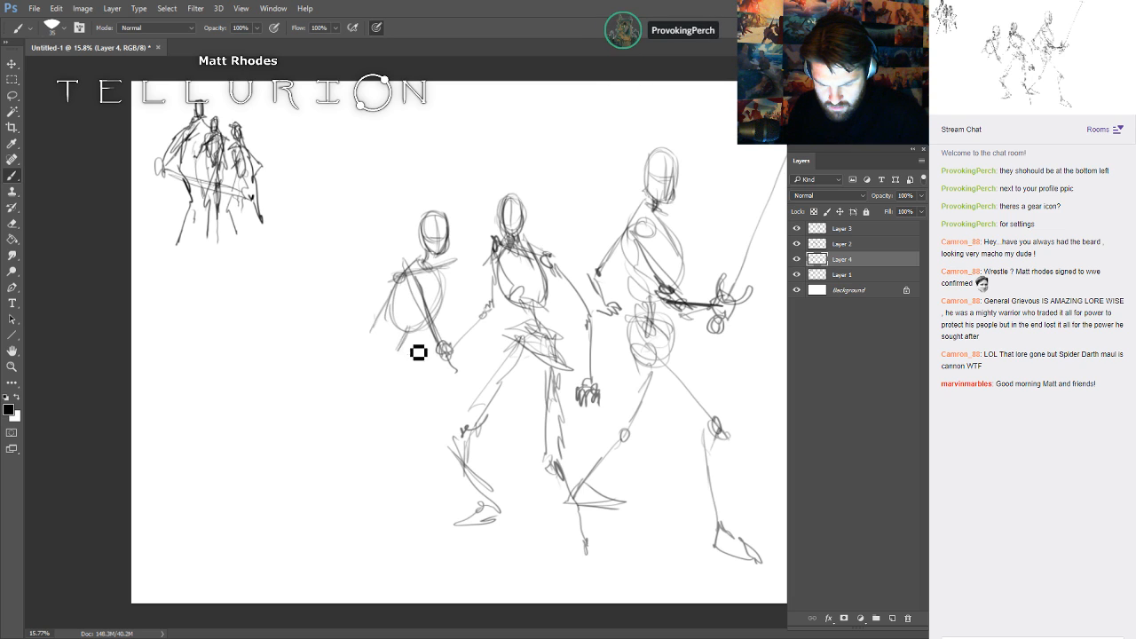
{"action": "mouse_move", "coordinate": [393, 393]}
{"action": "left_mouse_down"}
{"action": "mouse_move", "coordinate": [402, 359]}
{"action": "mouse_move", "coordinate": [413, 376]}
{"action": "mouse_move", "coordinate": [424, 352]}
{"action": "mouse_move", "coordinate": [416, 376]}
{"action": "mouse_move", "coordinate": [434, 370]}
{"action": "mouse_move", "coordinate": [417, 350]}
{"action": "mouse_move", "coordinate": [431, 336]}
{"action": "mouse_move", "coordinate": [438, 350]}
{"action": "mouse_move", "coordinate": [417, 342]}
{"action": "mouse_move", "coordinate": [387, 386]}
{"action": "left_mouse_up"}
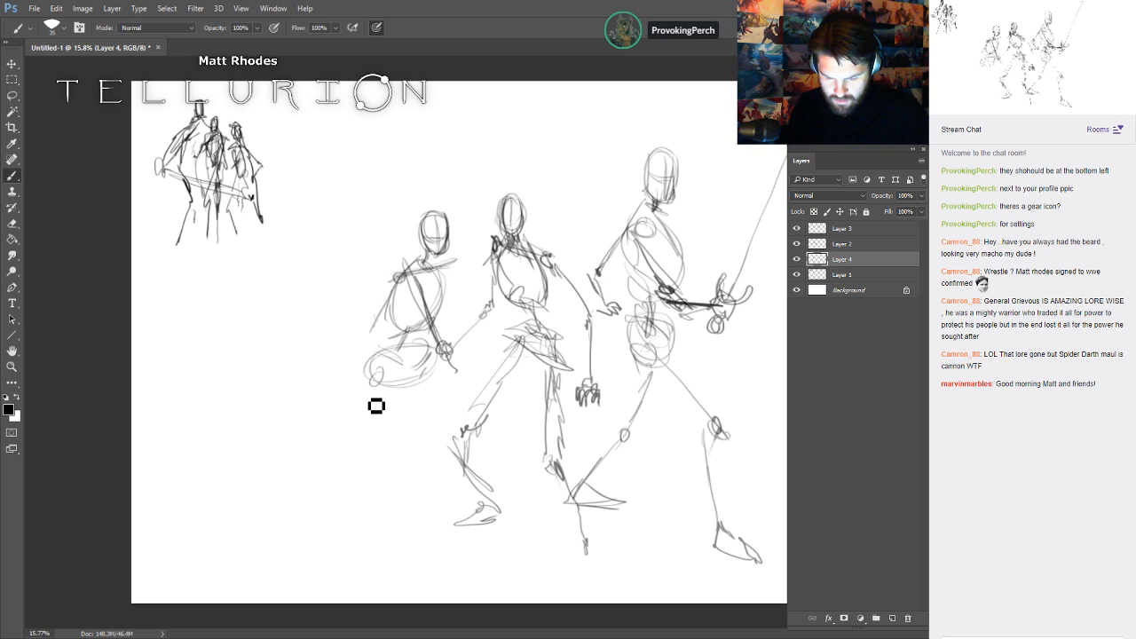
{"action": "mouse_move", "coordinate": [385, 396]}
{"action": "left_mouse_down"}
{"action": "mouse_move", "coordinate": [363, 462]}
{"action": "mouse_move", "coordinate": [288, 563]}
{"action": "mouse_move", "coordinate": [317, 553]}
{"action": "left_mouse_up"}
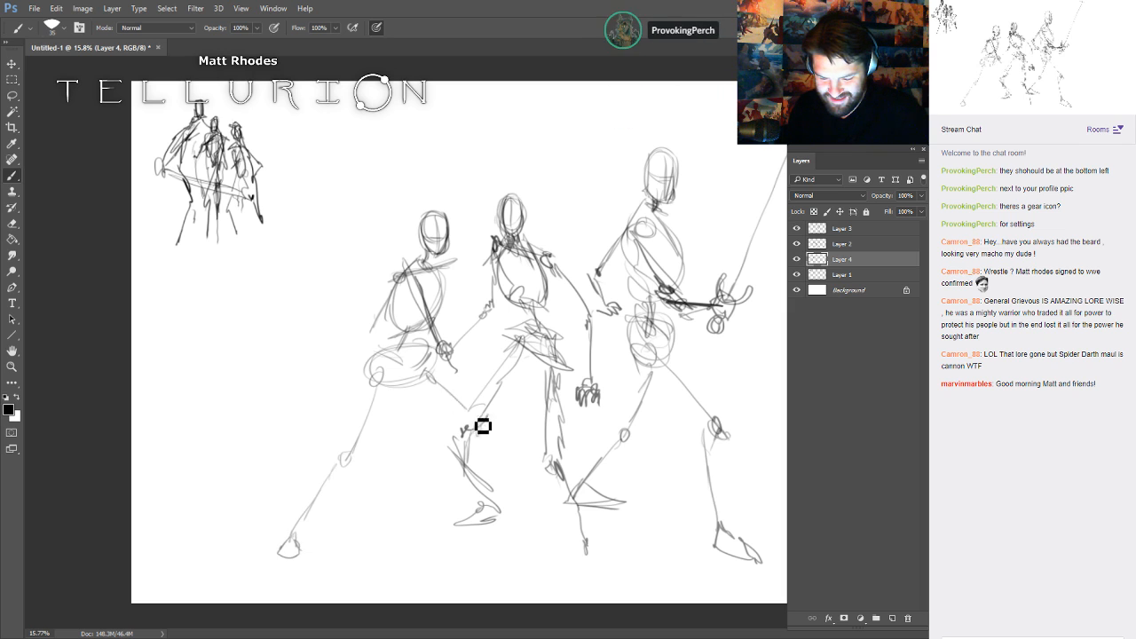
{"action": "mouse_move", "coordinate": [483, 426]}
{"action": "left_mouse_down"}
{"action": "mouse_move", "coordinate": [491, 508]}
{"action": "mouse_move", "coordinate": [509, 520]}
{"action": "left_mouse_up"}
- Scale the third figure down to about 92%
{"action": "left_click_drag", "start_coordinate": [714, 434], "coordinate": [717, 423]}
{"action": "key", "text": "ctrl+t"}
{"action": "left_click_drag", "start_coordinate": [530, 194], "coordinate": [521, 208]}
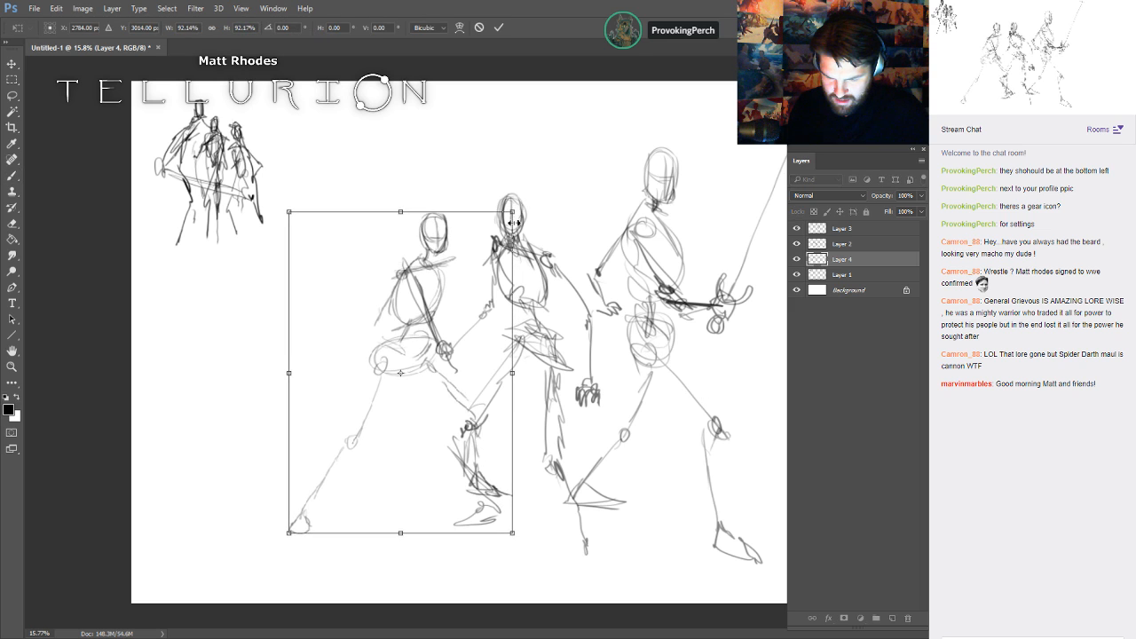
{"action": "key", "text": "Return"}
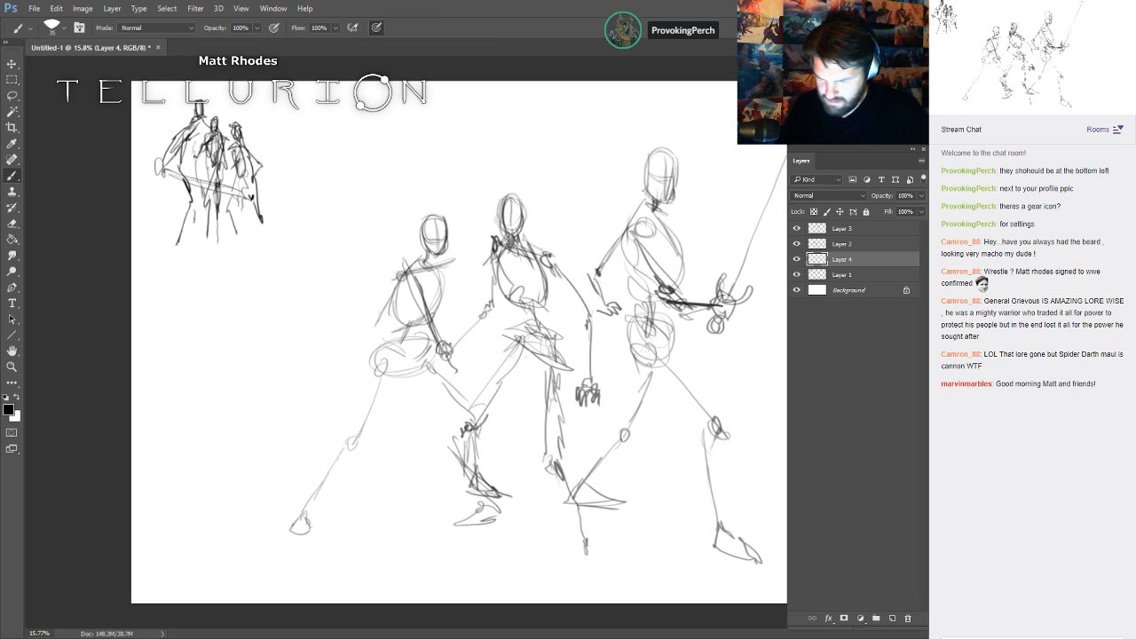
- Lasso the middle figure's sword and hand on Layer 2, reposition them more upright across the third figure, and redraw the arm reaching to them
{"action": "left_click", "coordinate": [835, 244]}
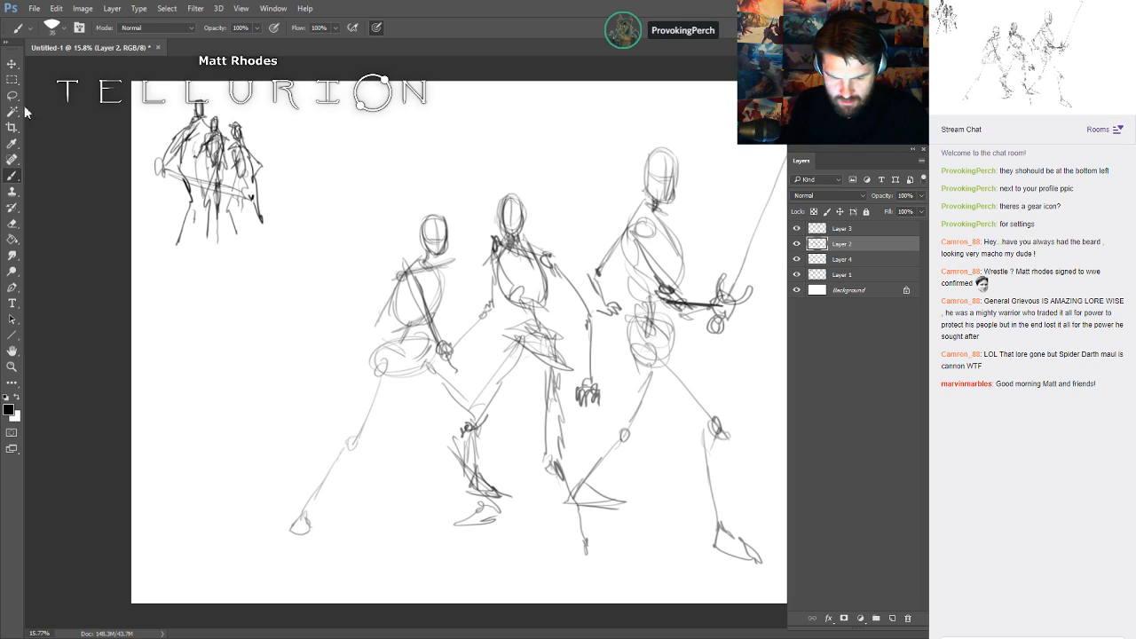
{"action": "key", "text": "l"}
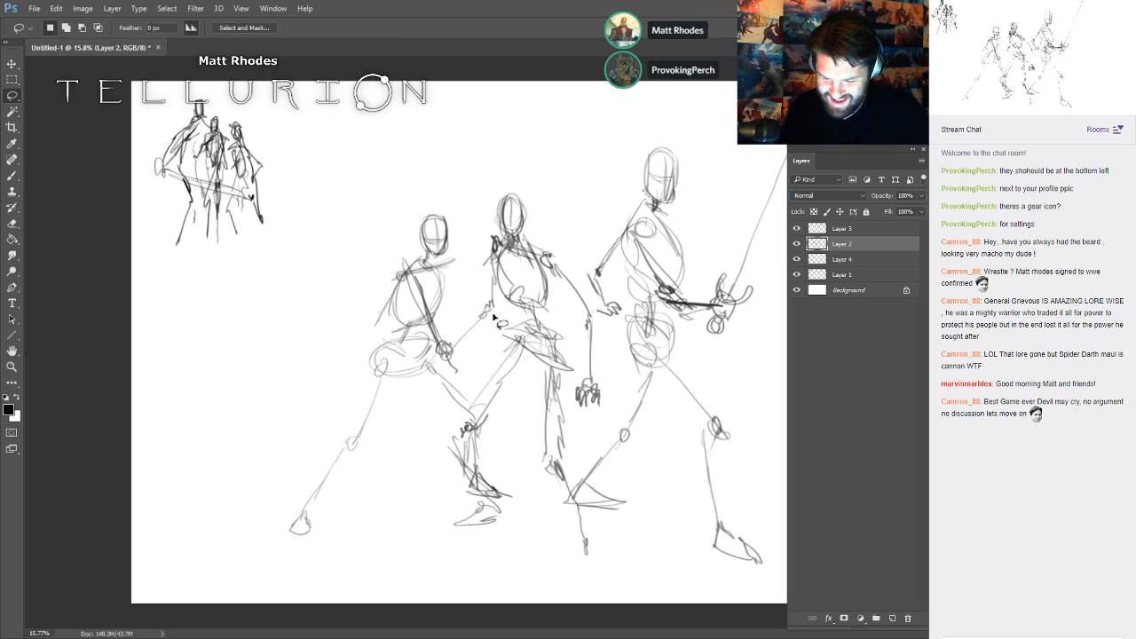
{"action": "mouse_move", "coordinate": [402, 240]}
{"action": "left_mouse_down"}
{"action": "mouse_move", "coordinate": [475, 368]}
{"action": "mouse_move", "coordinate": [440, 333]}
{"action": "left_mouse_up"}
{"action": "key", "text": "ctrl+t"}
{"action": "left_click_drag", "start_coordinate": [569, 240], "coordinate": [591, 274]}
{"action": "key", "text": "Return"}
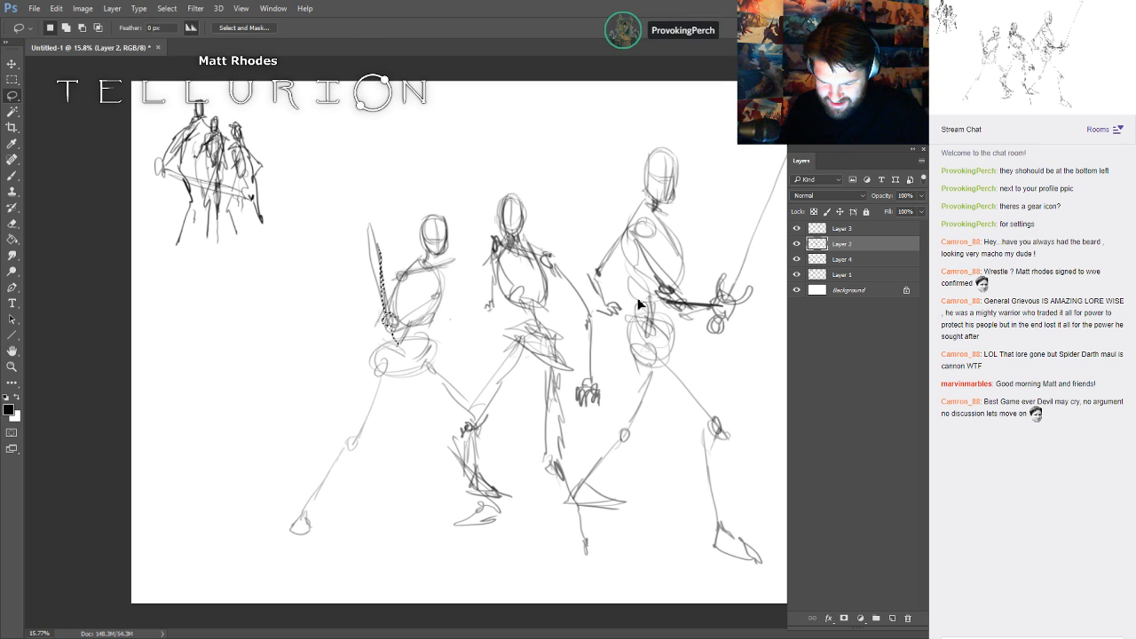
{"action": "key", "text": "ctrl+d"}
{"action": "key", "text": "b"}
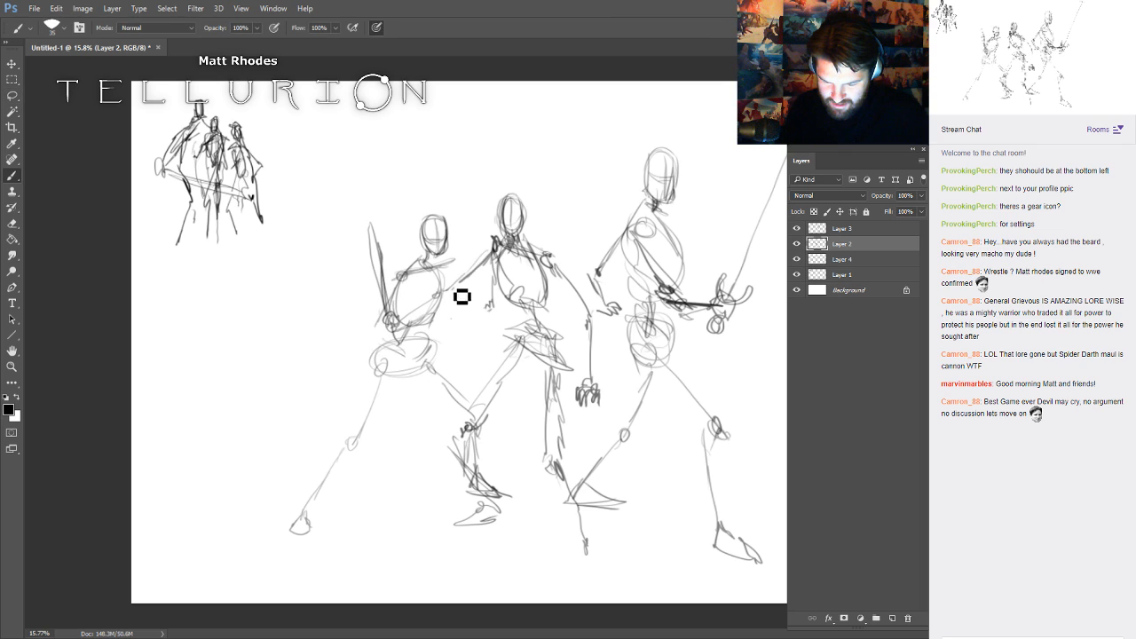
- Add both arms to the third figure on Layer 4, with one hand carrying a boxy bag beside the back leg
{"action": "left_click", "coordinate": [841, 261]}
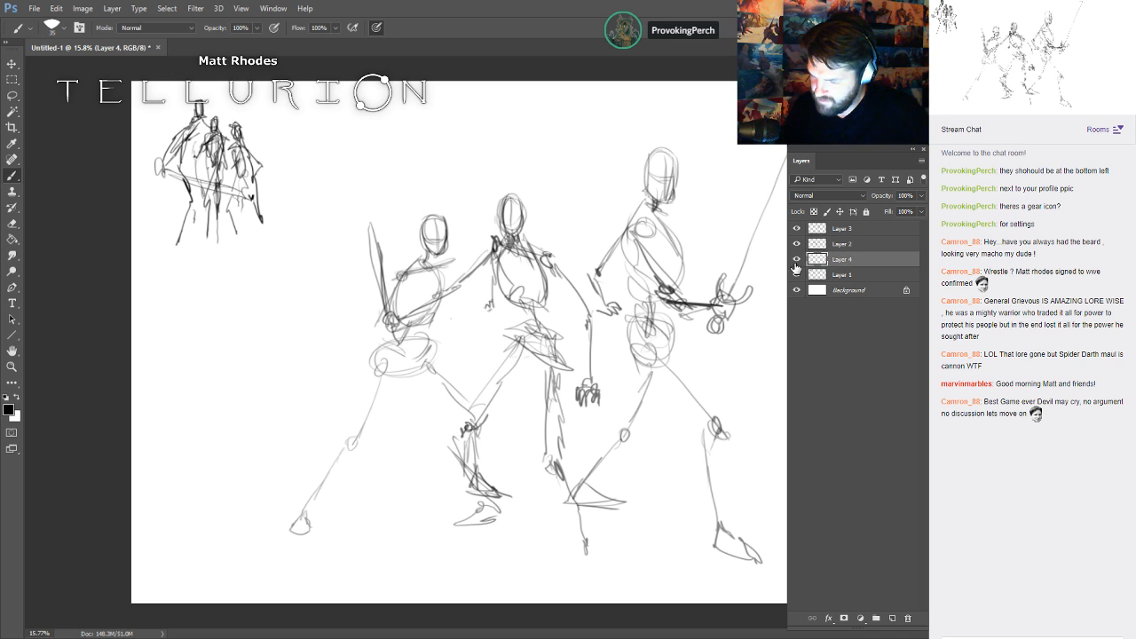
{"action": "left_click", "coordinate": [796, 259]}
{"action": "left_click", "coordinate": [797, 259]}
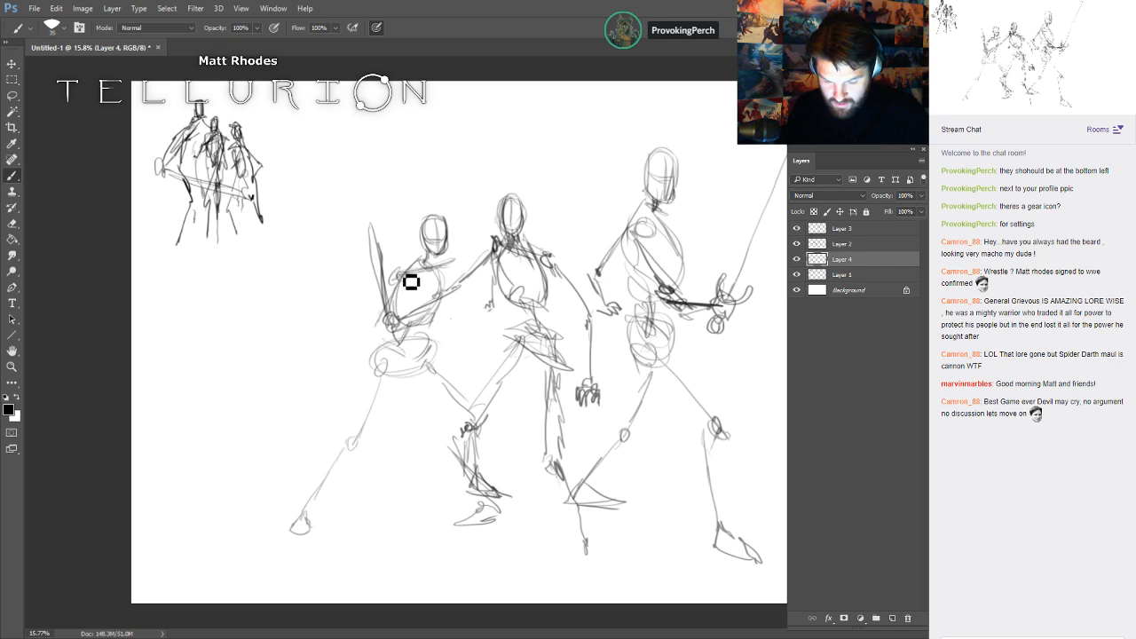
{"action": "left_click_drag", "start_coordinate": [411, 282], "coordinate": [360, 332]}
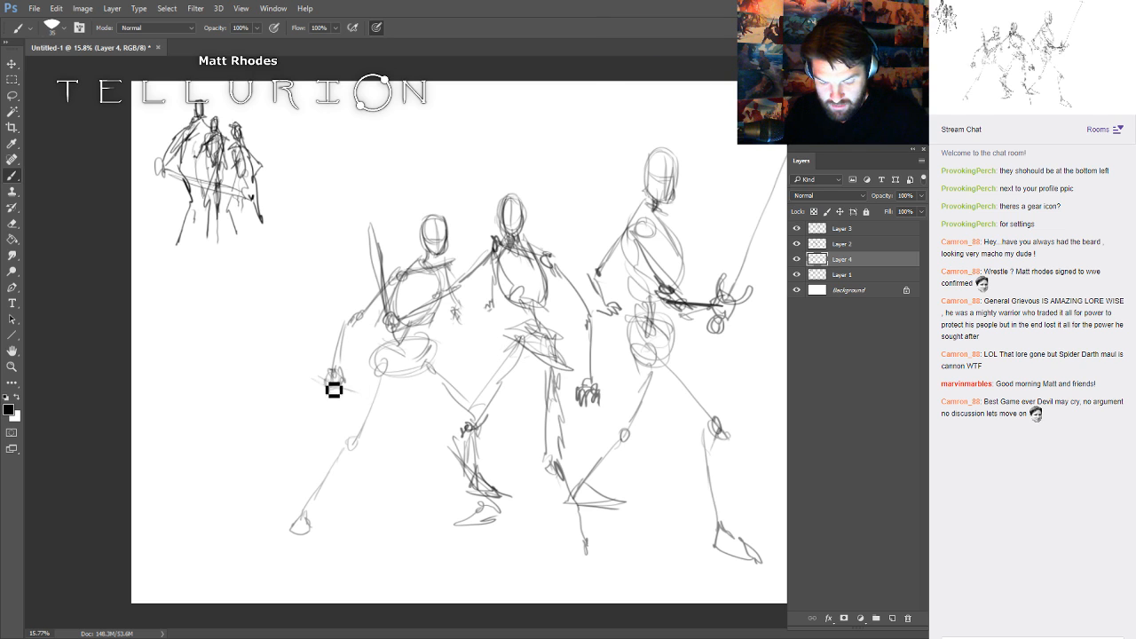
{"action": "mouse_move", "coordinate": [316, 378]}
{"action": "left_mouse_down"}
{"action": "mouse_move", "coordinate": [366, 399]}
{"action": "mouse_move", "coordinate": [321, 380]}
{"action": "mouse_move", "coordinate": [298, 421]}
{"action": "left_mouse_up"}
{"action": "mouse_move", "coordinate": [364, 393]}
{"action": "left_mouse_down"}
{"action": "mouse_move", "coordinate": [353, 422]}
{"action": "mouse_move", "coordinate": [326, 425]}
{"action": "left_mouse_up"}
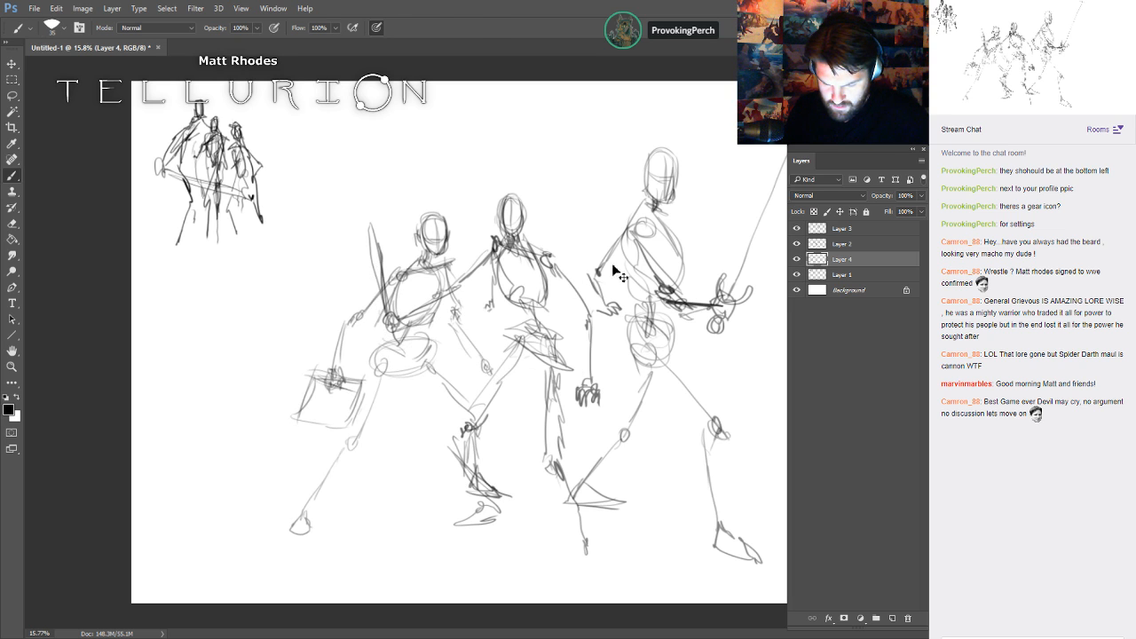
- Scale the bag-carrying third figure on Layer 4 down to about 84% and move it back into place behind the middle figure
{"action": "key", "text": "ctrl+t"}
{"action": "left_click_drag", "start_coordinate": [515, 211], "coordinate": [494, 237]}
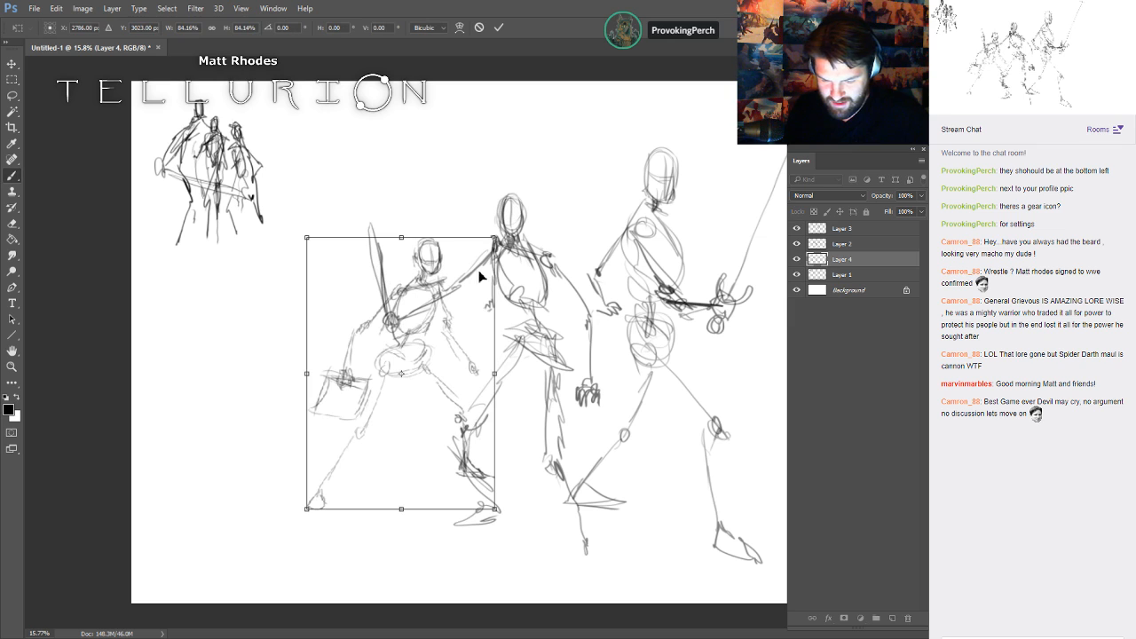
{"action": "key", "text": "Return"}
{"action": "mouse_move", "coordinate": [761, 377]}
{"action": "left_mouse_down"}
{"action": "mouse_move", "coordinate": [773, 353]}
{"action": "mouse_move", "coordinate": [765, 359]}
{"action": "left_mouse_up"}
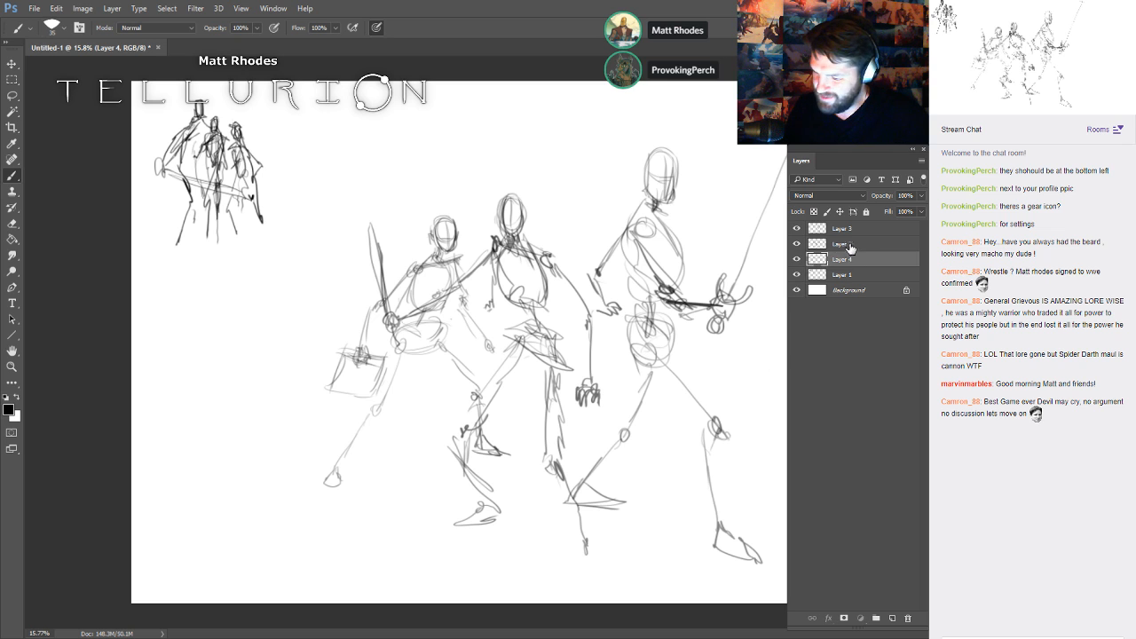
- Scale the front swordsman on Layer 3 down to about 88% and move him slightly closer to the middle figure
{"action": "left_click", "coordinate": [797, 243]}
{"action": "left_click", "coordinate": [796, 243]}
{"action": "left_click", "coordinate": [842, 228]}
{"action": "key", "text": "ctrl+t"}
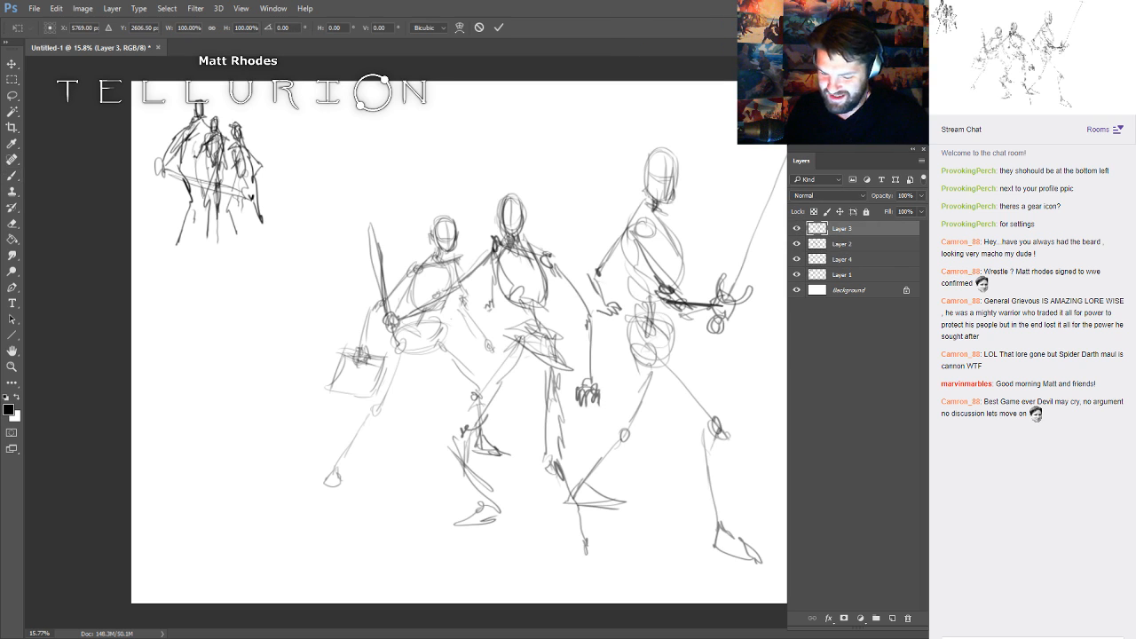
{"action": "left_click_drag", "start_coordinate": [816, 103], "coordinate": [801, 130]}
{"action": "key", "text": "Return"}
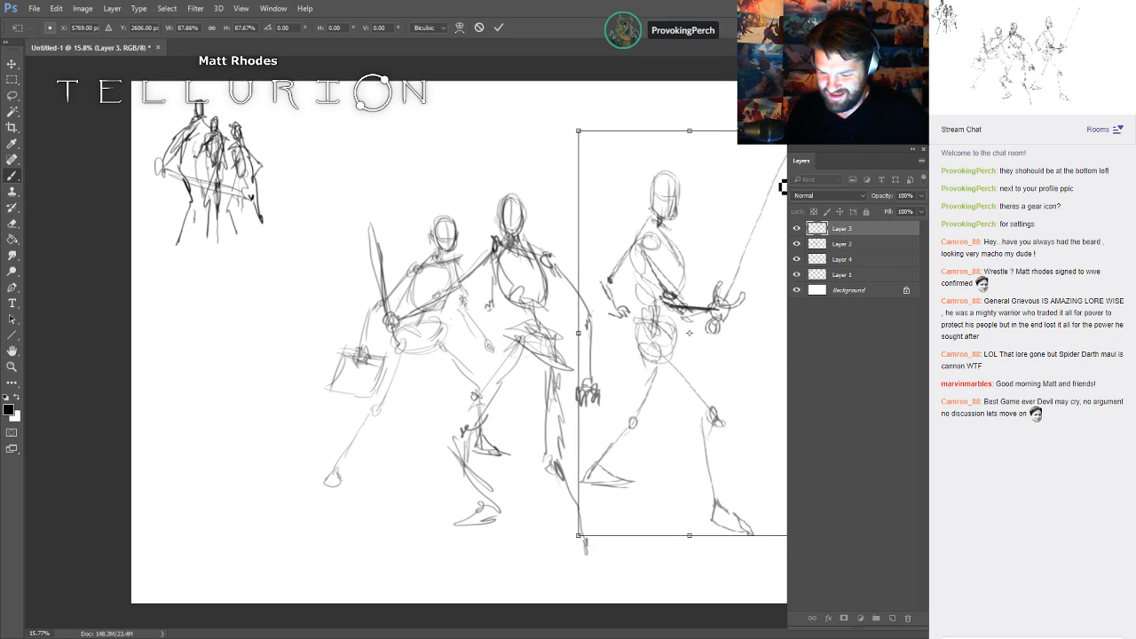
{"action": "left_click_drag", "start_coordinate": [689, 333], "coordinate": [673, 329]}
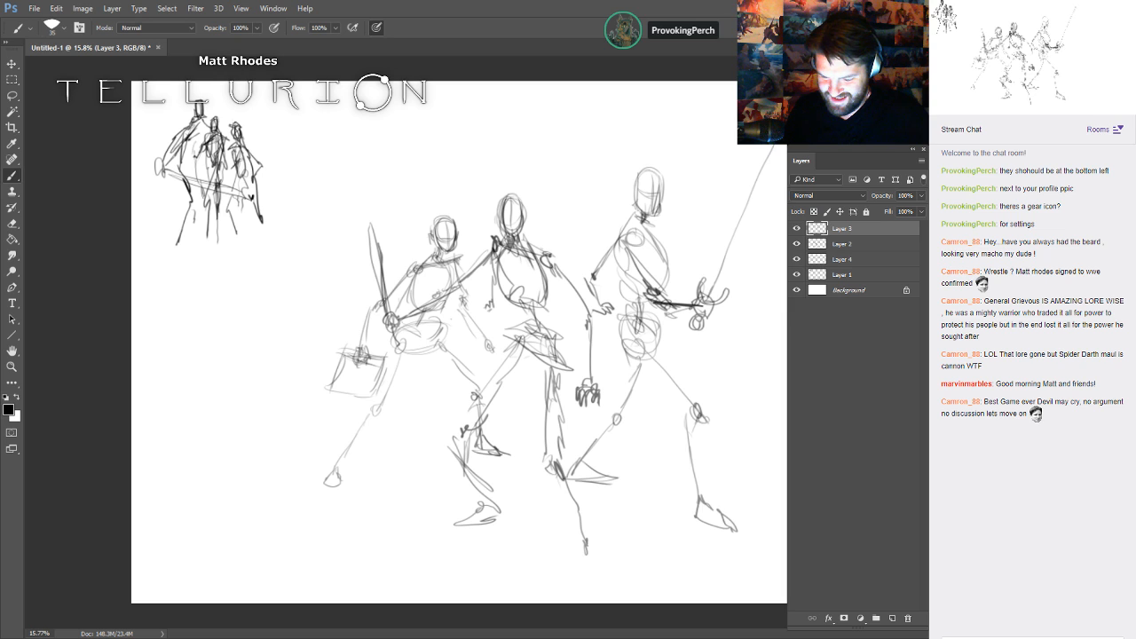
- Merge the three figure layers into one and try mirroring the trio horizontally
{"action": "key", "text": "ctrl+e"}
{"action": "key", "text": "ctrl+e"}
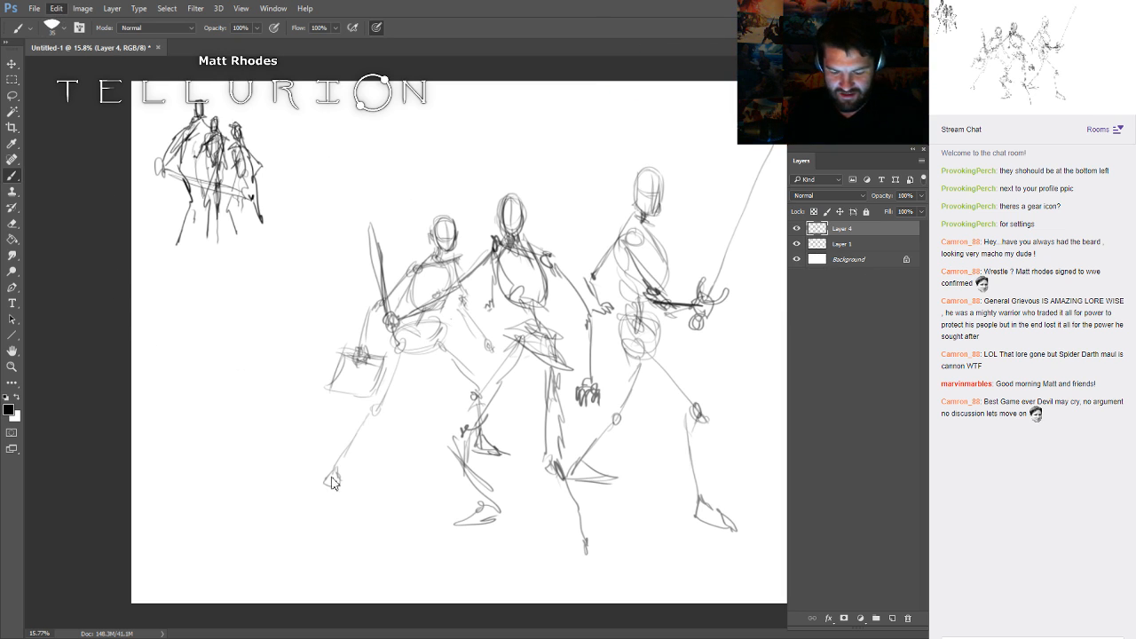
{"action": "left_click", "coordinate": [319, 506]}
{"action": "left_click_drag", "start_coordinate": [756, 330], "coordinate": [803, 341]}
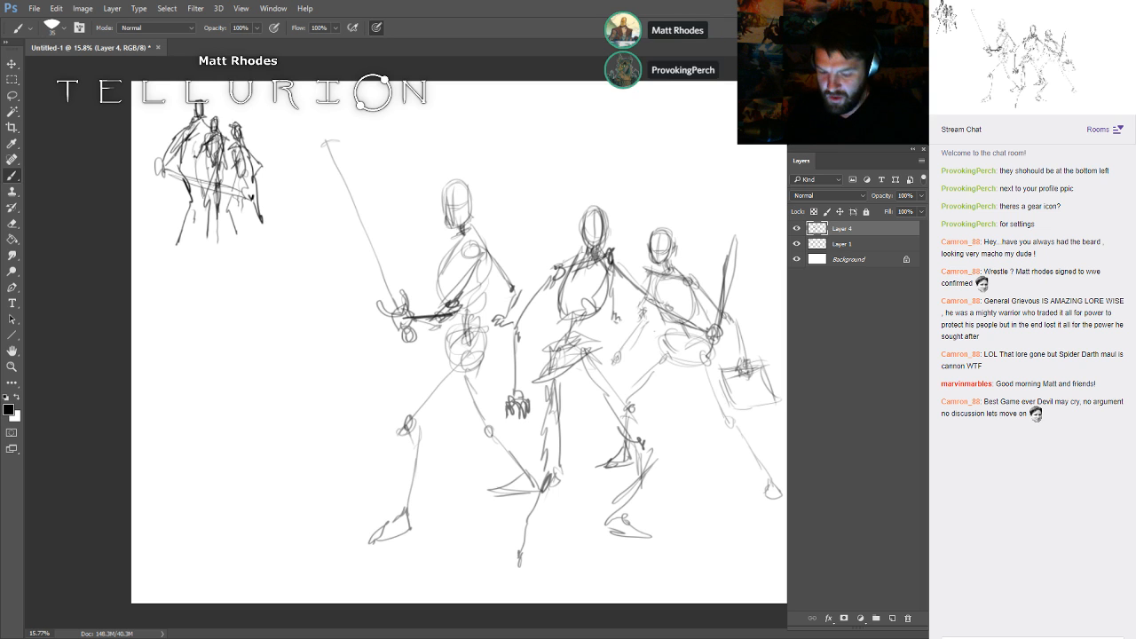
{"action": "mouse_move", "coordinate": [709, 358]}
{"action": "left_mouse_down"}
{"action": "mouse_move", "coordinate": [692, 340]}
{"action": "mouse_move", "coordinate": [692, 353]}
{"action": "left_mouse_up"}
{"action": "key", "text": "ctrl+alt+z"}
{"action": "key", "text": "ctrl+alt+z"}
{"action": "key", "text": "ctrl+alt+z"}
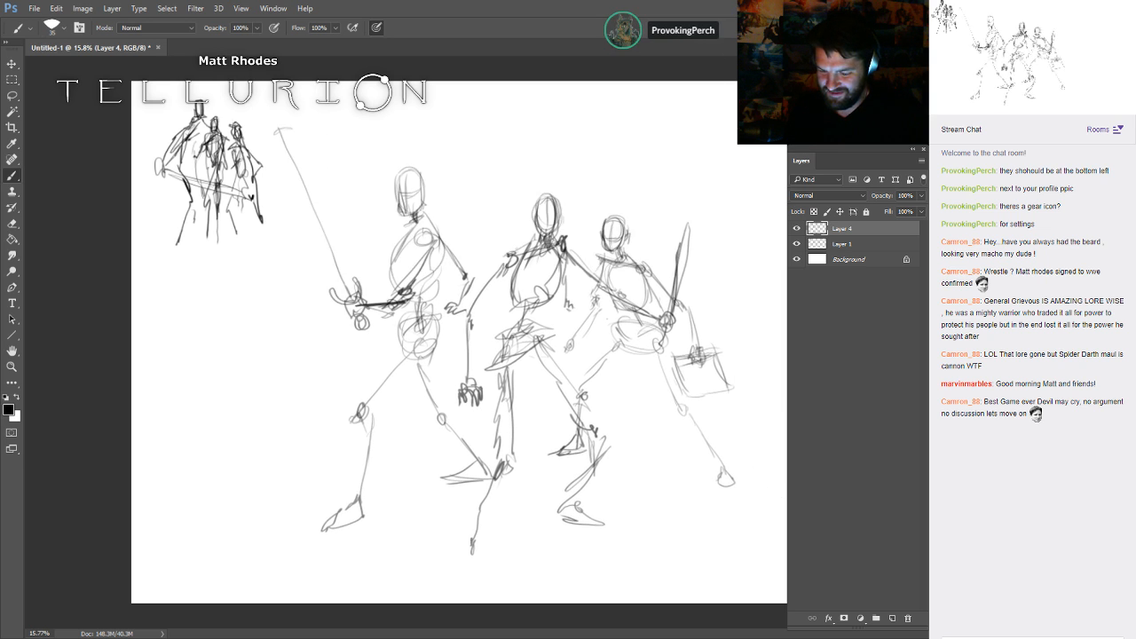
- Hide and delete the Layer 1 thumbnail sketch, and shift the merged trio left so the whole long sword fits in view
{"action": "left_click", "coordinate": [796, 243]}
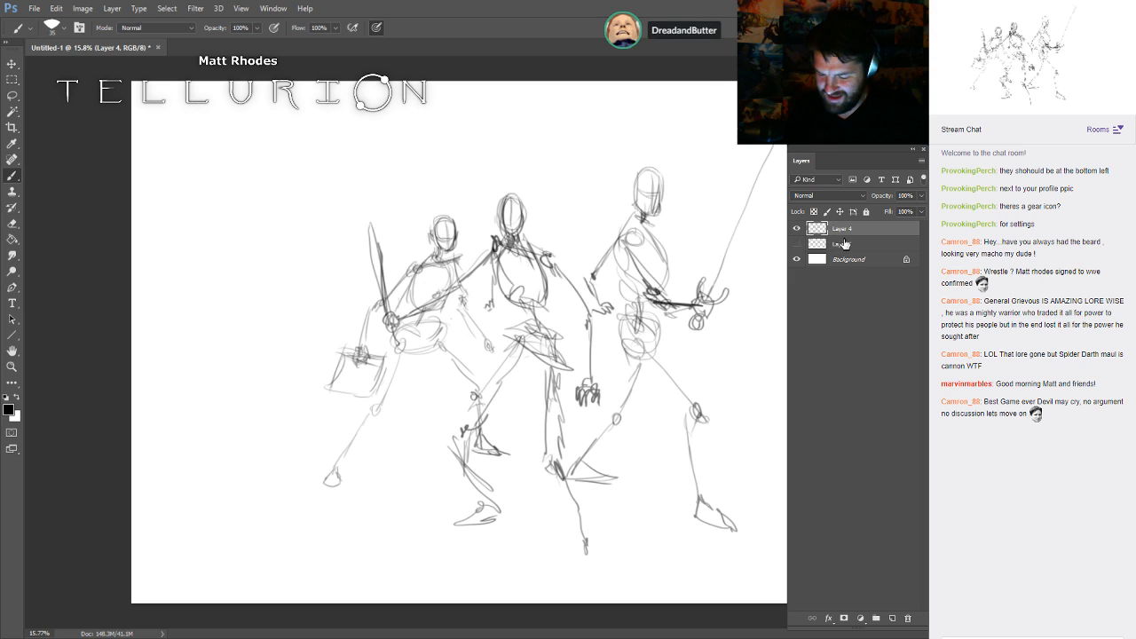
{"action": "left_click_drag", "start_coordinate": [858, 246], "coordinate": [910, 618]}
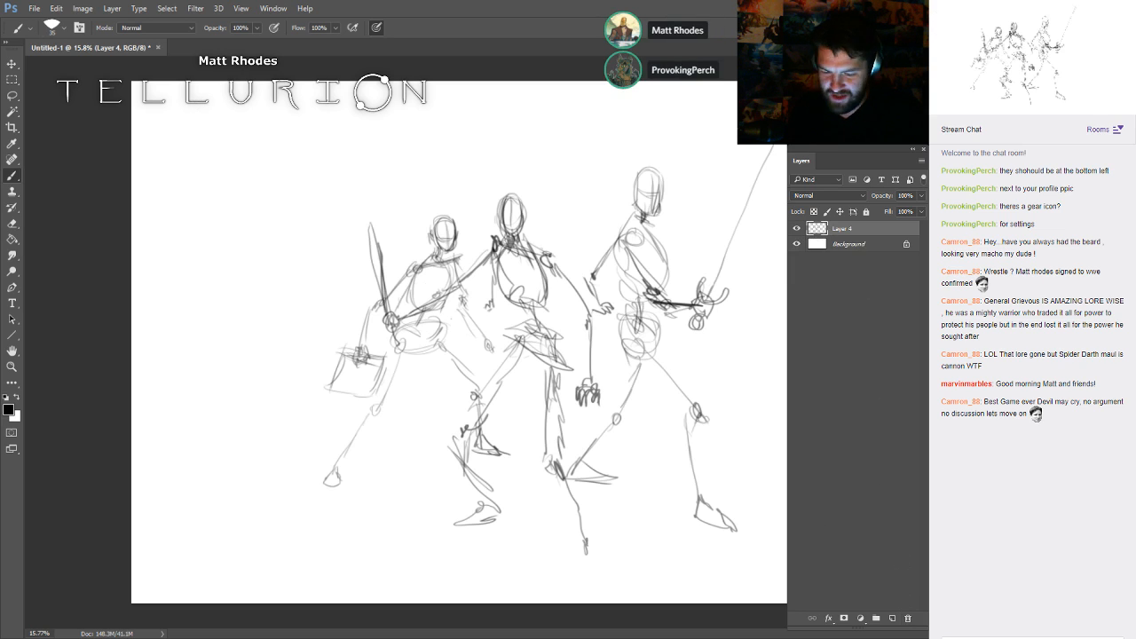
{"action": "left_click_drag", "start_coordinate": [551, 338], "coordinate": [467, 343]}
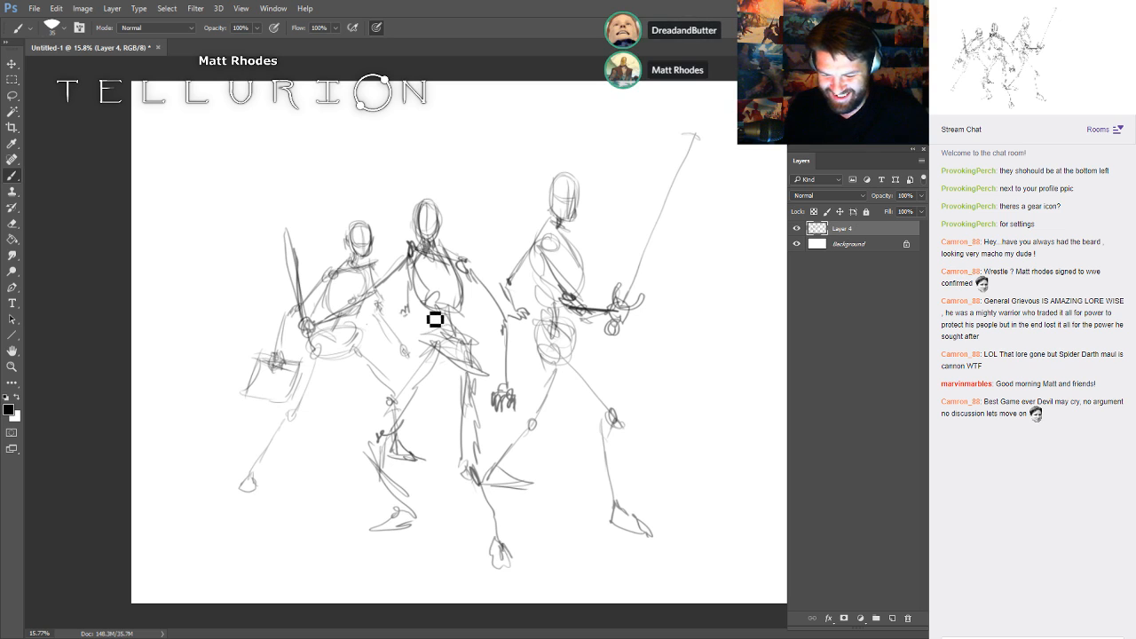
- Build up the middle figure's pelvis and bent leg, and widen the front figure's sword into a thick, longer blade
{"action": "mouse_move", "coordinate": [484, 378]}
{"action": "left_mouse_down"}
{"action": "mouse_move", "coordinate": [443, 386]}
{"action": "mouse_move", "coordinate": [388, 437]}
{"action": "mouse_move", "coordinate": [403, 496]}
{"action": "left_mouse_up"}
{"action": "left_click_drag", "start_coordinate": [387, 443], "coordinate": [407, 504]}
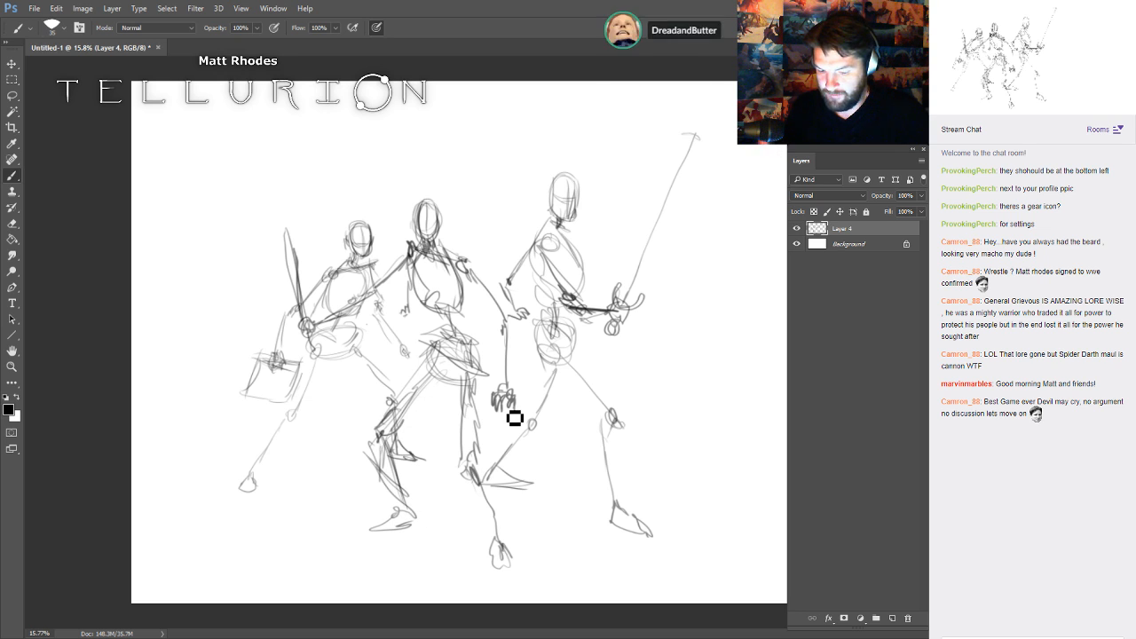
{"action": "mouse_move", "coordinate": [640, 287]}
{"action": "left_mouse_down"}
{"action": "mouse_move", "coordinate": [705, 141]}
{"action": "mouse_move", "coordinate": [728, 118]}
{"action": "mouse_move", "coordinate": [708, 107]}
{"action": "mouse_move", "coordinate": [632, 312]}
{"action": "mouse_move", "coordinate": [714, 128]}
{"action": "mouse_move", "coordinate": [656, 266]}
{"action": "left_mouse_up"}
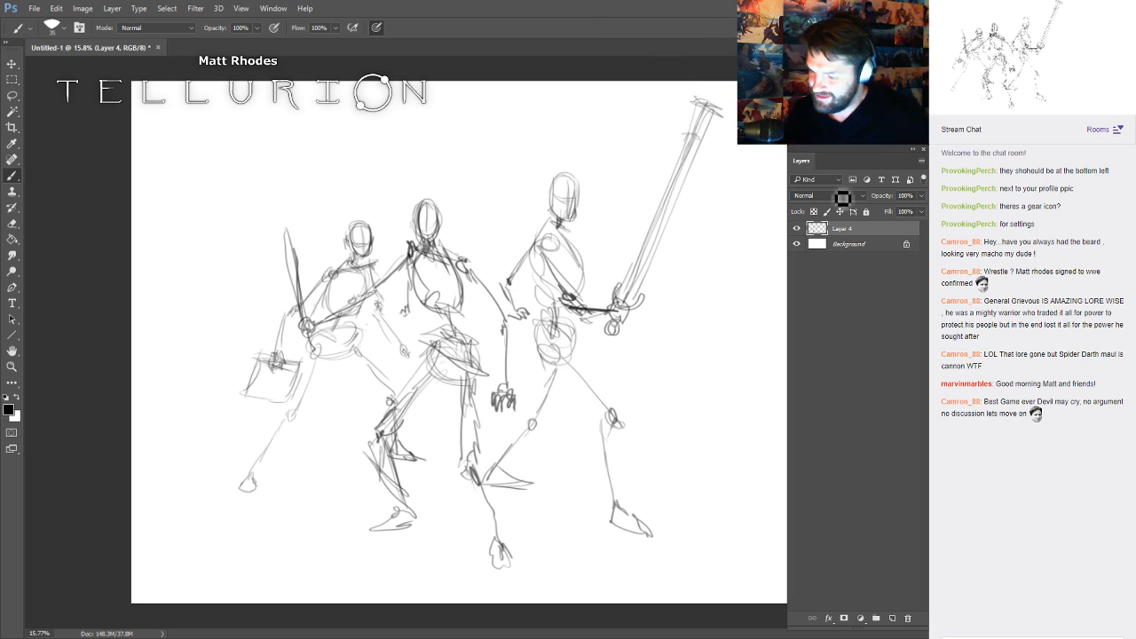
- Try the merged figure layer at 33% and 47% opacity, and return it to 100%
{"action": "mouse_move", "coordinate": [921, 197]}
{"action": "left_mouse_down"}
{"action": "mouse_move", "coordinate": [920, 212]}
{"action": "mouse_move", "coordinate": [889, 212]}
{"action": "left_mouse_up"}
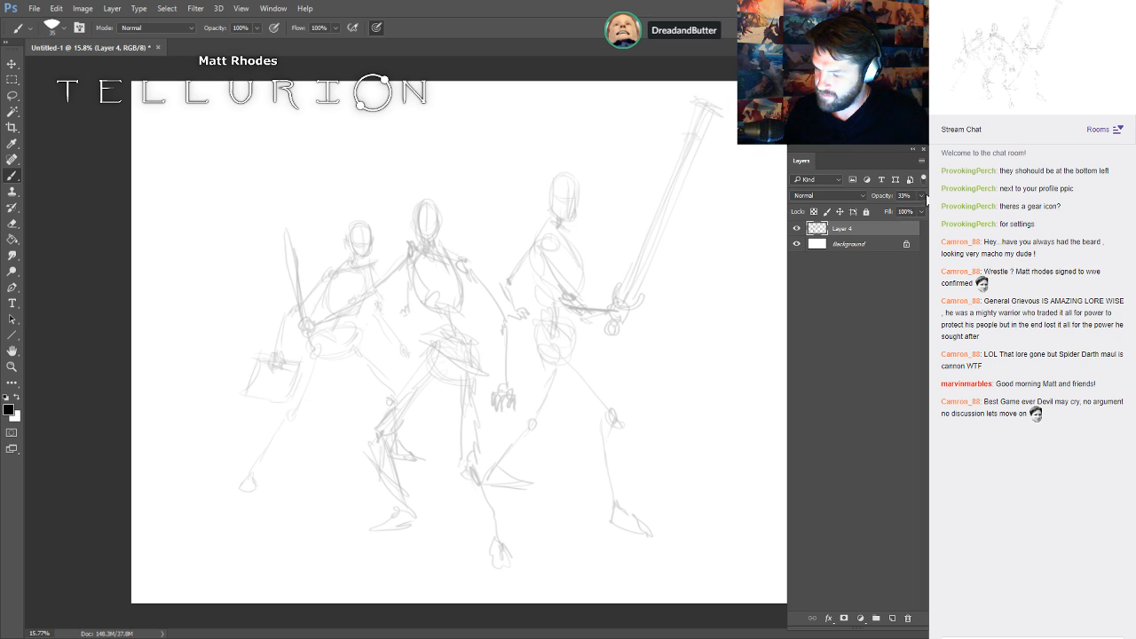
{"action": "left_click_drag", "start_coordinate": [922, 196], "coordinate": [891, 209]}
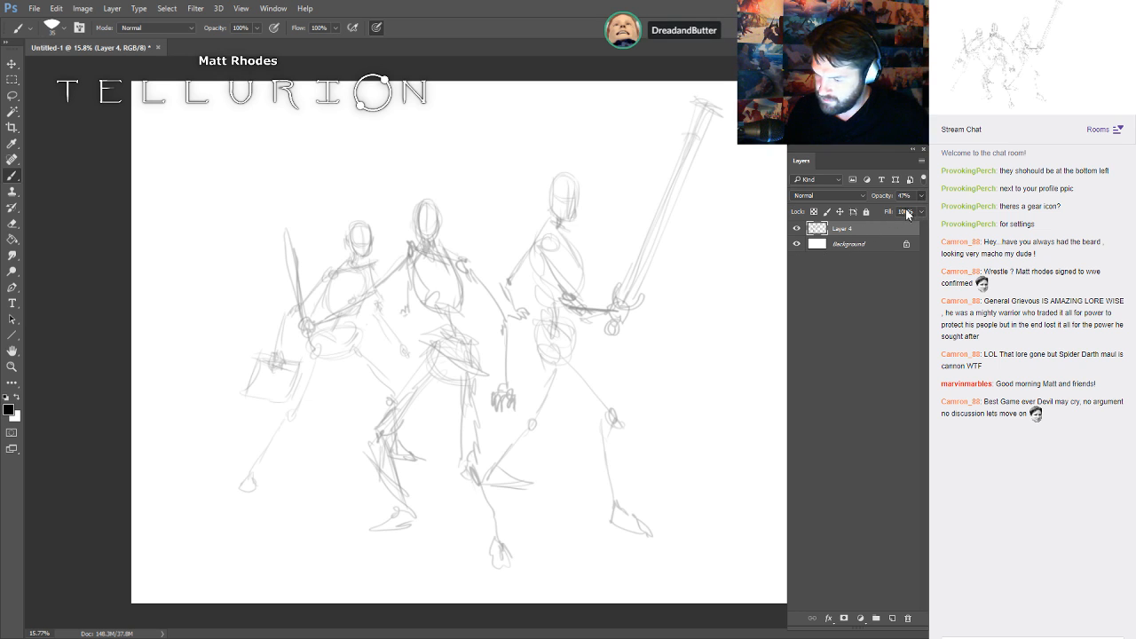
{"action": "left_click_drag", "start_coordinate": [906, 210], "coordinate": [925, 215]}
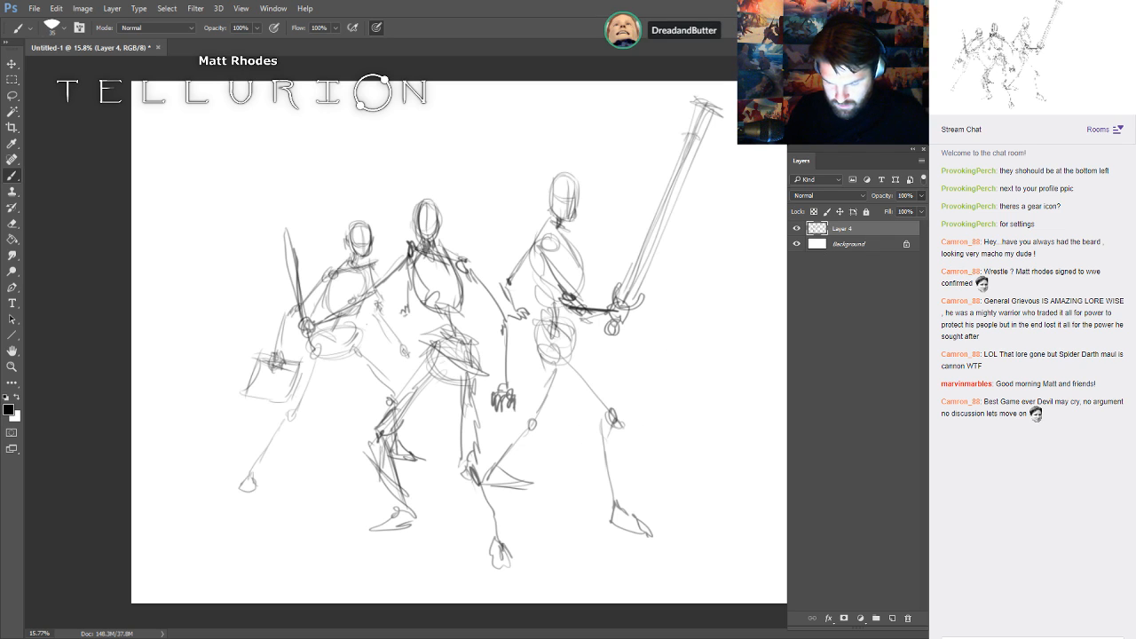
- Undo the blade and leg strokes, the Layer 1 deletion and the merges to get the separate figure layers back
{"action": "key", "text": "l"}
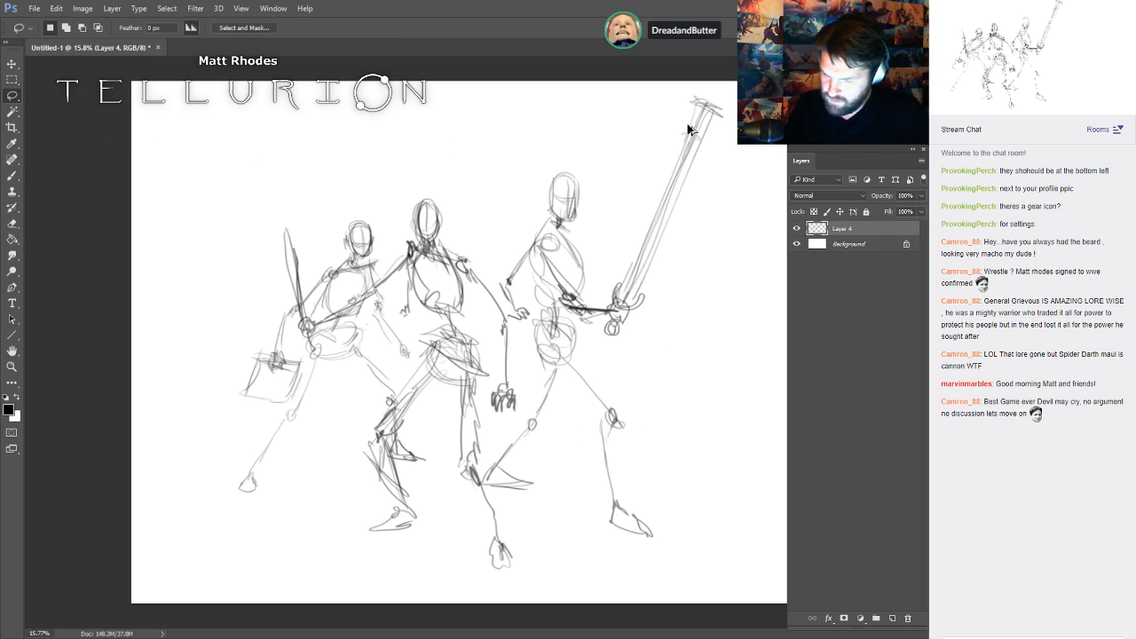
{"action": "key", "text": "Delete"}
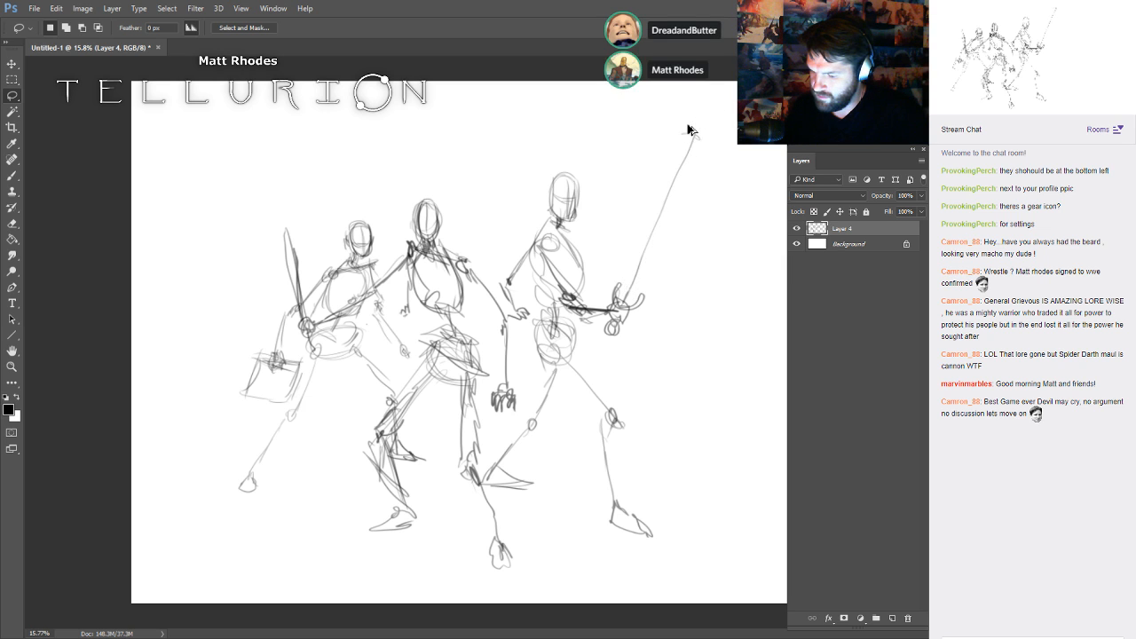
{"action": "key", "text": "ctrl+alt+z"}
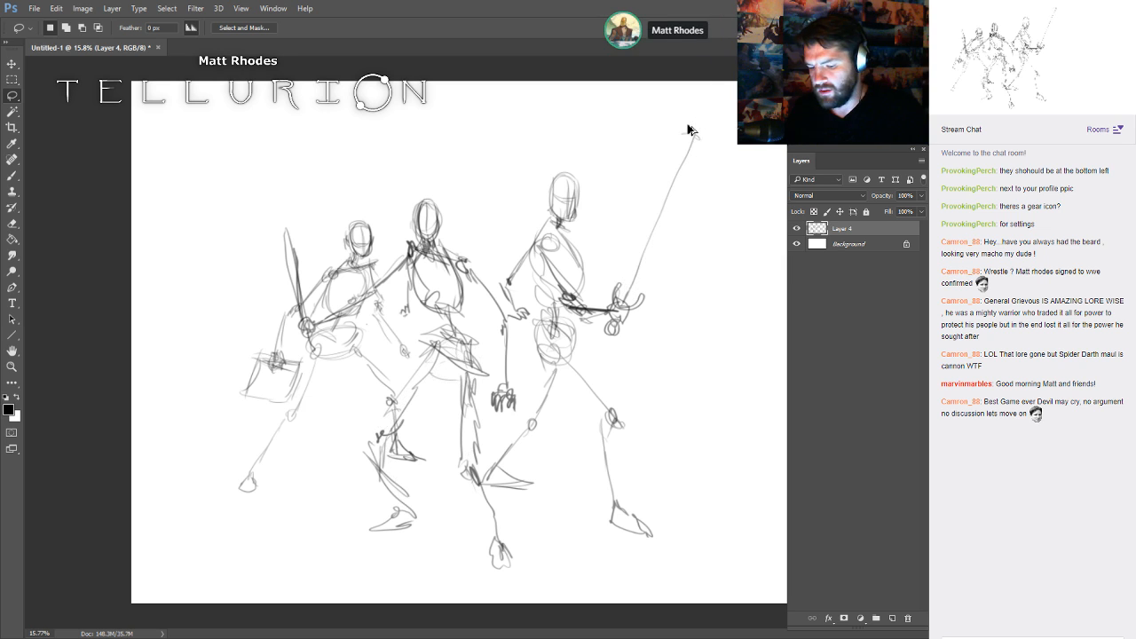
{"action": "key", "text": "ctrl+alt+z"}
{"action": "key", "text": "ctrl+alt+z"}
{"action": "key", "text": "ctrl+alt+z"}
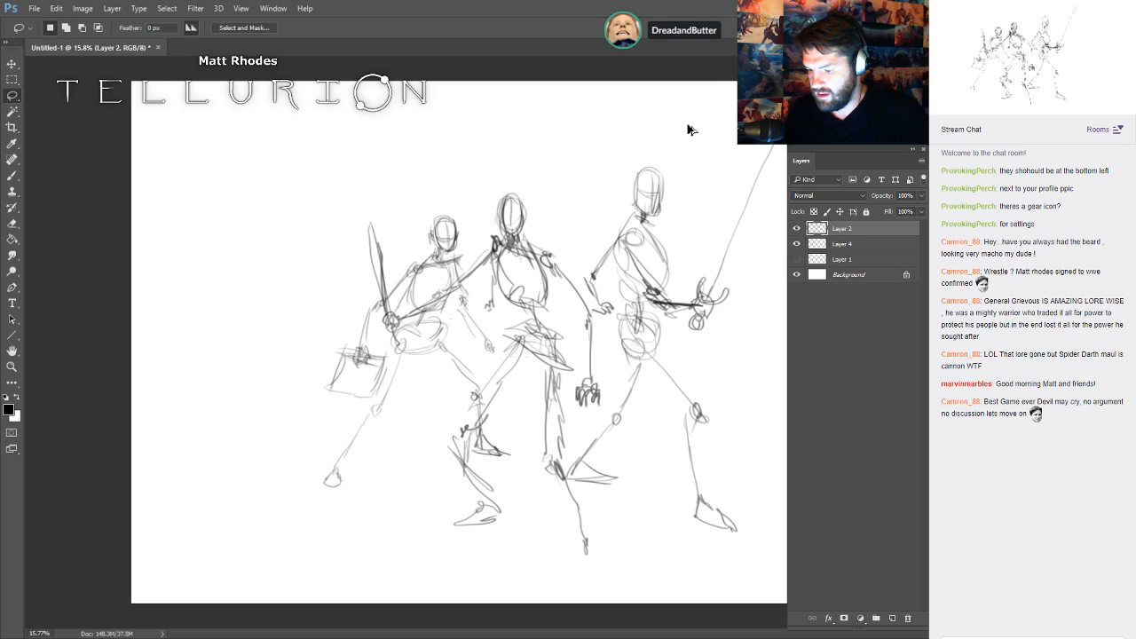
{"action": "key", "text": "ctrl+alt+z"}
- Lower the bag-carrying figure on Layer 4 slightly and move the Layer 3 swordsman in to overlap the middle figure's hanging arm
{"action": "left_click", "coordinate": [797, 230]}
{"action": "left_click", "coordinate": [797, 229]}
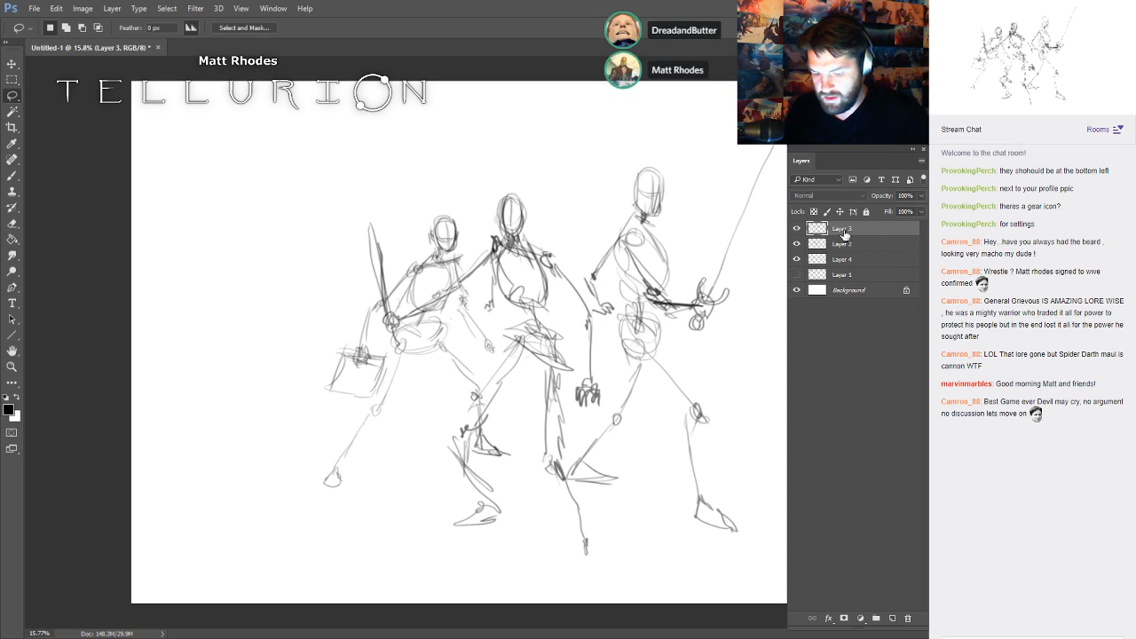
{"action": "left_click_drag", "start_coordinate": [657, 302], "coordinate": [667, 352]}
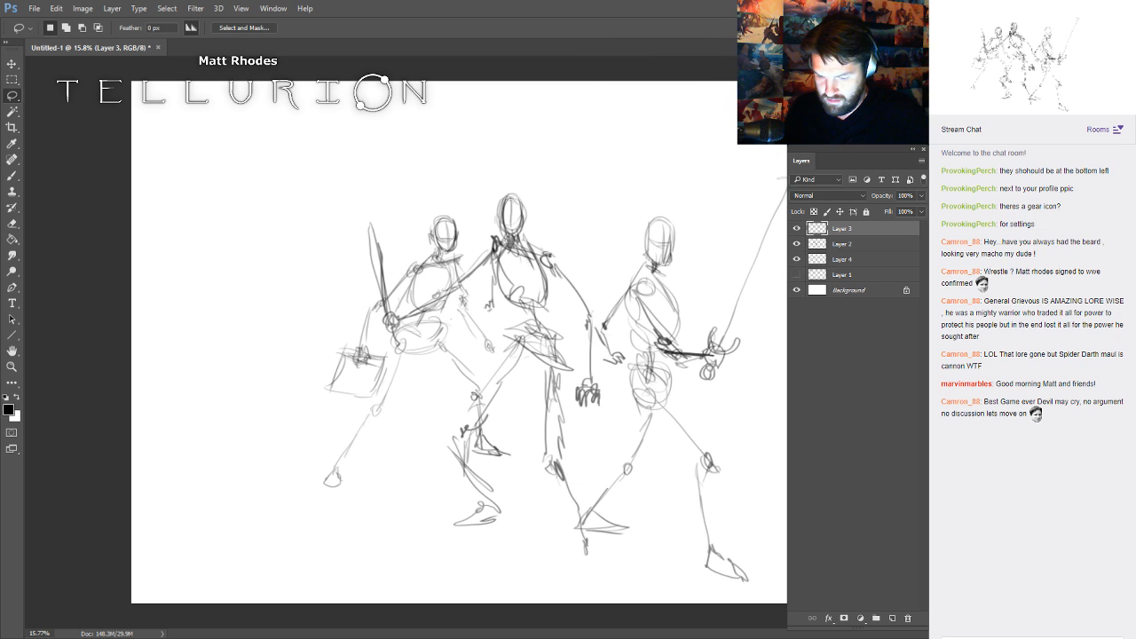
{"action": "left_click", "coordinate": [844, 258]}
{"action": "left_click_drag", "start_coordinate": [426, 337], "coordinate": [367, 404]}
{"action": "mouse_move", "coordinate": [451, 318]}
{"action": "left_mouse_down"}
{"action": "mouse_move", "coordinate": [511, 247]}
{"action": "mouse_move", "coordinate": [504, 266]}
{"action": "mouse_move", "coordinate": [507, 258]}
{"action": "left_mouse_up"}
{"action": "left_click", "coordinate": [847, 248]}
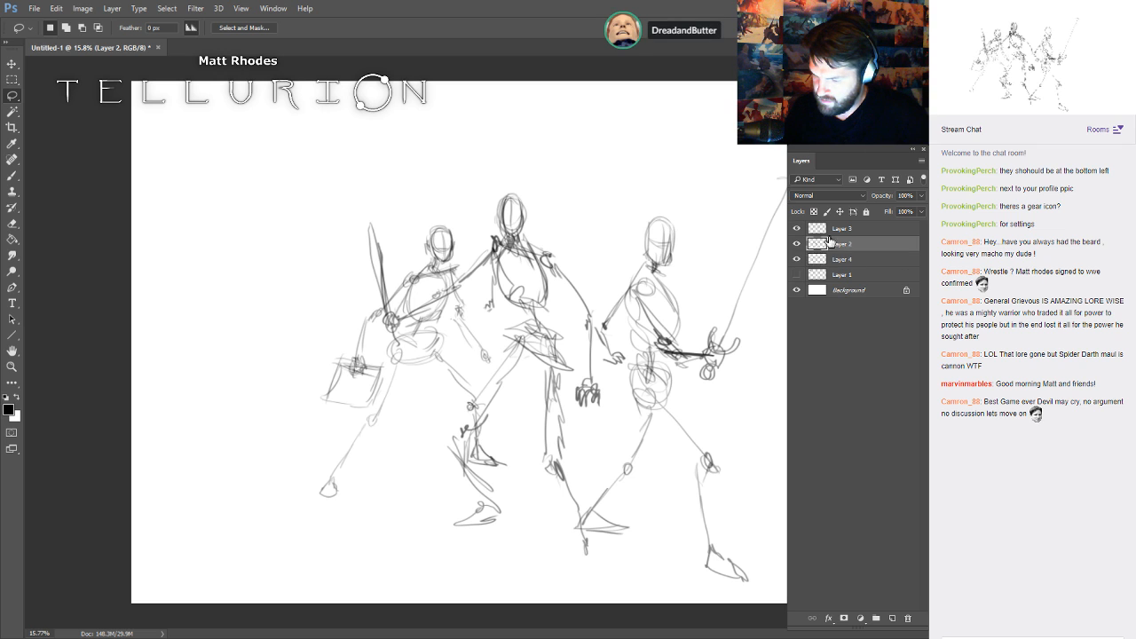
{"action": "left_click", "coordinate": [850, 232]}
{"action": "mouse_move", "coordinate": [657, 337]}
{"action": "left_mouse_down"}
{"action": "mouse_move", "coordinate": [649, 297]}
{"action": "mouse_move", "coordinate": [626, 300]}
{"action": "left_mouse_up"}
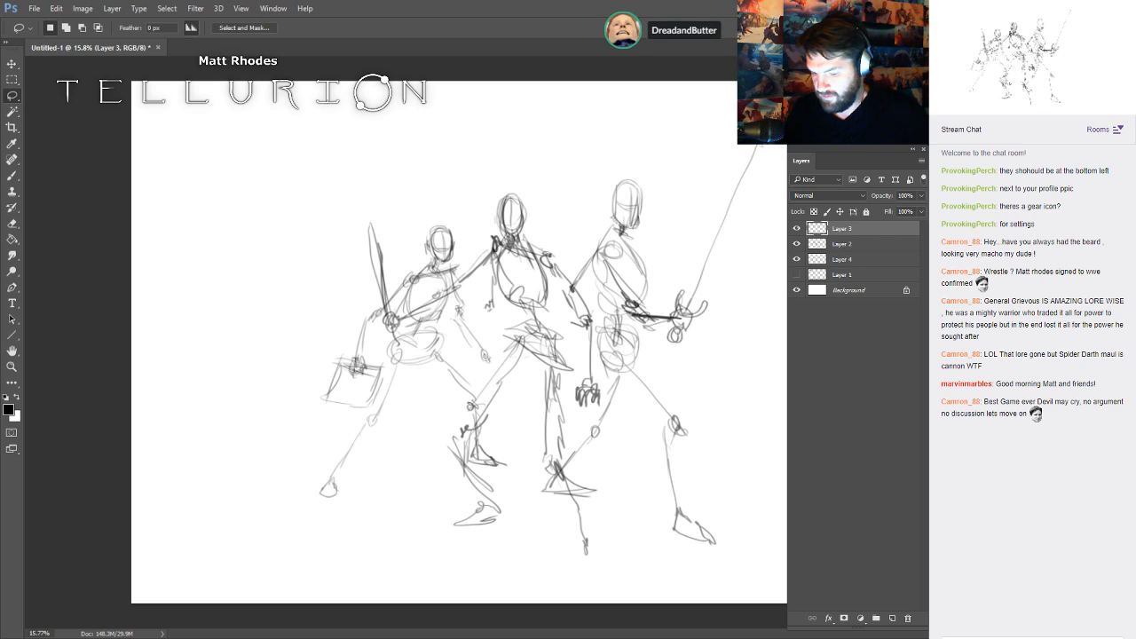
- Merge Layers 2, 3 and 4 into one layer and shift the trio slightly down and left
{"action": "left_click", "coordinate": [850, 259], "text": "shift"}
{"action": "key", "text": "ctrl+e"}
{"action": "left_click_drag", "start_coordinate": [533, 355], "coordinate": [517, 371]}
- Draw a straight double horizon line across the canvas at about the figures' knee height on a new layer
{"action": "key", "text": "ctrl+shift+alt+n"}
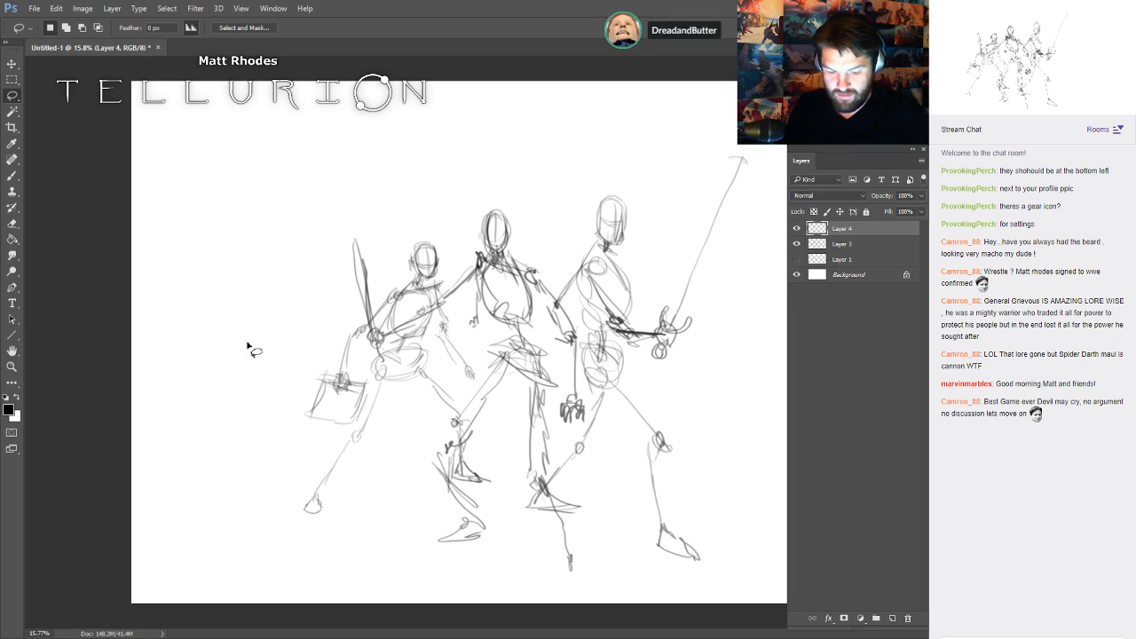
{"action": "key", "text": "b"}
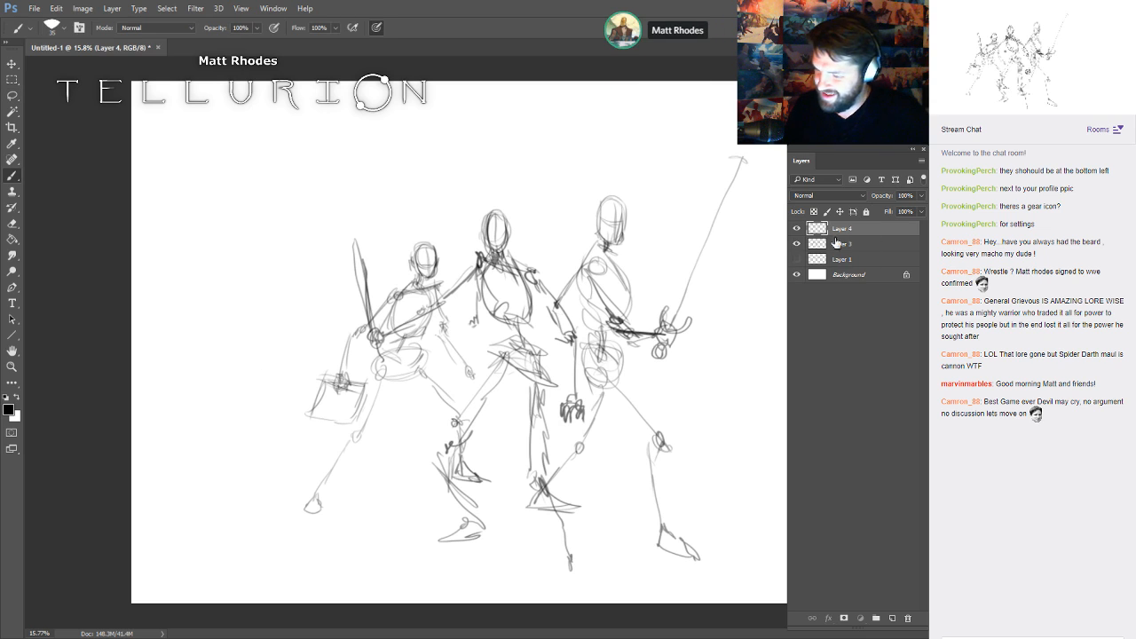
{"action": "mouse_move", "coordinate": [218, 360]}
{"action": "left_mouse_down"}
{"action": "mouse_move", "coordinate": [521, 343]}
{"action": "mouse_move", "coordinate": [790, 359]}
{"action": "left_mouse_up"}
{"action": "left_click_drag", "start_coordinate": [504, 360], "coordinate": [489, 412]}
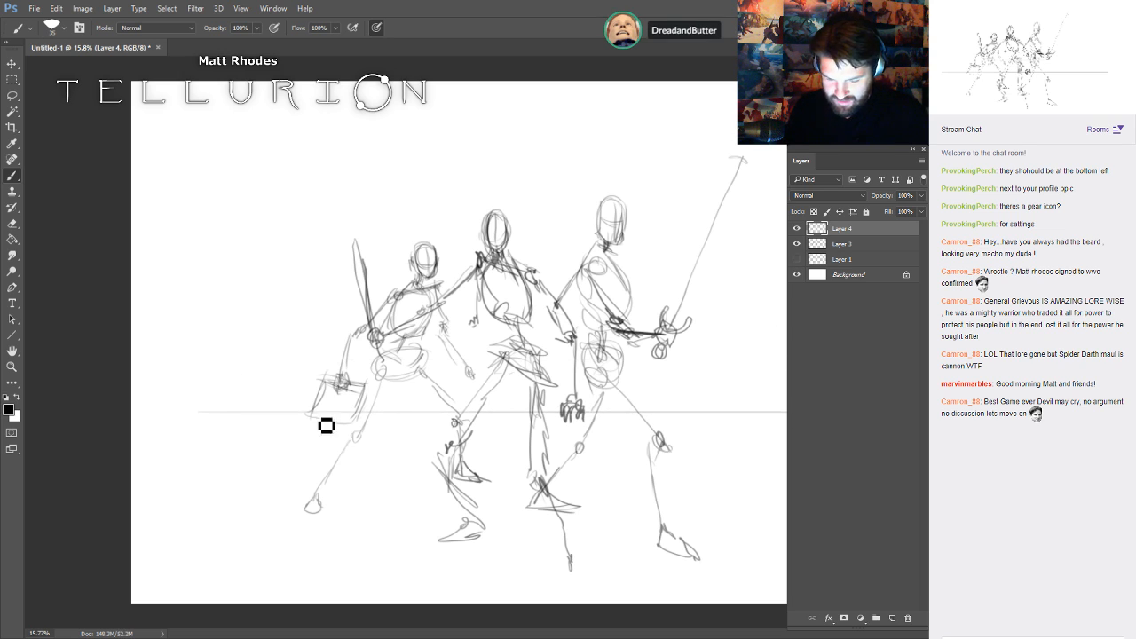
{"action": "mouse_move", "coordinate": [192, 419]}
{"action": "left_mouse_down"}
{"action": "mouse_move", "coordinate": [787, 415]}
{"action": "mouse_move", "coordinate": [158, 414]}
{"action": "left_mouse_up"}
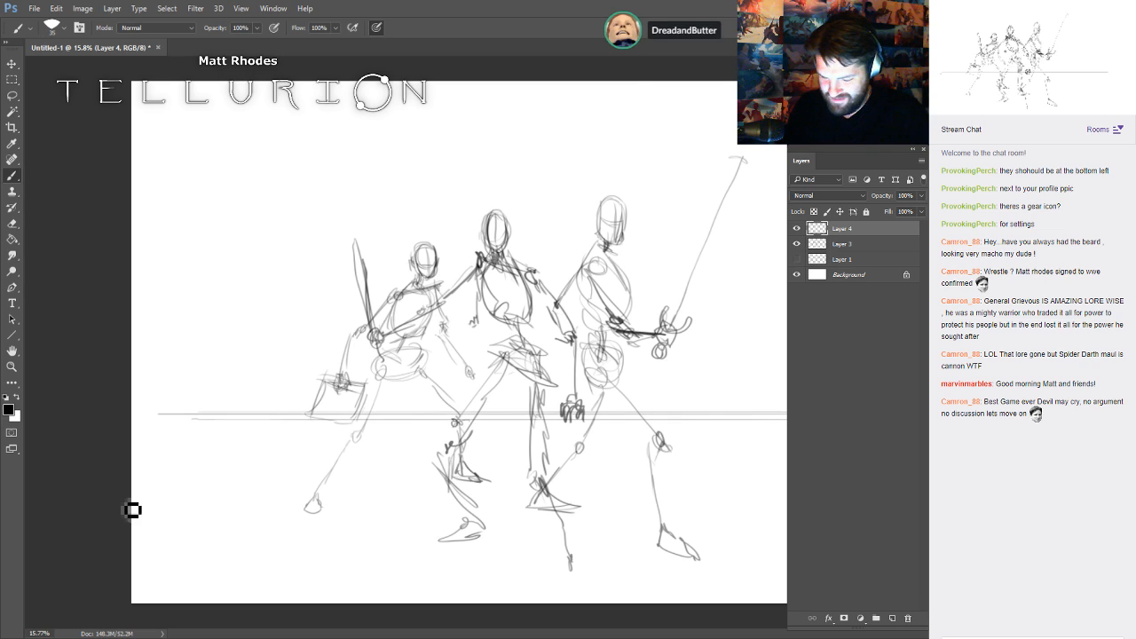
- Sketch uneven ground contours and loose slope strokes beneath the figures' feet, falling away to both sides
{"action": "left_click_drag", "start_coordinate": [250, 491], "coordinate": [202, 495]}
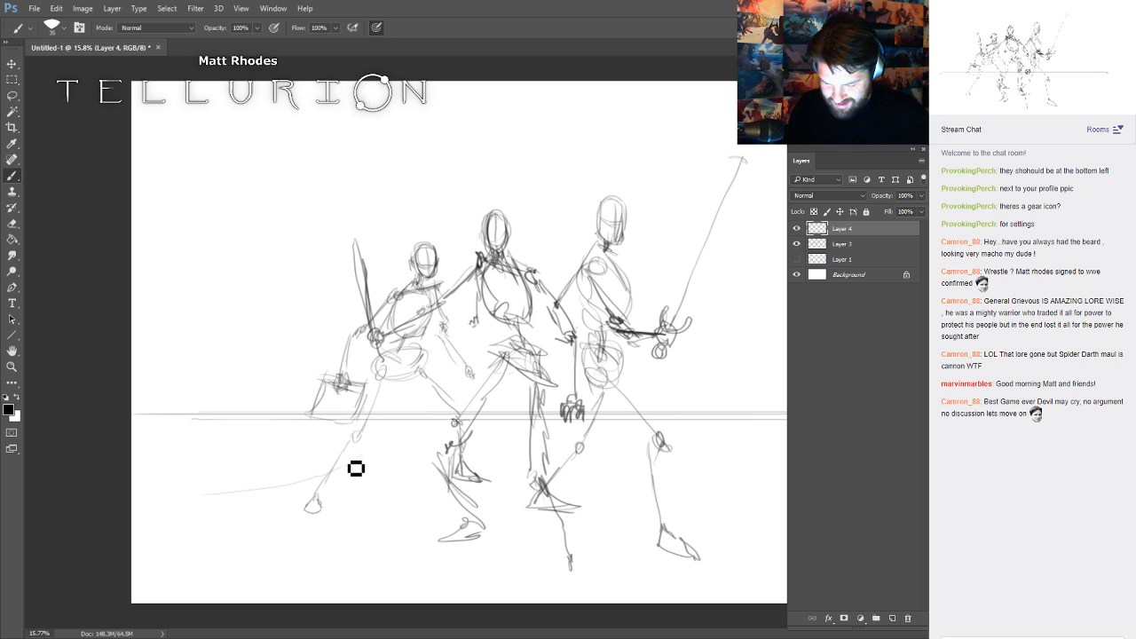
{"action": "mouse_move", "coordinate": [356, 469]}
{"action": "left_mouse_down"}
{"action": "mouse_move", "coordinate": [562, 465]}
{"action": "mouse_move", "coordinate": [666, 514]}
{"action": "mouse_move", "coordinate": [710, 520]}
{"action": "left_mouse_up"}
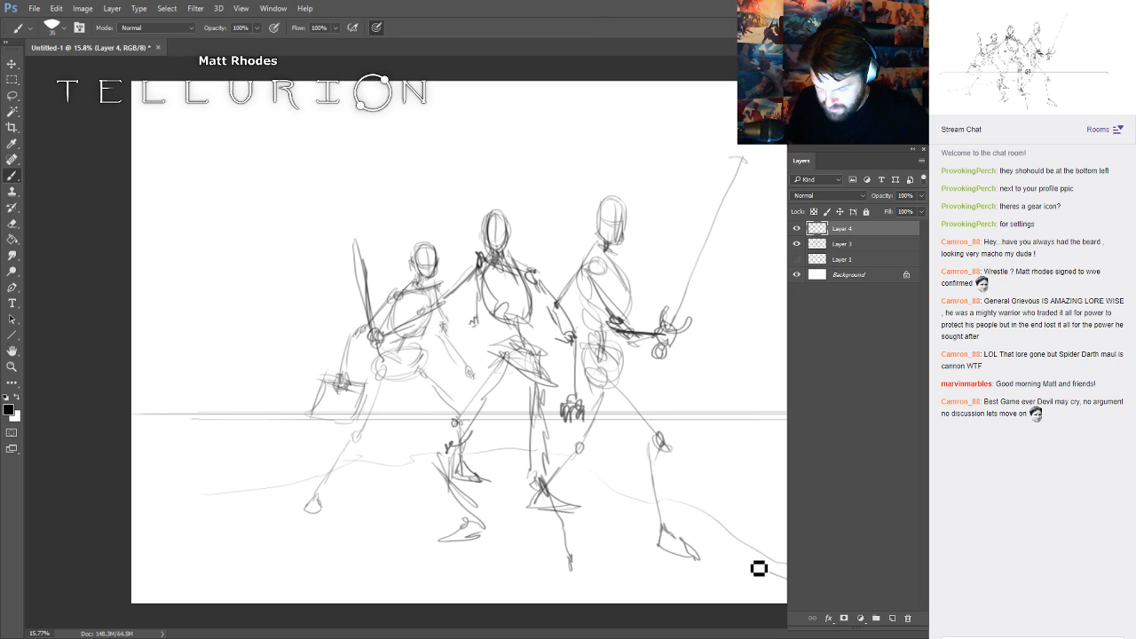
{"action": "left_click_drag", "start_coordinate": [759, 568], "coordinate": [674, 508]}
{"action": "mouse_move", "coordinate": [754, 490]}
{"action": "left_mouse_down"}
{"action": "mouse_move", "coordinate": [504, 475]}
{"action": "mouse_move", "coordinate": [414, 480]}
{"action": "left_mouse_up"}
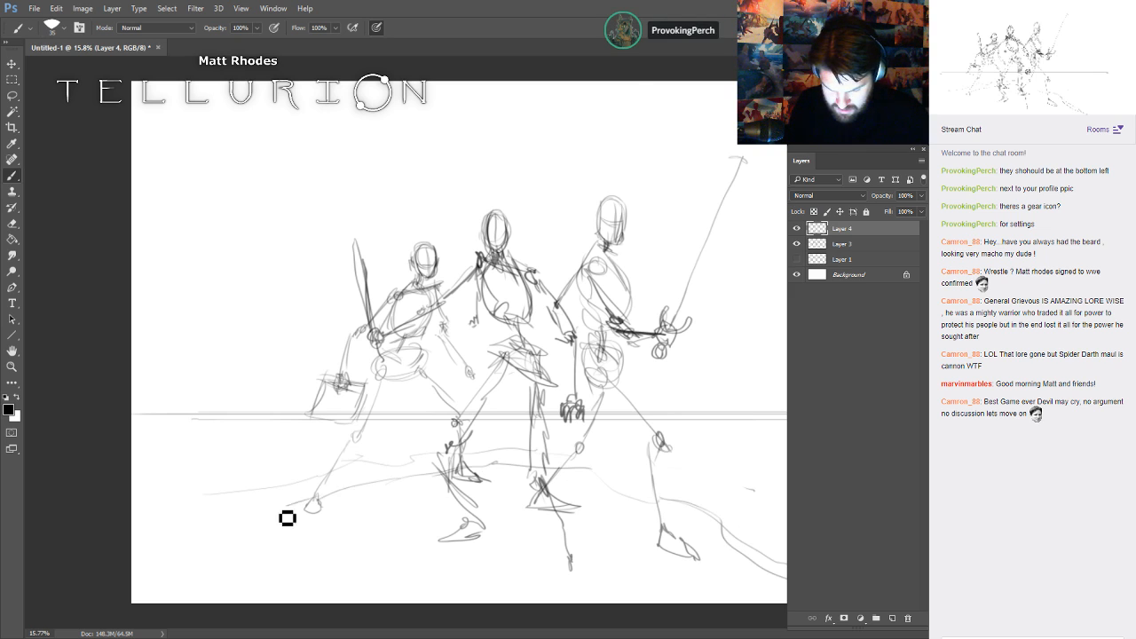
{"action": "left_click_drag", "start_coordinate": [287, 518], "coordinate": [139, 568]}
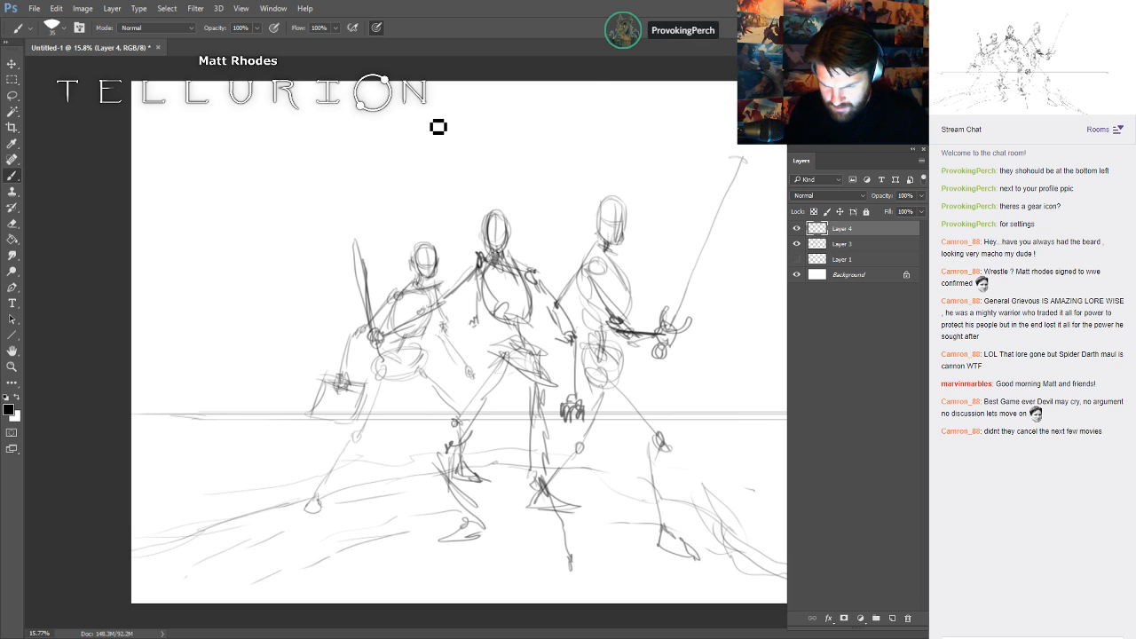
- Sketch a large loose circle in the sky above the gap between the bag-carrying and middle figures, and switch to a full-screen canvas view
{"action": "mouse_move", "coordinate": [444, 209]}
{"action": "left_mouse_down"}
{"action": "mouse_move", "coordinate": [447, 123]}
{"action": "mouse_move", "coordinate": [457, 210]}
{"action": "mouse_move", "coordinate": [432, 121]}
{"action": "mouse_move", "coordinate": [479, 195]}
{"action": "mouse_move", "coordinate": [396, 146]}
{"action": "mouse_move", "coordinate": [484, 154]}
{"action": "mouse_move", "coordinate": [382, 194]}
{"action": "mouse_move", "coordinate": [460, 138]}
{"action": "left_mouse_up"}
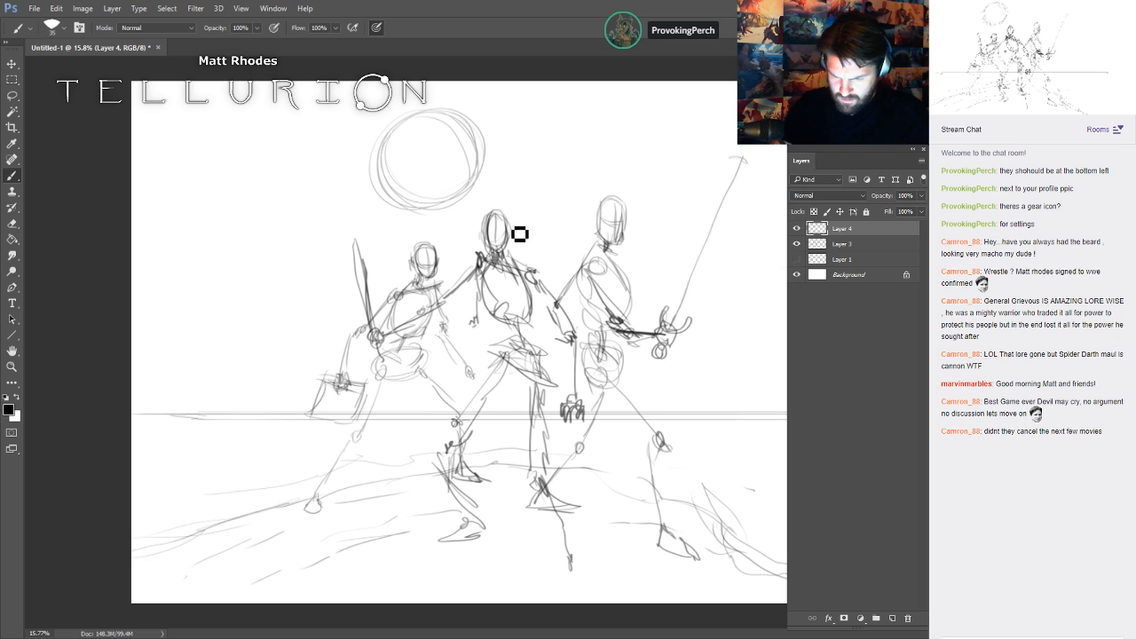
{"action": "key", "text": "f"}
{"action": "key", "text": "f"}
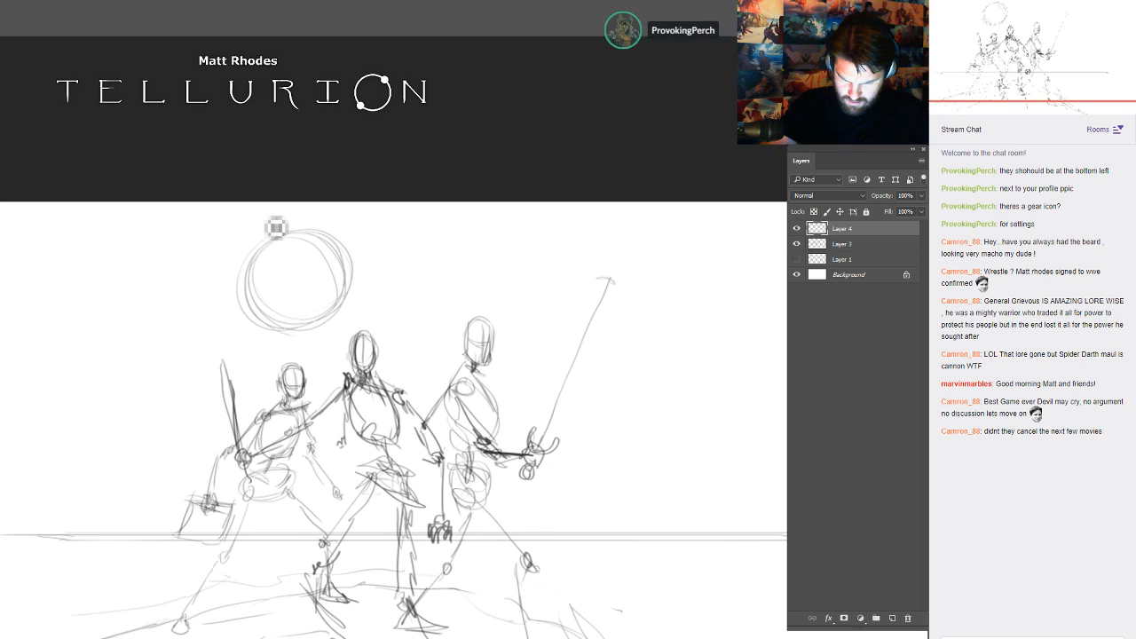
- Draw long diagonal streaks from the canvas's upper edge through the sky circle and behind the middle figure toward the horizon
{"action": "mouse_move", "coordinate": [247, 204]}
{"action": "left_mouse_down"}
{"action": "mouse_move", "coordinate": [506, 540]}
{"action": "mouse_move", "coordinate": [524, 543]}
{"action": "left_mouse_up"}
{"action": "left_click_drag", "start_coordinate": [388, 430], "coordinate": [562, 520]}
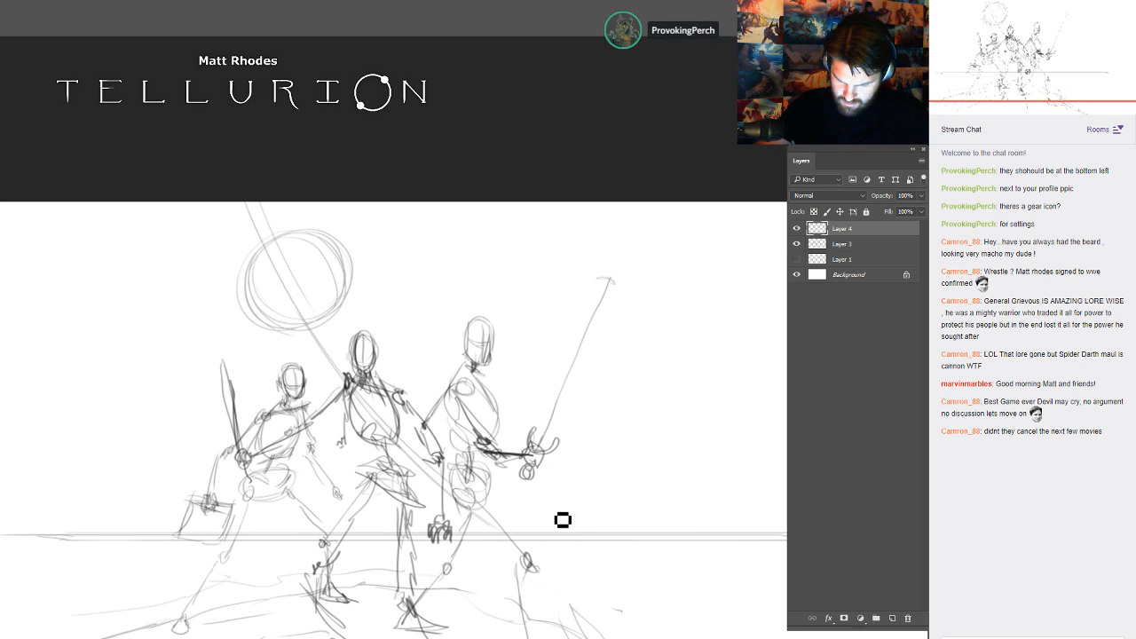
{"action": "left_click_drag", "start_coordinate": [405, 403], "coordinate": [586, 529]}
{"action": "left_click_drag", "start_coordinate": [342, 328], "coordinate": [265, 203]}
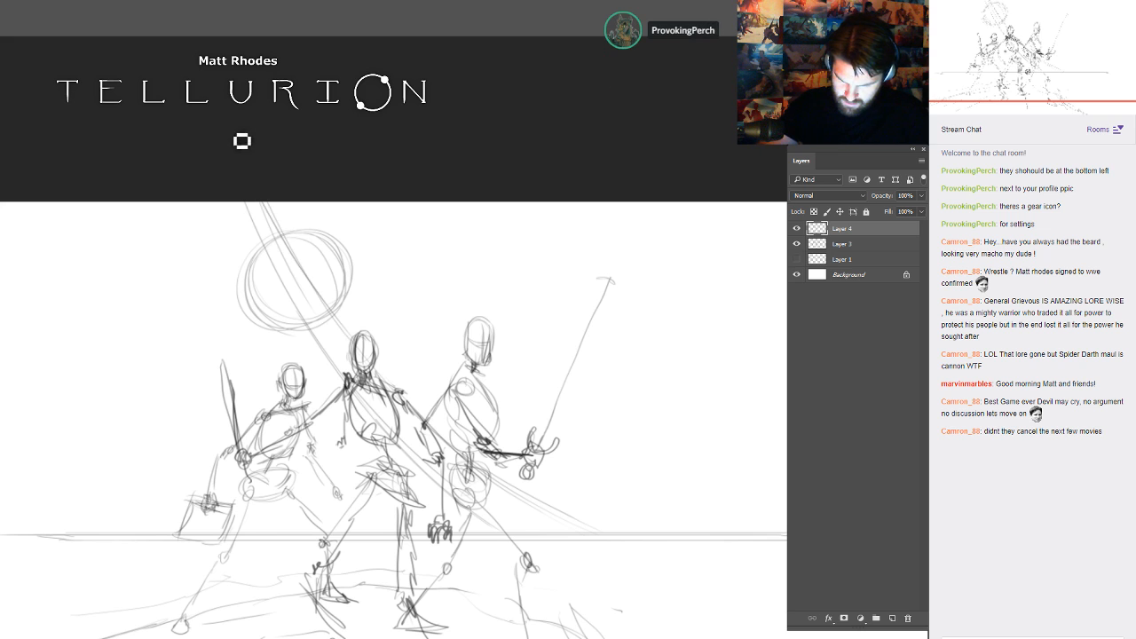
{"action": "left_click_drag", "start_coordinate": [335, 353], "coordinate": [233, 205]}
{"action": "left_click_drag", "start_coordinate": [344, 375], "coordinate": [204, 180]}
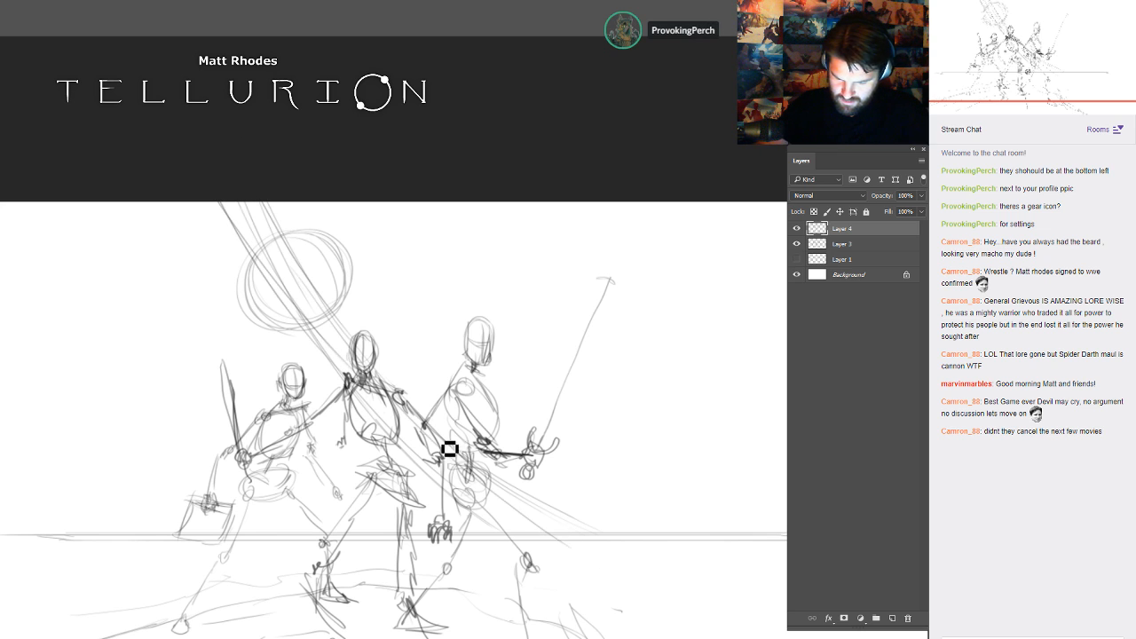
- Sketch large dome-like vertical curves across the sky, bowing outward on both sides with a straight line near the centre
{"action": "left_click_drag", "start_coordinate": [417, 414], "coordinate": [532, 360]}
{"action": "mouse_move", "coordinate": [222, 479]}
{"action": "left_mouse_down"}
{"action": "mouse_move", "coordinate": [317, 142]}
{"action": "mouse_move", "coordinate": [236, 356]}
{"action": "mouse_move", "coordinate": [256, 215]}
{"action": "left_mouse_up"}
{"action": "mouse_move", "coordinate": [181, 360]}
{"action": "left_mouse_down"}
{"action": "mouse_move", "coordinate": [229, 156]}
{"action": "mouse_move", "coordinate": [119, 461]}
{"action": "left_mouse_up"}
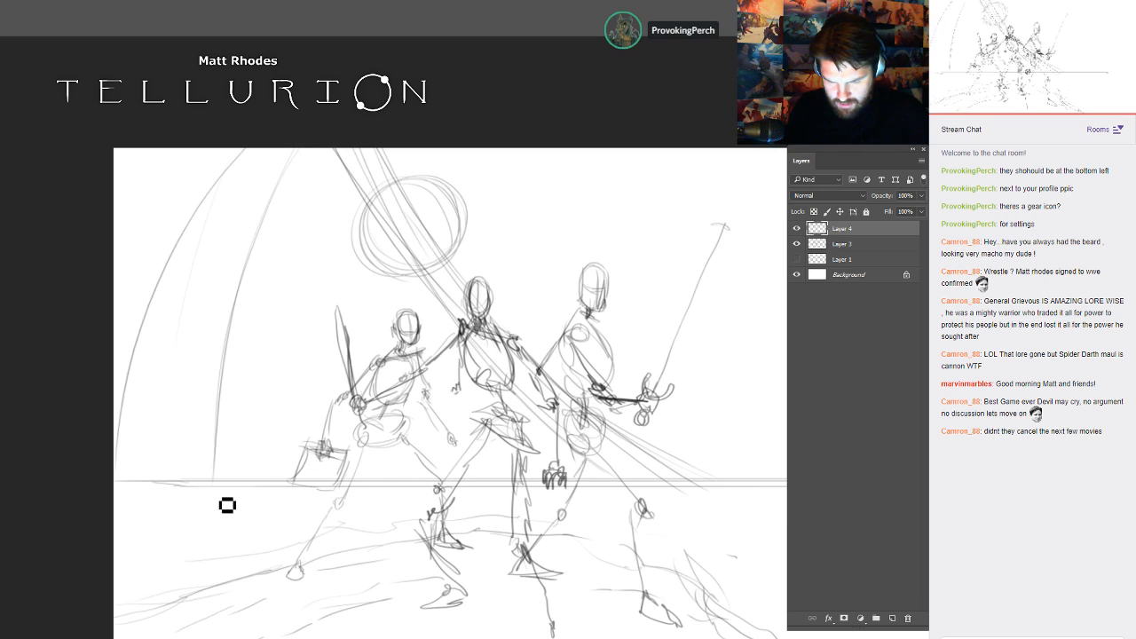
{"action": "left_click_drag", "start_coordinate": [538, 148], "coordinate": [542, 315]}
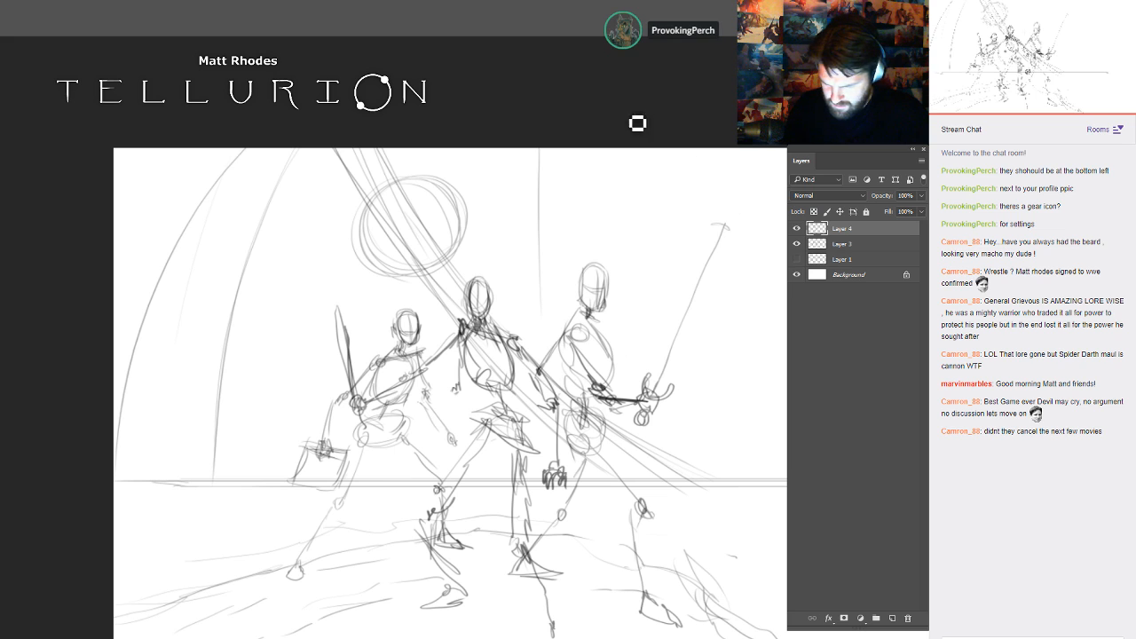
{"action": "left_click_drag", "start_coordinate": [649, 148], "coordinate": [728, 383]}
- Draw sagging horizontal guide curves across the sky at several heights, flattening as they approach the horizon
{"action": "mouse_move", "coordinate": [133, 300]}
{"action": "left_mouse_down"}
{"action": "mouse_move", "coordinate": [221, 340]}
{"action": "mouse_move", "coordinate": [764, 340]}
{"action": "left_mouse_up"}
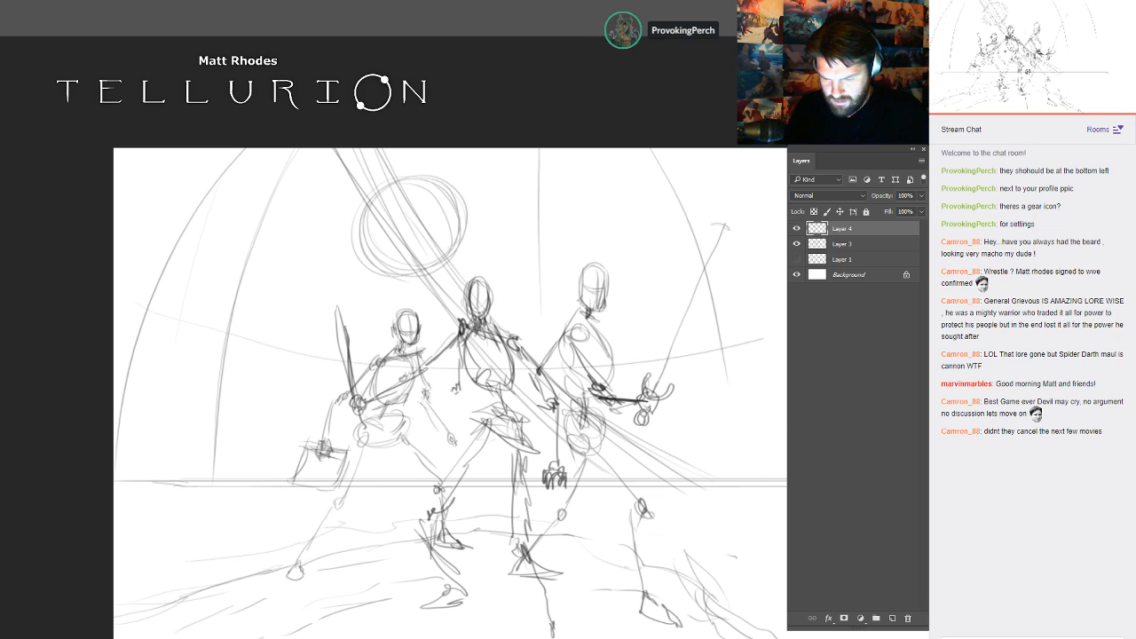
{"action": "mouse_move", "coordinate": [393, 234]}
{"action": "left_mouse_down"}
{"action": "mouse_move", "coordinate": [784, 178]}
{"action": "mouse_move", "coordinate": [522, 246]}
{"action": "left_mouse_up"}
{"action": "left_click_drag", "start_coordinate": [185, 374], "coordinate": [785, 401]}
{"action": "left_click_drag", "start_coordinate": [575, 434], "coordinate": [242, 413]}
{"action": "left_click_drag", "start_coordinate": [284, 437], "coordinate": [597, 445]}
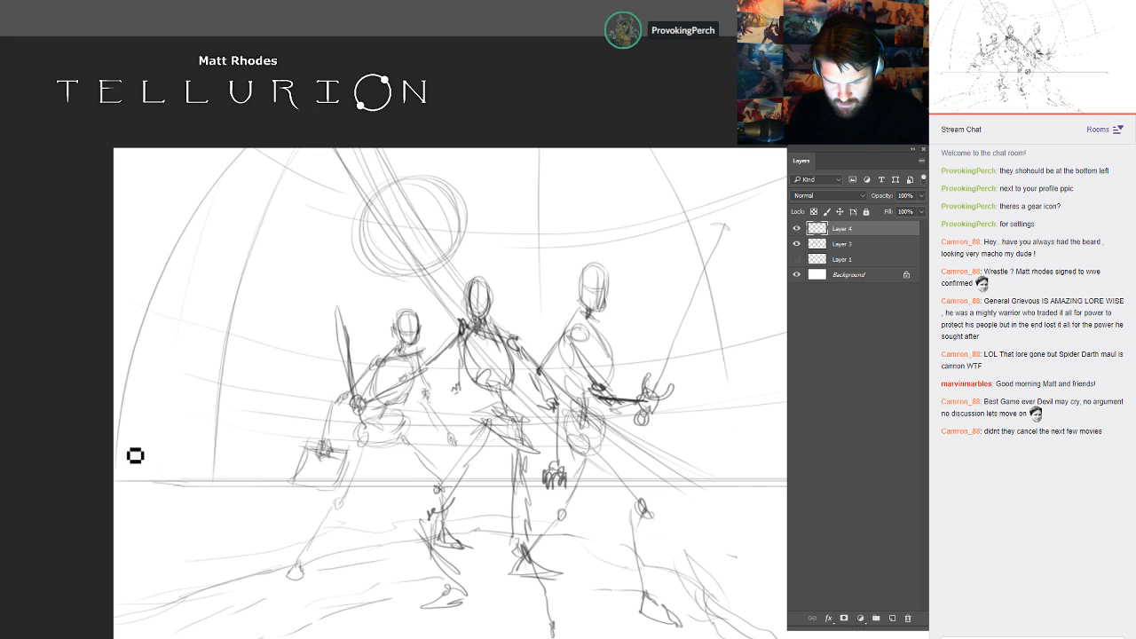
- Sketch a tall jagged peak behind the bag-carrying figure and lower rock shapes on the opposite side, with loose base lines along the horizon
{"action": "mouse_move", "coordinate": [135, 455]}
{"action": "left_mouse_down"}
{"action": "mouse_move", "coordinate": [288, 262]}
{"action": "mouse_move", "coordinate": [313, 377]}
{"action": "mouse_move", "coordinate": [401, 445]}
{"action": "left_mouse_up"}
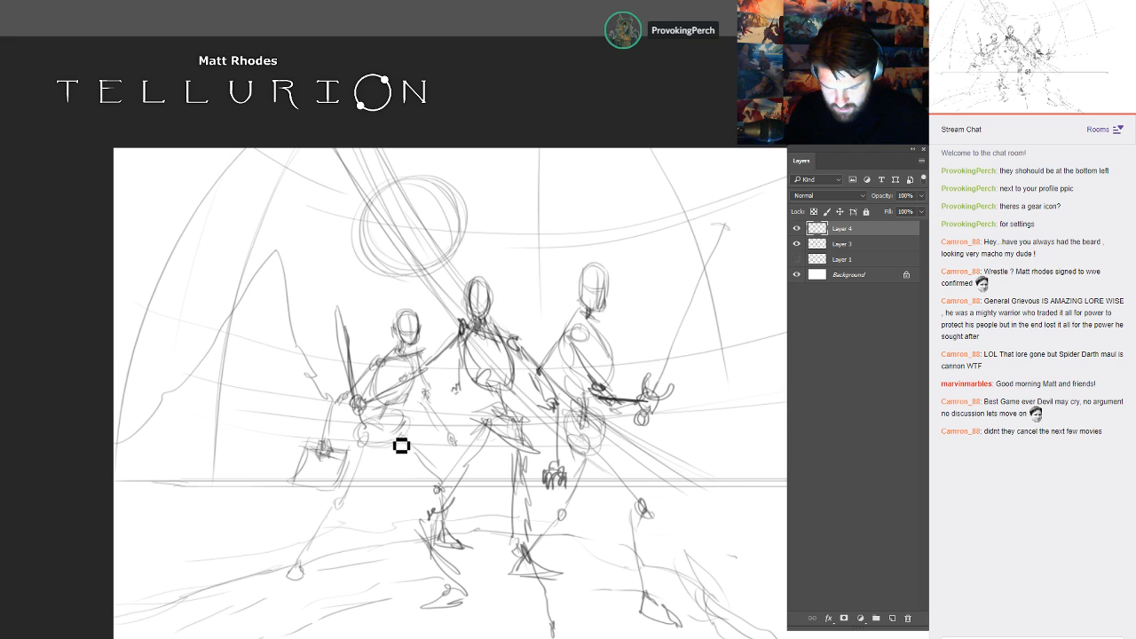
{"action": "mouse_move", "coordinate": [275, 250]}
{"action": "left_mouse_down"}
{"action": "mouse_move", "coordinate": [269, 358]}
{"action": "mouse_move", "coordinate": [290, 429]}
{"action": "mouse_move", "coordinate": [297, 411]}
{"action": "mouse_move", "coordinate": [244, 433]}
{"action": "left_mouse_up"}
{"action": "left_click_drag", "start_coordinate": [232, 481], "coordinate": [196, 520]}
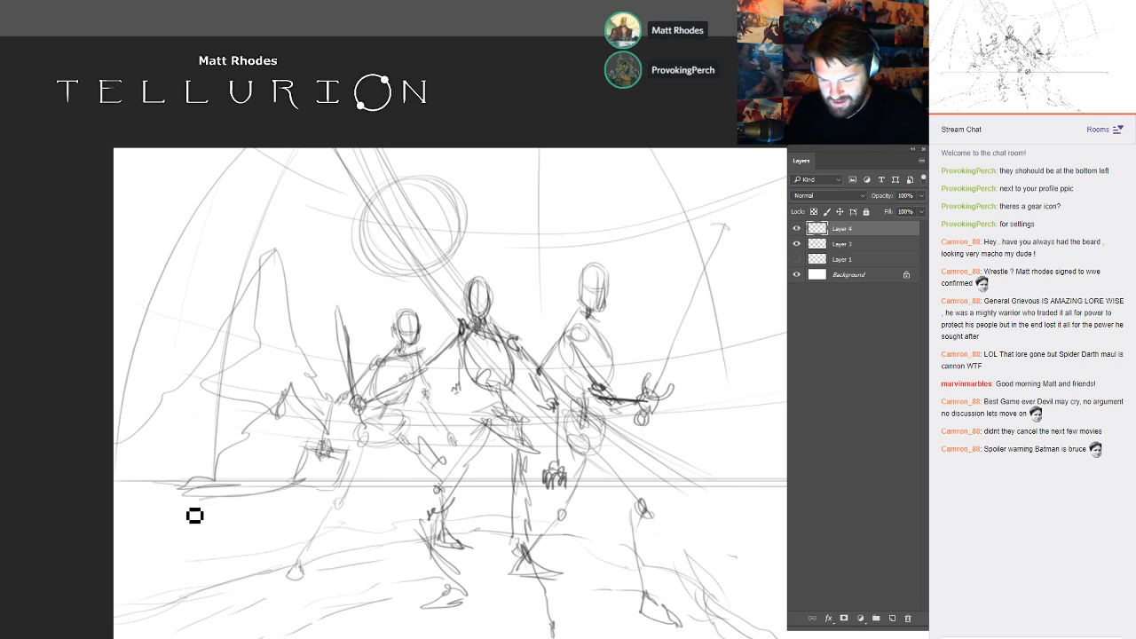
{"action": "mouse_move", "coordinate": [702, 466]}
{"action": "left_mouse_down"}
{"action": "mouse_move", "coordinate": [757, 451]}
{"action": "mouse_move", "coordinate": [727, 483]}
{"action": "mouse_move", "coordinate": [761, 434]}
{"action": "left_mouse_up"}
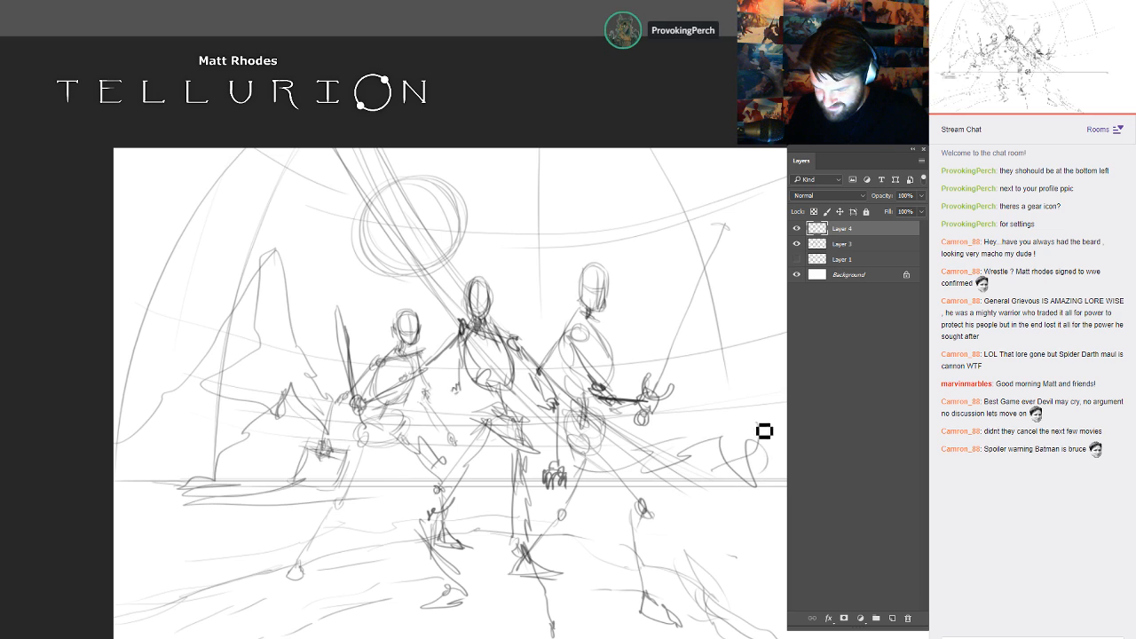
{"action": "mouse_move", "coordinate": [748, 487]}
{"action": "left_mouse_down"}
{"action": "mouse_move", "coordinate": [650, 485]}
{"action": "mouse_move", "coordinate": [785, 480]}
{"action": "left_mouse_up"}
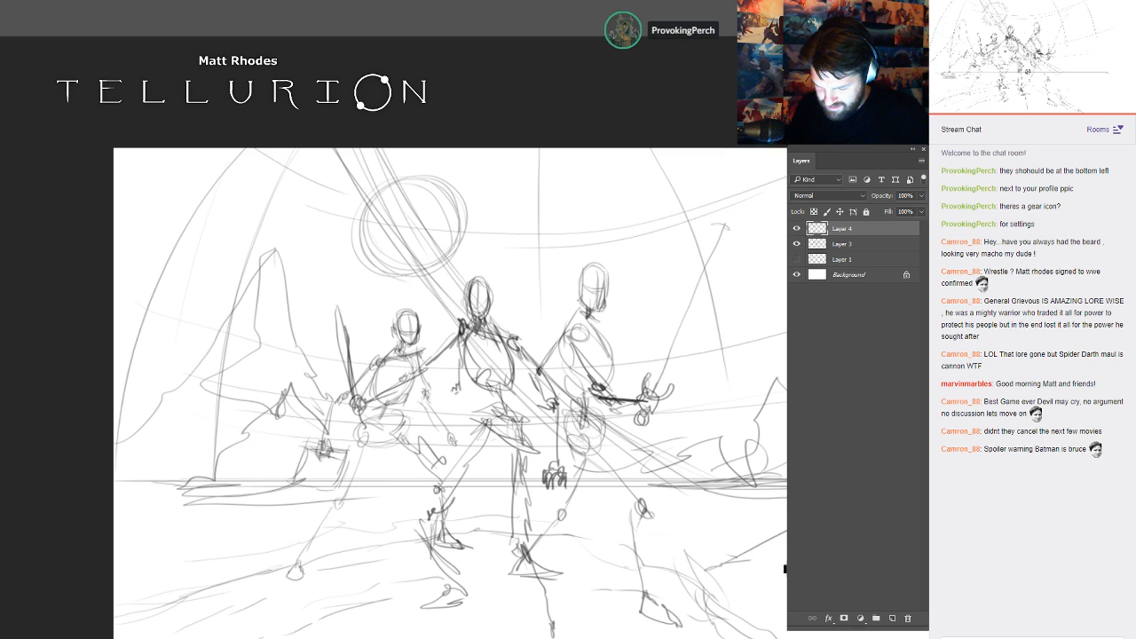
- Scribble looping foliage and rough ground strokes in both lower foreground corners, and add a pointed peak on the far-right horizon
{"action": "mouse_move", "coordinate": [775, 595]}
{"action": "left_mouse_down"}
{"action": "mouse_move", "coordinate": [744, 548]}
{"action": "mouse_move", "coordinate": [777, 511]}
{"action": "left_mouse_up"}
{"action": "mouse_move", "coordinate": [253, 586]}
{"action": "left_mouse_down"}
{"action": "mouse_move", "coordinate": [214, 574]}
{"action": "mouse_move", "coordinate": [240, 535]}
{"action": "mouse_move", "coordinate": [207, 505]}
{"action": "mouse_move", "coordinate": [140, 532]}
{"action": "mouse_move", "coordinate": [225, 595]}
{"action": "mouse_move", "coordinate": [240, 590]}
{"action": "mouse_move", "coordinate": [232, 623]}
{"action": "left_mouse_up"}
{"action": "left_click_drag", "start_coordinate": [777, 410], "coordinate": [696, 365]}
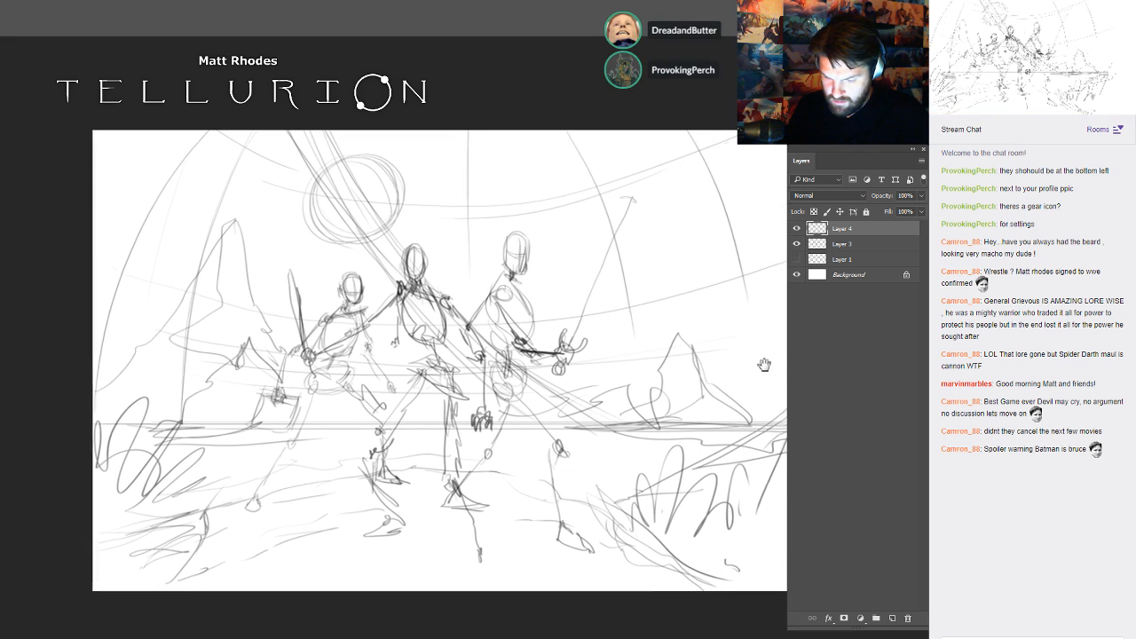
- Merge Layers 4, 3 and 1 into one layer and shift the combined sketch to the right
{"action": "left_click", "coordinate": [858, 259], "text": "shift"}
{"action": "key", "text": "ctrl+e"}
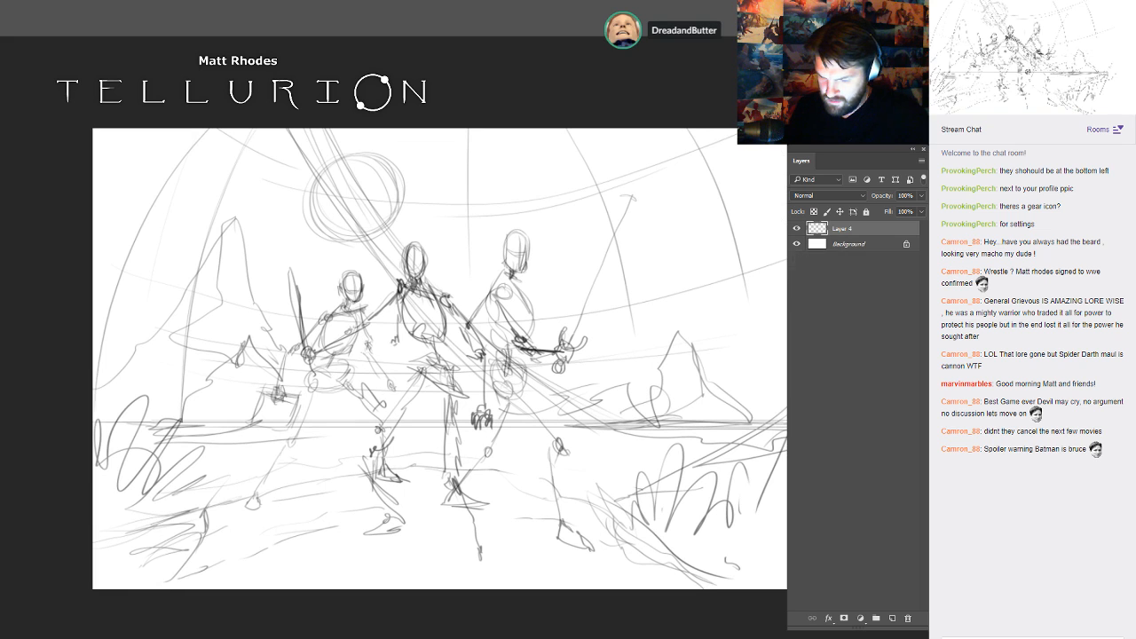
{"action": "mouse_move", "coordinate": [497, 373]}
{"action": "left_mouse_down"}
{"action": "mouse_move", "coordinate": [560, 370]}
{"action": "mouse_move", "coordinate": [550, 372]}
{"action": "left_mouse_up"}
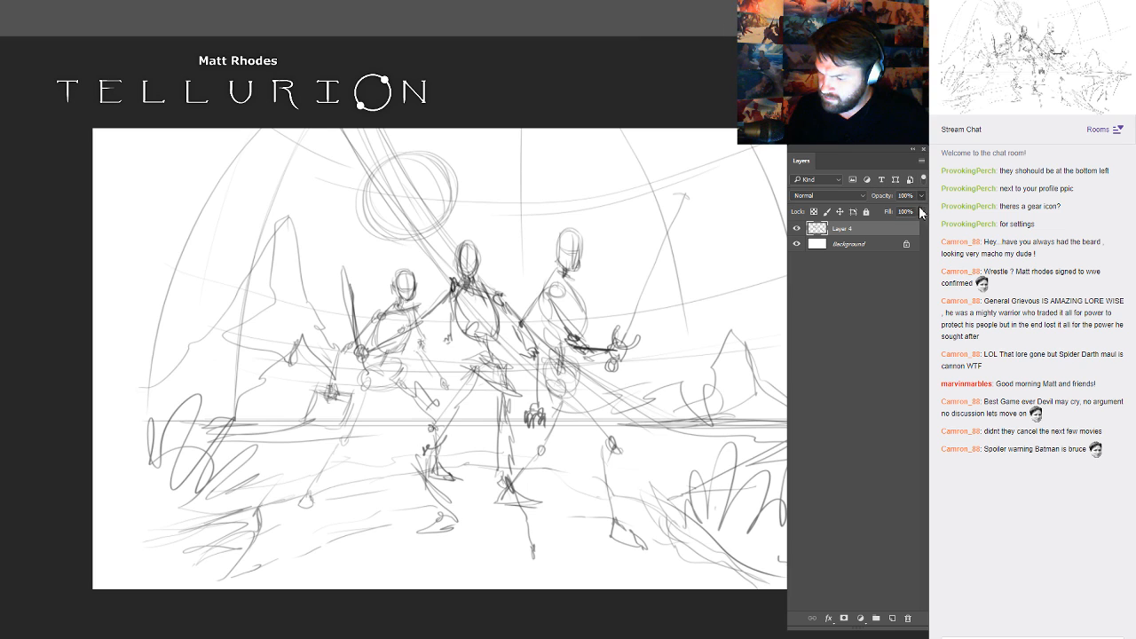
- Reduce the merged sketch layer's opacity to 35% and scale the sketch up slightly about its centre
{"action": "left_click_drag", "start_coordinate": [919, 207], "coordinate": [881, 210]}
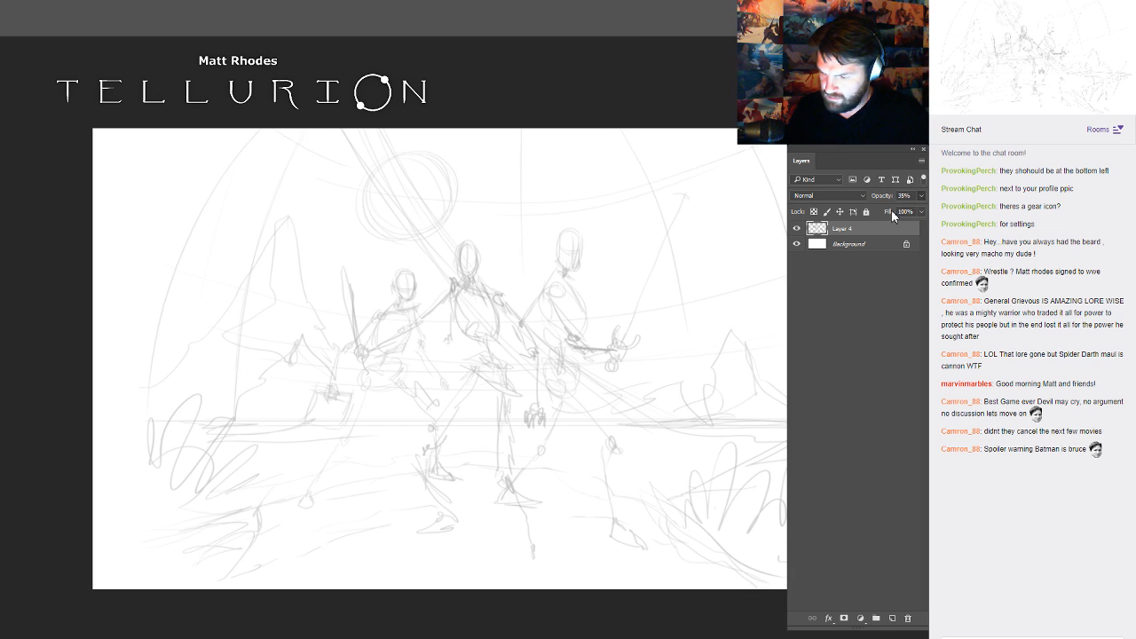
{"action": "key", "text": "ctrl+t"}
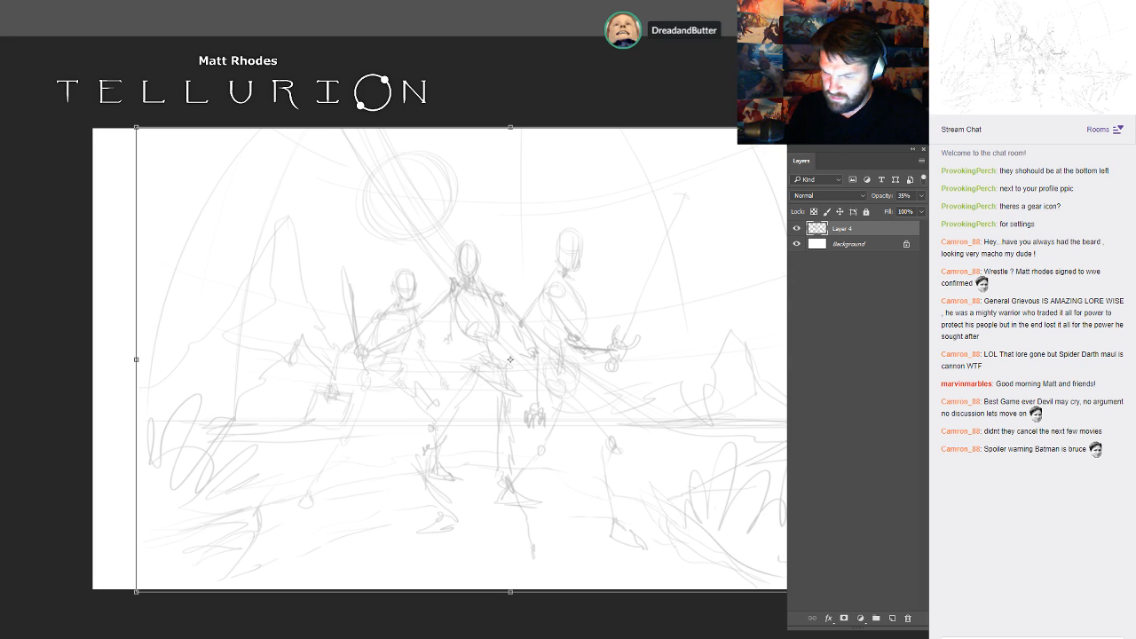
{"action": "left_click_drag", "start_coordinate": [135, 127], "coordinate": [120, 117]}
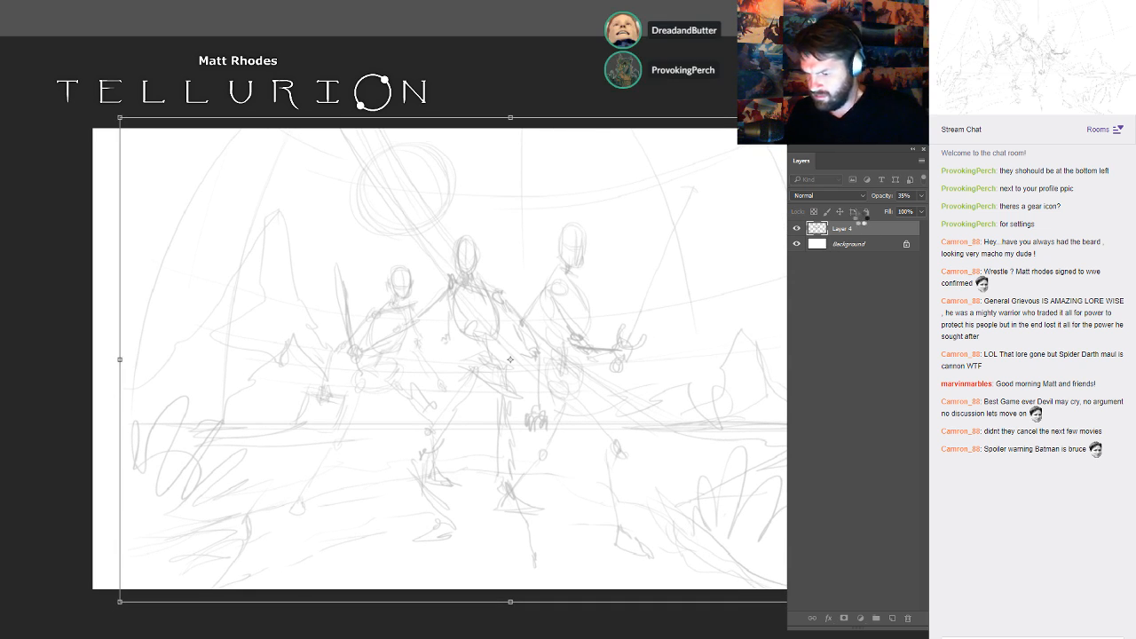
{"action": "key", "text": "Return"}
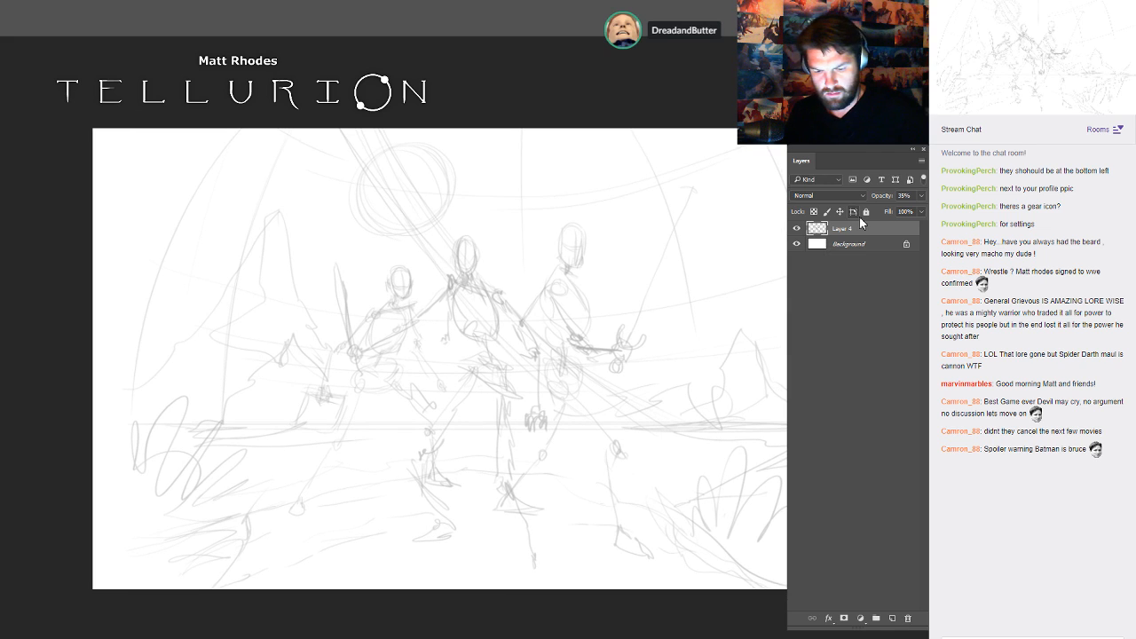
- Create a new layer above the sketch and begin the middle figure's head with a stroke over the crown
{"action": "key", "text": "ctrl+shift+alt+n"}
{"action": "left_click", "coordinate": [15, 121]}
{"action": "double_click", "coordinate": [504, 314]}
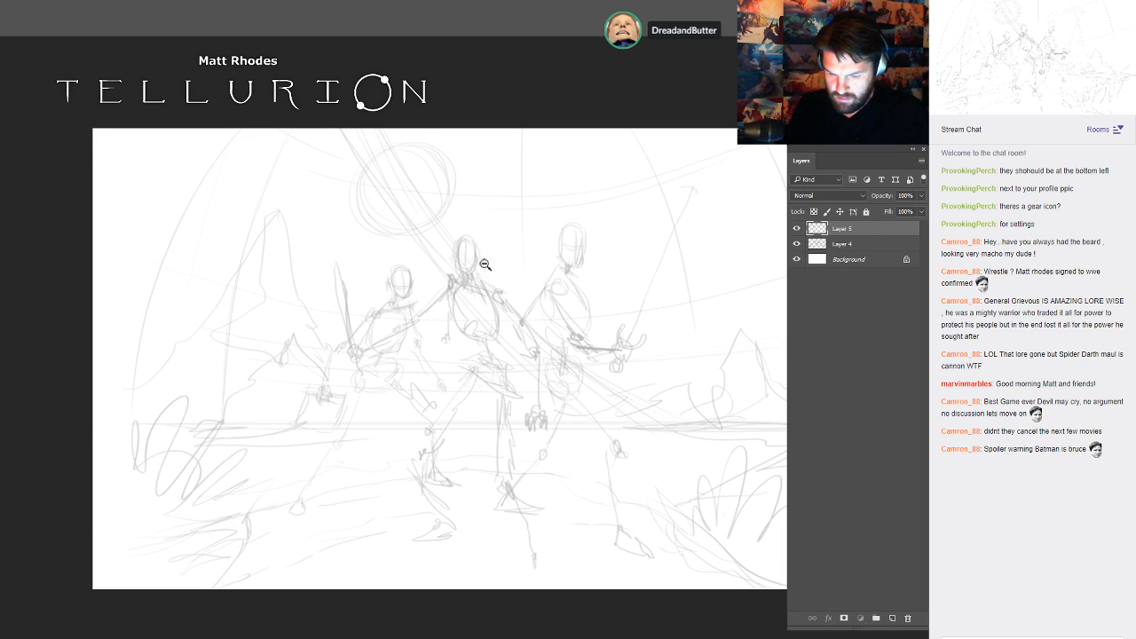
{"action": "left_click_drag", "start_coordinate": [485, 264], "coordinate": [578, 273]}
{"action": "left_click_drag", "start_coordinate": [540, 233], "coordinate": [612, 279]}
{"action": "left_click_drag", "start_coordinate": [487, 227], "coordinate": [524, 219]}
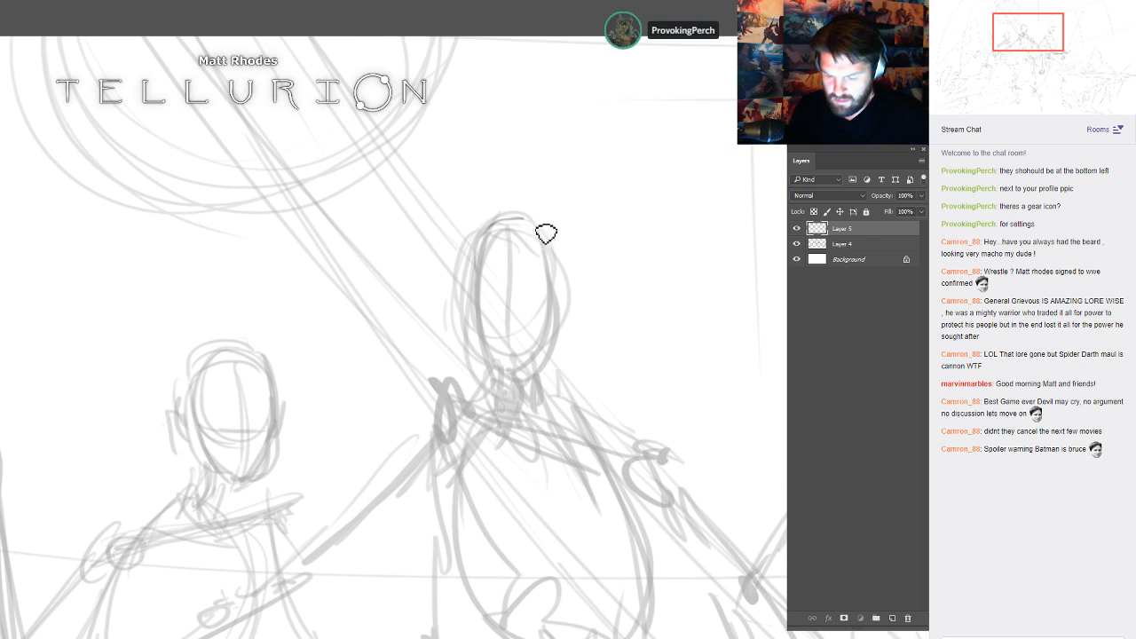
- Lower Layer 4's opacity to 18% and make Layer 5 the active layer again
{"action": "left_click", "coordinate": [875, 244]}
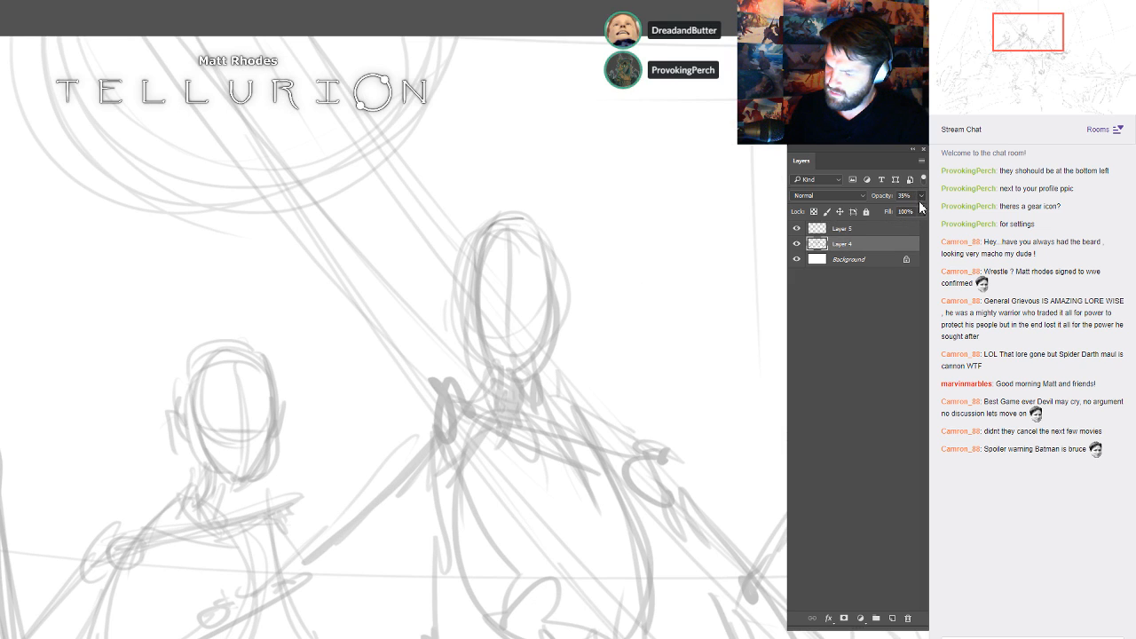
{"action": "left_click", "coordinate": [920, 197]}
{"action": "left_click", "coordinate": [874, 213]}
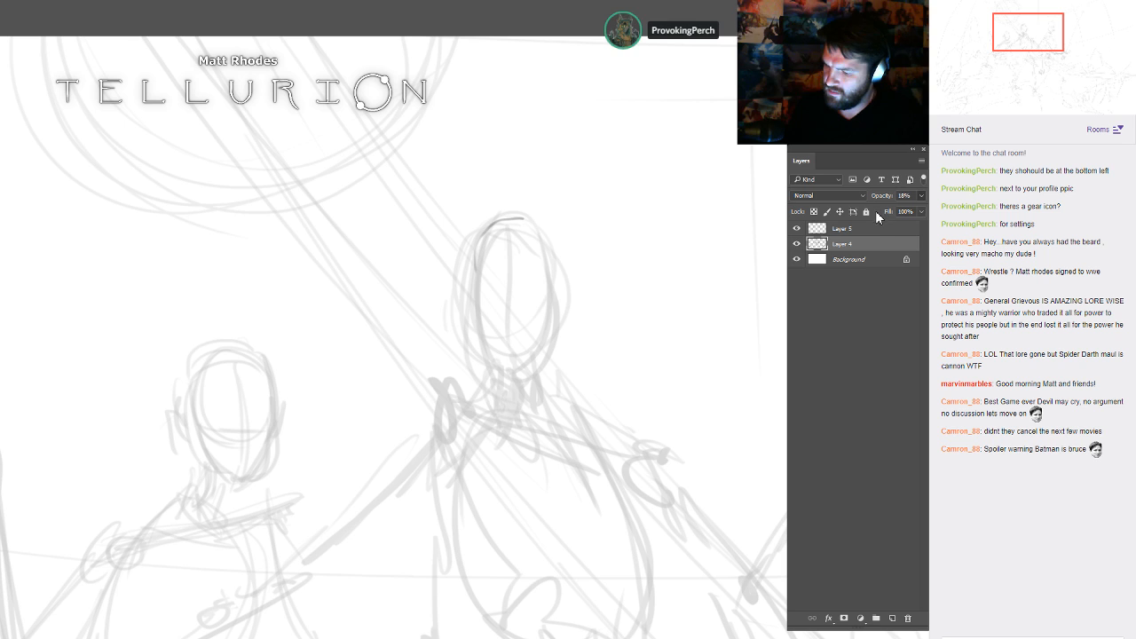
{"action": "left_click", "coordinate": [875, 228]}
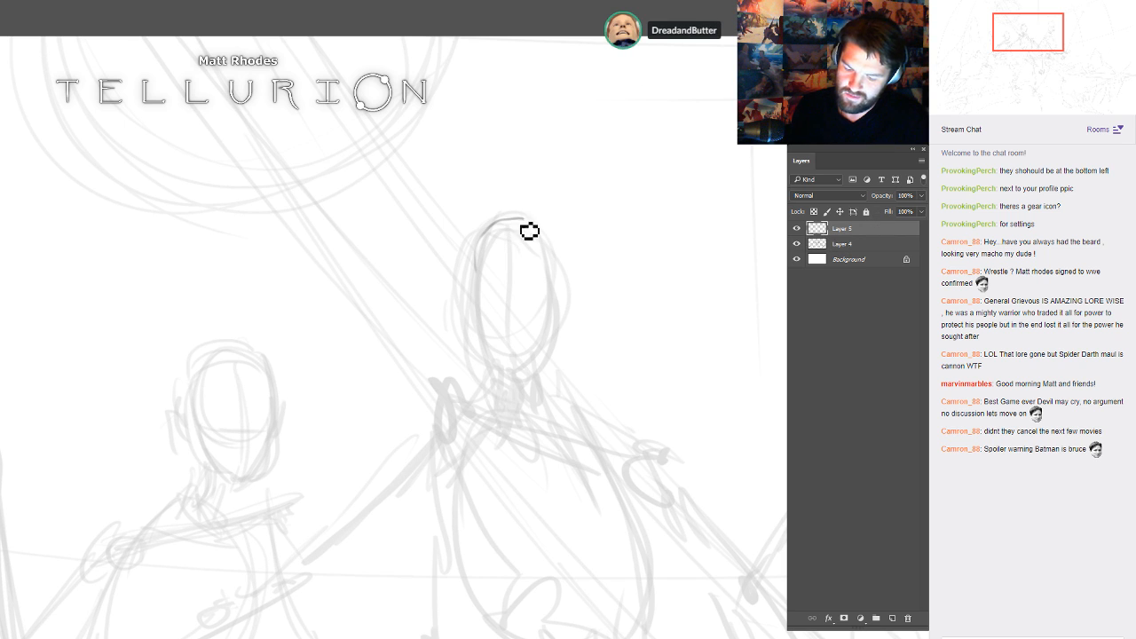
- Draw a circle for the middle figure's cranium over the upper part of the faint head sketch
{"action": "mouse_move", "coordinate": [497, 225]}
{"action": "left_mouse_down"}
{"action": "mouse_move", "coordinate": [467, 273]}
{"action": "mouse_move", "coordinate": [508, 325]}
{"action": "left_mouse_up"}
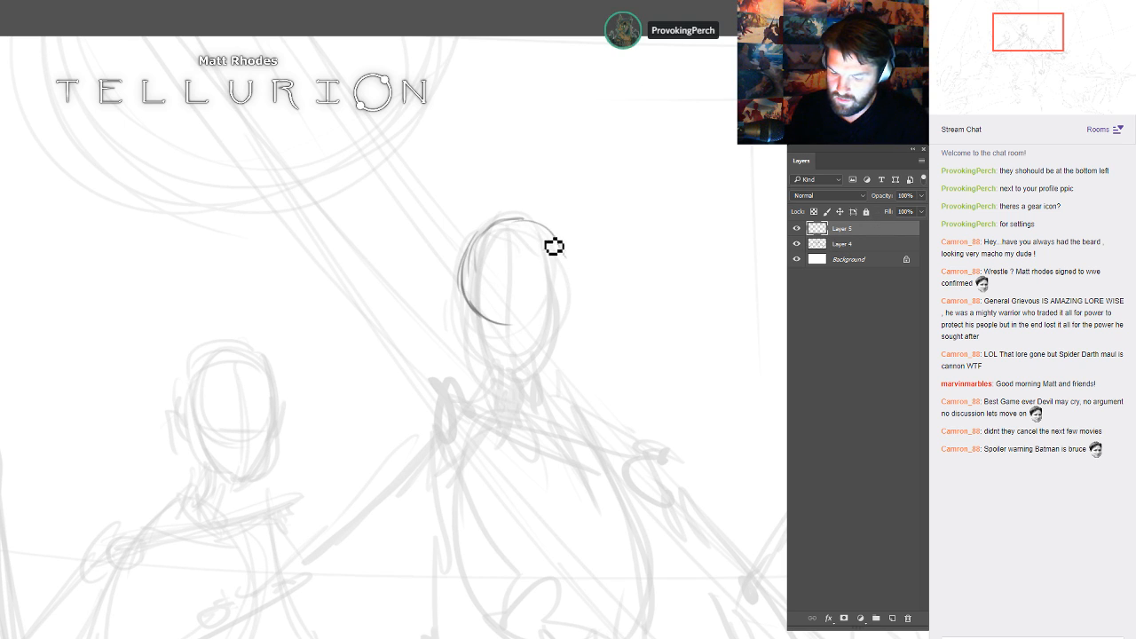
{"action": "left_click_drag", "start_coordinate": [554, 246], "coordinate": [536, 332]}
{"action": "left_click_drag", "start_coordinate": [556, 247], "coordinate": [487, 234]}
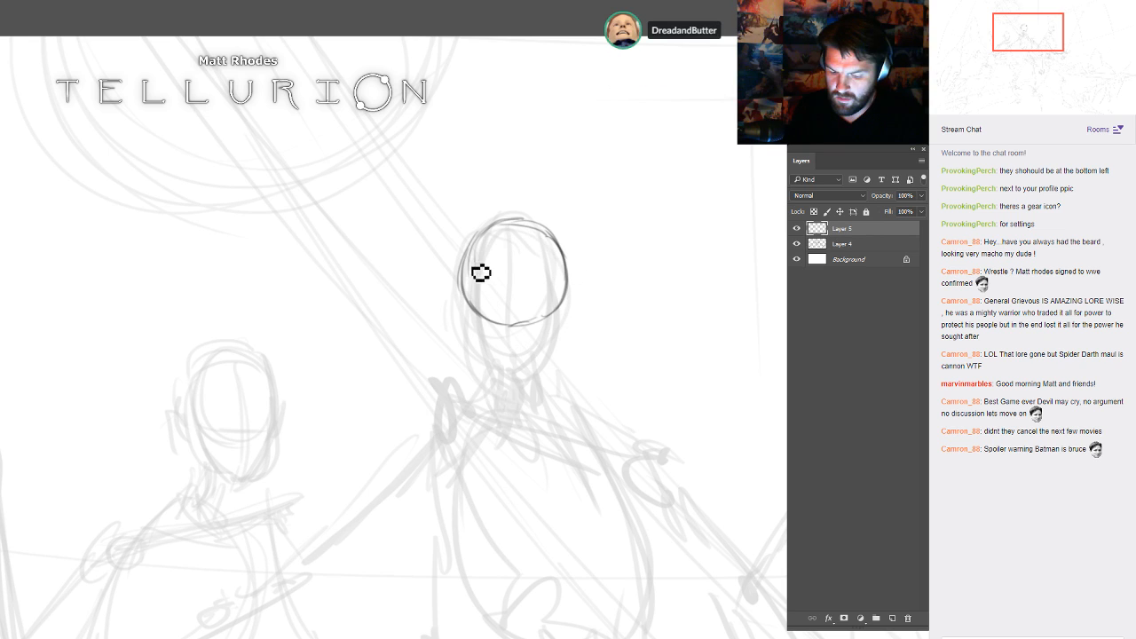
- Extend the middle figure's head from the cranium with darkened side contours tapering into a narrow jaw and rounded chin
{"action": "left_click_drag", "start_coordinate": [462, 286], "coordinate": [472, 357]}
{"action": "left_click_drag", "start_coordinate": [567, 279], "coordinate": [549, 370]}
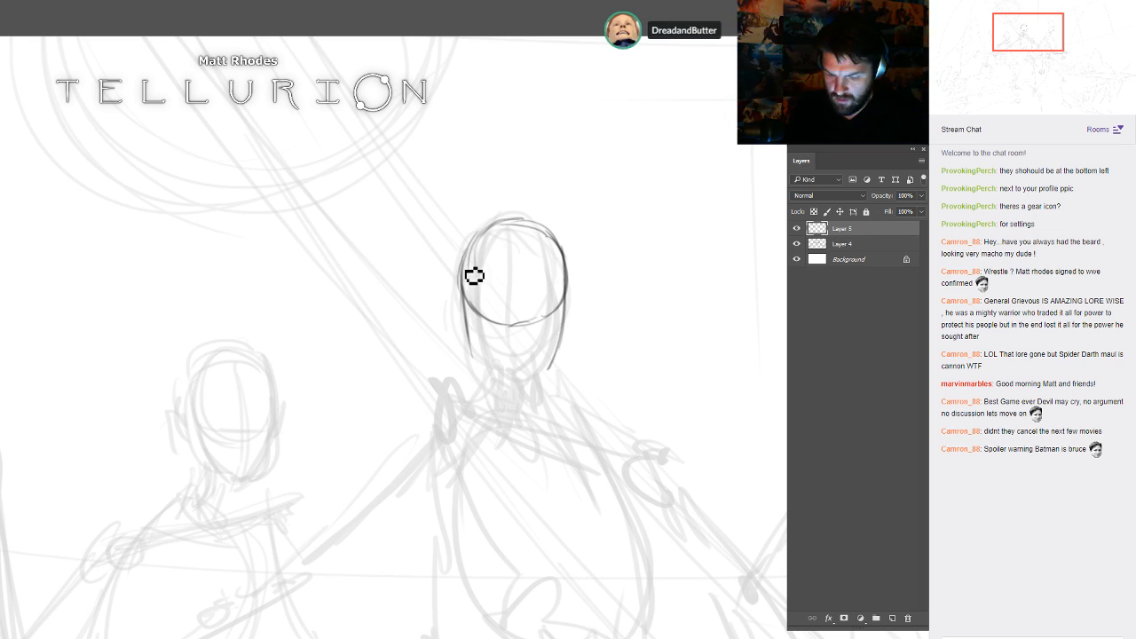
{"action": "left_click_drag", "start_coordinate": [464, 277], "coordinate": [474, 366]}
{"action": "left_click_drag", "start_coordinate": [653, 337], "coordinate": [643, 346]}
{"action": "key", "text": "ctrl+z"}
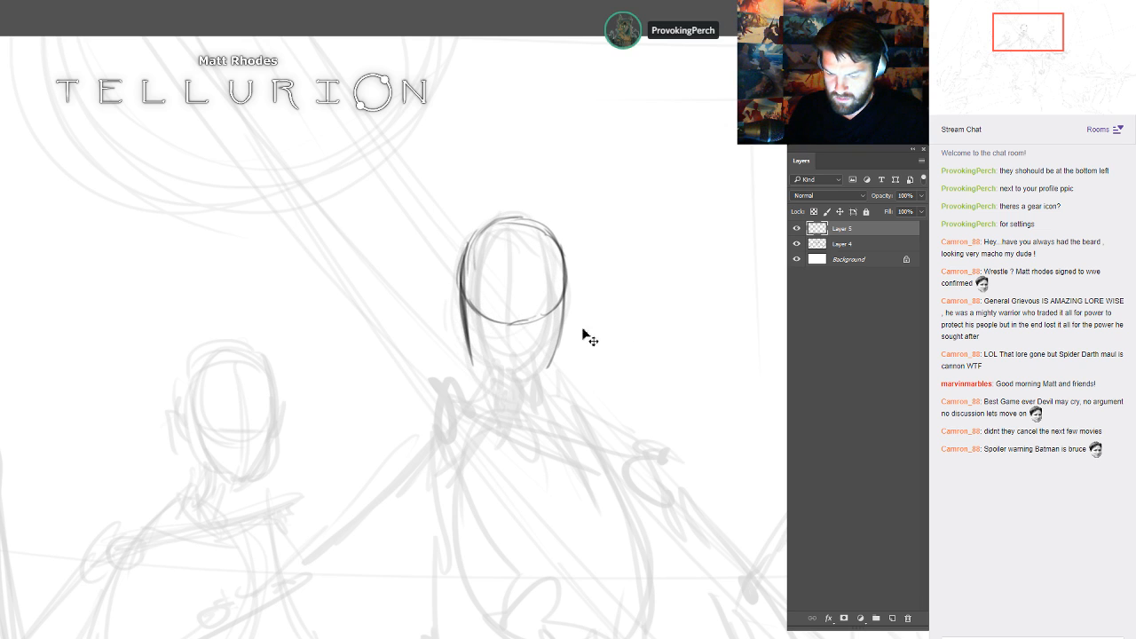
{"action": "left_click_drag", "start_coordinate": [473, 278], "coordinate": [478, 373]}
{"action": "left_click_drag", "start_coordinate": [560, 258], "coordinate": [563, 375]}
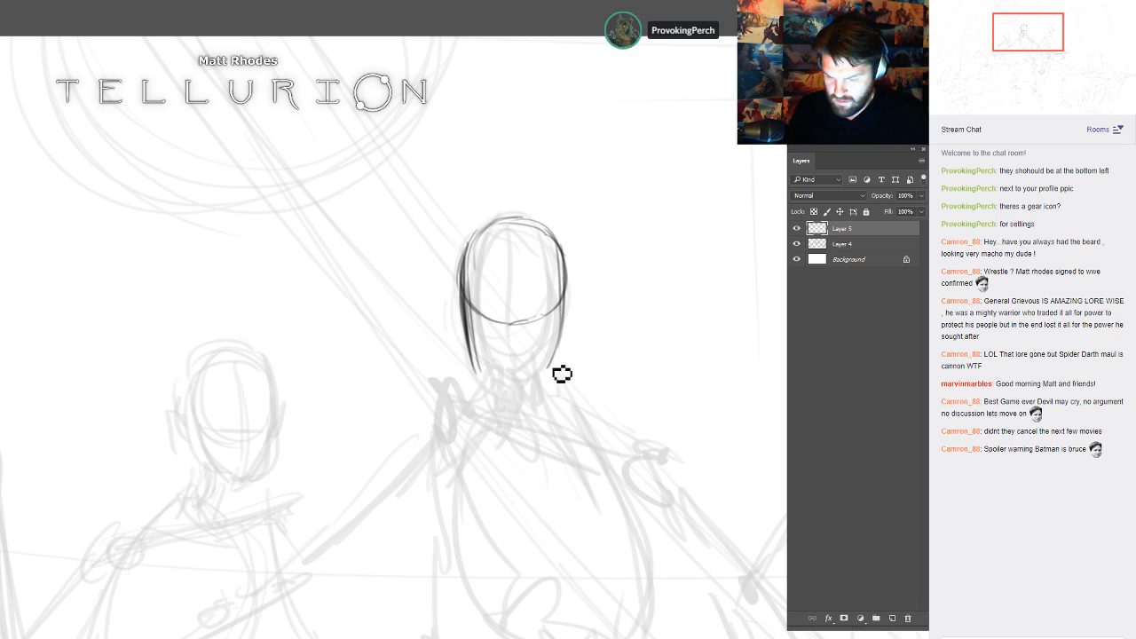
{"action": "mouse_move", "coordinate": [558, 293]}
{"action": "left_mouse_down"}
{"action": "mouse_move", "coordinate": [550, 394]}
{"action": "mouse_move", "coordinate": [486, 375]}
{"action": "left_mouse_up"}
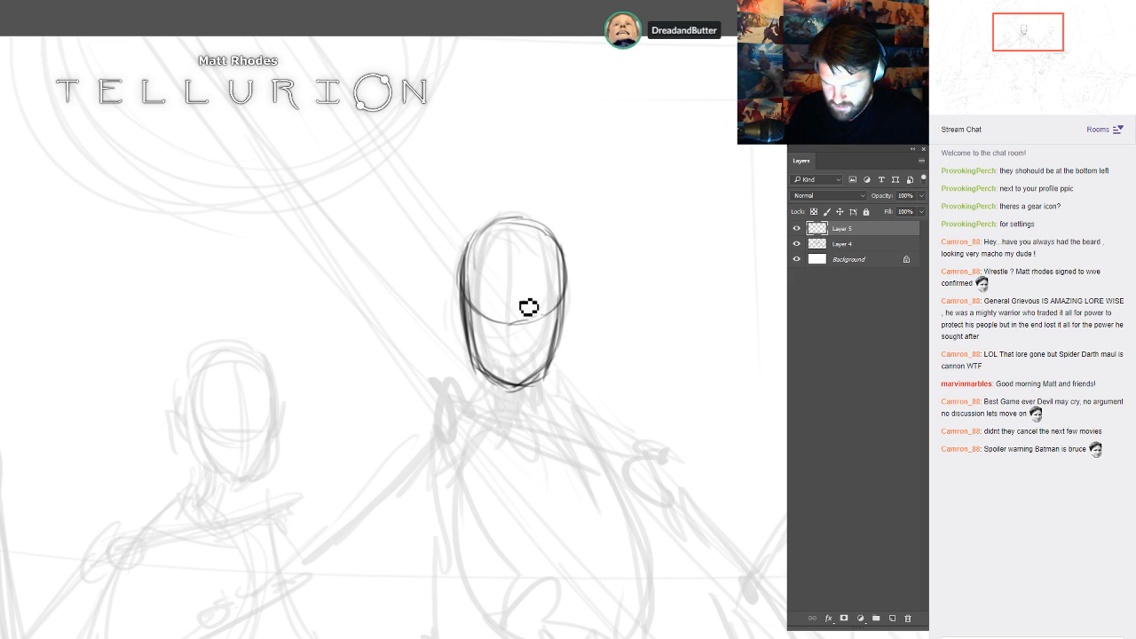
- Sketch the middle figure's face with guide lines, angled brows, round eyes with pupils, a nose and a short straight mouth
{"action": "mouse_move", "coordinate": [468, 294]}
{"action": "left_mouse_down"}
{"action": "mouse_move", "coordinate": [531, 293]}
{"action": "mouse_move", "coordinate": [527, 350]}
{"action": "left_mouse_up"}
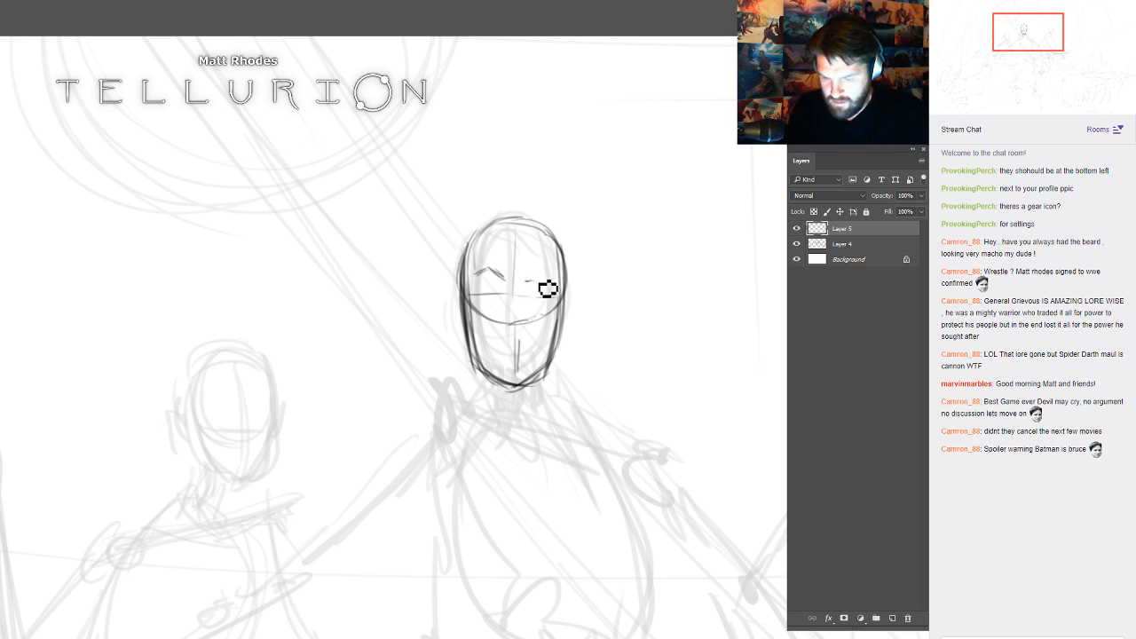
{"action": "left_click_drag", "start_coordinate": [545, 280], "coordinate": [538, 292]}
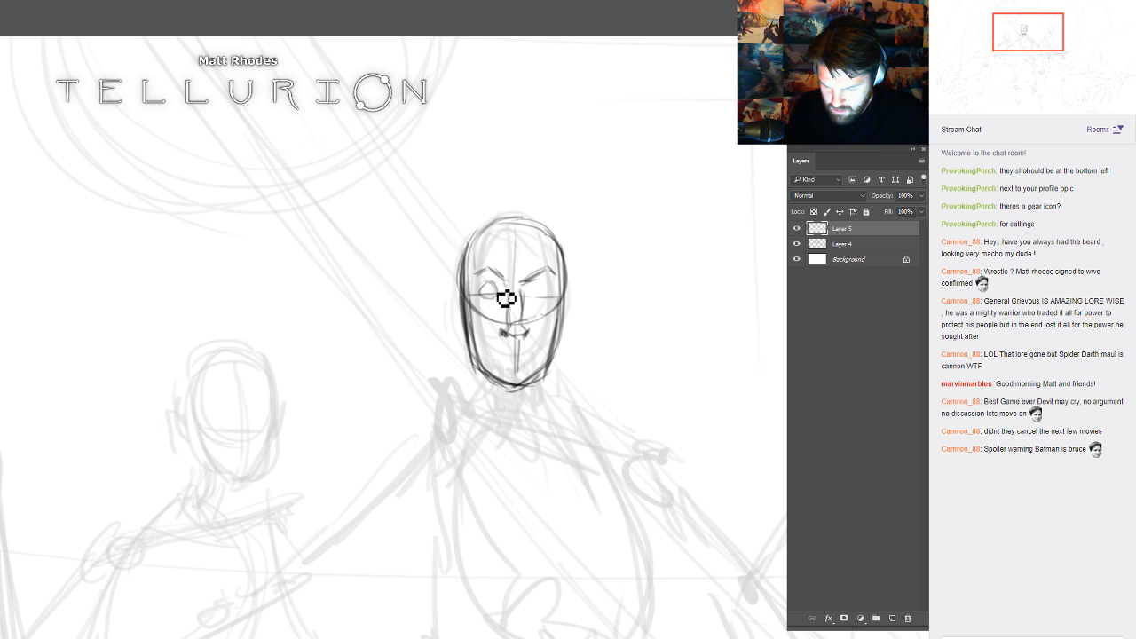
{"action": "left_click_drag", "start_coordinate": [555, 298], "coordinate": [554, 303]}
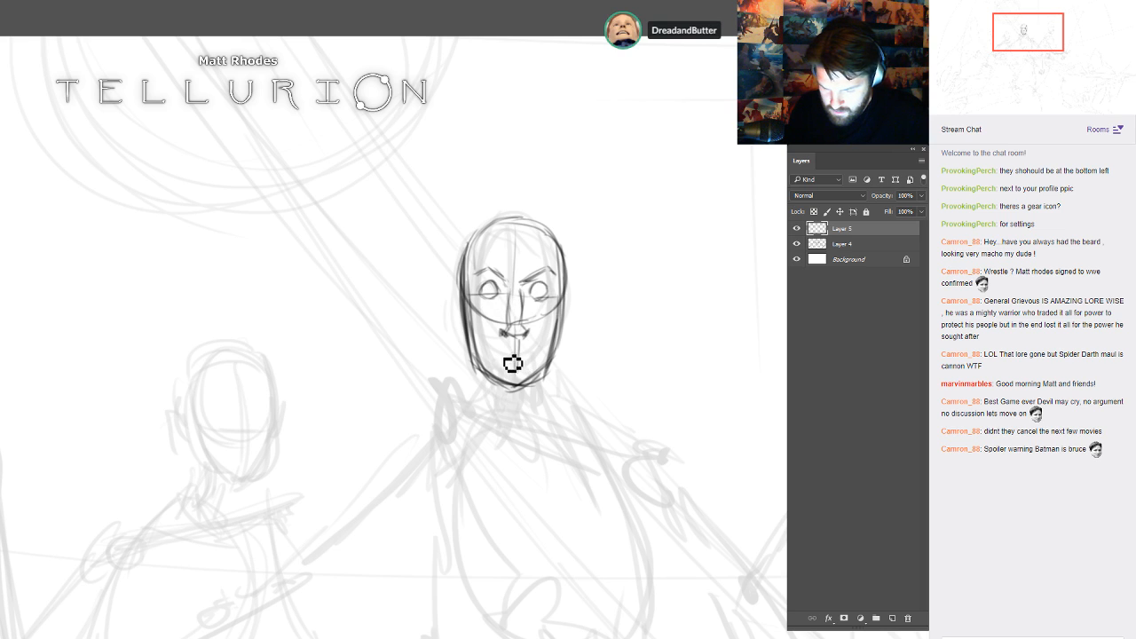
{"action": "left_click_drag", "start_coordinate": [498, 351], "coordinate": [528, 350]}
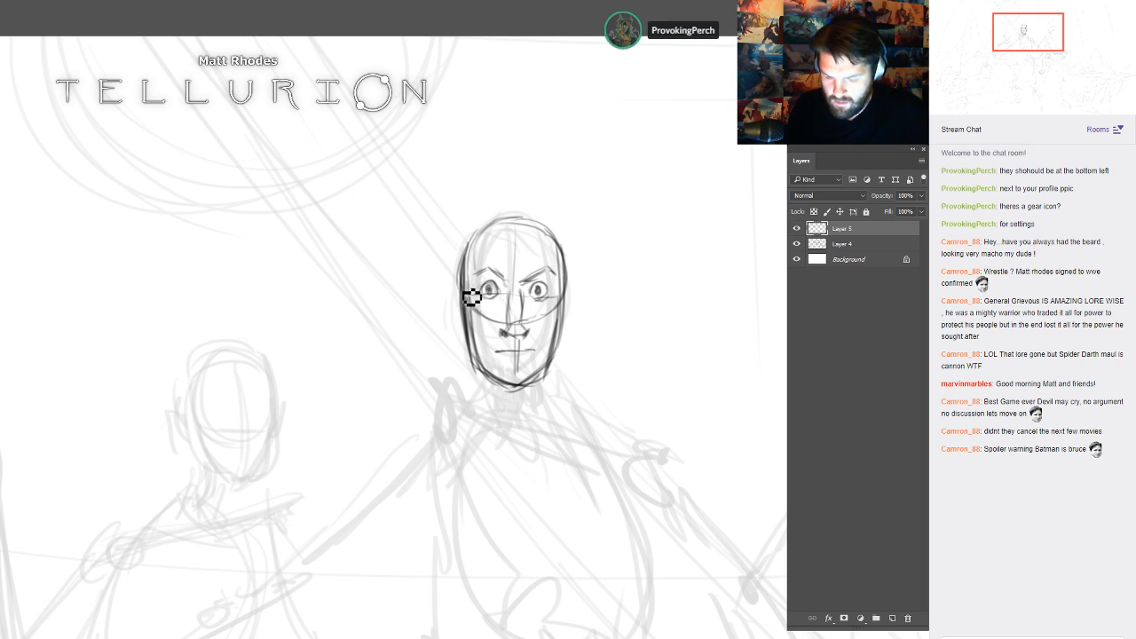
- Add both ears to the middle figure's head and sketch short swept hair over the crown, forehead and temples
{"action": "left_click_drag", "start_coordinate": [464, 285], "coordinate": [466, 334]}
{"action": "left_click_drag", "start_coordinate": [572, 271], "coordinate": [569, 323]}
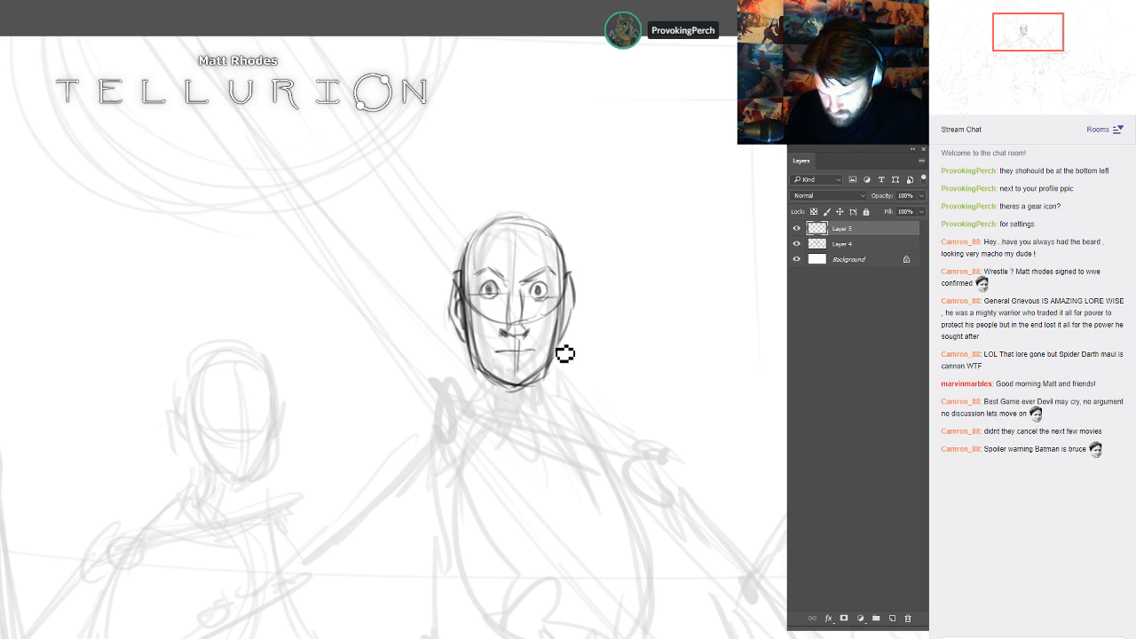
{"action": "mouse_move", "coordinate": [465, 245]}
{"action": "left_mouse_down"}
{"action": "mouse_move", "coordinate": [464, 274]}
{"action": "mouse_move", "coordinate": [490, 242]}
{"action": "mouse_move", "coordinate": [473, 222]}
{"action": "mouse_move", "coordinate": [457, 266]}
{"action": "mouse_move", "coordinate": [471, 277]}
{"action": "left_mouse_up"}
{"action": "left_click_drag", "start_coordinate": [481, 227], "coordinate": [461, 271]}
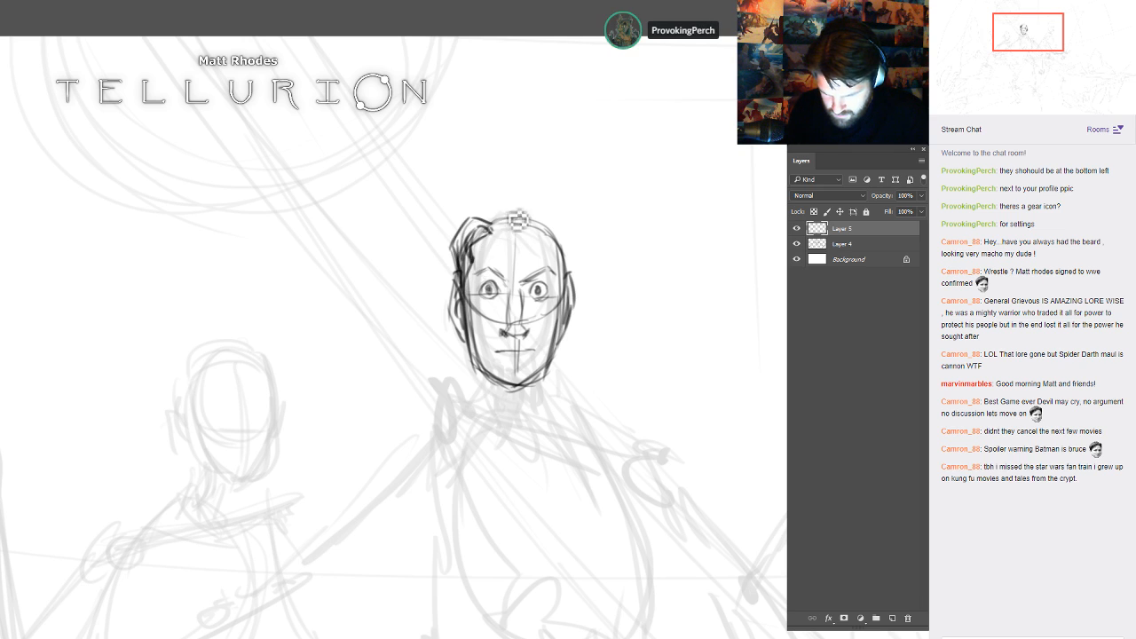
{"action": "mouse_move", "coordinate": [492, 225]}
{"action": "left_mouse_down"}
{"action": "mouse_move", "coordinate": [510, 214]}
{"action": "mouse_move", "coordinate": [533, 253]}
{"action": "left_mouse_up"}
{"action": "mouse_move", "coordinate": [536, 244]}
{"action": "left_mouse_down"}
{"action": "mouse_move", "coordinate": [531, 284]}
{"action": "mouse_move", "coordinate": [555, 296]}
{"action": "left_mouse_up"}
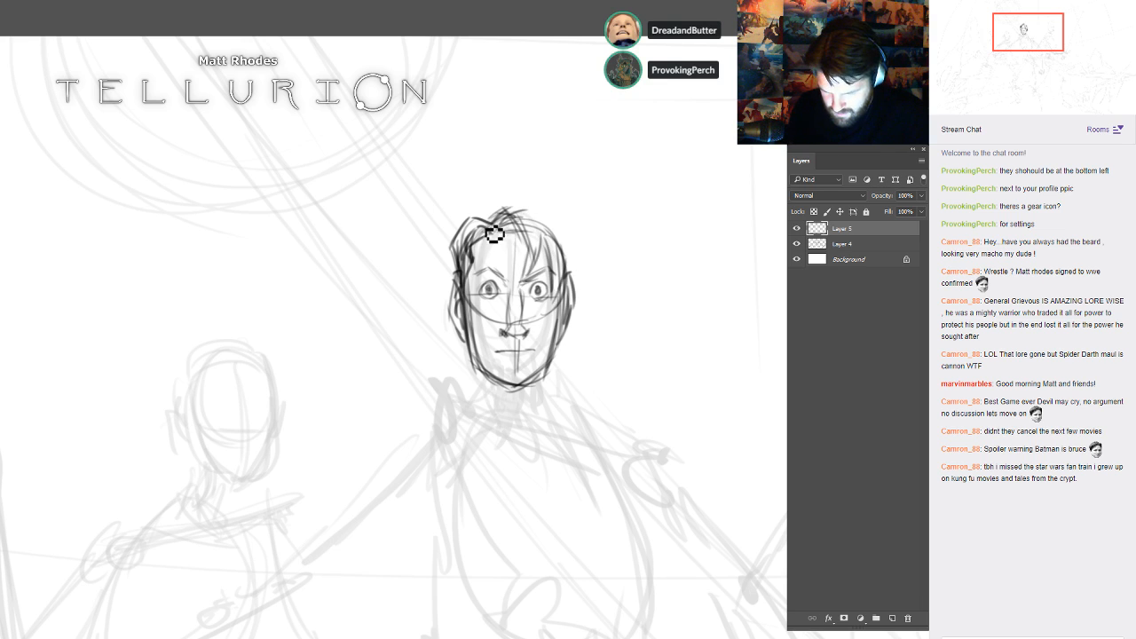
{"action": "mouse_move", "coordinate": [495, 228]}
{"action": "left_mouse_down"}
{"action": "mouse_move", "coordinate": [549, 213]}
{"action": "mouse_move", "coordinate": [530, 212]}
{"action": "mouse_move", "coordinate": [580, 276]}
{"action": "mouse_move", "coordinate": [588, 265]}
{"action": "mouse_move", "coordinate": [576, 297]}
{"action": "left_mouse_up"}
{"action": "mouse_move", "coordinate": [581, 256]}
{"action": "left_mouse_down"}
{"action": "mouse_move", "coordinate": [572, 298]}
{"action": "mouse_move", "coordinate": [573, 286]}
{"action": "left_mouse_up"}
- Sketch the middle figure's neck, oval ribcage, round shoulder joints and both upper arms down to the elbows
{"action": "left_click_drag", "start_coordinate": [688, 435], "coordinate": [601, 335]}
{"action": "left_click_drag", "start_coordinate": [691, 369], "coordinate": [634, 262]}
{"action": "left_click", "coordinate": [636, 262], "text": "alt"}
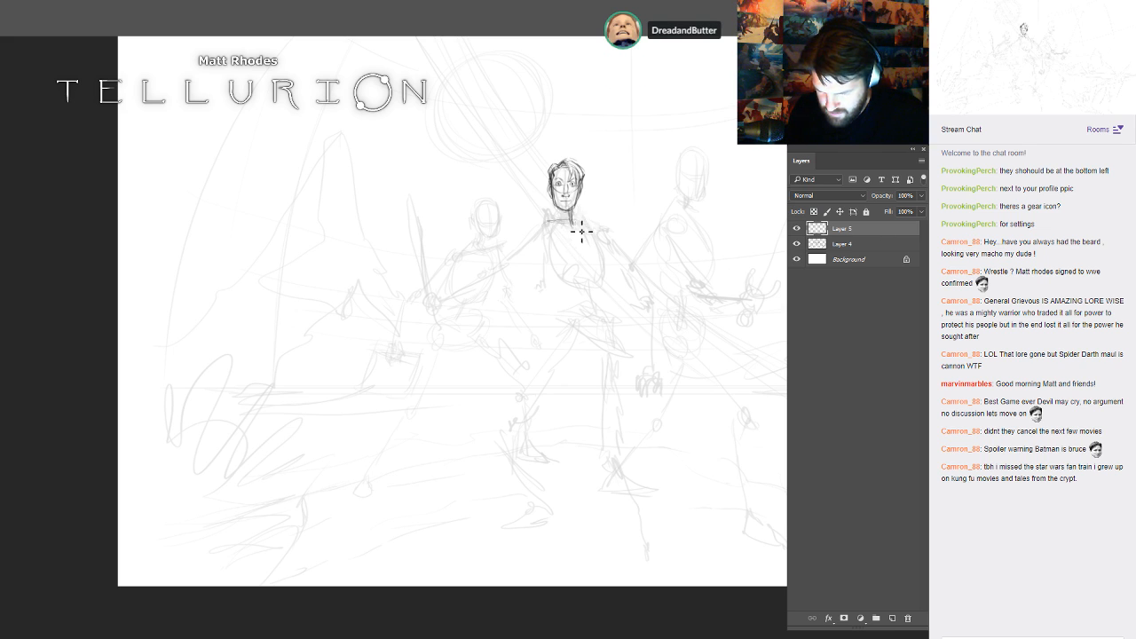
{"action": "left_click_drag", "start_coordinate": [565, 213], "coordinate": [545, 221]}
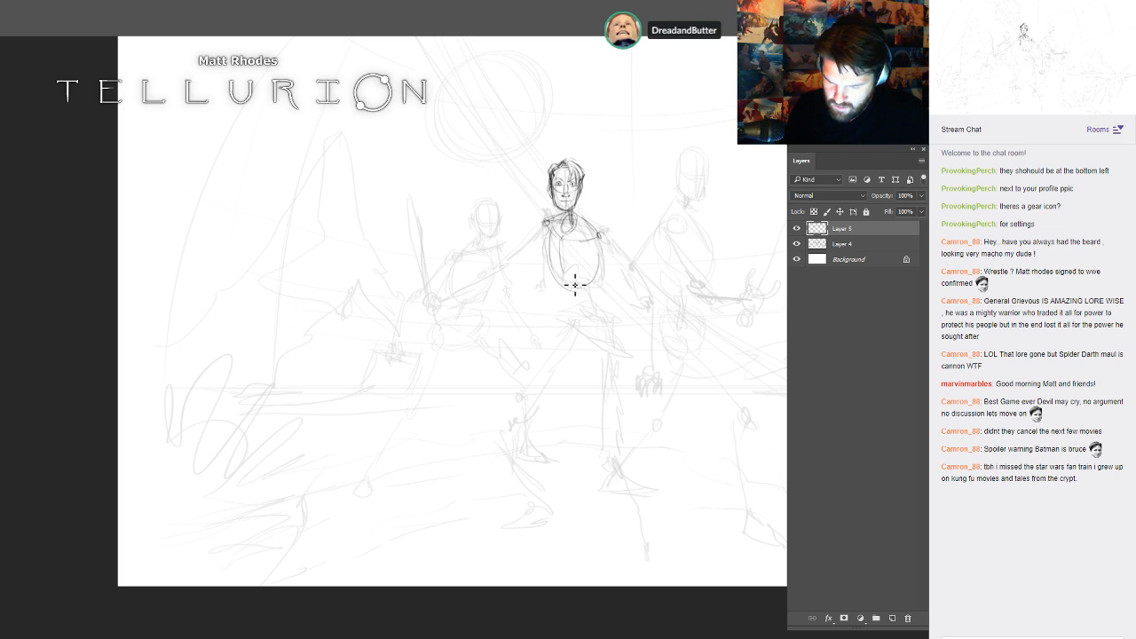
{"action": "mouse_move", "coordinate": [568, 280]}
{"action": "left_mouse_down"}
{"action": "mouse_move", "coordinate": [608, 291]}
{"action": "mouse_move", "coordinate": [613, 242]}
{"action": "left_mouse_up"}
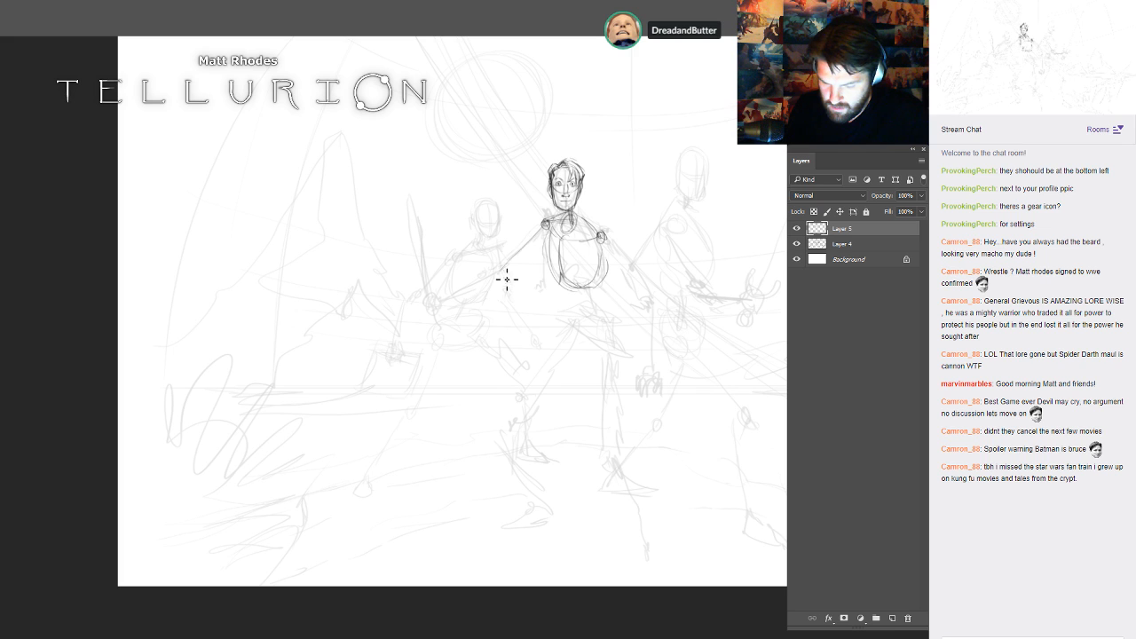
{"action": "left_click_drag", "start_coordinate": [603, 238], "coordinate": [633, 284]}
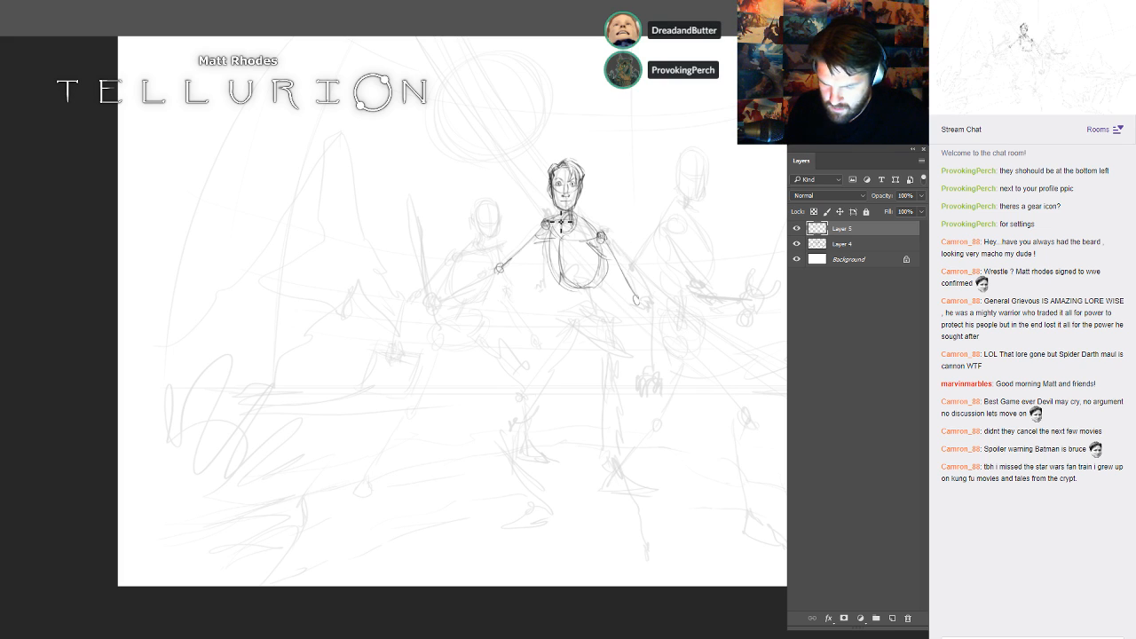
{"action": "left_click_drag", "start_coordinate": [559, 217], "coordinate": [536, 217]}
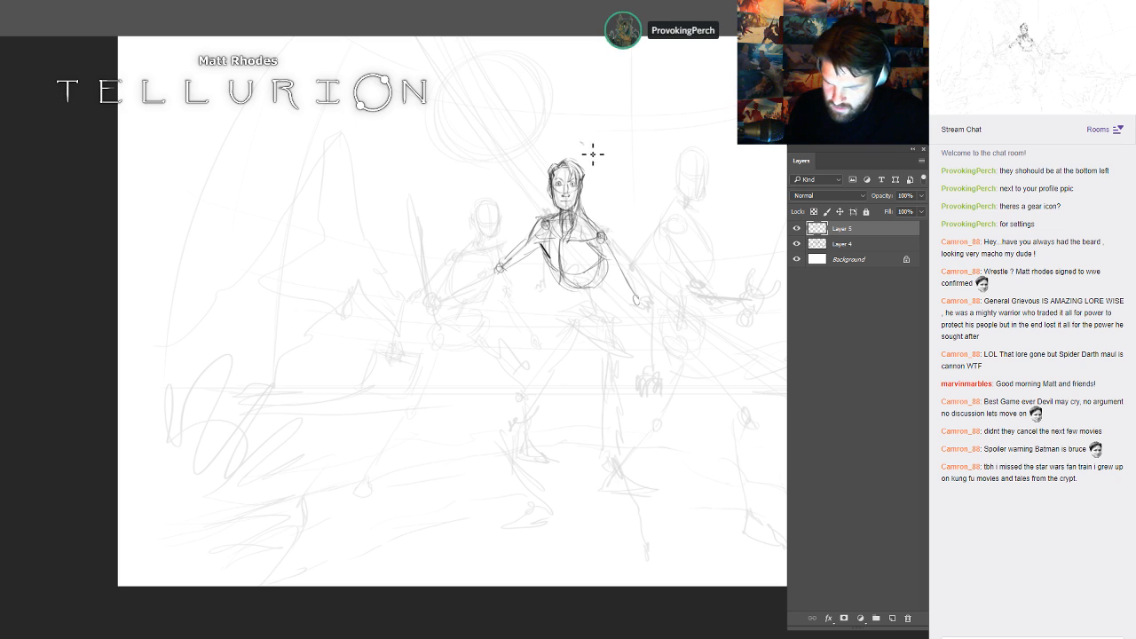
- Mark a short line above the middle figure's head, and lasso the head and nudge it slightly down toward the shoulders
{"action": "left_click_drag", "start_coordinate": [582, 143], "coordinate": [563, 142]}
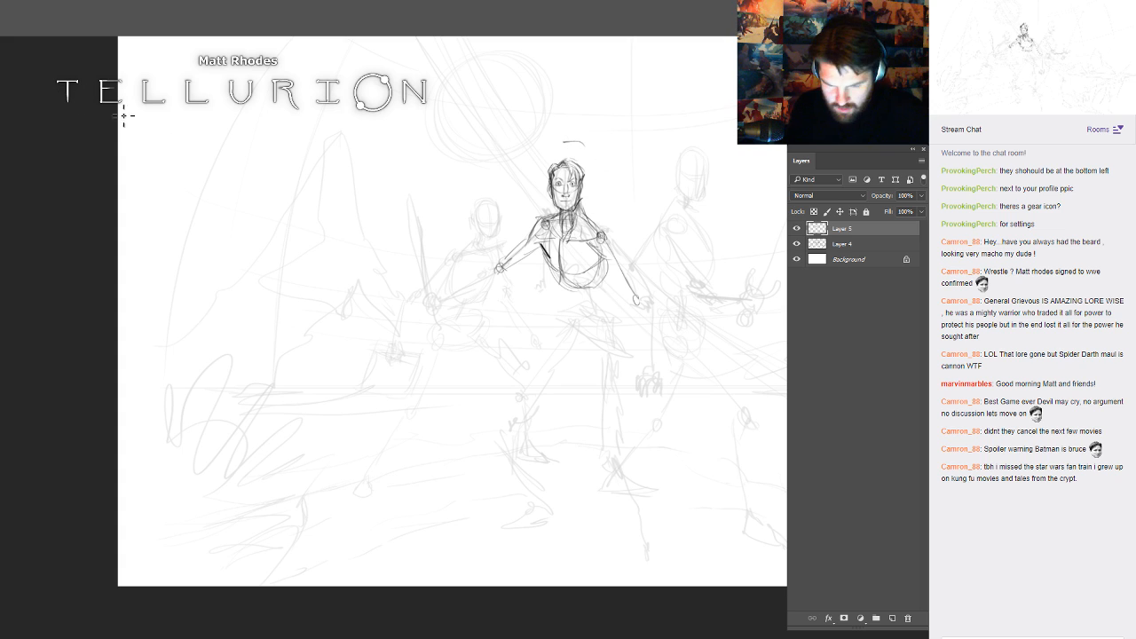
{"action": "key", "text": "l"}
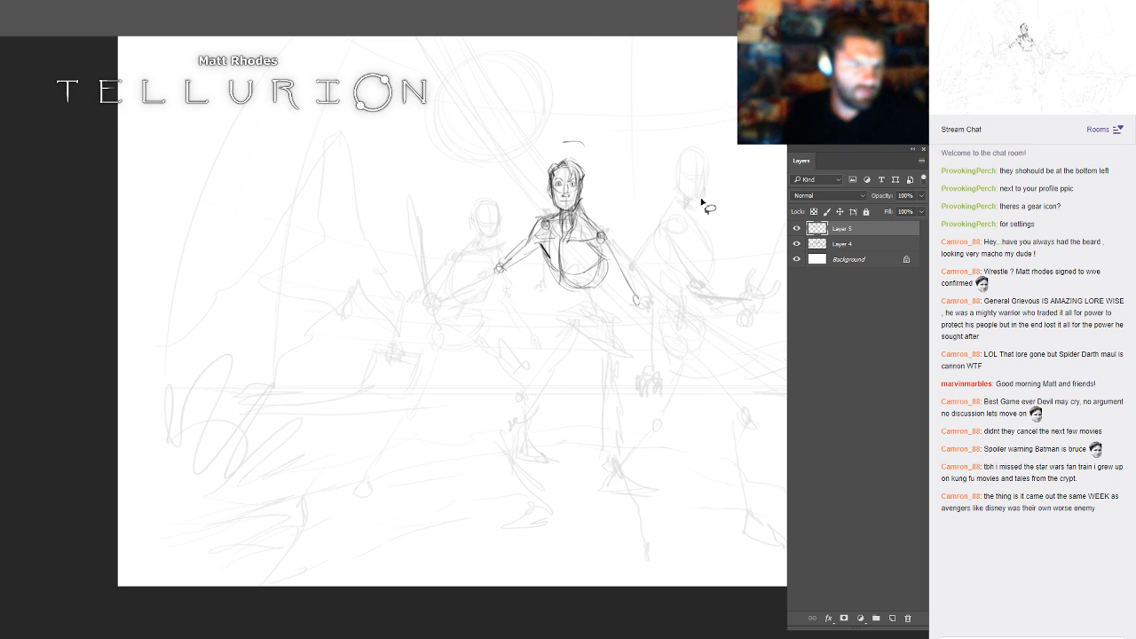
{"action": "left_click_drag", "start_coordinate": [736, 310], "coordinate": [668, 319]}
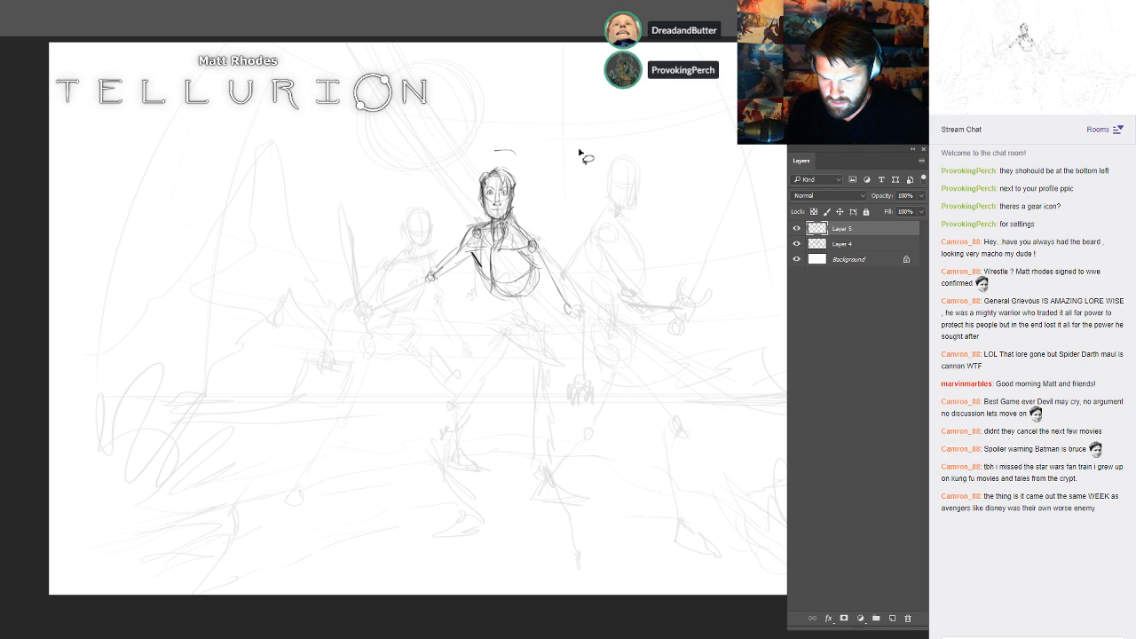
{"action": "mouse_move", "coordinate": [528, 181]}
{"action": "left_mouse_down"}
{"action": "mouse_move", "coordinate": [515, 233]}
{"action": "mouse_move", "coordinate": [535, 172]}
{"action": "left_mouse_up"}
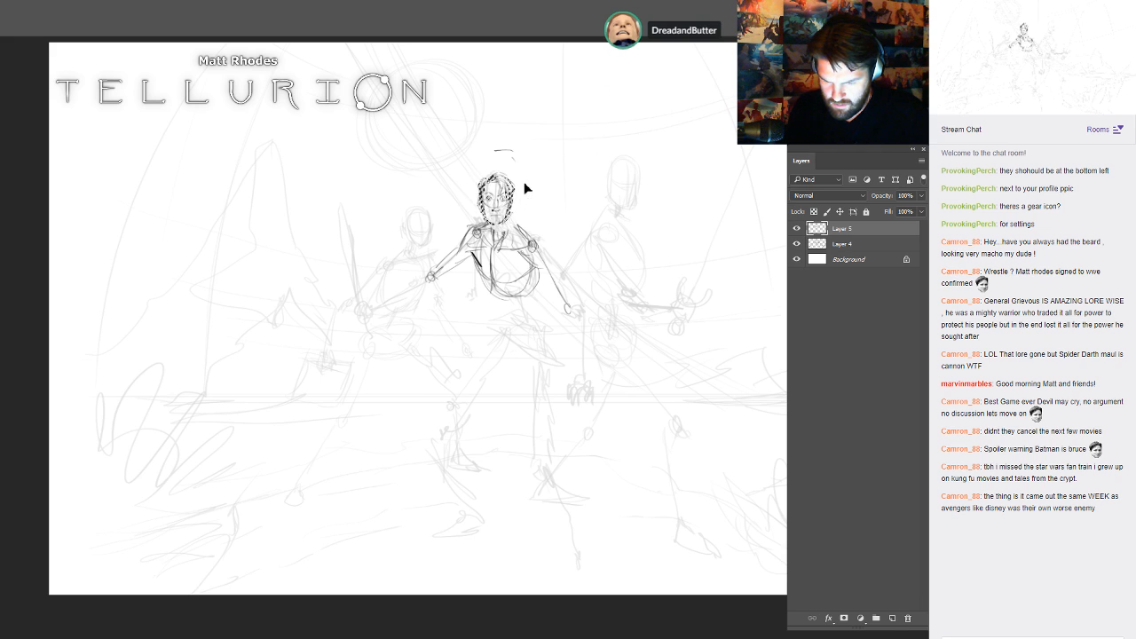
{"action": "key", "text": "ctrl+Down"}
{"action": "key", "text": "ctrl+Down"}
{"action": "key", "text": "ctrl+Down"}
{"action": "key", "text": "ctrl+Down"}
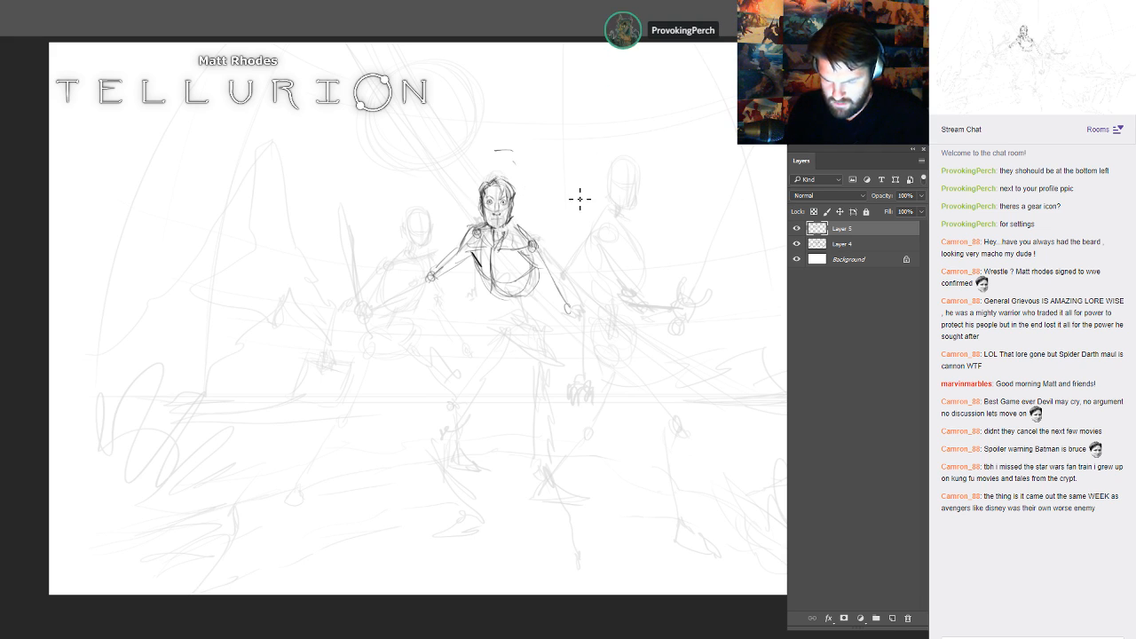
- Delete the entire drawing on Layer 5 and clear the selection
{"action": "left_click", "coordinate": [797, 229]}
{"action": "left_click", "coordinate": [797, 229]}
{"action": "key", "text": "ctrl+a"}
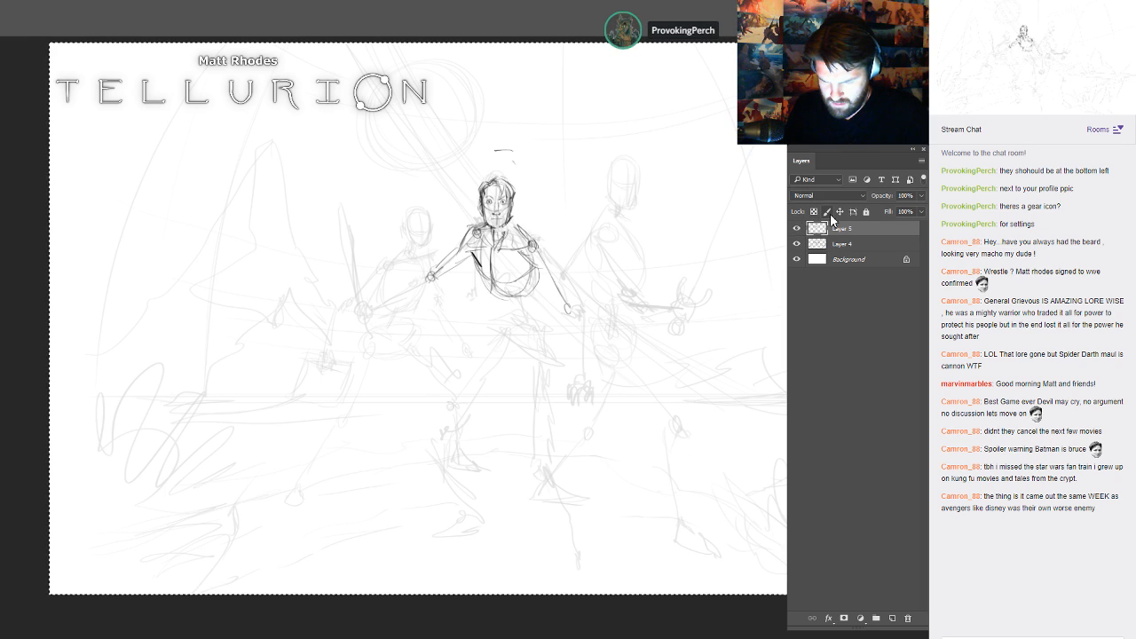
{"action": "key", "text": "Delete"}
{"action": "key", "text": "ctrl+d"}
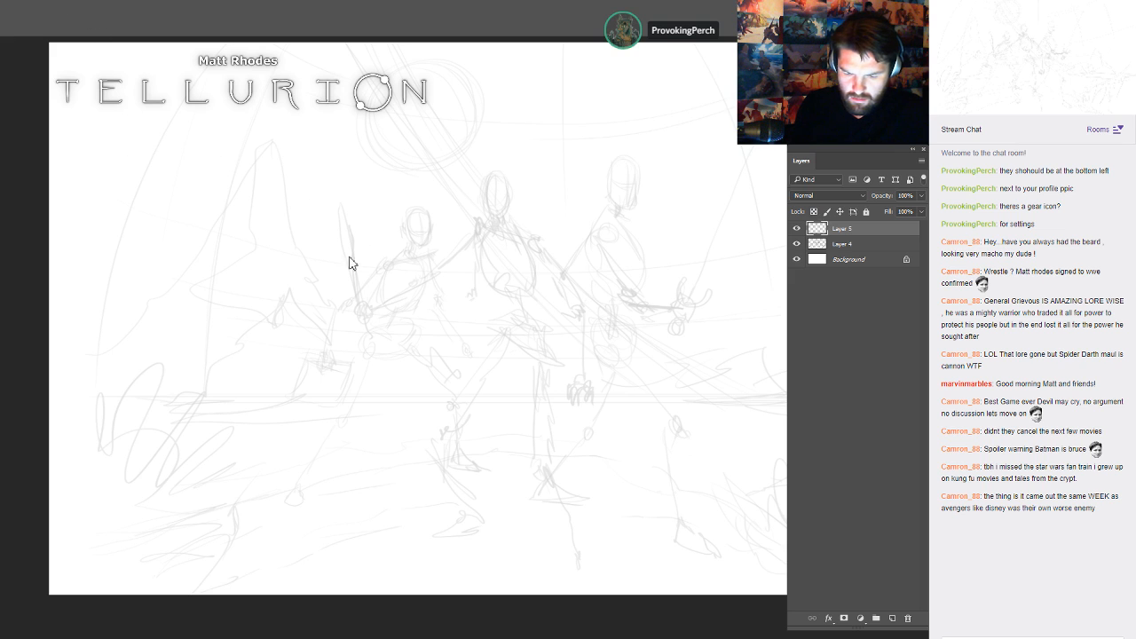
- Flip the canvas horizontally and redraw the middle figure's head as a cranium circle with a tapered jaw and facial guide lines
{"action": "left_click", "coordinate": [334, 214]}
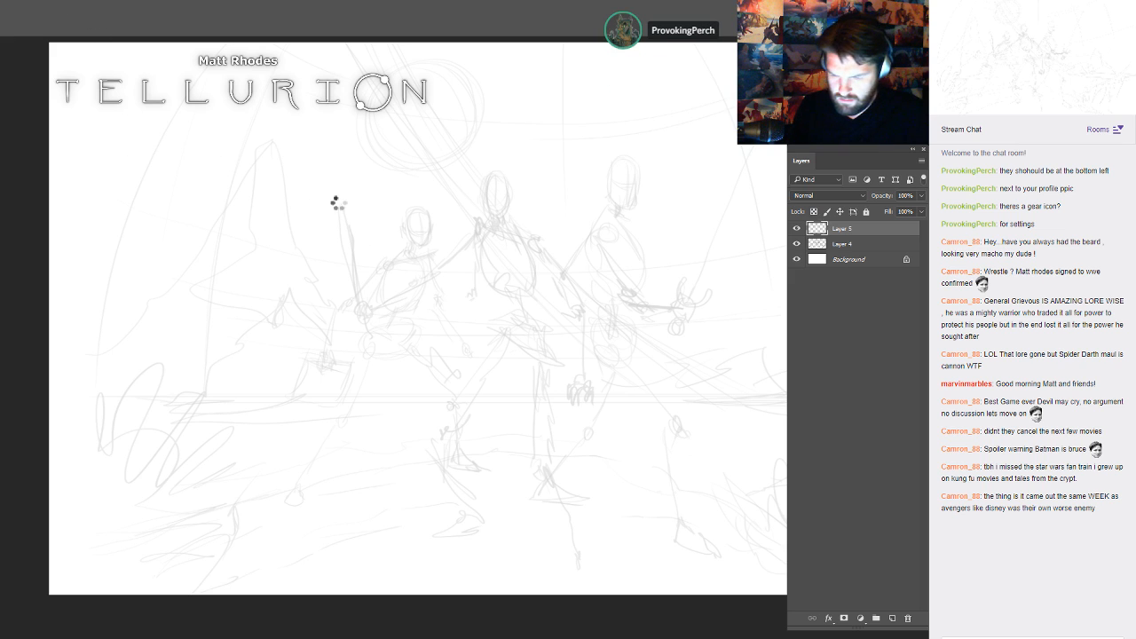
{"action": "left_click_drag", "start_coordinate": [713, 391], "coordinate": [764, 413]}
{"action": "left_click", "coordinate": [716, 317], "text": "ctrl"}
{"action": "mouse_move", "coordinate": [511, 158]}
{"action": "left_mouse_down"}
{"action": "mouse_move", "coordinate": [555, 172]}
{"action": "mouse_move", "coordinate": [514, 163]}
{"action": "mouse_move", "coordinate": [550, 146]}
{"action": "mouse_move", "coordinate": [544, 186]}
{"action": "mouse_move", "coordinate": [518, 145]}
{"action": "mouse_move", "coordinate": [533, 166]}
{"action": "mouse_move", "coordinate": [514, 164]}
{"action": "mouse_move", "coordinate": [514, 205]}
{"action": "left_mouse_up"}
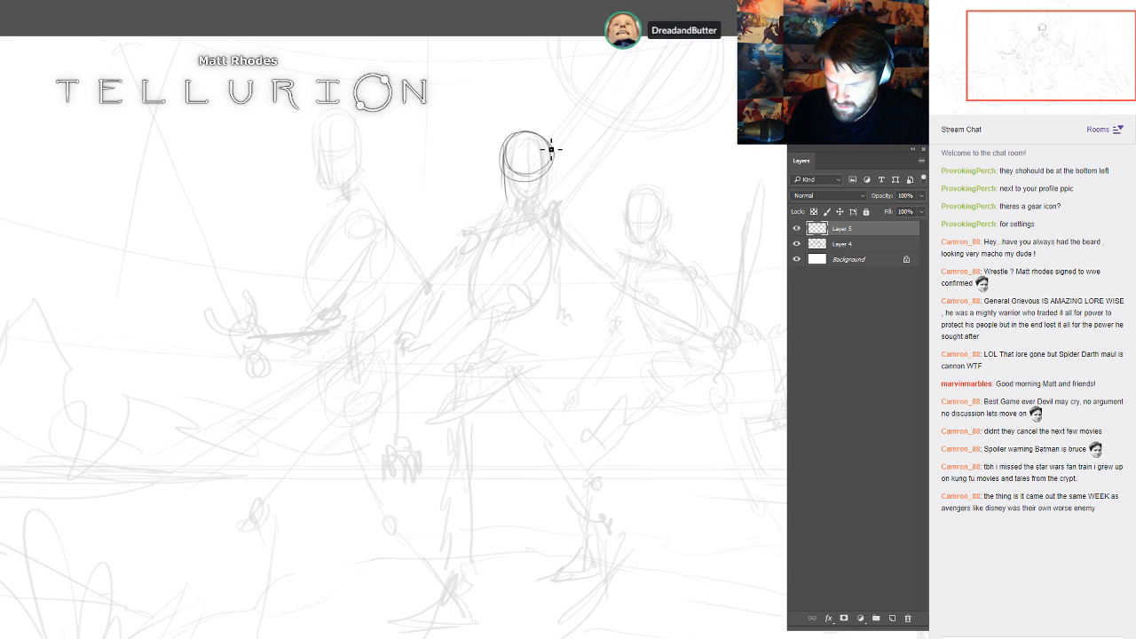
{"action": "left_click_drag", "start_coordinate": [550, 159], "coordinate": [551, 216]}
{"action": "left_click_drag", "start_coordinate": [507, 160], "coordinate": [512, 202]}
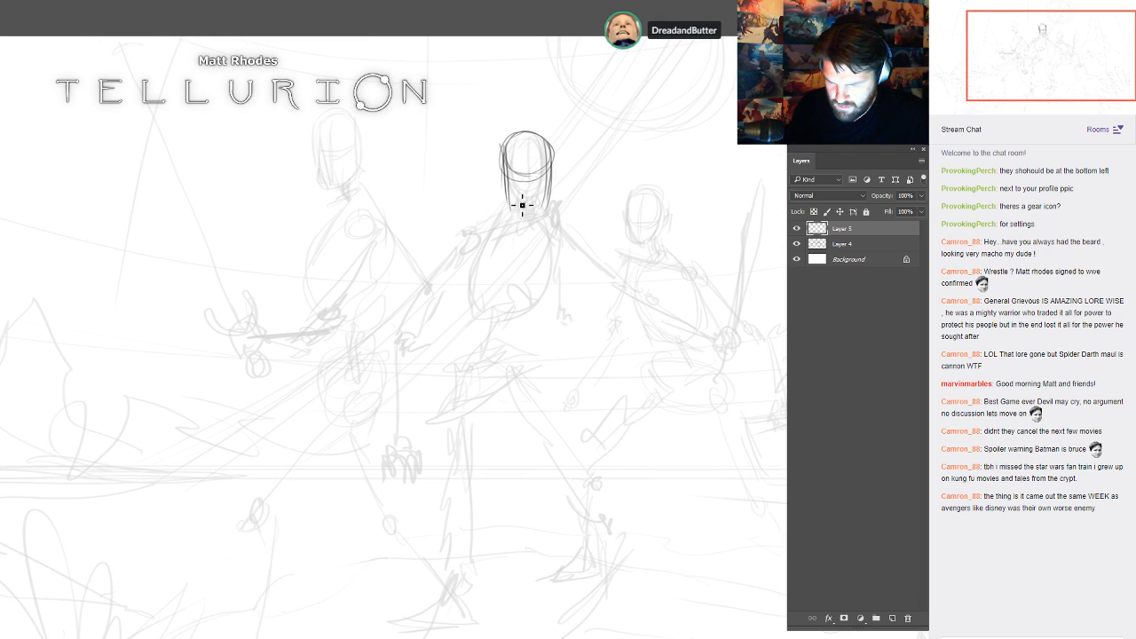
{"action": "left_click_drag", "start_coordinate": [505, 162], "coordinate": [497, 197]}
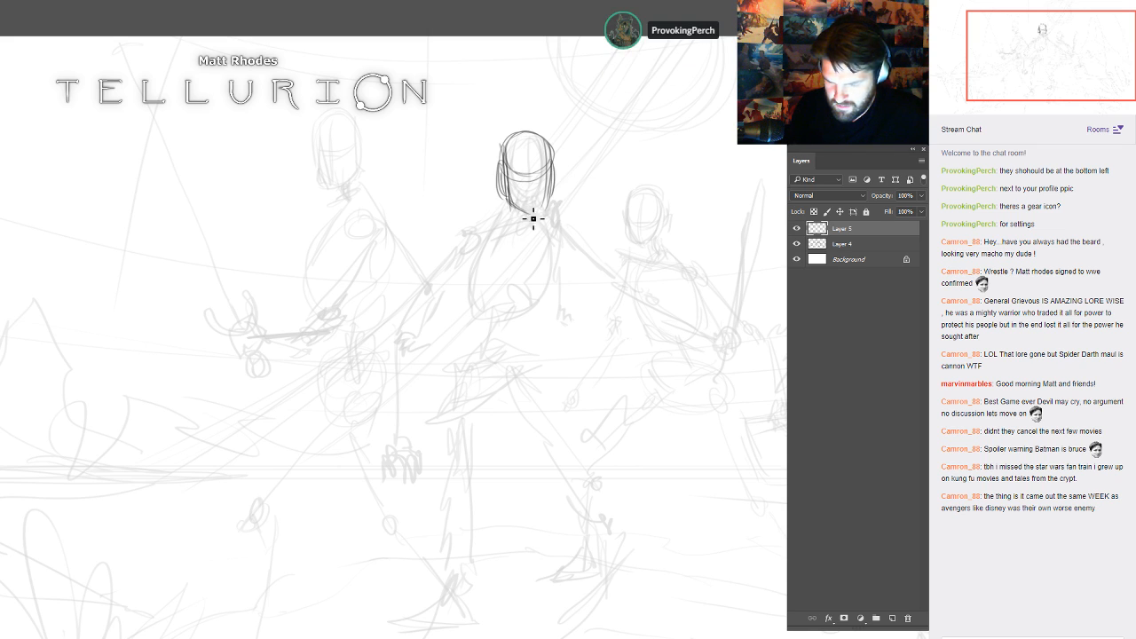
{"action": "left_click_drag", "start_coordinate": [548, 200], "coordinate": [535, 213]}
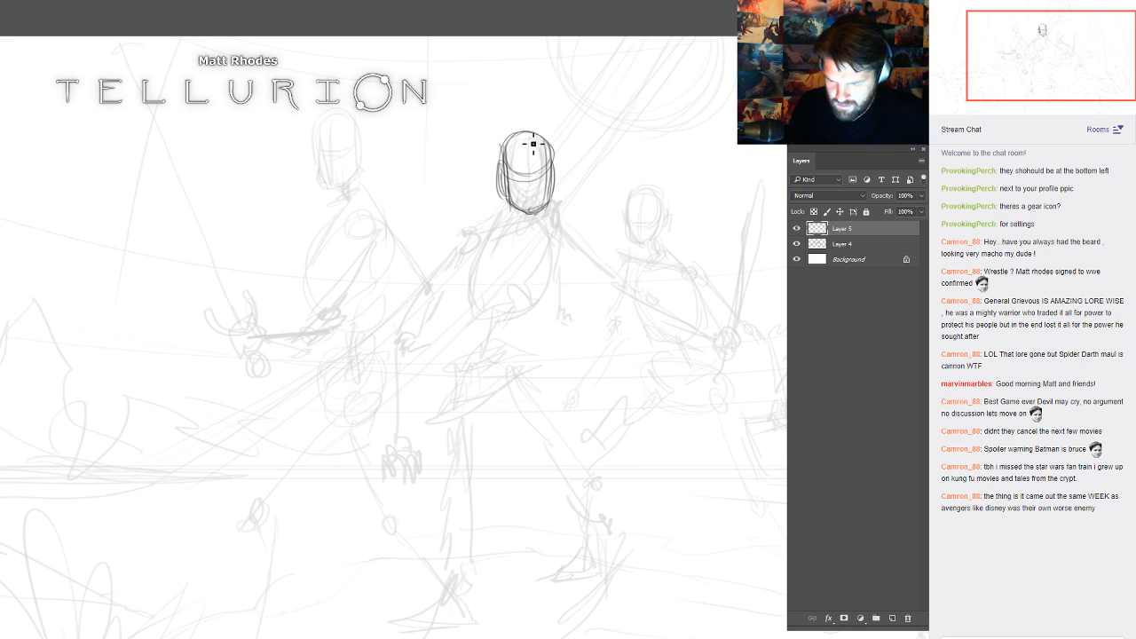
{"action": "left_click_drag", "start_coordinate": [532, 141], "coordinate": [533, 213]}
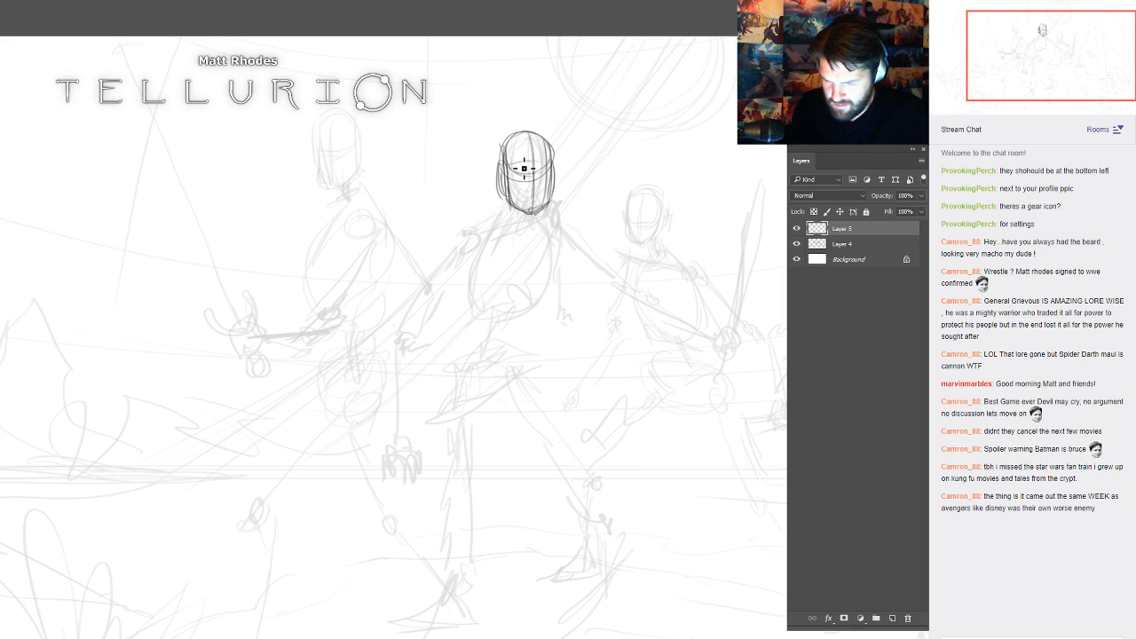
- Sketch the middle figure's neck, oval ribcage, shoulder joints and the lowered arm with elbow joint and forearm
{"action": "mouse_move", "coordinate": [520, 164]}
{"action": "left_mouse_down"}
{"action": "mouse_move", "coordinate": [549, 170]}
{"action": "mouse_move", "coordinate": [508, 178]}
{"action": "mouse_move", "coordinate": [514, 192]}
{"action": "mouse_move", "coordinate": [552, 213]}
{"action": "mouse_move", "coordinate": [514, 227]}
{"action": "mouse_move", "coordinate": [518, 213]}
{"action": "mouse_move", "coordinate": [531, 227]}
{"action": "mouse_move", "coordinate": [494, 246]}
{"action": "mouse_move", "coordinate": [513, 221]}
{"action": "mouse_move", "coordinate": [520, 243]}
{"action": "mouse_move", "coordinate": [516, 228]}
{"action": "mouse_move", "coordinate": [470, 311]}
{"action": "mouse_move", "coordinate": [464, 303]}
{"action": "mouse_move", "coordinate": [526, 320]}
{"action": "mouse_move", "coordinate": [548, 232]}
{"action": "mouse_move", "coordinate": [532, 334]}
{"action": "mouse_move", "coordinate": [527, 224]}
{"action": "mouse_move", "coordinate": [478, 257]}
{"action": "mouse_move", "coordinate": [552, 252]}
{"action": "mouse_move", "coordinate": [542, 329]}
{"action": "mouse_move", "coordinate": [503, 231]}
{"action": "mouse_move", "coordinate": [489, 260]}
{"action": "mouse_move", "coordinate": [517, 331]}
{"action": "mouse_move", "coordinate": [530, 253]}
{"action": "mouse_move", "coordinate": [532, 273]}
{"action": "mouse_move", "coordinate": [509, 290]}
{"action": "mouse_move", "coordinate": [488, 242]}
{"action": "mouse_move", "coordinate": [470, 259]}
{"action": "mouse_move", "coordinate": [482, 246]}
{"action": "mouse_move", "coordinate": [461, 250]}
{"action": "mouse_move", "coordinate": [539, 258]}
{"action": "mouse_move", "coordinate": [557, 224]}
{"action": "left_mouse_up"}
{"action": "left_click_drag", "start_coordinate": [675, 274], "coordinate": [635, 274]}
{"action": "left_click_drag", "start_coordinate": [679, 265], "coordinate": [650, 209]}
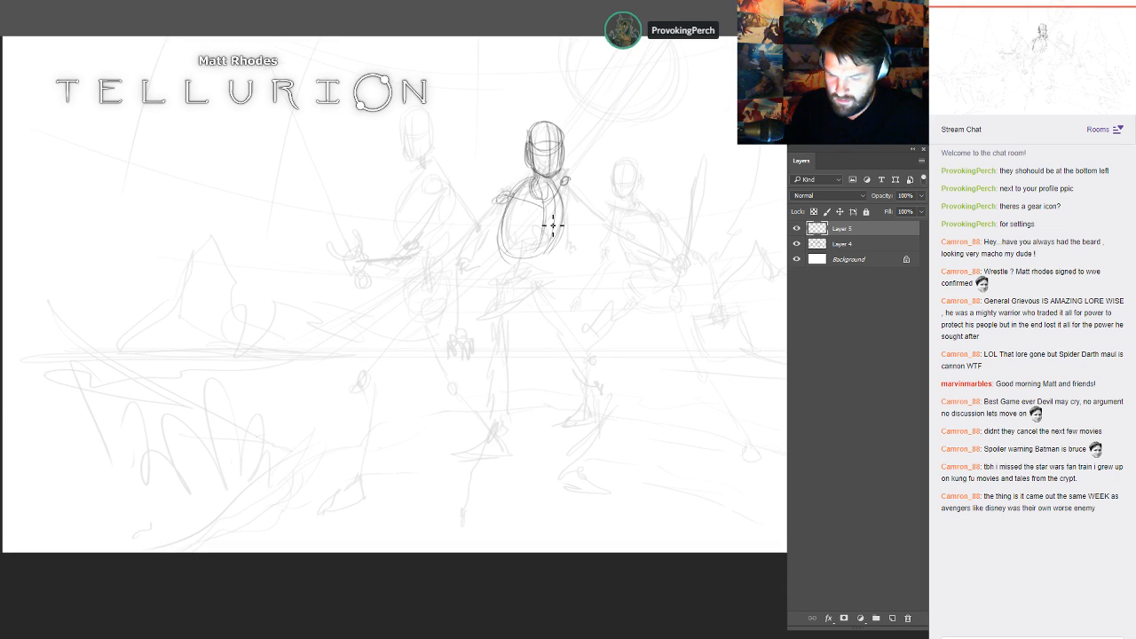
{"action": "left_click_drag", "start_coordinate": [462, 262], "coordinate": [456, 342]}
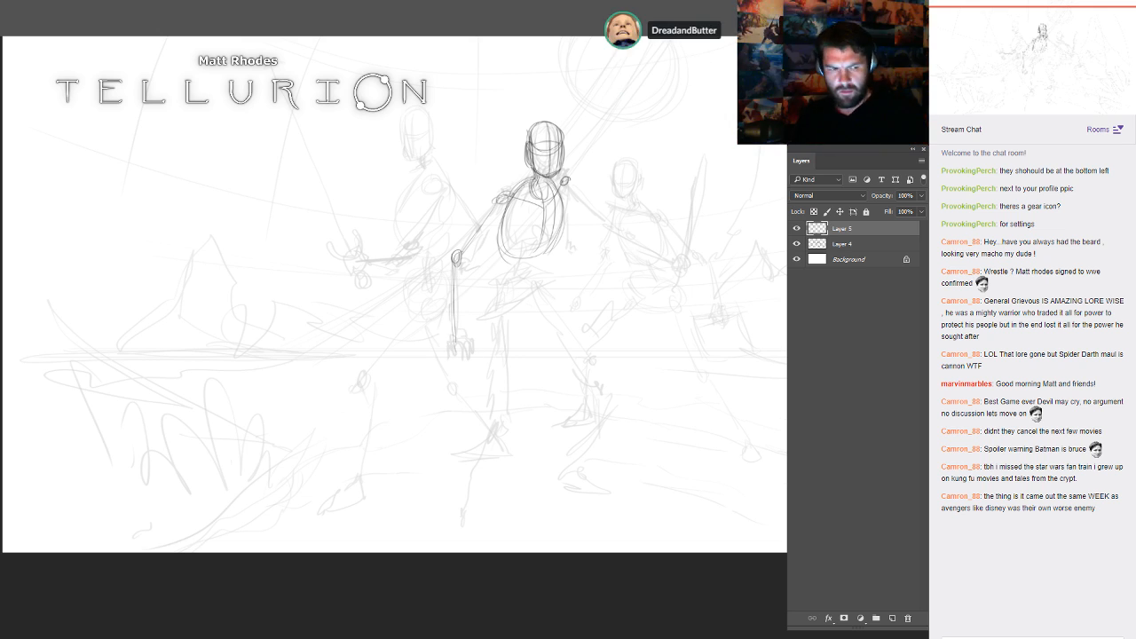
- Add the middle figure's collarbone line, the other upper arm down to its elbow, and the lower arch of the ribcage
{"action": "key", "text": "f"}
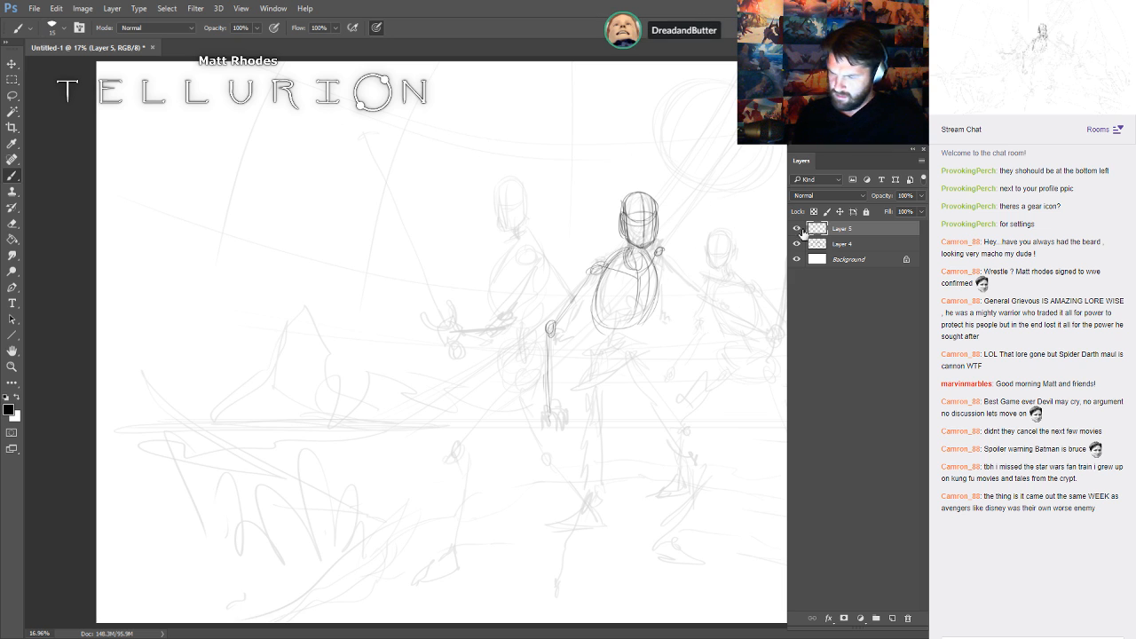
{"action": "key", "text": "f"}
{"action": "key", "text": "f"}
{"action": "left_click_drag", "start_coordinate": [781, 229], "coordinate": [719, 220]}
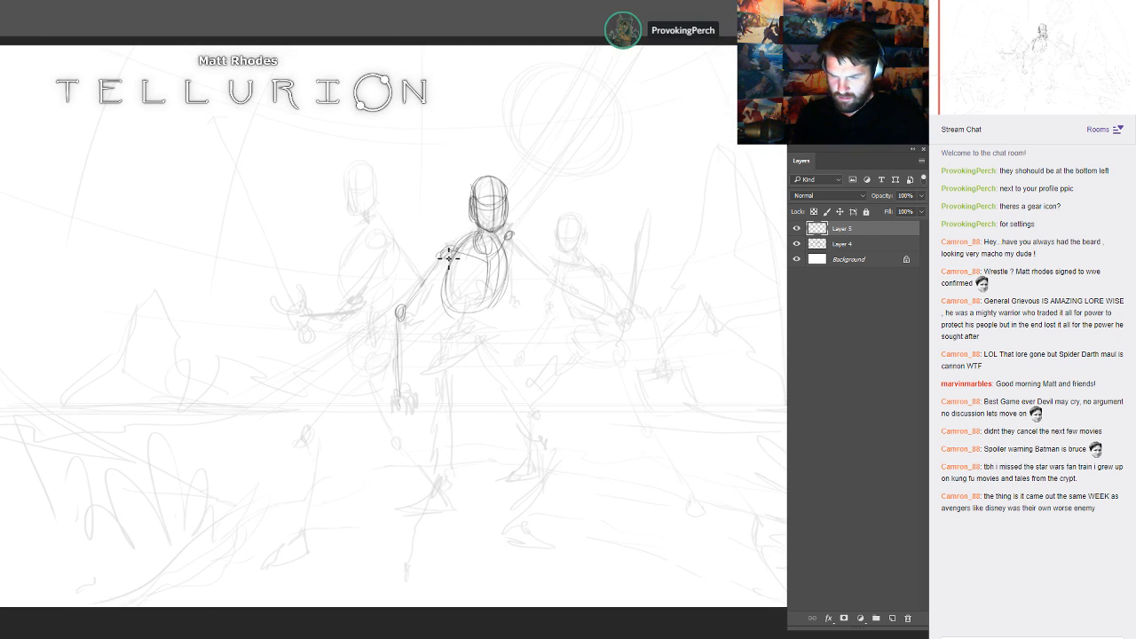
{"action": "mouse_move", "coordinate": [449, 258]}
{"action": "left_mouse_down"}
{"action": "mouse_move", "coordinate": [598, 225]}
{"action": "mouse_move", "coordinate": [545, 276]}
{"action": "mouse_move", "coordinate": [523, 251]}
{"action": "mouse_move", "coordinate": [563, 297]}
{"action": "left_mouse_up"}
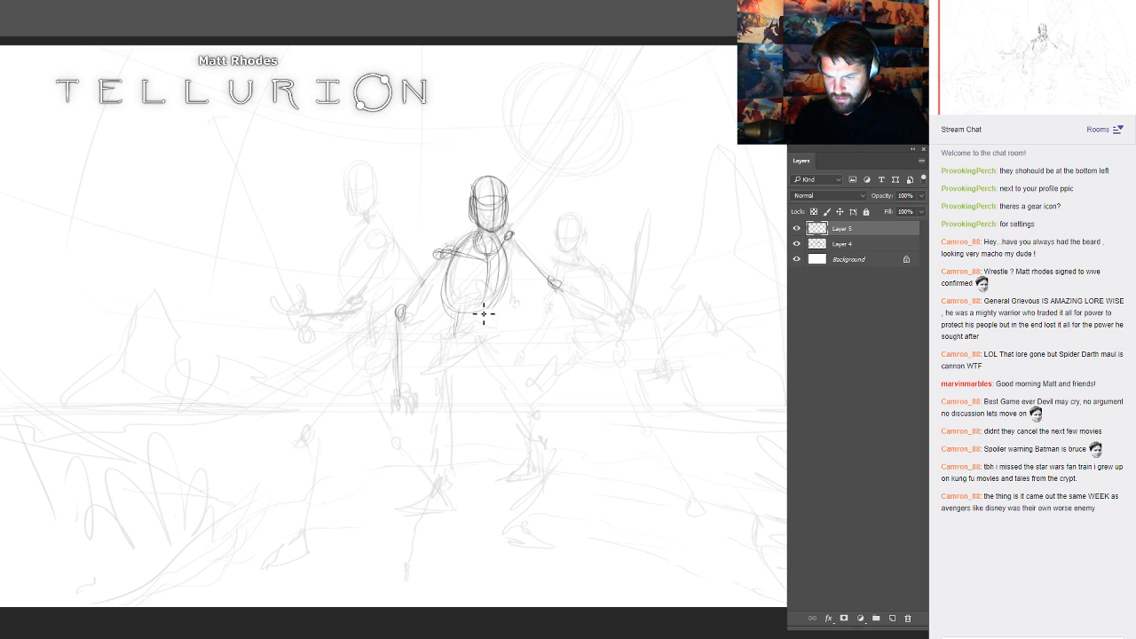
{"action": "left_click_drag", "start_coordinate": [458, 314], "coordinate": [488, 311]}
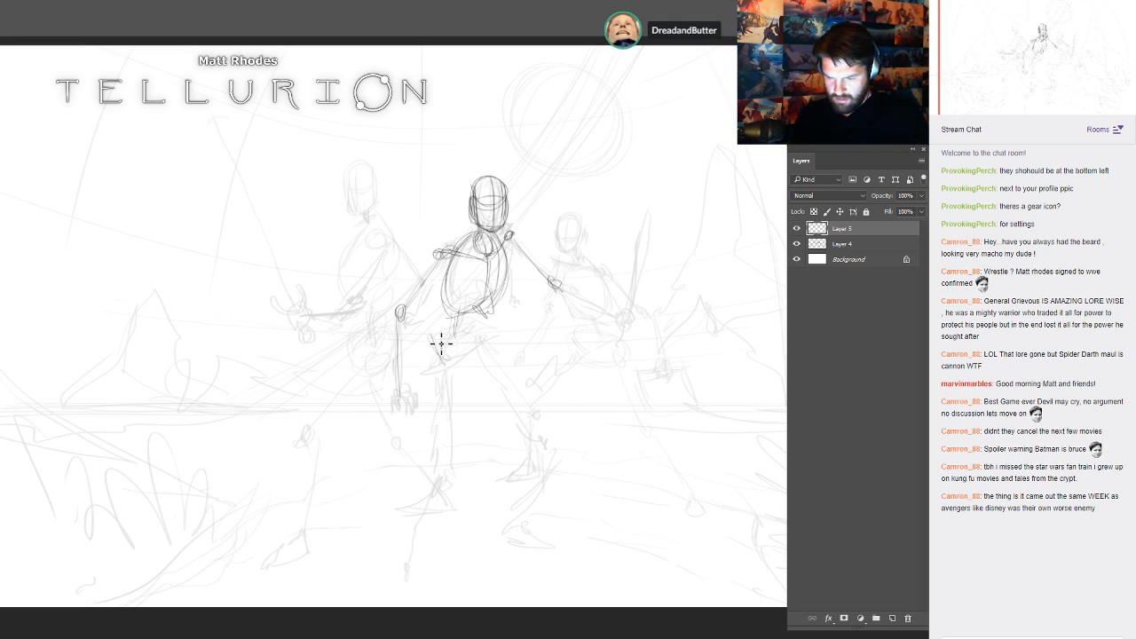
- Sketch the middle figure's boxy pelvis and both legs with knee joints and simple feet in a wide stance
{"action": "left_click_drag", "start_coordinate": [441, 344], "coordinate": [497, 334]}
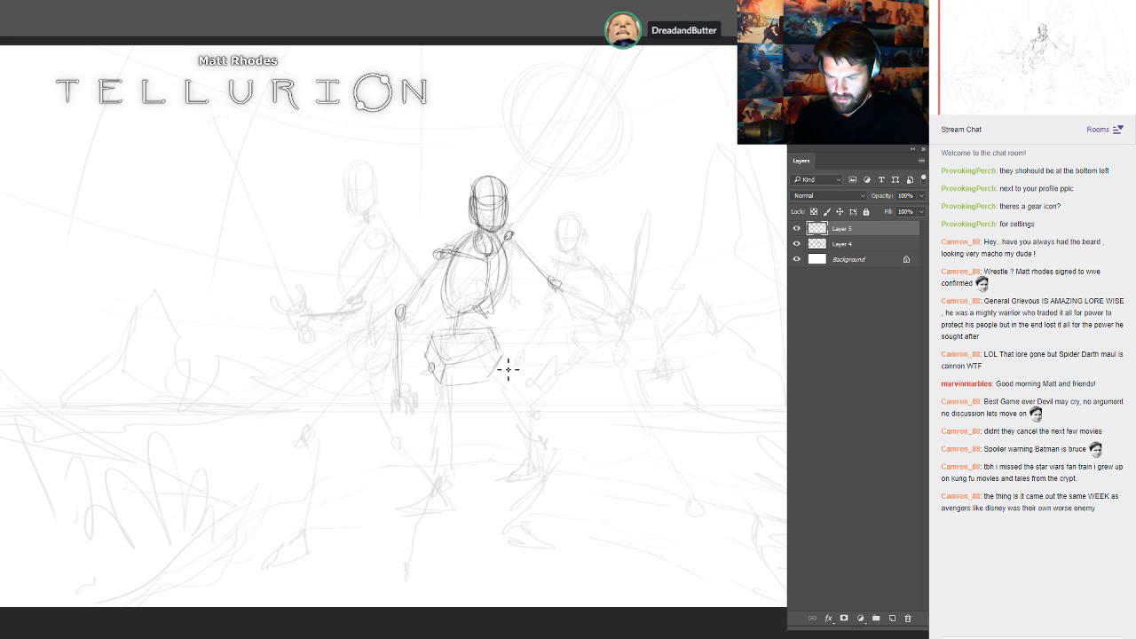
{"action": "left_click_drag", "start_coordinate": [447, 389], "coordinate": [451, 482]}
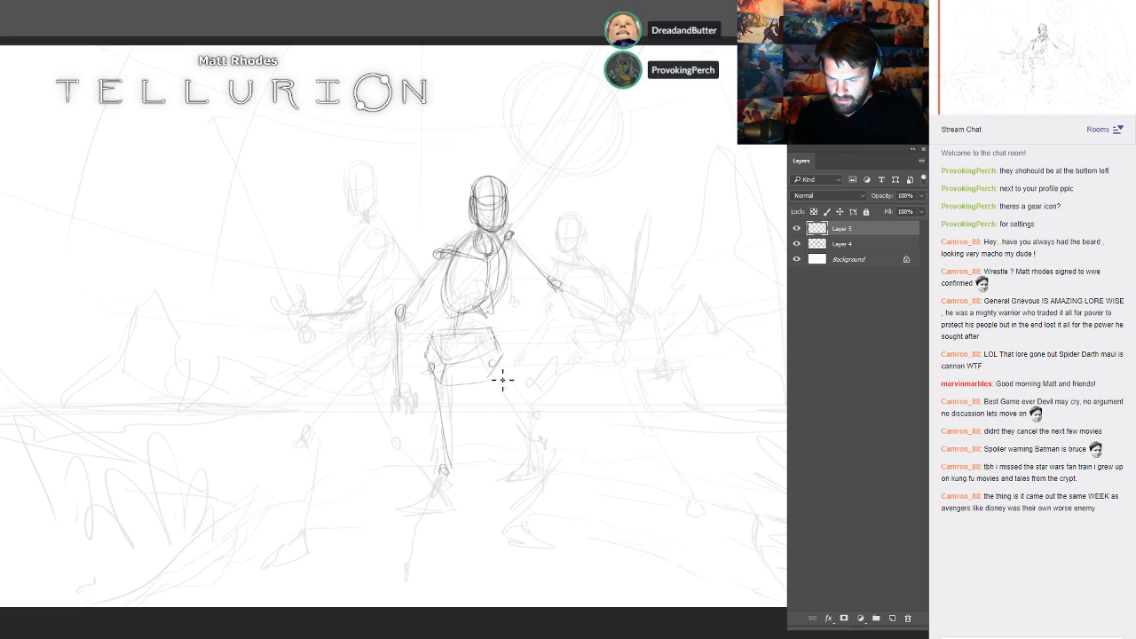
{"action": "mouse_move", "coordinate": [493, 366]}
{"action": "left_mouse_down"}
{"action": "mouse_move", "coordinate": [553, 449]}
{"action": "mouse_move", "coordinate": [505, 549]}
{"action": "mouse_move", "coordinate": [533, 542]}
{"action": "left_mouse_up"}
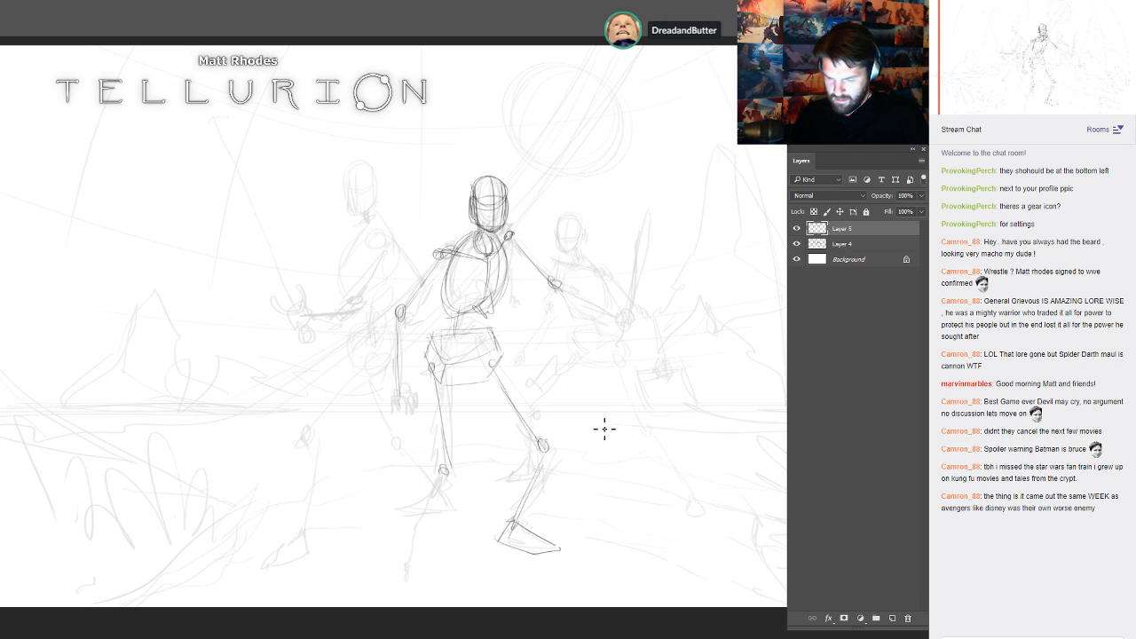
{"action": "left_click_drag", "start_coordinate": [444, 471], "coordinate": [411, 562]}
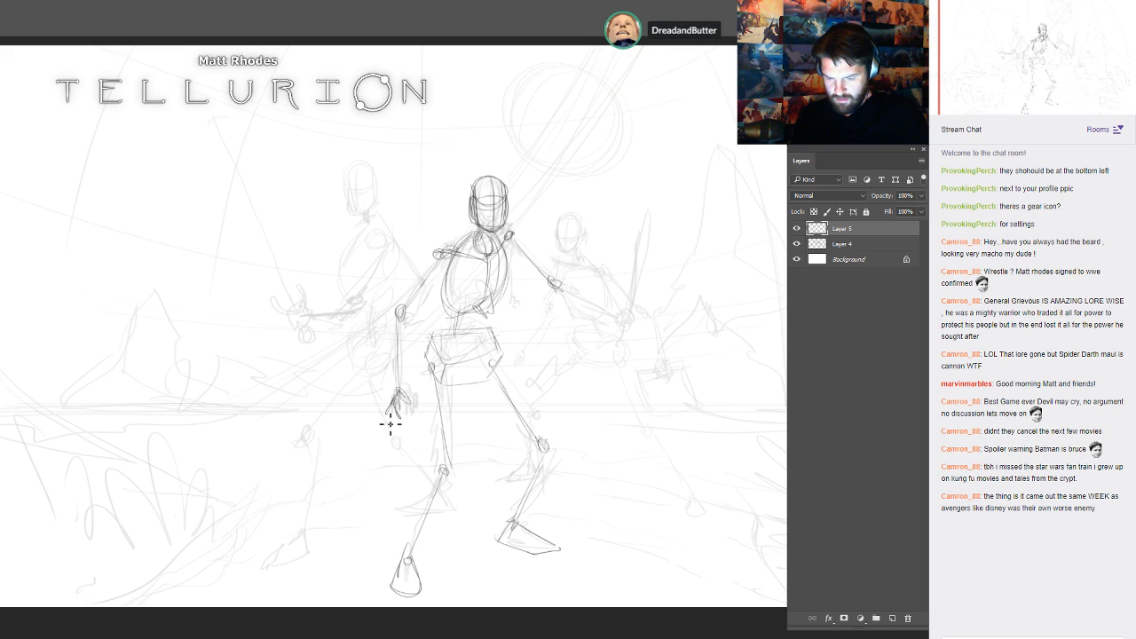
- Draw the lowered hand with spread fingers, and the outstretched forearm with a fist gripping an upward-pointing sword
{"action": "mouse_move", "coordinate": [396, 399]}
{"action": "left_mouse_down"}
{"action": "mouse_move", "coordinate": [394, 434]}
{"action": "mouse_move", "coordinate": [383, 432]}
{"action": "left_mouse_up"}
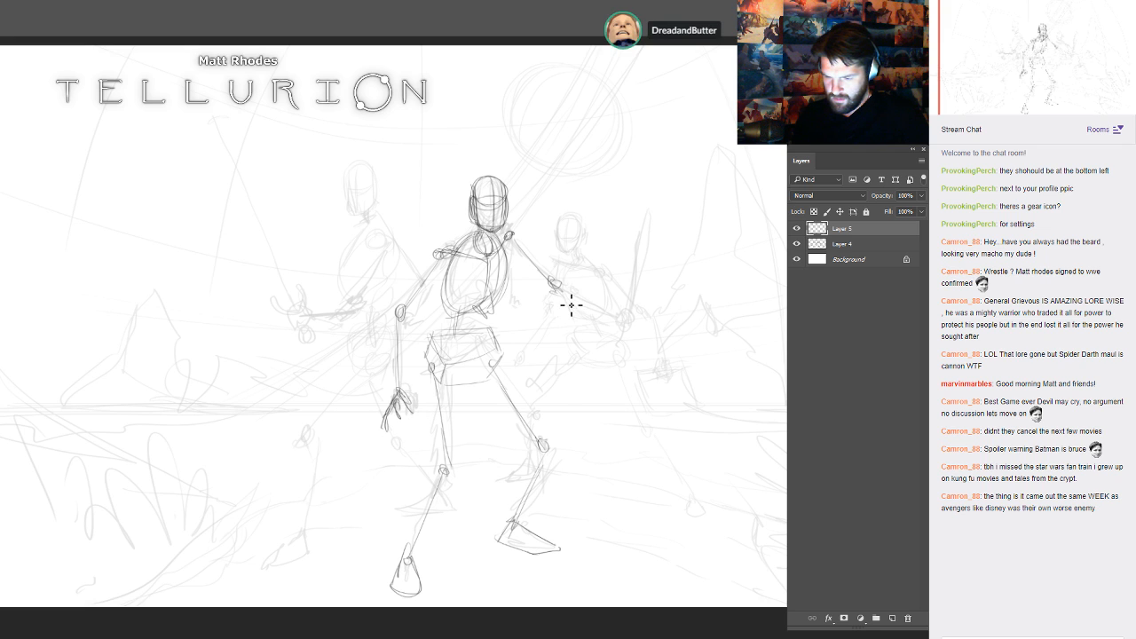
{"action": "mouse_move", "coordinate": [641, 310]}
{"action": "left_mouse_down"}
{"action": "mouse_move", "coordinate": [627, 328]}
{"action": "mouse_move", "coordinate": [648, 325]}
{"action": "mouse_move", "coordinate": [686, 222]}
{"action": "left_mouse_up"}
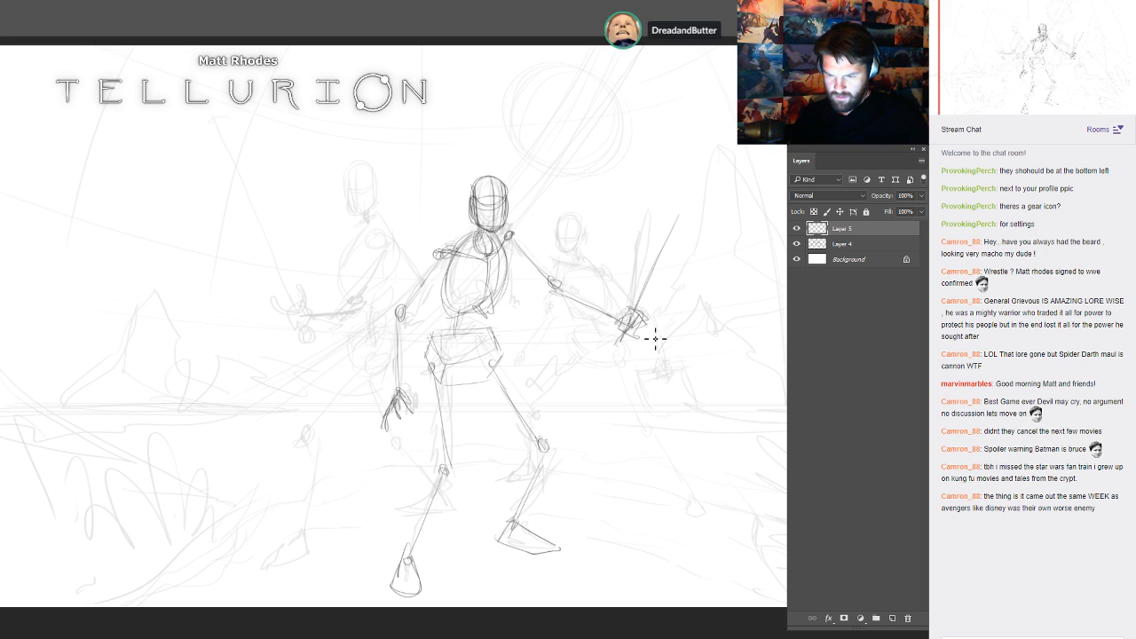
- Erase the middle figure's head construction and redraw it as a narrower, slightly turned head with fresh facial guide lines
{"action": "key", "text": "e"}
{"action": "mouse_move", "coordinate": [490, 211]}
{"action": "left_mouse_down"}
{"action": "mouse_move", "coordinate": [509, 184]}
{"action": "mouse_move", "coordinate": [513, 230]}
{"action": "mouse_move", "coordinate": [516, 206]}
{"action": "mouse_move", "coordinate": [485, 237]}
{"action": "mouse_move", "coordinate": [476, 212]}
{"action": "mouse_move", "coordinate": [505, 209]}
{"action": "mouse_move", "coordinate": [505, 222]}
{"action": "mouse_move", "coordinate": [480, 228]}
{"action": "mouse_move", "coordinate": [484, 187]}
{"action": "mouse_move", "coordinate": [505, 204]}
{"action": "mouse_move", "coordinate": [473, 195]}
{"action": "mouse_move", "coordinate": [475, 237]}
{"action": "mouse_move", "coordinate": [497, 187]}
{"action": "mouse_move", "coordinate": [505, 207]}
{"action": "mouse_move", "coordinate": [495, 233]}
{"action": "left_mouse_up"}
{"action": "key", "text": "b"}
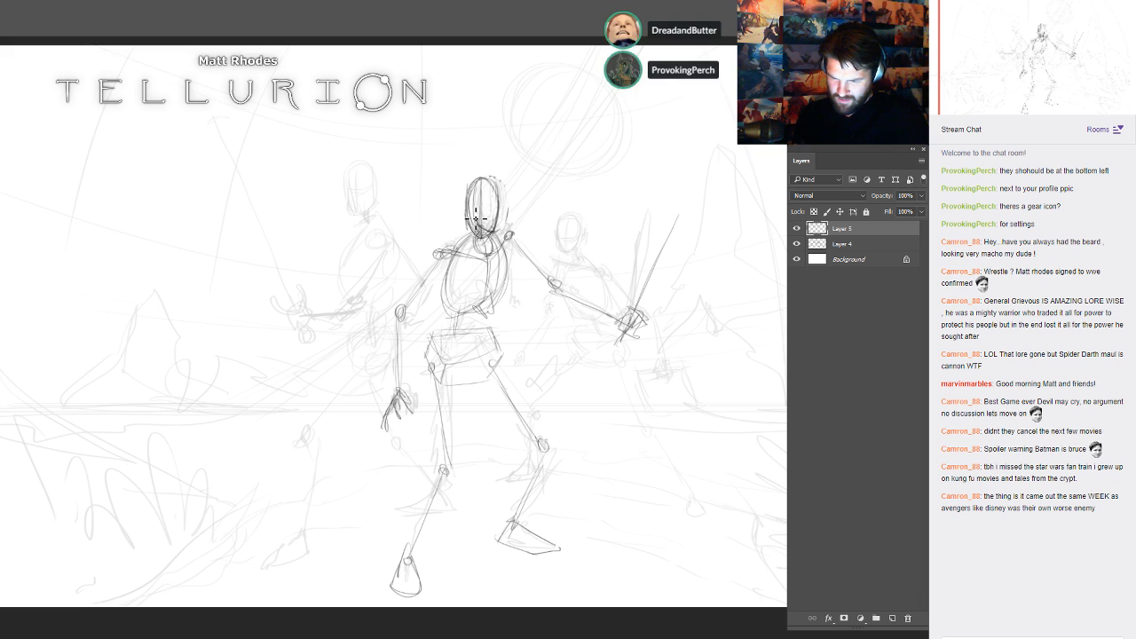
{"action": "mouse_move", "coordinate": [464, 198]}
{"action": "left_mouse_down"}
{"action": "mouse_move", "coordinate": [471, 233]}
{"action": "mouse_move", "coordinate": [505, 227]}
{"action": "left_mouse_up"}
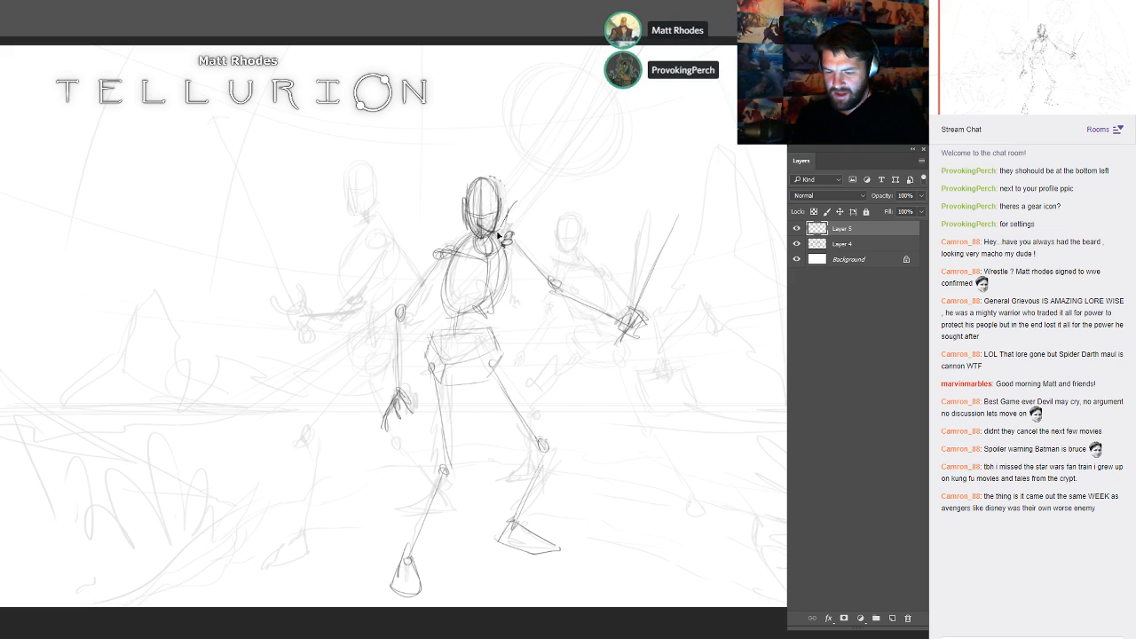
- Adjust the selected shoulder joint of the middle figure's sword arm, deselect it, and brush in the ribcage's centre line
{"action": "mouse_move", "coordinate": [458, 229]}
{"action": "left_mouse_down"}
{"action": "mouse_move", "coordinate": [522, 174]}
{"action": "mouse_move", "coordinate": [508, 204]}
{"action": "left_mouse_up"}
{"action": "key", "text": "ctrl+d"}
{"action": "key", "text": "b"}
{"action": "mouse_move", "coordinate": [474, 238]}
{"action": "left_mouse_down"}
{"action": "mouse_move", "coordinate": [480, 252]}
{"action": "mouse_move", "coordinate": [491, 241]}
{"action": "mouse_move", "coordinate": [471, 258]}
{"action": "mouse_move", "coordinate": [497, 254]}
{"action": "mouse_move", "coordinate": [503, 288]}
{"action": "mouse_move", "coordinate": [494, 313]}
{"action": "mouse_move", "coordinate": [473, 314]}
{"action": "left_mouse_up"}
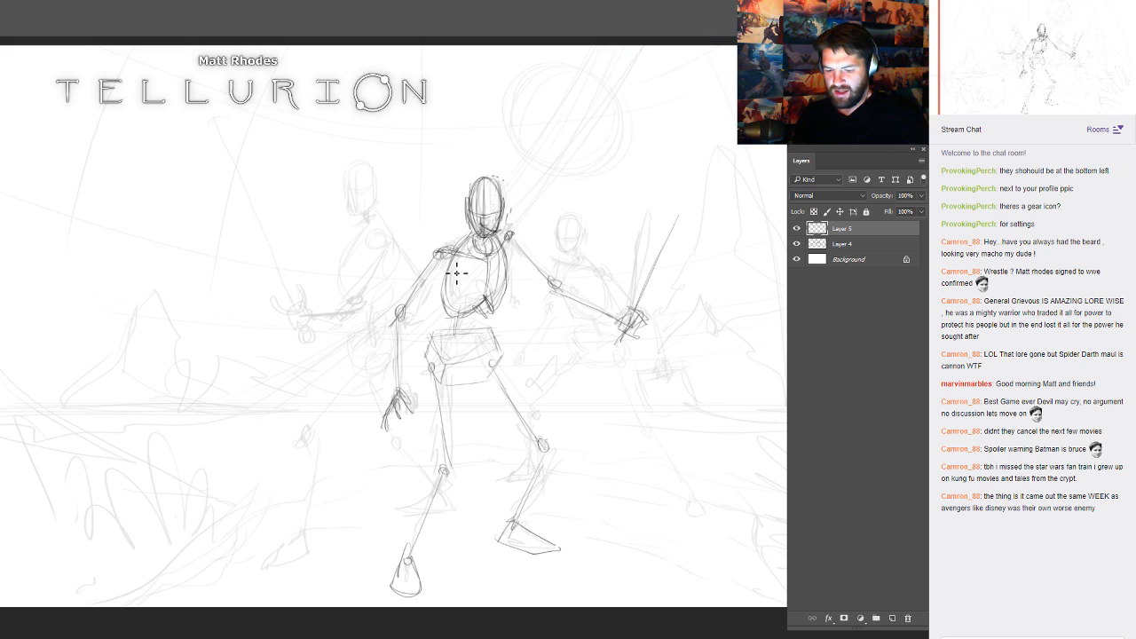
- Rework the middle figure's pelvis as a tilted box with clear side and front planes, and link it to the ribcage with a spine
{"action": "mouse_move", "coordinate": [503, 258]}
{"action": "left_mouse_down"}
{"action": "mouse_move", "coordinate": [450, 350]}
{"action": "mouse_move", "coordinate": [459, 365]}
{"action": "mouse_move", "coordinate": [444, 336]}
{"action": "mouse_move", "coordinate": [441, 381]}
{"action": "mouse_move", "coordinate": [457, 360]}
{"action": "mouse_move", "coordinate": [495, 362]}
{"action": "left_mouse_up"}
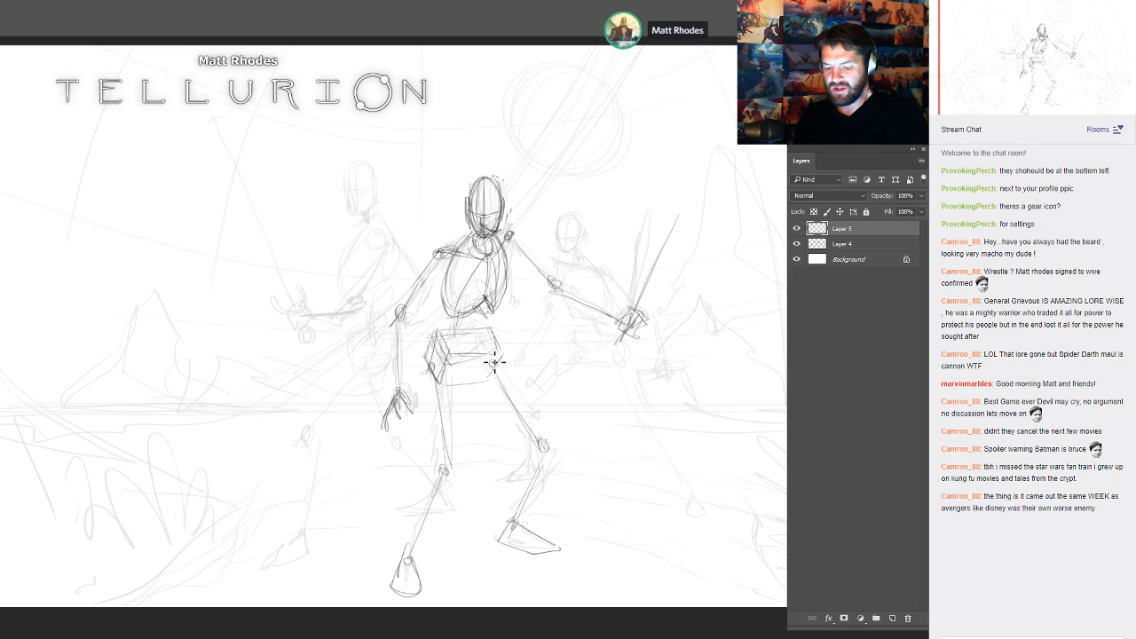
{"action": "mouse_move", "coordinate": [467, 313]}
{"action": "left_mouse_down"}
{"action": "mouse_move", "coordinate": [458, 334]}
{"action": "mouse_move", "coordinate": [494, 310]}
{"action": "left_mouse_up"}
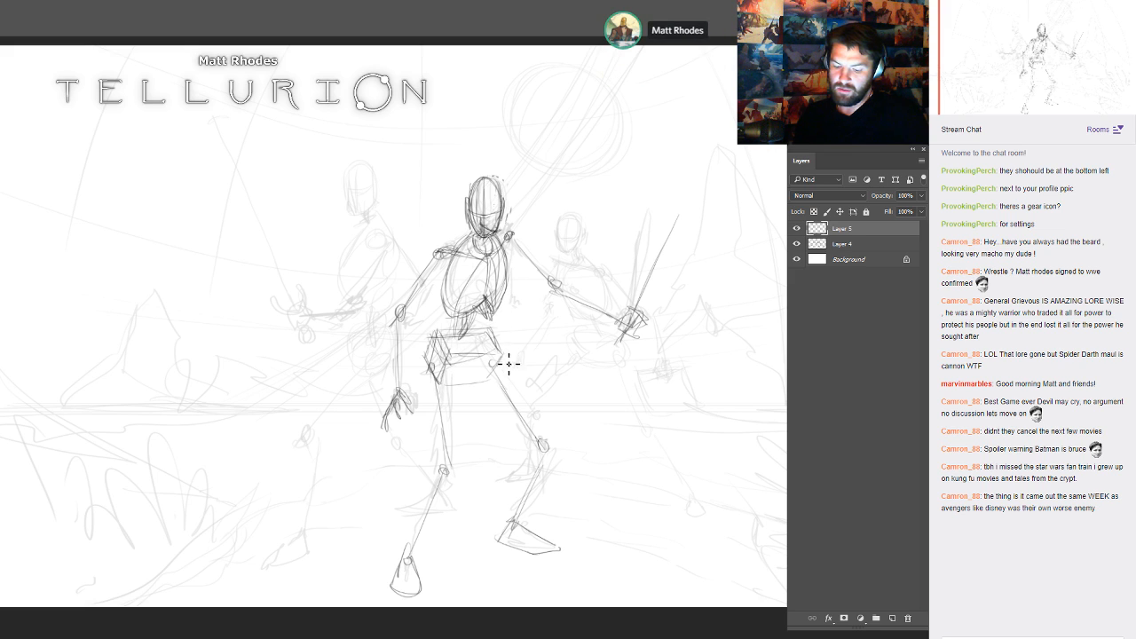
{"action": "mouse_move", "coordinate": [501, 353]}
{"action": "left_mouse_down"}
{"action": "mouse_move", "coordinate": [452, 355]}
{"action": "mouse_move", "coordinate": [445, 383]}
{"action": "left_mouse_up"}
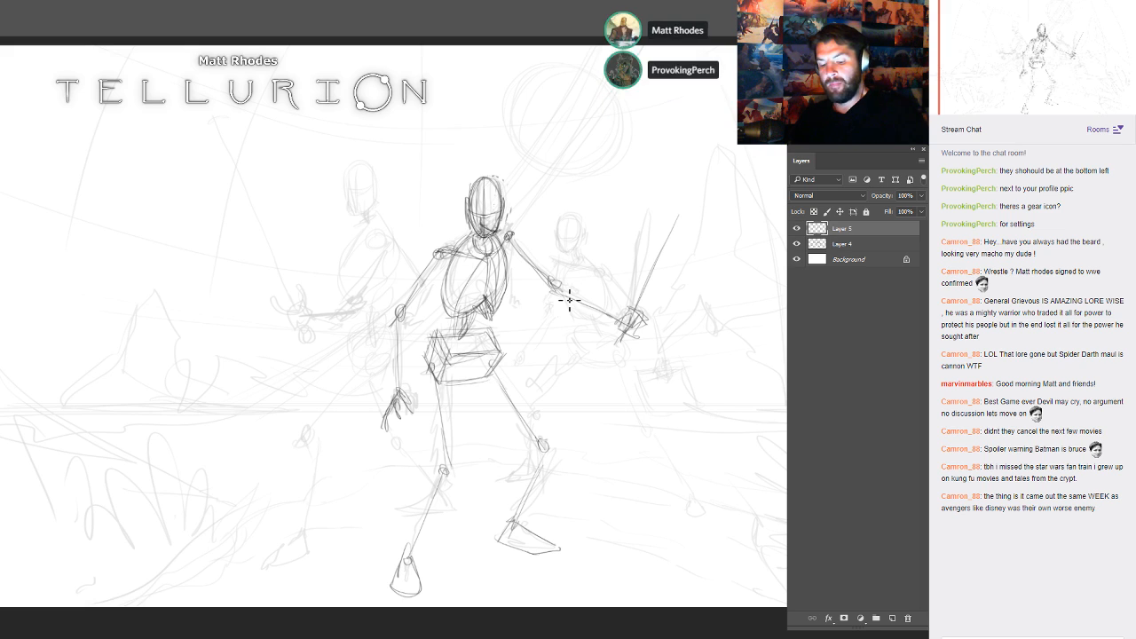
{"action": "left_click_drag", "start_coordinate": [431, 337], "coordinate": [486, 330]}
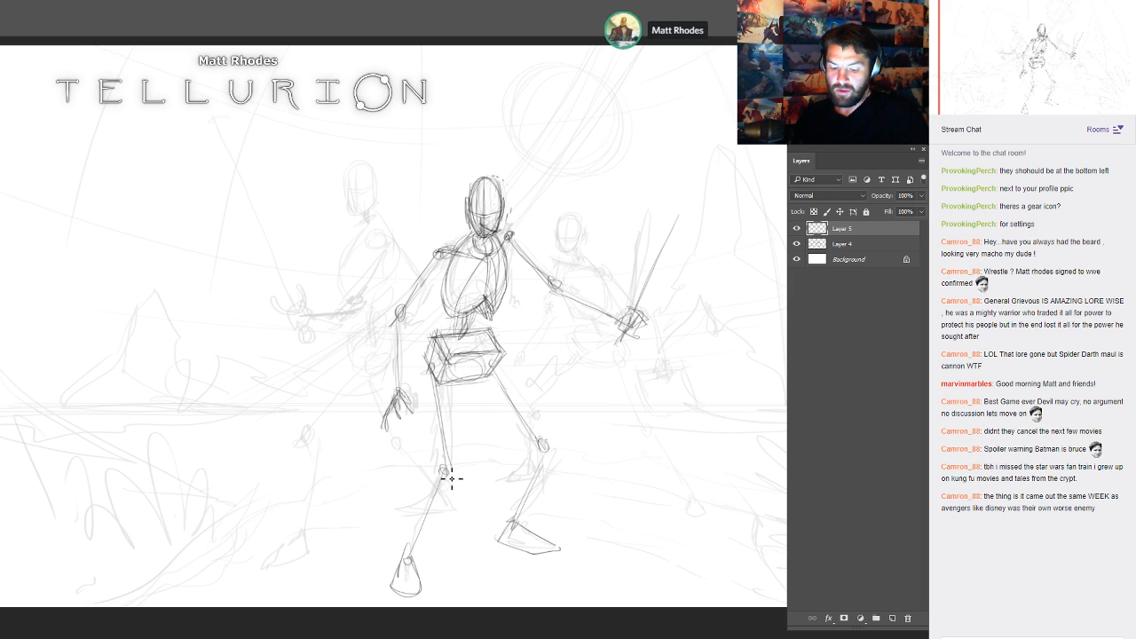
- Reinforce the middle figure's leg construction lines and outline the sword as a tapered blade with two edges
{"action": "mouse_move", "coordinate": [497, 373]}
{"action": "left_mouse_down"}
{"action": "mouse_move", "coordinate": [550, 453]}
{"action": "mouse_move", "coordinate": [517, 522]}
{"action": "left_mouse_up"}
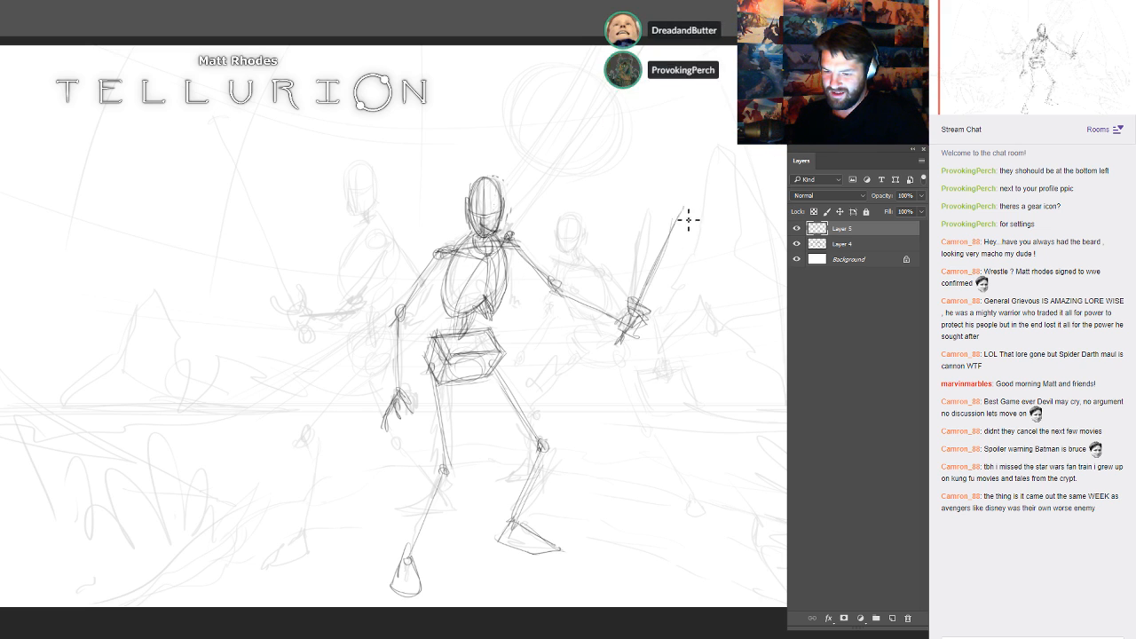
{"action": "left_click_drag", "start_coordinate": [684, 218], "coordinate": [649, 308]}
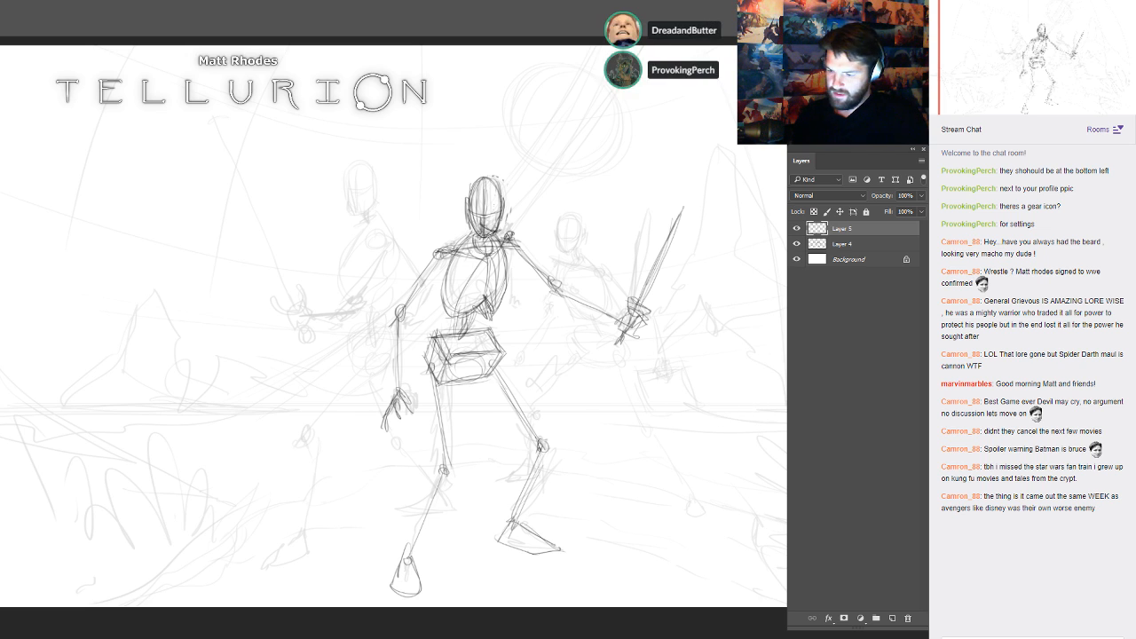
{"action": "left_click_drag", "start_coordinate": [588, 380], "coordinate": [643, 400]}
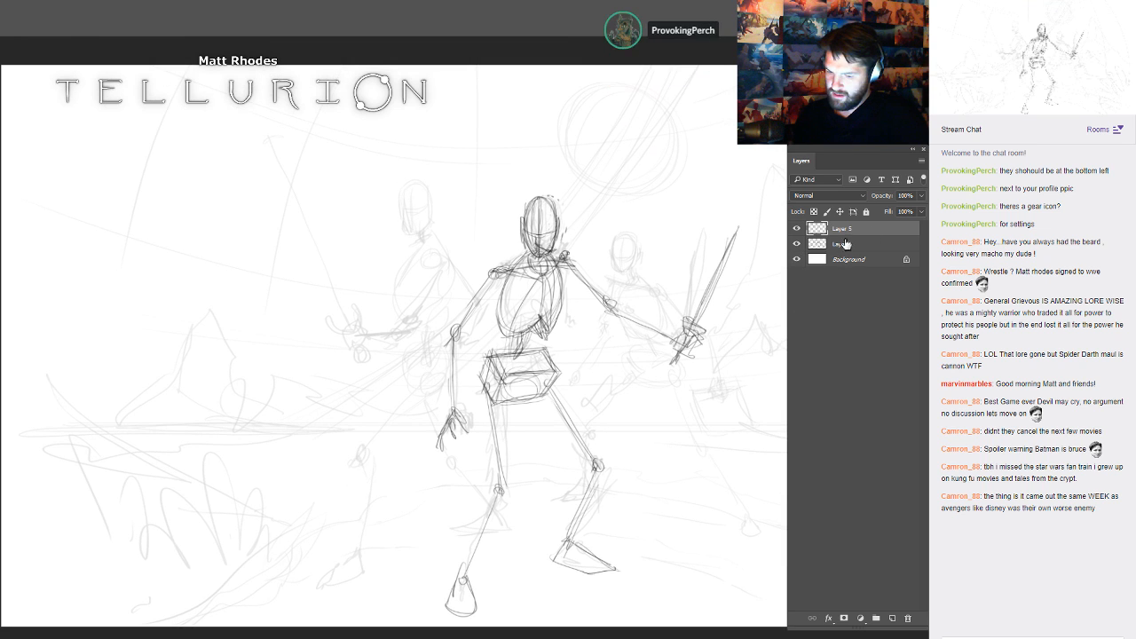
- Draw the middle figure's neck muscles running from below the jaw to the pit of the collarbones
{"action": "left_click", "coordinate": [583, 299]}
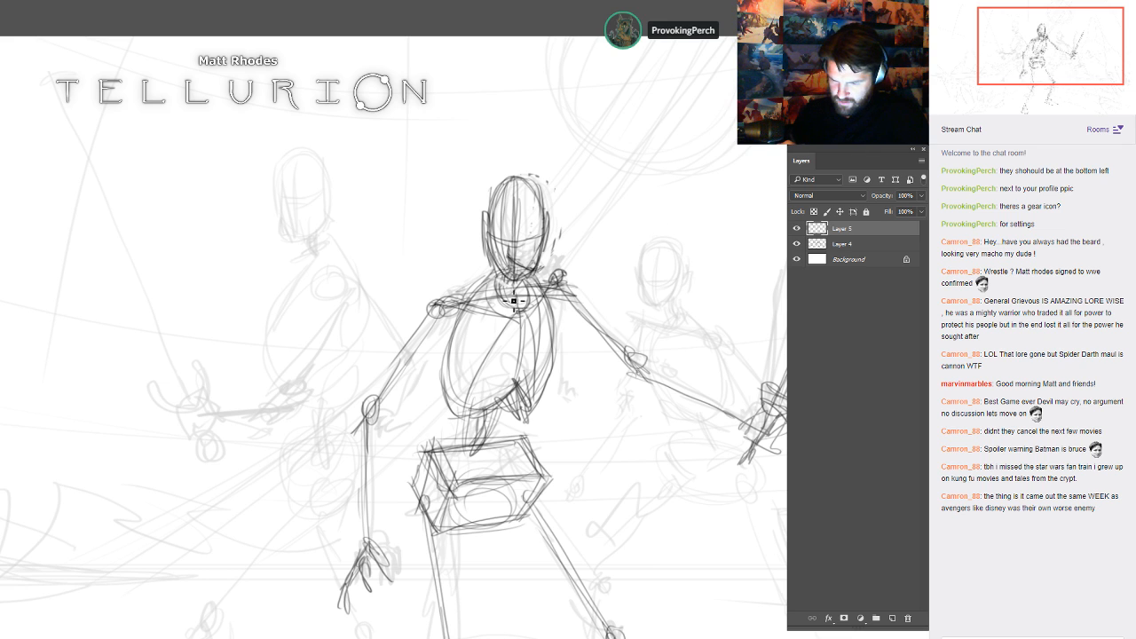
{"action": "left_click_drag", "start_coordinate": [507, 281], "coordinate": [520, 311]}
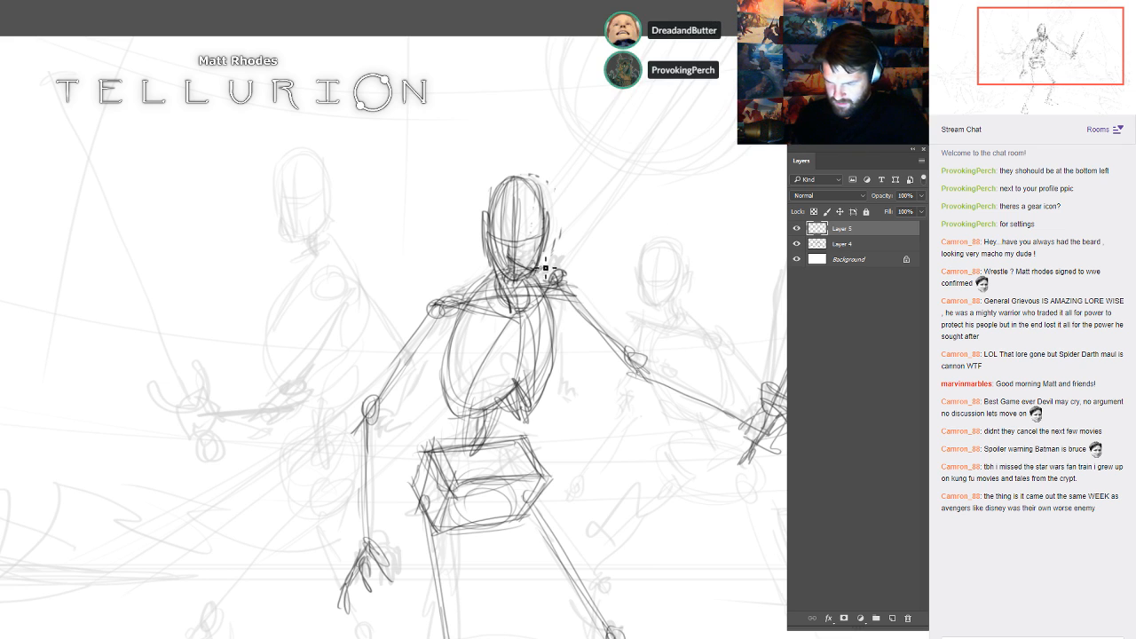
{"action": "mouse_move", "coordinate": [545, 267]}
{"action": "left_mouse_down"}
{"action": "mouse_move", "coordinate": [528, 300]}
{"action": "mouse_move", "coordinate": [537, 284]}
{"action": "left_mouse_up"}
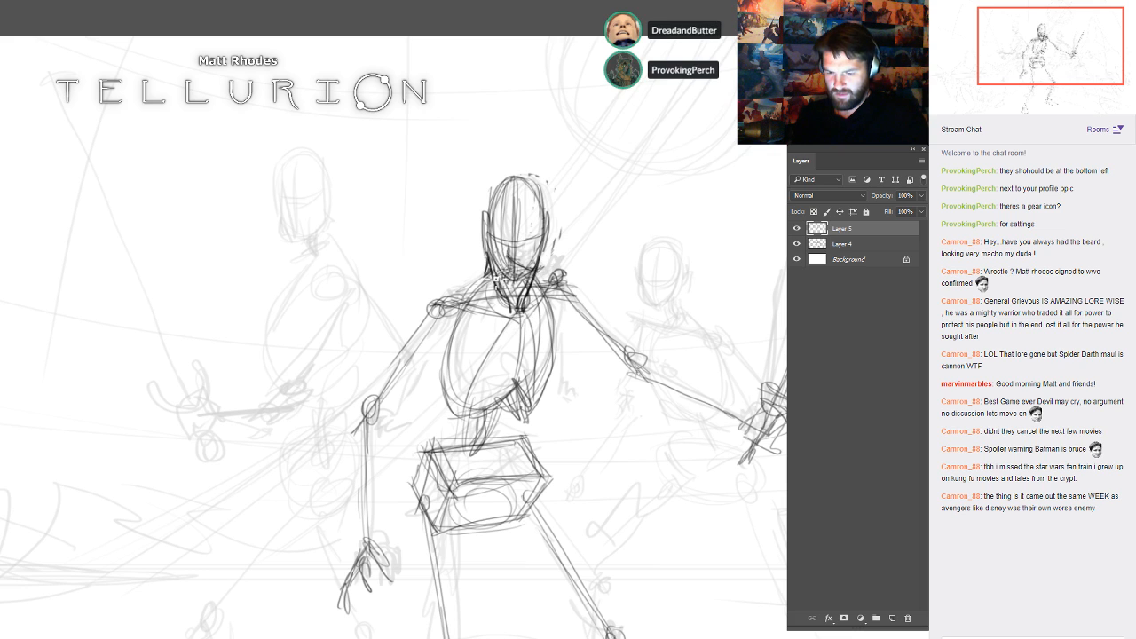
{"action": "mouse_move", "coordinate": [490, 265]}
{"action": "left_mouse_down"}
{"action": "mouse_move", "coordinate": [439, 307]}
{"action": "mouse_move", "coordinate": [521, 322]}
{"action": "left_mouse_up"}
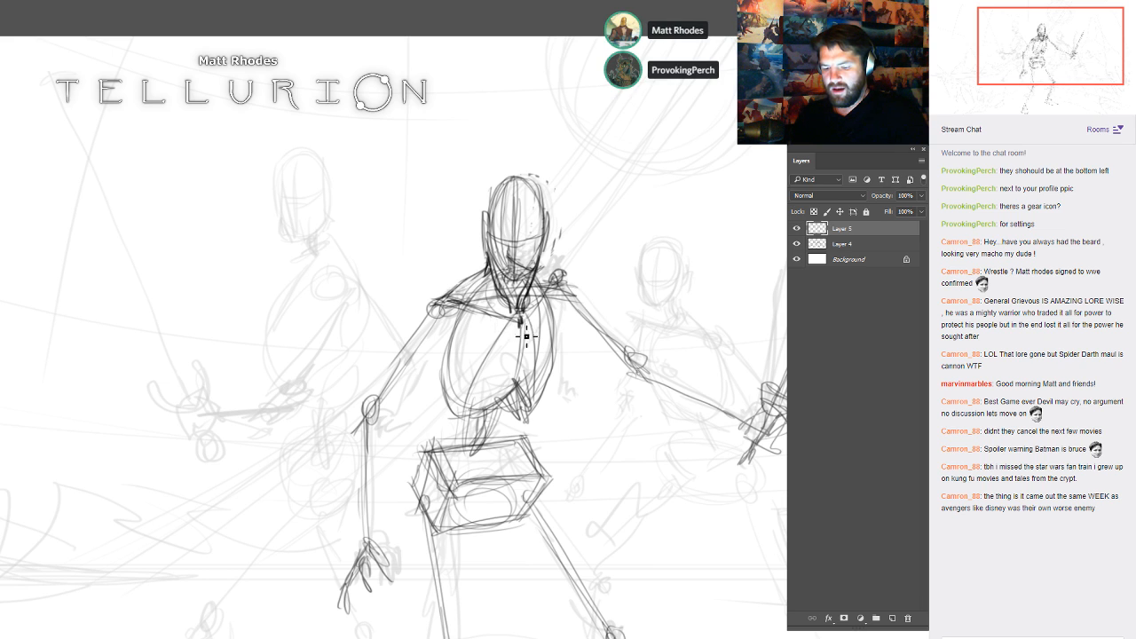
- Add rounded deltoids over both shoulders and sketch the chest muscles with a breastbone line
{"action": "left_click_drag", "start_coordinate": [543, 274], "coordinate": [551, 278]}
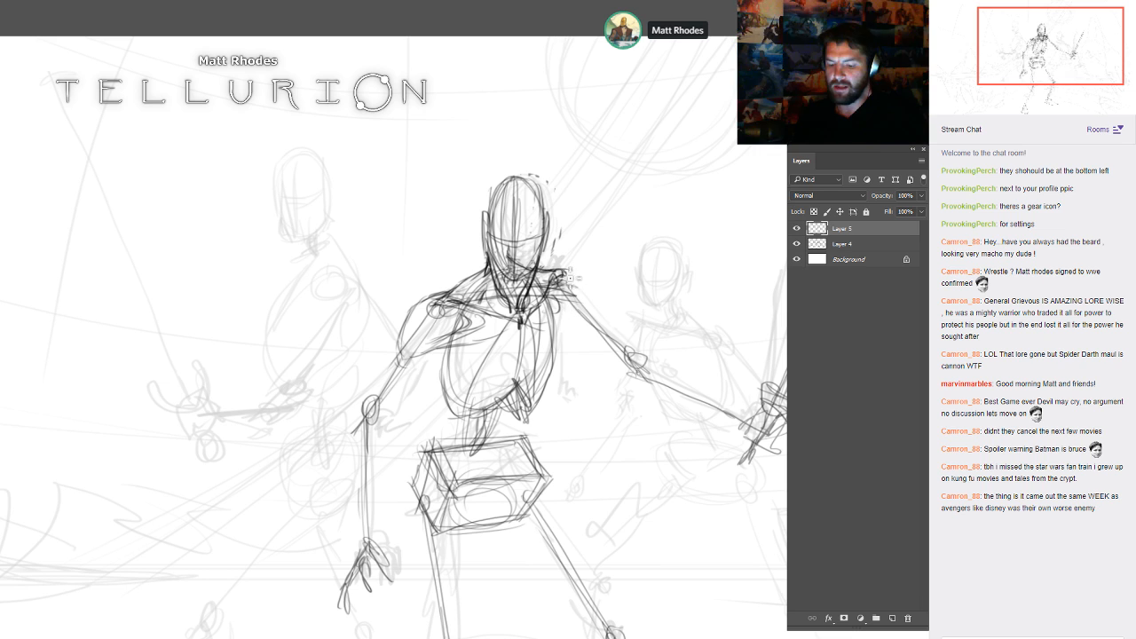
{"action": "mouse_move", "coordinate": [546, 270]}
{"action": "left_mouse_down"}
{"action": "mouse_move", "coordinate": [574, 274]}
{"action": "mouse_move", "coordinate": [595, 298]}
{"action": "left_mouse_up"}
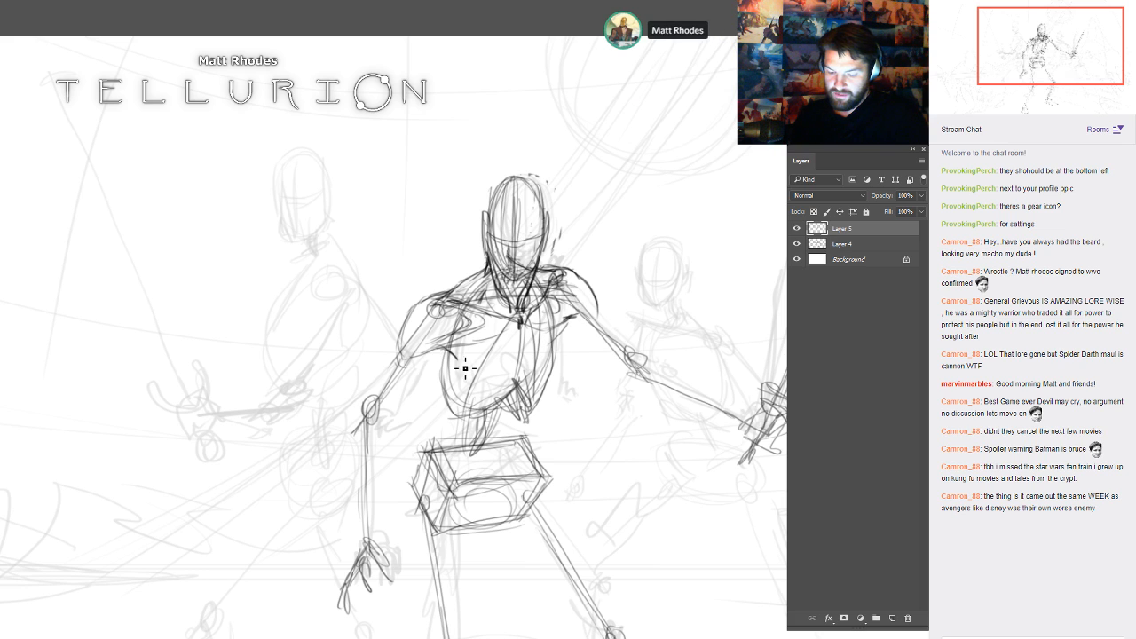
{"action": "left_click_drag", "start_coordinate": [522, 325], "coordinate": [521, 382]}
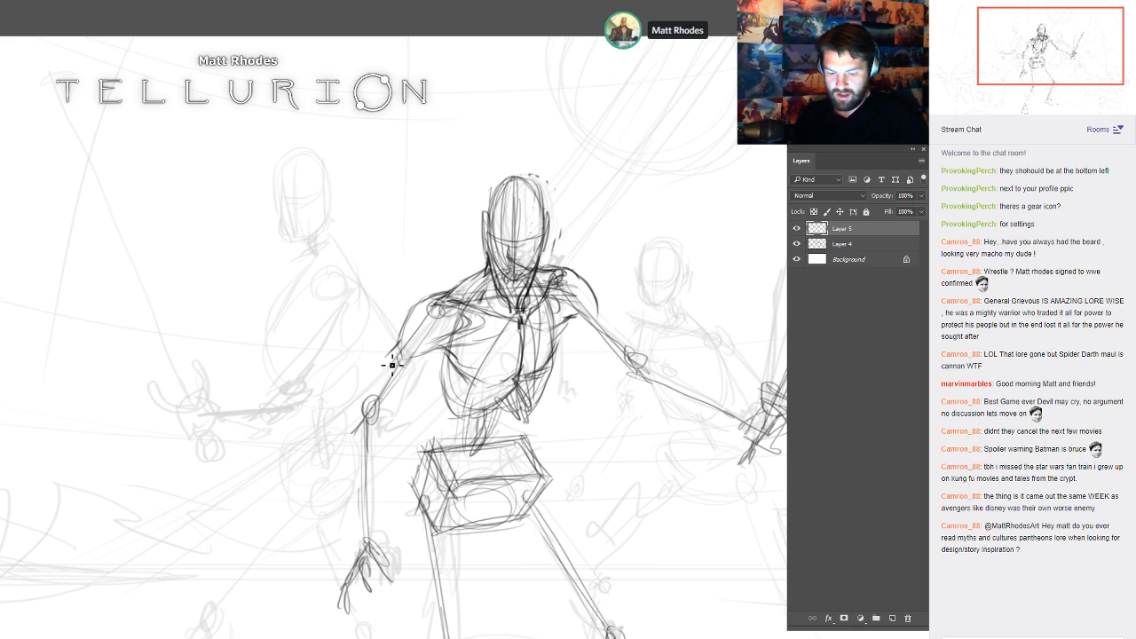
- Flesh out the upper arm of the lowered arm with inner and outer muscle contours down to the elbow
{"action": "left_click_drag", "start_coordinate": [375, 383], "coordinate": [350, 437]}
{"action": "left_click_drag", "start_coordinate": [384, 355], "coordinate": [371, 389]}
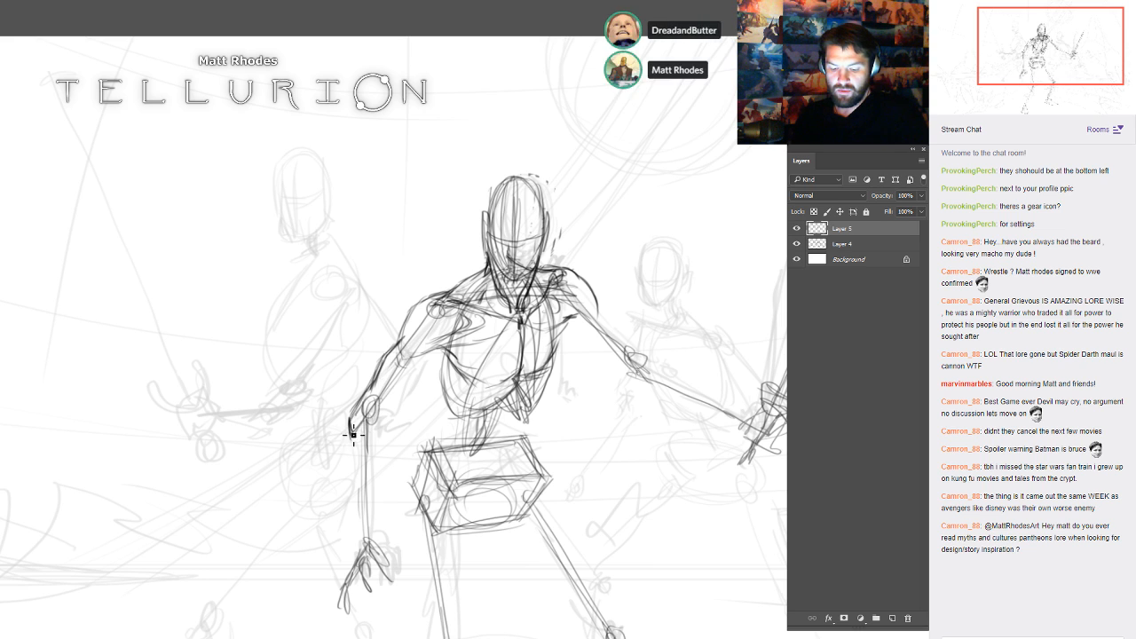
{"action": "left_click_drag", "start_coordinate": [453, 362], "coordinate": [405, 413]}
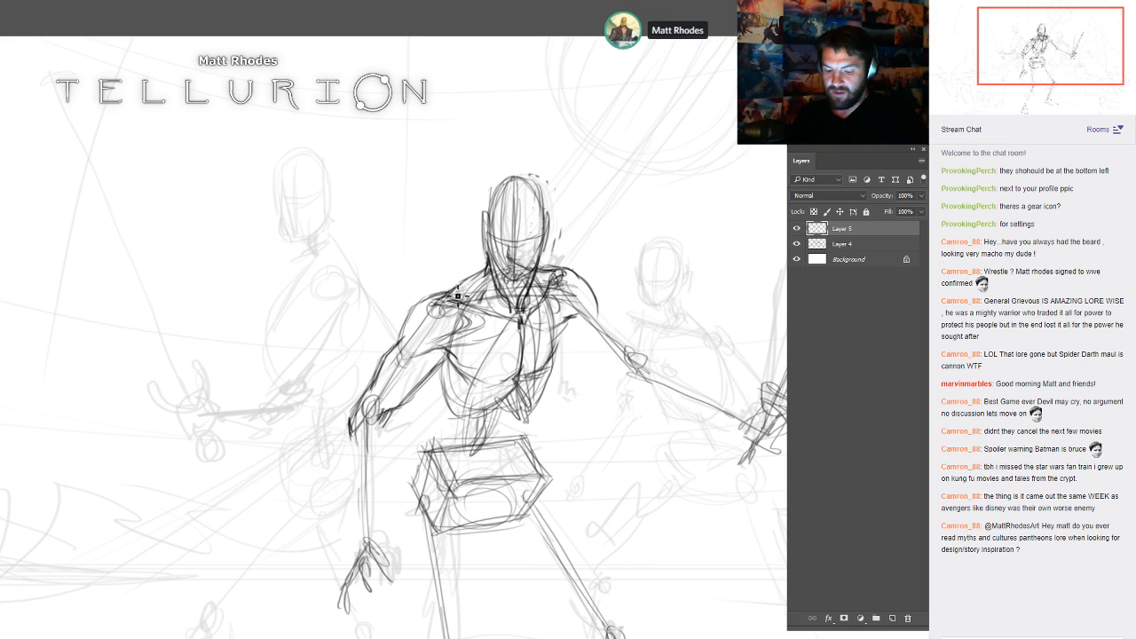
- Darken the slope from shoulder to neck, and firm up the middle figure's skull outline and ear
{"action": "left_click_drag", "start_coordinate": [460, 296], "coordinate": [493, 281]}
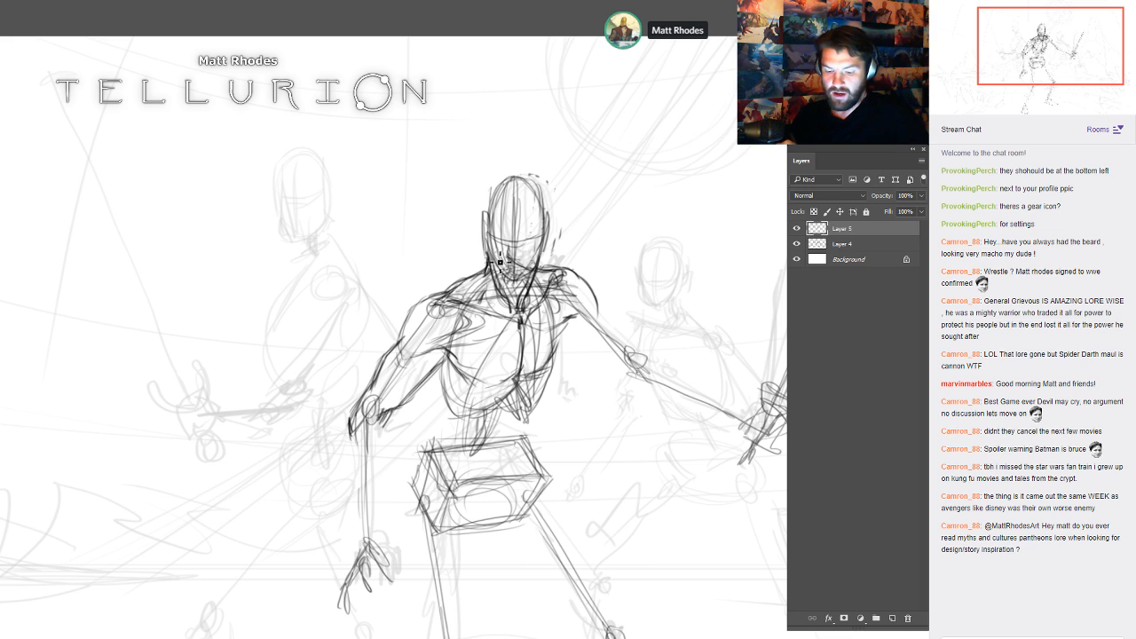
{"action": "left_click_drag", "start_coordinate": [489, 217], "coordinate": [484, 254]}
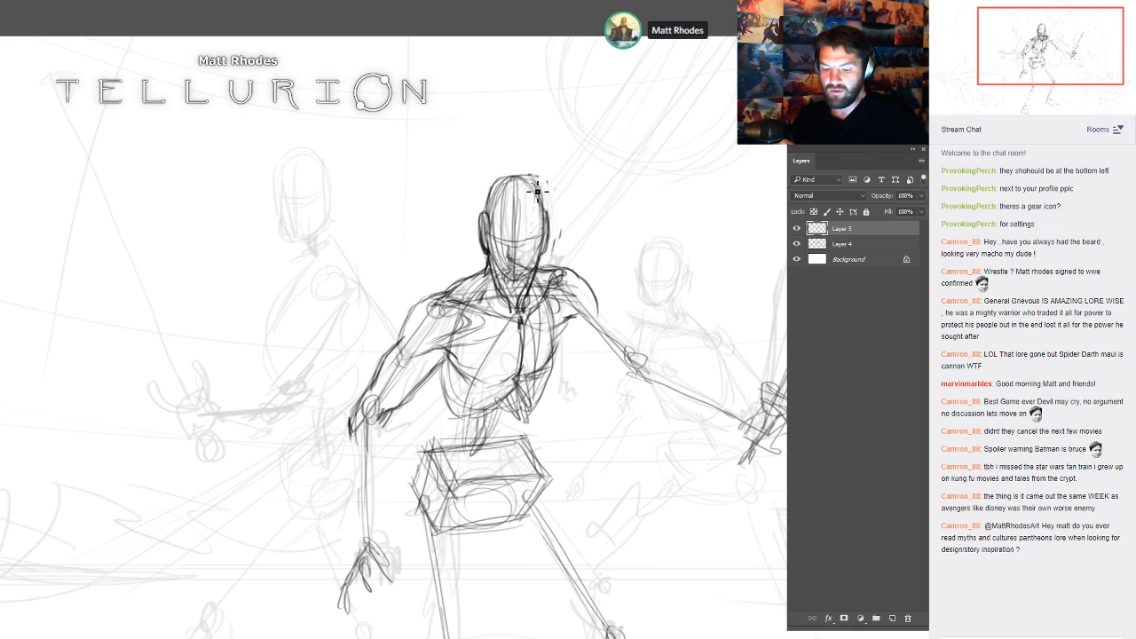
{"action": "left_click_drag", "start_coordinate": [487, 215], "coordinate": [499, 259]}
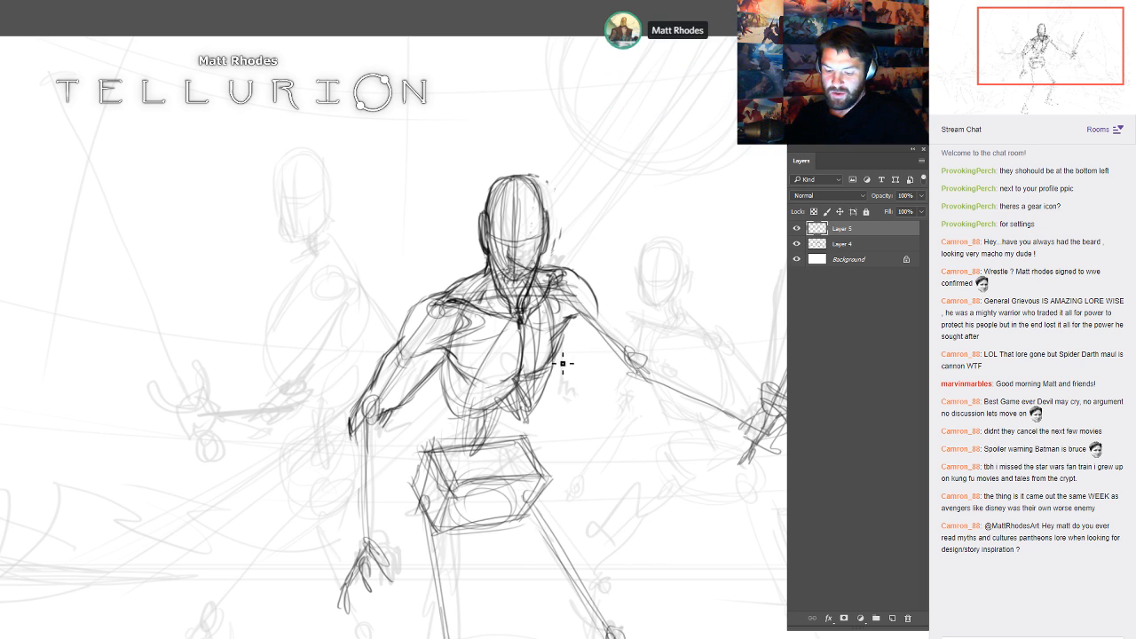
- Sketch the contours along both sides of the middle figure's lower ribcage
{"action": "left_click_drag", "start_coordinate": [475, 434], "coordinate": [455, 398]}
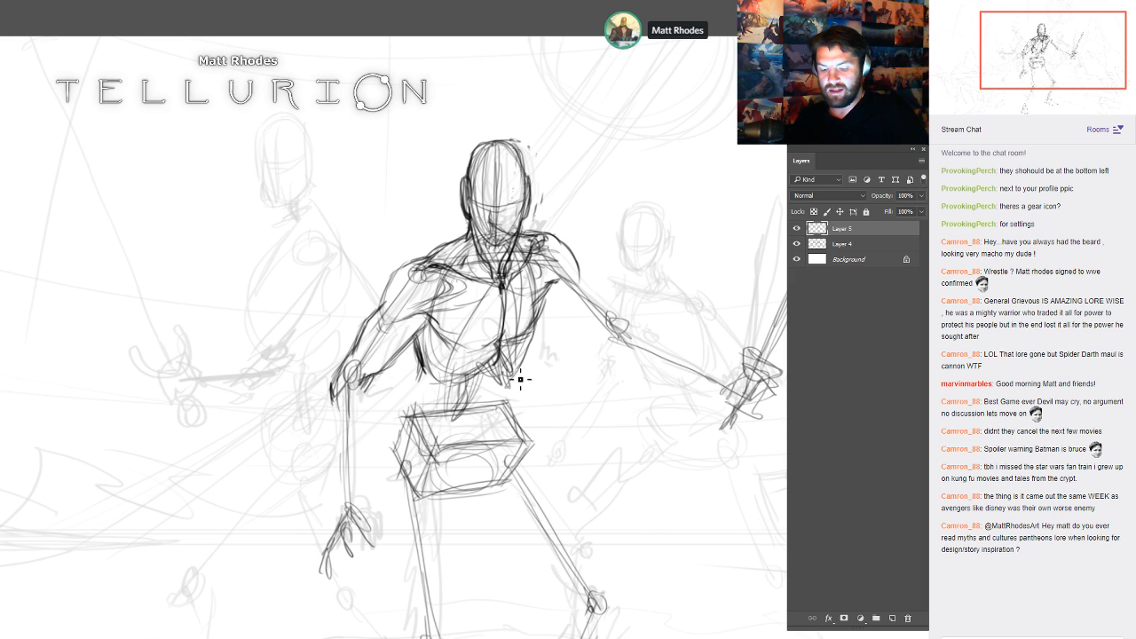
{"action": "left_click_drag", "start_coordinate": [536, 336], "coordinate": [527, 375]}
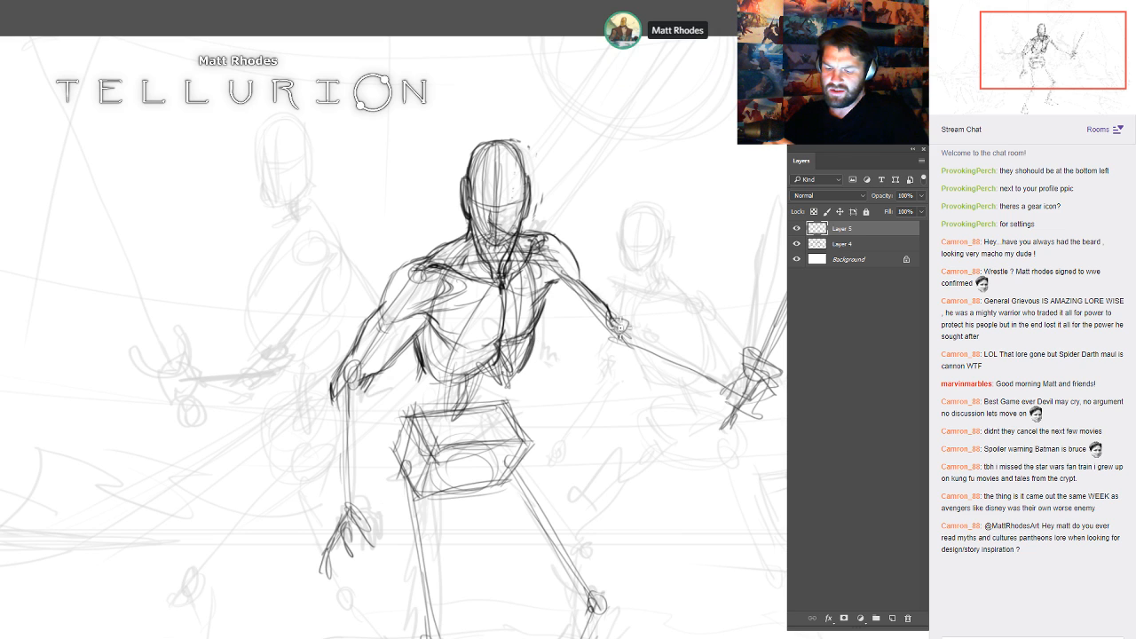
- Flesh out the outstretched sword arm with upper-arm muscles and a forearm tapering to the wrist
{"action": "mouse_move", "coordinate": [552, 302]}
{"action": "left_mouse_down"}
{"action": "mouse_move", "coordinate": [623, 342]}
{"action": "mouse_move", "coordinate": [559, 318]}
{"action": "mouse_move", "coordinate": [614, 356]}
{"action": "left_mouse_up"}
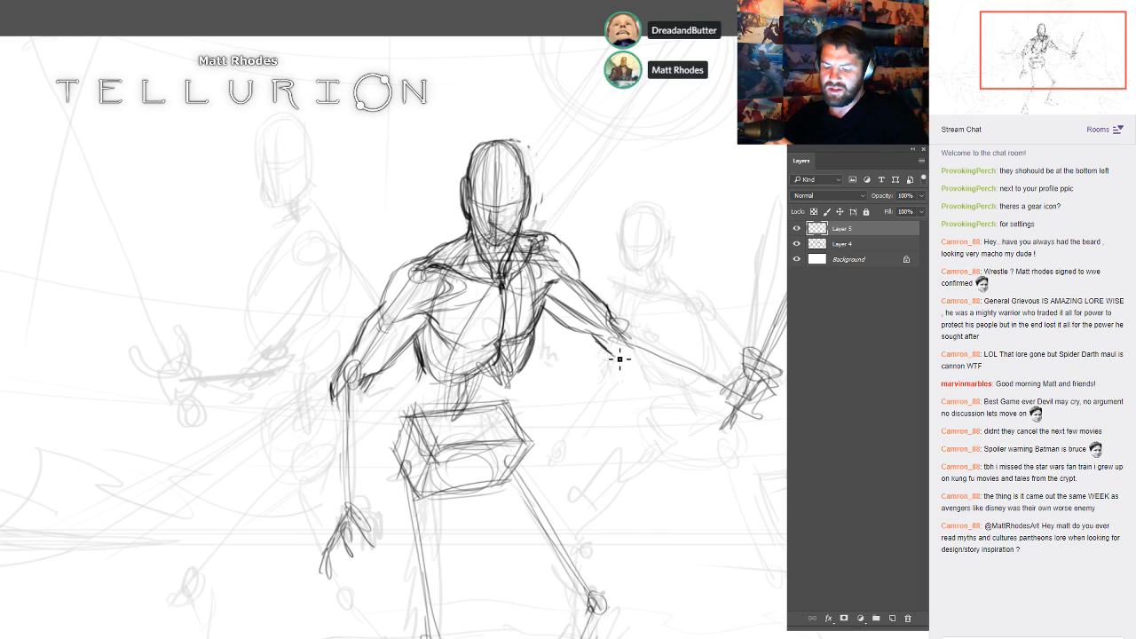
{"action": "left_click_drag", "start_coordinate": [563, 325], "coordinate": [601, 341]}
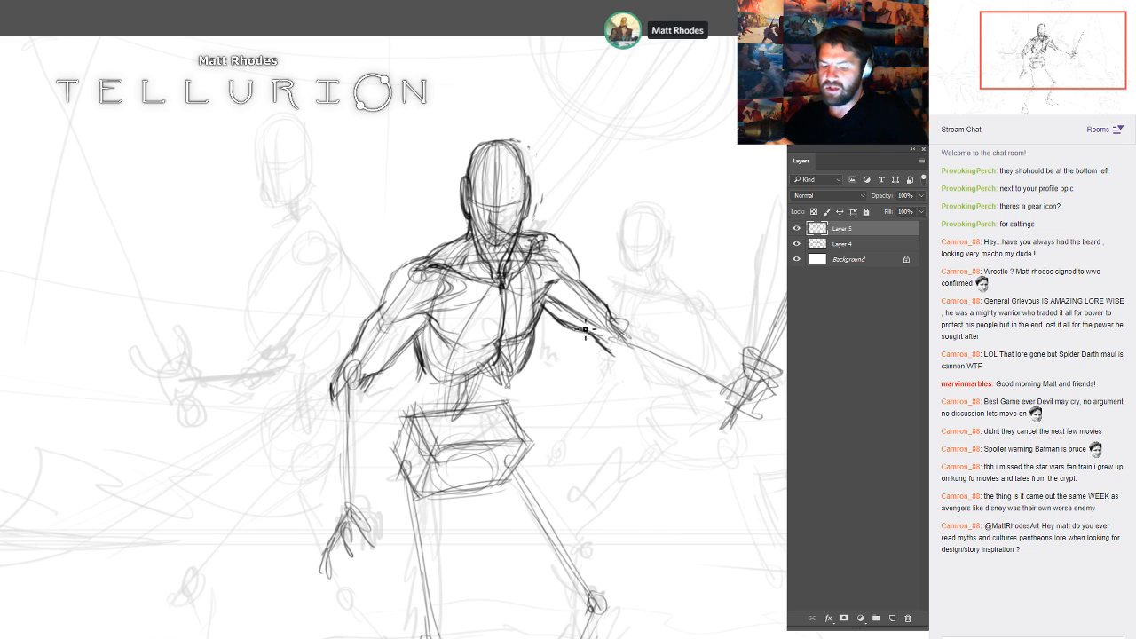
{"action": "left_click_drag", "start_coordinate": [579, 280], "coordinate": [620, 325]}
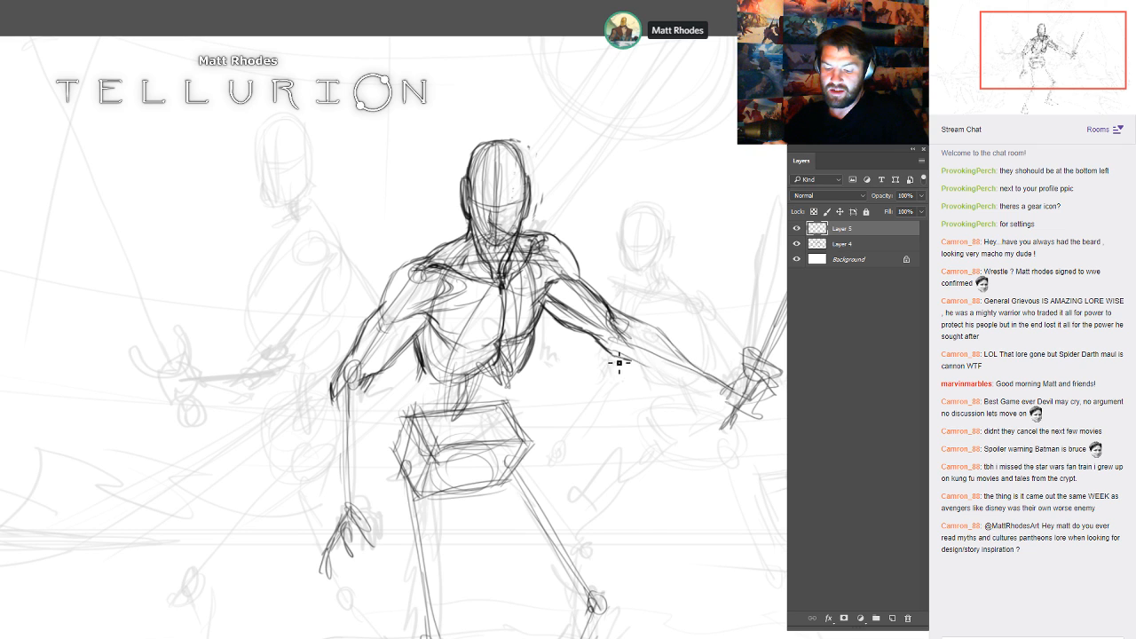
{"action": "left_click_drag", "start_coordinate": [641, 368], "coordinate": [721, 398]}
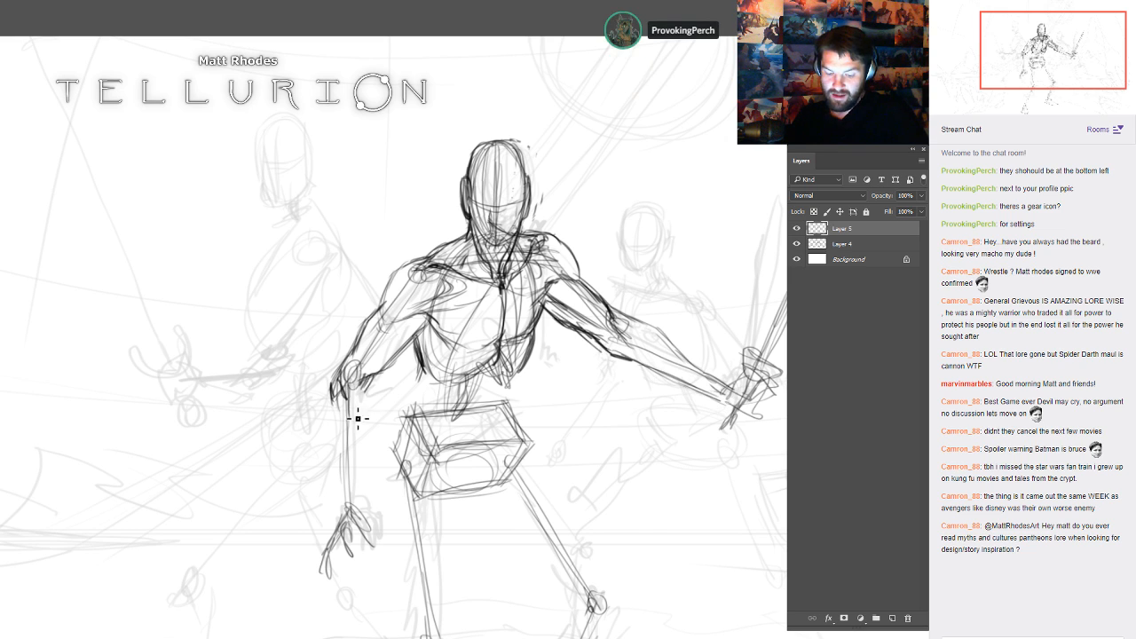
- Build up the elbow and forearm muscles of the lowered arm, with dark outer contours tapering to the wrist
{"action": "mouse_move", "coordinate": [364, 398]}
{"action": "left_mouse_down"}
{"action": "mouse_move", "coordinate": [362, 363]}
{"action": "mouse_move", "coordinate": [369, 415]}
{"action": "mouse_move", "coordinate": [378, 387]}
{"action": "left_mouse_up"}
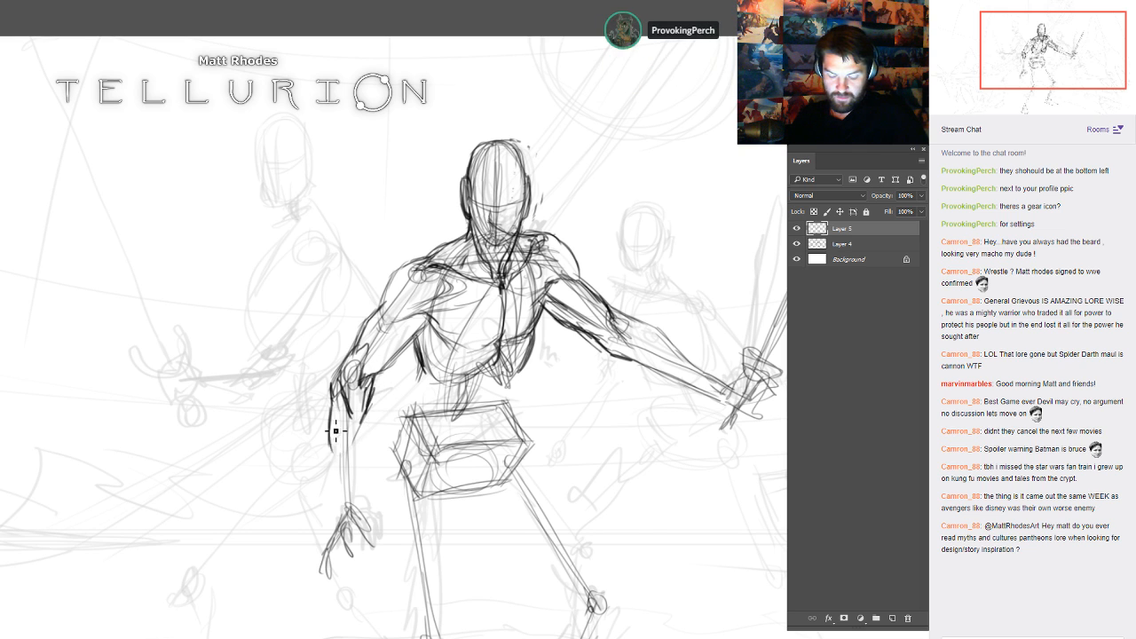
{"action": "left_click_drag", "start_coordinate": [334, 423], "coordinate": [341, 480]}
{"action": "mouse_move", "coordinate": [365, 419]}
{"action": "left_mouse_down"}
{"action": "mouse_move", "coordinate": [368, 516]}
{"action": "mouse_move", "coordinate": [335, 432]}
{"action": "mouse_move", "coordinate": [341, 488]}
{"action": "left_mouse_up"}
{"action": "left_click_drag", "start_coordinate": [333, 428], "coordinate": [339, 512]}
{"action": "mouse_move", "coordinate": [328, 382]}
{"action": "left_mouse_down"}
{"action": "mouse_move", "coordinate": [360, 407]}
{"action": "mouse_move", "coordinate": [351, 444]}
{"action": "left_mouse_up"}
{"action": "mouse_move", "coordinate": [364, 388]}
{"action": "left_mouse_down"}
{"action": "mouse_move", "coordinate": [353, 424]}
{"action": "mouse_move", "coordinate": [366, 468]}
{"action": "left_mouse_up"}
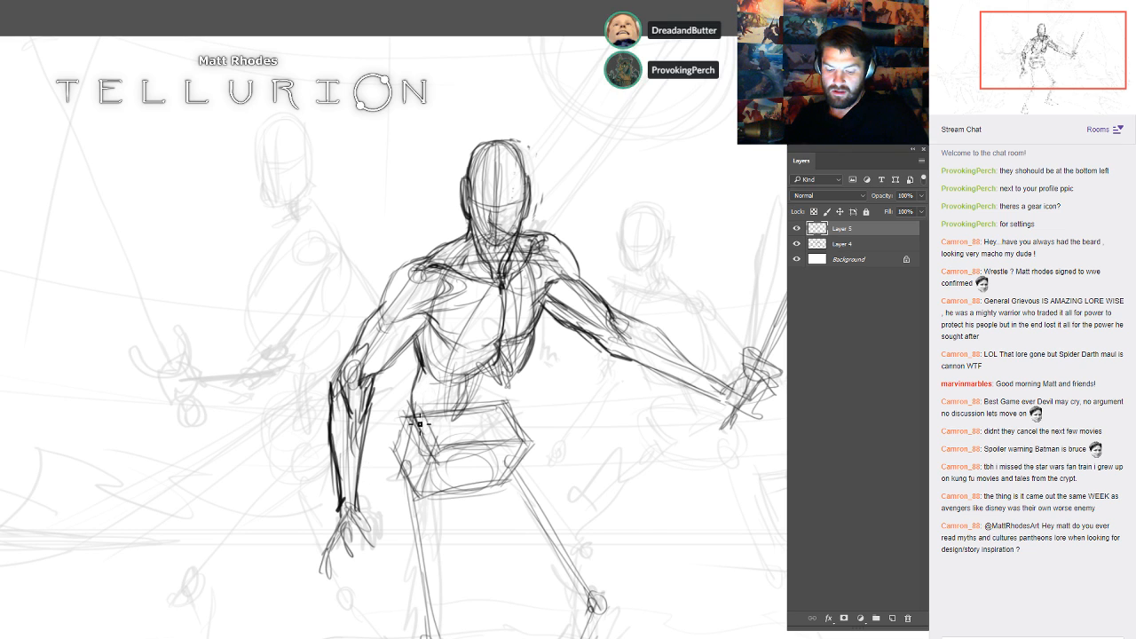
- Draw the waist contours on both sides, connecting the middle figure's ribcage to the pelvis
{"action": "mouse_move", "coordinate": [508, 364]}
{"action": "left_mouse_down"}
{"action": "mouse_move", "coordinate": [488, 454]}
{"action": "mouse_move", "coordinate": [517, 466]}
{"action": "mouse_move", "coordinate": [531, 380]}
{"action": "left_mouse_up"}
{"action": "scroll", "coordinate": [675, 351], "scroll_direction": "down", "scroll_amount": 5}
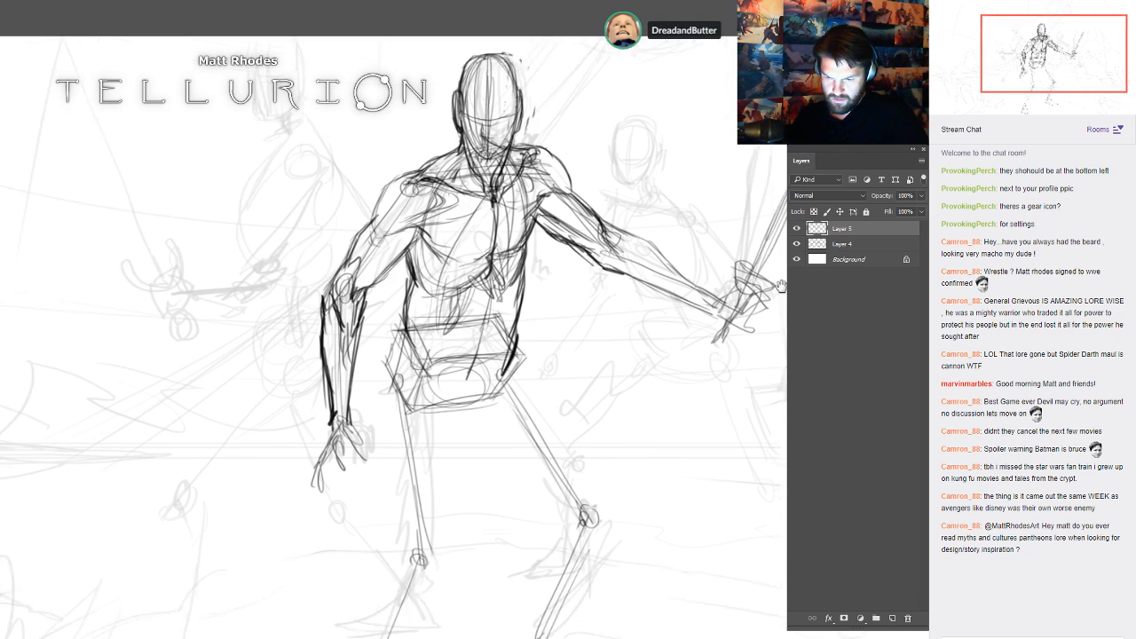
{"action": "scroll", "coordinate": [739, 305], "scroll_direction": "up", "scroll_amount": 2}
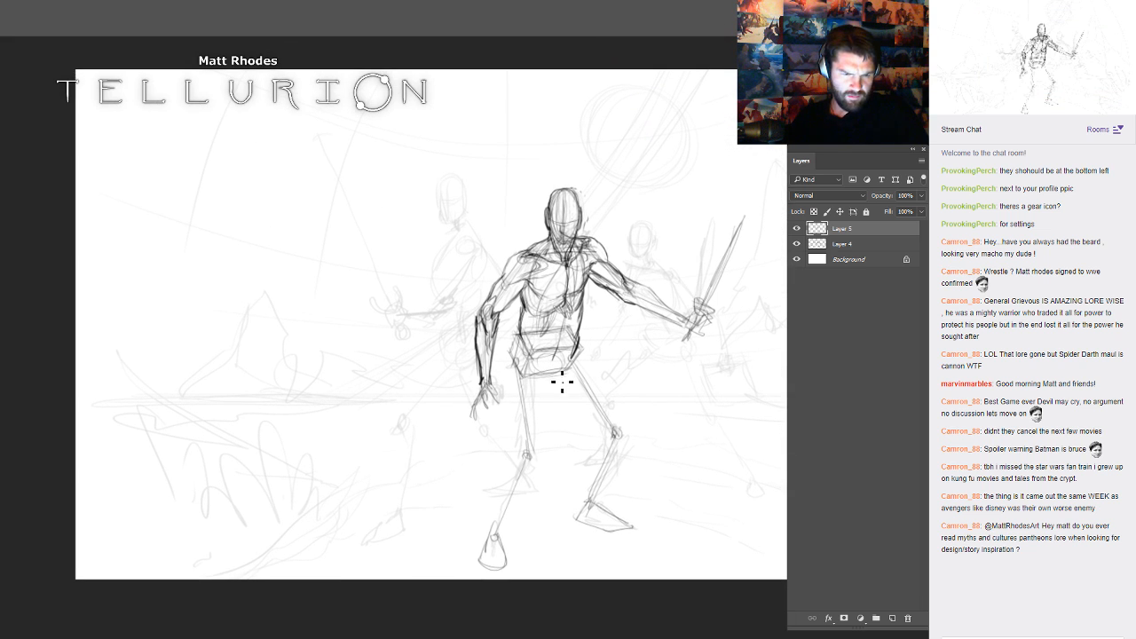
- Flesh out the leg below the lowered arm with groin and thigh contours, a rounded knee, and a calf tapering to the ankle
{"action": "left_click_drag", "start_coordinate": [638, 404], "coordinate": [624, 390]}
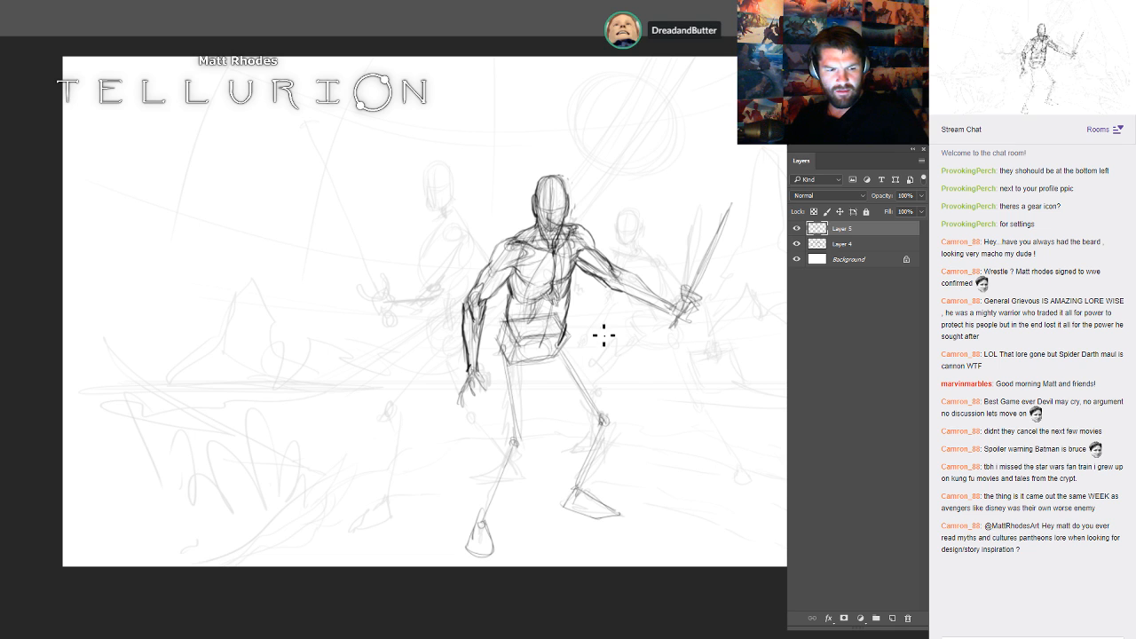
{"action": "mouse_move", "coordinate": [608, 364]}
{"action": "left_mouse_down"}
{"action": "mouse_move", "coordinate": [596, 378]}
{"action": "mouse_move", "coordinate": [561, 358]}
{"action": "left_mouse_up"}
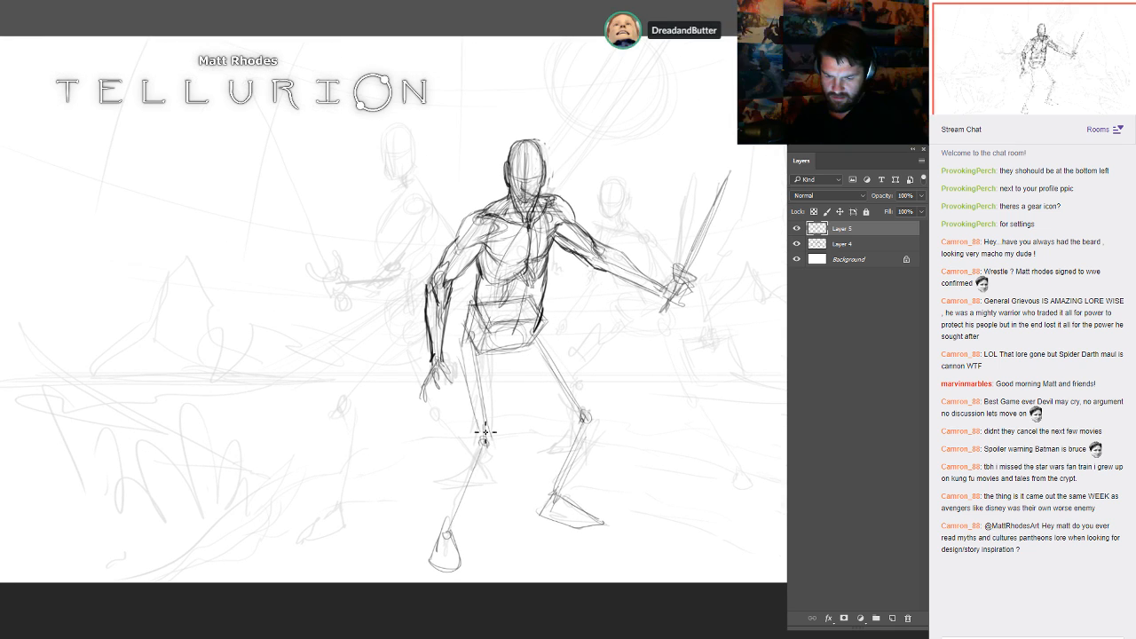
{"action": "left_click_drag", "start_coordinate": [483, 434], "coordinate": [484, 435]}
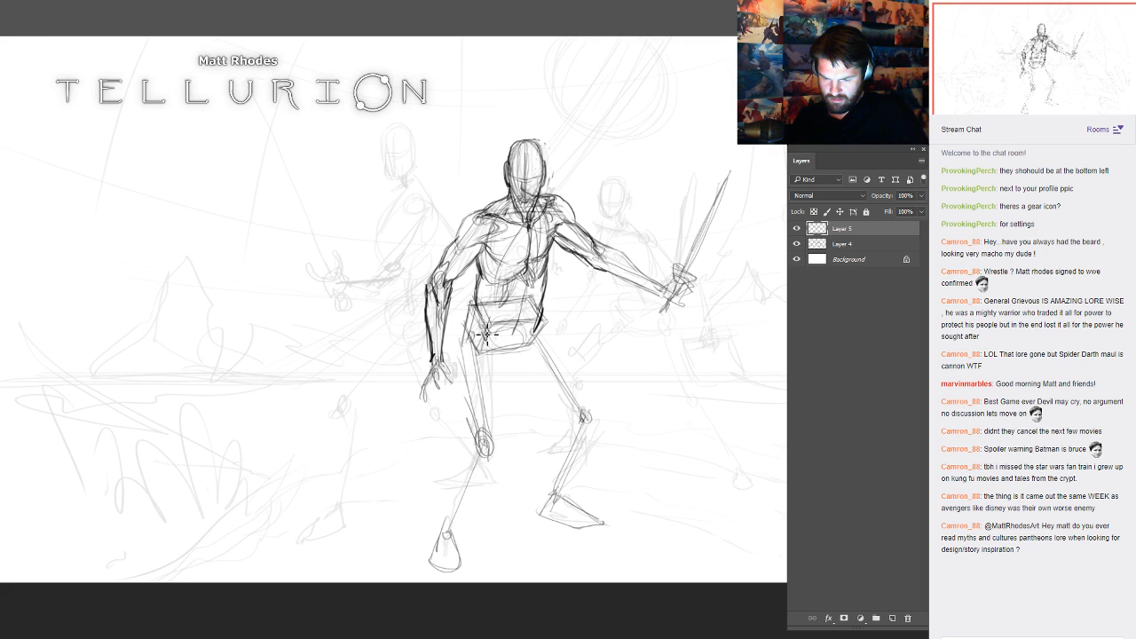
{"action": "mouse_move", "coordinate": [520, 340]}
{"action": "left_mouse_down"}
{"action": "mouse_move", "coordinate": [505, 378]}
{"action": "mouse_move", "coordinate": [511, 443]}
{"action": "mouse_move", "coordinate": [499, 467]}
{"action": "mouse_move", "coordinate": [487, 465]}
{"action": "left_mouse_up"}
{"action": "left_click_drag", "start_coordinate": [473, 426], "coordinate": [472, 464]}
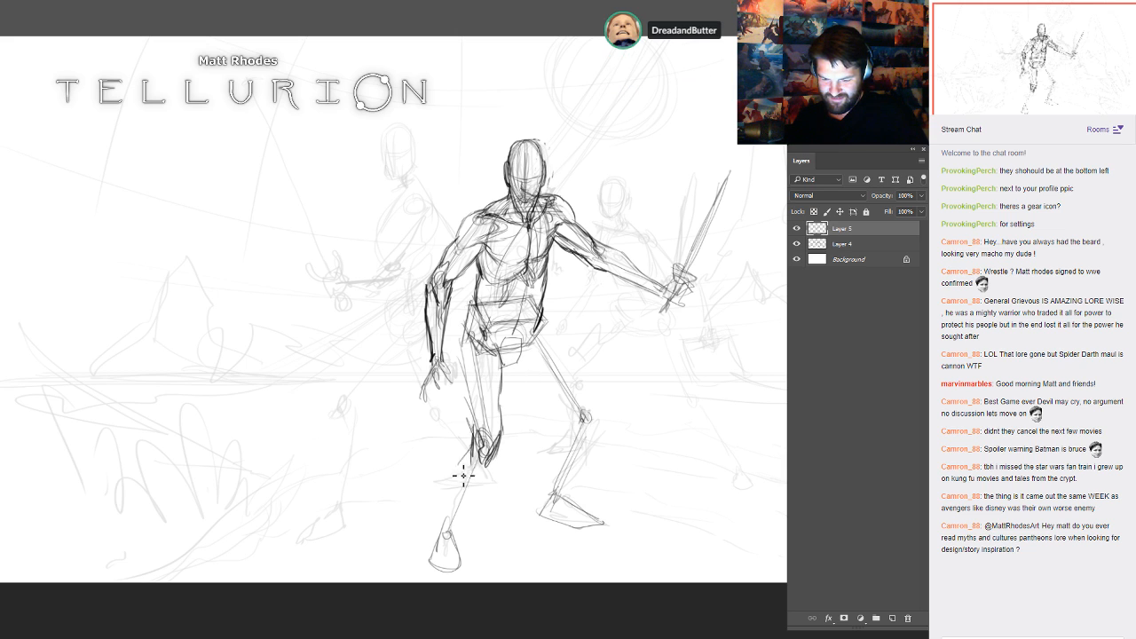
{"action": "left_click_drag", "start_coordinate": [459, 515], "coordinate": [440, 547]}
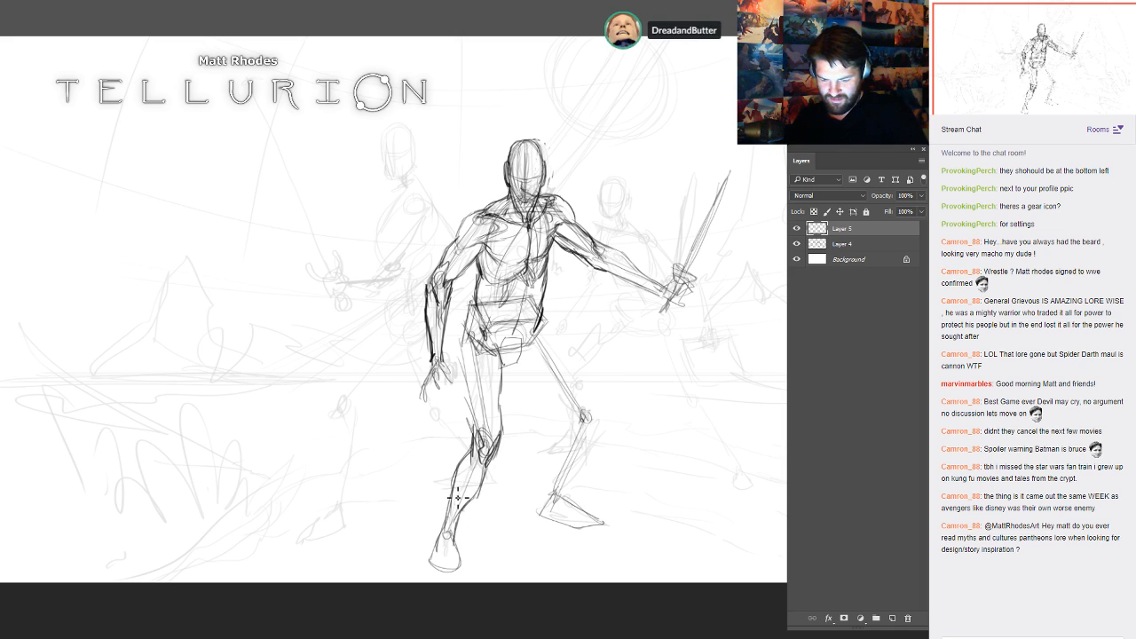
- Finish the forward leg's shin and ankle, and flesh out the other leg with thigh, knee, calf and foot contours
{"action": "mouse_move", "coordinate": [454, 490]}
{"action": "left_mouse_down"}
{"action": "mouse_move", "coordinate": [443, 537]}
{"action": "mouse_move", "coordinate": [459, 545]}
{"action": "left_mouse_up"}
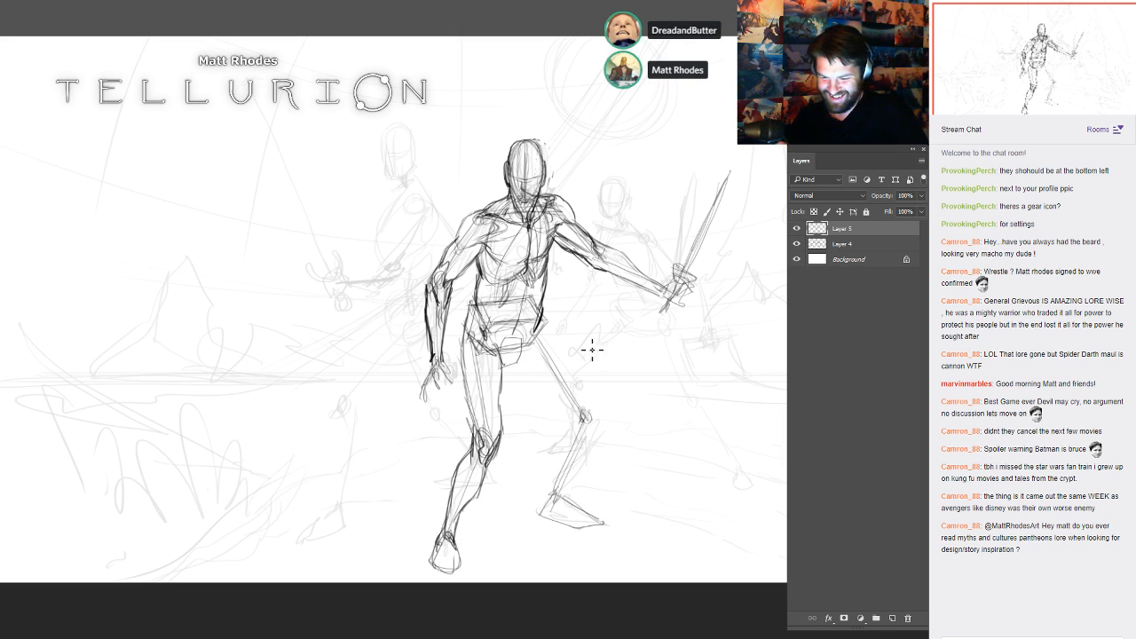
{"action": "left_click_drag", "start_coordinate": [519, 368], "coordinate": [523, 358]}
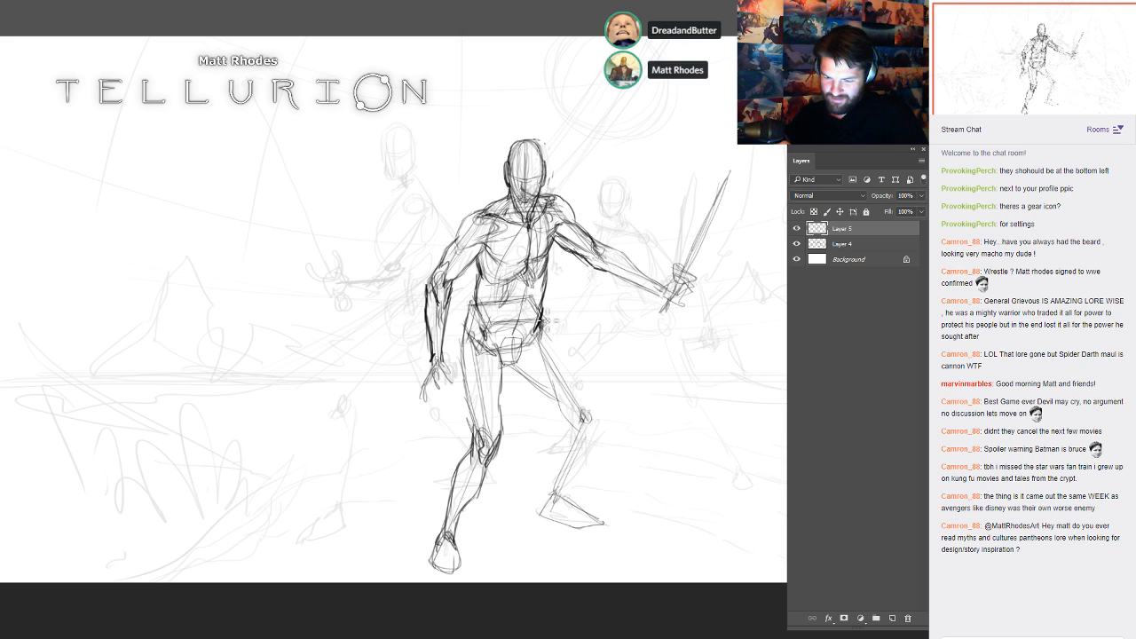
{"action": "mouse_move", "coordinate": [543, 315]}
{"action": "left_mouse_down"}
{"action": "mouse_move", "coordinate": [550, 348]}
{"action": "mouse_move", "coordinate": [586, 391]}
{"action": "mouse_move", "coordinate": [596, 425]}
{"action": "mouse_move", "coordinate": [586, 445]}
{"action": "left_mouse_up"}
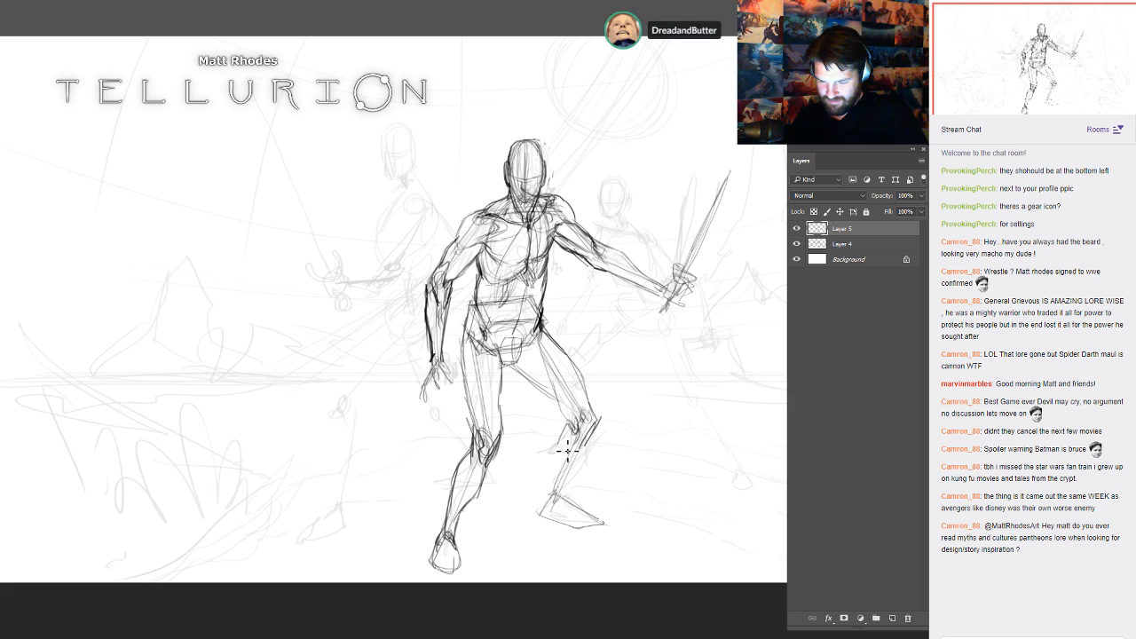
{"action": "left_click_drag", "start_coordinate": [566, 463], "coordinate": [546, 499]}
{"action": "mouse_move", "coordinate": [593, 430]}
{"action": "left_mouse_down"}
{"action": "mouse_move", "coordinate": [574, 508]}
{"action": "mouse_move", "coordinate": [551, 518]}
{"action": "mouse_move", "coordinate": [607, 523]}
{"action": "left_mouse_up"}
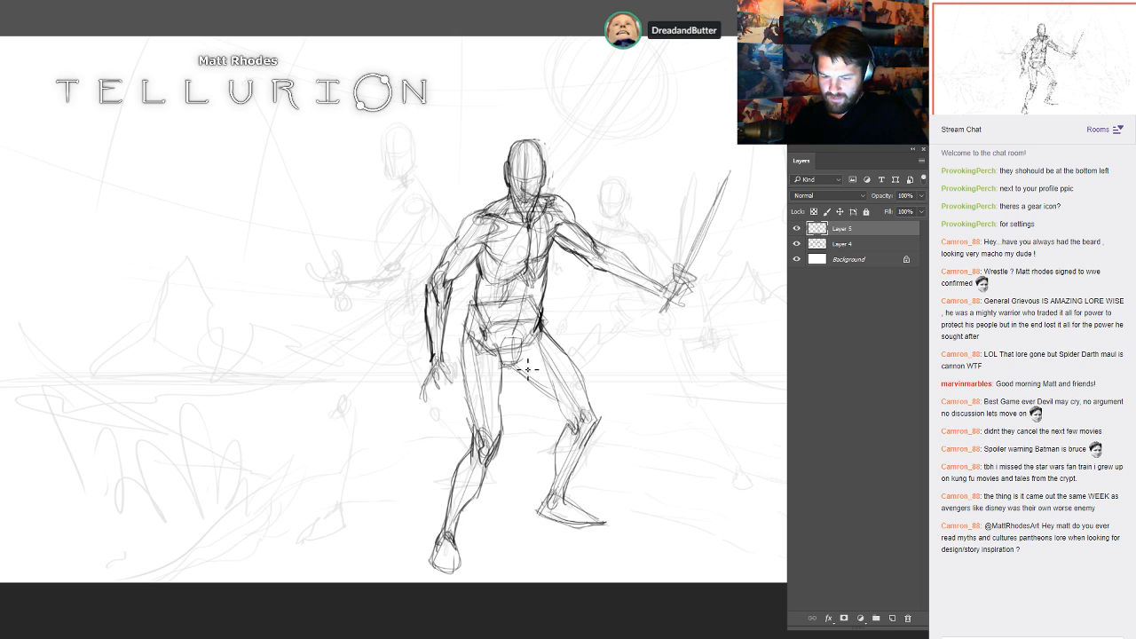
- Reinforce the middle figure's groin, outer hip and waist contours on the side of the lowered arm
{"action": "left_click_drag", "start_coordinate": [524, 352], "coordinate": [508, 366]}
{"action": "mouse_move", "coordinate": [471, 323]}
{"action": "left_mouse_down"}
{"action": "mouse_move", "coordinate": [471, 361]}
{"action": "mouse_move", "coordinate": [461, 389]}
{"action": "left_mouse_up"}
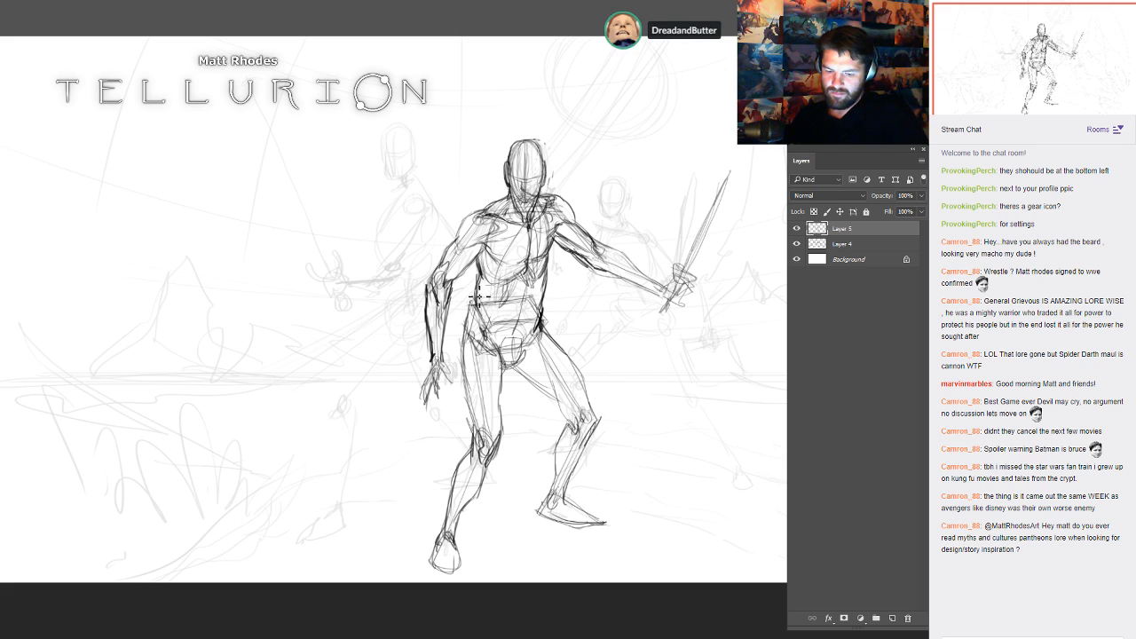
{"action": "left_click_drag", "start_coordinate": [472, 261], "coordinate": [478, 309]}
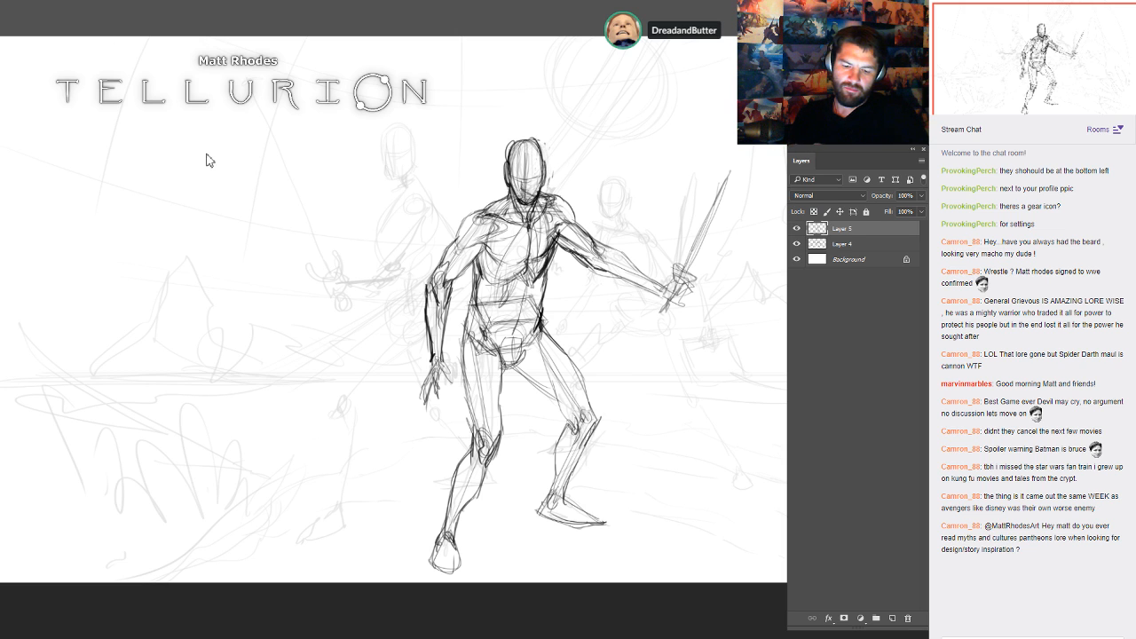
- Flip the canvas horizontally, define the lowered hand's fingers and the gripping fist, and outline the curved sword blade
{"action": "key", "text": "ctrl+shift+h"}
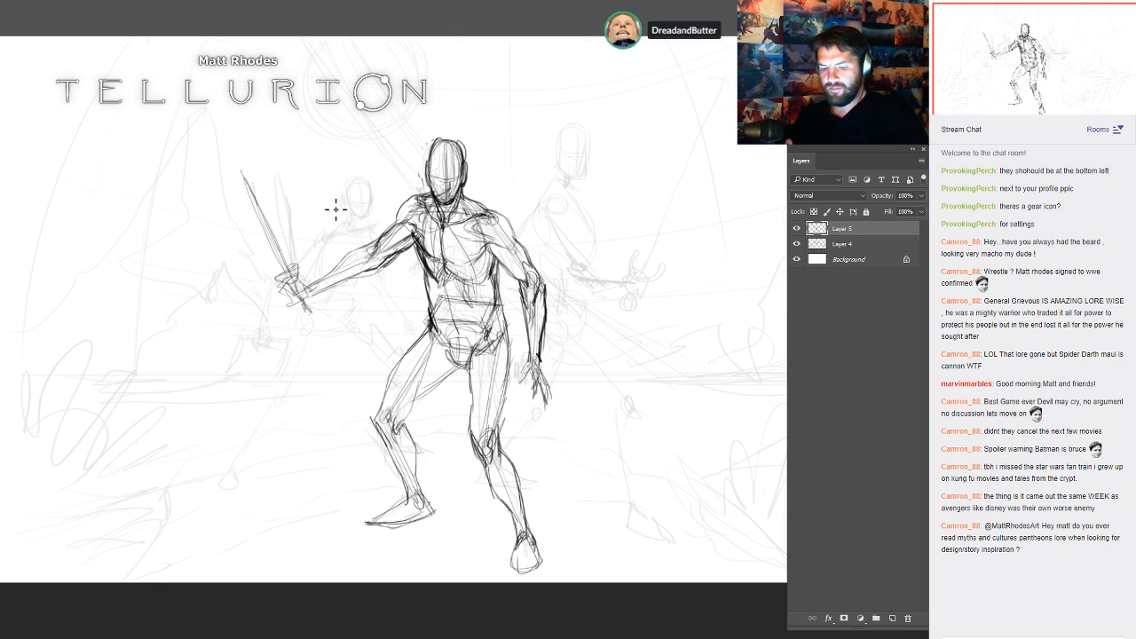
{"action": "mouse_move", "coordinate": [536, 371]}
{"action": "left_mouse_down"}
{"action": "mouse_move", "coordinate": [530, 394]}
{"action": "mouse_move", "coordinate": [536, 377]}
{"action": "mouse_move", "coordinate": [546, 394]}
{"action": "mouse_move", "coordinate": [548, 372]}
{"action": "mouse_move", "coordinate": [548, 393]}
{"action": "left_mouse_up"}
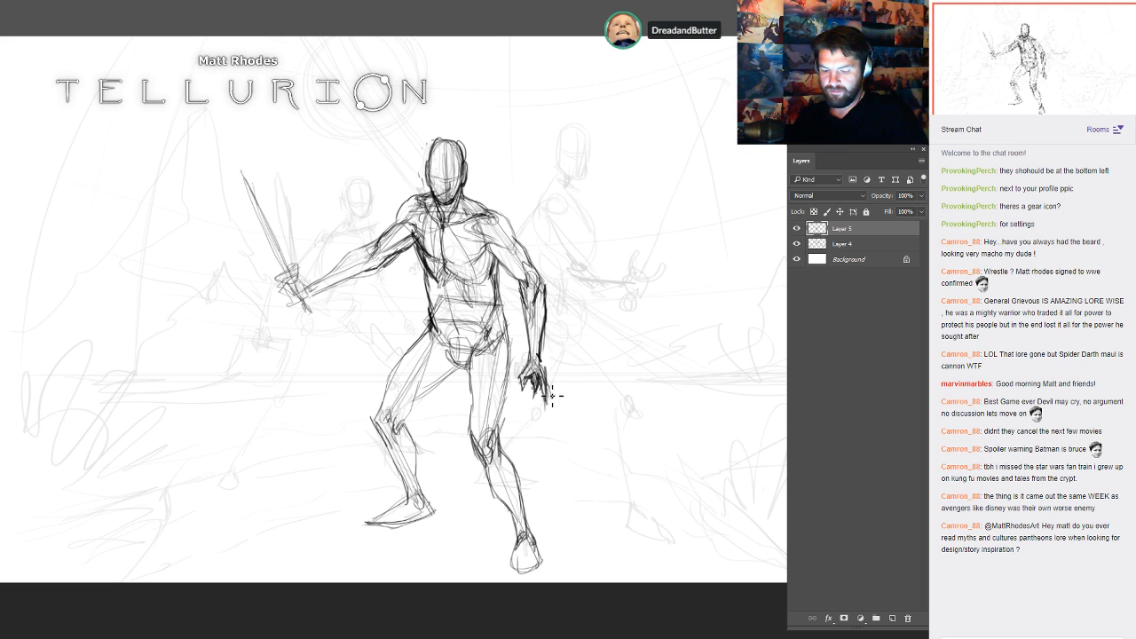
{"action": "mouse_move", "coordinate": [313, 298]}
{"action": "left_mouse_down"}
{"action": "mouse_move", "coordinate": [293, 283]}
{"action": "mouse_move", "coordinate": [306, 293]}
{"action": "mouse_move", "coordinate": [284, 293]}
{"action": "mouse_move", "coordinate": [306, 277]}
{"action": "mouse_move", "coordinate": [283, 299]}
{"action": "mouse_move", "coordinate": [295, 295]}
{"action": "mouse_move", "coordinate": [302, 315]}
{"action": "mouse_move", "coordinate": [306, 282]}
{"action": "mouse_move", "coordinate": [373, 253]}
{"action": "left_mouse_up"}
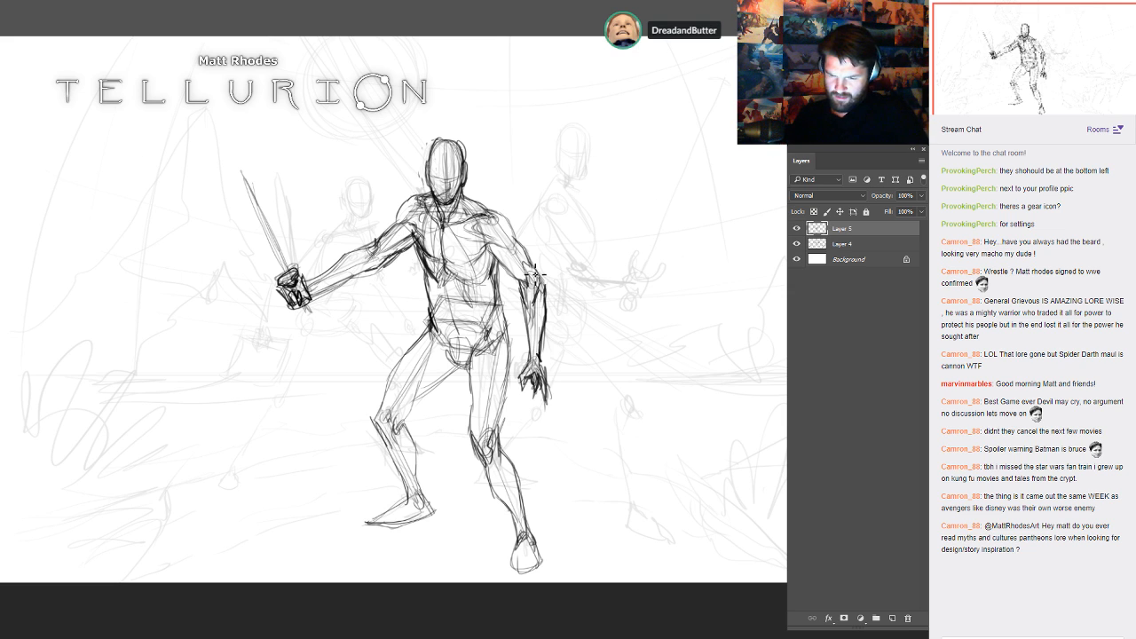
{"action": "mouse_move", "coordinate": [289, 275]}
{"action": "left_mouse_down"}
{"action": "mouse_move", "coordinate": [245, 176]}
{"action": "mouse_move", "coordinate": [268, 226]}
{"action": "left_mouse_up"}
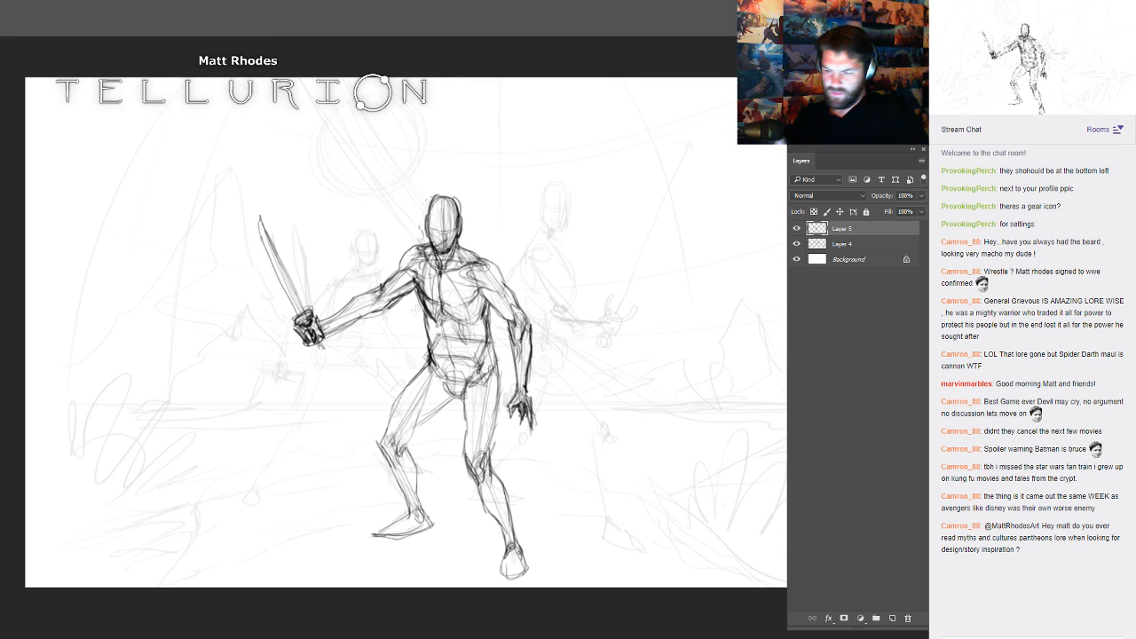
- Toggle Layer 5's visibility to compare the fleshed-out figure with the rough construction underneath
{"action": "left_click", "coordinate": [797, 228]}
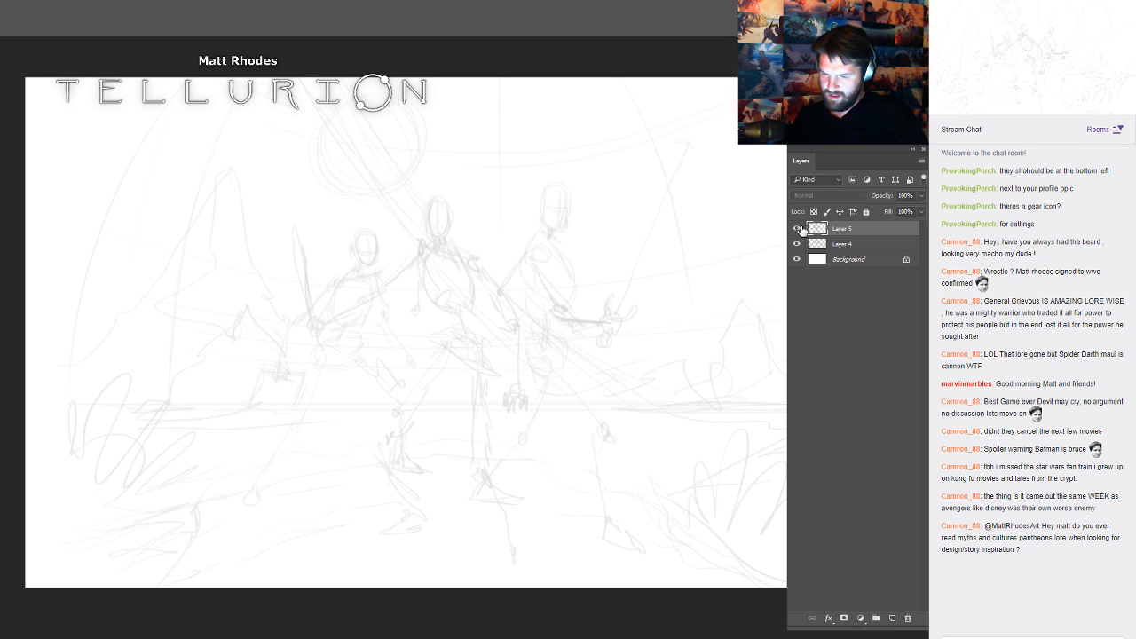
{"action": "left_click", "coordinate": [798, 228]}
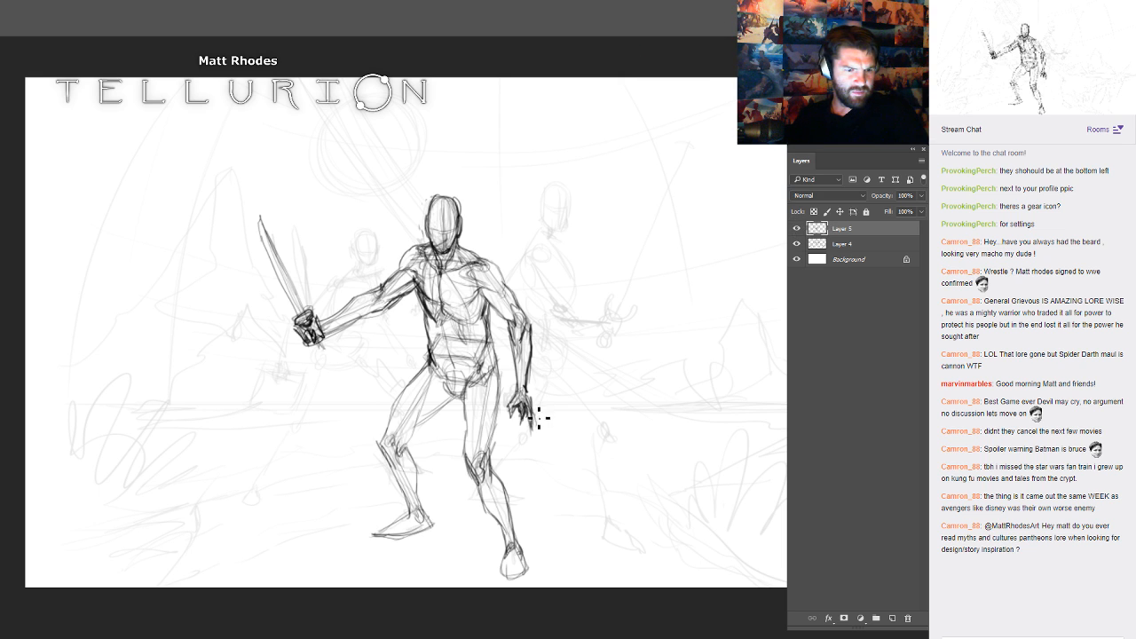
{"action": "left_click", "coordinate": [798, 229]}
{"action": "left_click", "coordinate": [798, 230]}
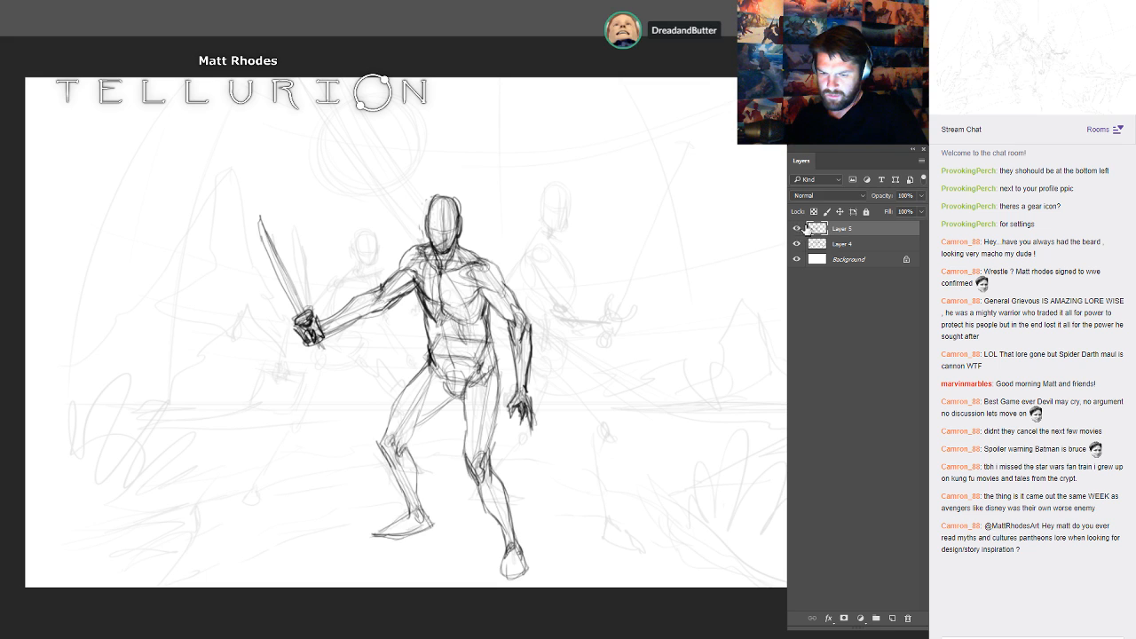
{"action": "left_click_drag", "start_coordinate": [533, 293], "coordinate": [607, 300]}
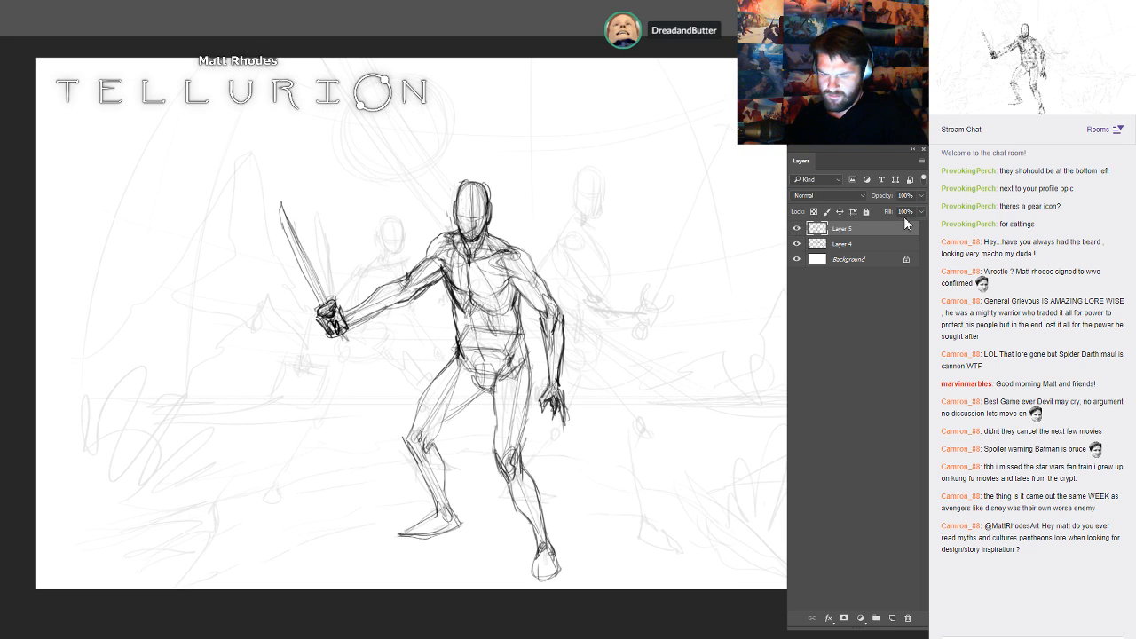
- Hide Layer 5 and create a new layer above it
{"action": "left_click", "coordinate": [798, 229]}
{"action": "key", "text": "ctrl+shift+alt+n"}
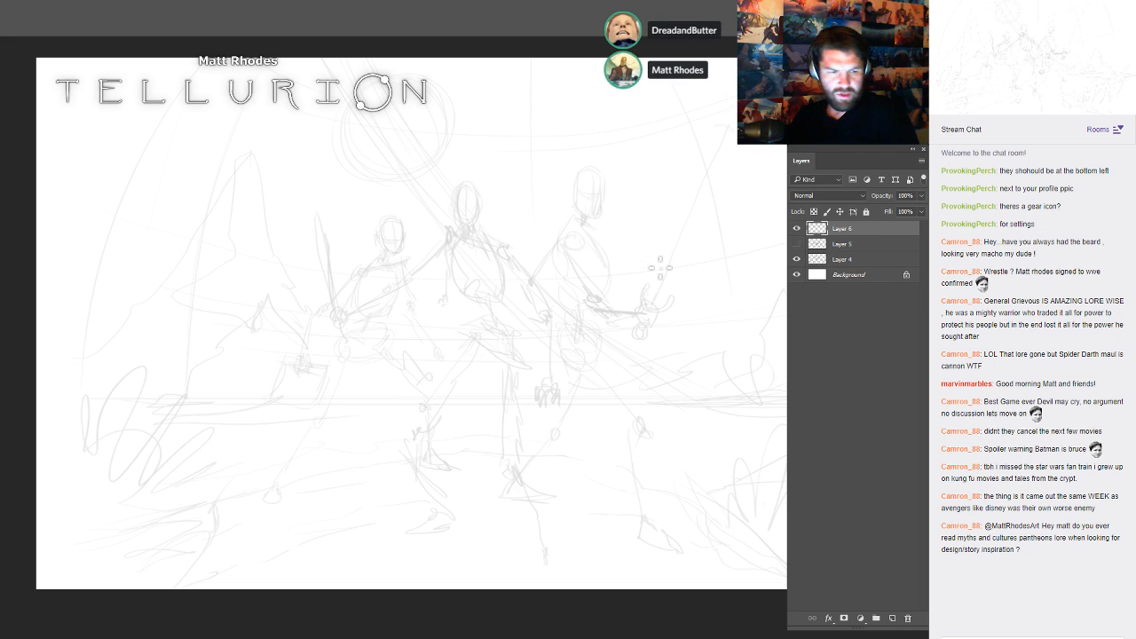
{"action": "left_click_drag", "start_coordinate": [521, 263], "coordinate": [578, 266]}
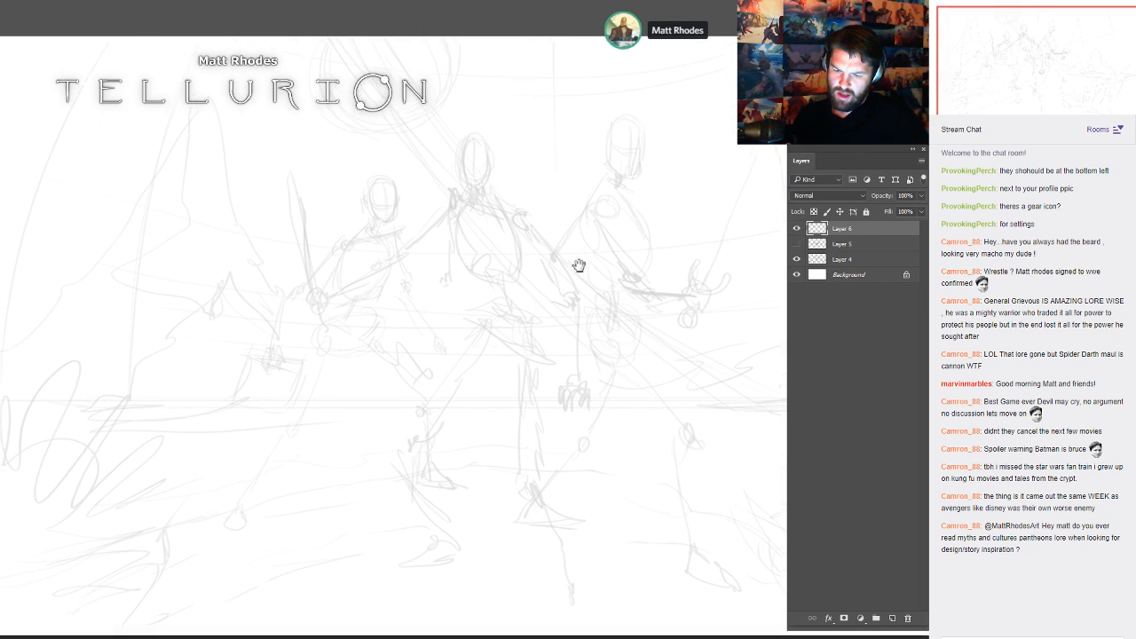
- Show Layer 5 again, lower its opacity to 34%, and compare it with the rough sketch underneath
{"action": "left_click", "coordinate": [797, 243]}
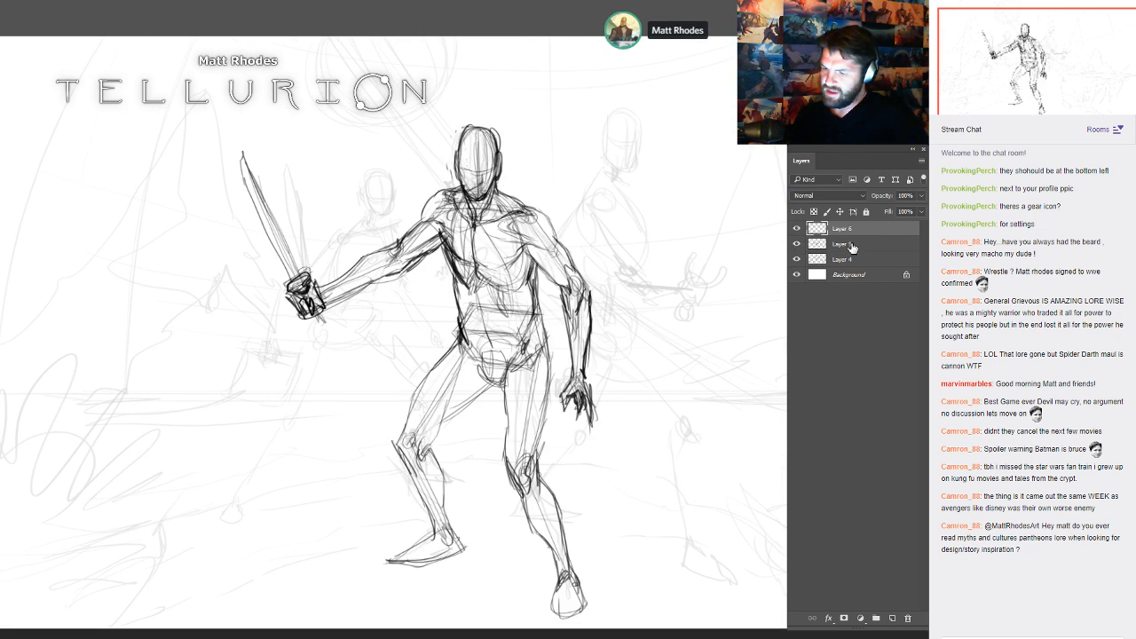
{"action": "left_click", "coordinate": [834, 244]}
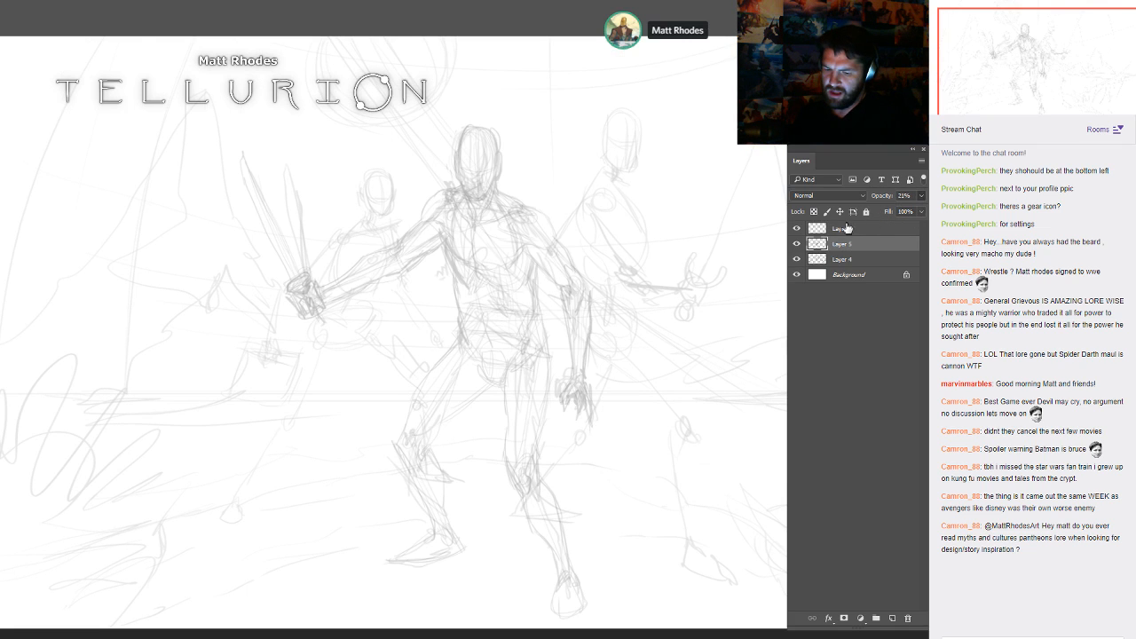
{"action": "key", "text": "3"}
{"action": "key", "text": "4"}
{"action": "left_click", "coordinate": [798, 244]}
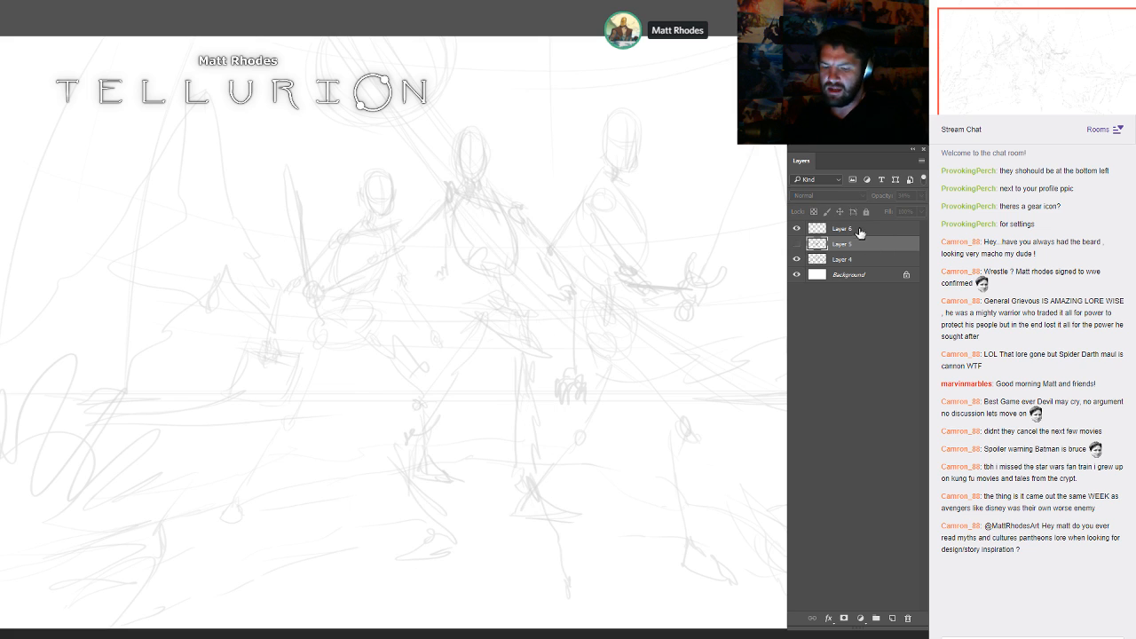
{"action": "left_click", "coordinate": [798, 243]}
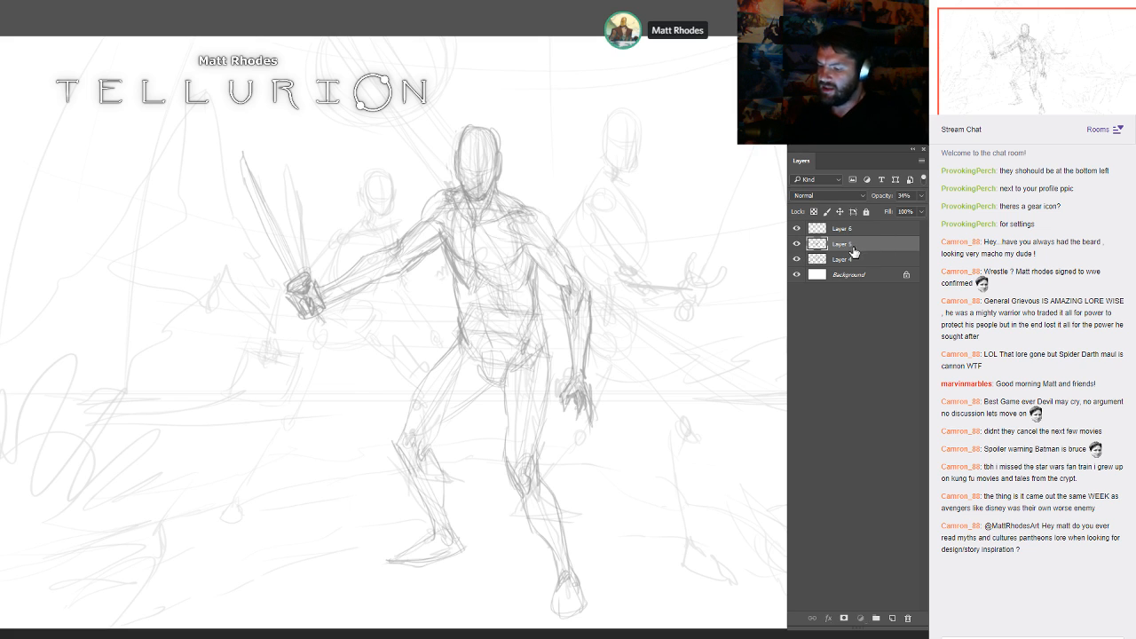
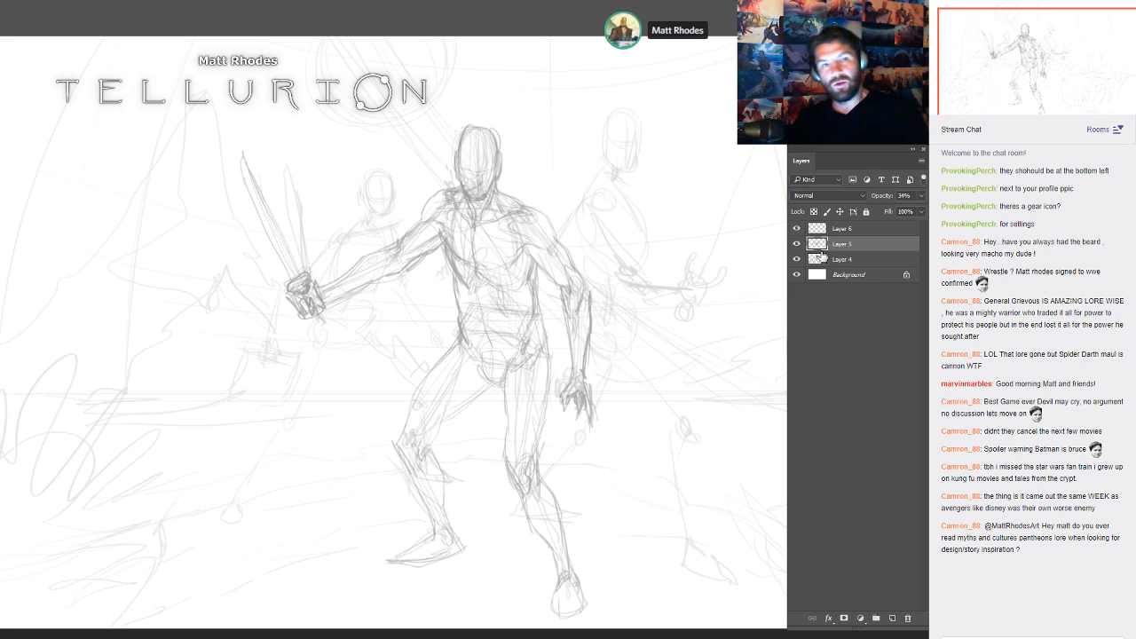
- Hide Layer 5 and draw the middle figure's oval head with a centre line and short neck on Layer 6
{"action": "double_click", "coordinate": [842, 244]}
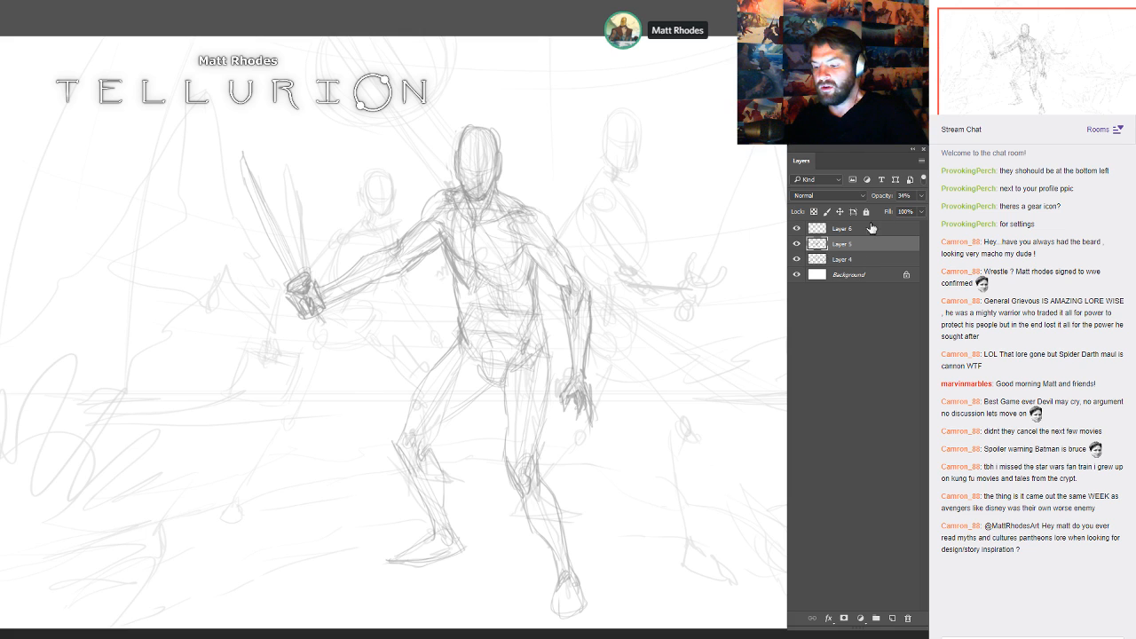
{"action": "left_click", "coordinate": [891, 229]}
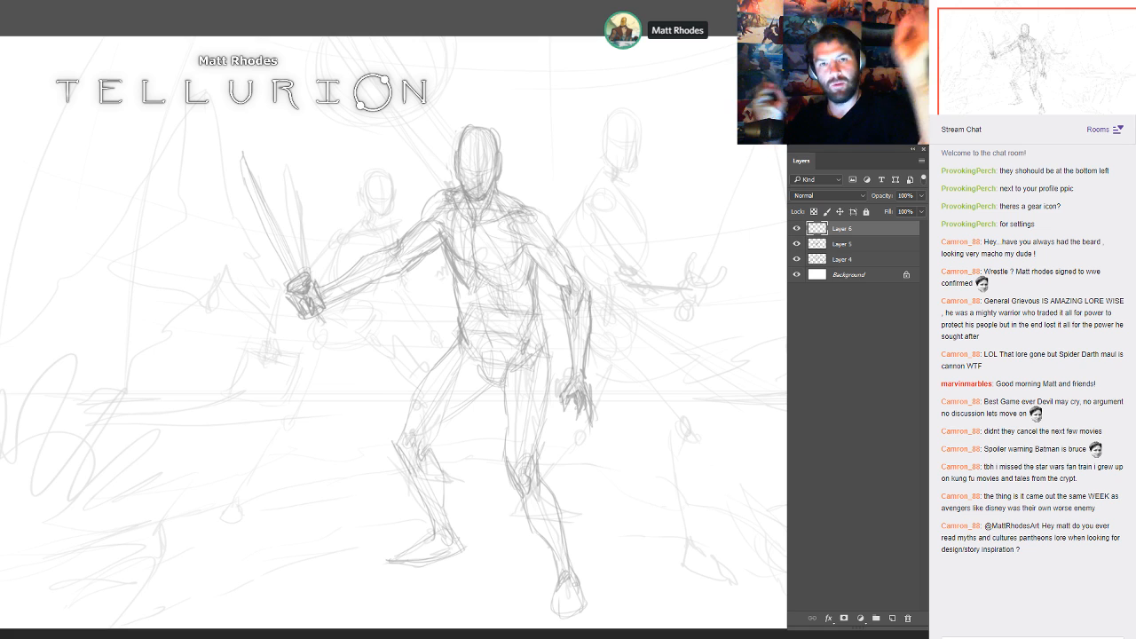
{"action": "left_click", "coordinate": [797, 244]}
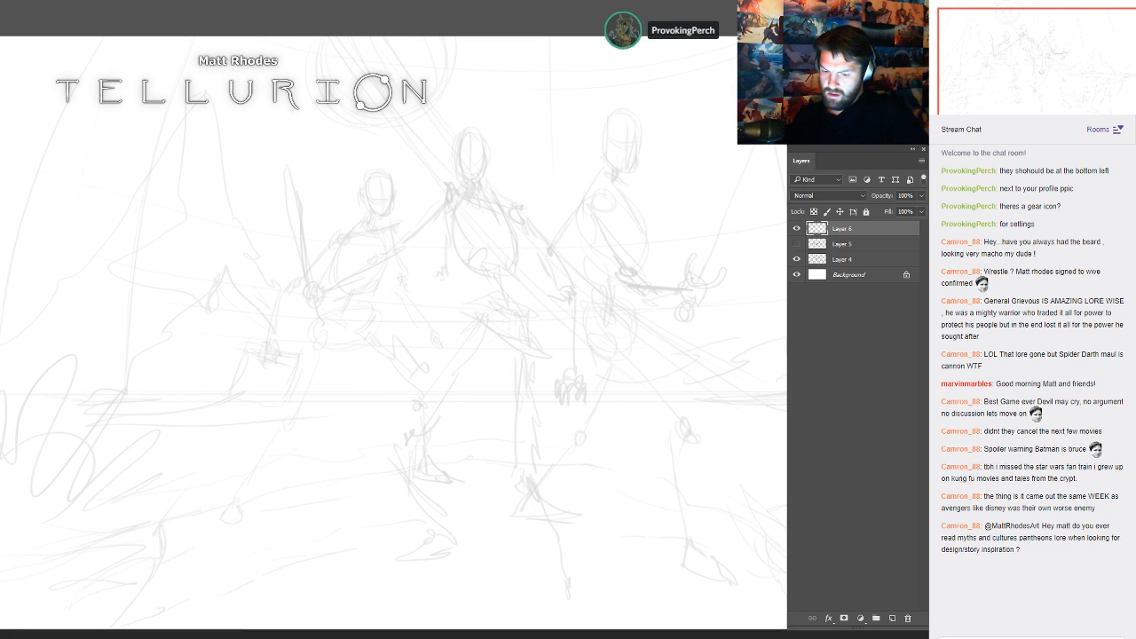
{"action": "left_click_drag", "start_coordinate": [482, 183], "coordinate": [449, 216]}
{"action": "mouse_move", "coordinate": [441, 165]}
{"action": "left_mouse_down"}
{"action": "mouse_move", "coordinate": [429, 198]}
{"action": "mouse_move", "coordinate": [446, 177]}
{"action": "mouse_move", "coordinate": [462, 196]}
{"action": "mouse_move", "coordinate": [426, 183]}
{"action": "mouse_move", "coordinate": [425, 194]}
{"action": "mouse_move", "coordinate": [457, 205]}
{"action": "mouse_move", "coordinate": [427, 181]}
{"action": "mouse_move", "coordinate": [430, 235]}
{"action": "mouse_move", "coordinate": [426, 210]}
{"action": "mouse_move", "coordinate": [447, 227]}
{"action": "mouse_move", "coordinate": [421, 218]}
{"action": "mouse_move", "coordinate": [437, 226]}
{"action": "mouse_move", "coordinate": [459, 211]}
{"action": "mouse_move", "coordinate": [441, 168]}
{"action": "mouse_move", "coordinate": [433, 226]}
{"action": "left_mouse_up"}
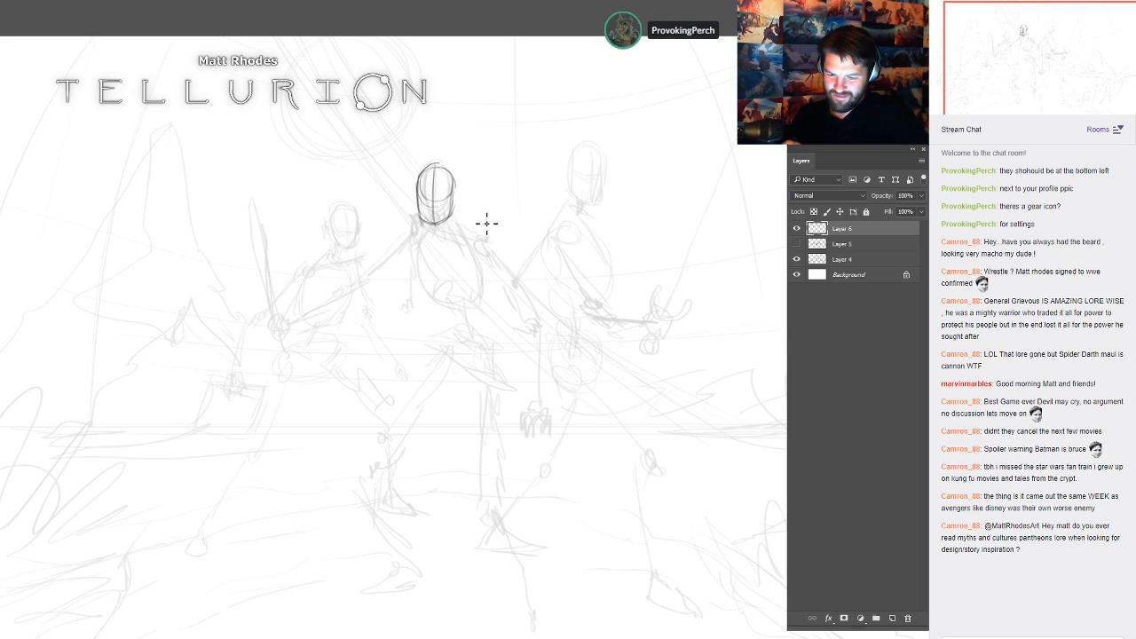
{"action": "left_click_drag", "start_coordinate": [701, 303], "coordinate": [703, 297]}
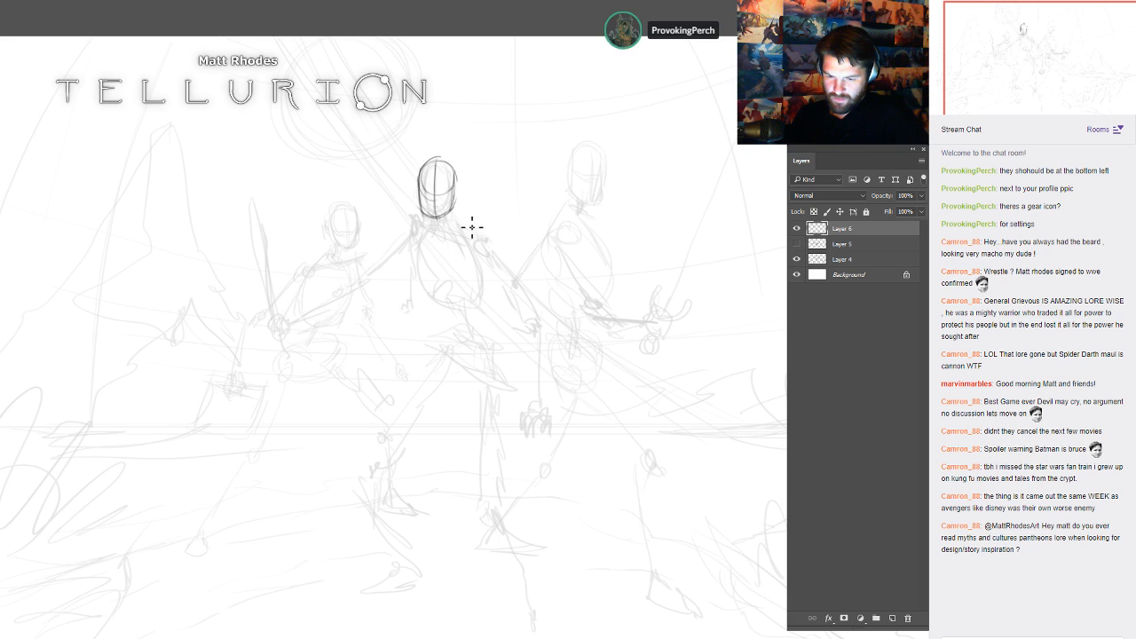
{"action": "left_click_drag", "start_coordinate": [484, 225], "coordinate": [482, 222]}
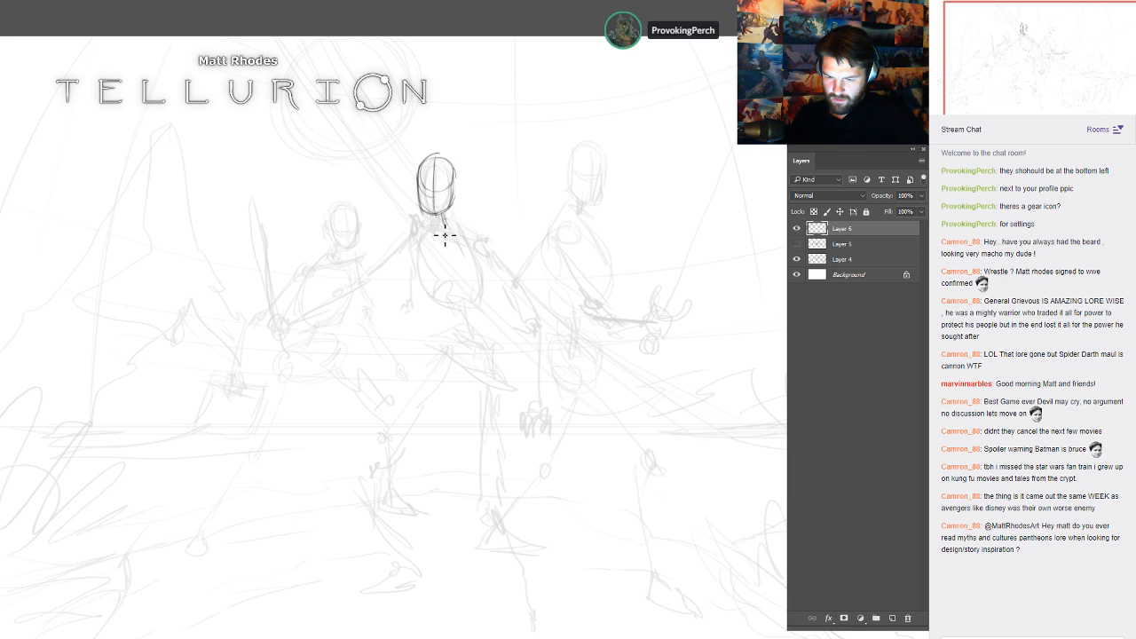
- Draw an egg-shaped ribcage below the neck, with a small oval marking the neck's base
{"action": "mouse_move", "coordinate": [435, 227]}
{"action": "left_mouse_down"}
{"action": "mouse_move", "coordinate": [421, 256]}
{"action": "mouse_move", "coordinate": [445, 314]}
{"action": "mouse_move", "coordinate": [493, 272]}
{"action": "left_mouse_up"}
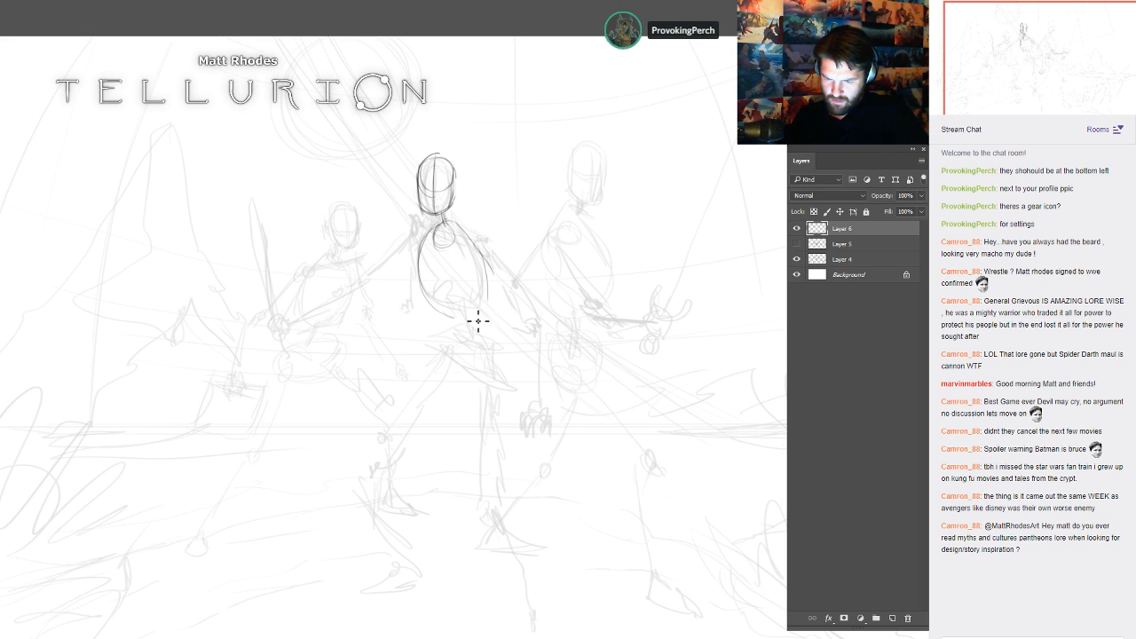
{"action": "left_click_drag", "start_coordinate": [454, 317], "coordinate": [489, 286]}
{"action": "left_click_drag", "start_coordinate": [456, 225], "coordinate": [488, 279]}
{"action": "left_click_drag", "start_coordinate": [459, 233], "coordinate": [454, 227]}
- Connect a short spine line to a tilted, box-shaped pelvis below the ribcage
{"action": "mouse_move", "coordinate": [468, 316]}
{"action": "left_mouse_down"}
{"action": "mouse_move", "coordinate": [472, 338]}
{"action": "mouse_move", "coordinate": [432, 360]}
{"action": "left_mouse_up"}
{"action": "mouse_move", "coordinate": [451, 326]}
{"action": "left_mouse_down"}
{"action": "mouse_move", "coordinate": [423, 358]}
{"action": "mouse_move", "coordinate": [433, 352]}
{"action": "left_mouse_up"}
{"action": "mouse_move", "coordinate": [440, 334]}
{"action": "left_mouse_down"}
{"action": "mouse_move", "coordinate": [522, 357]}
{"action": "mouse_move", "coordinate": [450, 339]}
{"action": "mouse_move", "coordinate": [431, 366]}
{"action": "mouse_move", "coordinate": [458, 380]}
{"action": "mouse_move", "coordinate": [520, 371]}
{"action": "mouse_move", "coordinate": [503, 390]}
{"action": "mouse_move", "coordinate": [508, 356]}
{"action": "mouse_move", "coordinate": [434, 357]}
{"action": "left_mouse_up"}
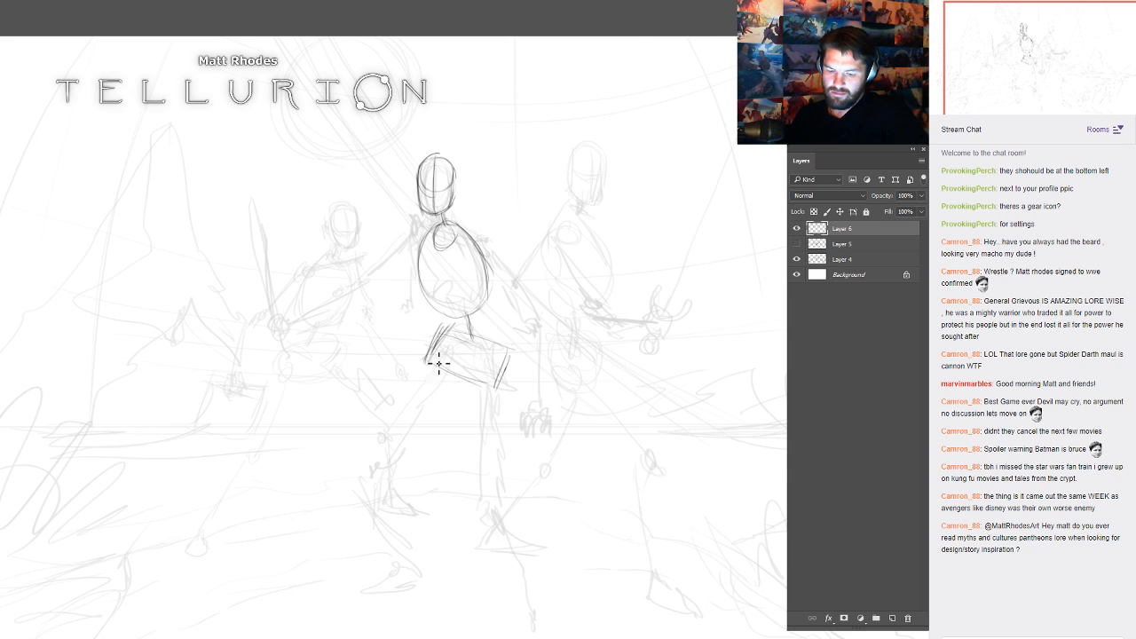
{"action": "left_click_drag", "start_coordinate": [509, 346], "coordinate": [496, 377]}
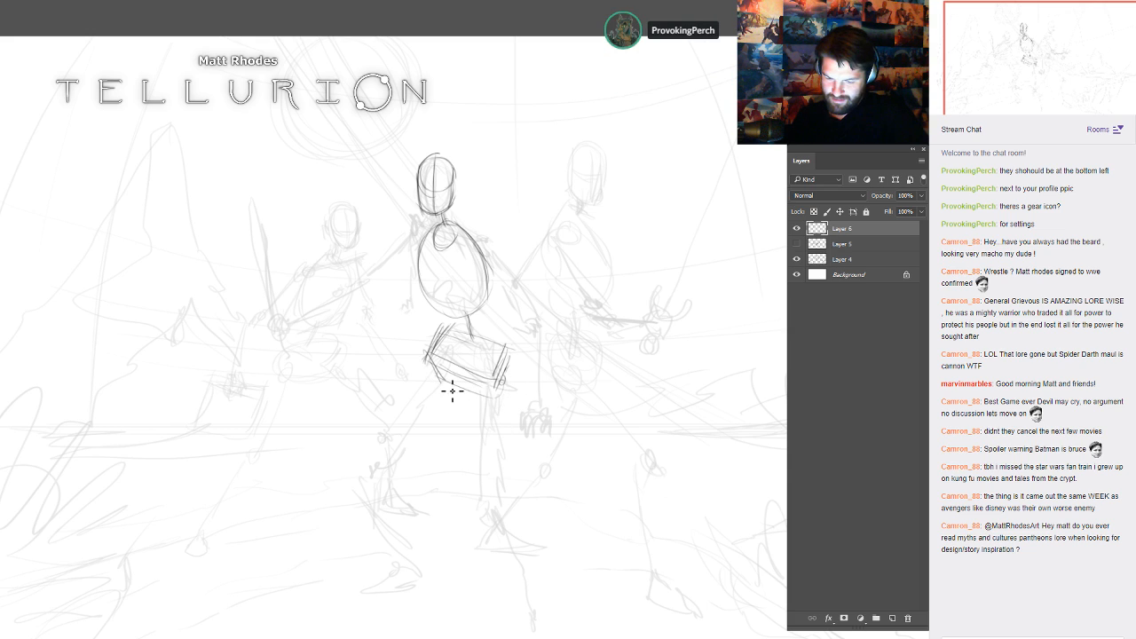
- Construct both legs in a wide stance from the pelvis, with single-line limbs, oval knees and wedge-shaped feet
{"action": "mouse_move", "coordinate": [435, 380]}
{"action": "left_mouse_down"}
{"action": "mouse_move", "coordinate": [363, 444]}
{"action": "mouse_move", "coordinate": [339, 442]}
{"action": "left_mouse_up"}
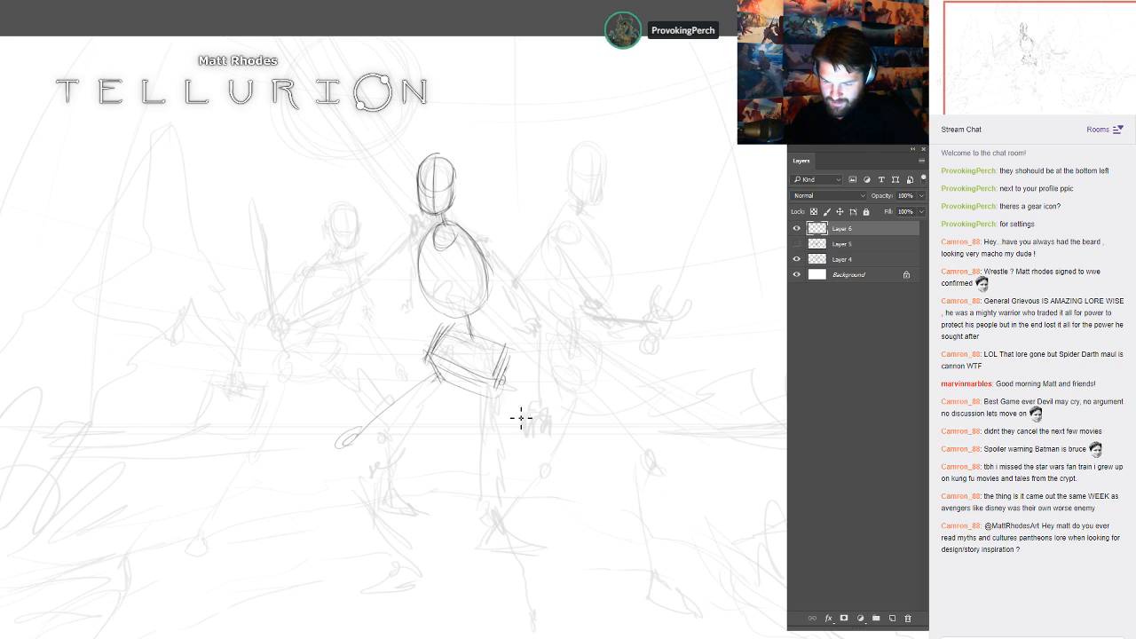
{"action": "left_click_drag", "start_coordinate": [503, 389], "coordinate": [540, 476]}
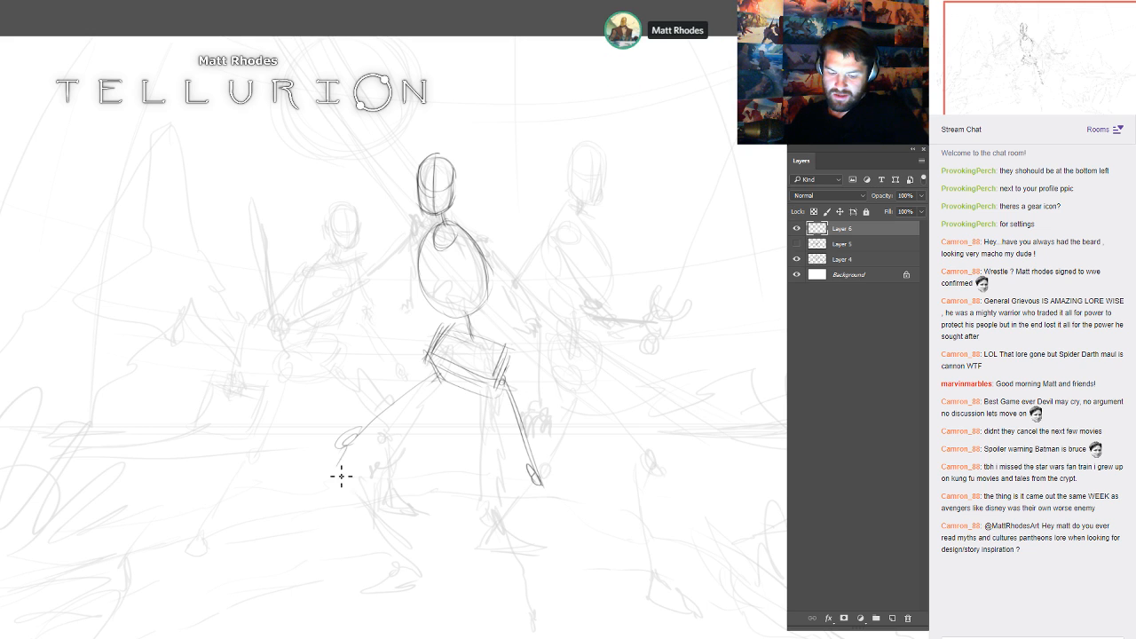
{"action": "left_click_drag", "start_coordinate": [349, 447], "coordinate": [297, 568]}
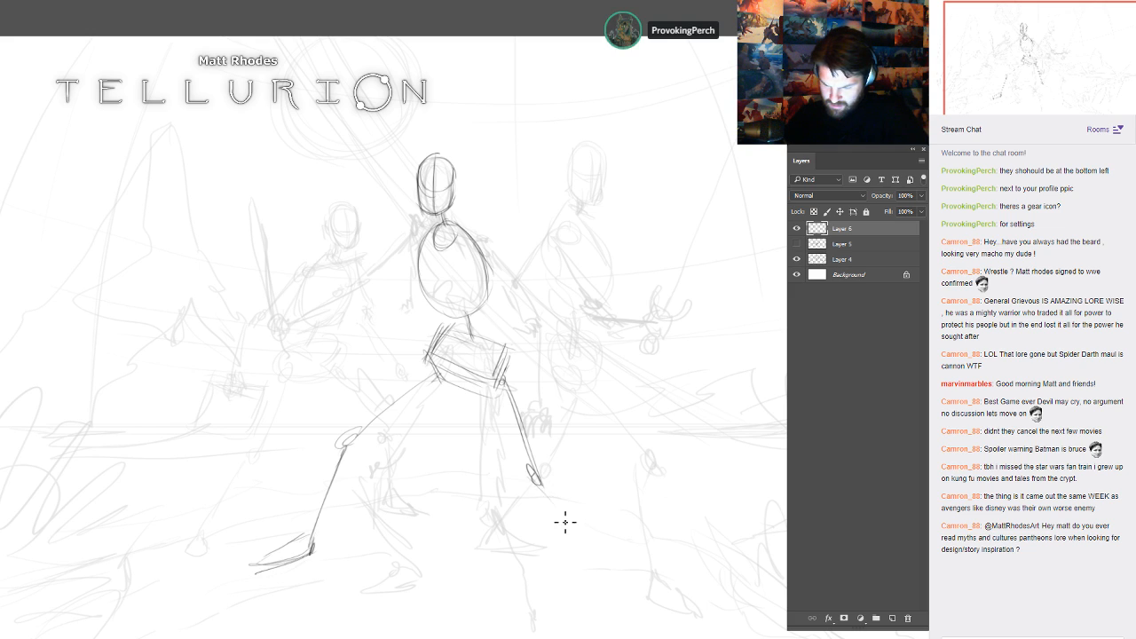
{"action": "mouse_move", "coordinate": [539, 485]}
{"action": "left_mouse_down"}
{"action": "mouse_move", "coordinate": [604, 561]}
{"action": "mouse_move", "coordinate": [597, 578]}
{"action": "mouse_move", "coordinate": [608, 559]}
{"action": "mouse_move", "coordinate": [610, 570]}
{"action": "left_mouse_up"}
- Draw the shoulder line, the outstretched sword arm with elbow joint, hand and sword, and the other upper arm
{"action": "left_click_drag", "start_coordinate": [427, 240], "coordinate": [477, 241]}
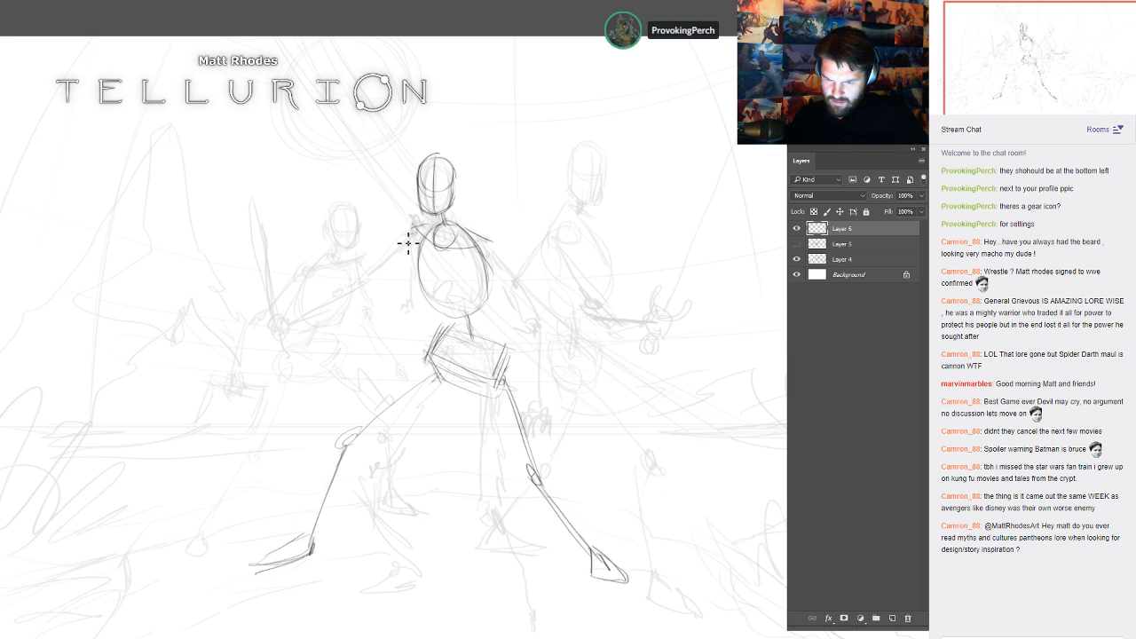
{"action": "mouse_move", "coordinate": [415, 235]}
{"action": "left_mouse_down"}
{"action": "mouse_move", "coordinate": [359, 293]}
{"action": "mouse_move", "coordinate": [294, 325]}
{"action": "left_mouse_up"}
{"action": "mouse_move", "coordinate": [352, 285]}
{"action": "left_mouse_down"}
{"action": "mouse_move", "coordinate": [292, 312]}
{"action": "mouse_move", "coordinate": [276, 341]}
{"action": "mouse_move", "coordinate": [276, 311]}
{"action": "left_mouse_up"}
{"action": "mouse_move", "coordinate": [296, 355]}
{"action": "left_mouse_down"}
{"action": "mouse_move", "coordinate": [241, 200]}
{"action": "mouse_move", "coordinate": [232, 222]}
{"action": "mouse_move", "coordinate": [260, 293]}
{"action": "left_mouse_up"}
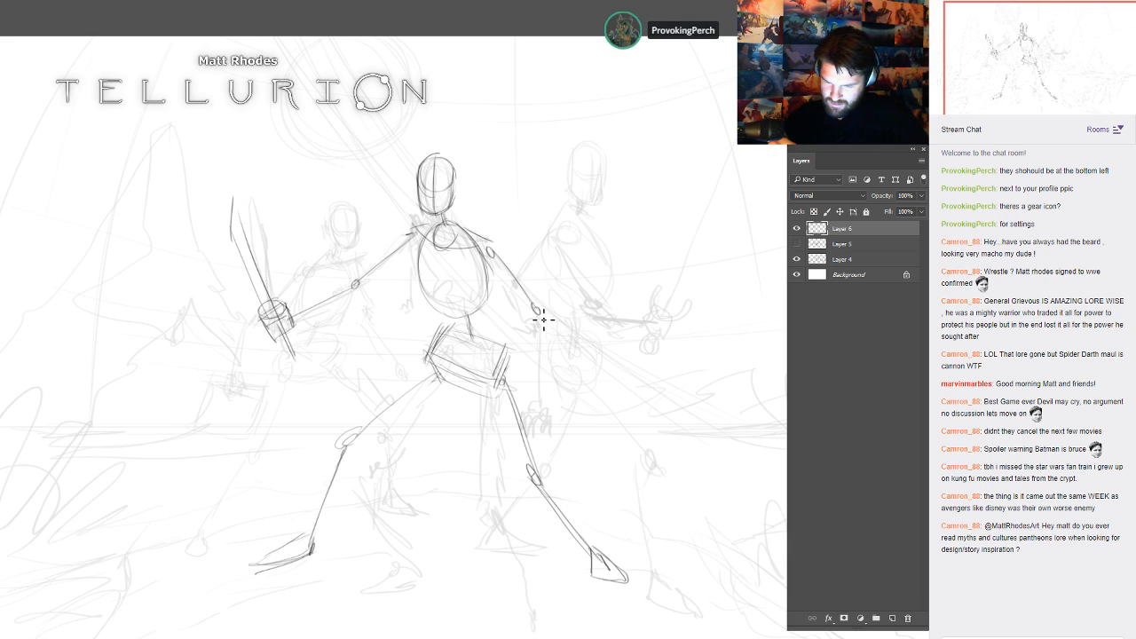
- Try a straight forearm on the middle figure's empty-handed arm, undo it, and redraw the arm as a longer bent curve from the shoulder
{"action": "left_click_drag", "start_coordinate": [536, 307], "coordinate": [593, 391]}
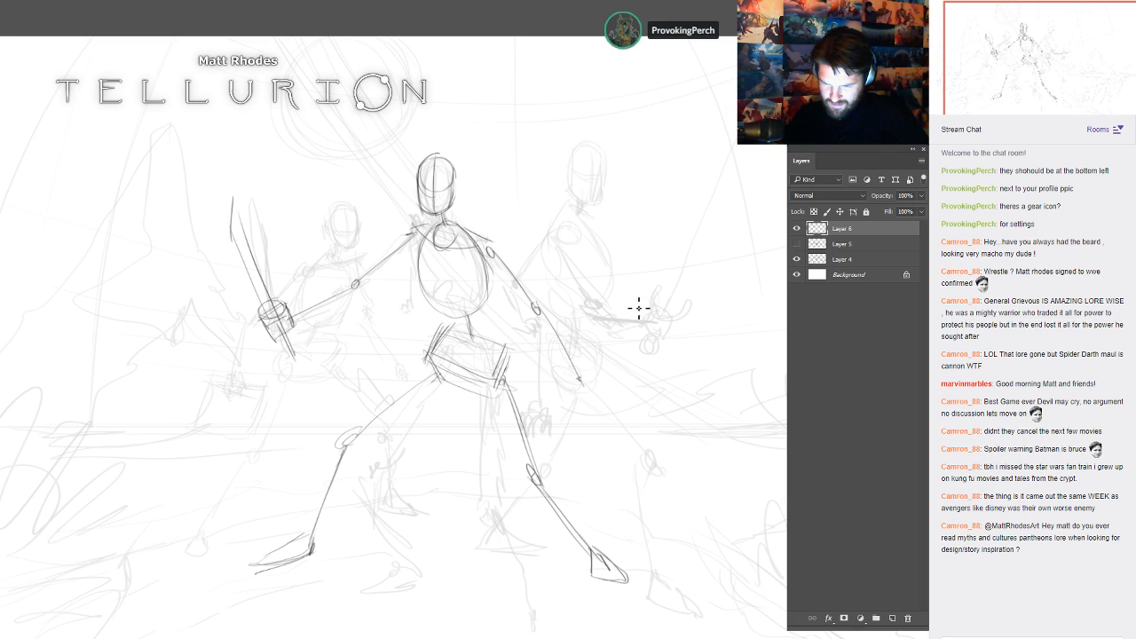
{"action": "key", "text": "ctrl+z"}
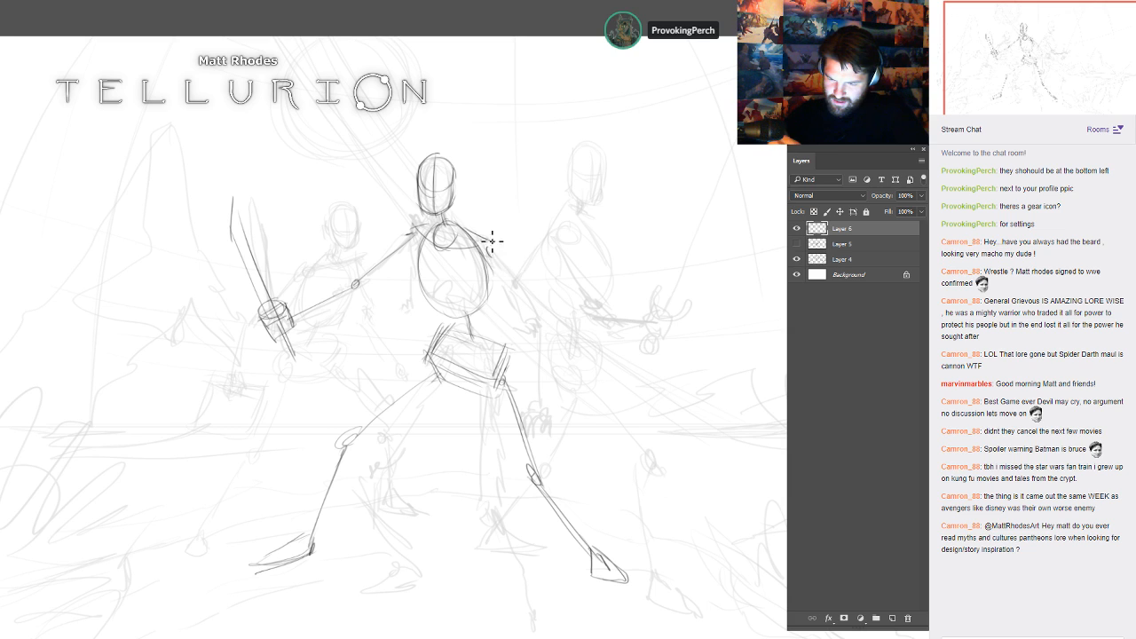
{"action": "mouse_move", "coordinate": [486, 256]}
{"action": "left_mouse_down"}
{"action": "mouse_move", "coordinate": [563, 301]}
{"action": "mouse_move", "coordinate": [545, 286]}
{"action": "mouse_move", "coordinate": [590, 380]}
{"action": "left_mouse_up"}
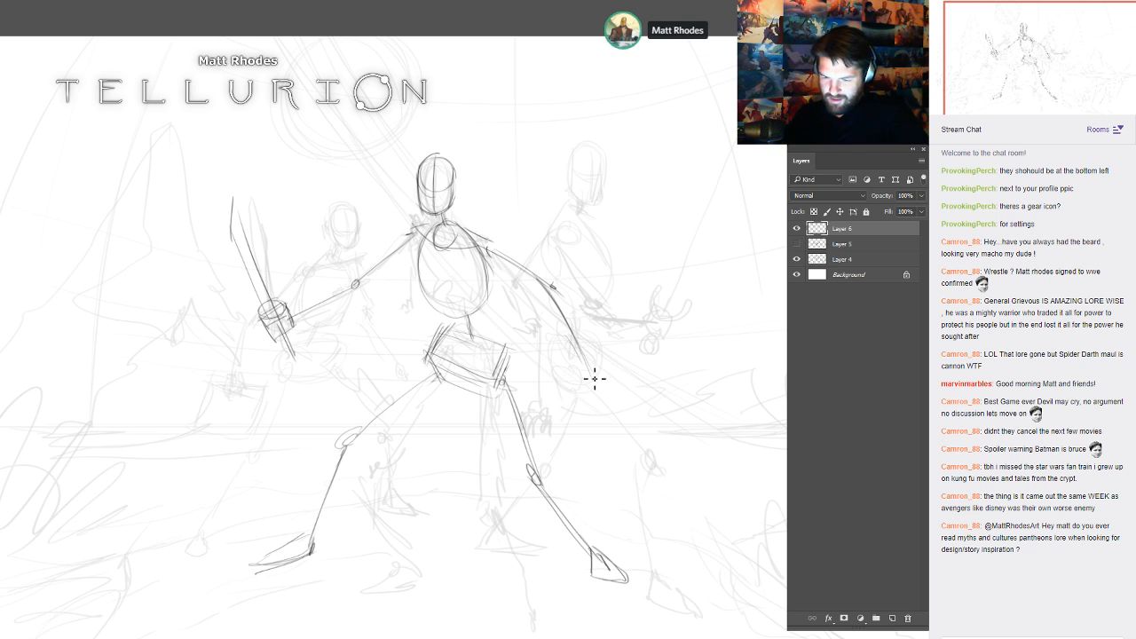
- Lower the opacity of Layer 4 while Layer 6 is hidden, and show and reselect Layer 6
{"action": "key", "text": "ctrl+minus"}
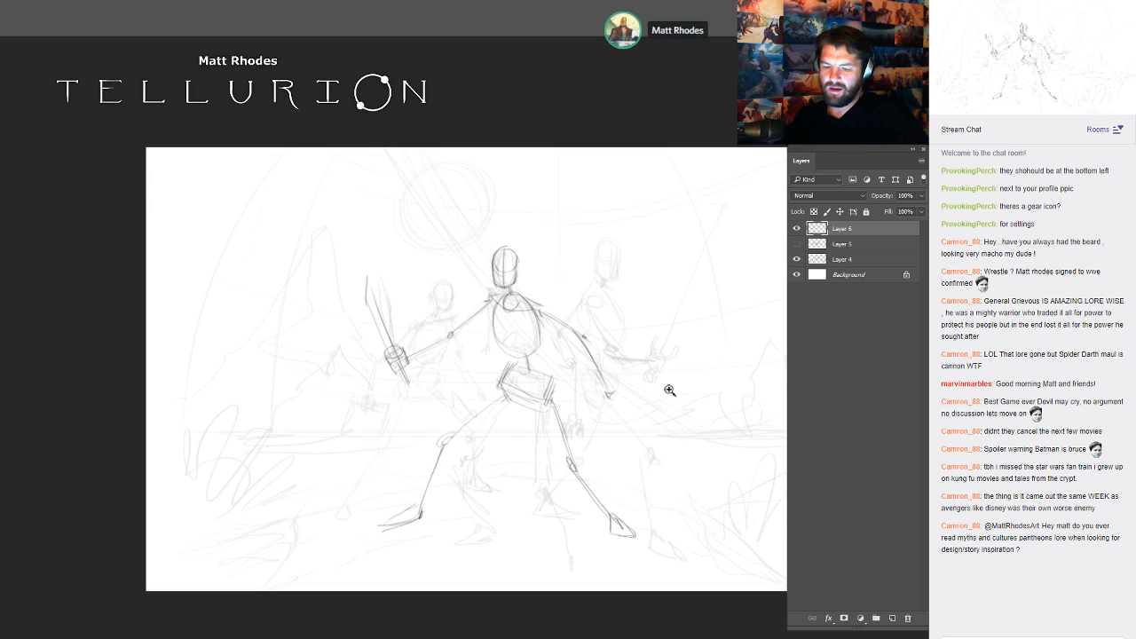
{"action": "left_click_drag", "start_coordinate": [672, 388], "coordinate": [768, 393]}
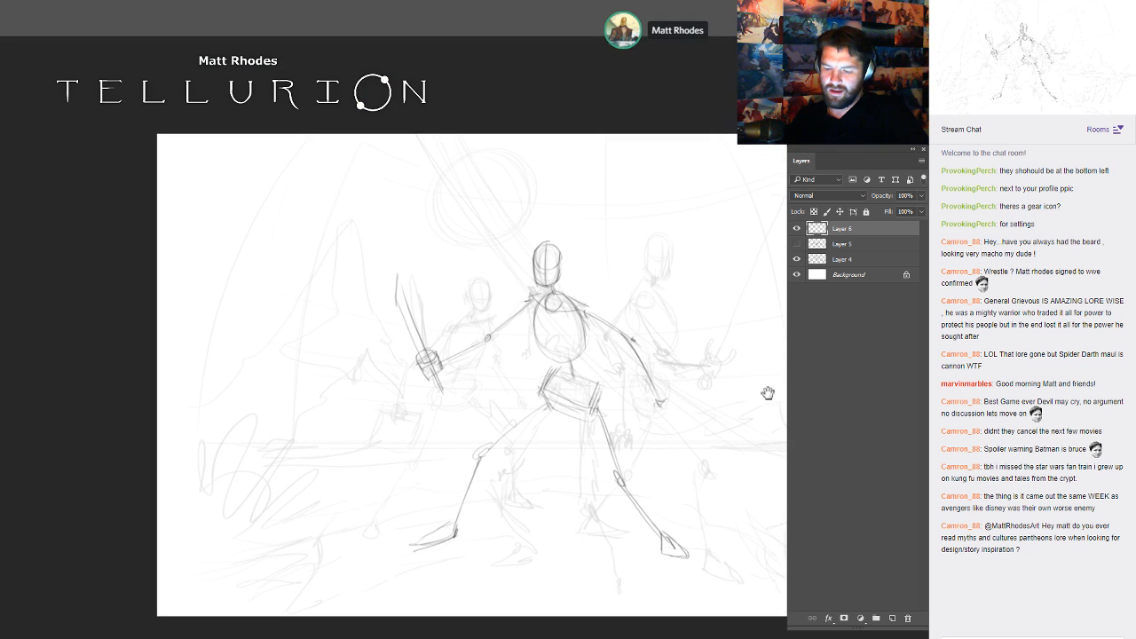
{"action": "left_click", "coordinate": [796, 228]}
{"action": "left_click", "coordinate": [839, 259]}
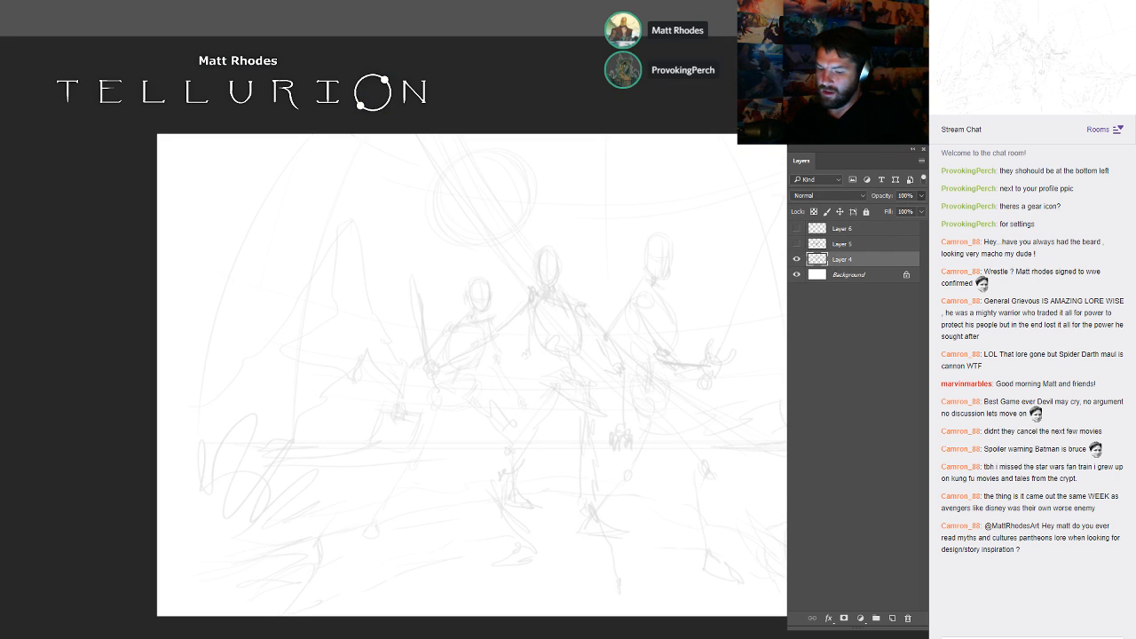
{"action": "left_click_drag", "start_coordinate": [862, 342], "coordinate": [769, 333]}
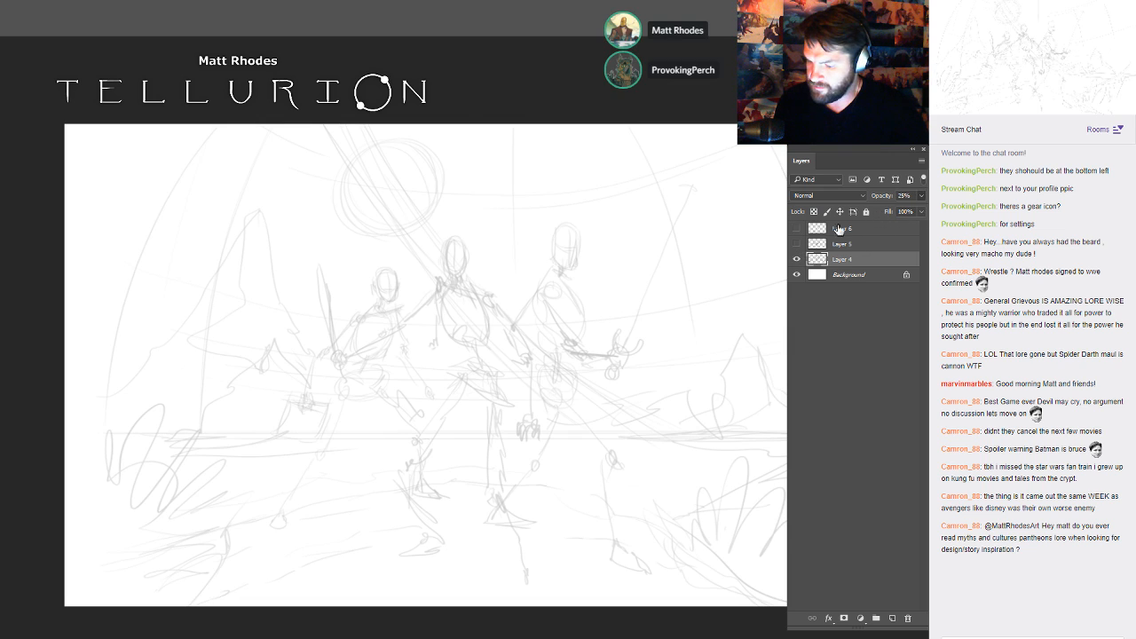
{"action": "left_click", "coordinate": [796, 228]}
{"action": "left_click", "coordinate": [841, 230]}
- Refine the middle figure's shoulders with small oval joints and draw an inner contour inside the ribcage
{"action": "left_click_drag", "start_coordinate": [484, 264], "coordinate": [681, 314]}
{"action": "left_click_drag", "start_coordinate": [686, 367], "coordinate": [656, 306]}
{"action": "left_click_drag", "start_coordinate": [728, 336], "coordinate": [702, 291]}
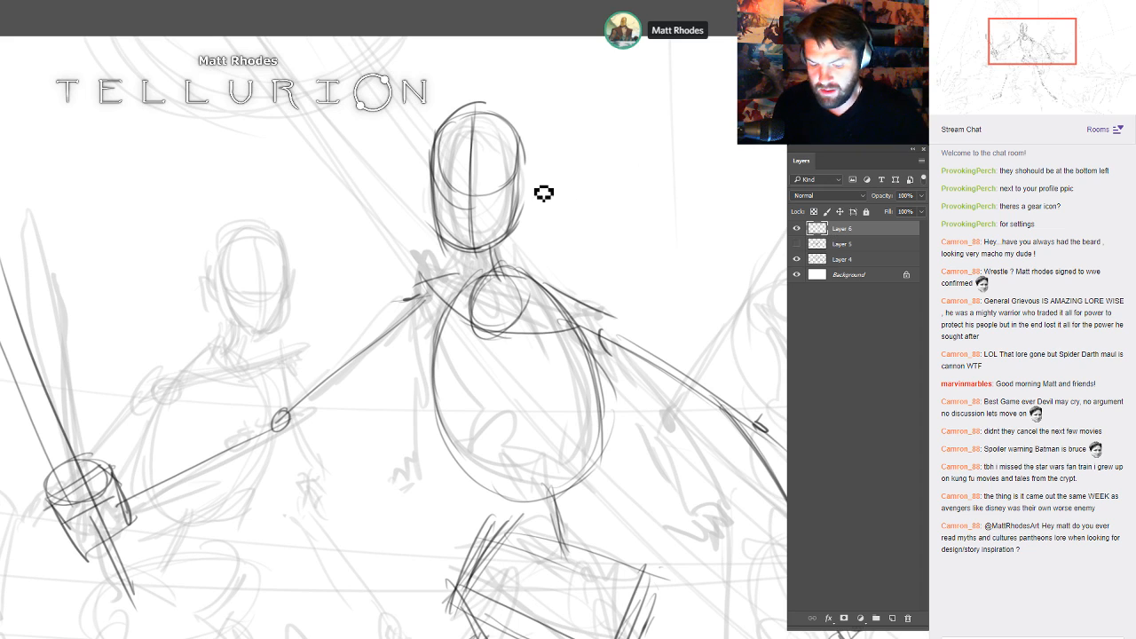
{"action": "left_click_drag", "start_coordinate": [517, 179], "coordinate": [569, 184]}
{"action": "left_click_drag", "start_coordinate": [594, 211], "coordinate": [674, 332]}
{"action": "left_click_drag", "start_coordinate": [674, 332], "coordinate": [878, 196]}
{"action": "left_click_drag", "start_coordinate": [782, 286], "coordinate": [647, 163]}
{"action": "left_click_drag", "start_coordinate": [834, 283], "coordinate": [764, 283]}
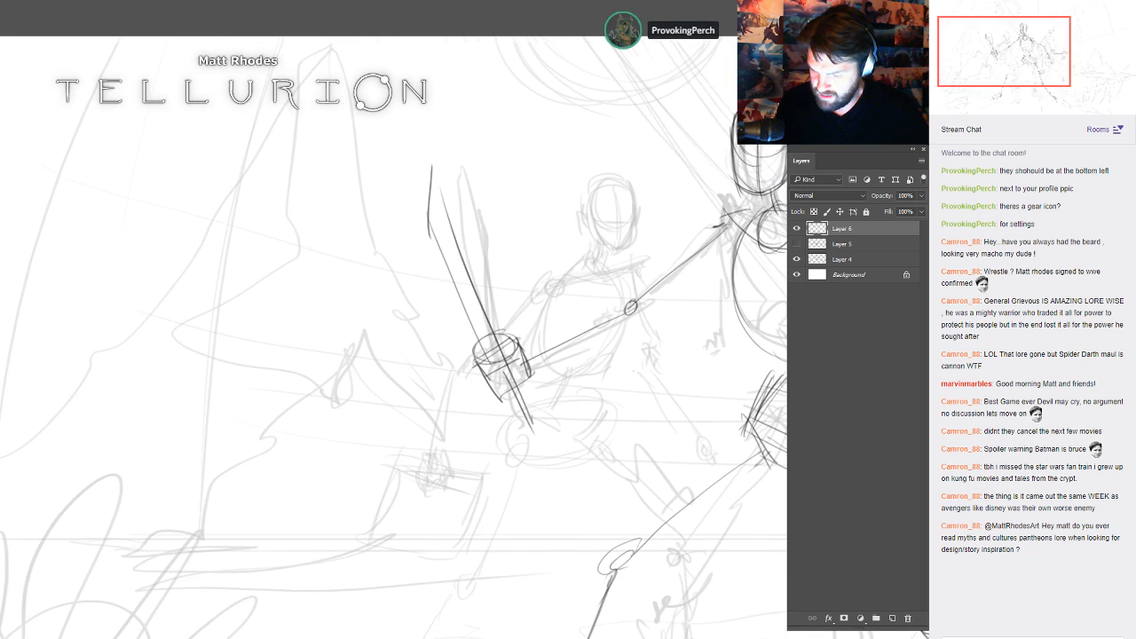
{"action": "left_click_drag", "start_coordinate": [858, 263], "coordinate": [587, 229]}
{"action": "mouse_move", "coordinate": [511, 280]}
{"action": "left_mouse_down"}
{"action": "mouse_move", "coordinate": [517, 315]}
{"action": "mouse_move", "coordinate": [499, 328]}
{"action": "mouse_move", "coordinate": [499, 290]}
{"action": "mouse_move", "coordinate": [557, 339]}
{"action": "mouse_move", "coordinate": [574, 328]}
{"action": "mouse_move", "coordinate": [581, 219]}
{"action": "left_mouse_up"}
{"action": "left_click_drag", "start_coordinate": [463, 200], "coordinate": [465, 193]}
{"action": "left_click_drag", "start_coordinate": [740, 360], "coordinate": [558, 354]}
{"action": "left_click_drag", "start_coordinate": [752, 247], "coordinate": [726, 327]}
{"action": "left_click_drag", "start_coordinate": [628, 328], "coordinate": [807, 346]}
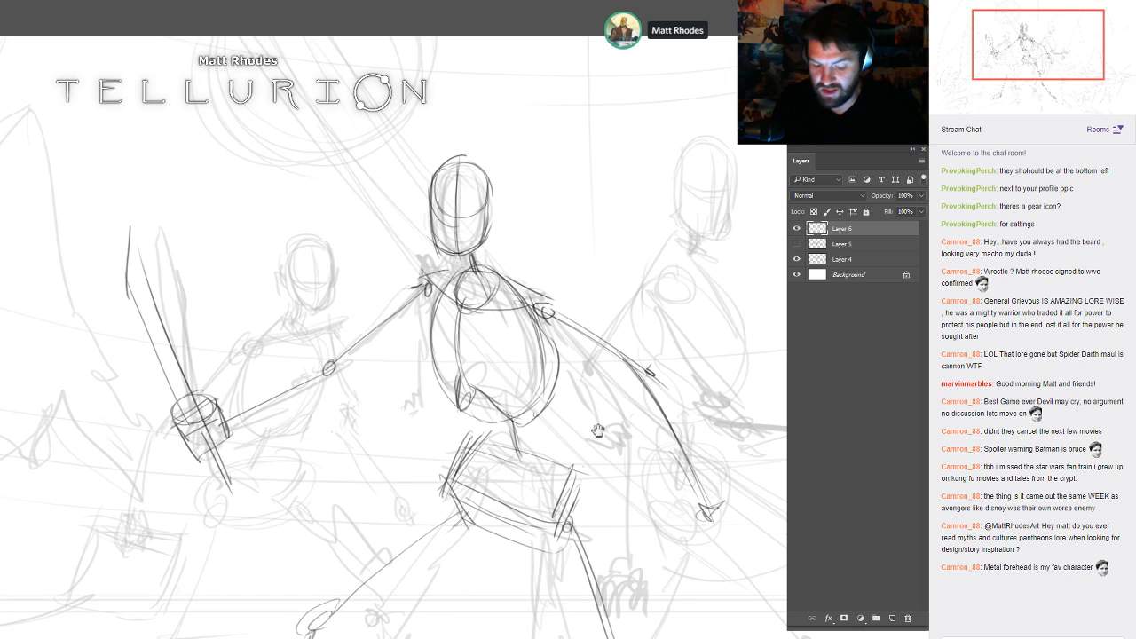
- Thicken the middle figure's spine with a second line and add a side plane to the box-shaped pelvis
{"action": "left_click_drag", "start_coordinate": [477, 418], "coordinate": [468, 257]}
{"action": "left_click_drag", "start_coordinate": [570, 330], "coordinate": [554, 377]}
{"action": "left_click_drag", "start_coordinate": [465, 339], "coordinate": [536, 351]}
{"action": "left_click_drag", "start_coordinate": [472, 284], "coordinate": [564, 308]}
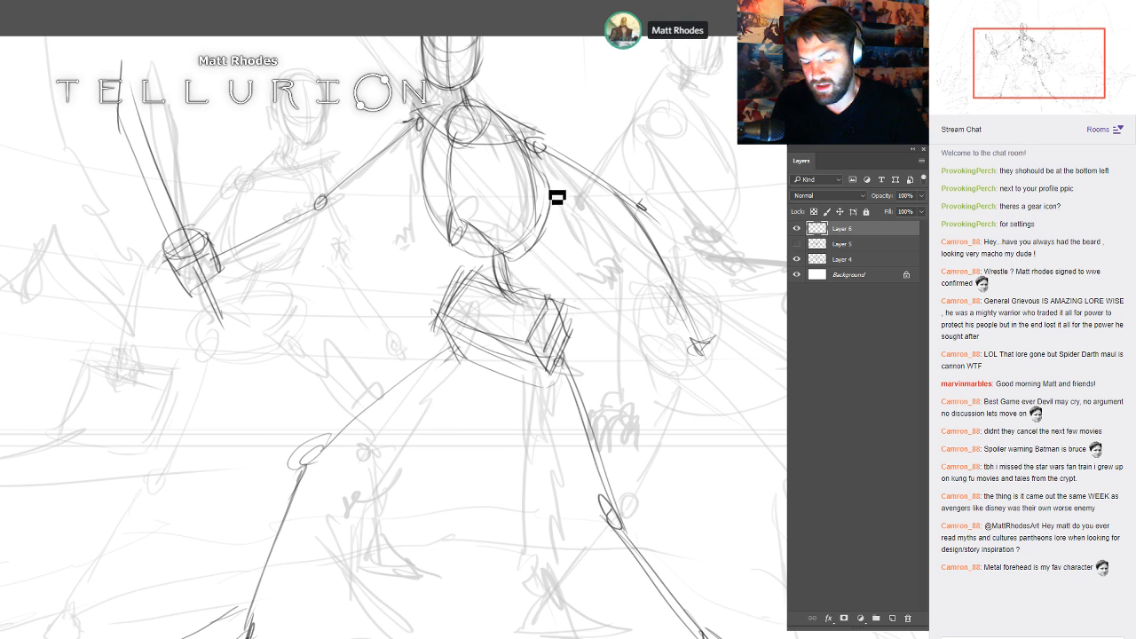
- Draw an open hand with spread, curled fingers at the end of the middle figure's empty-handed arm
{"action": "key", "text": "ctrl+minus"}
{"action": "left_click_drag", "start_coordinate": [781, 331], "coordinate": [745, 360]}
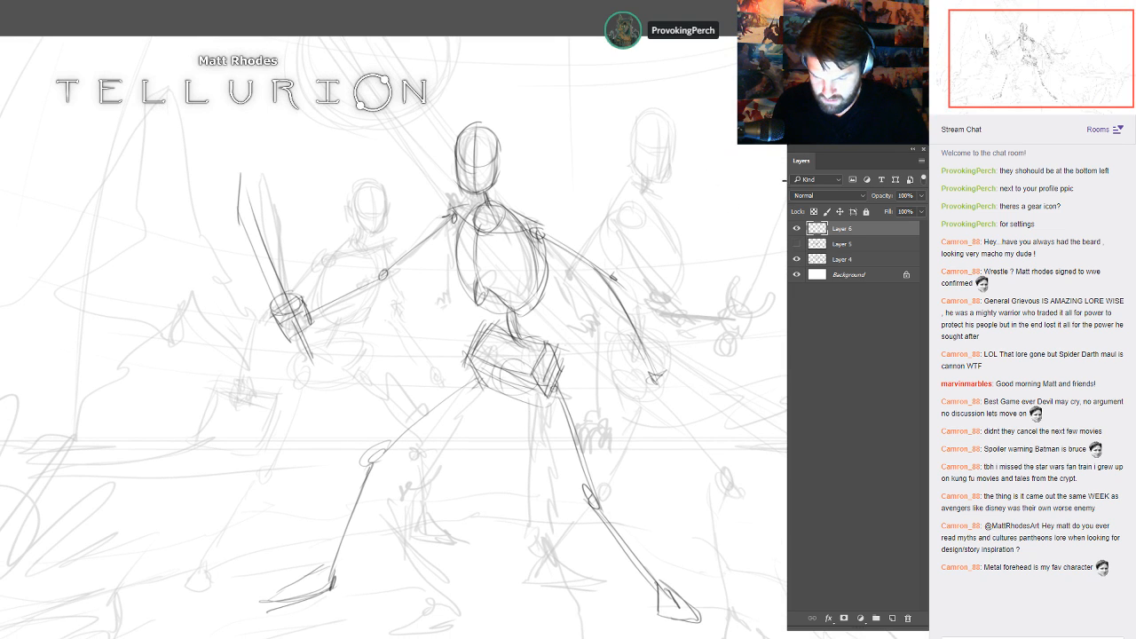
{"action": "left_click_drag", "start_coordinate": [657, 377], "coordinate": [647, 346]}
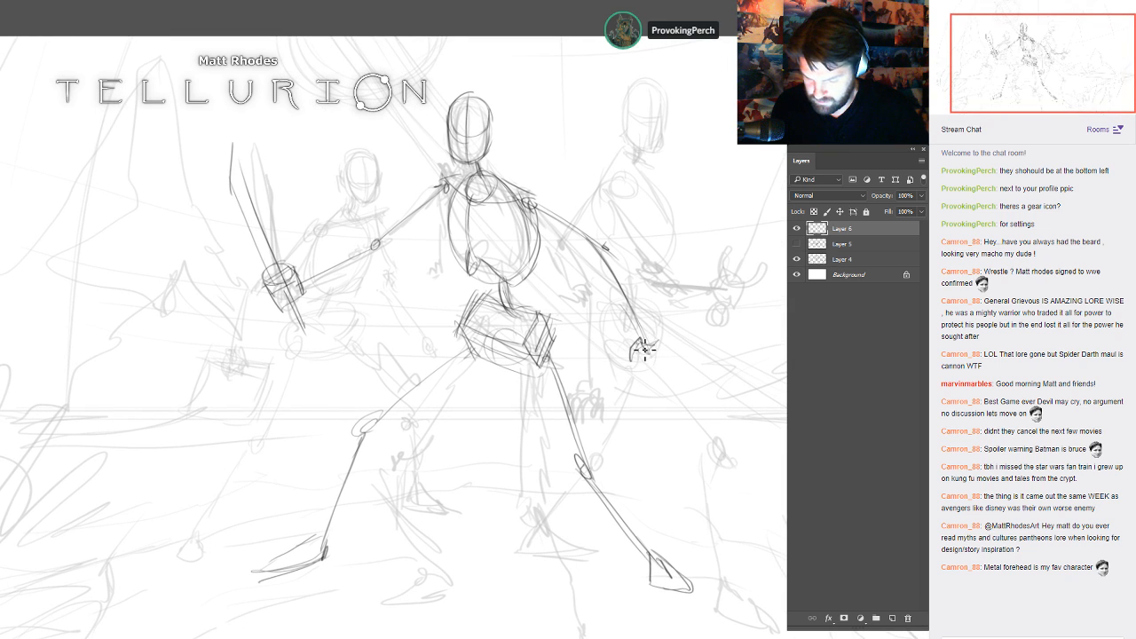
{"action": "left_click_drag", "start_coordinate": [665, 357], "coordinate": [673, 364]}
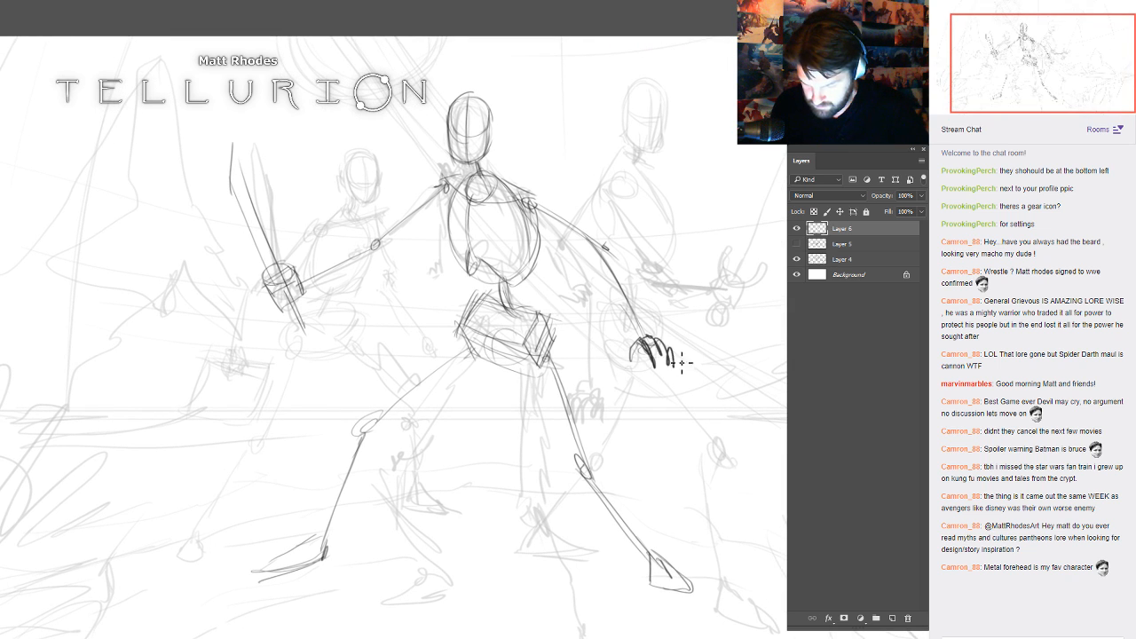
- Erase the middle figure's empty-handed forearm and cut away the lassoed remains of the arm and hand
{"action": "key", "text": "e"}
{"action": "left_click_drag", "start_coordinate": [611, 253], "coordinate": [642, 352]}
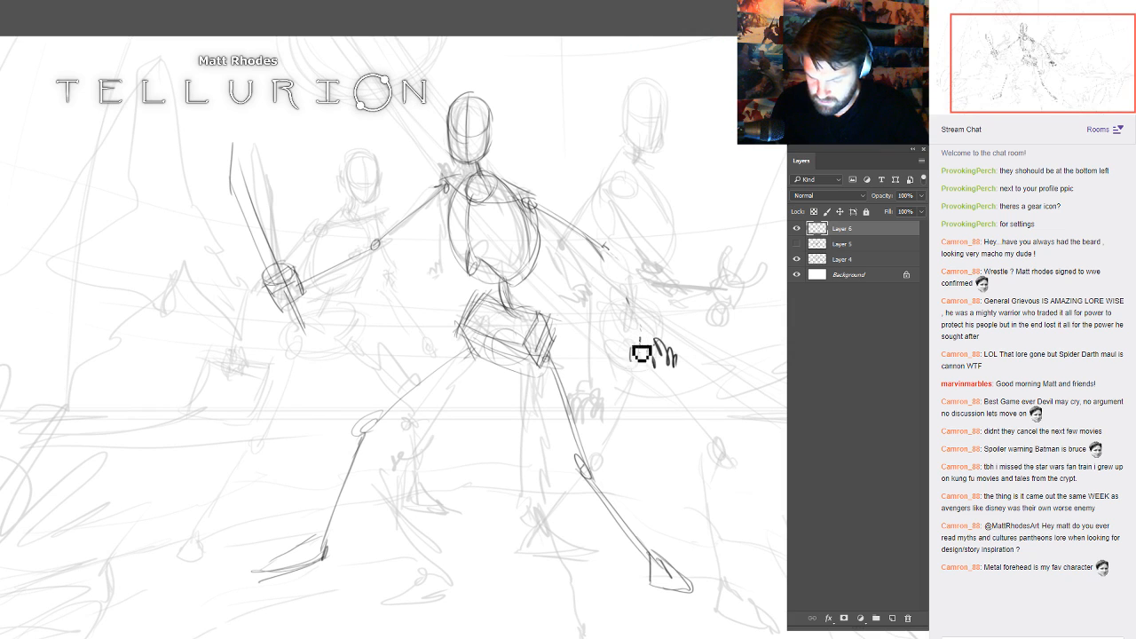
{"action": "mouse_move", "coordinate": [557, 183]}
{"action": "left_mouse_down"}
{"action": "mouse_move", "coordinate": [612, 353]}
{"action": "mouse_move", "coordinate": [746, 210]}
{"action": "left_mouse_up"}
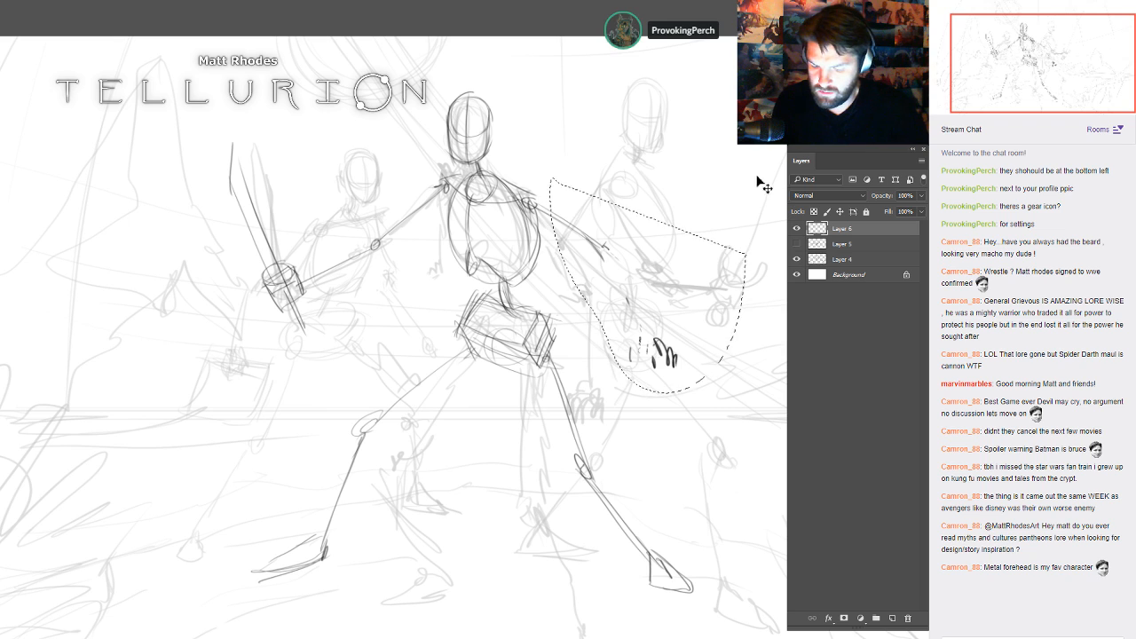
{"action": "key", "text": "ctrl+x"}
{"action": "key", "text": "b"}
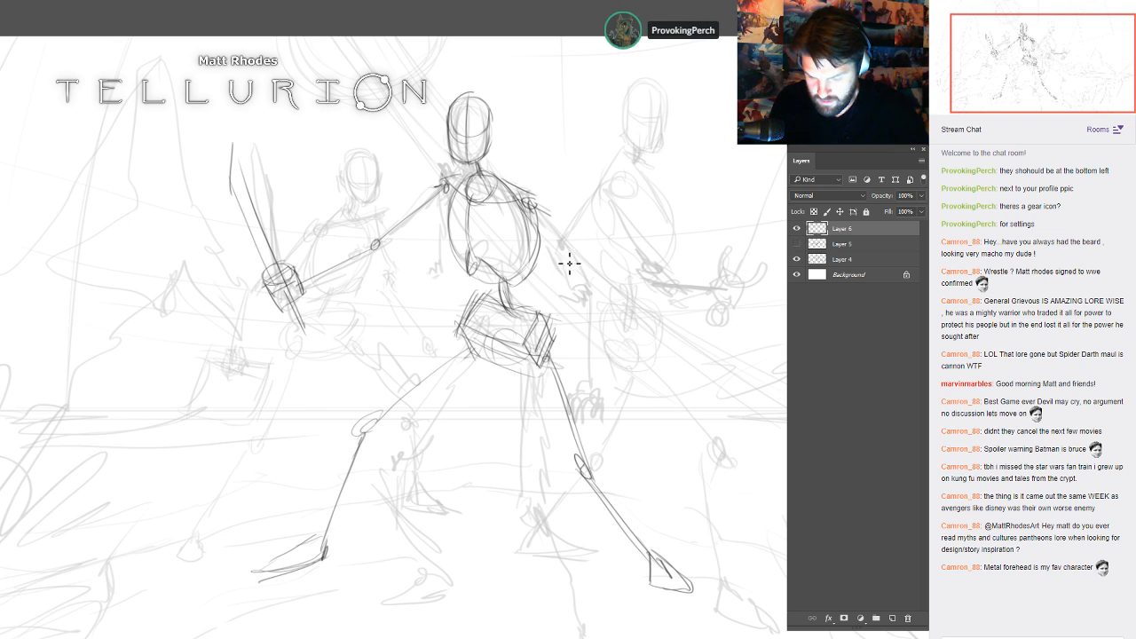
- Redraw the middle figure's empty-handed arm with a round elbow, a bent forearm and a hand with spread, pointed fingers
{"action": "left_click_drag", "start_coordinate": [531, 199], "coordinate": [611, 261]}
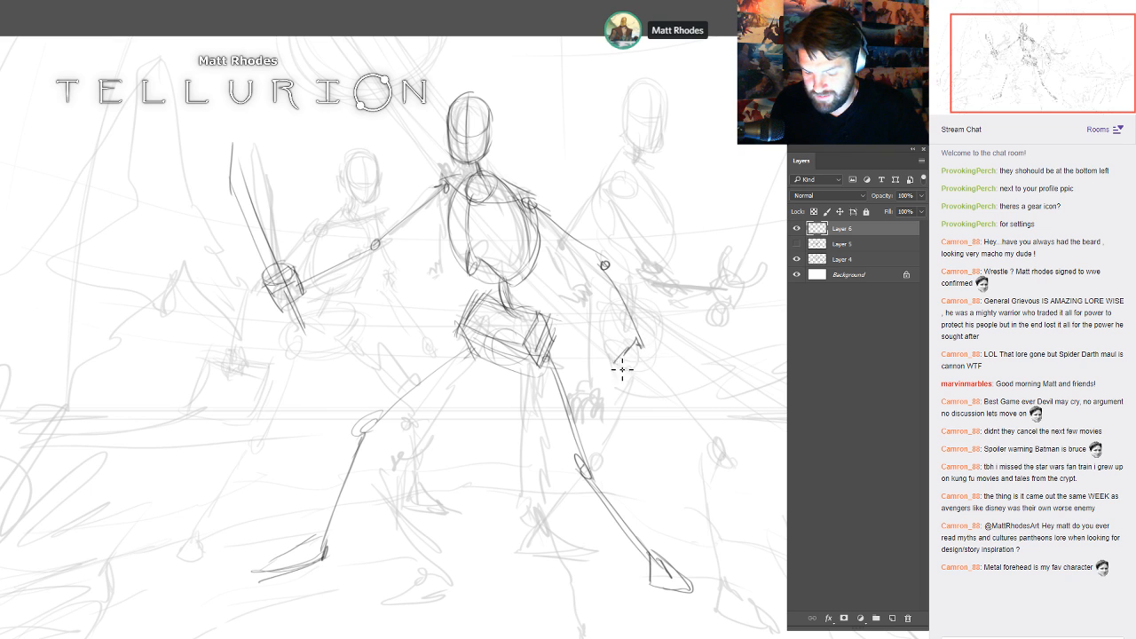
{"action": "left_click_drag", "start_coordinate": [632, 354], "coordinate": [659, 369]}
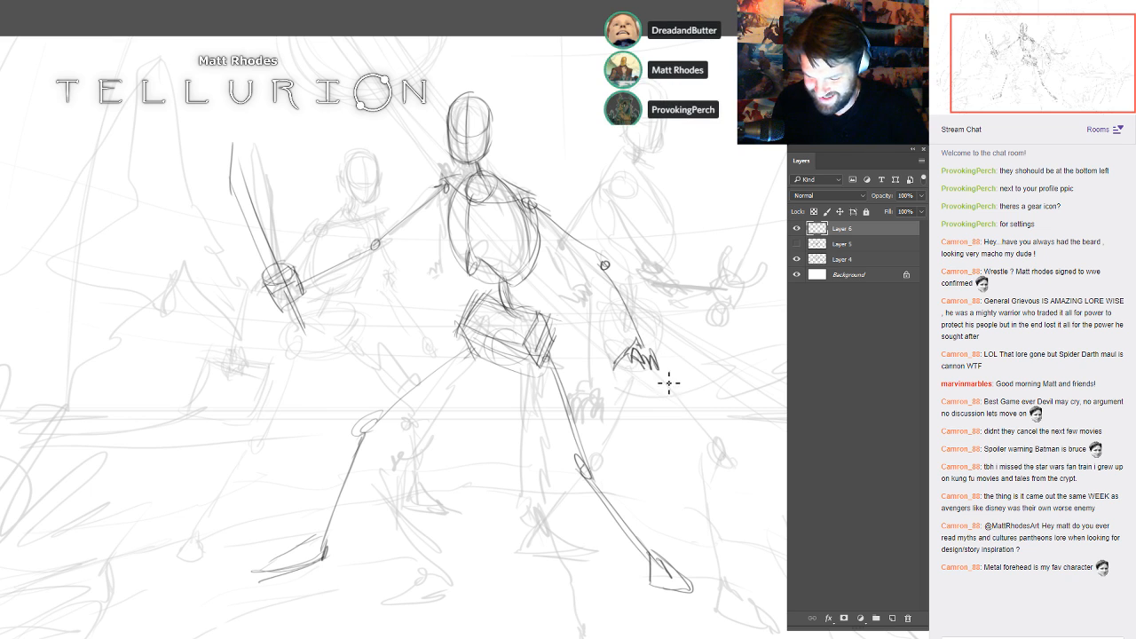
{"action": "mouse_move", "coordinate": [652, 301]}
{"action": "left_mouse_down"}
{"action": "mouse_move", "coordinate": [682, 364]}
{"action": "mouse_move", "coordinate": [681, 349]}
{"action": "left_mouse_up"}
{"action": "left_click_drag", "start_coordinate": [541, 377], "coordinate": [521, 401]}
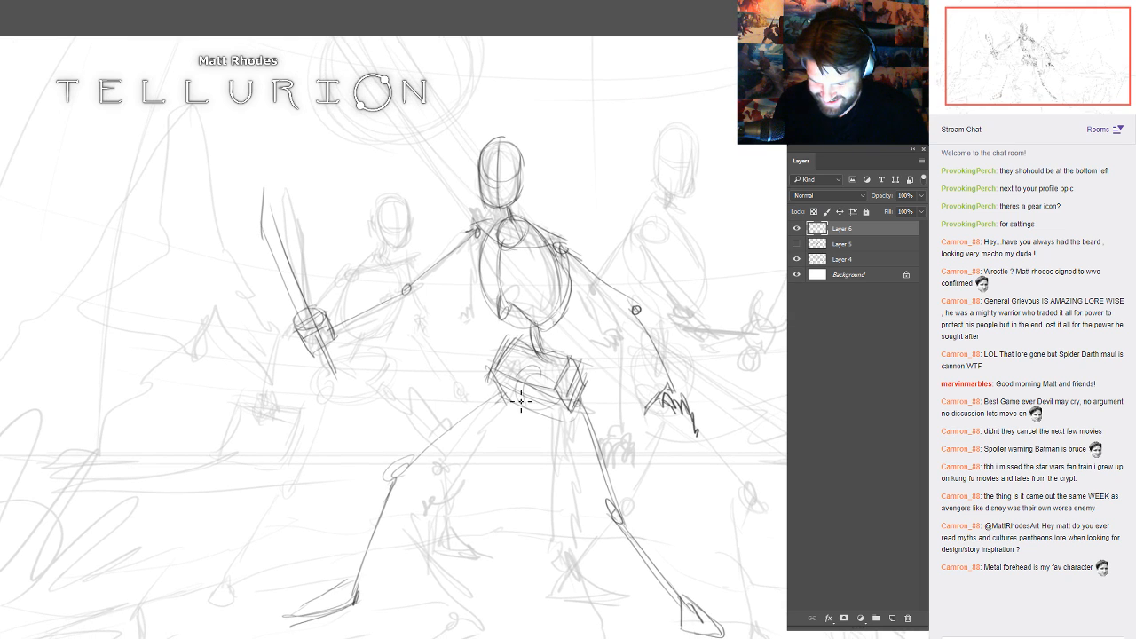
- Create a new layer directly above Layer 5 and draw the leftmost figure's head, neck, ribcage, shoulders and upper arm on it
{"action": "left_click_drag", "start_coordinate": [740, 296], "coordinate": [796, 286]}
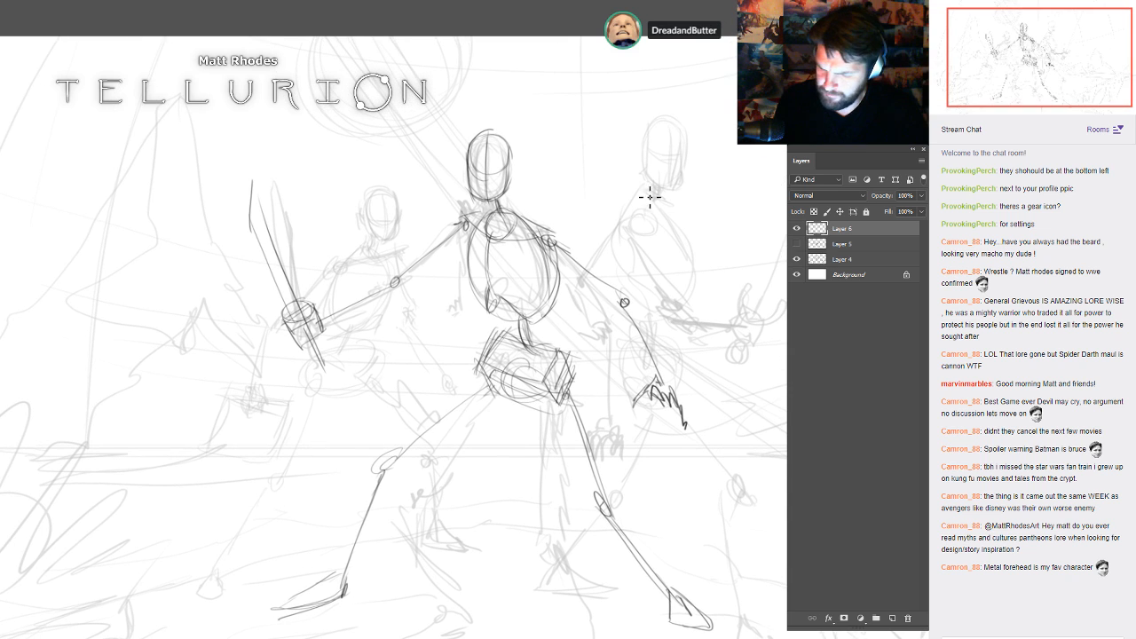
{"action": "left_click_drag", "start_coordinate": [637, 354], "coordinate": [700, 302]}
{"action": "left_click", "coordinate": [869, 247]}
{"action": "key", "text": "ctrl+shift+alt+n"}
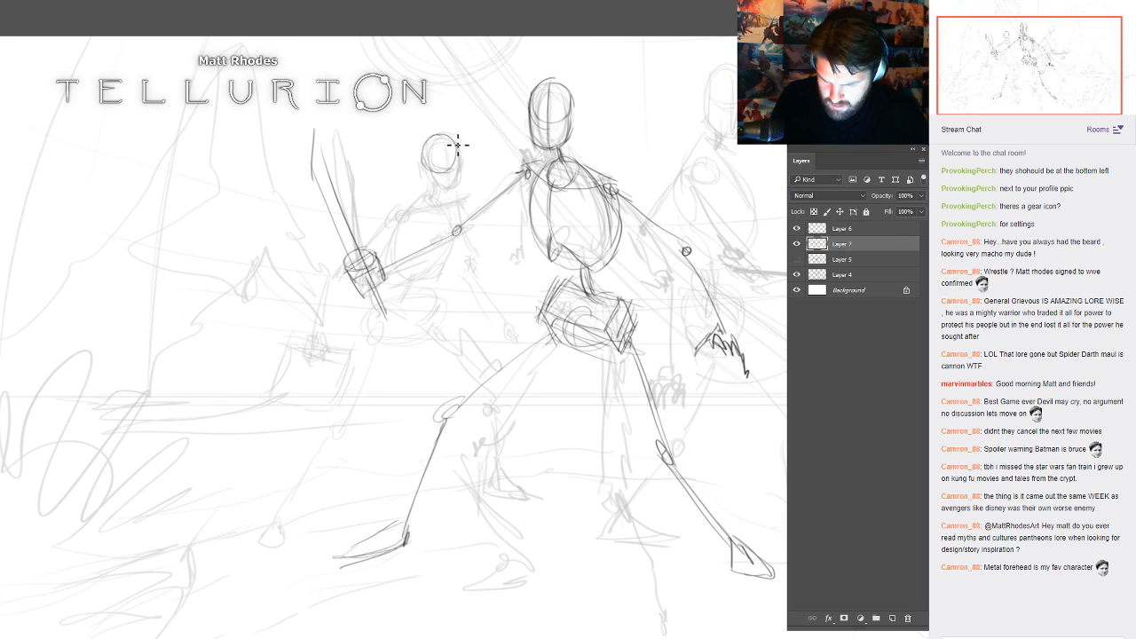
{"action": "left_click_drag", "start_coordinate": [459, 148], "coordinate": [452, 190]}
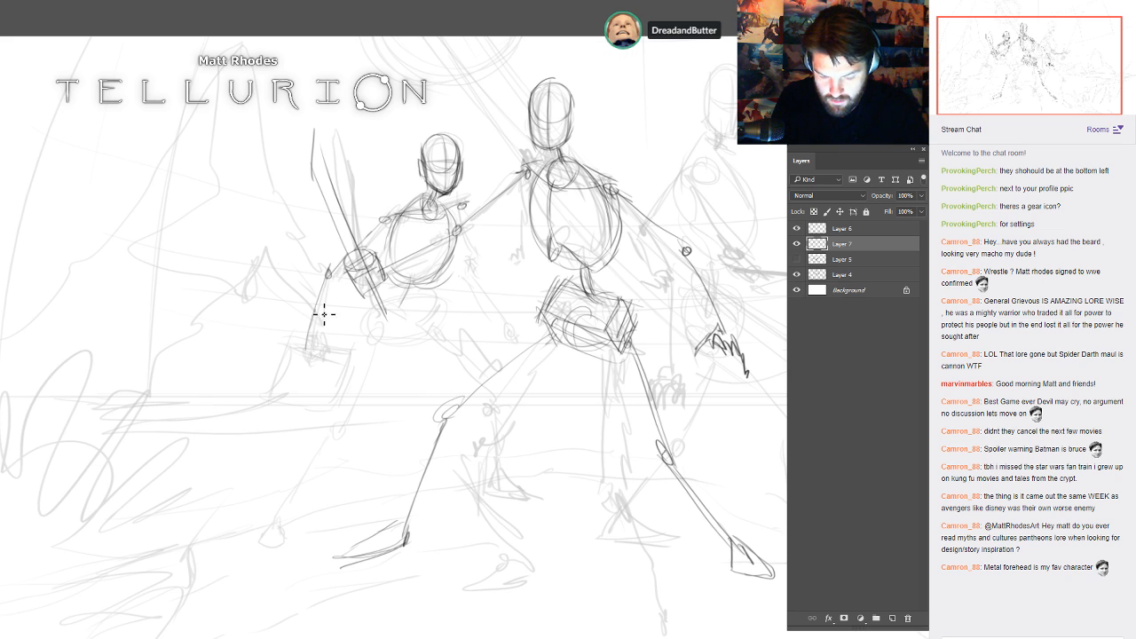
- Draw the leftmost figure's lowered hand with fingers and a four-sided block shape around it
{"action": "mouse_move", "coordinate": [306, 339]}
{"action": "left_mouse_down"}
{"action": "mouse_move", "coordinate": [301, 360]}
{"action": "mouse_move", "coordinate": [322, 357]}
{"action": "left_mouse_up"}
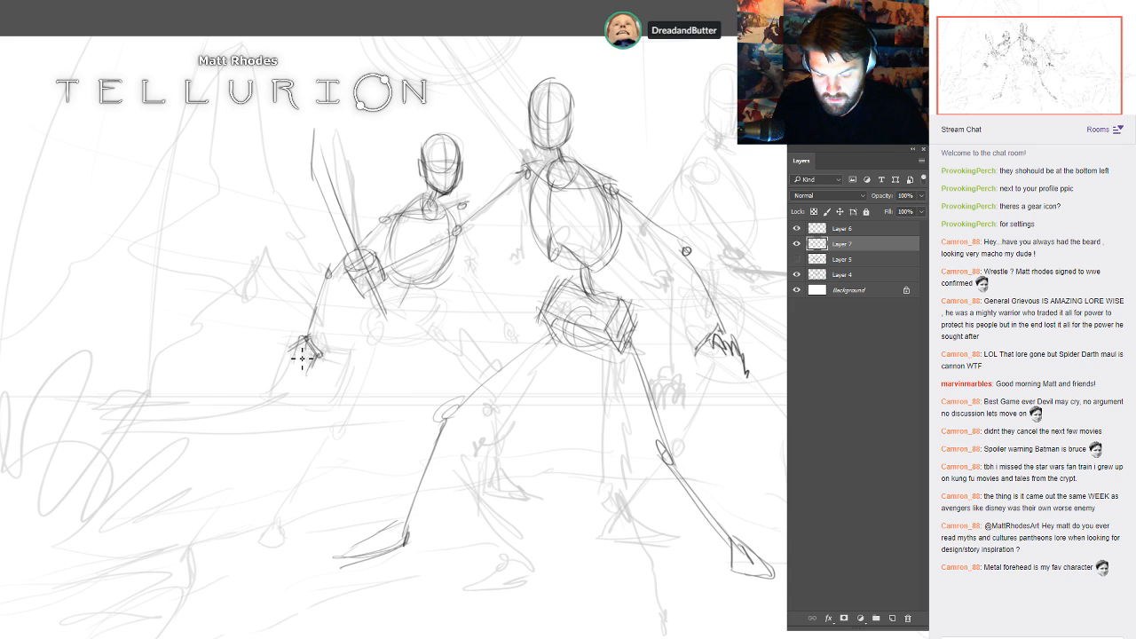
{"action": "left_click_drag", "start_coordinate": [293, 354], "coordinate": [303, 388]}
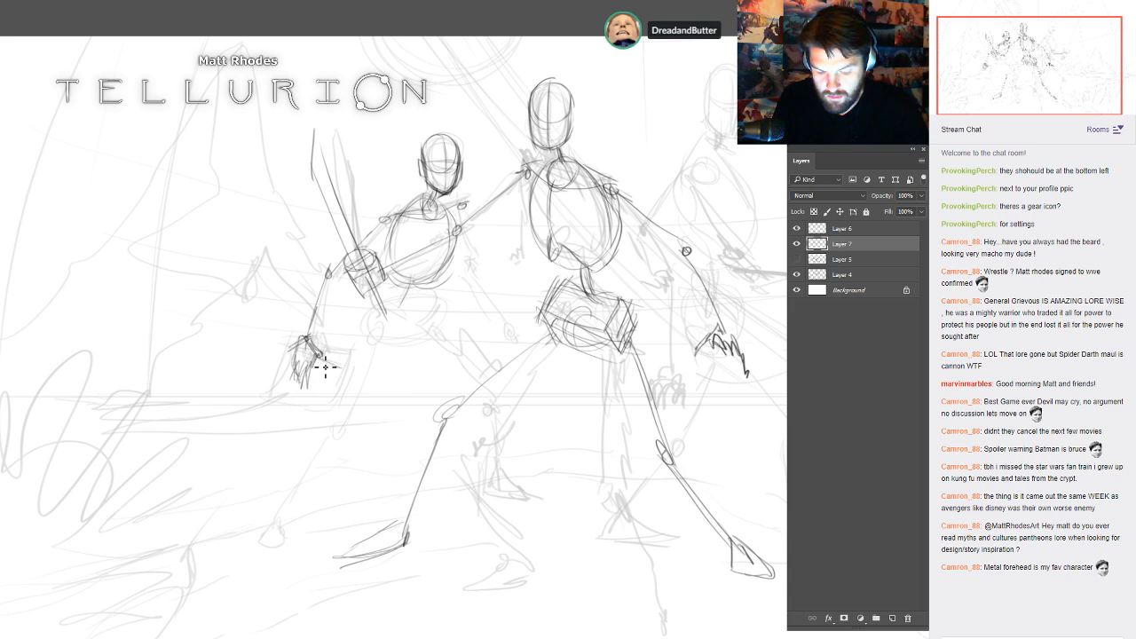
{"action": "left_click_drag", "start_coordinate": [249, 412], "coordinate": [315, 434]}
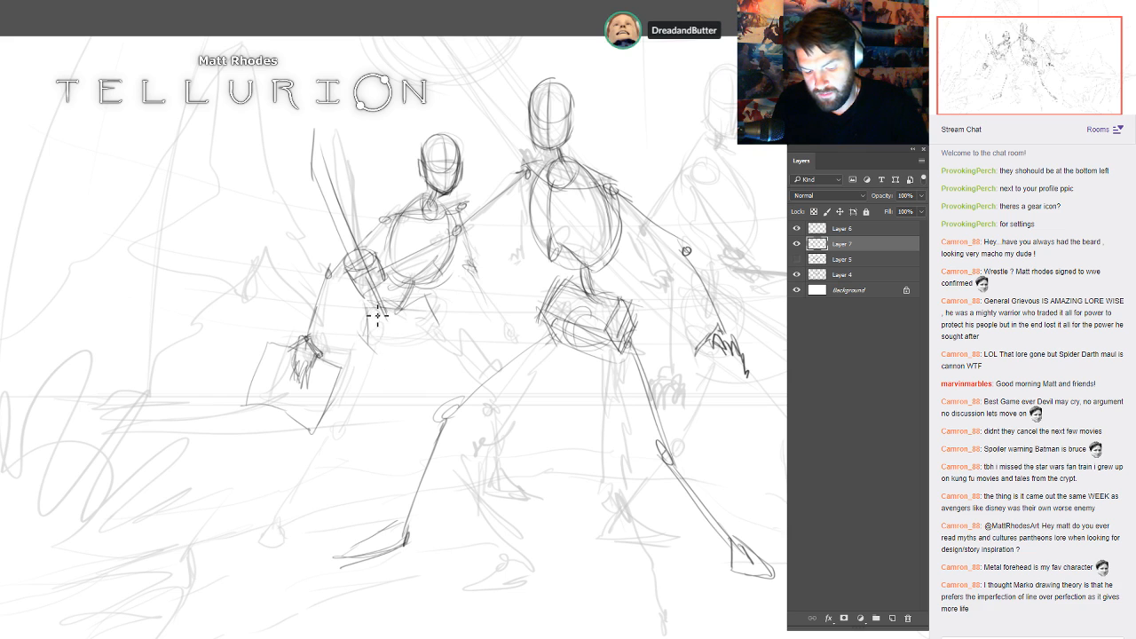
- Construct the leftmost figure's box-shaped pelvis below the ribcage, with its side edges and lower contour
{"action": "left_click_drag", "start_coordinate": [366, 312], "coordinate": [378, 343]}
{"action": "left_click_drag", "start_coordinate": [360, 313], "coordinate": [451, 318]}
{"action": "left_click_drag", "start_coordinate": [354, 323], "coordinate": [355, 361]}
{"action": "mouse_move", "coordinate": [432, 356]}
{"action": "left_mouse_down"}
{"action": "mouse_move", "coordinate": [447, 320]}
{"action": "mouse_move", "coordinate": [421, 357]}
{"action": "mouse_move", "coordinate": [370, 330]}
{"action": "mouse_move", "coordinate": [385, 357]}
{"action": "mouse_move", "coordinate": [432, 309]}
{"action": "left_mouse_up"}
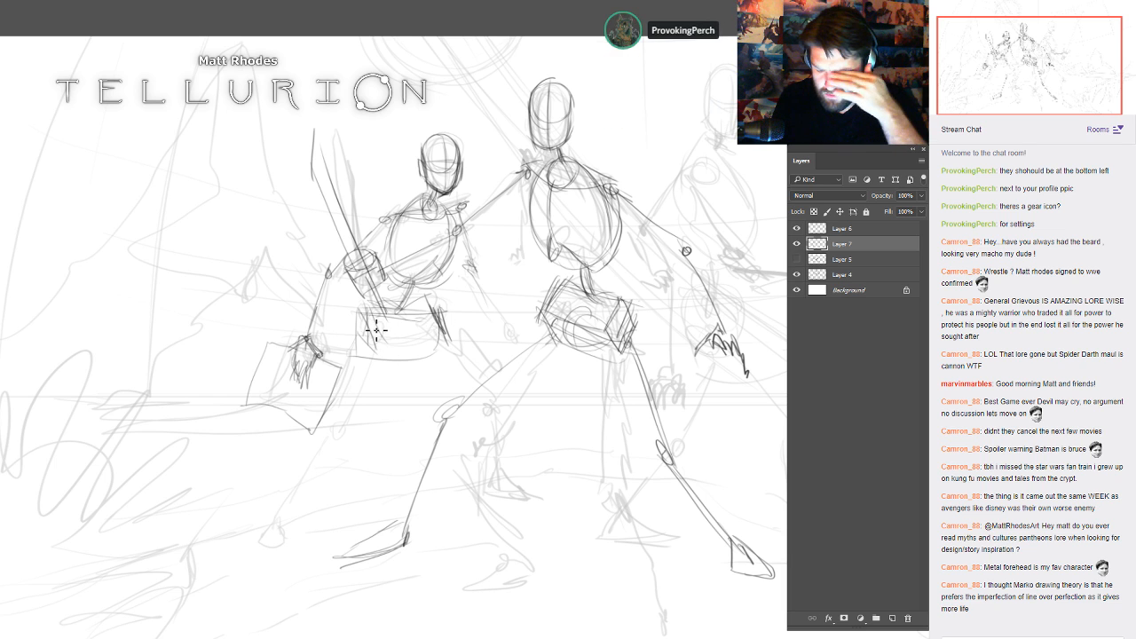
{"action": "left_click_drag", "start_coordinate": [371, 357], "coordinate": [426, 362]}
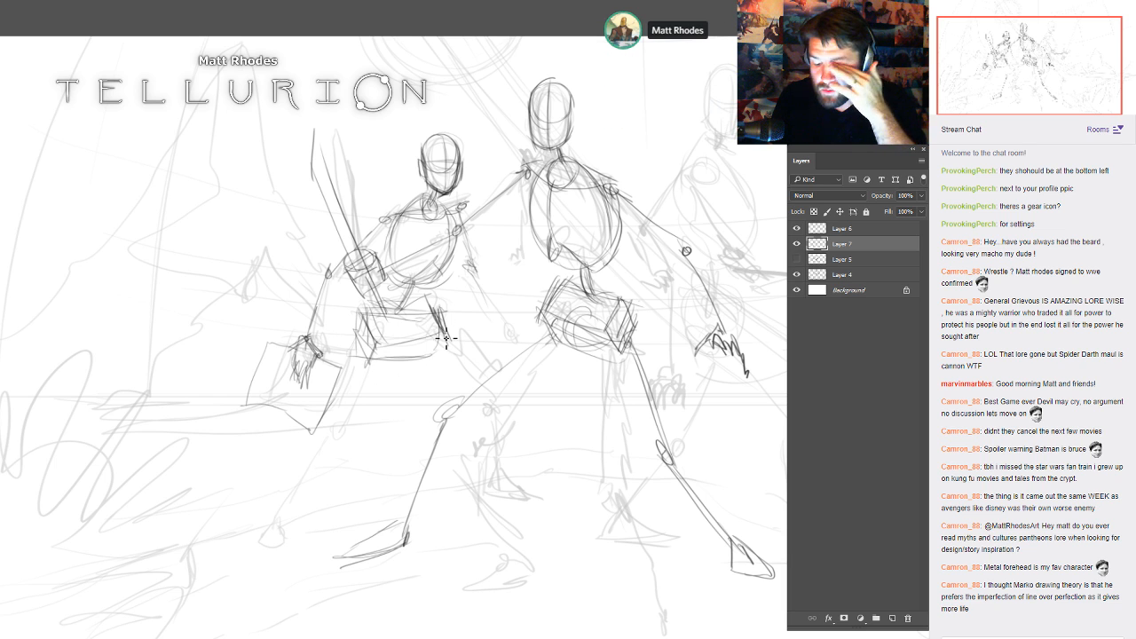
- Construct the leftmost figure's legs in a wide stance, with oval knee joints and wedge-shaped feet
{"action": "left_click_drag", "start_coordinate": [363, 343], "coordinate": [334, 429]}
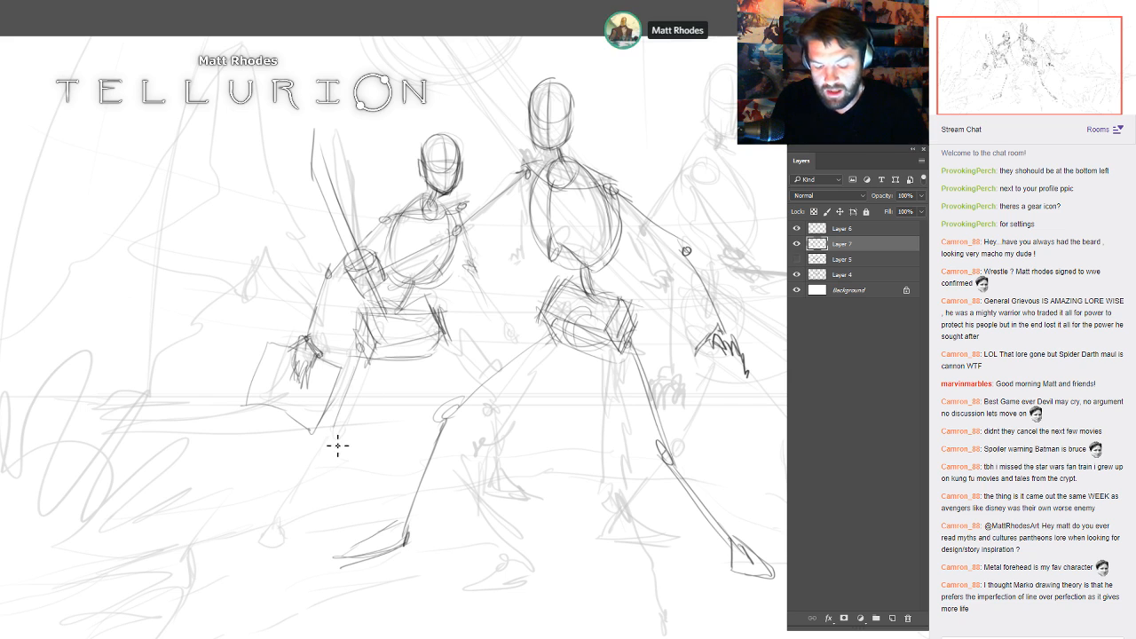
{"action": "left_click_drag", "start_coordinate": [472, 402], "coordinate": [489, 428]}
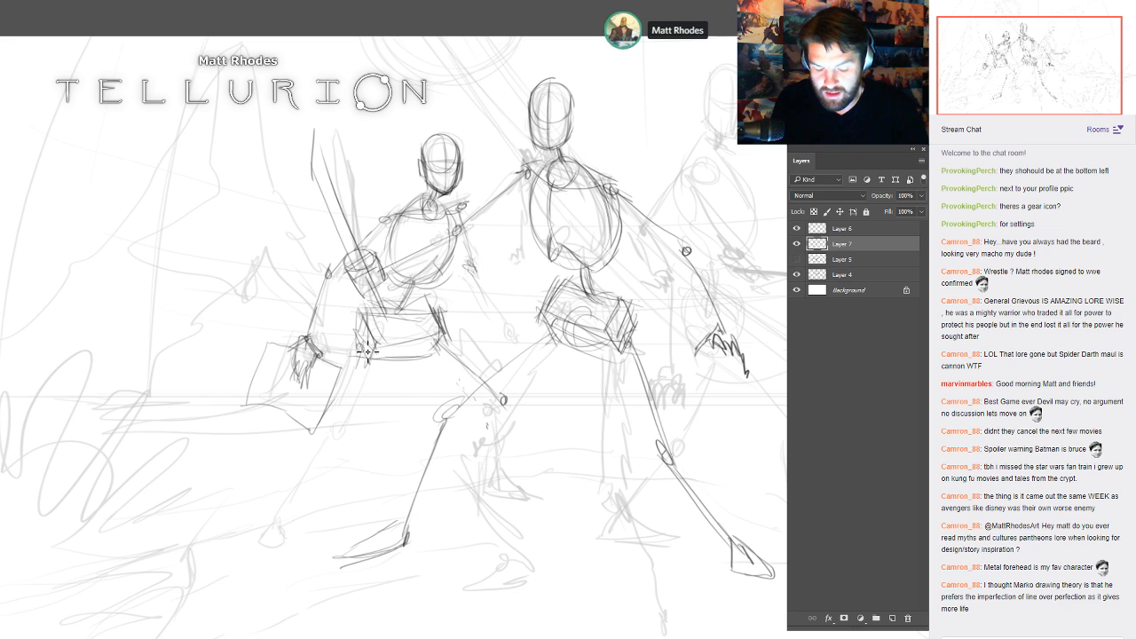
{"action": "mouse_move", "coordinate": [340, 409]}
{"action": "left_mouse_down"}
{"action": "mouse_move", "coordinate": [270, 520]}
{"action": "mouse_move", "coordinate": [280, 528]}
{"action": "mouse_move", "coordinate": [292, 483]}
{"action": "mouse_move", "coordinate": [248, 544]}
{"action": "mouse_move", "coordinate": [285, 540]}
{"action": "mouse_move", "coordinate": [252, 536]}
{"action": "mouse_move", "coordinate": [279, 497]}
{"action": "left_mouse_up"}
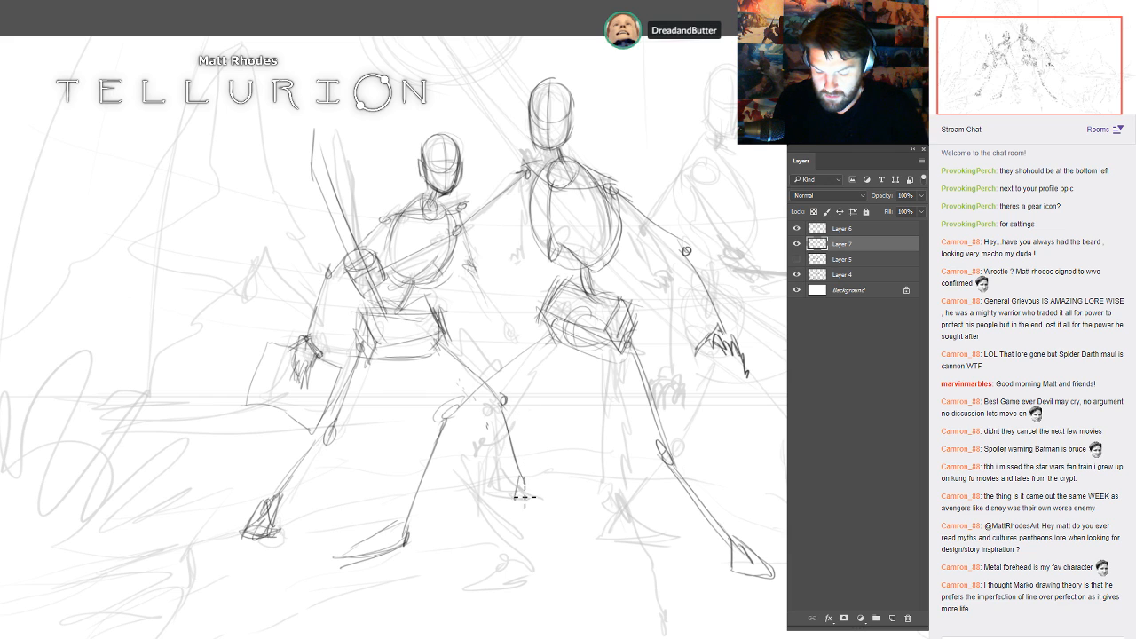
{"action": "left_click_drag", "start_coordinate": [517, 497], "coordinate": [568, 506]}
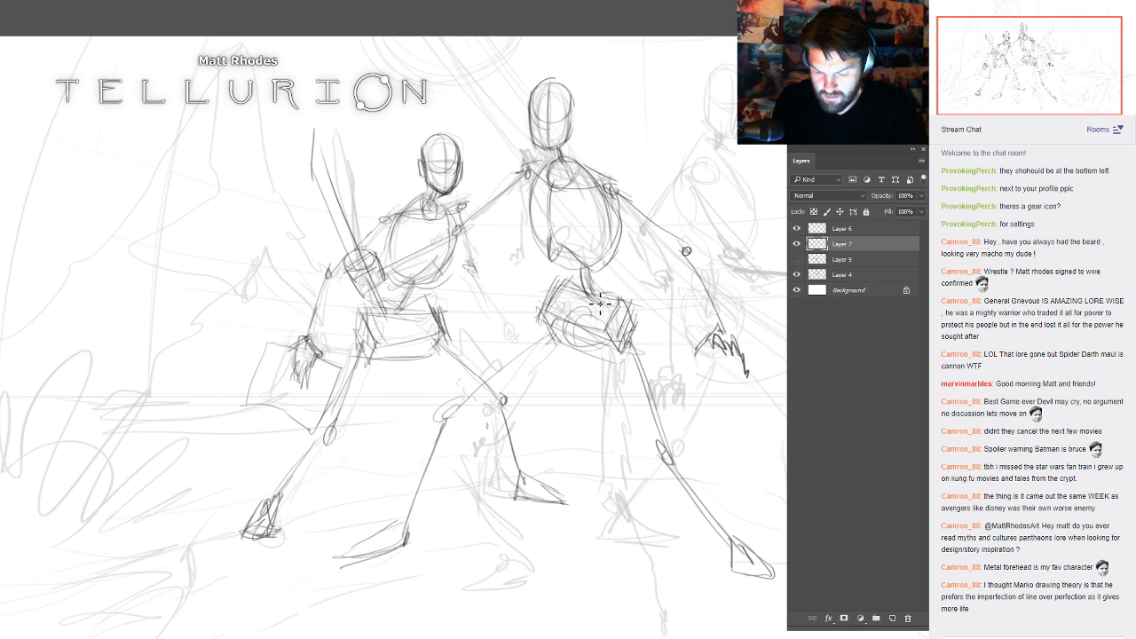
- Finish the leftmost figure's other arm with a thin forearm and a small hand beside the thigh
{"action": "left_click_drag", "start_coordinate": [508, 331], "coordinate": [523, 343]}
{"action": "mouse_move", "coordinate": [781, 325]}
{"action": "left_mouse_down"}
{"action": "mouse_move", "coordinate": [735, 354]}
{"action": "mouse_move", "coordinate": [747, 360]}
{"action": "left_mouse_up"}
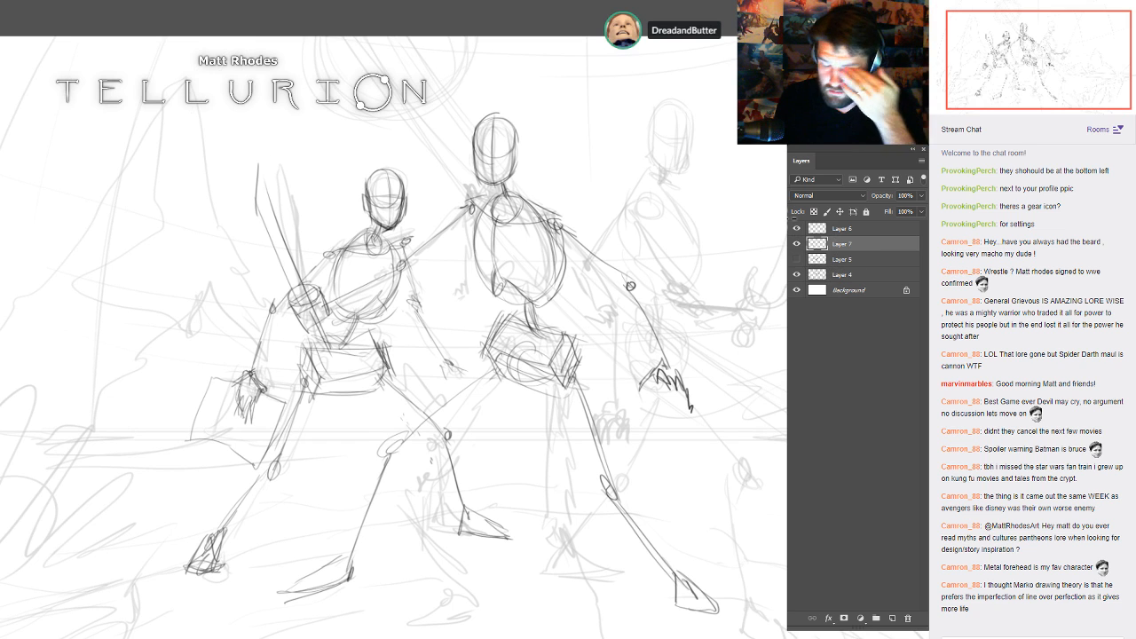
{"action": "left_click_drag", "start_coordinate": [405, 248], "coordinate": [632, 305]}
{"action": "left_click_drag", "start_coordinate": [581, 273], "coordinate": [640, 288]}
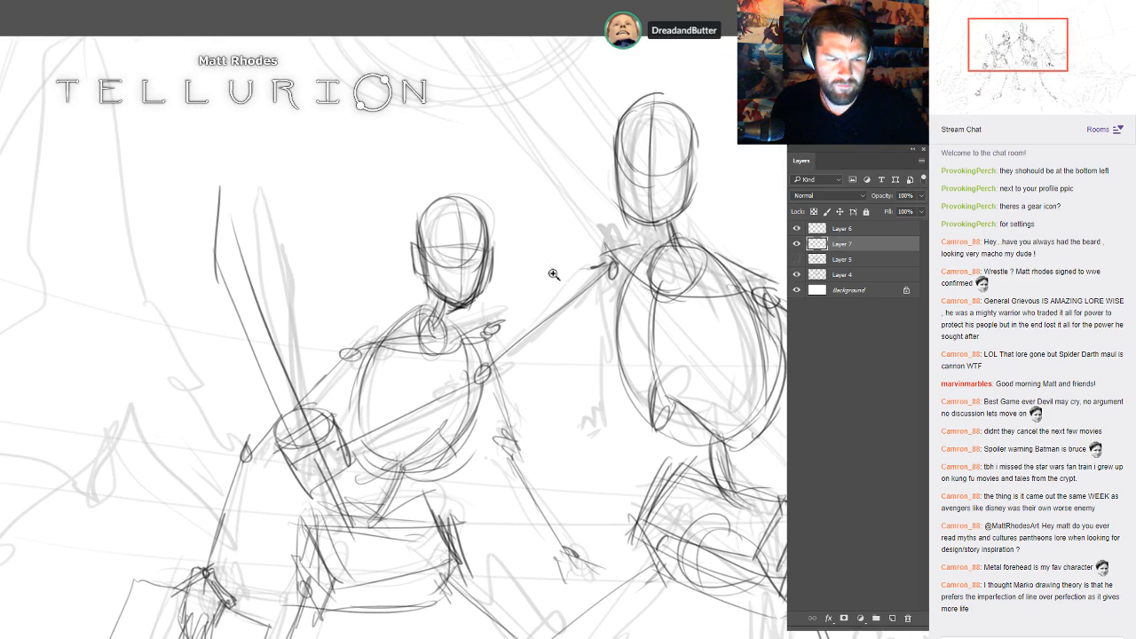
{"action": "left_click_drag", "start_coordinate": [549, 289], "coordinate": [583, 292]}
{"action": "left_click_drag", "start_coordinate": [611, 285], "coordinate": [641, 315]}
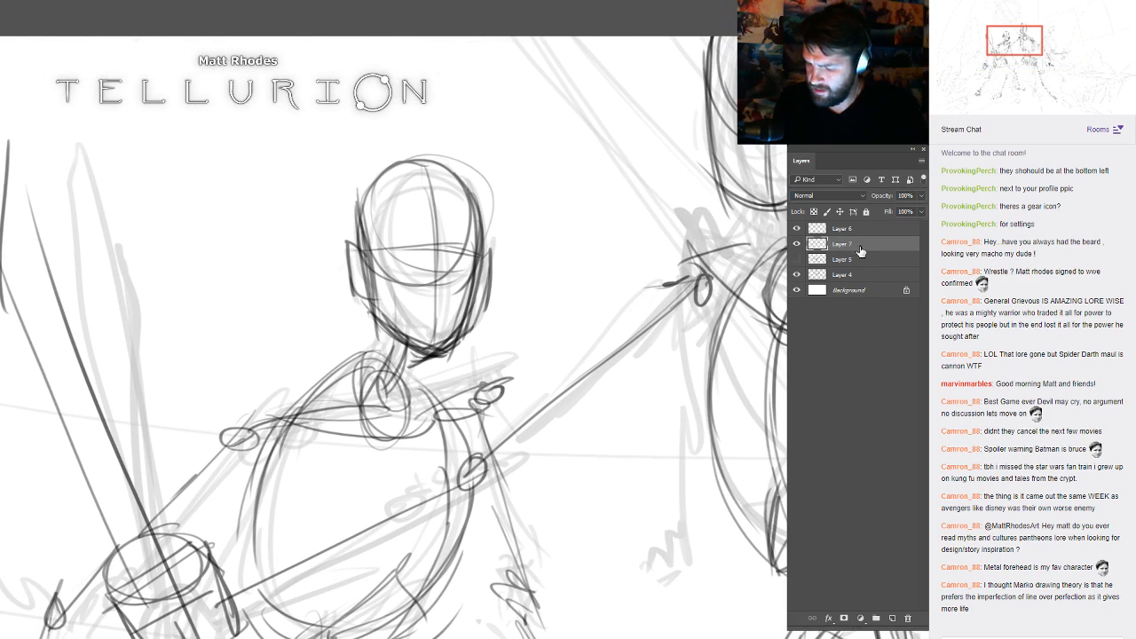
- Hide Layer 4, lower Layer 7's opacity to fade the construction drawing, and add a new layer above it
{"action": "left_click", "coordinate": [797, 274]}
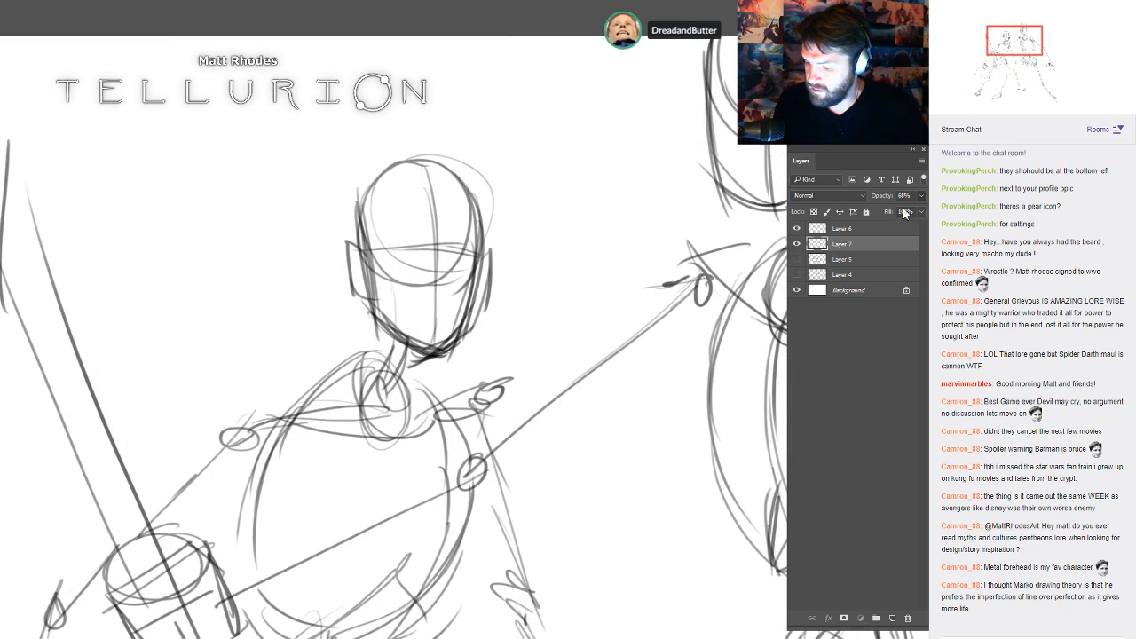
{"action": "left_click_drag", "start_coordinate": [903, 210], "coordinate": [868, 239]}
{"action": "left_click", "coordinate": [870, 244]}
{"action": "key", "text": "ctrl+shift+alt+n"}
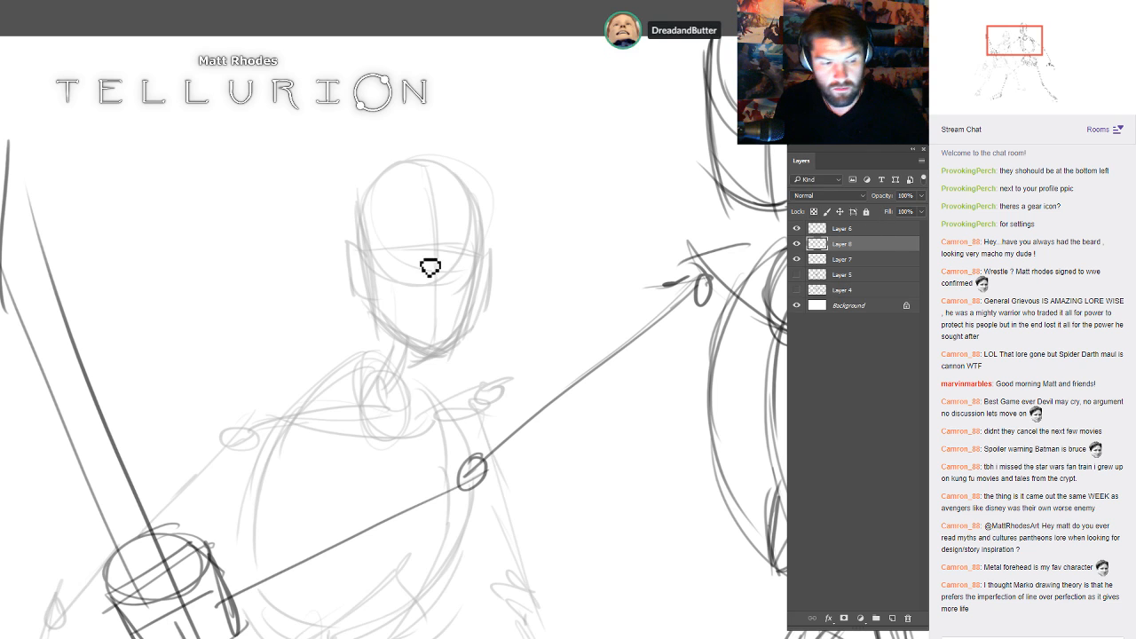
- Draw both ears over the faded head construction, with inner folds on the left ear and short cheek edges beside them
{"action": "mouse_move", "coordinate": [430, 267]}
{"action": "left_mouse_down"}
{"action": "mouse_move", "coordinate": [541, 261]}
{"action": "mouse_move", "coordinate": [662, 297]}
{"action": "mouse_move", "coordinate": [590, 297]}
{"action": "left_mouse_up"}
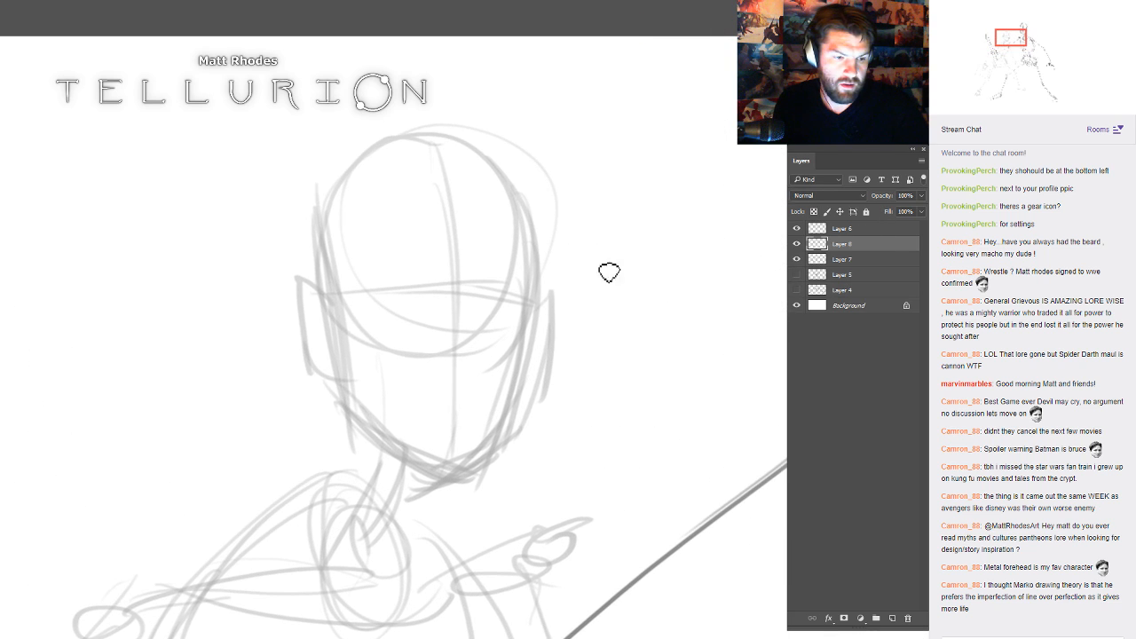
{"action": "left_click_drag", "start_coordinate": [482, 295], "coordinate": [486, 271]}
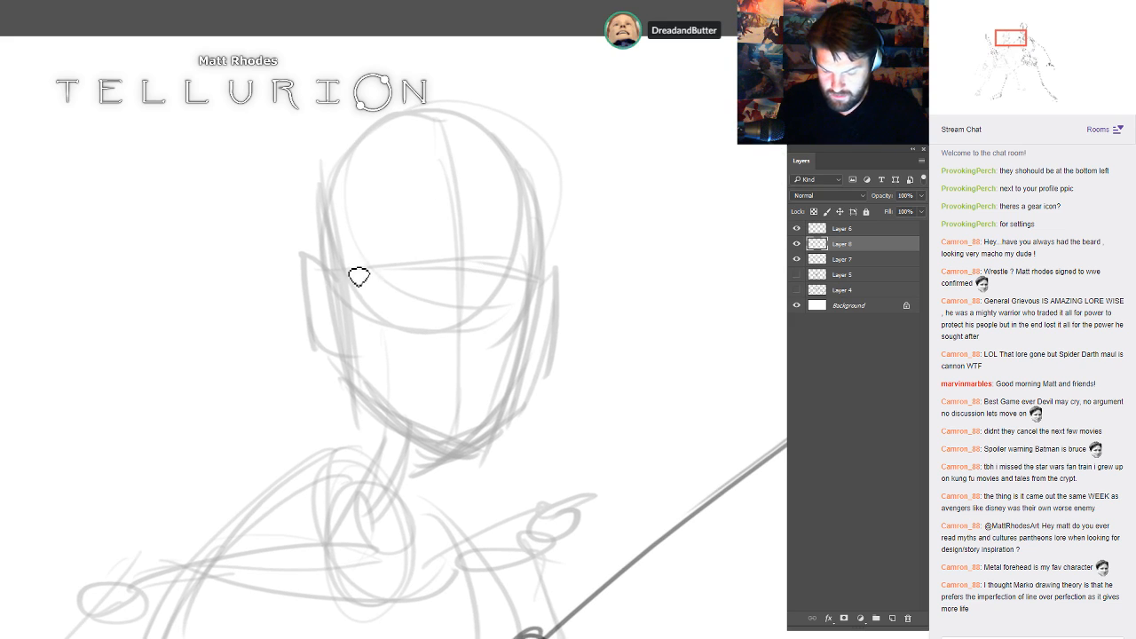
{"action": "mouse_move", "coordinate": [334, 273]}
{"action": "left_mouse_down"}
{"action": "mouse_move", "coordinate": [305, 271]}
{"action": "mouse_move", "coordinate": [309, 336]}
{"action": "mouse_move", "coordinate": [335, 351]}
{"action": "left_mouse_up"}
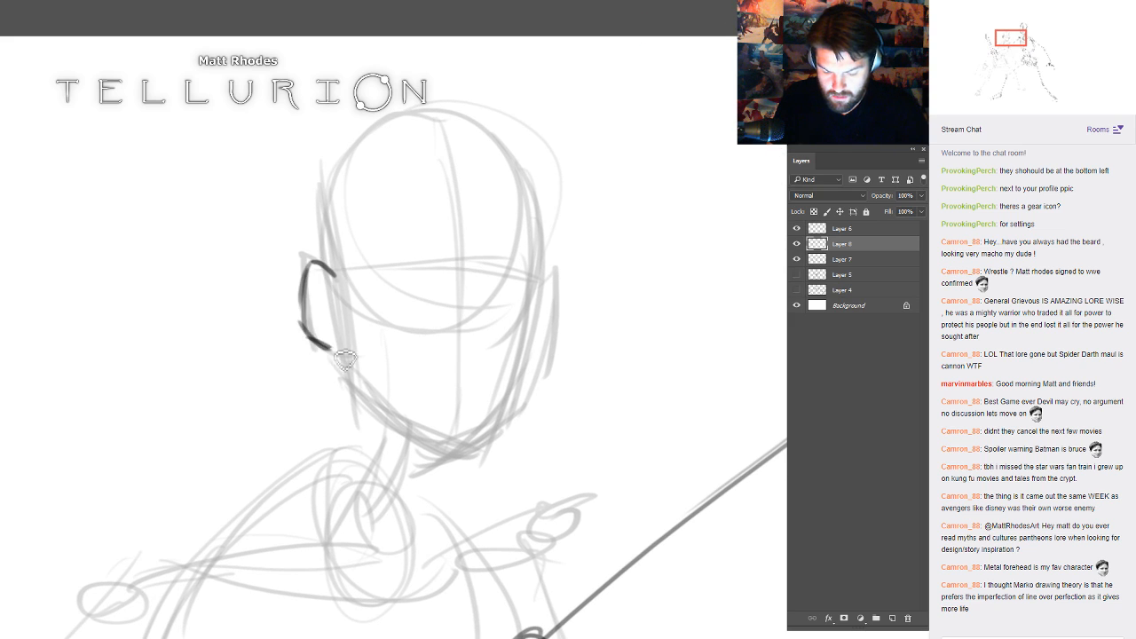
{"action": "left_click_drag", "start_coordinate": [337, 306], "coordinate": [359, 393]}
{"action": "mouse_move", "coordinate": [329, 279]}
{"action": "left_mouse_down"}
{"action": "mouse_move", "coordinate": [314, 287]}
{"action": "mouse_move", "coordinate": [316, 309]}
{"action": "mouse_move", "coordinate": [334, 327]}
{"action": "left_mouse_up"}
{"action": "mouse_move", "coordinate": [540, 273]}
{"action": "left_mouse_down"}
{"action": "mouse_move", "coordinate": [561, 268]}
{"action": "mouse_move", "coordinate": [568, 296]}
{"action": "mouse_move", "coordinate": [544, 360]}
{"action": "left_mouse_up"}
{"action": "left_click_drag", "start_coordinate": [542, 203], "coordinate": [546, 383]}
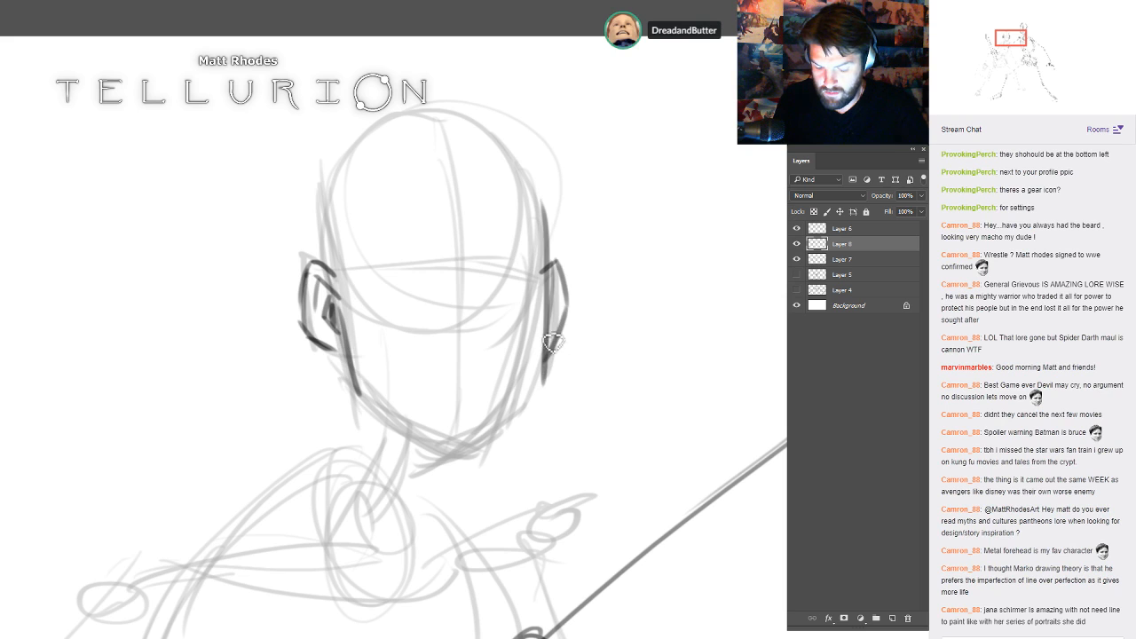
- Outline the head with a rounded skull contour between the ears and a jaw tapering to the chin
{"action": "left_click_drag", "start_coordinate": [552, 316], "coordinate": [520, 417]}
{"action": "left_click_drag", "start_coordinate": [550, 337], "coordinate": [506, 444]}
{"action": "mouse_move", "coordinate": [333, 284]}
{"action": "left_mouse_down"}
{"action": "mouse_move", "coordinate": [325, 205]}
{"action": "mouse_move", "coordinate": [404, 127]}
{"action": "mouse_move", "coordinate": [542, 167]}
{"action": "mouse_move", "coordinate": [480, 129]}
{"action": "mouse_move", "coordinate": [546, 208]}
{"action": "left_mouse_up"}
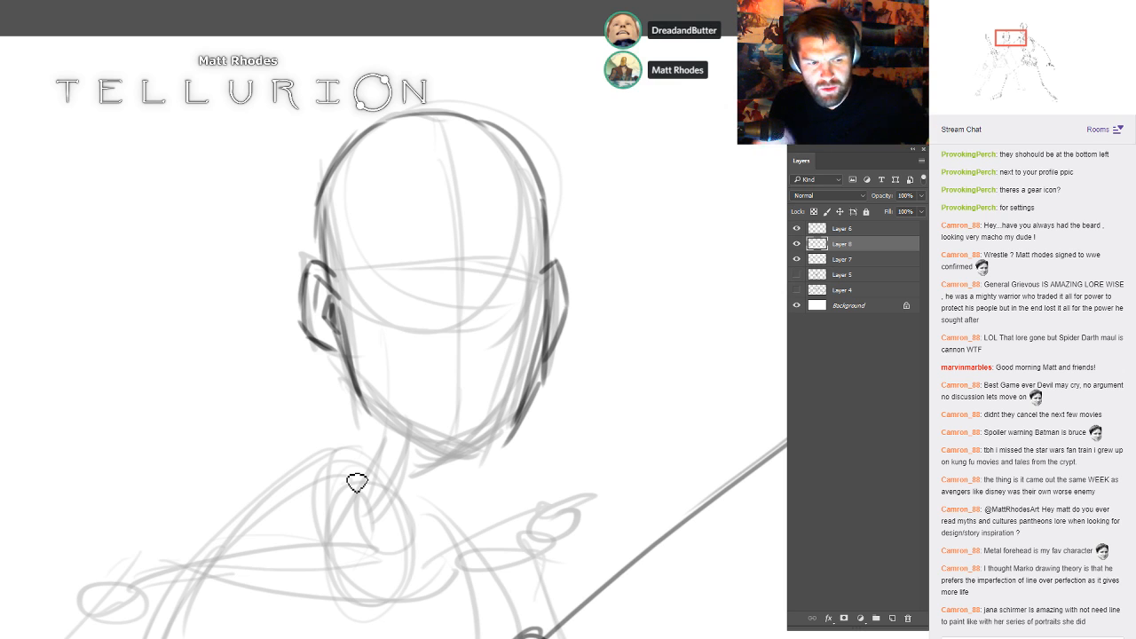
{"action": "mouse_move", "coordinate": [345, 354]}
{"action": "left_mouse_down"}
{"action": "mouse_move", "coordinate": [382, 410]}
{"action": "mouse_move", "coordinate": [469, 458]}
{"action": "mouse_move", "coordinate": [529, 412]}
{"action": "mouse_move", "coordinate": [547, 377]}
{"action": "left_mouse_up"}
{"action": "left_click_drag", "start_coordinate": [349, 168], "coordinate": [328, 270]}
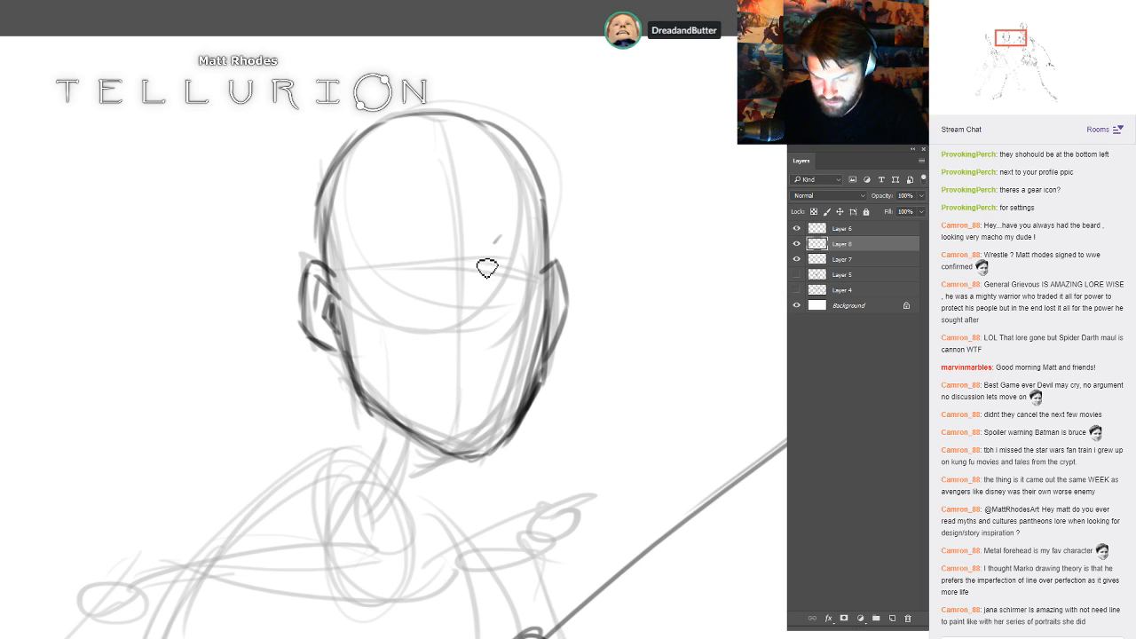
- Draw the angled brow lines meeting at a faceted nose, and add two raised, shaded eyebrows
{"action": "left_click_drag", "start_coordinate": [487, 267], "coordinate": [459, 287]}
{"action": "key", "text": "ctrl+z"}
{"action": "left_click_drag", "start_coordinate": [505, 225], "coordinate": [464, 272]}
{"action": "mouse_move", "coordinate": [430, 236]}
{"action": "left_mouse_down"}
{"action": "mouse_move", "coordinate": [464, 272]}
{"action": "mouse_move", "coordinate": [441, 327]}
{"action": "left_mouse_up"}
{"action": "left_click_drag", "start_coordinate": [474, 279], "coordinate": [499, 332]}
{"action": "left_click_drag", "start_coordinate": [455, 275], "coordinate": [442, 330]}
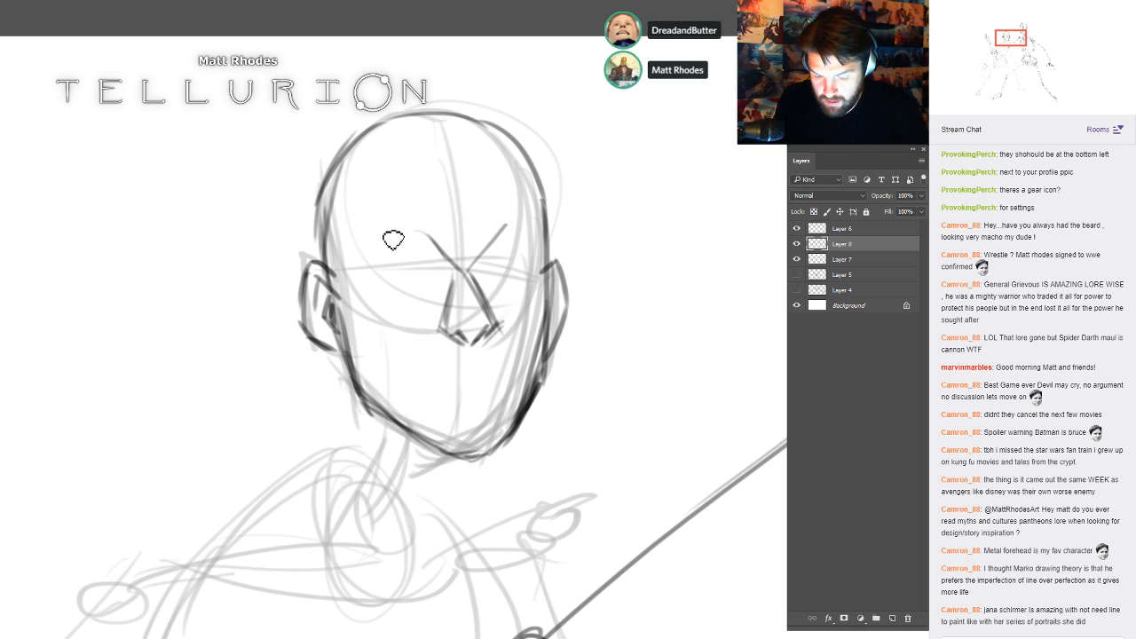
{"action": "mouse_move", "coordinate": [354, 241]}
{"action": "left_mouse_down"}
{"action": "mouse_move", "coordinate": [444, 218]}
{"action": "mouse_move", "coordinate": [435, 223]}
{"action": "mouse_move", "coordinate": [430, 206]}
{"action": "mouse_move", "coordinate": [401, 220]}
{"action": "left_mouse_up"}
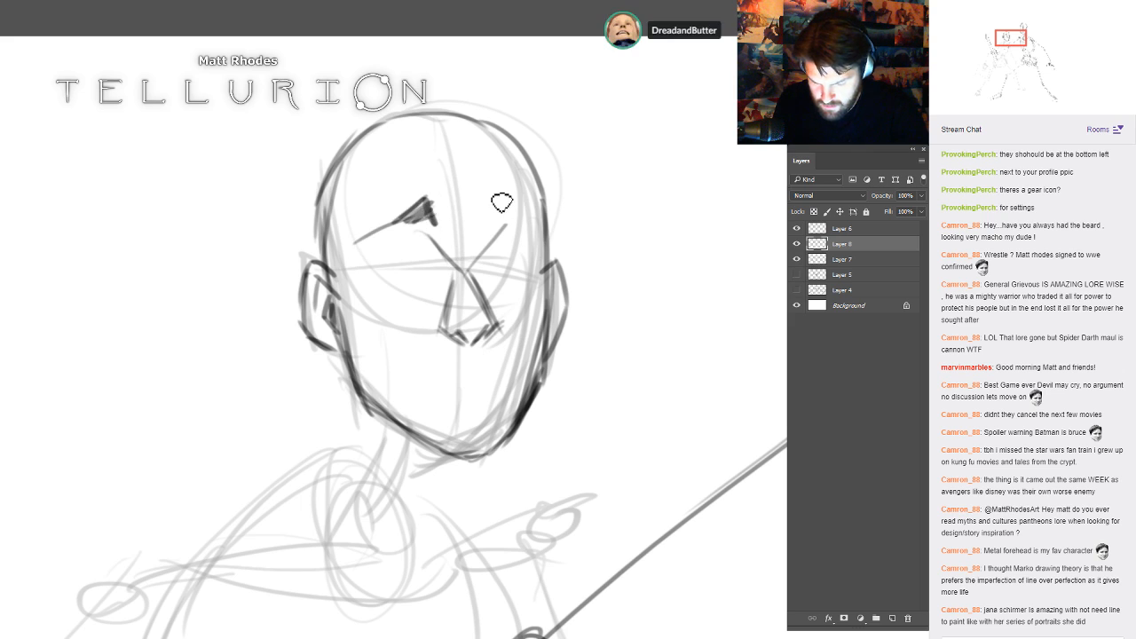
{"action": "left_click_drag", "start_coordinate": [494, 223], "coordinate": [525, 239]}
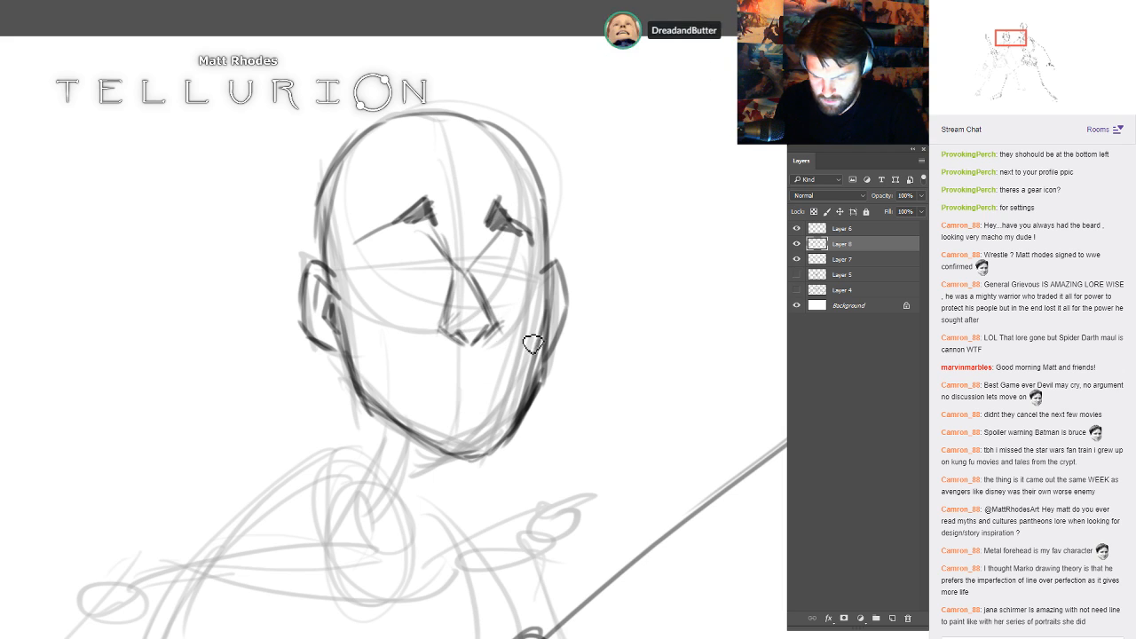
- Draw both wide-open eyes with round irises and pupils, and darken their lids and corners
{"action": "left_click_drag", "start_coordinate": [609, 340], "coordinate": [646, 334]}
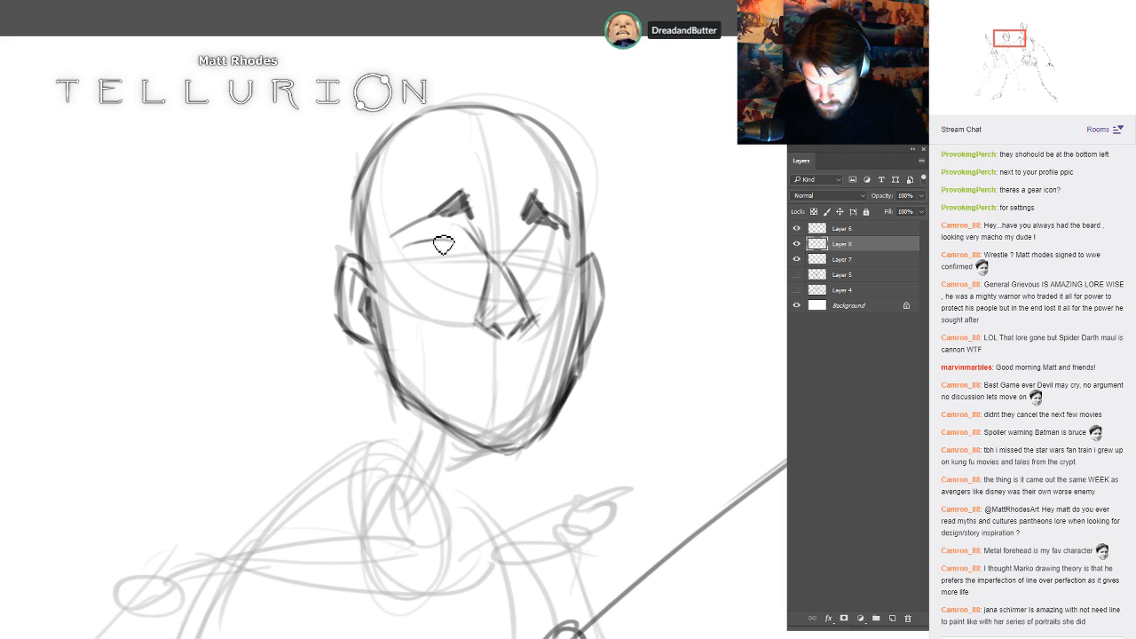
{"action": "mouse_move", "coordinate": [453, 255]}
{"action": "left_mouse_down"}
{"action": "mouse_move", "coordinate": [454, 268]}
{"action": "mouse_move", "coordinate": [432, 277]}
{"action": "left_mouse_up"}
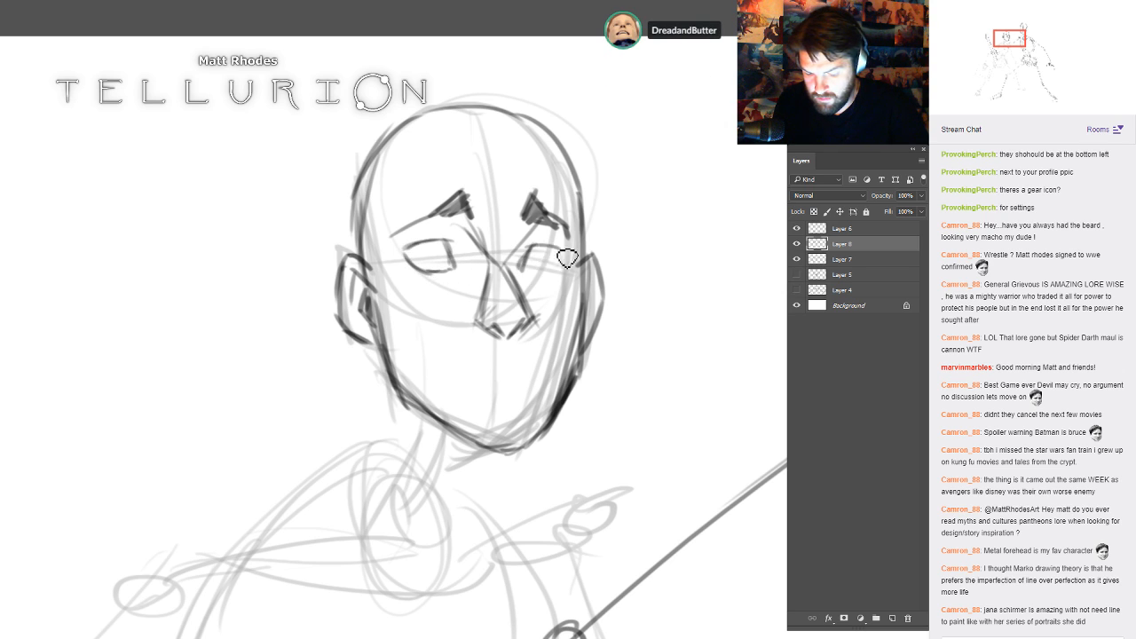
{"action": "mouse_move", "coordinate": [537, 250]}
{"action": "left_mouse_down"}
{"action": "mouse_move", "coordinate": [526, 283]}
{"action": "mouse_move", "coordinate": [561, 272]}
{"action": "left_mouse_up"}
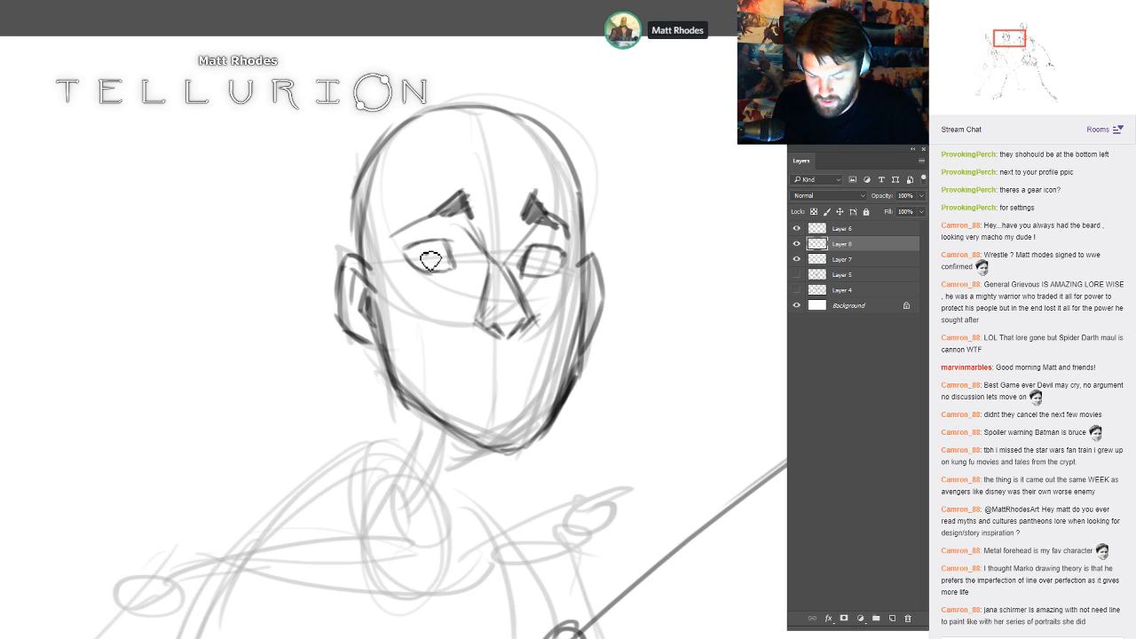
{"action": "left_click_drag", "start_coordinate": [432, 255], "coordinate": [435, 261]}
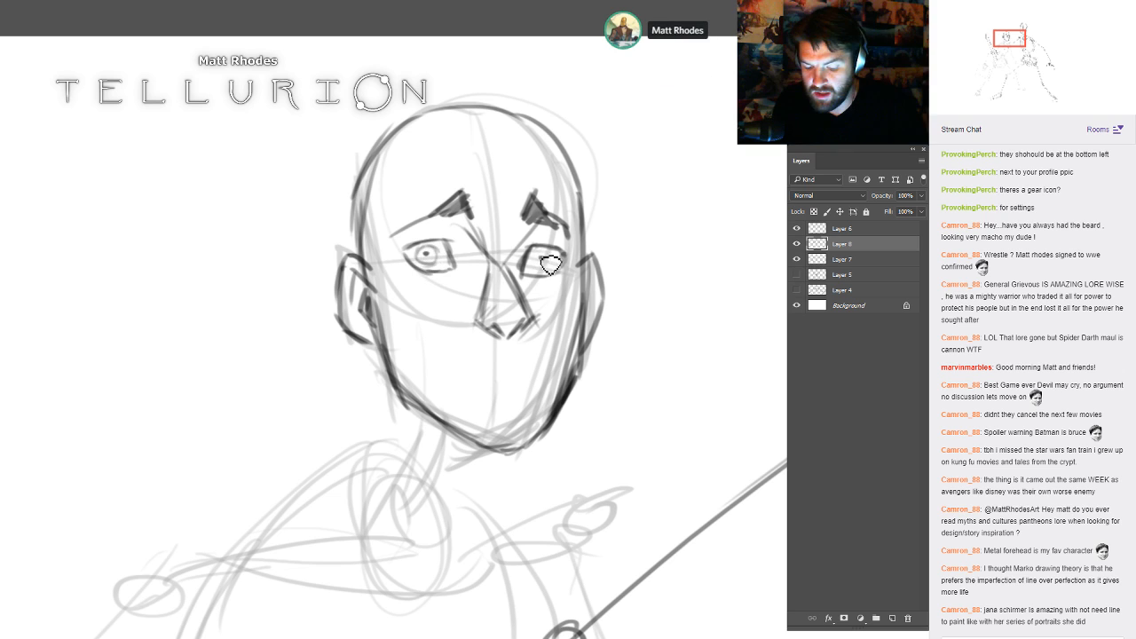
{"action": "left_click_drag", "start_coordinate": [537, 253], "coordinate": [549, 264]}
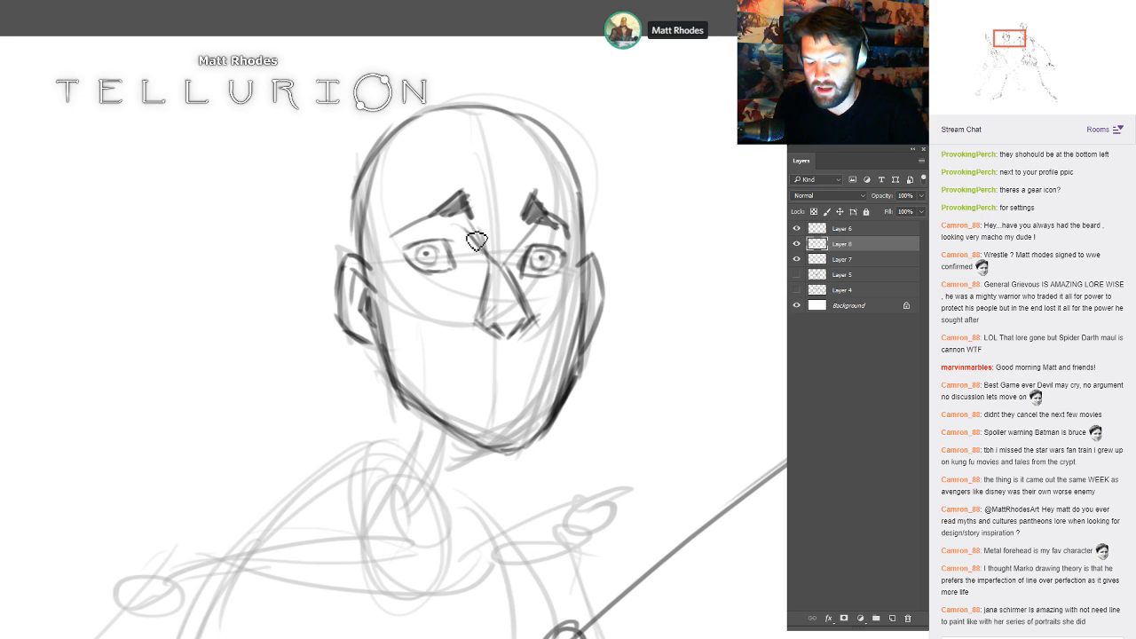
{"action": "mouse_move", "coordinate": [456, 251]}
{"action": "left_mouse_down"}
{"action": "mouse_move", "coordinate": [412, 247]}
{"action": "mouse_move", "coordinate": [426, 273]}
{"action": "left_mouse_up"}
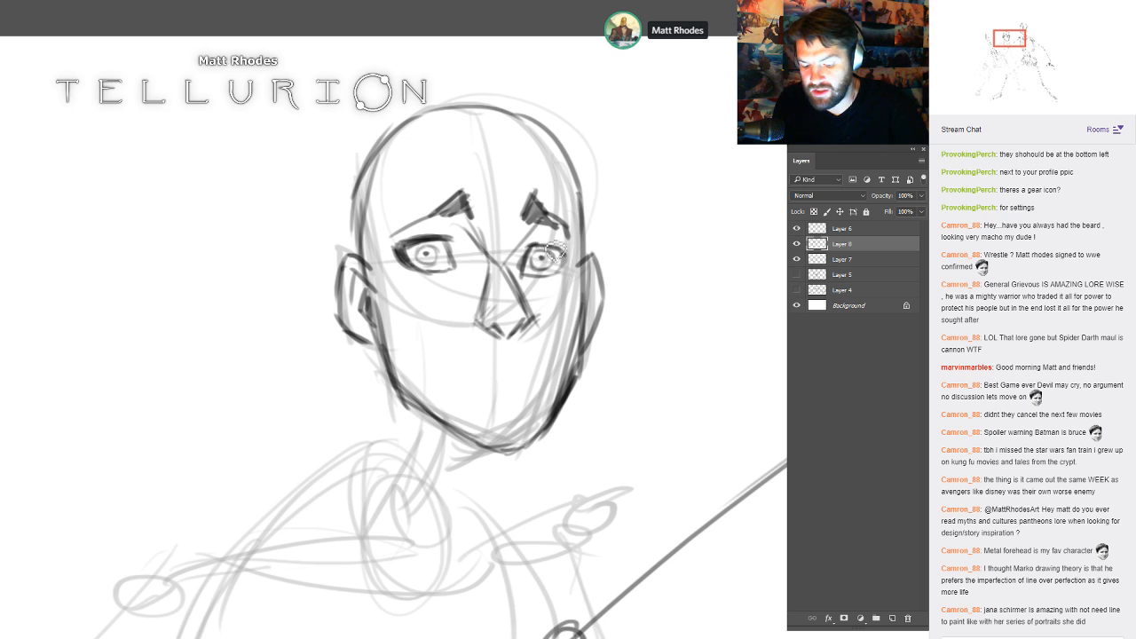
{"action": "left_click_drag", "start_coordinate": [555, 253], "coordinate": [569, 257]}
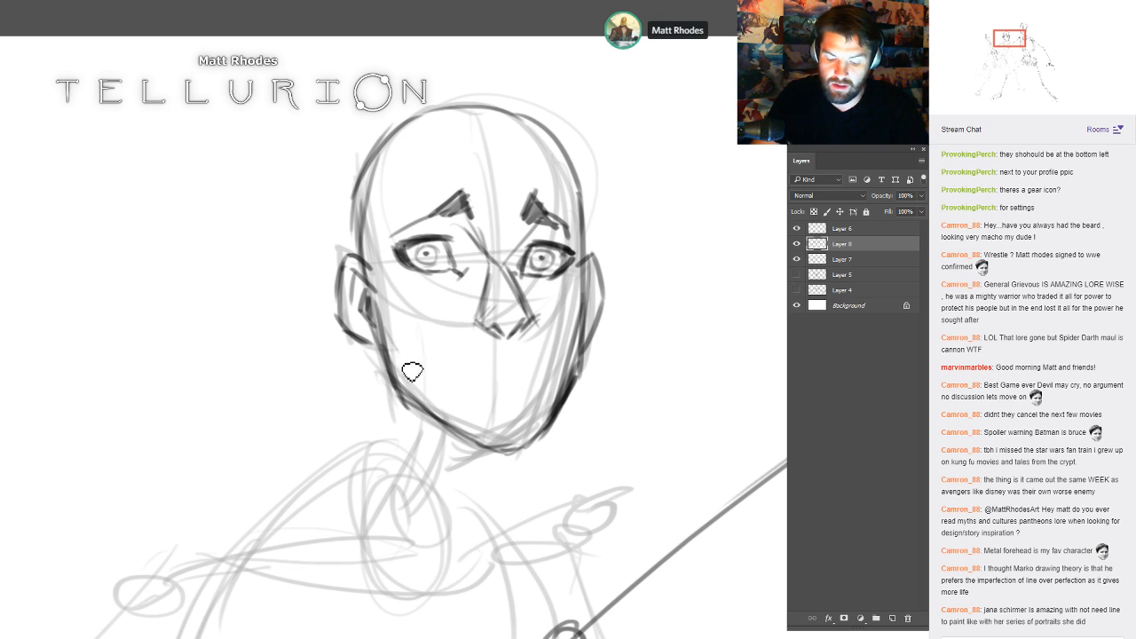
- Shade short hair strokes above the left ear and reinforce the hairline over the top of the head
{"action": "mouse_move", "coordinate": [364, 259]}
{"action": "left_mouse_down"}
{"action": "mouse_move", "coordinate": [377, 317]}
{"action": "mouse_move", "coordinate": [372, 250]}
{"action": "mouse_move", "coordinate": [387, 178]}
{"action": "left_mouse_up"}
{"action": "left_click_drag", "start_coordinate": [368, 221], "coordinate": [391, 152]}
{"action": "left_click_drag", "start_coordinate": [346, 252], "coordinate": [373, 151]}
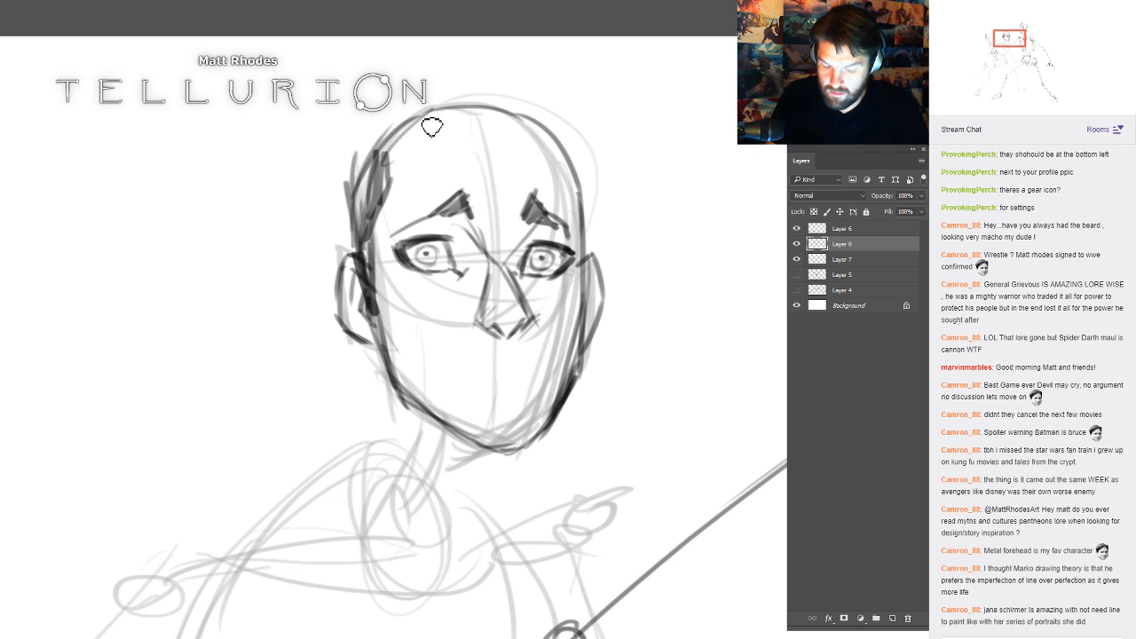
{"action": "mouse_move", "coordinate": [433, 127]}
{"action": "left_mouse_down"}
{"action": "mouse_move", "coordinate": [464, 113]}
{"action": "mouse_move", "coordinate": [554, 129]}
{"action": "mouse_move", "coordinate": [548, 139]}
{"action": "mouse_move", "coordinate": [536, 126]}
{"action": "mouse_move", "coordinate": [576, 183]}
{"action": "mouse_move", "coordinate": [591, 278]}
{"action": "left_mouse_up"}
- Draw a small, slightly downturned mouth beneath the nose and fill it in dark
{"action": "mouse_move", "coordinate": [659, 249]}
{"action": "left_mouse_down"}
{"action": "mouse_move", "coordinate": [673, 297]}
{"action": "mouse_move", "coordinate": [672, 267]}
{"action": "left_mouse_up"}
{"action": "mouse_move", "coordinate": [621, 411]}
{"action": "left_mouse_down"}
{"action": "mouse_move", "coordinate": [645, 347]}
{"action": "mouse_move", "coordinate": [606, 280]}
{"action": "left_mouse_up"}
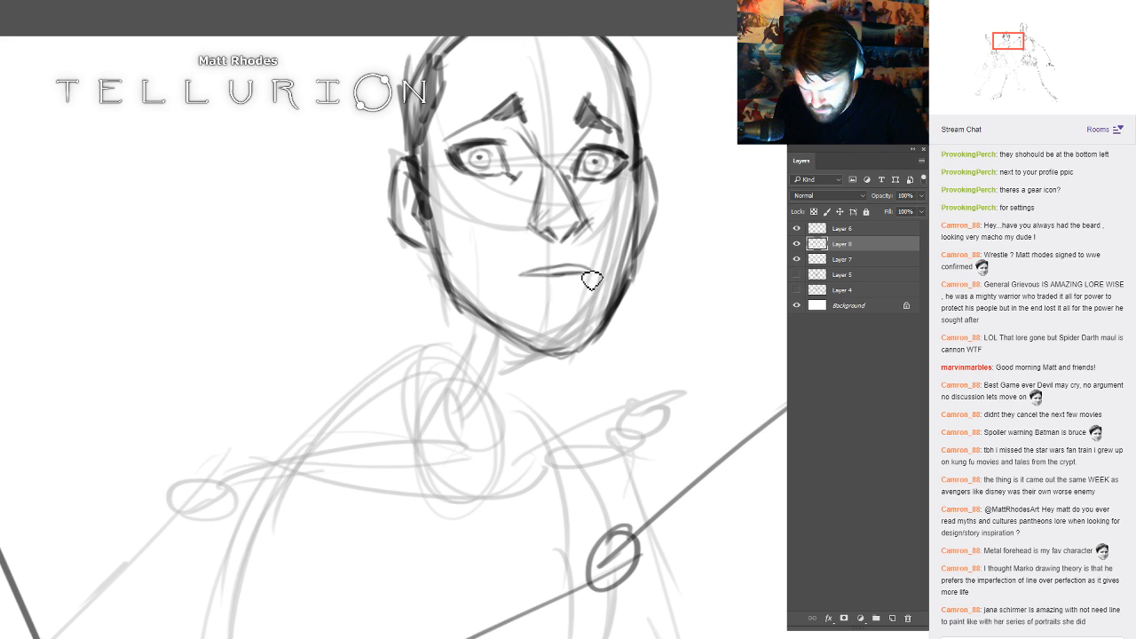
{"action": "mouse_move", "coordinate": [526, 276]}
{"action": "left_mouse_down"}
{"action": "mouse_move", "coordinate": [577, 268]}
{"action": "mouse_move", "coordinate": [580, 278]}
{"action": "left_mouse_up"}
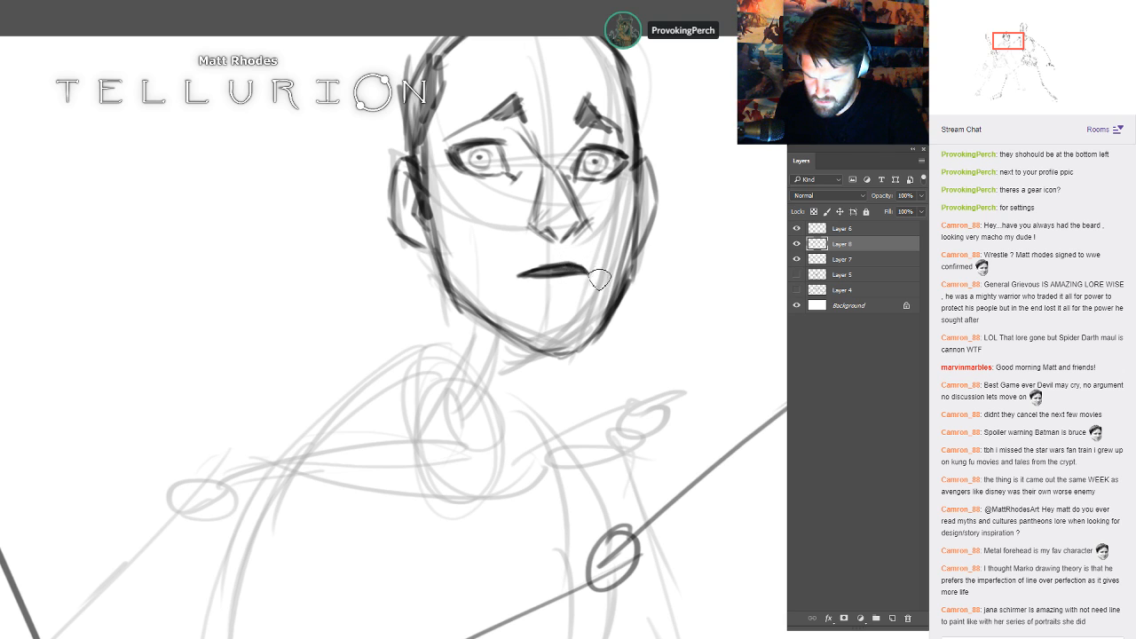
{"action": "left_click_drag", "start_coordinate": [522, 274], "coordinate": [577, 277]}
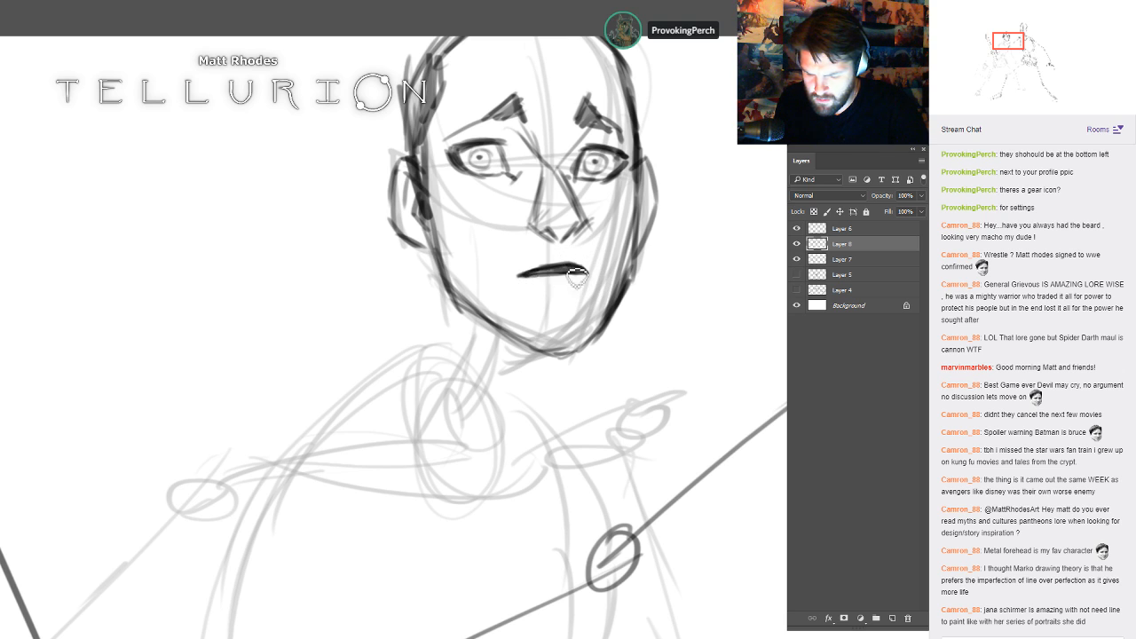
- Refine the left eyebrow and thicken the cheek, jaw and chin contour with heavier lines
{"action": "left_click_drag", "start_coordinate": [687, 279], "coordinate": [668, 363]}
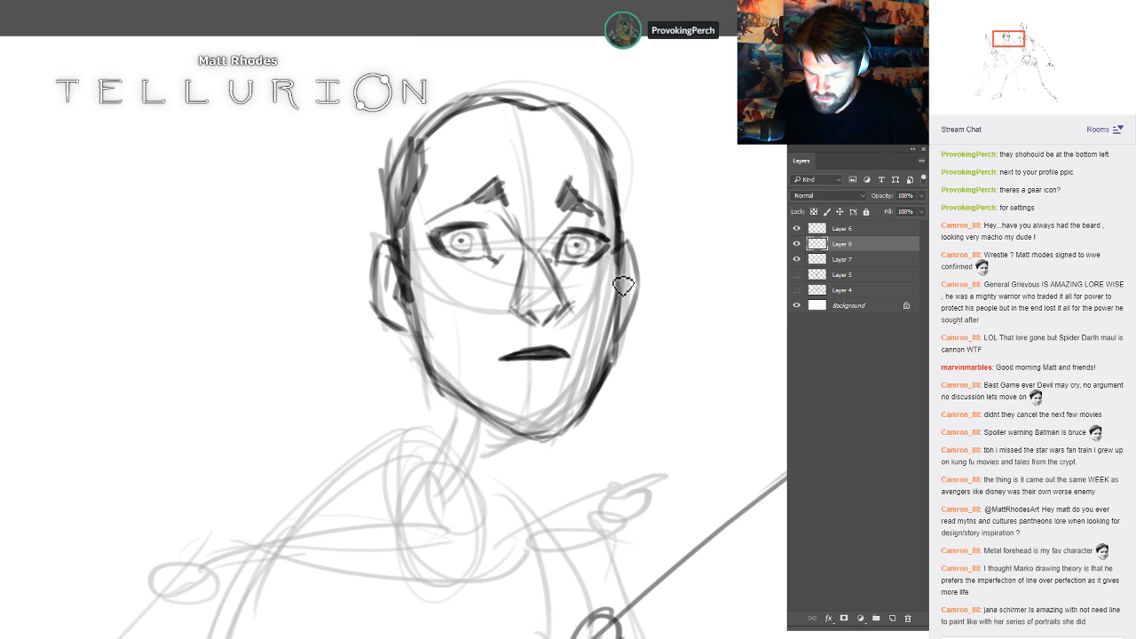
{"action": "left_click_drag", "start_coordinate": [622, 235], "coordinate": [629, 303]}
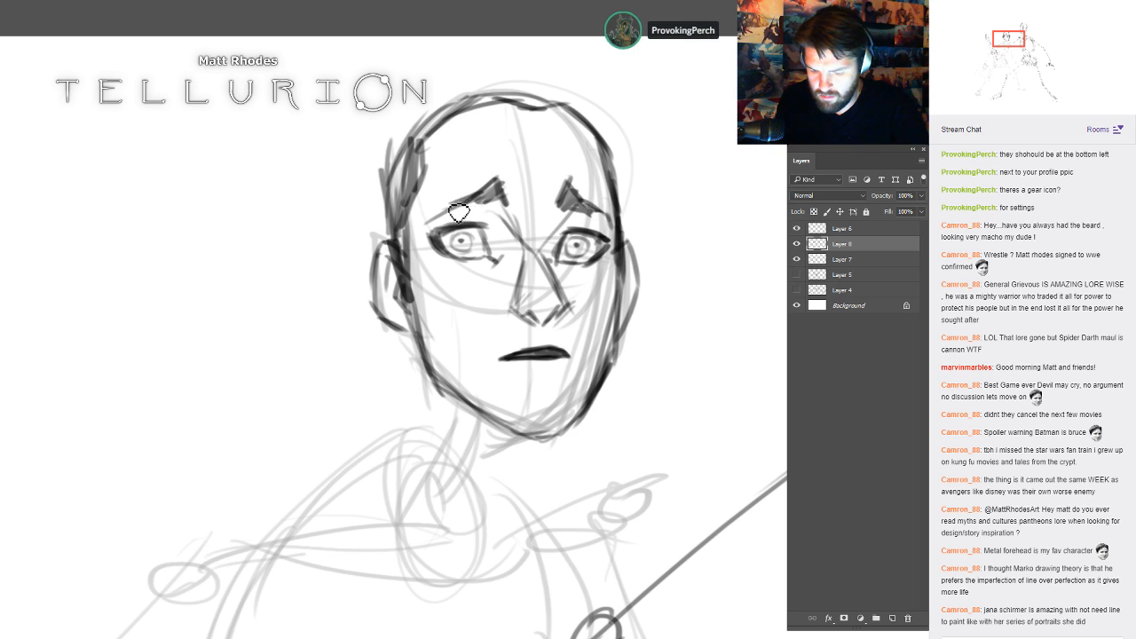
{"action": "left_click_drag", "start_coordinate": [501, 186], "coordinate": [508, 205]}
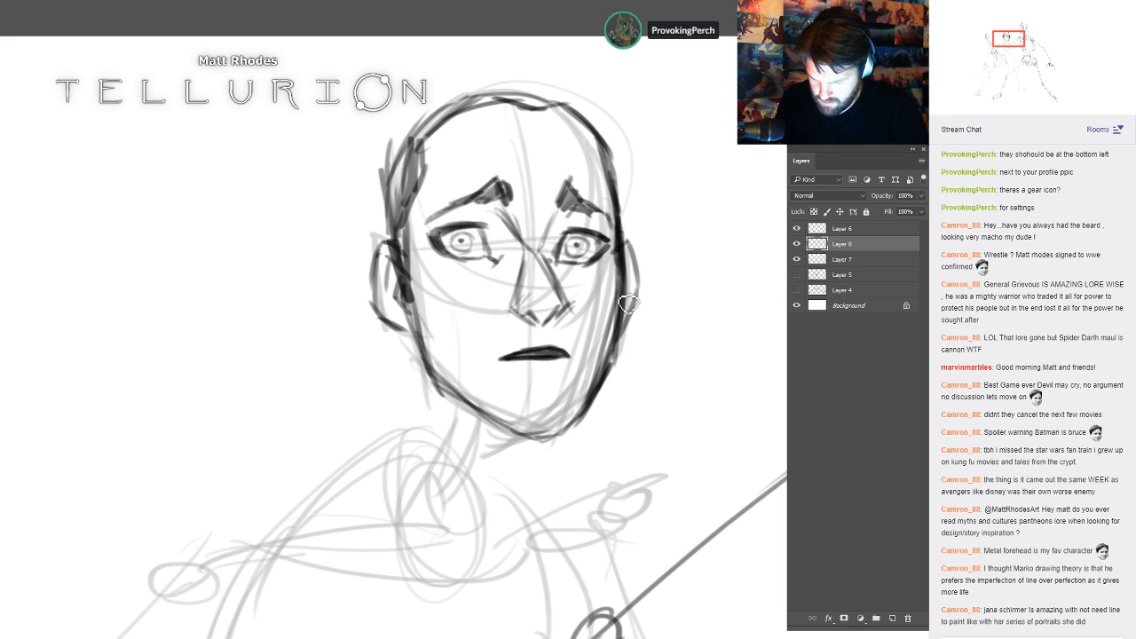
{"action": "left_click_drag", "start_coordinate": [632, 297], "coordinate": [568, 429]}
{"action": "mouse_move", "coordinate": [421, 342]}
{"action": "left_mouse_down"}
{"action": "mouse_move", "coordinate": [463, 398]}
{"action": "mouse_move", "coordinate": [522, 431]}
{"action": "mouse_move", "coordinate": [471, 418]}
{"action": "mouse_move", "coordinate": [534, 432]}
{"action": "mouse_move", "coordinate": [587, 424]}
{"action": "mouse_move", "coordinate": [566, 441]}
{"action": "mouse_move", "coordinate": [612, 381]}
{"action": "mouse_move", "coordinate": [629, 305]}
{"action": "left_mouse_up"}
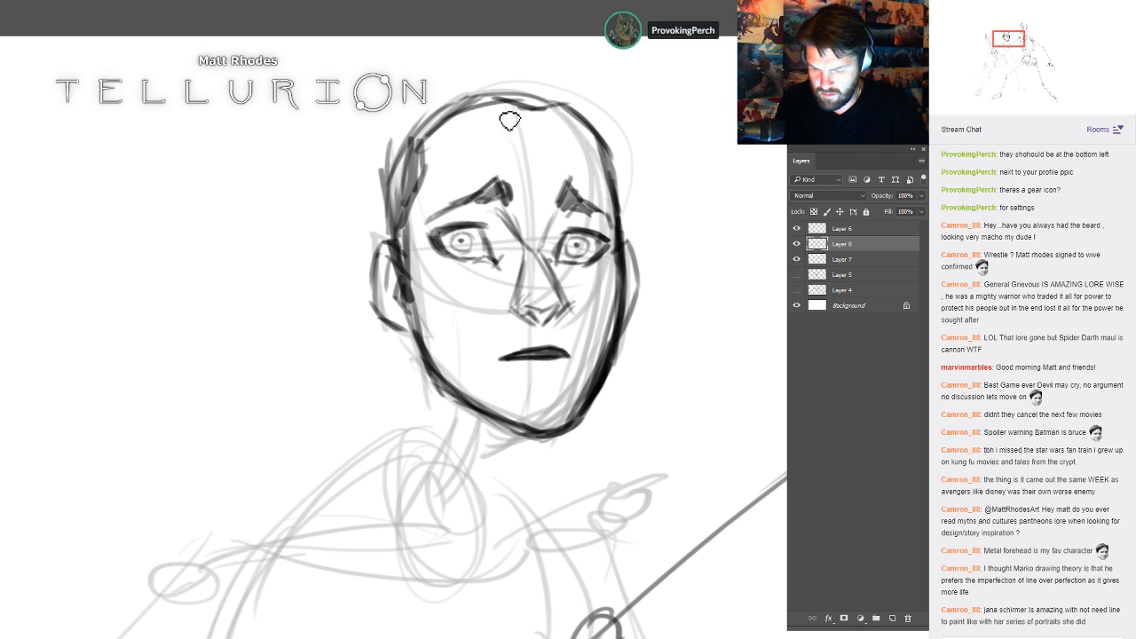
- Sketch the outer hair volume around the skull, rising slightly above the crown and running down both sides
{"action": "mouse_move", "coordinate": [540, 87]}
{"action": "left_mouse_down"}
{"action": "mouse_move", "coordinate": [447, 110]}
{"action": "mouse_move", "coordinate": [378, 177]}
{"action": "mouse_move", "coordinate": [373, 218]}
{"action": "left_mouse_up"}
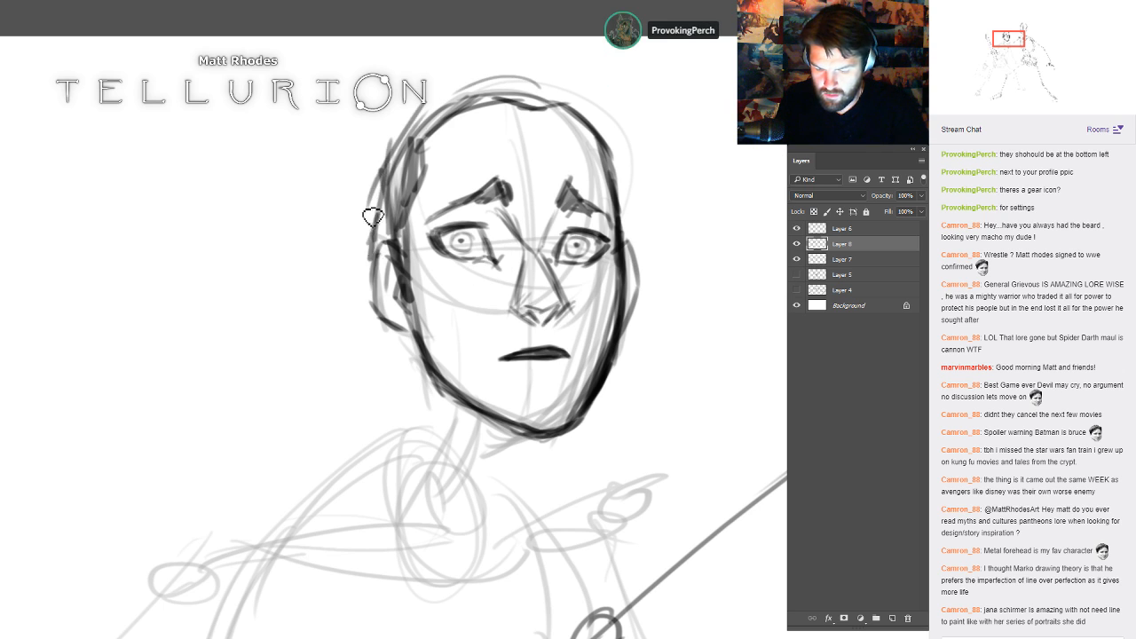
{"action": "mouse_move", "coordinate": [384, 174]}
{"action": "left_mouse_down"}
{"action": "mouse_move", "coordinate": [426, 106]}
{"action": "mouse_move", "coordinate": [507, 101]}
{"action": "mouse_move", "coordinate": [523, 74]}
{"action": "mouse_move", "coordinate": [586, 98]}
{"action": "left_mouse_up"}
{"action": "mouse_move", "coordinate": [523, 71]}
{"action": "left_mouse_down"}
{"action": "mouse_move", "coordinate": [574, 96]}
{"action": "mouse_move", "coordinate": [541, 114]}
{"action": "mouse_move", "coordinate": [589, 103]}
{"action": "mouse_move", "coordinate": [611, 142]}
{"action": "left_mouse_up"}
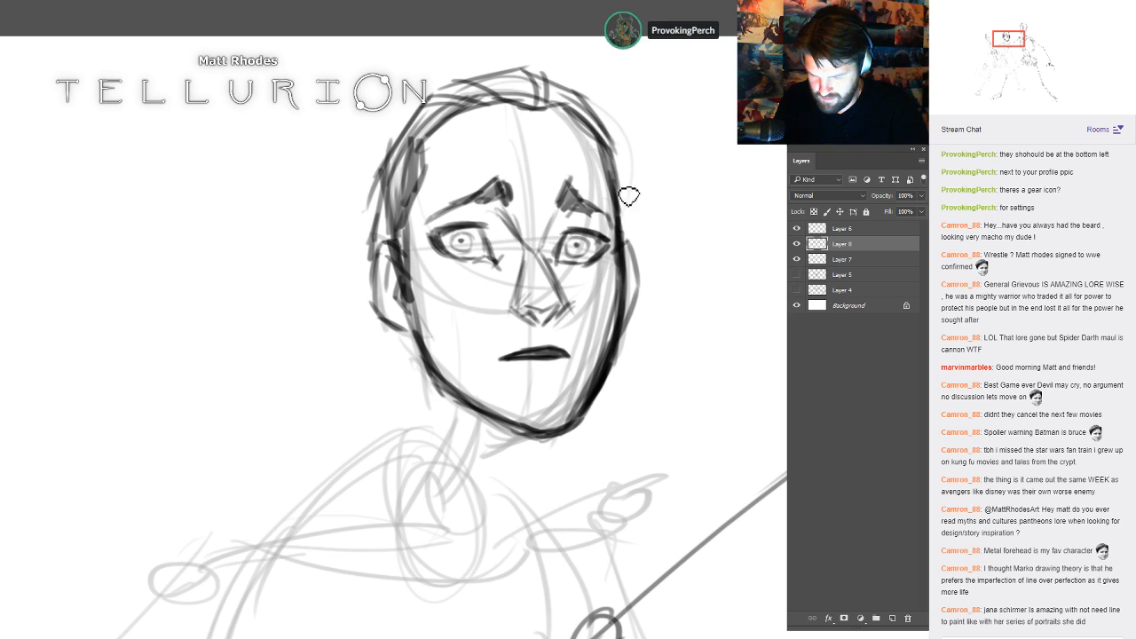
{"action": "left_click_drag", "start_coordinate": [629, 195], "coordinate": [601, 141]}
- Draw hair strands sweeping across the forehead into a curled flyaway lock, plus wavy hair on the opposite side
{"action": "mouse_move", "coordinate": [434, 139]}
{"action": "left_mouse_down"}
{"action": "mouse_move", "coordinate": [477, 119]}
{"action": "mouse_move", "coordinate": [551, 111]}
{"action": "mouse_move", "coordinate": [498, 121]}
{"action": "left_mouse_up"}
{"action": "mouse_move", "coordinate": [566, 102]}
{"action": "left_mouse_down"}
{"action": "mouse_move", "coordinate": [479, 178]}
{"action": "mouse_move", "coordinate": [362, 223]}
{"action": "mouse_move", "coordinate": [316, 286]}
{"action": "left_mouse_up"}
{"action": "mouse_move", "coordinate": [529, 116]}
{"action": "left_mouse_down"}
{"action": "mouse_move", "coordinate": [383, 232]}
{"action": "mouse_move", "coordinate": [443, 116]}
{"action": "mouse_move", "coordinate": [483, 117]}
{"action": "mouse_move", "coordinate": [411, 145]}
{"action": "mouse_move", "coordinate": [333, 218]}
{"action": "mouse_move", "coordinate": [333, 304]}
{"action": "mouse_move", "coordinate": [299, 330]}
{"action": "mouse_move", "coordinate": [361, 226]}
{"action": "mouse_move", "coordinate": [321, 282]}
{"action": "left_mouse_up"}
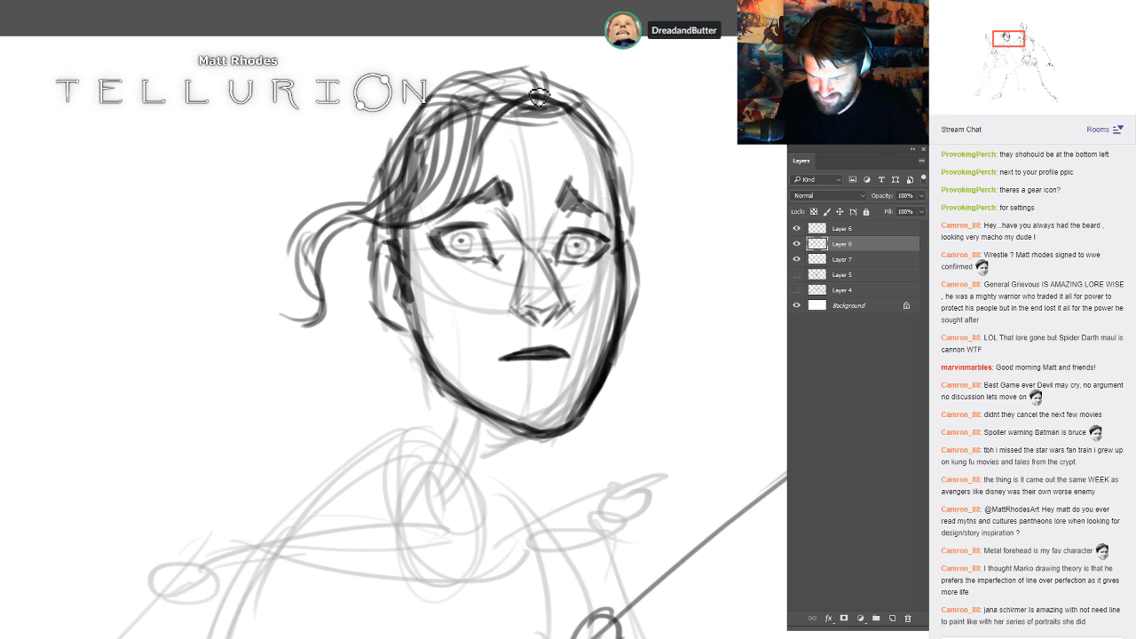
{"action": "mouse_move", "coordinate": [493, 74]}
{"action": "left_mouse_down"}
{"action": "mouse_move", "coordinate": [563, 107]}
{"action": "mouse_move", "coordinate": [504, 64]}
{"action": "mouse_move", "coordinate": [467, 79]}
{"action": "mouse_move", "coordinate": [592, 115]}
{"action": "mouse_move", "coordinate": [489, 72]}
{"action": "mouse_move", "coordinate": [418, 193]}
{"action": "mouse_move", "coordinate": [379, 218]}
{"action": "mouse_move", "coordinate": [373, 299]}
{"action": "left_mouse_up"}
{"action": "mouse_move", "coordinate": [609, 122]}
{"action": "left_mouse_down"}
{"action": "mouse_move", "coordinate": [583, 96]}
{"action": "mouse_move", "coordinate": [652, 191]}
{"action": "mouse_move", "coordinate": [600, 111]}
{"action": "mouse_move", "coordinate": [655, 182]}
{"action": "mouse_move", "coordinate": [625, 348]}
{"action": "mouse_move", "coordinate": [634, 330]}
{"action": "left_mouse_up"}
- Darken the swept fringe and flyaway lock, and add more strands to the wavy hair on the opposite side
{"action": "left_click_drag", "start_coordinate": [679, 393], "coordinate": [675, 442]}
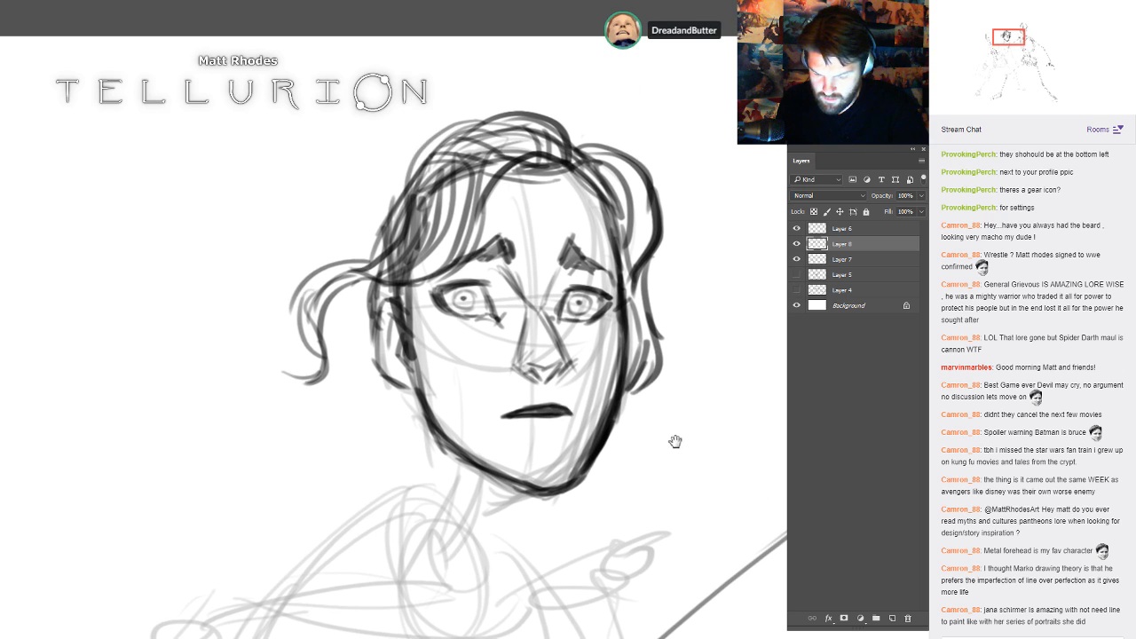
{"action": "left_click_drag", "start_coordinate": [403, 177], "coordinate": [377, 244]}
{"action": "mouse_move", "coordinate": [565, 153]}
{"action": "left_mouse_down"}
{"action": "mouse_move", "coordinate": [524, 115]}
{"action": "mouse_move", "coordinate": [479, 244]}
{"action": "mouse_move", "coordinate": [346, 266]}
{"action": "mouse_move", "coordinate": [322, 335]}
{"action": "left_mouse_up"}
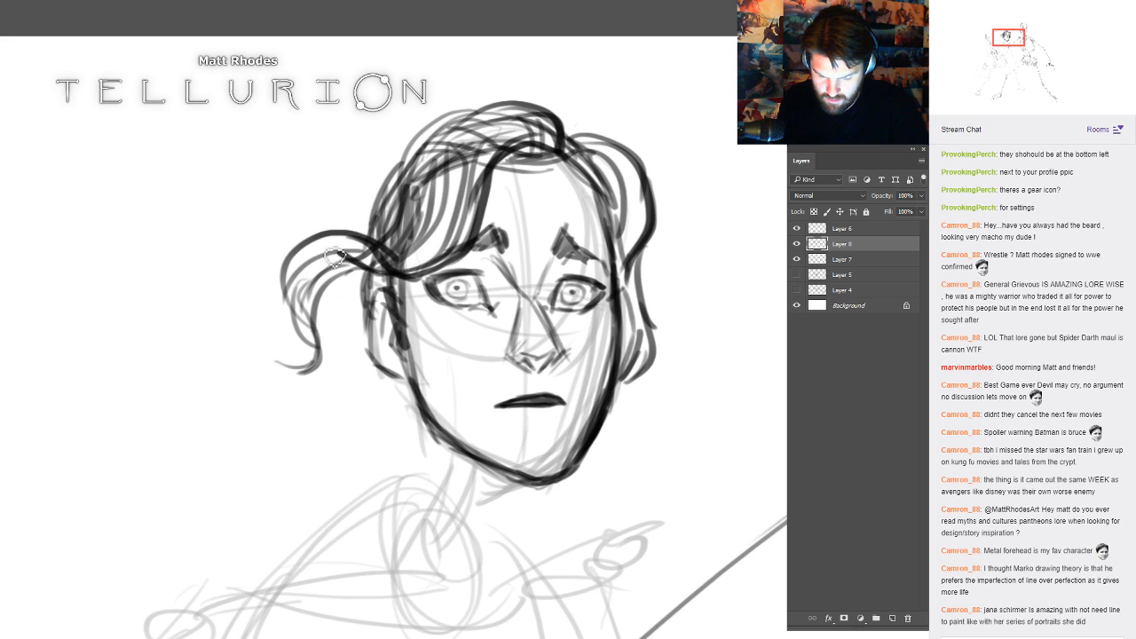
{"action": "mouse_move", "coordinate": [341, 255]}
{"action": "left_mouse_down"}
{"action": "mouse_move", "coordinate": [316, 373]}
{"action": "mouse_move", "coordinate": [263, 351]}
{"action": "left_mouse_up"}
{"action": "mouse_move", "coordinate": [684, 399]}
{"action": "left_mouse_down"}
{"action": "mouse_move", "coordinate": [688, 343]}
{"action": "mouse_move", "coordinate": [681, 373]}
{"action": "left_mouse_up"}
{"action": "mouse_move", "coordinate": [606, 123]}
{"action": "left_mouse_down"}
{"action": "mouse_move", "coordinate": [634, 199]}
{"action": "mouse_move", "coordinate": [615, 282]}
{"action": "left_mouse_up"}
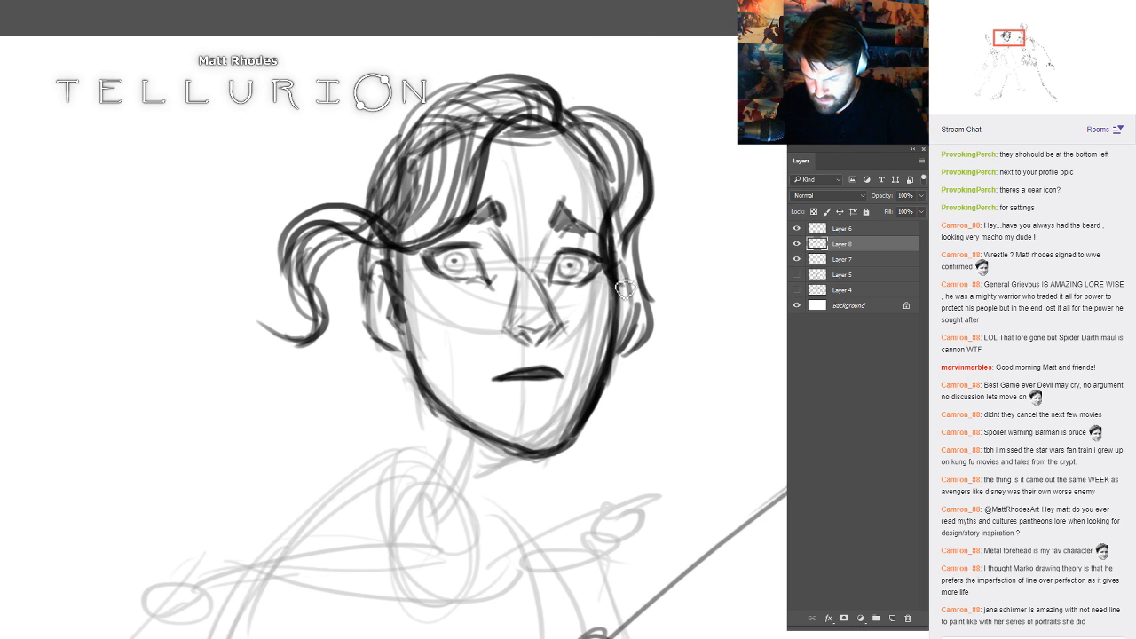
{"action": "mouse_move", "coordinate": [623, 217]}
{"action": "left_mouse_down"}
{"action": "mouse_move", "coordinate": [642, 361]}
{"action": "mouse_move", "coordinate": [623, 375]}
{"action": "left_mouse_up"}
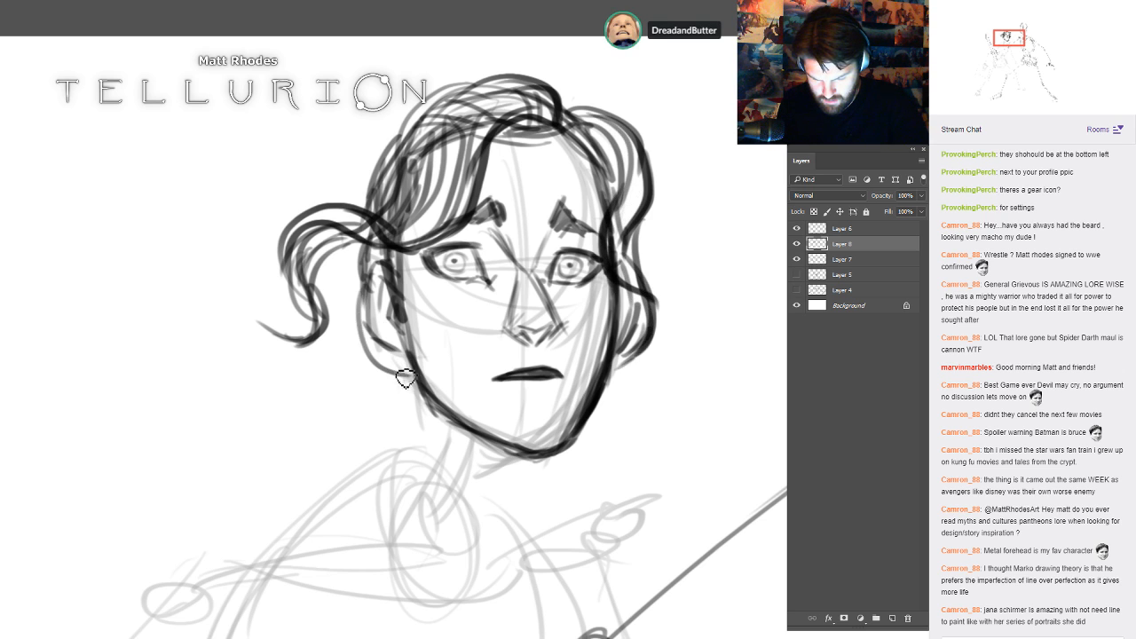
- Add curved strands of loose hair behind the left ear, reaching down to the jaw
{"action": "left_click_drag", "start_coordinate": [369, 298], "coordinate": [404, 380]}
{"action": "mouse_move", "coordinate": [360, 293]}
{"action": "left_mouse_down"}
{"action": "mouse_move", "coordinate": [382, 368]}
{"action": "mouse_move", "coordinate": [417, 386]}
{"action": "left_mouse_up"}
{"action": "left_click_drag", "start_coordinate": [644, 400], "coordinate": [628, 405]}
{"action": "mouse_move", "coordinate": [649, 409]}
{"action": "left_mouse_down"}
{"action": "mouse_move", "coordinate": [684, 241]}
{"action": "mouse_move", "coordinate": [685, 254]}
{"action": "left_mouse_up"}
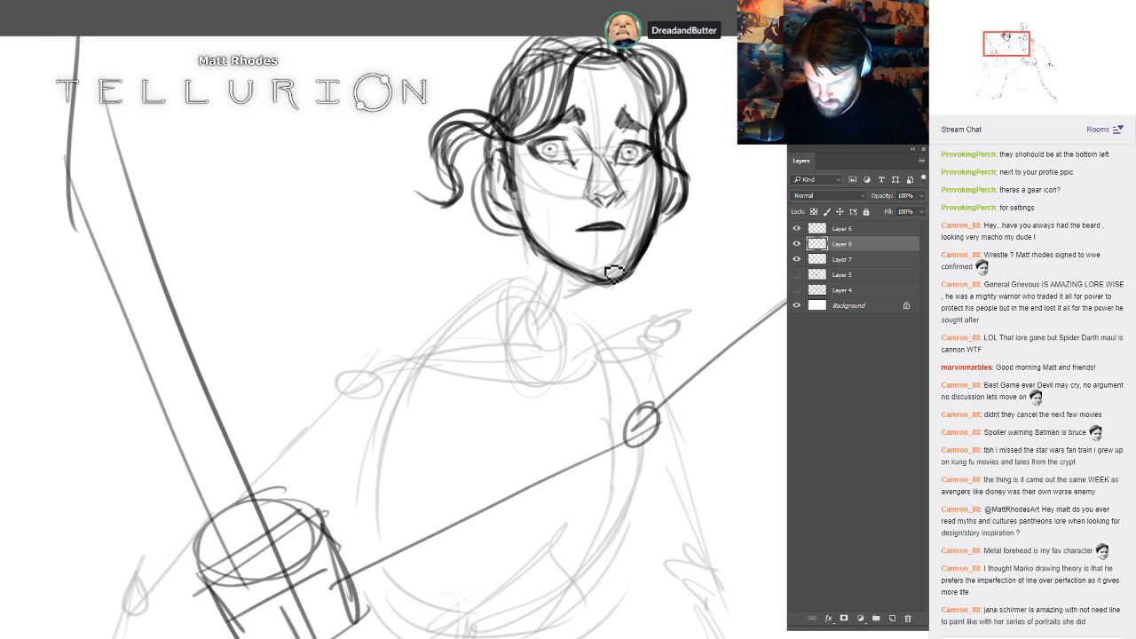
{"action": "left_click_drag", "start_coordinate": [520, 193], "coordinate": [524, 233]}
{"action": "left_click_drag", "start_coordinate": [764, 148], "coordinate": [730, 216]}
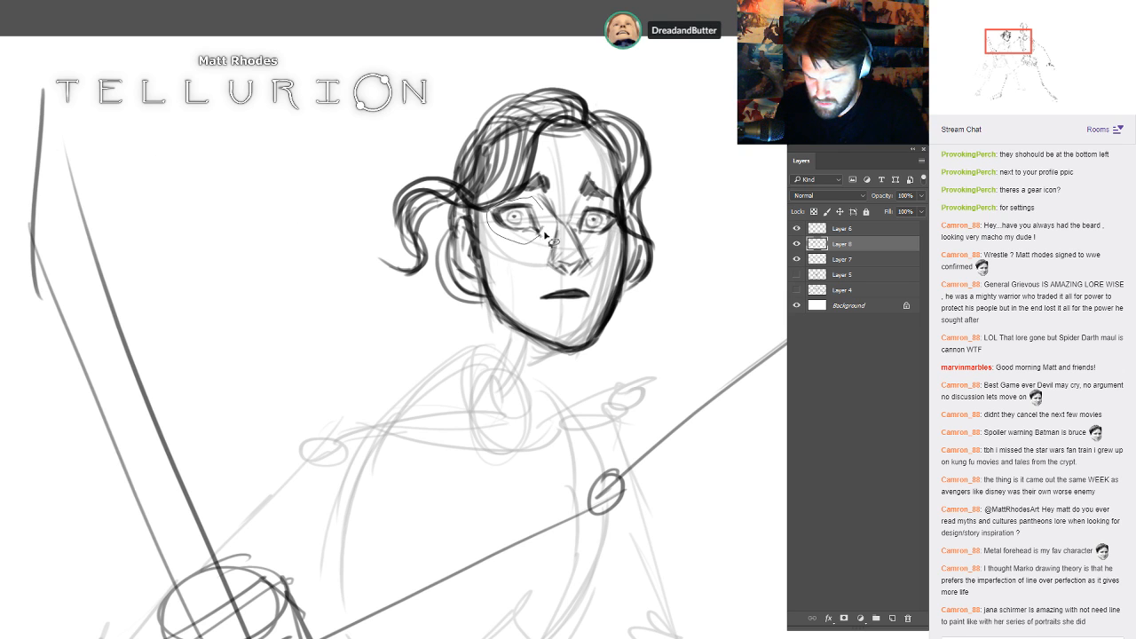
- Select the left eye with a freehand outline and transform it to sit slightly closer to the nose
{"action": "mouse_move", "coordinate": [545, 235]}
{"action": "left_mouse_down"}
{"action": "mouse_move", "coordinate": [508, 242]}
{"action": "mouse_move", "coordinate": [487, 216]}
{"action": "left_mouse_up"}
{"action": "key", "text": "ctrl+t"}
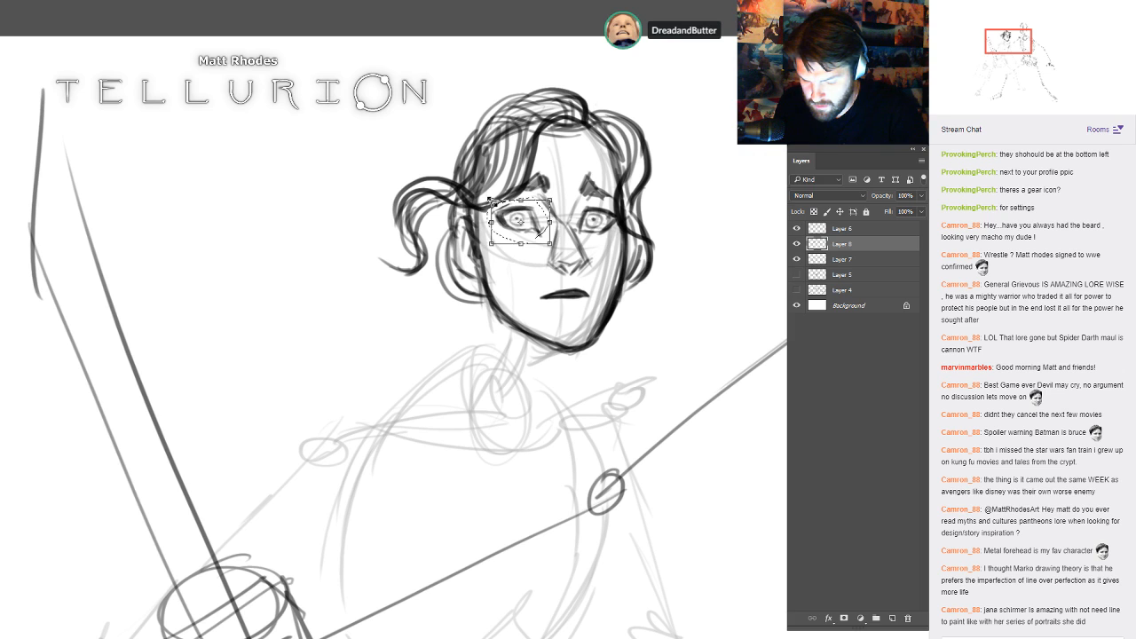
{"action": "key", "text": "Return"}
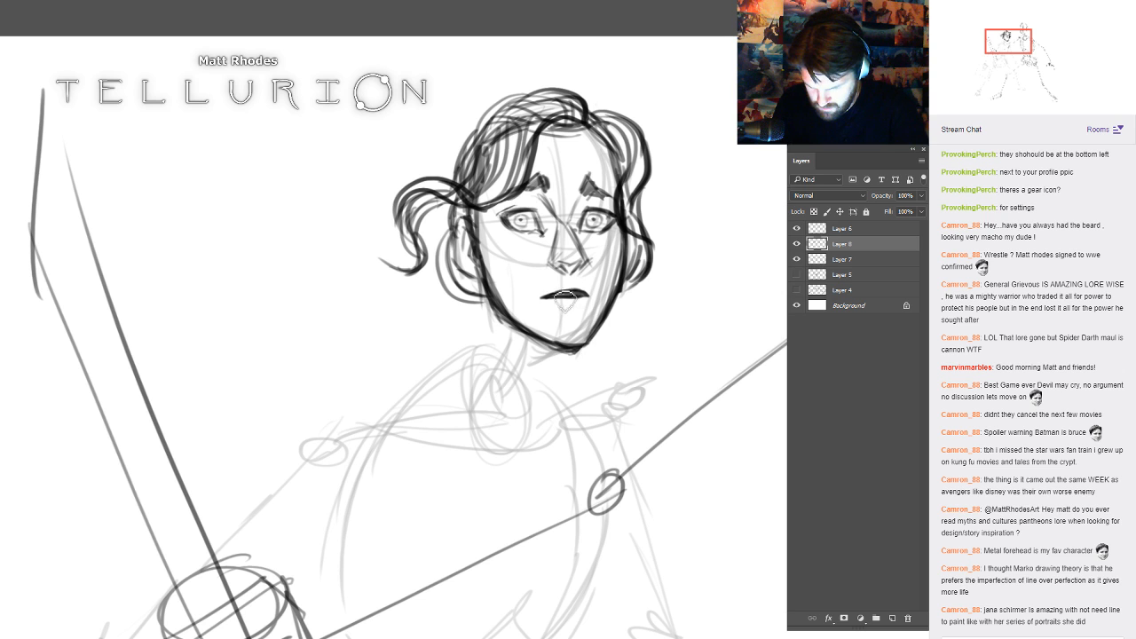
- Erase the dark mouth and redraw it as a thin, slightly downturned line
{"action": "left_click_drag", "start_coordinate": [547, 295], "coordinate": [568, 309]}
{"action": "left_click_drag", "start_coordinate": [633, 289], "coordinate": [715, 329]}
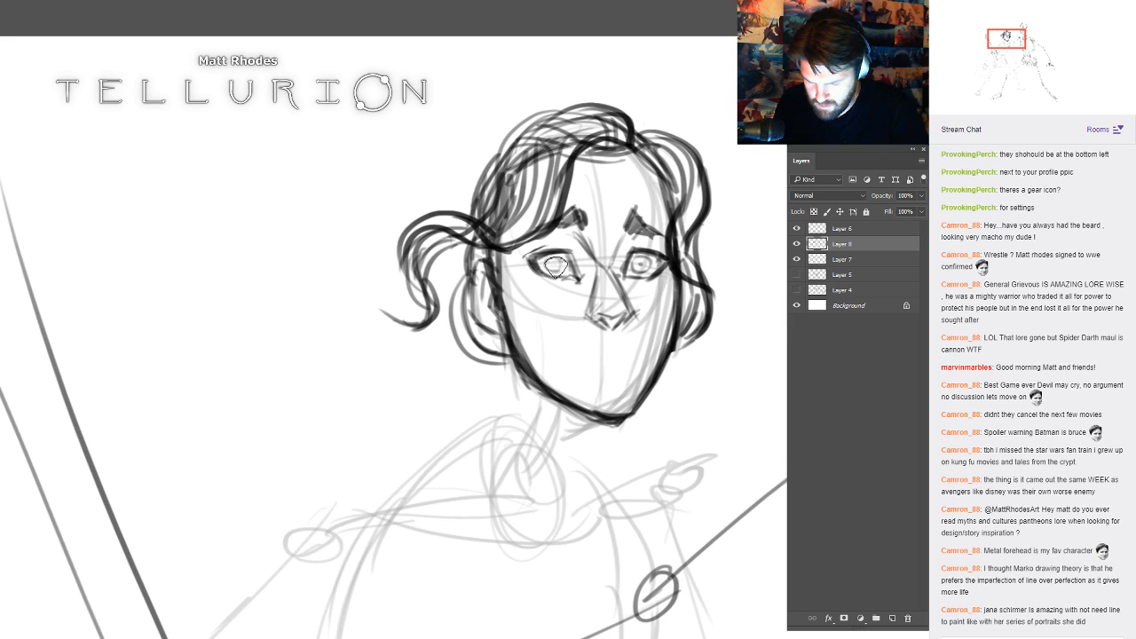
{"action": "left_click_drag", "start_coordinate": [556, 266], "coordinate": [559, 271]}
{"action": "left_click_drag", "start_coordinate": [690, 366], "coordinate": [701, 315]}
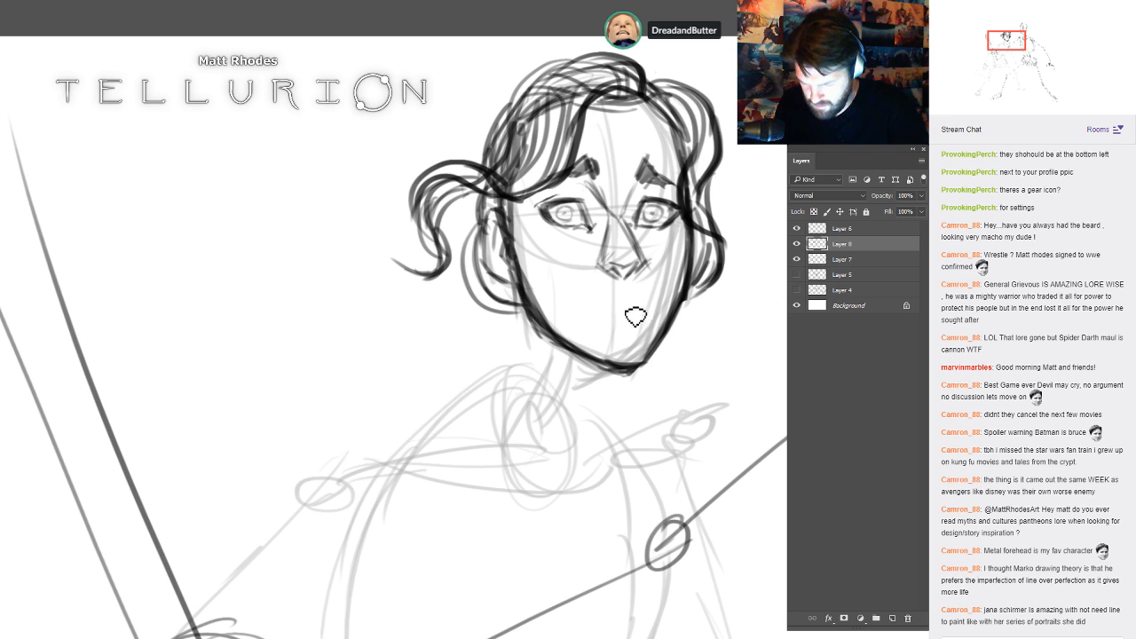
{"action": "left_click", "coordinate": [613, 313]}
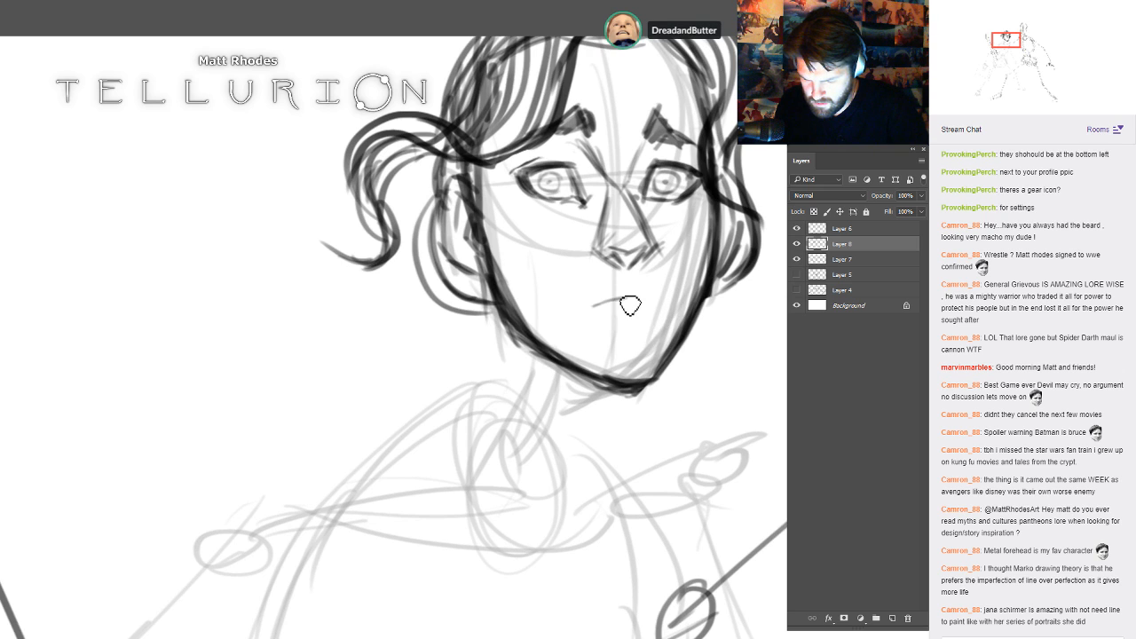
{"action": "scroll", "coordinate": [626, 360], "scroll_direction": "down", "scroll_amount": 3}
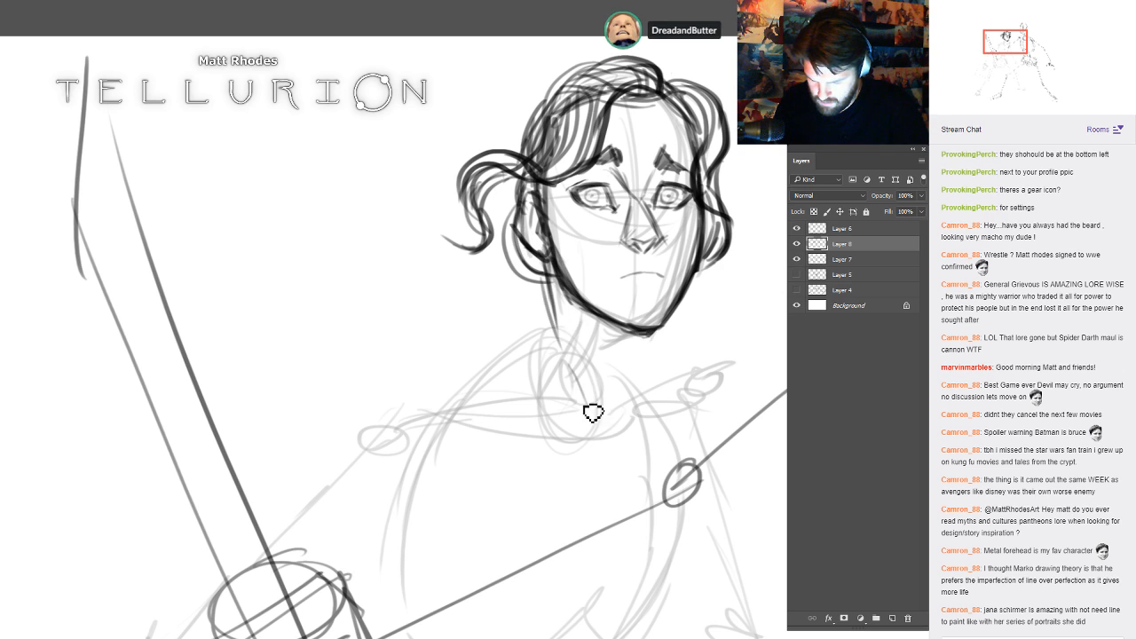
- Draw the collarbones with the throat notch, both sides of the neck, and the slope from the neck toward the left shoulder
{"action": "mouse_move", "coordinate": [592, 441]}
{"action": "left_mouse_down"}
{"action": "mouse_move", "coordinate": [622, 435]}
{"action": "mouse_move", "coordinate": [706, 371]}
{"action": "mouse_move", "coordinate": [490, 432]}
{"action": "mouse_move", "coordinate": [401, 426]}
{"action": "left_mouse_up"}
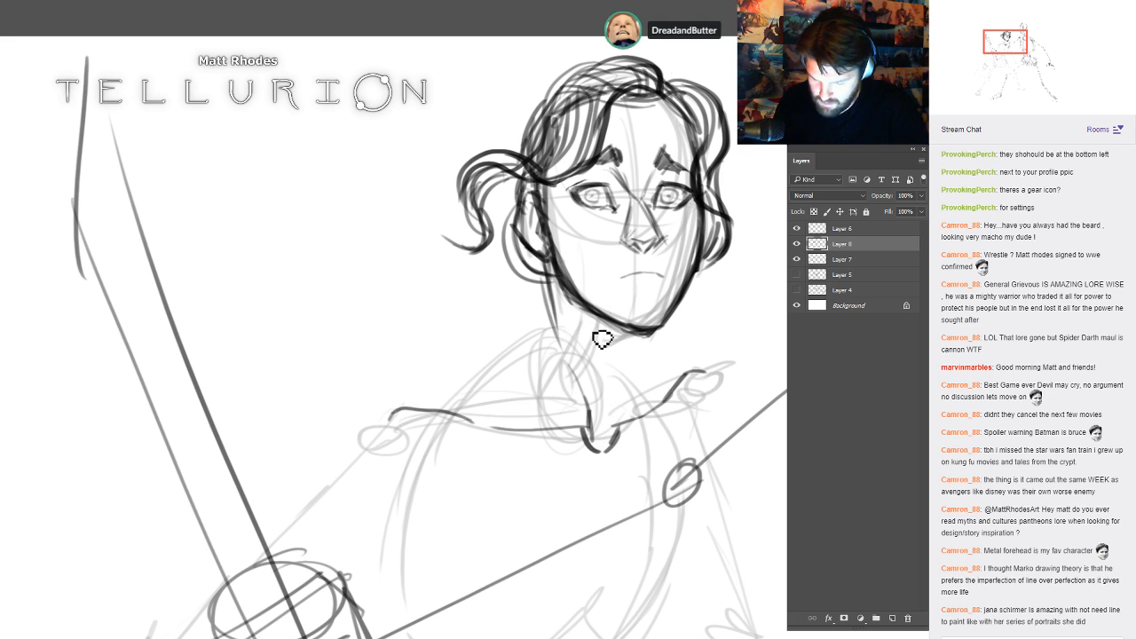
{"action": "left_click_drag", "start_coordinate": [634, 334], "coordinate": [616, 431]}
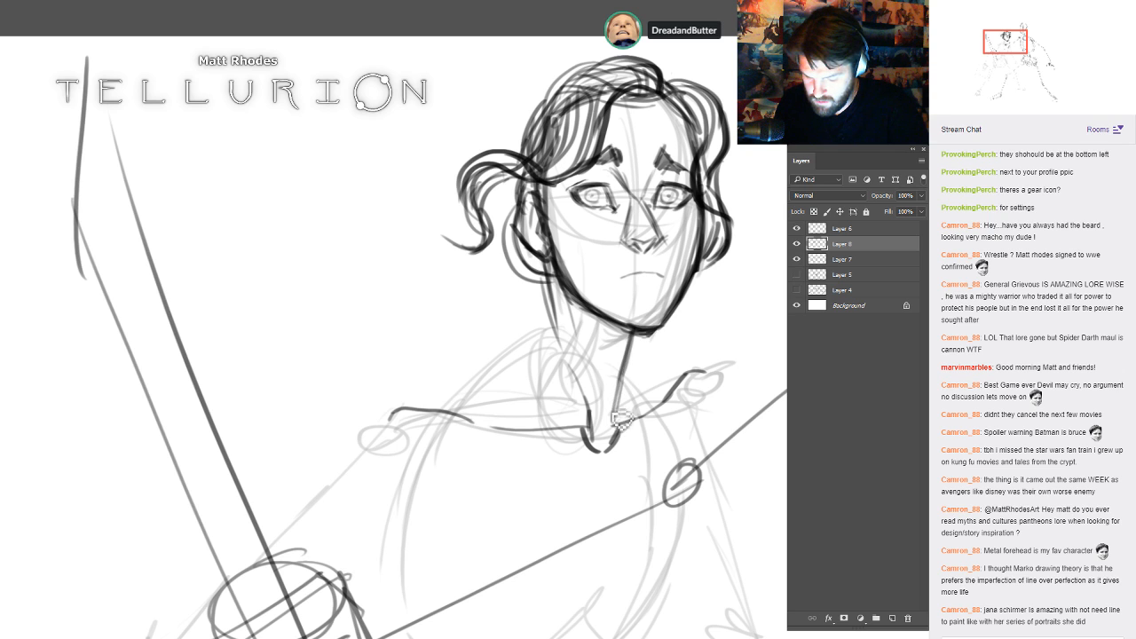
{"action": "left_click_drag", "start_coordinate": [628, 345], "coordinate": [611, 409]}
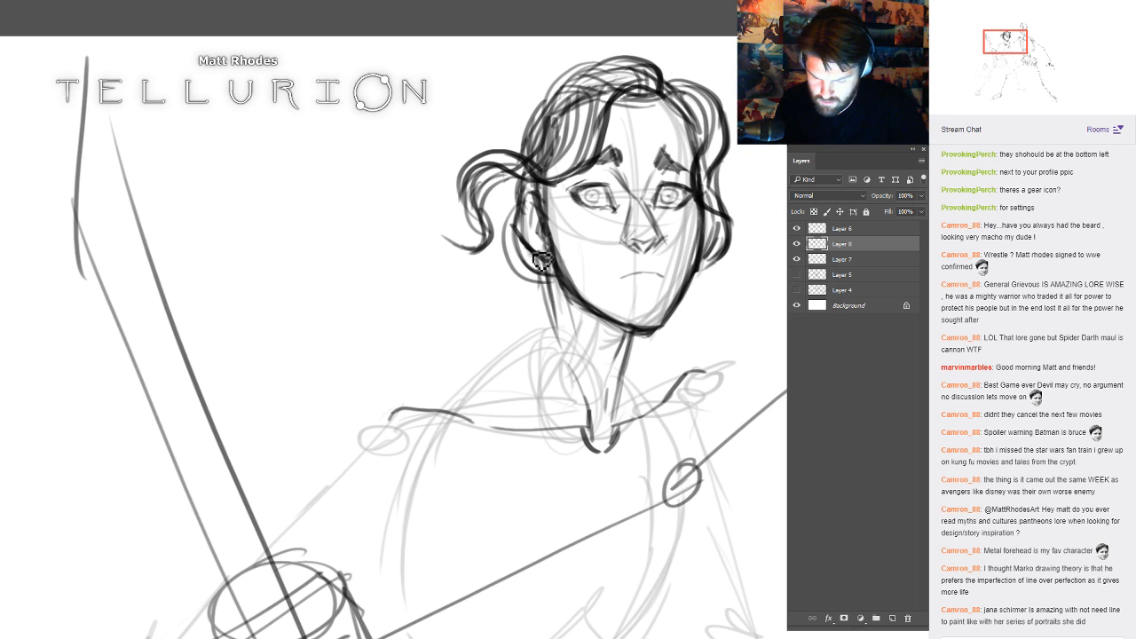
{"action": "left_click_drag", "start_coordinate": [542, 260], "coordinate": [532, 314]}
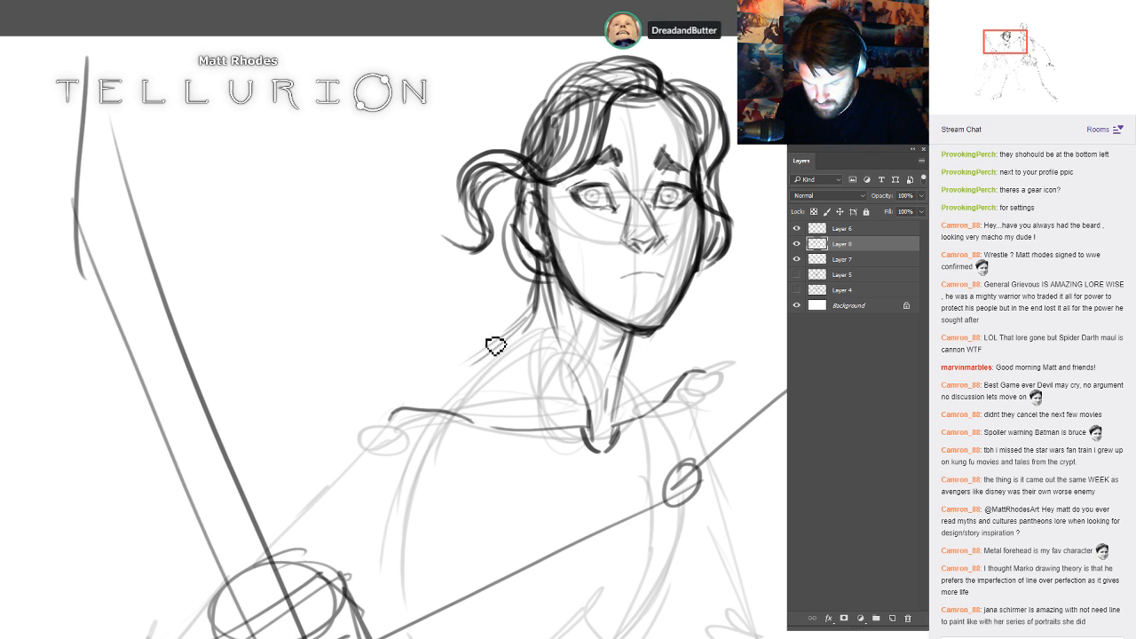
- Draw the shoulder contours, chest muscle lines and outer upper arms over the faint construction
{"action": "scroll", "coordinate": [626, 285], "scroll_direction": "down", "scroll_amount": 3}
{"action": "left_click_drag", "start_coordinate": [718, 292], "coordinate": [694, 259]}
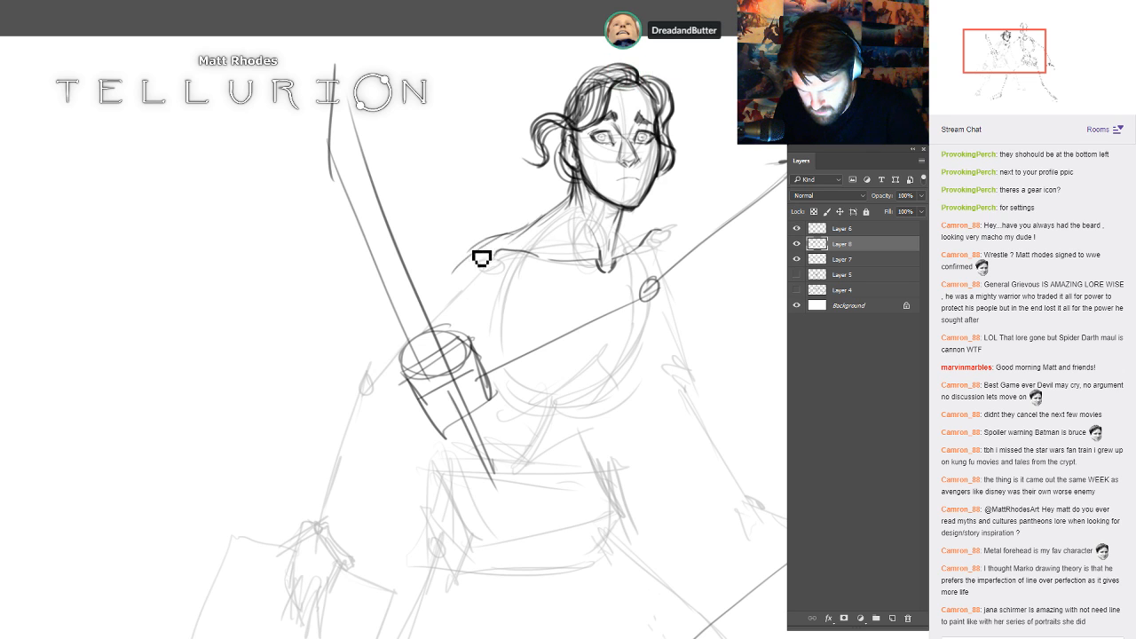
{"action": "left_click_drag", "start_coordinate": [534, 265], "coordinate": [520, 290]}
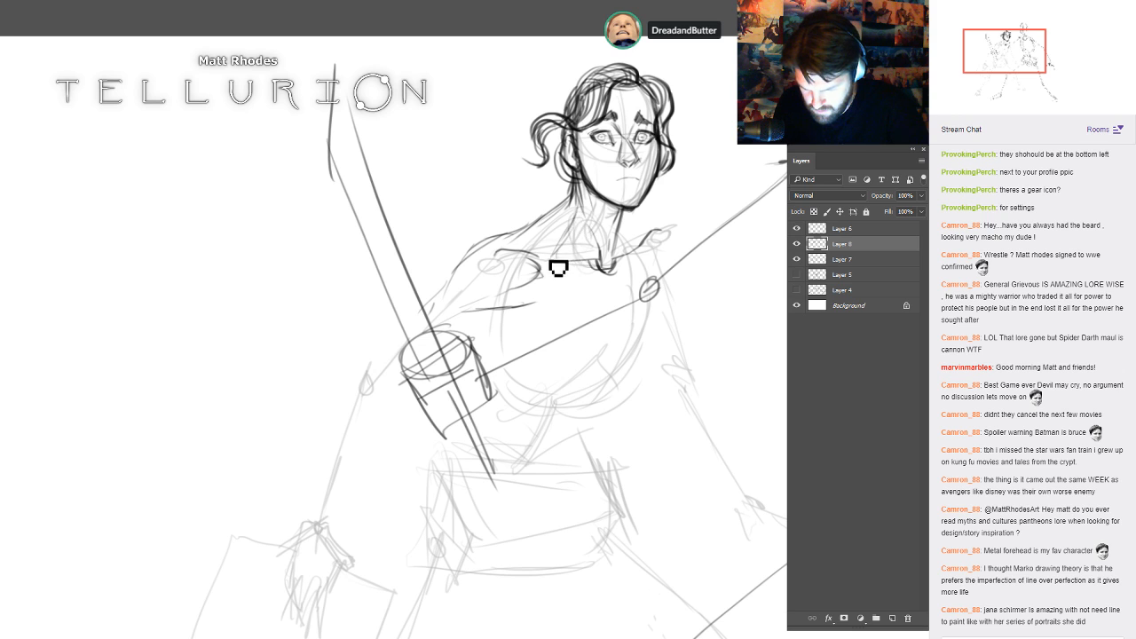
{"action": "left_click_drag", "start_coordinate": [576, 206], "coordinate": [488, 252]}
{"action": "left_click_drag", "start_coordinate": [636, 225], "coordinate": [622, 247]}
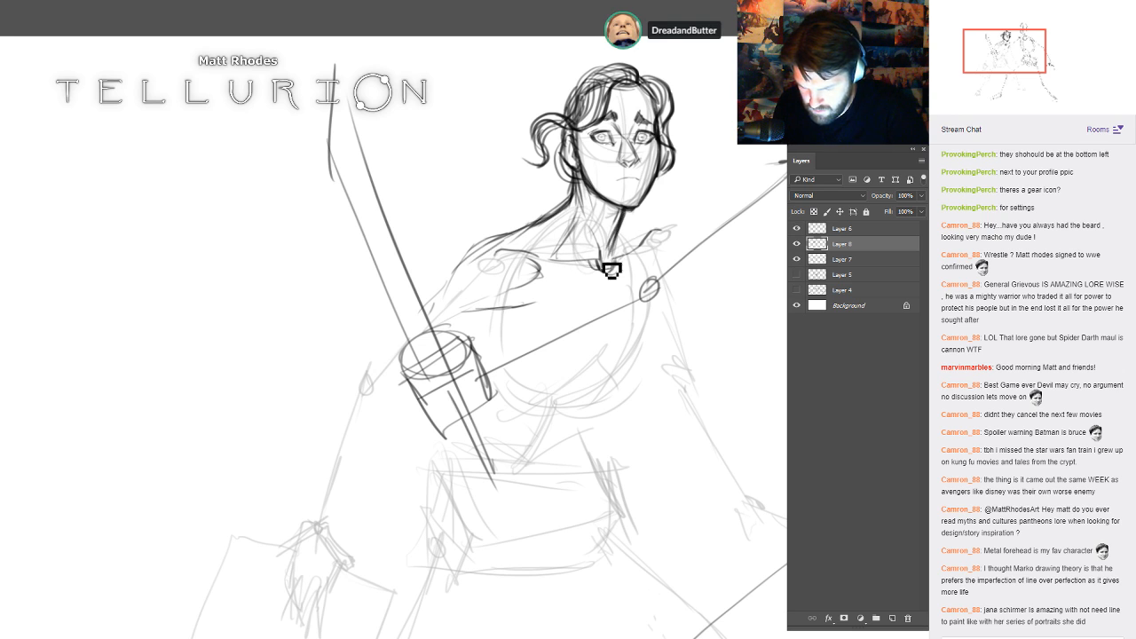
{"action": "mouse_move", "coordinate": [584, 204]}
{"action": "left_mouse_down"}
{"action": "mouse_move", "coordinate": [578, 185]}
{"action": "mouse_move", "coordinate": [579, 208]}
{"action": "mouse_move", "coordinate": [534, 244]}
{"action": "left_mouse_up"}
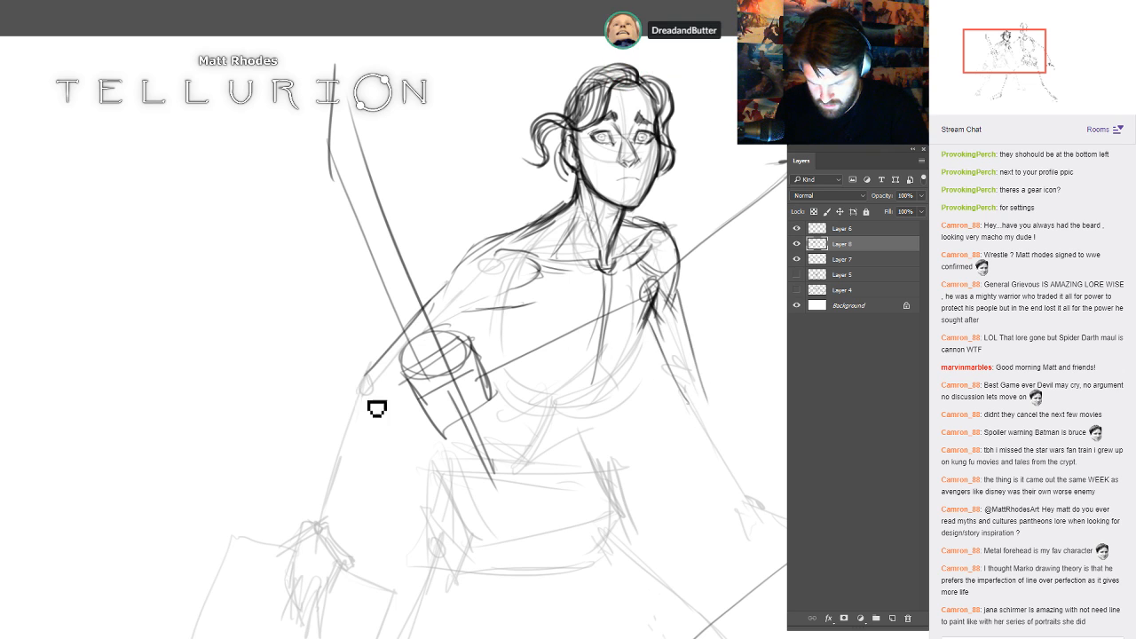
- Draw the left upper arm and armpit with curved armhole straps and an angular short sleeve over the shoulder
{"action": "mouse_move", "coordinate": [494, 337]}
{"action": "left_mouse_down"}
{"action": "mouse_move", "coordinate": [493, 313]}
{"action": "mouse_move", "coordinate": [493, 338]}
{"action": "left_mouse_up"}
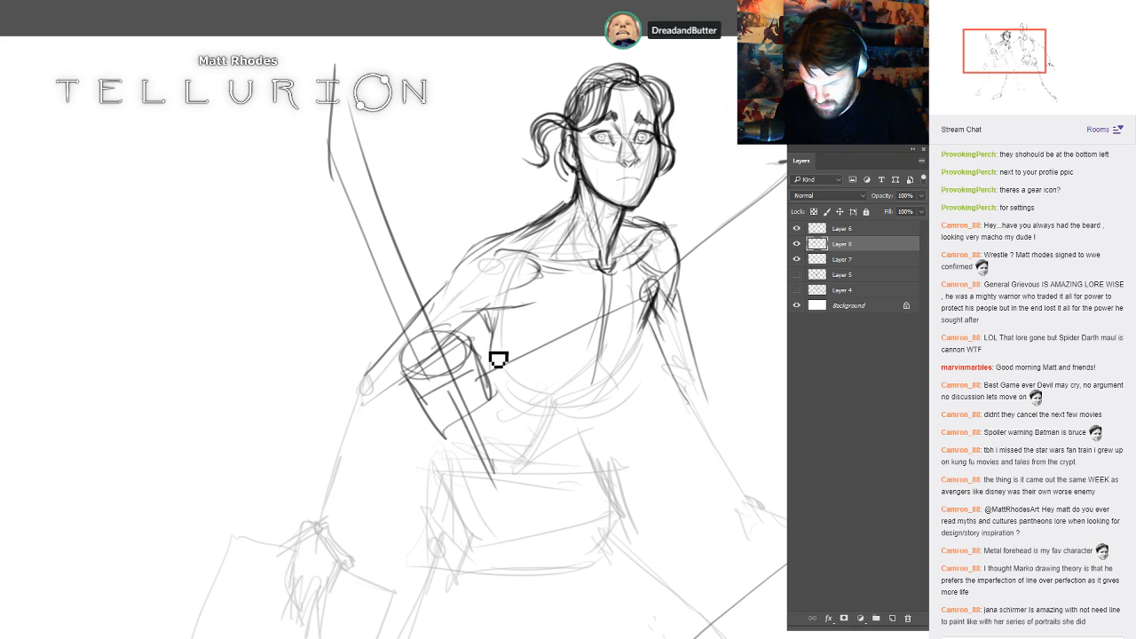
{"action": "mouse_move", "coordinate": [476, 264]}
{"action": "left_mouse_down"}
{"action": "mouse_move", "coordinate": [445, 299]}
{"action": "mouse_move", "coordinate": [484, 252]}
{"action": "mouse_move", "coordinate": [393, 338]}
{"action": "left_mouse_up"}
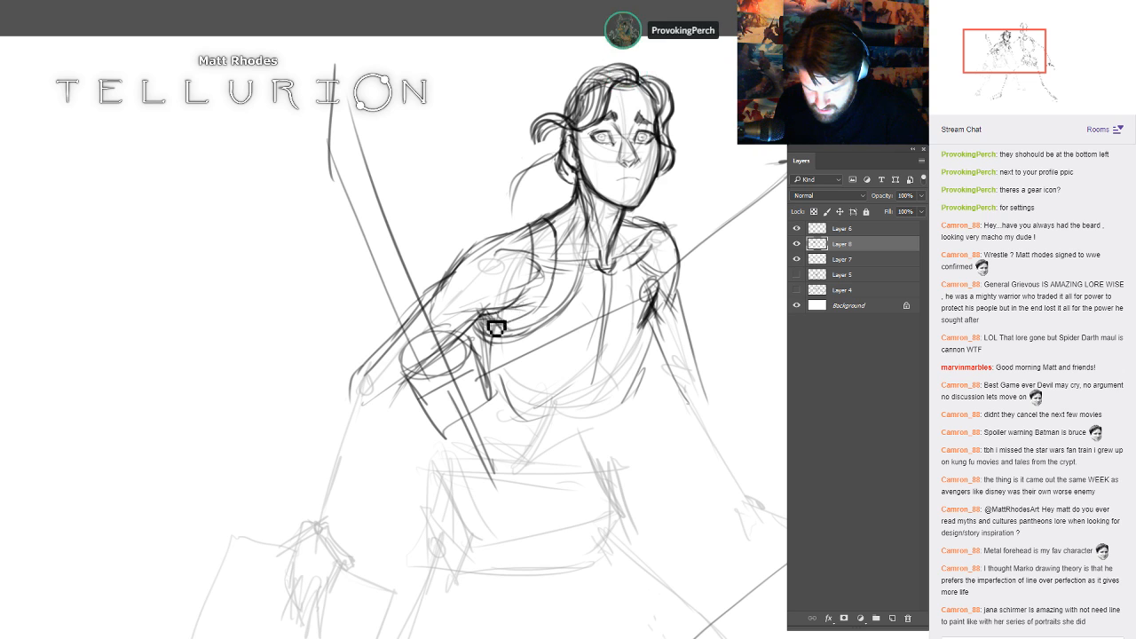
{"action": "mouse_move", "coordinate": [465, 241]}
{"action": "left_mouse_down"}
{"action": "mouse_move", "coordinate": [519, 232]}
{"action": "mouse_move", "coordinate": [449, 297]}
{"action": "mouse_move", "coordinate": [493, 324]}
{"action": "left_mouse_up"}
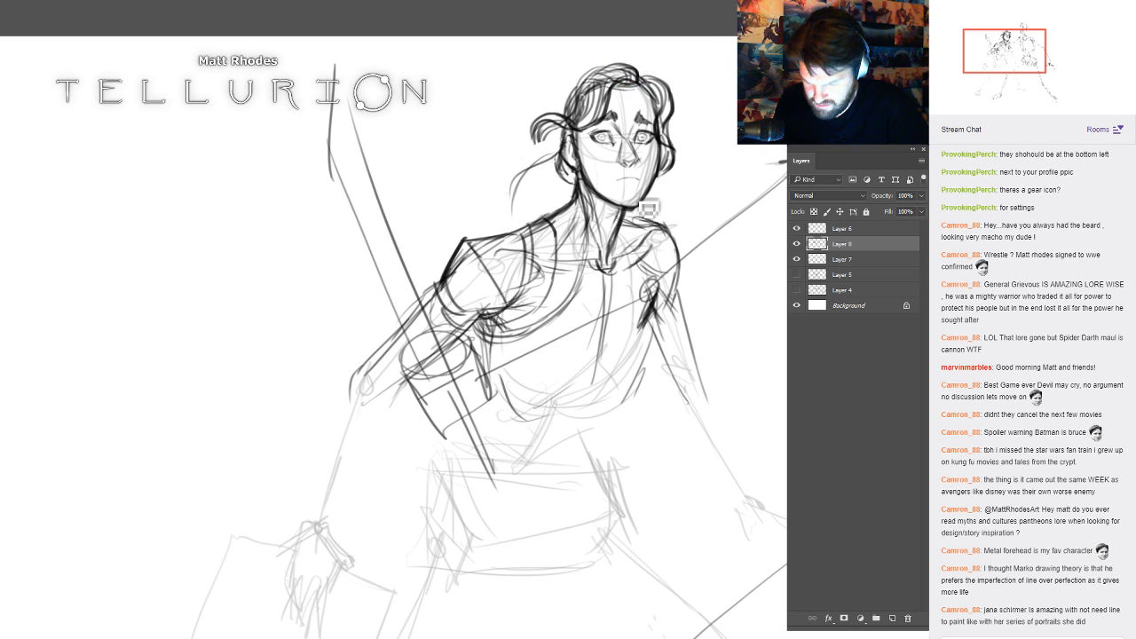
- Sketch the right sleeve and the fitted chest piece, with a darkened double-lined band curving beneath the bust
{"action": "mouse_move", "coordinate": [632, 235]}
{"action": "left_mouse_down"}
{"action": "mouse_move", "coordinate": [652, 340]}
{"action": "mouse_move", "coordinate": [652, 260]}
{"action": "left_mouse_up"}
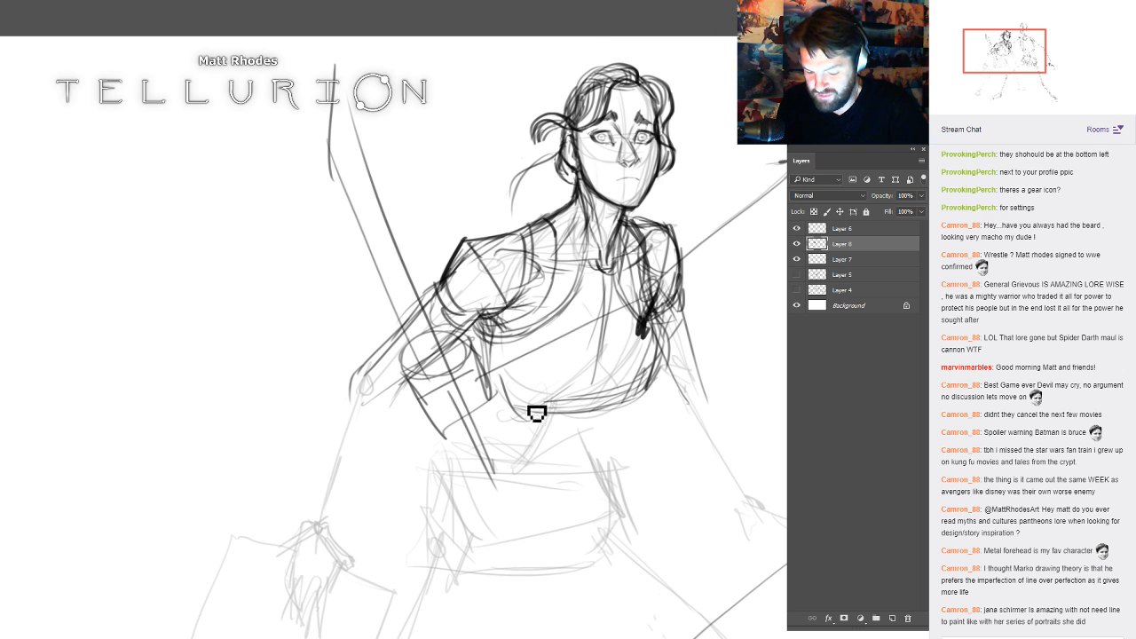
{"action": "mouse_move", "coordinate": [500, 360]}
{"action": "left_mouse_down"}
{"action": "mouse_move", "coordinate": [546, 407]}
{"action": "mouse_move", "coordinate": [627, 399]}
{"action": "left_mouse_up"}
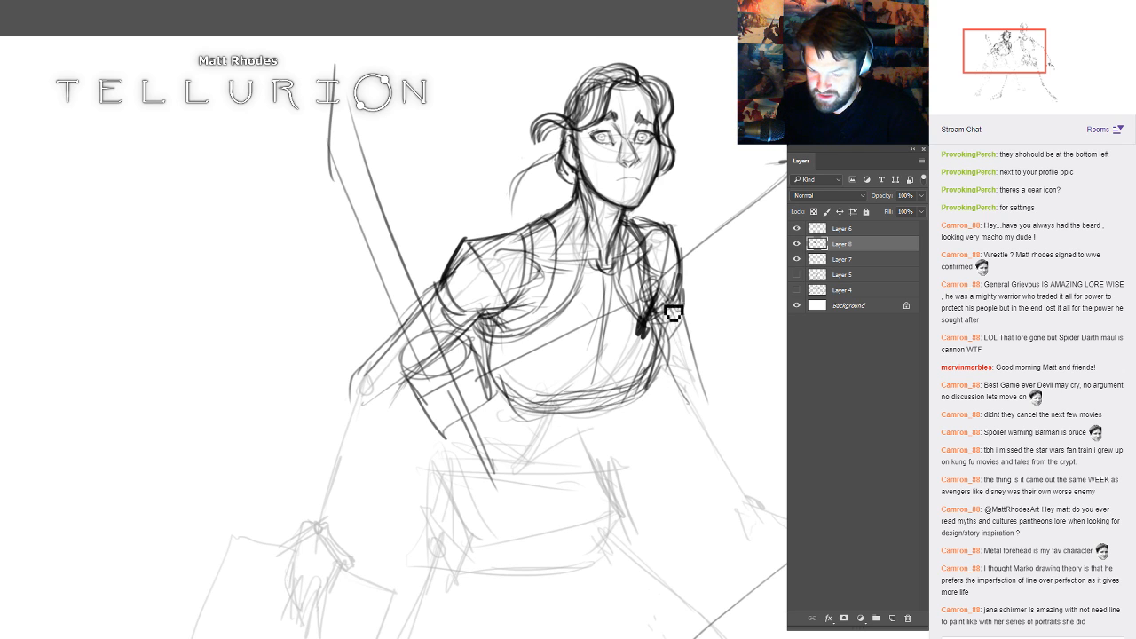
{"action": "scroll", "coordinate": [674, 312], "scroll_direction": "up", "scroll_amount": 3}
{"action": "left_click_drag", "start_coordinate": [524, 443], "coordinate": [578, 503]}
{"action": "left_click_drag", "start_coordinate": [664, 444], "coordinate": [619, 494]}
{"action": "mouse_move", "coordinate": [531, 435]}
{"action": "left_mouse_down"}
{"action": "mouse_move", "coordinate": [580, 495]}
{"action": "mouse_move", "coordinate": [627, 499]}
{"action": "left_mouse_up"}
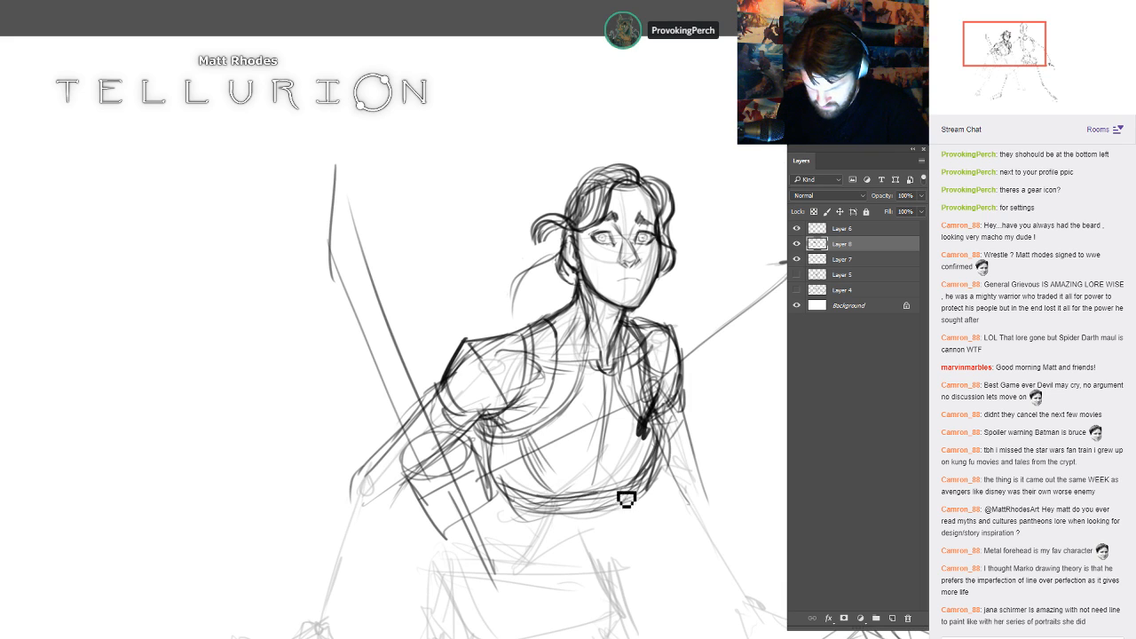
{"action": "mouse_move", "coordinate": [548, 492]}
{"action": "left_mouse_down"}
{"action": "mouse_move", "coordinate": [653, 484]}
{"action": "mouse_move", "coordinate": [682, 458]}
{"action": "mouse_move", "coordinate": [655, 476]}
{"action": "mouse_move", "coordinate": [666, 435]}
{"action": "mouse_move", "coordinate": [636, 400]}
{"action": "mouse_move", "coordinate": [630, 341]}
{"action": "left_mouse_up"}
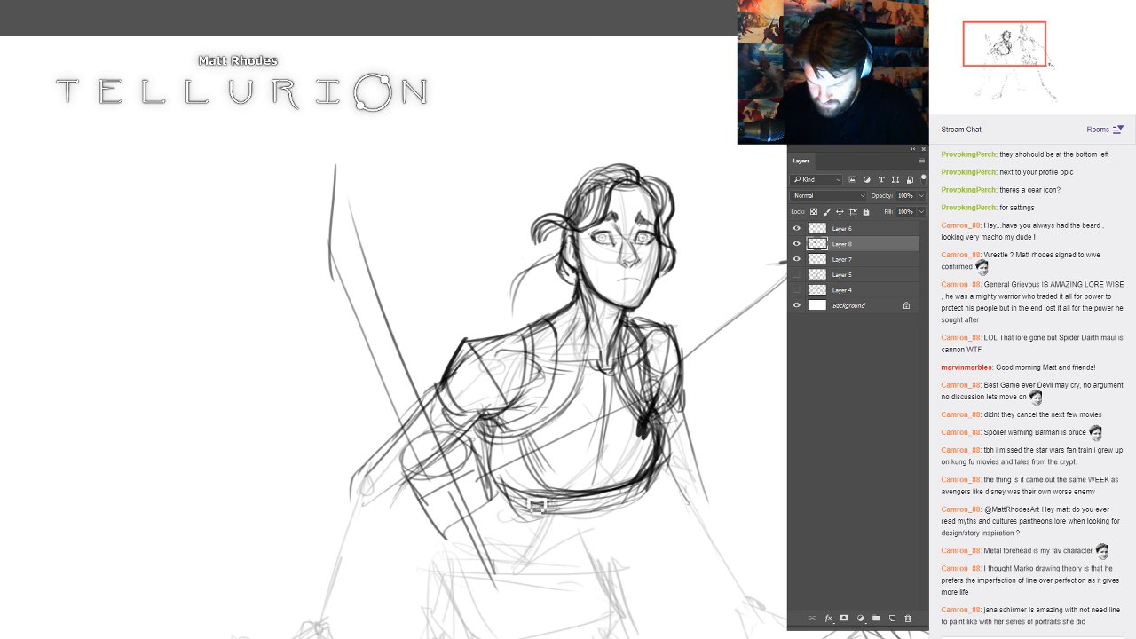
- Touch up the inner brow, nose bridge and left upper eyelid lines on the face
{"action": "left_click_drag", "start_coordinate": [790, 289], "coordinate": [772, 324]}
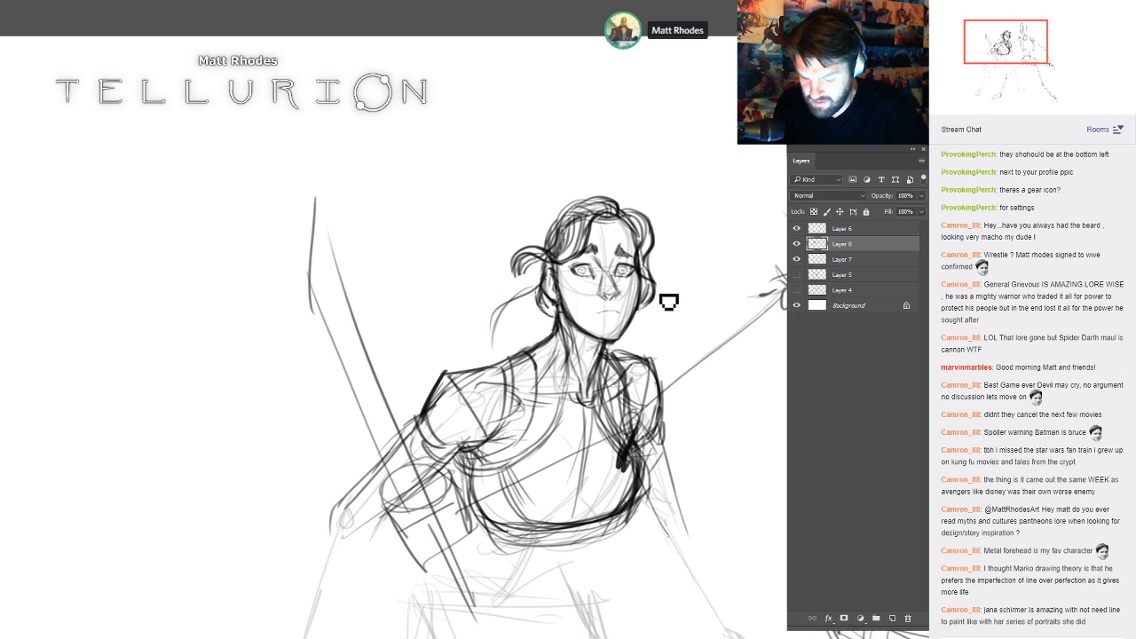
{"action": "scroll", "coordinate": [670, 302], "scroll_direction": "up", "scroll_amount": 4}
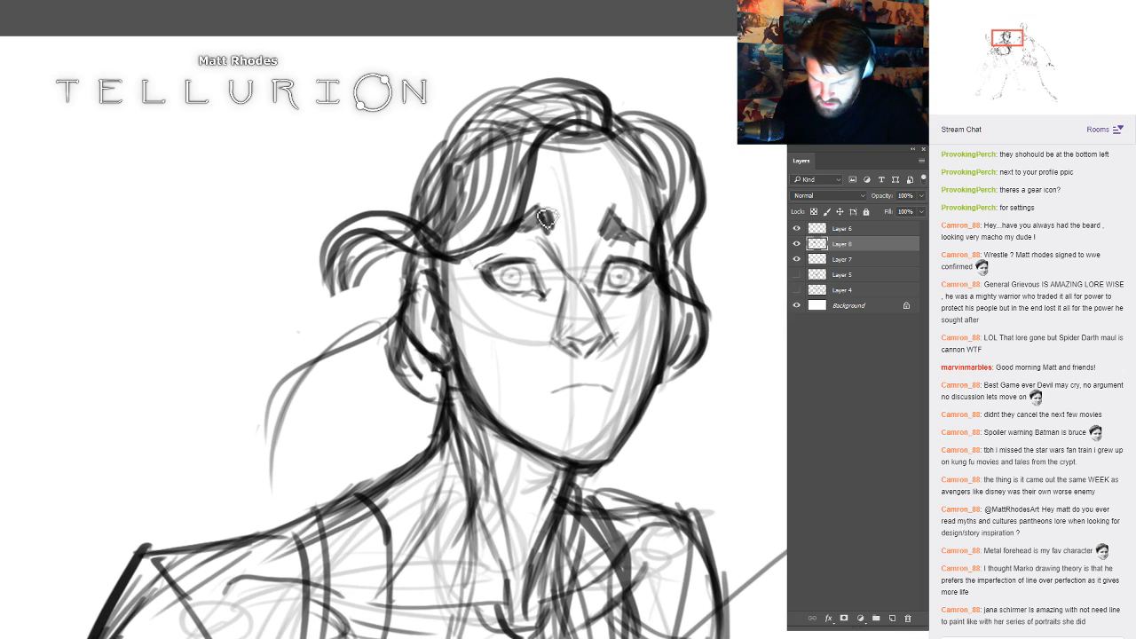
{"action": "left_click_drag", "start_coordinate": [561, 244], "coordinate": [561, 282]}
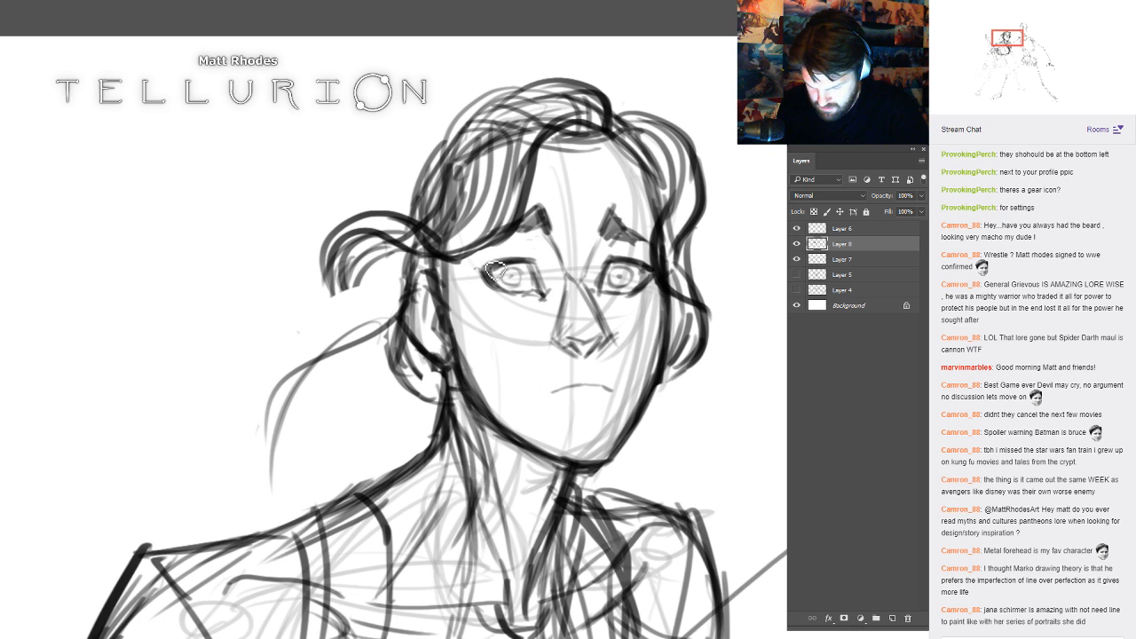
{"action": "scroll", "coordinate": [742, 344], "scroll_direction": "down", "scroll_amount": 5}
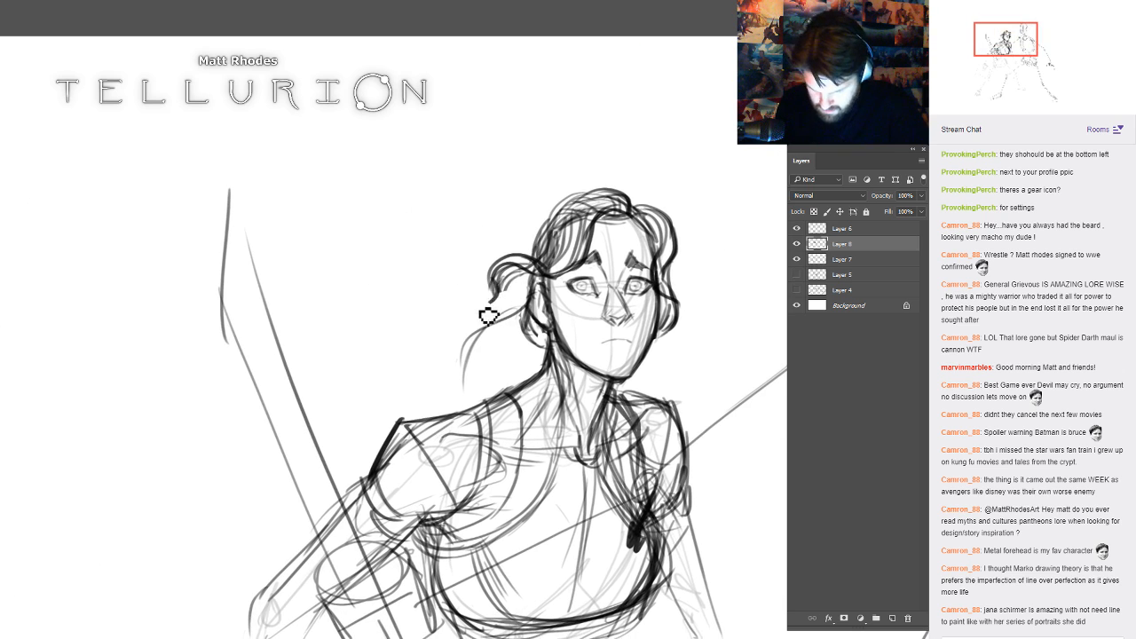
- Redraw the curled tip of the flyaway lock and sketch long wavy hair falling behind the neck and over the left shoulder
{"action": "left_click_drag", "start_coordinate": [484, 304], "coordinate": [493, 286]}
{"action": "left_click_drag", "start_coordinate": [488, 339], "coordinate": [462, 404]}
{"action": "left_click_drag", "start_coordinate": [524, 316], "coordinate": [479, 404]}
{"action": "mouse_move", "coordinate": [520, 333]}
{"action": "left_mouse_down"}
{"action": "mouse_move", "coordinate": [488, 401]}
{"action": "mouse_move", "coordinate": [500, 398]}
{"action": "left_mouse_up"}
{"action": "mouse_move", "coordinate": [535, 360]}
{"action": "left_mouse_down"}
{"action": "mouse_move", "coordinate": [528, 400]}
{"action": "mouse_move", "coordinate": [471, 390]}
{"action": "mouse_move", "coordinate": [452, 418]}
{"action": "left_mouse_up"}
{"action": "left_click_drag", "start_coordinate": [457, 366], "coordinate": [364, 442]}
{"action": "left_click_drag", "start_coordinate": [448, 407], "coordinate": [371, 433]}
- Hide Layers 7 and 6, fade Layer 8 to about 28% opacity, and add a new layer beneath it
{"action": "left_click", "coordinate": [798, 259]}
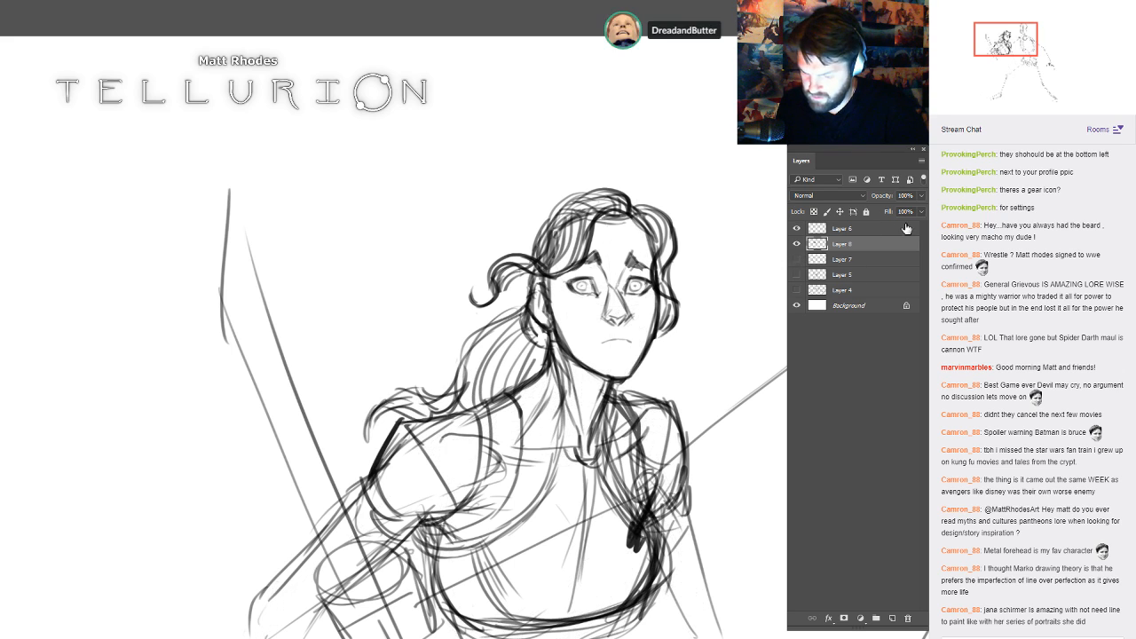
{"action": "left_click_drag", "start_coordinate": [884, 211], "coordinate": [871, 217]}
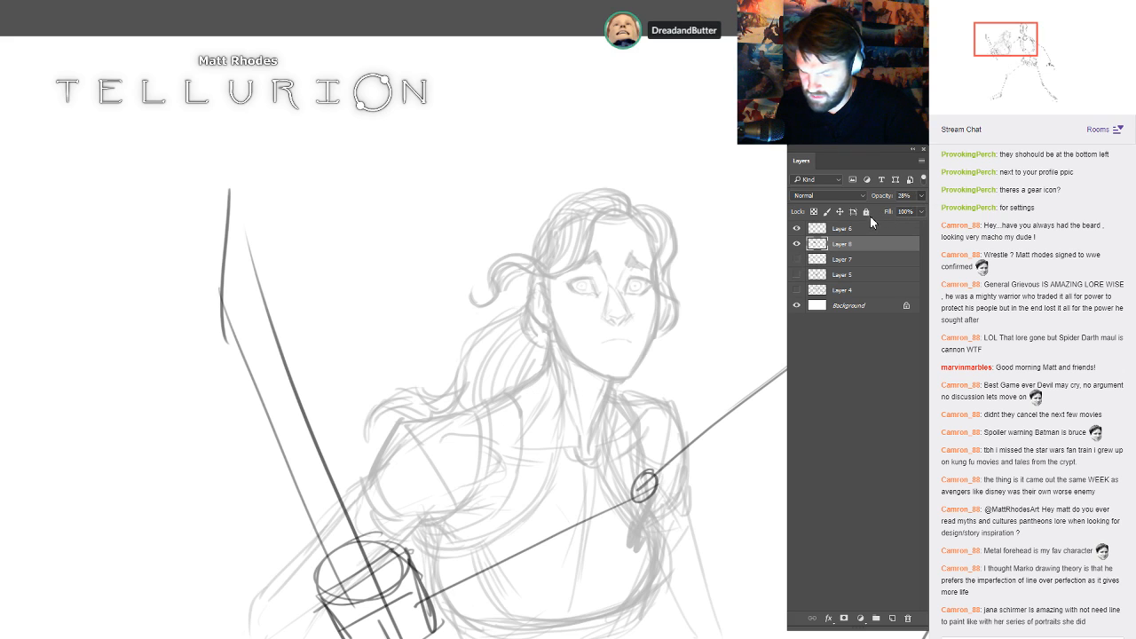
{"action": "left_click", "coordinate": [798, 228]}
{"action": "left_click", "coordinate": [873, 257]}
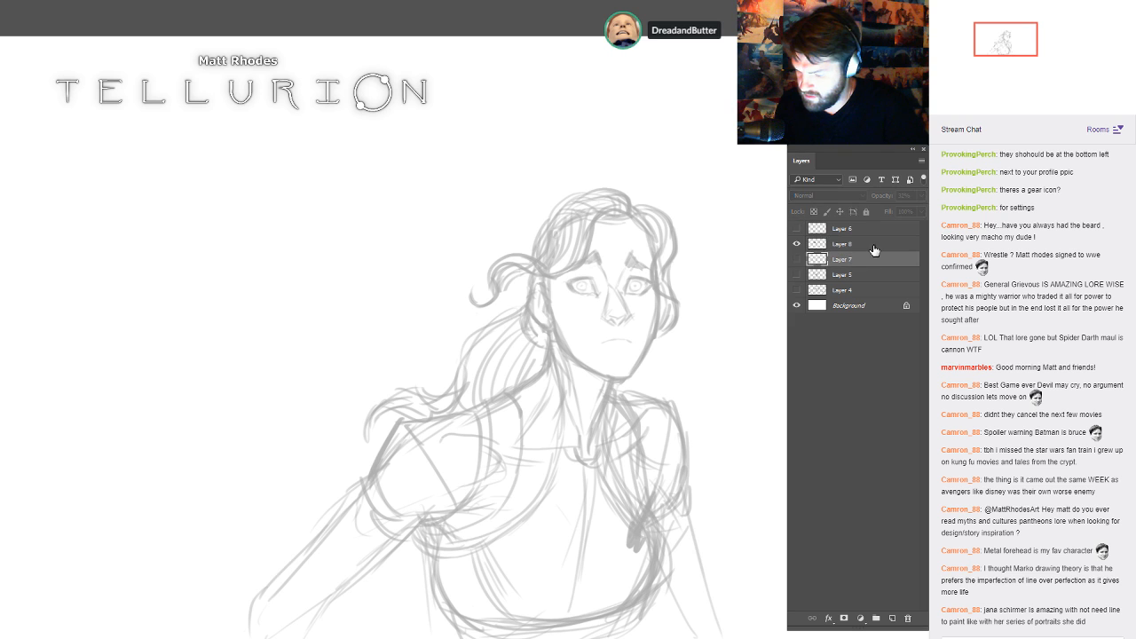
{"action": "key", "text": "ctrl+shift+alt+n"}
- Paint a flat peach skin tone over the face, ear and neck on the new layer beneath the sketch
{"action": "mouse_move", "coordinate": [663, 277]}
{"action": "left_mouse_down"}
{"action": "mouse_move", "coordinate": [755, 264]}
{"action": "mouse_move", "coordinate": [657, 279]}
{"action": "mouse_move", "coordinate": [657, 289]}
{"action": "mouse_move", "coordinate": [632, 264]}
{"action": "left_mouse_up"}
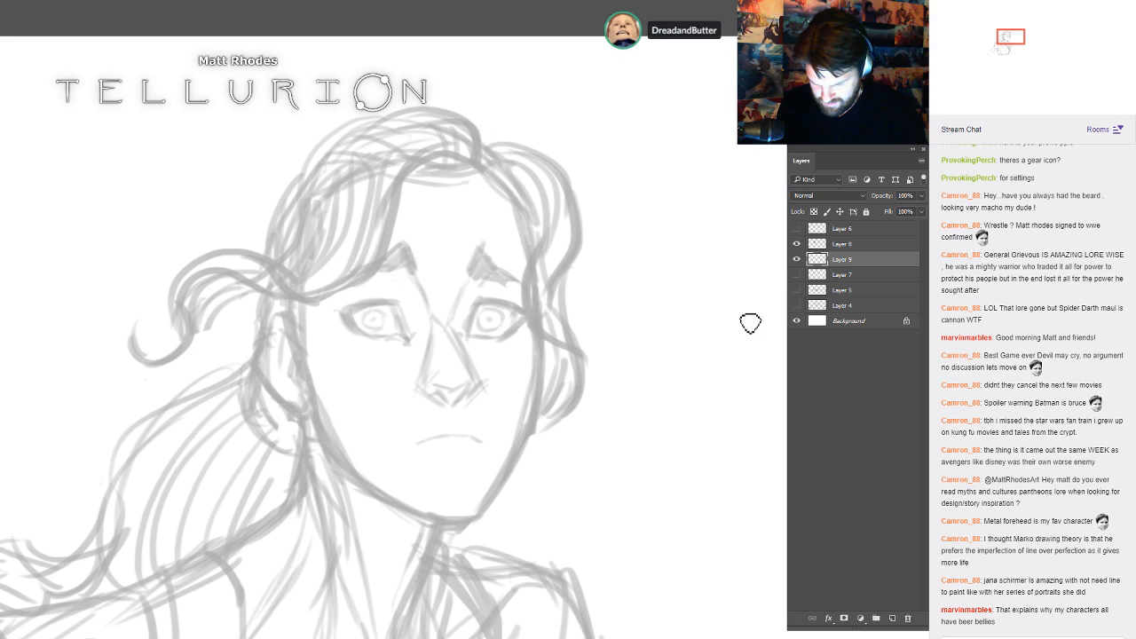
{"action": "mouse_move", "coordinate": [373, 257]}
{"action": "left_mouse_down"}
{"action": "mouse_move", "coordinate": [291, 286]}
{"action": "mouse_move", "coordinate": [268, 373]}
{"action": "mouse_move", "coordinate": [331, 435]}
{"action": "mouse_move", "coordinate": [348, 386]}
{"action": "mouse_move", "coordinate": [355, 444]}
{"action": "mouse_move", "coordinate": [417, 497]}
{"action": "mouse_move", "coordinate": [471, 426]}
{"action": "mouse_move", "coordinate": [444, 493]}
{"action": "mouse_move", "coordinate": [486, 371]}
{"action": "mouse_move", "coordinate": [487, 268]}
{"action": "mouse_move", "coordinate": [397, 169]}
{"action": "mouse_move", "coordinate": [389, 249]}
{"action": "mouse_move", "coordinate": [453, 363]}
{"action": "left_mouse_up"}
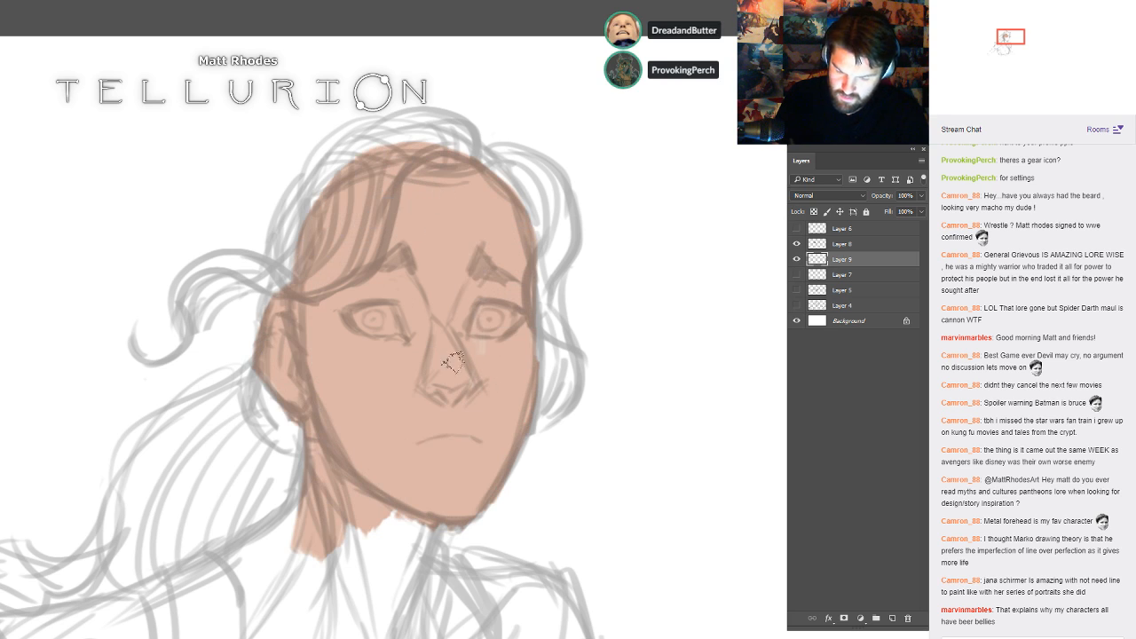
{"action": "left_click_drag", "start_coordinate": [723, 364], "coordinate": [757, 169]}
{"action": "mouse_move", "coordinate": [444, 310]}
{"action": "left_mouse_down"}
{"action": "mouse_move", "coordinate": [426, 301]}
{"action": "mouse_move", "coordinate": [338, 469]}
{"action": "left_mouse_up"}
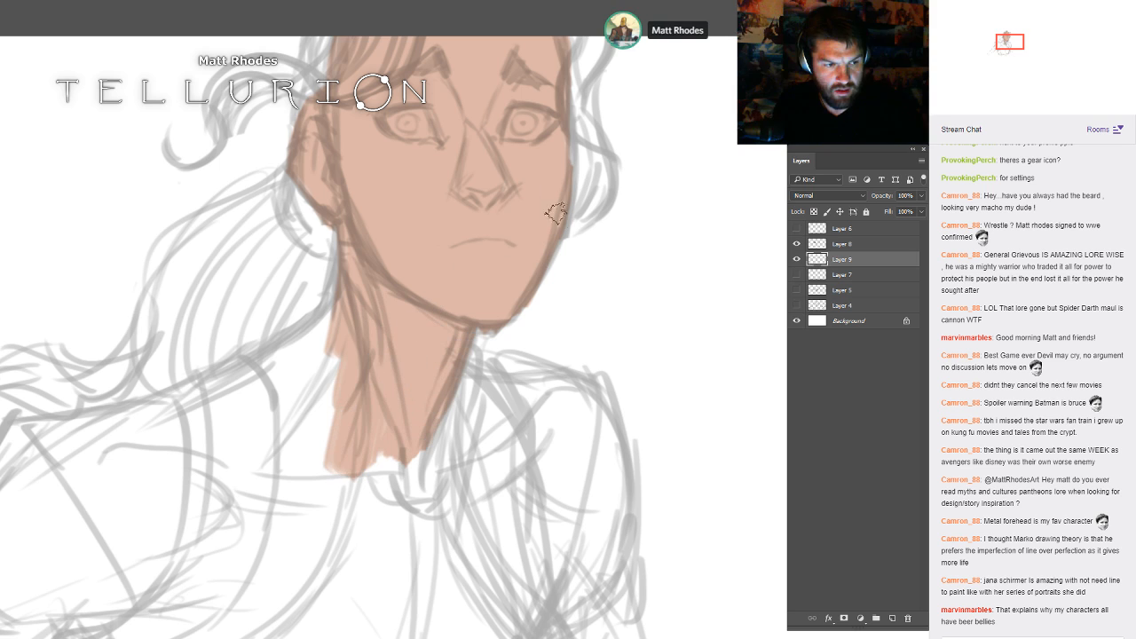
{"action": "left_click_drag", "start_coordinate": [578, 211], "coordinate": [563, 325]}
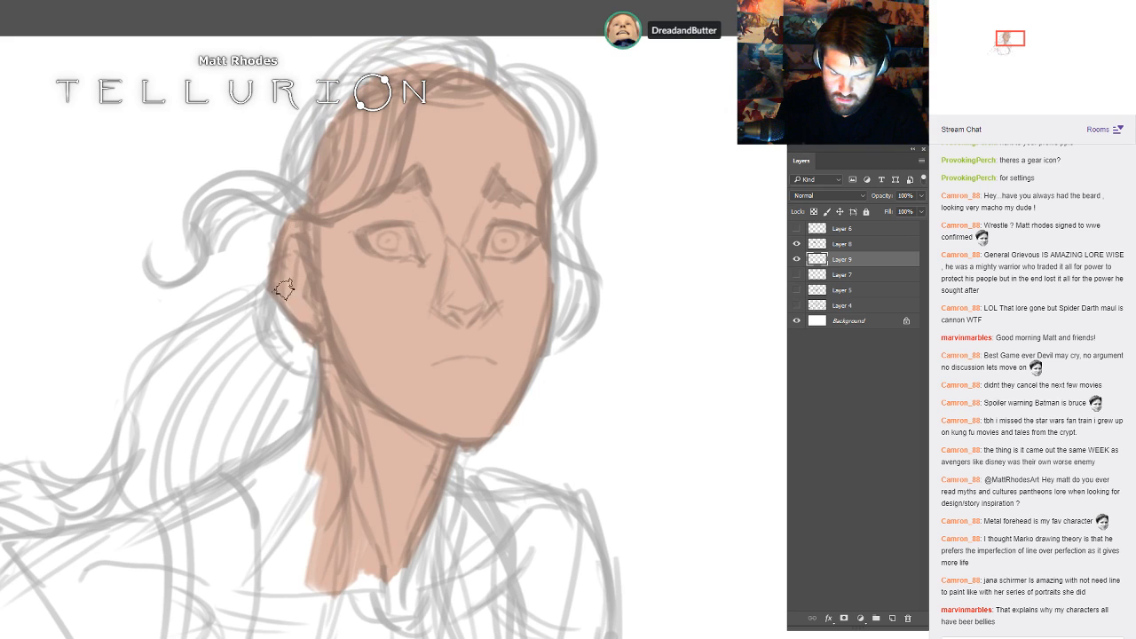
{"action": "left_click_drag", "start_coordinate": [317, 351], "coordinate": [300, 506]}
{"action": "mouse_move", "coordinate": [325, 167]}
{"action": "left_mouse_down"}
{"action": "mouse_move", "coordinate": [298, 192]}
{"action": "mouse_move", "coordinate": [302, 115]}
{"action": "left_mouse_up"}
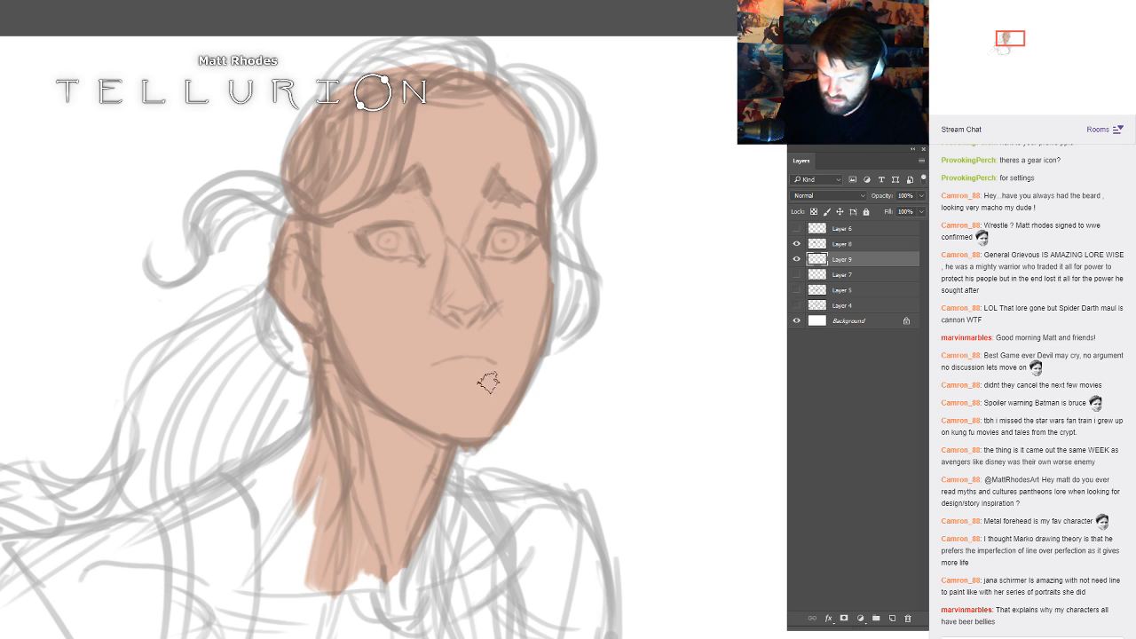
- Set the opacity of the Layer 8 line sketch to 12%
{"action": "left_click", "coordinate": [865, 244]}
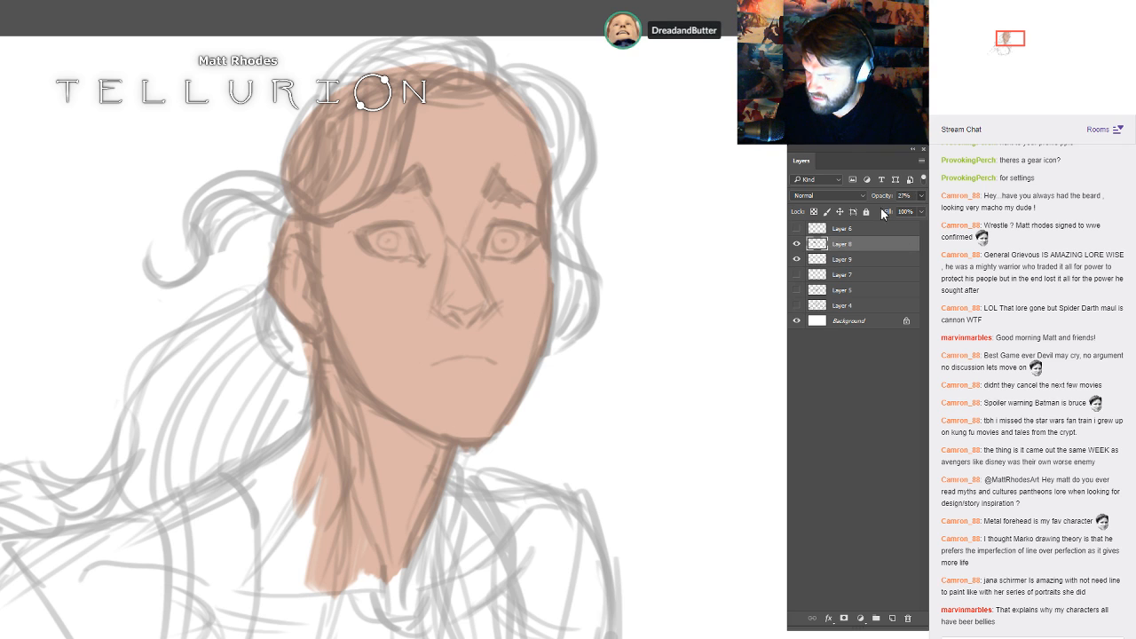
{"action": "key", "text": "1"}
{"action": "key", "text": "2"}
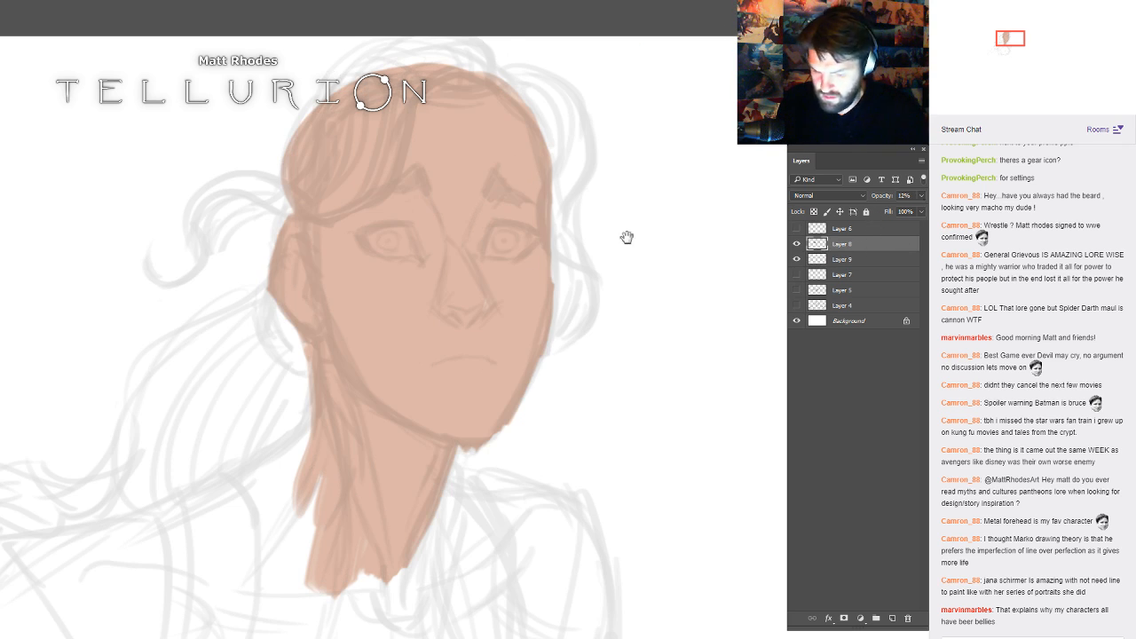
{"action": "left_click_drag", "start_coordinate": [626, 237], "coordinate": [748, 290]}
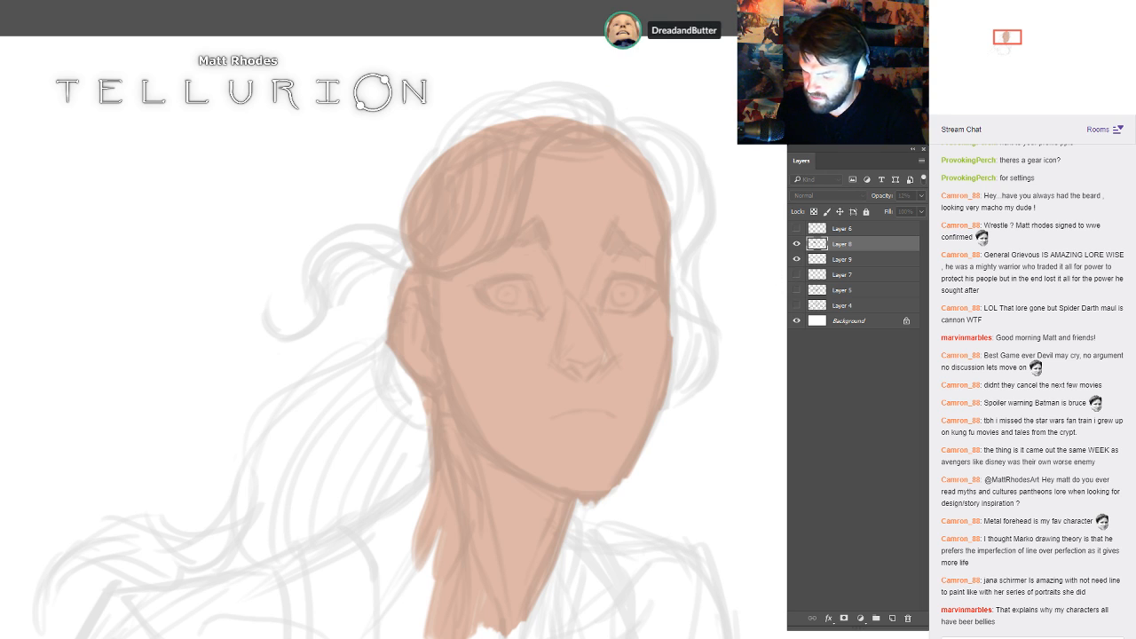
- Check the skin-tone silhouette with Layer 8 briefly hidden, and make Layer 9 active for painting
{"action": "left_click", "coordinate": [797, 243]}
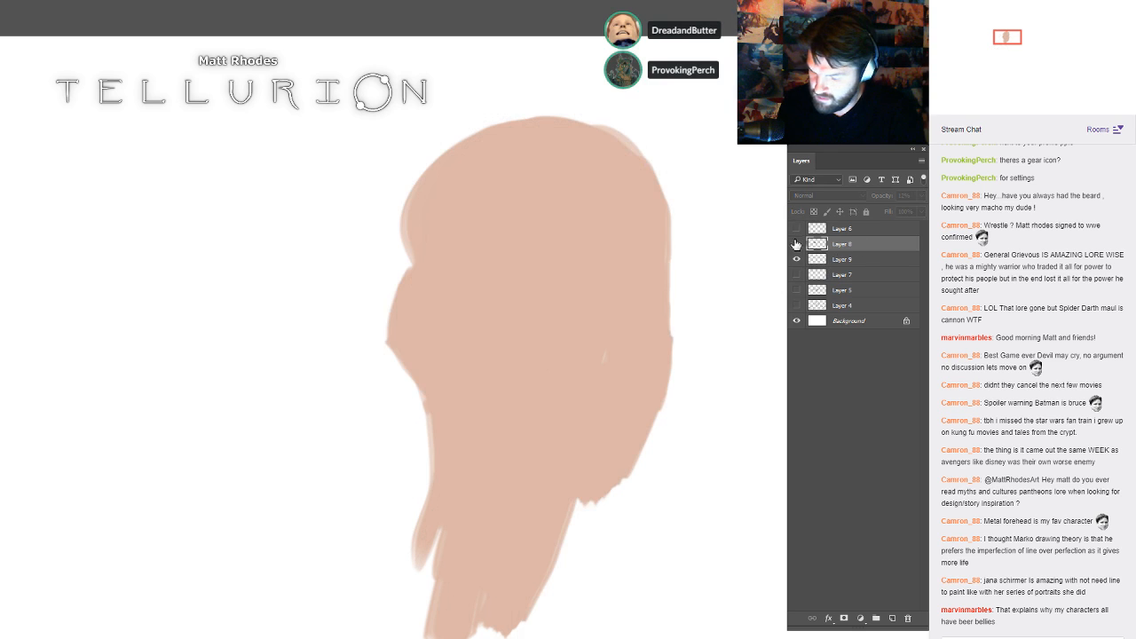
{"action": "left_click", "coordinate": [797, 243]}
{"action": "left_click", "coordinate": [844, 259]}
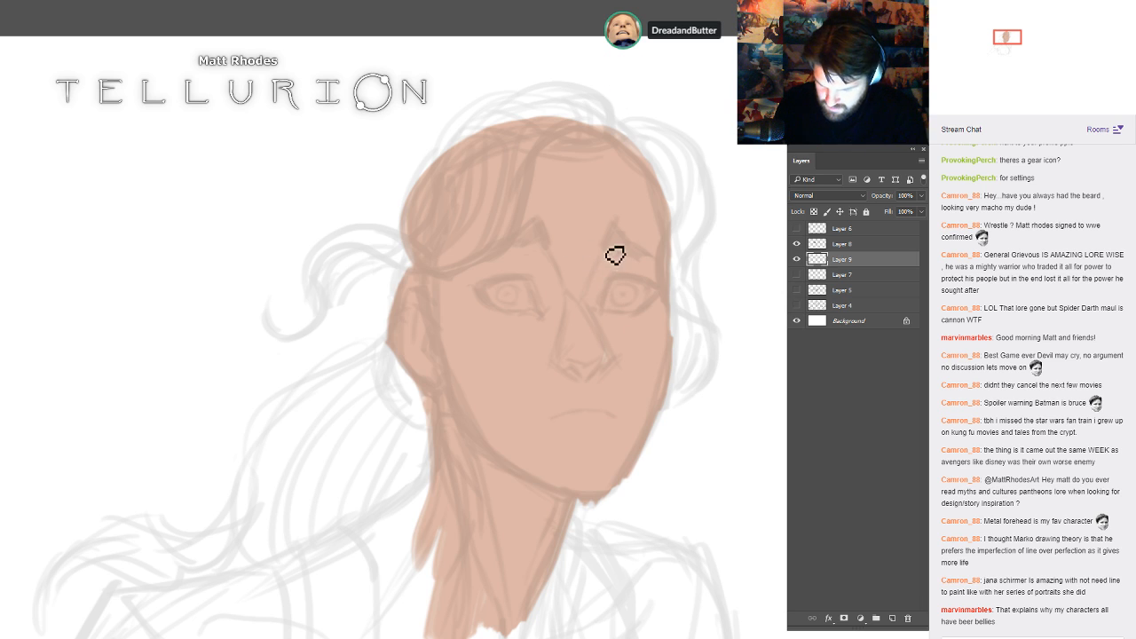
- Paint the nose on Layer 9 in reddish brown: the line from brow along the bridge and the nostrils' underside
{"action": "left_click_drag", "start_coordinate": [612, 243], "coordinate": [593, 274]}
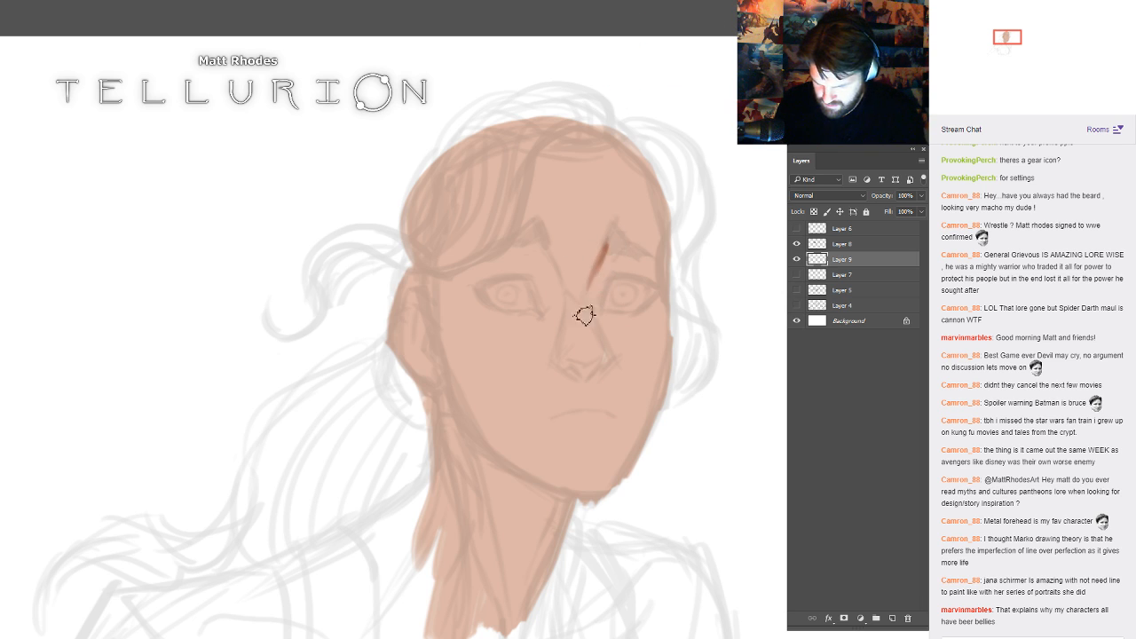
{"action": "left_click_drag", "start_coordinate": [598, 323], "coordinate": [612, 359]}
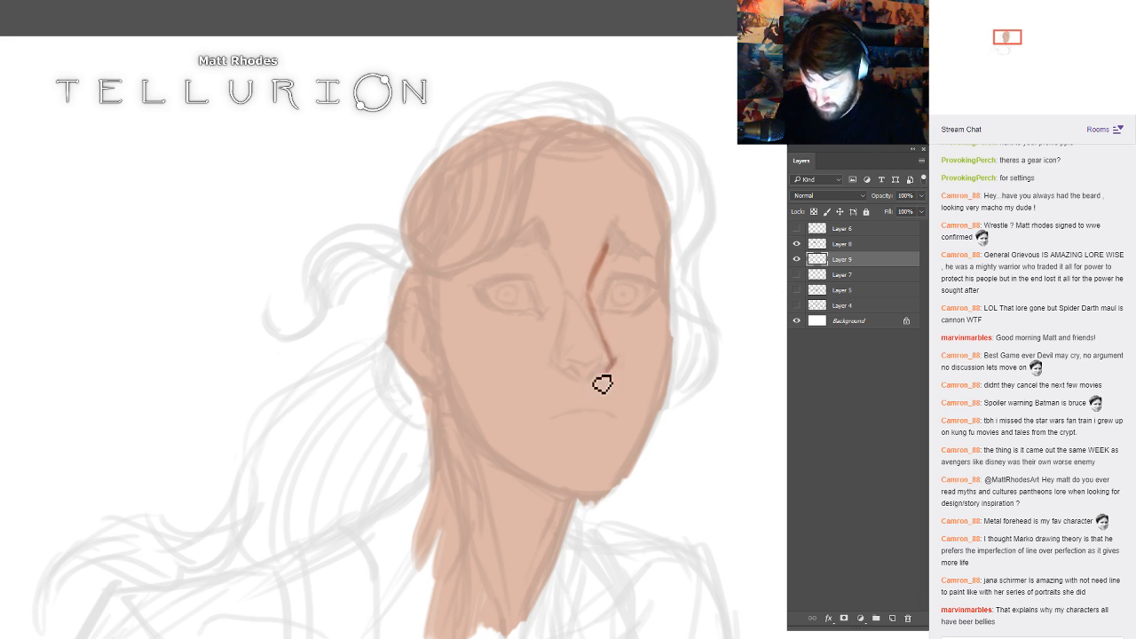
{"action": "left_click_drag", "start_coordinate": [569, 369], "coordinate": [581, 380]}
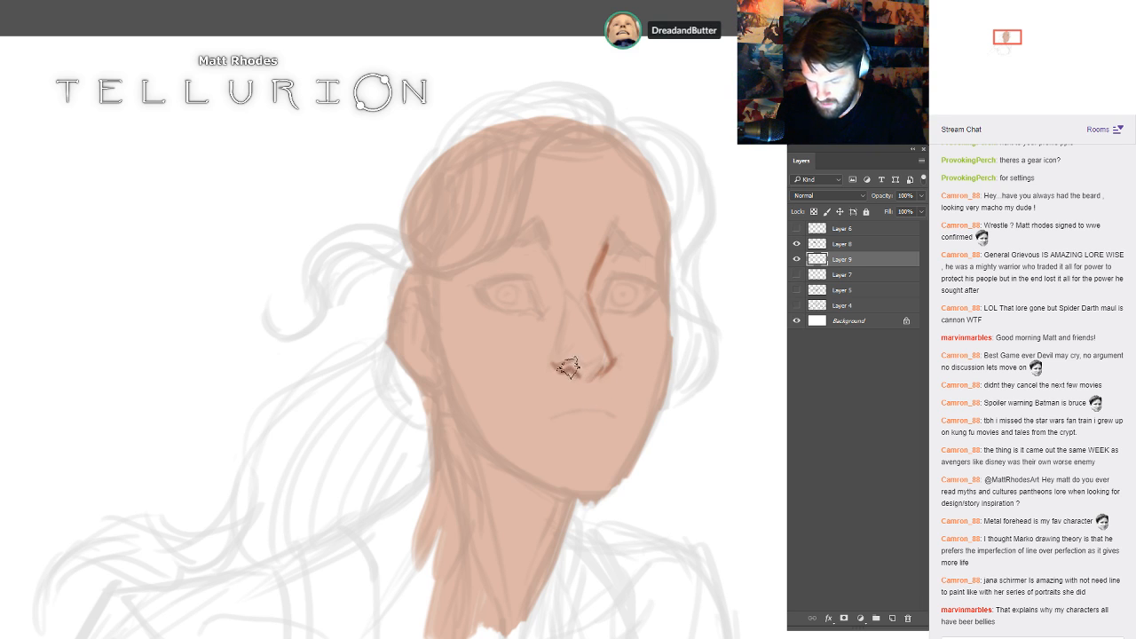
{"action": "left_click_drag", "start_coordinate": [586, 371], "coordinate": [611, 357]}
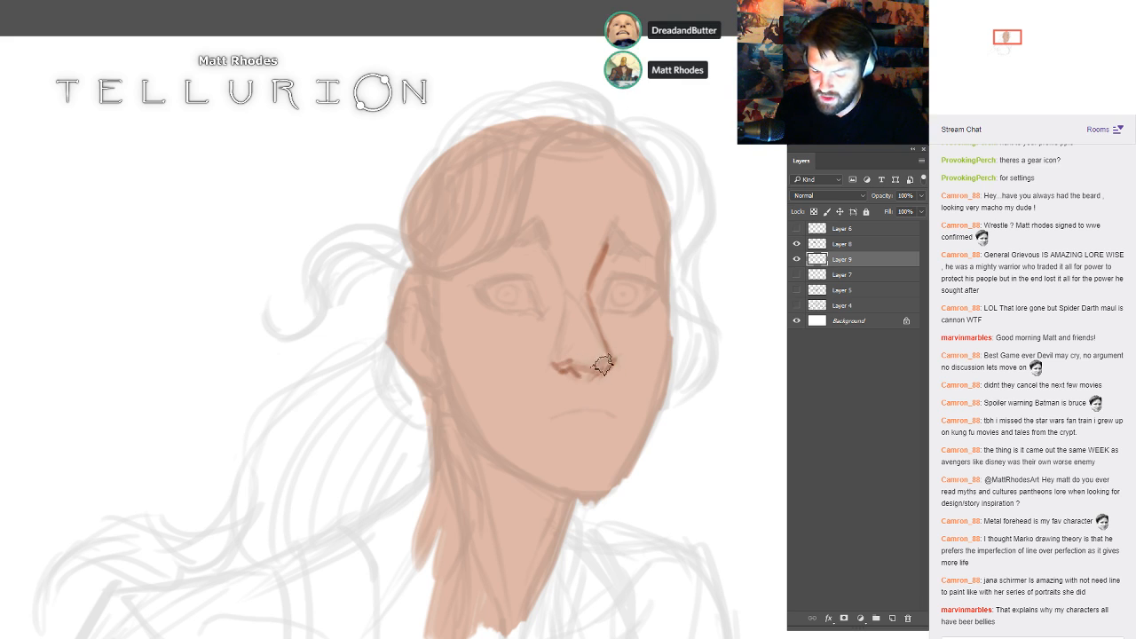
- Show Layer 4 with the rough scene sketch and make it the active layer
{"action": "scroll", "coordinate": [641, 380], "scroll_direction": "down", "scroll_amount": 5}
{"action": "left_click_drag", "start_coordinate": [733, 439], "coordinate": [622, 379]}
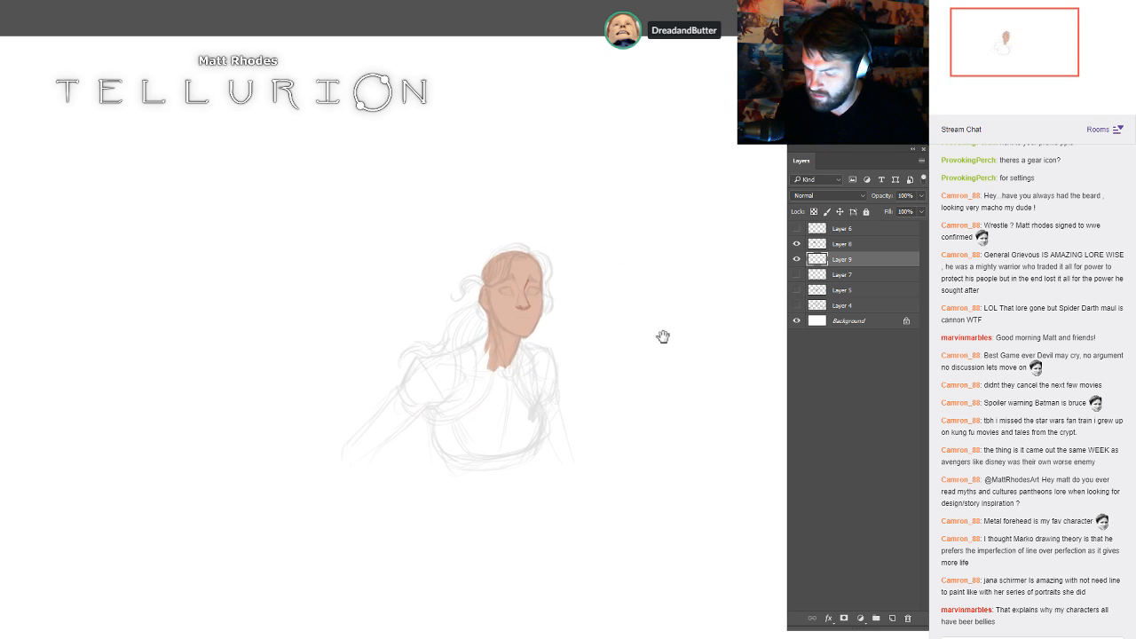
{"action": "left_click", "coordinate": [797, 305]}
{"action": "scroll", "coordinate": [723, 298], "scroll_direction": "down", "scroll_amount": 4}
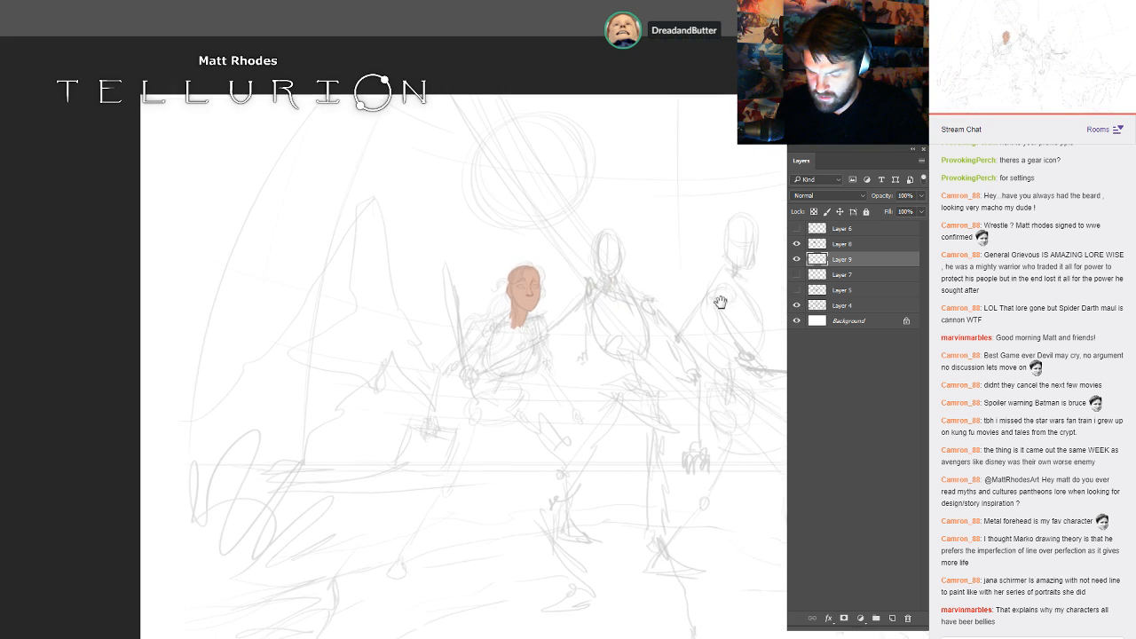
{"action": "left_click", "coordinate": [797, 306]}
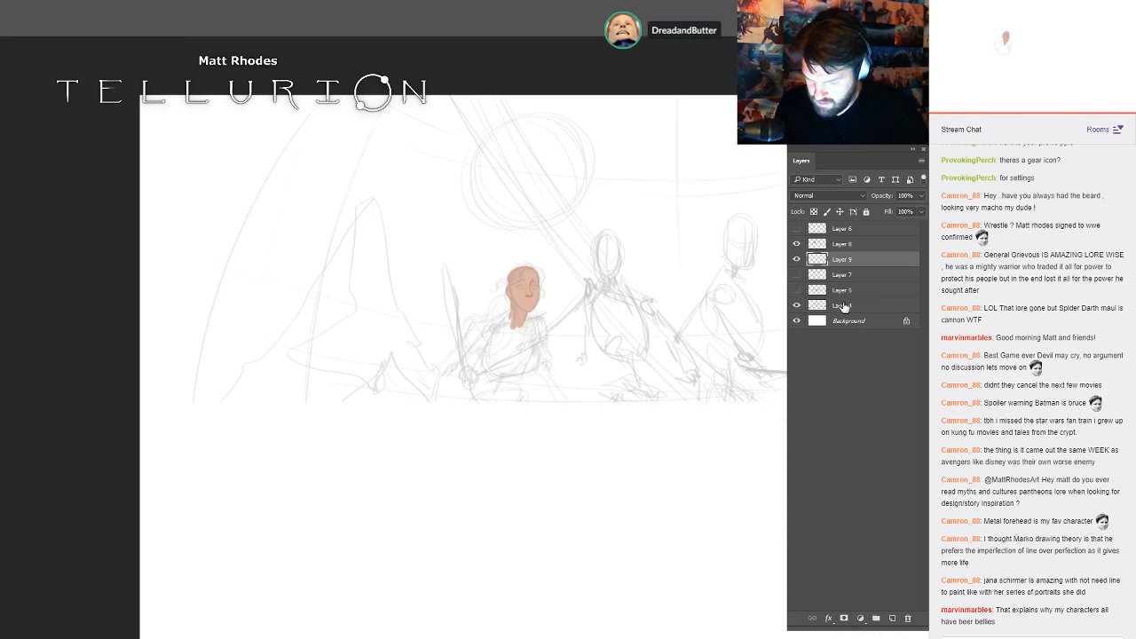
{"action": "left_click", "coordinate": [843, 306]}
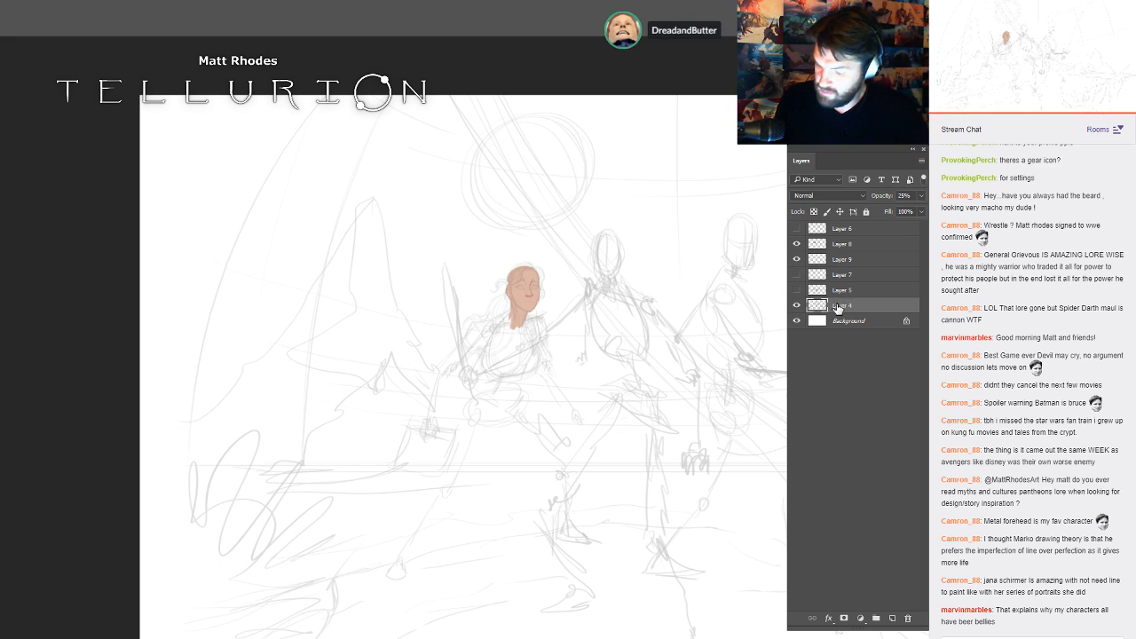
{"action": "left_click", "coordinate": [797, 305]}
{"action": "left_click", "coordinate": [797, 306]}
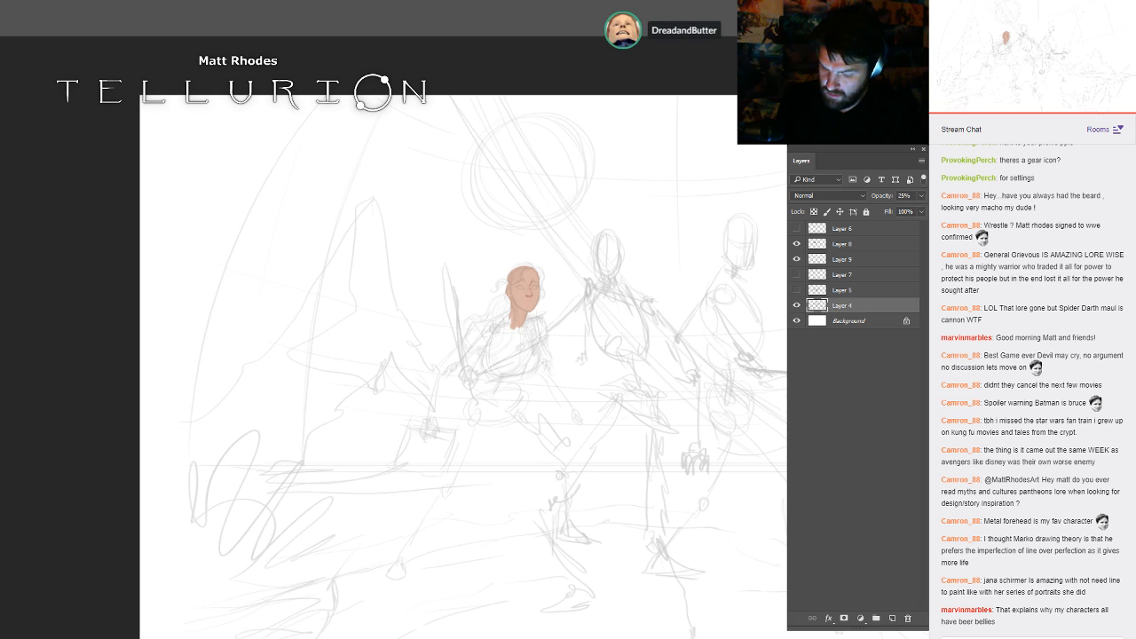
- Lasso the large circle in the sky above the figures on Layer 4 and delete it
{"action": "mouse_move", "coordinate": [597, 198]}
{"action": "left_mouse_down"}
{"action": "mouse_move", "coordinate": [463, 138]}
{"action": "mouse_move", "coordinate": [550, 245]}
{"action": "left_mouse_up"}
{"action": "key", "text": "Delete"}
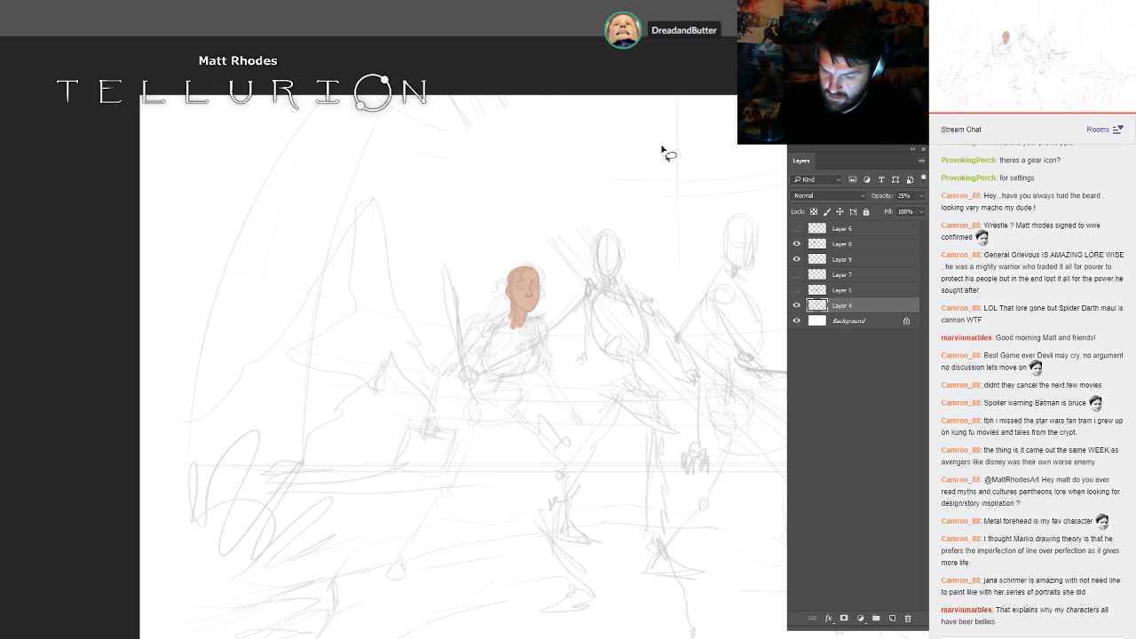
{"action": "left_click_drag", "start_coordinate": [781, 377], "coordinate": [764, 330]}
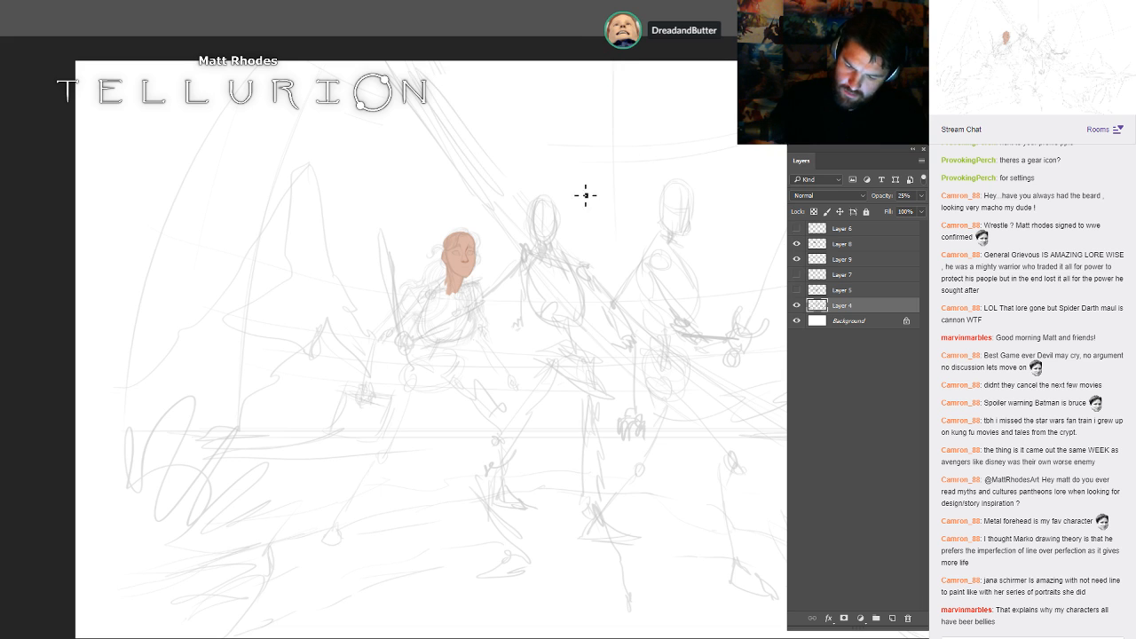
- Make Layer 9 active again and check the painted head by toggling the visibility of Layers 8 and 9
{"action": "left_click", "coordinate": [867, 257]}
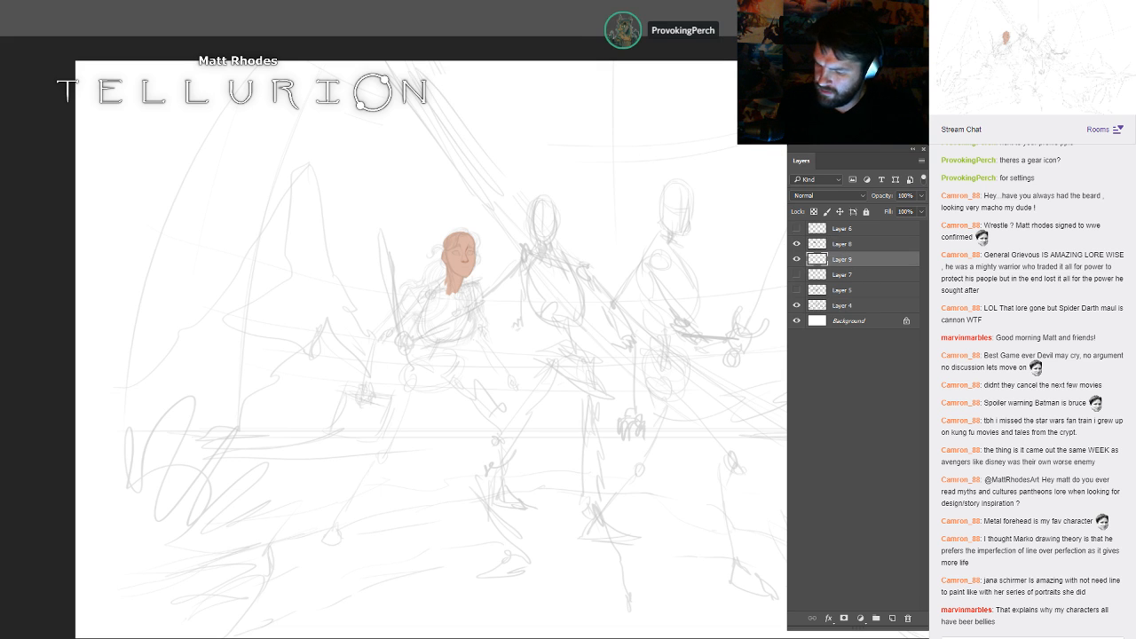
{"action": "left_click_drag", "start_coordinate": [475, 263], "coordinate": [571, 325]}
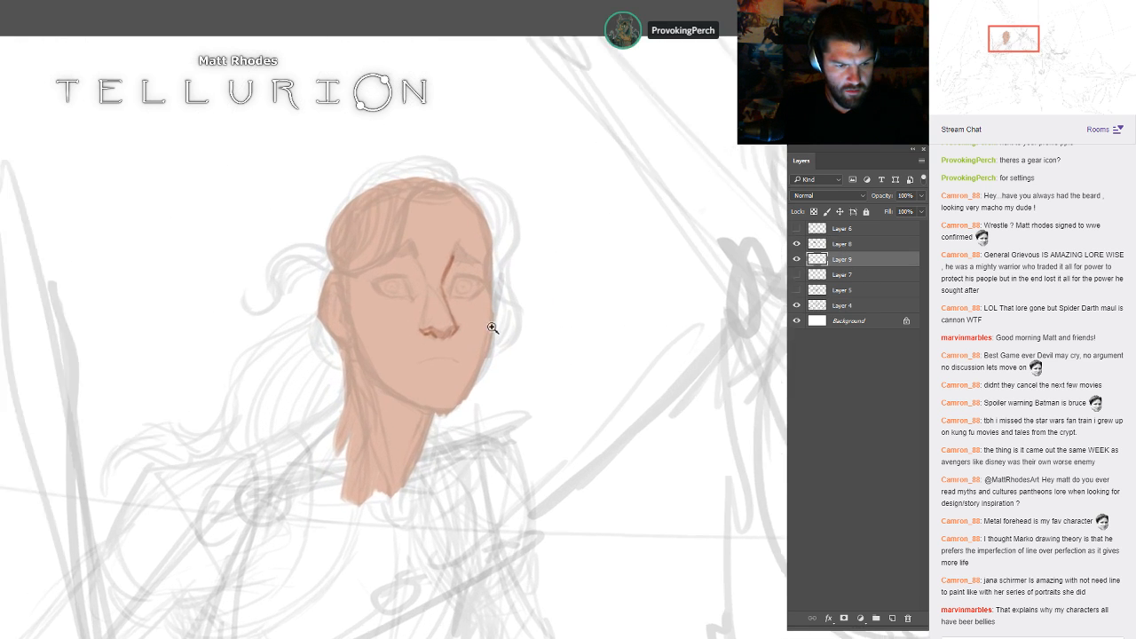
{"action": "left_click_drag", "start_coordinate": [494, 328], "coordinate": [581, 344]}
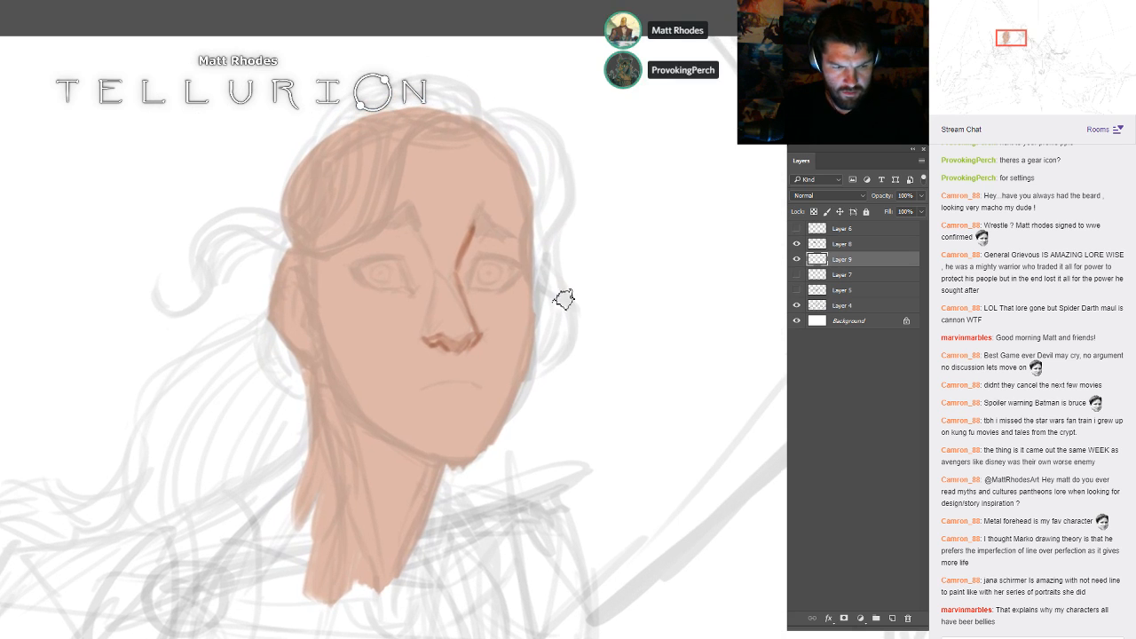
{"action": "left_click", "coordinate": [796, 244]}
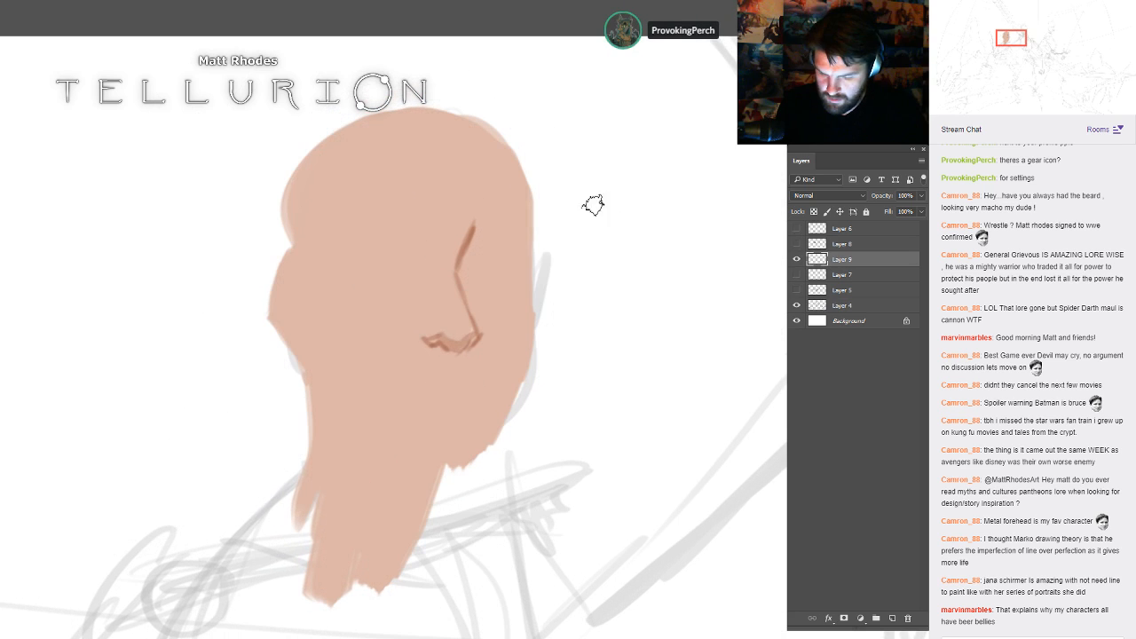
{"action": "left_click", "coordinate": [797, 259]}
{"action": "left_click", "coordinate": [797, 259]}
{"action": "left_click", "coordinate": [797, 244]}
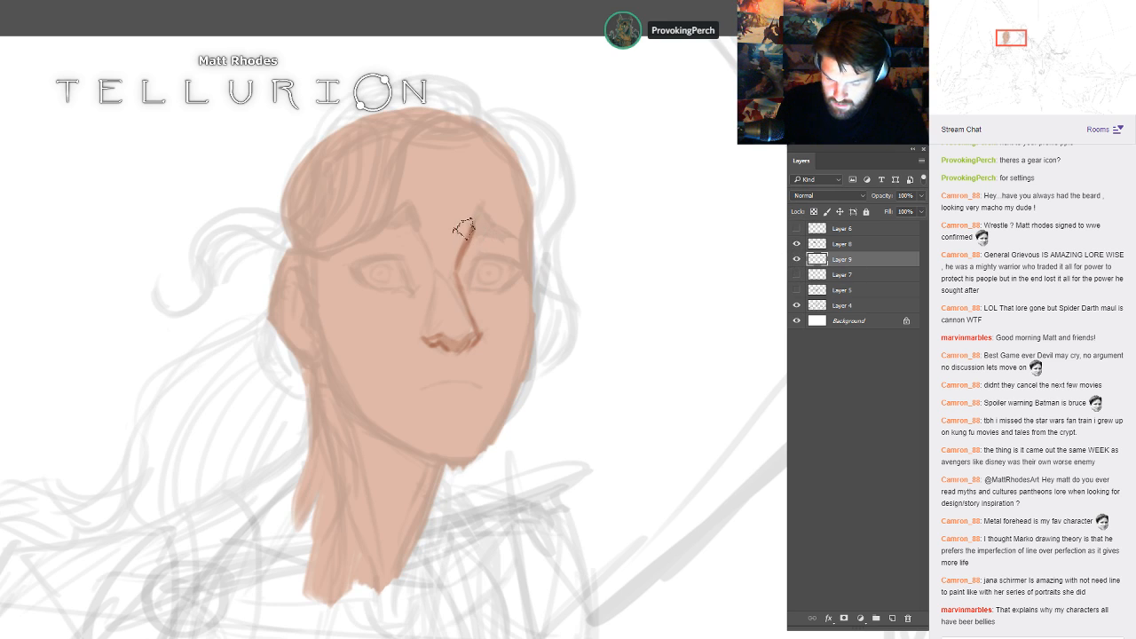
- Paint the shadow between the nose bridge and far eye, and outline both eyes with reddish-brown strokes
{"action": "left_click_drag", "start_coordinate": [463, 229], "coordinate": [456, 271]}
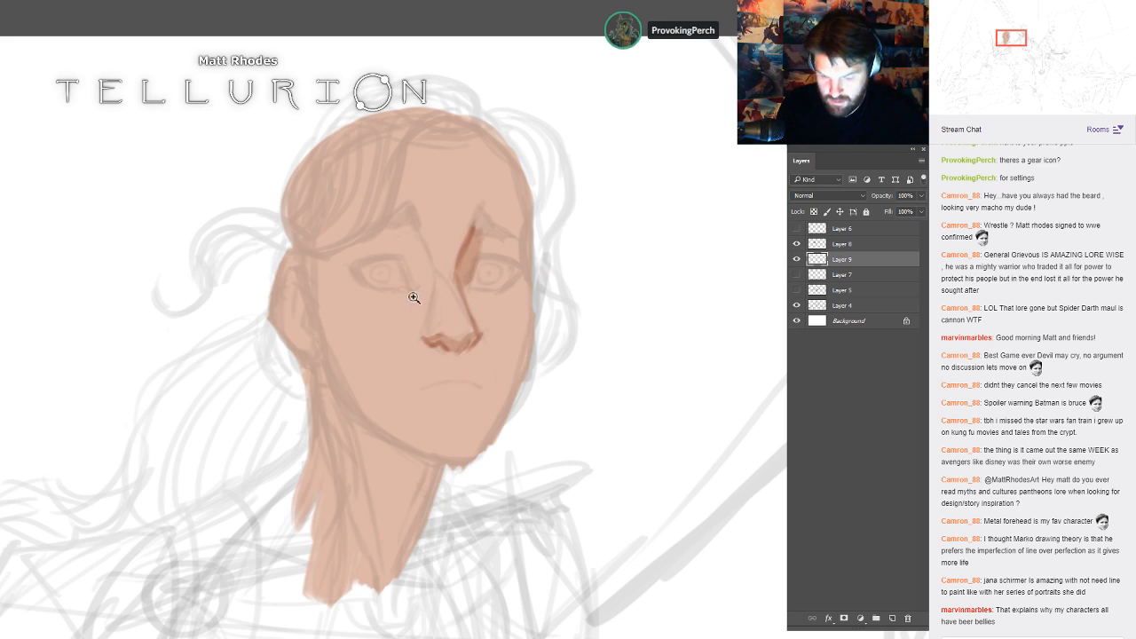
{"action": "scroll", "coordinate": [414, 297], "scroll_direction": "up", "scroll_amount": 1}
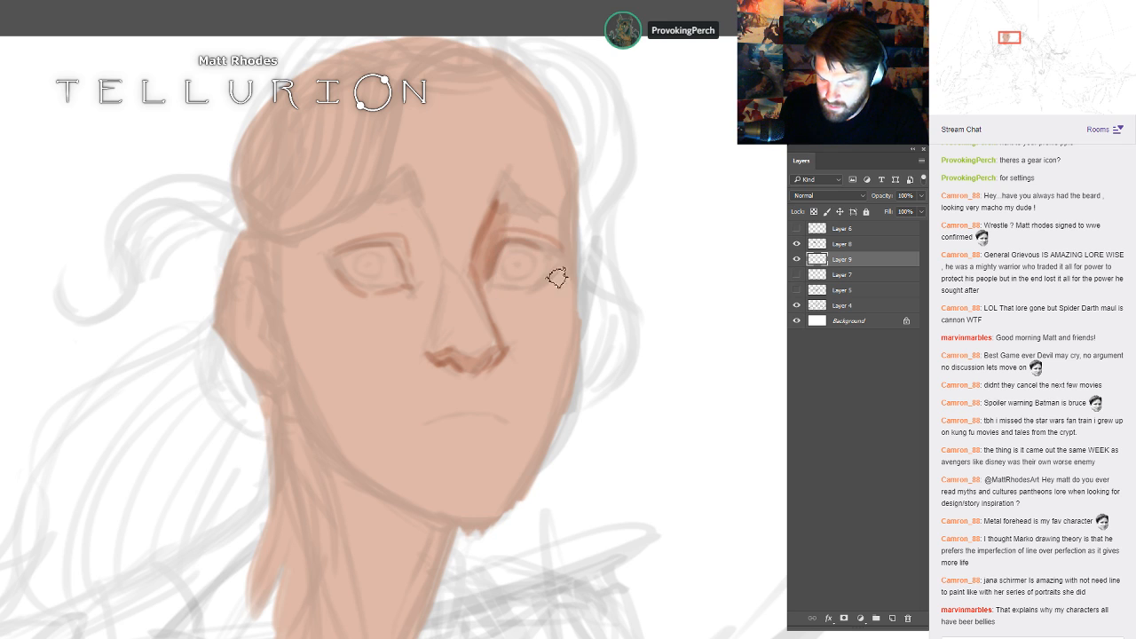
{"action": "mouse_move", "coordinate": [489, 293]}
{"action": "left_mouse_down"}
{"action": "mouse_move", "coordinate": [528, 294]}
{"action": "mouse_move", "coordinate": [568, 260]}
{"action": "left_mouse_up"}
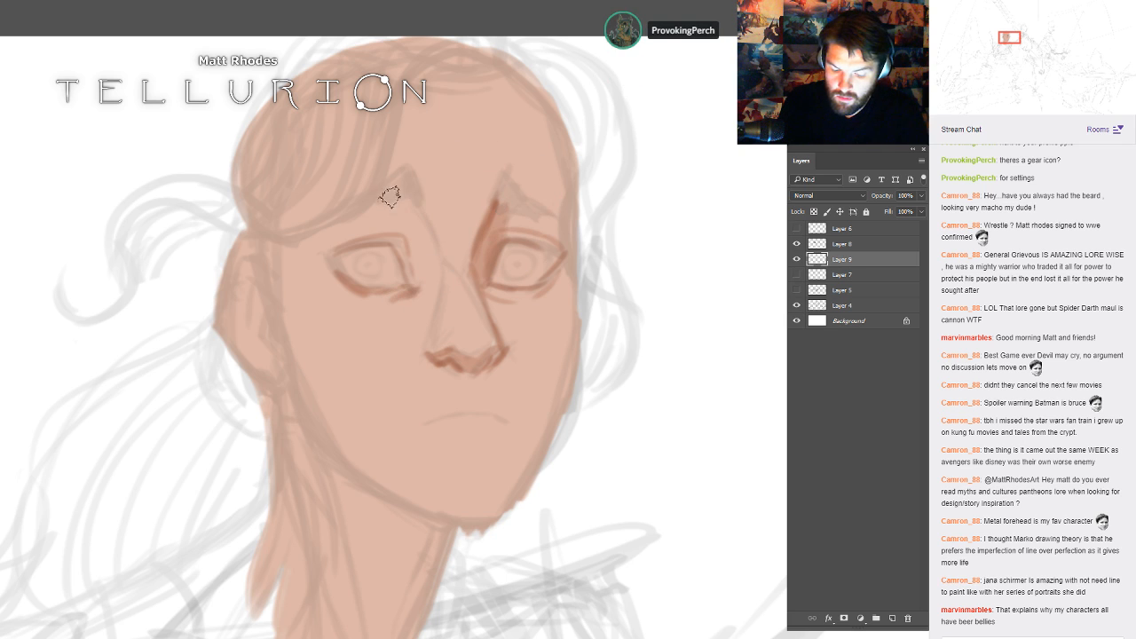
- Paint the ear's outline and inner folds, and trace the jaw, chin and far side of the face
{"action": "left_click_drag", "start_coordinate": [250, 230], "coordinate": [266, 307]}
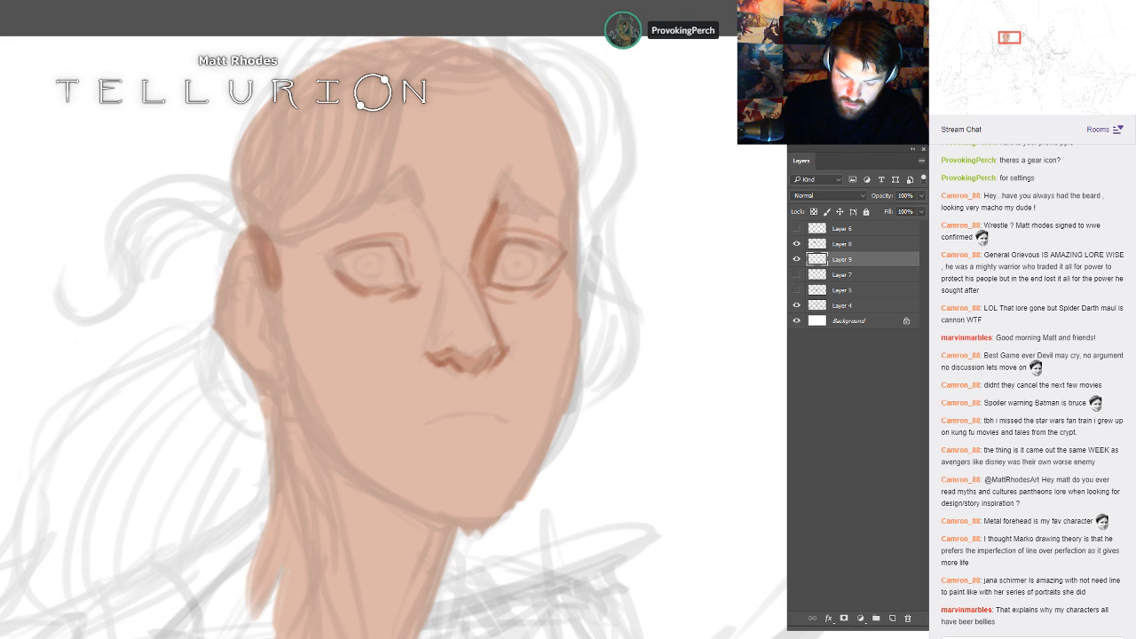
{"action": "mouse_move", "coordinate": [241, 233]}
{"action": "left_mouse_down"}
{"action": "mouse_move", "coordinate": [225, 345]}
{"action": "mouse_move", "coordinate": [287, 399]}
{"action": "mouse_move", "coordinate": [251, 254]}
{"action": "mouse_move", "coordinate": [271, 282]}
{"action": "mouse_move", "coordinate": [266, 347]}
{"action": "mouse_move", "coordinate": [246, 332]}
{"action": "mouse_move", "coordinate": [263, 290]}
{"action": "mouse_move", "coordinate": [243, 268]}
{"action": "mouse_move", "coordinate": [241, 295]}
{"action": "left_mouse_up"}
{"action": "mouse_move", "coordinate": [286, 380]}
{"action": "left_mouse_down"}
{"action": "mouse_move", "coordinate": [360, 494]}
{"action": "mouse_move", "coordinate": [338, 472]}
{"action": "mouse_move", "coordinate": [456, 540]}
{"action": "mouse_move", "coordinate": [338, 465]}
{"action": "mouse_move", "coordinate": [397, 502]}
{"action": "mouse_move", "coordinate": [528, 536]}
{"action": "left_mouse_up"}
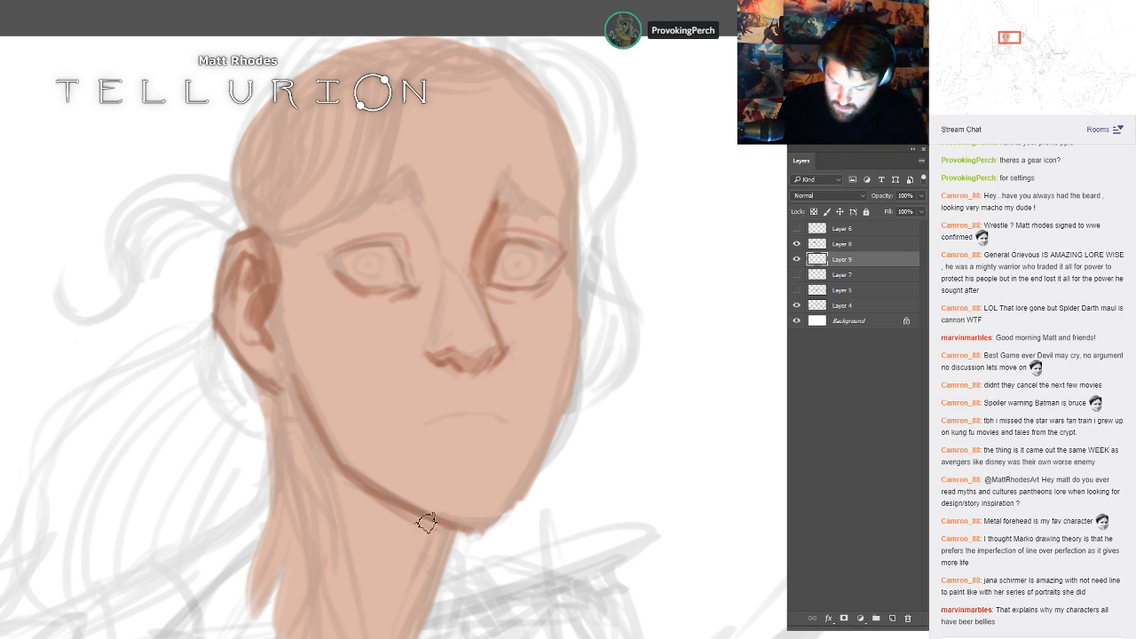
{"action": "mouse_move", "coordinate": [423, 524]}
{"action": "left_mouse_down"}
{"action": "mouse_move", "coordinate": [500, 530]}
{"action": "mouse_move", "coordinate": [424, 520]}
{"action": "mouse_move", "coordinate": [500, 527]}
{"action": "mouse_move", "coordinate": [576, 370]}
{"action": "mouse_move", "coordinate": [589, 307]}
{"action": "mouse_move", "coordinate": [579, 252]}
{"action": "left_mouse_up"}
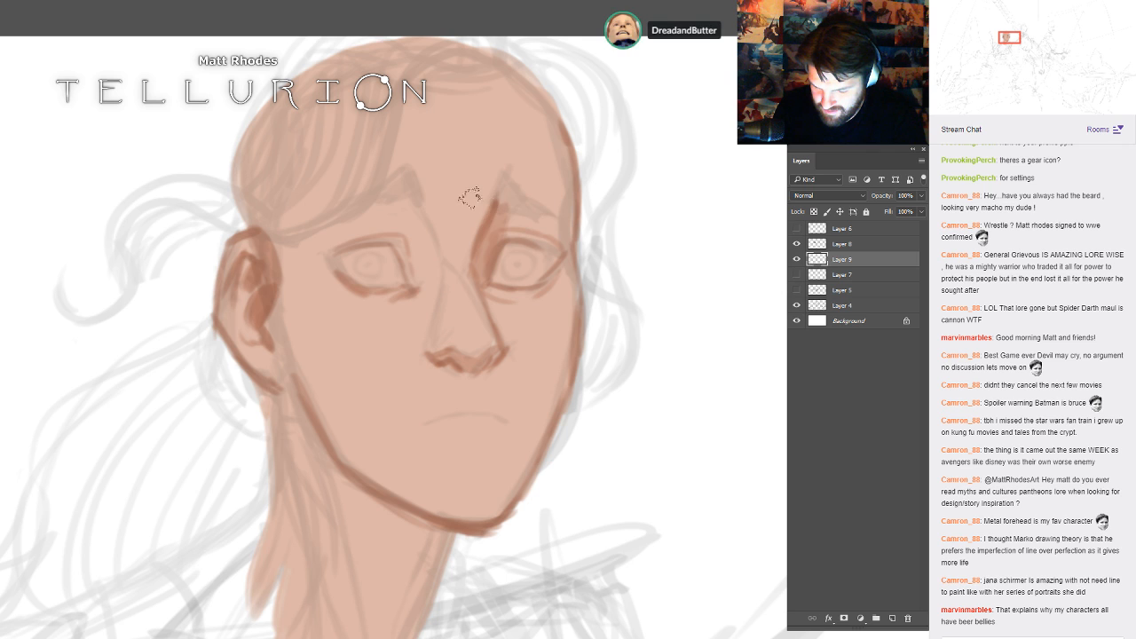
- Shade both eye sockets beneath the brows with a soft reddish-brown tone, extending it towards the temple
{"action": "left_click_drag", "start_coordinate": [498, 208], "coordinate": [552, 228]}
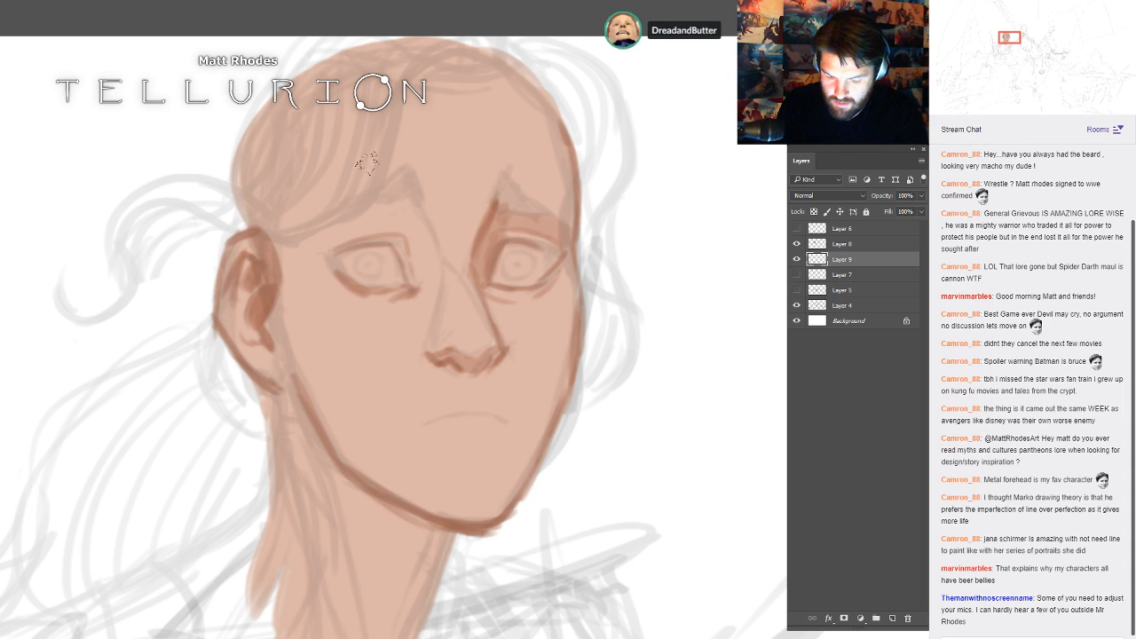
{"action": "mouse_move", "coordinate": [415, 209]}
{"action": "left_mouse_down"}
{"action": "mouse_move", "coordinate": [364, 222]}
{"action": "mouse_move", "coordinate": [427, 277]}
{"action": "left_mouse_up"}
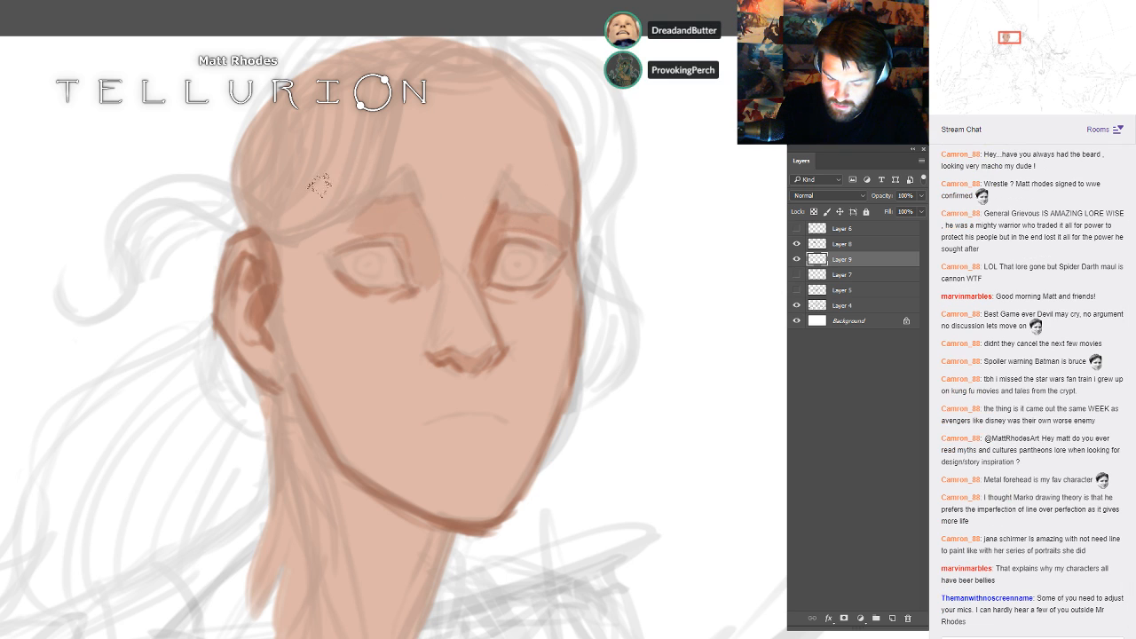
{"action": "left_click_drag", "start_coordinate": [364, 219], "coordinate": [288, 237]}
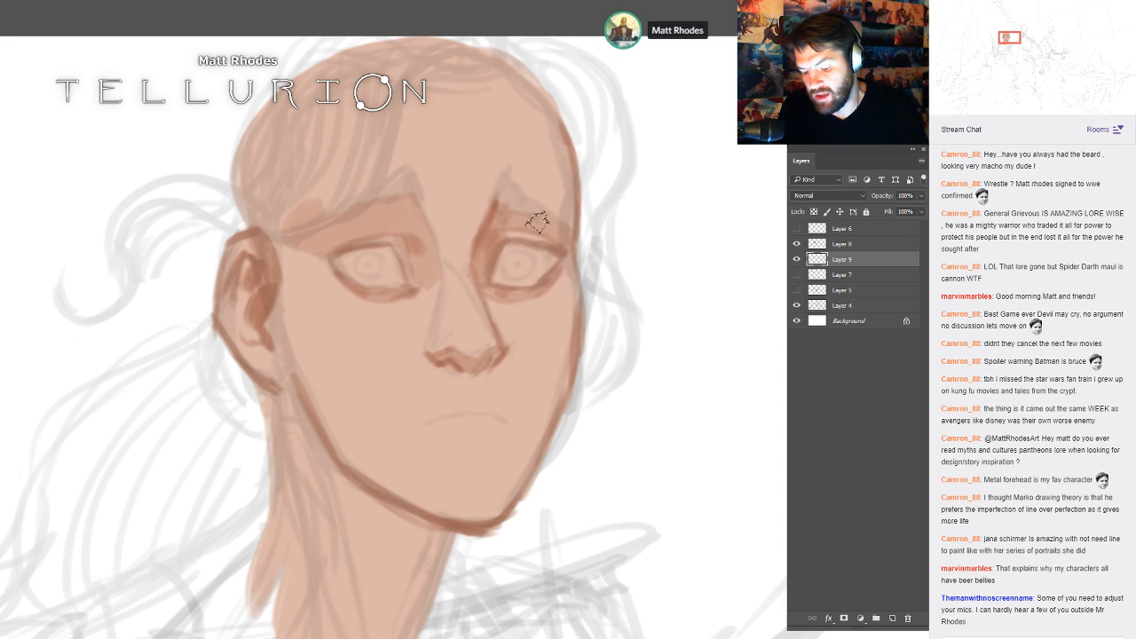
{"action": "left_click_drag", "start_coordinate": [537, 220], "coordinate": [565, 244]}
{"action": "left_click_drag", "start_coordinate": [277, 223], "coordinate": [324, 240]}
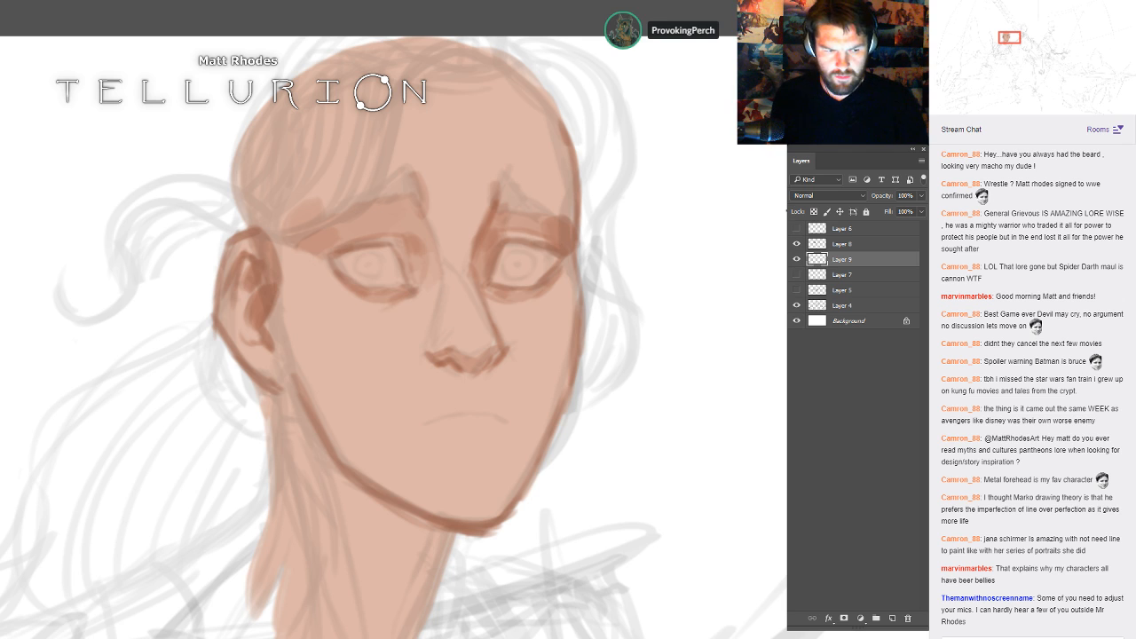
- Switch back to the standard screen mode and strengthen the line where the earlobe meets the jaw
{"action": "key", "text": "f"}
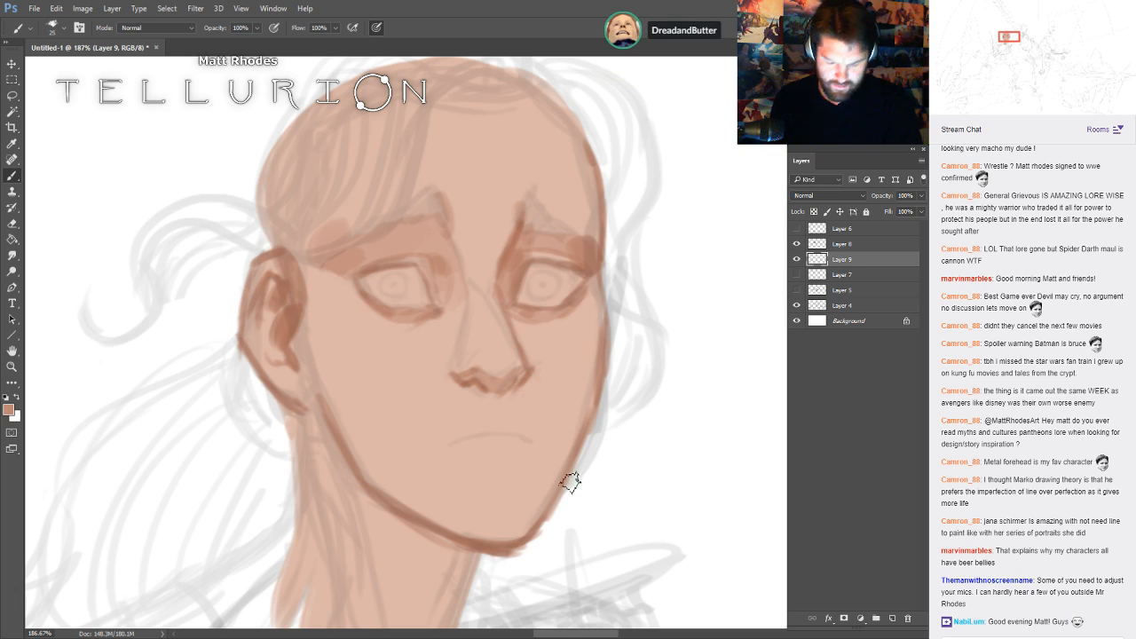
{"action": "left_click_drag", "start_coordinate": [543, 454], "coordinate": [604, 440]}
{"action": "mouse_move", "coordinate": [604, 441]}
{"action": "left_mouse_down"}
{"action": "mouse_move", "coordinate": [600, 399]}
{"action": "mouse_move", "coordinate": [694, 316]}
{"action": "left_mouse_up"}
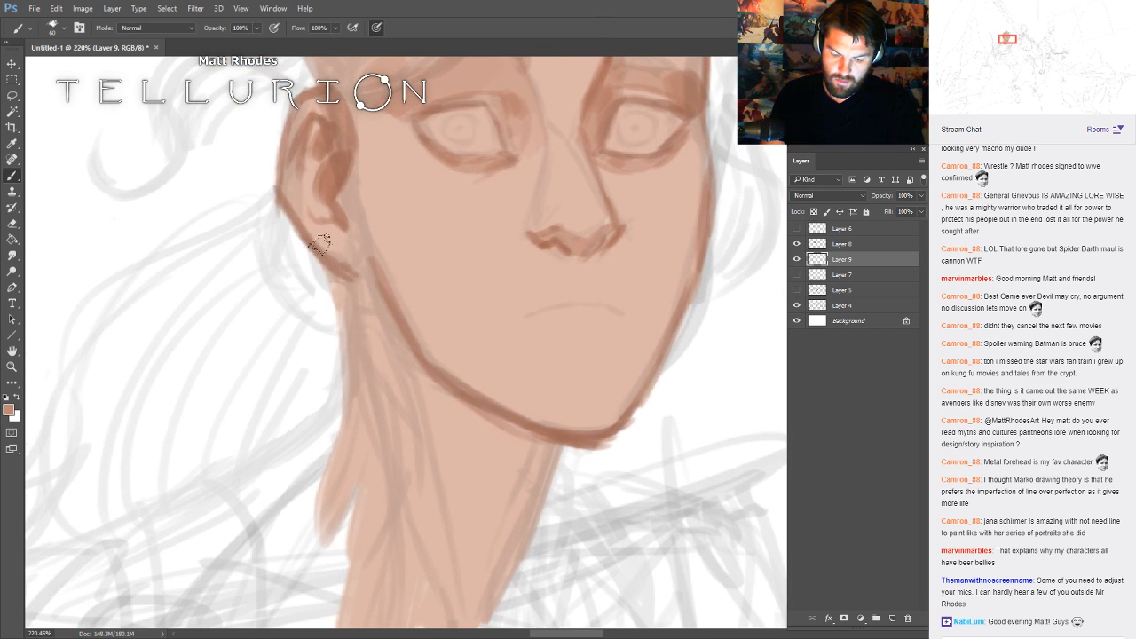
{"action": "left_click_drag", "start_coordinate": [341, 257], "coordinate": [388, 327]}
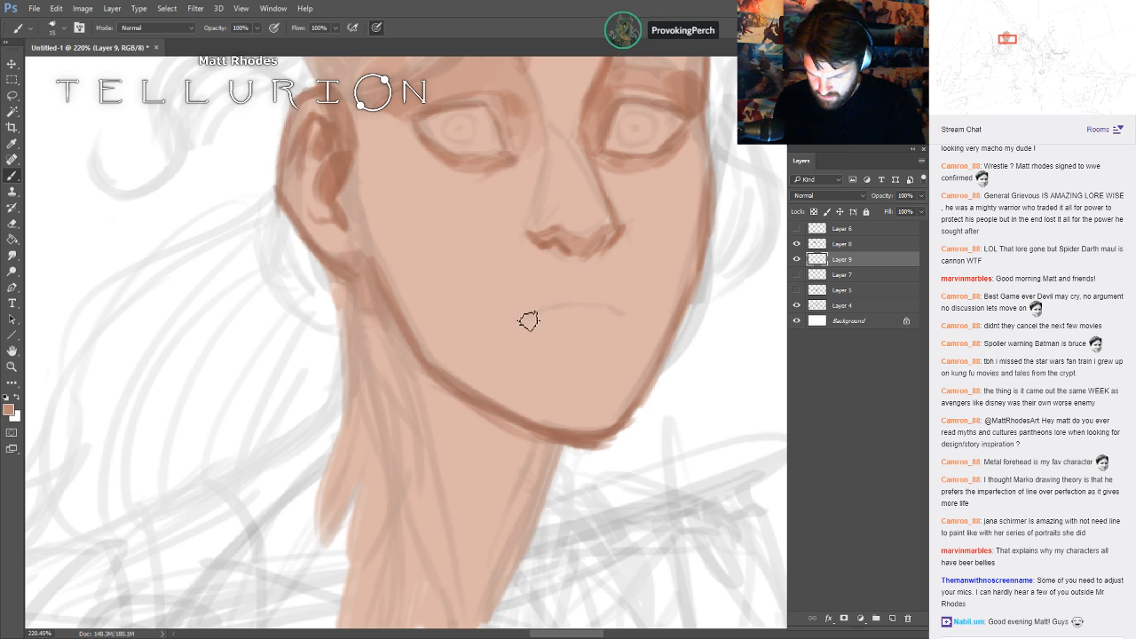
- Paint the downturned mouth line over the sketch and add a small mark for the dip above the upper lip
{"action": "key", "text": "]"}
{"action": "left_click_drag", "start_coordinate": [522, 315], "coordinate": [621, 307]}
{"action": "key", "text": "["}
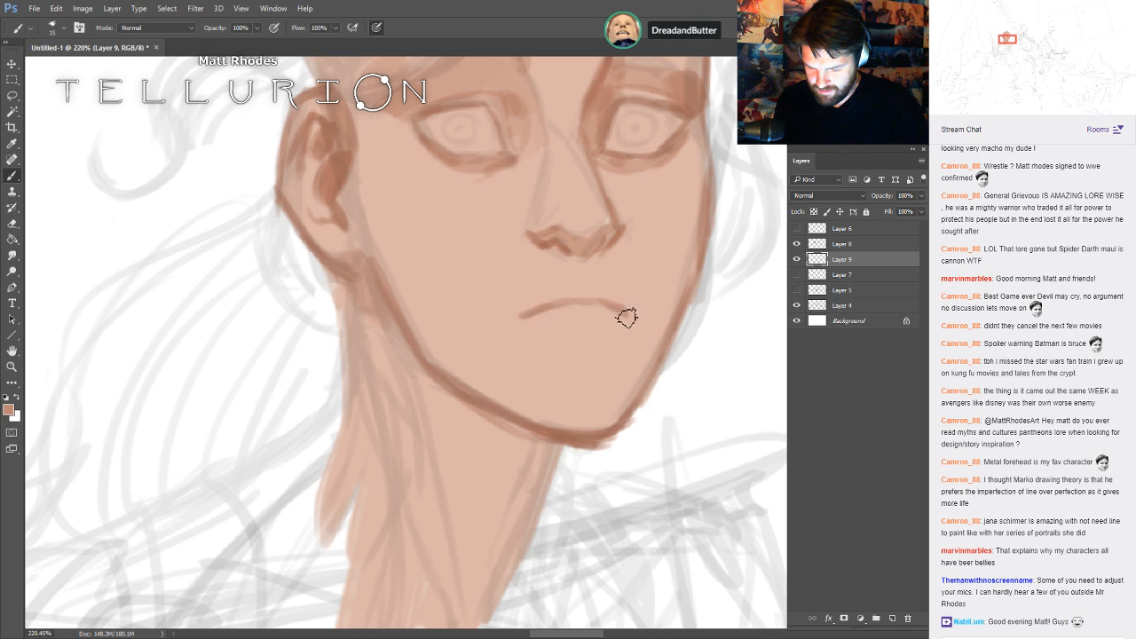
{"action": "left_click_drag", "start_coordinate": [672, 275], "coordinate": [601, 395]}
{"action": "key", "text": "]"}
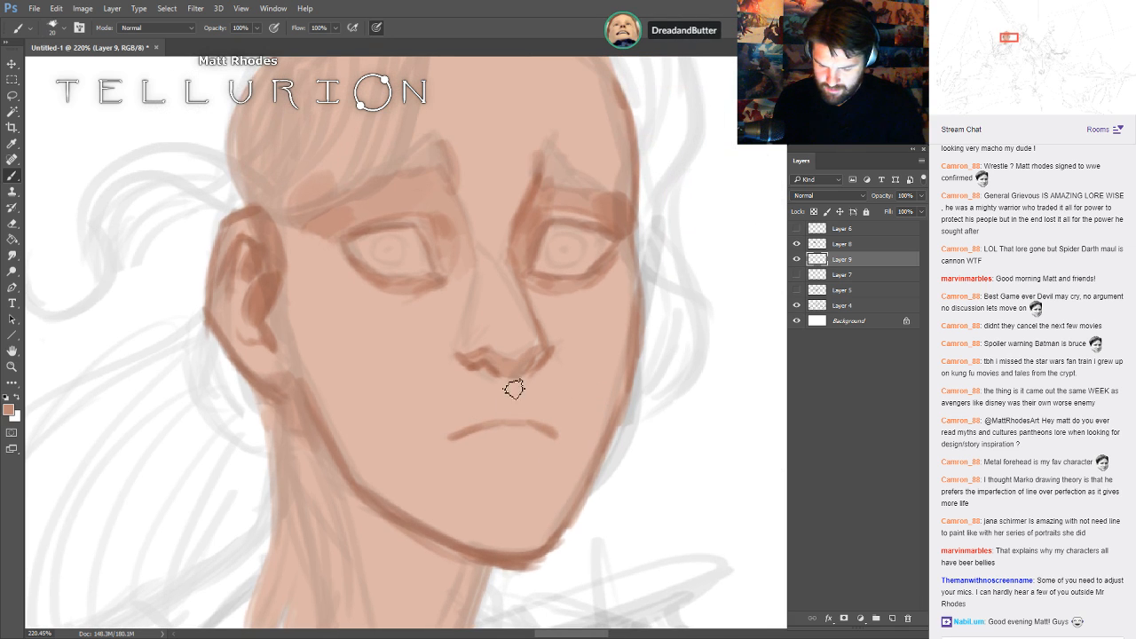
{"action": "key", "text": "bracketleft"}
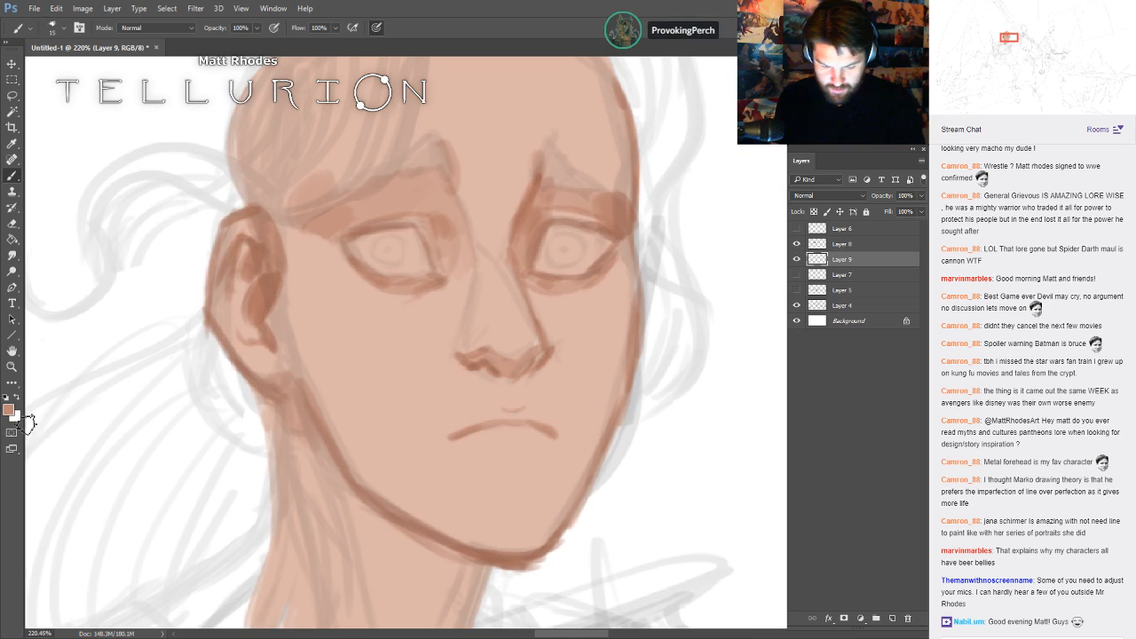
- Choose a redder skin tone as the brush colour and paint the upper lip along the mouth line
{"action": "key", "text": "i"}
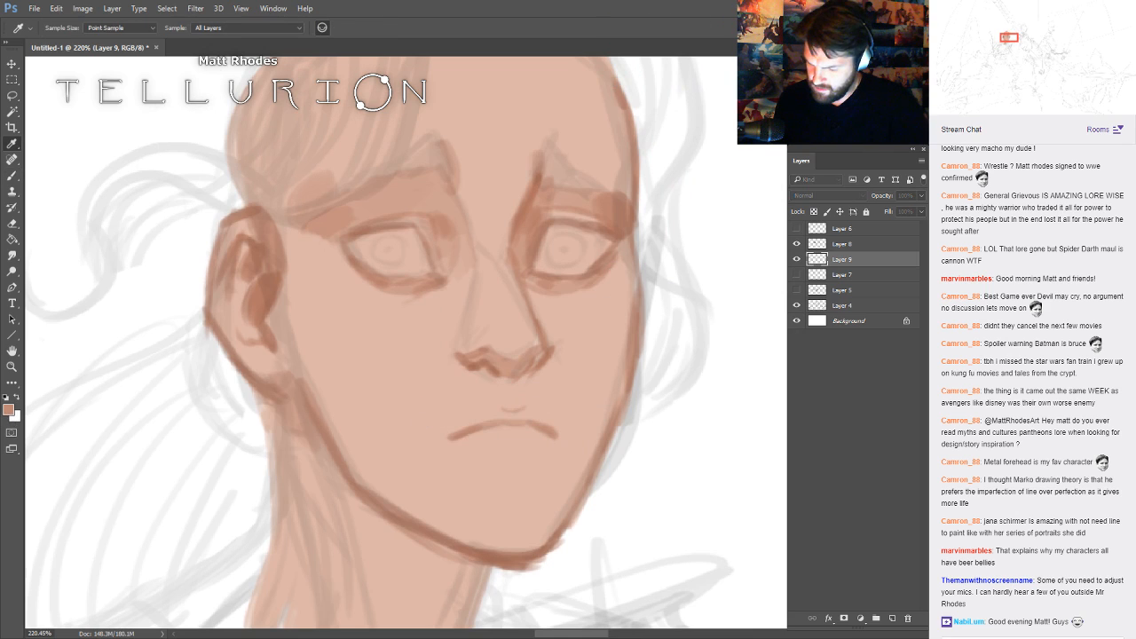
{"action": "key", "text": "b"}
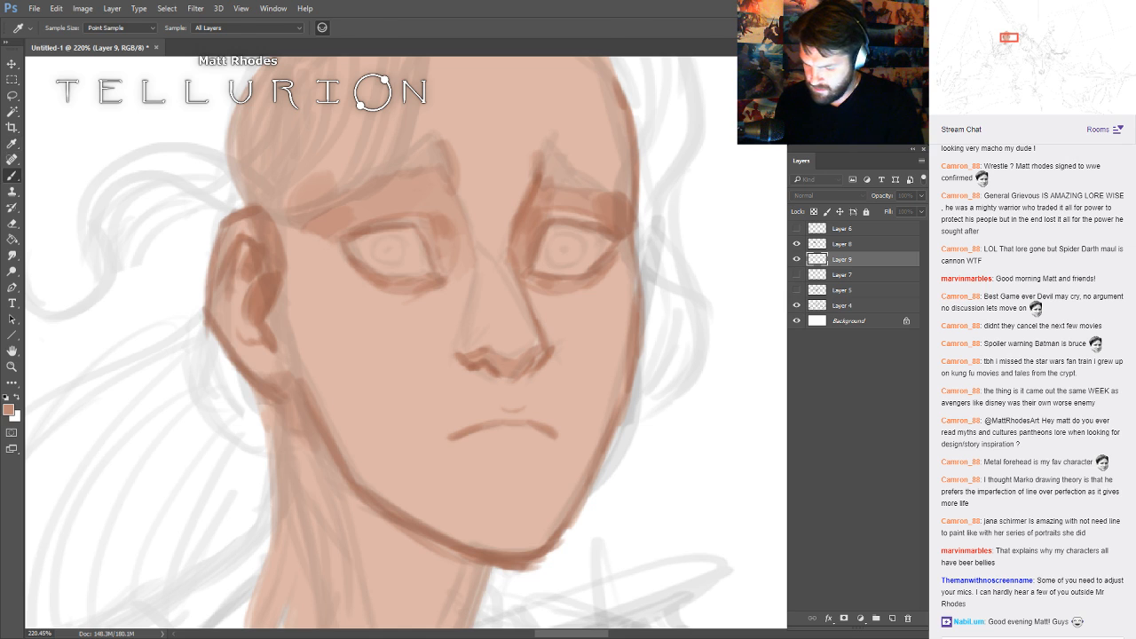
{"action": "mouse_move", "coordinate": [451, 437]}
{"action": "left_mouse_down"}
{"action": "mouse_move", "coordinate": [515, 414]}
{"action": "mouse_move", "coordinate": [476, 430]}
{"action": "mouse_move", "coordinate": [544, 426]}
{"action": "mouse_move", "coordinate": [531, 419]}
{"action": "mouse_move", "coordinate": [556, 443]}
{"action": "mouse_move", "coordinate": [545, 426]}
{"action": "mouse_move", "coordinate": [556, 441]}
{"action": "mouse_move", "coordinate": [550, 429]}
{"action": "mouse_move", "coordinate": [514, 425]}
{"action": "mouse_move", "coordinate": [530, 418]}
{"action": "mouse_move", "coordinate": [466, 435]}
{"action": "left_mouse_up"}
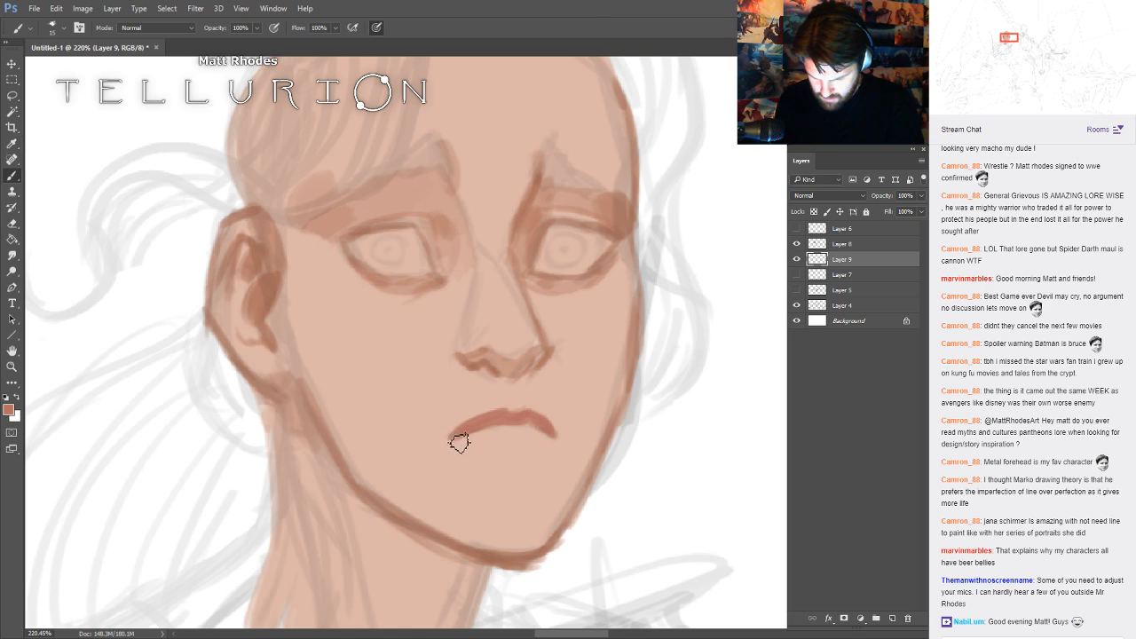
- Choose a light pink brush colour and fill in the lower lip beneath the mouth line
{"action": "key", "text": "i"}
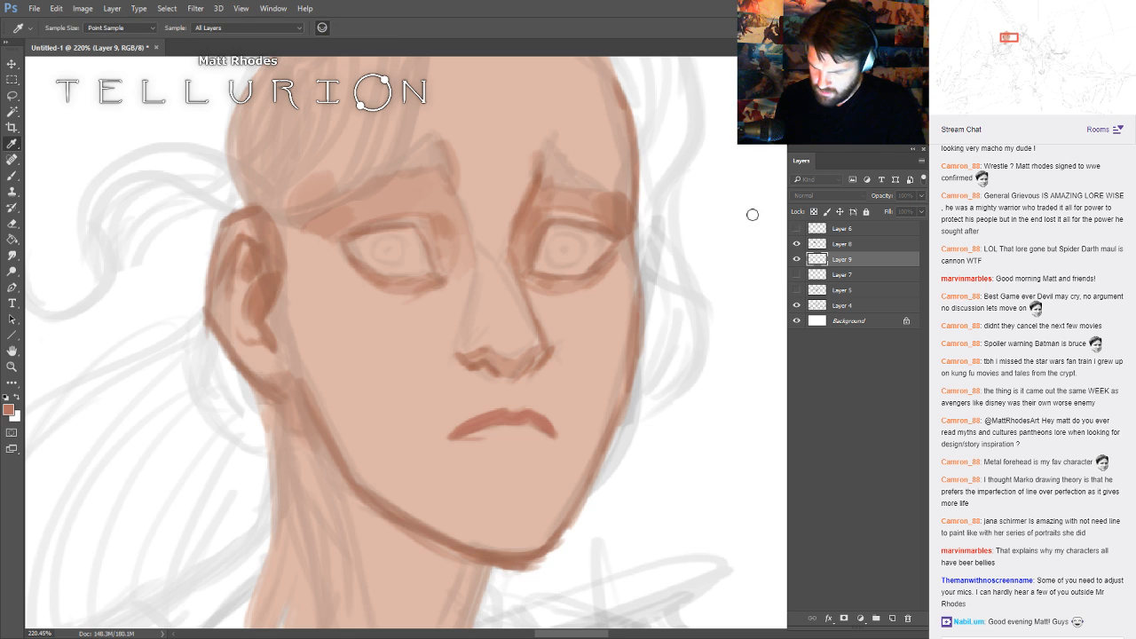
{"action": "key", "text": "Return"}
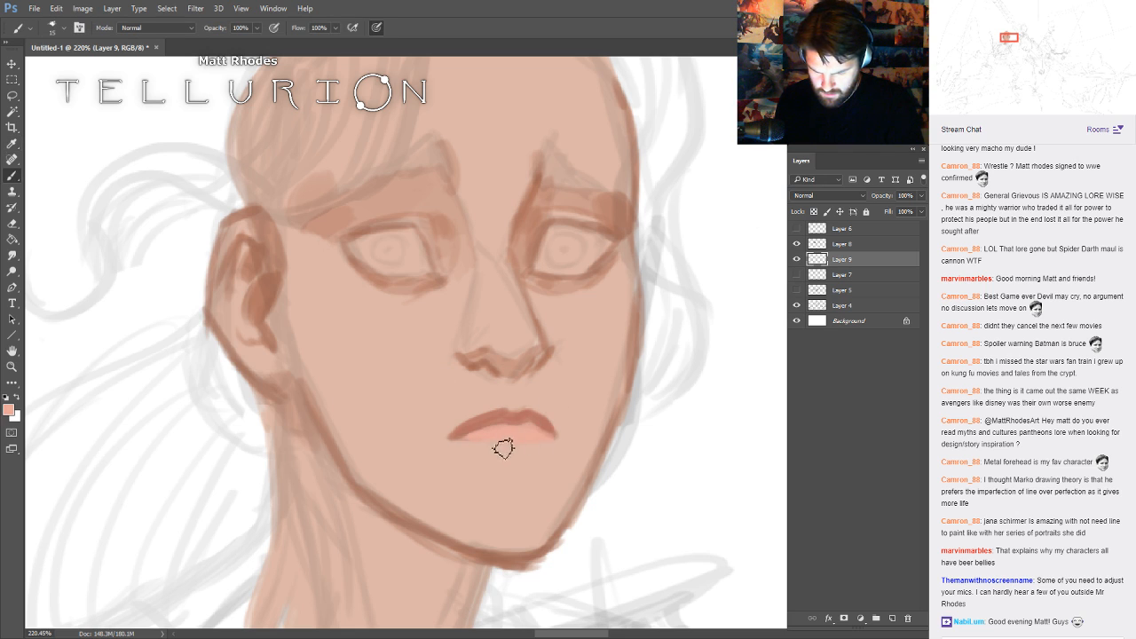
{"action": "key", "text": "bracketright"}
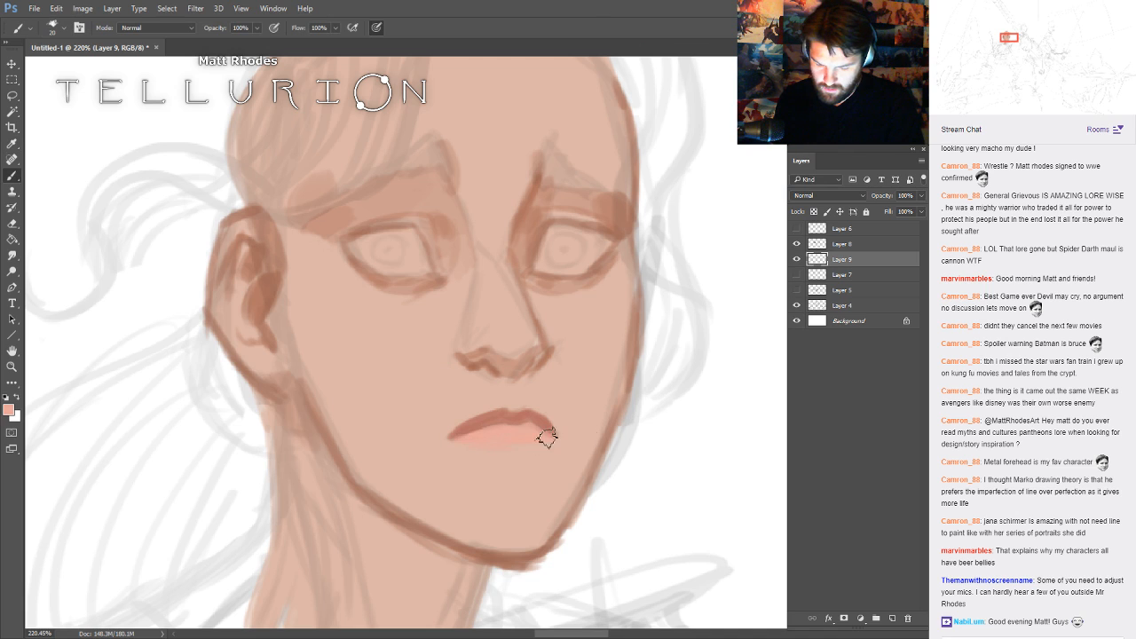
- Switch the brush colour to a dark red and deepen the upper lip along the mouth line
{"action": "key", "text": "alt"}
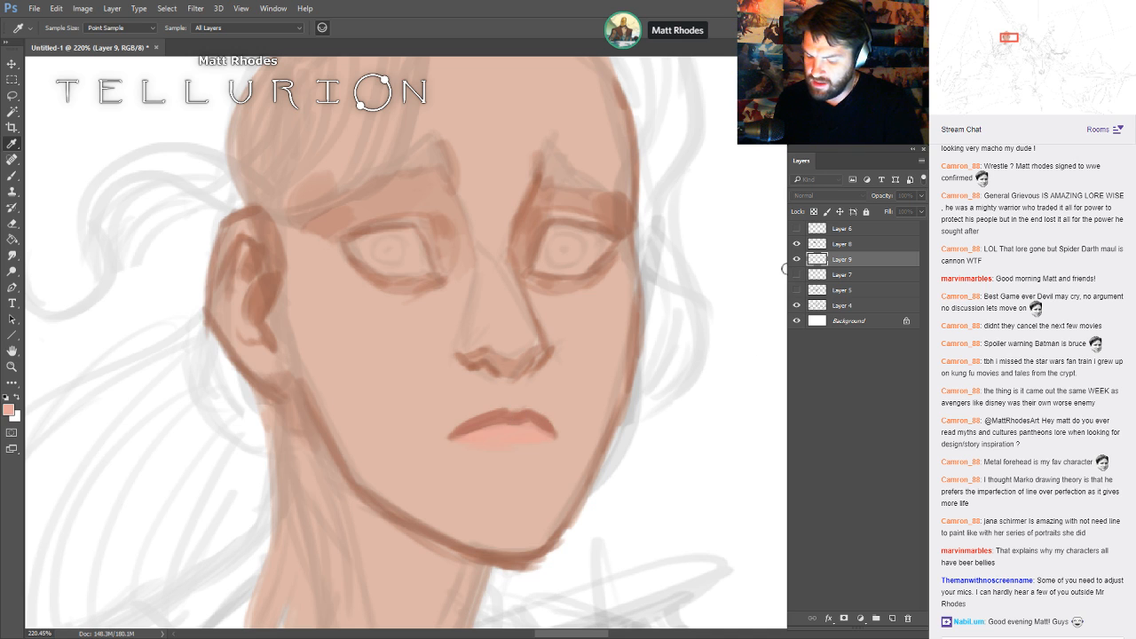
{"action": "key", "text": "Return"}
{"action": "left_click_drag", "start_coordinate": [455, 436], "coordinate": [464, 432]}
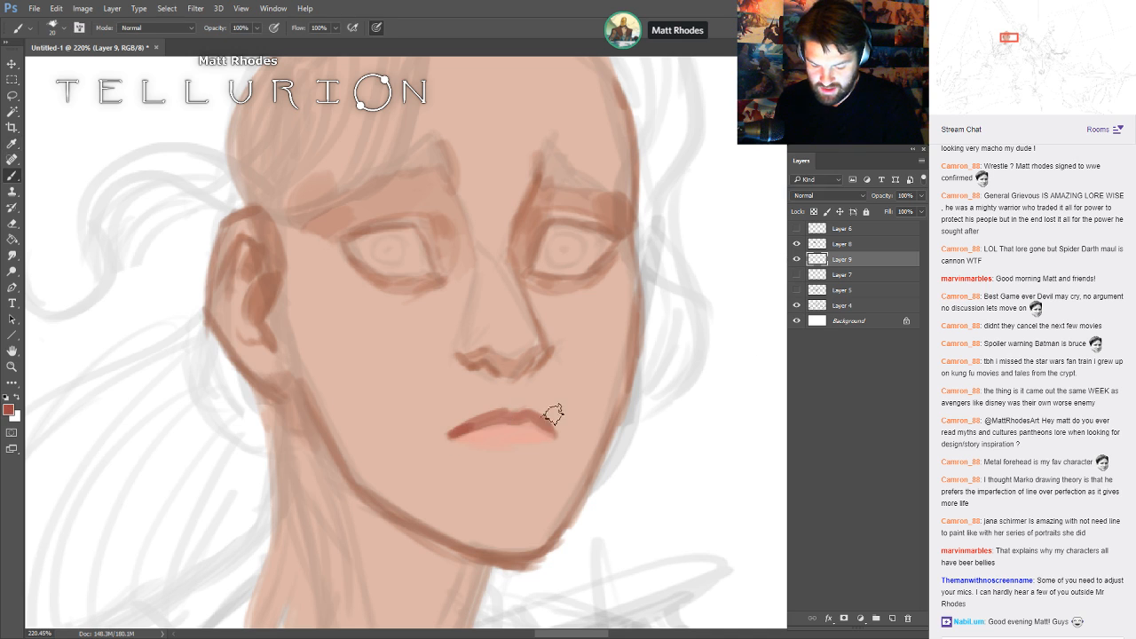
{"action": "mouse_move", "coordinate": [540, 420]}
{"action": "left_mouse_down"}
{"action": "mouse_move", "coordinate": [555, 433]}
{"action": "mouse_move", "coordinate": [523, 427]}
{"action": "left_mouse_up"}
{"action": "key", "text": "bracketleft"}
{"action": "key", "text": "bracketleft"}
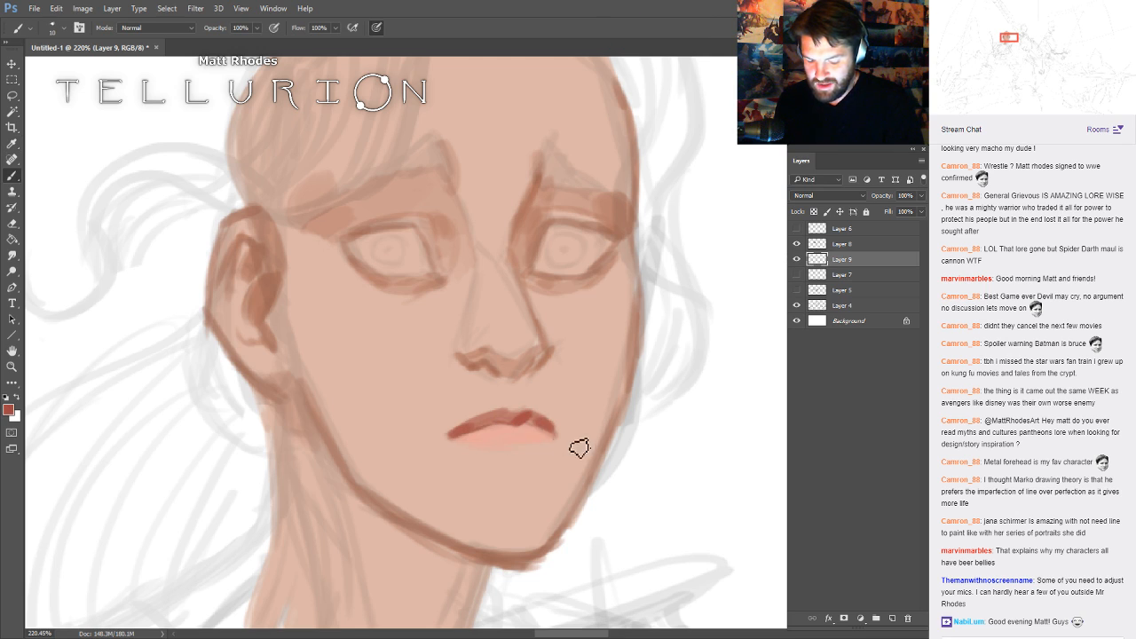
- Shade both mouth corners with the reddish tone and define the lower lip's bottom edge
{"action": "key", "text": "bracketright"}
{"action": "key", "text": "bracketright"}
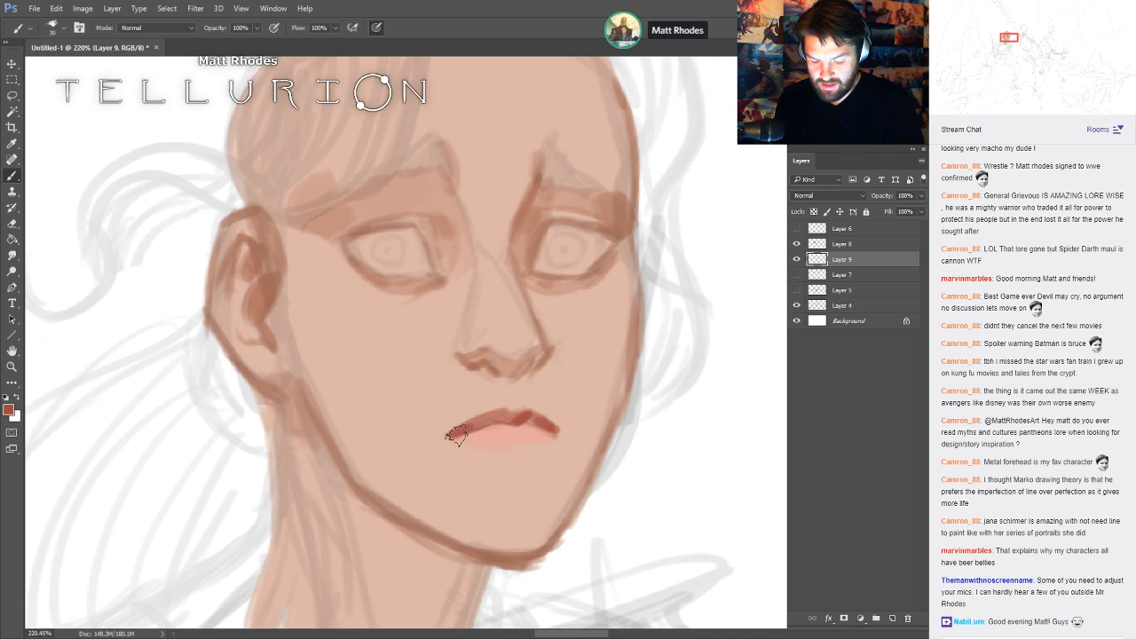
{"action": "key", "text": "bracketright"}
{"action": "key", "text": "bracketleft"}
{"action": "key", "text": "bracketleft"}
{"action": "key", "text": "bracketleft"}
{"action": "key", "text": "bracketleft"}
{"action": "key", "text": "bracketleft"}
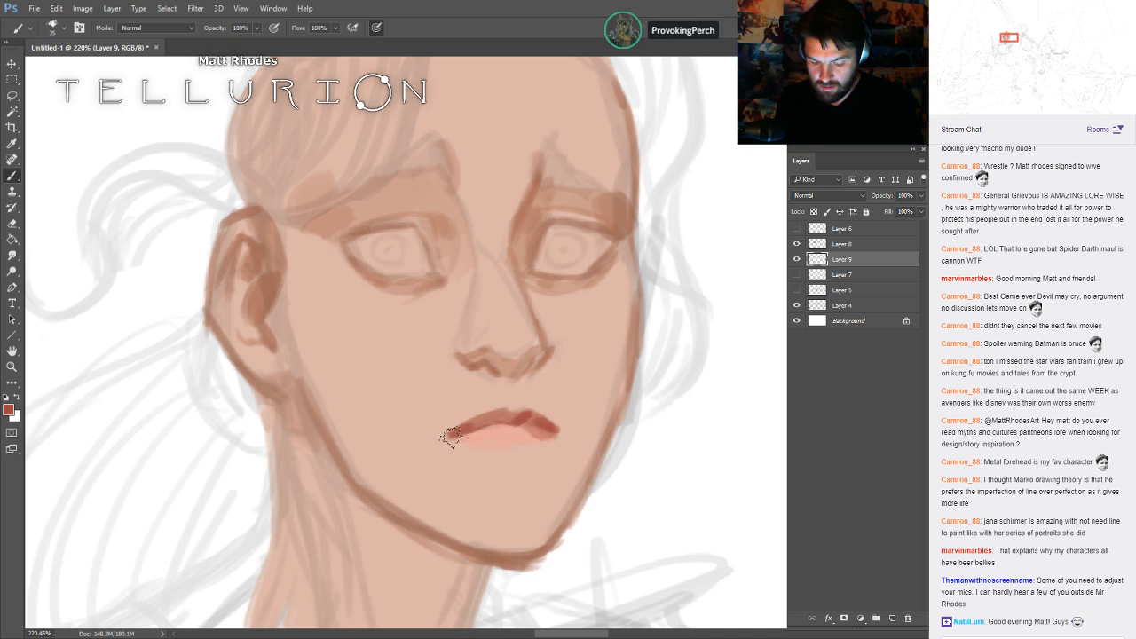
{"action": "mouse_move", "coordinate": [451, 438]}
{"action": "left_mouse_down"}
{"action": "mouse_move", "coordinate": [566, 445]}
{"action": "mouse_move", "coordinate": [522, 449]}
{"action": "left_mouse_up"}
{"action": "key", "text": "bracketright"}
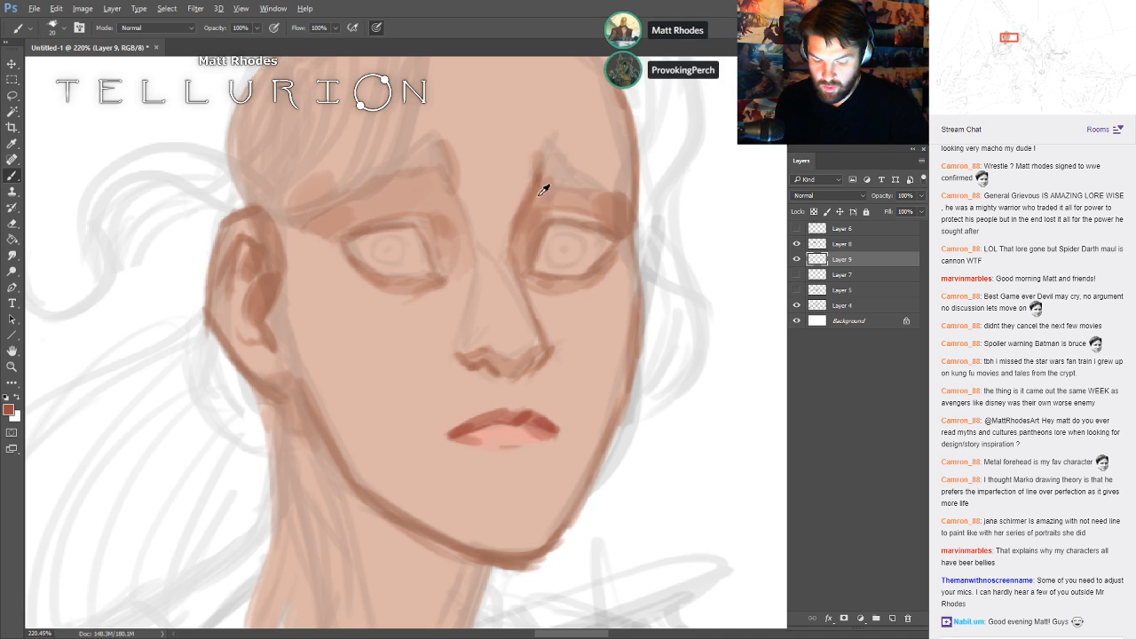
- Choose a dark reddish-brown brush colour and paint both nostril openings
{"action": "left_click", "coordinate": [543, 230], "text": "alt"}
{"action": "key", "text": "i"}
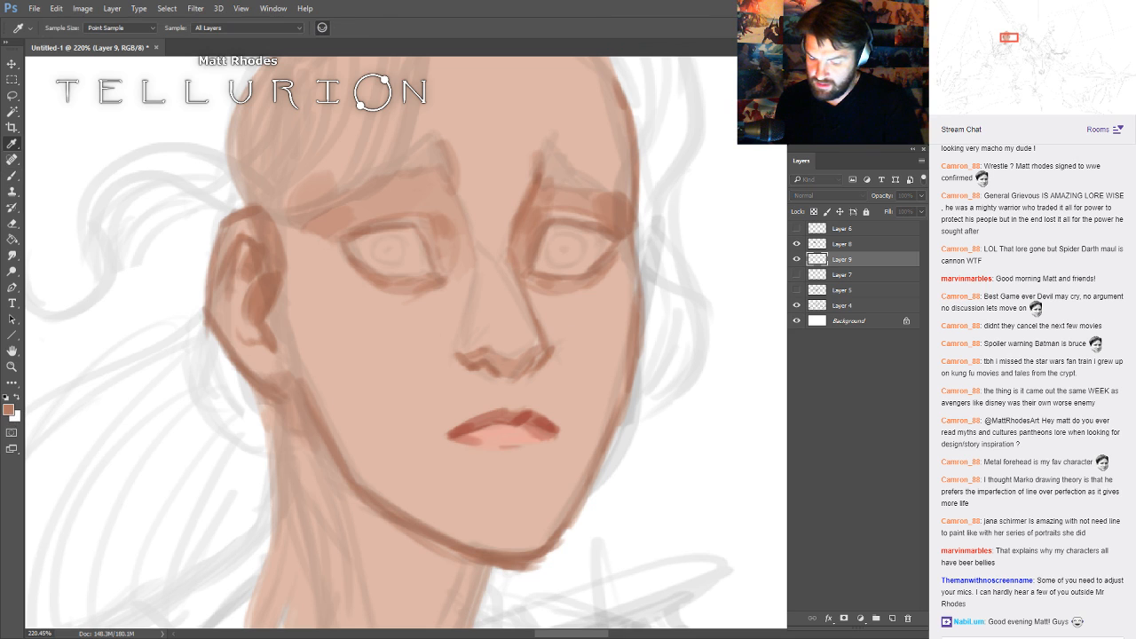
{"action": "key", "text": "Return"}
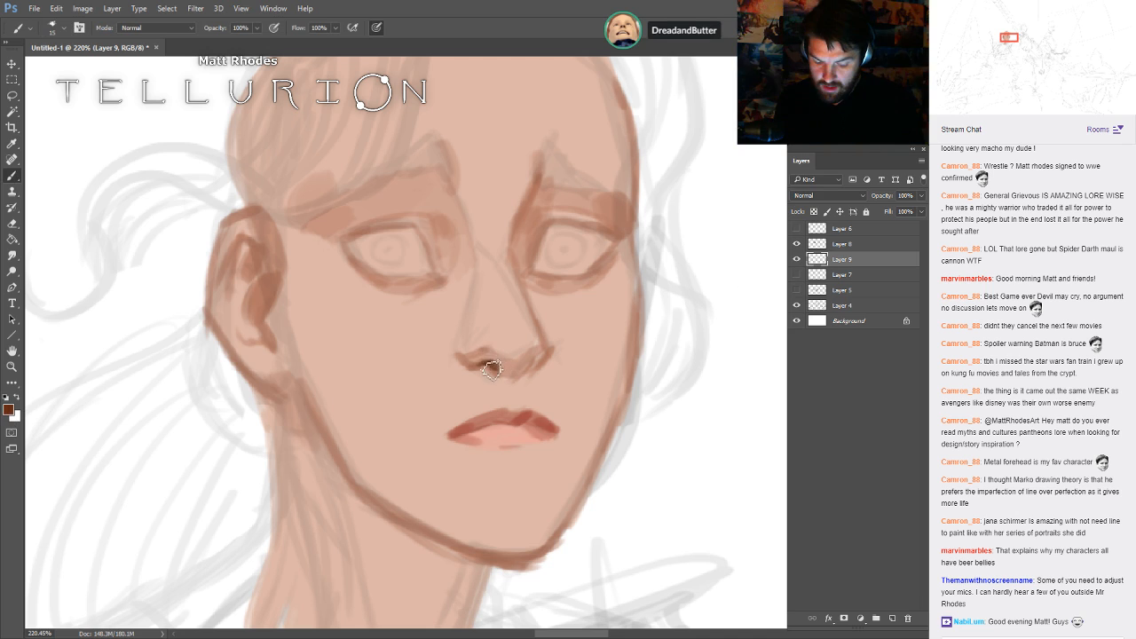
{"action": "left_click_drag", "start_coordinate": [498, 368], "coordinate": [532, 368]}
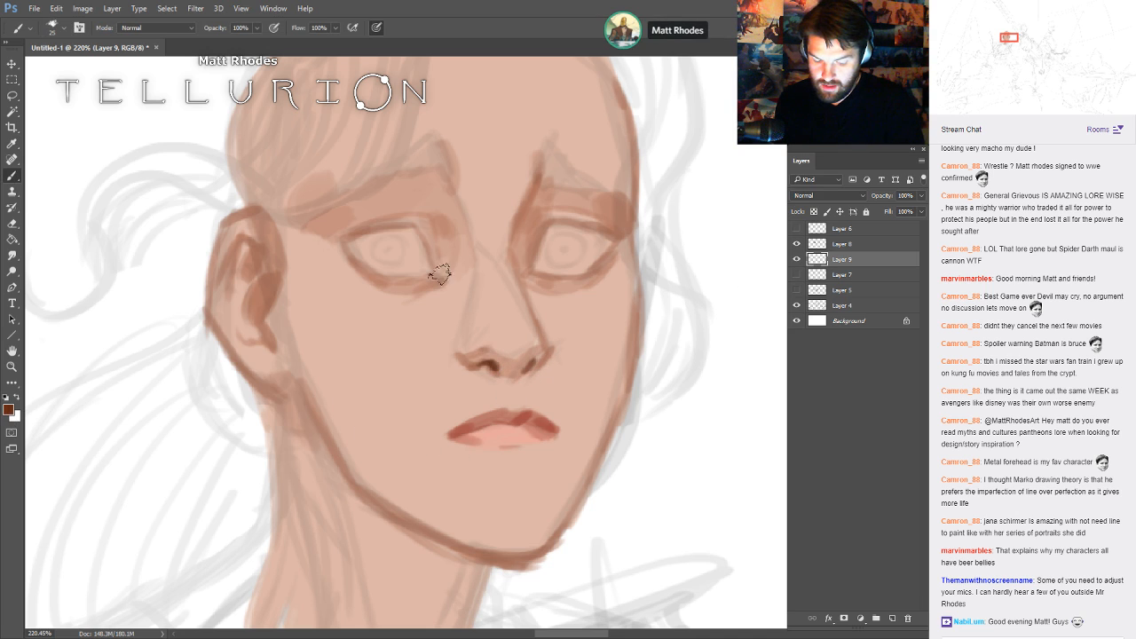
{"action": "key", "text": "]"}
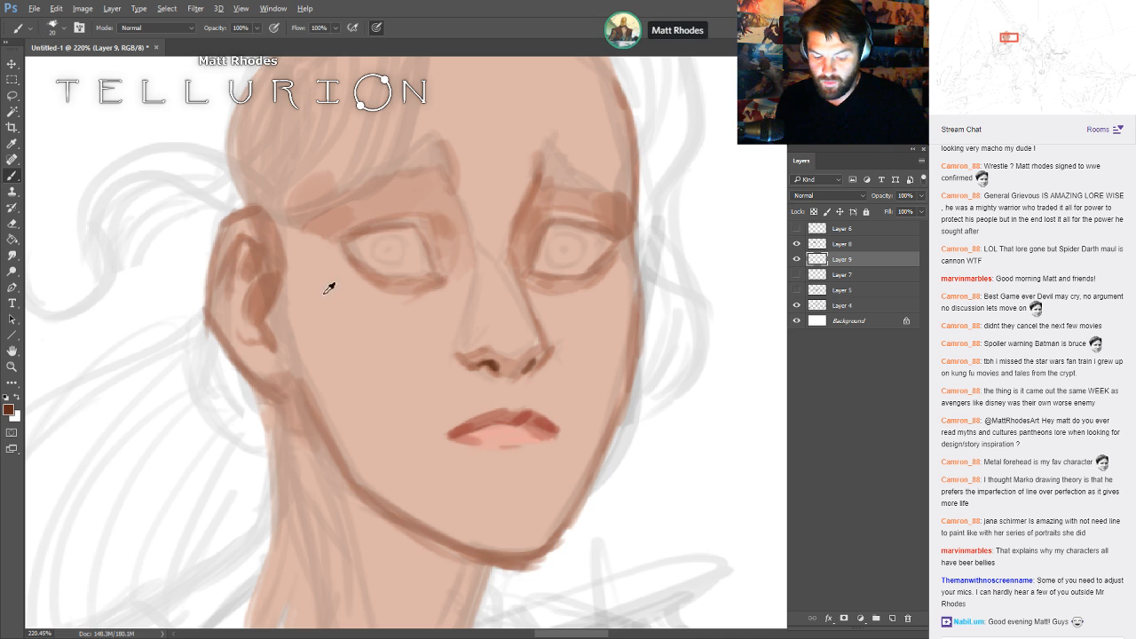
- Choose a muted red brush colour and paint the shadowed hollows inside the ear
{"action": "key", "text": "i"}
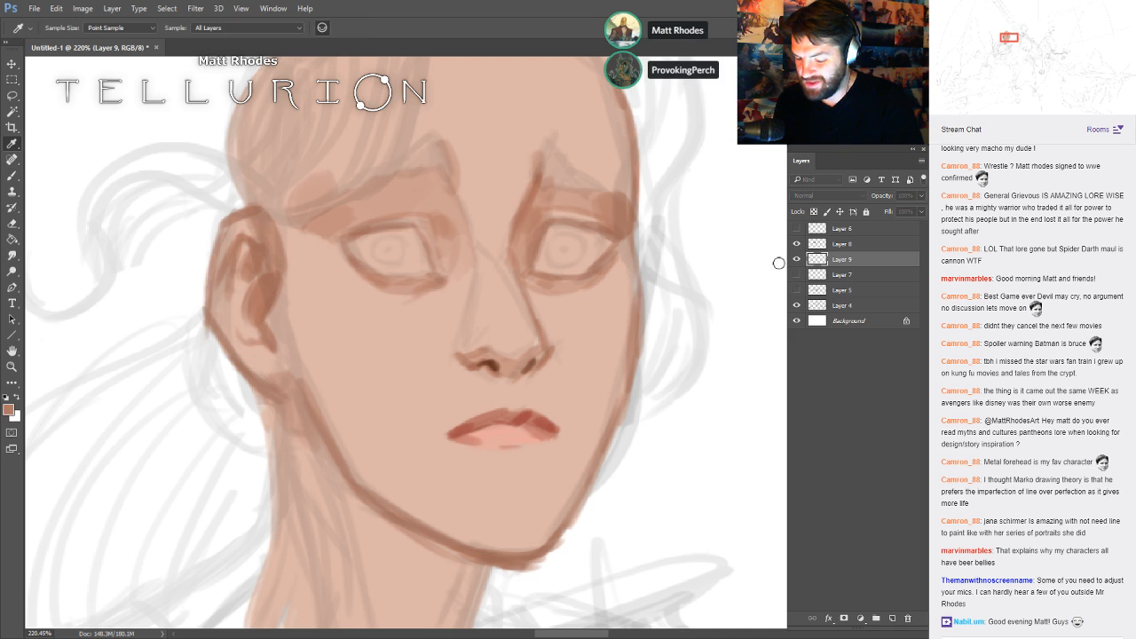
{"action": "key", "text": "b"}
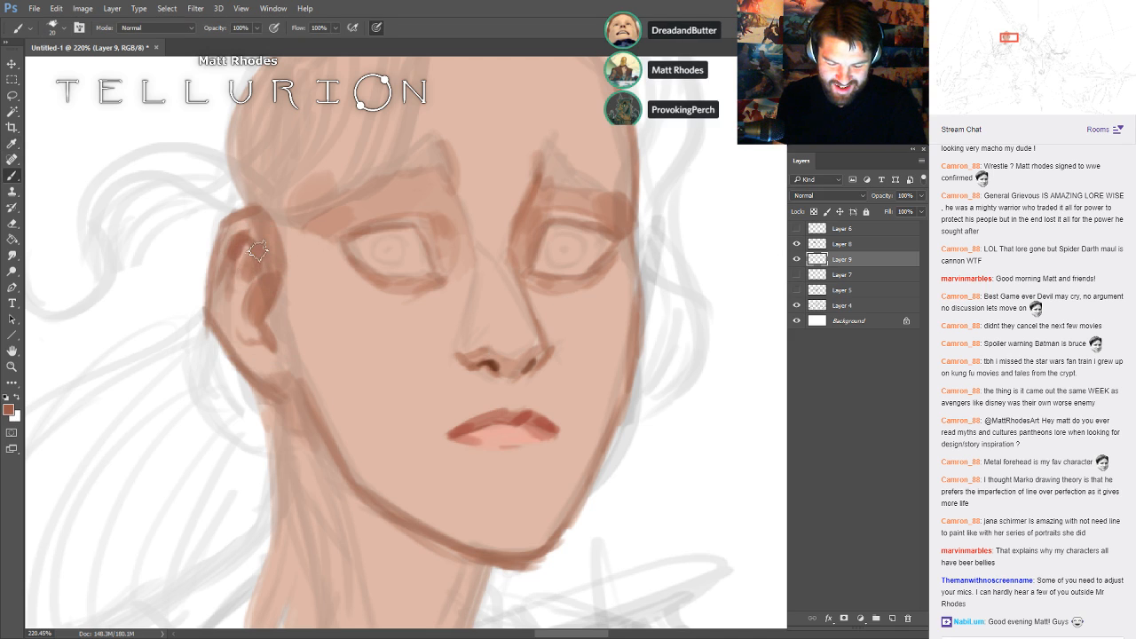
{"action": "left_click_drag", "start_coordinate": [257, 247], "coordinate": [256, 314]}
- Darken the inner corner of the eye nearer the ear and reinforce the lid lines of both eyes with the muted red
{"action": "key", "text": "["}
{"action": "key", "text": "["}
{"action": "key", "text": "["}
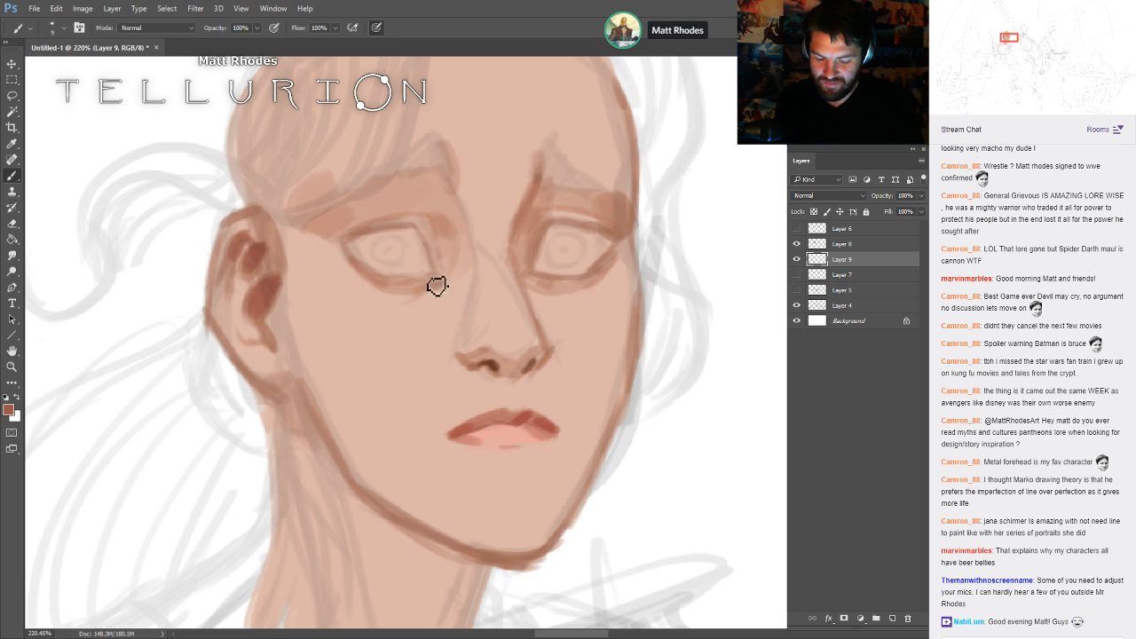
{"action": "left_click_drag", "start_coordinate": [444, 281], "coordinate": [416, 283]}
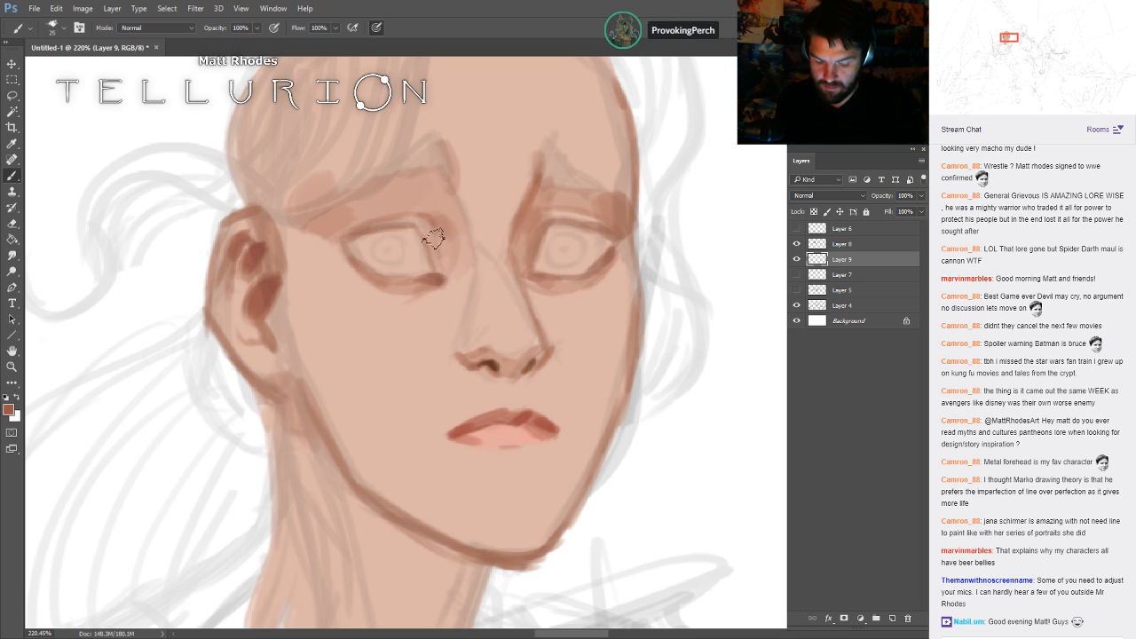
{"action": "key", "text": "]"}
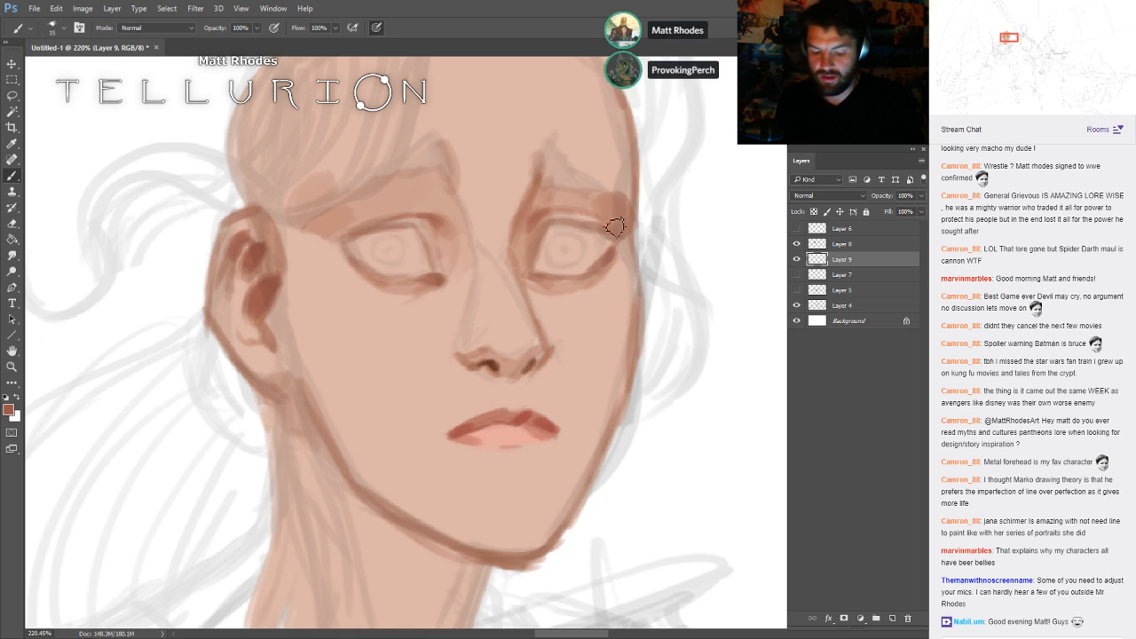
{"action": "key", "text": "["}
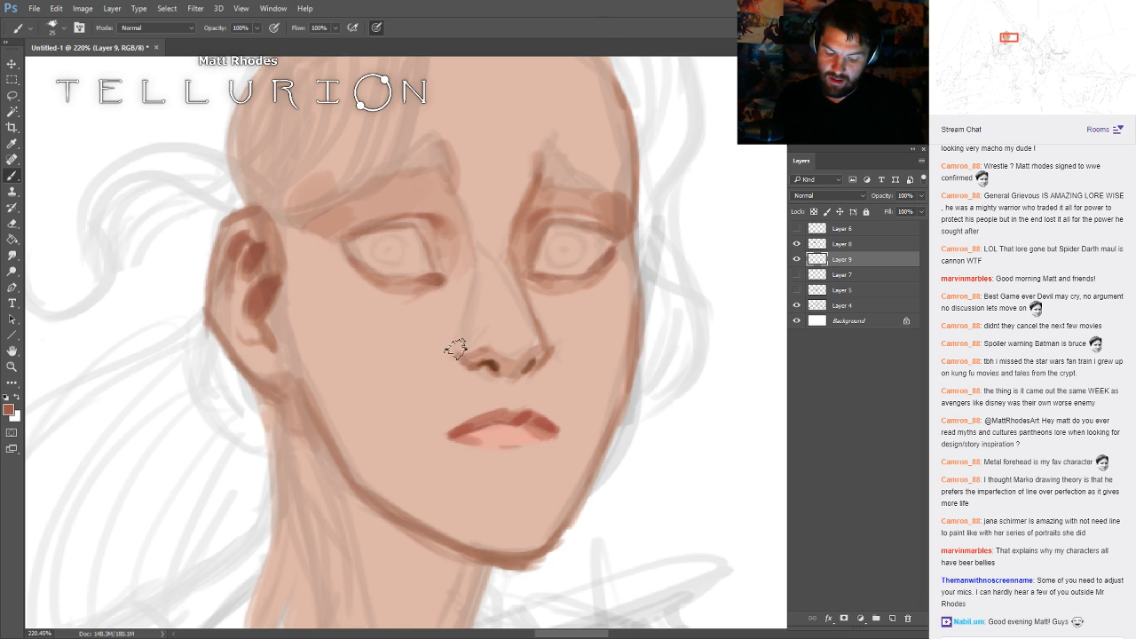
- Sample the skin tone, shift the brush colour to a rosier pink and paint a blush over the nose and up its bridge
{"action": "left_click", "coordinate": [497, 326], "text": "alt"}
{"action": "key", "text": "["}
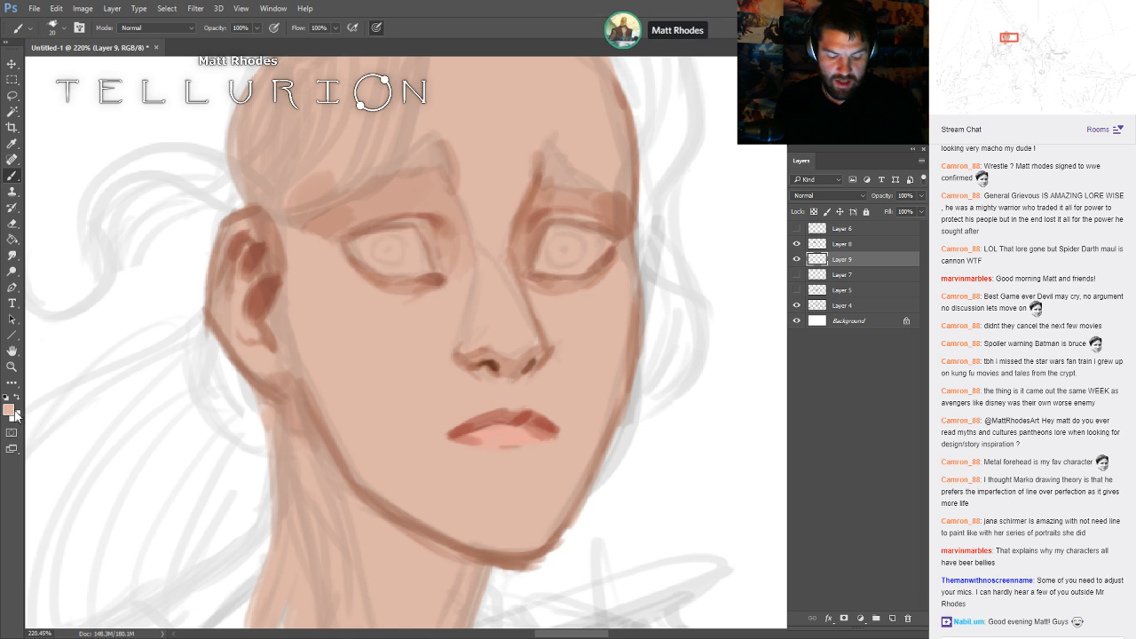
{"action": "key", "text": "i"}
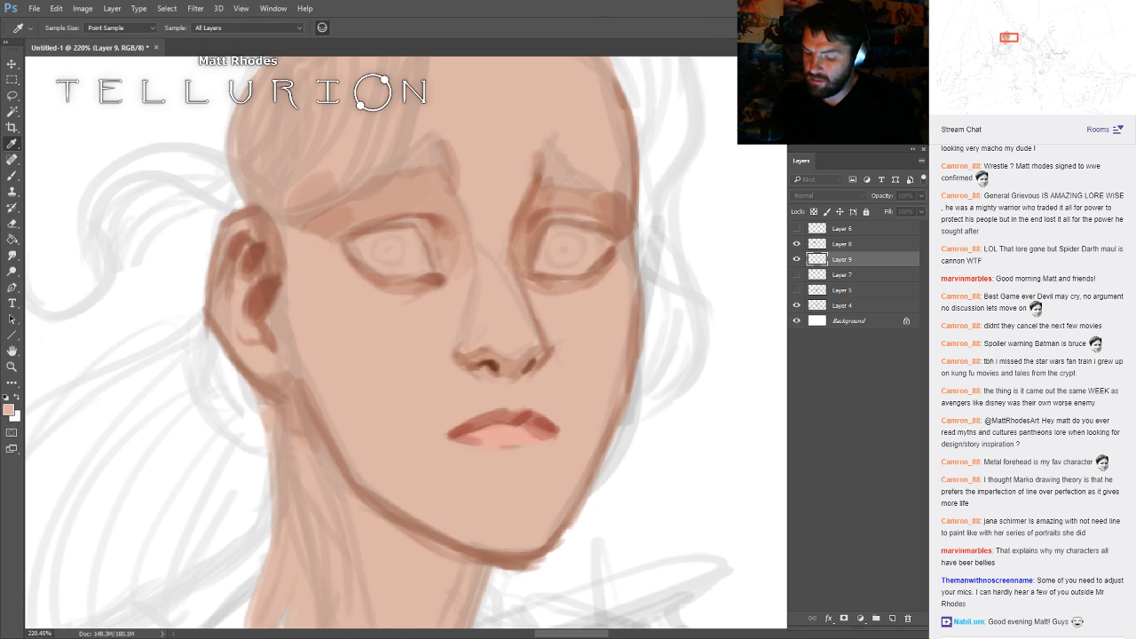
{"action": "key", "text": "b"}
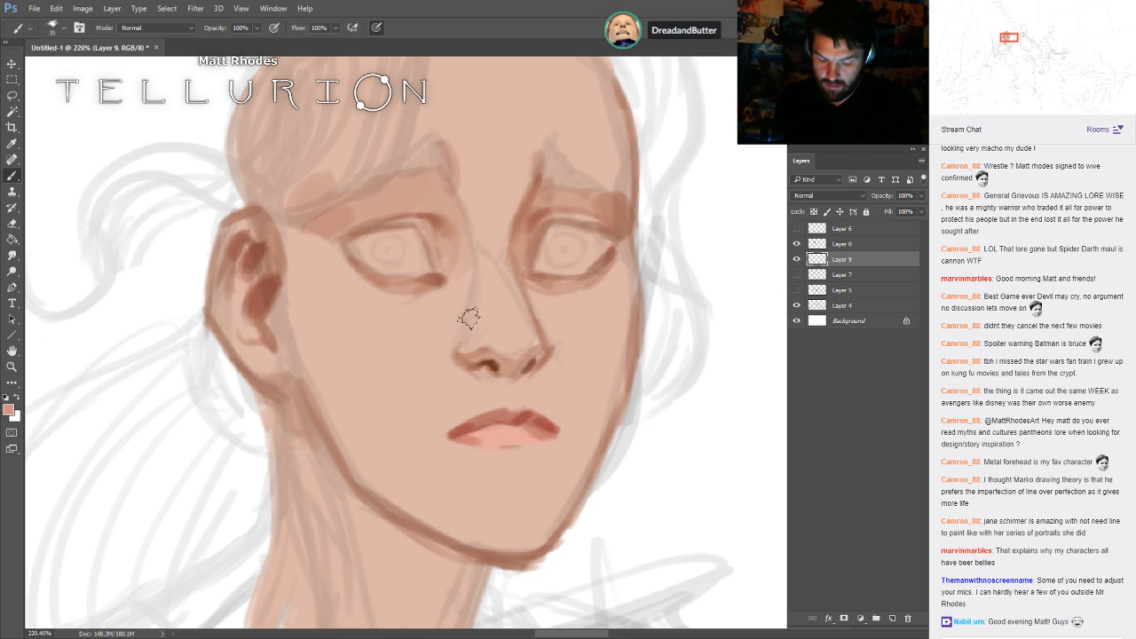
{"action": "left_click_drag", "start_coordinate": [461, 307], "coordinate": [504, 304]}
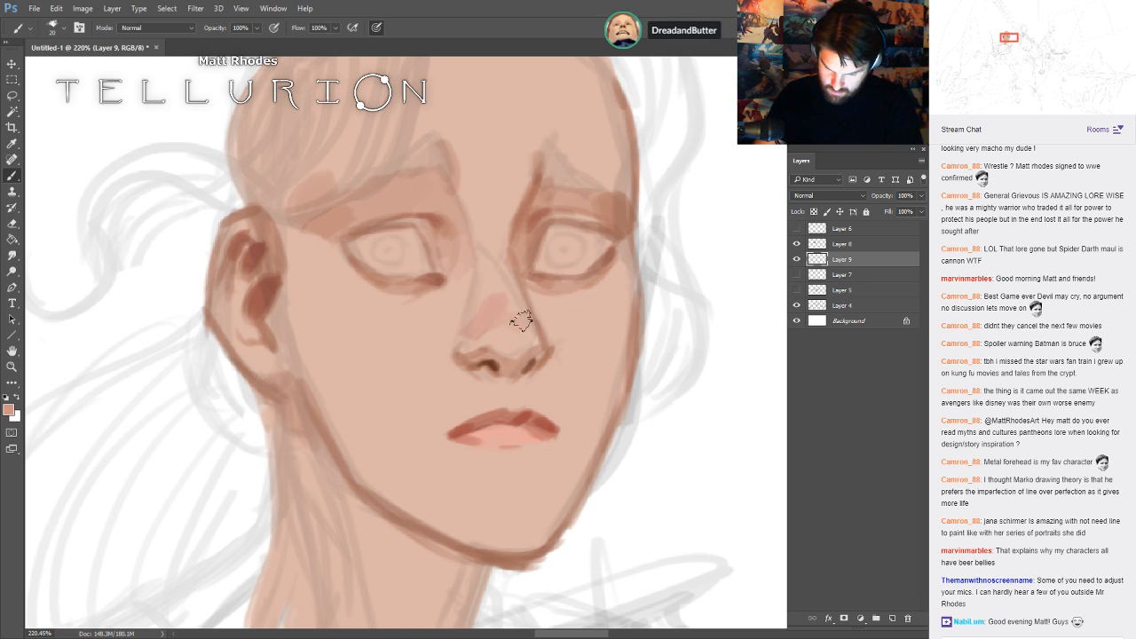
{"action": "key", "text": "bracketright"}
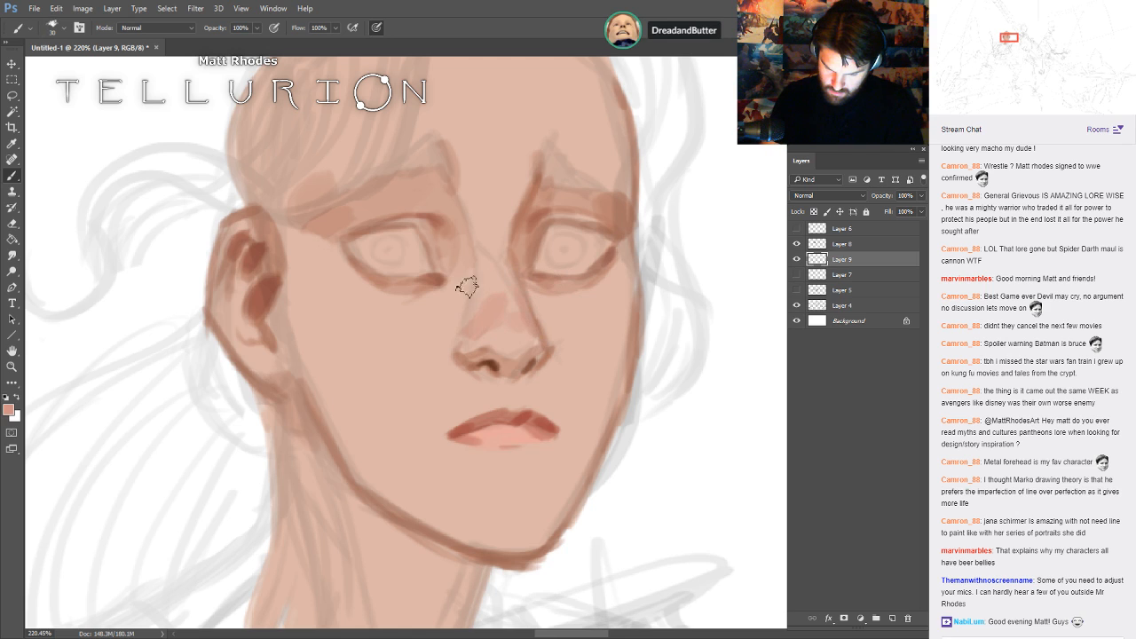
{"action": "key", "text": "bracketleft"}
{"action": "key", "text": "bracketleft"}
{"action": "key", "text": "bracketleft"}
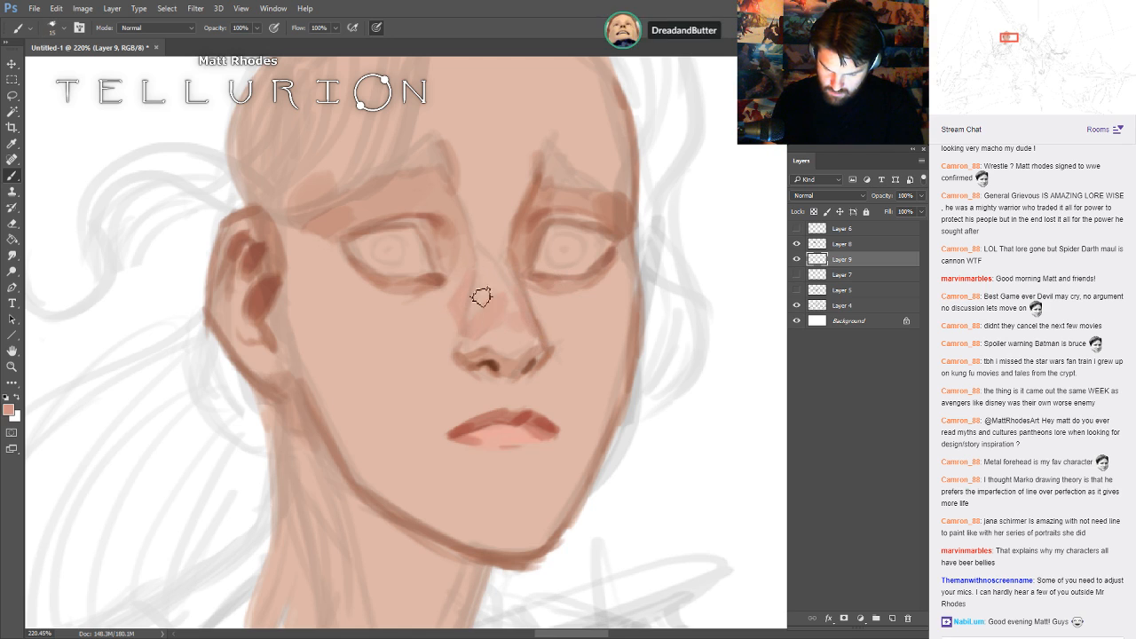
{"action": "mouse_move", "coordinate": [481, 297]}
{"action": "left_mouse_down"}
{"action": "mouse_move", "coordinate": [490, 281]}
{"action": "mouse_move", "coordinate": [520, 317]}
{"action": "mouse_move", "coordinate": [504, 245]}
{"action": "left_mouse_up"}
{"action": "key", "text": "bracketright"}
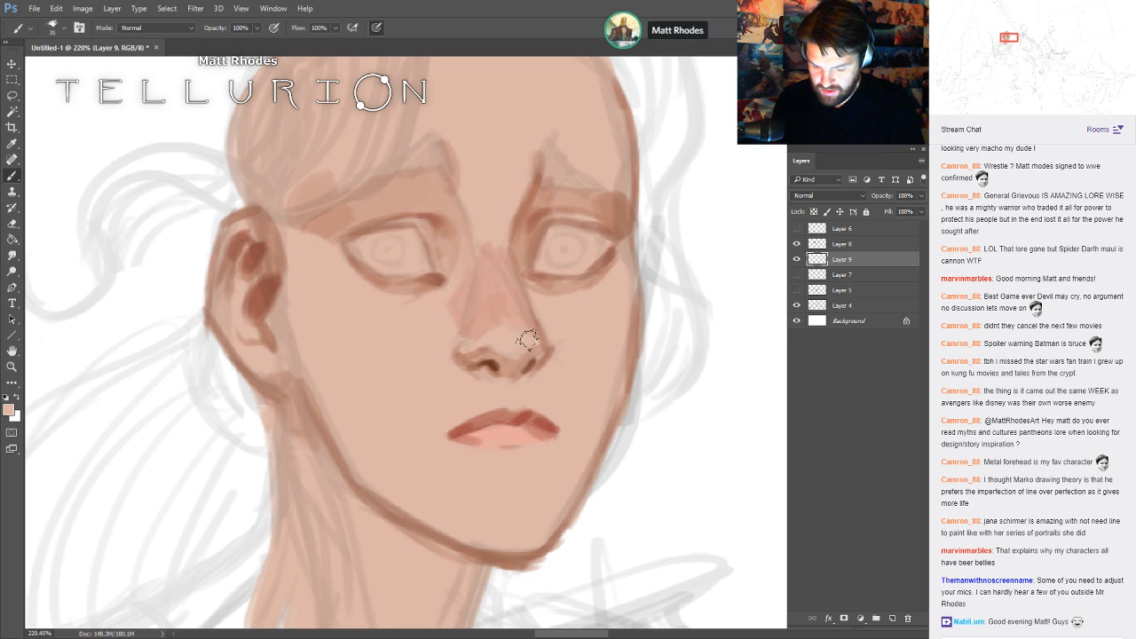
- Soften the blush on the nose by painting over it with a light skin tone
{"action": "key", "text": "bracketleft"}
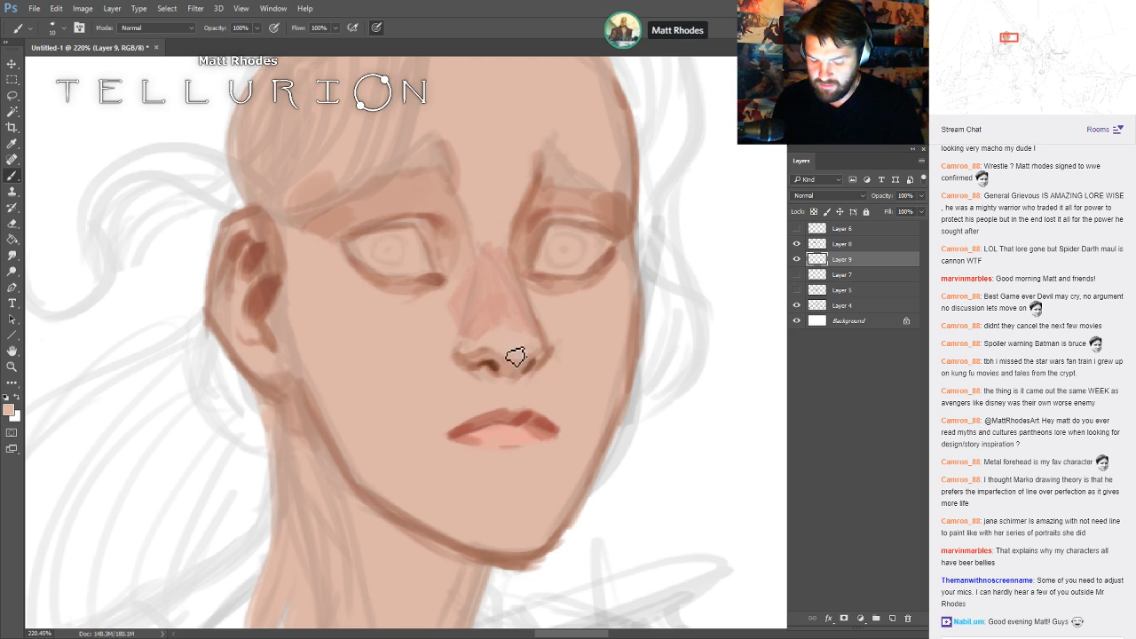
{"action": "key", "text": "bracketright"}
{"action": "key", "text": "bracketright"}
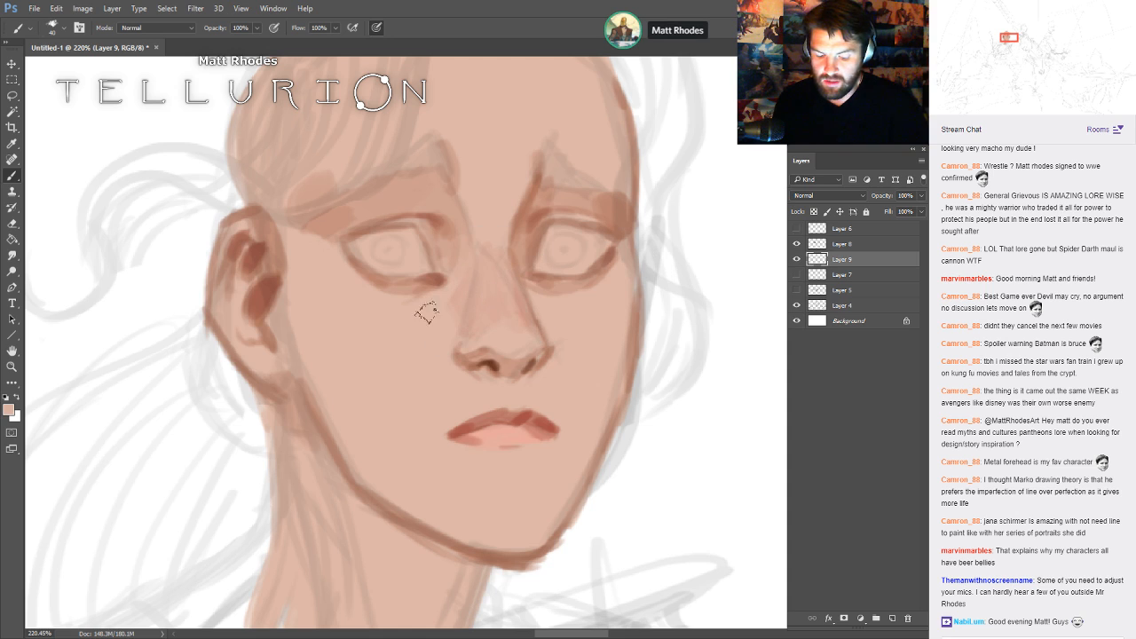
- Warm the nostril wings and underside of the nose with a redder pink, and trim their edges with sampled skin tone
{"action": "key", "text": "i"}
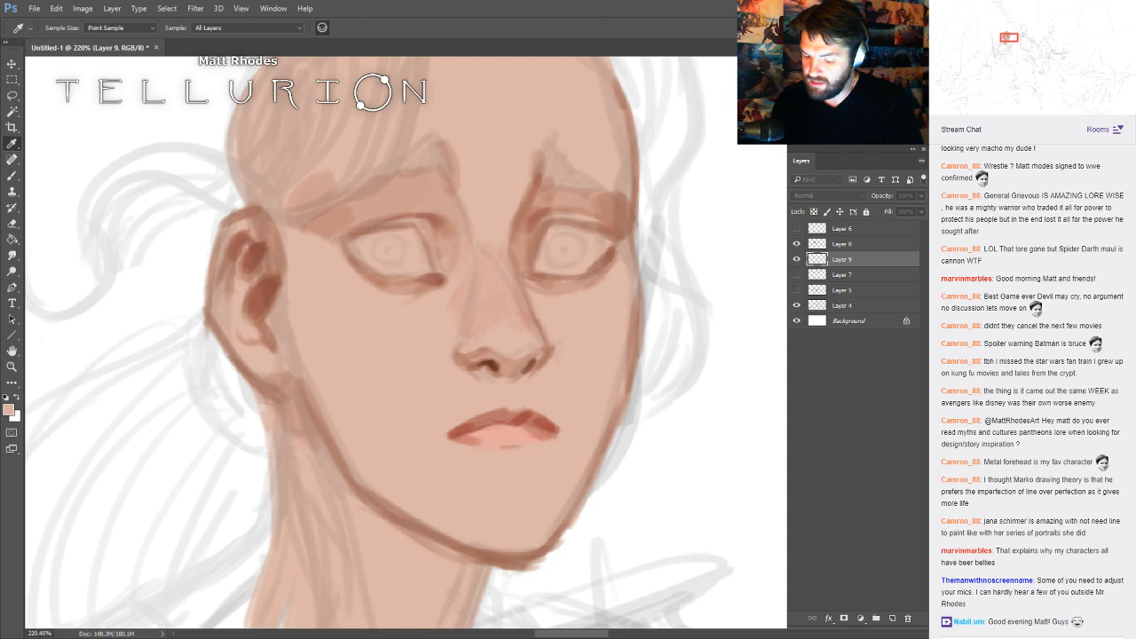
{"action": "key", "text": "b"}
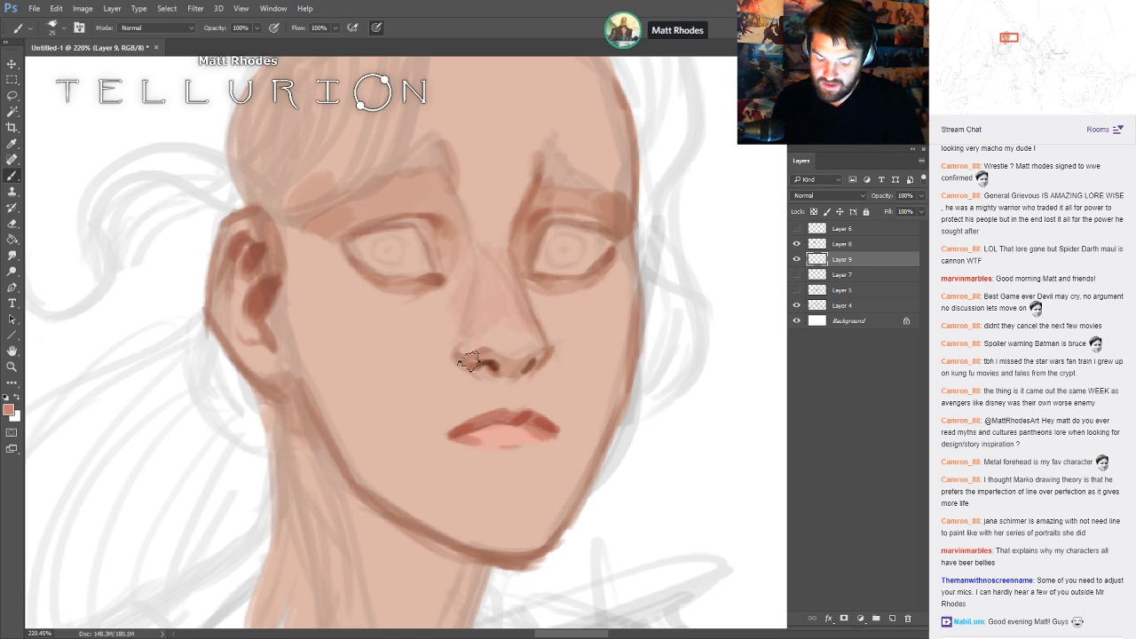
{"action": "key", "text": "bracketleft"}
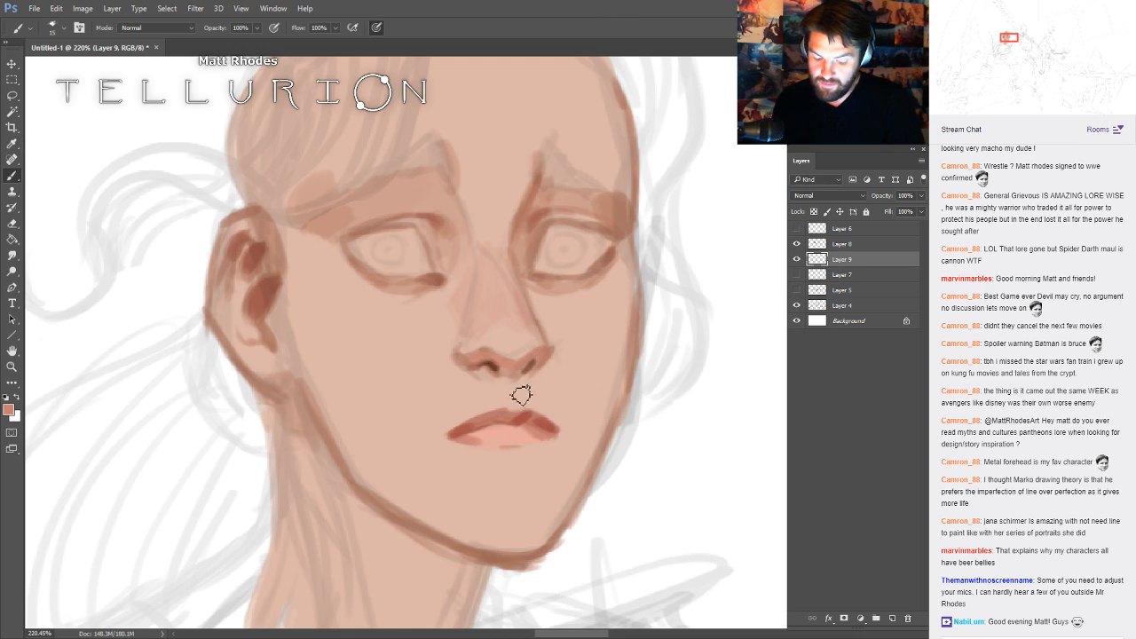
{"action": "left_click", "coordinate": [456, 369], "text": "alt"}
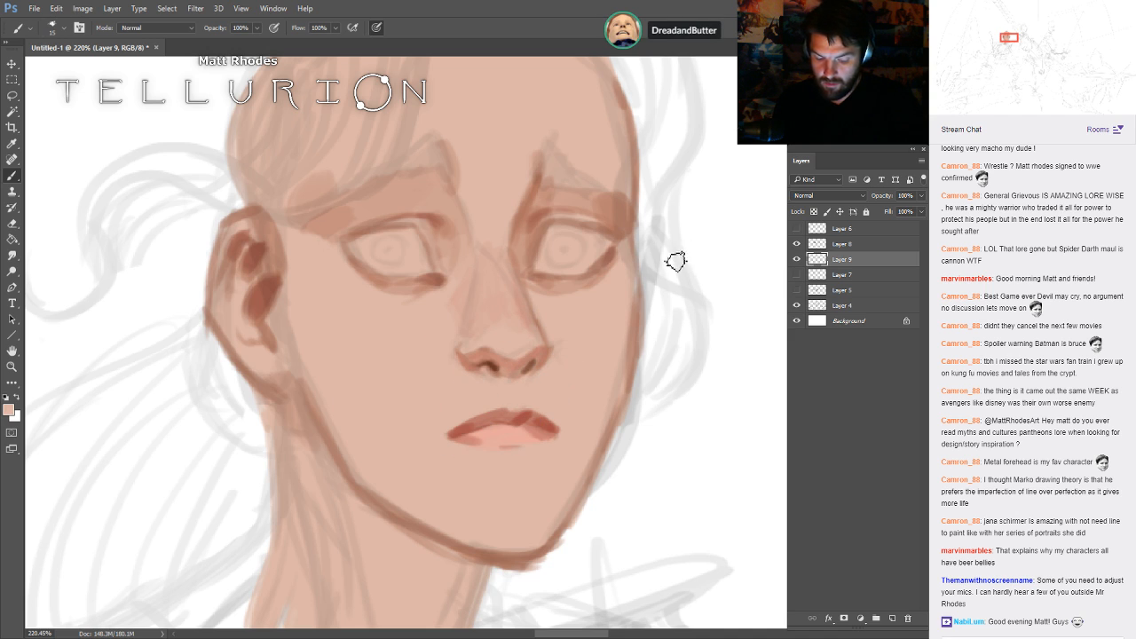
- Sample the red of the upper lip and paint the tear ducts at the inner corners of both eyes
{"action": "left_click", "coordinate": [477, 427], "text": "alt"}
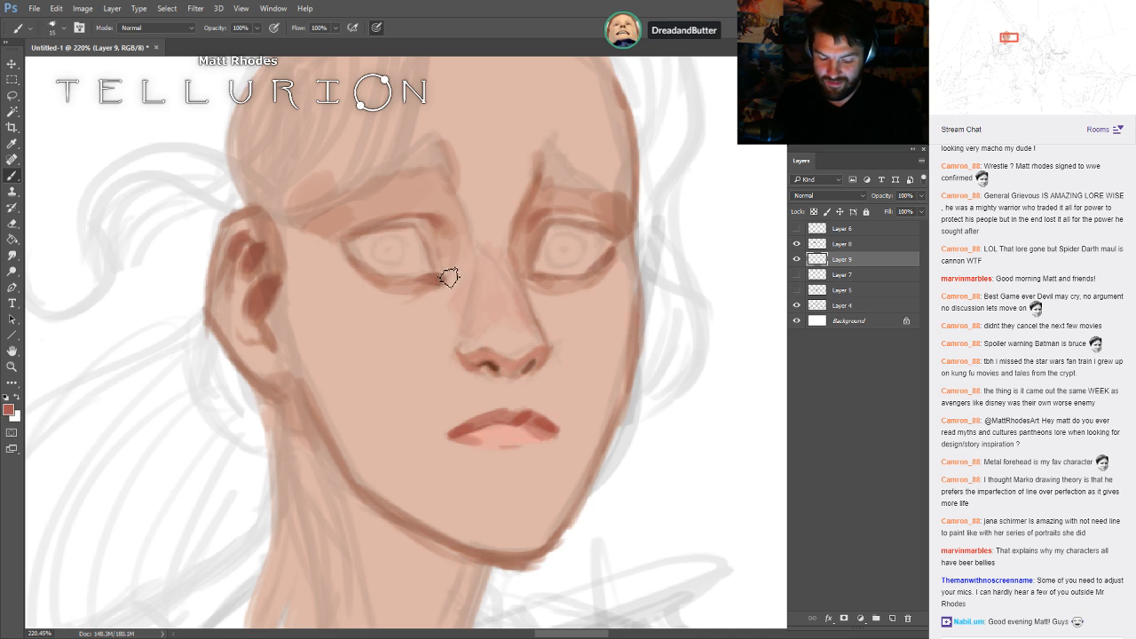
{"action": "key", "text": "["}
{"action": "key", "text": "["}
{"action": "left_click", "coordinate": [533, 275]}
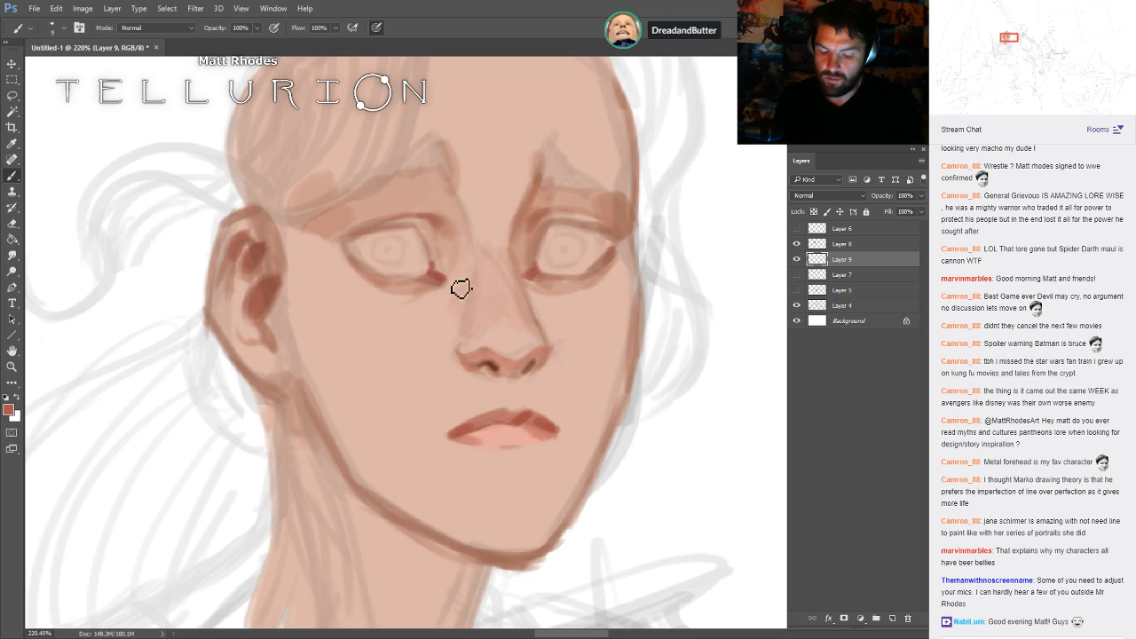
{"action": "key", "text": "bracketright"}
{"action": "key", "text": "bracketright"}
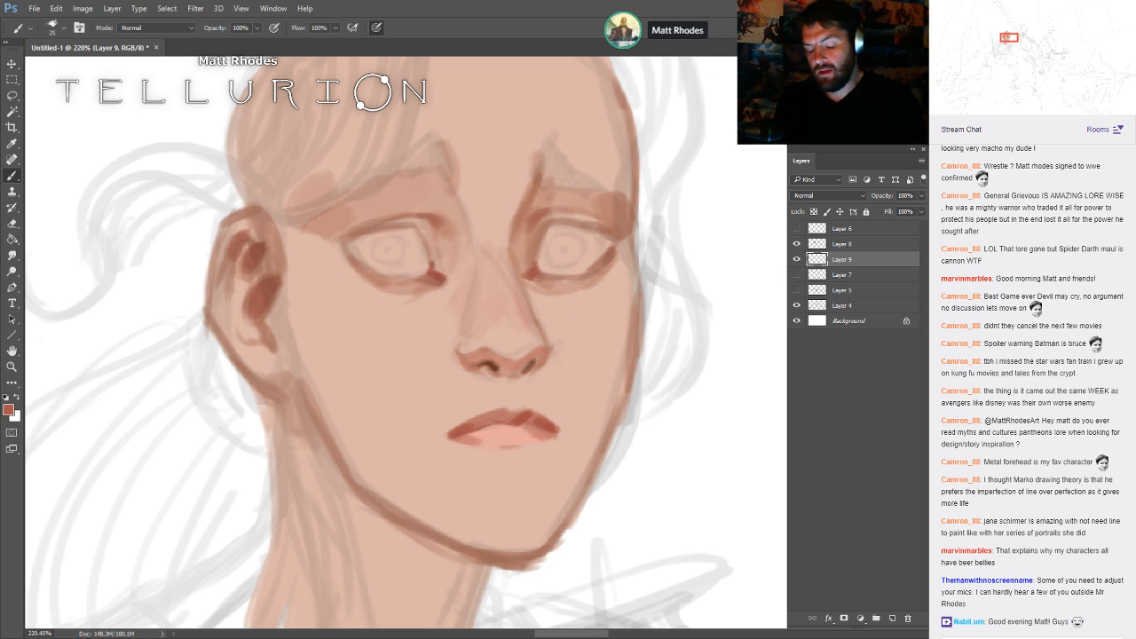
- Check the painted face with the Layer 8 sketch hidden and shown, and with Layer 7 switched on briefly
{"action": "left_click_drag", "start_coordinate": [782, 256], "coordinate": [711, 335]}
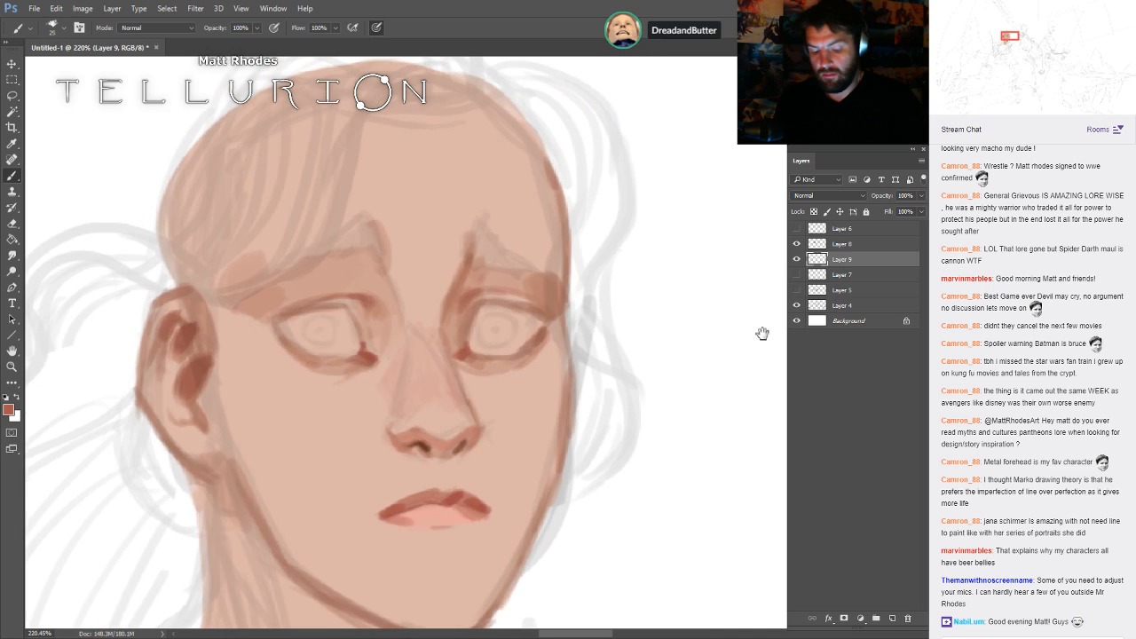
{"action": "left_click", "coordinate": [797, 243]}
{"action": "key", "text": "bracketright"}
{"action": "key", "text": "bracketright"}
{"action": "key", "text": "bracketright"}
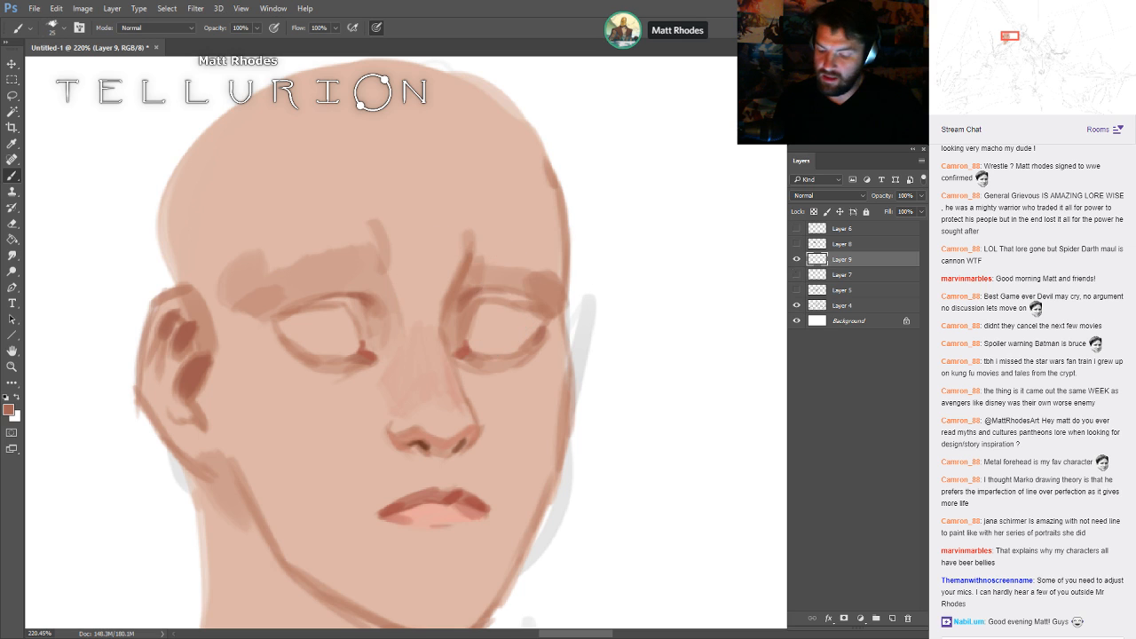
{"action": "left_click", "coordinate": [796, 244]}
{"action": "left_click", "coordinate": [797, 274]}
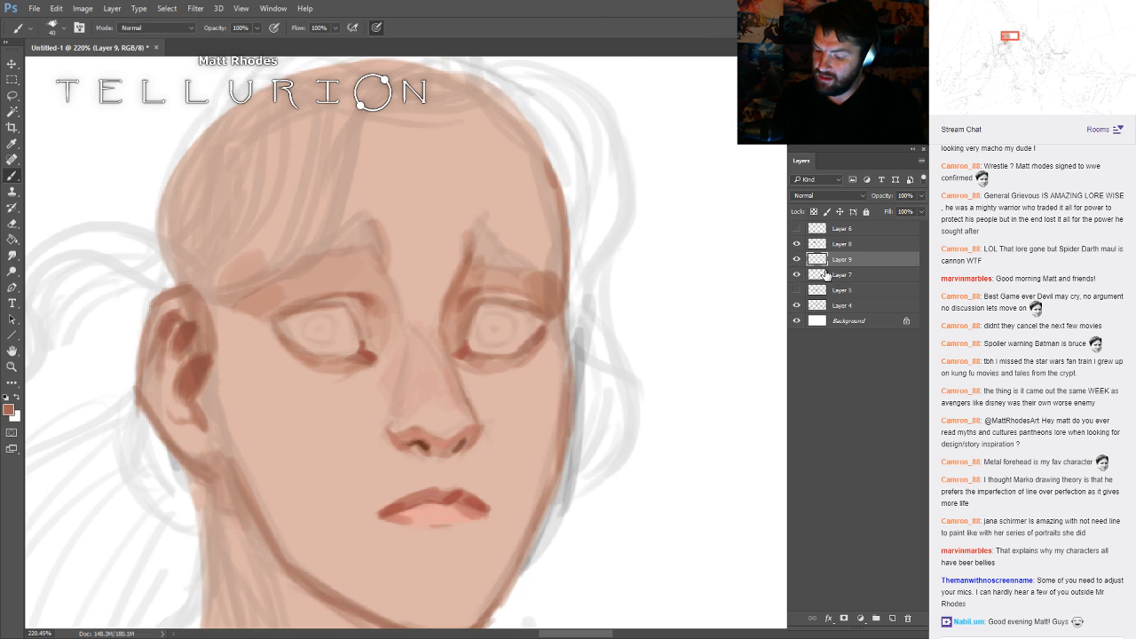
{"action": "left_click", "coordinate": [796, 274]}
- Paint the eyebrow on the ear side of the face in the current red, darkest at its inner end and tapering outward
{"action": "key", "text": "bracketright"}
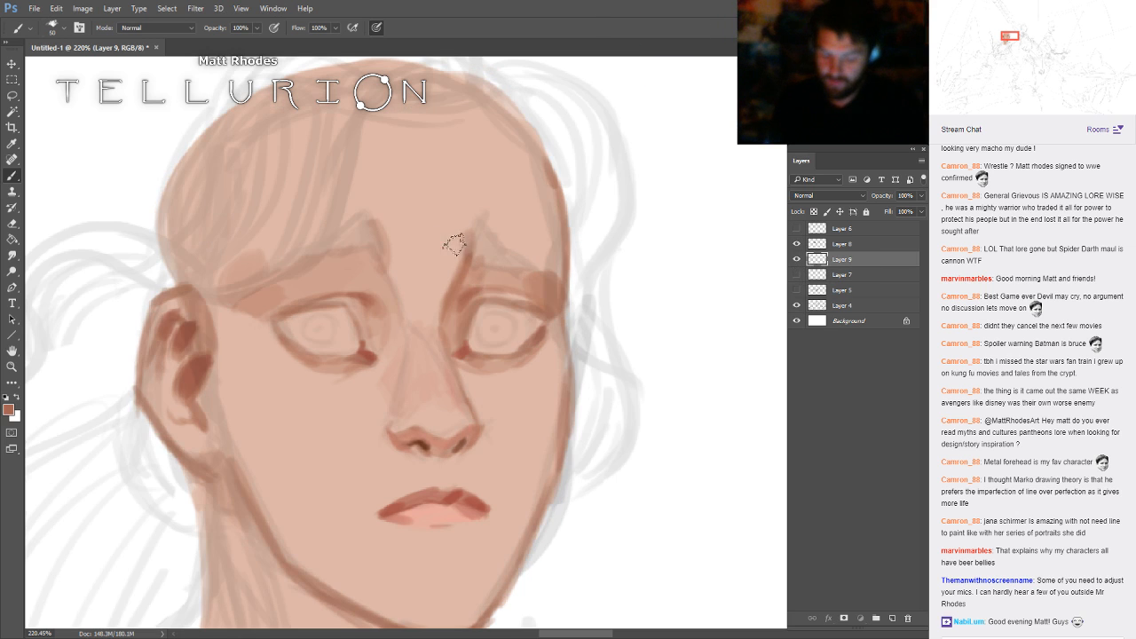
{"action": "left_click_drag", "start_coordinate": [384, 252], "coordinate": [345, 245]}
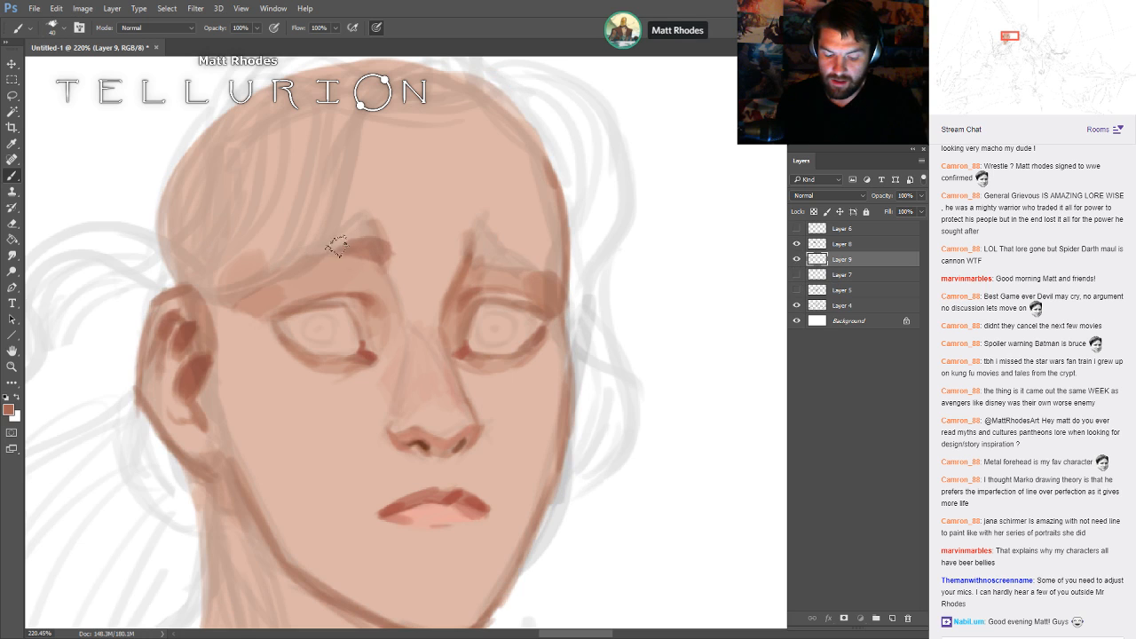
{"action": "key", "text": "bracketleft"}
{"action": "key", "text": "bracketleft"}
{"action": "key", "text": "bracketleft"}
{"action": "key", "text": "bracketleft"}
{"action": "key", "text": "bracketleft"}
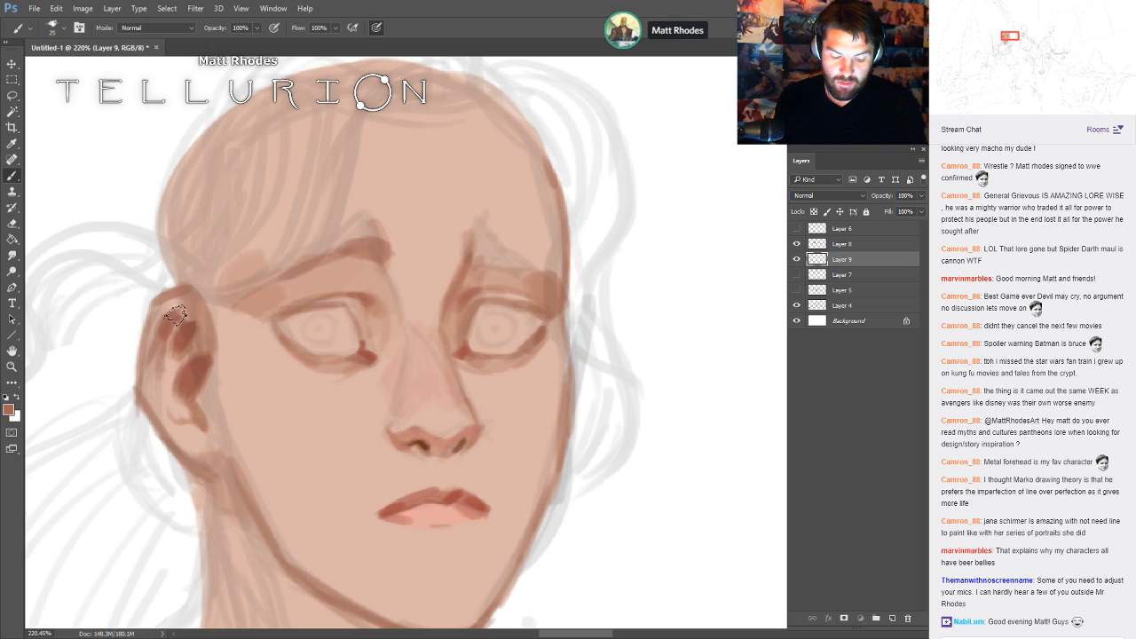
- Enlarge the brush and shade the ear's outer rim and the folds toward its lobe in red
{"action": "key", "text": "bracketright"}
{"action": "key", "text": "bracketright"}
{"action": "key", "text": "bracketright"}
{"action": "key", "text": "bracketright"}
{"action": "key", "text": "bracketright"}
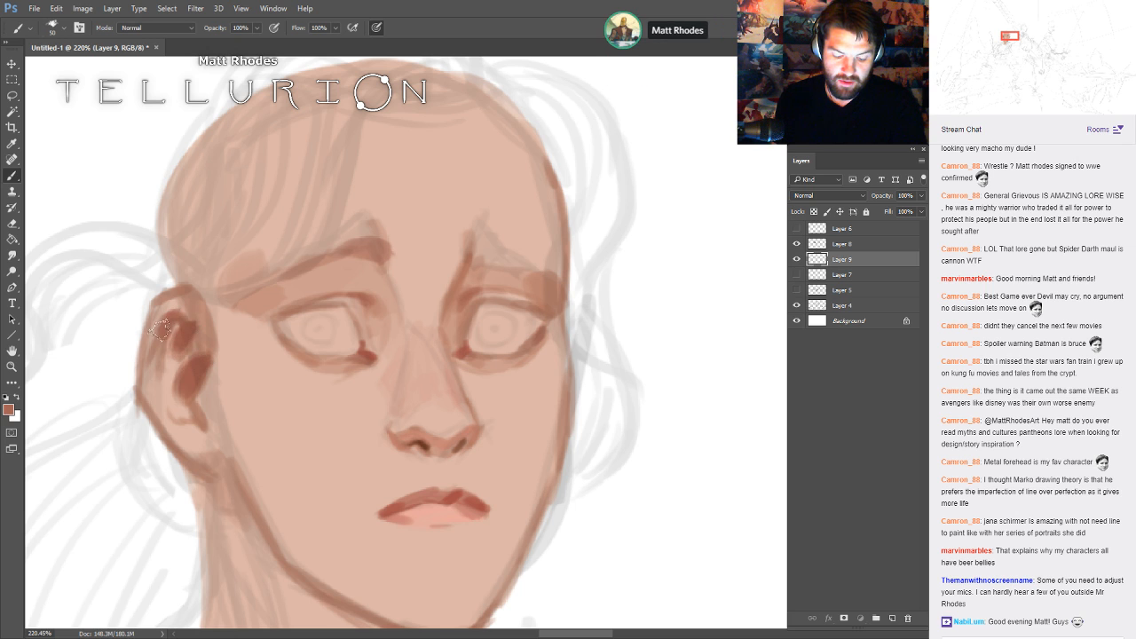
{"action": "key", "text": "bracketleft"}
{"action": "left_click_drag", "start_coordinate": [136, 385], "coordinate": [176, 418]}
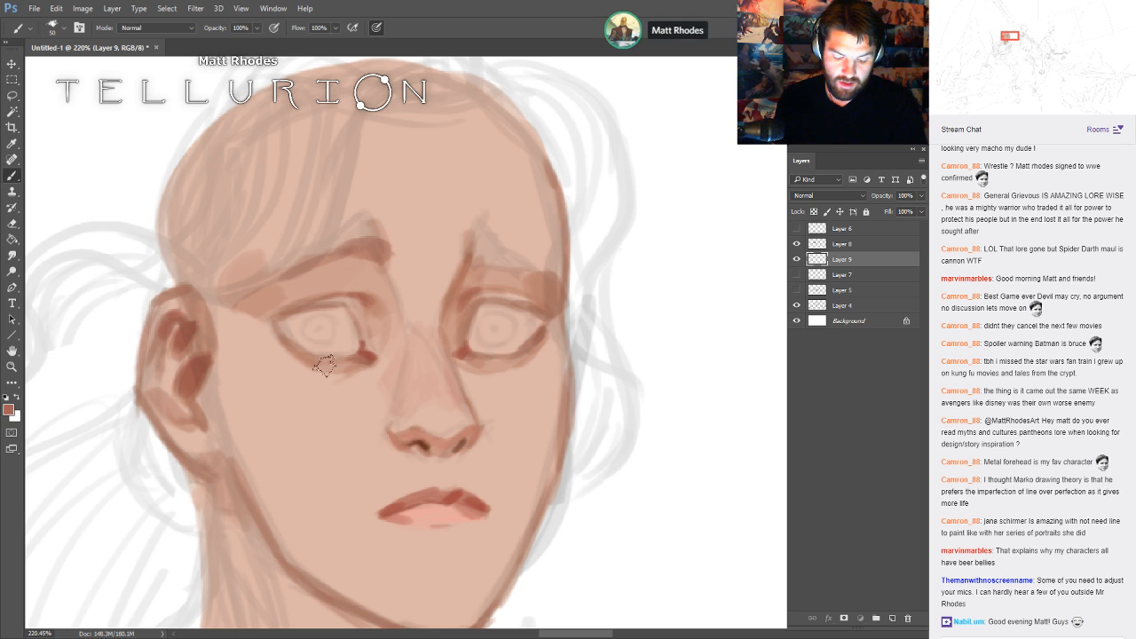
- Shade the neck beneath the ear and along the underside of the jaw toward the chin with the reddish brush colour
{"action": "key", "text": "space"}
{"action": "left_click_drag", "start_coordinate": [346, 485], "coordinate": [335, 378]}
{"action": "left_click_drag", "start_coordinate": [194, 357], "coordinate": [229, 415]}
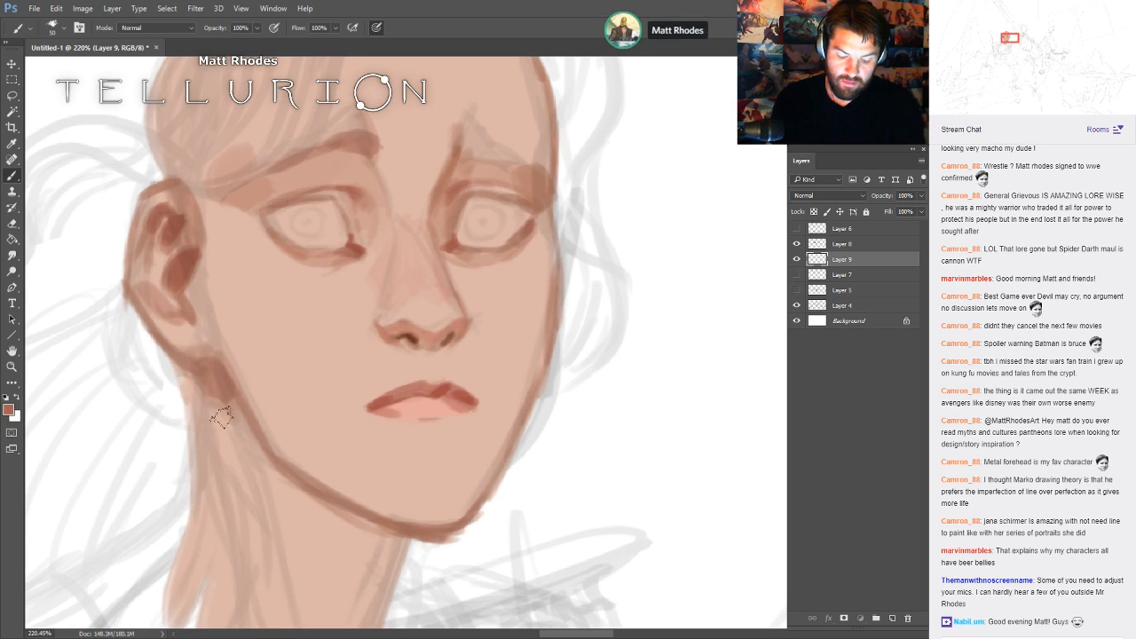
{"action": "mouse_move", "coordinate": [254, 456]}
{"action": "left_mouse_down"}
{"action": "mouse_move", "coordinate": [325, 520]}
{"action": "mouse_move", "coordinate": [347, 520]}
{"action": "mouse_move", "coordinate": [356, 573]}
{"action": "mouse_move", "coordinate": [385, 582]}
{"action": "left_mouse_up"}
{"action": "mouse_move", "coordinate": [342, 520]}
{"action": "left_mouse_down"}
{"action": "mouse_move", "coordinate": [380, 554]}
{"action": "mouse_move", "coordinate": [390, 538]}
{"action": "left_mouse_up"}
- Sample the red of the upper lip and deepen the inner folds of the ear with a smaller brush
{"action": "key", "text": "space"}
{"action": "mouse_move", "coordinate": [496, 338]}
{"action": "left_mouse_down"}
{"action": "mouse_move", "coordinate": [693, 325]}
{"action": "mouse_move", "coordinate": [677, 297]}
{"action": "left_mouse_up"}
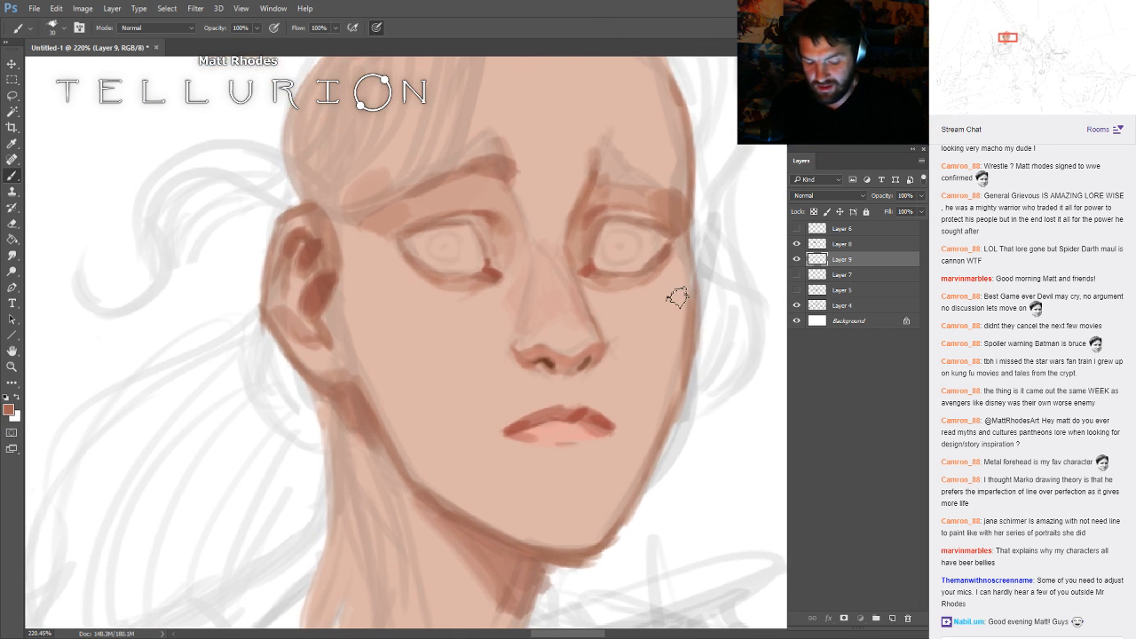
{"action": "left_click", "coordinate": [518, 425], "text": "alt"}
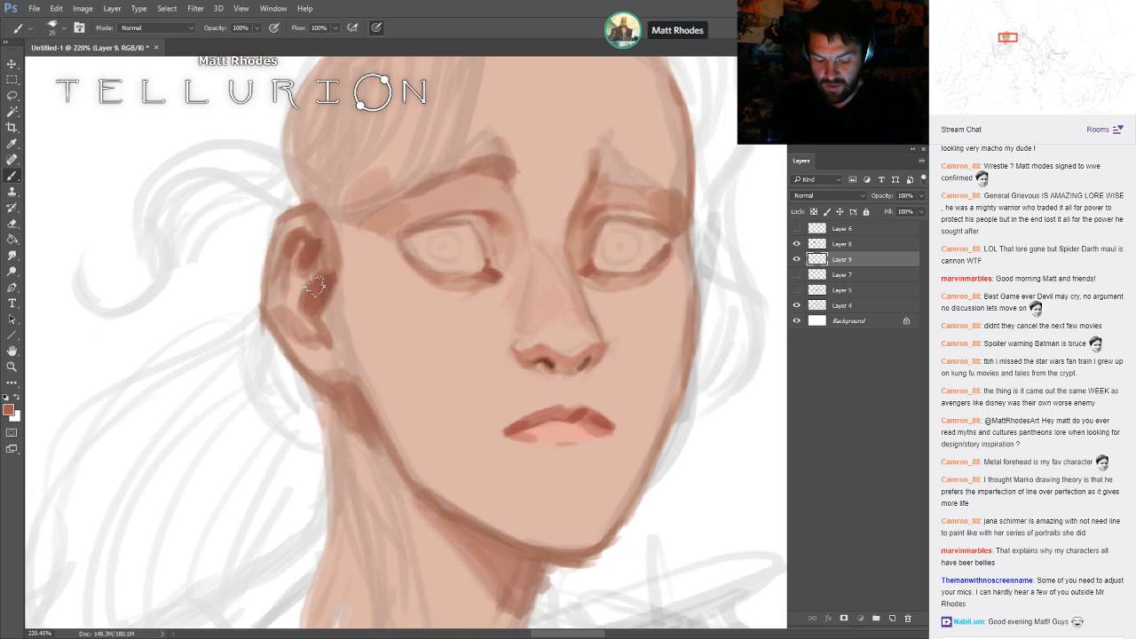
{"action": "mouse_move", "coordinate": [321, 328]}
{"action": "left_mouse_down"}
{"action": "mouse_move", "coordinate": [276, 309]}
{"action": "mouse_move", "coordinate": [297, 347]}
{"action": "left_mouse_up"}
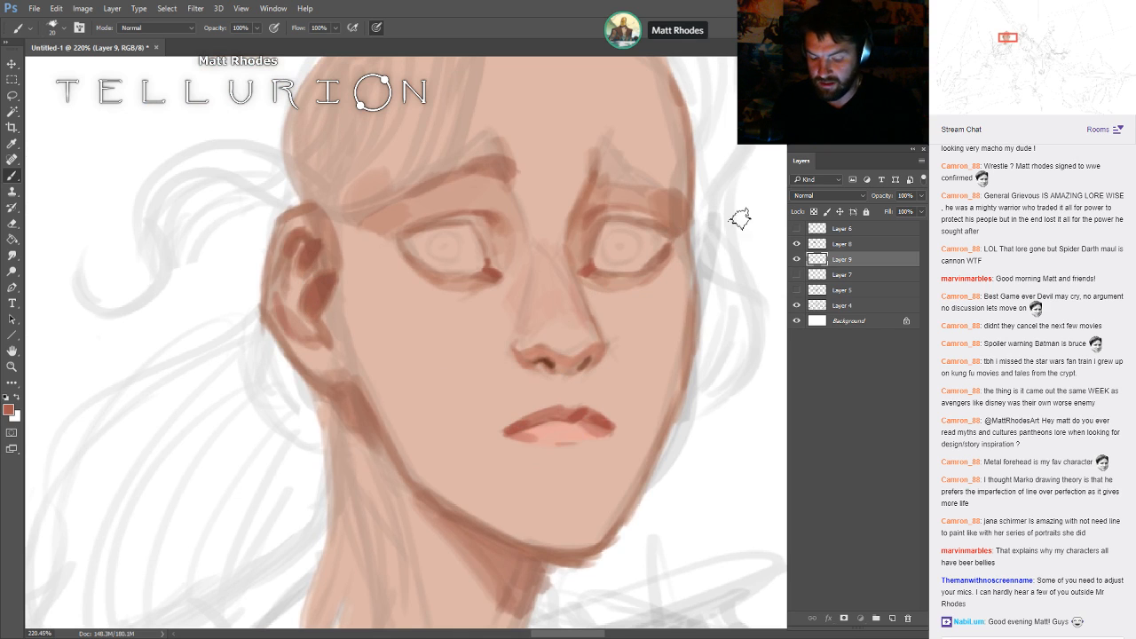
- Hide the Layer 8 sketch and brush a pink blush over the nose and onto the cheek nearest the ear
{"action": "left_click_drag", "start_coordinate": [783, 306], "coordinate": [707, 327]}
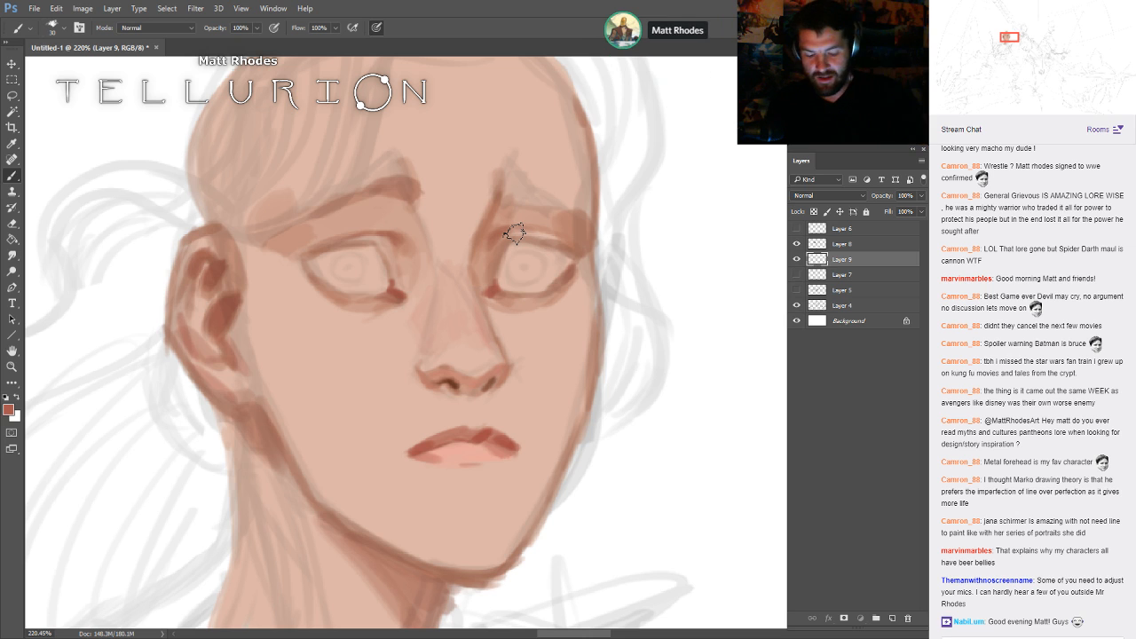
{"action": "left_click", "coordinate": [796, 243]}
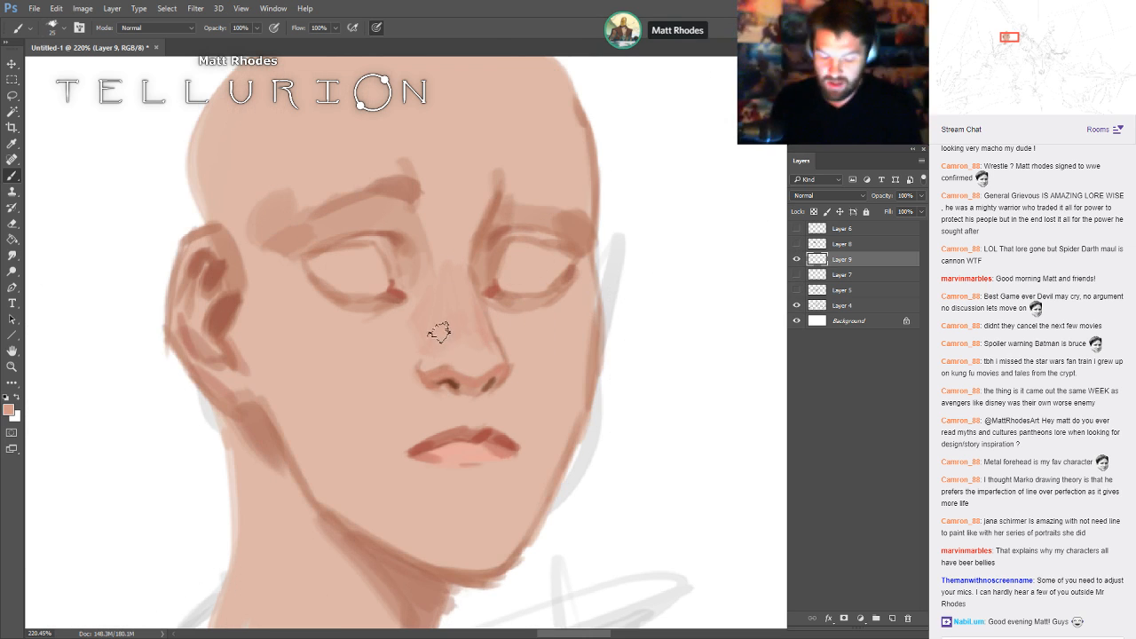
{"action": "key", "text": "bracketleft"}
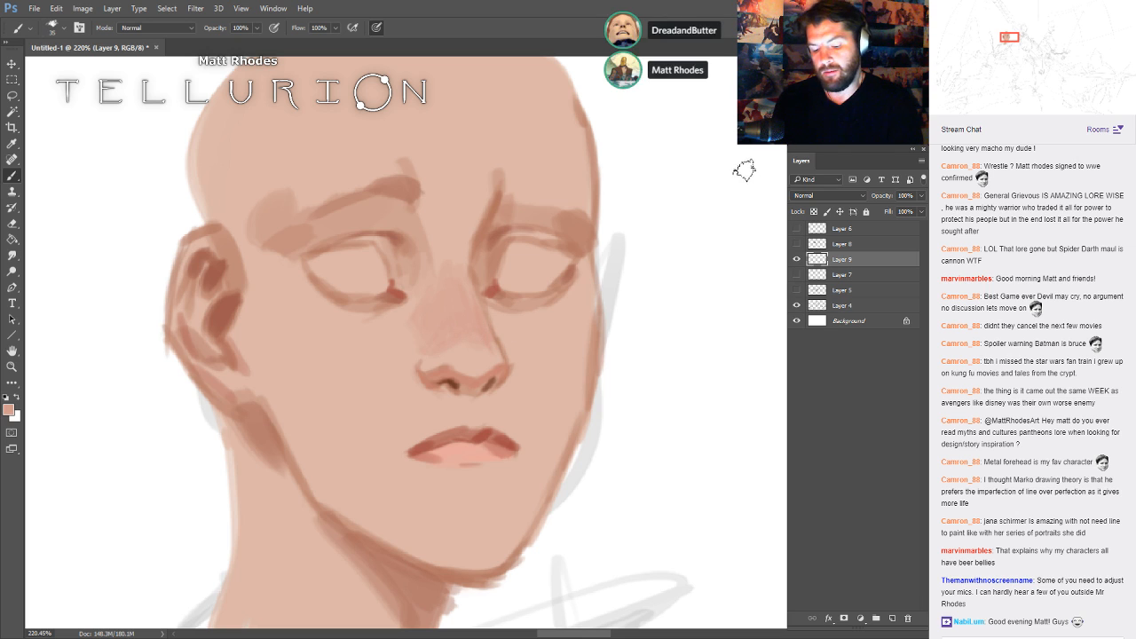
{"action": "key", "text": "bracketright"}
{"action": "key", "text": "bracketright"}
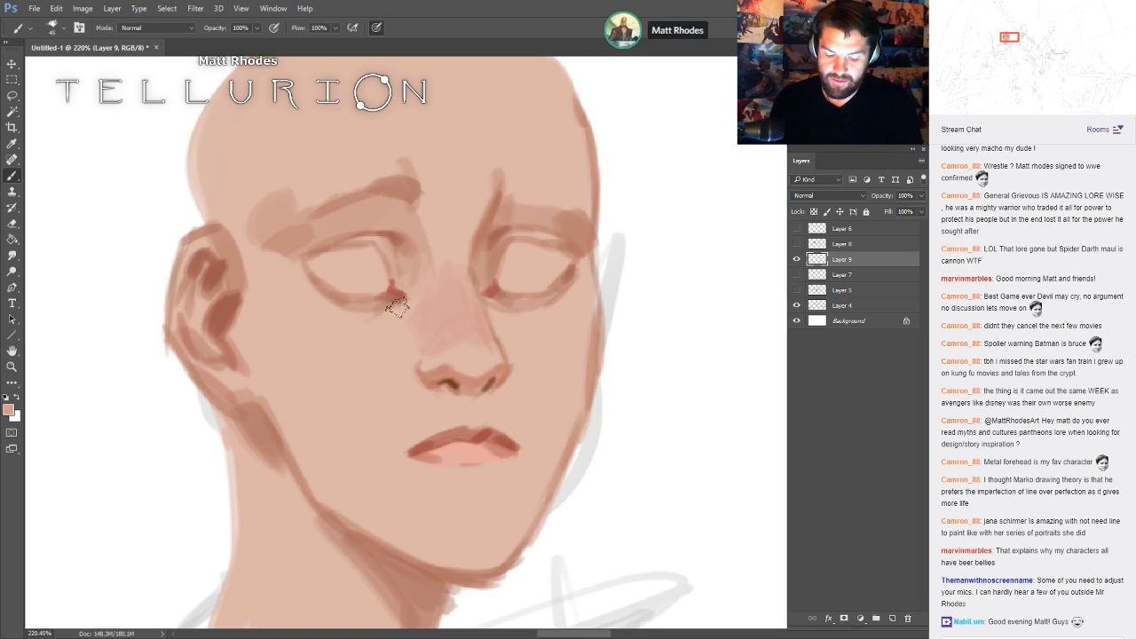
{"action": "mouse_move", "coordinate": [397, 306]}
{"action": "left_mouse_down"}
{"action": "mouse_move", "coordinate": [312, 367]}
{"action": "mouse_move", "coordinate": [412, 308]}
{"action": "mouse_move", "coordinate": [363, 341]}
{"action": "mouse_move", "coordinate": [382, 314]}
{"action": "mouse_move", "coordinate": [369, 335]}
{"action": "mouse_move", "coordinate": [364, 322]}
{"action": "mouse_move", "coordinate": [282, 366]}
{"action": "left_mouse_up"}
{"action": "key", "text": "ctrl+z"}
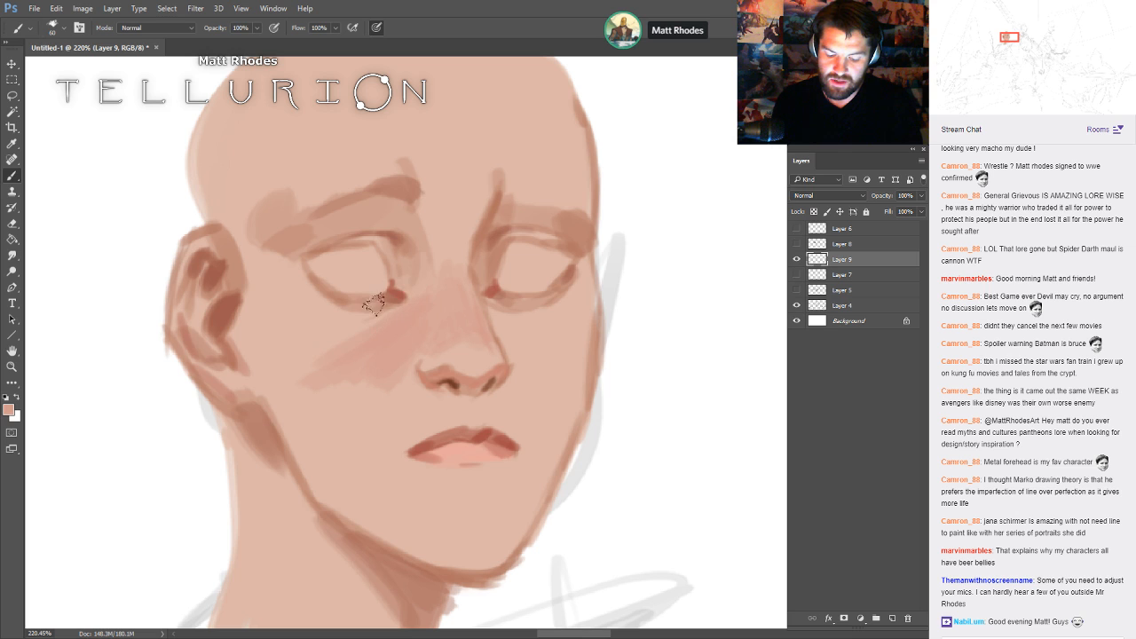
- Paint the same pink blush on the far cheek, working outward from beside the nose beneath the eye
{"action": "key", "text": "bracketleft"}
{"action": "key", "text": "bracketleft"}
{"action": "key", "text": "bracketleft"}
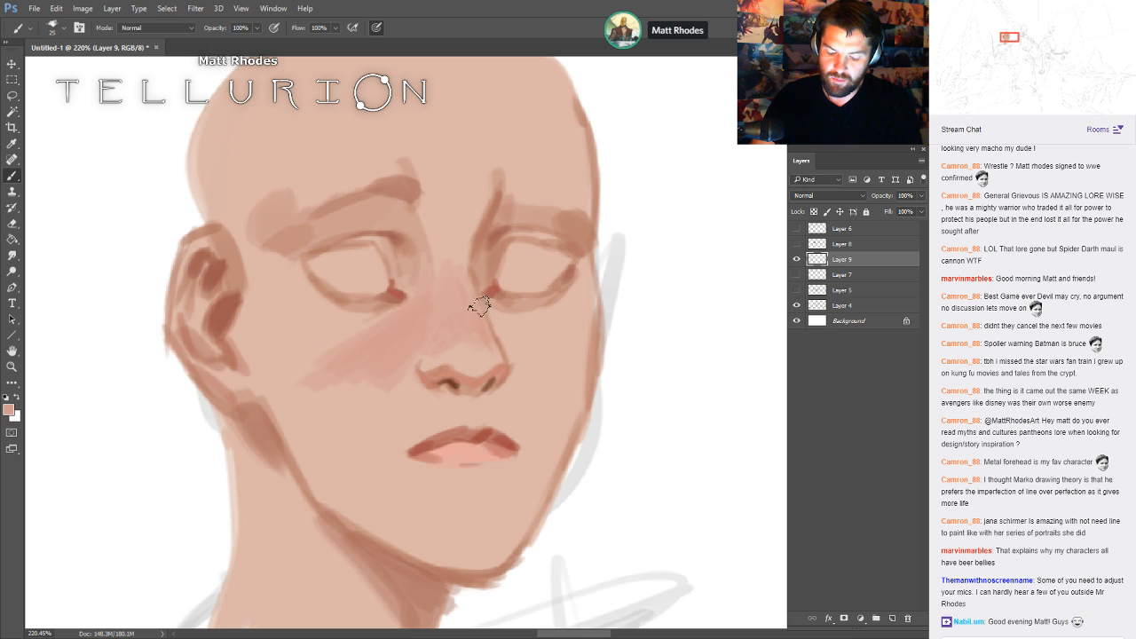
{"action": "mouse_move", "coordinate": [481, 307]}
{"action": "left_mouse_down"}
{"action": "mouse_move", "coordinate": [553, 376]}
{"action": "mouse_move", "coordinate": [543, 370]}
{"action": "left_mouse_up"}
{"action": "key", "text": "bracketright"}
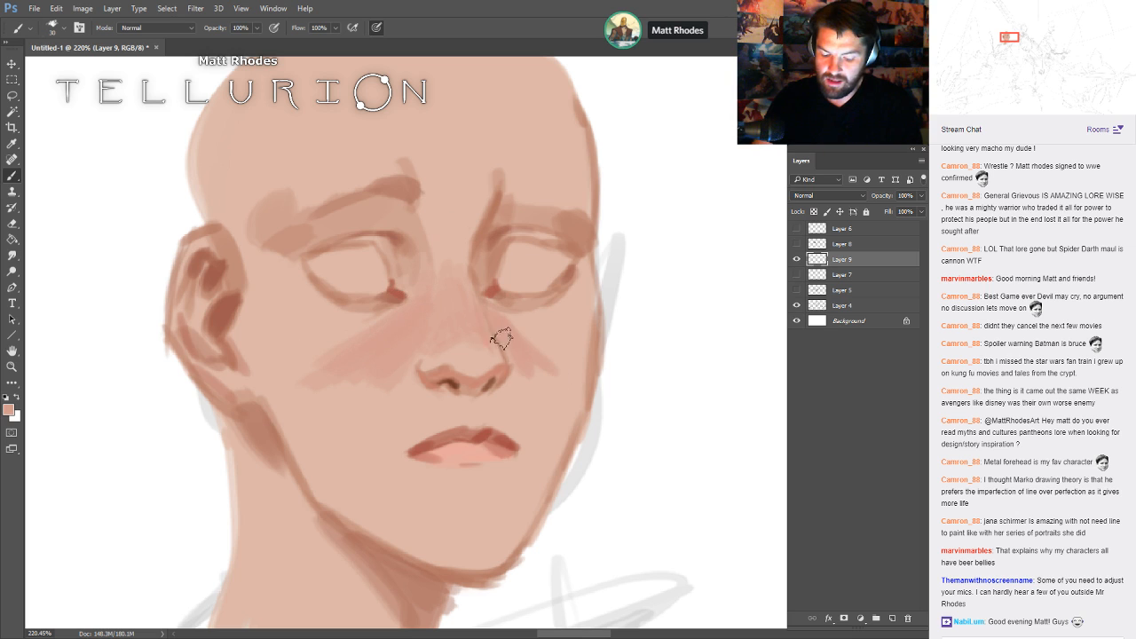
{"action": "mouse_move", "coordinate": [503, 338]}
{"action": "left_mouse_down"}
{"action": "mouse_move", "coordinate": [524, 373]}
{"action": "mouse_move", "coordinate": [552, 385]}
{"action": "left_mouse_up"}
{"action": "key", "text": "bracketright"}
{"action": "mouse_move", "coordinate": [489, 314]}
{"action": "left_mouse_down"}
{"action": "mouse_move", "coordinate": [534, 354]}
{"action": "mouse_move", "coordinate": [561, 356]}
{"action": "left_mouse_up"}
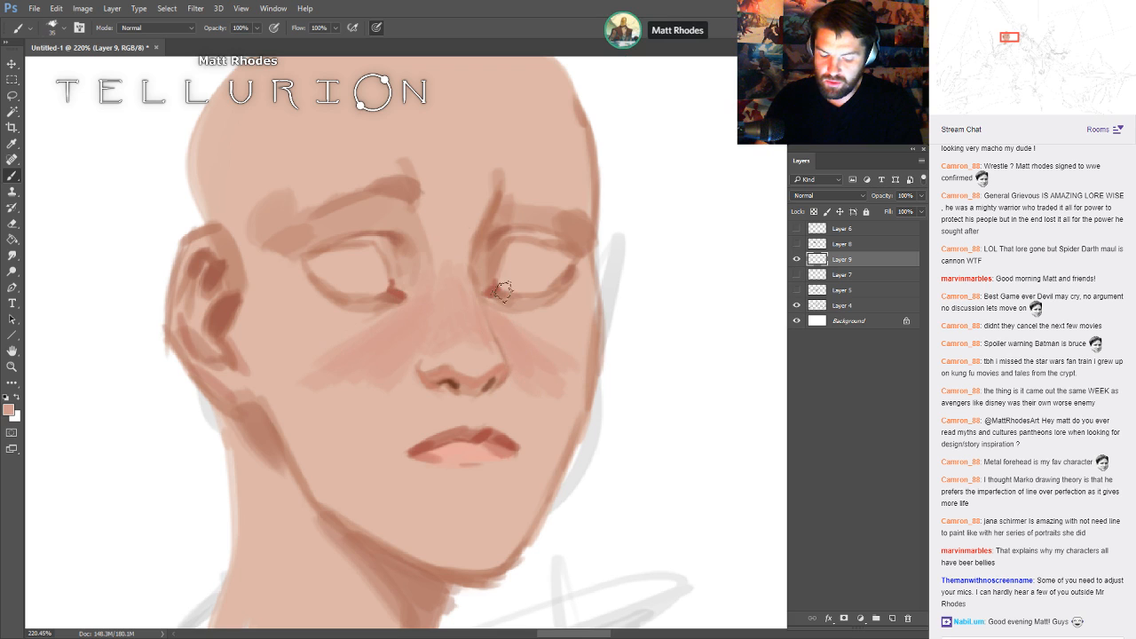
- Broaden the blush across both cheeks with a larger brush and soften its edges with a lighter skin tone
{"action": "key", "text": "bracketright"}
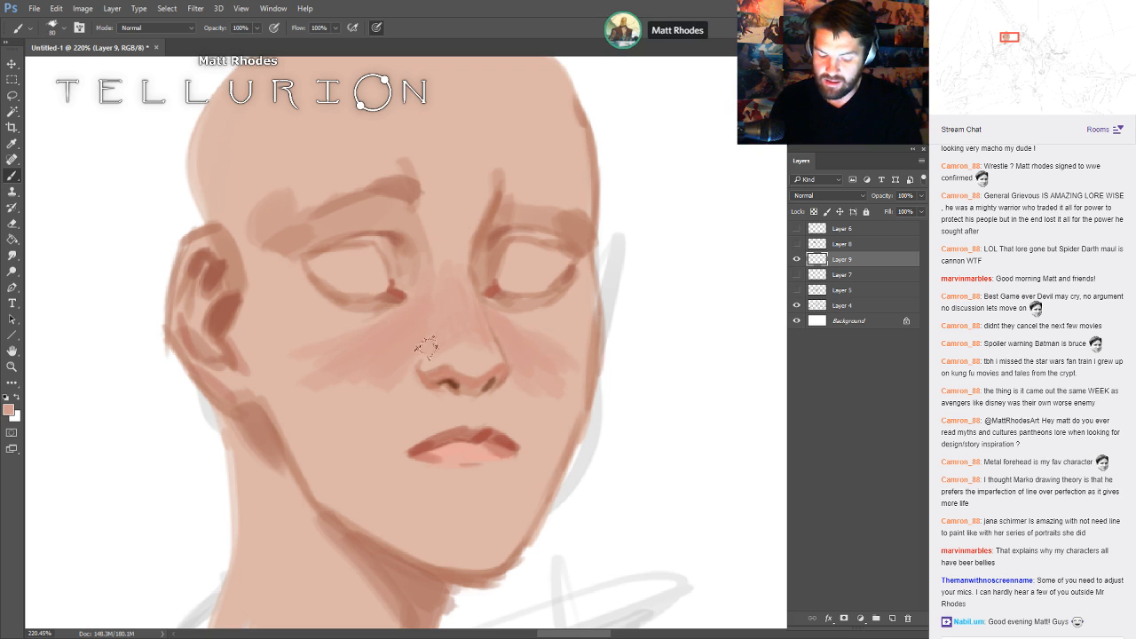
{"action": "left_click_drag", "start_coordinate": [248, 351], "coordinate": [357, 418]}
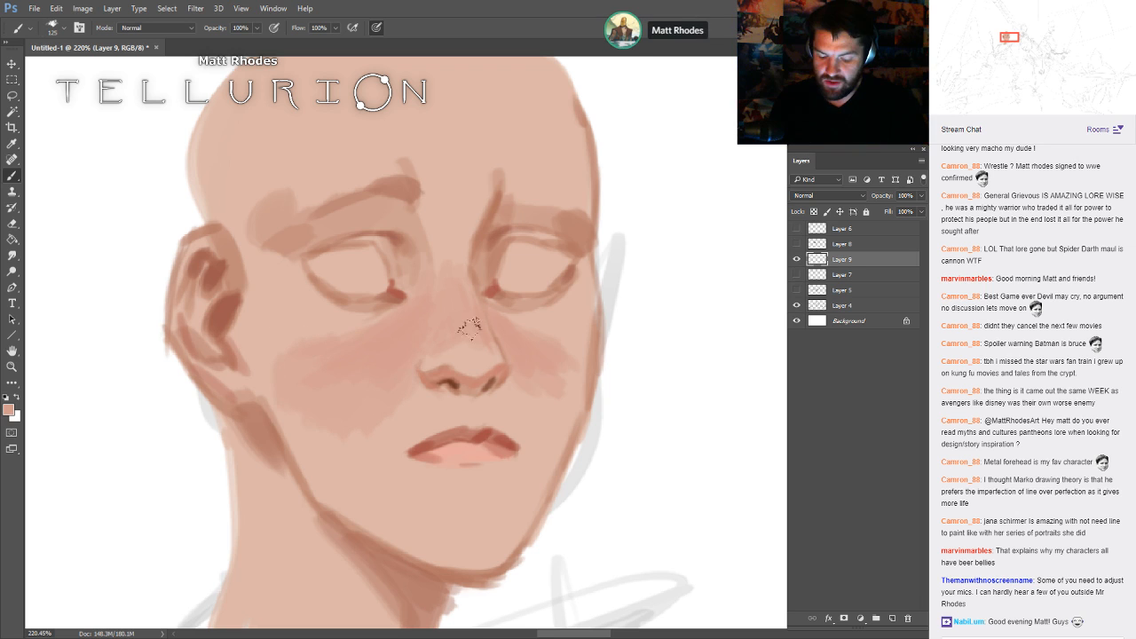
{"action": "left_click_drag", "start_coordinate": [472, 333], "coordinate": [545, 407]}
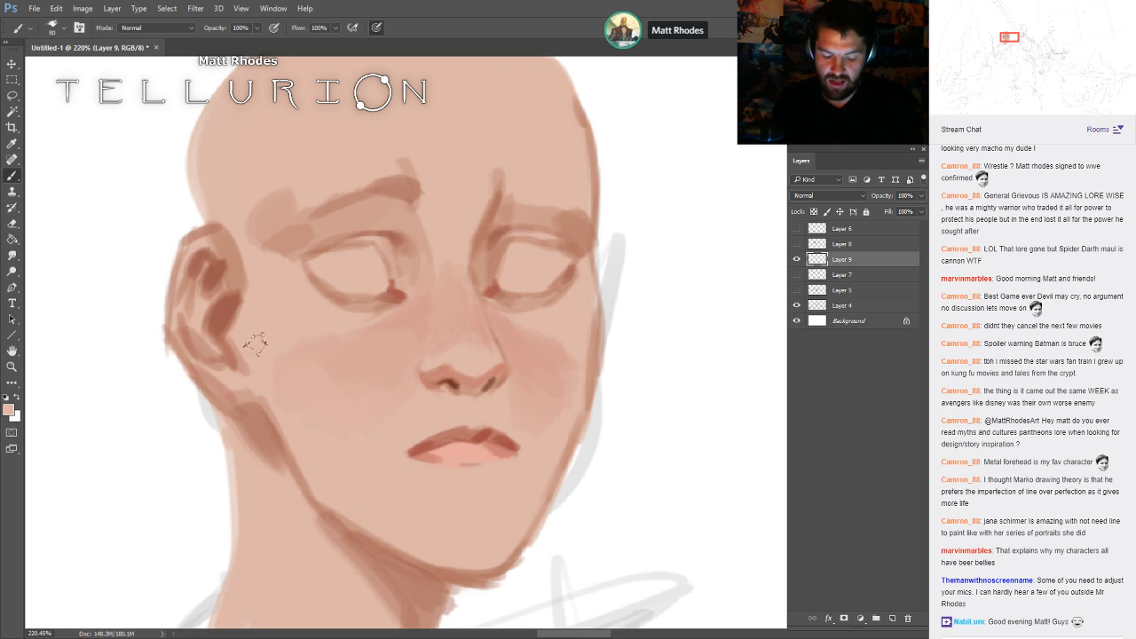
{"action": "key", "text": "bracketleft"}
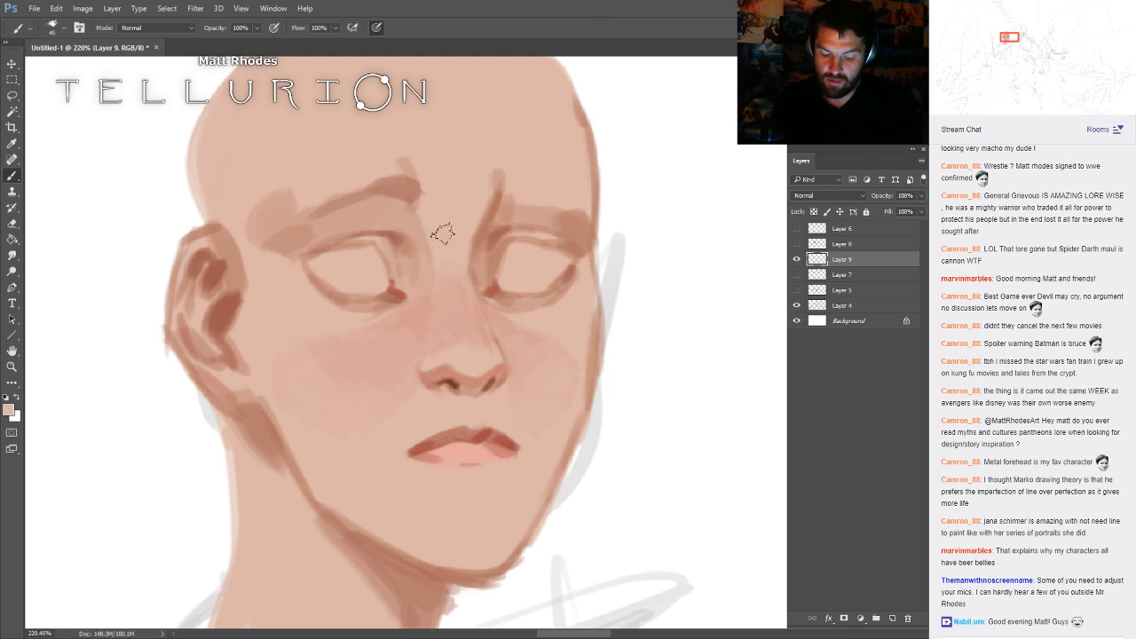
- Change the brush colour to a pale pinkish white and paint the whites of both eyes
{"action": "mouse_move", "coordinate": [742, 222]}
{"action": "left_mouse_down"}
{"action": "mouse_move", "coordinate": [688, 314]}
{"action": "mouse_move", "coordinate": [686, 170]}
{"action": "left_mouse_up"}
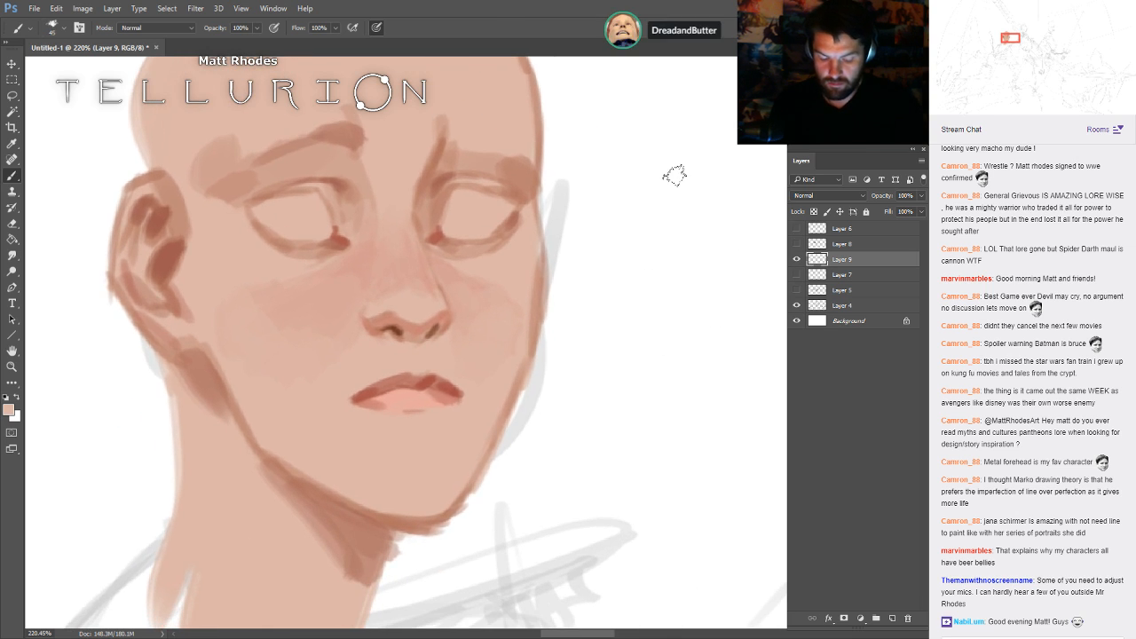
{"action": "left_click_drag", "start_coordinate": [677, 246], "coordinate": [780, 303]}
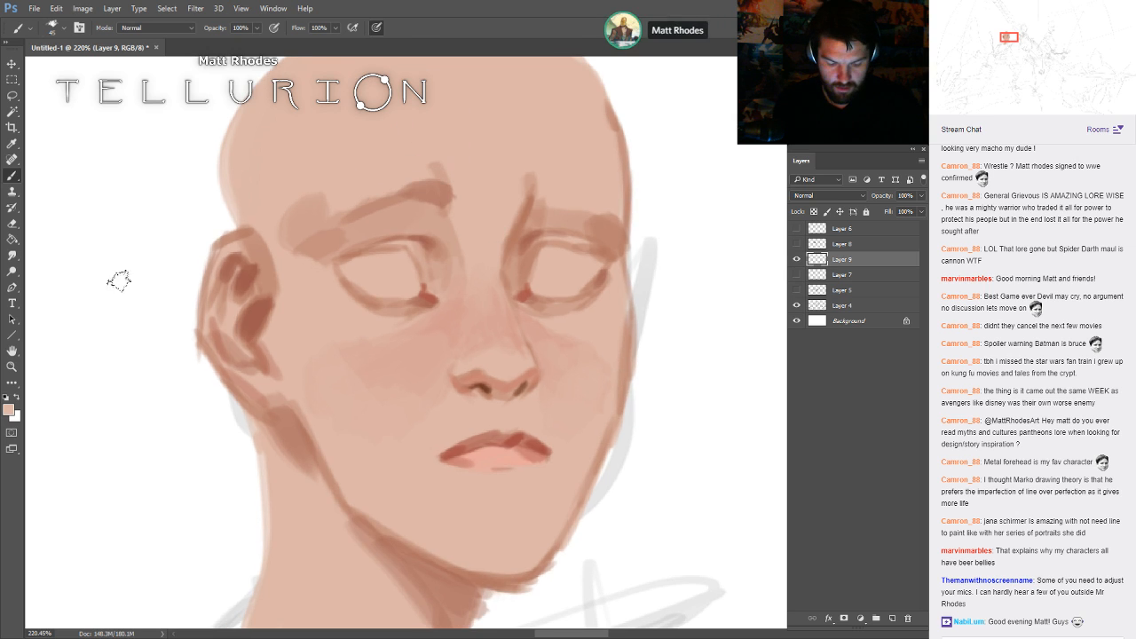
{"action": "key", "text": "i"}
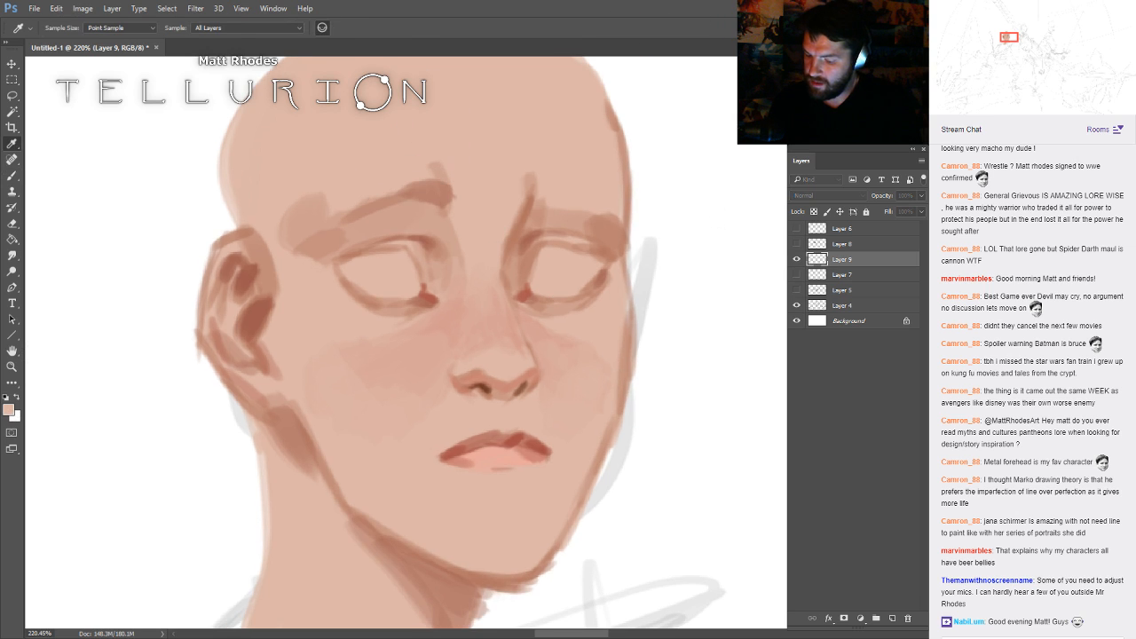
{"action": "key", "text": "b"}
{"action": "mouse_move", "coordinate": [354, 266]}
{"action": "left_mouse_down"}
{"action": "mouse_move", "coordinate": [393, 261]}
{"action": "mouse_move", "coordinate": [371, 272]}
{"action": "mouse_move", "coordinate": [381, 280]}
{"action": "left_mouse_up"}
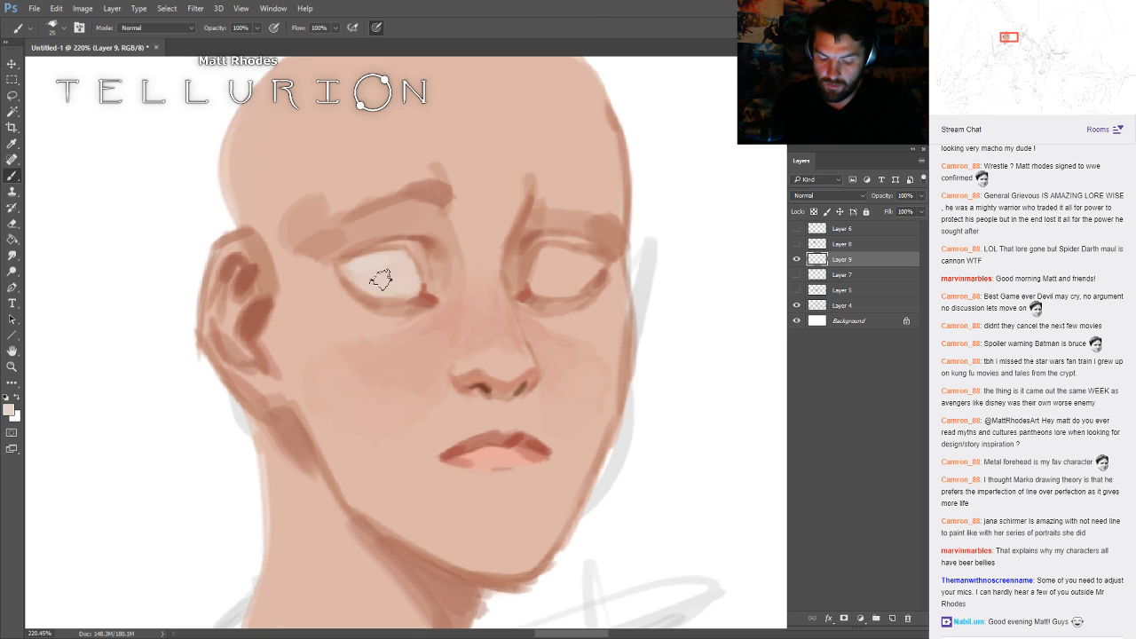
{"action": "mouse_move", "coordinate": [541, 269]}
{"action": "left_mouse_down"}
{"action": "mouse_move", "coordinate": [557, 254]}
{"action": "mouse_move", "coordinate": [562, 292]}
{"action": "mouse_move", "coordinate": [580, 276]}
{"action": "left_mouse_up"}
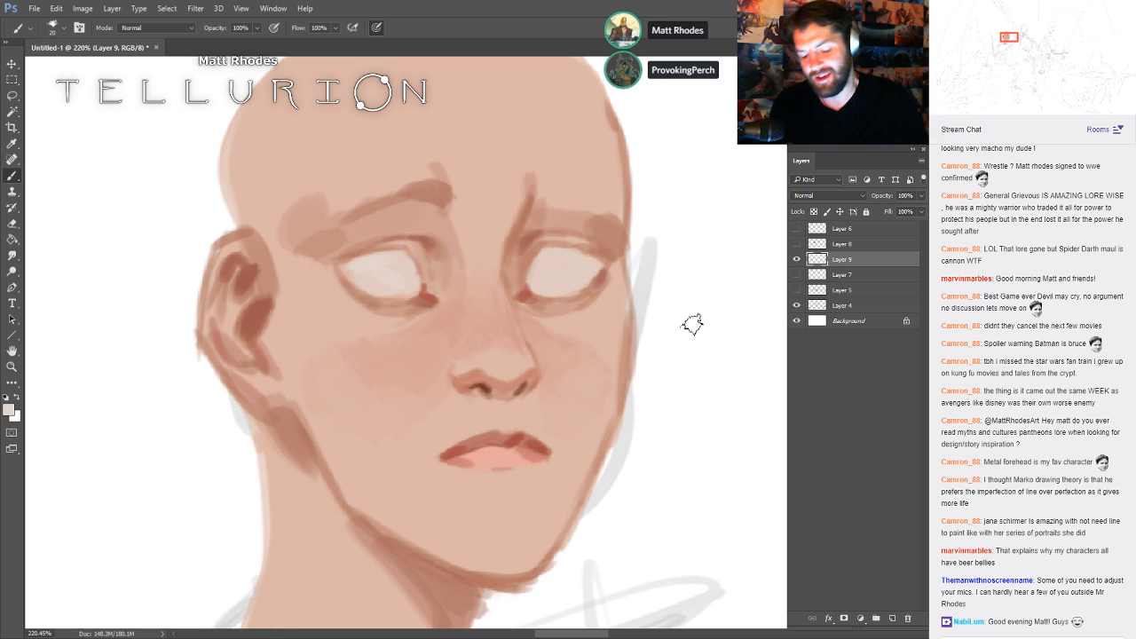
- Show the Layer 8 sketch over the face, compare it with Layer 9 switched off, and set the brush colour to black
{"action": "left_click", "coordinate": [797, 243]}
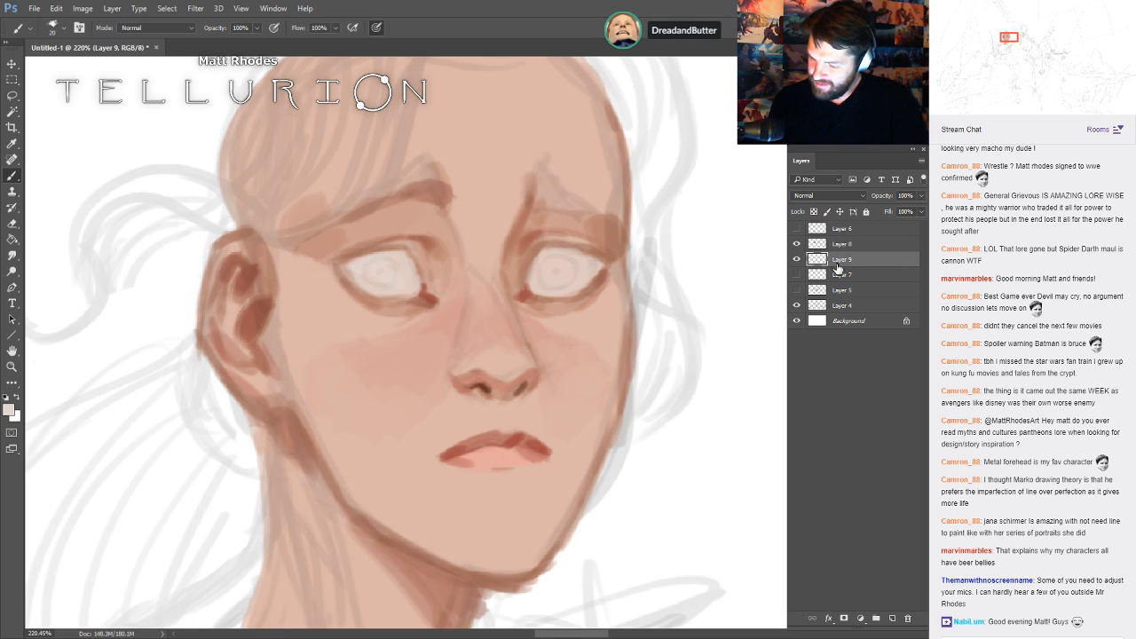
{"action": "left_click", "coordinate": [796, 259]}
{"action": "left_click", "coordinate": [797, 259]}
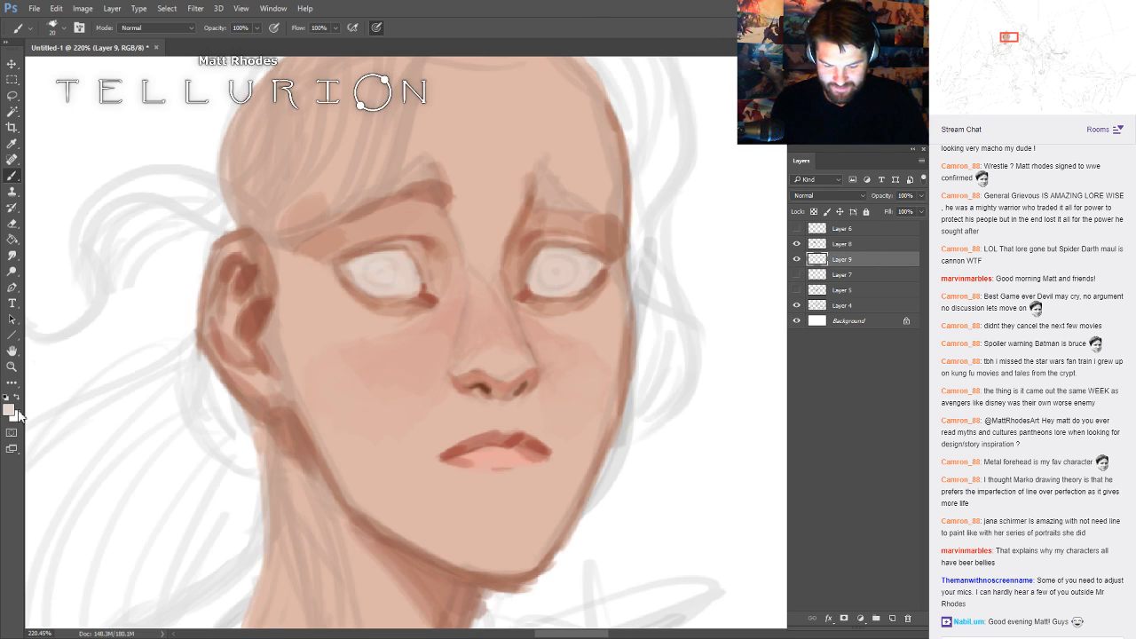
{"action": "scroll", "coordinate": [669, 269], "scroll_direction": "down", "scroll_amount": 5}
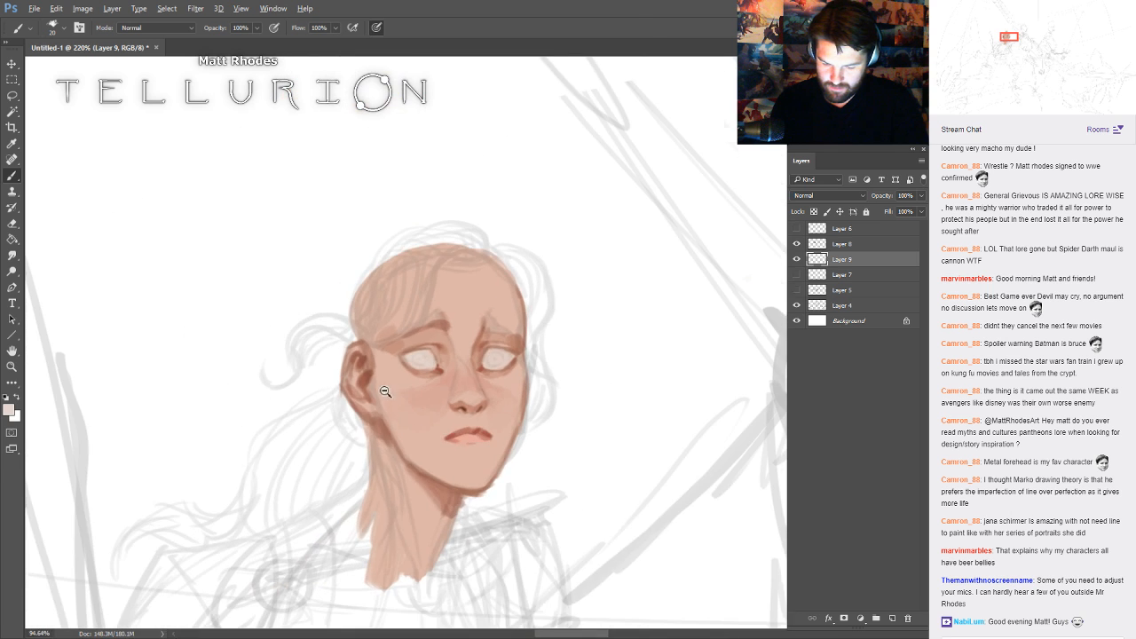
{"action": "scroll", "coordinate": [435, 373], "scroll_direction": "up", "scroll_amount": 2}
{"action": "scroll", "coordinate": [609, 310], "scroll_direction": "up", "scroll_amount": 3}
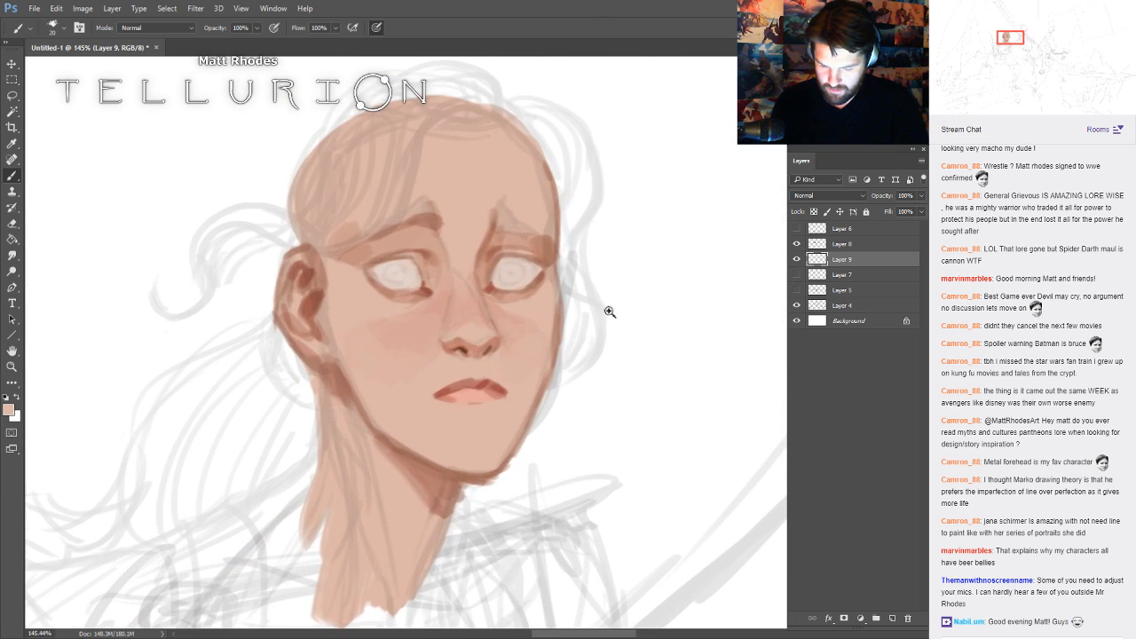
{"action": "scroll", "coordinate": [588, 296], "scroll_direction": "up", "scroll_amount": 2}
{"action": "key", "text": "i"}
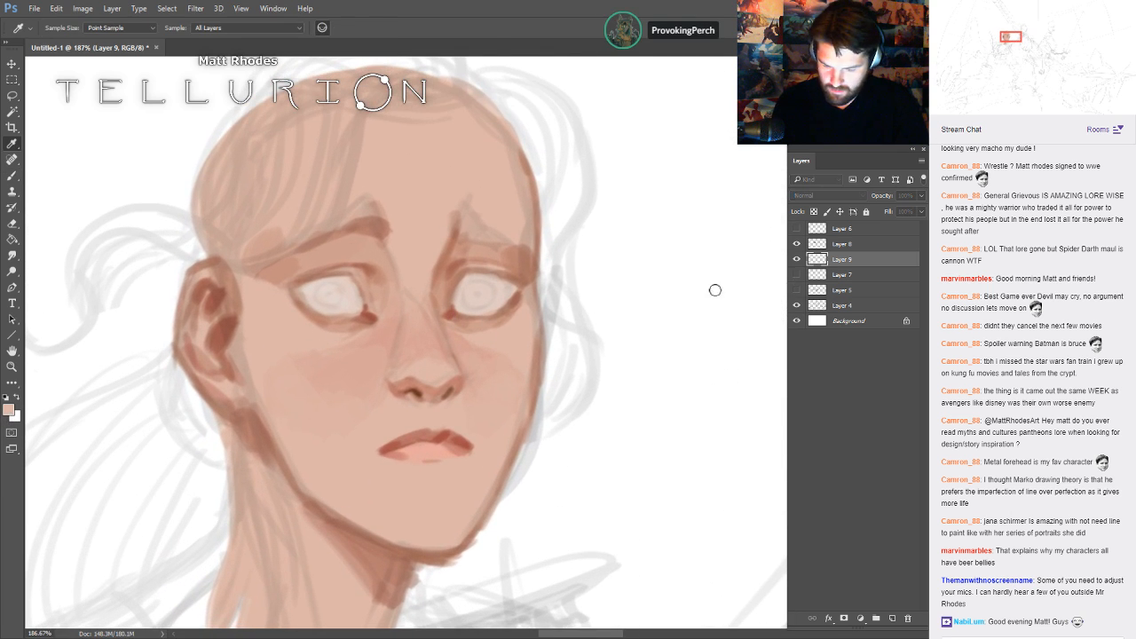
{"action": "key", "text": "Return"}
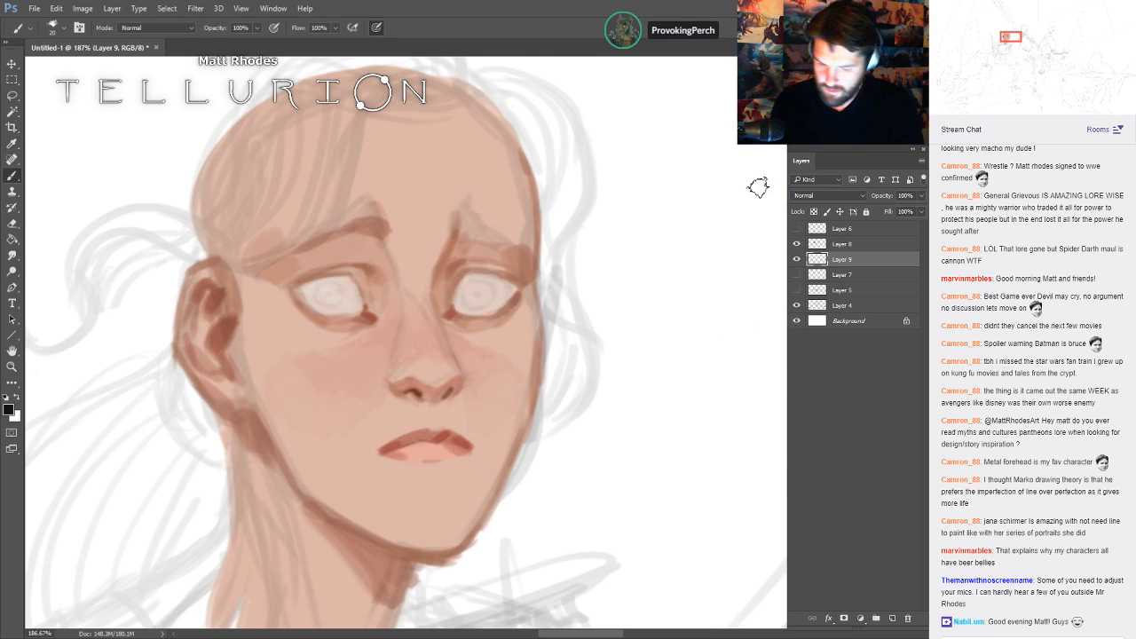
- Paint both eyebrows solid black on Layer 9, tapering them toward their outer ends
{"action": "mouse_move", "coordinate": [264, 267]}
{"action": "left_mouse_down"}
{"action": "mouse_move", "coordinate": [391, 215]}
{"action": "mouse_move", "coordinate": [385, 234]}
{"action": "mouse_move", "coordinate": [377, 207]}
{"action": "mouse_move", "coordinate": [377, 237]}
{"action": "mouse_move", "coordinate": [364, 211]}
{"action": "mouse_move", "coordinate": [359, 234]}
{"action": "mouse_move", "coordinate": [373, 217]}
{"action": "mouse_move", "coordinate": [272, 264]}
{"action": "mouse_move", "coordinate": [364, 216]}
{"action": "left_mouse_up"}
{"action": "key", "text": "bracketleft"}
{"action": "key", "text": "bracketleft"}
{"action": "key", "text": "bracketright"}
{"action": "key", "text": "bracketright"}
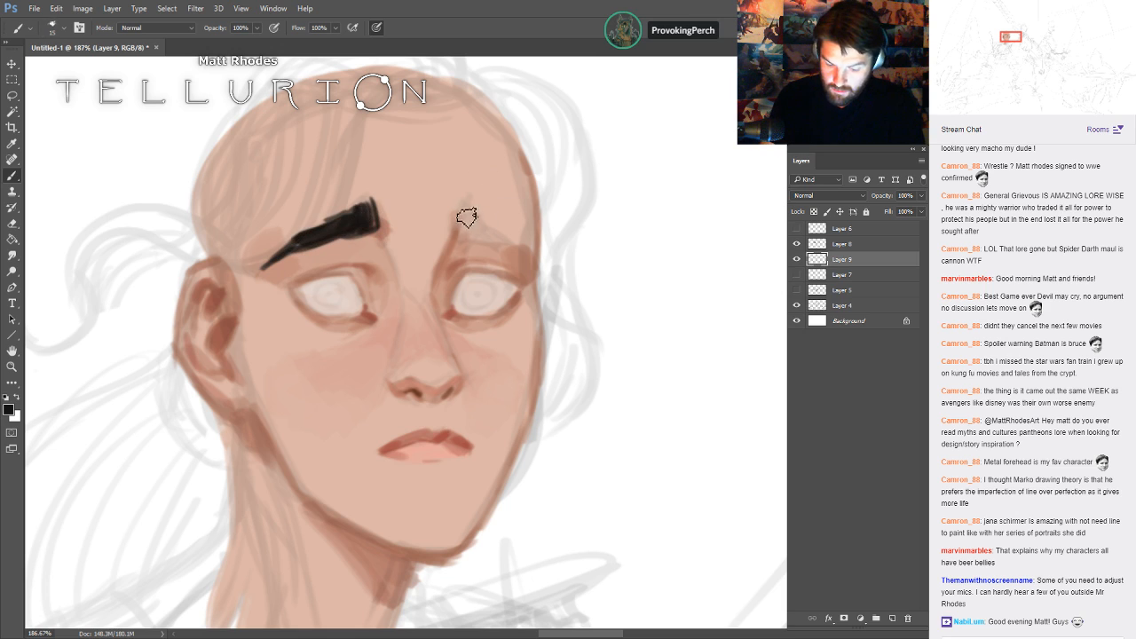
{"action": "mouse_move", "coordinate": [465, 209]}
{"action": "left_mouse_down"}
{"action": "mouse_move", "coordinate": [468, 254]}
{"action": "mouse_move", "coordinate": [472, 216]}
{"action": "mouse_move", "coordinate": [461, 237]}
{"action": "mouse_move", "coordinate": [509, 247]}
{"action": "mouse_move", "coordinate": [477, 230]}
{"action": "mouse_move", "coordinate": [471, 209]}
{"action": "mouse_move", "coordinate": [510, 246]}
{"action": "mouse_move", "coordinate": [480, 222]}
{"action": "mouse_move", "coordinate": [515, 248]}
{"action": "left_mouse_up"}
{"action": "key", "text": "bracketleft"}
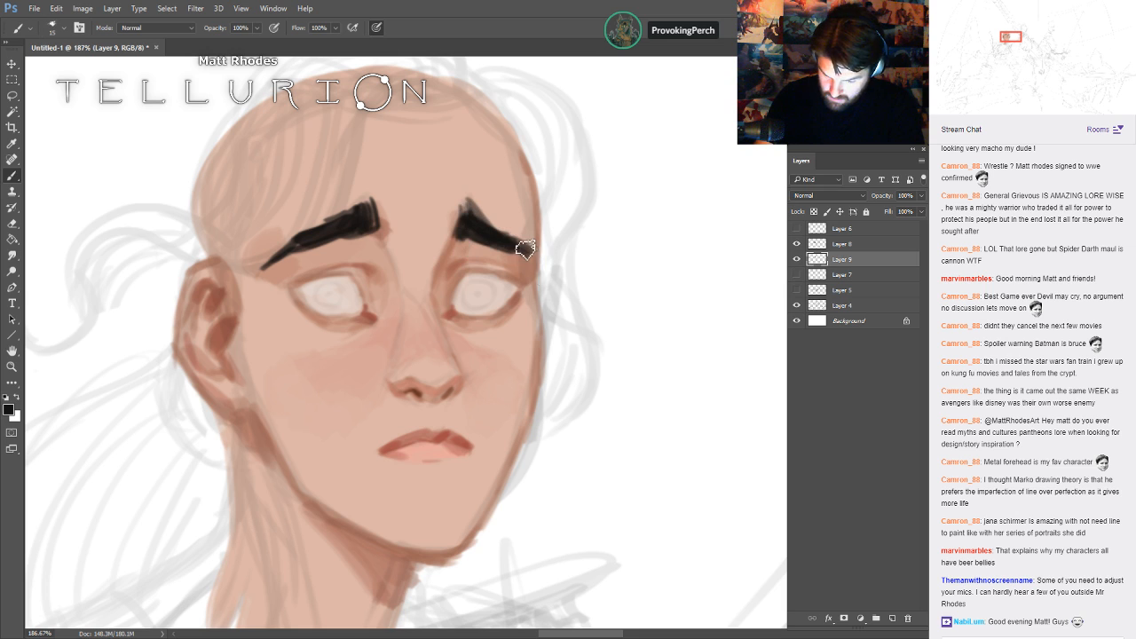
{"action": "left_click_drag", "start_coordinate": [525, 249], "coordinate": [538, 270]}
- Outline the upper lids of both eyes in black and thicken the lash lines into points at the outer corners
{"action": "mouse_move", "coordinate": [452, 362]}
{"action": "left_mouse_down"}
{"action": "mouse_move", "coordinate": [550, 332]}
{"action": "mouse_move", "coordinate": [628, 340]}
{"action": "mouse_move", "coordinate": [680, 298]}
{"action": "left_mouse_up"}
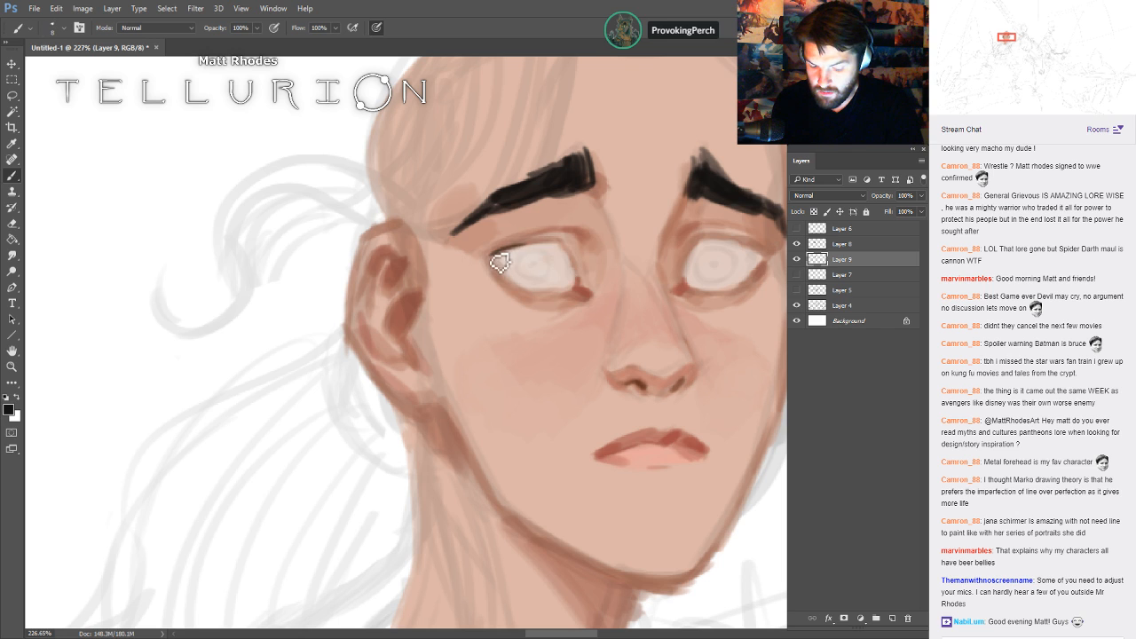
{"action": "left_click_drag", "start_coordinate": [490, 254], "coordinate": [565, 241]}
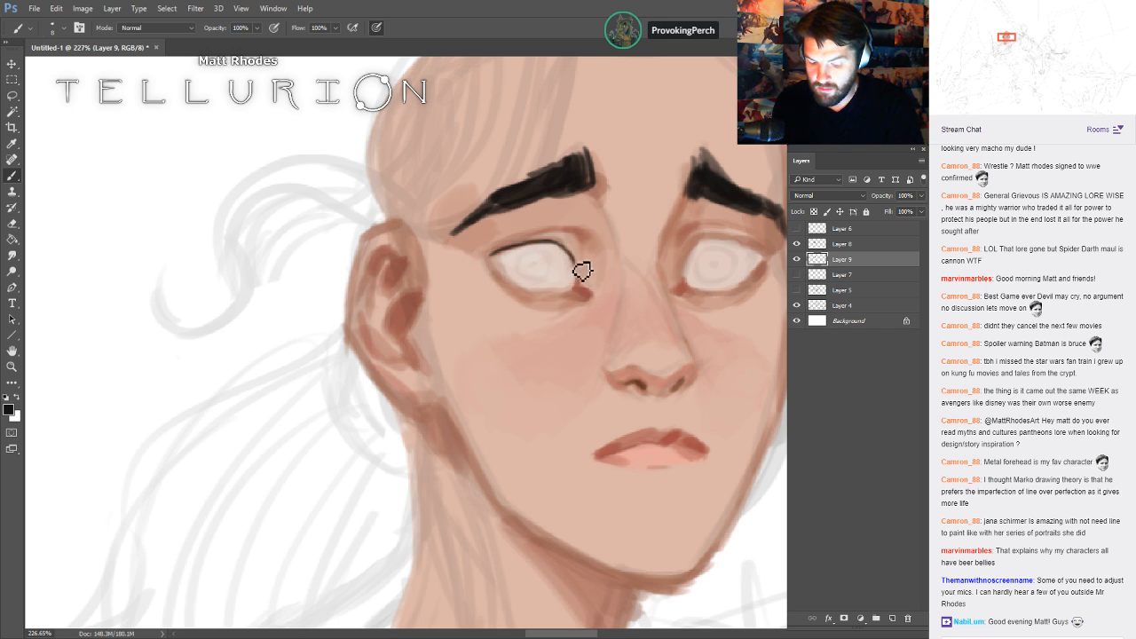
{"action": "mouse_move", "coordinate": [688, 258]}
{"action": "left_mouse_down"}
{"action": "mouse_move", "coordinate": [729, 241]}
{"action": "mouse_move", "coordinate": [707, 246]}
{"action": "mouse_move", "coordinate": [778, 265]}
{"action": "left_mouse_up"}
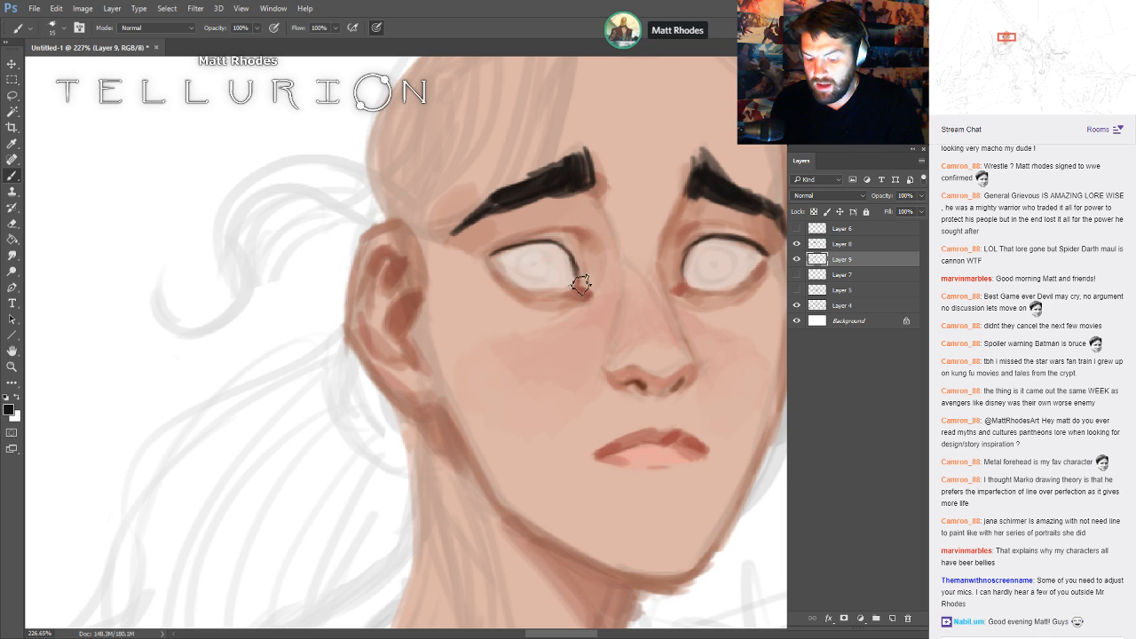
{"action": "mouse_move", "coordinate": [581, 284]}
{"action": "left_mouse_down"}
{"action": "mouse_move", "coordinate": [525, 248]}
{"action": "mouse_move", "coordinate": [547, 247]}
{"action": "mouse_move", "coordinate": [492, 261]}
{"action": "mouse_move", "coordinate": [466, 252]}
{"action": "mouse_move", "coordinate": [558, 245]}
{"action": "left_mouse_up"}
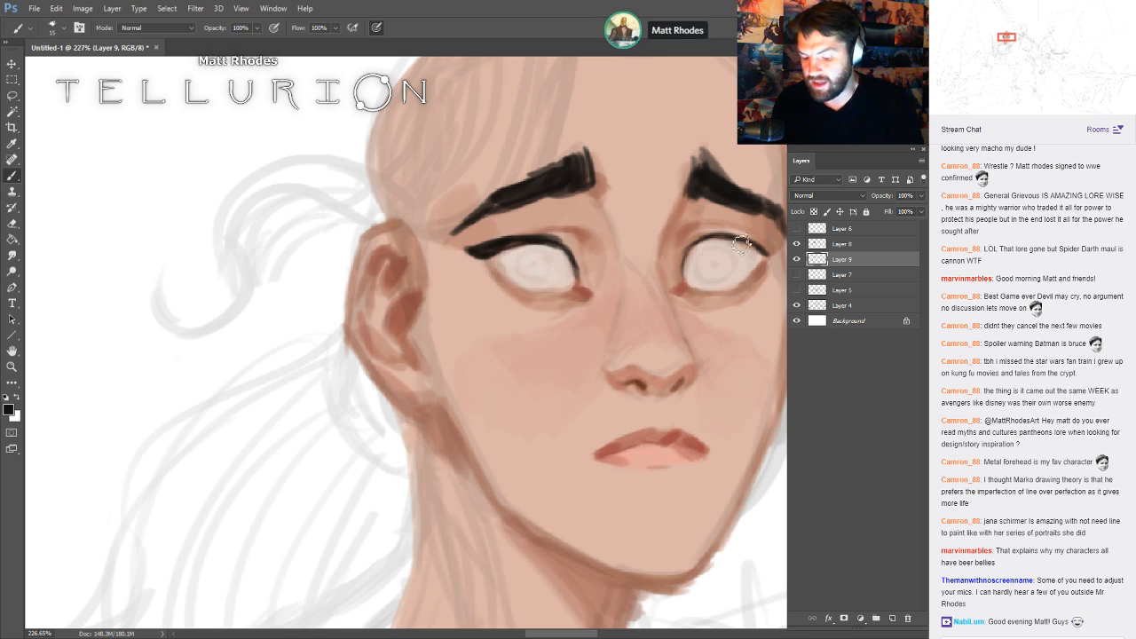
{"action": "left_click_drag", "start_coordinate": [716, 238], "coordinate": [778, 253]}
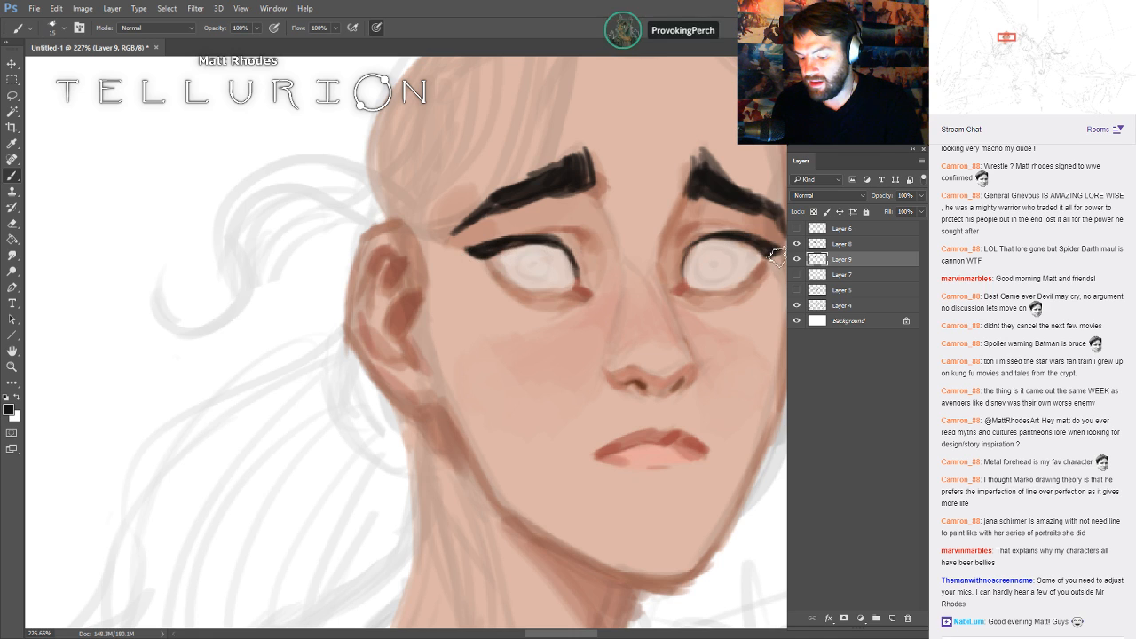
- Paint black lower lash lines under both eyes with a smaller brush, thickening the outer corners, and compare the face with Layer 9 hidden
{"action": "key", "text": "bracketleft"}
{"action": "key", "text": "bracketleft"}
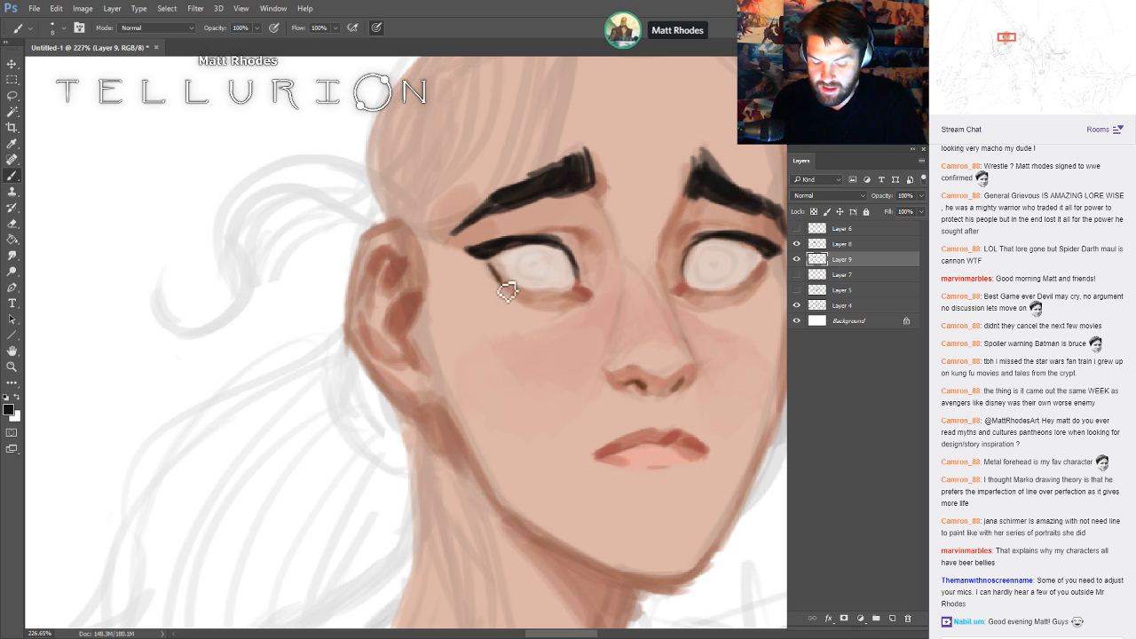
{"action": "mouse_move", "coordinate": [497, 264]}
{"action": "left_mouse_down"}
{"action": "mouse_move", "coordinate": [546, 301]}
{"action": "mouse_move", "coordinate": [518, 293]}
{"action": "mouse_move", "coordinate": [536, 301]}
{"action": "mouse_move", "coordinate": [576, 298]}
{"action": "mouse_move", "coordinate": [551, 305]}
{"action": "mouse_move", "coordinate": [494, 274]}
{"action": "mouse_move", "coordinate": [472, 278]}
{"action": "mouse_move", "coordinate": [527, 305]}
{"action": "mouse_move", "coordinate": [579, 291]}
{"action": "left_mouse_up"}
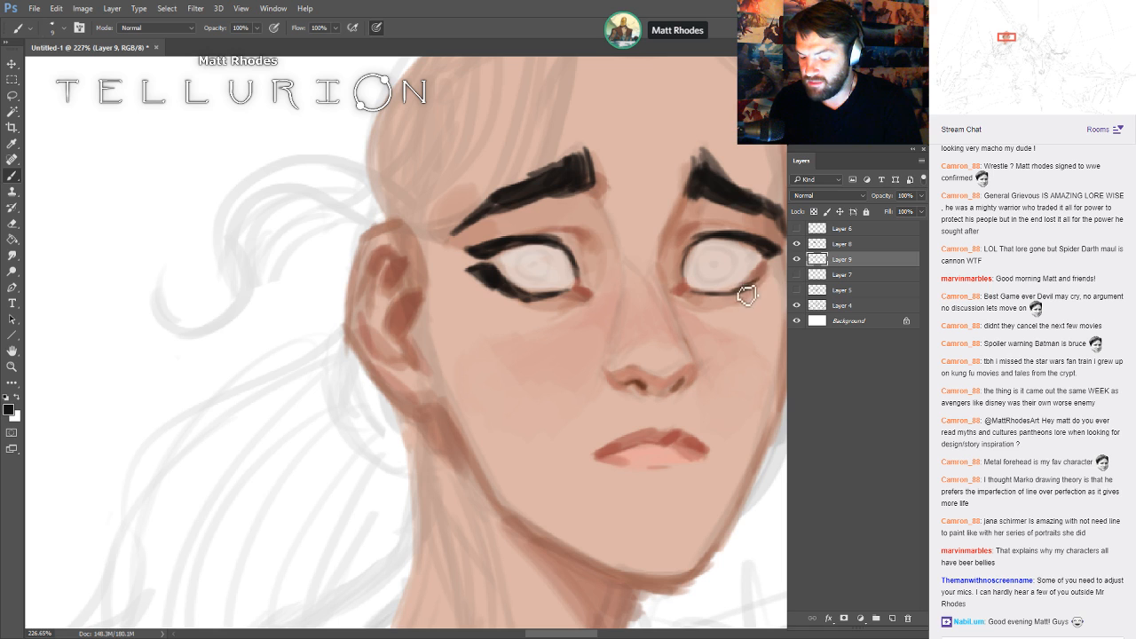
{"action": "left_click_drag", "start_coordinate": [743, 288], "coordinate": [777, 271]}
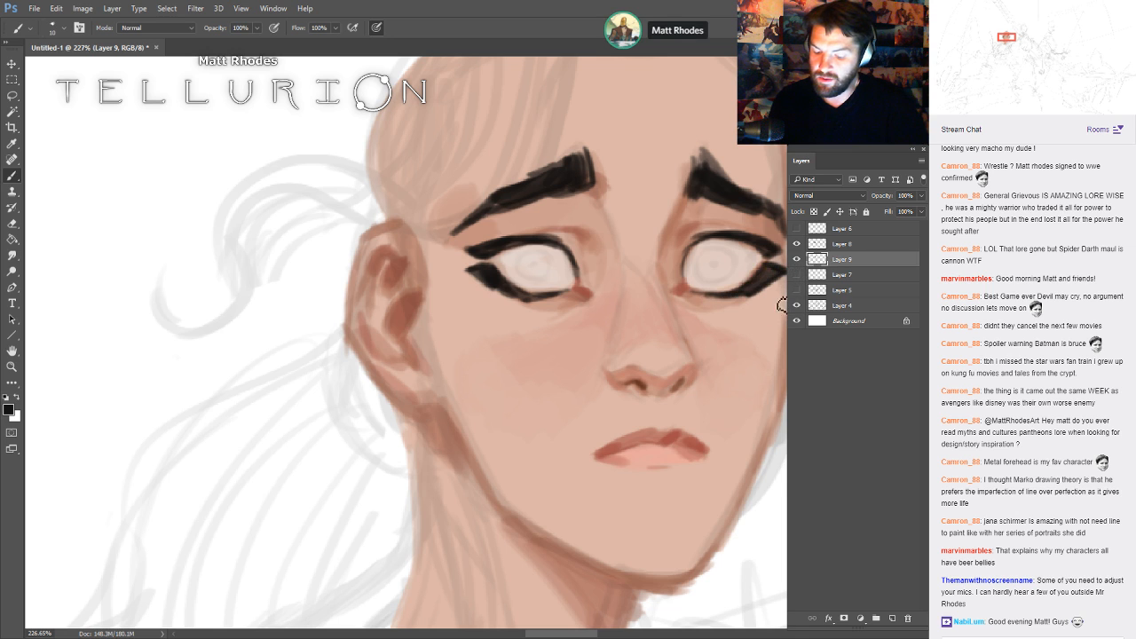
{"action": "left_click", "coordinate": [796, 259]}
{"action": "left_click", "coordinate": [796, 260]}
{"action": "left_click_drag", "start_coordinate": [710, 200], "coordinate": [573, 293]}
{"action": "left_click_drag", "start_coordinate": [724, 282], "coordinate": [729, 266]}
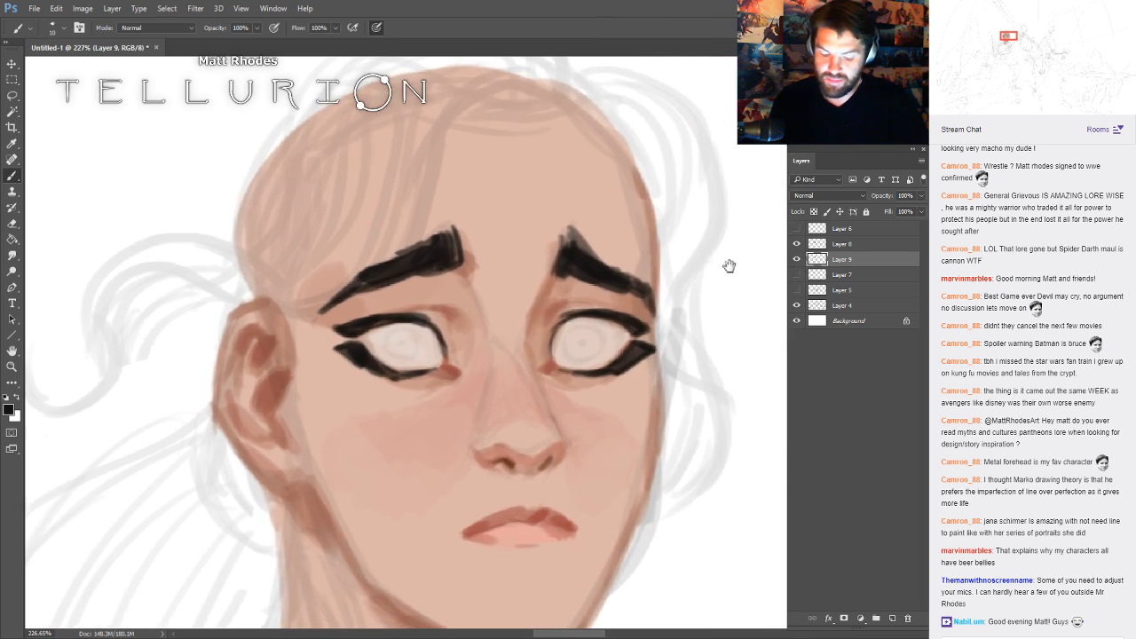
{"action": "key", "text": "["}
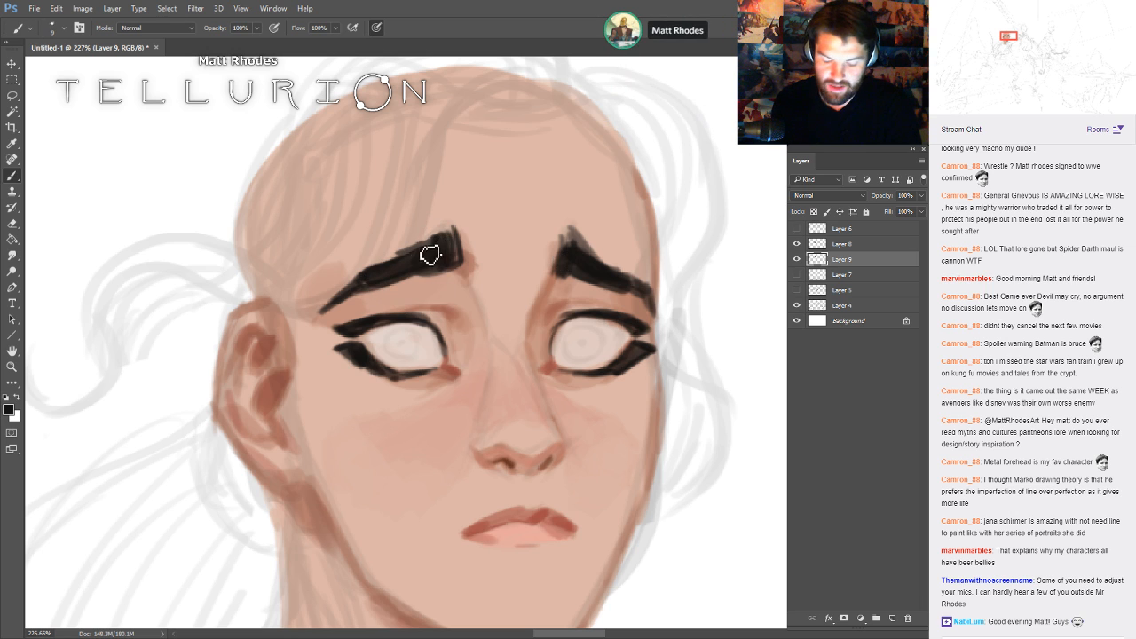
{"action": "key", "text": "["}
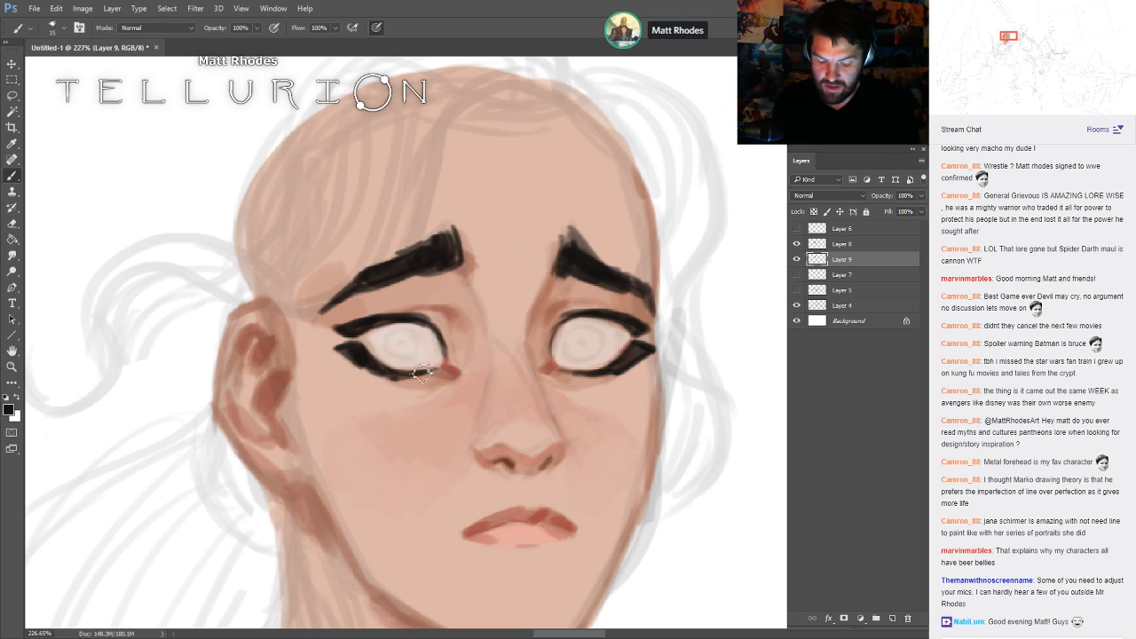
- Sample a pinkish shadow tone from the neck, add a new layer above Layer 9, and load Layer 9's outline as a selection
{"action": "left_click_drag", "start_coordinate": [619, 389], "coordinate": [648, 281]}
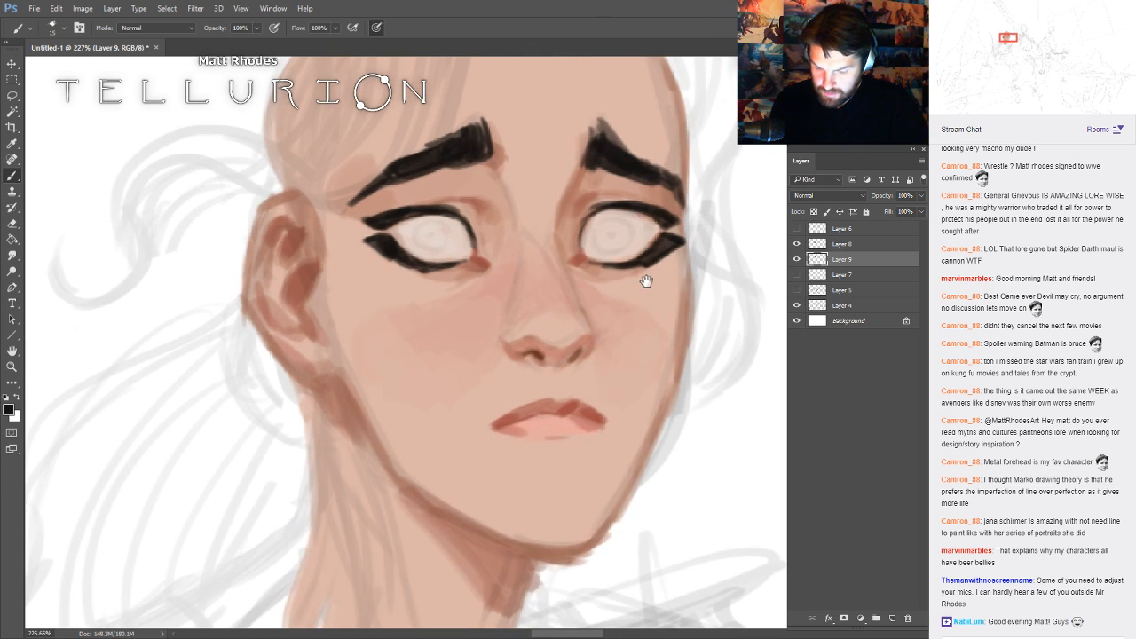
{"action": "key", "text": "i"}
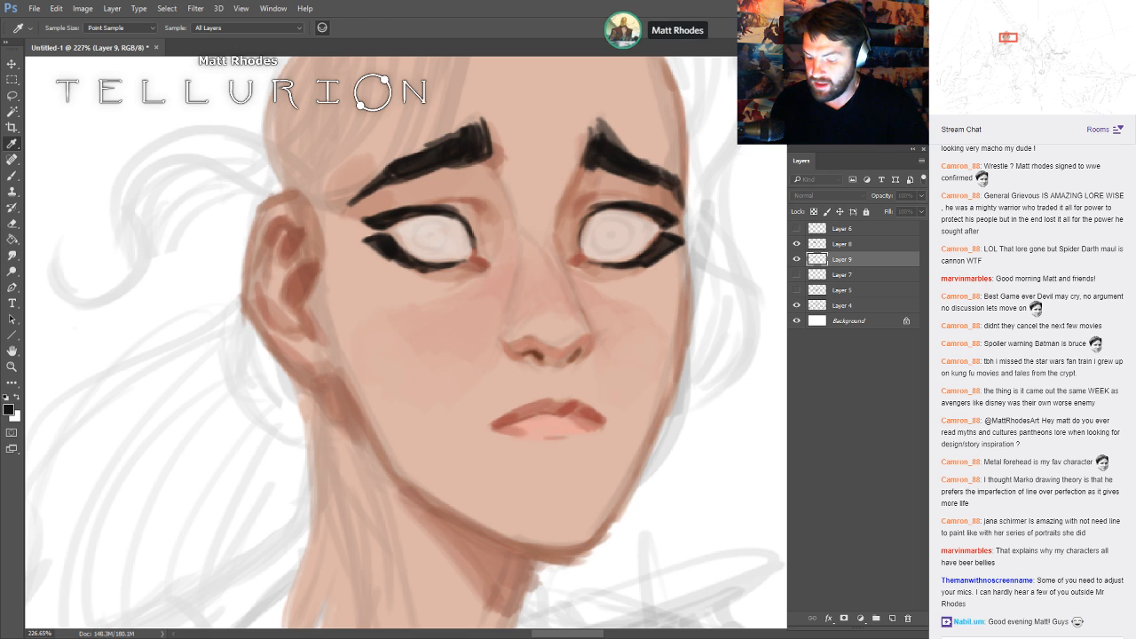
{"action": "key", "text": "b"}
{"action": "left_click", "coordinate": [448, 522], "text": "alt"}
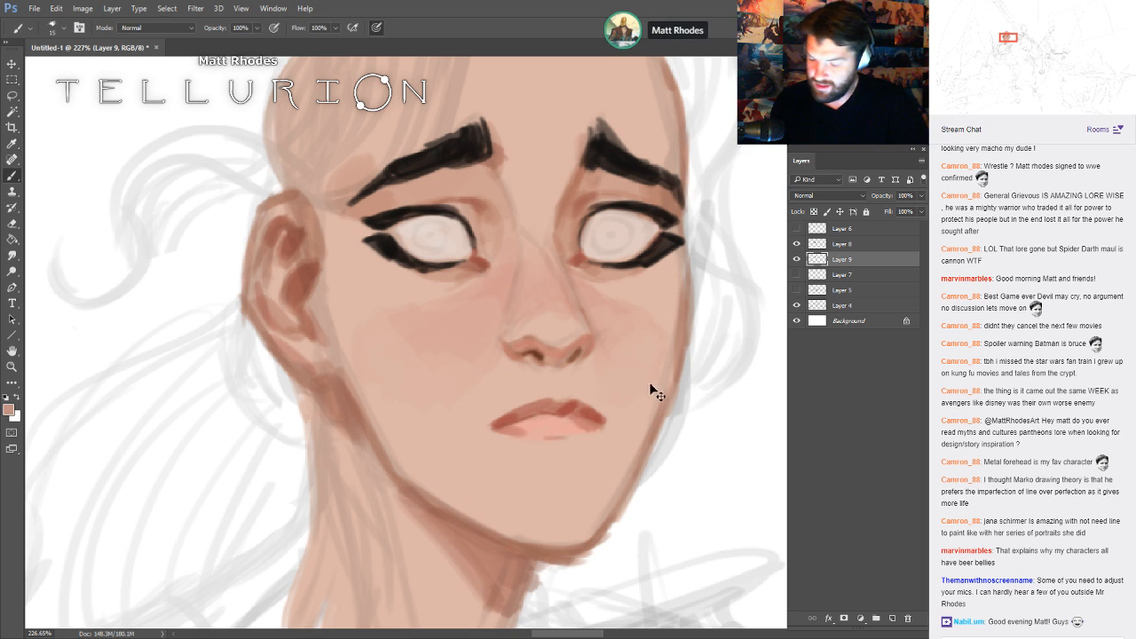
{"action": "key", "text": "bracketright"}
{"action": "key", "text": "ctrl+shift+alt+n"}
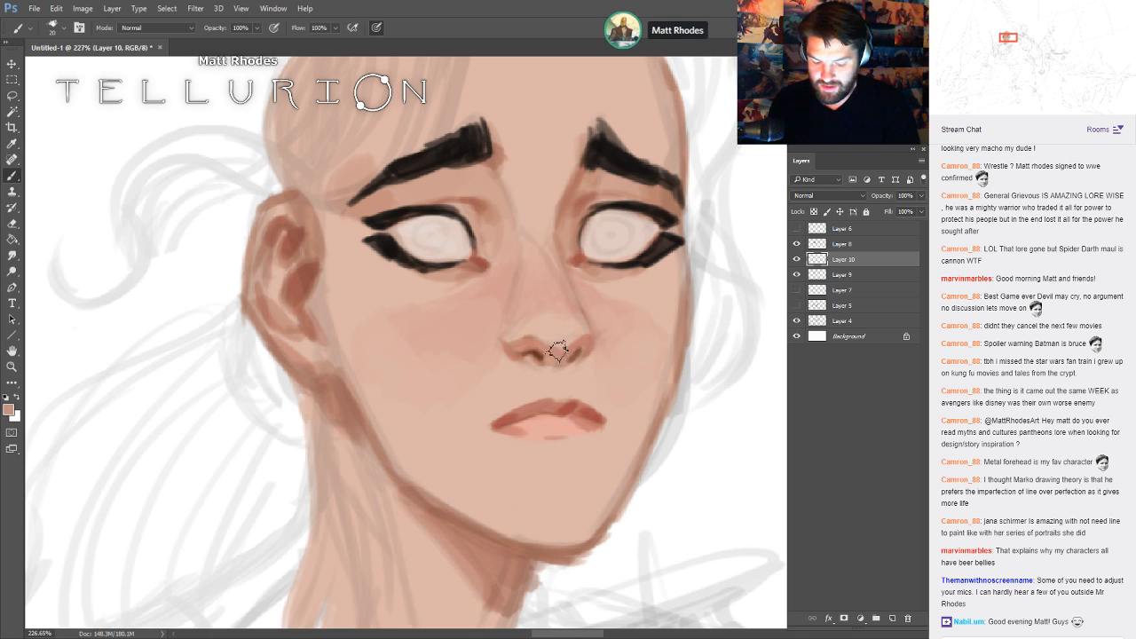
{"action": "left_click", "coordinate": [815, 277], "text": "ctrl"}
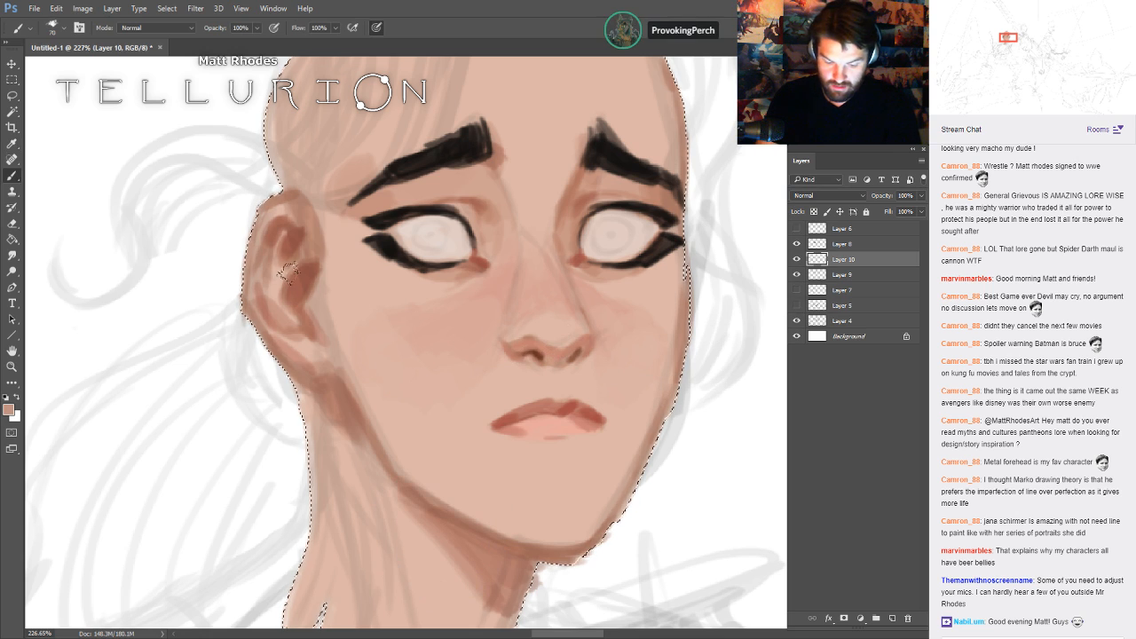
- Hide the selection edges and paint a broad shadow over the near cheek, jaw and around the chin with a size 100 brush
{"action": "left_click_drag", "start_coordinate": [720, 360], "coordinate": [625, 247]}
{"action": "left_click_drag", "start_coordinate": [639, 290], "coordinate": [577, 289]}
{"action": "left_click_drag", "start_coordinate": [675, 266], "coordinate": [648, 336]}
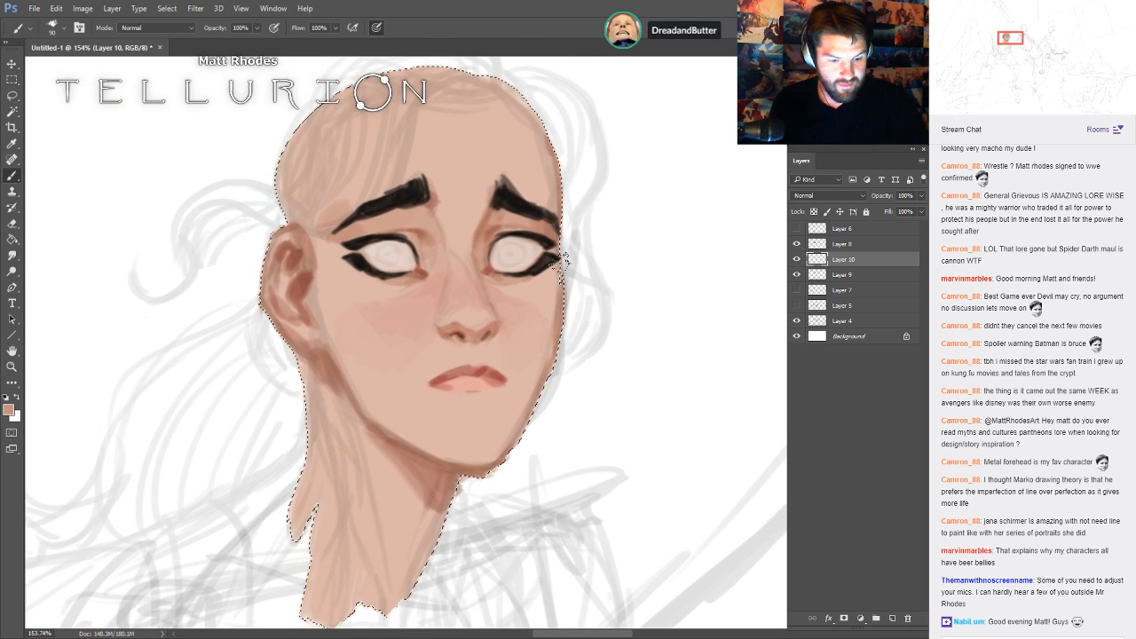
{"action": "key", "text": "ctrl+h"}
{"action": "key", "text": "bracketright"}
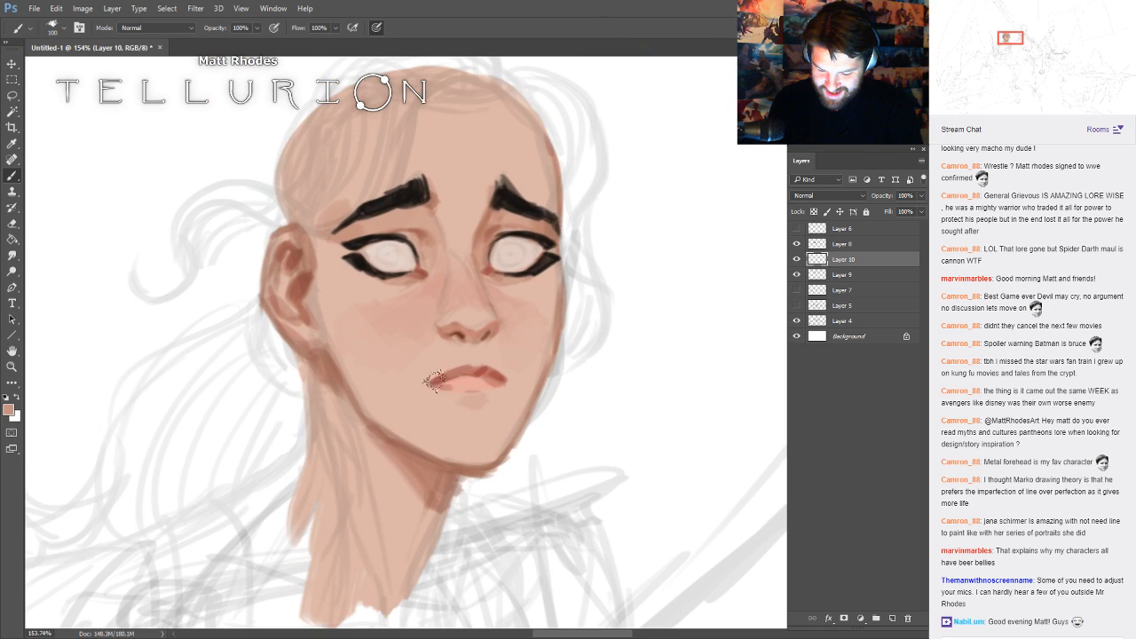
{"action": "mouse_move", "coordinate": [496, 403]}
{"action": "left_mouse_down"}
{"action": "mouse_move", "coordinate": [464, 396]}
{"action": "mouse_move", "coordinate": [491, 426]}
{"action": "mouse_move", "coordinate": [435, 446]}
{"action": "mouse_move", "coordinate": [385, 406]}
{"action": "mouse_move", "coordinate": [409, 388]}
{"action": "mouse_move", "coordinate": [345, 344]}
{"action": "mouse_move", "coordinate": [298, 280]}
{"action": "mouse_move", "coordinate": [369, 409]}
{"action": "left_mouse_up"}
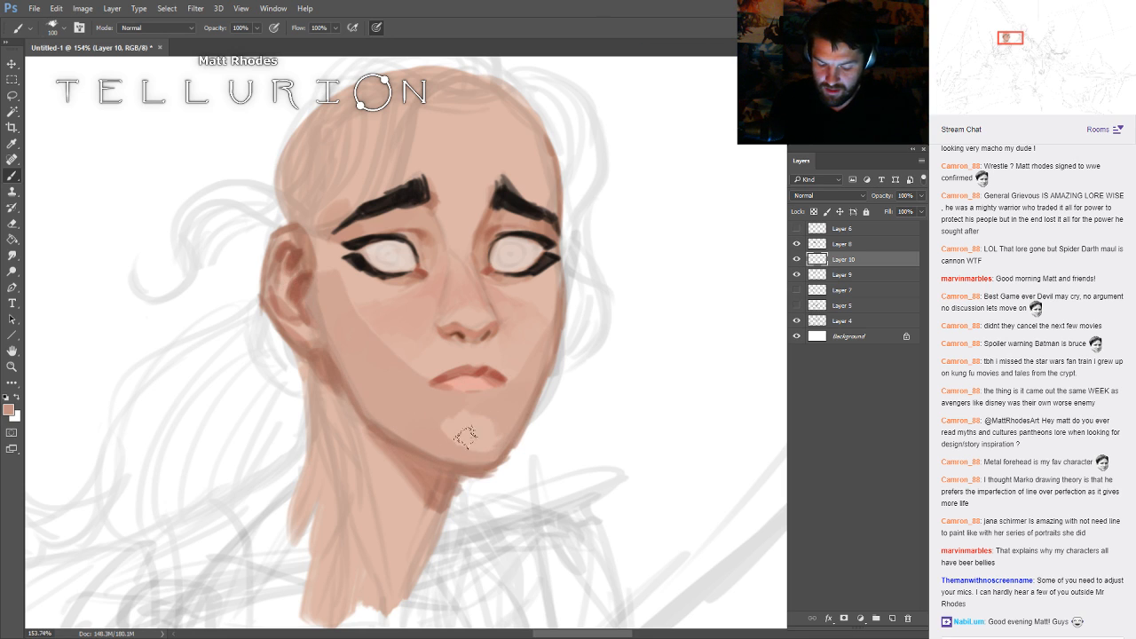
- Deepen the shading along the jawline and the far side of the face with a darker skin tone and smaller brush
{"action": "key", "text": "bracketleft"}
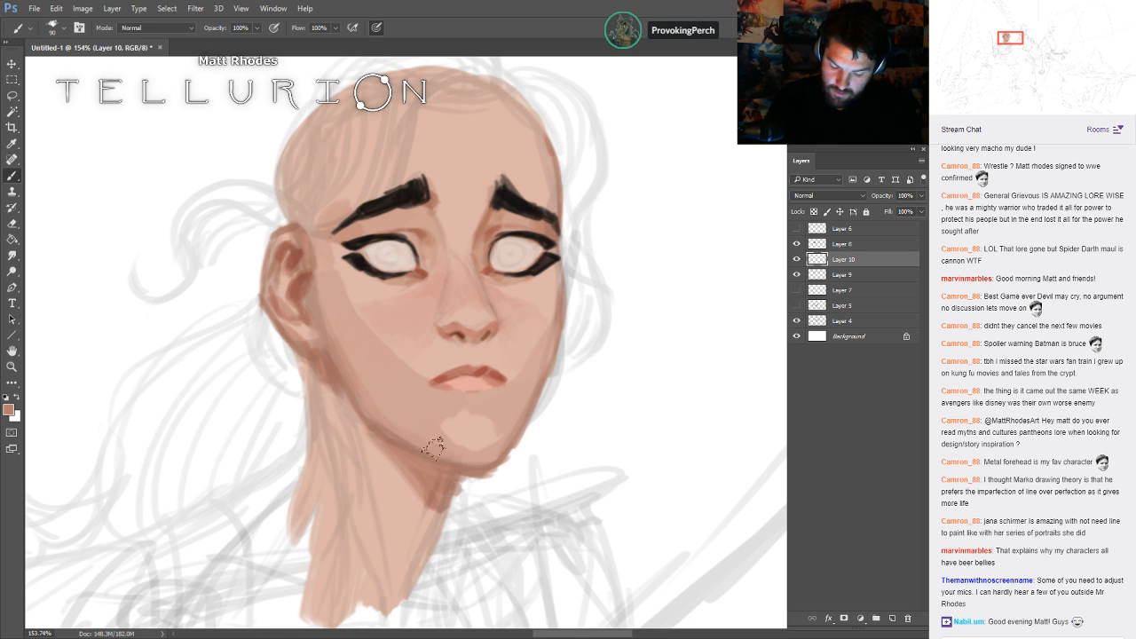
{"action": "key", "text": "bracketleft"}
{"action": "key", "text": "bracketleft"}
{"action": "left_click_drag", "start_coordinate": [487, 443], "coordinate": [552, 346]}
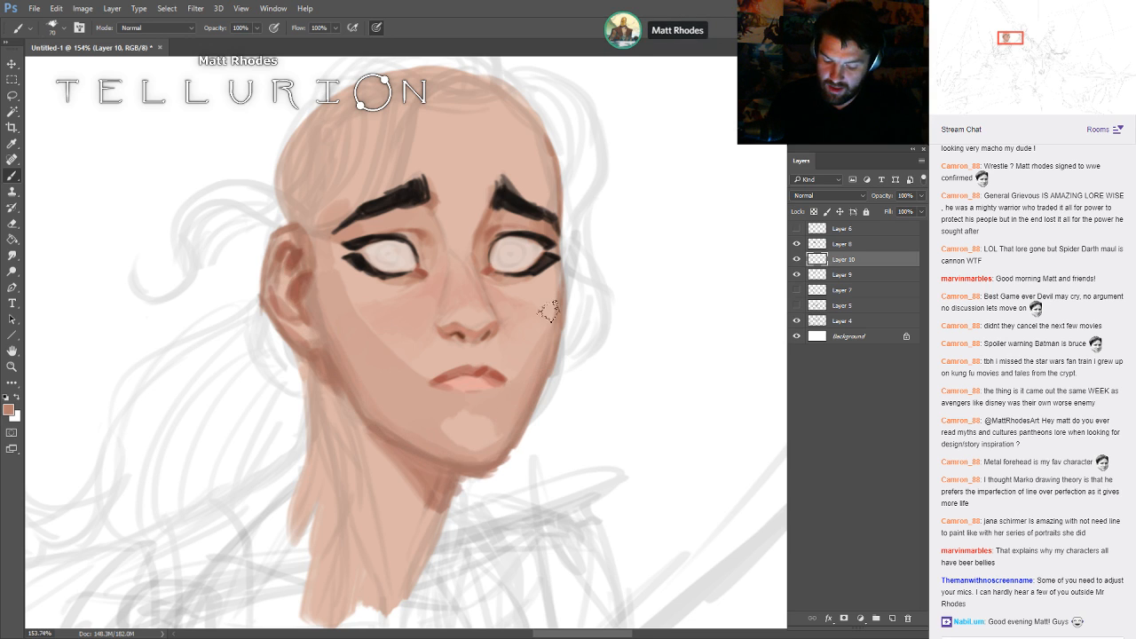
- Soften the chin highlight and the shadow edge on the near cheek with sampled lighter skin tones and a smaller brush
{"action": "key", "text": "bracketleft"}
{"action": "key", "text": "bracketleft"}
{"action": "key", "text": "bracketleft"}
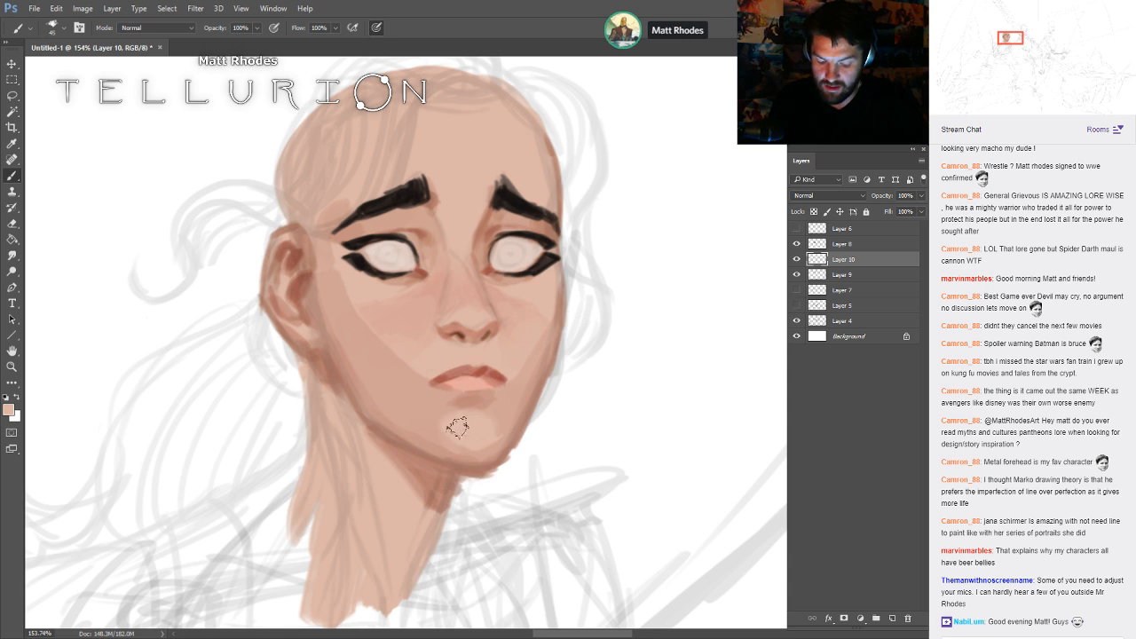
{"action": "left_click_drag", "start_coordinate": [733, 284], "coordinate": [715, 314]}
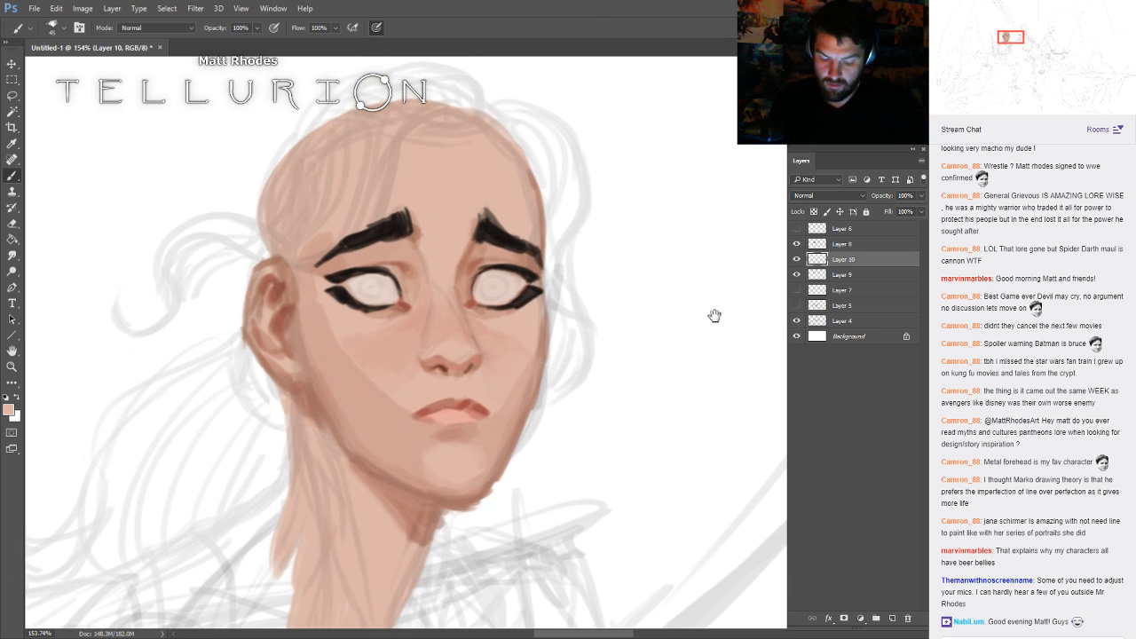
{"action": "left_click", "coordinate": [398, 387], "text": "alt"}
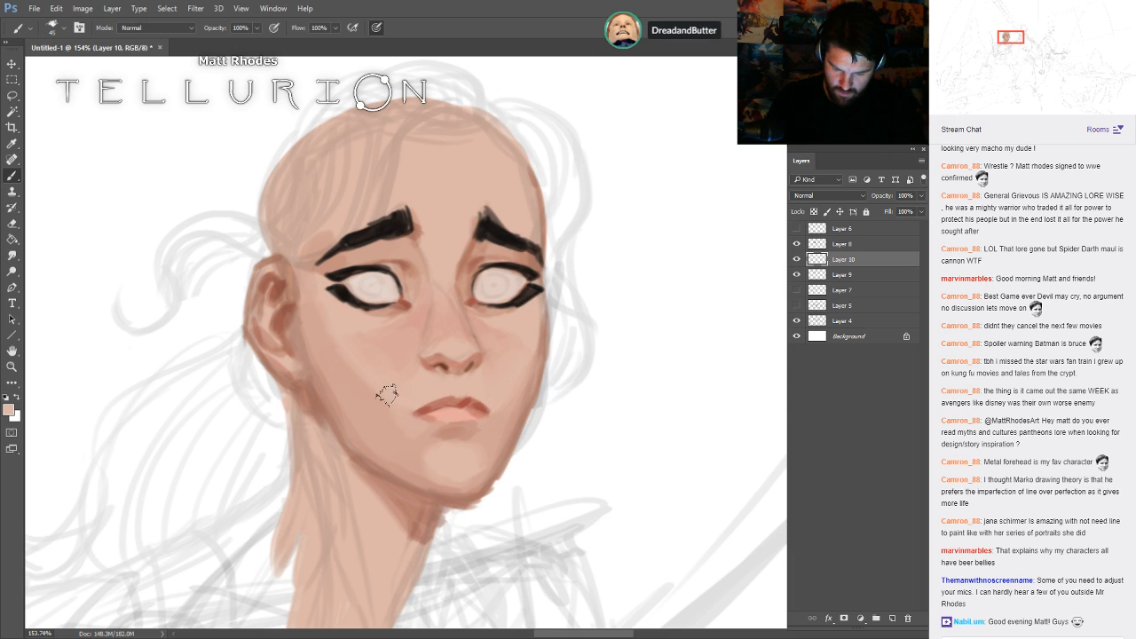
{"action": "left_click_drag", "start_coordinate": [737, 267], "coordinate": [775, 280]}
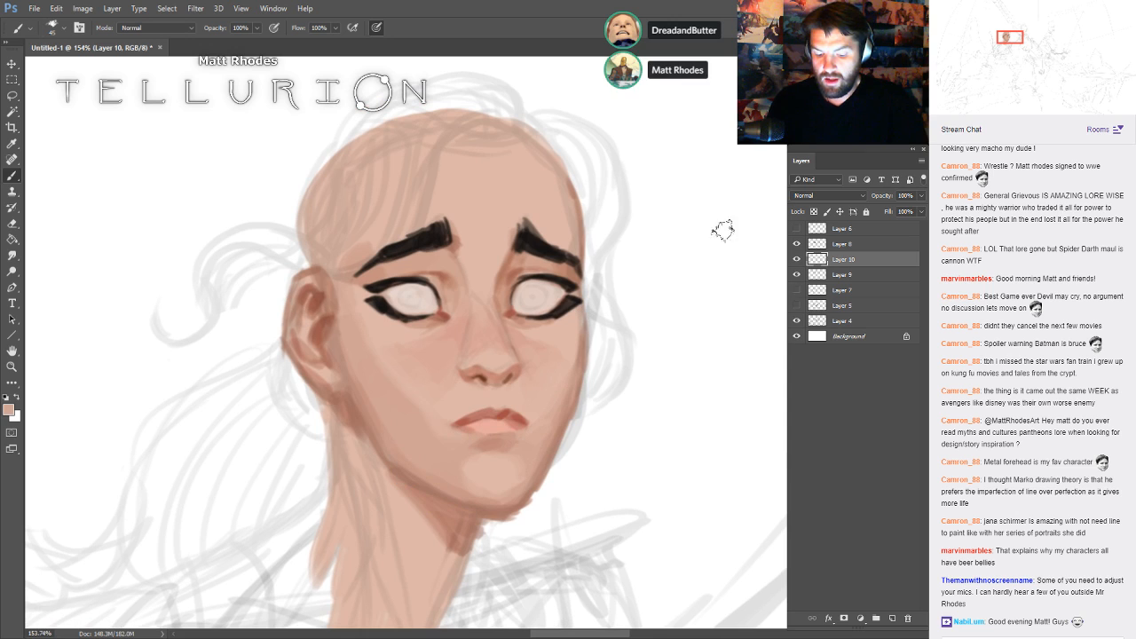
- Hide the Layer 8 sketch, compare the shading with Layer 10 switched off, and blend the near cheek and jaw shadow with sampled tones
{"action": "left_click", "coordinate": [378, 409], "text": "alt"}
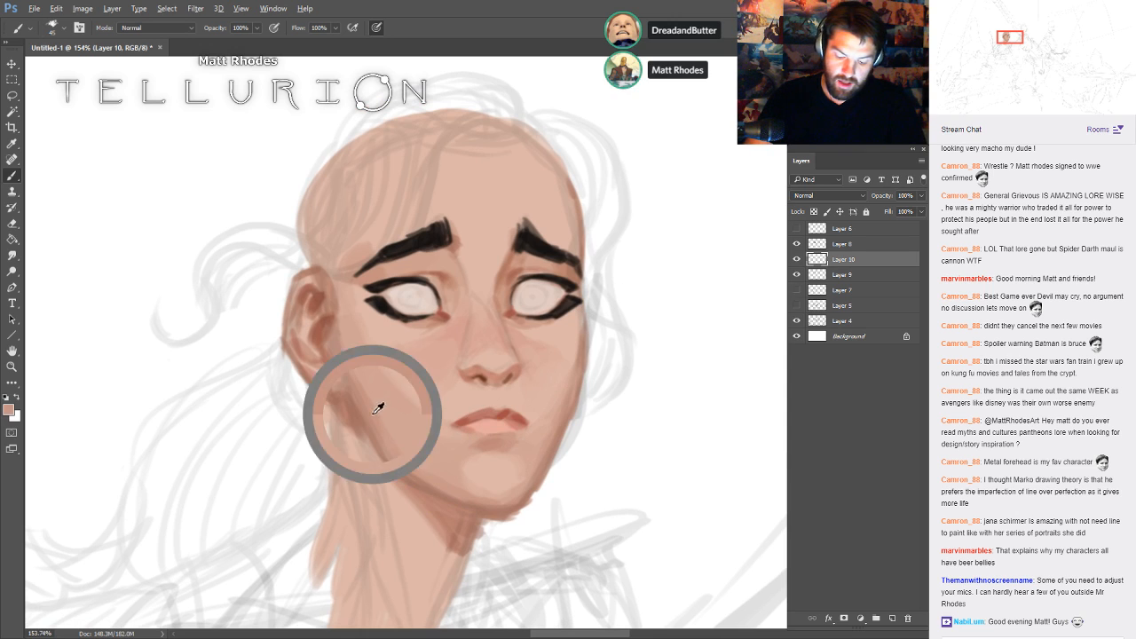
{"action": "left_click", "coordinate": [796, 258]}
{"action": "left_click", "coordinate": [797, 243]}
{"action": "left_click", "coordinate": [797, 258]}
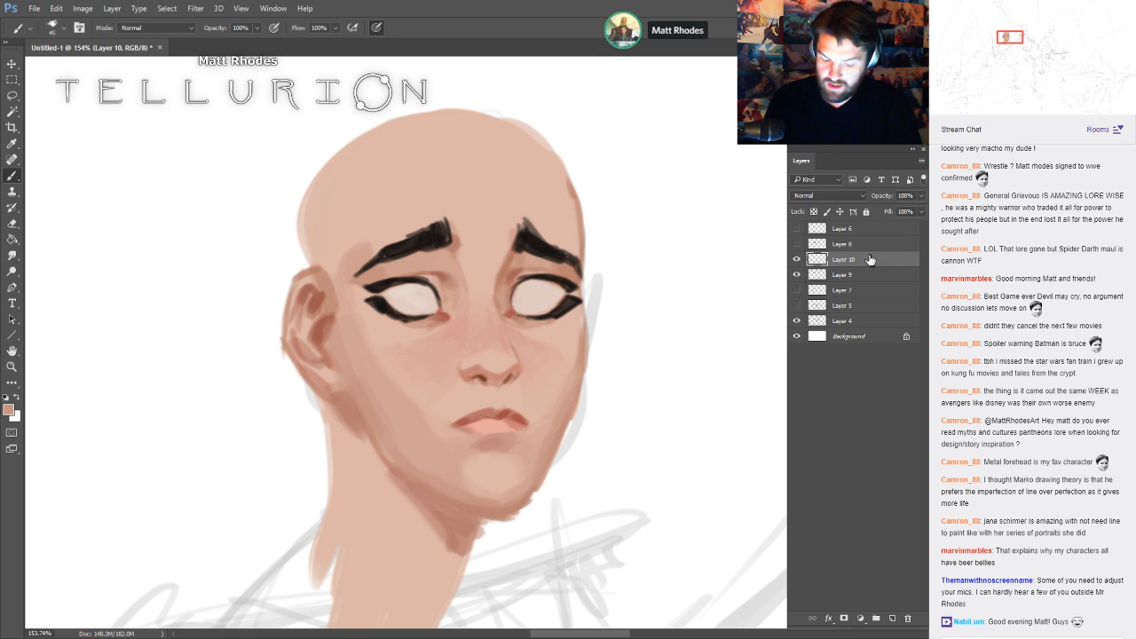
{"action": "left_click", "coordinate": [371, 405], "text": "alt"}
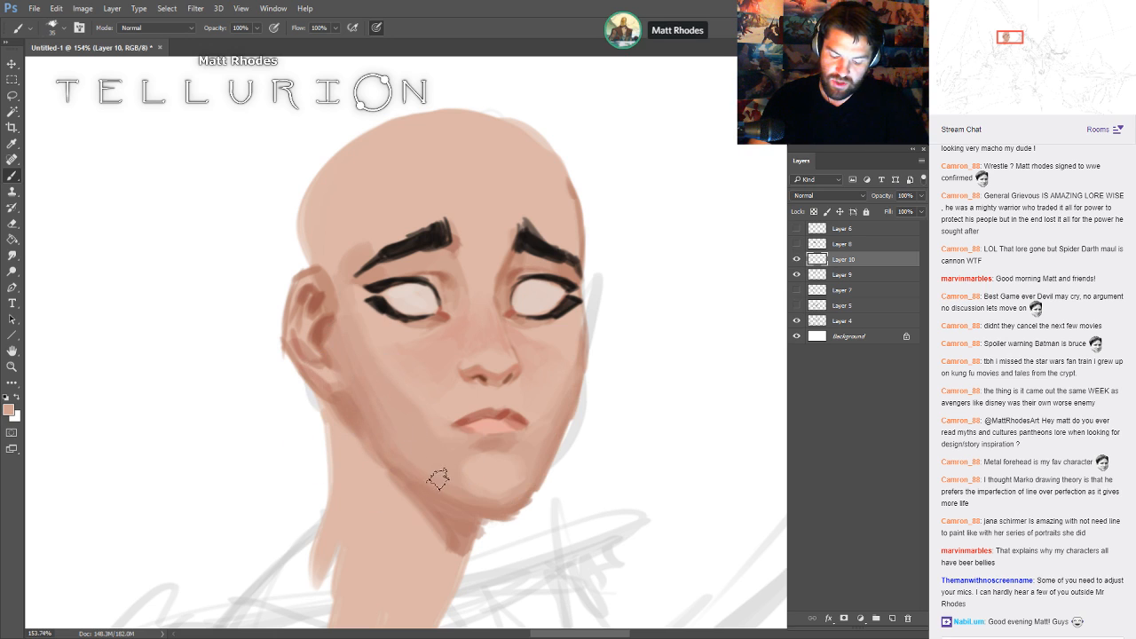
{"action": "left_click_drag", "start_coordinate": [661, 396], "coordinate": [641, 299]}
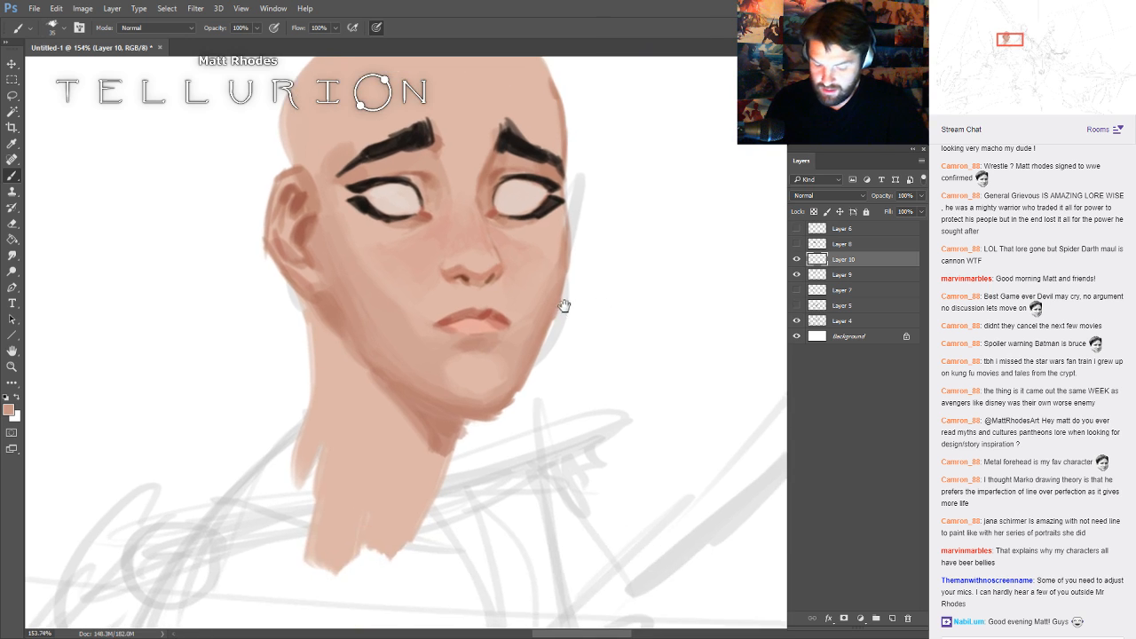
{"action": "left_click_drag", "start_coordinate": [563, 304], "coordinate": [577, 370]}
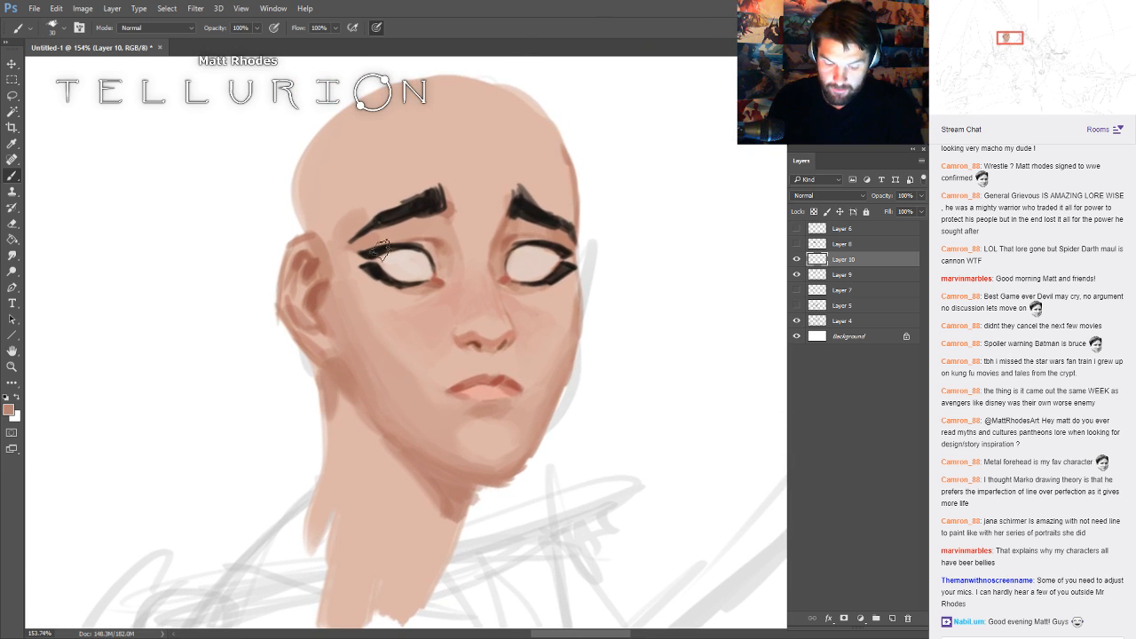
- Refine the ear's inner folds and rim with sampled light and reddish skin tones, using brush sizes 10 to 20
{"action": "key", "text": "bracketleft"}
{"action": "key", "text": "bracketleft"}
{"action": "left_click", "coordinate": [307, 252], "text": "alt"}
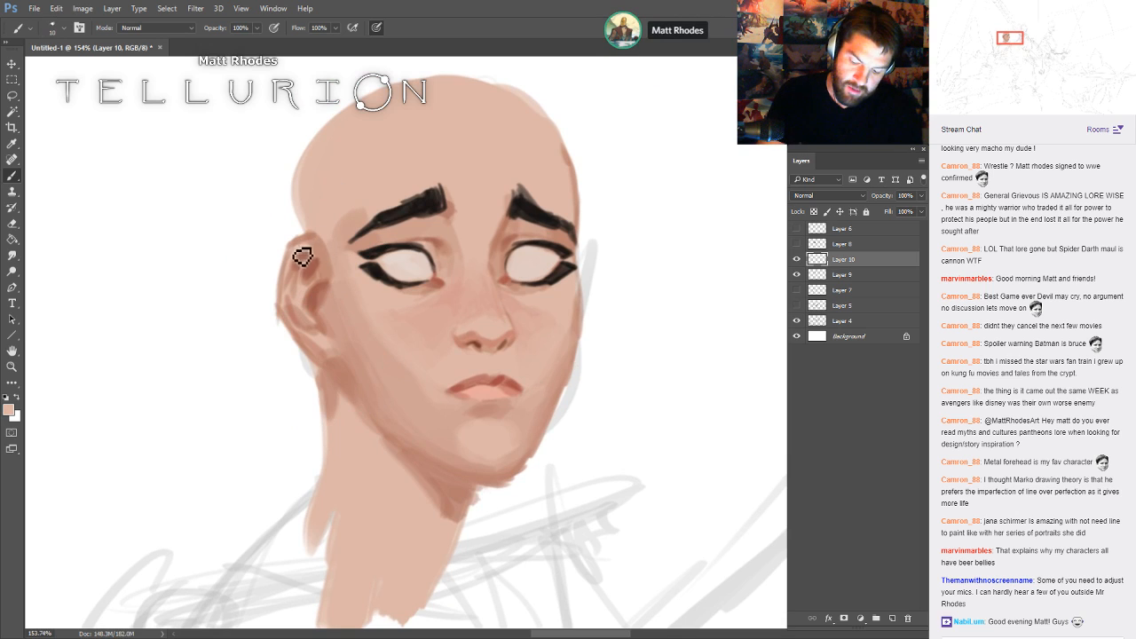
{"action": "key", "text": "bracketright"}
{"action": "key", "text": "bracketright"}
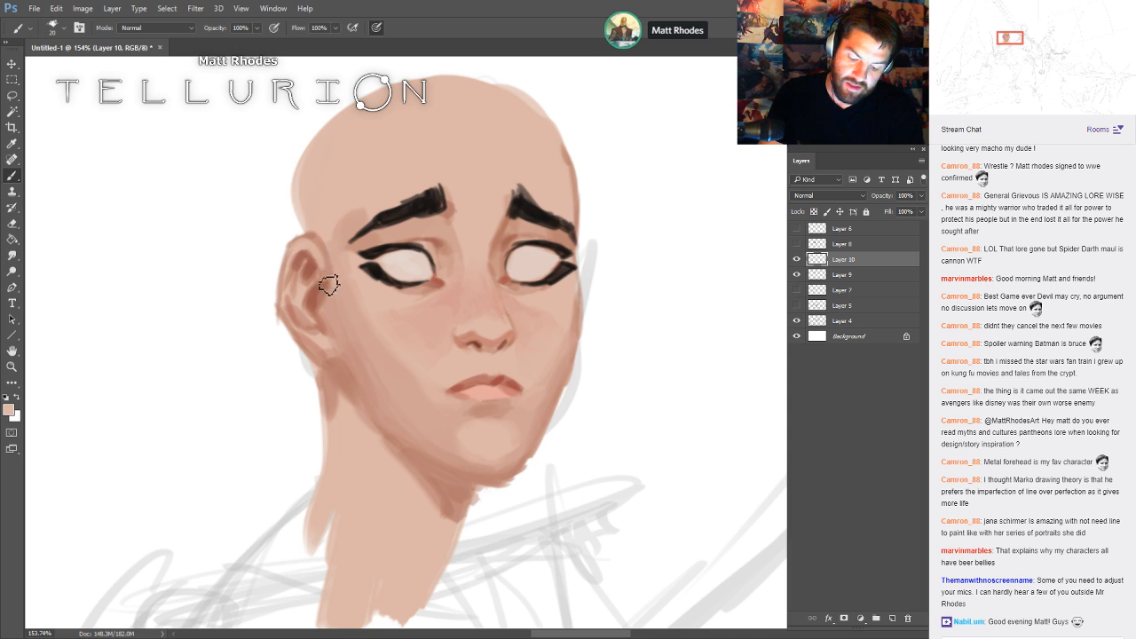
{"action": "key", "text": "bracketleft"}
{"action": "left_click", "coordinate": [306, 263], "text": "alt"}
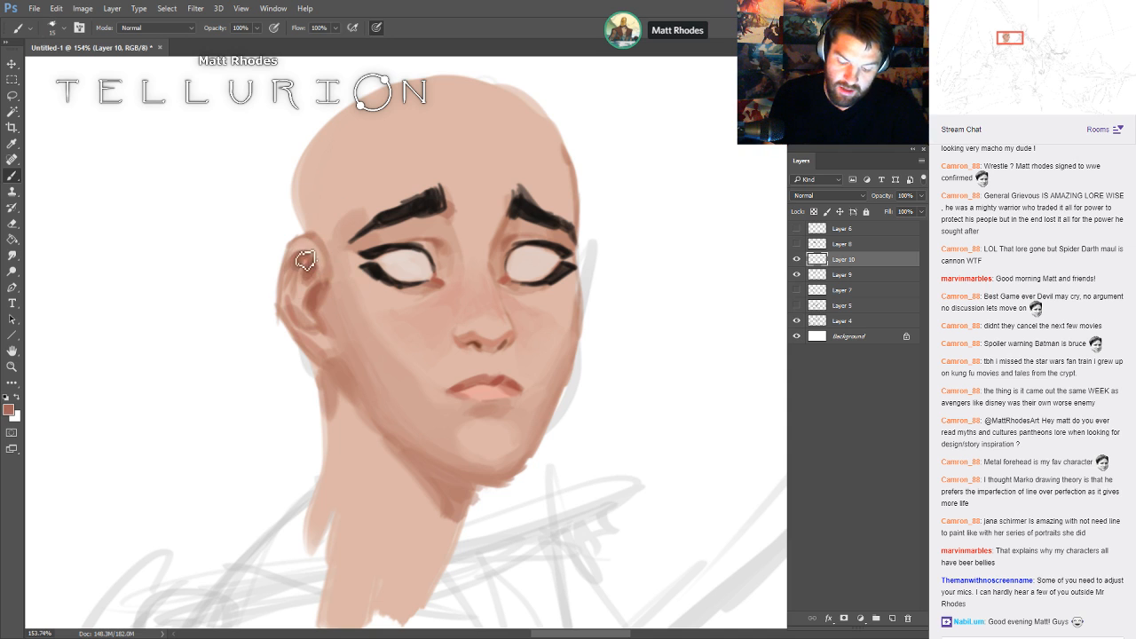
{"action": "left_click", "coordinate": [304, 251], "text": "alt"}
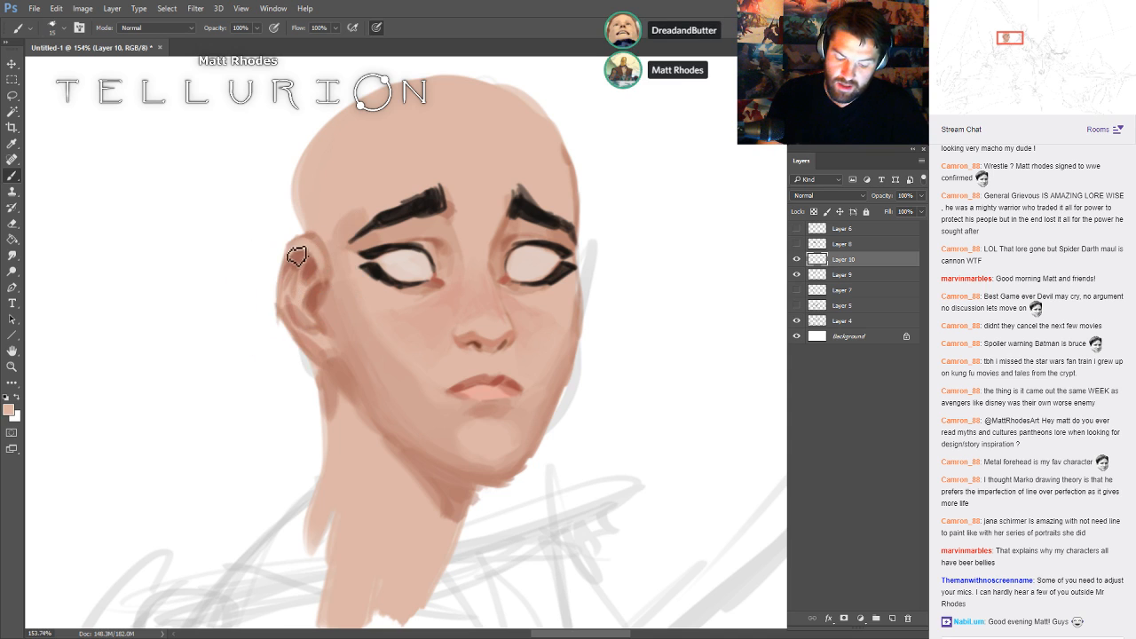
{"action": "left_click", "coordinate": [318, 340], "text": "alt"}
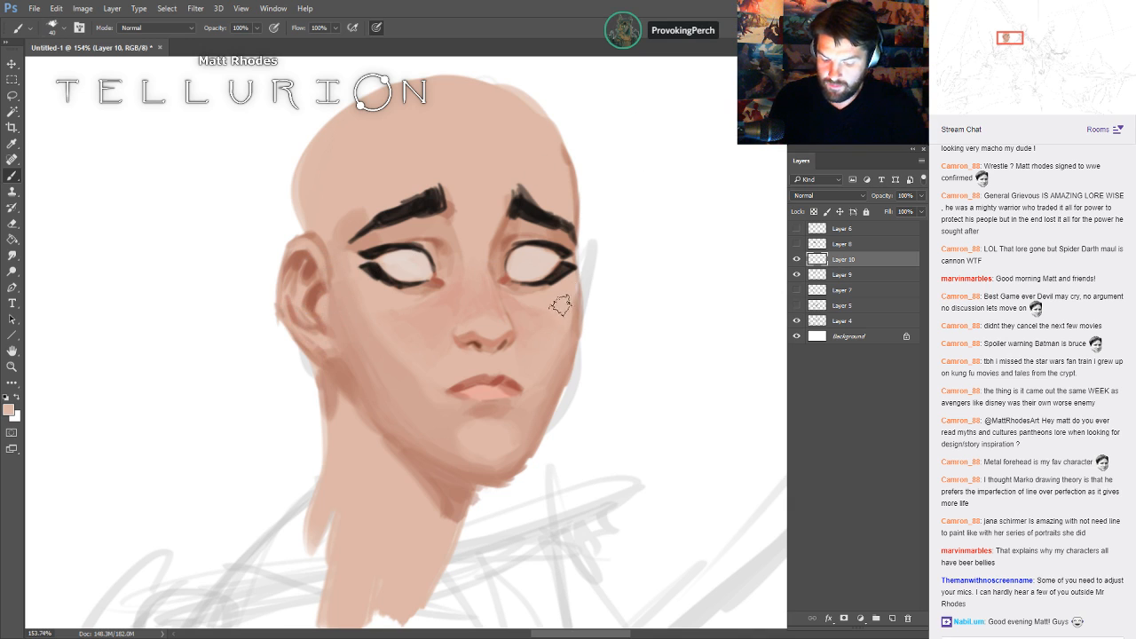
- Paint reddish-brown accents along the lower lids and outer corners of both eyes with a small brush of about 10 to 20
{"action": "key", "text": "bracketleft"}
{"action": "key", "text": "bracketleft"}
{"action": "key", "text": "bracketleft"}
{"action": "key", "text": "bracketleft"}
{"action": "key", "text": "bracketleft"}
{"action": "key", "text": "bracketleft"}
{"action": "key", "text": "bracketleft"}
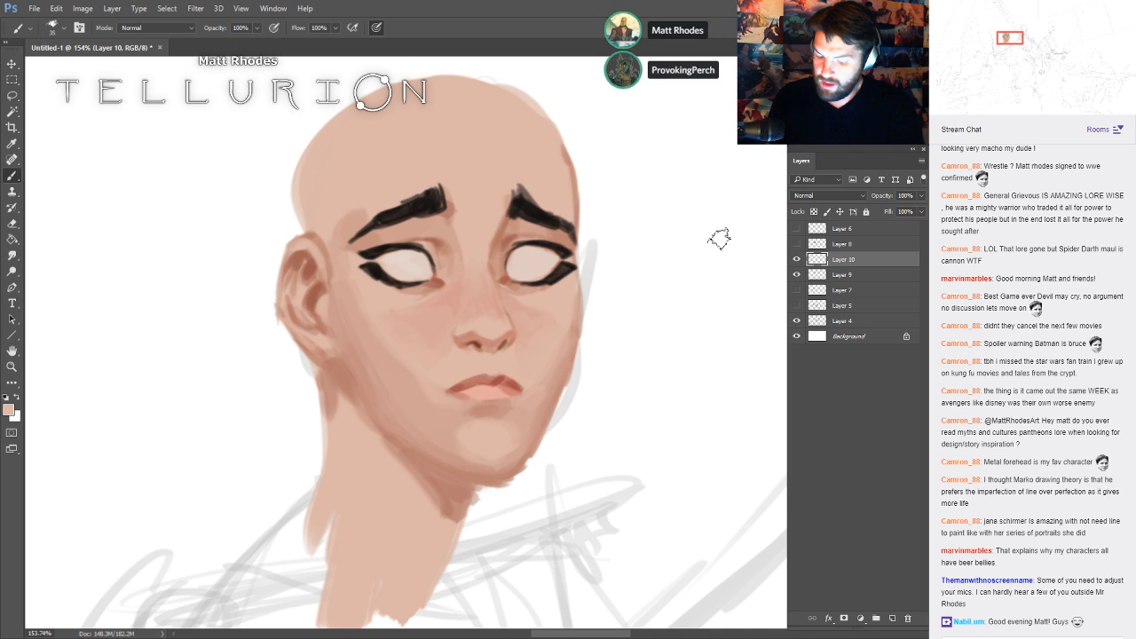
{"action": "left_click", "coordinate": [566, 301], "text": "alt"}
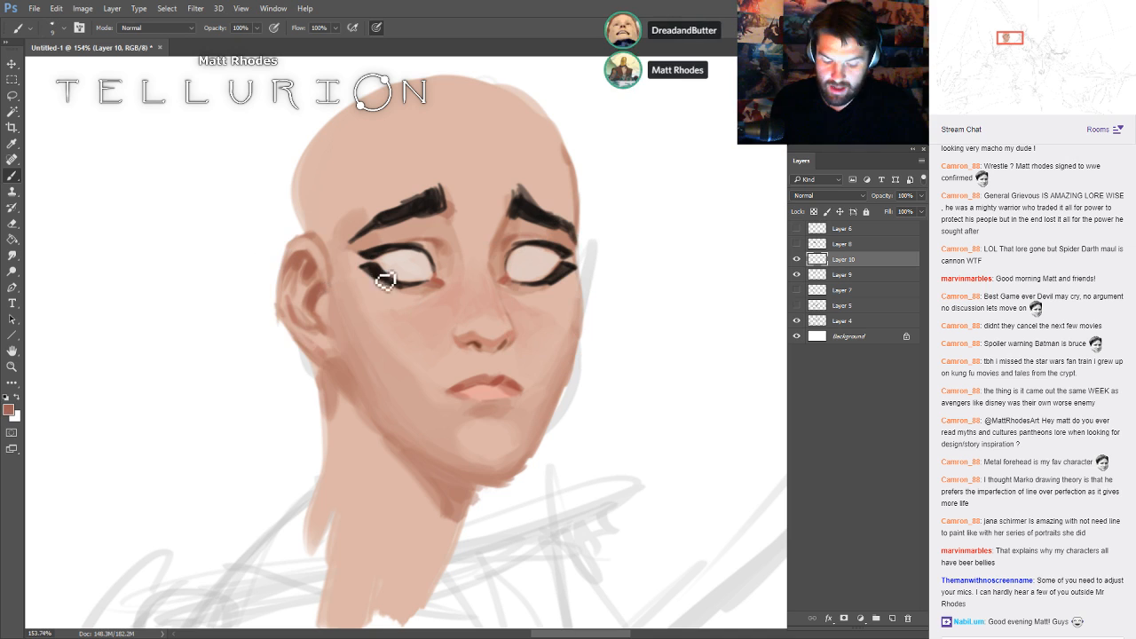
{"action": "left_click", "coordinate": [569, 252], "text": "alt"}
{"action": "key", "text": "bracketright"}
{"action": "key", "text": "bracketright"}
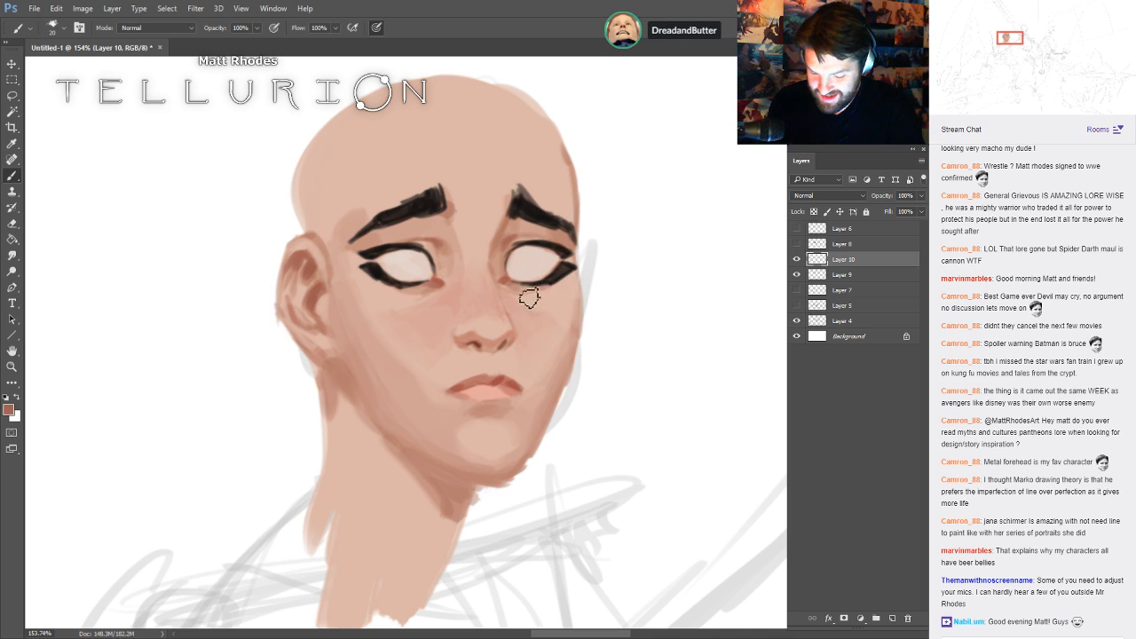
{"action": "key", "text": "bracketleft"}
{"action": "key", "text": "bracketleft"}
{"action": "key", "text": "bracketleft"}
{"action": "key", "text": "bracketright"}
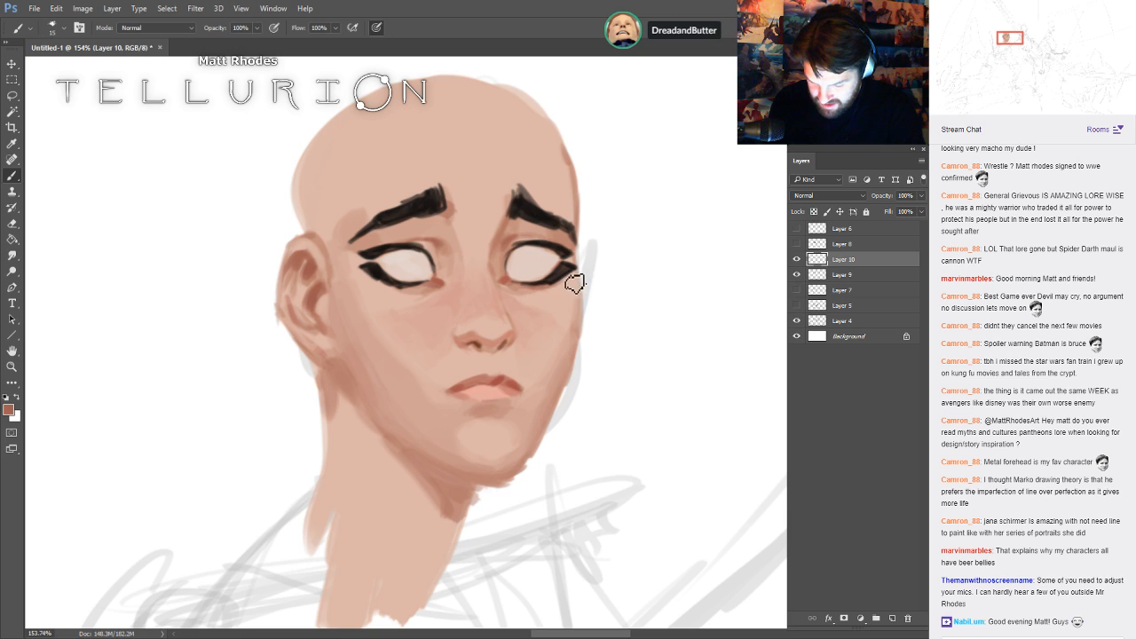
{"action": "key", "text": "bracketright"}
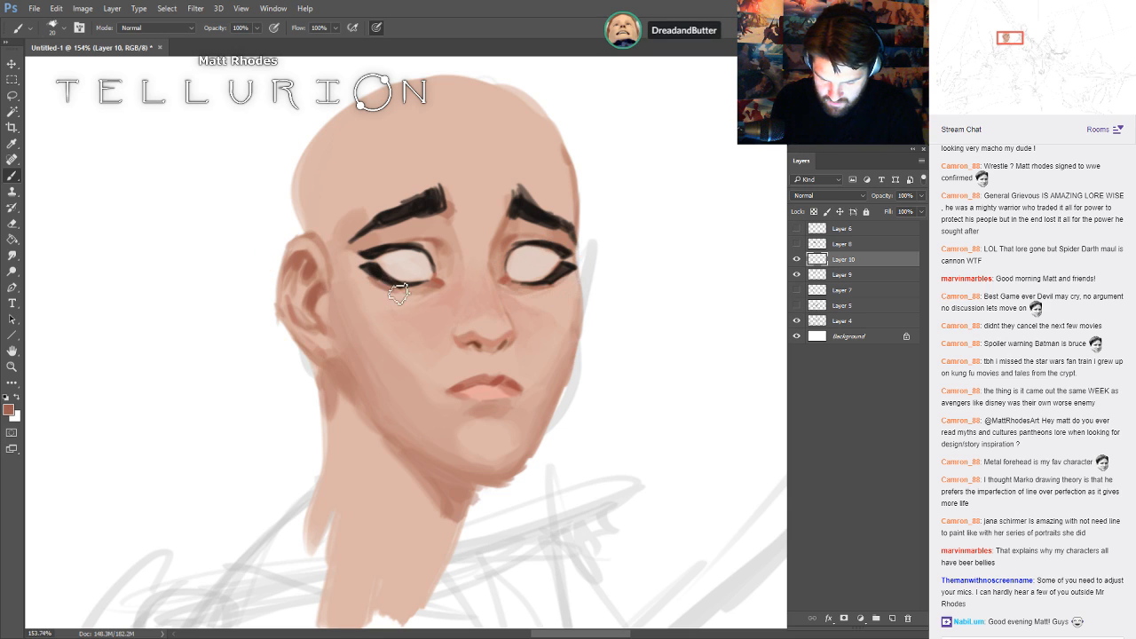
{"action": "key", "text": "bracketleft"}
{"action": "key", "text": "bracketleft"}
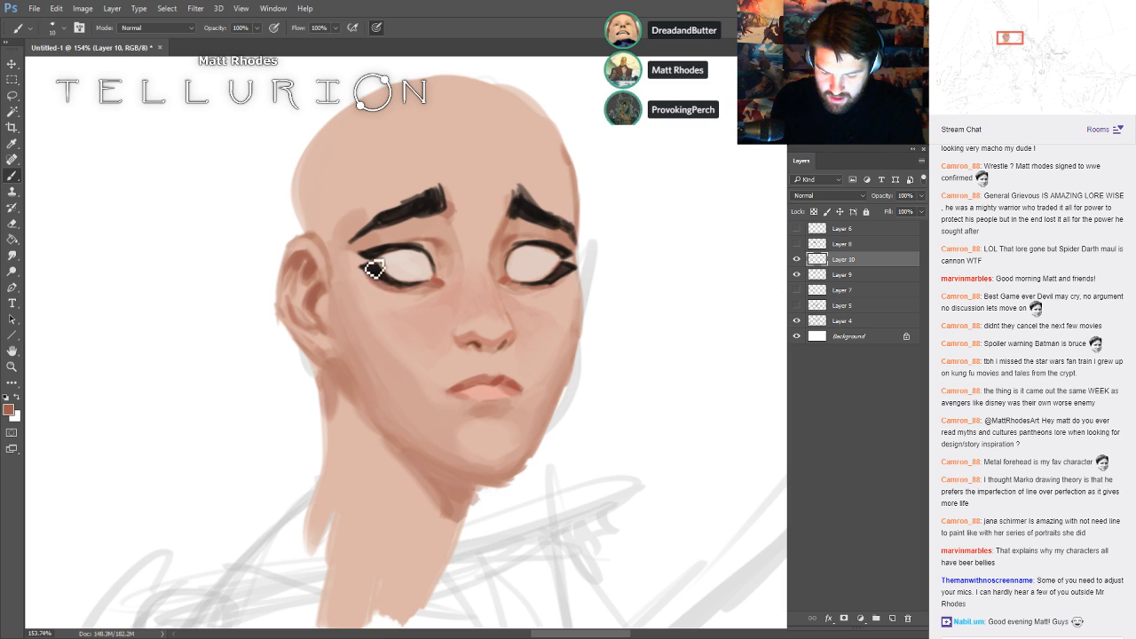
- Shade both upper eyelids and the area between the near eye and its eyebrow in reddish-brown with progressively larger brushes
{"action": "key", "text": "bracketright"}
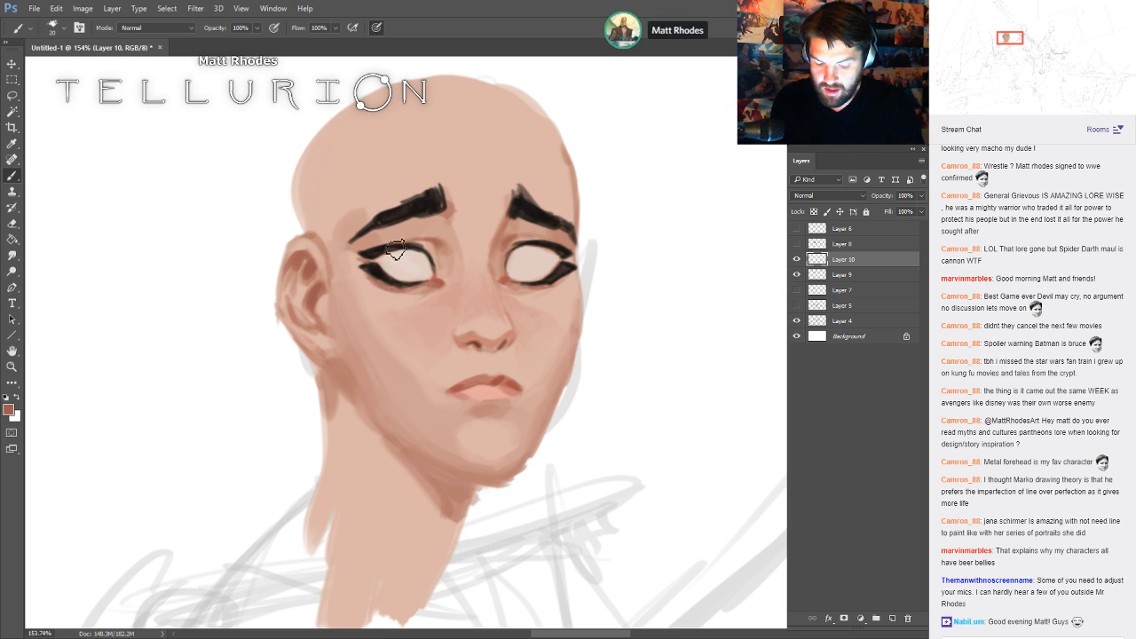
{"action": "key", "text": "bracketleft"}
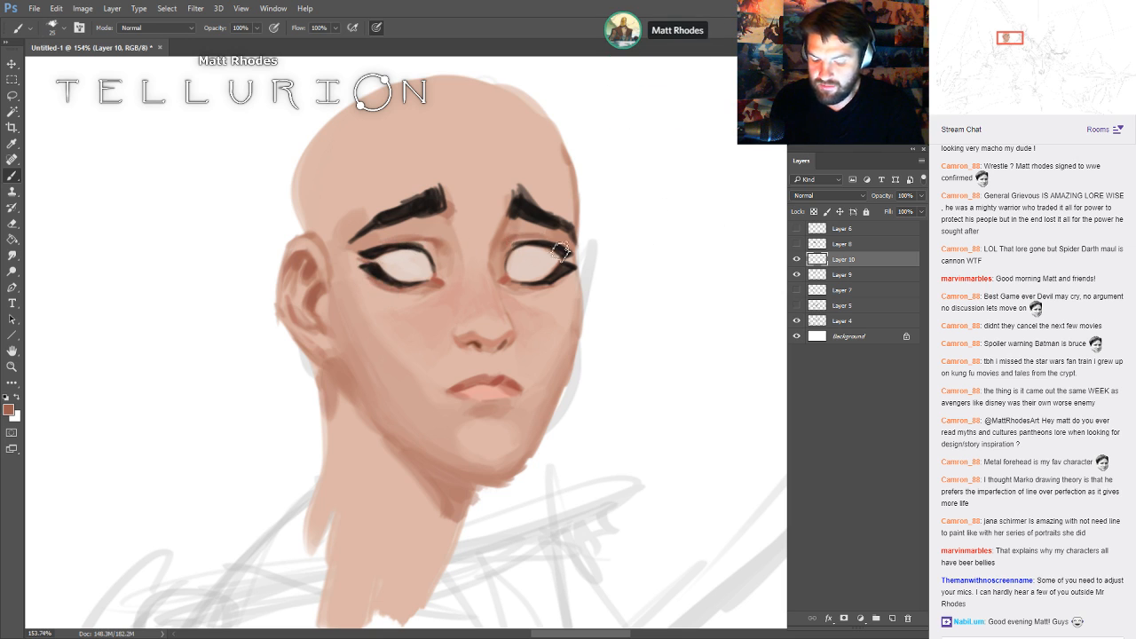
{"action": "key", "text": "bracketleft"}
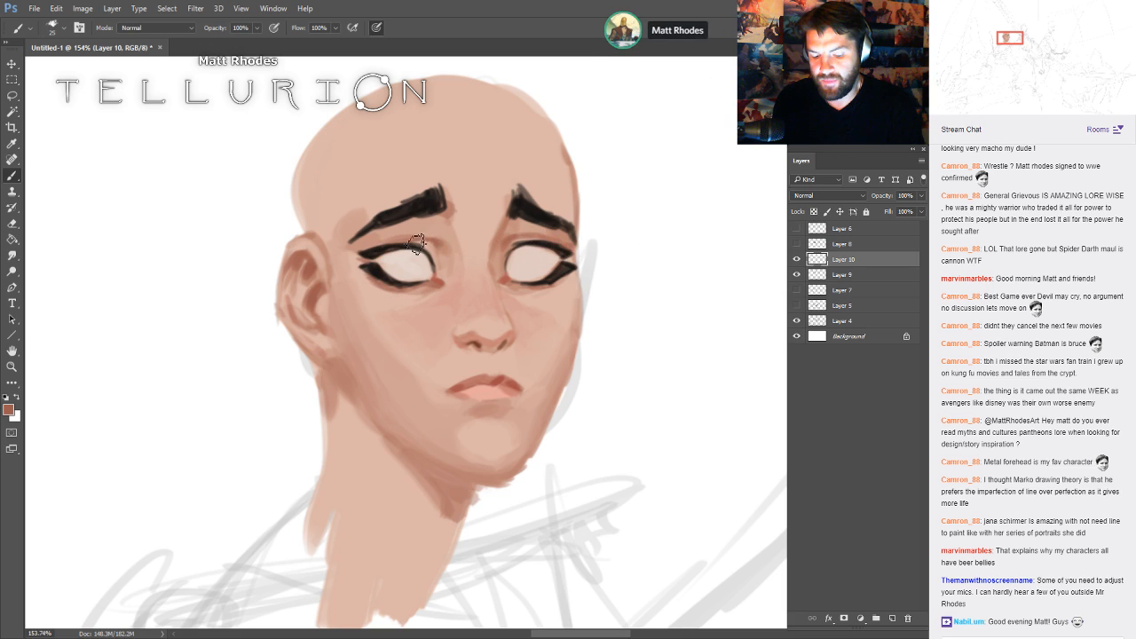
{"action": "key", "text": "bracketright"}
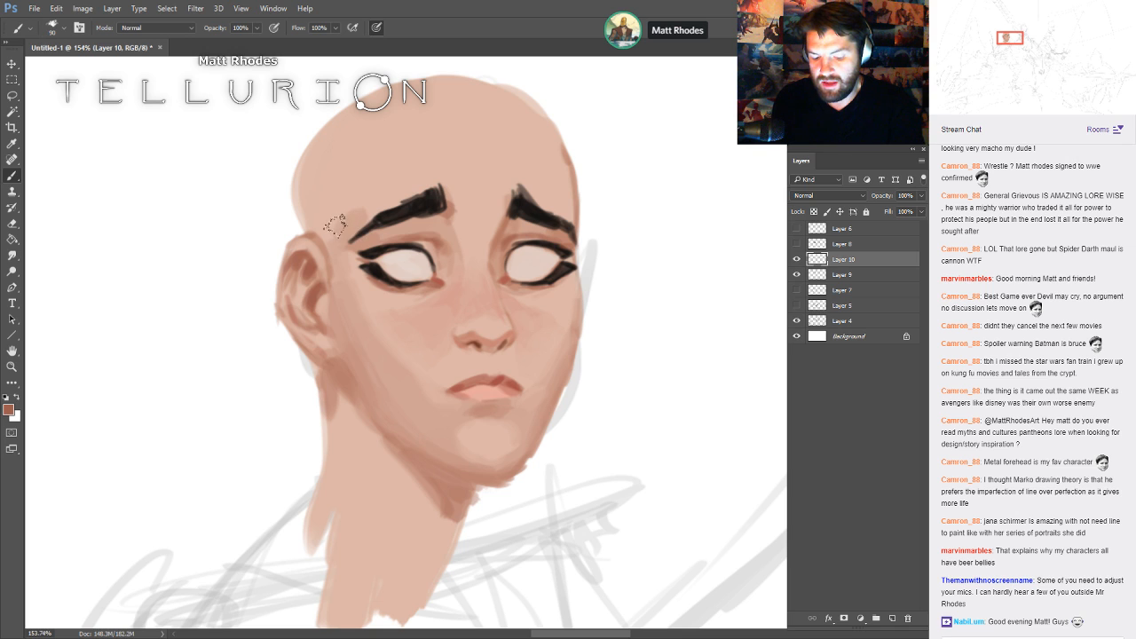
{"action": "left_click_drag", "start_coordinate": [359, 236], "coordinate": [414, 225]}
{"action": "key", "text": "bracketleft"}
{"action": "key", "text": "bracketleft"}
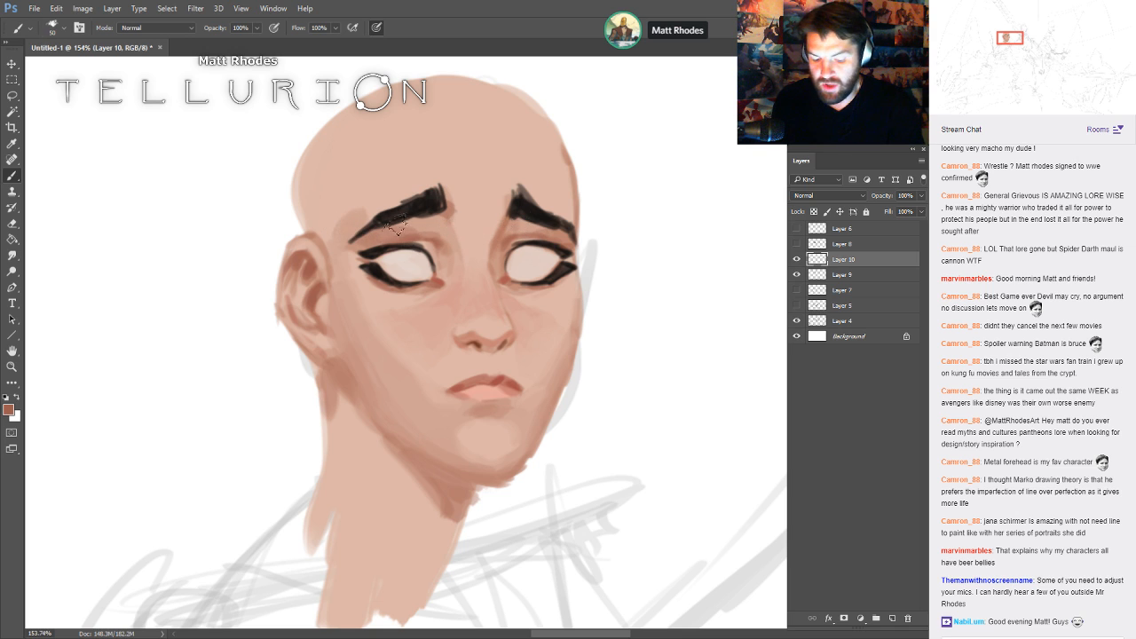
{"action": "key", "text": "bracketright"}
{"action": "key", "text": "bracketright"}
{"action": "key", "text": "bracketright"}
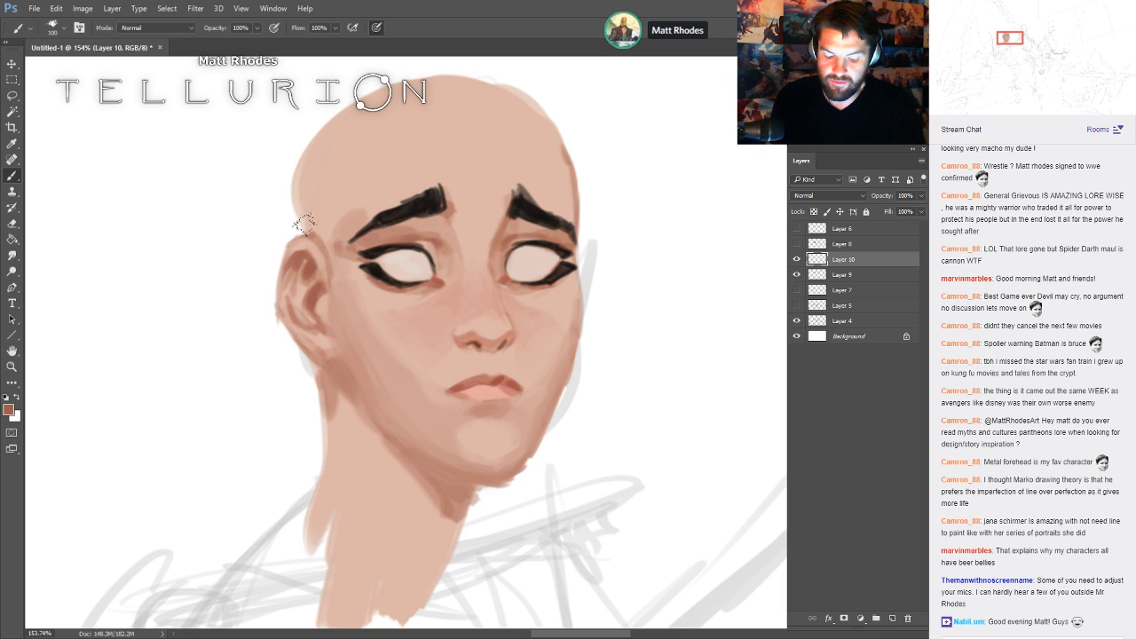
- Paint a broad shadow over the near temple and side of the skull with a size 100 brush
{"action": "key", "text": "bracketright"}
{"action": "key", "text": "bracketright"}
{"action": "key", "text": "bracketright"}
{"action": "key", "text": "bracketright"}
{"action": "key", "text": "bracketright"}
{"action": "key", "text": "bracketright"}
{"action": "key", "text": "bracketright"}
{"action": "left_click_drag", "start_coordinate": [303, 212], "coordinate": [283, 165]}
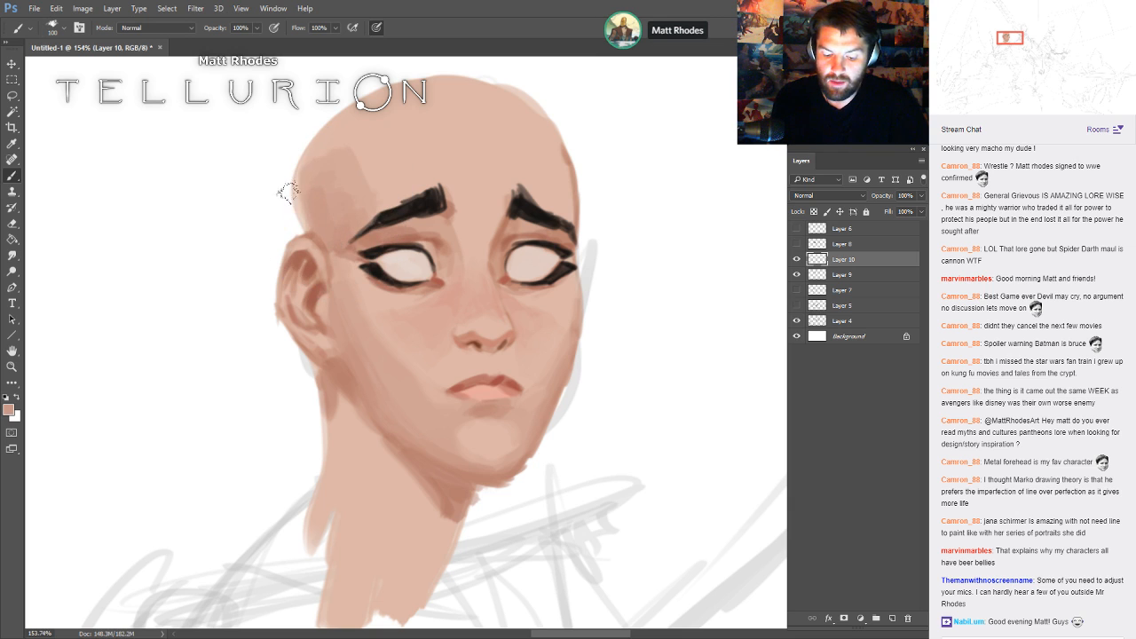
- Blend the temple shadow into the forehead and add soft furrow shading between the eyebrows with sampled skin tones and a size 25 brush
{"action": "left_click", "coordinate": [389, 168], "text": "alt"}
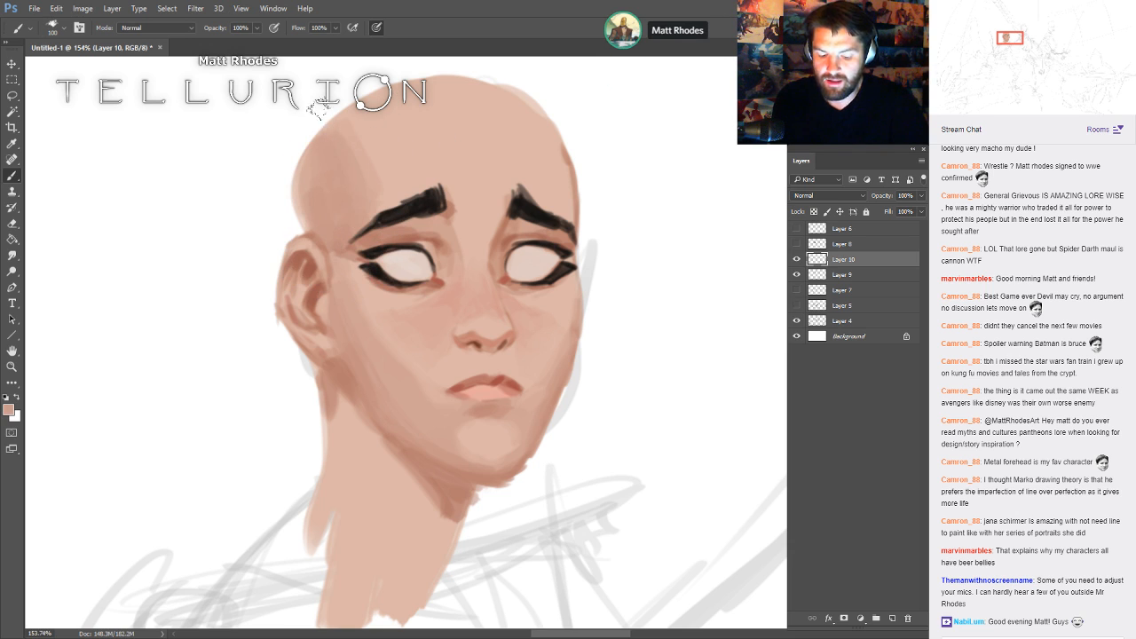
{"action": "left_click", "coordinate": [547, 163], "text": "alt"}
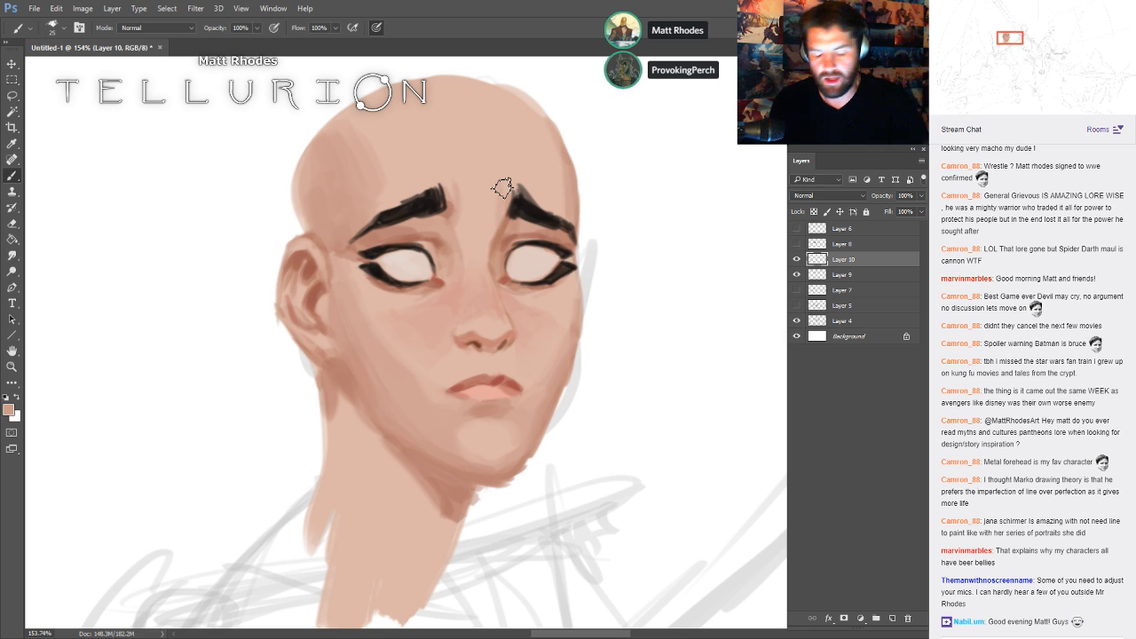
{"action": "left_click", "coordinate": [502, 218], "text": "alt"}
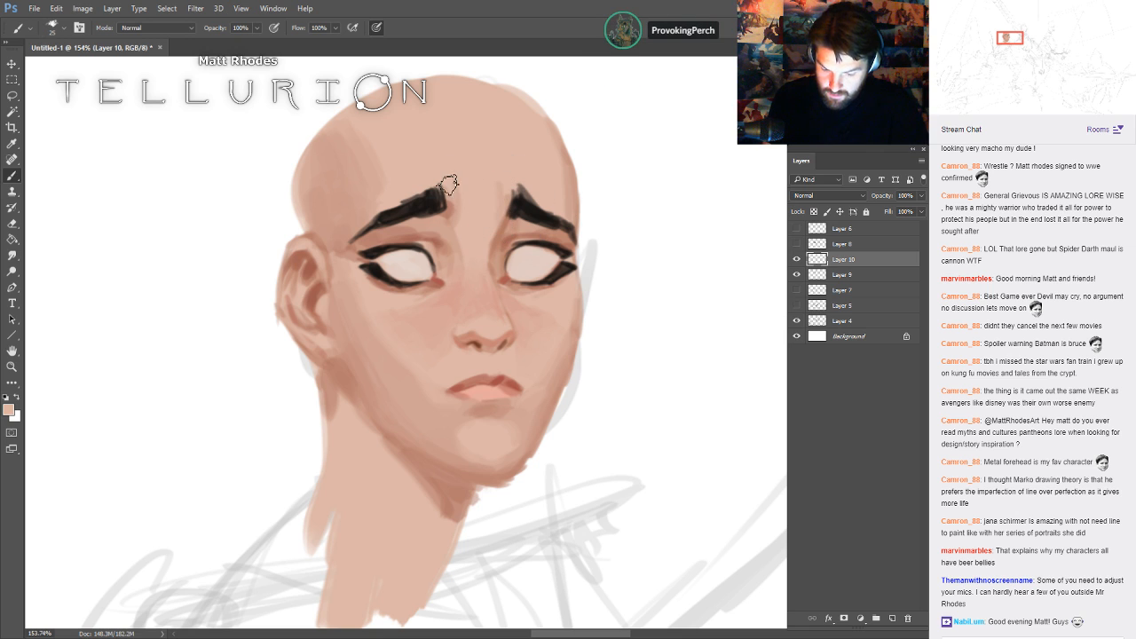
- Add fine black hair strokes along the edges of both eyebrows with a brush of size 5 to 6
{"action": "left_click", "coordinate": [417, 226], "text": "alt"}
{"action": "key", "text": "bracketleft"}
{"action": "key", "text": "bracketleft"}
{"action": "key", "text": "bracketleft"}
{"action": "key", "text": "bracketleft"}
{"action": "key", "text": "bracketleft"}
{"action": "key", "text": "bracketleft"}
{"action": "key", "text": "bracketleft"}
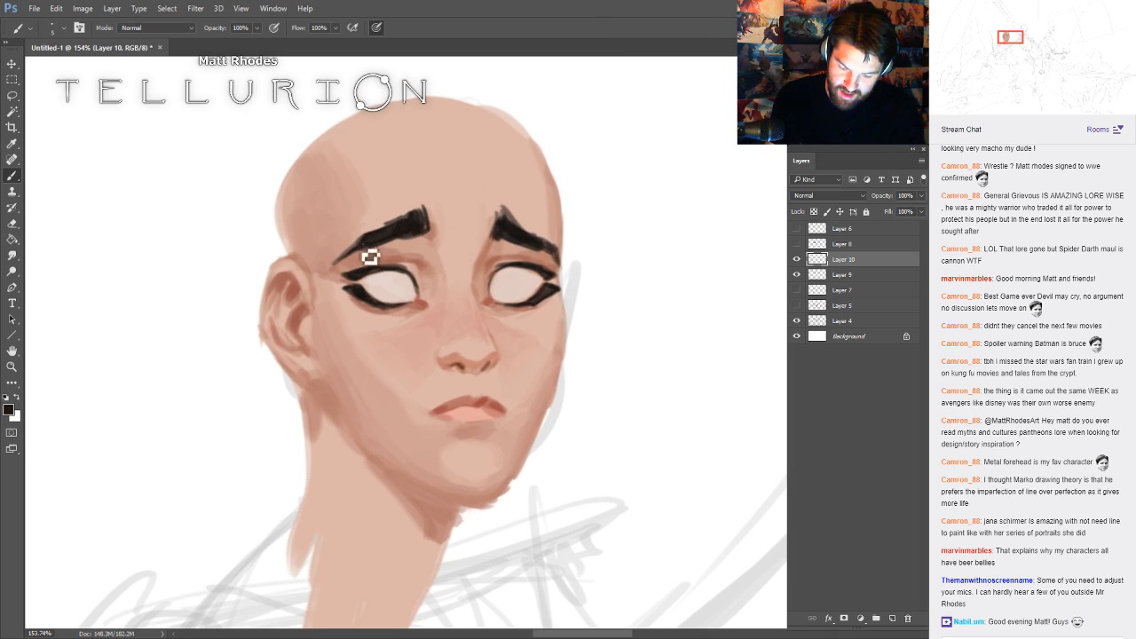
{"action": "key", "text": "bracketright"}
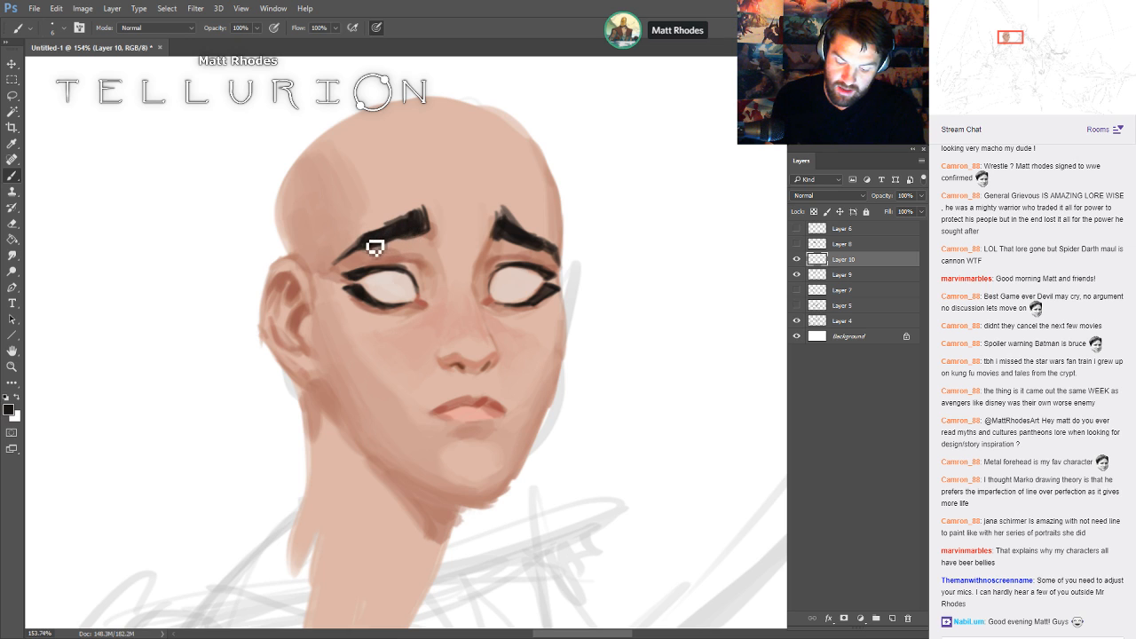
{"action": "key", "text": "bracketleft"}
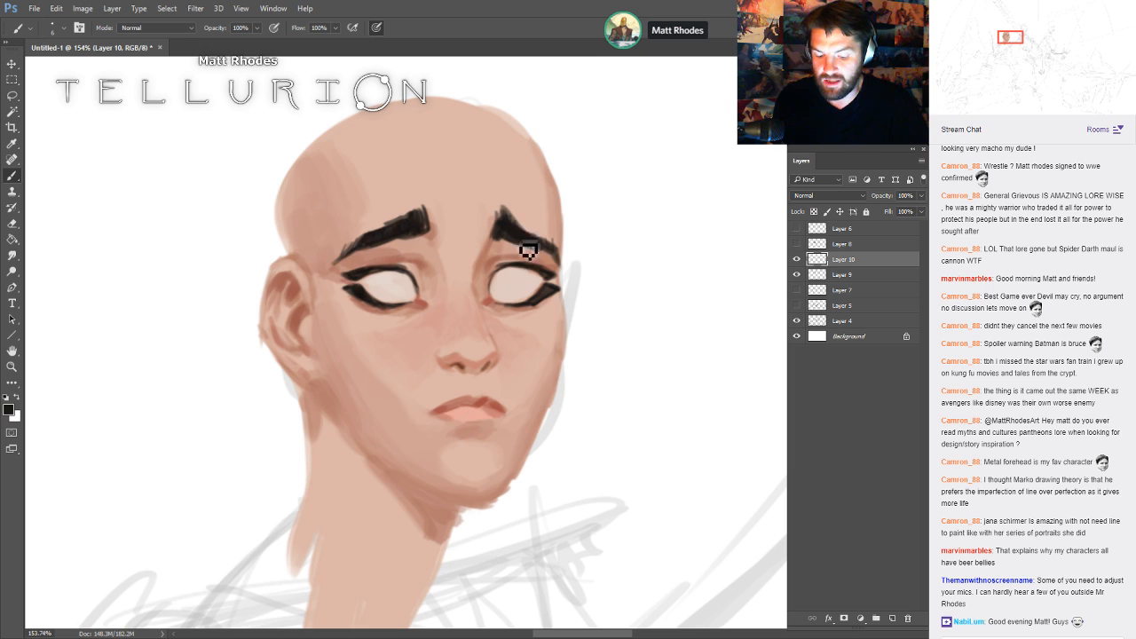
- Clean up the ends and edges of the eyebrows with sampled skin tones and the small brush
{"action": "left_click", "coordinate": [510, 204], "text": "alt"}
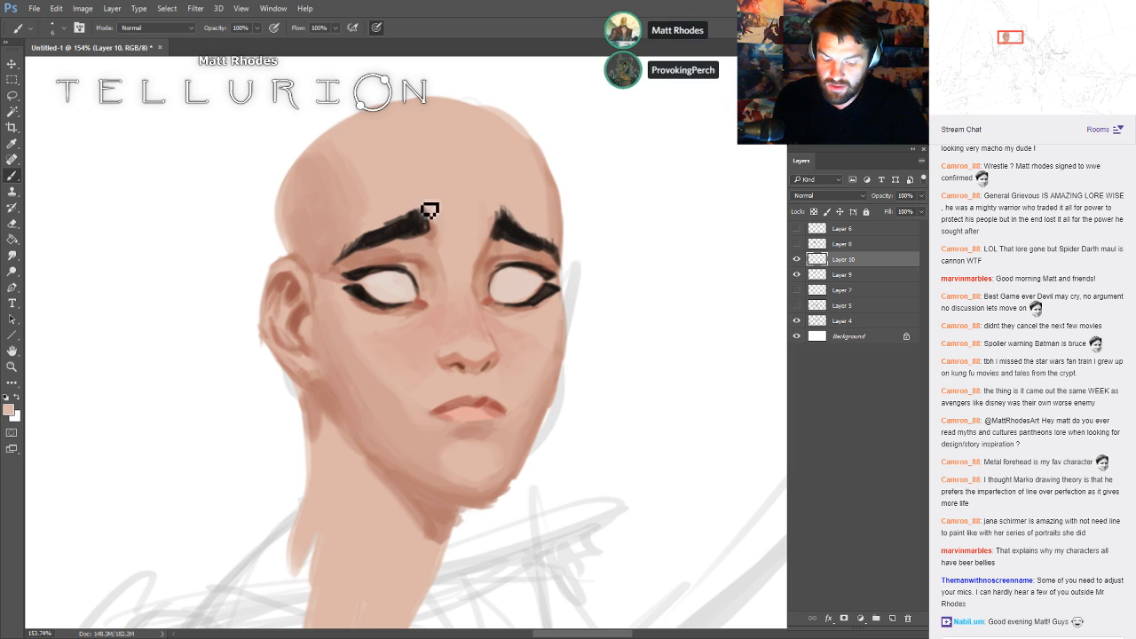
{"action": "left_click", "coordinate": [335, 245], "text": "alt"}
{"action": "left_click_drag", "start_coordinate": [343, 273], "coordinate": [352, 254]}
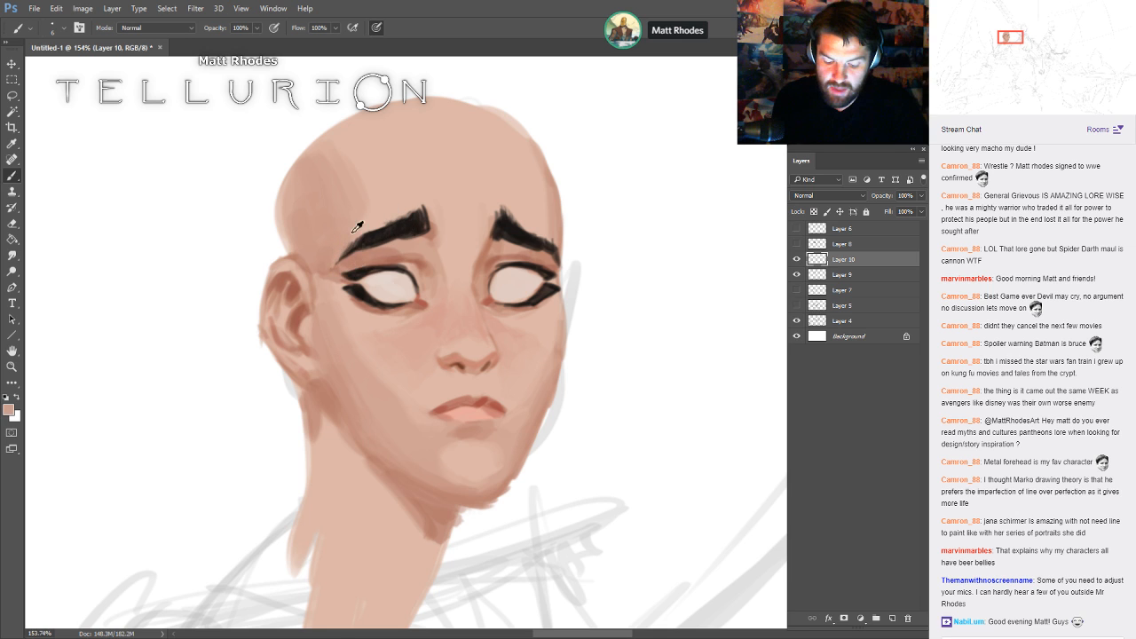
{"action": "left_click", "coordinate": [353, 262], "text": "alt"}
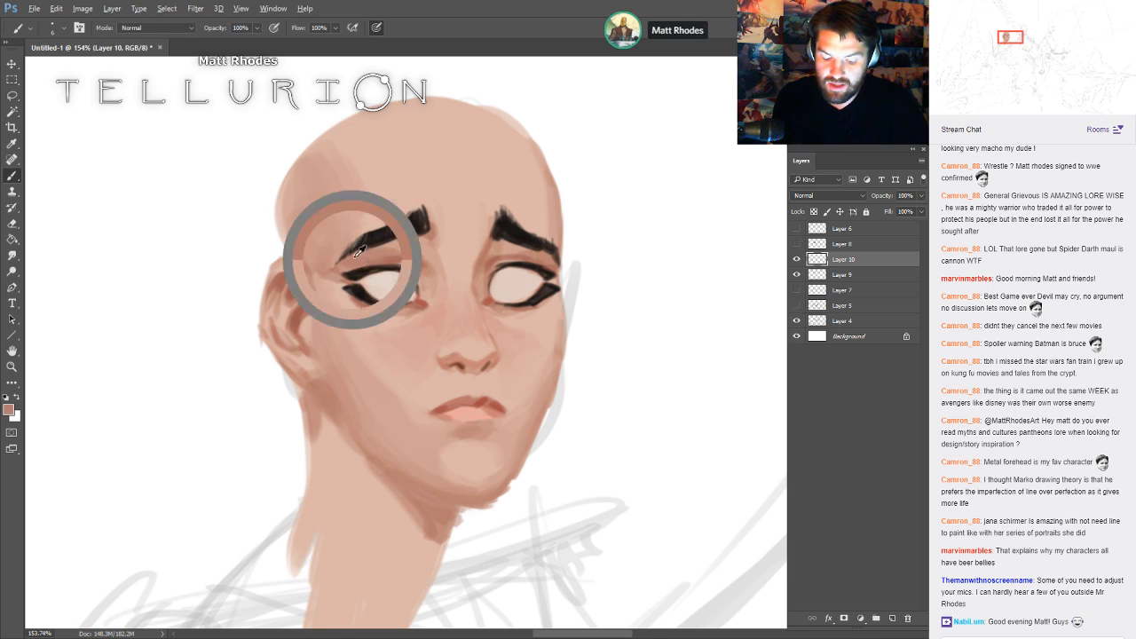
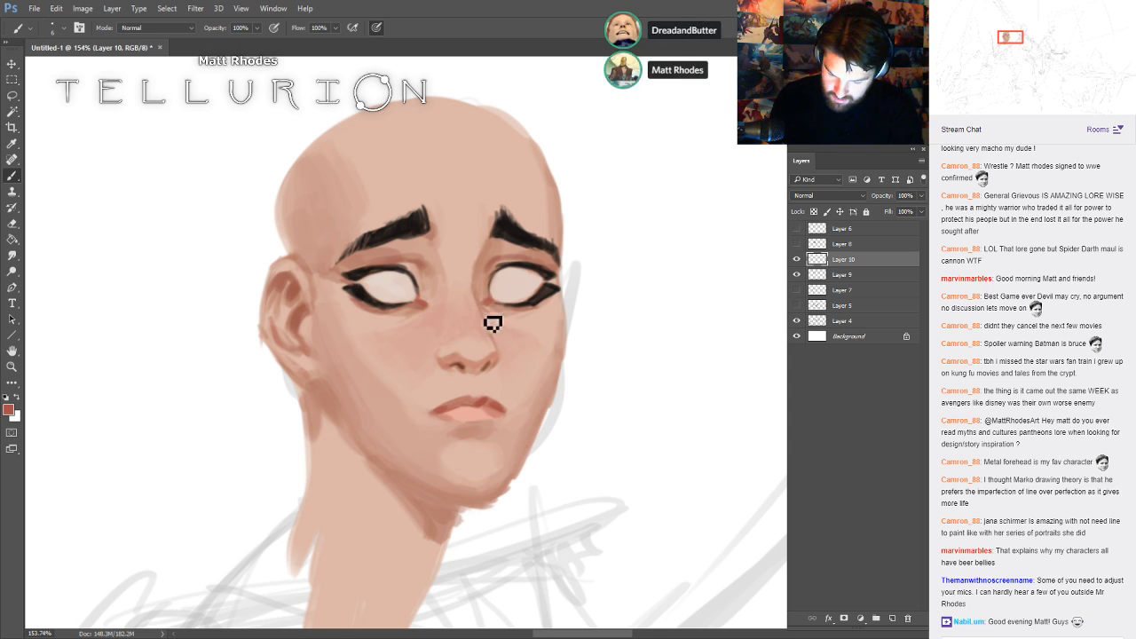
- Strengthen the reddish shading along the far side of the nose bridge with a size 10 brush
{"action": "key", "text": "bracketright"}
{"action": "key", "text": "bracketright"}
{"action": "key", "text": "bracketright"}
{"action": "key", "text": "bracketright"}
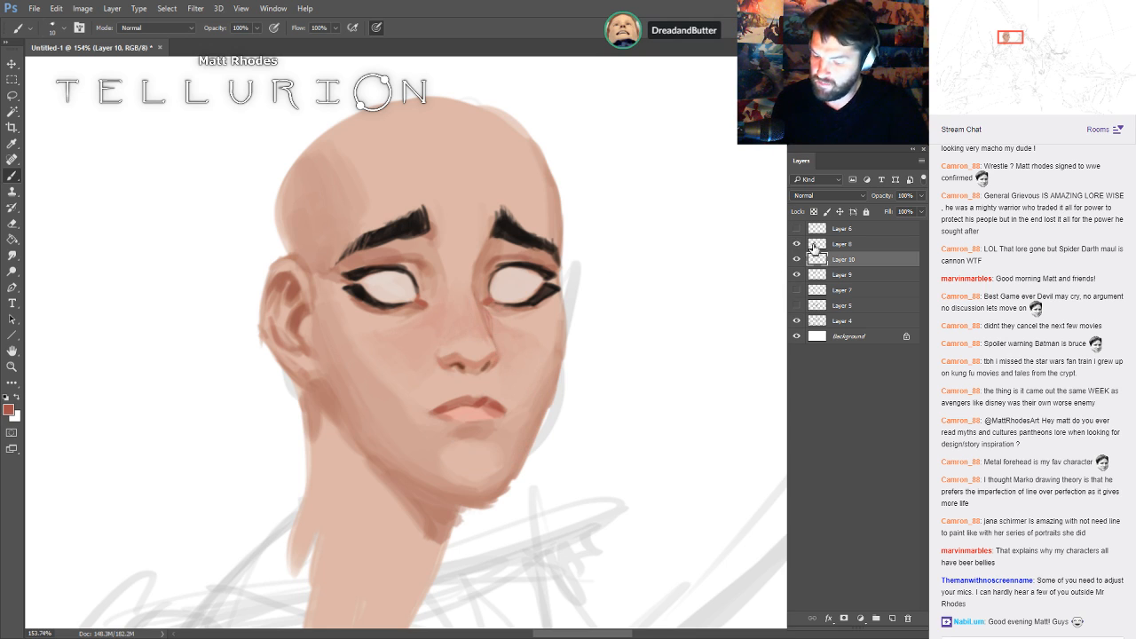
- Show the Layer 8 sketch and choose a light blue brush colour for the irises
{"action": "key", "text": "i"}
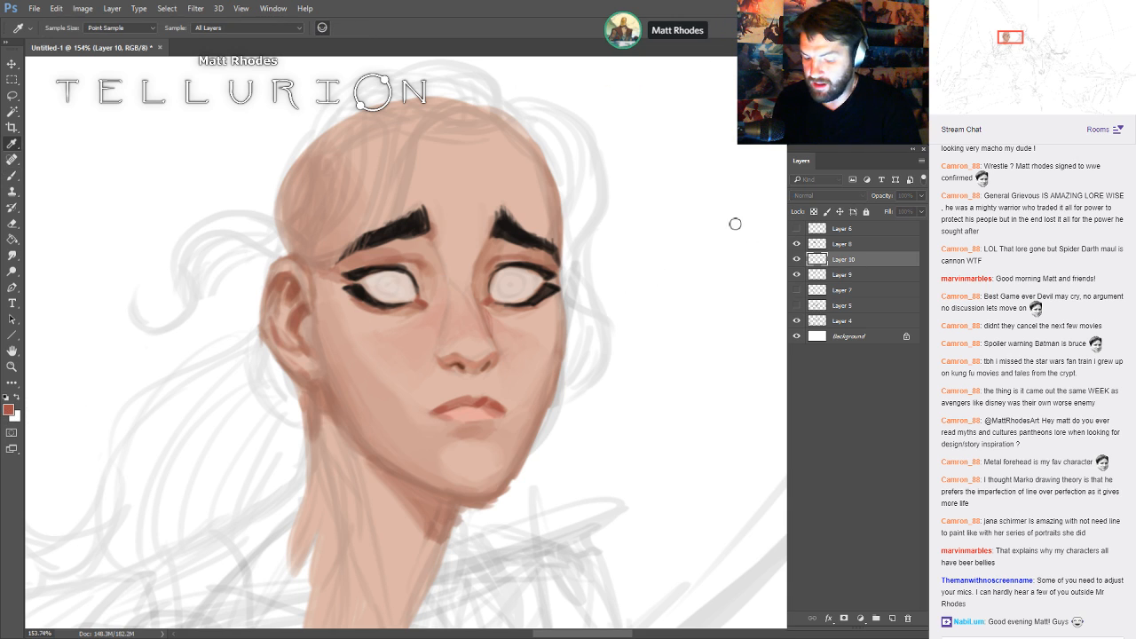
{"action": "key", "text": "b"}
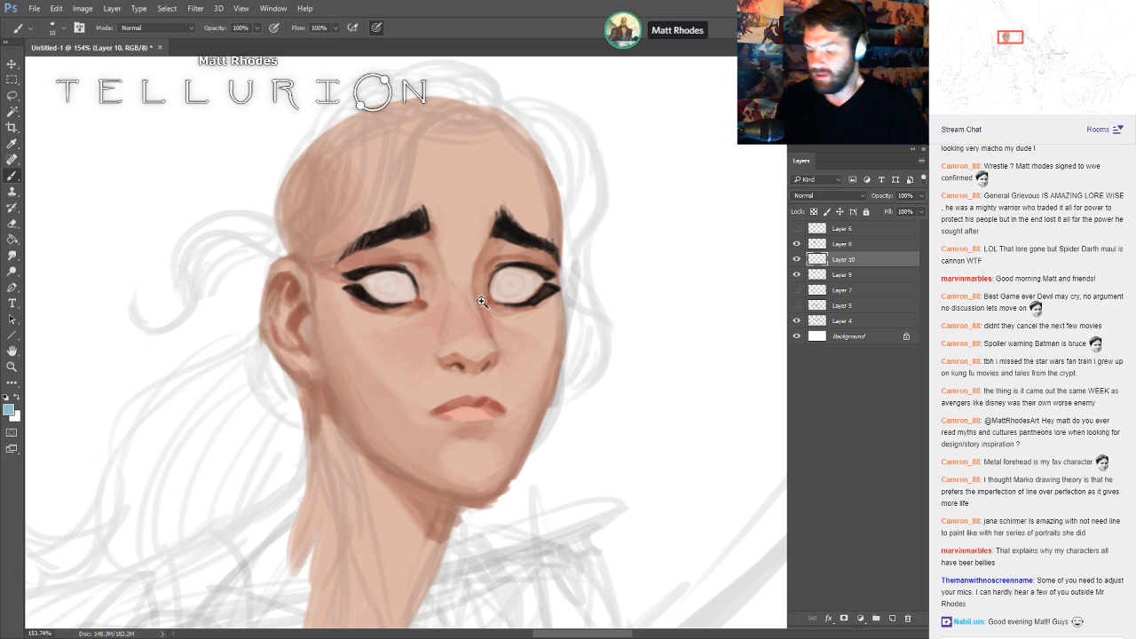
{"action": "left_click_drag", "start_coordinate": [483, 301], "coordinate": [760, 320]}
- Toggle Layer 10 and Layer 9 off and on to check their contents, and merge Layer 10 into Layer 9
{"action": "left_click", "coordinate": [796, 259]}
{"action": "left_click", "coordinate": [797, 259]}
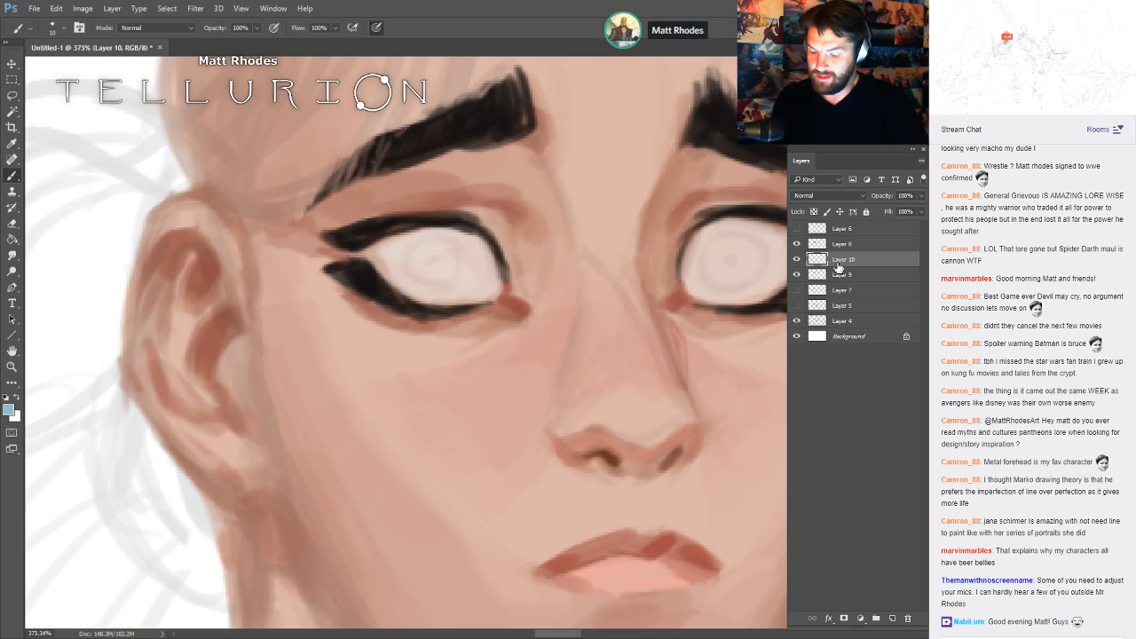
{"action": "left_click", "coordinate": [797, 275]}
{"action": "left_click", "coordinate": [797, 274]}
{"action": "key", "text": "ctrl+e"}
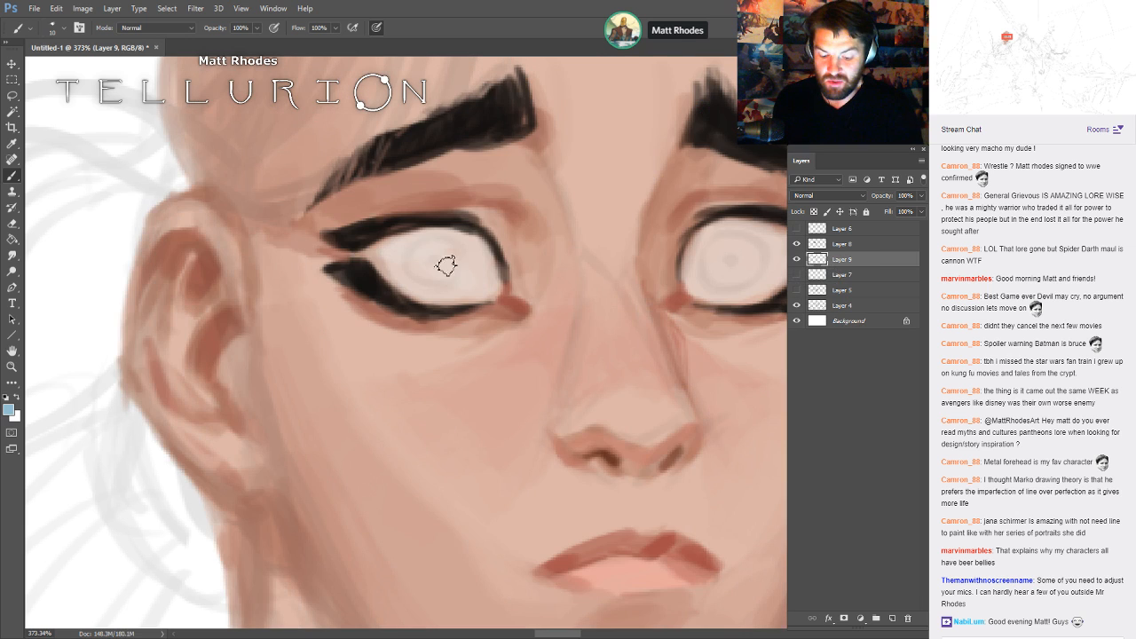
- Add a new layer above Layer 9 and paint a round light blue iris in the near eye with a small brush
{"action": "key", "text": "ctrl+shift+alt+n"}
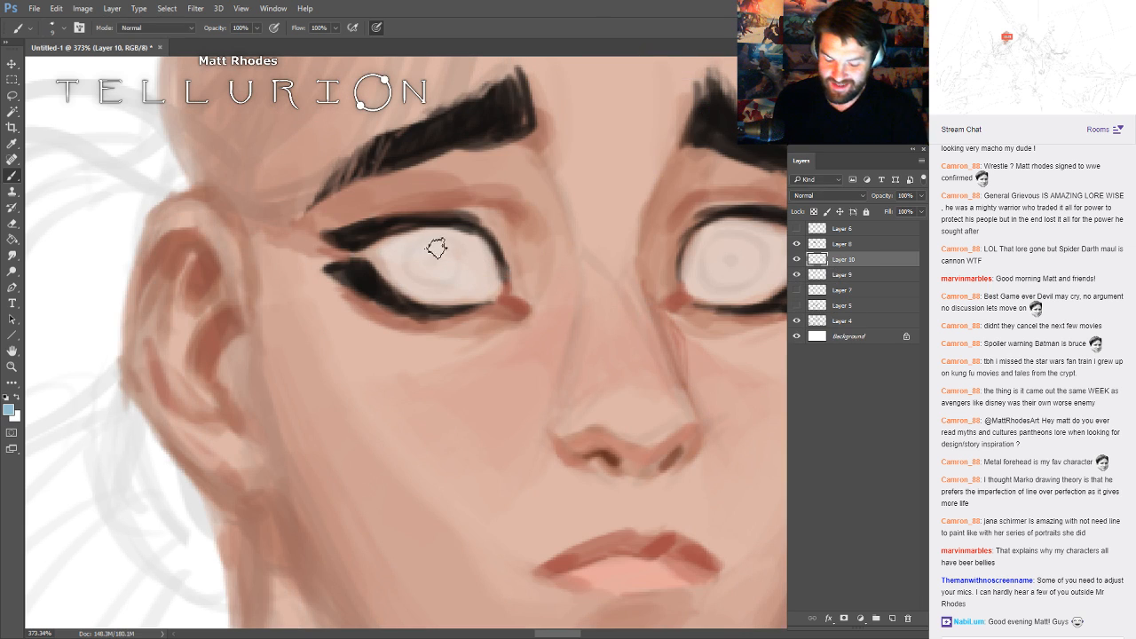
{"action": "mouse_move", "coordinate": [456, 264]}
{"action": "left_mouse_down"}
{"action": "mouse_move", "coordinate": [424, 253]}
{"action": "mouse_move", "coordinate": [434, 289]}
{"action": "mouse_move", "coordinate": [457, 255]}
{"action": "mouse_move", "coordinate": [415, 270]}
{"action": "mouse_move", "coordinate": [458, 272]}
{"action": "mouse_move", "coordinate": [436, 254]}
{"action": "left_mouse_up"}
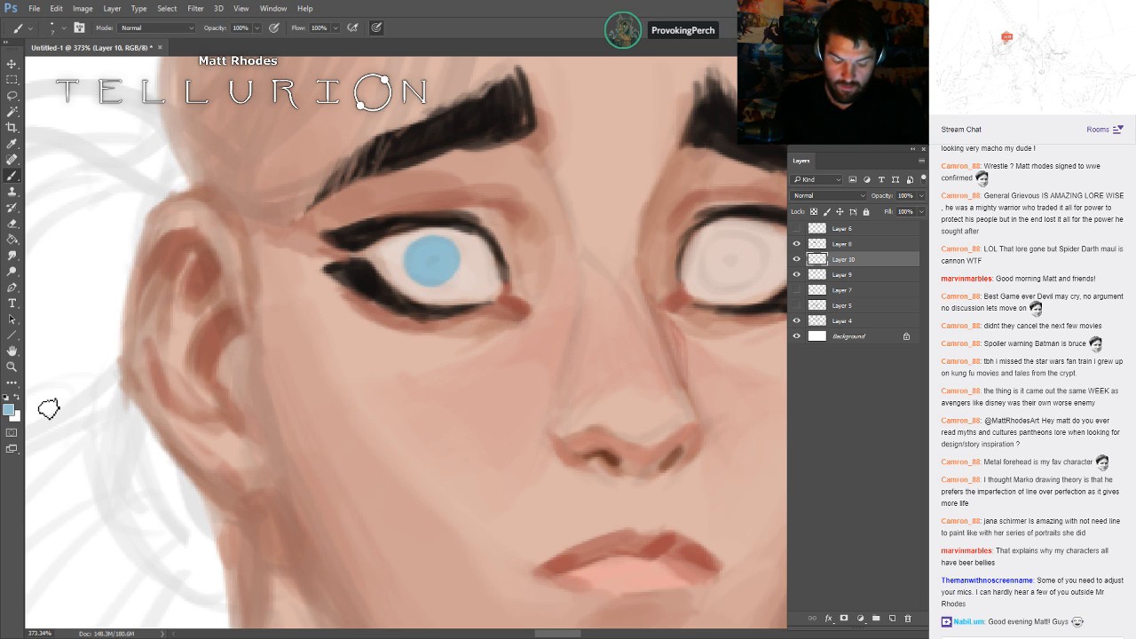
- Lock Layer 10's transparent pixels and shade the upper part of the near eye's iris with a darker blue
{"action": "key", "text": "i"}
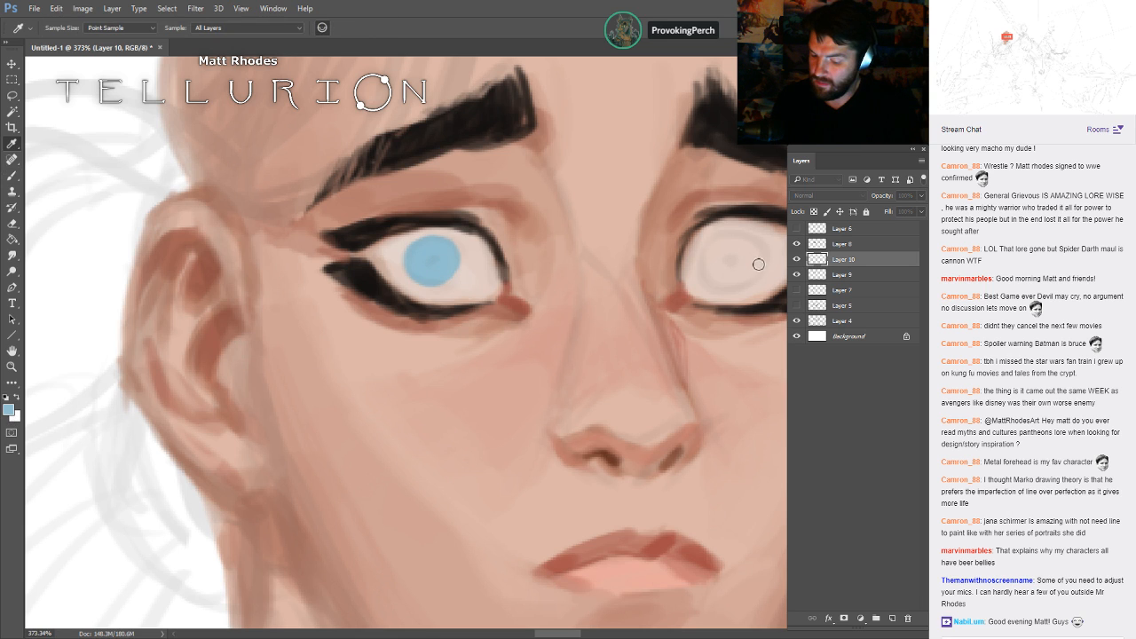
{"action": "key", "text": "b"}
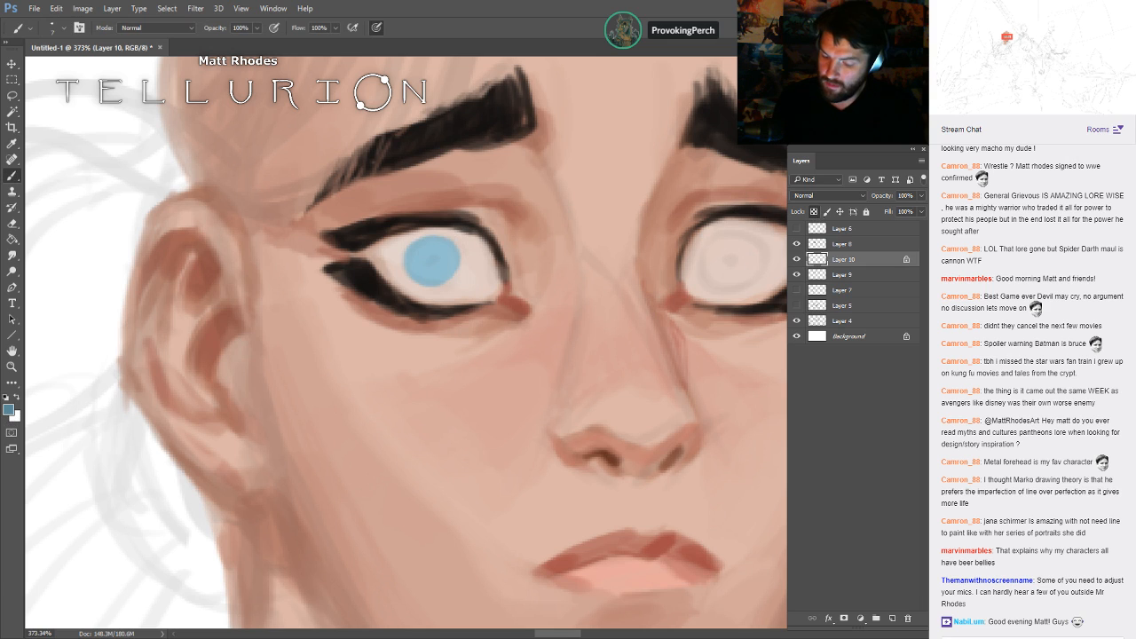
{"action": "left_click_drag", "start_coordinate": [417, 254], "coordinate": [453, 242]}
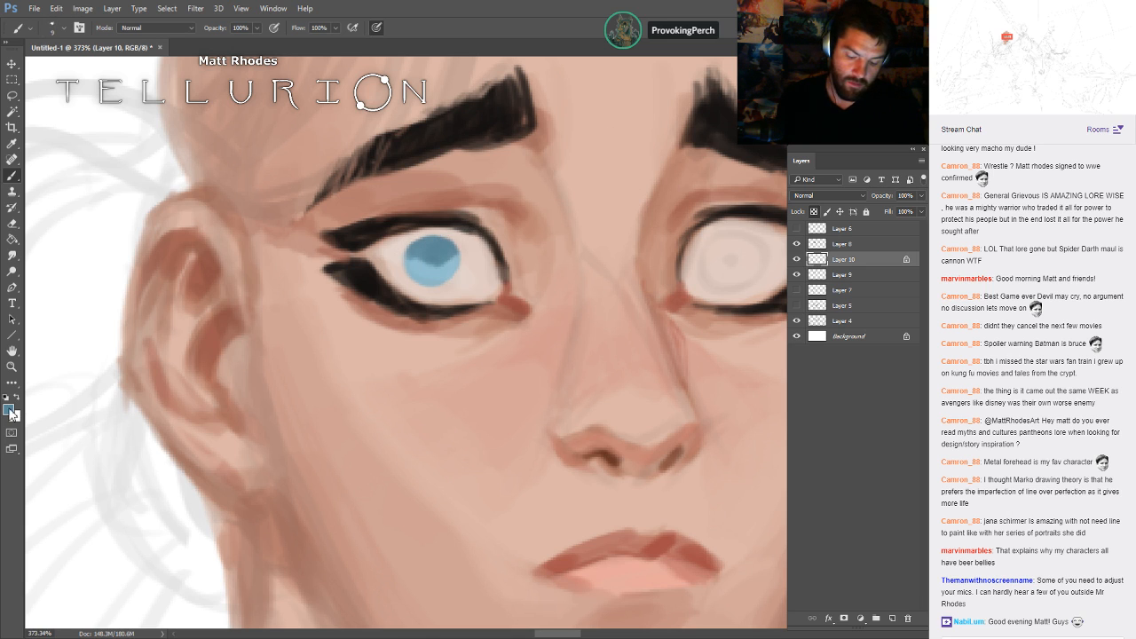
- Darken the rim of the near eye's iris and paint a black pupil at its centre
{"action": "key", "text": "i"}
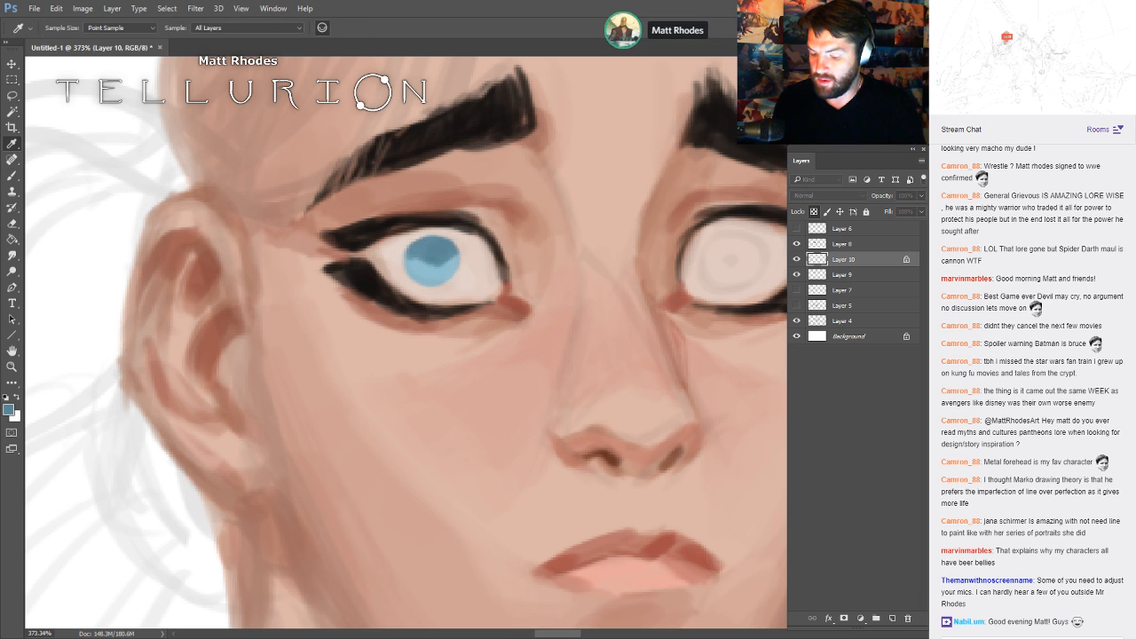
{"action": "key", "text": "b"}
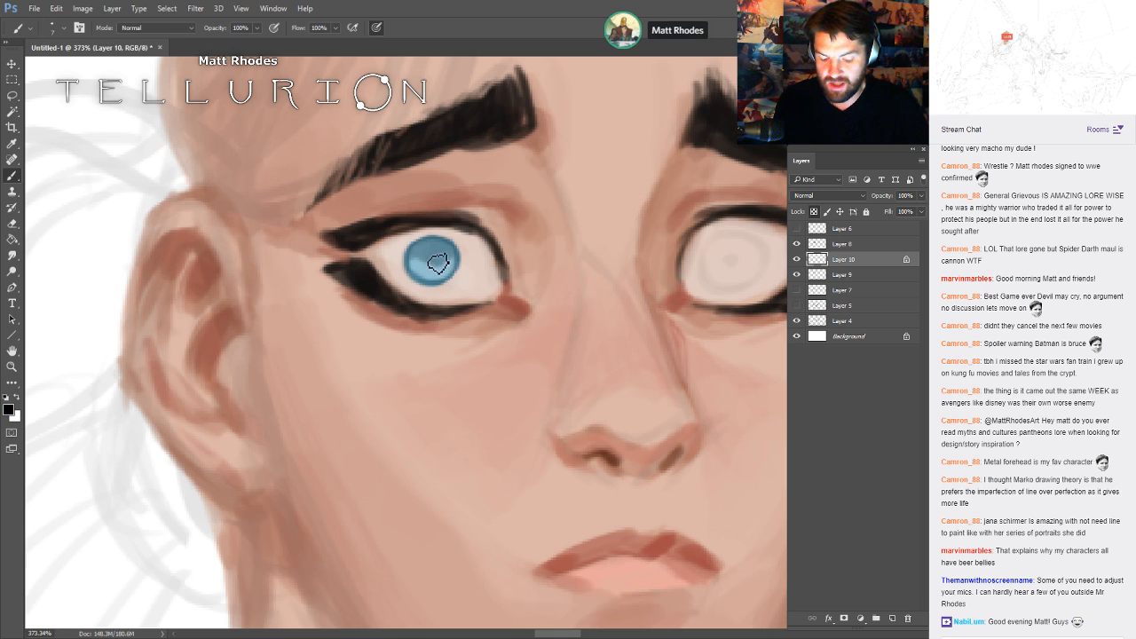
{"action": "scroll", "coordinate": [498, 306], "scroll_direction": "down", "scroll_amount": 6}
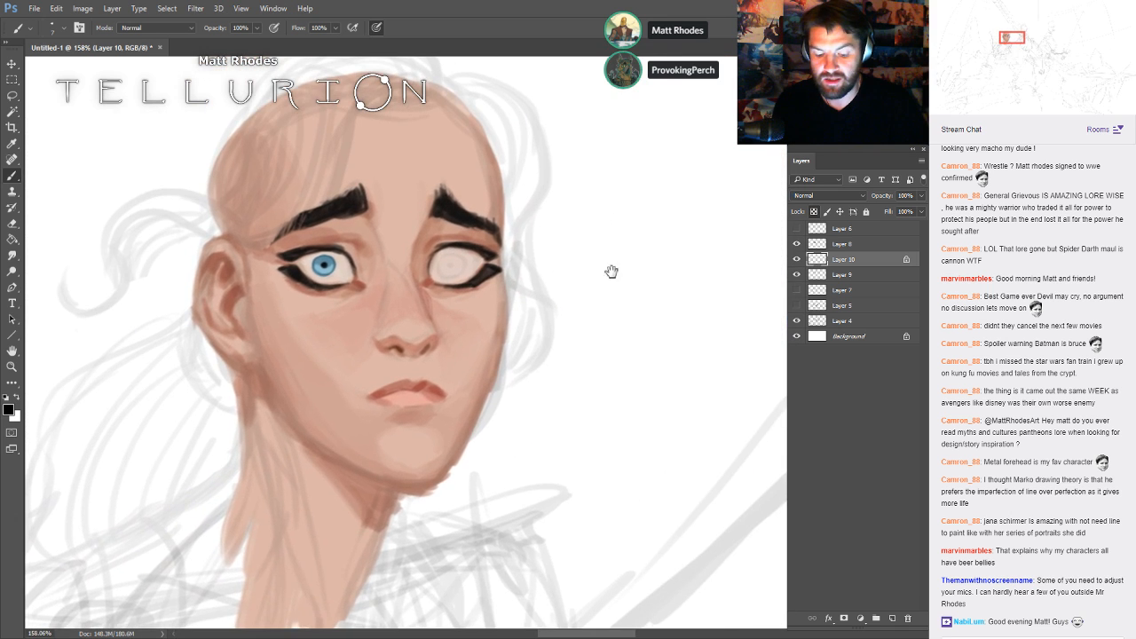
{"action": "left_click_drag", "start_coordinate": [612, 271], "coordinate": [658, 286]}
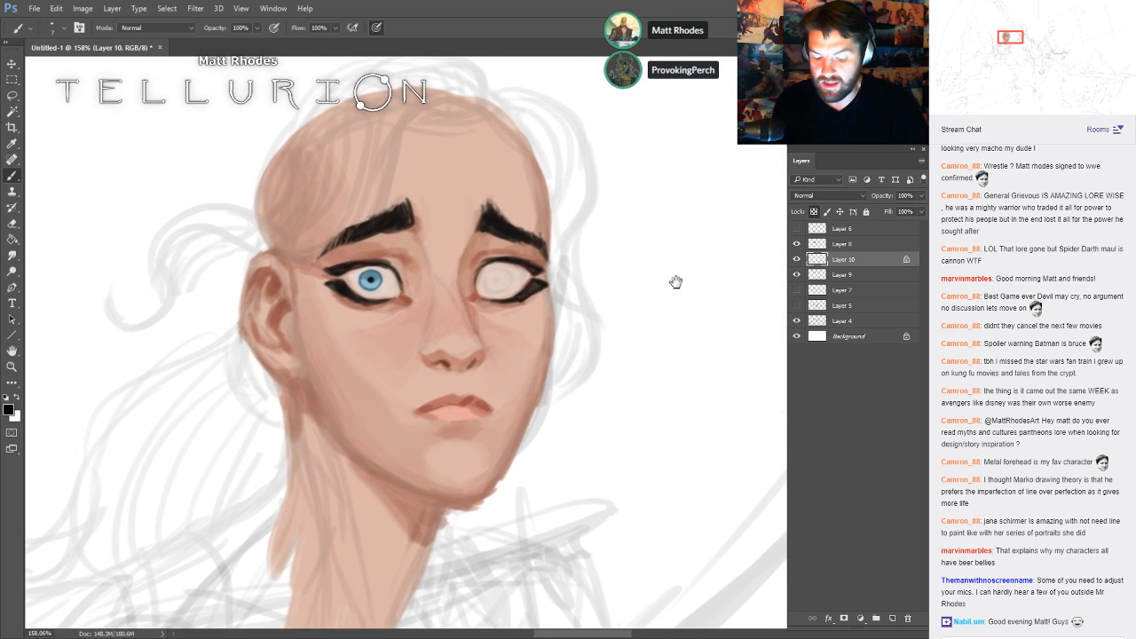
- Paint pale blue streaks across the lower half of the near eye's iris with a smaller brush
{"action": "scroll", "coordinate": [370, 292], "scroll_direction": "up", "scroll_amount": 6}
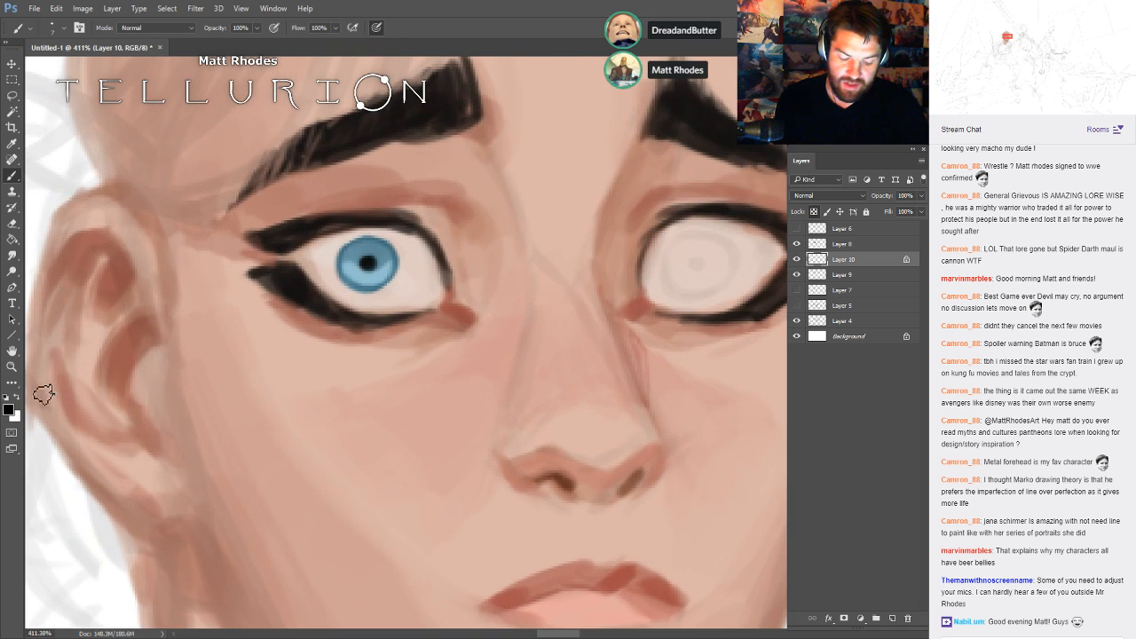
{"action": "key", "text": "i"}
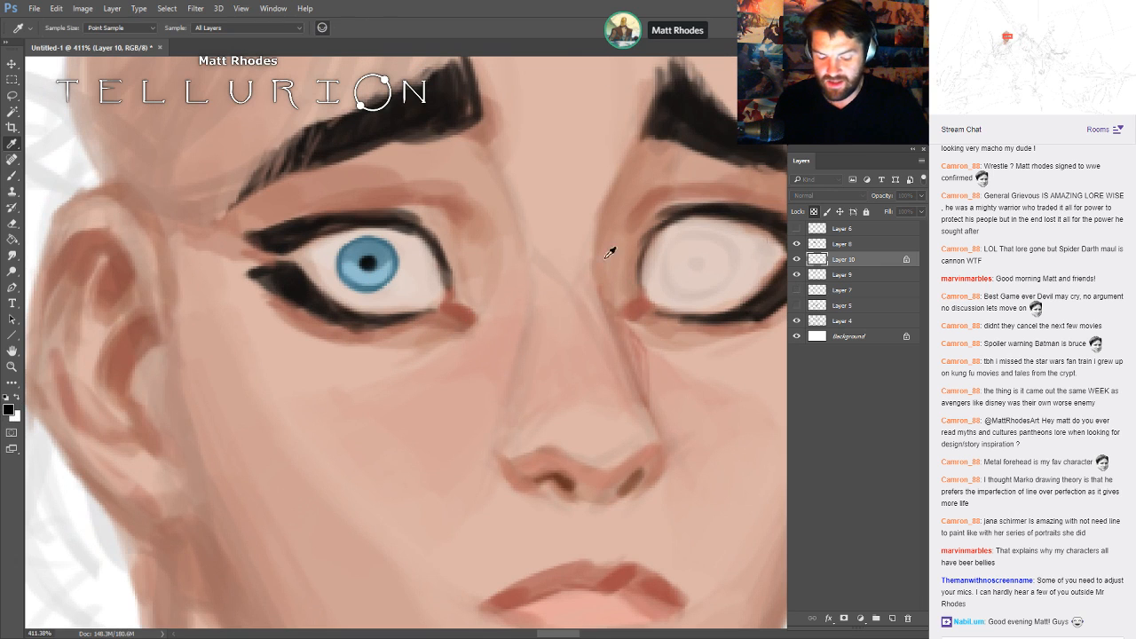
{"action": "key", "text": "b"}
{"action": "left_click", "coordinate": [371, 280], "text": "alt"}
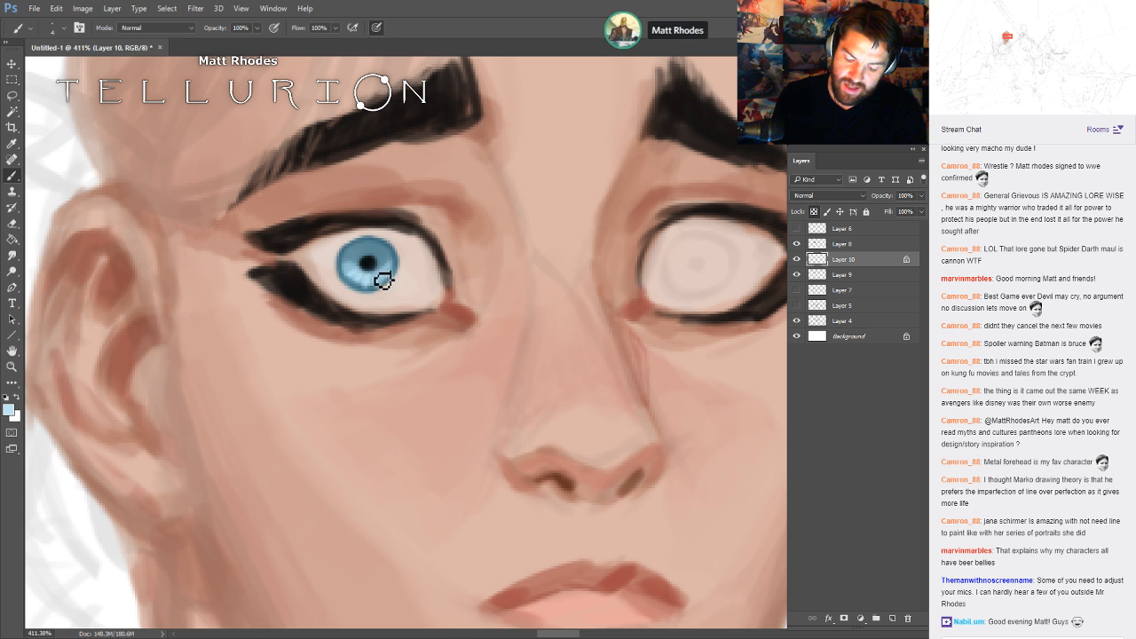
- Unlock Layer 10's transparent pixels, duplicate the layer, and position the copied iris in the centre of the far eye
{"action": "left_click_drag", "start_coordinate": [509, 342], "coordinate": [400, 399]}
{"action": "left_click_drag", "start_coordinate": [783, 427], "coordinate": [621, 335]}
{"action": "left_click_drag", "start_coordinate": [770, 357], "coordinate": [539, 316]}
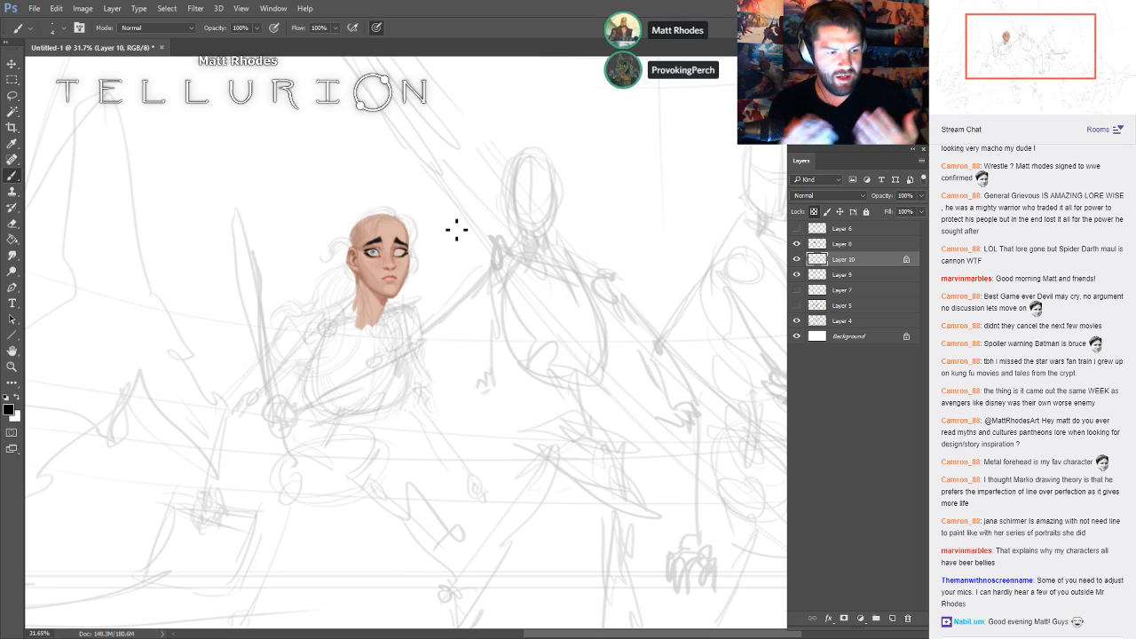
{"action": "left_click_drag", "start_coordinate": [426, 294], "coordinate": [645, 337]}
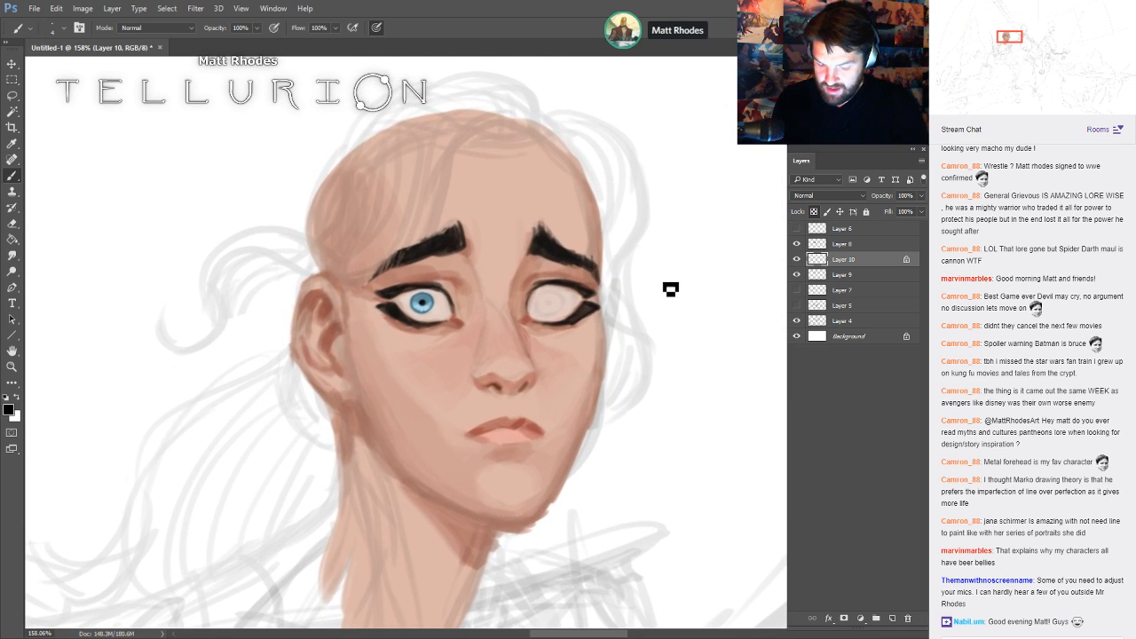
{"action": "left_click", "coordinate": [532, 349]}
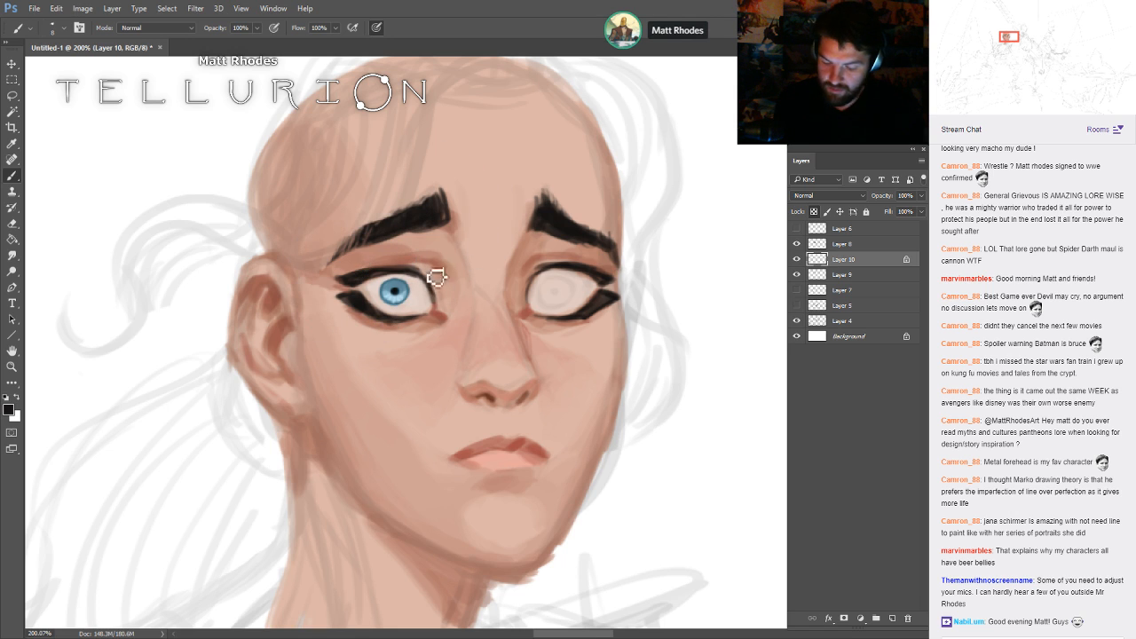
{"action": "left_click", "coordinate": [815, 212]}
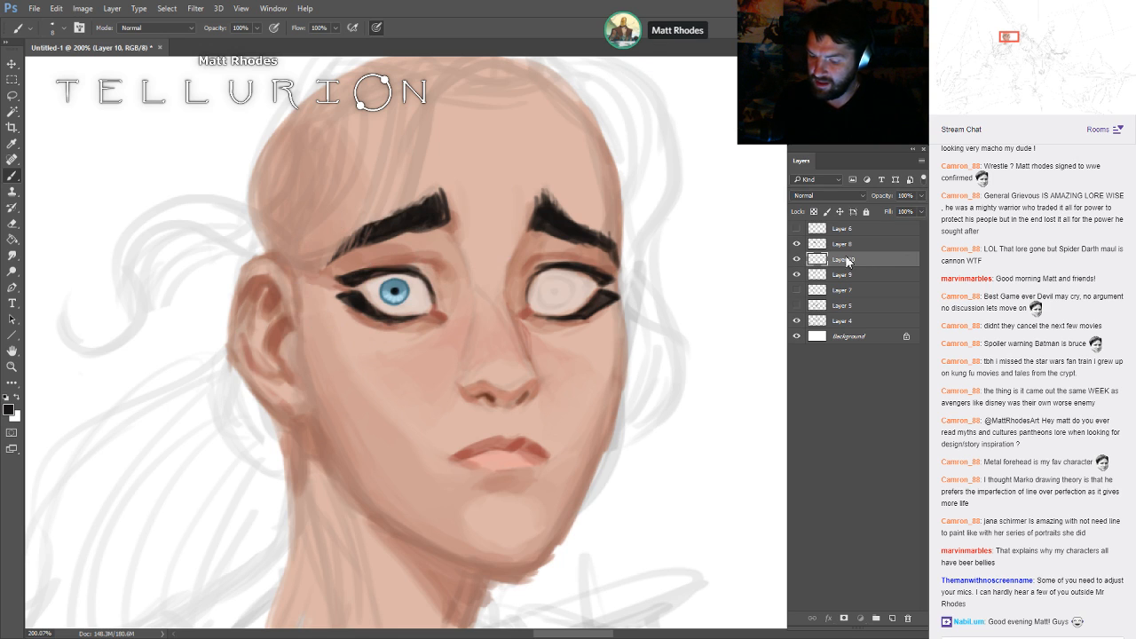
{"action": "key", "text": "ctrl+j"}
{"action": "left_click_drag", "start_coordinate": [638, 293], "coordinate": [800, 293]}
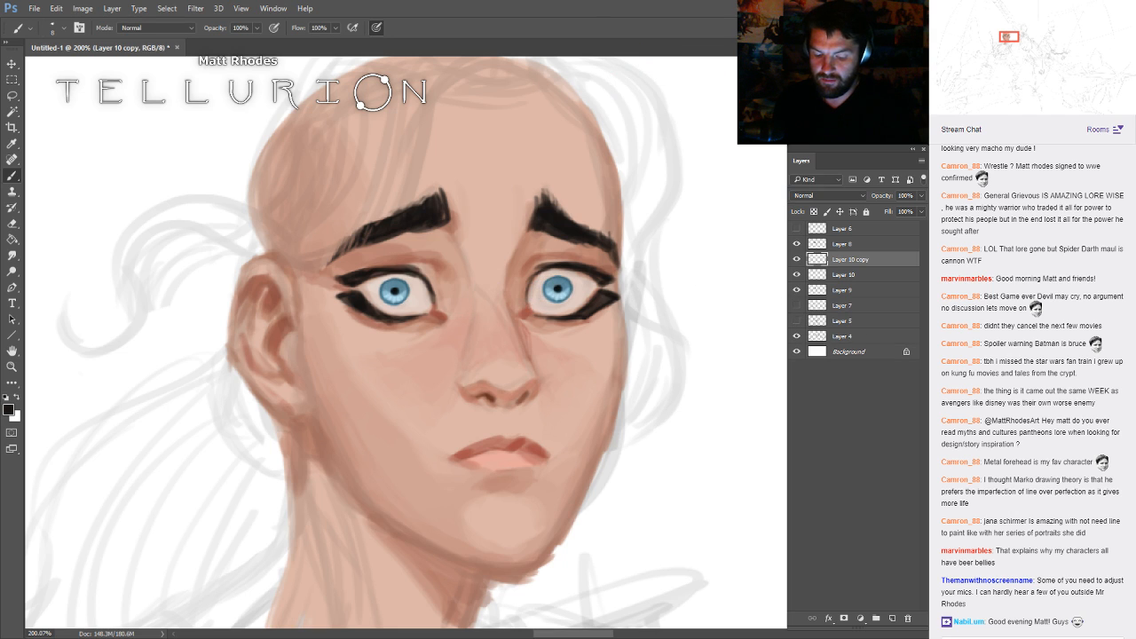
{"action": "key", "text": "ctrl+Down"}
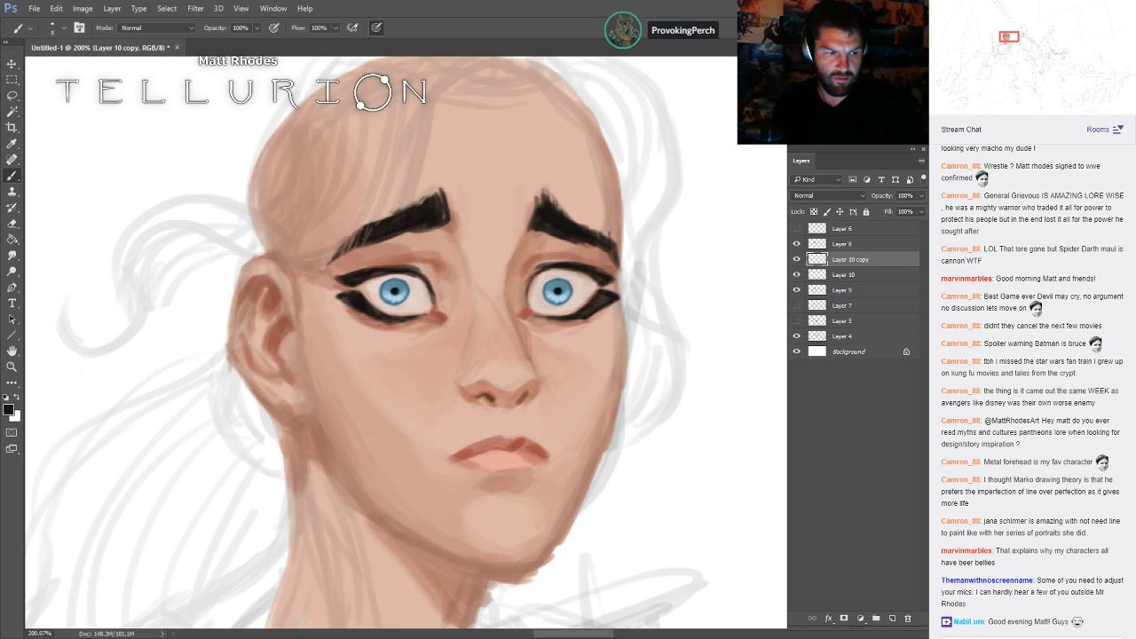
- Merge the copied iris layer into Layer 10, and merge Layer 10 into Layer 9
{"action": "left_click_drag", "start_coordinate": [533, 382], "coordinate": [525, 336]}
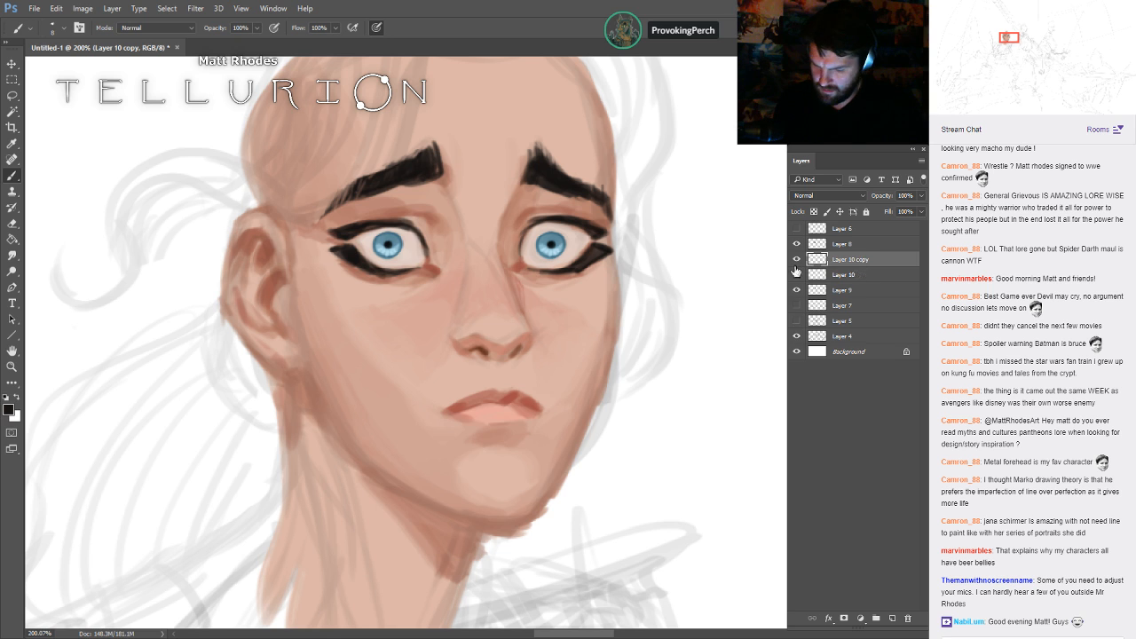
{"action": "key", "text": "ctrl+e"}
{"action": "scroll", "coordinate": [426, 235], "scroll_direction": "up", "scroll_amount": 3}
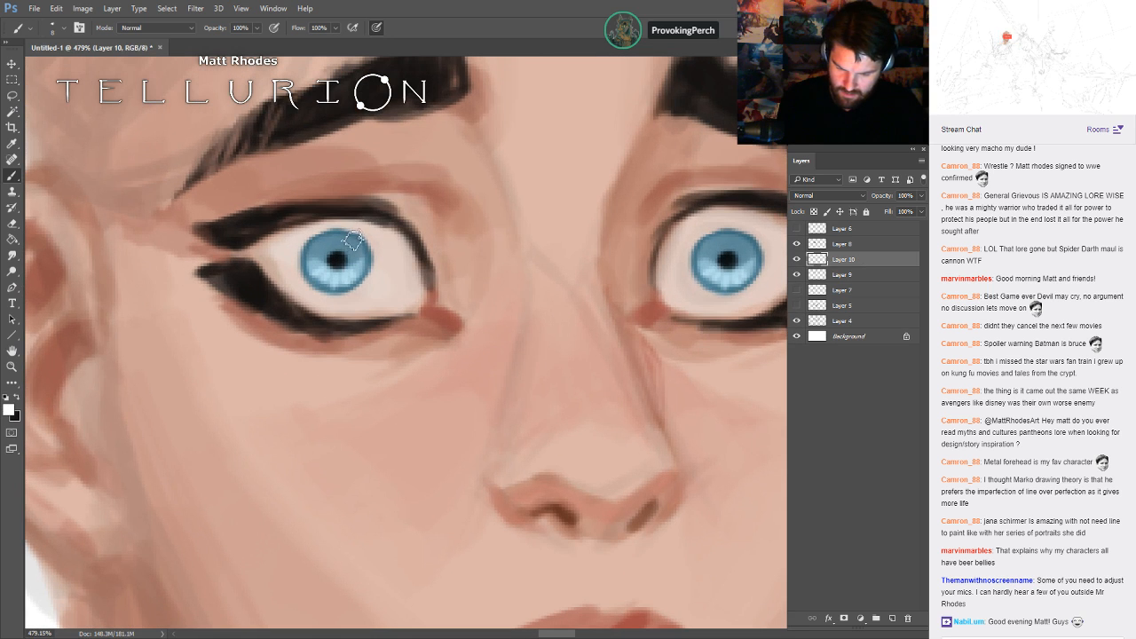
{"action": "key", "text": "x"}
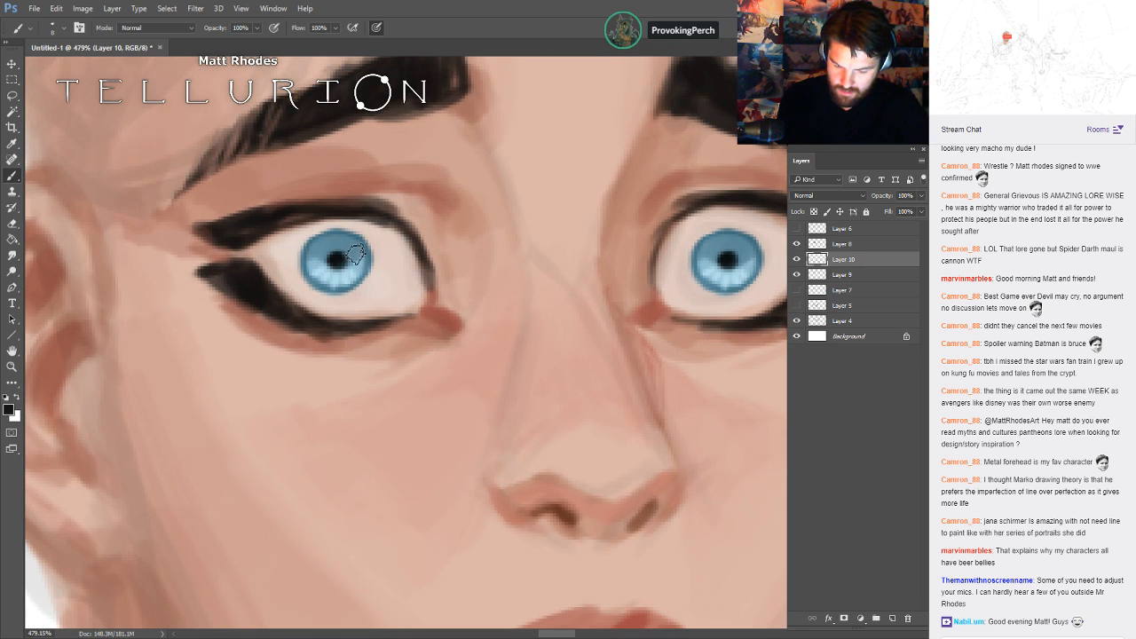
{"action": "key", "text": "ctrl+e"}
- Paint white highlights beside the pupils in both irises on Layer 9
{"action": "key", "text": "x"}
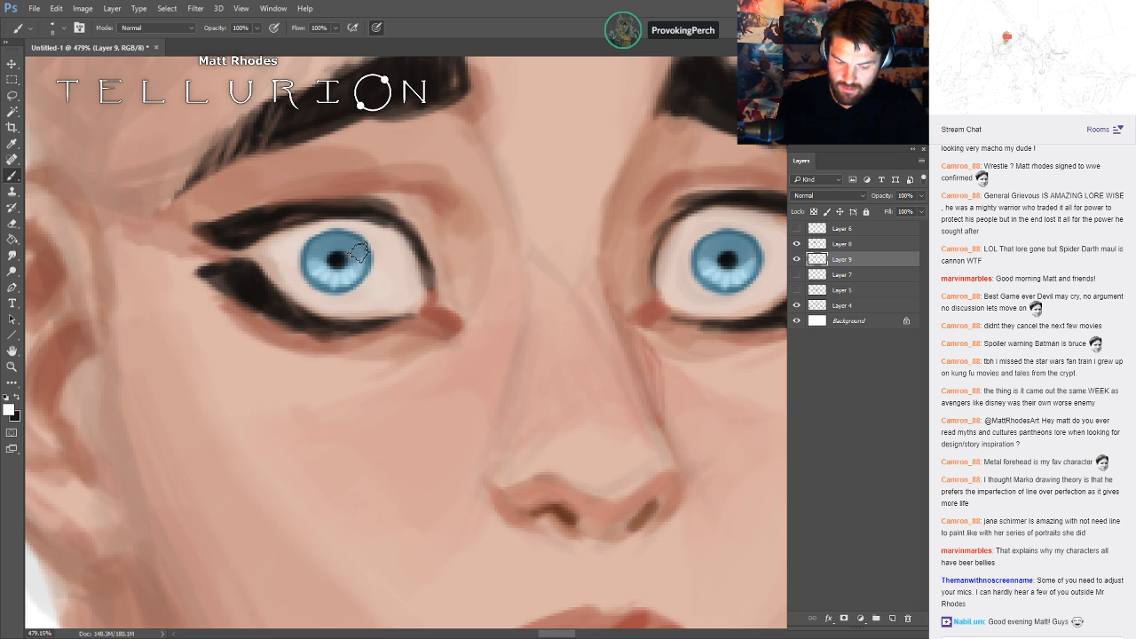
{"action": "left_click_drag", "start_coordinate": [341, 254], "coordinate": [348, 248]}
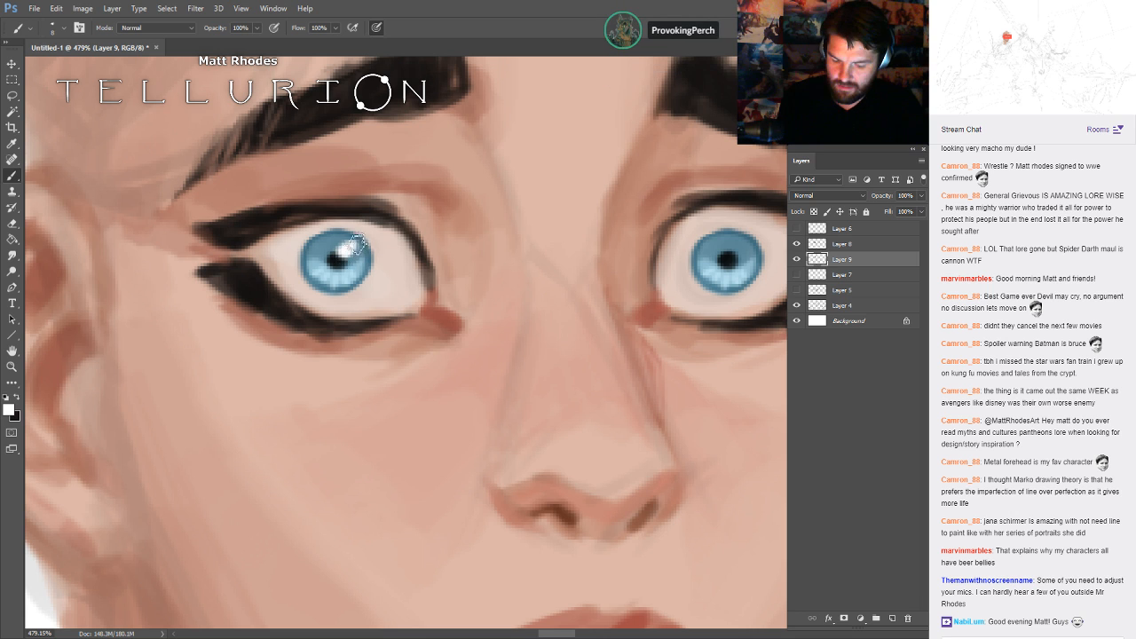
{"action": "left_click_drag", "start_coordinate": [734, 256], "coordinate": [728, 250]}
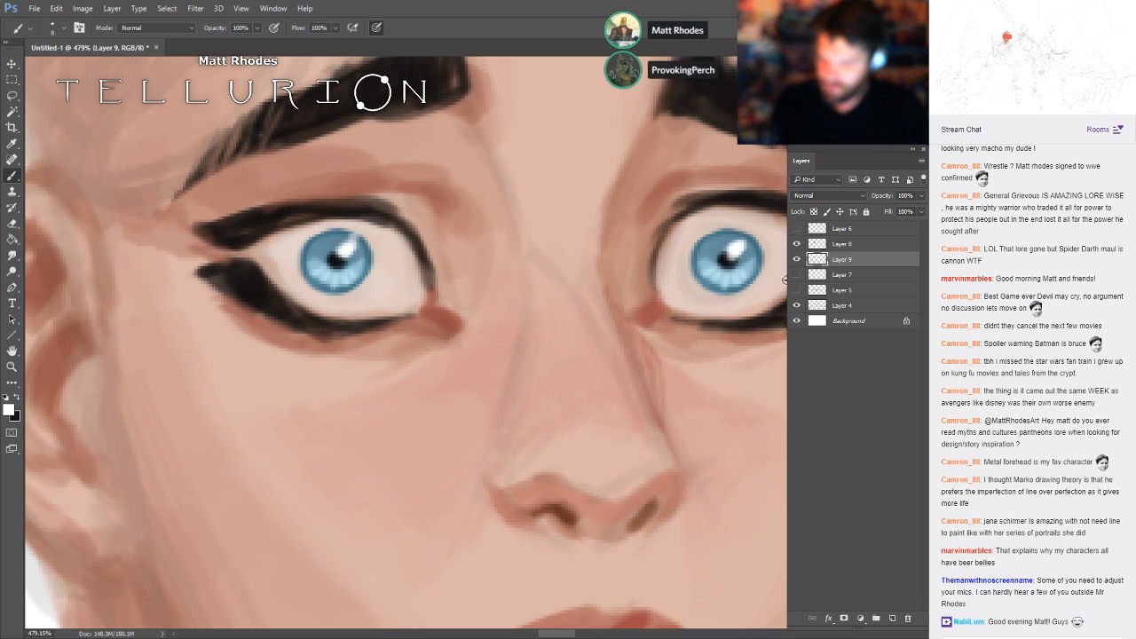
- Darken the corners of the mouth with dark red and touch up the lower lip with a sampled light pink
{"action": "left_click_drag", "start_coordinate": [786, 280], "coordinate": [622, 324]}
{"action": "left_click_drag", "start_coordinate": [565, 362], "coordinate": [533, 381]}
{"action": "left_click", "coordinate": [485, 413], "text": "alt"}
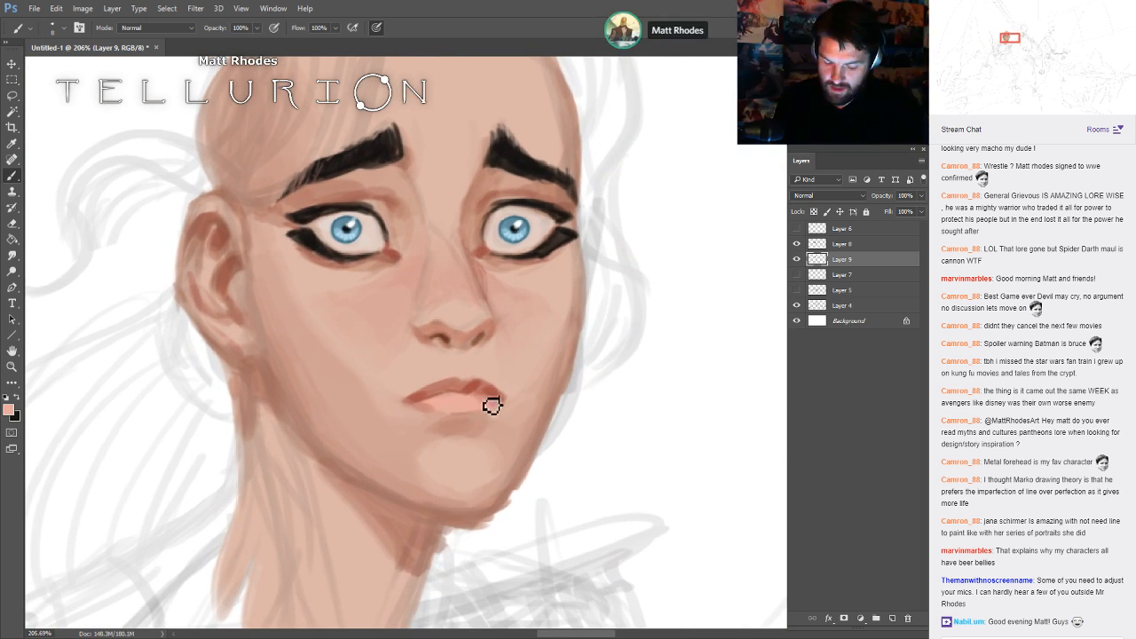
{"action": "key", "text": "i"}
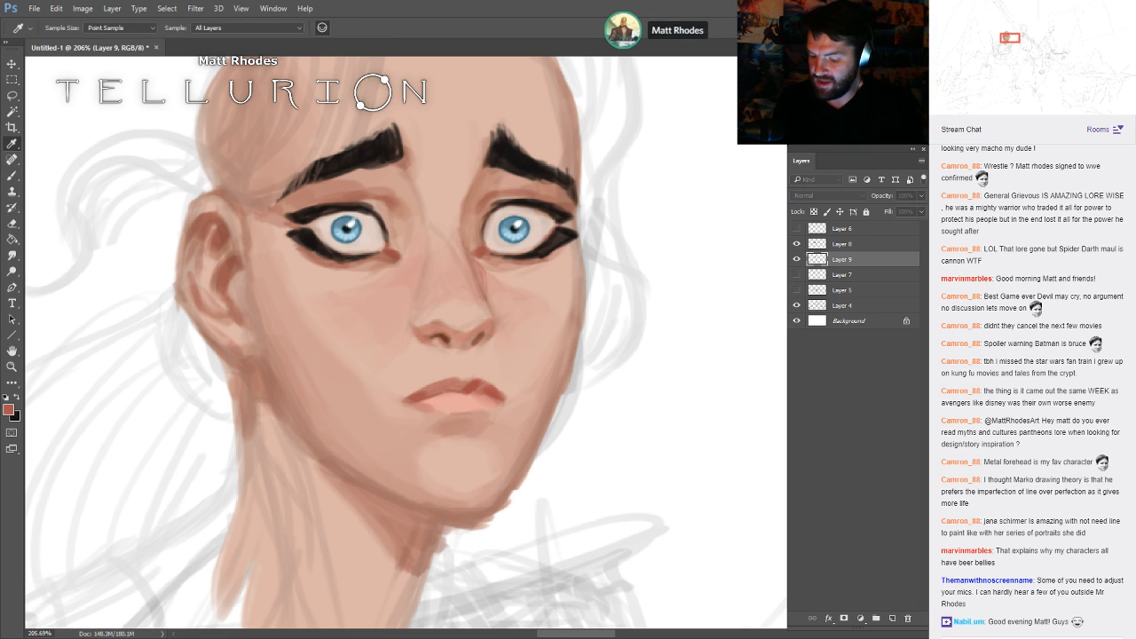
{"action": "key", "text": "b"}
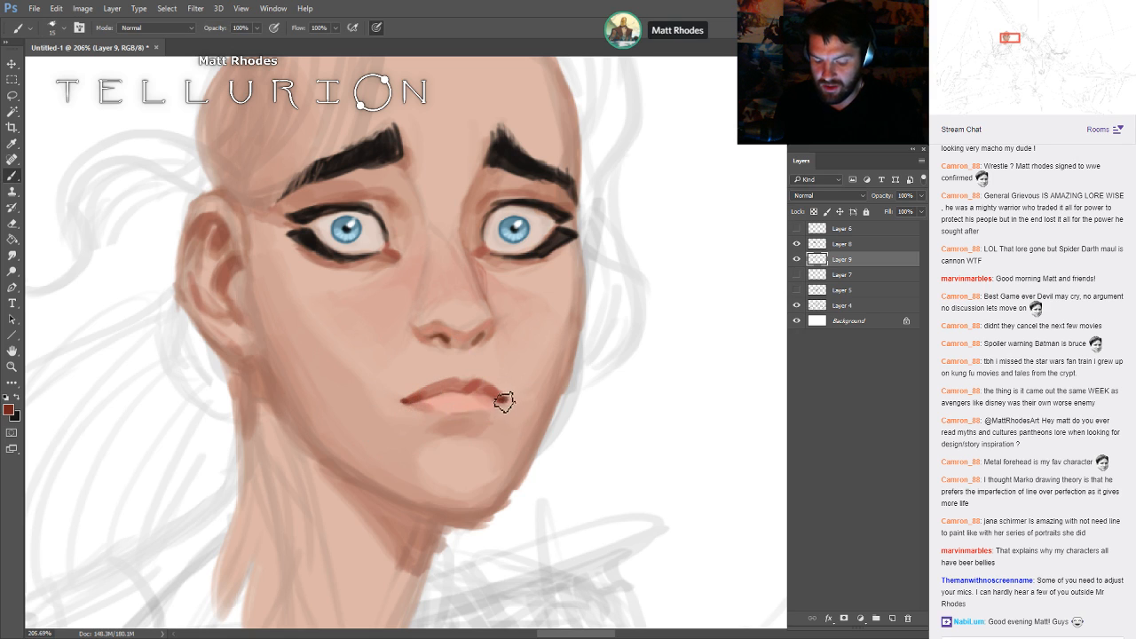
{"action": "left_click", "coordinate": [444, 406], "text": "alt"}
{"action": "left_click_drag", "start_coordinate": [429, 409], "coordinate": [484, 410]}
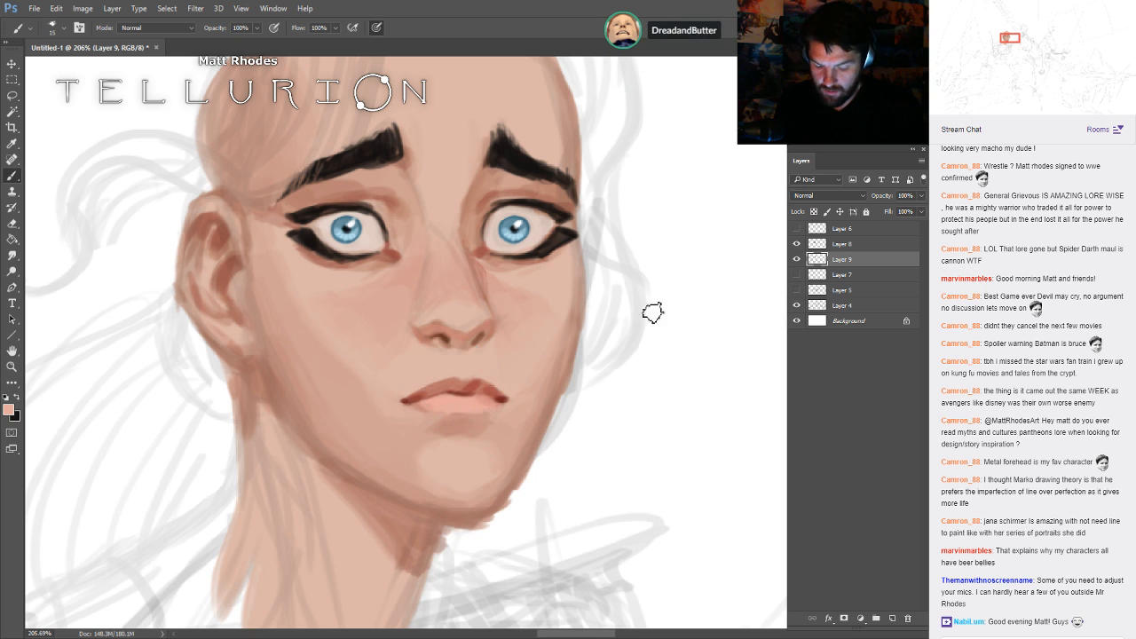
- Examine the painted face as a whole at 200% and 100% zoom
{"action": "left_click_drag", "start_coordinate": [781, 238], "coordinate": [779, 312]}
{"action": "left_click", "coordinate": [640, 364], "text": "alt"}
{"action": "left_click_drag", "start_coordinate": [742, 371], "coordinate": [723, 297]}
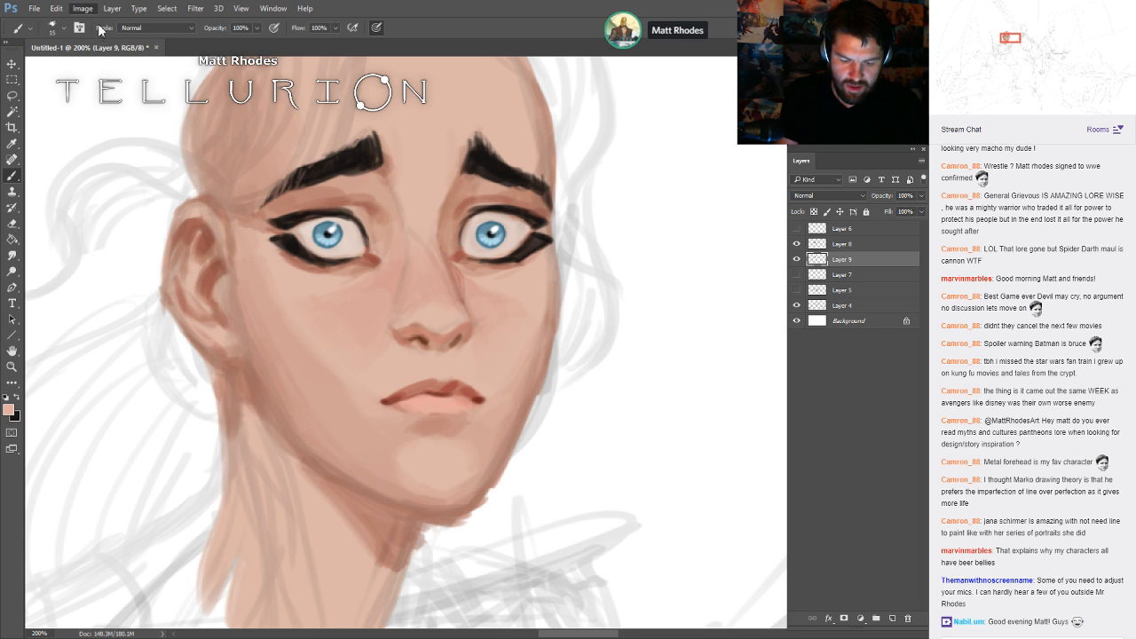
{"action": "key", "text": "h"}
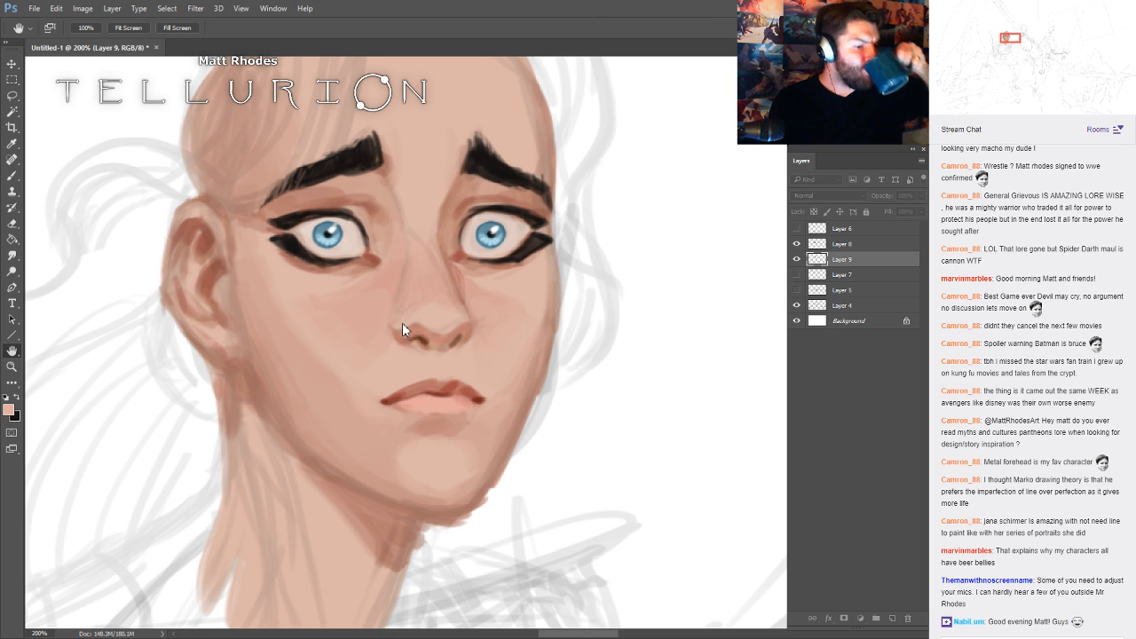
{"action": "key", "text": "b"}
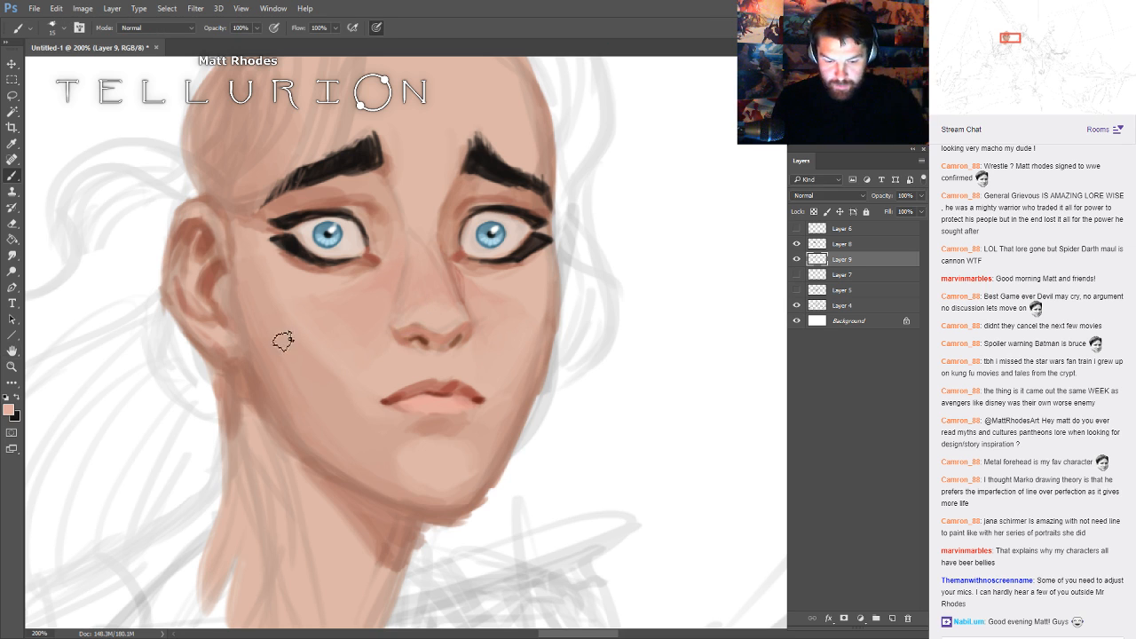
{"action": "double_click", "coordinate": [14, 366]}
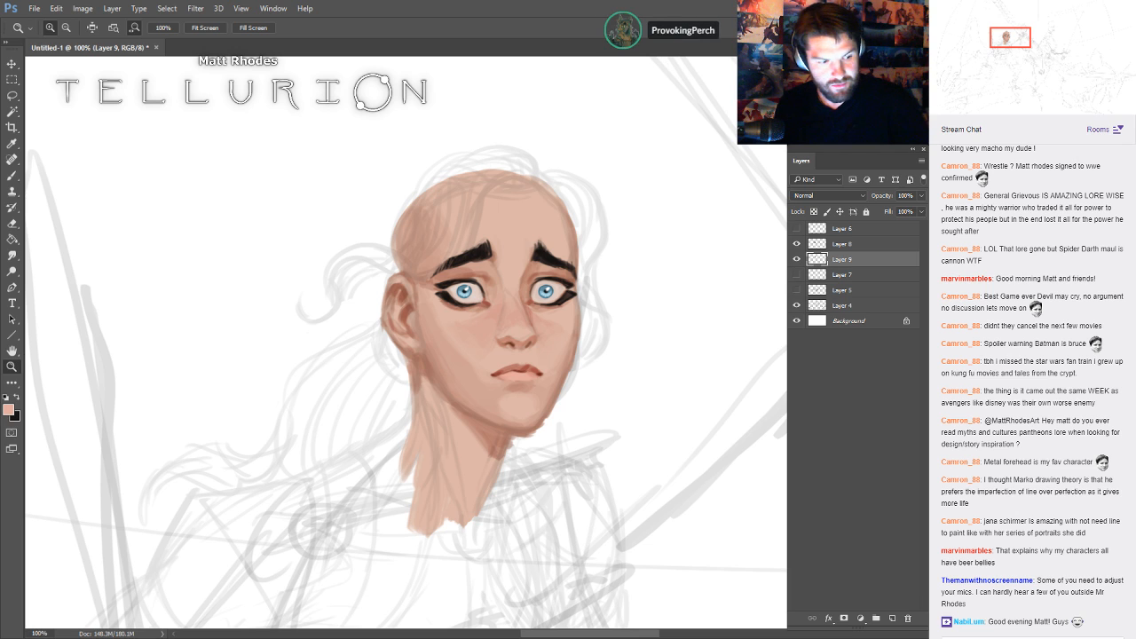
{"action": "left_click_drag", "start_coordinate": [745, 285], "coordinate": [632, 292]}
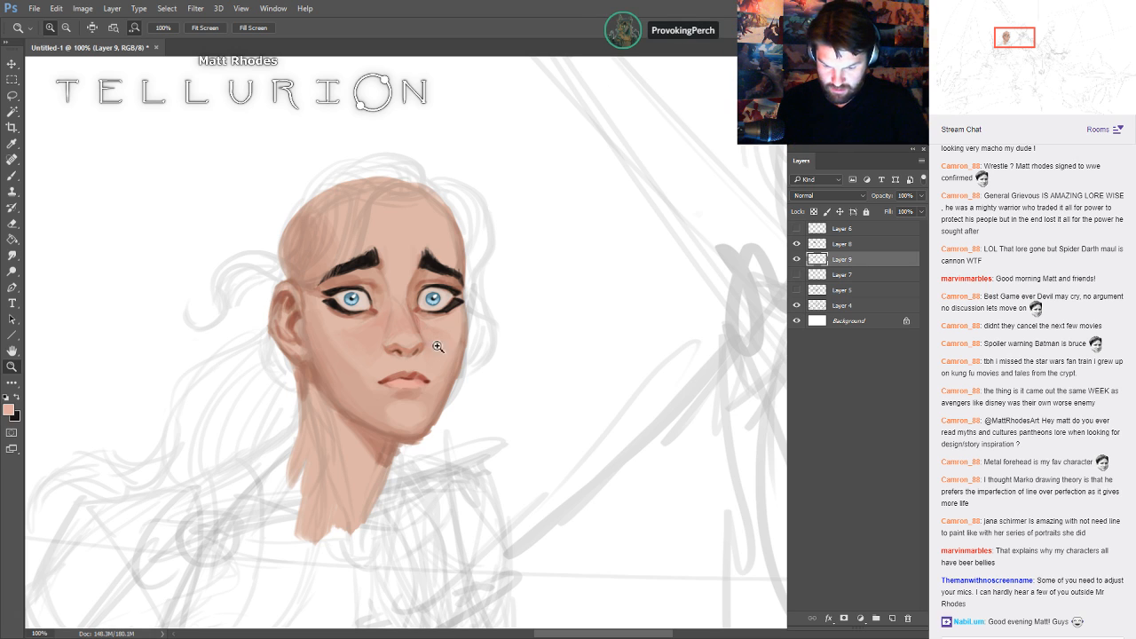
- Toggle Layer 9 off and on to check its contents, and add a new layer above it
{"action": "key", "text": "b"}
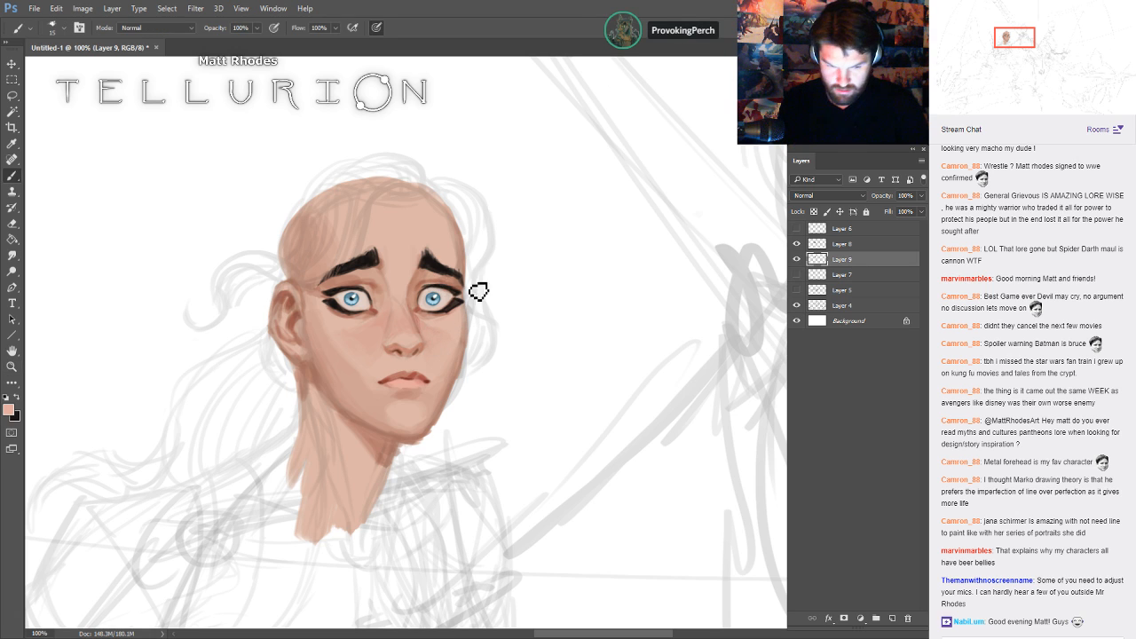
{"action": "left_click", "coordinate": [796, 259]}
{"action": "left_click", "coordinate": [796, 259]}
{"action": "key", "text": "ctrl+shift+alt+n"}
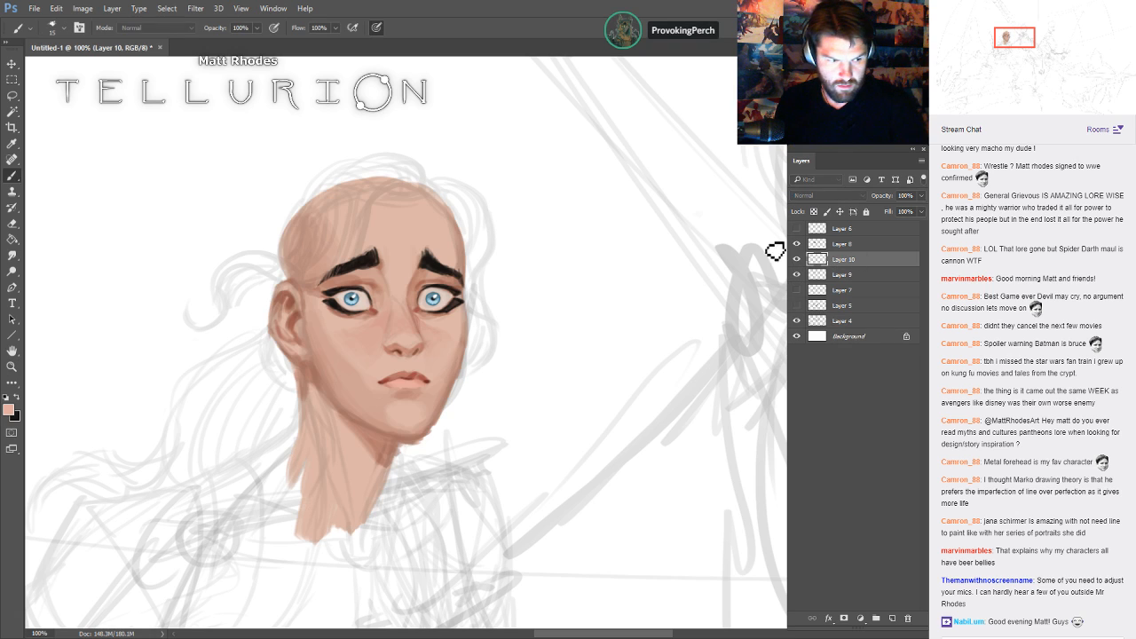
- Paint black hair strands on the new layer, sweeping from the front hairline over the temple into the curled lock behind the ear
{"action": "mouse_move", "coordinate": [436, 228]}
{"action": "left_mouse_down"}
{"action": "mouse_move", "coordinate": [649, 190]}
{"action": "mouse_move", "coordinate": [581, 221]}
{"action": "left_mouse_up"}
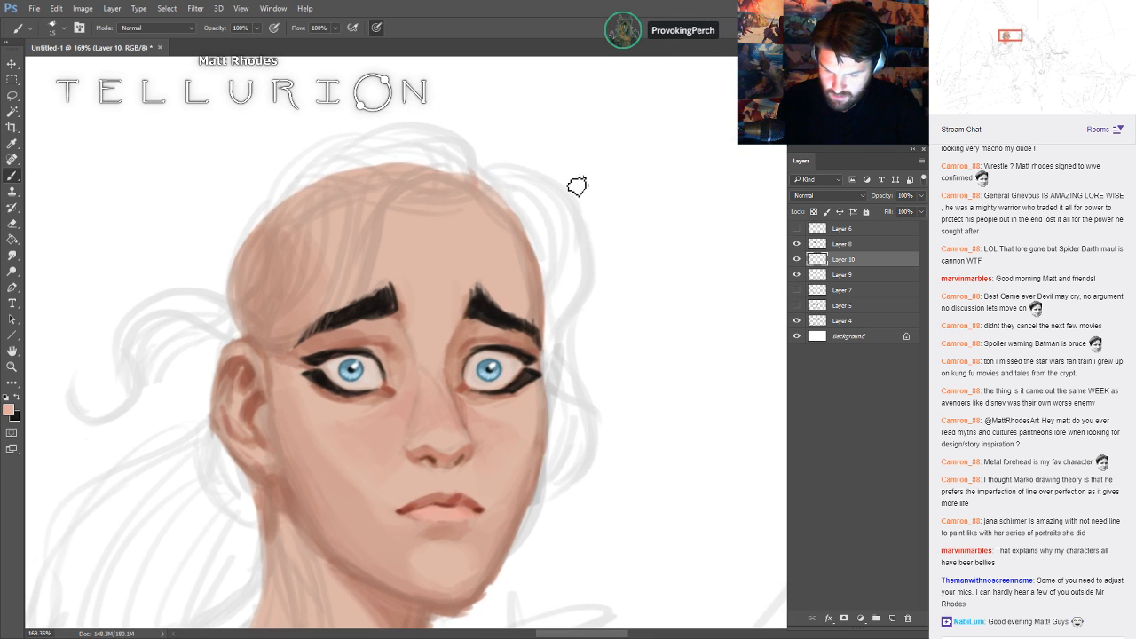
{"action": "key", "text": "x"}
{"action": "mouse_move", "coordinate": [470, 157]}
{"action": "left_mouse_down"}
{"action": "mouse_move", "coordinate": [485, 195]}
{"action": "mouse_move", "coordinate": [453, 209]}
{"action": "mouse_move", "coordinate": [380, 199]}
{"action": "left_mouse_up"}
{"action": "mouse_move", "coordinate": [467, 181]}
{"action": "left_mouse_down"}
{"action": "mouse_move", "coordinate": [409, 188]}
{"action": "mouse_move", "coordinate": [460, 197]}
{"action": "mouse_move", "coordinate": [415, 185]}
{"action": "mouse_move", "coordinate": [430, 181]}
{"action": "mouse_move", "coordinate": [388, 244]}
{"action": "mouse_move", "coordinate": [370, 310]}
{"action": "mouse_move", "coordinate": [311, 365]}
{"action": "mouse_move", "coordinate": [129, 335]}
{"action": "mouse_move", "coordinate": [149, 331]}
{"action": "mouse_move", "coordinate": [114, 366]}
{"action": "mouse_move", "coordinate": [127, 364]}
{"action": "mouse_move", "coordinate": [139, 395]}
{"action": "mouse_move", "coordinate": [102, 435]}
{"action": "mouse_move", "coordinate": [104, 388]}
{"action": "mouse_move", "coordinate": [109, 433]}
{"action": "mouse_move", "coordinate": [89, 411]}
{"action": "mouse_move", "coordinate": [140, 395]}
{"action": "mouse_move", "coordinate": [101, 416]}
{"action": "mouse_move", "coordinate": [115, 321]}
{"action": "mouse_move", "coordinate": [127, 314]}
{"action": "mouse_move", "coordinate": [149, 389]}
{"action": "left_mouse_up"}
{"action": "key", "text": "bracketright"}
{"action": "mouse_move", "coordinate": [133, 408]}
{"action": "left_mouse_down"}
{"action": "mouse_move", "coordinate": [143, 368]}
{"action": "mouse_move", "coordinate": [173, 342]}
{"action": "mouse_move", "coordinate": [213, 344]}
{"action": "mouse_move", "coordinate": [138, 369]}
{"action": "mouse_move", "coordinate": [157, 332]}
{"action": "mouse_move", "coordinate": [123, 367]}
{"action": "mouse_move", "coordinate": [186, 328]}
{"action": "mouse_move", "coordinate": [114, 333]}
{"action": "mouse_move", "coordinate": [193, 292]}
{"action": "mouse_move", "coordinate": [324, 320]}
{"action": "mouse_move", "coordinate": [313, 342]}
{"action": "mouse_move", "coordinate": [271, 335]}
{"action": "mouse_move", "coordinate": [192, 278]}
{"action": "mouse_move", "coordinate": [130, 311]}
{"action": "mouse_move", "coordinate": [222, 324]}
{"action": "mouse_move", "coordinate": [127, 318]}
{"action": "mouse_move", "coordinate": [164, 317]}
{"action": "mouse_move", "coordinate": [273, 349]}
{"action": "left_mouse_up"}
{"action": "mouse_move", "coordinate": [466, 178]}
{"action": "left_mouse_down"}
{"action": "mouse_move", "coordinate": [466, 153]}
{"action": "mouse_move", "coordinate": [413, 123]}
{"action": "mouse_move", "coordinate": [311, 195]}
{"action": "mouse_move", "coordinate": [284, 293]}
{"action": "left_mouse_up"}
- Paint broad black strands from the front parting over the crown, temple and back of the head with a larger brush
{"action": "key", "text": "bracketright"}
{"action": "key", "text": "bracketright"}
{"action": "mouse_move", "coordinate": [468, 176]}
{"action": "left_mouse_down"}
{"action": "mouse_move", "coordinate": [391, 174]}
{"action": "mouse_move", "coordinate": [326, 310]}
{"action": "mouse_move", "coordinate": [282, 342]}
{"action": "left_mouse_up"}
{"action": "mouse_move", "coordinate": [457, 155]}
{"action": "left_mouse_down"}
{"action": "mouse_move", "coordinate": [384, 133]}
{"action": "mouse_move", "coordinate": [303, 238]}
{"action": "mouse_move", "coordinate": [266, 315]}
{"action": "mouse_move", "coordinate": [390, 139]}
{"action": "mouse_move", "coordinate": [344, 174]}
{"action": "mouse_move", "coordinate": [277, 327]}
{"action": "left_mouse_up"}
{"action": "left_click_drag", "start_coordinate": [426, 144], "coordinate": [309, 344]}
{"action": "left_click_drag", "start_coordinate": [327, 147], "coordinate": [233, 266]}
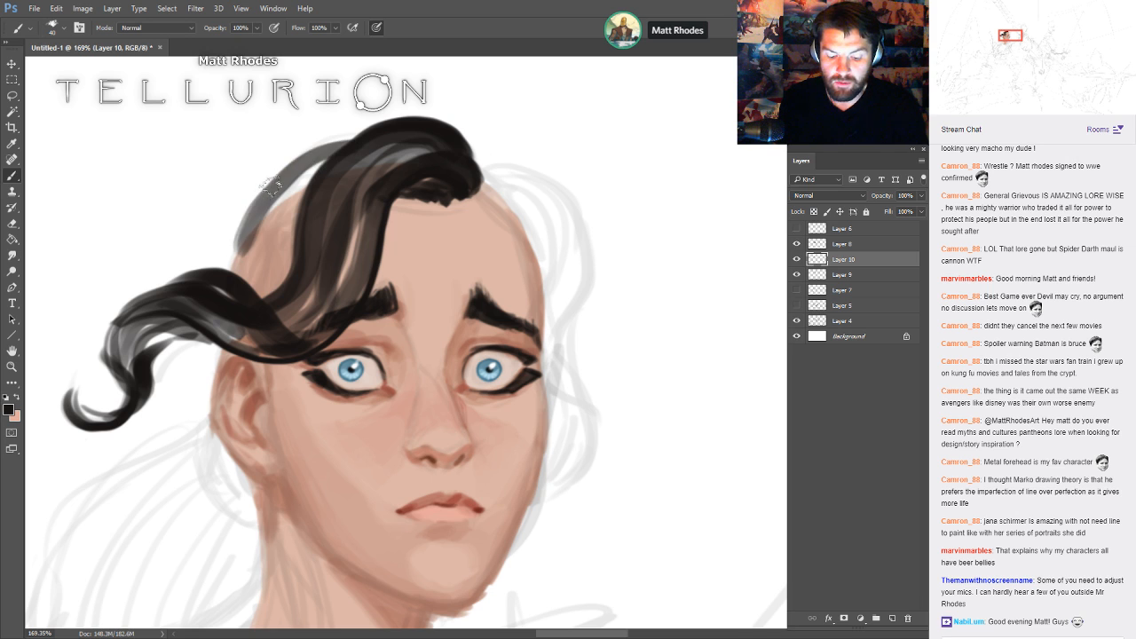
{"action": "left_click_drag", "start_coordinate": [275, 178], "coordinate": [213, 267]}
{"action": "mouse_move", "coordinate": [338, 160]}
{"action": "left_mouse_down"}
{"action": "mouse_move", "coordinate": [250, 255]}
{"action": "mouse_move", "coordinate": [293, 188]}
{"action": "left_mouse_up"}
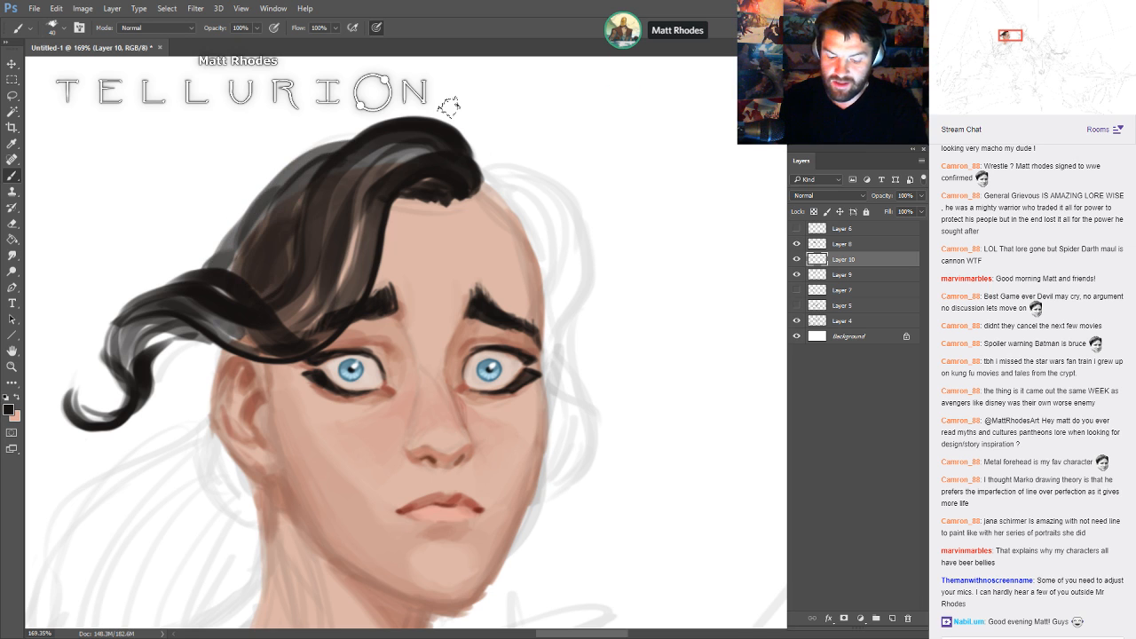
- Paint the black hairline along the far side of the forehead and cheek, and block in the wavy lock hanging beside it
{"action": "key", "text": "bracketleft"}
{"action": "key", "text": "bracketleft"}
{"action": "key", "text": "bracketleft"}
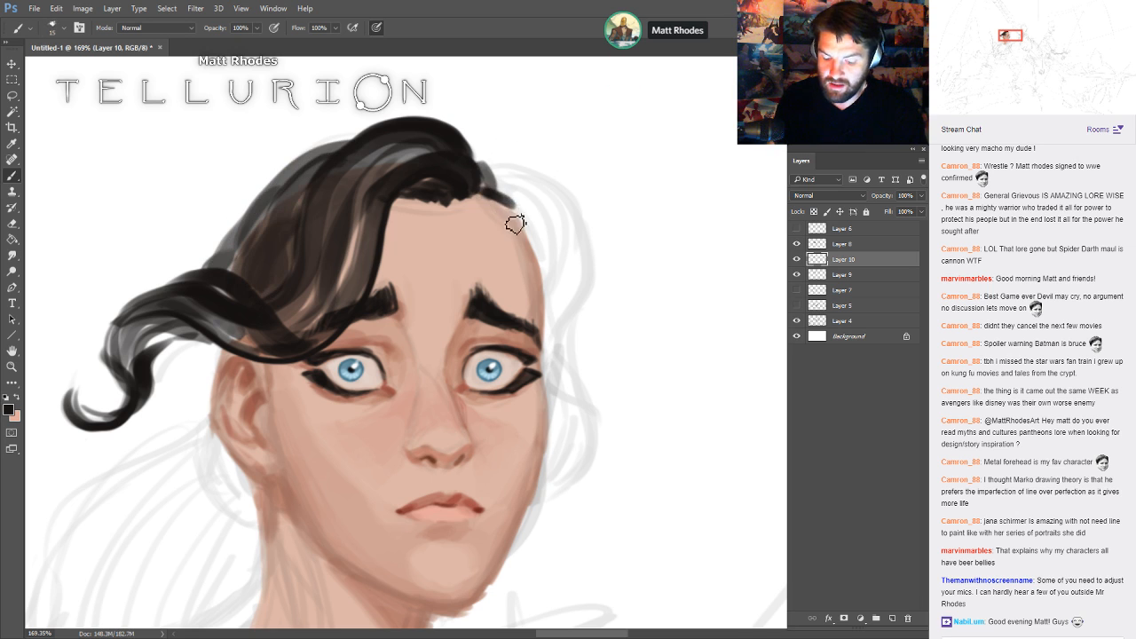
{"action": "key", "text": "bracketright"}
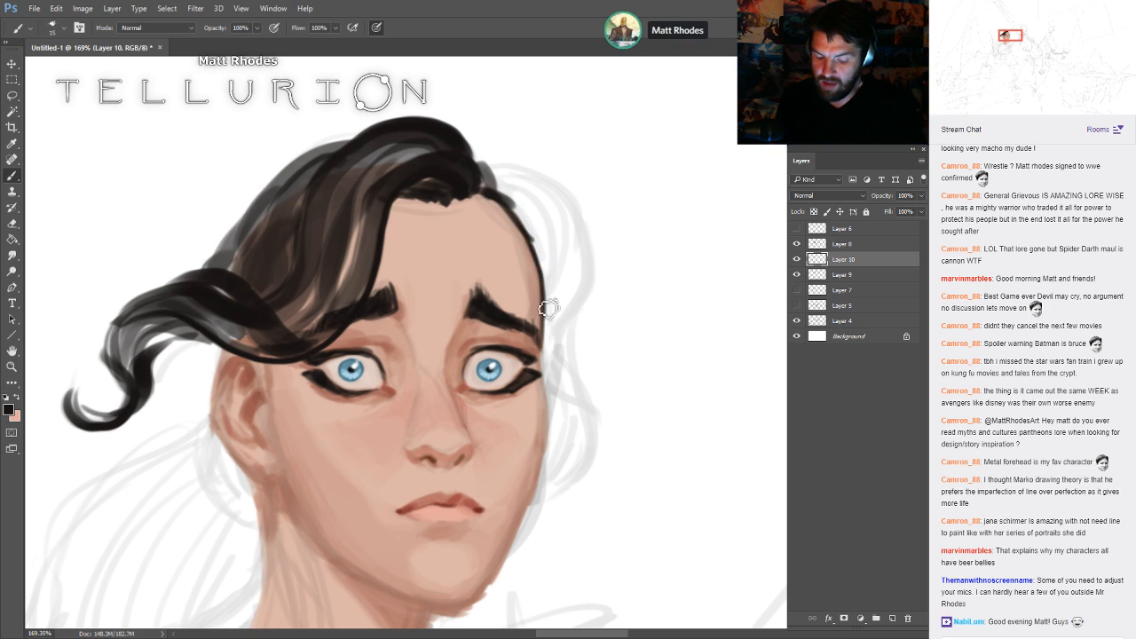
{"action": "mouse_move", "coordinate": [549, 361]}
{"action": "left_mouse_down"}
{"action": "mouse_move", "coordinate": [559, 436]}
{"action": "mouse_move", "coordinate": [550, 396]}
{"action": "mouse_move", "coordinate": [535, 515]}
{"action": "left_mouse_up"}
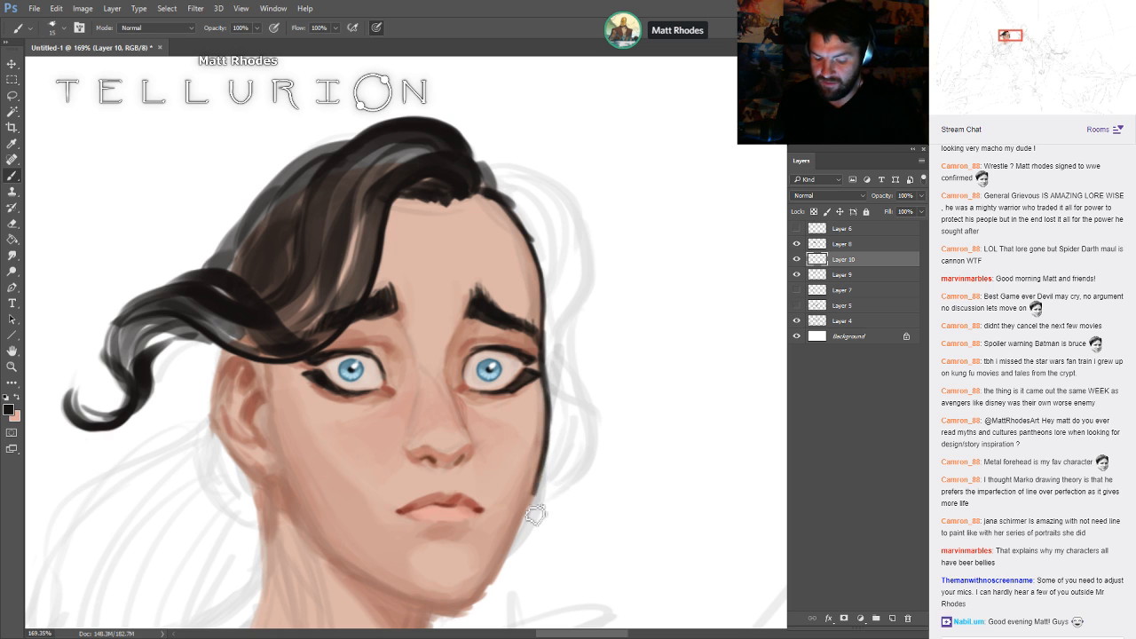
{"action": "mouse_move", "coordinate": [477, 172]}
{"action": "left_mouse_down"}
{"action": "mouse_move", "coordinate": [589, 265]}
{"action": "mouse_move", "coordinate": [568, 351]}
{"action": "mouse_move", "coordinate": [606, 475]}
{"action": "mouse_move", "coordinate": [558, 525]}
{"action": "mouse_move", "coordinate": [569, 432]}
{"action": "mouse_move", "coordinate": [538, 504]}
{"action": "mouse_move", "coordinate": [544, 411]}
{"action": "mouse_move", "coordinate": [559, 479]}
{"action": "mouse_move", "coordinate": [554, 396]}
{"action": "mouse_move", "coordinate": [557, 475]}
{"action": "left_mouse_up"}
{"action": "left_click_drag", "start_coordinate": [554, 315], "coordinate": [551, 409]}
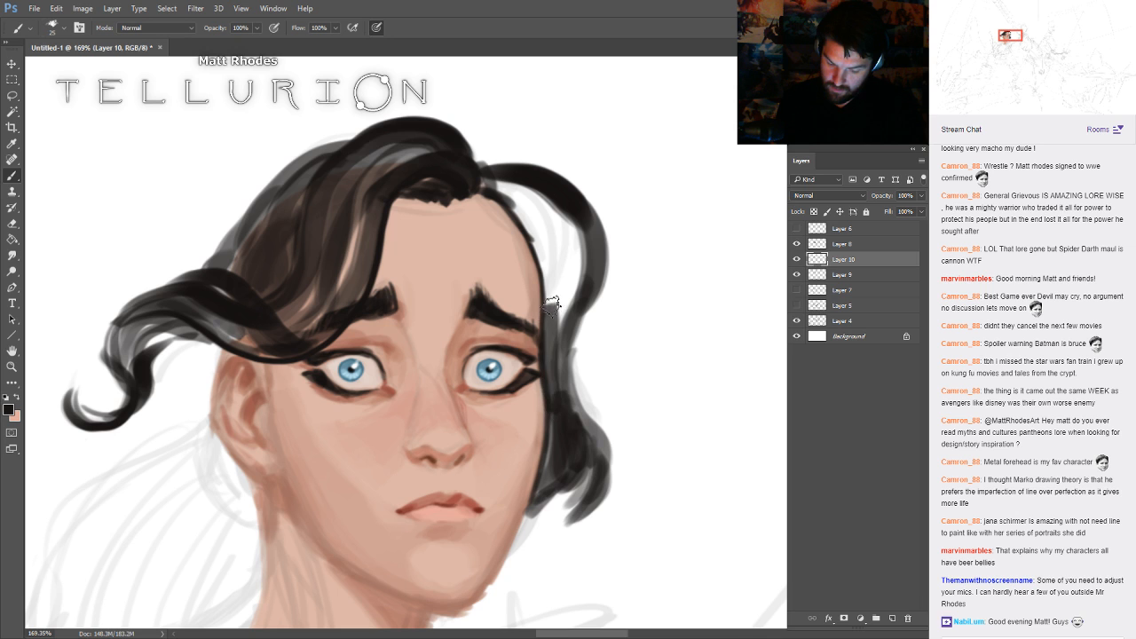
- Fill the white gap between the far hairline and the outer wavy lock with black strands
{"action": "left_click_drag", "start_coordinate": [499, 189], "coordinate": [553, 277]}
{"action": "left_click_drag", "start_coordinate": [527, 200], "coordinate": [560, 289]}
{"action": "left_click_drag", "start_coordinate": [565, 220], "coordinate": [556, 310]}
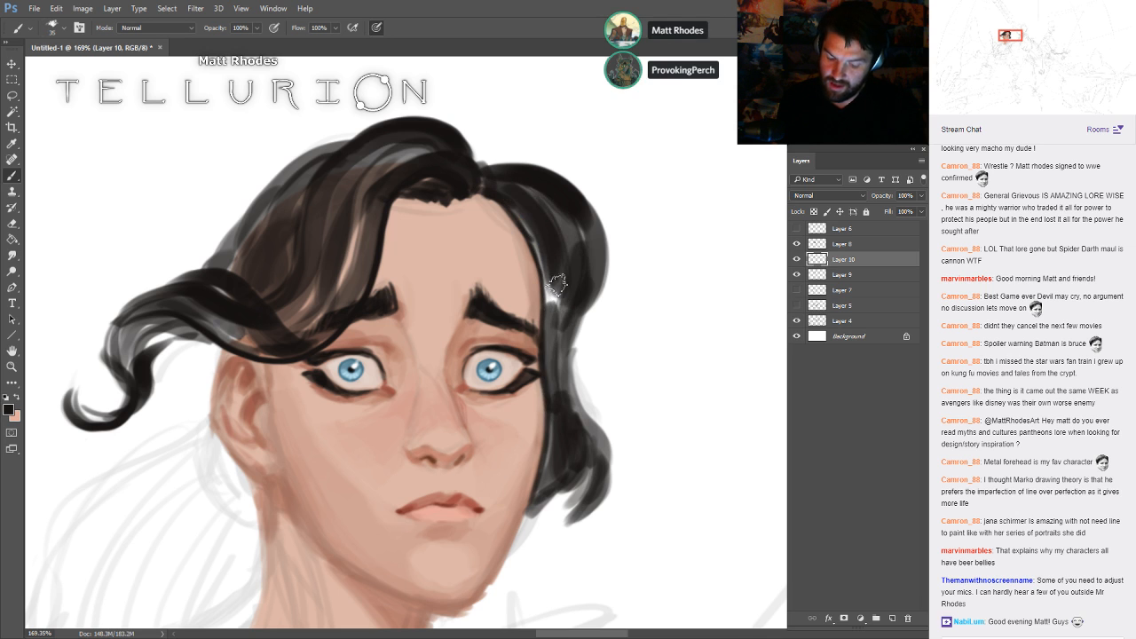
{"action": "left_click_drag", "start_coordinate": [550, 253], "coordinate": [551, 315]}
- Draw a thin black hairline curve behind the ear down to the neck and a long wavy ponytail lock sweeping back from it
{"action": "left_click_drag", "start_coordinate": [592, 458], "coordinate": [744, 308]}
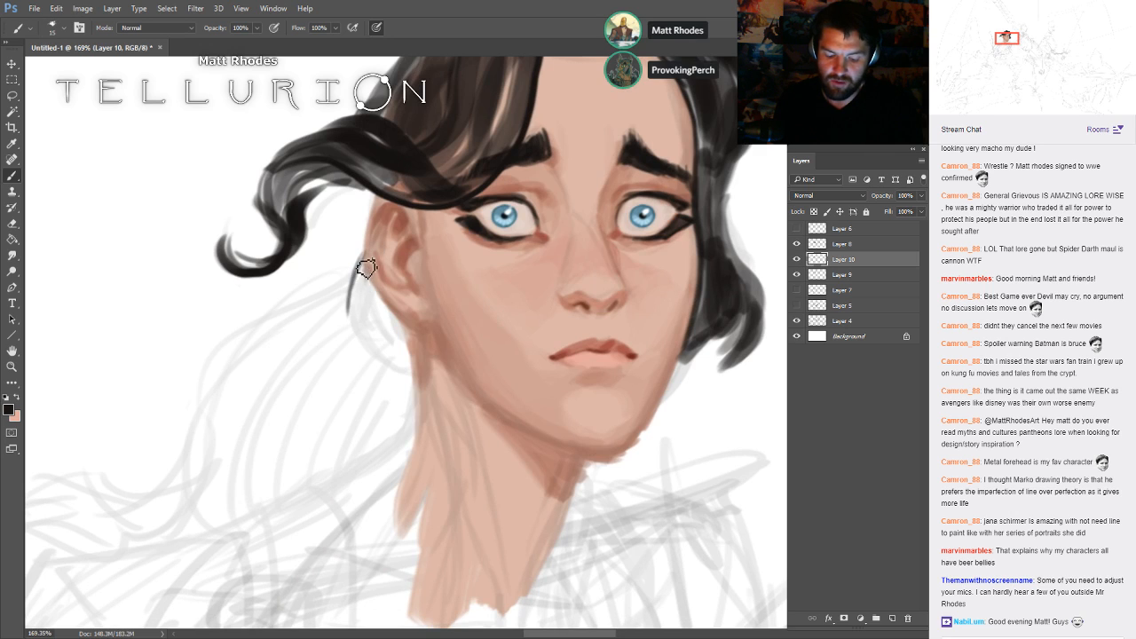
{"action": "mouse_move", "coordinate": [360, 258]}
{"action": "left_mouse_down"}
{"action": "mouse_move", "coordinate": [364, 345]}
{"action": "mouse_move", "coordinate": [413, 376]}
{"action": "left_mouse_up"}
{"action": "left_click_drag", "start_coordinate": [545, 444], "coordinate": [792, 377]}
{"action": "mouse_move", "coordinate": [585, 206]}
{"action": "left_mouse_down"}
{"action": "mouse_move", "coordinate": [534, 231]}
{"action": "mouse_move", "coordinate": [413, 383]}
{"action": "mouse_move", "coordinate": [430, 408]}
{"action": "mouse_move", "coordinate": [360, 433]}
{"action": "mouse_move", "coordinate": [432, 406]}
{"action": "mouse_move", "coordinate": [368, 441]}
{"action": "mouse_move", "coordinate": [301, 394]}
{"action": "mouse_move", "coordinate": [241, 506]}
{"action": "mouse_move", "coordinate": [334, 432]}
{"action": "left_mouse_up"}
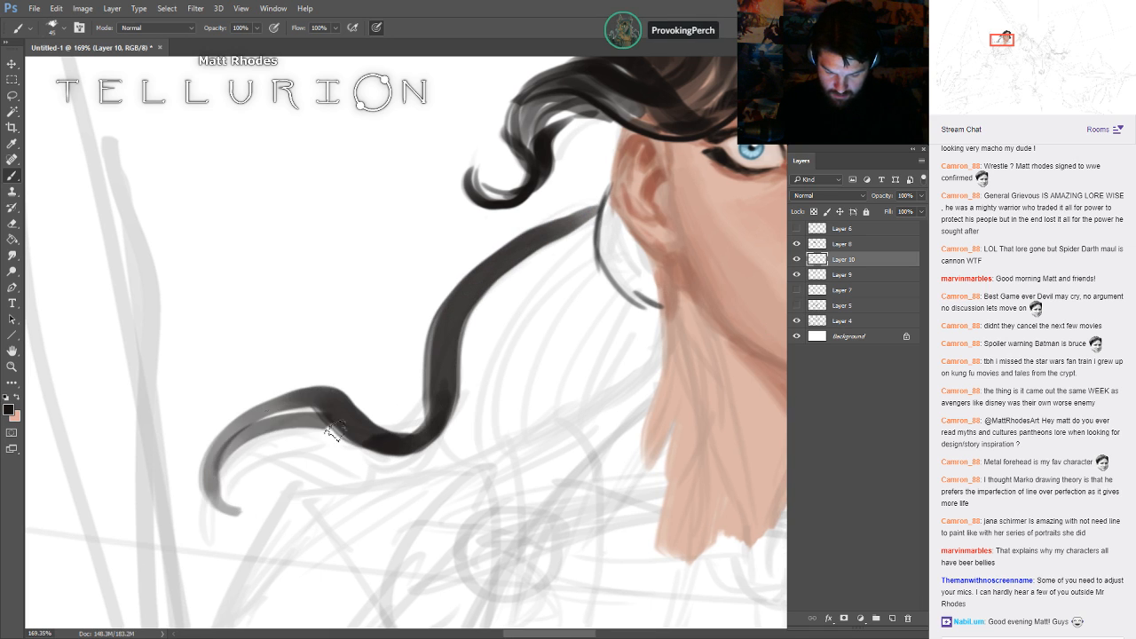
- Thicken the ponytail lock's curled end with overlapping black strokes and add a curled tip and thin outer wisps
{"action": "left_click_drag", "start_coordinate": [249, 426], "coordinate": [330, 453]}
{"action": "mouse_move", "coordinate": [298, 401]}
{"action": "left_mouse_down"}
{"action": "mouse_move", "coordinate": [379, 484]}
{"action": "mouse_move", "coordinate": [378, 471]}
{"action": "mouse_move", "coordinate": [398, 473]}
{"action": "left_mouse_up"}
{"action": "mouse_move", "coordinate": [350, 433]}
{"action": "left_mouse_down"}
{"action": "mouse_move", "coordinate": [446, 453]}
{"action": "mouse_move", "coordinate": [434, 451]}
{"action": "left_mouse_up"}
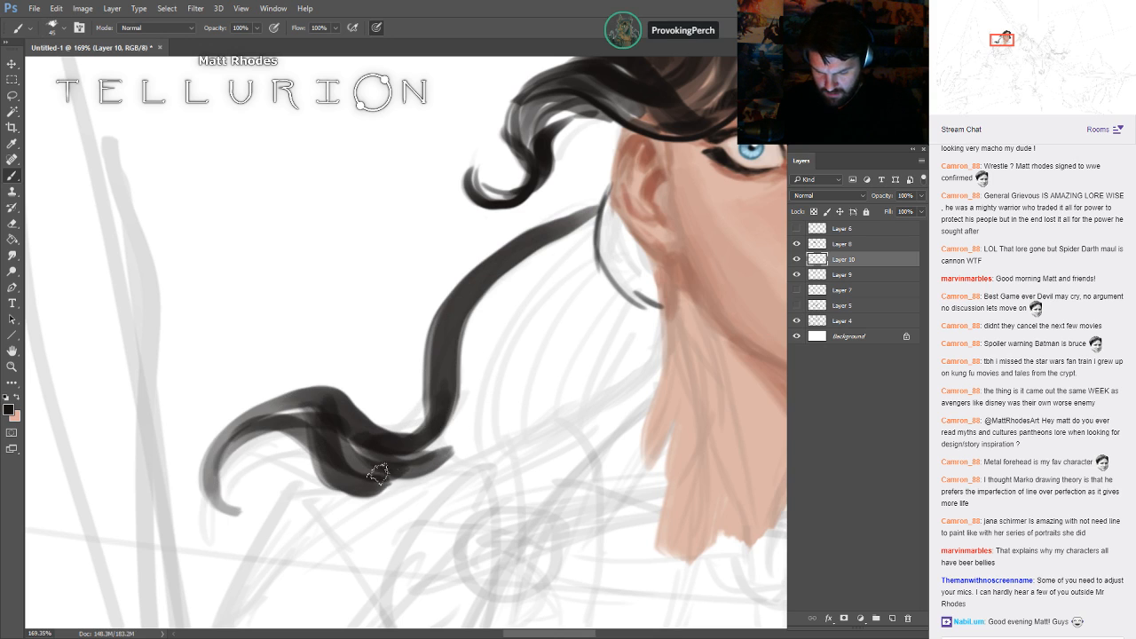
{"action": "left_click_drag", "start_coordinate": [448, 395], "coordinate": [364, 463]}
{"action": "left_click_drag", "start_coordinate": [306, 434], "coordinate": [224, 477]}
{"action": "left_click_drag", "start_coordinate": [302, 404], "coordinate": [214, 469]}
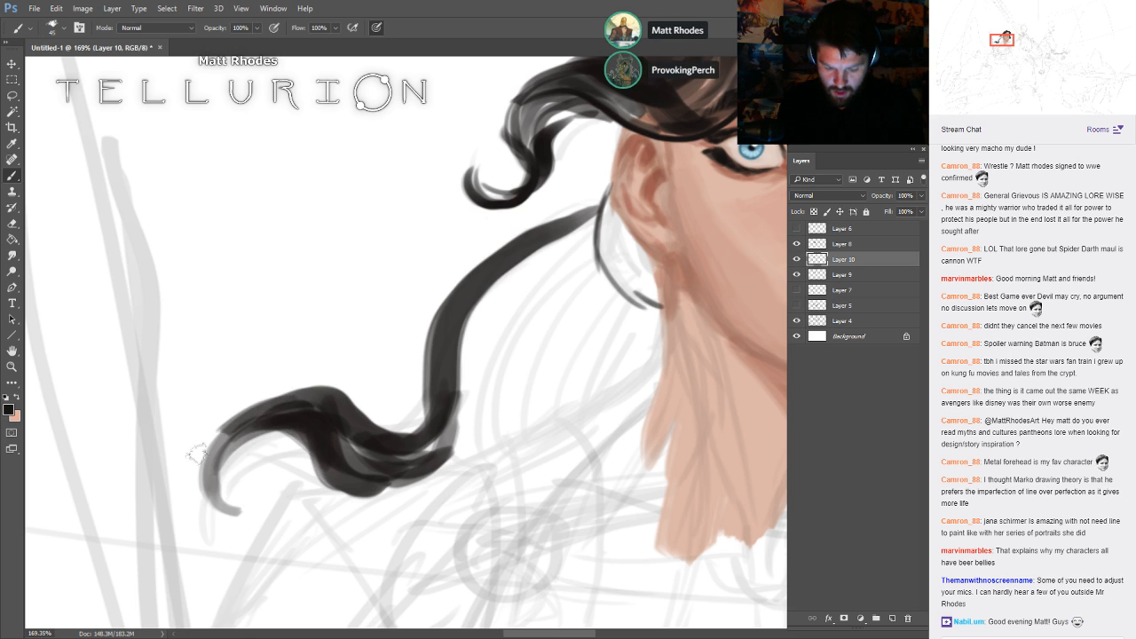
{"action": "mouse_move", "coordinate": [257, 417]}
{"action": "left_mouse_down"}
{"action": "mouse_move", "coordinate": [196, 489]}
{"action": "mouse_move", "coordinate": [257, 499]}
{"action": "left_mouse_up"}
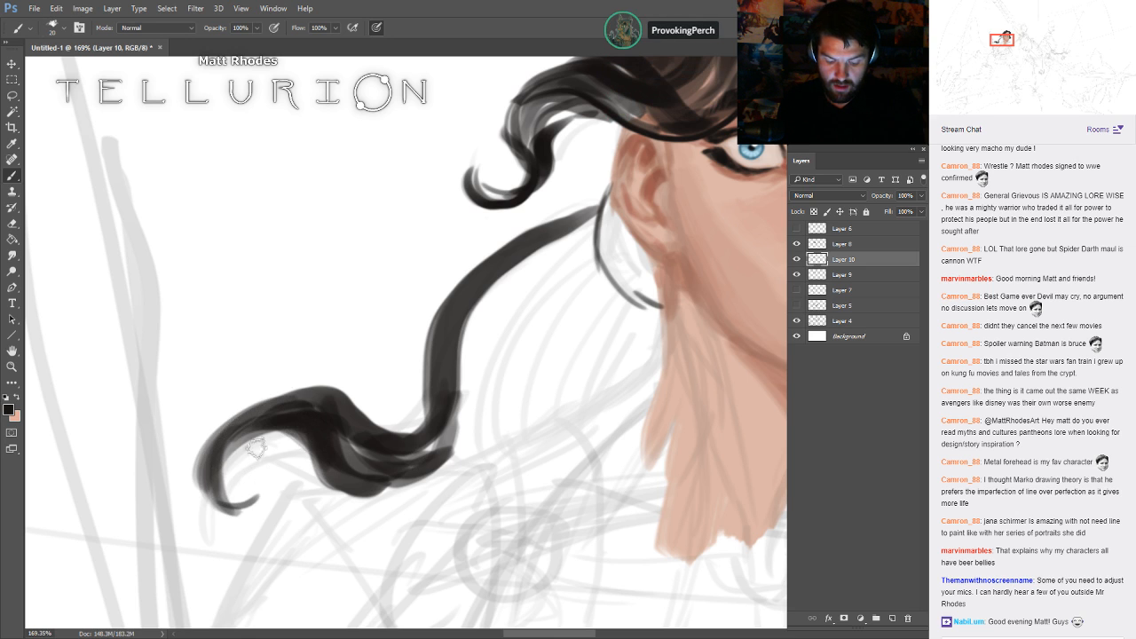
{"action": "left_click_drag", "start_coordinate": [266, 442], "coordinate": [229, 478]}
{"action": "left_click_drag", "start_coordinate": [325, 391], "coordinate": [229, 402]}
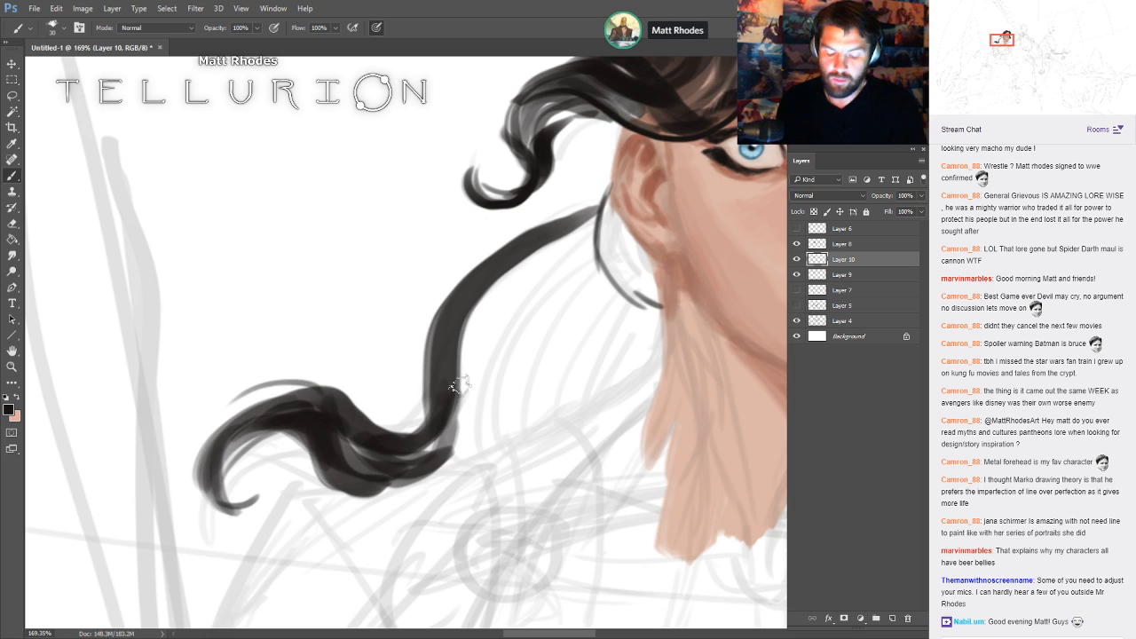
- Widen the ponytail with broad black strokes running down beside the first lock, and undo the stroke placed against the neck
{"action": "key", "text": "bracketright"}
{"action": "key", "text": "bracketright"}
{"action": "left_click_drag", "start_coordinate": [573, 211], "coordinate": [483, 430]}
{"action": "left_click_drag", "start_coordinate": [546, 242], "coordinate": [449, 444]}
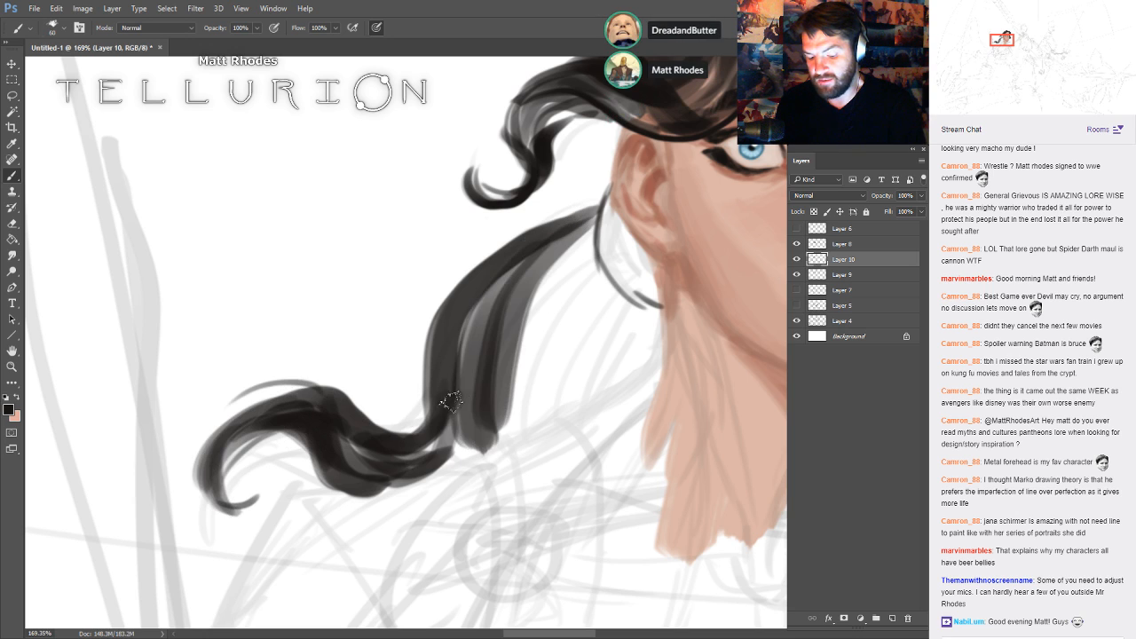
{"action": "key", "text": "bracketright"}
{"action": "key", "text": "bracketright"}
{"action": "left_click_drag", "start_coordinate": [586, 226], "coordinate": [502, 444]}
{"action": "left_click_drag", "start_coordinate": [648, 307], "coordinate": [638, 380]}
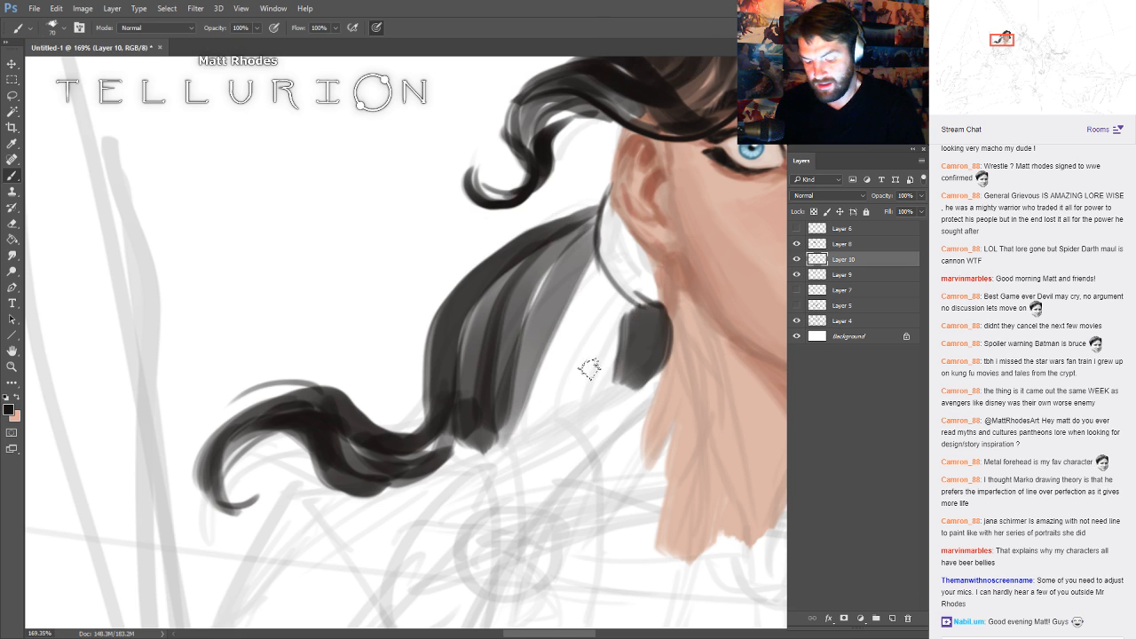
{"action": "key", "text": "ctrl+z"}
- Fill the rest of the ponytail from the nape downward with broad overlapping black strands
{"action": "mouse_move", "coordinate": [650, 309]}
{"action": "left_mouse_down"}
{"action": "mouse_move", "coordinate": [624, 426]}
{"action": "mouse_move", "coordinate": [573, 453]}
{"action": "left_mouse_up"}
{"action": "left_click_drag", "start_coordinate": [610, 300], "coordinate": [544, 462]}
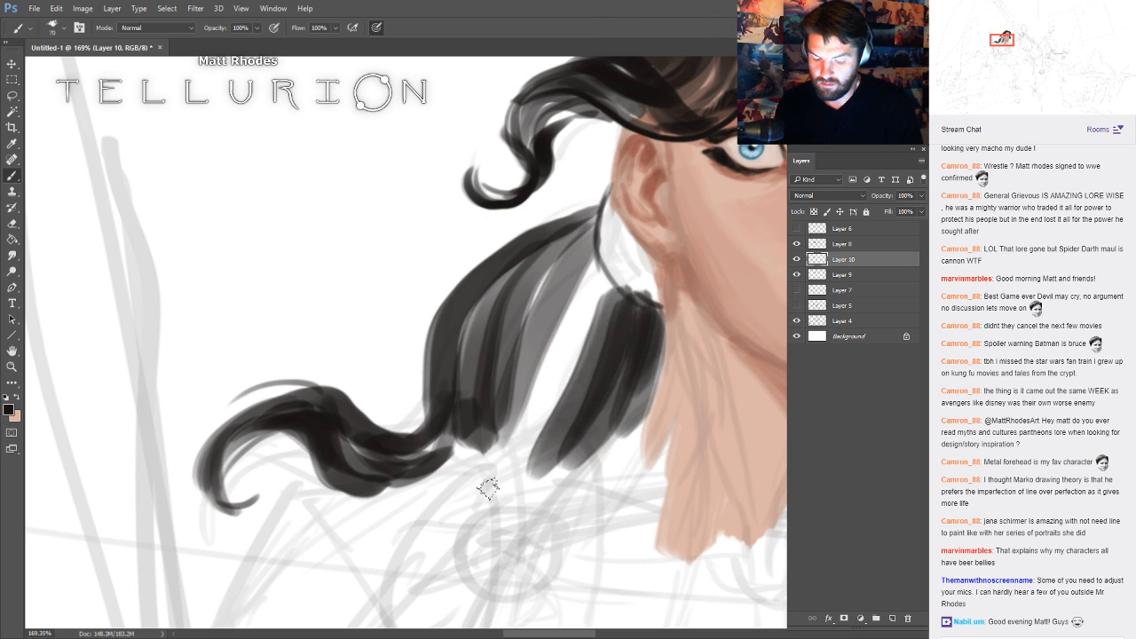
{"action": "left_click_drag", "start_coordinate": [597, 282], "coordinate": [529, 450]}
{"action": "left_click_drag", "start_coordinate": [596, 267], "coordinate": [489, 490]}
{"action": "mouse_move", "coordinate": [583, 238]}
{"action": "left_mouse_down"}
{"action": "mouse_move", "coordinate": [535, 305]}
{"action": "mouse_move", "coordinate": [501, 483]}
{"action": "left_mouse_up"}
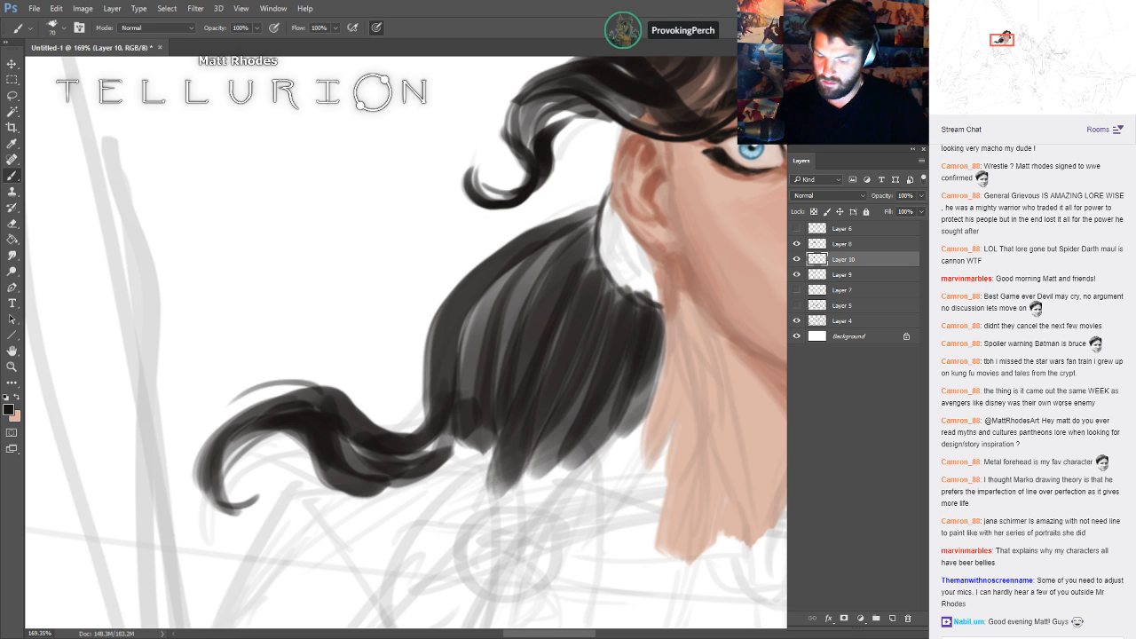
{"action": "left_click_drag", "start_coordinate": [613, 400], "coordinate": [517, 448]}
{"action": "mouse_move", "coordinate": [448, 277]}
{"action": "left_mouse_down"}
{"action": "mouse_move", "coordinate": [364, 497]}
{"action": "mouse_move", "coordinate": [475, 267]}
{"action": "mouse_move", "coordinate": [377, 529]}
{"action": "left_mouse_up"}
{"action": "mouse_move", "coordinate": [724, 296]}
{"action": "left_mouse_down"}
{"action": "mouse_move", "coordinate": [713, 418]}
{"action": "mouse_move", "coordinate": [720, 394]}
{"action": "left_mouse_up"}
- Paint a thin black sideburn strand hanging in front of the ear with a small brush
{"action": "mouse_move", "coordinate": [345, 321]}
{"action": "left_mouse_down"}
{"action": "mouse_move", "coordinate": [385, 300]}
{"action": "mouse_move", "coordinate": [389, 318]}
{"action": "mouse_move", "coordinate": [402, 286]}
{"action": "mouse_move", "coordinate": [513, 339]}
{"action": "mouse_move", "coordinate": [440, 310]}
{"action": "mouse_move", "coordinate": [535, 306]}
{"action": "mouse_move", "coordinate": [543, 319]}
{"action": "mouse_move", "coordinate": [507, 304]}
{"action": "mouse_move", "coordinate": [573, 246]}
{"action": "mouse_move", "coordinate": [582, 163]}
{"action": "mouse_move", "coordinate": [469, 339]}
{"action": "mouse_move", "coordinate": [566, 274]}
{"action": "left_mouse_up"}
{"action": "key", "text": "bracketleft"}
{"action": "key", "text": "bracketleft"}
{"action": "key", "text": "bracketleft"}
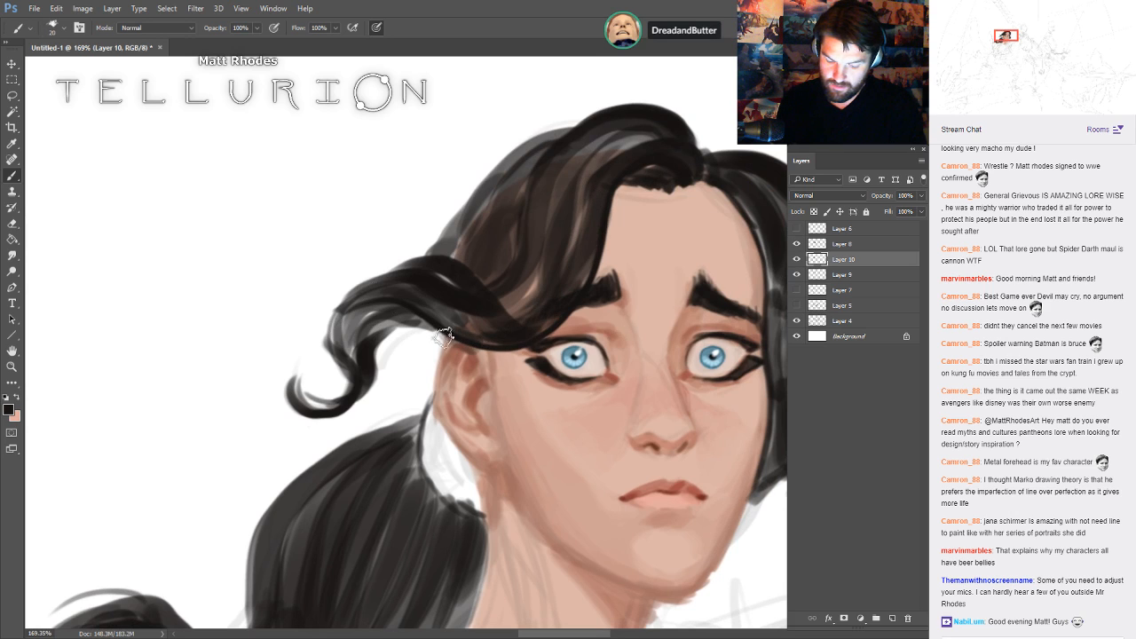
{"action": "left_click_drag", "start_coordinate": [746, 406], "coordinate": [711, 406]}
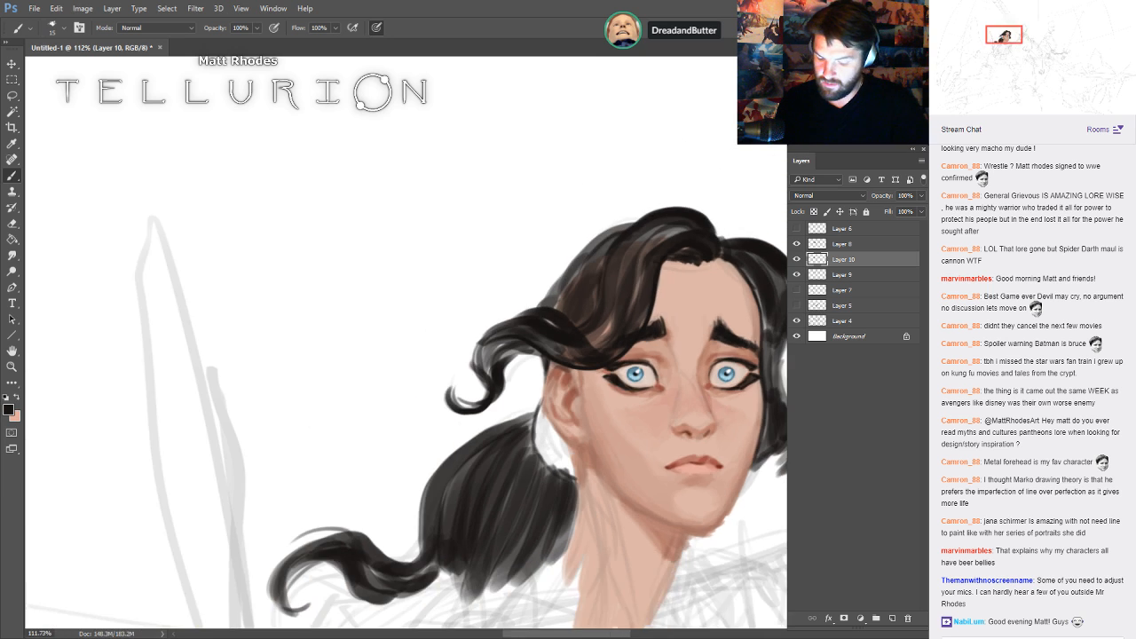
{"action": "left_click_drag", "start_coordinate": [781, 382], "coordinate": [672, 264]}
{"action": "left_click_drag", "start_coordinate": [461, 271], "coordinate": [496, 289]}
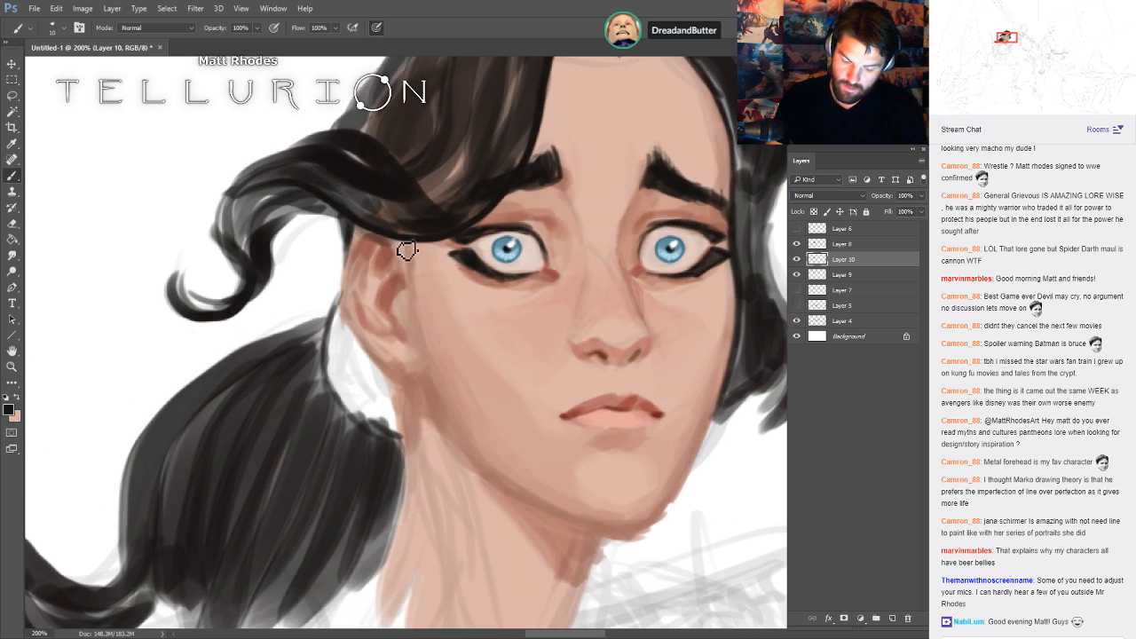
{"action": "mouse_move", "coordinate": [410, 257]}
{"action": "left_mouse_down"}
{"action": "mouse_move", "coordinate": [425, 328]}
{"action": "mouse_move", "coordinate": [428, 260]}
{"action": "mouse_move", "coordinate": [414, 249]}
{"action": "mouse_move", "coordinate": [424, 313]}
{"action": "mouse_move", "coordinate": [421, 263]}
{"action": "left_mouse_up"}
- Darken and refine the hair on the far side of the face, from the hairline down to the flipped ends beside the jaw
{"action": "left_click_drag", "start_coordinate": [712, 140], "coordinate": [666, 258]}
{"action": "left_click_drag", "start_coordinate": [555, 173], "coordinate": [514, 174]}
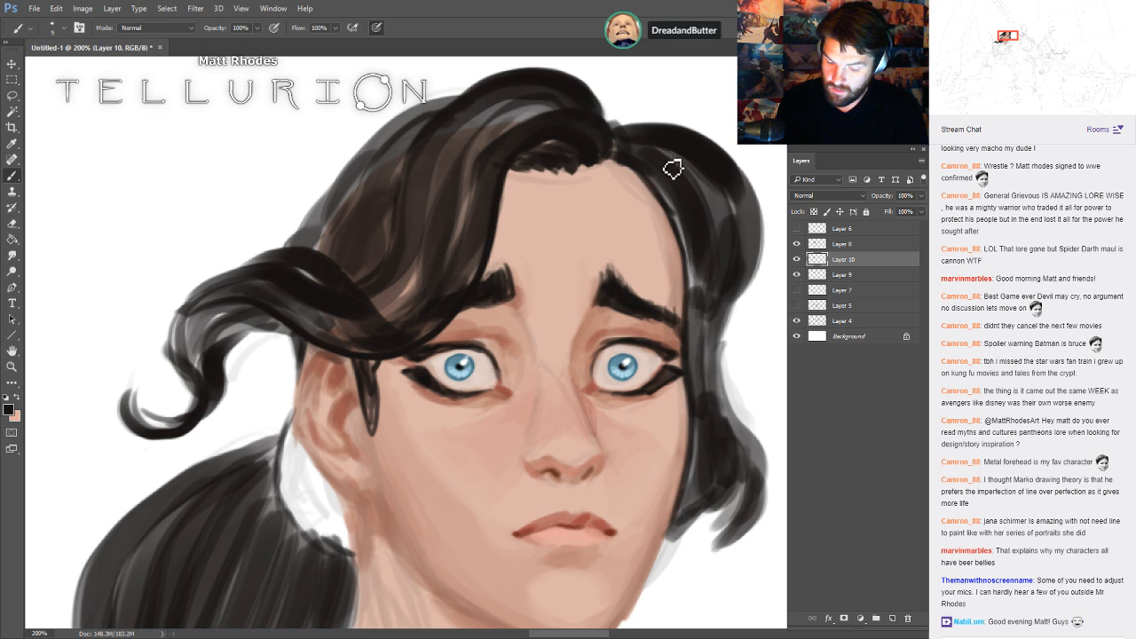
{"action": "left_click_drag", "start_coordinate": [648, 178], "coordinate": [688, 299]}
{"action": "left_click_drag", "start_coordinate": [675, 234], "coordinate": [686, 315]}
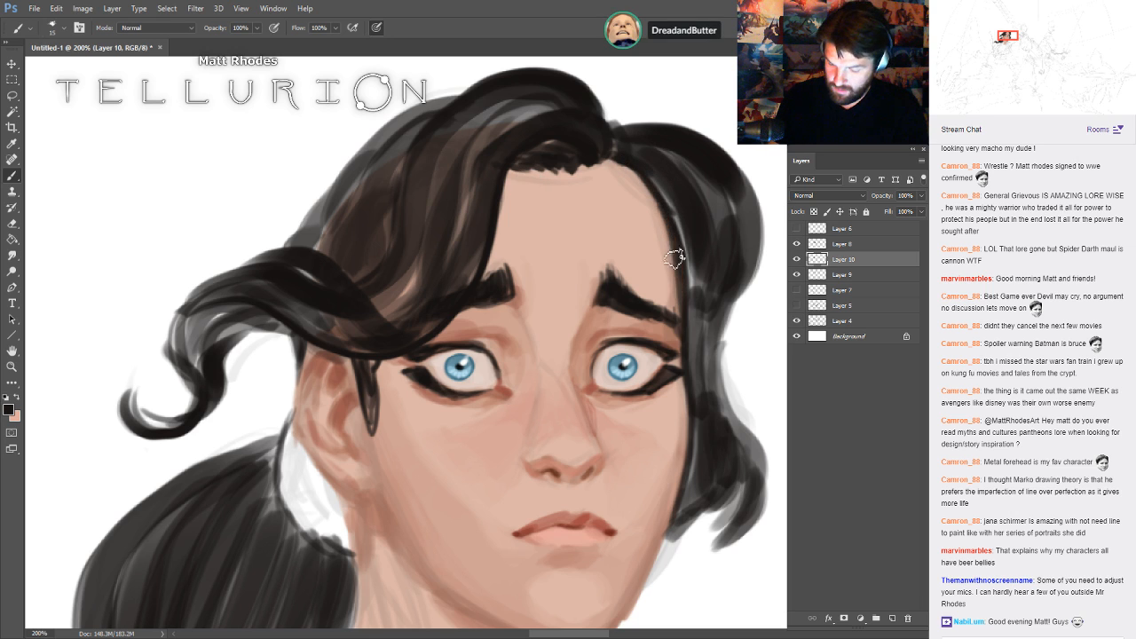
{"action": "left_click_drag", "start_coordinate": [658, 184], "coordinate": [698, 322]}
{"action": "key", "text": "bracketright"}
{"action": "left_click_drag", "start_coordinate": [753, 270], "coordinate": [693, 404]}
{"action": "left_click_drag", "start_coordinate": [701, 334], "coordinate": [731, 558]}
{"action": "left_click_drag", "start_coordinate": [726, 417], "coordinate": [720, 544]}
{"action": "mouse_move", "coordinate": [760, 508]}
{"action": "left_mouse_down"}
{"action": "mouse_move", "coordinate": [719, 552]}
{"action": "mouse_move", "coordinate": [661, 424]}
{"action": "left_mouse_up"}
{"action": "scroll", "coordinate": [713, 414], "scroll_direction": "down", "scroll_amount": 5}
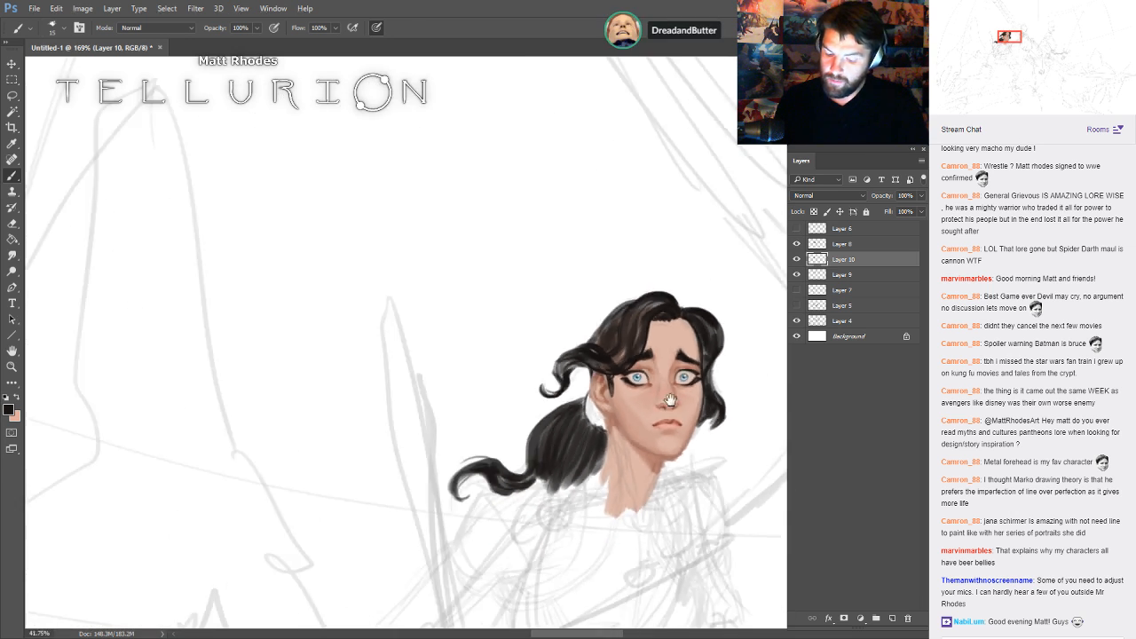
{"action": "left_click_drag", "start_coordinate": [768, 290], "coordinate": [683, 222]}
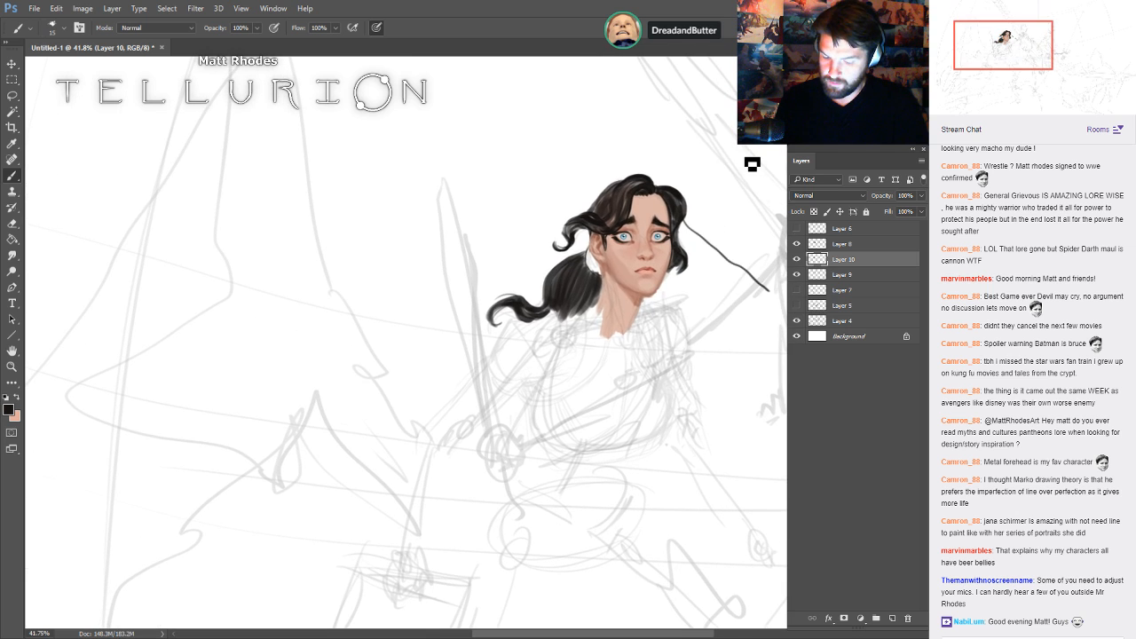
{"action": "key", "text": "ctrl+z"}
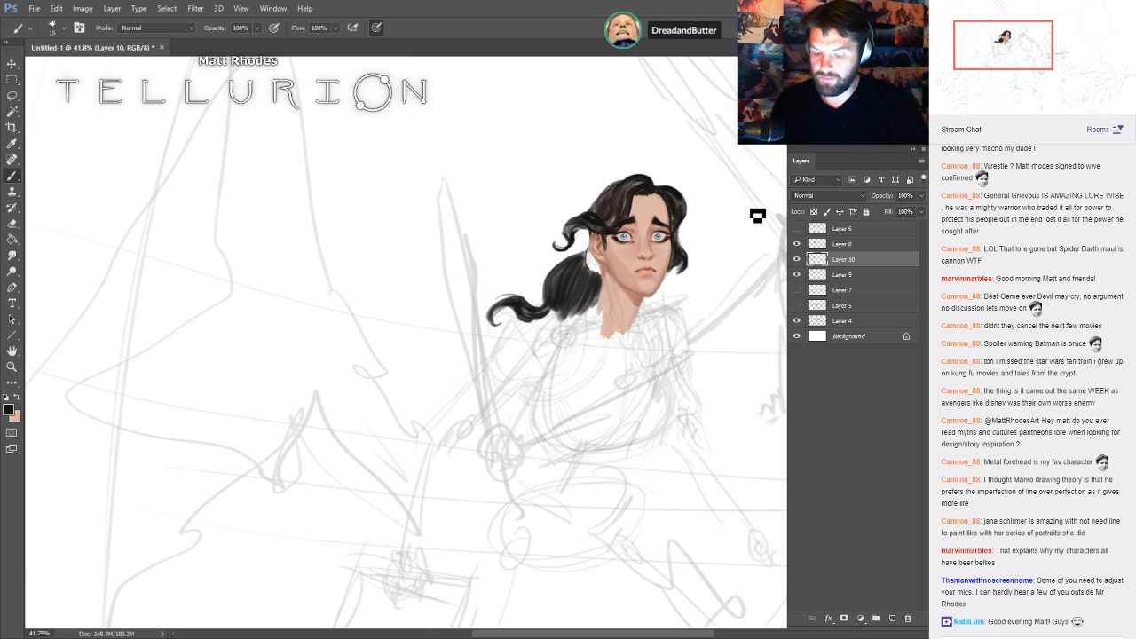
- Toggle Layer 9 off and on to check its contents, and make it the active layer
{"action": "left_click", "coordinate": [708, 257], "text": "ctrl"}
{"action": "left_click", "coordinate": [708, 257], "text": "ctrl"}
{"action": "mouse_move", "coordinate": [715, 241]}
{"action": "left_mouse_down"}
{"action": "mouse_move", "coordinate": [666, 297]}
{"action": "mouse_move", "coordinate": [668, 283]}
{"action": "left_mouse_up"}
{"action": "left_click", "coordinate": [667, 294], "text": "ctrl"}
{"action": "key", "text": "bracketright"}
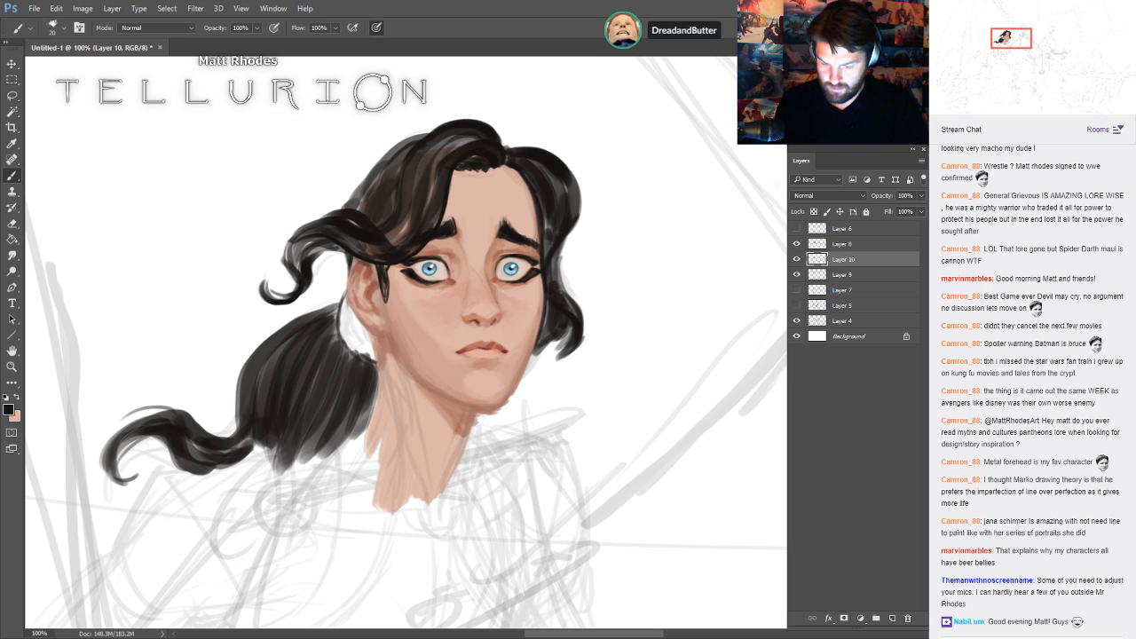
{"action": "left_click", "coordinate": [796, 274]}
{"action": "left_click", "coordinate": [796, 274]}
{"action": "left_click", "coordinate": [842, 274]}
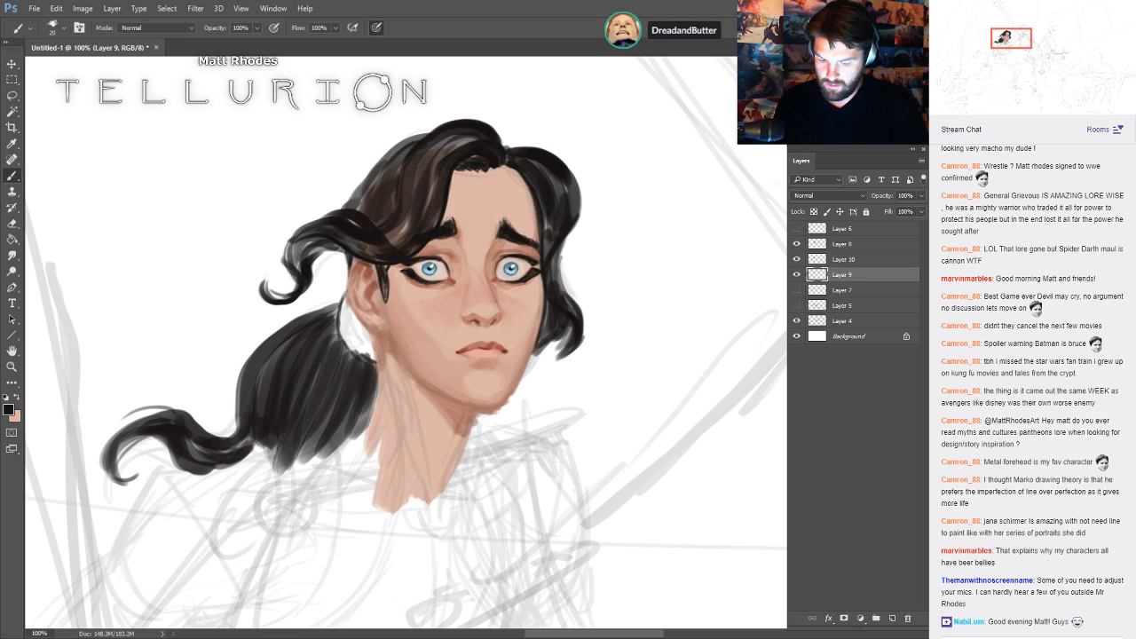
- Sample the eye-white colour, choose a darker grey-brown, and shade the whites of both eyes on a new layer above Layer 9
{"action": "left_click_drag", "start_coordinate": [436, 292], "coordinate": [609, 254]}
{"action": "left_click", "coordinate": [433, 239], "text": "alt"}
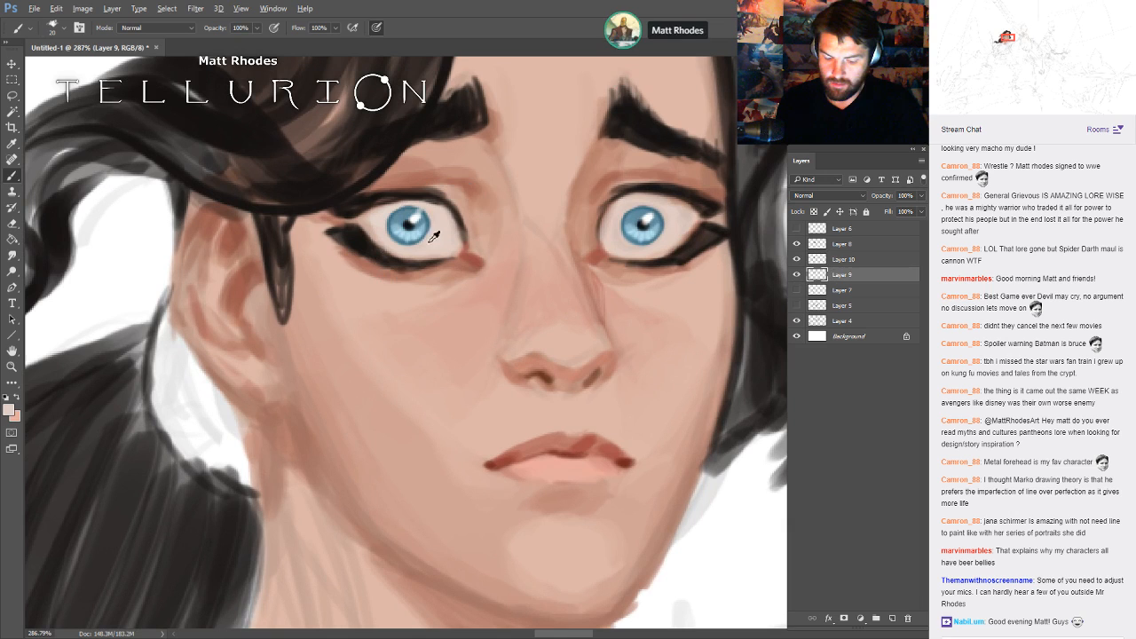
{"action": "left_click", "coordinate": [6, 411]}
{"action": "key", "text": "b"}
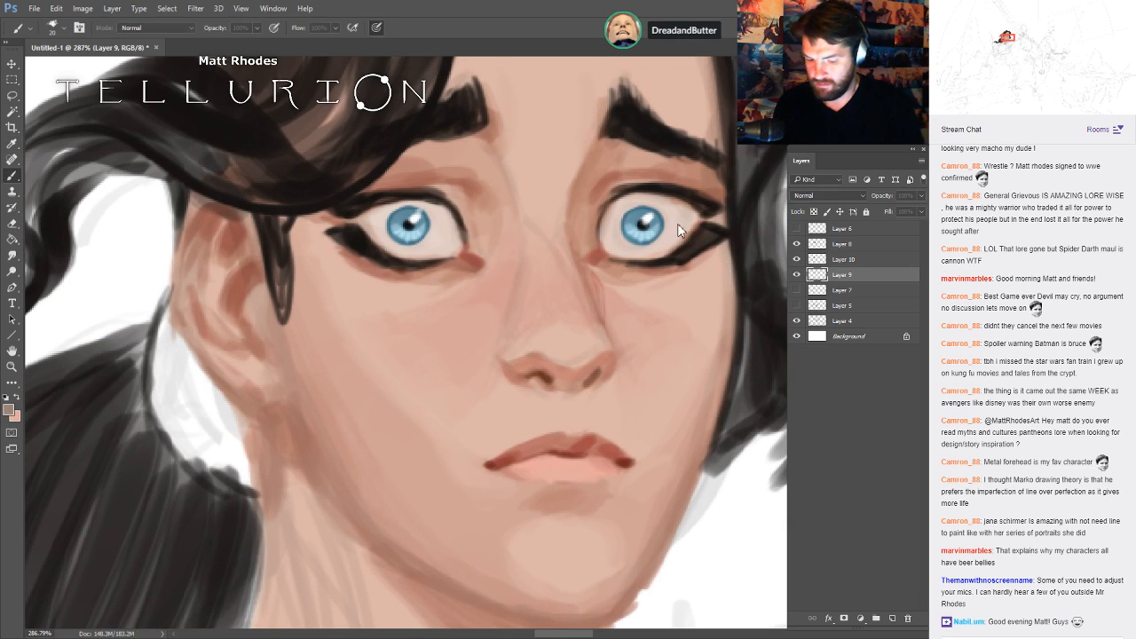
{"action": "key", "text": "ctrl+shift+alt+n"}
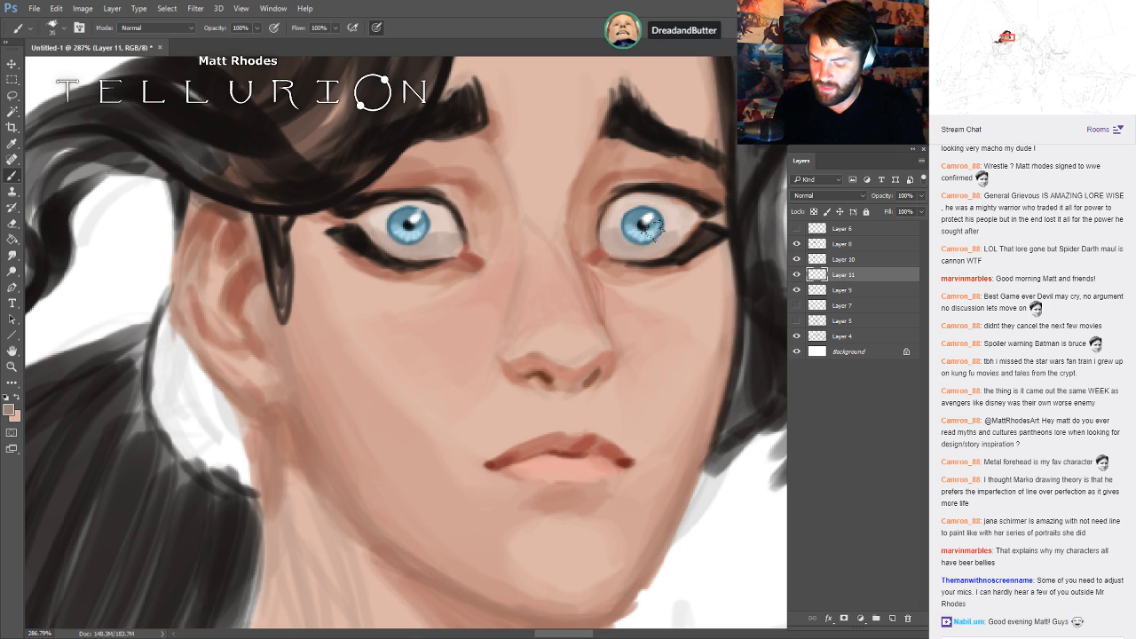
- Sample black from the eyeliner and touch up the dark details of the eyes with a smaller brush
{"action": "left_click", "coordinate": [357, 204], "text": "alt"}
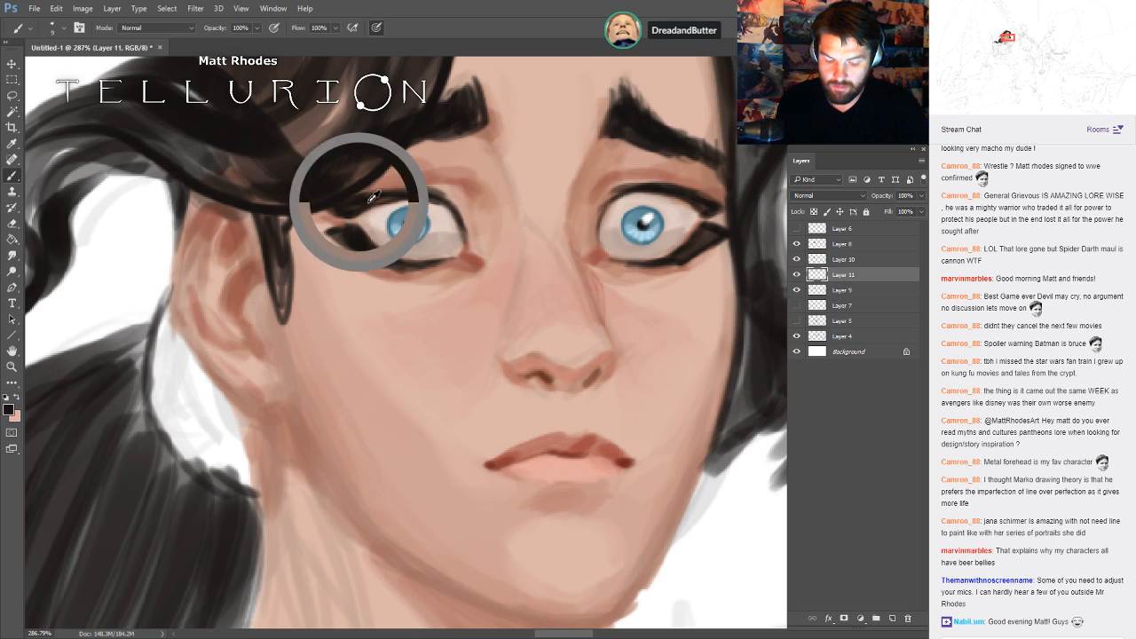
{"action": "key", "text": "bracketleft"}
{"action": "key", "text": "bracketleft"}
{"action": "key", "text": "bracketleft"}
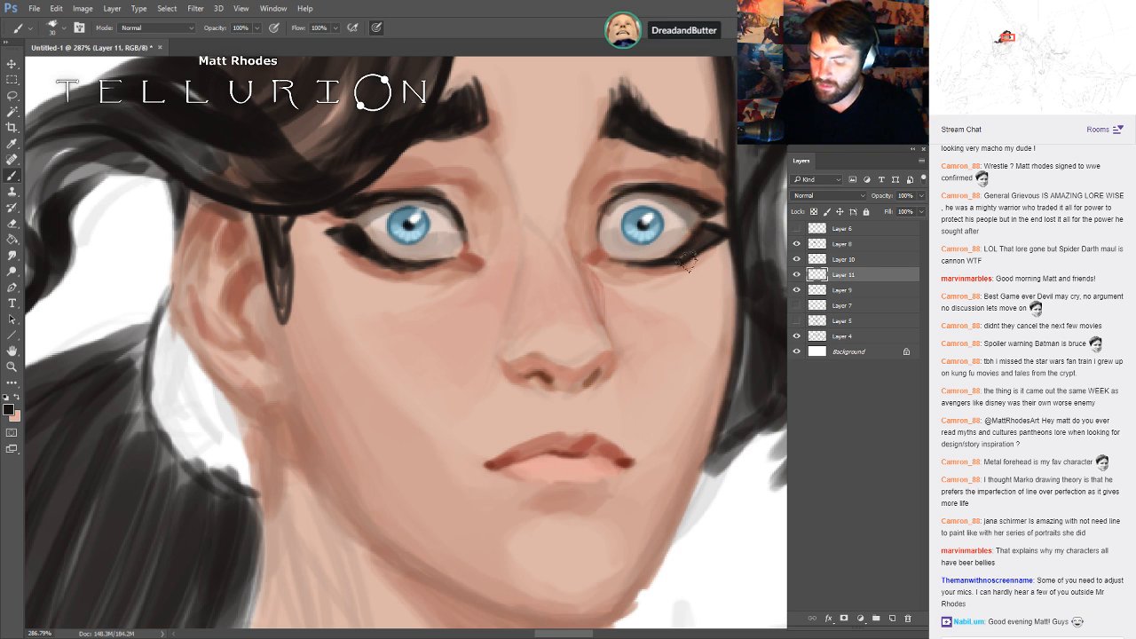
- Save the document as splash.psd
{"action": "left_click_drag", "start_coordinate": [709, 356], "coordinate": [622, 356]}
{"action": "left_click_drag", "start_coordinate": [690, 413], "coordinate": [621, 308]}
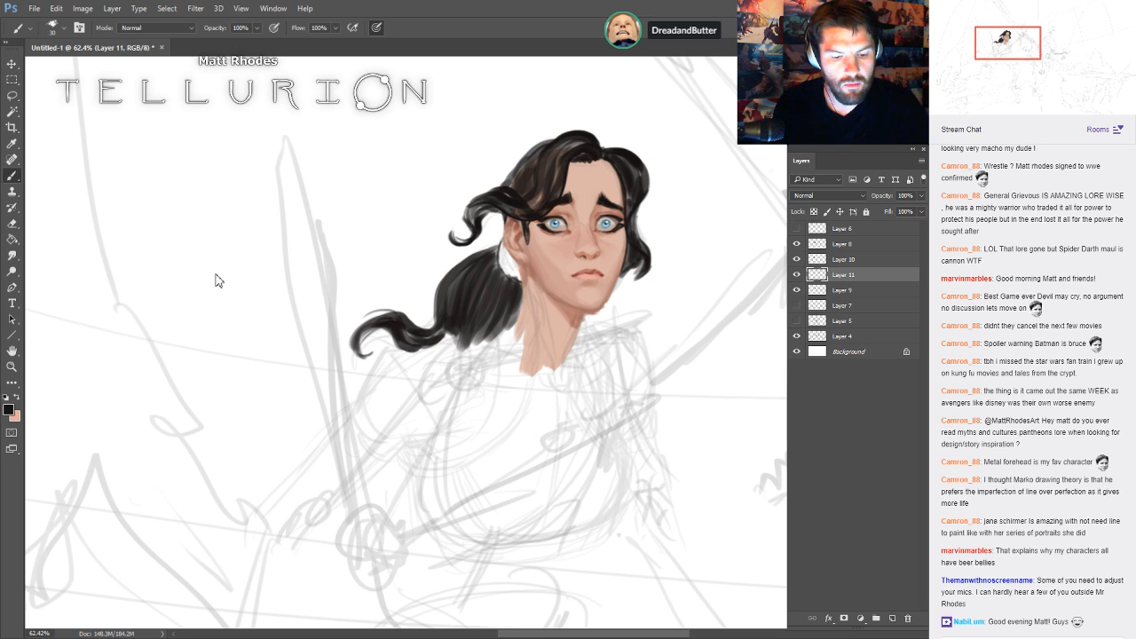
{"action": "key", "text": "ctrl+s"}
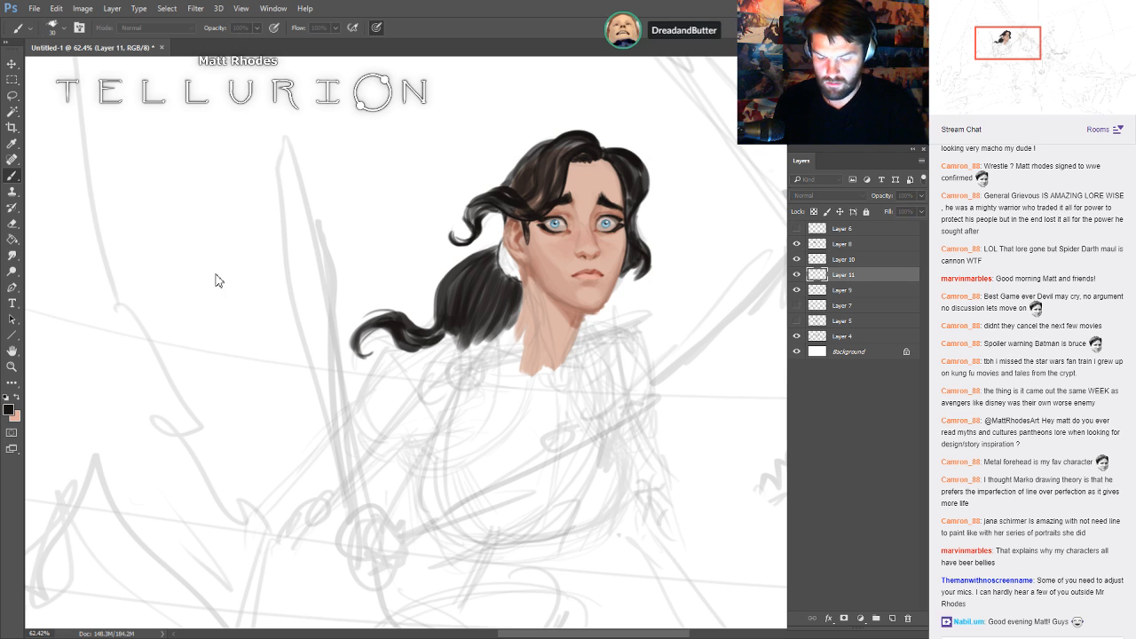
{"action": "left_click_drag", "start_coordinate": [635, 218], "coordinate": [693, 257]}
{"action": "scroll", "coordinate": [645, 297], "scroll_direction": "up", "scroll_amount": 6}
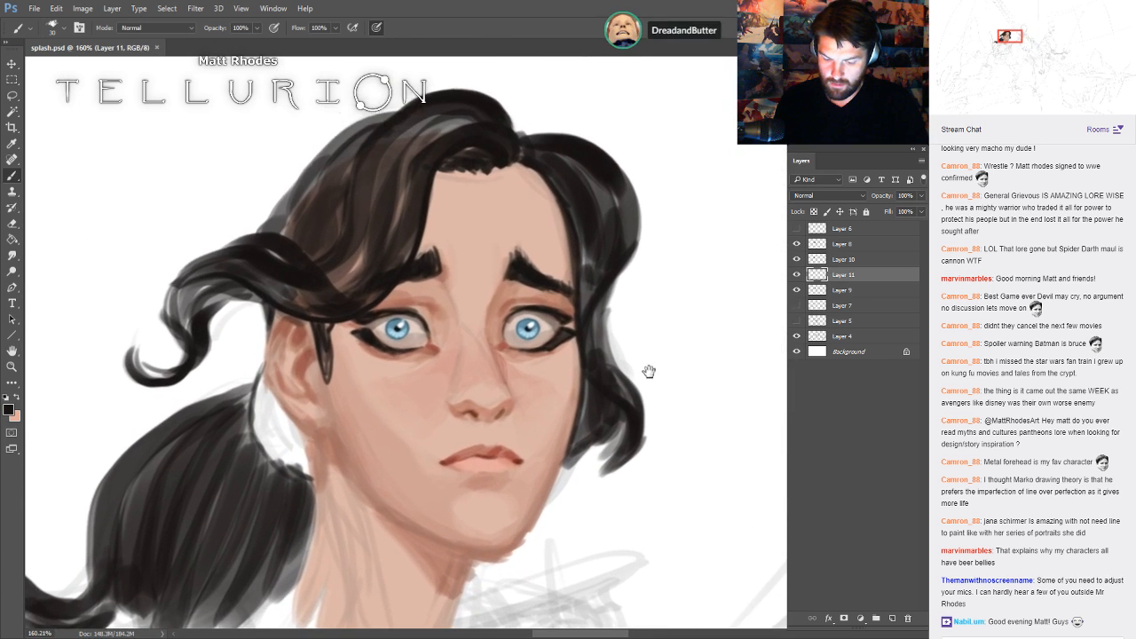
- Reset the painting colours to black and white and add dark strokes to the hair at the back of the crown
{"action": "left_click_drag", "start_coordinate": [615, 363], "coordinate": [577, 360]}
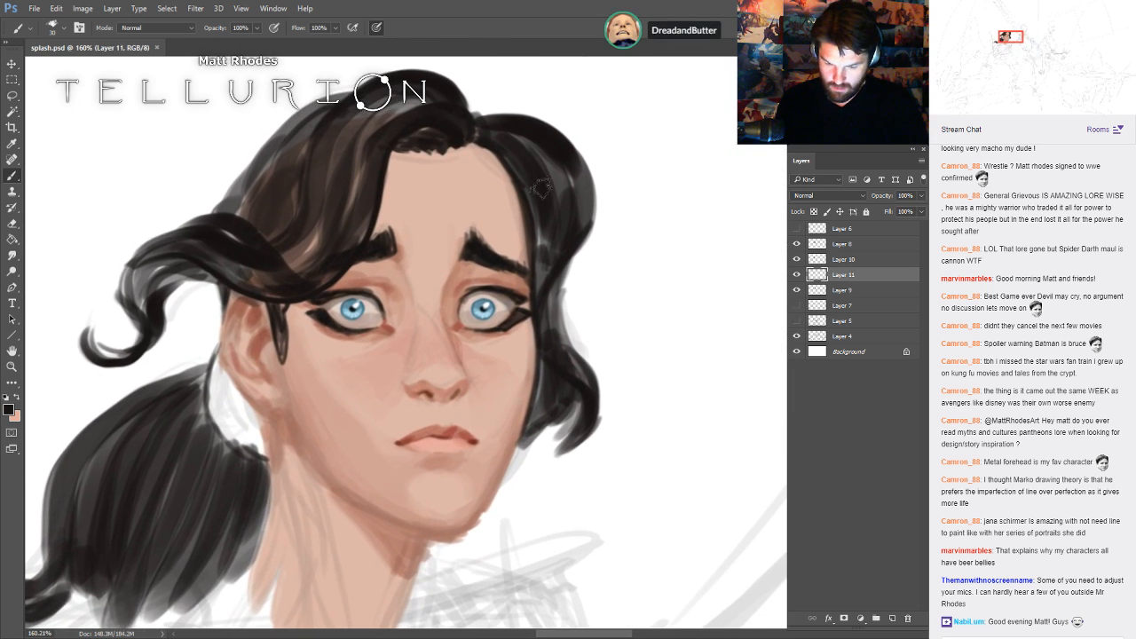
{"action": "left_click_drag", "start_coordinate": [616, 236], "coordinate": [661, 219]}
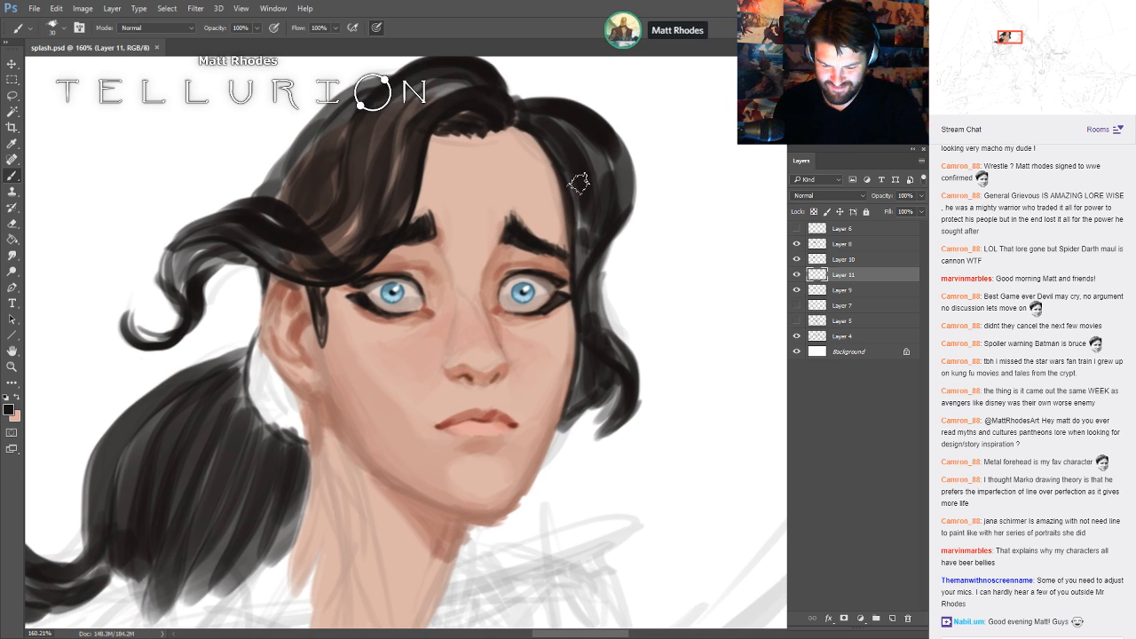
{"action": "left_click_drag", "start_coordinate": [505, 143], "coordinate": [492, 192]}
{"action": "key", "text": "d"}
{"action": "mouse_move", "coordinate": [326, 144]}
{"action": "left_mouse_down"}
{"action": "mouse_move", "coordinate": [268, 195]}
{"action": "mouse_move", "coordinate": [244, 256]}
{"action": "left_mouse_up"}
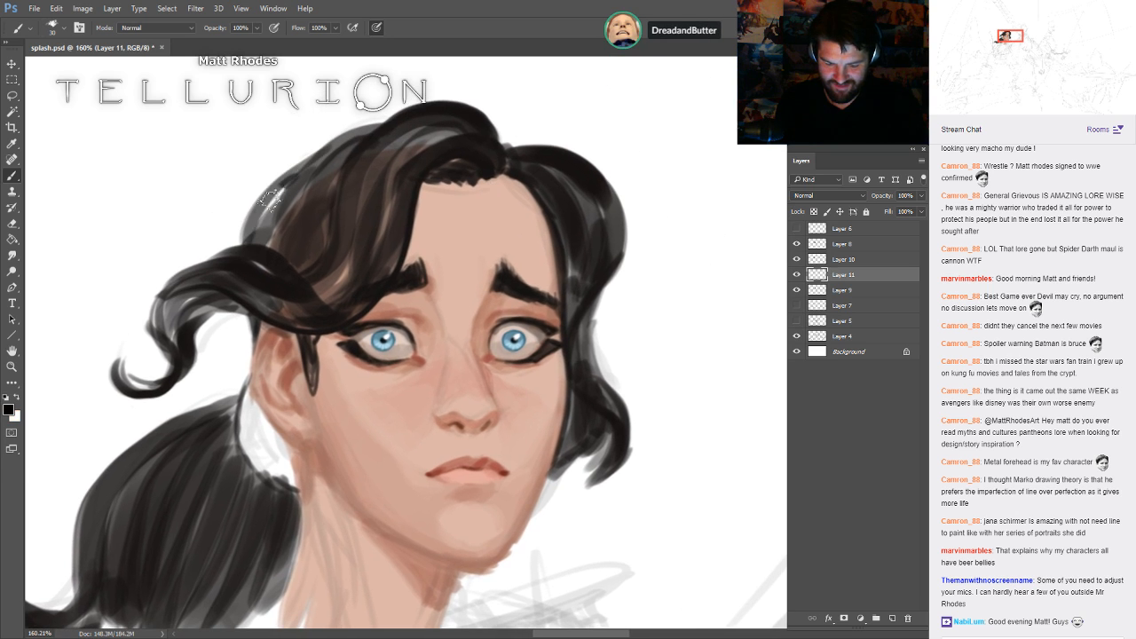
{"action": "left_click_drag", "start_coordinate": [286, 183], "coordinate": [244, 245]}
- Paint thin black strands falling beside the forehead with a smaller brush
{"action": "mouse_move", "coordinate": [727, 357]}
{"action": "left_mouse_down"}
{"action": "mouse_move", "coordinate": [609, 365]}
{"action": "mouse_move", "coordinate": [614, 252]}
{"action": "mouse_move", "coordinate": [533, 266]}
{"action": "left_mouse_up"}
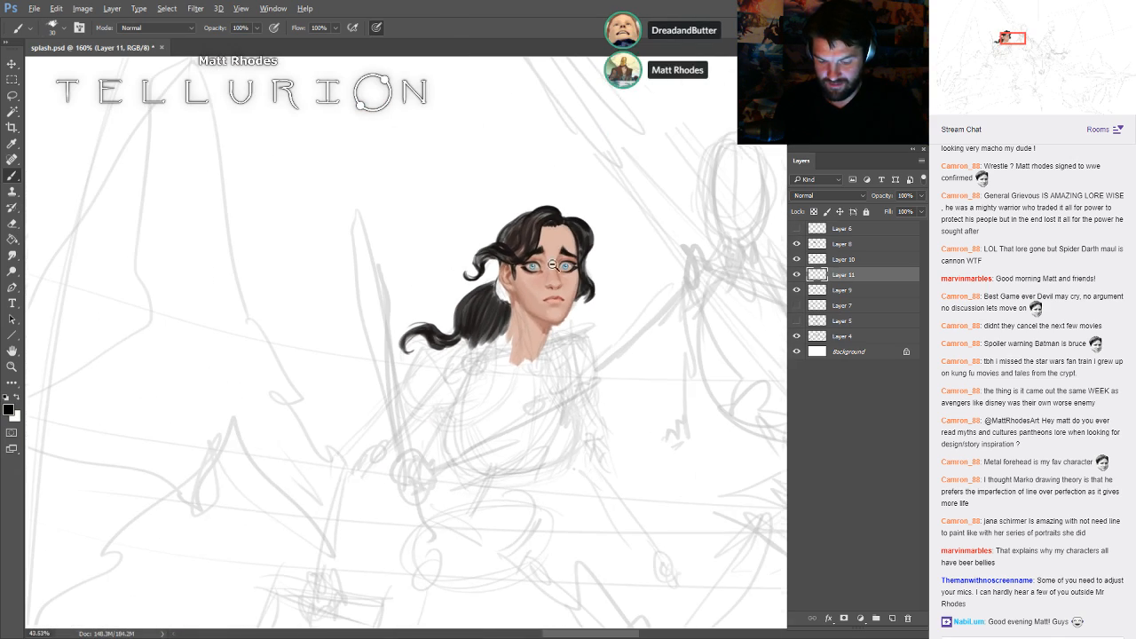
{"action": "left_click_drag", "start_coordinate": [627, 300], "coordinate": [688, 331]}
{"action": "left_click_drag", "start_coordinate": [604, 293], "coordinate": [704, 307]}
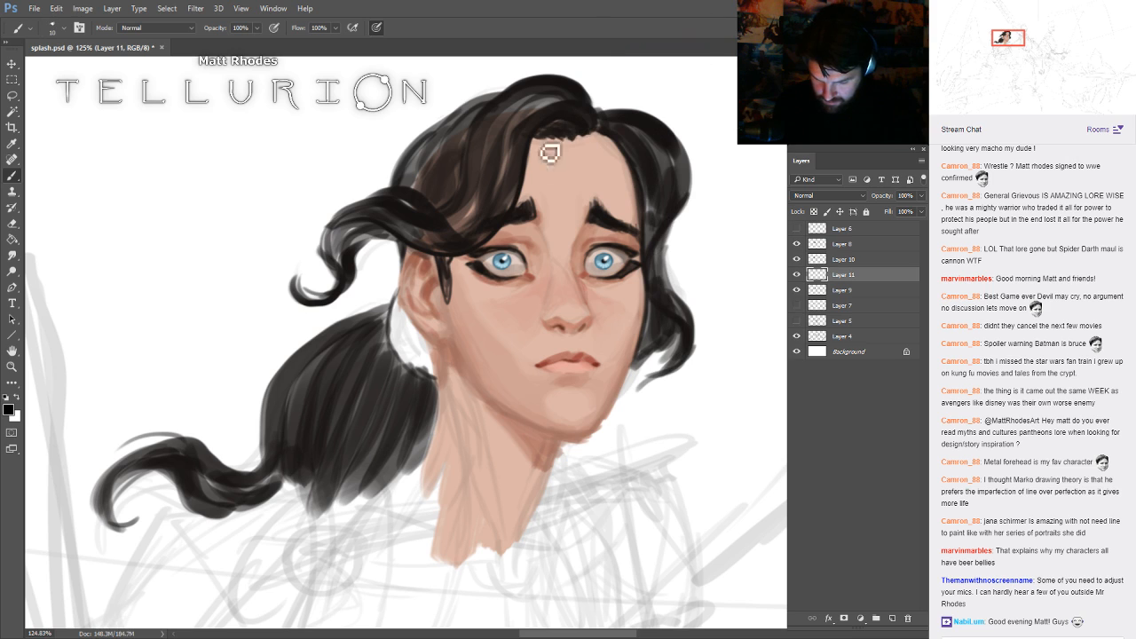
{"action": "left_click_drag", "start_coordinate": [547, 140], "coordinate": [531, 206]}
{"action": "left_click_drag", "start_coordinate": [542, 155], "coordinate": [522, 209]}
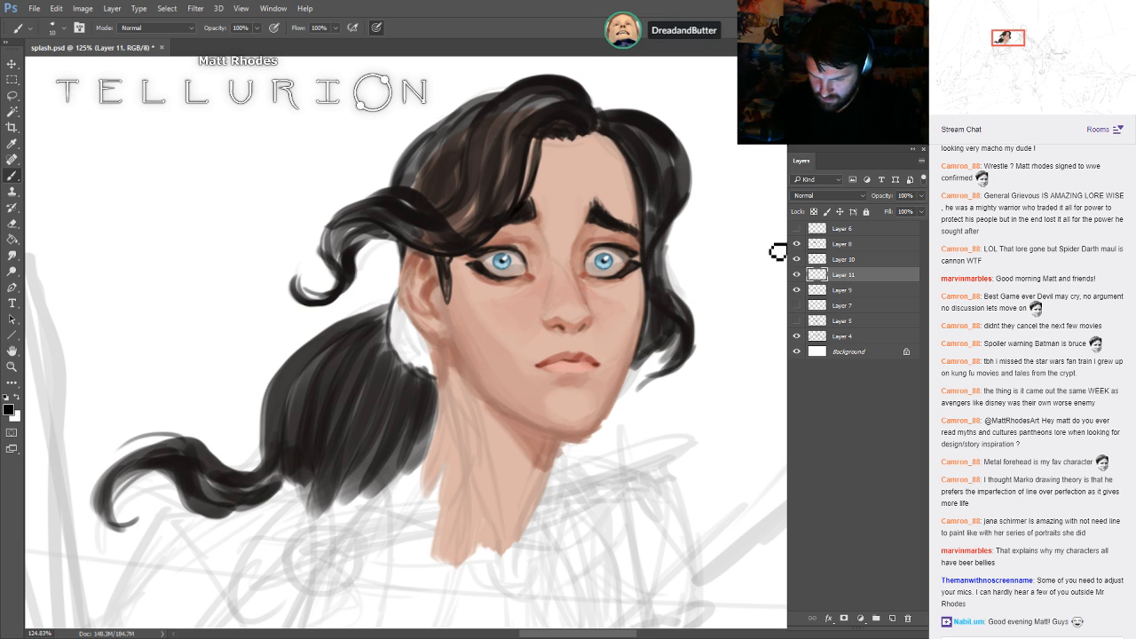
- Sample the skin tone, hide Layer 8, and toggle Layers 10, 11 and 9 off and on to check their contents
{"action": "left_click_drag", "start_coordinate": [714, 437], "coordinate": [583, 400]}
{"action": "left_click_drag", "start_coordinate": [509, 337], "coordinate": [557, 324]}
{"action": "left_click_drag", "start_coordinate": [560, 310], "coordinate": [609, 404]}
{"action": "left_click", "coordinate": [482, 172], "text": "alt"}
{"action": "left_click", "coordinate": [796, 243]}
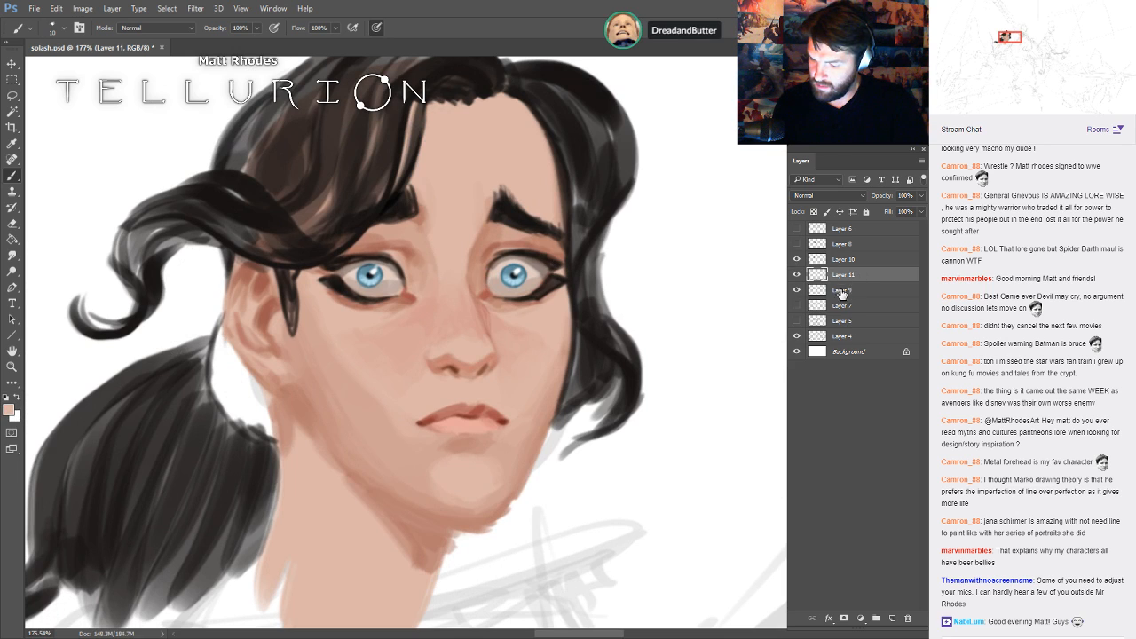
{"action": "left_click", "coordinate": [797, 259]}
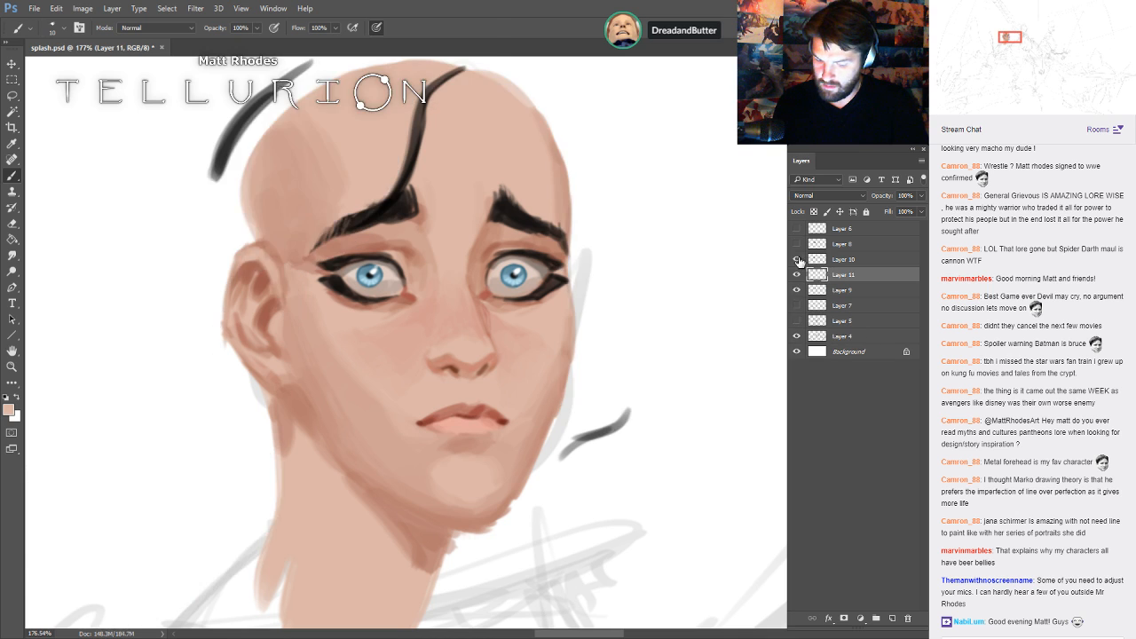
{"action": "left_click", "coordinate": [797, 259]}
{"action": "left_click", "coordinate": [797, 275]}
{"action": "left_click", "coordinate": [797, 274]}
{"action": "left_click", "coordinate": [797, 289]}
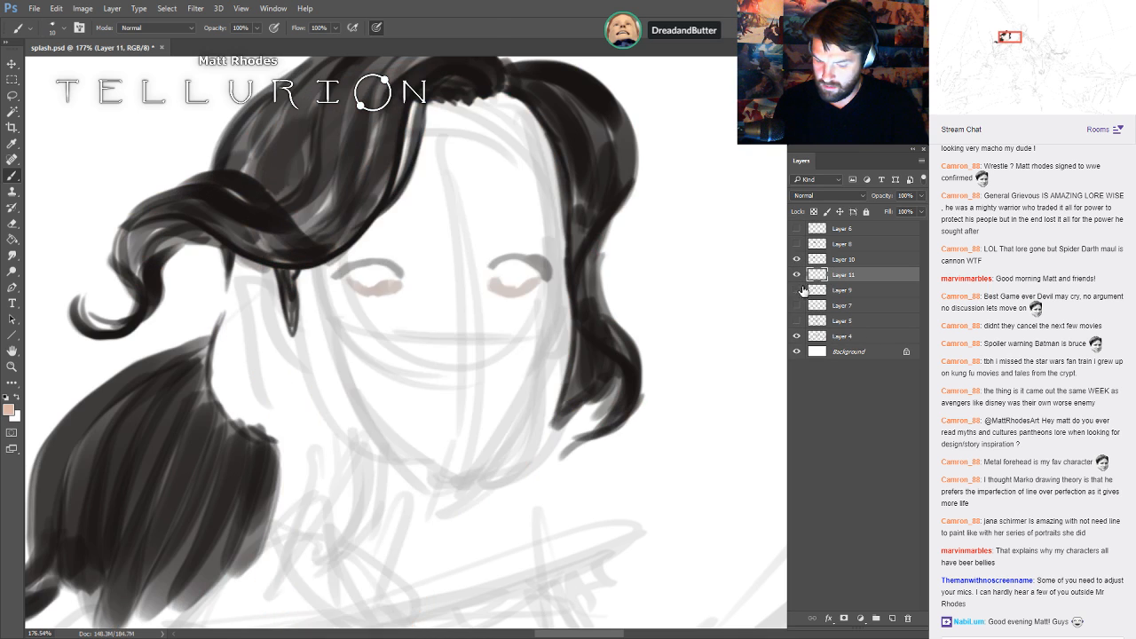
{"action": "left_click", "coordinate": [796, 289]}
- Merge Layers 10, 11 and 9 into a single layer
{"action": "left_click", "coordinate": [856, 264]}
{"action": "left_click", "coordinate": [850, 290], "text": "shift"}
{"action": "key", "text": "ctrl+e"}
- Clean up the stray paint under the chin and along the edge of the neck with the Eraser
{"action": "left_click_drag", "start_coordinate": [687, 437], "coordinate": [737, 324]}
{"action": "key", "text": "e"}
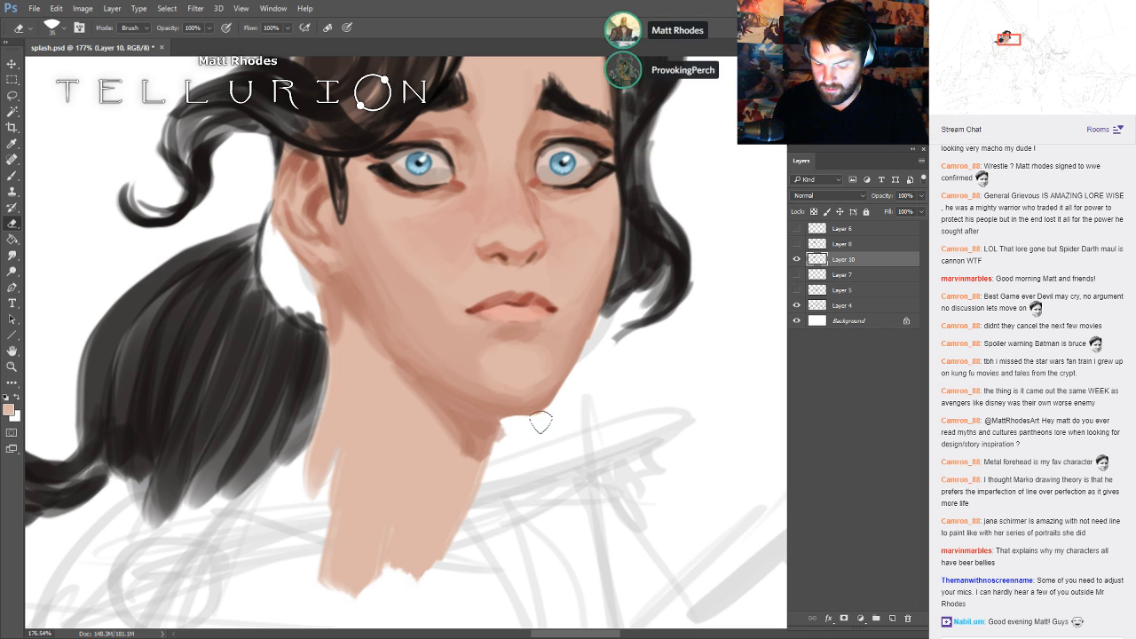
{"action": "left_click_drag", "start_coordinate": [646, 370], "coordinate": [617, 403]}
{"action": "left_click_drag", "start_coordinate": [482, 459], "coordinate": [475, 488]}
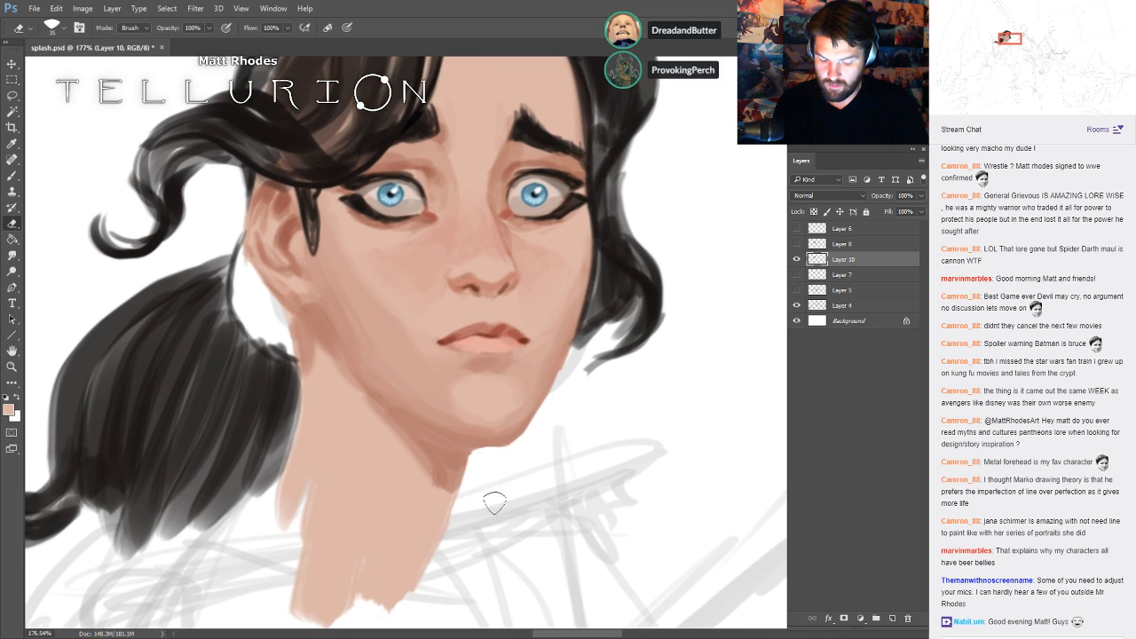
{"action": "left_click_drag", "start_coordinate": [674, 323], "coordinate": [711, 380]}
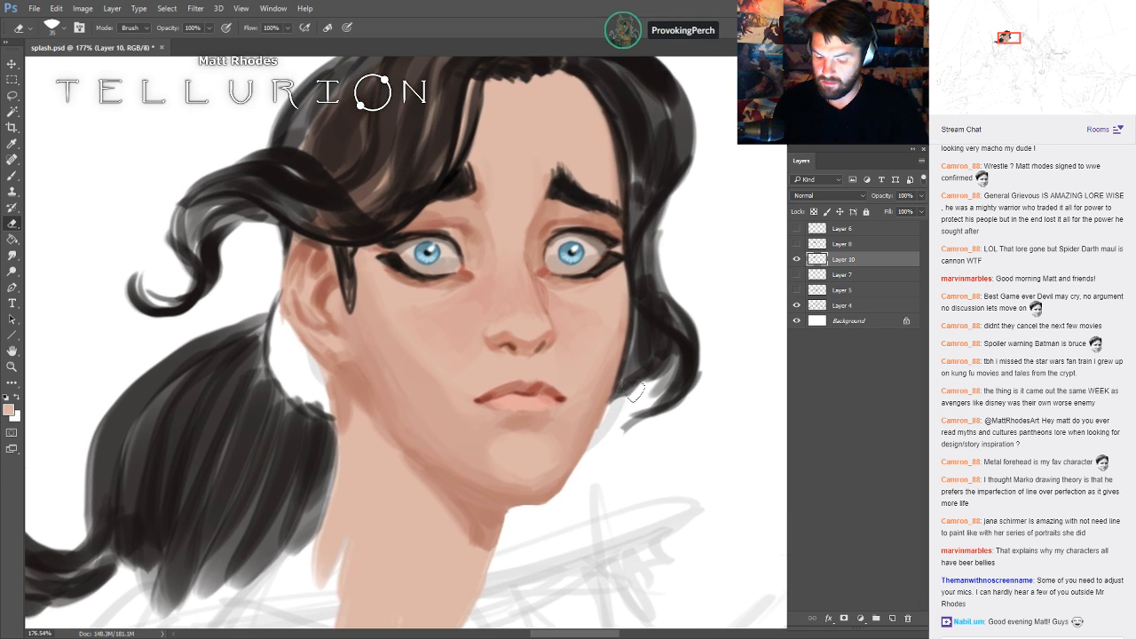
{"action": "mouse_move", "coordinate": [396, 334]}
{"action": "left_mouse_down"}
{"action": "mouse_move", "coordinate": [396, 418]}
{"action": "mouse_move", "coordinate": [533, 340]}
{"action": "mouse_move", "coordinate": [693, 211]}
{"action": "mouse_move", "coordinate": [634, 338]}
{"action": "mouse_move", "coordinate": [549, 406]}
{"action": "left_mouse_up"}
- Choose a paler pink skin colour for the brush and create a new layer above Layer 10
{"action": "key", "text": "b"}
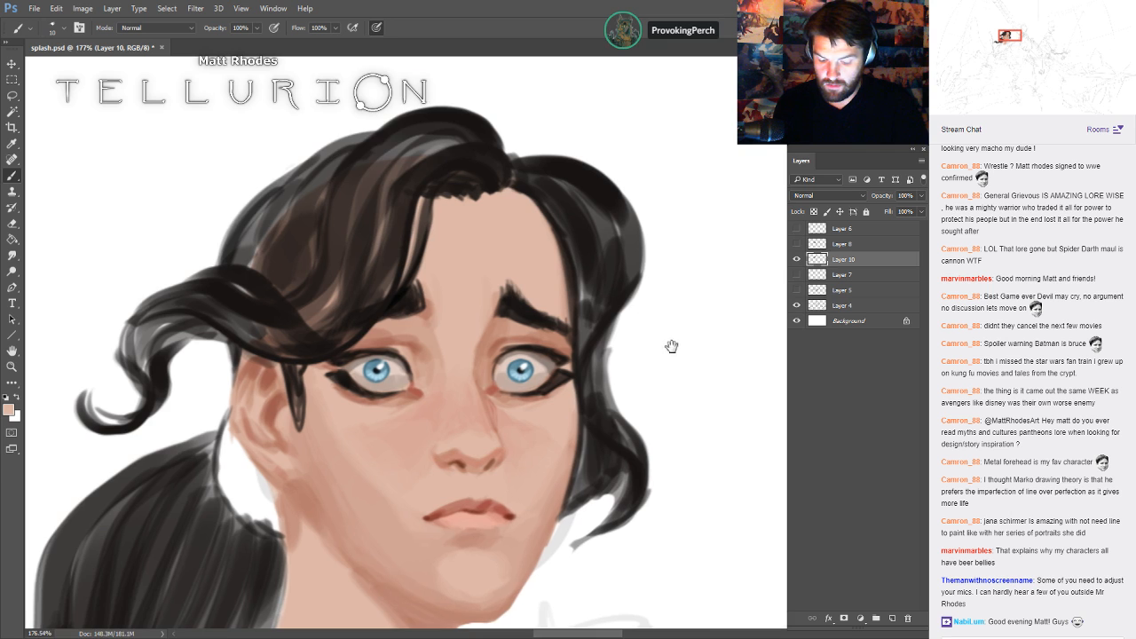
{"action": "mouse_move", "coordinate": [669, 345]}
{"action": "left_mouse_down"}
{"action": "mouse_move", "coordinate": [674, 257]}
{"action": "mouse_move", "coordinate": [650, 284]}
{"action": "left_mouse_up"}
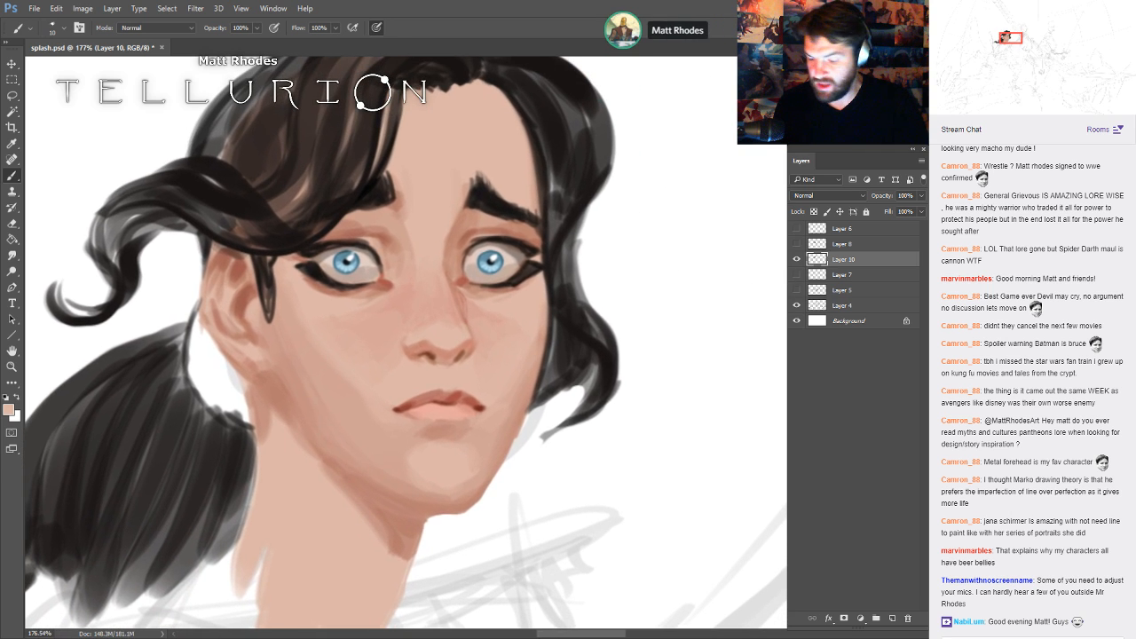
{"action": "key", "text": "i"}
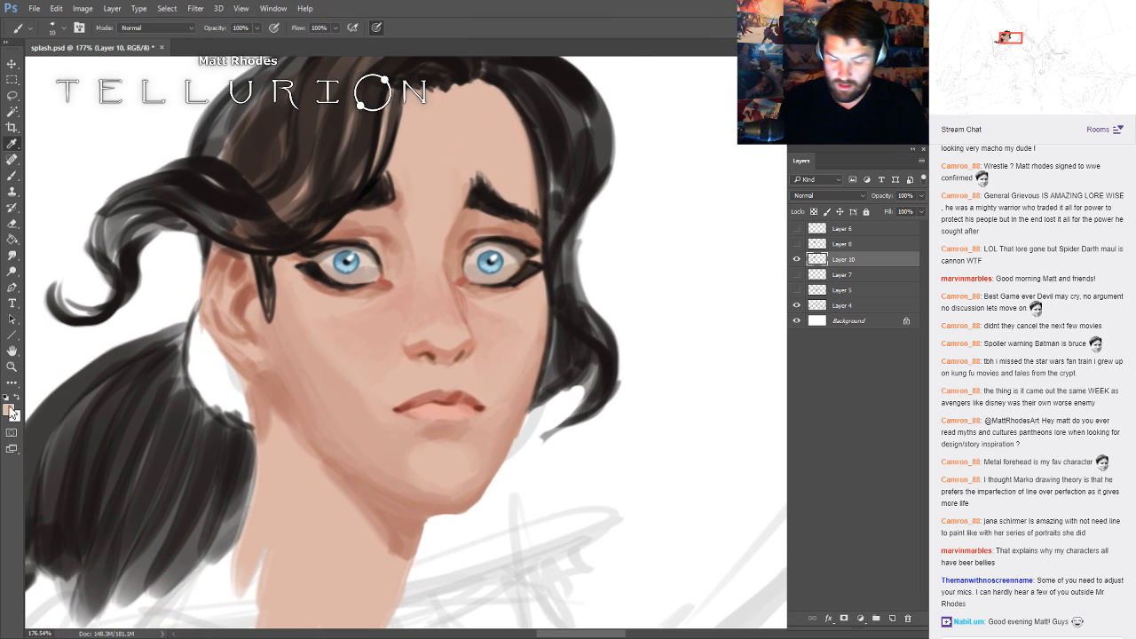
{"action": "key", "text": "b"}
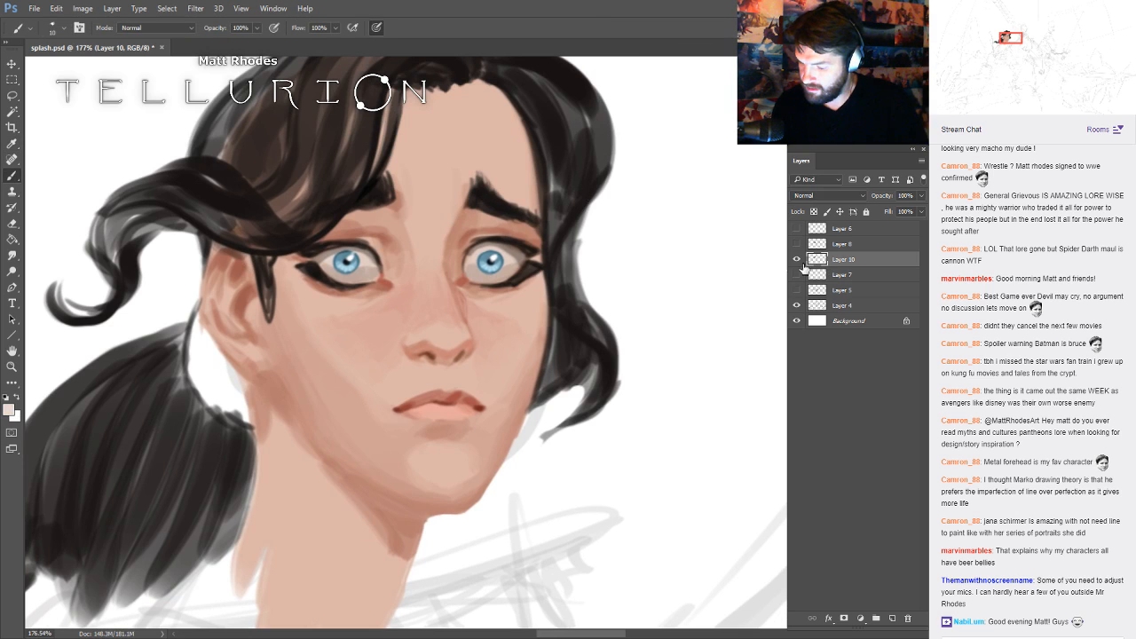
{"action": "key", "text": "ctrl+shift+alt+n"}
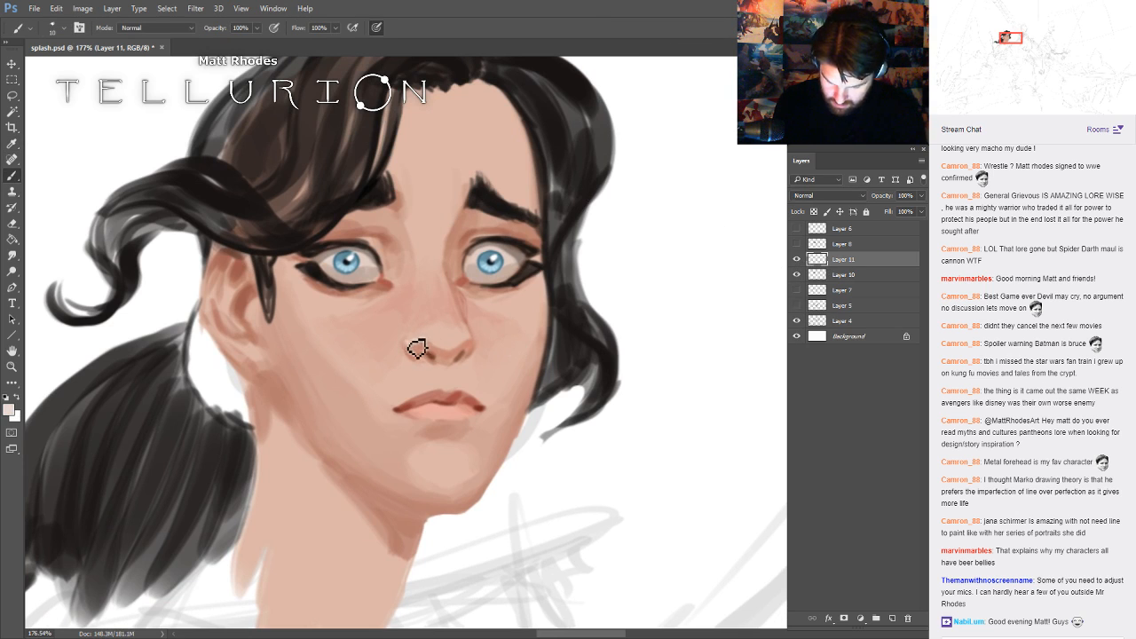
- Paint pale highlights on the nose and lower lip, adjusting the brush size
{"action": "key", "text": "bracketright"}
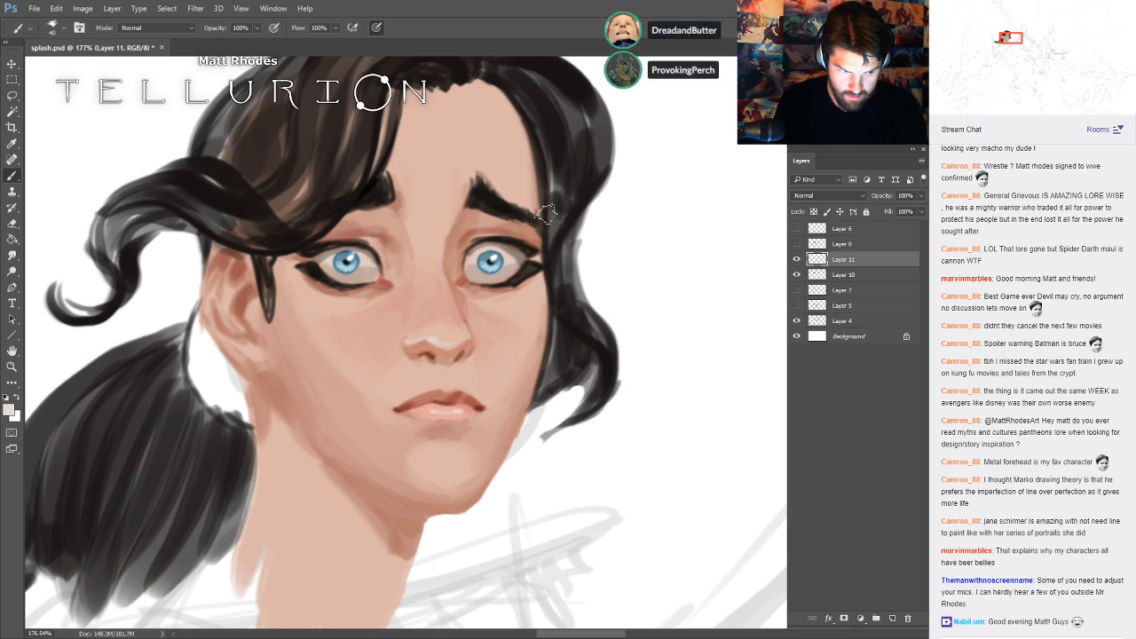
{"action": "key", "text": "space"}
{"action": "left_click_drag", "start_coordinate": [644, 415], "coordinate": [658, 314]}
{"action": "key", "text": "bracketright"}
{"action": "key", "text": "bracketright"}
{"action": "key", "text": "bracketright"}
{"action": "key", "text": "bracketright"}
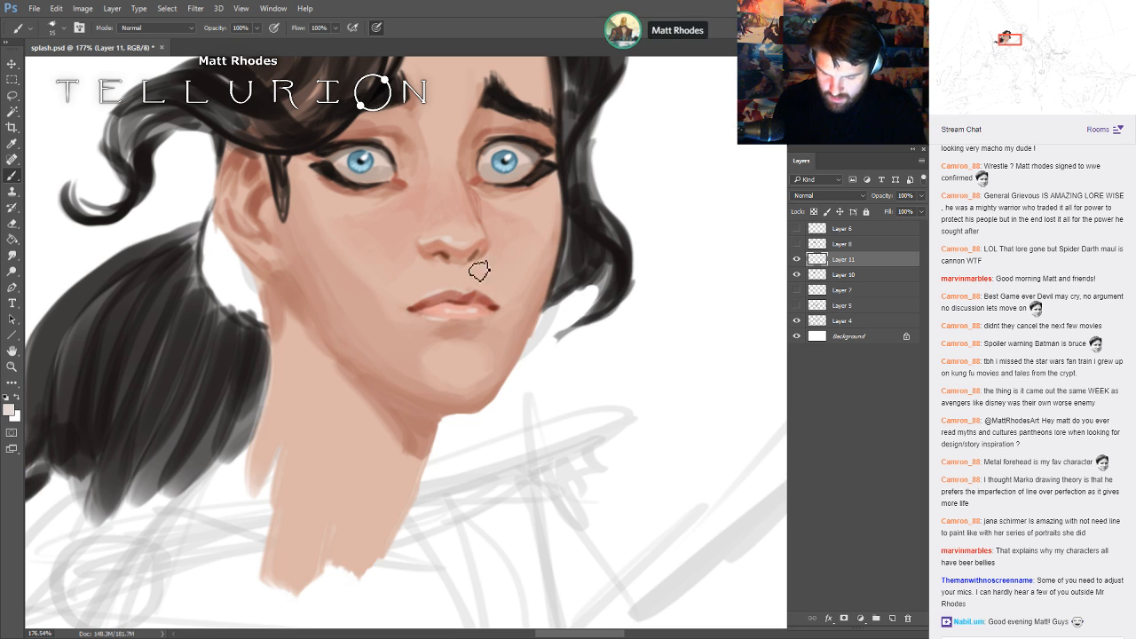
- Sample the warm skin shadow near the jaw and refine the shading around the mouth and cheek
{"action": "left_click_drag", "start_coordinate": [613, 232], "coordinate": [565, 337]}
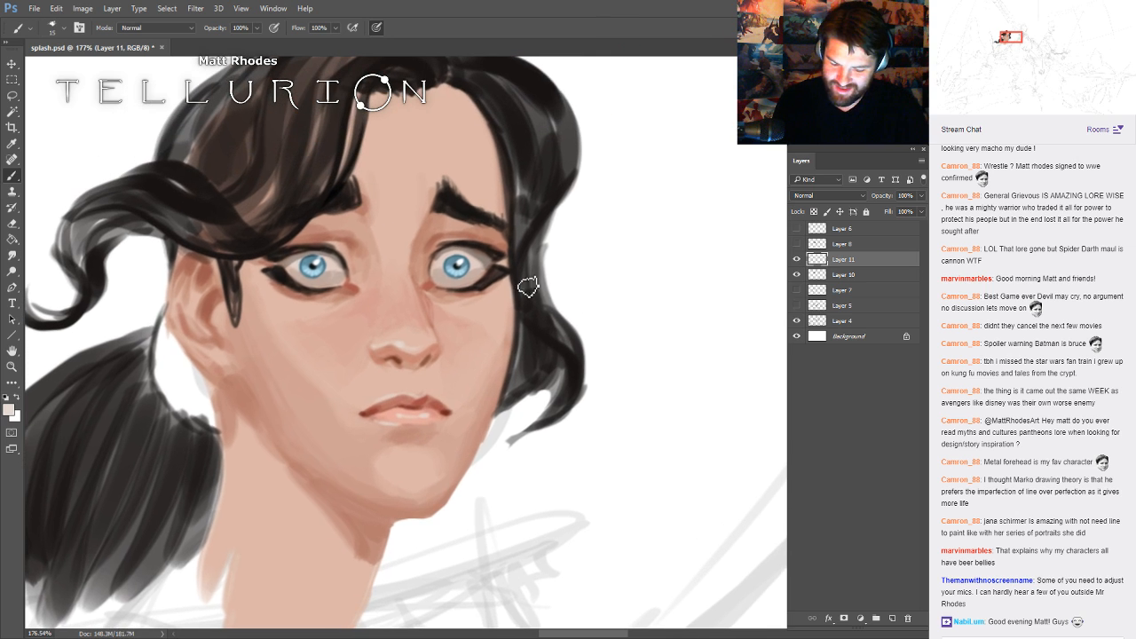
{"action": "left_click", "coordinate": [342, 498], "text": "alt"}
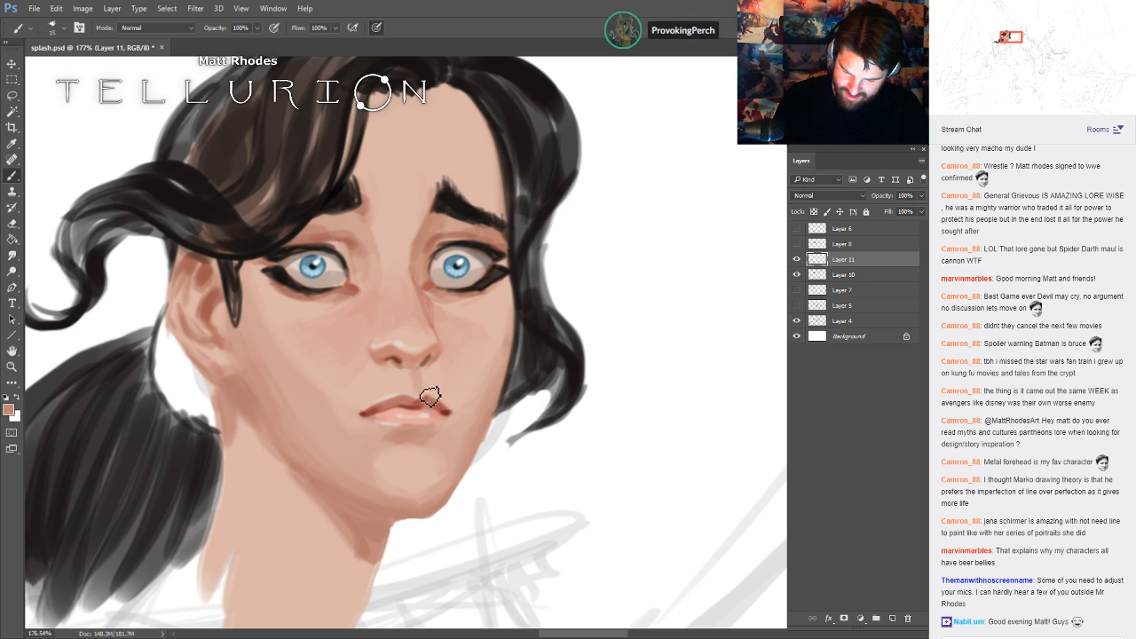
{"action": "mouse_move", "coordinate": [653, 303]}
{"action": "left_mouse_down"}
{"action": "mouse_move", "coordinate": [690, 307]}
{"action": "mouse_move", "coordinate": [682, 299]}
{"action": "left_mouse_up"}
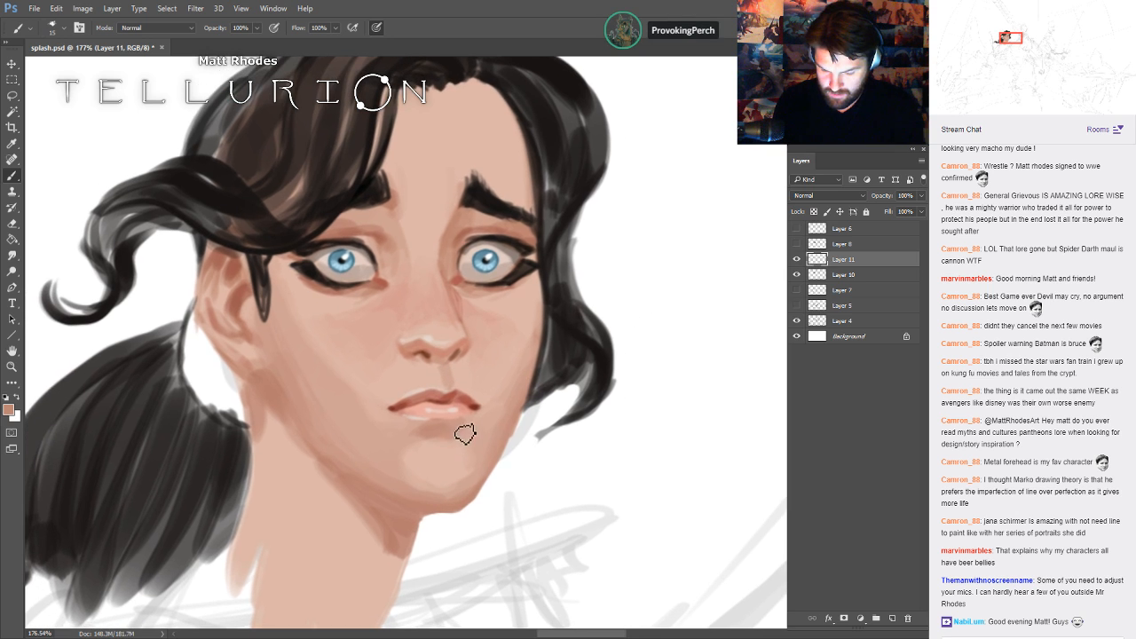
{"action": "scroll", "coordinate": [697, 333], "scroll_direction": "down", "scroll_amount": 3}
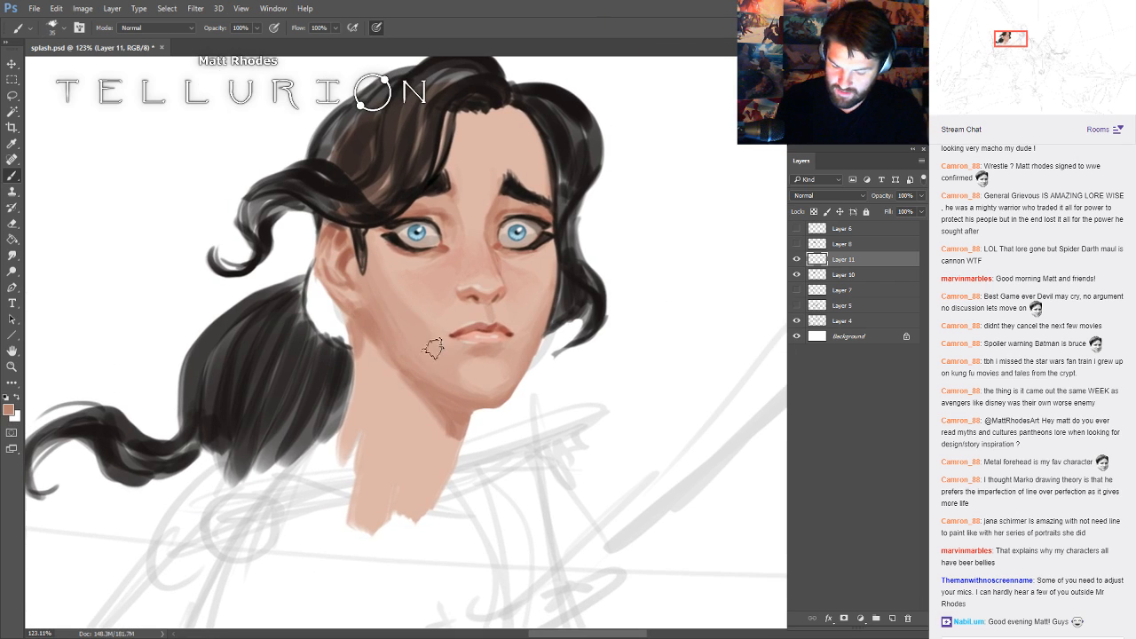
{"action": "scroll", "coordinate": [418, 318], "scroll_direction": "up", "scroll_amount": 1}
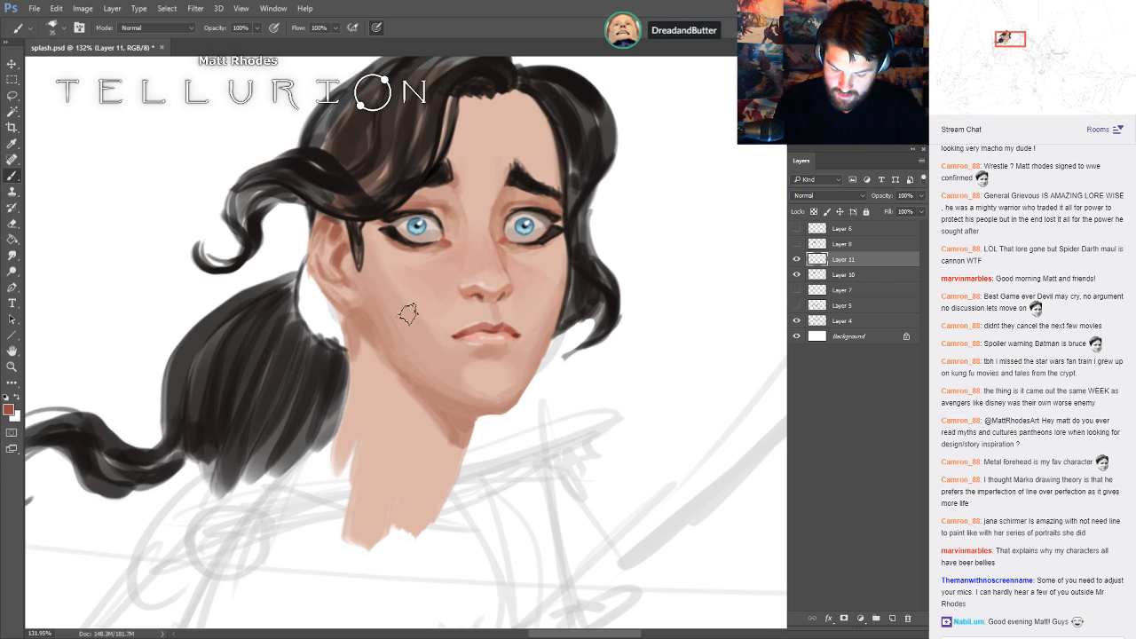
- Darken the hair behind the jaw just below the ear with black
{"action": "key", "text": "bracketleft"}
{"action": "key", "text": "bracketleft"}
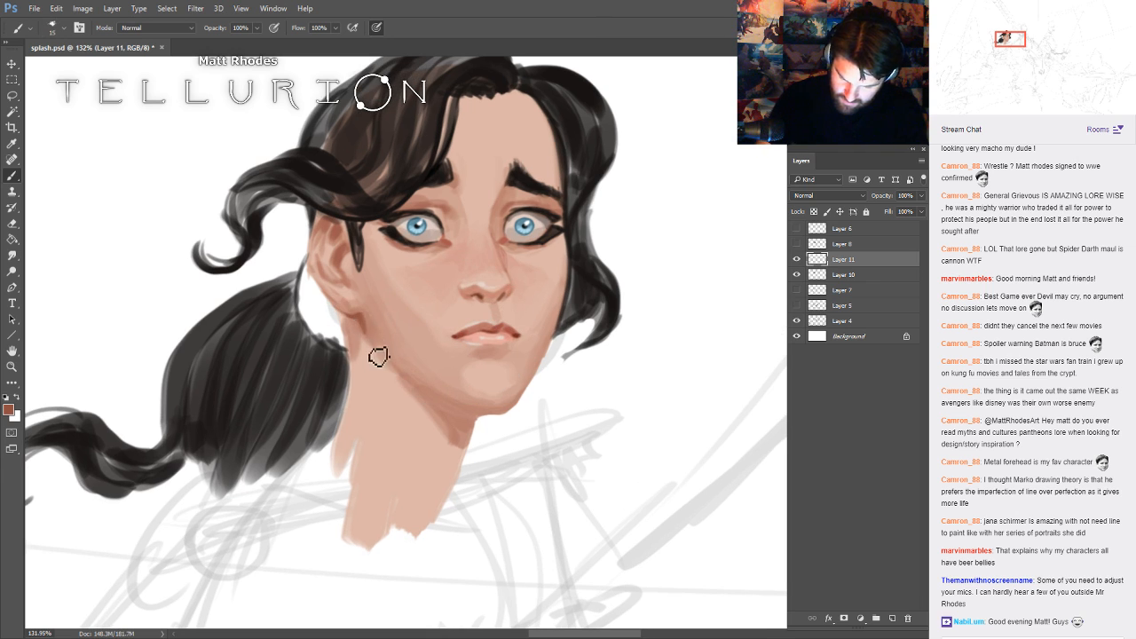
{"action": "key", "text": "bracketright"}
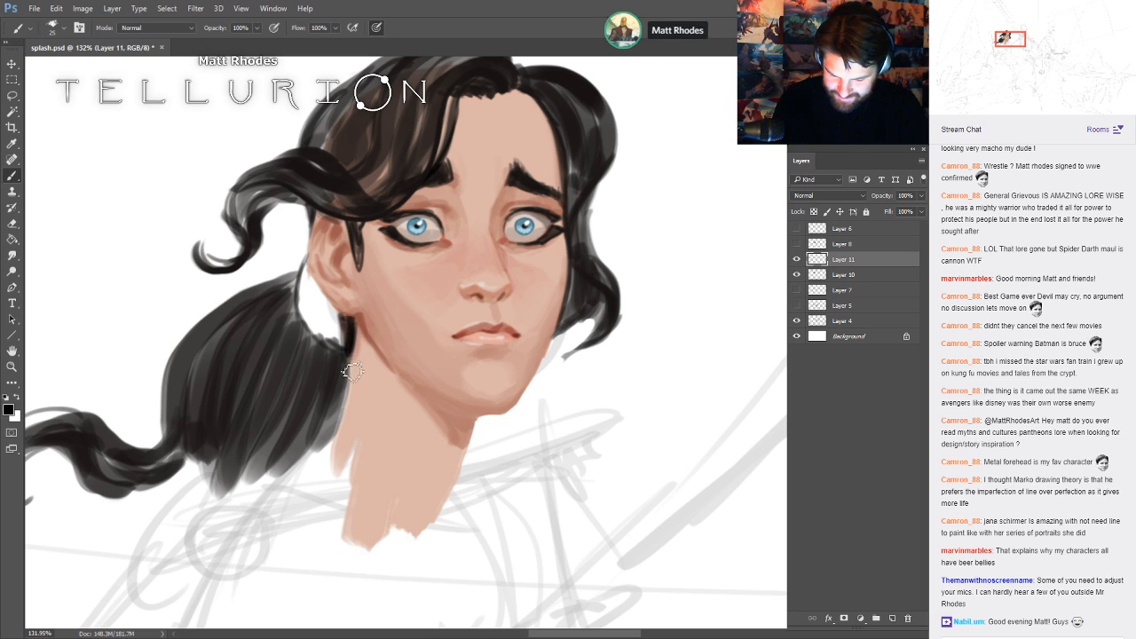
- Pick a reddish brown and refine the shadow details around the ear and upper jaw with a smaller brush
{"action": "left_click", "coordinate": [454, 337], "text": "alt"}
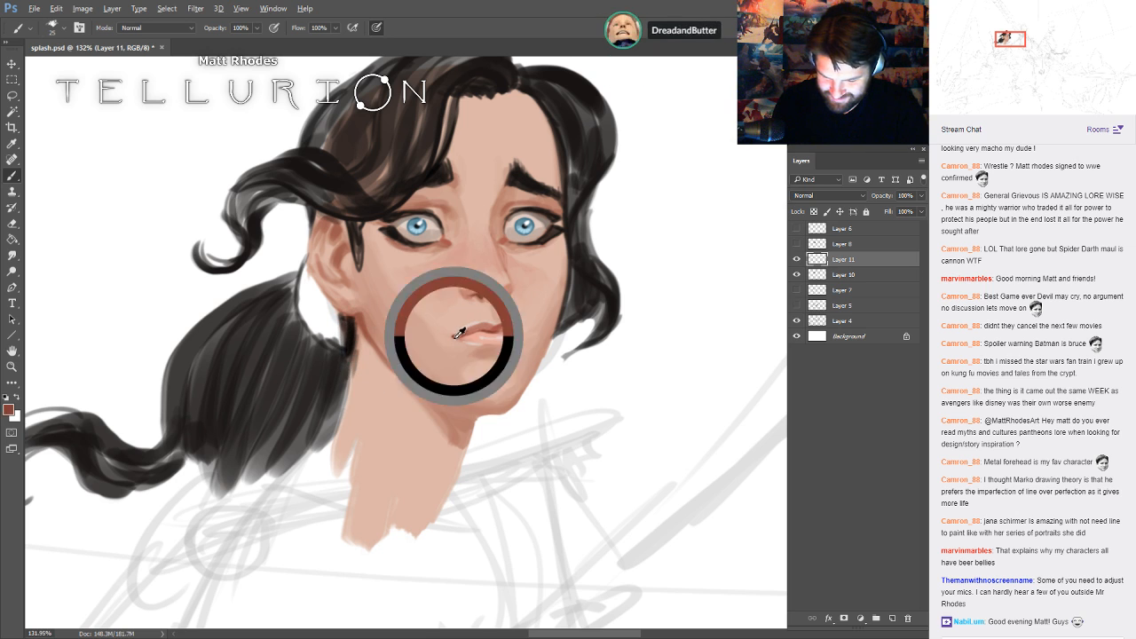
{"action": "key", "text": "["}
{"action": "key", "text": "["}
{"action": "key", "text": "["}
{"action": "key", "text": "["}
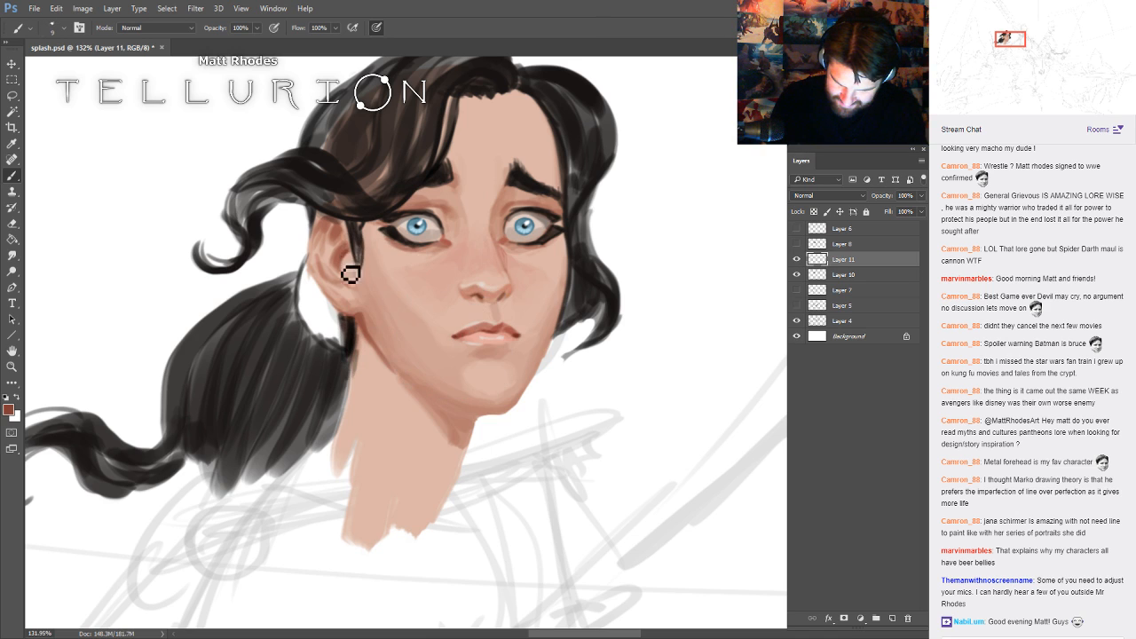
{"action": "left_click_drag", "start_coordinate": [665, 183], "coordinate": [620, 261]}
{"action": "left_click_drag", "start_coordinate": [452, 381], "coordinate": [482, 314]}
- Deepen the shadow along the jawline from below the ear to the chin, using a larger brush and reddish skin tones
{"action": "key", "text": "]"}
{"action": "key", "text": "]"}
{"action": "key", "text": "]"}
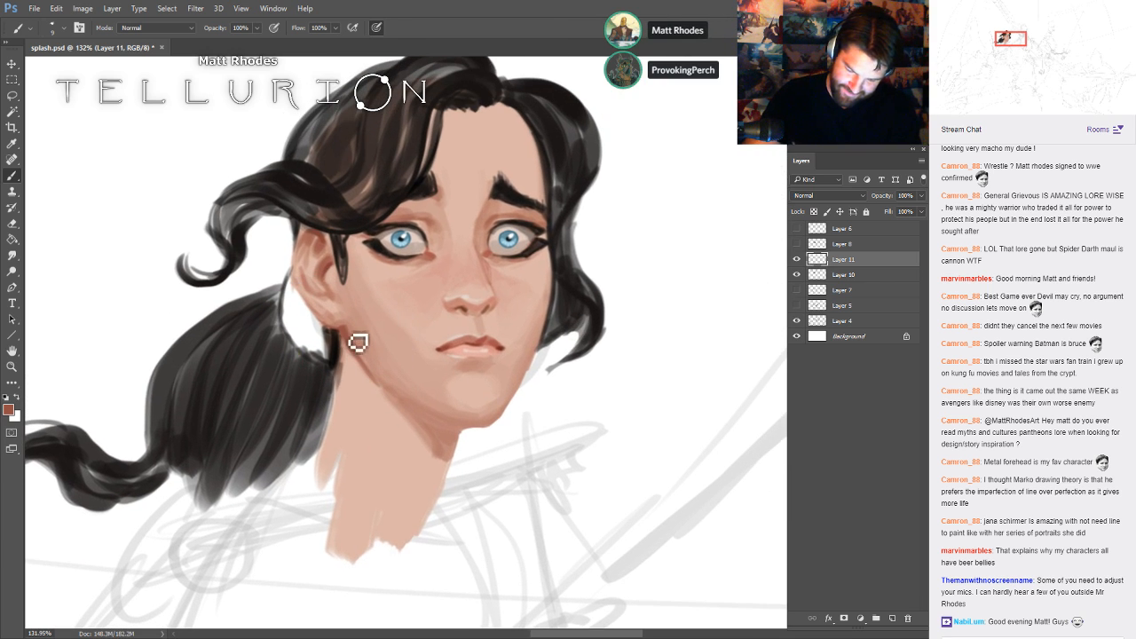
{"action": "key", "text": "bracketright"}
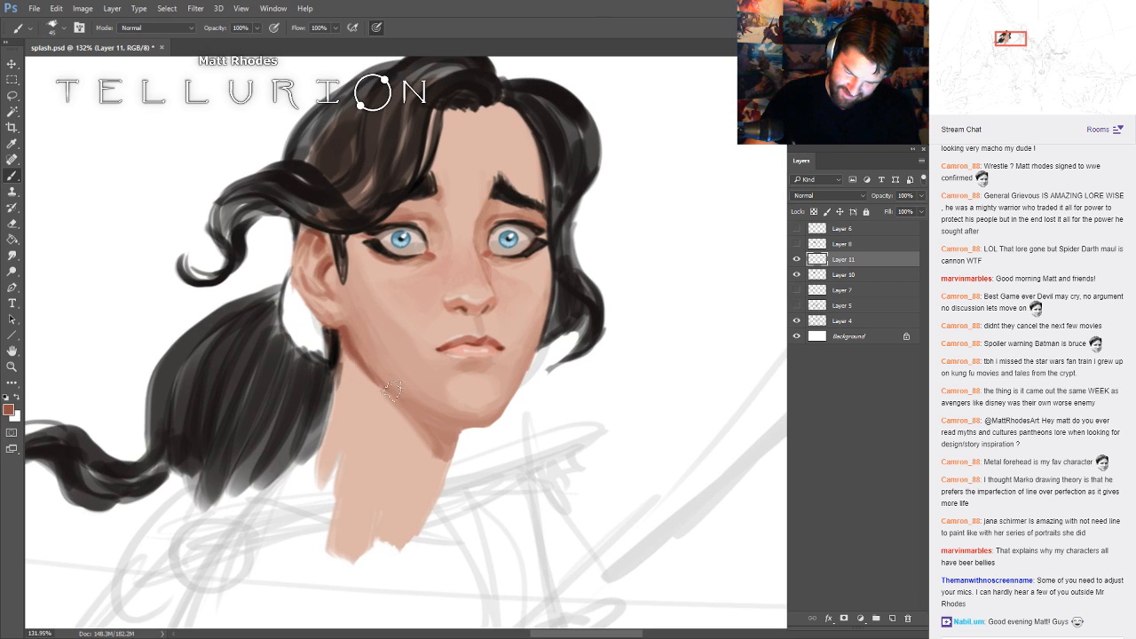
{"action": "mouse_move", "coordinate": [735, 298]}
{"action": "left_mouse_down"}
{"action": "mouse_move", "coordinate": [733, 331]}
{"action": "mouse_move", "coordinate": [745, 313]}
{"action": "left_mouse_up"}
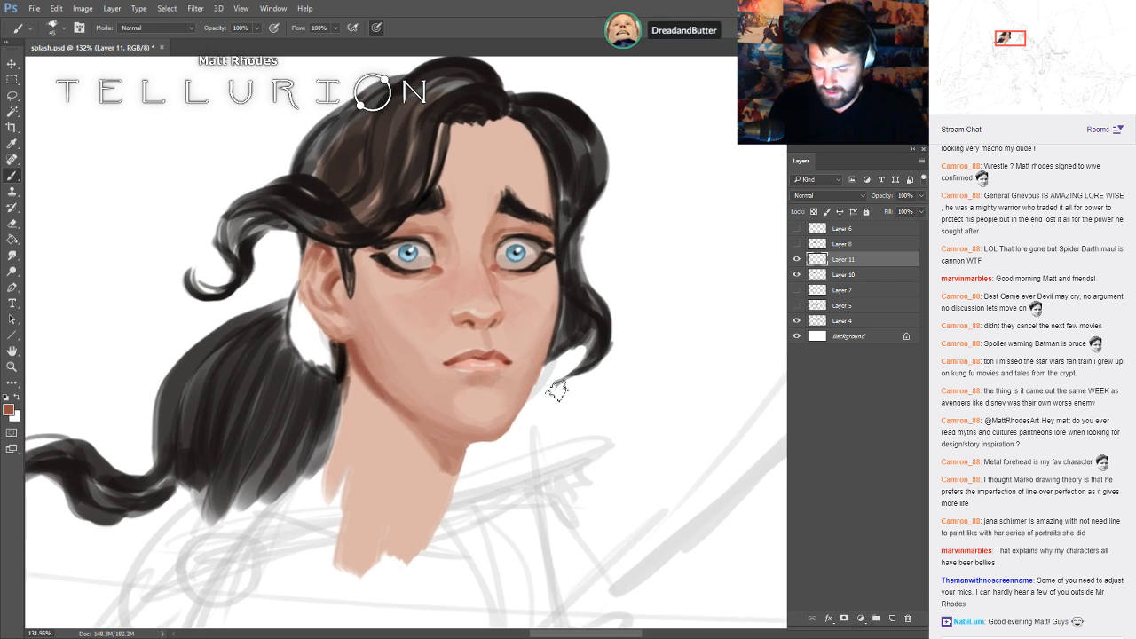
{"action": "key", "text": "bracketleft"}
{"action": "key", "text": "bracketleft"}
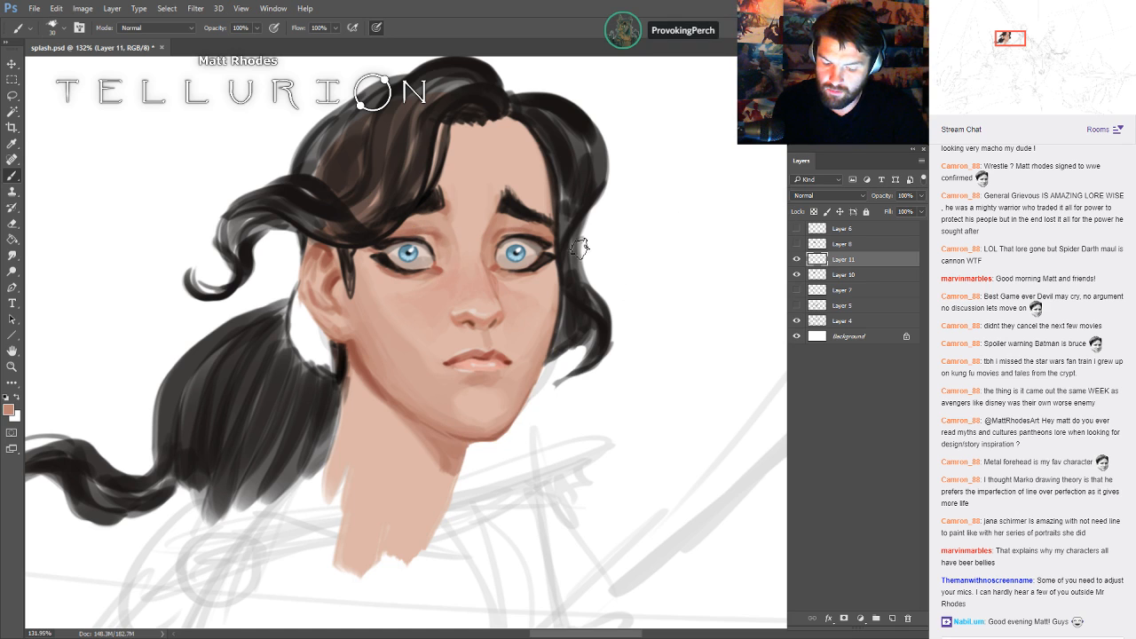
- Save the splash.psd document
{"action": "mouse_move", "coordinate": [686, 272]}
{"action": "left_mouse_down"}
{"action": "mouse_move", "coordinate": [640, 265]}
{"action": "mouse_move", "coordinate": [634, 299]}
{"action": "mouse_move", "coordinate": [550, 281]}
{"action": "left_mouse_up"}
{"action": "key", "text": "ctrl+s"}
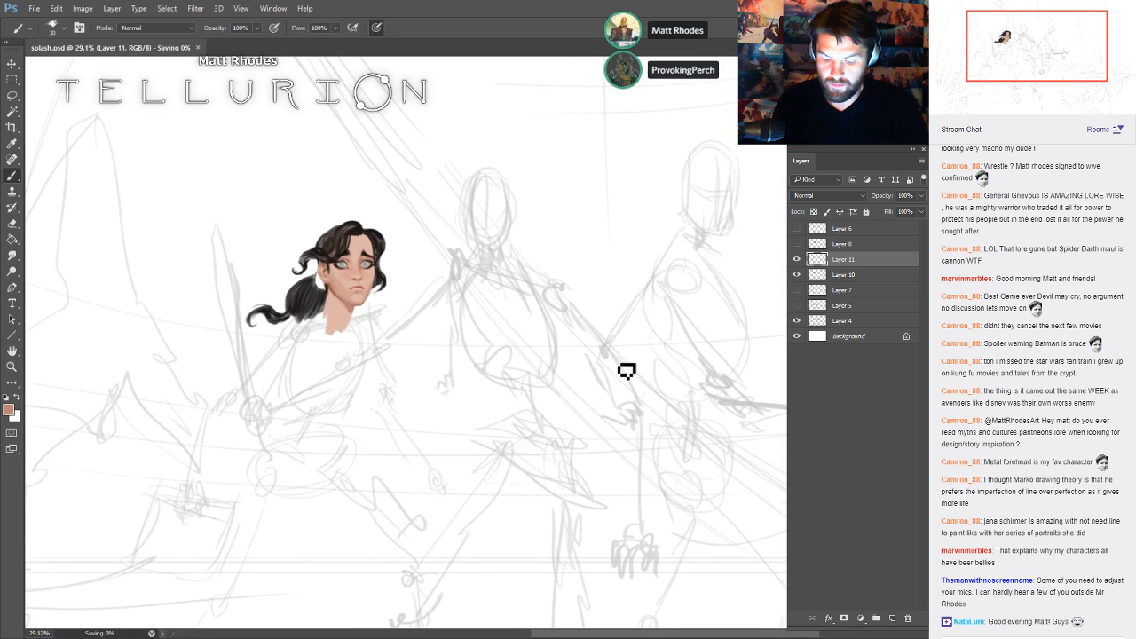
{"action": "left_click_drag", "start_coordinate": [574, 474], "coordinate": [629, 325]}
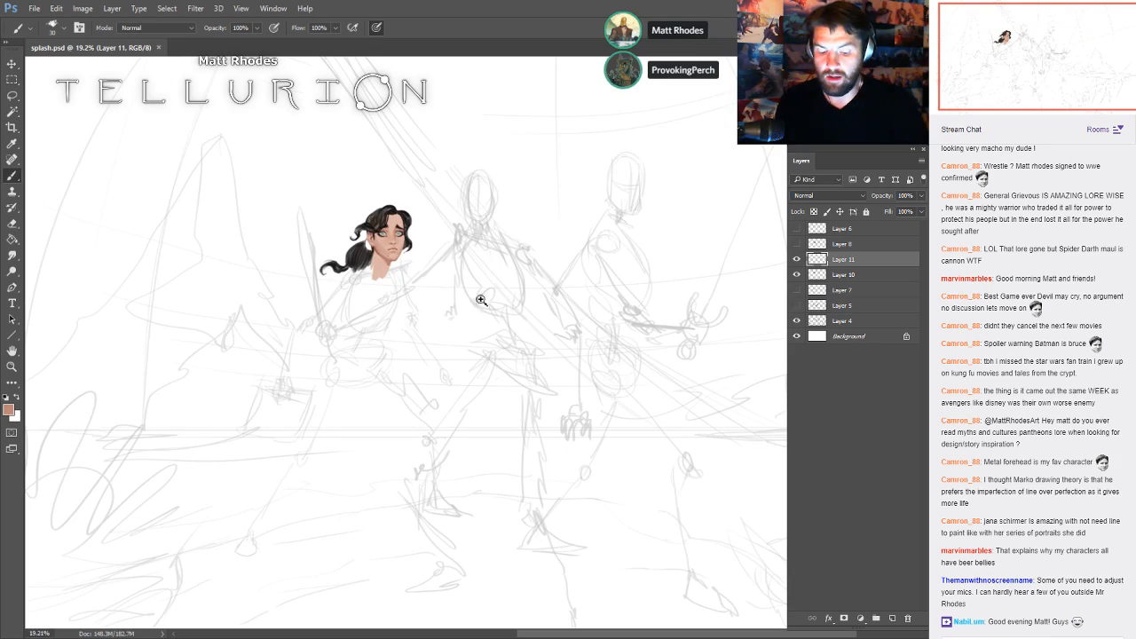
- Sample a pale skin tone from the face and add a new layer above Layer 11
{"action": "left_click_drag", "start_coordinate": [389, 242], "coordinate": [659, 281]}
{"action": "left_click", "coordinate": [489, 340], "text": "alt"}
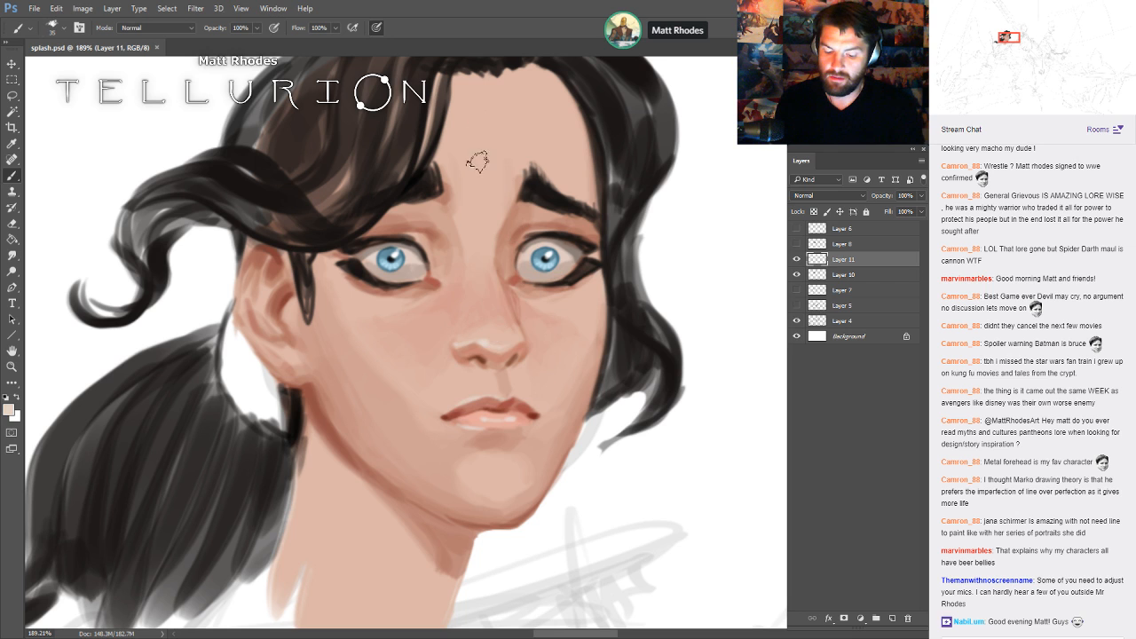
{"action": "key", "text": "bracketright"}
{"action": "key", "text": "bracketright"}
{"action": "key", "text": "bracketright"}
{"action": "key", "text": "bracketright"}
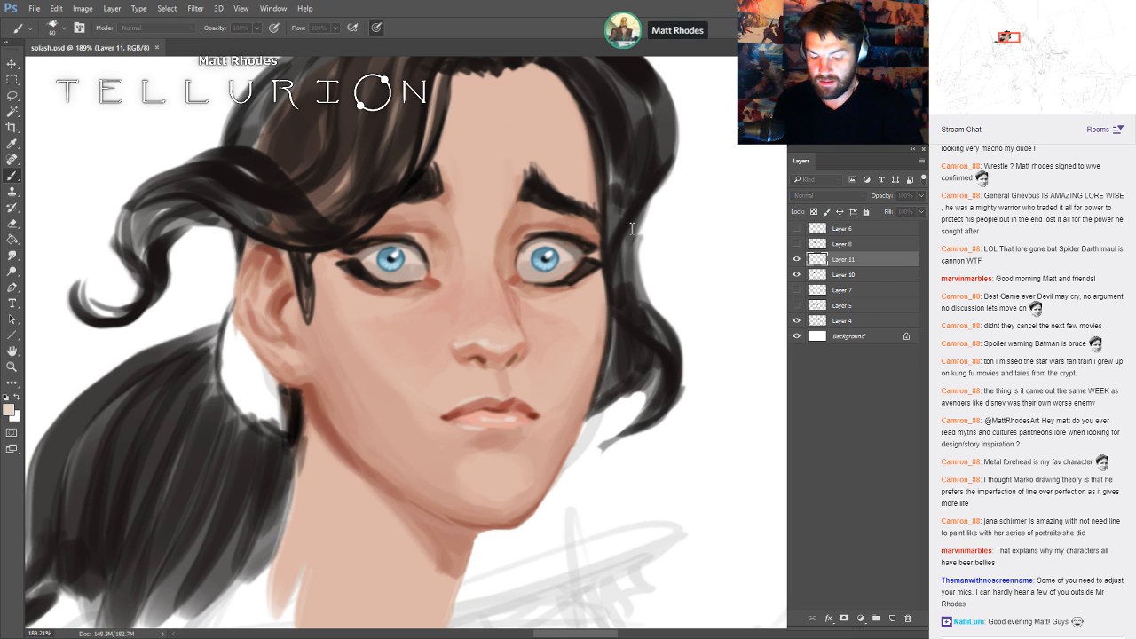
{"action": "key", "text": "ctrl+shift+alt+n"}
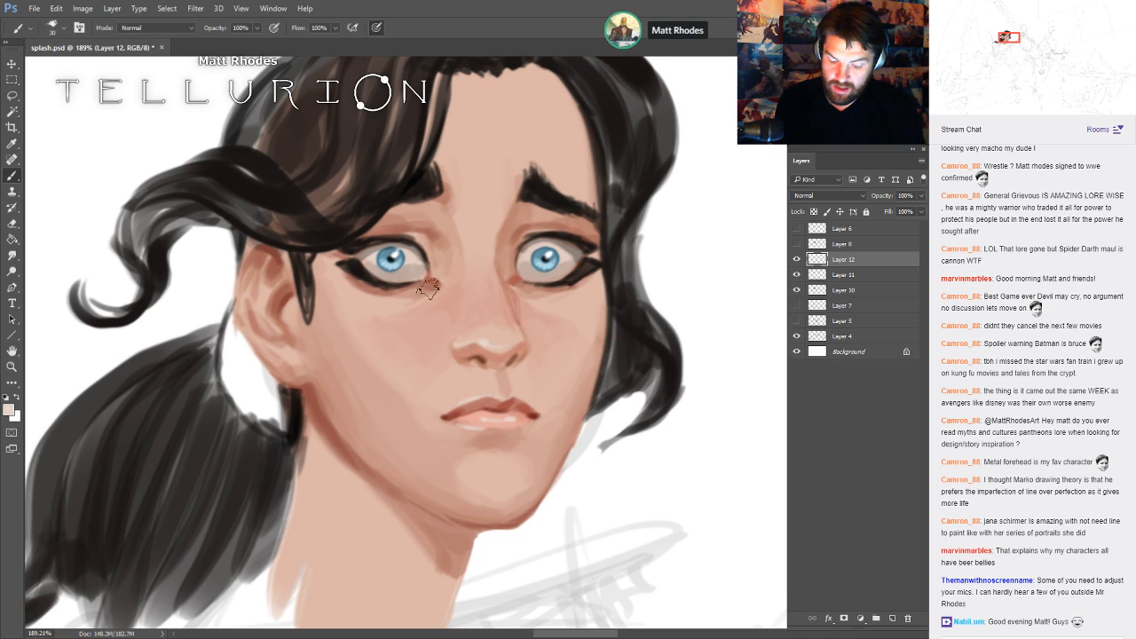
- Paint pale highlights beneath both eyes and beside the nose bridge, varying the brush size
{"action": "key", "text": "bracketleft"}
{"action": "key", "text": "bracketleft"}
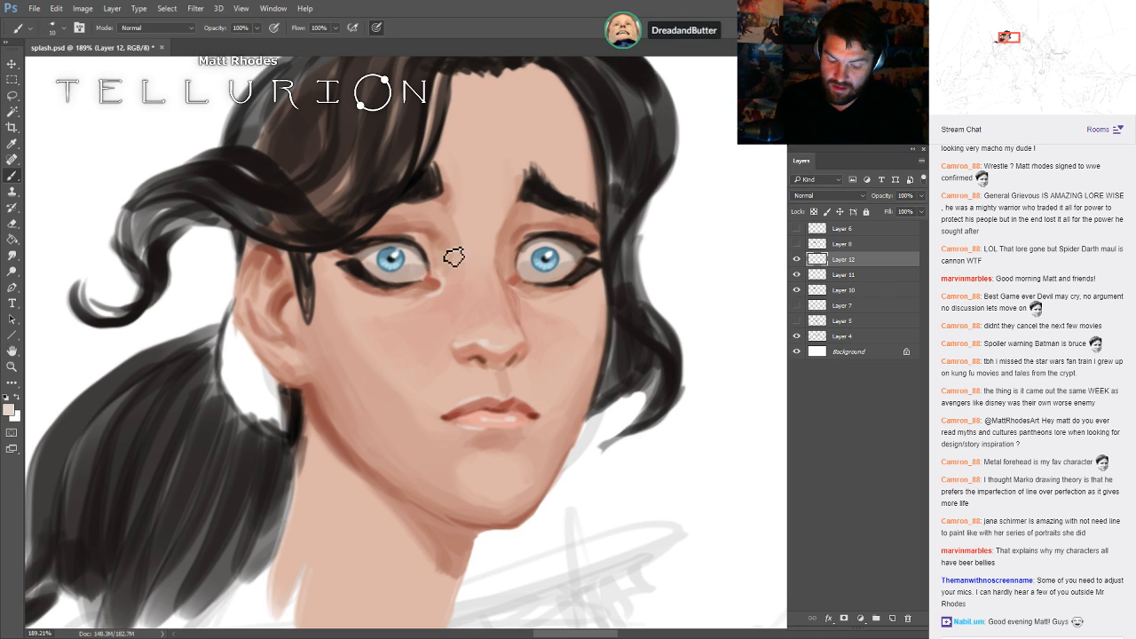
{"action": "key", "text": "bracketright"}
{"action": "key", "text": "bracketright"}
{"action": "key", "text": "bracketright"}
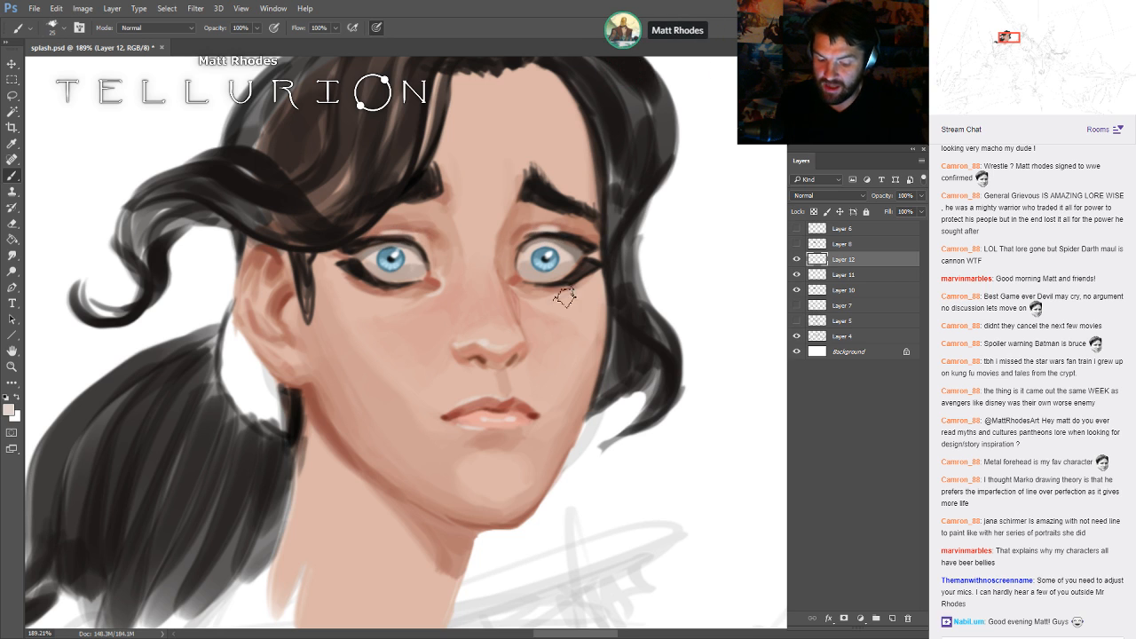
{"action": "key", "text": "period"}
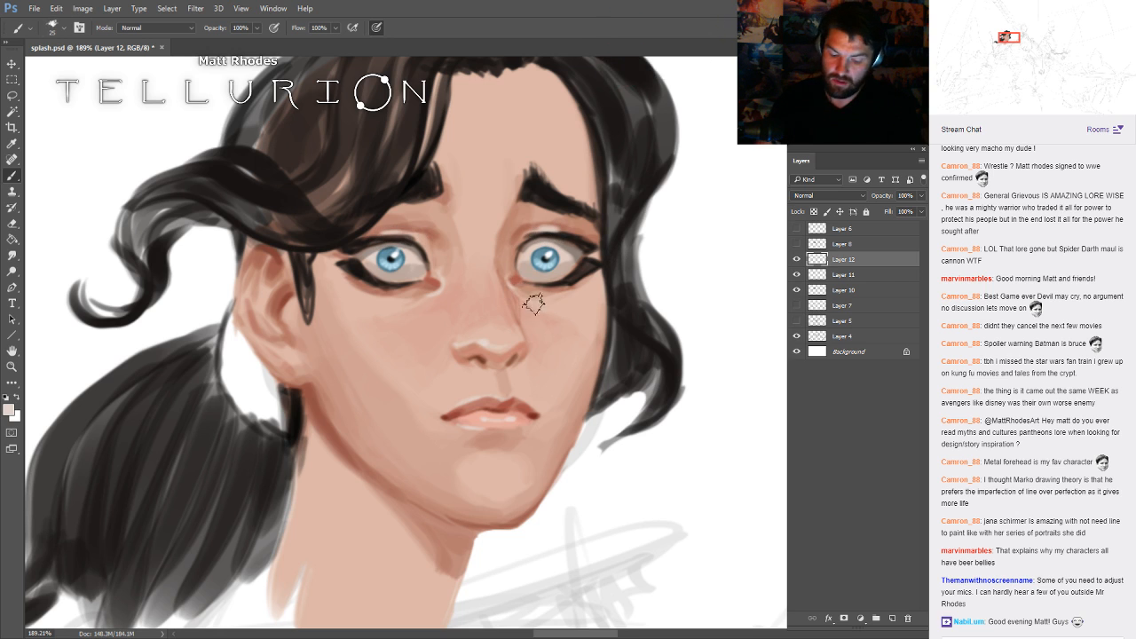
{"action": "left_click_drag", "start_coordinate": [515, 292], "coordinate": [568, 334]}
{"action": "key", "text": "bracketright"}
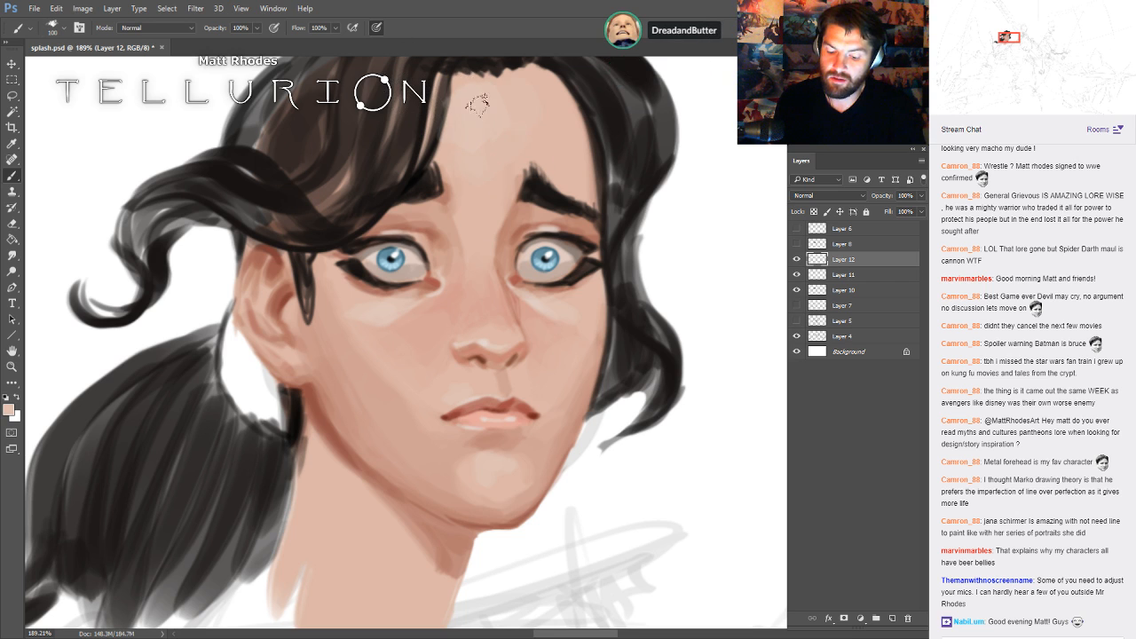
- Lighten the forehead with a pale skin tone using a 100 px brush
{"action": "left_click_drag", "start_coordinate": [588, 182], "coordinate": [480, 196]}
{"action": "left_click_drag", "start_coordinate": [700, 297], "coordinate": [697, 289]}
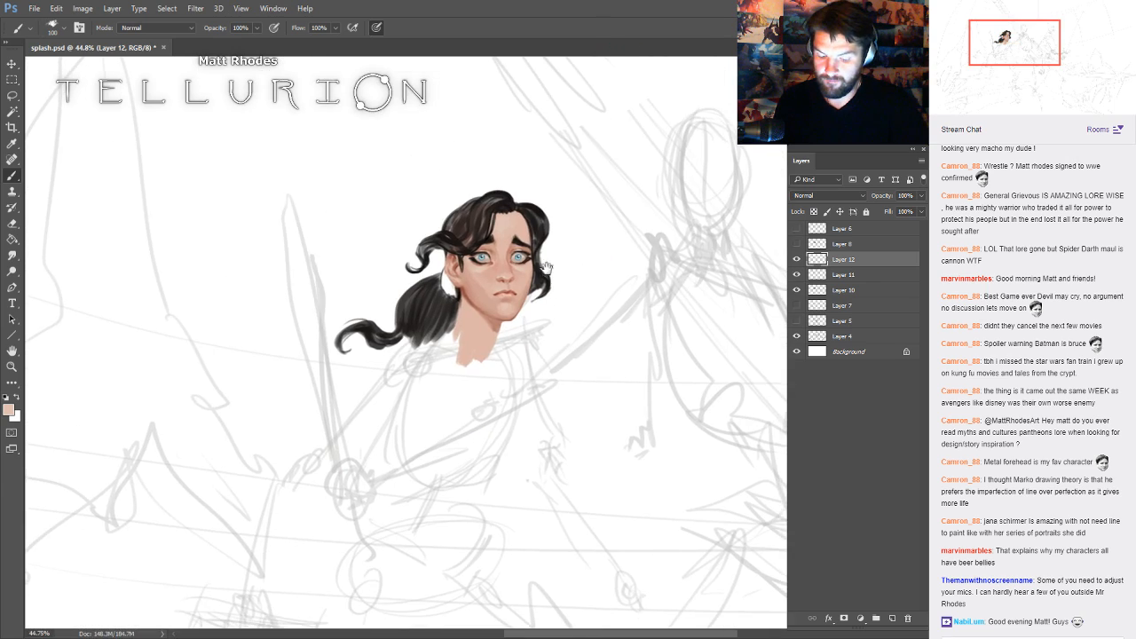
{"action": "left_click_drag", "start_coordinate": [511, 289], "coordinate": [595, 298]}
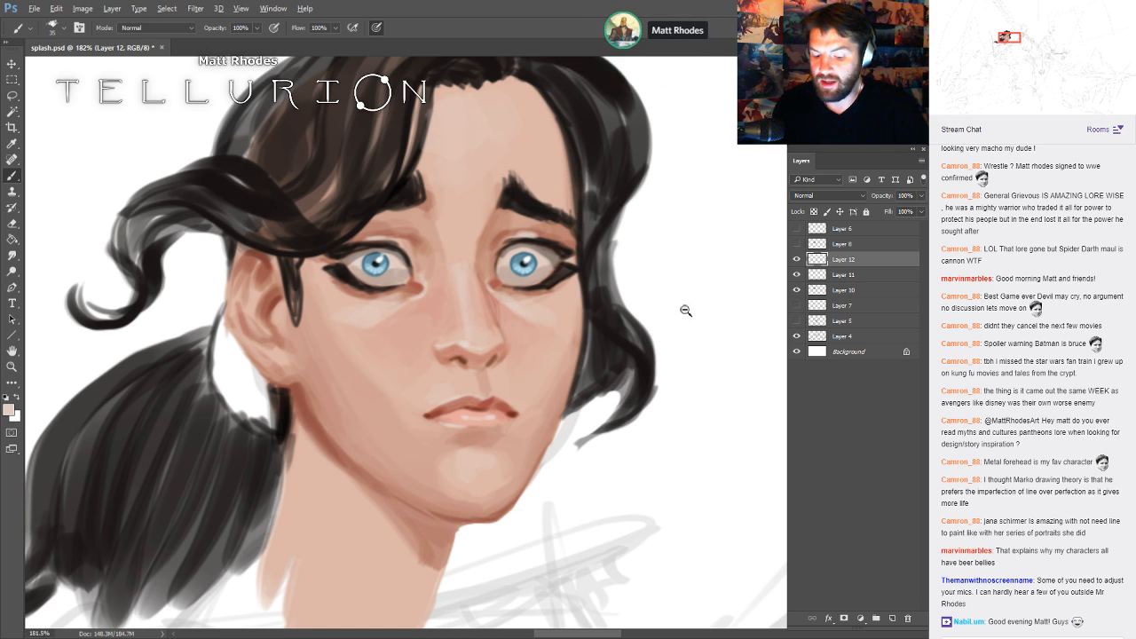
- Refine the front locks above the forehead with small black brush strokes
{"action": "left_click_drag", "start_coordinate": [754, 358], "coordinate": [702, 213]}
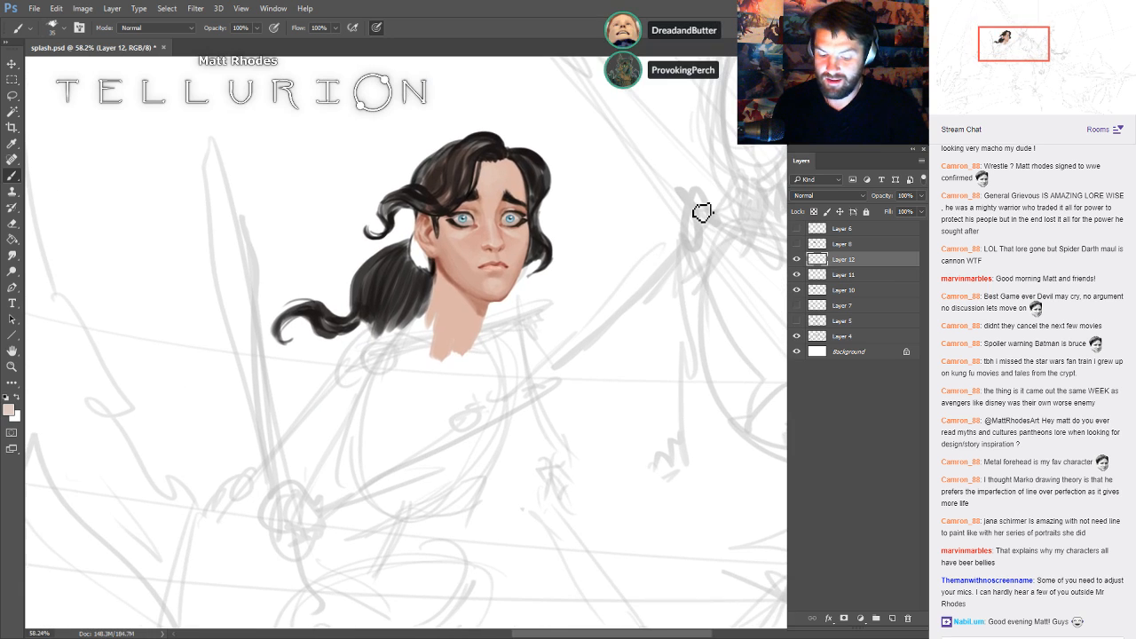
{"action": "left_click_drag", "start_coordinate": [560, 253], "coordinate": [627, 251]}
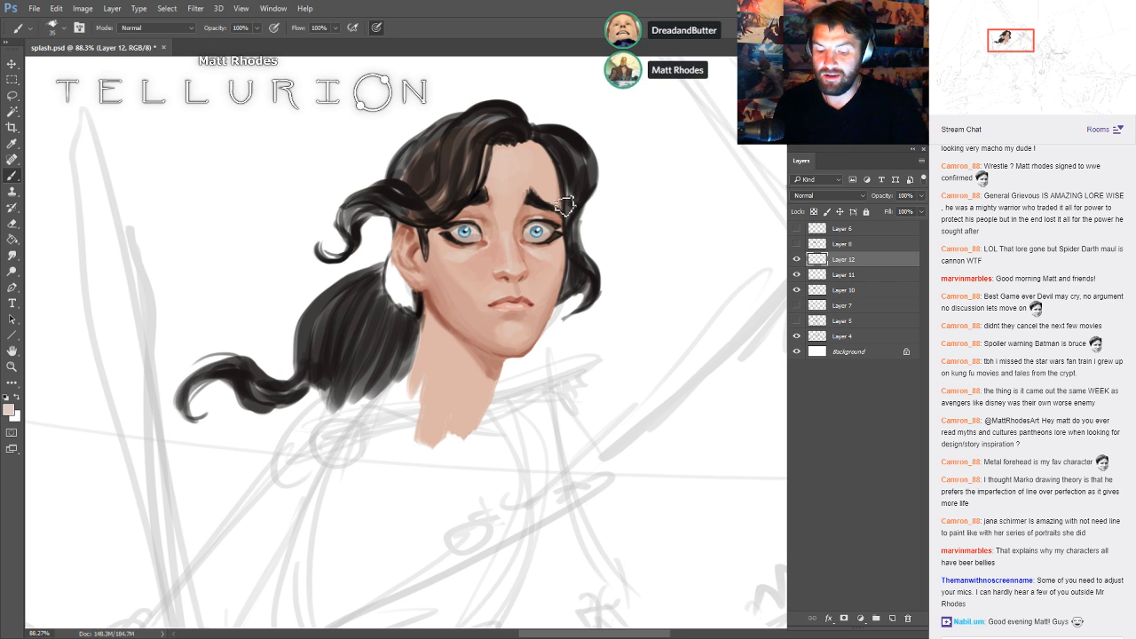
{"action": "left_click_drag", "start_coordinate": [513, 165], "coordinate": [584, 261]}
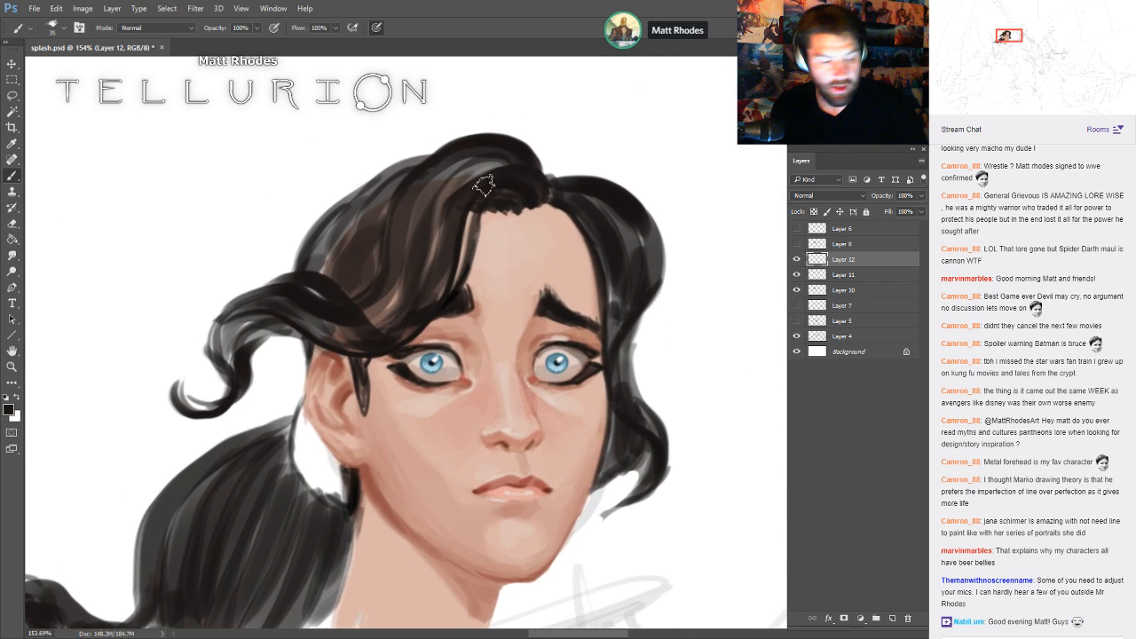
{"action": "key", "text": "["}
{"action": "key", "text": "["}
{"action": "key", "text": "["}
{"action": "key", "text": "["}
{"action": "key", "text": "["}
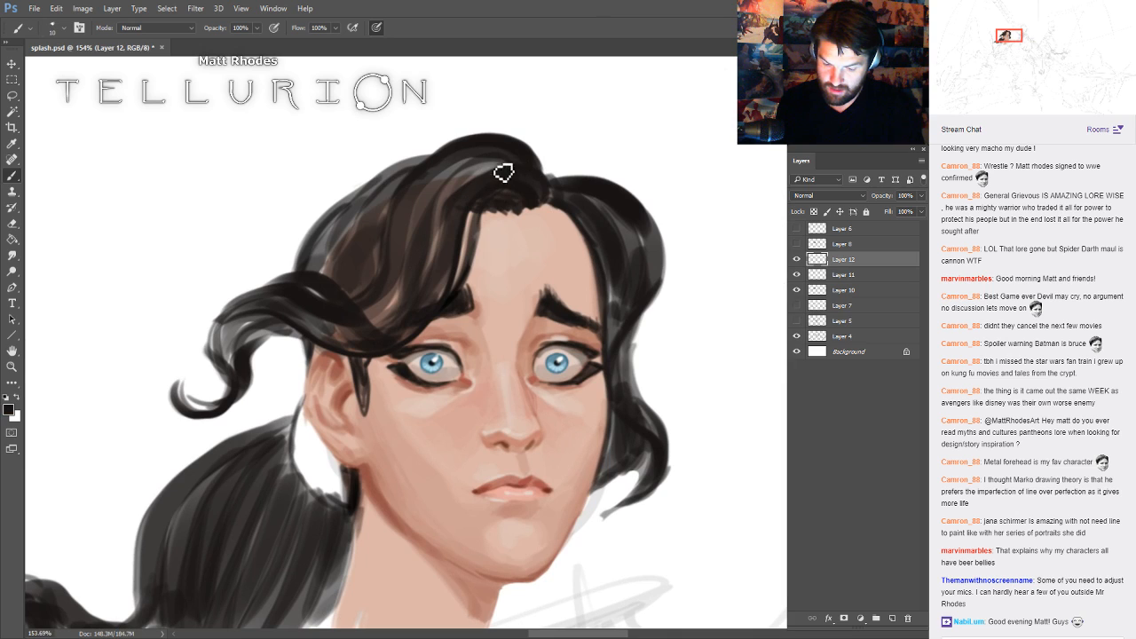
{"action": "key", "text": "bracketright"}
{"action": "key", "text": "bracketright"}
{"action": "key", "text": "bracketright"}
- Sample a greyish brown from the hair and paint highlights on the front locks, the loose curl by the ear and the opposite side
{"action": "key", "text": "i"}
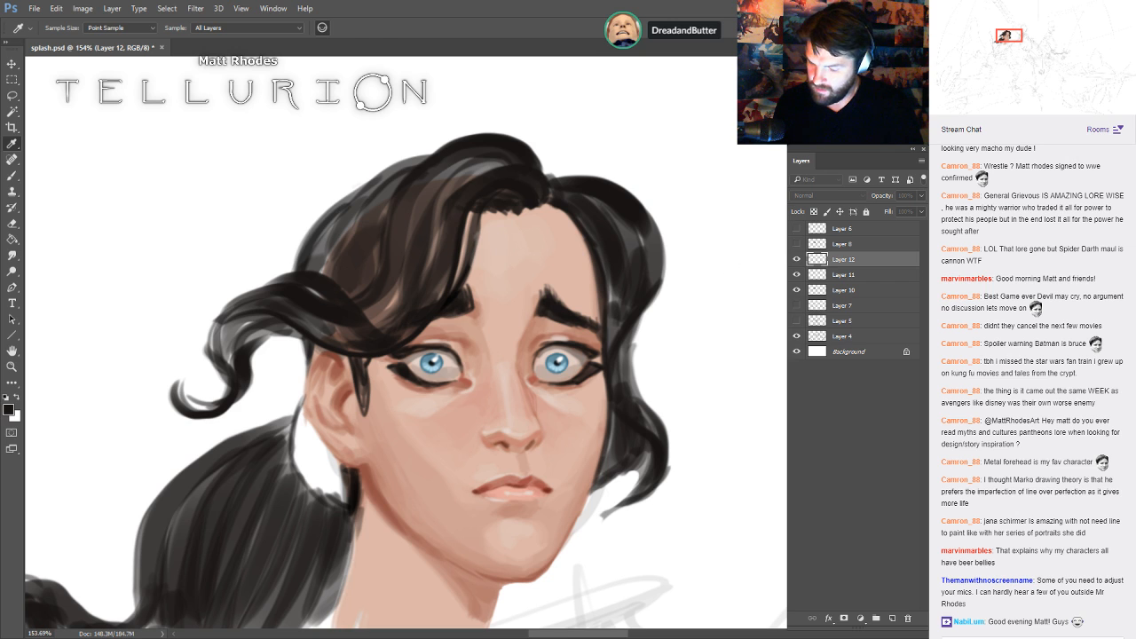
{"action": "left_click", "coordinate": [439, 210]}
{"action": "key", "text": "b"}
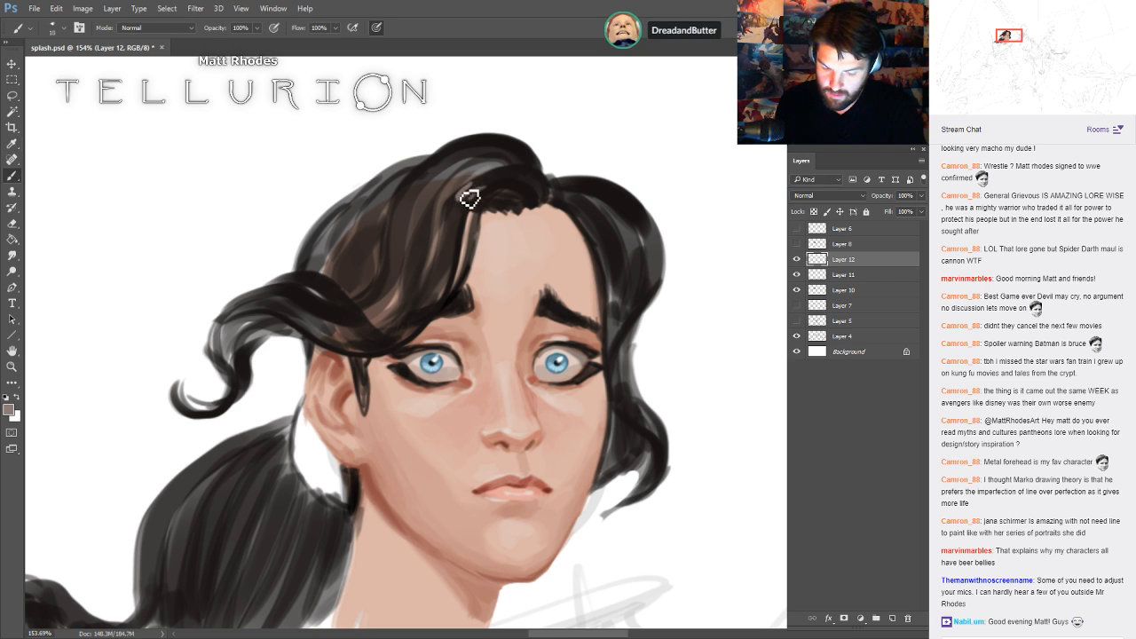
{"action": "key", "text": "bracketright"}
{"action": "key", "text": "bracketright"}
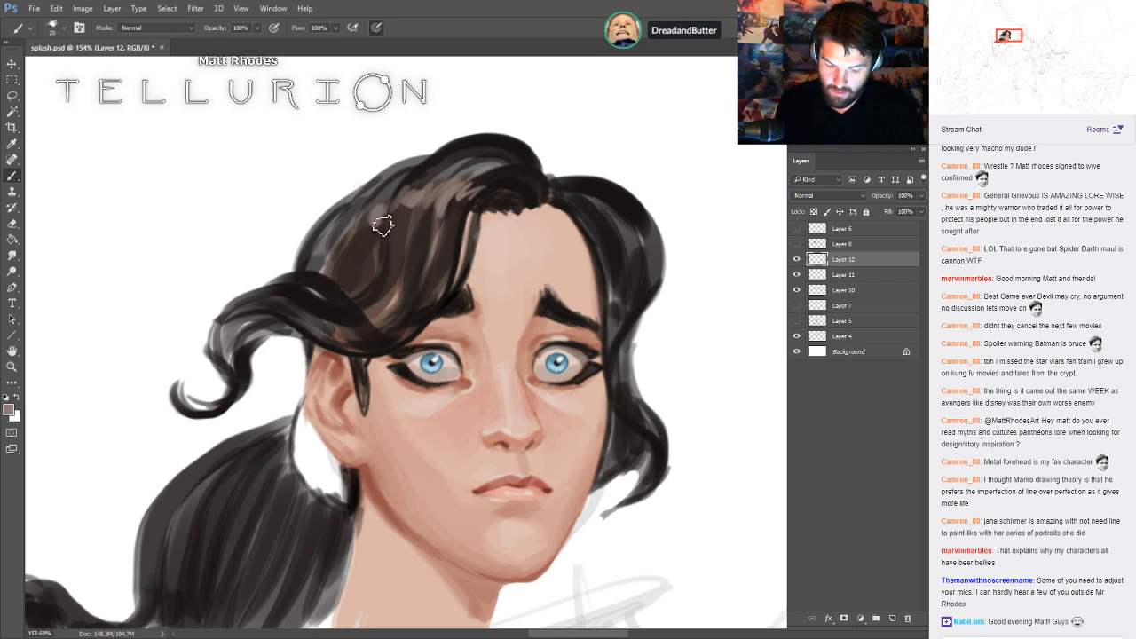
{"action": "key", "text": "bracketleft"}
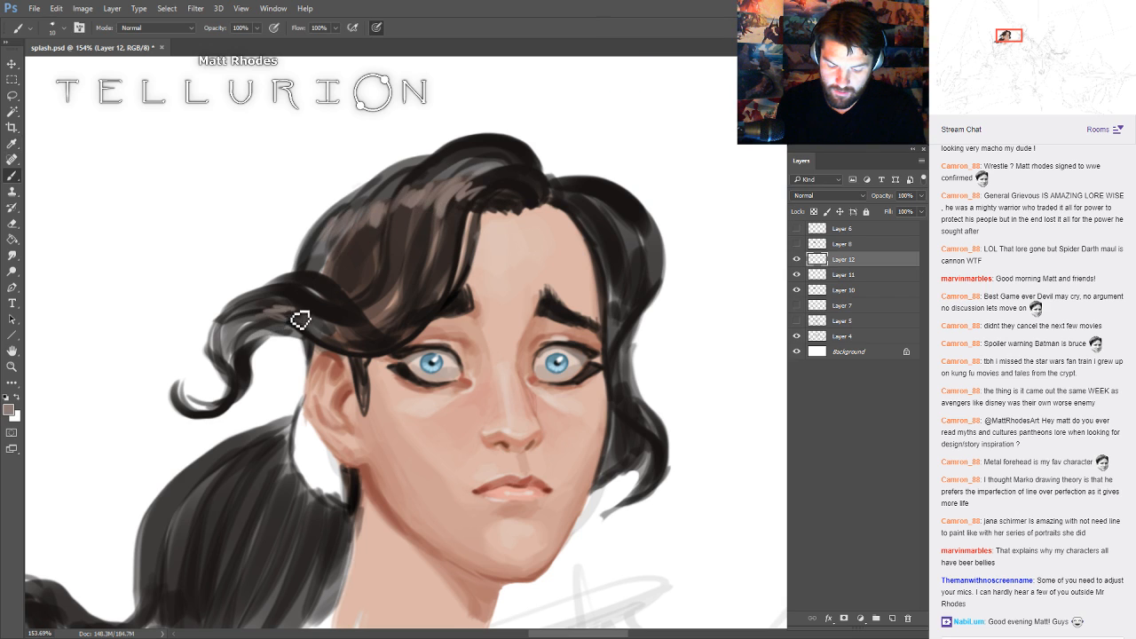
{"action": "key", "text": "bracketright"}
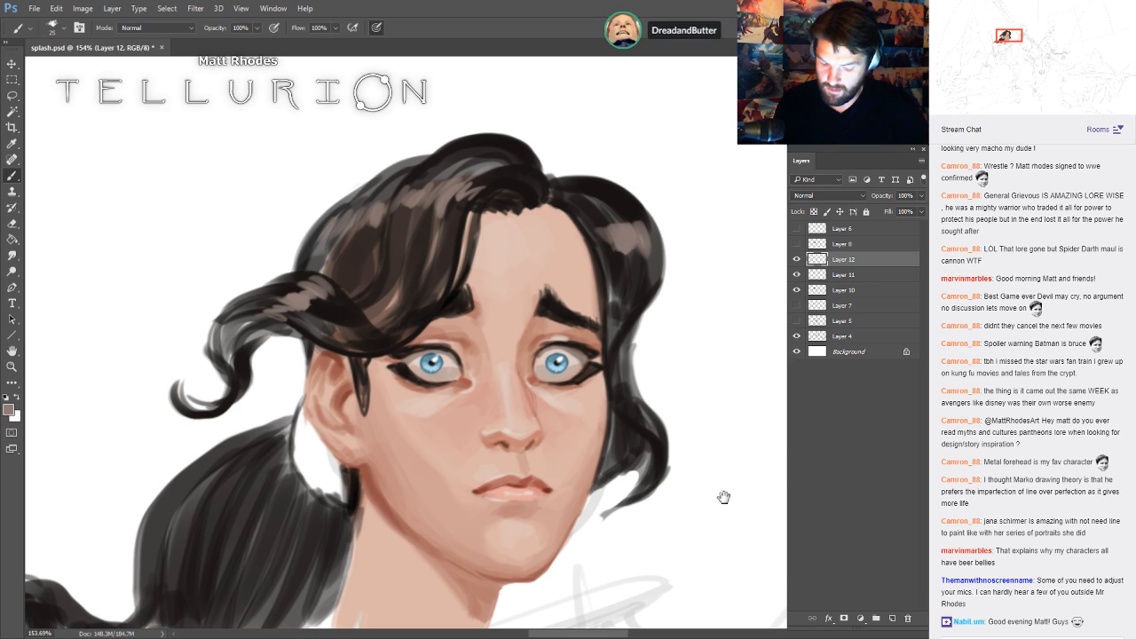
- Paint greyish-brown highlights across the ponytail and its curled tail, using progressively smaller brushes
{"action": "left_click_drag", "start_coordinate": [610, 460], "coordinate": [737, 304]}
{"action": "mouse_move", "coordinate": [346, 308]}
{"action": "left_mouse_down"}
{"action": "mouse_move", "coordinate": [331, 342]}
{"action": "mouse_move", "coordinate": [348, 338]}
{"action": "mouse_move", "coordinate": [339, 395]}
{"action": "mouse_move", "coordinate": [389, 364]}
{"action": "mouse_move", "coordinate": [349, 438]}
{"action": "mouse_move", "coordinate": [389, 402]}
{"action": "mouse_move", "coordinate": [402, 427]}
{"action": "left_mouse_up"}
{"action": "key", "text": "bracketleft"}
{"action": "key", "text": "bracketleft"}
{"action": "key", "text": "bracketleft"}
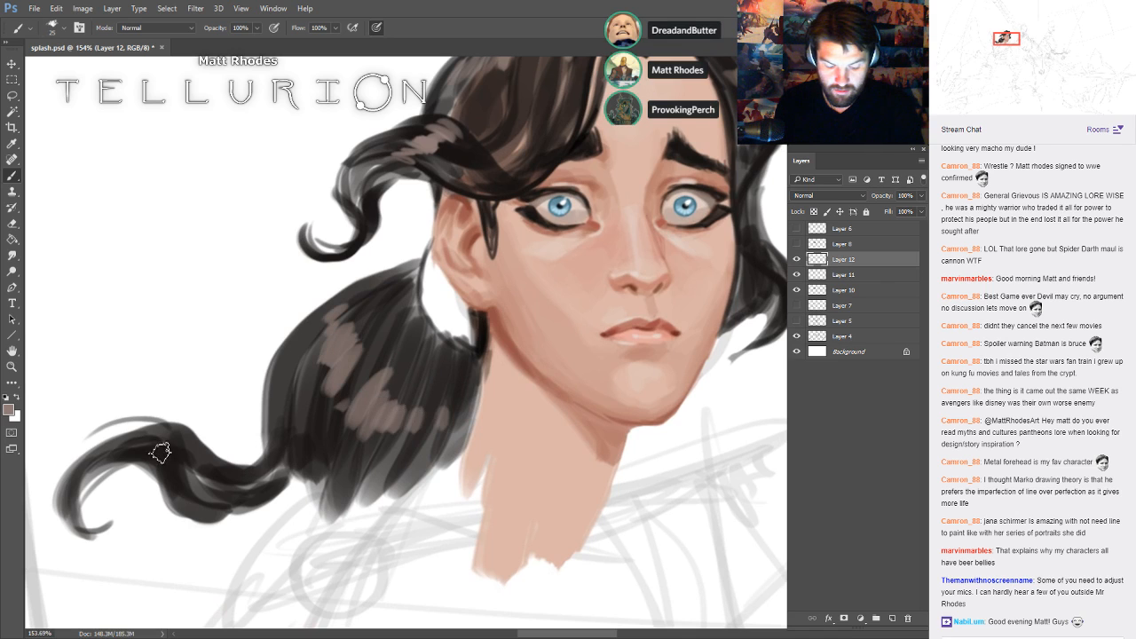
{"action": "left_click_drag", "start_coordinate": [161, 452], "coordinate": [177, 460]}
{"action": "key", "text": "bracketleft"}
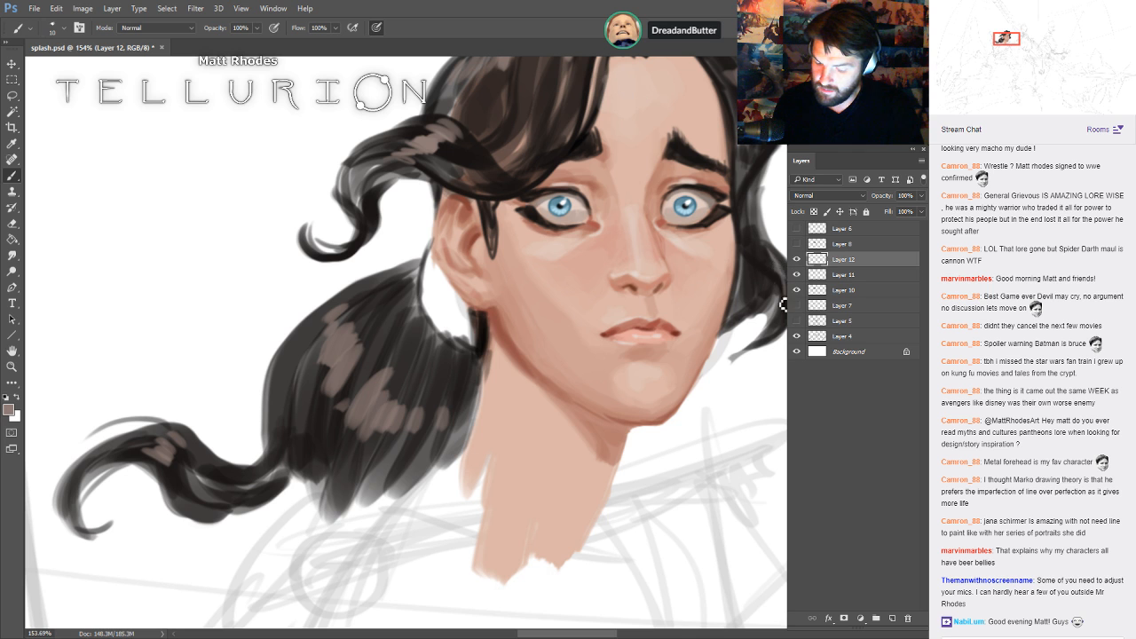
{"action": "left_click_drag", "start_coordinate": [758, 189], "coordinate": [719, 333]}
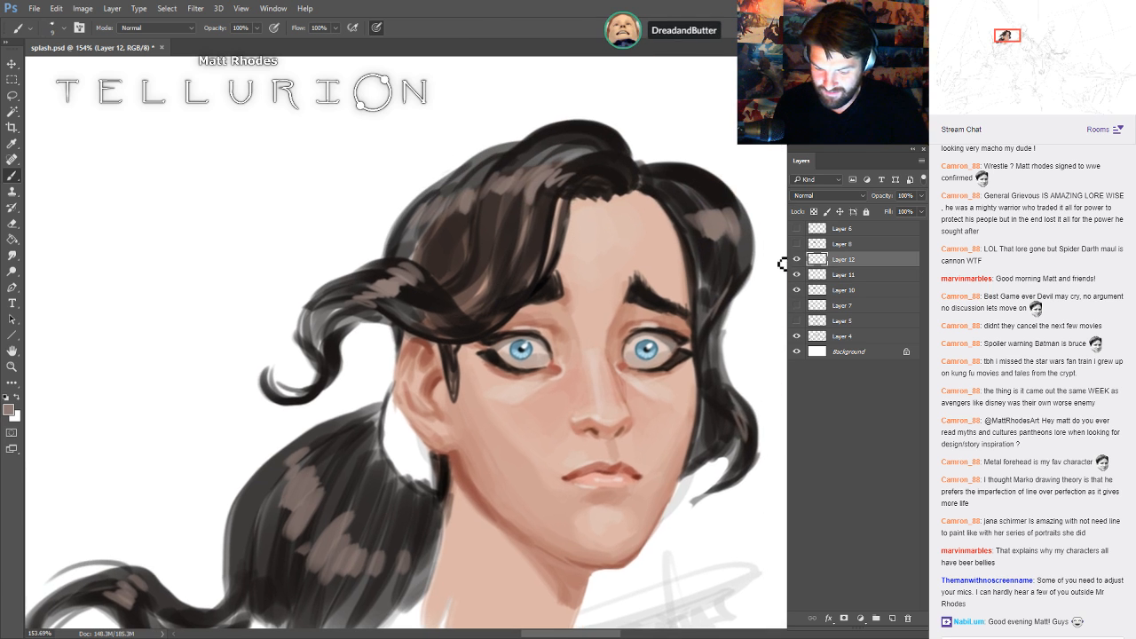
{"action": "left_click_drag", "start_coordinate": [781, 307], "coordinate": [733, 299]}
{"action": "left_click_drag", "start_coordinate": [678, 388], "coordinate": [541, 314]}
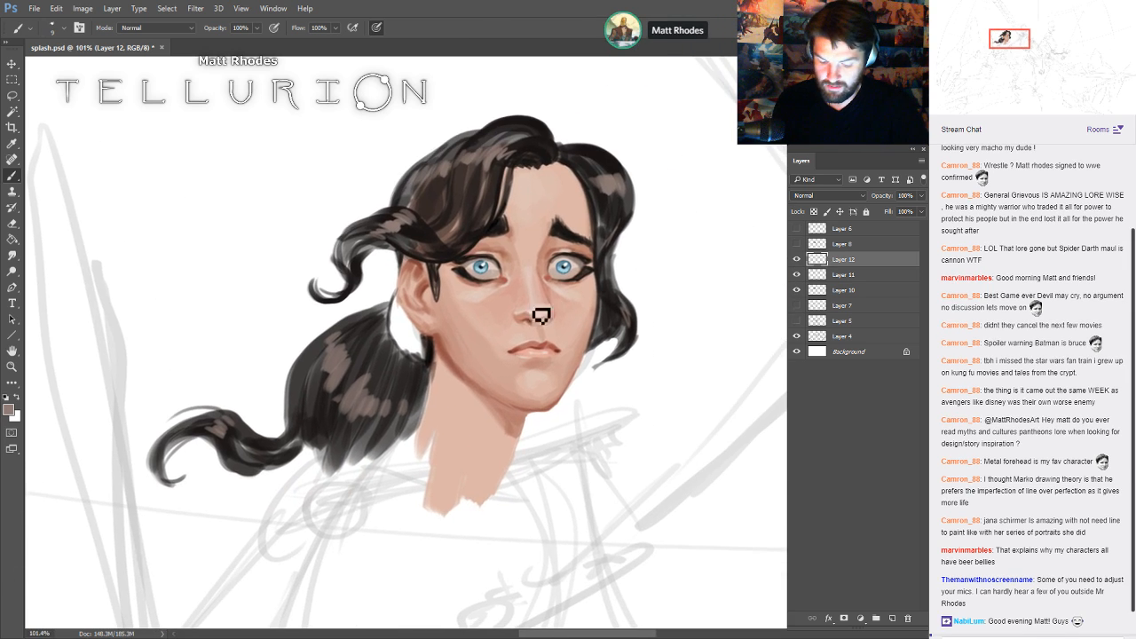
- Pick a dark blue, paint a hair band behind the ear and add darker fold lines to it
{"action": "key", "text": "alt"}
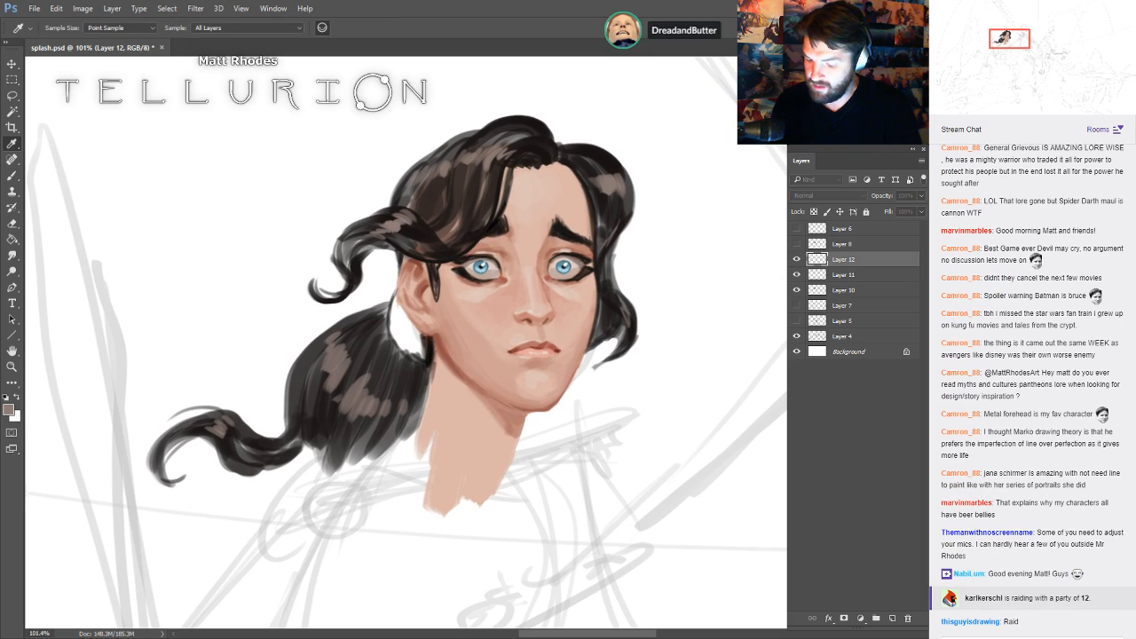
{"action": "key", "text": "Return"}
{"action": "left_click_drag", "start_coordinate": [468, 356], "coordinate": [577, 381]}
{"action": "mouse_move", "coordinate": [344, 242]}
{"action": "left_mouse_down"}
{"action": "mouse_move", "coordinate": [358, 288]}
{"action": "mouse_move", "coordinate": [353, 251]}
{"action": "mouse_move", "coordinate": [384, 322]}
{"action": "mouse_move", "coordinate": [354, 278]}
{"action": "mouse_move", "coordinate": [403, 336]}
{"action": "mouse_move", "coordinate": [392, 374]}
{"action": "mouse_move", "coordinate": [343, 340]}
{"action": "mouse_move", "coordinate": [364, 362]}
{"action": "mouse_move", "coordinate": [339, 314]}
{"action": "mouse_move", "coordinate": [346, 259]}
{"action": "mouse_move", "coordinate": [346, 324]}
{"action": "mouse_move", "coordinate": [338, 278]}
{"action": "mouse_move", "coordinate": [358, 351]}
{"action": "mouse_move", "coordinate": [337, 262]}
{"action": "mouse_move", "coordinate": [379, 340]}
{"action": "mouse_move", "coordinate": [351, 326]}
{"action": "mouse_move", "coordinate": [372, 353]}
{"action": "left_mouse_up"}
{"action": "key", "text": "i"}
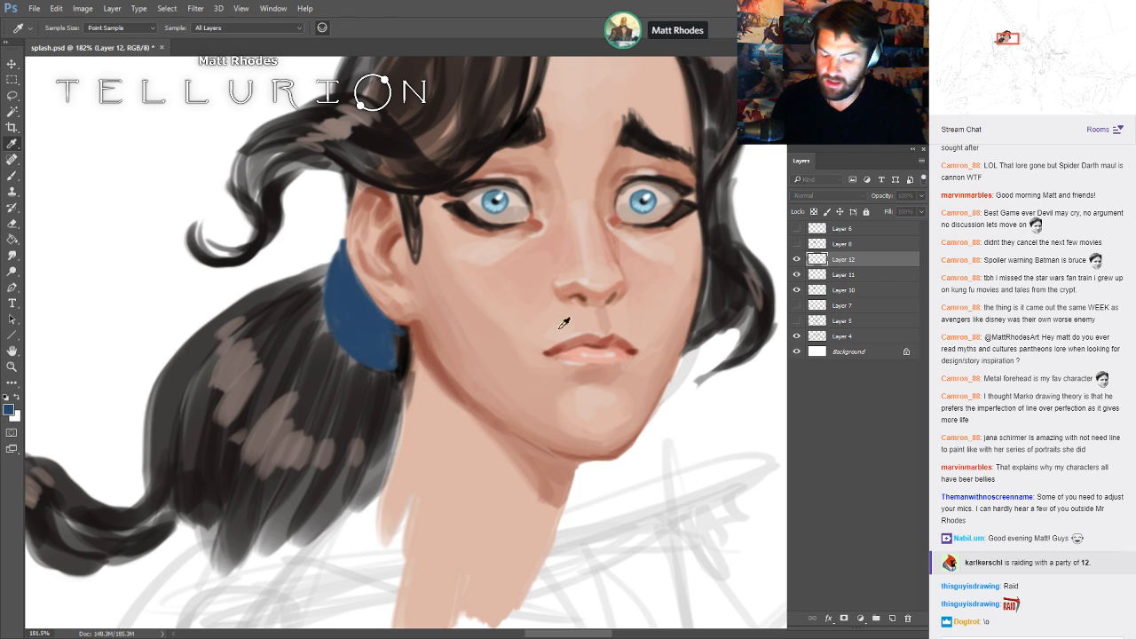
{"action": "key", "text": "b"}
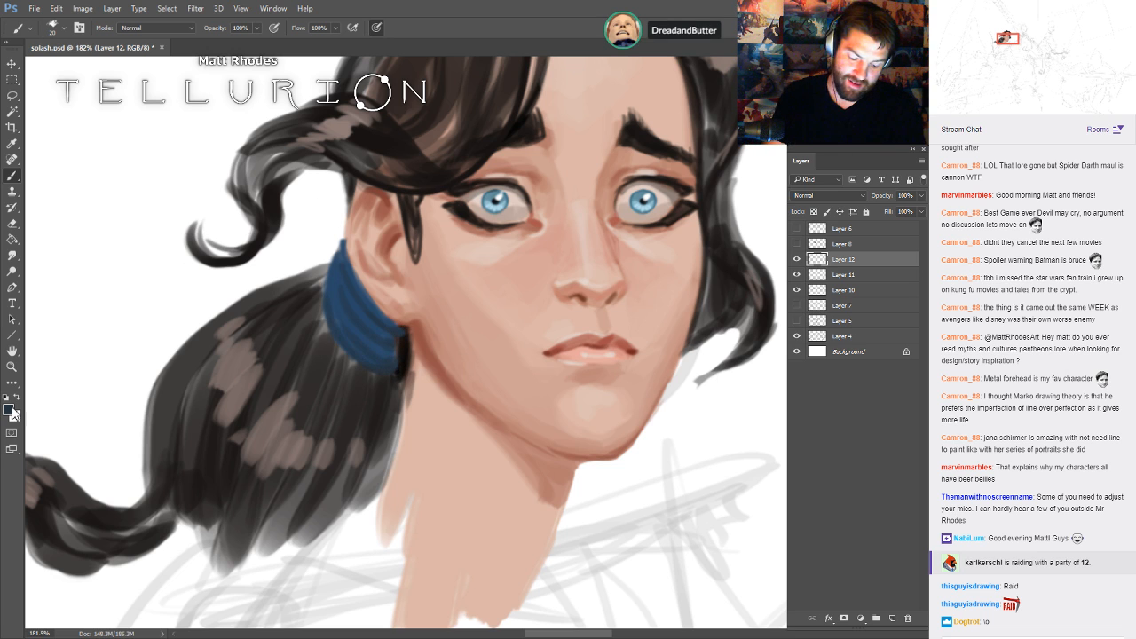
- Pick a lighter blue and paint highlights along the folds of the hair band, adjusting the brush size
{"action": "key", "text": "i"}
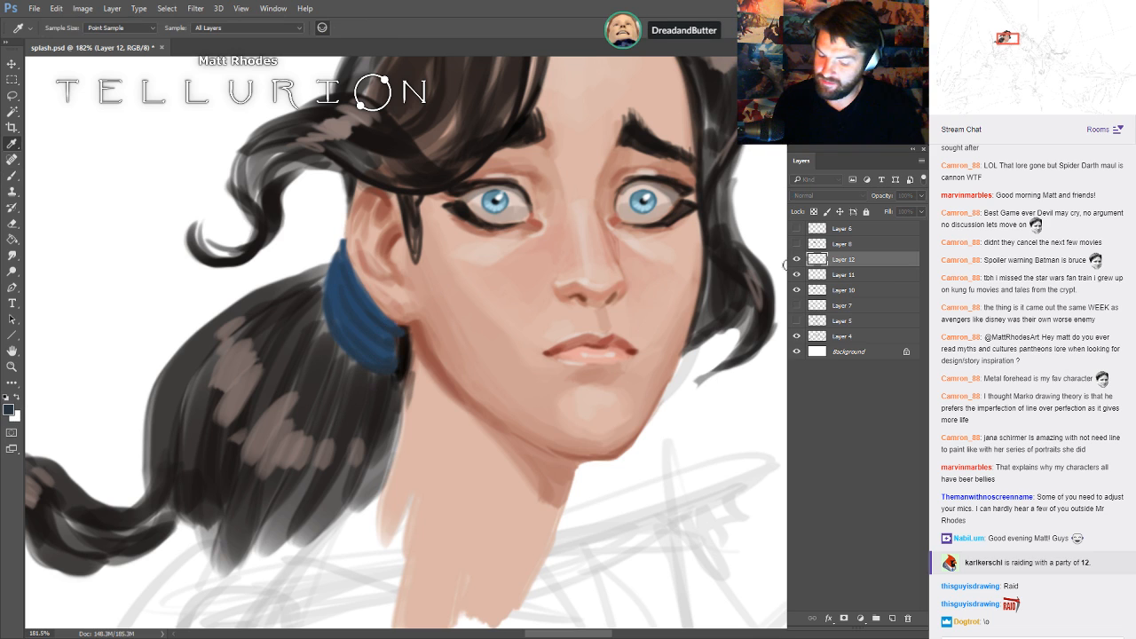
{"action": "key", "text": "Return"}
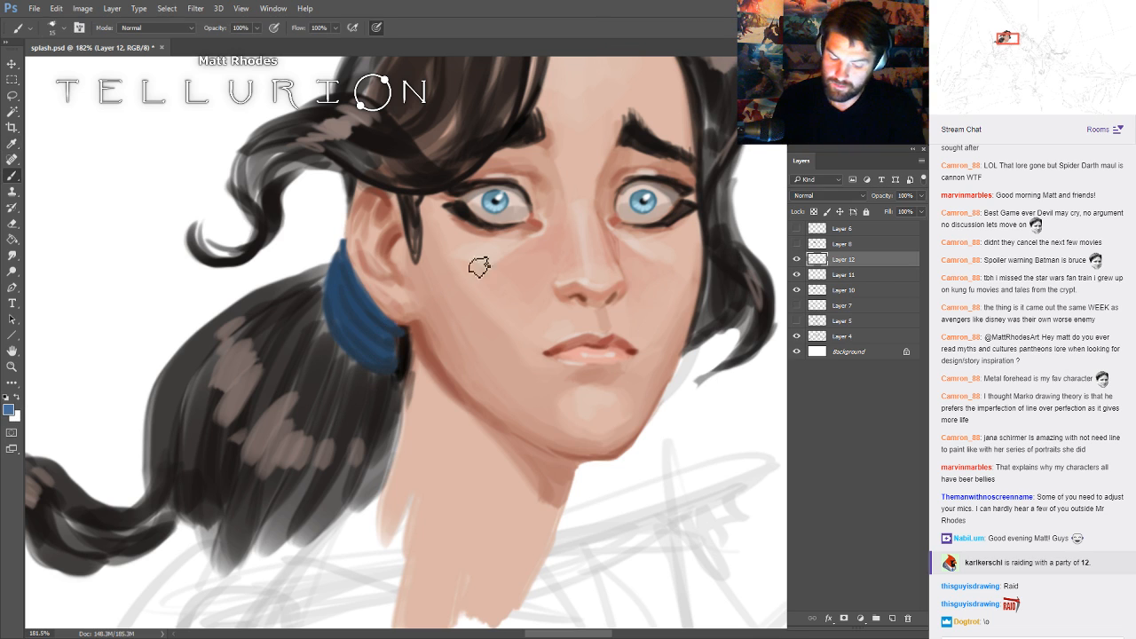
{"action": "left_click_drag", "start_coordinate": [345, 253], "coordinate": [378, 319]}
{"action": "key", "text": "["}
{"action": "key", "text": "["}
{"action": "left_click_drag", "start_coordinate": [349, 283], "coordinate": [371, 332]}
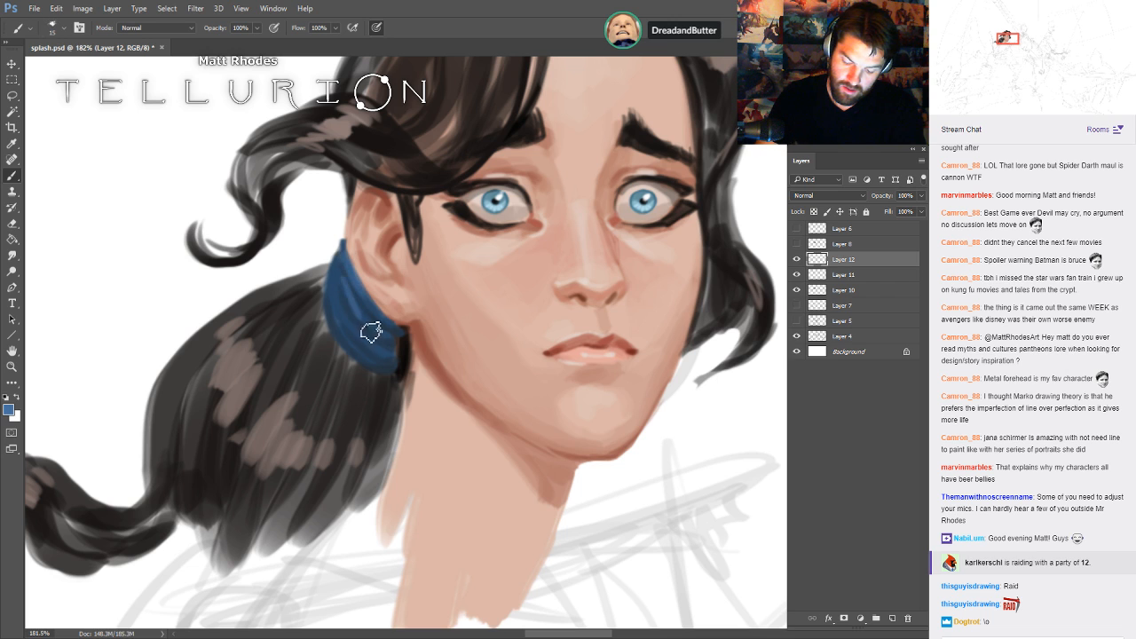
{"action": "key", "text": "bracketright"}
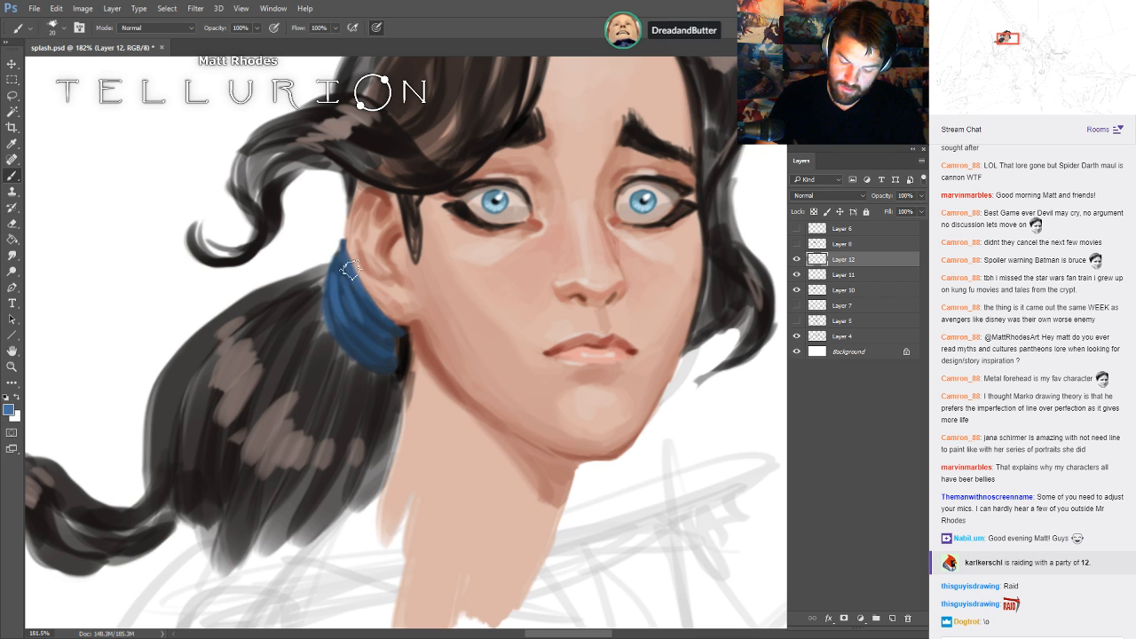
{"action": "key", "text": "bracketright"}
{"action": "key", "text": "bracketleft"}
{"action": "key", "text": "bracketleft"}
{"action": "key", "text": "bracketleft"}
{"action": "key", "text": "bracketleft"}
{"action": "key", "text": "bracketleft"}
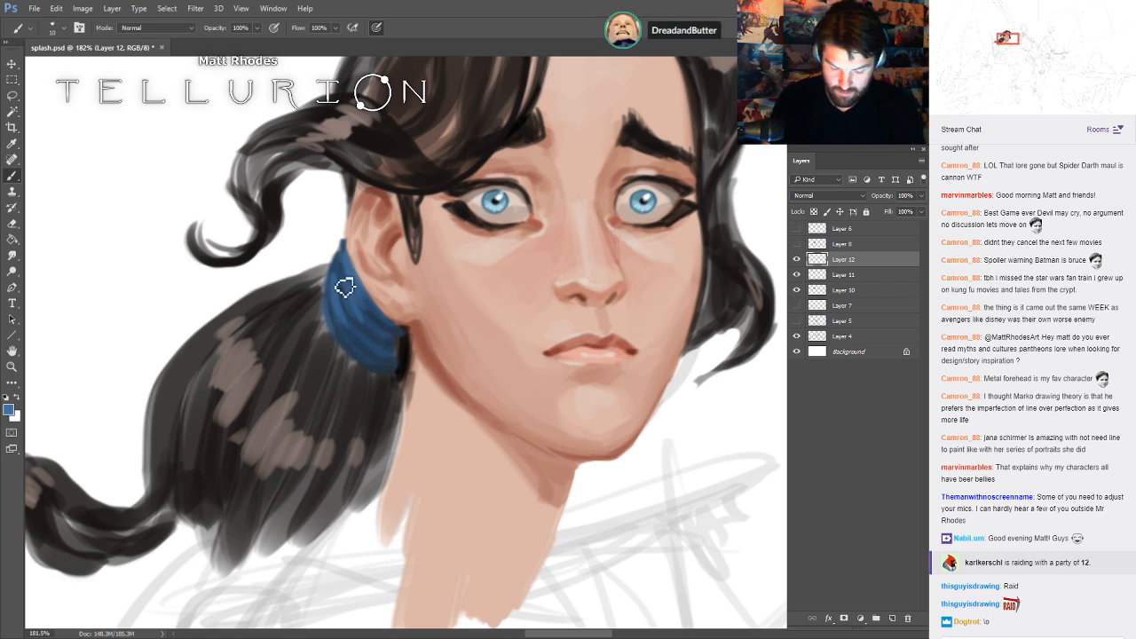
- Sample black and darken the loose curl above the ear and the hair edges around the blue band
{"action": "left_click", "coordinate": [403, 344], "text": "alt"}
{"action": "key", "text": "bracketright"}
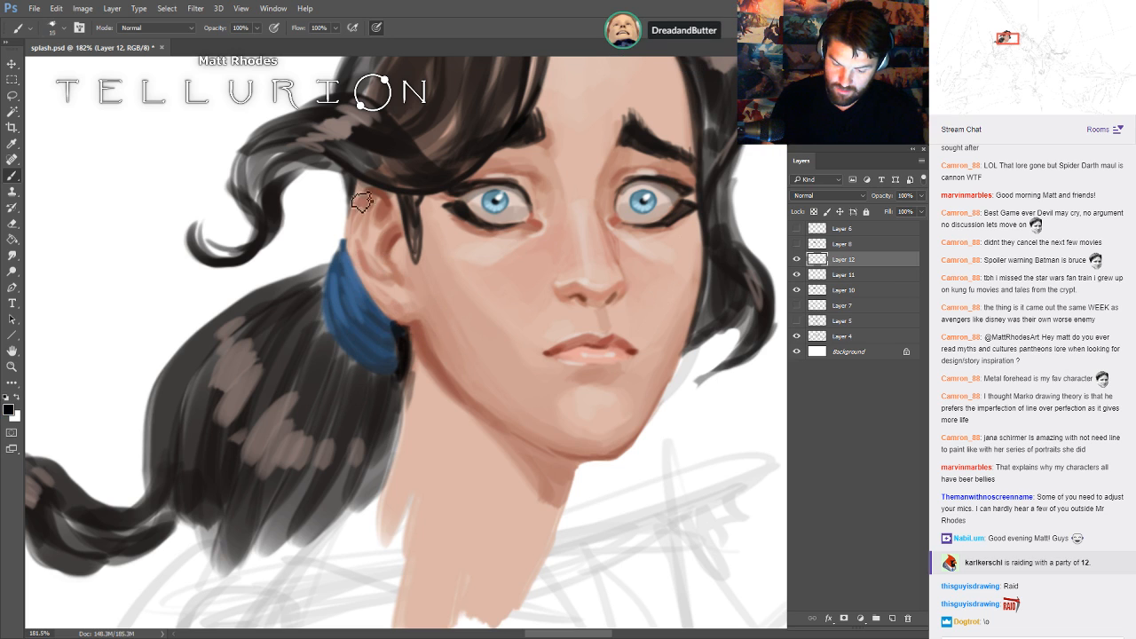
{"action": "mouse_move", "coordinate": [348, 184]}
{"action": "left_mouse_down"}
{"action": "mouse_move", "coordinate": [300, 156]}
{"action": "mouse_move", "coordinate": [238, 168]}
{"action": "mouse_move", "coordinate": [231, 184]}
{"action": "mouse_move", "coordinate": [296, 144]}
{"action": "mouse_move", "coordinate": [268, 151]}
{"action": "mouse_move", "coordinate": [252, 199]}
{"action": "left_mouse_up"}
{"action": "key", "text": "bracketleft"}
{"action": "mouse_move", "coordinate": [329, 288]}
{"action": "left_mouse_down"}
{"action": "mouse_move", "coordinate": [331, 338]}
{"action": "mouse_move", "coordinate": [362, 368]}
{"action": "mouse_move", "coordinate": [400, 380]}
{"action": "mouse_move", "coordinate": [404, 367]}
{"action": "mouse_move", "coordinate": [387, 379]}
{"action": "mouse_move", "coordinate": [370, 484]}
{"action": "mouse_move", "coordinate": [361, 371]}
{"action": "mouse_move", "coordinate": [352, 420]}
{"action": "mouse_move", "coordinate": [321, 325]}
{"action": "left_mouse_up"}
{"action": "key", "text": "bracketright"}
{"action": "key", "text": "bracketright"}
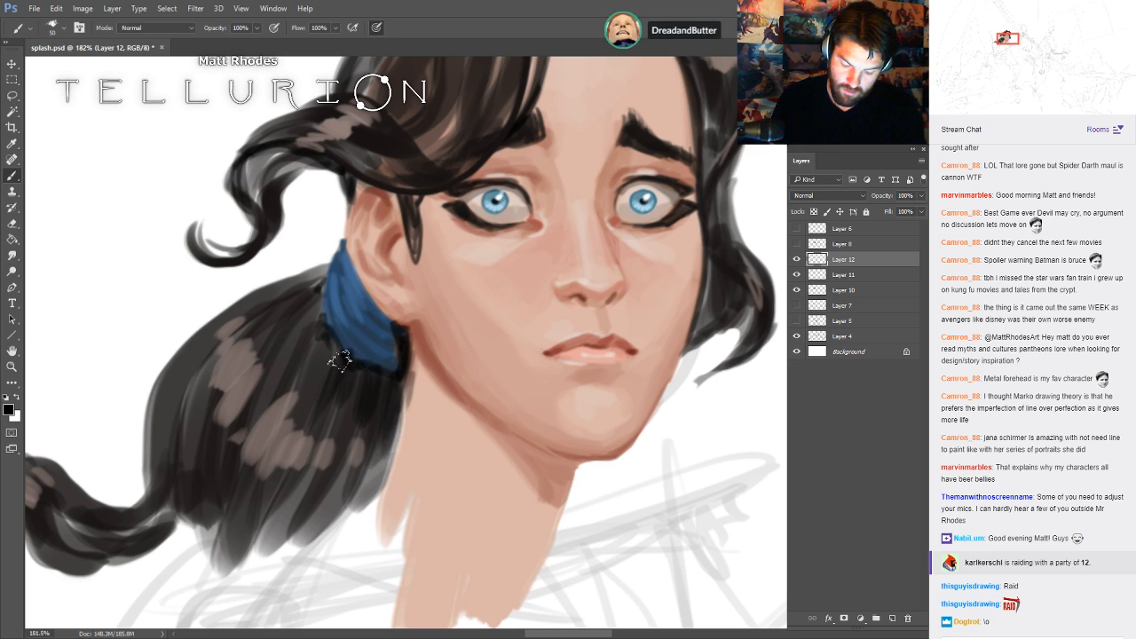
- Deepen the ponytail strands below the hair band with larger black strokes
{"action": "left_click_drag", "start_coordinate": [345, 385], "coordinate": [277, 526]}
{"action": "key", "text": "bracketright"}
{"action": "left_click_drag", "start_coordinate": [307, 346], "coordinate": [215, 513]}
- Paint black strands through the swept front hair on the crown to separate the locks
{"action": "key", "text": "space"}
{"action": "left_click_drag", "start_coordinate": [777, 242], "coordinate": [753, 418]}
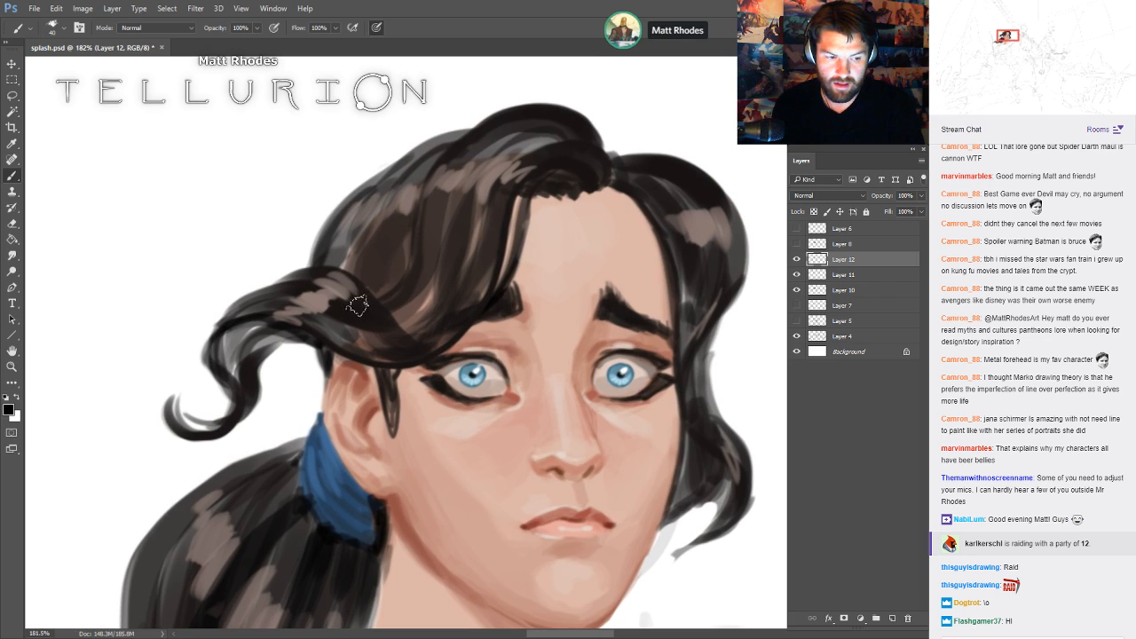
{"action": "left_click_drag", "start_coordinate": [389, 292], "coordinate": [418, 161]}
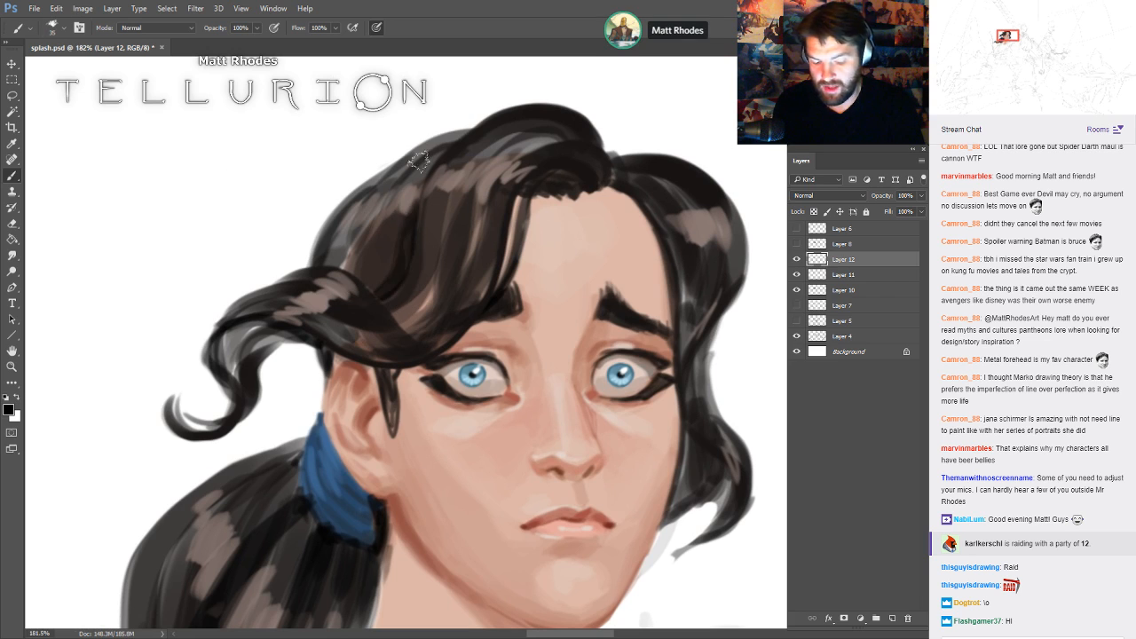
{"action": "left_click_drag", "start_coordinate": [431, 307], "coordinate": [484, 194]}
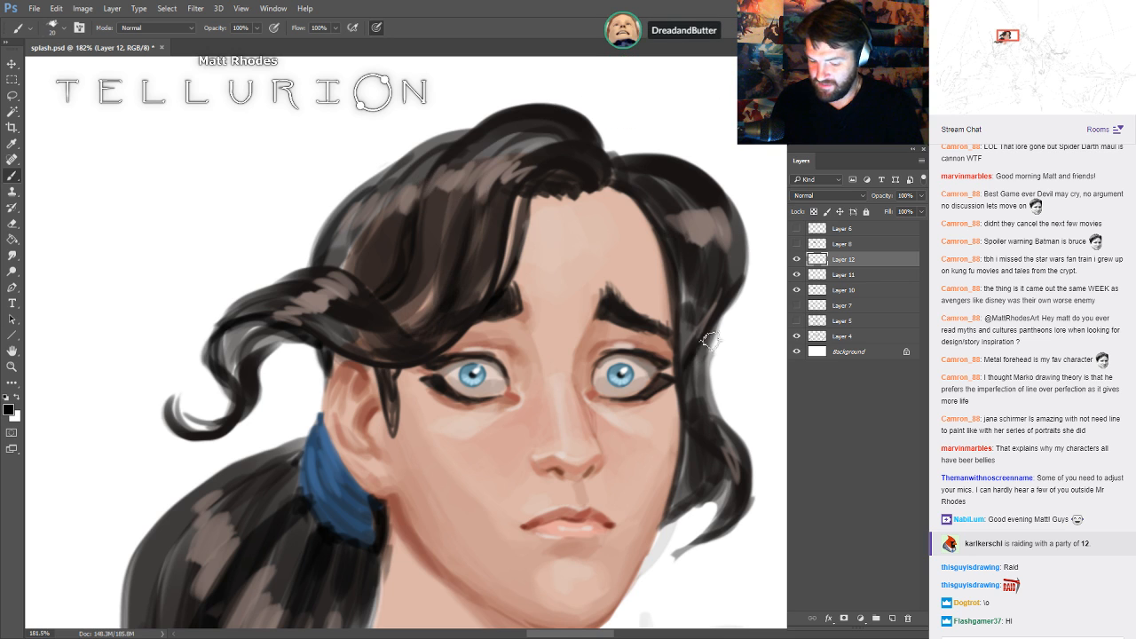
- Paint black strands through the loose hair on the far side of the face, down to its flicked tip
{"action": "left_click_drag", "start_coordinate": [711, 340], "coordinate": [739, 277]}
{"action": "left_click_drag", "start_coordinate": [687, 247], "coordinate": [711, 371]}
{"action": "left_click_drag", "start_coordinate": [685, 438], "coordinate": [676, 488]}
{"action": "left_click_drag", "start_coordinate": [782, 489], "coordinate": [763, 310]}
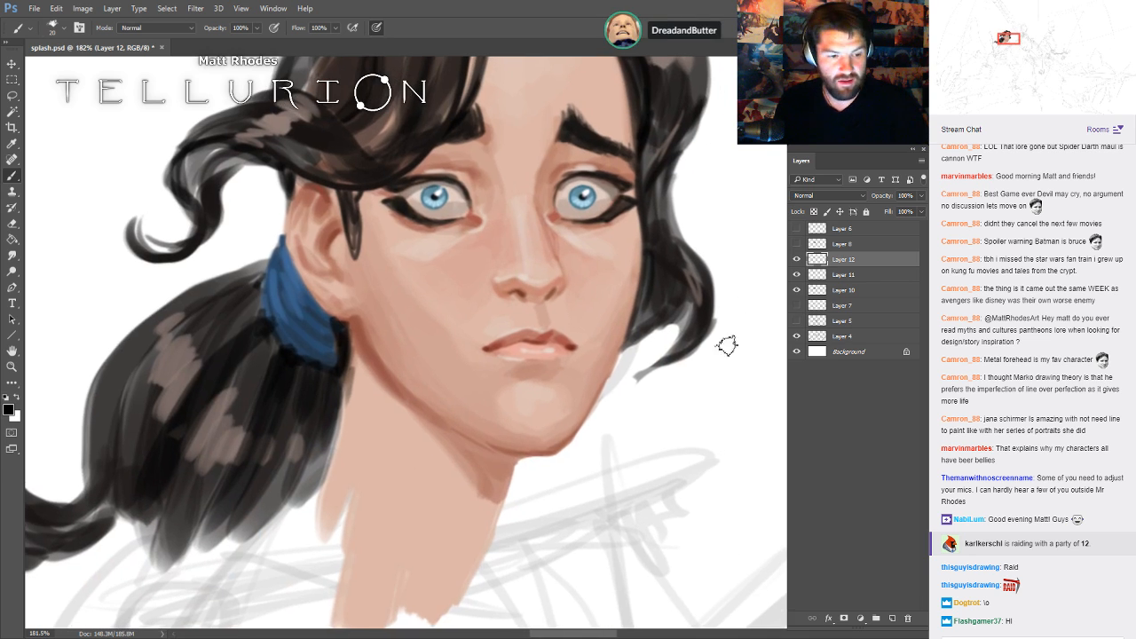
{"action": "key", "text": "e"}
{"action": "key", "text": "b"}
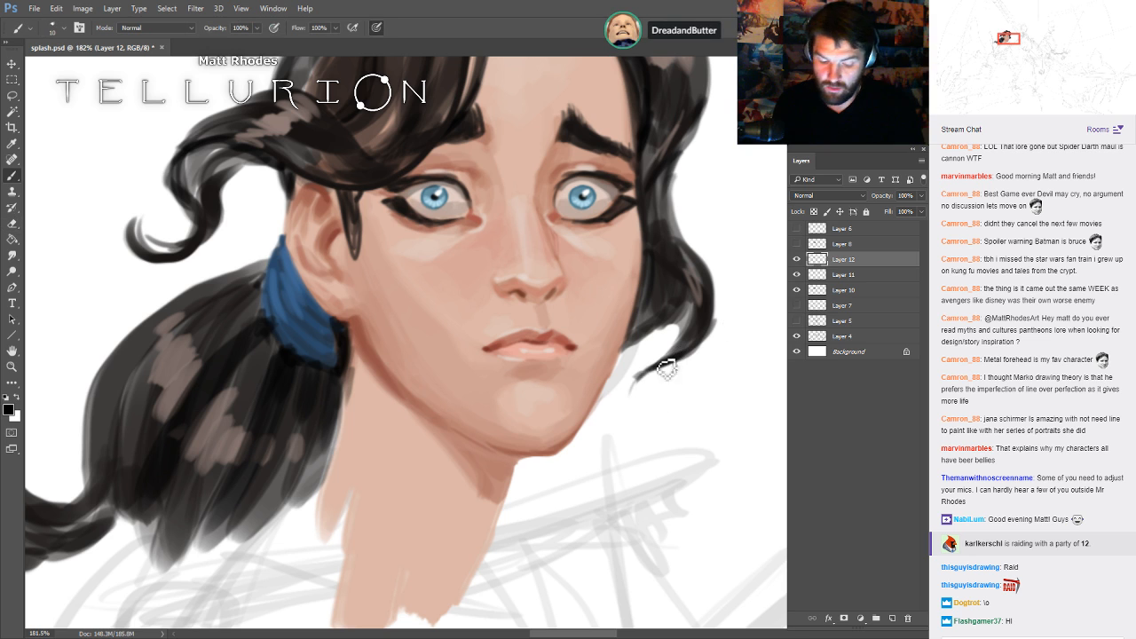
- Define the curled end of the ponytail with thin black strokes around the tip and along its underside
{"action": "left_click_drag", "start_coordinate": [691, 244], "coordinate": [758, 302]}
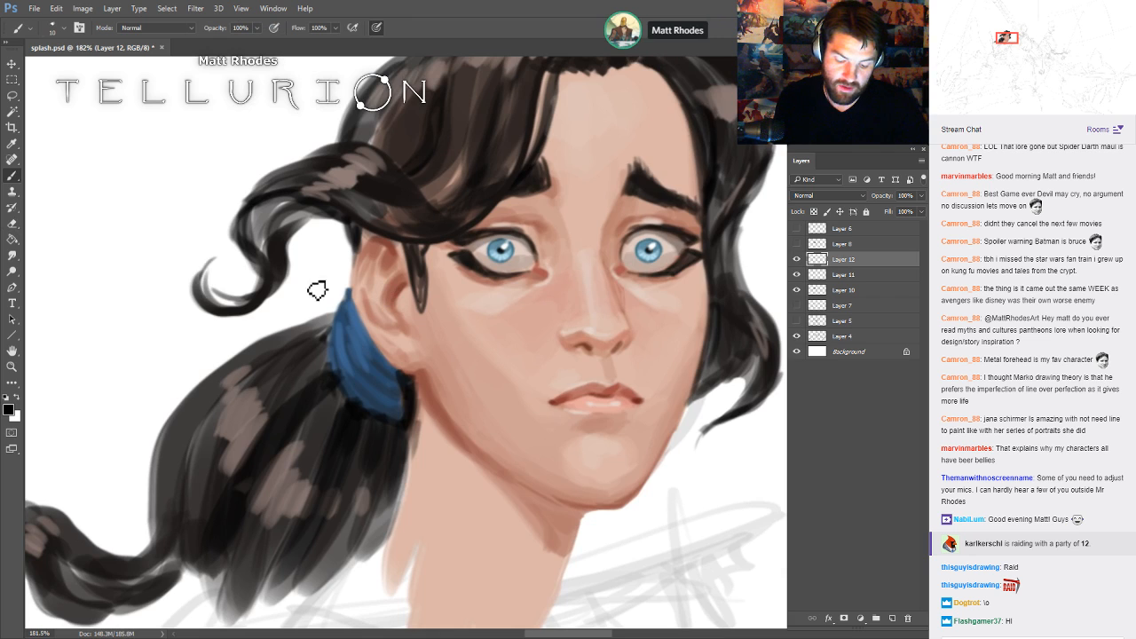
{"action": "left_click_drag", "start_coordinate": [416, 367], "coordinate": [665, 275]}
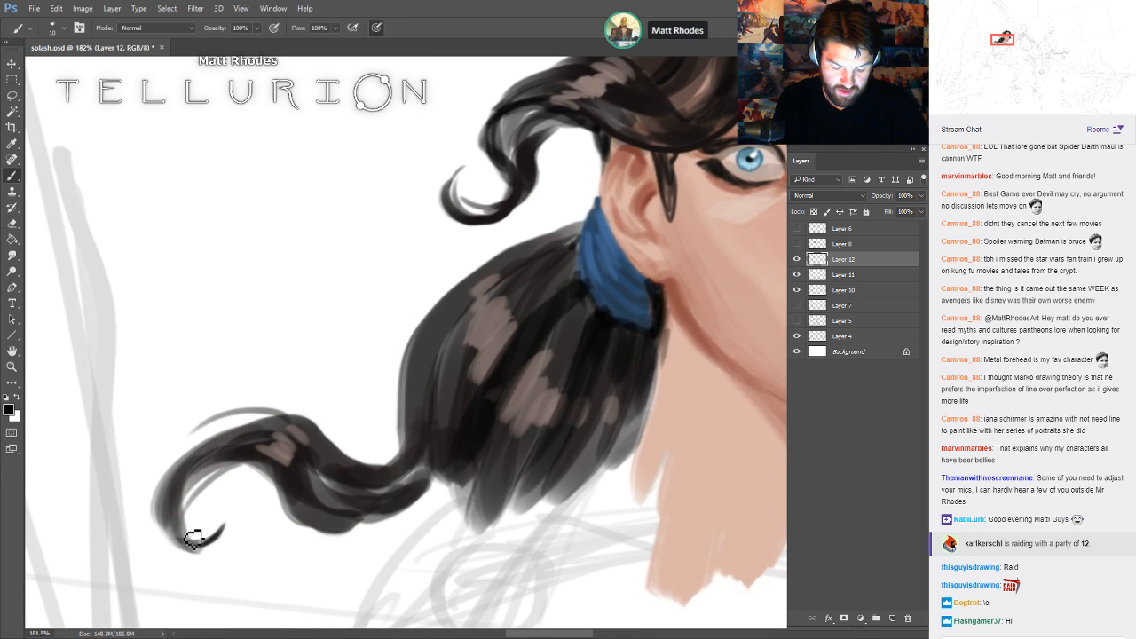
{"action": "left_click_drag", "start_coordinate": [197, 471], "coordinate": [185, 548]}
{"action": "left_click_drag", "start_coordinate": [165, 495], "coordinate": [177, 541]}
{"action": "left_click_drag", "start_coordinate": [535, 396], "coordinate": [494, 336]}
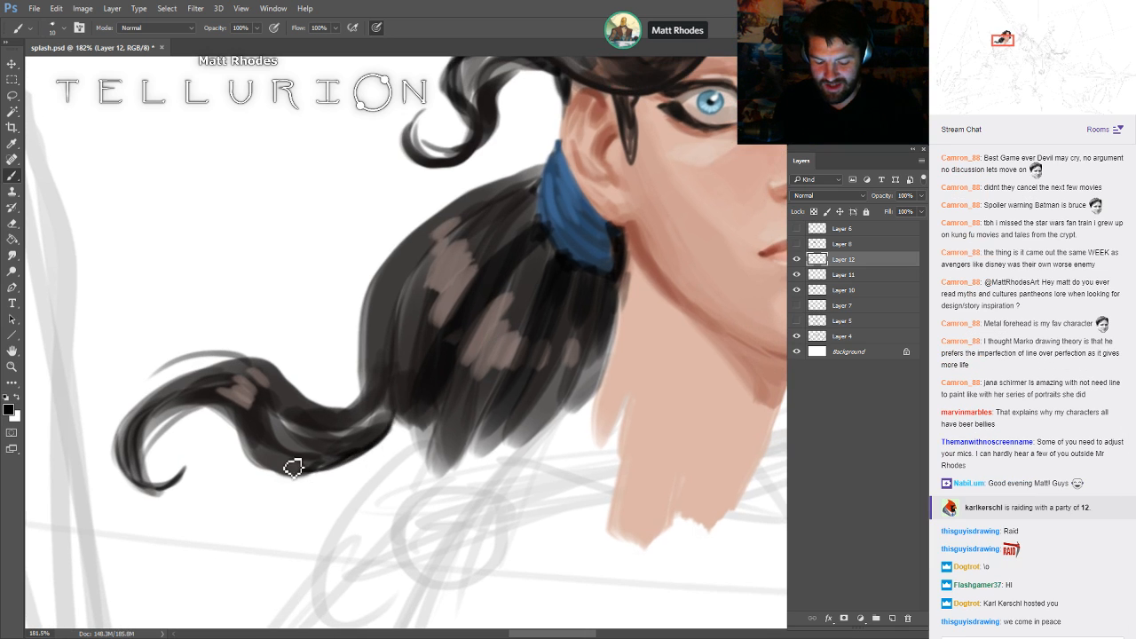
{"action": "mouse_move", "coordinate": [294, 470]}
{"action": "left_mouse_down"}
{"action": "mouse_move", "coordinate": [383, 469]}
{"action": "mouse_move", "coordinate": [396, 423]}
{"action": "left_mouse_up"}
{"action": "mouse_move", "coordinate": [279, 477]}
{"action": "left_mouse_down"}
{"action": "mouse_move", "coordinate": [300, 412]}
{"action": "mouse_move", "coordinate": [325, 477]}
{"action": "left_mouse_up"}
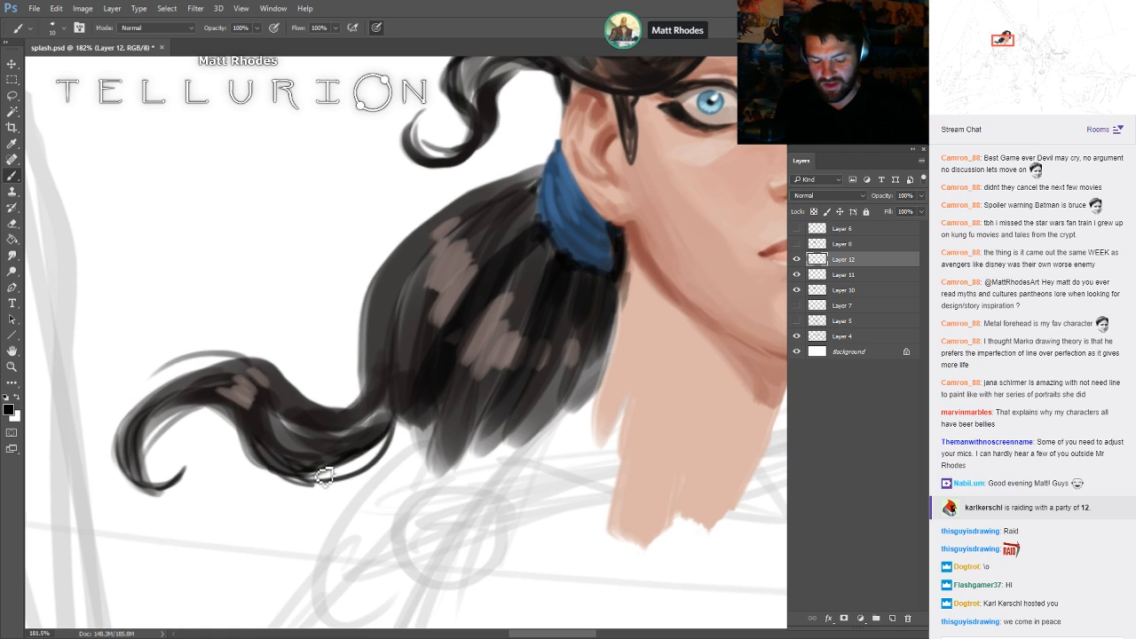
- Darken the outer edge of the ponytail with thin black strokes running up toward the blue hair band
{"action": "mouse_move", "coordinate": [622, 284]}
{"action": "left_mouse_down"}
{"action": "mouse_move", "coordinate": [484, 380]}
{"action": "mouse_move", "coordinate": [535, 326]}
{"action": "left_mouse_up"}
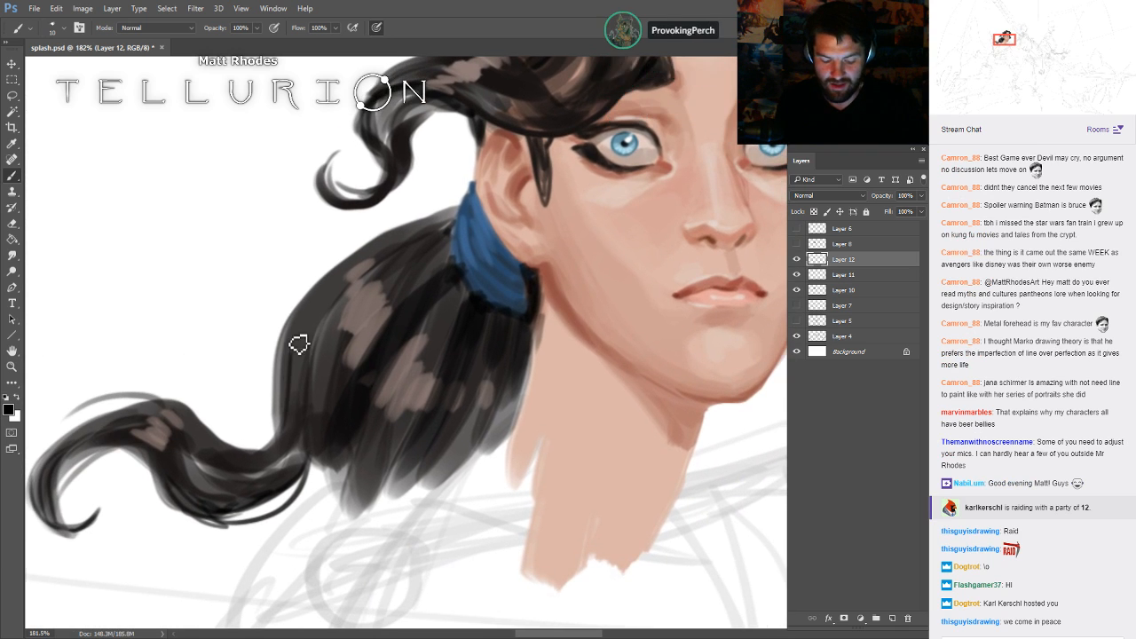
{"action": "left_click_drag", "start_coordinate": [294, 348], "coordinate": [278, 436]}
{"action": "left_click_drag", "start_coordinate": [289, 362], "coordinate": [325, 286]}
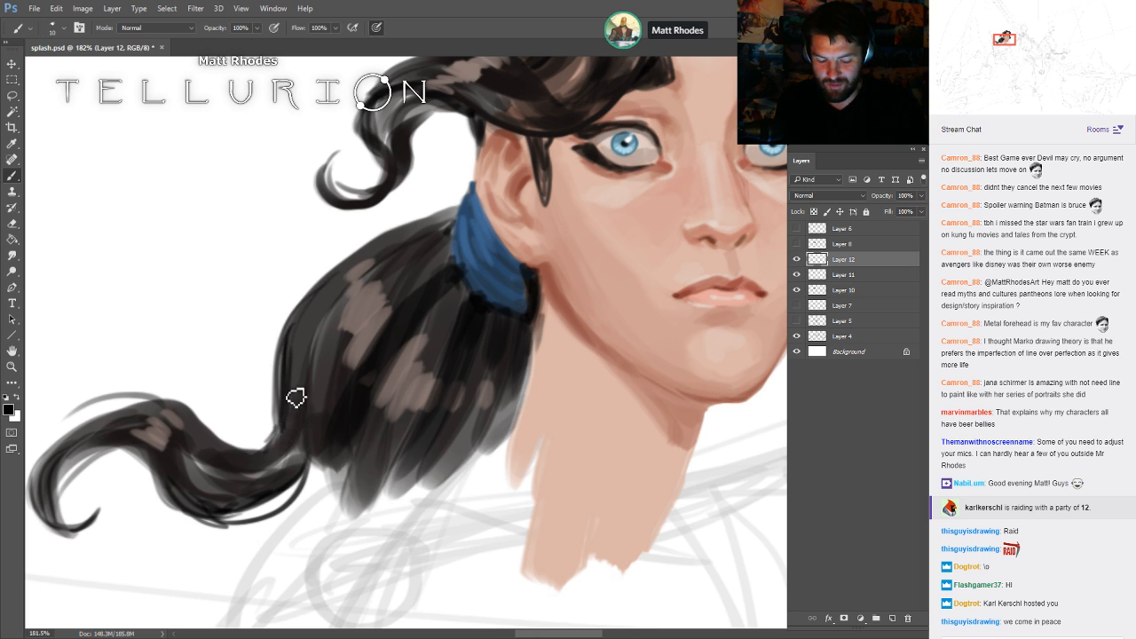
{"action": "left_click_drag", "start_coordinate": [577, 236], "coordinate": [525, 287]}
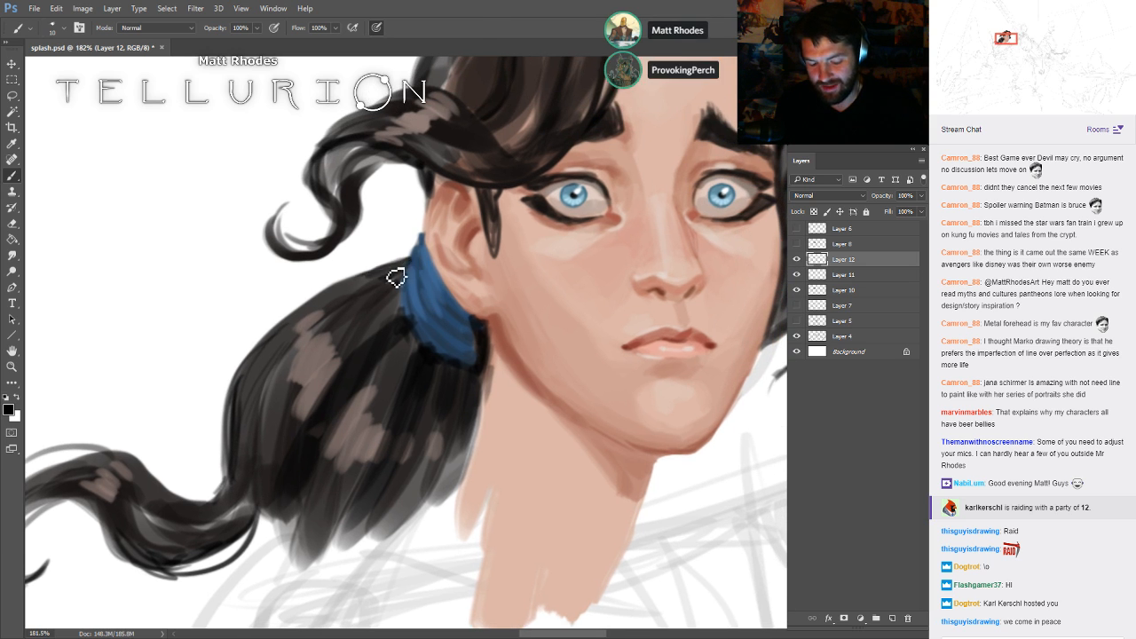
{"action": "left_click_drag", "start_coordinate": [559, 297], "coordinate": [528, 322]}
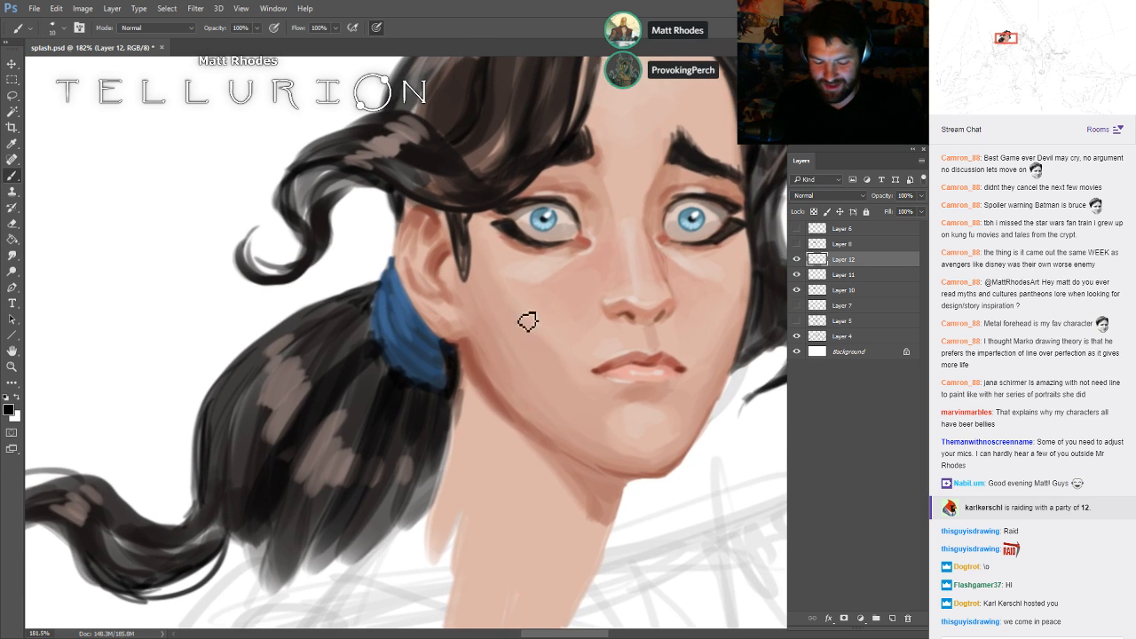
- Sample the blue of the hair band and save the file
{"action": "left_click", "coordinate": [390, 348], "text": "alt"}
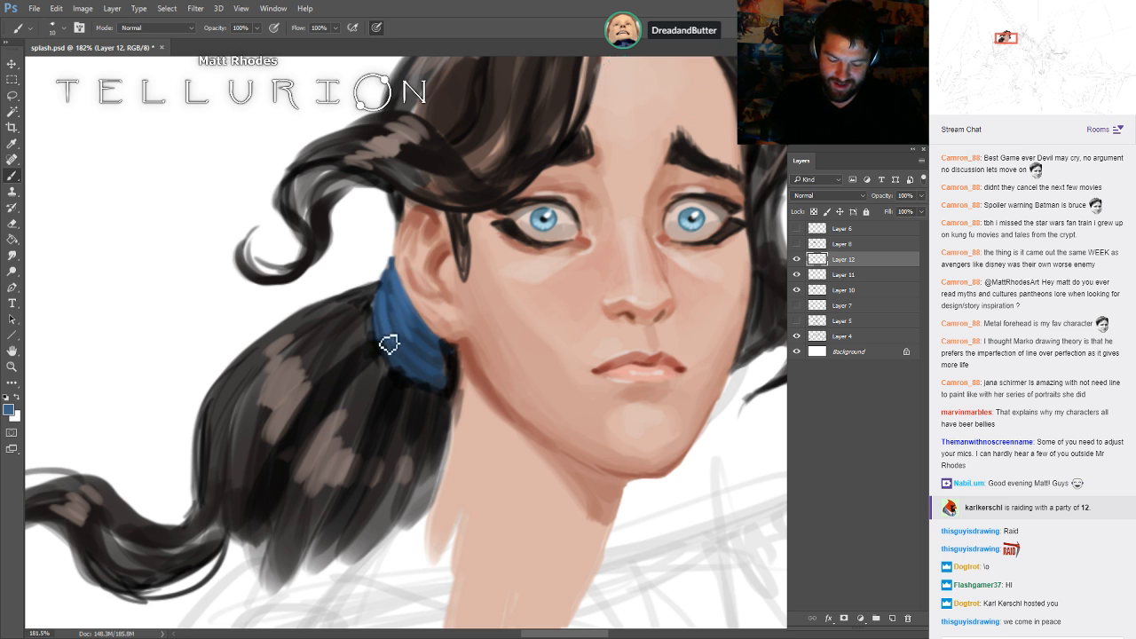
{"action": "scroll", "coordinate": [715, 276], "scroll_direction": "down", "scroll_amount": 3}
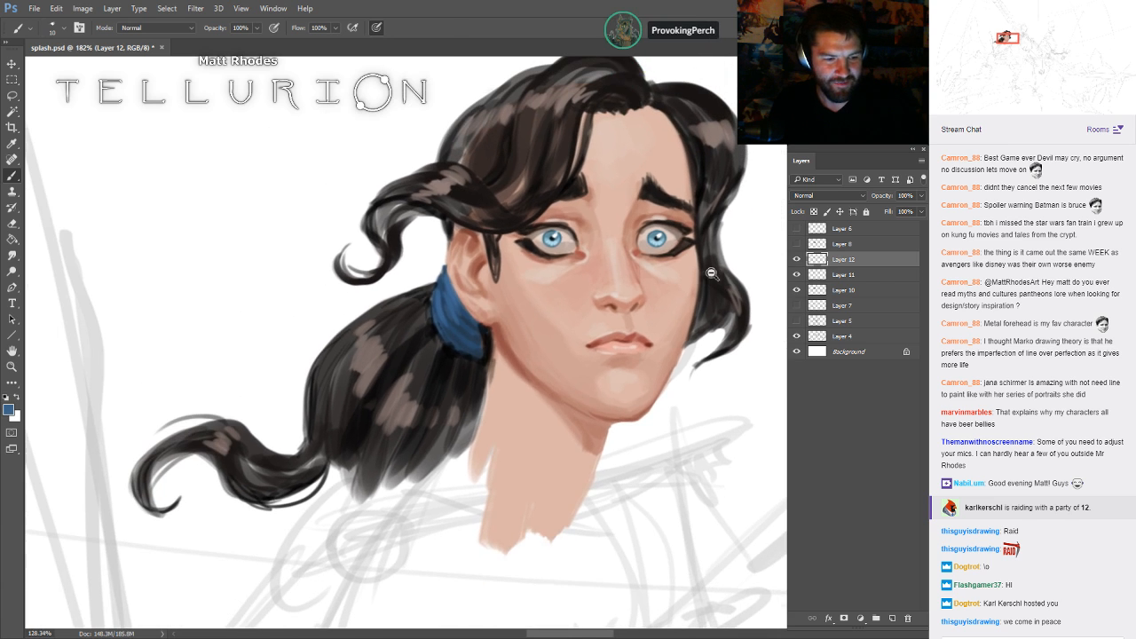
{"action": "key", "text": "ctrl+s"}
{"action": "left_click_drag", "start_coordinate": [781, 259], "coordinate": [721, 261]}
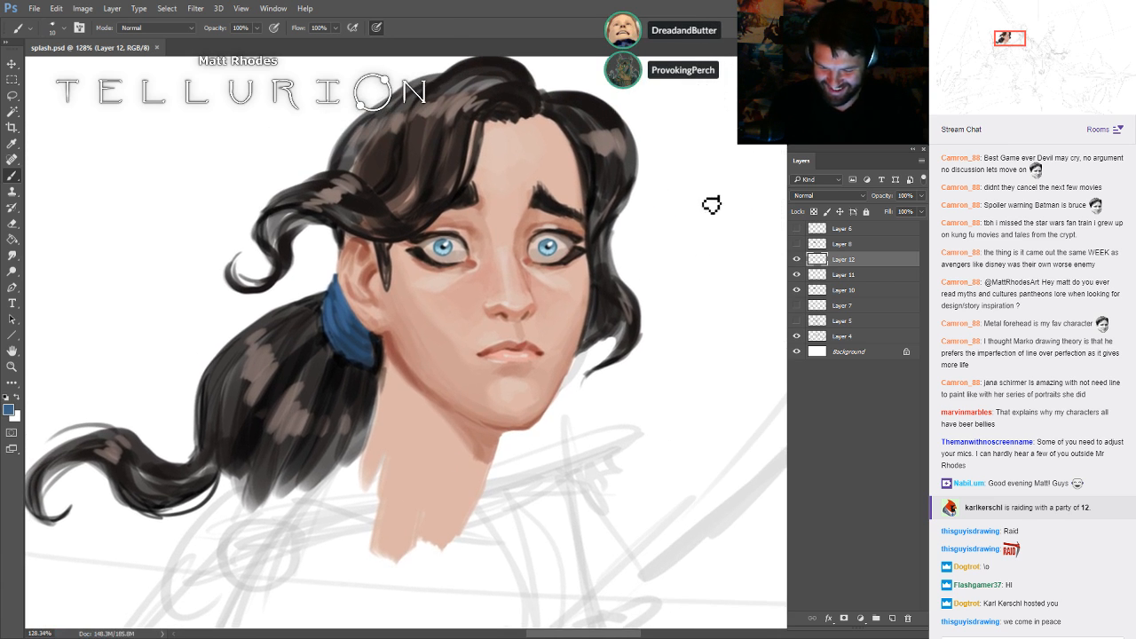
{"action": "left_click_drag", "start_coordinate": [621, 233], "coordinate": [650, 257]}
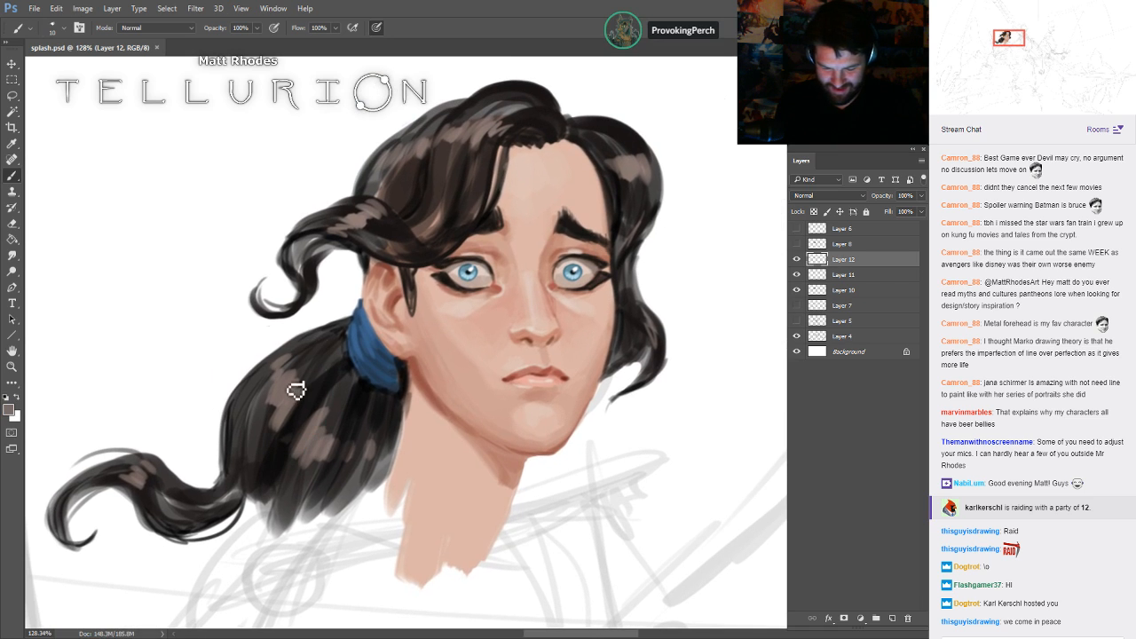
- Pick a light blue and paint cool highlights over the ponytail, the crown and the far side of the hair
{"action": "key", "text": "i"}
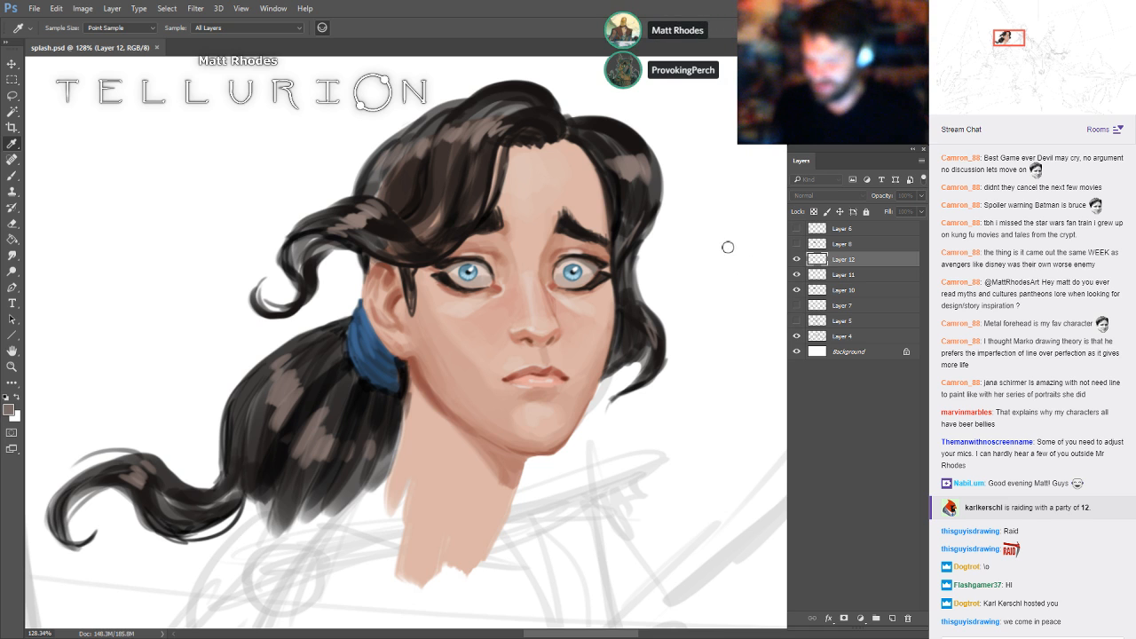
{"action": "key", "text": "b"}
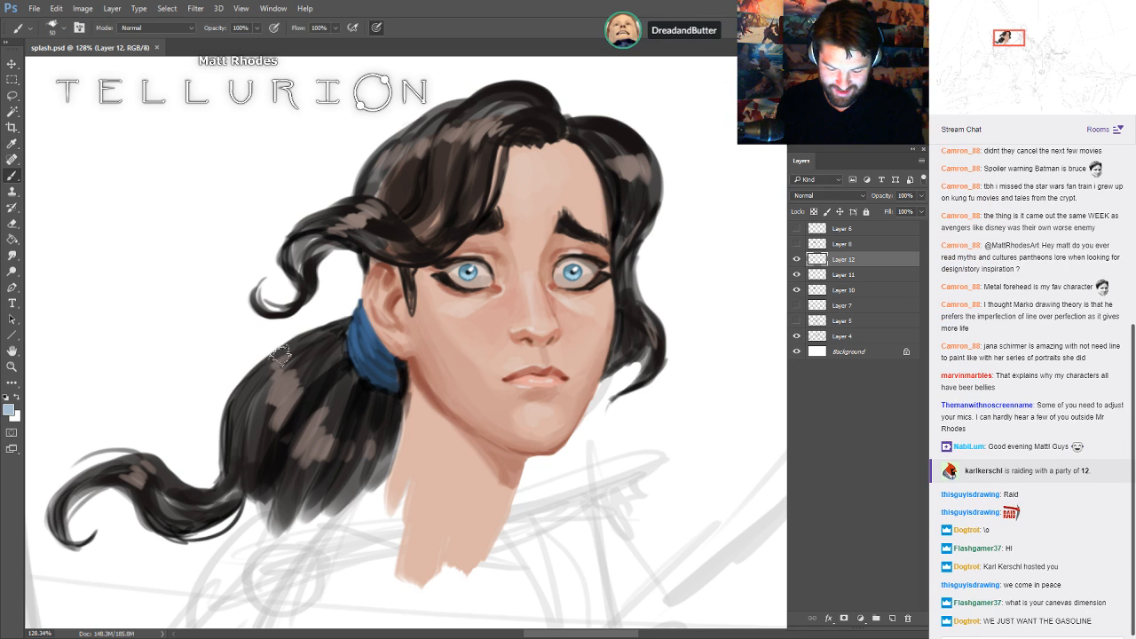
{"action": "mouse_move", "coordinate": [278, 373]}
{"action": "left_mouse_down"}
{"action": "mouse_move", "coordinate": [281, 410]}
{"action": "mouse_move", "coordinate": [293, 441]}
{"action": "mouse_move", "coordinate": [342, 445]}
{"action": "mouse_move", "coordinate": [319, 426]}
{"action": "mouse_move", "coordinate": [316, 465]}
{"action": "mouse_move", "coordinate": [326, 434]}
{"action": "mouse_move", "coordinate": [310, 412]}
{"action": "mouse_move", "coordinate": [320, 457]}
{"action": "left_mouse_up"}
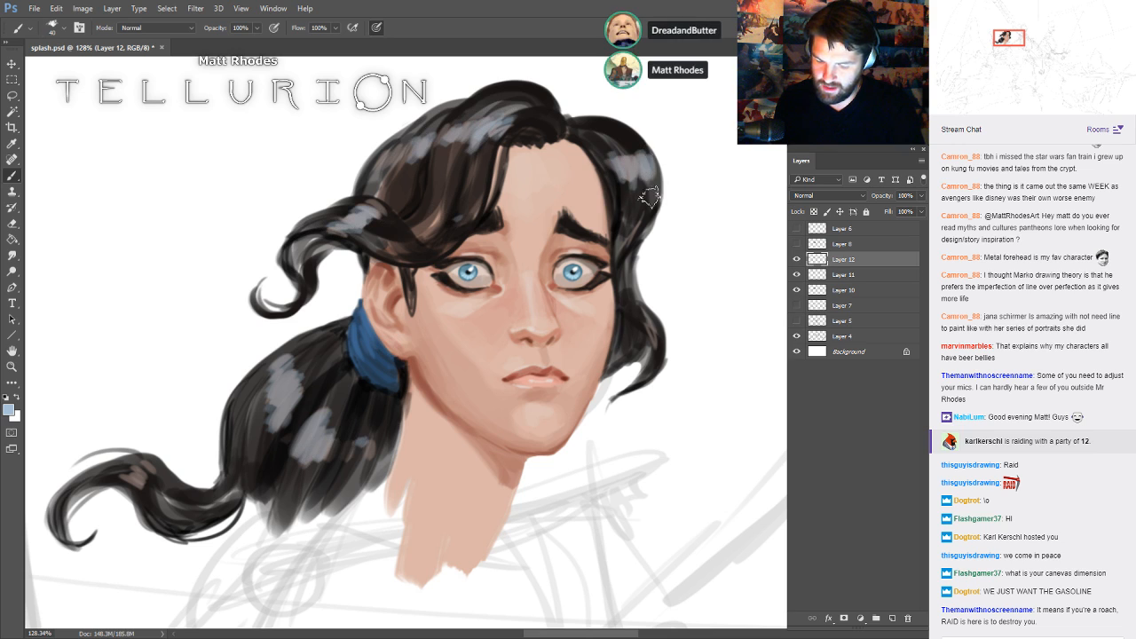
- Reduce the brush size, sample near-black from the hair and break up the blue highlights with thin dark strands
{"action": "key", "text": "bracketleft"}
{"action": "key", "text": "bracketleft"}
{"action": "key", "text": "bracketleft"}
{"action": "left_click", "coordinate": [606, 149], "text": "alt"}
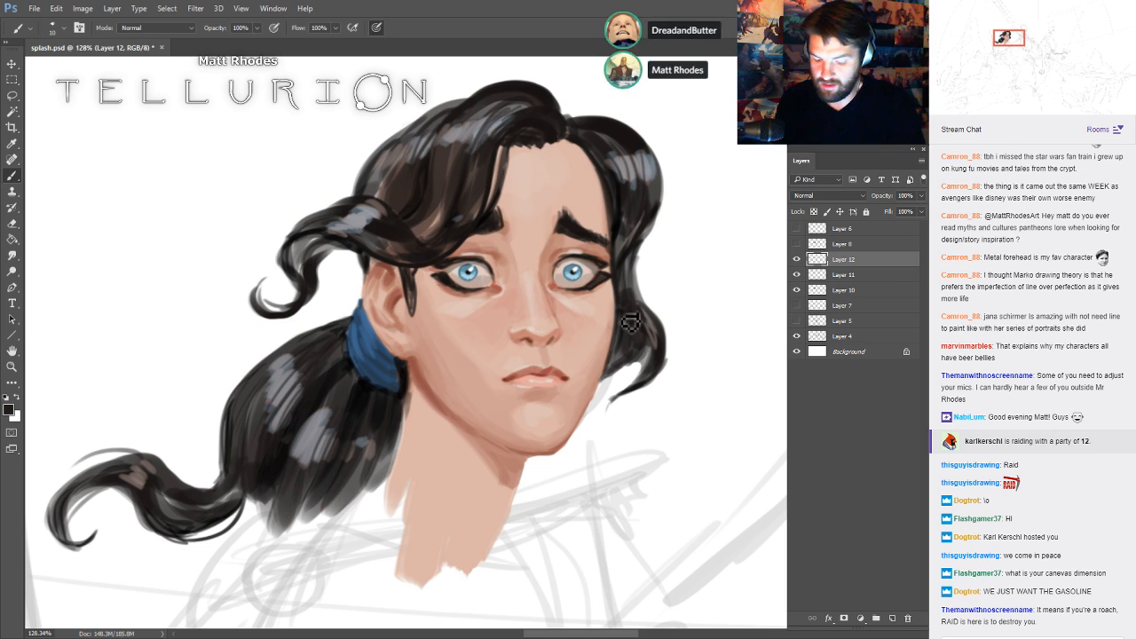
{"action": "left_click_drag", "start_coordinate": [655, 362], "coordinate": [648, 383]}
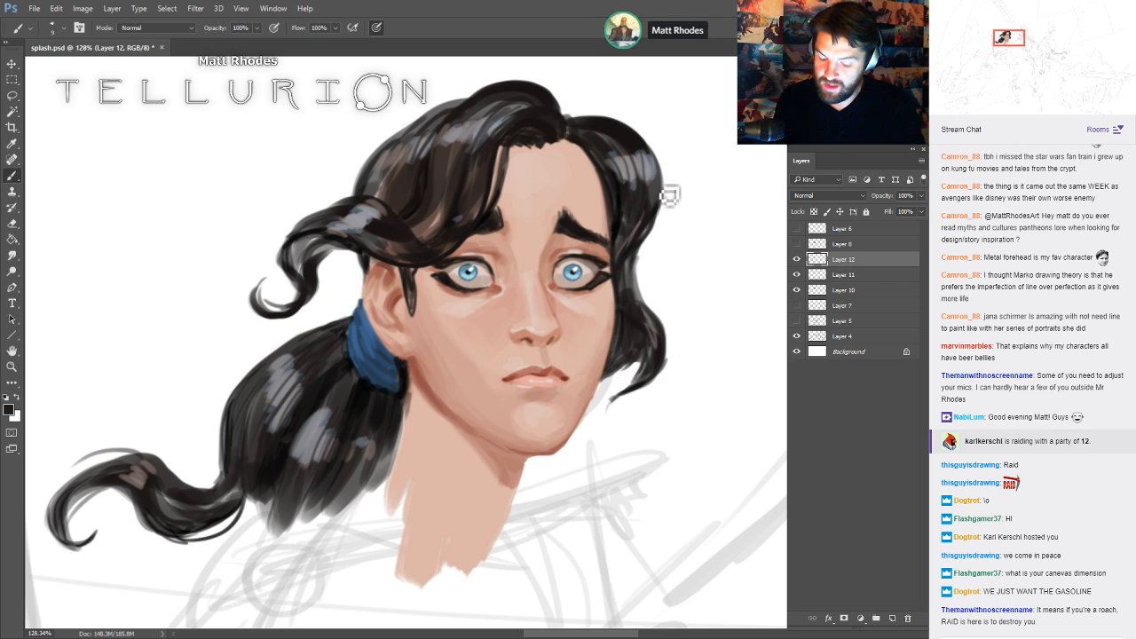
- Toggle Layer 12 off and on to check the hair painting, and merge it down into Layer 11
{"action": "key", "text": "e"}
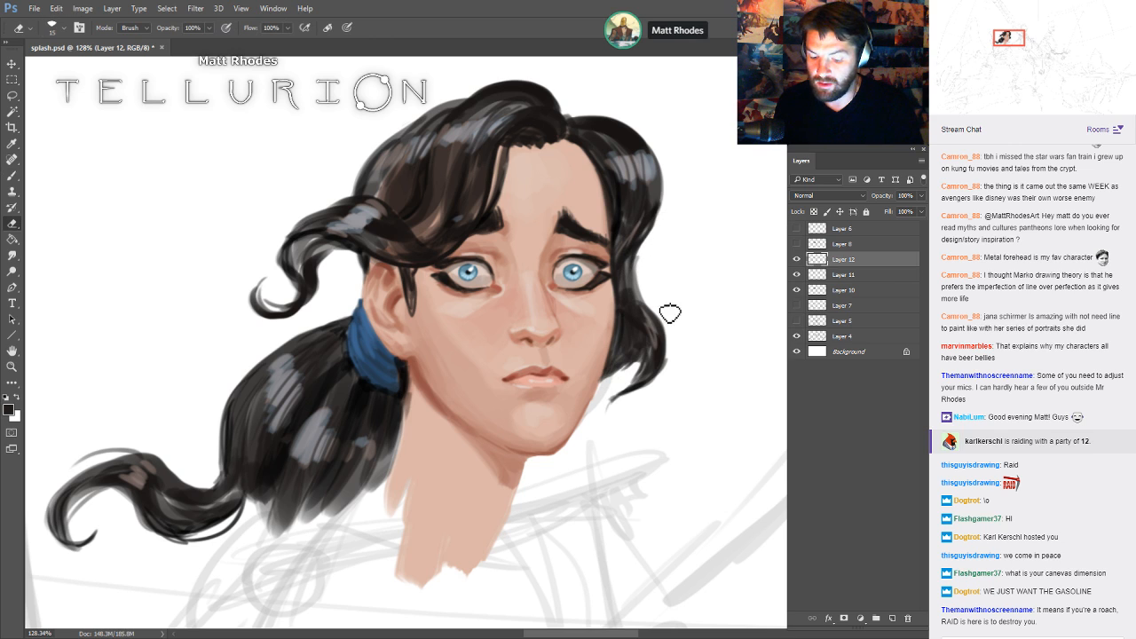
{"action": "left_click", "coordinate": [796, 259]}
{"action": "left_click", "coordinate": [797, 259]}
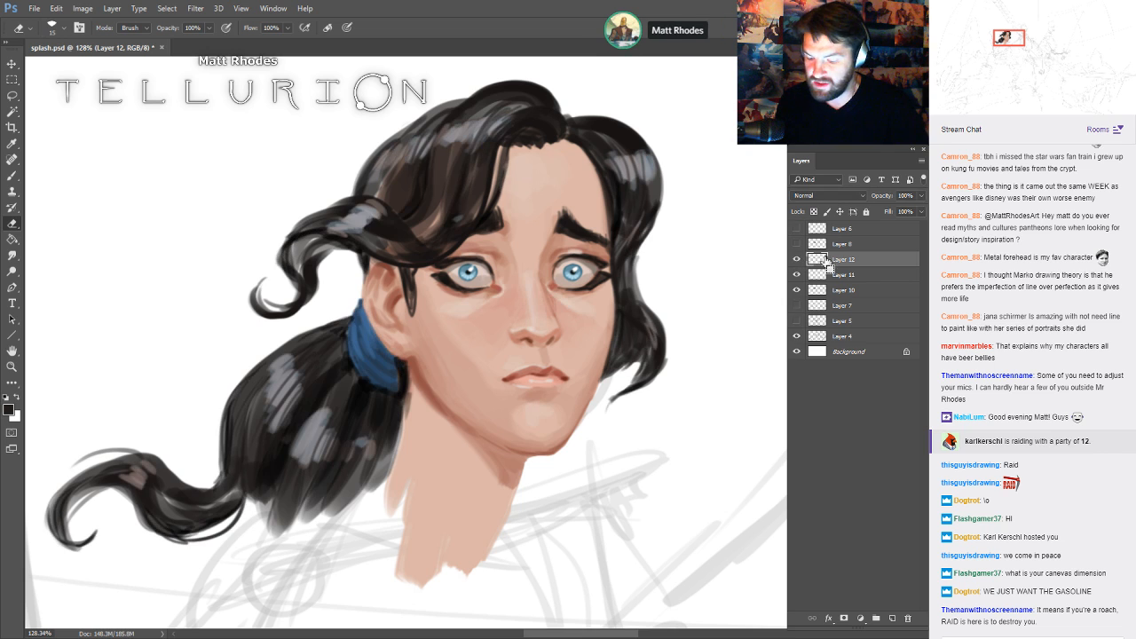
{"action": "key", "text": "ctrl+e"}
- Sample skin tones from the face and blend the cheeks and the area around the eyes, adjusting the brush size
{"action": "key", "text": "b"}
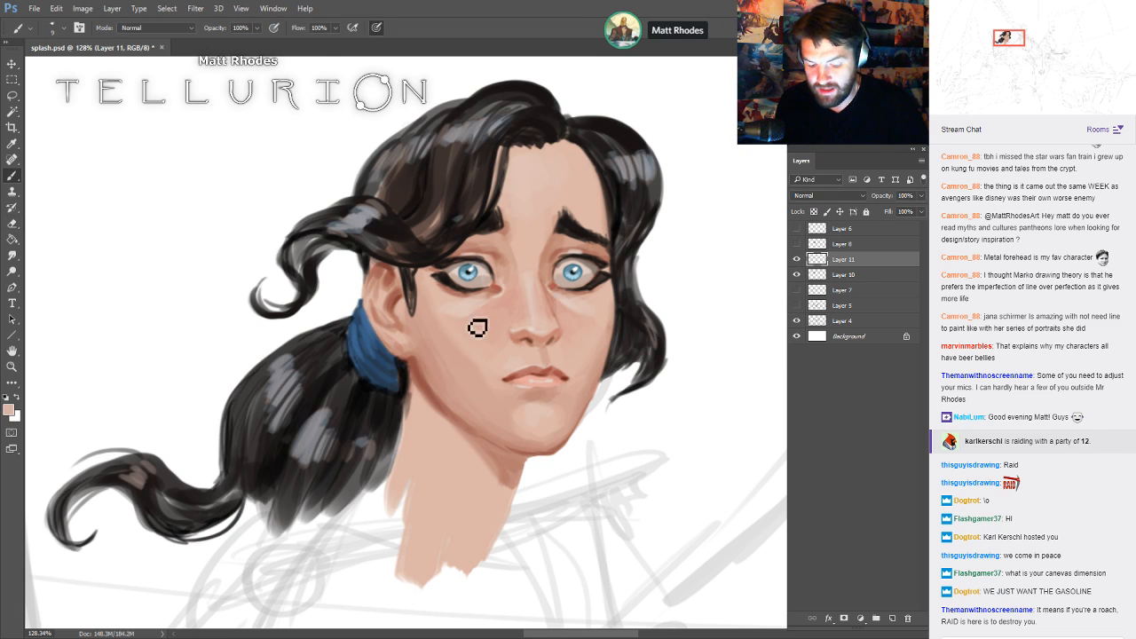
{"action": "key", "text": "]"}
{"action": "key", "text": "]"}
{"action": "key", "text": "]"}
{"action": "key", "text": "]"}
{"action": "key", "text": "]"}
{"action": "key", "text": "]"}
{"action": "key", "text": "]"}
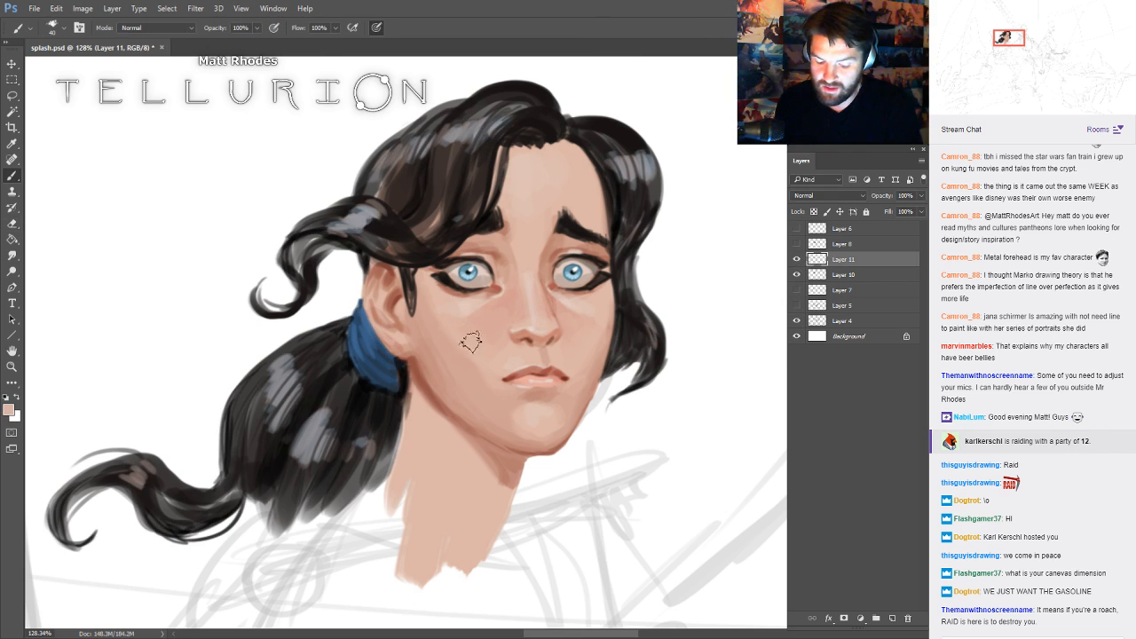
{"action": "left_click", "coordinate": [602, 302], "text": "alt"}
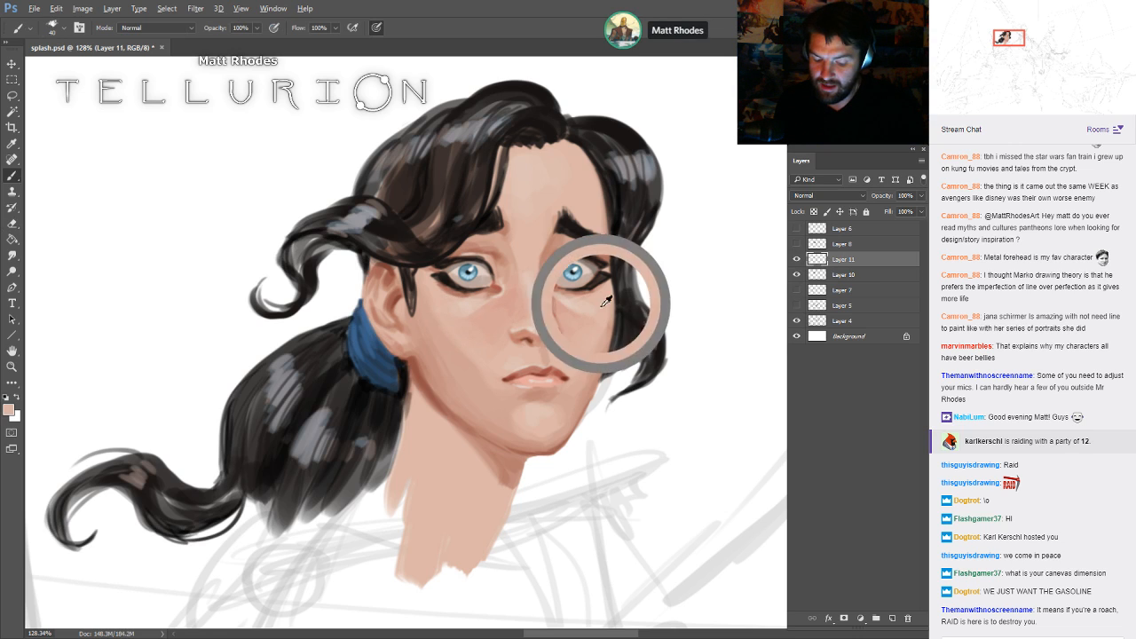
{"action": "left_click", "coordinate": [504, 295], "text": "alt"}
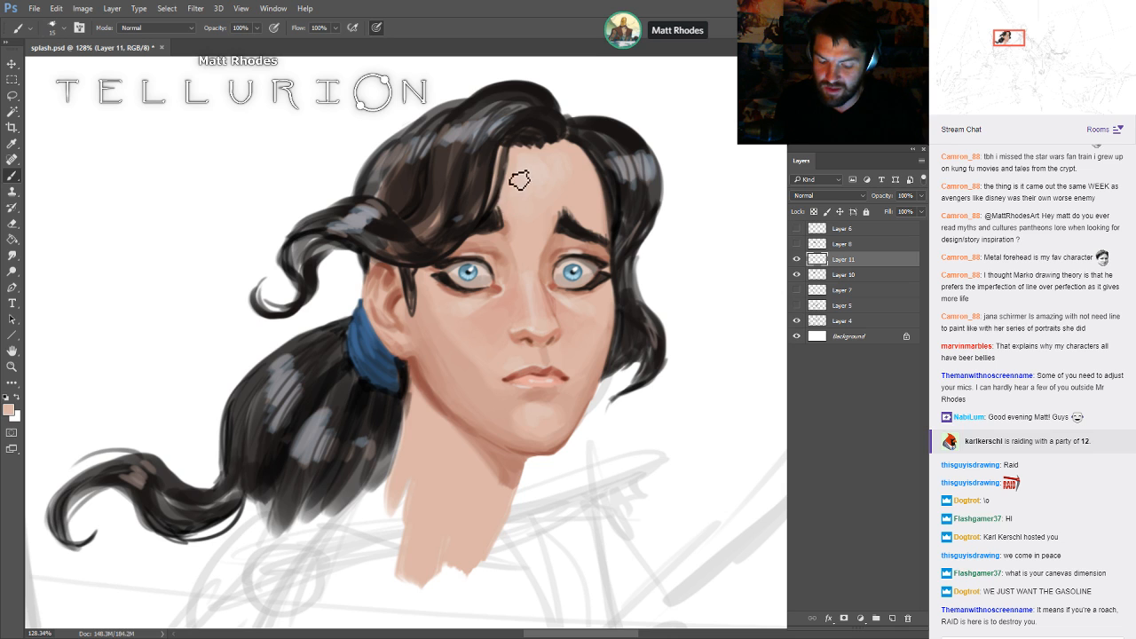
- Save the file, sample a reddish brown from the skin shadow and add a new layer above Layer 11
{"action": "key", "text": "d"}
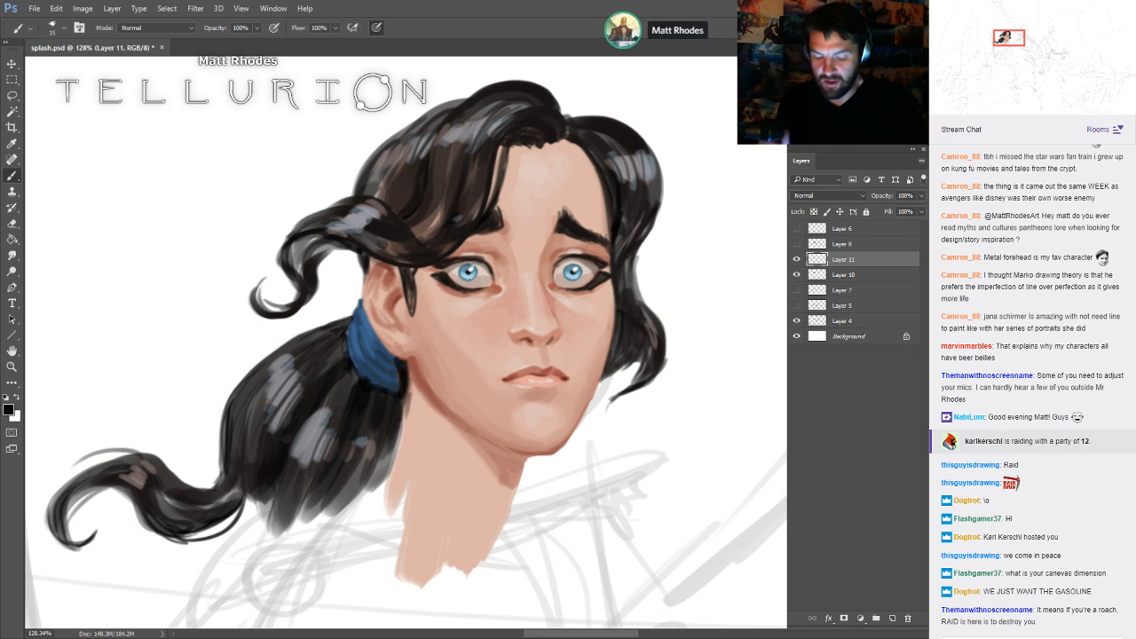
{"action": "key", "text": "ctrl+s"}
{"action": "left_click", "coordinate": [408, 387], "text": "alt"}
{"action": "key", "text": "ctrl+shift+alt+n"}
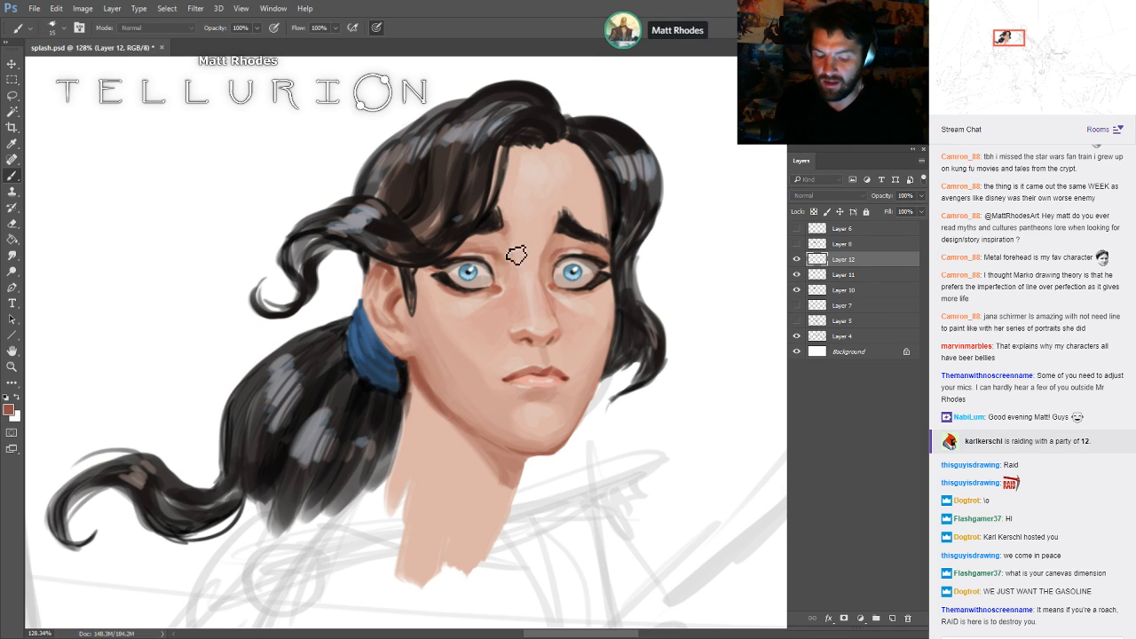
- Paint a reddish-brown shadow on the forehead along the edge of the front hair lock, varying the brush size
{"action": "key", "text": "]"}
{"action": "key", "text": "]"}
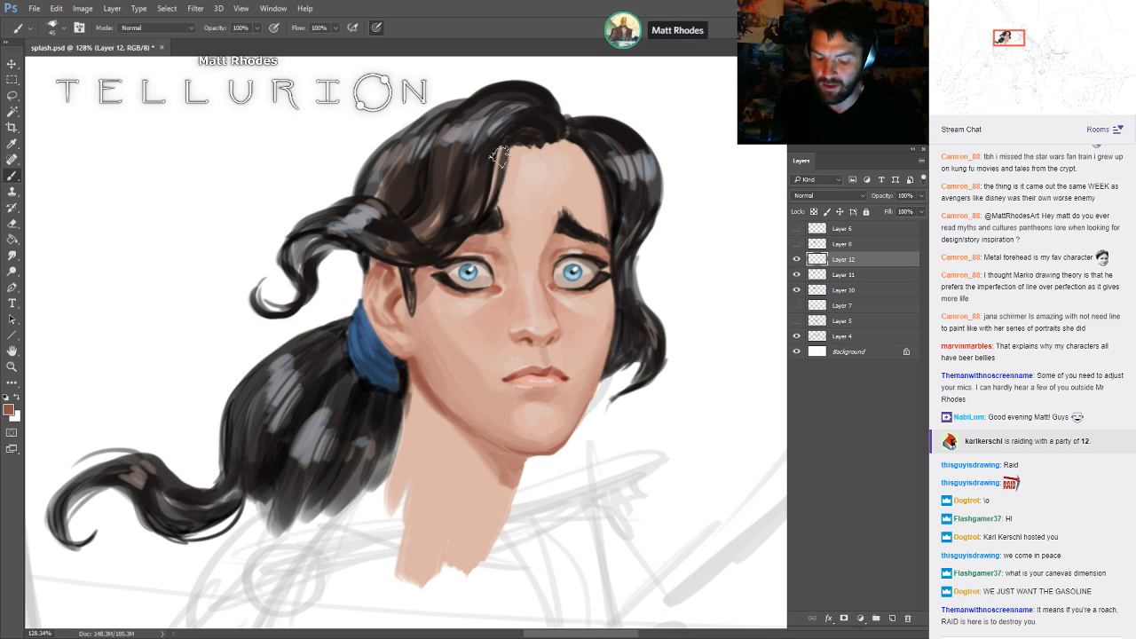
{"action": "key", "text": "["}
{"action": "key", "text": "["}
{"action": "key", "text": "["}
{"action": "key", "text": "["}
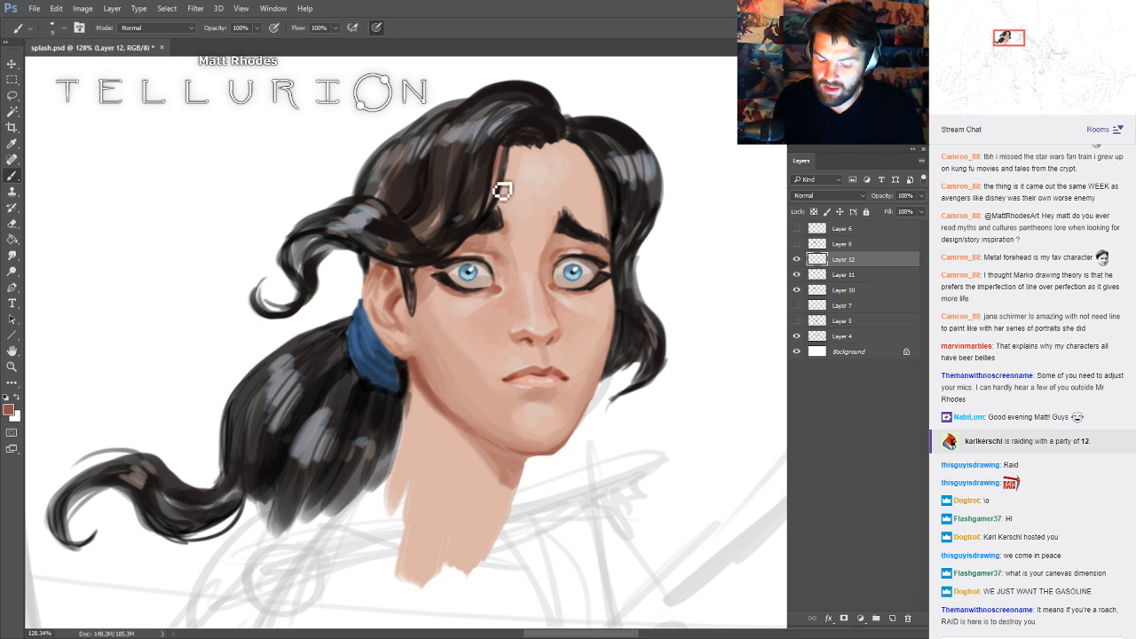
{"action": "key", "text": "]"}
{"action": "key", "text": "]"}
{"action": "key", "text": "]"}
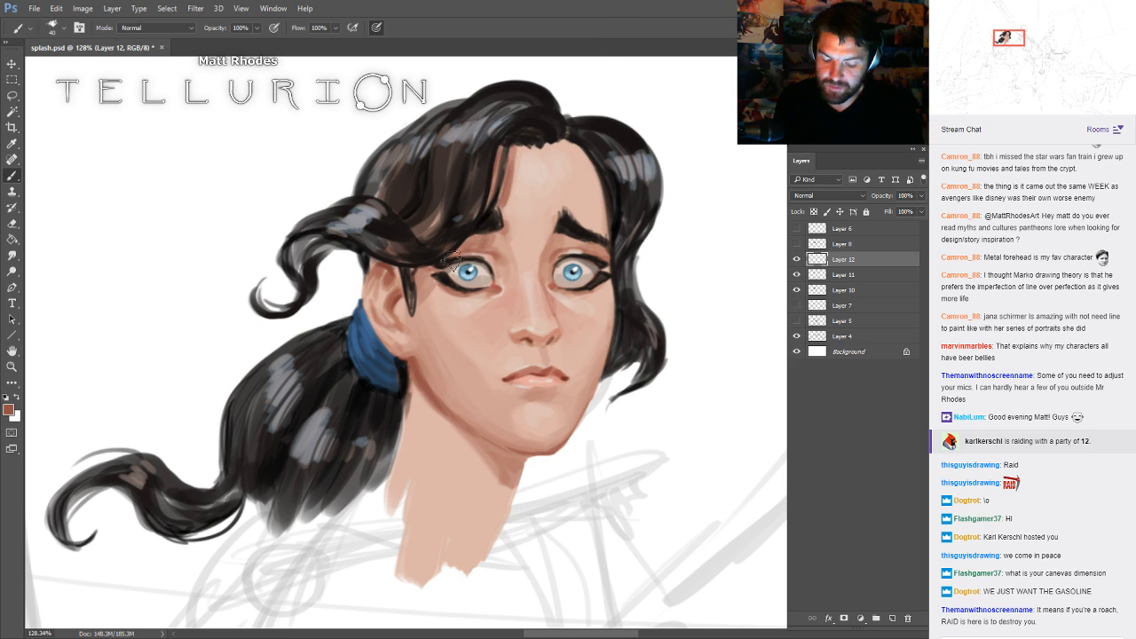
- Refine the reddish-brown cast shadow under the swept hair and along the forehead hairline with a smaller brush
{"action": "key", "text": "["}
{"action": "key", "text": "["}
{"action": "key", "text": "["}
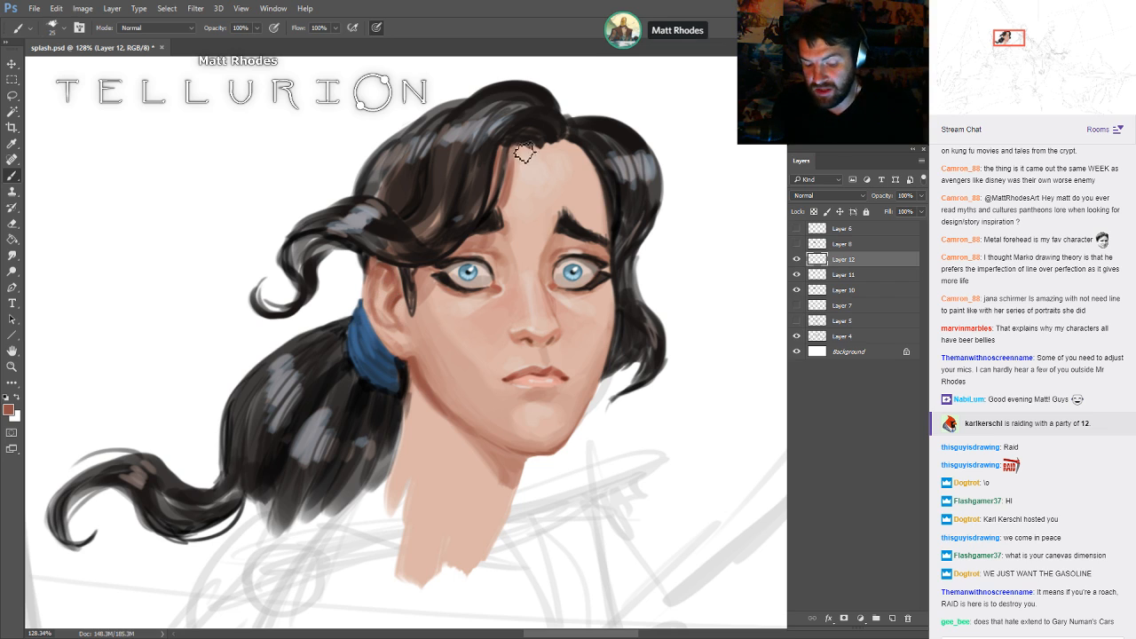
{"action": "key", "text": "bracketright"}
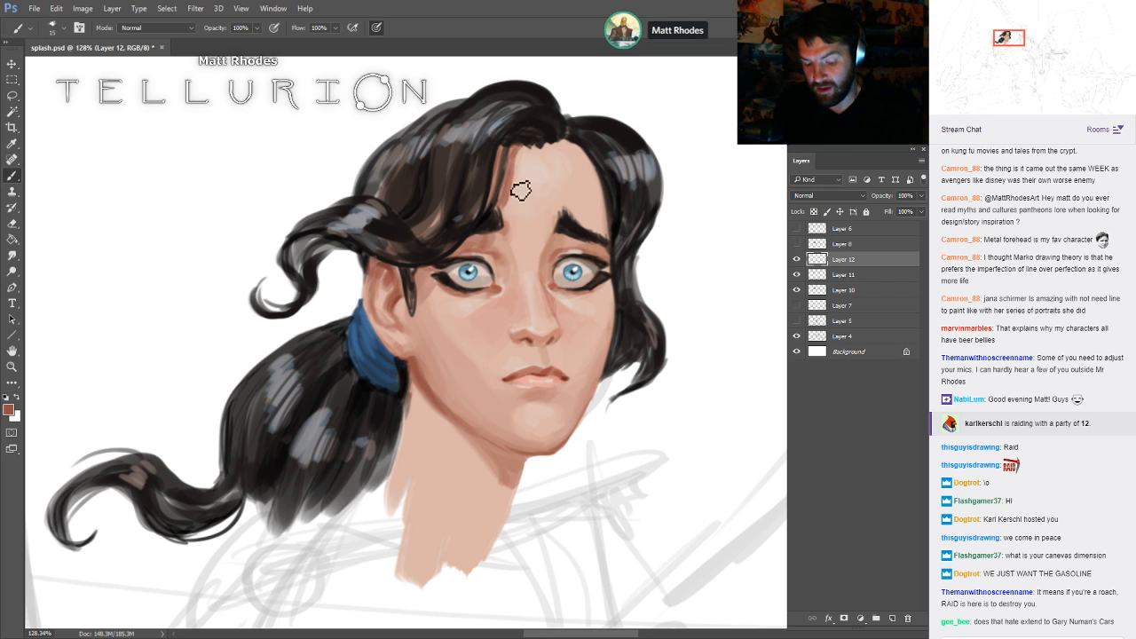
{"action": "left_click_drag", "start_coordinate": [524, 159], "coordinate": [502, 200]}
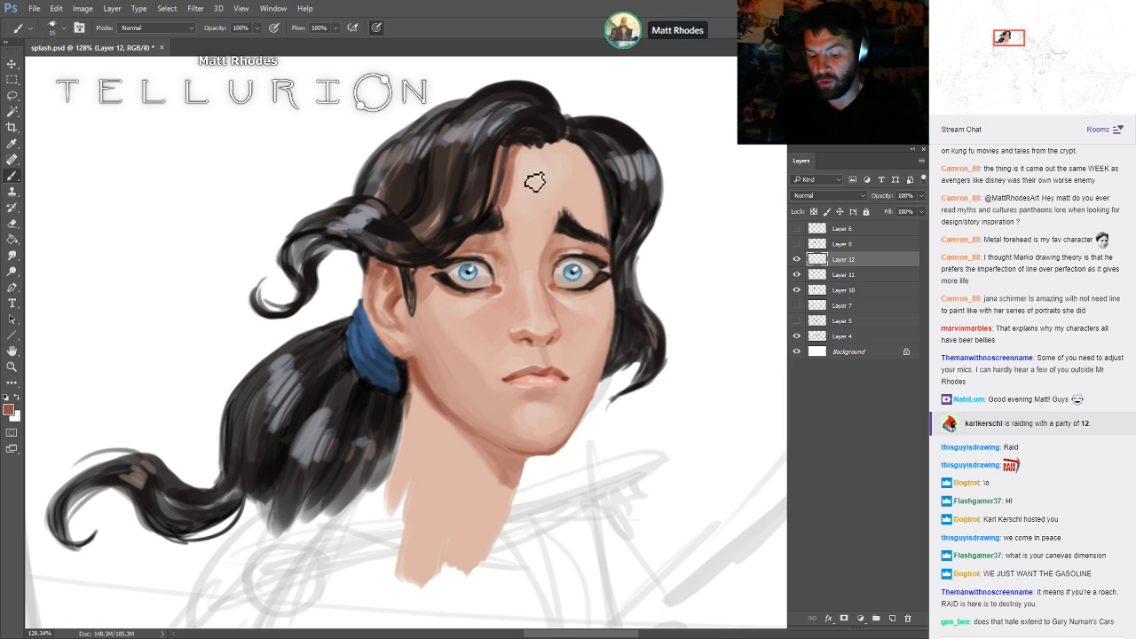
- Sample the forehead skin tone, soften the edge of the hair shadow and check the head within the whole scene
{"action": "left_click", "coordinate": [525, 171], "text": "alt"}
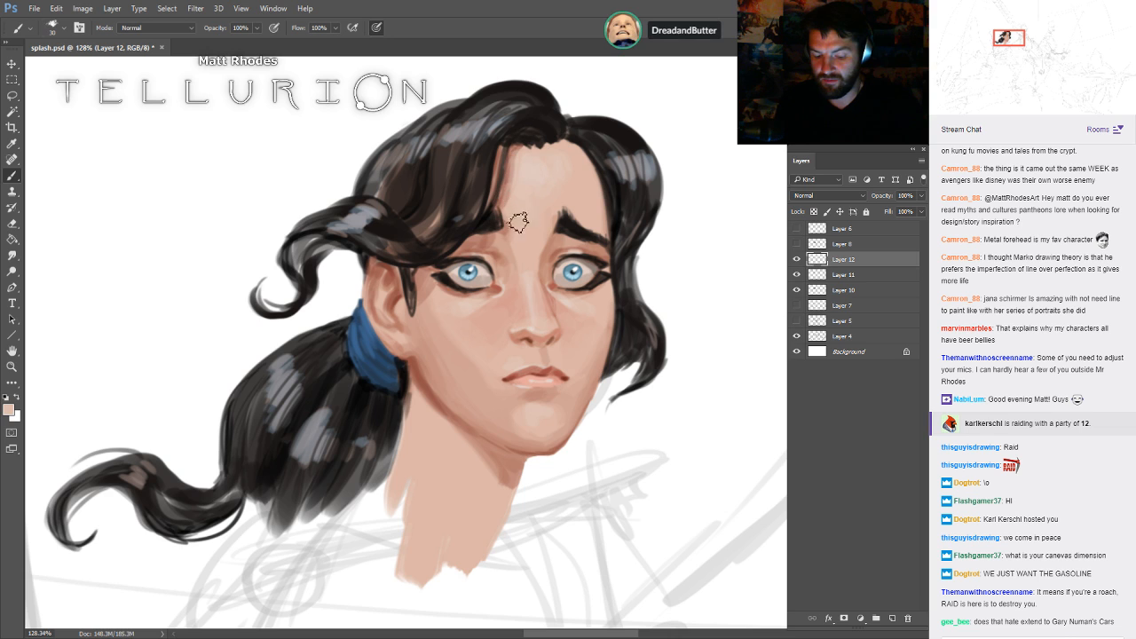
{"action": "left_click_drag", "start_coordinate": [767, 315], "coordinate": [760, 263]}
{"action": "key", "text": "ctrl+0"}
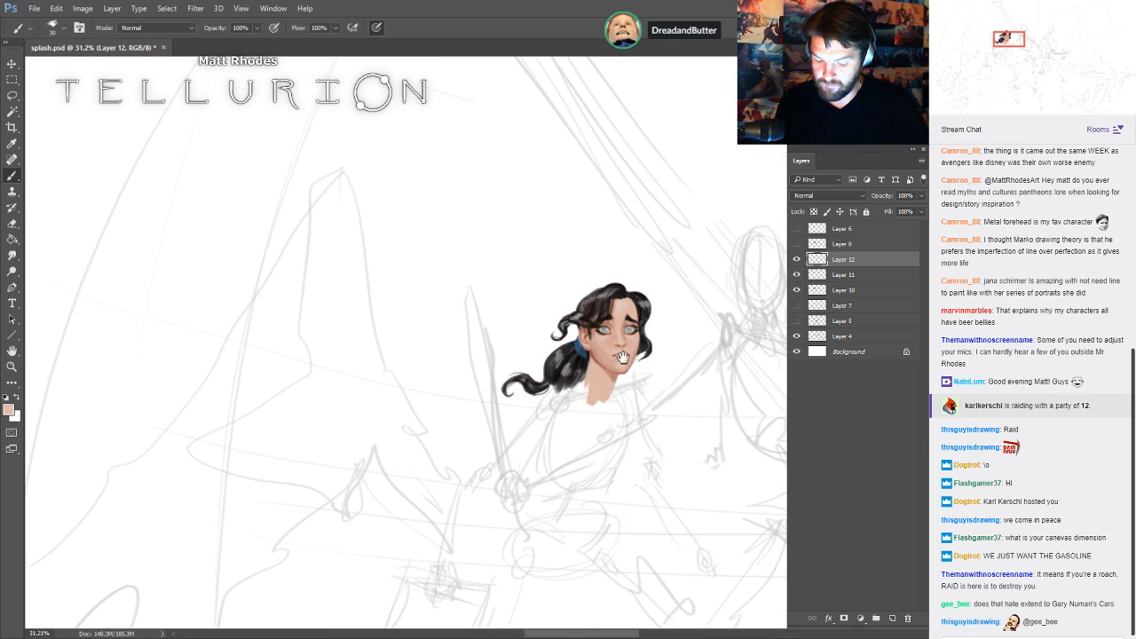
- Save the file, turn on Layer 8 with the body sketch and make Layer 12 the active layer
{"action": "key", "text": "ctrl+s"}
{"action": "left_click_drag", "start_coordinate": [637, 334], "coordinate": [511, 330]}
{"action": "left_click_drag", "start_coordinate": [436, 347], "coordinate": [481, 363]}
{"action": "left_click_drag", "start_coordinate": [639, 352], "coordinate": [642, 316]}
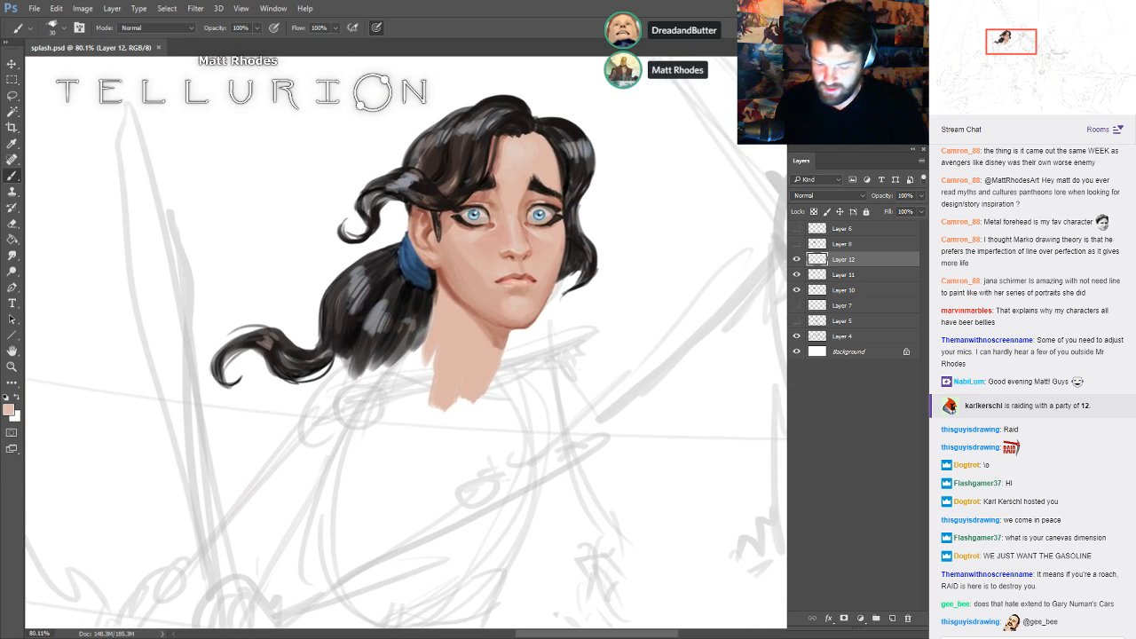
{"action": "left_click", "coordinate": [797, 243]}
{"action": "left_click", "coordinate": [808, 244]}
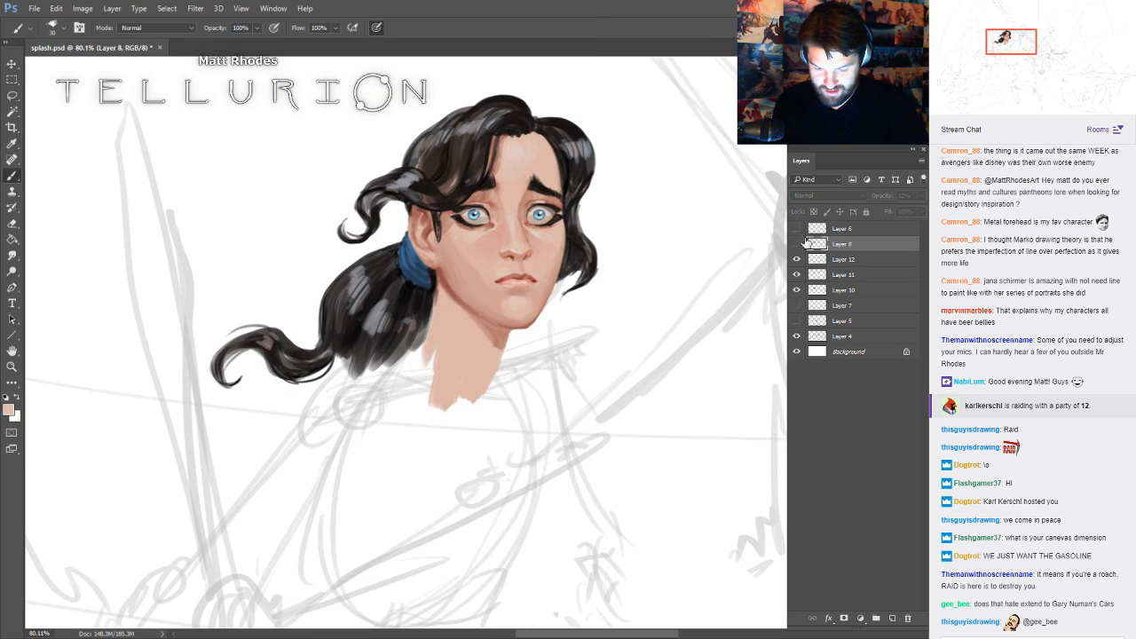
{"action": "left_click", "coordinate": [797, 244]}
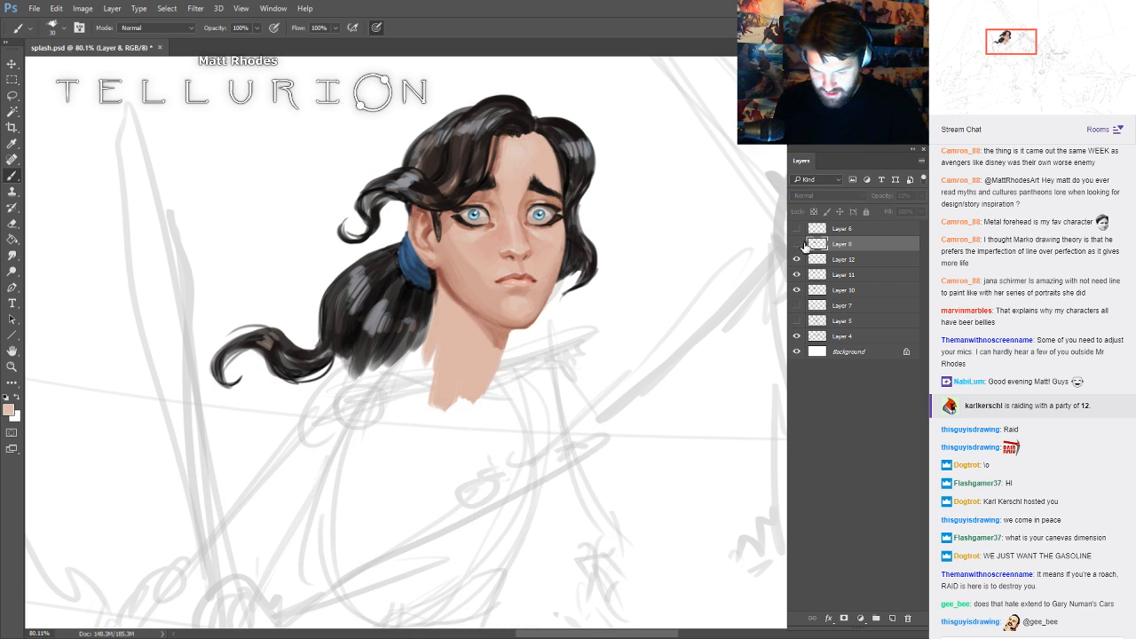
{"action": "left_click", "coordinate": [796, 244]}
{"action": "left_click", "coordinate": [843, 262]}
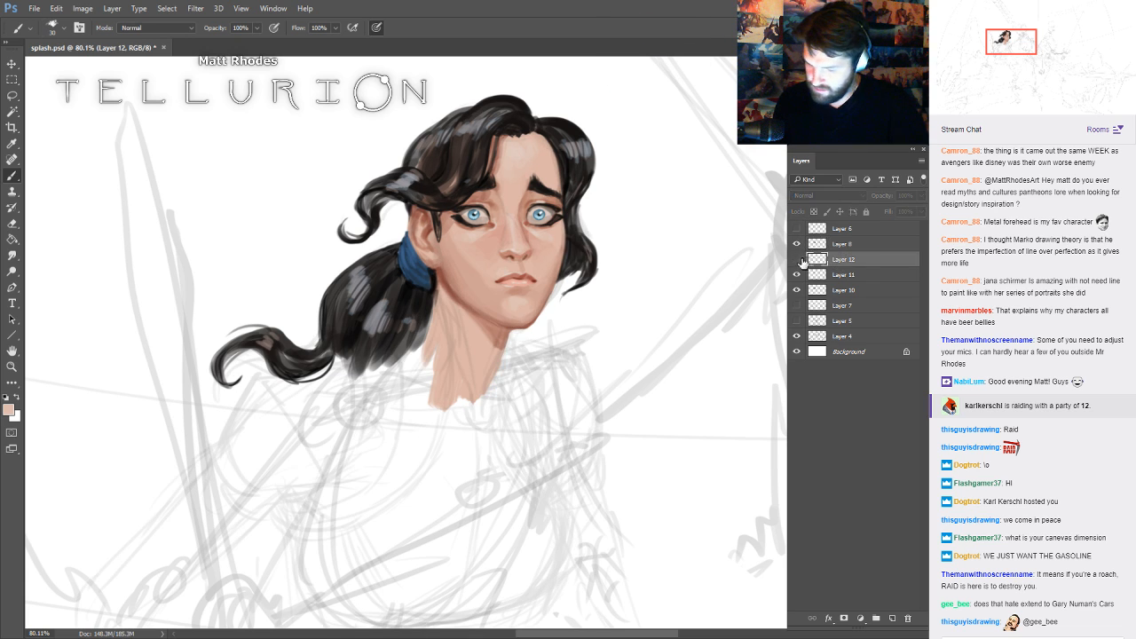
- Merge Layers 12 and 11 down into Layer 10, save the file and add a new layer above it
{"action": "key", "text": "ctrl+e"}
{"action": "key", "text": "ctrl+e"}
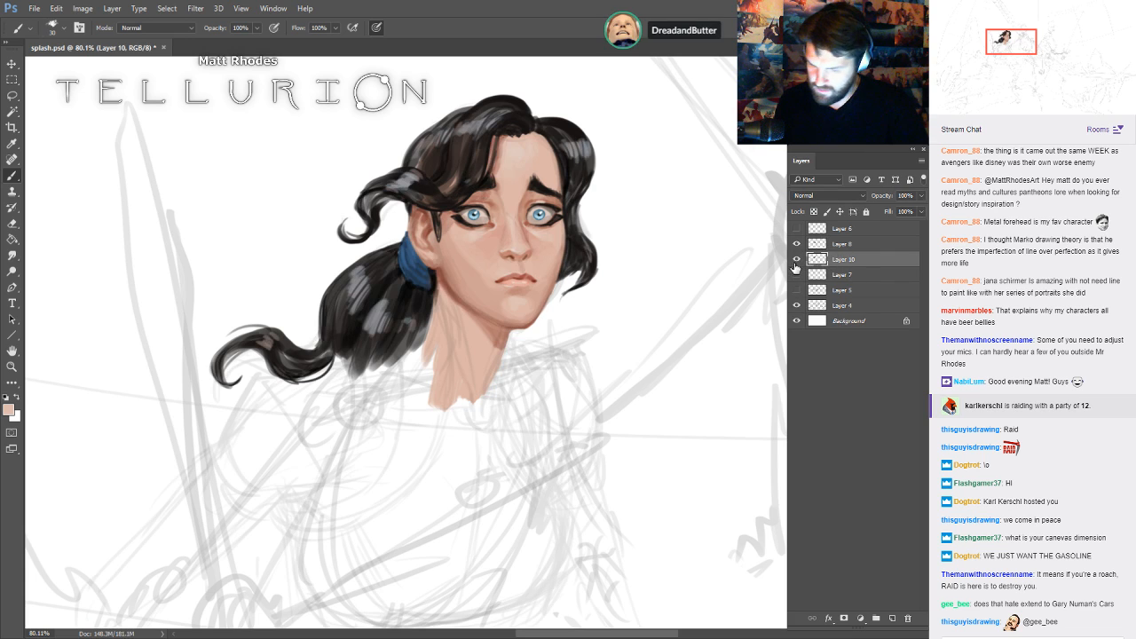
{"action": "key", "text": "ctrl+s"}
{"action": "key", "text": "ctrl+shift+alt+n"}
- Sample a brown painting colour from the shadow on the neck below the jaw
{"action": "left_click_drag", "start_coordinate": [563, 251], "coordinate": [612, 282]}
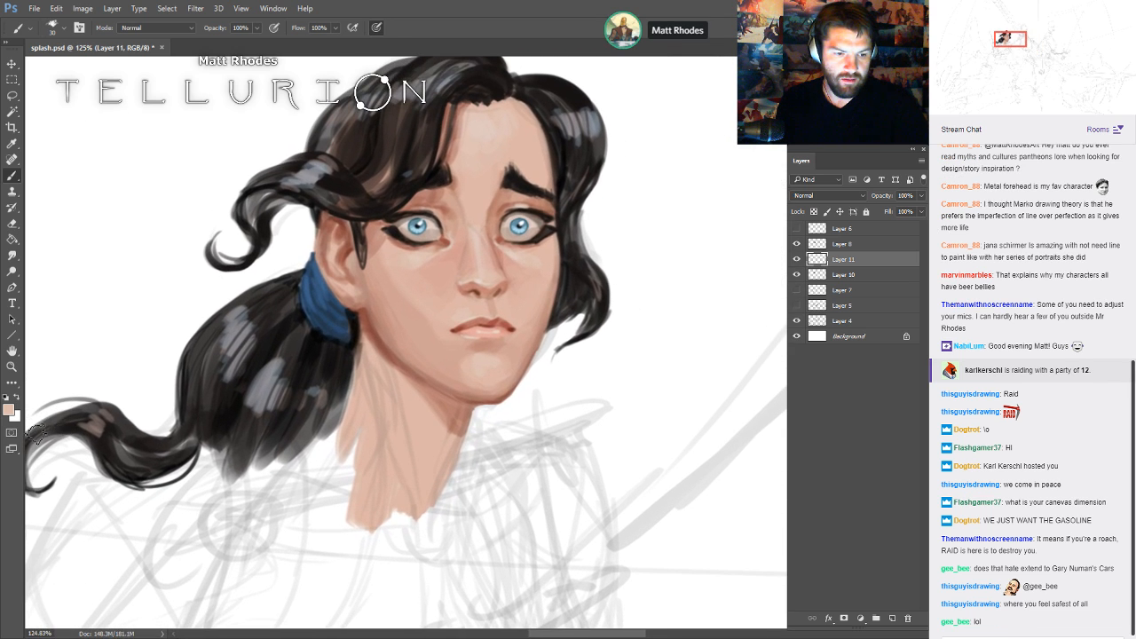
{"action": "key", "text": "i"}
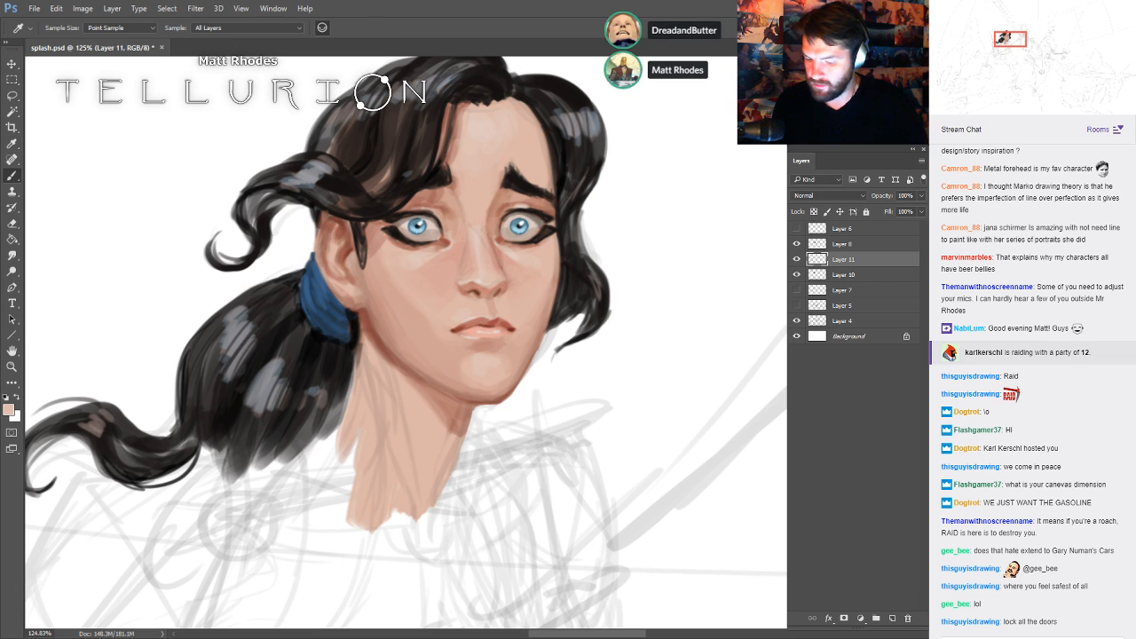
{"action": "left_click", "coordinate": [458, 417], "text": "alt"}
{"action": "left_click_drag", "start_coordinate": [554, 411], "coordinate": [637, 328]}
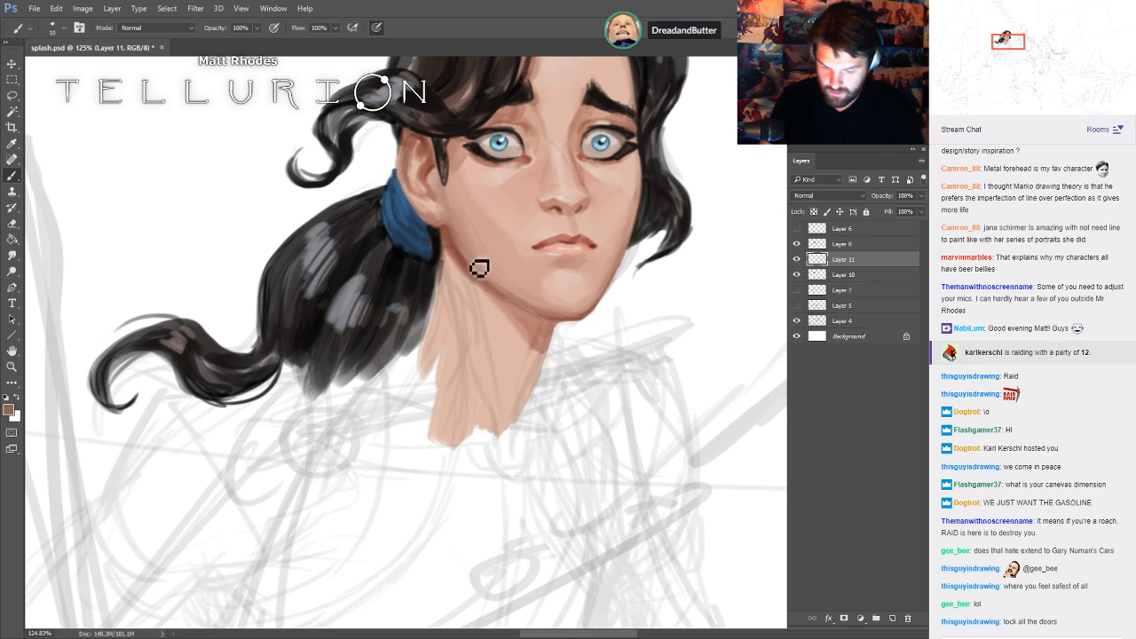
{"action": "left_click_drag", "start_coordinate": [448, 241], "coordinate": [484, 346]}
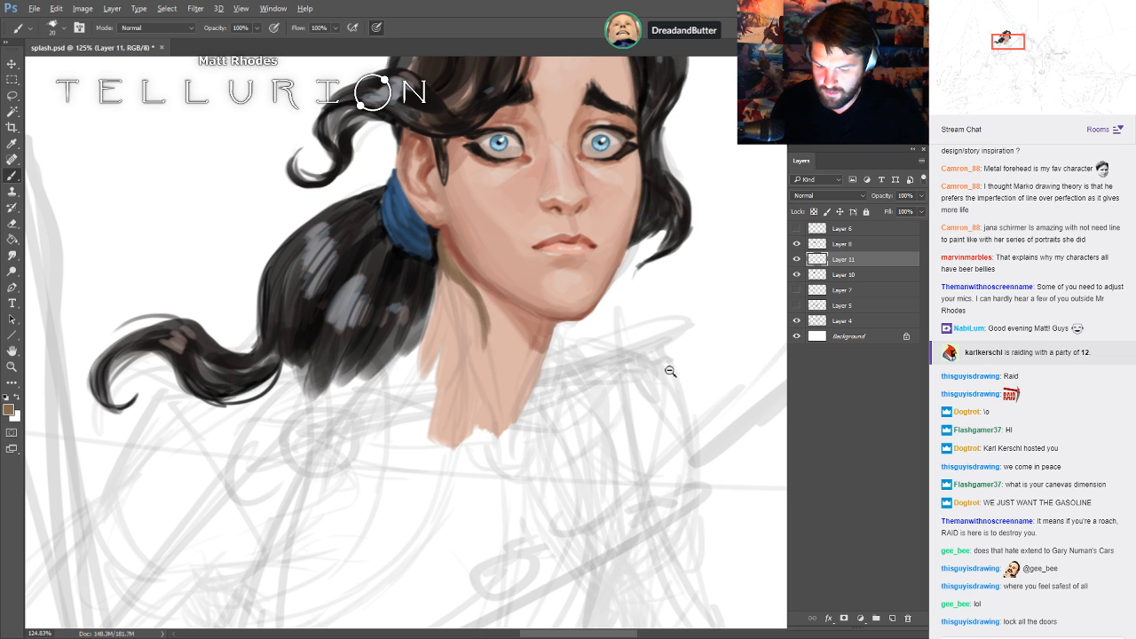
{"action": "left_click_drag", "start_coordinate": [670, 371], "coordinate": [645, 370]}
{"action": "left_click_drag", "start_coordinate": [645, 369], "coordinate": [668, 269]}
{"action": "key", "text": "e"}
{"action": "left_click_drag", "start_coordinate": [540, 198], "coordinate": [556, 243]}
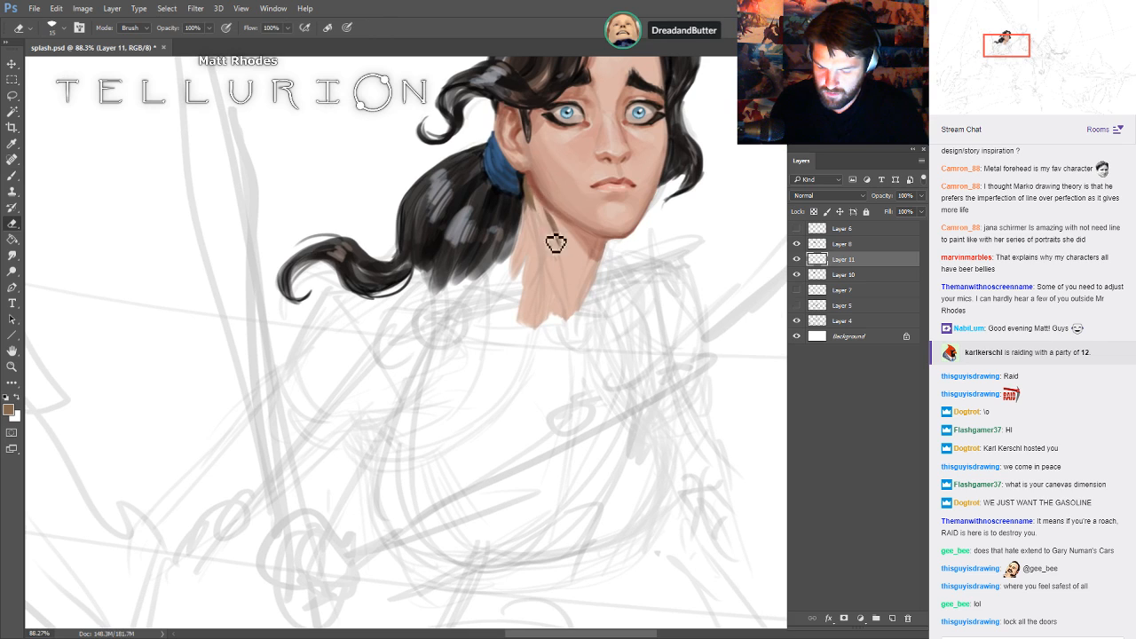
{"action": "key", "text": "b"}
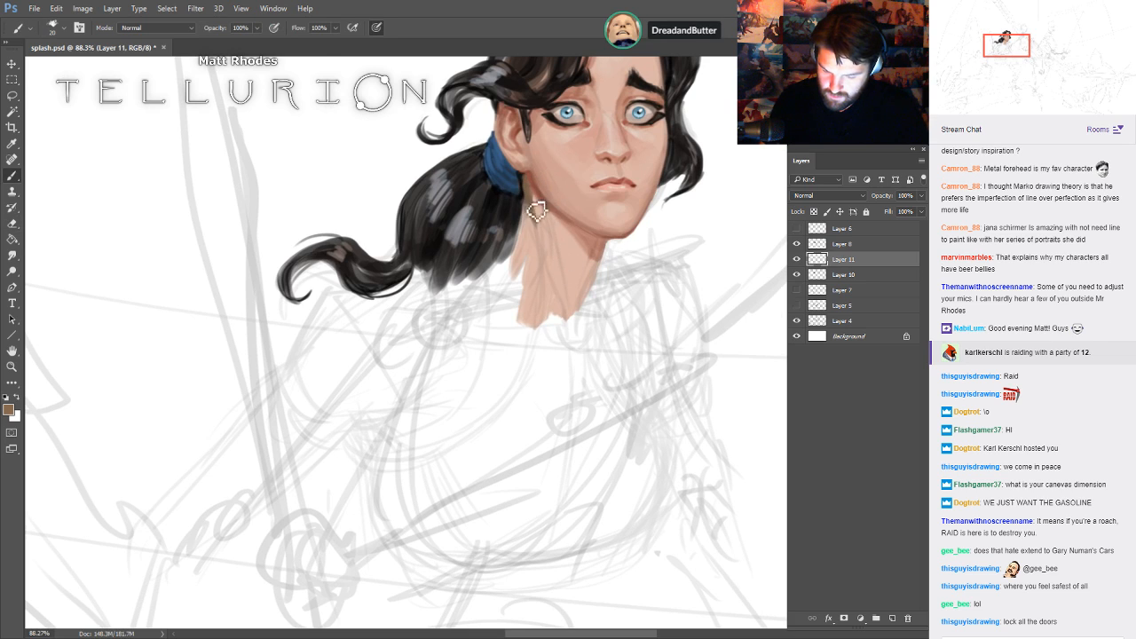
- Draw the jacket's near collar, curved front edge and shoulder line in brown, hiding painted Layer 10 to see the sketch
{"action": "mouse_move", "coordinate": [526, 178]}
{"action": "left_mouse_down"}
{"action": "mouse_move", "coordinate": [538, 337]}
{"action": "mouse_move", "coordinate": [440, 444]}
{"action": "mouse_move", "coordinate": [383, 456]}
{"action": "mouse_move", "coordinate": [484, 449]}
{"action": "left_mouse_up"}
{"action": "left_click", "coordinate": [798, 276]}
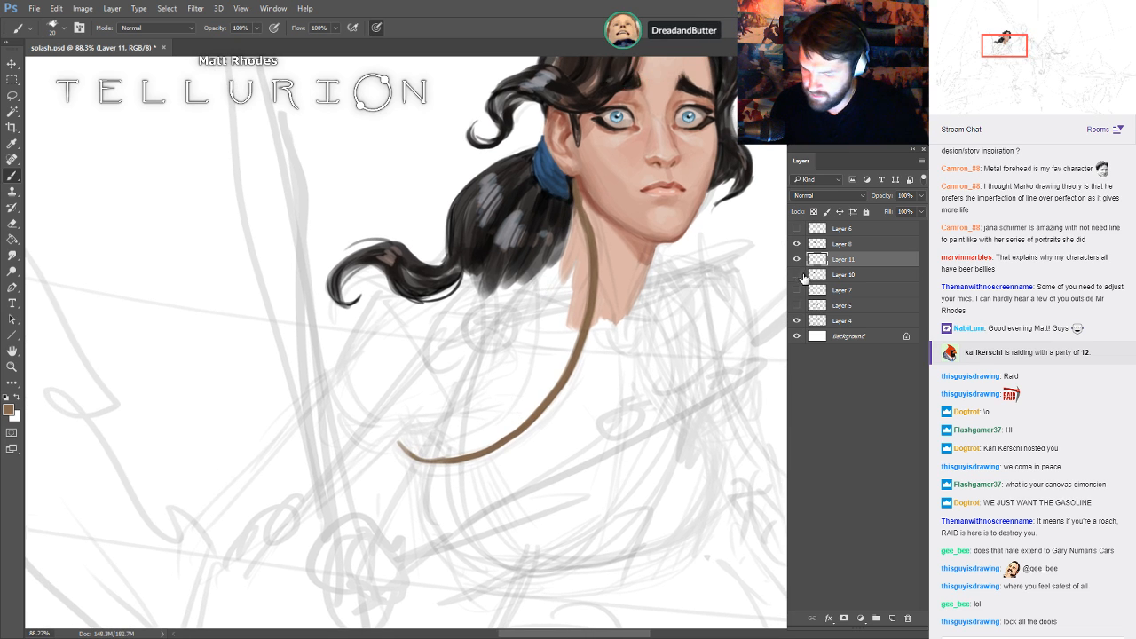
{"action": "mouse_move", "coordinate": [576, 182]}
{"action": "left_mouse_down"}
{"action": "mouse_move", "coordinate": [570, 241]}
{"action": "mouse_move", "coordinate": [577, 194]}
{"action": "mouse_move", "coordinate": [573, 233]}
{"action": "mouse_move", "coordinate": [519, 271]}
{"action": "mouse_move", "coordinate": [544, 256]}
{"action": "mouse_move", "coordinate": [385, 305]}
{"action": "mouse_move", "coordinate": [338, 393]}
{"action": "left_mouse_up"}
{"action": "left_click_drag", "start_coordinate": [354, 330], "coordinate": [311, 407]}
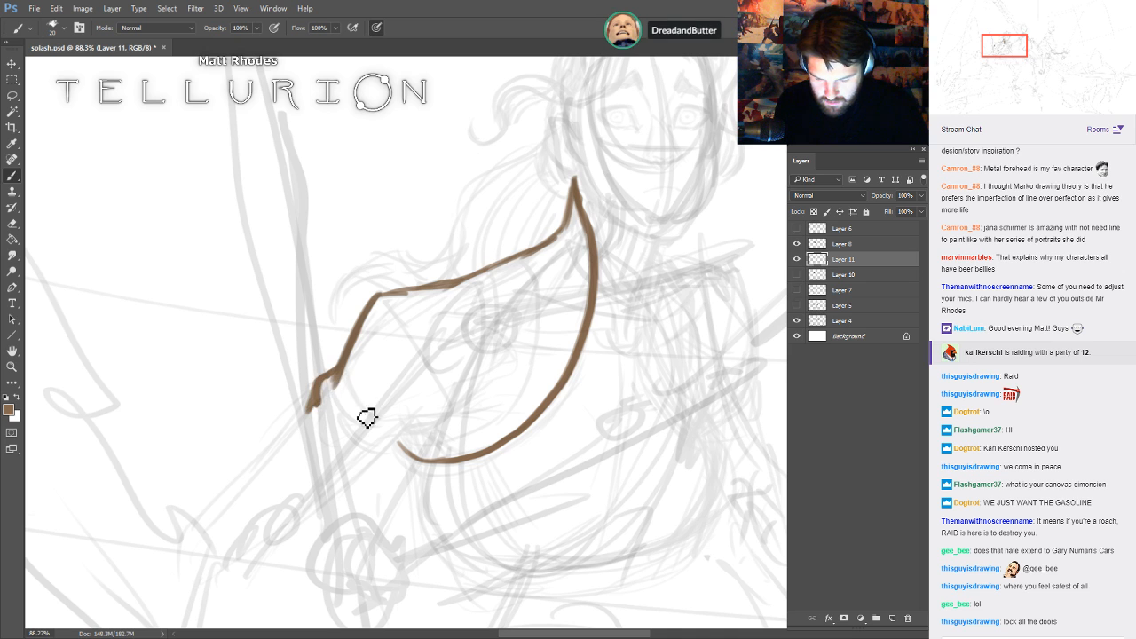
- Draw the jacket's far front edge and shoulder line, and add fold strokes converging toward the far armpit
{"action": "left_click_drag", "start_coordinate": [725, 371], "coordinate": [639, 348]}
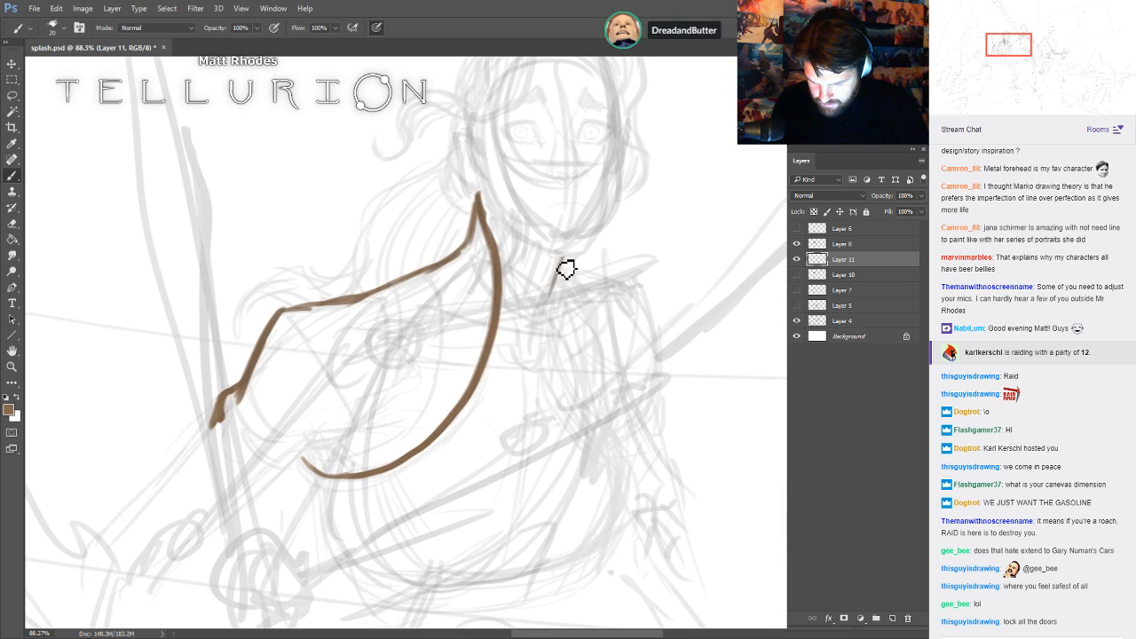
{"action": "mouse_move", "coordinate": [556, 303]}
{"action": "left_mouse_down"}
{"action": "mouse_move", "coordinate": [580, 409]}
{"action": "mouse_move", "coordinate": [573, 397]}
{"action": "mouse_move", "coordinate": [620, 462]}
{"action": "left_mouse_up"}
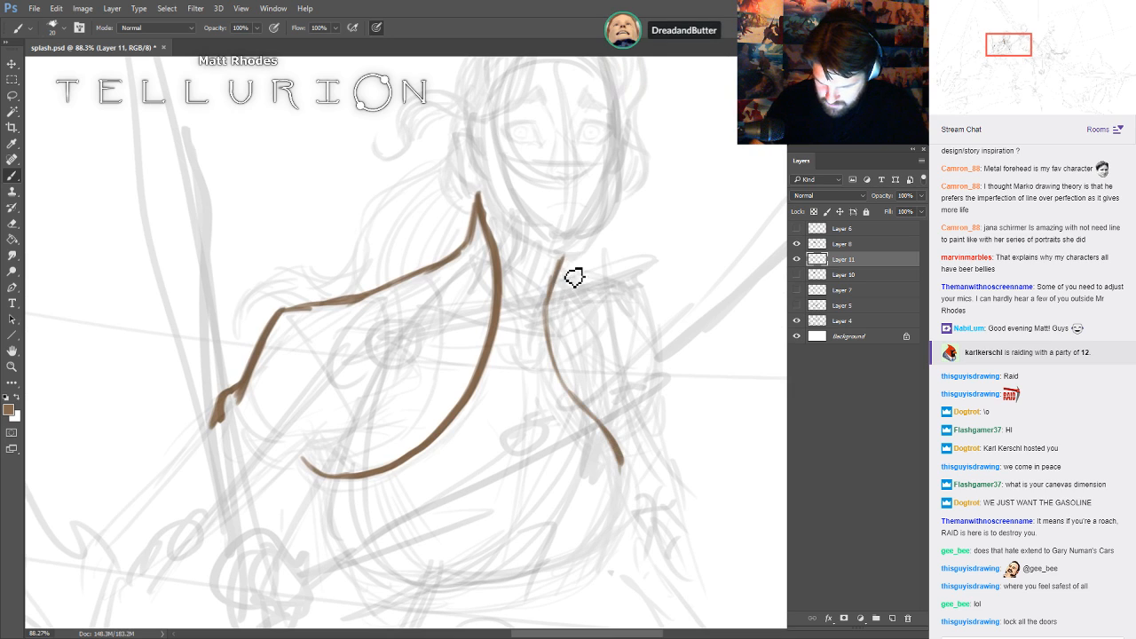
{"action": "left_click_drag", "start_coordinate": [569, 278], "coordinate": [630, 301]}
{"action": "mouse_move", "coordinate": [710, 354]}
{"action": "left_mouse_down"}
{"action": "mouse_move", "coordinate": [662, 221]}
{"action": "mouse_move", "coordinate": [664, 235]}
{"action": "left_mouse_up"}
{"action": "left_click_drag", "start_coordinate": [541, 210], "coordinate": [579, 323]}
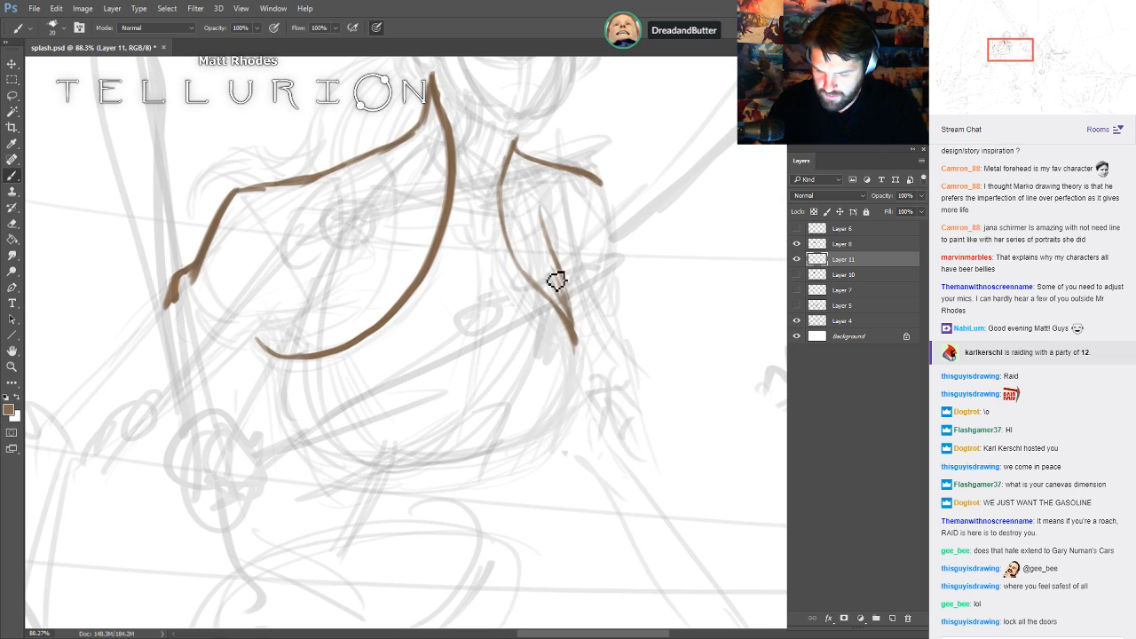
{"action": "left_click_drag", "start_coordinate": [557, 282], "coordinate": [568, 318]}
{"action": "left_click_drag", "start_coordinate": [534, 215], "coordinate": [572, 303]}
- Draw the near armpit creases, the curved seams across the chest and shoulder, and the puffed upper sleeve's lower edge
{"action": "mouse_move", "coordinate": [462, 237]}
{"action": "left_mouse_down"}
{"action": "mouse_move", "coordinate": [578, 261]}
{"action": "mouse_move", "coordinate": [574, 247]}
{"action": "left_mouse_up"}
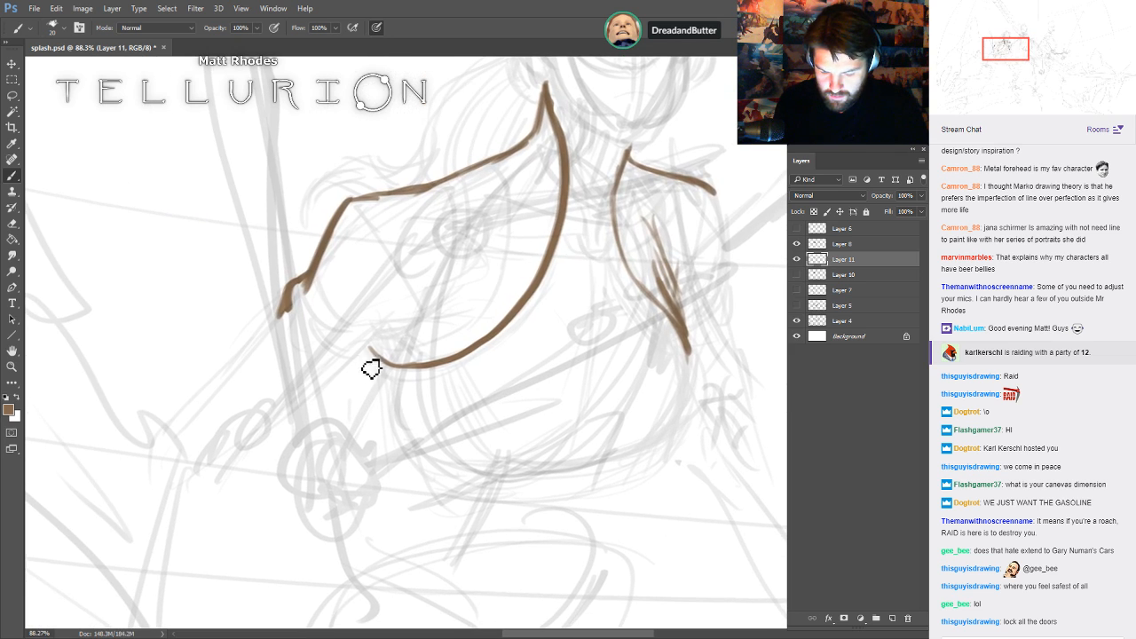
{"action": "left_click_drag", "start_coordinate": [352, 358], "coordinate": [385, 333]}
{"action": "left_click_drag", "start_coordinate": [322, 379], "coordinate": [443, 308]}
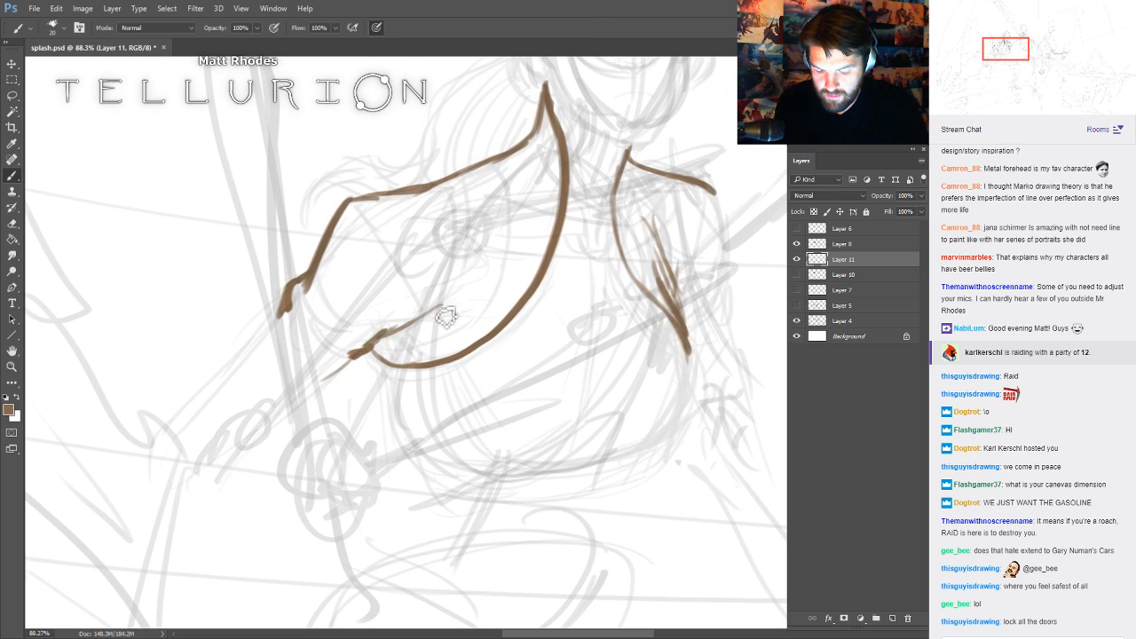
{"action": "mouse_move", "coordinate": [388, 341]}
{"action": "left_mouse_down"}
{"action": "mouse_move", "coordinate": [434, 325]}
{"action": "mouse_move", "coordinate": [458, 256]}
{"action": "mouse_move", "coordinate": [426, 194]}
{"action": "left_mouse_up"}
{"action": "mouse_move", "coordinate": [510, 182]}
{"action": "left_mouse_down"}
{"action": "mouse_move", "coordinate": [508, 280]}
{"action": "mouse_move", "coordinate": [481, 321]}
{"action": "mouse_move", "coordinate": [415, 353]}
{"action": "left_mouse_up"}
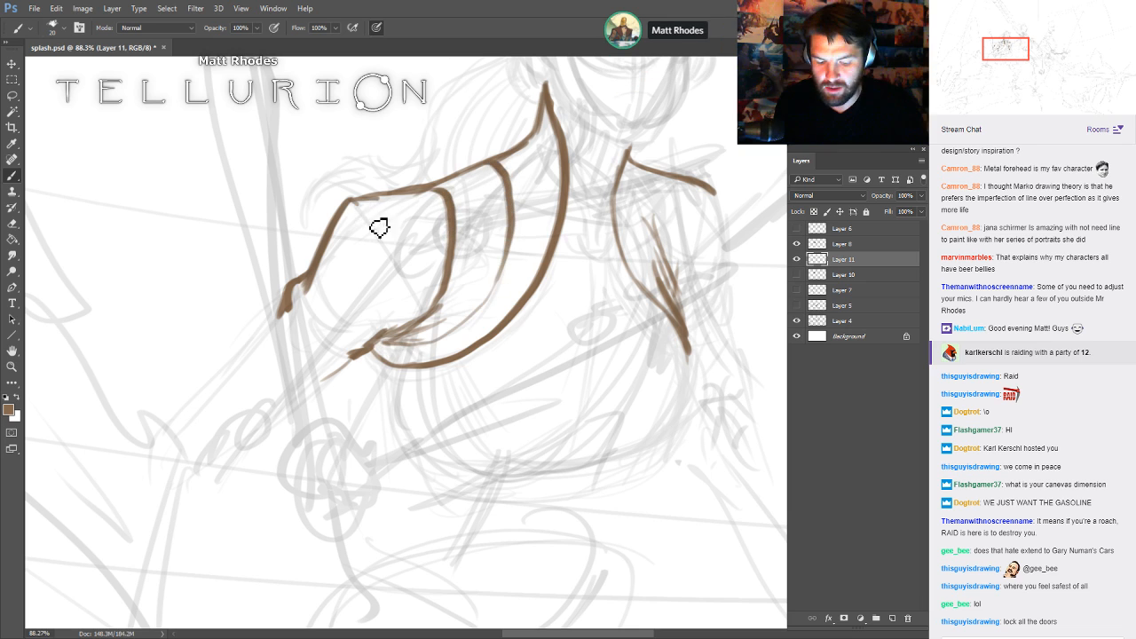
{"action": "mouse_move", "coordinate": [381, 231]}
{"action": "left_mouse_down"}
{"action": "mouse_move", "coordinate": [401, 323]}
{"action": "mouse_move", "coordinate": [420, 303]}
{"action": "left_mouse_up"}
{"action": "left_click_drag", "start_coordinate": [368, 341], "coordinate": [326, 322]}
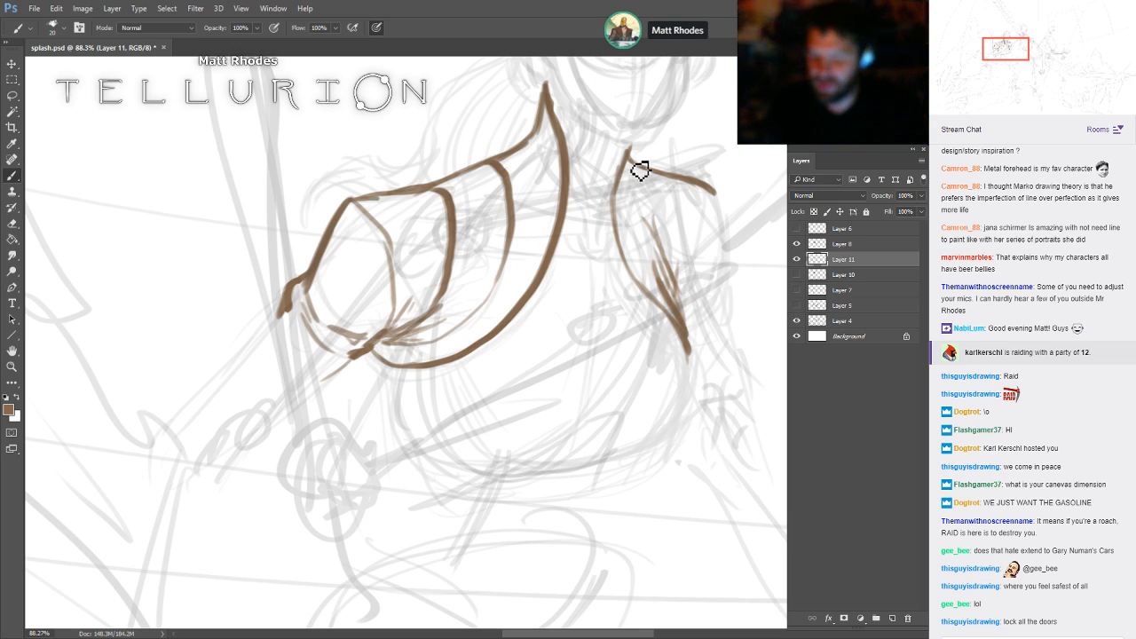
- Draw curved seam lines over the far shoulder and outline the outer edge of the far upper sleeve
{"action": "left_click_drag", "start_coordinate": [626, 152], "coordinate": [675, 307]}
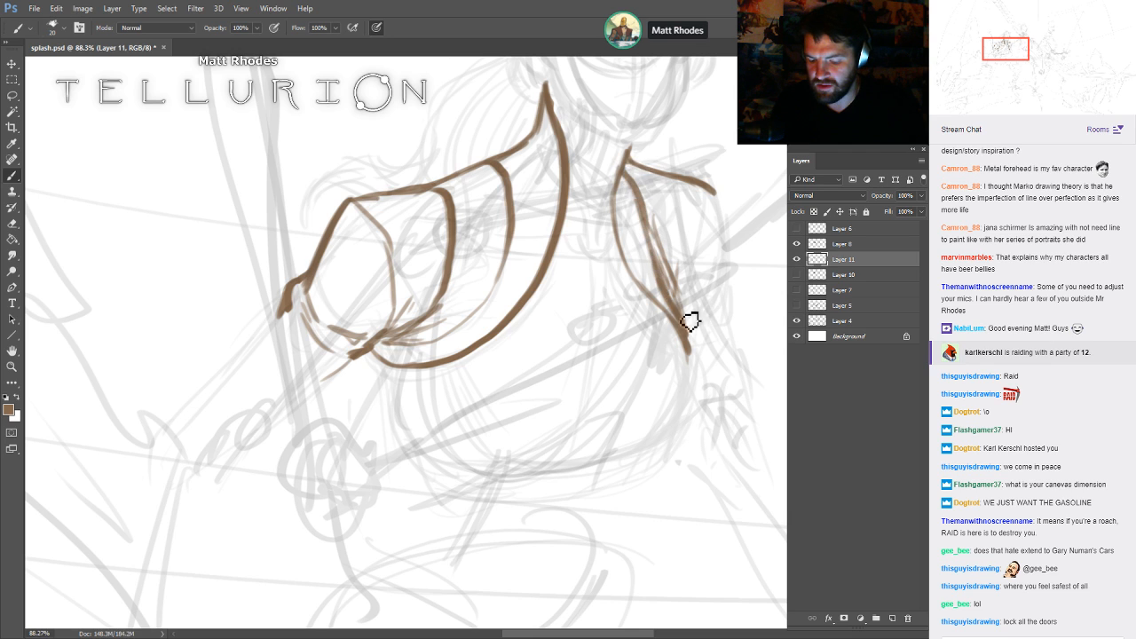
{"action": "left_click_drag", "start_coordinate": [662, 174], "coordinate": [679, 245]}
{"action": "left_click_drag", "start_coordinate": [680, 297], "coordinate": [714, 195]}
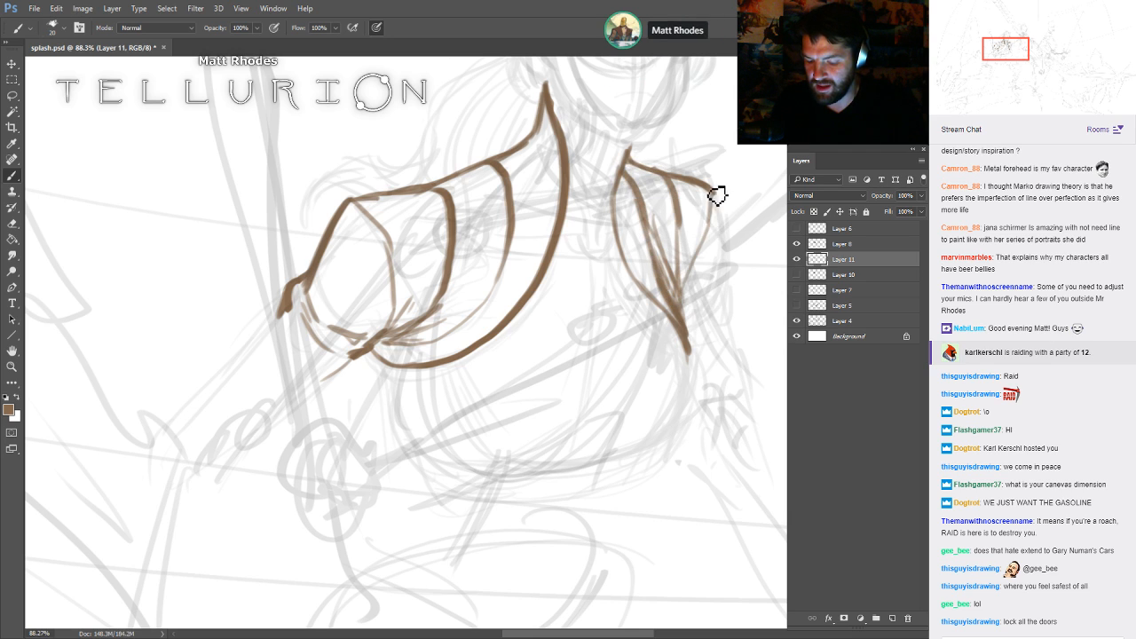
{"action": "mouse_move", "coordinate": [726, 271]}
{"action": "left_mouse_down"}
{"action": "mouse_move", "coordinate": [725, 213]}
{"action": "mouse_move", "coordinate": [726, 295]}
{"action": "left_mouse_up"}
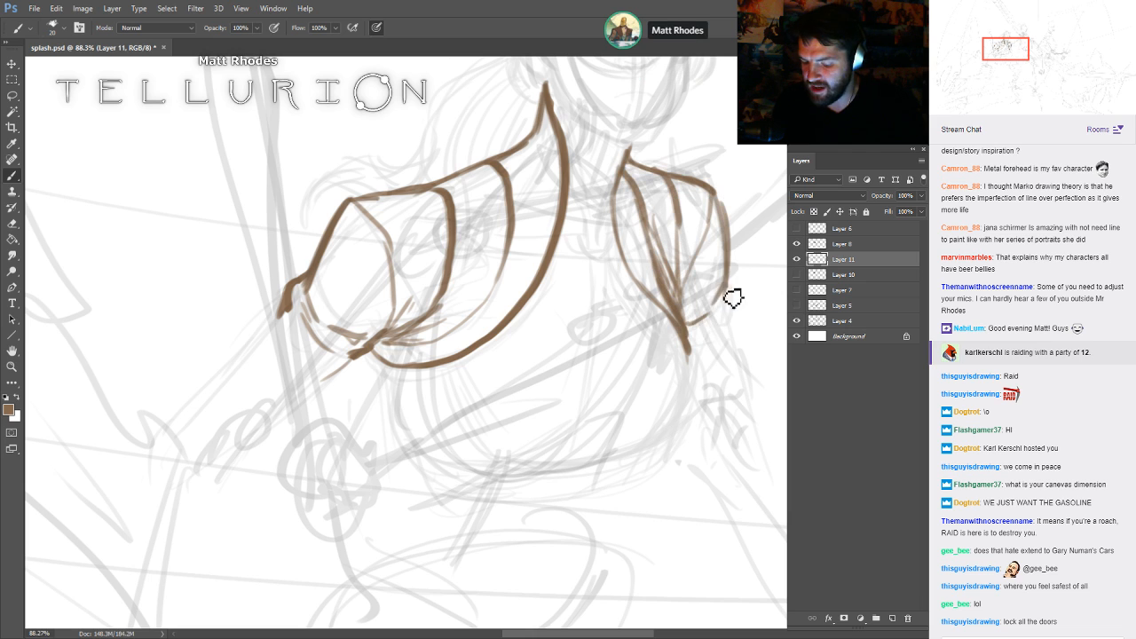
{"action": "left_click_drag", "start_coordinate": [726, 272], "coordinate": [733, 311]}
- Outline the near forearm's sleeve from elbow to wrist and sketch the cuff folds
{"action": "left_click_drag", "start_coordinate": [354, 427], "coordinate": [467, 311]}
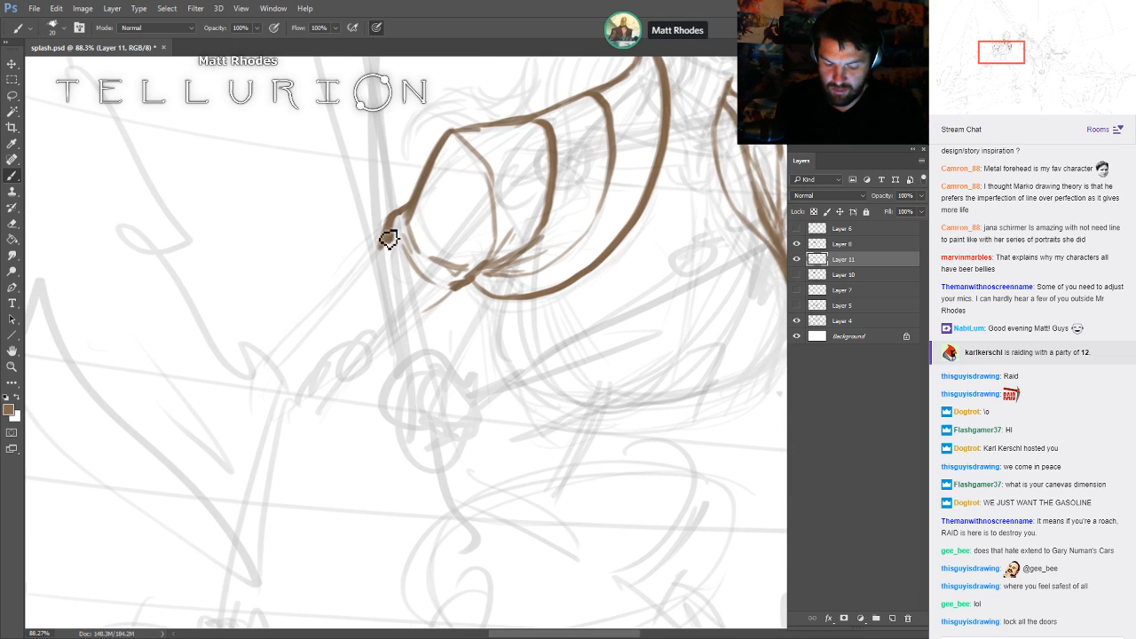
{"action": "mouse_move", "coordinate": [389, 240]}
{"action": "left_mouse_down"}
{"action": "mouse_move", "coordinate": [276, 359]}
{"action": "mouse_move", "coordinate": [269, 385]}
{"action": "left_mouse_up"}
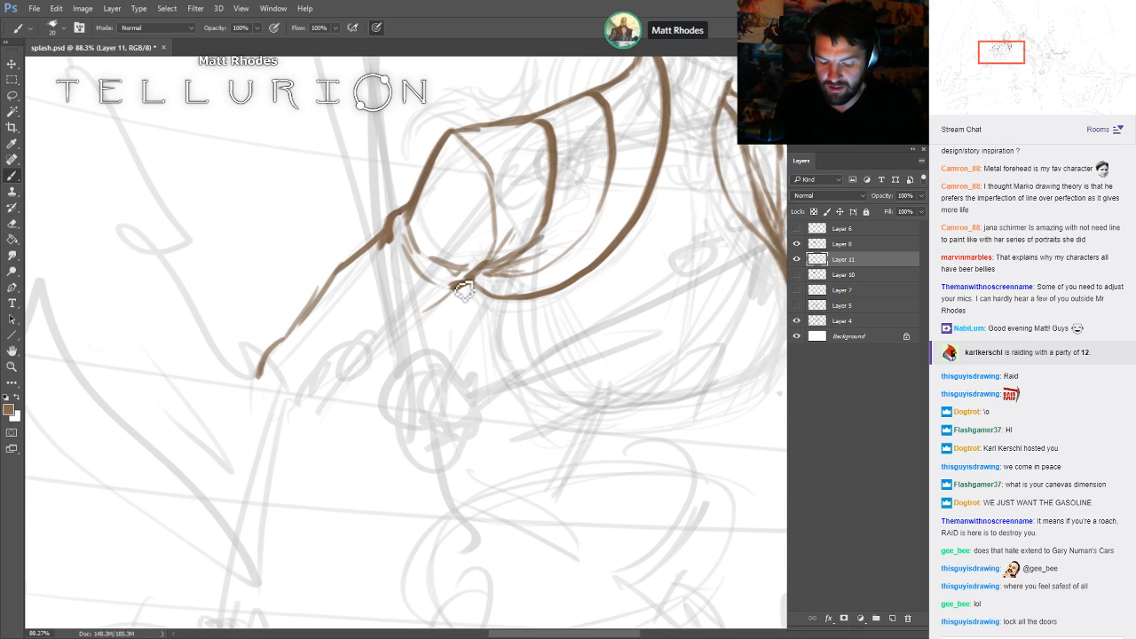
{"action": "mouse_move", "coordinate": [465, 293]}
{"action": "left_mouse_down"}
{"action": "mouse_move", "coordinate": [334, 410]}
{"action": "mouse_move", "coordinate": [355, 386]}
{"action": "mouse_move", "coordinate": [311, 387]}
{"action": "left_mouse_up"}
{"action": "left_click_drag", "start_coordinate": [285, 349], "coordinate": [348, 365]}
{"action": "left_click_drag", "start_coordinate": [277, 406], "coordinate": [304, 404]}
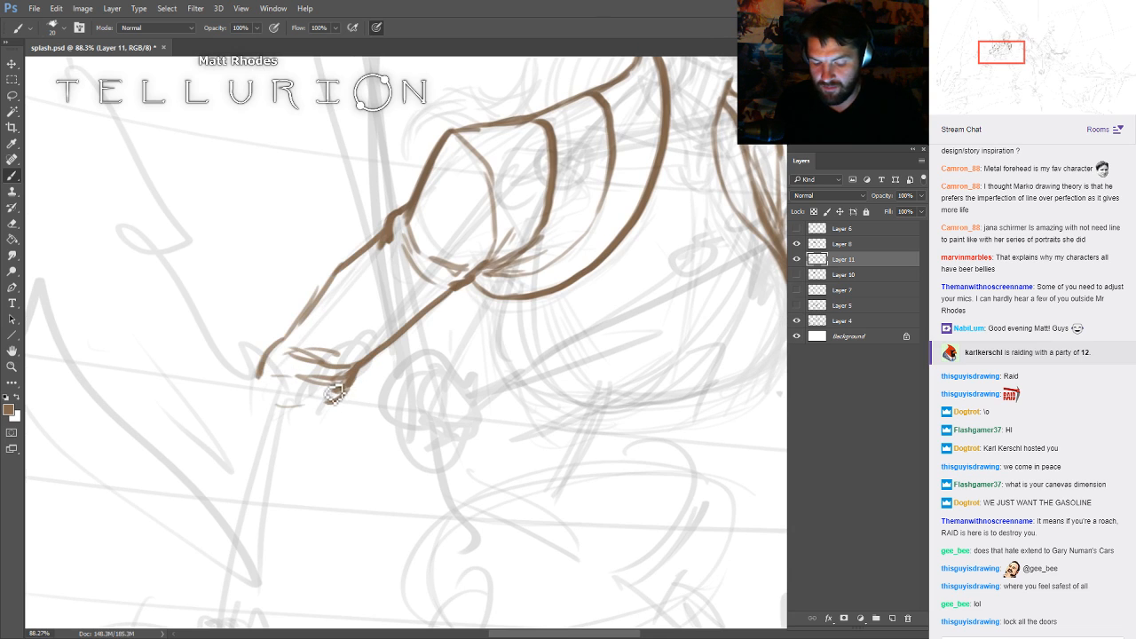
- Draw the lower edge and gathered folds of the far upper sleeve
{"action": "left_click_drag", "start_coordinate": [710, 301], "coordinate": [541, 383]}
{"action": "left_click_drag", "start_coordinate": [685, 378], "coordinate": [681, 293]}
{"action": "left_click_drag", "start_coordinate": [774, 309], "coordinate": [615, 350]}
{"action": "left_click_drag", "start_coordinate": [506, 289], "coordinate": [593, 317]}
- Add a new layer between Layer 10 and the line-art Layer 11, and show Layer 10 again
{"action": "left_click", "coordinate": [851, 274]}
{"action": "key", "text": "ctrl+shift+alt+n"}
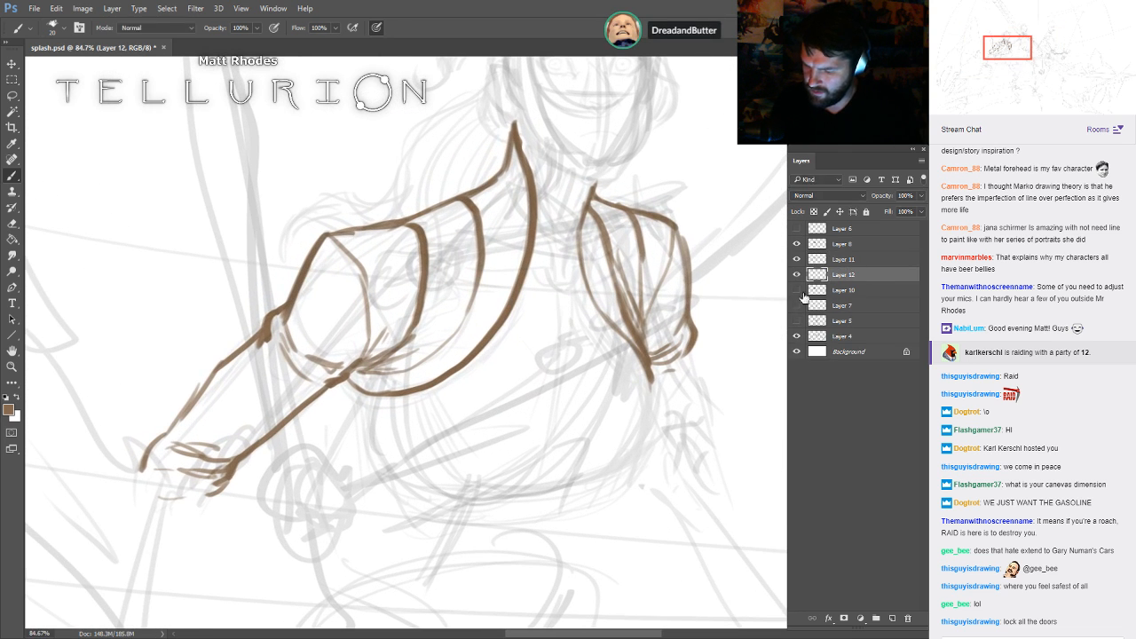
{"action": "left_click", "coordinate": [798, 290]}
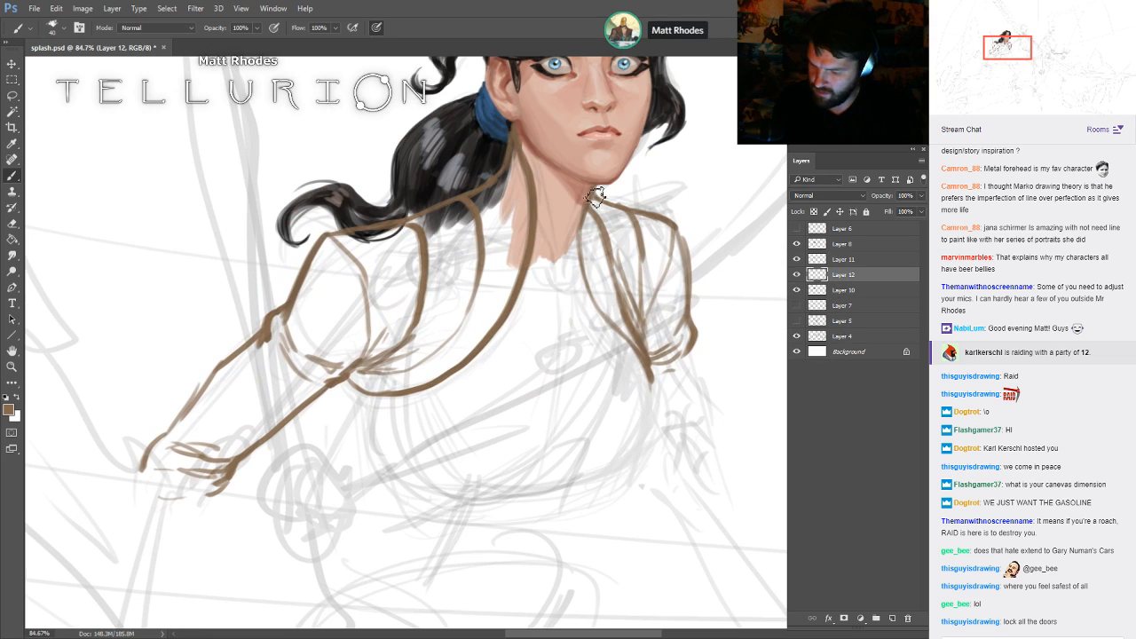
- Fill the jacket's near collar, front, shoulder and sleeve with flat brown using a larger brush
{"action": "key", "text": "bracketright"}
{"action": "key", "text": "bracketright"}
{"action": "left_click_drag", "start_coordinate": [512, 144], "coordinate": [515, 255]}
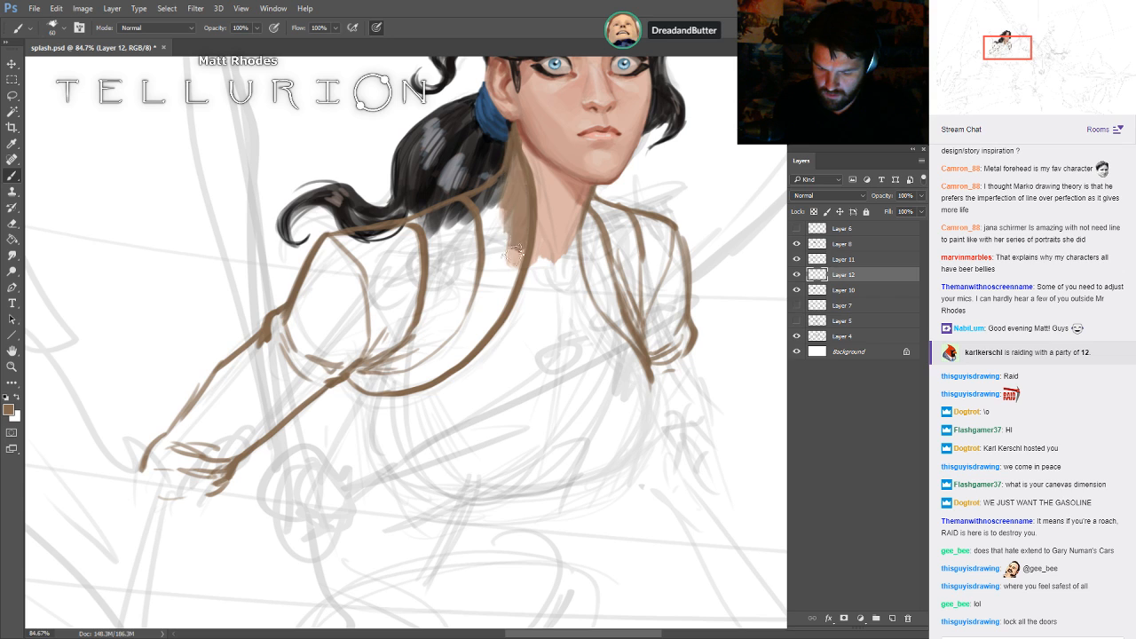
{"action": "key", "text": "bracketright"}
{"action": "key", "text": "bracketright"}
{"action": "mouse_move", "coordinate": [494, 197]}
{"action": "left_mouse_down"}
{"action": "mouse_move", "coordinate": [333, 235]}
{"action": "mouse_move", "coordinate": [276, 342]}
{"action": "mouse_move", "coordinate": [202, 424]}
{"action": "left_mouse_up"}
{"action": "mouse_move", "coordinate": [244, 364]}
{"action": "left_mouse_down"}
{"action": "mouse_move", "coordinate": [208, 393]}
{"action": "mouse_move", "coordinate": [141, 513]}
{"action": "mouse_move", "coordinate": [240, 413]}
{"action": "mouse_move", "coordinate": [324, 359]}
{"action": "mouse_move", "coordinate": [267, 404]}
{"action": "mouse_move", "coordinate": [236, 397]}
{"action": "left_mouse_up"}
{"action": "mouse_move", "coordinate": [311, 306]}
{"action": "left_mouse_down"}
{"action": "mouse_move", "coordinate": [361, 248]}
{"action": "mouse_move", "coordinate": [405, 233]}
{"action": "mouse_move", "coordinate": [374, 308]}
{"action": "mouse_move", "coordinate": [376, 340]}
{"action": "mouse_move", "coordinate": [491, 235]}
{"action": "mouse_move", "coordinate": [496, 272]}
{"action": "mouse_move", "coordinate": [460, 330]}
{"action": "mouse_move", "coordinate": [413, 366]}
{"action": "mouse_move", "coordinate": [347, 369]}
{"action": "mouse_move", "coordinate": [434, 299]}
{"action": "mouse_move", "coordinate": [389, 374]}
{"action": "mouse_move", "coordinate": [463, 324]}
{"action": "mouse_move", "coordinate": [385, 353]}
{"action": "left_mouse_up"}
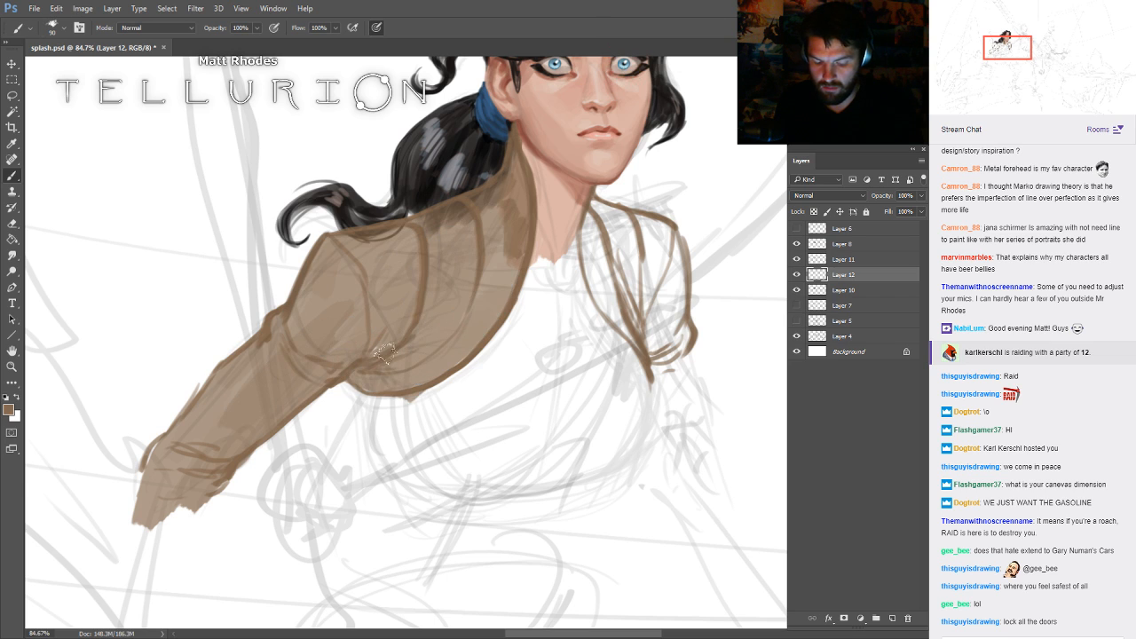
- Fill the jacket's far front and sleeve with flat brown, and refine the far forearm's edges with a smaller brush
{"action": "mouse_move", "coordinate": [591, 214]}
{"action": "left_mouse_down"}
{"action": "mouse_move", "coordinate": [586, 255]}
{"action": "mouse_move", "coordinate": [607, 309]}
{"action": "mouse_move", "coordinate": [596, 293]}
{"action": "mouse_move", "coordinate": [597, 206]}
{"action": "mouse_move", "coordinate": [652, 252]}
{"action": "mouse_move", "coordinate": [644, 222]}
{"action": "mouse_move", "coordinate": [657, 235]}
{"action": "mouse_move", "coordinate": [640, 228]}
{"action": "mouse_move", "coordinate": [662, 237]}
{"action": "mouse_move", "coordinate": [630, 245]}
{"action": "mouse_move", "coordinate": [633, 317]}
{"action": "mouse_move", "coordinate": [648, 353]}
{"action": "mouse_move", "coordinate": [644, 316]}
{"action": "mouse_move", "coordinate": [657, 356]}
{"action": "mouse_move", "coordinate": [675, 343]}
{"action": "mouse_move", "coordinate": [662, 378]}
{"action": "left_mouse_up"}
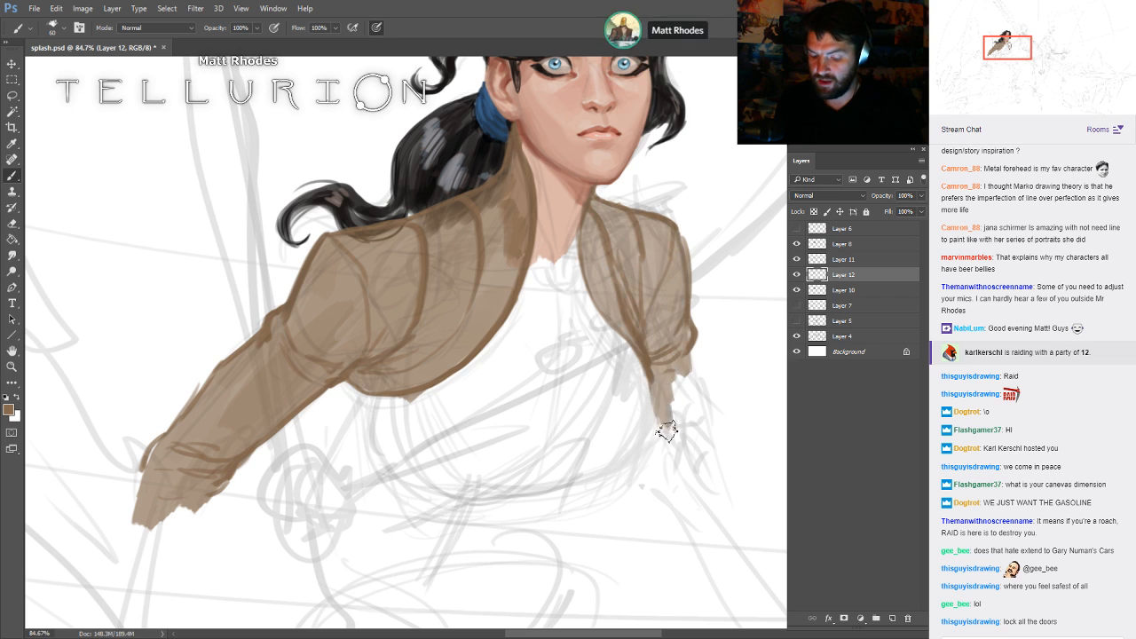
{"action": "left_click_drag", "start_coordinate": [667, 427], "coordinate": [678, 362]}
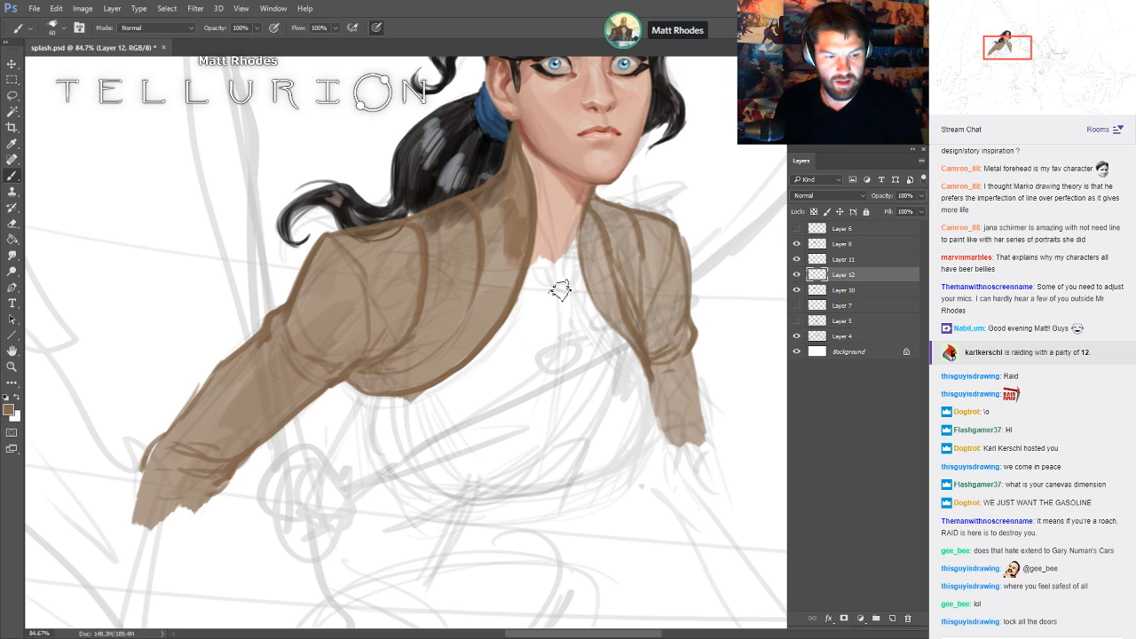
{"action": "key", "text": "["}
{"action": "key", "text": "["}
{"action": "key", "text": "["}
{"action": "key", "text": "["}
{"action": "key", "text": "["}
{"action": "key", "text": "["}
{"action": "key", "text": "["}
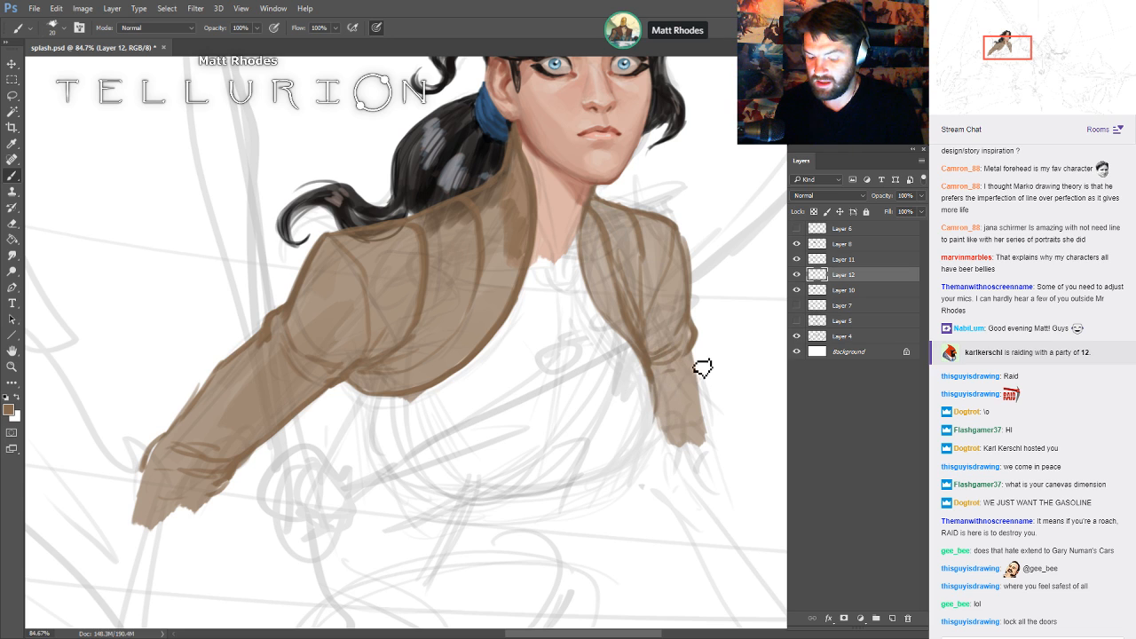
- Darken the creases where the near upper sleeve meets the forearm, adjusting the brush size
{"action": "key", "text": "bracketright"}
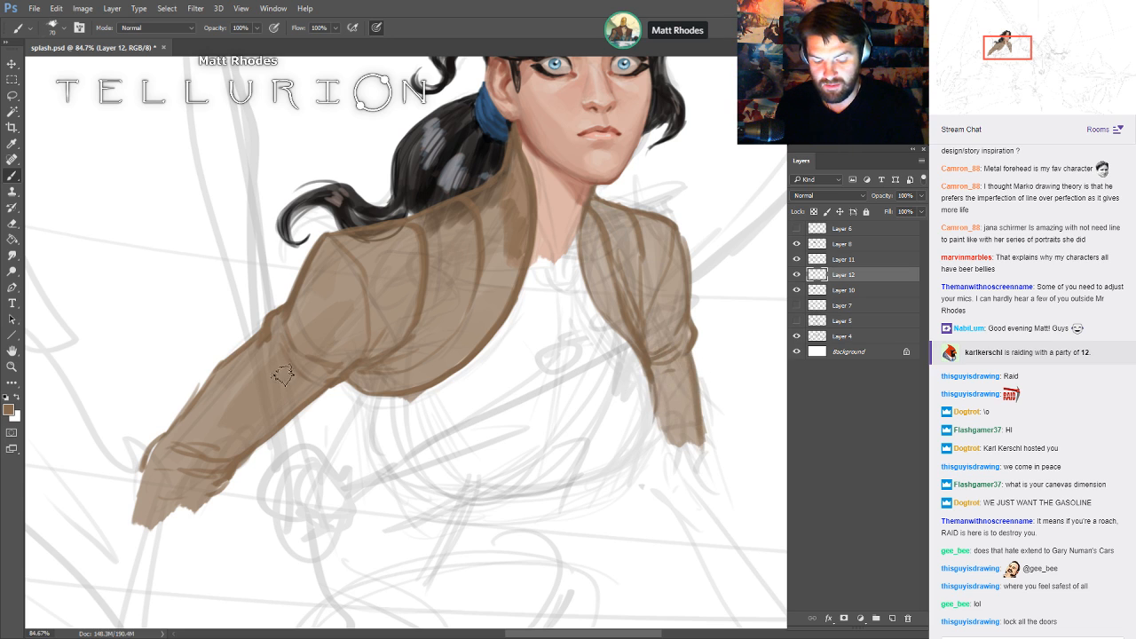
{"action": "mouse_move", "coordinate": [282, 375]}
{"action": "left_mouse_down"}
{"action": "mouse_move", "coordinate": [295, 349]}
{"action": "mouse_move", "coordinate": [326, 378]}
{"action": "mouse_move", "coordinate": [311, 330]}
{"action": "left_mouse_up"}
{"action": "key", "text": "bracketleft"}
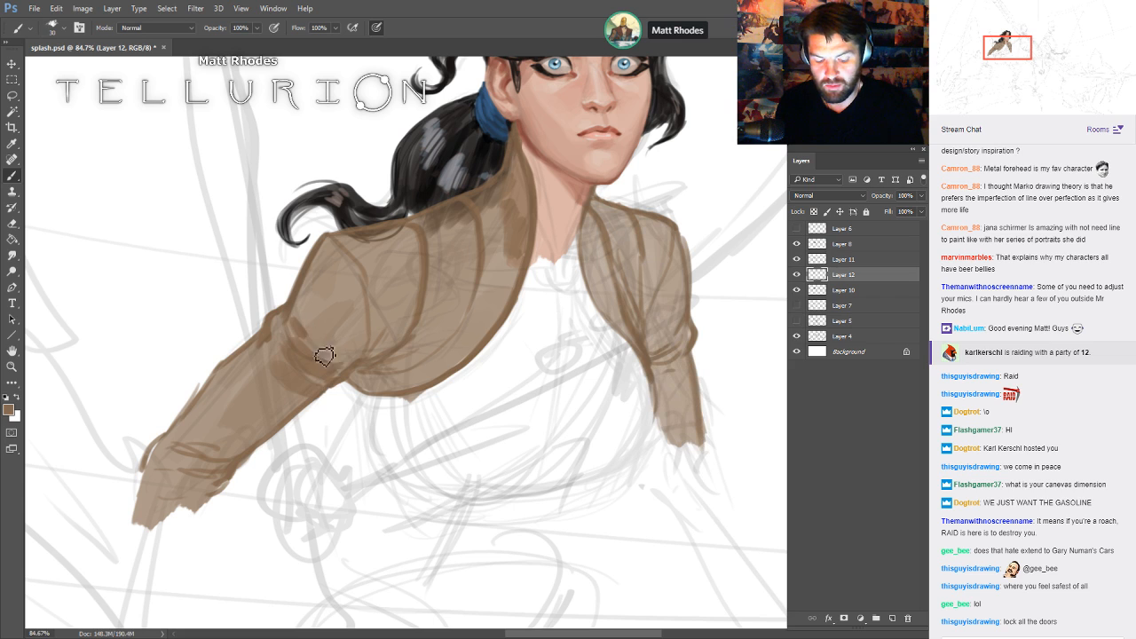
- Shade the jacket's cuff, underarm and chest folds with darker brown brush strokes and save the document
{"action": "mouse_move", "coordinate": [187, 456]}
{"action": "left_mouse_down"}
{"action": "mouse_move", "coordinate": [229, 462]}
{"action": "mouse_move", "coordinate": [218, 459]}
{"action": "left_mouse_up"}
{"action": "mouse_move", "coordinate": [197, 431]}
{"action": "left_mouse_down"}
{"action": "mouse_move", "coordinate": [225, 449]}
{"action": "mouse_move", "coordinate": [208, 415]}
{"action": "mouse_move", "coordinate": [213, 488]}
{"action": "left_mouse_up"}
{"action": "key", "text": "bracketright"}
{"action": "mouse_move", "coordinate": [391, 333]}
{"action": "left_mouse_down"}
{"action": "mouse_move", "coordinate": [360, 373]}
{"action": "mouse_move", "coordinate": [434, 340]}
{"action": "mouse_move", "coordinate": [410, 361]}
{"action": "mouse_move", "coordinate": [427, 360]}
{"action": "mouse_move", "coordinate": [357, 390]}
{"action": "left_mouse_up"}
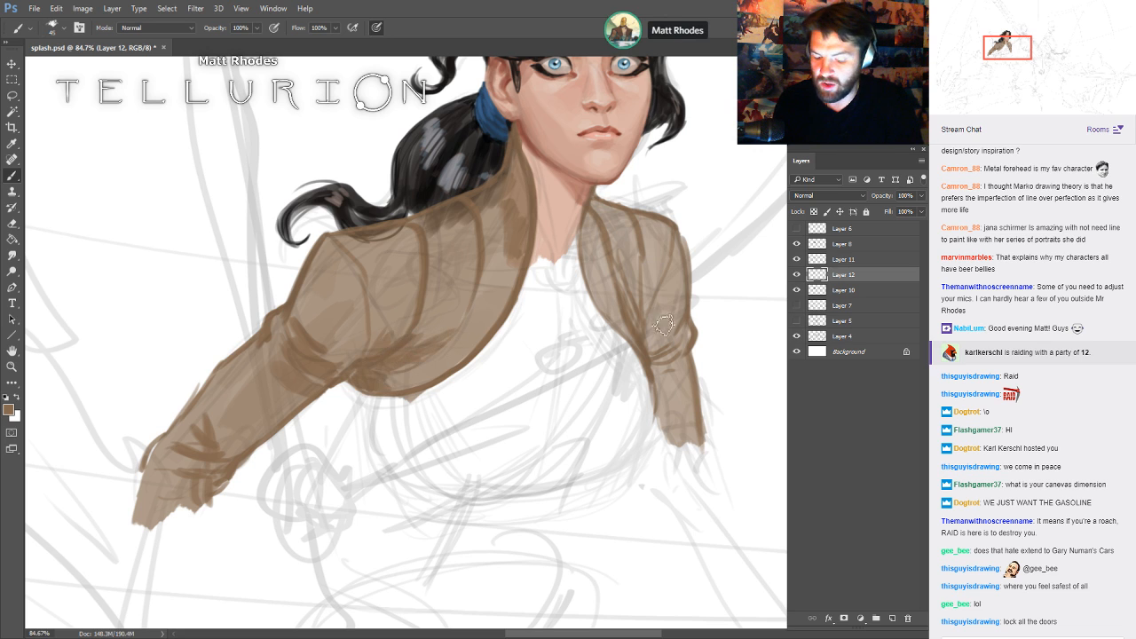
{"action": "mouse_move", "coordinate": [636, 313]}
{"action": "left_mouse_down"}
{"action": "mouse_move", "coordinate": [646, 353]}
{"action": "mouse_move", "coordinate": [655, 323]}
{"action": "mouse_move", "coordinate": [671, 386]}
{"action": "left_mouse_up"}
{"action": "key", "text": "bracketright"}
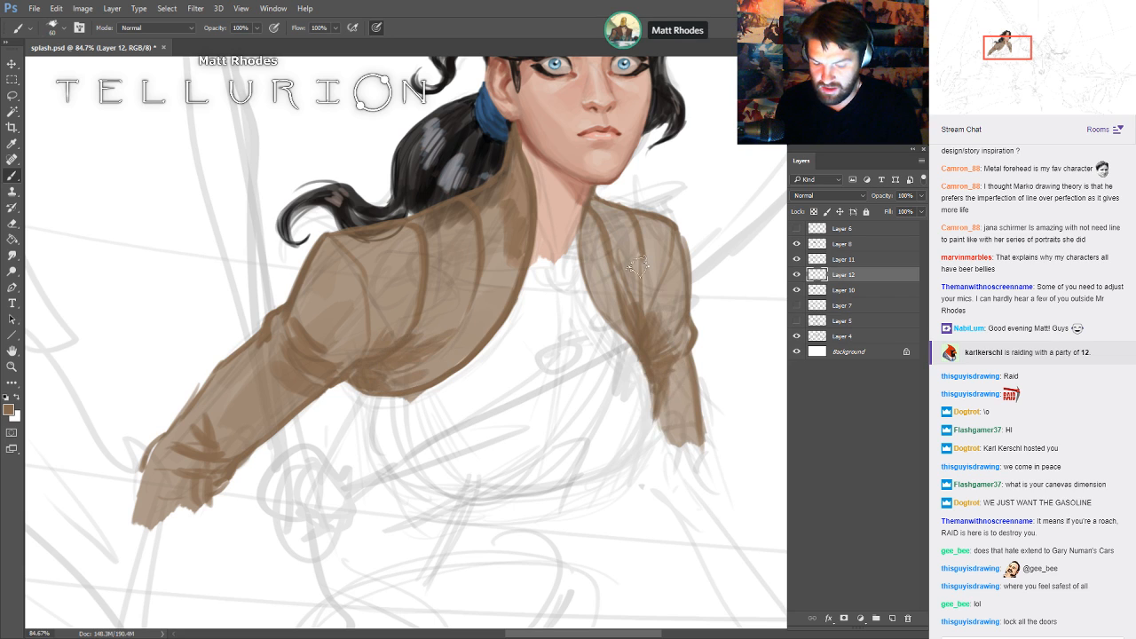
{"action": "mouse_move", "coordinate": [689, 229]}
{"action": "left_mouse_down"}
{"action": "mouse_move", "coordinate": [734, 385]}
{"action": "mouse_move", "coordinate": [649, 368]}
{"action": "left_mouse_up"}
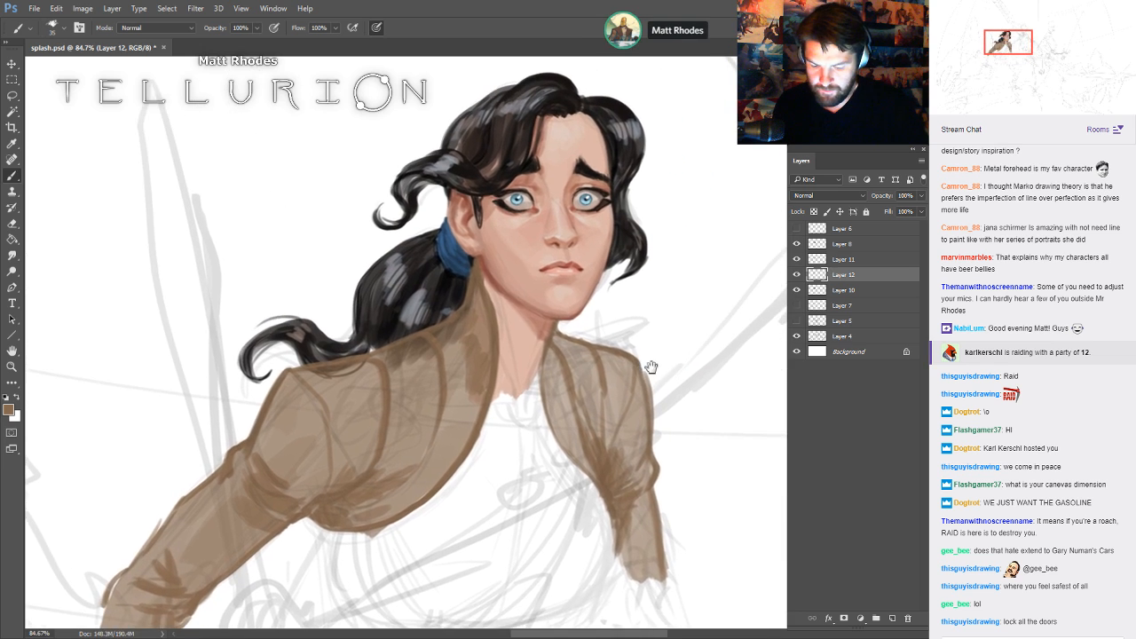
{"action": "mouse_move", "coordinate": [741, 305]}
{"action": "left_mouse_down"}
{"action": "mouse_move", "coordinate": [705, 332]}
{"action": "mouse_move", "coordinate": [703, 318]}
{"action": "left_mouse_up"}
{"action": "key", "text": "ctrl+s"}
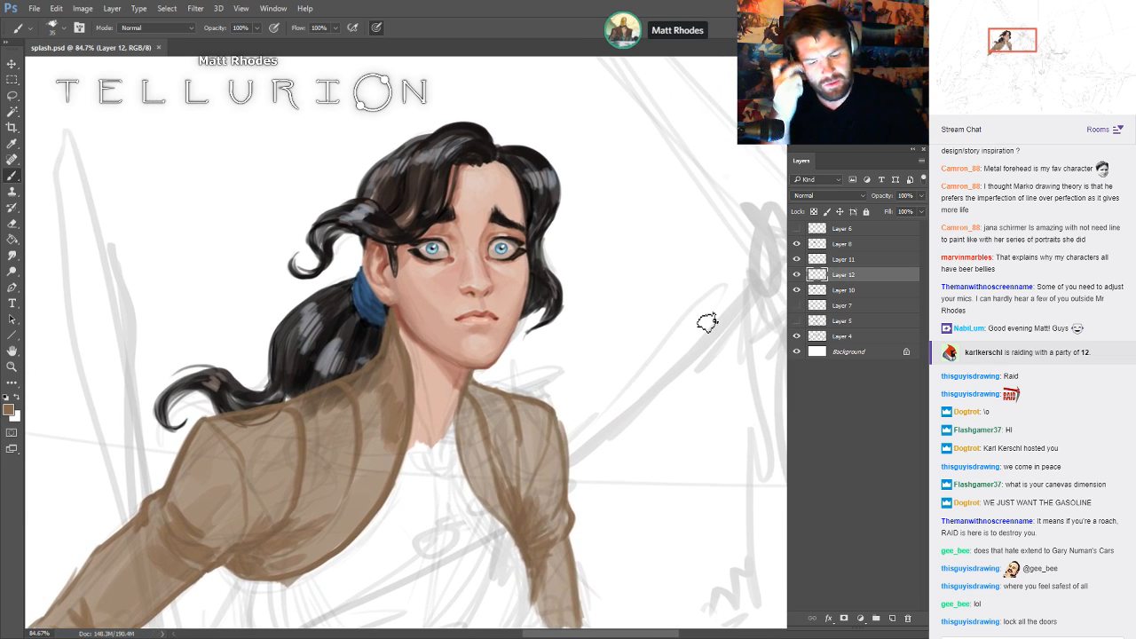
- Set the foreground colour to black and the background colour to red for a demonstration beside the character
{"action": "key", "text": "i"}
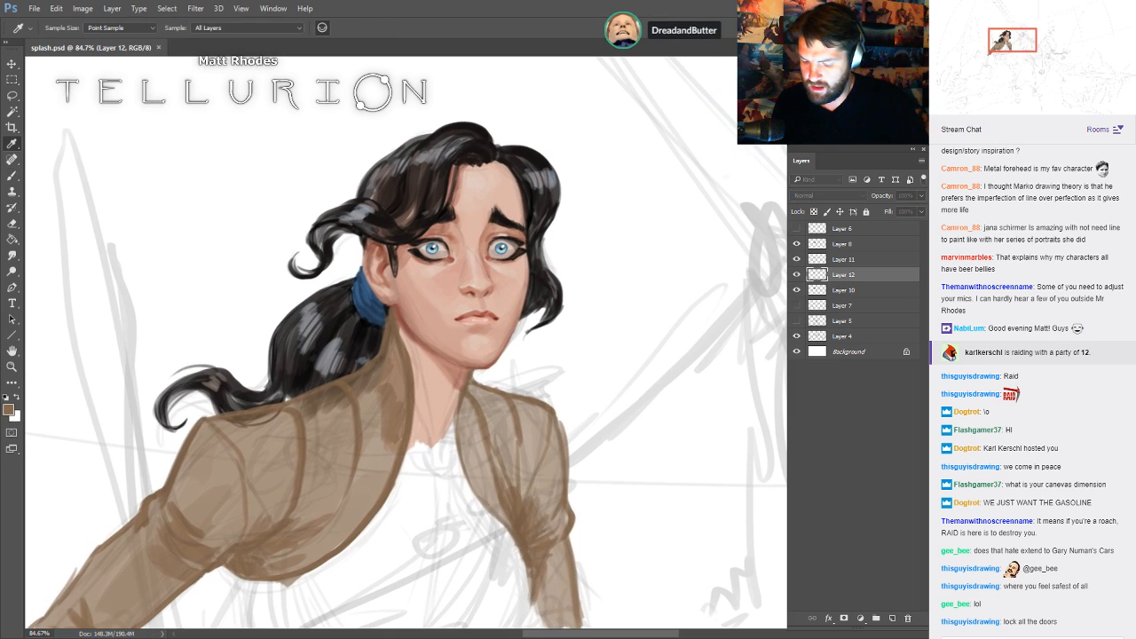
{"action": "left_click", "coordinate": [631, 237]}
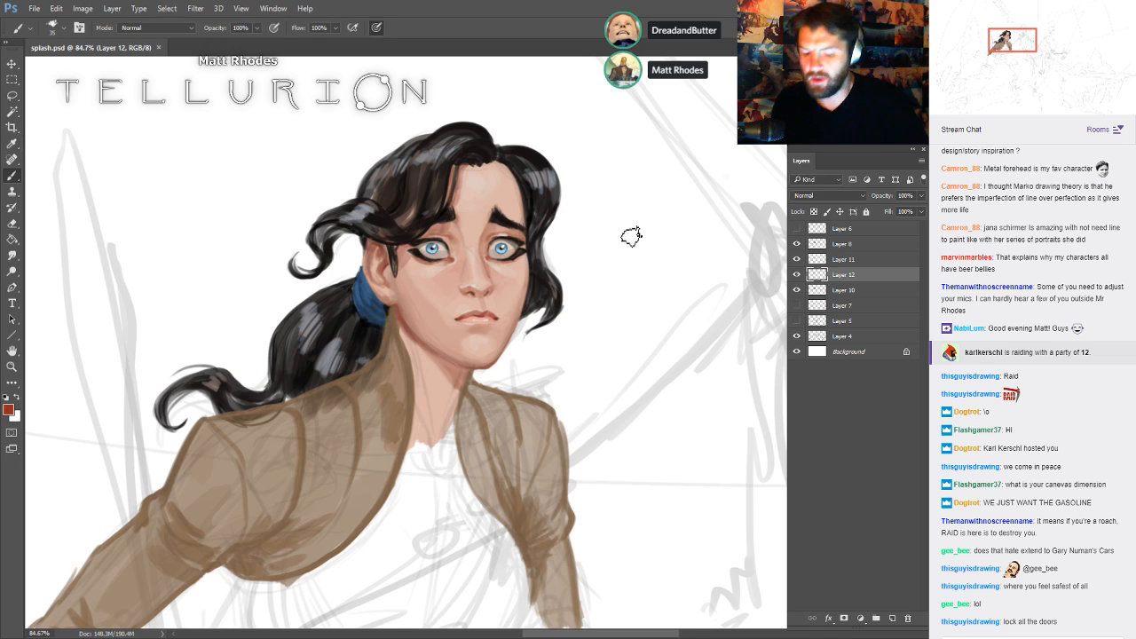
{"action": "mouse_move", "coordinate": [378, 209]}
{"action": "left_mouse_down"}
{"action": "mouse_move", "coordinate": [616, 294]}
{"action": "mouse_move", "coordinate": [621, 283]}
{"action": "left_mouse_up"}
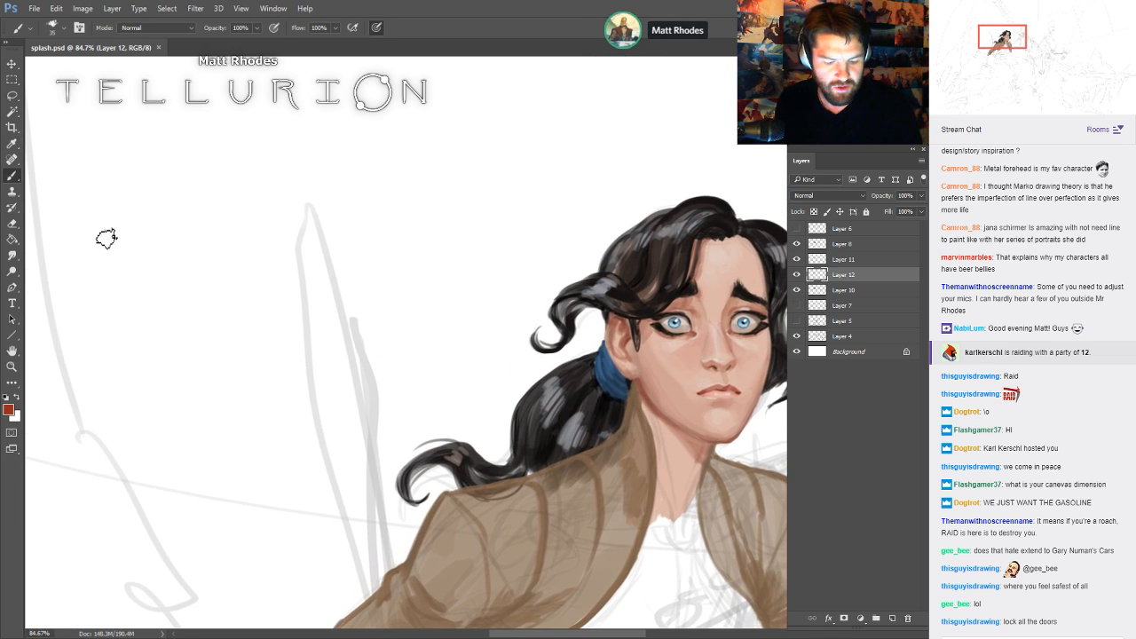
{"action": "left_click_drag", "start_coordinate": [256, 291], "coordinate": [310, 291]}
{"action": "key", "text": "x"}
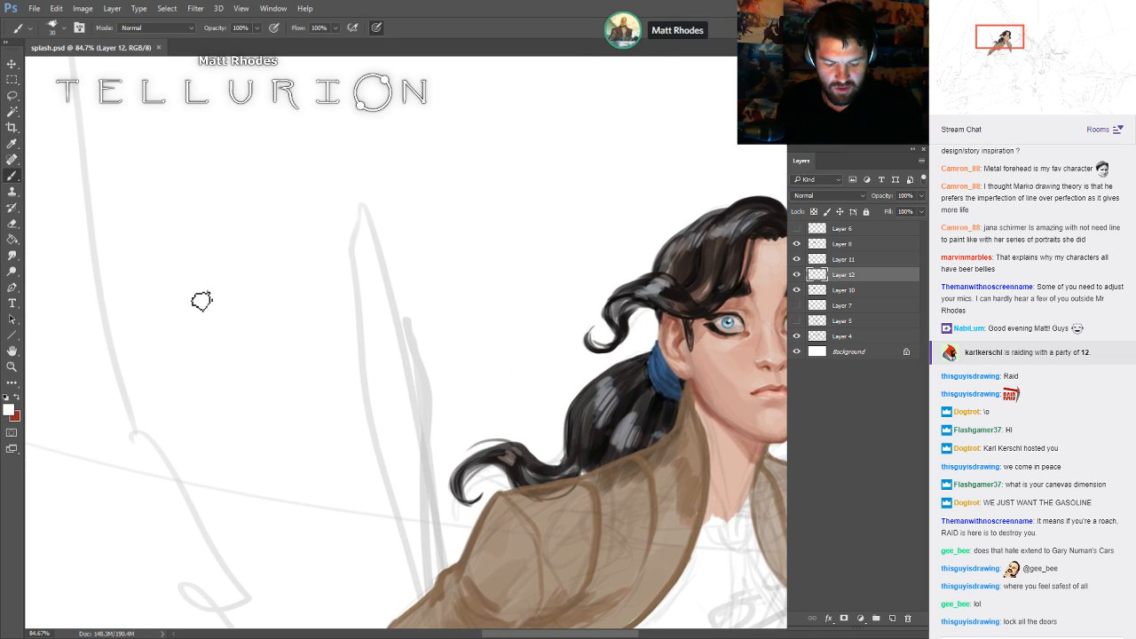
{"action": "left_click", "coordinate": [10, 411]}
{"action": "key", "text": "Return"}
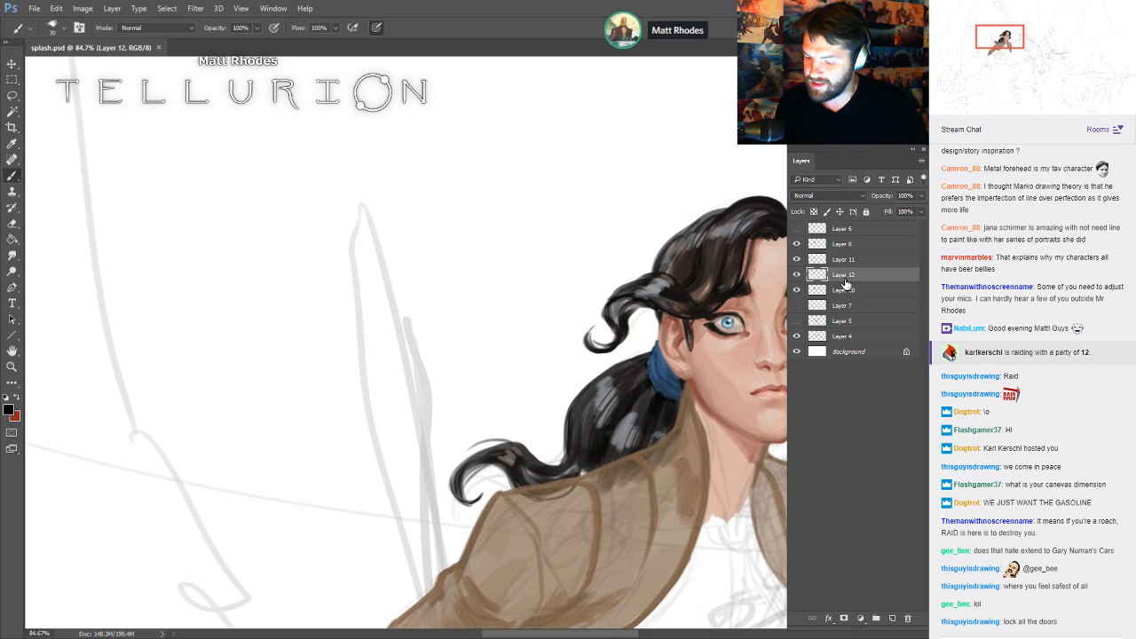
{"action": "left_click_drag", "start_coordinate": [55, 169], "coordinate": [78, 449]}
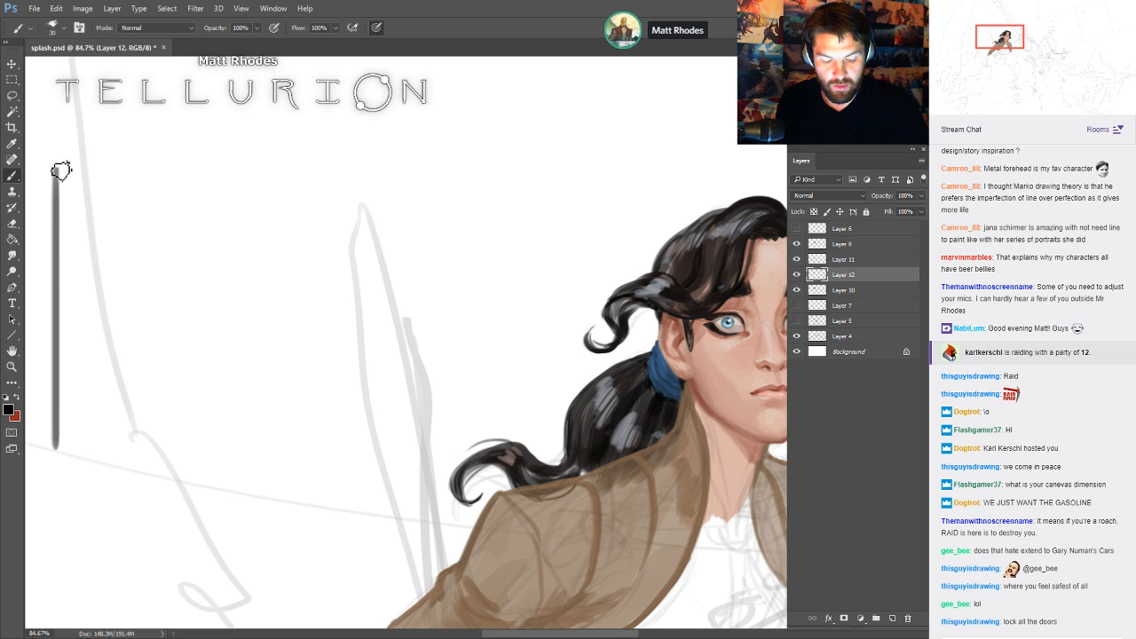
{"action": "left_click_drag", "start_coordinate": [55, 167], "coordinate": [518, 203]}
{"action": "mouse_move", "coordinate": [57, 444]}
{"action": "left_mouse_down"}
{"action": "mouse_move", "coordinate": [375, 456]}
{"action": "mouse_move", "coordinate": [528, 448]}
{"action": "mouse_move", "coordinate": [567, 174]}
{"action": "left_mouse_up"}
{"action": "left_click_drag", "start_coordinate": [454, 376], "coordinate": [473, 309]}
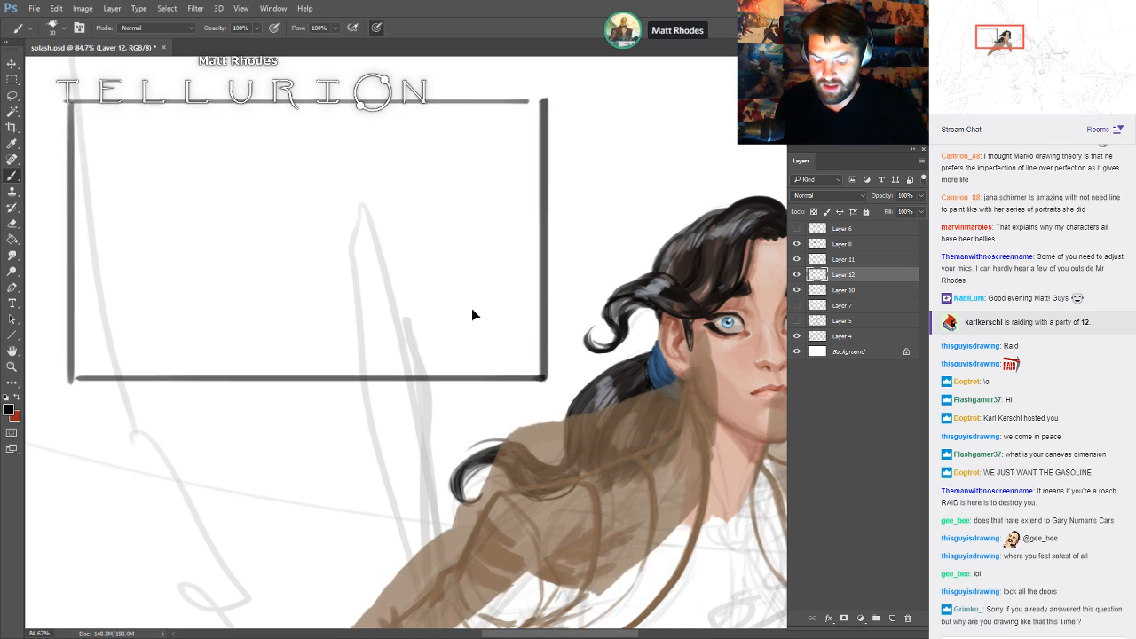
{"action": "key", "text": "ctrl+z"}
{"action": "key", "text": "ctrl+alt+z"}
{"action": "key", "text": "ctrl+alt+z"}
{"action": "key", "text": "ctrl+alt+z"}
{"action": "key", "text": "ctrl+alt+z"}
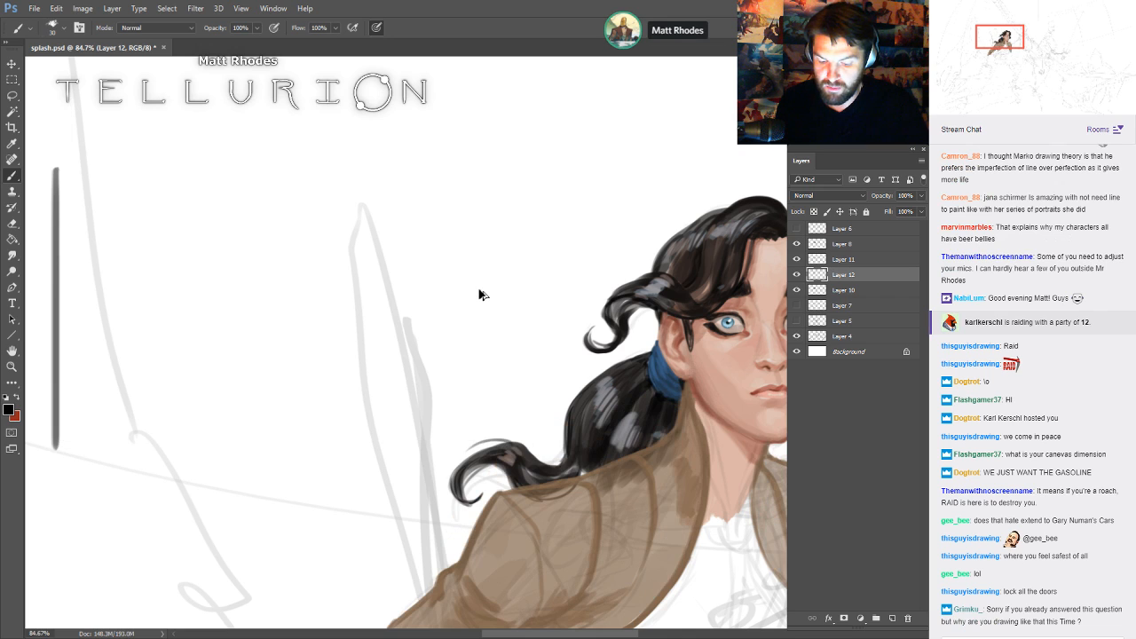
- Create a new layer above Layer 12 and draw a black rectangular frame in the blank area beside the character's head
{"action": "key", "text": "ctrl+shift+alt+n"}
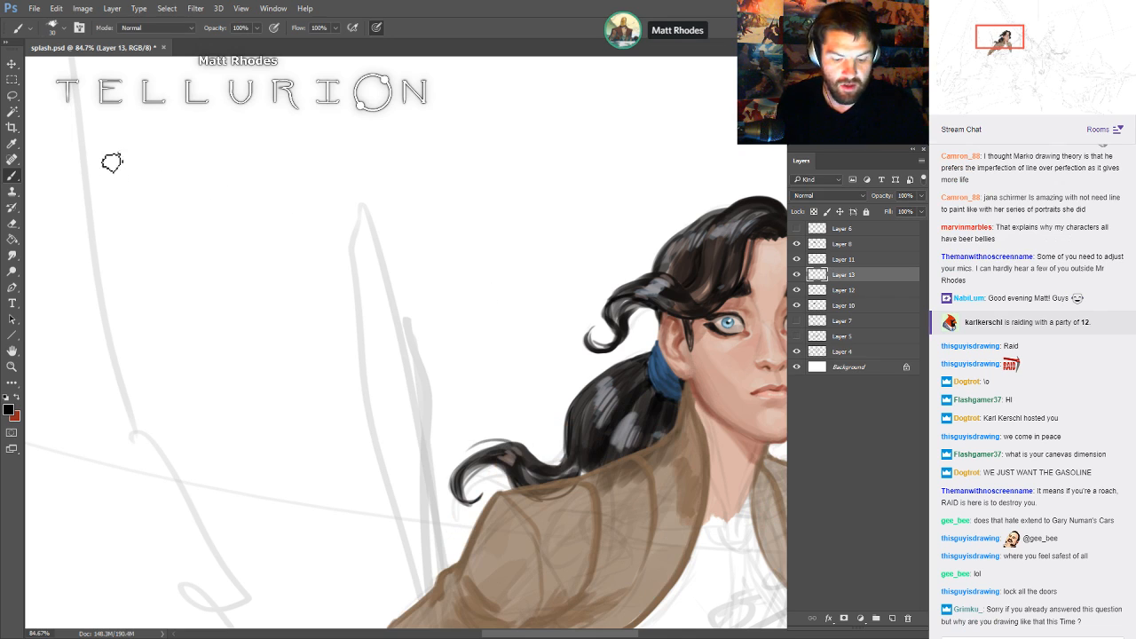
{"action": "left_click_drag", "start_coordinate": [87, 119], "coordinate": [87, 379]}
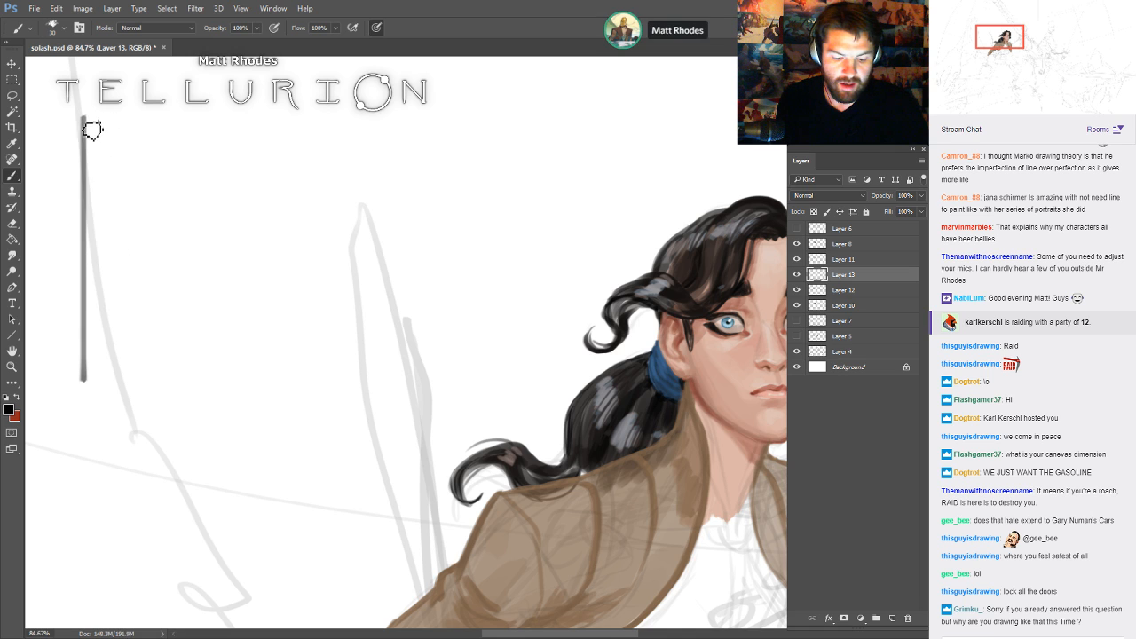
{"action": "mouse_move", "coordinate": [93, 130]}
{"action": "left_mouse_down"}
{"action": "mouse_move", "coordinate": [575, 162]}
{"action": "mouse_move", "coordinate": [577, 133]}
{"action": "left_mouse_up"}
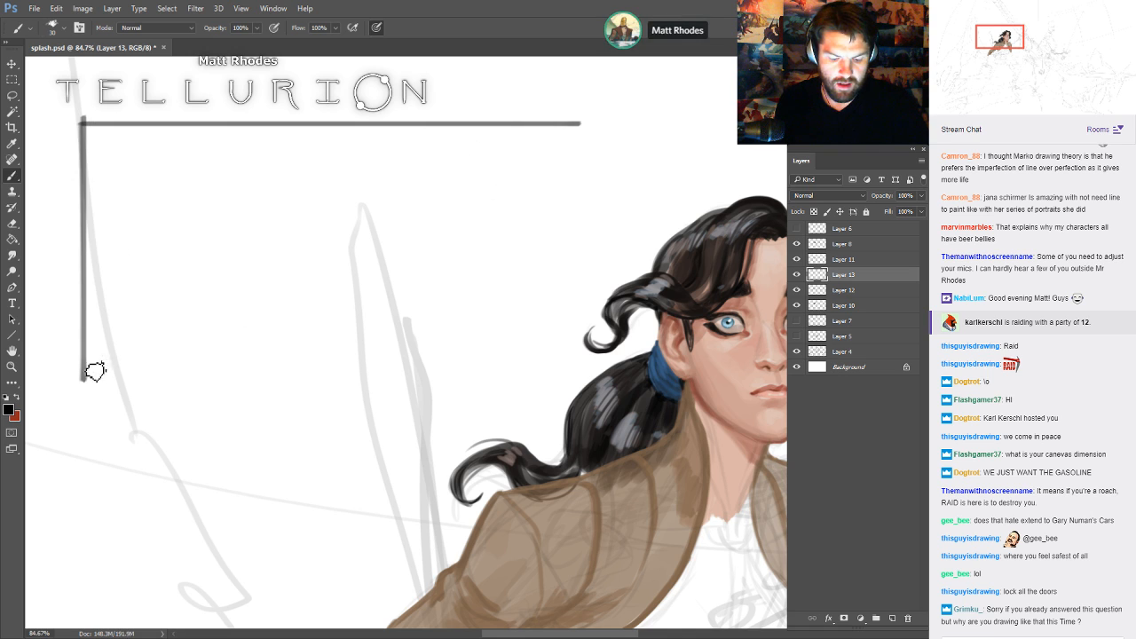
{"action": "left_click_drag", "start_coordinate": [95, 371], "coordinate": [578, 358]}
{"action": "left_click_drag", "start_coordinate": [578, 133], "coordinate": [596, 369]}
{"action": "left_click_drag", "start_coordinate": [668, 330], "coordinate": [655, 327]}
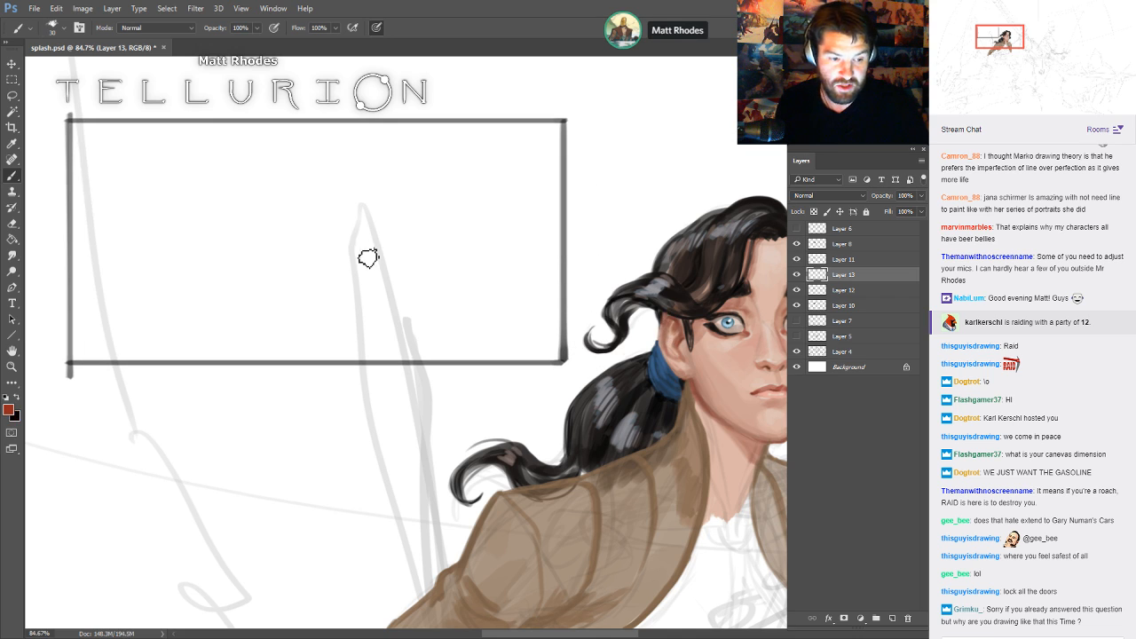
- Paint red sample shapes inside the frame: a wide block, a narrow bar, a small wedge, a dot and a separate long wedge
{"action": "left_click_drag", "start_coordinate": [126, 186], "coordinate": [125, 259]}
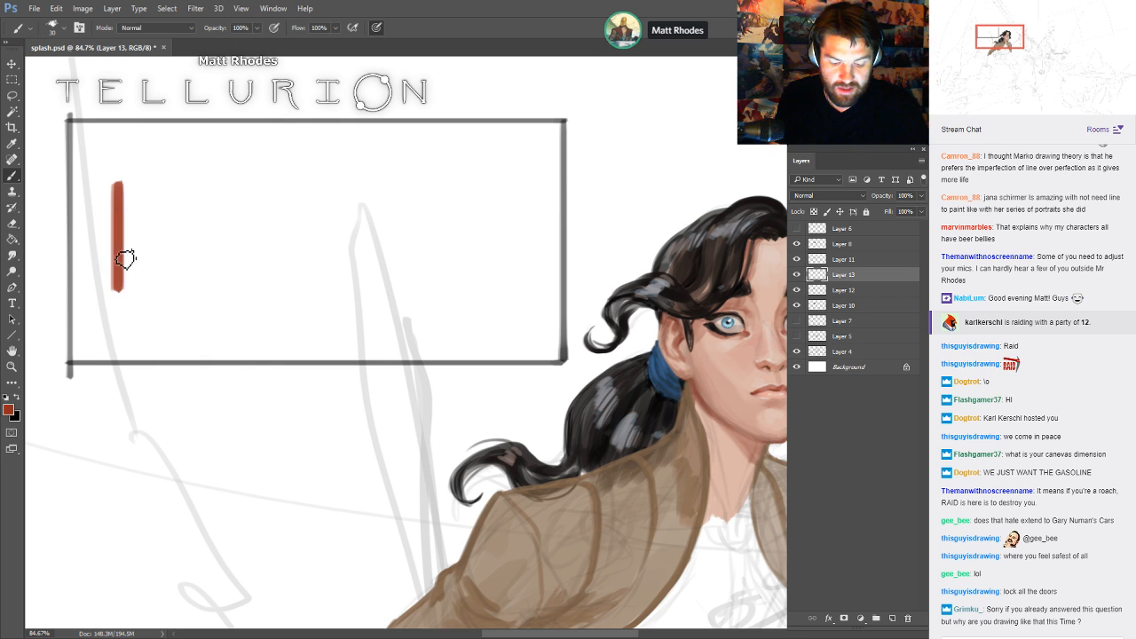
{"action": "mouse_move", "coordinate": [127, 186]}
{"action": "left_mouse_down"}
{"action": "mouse_move", "coordinate": [182, 196]}
{"action": "mouse_move", "coordinate": [174, 293]}
{"action": "mouse_move", "coordinate": [124, 293]}
{"action": "mouse_move", "coordinate": [131, 195]}
{"action": "mouse_move", "coordinate": [147, 291]}
{"action": "mouse_move", "coordinate": [175, 202]}
{"action": "mouse_move", "coordinate": [201, 303]}
{"action": "left_mouse_up"}
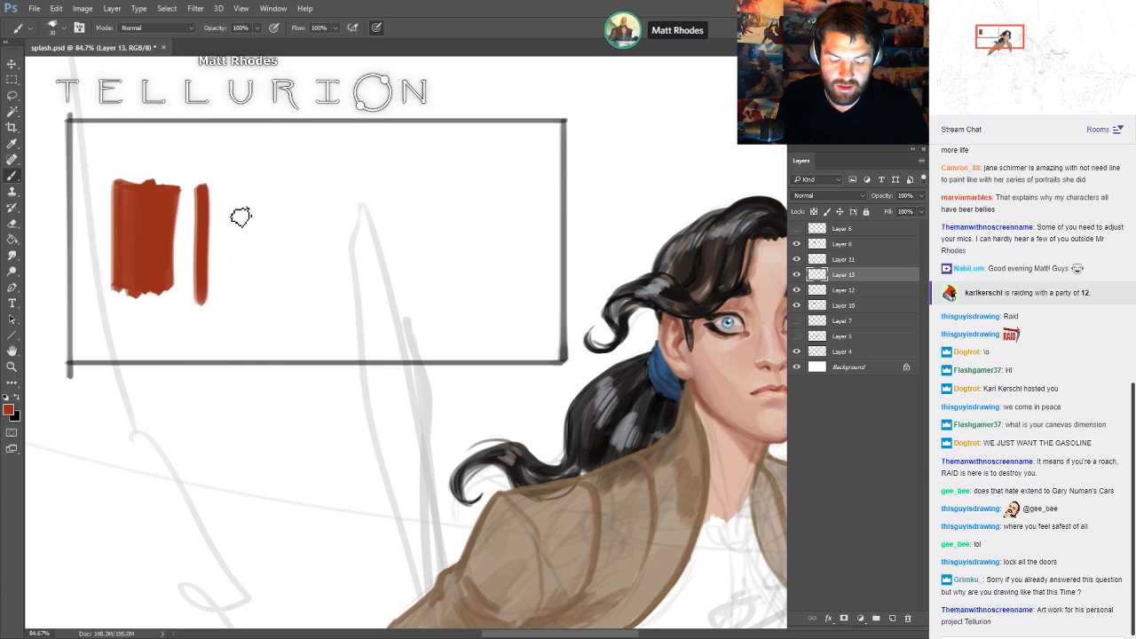
{"action": "mouse_move", "coordinate": [230, 247]}
{"action": "left_mouse_down"}
{"action": "mouse_move", "coordinate": [253, 241]}
{"action": "mouse_move", "coordinate": [245, 251]}
{"action": "mouse_move", "coordinate": [272, 279]}
{"action": "mouse_move", "coordinate": [301, 288]}
{"action": "mouse_move", "coordinate": [286, 282]}
{"action": "left_mouse_up"}
{"action": "mouse_move", "coordinate": [439, 191]}
{"action": "left_mouse_down"}
{"action": "mouse_move", "coordinate": [474, 309]}
{"action": "mouse_move", "coordinate": [471, 200]}
{"action": "mouse_move", "coordinate": [465, 282]}
{"action": "mouse_move", "coordinate": [453, 197]}
{"action": "mouse_move", "coordinate": [461, 235]}
{"action": "mouse_move", "coordinate": [478, 193]}
{"action": "mouse_move", "coordinate": [475, 293]}
{"action": "left_mouse_up"}
{"action": "key", "text": "e"}
{"action": "key", "text": "b"}
{"action": "key", "text": "d"}
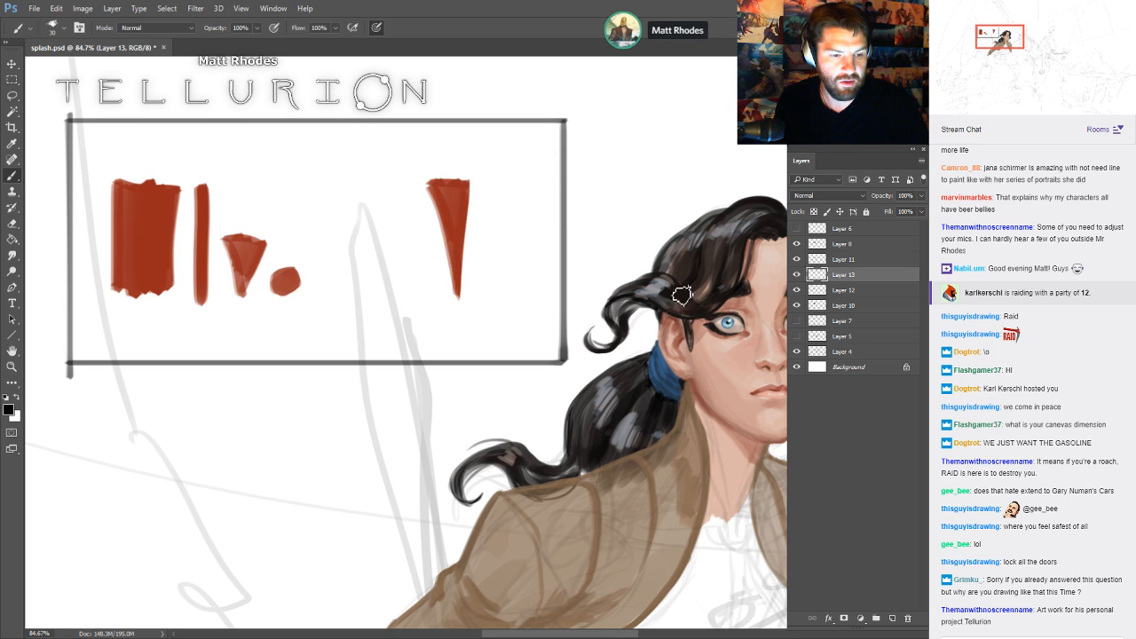
{"action": "mouse_move", "coordinate": [695, 356]}
{"action": "left_mouse_down"}
{"action": "mouse_move", "coordinate": [630, 316]}
{"action": "mouse_move", "coordinate": [597, 315]}
{"action": "mouse_move", "coordinate": [685, 370]}
{"action": "left_mouse_up"}
{"action": "mouse_move", "coordinate": [483, 270]}
{"action": "left_mouse_down"}
{"action": "mouse_move", "coordinate": [595, 249]}
{"action": "mouse_move", "coordinate": [622, 261]}
{"action": "left_mouse_up"}
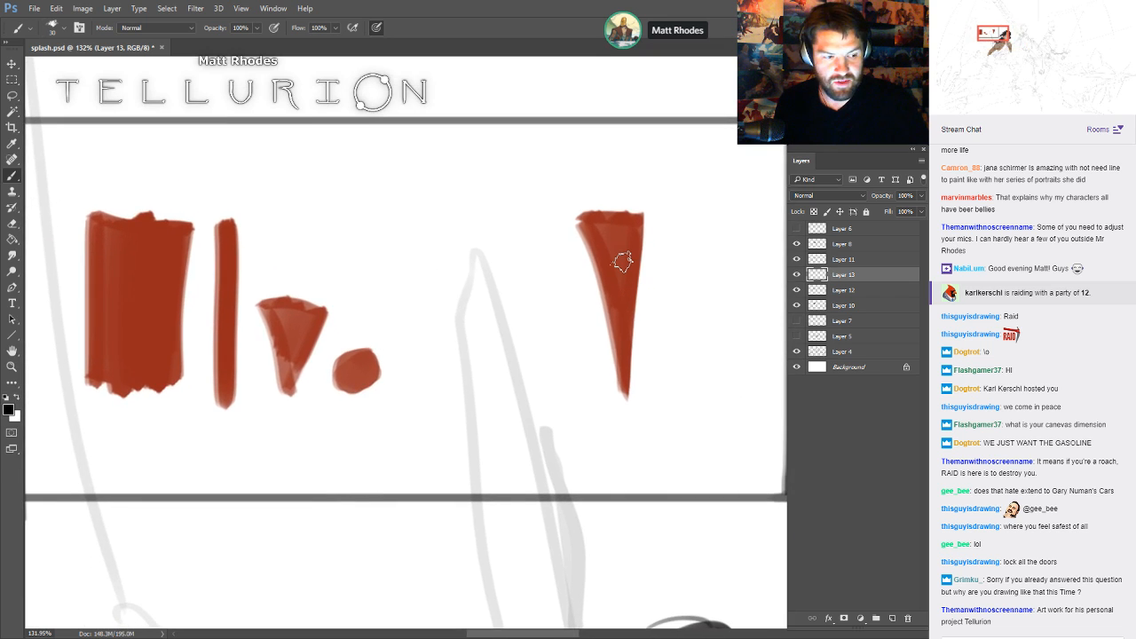
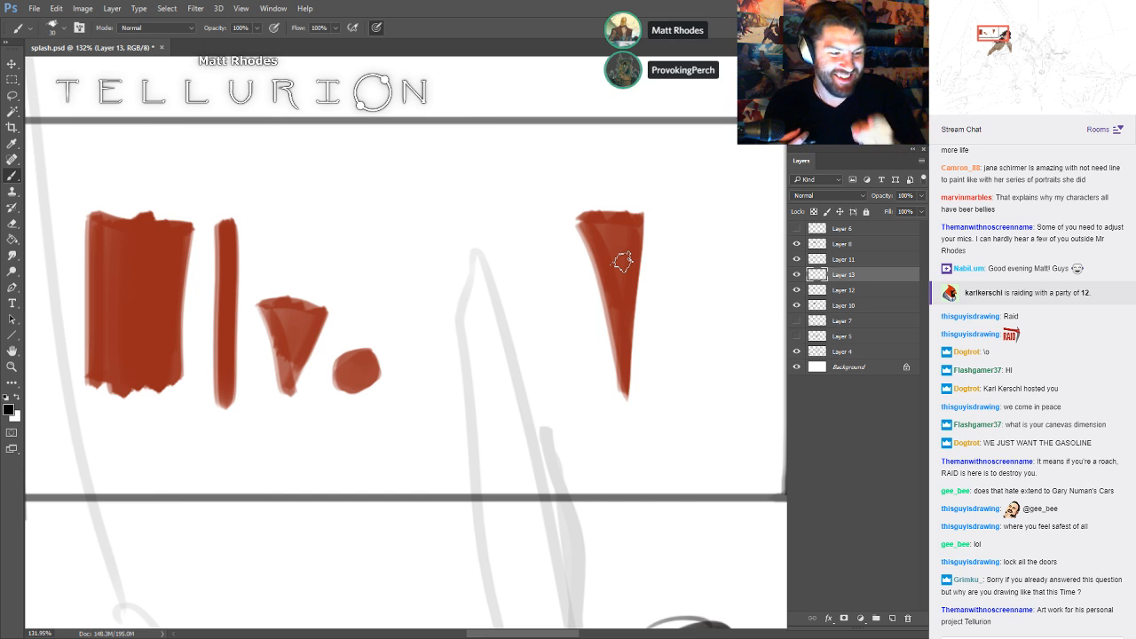
- Hide and delete the demonstration layer containing the frame and red shapes
{"action": "scroll", "coordinate": [781, 290], "scroll_direction": "down", "scroll_amount": 4}
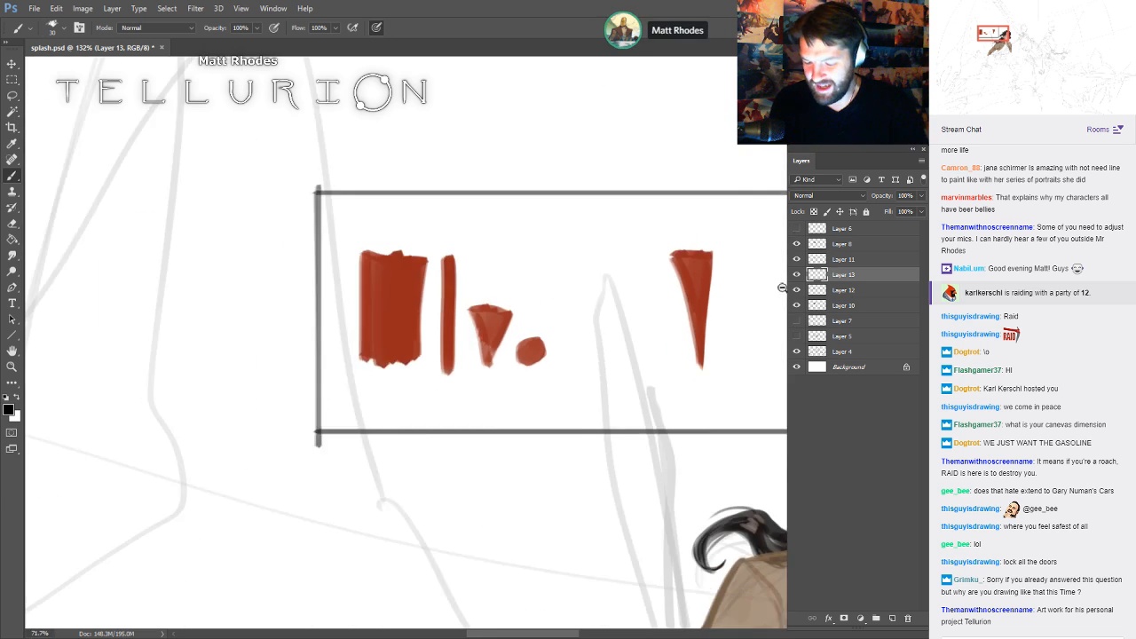
{"action": "mouse_move", "coordinate": [781, 290]}
{"action": "left_mouse_down"}
{"action": "mouse_move", "coordinate": [515, 271]}
{"action": "mouse_move", "coordinate": [447, 253]}
{"action": "left_mouse_up"}
{"action": "left_click", "coordinate": [796, 274]}
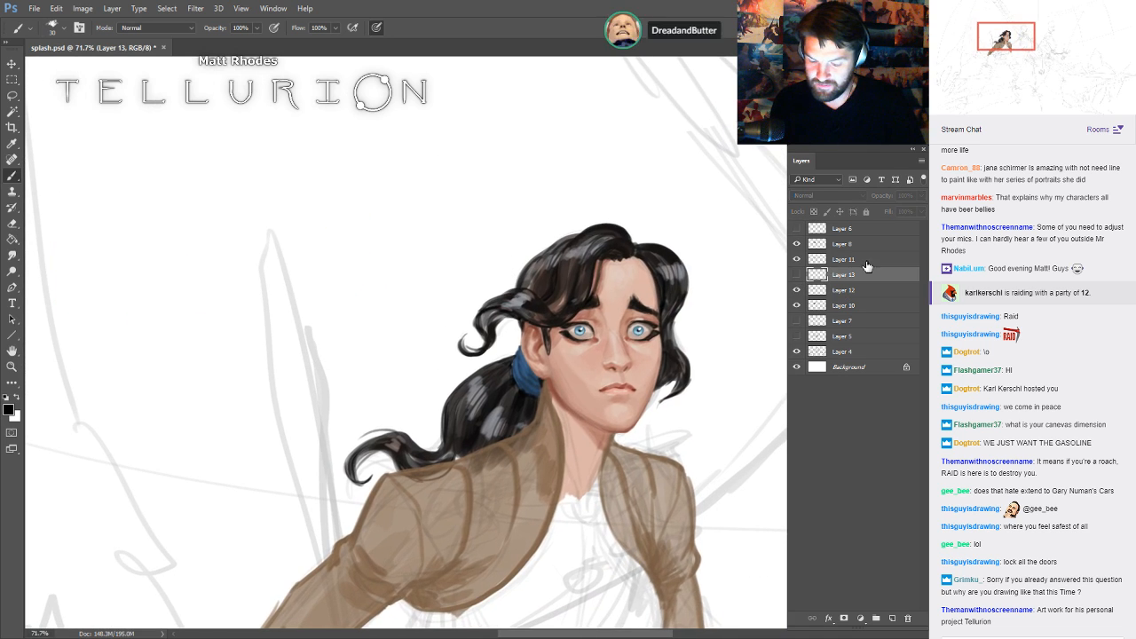
{"action": "left_click", "coordinate": [905, 619]}
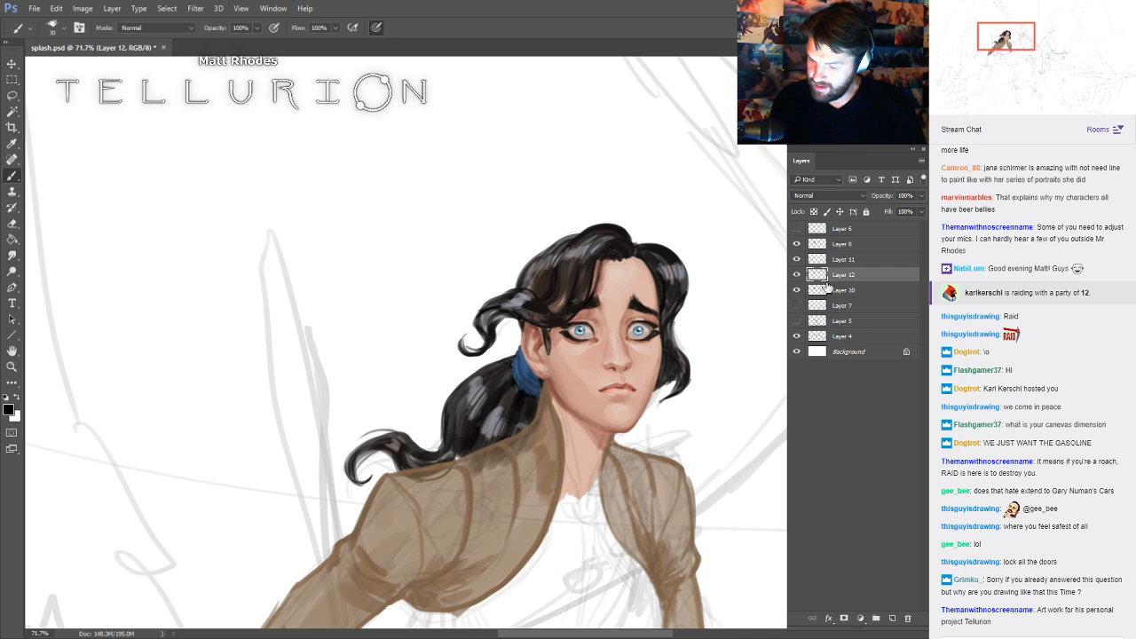
- Compare the jacket with and without its Layer 12 shading, make Layer 11 the active layer and hide Layer 8
{"action": "left_click", "coordinate": [796, 275]}
{"action": "left_click_drag", "start_coordinate": [779, 404], "coordinate": [628, 312]}
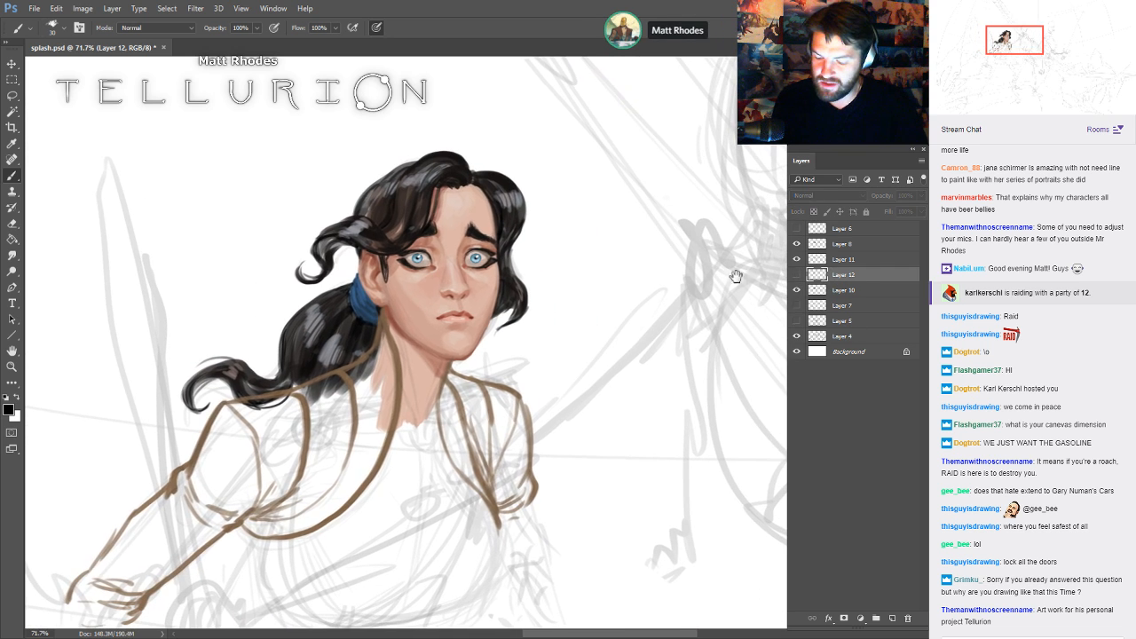
{"action": "left_click", "coordinate": [797, 274]}
{"action": "left_click", "coordinate": [848, 259]}
{"action": "mouse_move", "coordinate": [380, 418]}
{"action": "left_mouse_down"}
{"action": "mouse_move", "coordinate": [430, 438]}
{"action": "mouse_move", "coordinate": [483, 362]}
{"action": "left_mouse_up"}
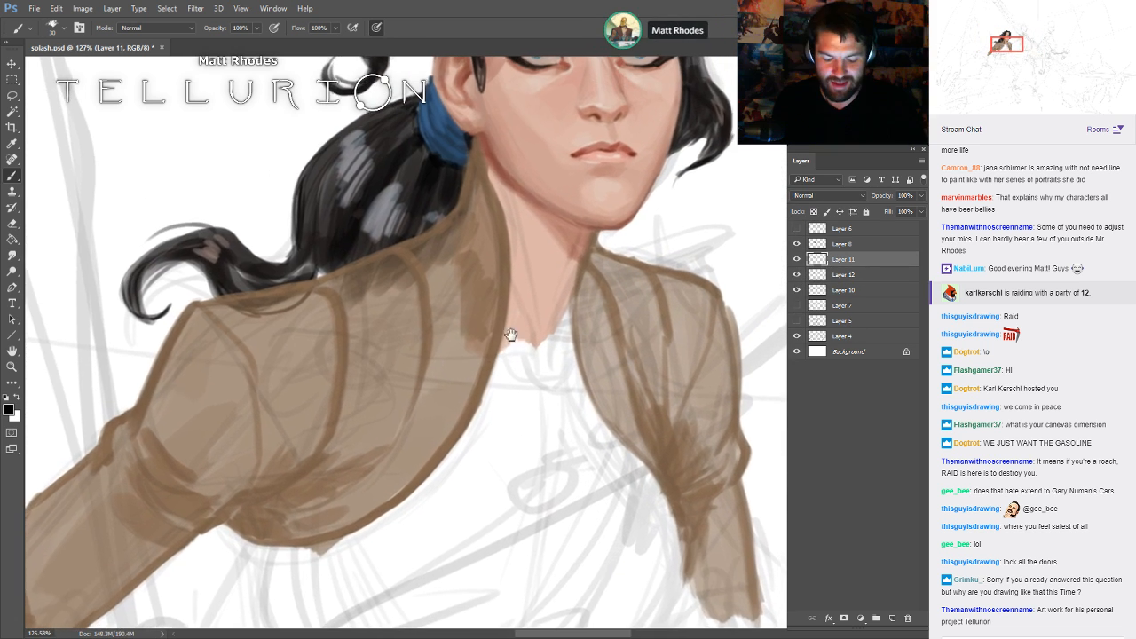
{"action": "left_click", "coordinate": [797, 244]}
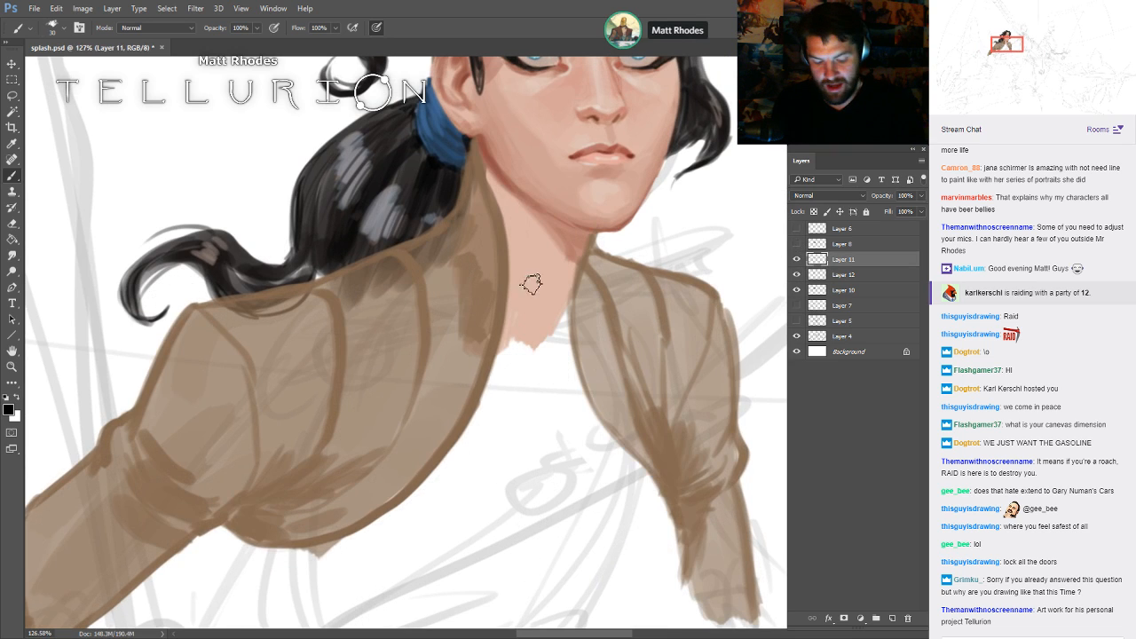
- Sample the jacket's brown and strengthen the folds along its lower front edge with a larger brush on Layer 11
{"action": "left_click", "coordinate": [134, 411], "text": "alt"}
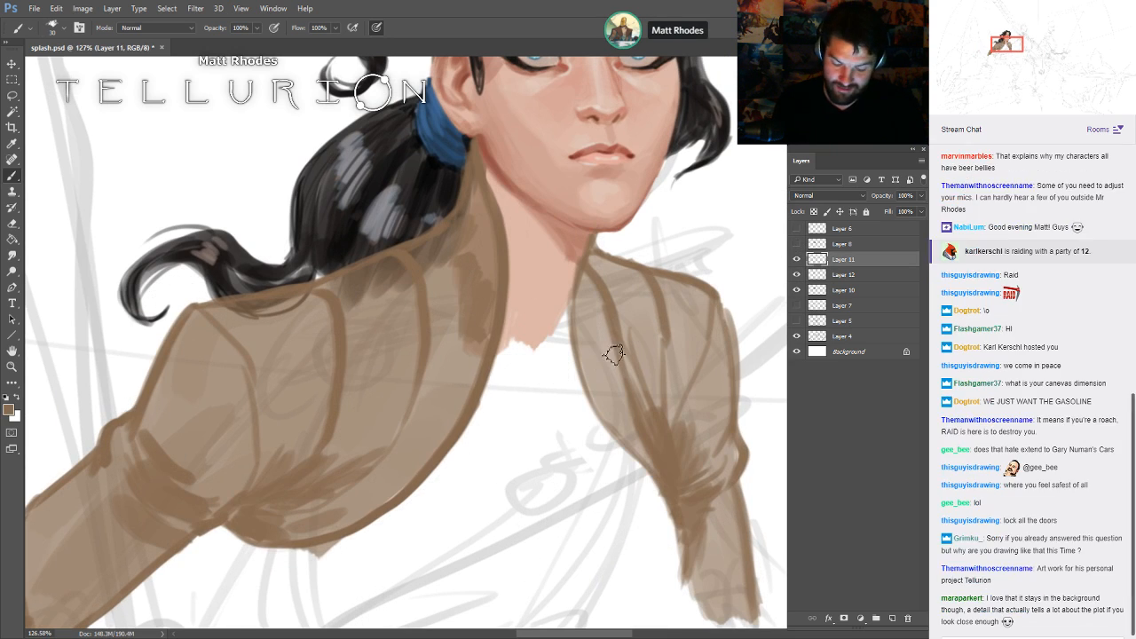
{"action": "left_click_drag", "start_coordinate": [277, 463], "coordinate": [296, 413]}
{"action": "key", "text": "bracketright"}
{"action": "key", "text": "bracketright"}
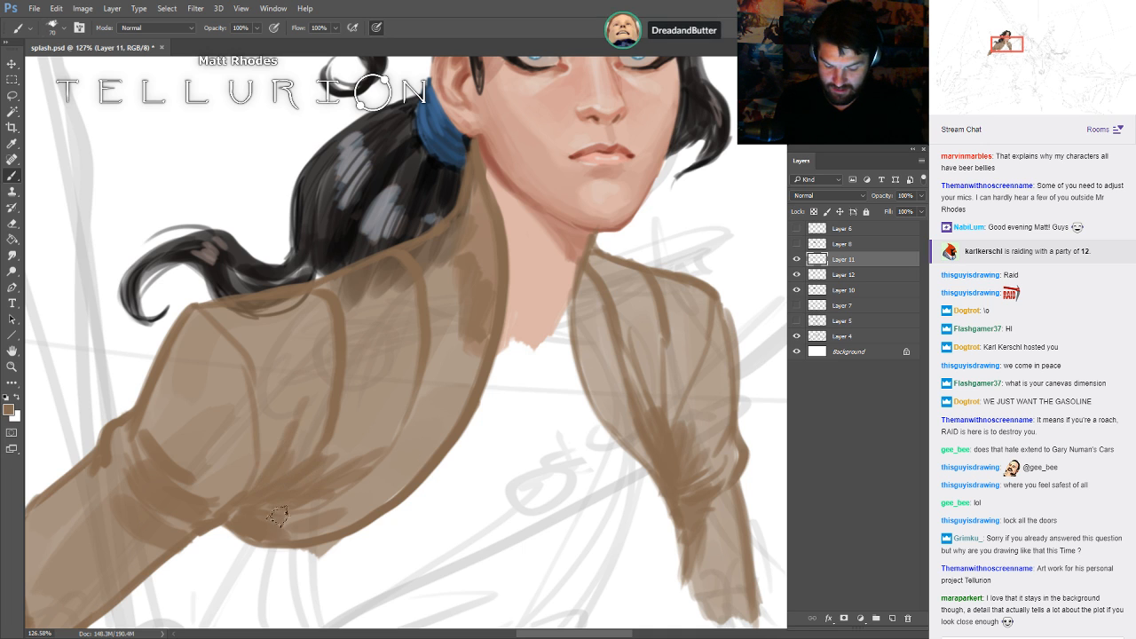
{"action": "left_click_drag", "start_coordinate": [278, 515], "coordinate": [418, 453]}
- Thicken the brown lines along the jacket's lapels, collar and chest seams with broad brush strokes
{"action": "left_click_drag", "start_coordinate": [748, 279], "coordinate": [744, 356]}
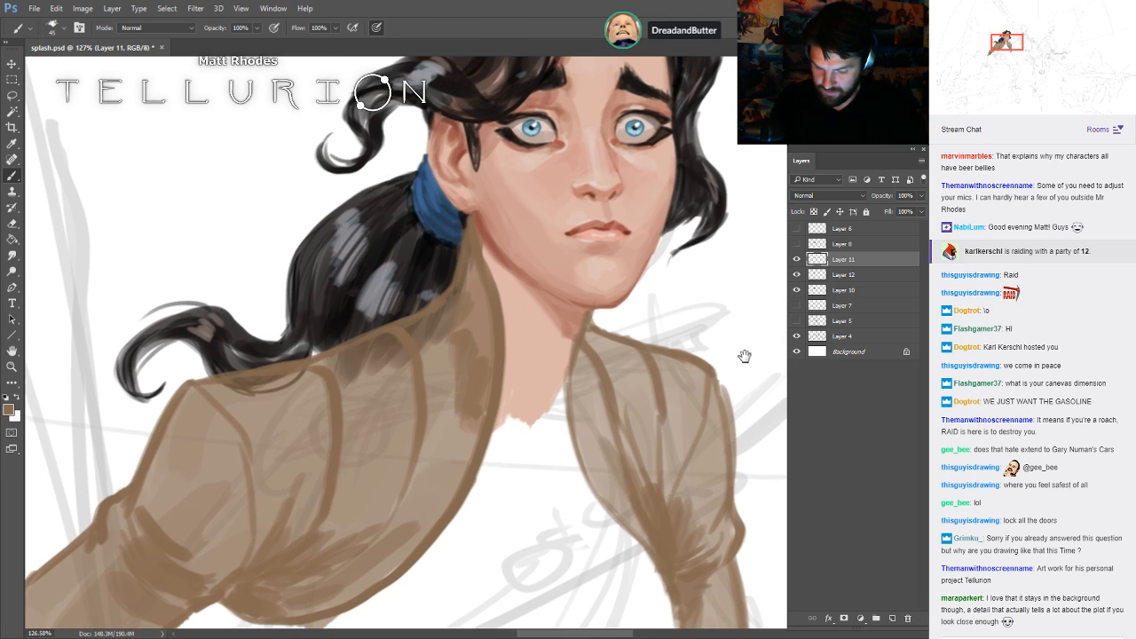
{"action": "key", "text": "bracketright"}
{"action": "mouse_move", "coordinate": [595, 338]}
{"action": "left_mouse_down"}
{"action": "mouse_move", "coordinate": [578, 408]}
{"action": "mouse_move", "coordinate": [593, 488]}
{"action": "left_mouse_up"}
{"action": "key", "text": "bracketright"}
{"action": "left_click_drag", "start_coordinate": [478, 263], "coordinate": [472, 410]}
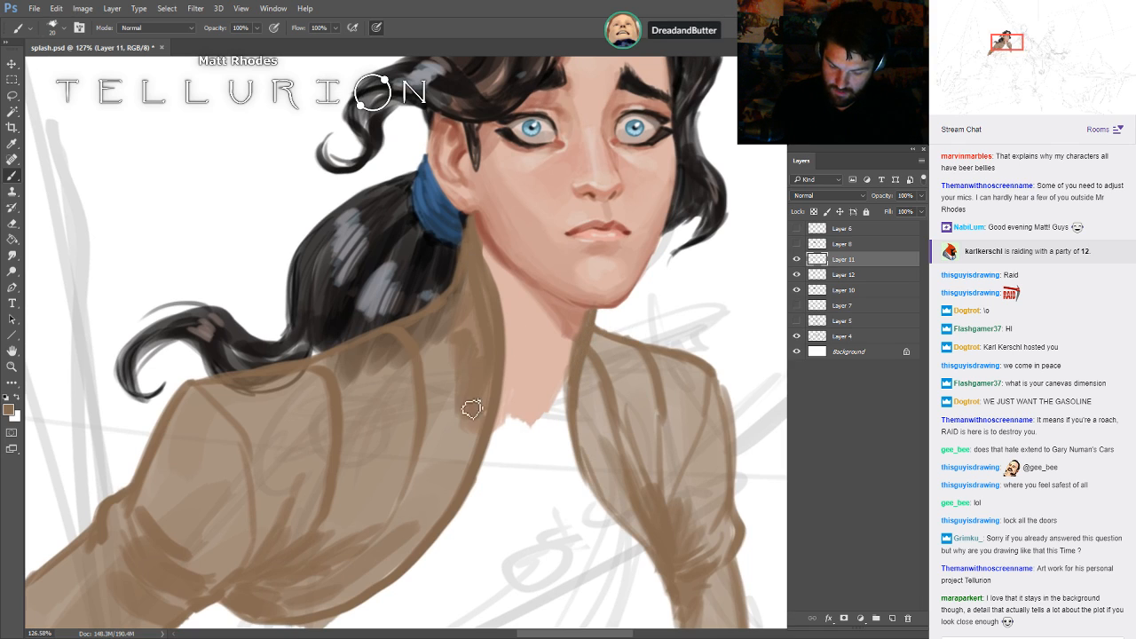
{"action": "mouse_move", "coordinate": [470, 294]}
{"action": "left_mouse_down"}
{"action": "mouse_move", "coordinate": [471, 436]}
{"action": "mouse_move", "coordinate": [399, 578]}
{"action": "left_mouse_up"}
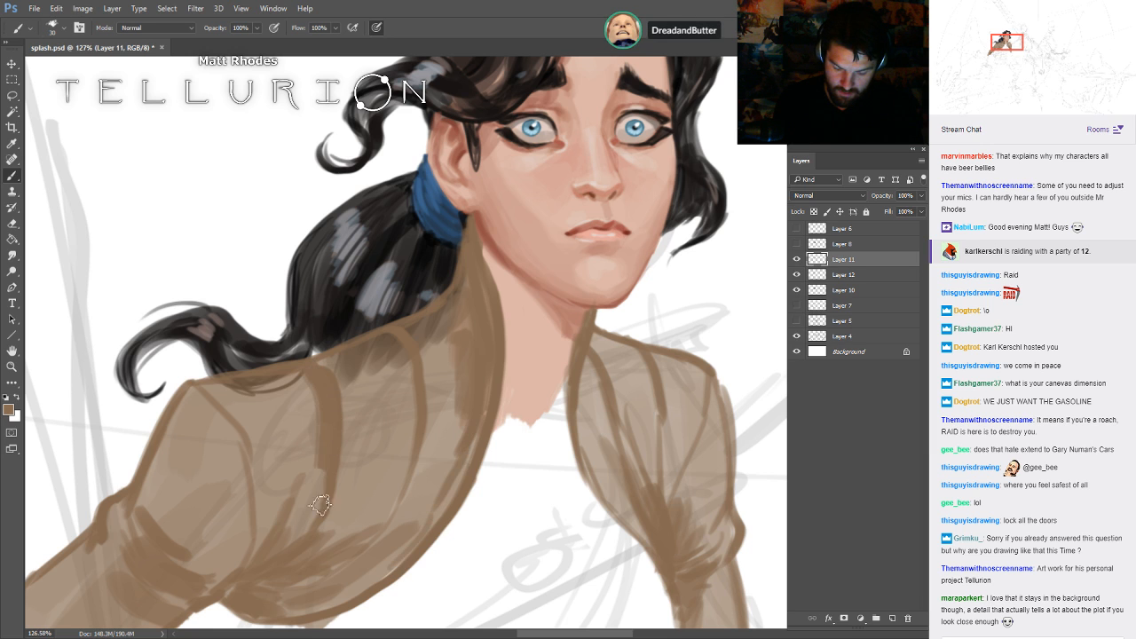
- Refine the line work on the jacket's shoulder beside the narrower front panel with a smaller brown brush
{"action": "key", "text": "bracketleft"}
{"action": "key", "text": "bracketleft"}
{"action": "key", "text": "bracketleft"}
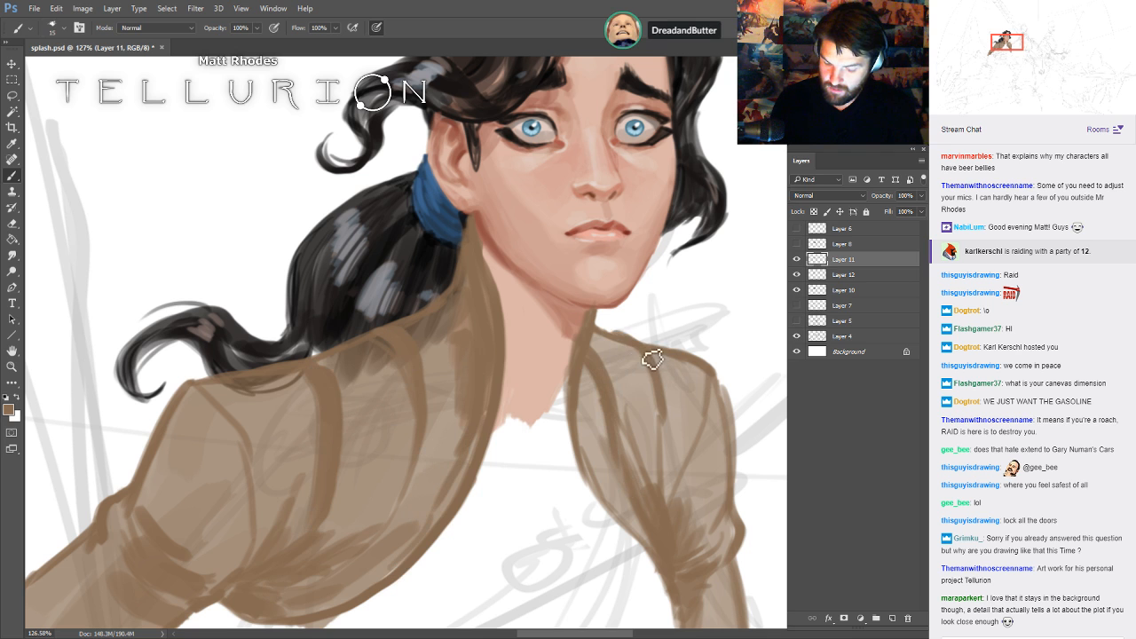
{"action": "left_click", "coordinate": [741, 395], "text": "alt"}
{"action": "left_click_drag", "start_coordinate": [741, 395], "coordinate": [668, 352]}
{"action": "left_click", "coordinate": [601, 325], "text": "ctrl"}
- Add a new layer directly above Layer 12 and hide Layer 12
{"action": "left_click", "coordinate": [851, 276]}
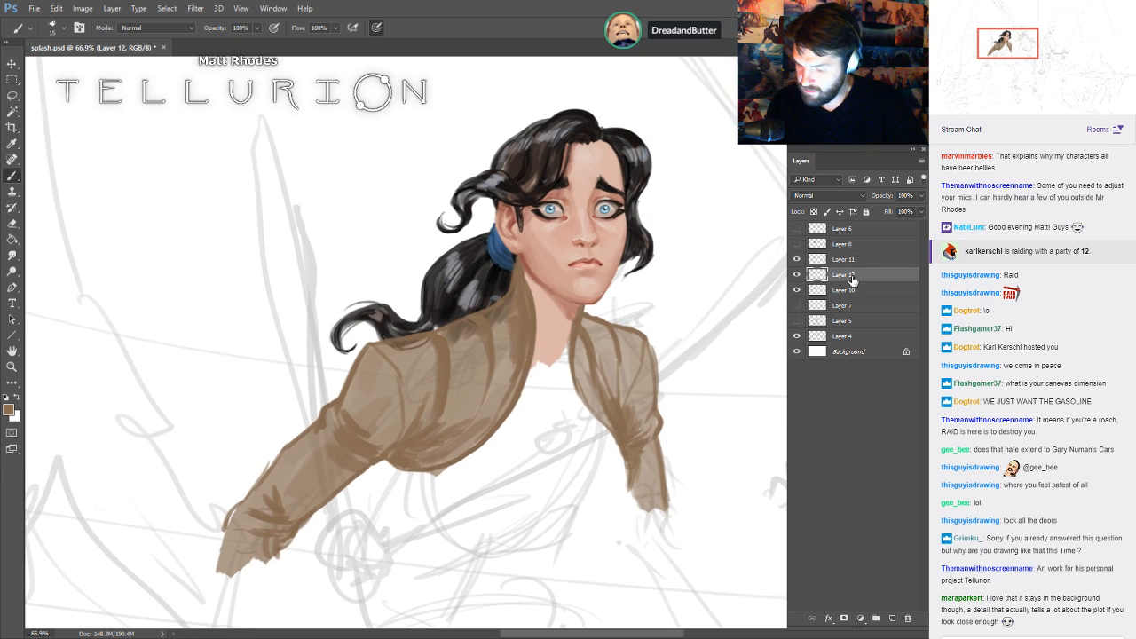
{"action": "key", "text": "ctrl+shift+alt+n"}
{"action": "left_click", "coordinate": [798, 290]}
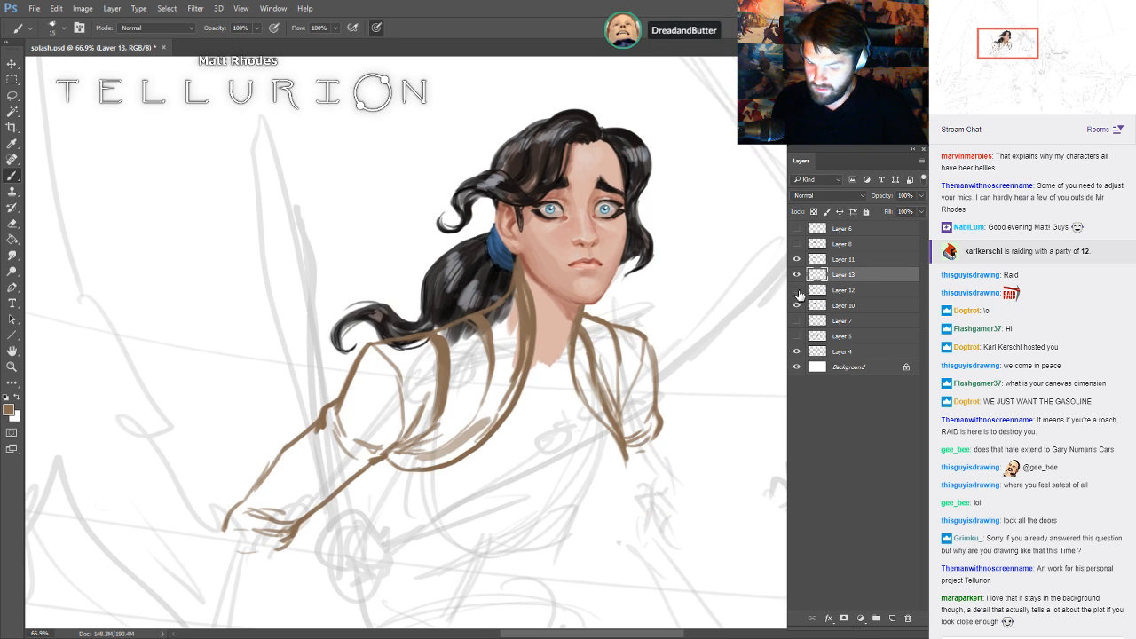
- Make Layer 12 visible again and move Layer 13 directly beneath it in the layer stack
{"action": "left_click", "coordinate": [797, 290]}
{"action": "left_click", "coordinate": [798, 290]}
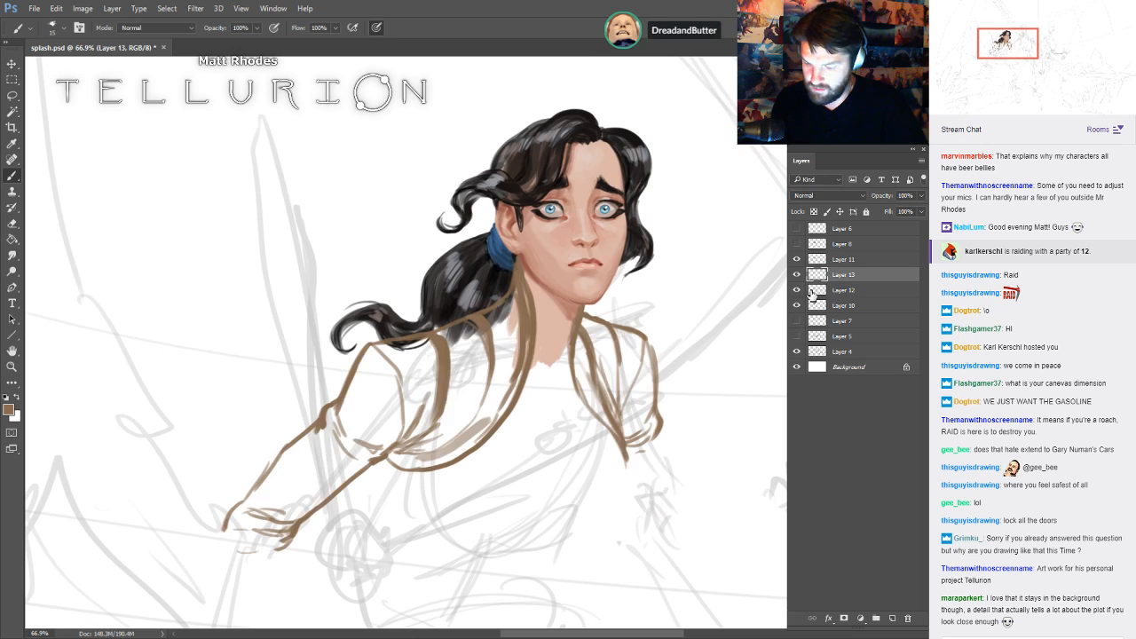
{"action": "left_click_drag", "start_coordinate": [843, 279], "coordinate": [843, 299]}
- Choose a dark red and outline the shirt's collar around the neck on Layer 13 with a small brush
{"action": "left_click", "coordinate": [444, 345], "text": "alt"}
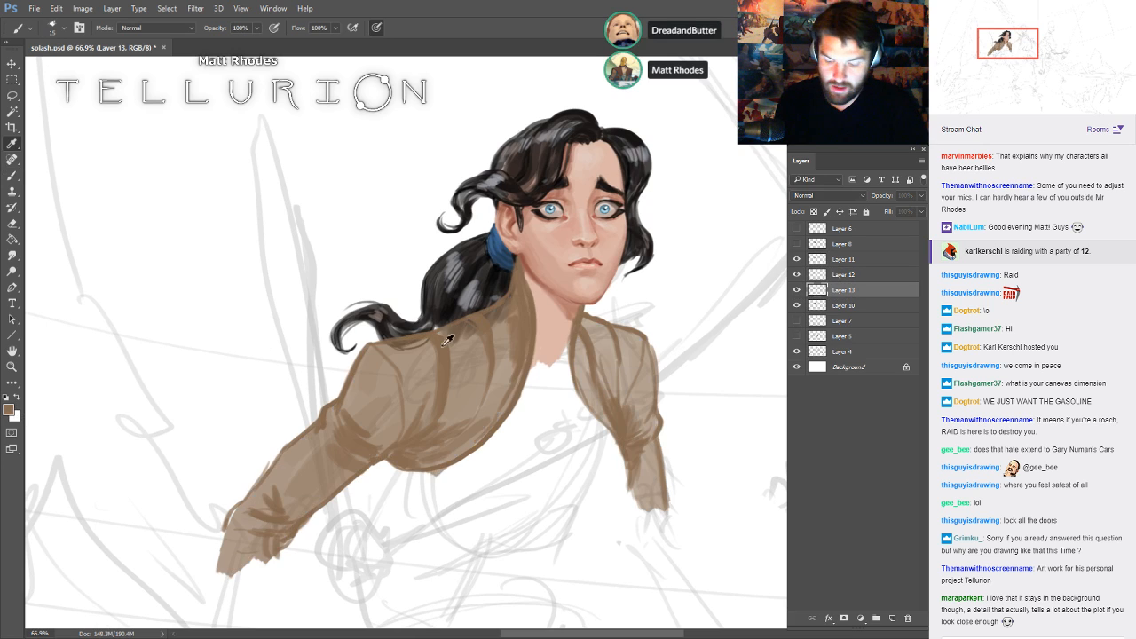
{"action": "key", "text": "i"}
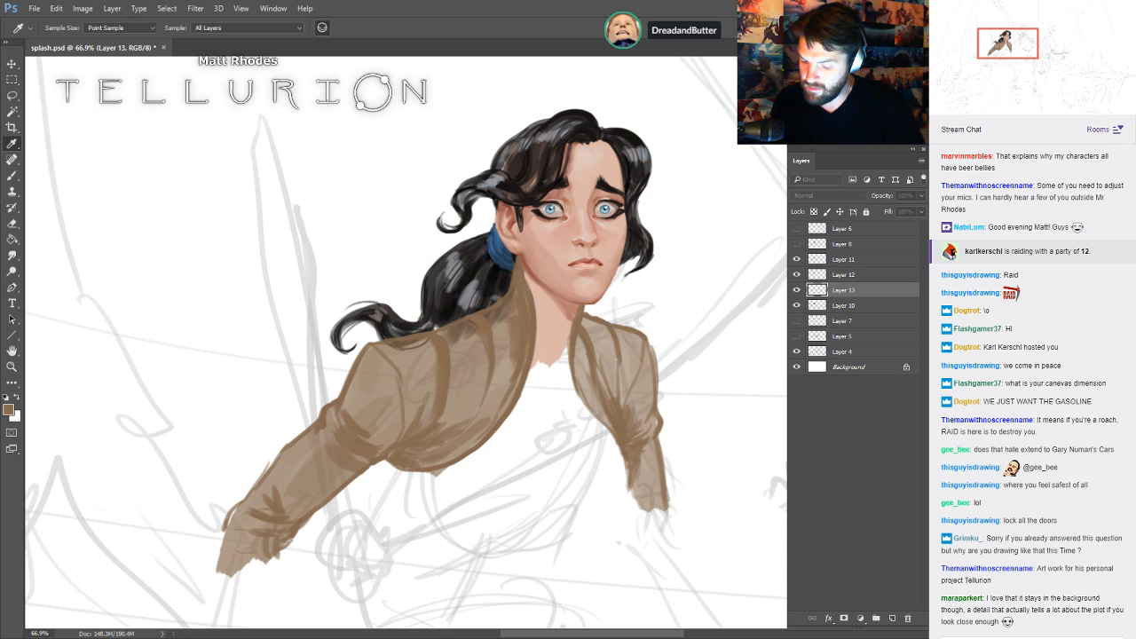
{"action": "key", "text": "Return"}
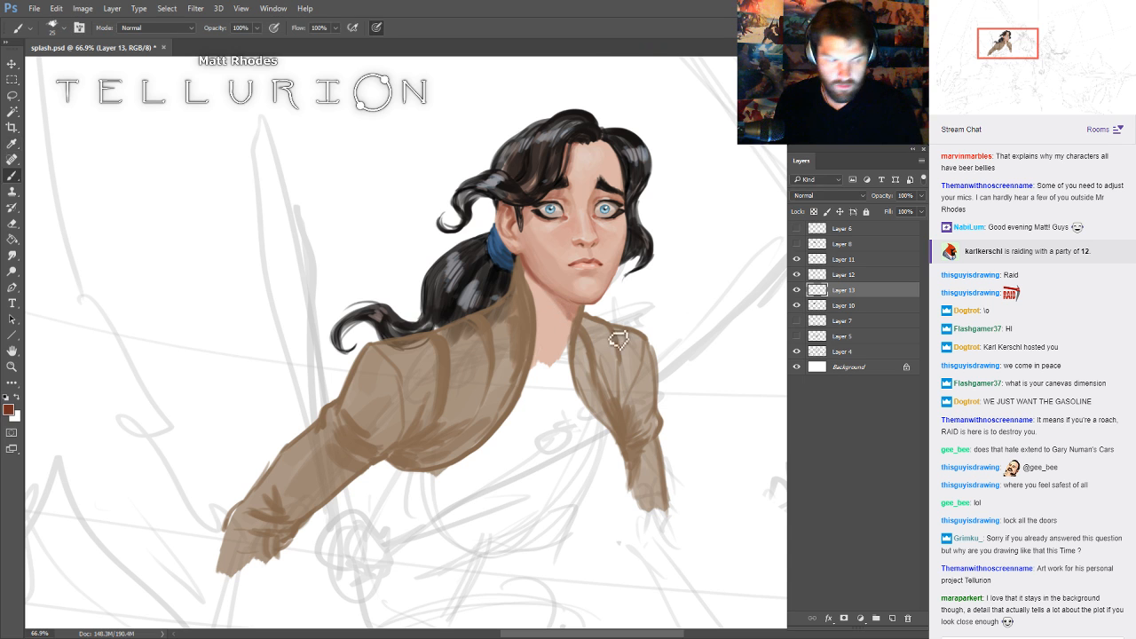
{"action": "mouse_move", "coordinate": [619, 340]}
{"action": "left_mouse_down"}
{"action": "mouse_move", "coordinate": [665, 381]}
{"action": "mouse_move", "coordinate": [625, 358]}
{"action": "left_mouse_up"}
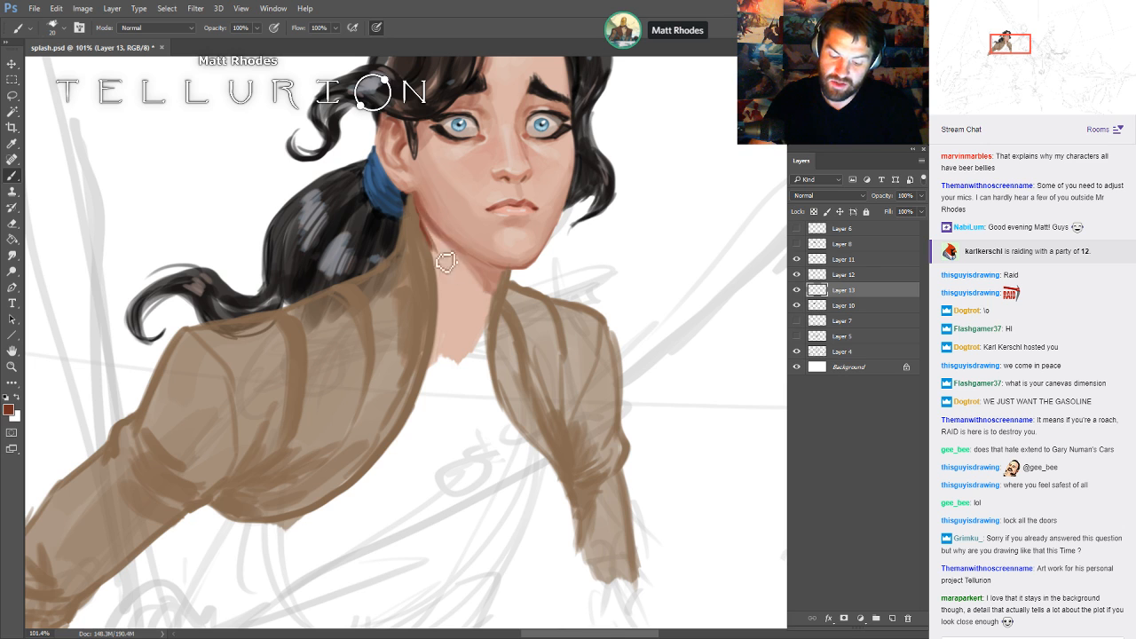
{"action": "left_click_drag", "start_coordinate": [471, 279], "coordinate": [488, 368]}
{"action": "left_click_drag", "start_coordinate": [479, 309], "coordinate": [491, 371]}
{"action": "key", "text": "bracketleft"}
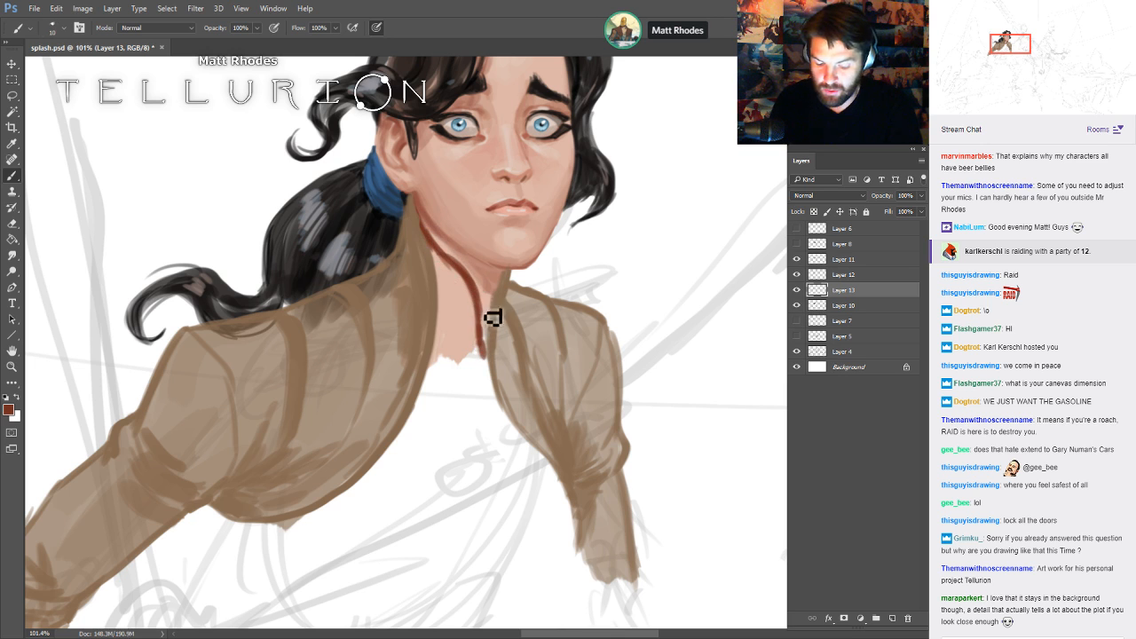
{"action": "left_click_drag", "start_coordinate": [506, 283], "coordinate": [486, 347]}
- Fill the neck area between the red collar lines with broader dark red strokes
{"action": "key", "text": "bracketright"}
{"action": "key", "text": "bracketright"}
{"action": "key", "text": "bracketright"}
{"action": "key", "text": "bracketright"}
{"action": "key", "text": "bracketright"}
{"action": "key", "text": "bracketright"}
{"action": "key", "text": "bracketright"}
{"action": "left_click_drag", "start_coordinate": [424, 240], "coordinate": [444, 289]}
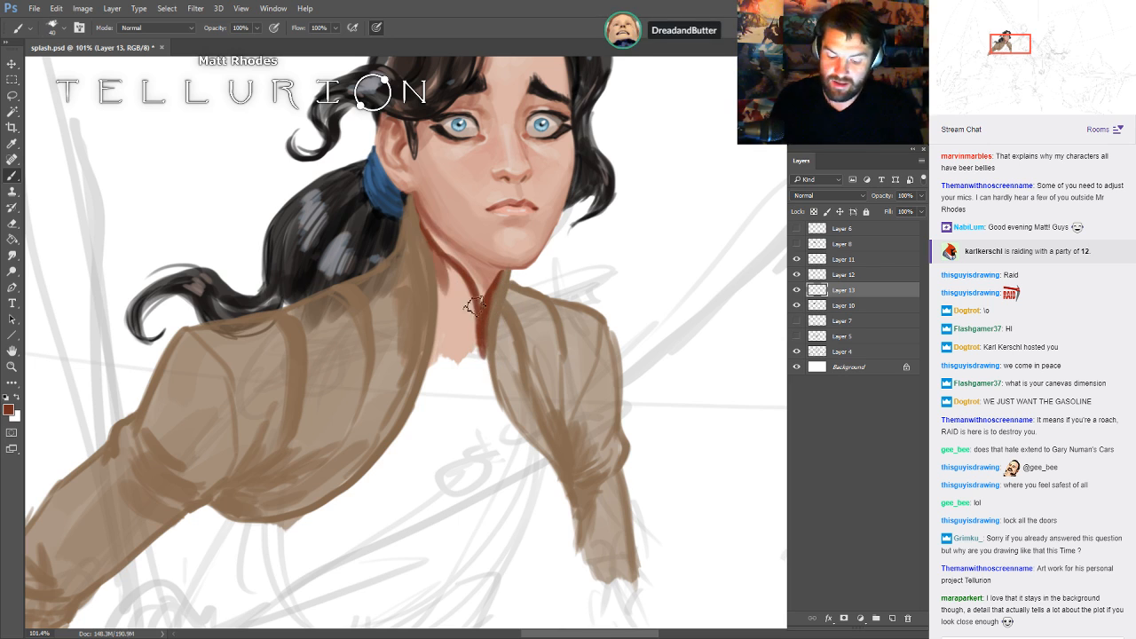
{"action": "key", "text": "bracketleft"}
{"action": "left_click_drag", "start_coordinate": [482, 340], "coordinate": [488, 373]}
{"action": "mouse_move", "coordinate": [434, 259]}
{"action": "left_mouse_down"}
{"action": "mouse_move", "coordinate": [451, 371]}
{"action": "mouse_move", "coordinate": [475, 377]}
{"action": "left_mouse_up"}
{"action": "key", "text": "bracketright"}
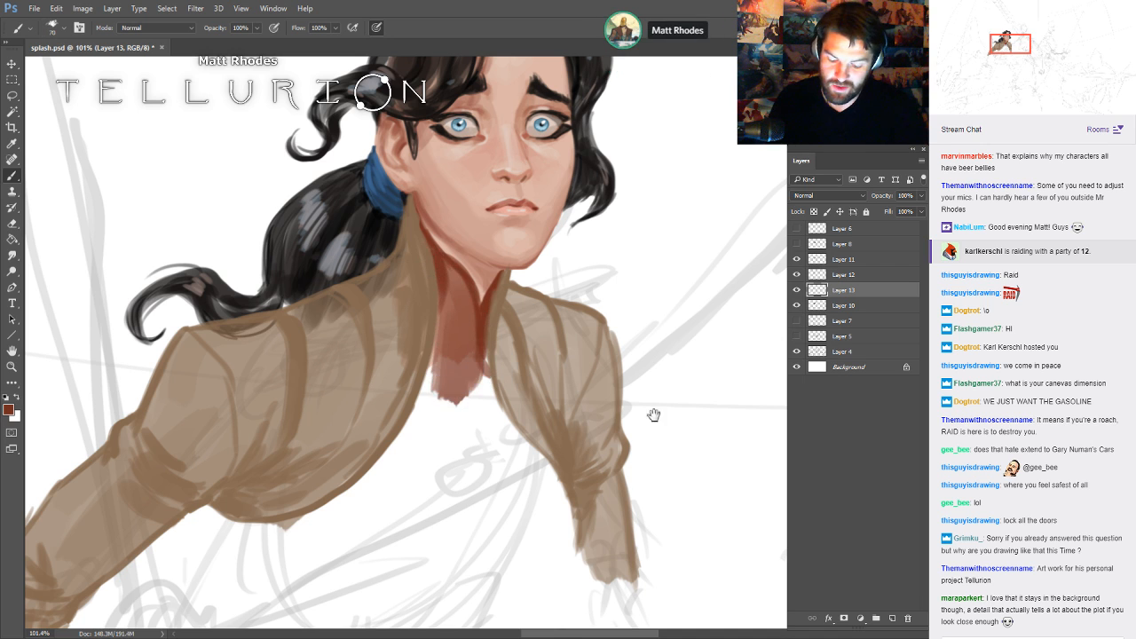
- Paint a red band along the jacket's inner edge and outline the shirt's lower chest, using the Layer 8 sketch as a guide
{"action": "mouse_move", "coordinate": [659, 422]}
{"action": "left_mouse_down"}
{"action": "mouse_move", "coordinate": [623, 417]}
{"action": "mouse_move", "coordinate": [711, 233]}
{"action": "left_mouse_up"}
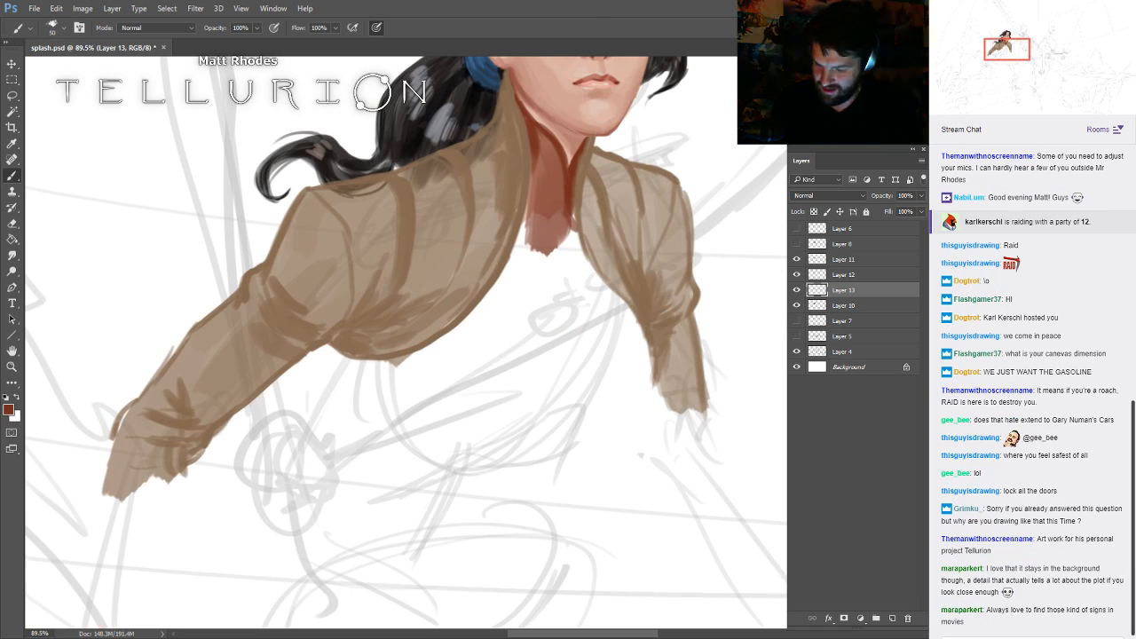
{"action": "key", "text": "bracketleft"}
{"action": "key", "text": "bracketleft"}
{"action": "mouse_move", "coordinate": [575, 212]}
{"action": "left_mouse_down"}
{"action": "mouse_move", "coordinate": [600, 290]}
{"action": "mouse_move", "coordinate": [581, 209]}
{"action": "mouse_move", "coordinate": [593, 257]}
{"action": "left_mouse_up"}
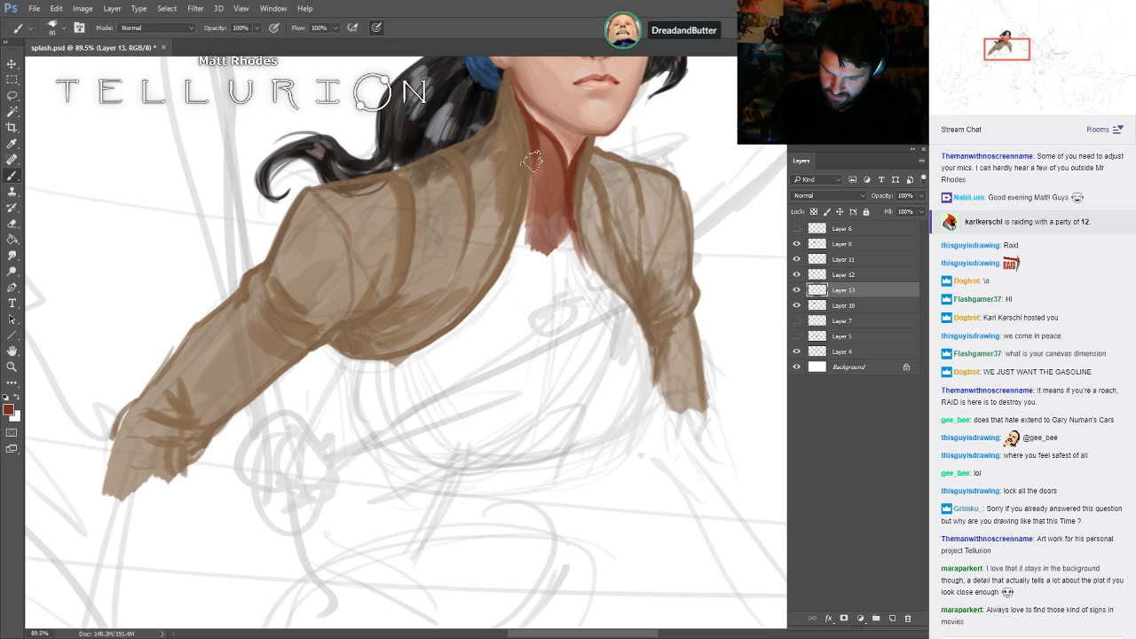
{"action": "mouse_move", "coordinate": [529, 153]}
{"action": "left_mouse_down"}
{"action": "mouse_move", "coordinate": [531, 191]}
{"action": "mouse_move", "coordinate": [527, 162]}
{"action": "mouse_move", "coordinate": [505, 255]}
{"action": "mouse_move", "coordinate": [473, 302]}
{"action": "mouse_move", "coordinate": [420, 343]}
{"action": "mouse_move", "coordinate": [330, 358]}
{"action": "left_mouse_up"}
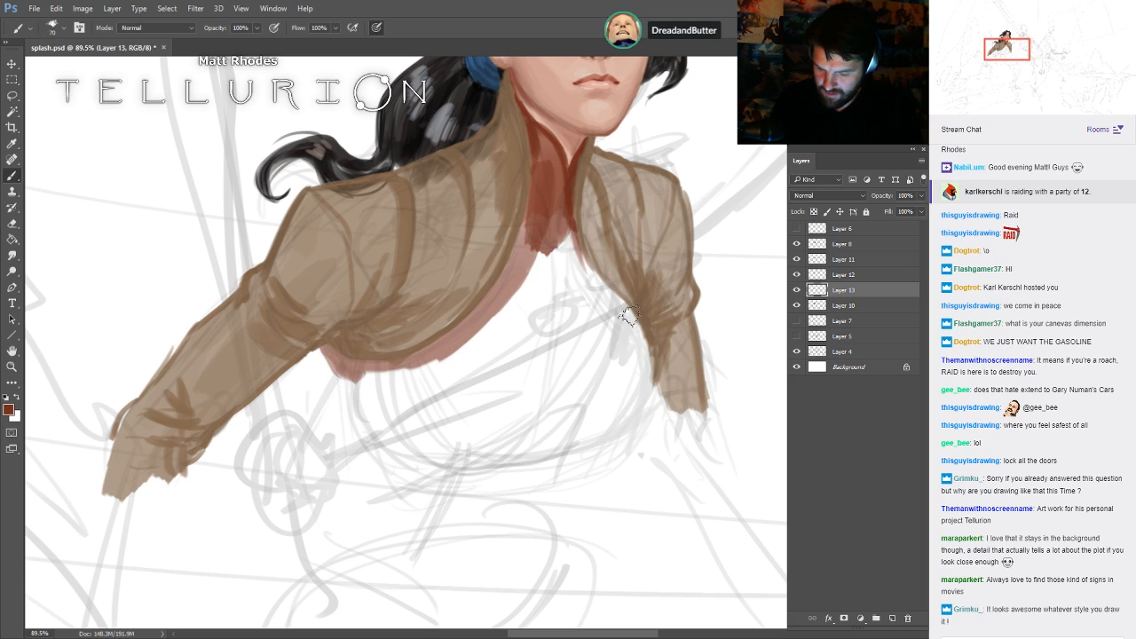
{"action": "mouse_move", "coordinate": [628, 316]}
{"action": "left_mouse_down"}
{"action": "mouse_move", "coordinate": [639, 389]}
{"action": "mouse_move", "coordinate": [641, 372]}
{"action": "mouse_move", "coordinate": [628, 413]}
{"action": "mouse_move", "coordinate": [549, 446]}
{"action": "left_mouse_up"}
{"action": "mouse_move", "coordinate": [649, 355]}
{"action": "left_mouse_down"}
{"action": "mouse_move", "coordinate": [622, 440]}
{"action": "mouse_move", "coordinate": [631, 428]}
{"action": "mouse_move", "coordinate": [470, 454]}
{"action": "mouse_move", "coordinate": [373, 366]}
{"action": "mouse_move", "coordinate": [565, 450]}
{"action": "mouse_move", "coordinate": [390, 435]}
{"action": "mouse_move", "coordinate": [364, 381]}
{"action": "mouse_move", "coordinate": [442, 415]}
{"action": "left_mouse_up"}
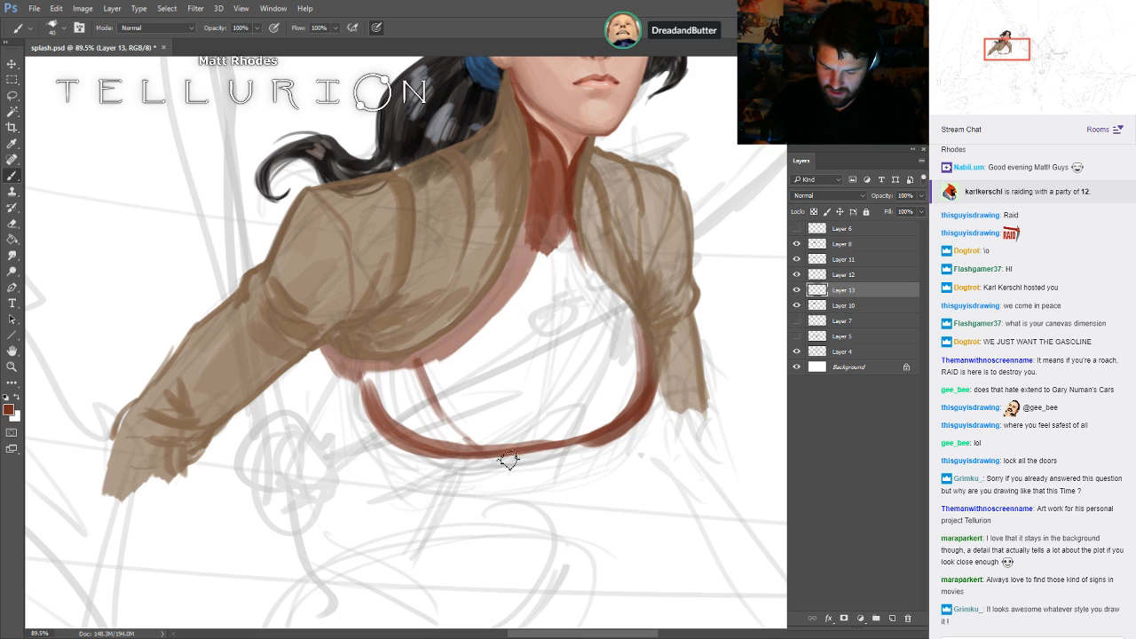
{"action": "left_click_drag", "start_coordinate": [650, 361], "coordinate": [581, 442]}
{"action": "key", "text": "period"}
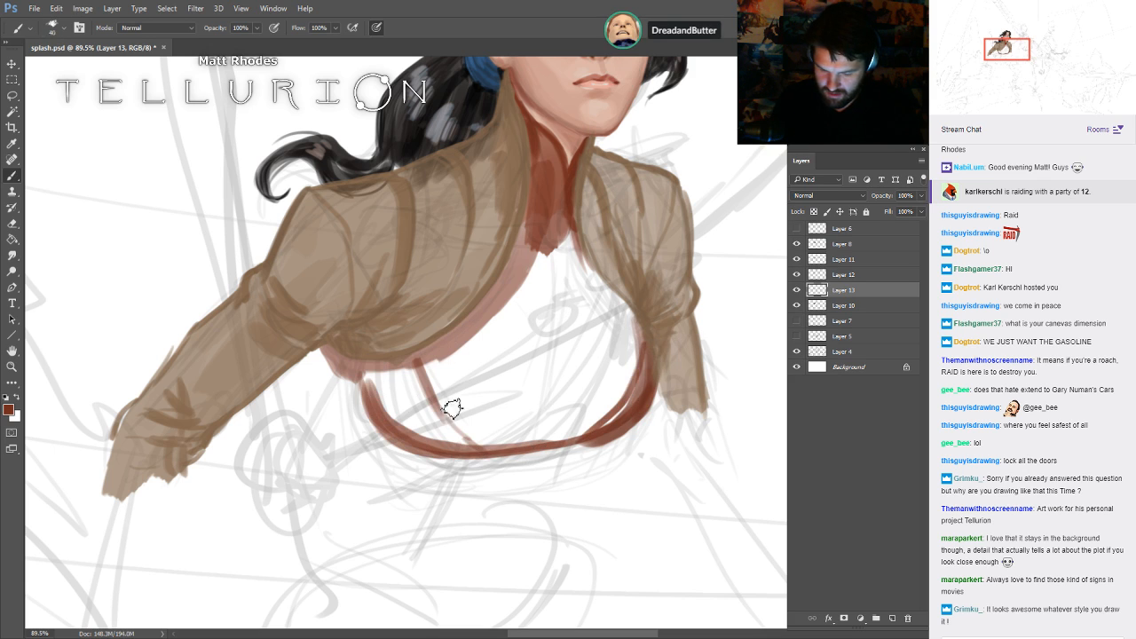
- Fill the shirt's chest area with red and deepen the color down the front of the neck
{"action": "mouse_move", "coordinate": [371, 377]}
{"action": "left_mouse_down"}
{"action": "mouse_move", "coordinate": [341, 366]}
{"action": "mouse_move", "coordinate": [427, 427]}
{"action": "mouse_move", "coordinate": [555, 242]}
{"action": "left_mouse_up"}
{"action": "mouse_move", "coordinate": [491, 209]}
{"action": "left_mouse_down"}
{"action": "mouse_move", "coordinate": [550, 306]}
{"action": "mouse_move", "coordinate": [545, 349]}
{"action": "mouse_move", "coordinate": [518, 383]}
{"action": "mouse_move", "coordinate": [375, 381]}
{"action": "mouse_move", "coordinate": [353, 361]}
{"action": "mouse_move", "coordinate": [479, 292]}
{"action": "mouse_move", "coordinate": [455, 359]}
{"action": "mouse_move", "coordinate": [506, 267]}
{"action": "left_mouse_up"}
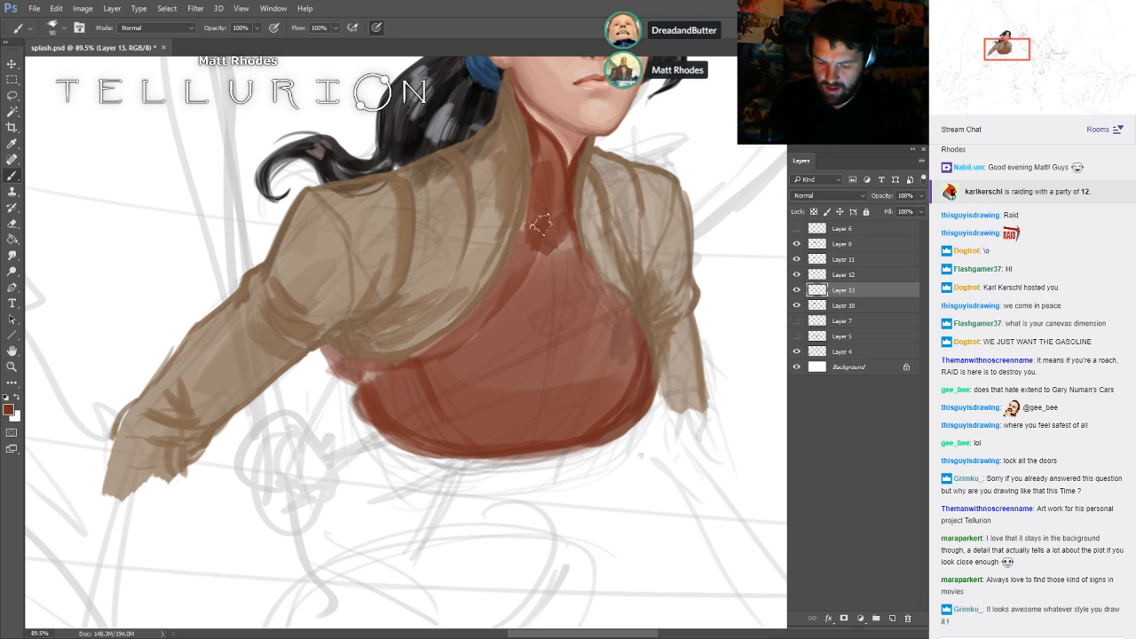
{"action": "mouse_move", "coordinate": [545, 224]}
{"action": "left_mouse_down"}
{"action": "mouse_move", "coordinate": [556, 231]}
{"action": "mouse_move", "coordinate": [515, 271]}
{"action": "left_mouse_up"}
{"action": "left_click_drag", "start_coordinate": [533, 134], "coordinate": [559, 258]}
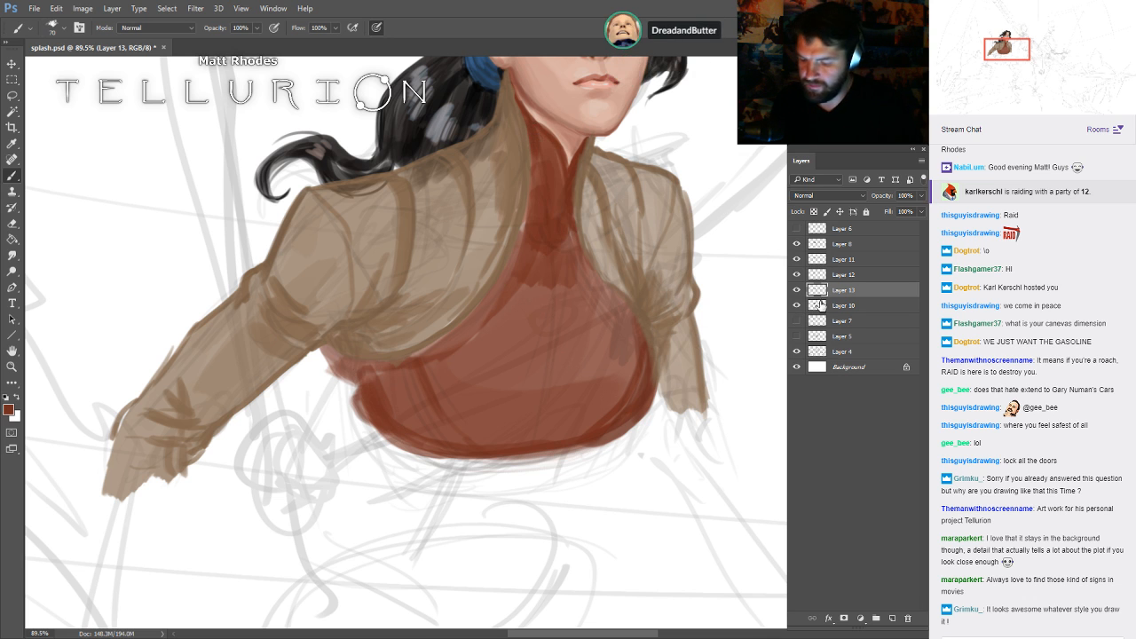
- Hide the Layer 8 sketch and even out the dark red strokes on the shirt's collar
{"action": "left_click", "coordinate": [796, 244]}
{"action": "left_click_drag", "start_coordinate": [785, 249], "coordinate": [755, 340]}
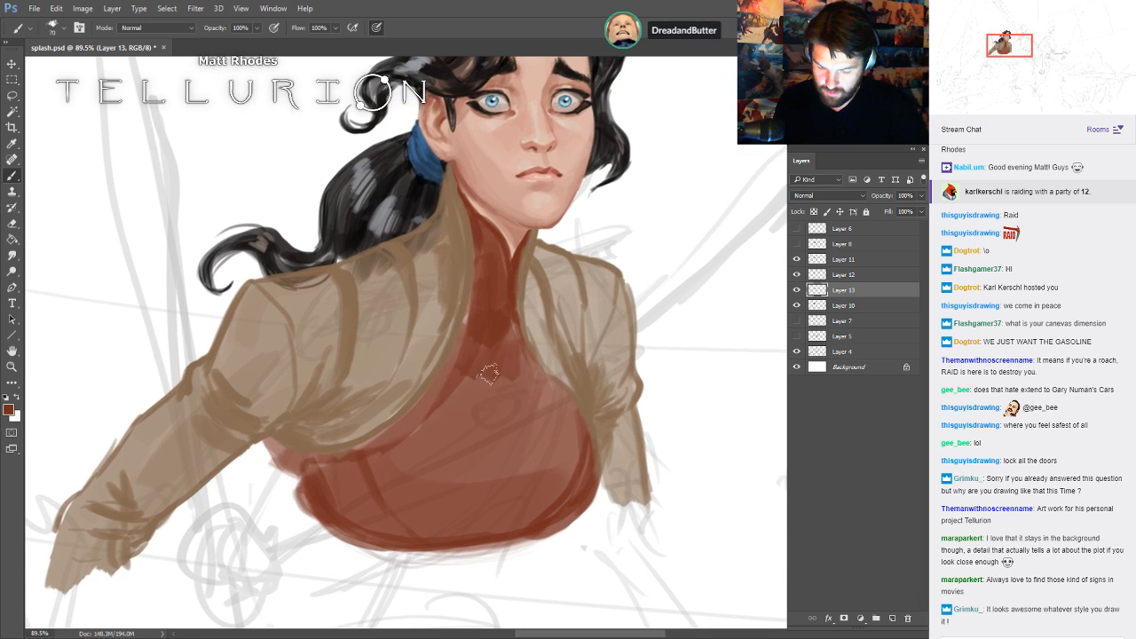
{"action": "left_click_drag", "start_coordinate": [473, 275], "coordinate": [465, 324]}
{"action": "left_click_drag", "start_coordinate": [488, 234], "coordinate": [499, 339]}
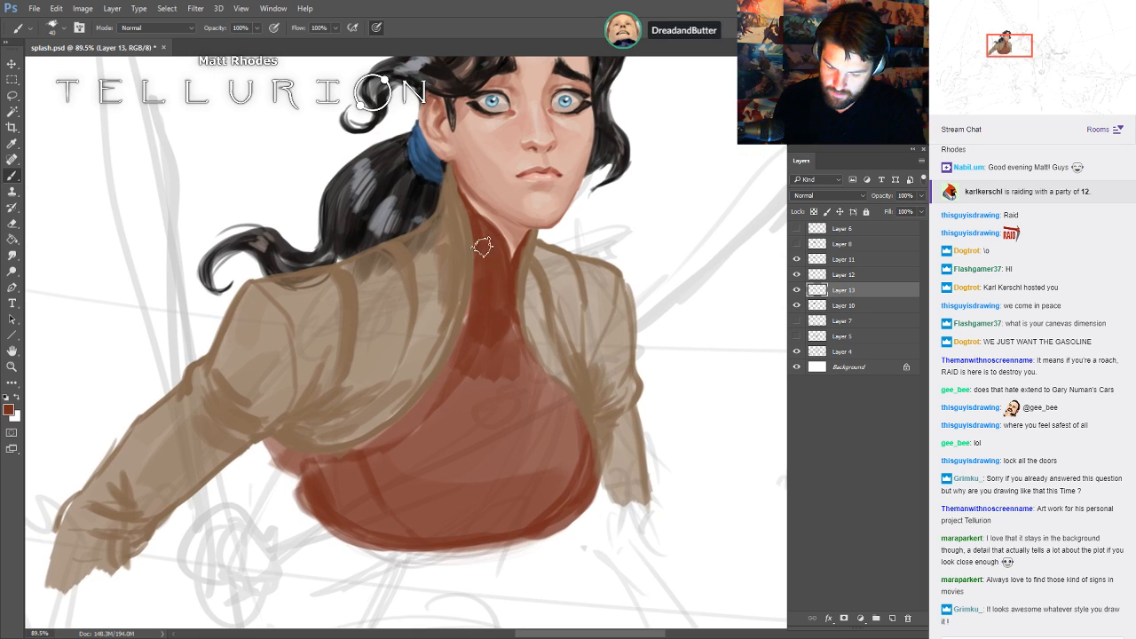
{"action": "left_click_drag", "start_coordinate": [485, 285], "coordinate": [487, 355]}
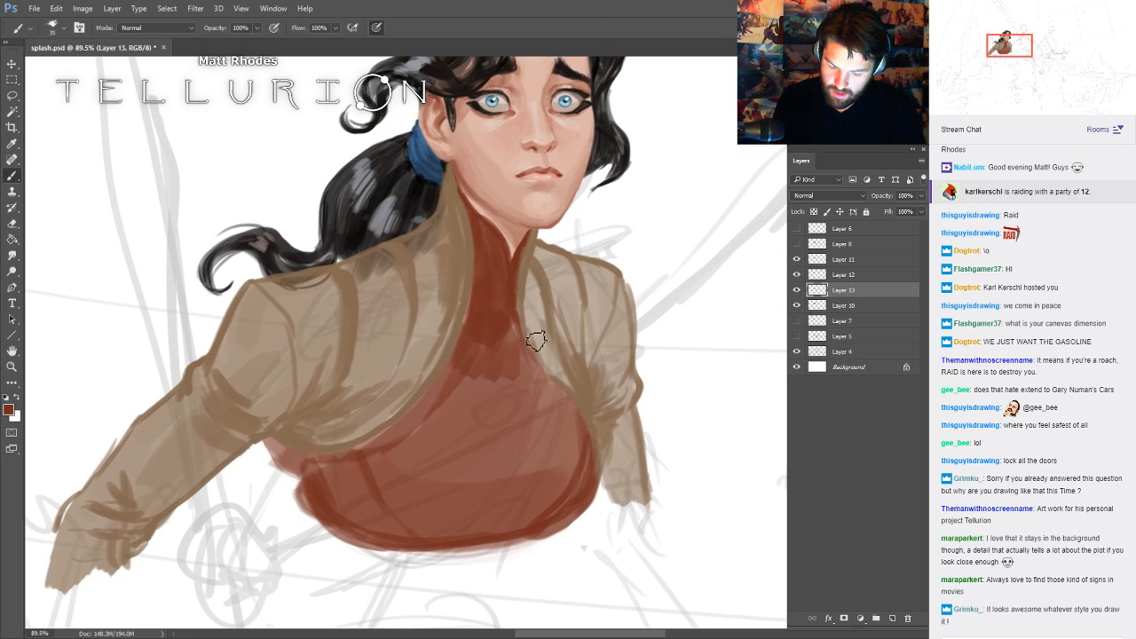
- Duplicate Layer 12 and merge the copy back down, twice, to make the jacket's brown fill more opaque
{"action": "left_click", "coordinate": [796, 275]}
{"action": "left_click", "coordinate": [797, 275]}
{"action": "left_click", "coordinate": [850, 259]}
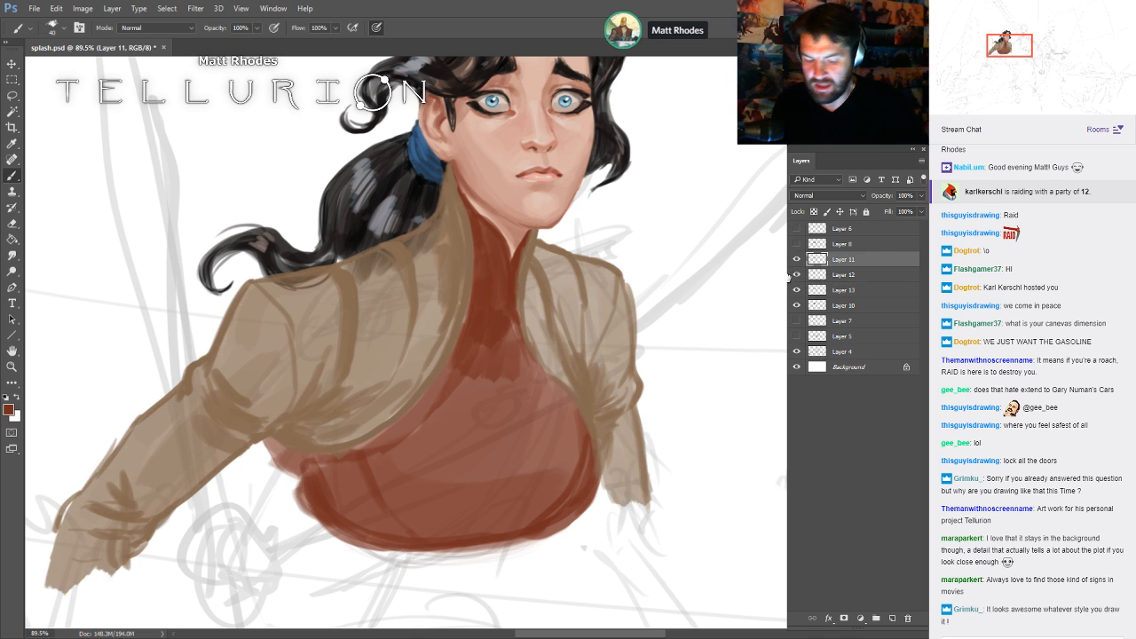
{"action": "key", "text": "i"}
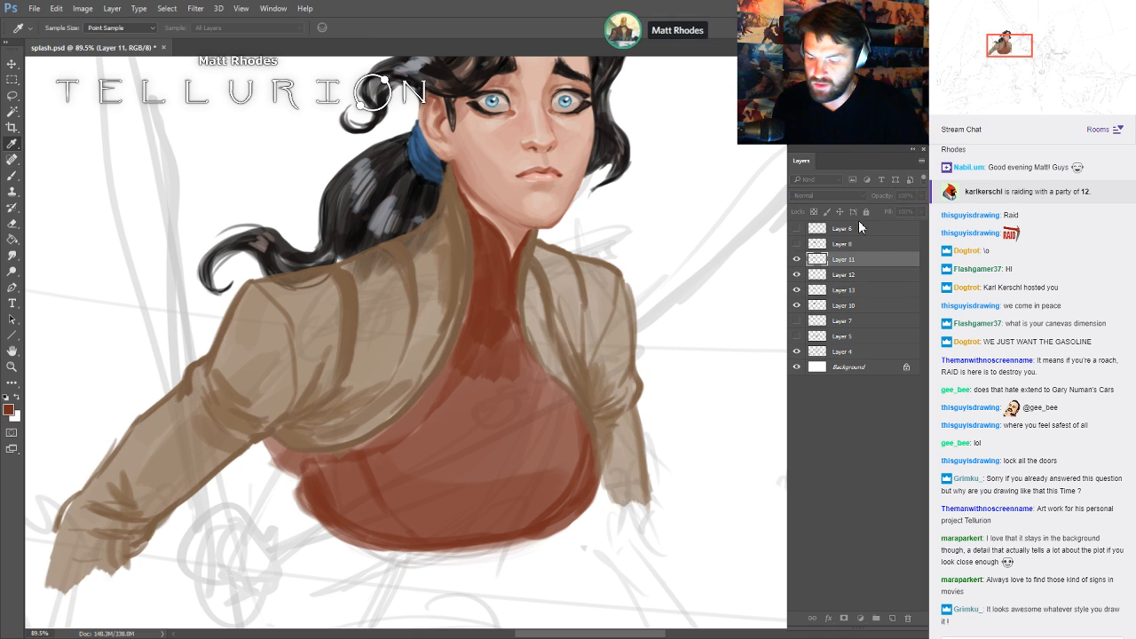
{"action": "left_click", "coordinate": [824, 277]}
{"action": "key", "text": "b"}
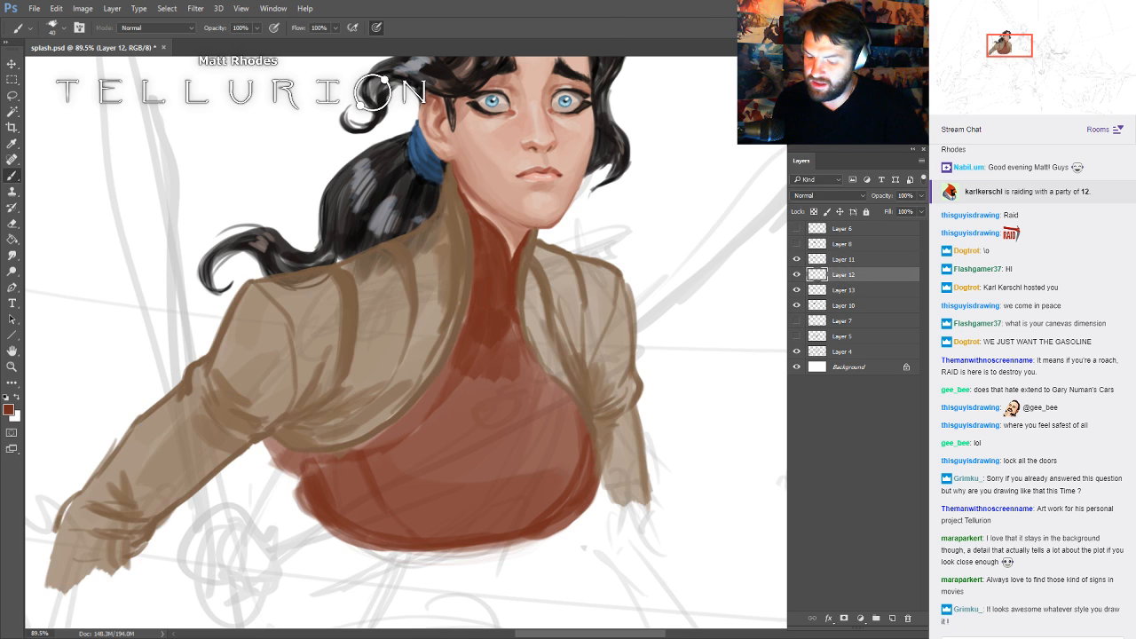
{"action": "key", "text": "ctrl+j"}
{"action": "key", "text": "ctrl+e"}
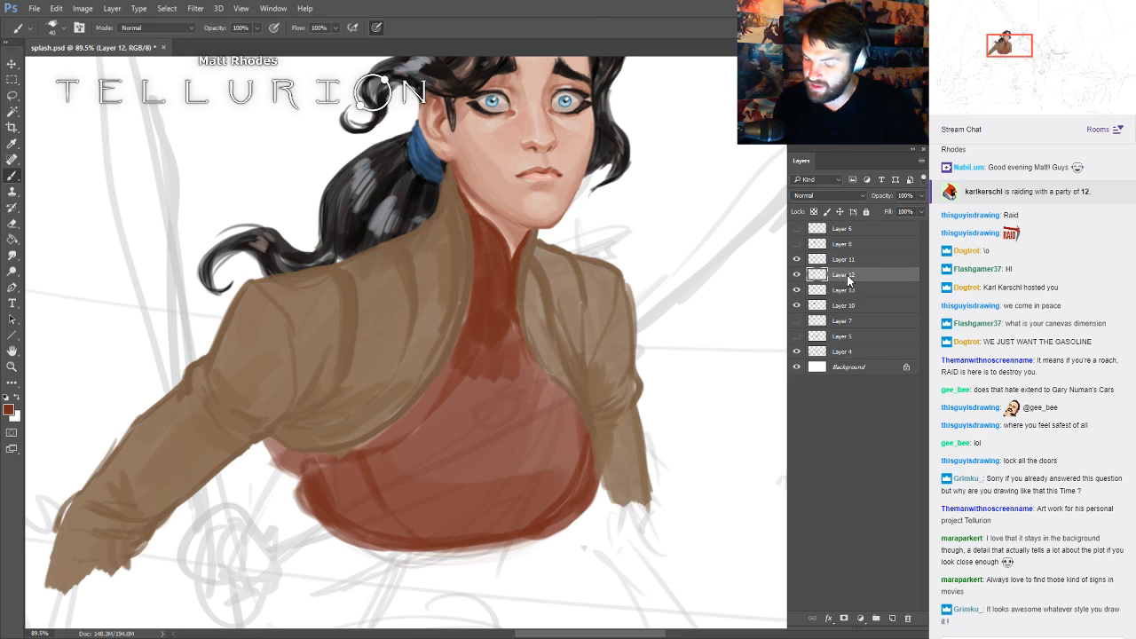
{"action": "key", "text": "ctrl+j"}
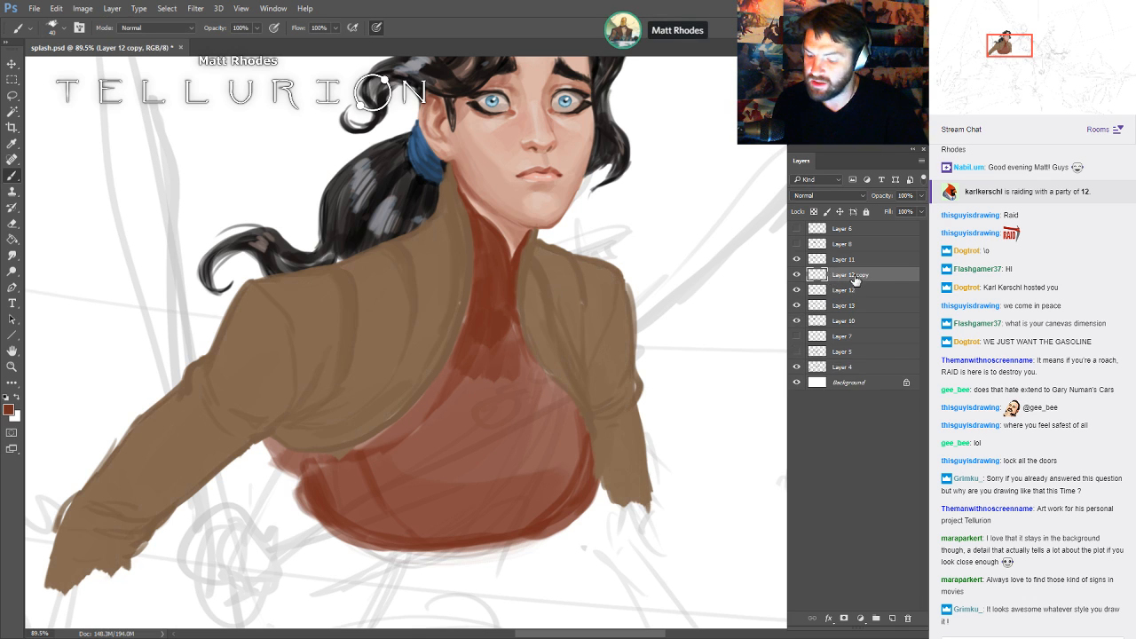
{"action": "key", "text": "ctrl+e"}
- Choose a lighter tan brown, then merge Layer 11 into Layer 12 and lock the merged layer's transparent pixels
{"action": "left_click", "coordinate": [851, 261]}
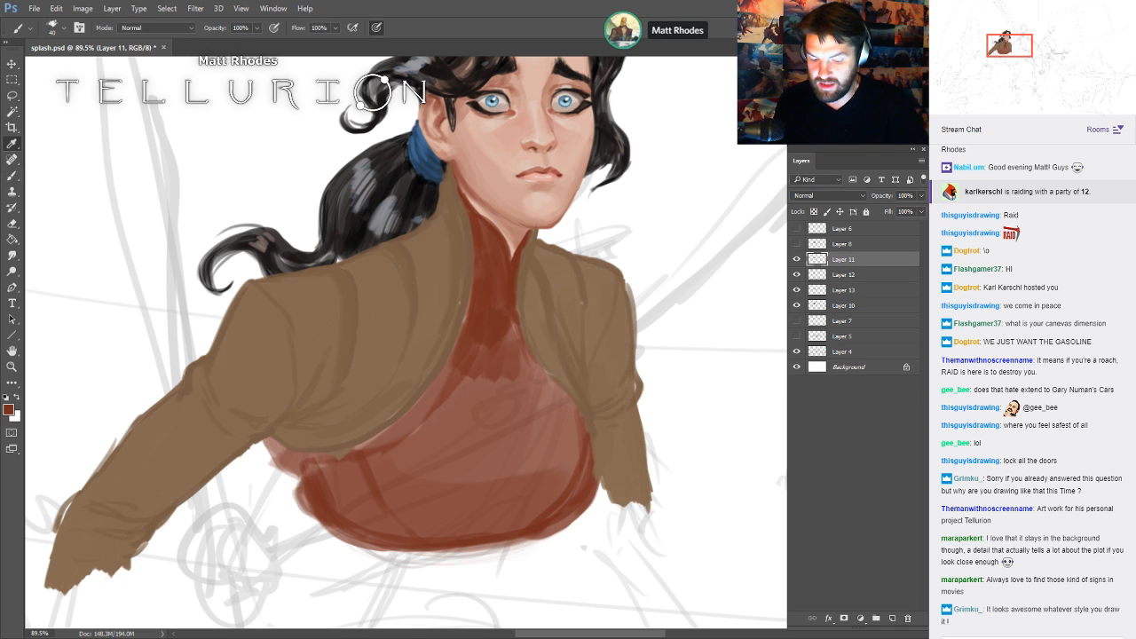
{"action": "key", "text": "i"}
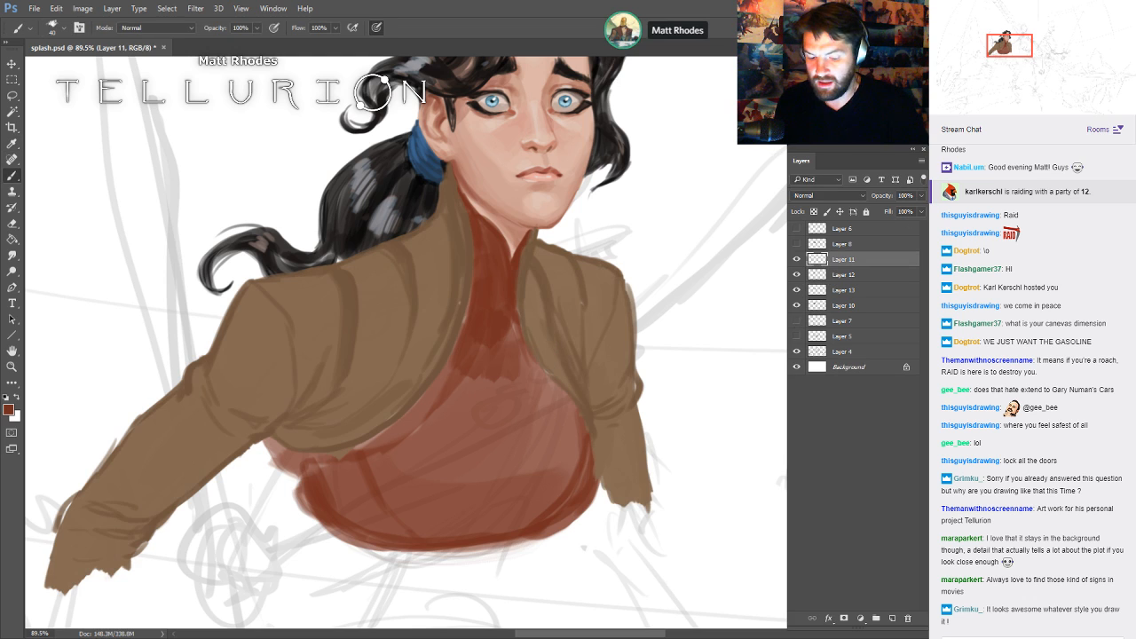
{"action": "left_click_drag", "start_coordinate": [417, 338], "coordinate": [407, 355]}
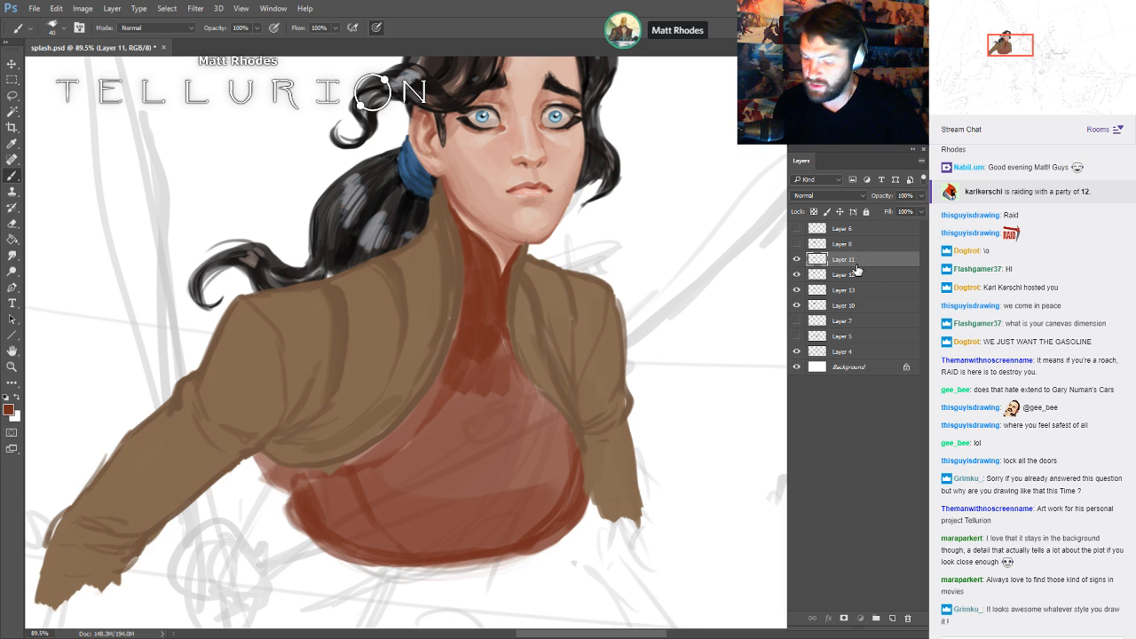
{"action": "left_click", "coordinate": [854, 274]}
{"action": "left_click_drag", "start_coordinate": [731, 222], "coordinate": [798, 245]}
{"action": "left_click", "coordinate": [339, 372], "text": "alt"}
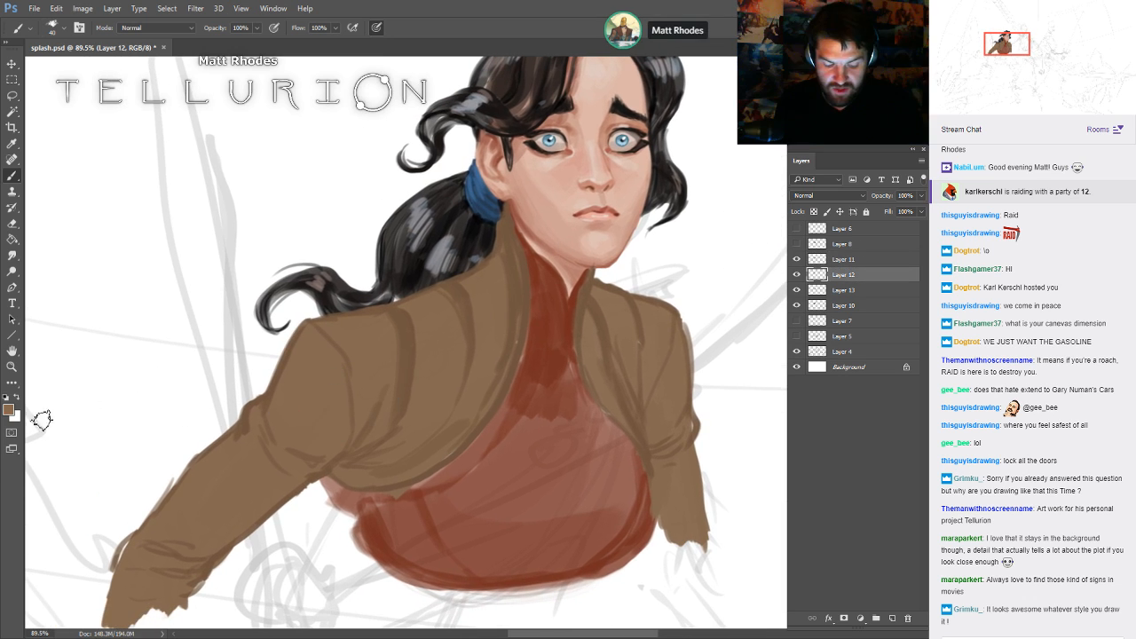
{"action": "key", "text": "i"}
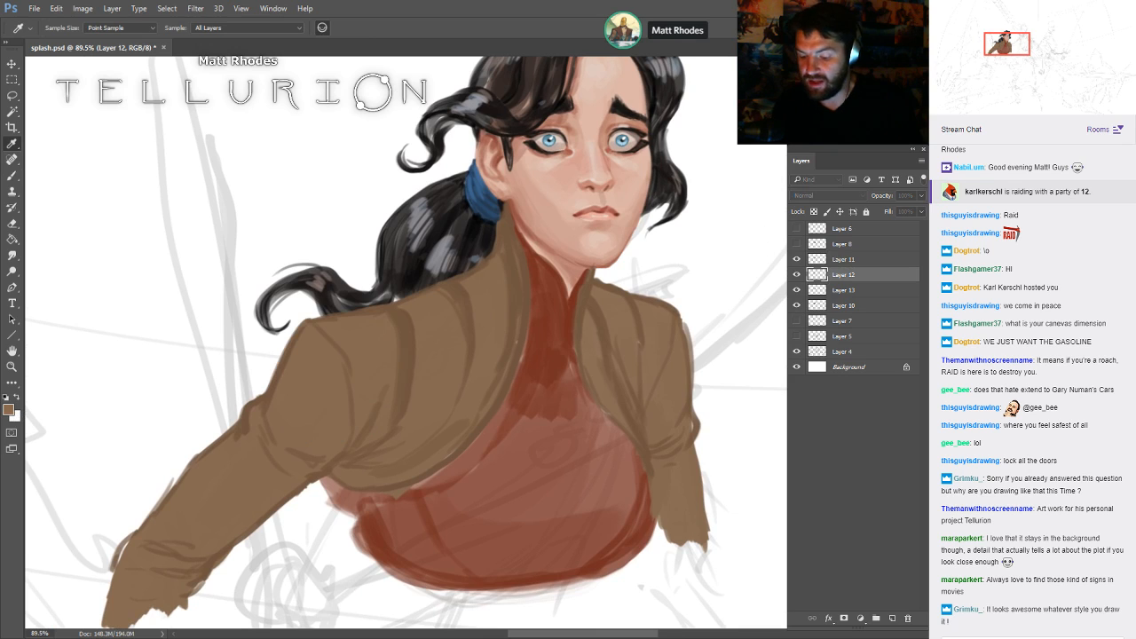
{"action": "key", "text": "b"}
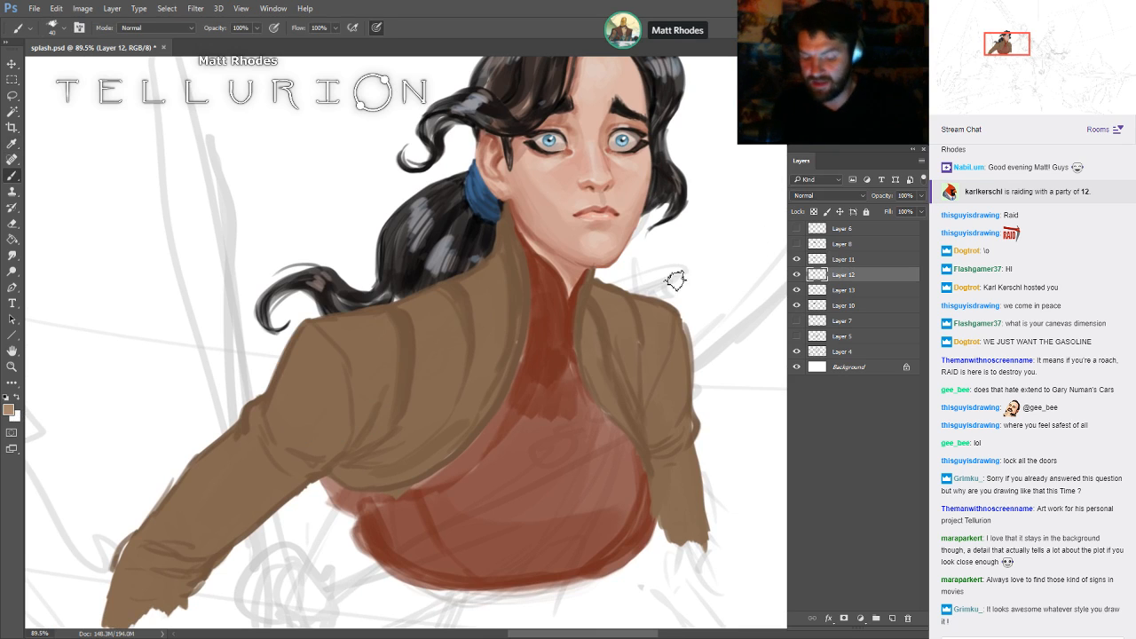
{"action": "left_click", "coordinate": [832, 264]}
{"action": "key", "text": "ctrl+e"}
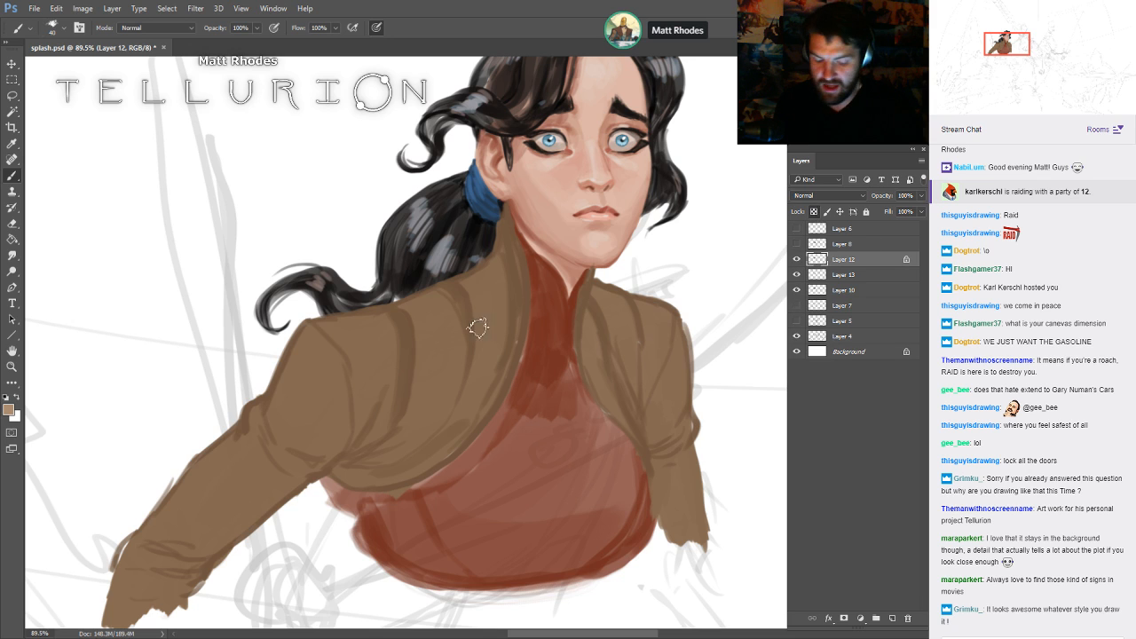
- Paint tan highlights over the jacket's wider shoulder and between its seams, using a brush size up to 100
{"action": "left_click_drag", "start_coordinate": [323, 334], "coordinate": [311, 323]}
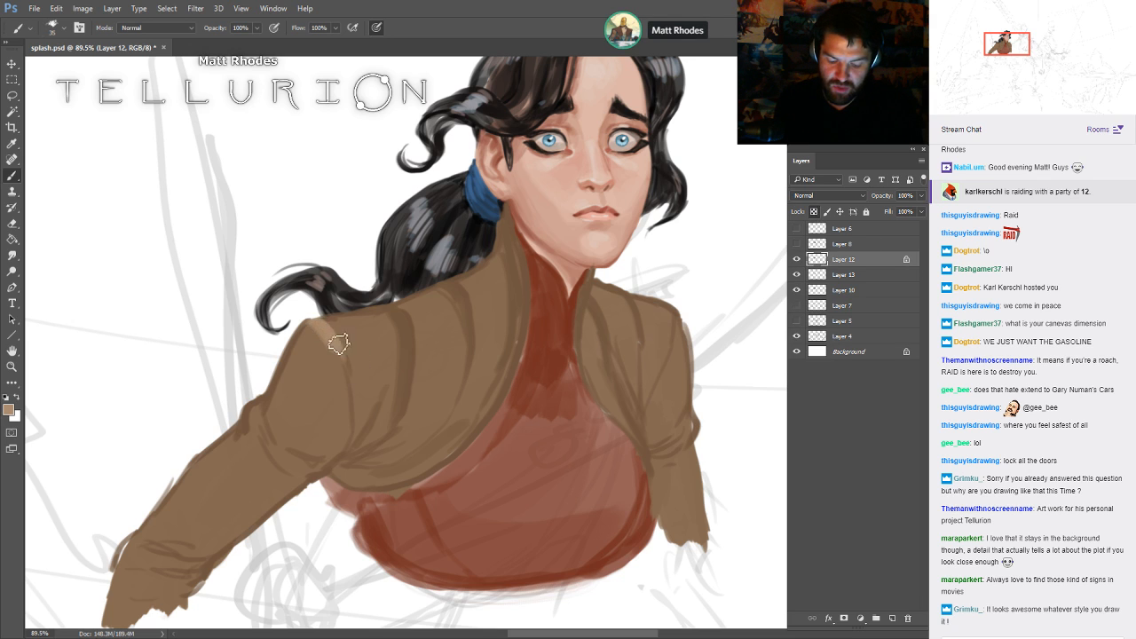
{"action": "key", "text": "bracketright"}
{"action": "key", "text": "bracketright"}
{"action": "key", "text": "bracketright"}
{"action": "key", "text": "bracketright"}
{"action": "key", "text": "bracketright"}
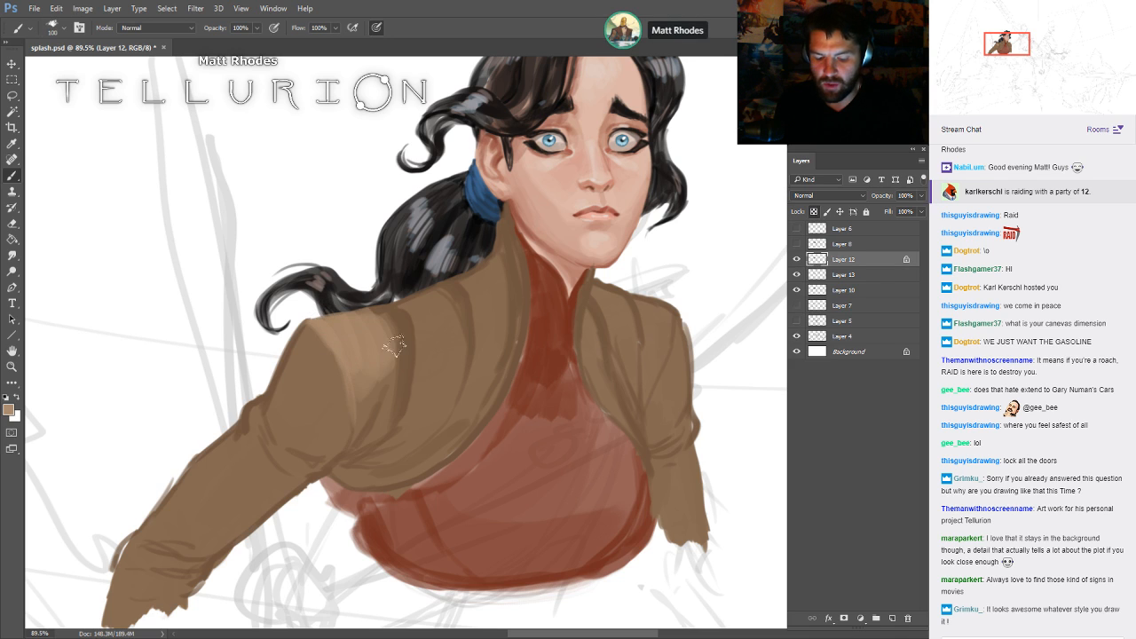
{"action": "key", "text": "bracketleft"}
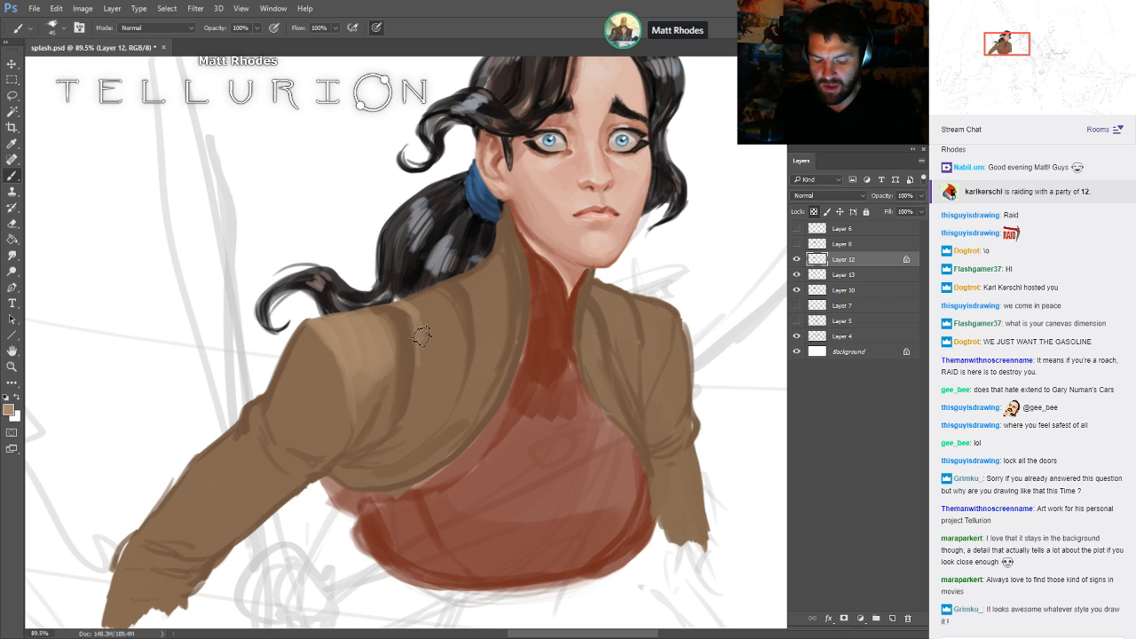
{"action": "mouse_move", "coordinate": [415, 291]}
{"action": "left_mouse_down"}
{"action": "mouse_move", "coordinate": [448, 341]}
{"action": "mouse_move", "coordinate": [425, 391]}
{"action": "left_mouse_up"}
- Paint fine tan highlights along the seams and inner edge of the jacket's wider shoulder, reducing the brush size to 15
{"action": "key", "text": "bracketleft"}
{"action": "key", "text": "bracketleft"}
{"action": "key", "text": "bracketleft"}
{"action": "key", "text": "bracketleft"}
{"action": "key", "text": "bracketleft"}
{"action": "key", "text": "bracketleft"}
{"action": "key", "text": "bracketleft"}
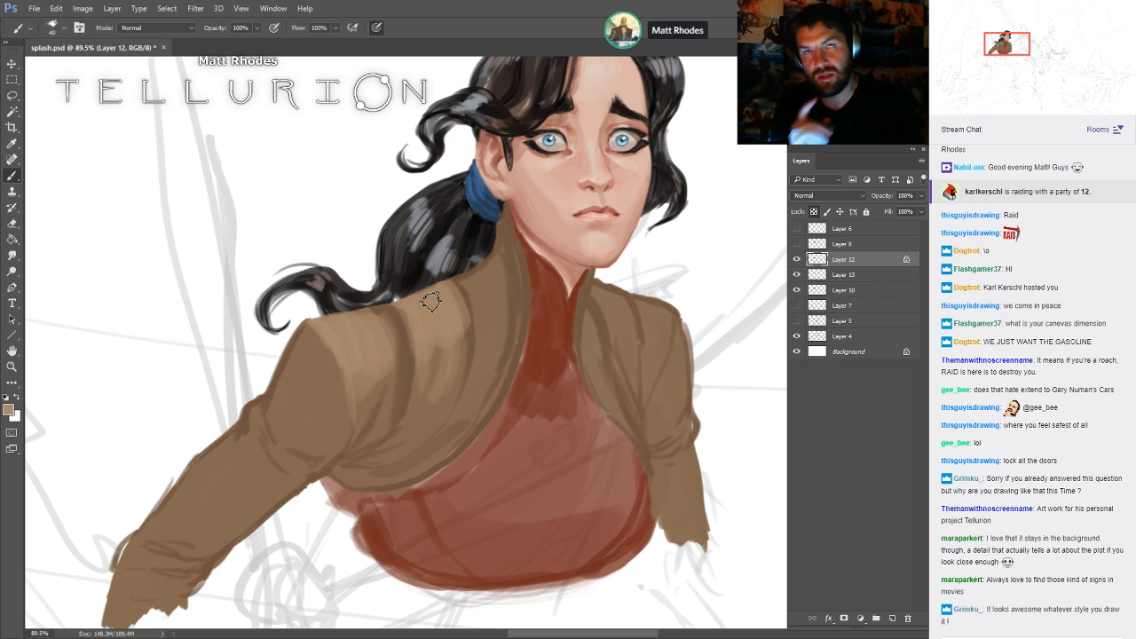
{"action": "left_click", "coordinate": [387, 326], "text": "alt"}
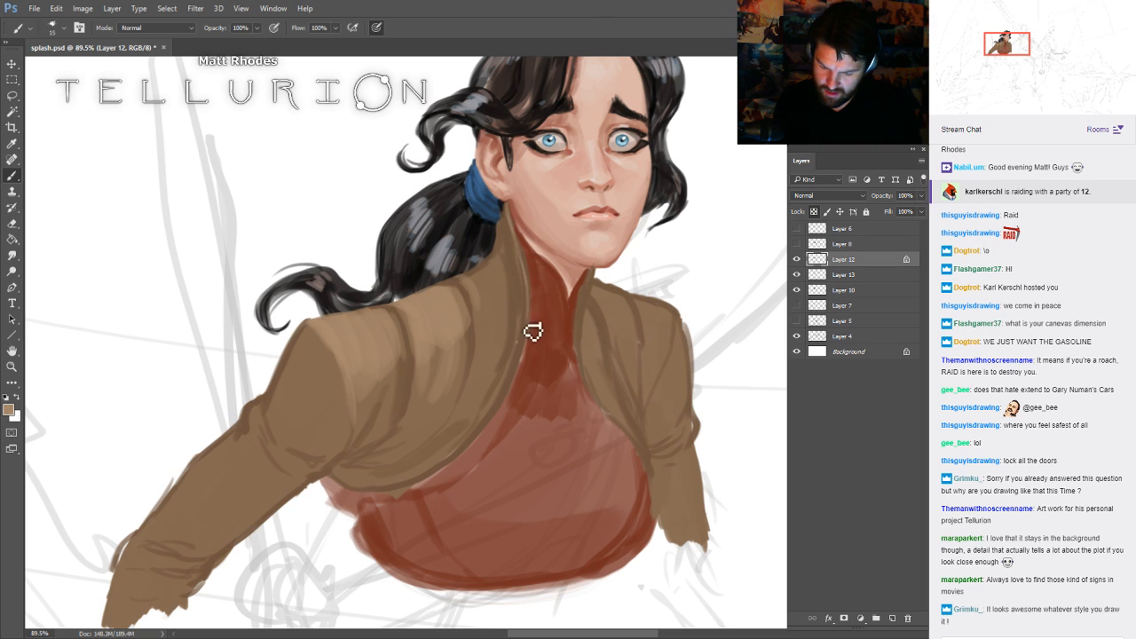
- Paint tan highlights down the jacket's narrower shoulder and front panel, using brush sizes from 20 to 80
{"action": "key", "text": "bracketright"}
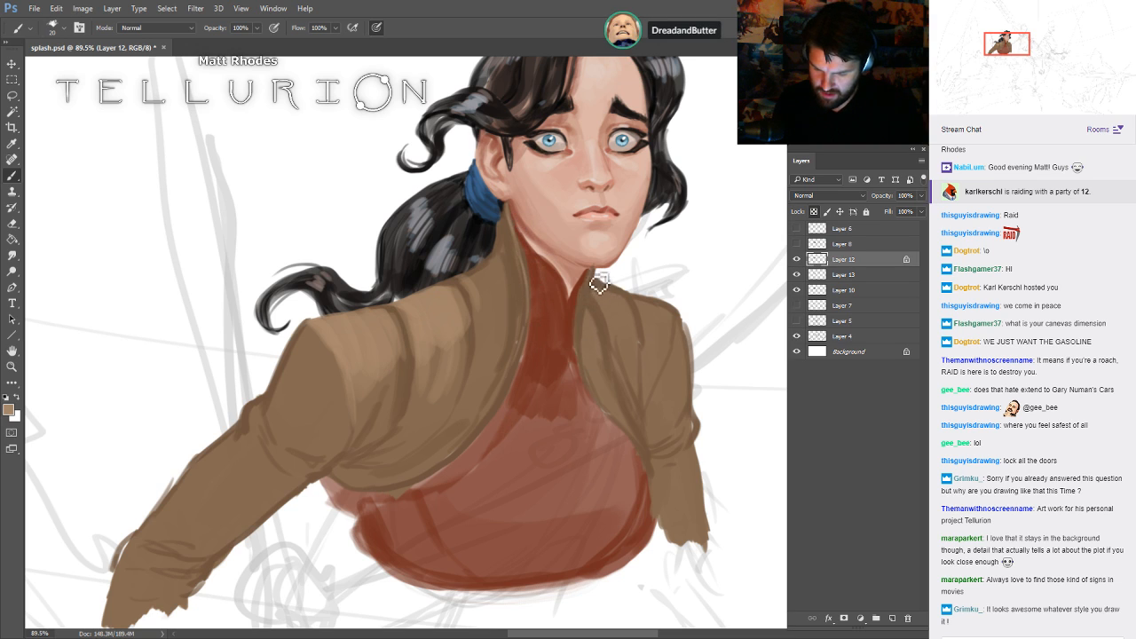
{"action": "key", "text": "bracketright"}
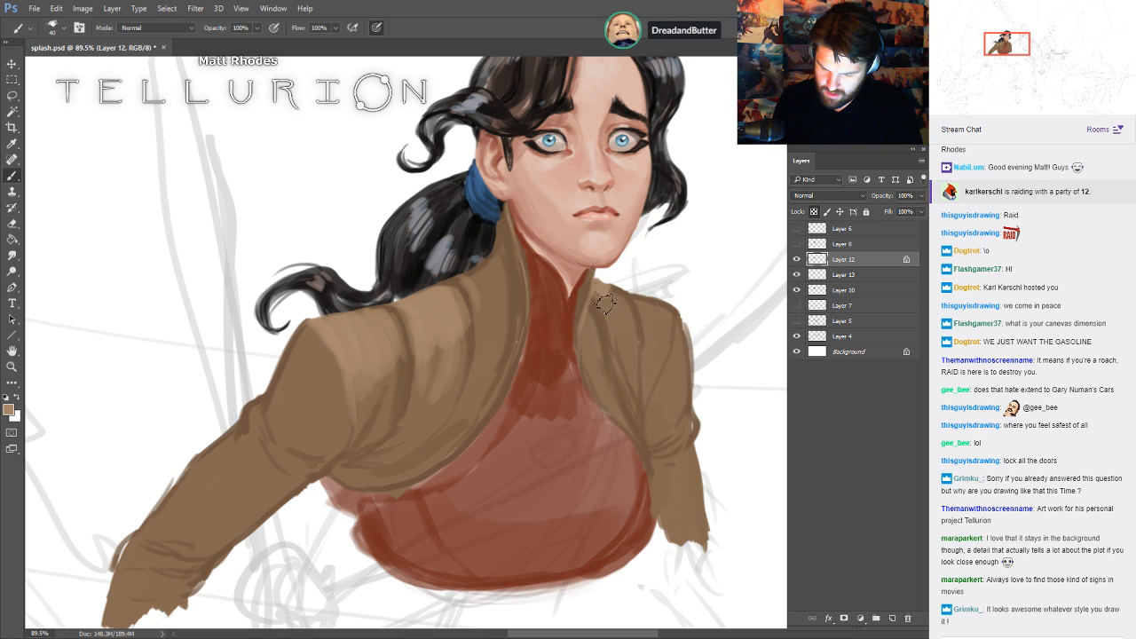
{"action": "key", "text": "bracketright"}
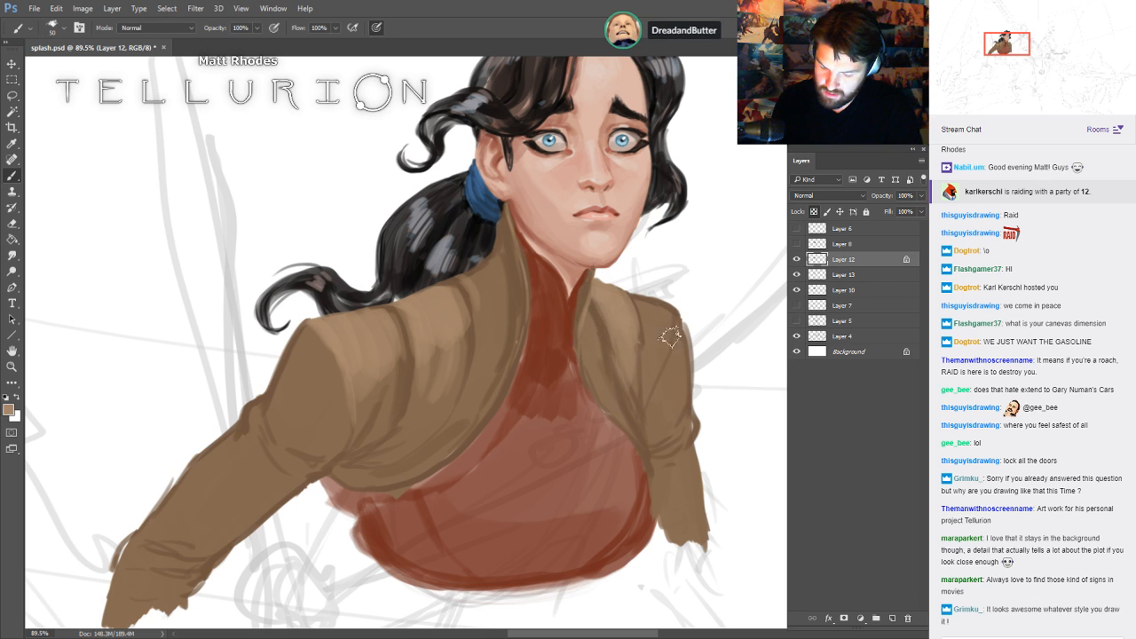
{"action": "mouse_move", "coordinate": [647, 302]}
{"action": "left_mouse_down"}
{"action": "mouse_move", "coordinate": [630, 407]}
{"action": "mouse_move", "coordinate": [663, 313]}
{"action": "mouse_move", "coordinate": [629, 453]}
{"action": "left_mouse_up"}
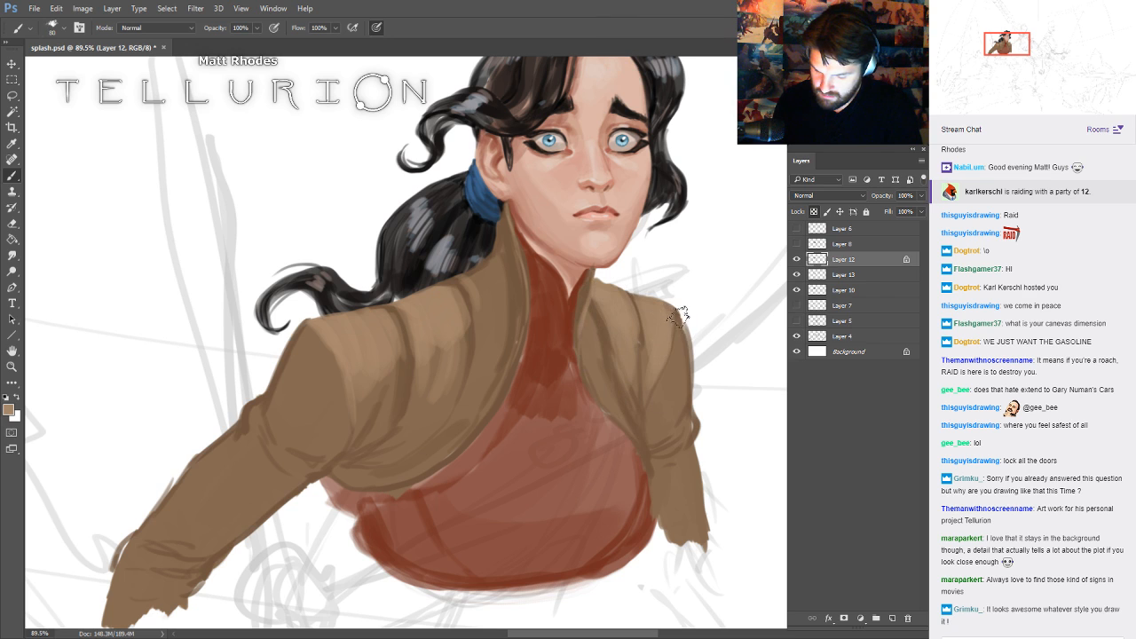
{"action": "mouse_move", "coordinate": [682, 311]}
{"action": "left_mouse_down"}
{"action": "mouse_move", "coordinate": [650, 435]}
{"action": "mouse_move", "coordinate": [690, 428]}
{"action": "mouse_move", "coordinate": [655, 456]}
{"action": "left_mouse_up"}
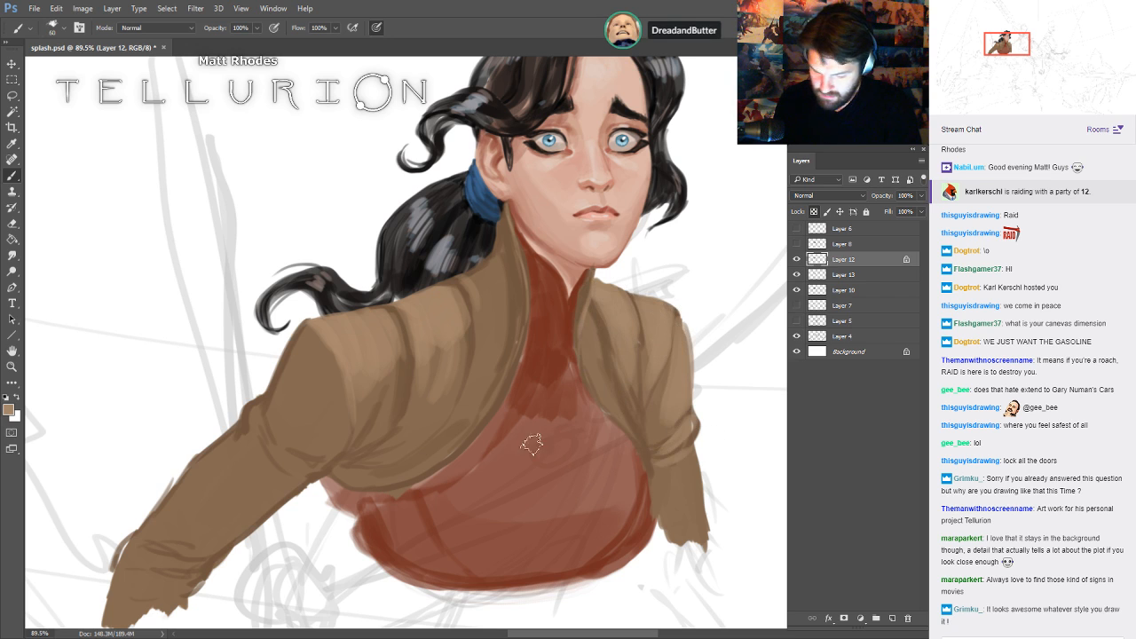
- Highlight the folds at the top of the wider sleeve in tan, using a brush size around 50
{"action": "key", "text": "bracketright"}
{"action": "key", "text": "bracketright"}
{"action": "mouse_move", "coordinate": [256, 405]}
{"action": "left_mouse_down"}
{"action": "mouse_move", "coordinate": [296, 473]}
{"action": "mouse_move", "coordinate": [316, 472]}
{"action": "left_mouse_up"}
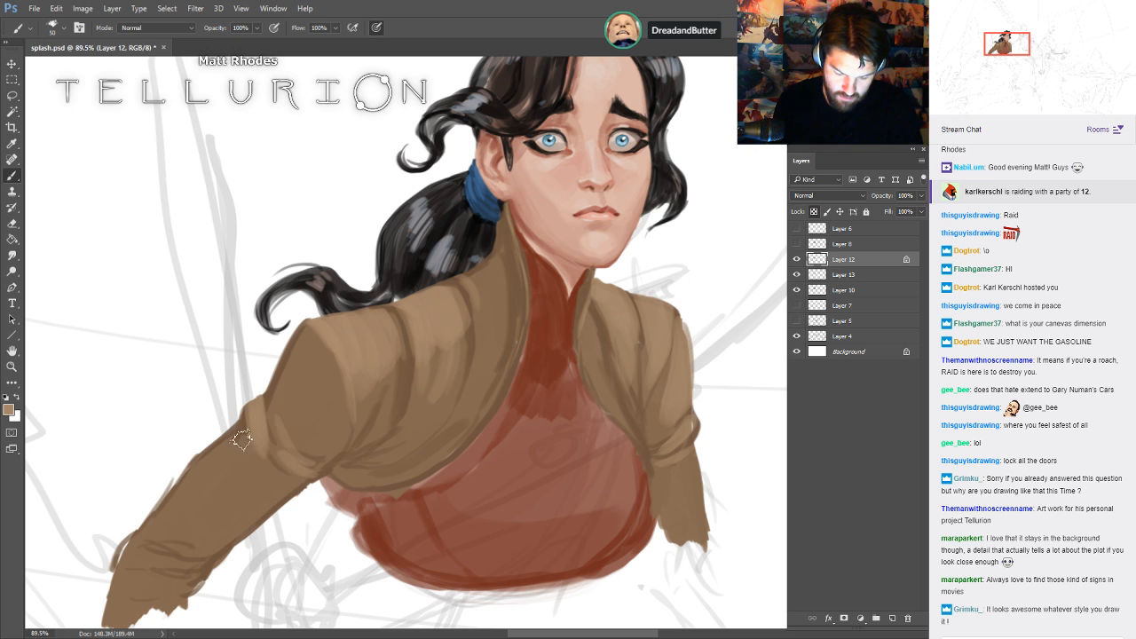
{"action": "left_click_drag", "start_coordinate": [244, 441], "coordinate": [300, 473]}
- Soften the light across the jacket's wider front panel with broad tan strokes at brush size 200
{"action": "left_click_drag", "start_coordinate": [575, 430], "coordinate": [604, 317]}
{"action": "key", "text": "bracketright"}
{"action": "key", "text": "bracketright"}
{"action": "key", "text": "bracketright"}
{"action": "key", "text": "bracketright"}
{"action": "key", "text": "bracketright"}
{"action": "key", "text": "bracketright"}
{"action": "key", "text": "bracketright"}
{"action": "key", "text": "bracketright"}
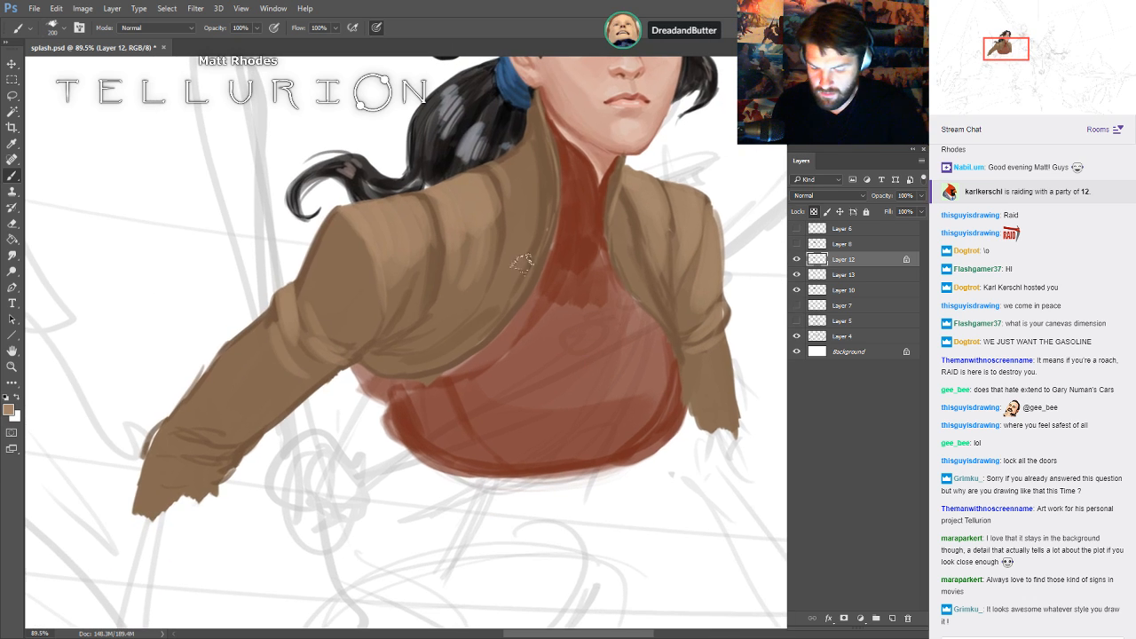
{"action": "mouse_move", "coordinate": [523, 165]}
{"action": "left_mouse_down"}
{"action": "mouse_move", "coordinate": [489, 222]}
{"action": "mouse_move", "coordinate": [484, 285]}
{"action": "mouse_move", "coordinate": [457, 337]}
{"action": "left_mouse_up"}
{"action": "left_click_drag", "start_coordinate": [510, 298], "coordinate": [435, 359]}
- Reduce the brush to size 50 and lighten the jacket's narrower front edge and the sleeve below it
{"action": "key", "text": "bracketleft"}
{"action": "key", "text": "bracketleft"}
{"action": "key", "text": "bracketleft"}
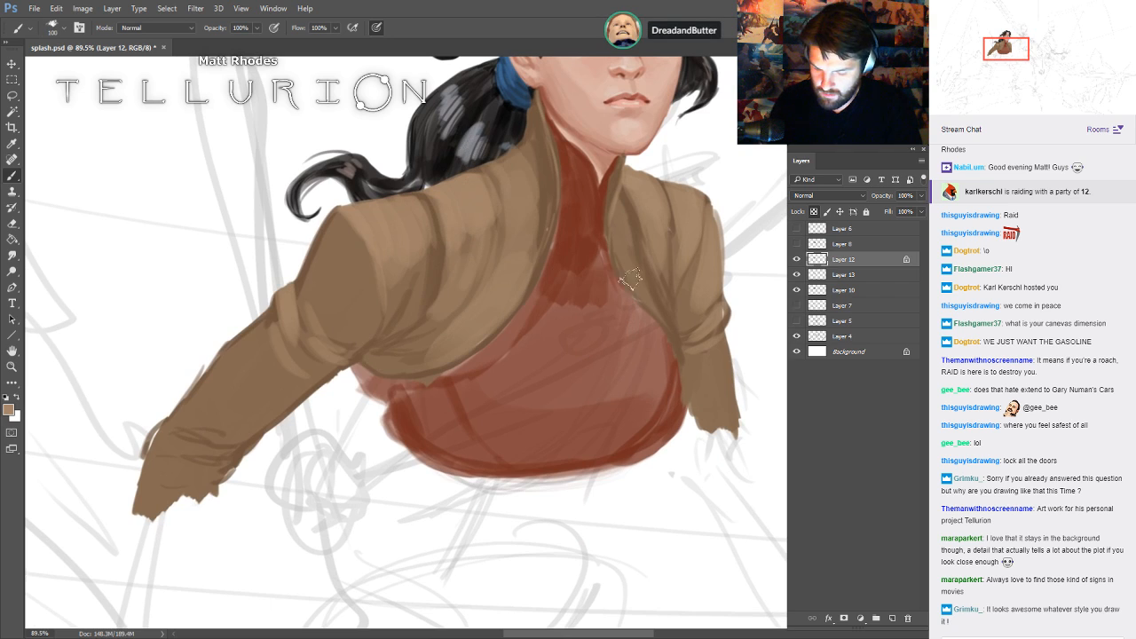
{"action": "key", "text": "bracketleft"}
{"action": "key", "text": "bracketleft"}
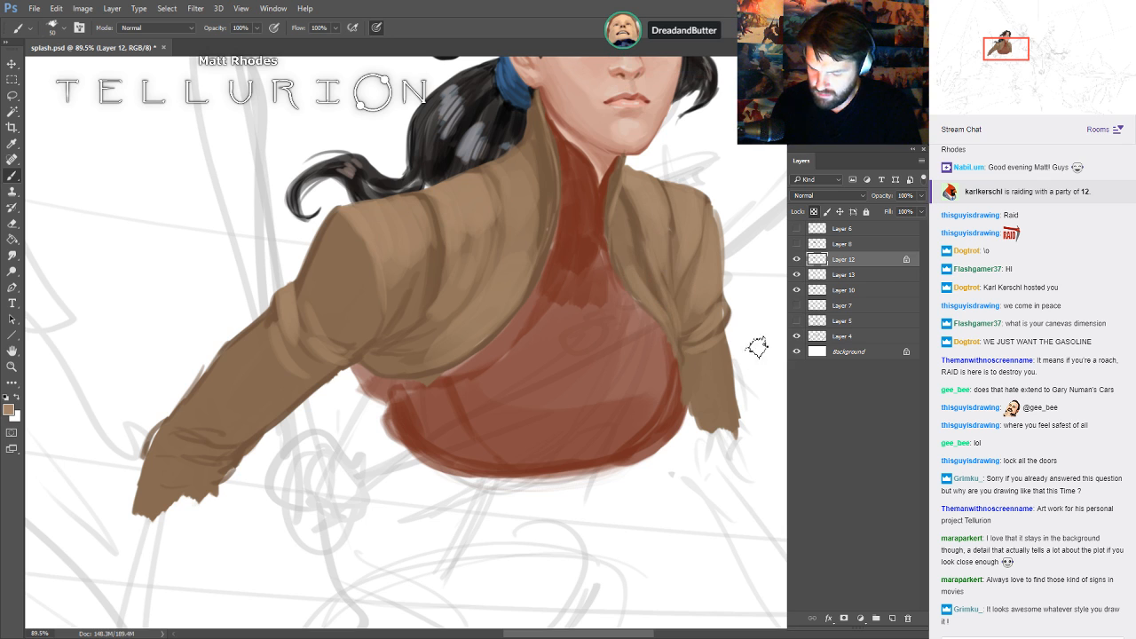
{"action": "left_click_drag", "start_coordinate": [715, 326], "coordinate": [736, 429]}
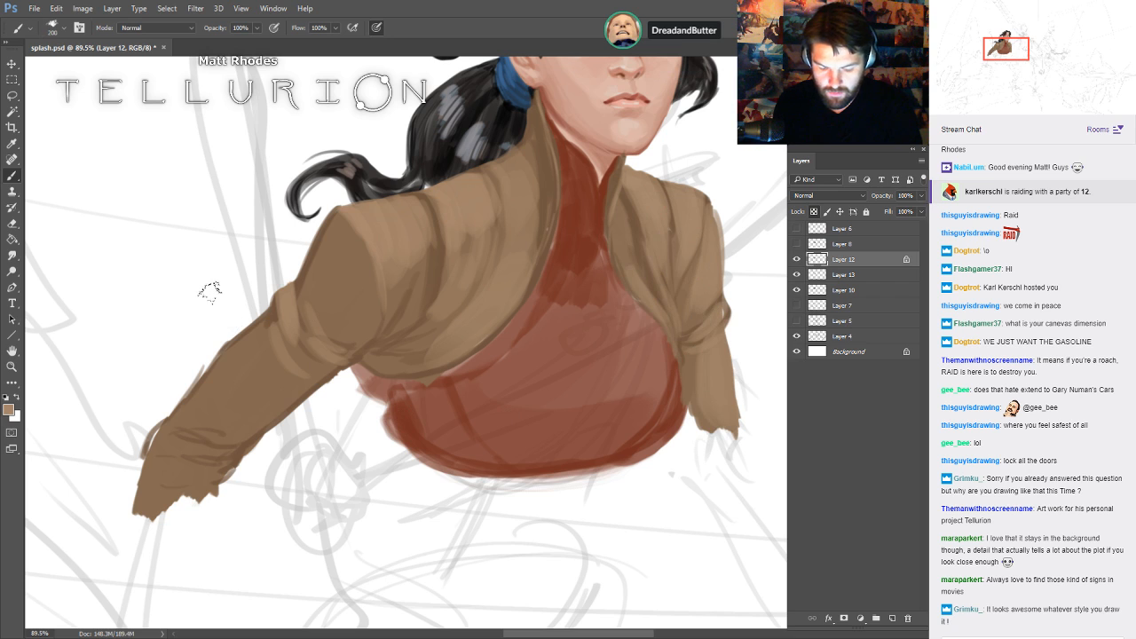
- Pick a mid brown and blend the upper side of the long sleeve and the narrower shoulder at brush size 125
{"action": "key", "text": "bracketleft"}
{"action": "key", "text": "bracketleft"}
{"action": "key", "text": "bracketleft"}
{"action": "key", "text": "bracketleft"}
{"action": "key", "text": "bracketleft"}
{"action": "key", "text": "bracketleft"}
{"action": "key", "text": "bracketleft"}
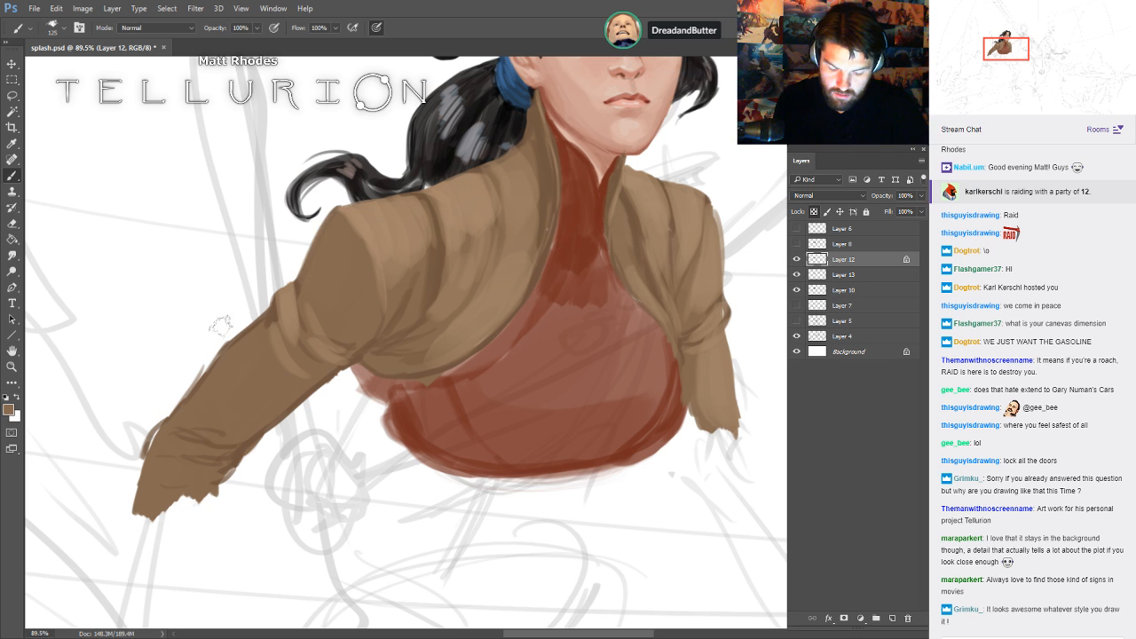
{"action": "left_click_drag", "start_coordinate": [256, 323], "coordinate": [170, 436]}
{"action": "left_click_drag", "start_coordinate": [769, 288], "coordinate": [698, 364]}
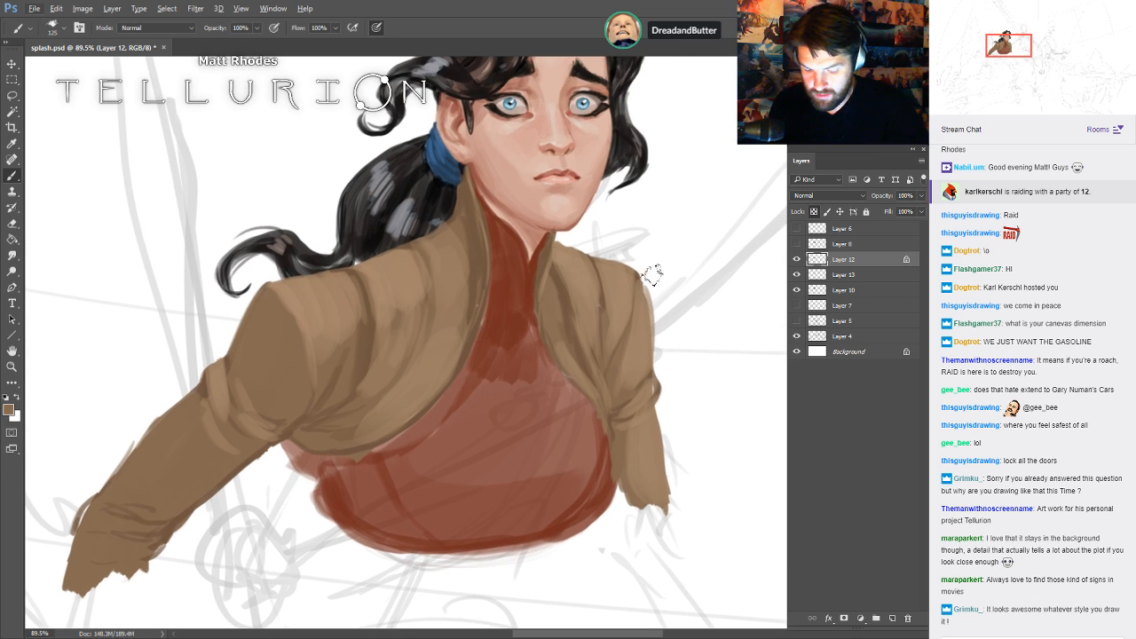
{"action": "left_click_drag", "start_coordinate": [628, 252], "coordinate": [619, 332]}
- Sample a darker brown from the jacket and shade its collar below the ponytail
{"action": "left_click", "coordinate": [463, 326], "text": "alt"}
{"action": "left_click_drag", "start_coordinate": [449, 316], "coordinate": [429, 362]}
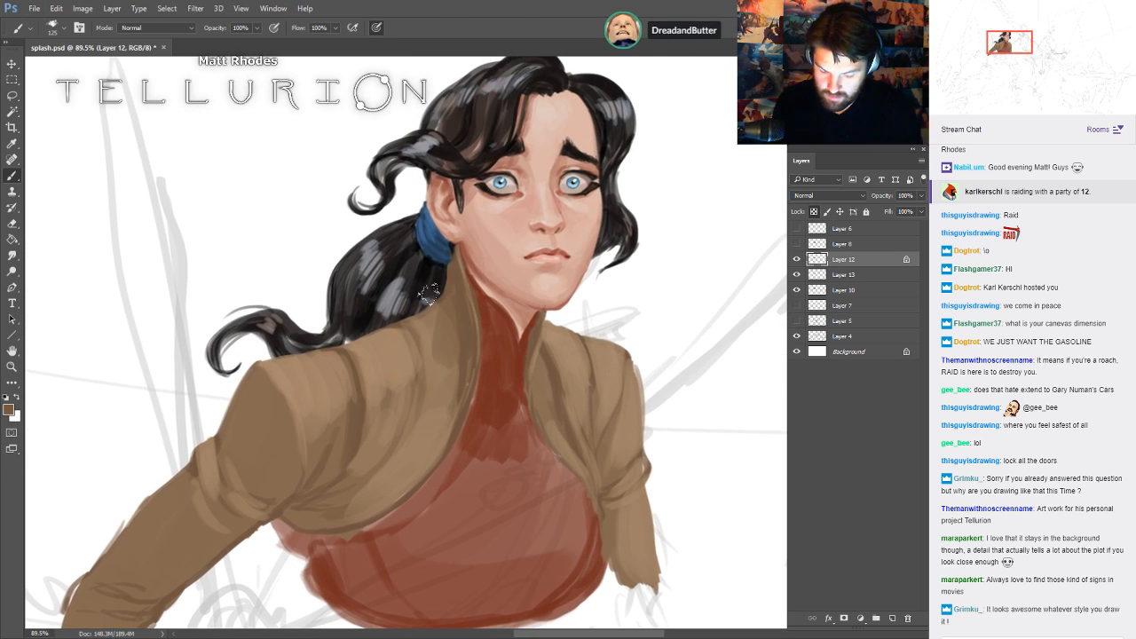
{"action": "left_click_drag", "start_coordinate": [757, 395], "coordinate": [629, 331]}
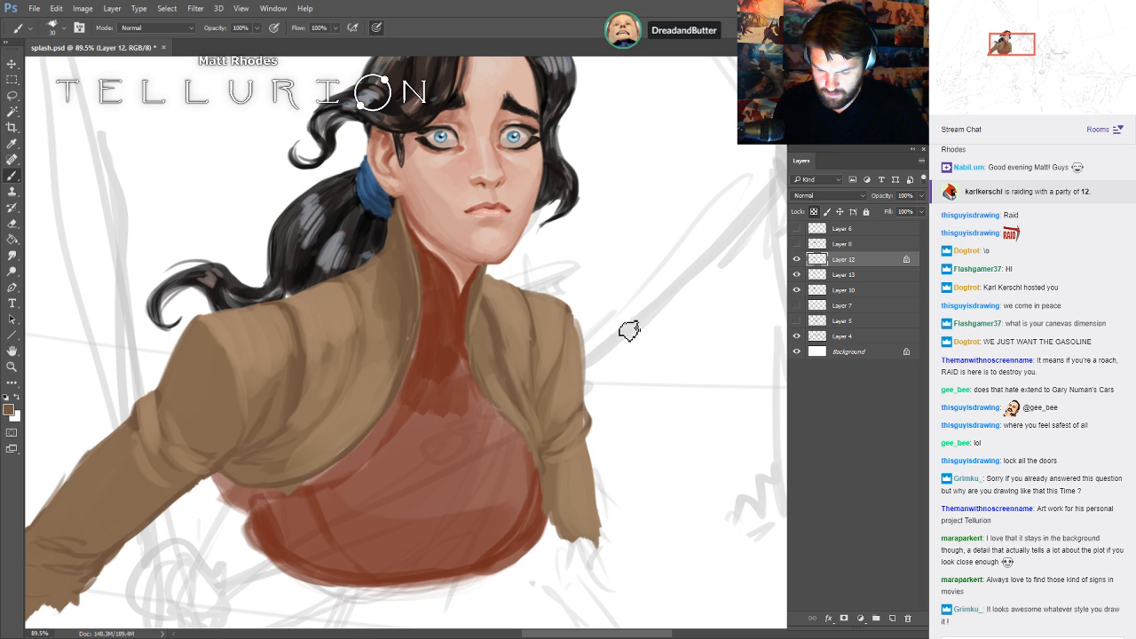
- Sample the shirt's red, unlock Layer 12's transparent pixels and merge the layer down into Layer 13
{"action": "left_click", "coordinate": [442, 335], "text": "alt"}
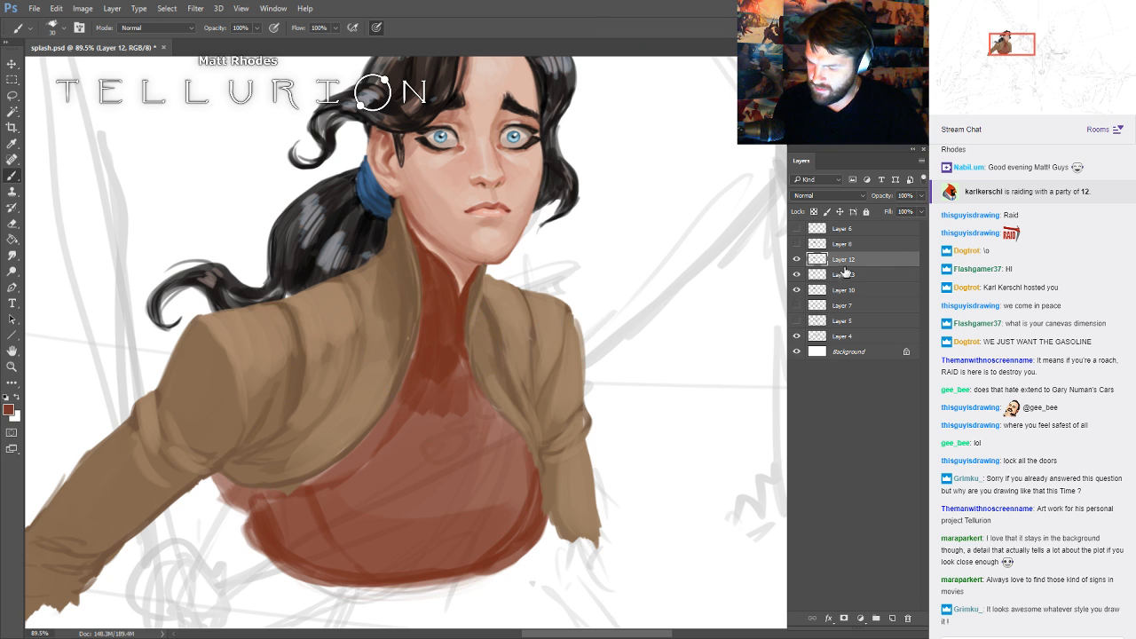
{"action": "key", "text": "ctrl+e"}
{"action": "left_click_drag", "start_coordinate": [656, 363], "coordinate": [741, 309]}
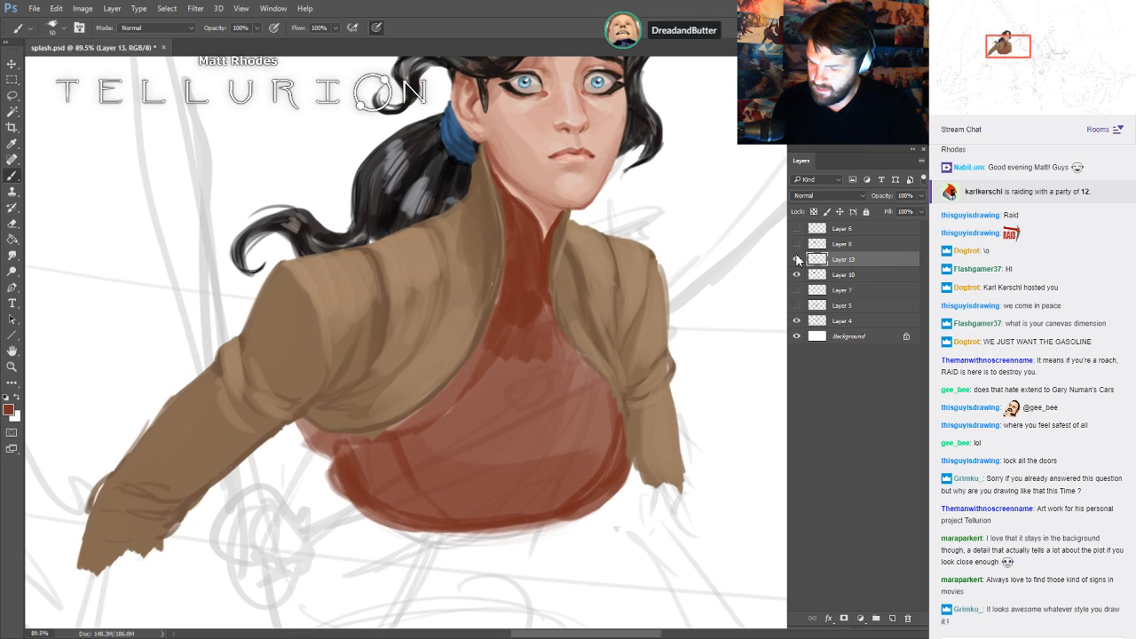
- Duplicate Layer 13 and merge the copy back down to make the shirt's red fill more opaque
{"action": "key", "text": "ctrl+j"}
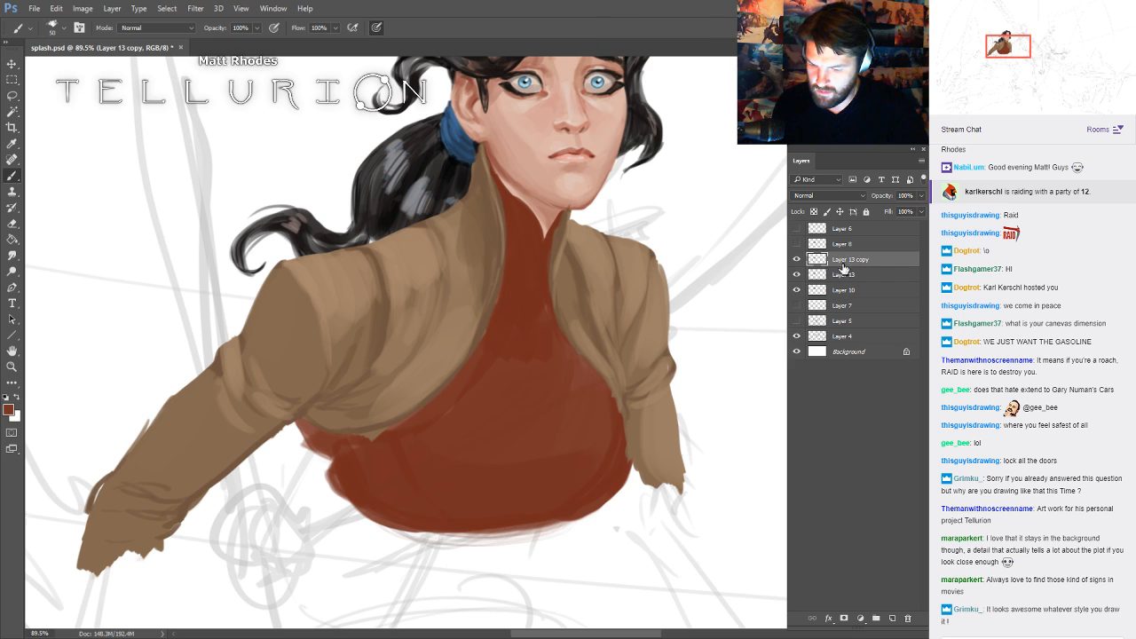
{"action": "key", "text": "ctrl+e"}
{"action": "left_click_drag", "start_coordinate": [735, 222], "coordinate": [649, 253]}
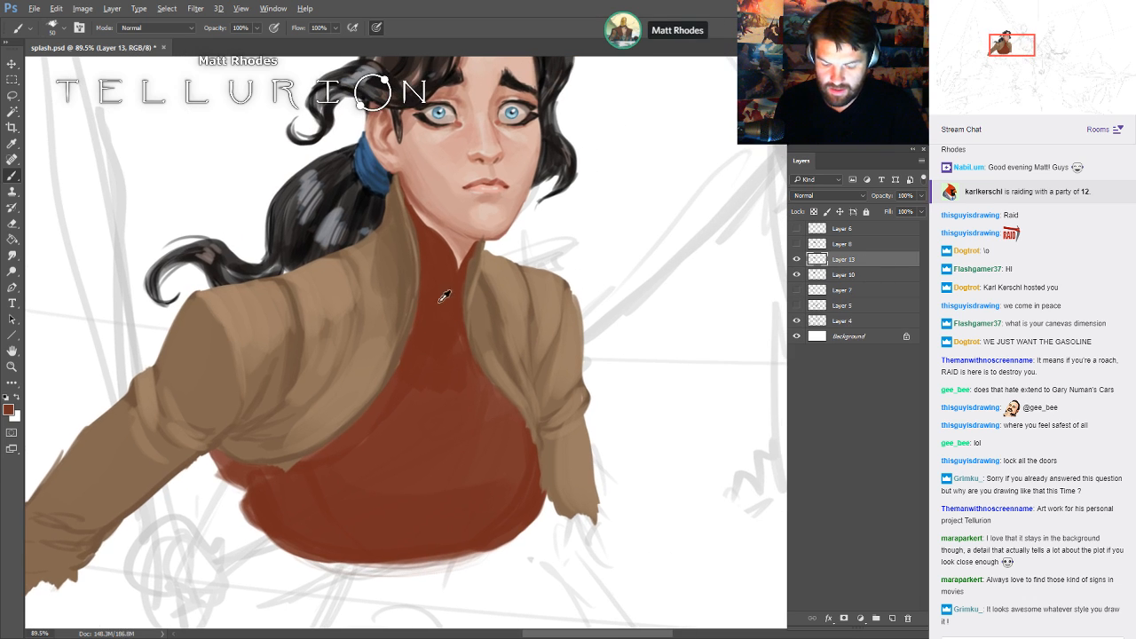
- Choose a darker red and line the edges of the shirt's collar with a brush size of 15 to 20
{"action": "key", "text": "i"}
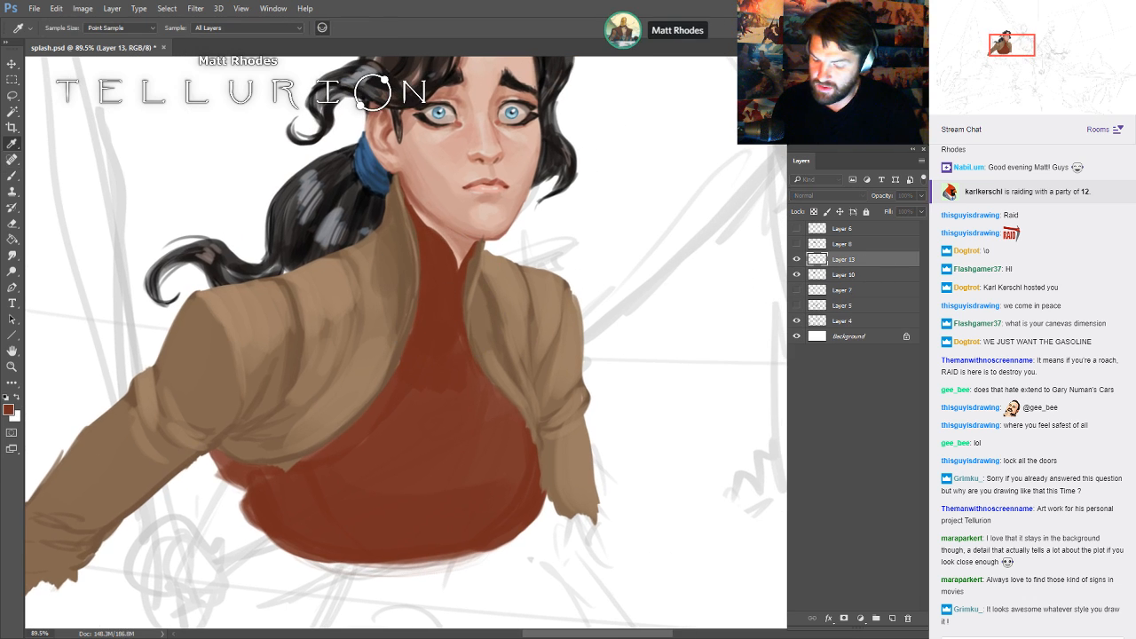
{"action": "key", "text": "b"}
{"action": "key", "text": "["}
{"action": "key", "text": "["}
{"action": "key", "text": "["}
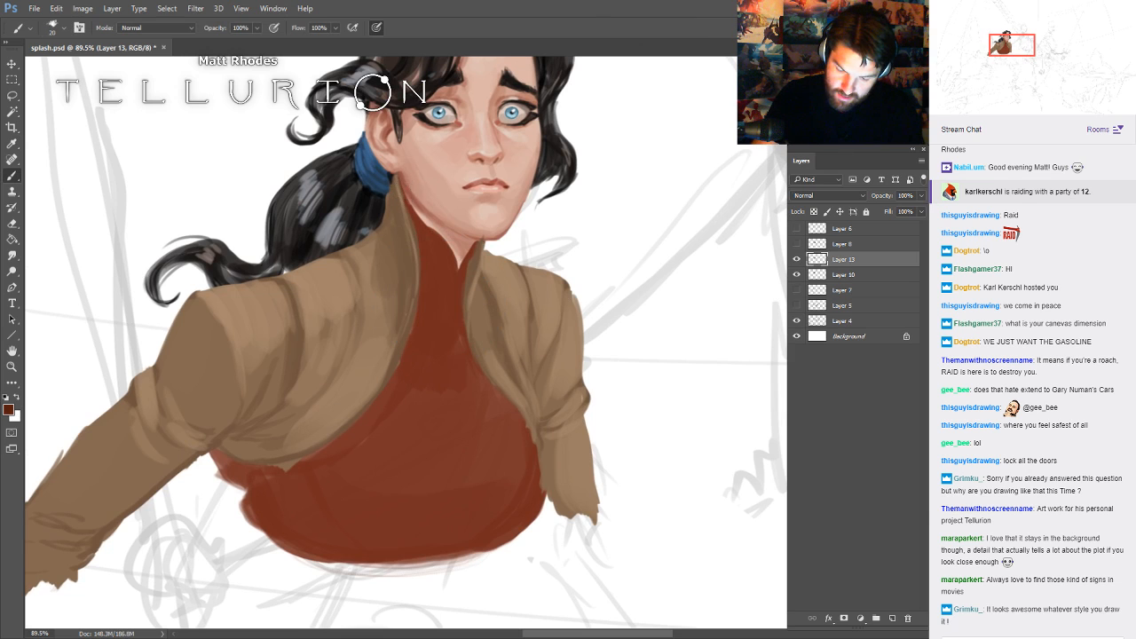
{"action": "left_click_drag", "start_coordinate": [401, 185], "coordinate": [421, 220]}
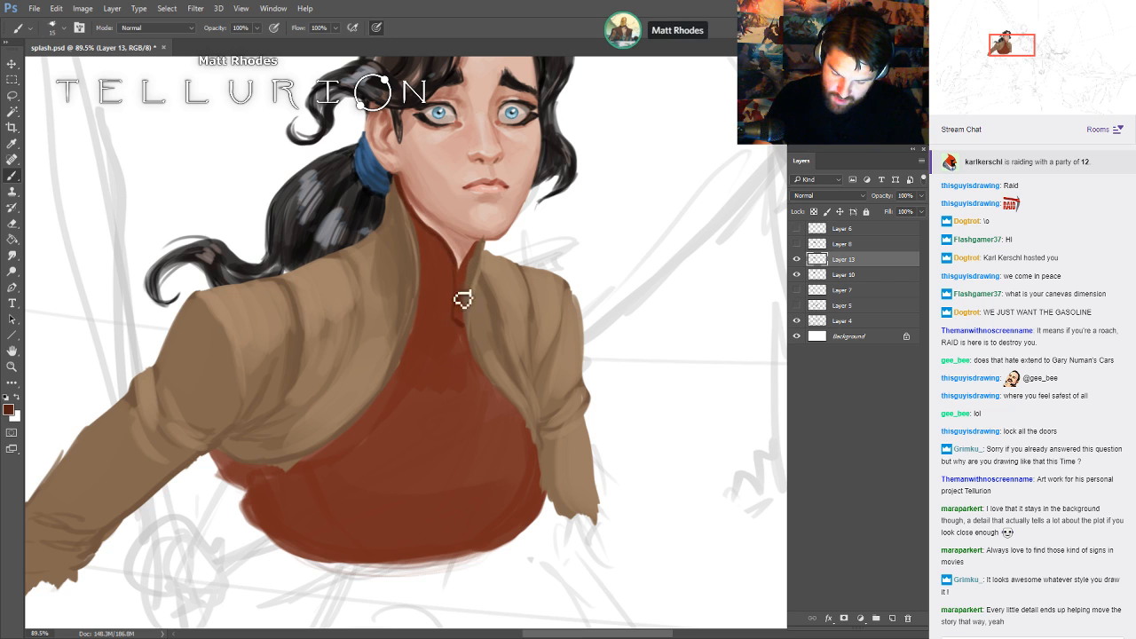
- Shade the shirt's neck opening and the area along the jacket's edge in dark red at brush size 25
{"action": "key", "text": "]"}
{"action": "key", "text": "]"}
{"action": "key", "text": "]"}
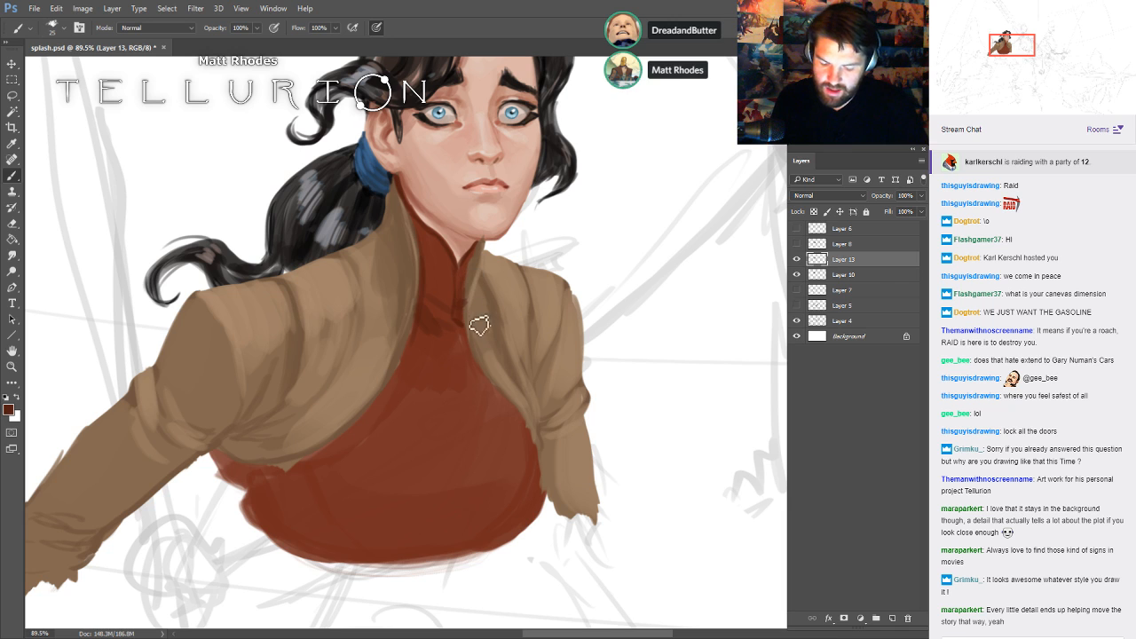
{"action": "left_click", "coordinate": [425, 217], "text": "alt"}
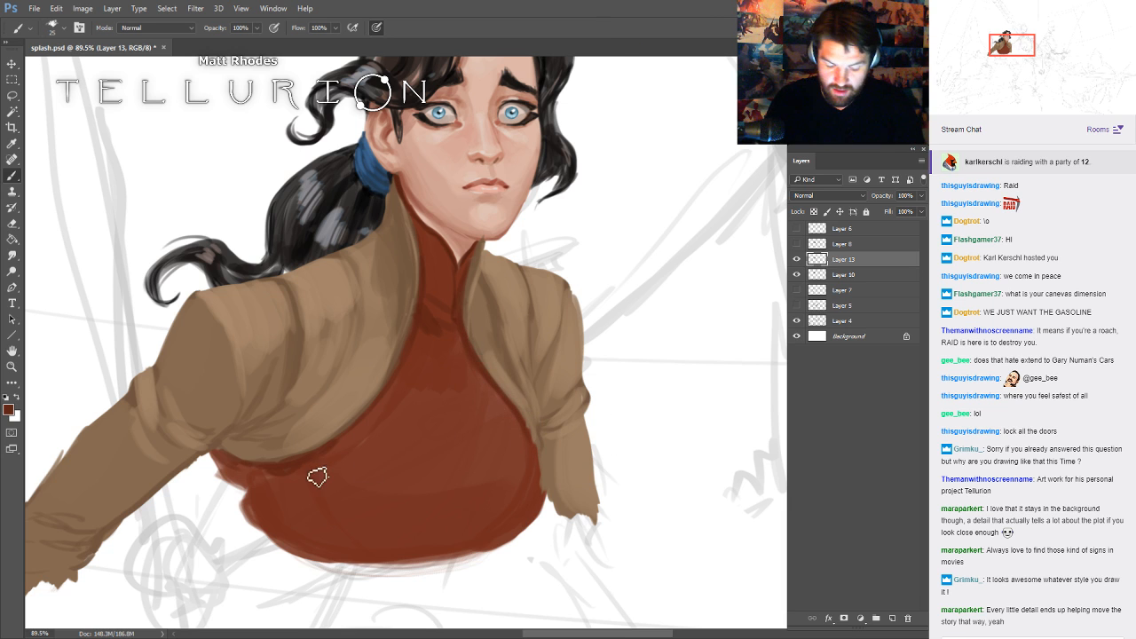
{"action": "left_click_drag", "start_coordinate": [606, 494], "coordinate": [632, 354]}
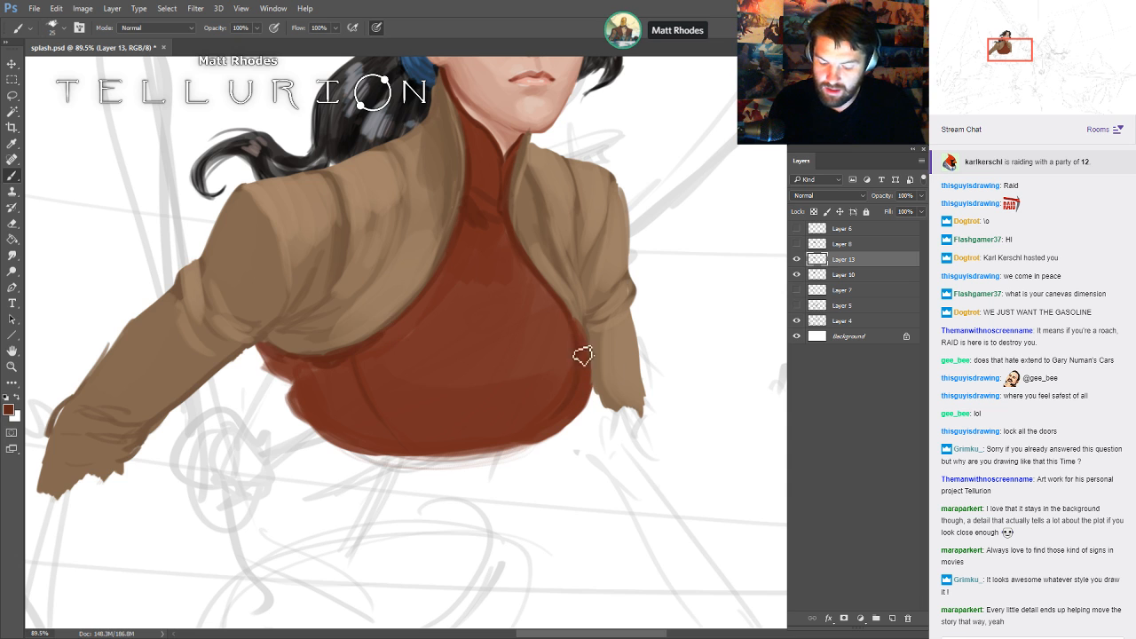
- Sample the jacket's browns and shade the folds of the long sleeve with a brush size of 100 to 125
{"action": "mouse_move", "coordinate": [565, 249]}
{"action": "left_mouse_down"}
{"action": "mouse_move", "coordinate": [613, 417]}
{"action": "mouse_move", "coordinate": [687, 333]}
{"action": "mouse_move", "coordinate": [592, 396]}
{"action": "mouse_move", "coordinate": [639, 334]}
{"action": "left_mouse_up"}
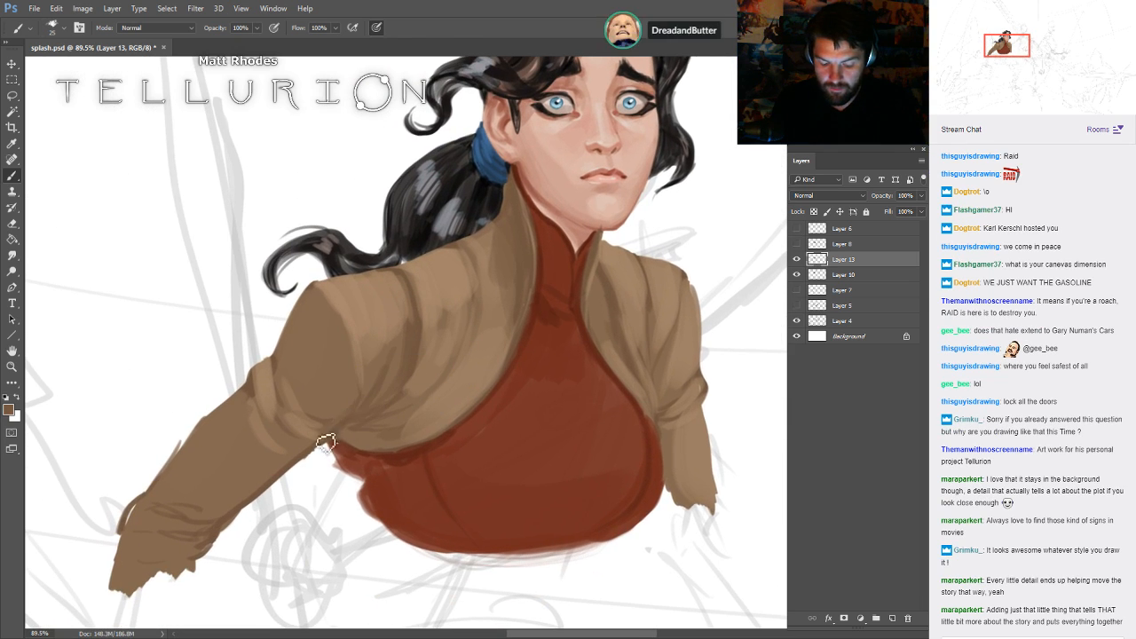
{"action": "key", "text": "."}
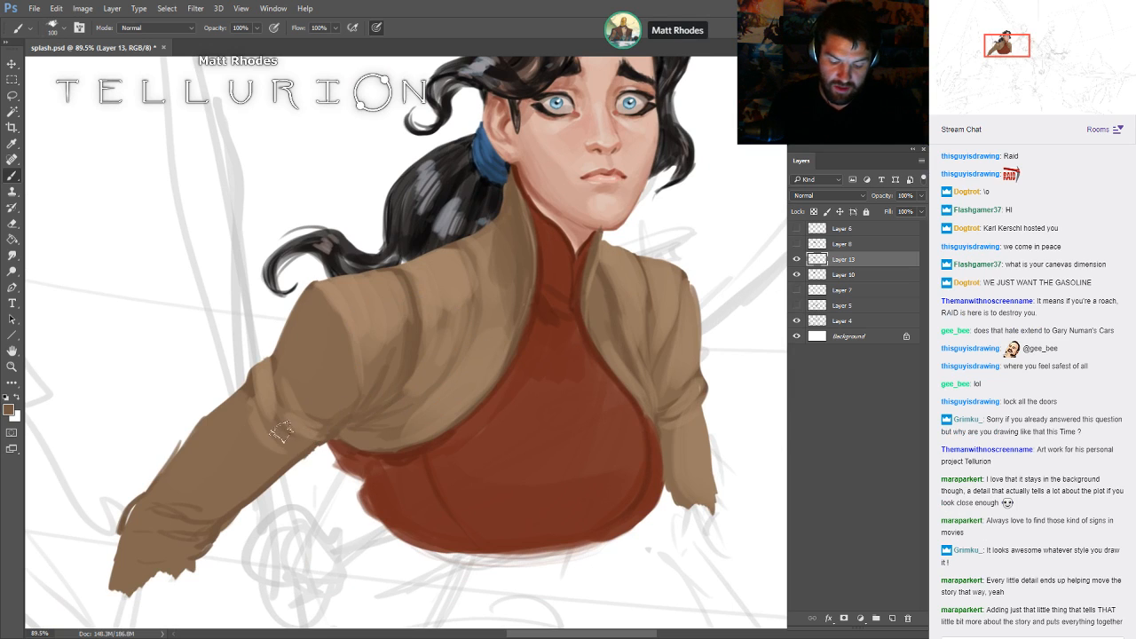
{"action": "left_click", "coordinate": [296, 448], "text": "alt"}
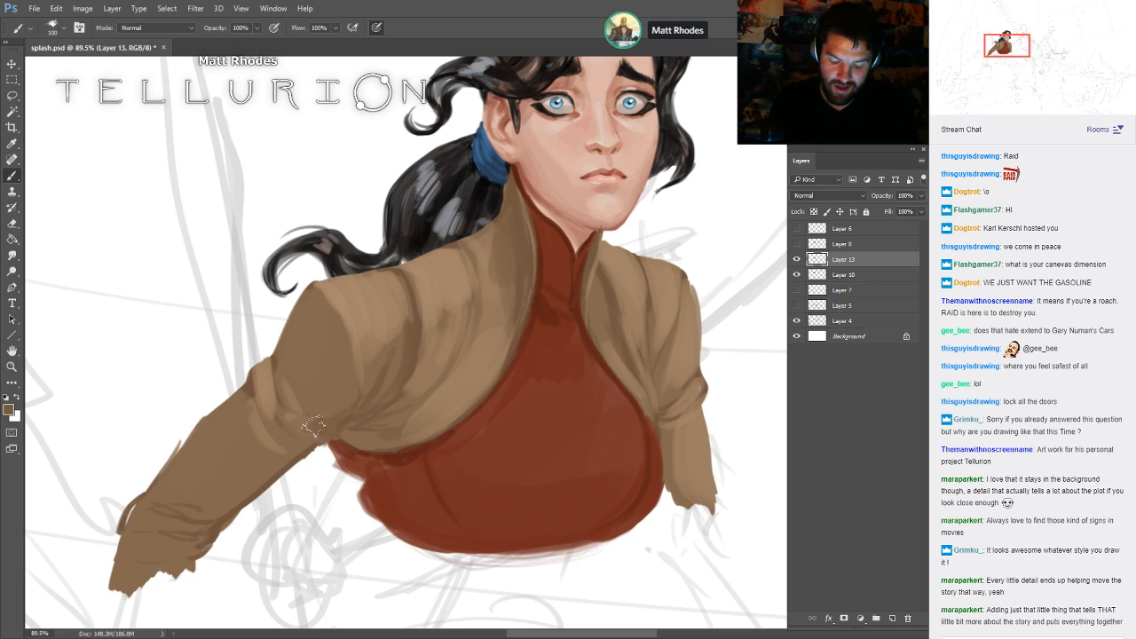
{"action": "key", "text": "["}
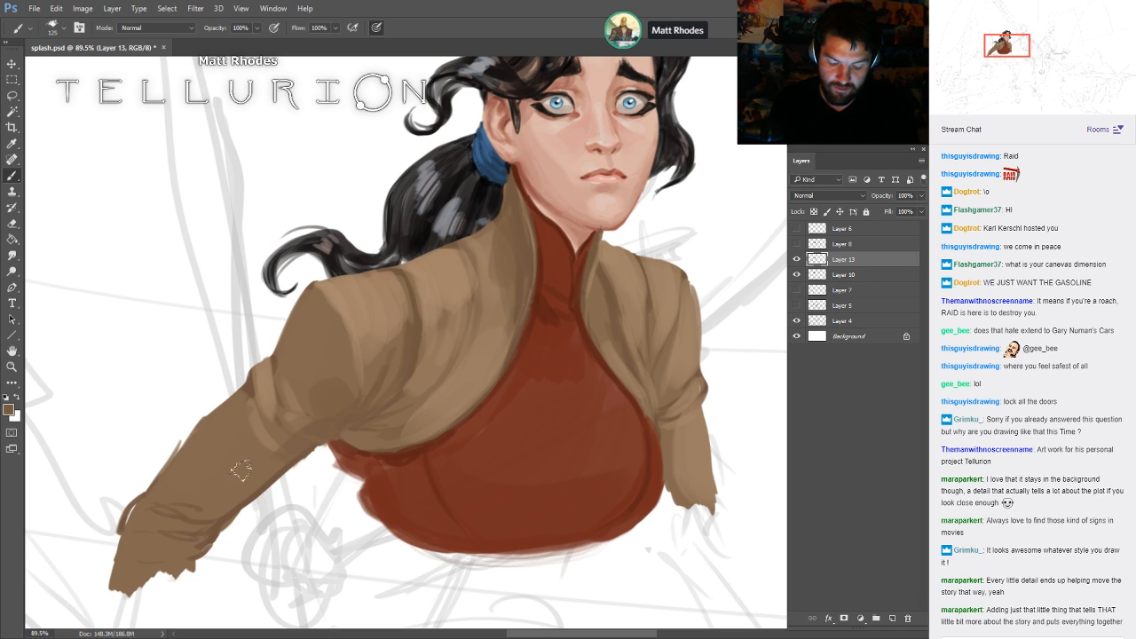
{"action": "left_click_drag", "start_coordinate": [177, 515], "coordinate": [227, 489]}
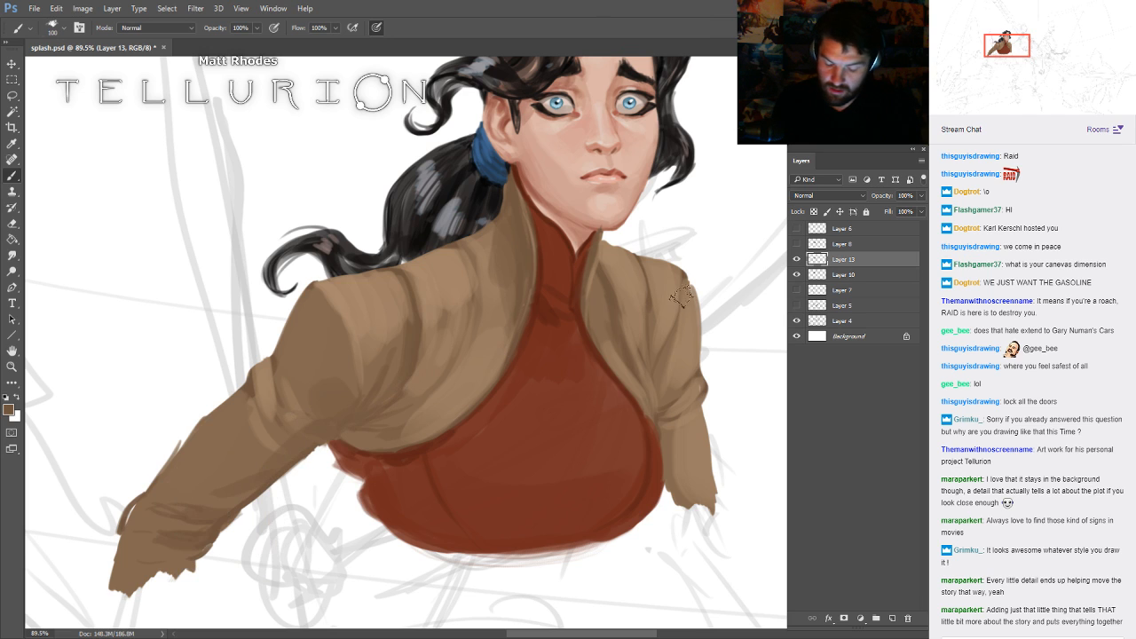
- Paint darker brown shading down the jacket's narrower front panel, varying the brush size up to 100
{"action": "key", "text": "["}
{"action": "key", "text": "["}
{"action": "key", "text": "["}
{"action": "key", "text": "["}
{"action": "left_click_drag", "start_coordinate": [663, 353], "coordinate": [655, 397]}
{"action": "key", "text": "bracketright"}
{"action": "key", "text": "bracketright"}
{"action": "key", "text": "bracketright"}
{"action": "key", "text": "bracketright"}
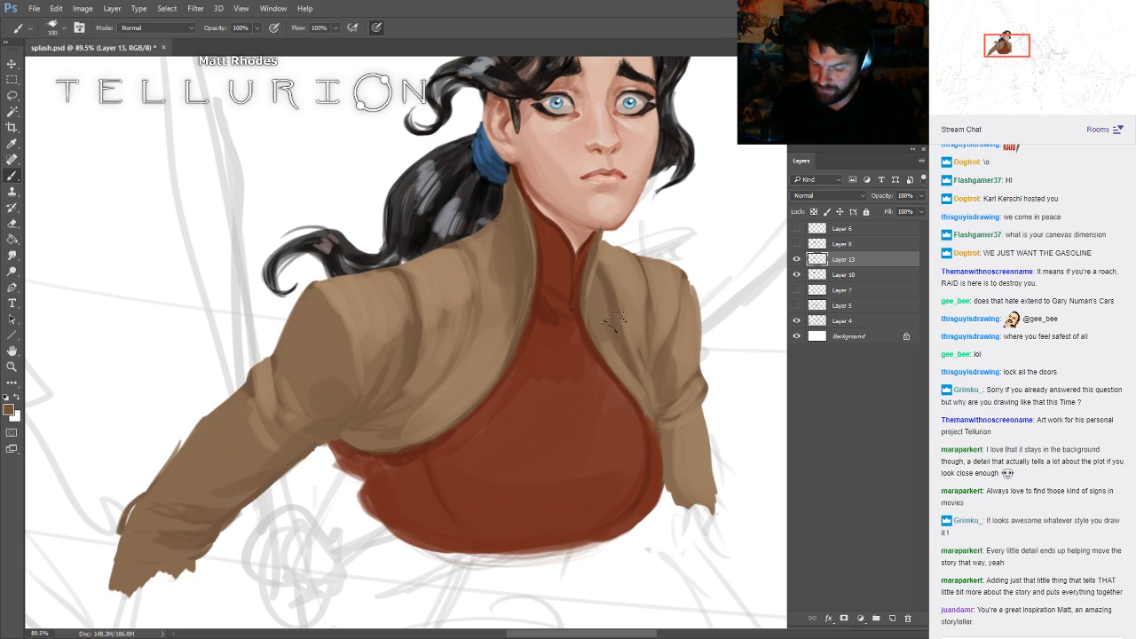
- Refine the jacket's shoulder highlights in lighter tan with a brush reduced to size 40, and save the document
{"action": "key", "text": "bracketleft"}
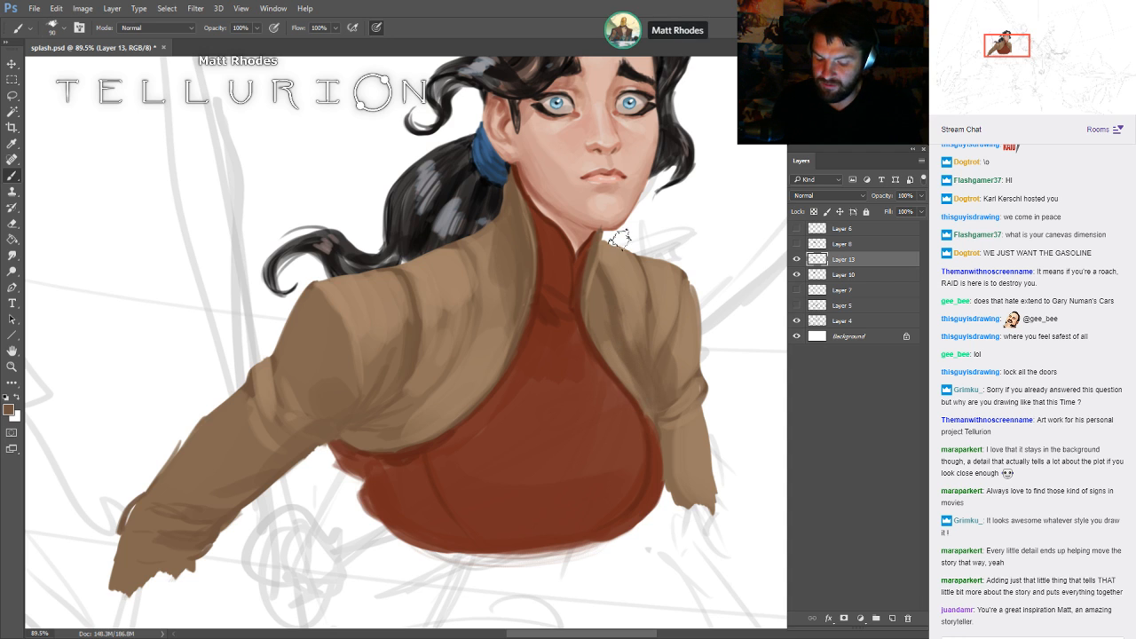
{"action": "key", "text": "bracketleft"}
{"action": "key", "text": "bracketleft"}
{"action": "key", "text": "bracketleft"}
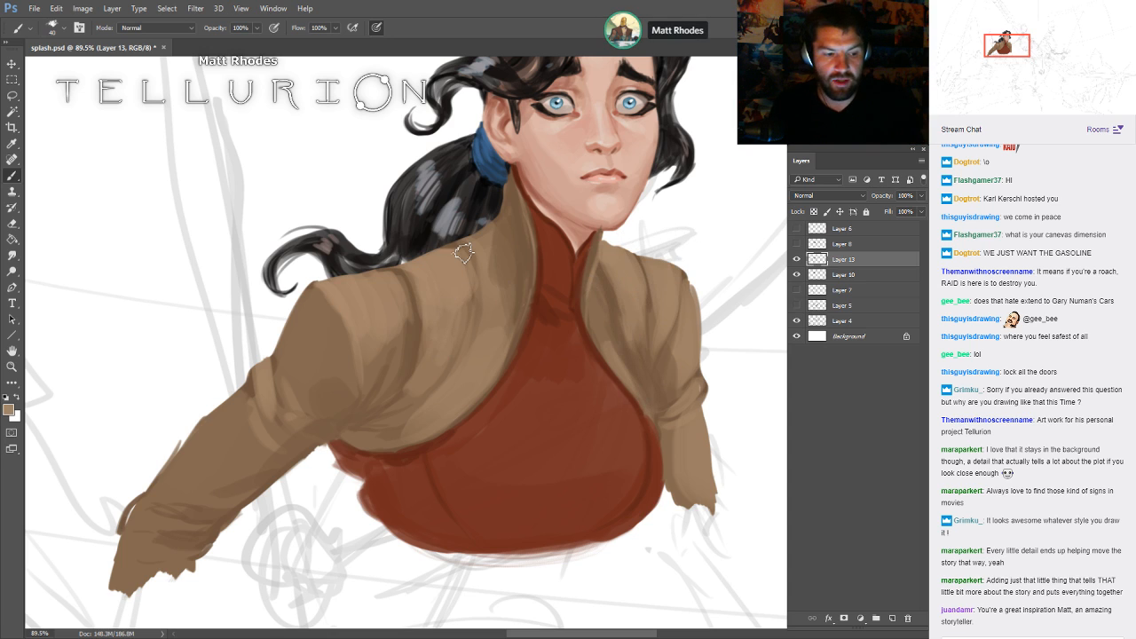
{"action": "key", "text": "ctrl+s"}
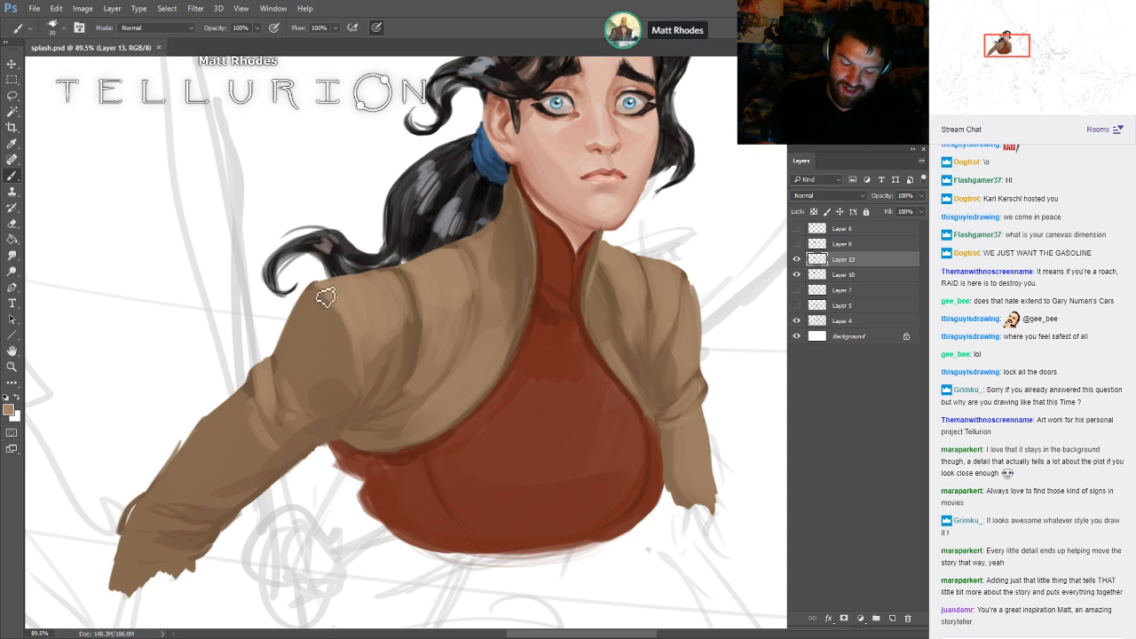
- Sample a brown from the sleeve and refine the jacket's fold lines and lower edges with the brush between size 10 and 25
{"action": "key", "text": "bracketleft"}
{"action": "key", "text": "bracketleft"}
{"action": "key", "text": "bracketleft"}
{"action": "key", "text": "bracketleft"}
{"action": "left_click", "coordinate": [250, 385], "text": "alt"}
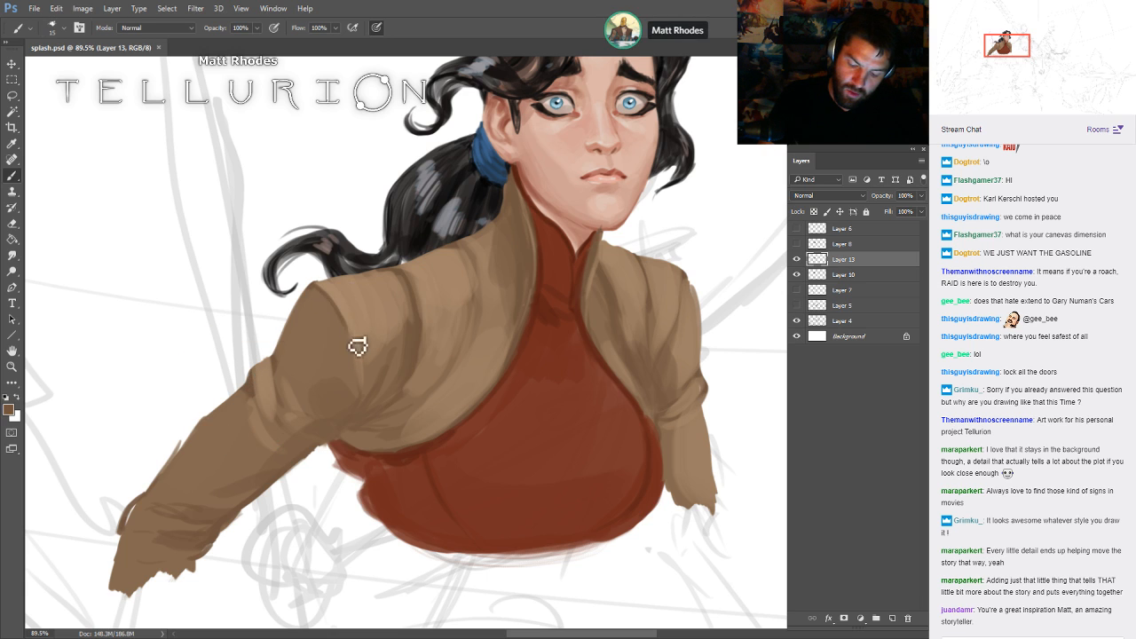
{"action": "left_click_drag", "start_coordinate": [358, 347], "coordinate": [347, 325]}
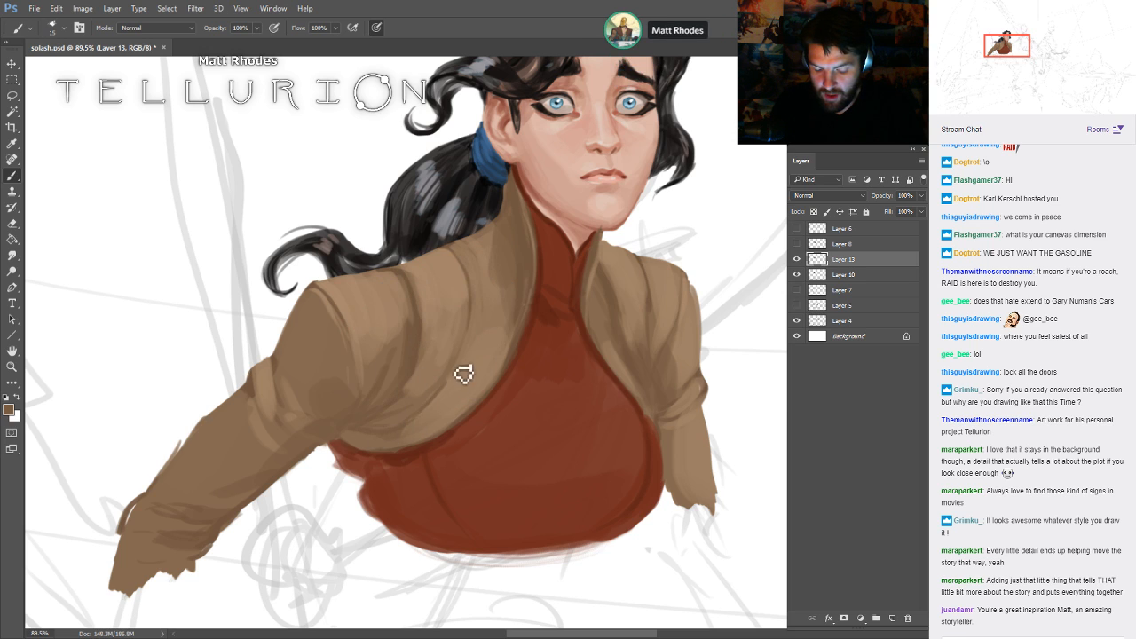
{"action": "key", "text": "bracketright"}
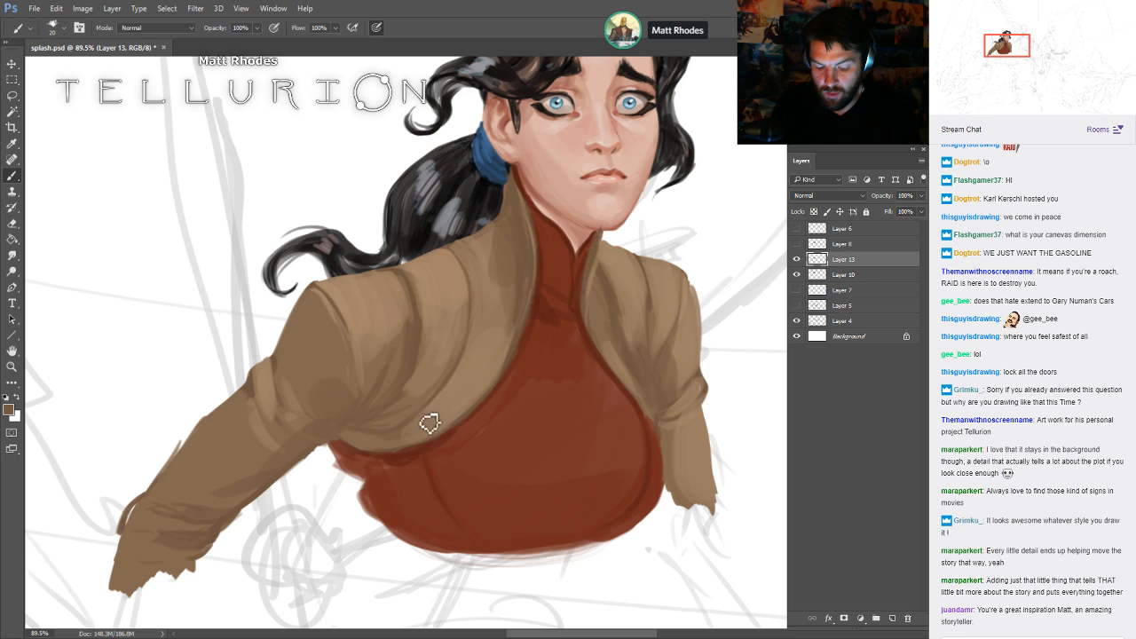
{"action": "key", "text": "bracketright"}
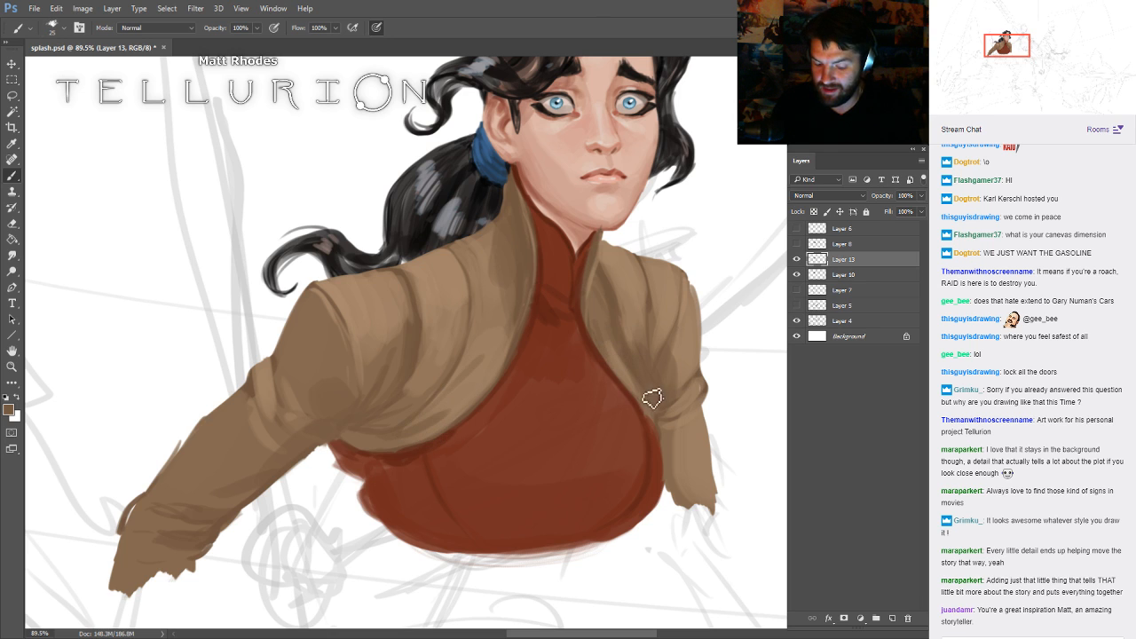
{"action": "key", "text": "bracketleft"}
{"action": "key", "text": "bracketleft"}
{"action": "key", "text": "bracketleft"}
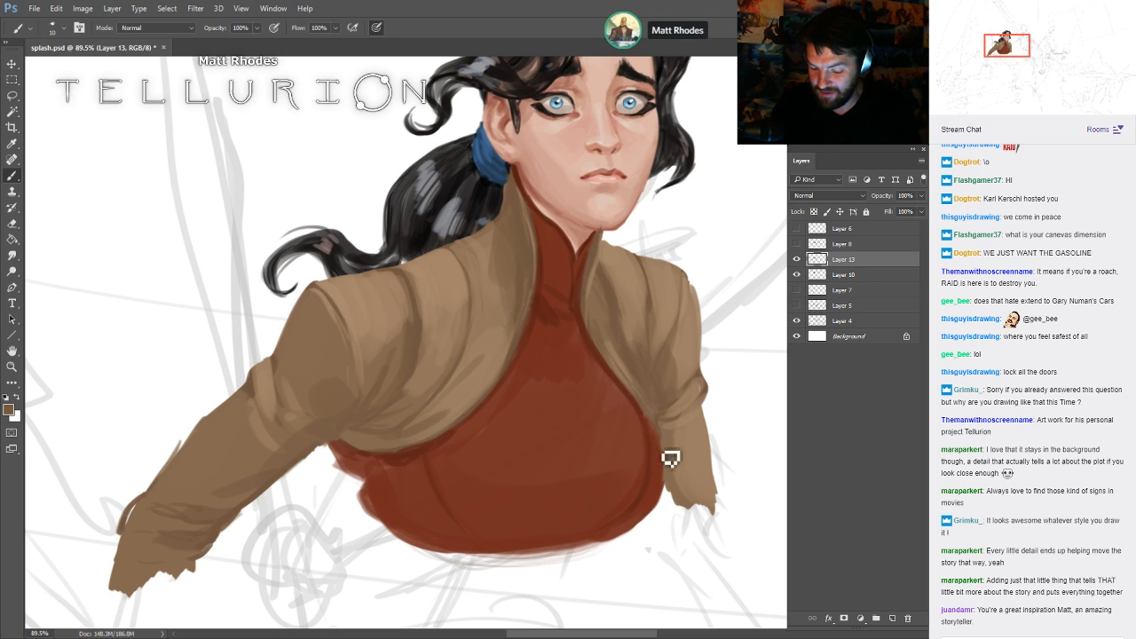
- Sample the shirt's dark red below the collar and soften the shirt's shading with a brush enlarged to size 60
{"action": "left_click", "coordinate": [545, 312], "text": "alt"}
{"action": "key", "text": "bracketright"}
{"action": "key", "text": "bracketright"}
{"action": "key", "text": "bracketright"}
{"action": "key", "text": "bracketright"}
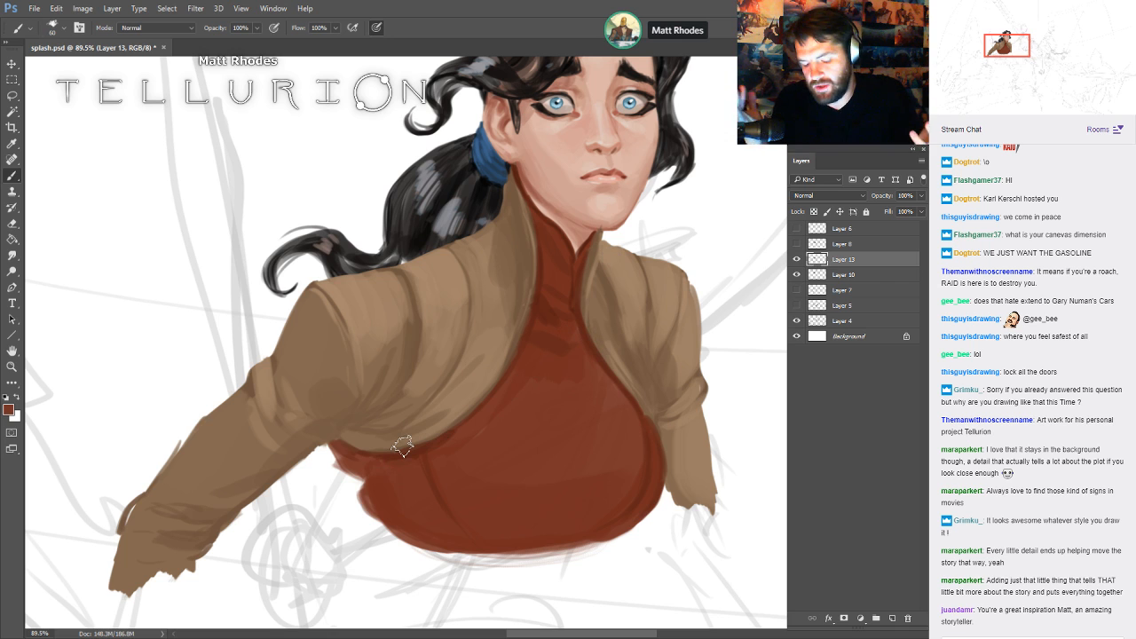
{"action": "left_click_drag", "start_coordinate": [520, 254], "coordinate": [482, 305]}
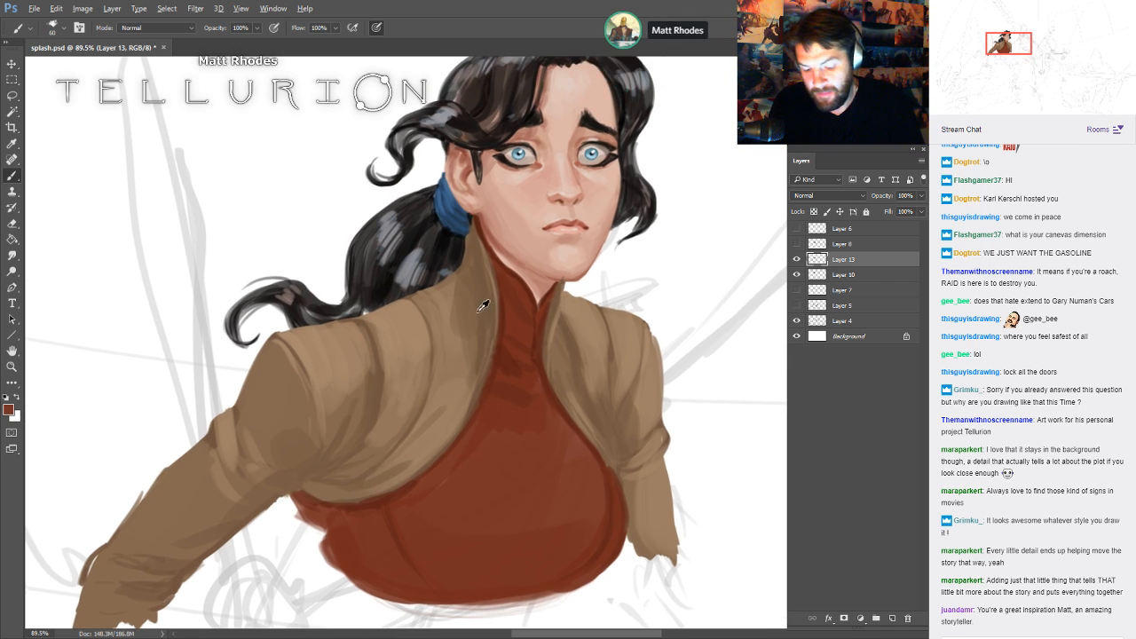
- Sample the collar's brown, pick a darker brown, and deepen the shadows on the jacket's collar and edges with brush sizes 25 to 50
{"action": "left_click", "coordinate": [482, 304], "text": "alt"}
{"action": "key", "text": "i"}
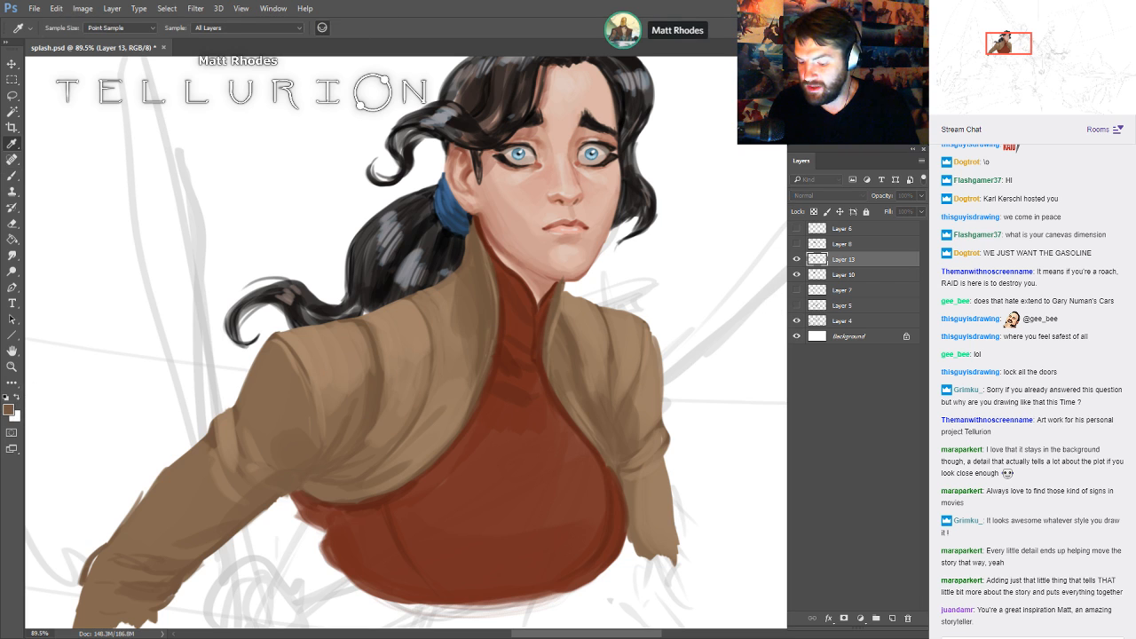
{"action": "key", "text": "b"}
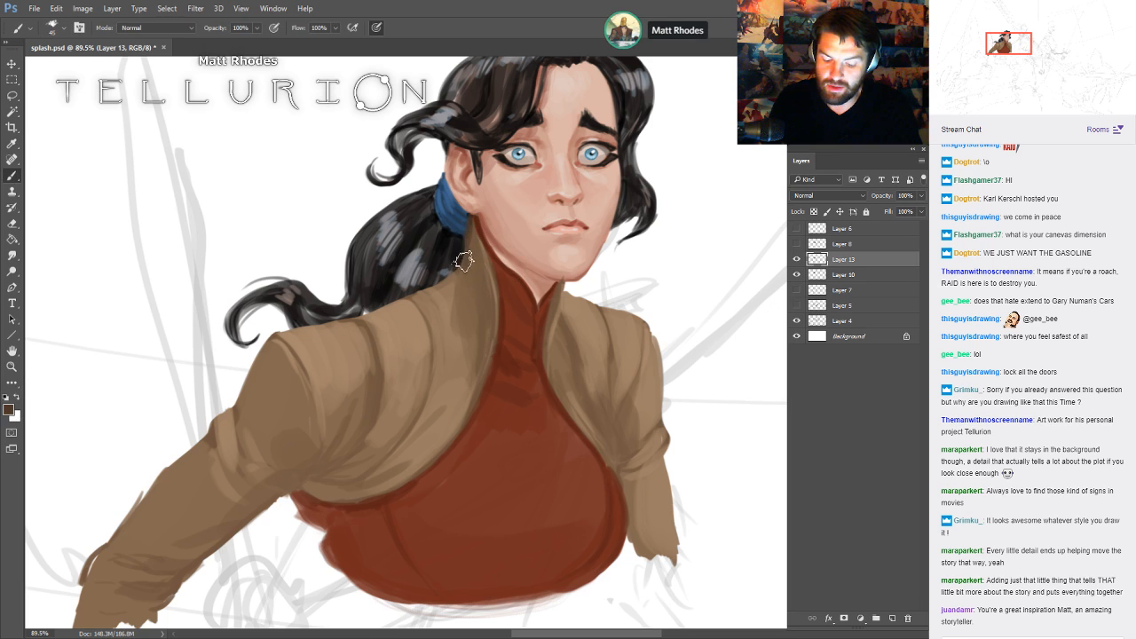
{"action": "key", "text": "bracketright"}
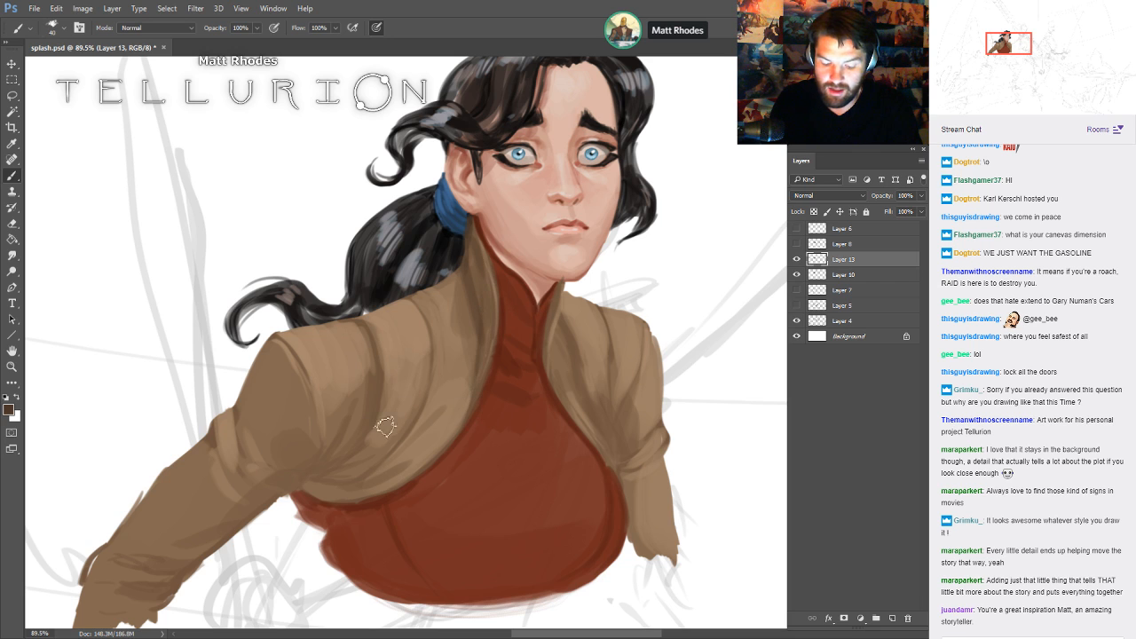
{"action": "key", "text": "bracketleft"}
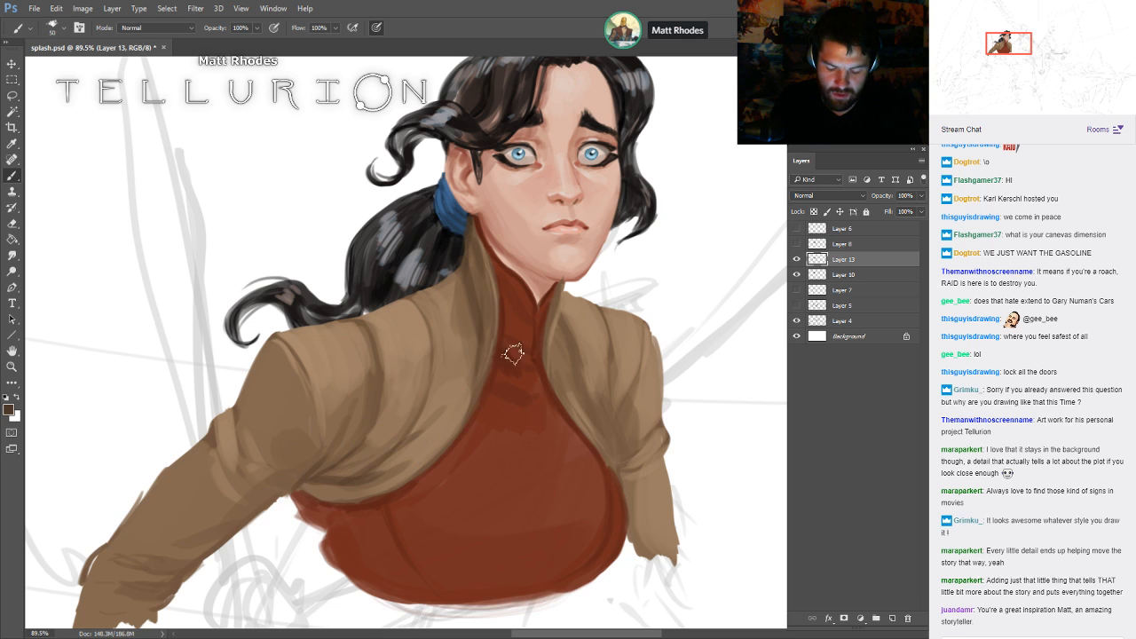
{"action": "key", "text": "bracketleft"}
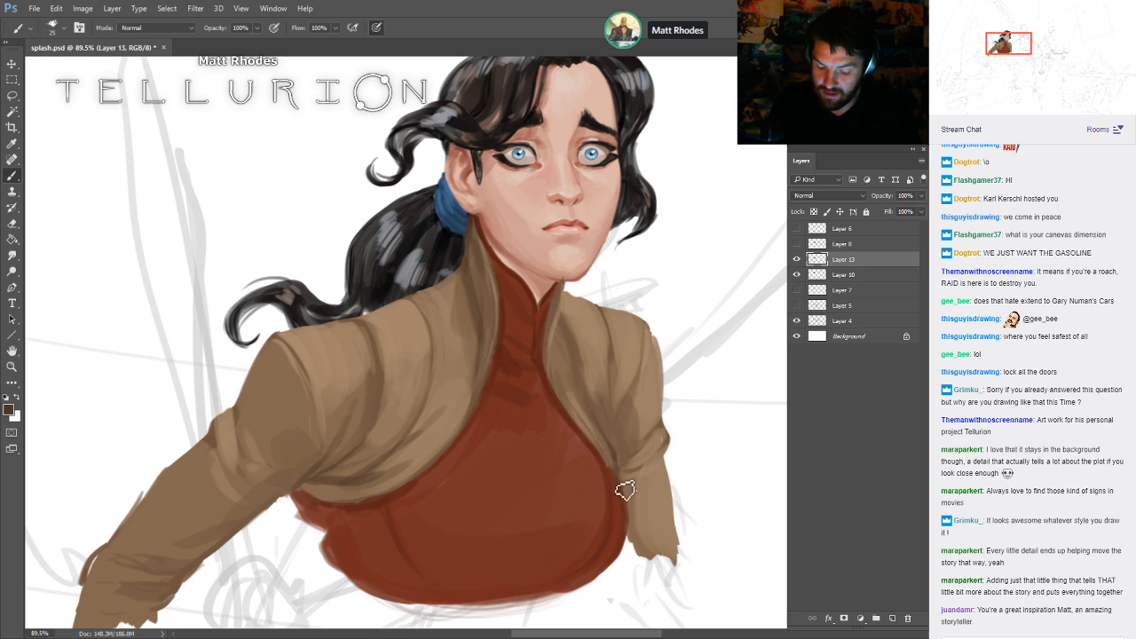
{"action": "key", "text": "bracketright"}
{"action": "key", "text": "bracketright"}
{"action": "key", "text": "bracketright"}
{"action": "key", "text": "bracketright"}
{"action": "key", "text": "bracketright"}
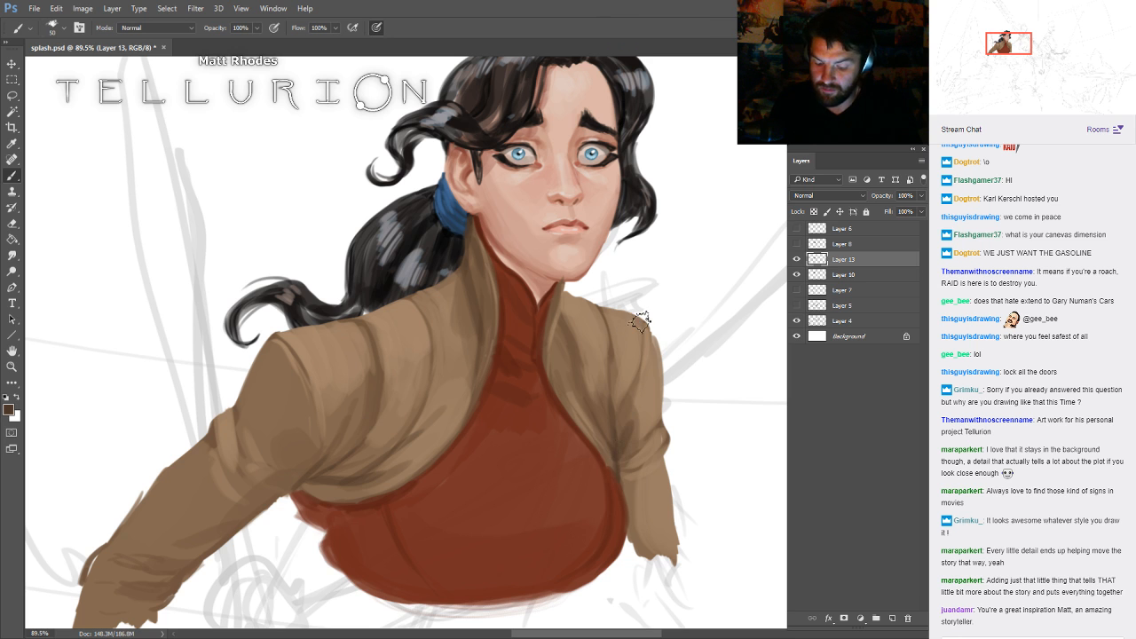
- Switch the painting colour from dark brown to a muted olive, keeping Layer 13 active
{"action": "scroll", "coordinate": [736, 397], "scroll_direction": "down", "scroll_amount": 4}
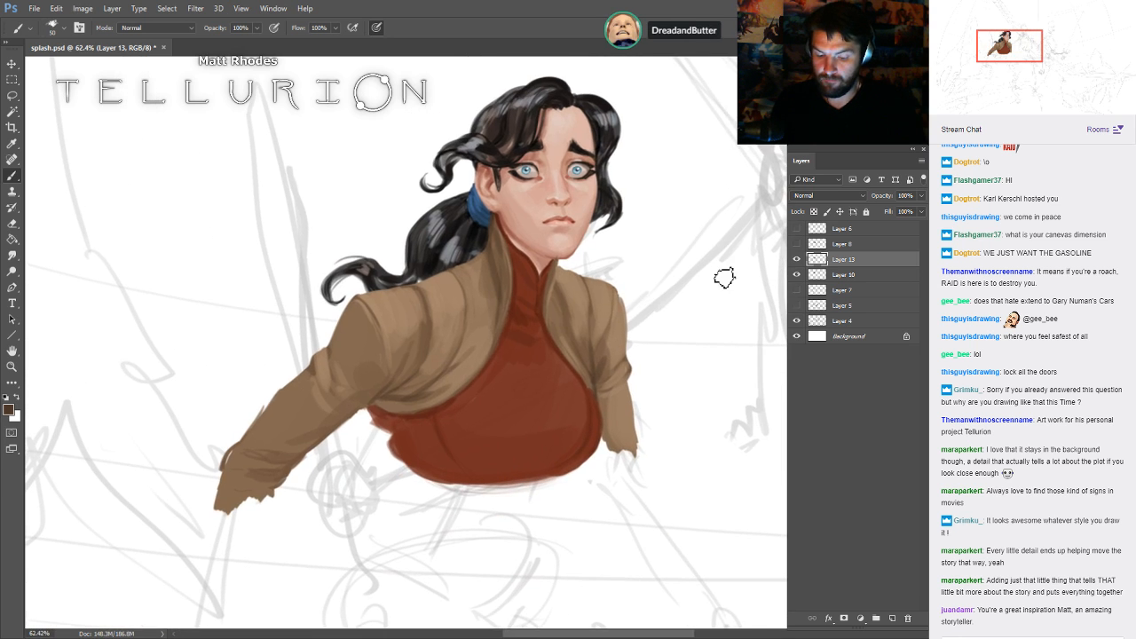
{"action": "left_click_drag", "start_coordinate": [719, 256], "coordinate": [708, 296]}
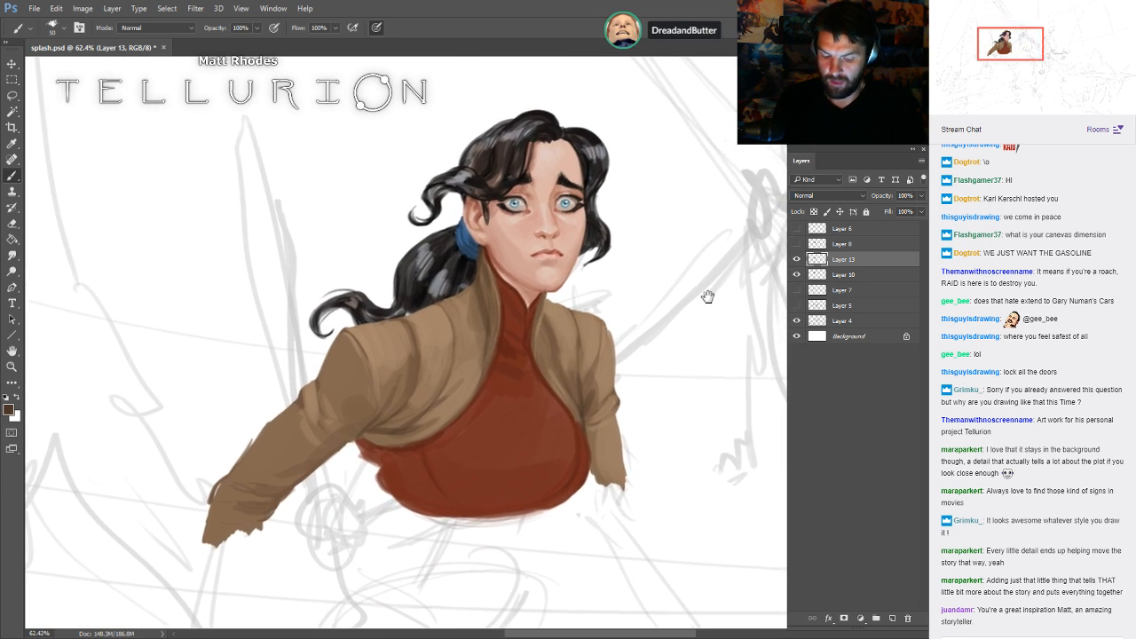
{"action": "left_click_drag", "start_coordinate": [456, 381], "coordinate": [487, 355]}
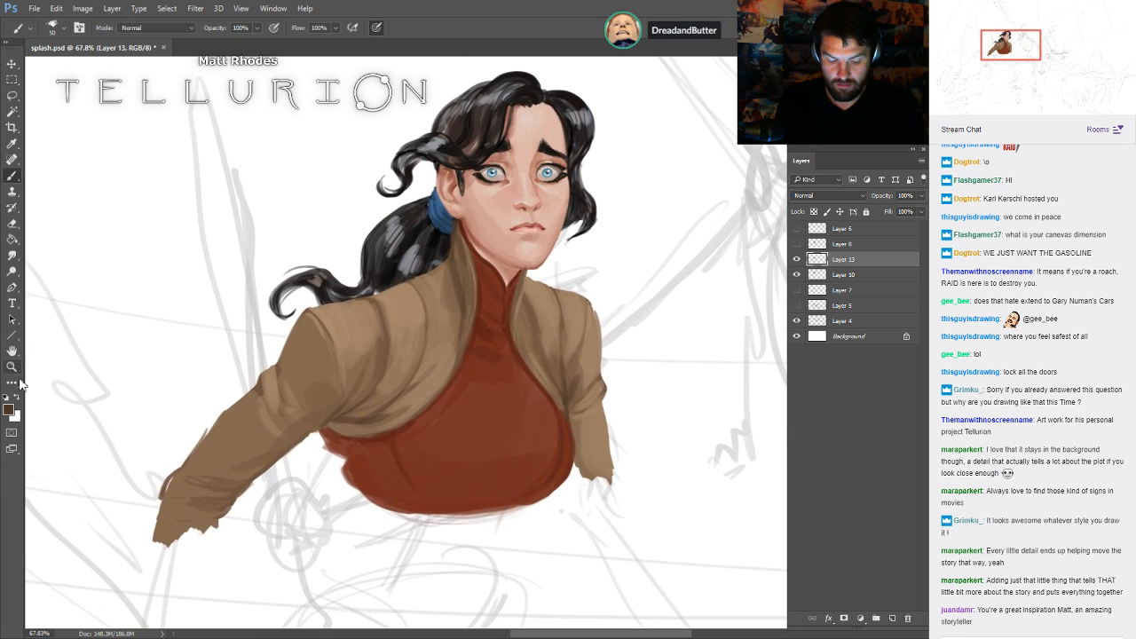
{"action": "key", "text": "i"}
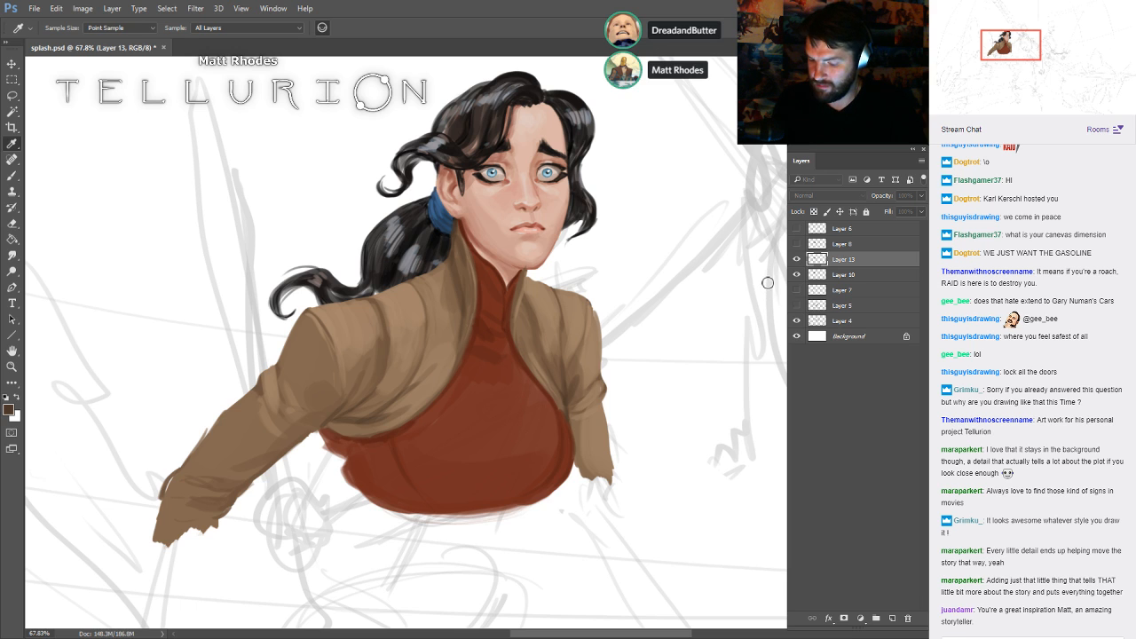
{"action": "left_click", "coordinate": [844, 263]}
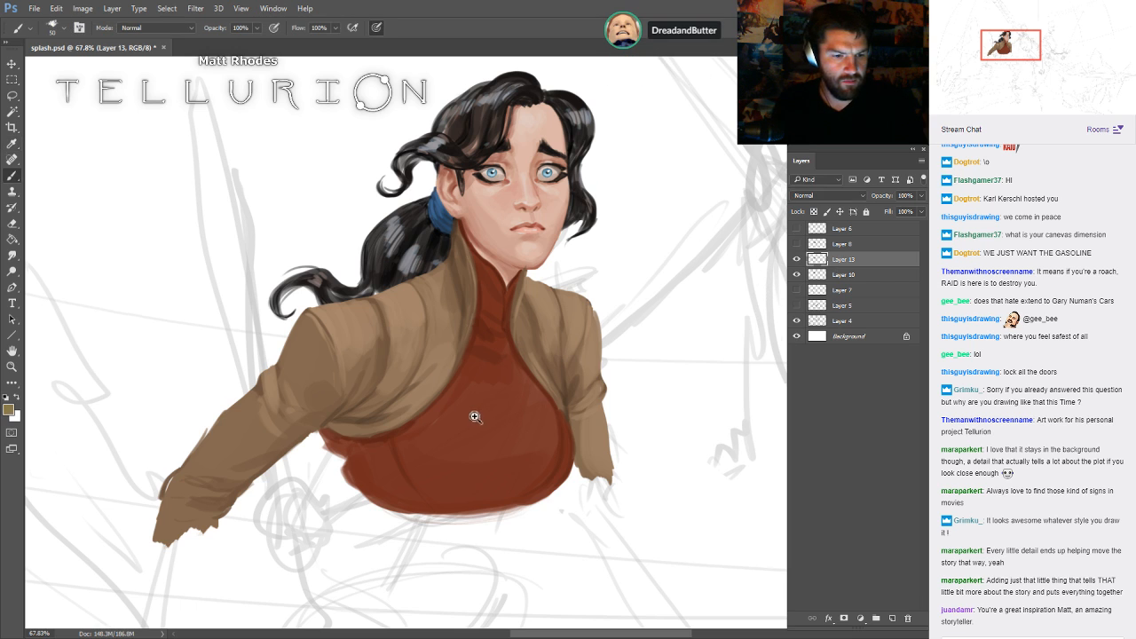
- Save the document and add a new empty layer above Layer 13
{"action": "left_click_drag", "start_coordinate": [474, 416], "coordinate": [524, 417]}
{"action": "mouse_move", "coordinate": [538, 390]}
{"action": "left_mouse_down"}
{"action": "mouse_move", "coordinate": [550, 327]}
{"action": "mouse_move", "coordinate": [542, 379]}
{"action": "left_mouse_up"}
{"action": "left_click_drag", "start_coordinate": [441, 381], "coordinate": [497, 380]}
{"action": "left_click_drag", "start_coordinate": [517, 362], "coordinate": [536, 410]}
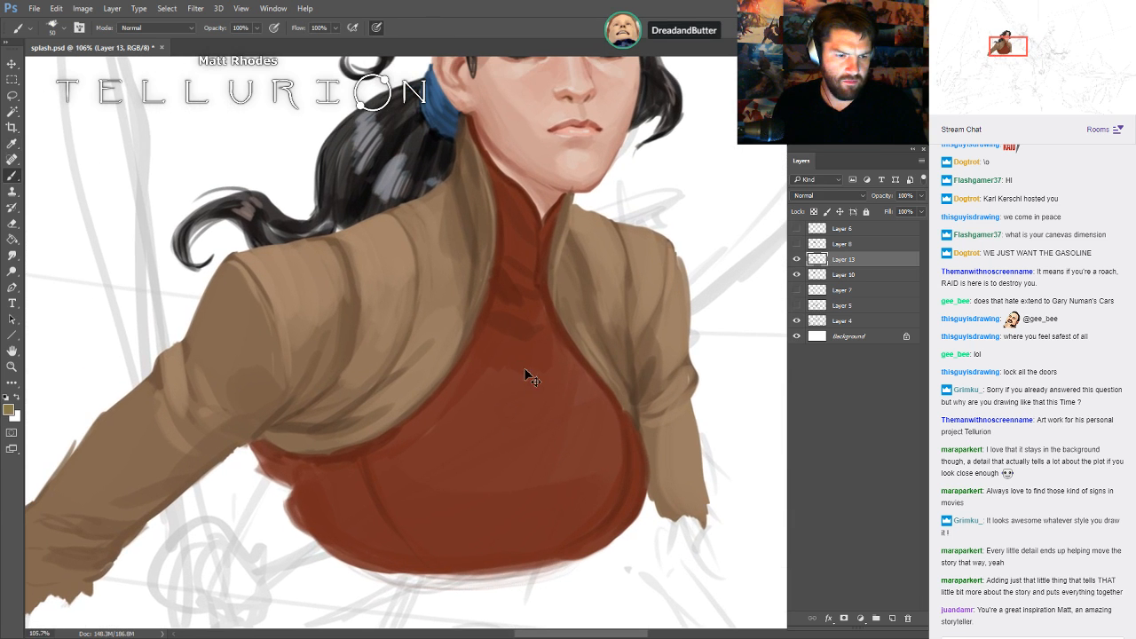
{"action": "key", "text": "ctrl+s"}
{"action": "key", "text": "ctrl+alt+shift+n"}
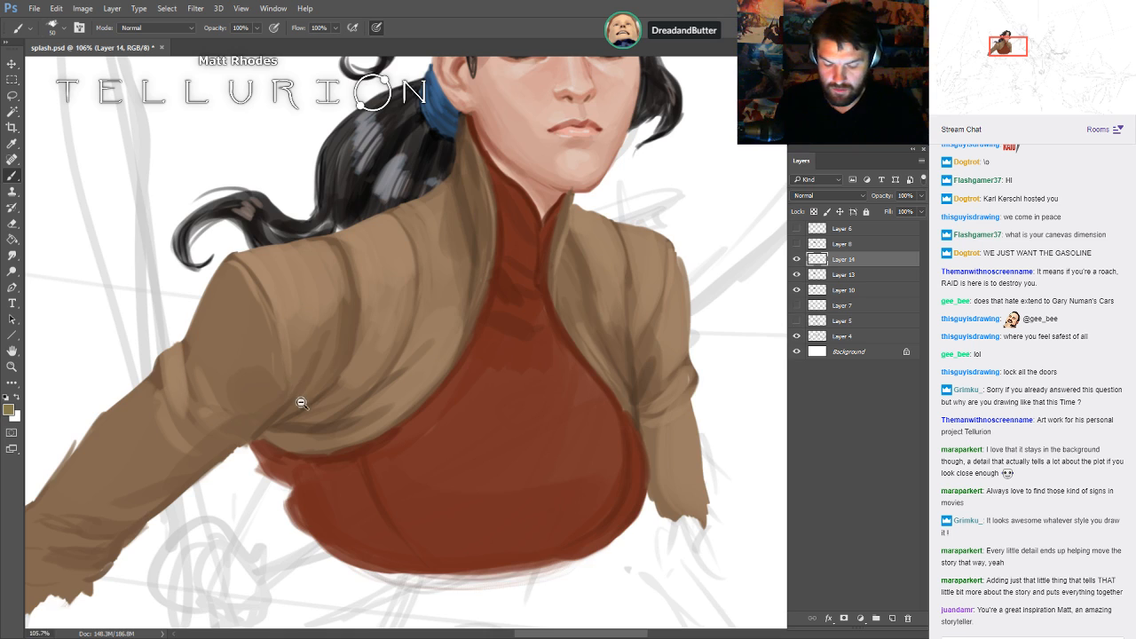
- Block in a rounded olive shoulder plate over the top of the long sleeve and shift it slightly upward
{"action": "left_click_drag", "start_coordinate": [301, 401], "coordinate": [250, 401]}
{"action": "left_click_drag", "start_coordinate": [441, 378], "coordinate": [462, 388]}
{"action": "key", "text": "bracketleft"}
{"action": "key", "text": "bracketleft"}
{"action": "key", "text": "bracketleft"}
{"action": "key", "text": "bracketleft"}
{"action": "key", "text": "bracketleft"}
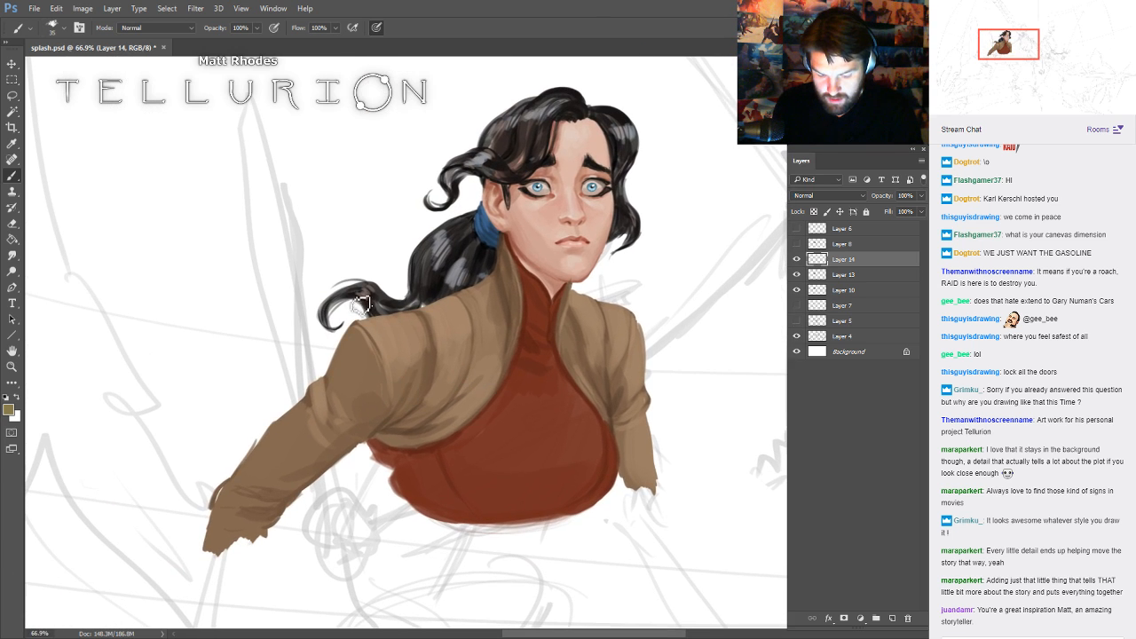
{"action": "mouse_move", "coordinate": [366, 290]}
{"action": "left_mouse_down"}
{"action": "mouse_move", "coordinate": [307, 407]}
{"action": "mouse_move", "coordinate": [346, 427]}
{"action": "mouse_move", "coordinate": [380, 418]}
{"action": "mouse_move", "coordinate": [370, 425]}
{"action": "mouse_move", "coordinate": [405, 400]}
{"action": "mouse_move", "coordinate": [416, 336]}
{"action": "mouse_move", "coordinate": [392, 292]}
{"action": "mouse_move", "coordinate": [368, 305]}
{"action": "mouse_move", "coordinate": [380, 288]}
{"action": "mouse_move", "coordinate": [350, 356]}
{"action": "mouse_move", "coordinate": [380, 306]}
{"action": "mouse_move", "coordinate": [391, 344]}
{"action": "mouse_move", "coordinate": [396, 323]}
{"action": "mouse_move", "coordinate": [402, 337]}
{"action": "mouse_move", "coordinate": [397, 390]}
{"action": "mouse_move", "coordinate": [357, 418]}
{"action": "mouse_move", "coordinate": [310, 400]}
{"action": "mouse_move", "coordinate": [373, 304]}
{"action": "mouse_move", "coordinate": [378, 328]}
{"action": "mouse_move", "coordinate": [357, 398]}
{"action": "mouse_move", "coordinate": [393, 379]}
{"action": "mouse_move", "coordinate": [336, 424]}
{"action": "mouse_move", "coordinate": [384, 407]}
{"action": "mouse_move", "coordinate": [324, 422]}
{"action": "mouse_move", "coordinate": [315, 407]}
{"action": "mouse_move", "coordinate": [354, 359]}
{"action": "left_mouse_up"}
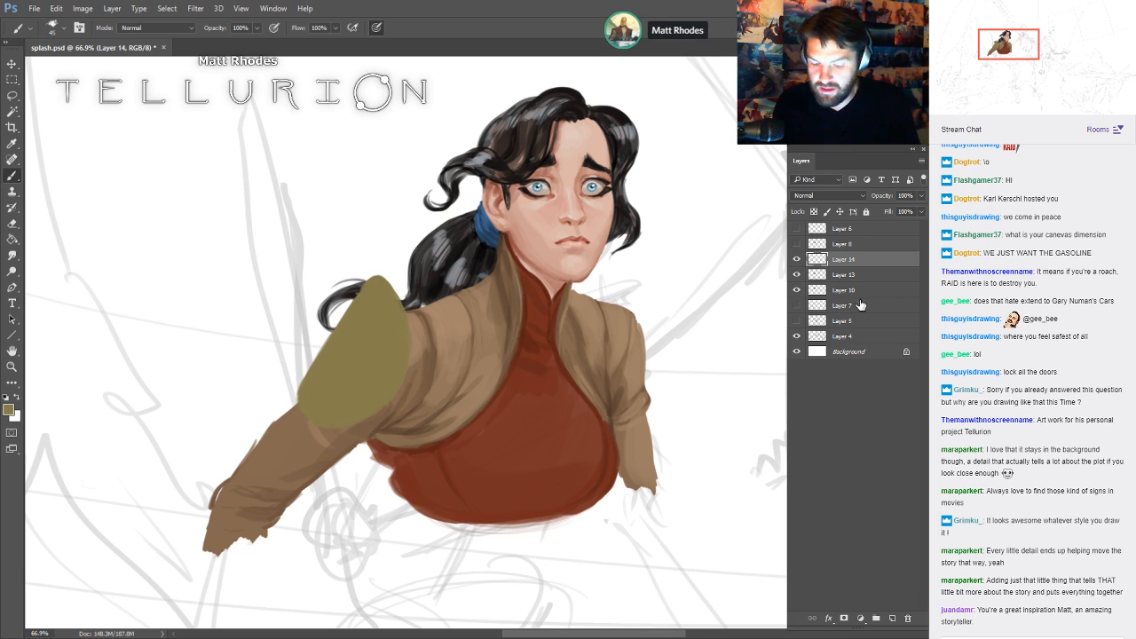
{"action": "left_click_drag", "start_coordinate": [353, 353], "coordinate": [356, 347]}
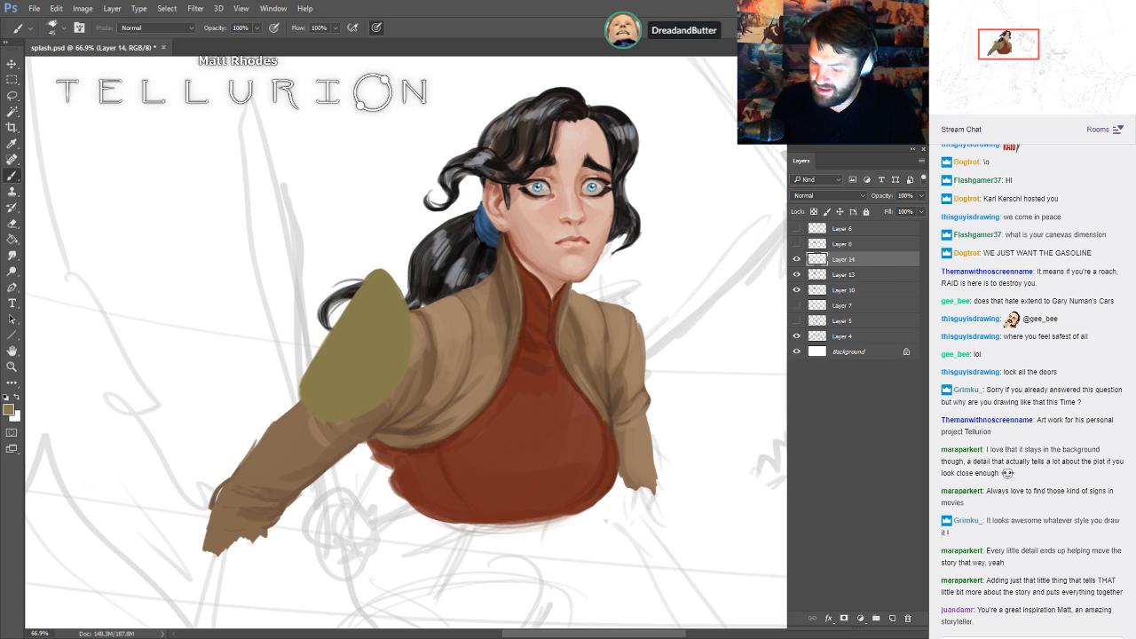
- Lock the shoulder plate layer's transparent pixels and paint a dark olive shadow band along the plate's outer edge at brush size 125
{"action": "left_click", "coordinate": [815, 212]}
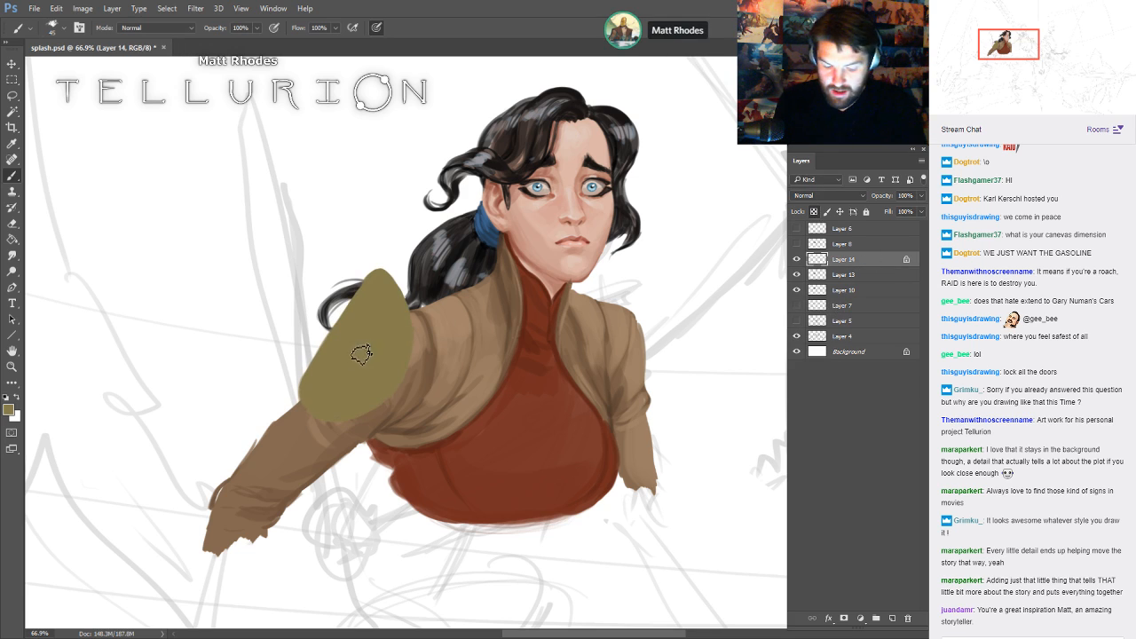
{"action": "key", "text": "i"}
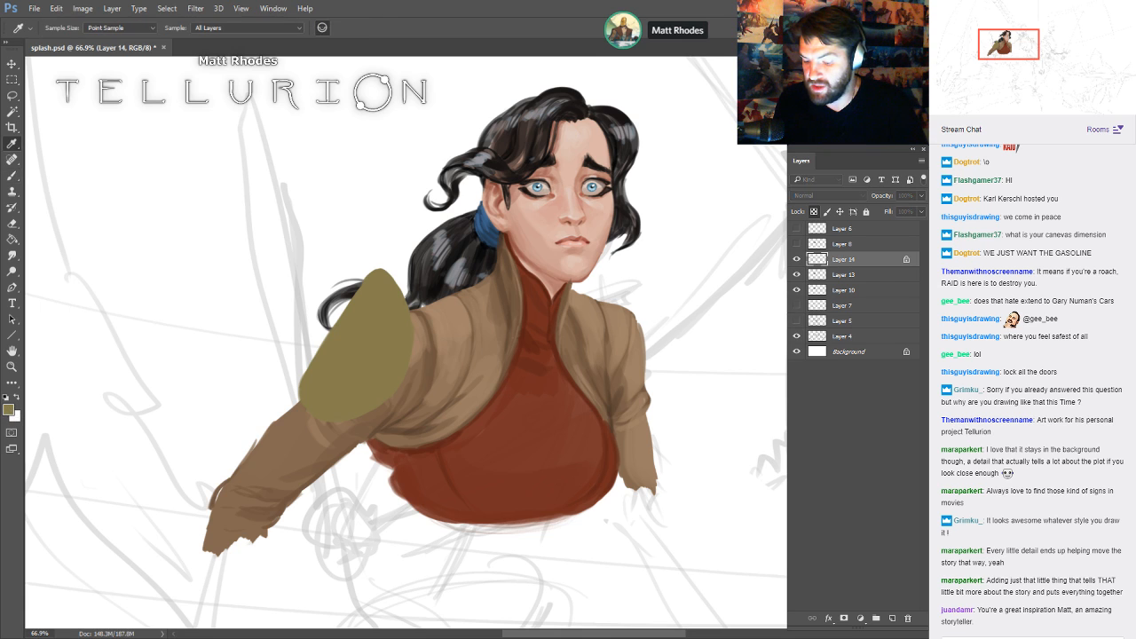
{"action": "key", "text": "b"}
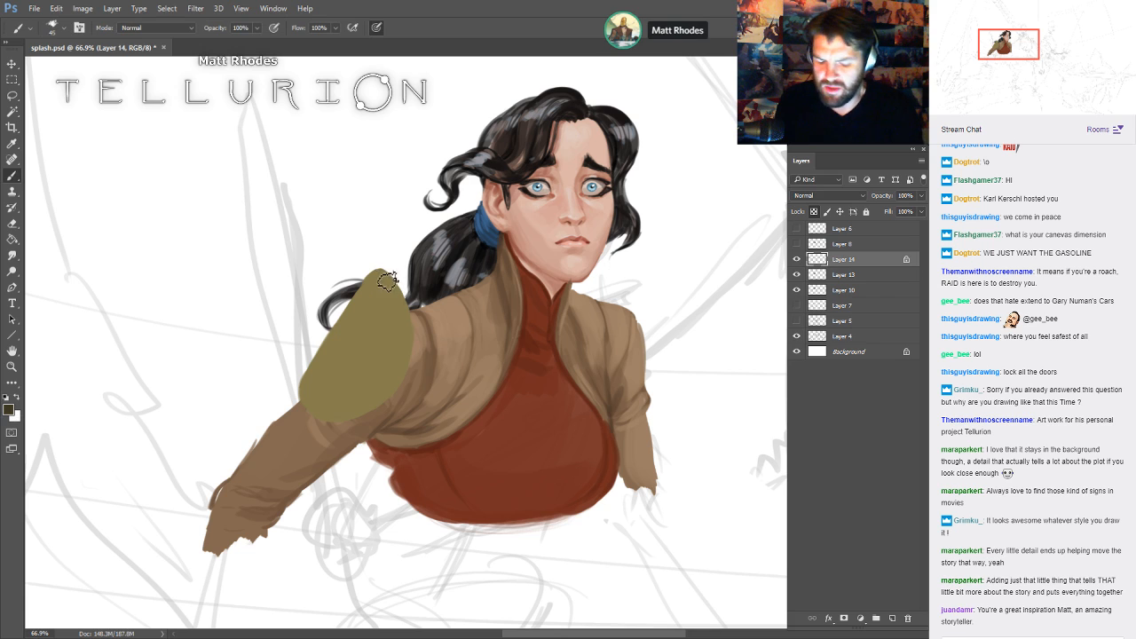
{"action": "key", "text": "]"}
{"action": "left_click_drag", "start_coordinate": [373, 272], "coordinate": [306, 393]}
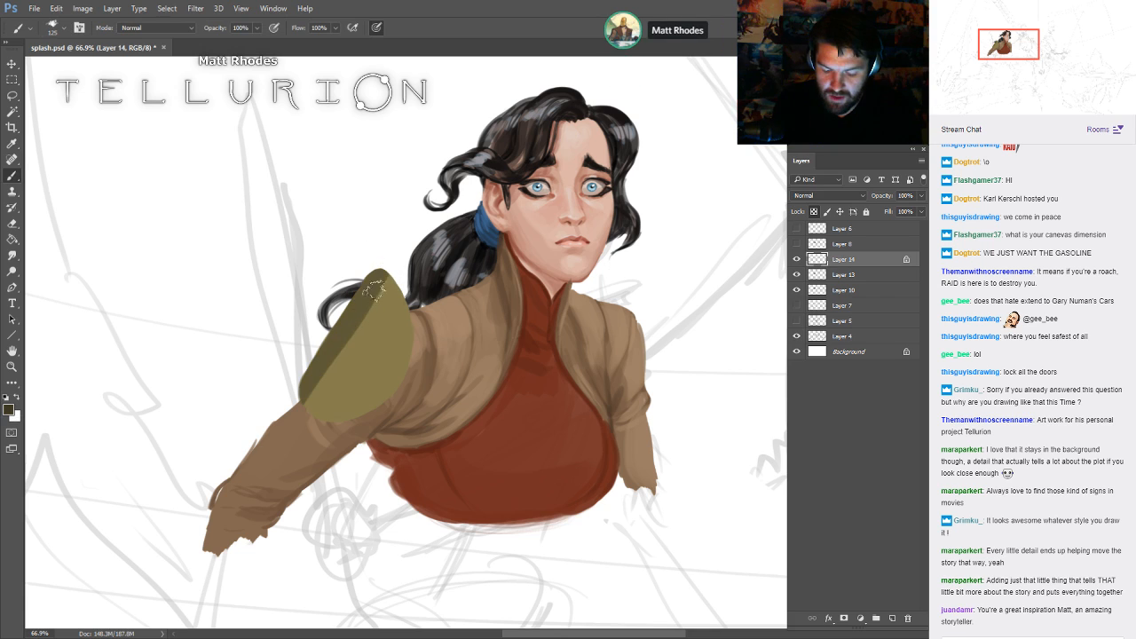
{"action": "left_click_drag", "start_coordinate": [375, 274], "coordinate": [309, 378]}
{"action": "left_click_drag", "start_coordinate": [383, 277], "coordinate": [309, 415]}
- Shade the shoulder plate's chest-facing side in dark olive and darken its outline with the brush reduced to size 20
{"action": "key", "text": "["}
{"action": "key", "text": "["}
{"action": "mouse_move", "coordinate": [410, 316]}
{"action": "left_mouse_down"}
{"action": "mouse_move", "coordinate": [364, 387]}
{"action": "mouse_move", "coordinate": [321, 419]}
{"action": "left_mouse_up"}
{"action": "key", "text": "bracketleft"}
{"action": "key", "text": "bracketleft"}
{"action": "key", "text": "bracketleft"}
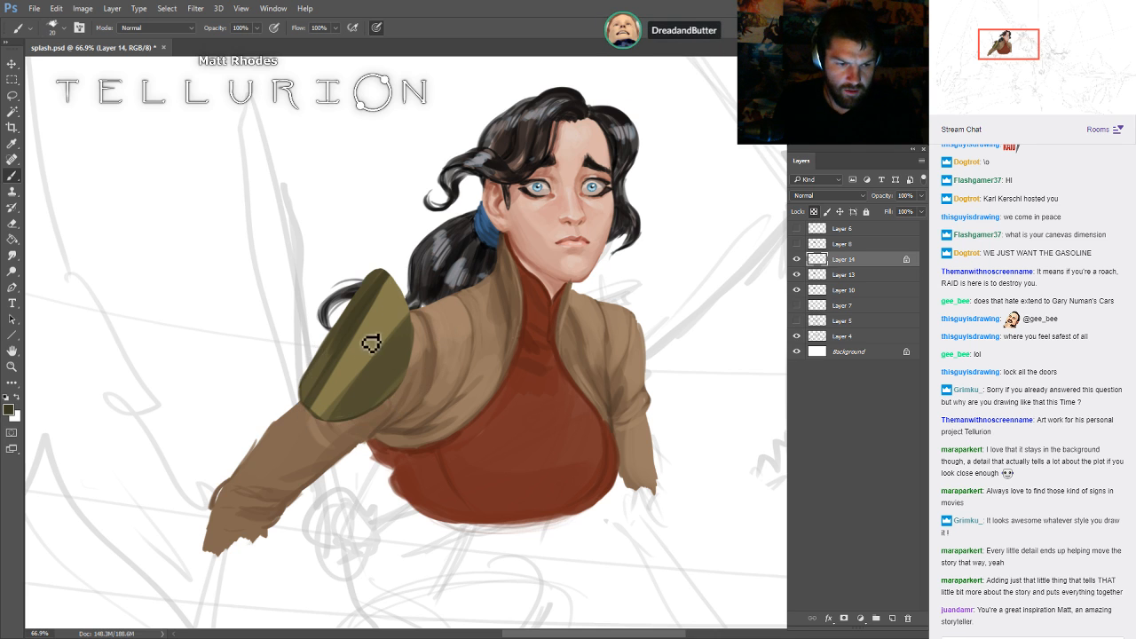
- Draw a curved dark olive line inside the shoulder plate's edge to form a raised rim
{"action": "left_click_drag", "start_coordinate": [490, 353], "coordinate": [586, 350]}
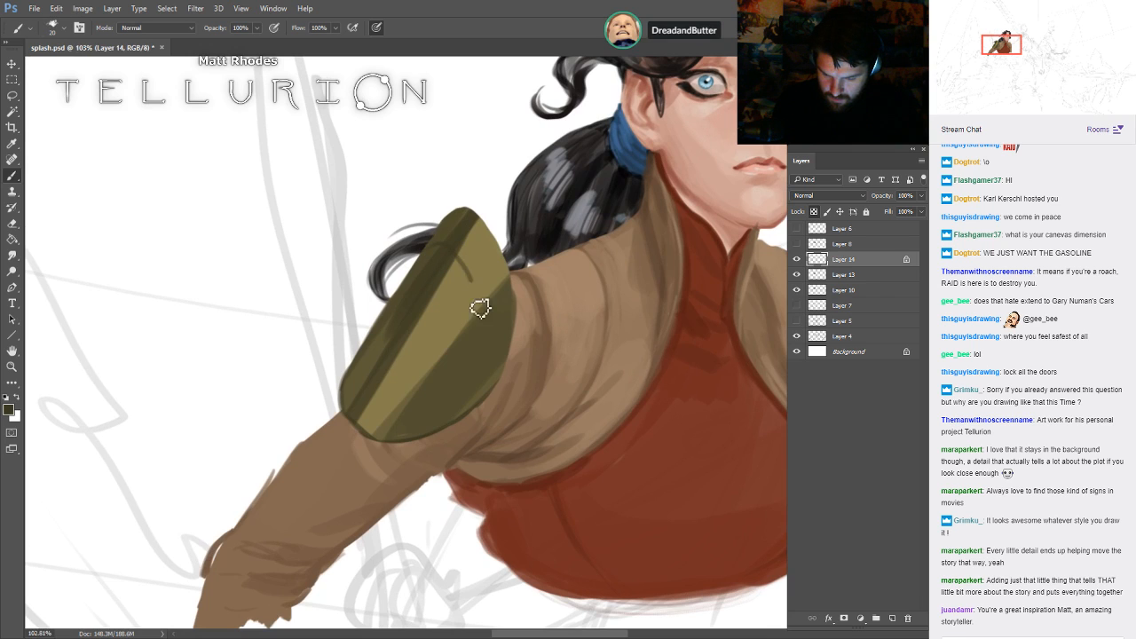
{"action": "left_click_drag", "start_coordinate": [457, 260], "coordinate": [475, 326]}
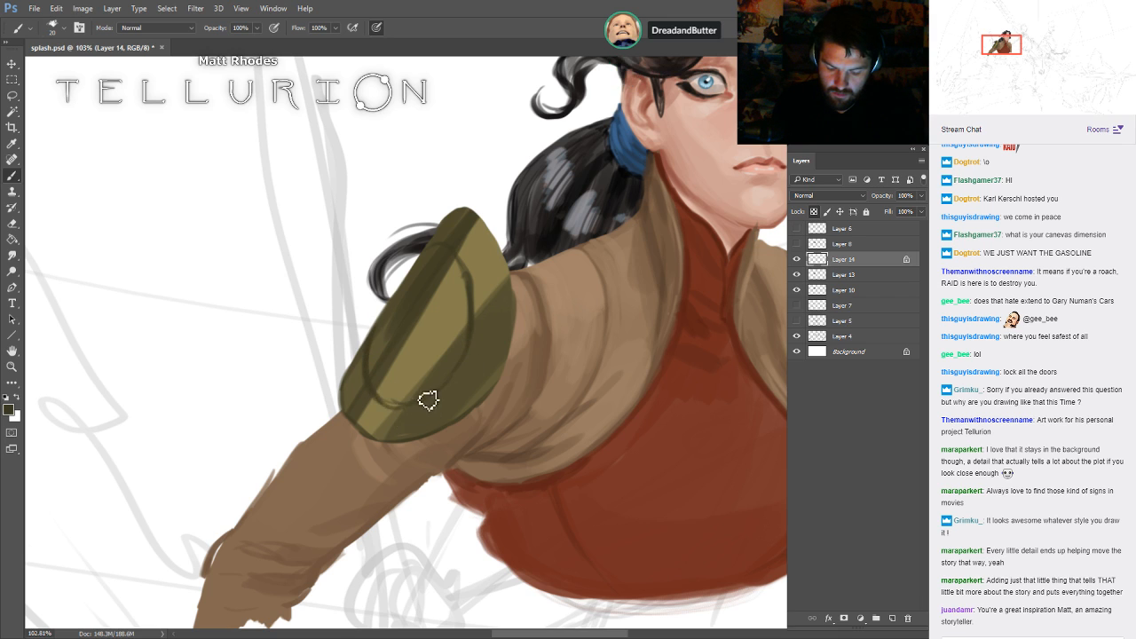
{"action": "key", "text": "bracketleft"}
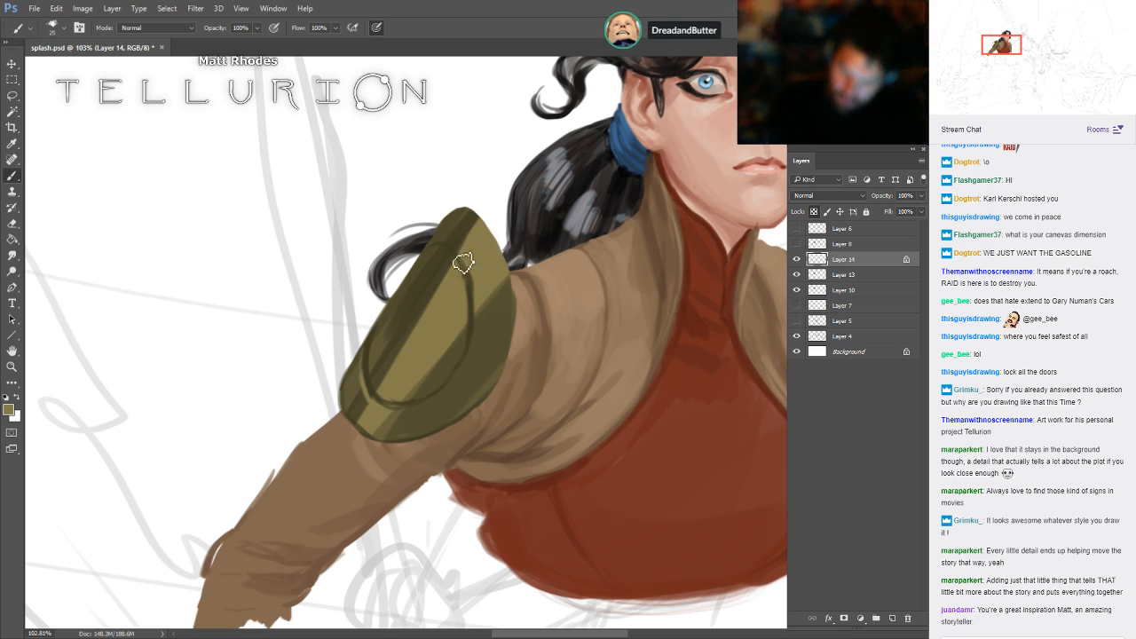
- Refine the shoulder plate's raised rim line and lighten its chest-facing edge in olive with the brush at sizes 10 to 15
{"action": "key", "text": "bracketright"}
{"action": "key", "text": "bracketright"}
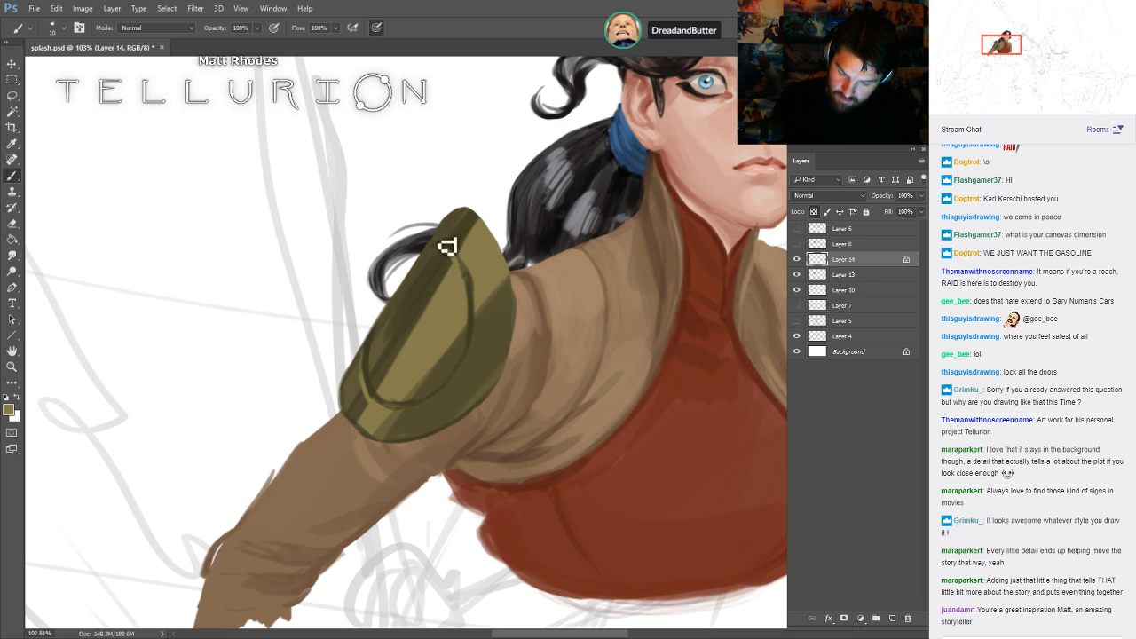
{"action": "key", "text": "bracketleft"}
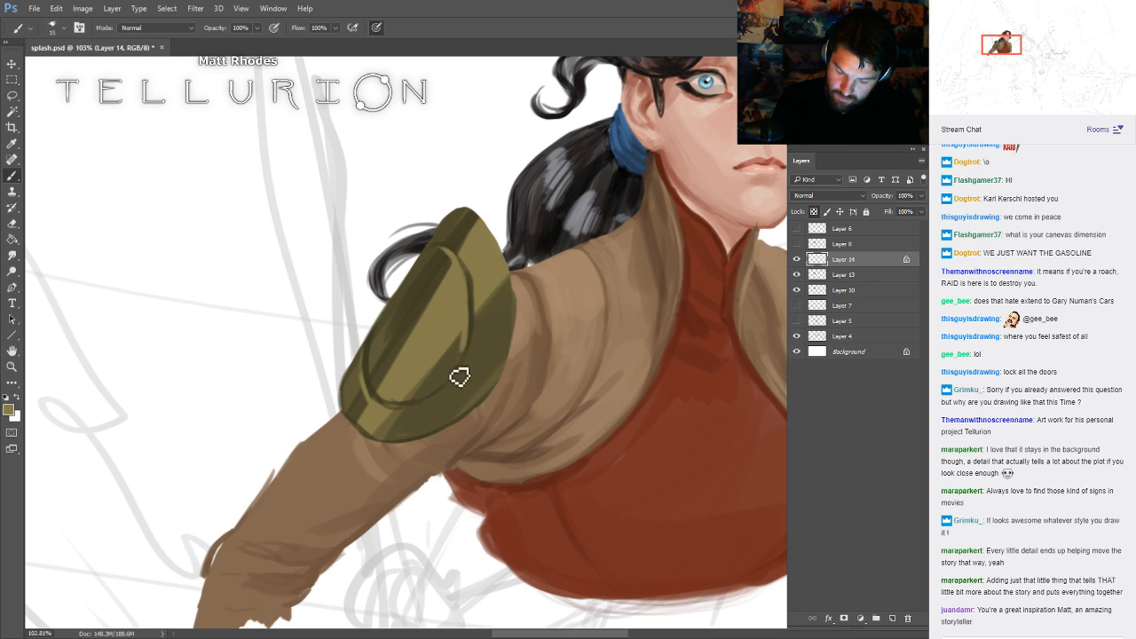
{"action": "key", "text": "bracketright"}
{"action": "key", "text": "bracketright"}
{"action": "key", "text": "bracketright"}
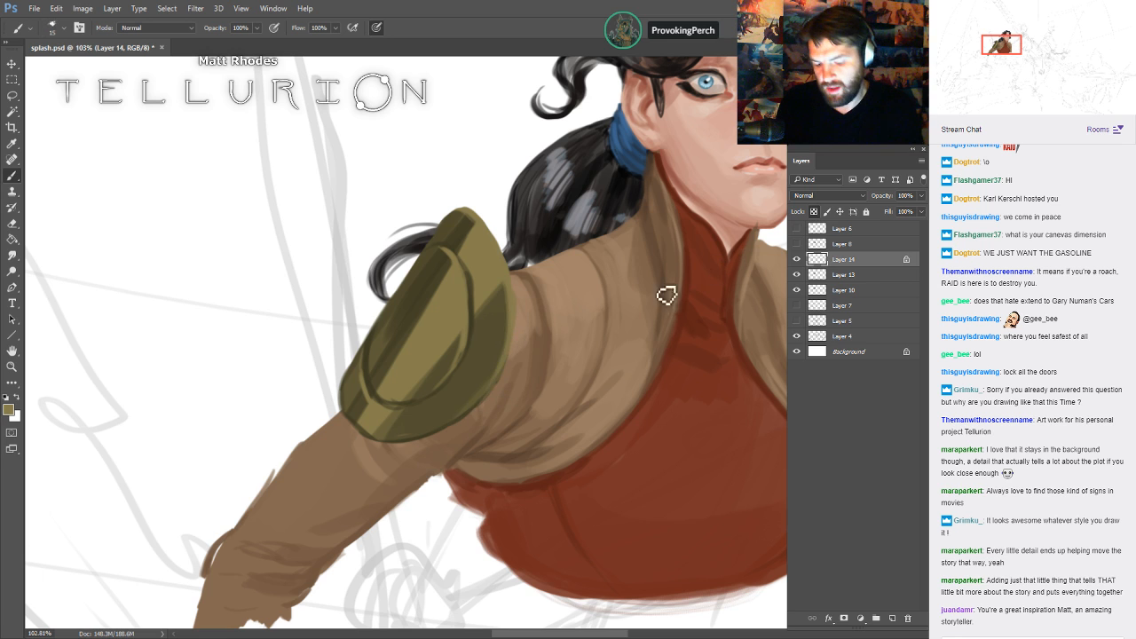
{"action": "key", "text": "bracketleft"}
{"action": "key", "text": "bracketleft"}
{"action": "key", "text": "bracketleft"}
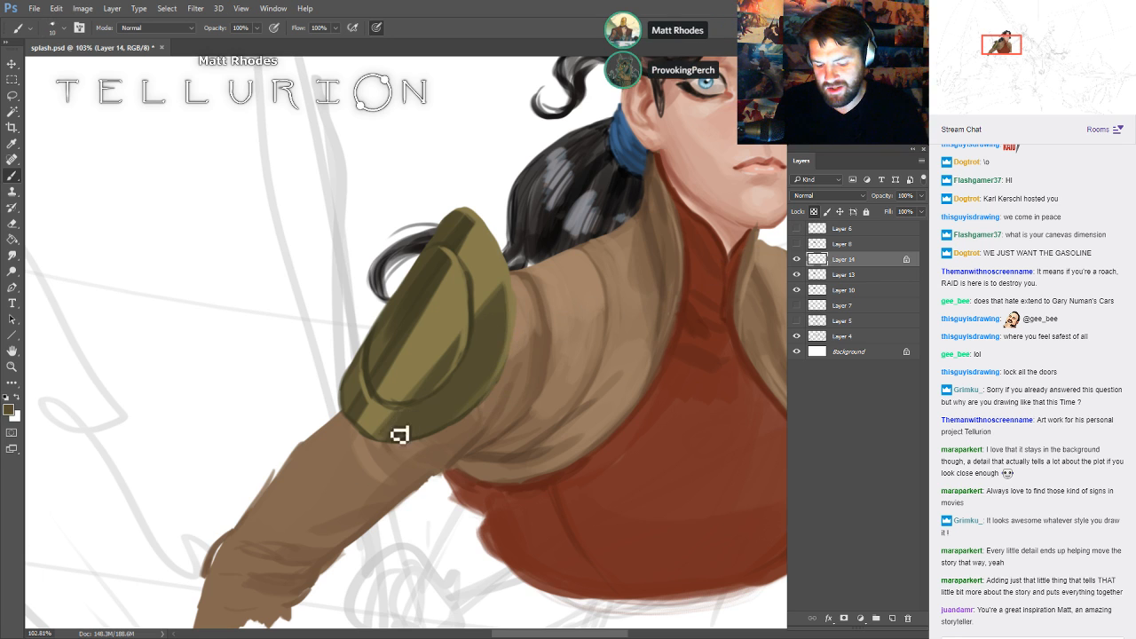
- Sample olives from the shoulder plate and deepen its inner shadow shapes and the dark band at its tip at brush size 50
{"action": "left_click", "coordinate": [399, 415], "text": "alt"}
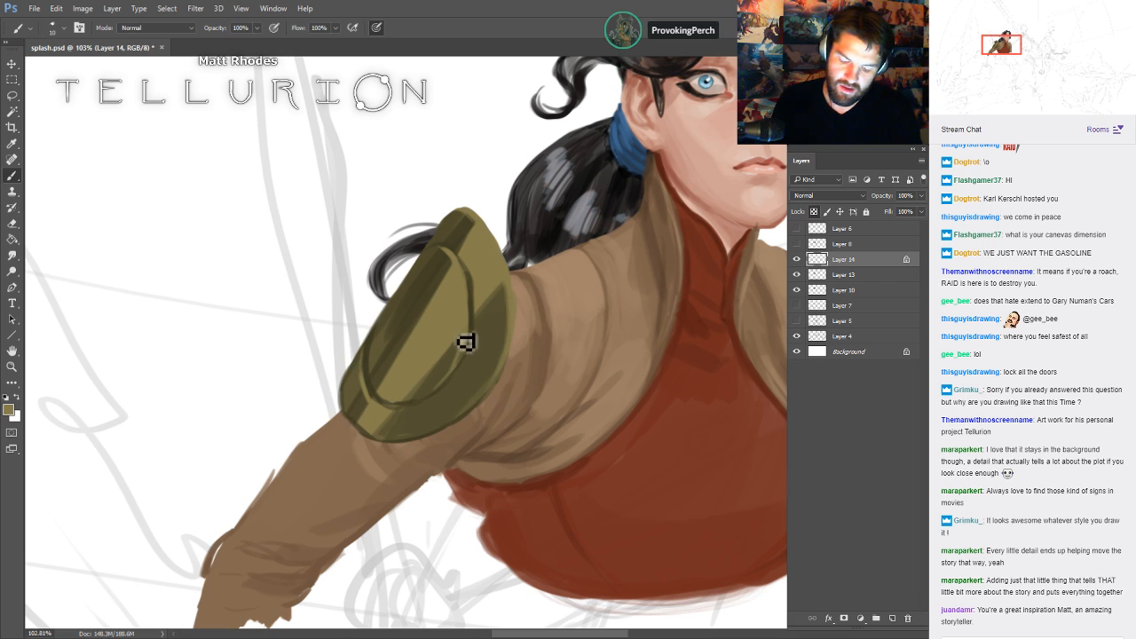
{"action": "key", "text": "bracketright"}
{"action": "key", "text": "bracketright"}
{"action": "key", "text": "bracketright"}
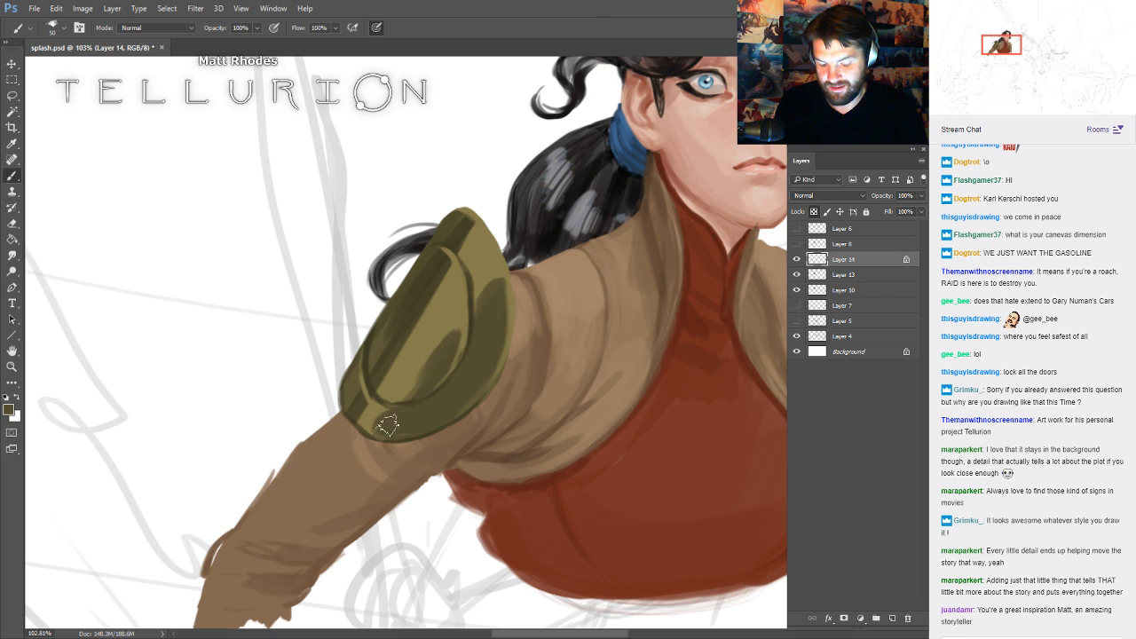
{"action": "left_click", "coordinate": [461, 235], "text": "alt"}
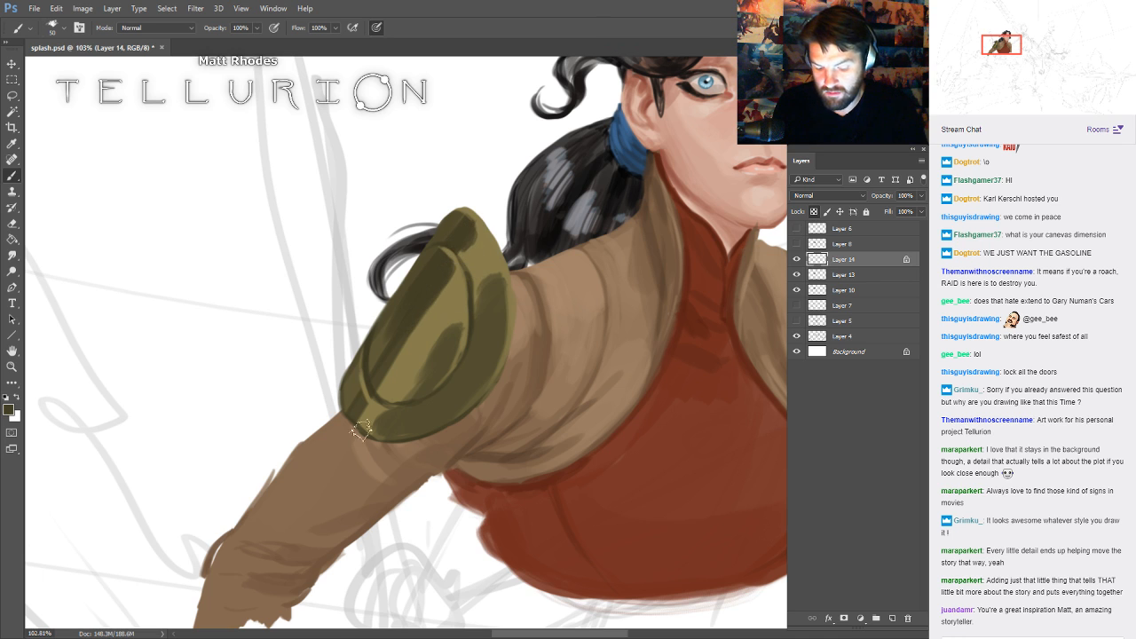
- Choose a pale yellow and paint a highlight along the shoulder plate's upper chest-facing edge
{"action": "left_click_drag", "start_coordinate": [779, 220], "coordinate": [686, 247]}
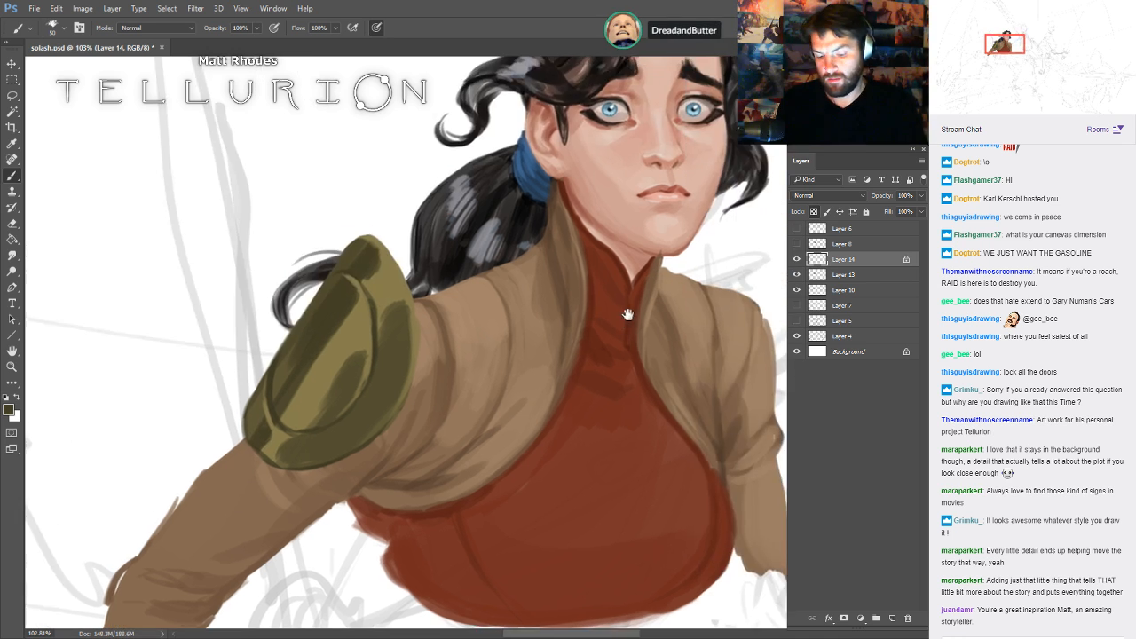
{"action": "key", "text": "i"}
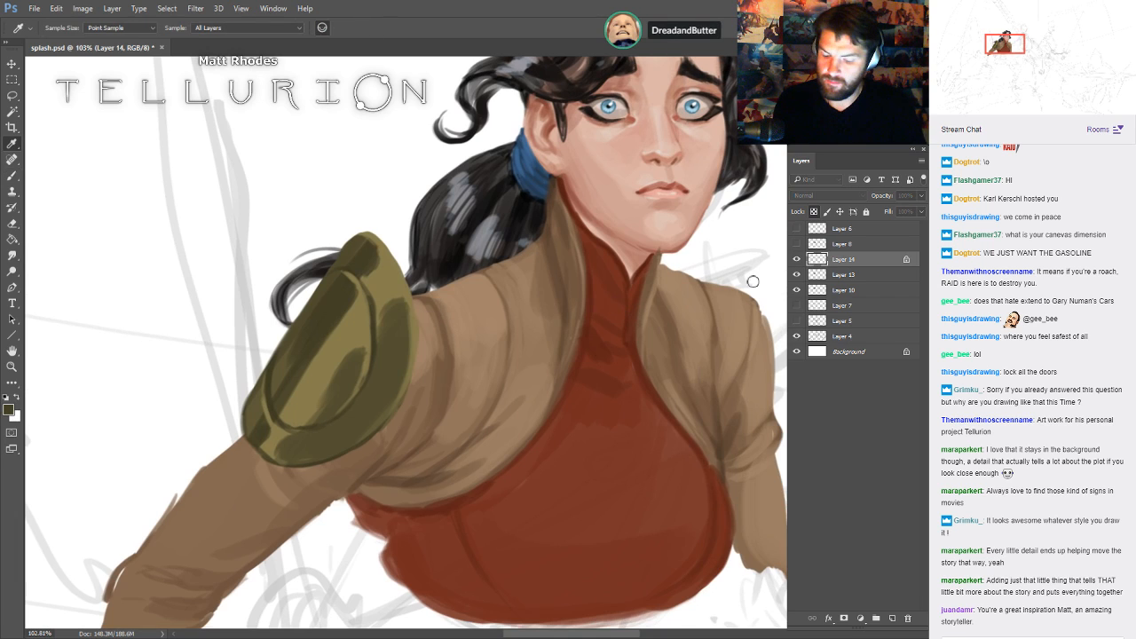
{"action": "key", "text": "Return"}
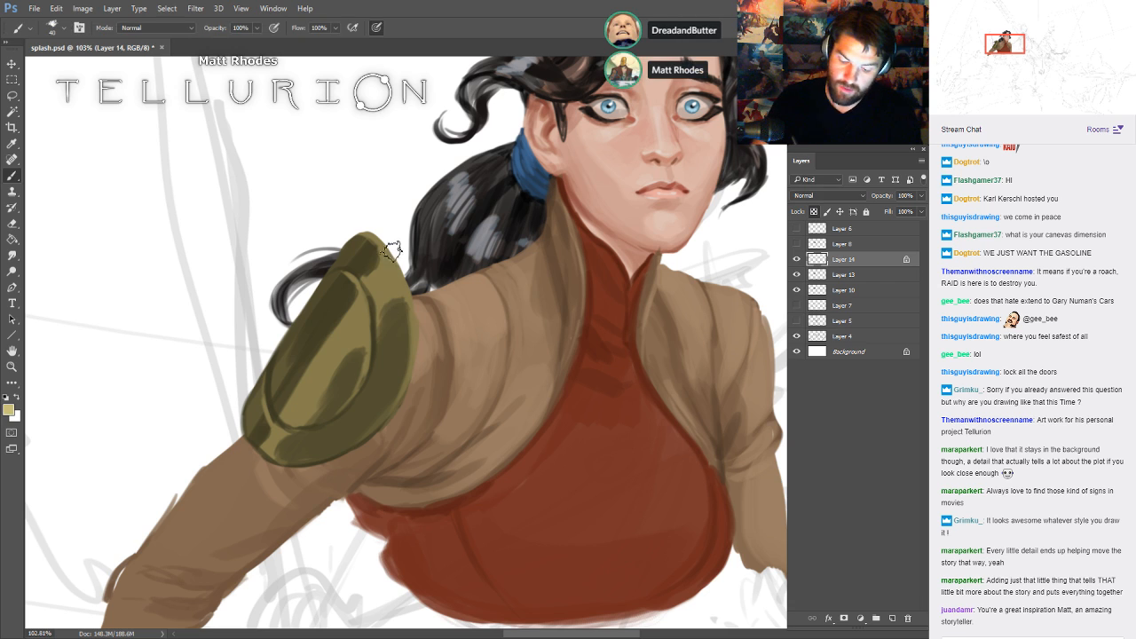
{"action": "key", "text": "bracketright"}
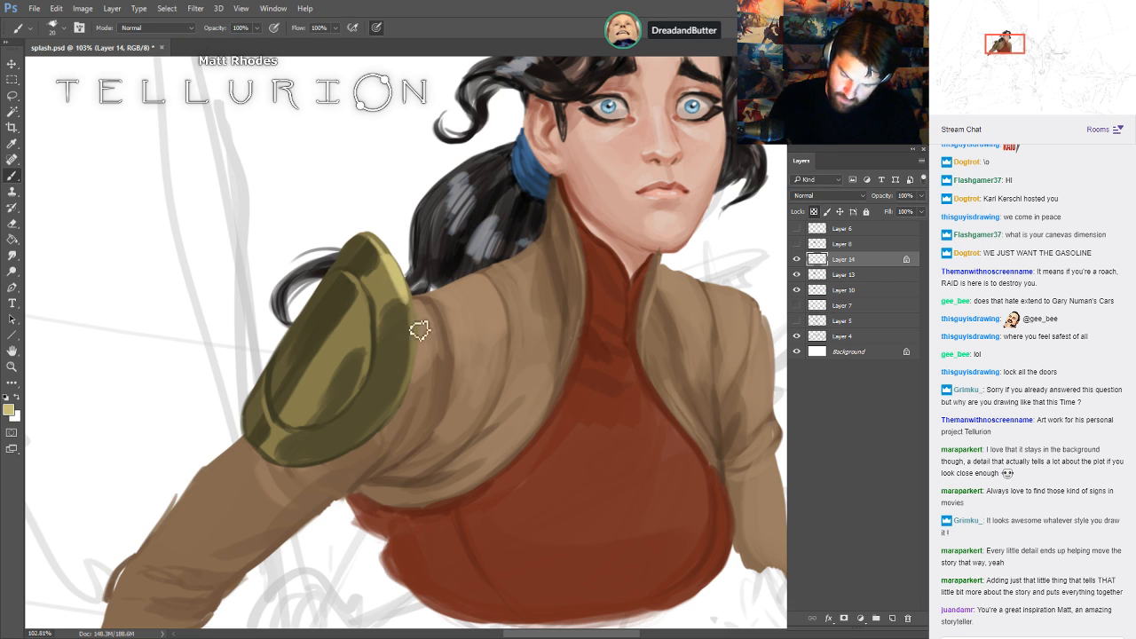
- Draw a thin pale yellow highlight down the plate's chest-facing edge and add glints on the raised rim with a small brush
{"action": "key", "text": "bracketleft"}
{"action": "key", "text": "bracketleft"}
{"action": "key", "text": "bracketleft"}
{"action": "key", "text": "bracketright"}
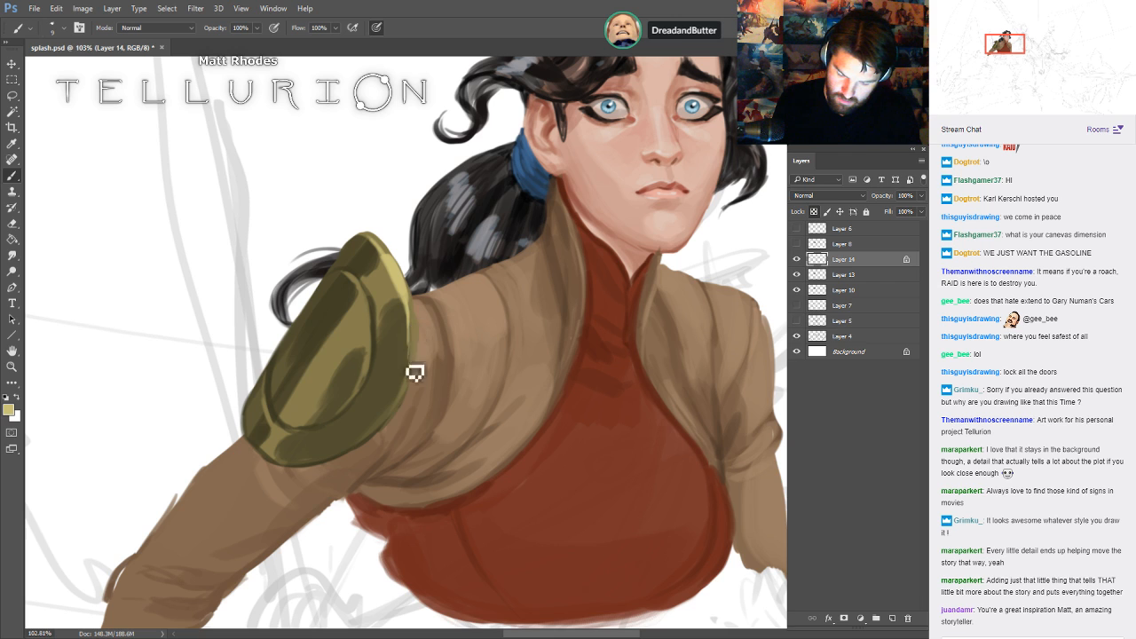
{"action": "key", "text": "bracketleft"}
{"action": "key", "text": "bracketleft"}
{"action": "key", "text": "bracketright"}
{"action": "key", "text": "bracketright"}
{"action": "key", "text": "bracketright"}
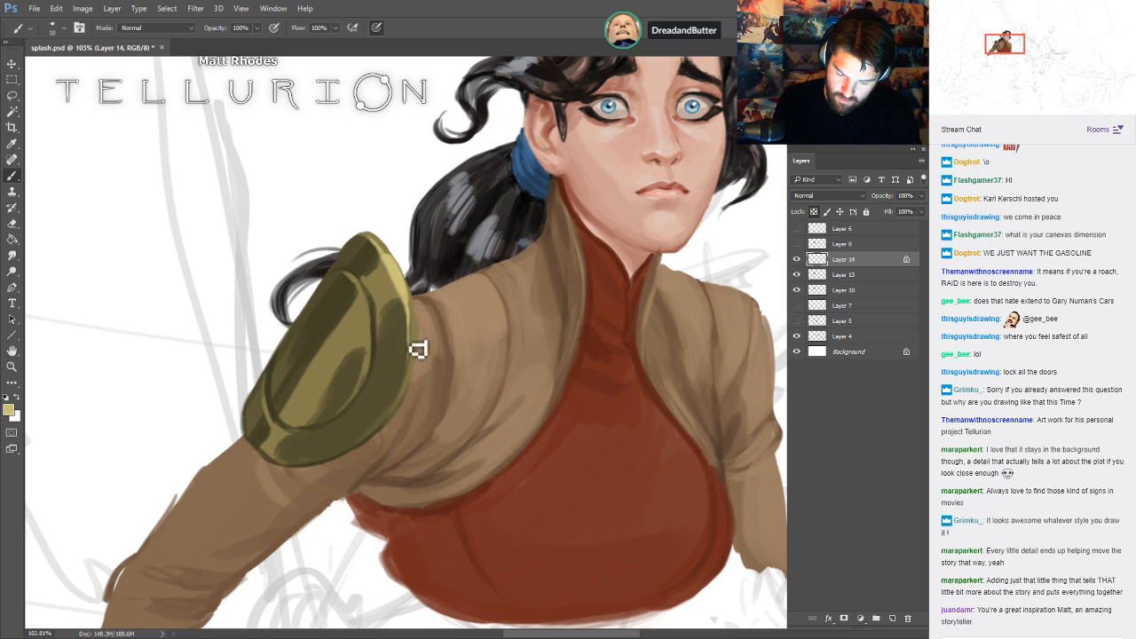
{"action": "key", "text": "bracketright"}
{"action": "key", "text": "bracketright"}
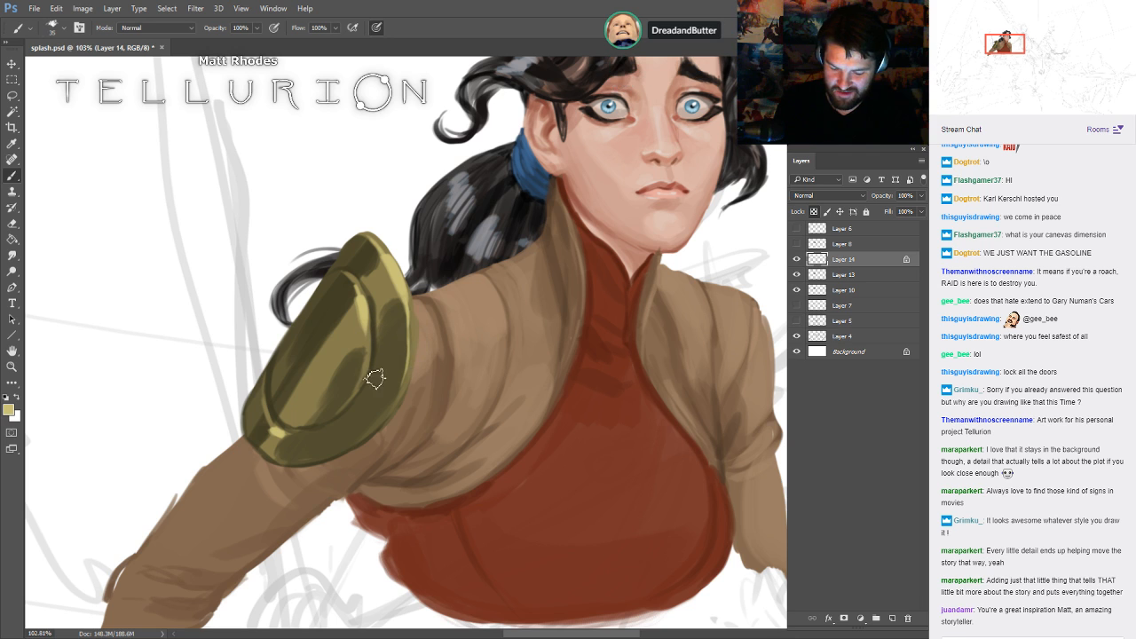
- Sample the mid olive and soften the shadows inside the shoulder plate and along its lower rim with a large brush
{"action": "left_click", "coordinate": [334, 347], "text": "alt"}
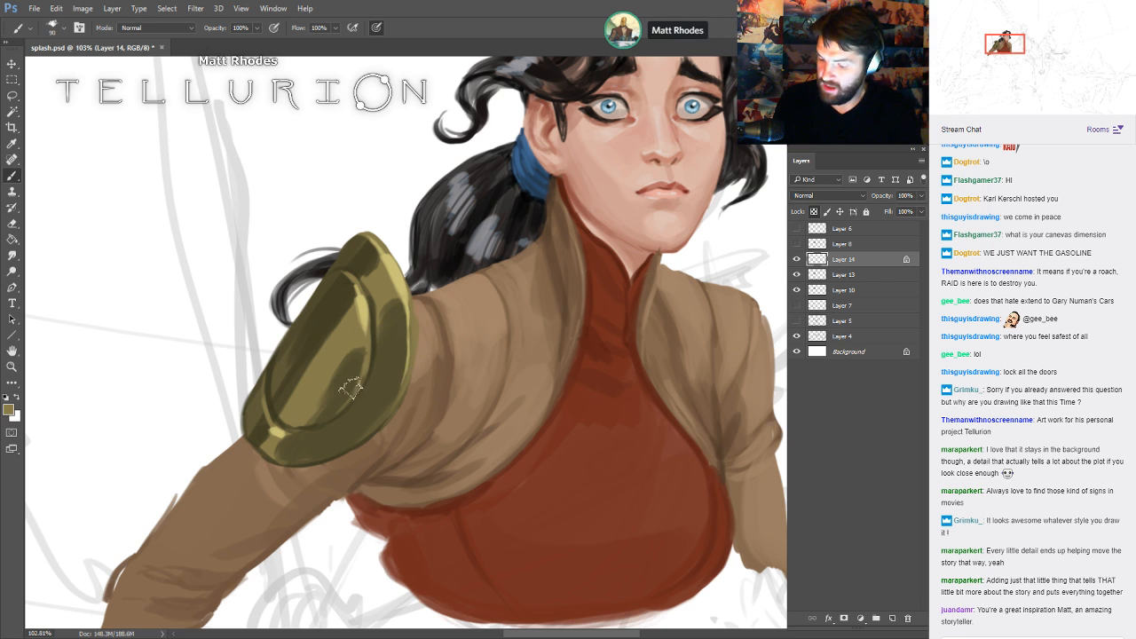
{"action": "mouse_move", "coordinate": [366, 374]}
{"action": "left_mouse_down"}
{"action": "mouse_move", "coordinate": [331, 429]}
{"action": "mouse_move", "coordinate": [336, 418]}
{"action": "mouse_move", "coordinate": [295, 440]}
{"action": "mouse_move", "coordinate": [368, 378]}
{"action": "left_mouse_up"}
{"action": "key", "text": "["}
{"action": "key", "text": "["}
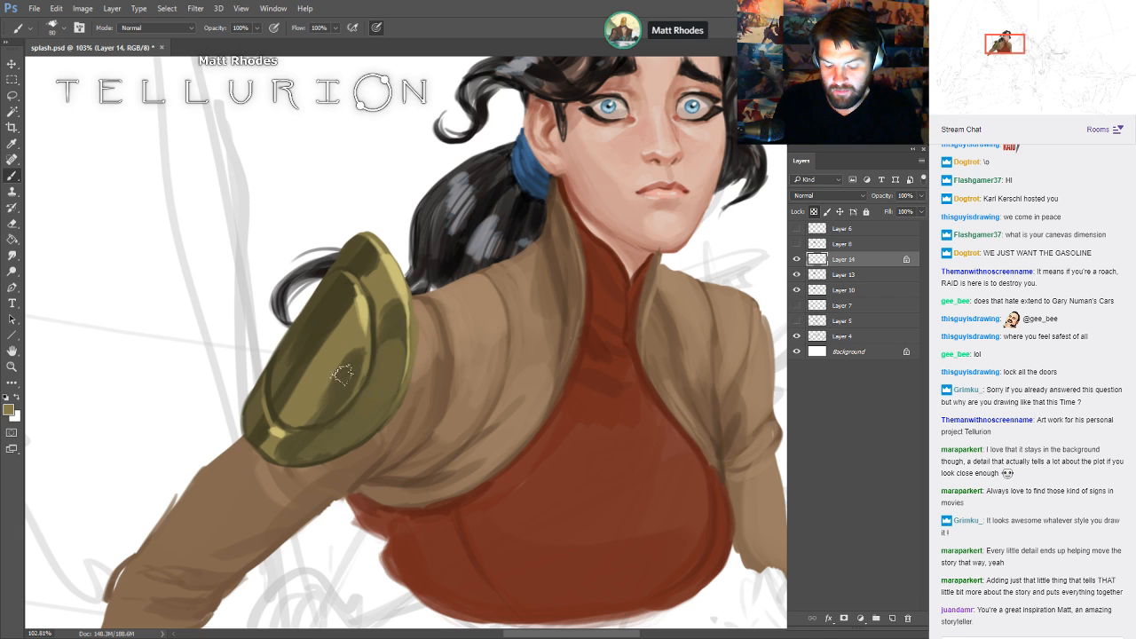
{"action": "mouse_move", "coordinate": [311, 424]}
{"action": "left_mouse_down"}
{"action": "mouse_move", "coordinate": [352, 423]}
{"action": "mouse_move", "coordinate": [314, 442]}
{"action": "mouse_move", "coordinate": [337, 425]}
{"action": "left_mouse_up"}
{"action": "key", "text": "["}
{"action": "key", "text": "["}
{"action": "key", "text": "]"}
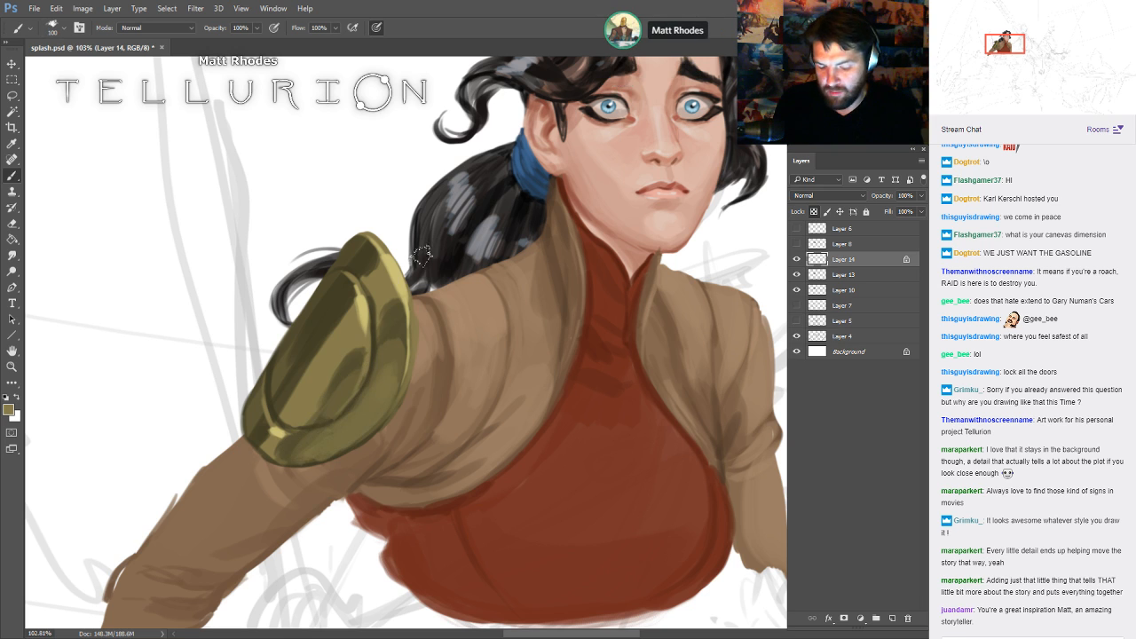
- Sample dark olives from the plate's centre and reshape the inner shadow at brush size 50
{"action": "left_click", "coordinate": [345, 376], "text": "alt"}
{"action": "left_click_drag", "start_coordinate": [344, 375], "coordinate": [353, 360]}
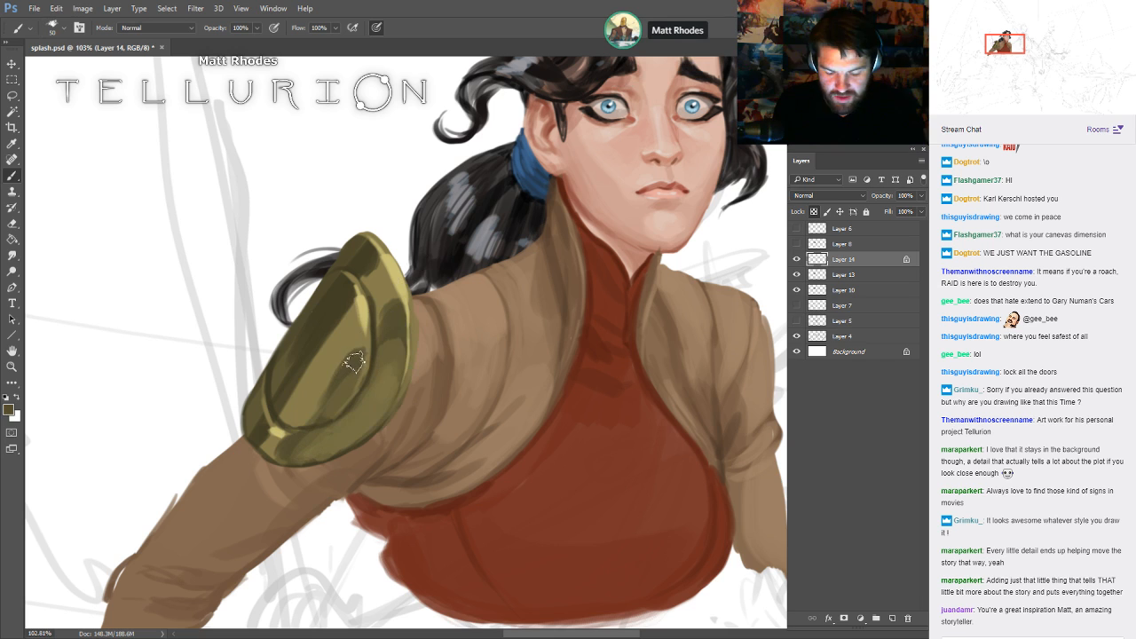
{"action": "left_click", "coordinate": [348, 364], "text": "alt"}
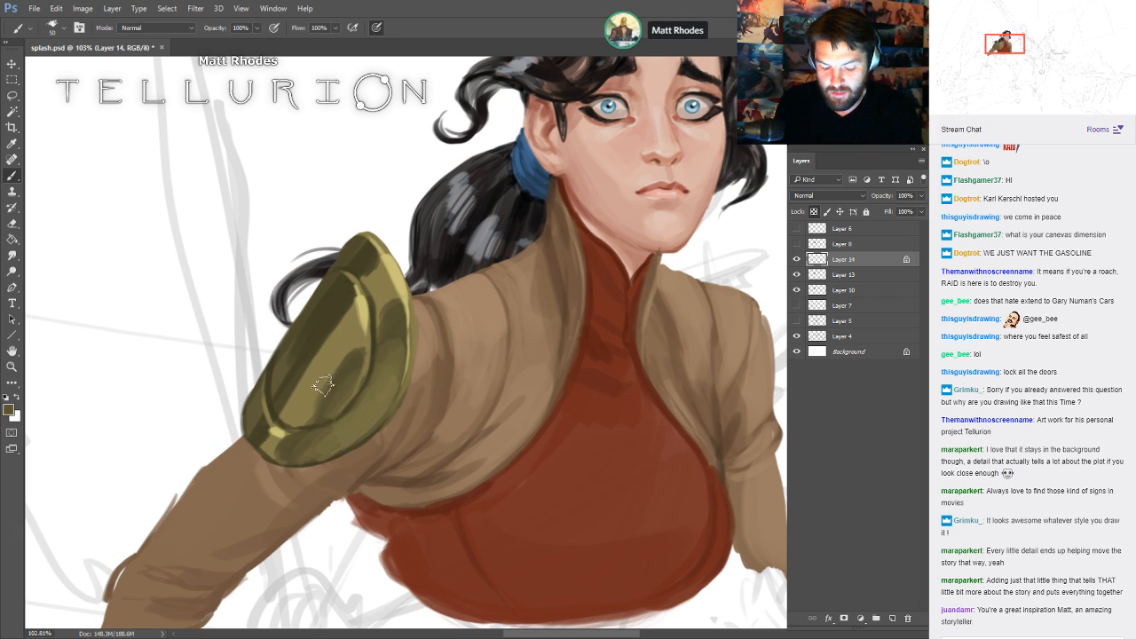
- Sharpen the raised rim's crease in dark olive and clean up the plate's upper edge in light olive with a small brush
{"action": "key", "text": "bracketleft"}
{"action": "key", "text": "bracketleft"}
{"action": "key", "text": "bracketleft"}
{"action": "key", "text": "bracketleft"}
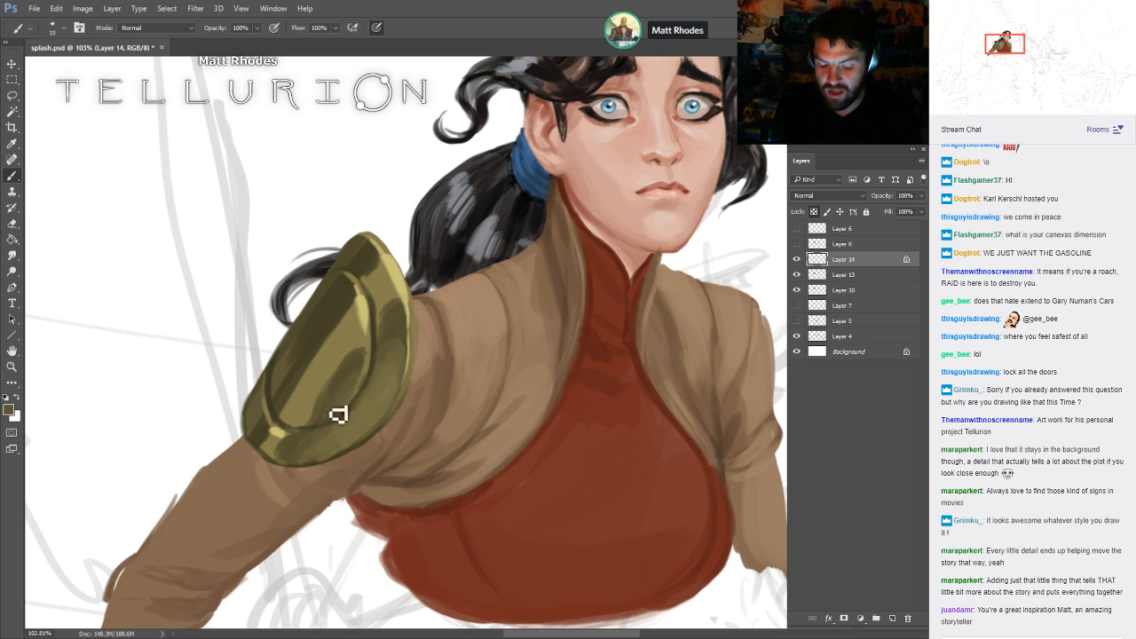
{"action": "key", "text": "bracketright"}
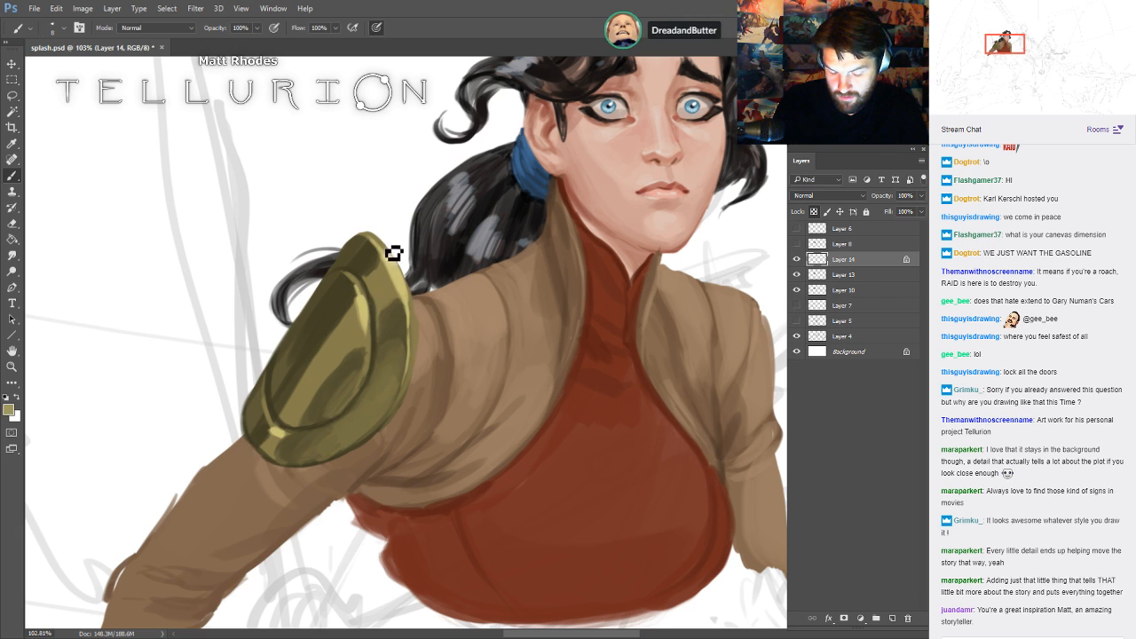
{"action": "key", "text": "]"}
{"action": "key", "text": "]"}
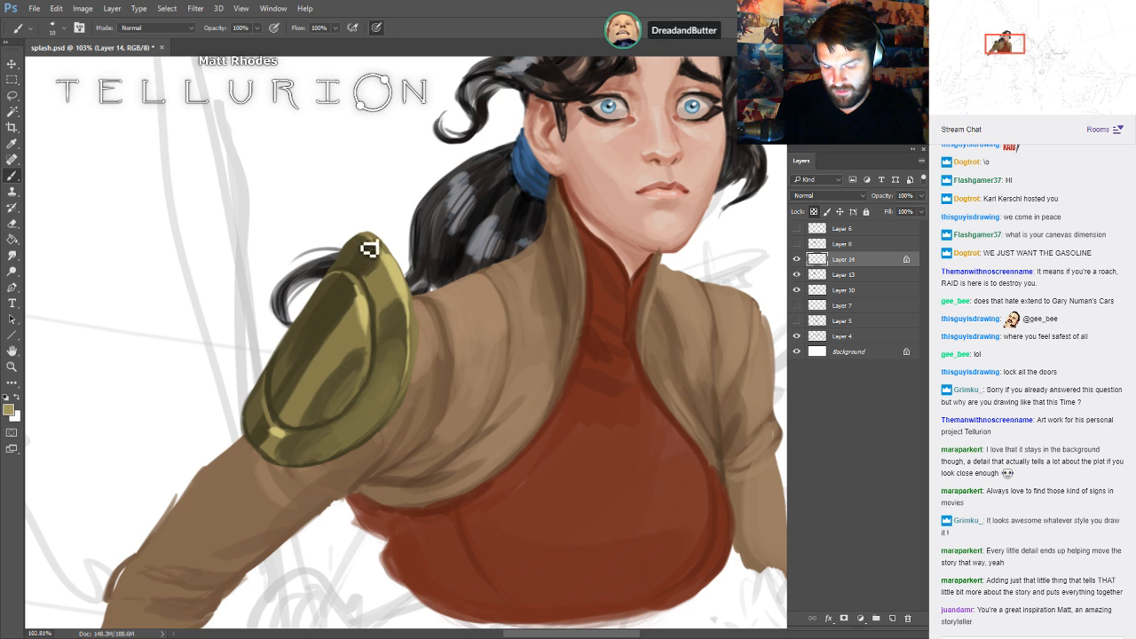
- Choose a pale blue-grey and tint the tip of the shoulder plate with cool reflected light
{"action": "left_click_drag", "start_coordinate": [708, 374], "coordinate": [715, 326]}
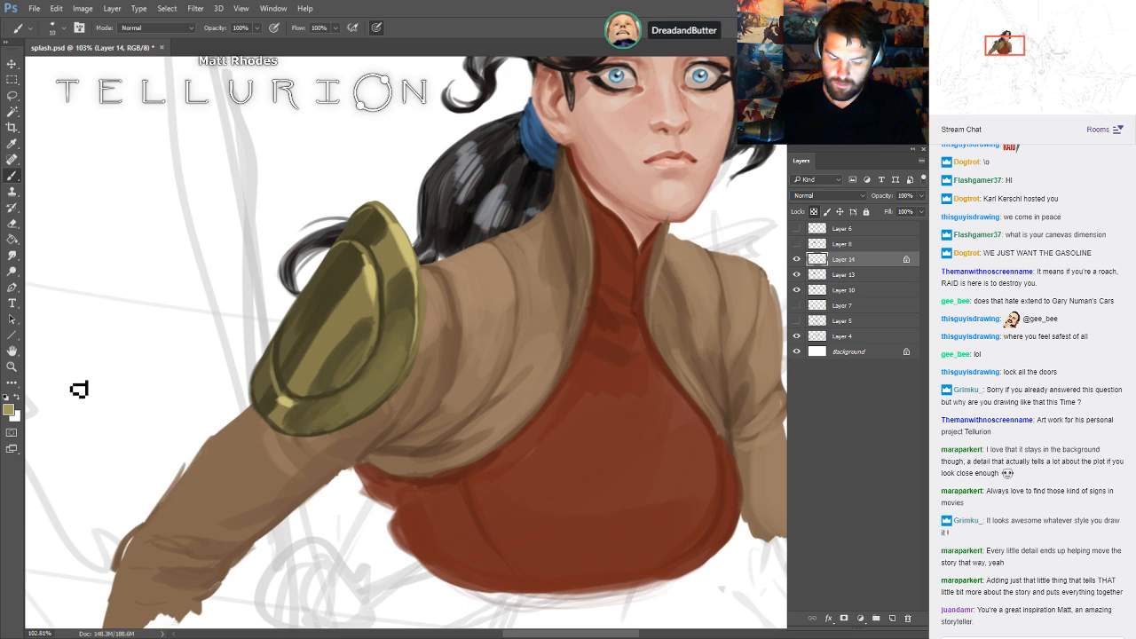
{"action": "key", "text": "i"}
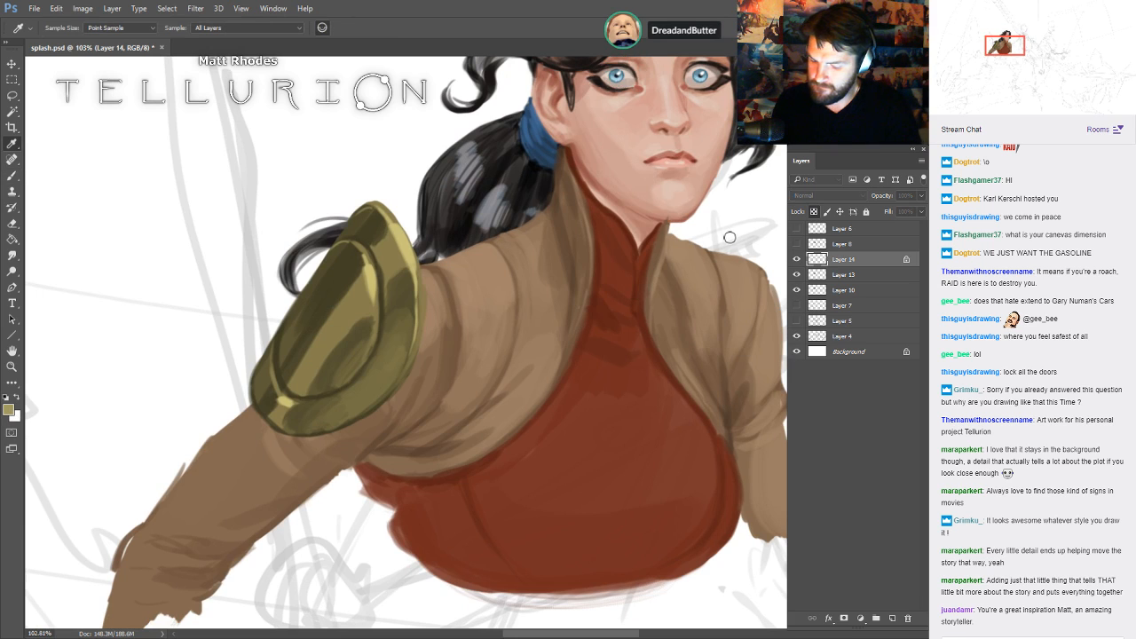
{"action": "key", "text": "b"}
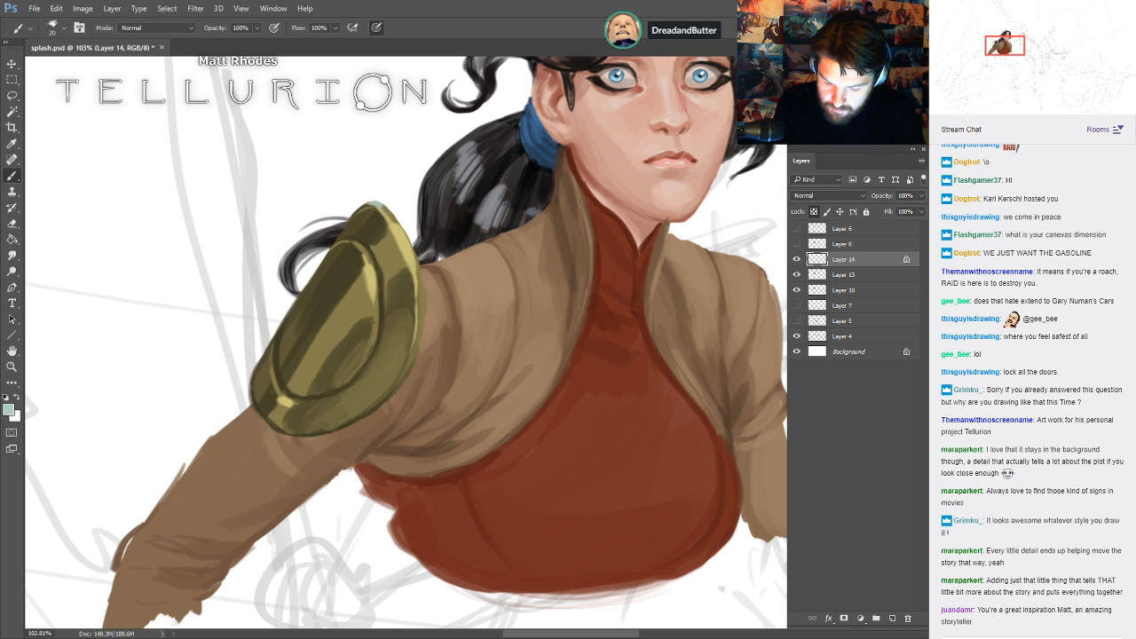
{"action": "key", "text": "bracketright"}
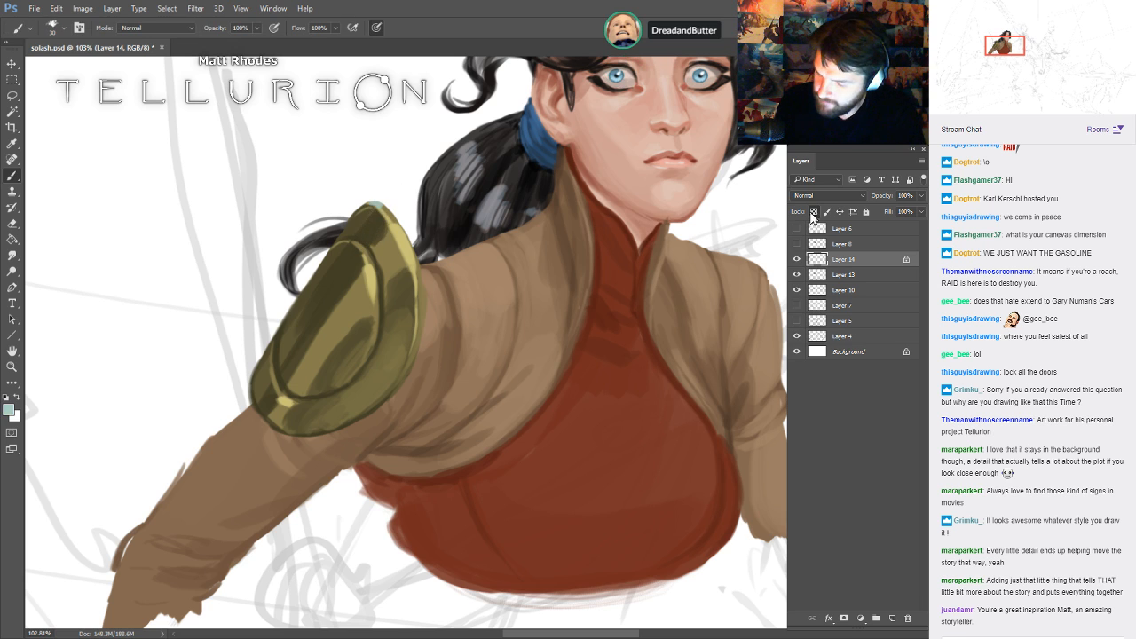
{"action": "key", "text": "bracketright"}
{"action": "key", "text": "bracketright"}
{"action": "key", "text": "bracketright"}
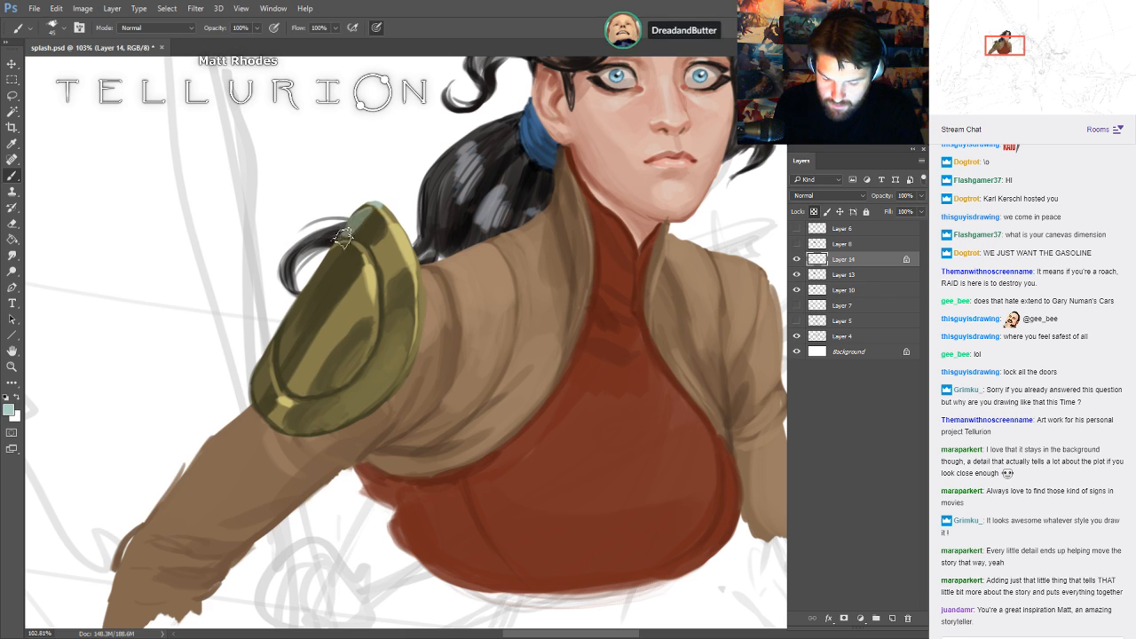
{"action": "key", "text": "bracketright"}
- Extend the pale blue-grey reflected light down the plate's outer edge and inner face with the brush at sizes 15 to 25
{"action": "mouse_move", "coordinate": [337, 250]}
{"action": "left_mouse_down"}
{"action": "mouse_move", "coordinate": [288, 322]}
{"action": "mouse_move", "coordinate": [276, 392]}
{"action": "mouse_move", "coordinate": [289, 328]}
{"action": "mouse_move", "coordinate": [286, 356]}
{"action": "mouse_move", "coordinate": [324, 296]}
{"action": "left_mouse_up"}
{"action": "key", "text": "bracketleft"}
{"action": "key", "text": "bracketleft"}
{"action": "mouse_move", "coordinate": [287, 350]}
{"action": "left_mouse_down"}
{"action": "mouse_move", "coordinate": [350, 257]}
{"action": "mouse_move", "coordinate": [342, 270]}
{"action": "left_mouse_up"}
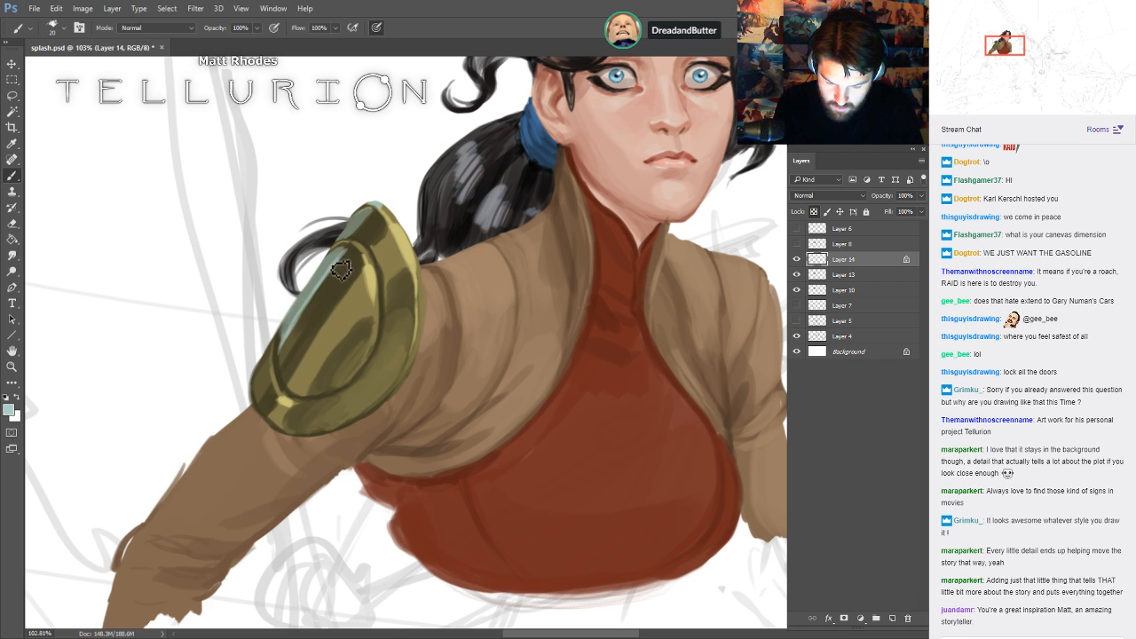
{"action": "key", "text": "bracketright"}
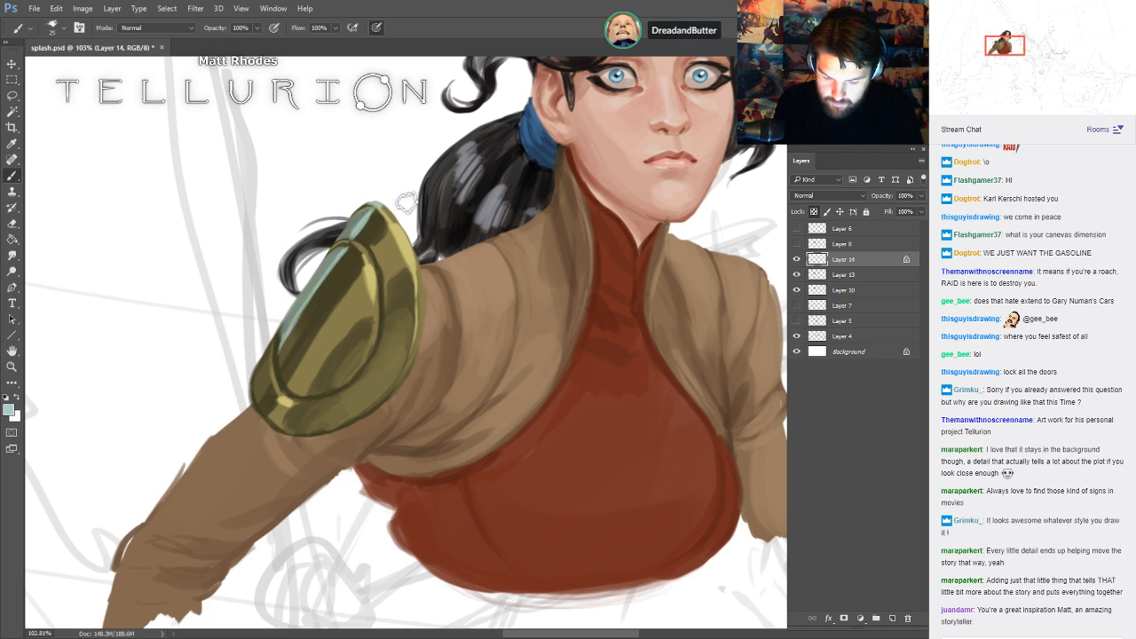
{"action": "key", "text": "bracketright"}
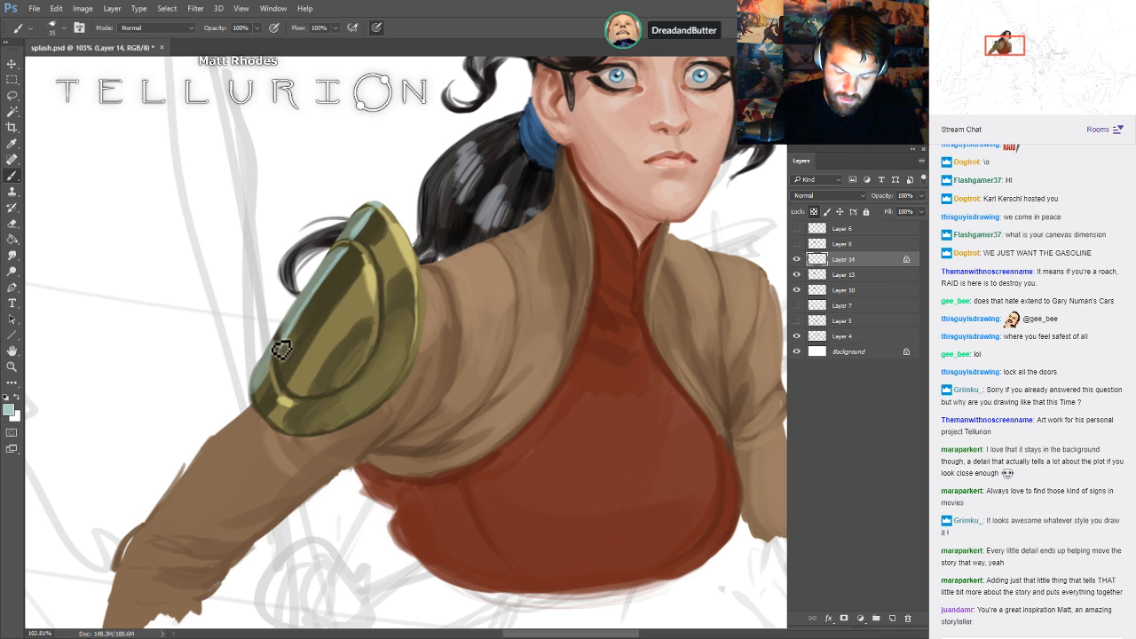
{"action": "key", "text": "bracketright"}
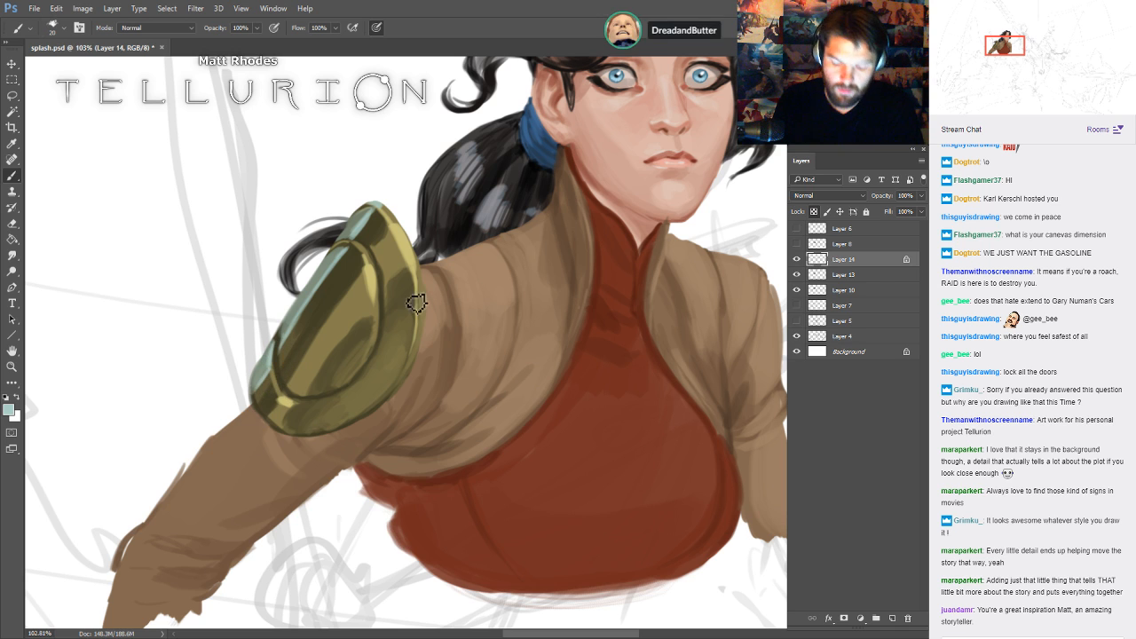
- Sample pale yellow and olive from the shoulder plate and brighten the raised rim and central face
{"action": "left_click_drag", "start_coordinate": [738, 273], "coordinate": [645, 309]}
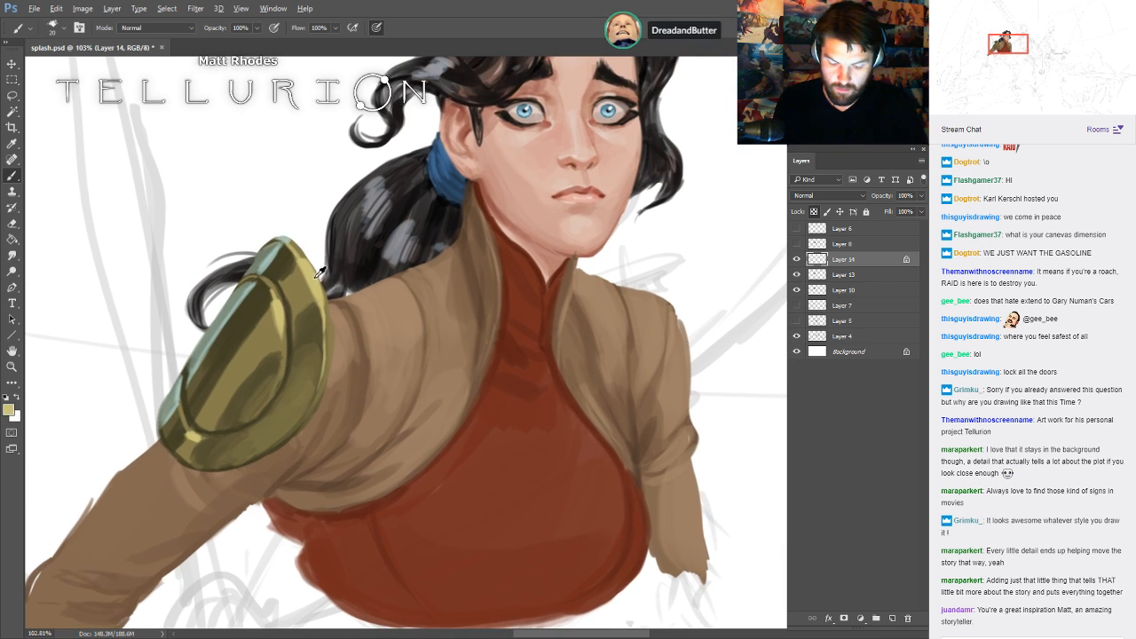
{"action": "key", "text": "bracketright"}
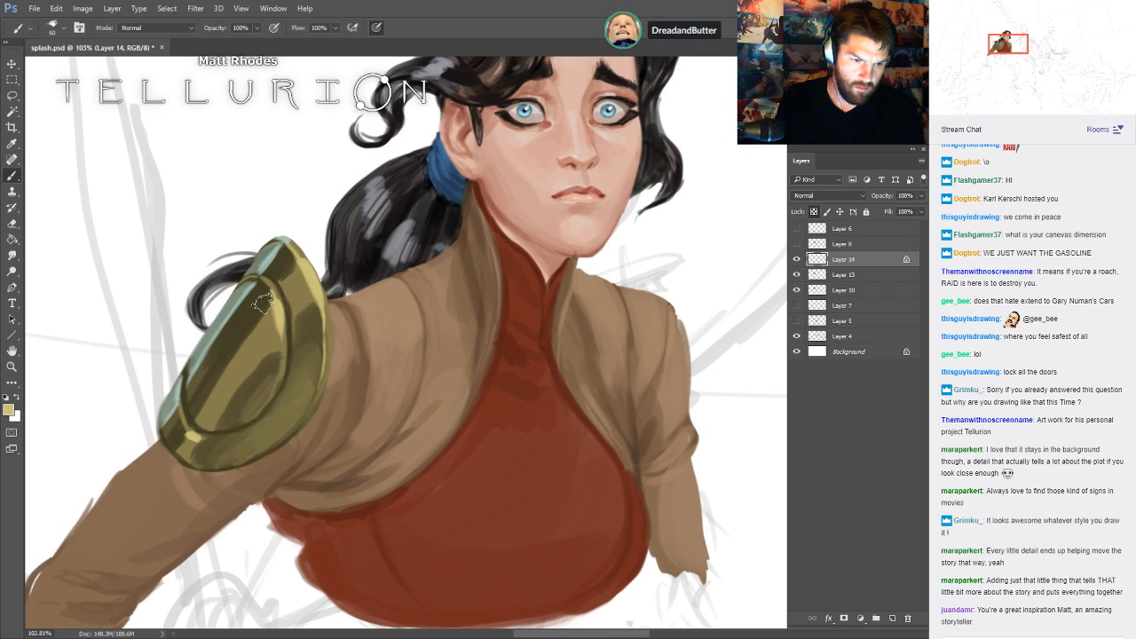
{"action": "key", "text": "bracketleft"}
{"action": "key", "text": "bracketleft"}
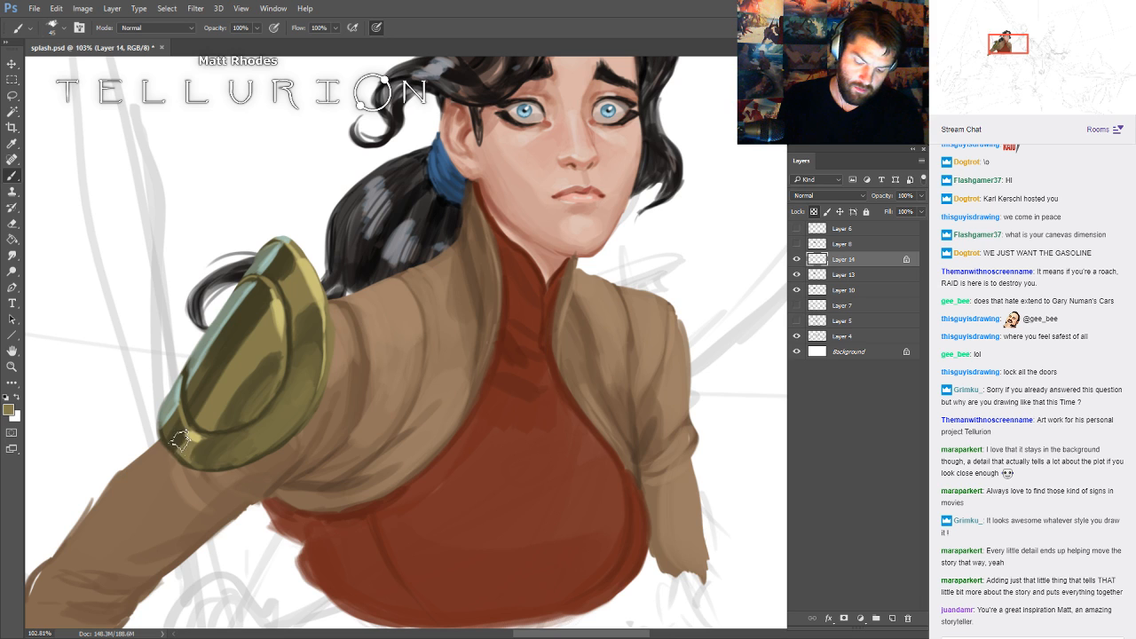
{"action": "key", "text": "bracketleft"}
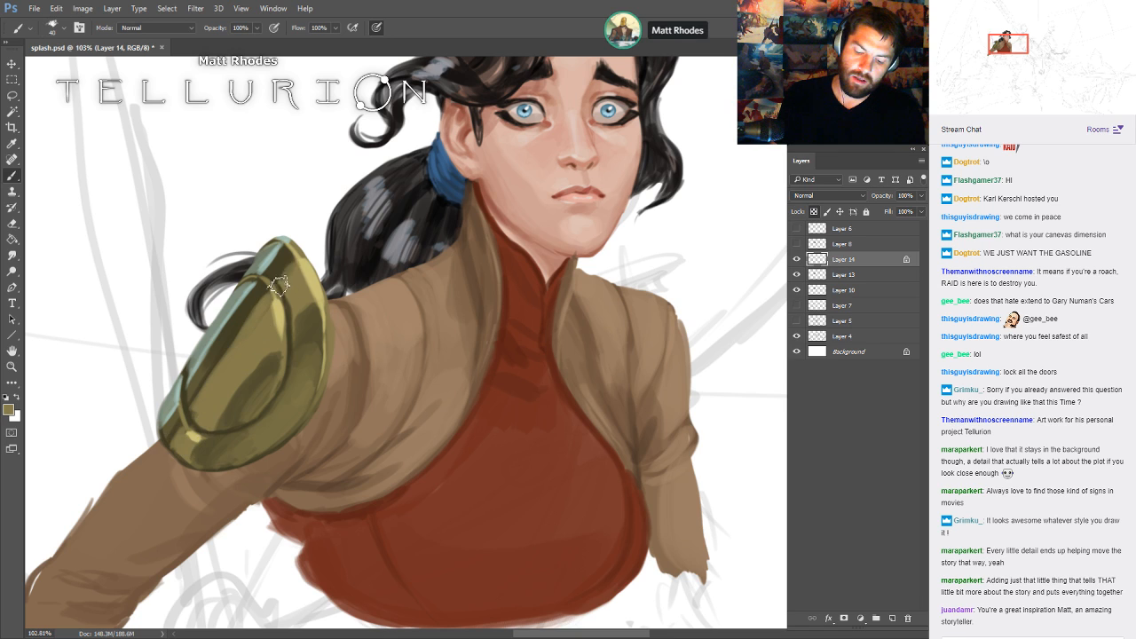
- Sample the pale olive yellow on the shoulder plate and brighten its raised rim and outer band with the brush
{"action": "left_click", "coordinate": [289, 313], "text": "alt"}
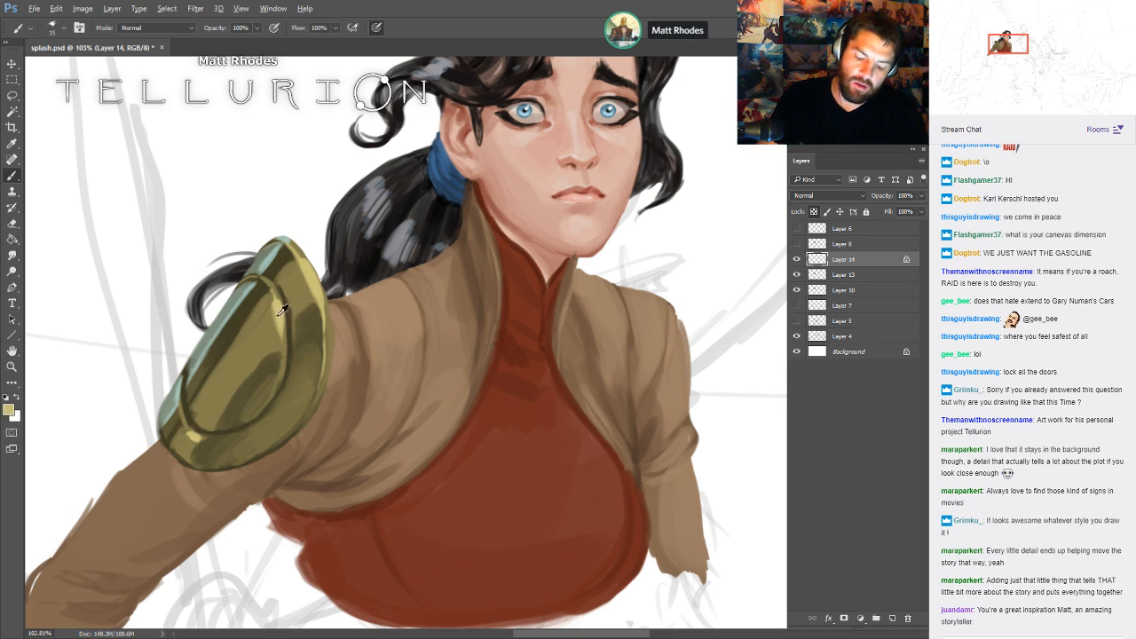
{"action": "key", "text": "bracketright"}
{"action": "key", "text": "bracketright"}
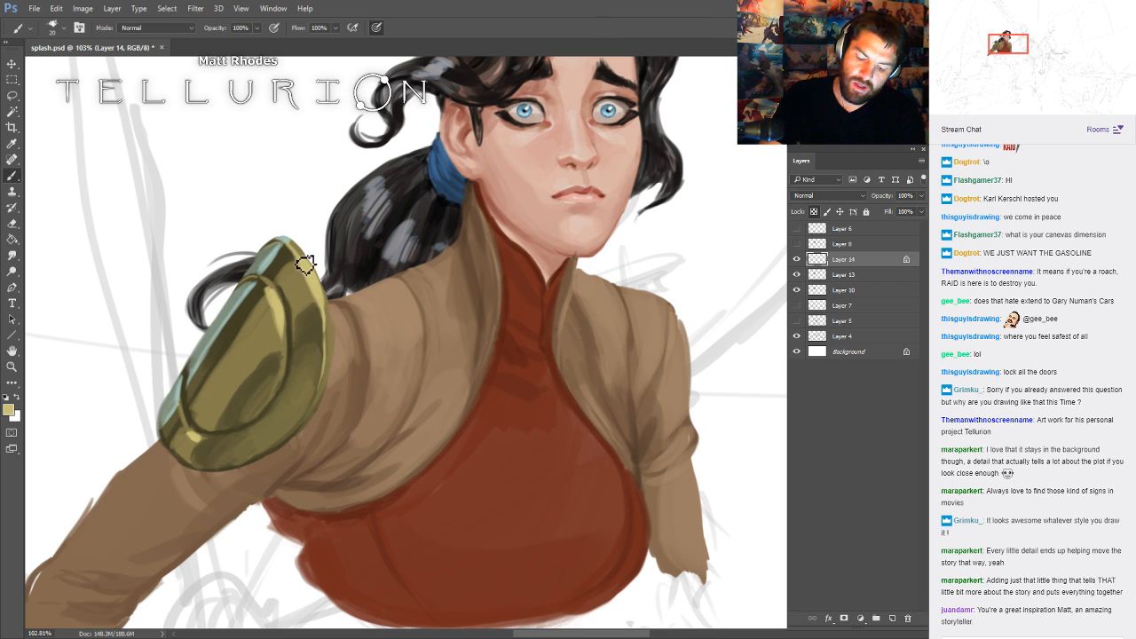
{"action": "key", "text": "bracketright"}
{"action": "key", "text": "bracketright"}
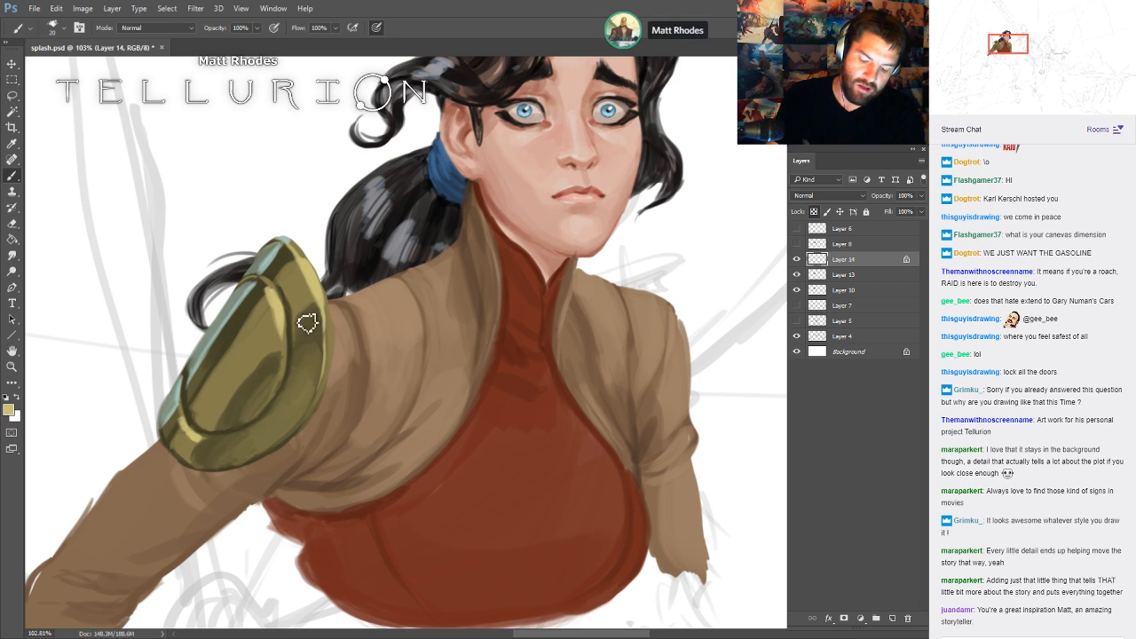
{"action": "left_click", "coordinate": [213, 402], "text": "alt"}
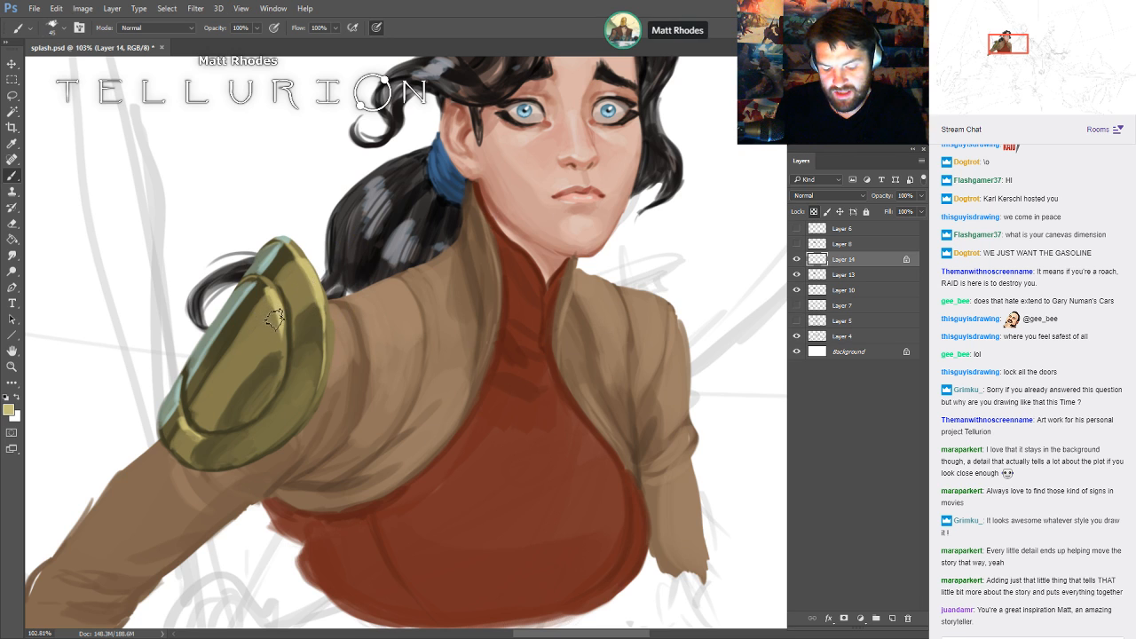
{"action": "mouse_move", "coordinate": [278, 326]}
{"action": "left_mouse_down"}
{"action": "mouse_move", "coordinate": [269, 322]}
{"action": "mouse_move", "coordinate": [259, 342]}
{"action": "mouse_move", "coordinate": [307, 286]}
{"action": "left_mouse_up"}
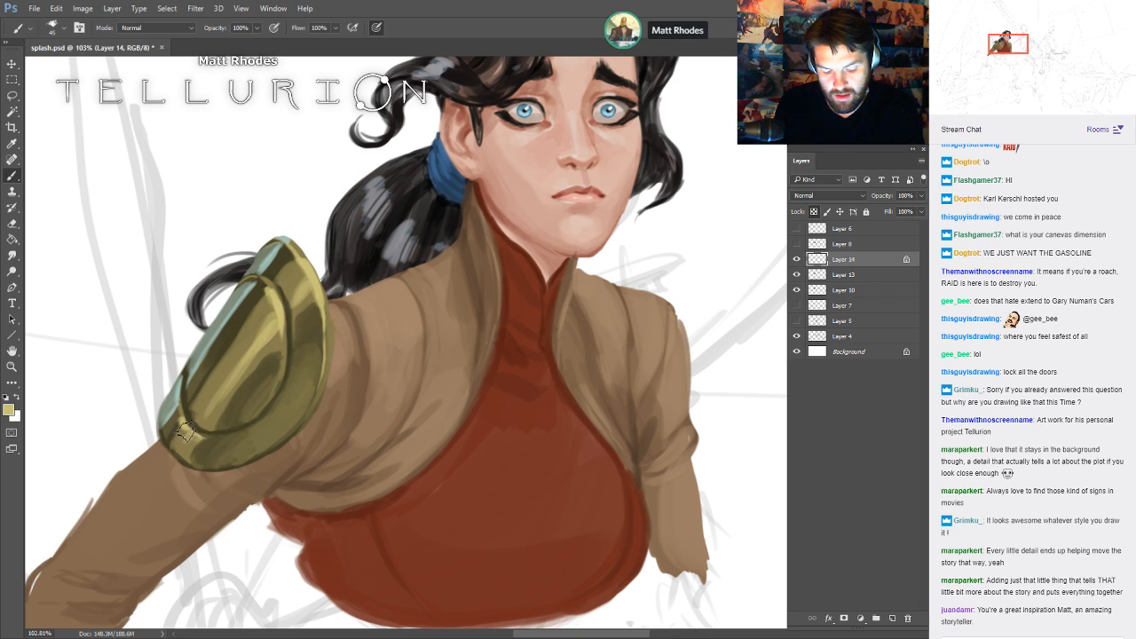
- Switch to a lighter cream yellow and add highlights to the plate's raised rim, reducing the brush to size 10
{"action": "left_click", "coordinate": [12, 143]}
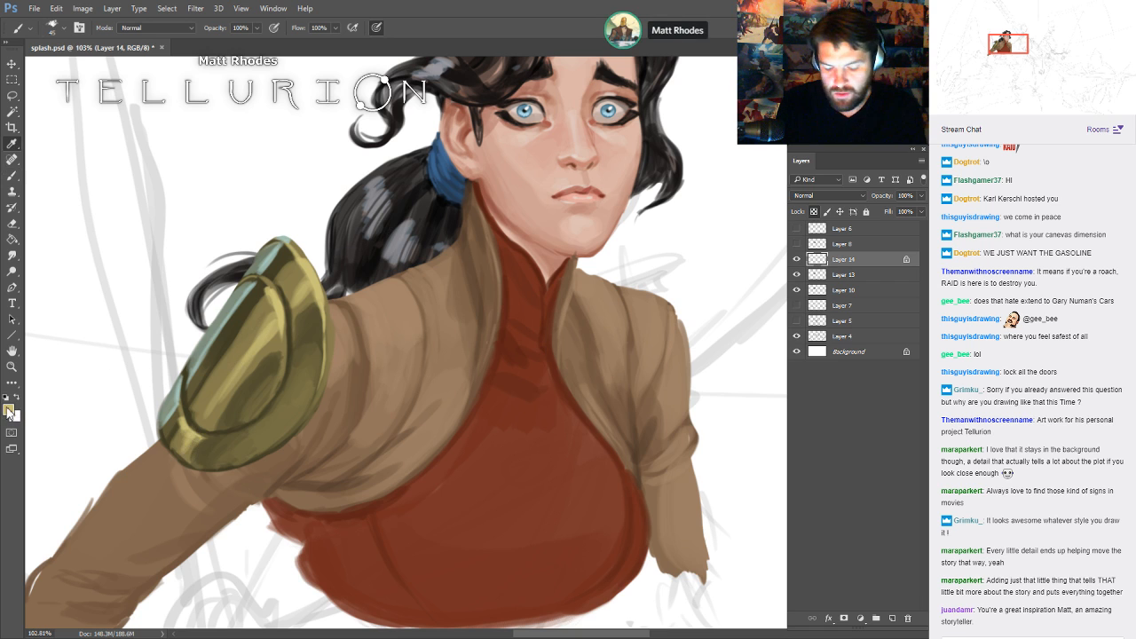
{"action": "left_click", "coordinate": [296, 284]}
{"action": "key", "text": "b"}
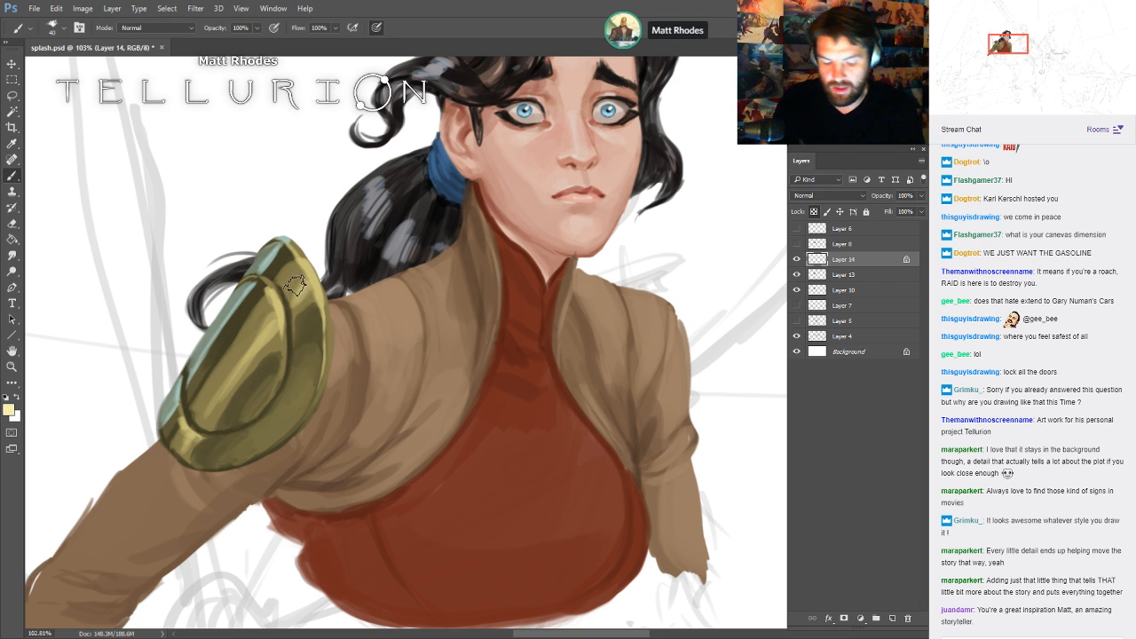
{"action": "key", "text": "bracketleft"}
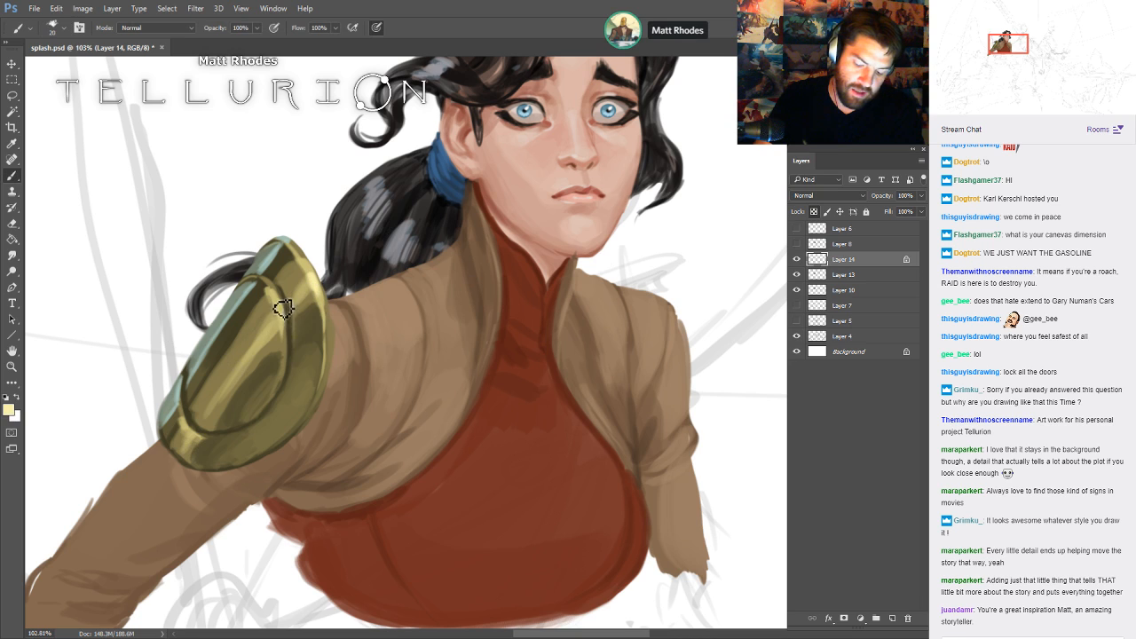
{"action": "key", "text": "bracketleft"}
{"action": "key", "text": "bracketleft"}
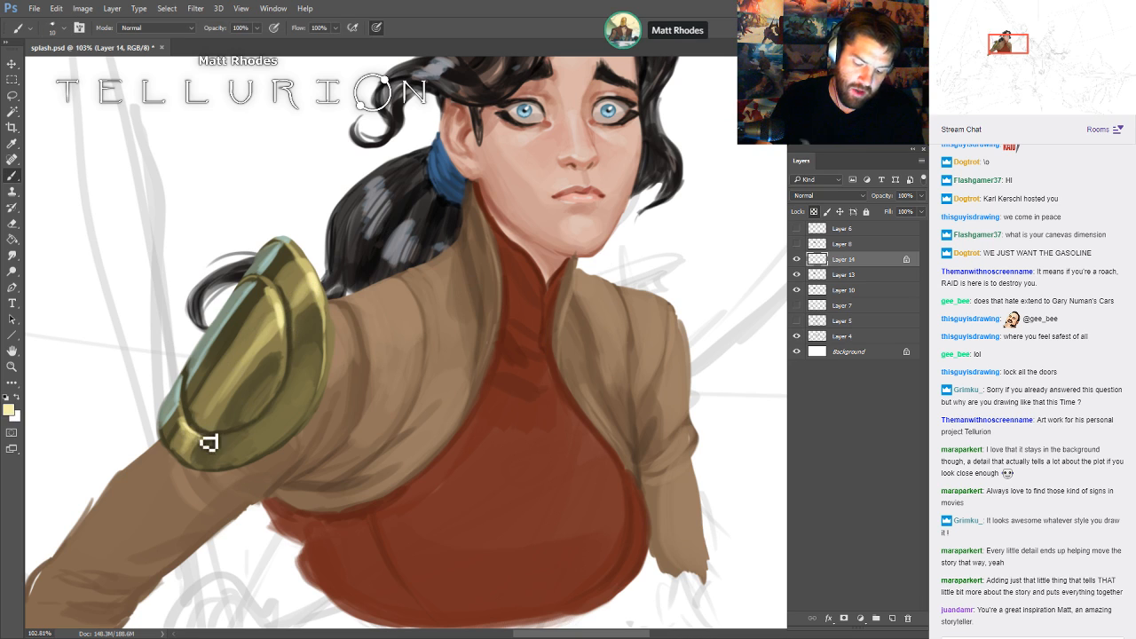
- Trace thin cream-yellow highlights along the raised rim and its lower inner edge with the brush at size 7
{"action": "key", "text": "bracketright"}
{"action": "key", "text": "bracketright"}
{"action": "key", "text": "bracketright"}
{"action": "key", "text": "bracketleft"}
{"action": "key", "text": "bracketleft"}
{"action": "key", "text": "bracketleft"}
{"action": "key", "text": "bracketleft"}
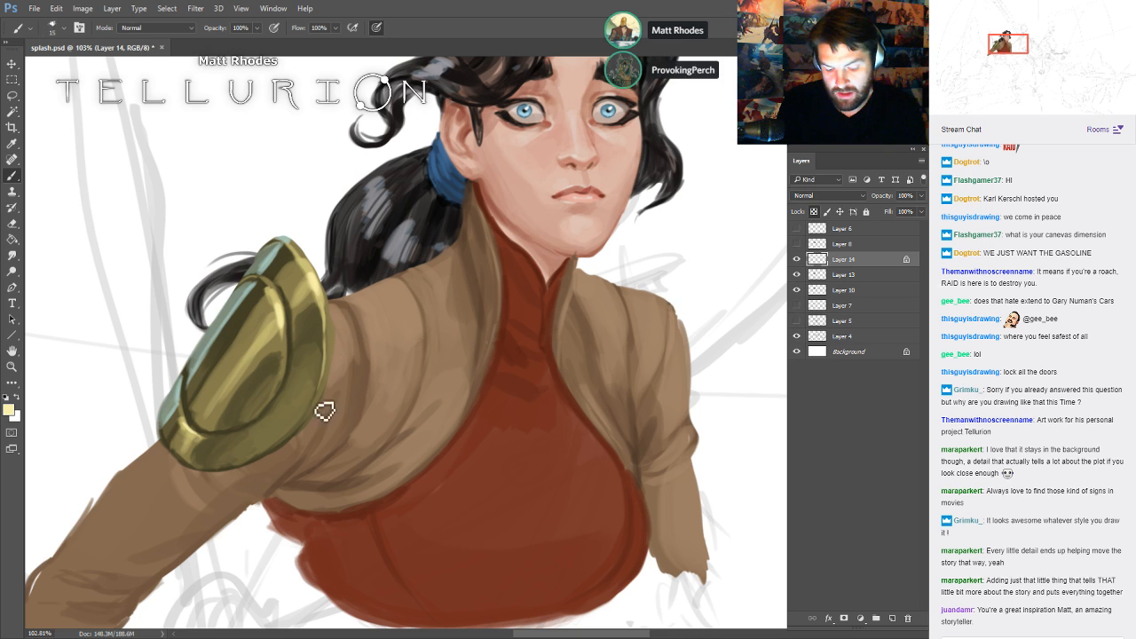
{"action": "key", "text": "bracketleft"}
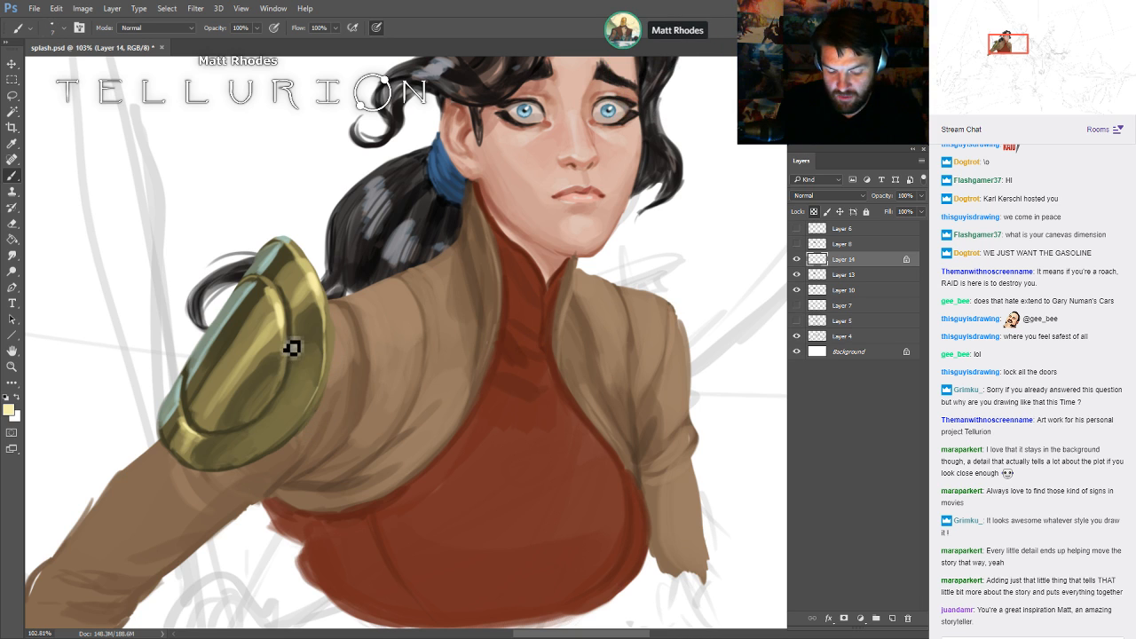
{"action": "key", "text": "bracketleft"}
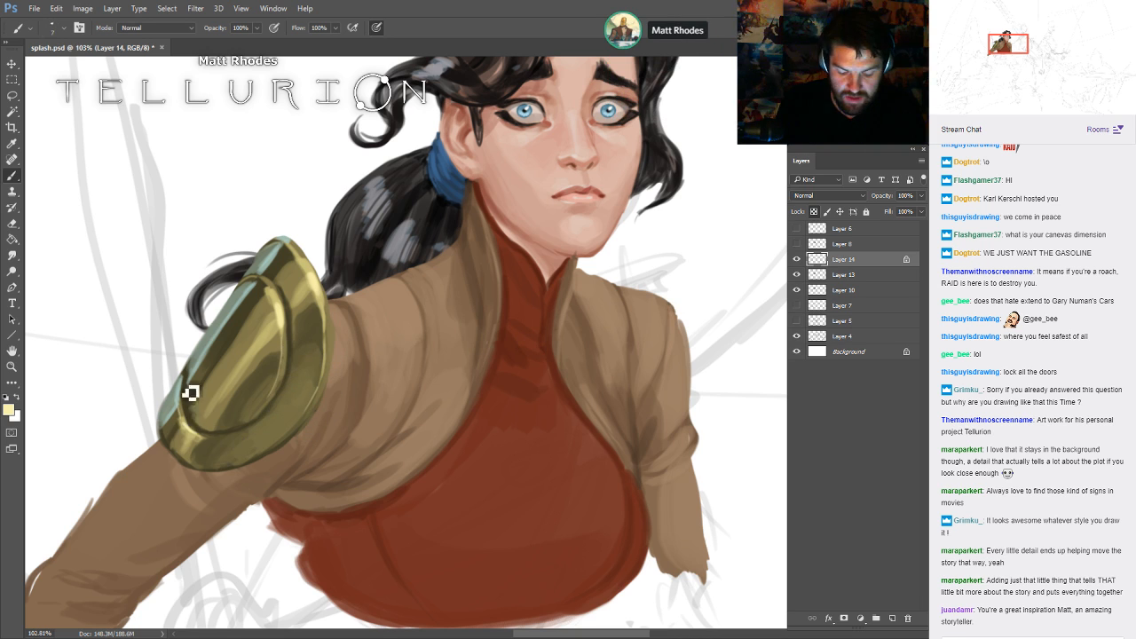
{"action": "left_click_drag", "start_coordinate": [190, 395], "coordinate": [187, 420]}
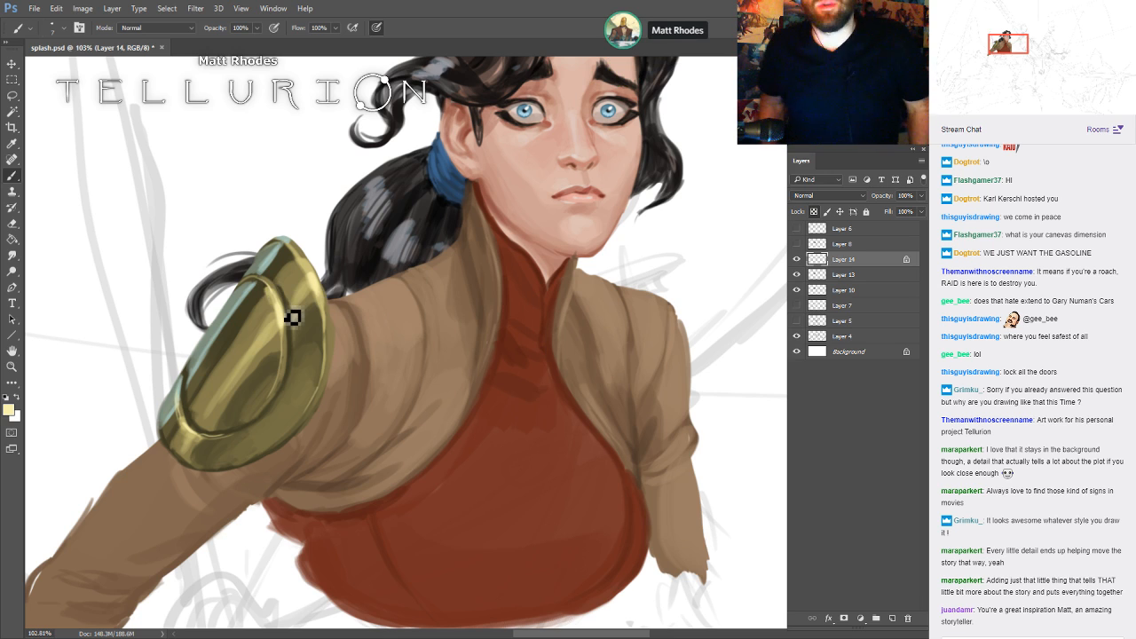
{"action": "left_click_drag", "start_coordinate": [438, 409], "coordinate": [476, 373]}
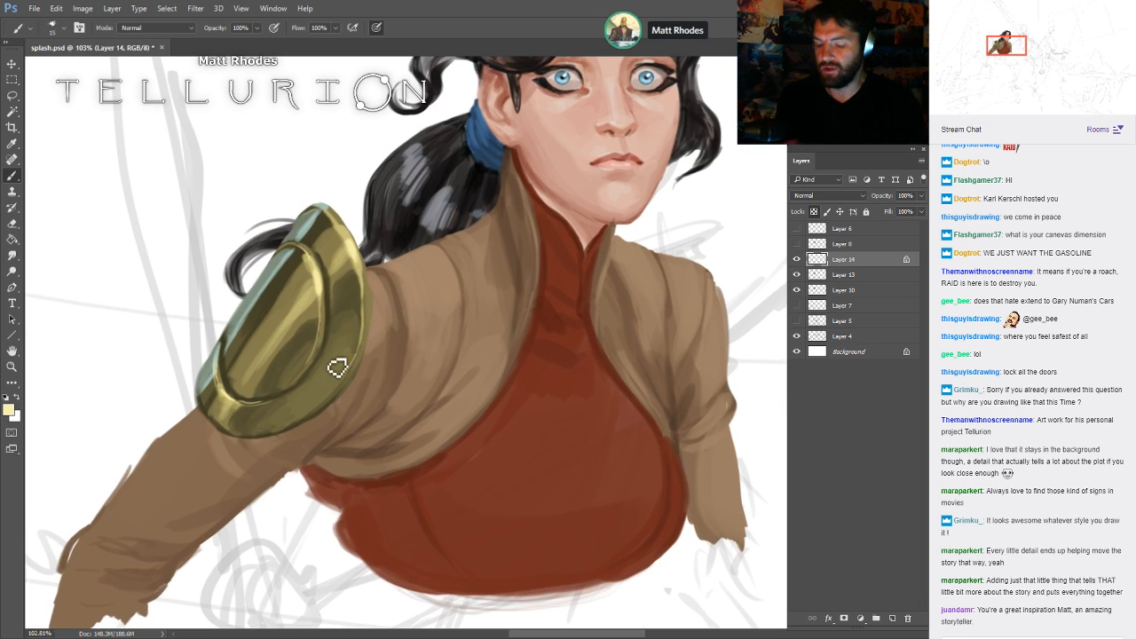
- Unlock the transparent pixels of the shoulder plate's layer and add a new layer between it and Layer 13
{"action": "left_click", "coordinate": [814, 212]}
{"action": "left_click", "coordinate": [797, 261]}
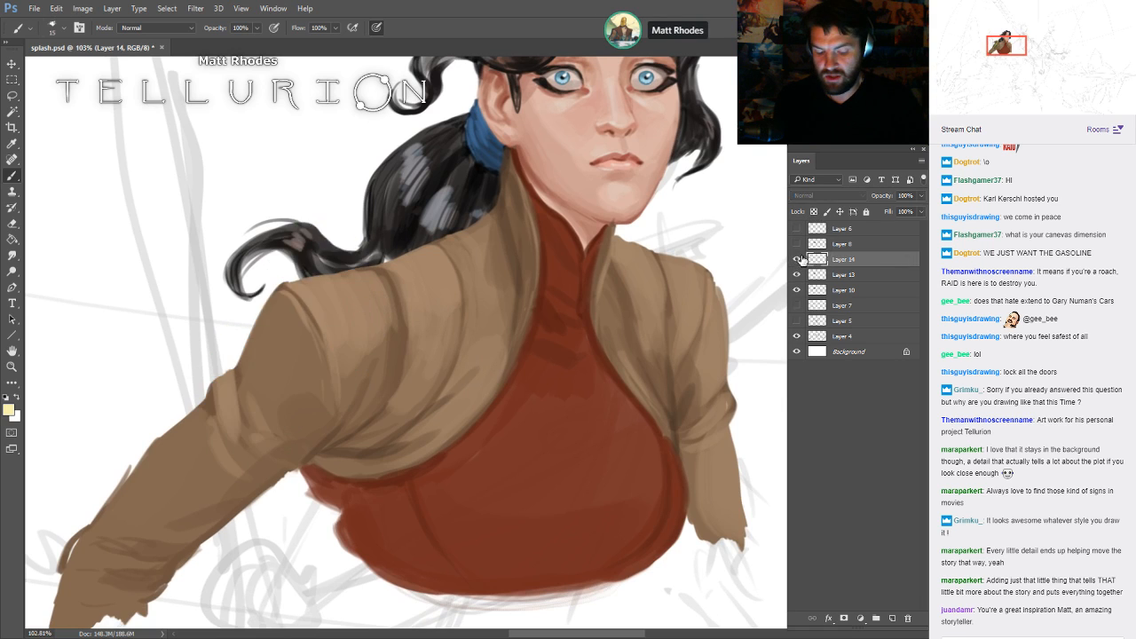
{"action": "left_click", "coordinate": [798, 261]}
{"action": "left_click", "coordinate": [844, 274]}
{"action": "key", "text": "ctrl+alt+shift+n"}
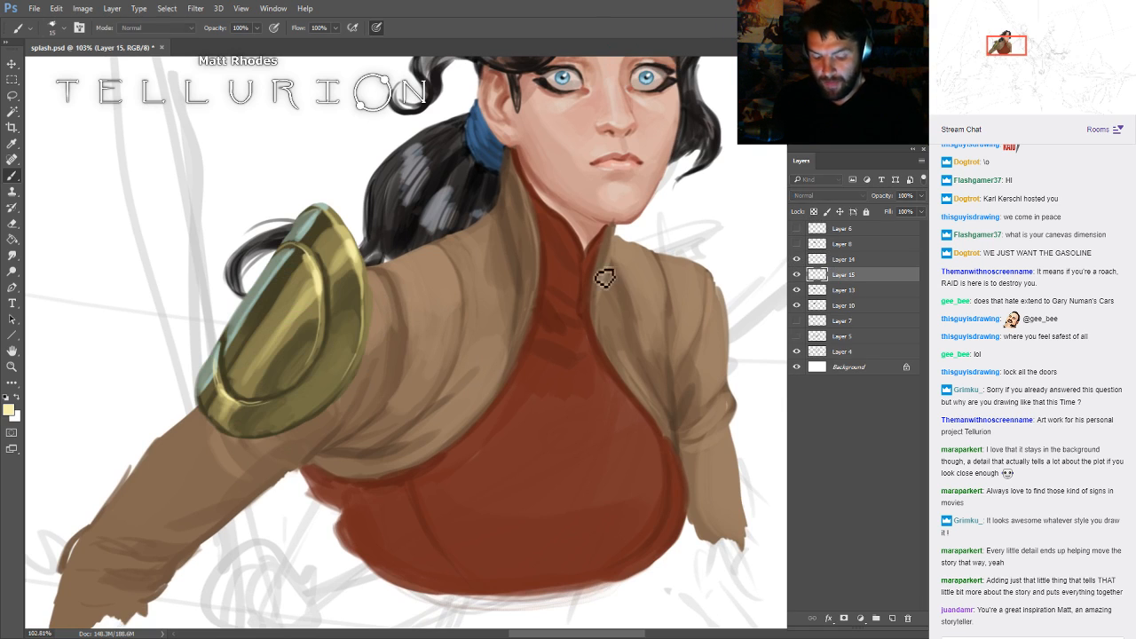
- Load Layer 13's outline as a selection and paint a dark brown cast shadow around the plate's lower edge with the brush at sizes 50 to 70
{"action": "left_click_drag", "start_coordinate": [457, 395], "coordinate": [510, 277]}
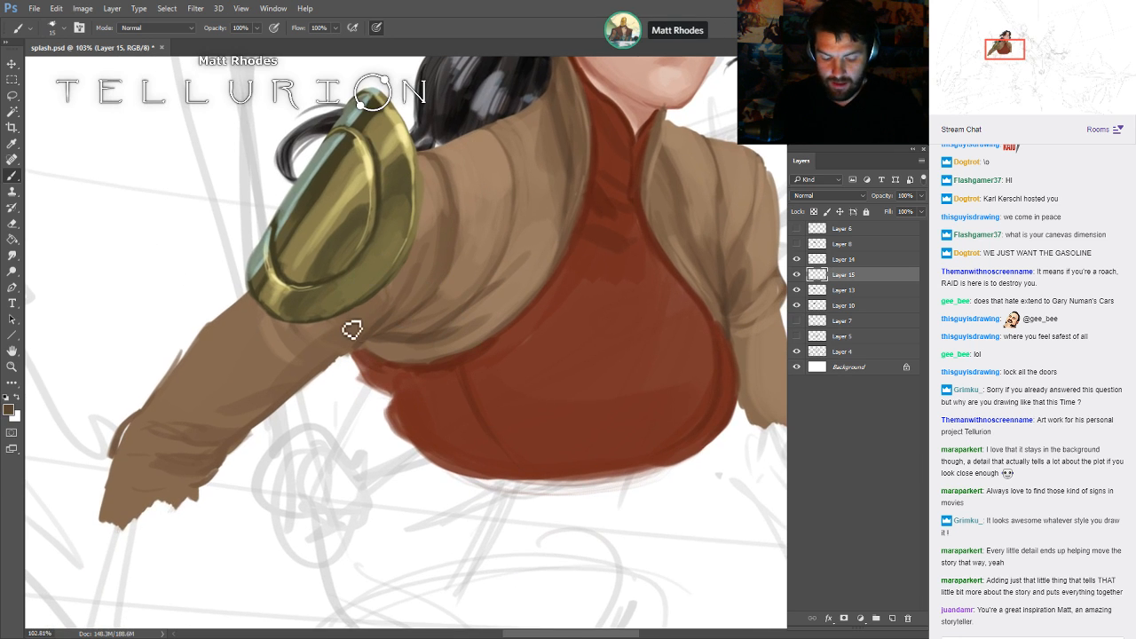
{"action": "key", "text": "bracketright"}
{"action": "left_click", "coordinate": [817, 290], "text": "ctrl"}
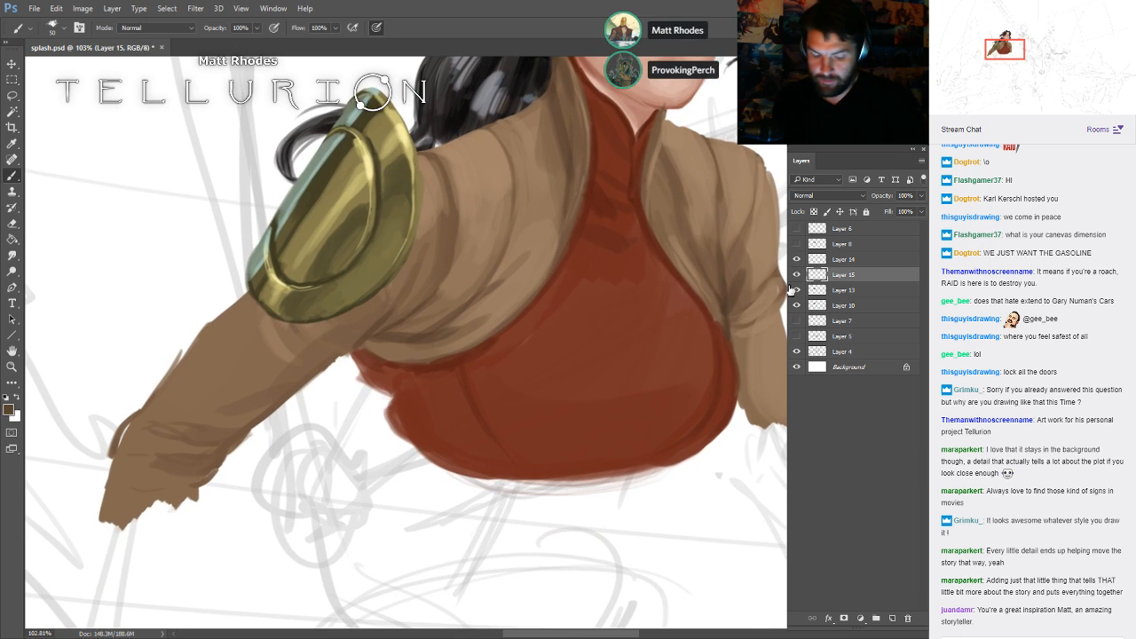
{"action": "key", "text": "bracketright"}
{"action": "key", "text": "bracketright"}
{"action": "key", "text": "bracketright"}
{"action": "key", "text": "bracketright"}
{"action": "key", "text": "bracketleft"}
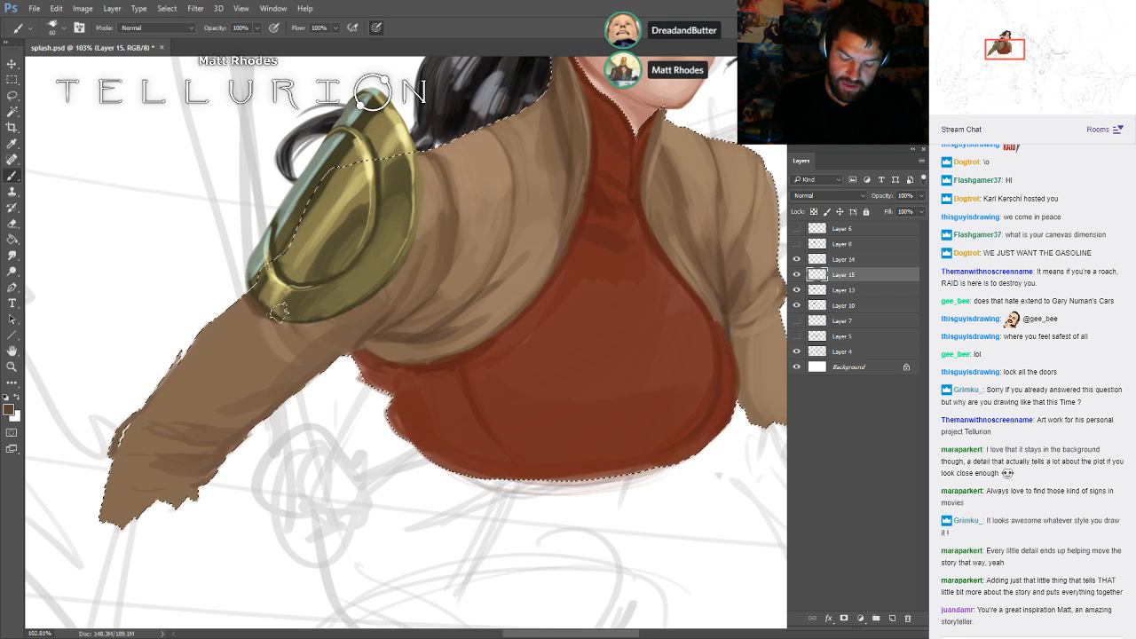
{"action": "key", "text": "bracketright"}
{"action": "key", "text": "bracketright"}
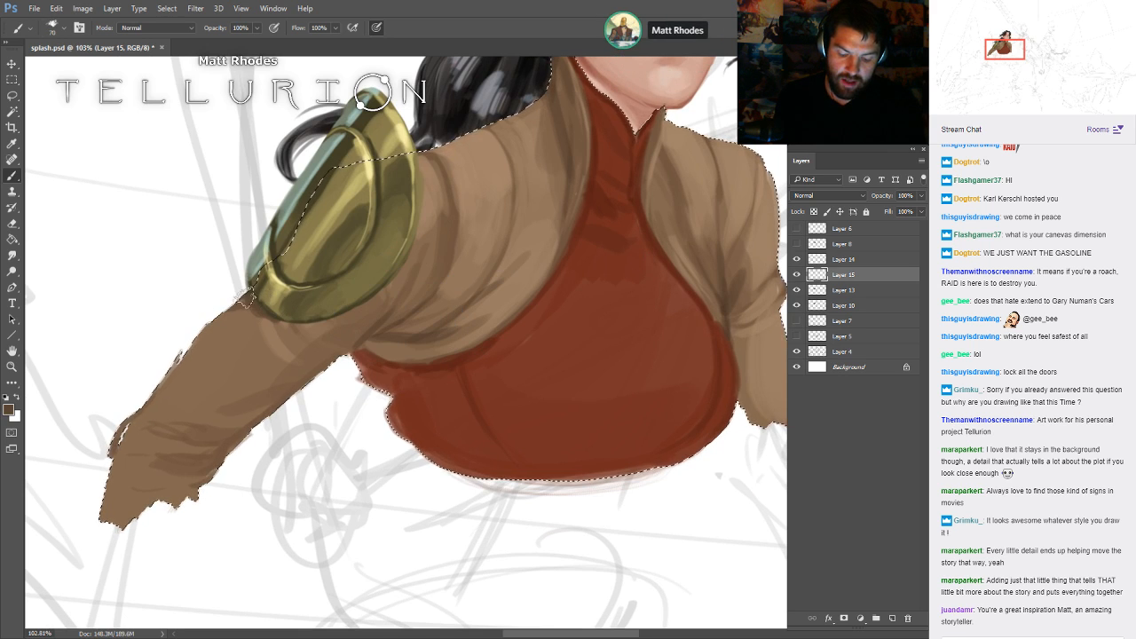
{"action": "key", "text": "bracketleft"}
{"action": "key", "text": "bracketleft"}
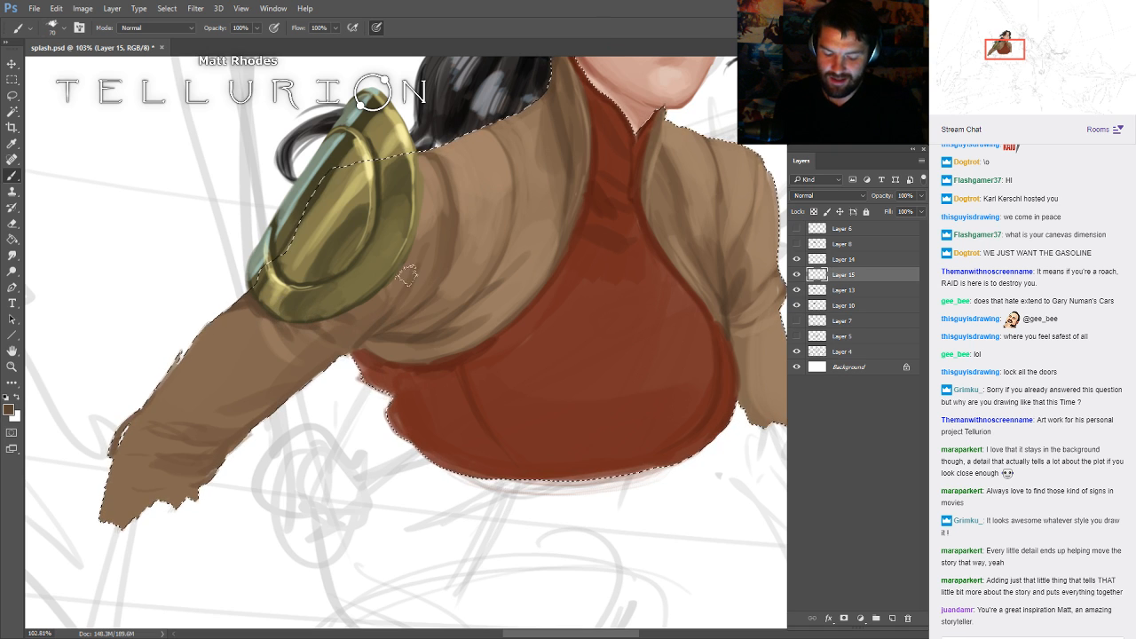
{"action": "key", "text": "bracketright"}
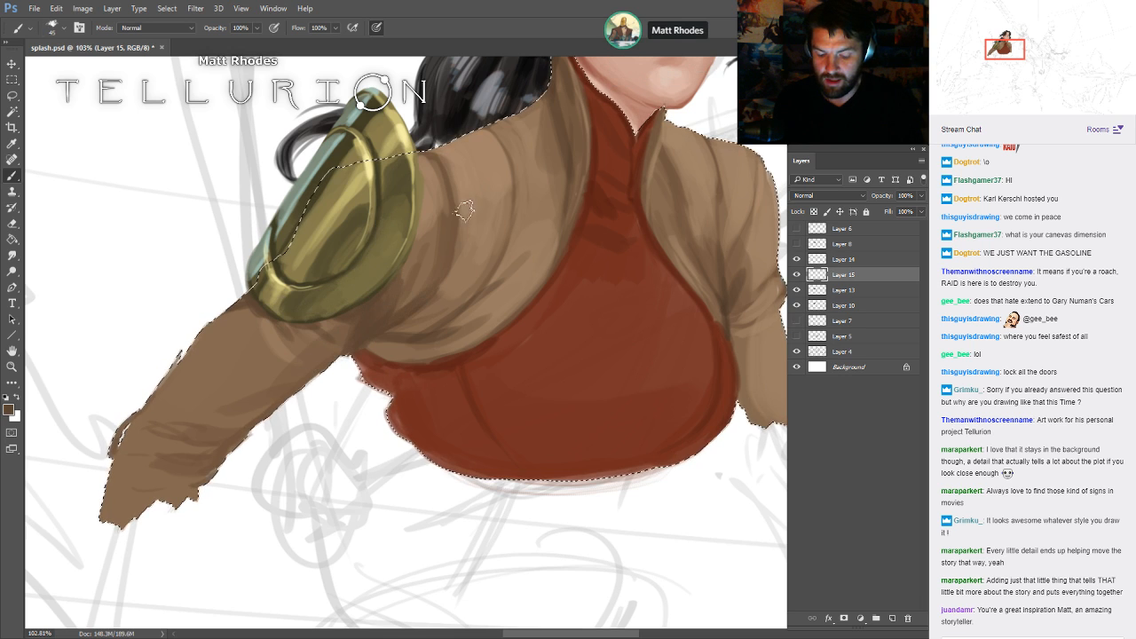
- Deepen the jacket's folds and lower hem near the armpit in dark brown with the brush at sizes 10 to 25
{"action": "key", "text": "bracketleft"}
{"action": "key", "text": "bracketleft"}
{"action": "key", "text": "bracketleft"}
{"action": "key", "text": "bracketleft"}
{"action": "key", "text": "bracketleft"}
{"action": "key", "text": "bracketleft"}
{"action": "key", "text": "bracketleft"}
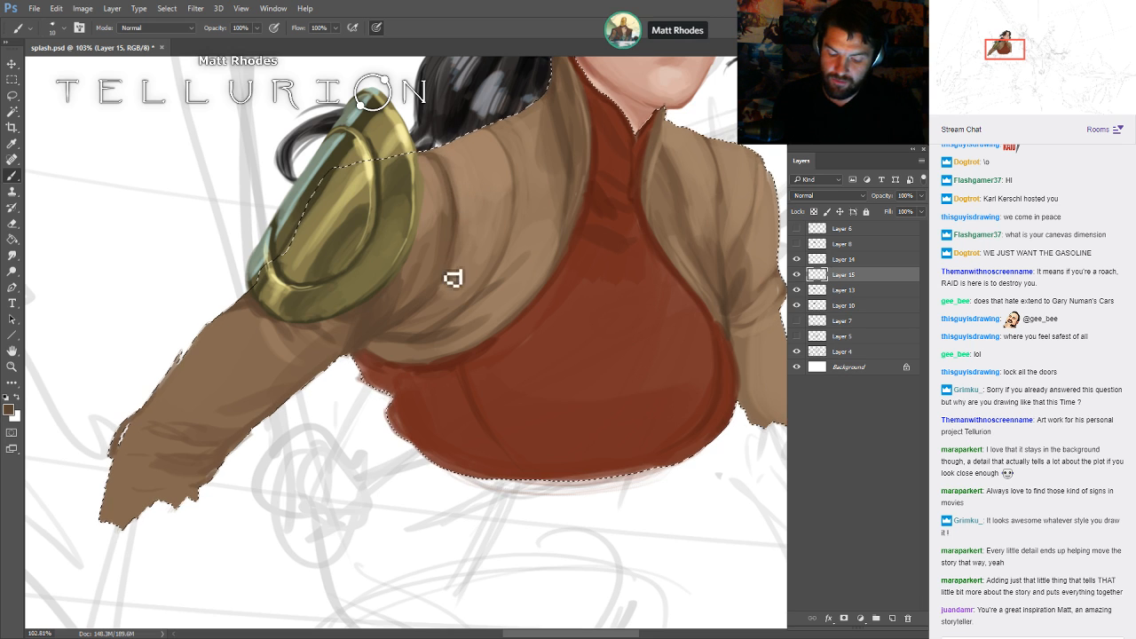
{"action": "key", "text": "bracketright"}
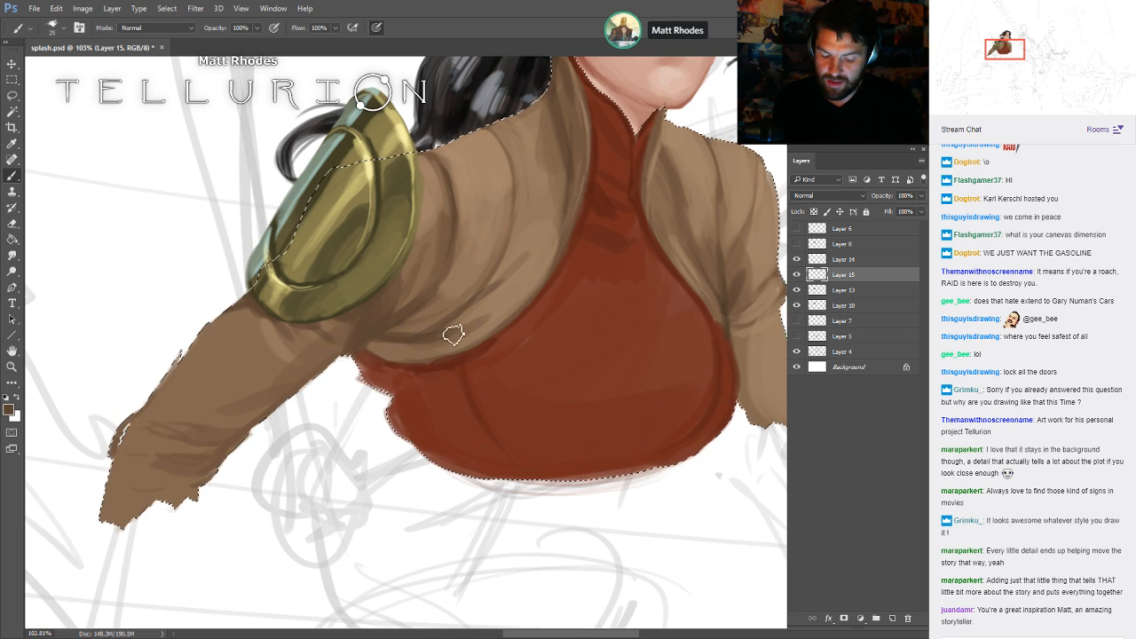
{"action": "mouse_move", "coordinate": [472, 309]}
{"action": "left_mouse_down"}
{"action": "mouse_move", "coordinate": [432, 347]}
{"action": "mouse_move", "coordinate": [382, 353]}
{"action": "left_mouse_up"}
{"action": "key", "text": "bracketleft"}
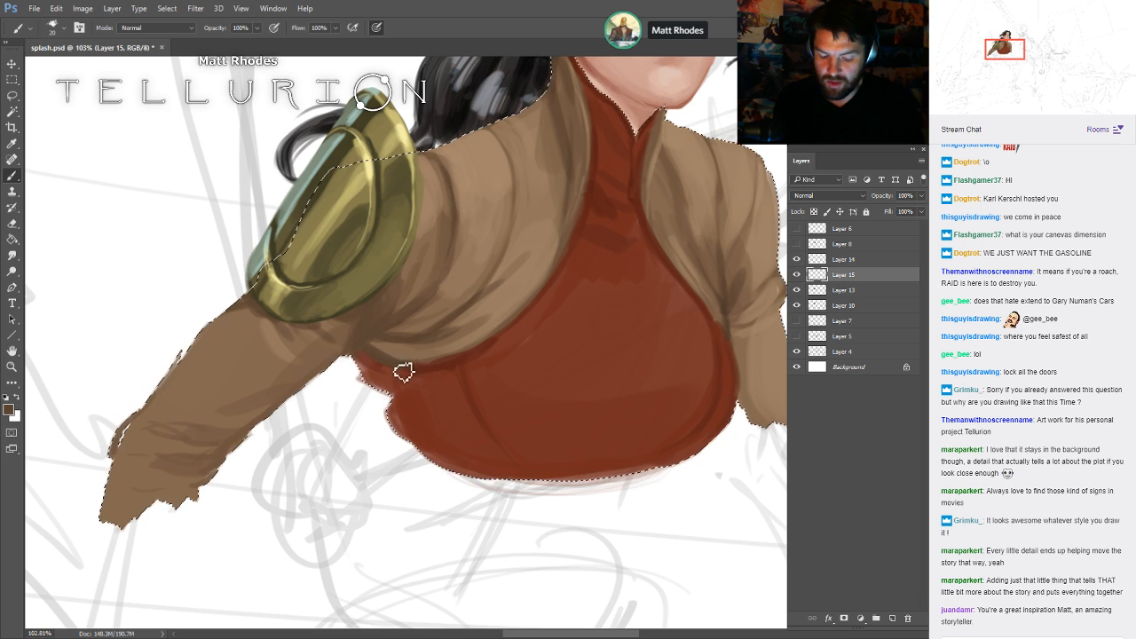
{"action": "key", "text": "bracketleft"}
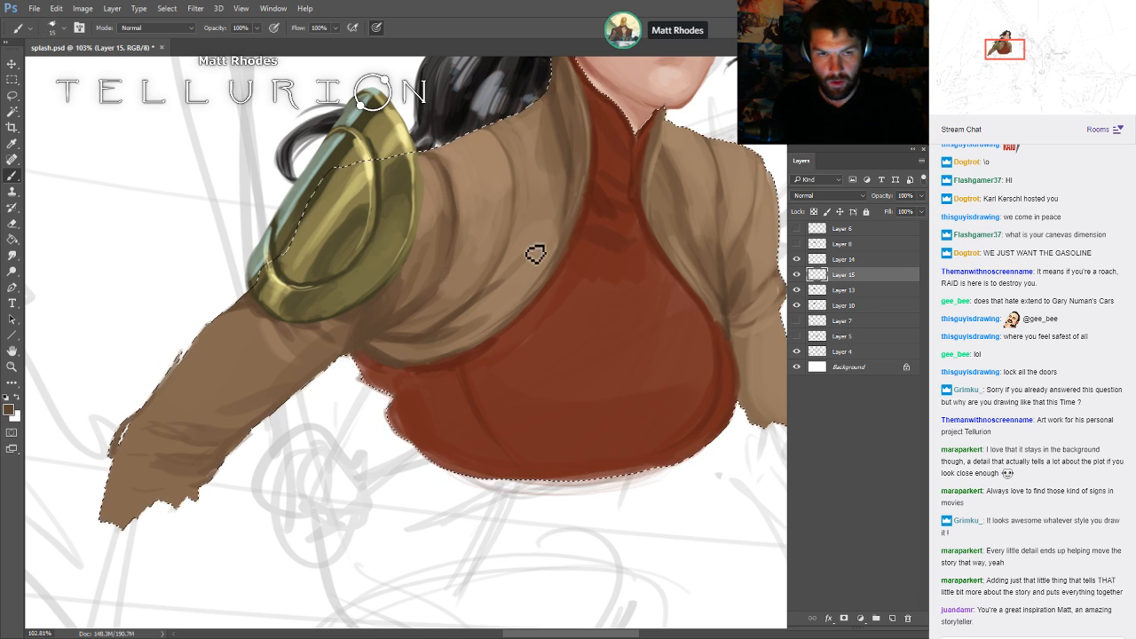
{"action": "left_click_drag", "start_coordinate": [655, 119], "coordinate": [622, 254]}
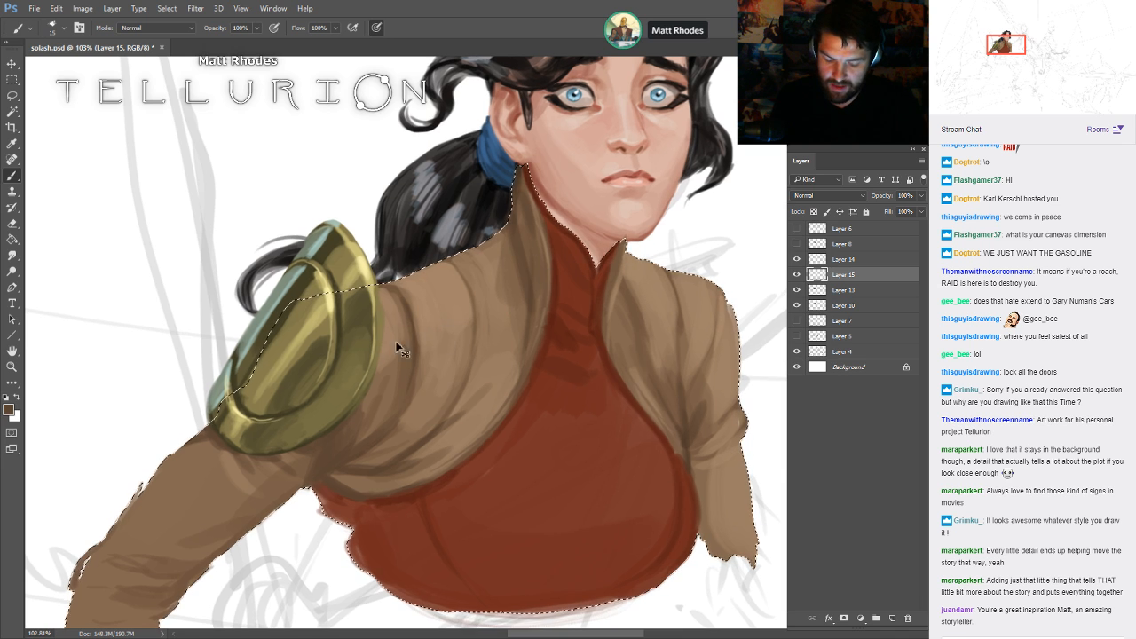
- Clear the selection and darken the curved jacket fold beside the shoulder plate with the brush at sizes 15 to 40
{"action": "key", "text": "ctrl+d"}
{"action": "left_click_drag", "start_coordinate": [511, 364], "coordinate": [562, 291]}
{"action": "key", "text": "bracketright"}
{"action": "key", "text": "bracketright"}
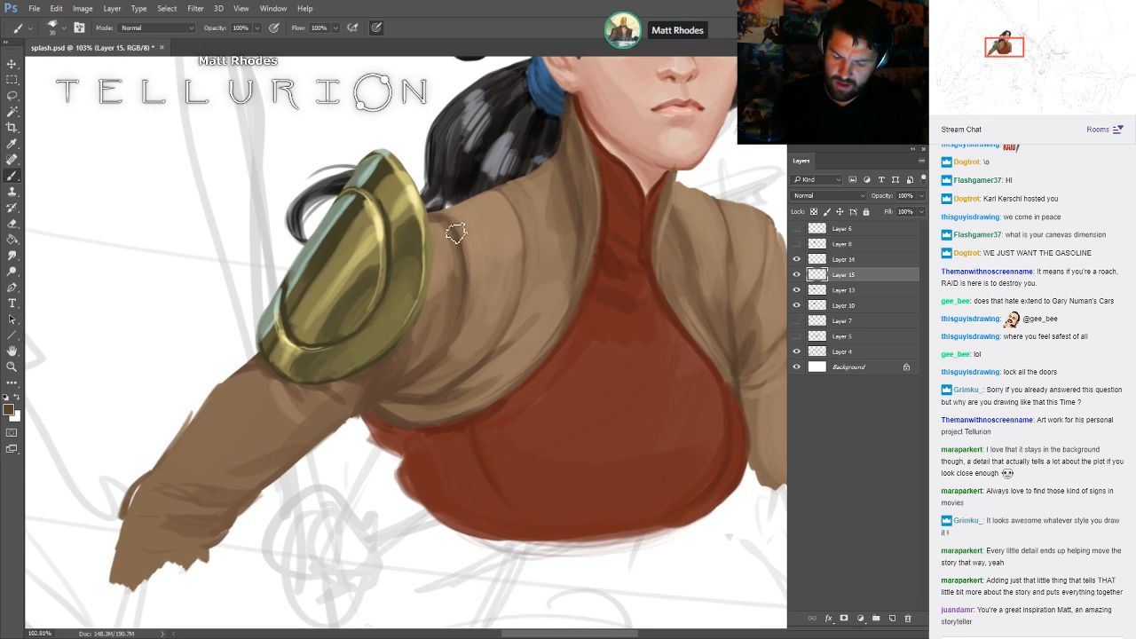
{"action": "key", "text": "bracketleft"}
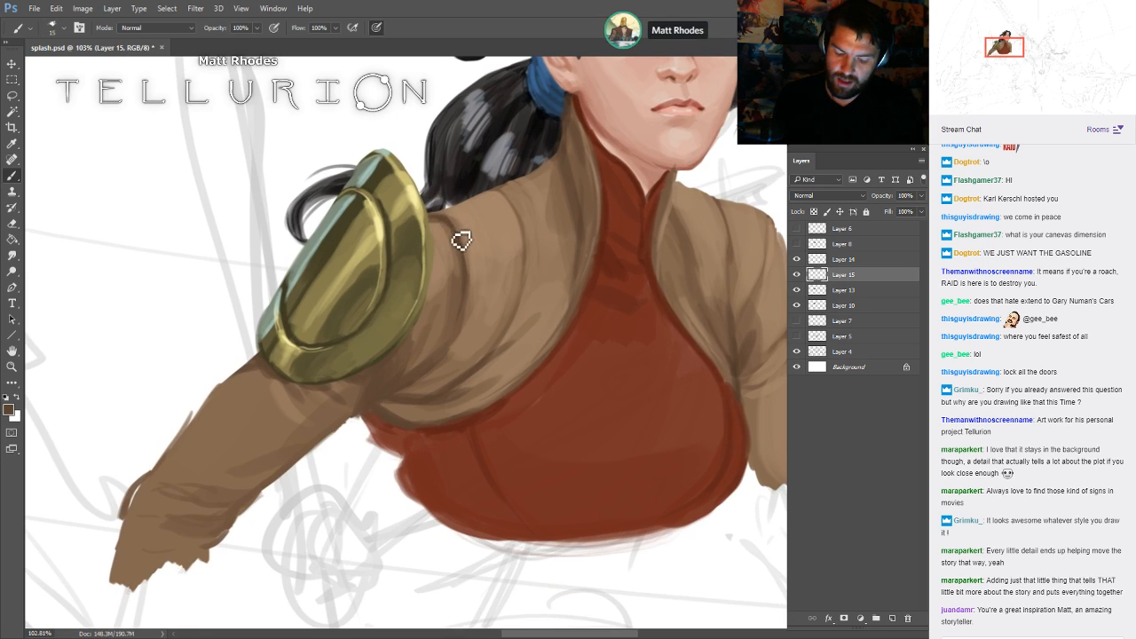
{"action": "key", "text": "bracketright"}
{"action": "key", "text": "bracketright"}
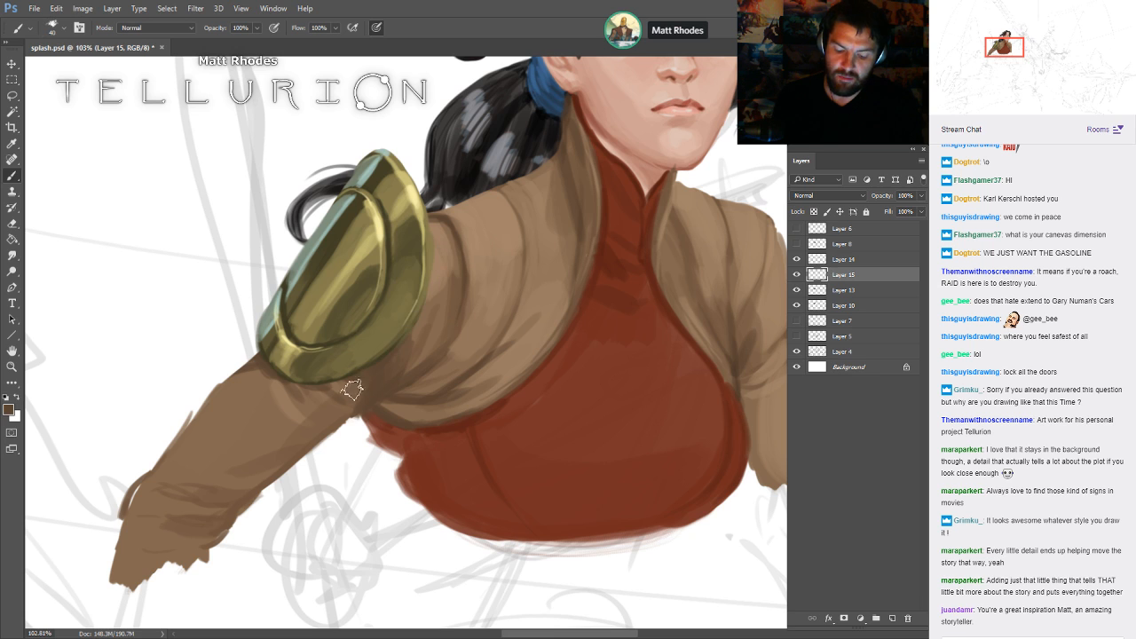
- Extend the dark brown shadow across the upper sleeve beneath the shoulder plate with the brush at size 40
{"action": "key", "text": "bracketright"}
{"action": "key", "text": "bracketright"}
{"action": "key", "text": "bracketright"}
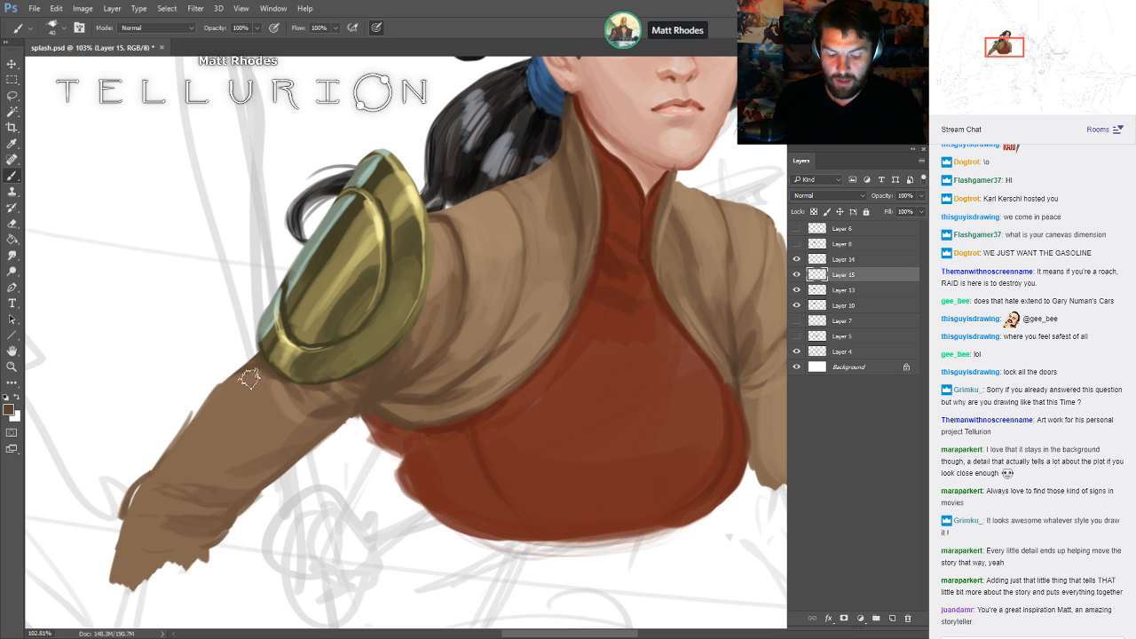
{"action": "key", "text": "bracketright"}
{"action": "key", "text": "bracketright"}
{"action": "key", "text": "bracketright"}
{"action": "left_click_drag", "start_coordinate": [781, 268], "coordinate": [742, 289]}
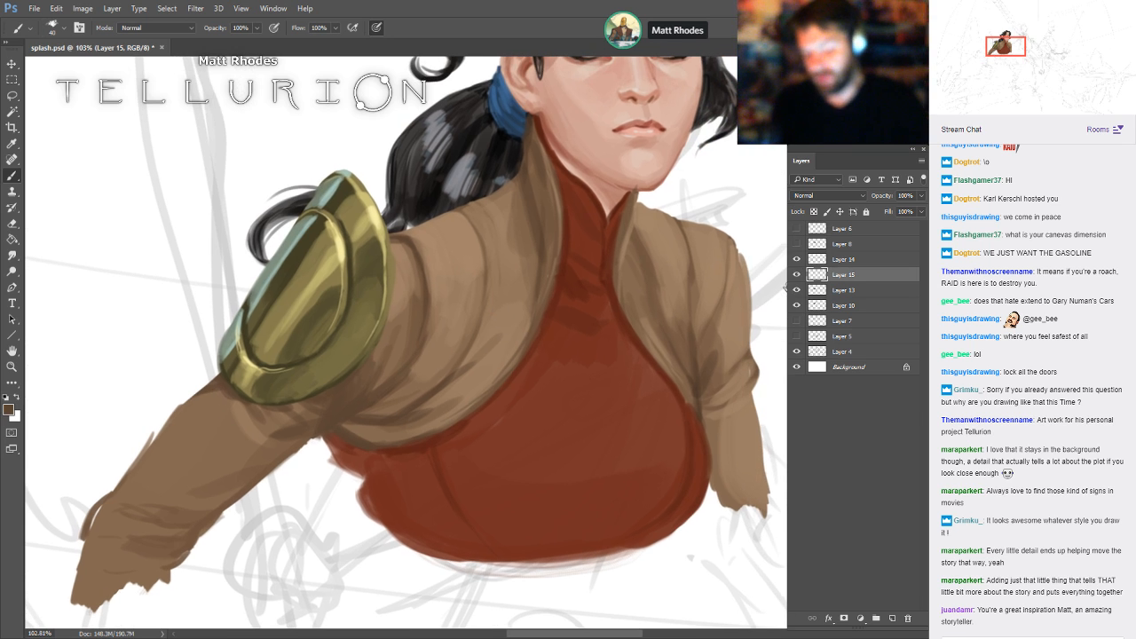
- Load Layer 13's outline as a selection, deepen the dark brown jacket shading around the armpit and upper shoulder on Layer 15, and clear the selection
{"action": "key", "text": "i"}
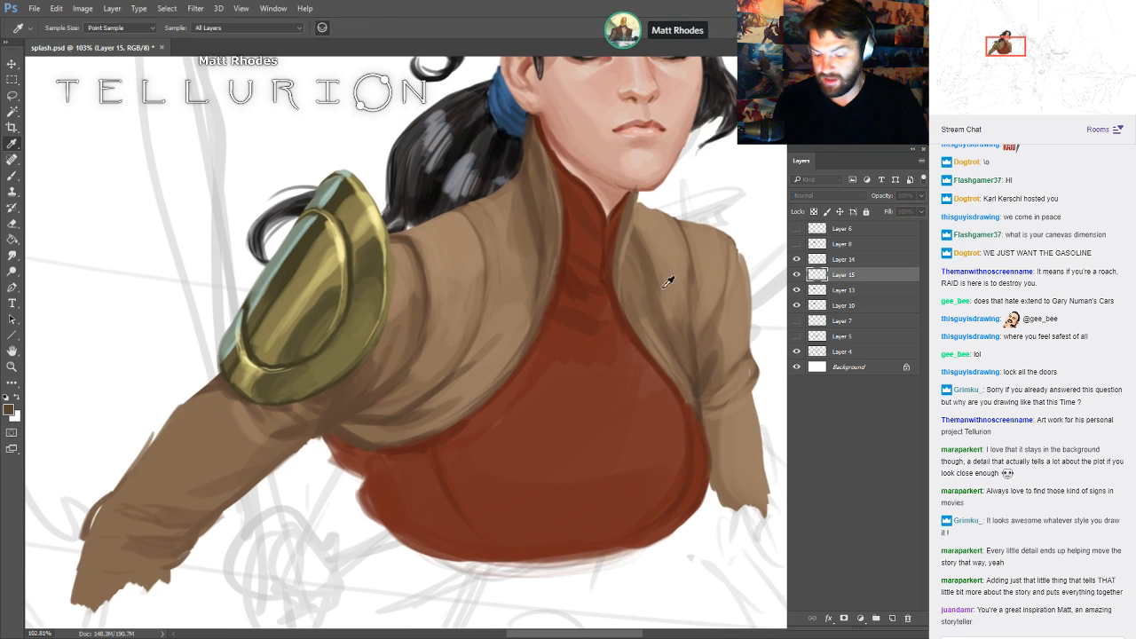
{"action": "left_click", "coordinate": [819, 291], "text": "ctrl"}
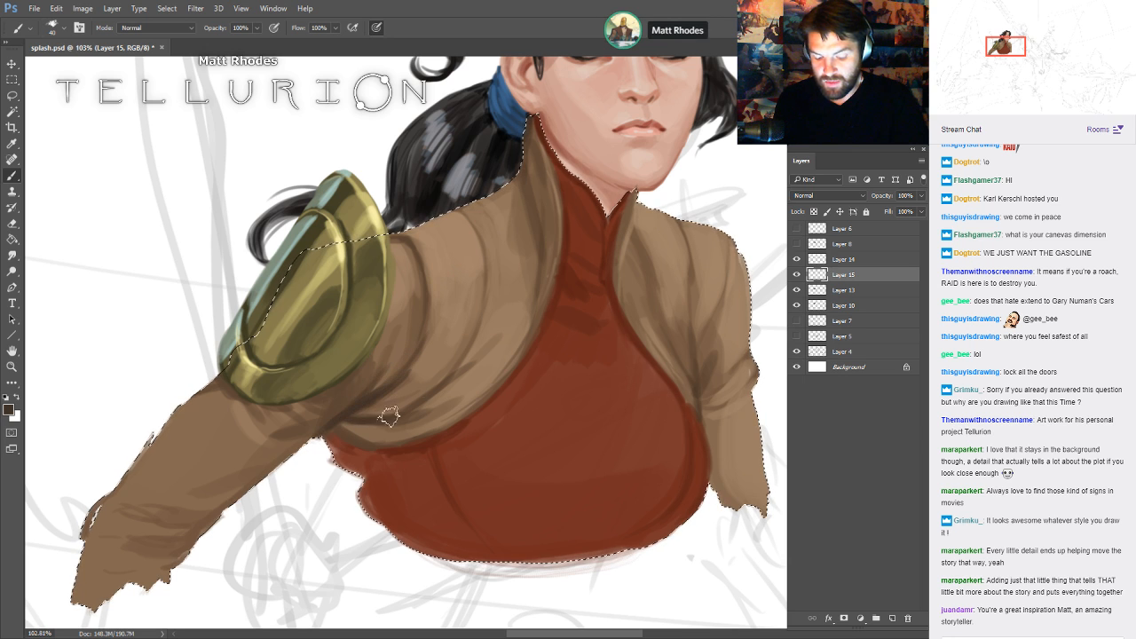
{"action": "key", "text": "period"}
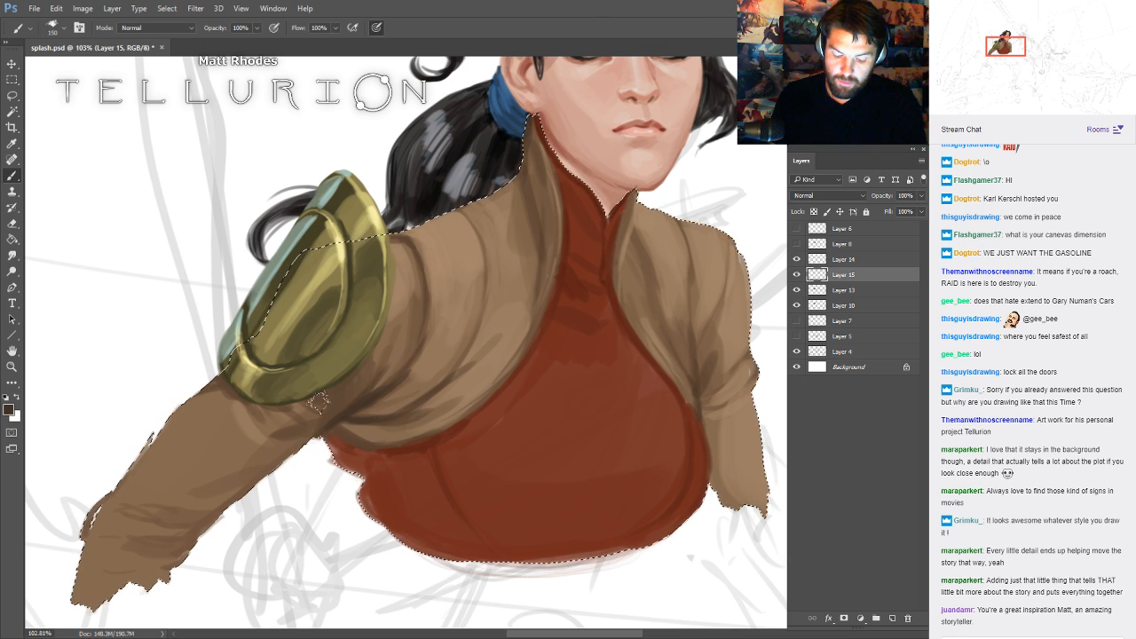
{"action": "left_click_drag", "start_coordinate": [418, 391], "coordinate": [349, 371]}
{"action": "key", "text": "comma"}
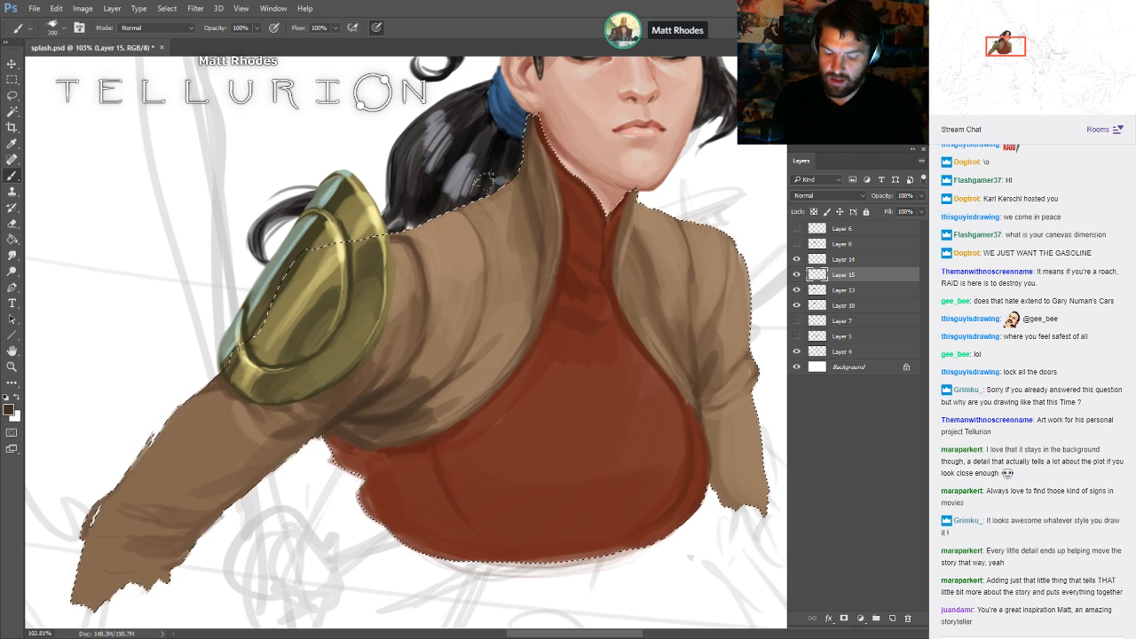
{"action": "key", "text": "bracketright"}
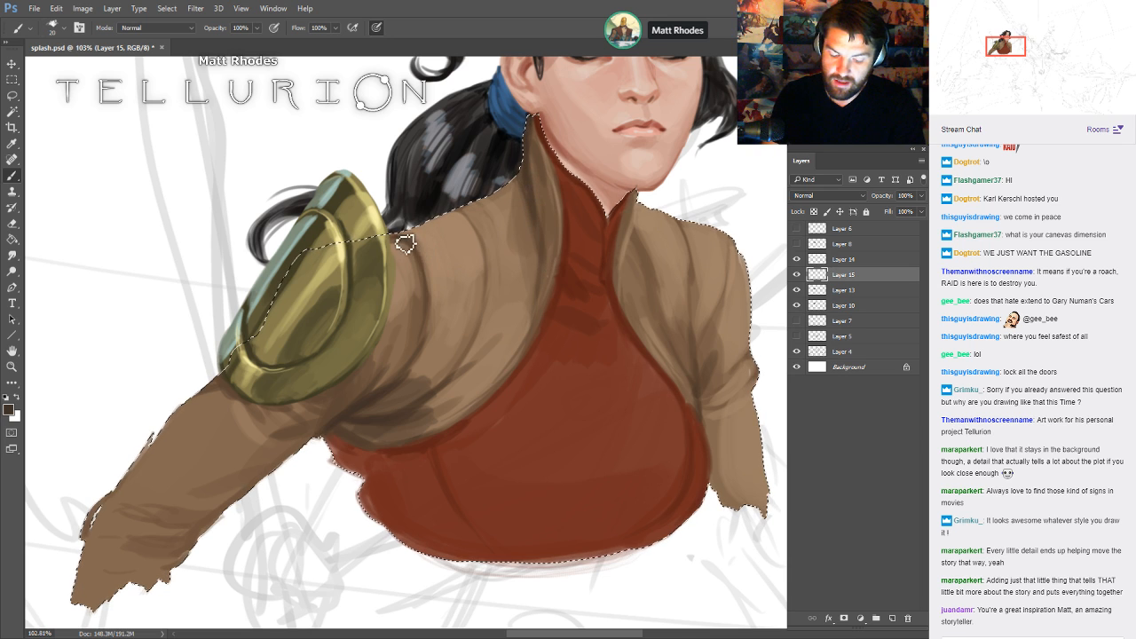
{"action": "key", "text": "bracketright"}
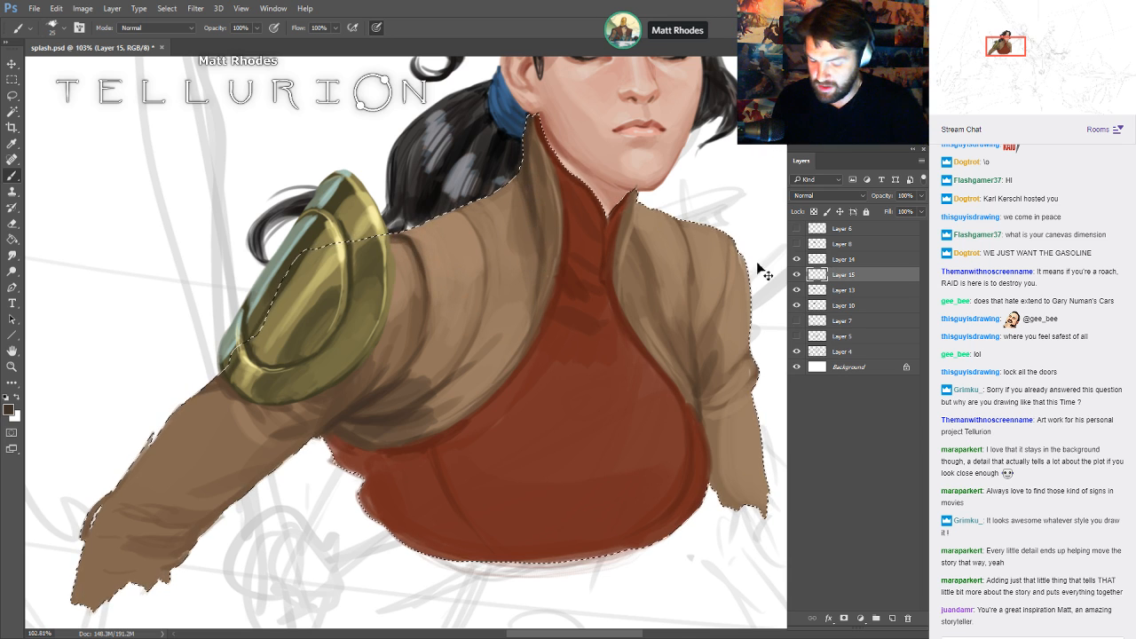
{"action": "key", "text": "ctrl+d"}
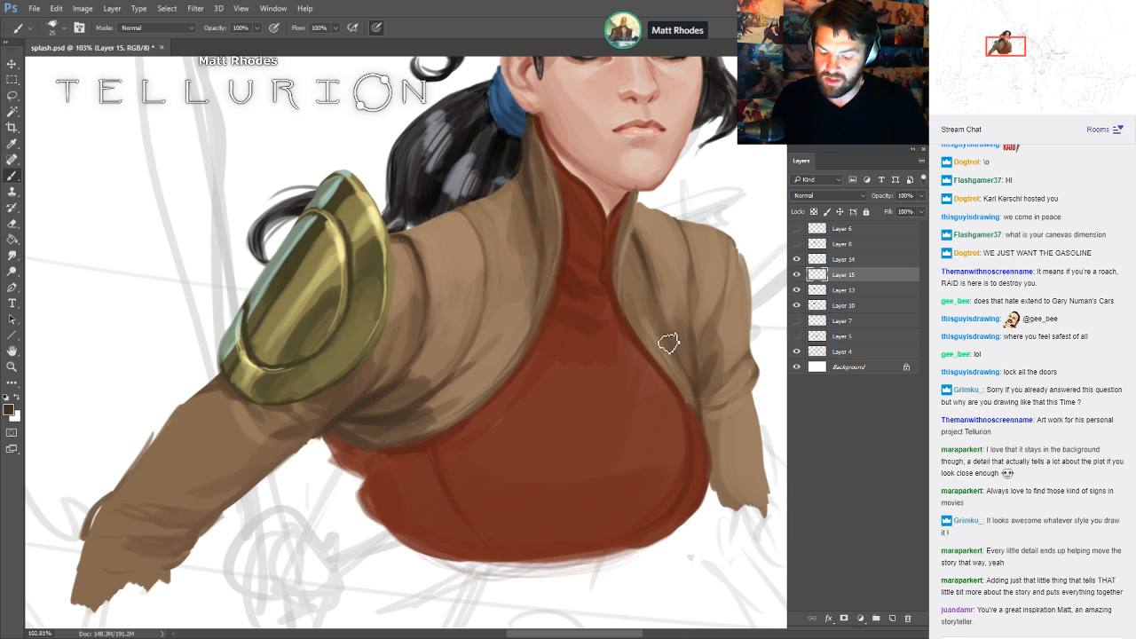
- Compare the jacket with Layer 15 hidden and shown, and merge Layer 15 into Layer 13
{"action": "key", "text": "bracketleft"}
{"action": "key", "text": "bracketleft"}
{"action": "key", "text": "bracketleft"}
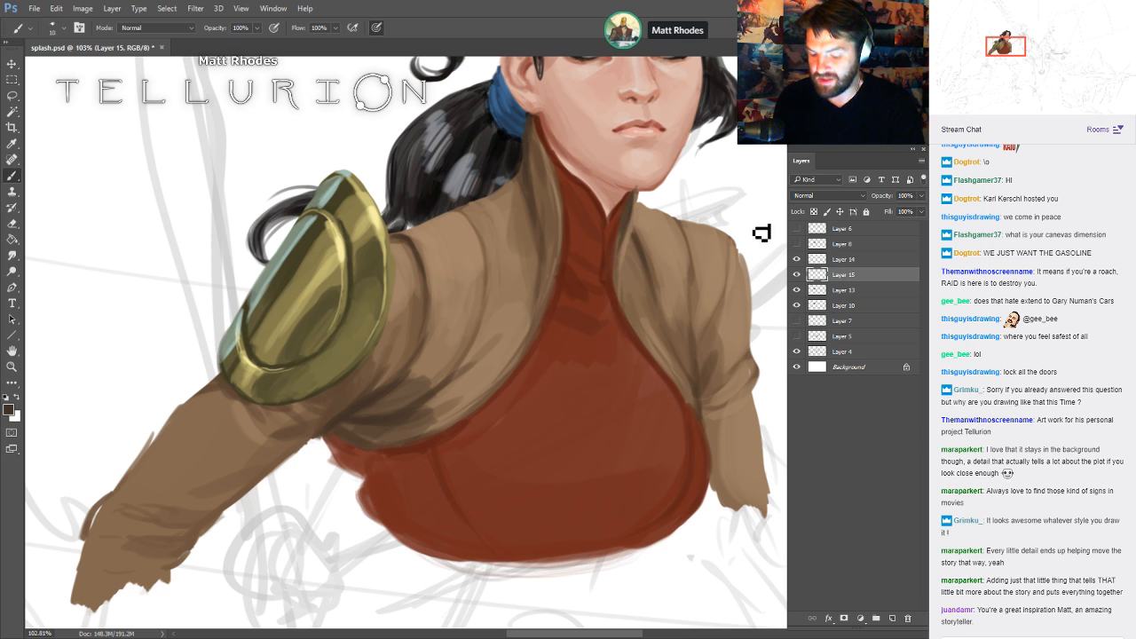
{"action": "left_click_drag", "start_coordinate": [781, 293], "coordinate": [713, 364]}
{"action": "left_click", "coordinate": [797, 275]}
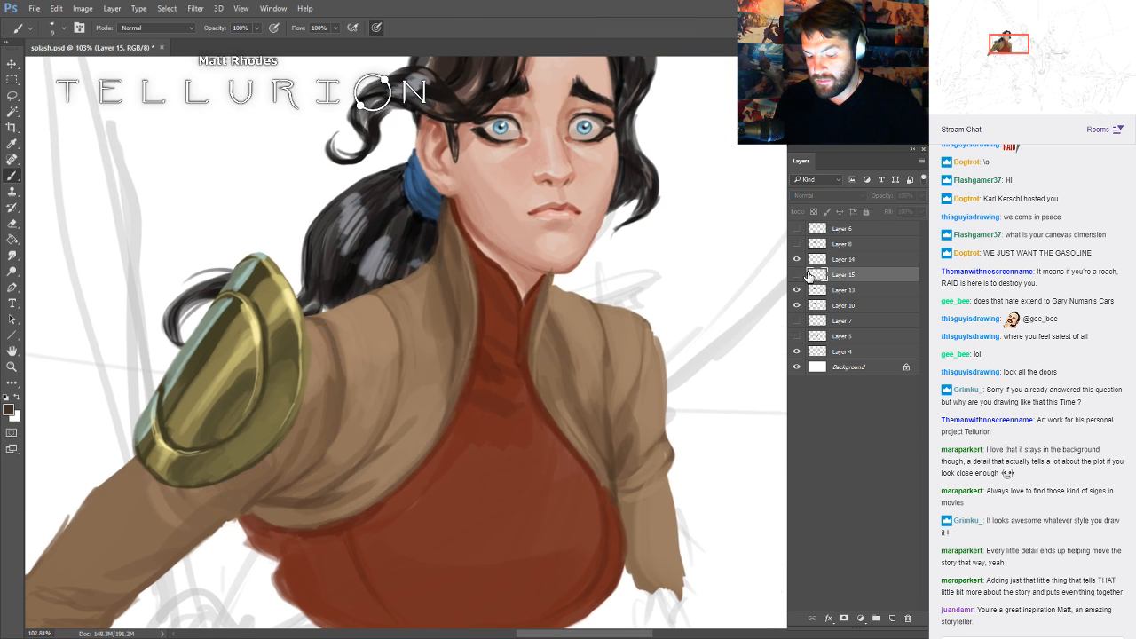
{"action": "left_click", "coordinate": [796, 274]}
{"action": "key", "text": "ctrl+e"}
{"action": "left_click", "coordinate": [797, 274]}
{"action": "left_click", "coordinate": [796, 274]}
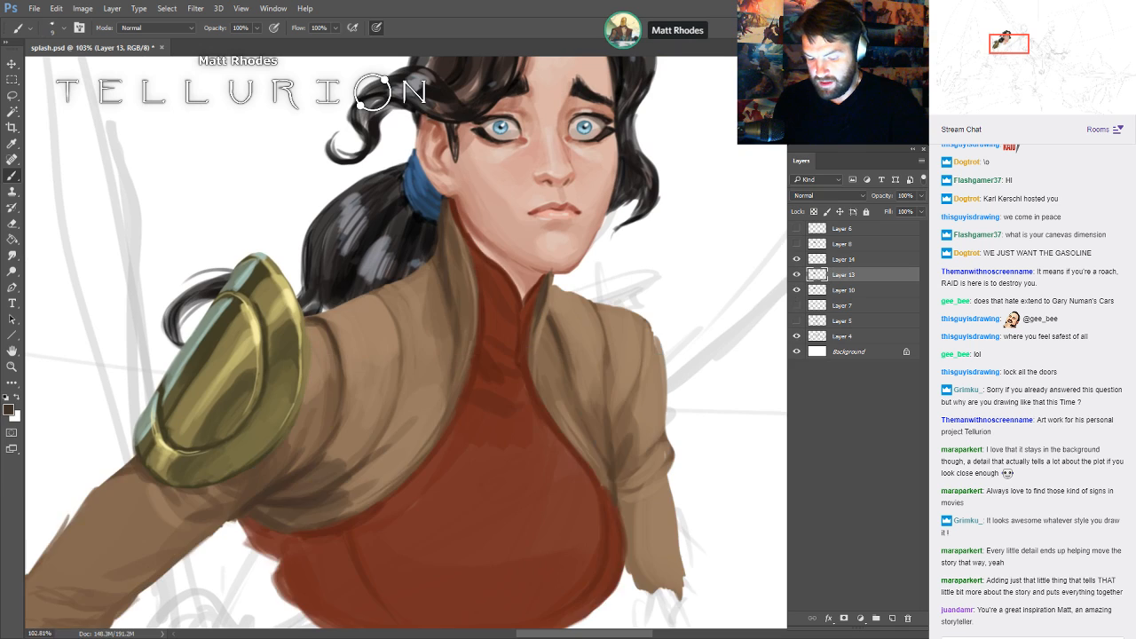
- Erase the excess at the tip of the jacket collar beneath the chin on Layer 13 with the eraser at size 15
{"action": "left_click_drag", "start_coordinate": [591, 316], "coordinate": [622, 312]}
{"action": "key", "text": "e"}
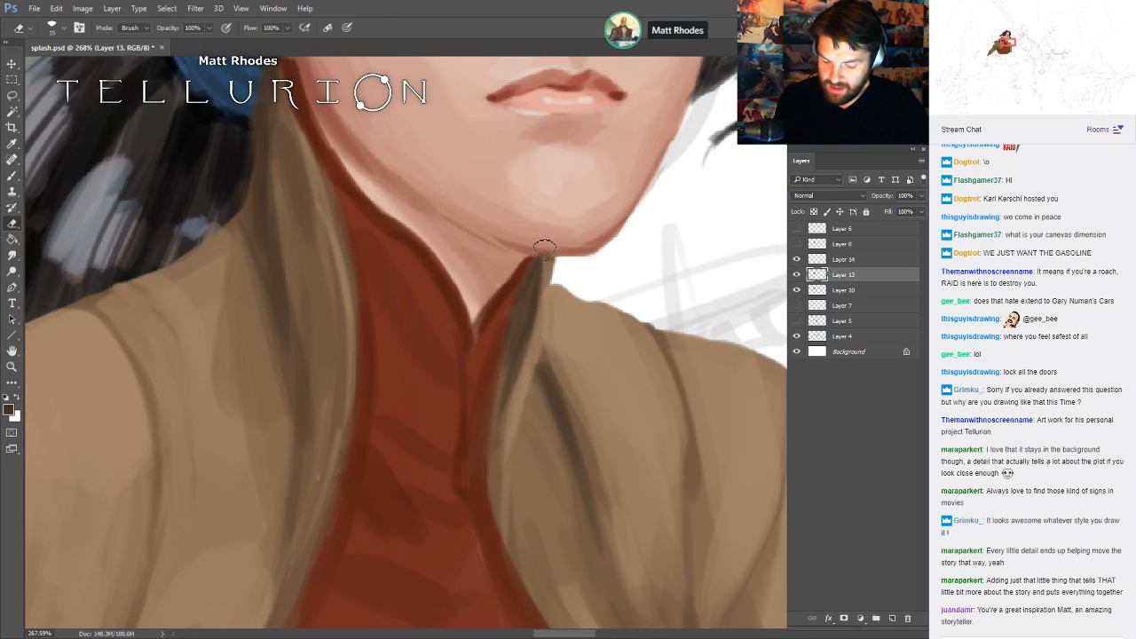
{"action": "left_click_drag", "start_coordinate": [609, 261], "coordinate": [573, 261]}
{"action": "key", "text": "b"}
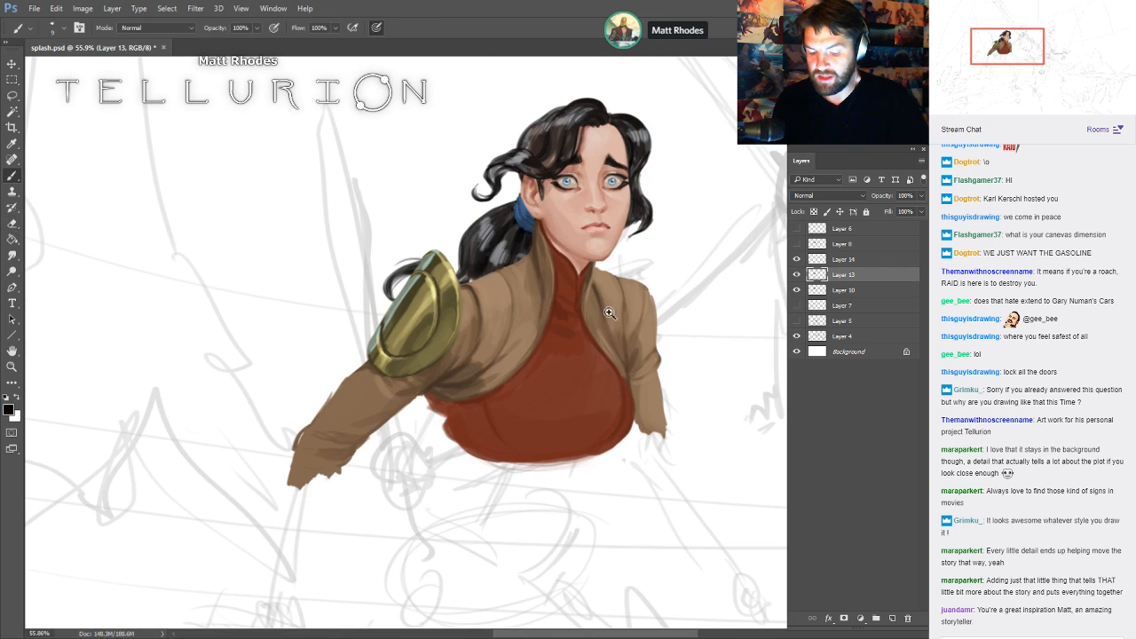
- Sample the shirt's red, darken it to maroon, and paint shadows on the high collar beside the jacket lapels with the brush at size 10
{"action": "left_click_drag", "start_coordinate": [610, 313], "coordinate": [694, 317]}
{"action": "left_click", "coordinate": [388, 298], "text": "alt"}
{"action": "key", "text": "i"}
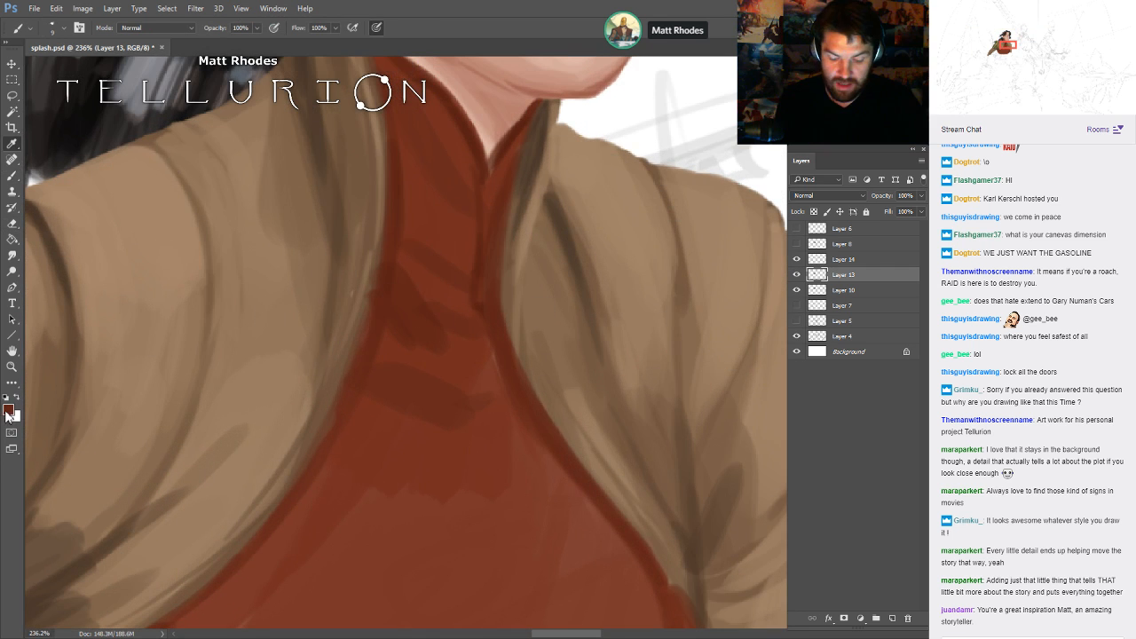
{"action": "key", "text": "b"}
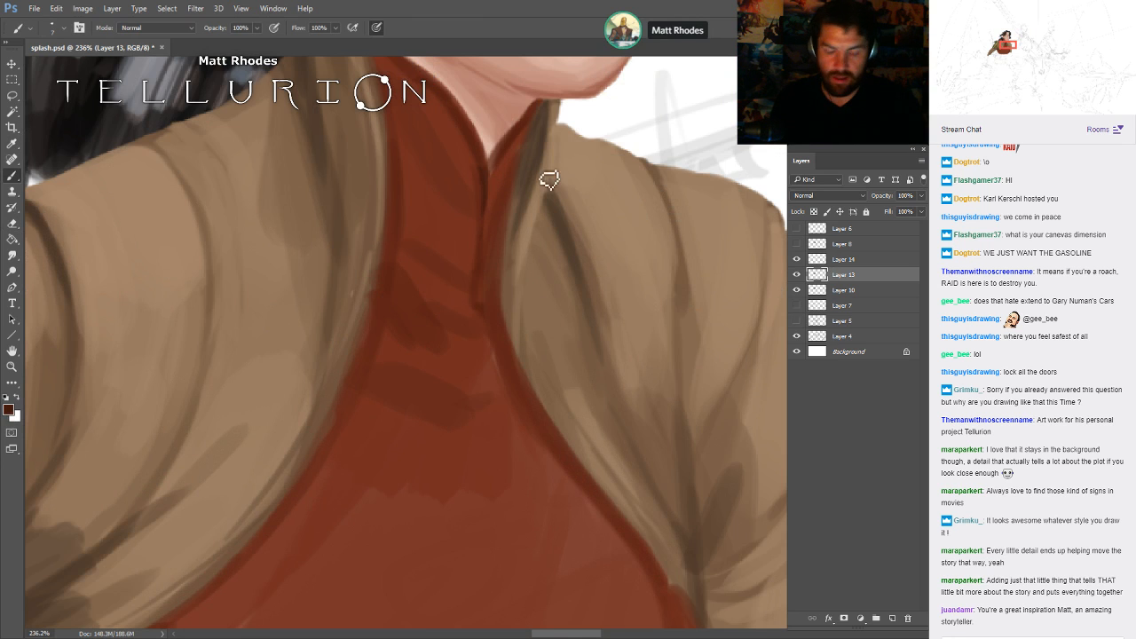
{"action": "left_click_drag", "start_coordinate": [549, 180], "coordinate": [571, 325]}
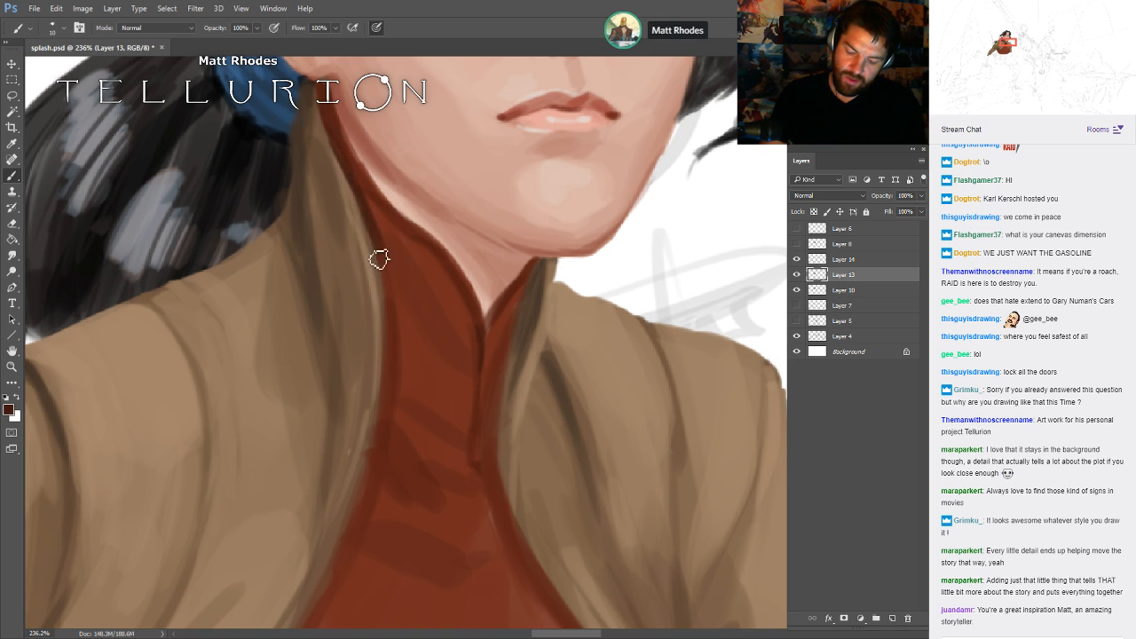
{"action": "key", "text": "]"}
{"action": "left_click_drag", "start_coordinate": [539, 282], "coordinate": [517, 350]}
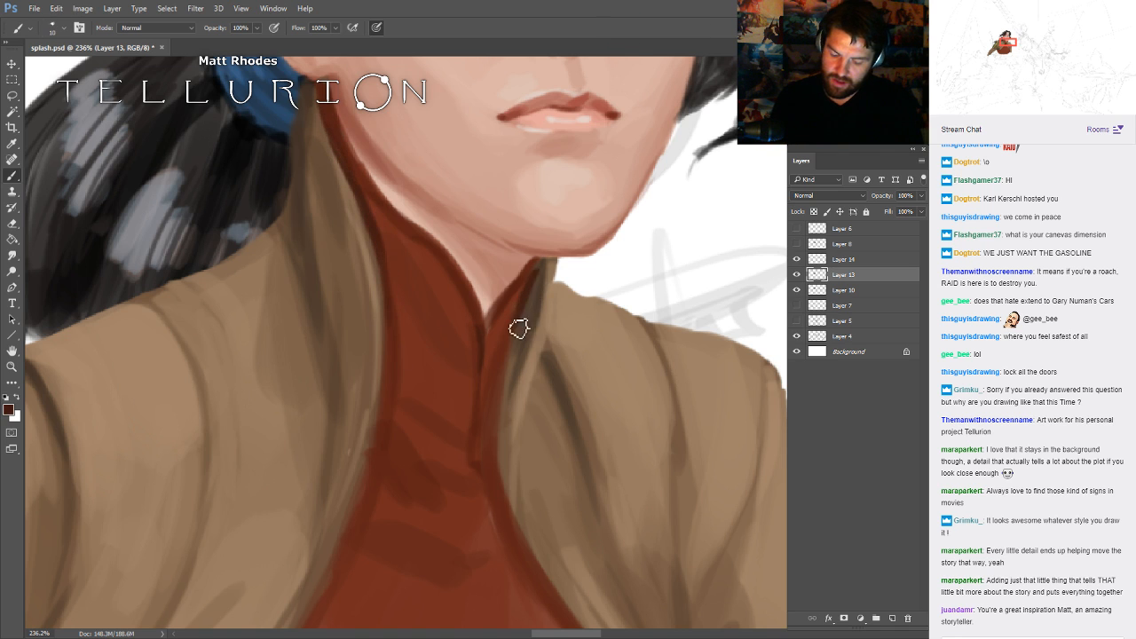
{"action": "left_click_drag", "start_coordinate": [542, 274], "coordinate": [510, 358]}
- Darken the collar's front seam and the shirt's edge along the far jacket lapel in maroon with the brush up to size 20
{"action": "left_click_drag", "start_coordinate": [619, 488], "coordinate": [608, 263]}
{"action": "key", "text": "]"}
{"action": "key", "text": "]"}
{"action": "left_click_drag", "start_coordinate": [600, 334], "coordinate": [515, 335]}
{"action": "left_click_drag", "start_coordinate": [605, 287], "coordinate": [660, 266]}
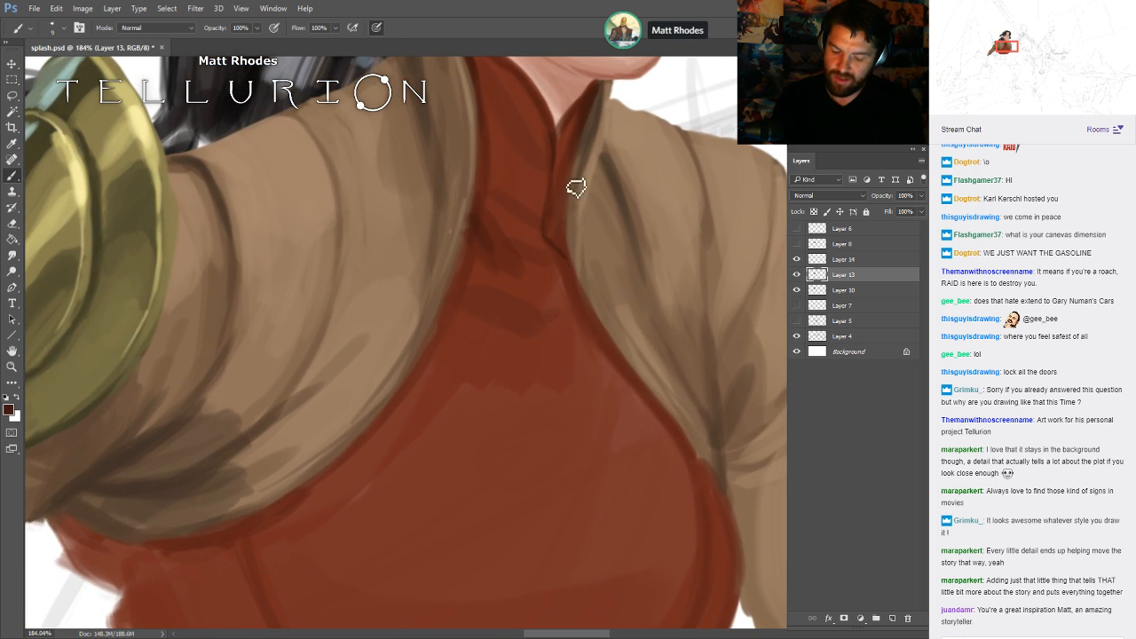
{"action": "key", "text": "bracketright"}
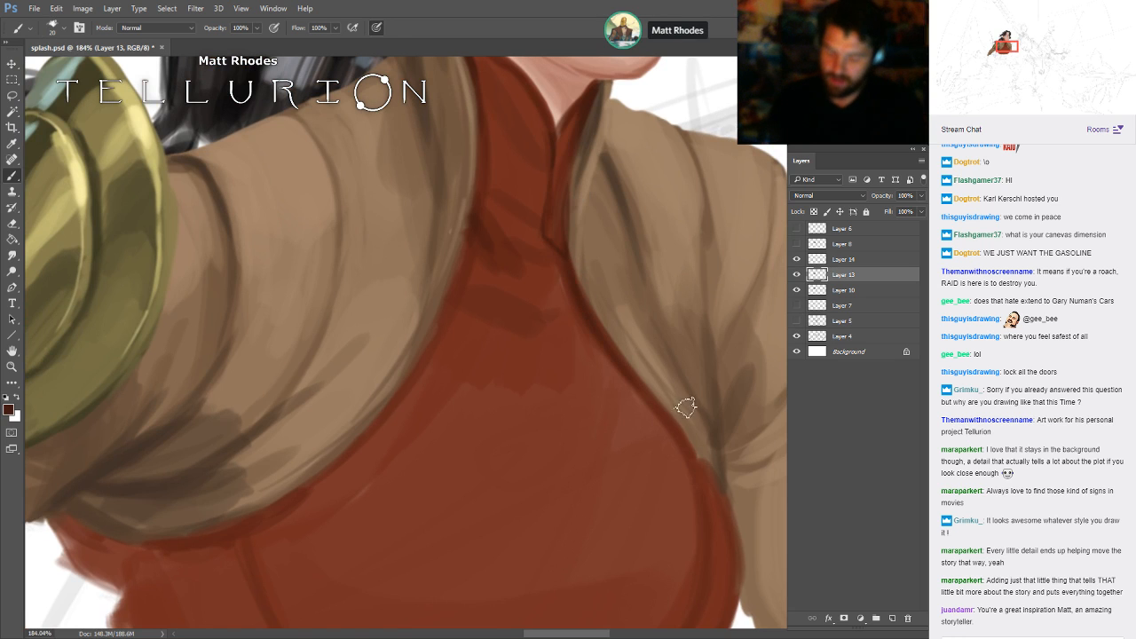
{"action": "left_click_drag", "start_coordinate": [686, 407], "coordinate": [769, 288]}
- Paint maroon shadows on the red shirt beneath the jacket's lower hem and beside the far armpit at brush size 20, and save the file
{"action": "mouse_move", "coordinate": [240, 425]}
{"action": "left_mouse_down"}
{"action": "mouse_move", "coordinate": [345, 398]}
{"action": "mouse_move", "coordinate": [453, 315]}
{"action": "left_mouse_up"}
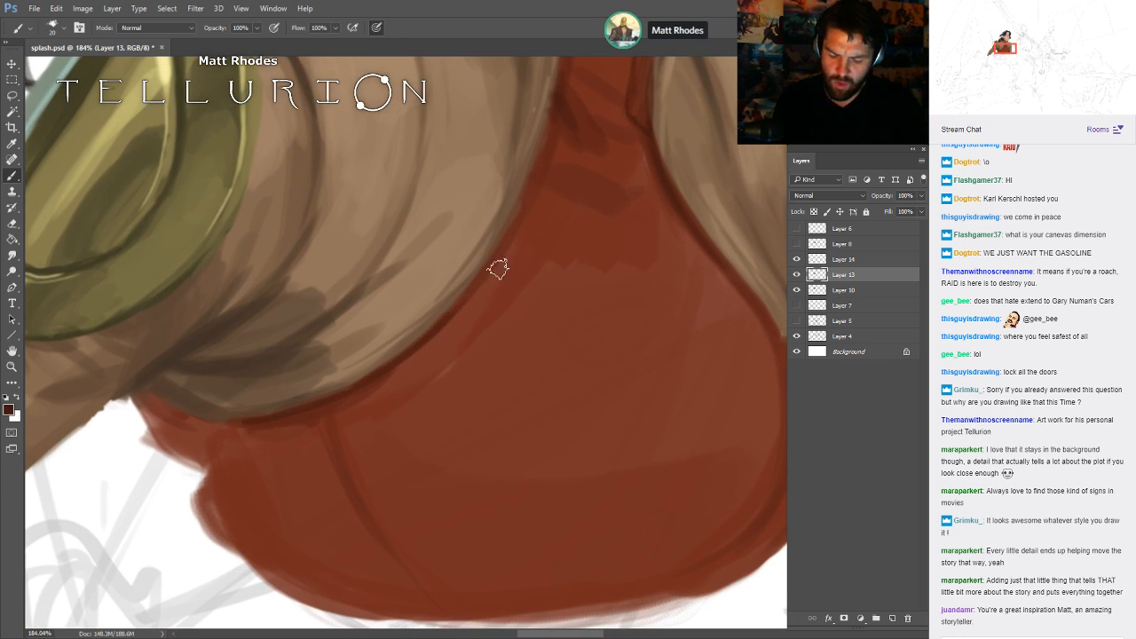
{"action": "left_click_drag", "start_coordinate": [152, 398], "coordinate": [276, 424]}
{"action": "left_click_drag", "start_coordinate": [404, 396], "coordinate": [297, 447]}
{"action": "left_click_drag", "start_coordinate": [694, 307], "coordinate": [657, 382]}
{"action": "left_click_drag", "start_coordinate": [773, 364], "coordinate": [657, 272]}
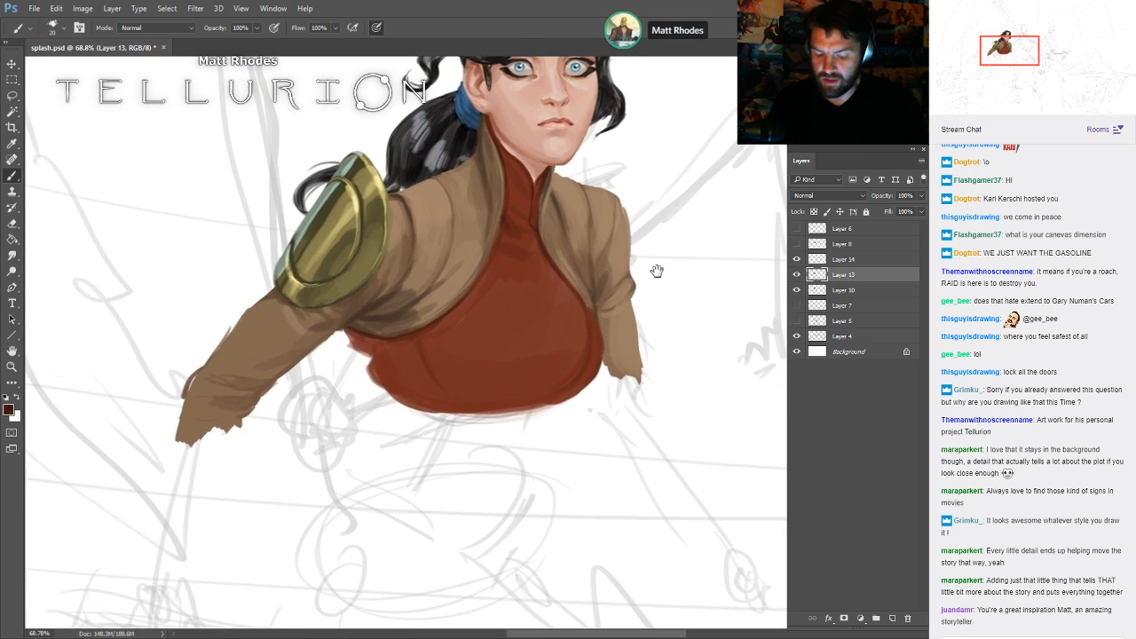
{"action": "left_click_drag", "start_coordinate": [666, 327], "coordinate": [694, 334]}
{"action": "left_click_drag", "start_coordinate": [452, 240], "coordinate": [522, 337]}
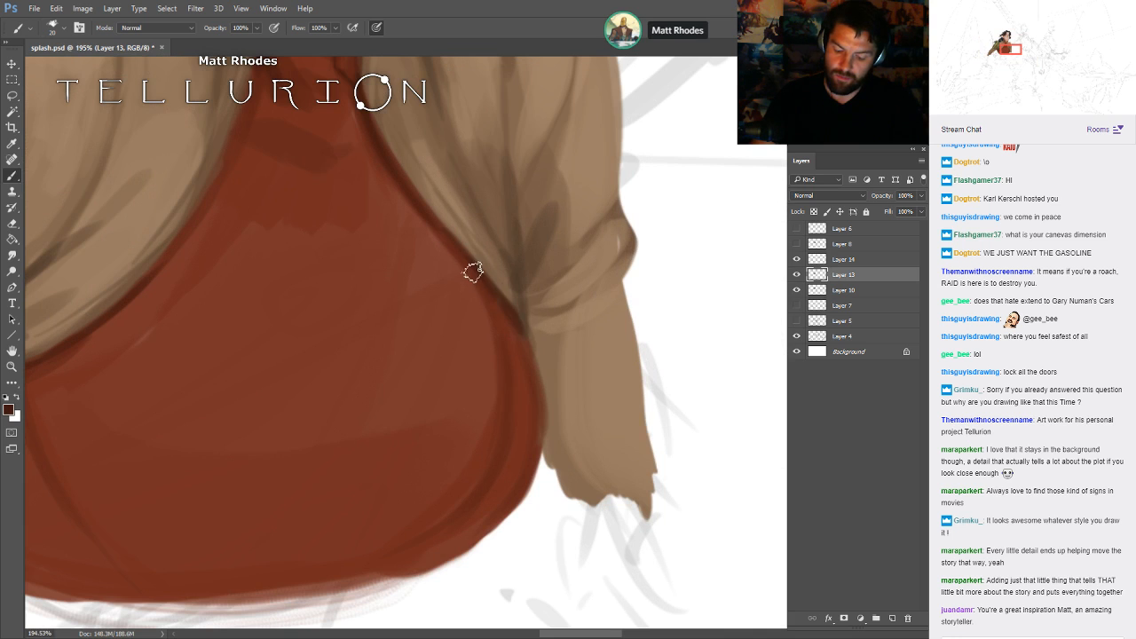
{"action": "key", "text": "ctrl+0"}
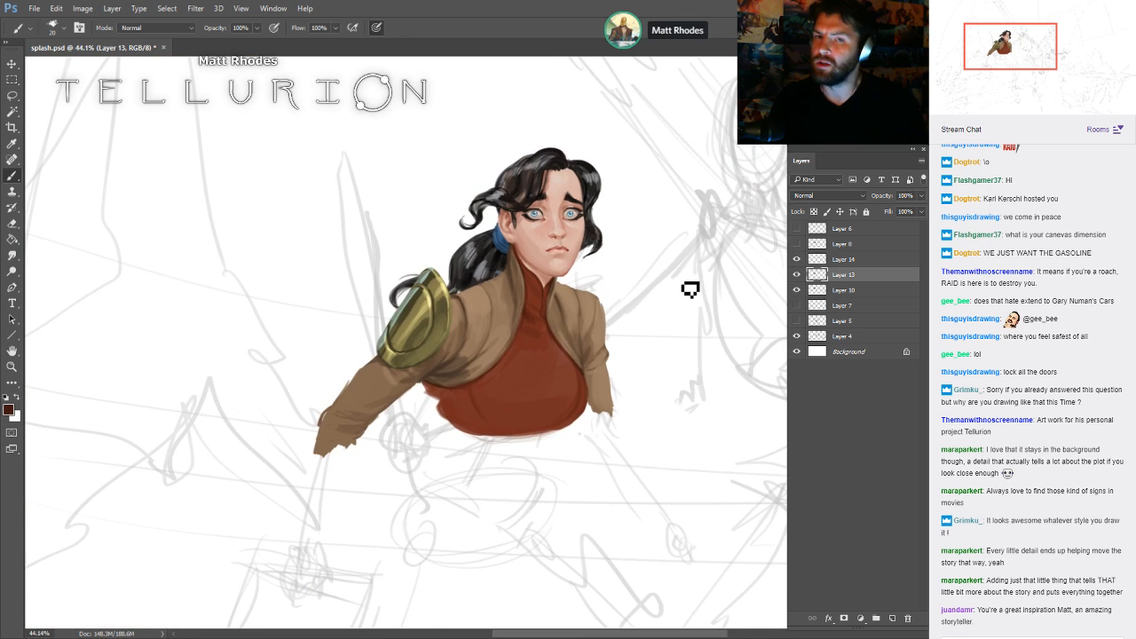
{"action": "key", "text": "ctrl+s"}
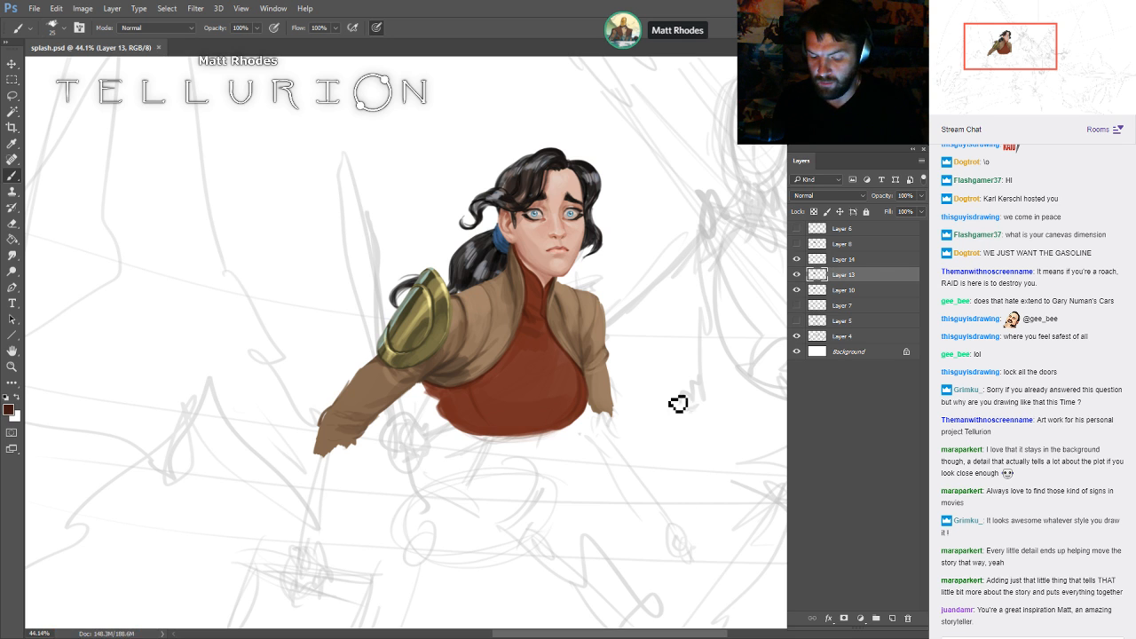
- Add a new layer above Layer 13 for notes in the empty area beside the head, with a small brush and default black and white colours
{"action": "left_click_drag", "start_coordinate": [756, 311], "coordinate": [645, 333]}
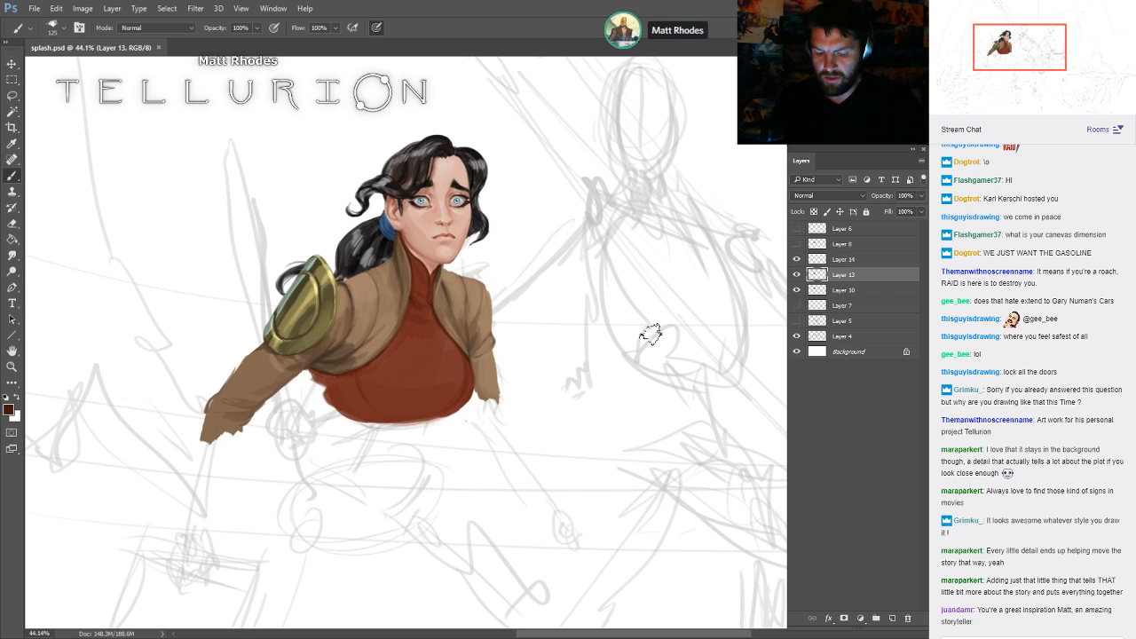
{"action": "left_click_drag", "start_coordinate": [710, 294], "coordinate": [681, 371]}
{"action": "left_click_drag", "start_coordinate": [526, 213], "coordinate": [520, 254]}
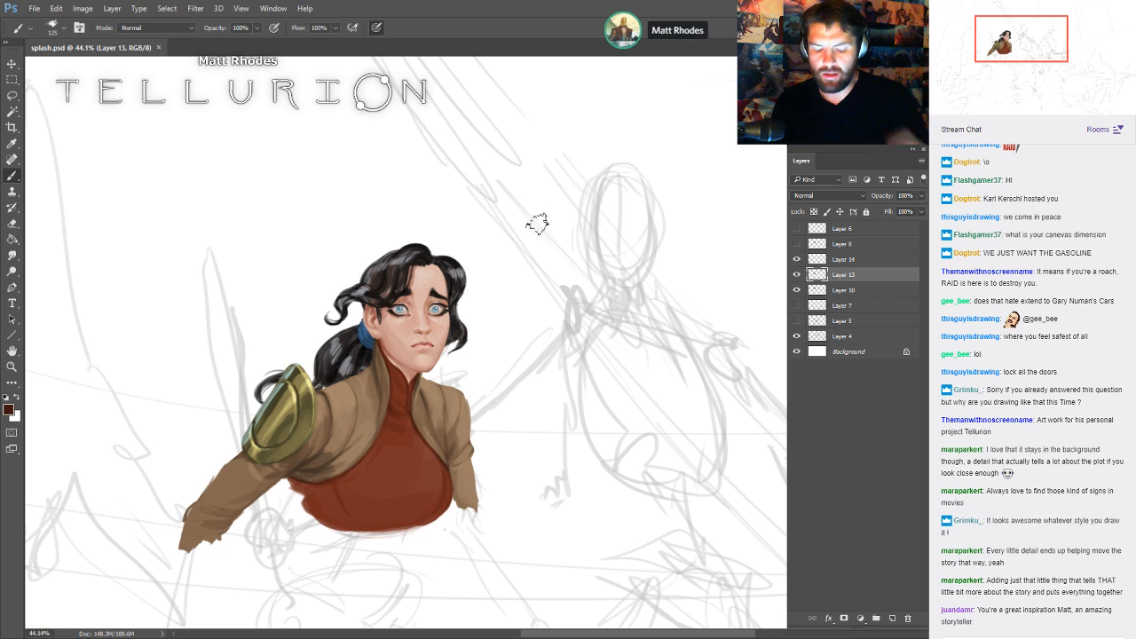
{"action": "left_click_drag", "start_coordinate": [251, 205], "coordinate": [312, 223]}
{"action": "left_click_drag", "start_coordinate": [494, 341], "coordinate": [450, 251]}
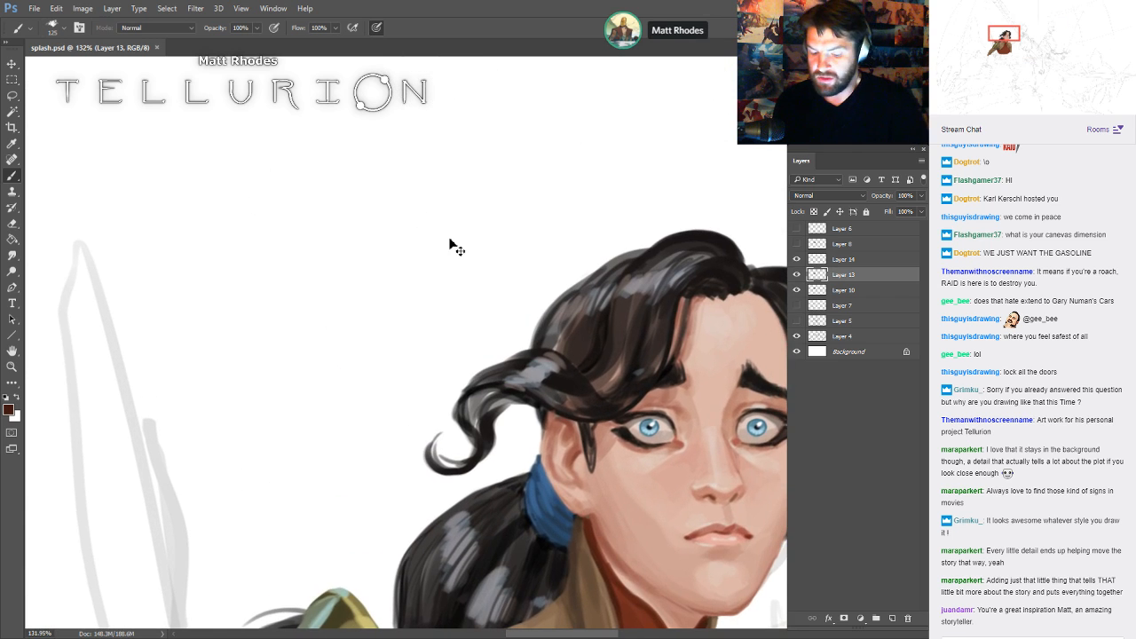
{"action": "key", "text": "ctrl+shift+alt+n"}
{"action": "key", "text": "comma"}
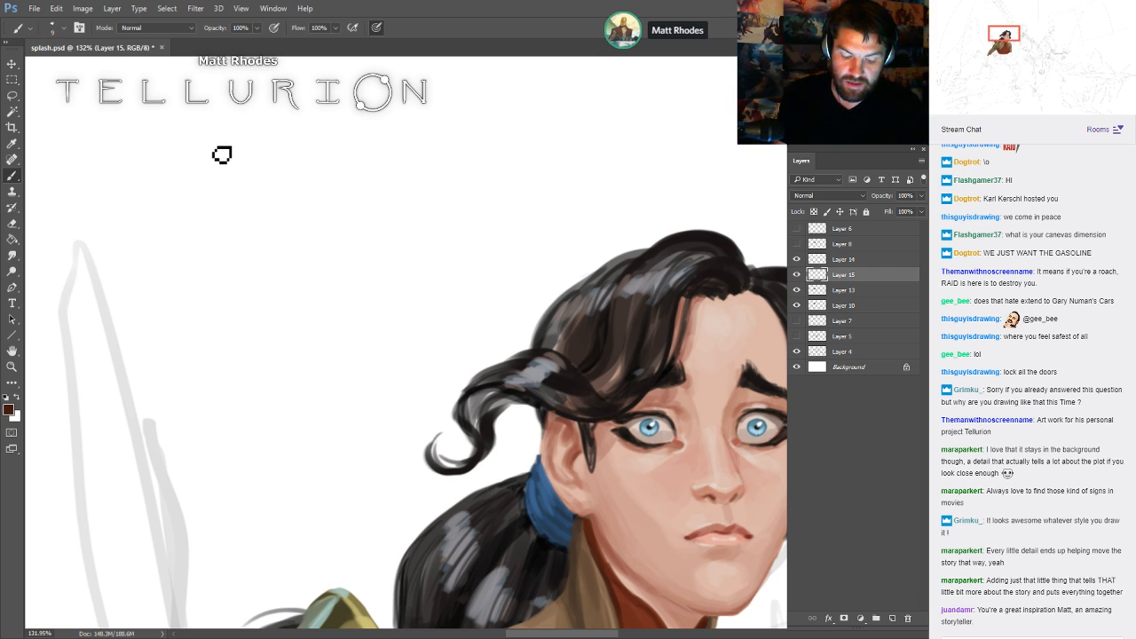
{"action": "key", "text": "d"}
- Draw a black question mark inside an irregular dashed outline in the empty area beside the character's head
{"action": "mouse_move", "coordinate": [259, 124]}
{"action": "left_mouse_down"}
{"action": "mouse_move", "coordinate": [167, 178]}
{"action": "mouse_move", "coordinate": [314, 154]}
{"action": "mouse_move", "coordinate": [267, 109]}
{"action": "left_mouse_up"}
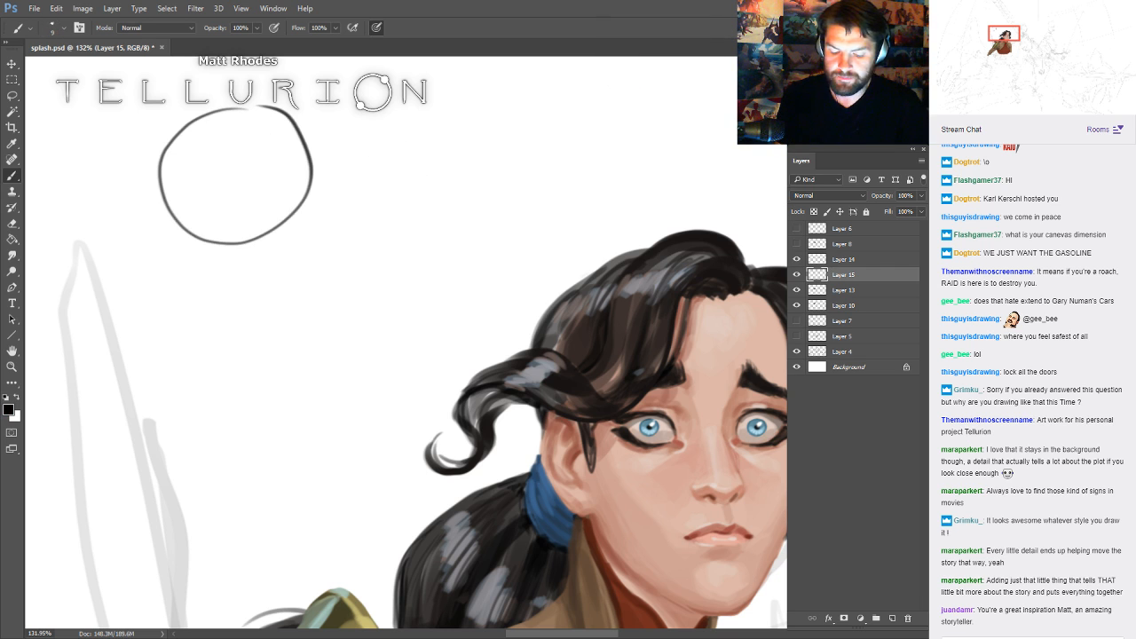
{"action": "key", "text": "ctrl+z"}
{"action": "left_click_drag", "start_coordinate": [376, 167], "coordinate": [360, 181]}
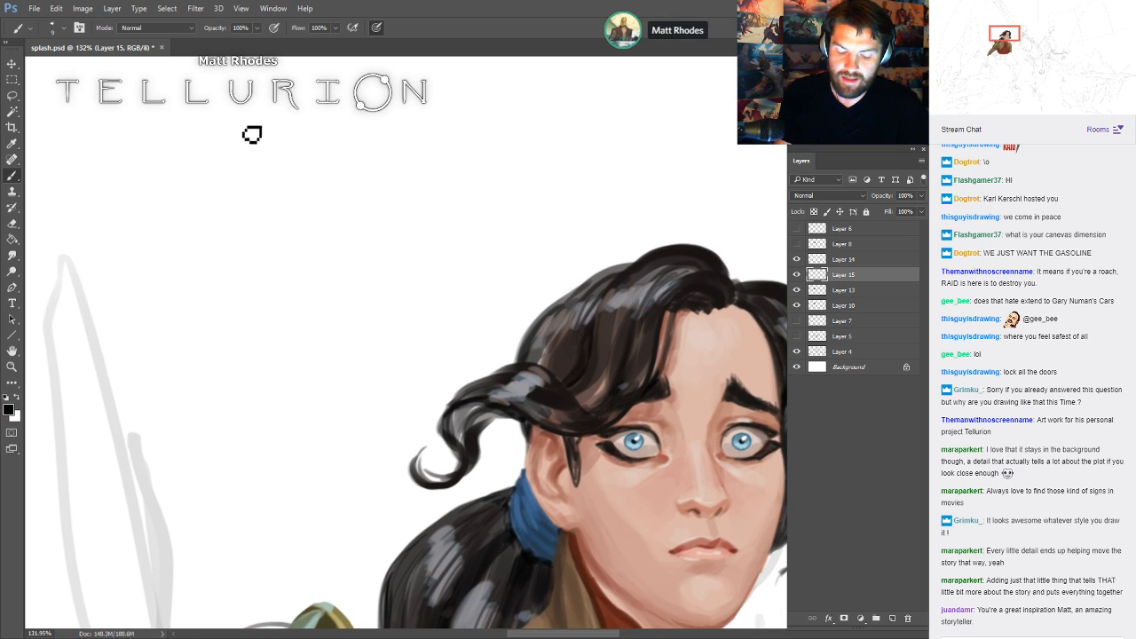
{"action": "left_click_drag", "start_coordinate": [246, 113], "coordinate": [255, 131]}
{"action": "left_click", "coordinate": [254, 143]}
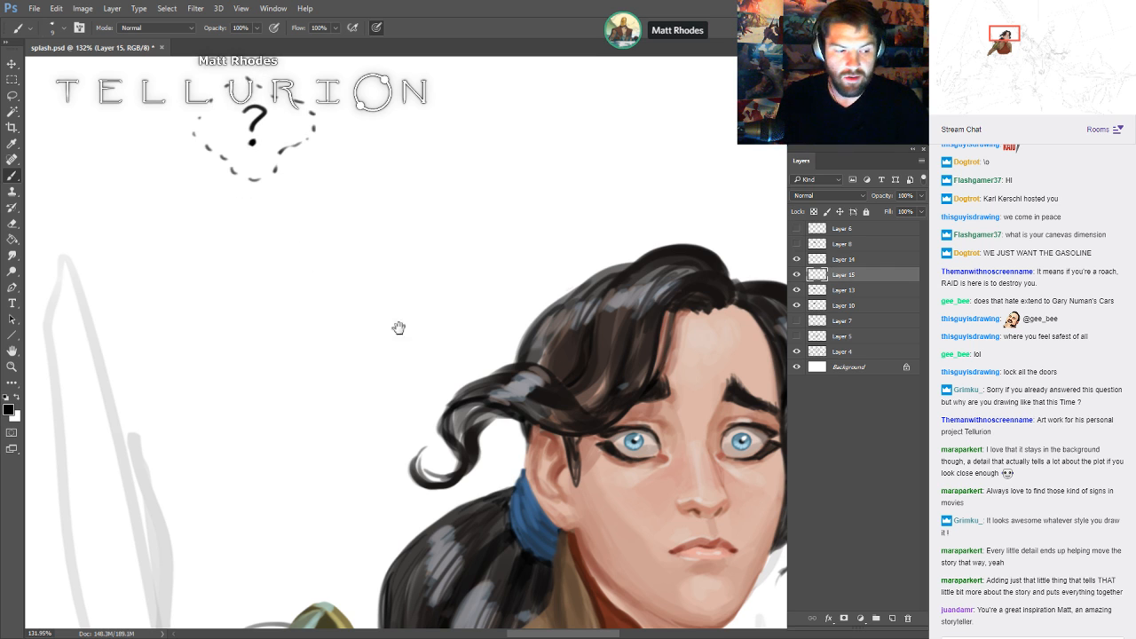
{"action": "left_click_drag", "start_coordinate": [399, 328], "coordinate": [422, 292]}
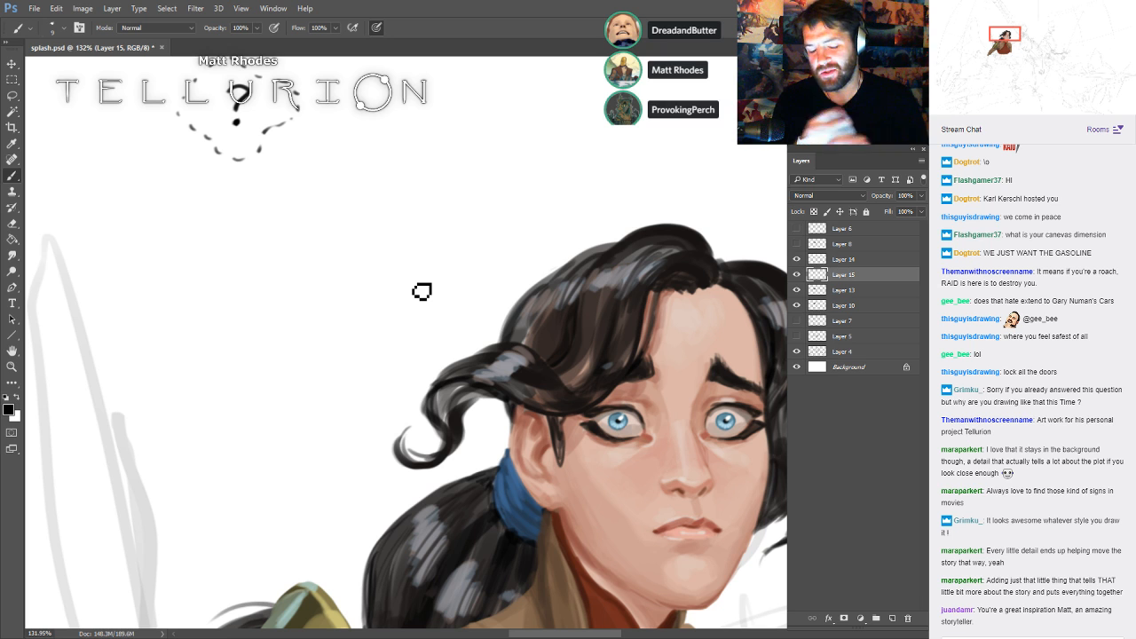
- Handwrite "MEANING" beside the question mark and draw a downward arrow beneath the dashed outline
{"action": "left_click_drag", "start_coordinate": [660, 232], "coordinate": [667, 278]}
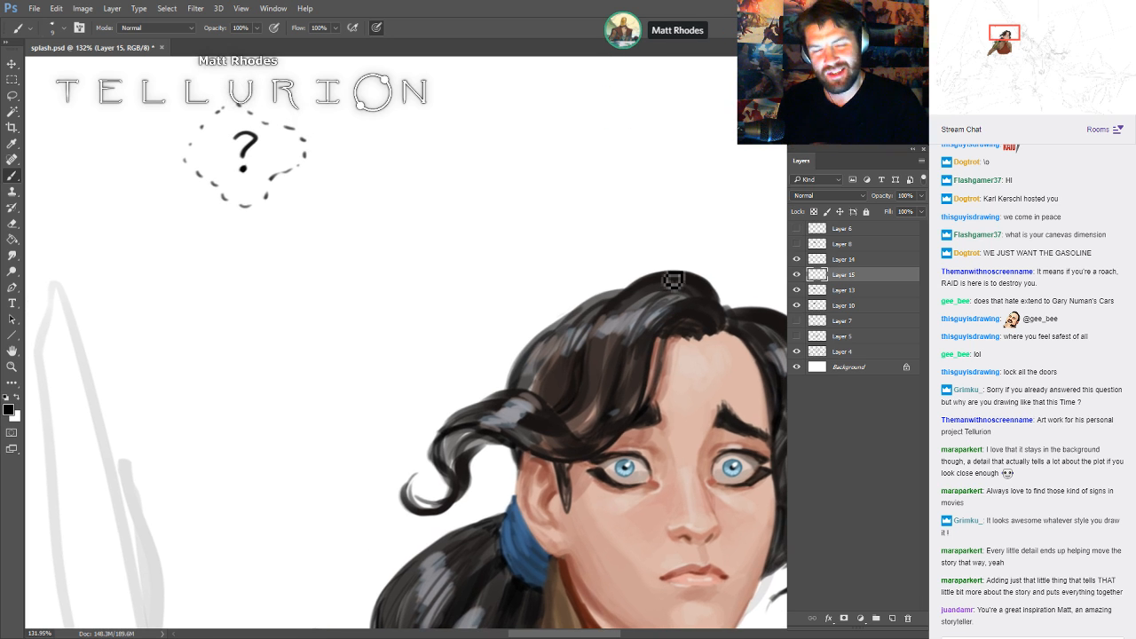
{"action": "left_click_drag", "start_coordinate": [254, 266], "coordinate": [277, 266]}
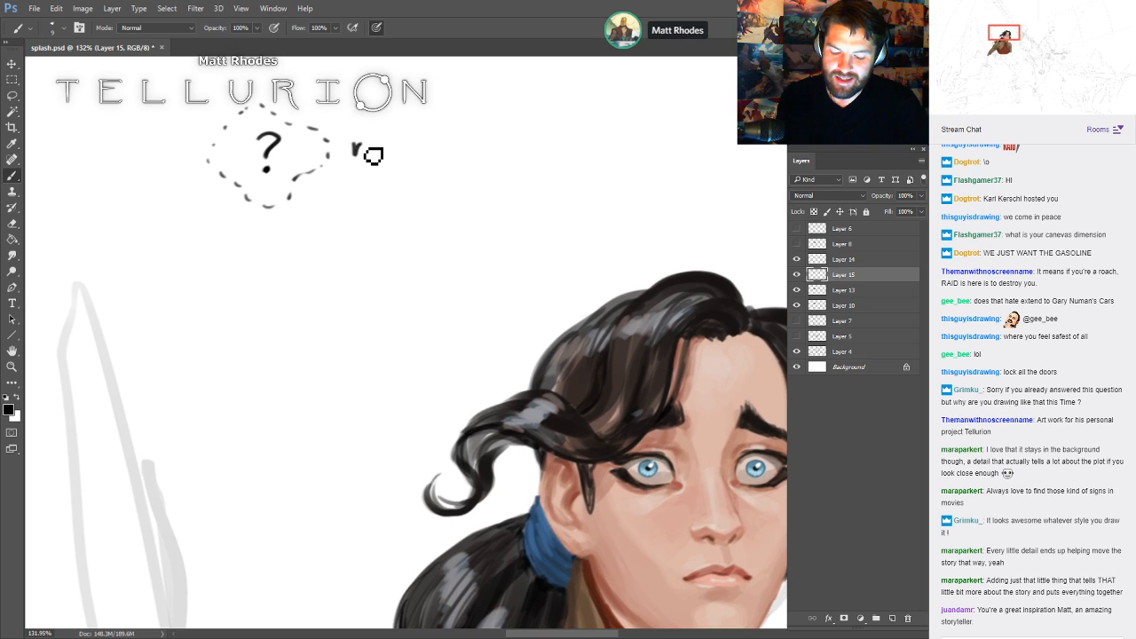
{"action": "left_click_drag", "start_coordinate": [374, 156], "coordinate": [471, 155]}
{"action": "left_click_drag", "start_coordinate": [412, 313], "coordinate": [425, 280]}
{"action": "left_click_drag", "start_coordinate": [284, 187], "coordinate": [284, 219]}
{"action": "left_click_drag", "start_coordinate": [275, 208], "coordinate": [294, 208]}
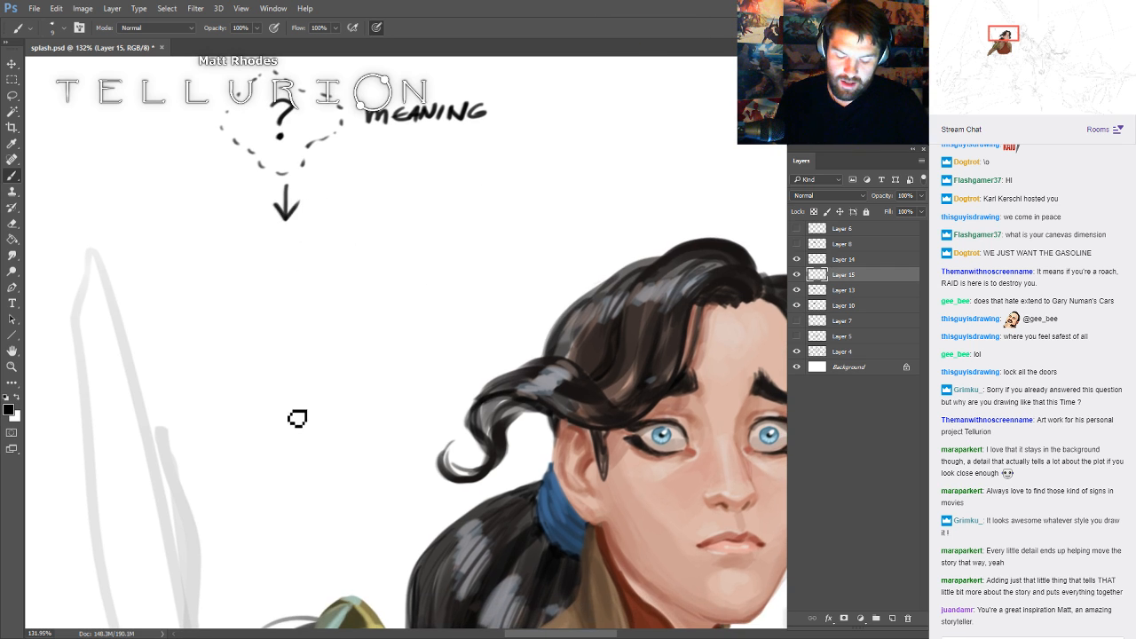
- Draw an upward arrow below the downward one, leaving a gap between them, and handwrite "MARKS" underneath it
{"action": "left_click_drag", "start_coordinate": [274, 363], "coordinate": [294, 362]}
{"action": "mouse_move", "coordinate": [284, 348]}
{"action": "left_mouse_down"}
{"action": "mouse_move", "coordinate": [303, 369]}
{"action": "mouse_move", "coordinate": [284, 389]}
{"action": "left_mouse_up"}
{"action": "mouse_move", "coordinate": [364, 477]}
{"action": "left_mouse_down"}
{"action": "mouse_move", "coordinate": [380, 396]}
{"action": "mouse_move", "coordinate": [344, 476]}
{"action": "left_mouse_up"}
{"action": "mouse_move", "coordinate": [174, 448]}
{"action": "left_mouse_down"}
{"action": "mouse_move", "coordinate": [199, 435]}
{"action": "mouse_move", "coordinate": [272, 450]}
{"action": "mouse_move", "coordinate": [264, 496]}
{"action": "left_mouse_up"}
- Scatter a cluster of short black strokes at varied angles beneath the word "MARKS"
{"action": "left_click_drag", "start_coordinate": [281, 485], "coordinate": [251, 523]}
{"action": "left_click_drag", "start_coordinate": [222, 542], "coordinate": [275, 546]}
{"action": "left_click_drag", "start_coordinate": [283, 520], "coordinate": [278, 531]}
{"action": "mouse_move", "coordinate": [295, 498]}
{"action": "left_mouse_down"}
{"action": "mouse_move", "coordinate": [305, 553]}
{"action": "mouse_move", "coordinate": [320, 497]}
{"action": "left_mouse_up"}
{"action": "mouse_move", "coordinate": [346, 500]}
{"action": "left_mouse_down"}
{"action": "mouse_move", "coordinate": [350, 509]}
{"action": "mouse_move", "coordinate": [304, 521]}
{"action": "left_mouse_up"}
{"action": "mouse_move", "coordinate": [329, 535]}
{"action": "left_mouse_down"}
{"action": "mouse_move", "coordinate": [338, 543]}
{"action": "mouse_move", "coordinate": [284, 531]}
{"action": "left_mouse_up"}
{"action": "left_click_drag", "start_coordinate": [212, 500], "coordinate": [209, 515]}
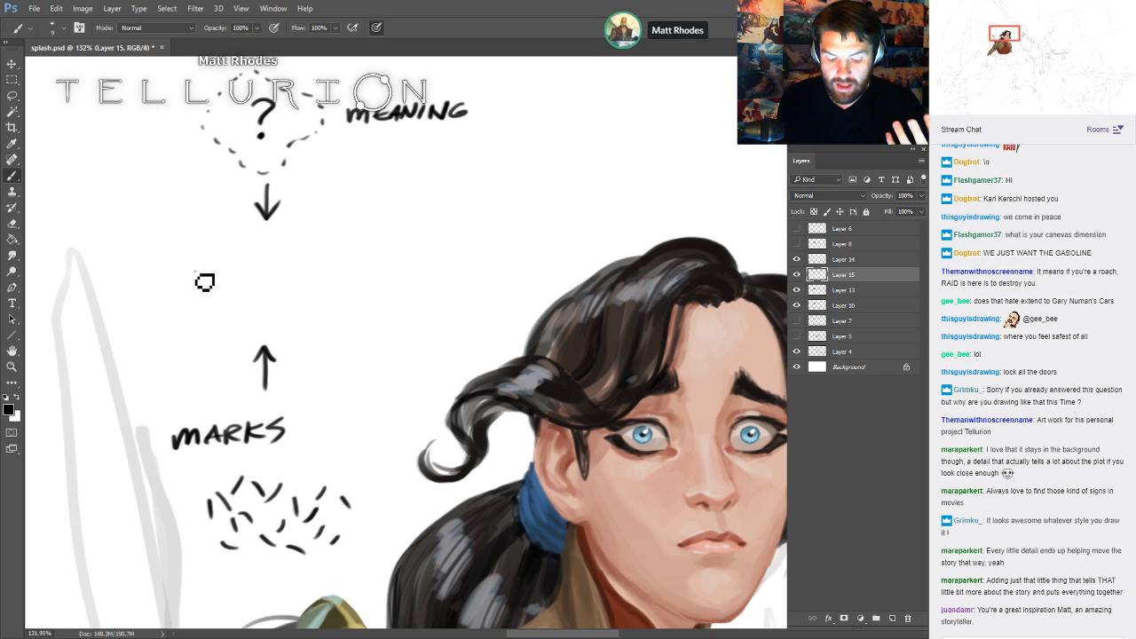
- Handwrite "word." in the gap between the downward and upward arrows of the diagram
{"action": "left_click_drag", "start_coordinate": [195, 269], "coordinate": [286, 279]}
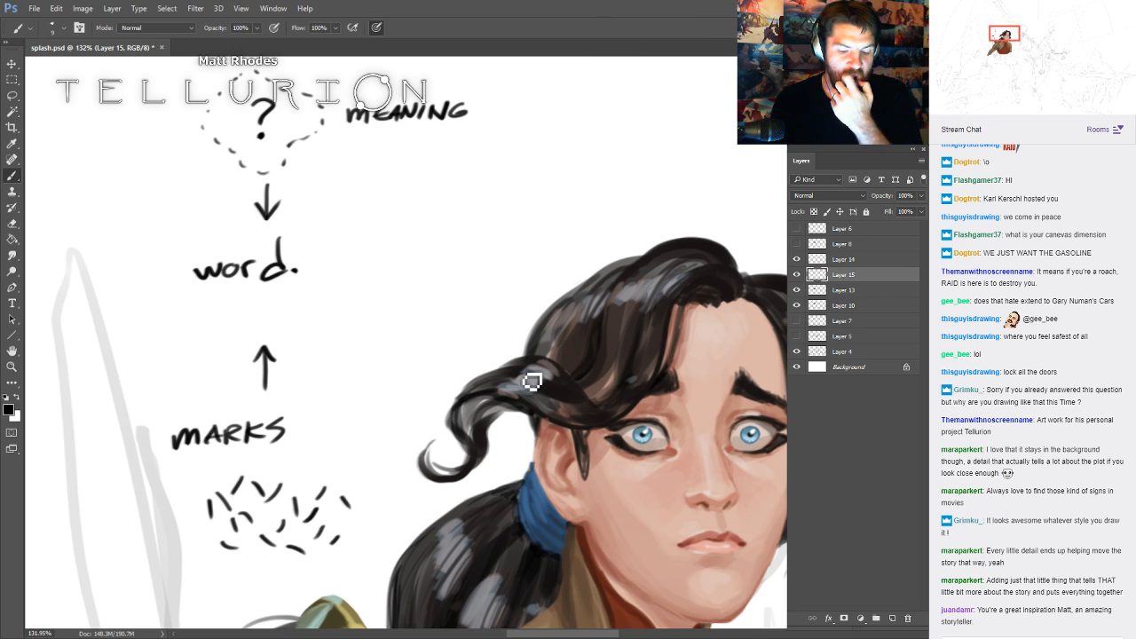
{"action": "left_click", "coordinate": [11, 95]}
{"action": "mouse_move", "coordinate": [642, 310]}
{"action": "left_mouse_down"}
{"action": "mouse_move", "coordinate": [617, 319]}
{"action": "mouse_move", "coordinate": [616, 305]}
{"action": "left_mouse_up"}
{"action": "key", "text": "b"}
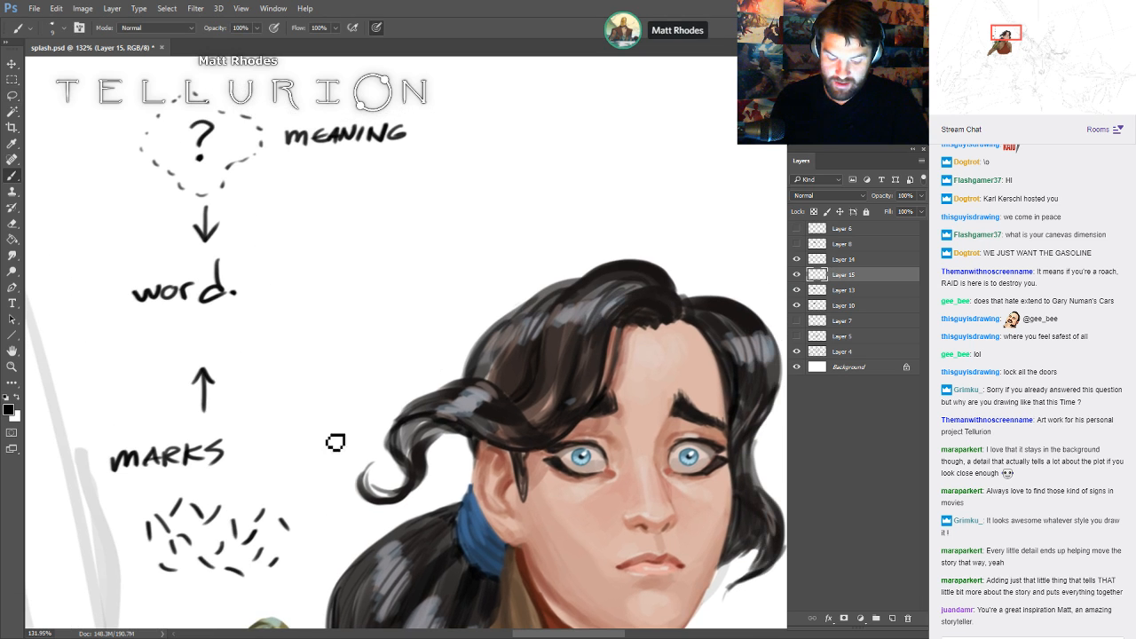
- Handwrite "H - meaning" in the empty canvas beside the question mark and "E - matter" level with "MARKS"
{"action": "key", "text": "l"}
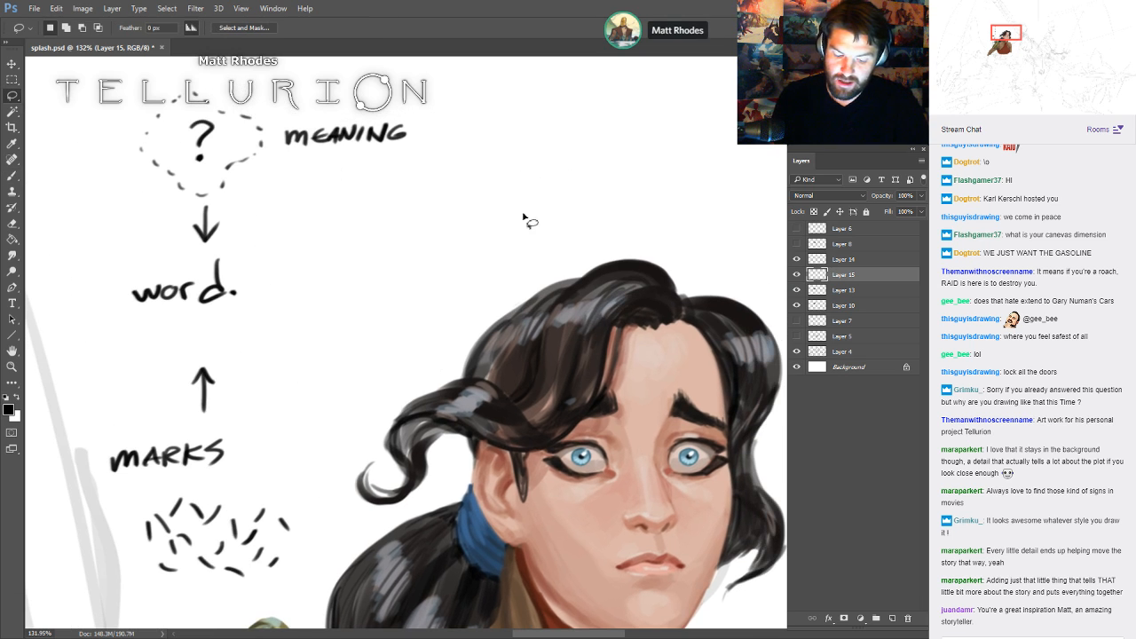
{"action": "mouse_move", "coordinate": [394, 314]}
{"action": "left_mouse_down"}
{"action": "mouse_move", "coordinate": [667, 302]}
{"action": "mouse_move", "coordinate": [789, 310]}
{"action": "left_mouse_up"}
{"action": "key", "text": "b"}
{"action": "left_click_drag", "start_coordinate": [520, 334], "coordinate": [556, 339]}
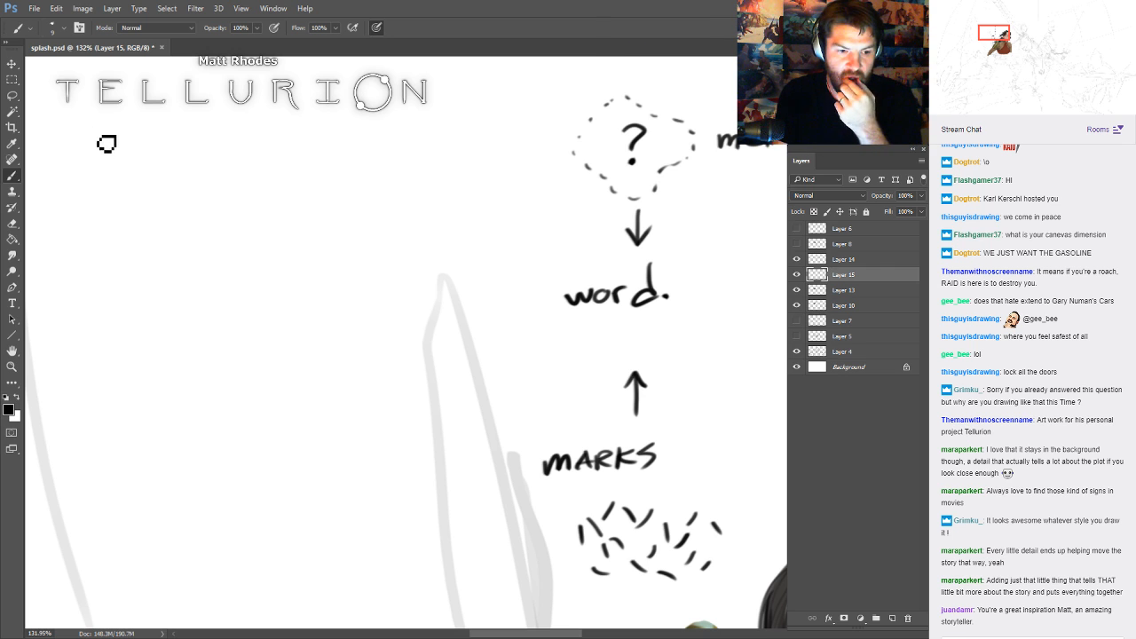
{"action": "left_click_drag", "start_coordinate": [108, 145], "coordinate": [108, 165]}
{"action": "mouse_move", "coordinate": [108, 155]}
{"action": "left_mouse_down"}
{"action": "mouse_move", "coordinate": [128, 155]}
{"action": "mouse_move", "coordinate": [128, 166]}
{"action": "left_mouse_up"}
{"action": "left_click_drag", "start_coordinate": [105, 469], "coordinate": [126, 476]}
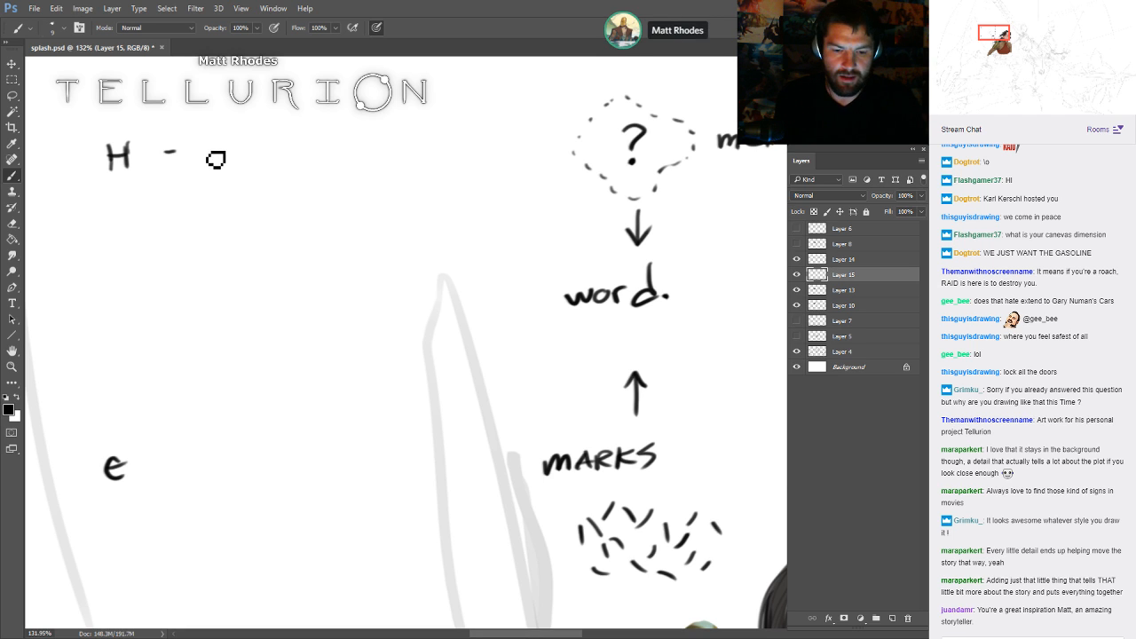
{"action": "mouse_move", "coordinate": [250, 159]}
{"action": "left_mouse_down"}
{"action": "mouse_move", "coordinate": [331, 165]}
{"action": "mouse_move", "coordinate": [321, 182]}
{"action": "left_mouse_up"}
{"action": "mouse_move", "coordinate": [155, 479]}
{"action": "left_mouse_down"}
{"action": "mouse_move", "coordinate": [271, 467]}
{"action": "mouse_move", "coordinate": [295, 479]}
{"action": "mouse_move", "coordinate": [318, 454]}
{"action": "left_mouse_up"}
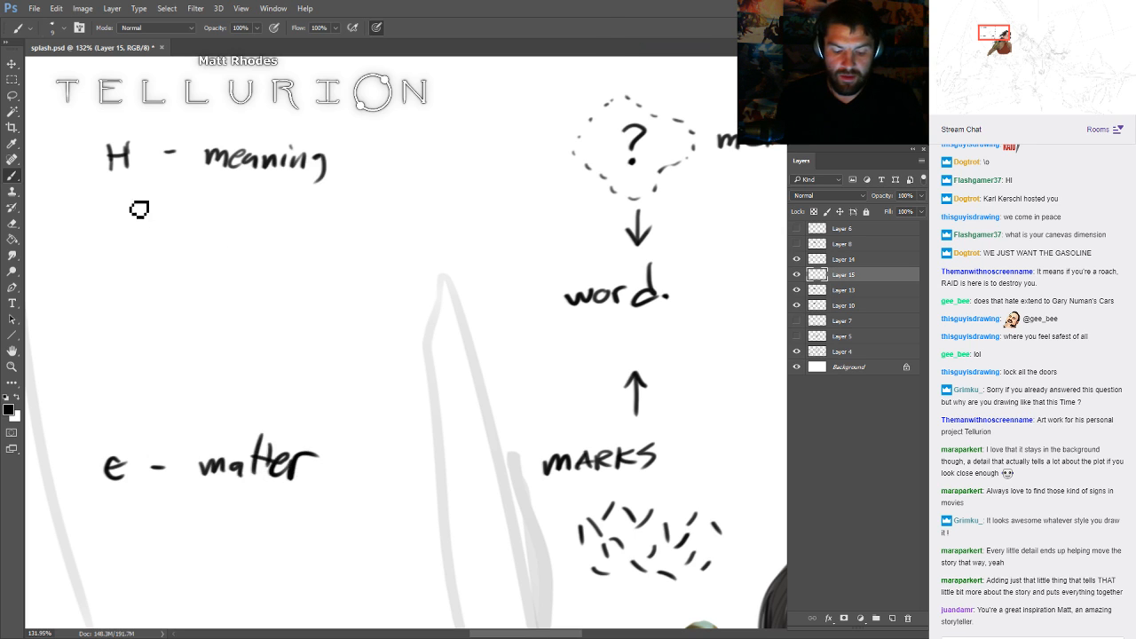
- Draw a downward arrow under "H" and an upward arrow above "E", and handwrite "S - symbol, knowledge" between them
{"action": "left_click_drag", "start_coordinate": [131, 200], "coordinate": [131, 251]}
{"action": "left_click_drag", "start_coordinate": [118, 227], "coordinate": [143, 229]}
{"action": "left_click_drag", "start_coordinate": [129, 431], "coordinate": [129, 401]}
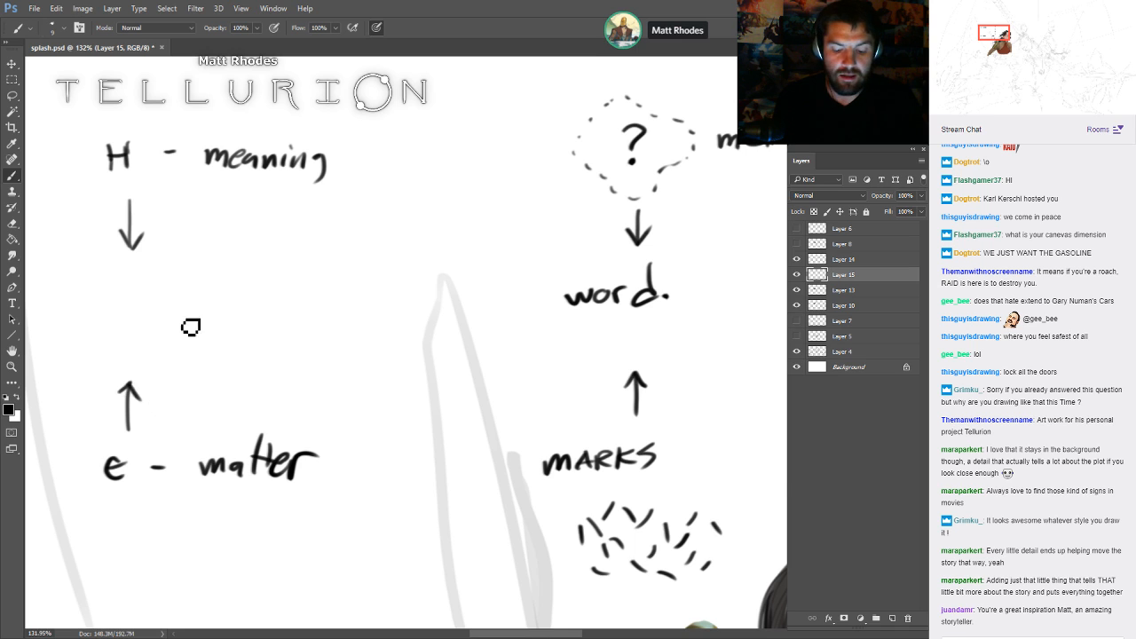
{"action": "left_click_drag", "start_coordinate": [124, 292], "coordinate": [126, 298]}
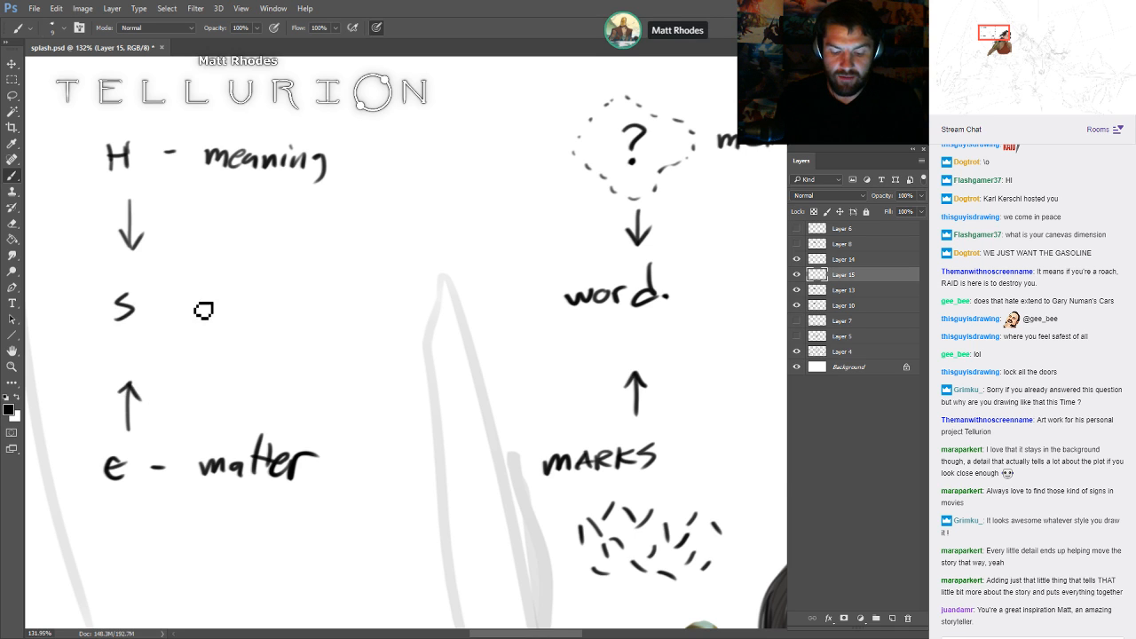
{"action": "mouse_move", "coordinate": [204, 325]}
{"action": "left_mouse_down"}
{"action": "mouse_move", "coordinate": [234, 311]}
{"action": "mouse_move", "coordinate": [307, 316]}
{"action": "left_mouse_up"}
{"action": "mouse_move", "coordinate": [319, 305]}
{"action": "left_mouse_down"}
{"action": "mouse_move", "coordinate": [321, 317]}
{"action": "mouse_move", "coordinate": [386, 304]}
{"action": "mouse_move", "coordinate": [468, 325]}
{"action": "left_mouse_up"}
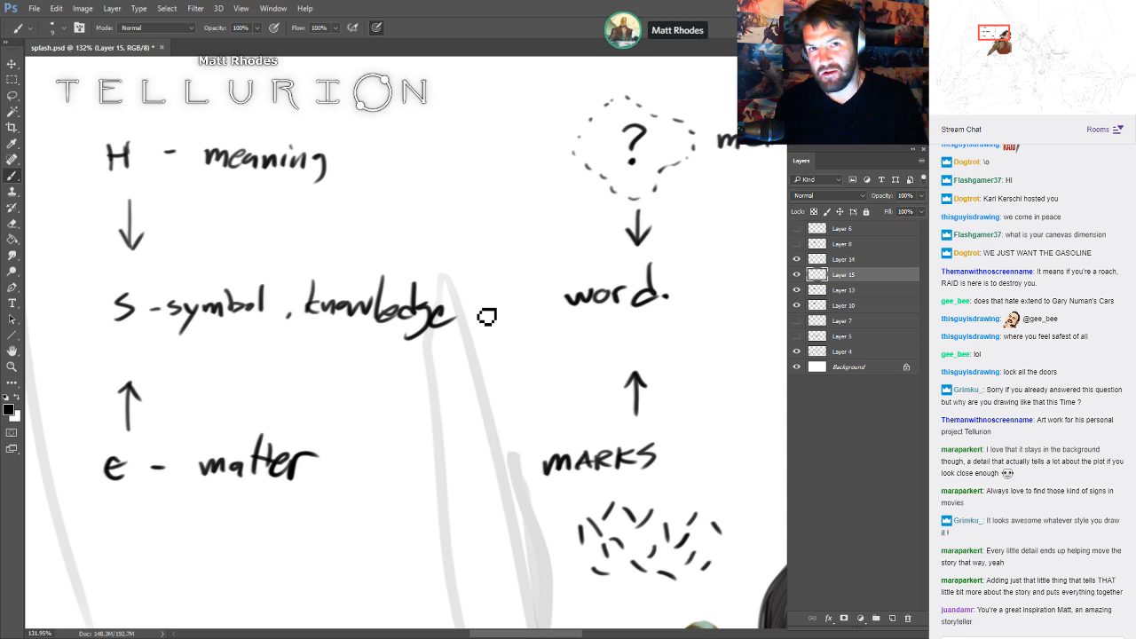
- Hide the diagram on Layer 15 and make Layer 14, the gold shoulder guard, the active layer
{"action": "left_click", "coordinate": [796, 274]}
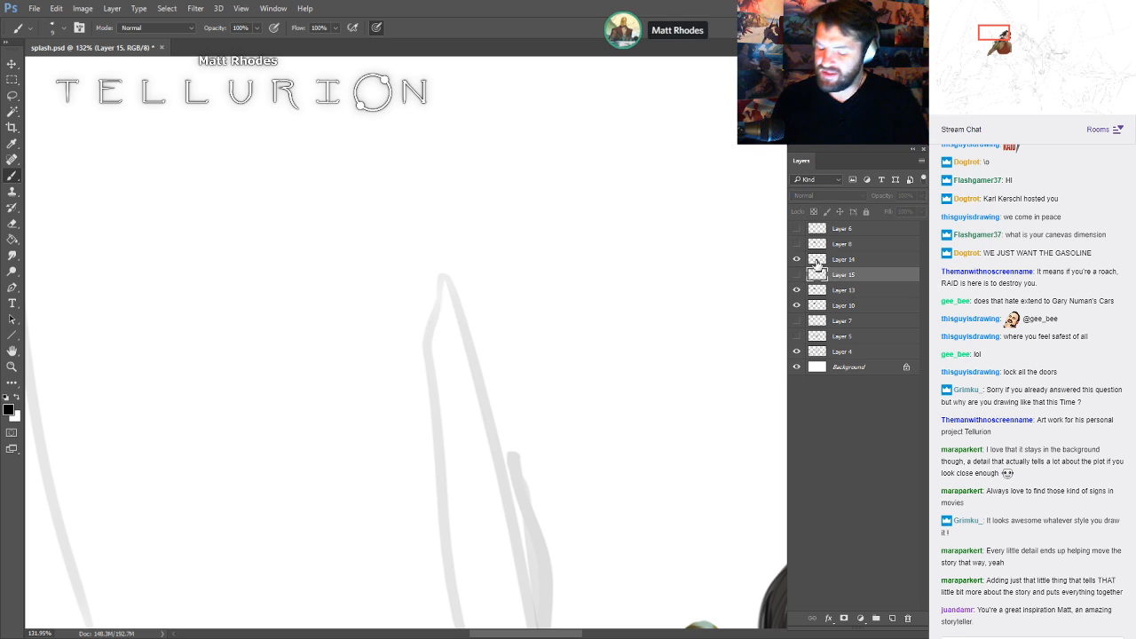
{"action": "left_click_drag", "start_coordinate": [784, 380], "coordinate": [764, 376]}
{"action": "mouse_move", "coordinate": [708, 384]}
{"action": "left_mouse_down"}
{"action": "mouse_move", "coordinate": [518, 312]}
{"action": "mouse_move", "coordinate": [373, 205]}
{"action": "mouse_move", "coordinate": [657, 360]}
{"action": "mouse_move", "coordinate": [559, 266]}
{"action": "left_mouse_up"}
{"action": "left_click", "coordinate": [809, 261]}
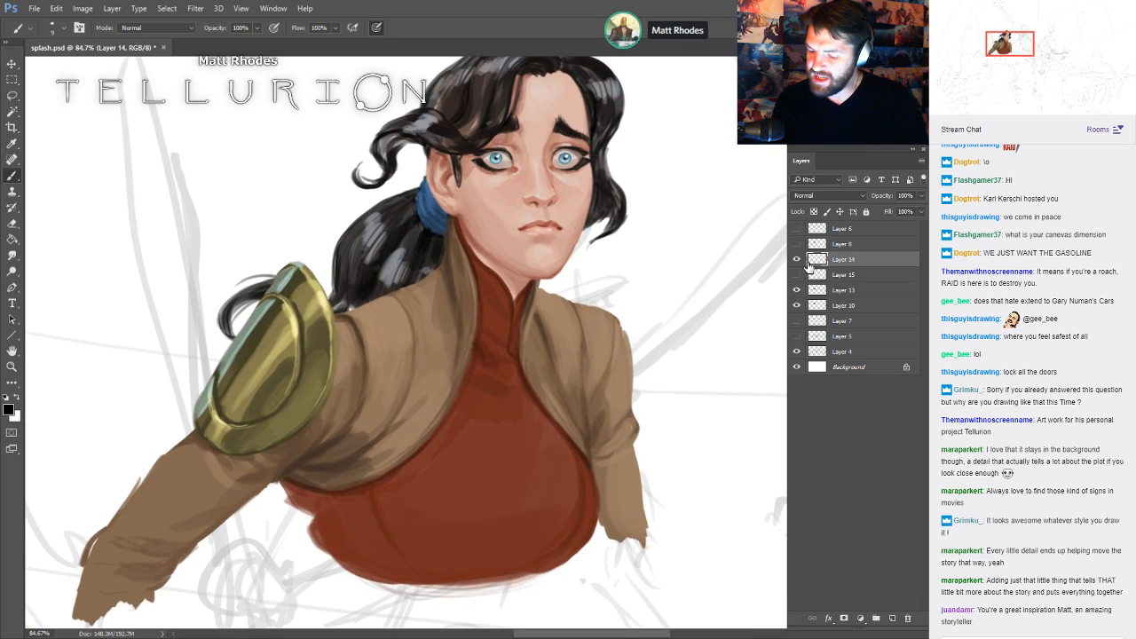
{"action": "left_click", "coordinate": [796, 259]}
{"action": "left_click", "coordinate": [797, 259]}
- Sample pale yellow from the shoulder guard, paint brighter highlights along its inner rim, and save the file
{"action": "left_click", "coordinate": [326, 297], "text": "alt"}
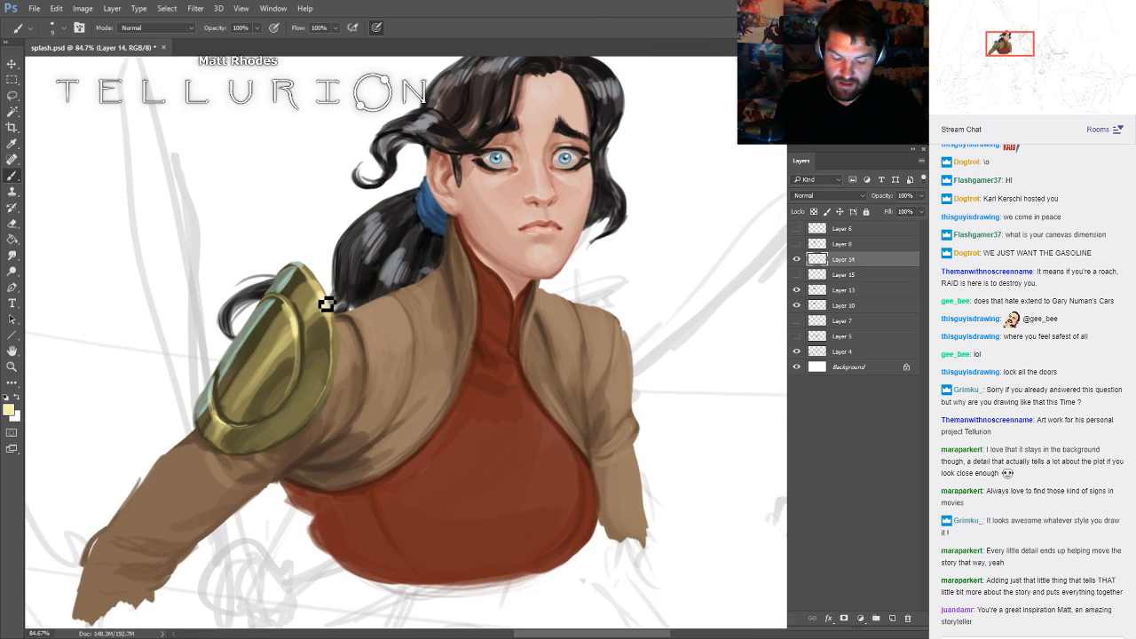
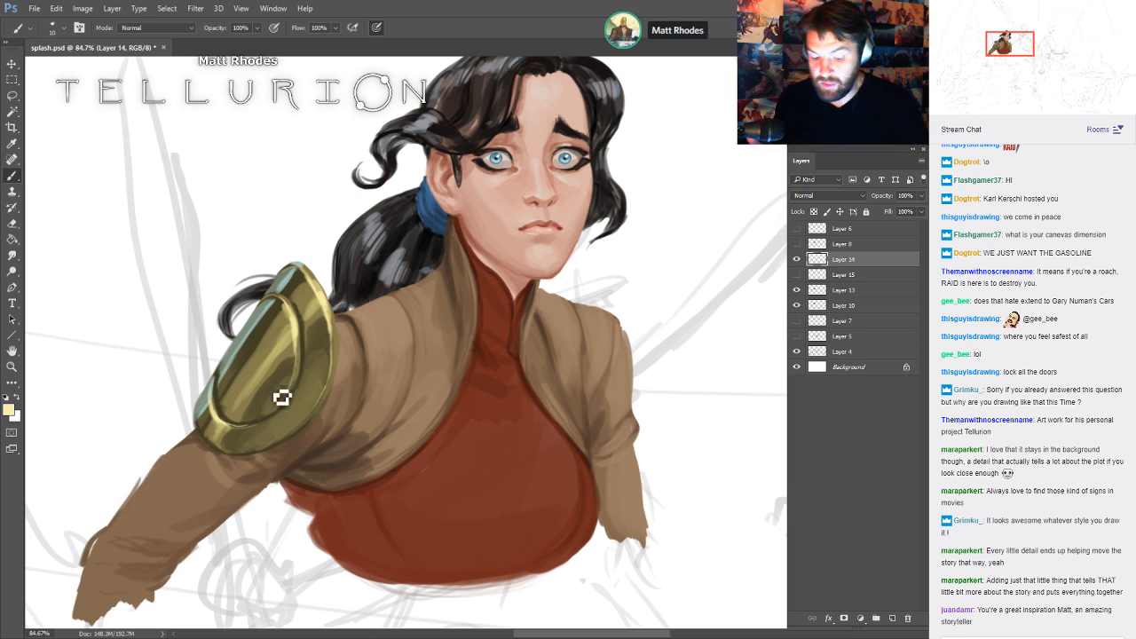
{"action": "key", "text": "ctrl+s"}
{"action": "key", "text": "]"}
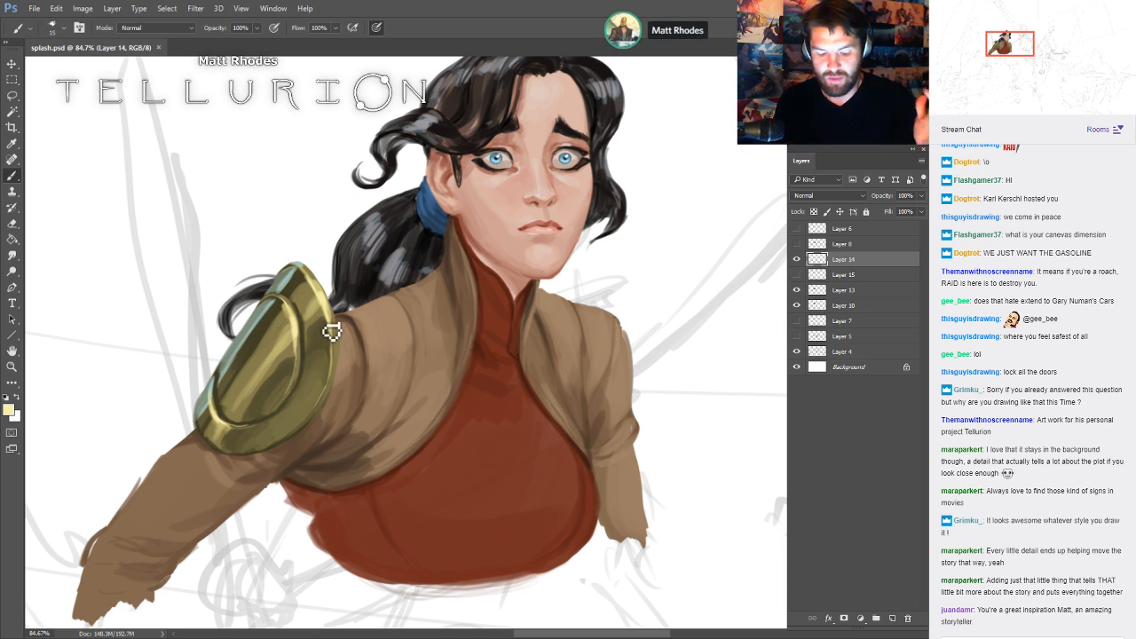
- Set the foreground colour to orange and toggle Layer 14's visibility to check the shoulder guard
{"action": "key", "text": "i"}
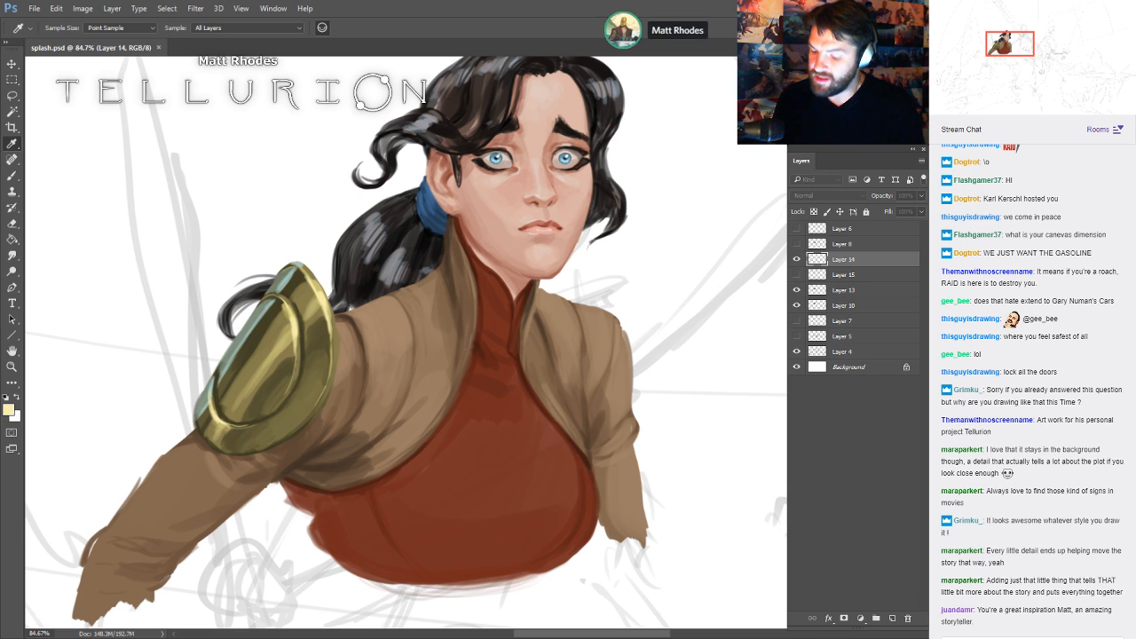
{"action": "key", "text": "b"}
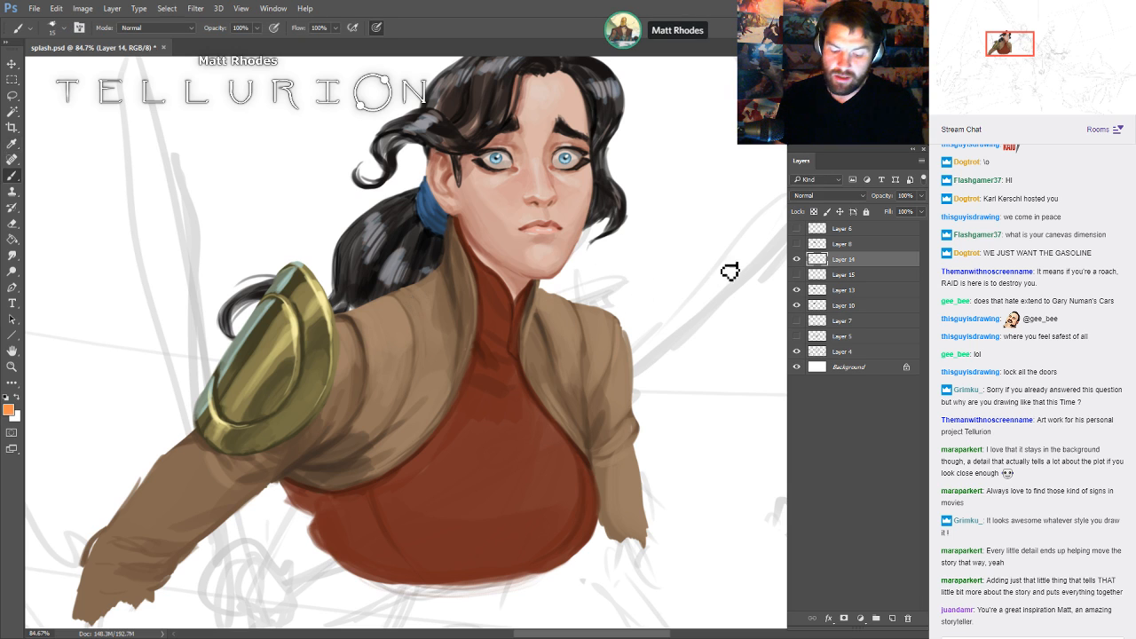
{"action": "left_click", "coordinate": [796, 259]}
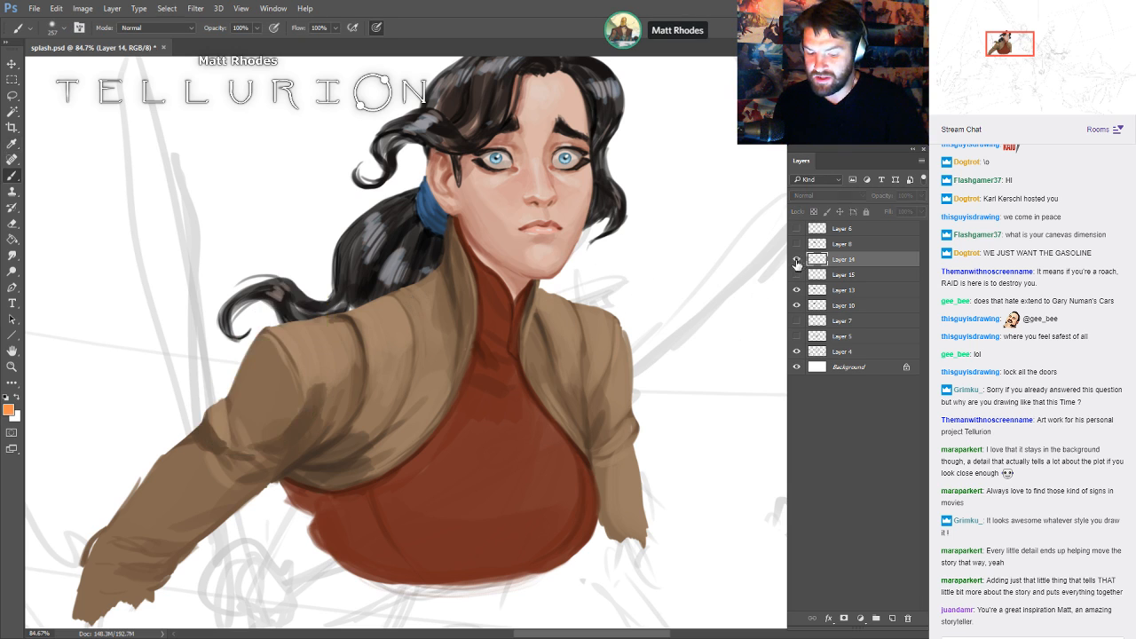
{"action": "left_click", "coordinate": [797, 259]}
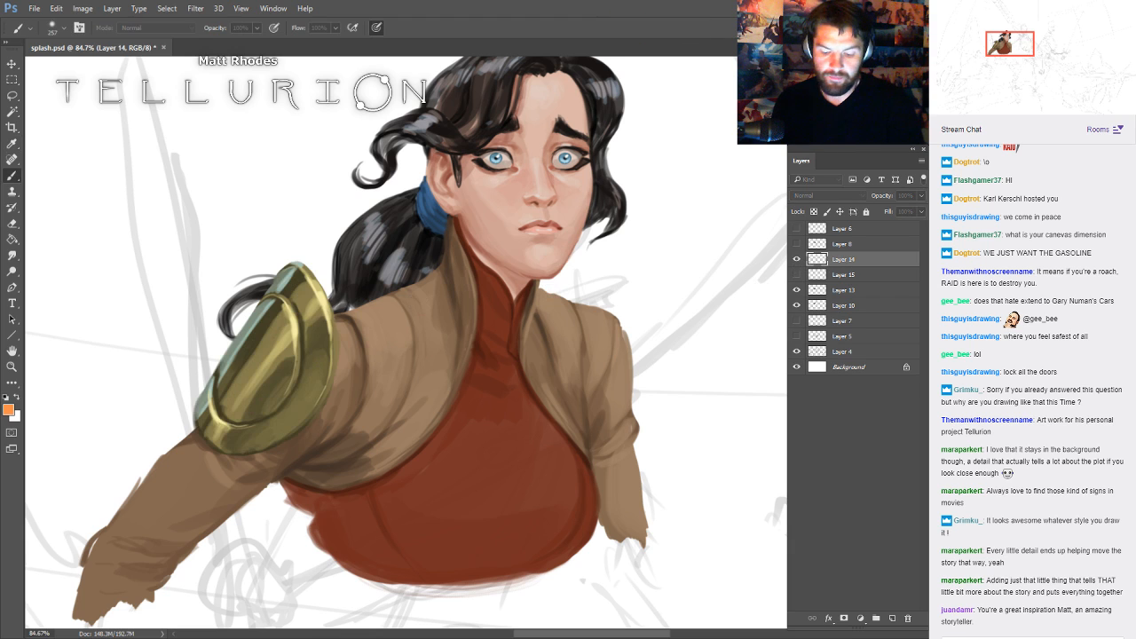
- Create a new layer above Layer 14, reduce the soft brush to 100 px, and set the layer's blend mode to Screen
{"action": "key", "text": "ctrl+shift+alt+n"}
{"action": "key", "text": "["}
{"action": "key", "text": "["}
{"action": "key", "text": "["}
{"action": "key", "text": "["}
{"action": "key", "text": "["}
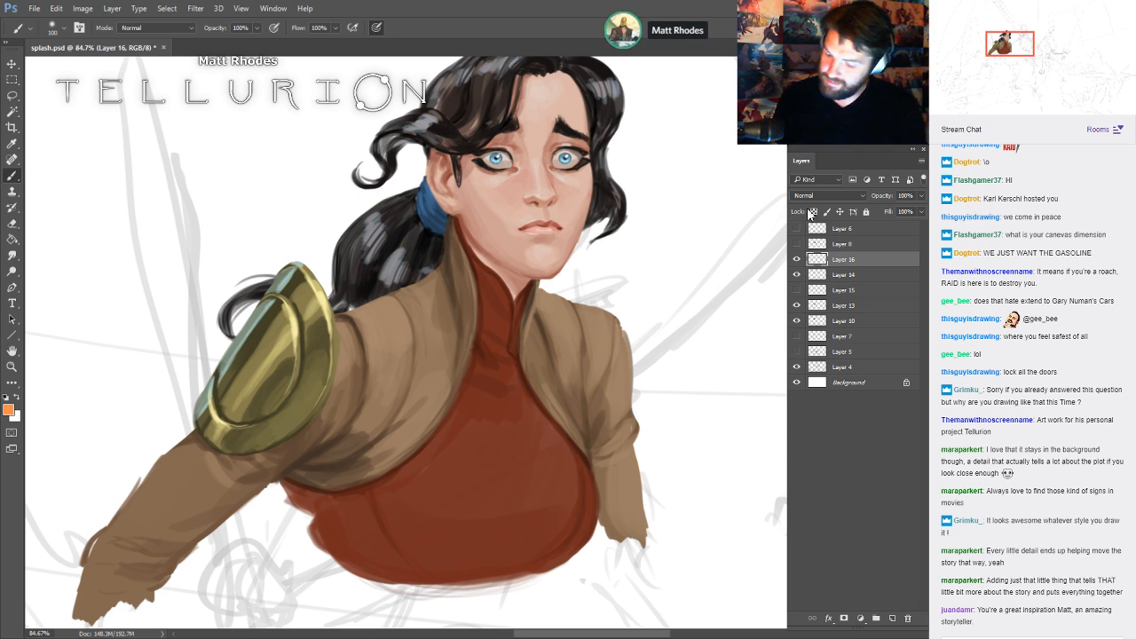
{"action": "left_click", "coordinate": [823, 196]}
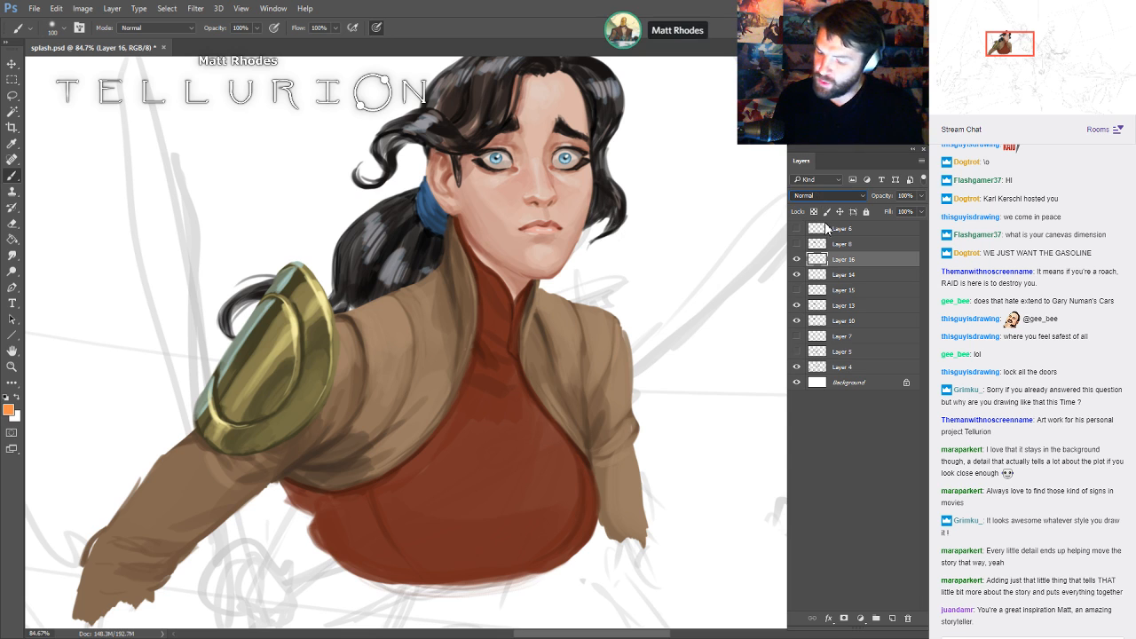
{"action": "left_click", "coordinate": [818, 274]}
- Paint a soft orange glow over the shoulder guard's highlights on Layer 16, using brush sizes up to 200 px
{"action": "mouse_move", "coordinate": [288, 306]}
{"action": "left_mouse_down"}
{"action": "mouse_move", "coordinate": [296, 343]}
{"action": "mouse_move", "coordinate": [282, 306]}
{"action": "mouse_move", "coordinate": [279, 321]}
{"action": "mouse_move", "coordinate": [314, 311]}
{"action": "left_mouse_up"}
{"action": "key", "text": "]"}
{"action": "key", "text": "]"}
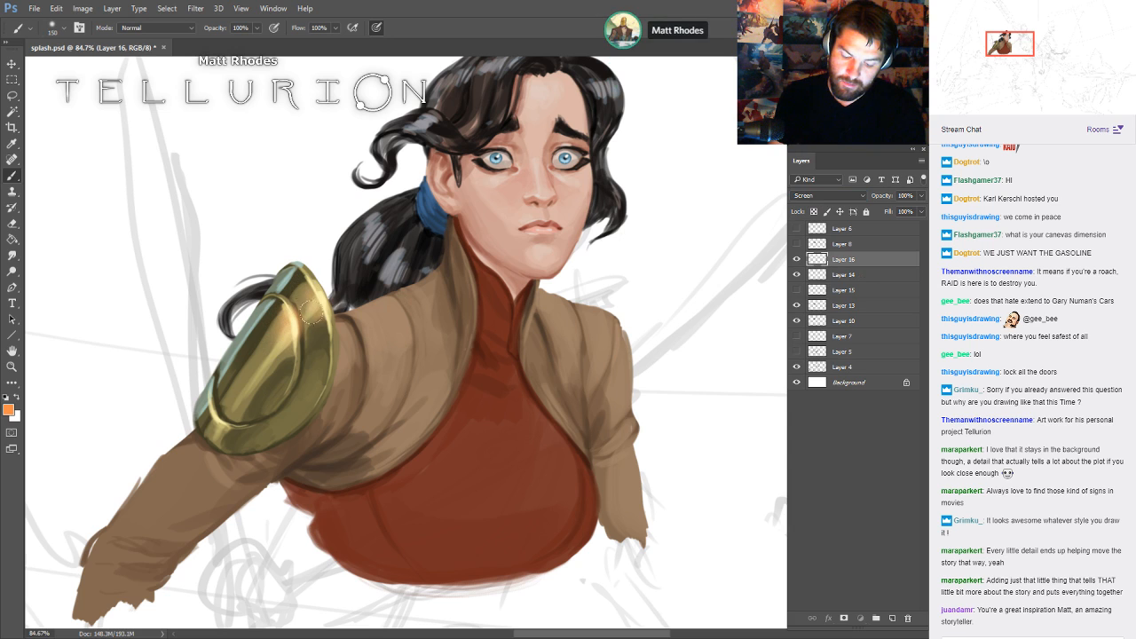
{"action": "key", "text": "bracketleft"}
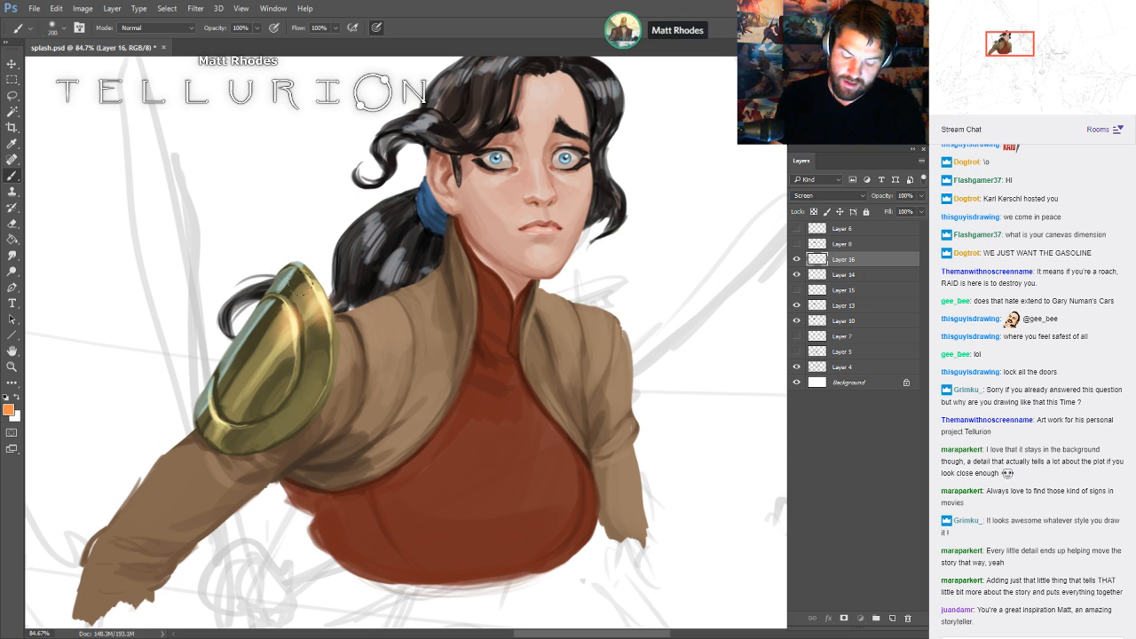
{"action": "key", "text": "bracketleft"}
{"action": "key", "text": "bracketleft"}
{"action": "key", "text": "bracketleft"}
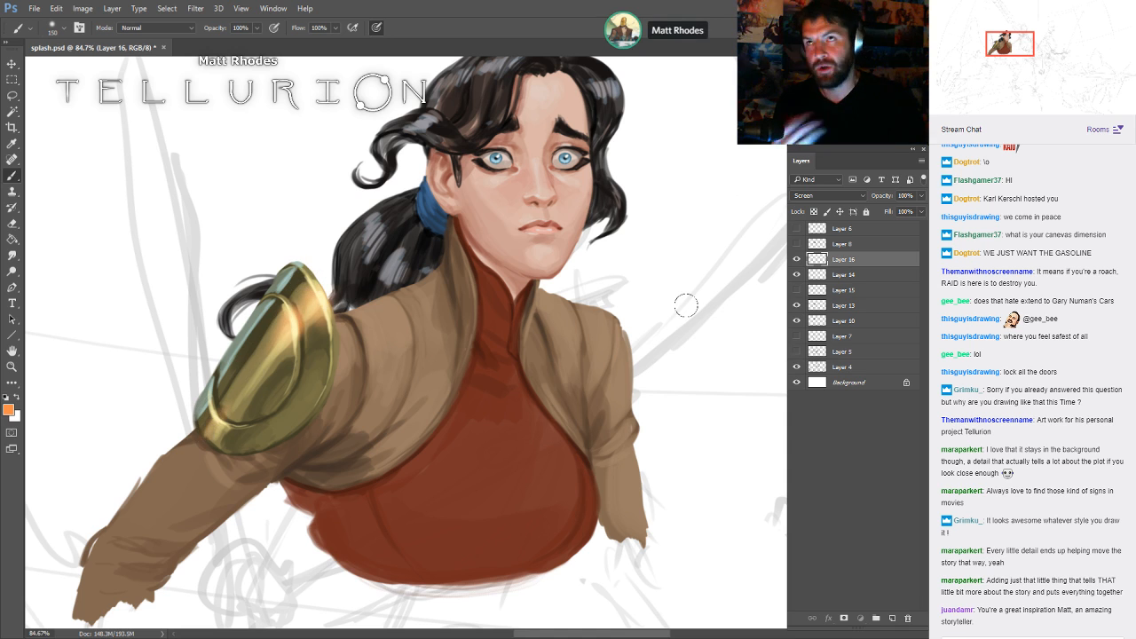
- Trim the orange glow to the shoulder guard's outline using Layer 14's selection, and merge it into Layer 14
{"action": "key", "text": "Delete"}
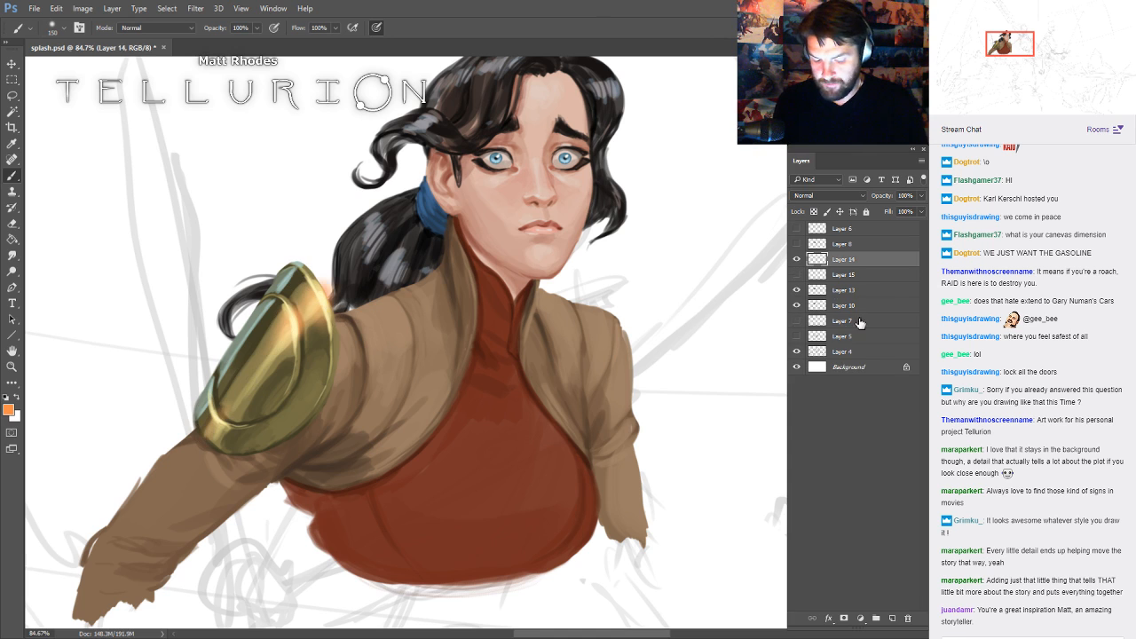
{"action": "key", "text": "ctrl+z"}
{"action": "left_click", "coordinate": [818, 276], "text": "ctrl"}
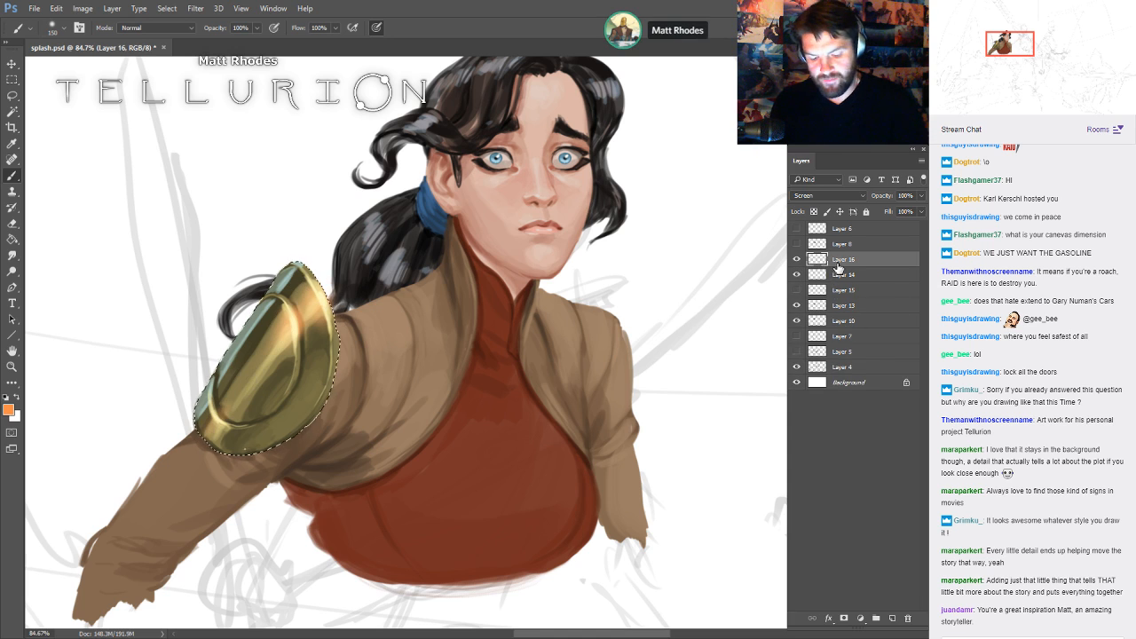
{"action": "key", "text": "ctrl+d"}
{"action": "key", "text": "Delete"}
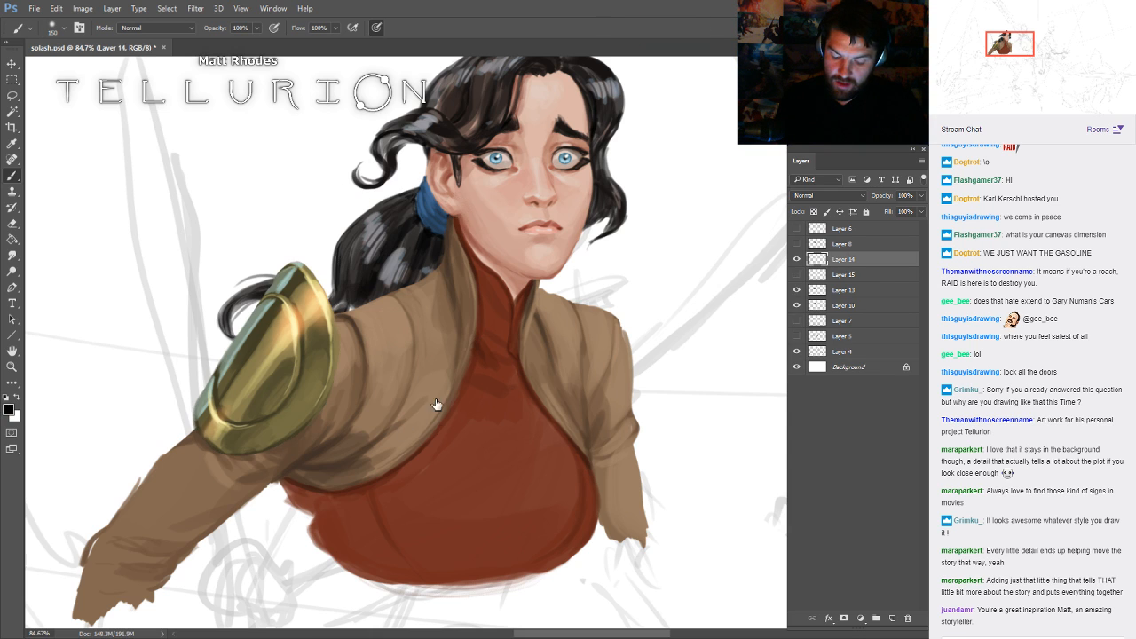
- Paint small light blue highlights along the shoulder guard's outer edge and tip with a small brush, and save the file
{"action": "key", "text": "bracketright"}
{"action": "key", "text": "bracketright"}
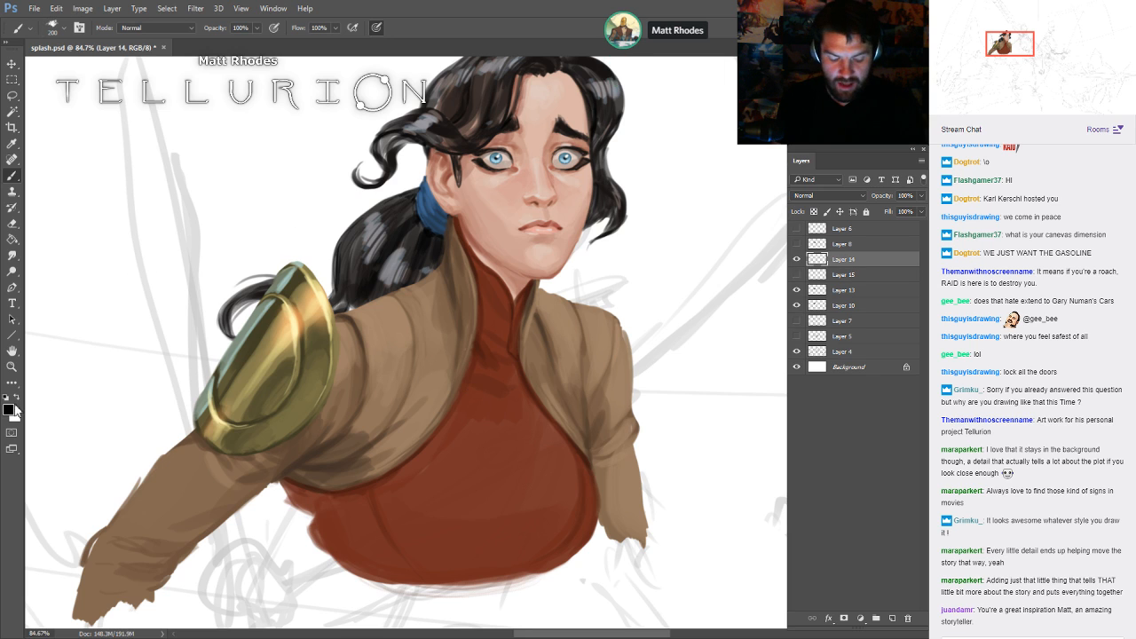
{"action": "key", "text": "i"}
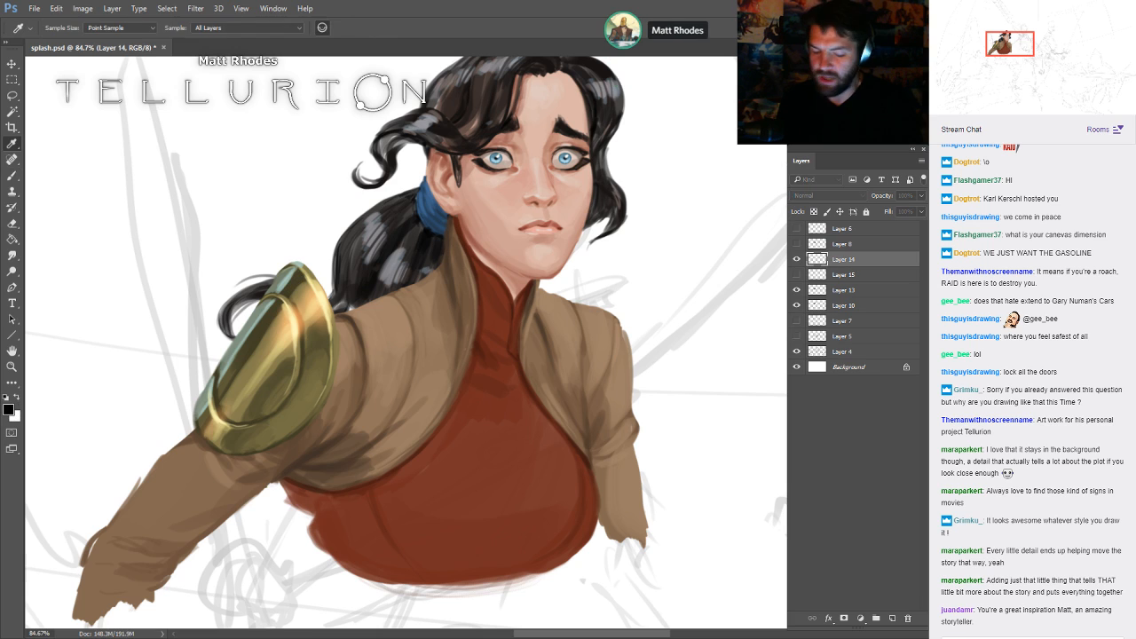
{"action": "key", "text": "Return"}
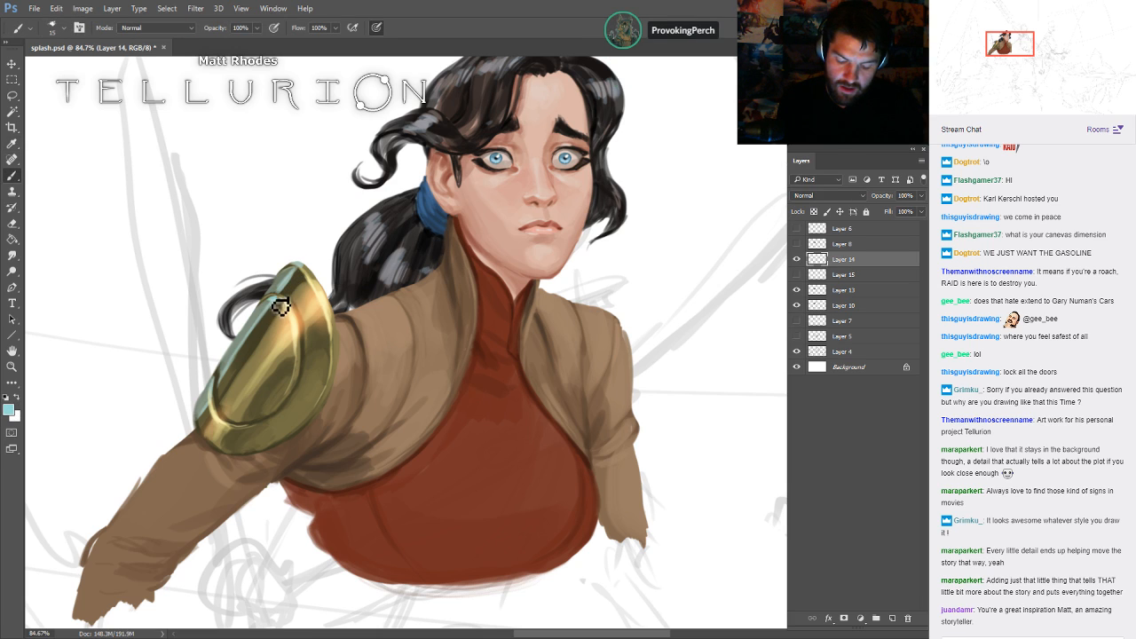
{"action": "key", "text": "bracketleft"}
{"action": "key", "text": "bracketleft"}
{"action": "key", "text": "bracketleft"}
{"action": "key", "text": "bracketright"}
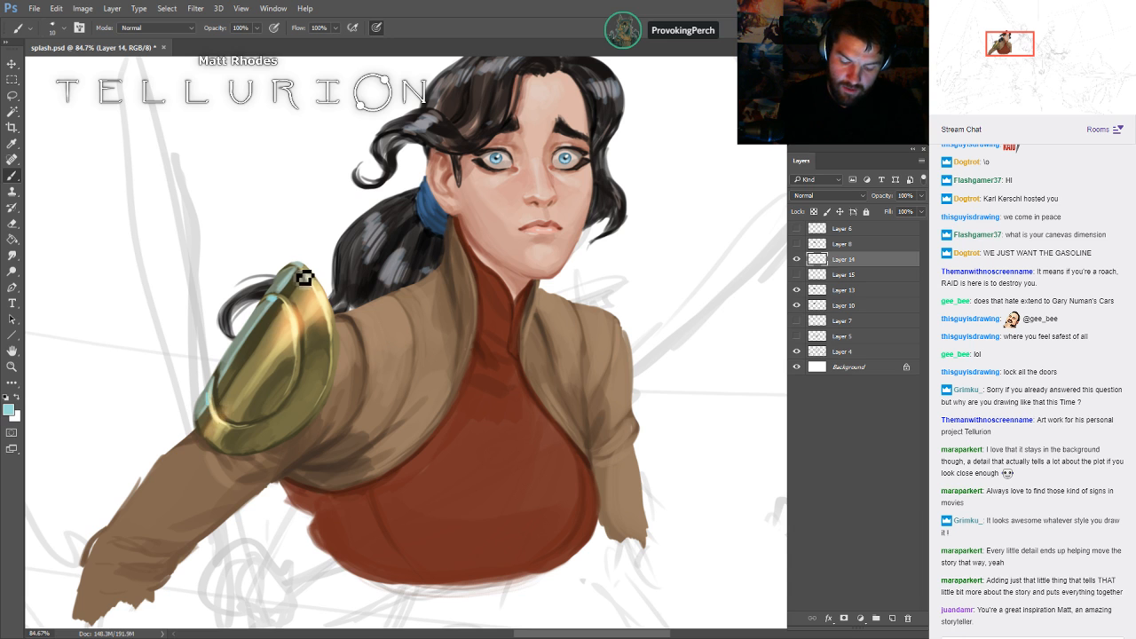
{"action": "left_click_drag", "start_coordinate": [770, 272], "coordinate": [711, 355]}
{"action": "left_click_drag", "start_coordinate": [772, 323], "coordinate": [550, 261]}
{"action": "key", "text": "ctrl+s"}
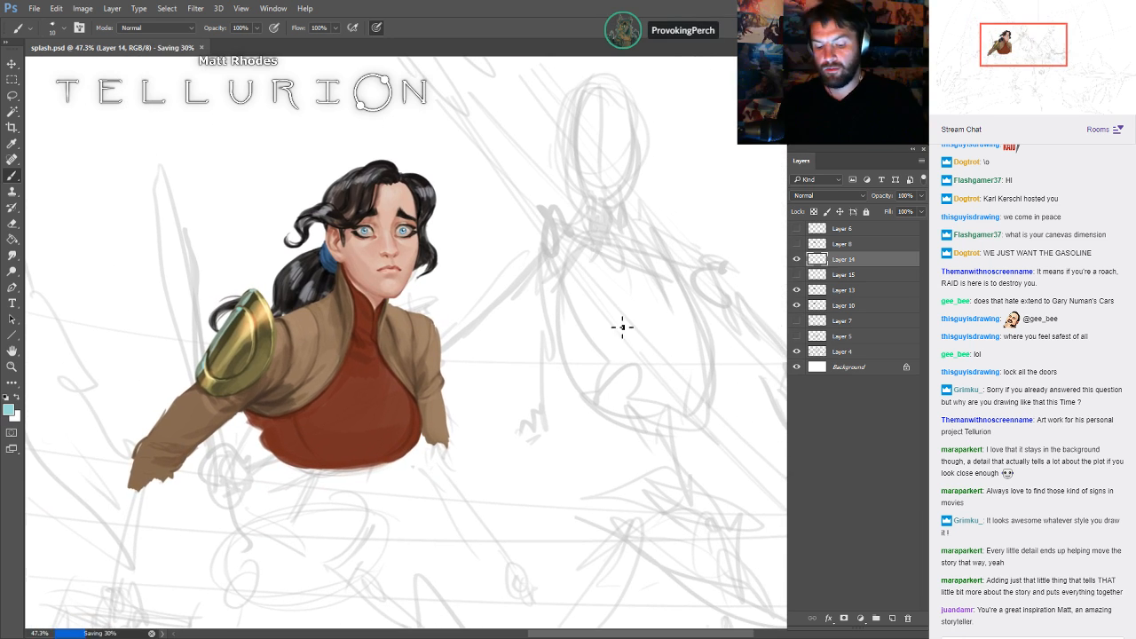
- Reset the foreground colour to black and paint dark hair strands in front of the character's ear
{"action": "left_click_drag", "start_coordinate": [437, 341], "coordinate": [622, 315]}
{"action": "left_click_drag", "start_coordinate": [465, 224], "coordinate": [621, 227]}
{"action": "key", "text": "d"}
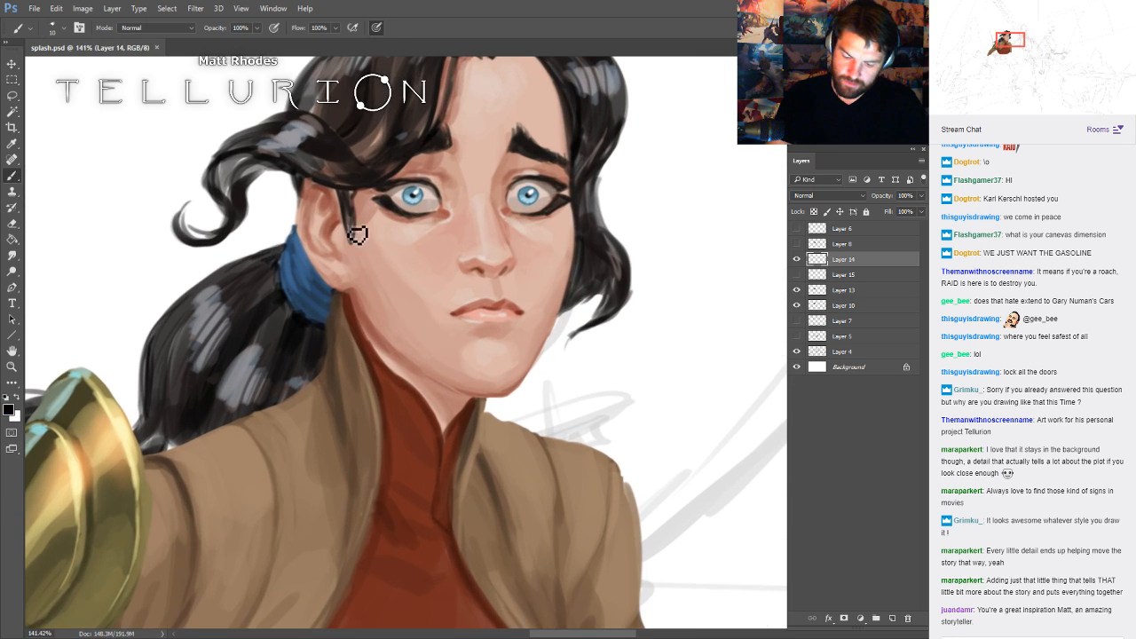
{"action": "mouse_move", "coordinate": [355, 228]}
{"action": "left_mouse_down"}
{"action": "mouse_move", "coordinate": [361, 249]}
{"action": "mouse_move", "coordinate": [361, 213]}
{"action": "left_mouse_up"}
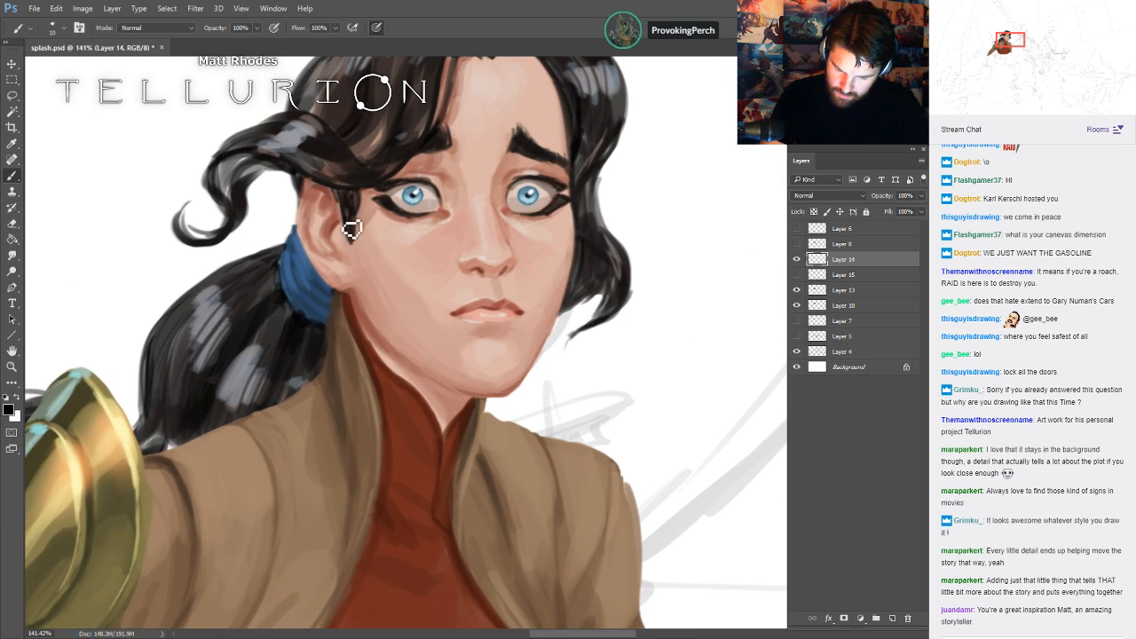
- Paint fine black strands through the brown hair sweeping over the character's forehead
{"action": "scroll", "coordinate": [372, 188], "scroll_direction": "up", "scroll_amount": 3}
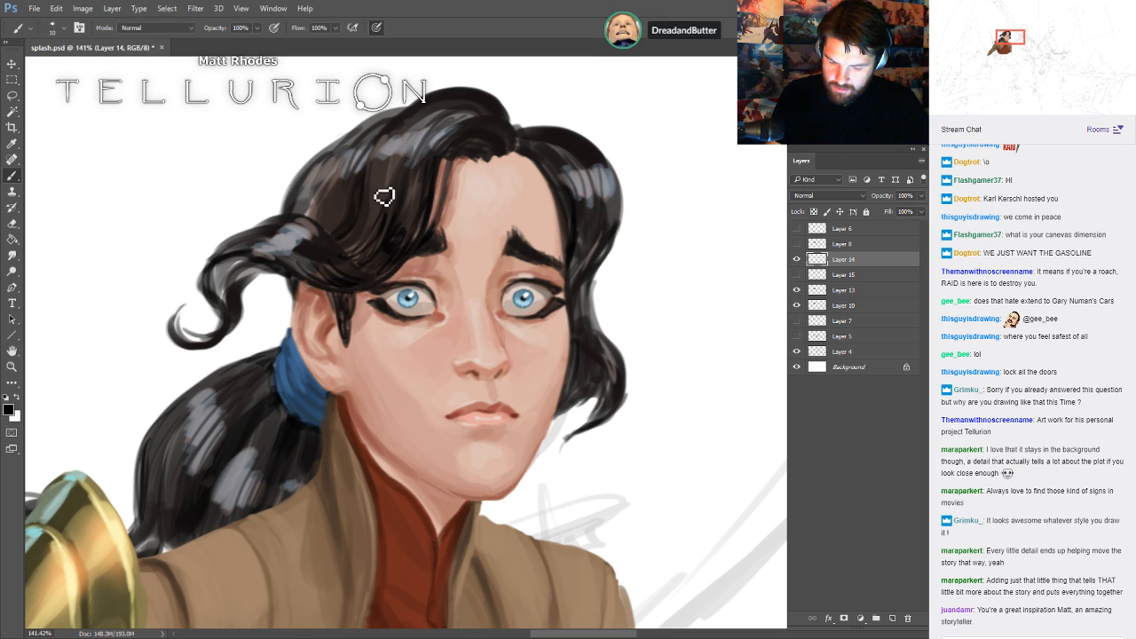
{"action": "left_click_drag", "start_coordinate": [759, 210], "coordinate": [707, 232]}
{"action": "left_click_drag", "start_coordinate": [594, 386], "coordinate": [662, 340]}
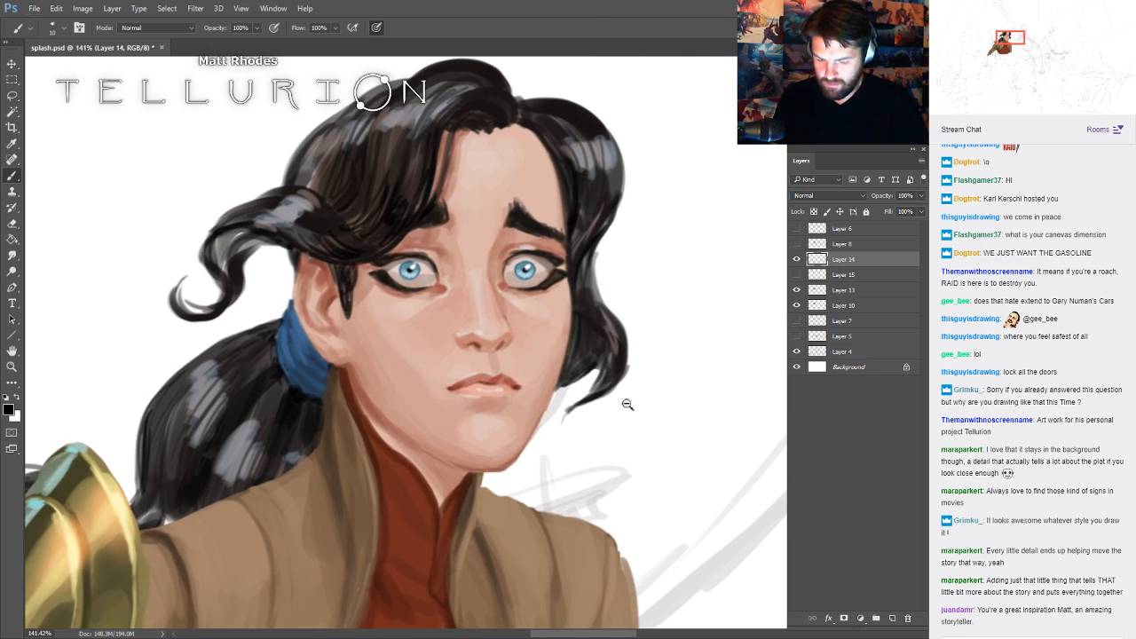
- Save splash.psd and check the painted character within the full sketch composition
{"action": "left_click_drag", "start_coordinate": [626, 403], "coordinate": [568, 403]}
{"action": "left_click_drag", "start_coordinate": [728, 417], "coordinate": [614, 297]}
{"action": "key", "text": "ctrl+s"}
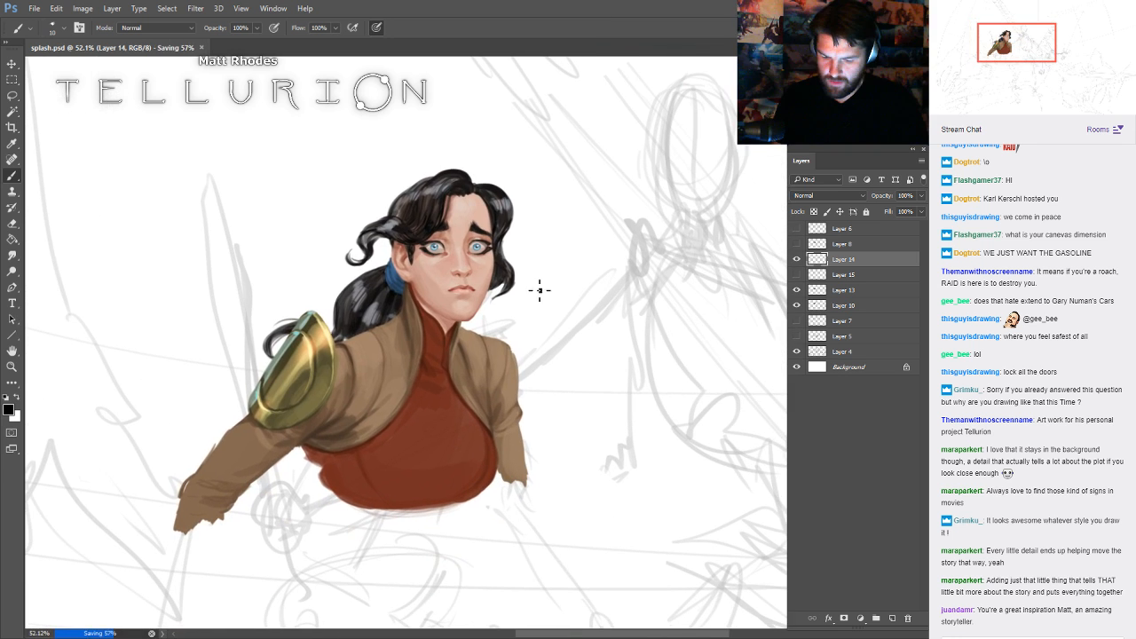
{"action": "left_click_drag", "start_coordinate": [586, 345], "coordinate": [533, 347]}
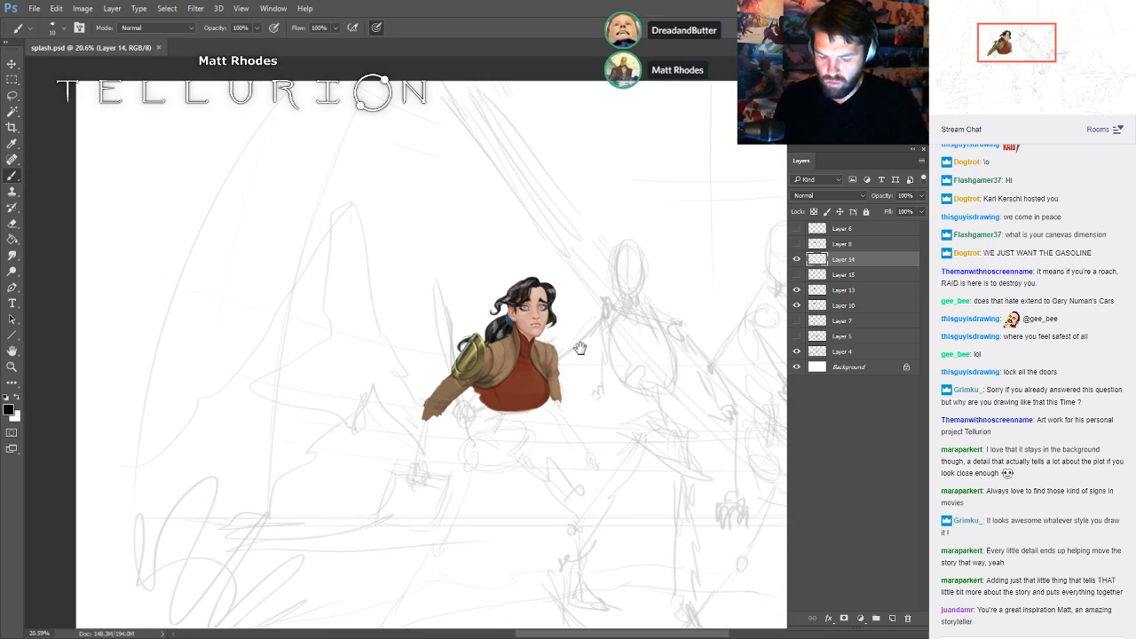
{"action": "left_click_drag", "start_coordinate": [652, 364], "coordinate": [565, 289]}
{"action": "left_click_drag", "start_coordinate": [582, 327], "coordinate": [639, 300]}
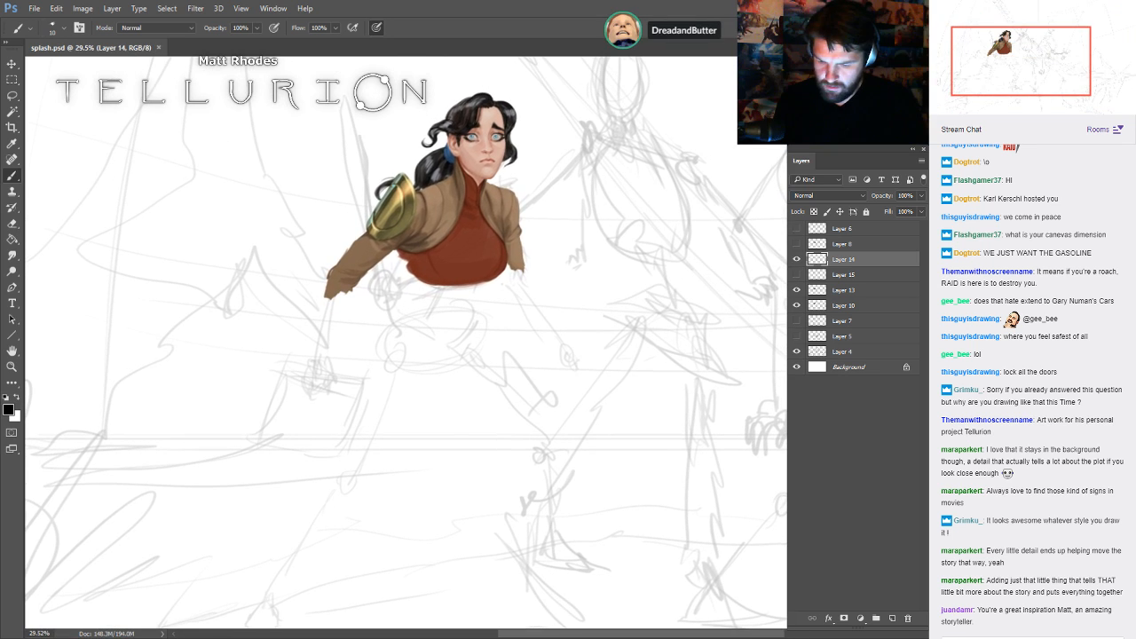
- Delete the hidden Layer 15, merge Layer 14 down into Layer 13, and check the merged layer by toggling its visibility
{"action": "left_click", "coordinate": [796, 258]}
{"action": "left_click", "coordinate": [797, 258]}
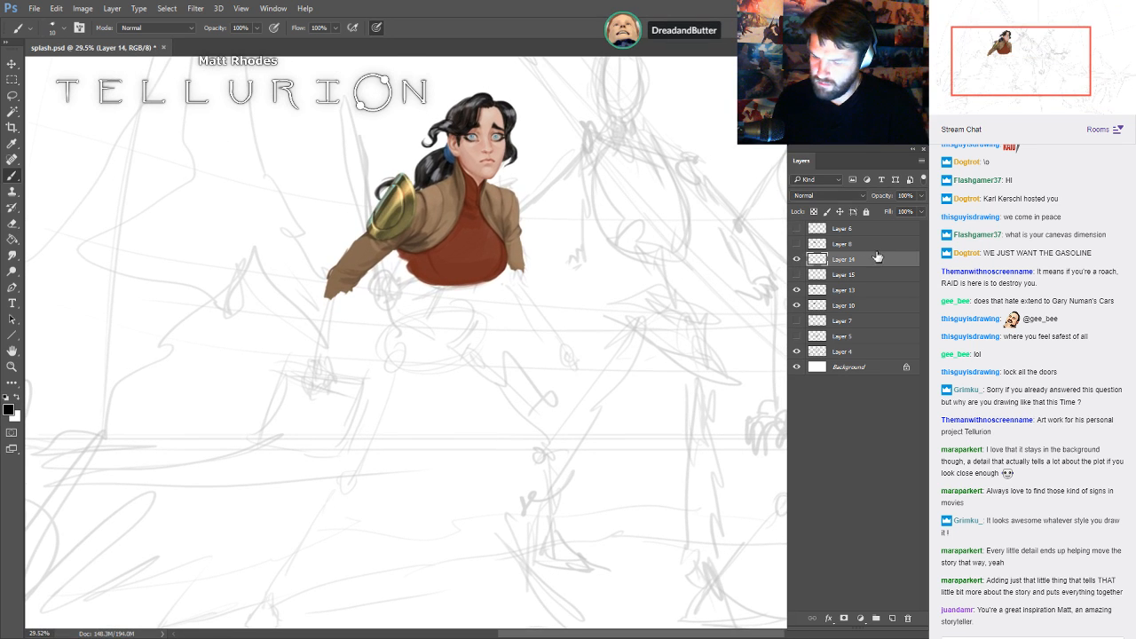
{"action": "left_click_drag", "start_coordinate": [856, 269], "coordinate": [907, 616]}
{"action": "key", "text": "ctrl+e"}
{"action": "left_click", "coordinate": [797, 260]}
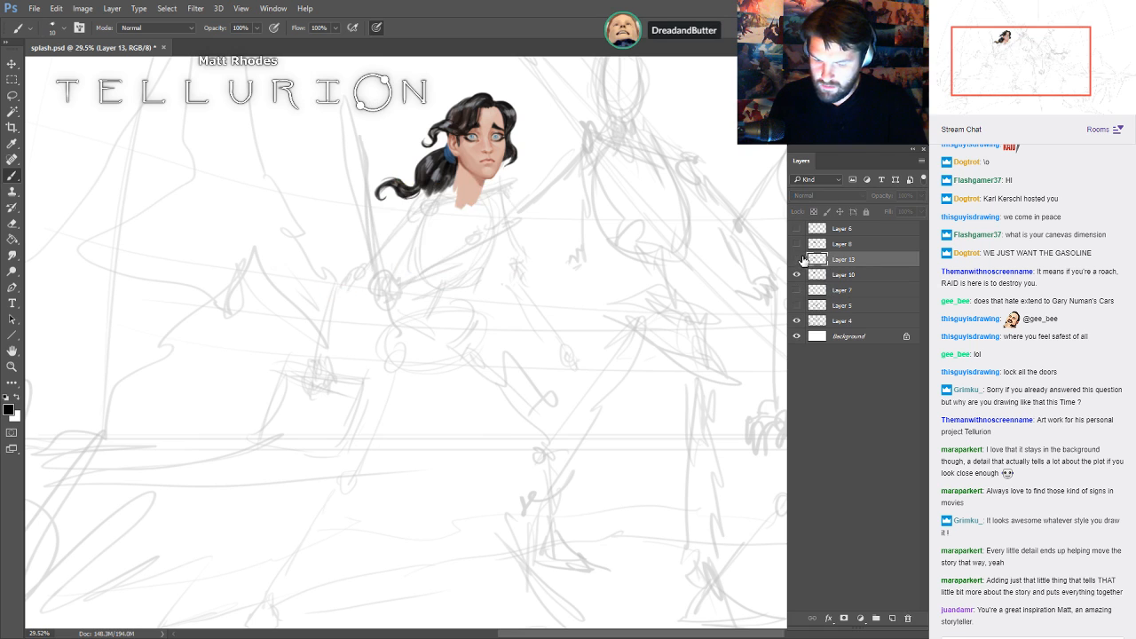
{"action": "left_click", "coordinate": [797, 259]}
- Merge Layer 13 down into Layer 10 so the character is on one layer, and save the file
{"action": "key", "text": "ctrl+e"}
{"action": "left_click", "coordinate": [796, 259]}
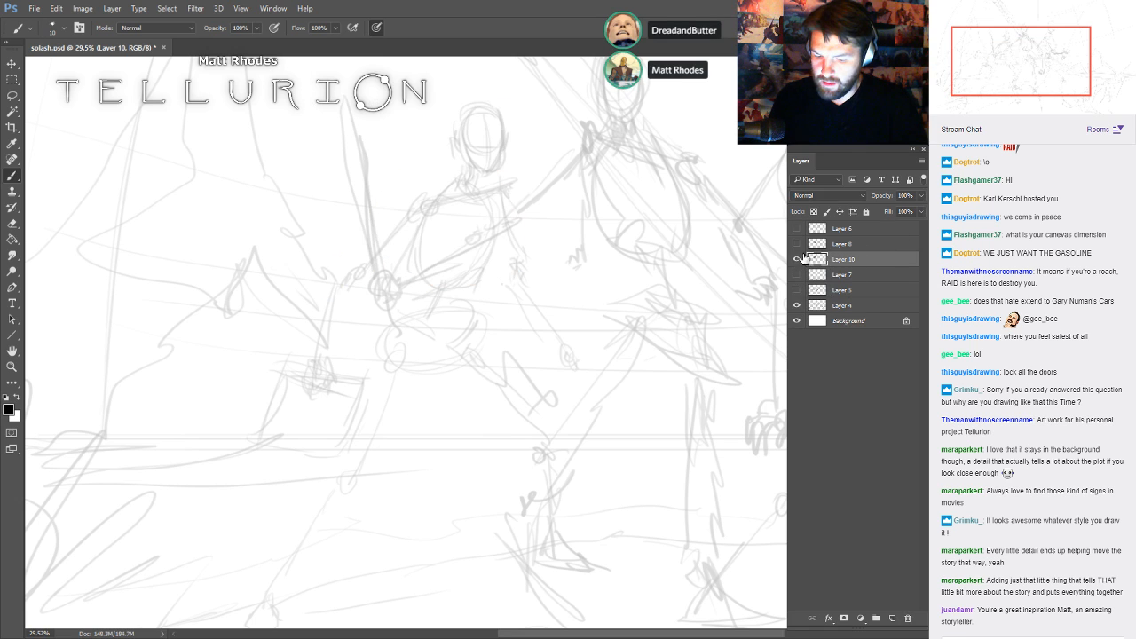
{"action": "left_click", "coordinate": [797, 259]}
{"action": "left_click_drag", "start_coordinate": [737, 248], "coordinate": [540, 335]}
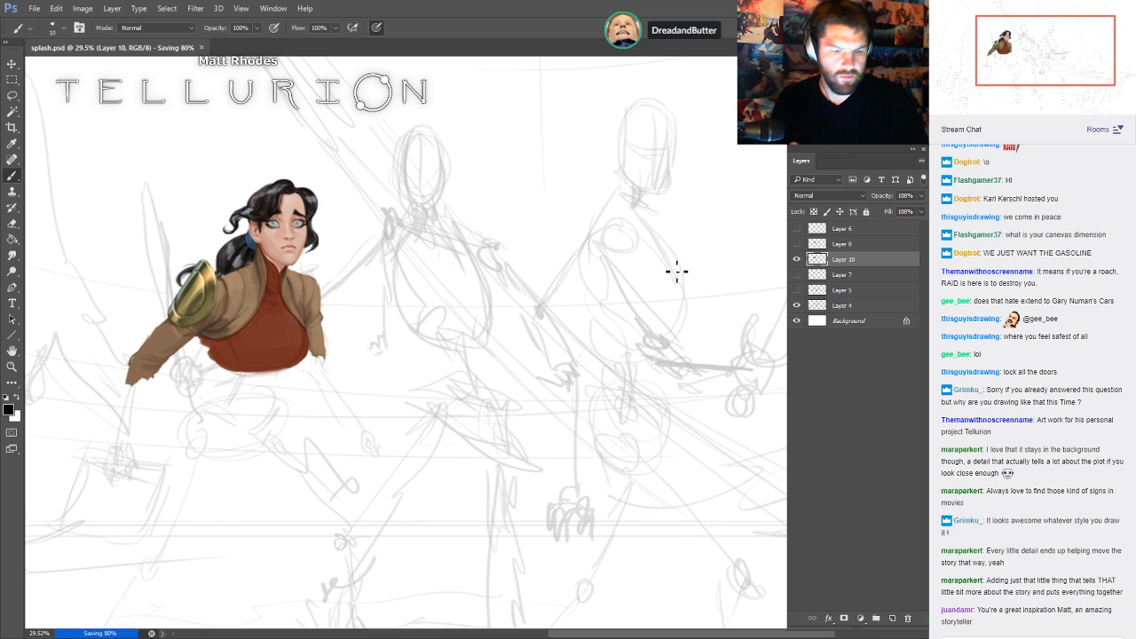
{"action": "left_click_drag", "start_coordinate": [426, 353], "coordinate": [469, 328]}
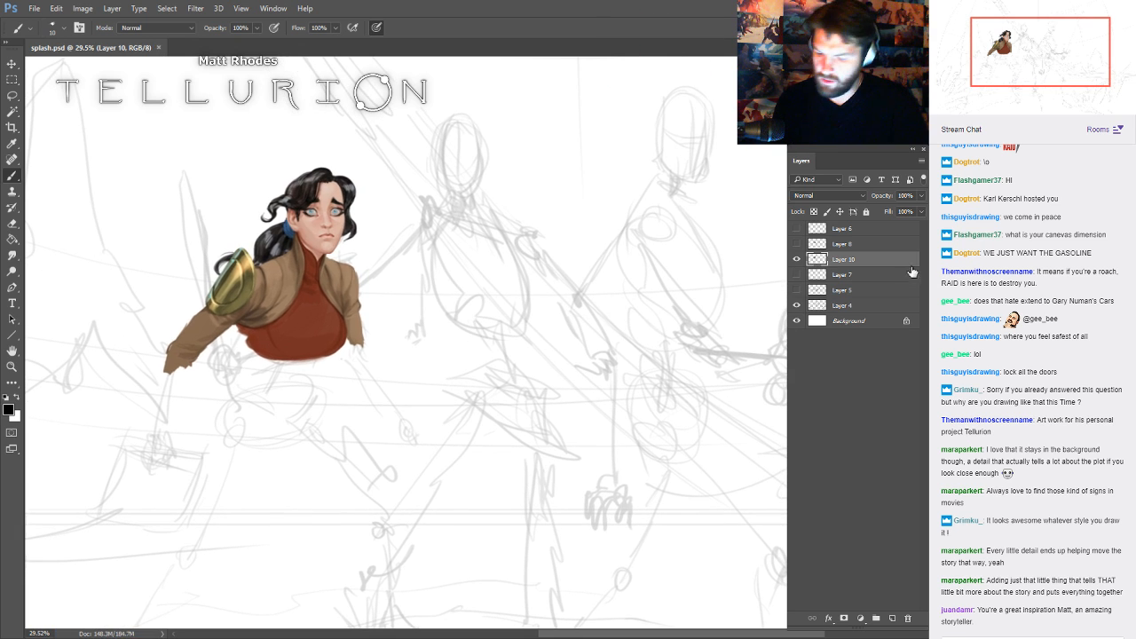
- Choose a medium blue foreground colour and add a new layer directly above the Background
{"action": "left_click", "coordinate": [850, 320]}
{"action": "left_click_drag", "start_coordinate": [695, 335], "coordinate": [405, 261]}
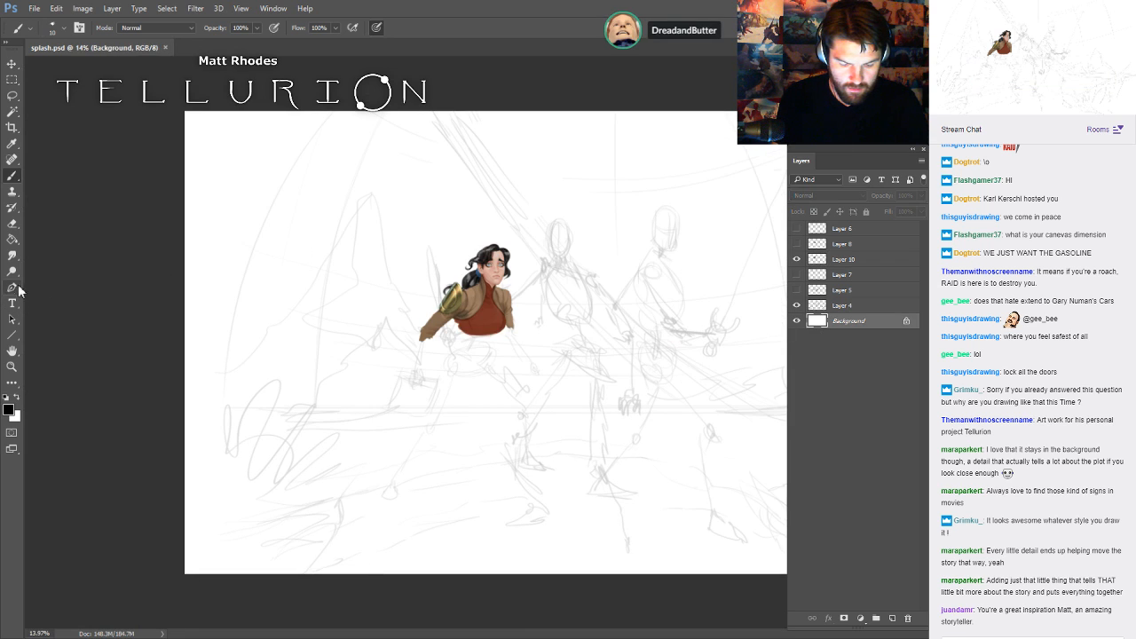
{"action": "key", "text": "i"}
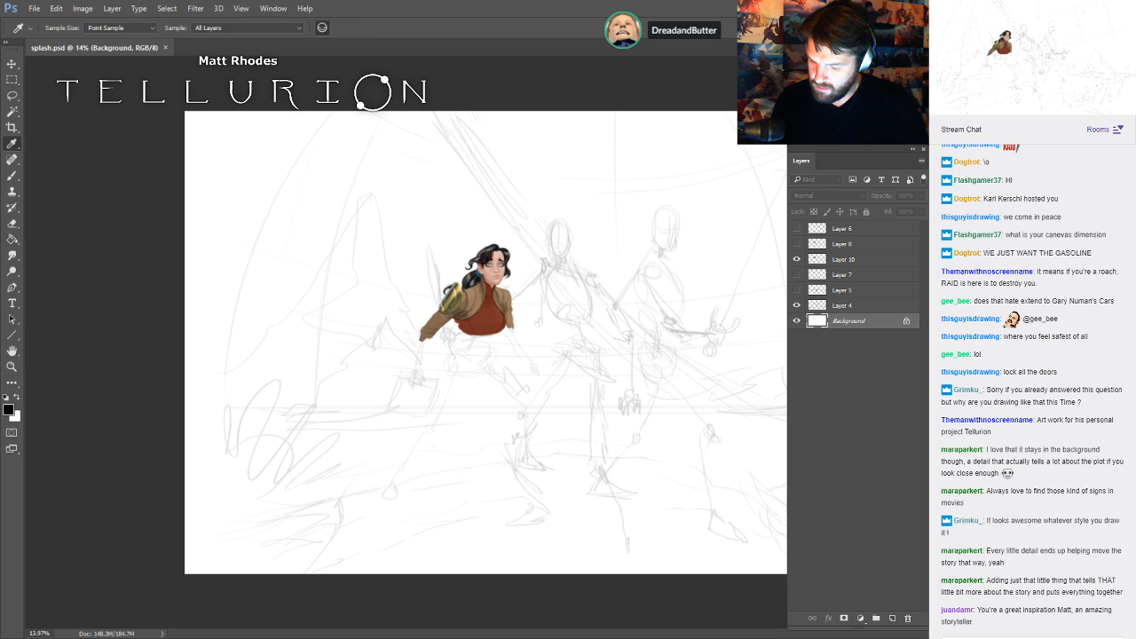
{"action": "key", "text": "b"}
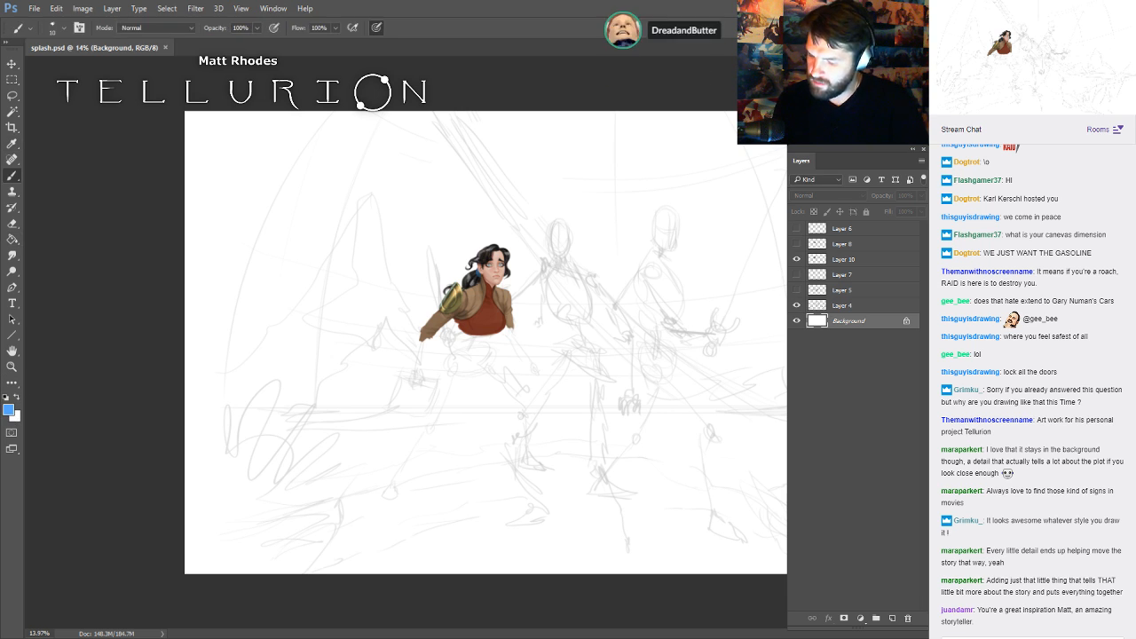
{"action": "key", "text": "ctrl+shift+alt+n"}
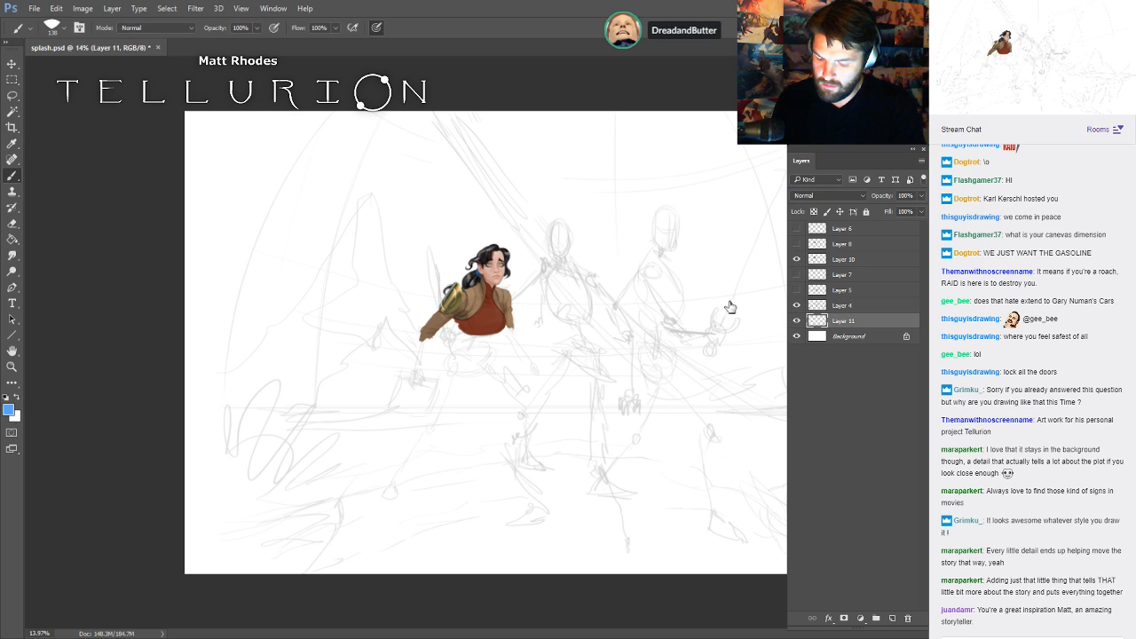
- Paint a medium blue patch at the upper edge of the canvas with the brush enlarged to 1200
{"action": "key", "text": "]"}
{"action": "key", "text": "]"}
{"action": "key", "text": "]"}
{"action": "key", "text": "]"}
{"action": "key", "text": "]"}
{"action": "key", "text": "]"}
{"action": "key", "text": "]"}
{"action": "key", "text": "]"}
{"action": "key", "text": "]"}
{"action": "key", "text": "]"}
{"action": "key", "text": "]"}
{"action": "key", "text": "]"}
{"action": "key", "text": "]"}
{"action": "key", "text": "]"}
{"action": "key", "text": "]"}
{"action": "key", "text": "]"}
{"action": "key", "text": "]"}
{"action": "left_click_drag", "start_coordinate": [577, 120], "coordinate": [621, 114]}
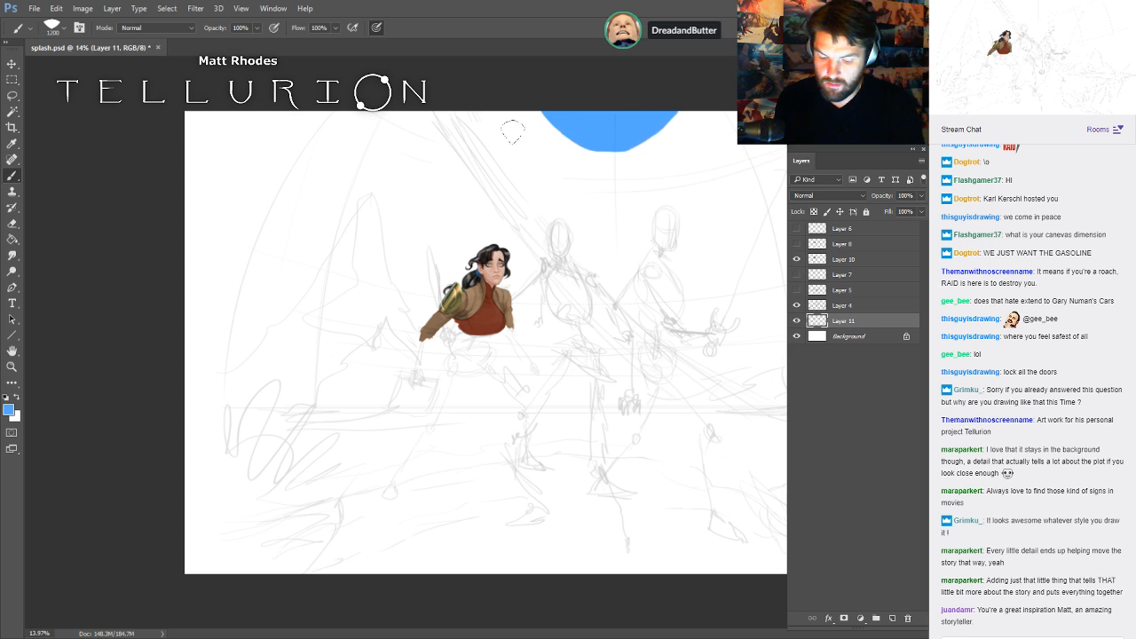
- Paint a brighter sky blue patch below the first one and a pale blue patch beneath it
{"action": "key", "text": "i"}
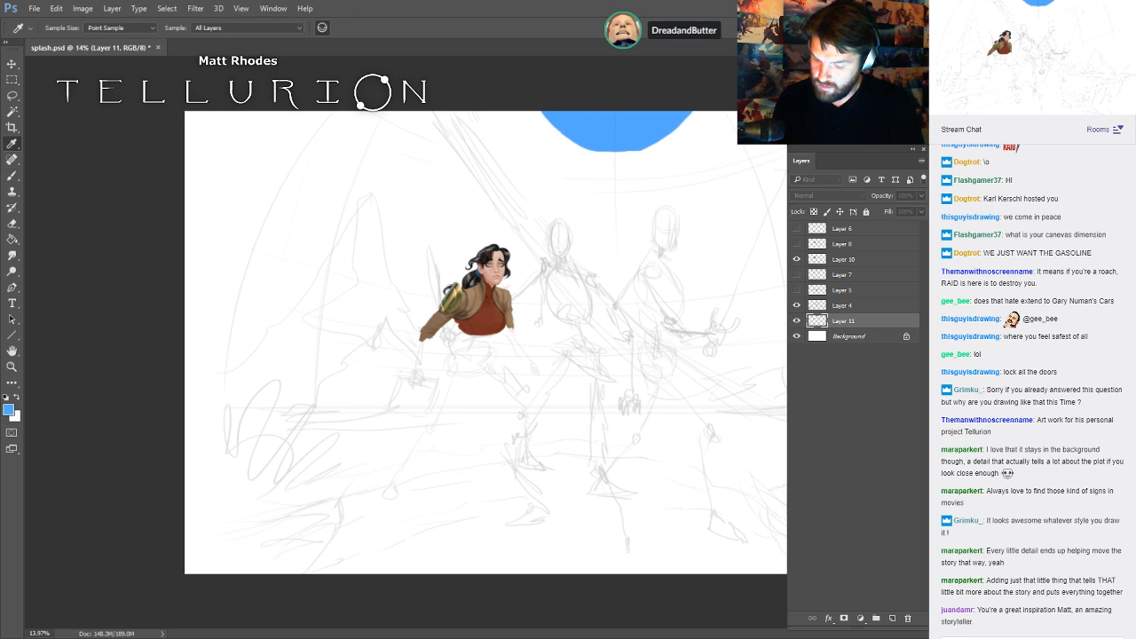
{"action": "key", "text": "b"}
{"action": "left_click", "coordinate": [615, 175]}
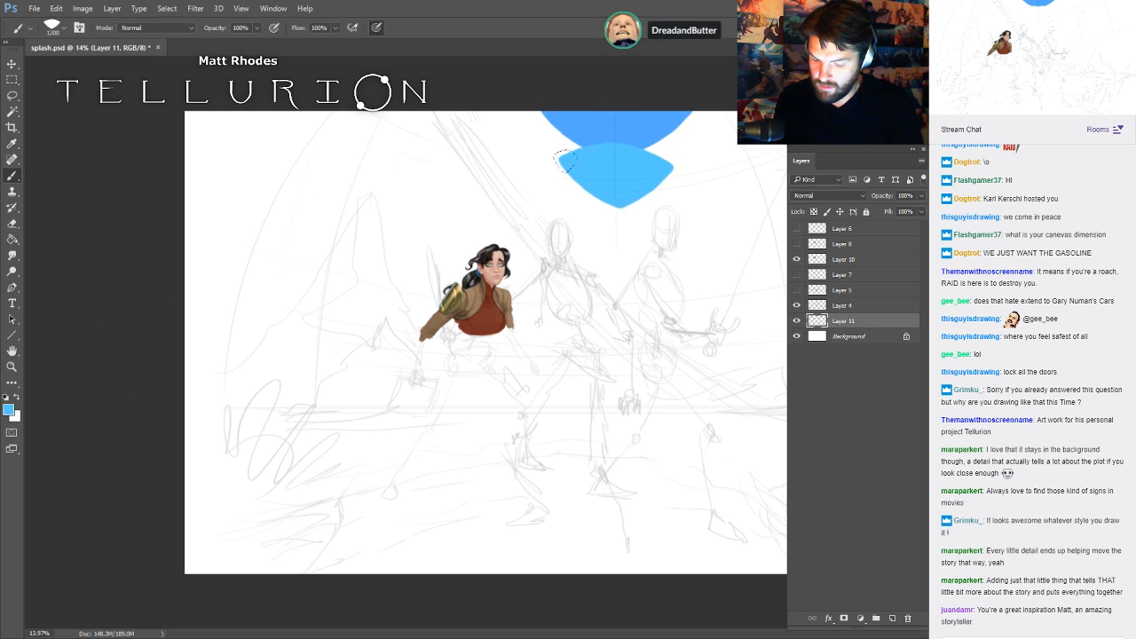
{"action": "key", "text": "i"}
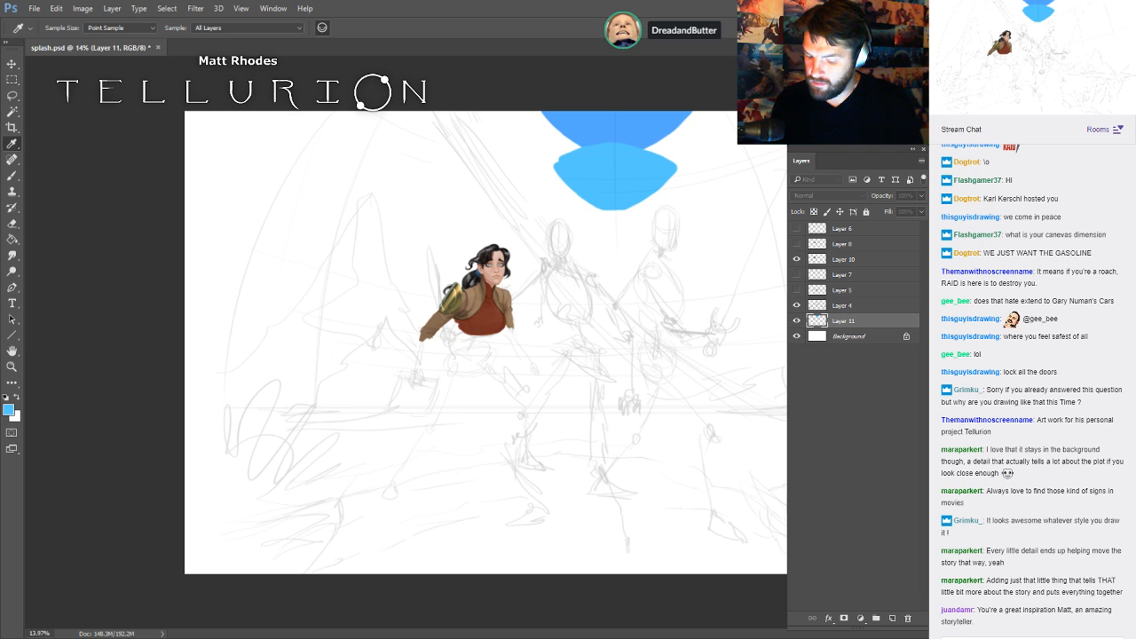
{"action": "key", "text": "b"}
{"action": "left_click", "coordinate": [613, 229]}
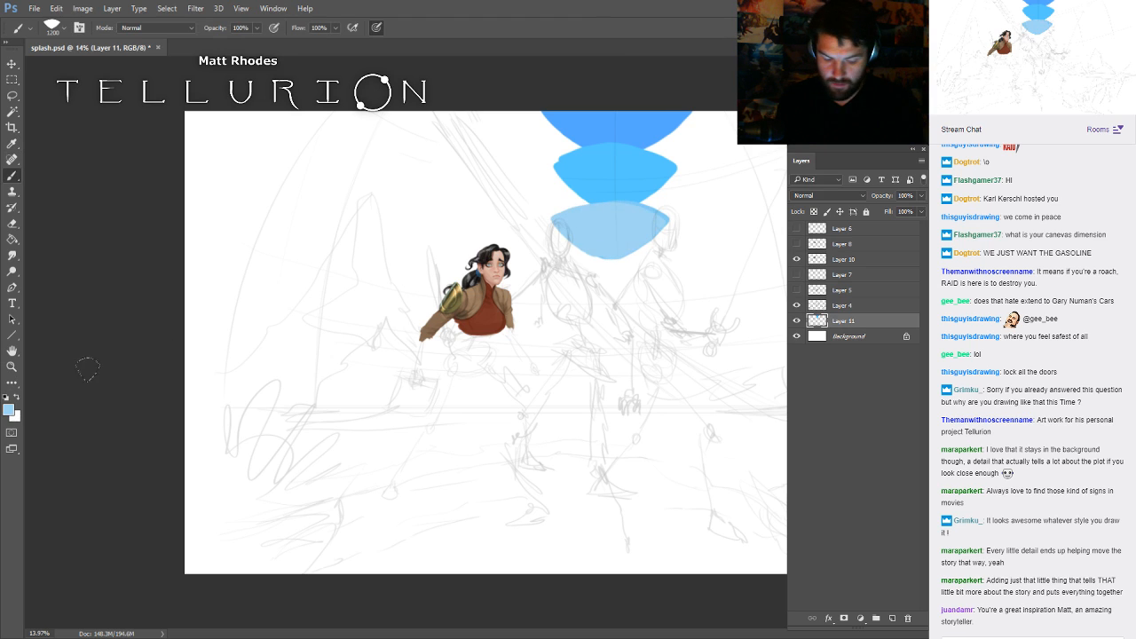
- Continue the column downward with three progressively paler cyan patches, ending in a near-white blue
{"action": "key", "text": "i"}
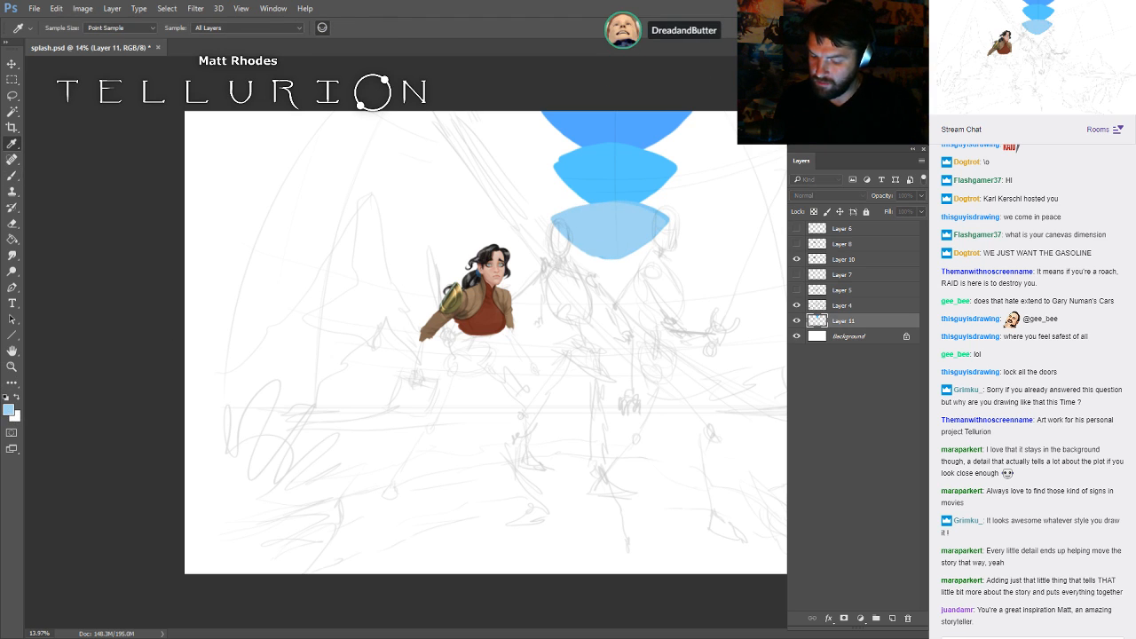
{"action": "key", "text": "b"}
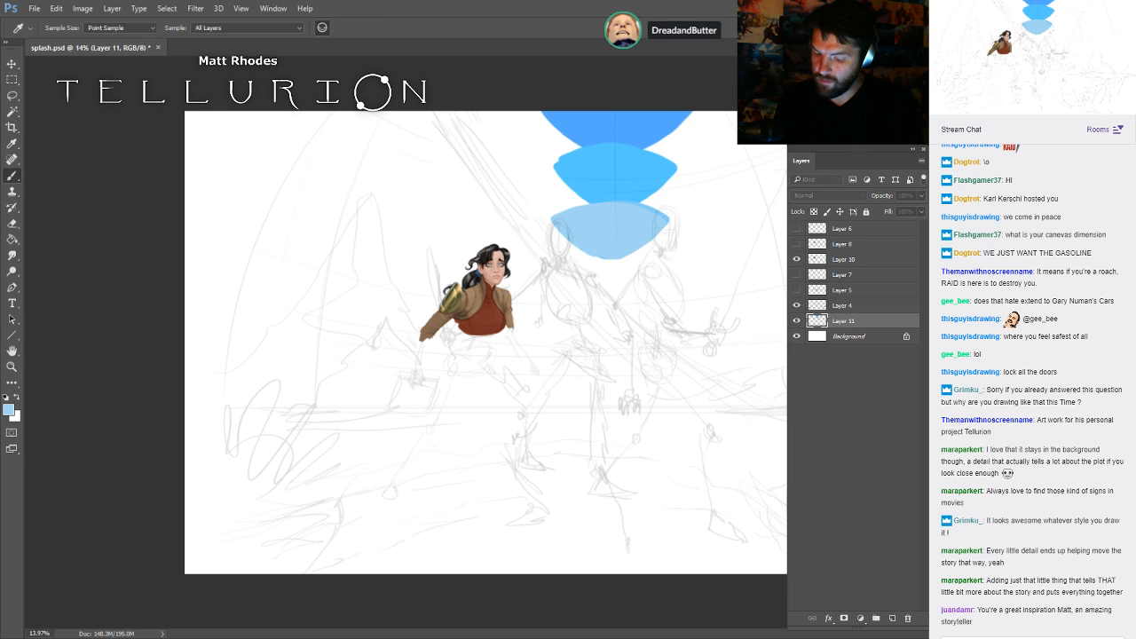
{"action": "mouse_move", "coordinate": [644, 284]}
{"action": "left_mouse_down"}
{"action": "mouse_move", "coordinate": [573, 264]}
{"action": "mouse_move", "coordinate": [657, 266]}
{"action": "left_mouse_up"}
{"action": "key", "text": "i"}
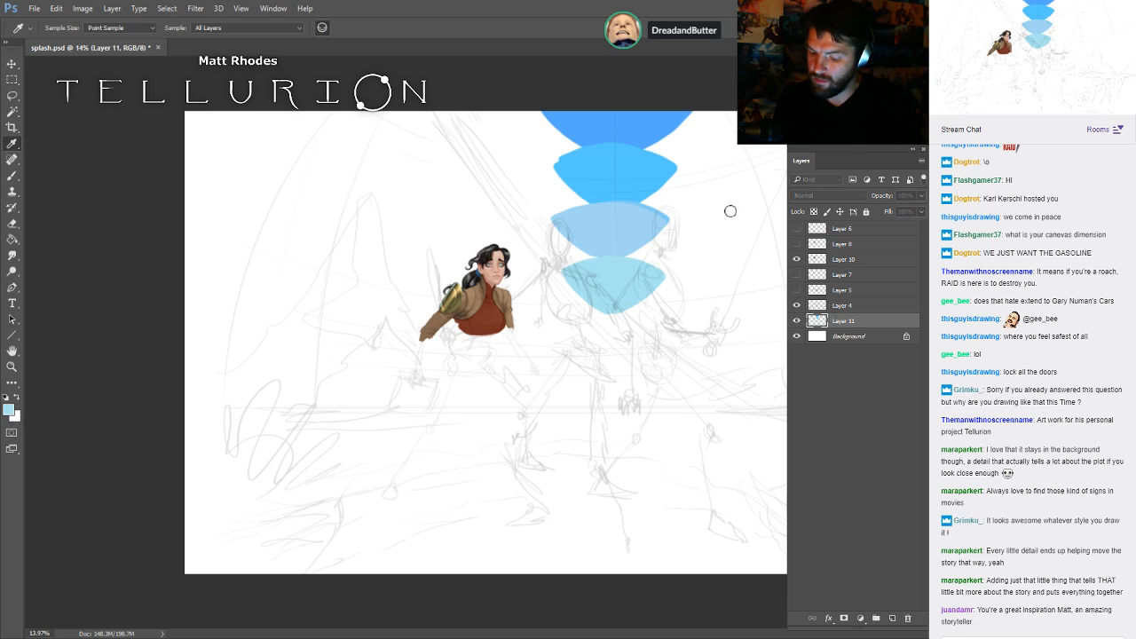
{"action": "key", "text": "Return"}
{"action": "mouse_move", "coordinate": [568, 310]}
{"action": "left_mouse_down"}
{"action": "mouse_move", "coordinate": [622, 336]}
{"action": "mouse_move", "coordinate": [657, 325]}
{"action": "mouse_move", "coordinate": [586, 350]}
{"action": "left_mouse_up"}
{"action": "left_click", "coordinate": [7, 412]}
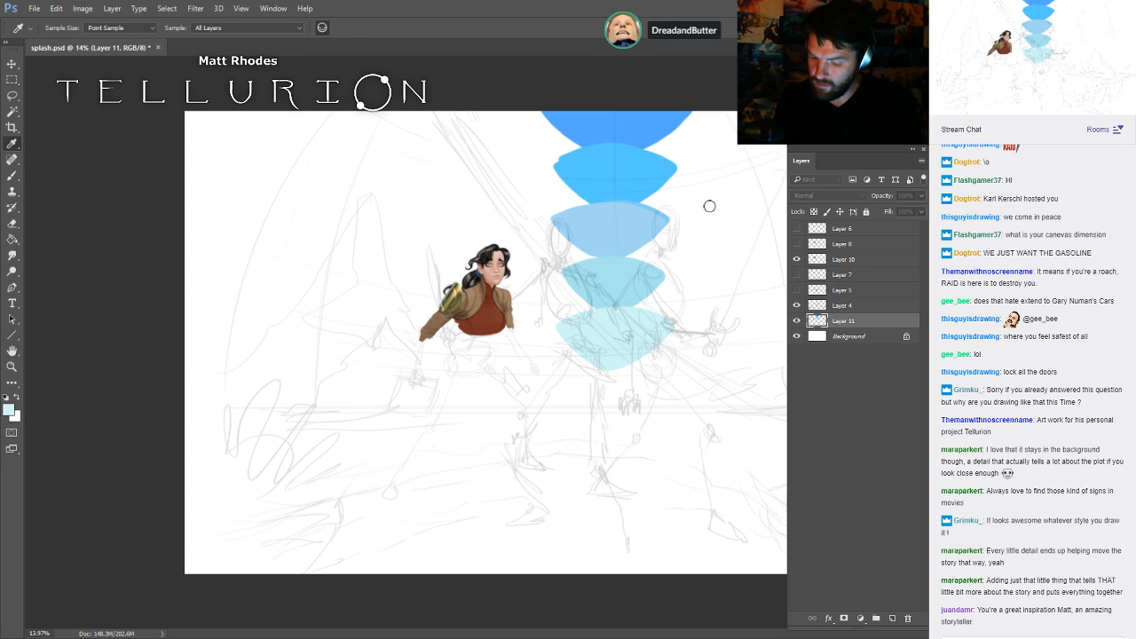
{"action": "key", "text": "Return"}
{"action": "left_click_drag", "start_coordinate": [652, 377], "coordinate": [572, 371]}
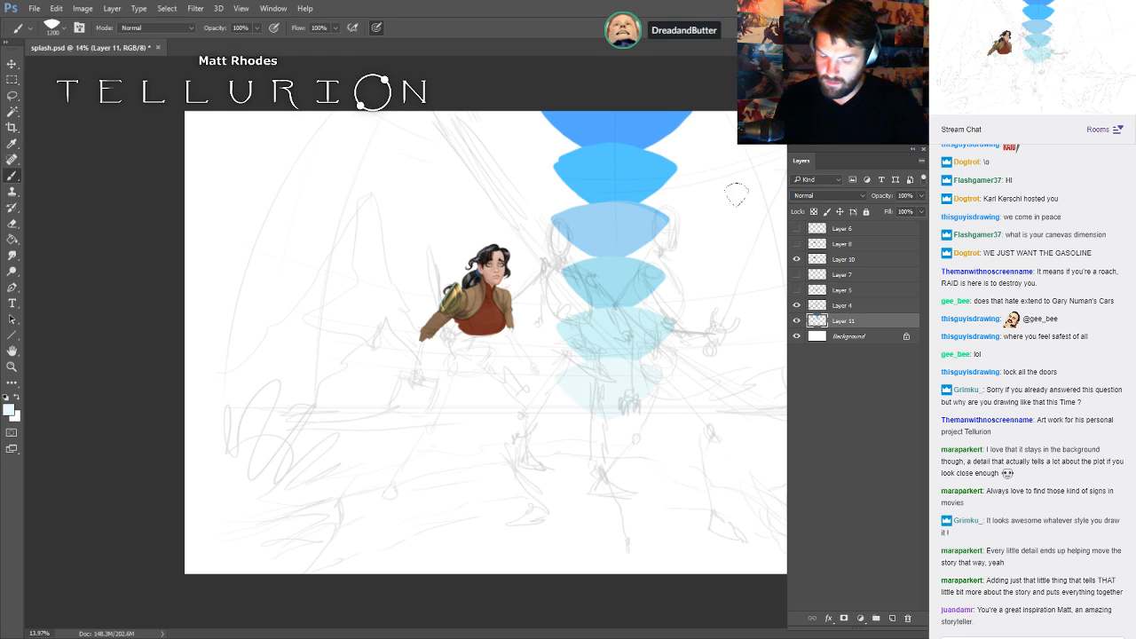
- Select a narrow vertical strip through the blue patches, stretch it across the canvas width into horizontal sky bands, and deselect
{"action": "key", "text": "m"}
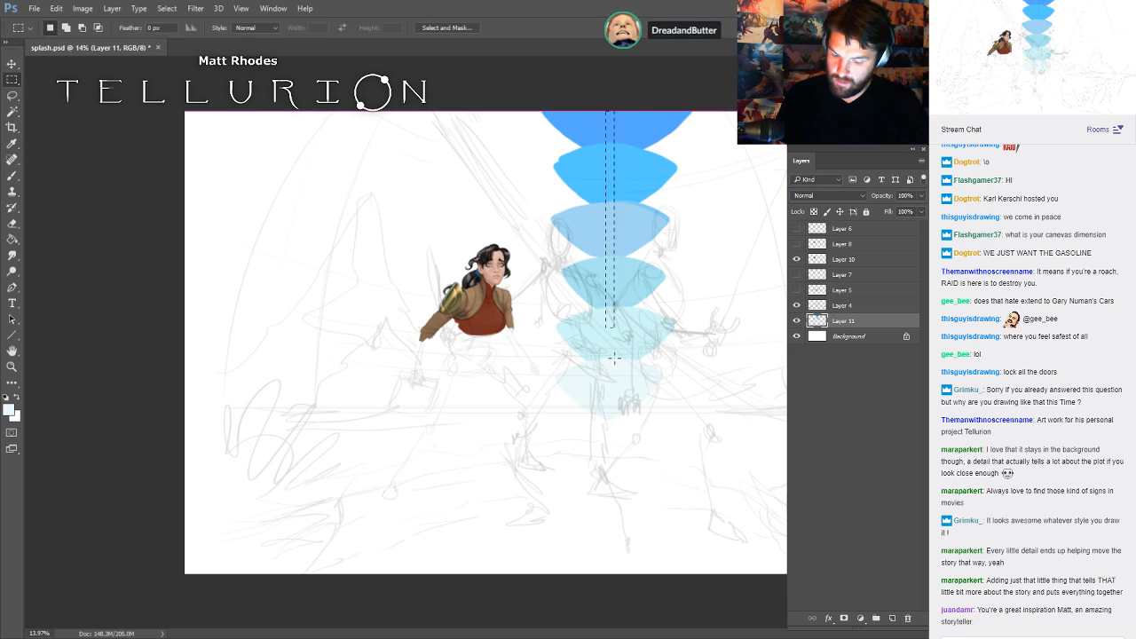
{"action": "left_click_drag", "start_coordinate": [604, 110], "coordinate": [610, 451]}
{"action": "key", "text": "ctrl+t"}
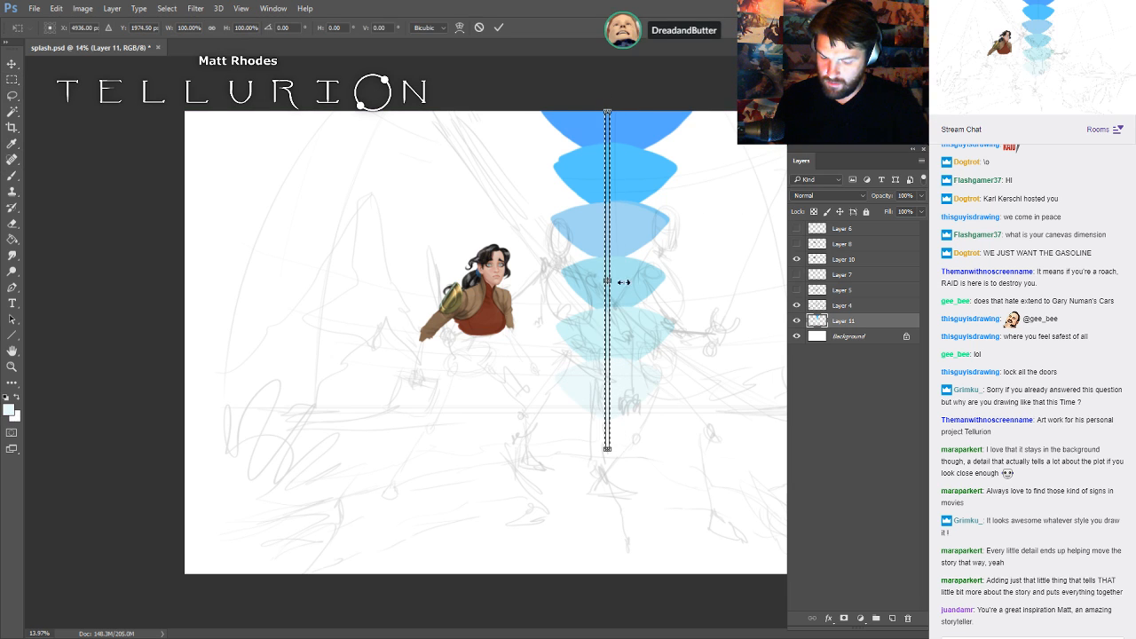
{"action": "left_click_drag", "start_coordinate": [610, 281], "coordinate": [847, 380]}
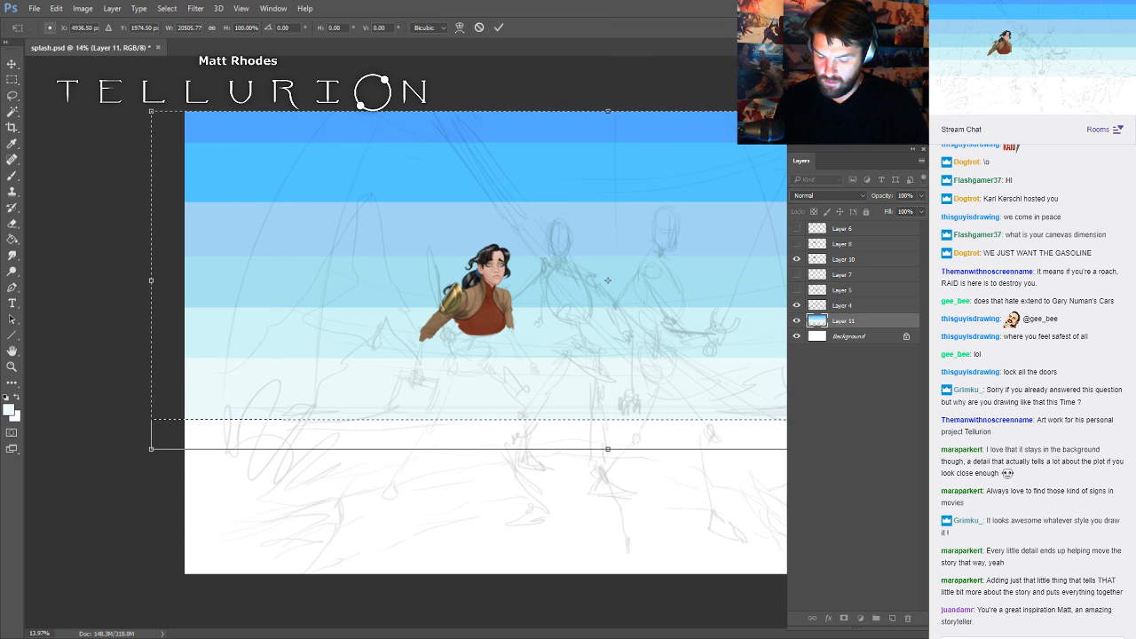
{"action": "key", "text": "Return"}
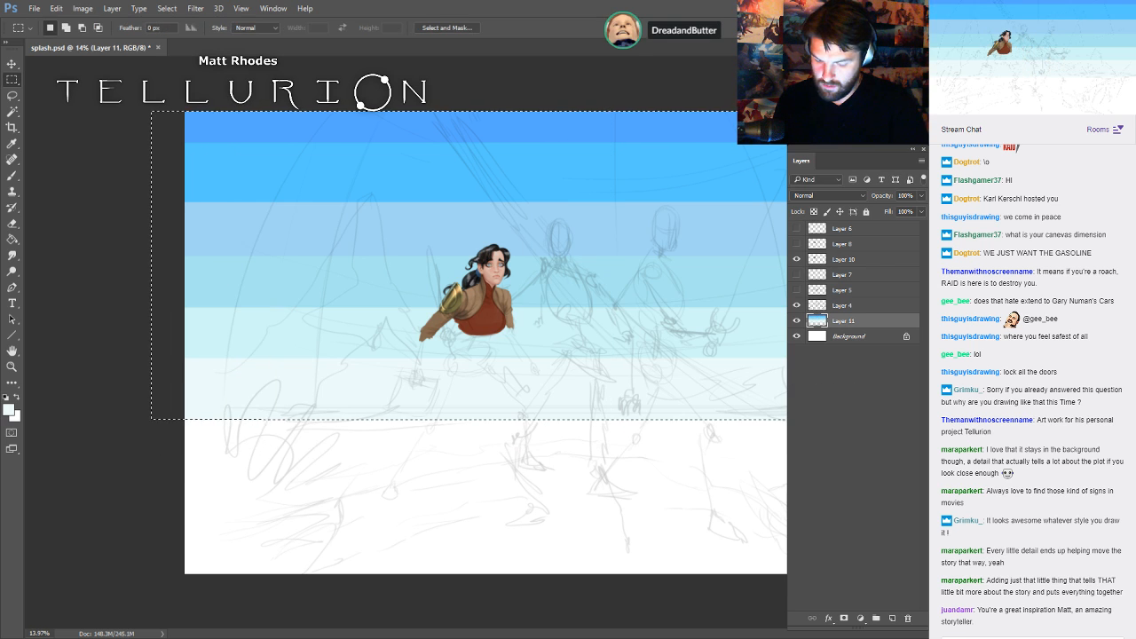
{"action": "key", "text": "ctrl+d"}
- Squash the sky bands downward to 85.70% height and fill the gap above them with the topmost band's blue
{"action": "scroll", "coordinate": [747, 305], "scroll_direction": "down", "scroll_amount": 3}
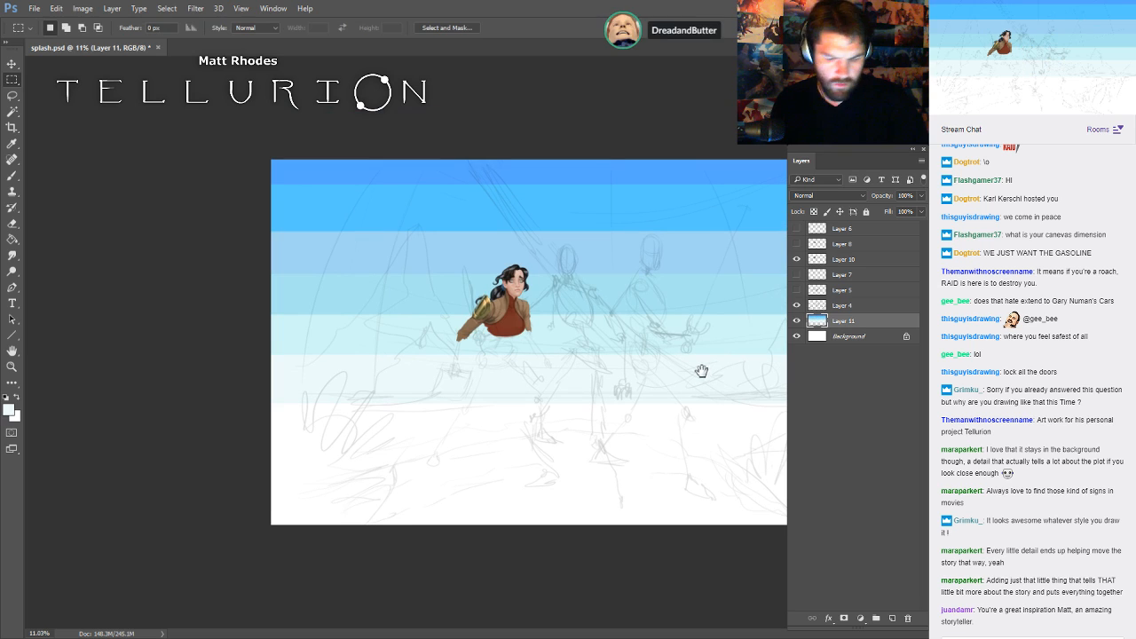
{"action": "key", "text": "ctrl+t"}
{"action": "left_click_drag", "start_coordinate": [596, 160], "coordinate": [607, 196]}
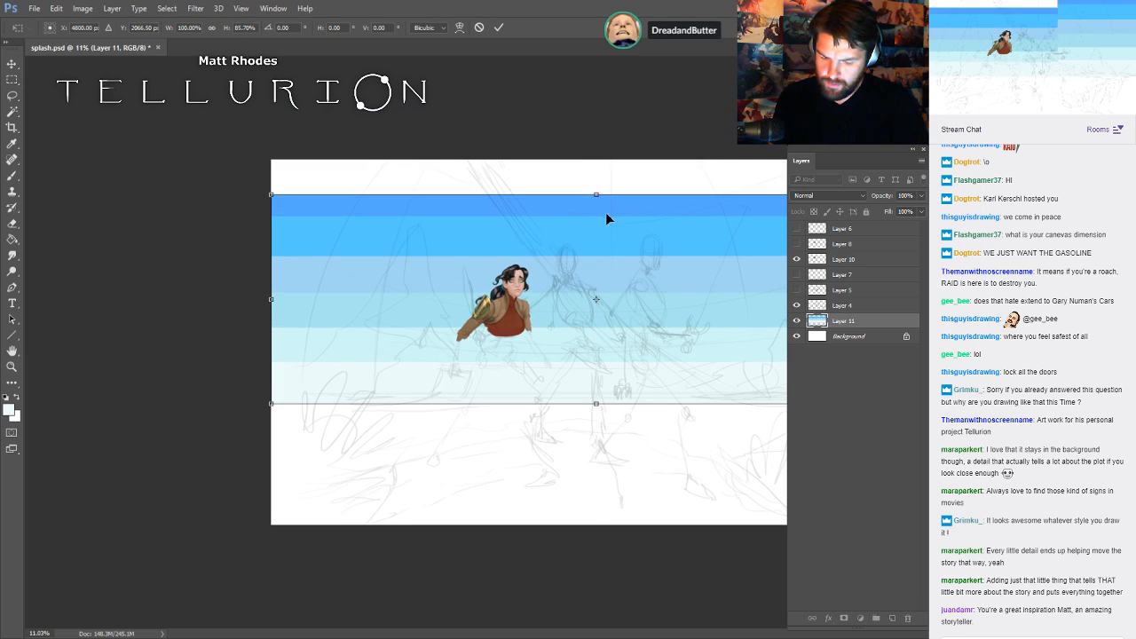
{"action": "left_click", "coordinate": [12, 239]}
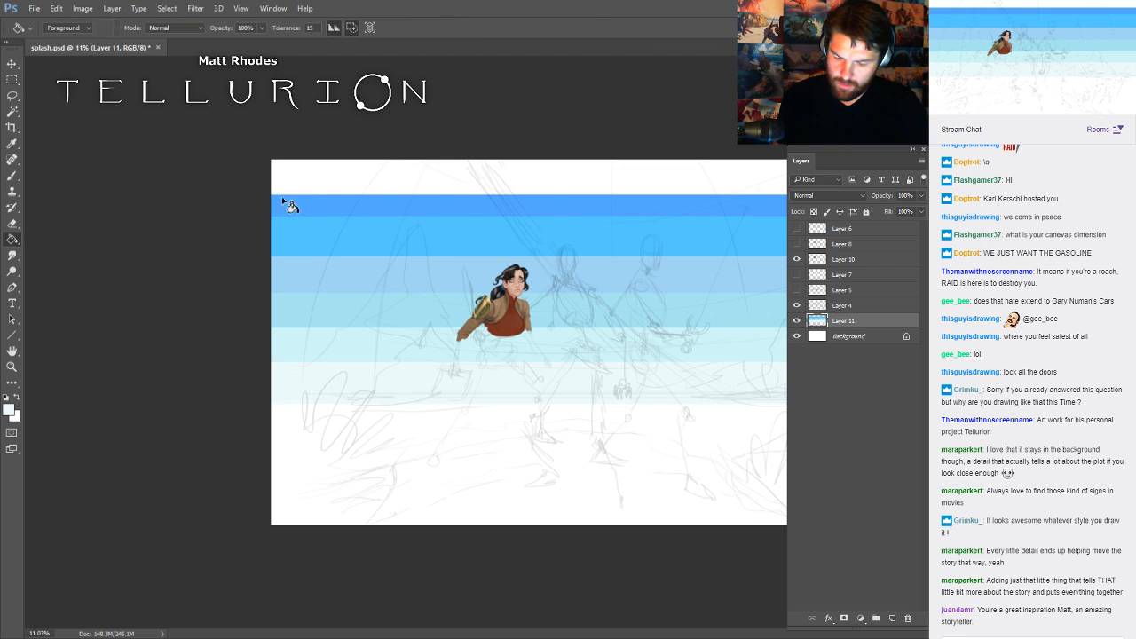
{"action": "left_click", "coordinate": [577, 202], "text": "alt"}
{"action": "left_click", "coordinate": [612, 170]}
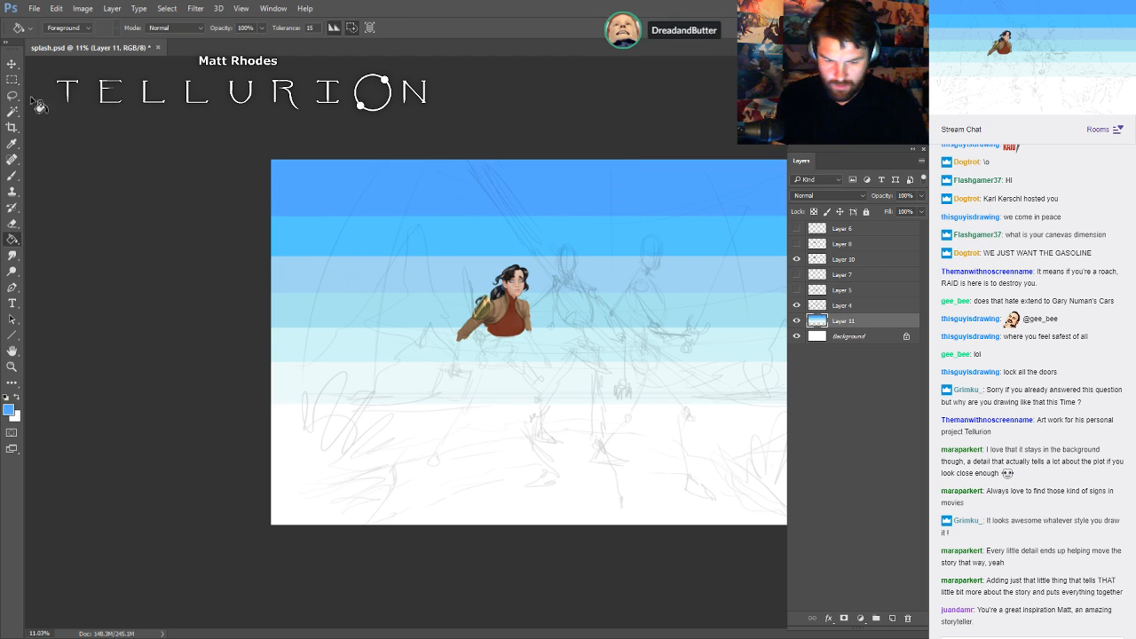
{"action": "left_click", "coordinate": [11, 79]}
{"action": "left_click_drag", "start_coordinate": [271, 160], "coordinate": [563, 460]}
{"action": "key", "text": "ctrl+t"}
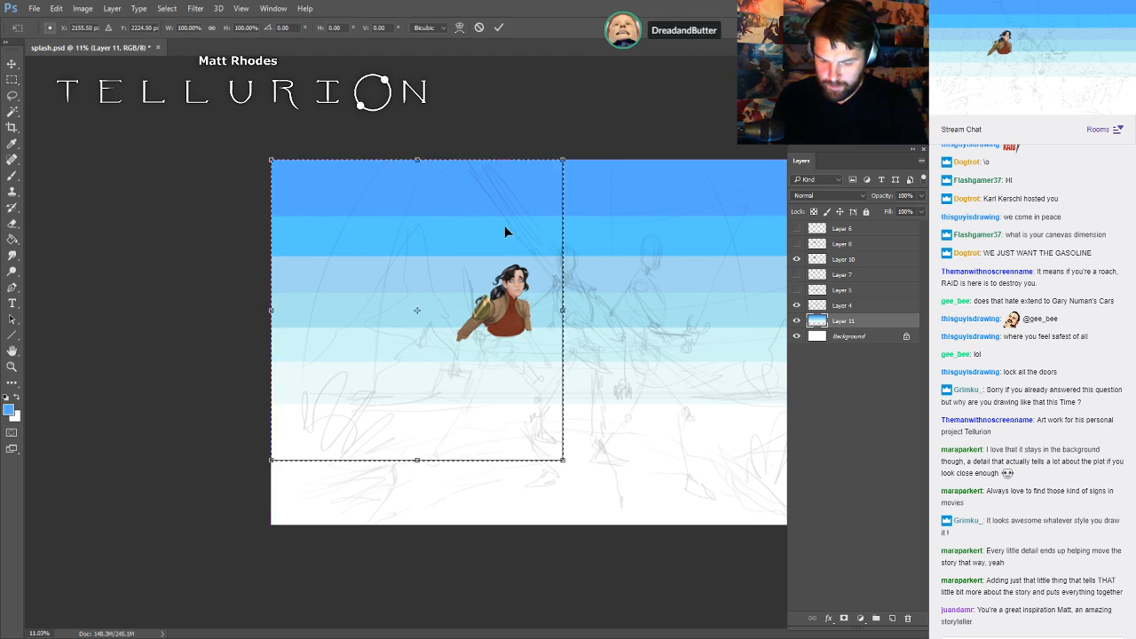
{"action": "key", "text": "Escape"}
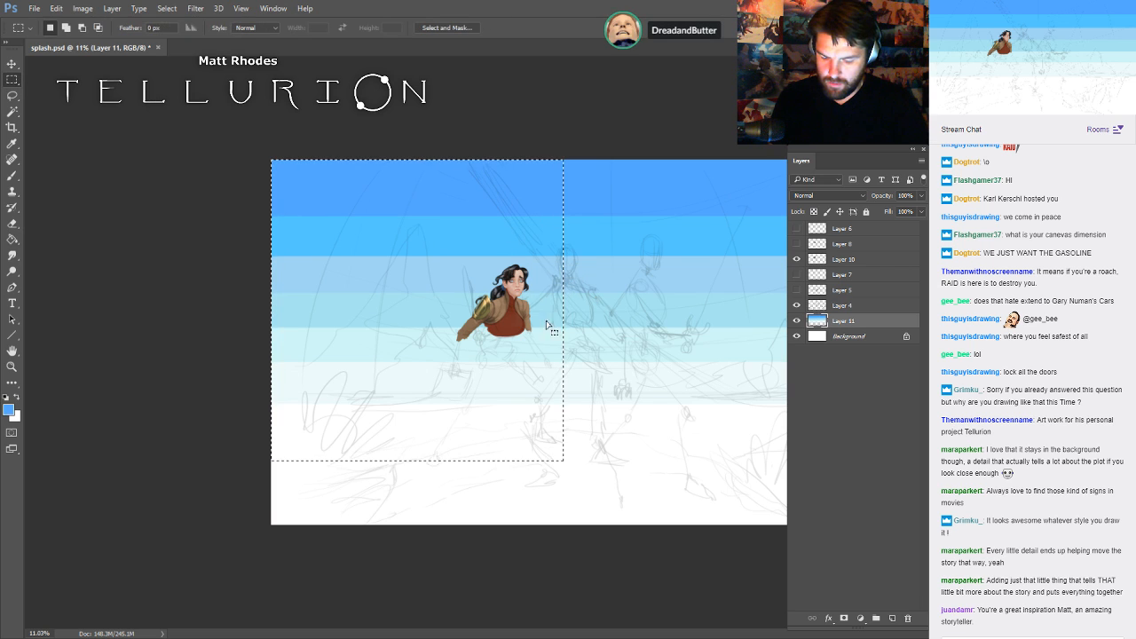
- Select the left part of the sky bands and skew its outer edge upward by about 5.14°, aligned with the remaining bands
{"action": "left_click_drag", "start_coordinate": [268, 524], "coordinate": [702, 403]}
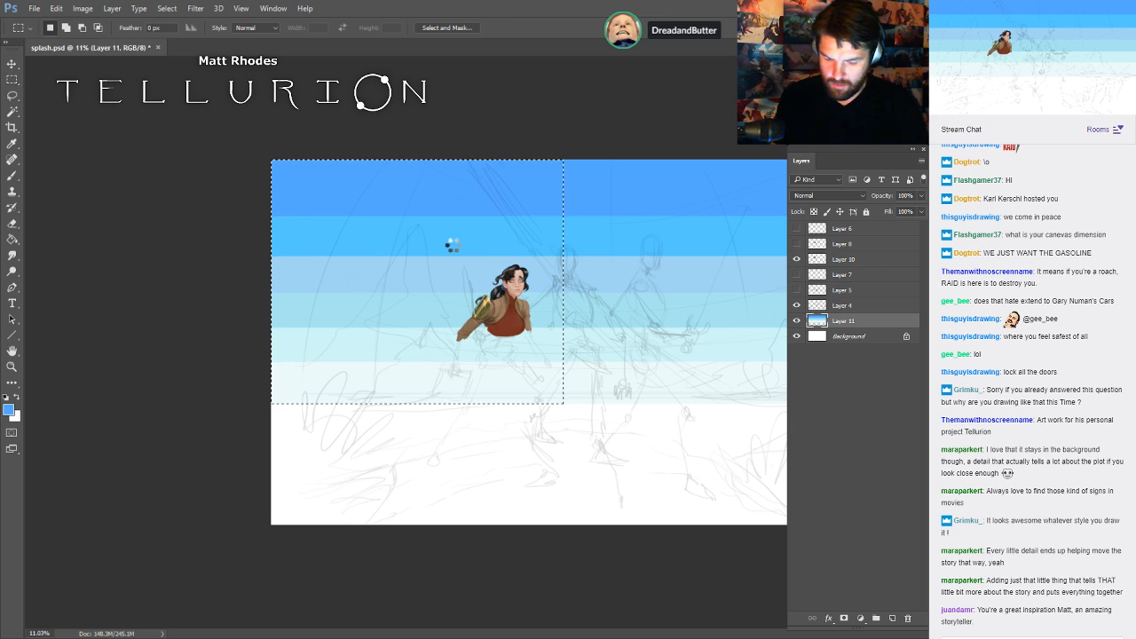
{"action": "key", "text": "ctrl+t"}
{"action": "left_click_drag", "start_coordinate": [455, 270], "coordinate": [479, 266]}
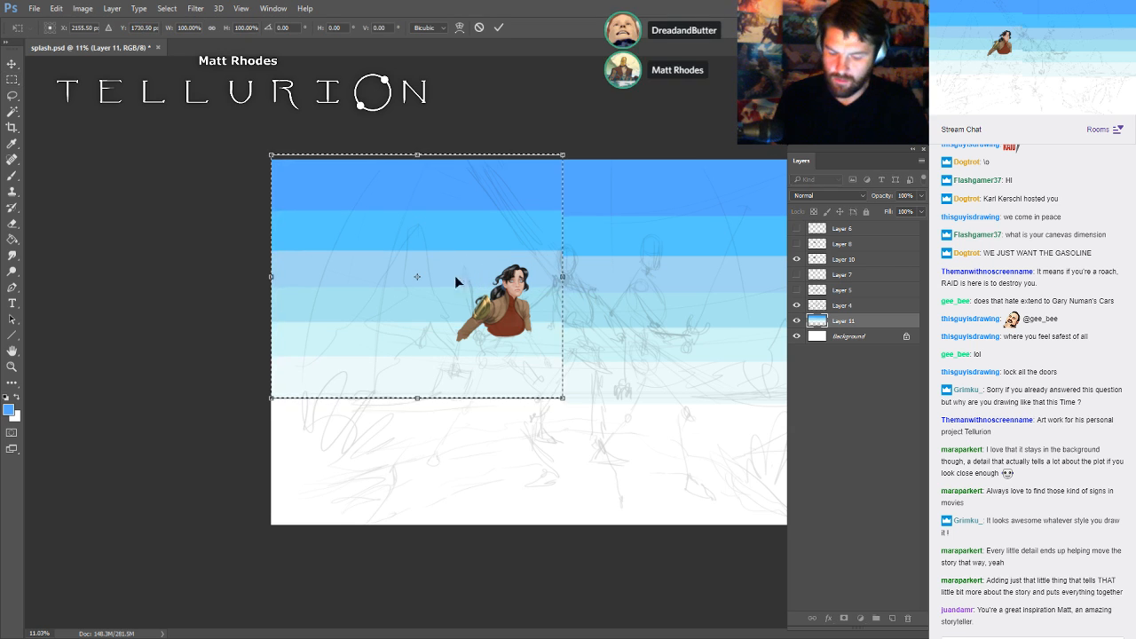
{"action": "left_click_drag", "start_coordinate": [270, 154], "coordinate": [266, 131]}
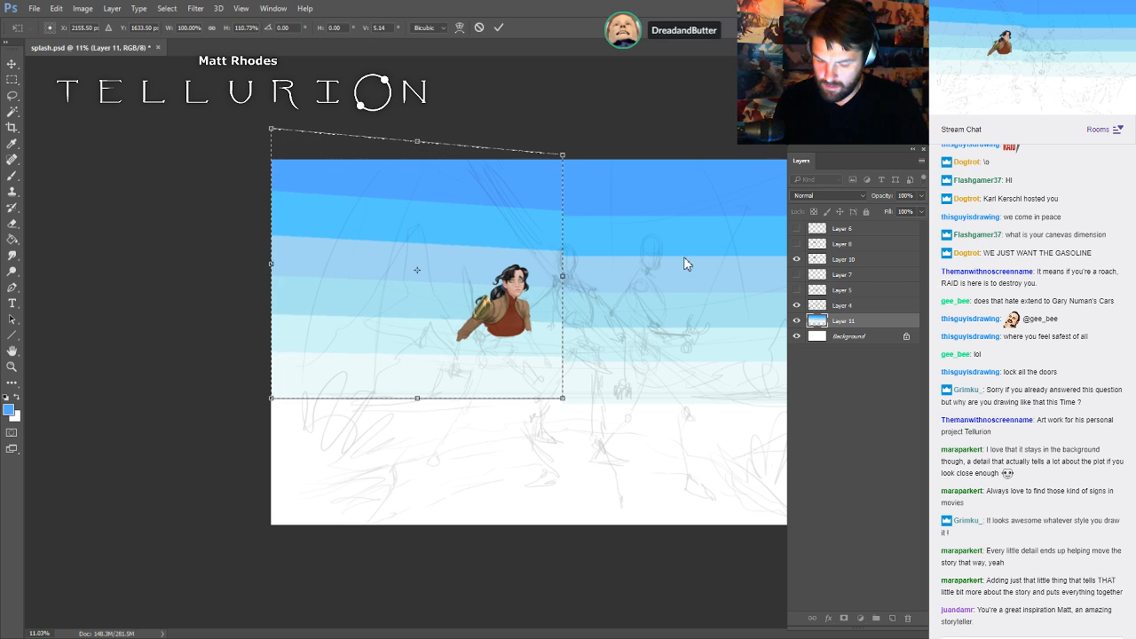
{"action": "key", "text": "Return"}
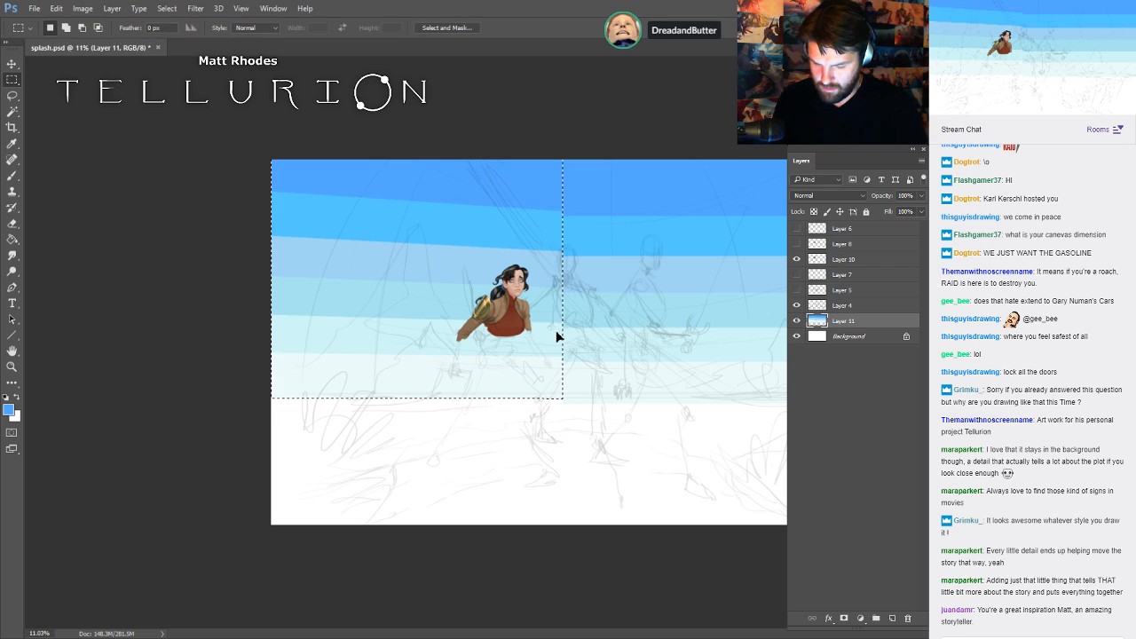
{"action": "key", "text": "ctrl+d"}
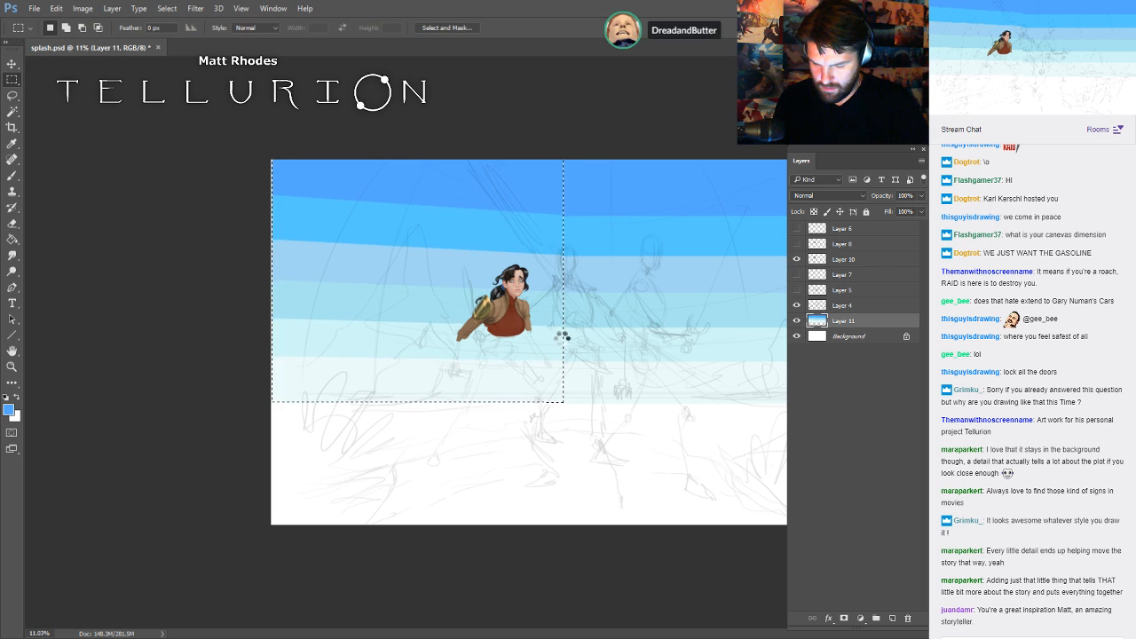
- Select a narrower section at the canvas's left edge and skew the bands' outer end upward by about 5.3°, then deselect
{"action": "left_click_drag", "start_coordinate": [440, 444], "coordinate": [441, 446]}
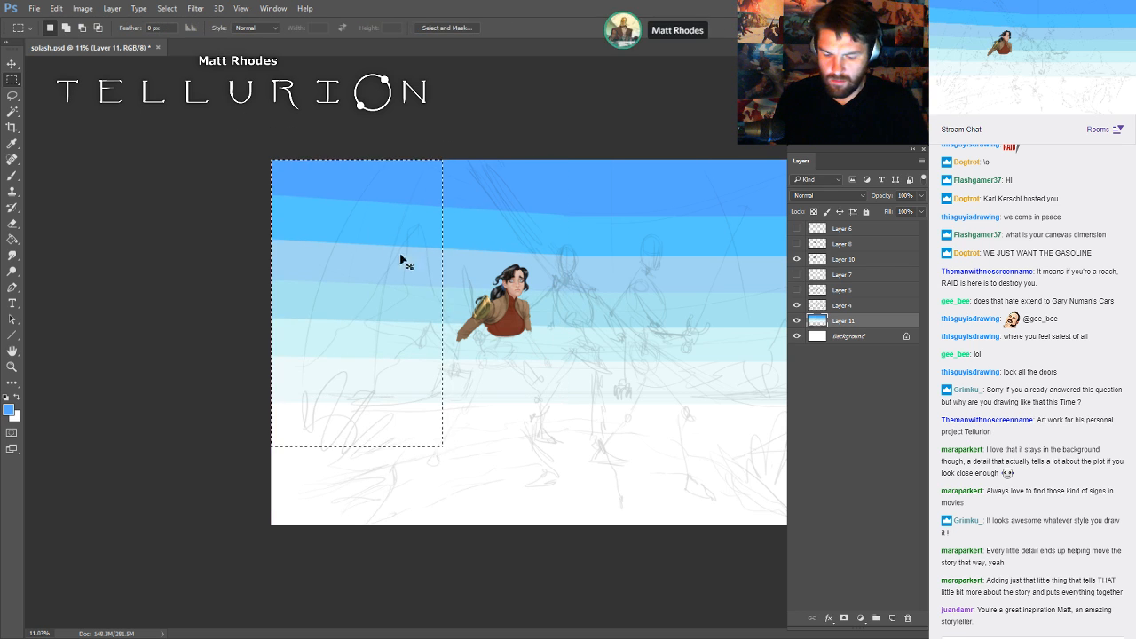
{"action": "key", "text": "ctrl+t"}
{"action": "key", "text": "Return"}
{"action": "left_click_drag", "start_coordinate": [228, 520], "coordinate": [526, 404]}
{"action": "key", "text": "ctrl+t"}
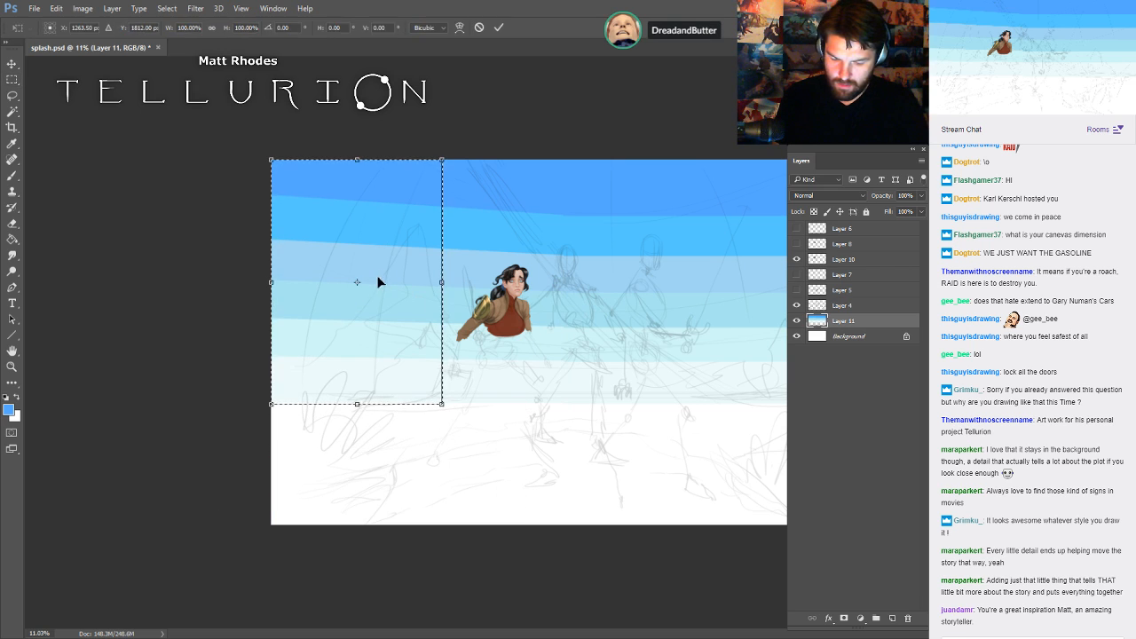
{"action": "left_click_drag", "start_coordinate": [270, 160], "coordinate": [265, 152]}
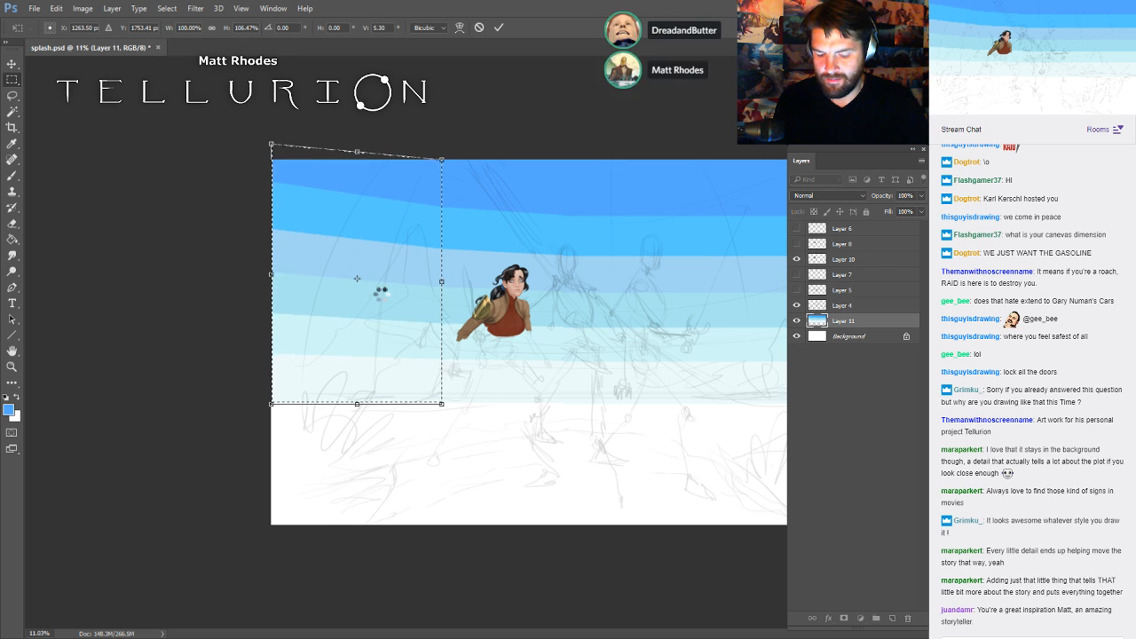
{"action": "key", "text": "Return"}
{"action": "key", "text": "ctrl+d"}
- Select the outermost left strip of the sky bands and skew its outer end upward to continue the curve
{"action": "left_click_drag", "start_coordinate": [271, 160], "coordinate": [359, 395]}
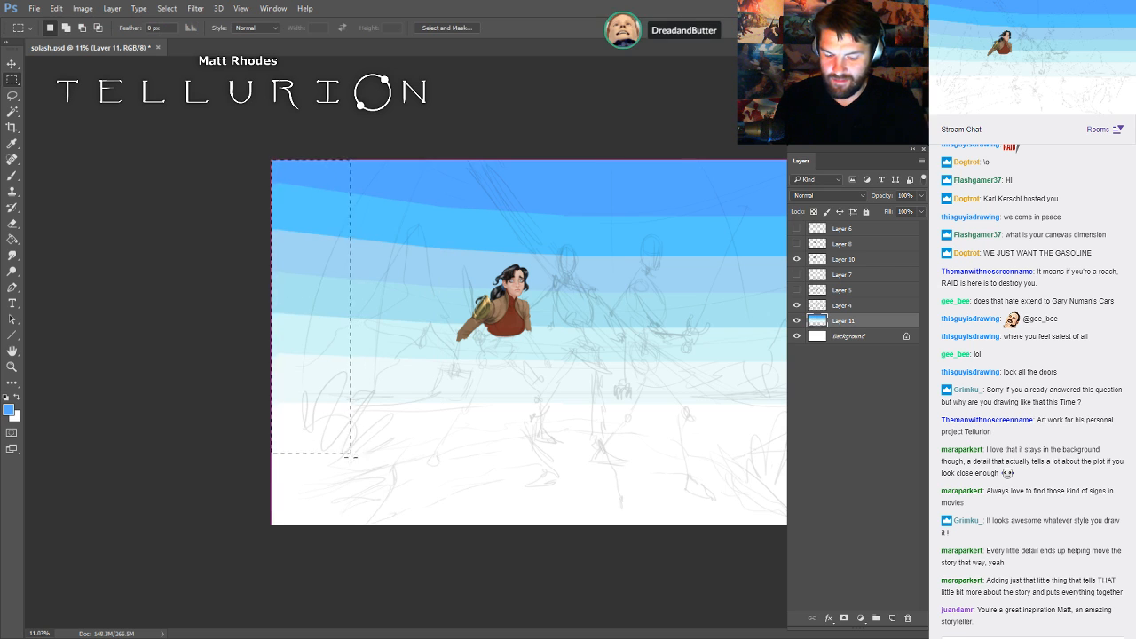
{"action": "left_click_drag", "start_coordinate": [225, 506], "coordinate": [382, 408]}
{"action": "key", "text": "ctrl+t"}
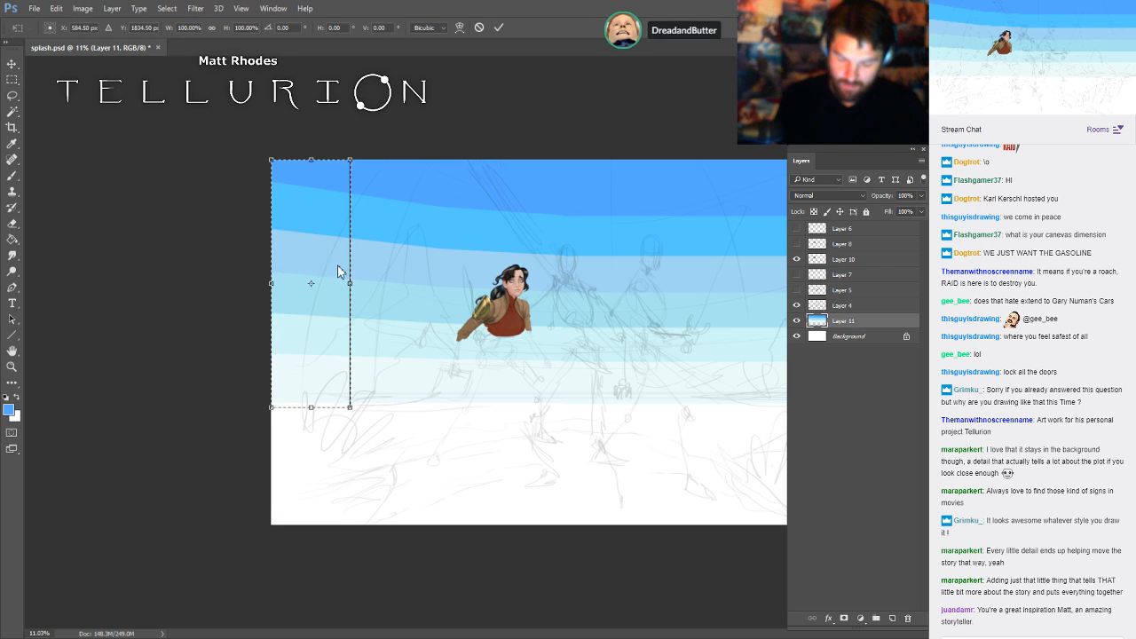
{"action": "left_click_drag", "start_coordinate": [272, 160], "coordinate": [610, 426]}
{"action": "key", "text": "Return"}
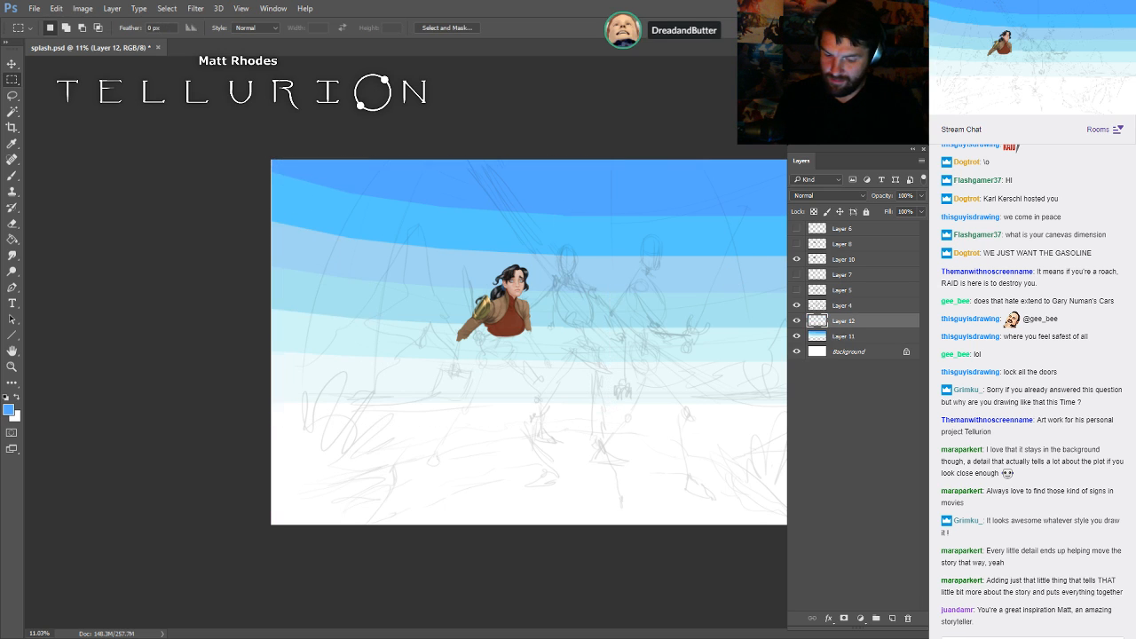
- Copy the curved left half of the sky bands, flip it horizontally onto the right half, and merge it into Layer 11
{"action": "key", "text": "ctrl+j"}
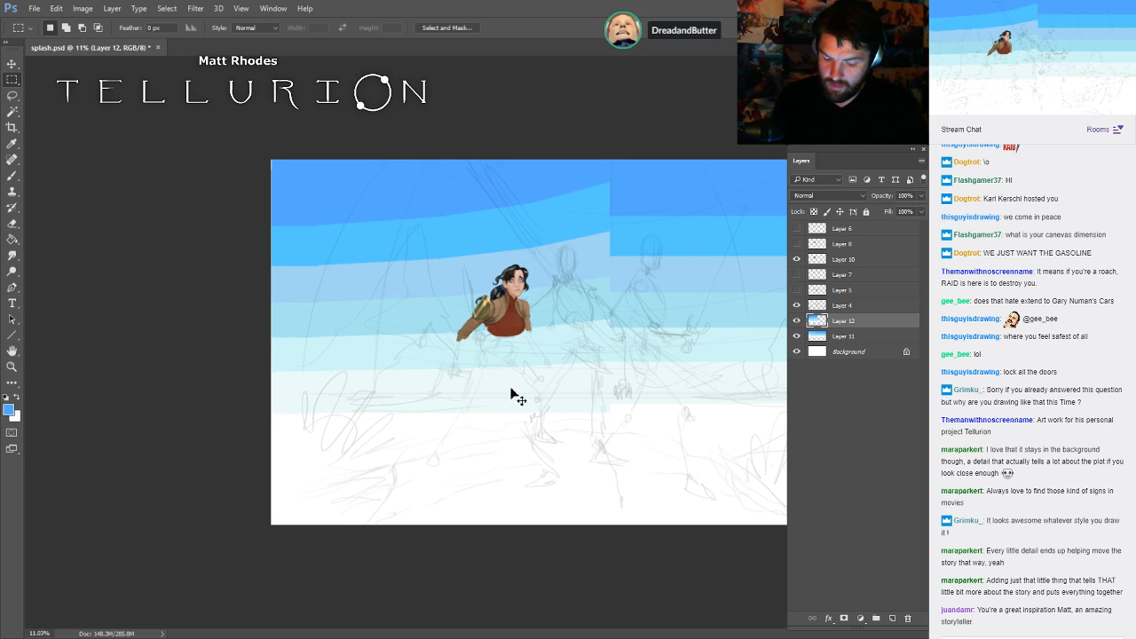
{"action": "key", "text": "ctrl+t"}
{"action": "left_click_drag", "start_coordinate": [436, 355], "coordinate": [728, 332]}
{"action": "key", "text": "Return"}
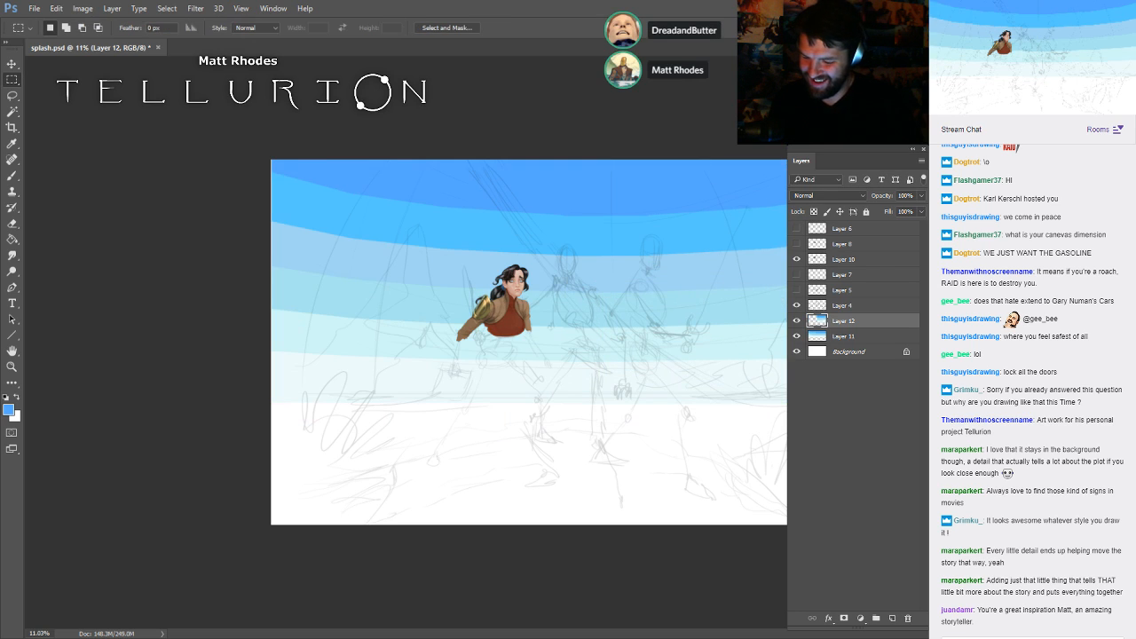
{"action": "left_click_drag", "start_coordinate": [771, 283], "coordinate": [752, 282]}
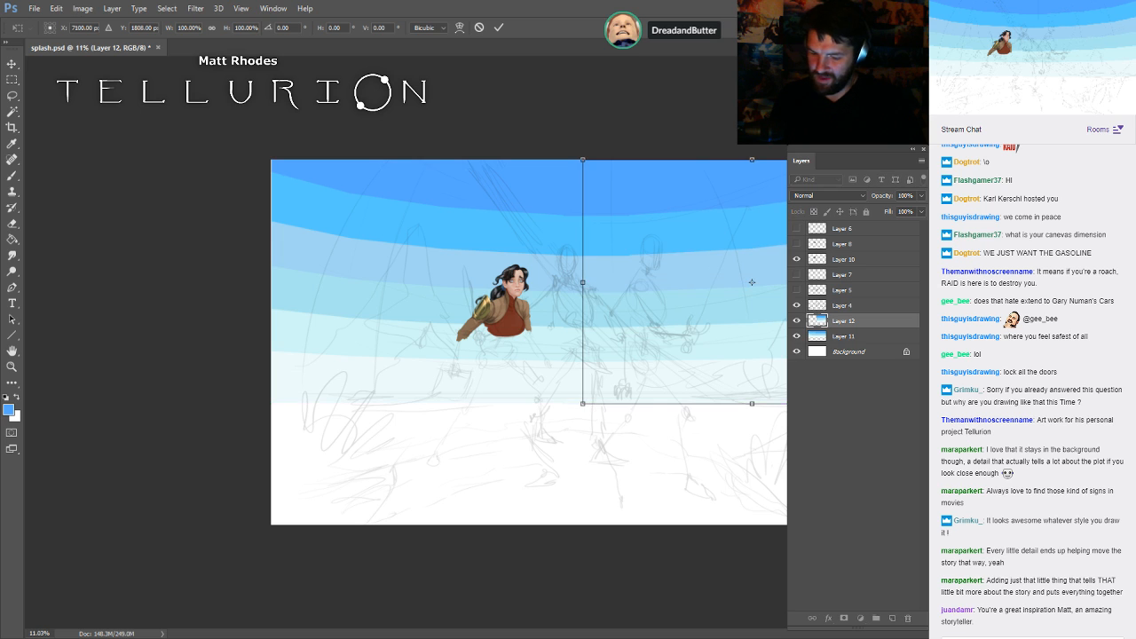
{"action": "key", "text": "Return"}
{"action": "key", "text": "m"}
{"action": "key", "text": "ctrl+e"}
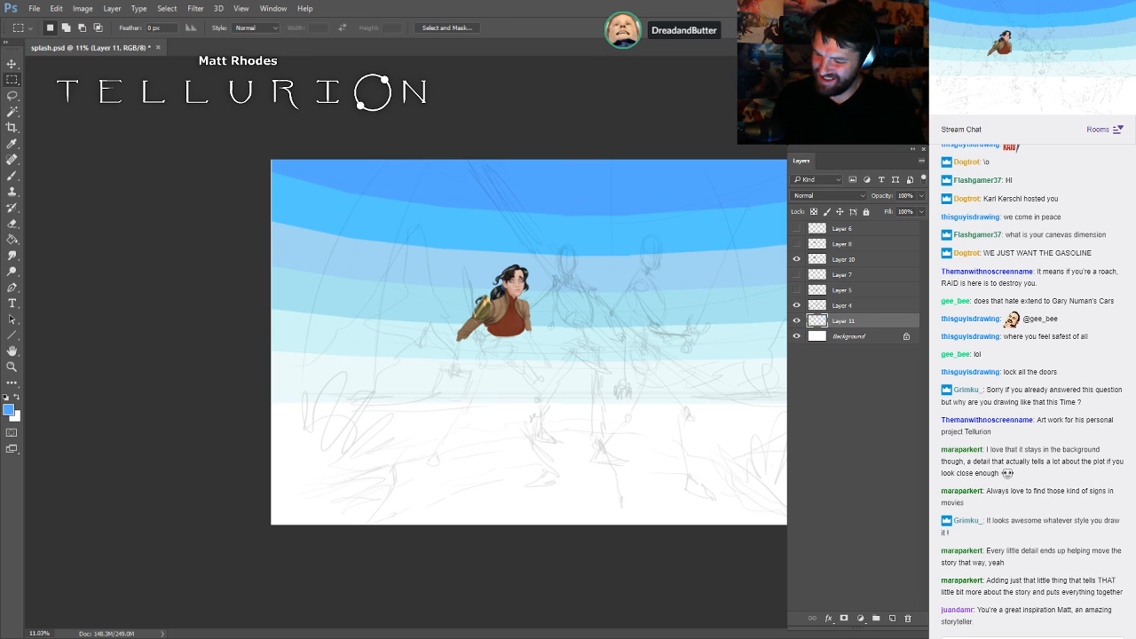
- Fill the white area below the sky bands with the palest band's blue and blur the bands into a smooth gradient
{"action": "left_click", "coordinate": [16, 239]}
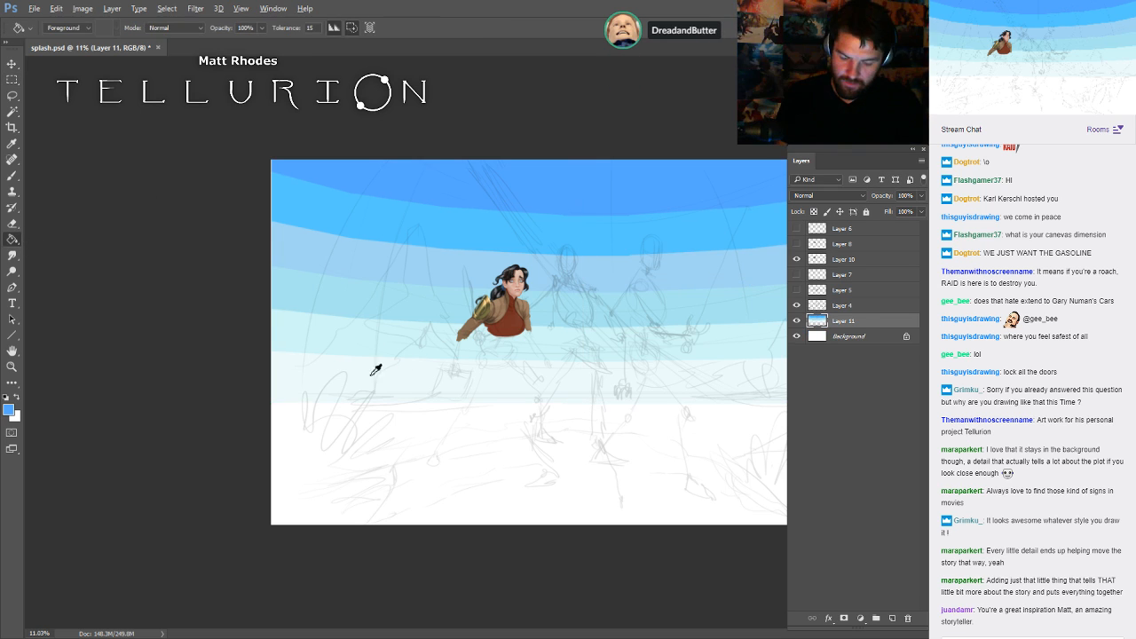
{"action": "left_click", "coordinate": [402, 432]}
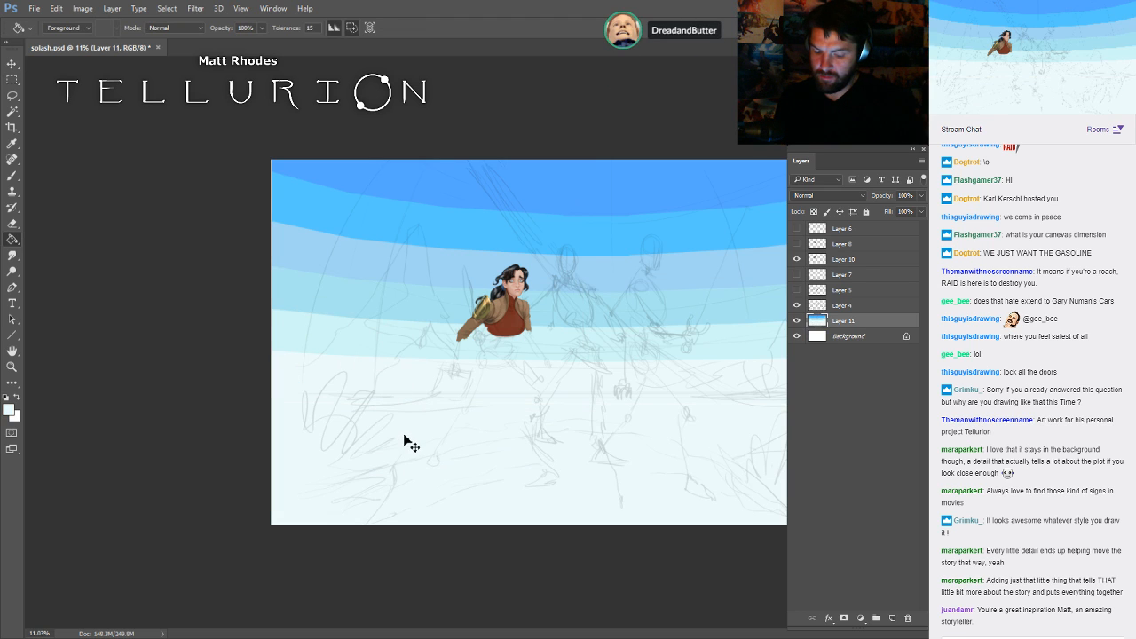
{"action": "key", "text": "b"}
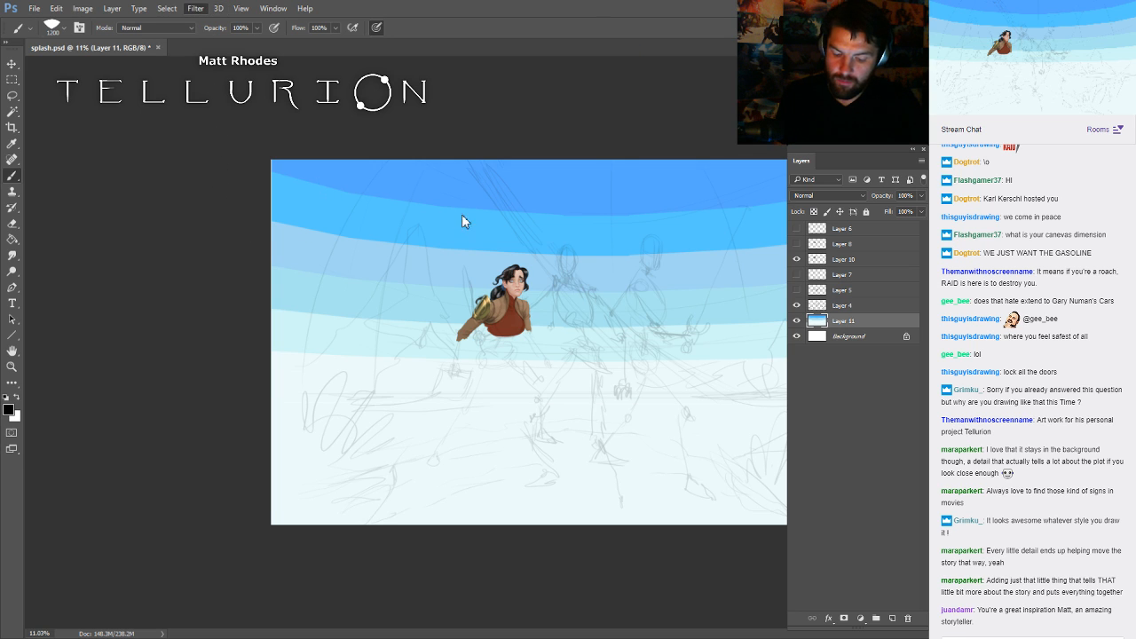
{"action": "key", "text": "h"}
{"action": "left_click", "coordinate": [447, 235]}
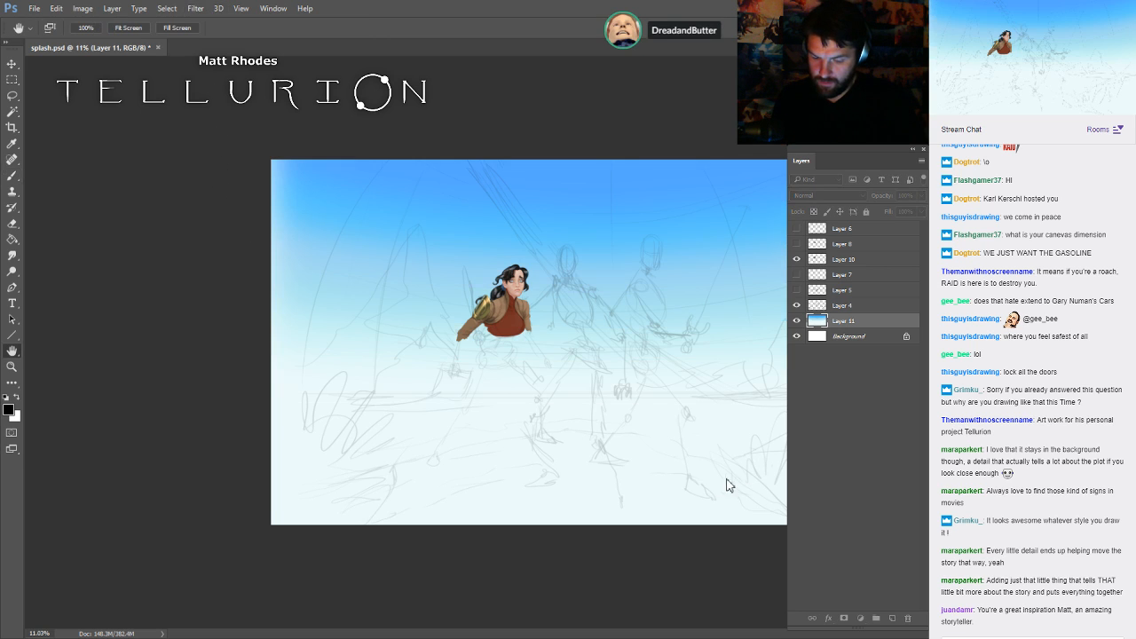
{"action": "key", "text": "b"}
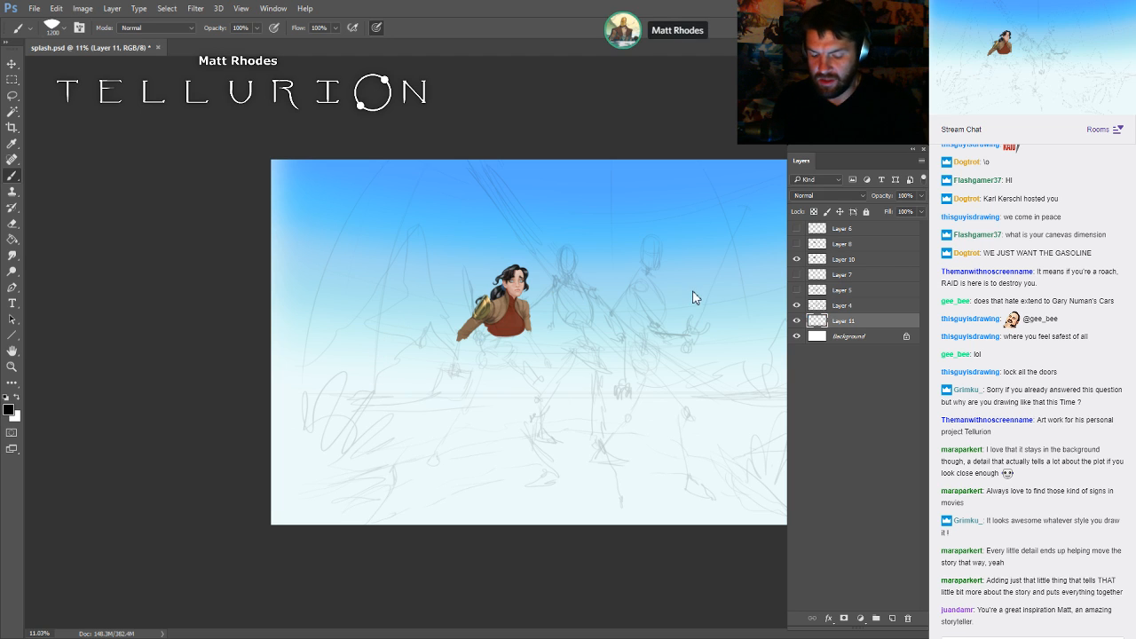
- Duplicate the sky layer, stretch the copy to about 108.77% width past the canvas's left edge, and merge it into Layer 11
{"action": "key", "text": "ctrl+j"}
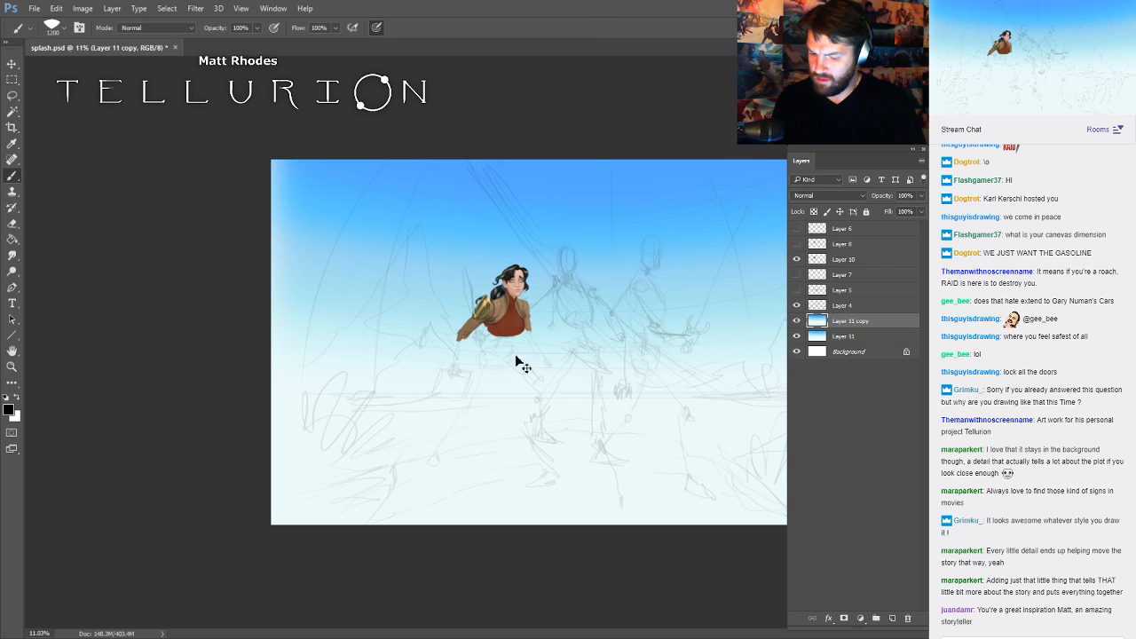
{"action": "key", "text": "ctrl+t"}
{"action": "left_click_drag", "start_coordinate": [271, 342], "coordinate": [215, 342]}
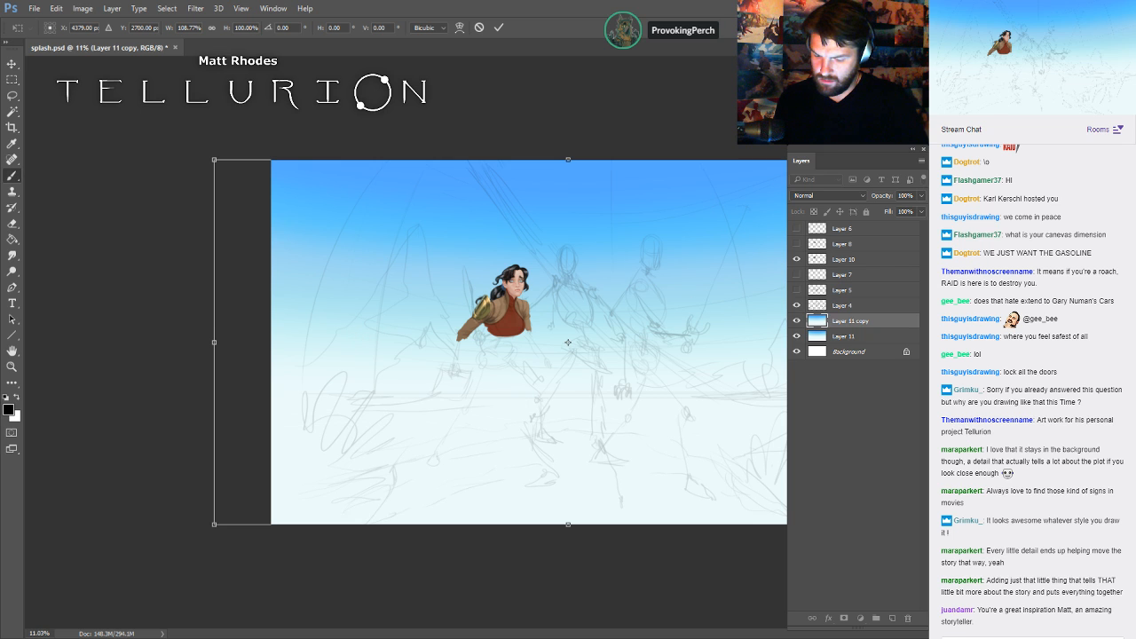
{"action": "key", "text": "Return"}
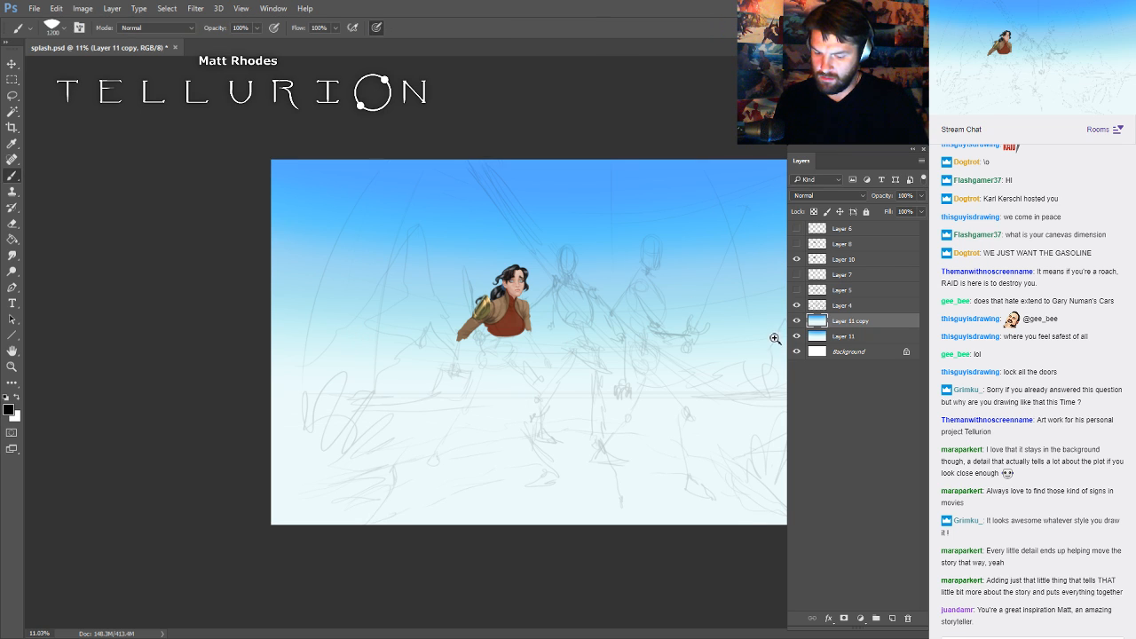
{"action": "left_click_drag", "start_coordinate": [773, 339], "coordinate": [821, 339]}
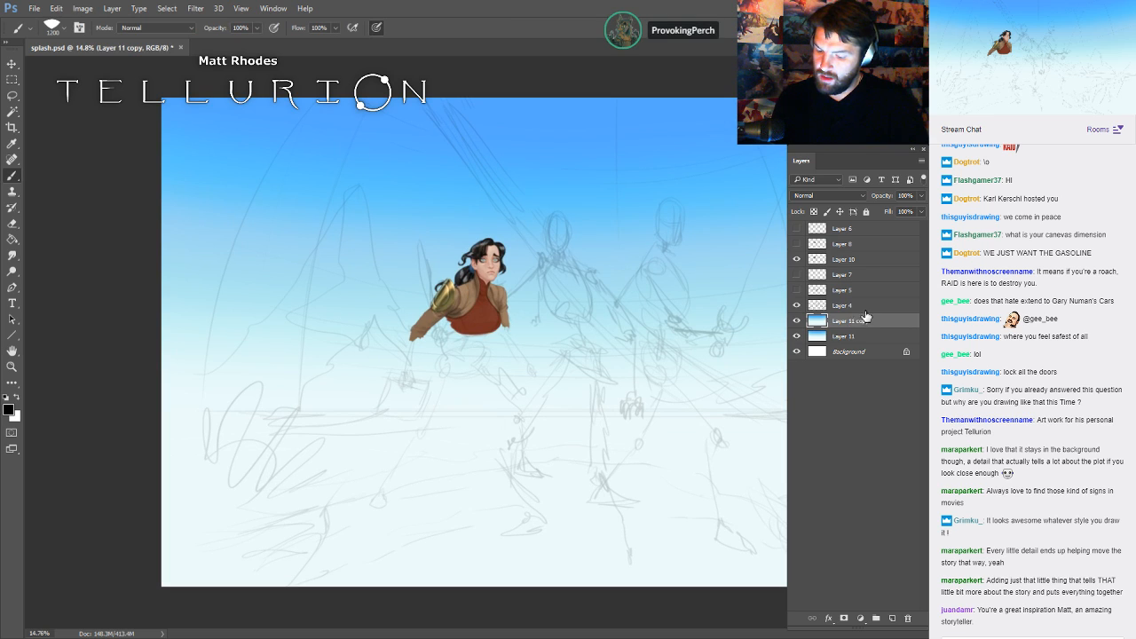
{"action": "key", "text": "ctrl+e"}
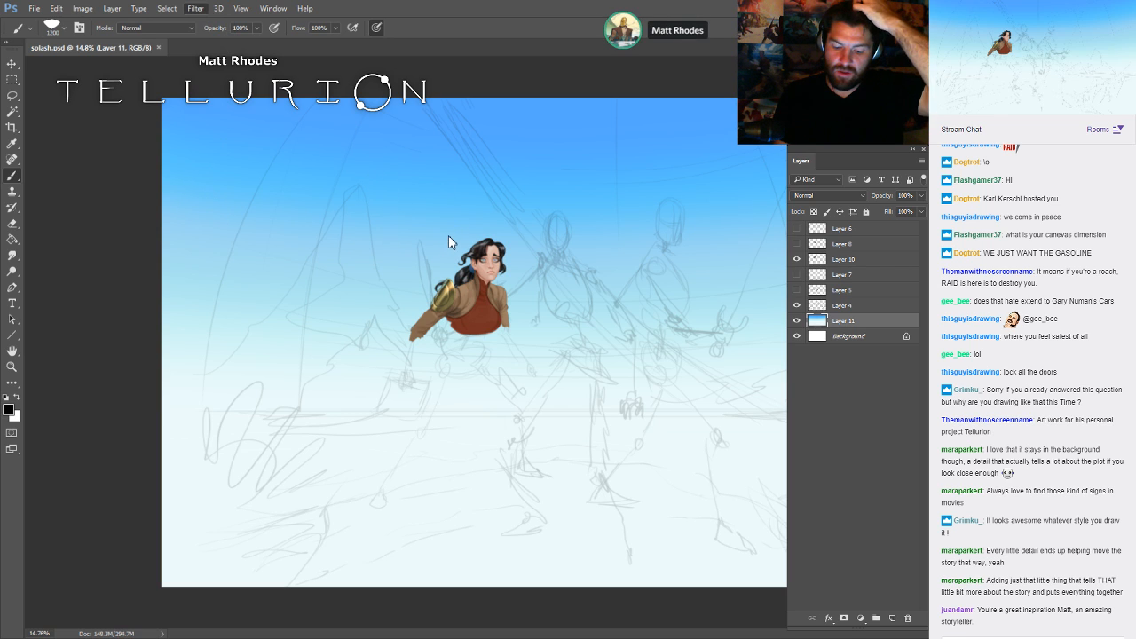
- Apply another filter to the merged sky gradient on Layer 11 and save the document
{"action": "key", "text": "space"}
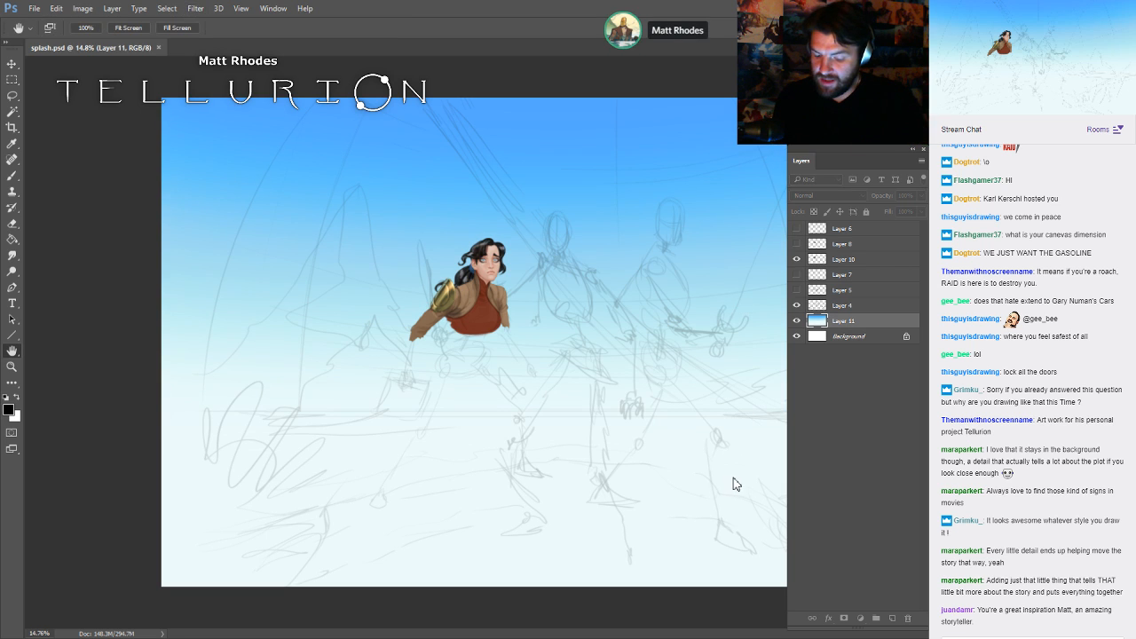
{"action": "key", "text": "b"}
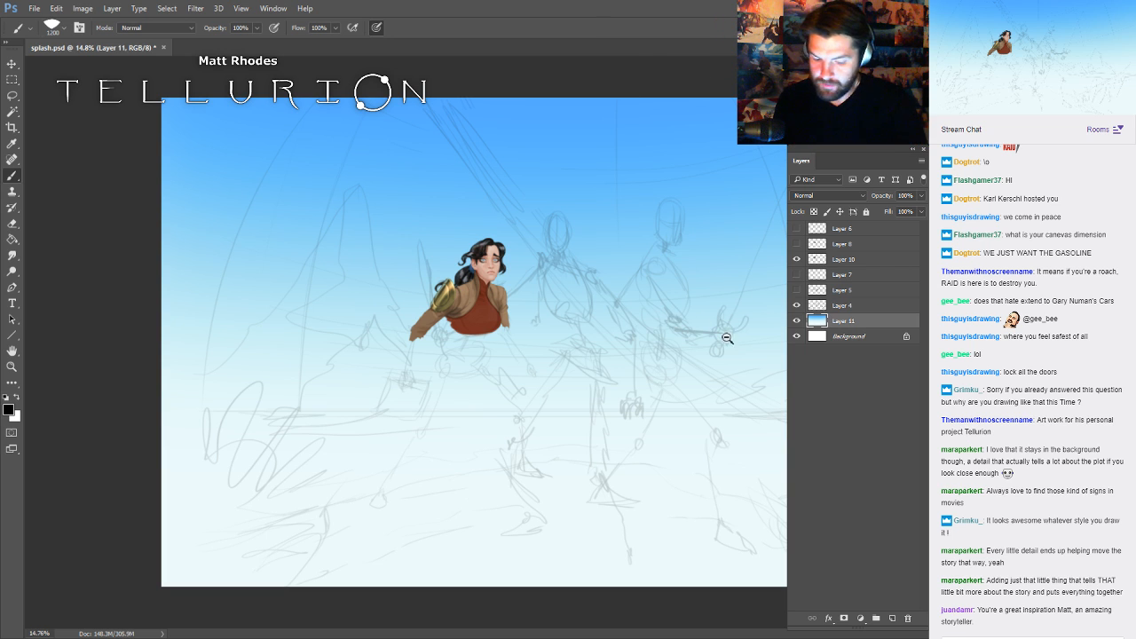
{"action": "left_click_drag", "start_coordinate": [727, 338], "coordinate": [695, 312]}
{"action": "left_click_drag", "start_coordinate": [568, 338], "coordinate": [583, 309]}
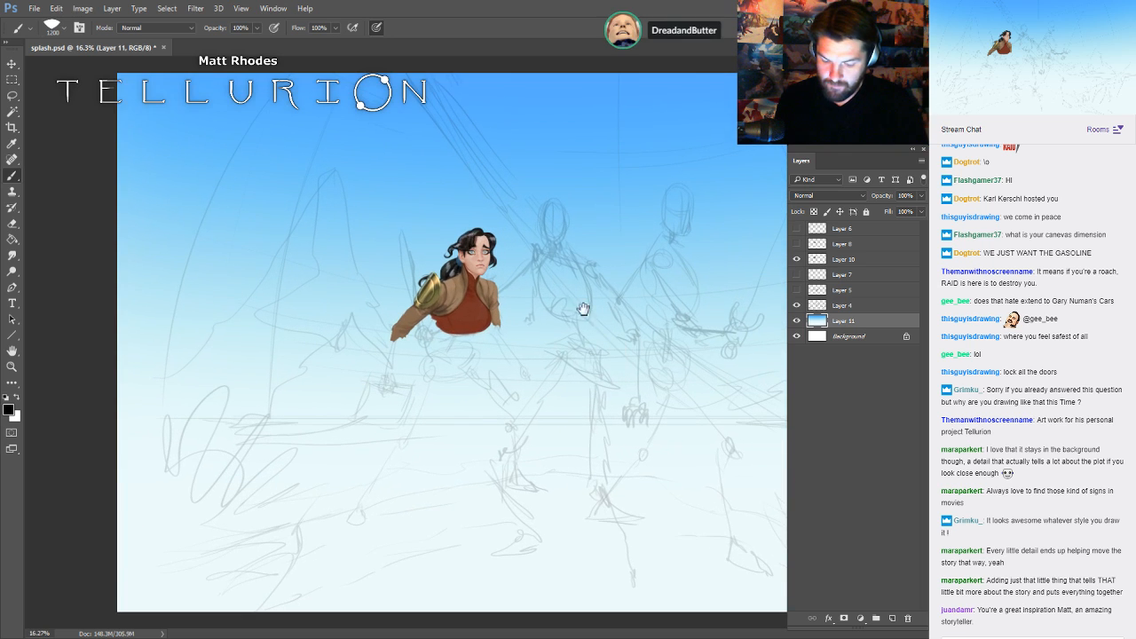
{"action": "left_click_drag", "start_coordinate": [508, 308], "coordinate": [630, 367]}
{"action": "left_click_drag", "start_coordinate": [550, 383], "coordinate": [648, 395]}
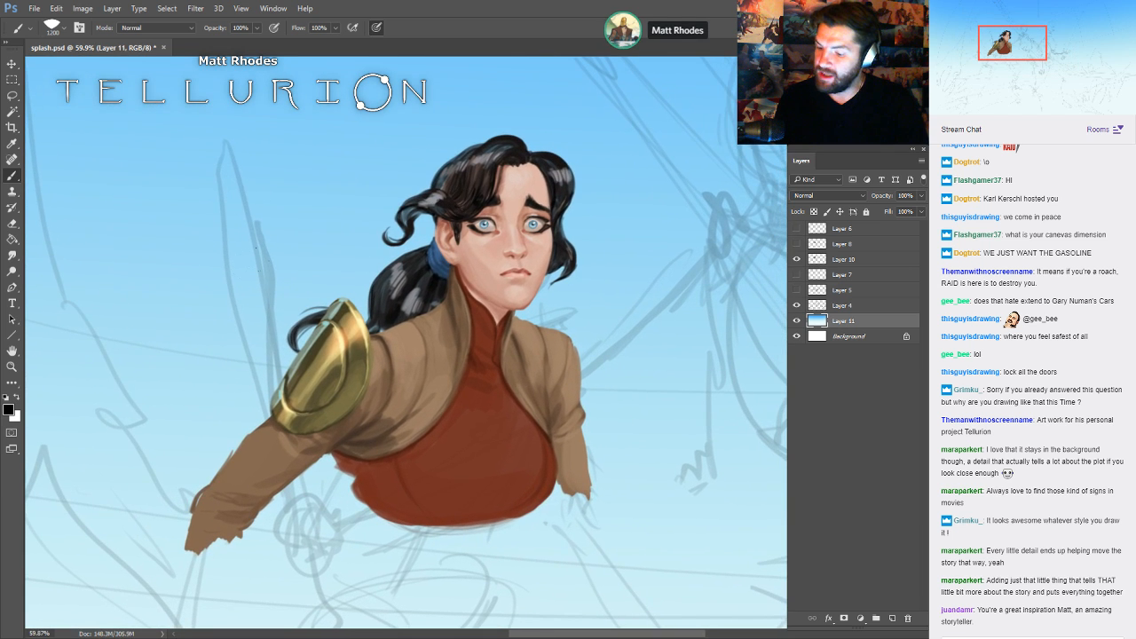
{"action": "key", "text": "ctrl+s"}
- Erase the lower part of the loose hair curl behind the gold shoulder armour on Layer 10
{"action": "left_click_drag", "start_coordinate": [537, 380], "coordinate": [689, 399]}
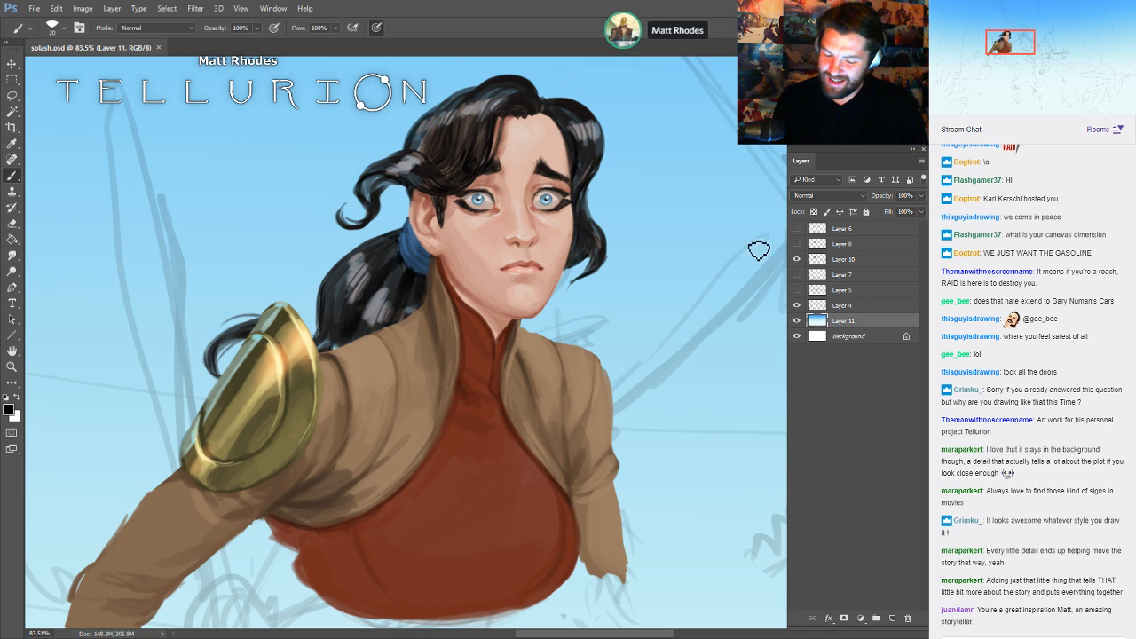
{"action": "left_click_drag", "start_coordinate": [717, 417], "coordinate": [681, 403]}
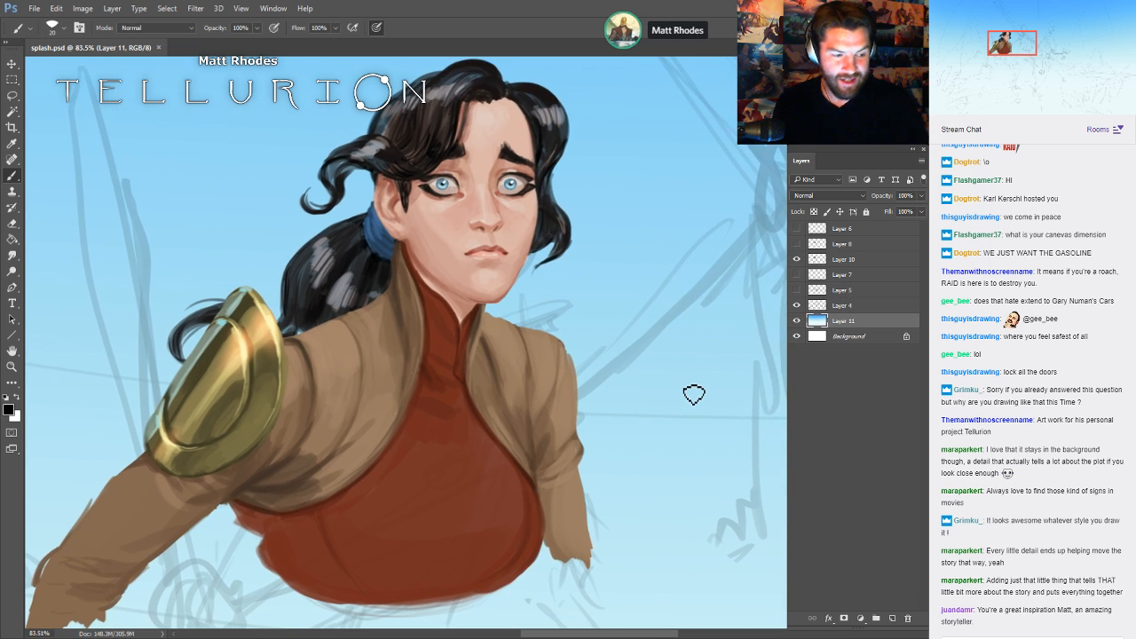
{"action": "left_click_drag", "start_coordinate": [650, 352], "coordinate": [678, 365]}
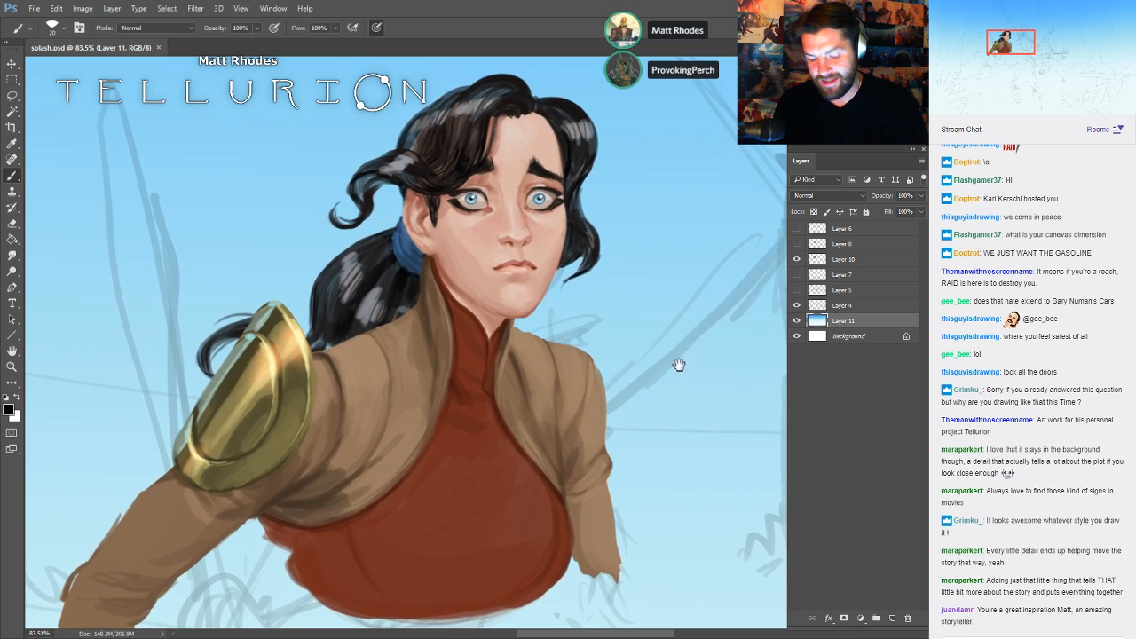
{"action": "left_click", "coordinate": [851, 260]}
{"action": "key", "text": "e"}
{"action": "left_click", "coordinate": [797, 259]}
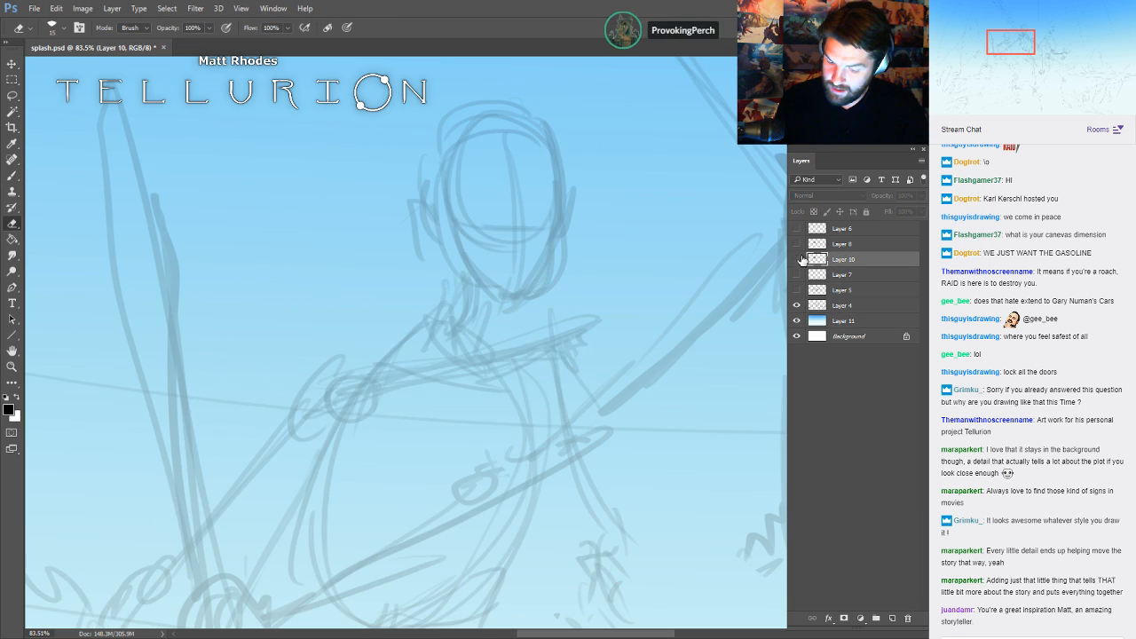
{"action": "left_click", "coordinate": [797, 260]}
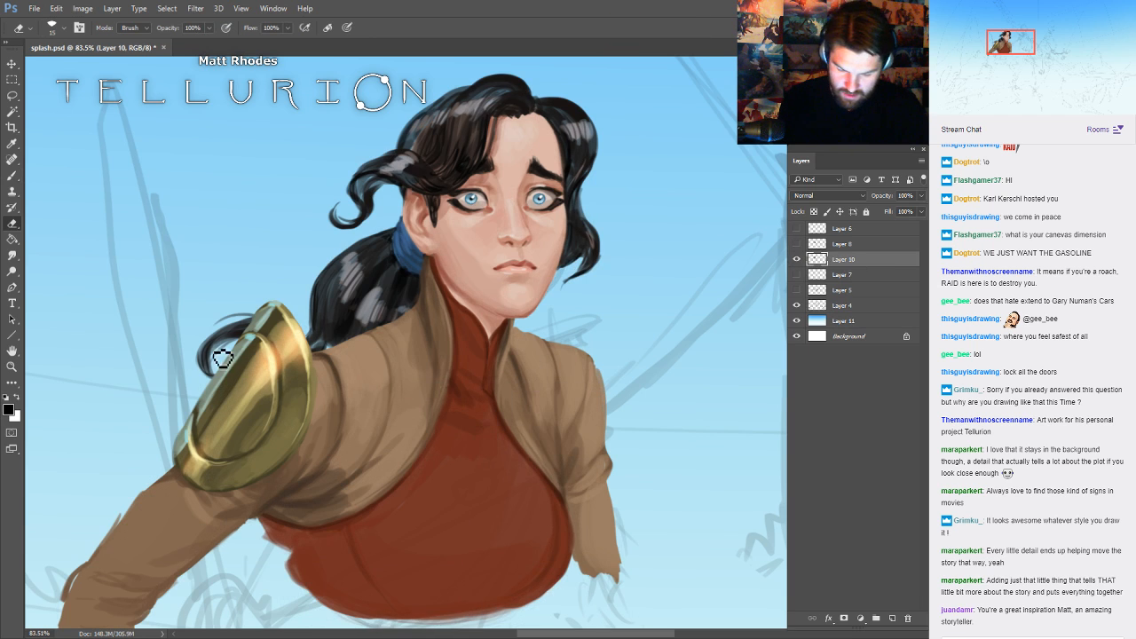
{"action": "left_click_drag", "start_coordinate": [219, 356], "coordinate": [215, 388]}
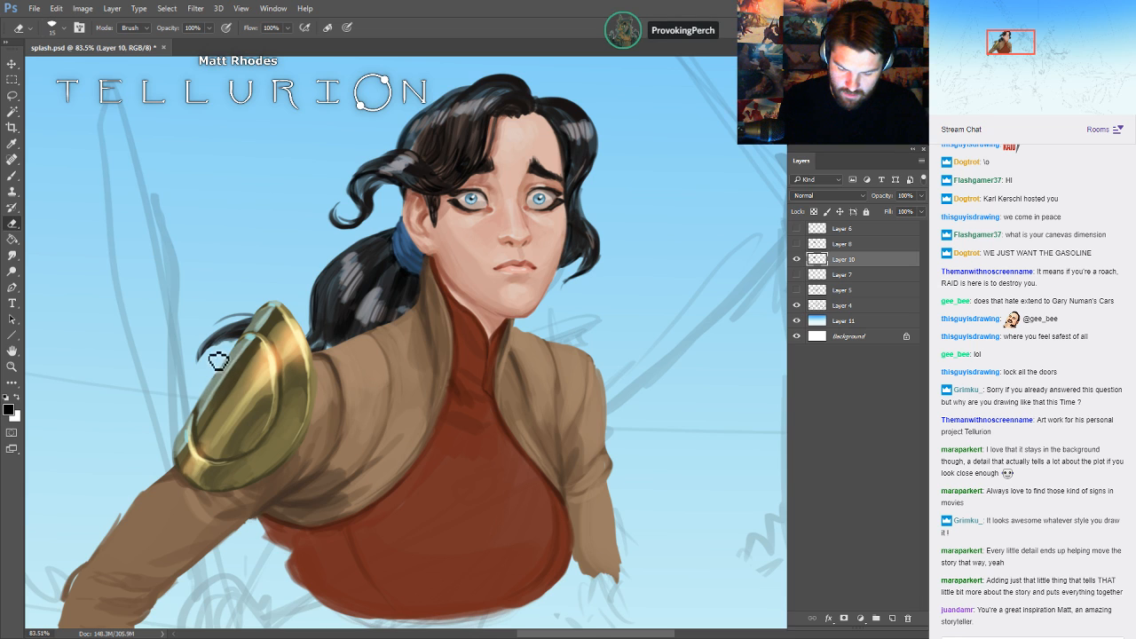
- Repaint the loose hair curl behind the gold shoulder armour and the ponytail's lower edge in black on Layer 10, and save
{"action": "key", "text": "b"}
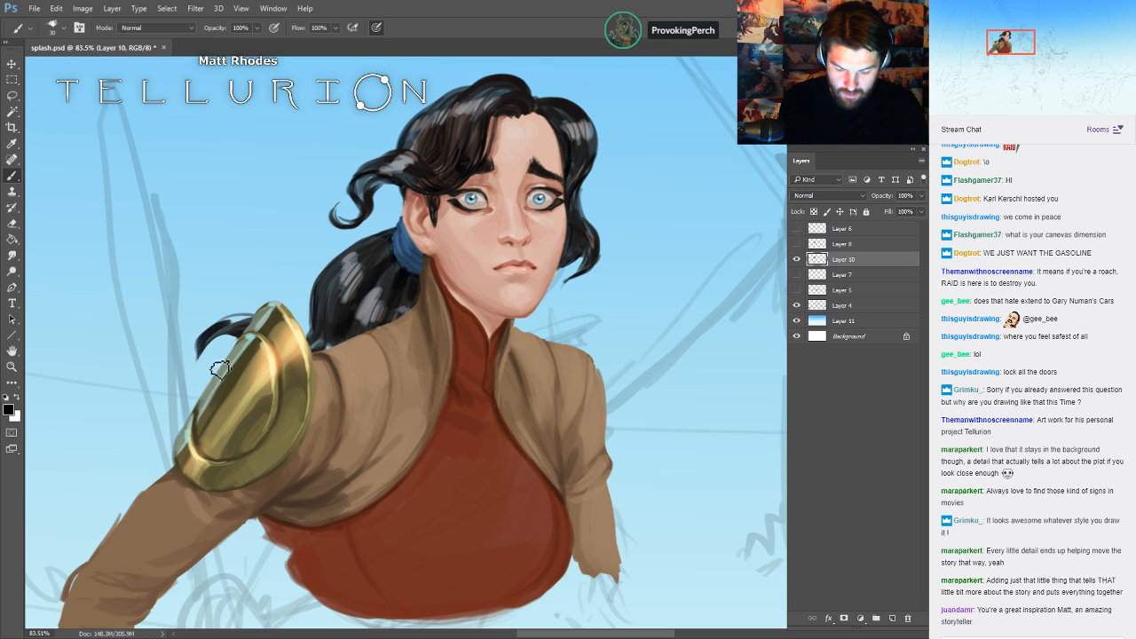
{"action": "key", "text": "bracketleft"}
{"action": "key", "text": "bracketleft"}
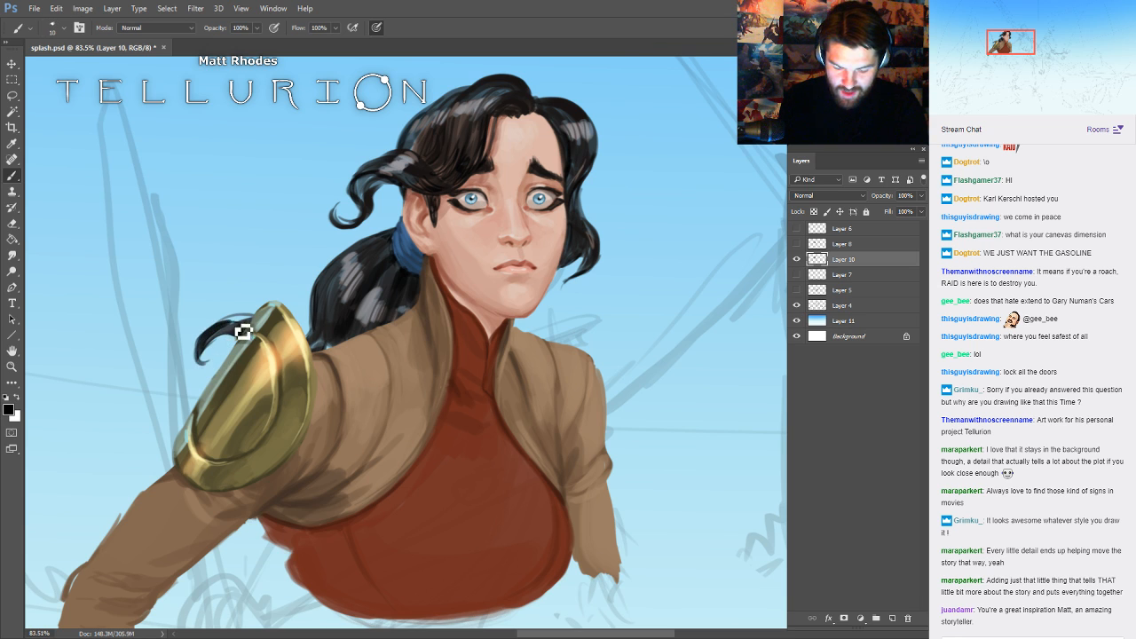
{"action": "key", "text": "bracketright"}
{"action": "key", "text": "bracketright"}
{"action": "key", "text": "bracketright"}
{"action": "key", "text": "bracketleft"}
{"action": "key", "text": "bracketleft"}
{"action": "key", "text": "bracketleft"}
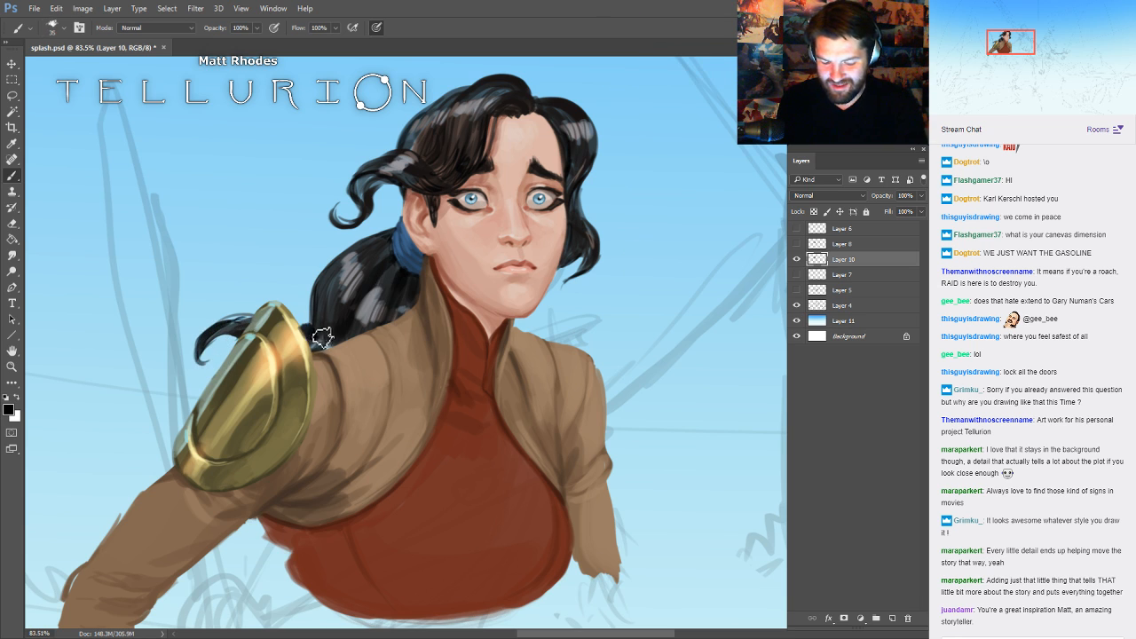
{"action": "left_click_drag", "start_coordinate": [728, 320], "coordinate": [674, 334]}
{"action": "key", "text": "ctrl+s"}
- Paint reddish-brown shading over the light edge of the neck where it meets the red collar on Layer 10
{"action": "left_click_drag", "start_coordinate": [765, 322], "coordinate": [543, 294]}
{"action": "left_click_drag", "start_coordinate": [424, 282], "coordinate": [626, 330]}
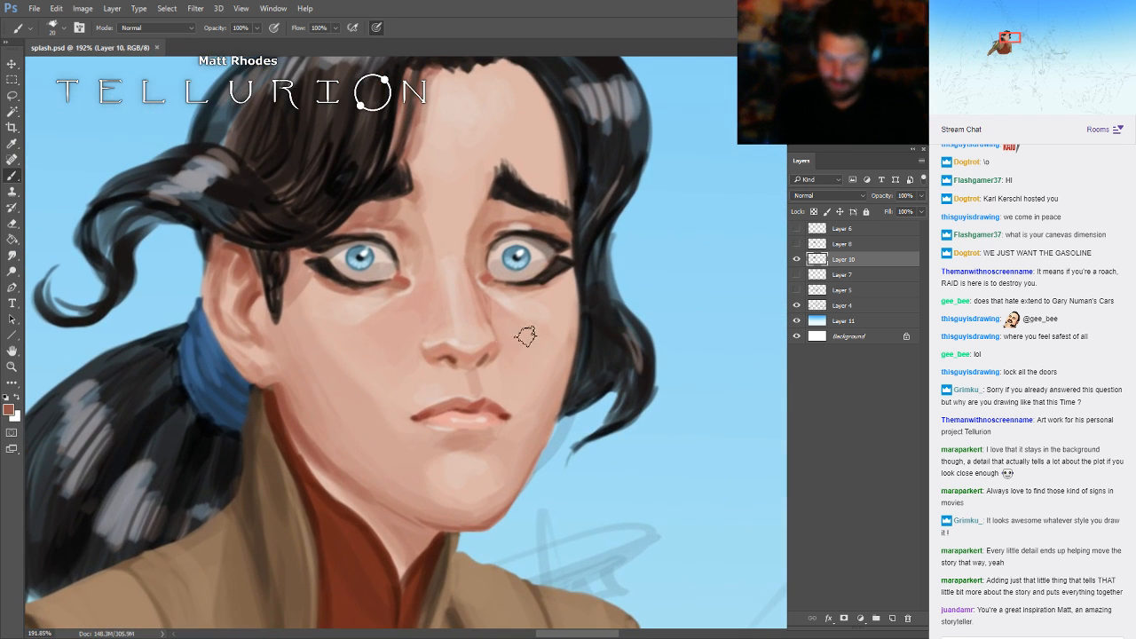
{"action": "key", "text": "bracketleft"}
{"action": "key", "text": "bracketleft"}
{"action": "key", "text": "bracketright"}
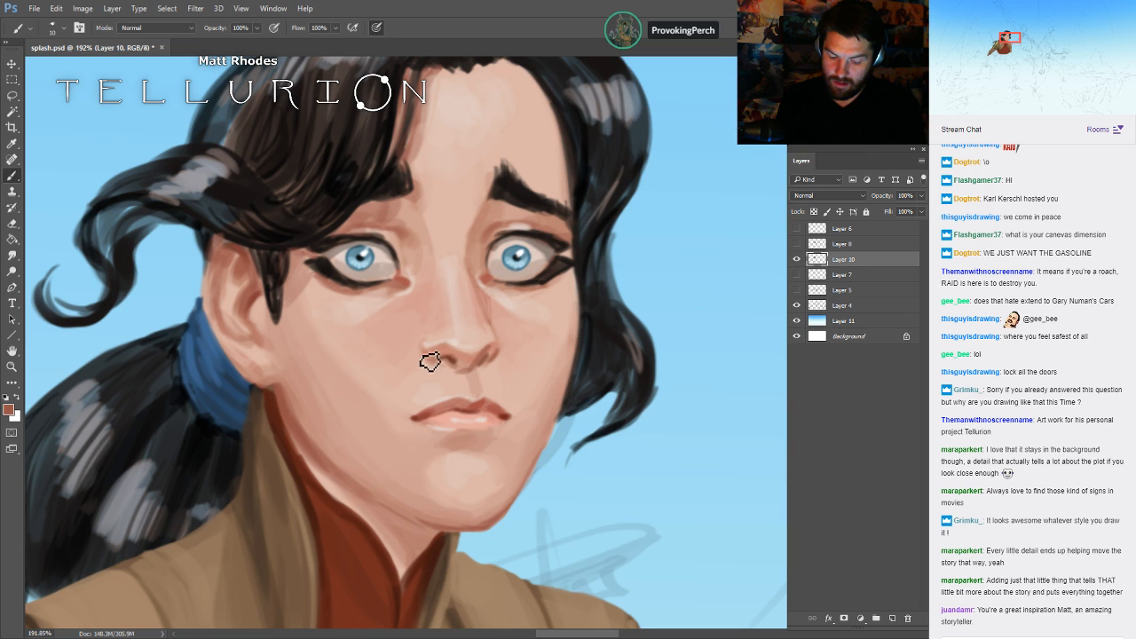
{"action": "left_click_drag", "start_coordinate": [582, 348], "coordinate": [586, 267]}
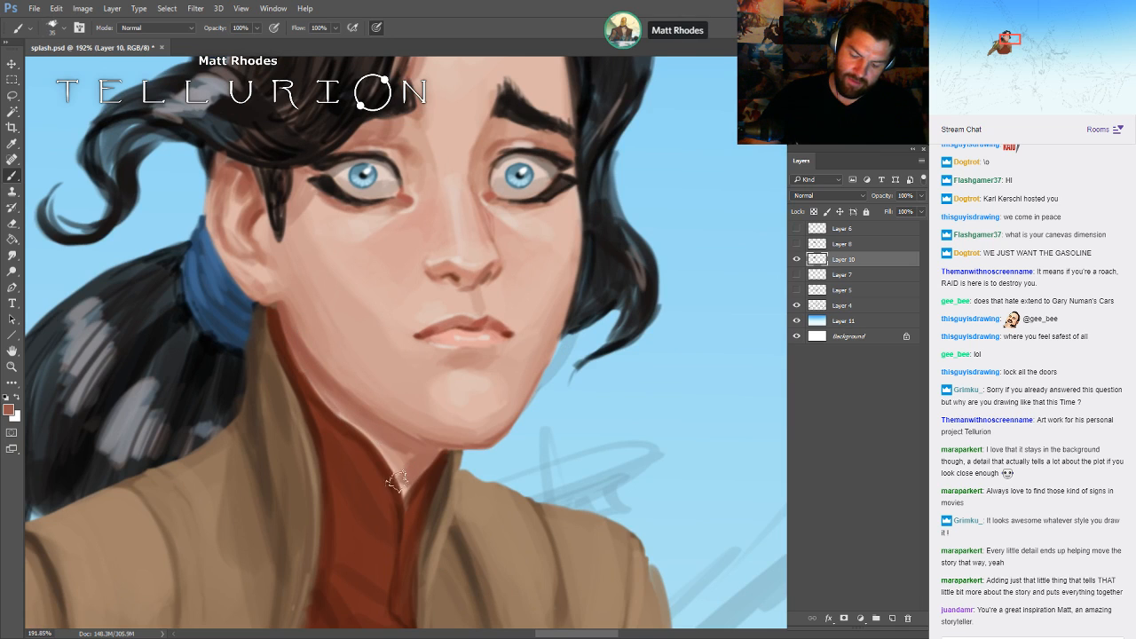
{"action": "left_click_drag", "start_coordinate": [397, 480], "coordinate": [362, 435]}
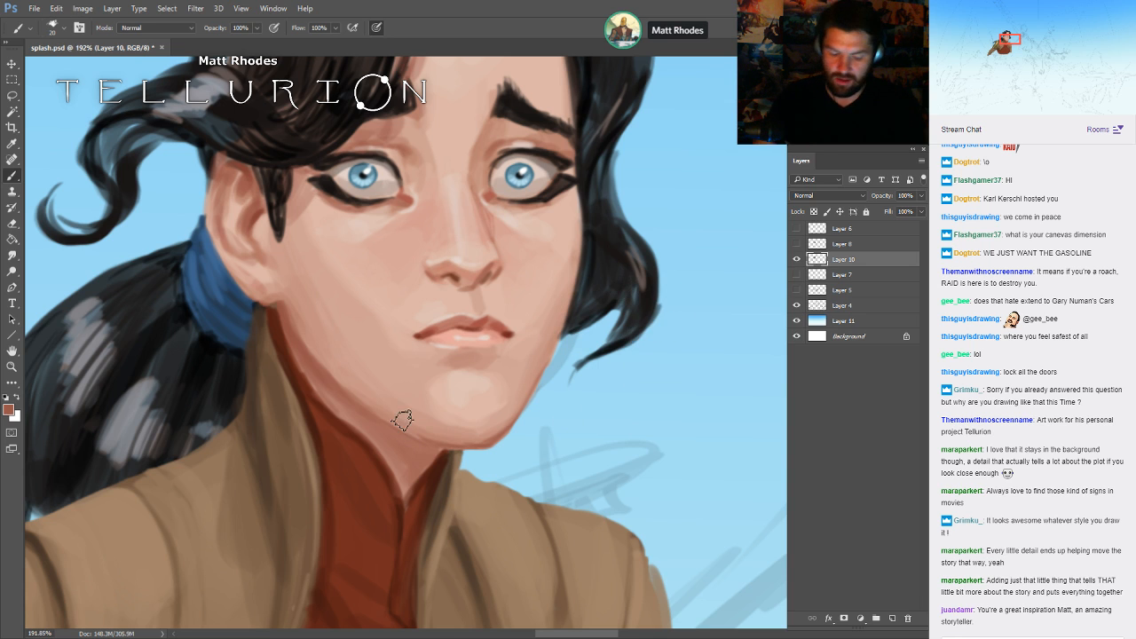
- Refine the reddish-brown shadow beneath the jaw, from below the ear to the chin, with varying brush sizes
{"action": "key", "text": "]"}
{"action": "mouse_move", "coordinate": [353, 394]}
{"action": "left_mouse_down"}
{"action": "mouse_move", "coordinate": [444, 448]}
{"action": "mouse_move", "coordinate": [431, 446]}
{"action": "left_mouse_up"}
{"action": "key", "text": "bracketleft"}
{"action": "key", "text": "bracketleft"}
{"action": "key", "text": "bracketleft"}
{"action": "key", "text": "bracketleft"}
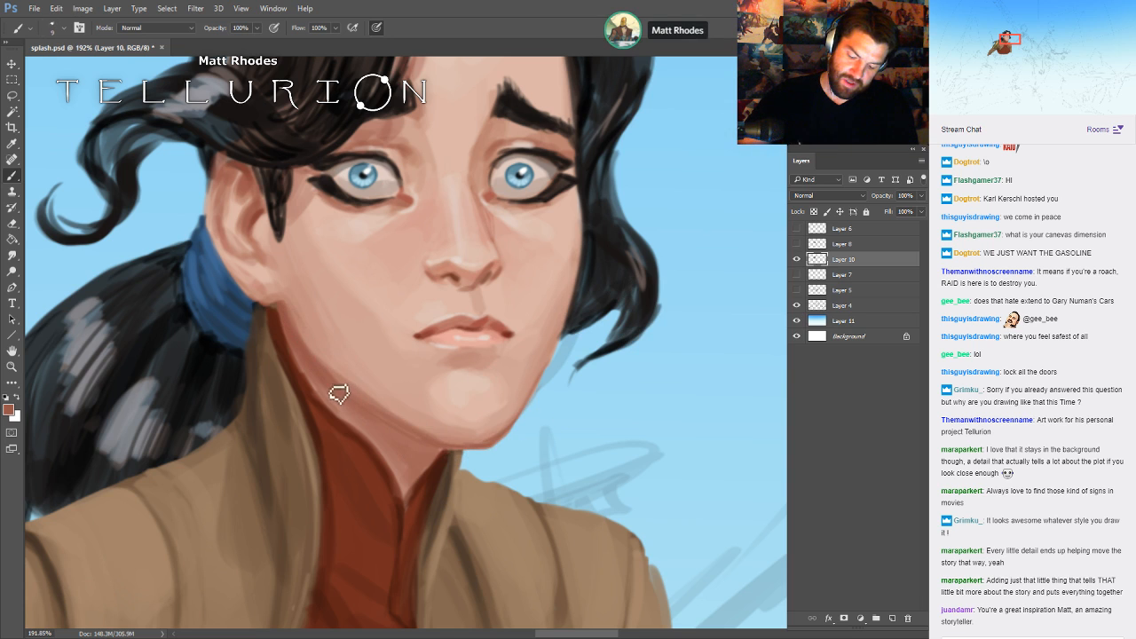
{"action": "key", "text": "bracketright"}
{"action": "key", "text": "bracketright"}
{"action": "key", "text": "bracketright"}
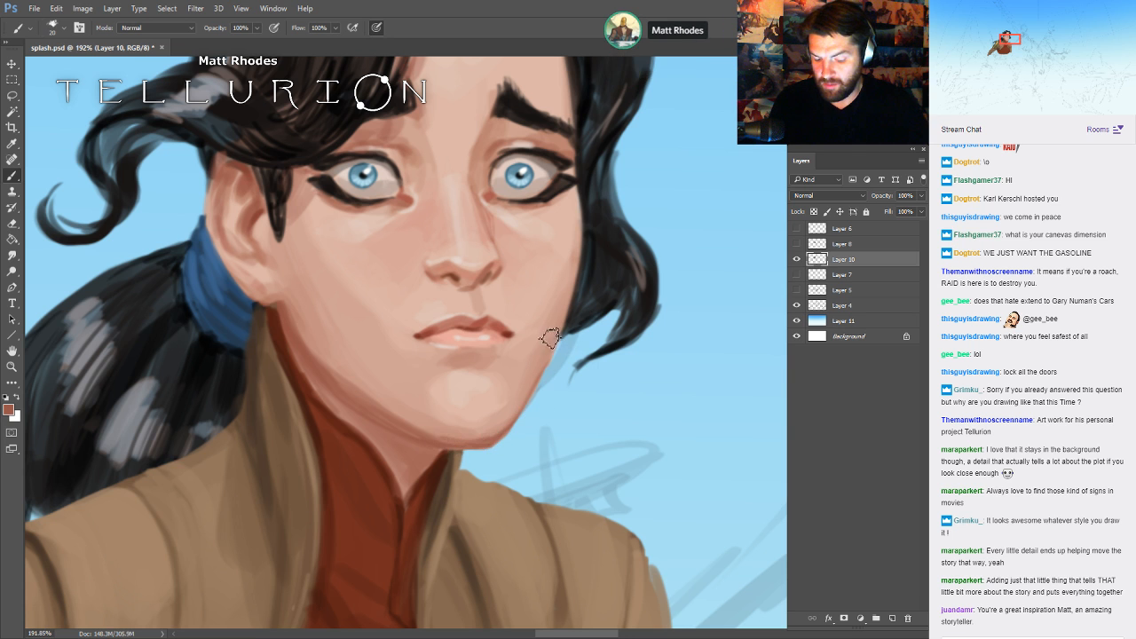
- Blend sampled light skin tones along the jaw and chin with a 30 to 40 px brush and save the document
{"action": "left_click_drag", "start_coordinate": [604, 320], "coordinate": [550, 323]}
{"action": "left_click_drag", "start_coordinate": [657, 312], "coordinate": [565, 327]}
{"action": "left_click_drag", "start_coordinate": [574, 371], "coordinate": [622, 370]}
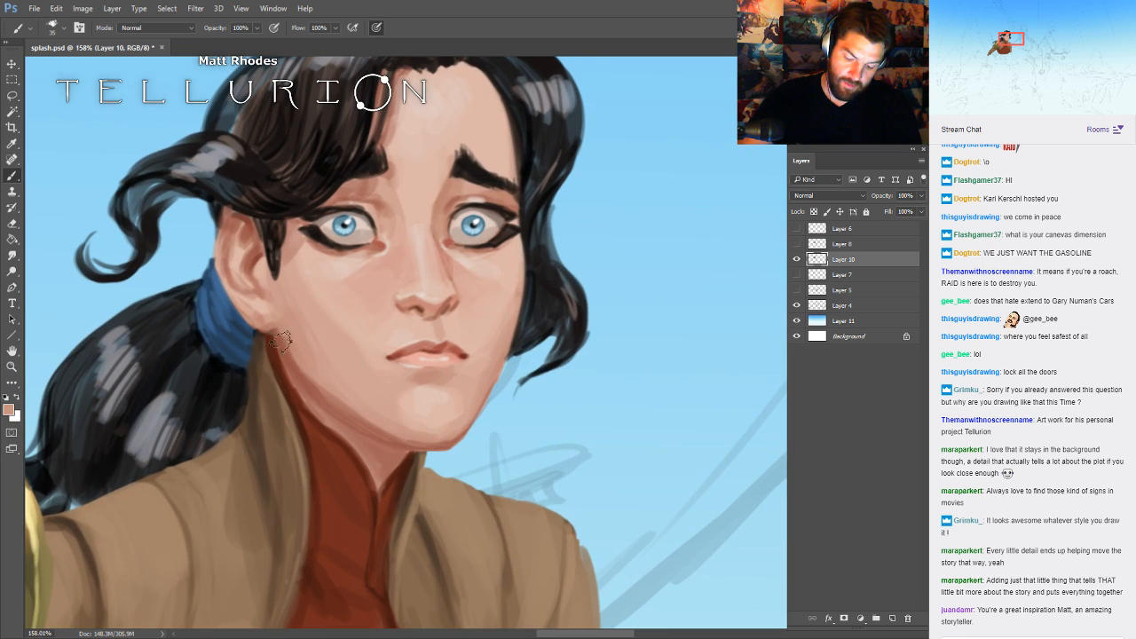
{"action": "key", "text": "bracketright"}
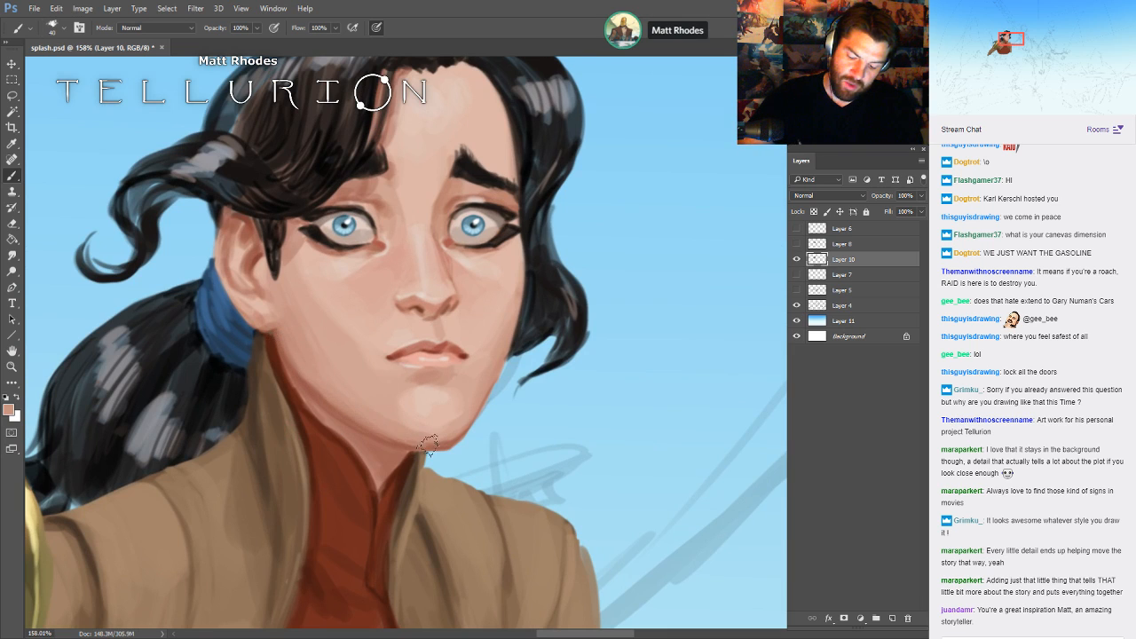
{"action": "key", "text": "bracketleft"}
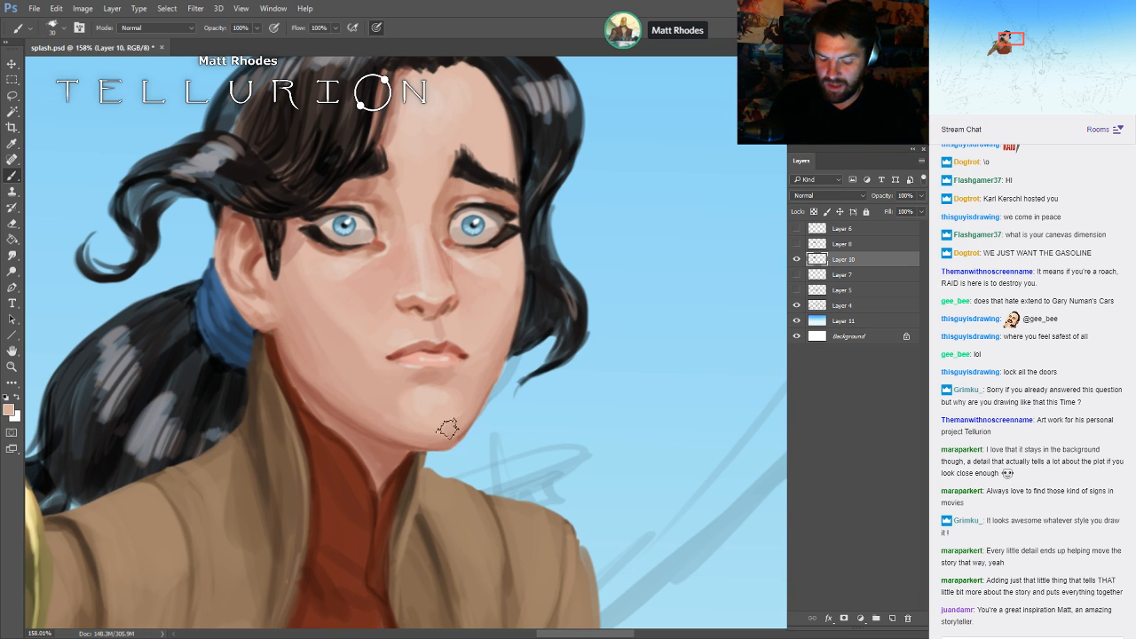
{"action": "key", "text": "bracketright"}
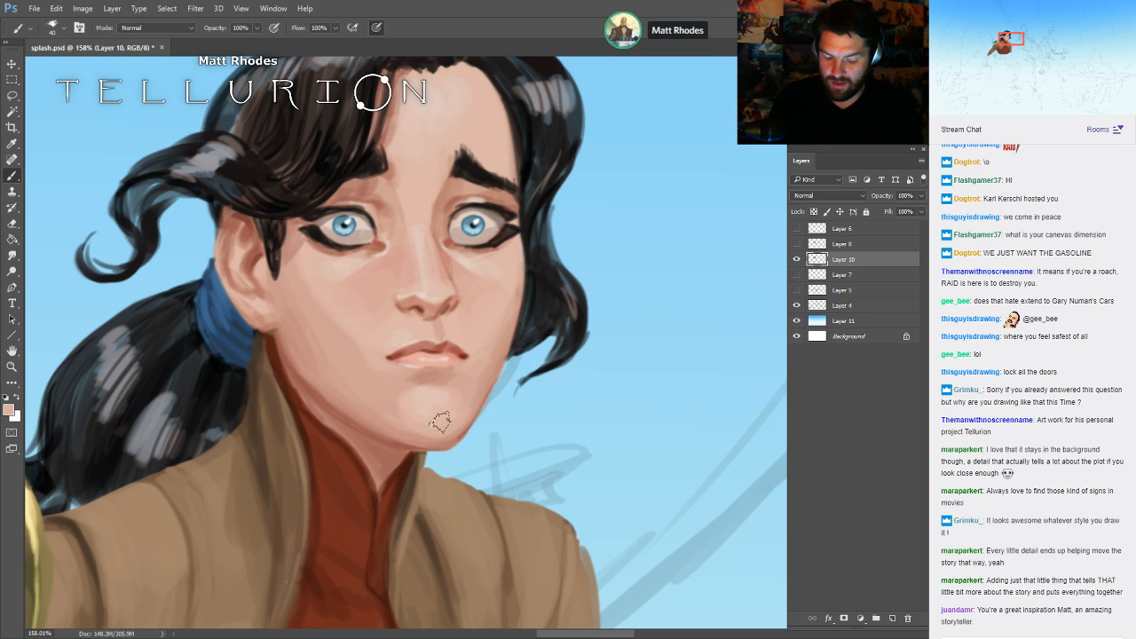
{"action": "scroll", "coordinate": [586, 377], "scroll_direction": "down", "scroll_amount": 5}
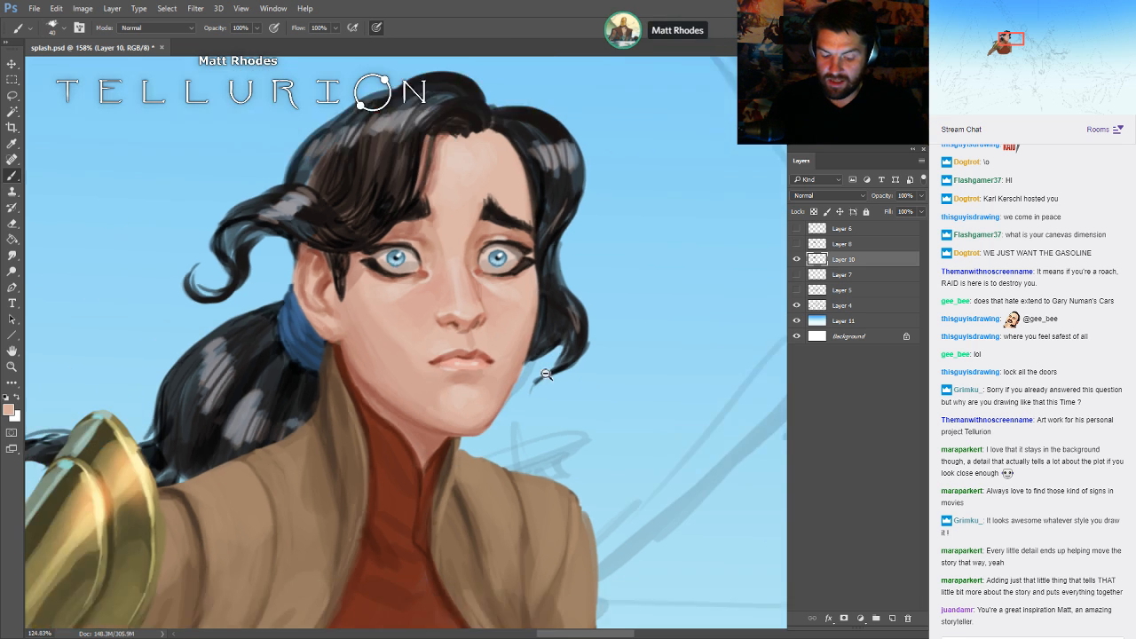
{"action": "key", "text": "ctrl+s"}
- Touch up the forehead near the hairline with a sampled paler skin tone on Layer 10
{"action": "left_click_drag", "start_coordinate": [765, 435], "coordinate": [767, 305]}
{"action": "left_click_drag", "start_coordinate": [589, 222], "coordinate": [609, 350]}
{"action": "left_click_drag", "start_coordinate": [555, 282], "coordinate": [675, 326]}
{"action": "left_click_drag", "start_coordinate": [576, 185], "coordinate": [578, 401]}
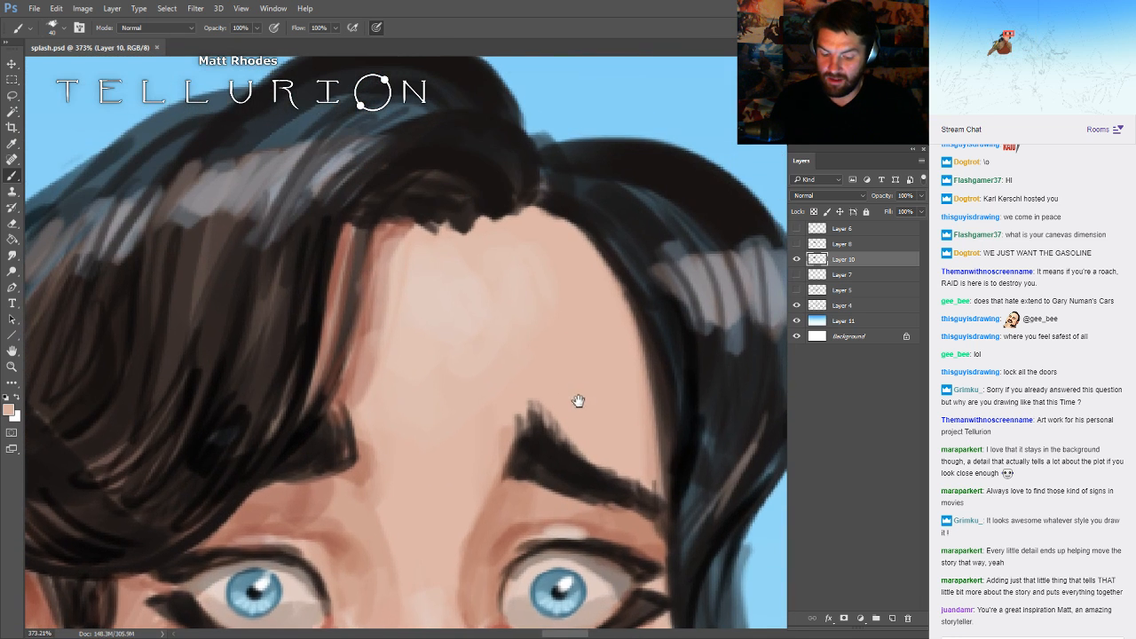
{"action": "left_click", "coordinate": [481, 197]}
{"action": "left_click_drag", "start_coordinate": [722, 287], "coordinate": [643, 287]}
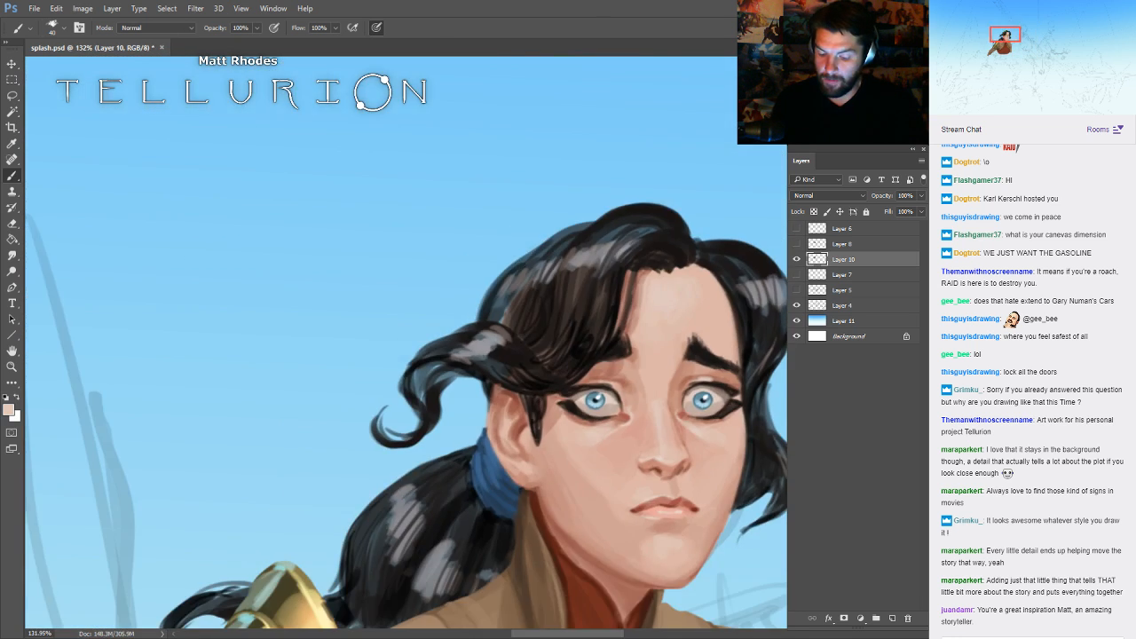
{"action": "left_click_drag", "start_coordinate": [769, 332], "coordinate": [654, 270]}
{"action": "left_click_drag", "start_coordinate": [537, 286], "coordinate": [460, 286]}
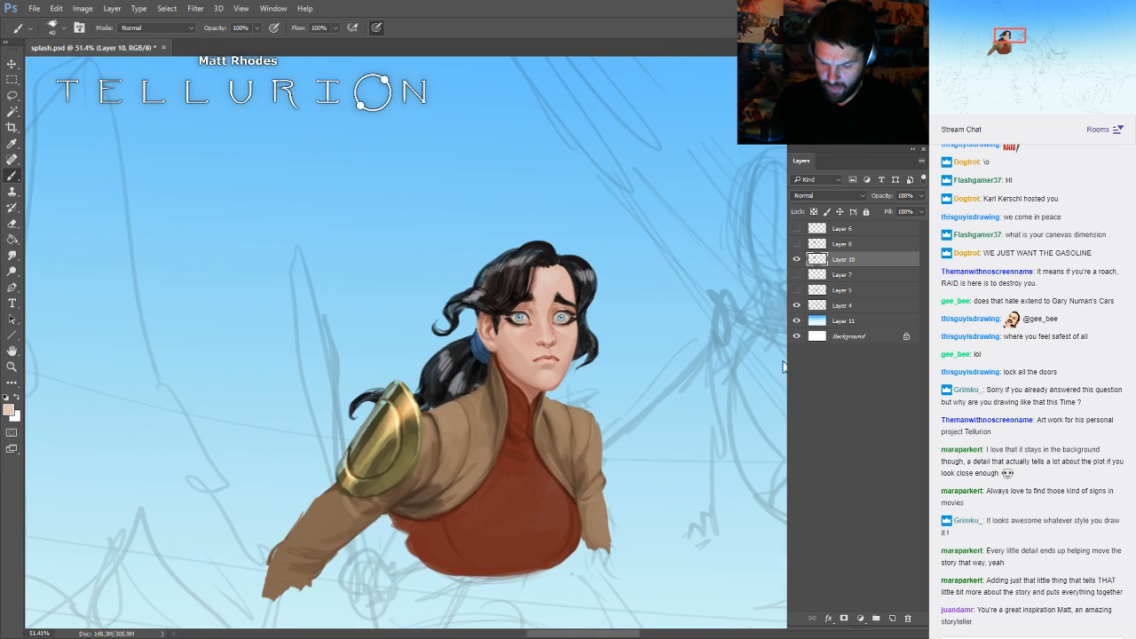
- Hide the Layer 4 background sketch, then show and select Layer 7 with the character's pose sketch
{"action": "left_click_drag", "start_coordinate": [769, 335], "coordinate": [704, 275]}
{"action": "left_click", "coordinate": [798, 275]}
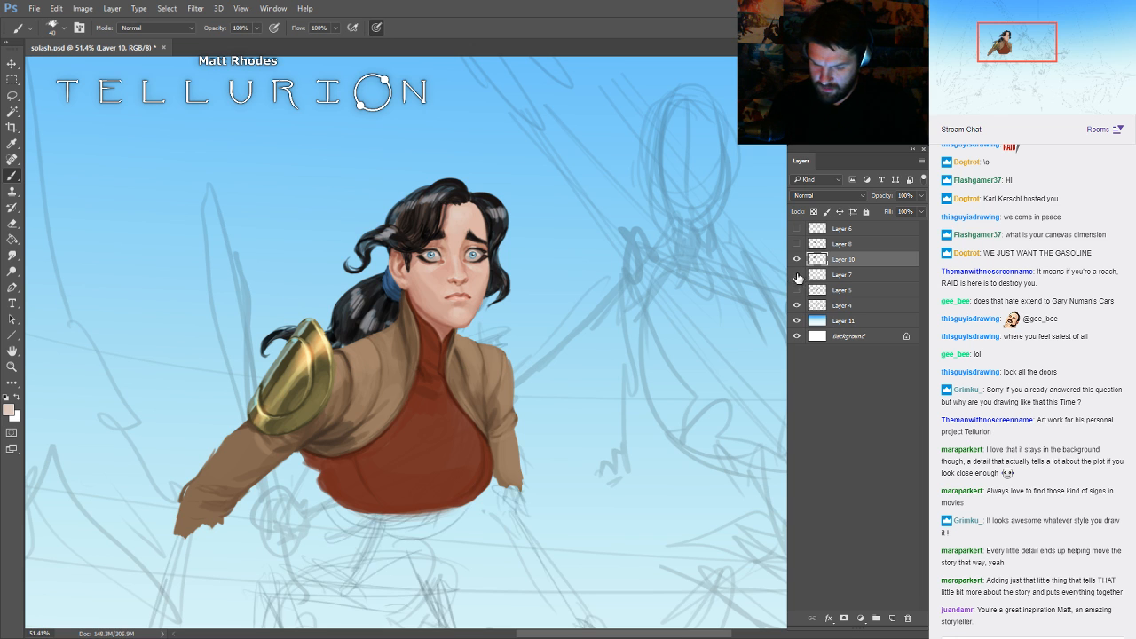
{"action": "left_click_drag", "start_coordinate": [774, 279], "coordinate": [733, 279]}
{"action": "left_click_drag", "start_coordinate": [778, 321], "coordinate": [676, 233]}
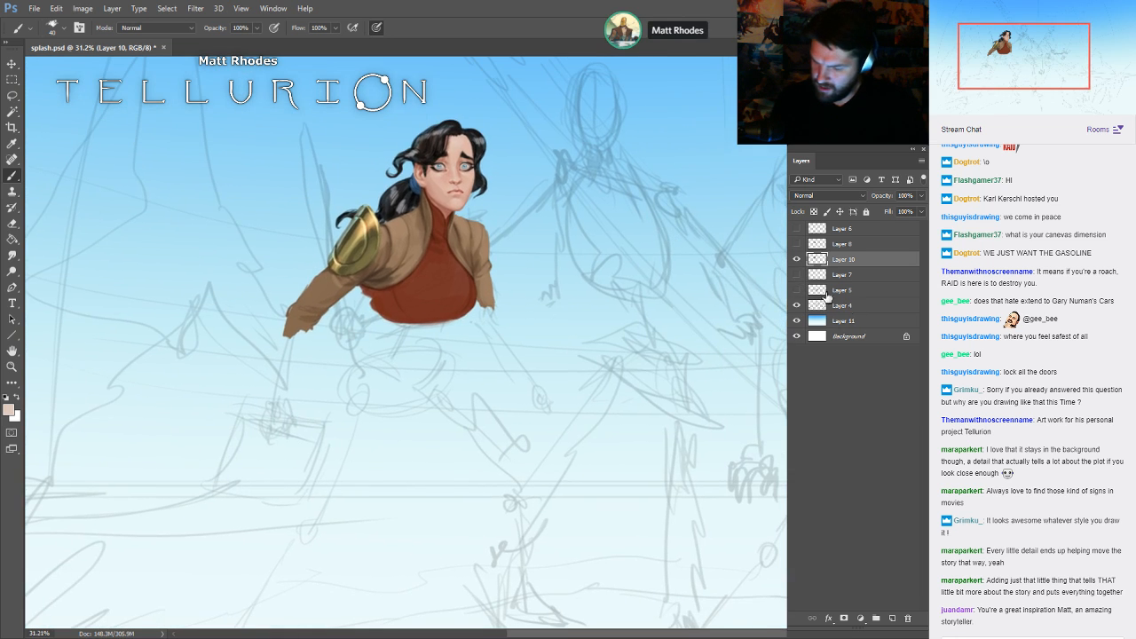
{"action": "left_click", "coordinate": [799, 306]}
{"action": "left_click", "coordinate": [797, 274]}
{"action": "mouse_move", "coordinate": [675, 356]}
{"action": "left_mouse_down"}
{"action": "mouse_move", "coordinate": [751, 288]}
{"action": "mouse_move", "coordinate": [742, 293]}
{"action": "left_mouse_up"}
{"action": "left_click", "coordinate": [865, 274]}
{"action": "left_click", "coordinate": [798, 275]}
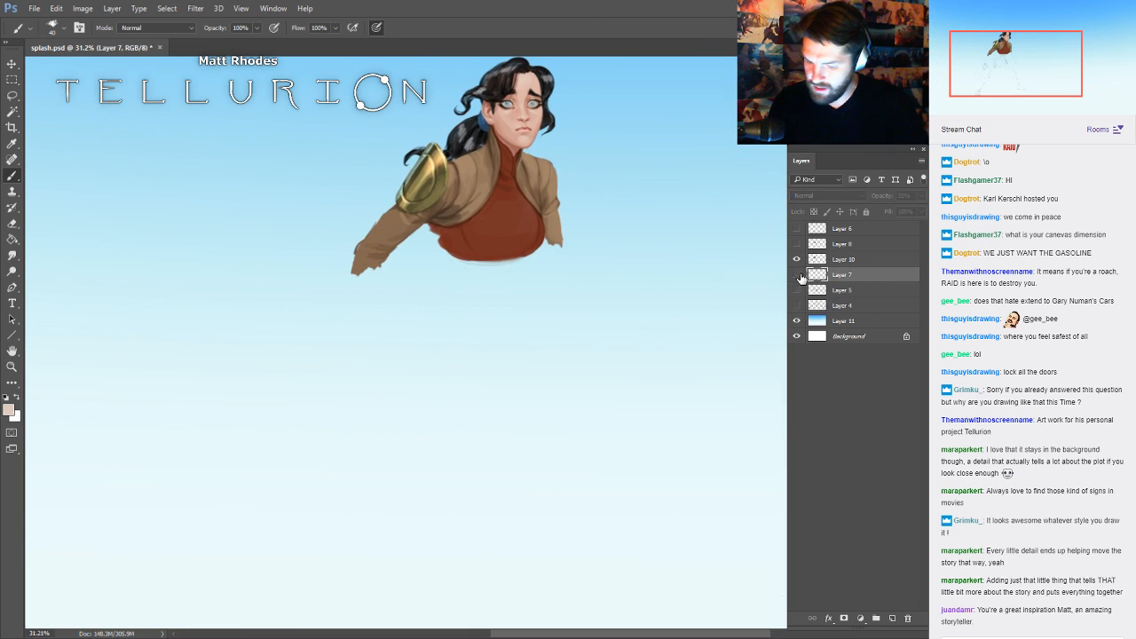
{"action": "left_click", "coordinate": [798, 276]}
- Create a new layer above Layer 7 and sketch the first hip and waist lines in the shirt's sampled dark red
{"action": "left_click", "coordinate": [482, 237], "text": "alt"}
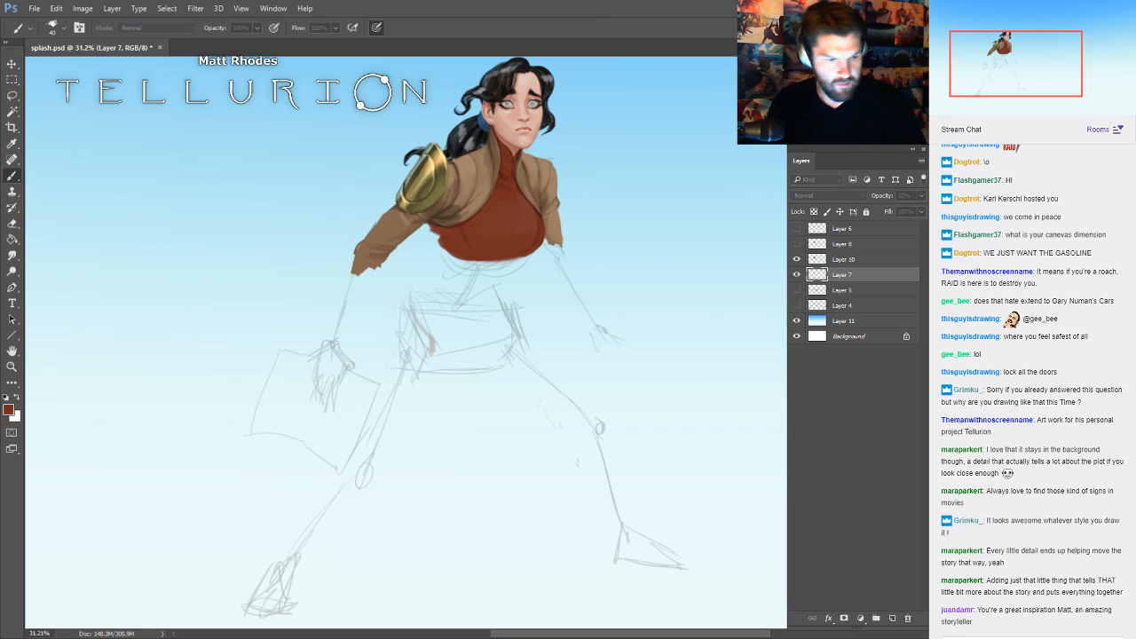
{"action": "key", "text": "ctrl+shift+alt+n"}
{"action": "left_click_drag", "start_coordinate": [411, 288], "coordinate": [433, 349]}
{"action": "left_click_drag", "start_coordinate": [528, 322], "coordinate": [517, 342]}
{"action": "left_click_drag", "start_coordinate": [531, 328], "coordinate": [522, 341]}
{"action": "left_click_drag", "start_coordinate": [414, 321], "coordinate": [430, 357]}
{"action": "key", "text": "bracketright"}
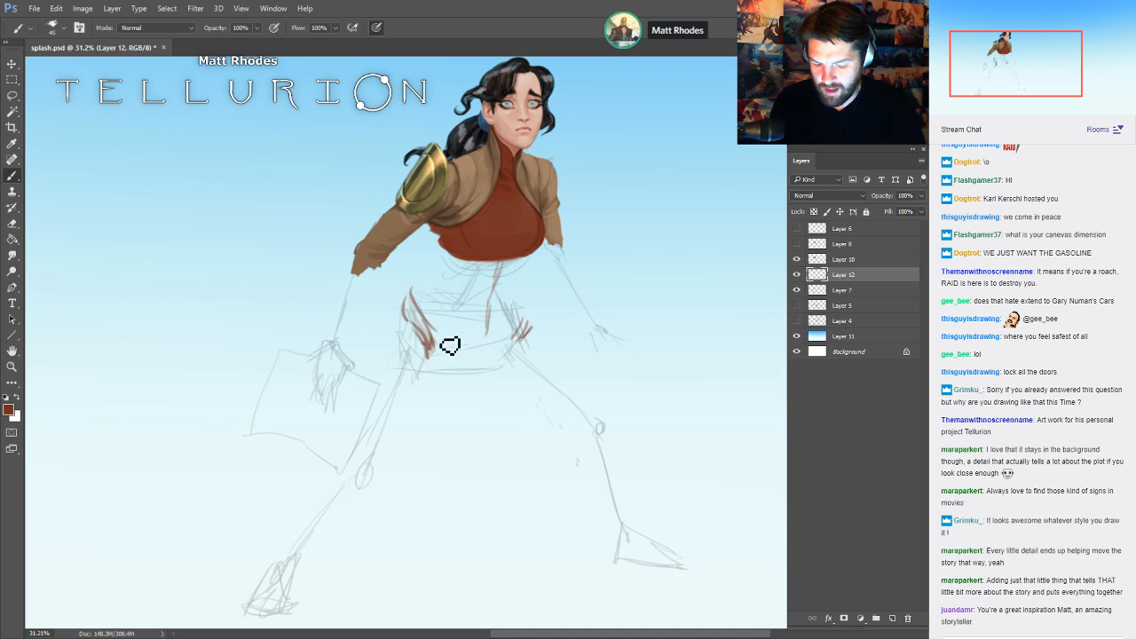
- Sketch the sides of the torso and the lower edge of the pelvis in dark red on Layer 12
{"action": "left_click_drag", "start_coordinate": [439, 232], "coordinate": [449, 276]}
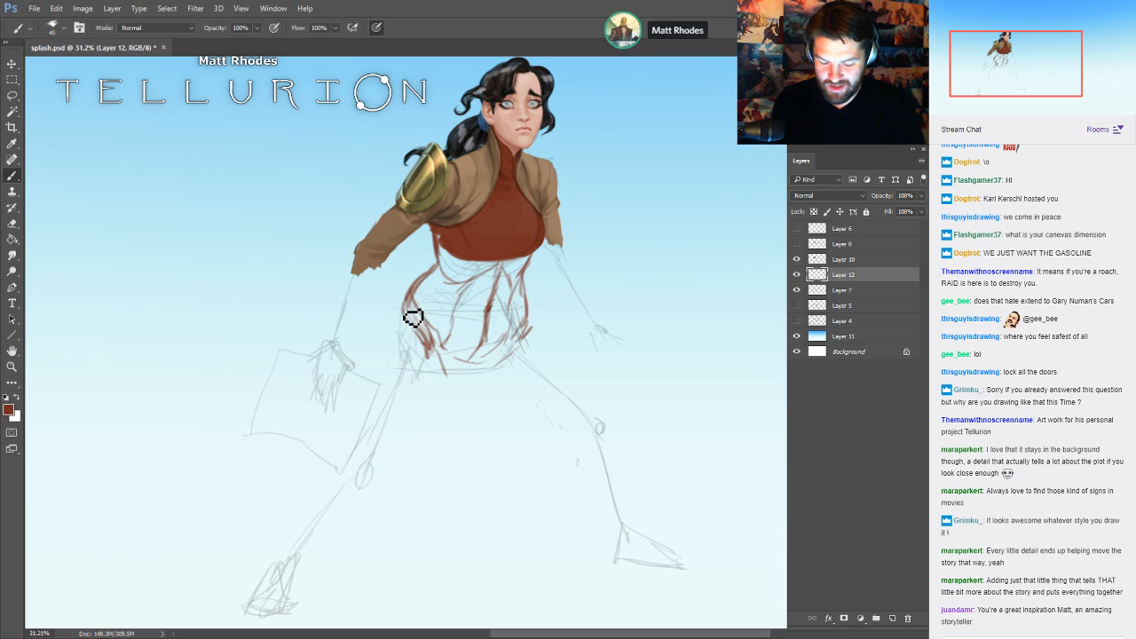
{"action": "mouse_move", "coordinate": [601, 411]}
{"action": "left_mouse_down"}
{"action": "mouse_move", "coordinate": [603, 355]}
{"action": "mouse_move", "coordinate": [587, 398]}
{"action": "left_mouse_up"}
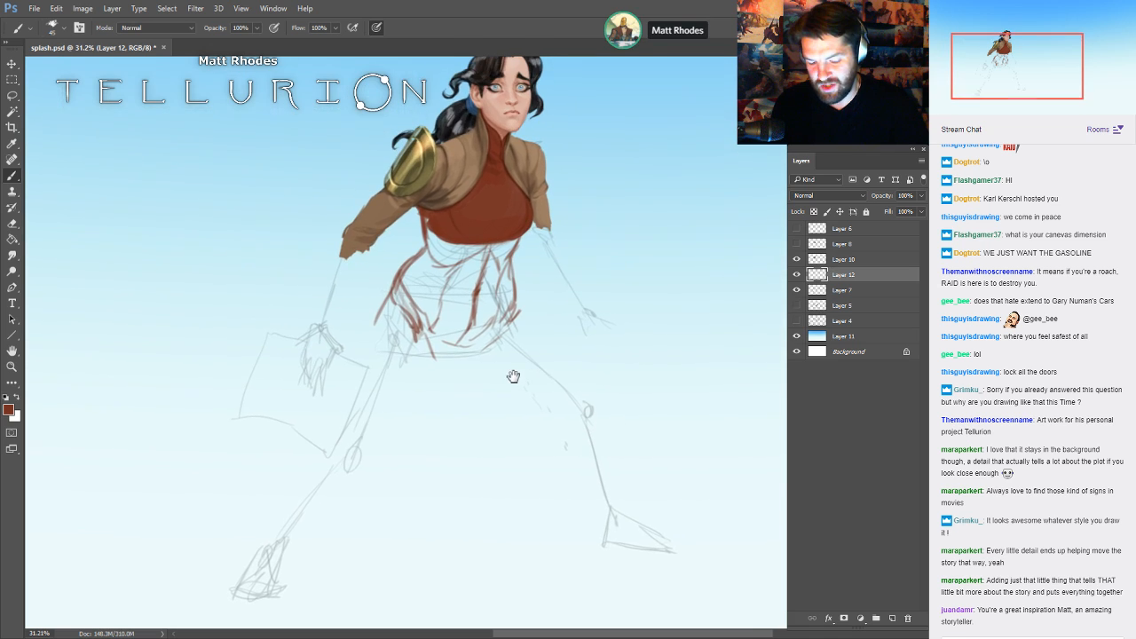
{"action": "left_click_drag", "start_coordinate": [513, 376], "coordinate": [512, 383]}
{"action": "mouse_move", "coordinate": [439, 376]}
{"action": "left_mouse_down"}
{"action": "mouse_move", "coordinate": [469, 380]}
{"action": "mouse_move", "coordinate": [513, 339]}
{"action": "mouse_move", "coordinate": [470, 359]}
{"action": "mouse_move", "coordinate": [509, 329]}
{"action": "mouse_move", "coordinate": [469, 360]}
{"action": "left_mouse_up"}
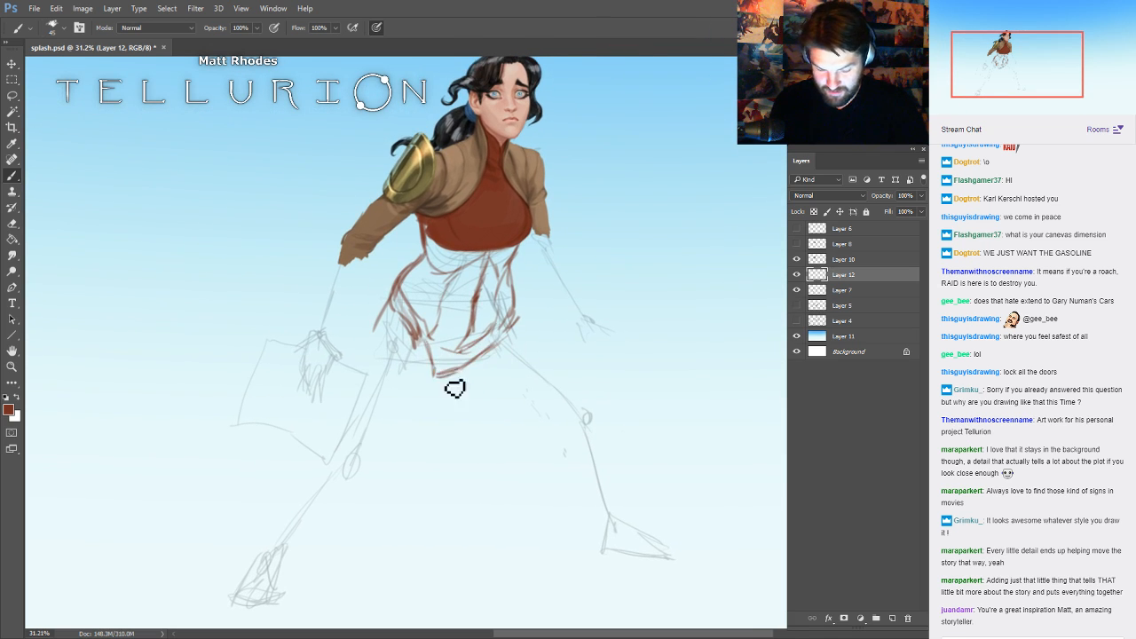
- Sketch the thigh, knee, shin and ankle of the leg beneath the armoured shoulder over the pose guide on Layer 12
{"action": "left_click_drag", "start_coordinate": [514, 391], "coordinate": [527, 317]}
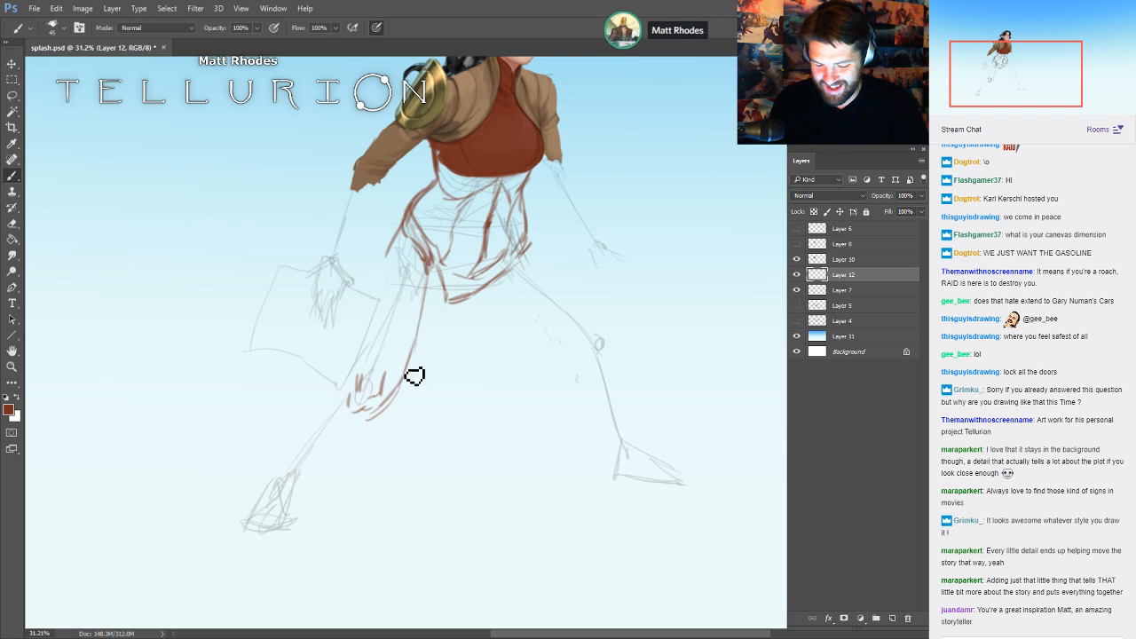
{"action": "left_click_drag", "start_coordinate": [452, 323], "coordinate": [431, 352]}
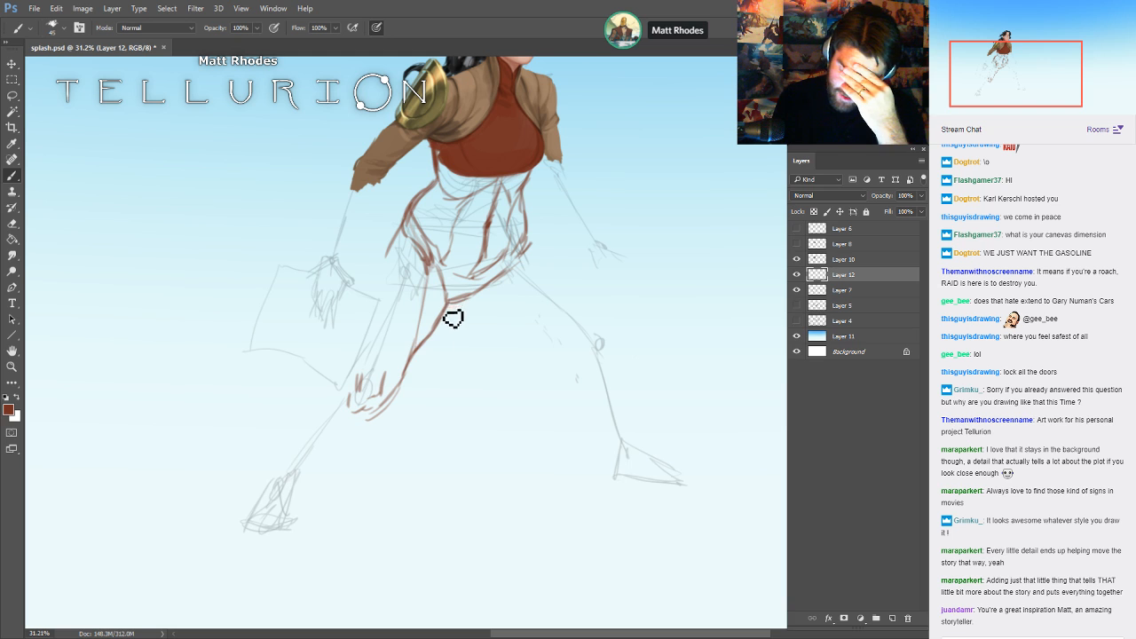
{"action": "left_click_drag", "start_coordinate": [417, 370], "coordinate": [386, 411]}
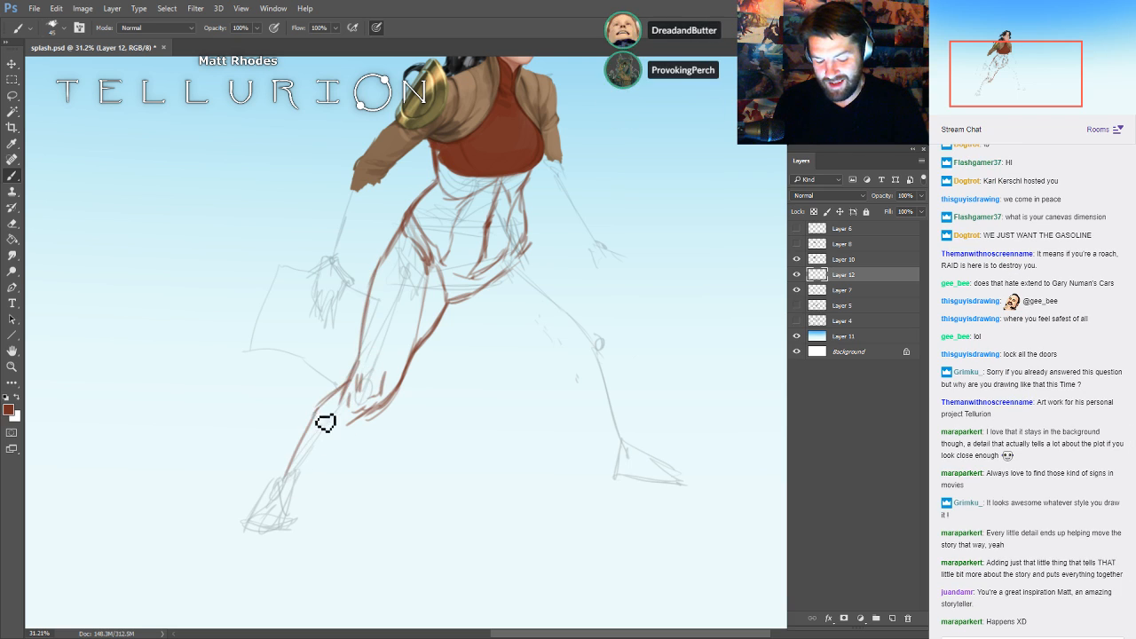
{"action": "left_click_drag", "start_coordinate": [325, 421], "coordinate": [277, 498]}
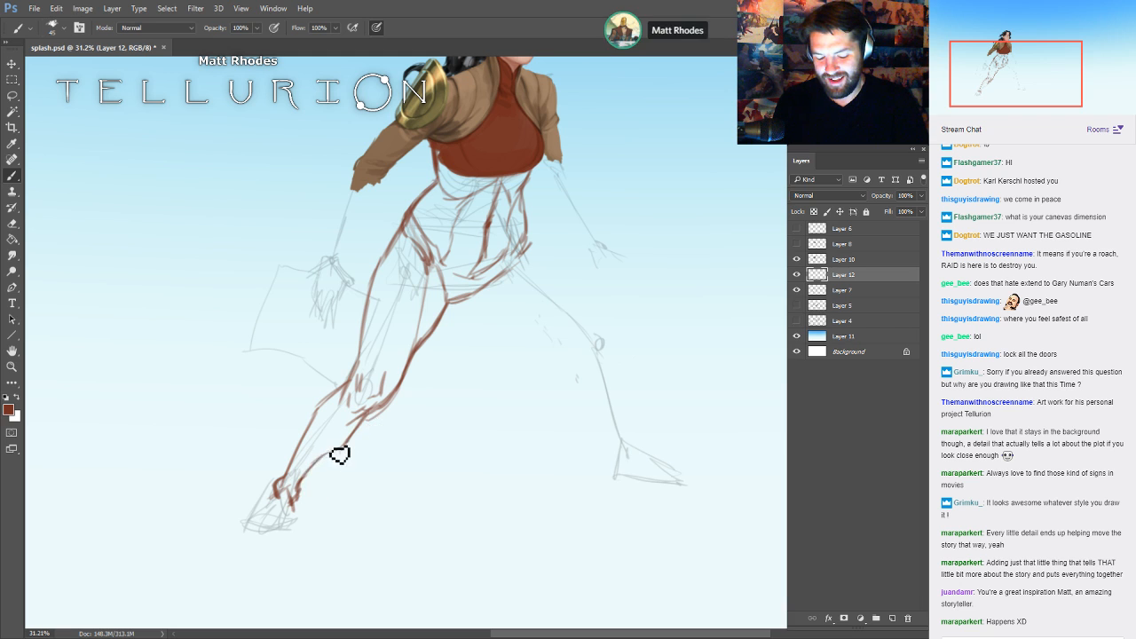
- Clean up the calf outline, reinforce the kneecap lines in the shirt's sampled dark red, and save the document
{"action": "key", "text": "e"}
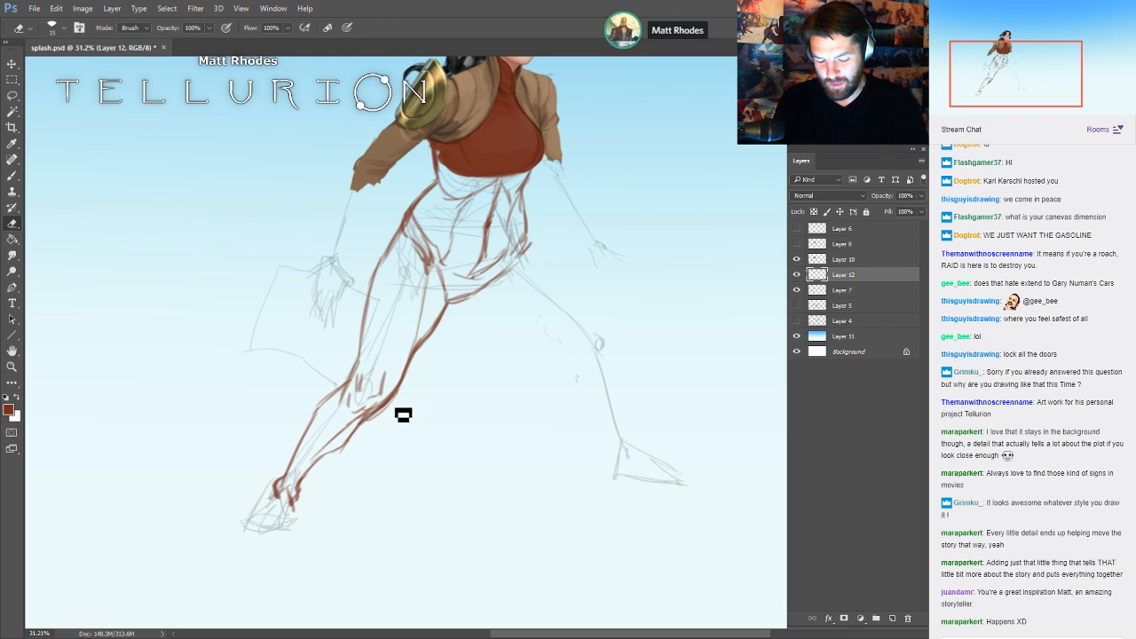
{"action": "key", "text": "b"}
{"action": "key", "text": "d"}
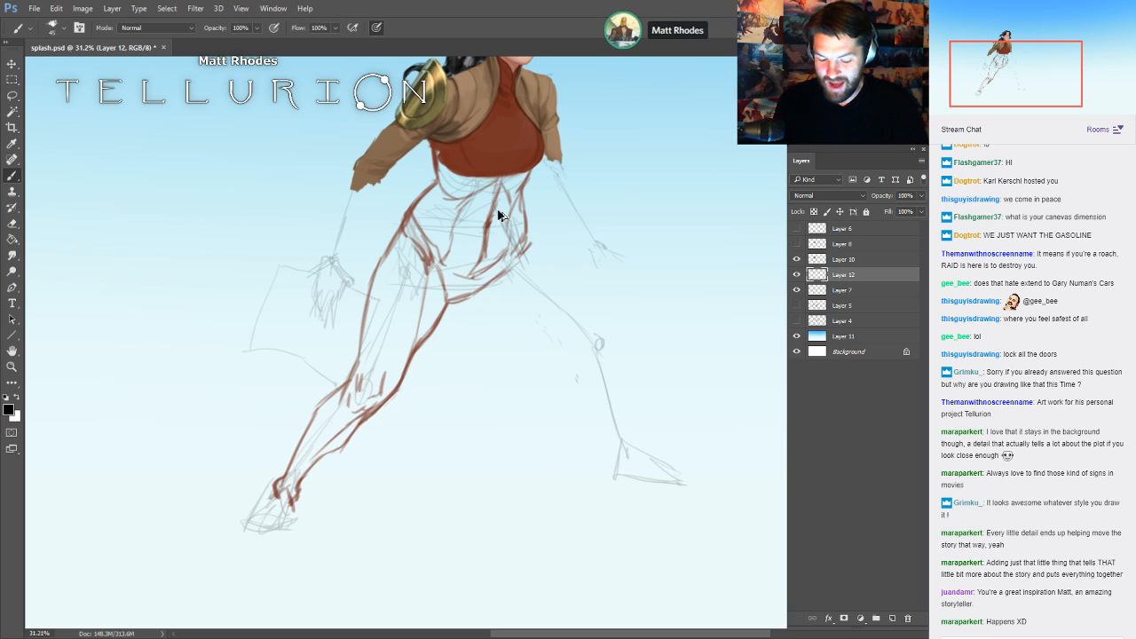
{"action": "left_click", "coordinate": [501, 165], "text": "alt"}
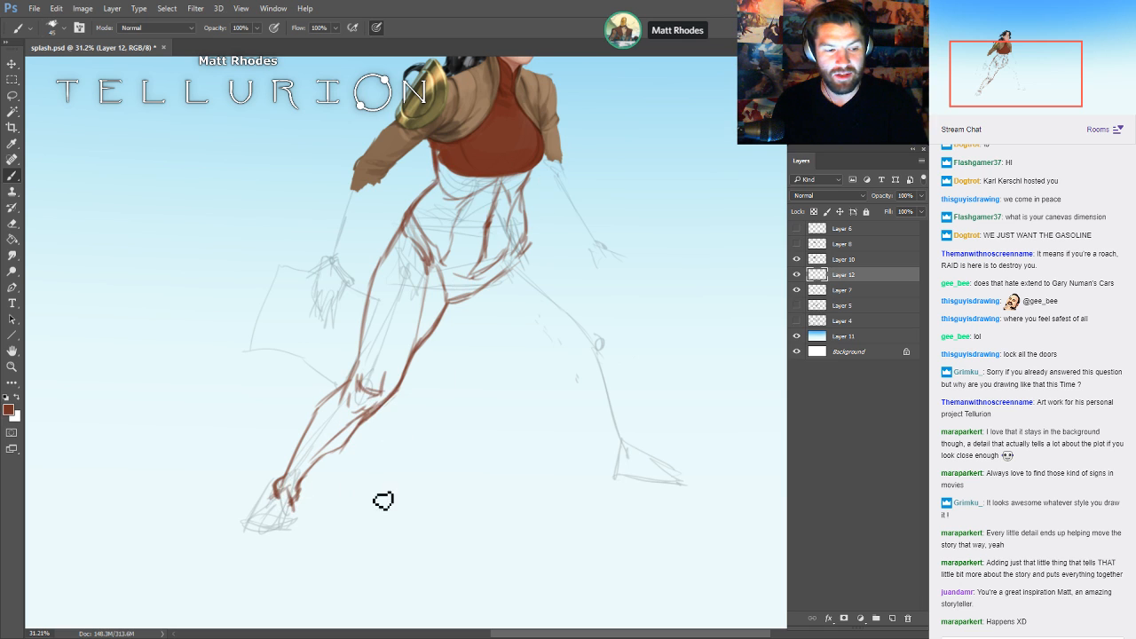
{"action": "left_click_drag", "start_coordinate": [383, 500], "coordinate": [461, 420]}
{"action": "key", "text": "ctrl+s"}
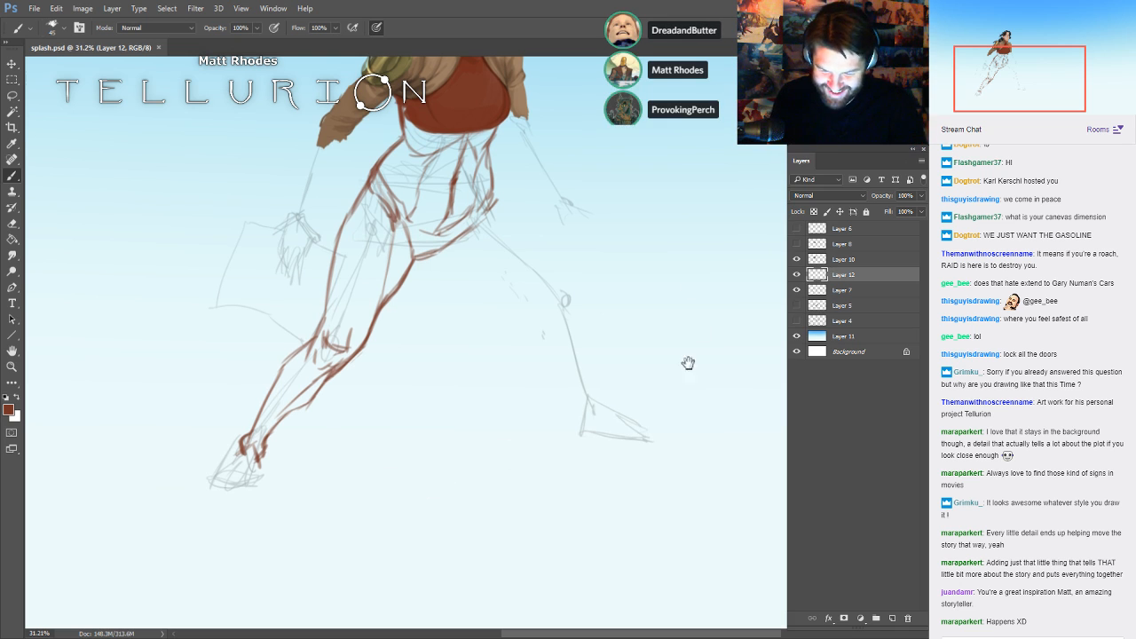
- Redraw the waist and hip contour beneath the armoured shoulder in dark red on Layer 12, cleaning up stray lines
{"action": "left_click_drag", "start_coordinate": [689, 363], "coordinate": [661, 474]}
{"action": "left_click_drag", "start_coordinate": [500, 343], "coordinate": [505, 378]}
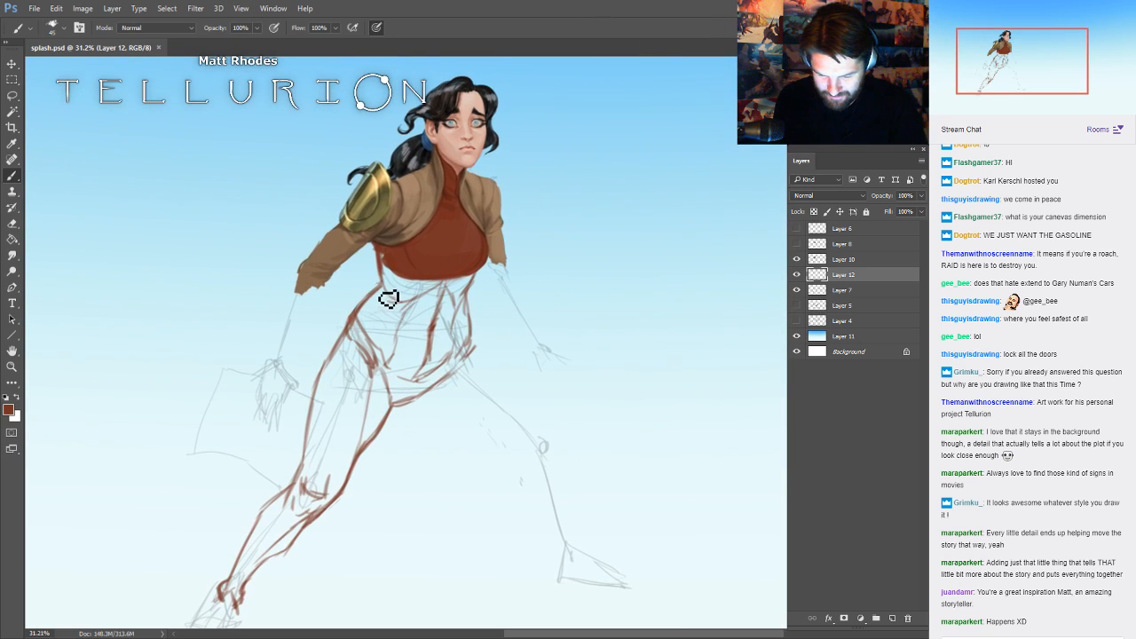
{"action": "mouse_move", "coordinate": [389, 300]}
{"action": "left_mouse_down"}
{"action": "mouse_move", "coordinate": [392, 281]}
{"action": "mouse_move", "coordinate": [357, 330]}
{"action": "mouse_move", "coordinate": [385, 302]}
{"action": "mouse_move", "coordinate": [371, 323]}
{"action": "left_mouse_up"}
{"action": "key", "text": "e"}
{"action": "key", "text": "b"}
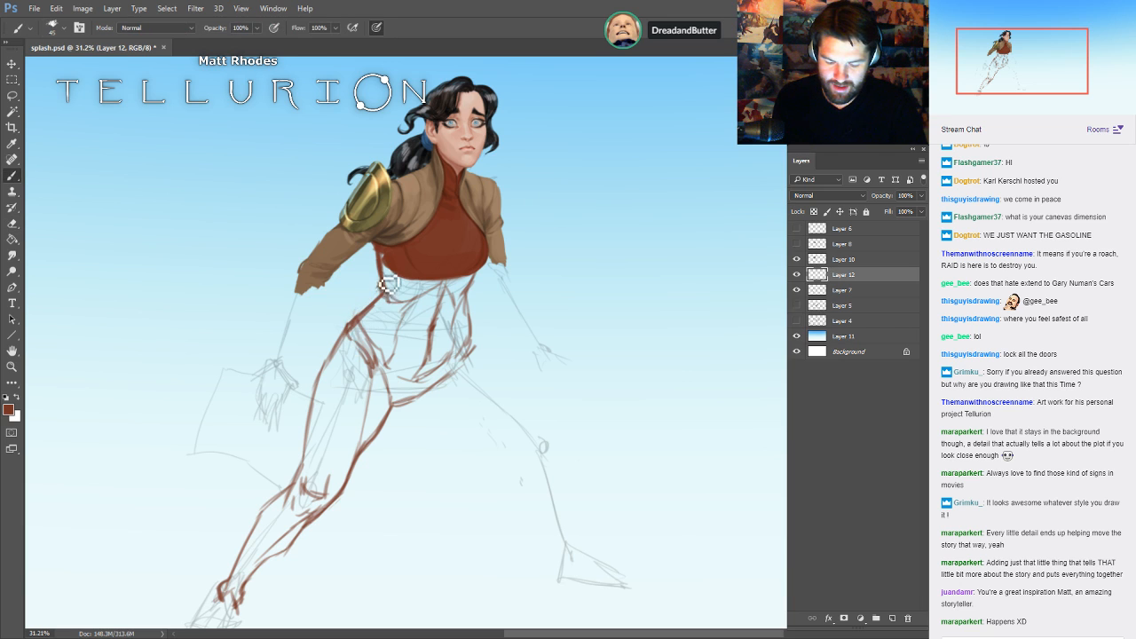
{"action": "left_click_drag", "start_coordinate": [371, 323], "coordinate": [348, 332]}
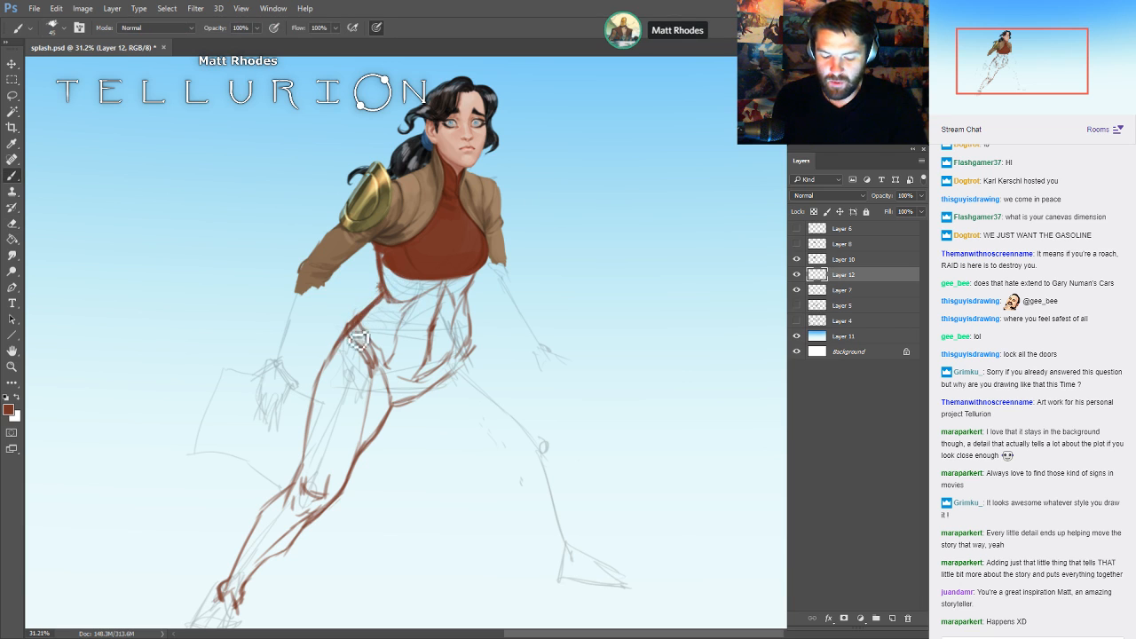
- Erase and redraw the opposite side of the torso, from below the shirt to the hip, on Layer 12
{"action": "key", "text": "e"}
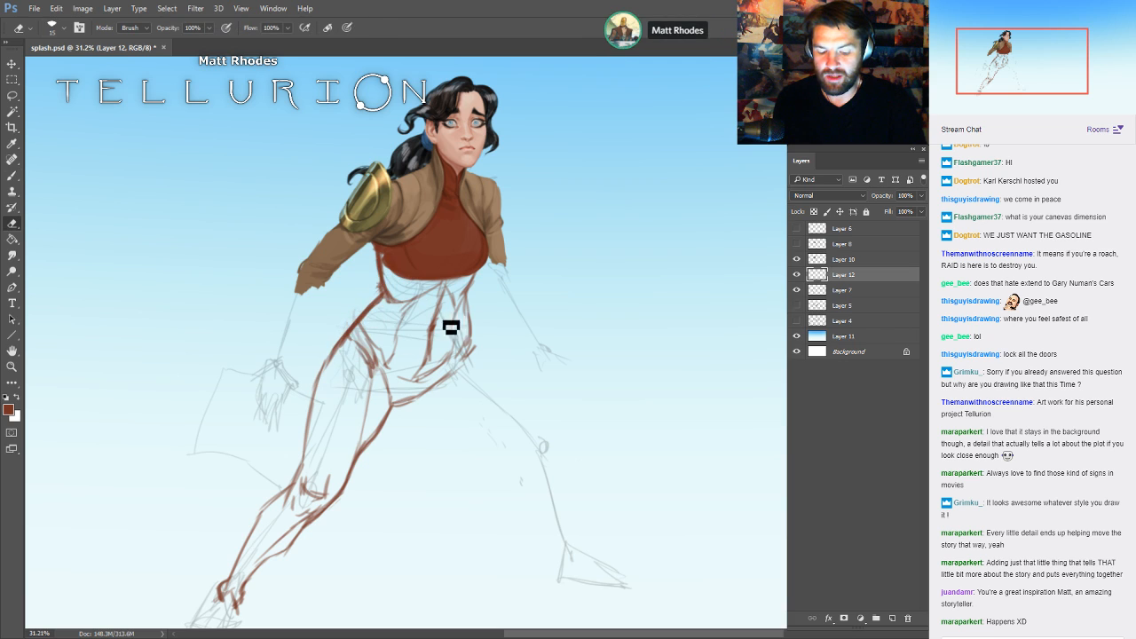
{"action": "key", "text": "b"}
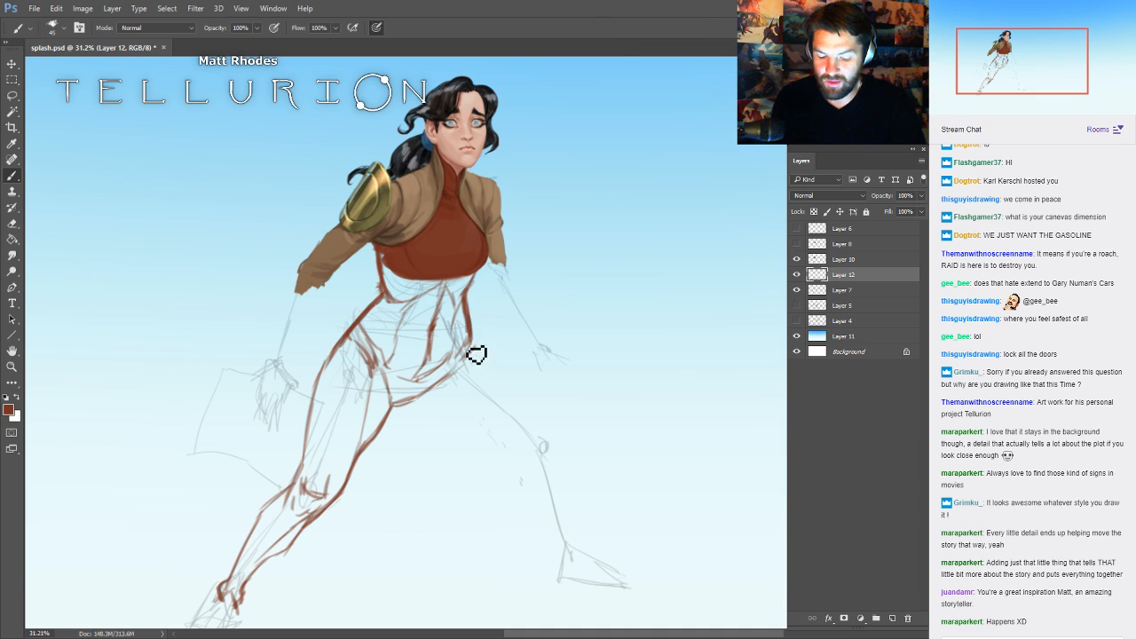
{"action": "key", "text": "e"}
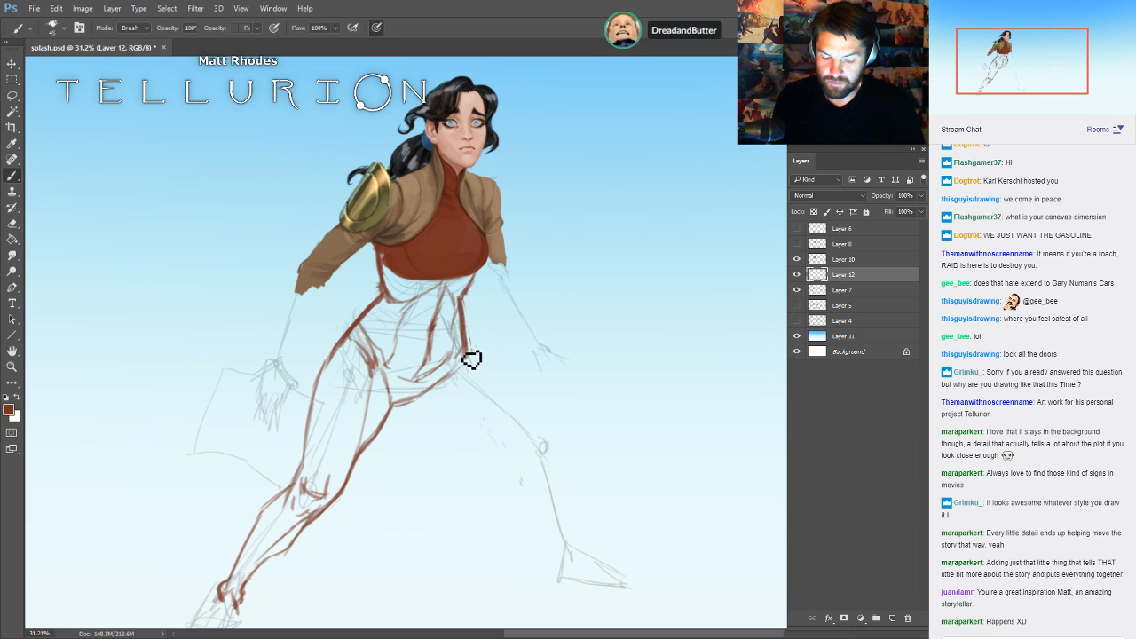
{"action": "key", "text": "b"}
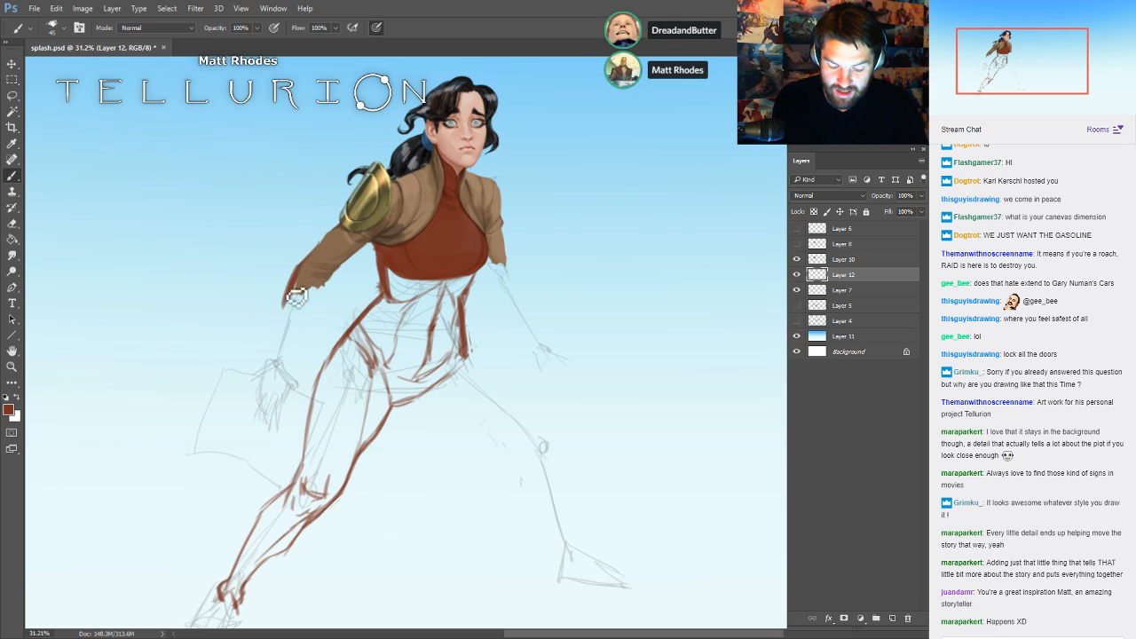
- Sketch both forearms from the jacket sleeves to the wrists in dark red, plus the first hand lines on the unarmoured side
{"action": "left_click_drag", "start_coordinate": [296, 298], "coordinate": [274, 373]}
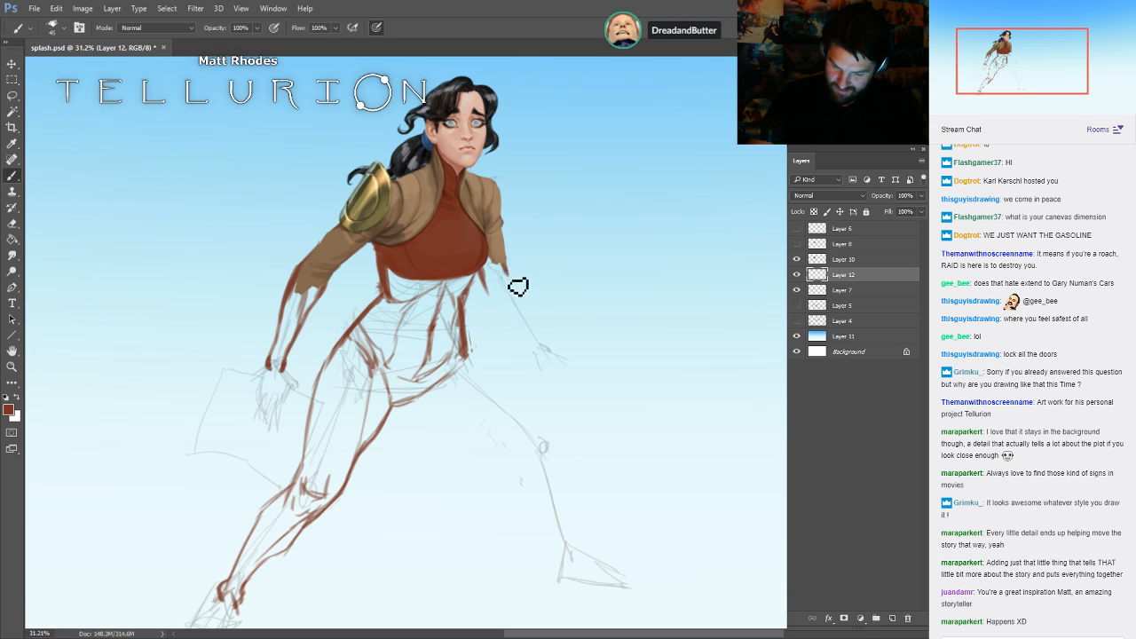
{"action": "mouse_move", "coordinate": [502, 268]}
{"action": "left_mouse_down"}
{"action": "mouse_move", "coordinate": [515, 298]}
{"action": "mouse_move", "coordinate": [491, 279]}
{"action": "mouse_move", "coordinate": [512, 296]}
{"action": "mouse_move", "coordinate": [494, 298]}
{"action": "mouse_move", "coordinate": [488, 285]}
{"action": "mouse_move", "coordinate": [522, 336]}
{"action": "mouse_move", "coordinate": [533, 314]}
{"action": "mouse_move", "coordinate": [559, 361]}
{"action": "left_mouse_up"}
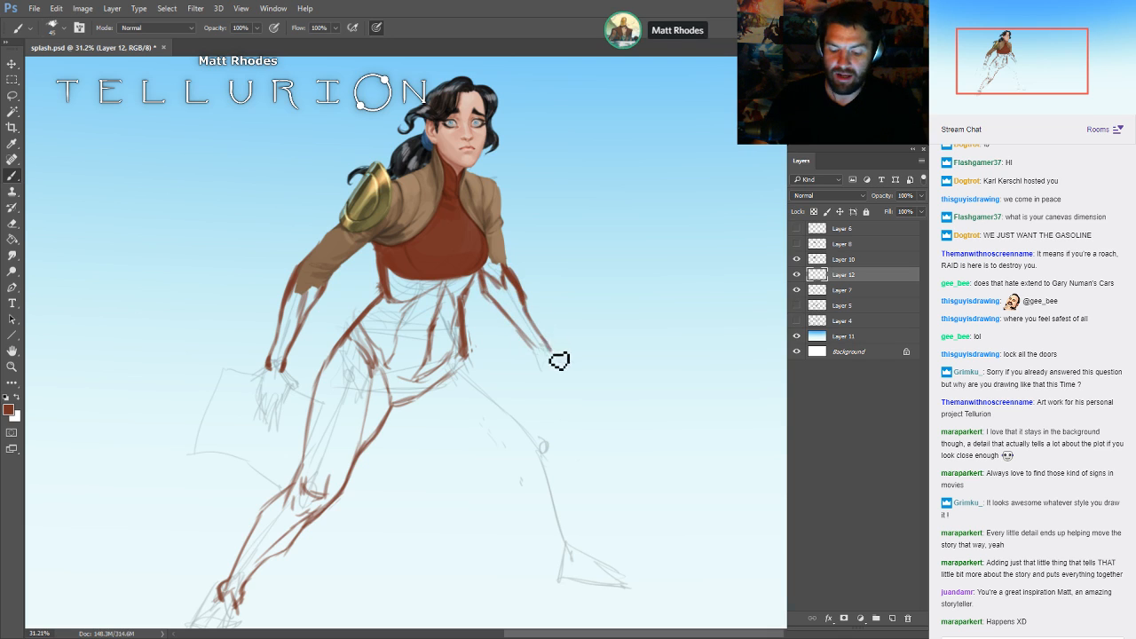
{"action": "mouse_move", "coordinate": [507, 293]}
{"action": "left_mouse_down"}
{"action": "mouse_move", "coordinate": [539, 347]}
{"action": "mouse_move", "coordinate": [575, 362]}
{"action": "mouse_move", "coordinate": [544, 373]}
{"action": "left_mouse_up"}
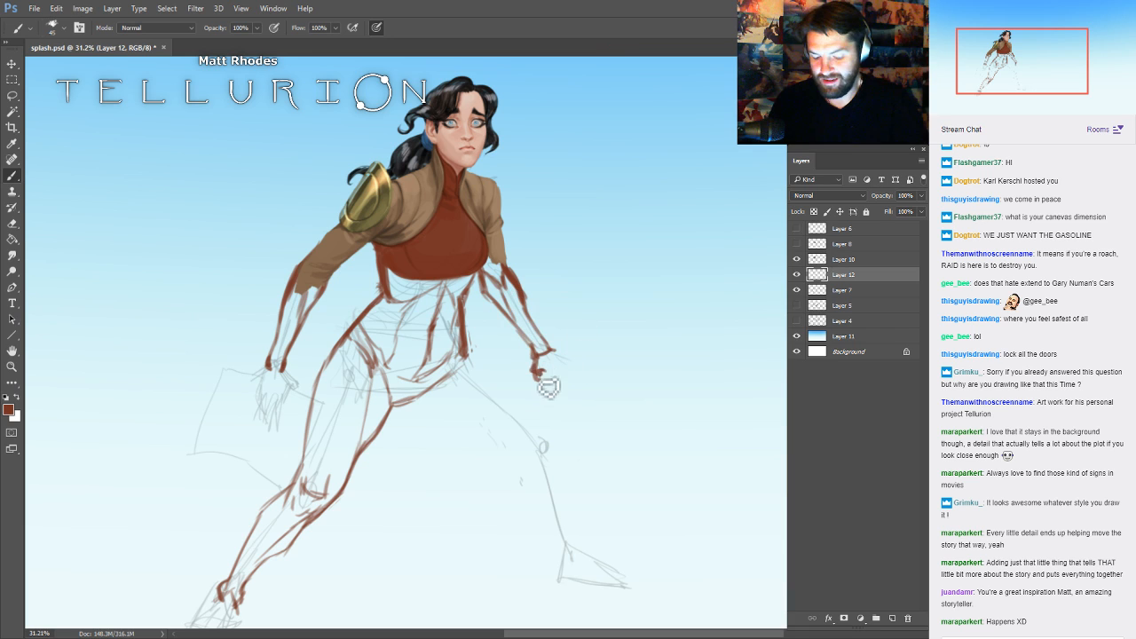
- Sketch the palms and fingers of both hands in dark red over the faint guide lines
{"action": "mouse_move", "coordinate": [552, 351]}
{"action": "left_mouse_down"}
{"action": "mouse_move", "coordinate": [576, 372]}
{"action": "mouse_move", "coordinate": [542, 378]}
{"action": "left_mouse_up"}
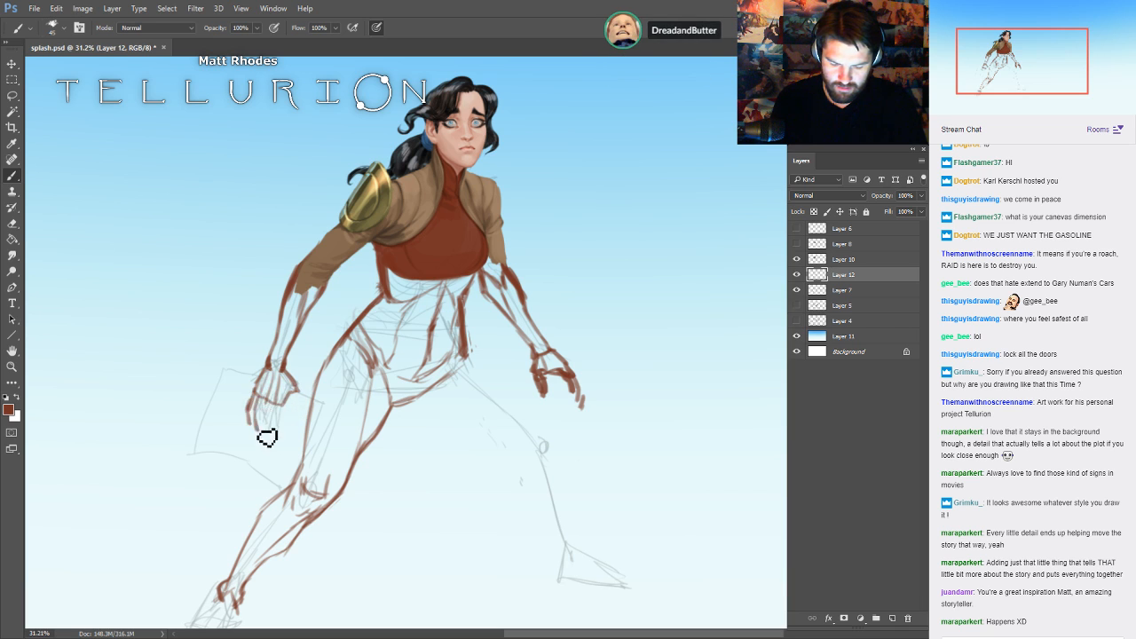
{"action": "left_click_drag", "start_coordinate": [757, 339], "coordinate": [742, 258]}
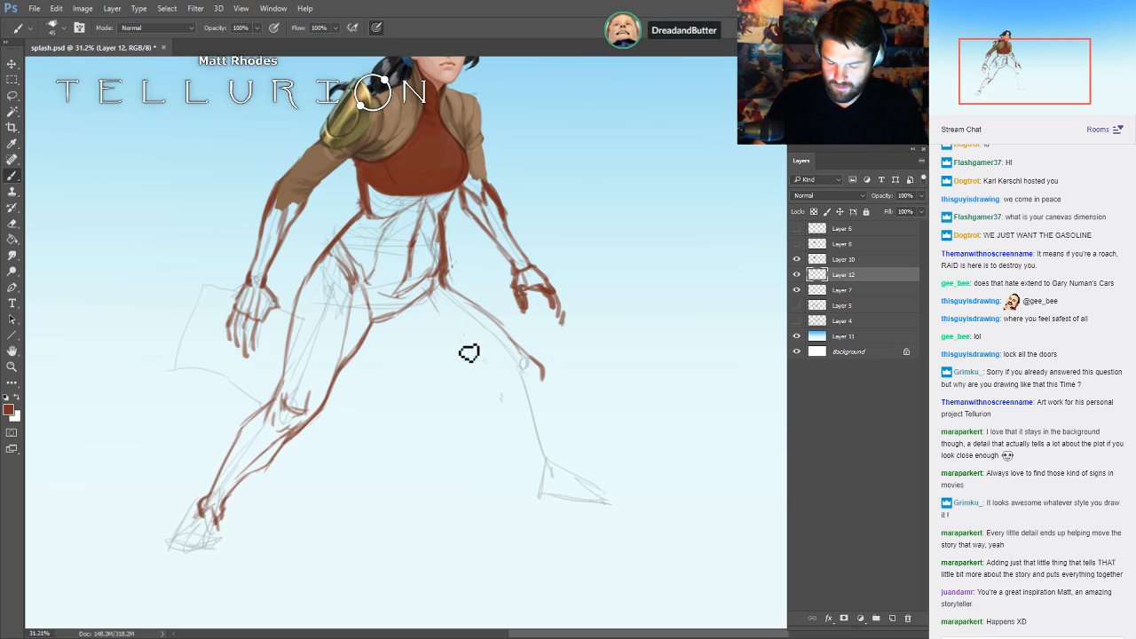
- Sketch the figure's left leg from thigh to foot in dark red, and outline the right foot over its guide lines
{"action": "mouse_move", "coordinate": [373, 334]}
{"action": "left_mouse_down"}
{"action": "mouse_move", "coordinate": [451, 356]}
{"action": "mouse_move", "coordinate": [396, 350]}
{"action": "mouse_move", "coordinate": [500, 386]}
{"action": "mouse_move", "coordinate": [533, 415]}
{"action": "mouse_move", "coordinate": [523, 393]}
{"action": "mouse_move", "coordinate": [494, 388]}
{"action": "mouse_move", "coordinate": [505, 388]}
{"action": "mouse_move", "coordinate": [516, 341]}
{"action": "left_mouse_up"}
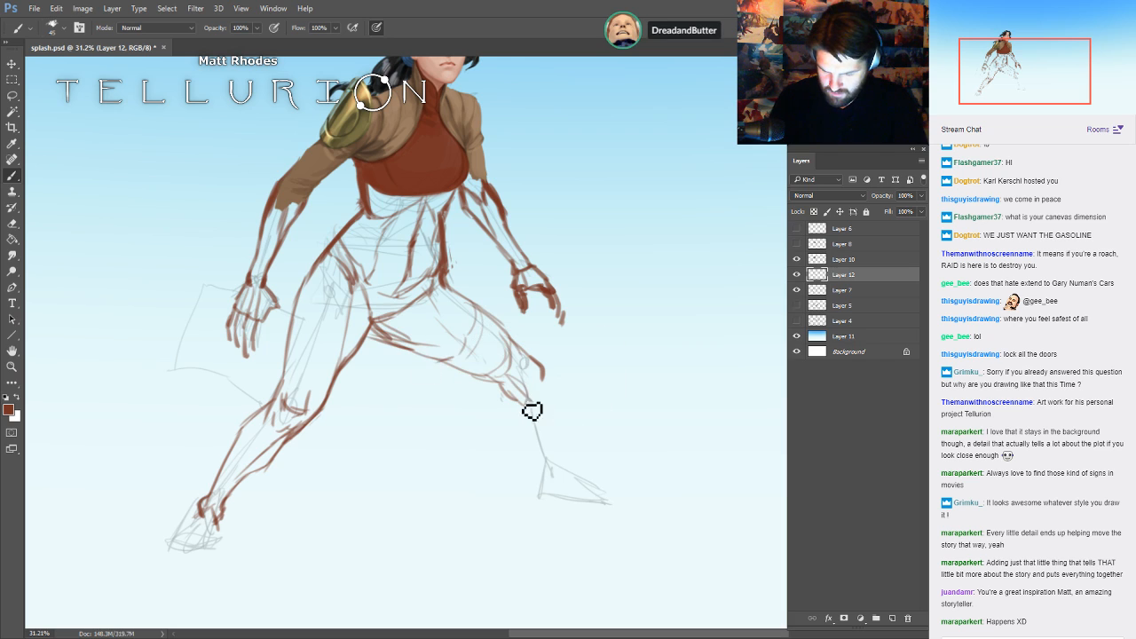
{"action": "mouse_move", "coordinate": [535, 407]}
{"action": "left_mouse_down"}
{"action": "mouse_move", "coordinate": [532, 359]}
{"action": "mouse_move", "coordinate": [548, 389]}
{"action": "mouse_move", "coordinate": [533, 375]}
{"action": "mouse_move", "coordinate": [521, 385]}
{"action": "mouse_move", "coordinate": [525, 357]}
{"action": "mouse_move", "coordinate": [546, 379]}
{"action": "mouse_move", "coordinate": [509, 402]}
{"action": "mouse_move", "coordinate": [536, 438]}
{"action": "left_mouse_up"}
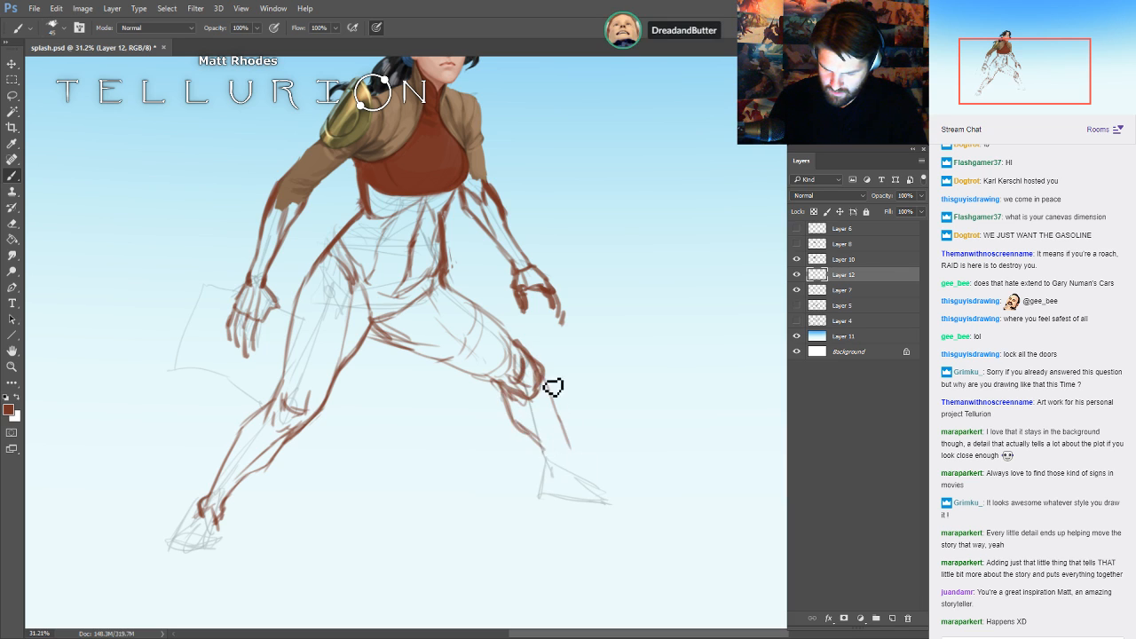
{"action": "left_click_drag", "start_coordinate": [550, 388], "coordinate": [563, 459]}
{"action": "mouse_move", "coordinate": [551, 477]}
{"action": "left_mouse_down"}
{"action": "mouse_move", "coordinate": [584, 483]}
{"action": "mouse_move", "coordinate": [569, 506]}
{"action": "mouse_move", "coordinate": [550, 503]}
{"action": "mouse_move", "coordinate": [634, 507]}
{"action": "left_mouse_up"}
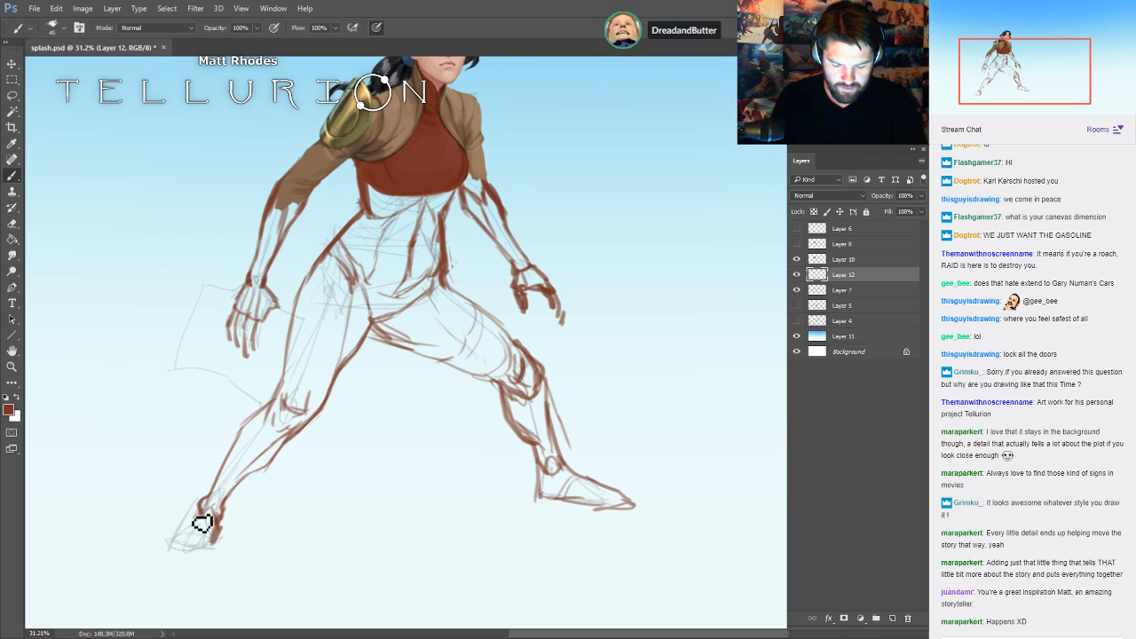
{"action": "left_click_drag", "start_coordinate": [175, 555], "coordinate": [211, 545]}
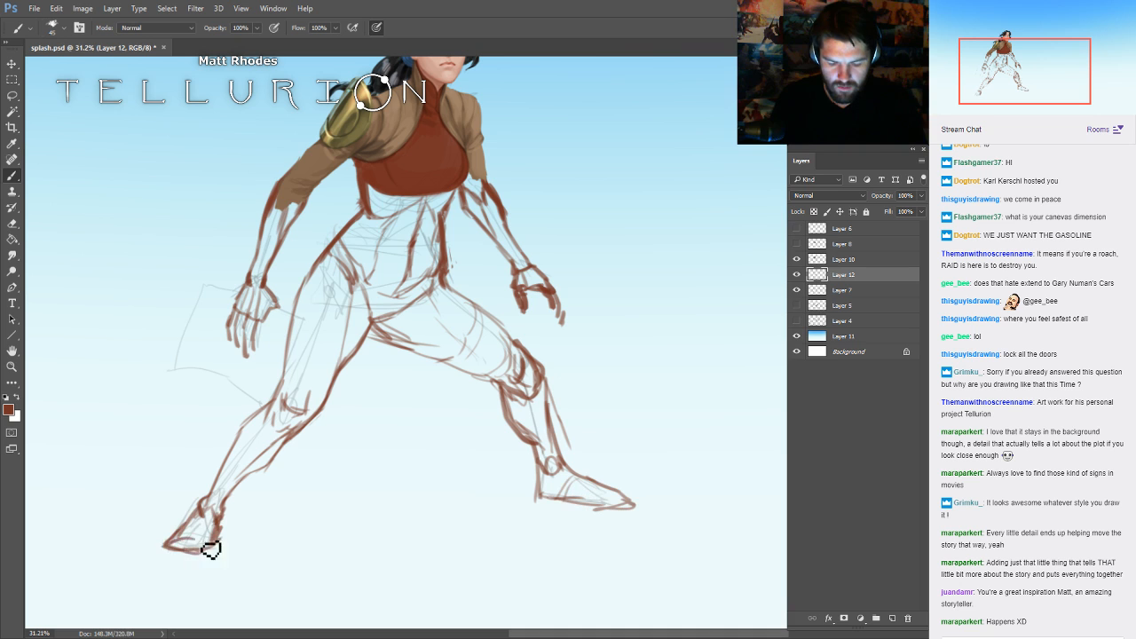
- Erase the left leg's thigh outlines and the line along that side of the waist on Layer 12
{"action": "scroll", "coordinate": [691, 268], "scroll_direction": "down", "scroll_amount": 2}
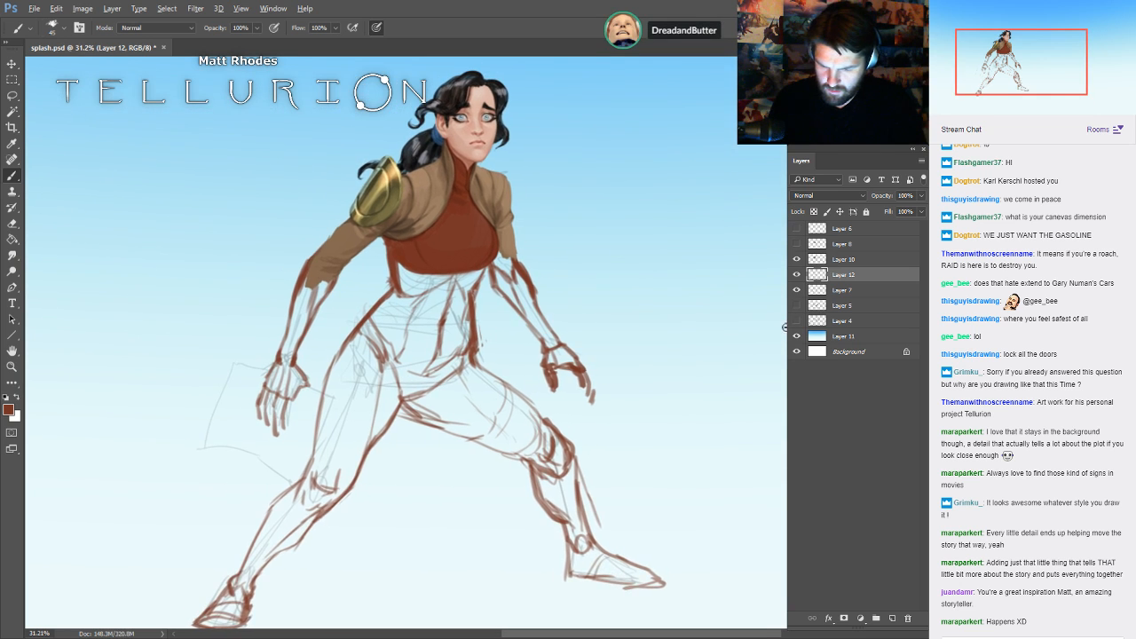
{"action": "scroll", "coordinate": [683, 300], "scroll_direction": "down", "scroll_amount": 2}
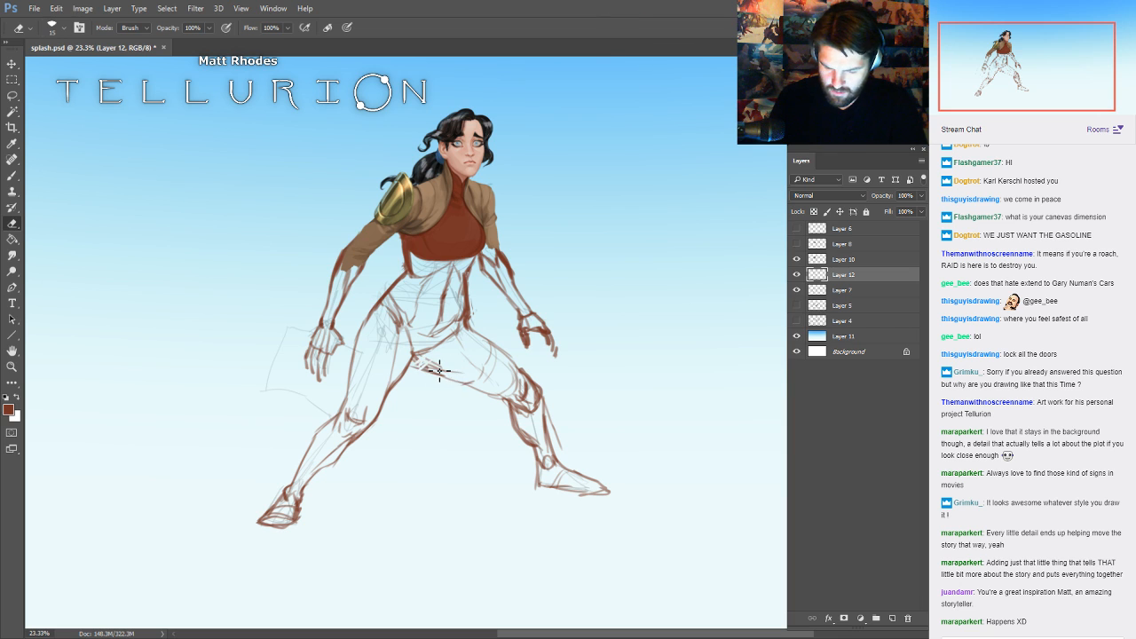
{"action": "key", "text": "e"}
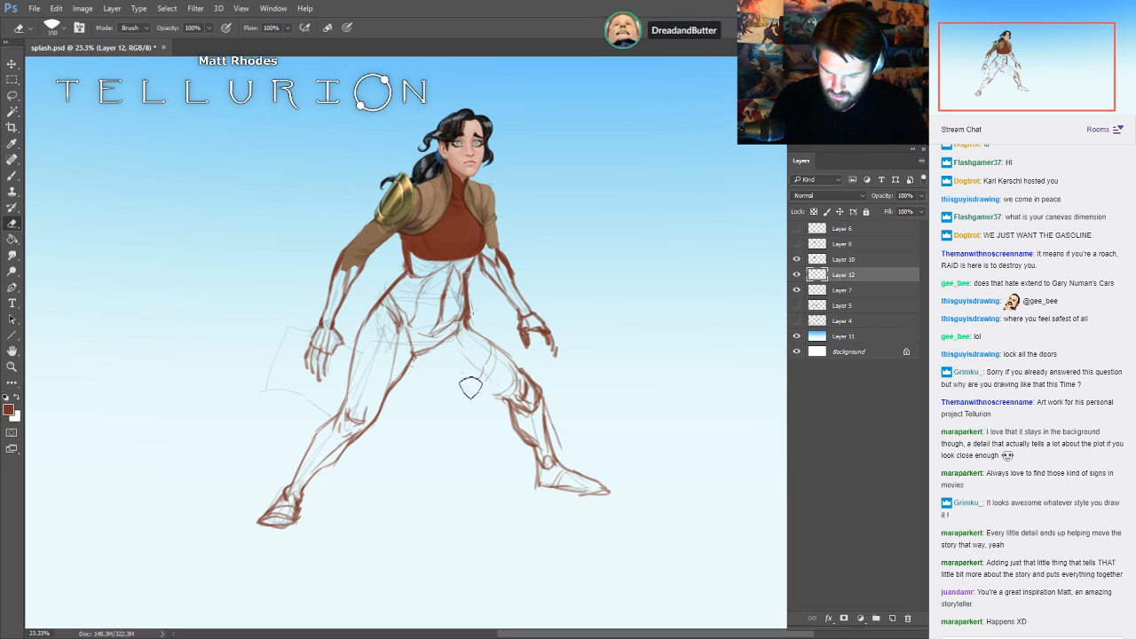
{"action": "key", "text": "b"}
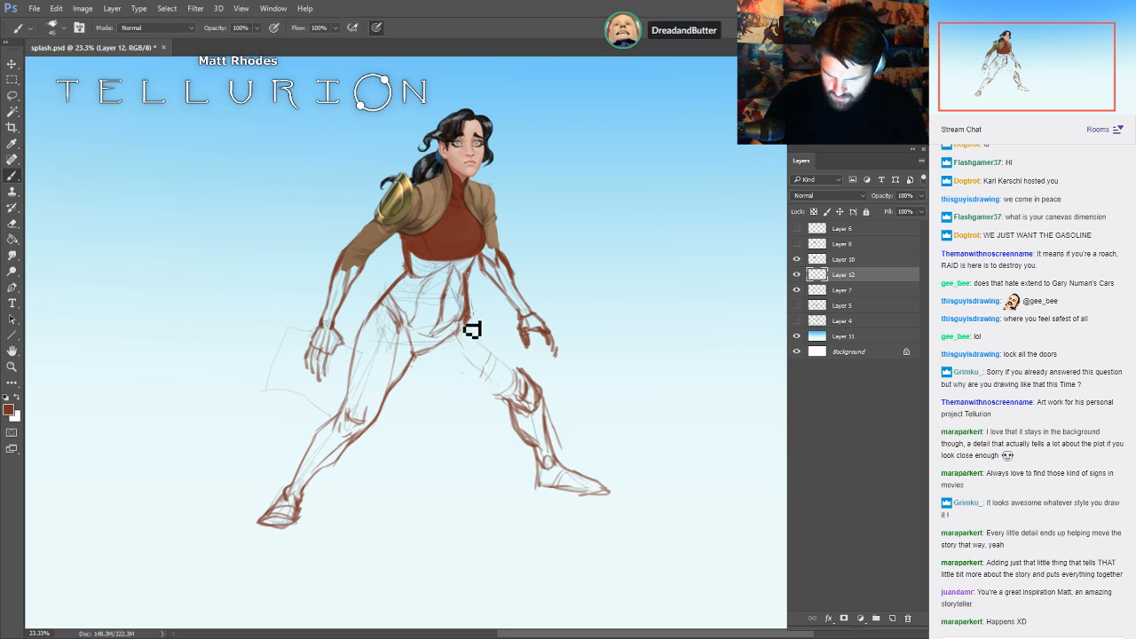
{"action": "key", "text": "e"}
{"action": "mouse_move", "coordinate": [472, 311]}
{"action": "left_mouse_down"}
{"action": "mouse_move", "coordinate": [463, 293]}
{"action": "mouse_move", "coordinate": [467, 315]}
{"action": "left_mouse_up"}
- Redraw the left thigh and waist contours with heavier strokes, and outline the cloth panel behind the right hand
{"action": "key", "text": "b"}
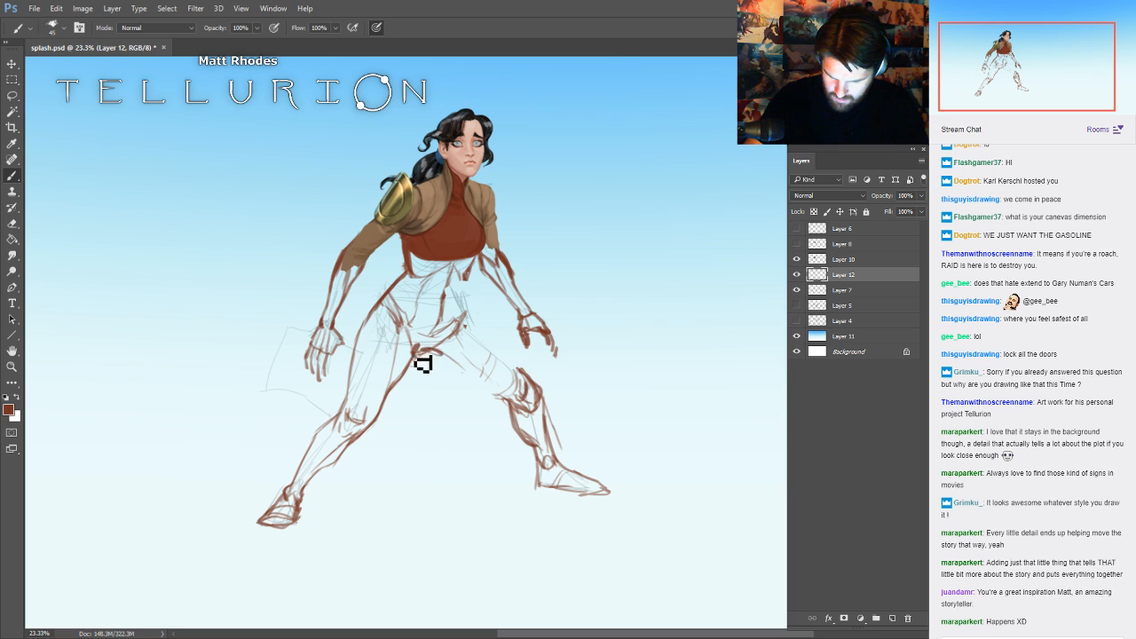
{"action": "left_click_drag", "start_coordinate": [436, 351], "coordinate": [511, 402]}
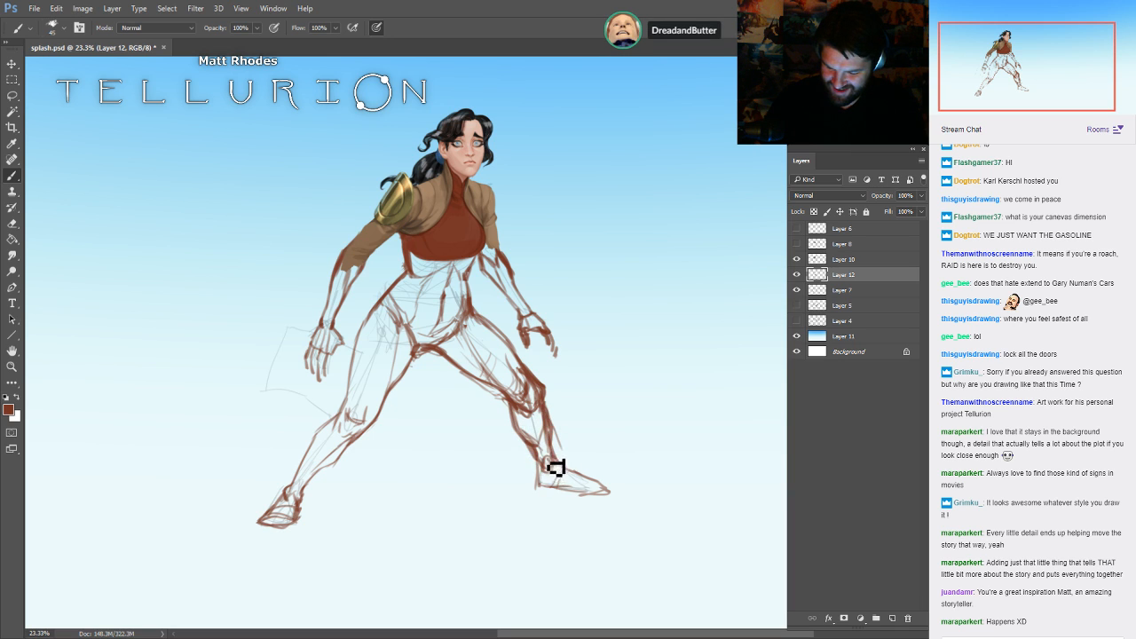
{"action": "left_click_drag", "start_coordinate": [710, 241], "coordinate": [686, 267]}
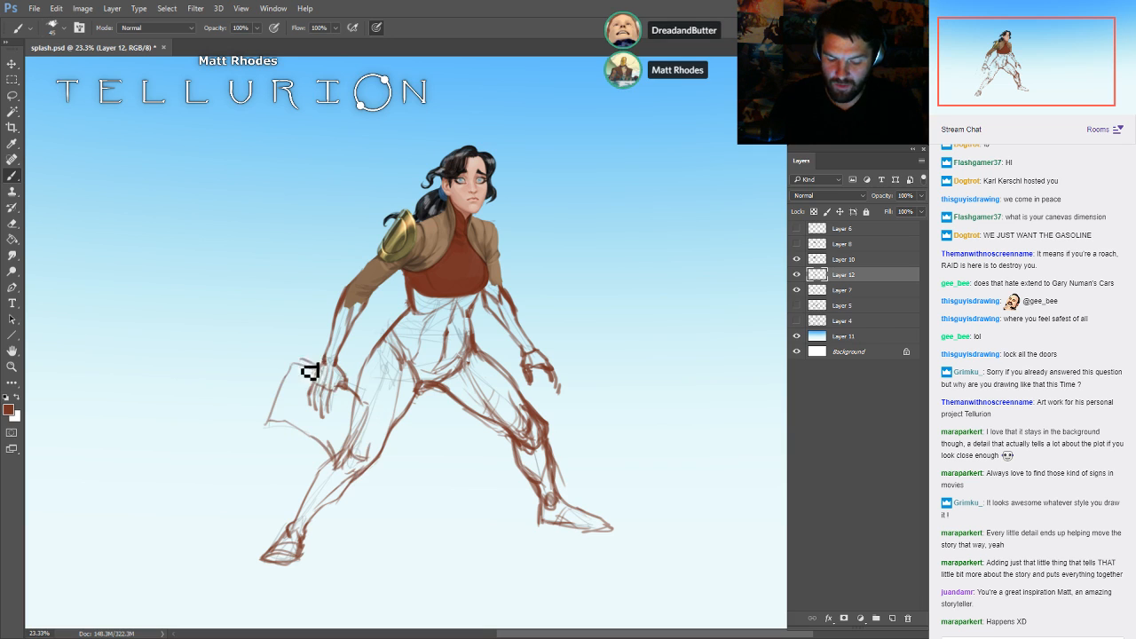
{"action": "left_click_drag", "start_coordinate": [754, 289], "coordinate": [742, 312]}
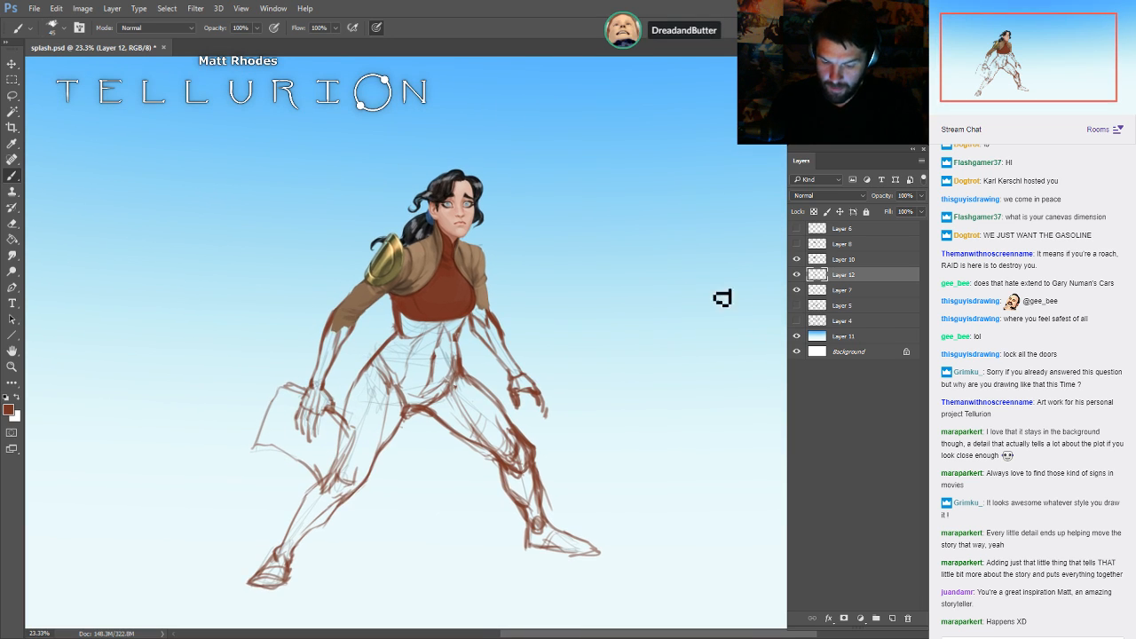
- Flip the whole canvas horizontally to check the figure's pose in mirror view
{"action": "left_click_drag", "start_coordinate": [451, 216], "coordinate": [578, 238]}
{"action": "left_click_drag", "start_coordinate": [568, 284], "coordinate": [433, 300]}
{"action": "left_click_drag", "start_coordinate": [632, 364], "coordinate": [622, 249]}
{"action": "left_click_drag", "start_coordinate": [538, 312], "coordinate": [441, 361]}
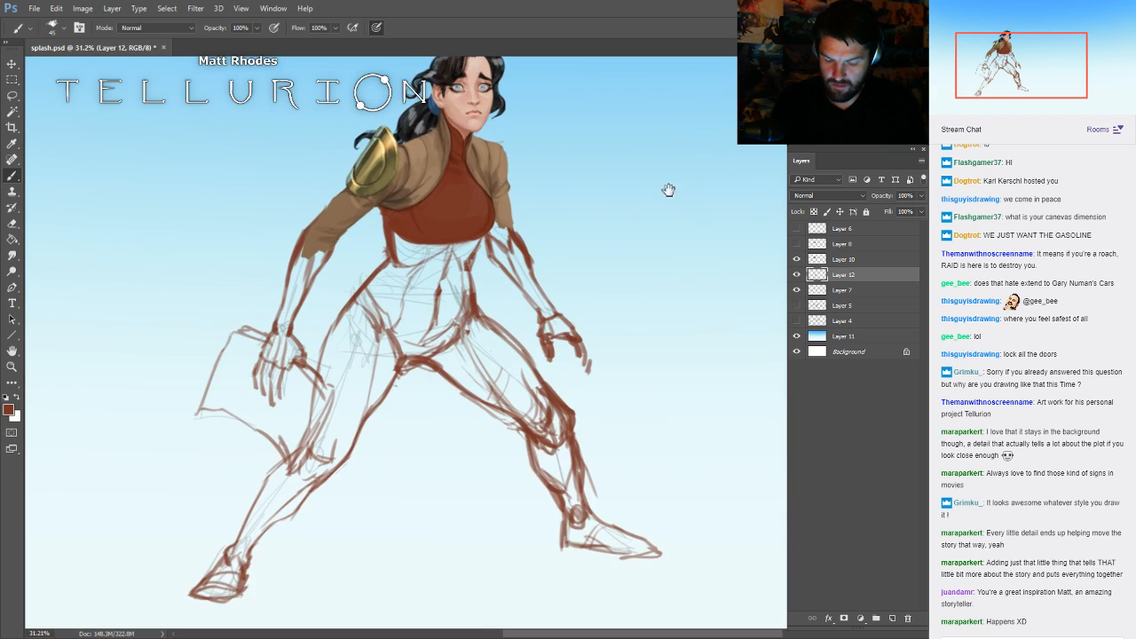
{"action": "left_click_drag", "start_coordinate": [669, 190], "coordinate": [645, 274]}
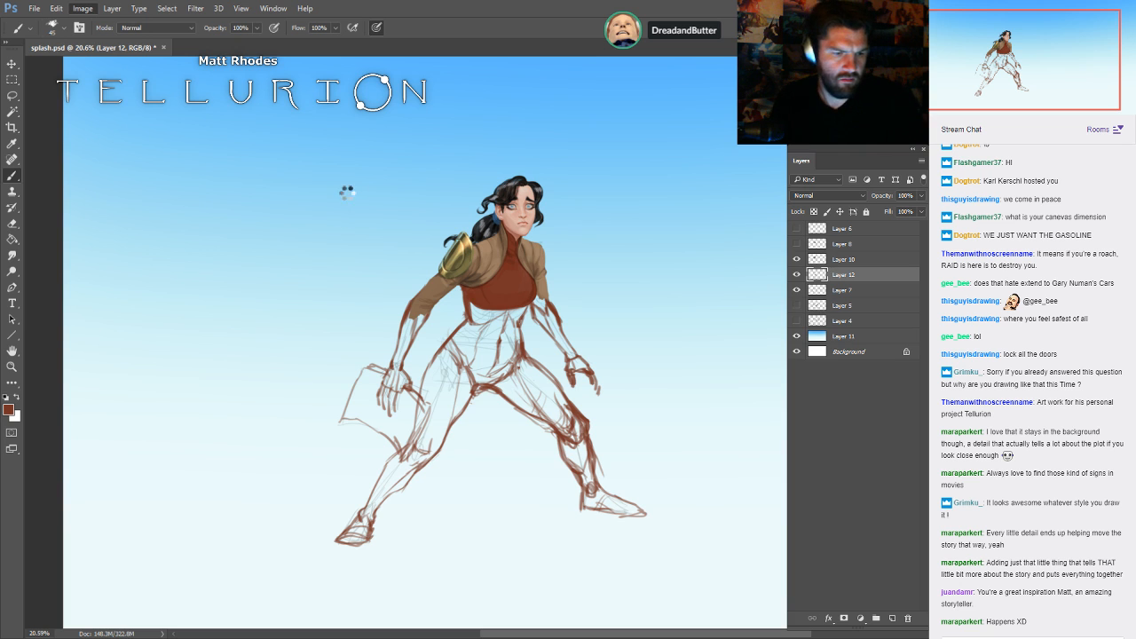
{"action": "left_click_drag", "start_coordinate": [346, 192], "coordinate": [685, 169]}
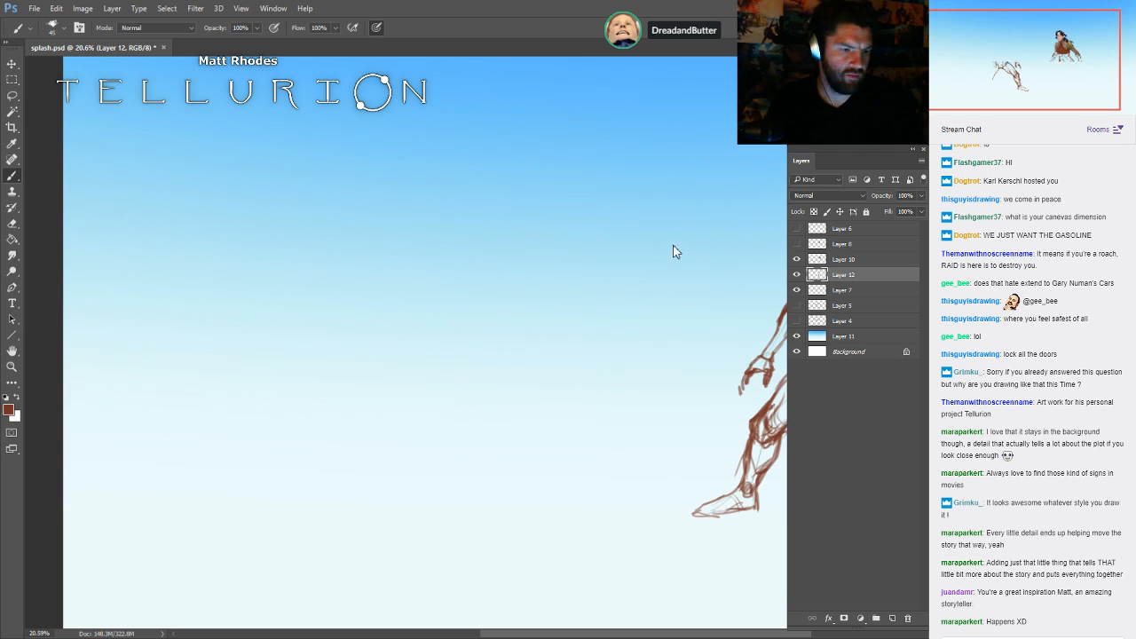
{"action": "left_click_drag", "start_coordinate": [772, 247], "coordinate": [288, 241]}
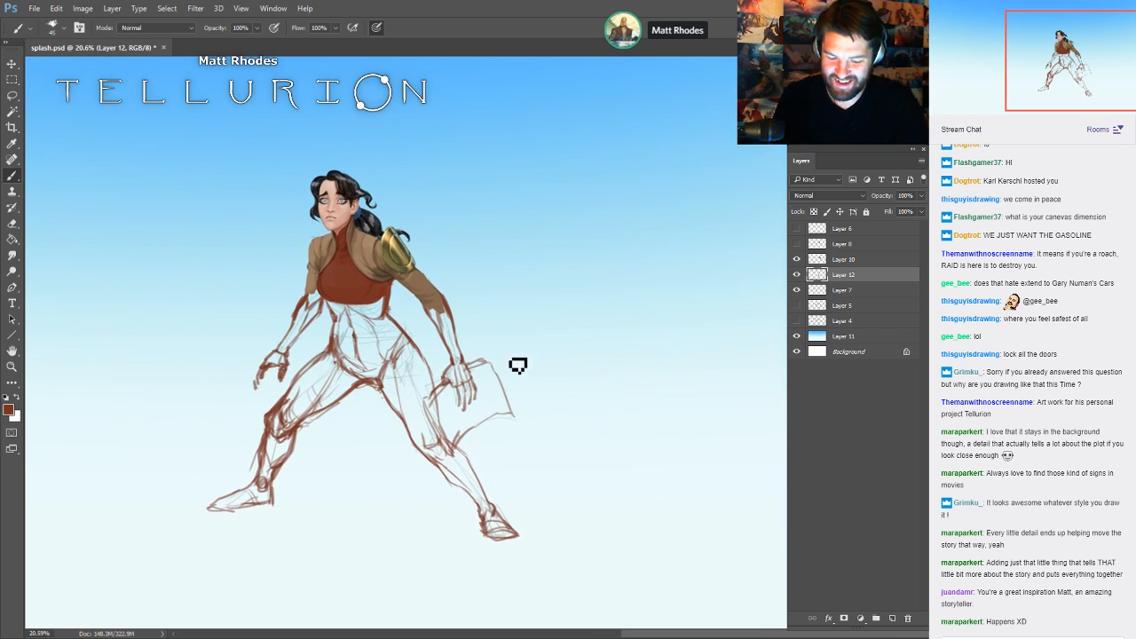
{"action": "left_click_drag", "start_coordinate": [490, 393], "coordinate": [654, 304]}
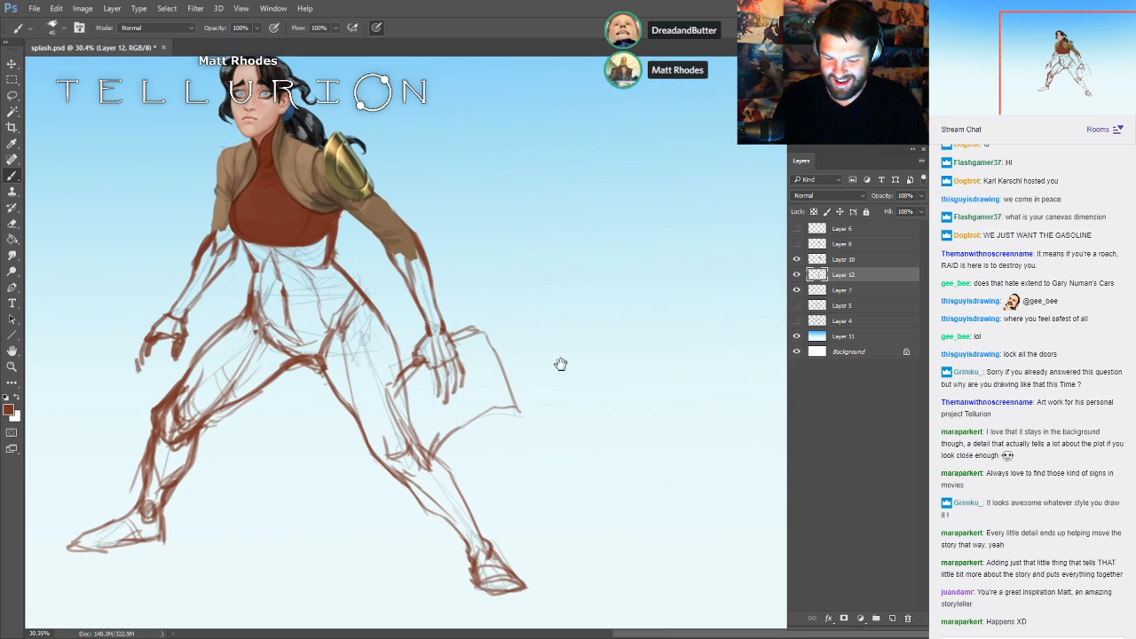
- Lasso the sketched hand and cloth panel beside the thigh, cut them out of Layer 12 and paste them onto a new layer
{"action": "scroll", "coordinate": [562, 364], "scroll_direction": "up", "scroll_amount": 2}
{"action": "key", "text": "l"}
{"action": "mouse_move", "coordinate": [458, 287]}
{"action": "left_mouse_down"}
{"action": "mouse_move", "coordinate": [414, 311]}
{"action": "mouse_move", "coordinate": [410, 376]}
{"action": "left_mouse_up"}
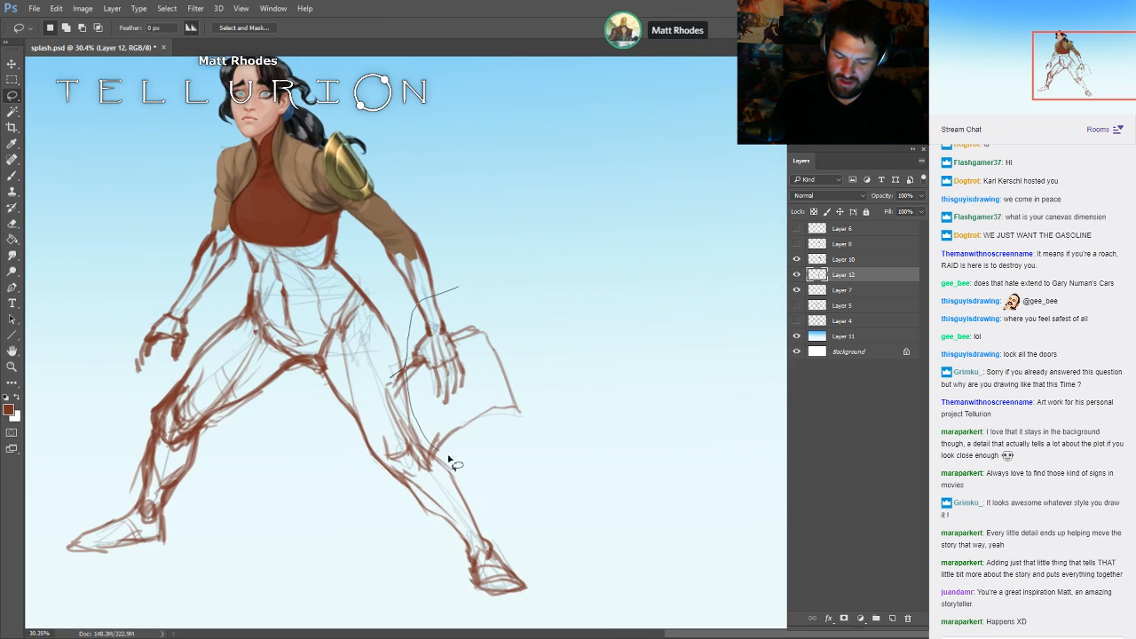
{"action": "left_click_drag", "start_coordinate": [450, 461], "coordinate": [526, 301]}
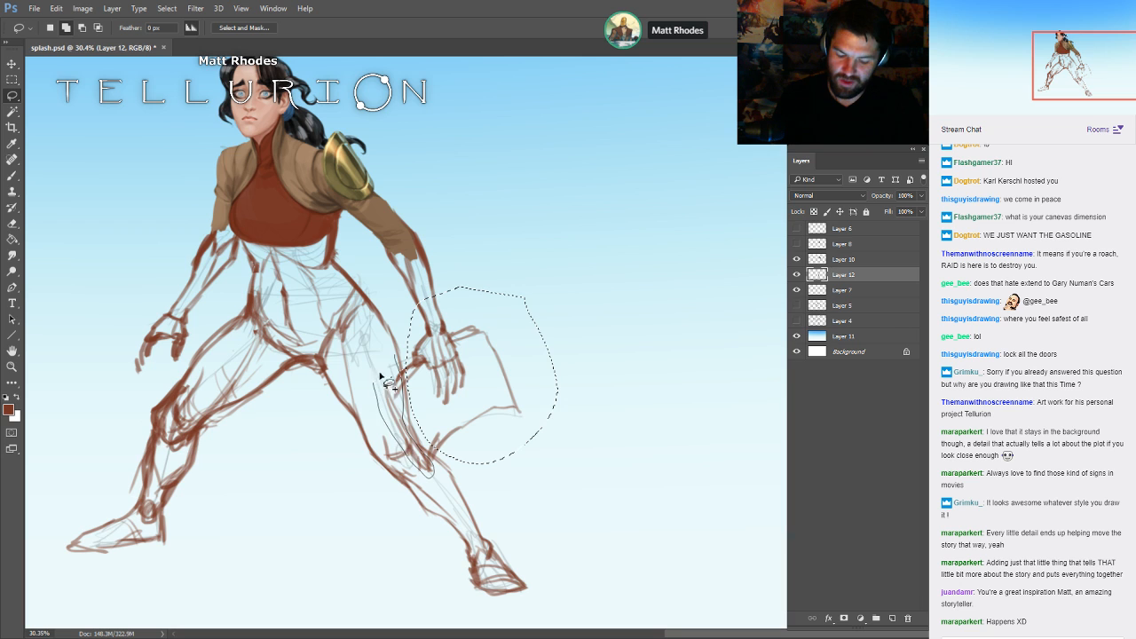
{"action": "key", "text": "Delete"}
{"action": "key", "text": "ctrl+d"}
{"action": "key", "text": "ctrl+v"}
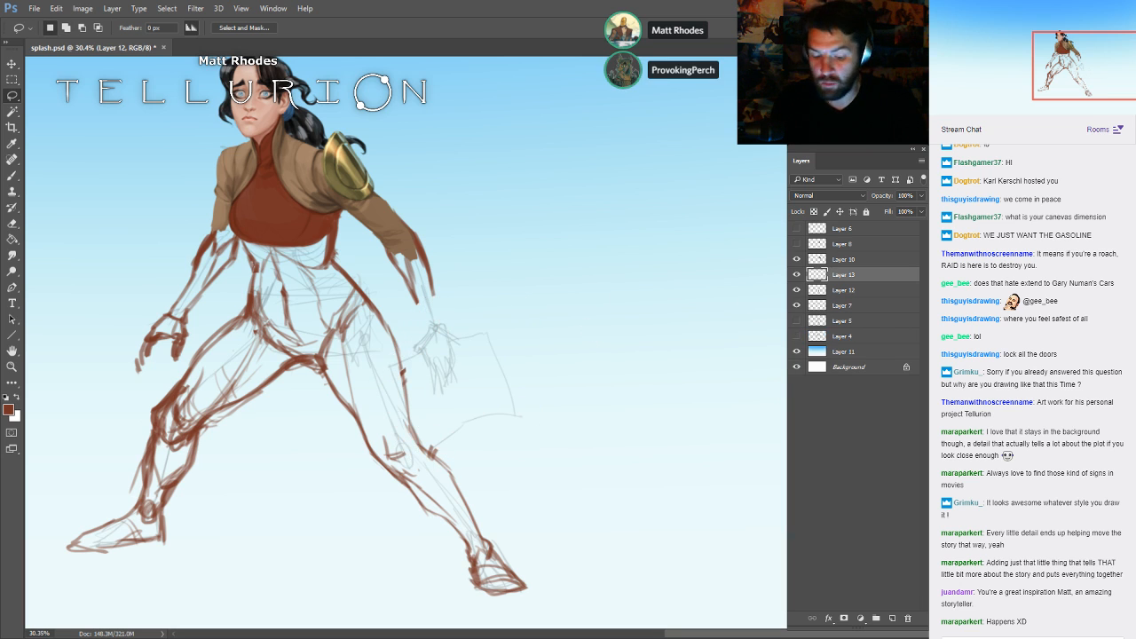
- Reposition the pasted hand and cloth panel slightly up the forearm, and merge them back into Layer 12
{"action": "mouse_move", "coordinate": [783, 213]}
{"action": "left_mouse_down"}
{"action": "mouse_move", "coordinate": [760, 244]}
{"action": "mouse_move", "coordinate": [775, 236]}
{"action": "left_mouse_up"}
{"action": "scroll", "coordinate": [768, 267], "scroll_direction": "down", "scroll_amount": 3}
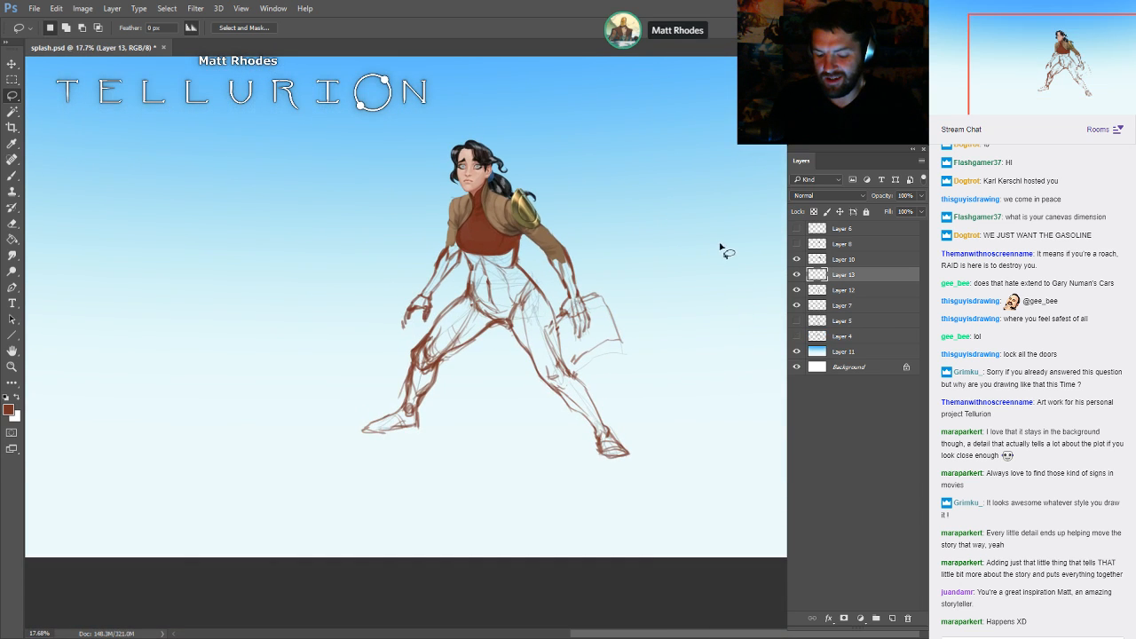
{"action": "key", "text": "b"}
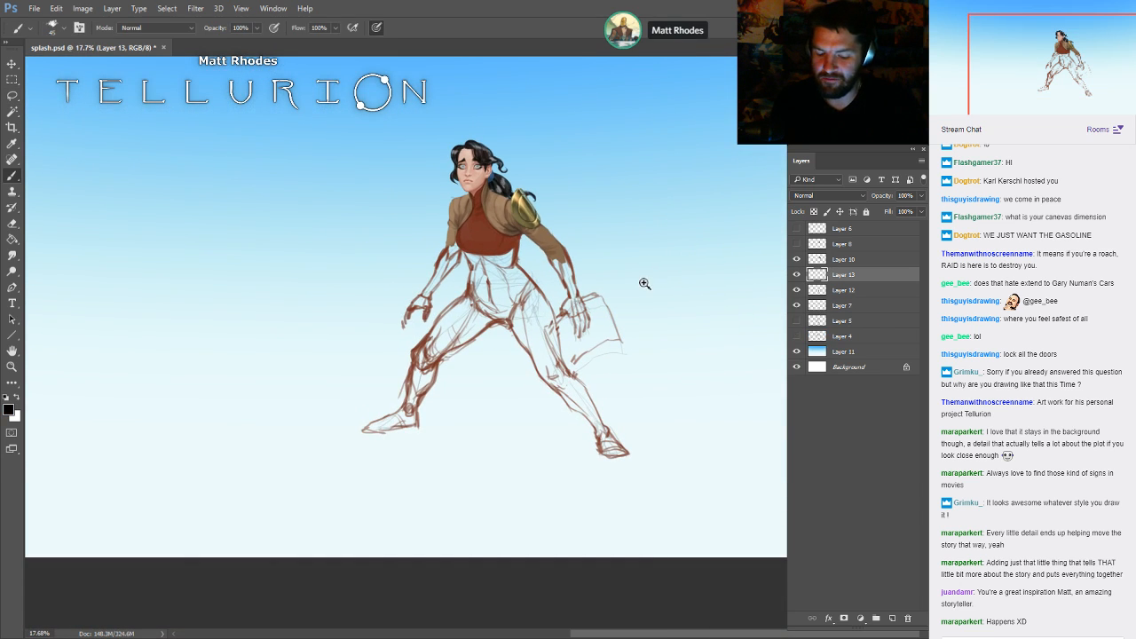
{"action": "scroll", "coordinate": [644, 284], "scroll_direction": "up", "scroll_amount": 2}
{"action": "scroll", "coordinate": [711, 332], "scroll_direction": "up", "scroll_amount": 2}
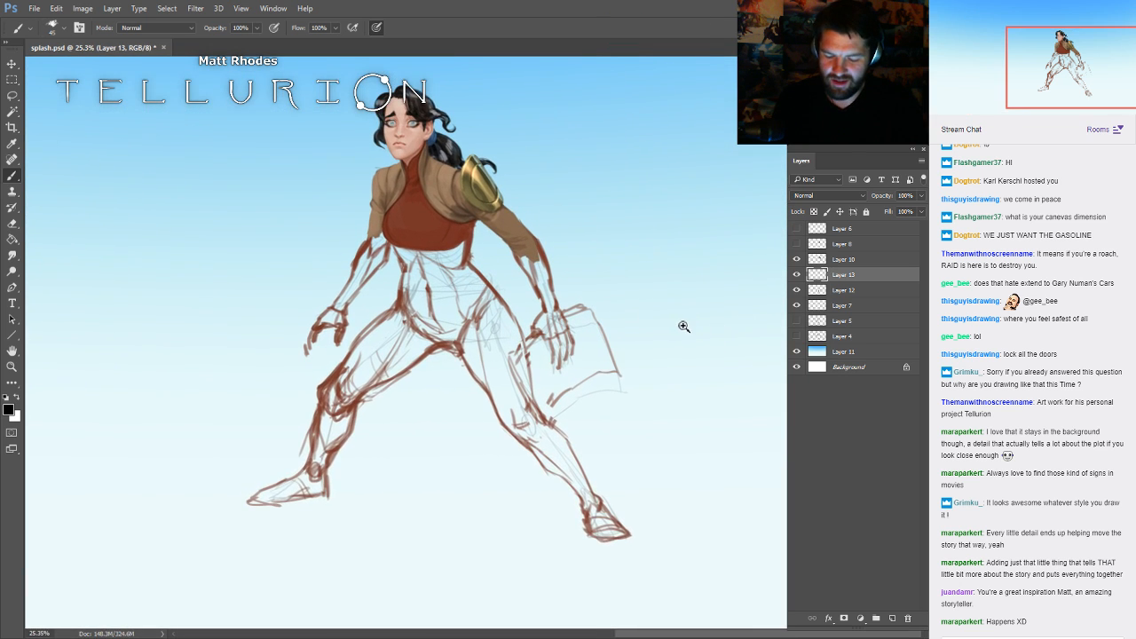
{"action": "key", "text": "Delete"}
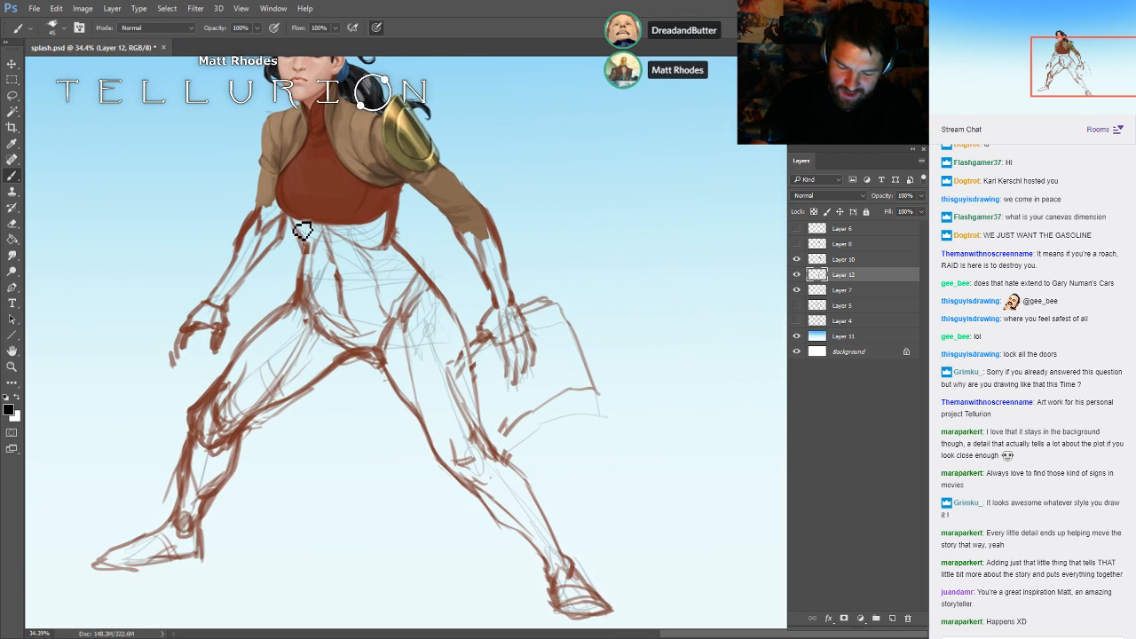
- Sample the dark red of the top, sketch added contour lines over the abdomen, hips and thigh, and save the file
{"action": "left_click", "coordinate": [378, 202], "text": "alt"}
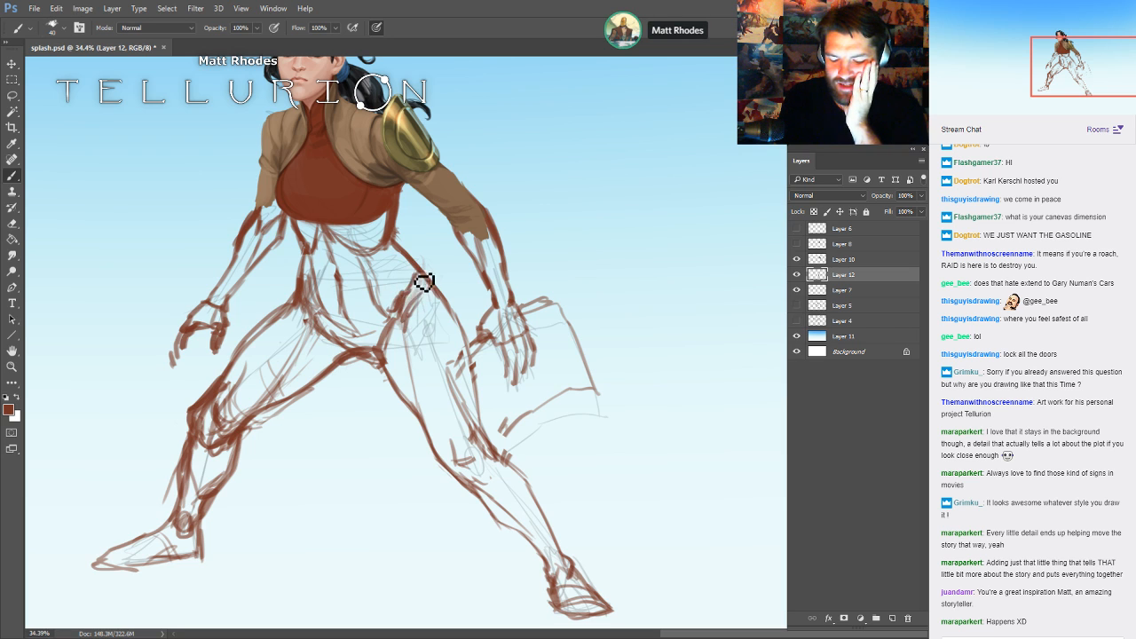
{"action": "mouse_move", "coordinate": [293, 302]}
{"action": "left_mouse_down"}
{"action": "mouse_move", "coordinate": [271, 330]}
{"action": "mouse_move", "coordinate": [295, 316]}
{"action": "mouse_move", "coordinate": [216, 404]}
{"action": "left_mouse_up"}
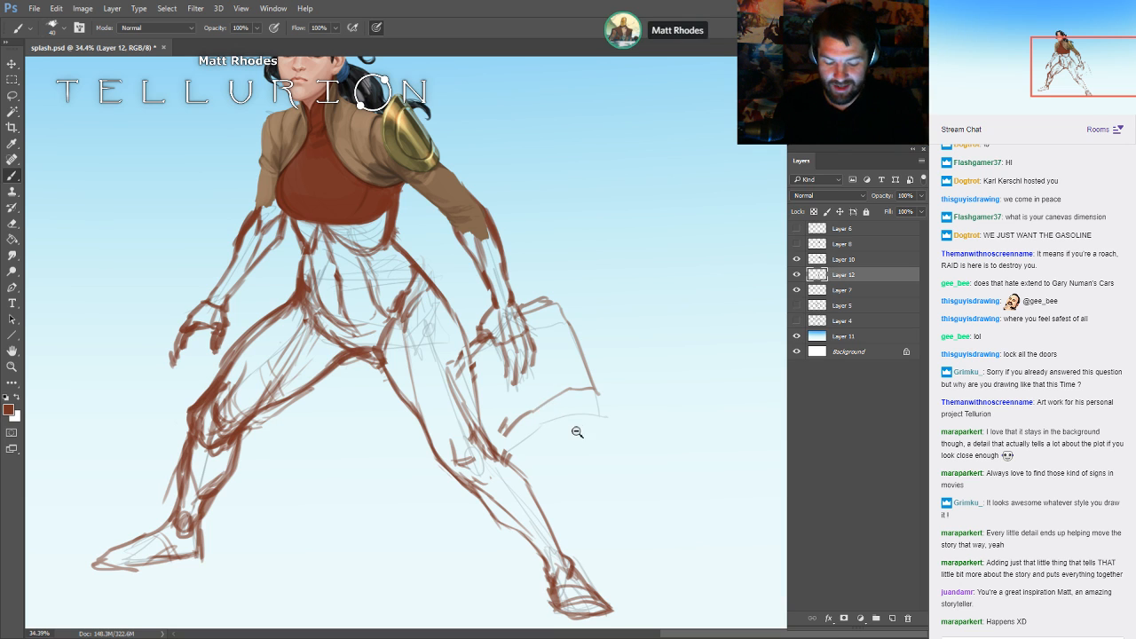
{"action": "left_click_drag", "start_coordinate": [576, 432], "coordinate": [533, 432]}
{"action": "left_click_drag", "start_coordinate": [589, 405], "coordinate": [545, 409]}
{"action": "left_click_drag", "start_coordinate": [629, 345], "coordinate": [585, 359]}
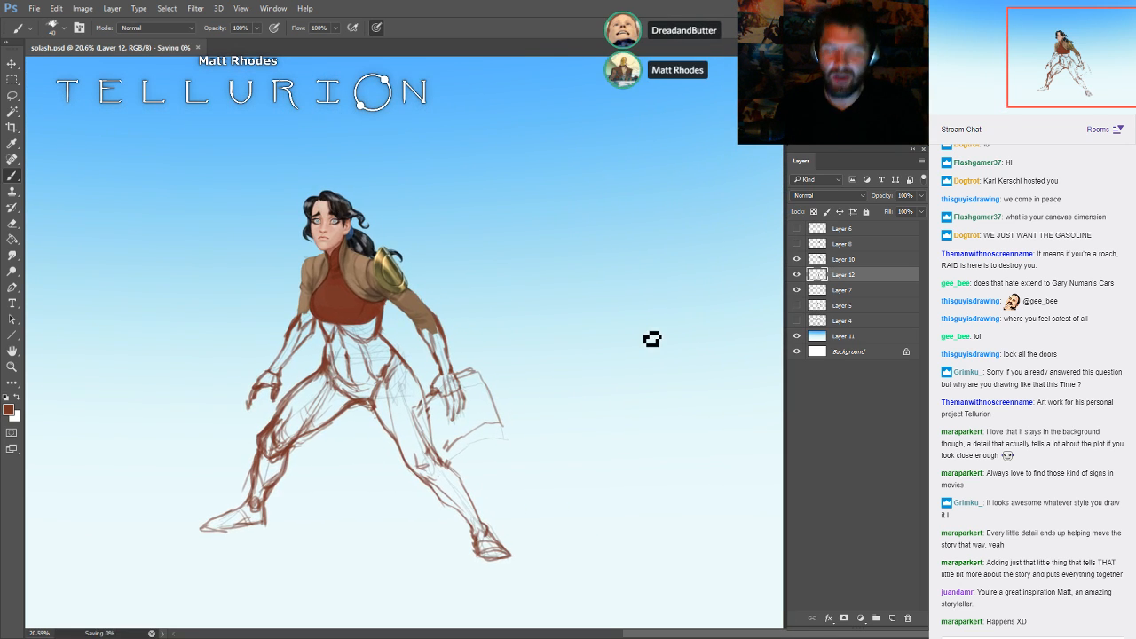
- Sketch a belt with a round buckle across the hips and a strap hanging between the legs
{"action": "left_click_drag", "start_coordinate": [367, 399], "coordinate": [417, 411]}
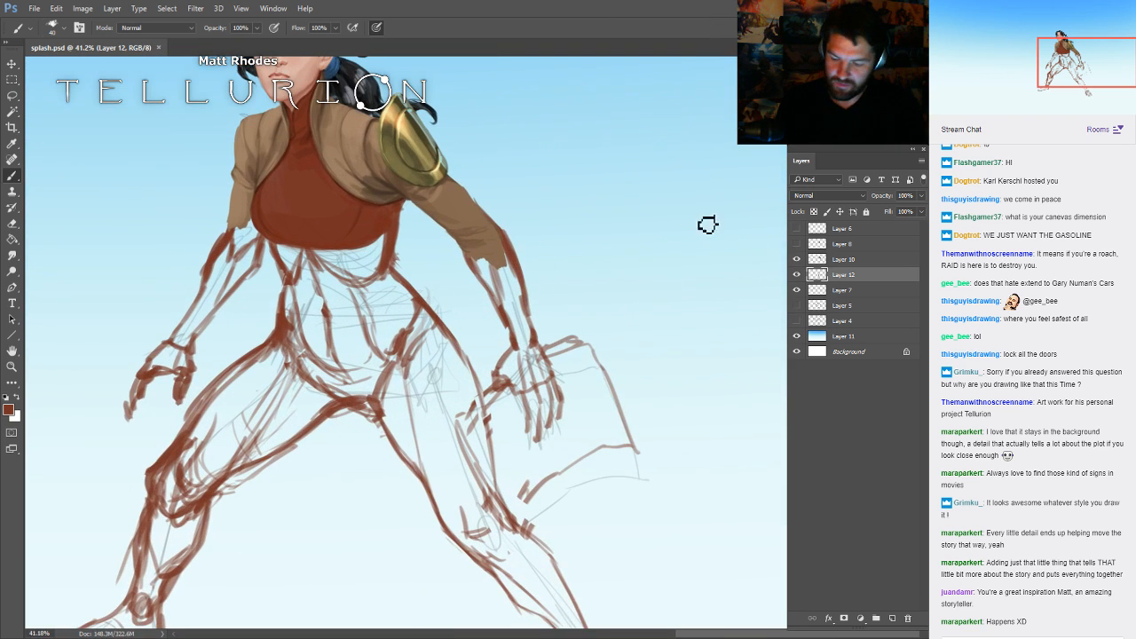
{"action": "left_click_drag", "start_coordinate": [745, 310], "coordinate": [733, 310]}
{"action": "left_click_drag", "start_coordinate": [736, 302], "coordinate": [665, 294]}
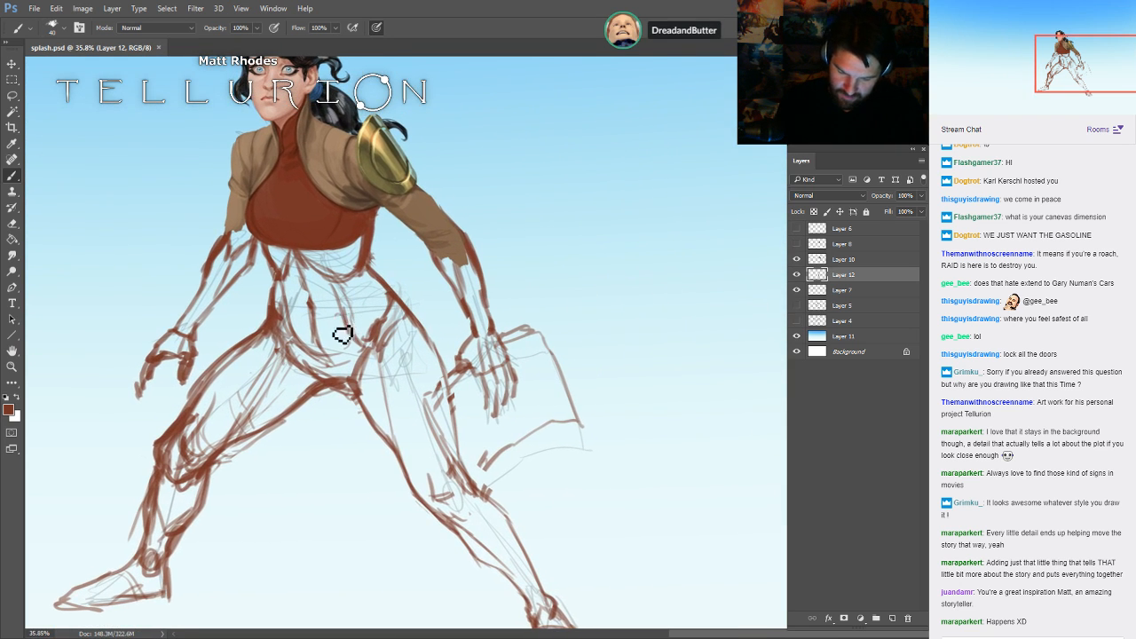
{"action": "mouse_move", "coordinate": [342, 334]}
{"action": "left_mouse_down"}
{"action": "mouse_move", "coordinate": [360, 317]}
{"action": "mouse_move", "coordinate": [373, 325]}
{"action": "mouse_move", "coordinate": [349, 331]}
{"action": "mouse_move", "coordinate": [363, 348]}
{"action": "left_mouse_up"}
{"action": "mouse_move", "coordinate": [285, 334]}
{"action": "left_mouse_down"}
{"action": "mouse_move", "coordinate": [343, 343]}
{"action": "mouse_move", "coordinate": [325, 348]}
{"action": "mouse_move", "coordinate": [296, 329]}
{"action": "mouse_move", "coordinate": [378, 327]}
{"action": "mouse_move", "coordinate": [378, 342]}
{"action": "mouse_move", "coordinate": [394, 331]}
{"action": "mouse_move", "coordinate": [355, 376]}
{"action": "mouse_move", "coordinate": [356, 427]}
{"action": "left_mouse_up"}
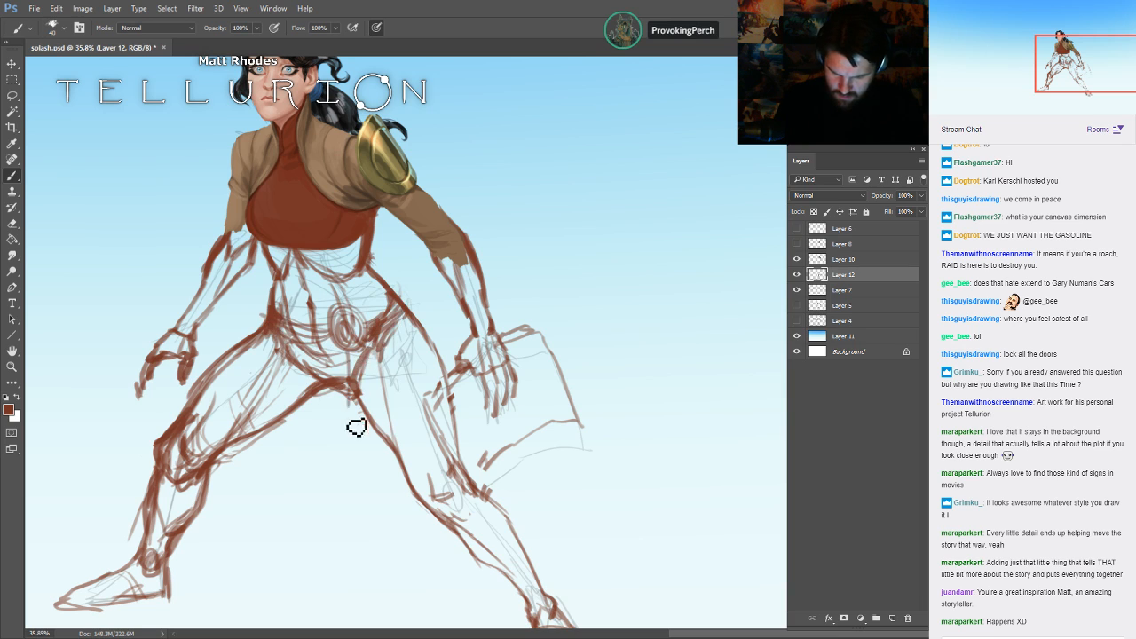
{"action": "mouse_move", "coordinate": [359, 360]}
{"action": "left_mouse_down"}
{"action": "mouse_move", "coordinate": [367, 408]}
{"action": "mouse_move", "coordinate": [355, 430]}
{"action": "left_mouse_up"}
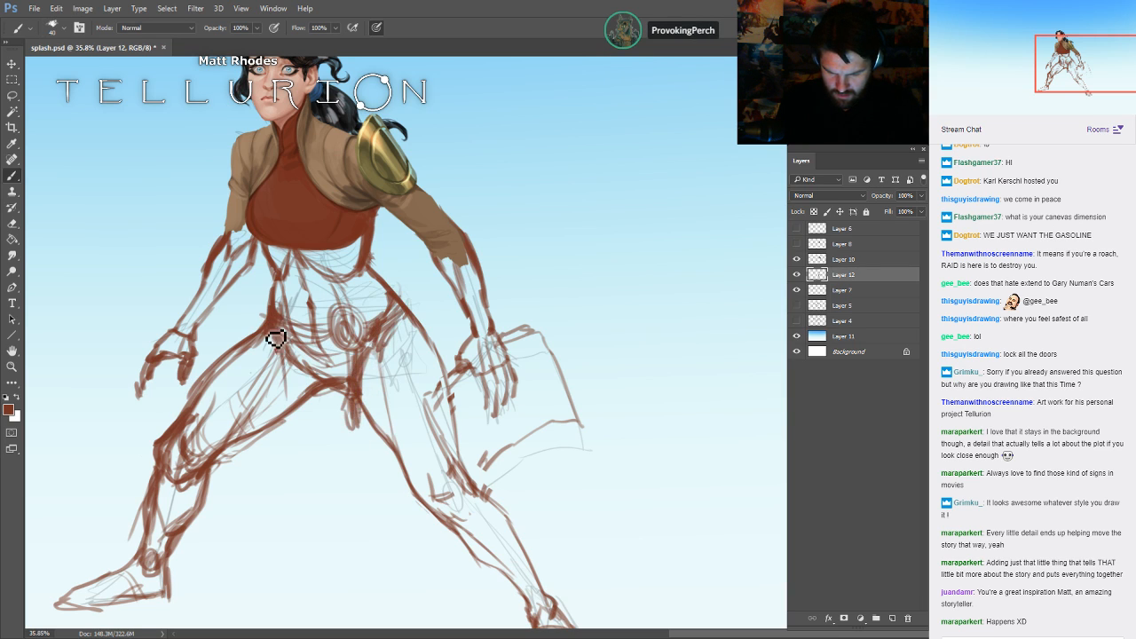
{"action": "left_click_drag", "start_coordinate": [376, 355], "coordinate": [375, 428]}
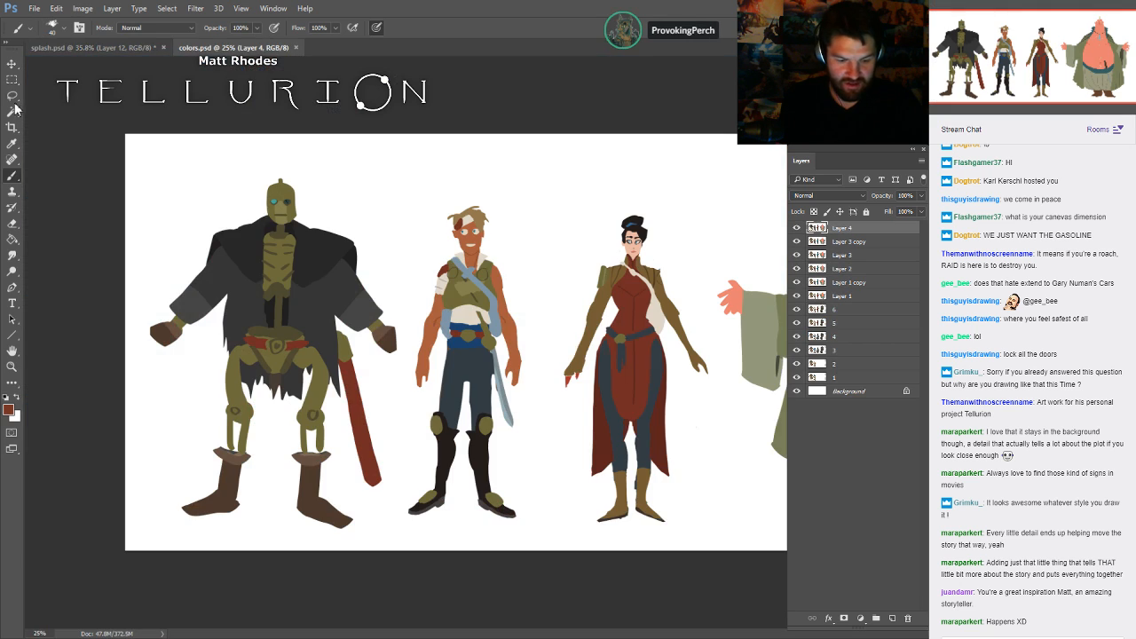
- Copy the lassoed red-dressed heroine from colors.psd, close that file, and paste her into splash.psd beside the sketched figure
{"action": "left_click", "coordinate": [13, 96]}
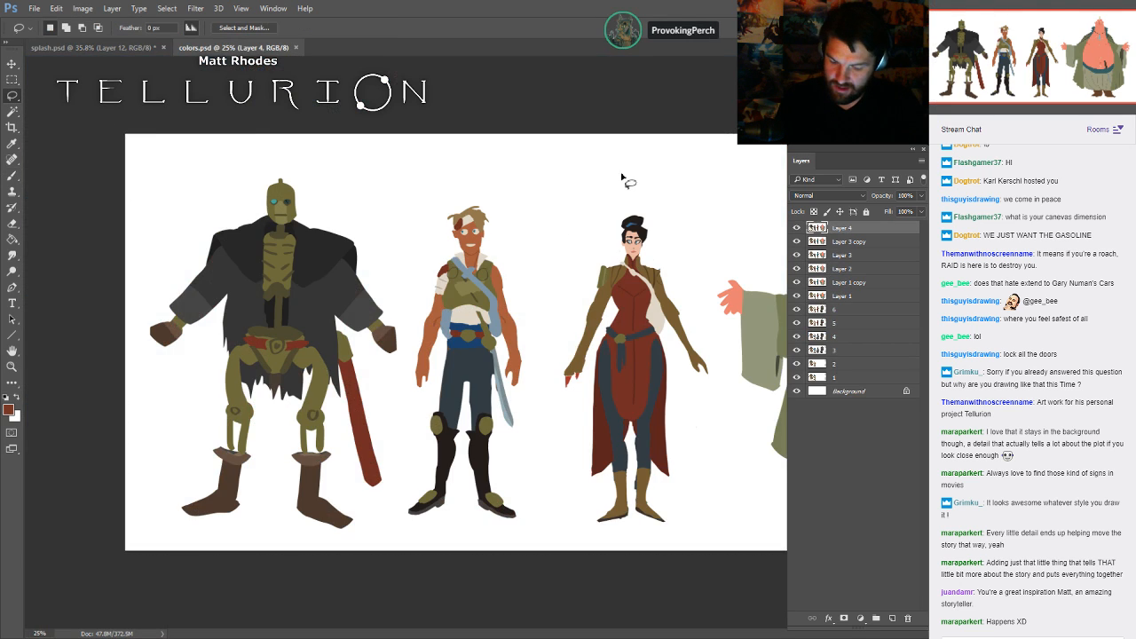
{"action": "left_click_drag", "start_coordinate": [720, 469], "coordinate": [688, 262]}
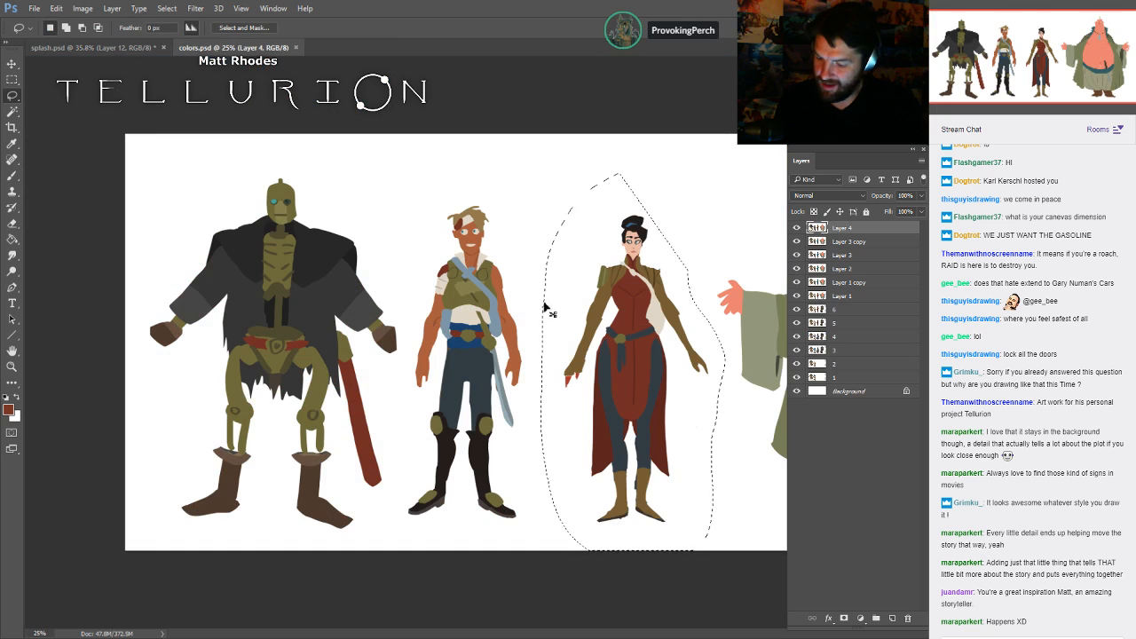
{"action": "left_click", "coordinate": [297, 47]}
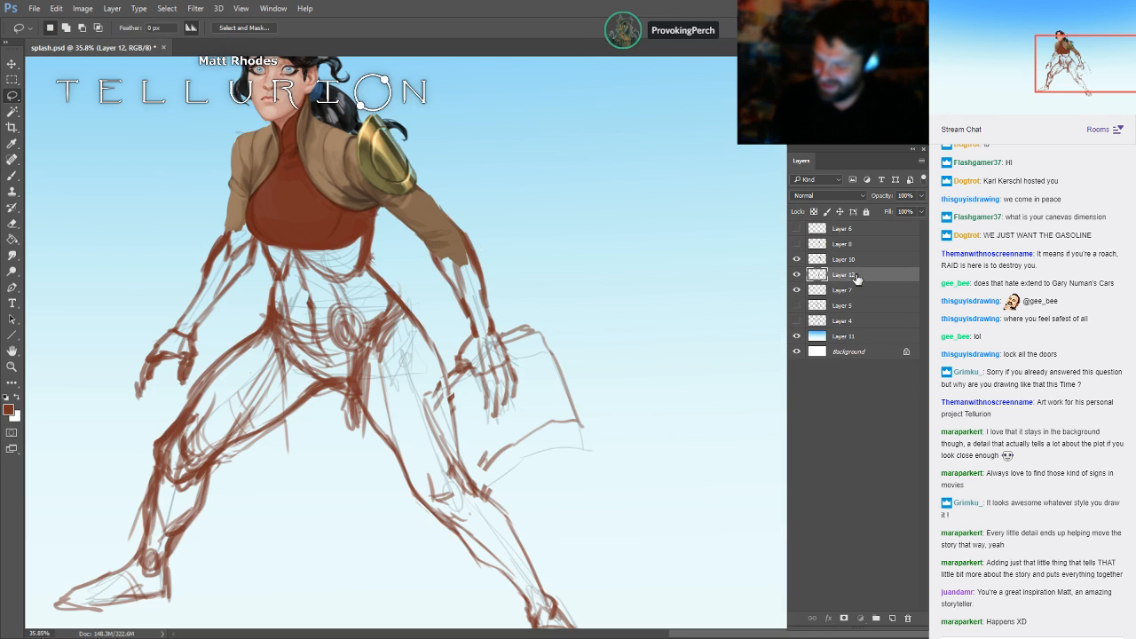
{"action": "key", "text": "ctrl+v"}
{"action": "scroll", "coordinate": [733, 316], "scroll_direction": "down", "scroll_amount": 3}
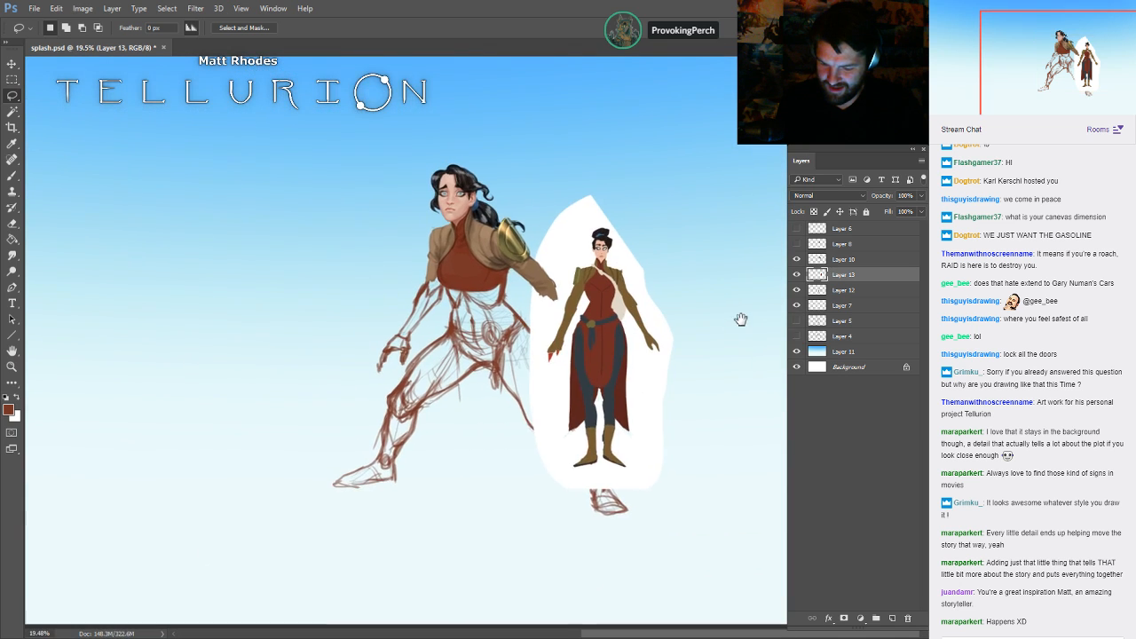
{"action": "left_click_drag", "start_coordinate": [695, 317], "coordinate": [334, 237]}
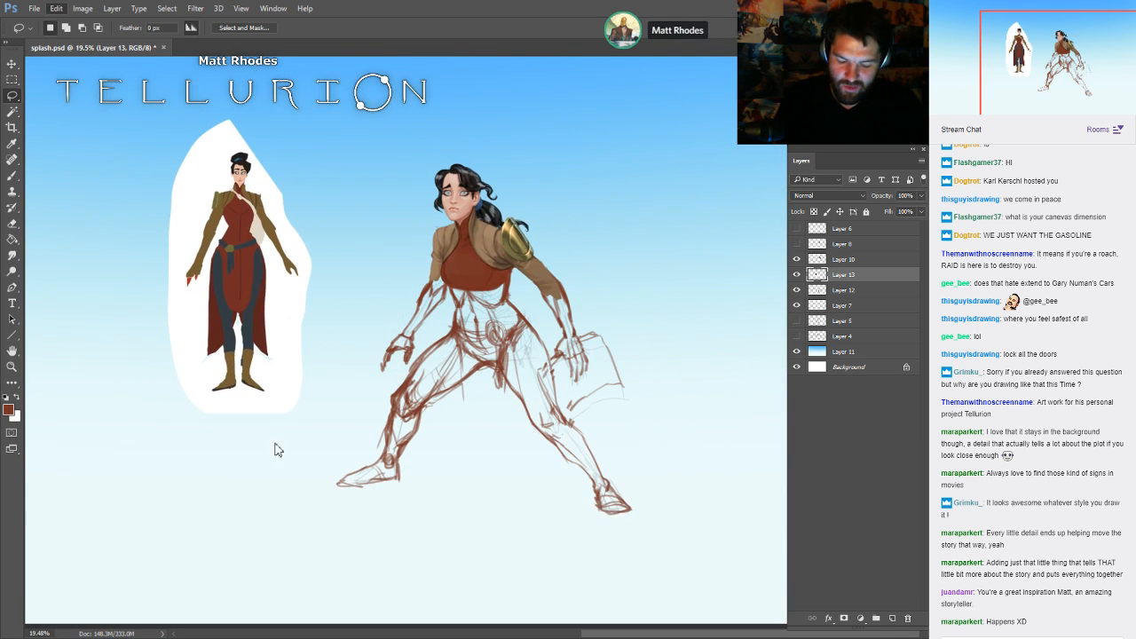
- Delete the white background around the pasted reference figure with the Magic Wand, and nudge her closer to the sketched figure
{"action": "left_click", "coordinate": [12, 111]}
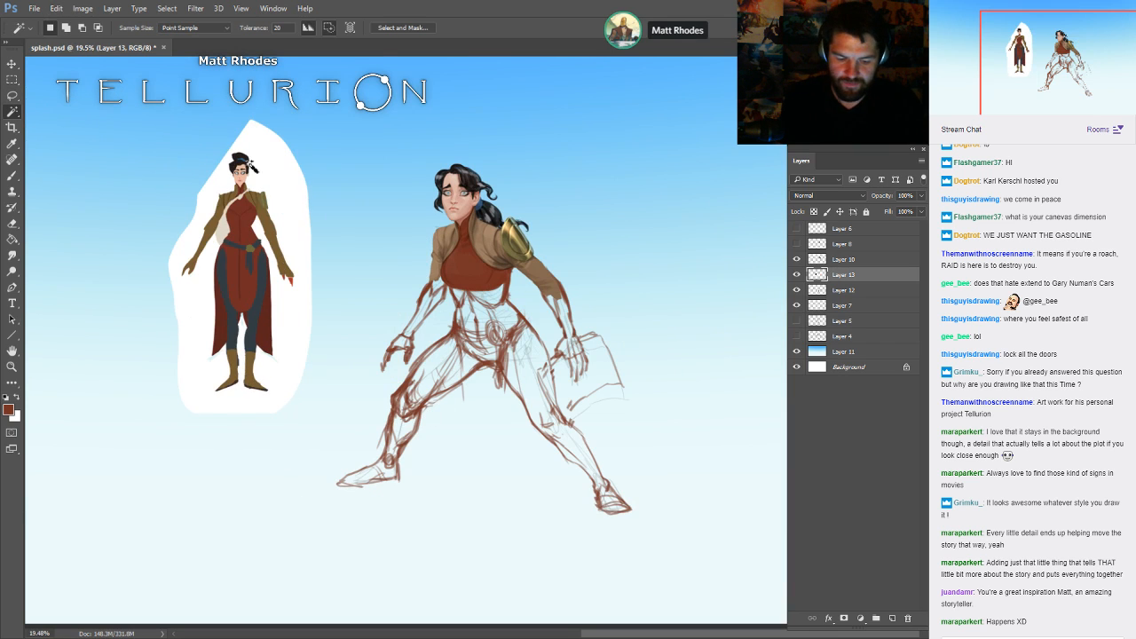
{"action": "left_click", "coordinate": [306, 200]}
{"action": "key", "text": "Delete"}
{"action": "key", "text": "ctrl+d"}
{"action": "mouse_move", "coordinate": [657, 313]}
{"action": "left_mouse_down"}
{"action": "mouse_move", "coordinate": [758, 317]}
{"action": "mouse_move", "coordinate": [723, 318]}
{"action": "left_mouse_up"}
- Check the sketch on Layer 12 by hiding and showing it, and sample the dark red of the top for the Brush
{"action": "key", "text": "b"}
{"action": "left_click", "coordinate": [839, 291]}
{"action": "left_click", "coordinate": [797, 290]}
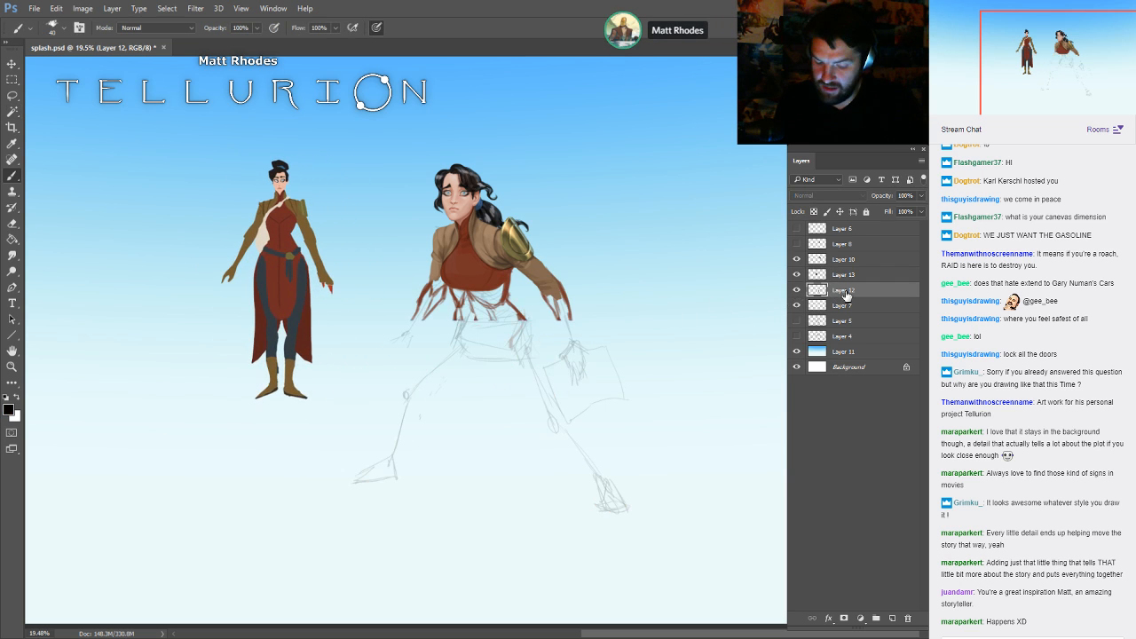
{"action": "left_click", "coordinate": [797, 291]}
{"action": "left_click_drag", "start_coordinate": [598, 406], "coordinate": [647, 402]}
{"action": "mouse_move", "coordinate": [695, 327]}
{"action": "left_mouse_down"}
{"action": "mouse_move", "coordinate": [729, 402]}
{"action": "mouse_move", "coordinate": [680, 329]}
{"action": "mouse_move", "coordinate": [702, 322]}
{"action": "left_mouse_up"}
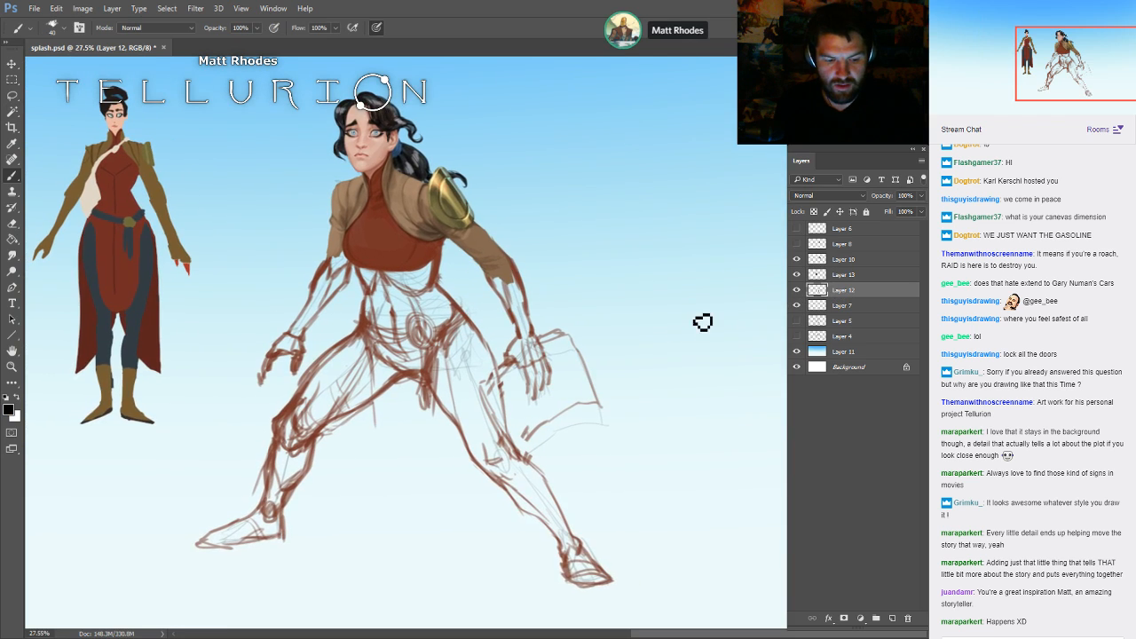
{"action": "left_click", "coordinate": [385, 255], "text": "alt"}
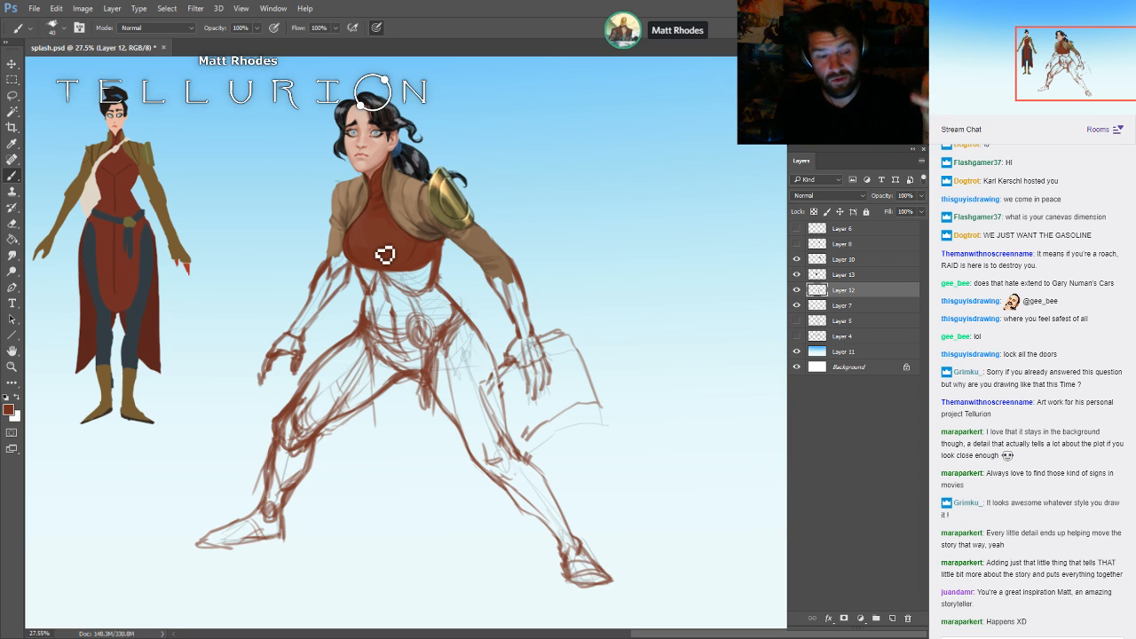
- Toggle Layer 12 off and on to compare the sketches, and hide the rough pencil sketch on Layer 7
{"action": "left_click_drag", "start_coordinate": [484, 287], "coordinate": [621, 284]}
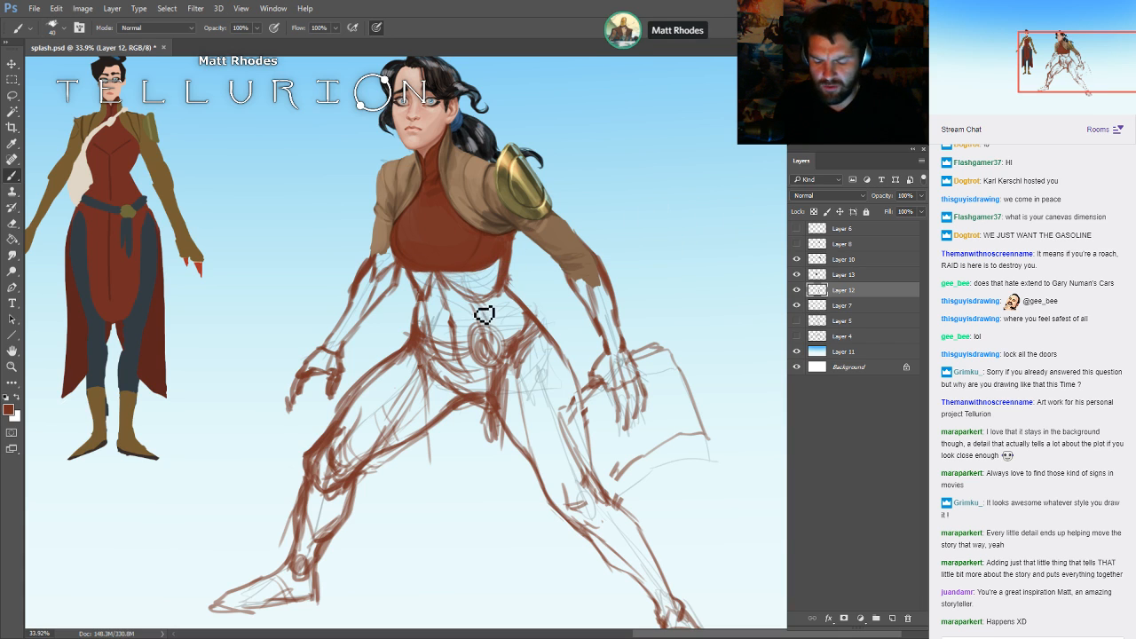
{"action": "left_click", "coordinate": [796, 291]}
{"action": "left_click", "coordinate": [796, 290]}
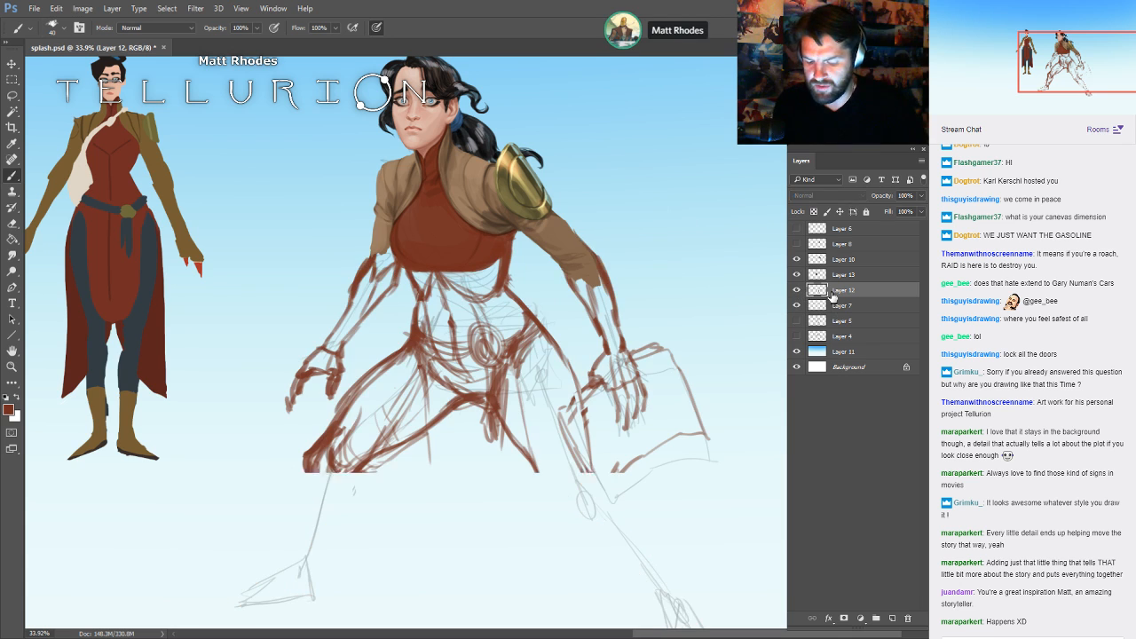
{"action": "left_click", "coordinate": [842, 305]}
{"action": "left_click", "coordinate": [796, 306]}
{"action": "left_click", "coordinate": [797, 305]}
{"action": "left_click", "coordinate": [796, 305]}
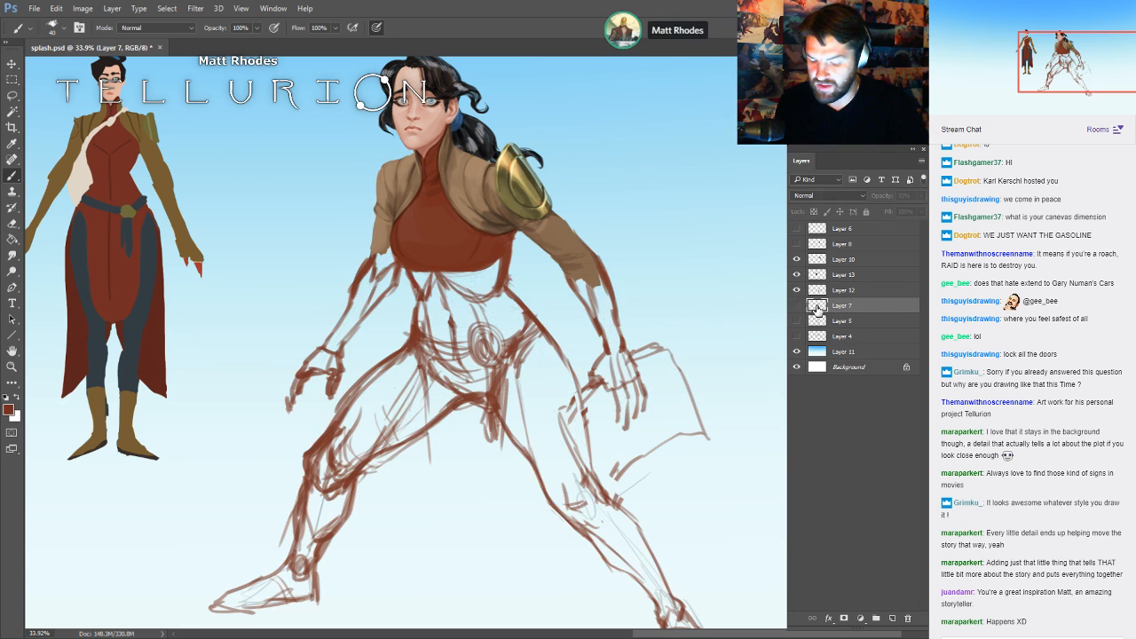
{"action": "left_click_drag", "start_coordinate": [568, 373], "coordinate": [543, 348]}
- Add a new layer beneath Layer 12 and outline the waist, hips and a long rounded front panel between the legs in dark red
{"action": "left_click", "coordinate": [843, 293]}
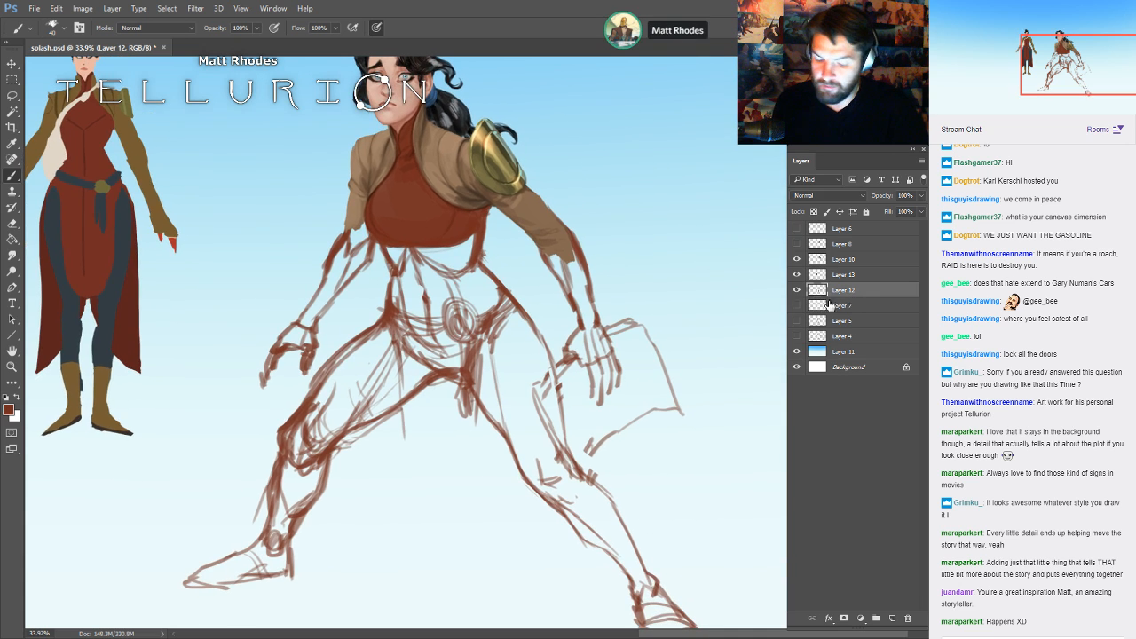
{"action": "key", "text": "ctrl+shift+alt+n"}
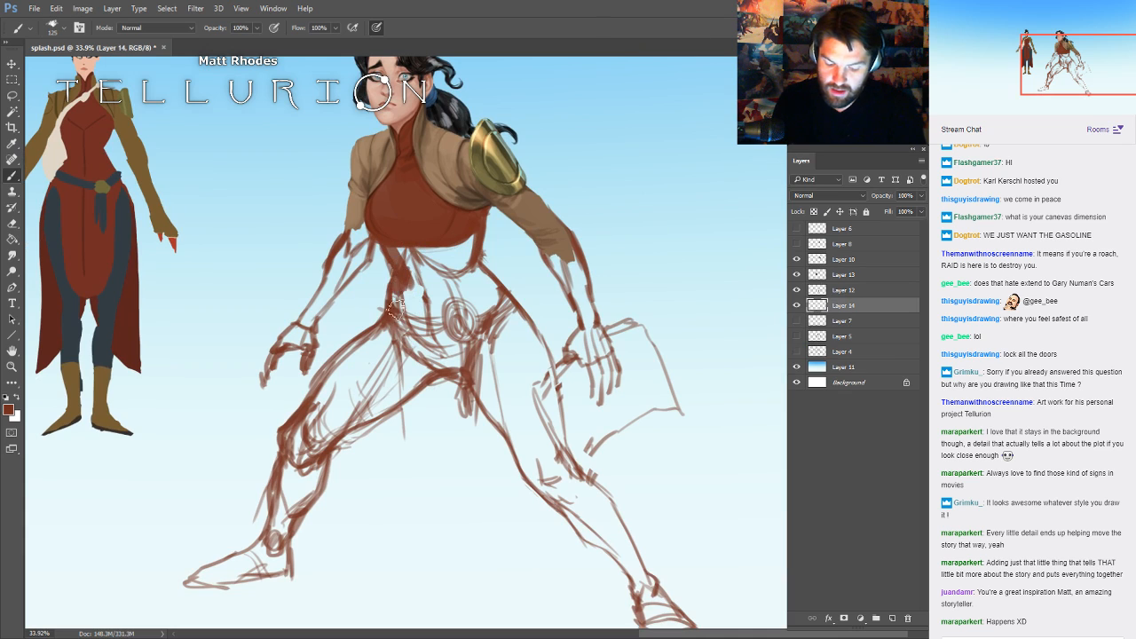
{"action": "left_click_drag", "start_coordinate": [398, 291], "coordinate": [412, 348]}
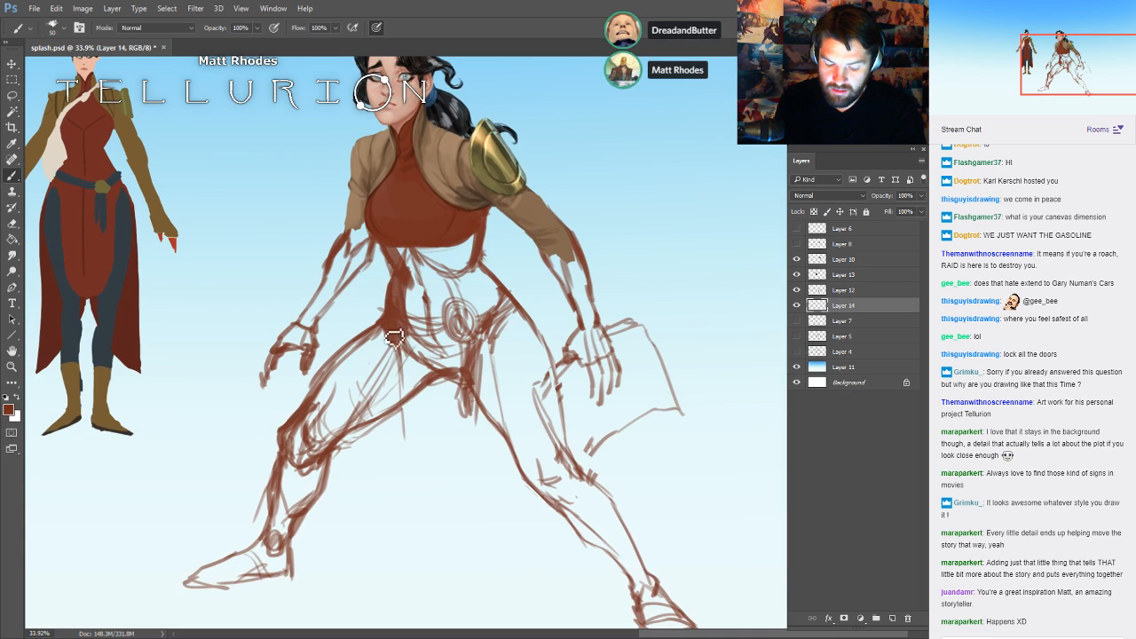
{"action": "mouse_move", "coordinate": [521, 322]}
{"action": "left_mouse_down"}
{"action": "mouse_move", "coordinate": [501, 360]}
{"action": "mouse_move", "coordinate": [491, 453]}
{"action": "left_mouse_up"}
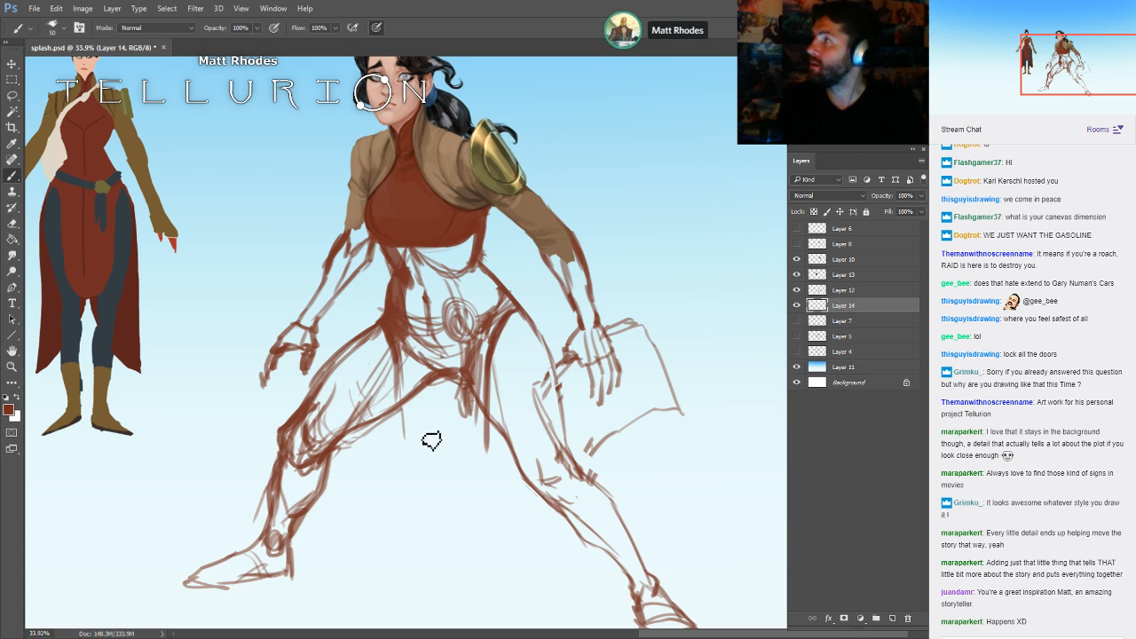
{"action": "mouse_move", "coordinate": [405, 360]}
{"action": "left_mouse_down"}
{"action": "mouse_move", "coordinate": [406, 451]}
{"action": "mouse_move", "coordinate": [426, 503]}
{"action": "mouse_move", "coordinate": [412, 463]}
{"action": "left_mouse_up"}
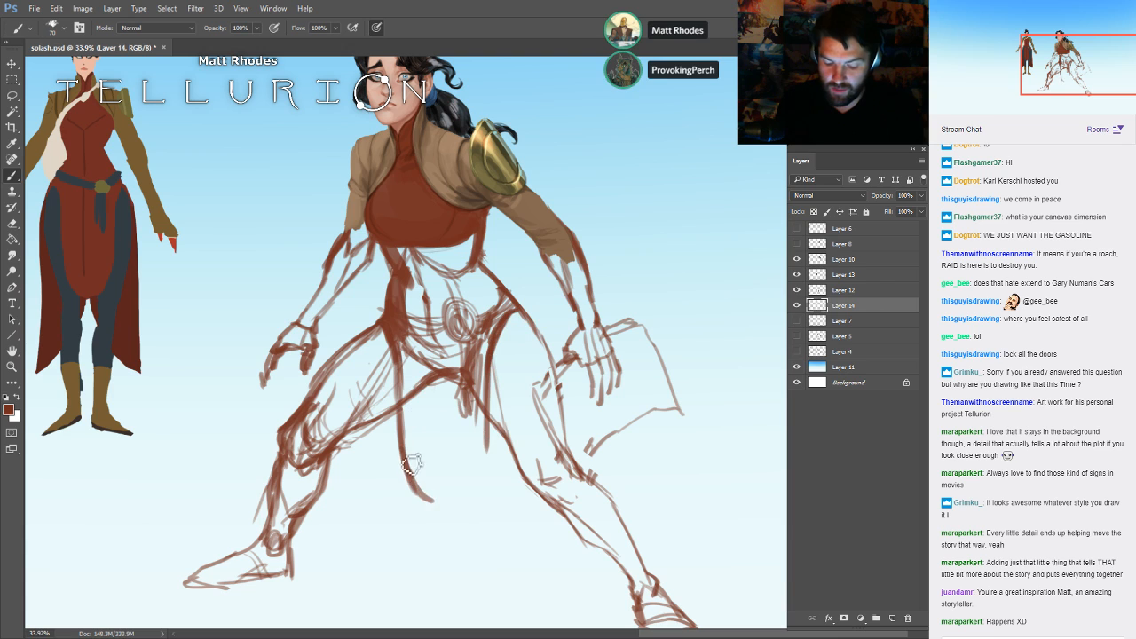
{"action": "mouse_move", "coordinate": [490, 404]}
{"action": "left_mouse_down"}
{"action": "mouse_move", "coordinate": [471, 498]}
{"action": "mouse_move", "coordinate": [439, 500]}
{"action": "mouse_move", "coordinate": [415, 433]}
{"action": "left_mouse_up"}
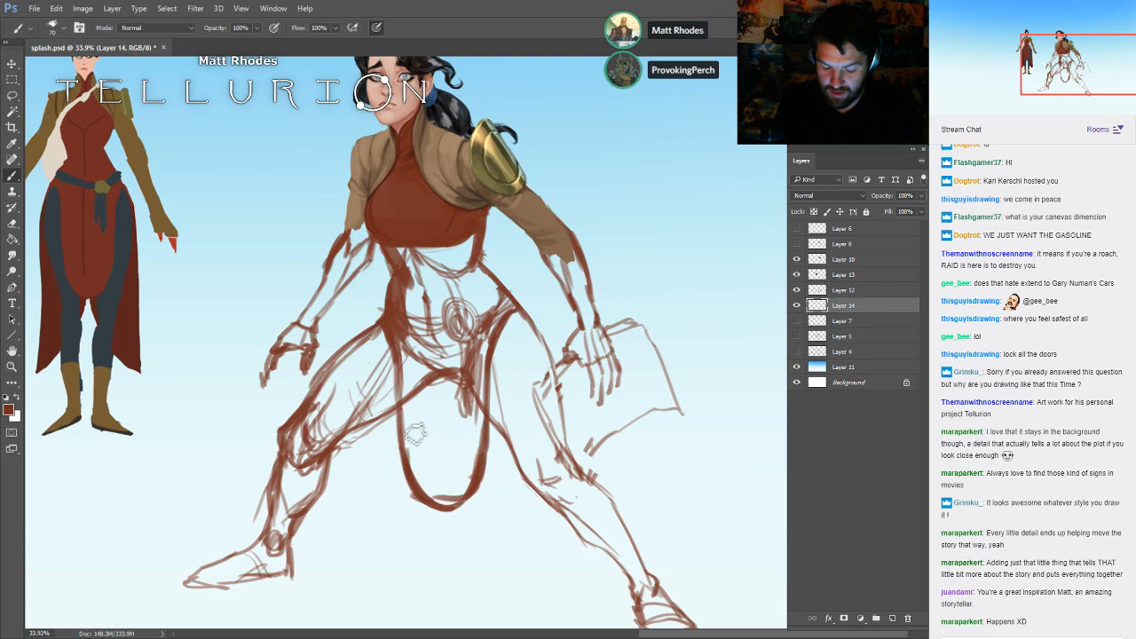
- Enlarge the brush to 250 and fill the torso and front panel solid dark red, refining the hip edge with a smaller brush
{"action": "key", "text": "bracketright"}
{"action": "key", "text": "bracketright"}
{"action": "key", "text": "bracketright"}
{"action": "key", "text": "bracketright"}
{"action": "key", "text": "bracketright"}
{"action": "key", "text": "bracketright"}
{"action": "key", "text": "bracketright"}
{"action": "key", "text": "bracketright"}
{"action": "key", "text": "bracketright"}
{"action": "mouse_move", "coordinate": [401, 257]}
{"action": "left_mouse_down"}
{"action": "mouse_move", "coordinate": [413, 344]}
{"action": "mouse_move", "coordinate": [441, 255]}
{"action": "mouse_move", "coordinate": [443, 287]}
{"action": "mouse_move", "coordinate": [469, 305]}
{"action": "mouse_move", "coordinate": [400, 246]}
{"action": "mouse_move", "coordinate": [416, 280]}
{"action": "mouse_move", "coordinate": [415, 387]}
{"action": "mouse_move", "coordinate": [435, 489]}
{"action": "mouse_move", "coordinate": [421, 474]}
{"action": "mouse_move", "coordinate": [414, 380]}
{"action": "mouse_move", "coordinate": [429, 328]}
{"action": "mouse_move", "coordinate": [465, 321]}
{"action": "mouse_move", "coordinate": [442, 471]}
{"action": "mouse_move", "coordinate": [451, 386]}
{"action": "mouse_move", "coordinate": [435, 451]}
{"action": "left_mouse_up"}
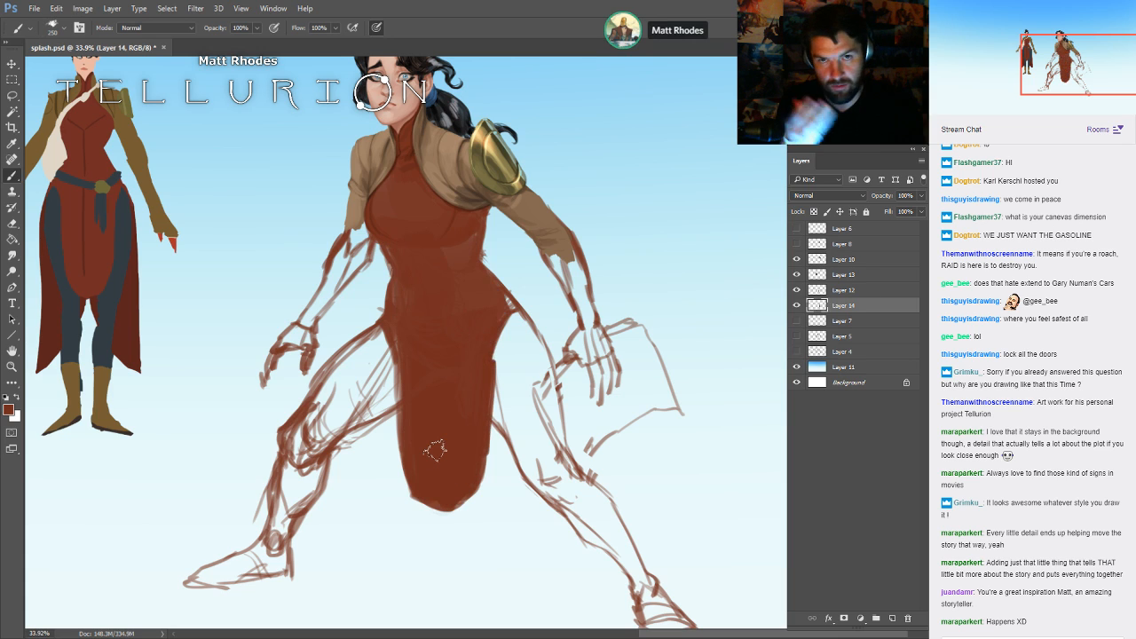
{"action": "key", "text": "bracketleft"}
{"action": "left_click_drag", "start_coordinate": [506, 306], "coordinate": [497, 375]}
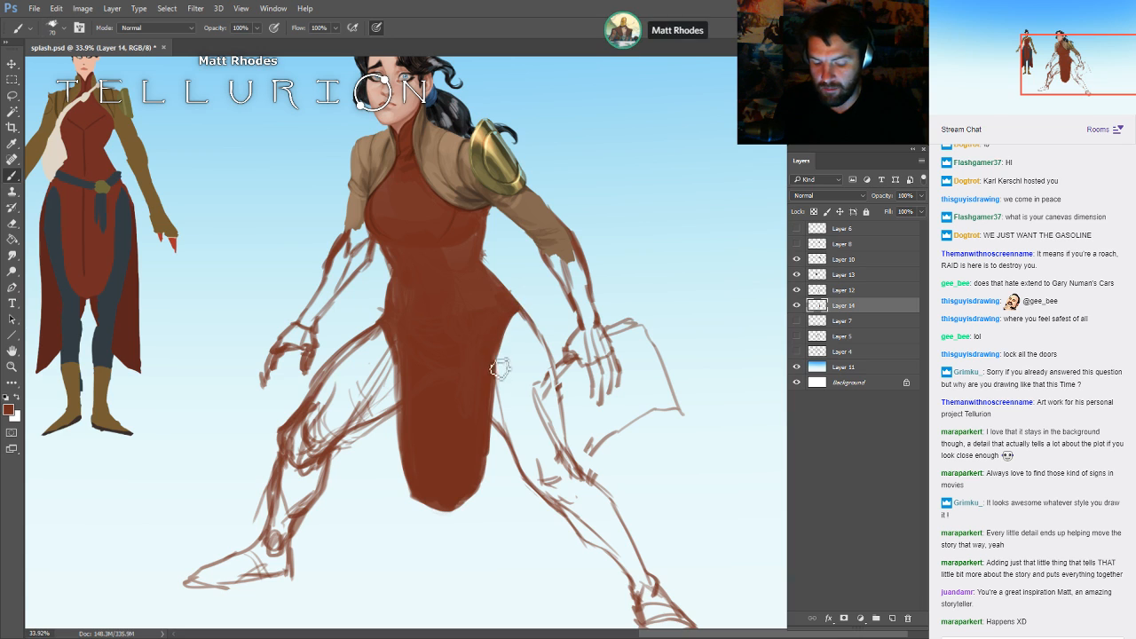
{"action": "key", "text": "bracketright"}
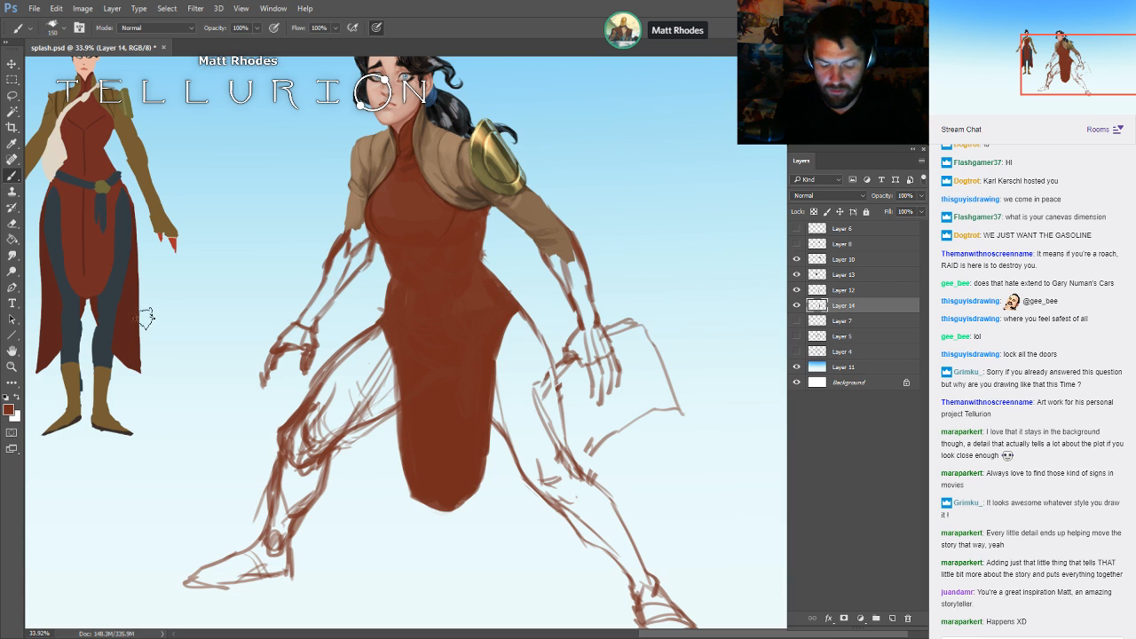
- Add a new layer above Layer 7 for the coat tails, with the brush size set to 100
{"action": "left_click", "coordinate": [851, 321]}
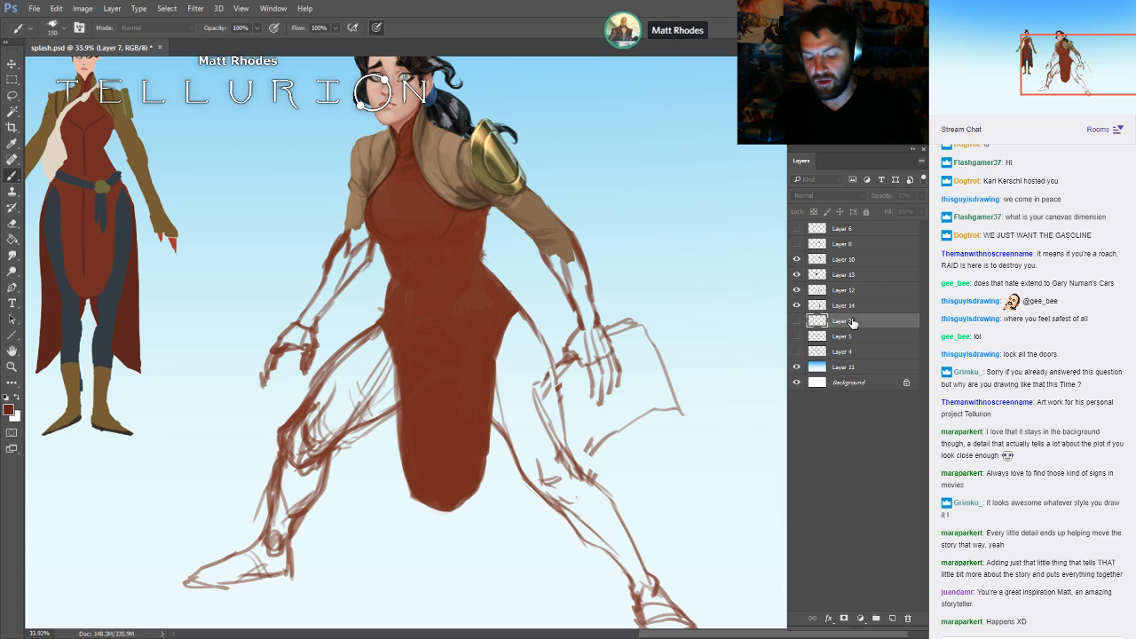
{"action": "key", "text": "ctrl+shift+alt+n"}
{"action": "key", "text": "bracketleft"}
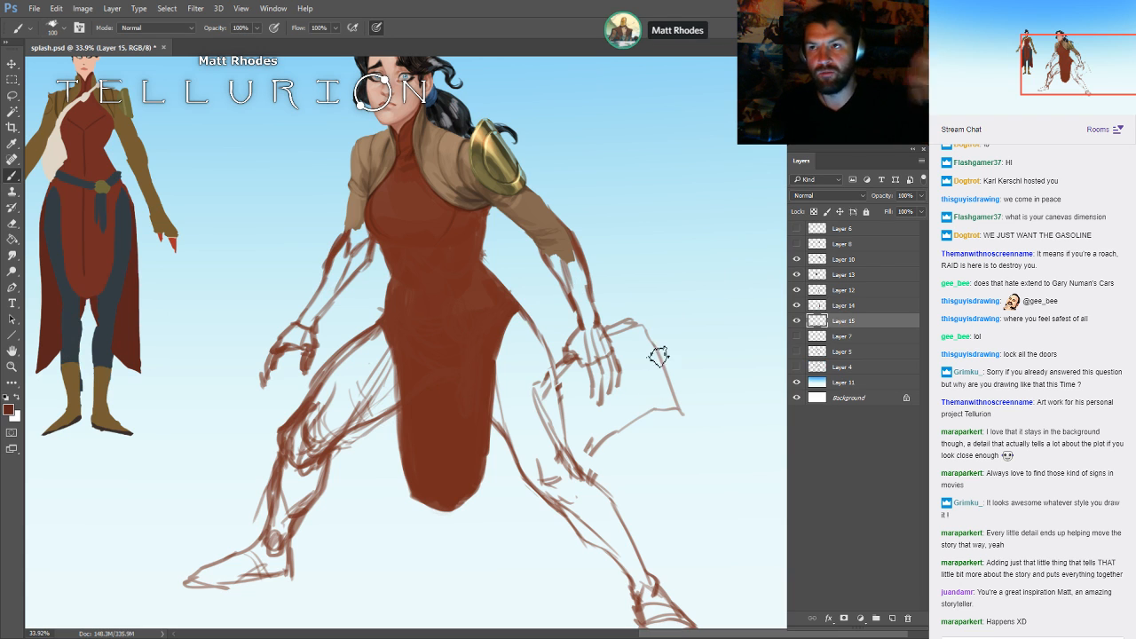
- Paint a pointed coat tail in darker red behind the front panel, beside the figure's outstretched left leg
{"action": "left_click_drag", "start_coordinate": [679, 449], "coordinate": [654, 406]}
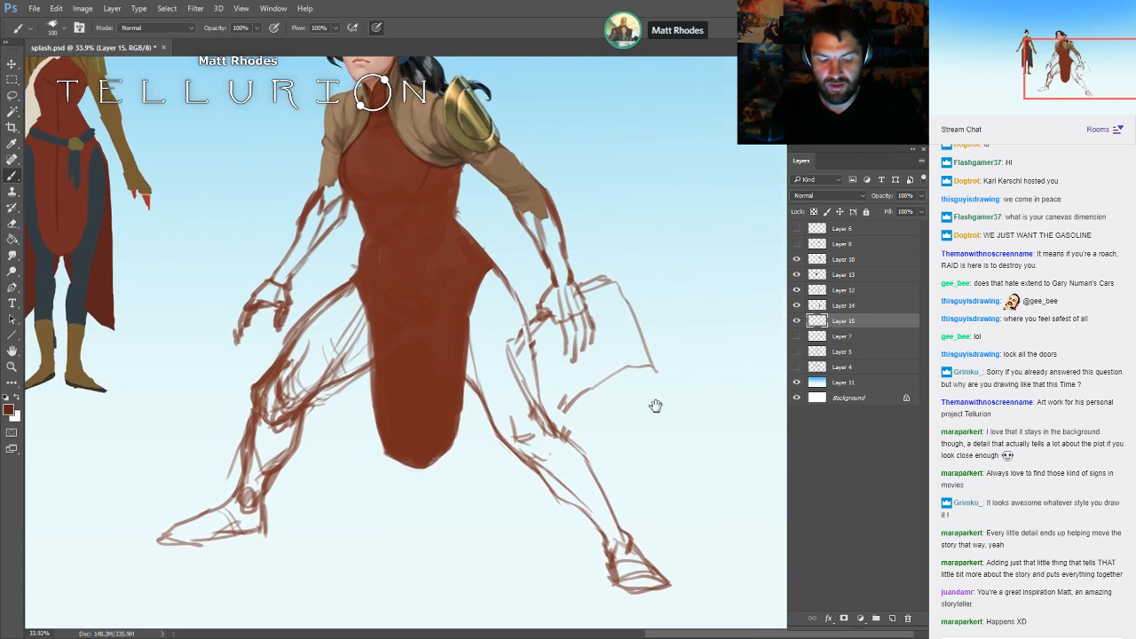
{"action": "left_click_drag", "start_coordinate": [503, 446], "coordinate": [504, 519]}
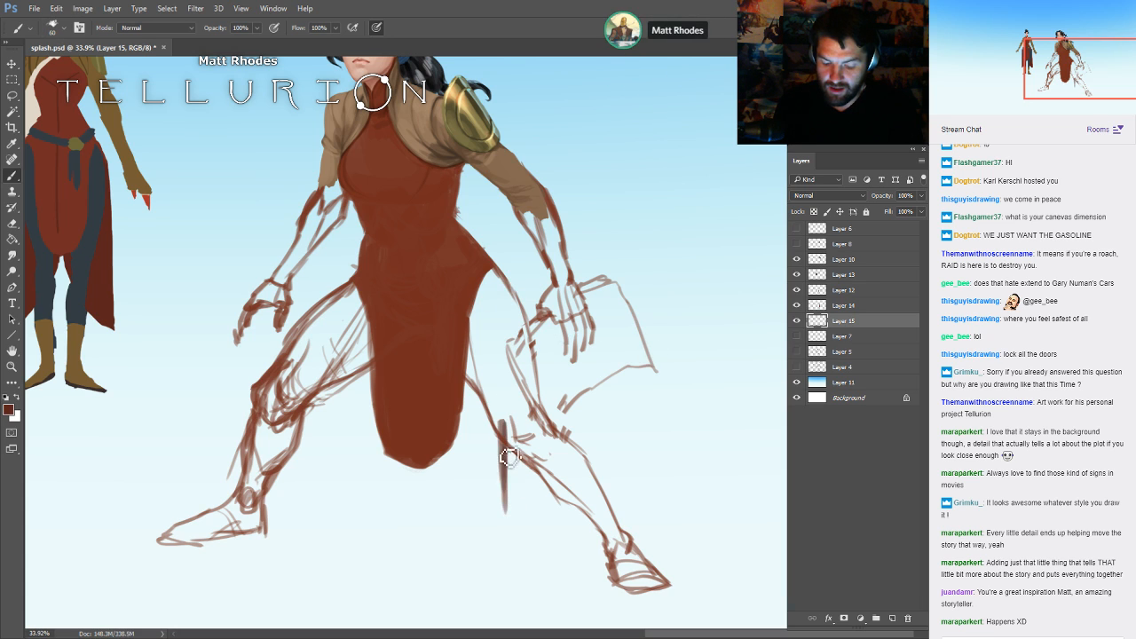
{"action": "mouse_move", "coordinate": [460, 456]}
{"action": "left_mouse_down"}
{"action": "mouse_move", "coordinate": [496, 525]}
{"action": "mouse_move", "coordinate": [478, 503]}
{"action": "mouse_move", "coordinate": [504, 529]}
{"action": "left_mouse_up"}
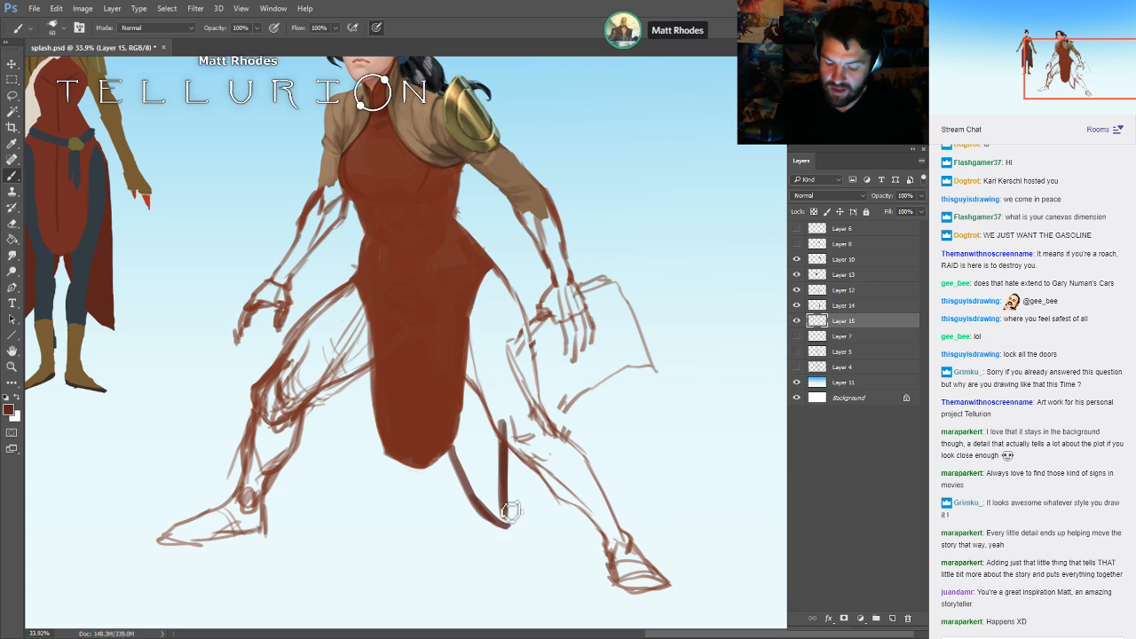
{"action": "mouse_move", "coordinate": [461, 457]}
{"action": "left_mouse_down"}
{"action": "mouse_move", "coordinate": [472, 396]}
{"action": "mouse_move", "coordinate": [495, 442]}
{"action": "mouse_move", "coordinate": [481, 400]}
{"action": "mouse_move", "coordinate": [472, 474]}
{"action": "mouse_move", "coordinate": [491, 515]}
{"action": "mouse_move", "coordinate": [496, 442]}
{"action": "mouse_move", "coordinate": [505, 494]}
{"action": "mouse_move", "coordinate": [511, 467]}
{"action": "mouse_move", "coordinate": [515, 525]}
{"action": "left_mouse_up"}
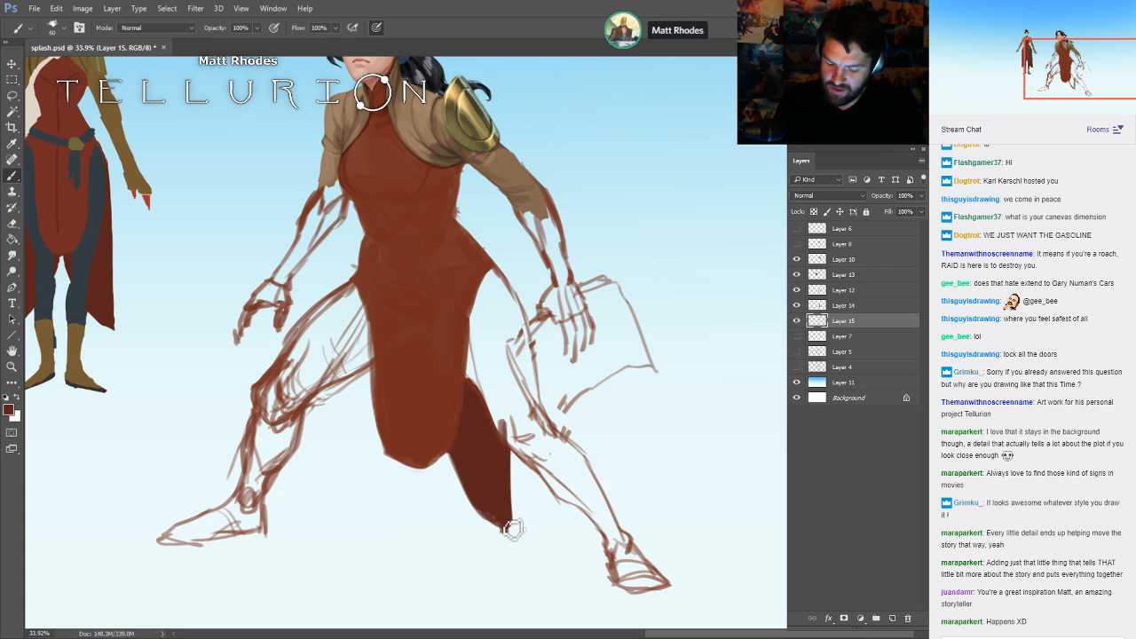
- Paint a second pointed coat tail in darker red behind the front panel, beside the figure's bent right leg
{"action": "left_click_drag", "start_coordinate": [628, 367], "coordinate": [679, 355]}
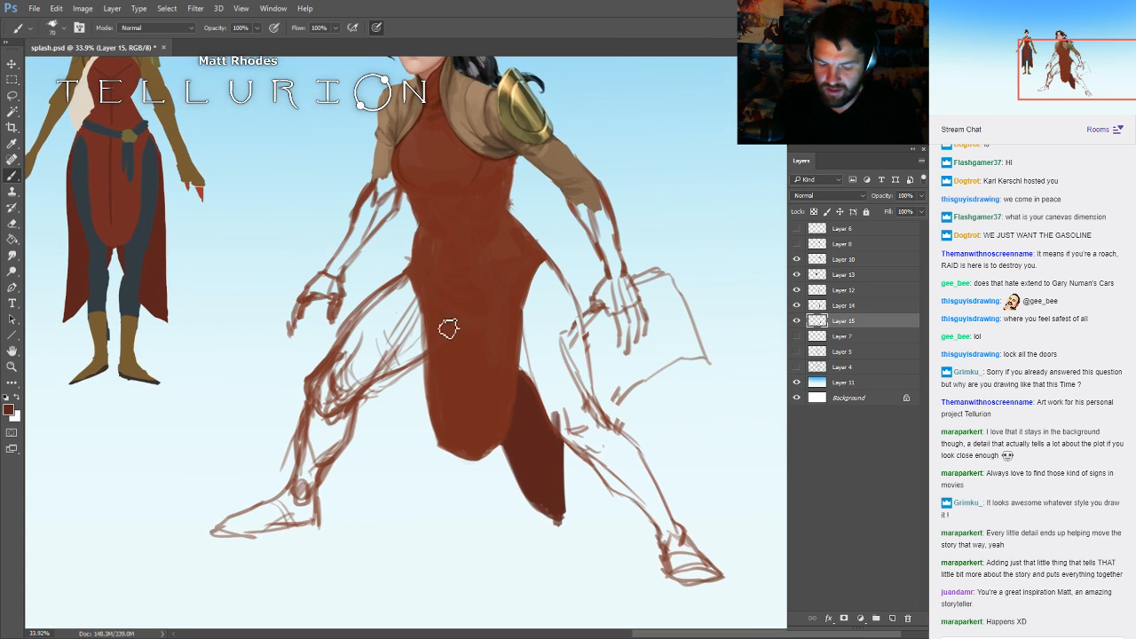
{"action": "left_click_drag", "start_coordinate": [421, 359], "coordinate": [431, 479]}
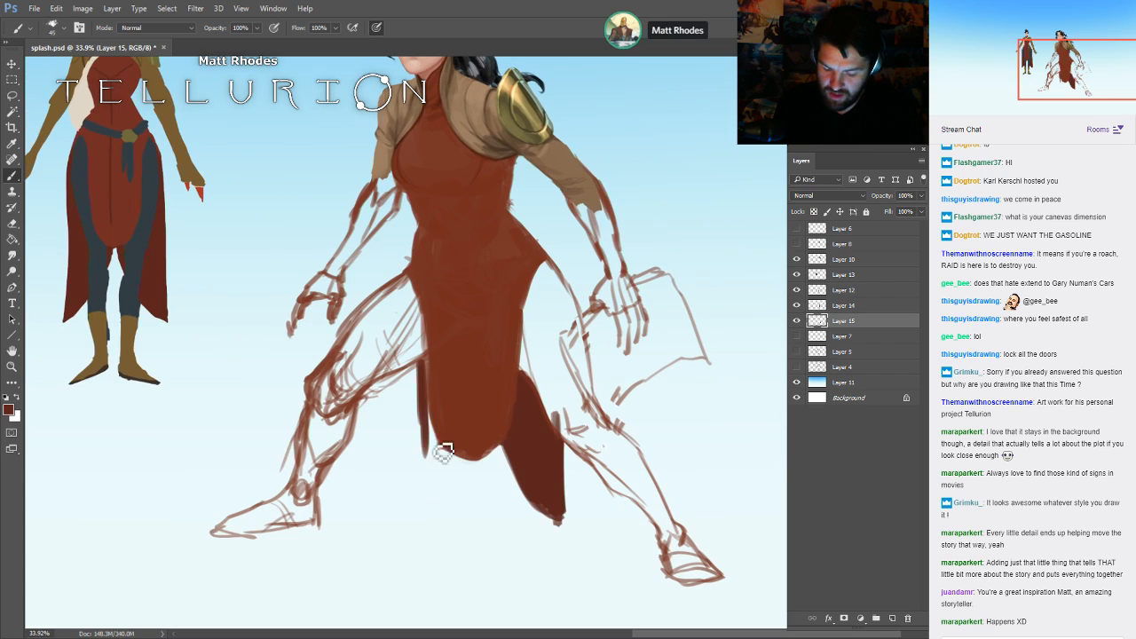
{"action": "left_click_drag", "start_coordinate": [426, 417], "coordinate": [432, 507]}
{"action": "mouse_move", "coordinate": [426, 457]}
{"action": "left_mouse_down"}
{"action": "mouse_move", "coordinate": [432, 511]}
{"action": "mouse_move", "coordinate": [463, 464]}
{"action": "left_mouse_up"}
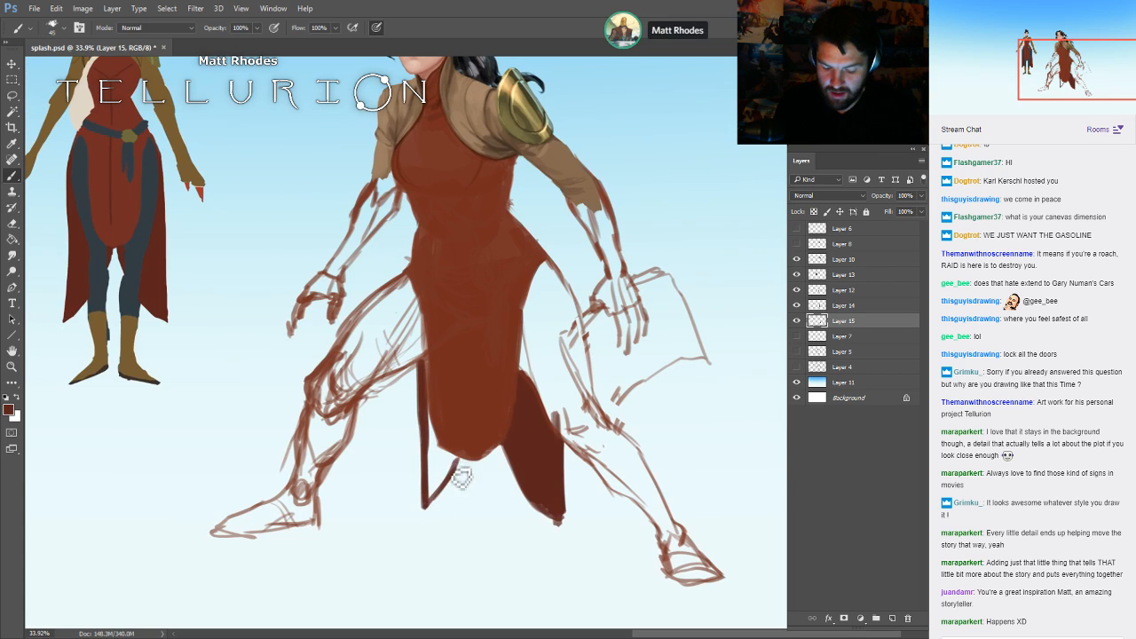
{"action": "mouse_move", "coordinate": [431, 369]}
{"action": "left_mouse_down"}
{"action": "mouse_move", "coordinate": [438, 490]}
{"action": "mouse_move", "coordinate": [444, 458]}
{"action": "mouse_move", "coordinate": [459, 467]}
{"action": "mouse_move", "coordinate": [435, 500]}
{"action": "left_mouse_up"}
{"action": "key", "text": "bracketright"}
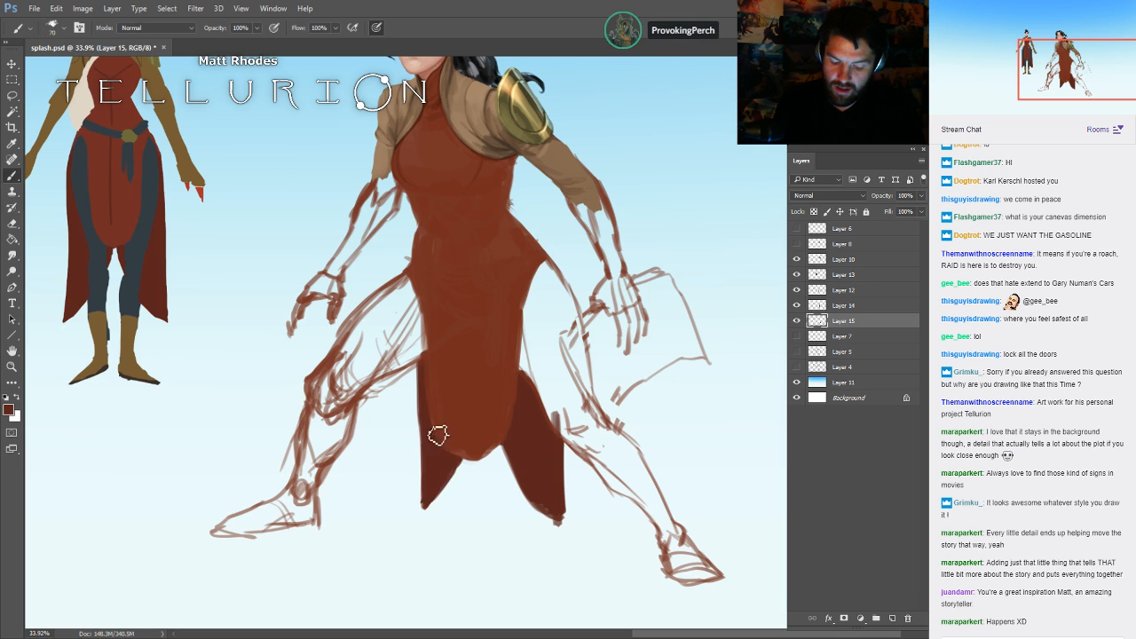
{"action": "key", "text": "bracketright"}
{"action": "key", "text": "bracketright"}
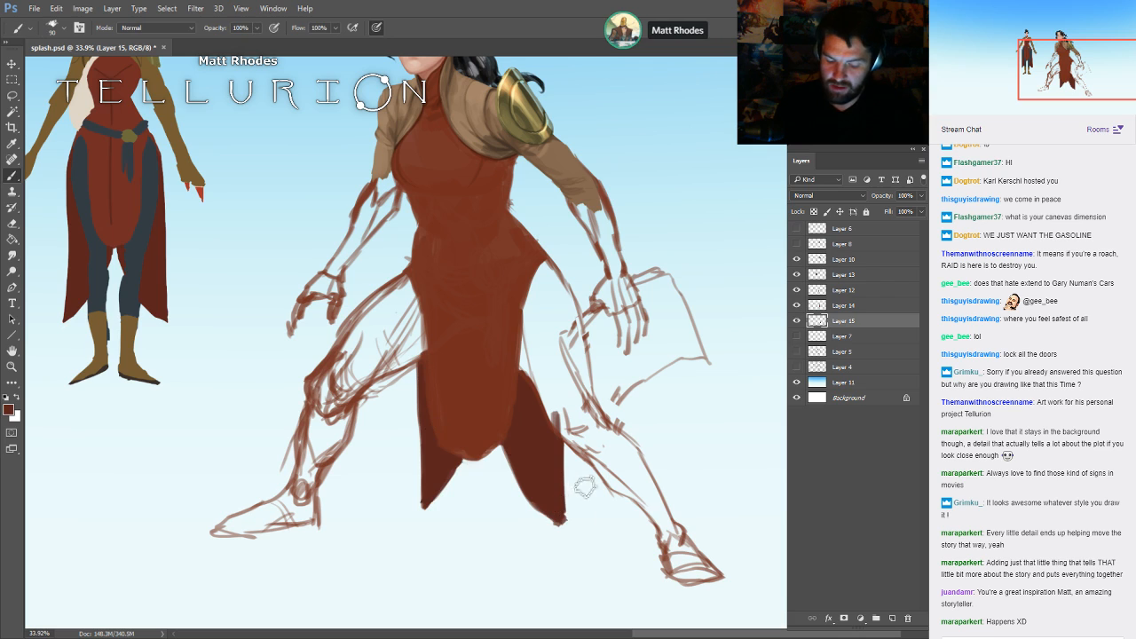
- Trim the tip of the coat tail with the Eraser, and undo the painted coat tails
{"action": "key", "text": "e"}
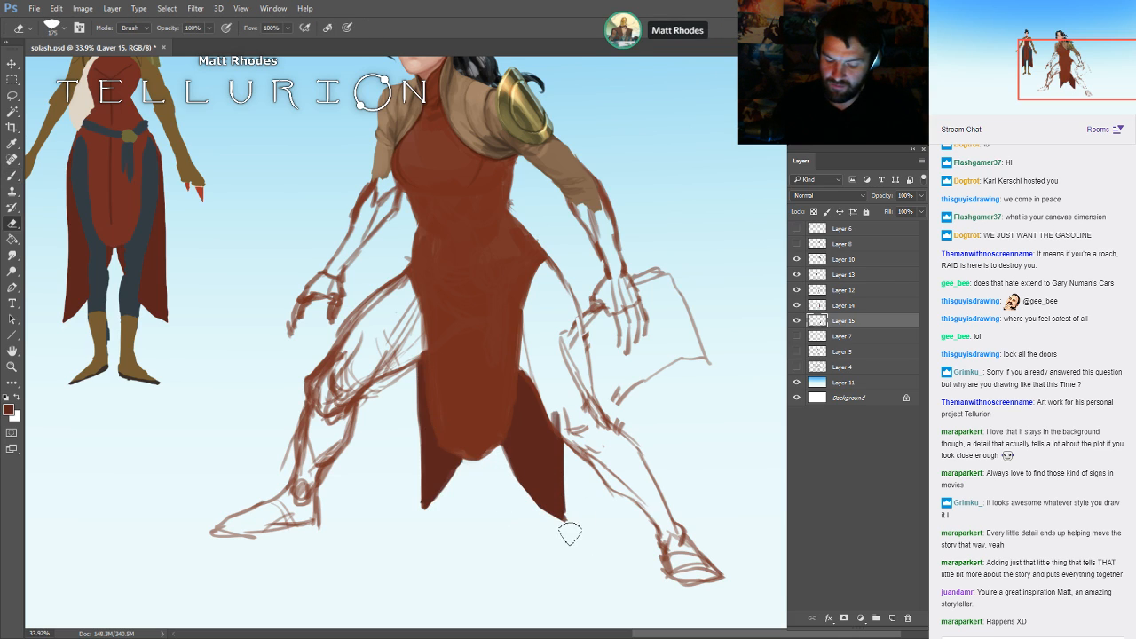
{"action": "mouse_move", "coordinate": [677, 354]}
{"action": "left_mouse_down"}
{"action": "mouse_move", "coordinate": [659, 441]}
{"action": "mouse_move", "coordinate": [715, 332]}
{"action": "mouse_move", "coordinate": [698, 325]}
{"action": "mouse_move", "coordinate": [627, 352]}
{"action": "mouse_move", "coordinate": [634, 371]}
{"action": "mouse_move", "coordinate": [578, 338]}
{"action": "left_mouse_up"}
{"action": "key", "text": "b"}
{"action": "key", "text": "ctrl+z"}
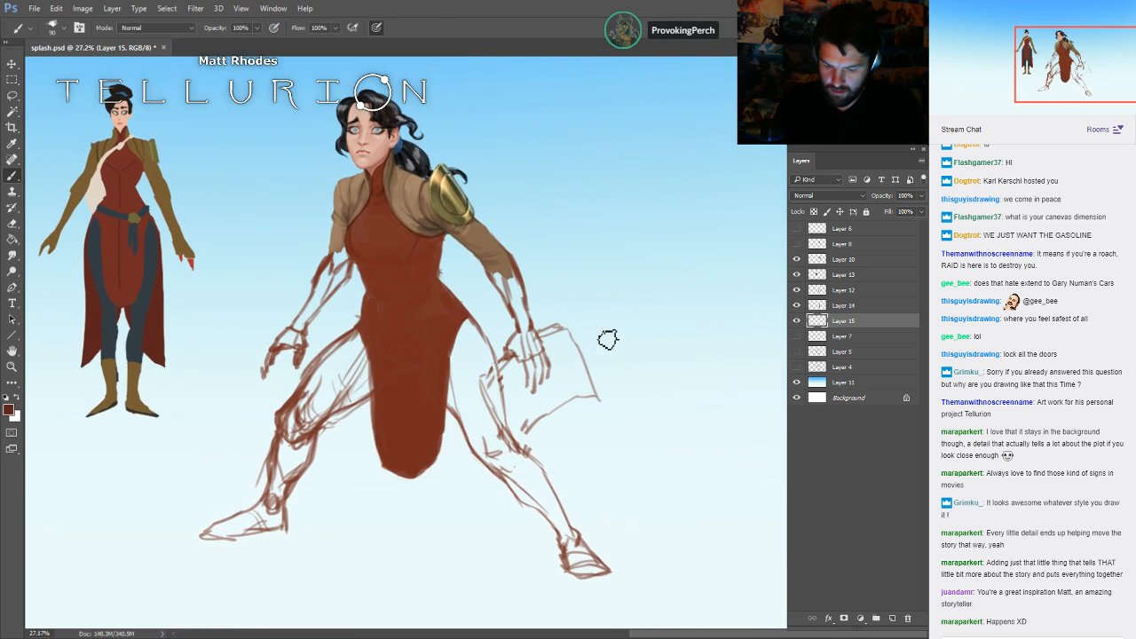
- Hide the solid dark red tunic on Layer 14 to expose the body sketch underneath
{"action": "left_click", "coordinate": [851, 307]}
{"action": "left_click", "coordinate": [796, 306]}
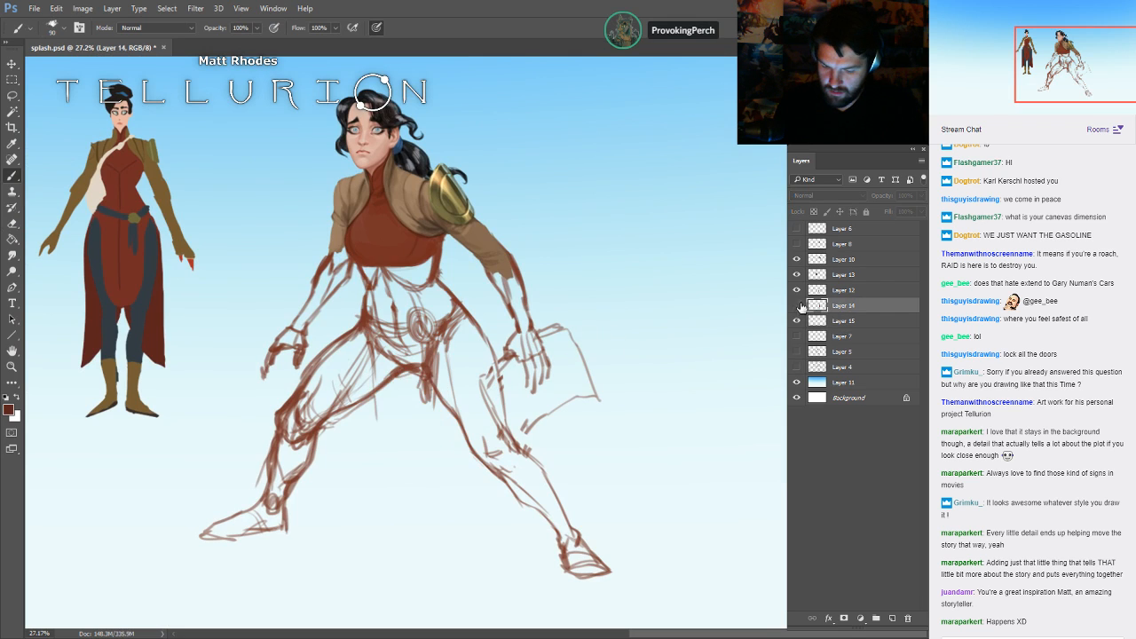
- Show Layer 14 again and erase the tunic paint beside the bent leg to narrow the front panel
{"action": "left_click", "coordinate": [796, 306]}
{"action": "key", "text": "e"}
{"action": "left_click_drag", "start_coordinate": [355, 364], "coordinate": [407, 494]}
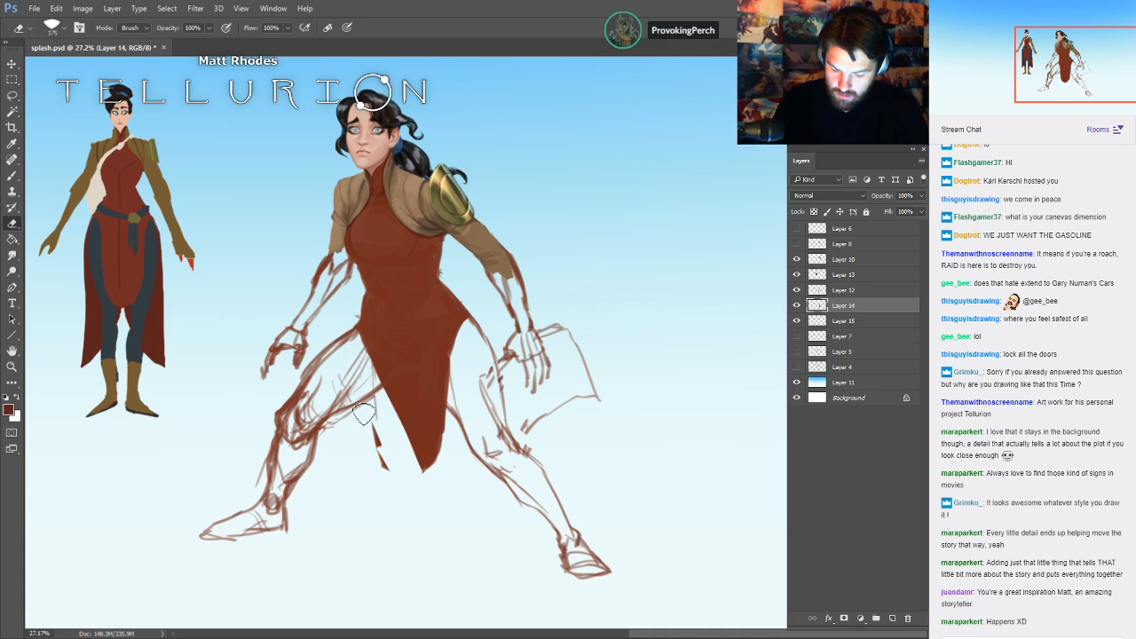
{"action": "left_click_drag", "start_coordinate": [360, 404], "coordinate": [404, 497]}
- Widen the front panel toward the outstretched leg with red paint and trim its lower hem with the Eraser
{"action": "key", "text": "b"}
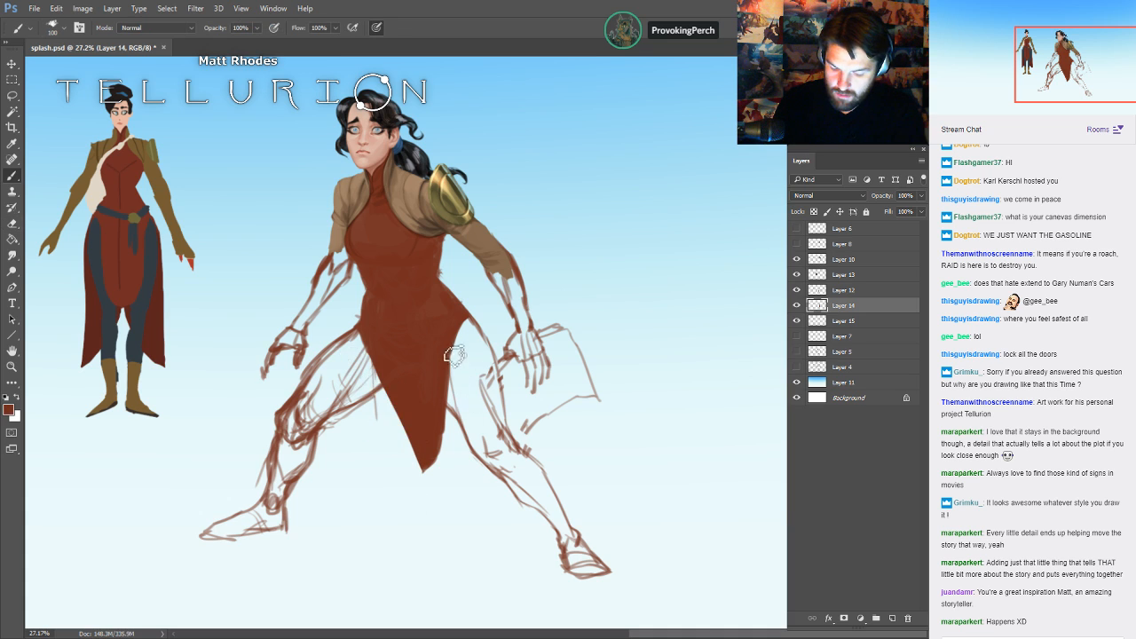
{"action": "key", "text": "]"}
{"action": "mouse_move", "coordinate": [454, 346]}
{"action": "left_mouse_down"}
{"action": "mouse_move", "coordinate": [452, 486]}
{"action": "mouse_move", "coordinate": [417, 421]}
{"action": "mouse_move", "coordinate": [437, 469]}
{"action": "mouse_move", "coordinate": [446, 425]}
{"action": "left_mouse_up"}
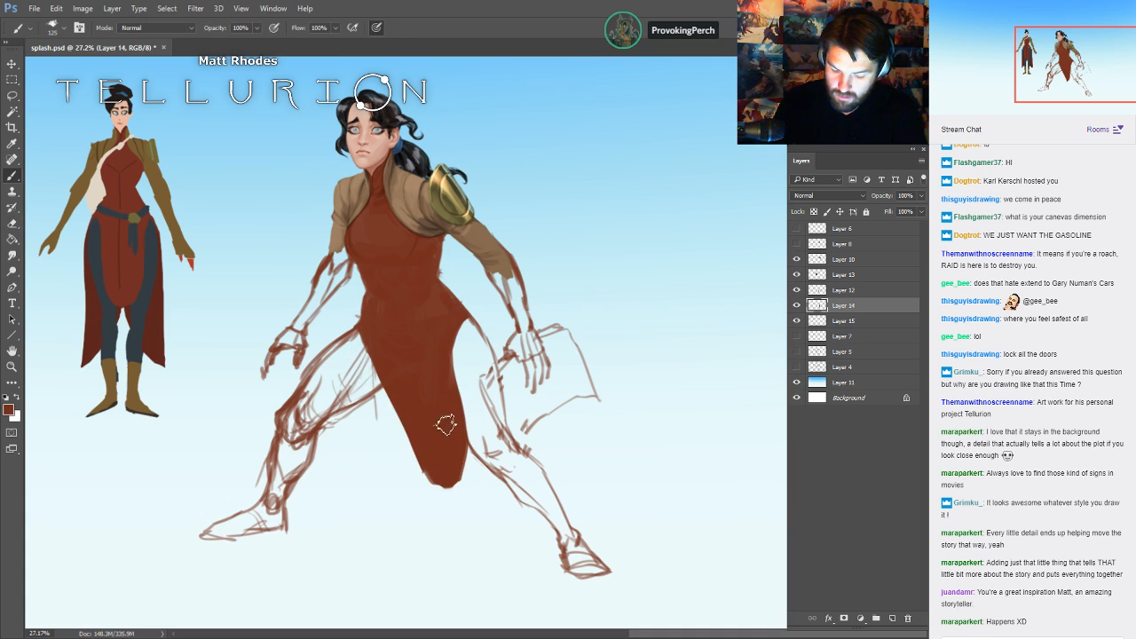
{"action": "key", "text": "e"}
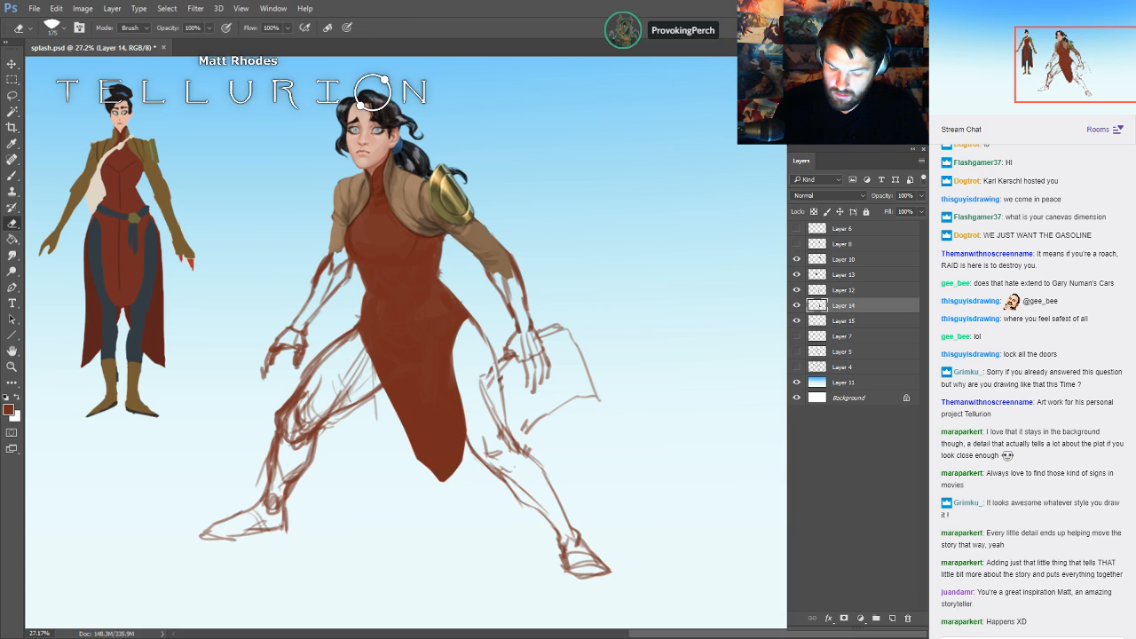
{"action": "key", "text": "b"}
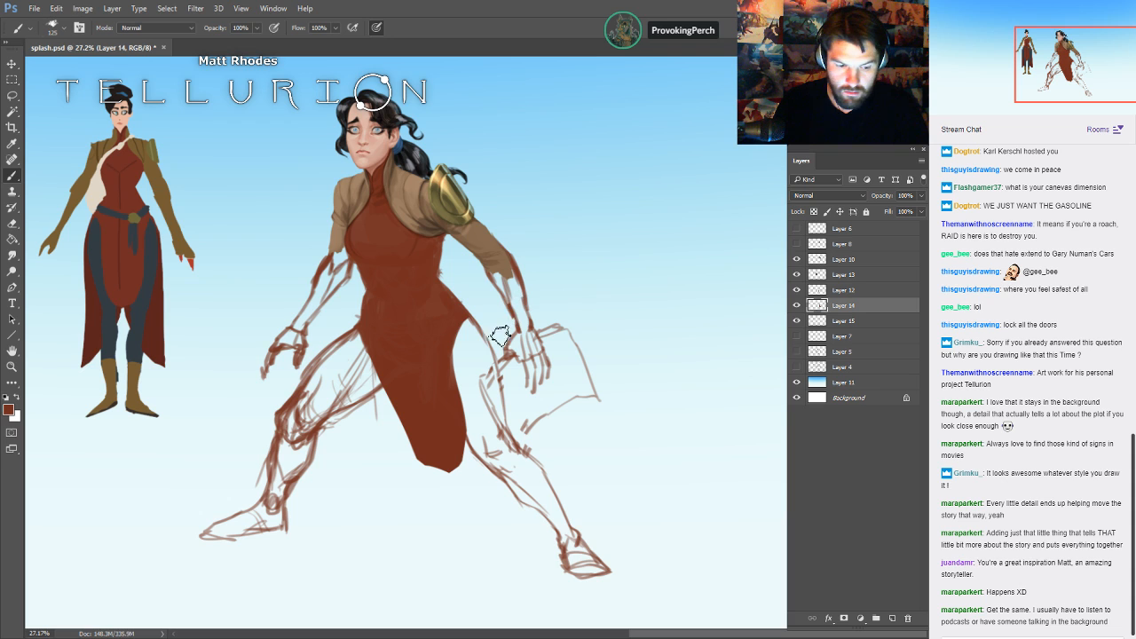
- Outline a flaring coat tail in darker red on Layer 15, behind the outstretched leg and hand
{"action": "left_click", "coordinate": [844, 321]}
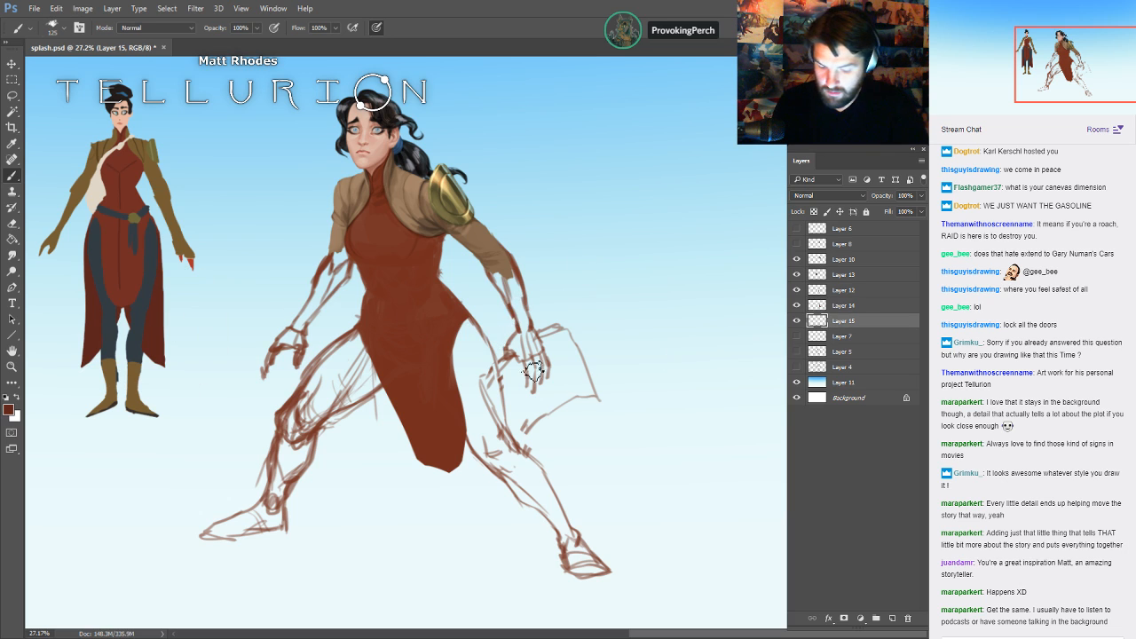
{"action": "key", "text": "["}
{"action": "key", "text": "["}
{"action": "mouse_move", "coordinate": [467, 325]}
{"action": "left_mouse_down"}
{"action": "mouse_move", "coordinate": [540, 419]}
{"action": "mouse_move", "coordinate": [635, 452]}
{"action": "mouse_move", "coordinate": [496, 435]}
{"action": "left_mouse_up"}
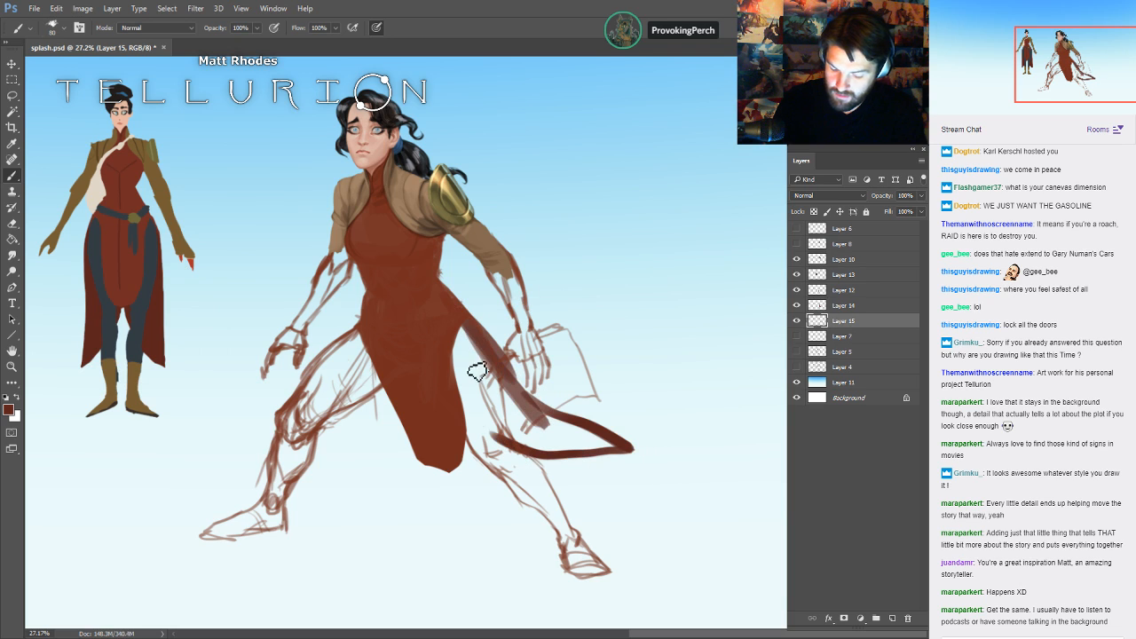
- Try a darker red coat lining along the front panel's bent-leg edge, cut to a point below the hem
{"action": "key", "text": "]"}
{"action": "key", "text": "]"}
{"action": "key", "text": "]"}
{"action": "key", "text": "]"}
{"action": "left_click_drag", "start_coordinate": [371, 353], "coordinate": [436, 478]}
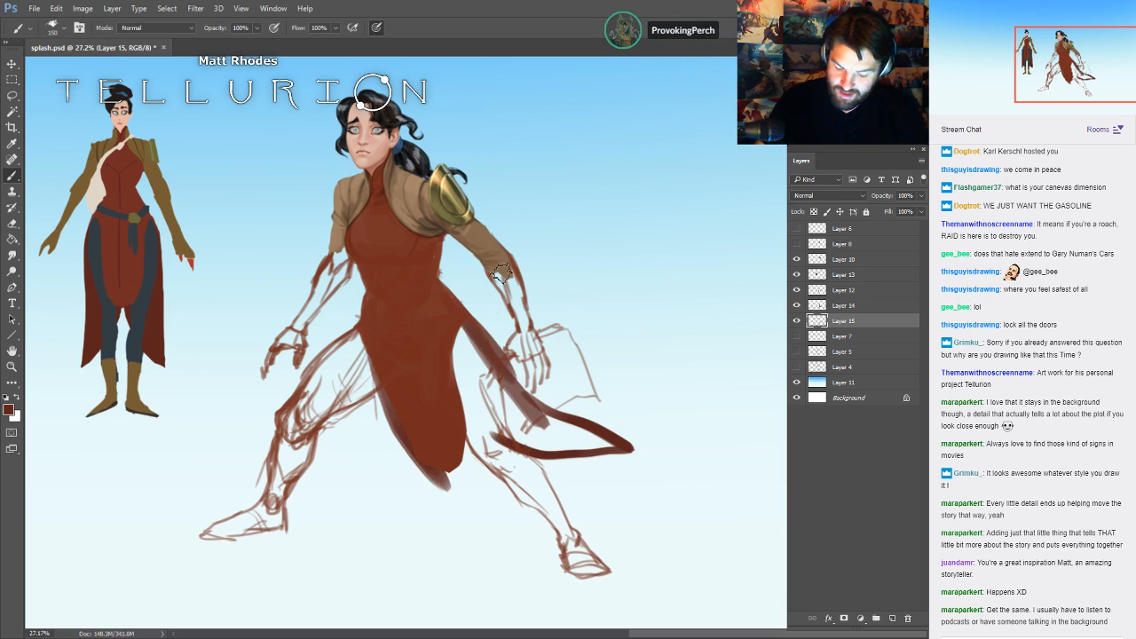
{"action": "key", "text": "ctrl+z"}
{"action": "key", "text": "["}
{"action": "mouse_move", "coordinate": [373, 348]}
{"action": "left_mouse_down"}
{"action": "mouse_move", "coordinate": [394, 422]}
{"action": "mouse_move", "coordinate": [470, 526]}
{"action": "left_mouse_up"}
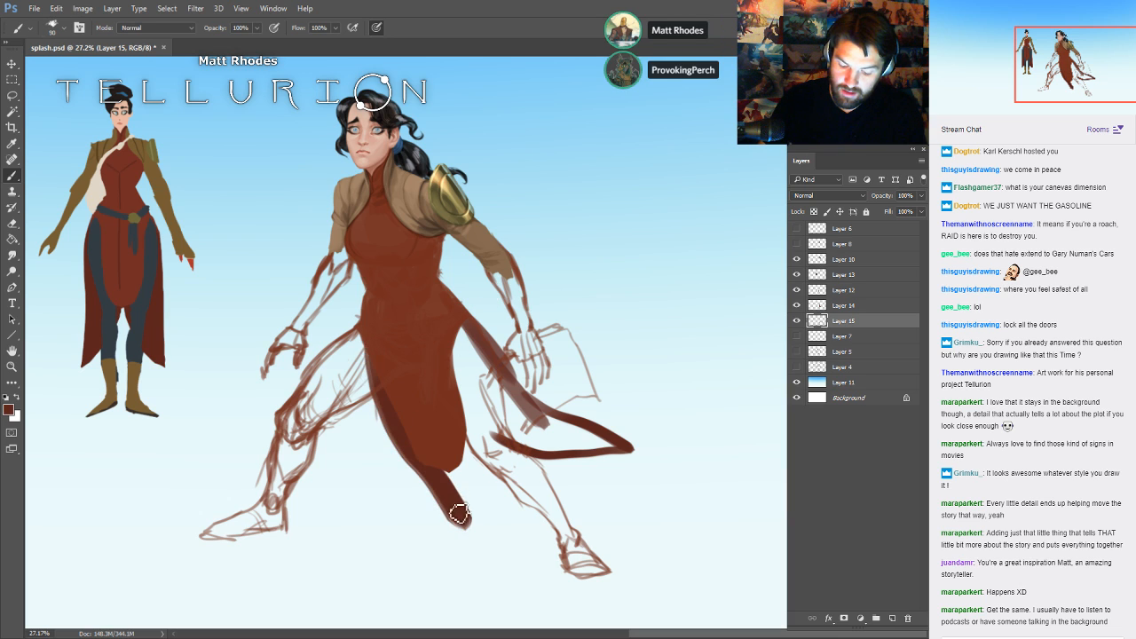
{"action": "left_click_drag", "start_coordinate": [463, 445], "coordinate": [467, 519]}
{"action": "left_click_drag", "start_coordinate": [457, 476], "coordinate": [461, 508]}
{"action": "key", "text": "e"}
{"action": "mouse_move", "coordinate": [476, 433]}
{"action": "left_mouse_down"}
{"action": "mouse_move", "coordinate": [474, 515]}
{"action": "mouse_move", "coordinate": [447, 554]}
{"action": "mouse_move", "coordinate": [450, 587]}
{"action": "left_mouse_up"}
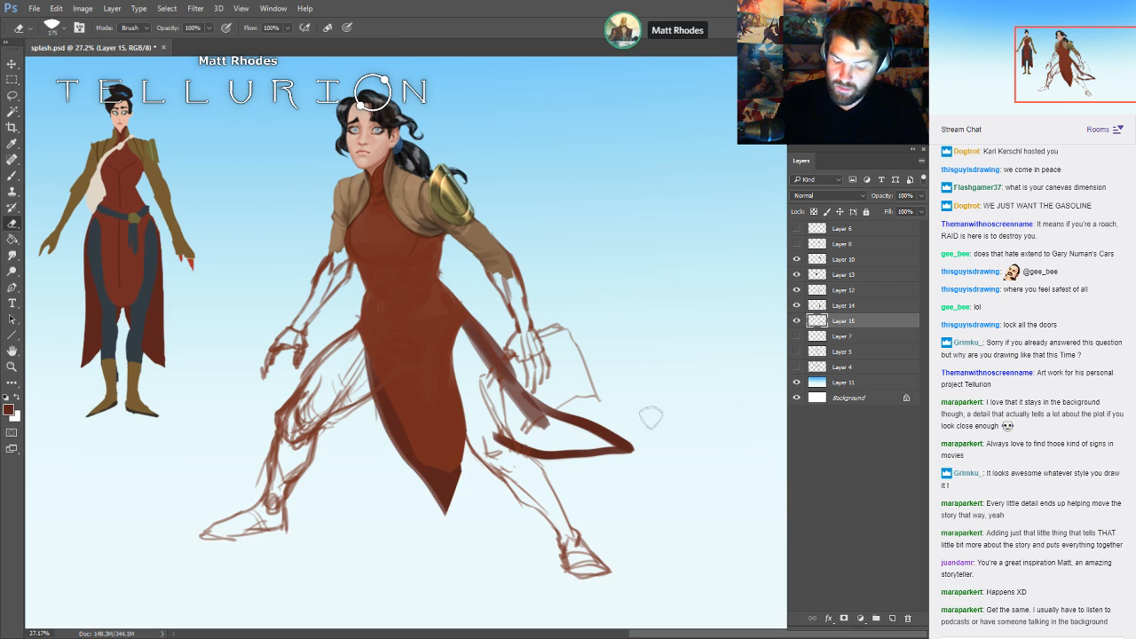
- Fill the outlined coat tail behind the outstretched leg with darker red and sharpen its tip with the Eraser
{"action": "key", "text": "b"}
{"action": "left_click_drag", "start_coordinate": [506, 386], "coordinate": [508, 451]}
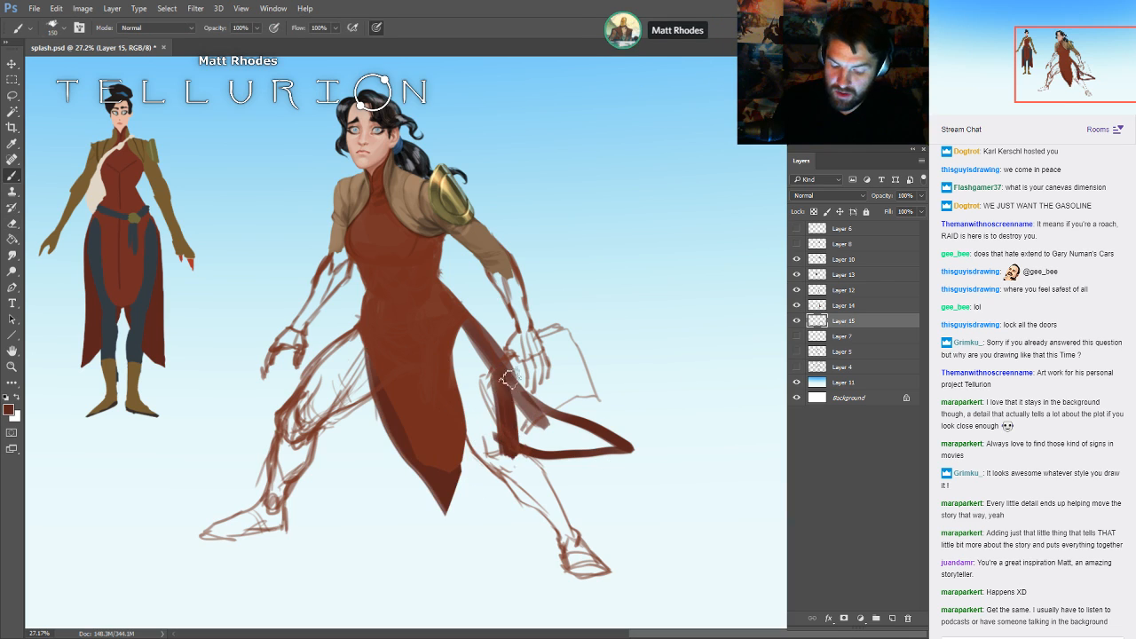
{"action": "key", "text": "]"}
{"action": "key", "text": "]"}
{"action": "key", "text": "]"}
{"action": "key", "text": "]"}
{"action": "key", "text": "]"}
{"action": "mouse_move", "coordinate": [484, 346]}
{"action": "left_mouse_down"}
{"action": "mouse_move", "coordinate": [524, 417]}
{"action": "mouse_move", "coordinate": [595, 440]}
{"action": "mouse_move", "coordinate": [539, 435]}
{"action": "left_mouse_up"}
{"action": "key", "text": "["}
{"action": "key", "text": "["}
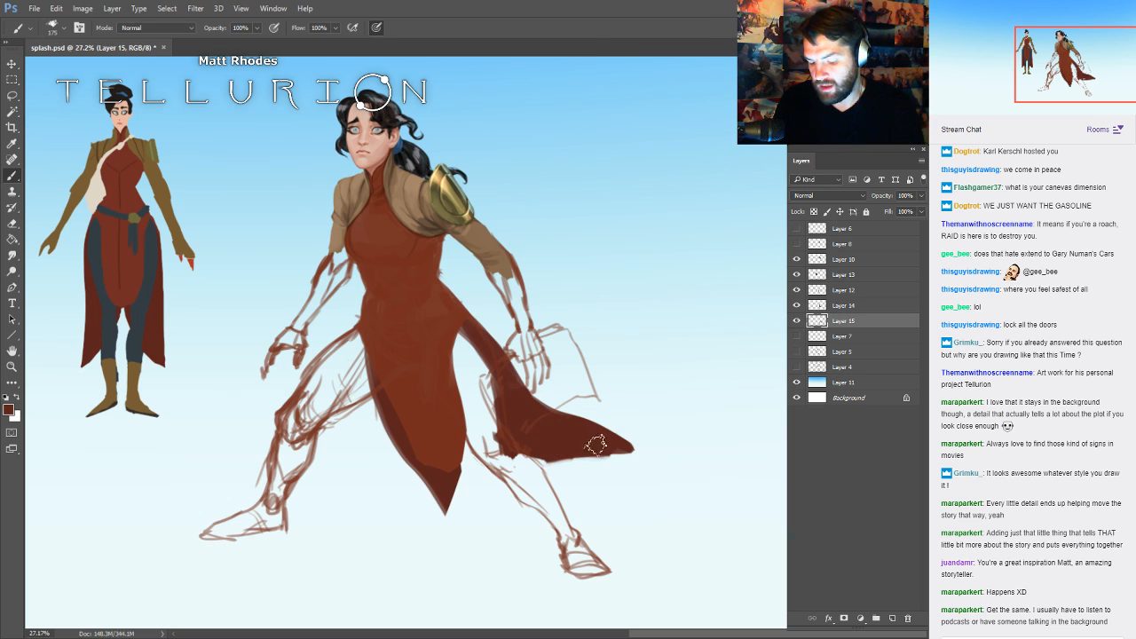
{"action": "key", "text": "e"}
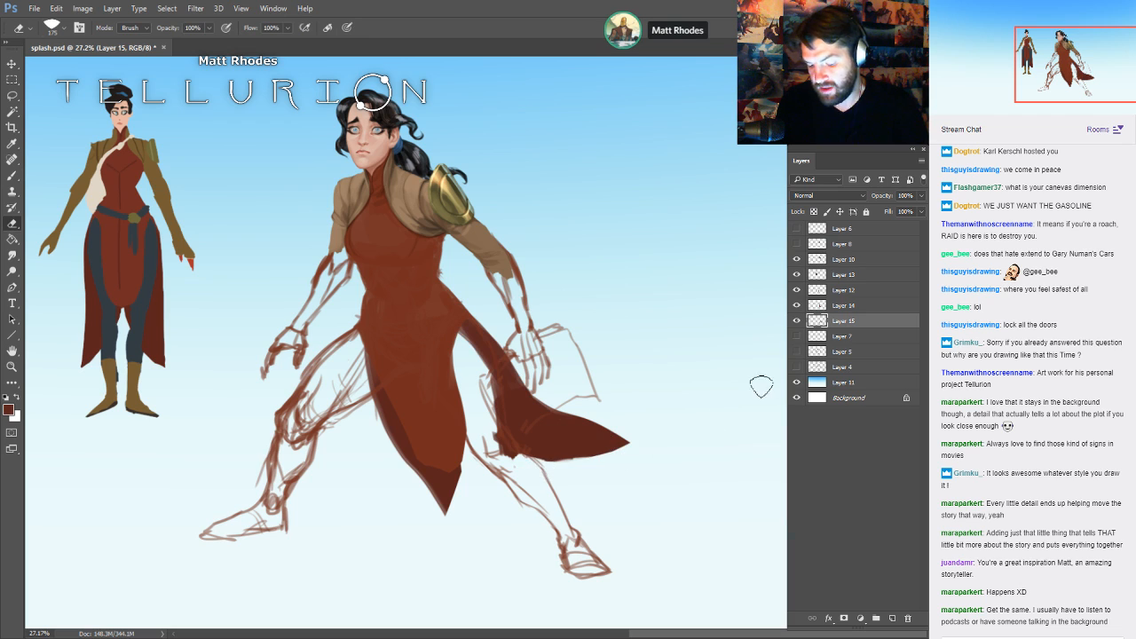
- Replace the dark lining under the front panel with a short pointed coat tail beside the outstretched leg's knee
{"action": "mouse_move", "coordinate": [363, 373]}
{"action": "left_mouse_down"}
{"action": "mouse_move", "coordinate": [431, 435]}
{"action": "mouse_move", "coordinate": [456, 497]}
{"action": "left_mouse_up"}
{"action": "key", "text": "b"}
{"action": "left_click_drag", "start_coordinate": [460, 457], "coordinate": [493, 524]}
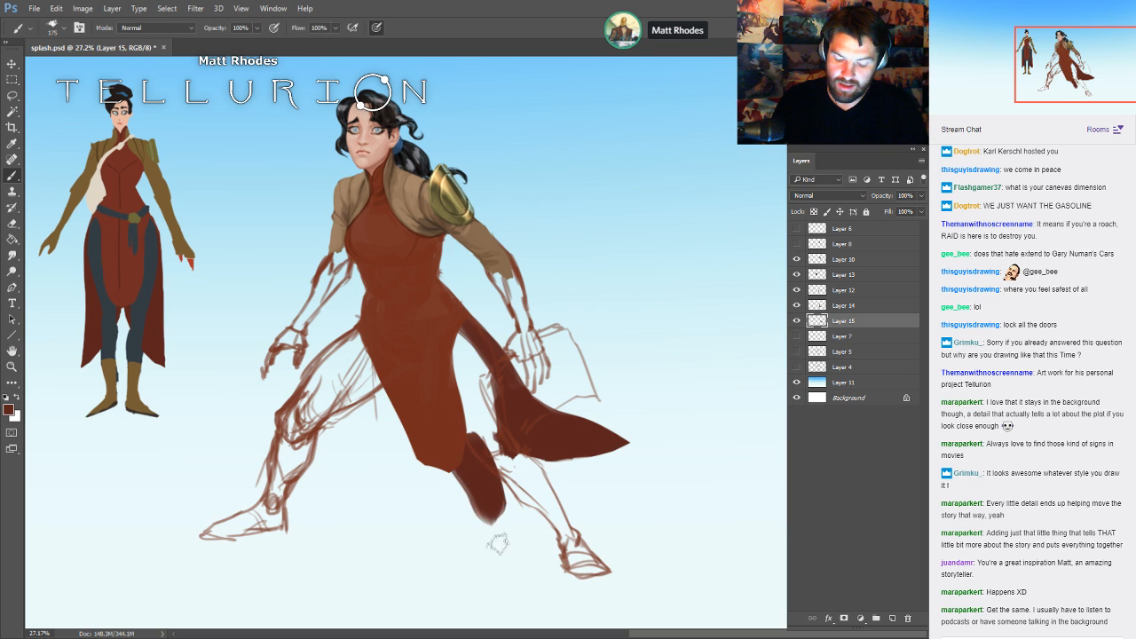
{"action": "key", "text": "e"}
{"action": "left_click_drag", "start_coordinate": [498, 472], "coordinate": [473, 577]}
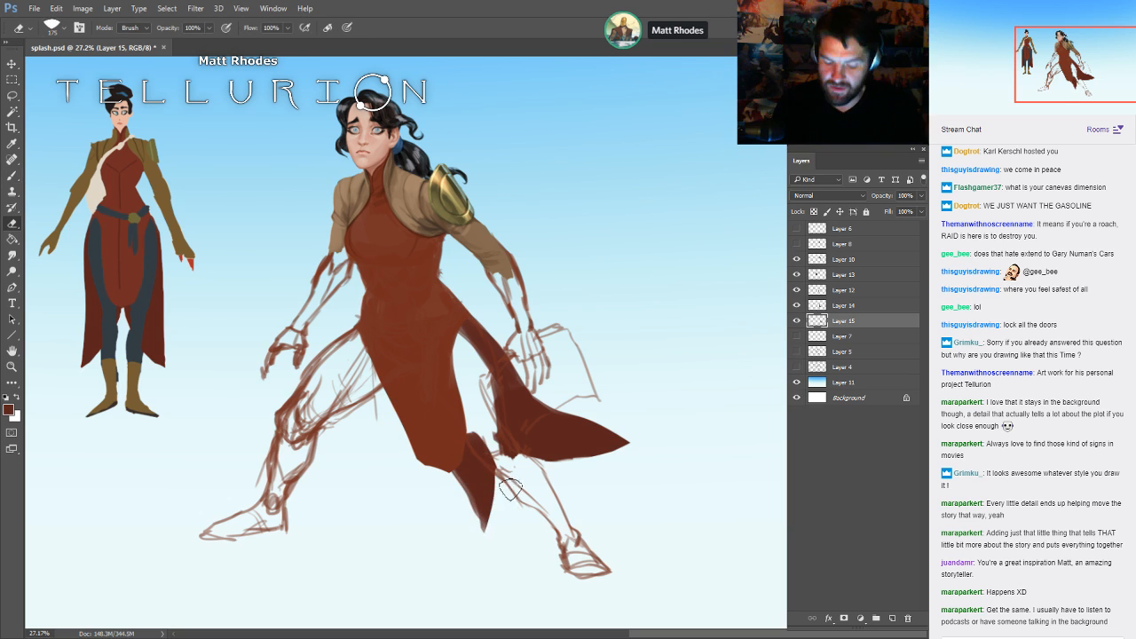
{"action": "left_click_drag", "start_coordinate": [451, 488], "coordinate": [484, 542]}
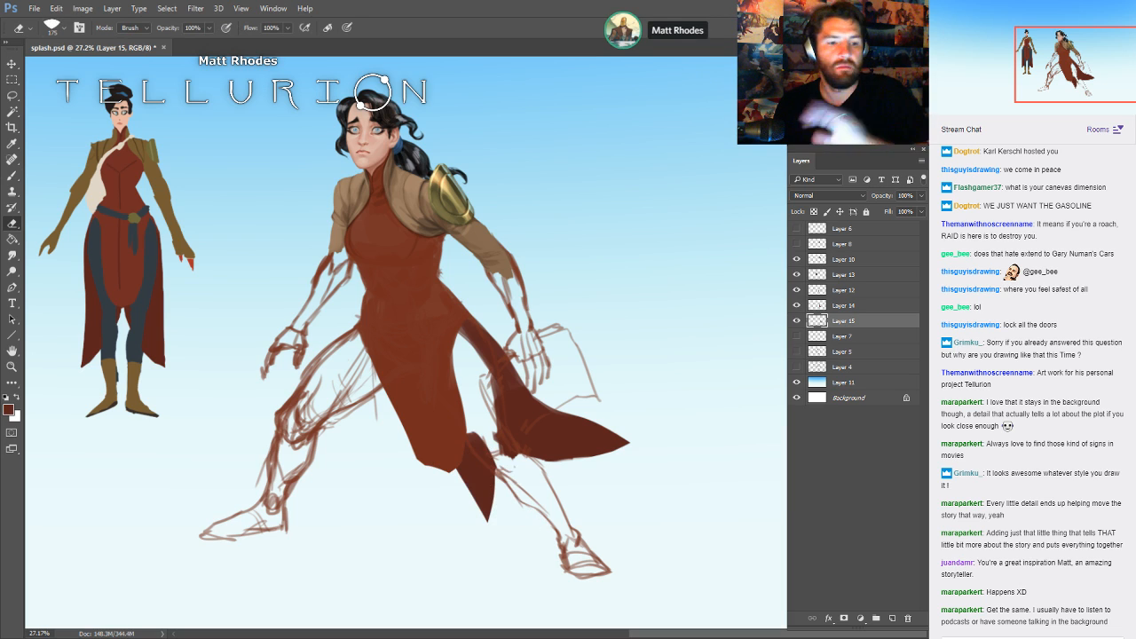
- Toggle Layer 14's visibility to check which part of the costume it holds, and look over Layer 12
{"action": "key", "text": "b"}
{"action": "left_click_drag", "start_coordinate": [758, 365], "coordinate": [679, 361]}
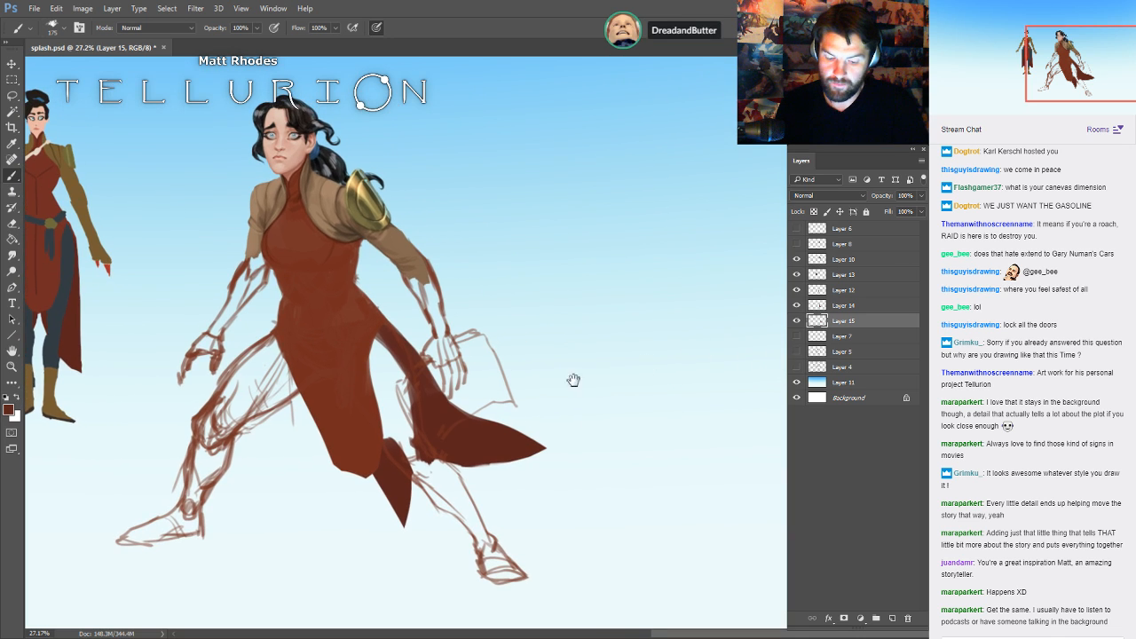
{"action": "left_click_drag", "start_coordinate": [573, 380], "coordinate": [749, 406]}
{"action": "key", "text": "i"}
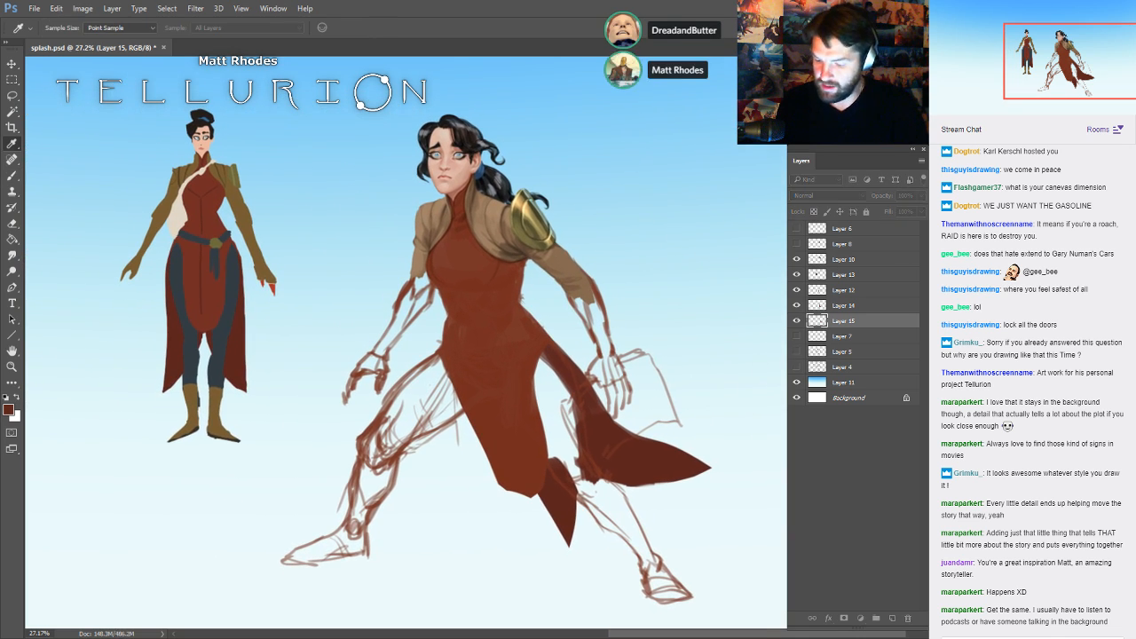
{"action": "key", "text": "b"}
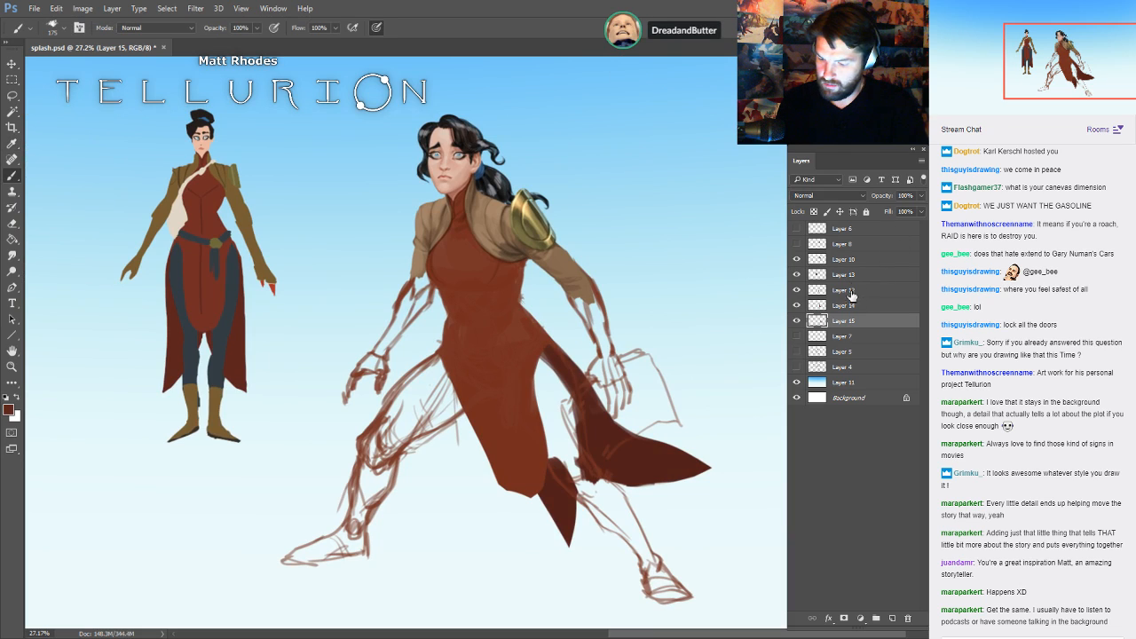
{"action": "left_click", "coordinate": [828, 306]}
{"action": "left_click", "coordinate": [797, 306]}
{"action": "left_click", "coordinate": [796, 306]}
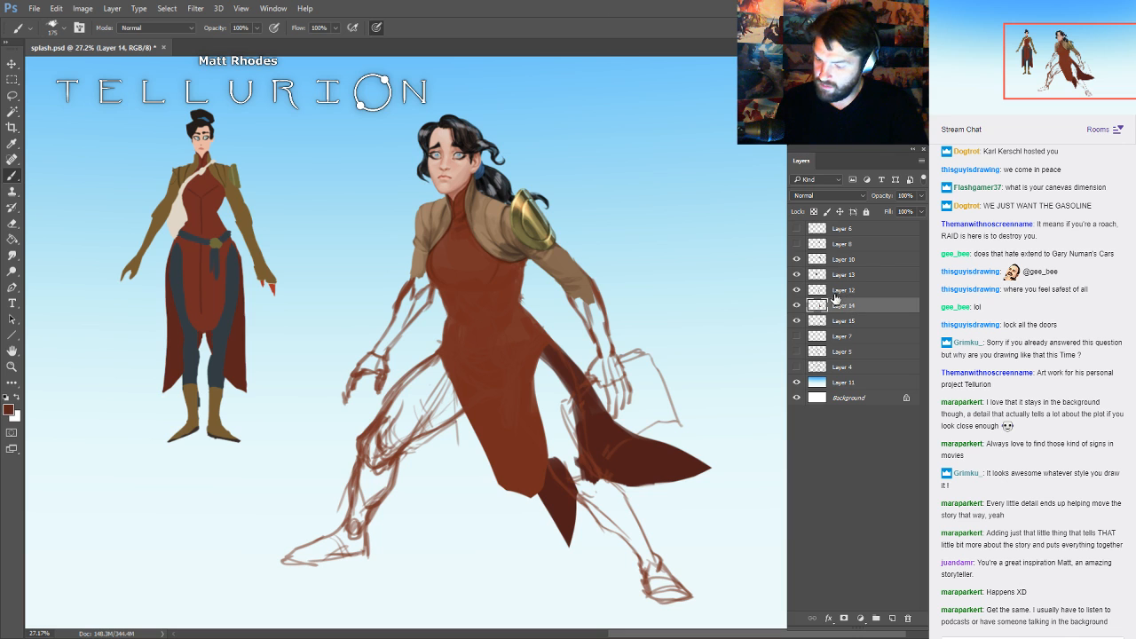
{"action": "left_click", "coordinate": [830, 290]}
{"action": "left_click_drag", "start_coordinate": [586, 341], "coordinate": [641, 364]}
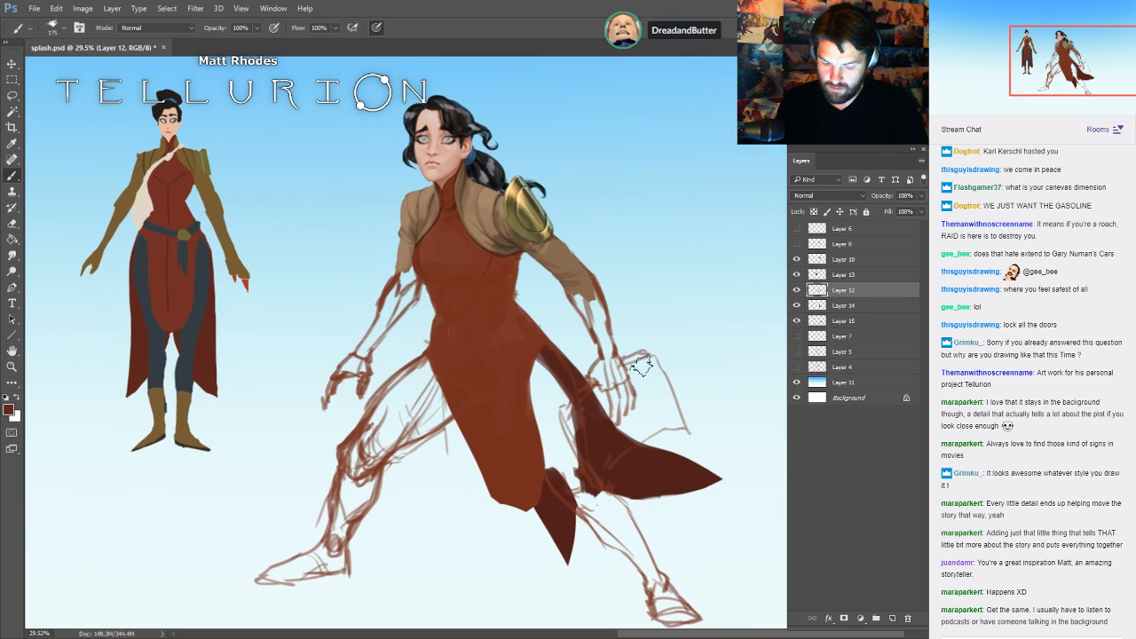
- Move Layer 13 with the reference character above Layer 10, toggling its visibility to check its contents
{"action": "left_click", "coordinate": [848, 276]}
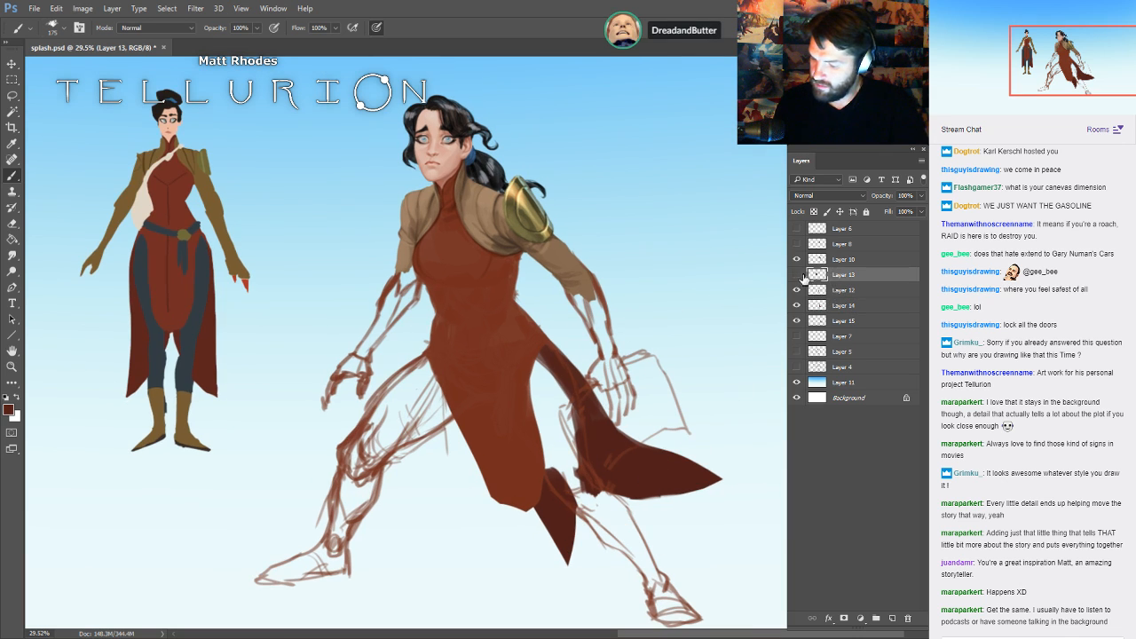
{"action": "left_click", "coordinate": [796, 260]}
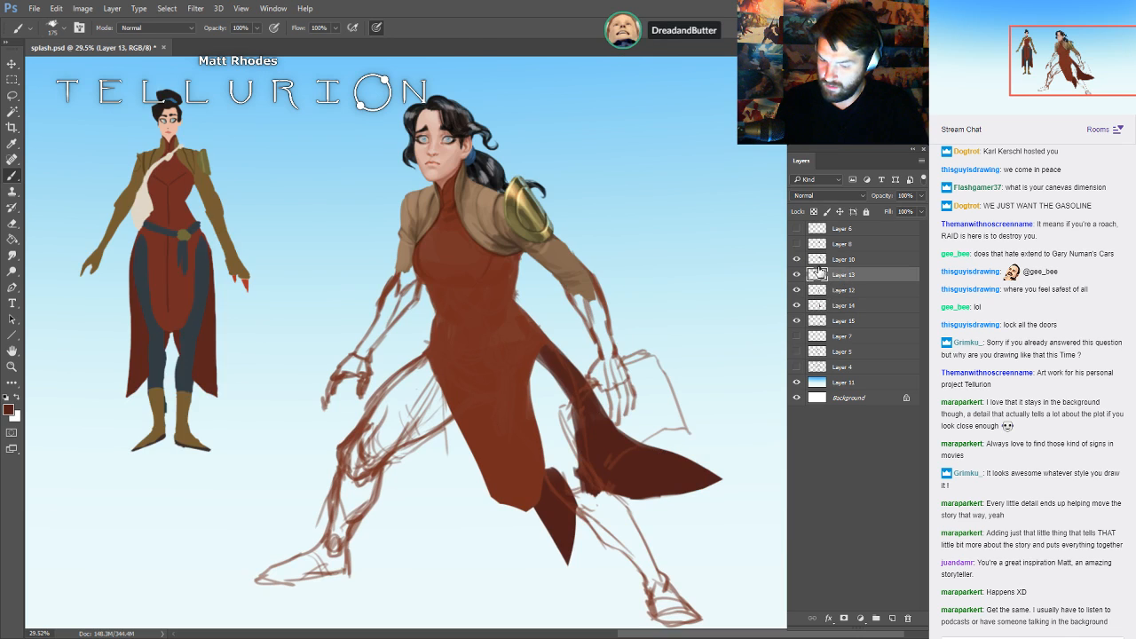
{"action": "left_click_drag", "start_coordinate": [842, 268], "coordinate": [848, 260]}
{"action": "left_click", "coordinate": [797, 260]}
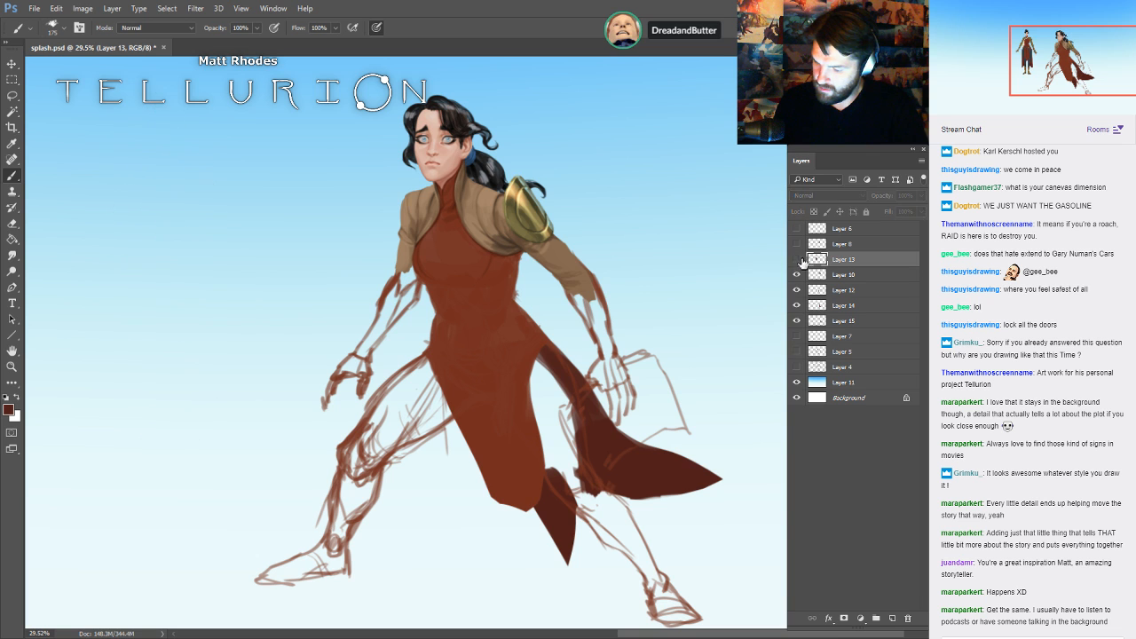
{"action": "left_click", "coordinate": [797, 259]}
- Show Layer 8 and paint darker contour lines around the bust of the tunic on Layer 10
{"action": "left_click", "coordinate": [849, 275]}
{"action": "scroll", "coordinate": [596, 287], "scroll_direction": "up", "scroll_amount": 3}
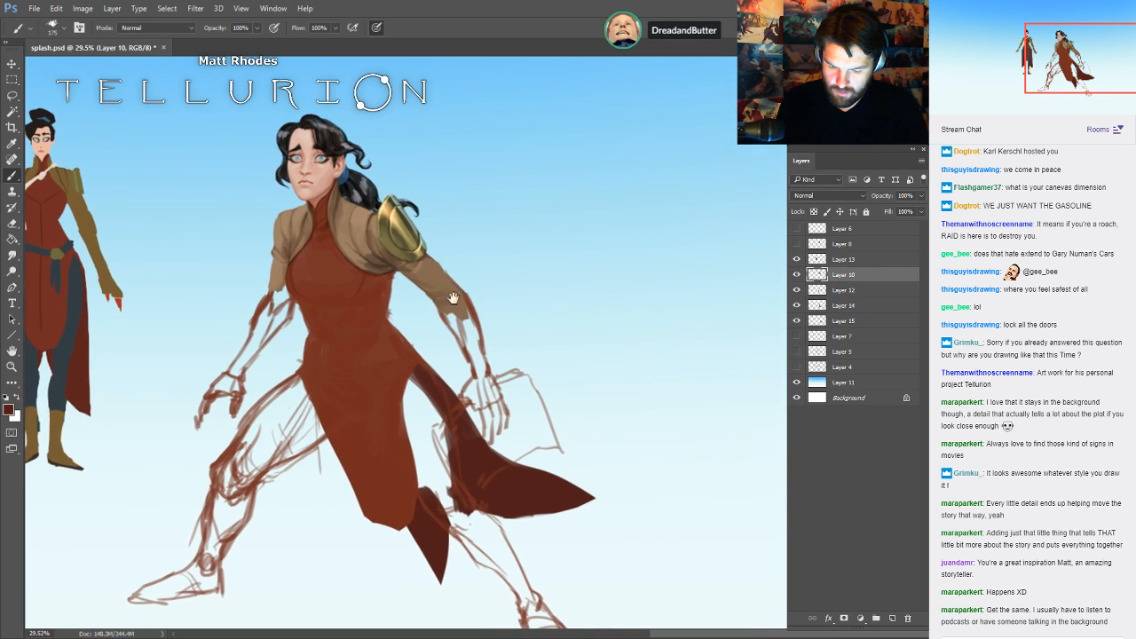
{"action": "left_click", "coordinate": [799, 244]}
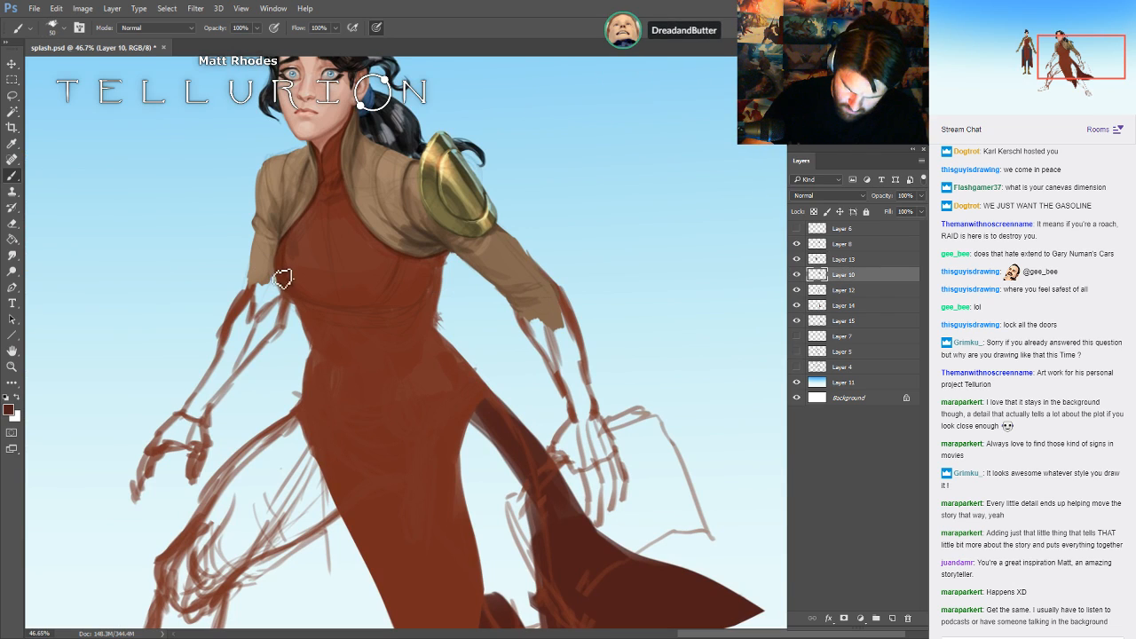
{"action": "key", "text": "bracketright"}
{"action": "key", "text": "bracketright"}
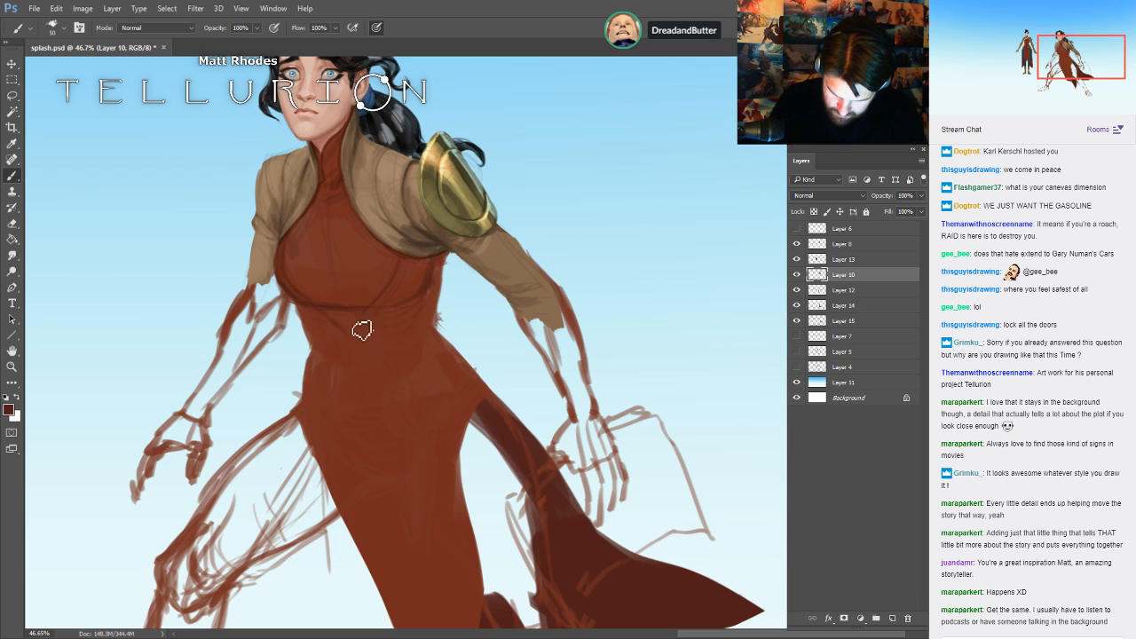
- Temporarily fade Layer 14 to see the sketch beneath, and brush faint centre seam and hip fold lines onto the tunic
{"action": "scroll", "coordinate": [595, 359], "scroll_direction": "down", "scroll_amount": 3}
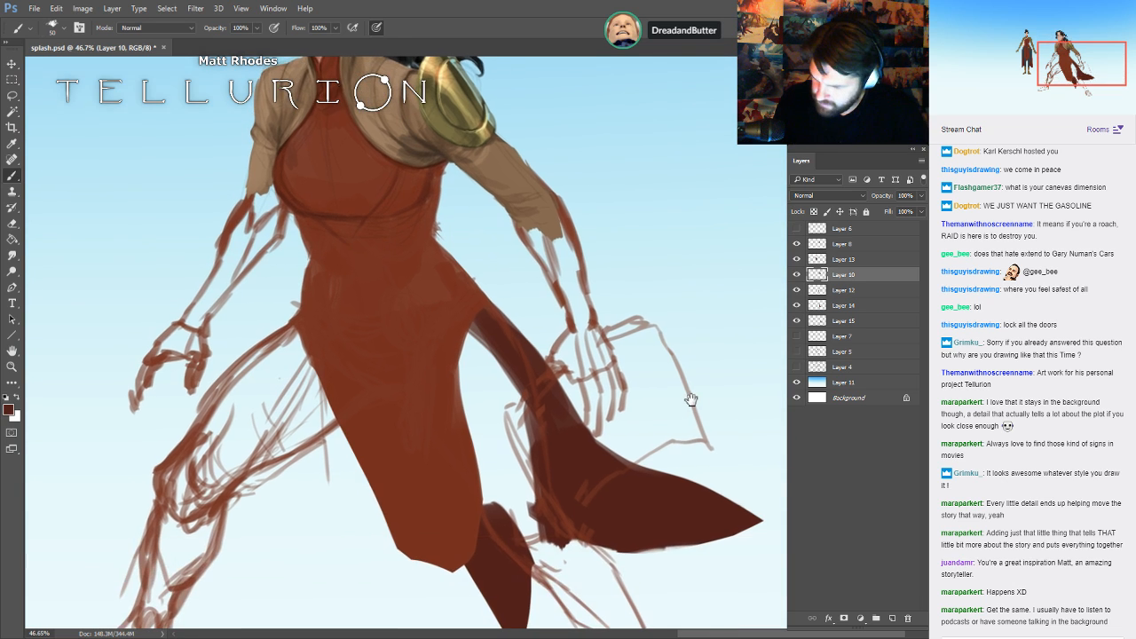
{"action": "left_click", "coordinate": [797, 306]}
{"action": "left_click", "coordinate": [797, 306]}
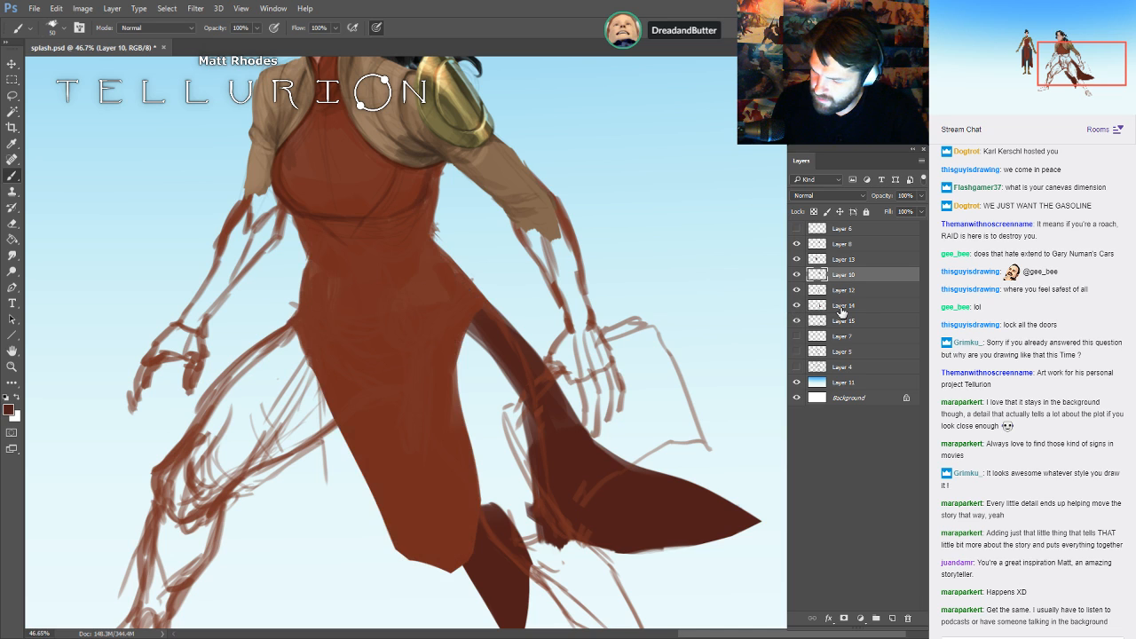
{"action": "left_click", "coordinate": [852, 306]}
{"action": "left_click_drag", "start_coordinate": [919, 208], "coordinate": [897, 211]}
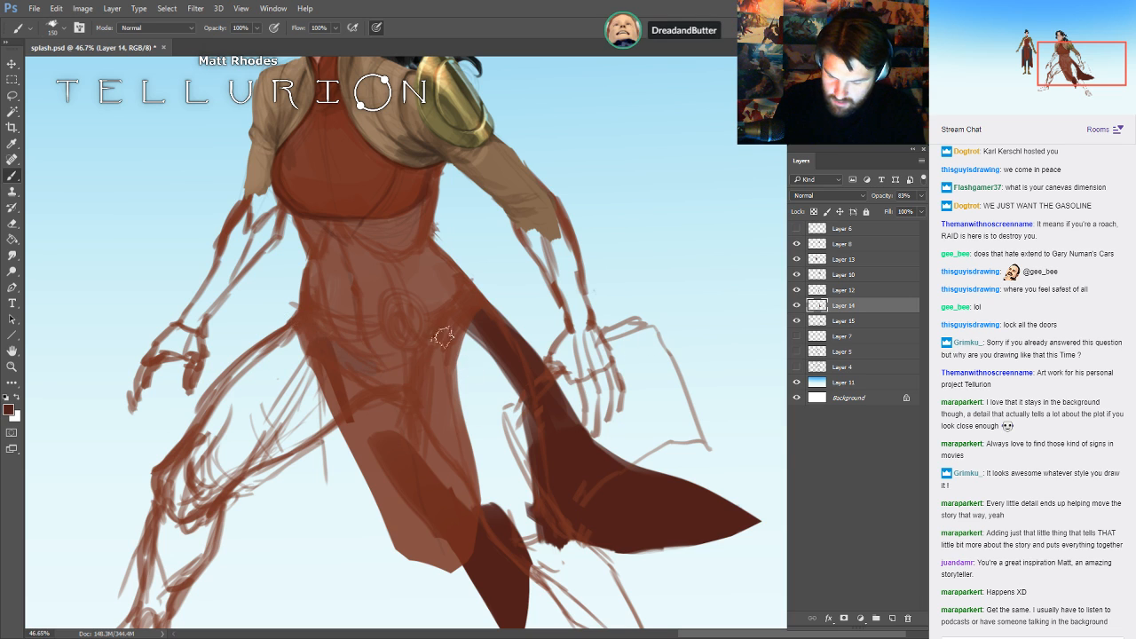
{"action": "key", "text": "ctrl+z"}
{"action": "key", "text": "["}
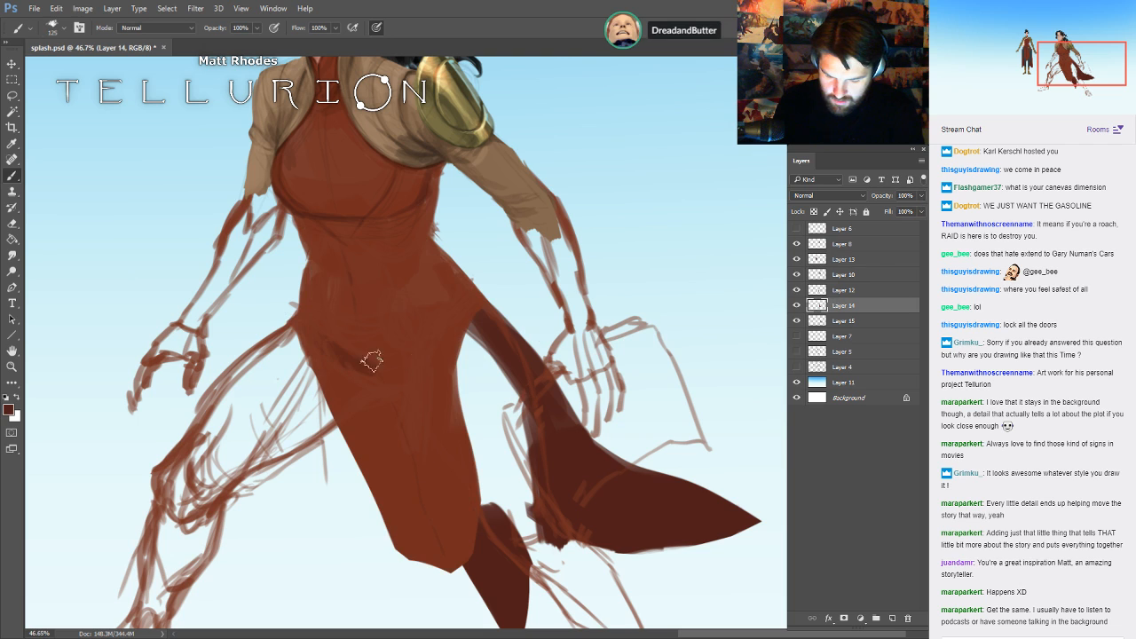
- Brush darker centre seam and hip fold lines over the tunic's waist and skirt on Layer 12
{"action": "left_click", "coordinate": [820, 292]}
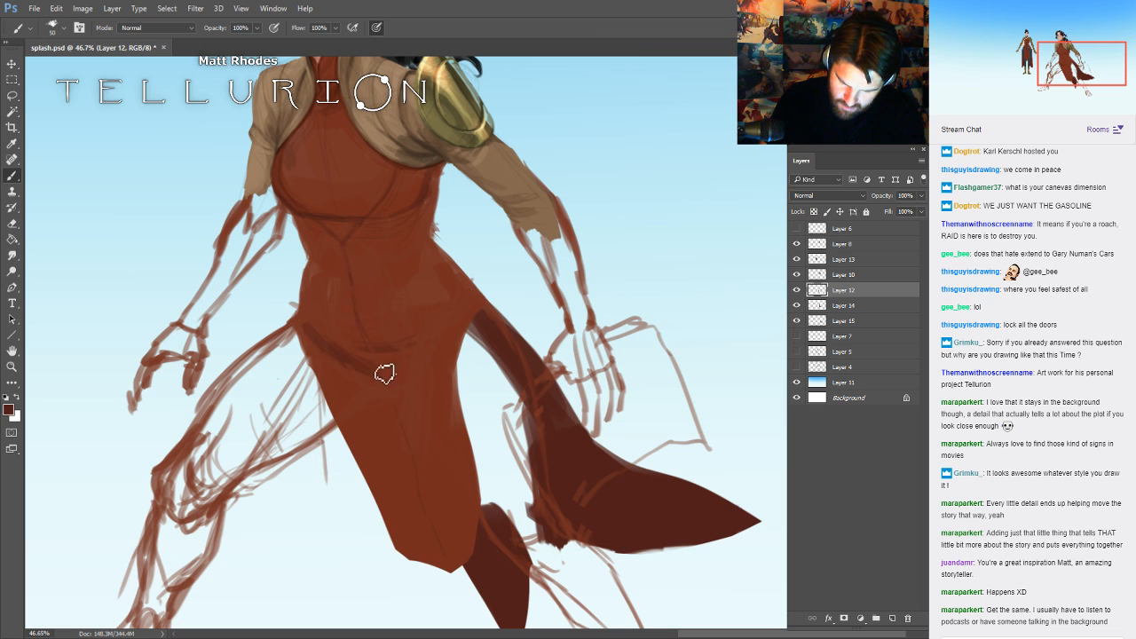
{"action": "key", "text": "bracketright"}
{"action": "key", "text": "bracketright"}
{"action": "key", "text": "bracketright"}
{"action": "key", "text": "bracketright"}
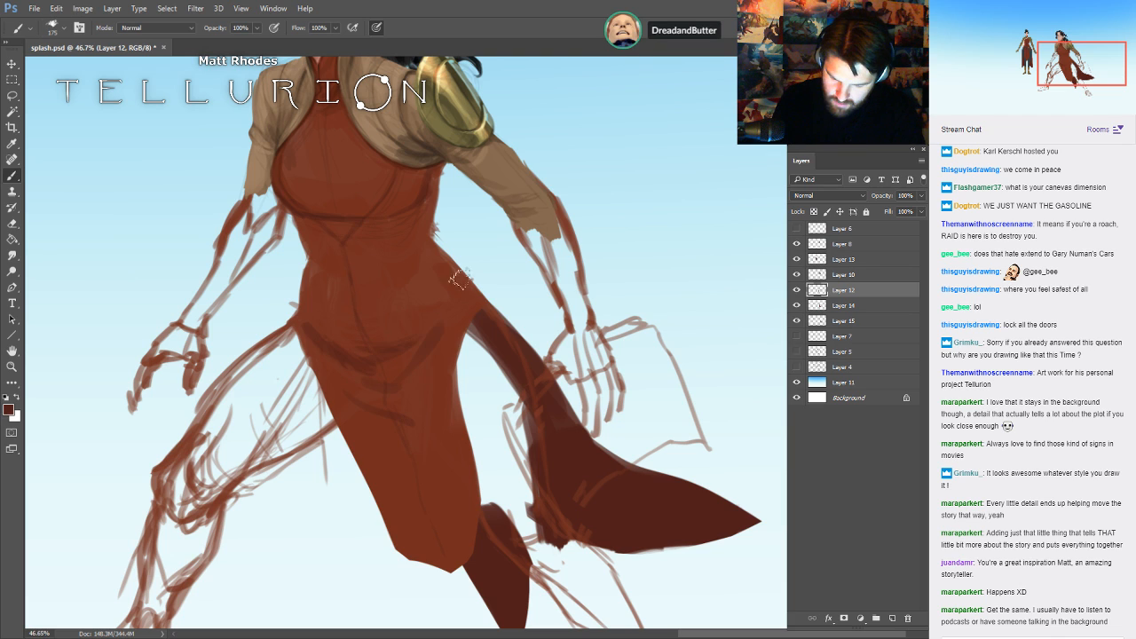
{"action": "key", "text": "bracketright"}
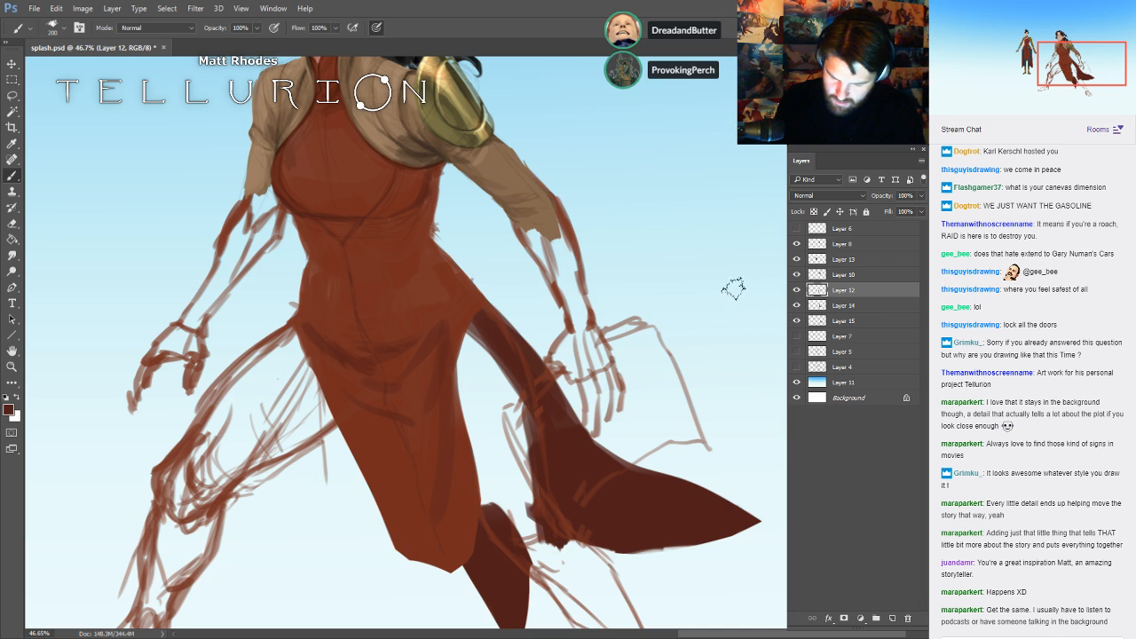
{"action": "mouse_move", "coordinate": [602, 472]}
{"action": "left_mouse_down"}
{"action": "mouse_move", "coordinate": [568, 368]}
{"action": "mouse_move", "coordinate": [563, 444]}
{"action": "left_mouse_up"}
{"action": "key", "text": "bracketleft"}
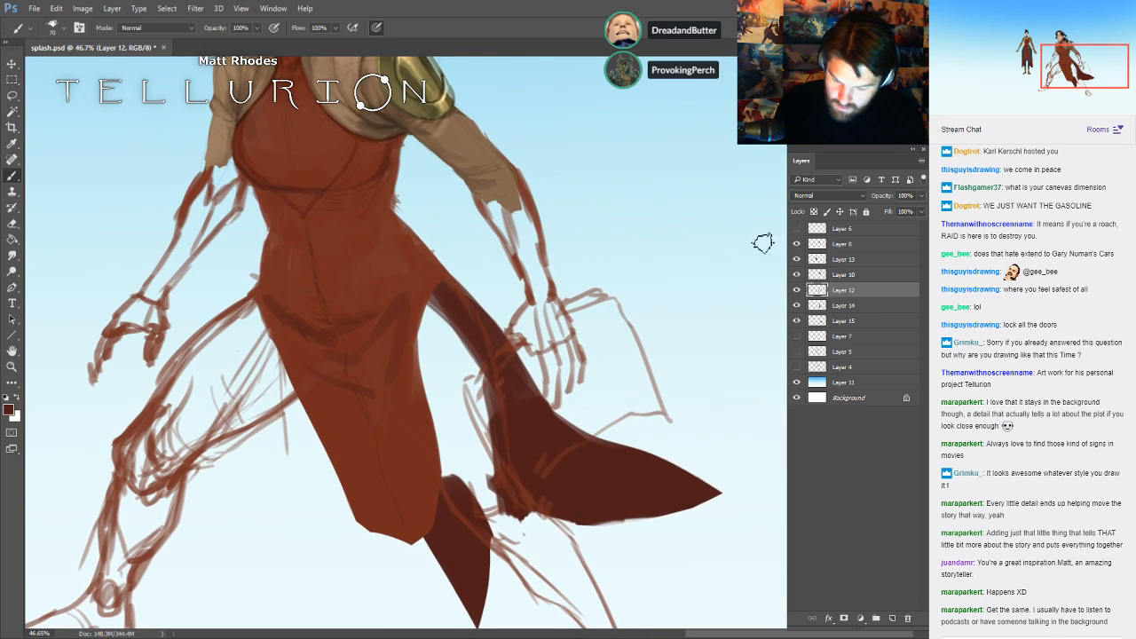
- Hide Layer 8 and toggle Layer 12's visibility to check which lines it holds
{"action": "left_click_drag", "start_coordinate": [502, 226], "coordinate": [534, 327]}
{"action": "left_click", "coordinate": [796, 244]}
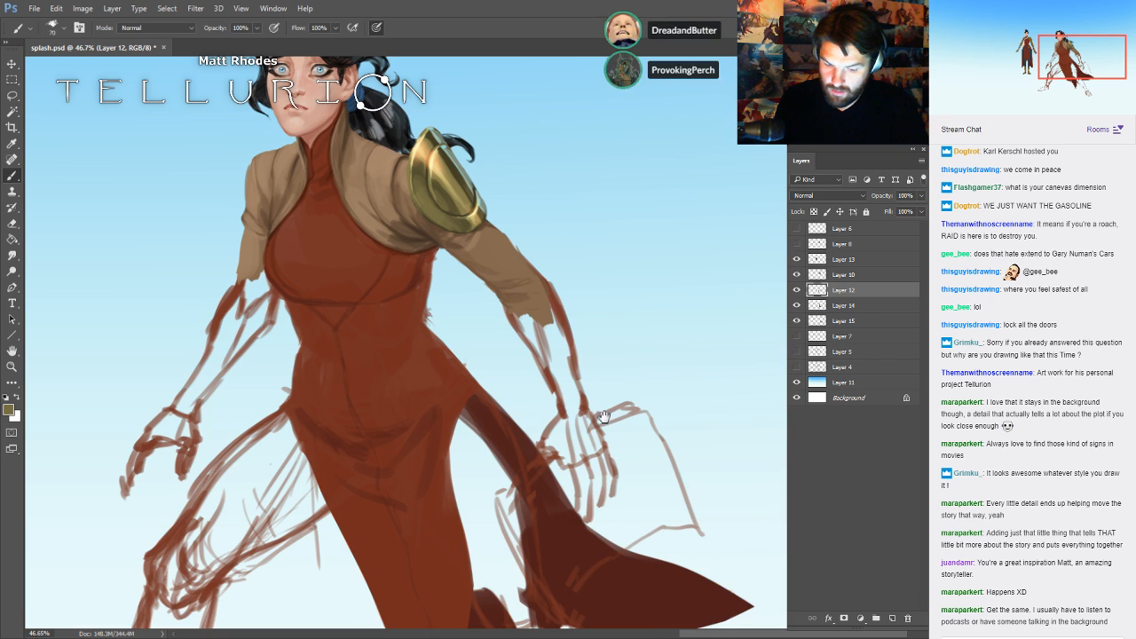
{"action": "left_click_drag", "start_coordinate": [533, 417], "coordinate": [538, 333]}
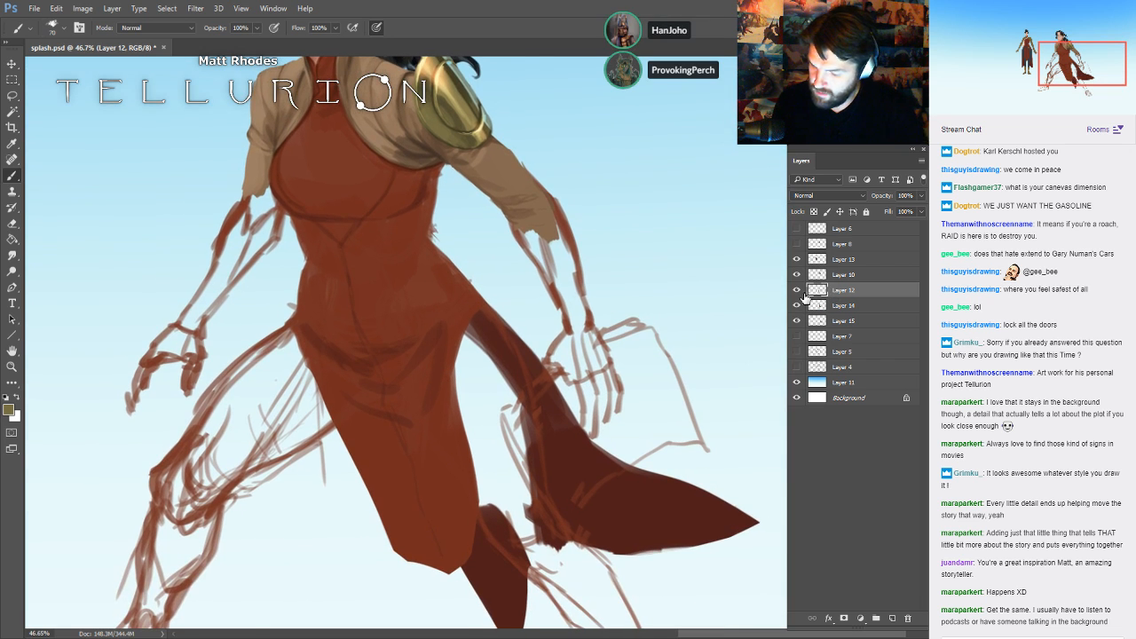
{"action": "left_click", "coordinate": [796, 290]}
{"action": "left_click", "coordinate": [796, 291]}
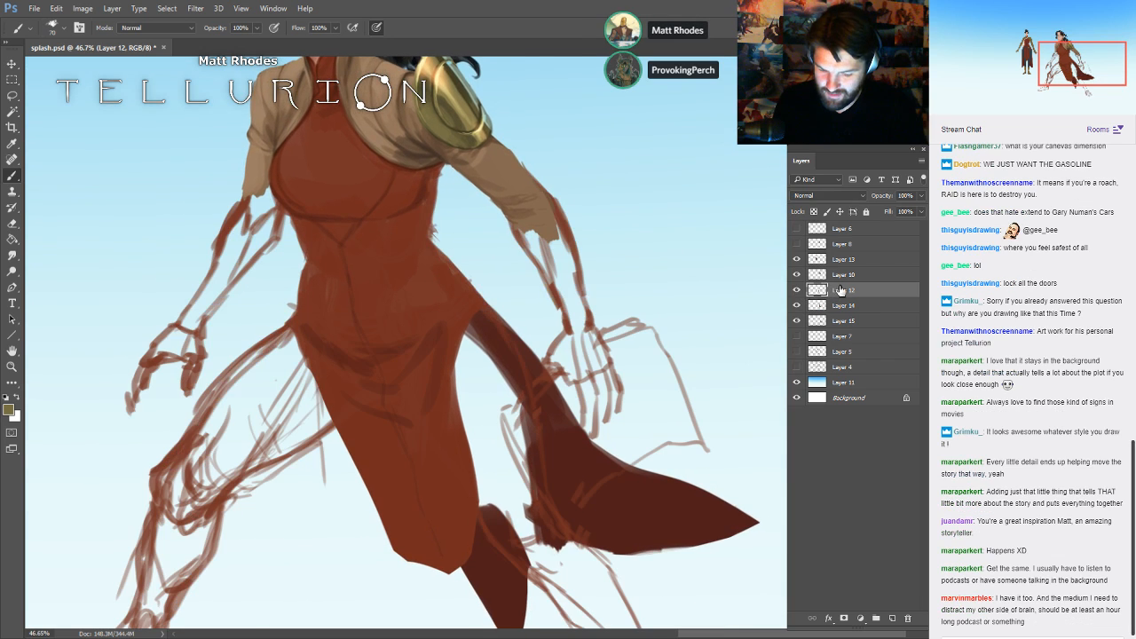
- Hide Layer 14 and paint a solid olive oval belt buckle at the waist on a new layer above Layer 12
{"action": "left_click", "coordinate": [798, 306]}
{"action": "key", "text": "ctrl+shift+alt+n"}
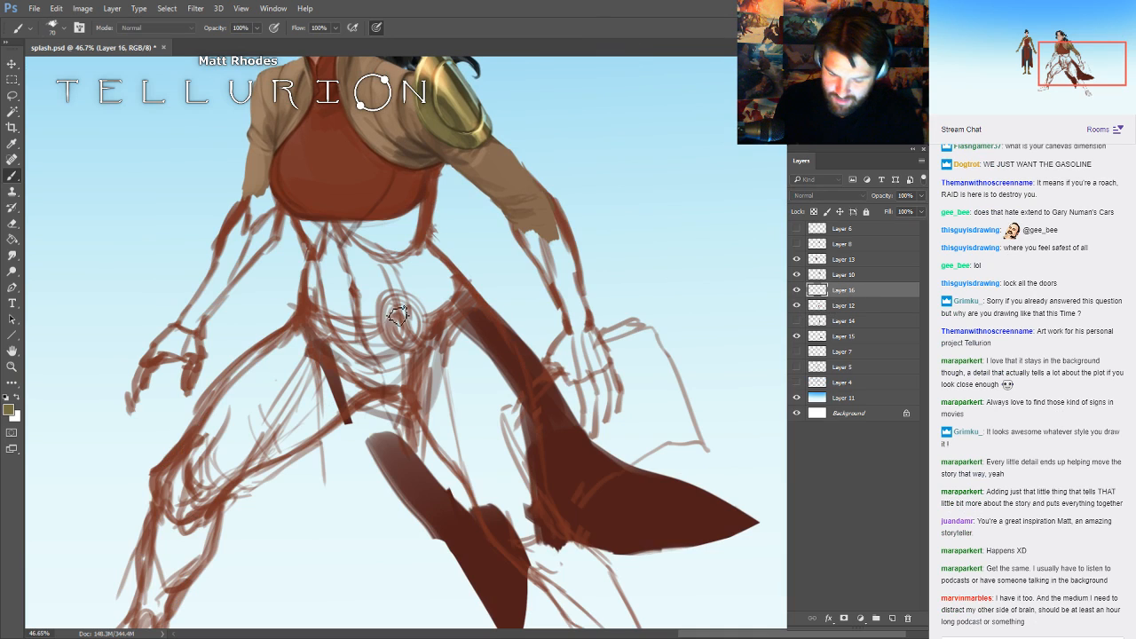
{"action": "mouse_move", "coordinate": [396, 357]}
{"action": "left_mouse_down"}
{"action": "mouse_move", "coordinate": [426, 337]}
{"action": "mouse_move", "coordinate": [394, 310]}
{"action": "mouse_move", "coordinate": [399, 356]}
{"action": "mouse_move", "coordinate": [401, 318]}
{"action": "left_mouse_up"}
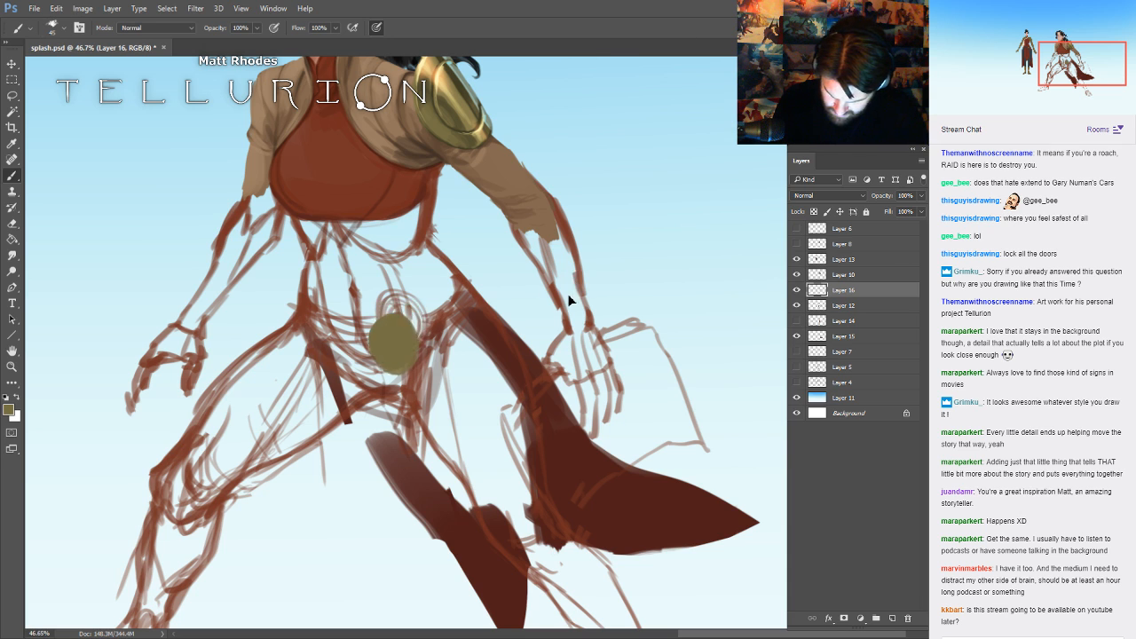
- Paint the dark slate belt around the hips on a new layer beneath the buckle, matching the reference character's colour
{"action": "scroll", "coordinate": [654, 322], "scroll_direction": "up", "scroll_amount": 3}
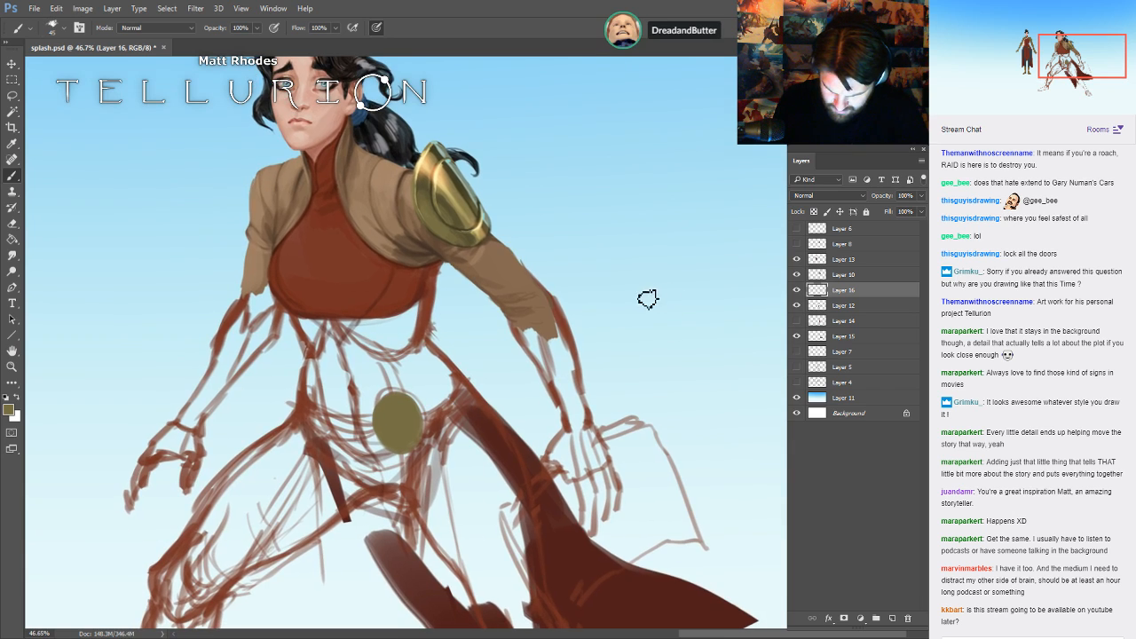
{"action": "scroll", "coordinate": [643, 304], "scroll_direction": "down", "scroll_amount": 3}
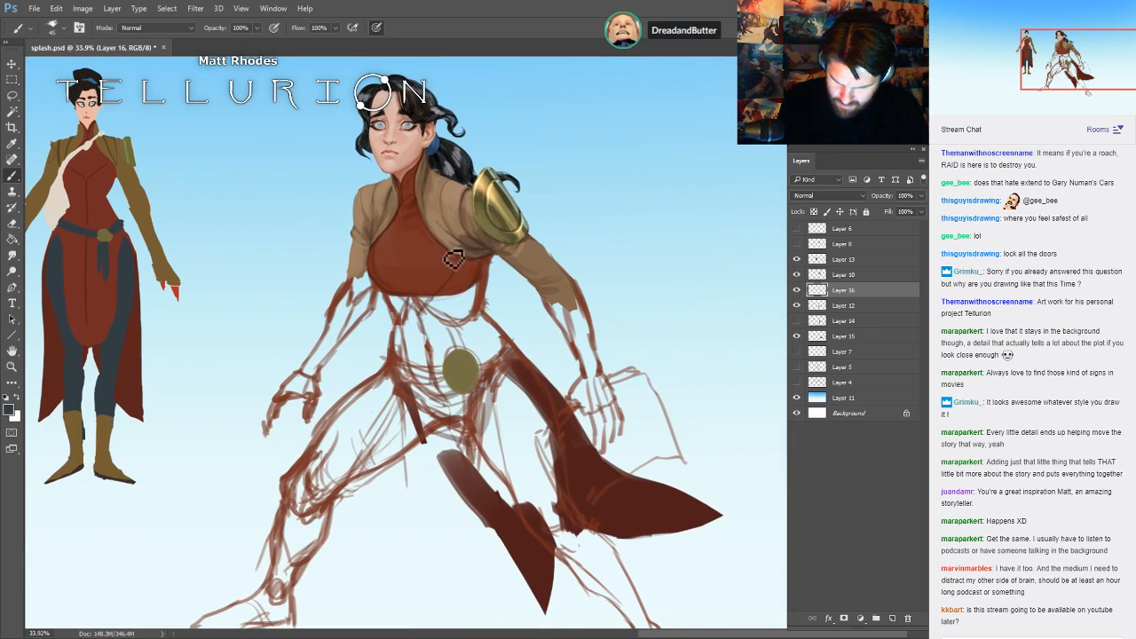
{"action": "key", "text": "ctrl+shift+alt+n"}
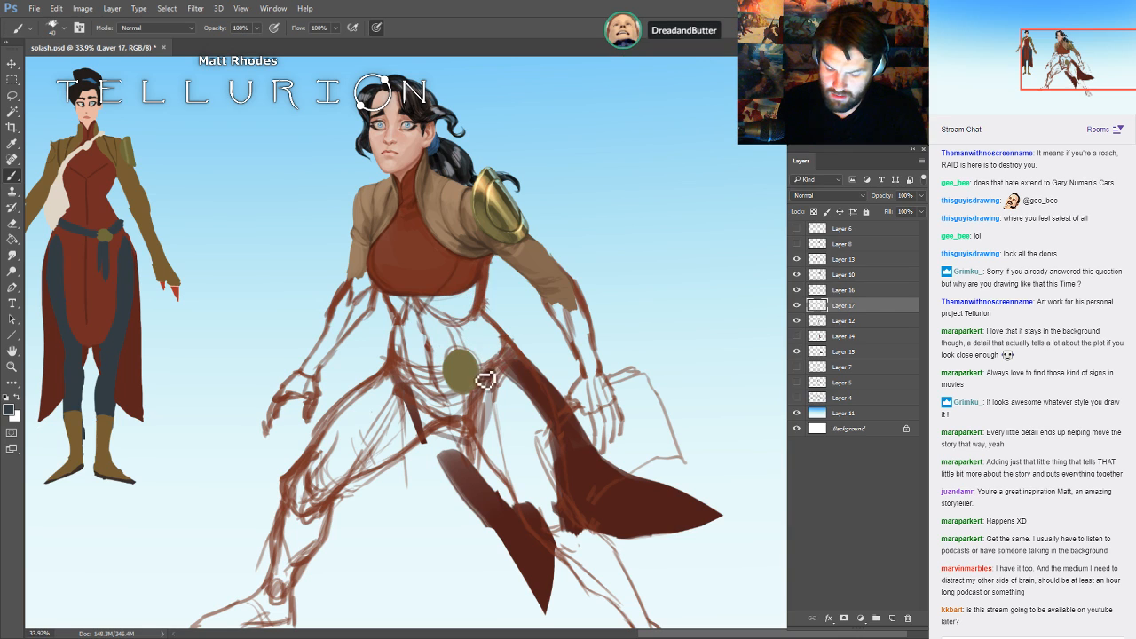
{"action": "mouse_move", "coordinate": [482, 372]}
{"action": "left_mouse_down"}
{"action": "mouse_move", "coordinate": [513, 355]}
{"action": "mouse_move", "coordinate": [508, 341]}
{"action": "left_mouse_up"}
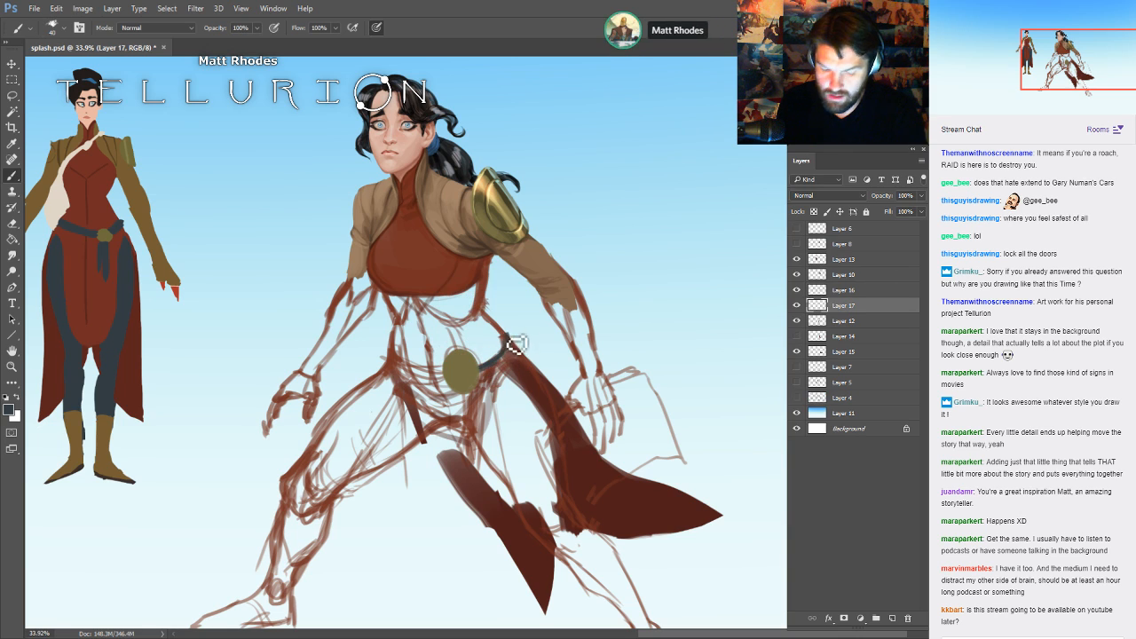
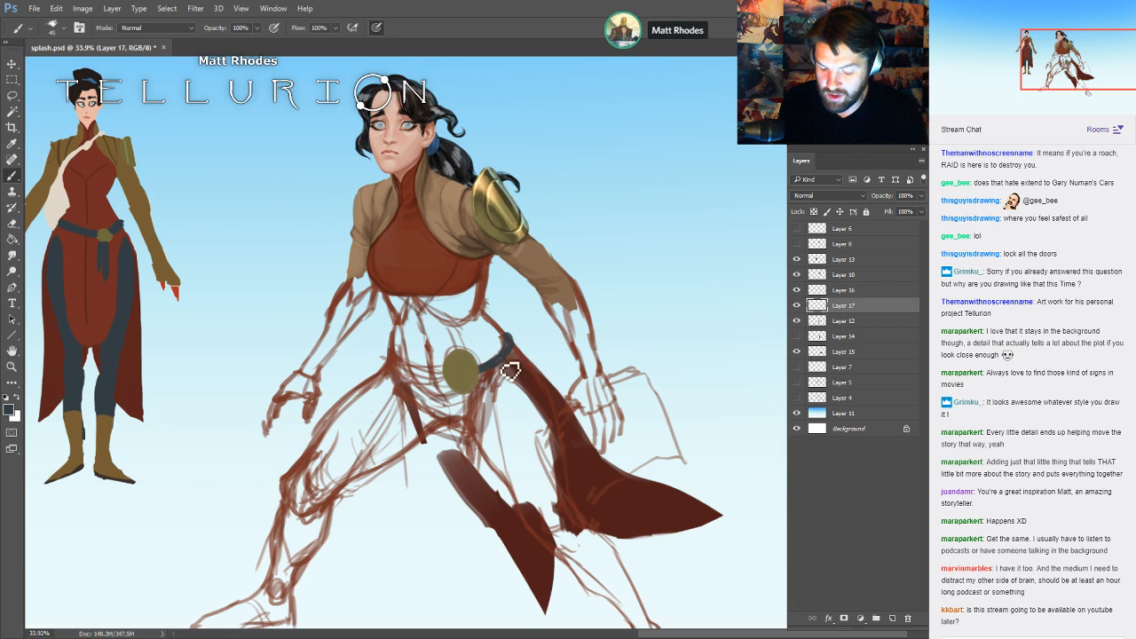
- Paint the sash end hanging below the buckle, then erase and repaint its edges into a narrower tapering shape
{"action": "key", "text": "]"}
{"action": "mouse_move", "coordinate": [455, 384]}
{"action": "left_mouse_down"}
{"action": "mouse_move", "coordinate": [405, 378]}
{"action": "mouse_move", "coordinate": [389, 364]}
{"action": "mouse_move", "coordinate": [439, 381]}
{"action": "mouse_move", "coordinate": [467, 426]}
{"action": "mouse_move", "coordinate": [464, 396]}
{"action": "mouse_move", "coordinate": [459, 463]}
{"action": "mouse_move", "coordinate": [465, 416]}
{"action": "mouse_move", "coordinate": [480, 458]}
{"action": "mouse_move", "coordinate": [473, 405]}
{"action": "mouse_move", "coordinate": [471, 464]}
{"action": "left_mouse_up"}
{"action": "key", "text": "e"}
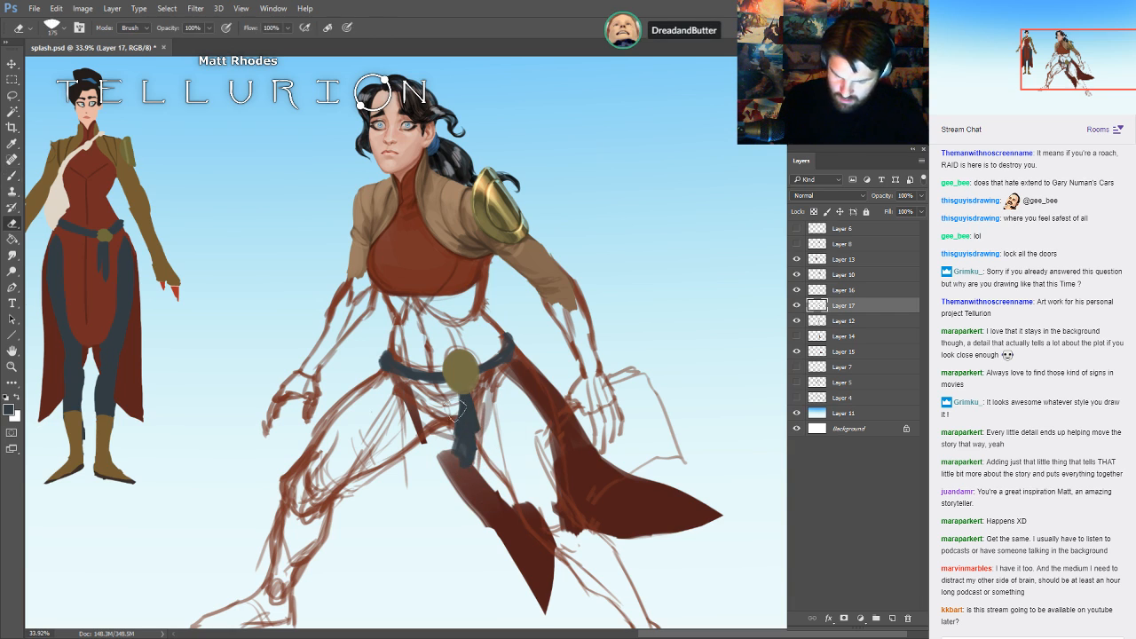
{"action": "mouse_move", "coordinate": [459, 404]}
{"action": "left_mouse_down"}
{"action": "mouse_move", "coordinate": [466, 437]}
{"action": "mouse_move", "coordinate": [472, 402]}
{"action": "mouse_move", "coordinate": [491, 439]}
{"action": "mouse_move", "coordinate": [487, 467]}
{"action": "left_mouse_up"}
{"action": "key", "text": "b"}
{"action": "left_click_drag", "start_coordinate": [474, 395], "coordinate": [478, 447]}
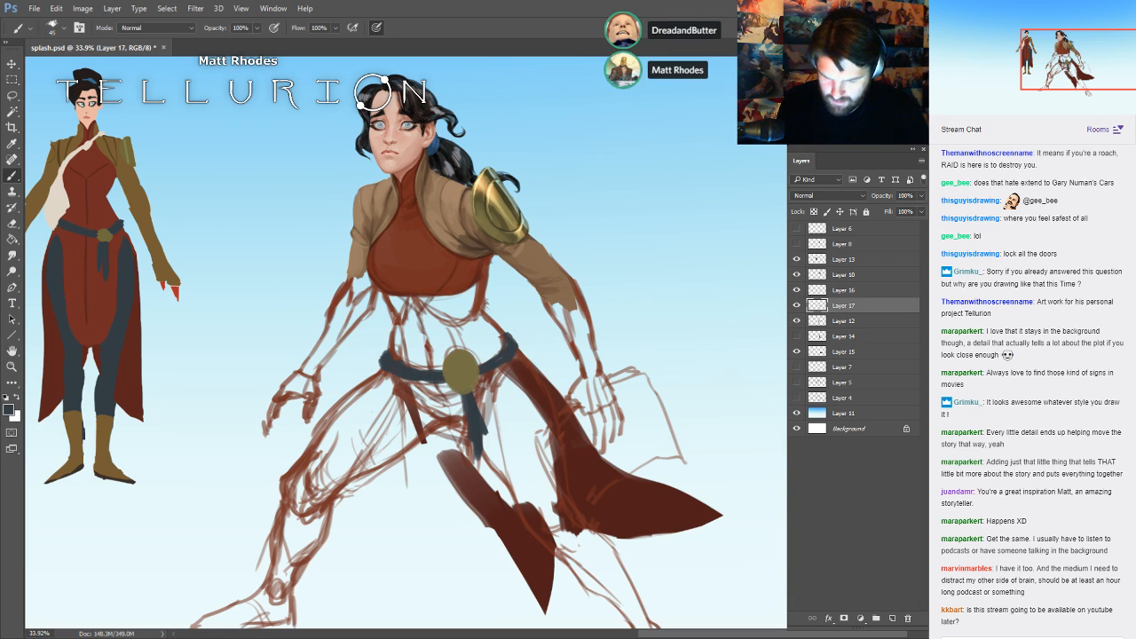
- Show Layer 14 again, and toggle Layers 14 and 15 to check which costume parts they hold
{"action": "left_click", "coordinate": [796, 335]}
{"action": "left_click", "coordinate": [842, 337]}
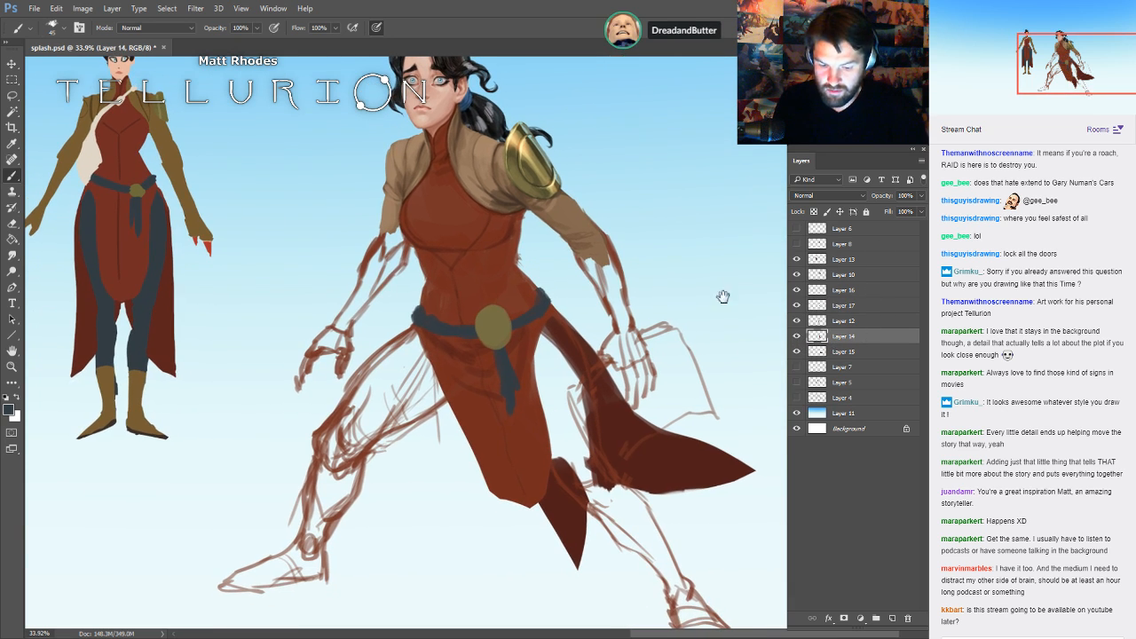
{"action": "mouse_move", "coordinate": [723, 297]}
{"action": "left_mouse_down"}
{"action": "mouse_move", "coordinate": [733, 325]}
{"action": "mouse_move", "coordinate": [712, 309]}
{"action": "left_mouse_up"}
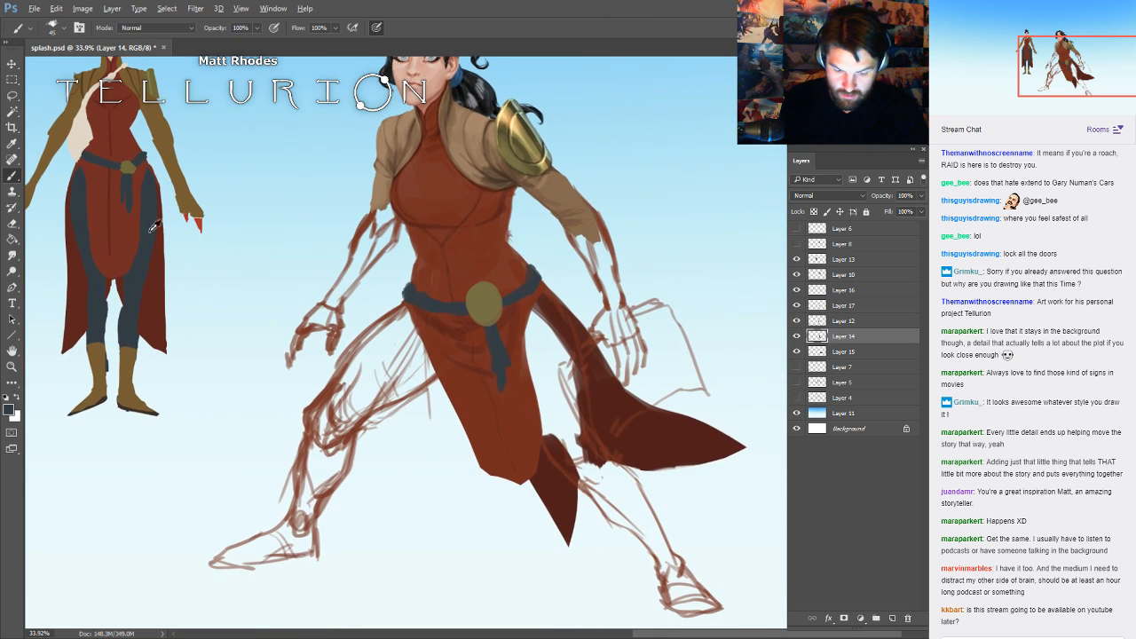
{"action": "key", "text": "["}
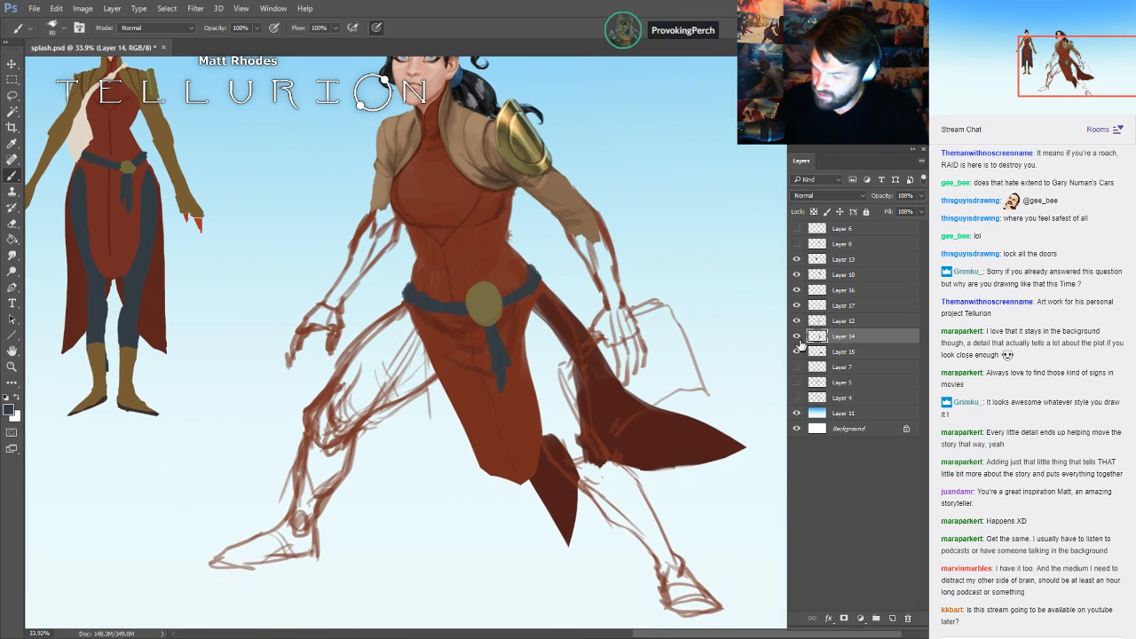
{"action": "left_click", "coordinate": [797, 337]}
{"action": "left_click", "coordinate": [797, 336]}
{"action": "left_click", "coordinate": [841, 354]}
{"action": "left_click", "coordinate": [797, 351]}
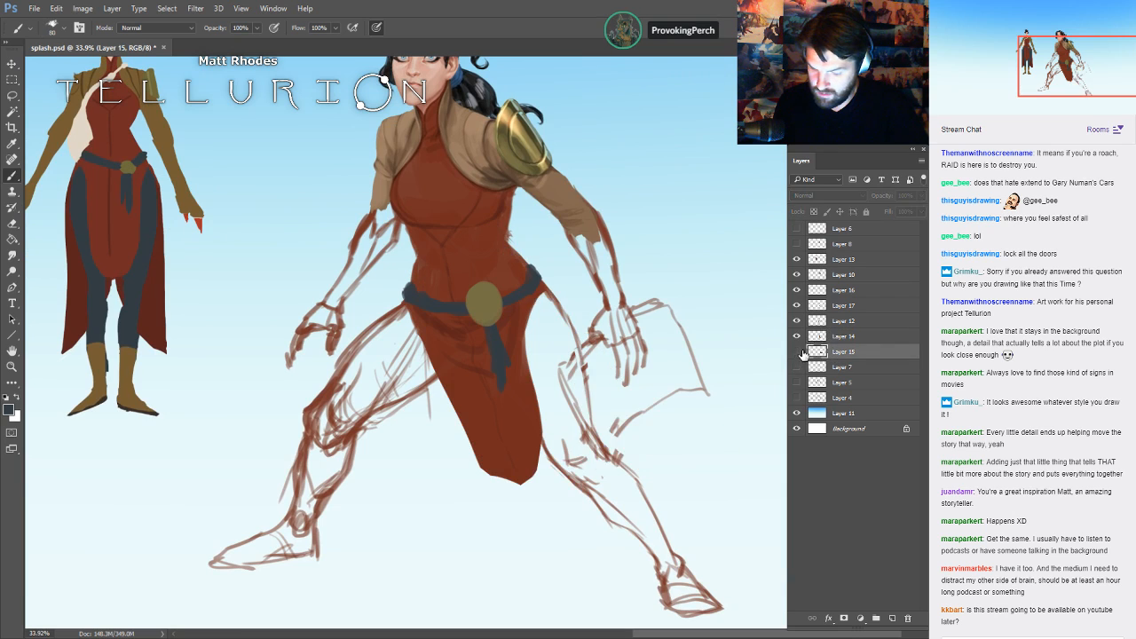
{"action": "left_click", "coordinate": [798, 351]}
{"action": "left_click", "coordinate": [826, 338]}
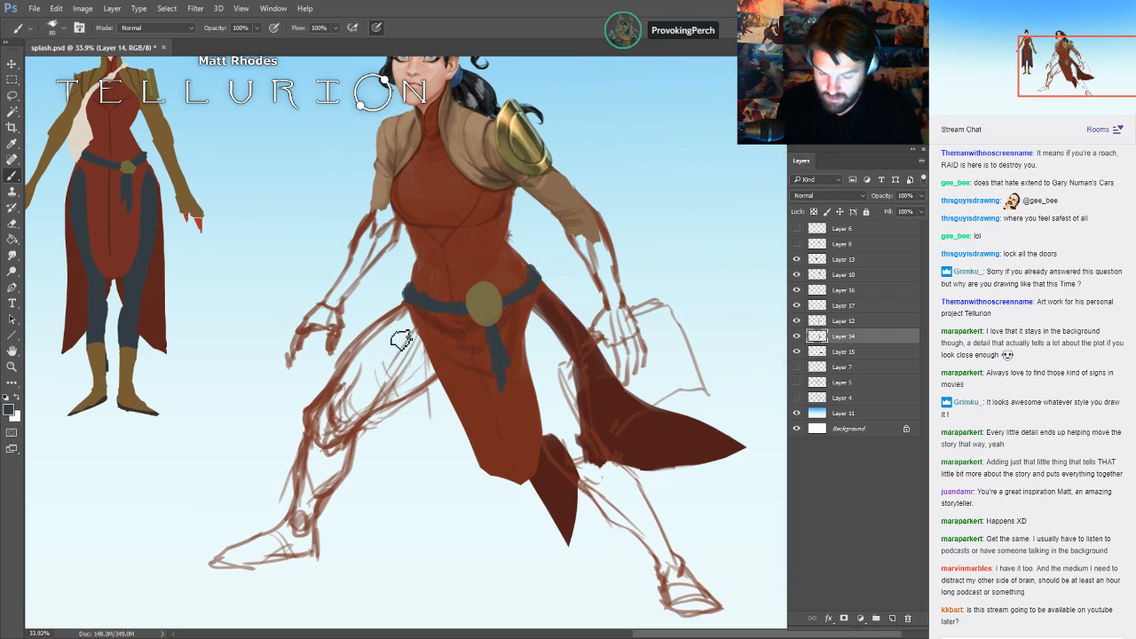
- Create a new layer above Layer 15, begin the slate trousers at the bent leg's hip, and move the layer above Layer 12
{"action": "left_click", "coordinate": [850, 351]}
{"action": "key", "text": "ctrl+shift+alt+n"}
{"action": "key", "text": "]"}
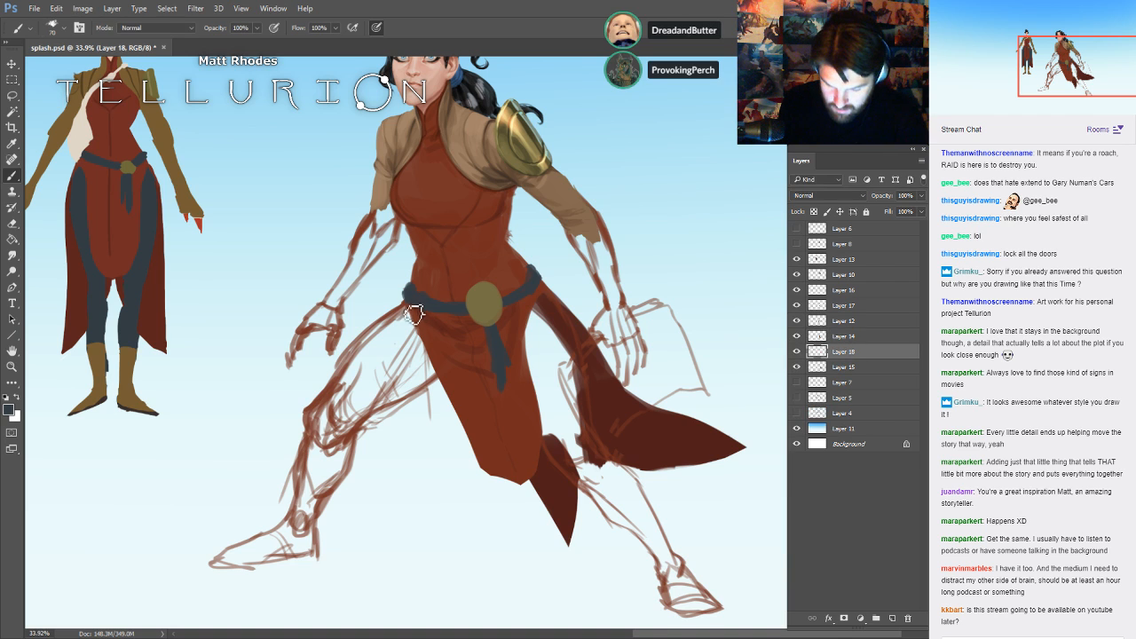
{"action": "key", "text": "]"}
{"action": "key", "text": "]"}
{"action": "left_click_drag", "start_coordinate": [383, 327], "coordinate": [368, 341]}
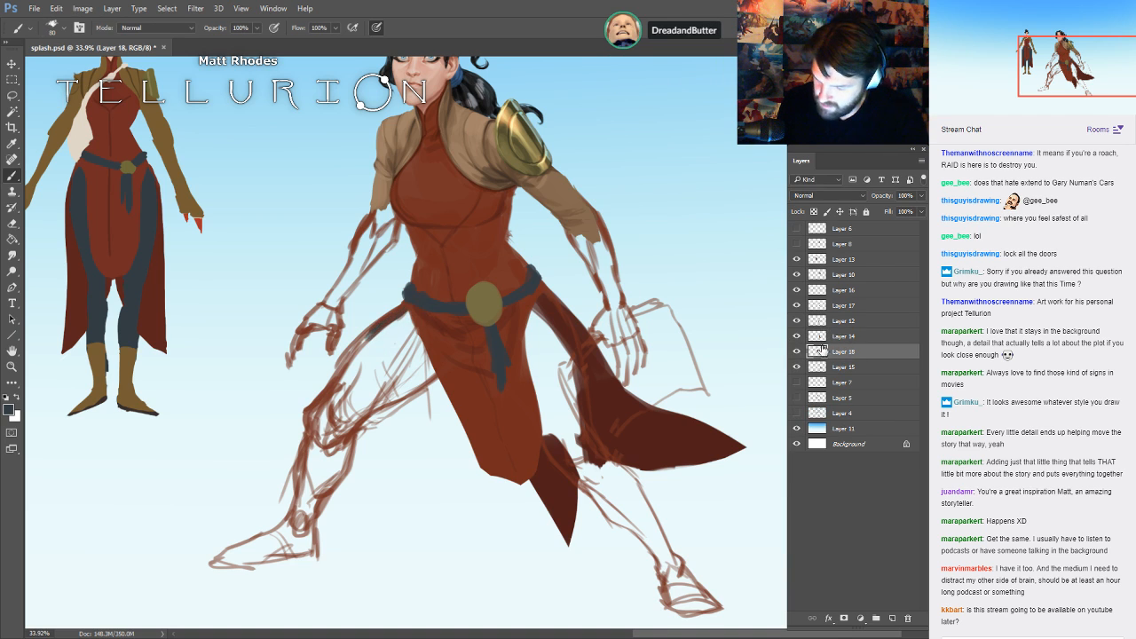
{"action": "left_click_drag", "start_coordinate": [839, 340], "coordinate": [839, 314]}
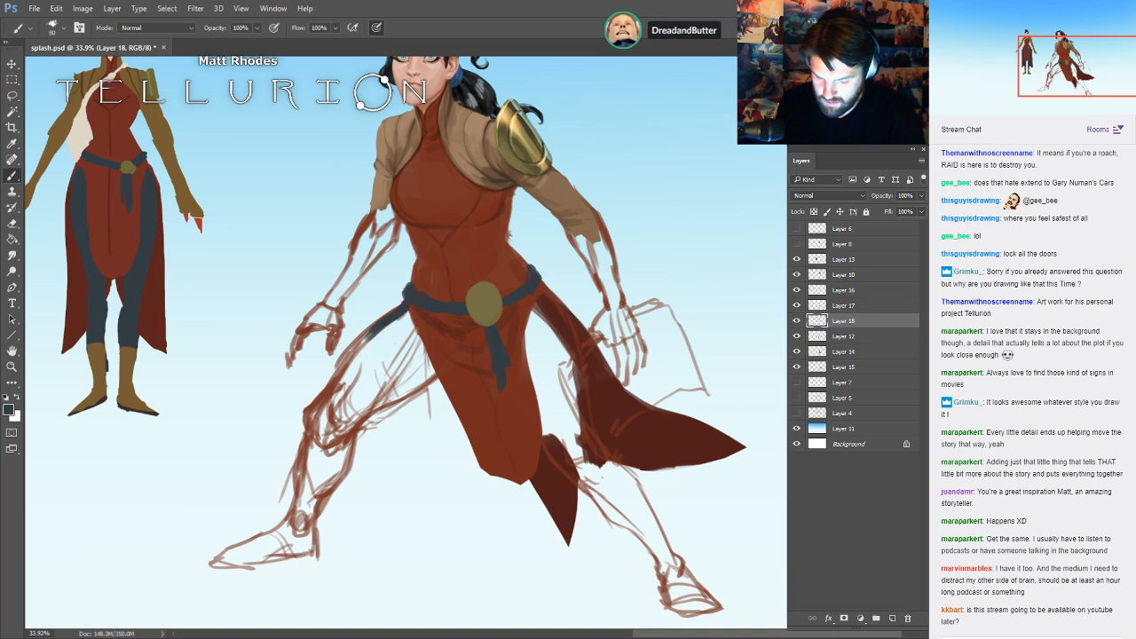
- Paint the slate trouser outline along the bent leg's thigh and block in the gathered cuff below the knee
{"action": "mouse_move", "coordinate": [405, 318]}
{"action": "left_mouse_down"}
{"action": "mouse_move", "coordinate": [371, 335]}
{"action": "mouse_move", "coordinate": [310, 424]}
{"action": "mouse_move", "coordinate": [299, 493]}
{"action": "left_mouse_up"}
{"action": "key", "text": "]"}
{"action": "mouse_move", "coordinate": [354, 432]}
{"action": "left_mouse_down"}
{"action": "mouse_move", "coordinate": [348, 477]}
{"action": "mouse_move", "coordinate": [353, 465]}
{"action": "mouse_move", "coordinate": [301, 460]}
{"action": "mouse_move", "coordinate": [343, 476]}
{"action": "mouse_move", "coordinate": [312, 461]}
{"action": "mouse_move", "coordinate": [345, 471]}
{"action": "mouse_move", "coordinate": [318, 457]}
{"action": "mouse_move", "coordinate": [335, 444]}
{"action": "mouse_move", "coordinate": [342, 464]}
{"action": "mouse_move", "coordinate": [375, 408]}
{"action": "mouse_move", "coordinate": [352, 439]}
{"action": "mouse_move", "coordinate": [385, 408]}
{"action": "mouse_move", "coordinate": [356, 439]}
{"action": "mouse_move", "coordinate": [377, 414]}
{"action": "mouse_move", "coordinate": [435, 388]}
{"action": "mouse_move", "coordinate": [415, 347]}
{"action": "left_mouse_up"}
{"action": "key", "text": "["}
{"action": "key", "text": "bracketleft"}
{"action": "key", "text": "bracketleft"}
{"action": "key", "text": "bracketleft"}
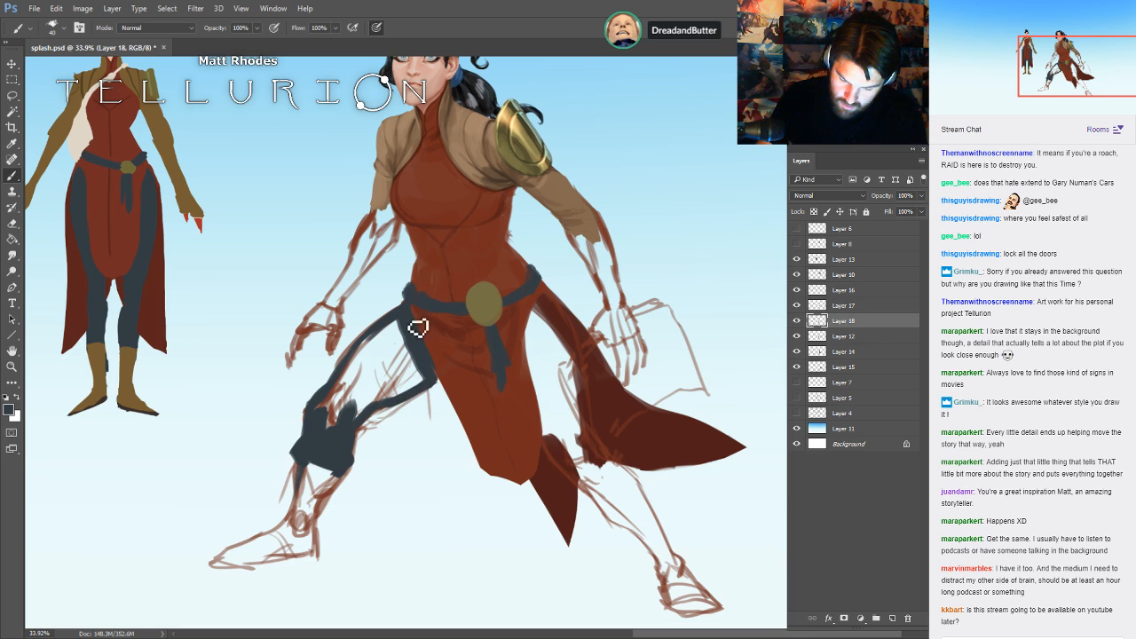
- Fill the inside of the bent leg's trouser thigh with solid slate using a larger brush
{"action": "key", "text": "bracketright"}
{"action": "key", "text": "bracketright"}
{"action": "key", "text": "bracketright"}
{"action": "key", "text": "bracketright"}
{"action": "key", "text": "bracketright"}
{"action": "key", "text": "bracketright"}
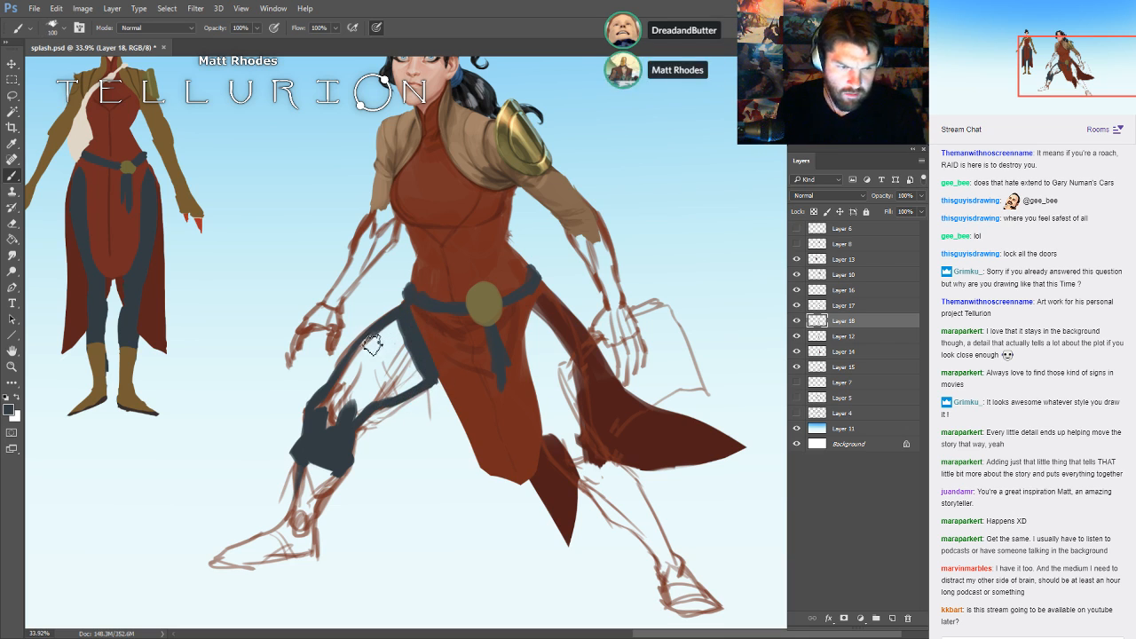
{"action": "key", "text": "bracketleft"}
{"action": "mouse_move", "coordinate": [388, 336]}
{"action": "left_mouse_down"}
{"action": "mouse_move", "coordinate": [323, 423]}
{"action": "mouse_move", "coordinate": [376, 377]}
{"action": "mouse_move", "coordinate": [368, 382]}
{"action": "mouse_move", "coordinate": [371, 356]}
{"action": "mouse_move", "coordinate": [409, 345]}
{"action": "left_mouse_up"}
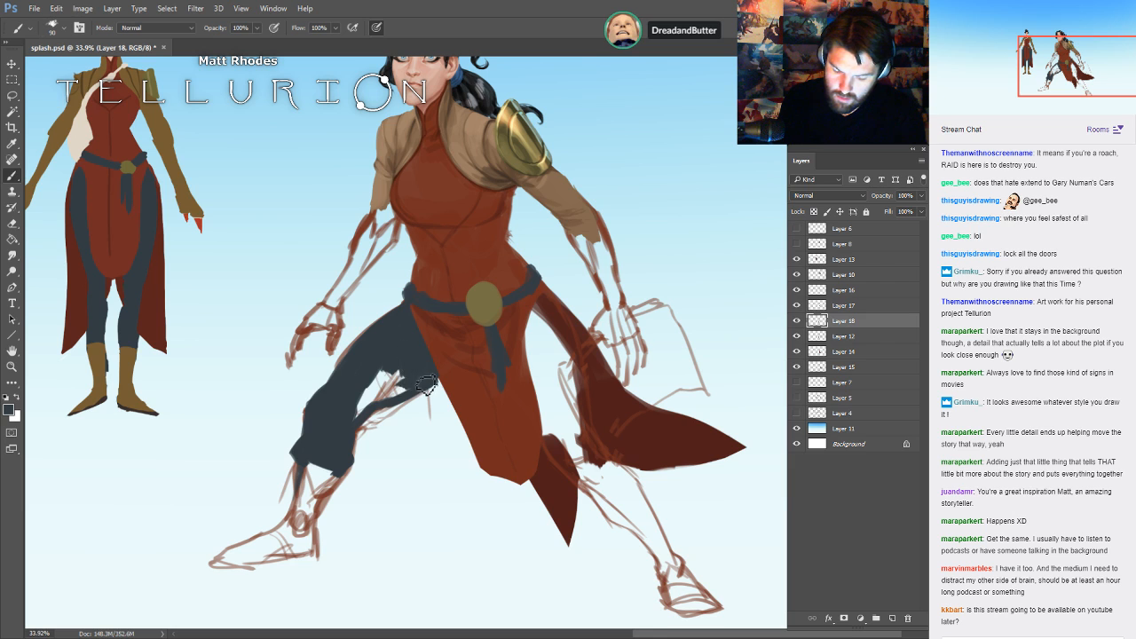
{"action": "mouse_move", "coordinate": [426, 384]}
{"action": "left_mouse_down"}
{"action": "mouse_move", "coordinate": [393, 397]}
{"action": "mouse_move", "coordinate": [396, 370]}
{"action": "mouse_move", "coordinate": [382, 403]}
{"action": "left_mouse_up"}
- Paint the other trouser leg in slate from the hip down to its cuff, over the coat tail
{"action": "key", "text": "bracketleft"}
{"action": "key", "text": "bracketleft"}
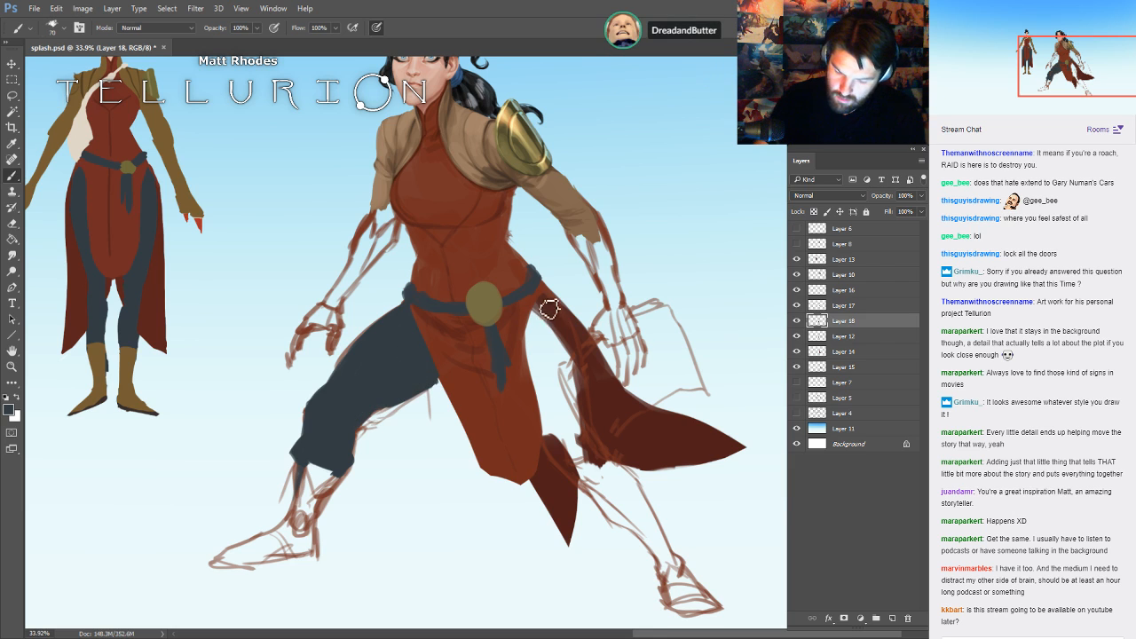
{"action": "mouse_move", "coordinate": [552, 307]}
{"action": "left_mouse_down"}
{"action": "mouse_move", "coordinate": [578, 345]}
{"action": "mouse_move", "coordinate": [559, 314]}
{"action": "mouse_move", "coordinate": [612, 459]}
{"action": "mouse_move", "coordinate": [650, 493]}
{"action": "mouse_move", "coordinate": [602, 520]}
{"action": "mouse_move", "coordinate": [555, 453]}
{"action": "mouse_move", "coordinate": [534, 342]}
{"action": "mouse_move", "coordinate": [553, 307]}
{"action": "mouse_move", "coordinate": [543, 336]}
{"action": "mouse_move", "coordinate": [549, 310]}
{"action": "mouse_move", "coordinate": [581, 424]}
{"action": "mouse_move", "coordinate": [559, 429]}
{"action": "mouse_move", "coordinate": [558, 443]}
{"action": "mouse_move", "coordinate": [589, 475]}
{"action": "mouse_move", "coordinate": [608, 463]}
{"action": "mouse_move", "coordinate": [638, 489]}
{"action": "mouse_move", "coordinate": [604, 504]}
{"action": "mouse_move", "coordinate": [582, 480]}
{"action": "mouse_move", "coordinate": [611, 491]}
{"action": "left_mouse_up"}
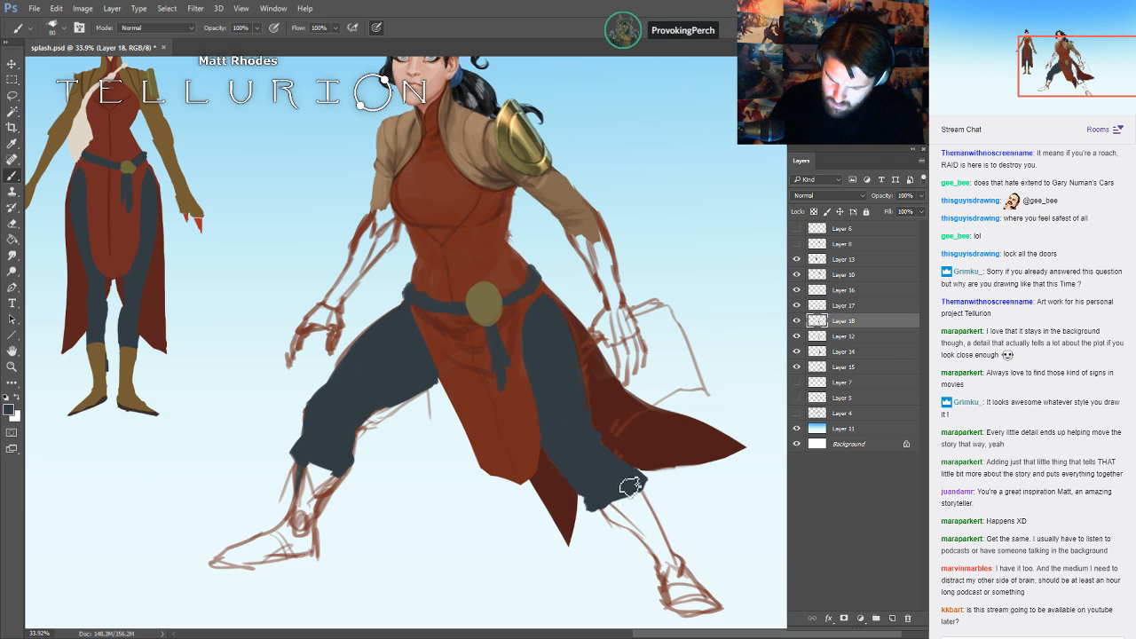
- Block in the bent leg's boot below the trouser cuff with flat brown on Layer 18
{"action": "mouse_move", "coordinate": [757, 255]}
{"action": "left_mouse_down"}
{"action": "mouse_move", "coordinate": [761, 326]}
{"action": "mouse_move", "coordinate": [774, 222]}
{"action": "left_mouse_up"}
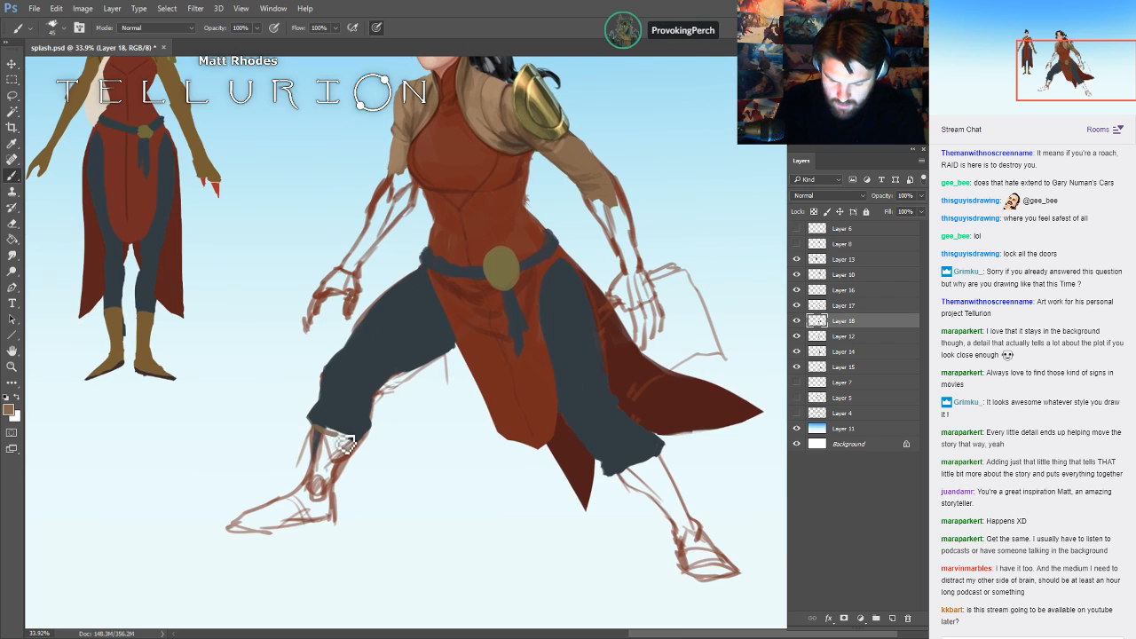
{"action": "mouse_move", "coordinate": [346, 444]}
{"action": "left_mouse_down"}
{"action": "mouse_move", "coordinate": [337, 519]}
{"action": "mouse_move", "coordinate": [329, 436]}
{"action": "mouse_move", "coordinate": [317, 489]}
{"action": "mouse_move", "coordinate": [331, 445]}
{"action": "mouse_move", "coordinate": [333, 460]}
{"action": "mouse_move", "coordinate": [351, 452]}
{"action": "mouse_move", "coordinate": [329, 500]}
{"action": "mouse_move", "coordinate": [334, 522]}
{"action": "mouse_move", "coordinate": [306, 498]}
{"action": "mouse_move", "coordinate": [290, 508]}
{"action": "mouse_move", "coordinate": [735, 390]}
{"action": "mouse_move", "coordinate": [673, 327]}
{"action": "mouse_move", "coordinate": [631, 346]}
{"action": "mouse_move", "coordinate": [701, 346]}
{"action": "mouse_move", "coordinate": [717, 315]}
{"action": "mouse_move", "coordinate": [654, 340]}
{"action": "mouse_move", "coordinate": [691, 342]}
{"action": "left_mouse_up"}
{"action": "key", "text": "bracketright"}
{"action": "key", "text": "bracketright"}
{"action": "key", "text": "bracketright"}
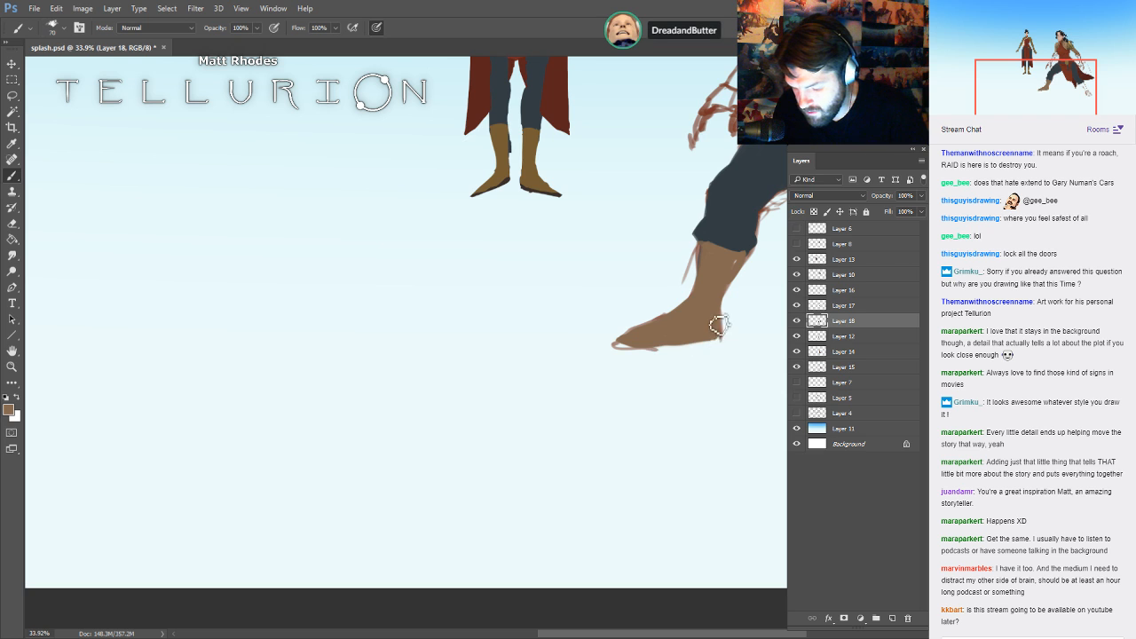
- Hide the sketch on Layer 12 and clean up the edge between the bent leg's slate cuff and brown boot
{"action": "left_click", "coordinate": [796, 337]}
{"action": "left_click_drag", "start_coordinate": [736, 267], "coordinate": [443, 416]}
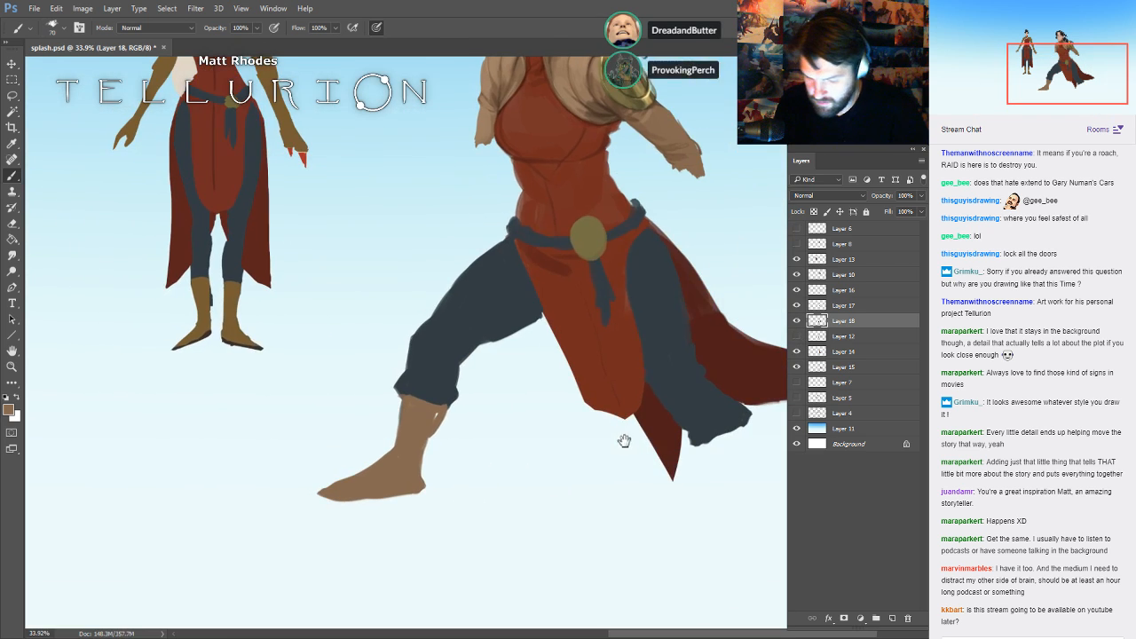
{"action": "left_click_drag", "start_coordinate": [743, 358], "coordinate": [662, 281]}
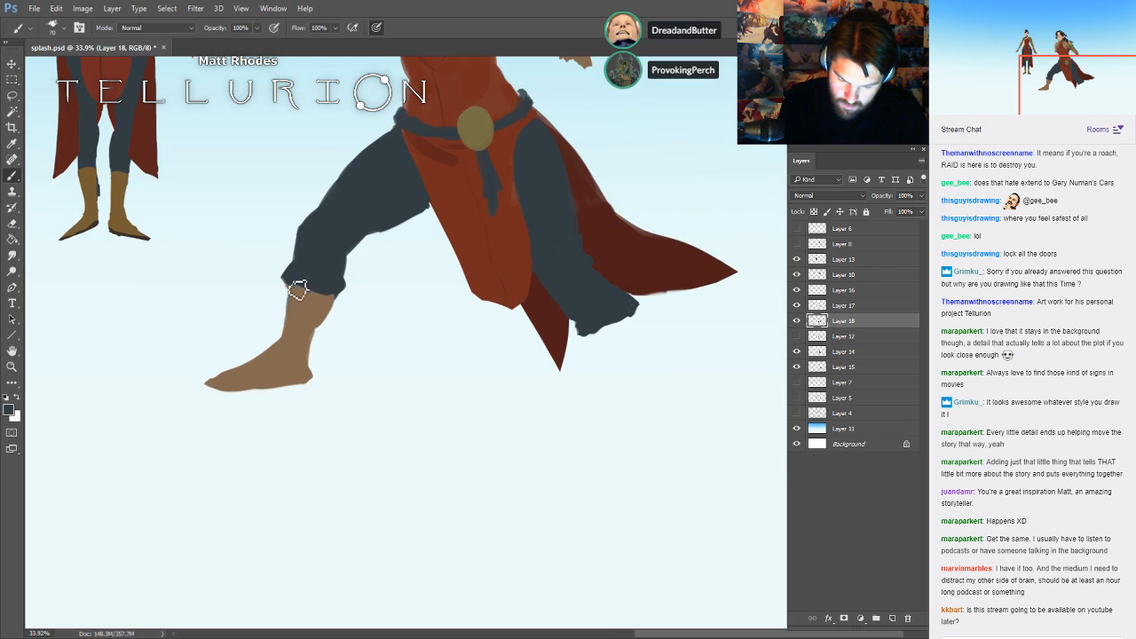
{"action": "left_click_drag", "start_coordinate": [289, 284], "coordinate": [318, 300]}
{"action": "left_click_drag", "start_coordinate": [593, 206], "coordinate": [642, 282]}
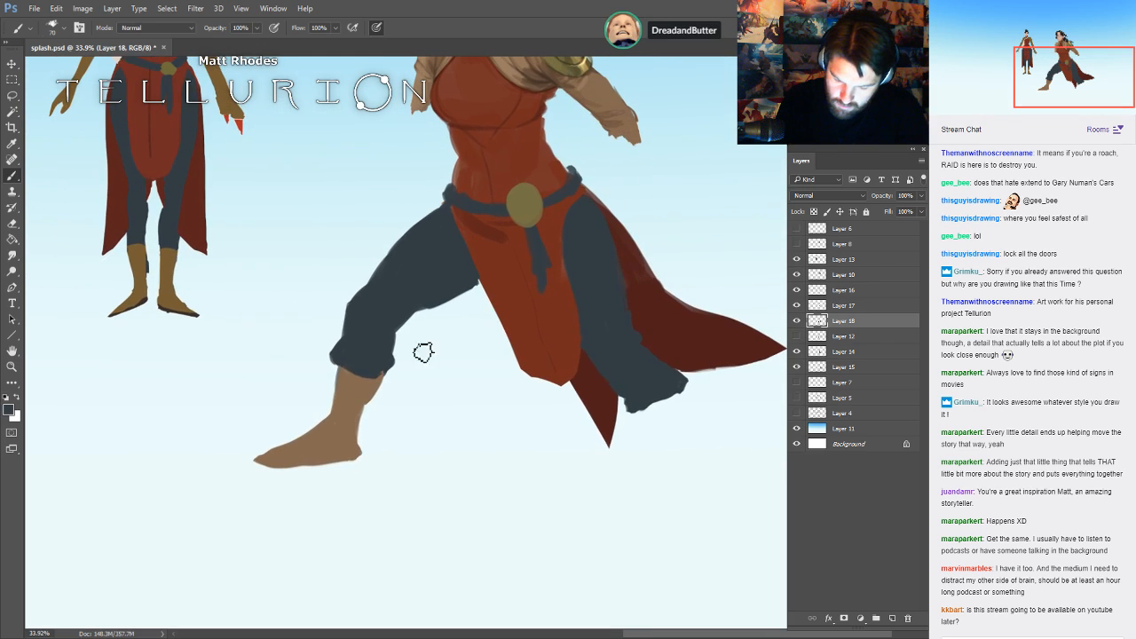
{"action": "left_click_drag", "start_coordinate": [358, 384], "coordinate": [395, 379]}
{"action": "left_click_drag", "start_coordinate": [523, 355], "coordinate": [438, 337]}
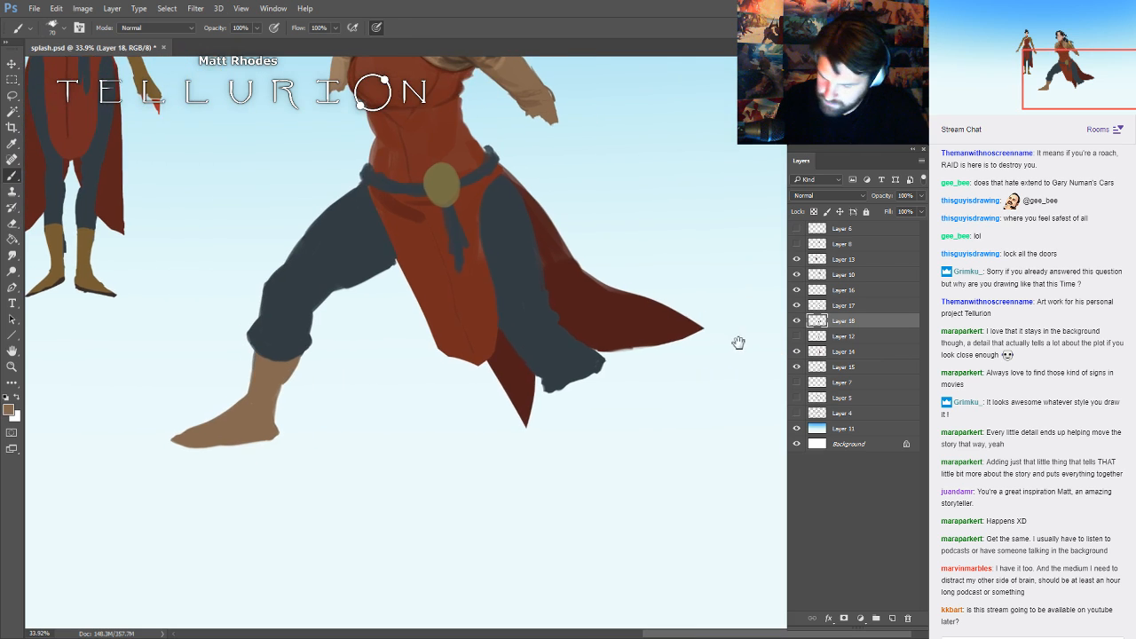
- Show the Layer 12 sketch, block in the other leg's boot in flat brown on Layer 18, and restore its slate trouser cuff edge
{"action": "left_click", "coordinate": [796, 336]}
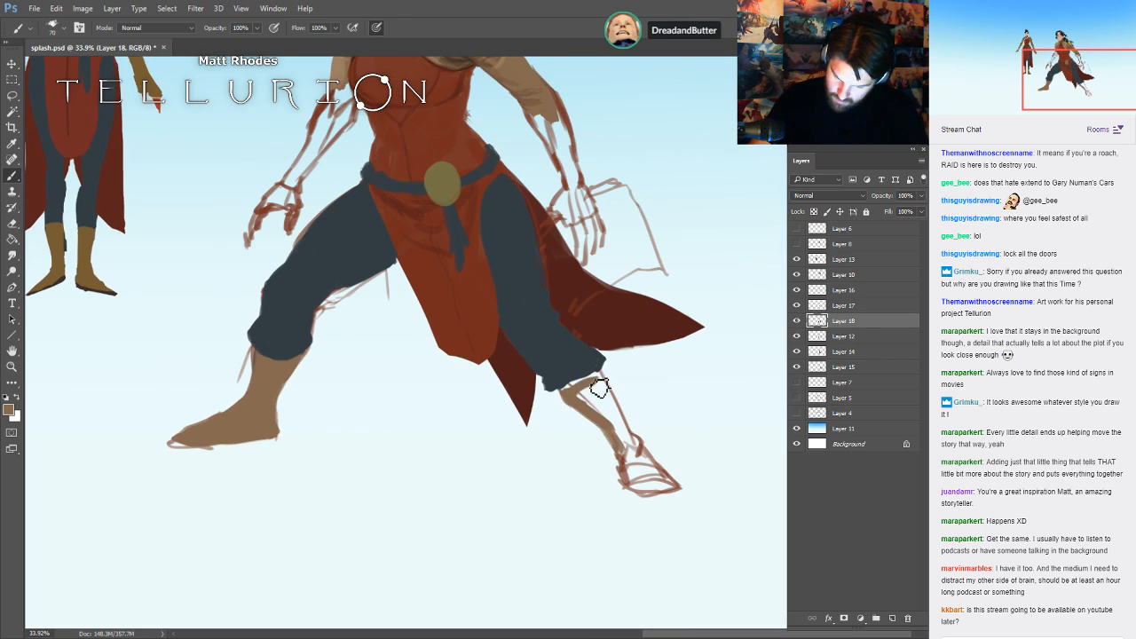
{"action": "mouse_move", "coordinate": [603, 382]}
{"action": "left_mouse_down"}
{"action": "mouse_move", "coordinate": [621, 431]}
{"action": "mouse_move", "coordinate": [588, 406]}
{"action": "mouse_move", "coordinate": [604, 395]}
{"action": "left_mouse_up"}
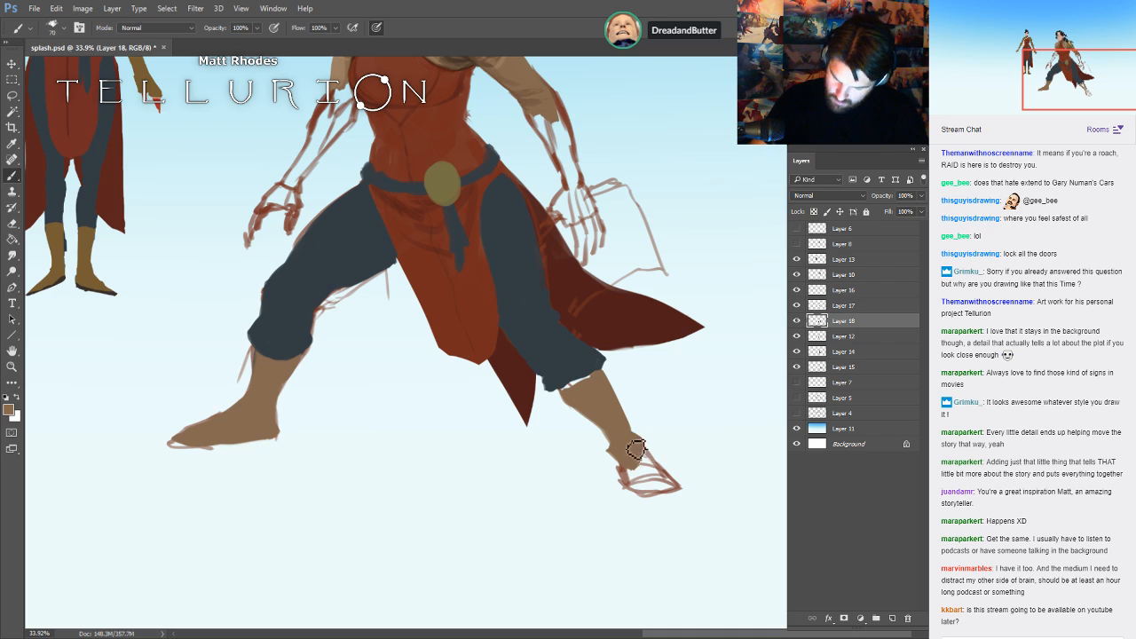
{"action": "mouse_move", "coordinate": [637, 448]}
{"action": "left_mouse_down"}
{"action": "mouse_move", "coordinate": [634, 491]}
{"action": "mouse_move", "coordinate": [661, 486]}
{"action": "mouse_move", "coordinate": [646, 459]}
{"action": "mouse_move", "coordinate": [643, 497]}
{"action": "mouse_move", "coordinate": [640, 470]}
{"action": "mouse_move", "coordinate": [654, 479]}
{"action": "mouse_move", "coordinate": [638, 496]}
{"action": "mouse_move", "coordinate": [672, 500]}
{"action": "left_mouse_up"}
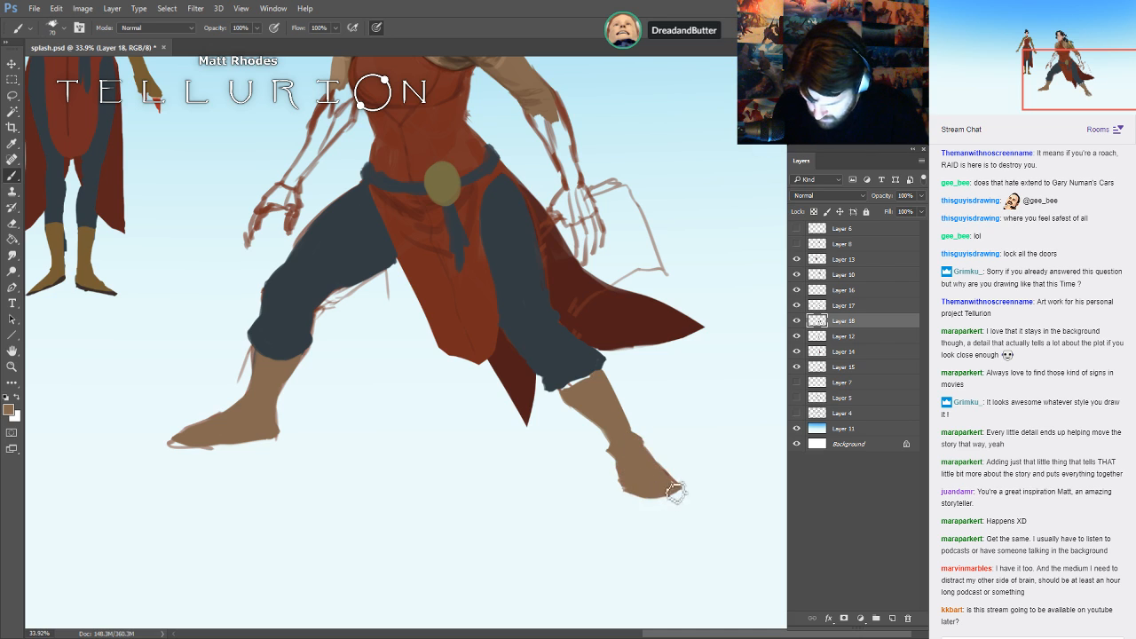
{"action": "left_click", "coordinate": [580, 365], "text": "alt"}
{"action": "left_click_drag", "start_coordinate": [558, 387], "coordinate": [597, 377]}
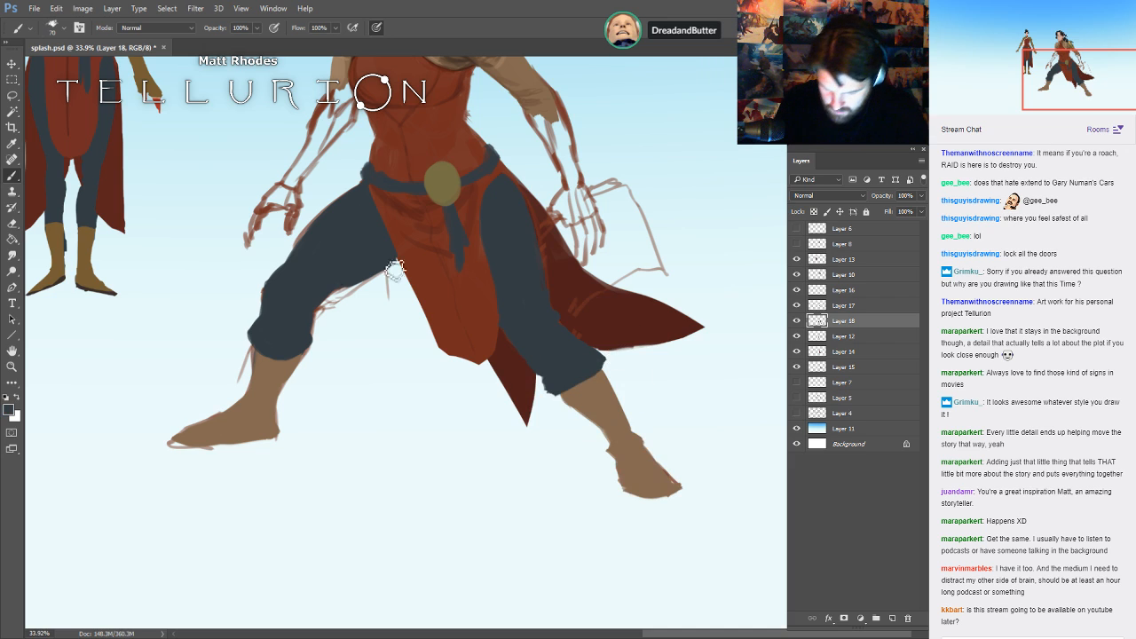
- Lock the transparency of Layer 18 and paint darker brown wrap bands across both boots
{"action": "left_click", "coordinate": [274, 373], "text": "alt"}
{"action": "left_click", "coordinate": [9, 410]}
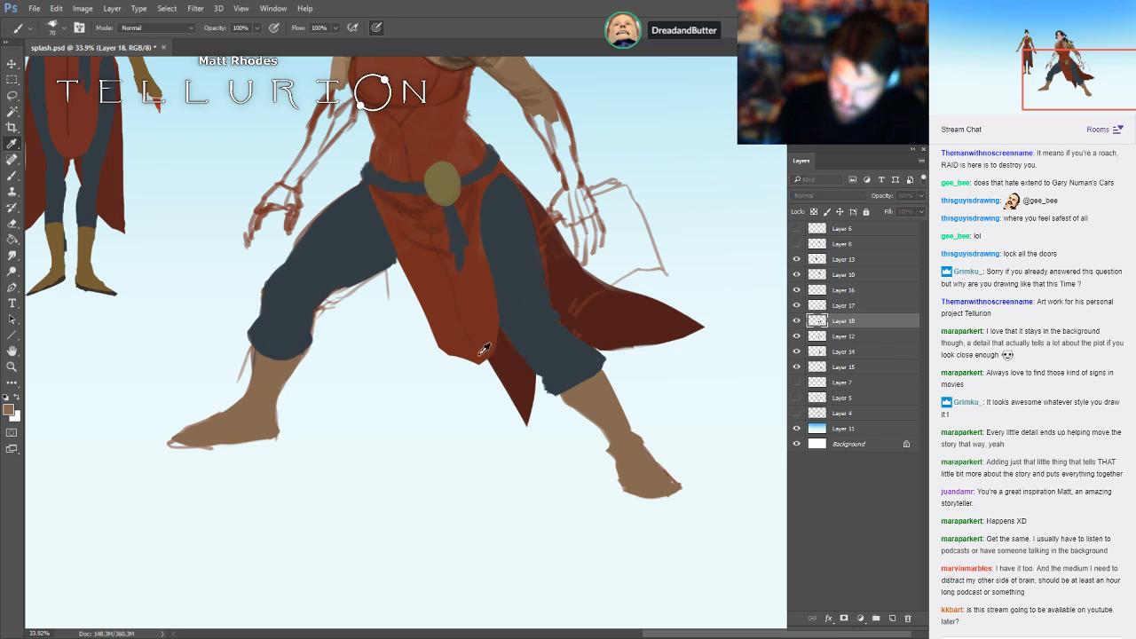
{"action": "left_click", "coordinate": [873, 316]}
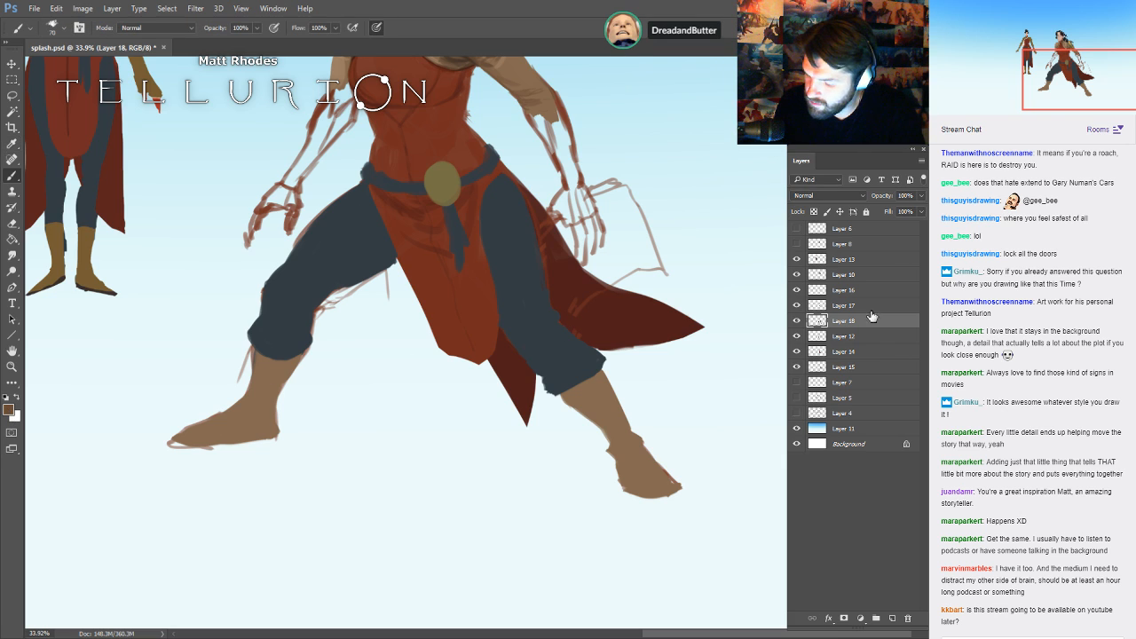
{"action": "left_click", "coordinate": [814, 211]}
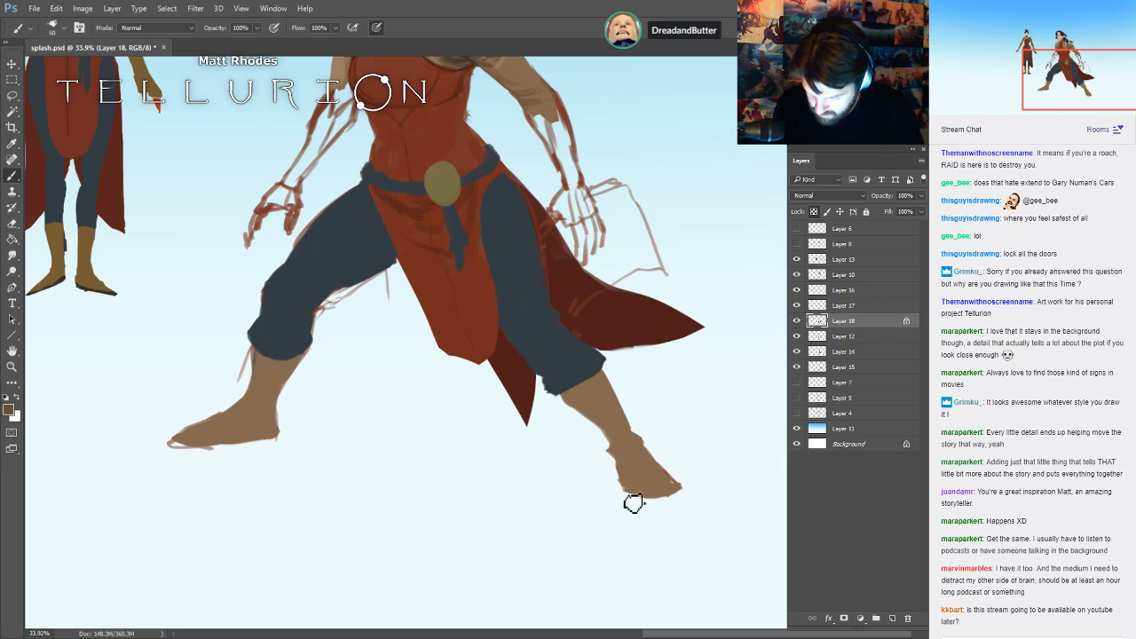
{"action": "key", "text": "bracketright"}
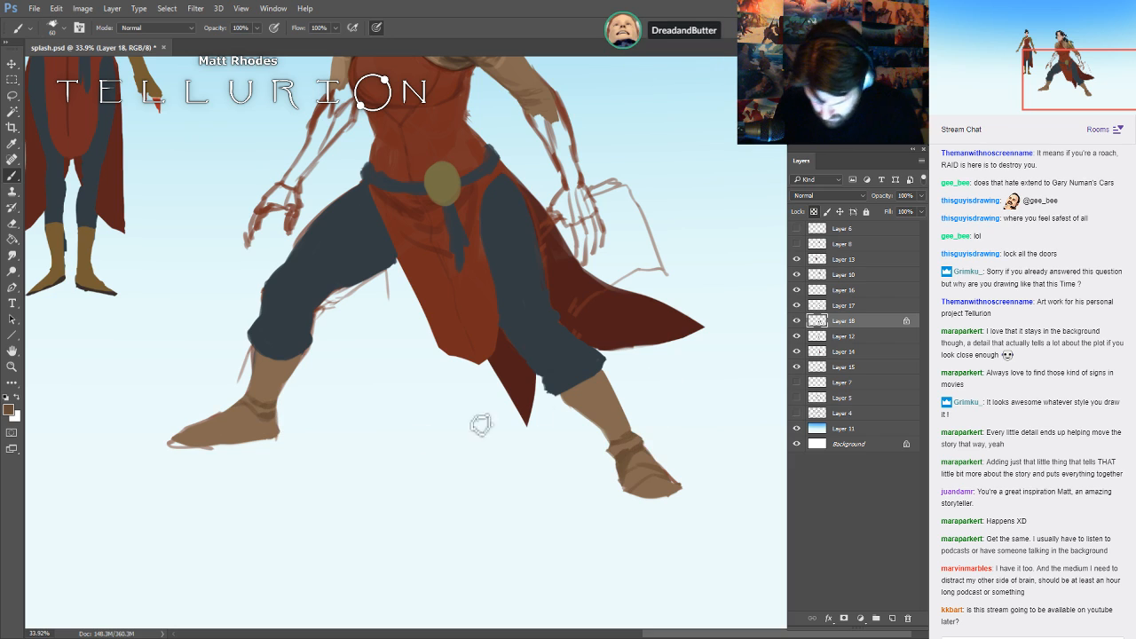
{"action": "left_click_drag", "start_coordinate": [257, 412], "coordinate": [267, 451]}
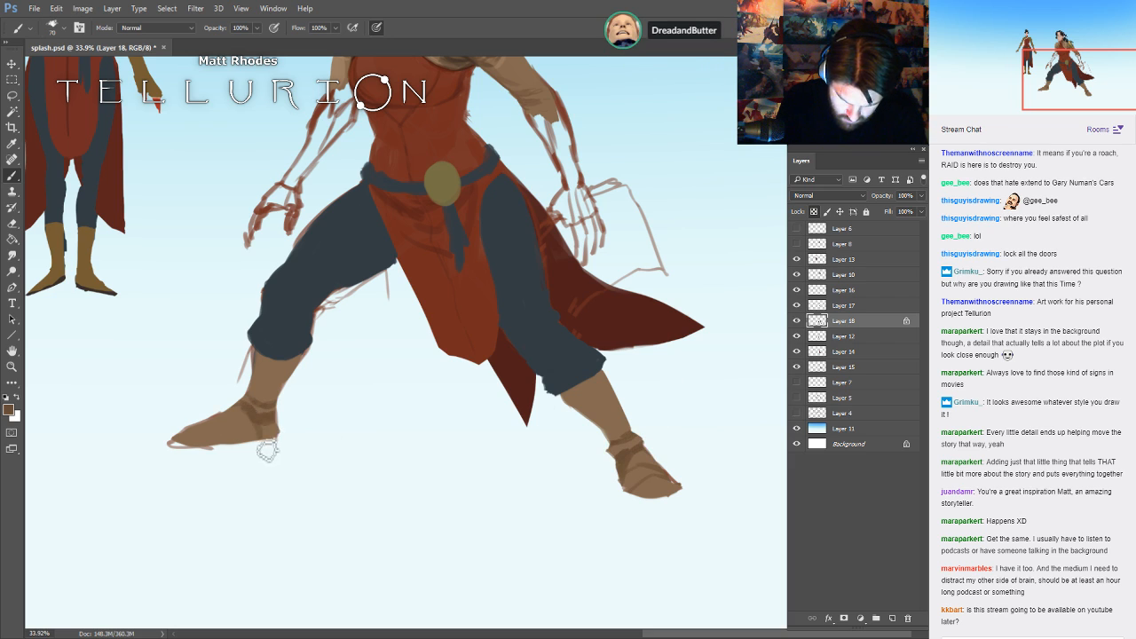
{"action": "key", "text": "["}
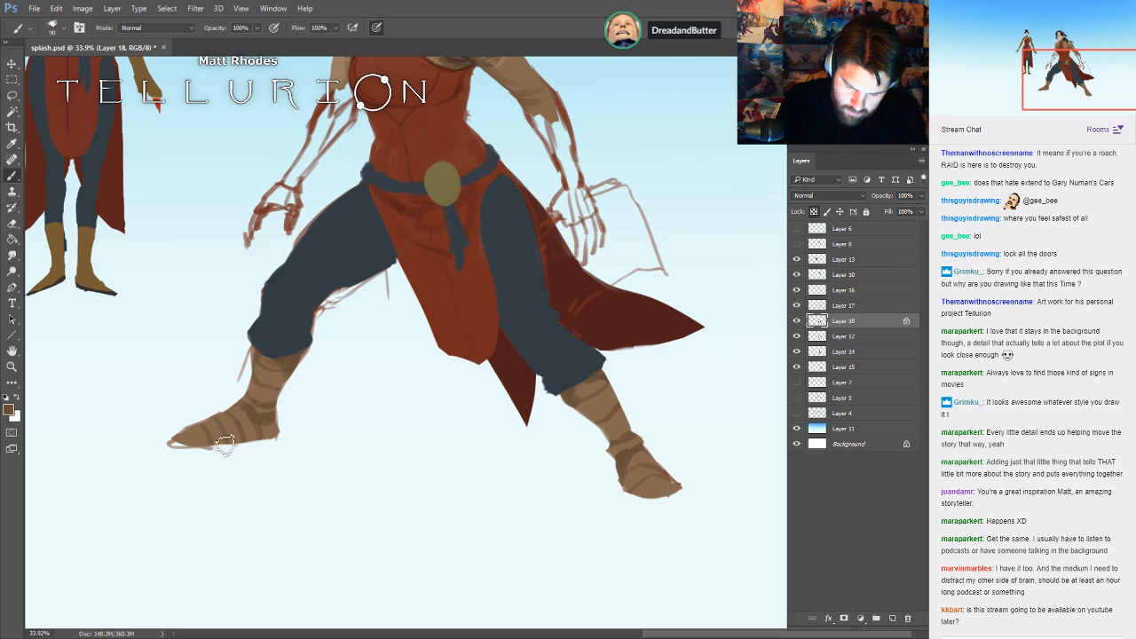
- Compare the whole figure with the Layer 12 sketch hidden and shown
{"action": "left_click", "coordinate": [797, 336]}
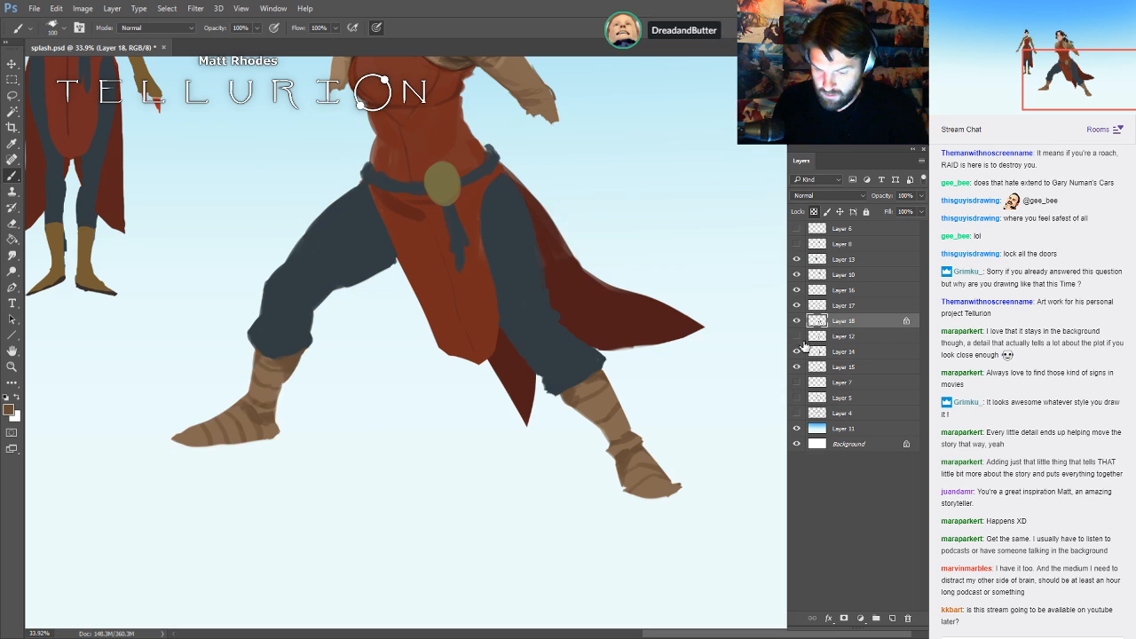
{"action": "left_click", "coordinate": [813, 336]}
{"action": "left_click_drag", "start_coordinate": [680, 258], "coordinate": [694, 405]}
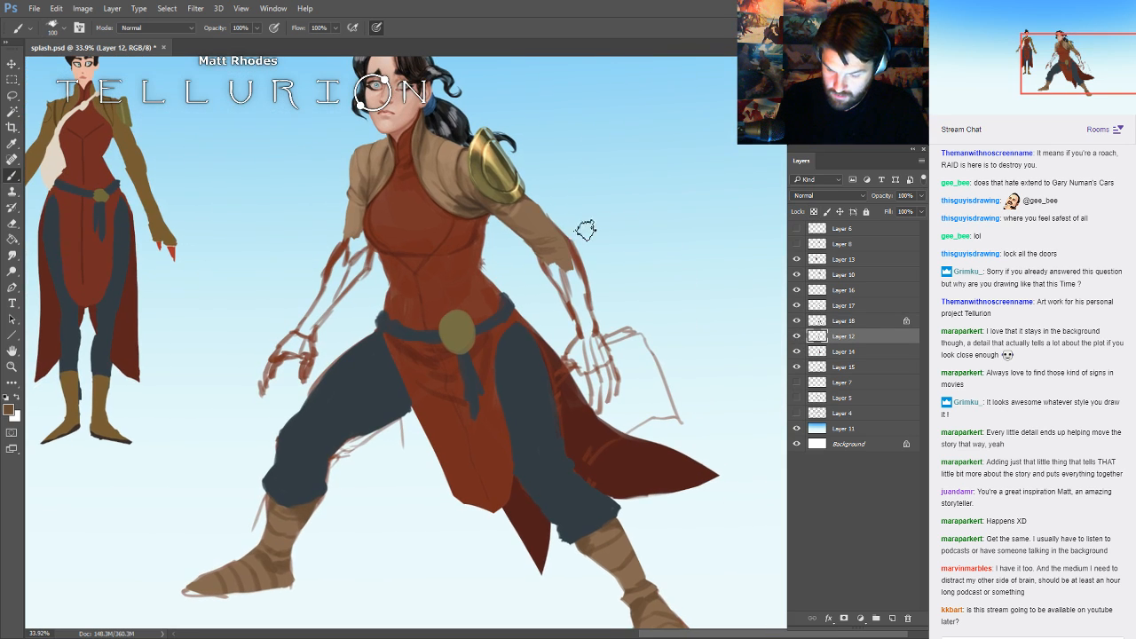
{"action": "left_click_drag", "start_coordinate": [782, 311], "coordinate": [745, 269]}
{"action": "left_click", "coordinate": [796, 337]}
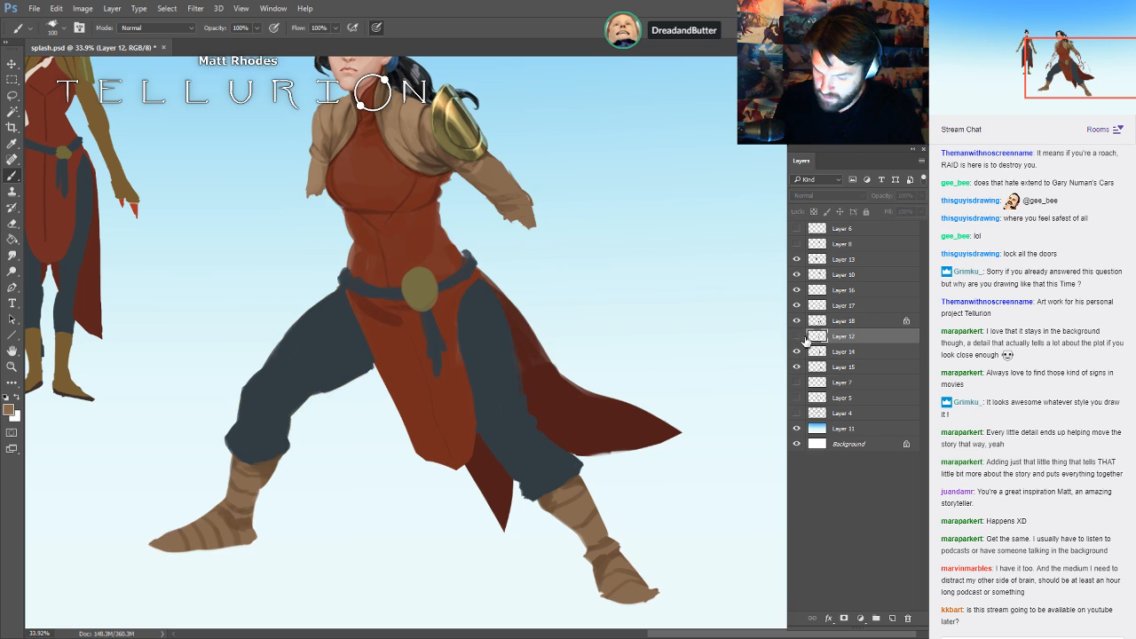
{"action": "left_click", "coordinate": [797, 337]}
- Unlock the transparency of Layer 18 and block in the forearm and hand on the gold shoulder guard's side in flat brown
{"action": "left_click", "coordinate": [796, 321]}
{"action": "left_click", "coordinate": [796, 321]}
{"action": "left_click", "coordinate": [817, 320]}
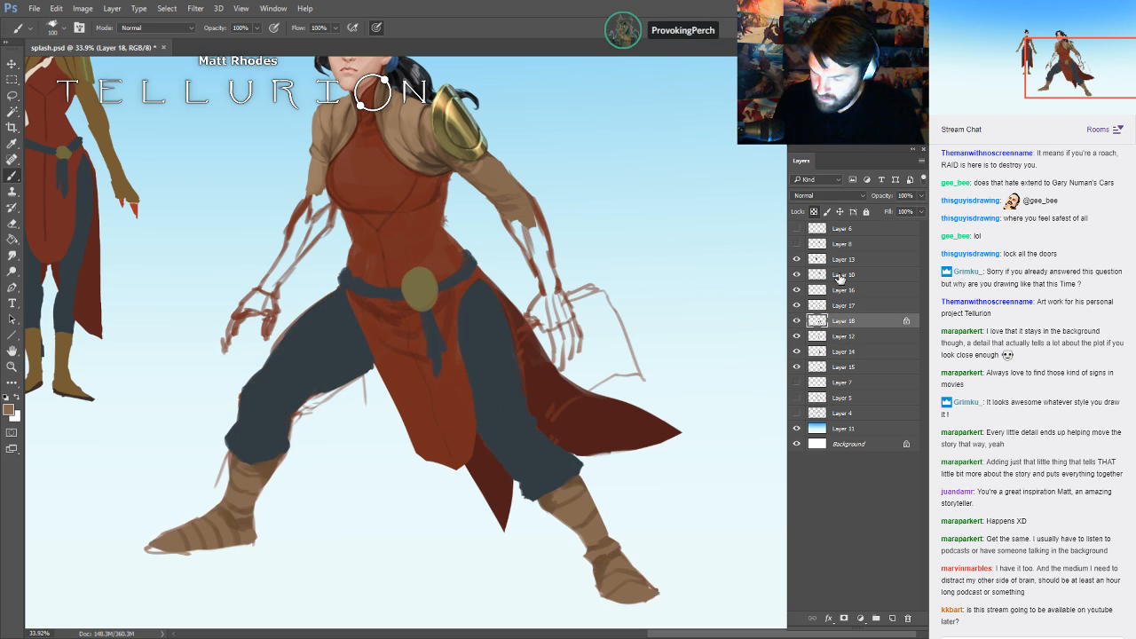
{"action": "key", "text": "bracketleft"}
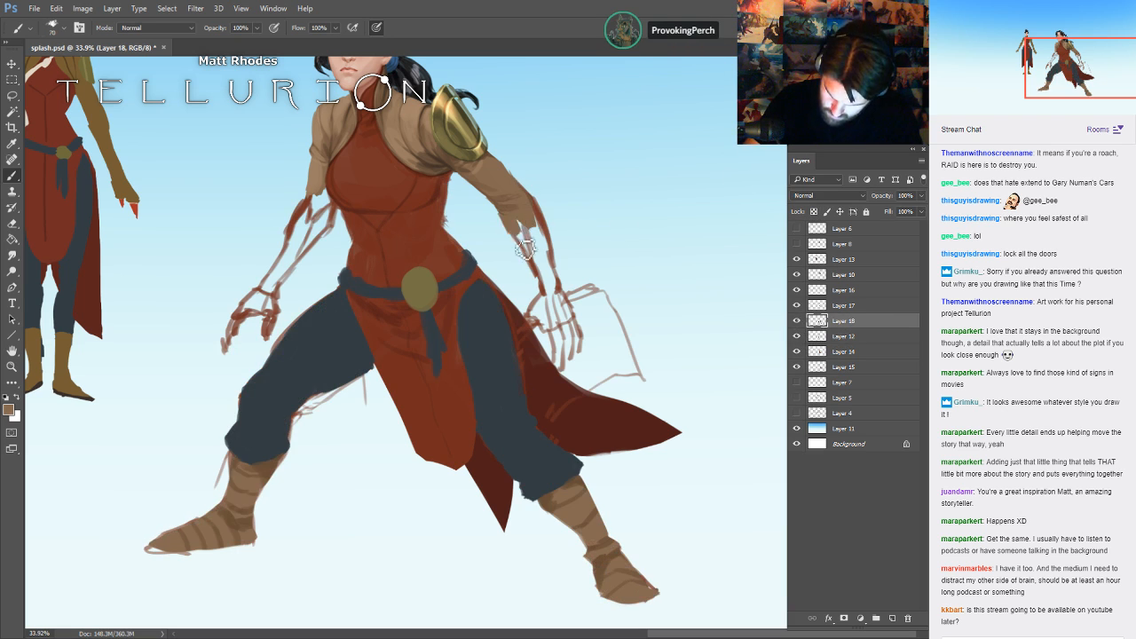
{"action": "mouse_move", "coordinate": [528, 250]}
{"action": "left_mouse_down"}
{"action": "mouse_move", "coordinate": [555, 310]}
{"action": "mouse_move", "coordinate": [529, 207]}
{"action": "mouse_move", "coordinate": [577, 324]}
{"action": "mouse_move", "coordinate": [545, 324]}
{"action": "mouse_move", "coordinate": [547, 308]}
{"action": "mouse_move", "coordinate": [541, 334]}
{"action": "mouse_move", "coordinate": [551, 331]}
{"action": "mouse_move", "coordinate": [569, 355]}
{"action": "mouse_move", "coordinate": [556, 340]}
{"action": "mouse_move", "coordinate": [572, 352]}
{"action": "mouse_move", "coordinate": [572, 330]}
{"action": "mouse_move", "coordinate": [579, 351]}
{"action": "mouse_move", "coordinate": [581, 332]}
{"action": "mouse_move", "coordinate": [563, 333]}
{"action": "mouse_move", "coordinate": [555, 309]}
{"action": "mouse_move", "coordinate": [545, 326]}
{"action": "mouse_move", "coordinate": [577, 362]}
{"action": "left_mouse_up"}
{"action": "key", "text": "]"}
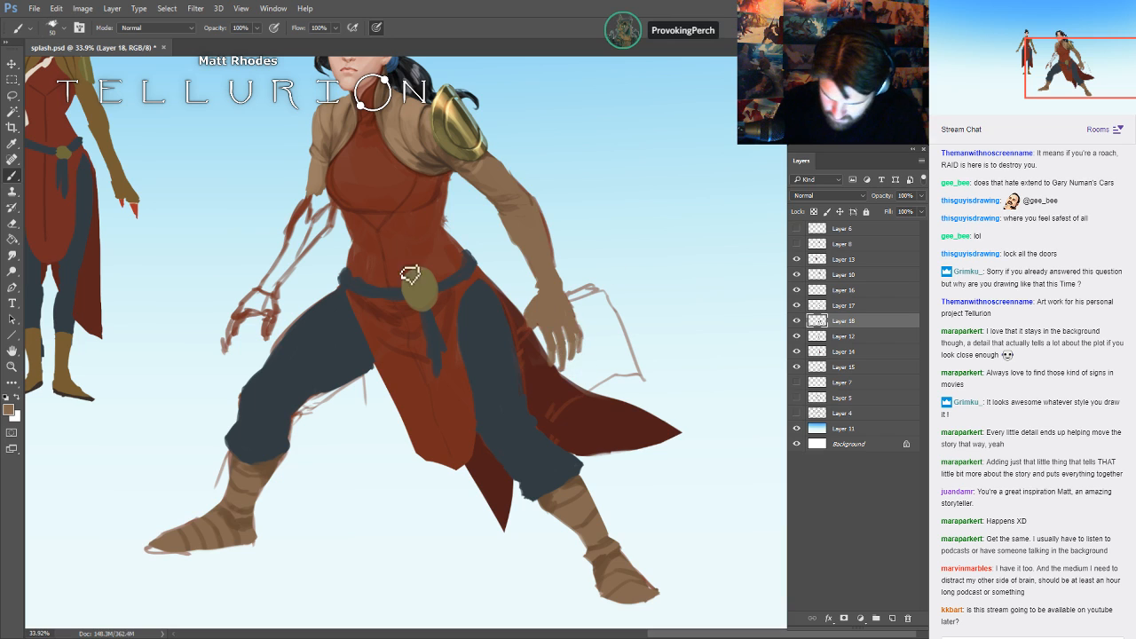
- Block in the opposite forearm and hand in flat brown, clean up the fingers with the Eraser, and hide the Layer 12 sketch
{"action": "mouse_move", "coordinate": [328, 200]}
{"action": "left_mouse_down"}
{"action": "mouse_move", "coordinate": [334, 227]}
{"action": "mouse_move", "coordinate": [309, 256]}
{"action": "mouse_move", "coordinate": [324, 209]}
{"action": "left_mouse_up"}
{"action": "mouse_move", "coordinate": [290, 260]}
{"action": "left_mouse_down"}
{"action": "mouse_move", "coordinate": [278, 284]}
{"action": "mouse_move", "coordinate": [319, 237]}
{"action": "mouse_move", "coordinate": [280, 286]}
{"action": "left_mouse_up"}
{"action": "key", "text": "]"}
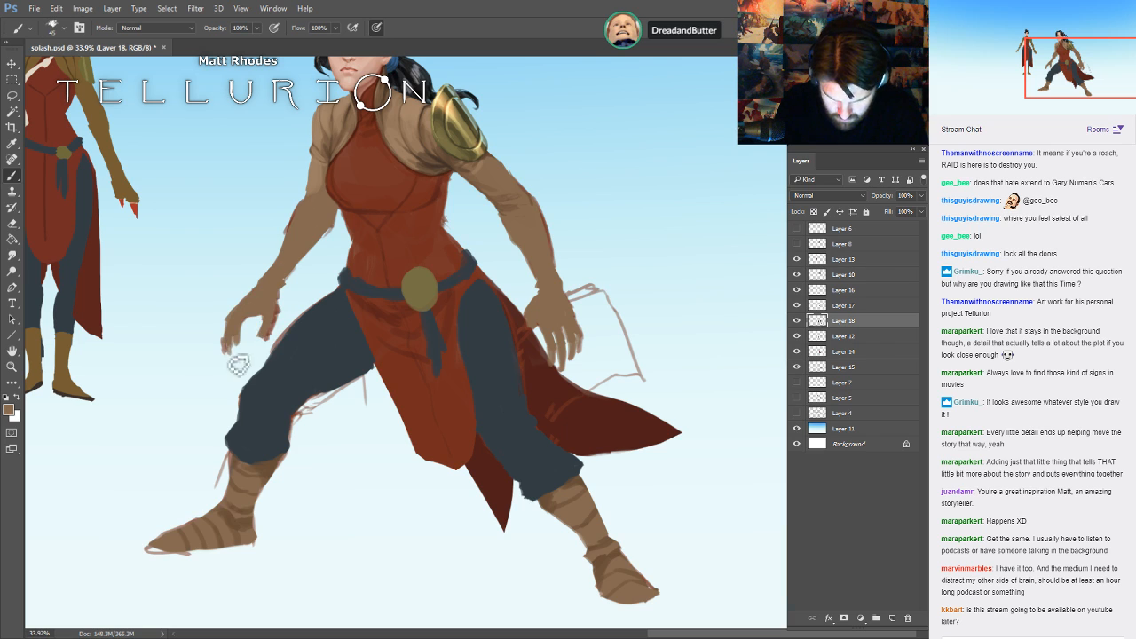
{"action": "key", "text": "e"}
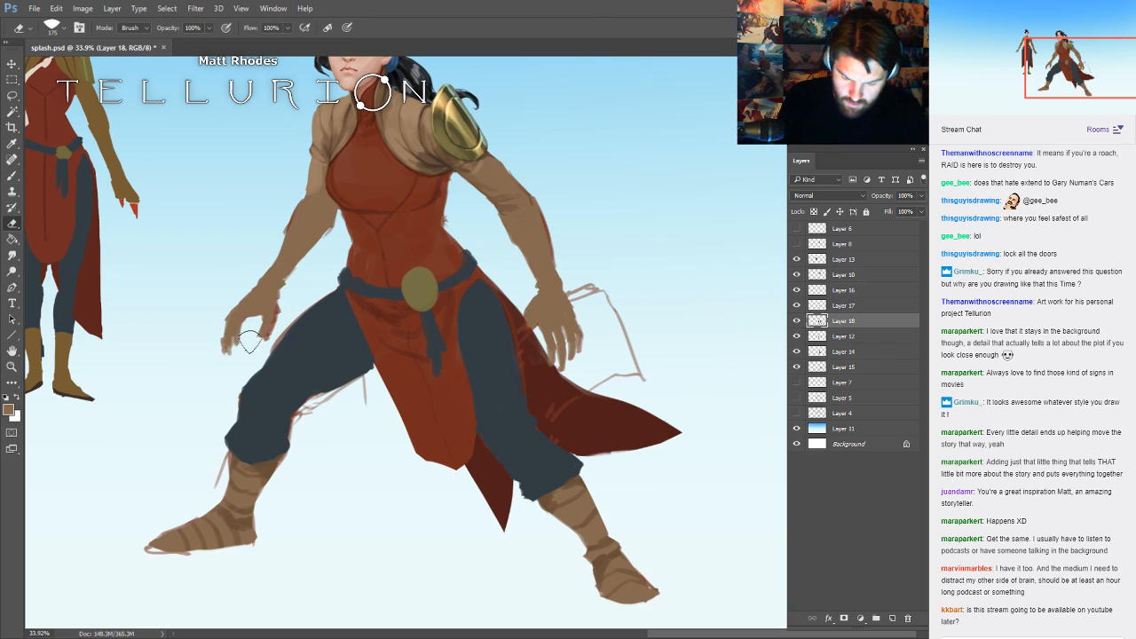
{"action": "left_click", "coordinate": [797, 336]}
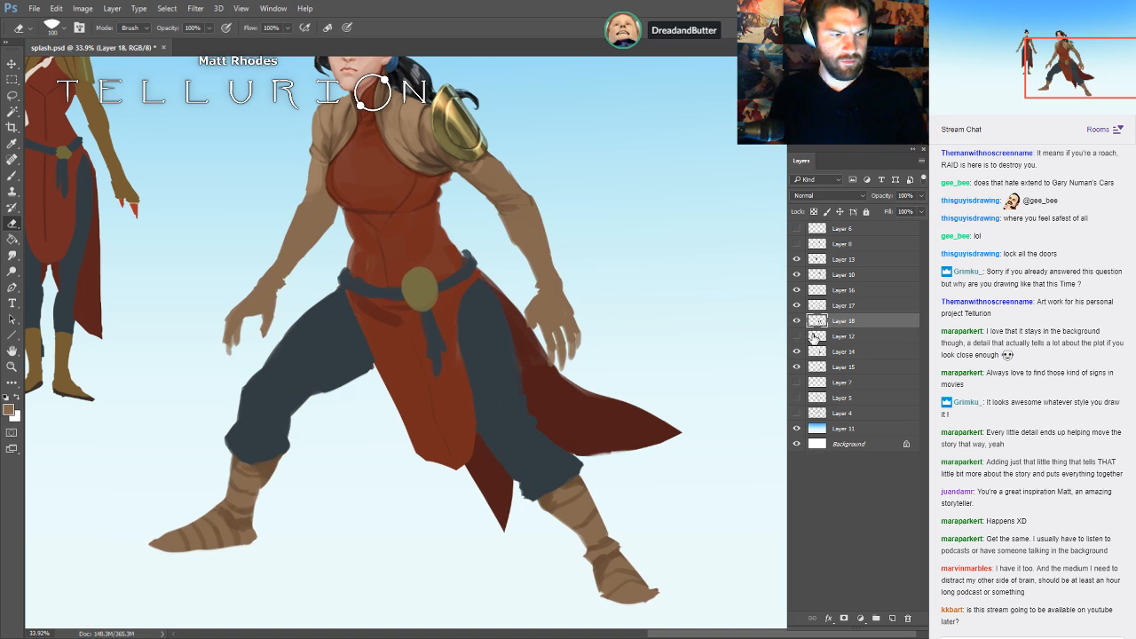
- Check the painted arms against the Layer 12 sketch by toggling its visibility
{"action": "mouse_move", "coordinate": [678, 340]}
{"action": "left_mouse_down"}
{"action": "mouse_move", "coordinate": [758, 418]}
{"action": "mouse_move", "coordinate": [732, 358]}
{"action": "mouse_move", "coordinate": [725, 385]}
{"action": "mouse_move", "coordinate": [720, 354]}
{"action": "left_mouse_up"}
{"action": "left_click", "coordinate": [799, 336]}
{"action": "left_click", "coordinate": [837, 337]}
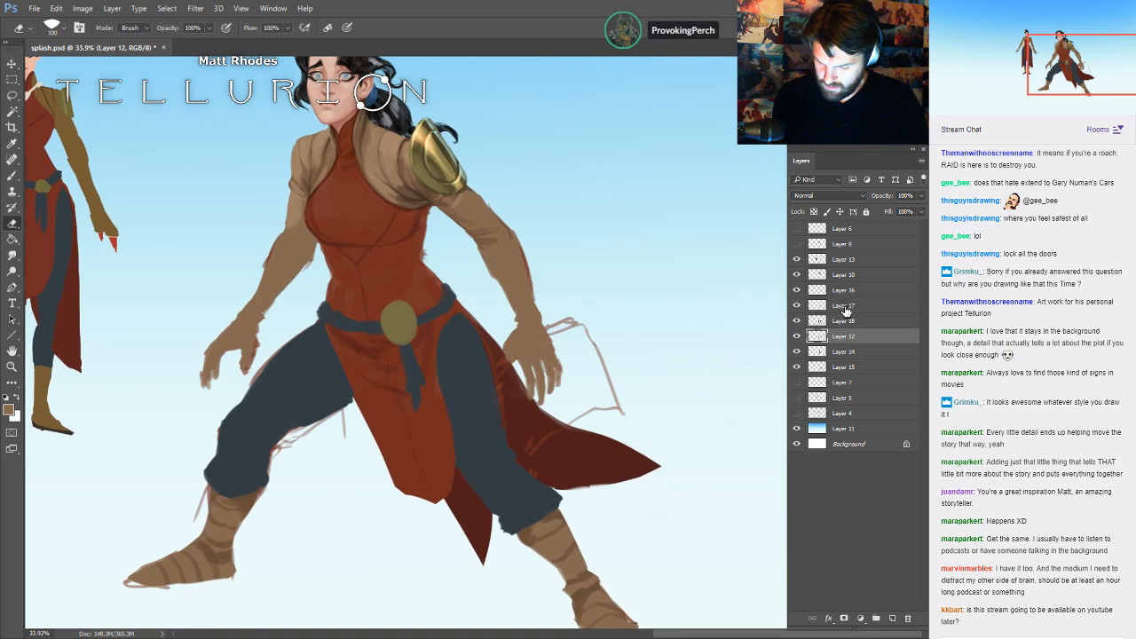
{"action": "left_click", "coordinate": [797, 337]}
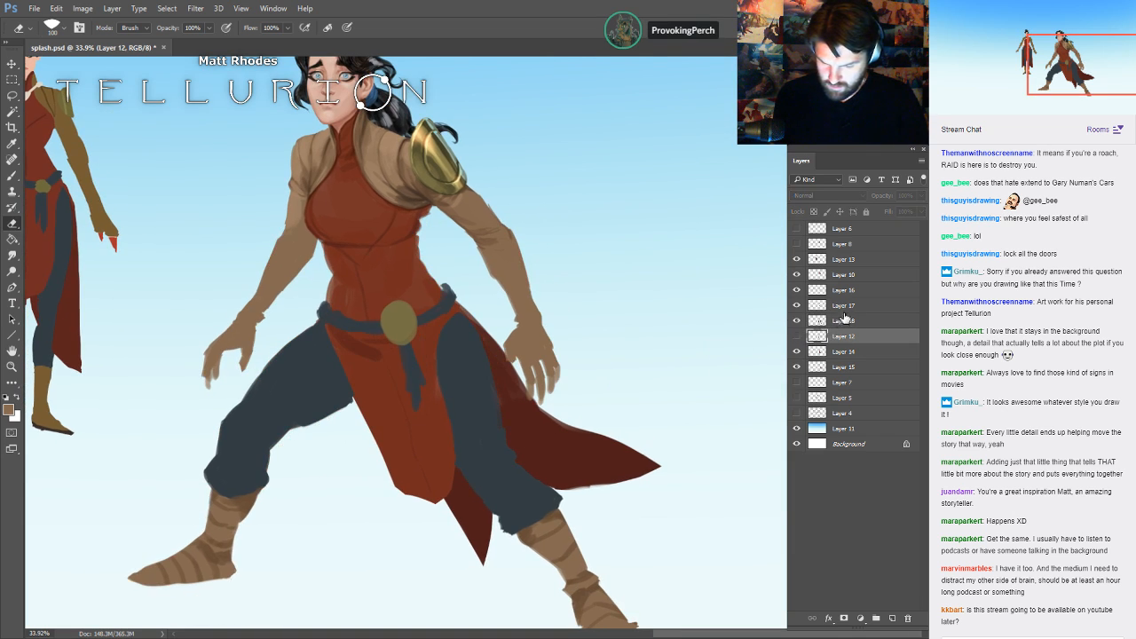
{"action": "left_click", "coordinate": [798, 337]}
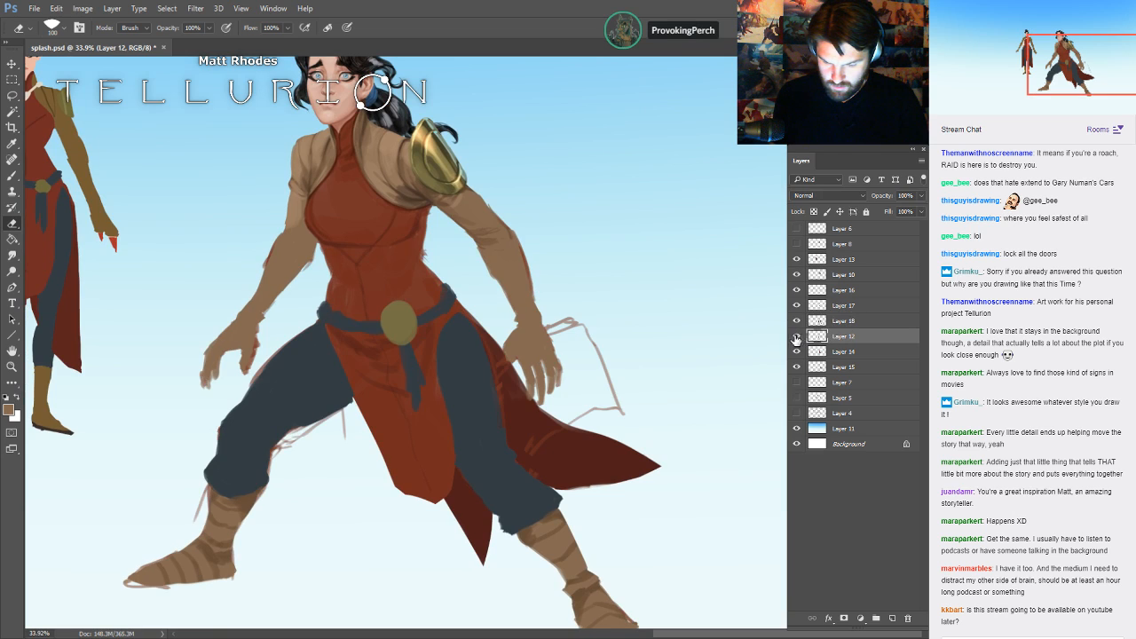
{"action": "left_click", "coordinate": [798, 338]}
{"action": "left_click", "coordinate": [797, 336]}
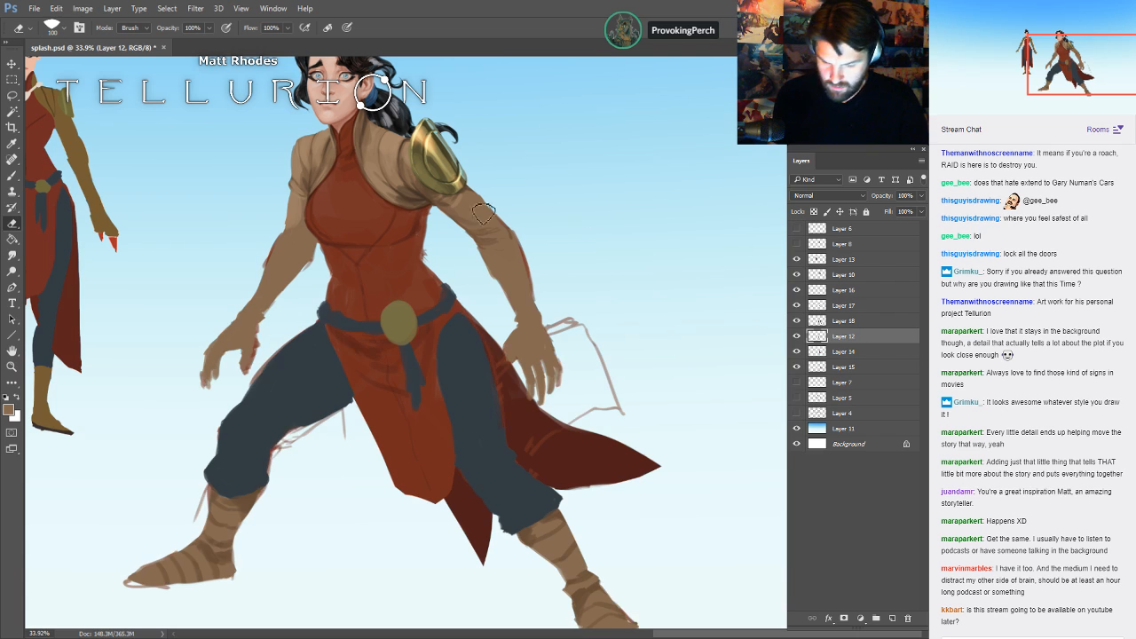
- Lasso the leftover sketch lines around the legs and boots on Layer 12, delete them, and clear the selection
{"action": "left_click", "coordinate": [13, 98]}
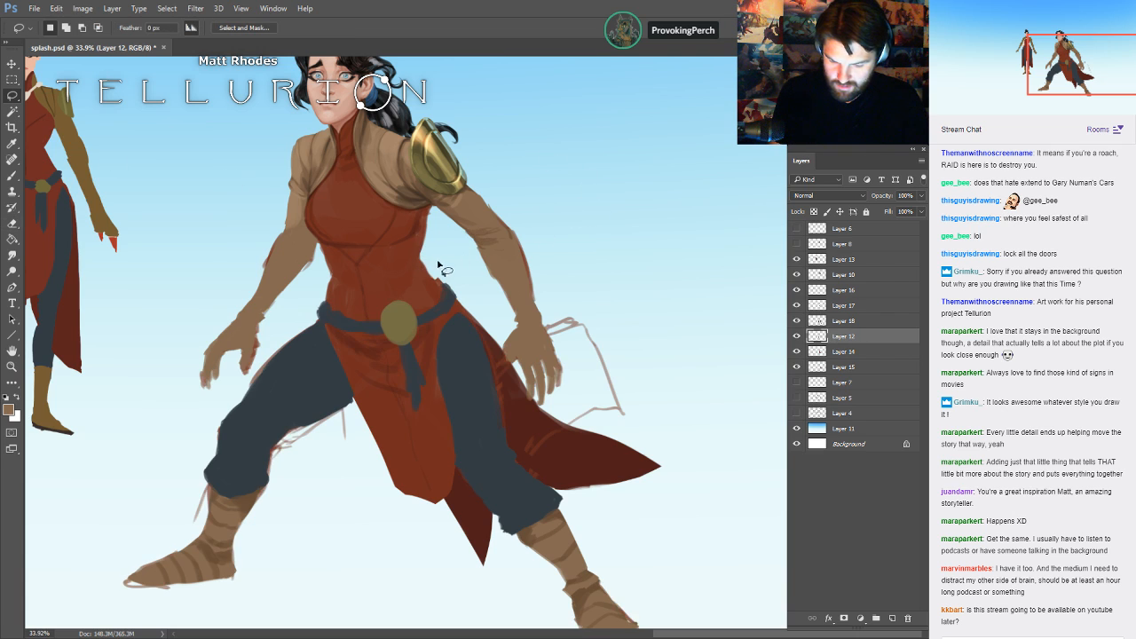
{"action": "left_click_drag", "start_coordinate": [439, 259], "coordinate": [390, 270]}
{"action": "mouse_move", "coordinate": [311, 251]}
{"action": "left_mouse_down"}
{"action": "mouse_move", "coordinate": [165, 335]}
{"action": "mouse_move", "coordinate": [507, 535]}
{"action": "mouse_move", "coordinate": [448, 427]}
{"action": "mouse_move", "coordinate": [582, 306]}
{"action": "mouse_move", "coordinate": [391, 226]}
{"action": "mouse_move", "coordinate": [177, 343]}
{"action": "mouse_move", "coordinate": [703, 562]}
{"action": "mouse_move", "coordinate": [844, 400]}
{"action": "left_mouse_up"}
{"action": "scroll", "coordinate": [750, 279], "scroll_direction": "down", "scroll_amount": 3}
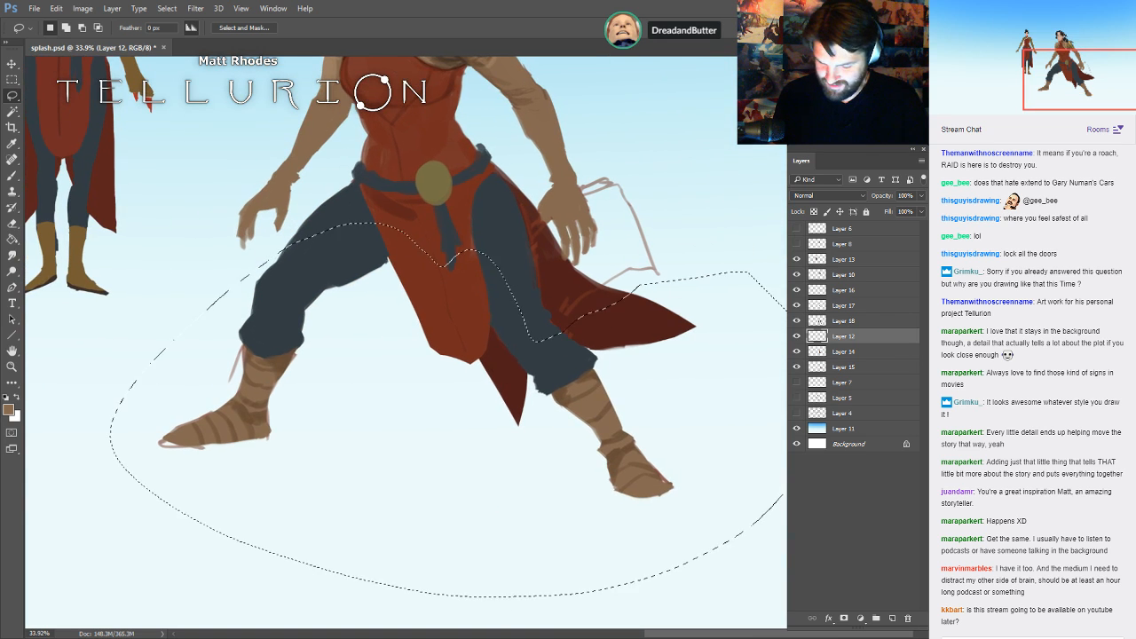
{"action": "key", "text": "ctrl+d"}
{"action": "scroll", "coordinate": [761, 325], "scroll_direction": "up", "scroll_amount": 2}
- Sample the dark sole colour from the reference character's boot and try a small brush stroke at the bent leg's boot toe
{"action": "key", "text": "b"}
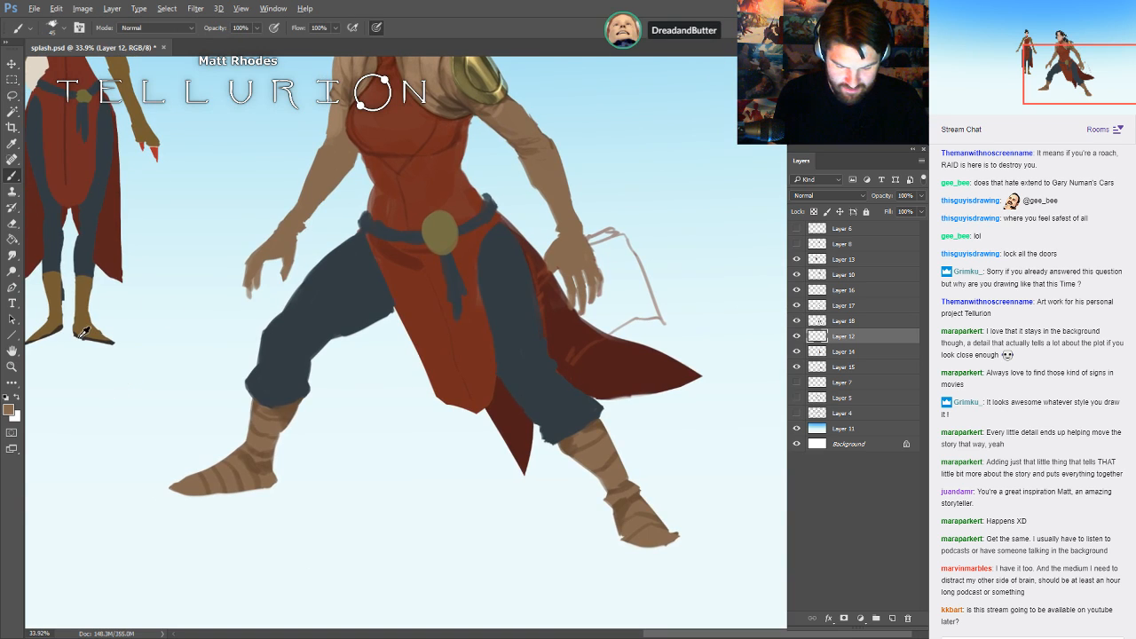
{"action": "left_click", "coordinate": [78, 338], "text": "alt"}
{"action": "left_click_drag", "start_coordinate": [281, 508], "coordinate": [751, 332]}
{"action": "left_click_drag", "start_coordinate": [649, 320], "coordinate": [753, 355]}
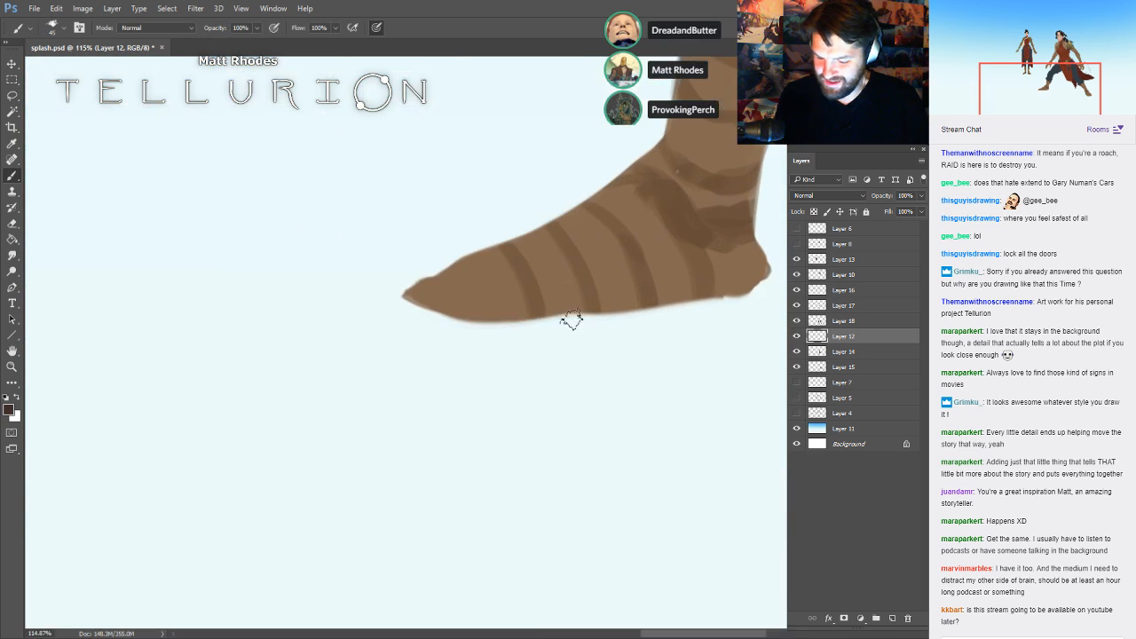
{"action": "key", "text": "["}
{"action": "key", "text": "["}
{"action": "left_click_drag", "start_coordinate": [403, 296], "coordinate": [411, 291]}
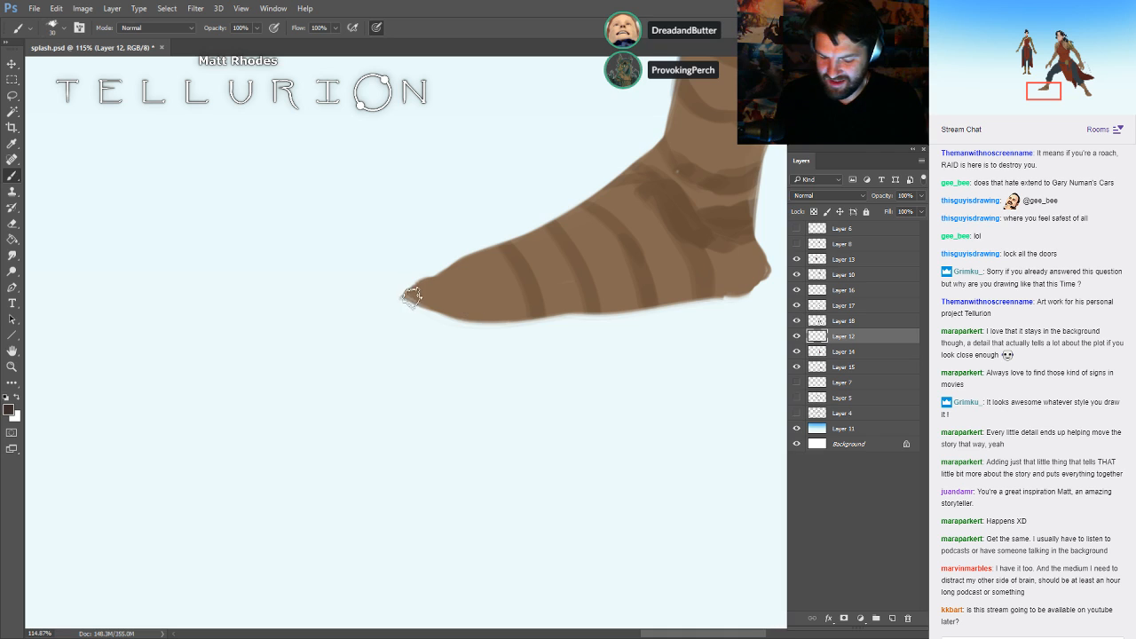
- Merge Layer 18 down into Layer 12 and paint a thin dark sole along the bent leg's boot
{"action": "left_click", "coordinate": [843, 325]}
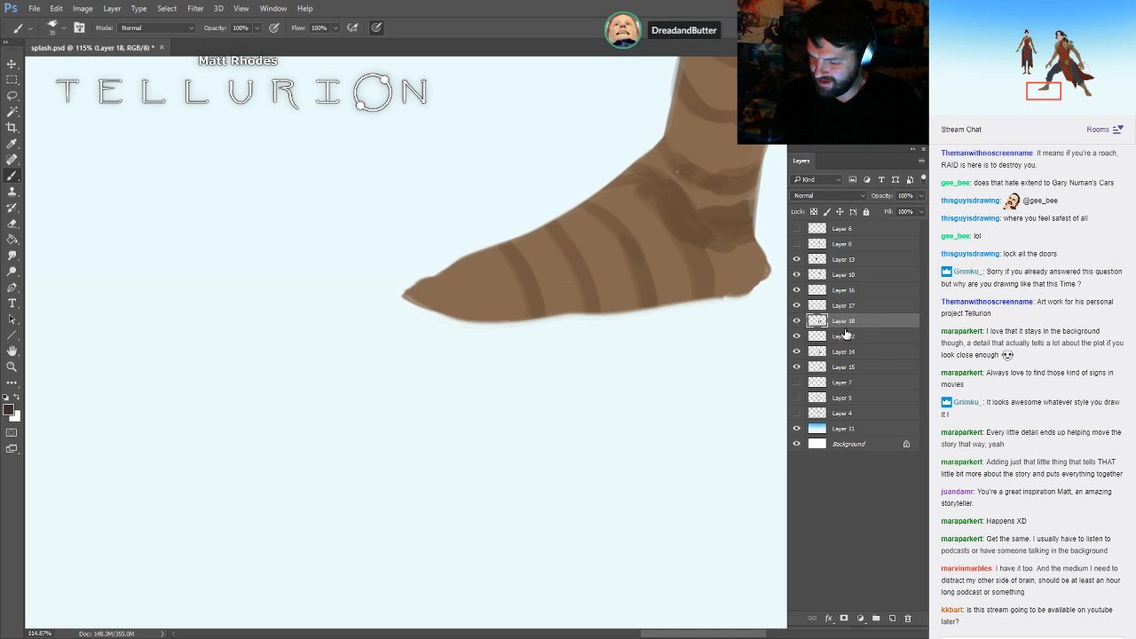
{"action": "key", "text": "ctrl+e"}
{"action": "mouse_move", "coordinate": [406, 293]}
{"action": "left_mouse_down"}
{"action": "mouse_move", "coordinate": [483, 323]}
{"action": "mouse_move", "coordinate": [445, 307]}
{"action": "mouse_move", "coordinate": [523, 321]}
{"action": "mouse_move", "coordinate": [765, 290]}
{"action": "mouse_move", "coordinate": [444, 302]}
{"action": "left_mouse_up"}
- Paint the dark sole under the other leg's boot and trim its outline with the Eraser
{"action": "left_click_drag", "start_coordinate": [674, 355], "coordinate": [535, 274]}
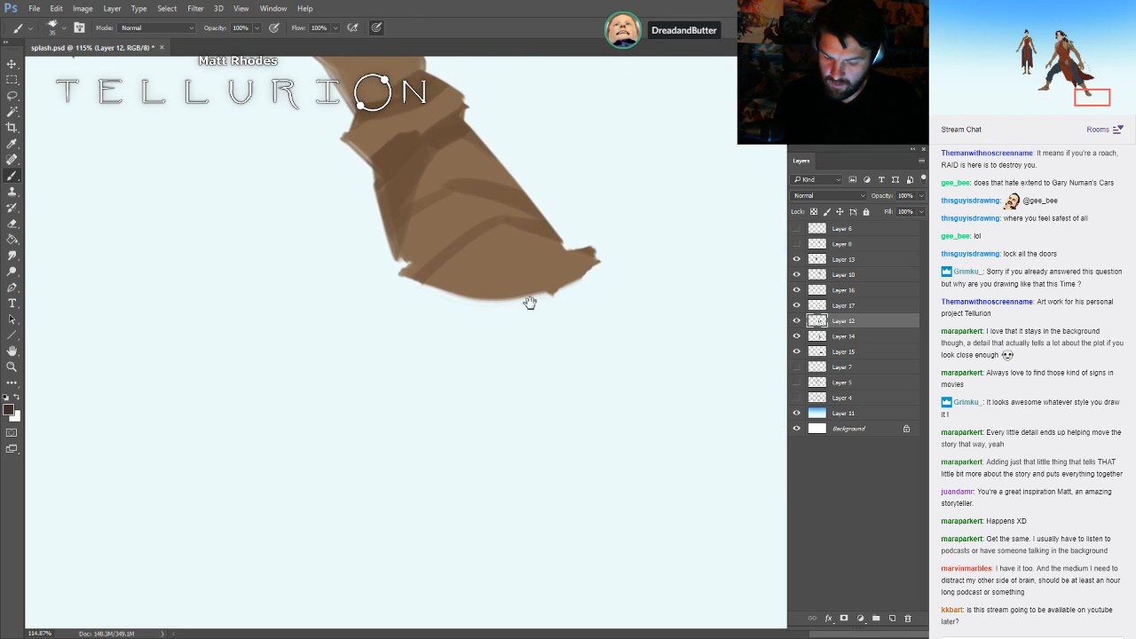
{"action": "mouse_move", "coordinate": [407, 275]}
{"action": "left_mouse_down"}
{"action": "mouse_move", "coordinate": [507, 299]}
{"action": "mouse_move", "coordinate": [565, 271]}
{"action": "mouse_move", "coordinate": [535, 296]}
{"action": "left_mouse_up"}
{"action": "mouse_move", "coordinate": [606, 296]}
{"action": "left_mouse_down"}
{"action": "mouse_move", "coordinate": [583, 333]}
{"action": "mouse_move", "coordinate": [550, 307]}
{"action": "mouse_move", "coordinate": [582, 338]}
{"action": "left_mouse_up"}
{"action": "key", "text": "e"}
{"action": "left_click_drag", "start_coordinate": [657, 354], "coordinate": [595, 354]}
{"action": "left_click_drag", "start_coordinate": [675, 318], "coordinate": [758, 327]}
{"action": "key", "text": "b"}
{"action": "mouse_move", "coordinate": [758, 200]}
{"action": "left_mouse_down"}
{"action": "mouse_move", "coordinate": [678, 368]}
{"action": "mouse_move", "coordinate": [701, 361]}
{"action": "left_mouse_up"}
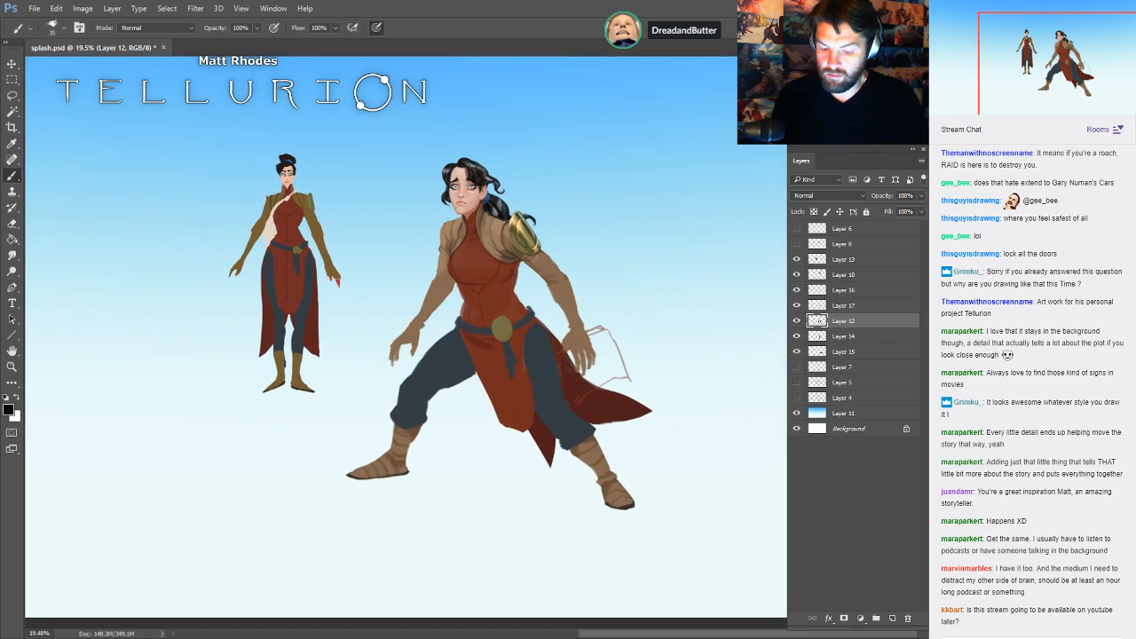
- Check what Layer 12 contains and erase from it the brown hand above the bent leg, back to the wrist
{"action": "left_click", "coordinate": [799, 321]}
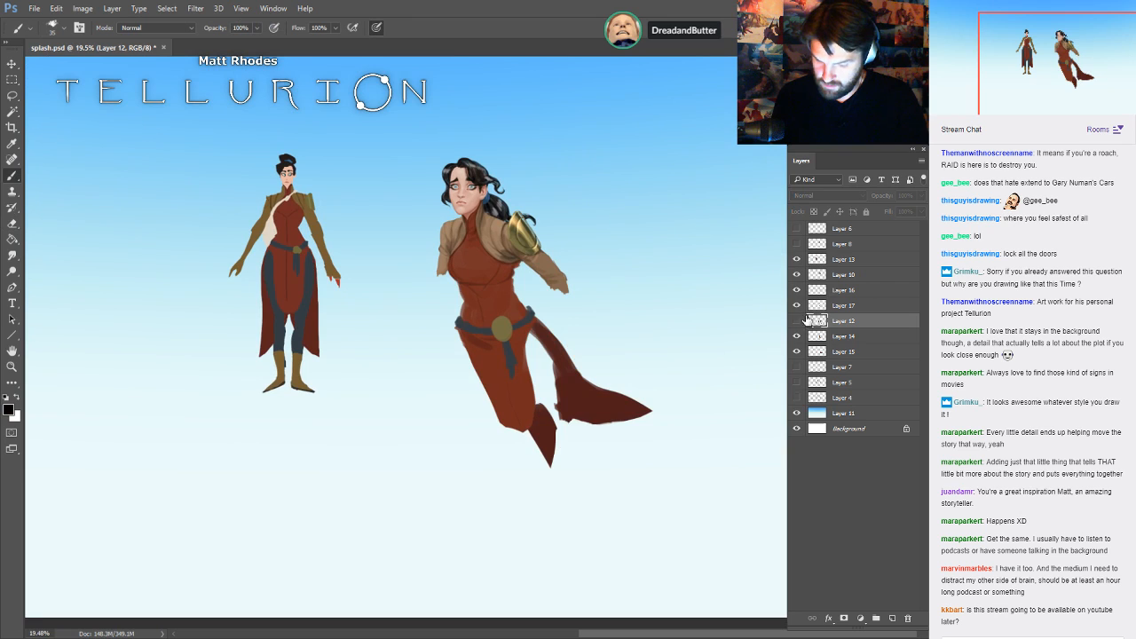
{"action": "left_click", "coordinate": [798, 321]}
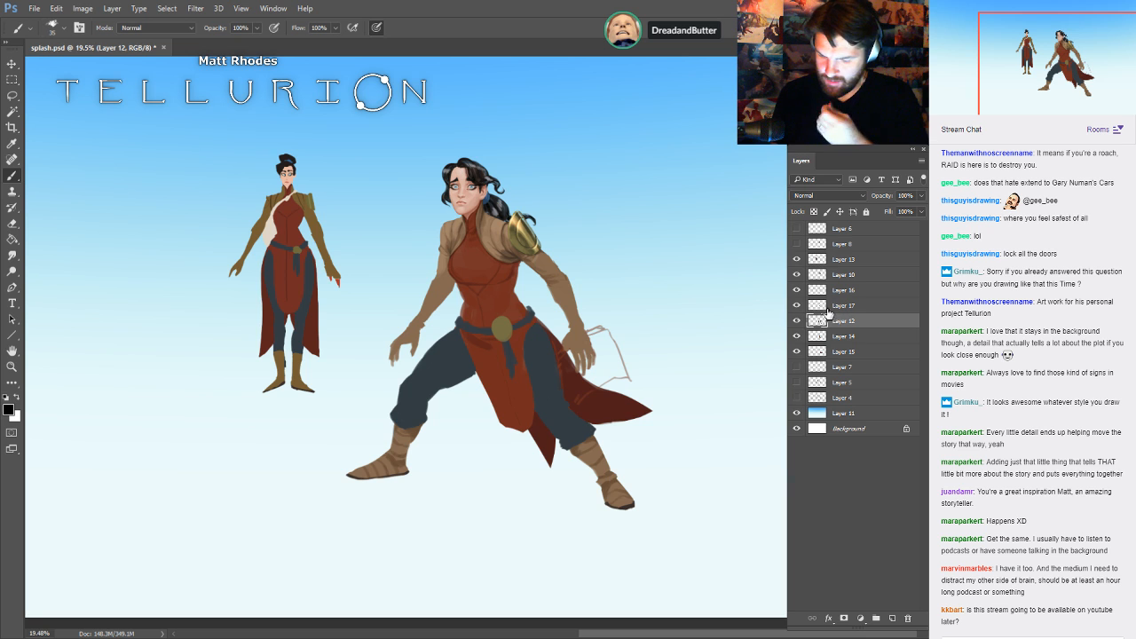
{"action": "scroll", "coordinate": [416, 342], "scroll_direction": "up", "scroll_amount": 3}
{"action": "key", "text": "e"}
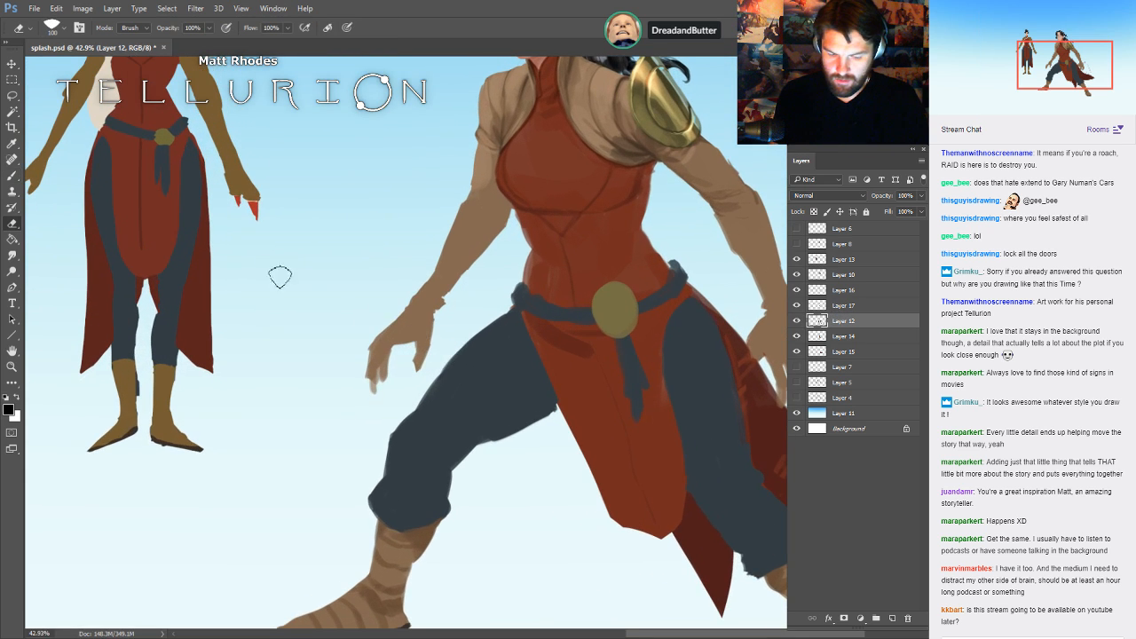
{"action": "mouse_move", "coordinate": [426, 319]}
{"action": "left_mouse_down"}
{"action": "mouse_move", "coordinate": [396, 321]}
{"action": "mouse_move", "coordinate": [399, 387]}
{"action": "left_mouse_up"}
{"action": "key", "text": "b"}
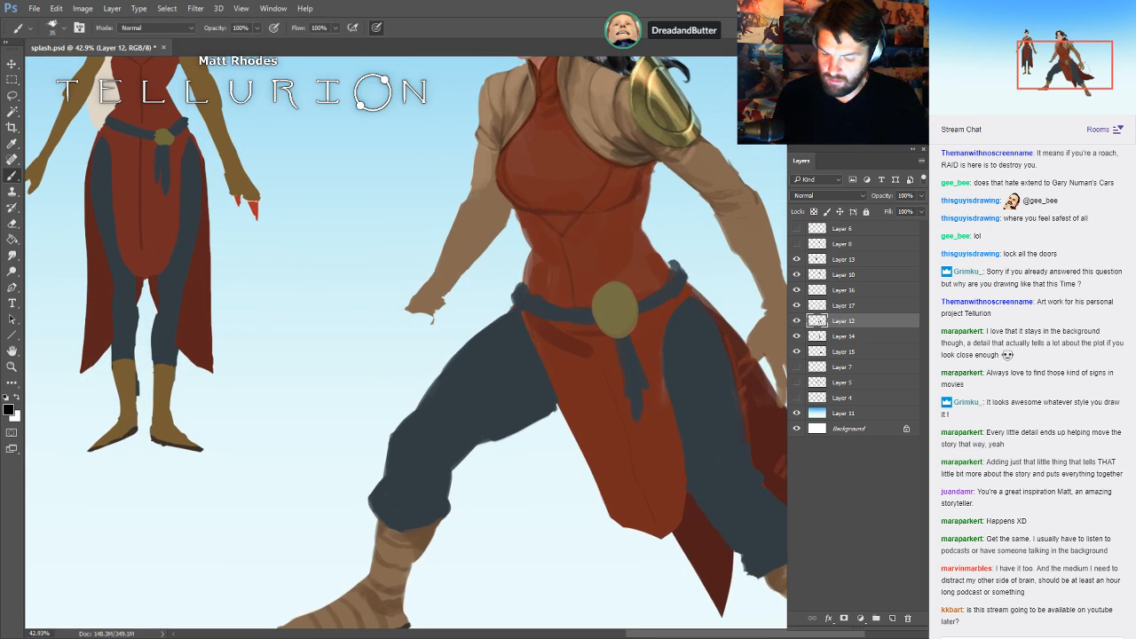
- Check what Layer 12 and Layer 17 contain, then merge Layer 17 with the belt down into Layer 12
{"action": "scroll", "coordinate": [409, 373], "scroll_direction": "down", "scroll_amount": 2}
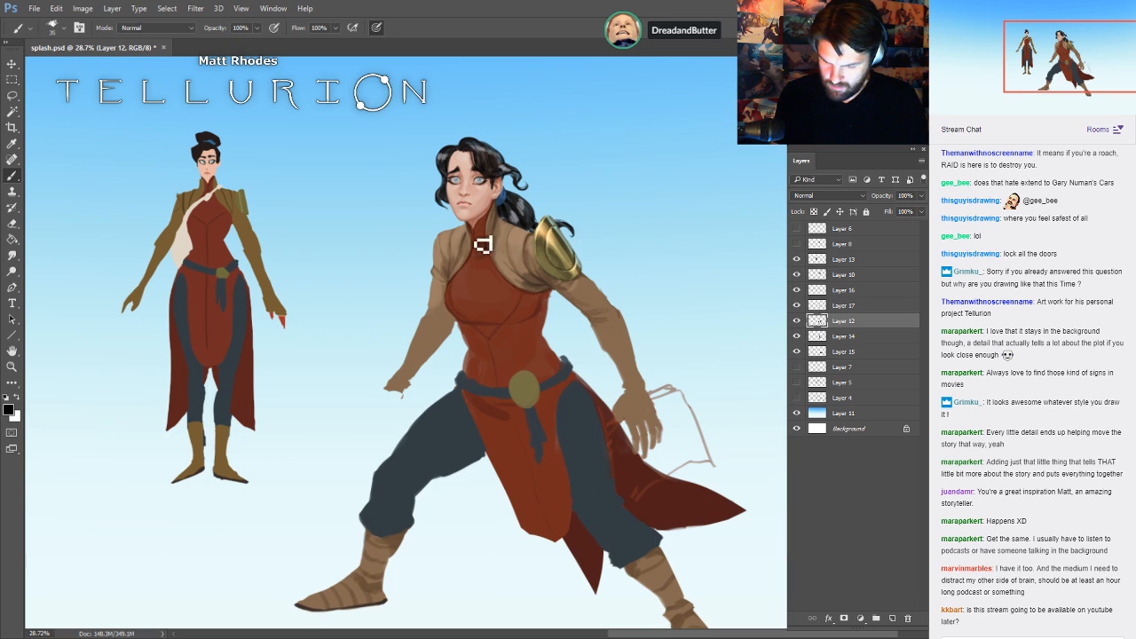
{"action": "left_click", "coordinate": [797, 321]}
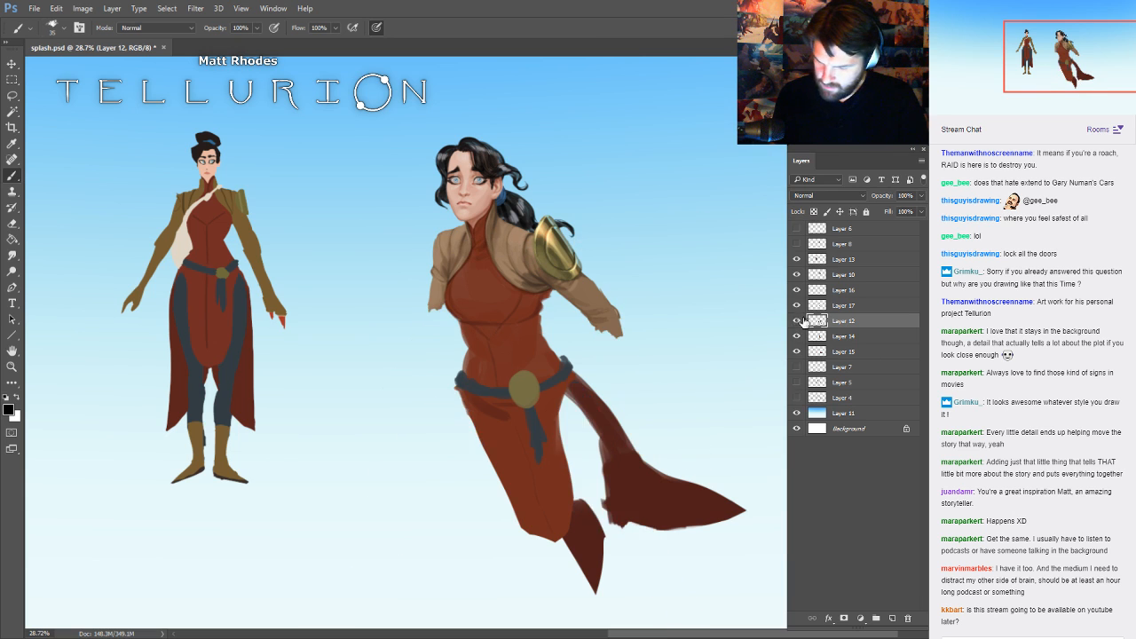
{"action": "left_click", "coordinate": [797, 320]}
{"action": "left_click", "coordinate": [797, 307]}
{"action": "left_click", "coordinate": [796, 307]}
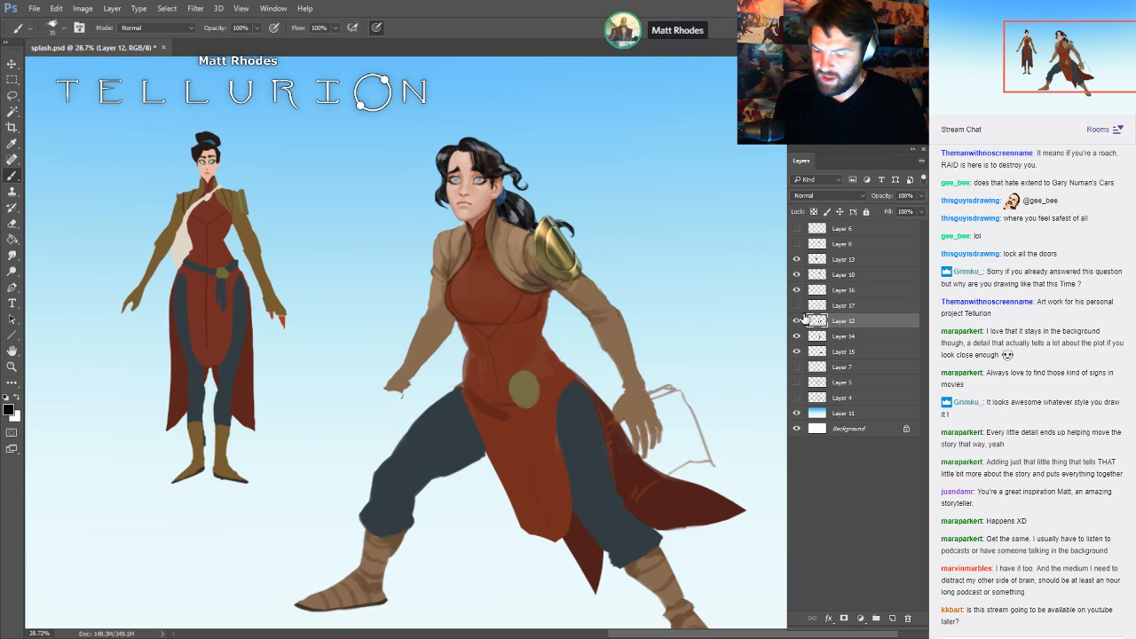
{"action": "left_click", "coordinate": [856, 308]}
{"action": "key", "text": "ctrl+e"}
- Lock Layer 16's transparent pixels and paint dark olive rings on the belt buckle with a smaller brush
{"action": "left_click", "coordinate": [797, 290]}
{"action": "left_click", "coordinate": [798, 291]}
{"action": "left_click", "coordinate": [836, 293]}
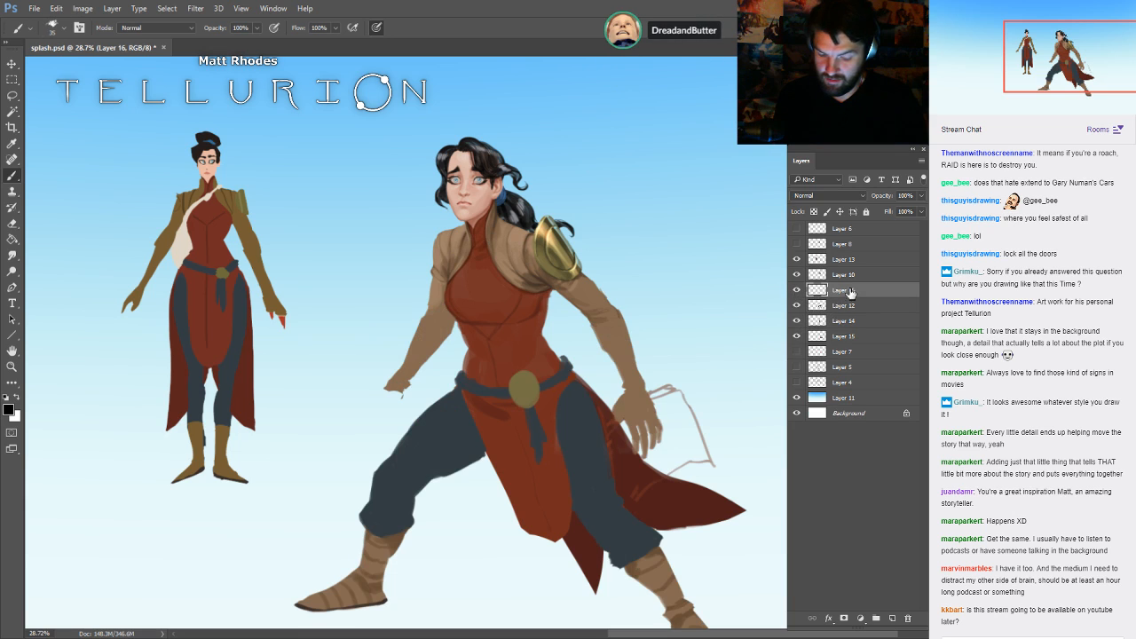
{"action": "key", "text": "s"}
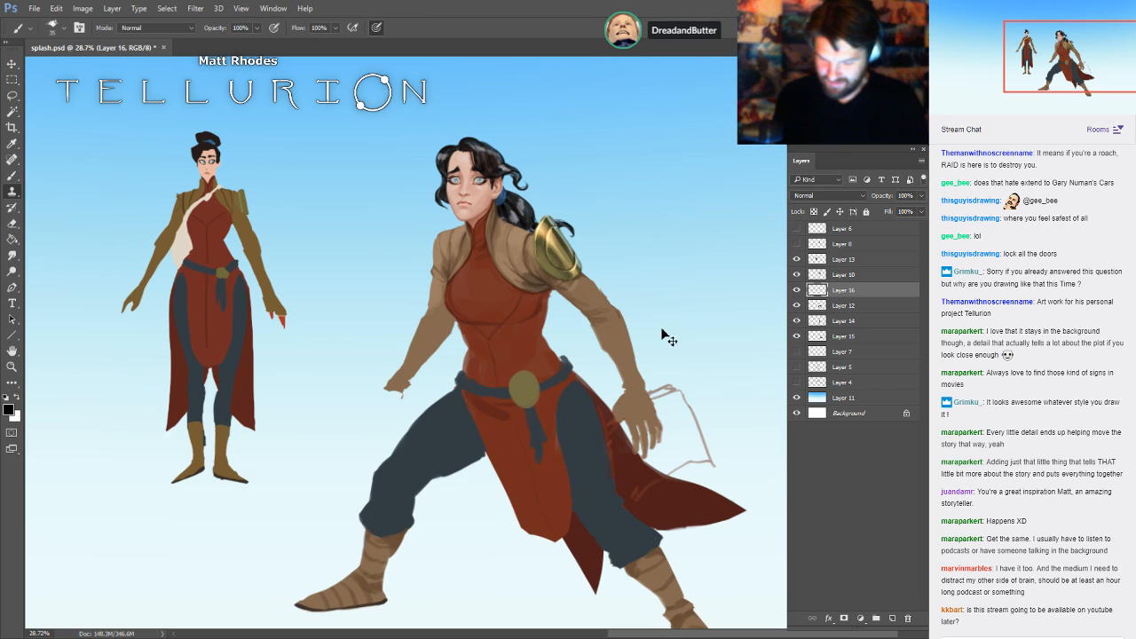
{"action": "key", "text": "ctrl+space"}
{"action": "left_click_drag", "start_coordinate": [564, 383], "coordinate": [625, 407]}
{"action": "left_click_drag", "start_coordinate": [655, 305], "coordinate": [580, 386]}
{"action": "key", "text": "b"}
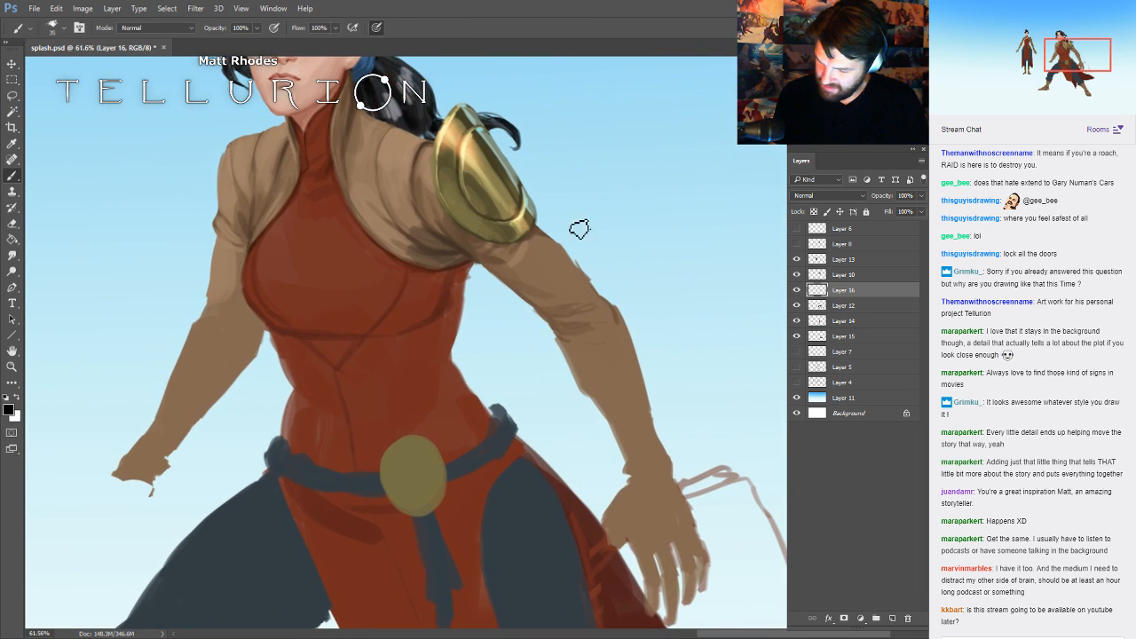
{"action": "left_click", "coordinate": [486, 151], "text": "alt"}
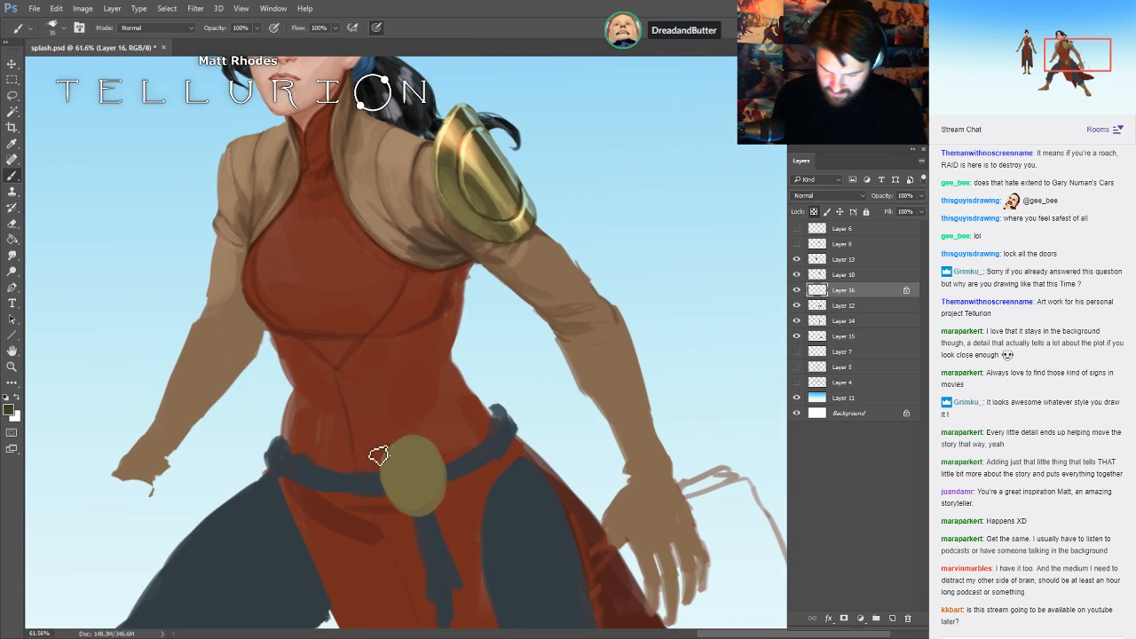
{"action": "key", "text": "["}
{"action": "mouse_move", "coordinate": [390, 454]}
{"action": "left_mouse_down"}
{"action": "mouse_move", "coordinate": [417, 490]}
{"action": "mouse_move", "coordinate": [458, 460]}
{"action": "mouse_move", "coordinate": [406, 502]}
{"action": "mouse_move", "coordinate": [392, 472]}
{"action": "mouse_move", "coordinate": [414, 499]}
{"action": "mouse_move", "coordinate": [445, 484]}
{"action": "mouse_move", "coordinate": [453, 509]}
{"action": "mouse_move", "coordinate": [458, 477]}
{"action": "mouse_move", "coordinate": [417, 480]}
{"action": "mouse_move", "coordinate": [429, 451]}
{"action": "mouse_move", "coordinate": [401, 485]}
{"action": "mouse_move", "coordinate": [414, 506]}
{"action": "mouse_move", "coordinate": [404, 501]}
{"action": "mouse_move", "coordinate": [435, 512]}
{"action": "mouse_move", "coordinate": [437, 475]}
{"action": "mouse_move", "coordinate": [400, 471]}
{"action": "mouse_move", "coordinate": [430, 462]}
{"action": "mouse_move", "coordinate": [439, 477]}
{"action": "mouse_move", "coordinate": [421, 478]}
{"action": "mouse_move", "coordinate": [415, 502]}
{"action": "mouse_move", "coordinate": [415, 480]}
{"action": "mouse_move", "coordinate": [442, 499]}
{"action": "left_mouse_up"}
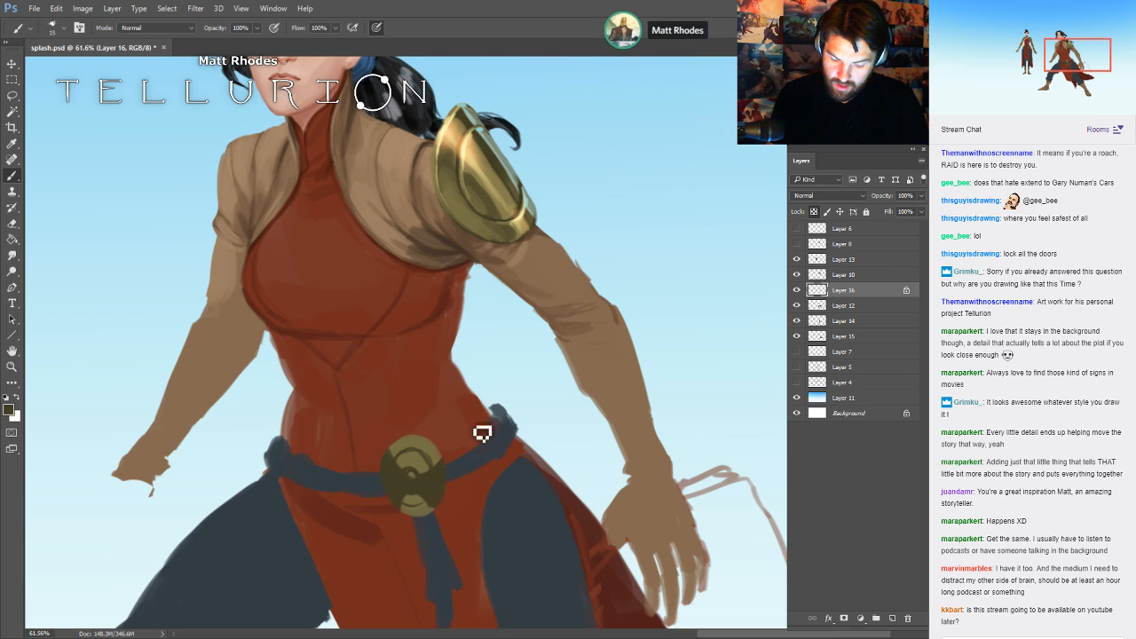
- Soften the belt buckle's dark rings with olive midtones using a larger brush
{"action": "key", "text": "bracketright"}
{"action": "key", "text": "bracketright"}
{"action": "key", "text": "bracketright"}
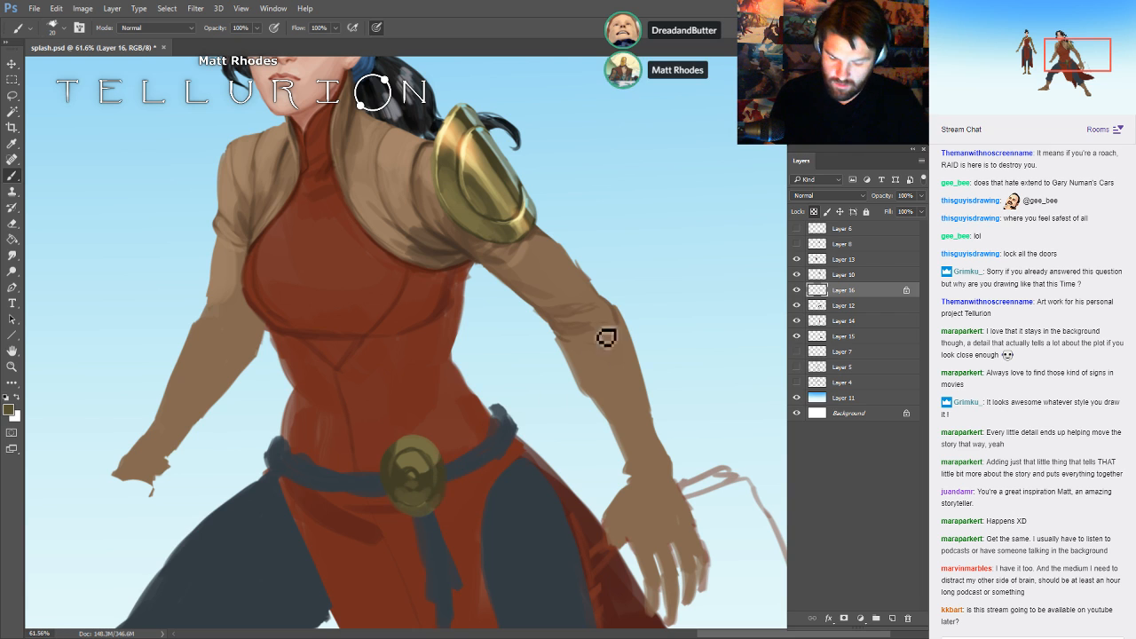
- Paint pale gold highlights on the belt buckle's upper half and centre, matching the shoulder armour
{"action": "left_click_drag", "start_coordinate": [609, 338], "coordinate": [602, 374]}
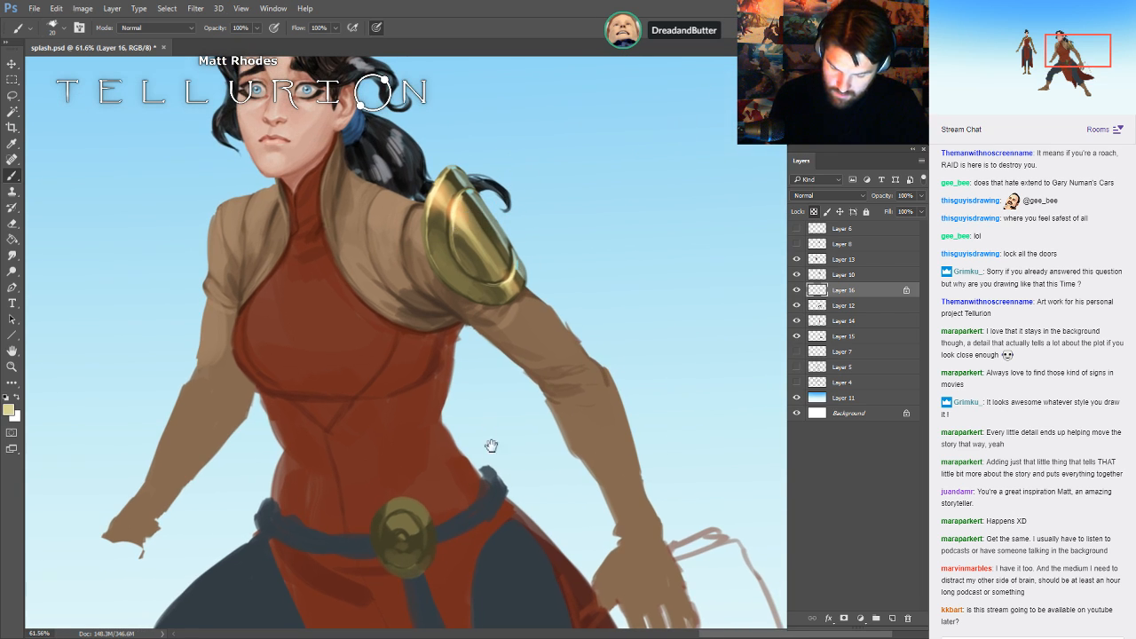
{"action": "left_click_drag", "start_coordinate": [491, 446], "coordinate": [472, 427]}
{"action": "key", "text": "bracketright"}
{"action": "key", "text": "bracketright"}
{"action": "key", "text": "bracketright"}
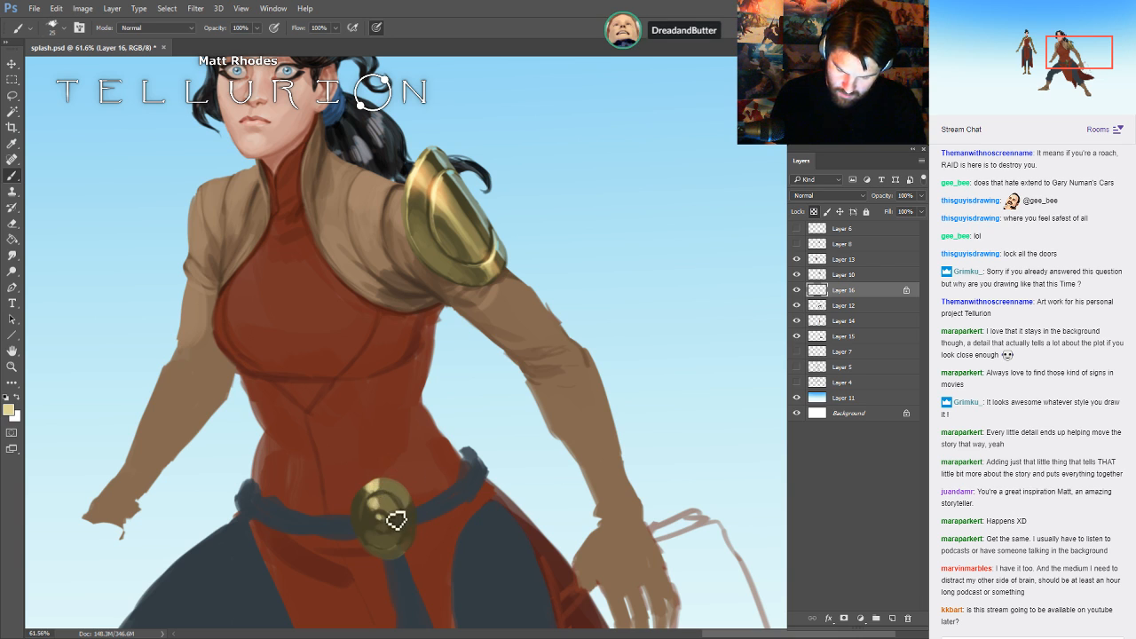
{"action": "key", "text": "bracketright"}
{"action": "key", "text": "bracketright"}
{"action": "left_click_drag", "start_coordinate": [396, 521], "coordinate": [396, 491]}
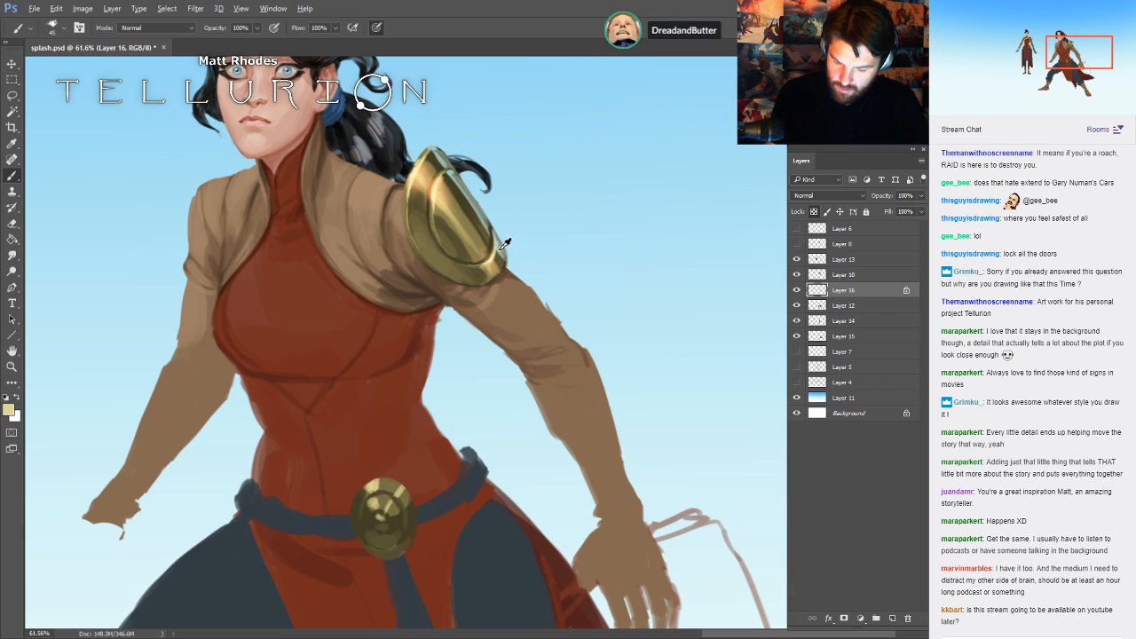
- Sample a grey-green from the shoulder armour's edge and paint cool reflections on the sky-facing side of the belt buckle
{"action": "scroll", "coordinate": [497, 311], "scroll_direction": "down", "scroll_amount": 2}
{"action": "left_click", "coordinate": [500, 177], "text": "alt"}
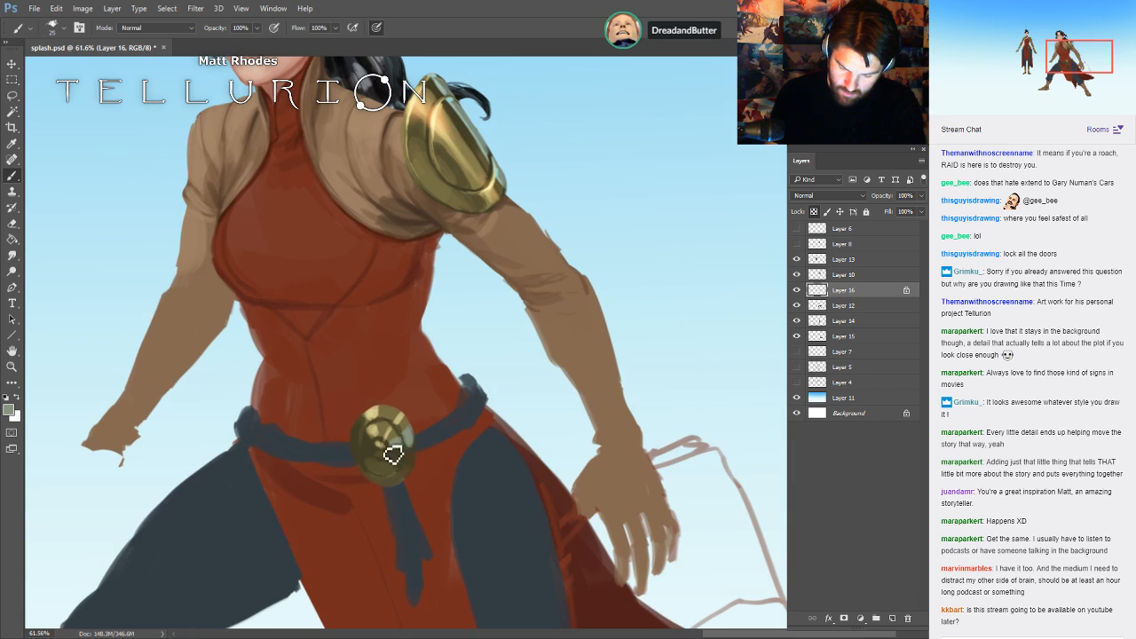
{"action": "left_click", "coordinate": [396, 444]}
{"action": "key", "text": "]"}
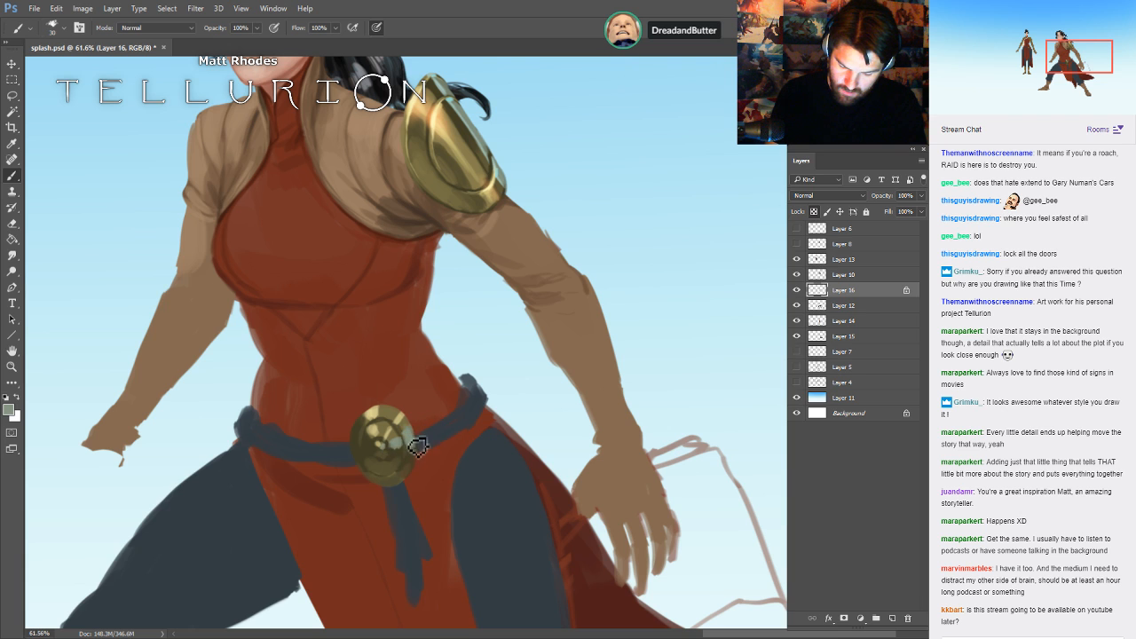
{"action": "scroll", "coordinate": [586, 248], "scroll_direction": "up", "scroll_amount": 2}
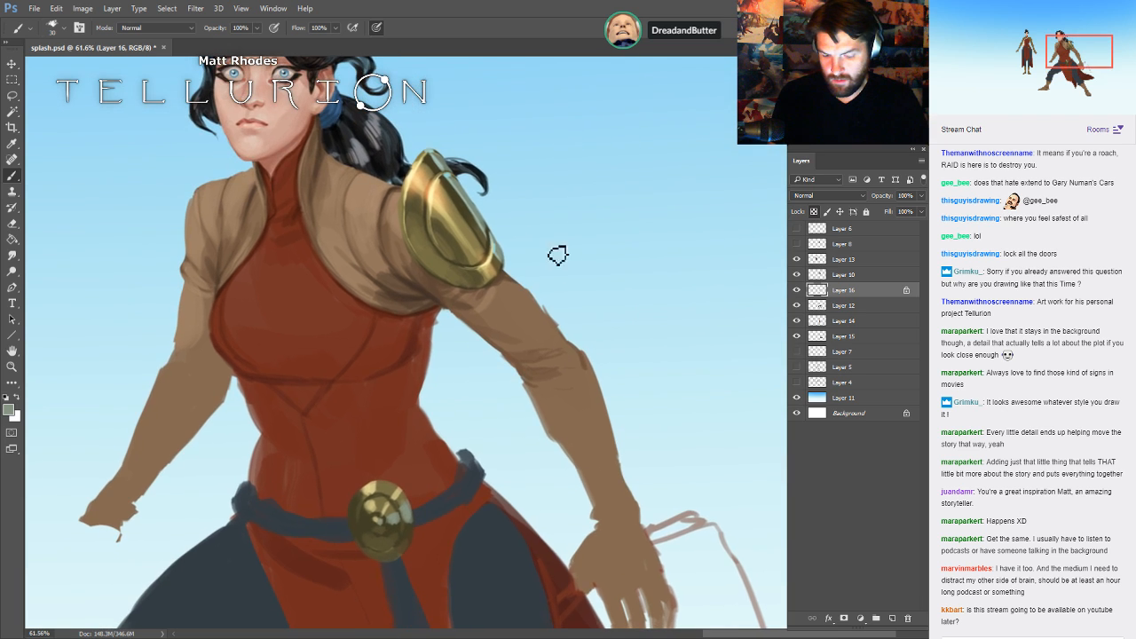
- Sample a light blue by the shoulder armour and dab small cool highlights at the belt buckle's centre with a smaller brush
{"action": "left_click", "coordinate": [496, 245], "text": "alt"}
{"action": "scroll", "coordinate": [510, 293], "scroll_direction": "down", "scroll_amount": 3}
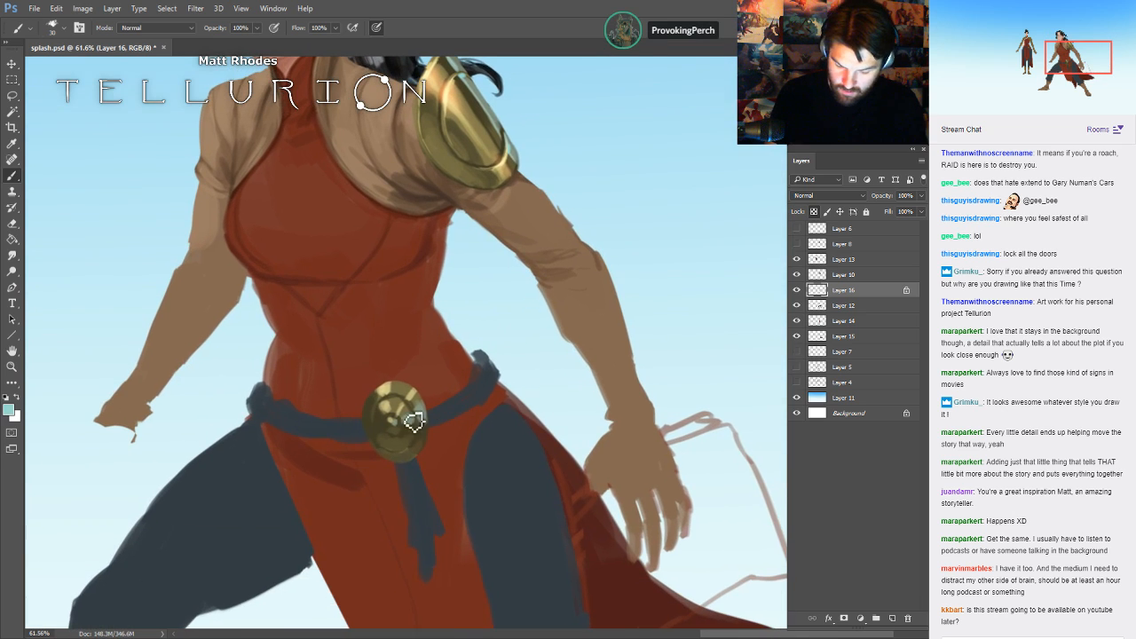
{"action": "key", "text": "bracketleft"}
{"action": "key", "text": "bracketleft"}
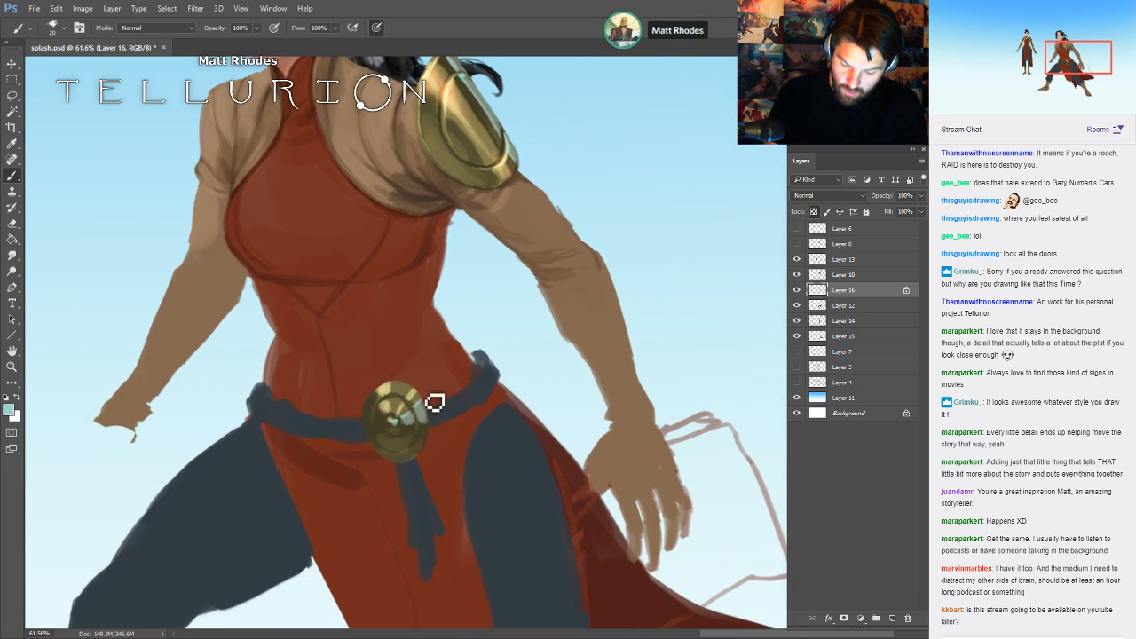
{"action": "key", "text": "bracketleft"}
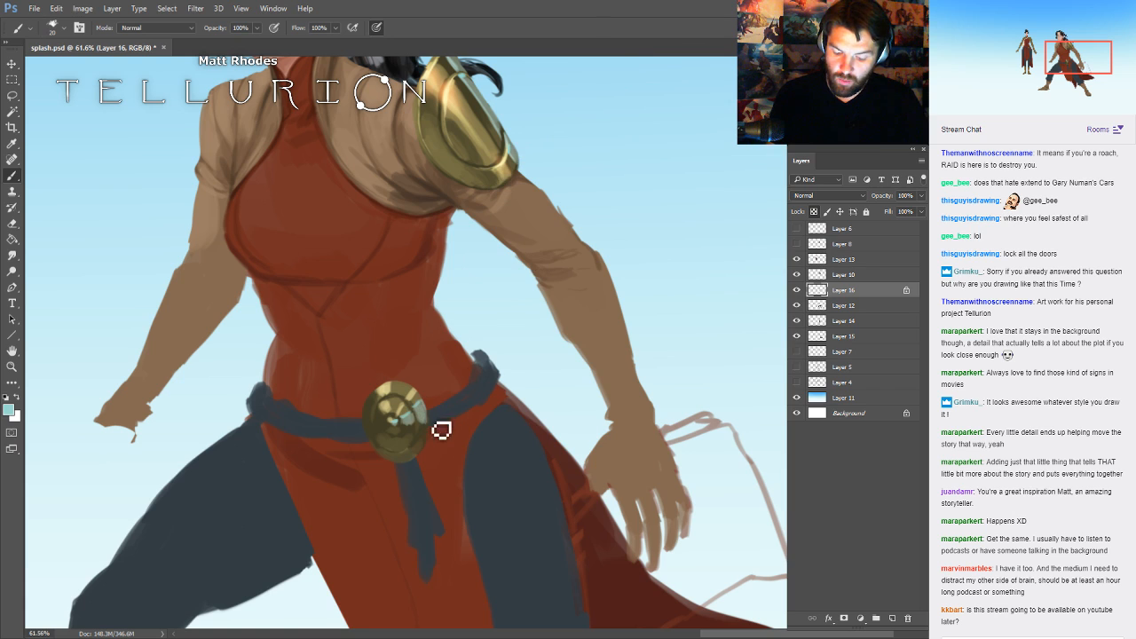
- Sample dark and gold tones from the buckle and shoulder armour and refine the belt buckle's radial shading
{"action": "left_click", "coordinate": [412, 430], "text": "alt"}
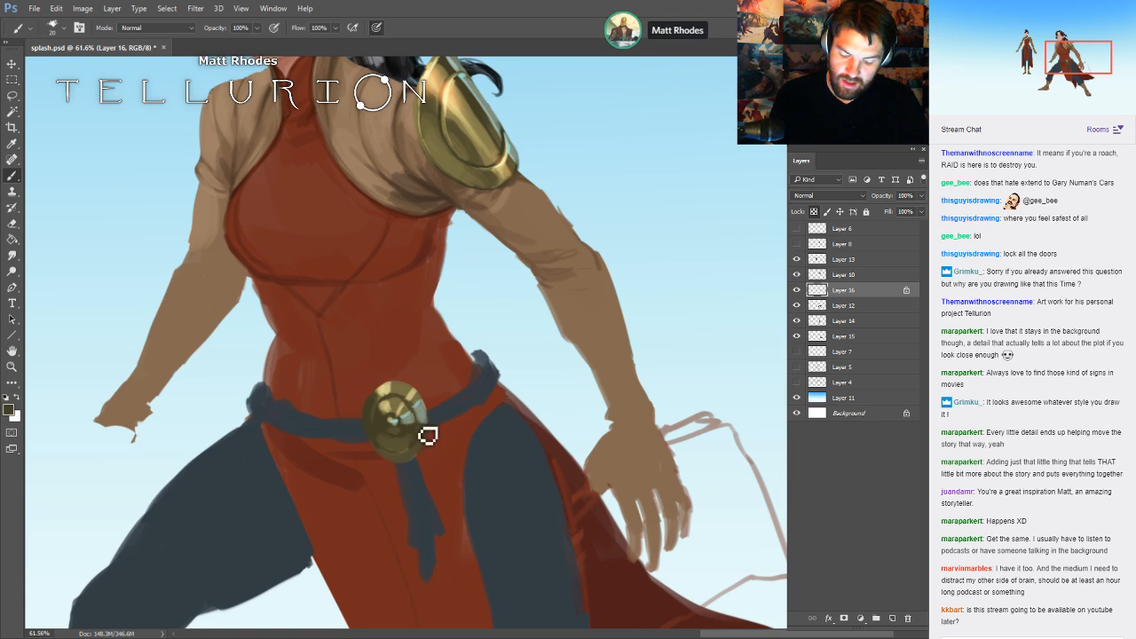
{"action": "scroll", "coordinate": [480, 169], "scroll_direction": "up", "scroll_amount": 3}
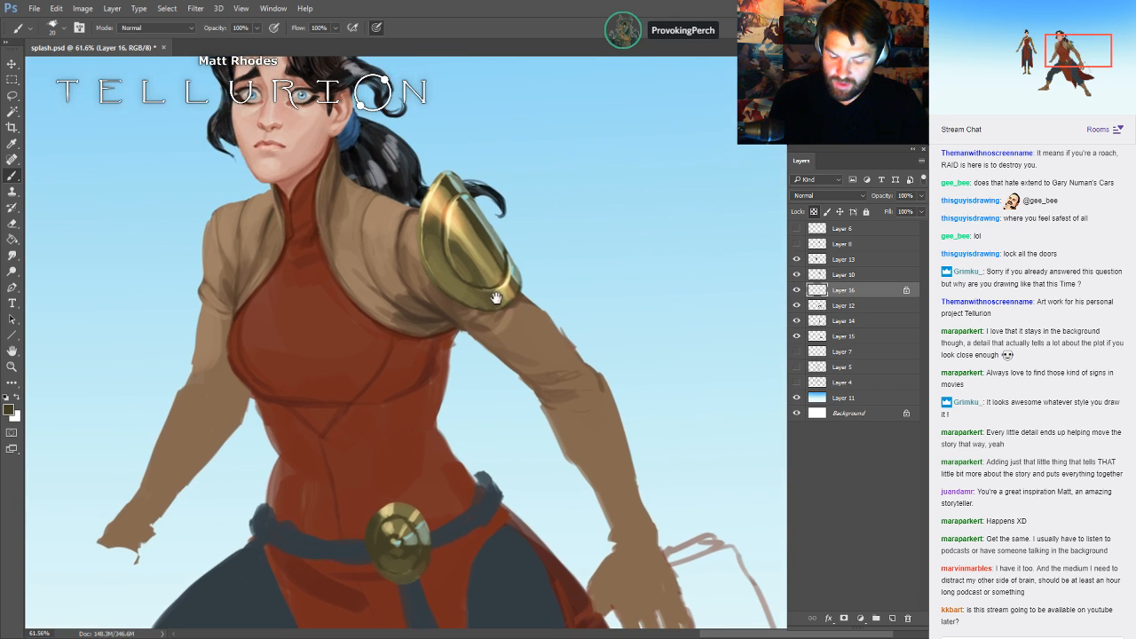
{"action": "left_click", "coordinate": [444, 205], "text": "alt"}
{"action": "left_click_drag", "start_coordinate": [451, 369], "coordinate": [449, 280]}
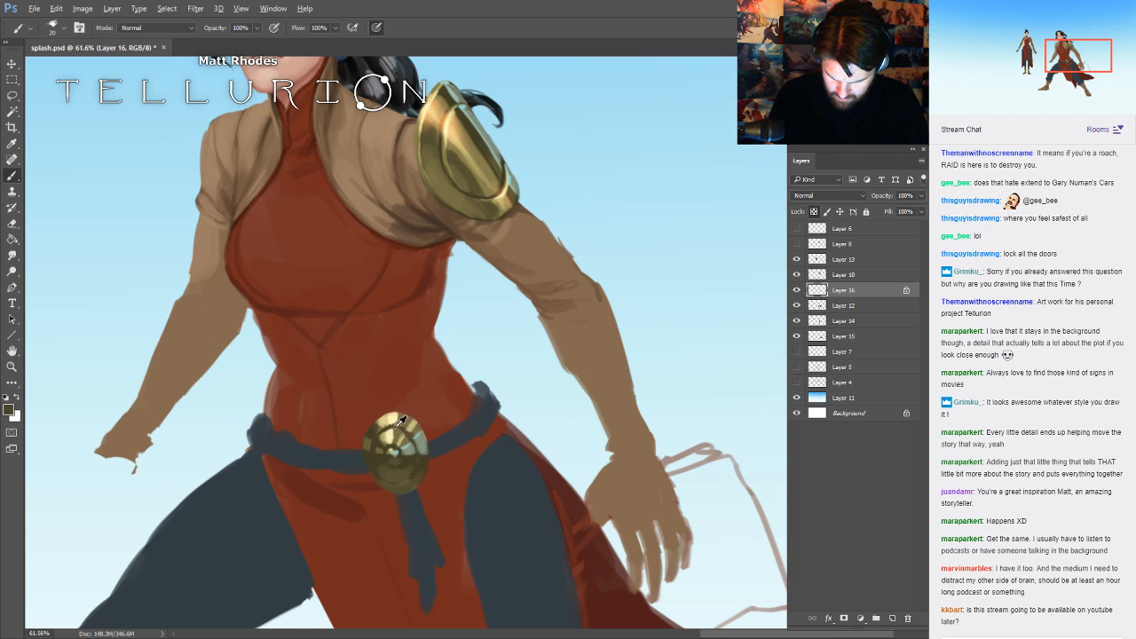
- Check the whole figure and save splash.psd
{"action": "scroll", "coordinate": [436, 459], "scroll_direction": "down", "scroll_amount": 5}
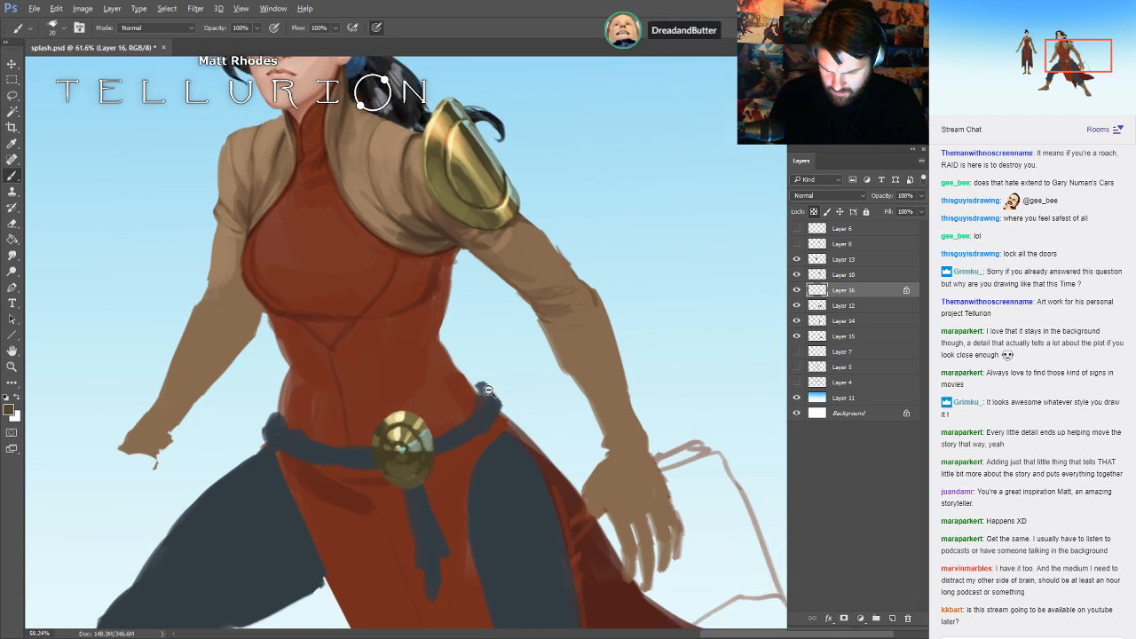
{"action": "left_click_drag", "start_coordinate": [688, 376], "coordinate": [665, 329]}
{"action": "key", "text": "ctrl+s"}
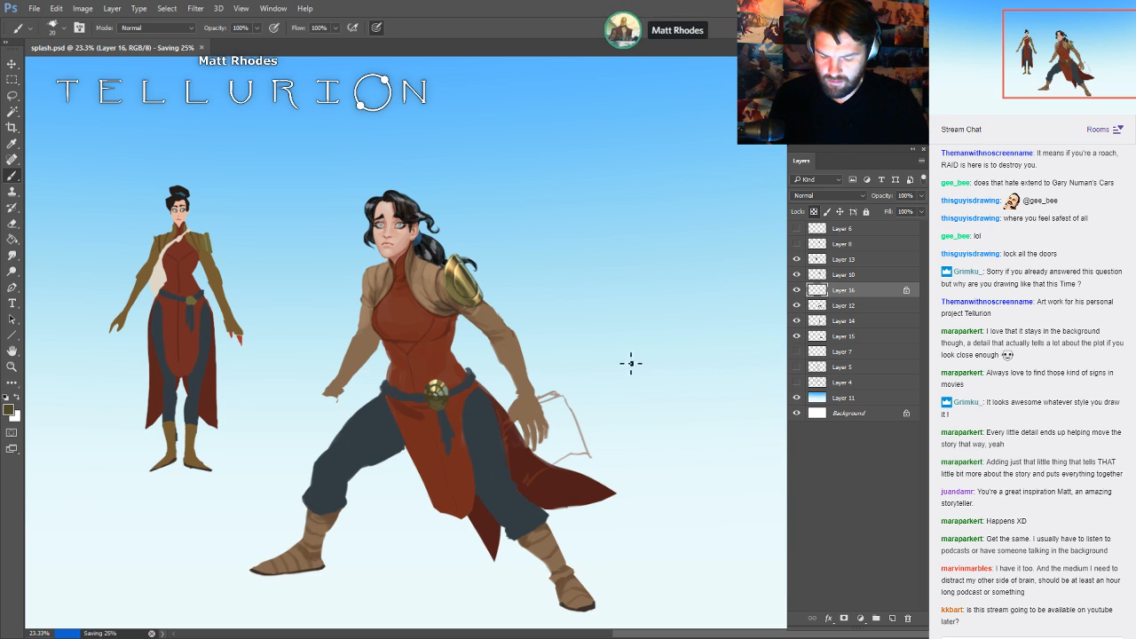
- Sample a tan gold from the shoulder armour and paint bounce light along the belt buckle's lower rim with a larger brush
{"action": "scroll", "coordinate": [458, 413], "scroll_direction": "up", "scroll_amount": 4}
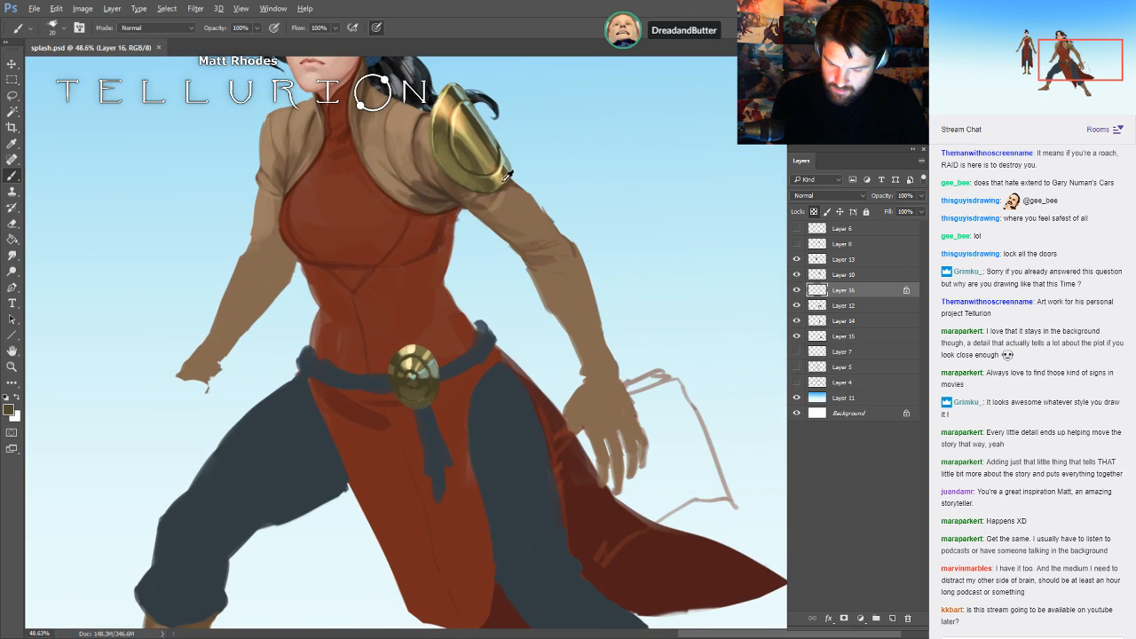
{"action": "left_click_drag", "start_coordinate": [380, 372], "coordinate": [512, 418]}
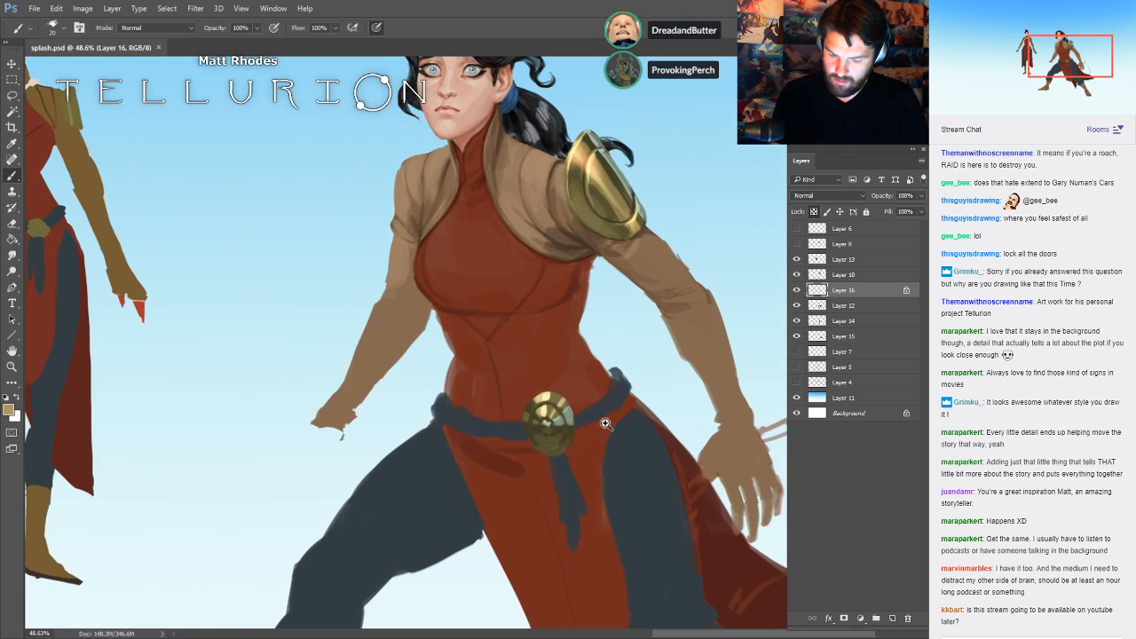
{"action": "left_click_drag", "start_coordinate": [604, 424], "coordinate": [691, 434]}
{"action": "left_click_drag", "start_coordinate": [691, 434], "coordinate": [584, 328]}
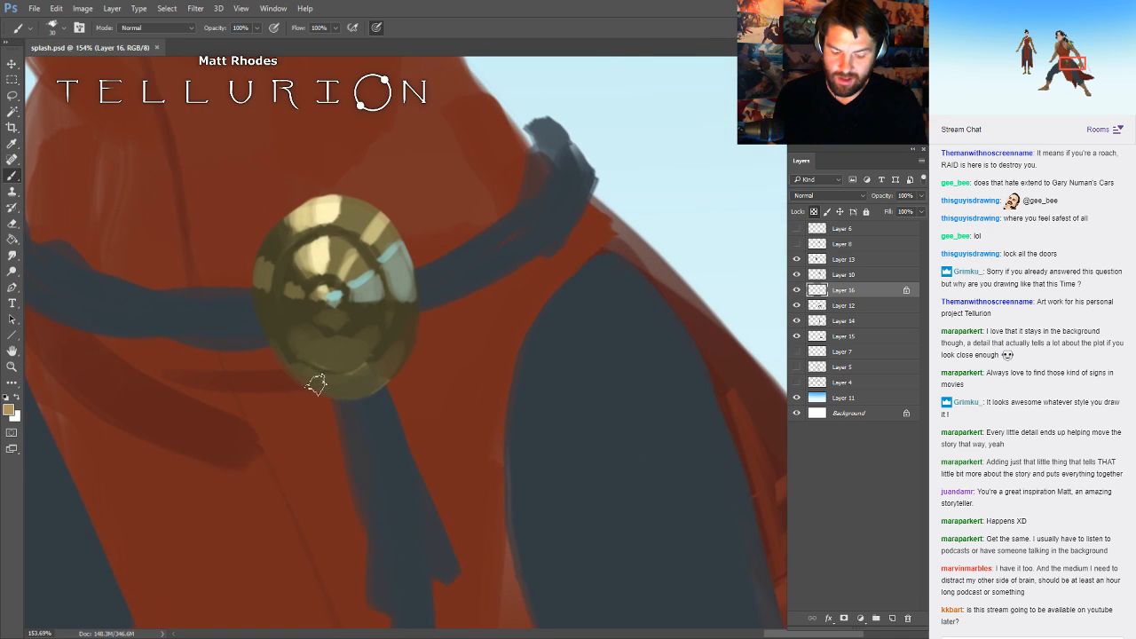
{"action": "key", "text": "bracketright"}
{"action": "key", "text": "bracketright"}
{"action": "key", "text": "bracketright"}
{"action": "key", "text": "bracketright"}
{"action": "key", "text": "bracketright"}
{"action": "left_click_drag", "start_coordinate": [299, 376], "coordinate": [353, 385]}
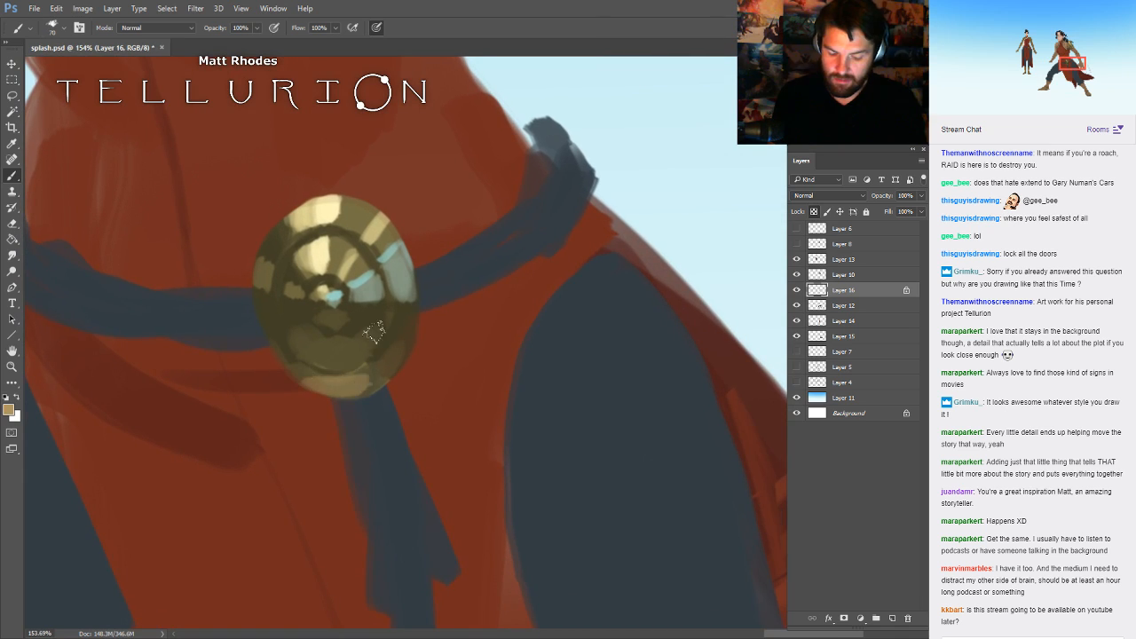
- Add tan reflections to the lower inner ring of the belt buckle, adjusting the brush size
{"action": "key", "text": "bracketleft"}
{"action": "key", "text": "bracketleft"}
{"action": "key", "text": "bracketleft"}
{"action": "key", "text": "bracketleft"}
{"action": "key", "text": "bracketleft"}
{"action": "key", "text": "bracketleft"}
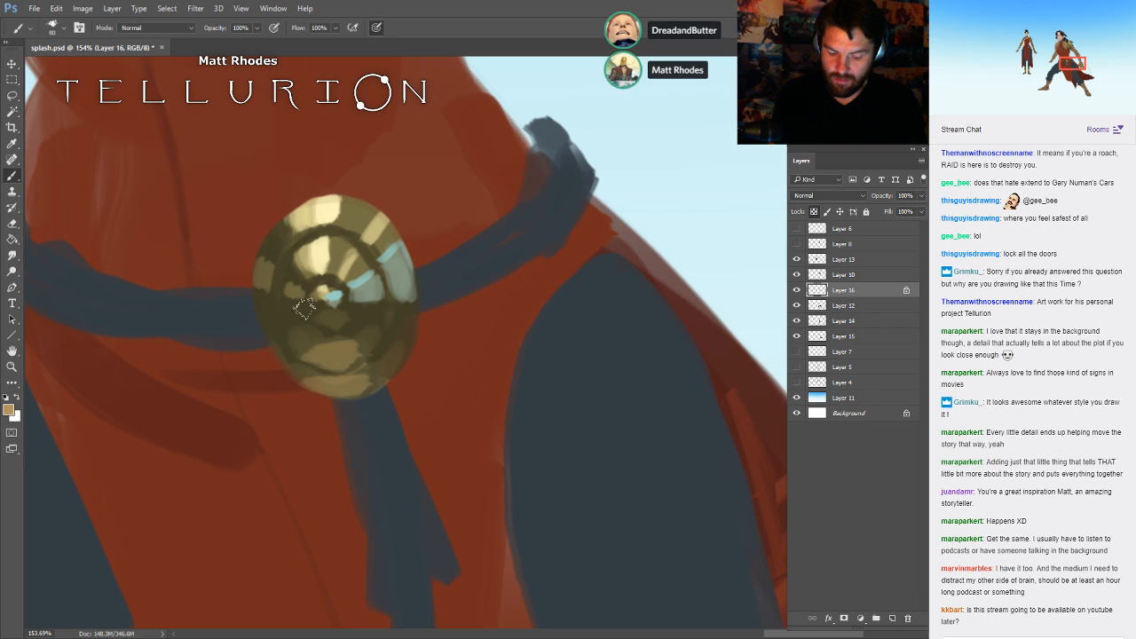
- Unlock Layer 16's transparent pixels and save the document
{"action": "key", "text": "ctrl+0"}
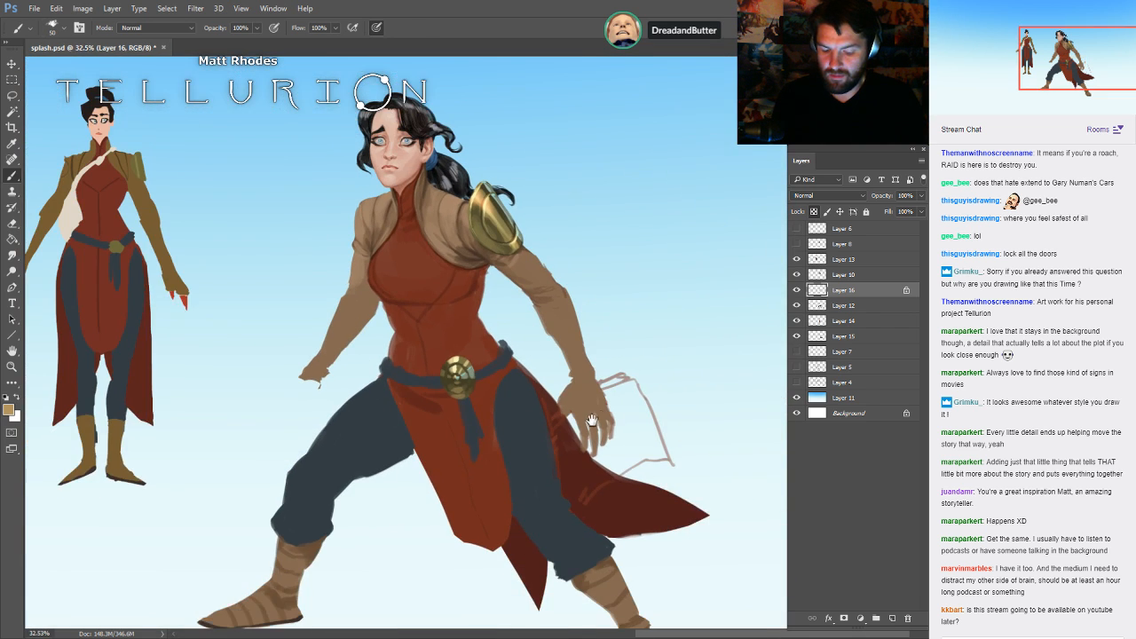
{"action": "left_click", "coordinate": [814, 213]}
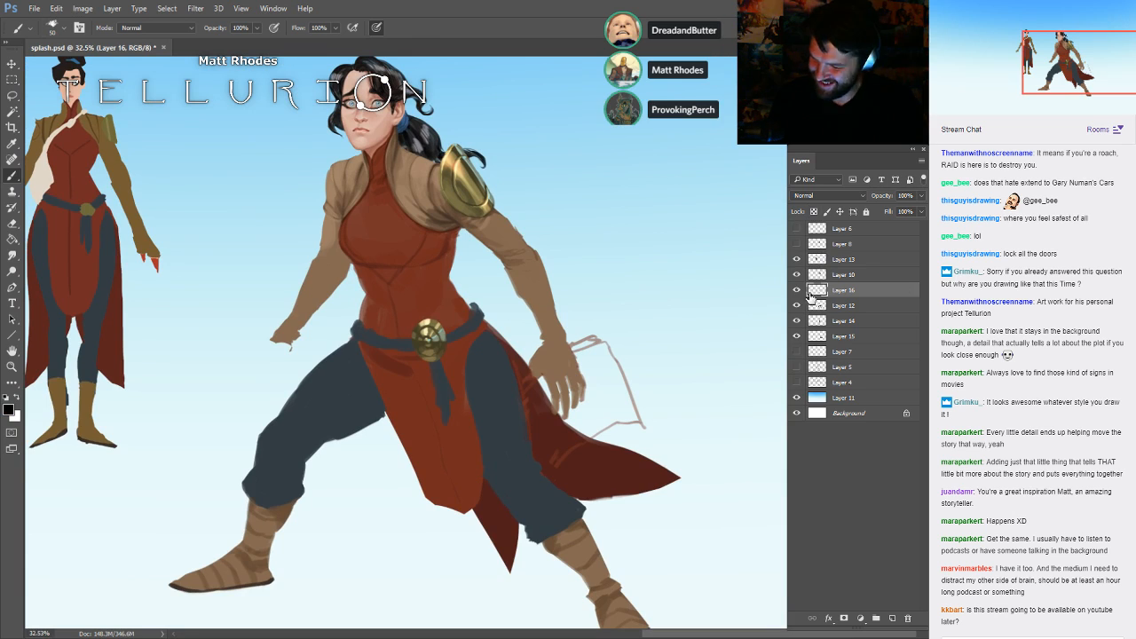
{"action": "key", "text": "ctrl+s"}
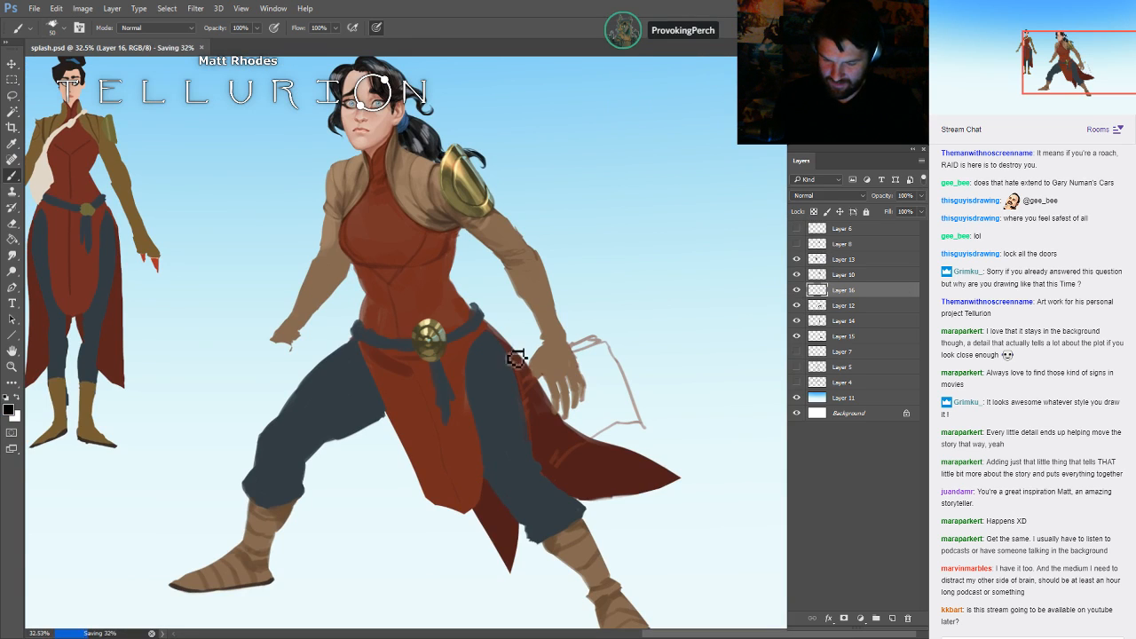
- Check Layers 12 and 14, merge Layer 12 down into Layer 14, and duplicate the merged layer
{"action": "left_click", "coordinate": [797, 306]}
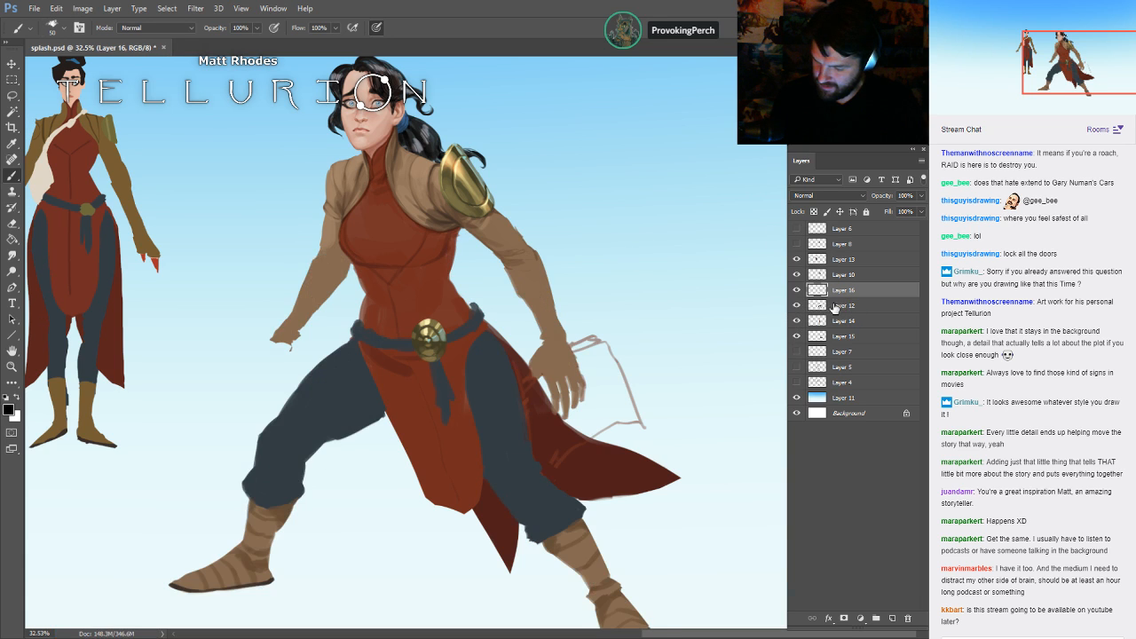
{"action": "left_click", "coordinate": [797, 306]}
{"action": "left_click", "coordinate": [797, 321]}
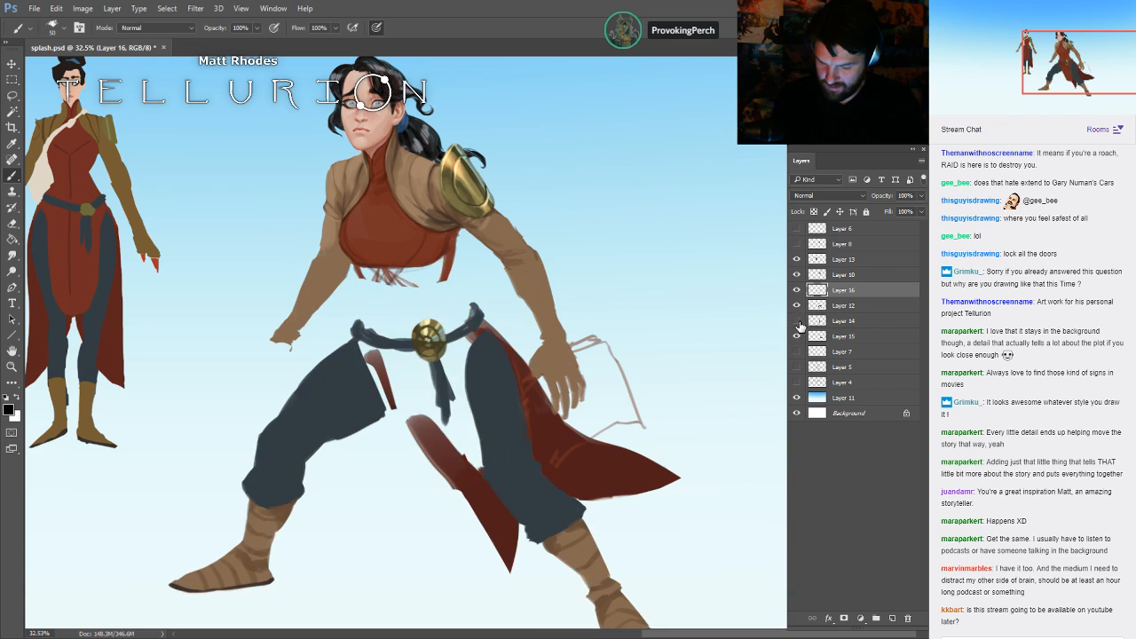
{"action": "left_click", "coordinate": [796, 321]}
{"action": "left_click", "coordinate": [848, 305]}
{"action": "key", "text": "ctrl+e"}
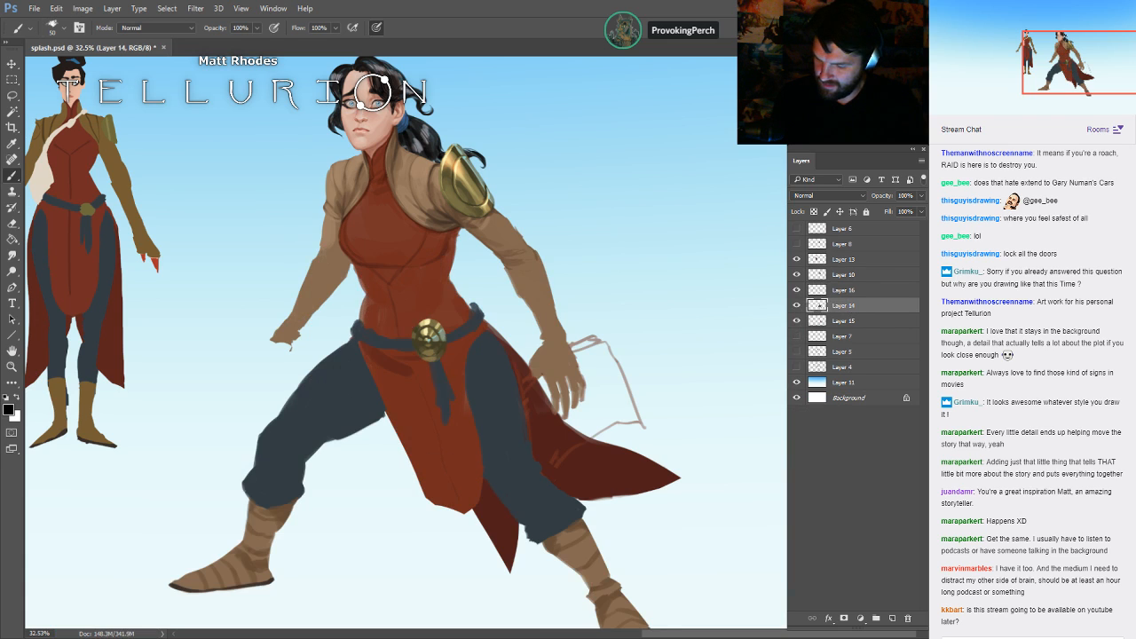
{"action": "key", "text": "ctrl+j"}
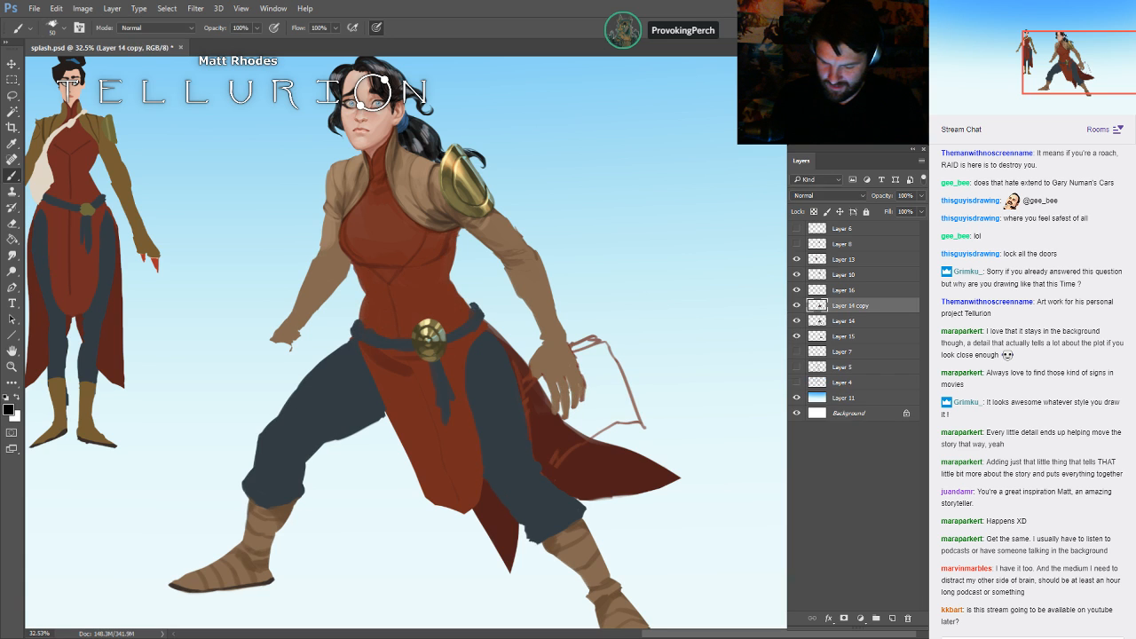
- Merge Layer 14 copy down into Layer 14 and save the document
{"action": "key", "text": "ctrl+e"}
{"action": "key", "text": "ctrl+s"}
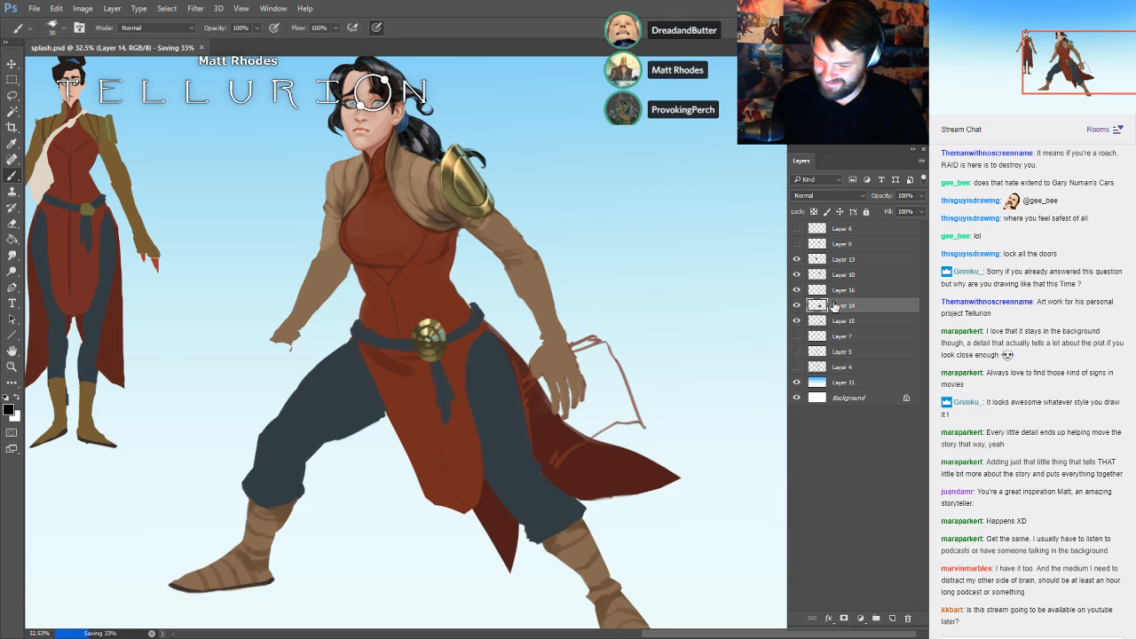
{"action": "left_click_drag", "start_coordinate": [705, 251], "coordinate": [682, 246]}
{"action": "scroll", "coordinate": [770, 287], "scroll_direction": "down", "scroll_amount": 3}
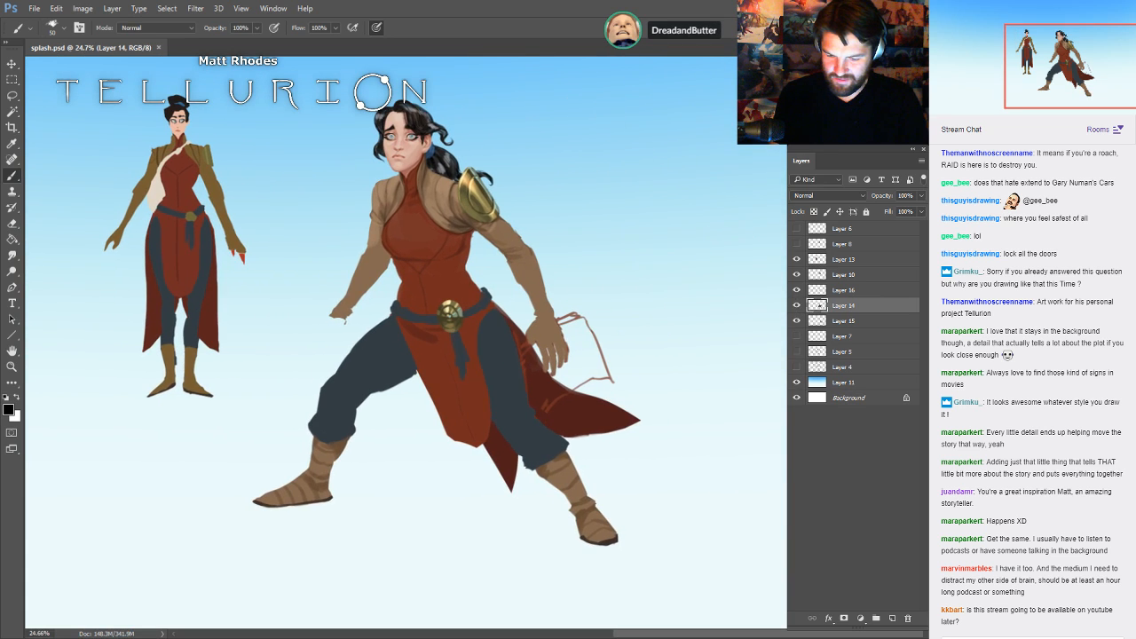
- Identify the layer holding the heroine's face by toggling Layer 10's visibility, and make Layer 10 active
{"action": "left_click_drag", "start_coordinate": [416, 121], "coordinate": [587, 169]}
{"action": "left_click_drag", "start_coordinate": [473, 209], "coordinate": [551, 212]}
{"action": "left_click", "coordinate": [844, 262]}
{"action": "left_click", "coordinate": [797, 275]}
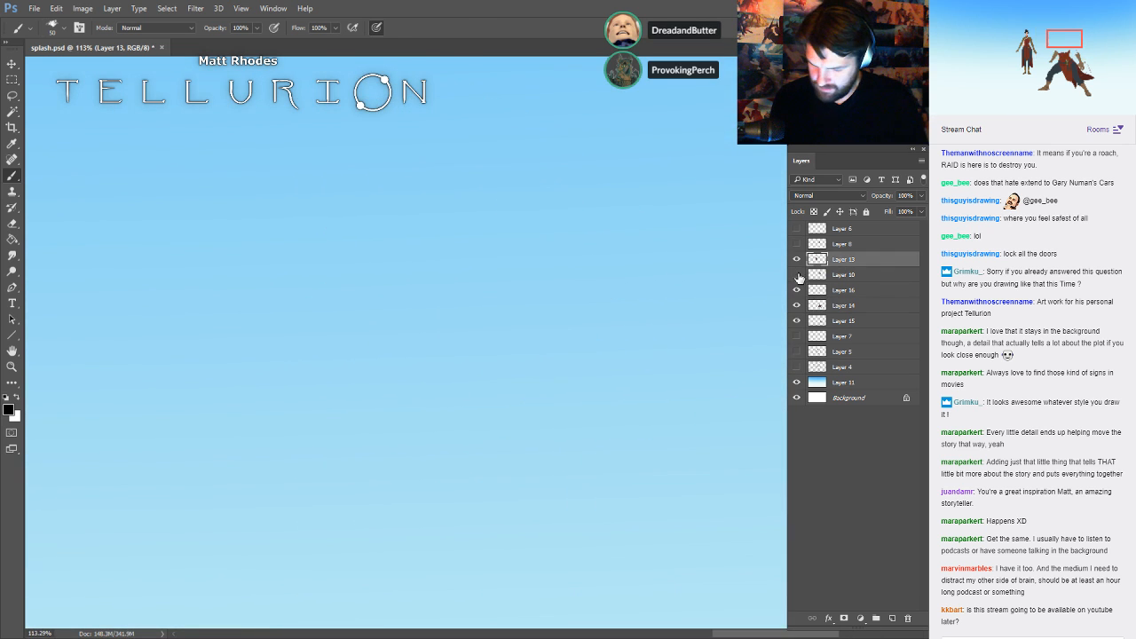
{"action": "left_click", "coordinate": [797, 275]}
{"action": "left_click", "coordinate": [844, 275]}
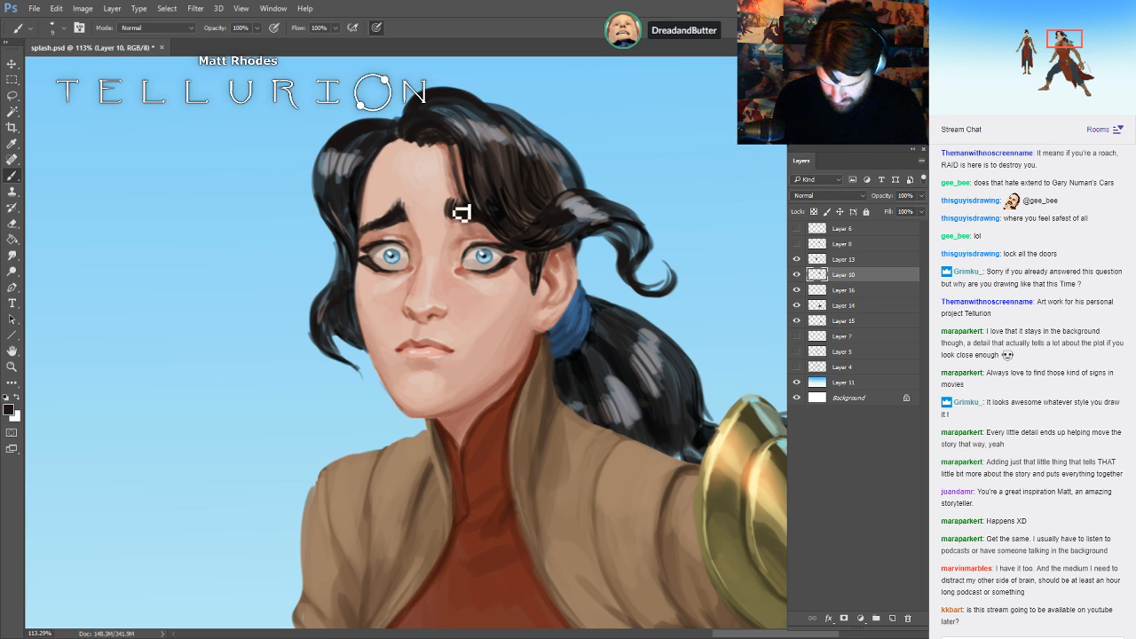
- Sample the skin tone beneath the eyebrow beside the hair parting and enlarge the brush to 40 px for retouching
{"action": "left_click", "coordinate": [465, 229], "text": "alt"}
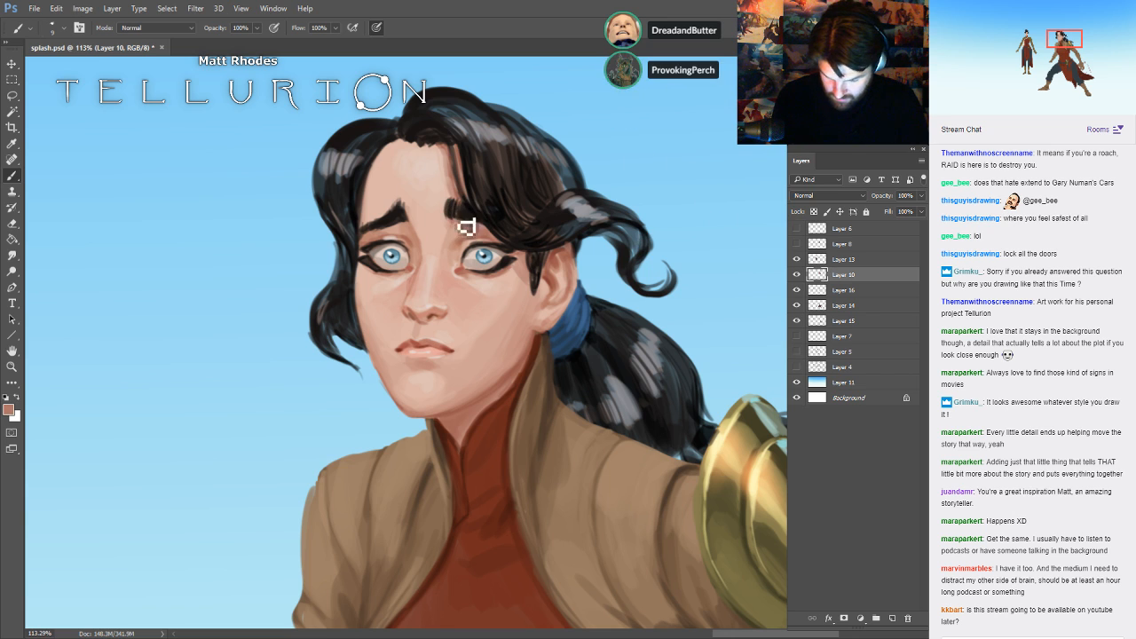
{"action": "key", "text": "bracketright"}
{"action": "key", "text": "bracketright"}
{"action": "key", "text": "bracketright"}
{"action": "key", "text": "bracketright"}
{"action": "key", "text": "bracketright"}
{"action": "key", "text": "bracketright"}
{"action": "key", "text": "bracketright"}
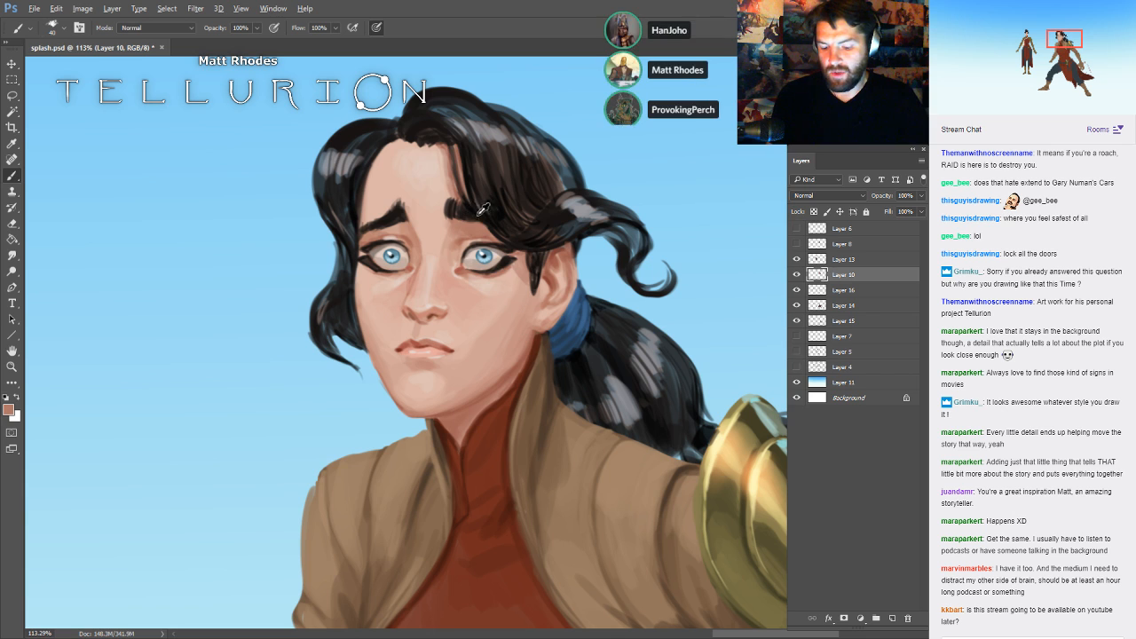
- Sample black from the hair and refine the eyebrow beside the hair parting with a much smaller brush
{"action": "left_click", "coordinate": [479, 209], "text": "alt"}
{"action": "key", "text": "bracketleft"}
{"action": "key", "text": "bracketleft"}
{"action": "key", "text": "bracketleft"}
{"action": "key", "text": "bracketleft"}
{"action": "key", "text": "bracketleft"}
{"action": "key", "text": "bracketleft"}
{"action": "key", "text": "bracketleft"}
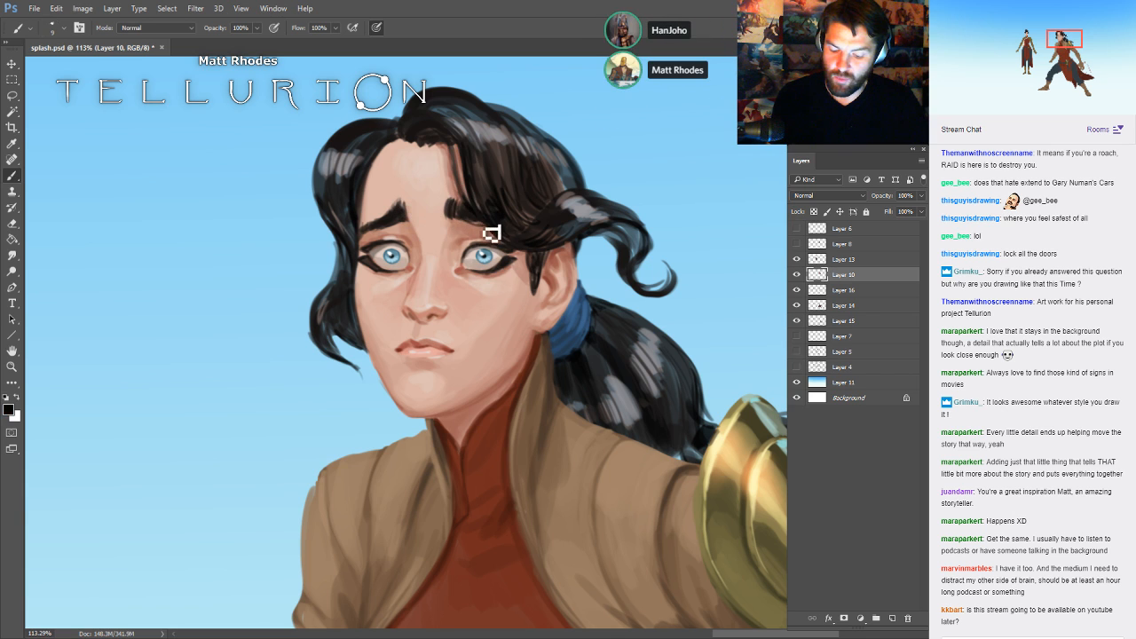
- Sample a warm skin tone and retouch the skin around the eyebrow, enlarging the brush to 30 px
{"action": "left_click", "coordinate": [463, 153], "text": "alt"}
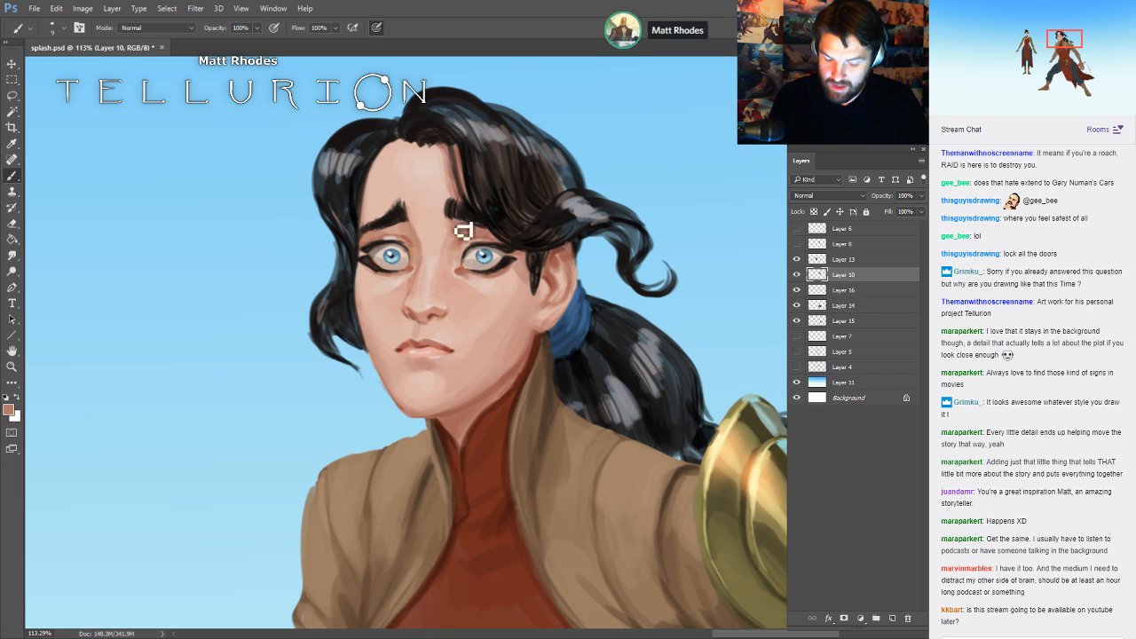
{"action": "key", "text": "bracketright"}
{"action": "key", "text": "bracketright"}
{"action": "key", "text": "bracketright"}
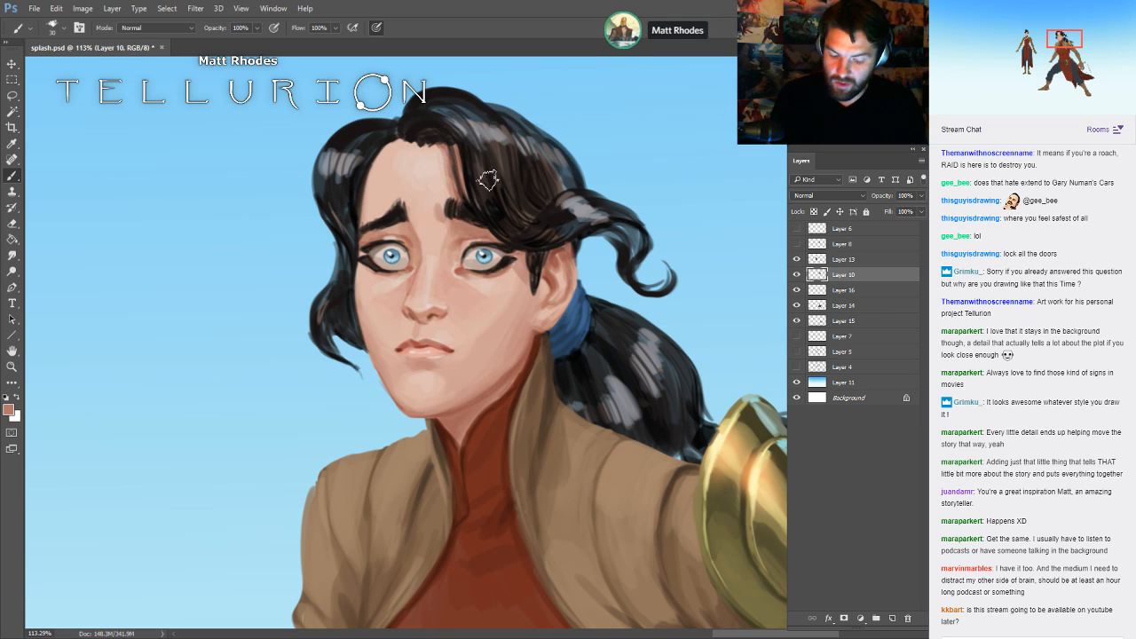
- Try a layer mask on Layer 10, painting black with a smaller brush along the cheek and jaw edge
{"action": "left_click_drag", "start_coordinate": [666, 342], "coordinate": [649, 277]}
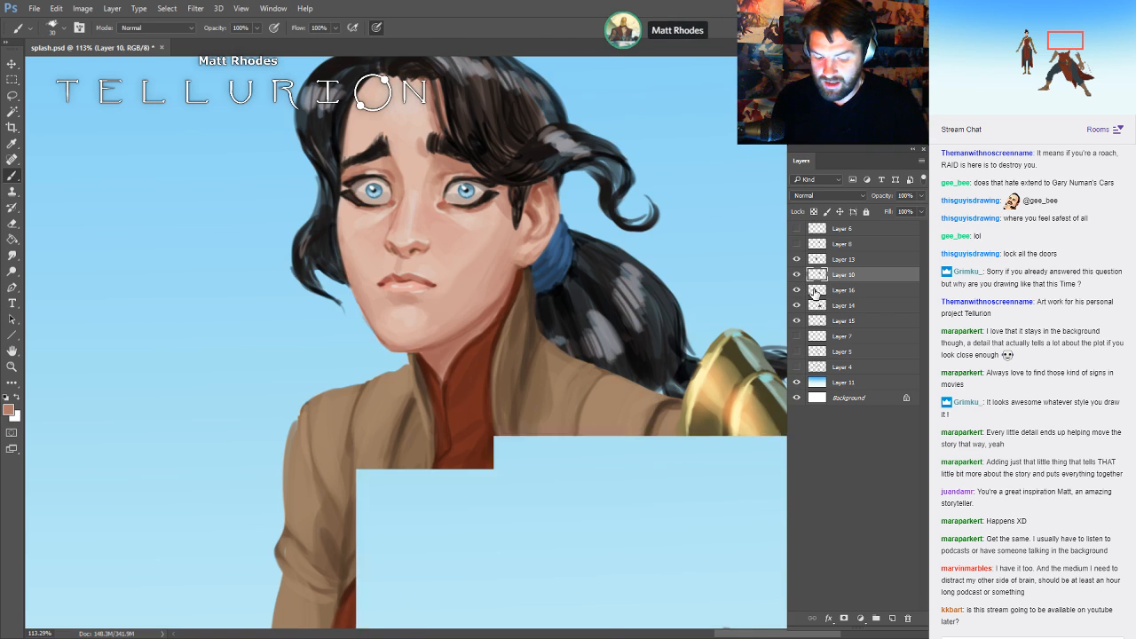
{"action": "left_click", "coordinate": [847, 619]}
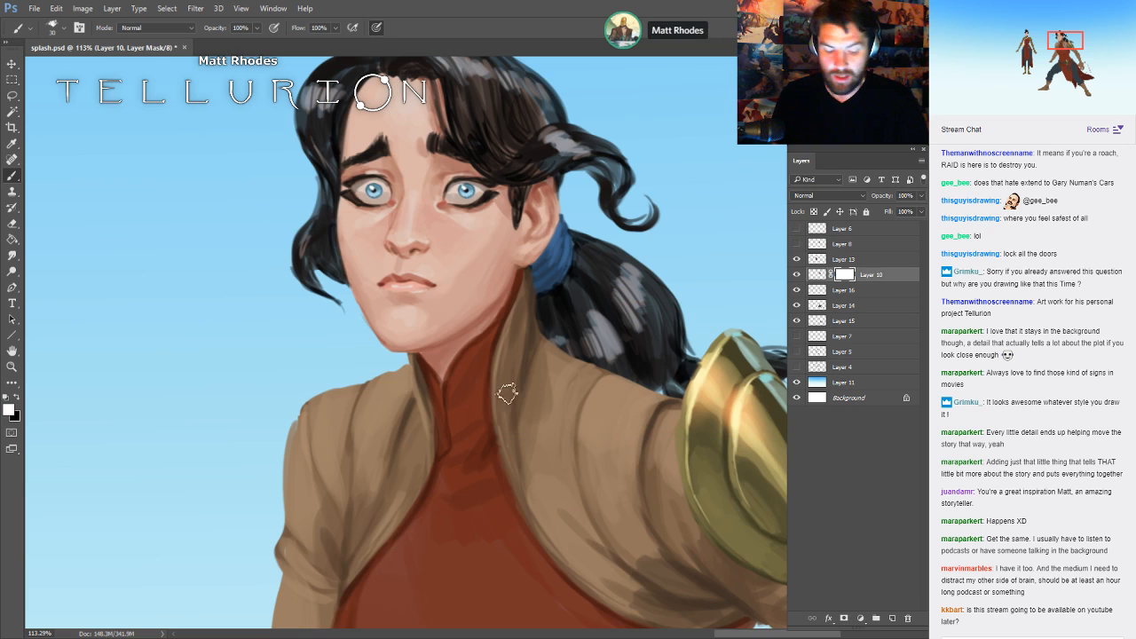
{"action": "key", "text": "x"}
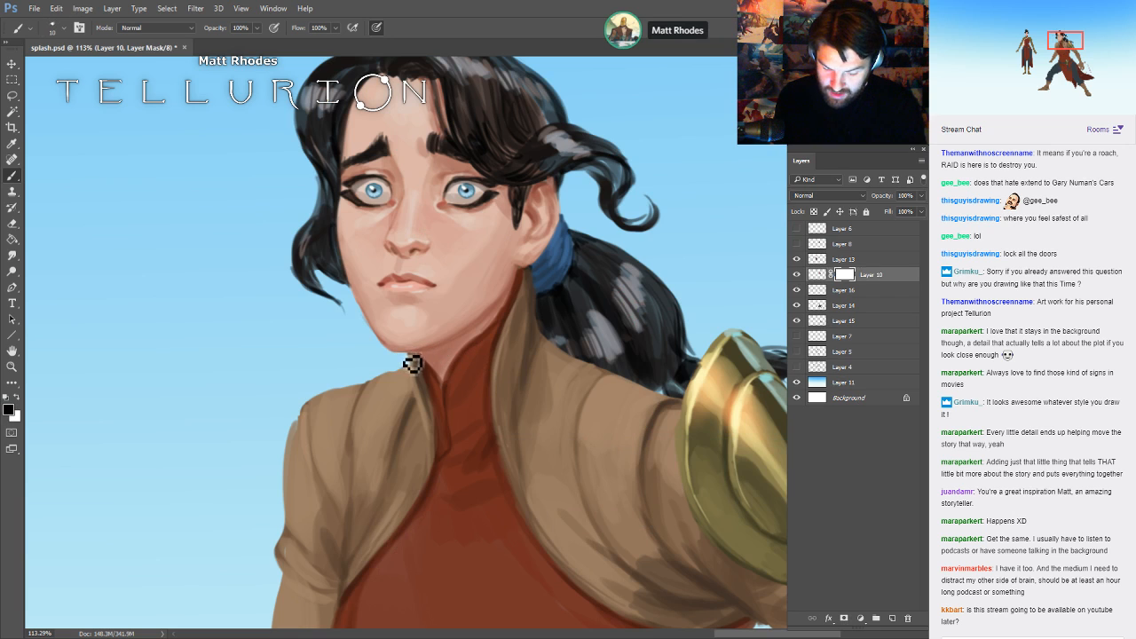
{"action": "key", "text": "["}
{"action": "left_click_drag", "start_coordinate": [353, 274], "coordinate": [403, 361]}
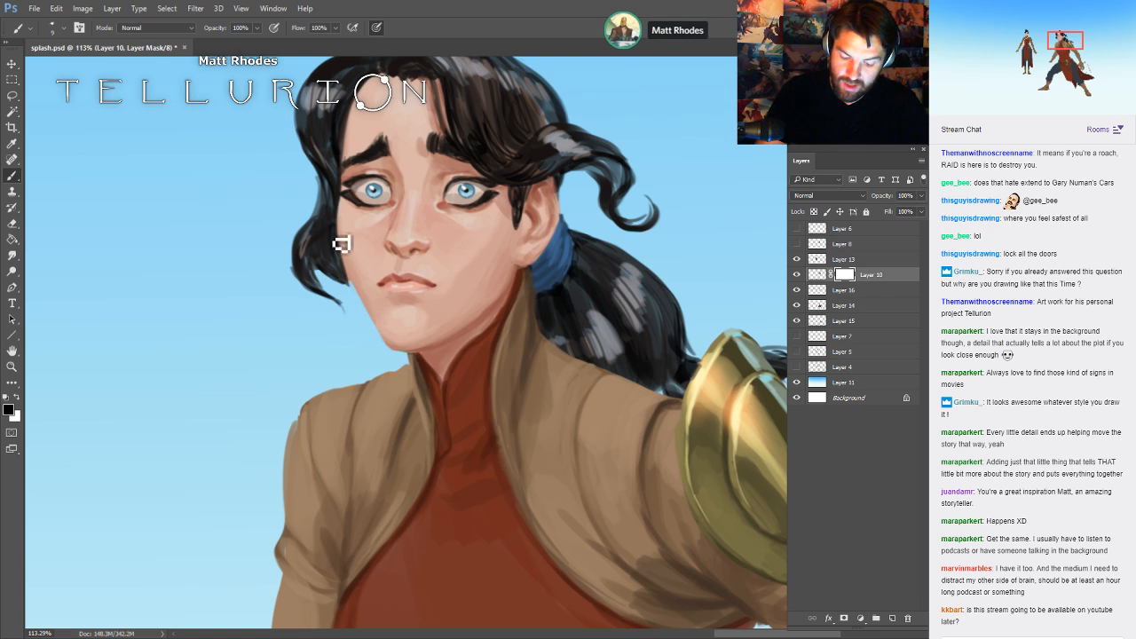
{"action": "key", "text": "x"}
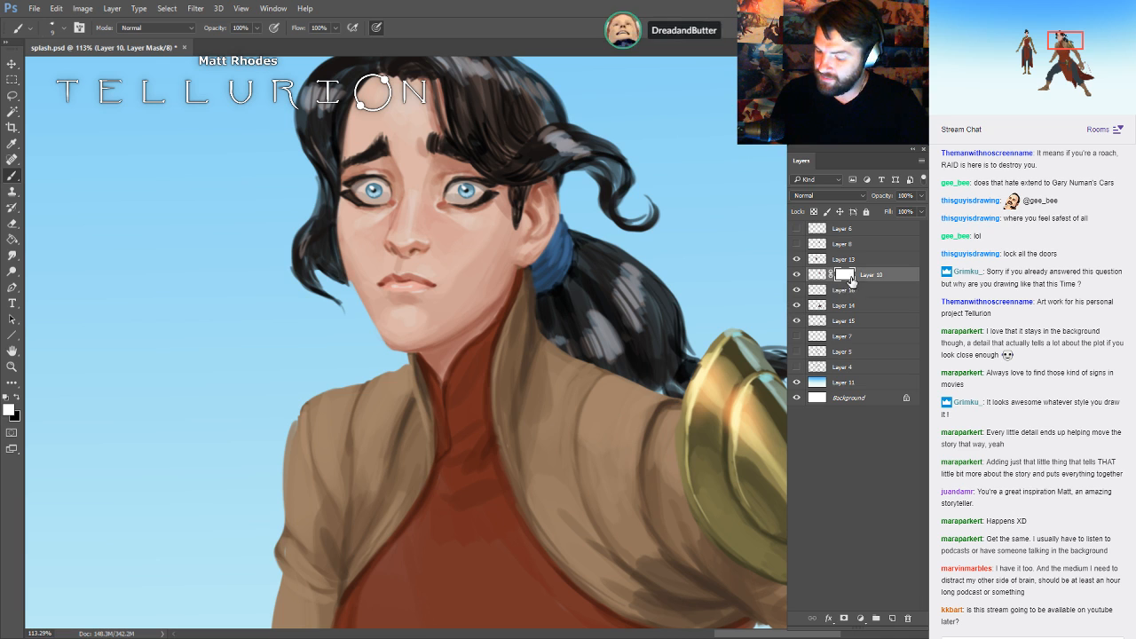
{"action": "key", "text": "ctrl+z"}
- Rework the loose hair lock beside the cheek with black and a grey sampled from the hair, and save the document
{"action": "key", "text": "d"}
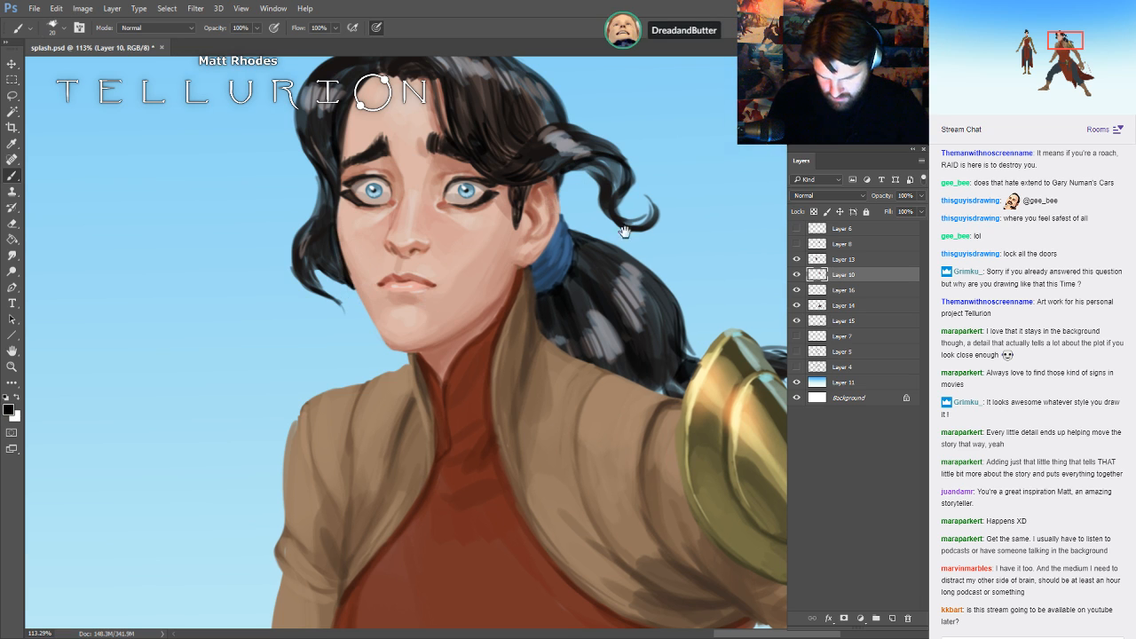
{"action": "left_click_drag", "start_coordinate": [505, 189], "coordinate": [511, 289]}
{"action": "left_click", "coordinate": [337, 189], "text": "alt"}
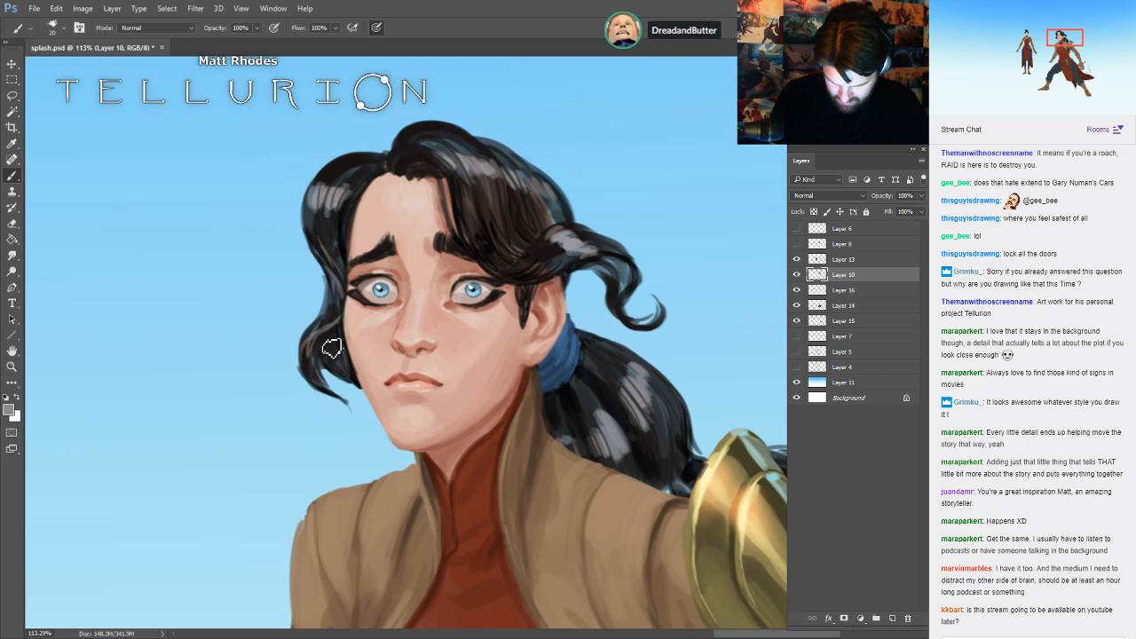
{"action": "key", "text": "d"}
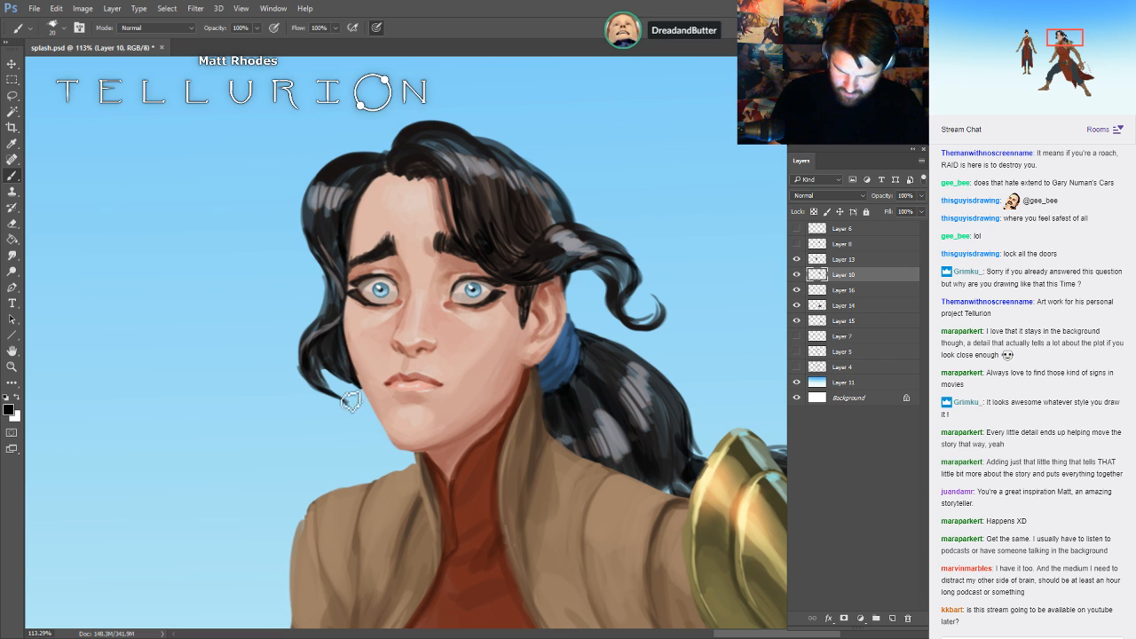
{"action": "left_click_drag", "start_coordinate": [773, 271], "coordinate": [726, 299]}
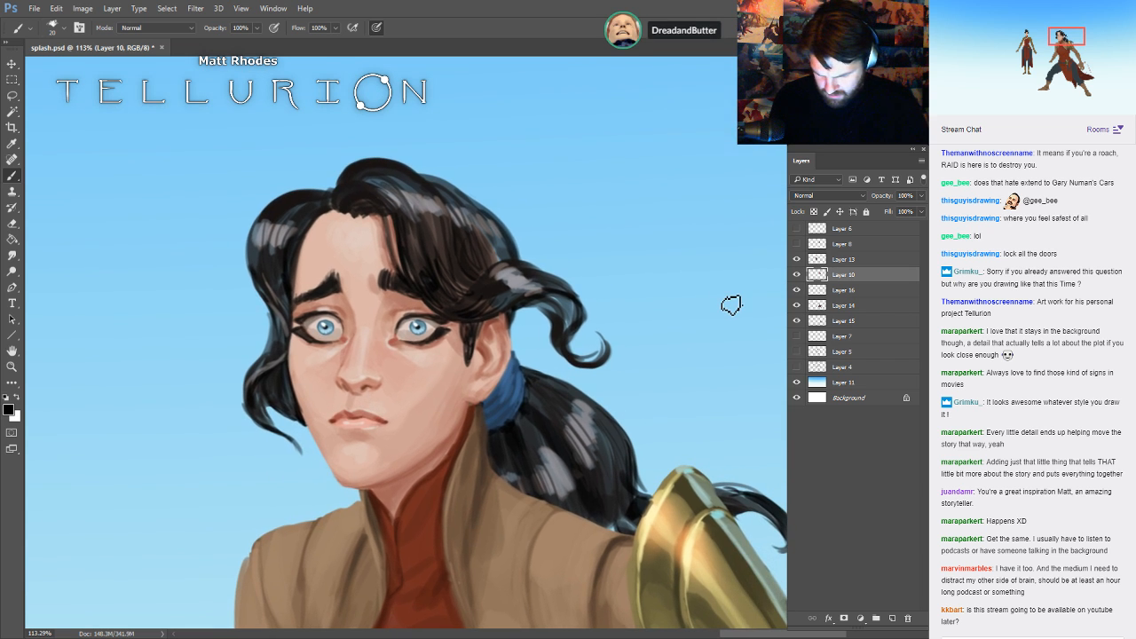
{"action": "key", "text": "ctrl+s"}
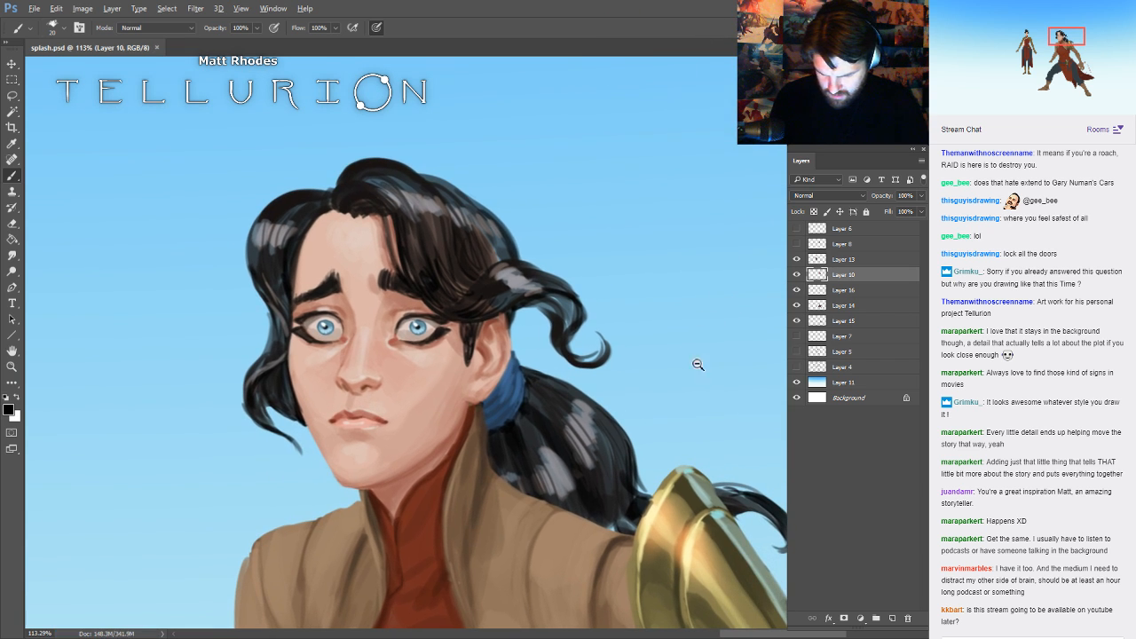
- Sample a light skin tone near the chin and brush it over the lower cheek toward the jawline
{"action": "left_click_drag", "start_coordinate": [698, 364], "coordinate": [527, 198]}
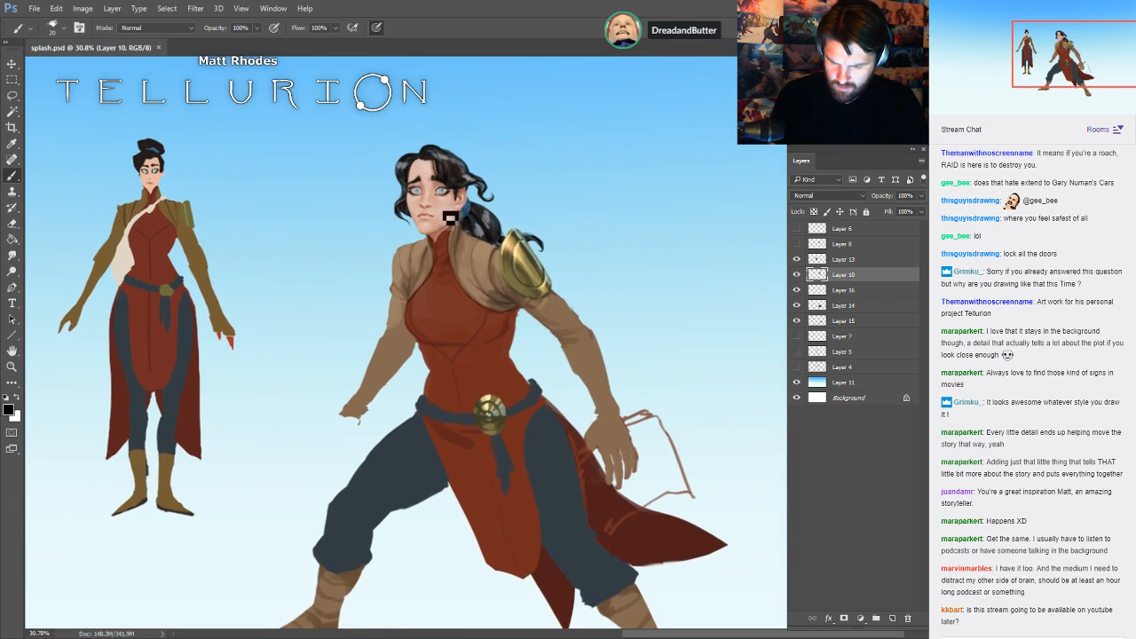
{"action": "left_click_drag", "start_coordinate": [451, 218], "coordinate": [525, 219]}
{"action": "left_click_drag", "start_coordinate": [439, 166], "coordinate": [451, 343]}
{"action": "left_click", "coordinate": [425, 351], "text": "alt"}
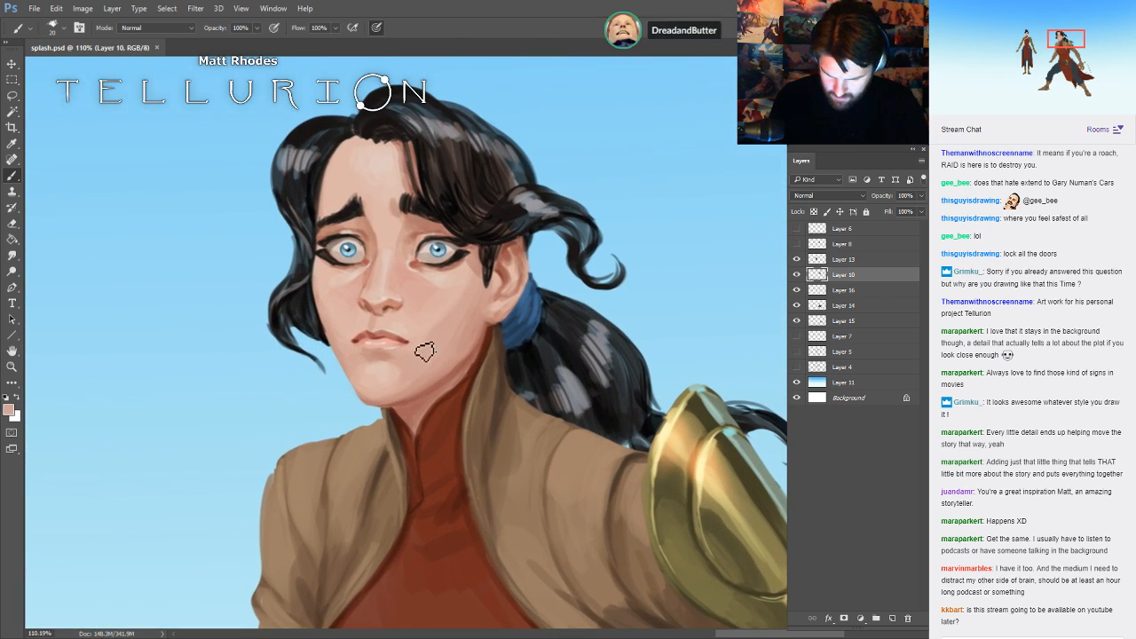
{"action": "left_click_drag", "start_coordinate": [478, 307], "coordinate": [464, 329]}
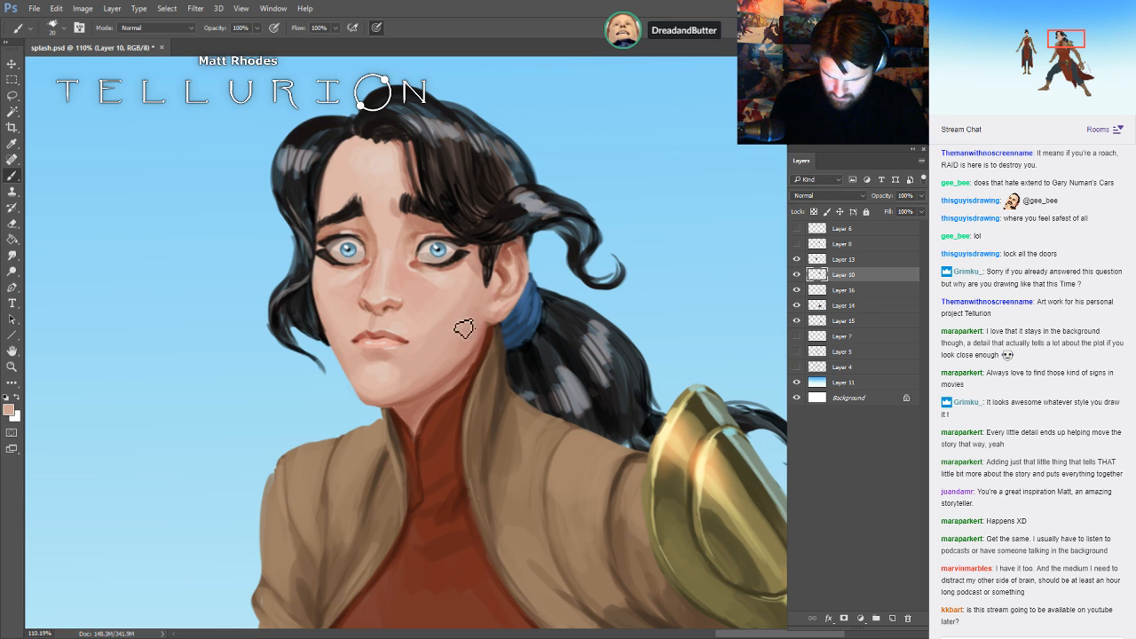
- Lasso the mouth area, copy it onto a new layer, shift it slightly toward the ponytail side and switch back to the Brush tool
{"action": "left_click", "coordinate": [12, 98]}
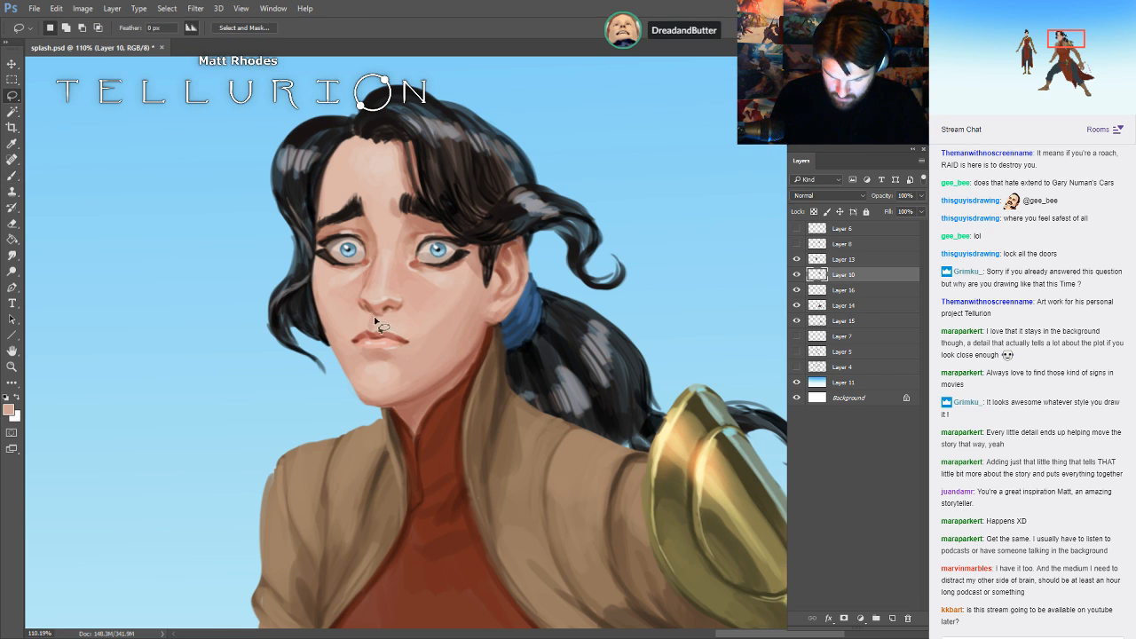
{"action": "key", "text": "b"}
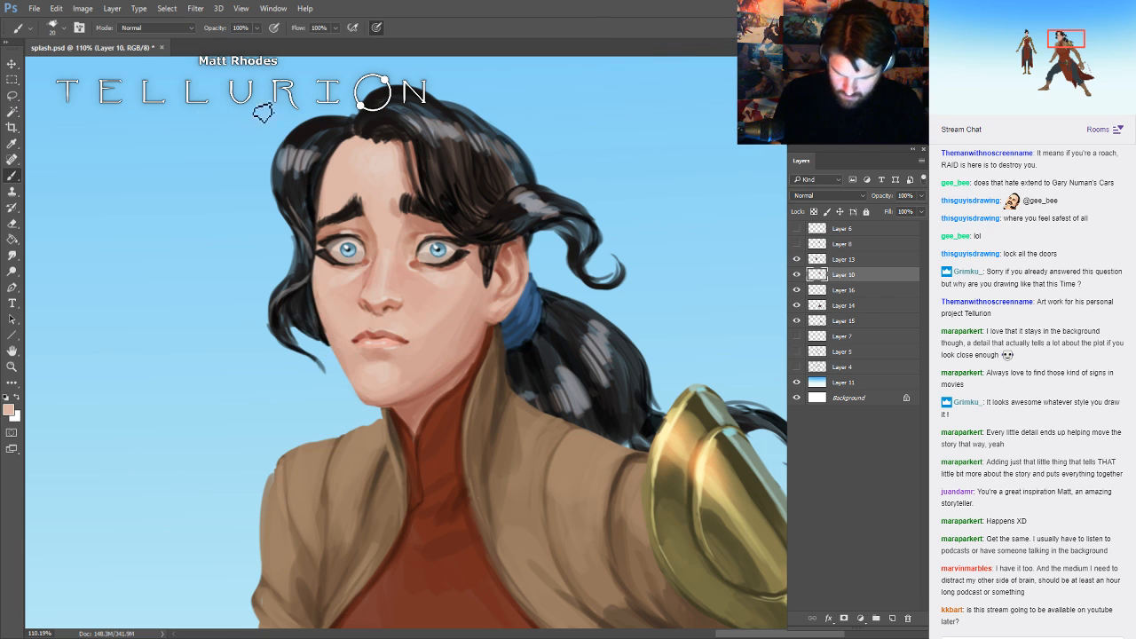
{"action": "key", "text": "l"}
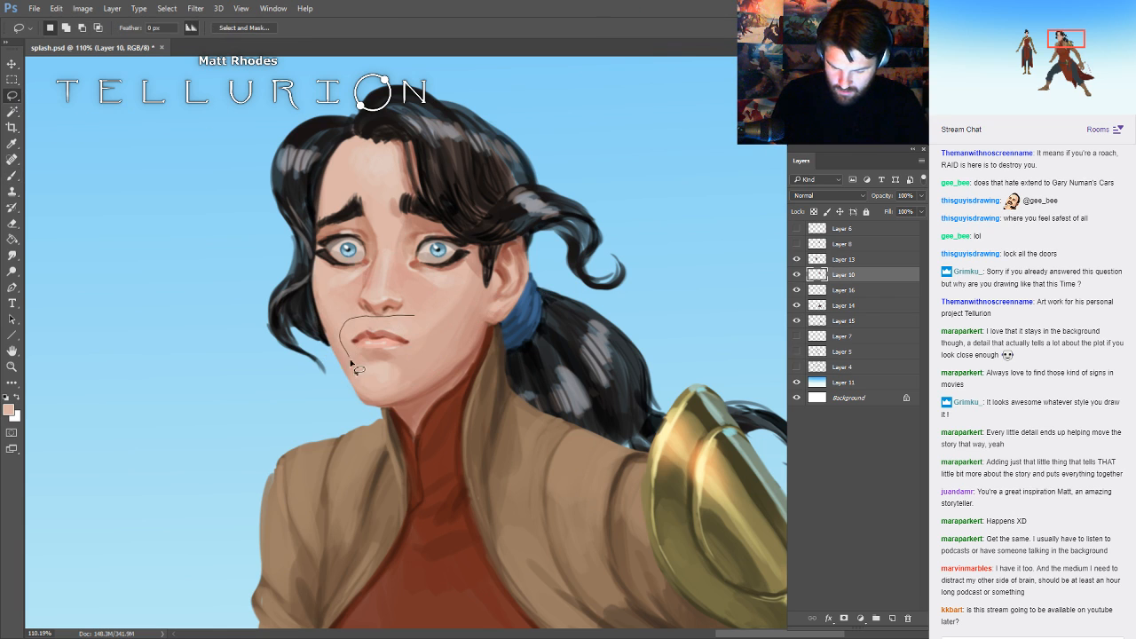
{"action": "key", "text": "ctrl+shift+alt+n"}
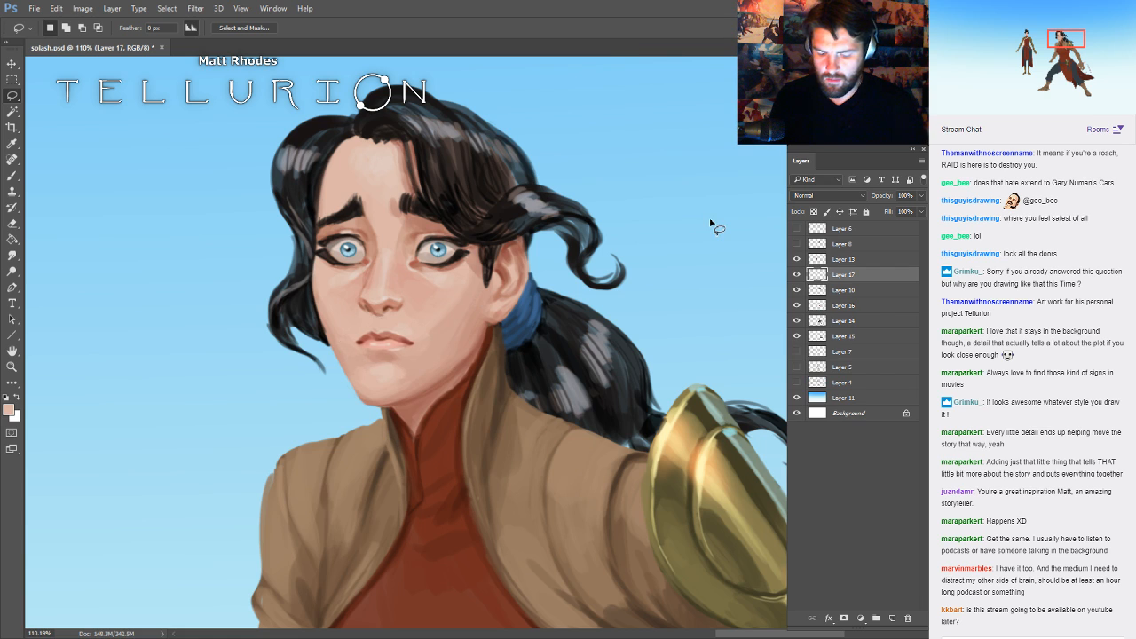
{"action": "key", "text": "b"}
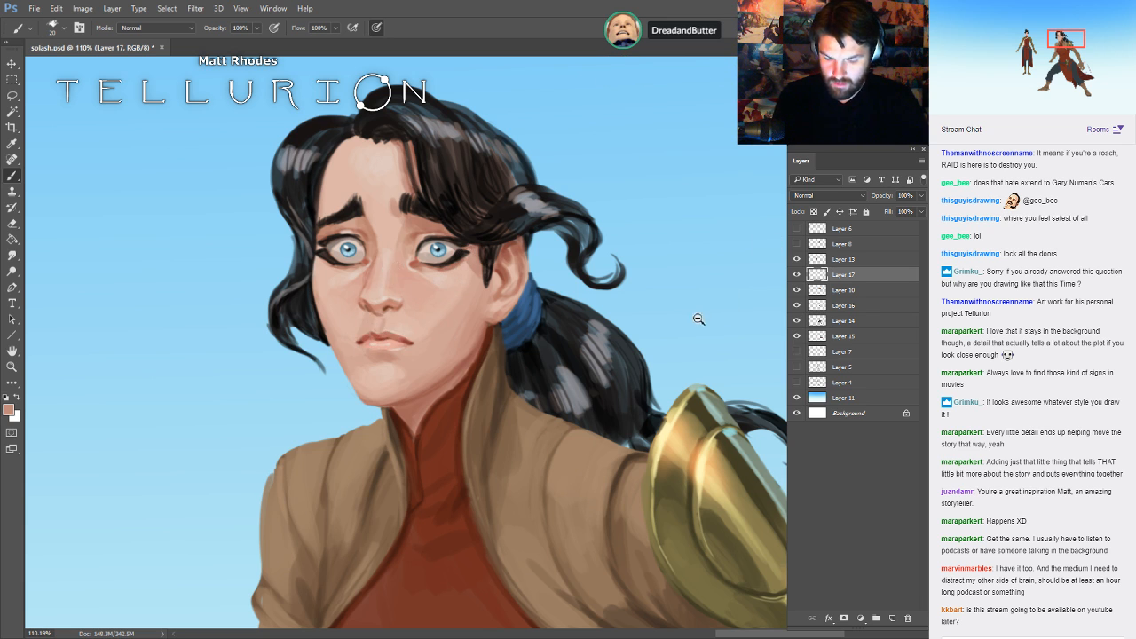
- Merge Layer 17 down through Layers 10 and 16 into Layer 14
{"action": "left_click_drag", "start_coordinate": [699, 318], "coordinate": [622, 319]}
{"action": "left_click_drag", "start_coordinate": [760, 317], "coordinate": [684, 279]}
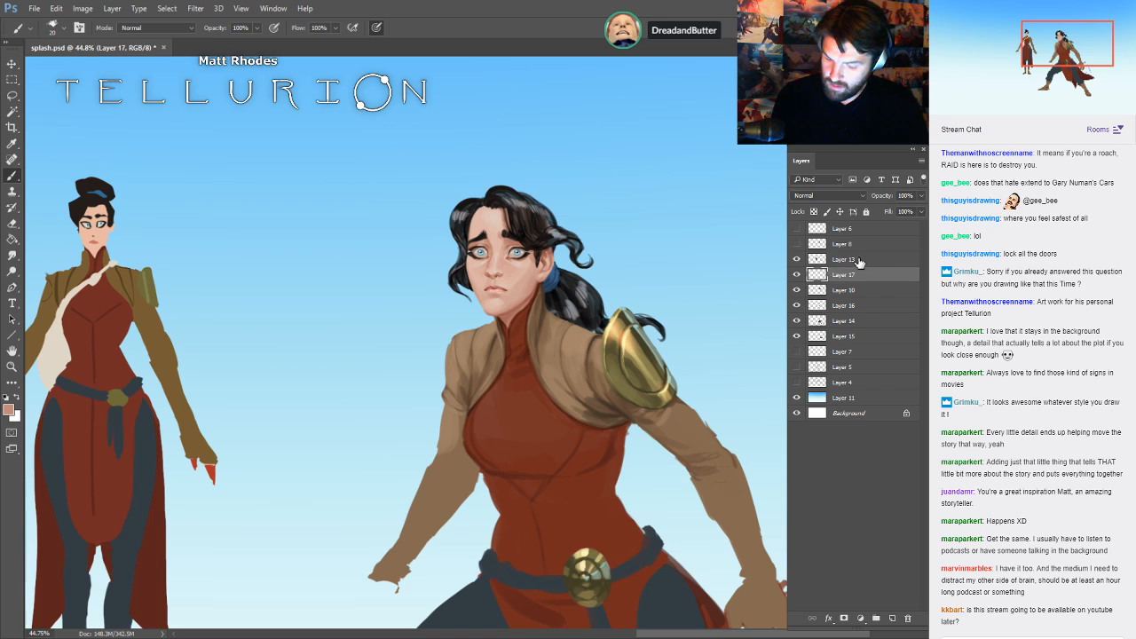
{"action": "key", "text": "ctrl+e"}
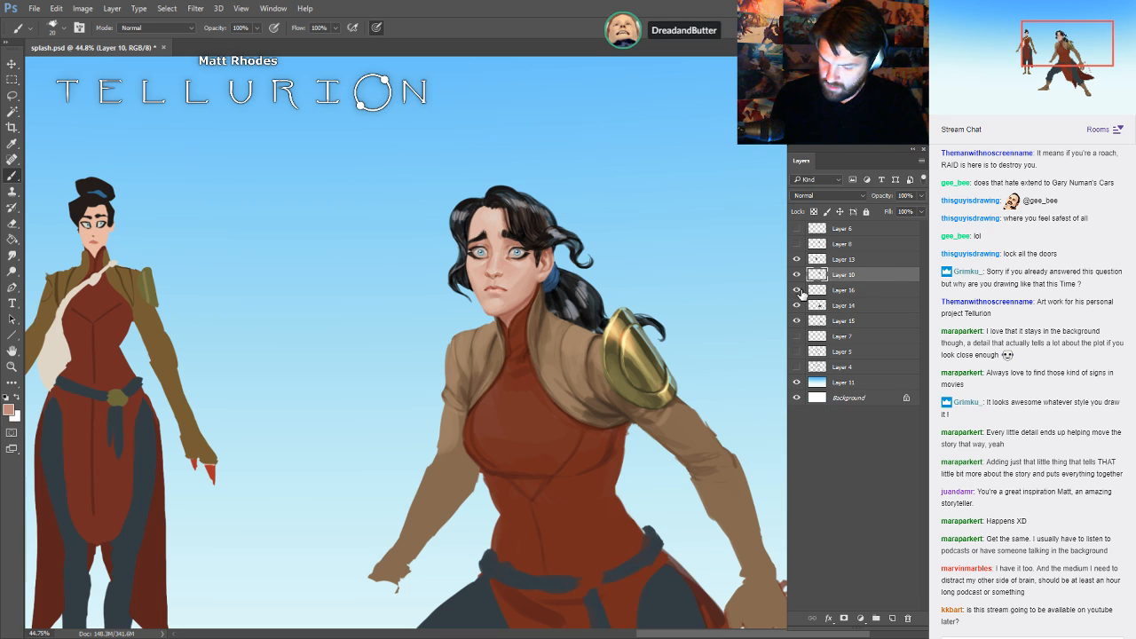
{"action": "key", "text": "ctrl+e"}
{"action": "key", "text": "ctrl+e"}
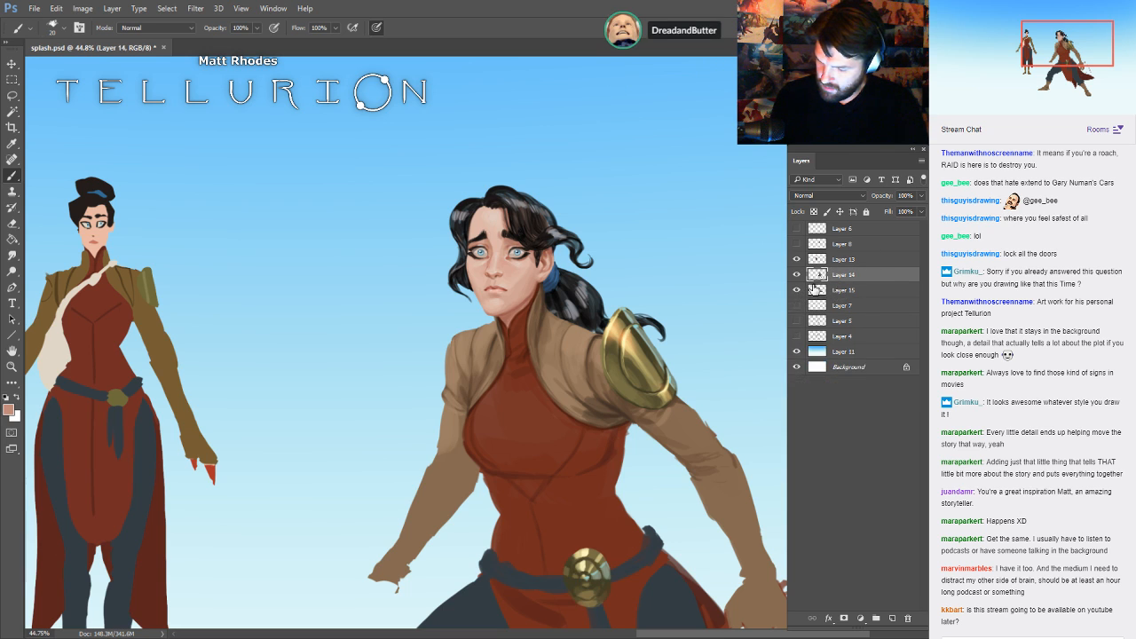
- Check Layers 14 and 15 by toggling their visibility and merge Layer 14 down into Layer 15
{"action": "left_click", "coordinate": [797, 274]}
{"action": "left_click", "coordinate": [796, 275]}
{"action": "left_click", "coordinate": [798, 290]}
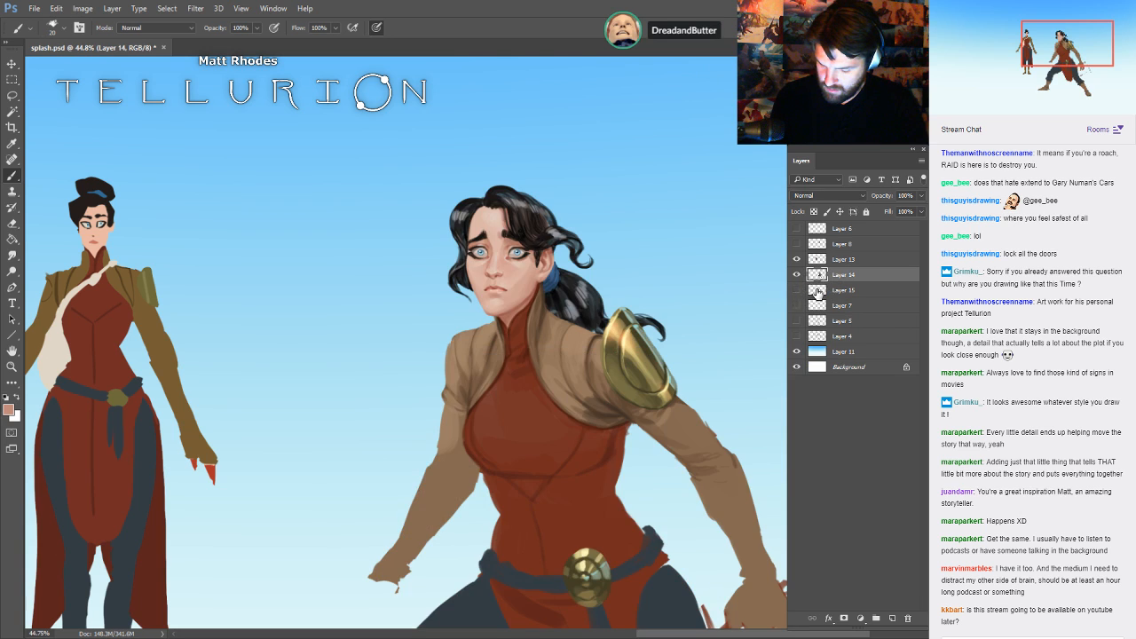
{"action": "left_click", "coordinate": [798, 291]}
{"action": "key", "text": "ctrl+e"}
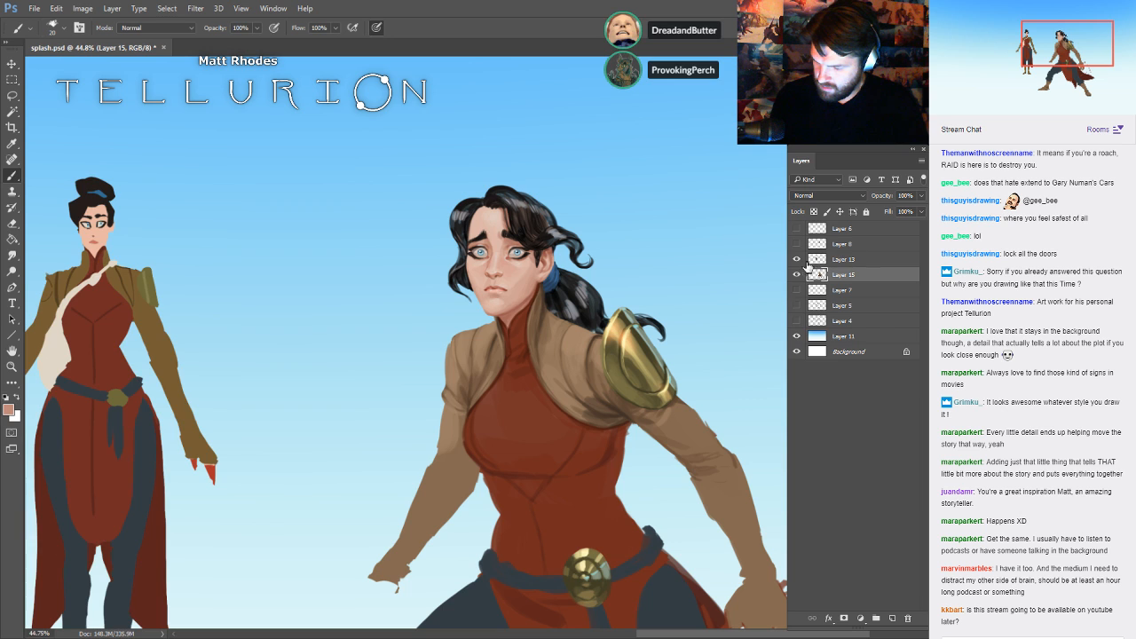
- Check Layers 13 and 15 by toggling their visibility, save the file and make Layer 15 the active layer
{"action": "left_click", "coordinate": [796, 259]}
{"action": "left_click", "coordinate": [817, 260]}
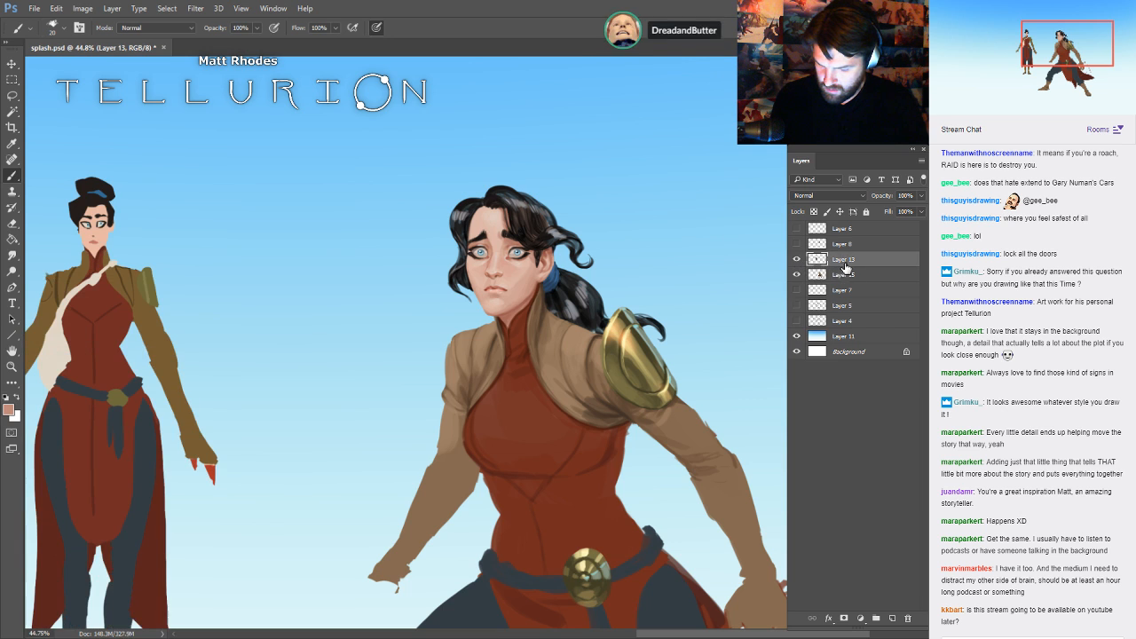
{"action": "key", "text": "ctrl+s"}
{"action": "left_click", "coordinate": [798, 276]}
{"action": "left_click", "coordinate": [798, 275]}
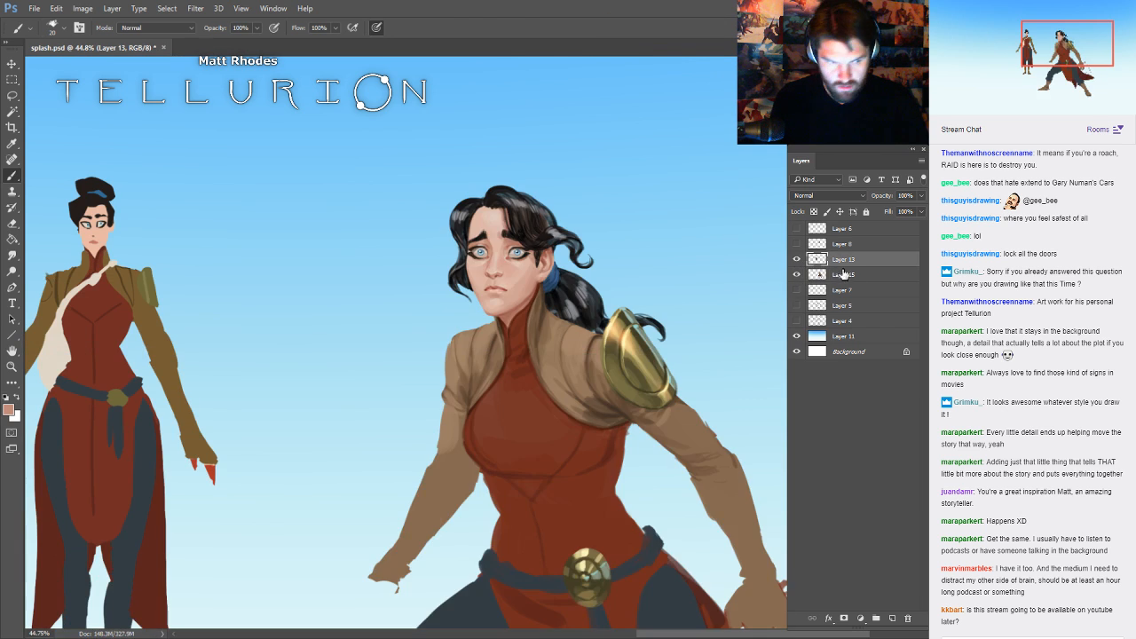
{"action": "left_click", "coordinate": [835, 275]}
- Mirror the canvas horizontally and reset the foreground and background colours to the defaults
{"action": "left_click_drag", "start_coordinate": [753, 323], "coordinate": [527, 330]}
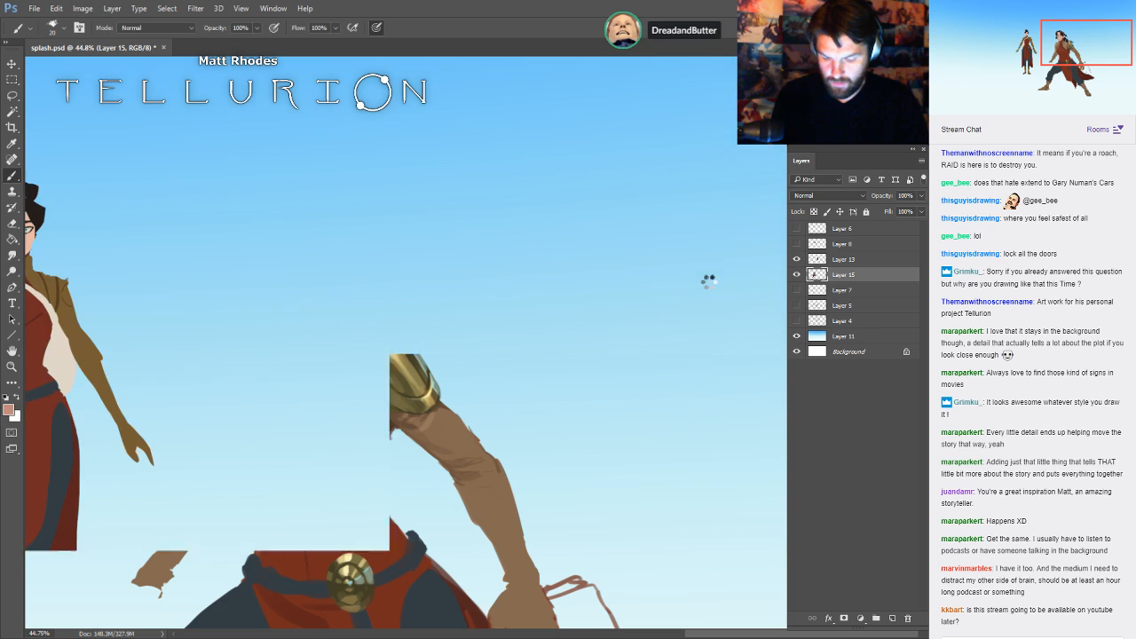
{"action": "left_click_drag", "start_coordinate": [318, 370], "coordinate": [785, 337]}
{"action": "left_click_drag", "start_coordinate": [469, 405], "coordinate": [593, 350]}
{"action": "key", "text": "d"}
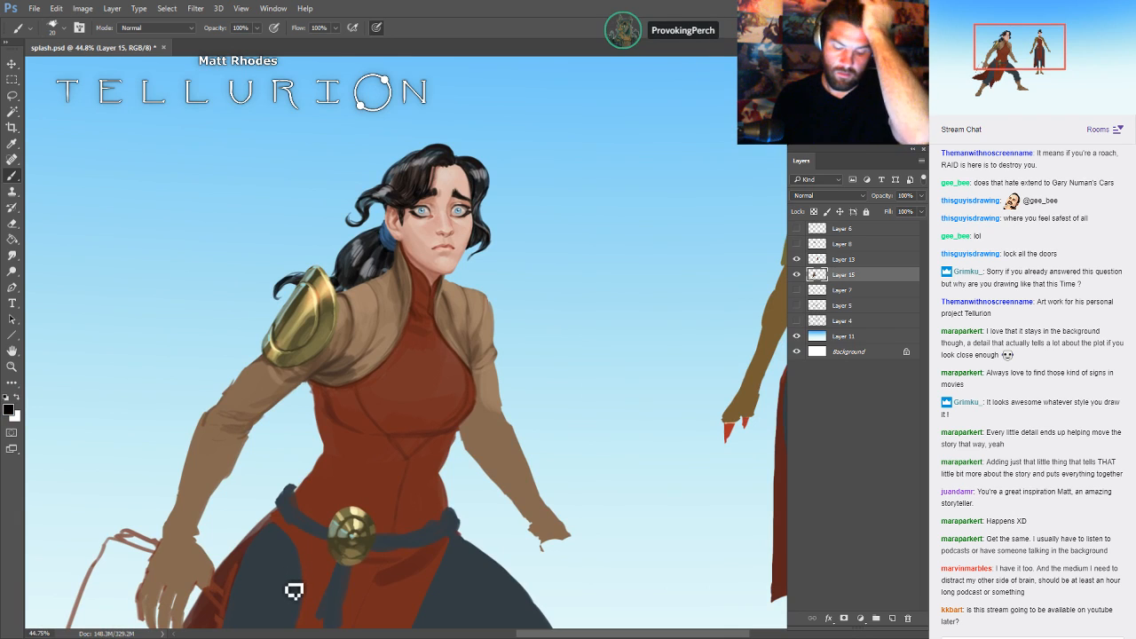
- Sample the sleeve's brown and brush over the heroine's sleeves on Layer 15, varying the brush size
{"action": "scroll", "coordinate": [692, 311], "scroll_direction": "down", "scroll_amount": 3}
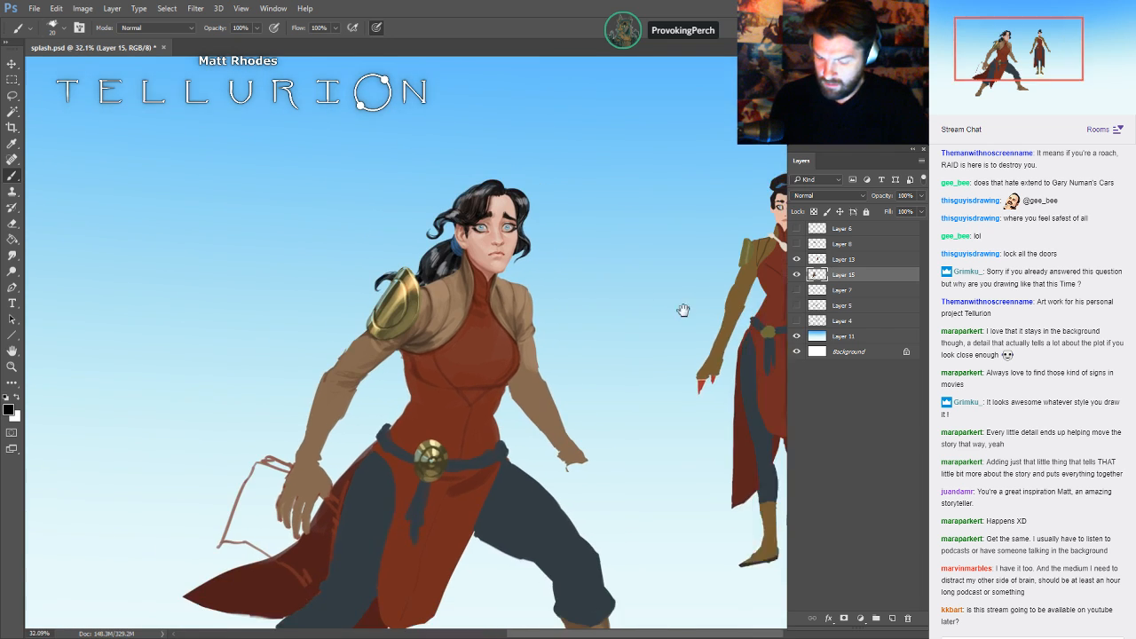
{"action": "left_click_drag", "start_coordinate": [683, 310], "coordinate": [625, 277]}
{"action": "left_click", "coordinate": [487, 360], "text": "alt"}
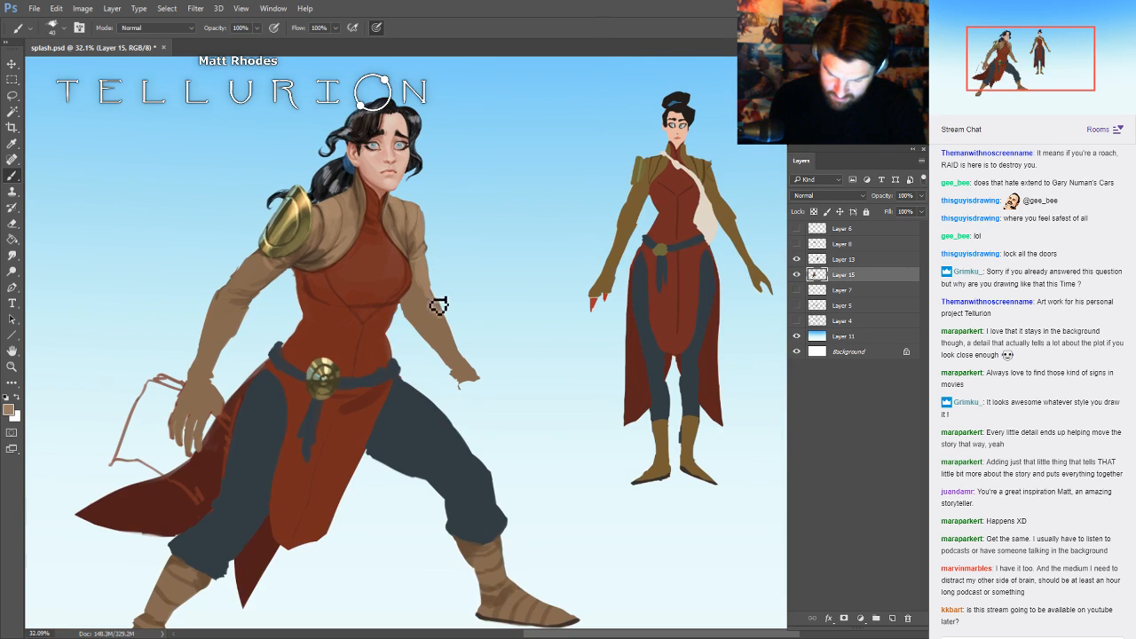
{"action": "key", "text": "]"}
{"action": "key", "text": "]"}
{"action": "key", "text": "]"}
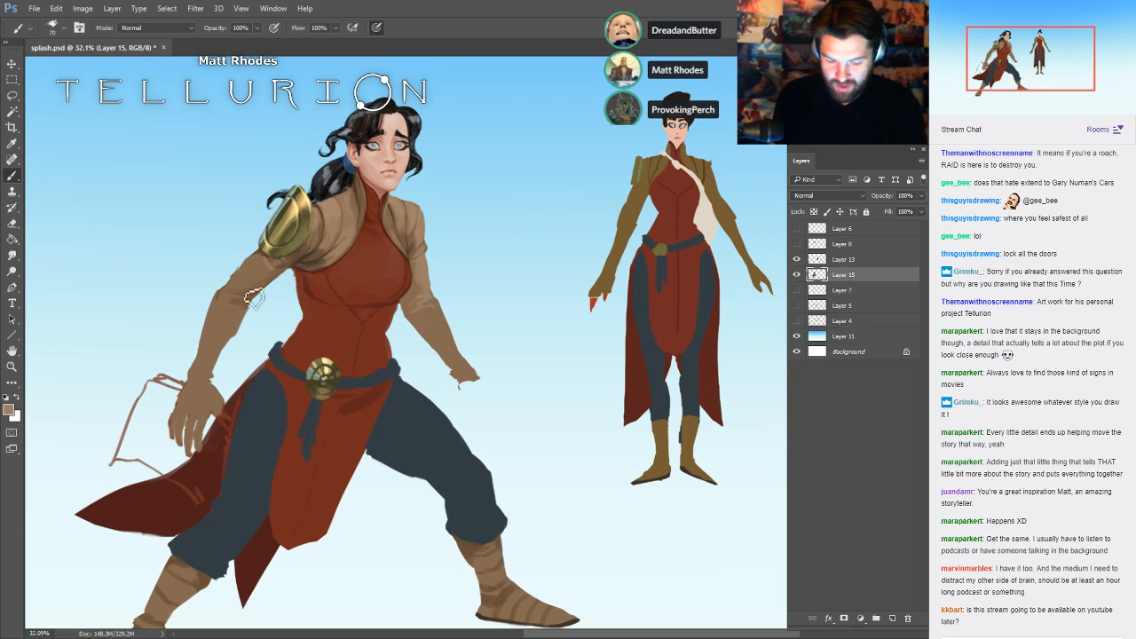
{"action": "key", "text": "["}
{"action": "key", "text": "["}
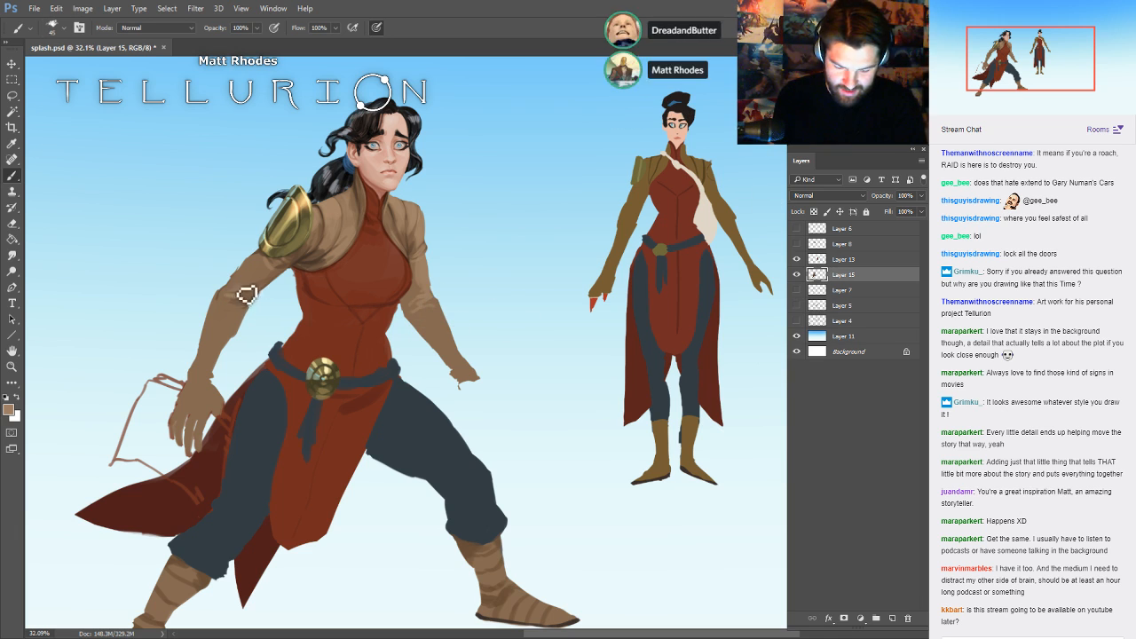
{"action": "key", "text": "]"}
{"action": "key", "text": "]"}
{"action": "key", "text": "]"}
{"action": "key", "text": "]"}
{"action": "key", "text": "]"}
{"action": "key", "text": "["}
{"action": "key", "text": "["}
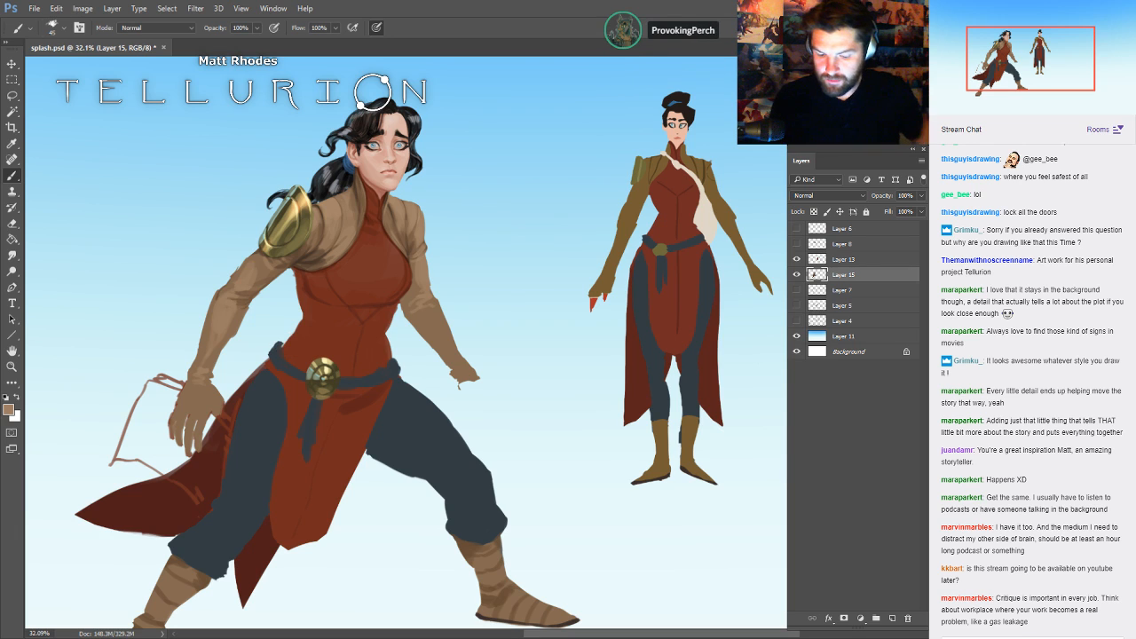
- Sample the jacket's tan and brush it over the folds on the jacket front beside the gold shoulder plate
{"action": "left_click_drag", "start_coordinate": [487, 293], "coordinate": [552, 262]}
{"action": "left_click_drag", "start_coordinate": [415, 197], "coordinate": [505, 222]}
{"action": "left_click_drag", "start_coordinate": [510, 191], "coordinate": [502, 314]}
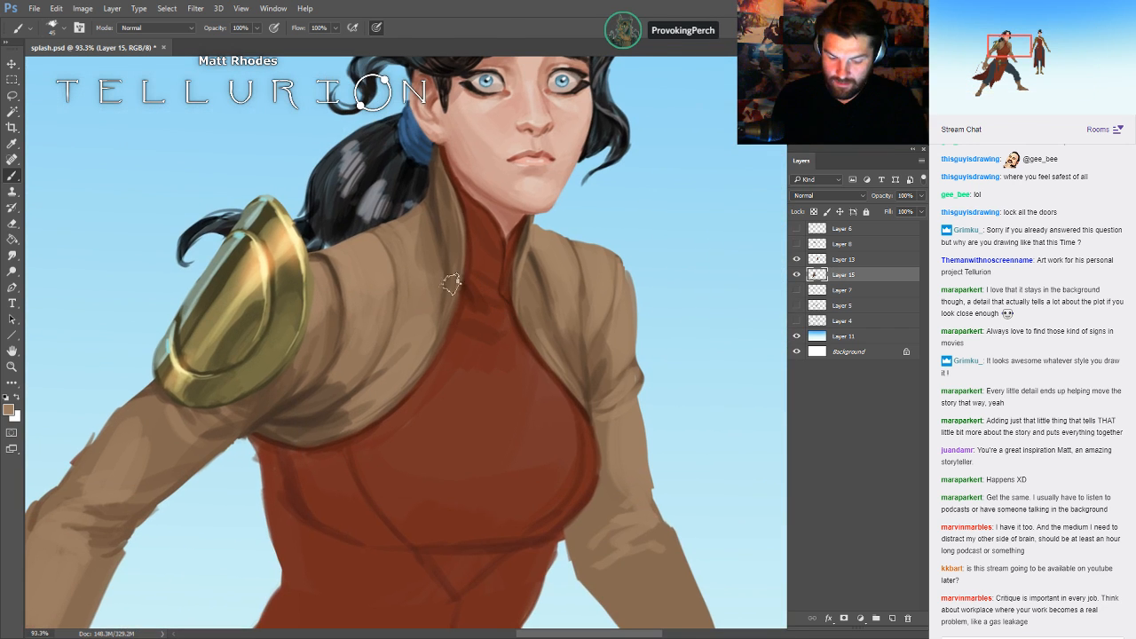
{"action": "left_click", "coordinate": [384, 307], "text": "alt"}
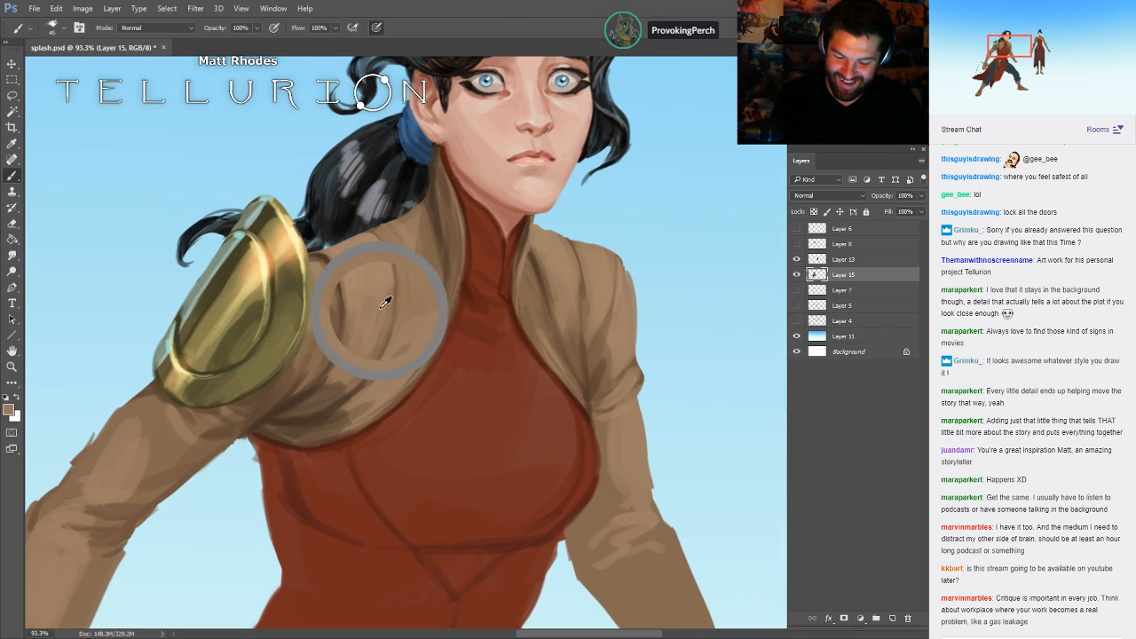
{"action": "left_click_drag", "start_coordinate": [388, 286], "coordinate": [395, 349]}
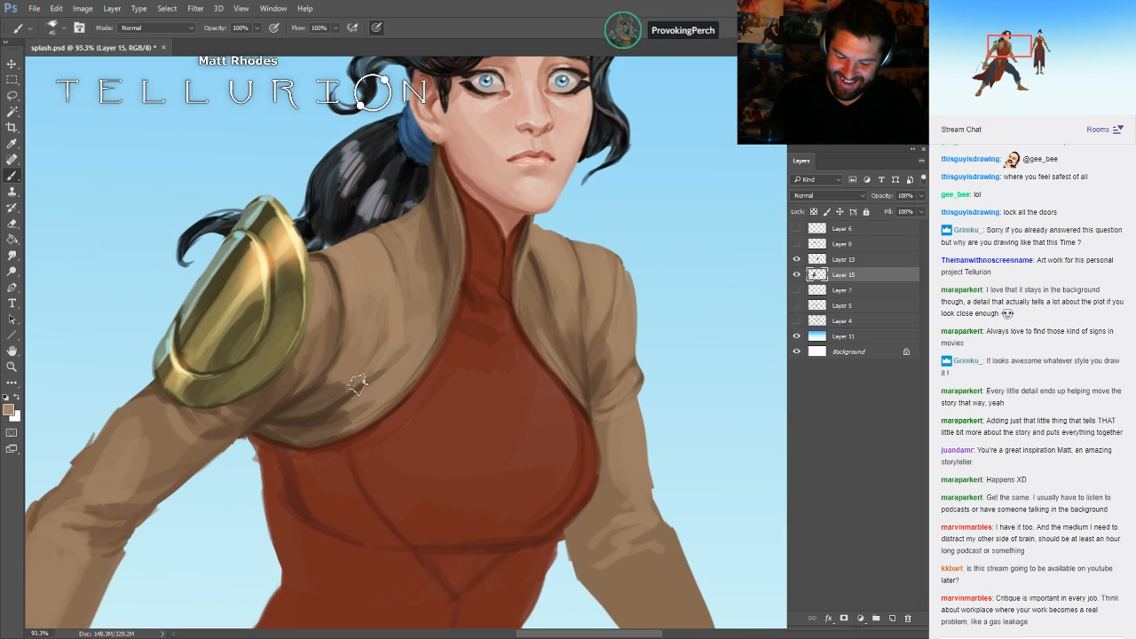
- Sample darker browns and paint thin fold lines on the jacket front with a brush of size 15
{"action": "left_click", "coordinate": [442, 227], "text": "alt"}
{"action": "key", "text": "bracketleft"}
{"action": "key", "text": "bracketleft"}
{"action": "key", "text": "bracketleft"}
{"action": "key", "text": "bracketleft"}
{"action": "key", "text": "bracketleft"}
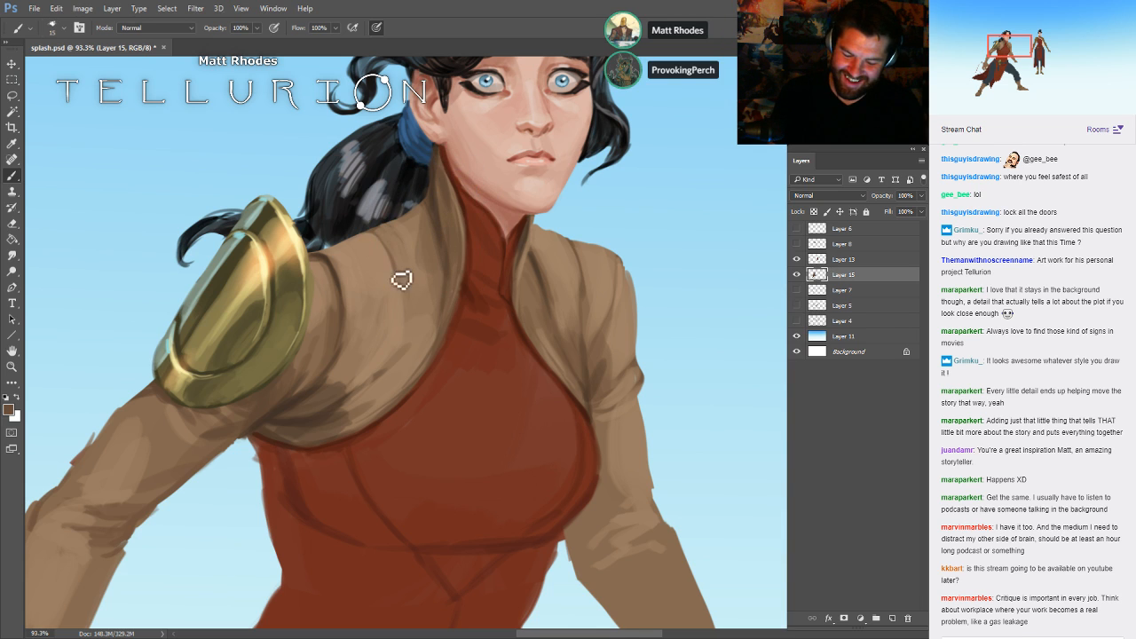
{"action": "mouse_move", "coordinate": [400, 277]}
{"action": "left_mouse_down"}
{"action": "mouse_move", "coordinate": [410, 351]}
{"action": "mouse_move", "coordinate": [387, 364]}
{"action": "left_mouse_up"}
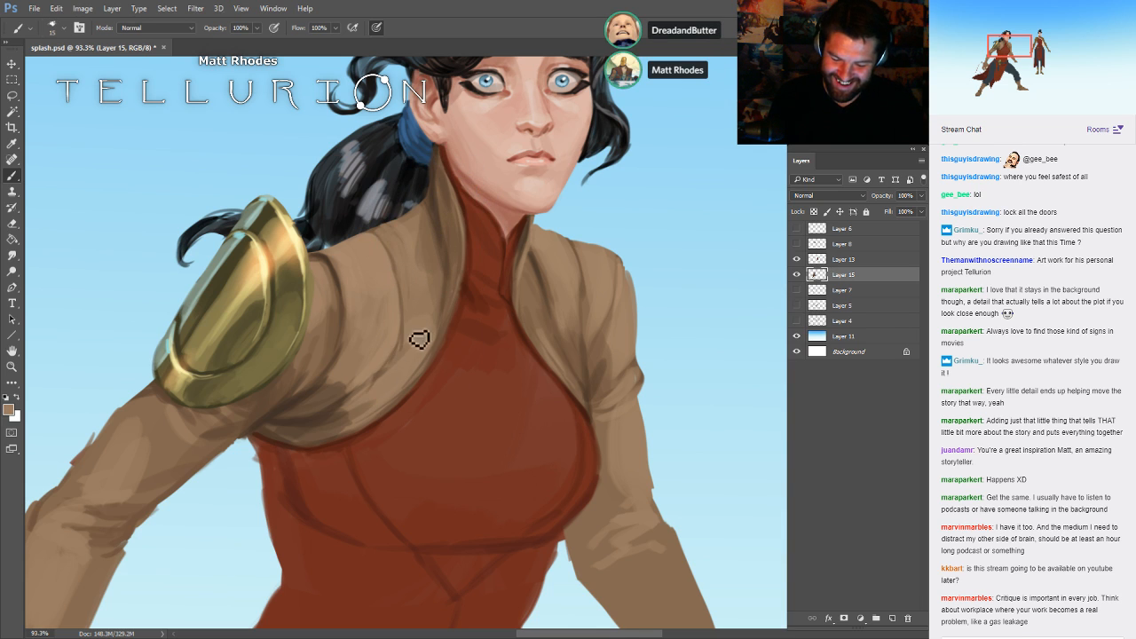
{"action": "left_click", "coordinate": [340, 315], "text": "alt"}
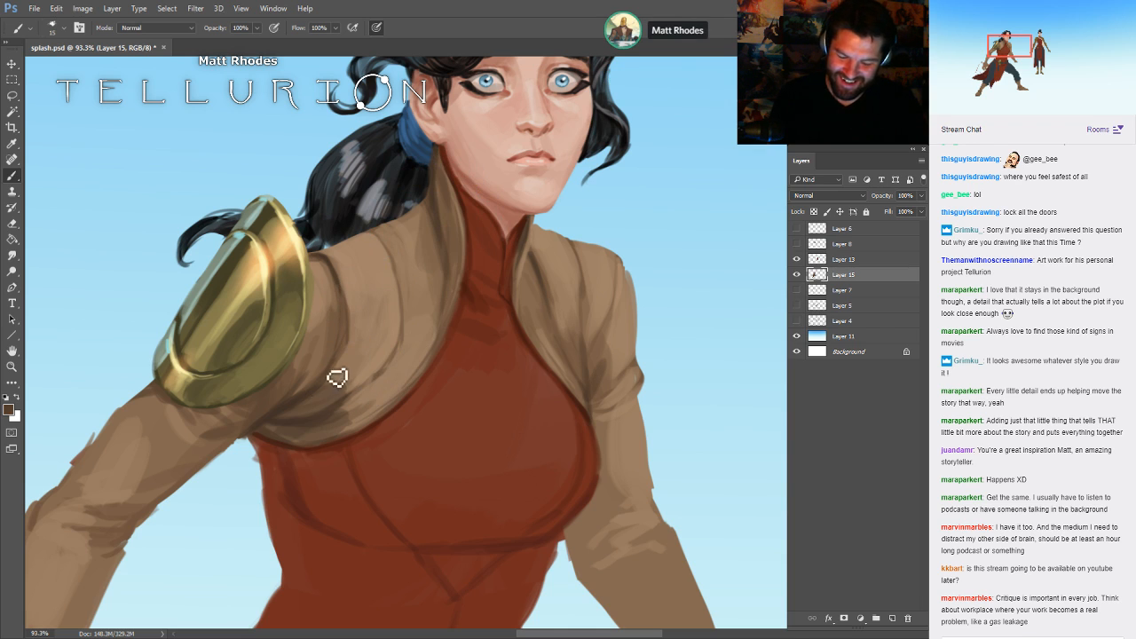
- Refine the sleeve folds on the arm below the shoulder plate with a size 40 brown brush and save the file
{"action": "left_click_drag", "start_coordinate": [739, 350], "coordinate": [767, 320]}
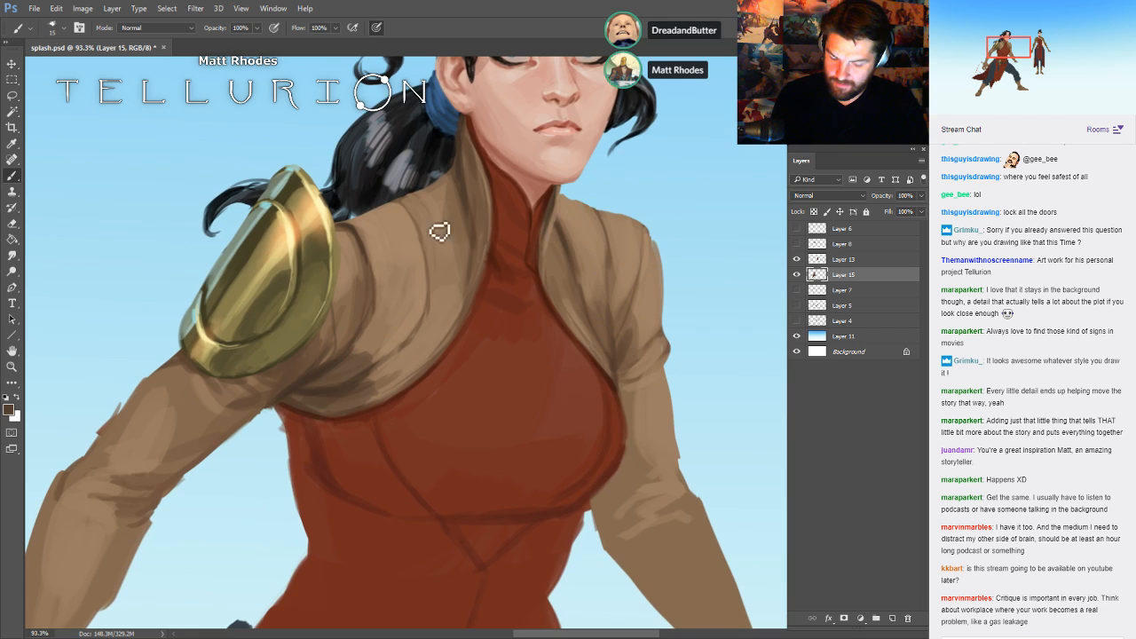
{"action": "left_click_drag", "start_coordinate": [453, 412], "coordinate": [631, 291]}
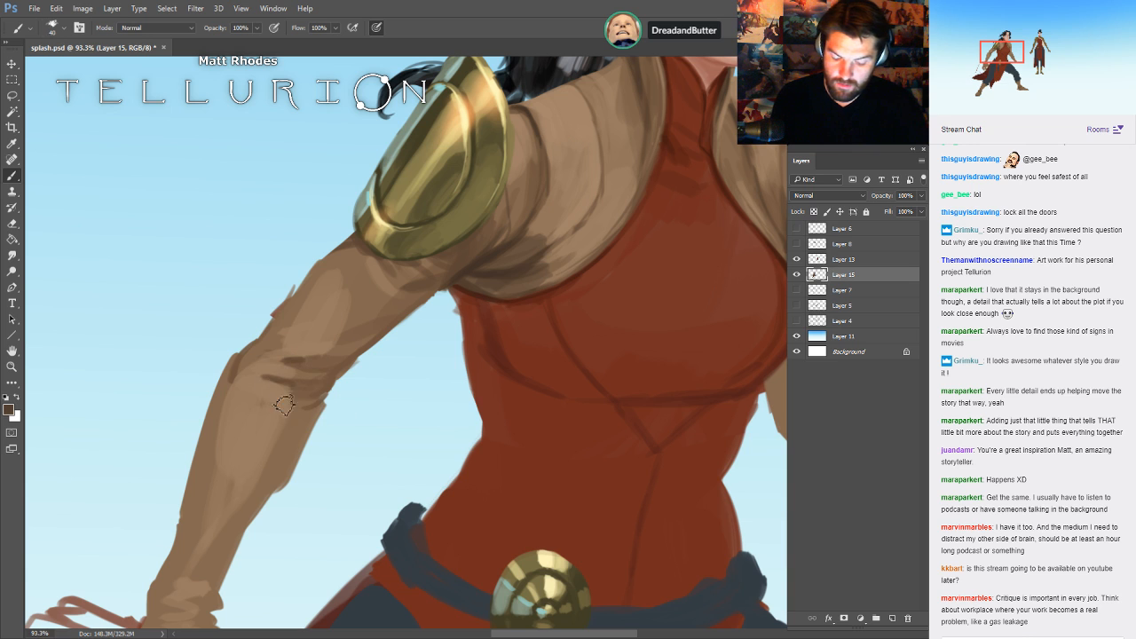
{"action": "left_click_drag", "start_coordinate": [354, 404], "coordinate": [311, 405]}
{"action": "mouse_move", "coordinate": [370, 389]}
{"action": "left_mouse_down"}
{"action": "mouse_move", "coordinate": [477, 266]}
{"action": "mouse_move", "coordinate": [471, 258]}
{"action": "left_mouse_up"}
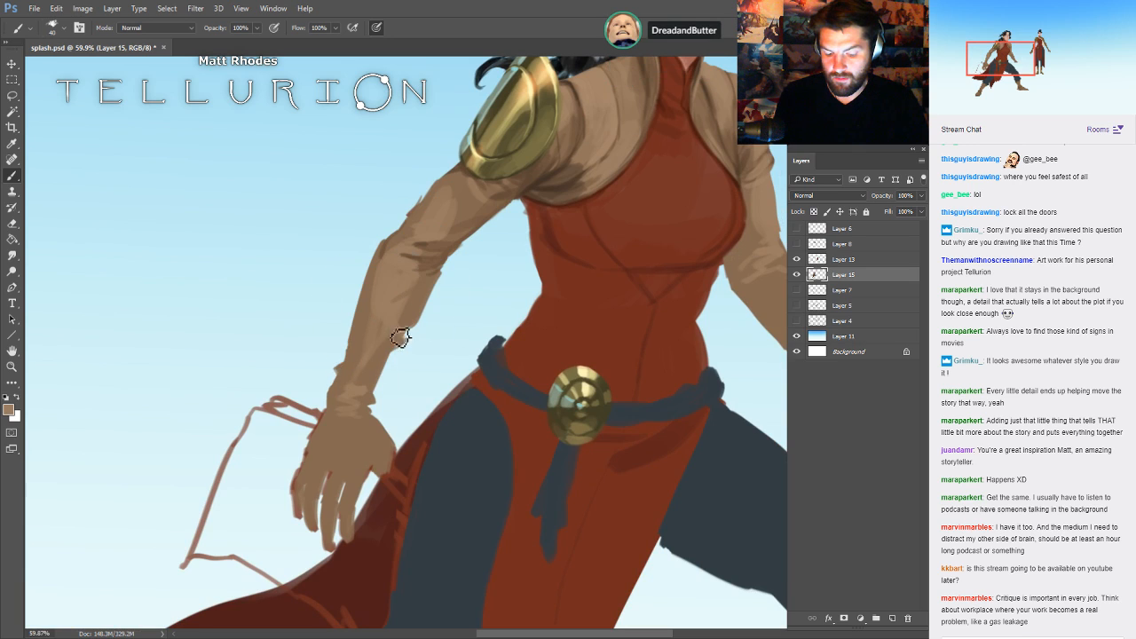
{"action": "left_click_drag", "start_coordinate": [621, 284], "coordinate": [580, 243]}
{"action": "left_click_drag", "start_coordinate": [528, 391], "coordinate": [525, 302]}
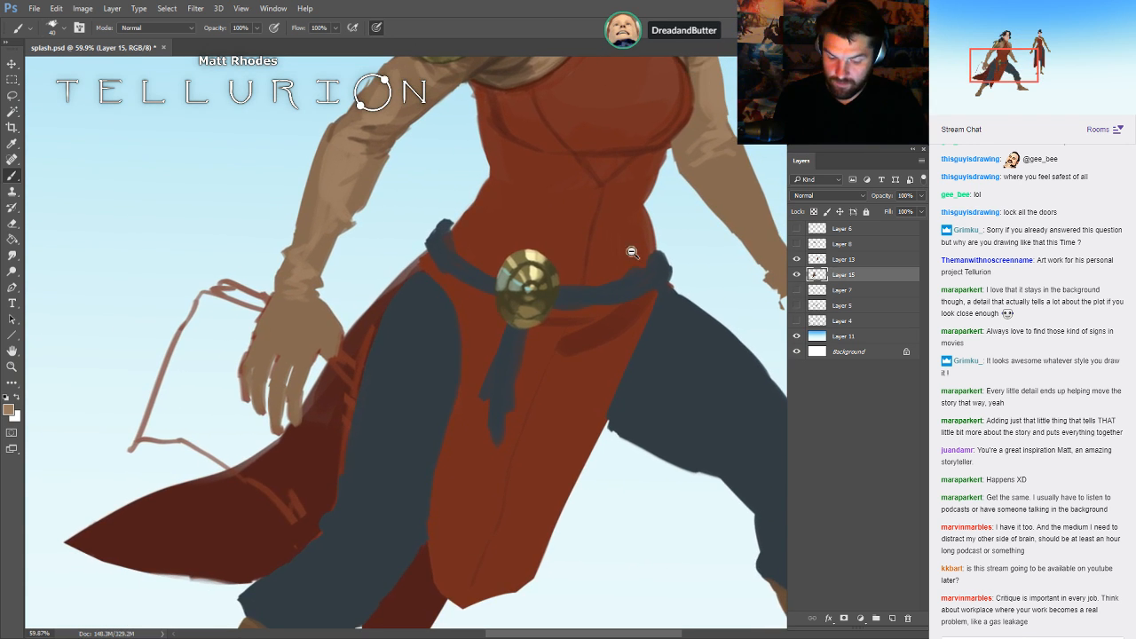
{"action": "left_click_drag", "start_coordinate": [632, 251], "coordinate": [575, 251]}
{"action": "left_click_drag", "start_coordinate": [718, 201], "coordinate": [532, 332]}
{"action": "key", "text": "ctrl+s"}
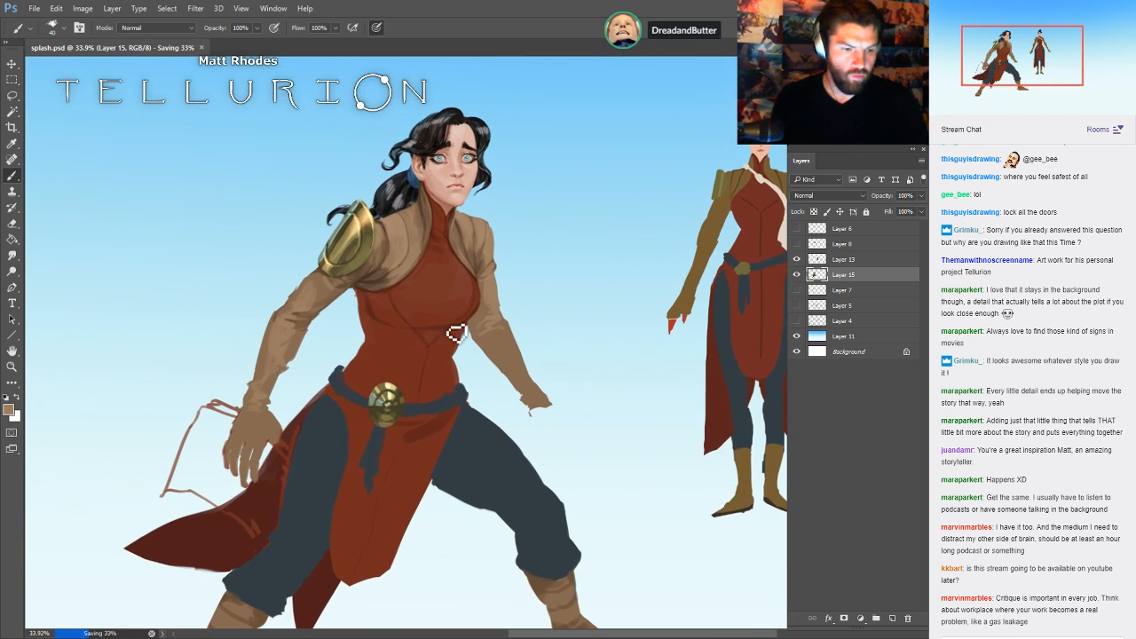
- Draw a loose Lasso selection around the heroine's gold belt buckle
{"action": "left_click", "coordinate": [12, 95]}
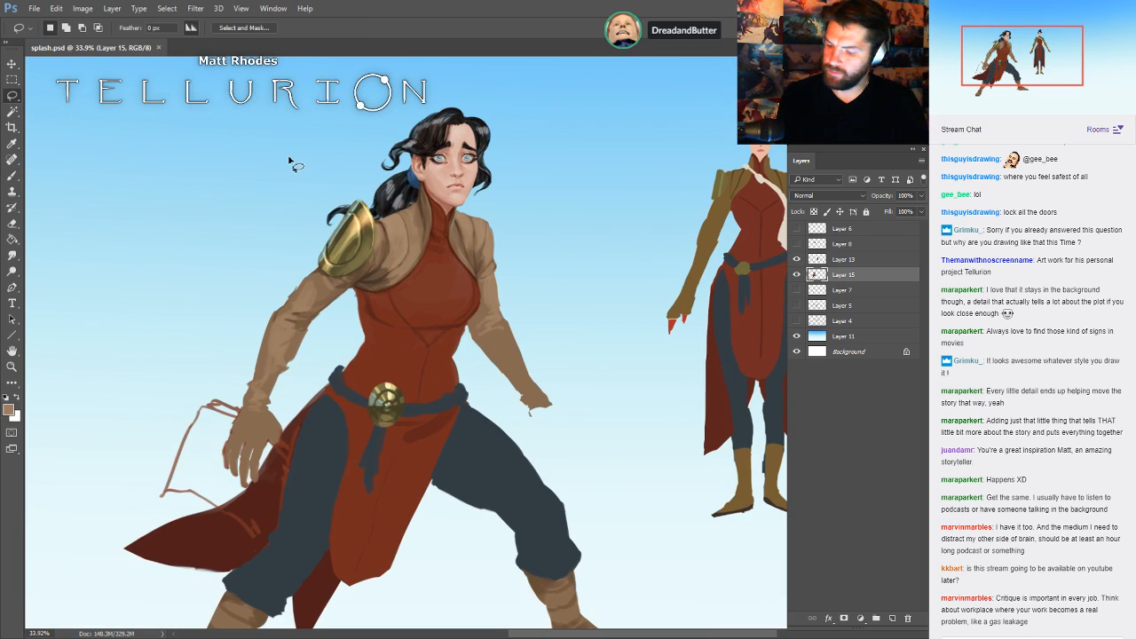
{"action": "left_click", "coordinate": [845, 261]}
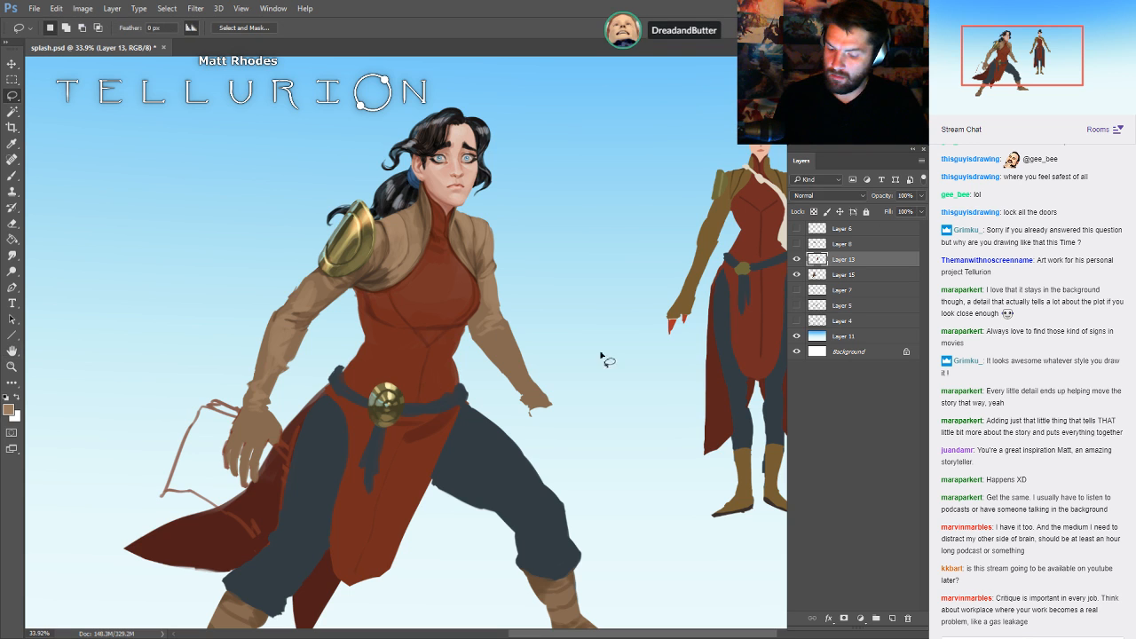
{"action": "mouse_move", "coordinate": [375, 429]}
{"action": "left_mouse_down"}
{"action": "mouse_move", "coordinate": [441, 449]}
{"action": "mouse_move", "coordinate": [482, 363]}
{"action": "left_mouse_up"}
{"action": "left_click_drag", "start_coordinate": [484, 318], "coordinate": [487, 358]}
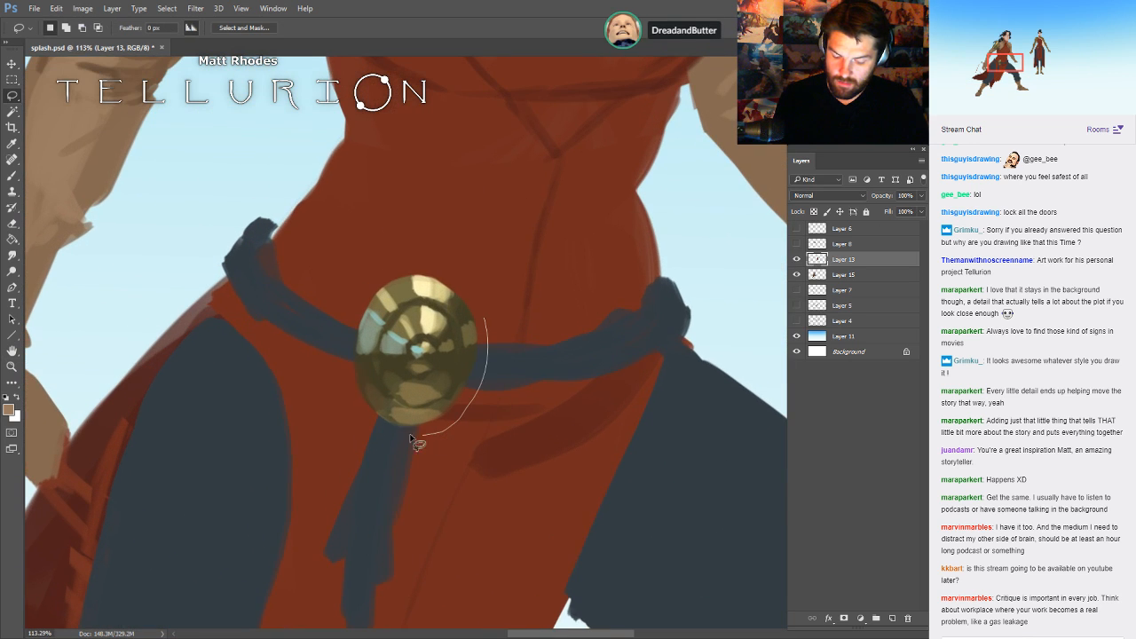
{"action": "mouse_move", "coordinate": [414, 441]}
{"action": "left_mouse_down"}
{"action": "mouse_move", "coordinate": [480, 294]}
{"action": "mouse_move", "coordinate": [484, 315]}
{"action": "left_mouse_up"}
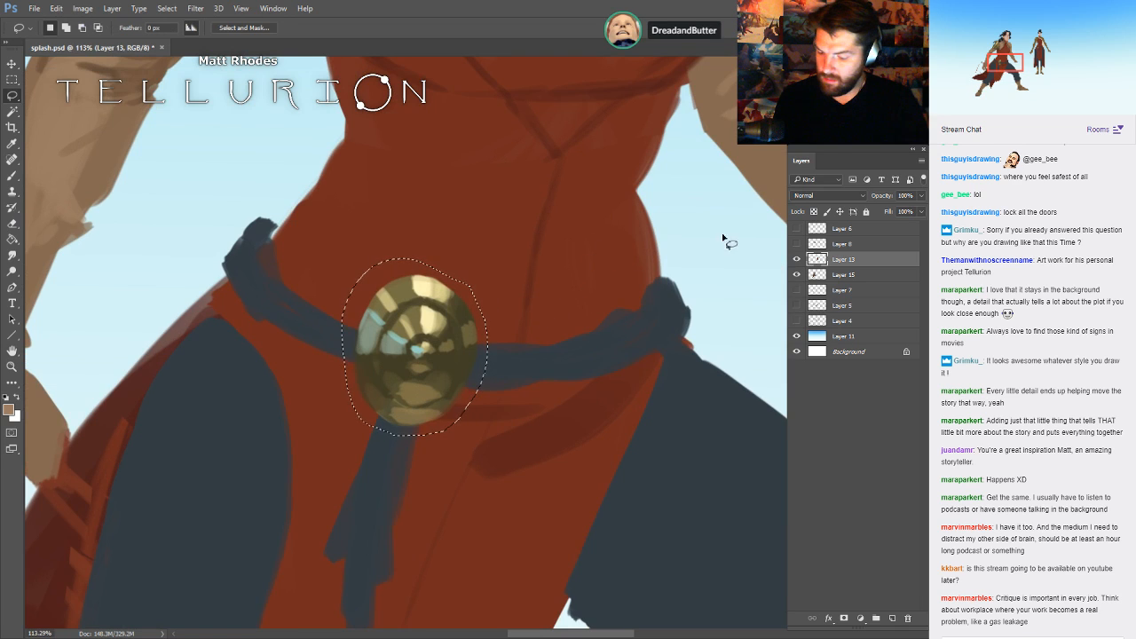
- Copy the selected buckle from Layer 15 to a new layer, reshape it slightly with Free Transform and merge it back into Layer 15
{"action": "left_click", "coordinate": [845, 275]}
{"action": "key", "text": "ctrl+j"}
{"action": "key", "text": "ctrl+t"}
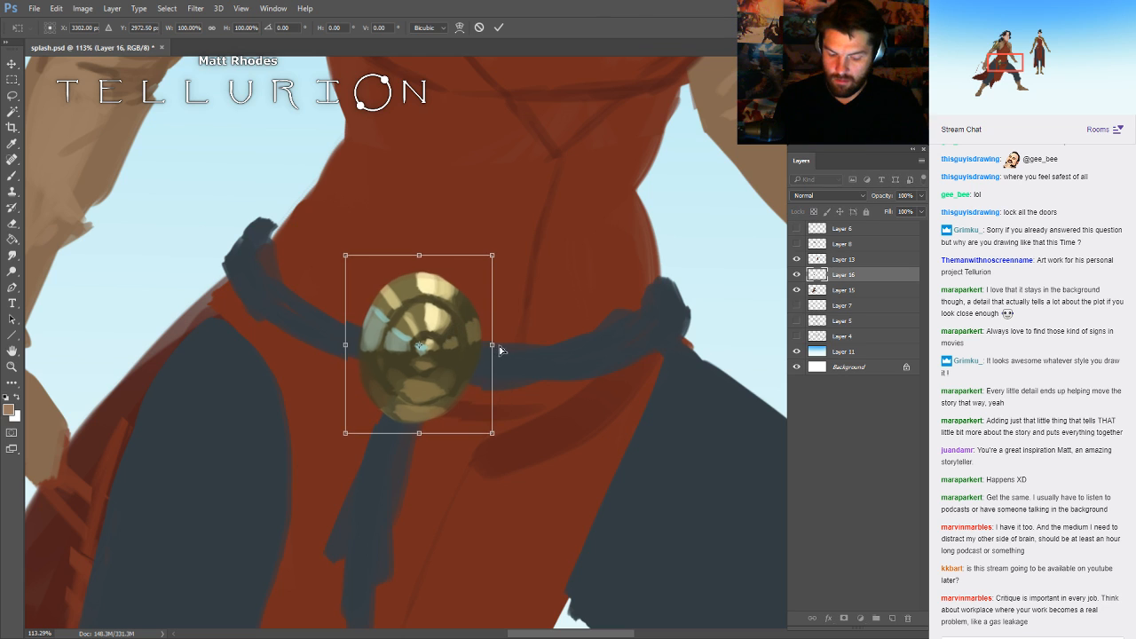
{"action": "mouse_move", "coordinate": [491, 345]}
{"action": "left_mouse_down"}
{"action": "mouse_move", "coordinate": [517, 353]}
{"action": "mouse_move", "coordinate": [489, 382]}
{"action": "left_mouse_up"}
{"action": "key", "text": "Return"}
{"action": "scroll", "coordinate": [613, 367], "scroll_direction": "down", "scroll_amount": 5}
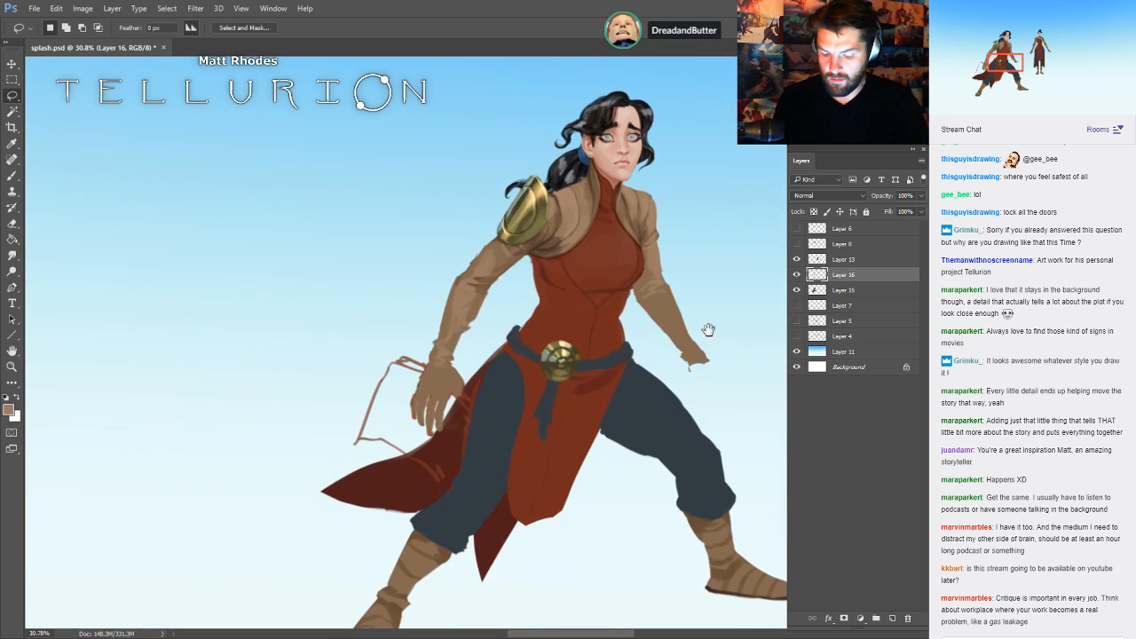
{"action": "key", "text": "ctrl+e"}
{"action": "key", "text": "b"}
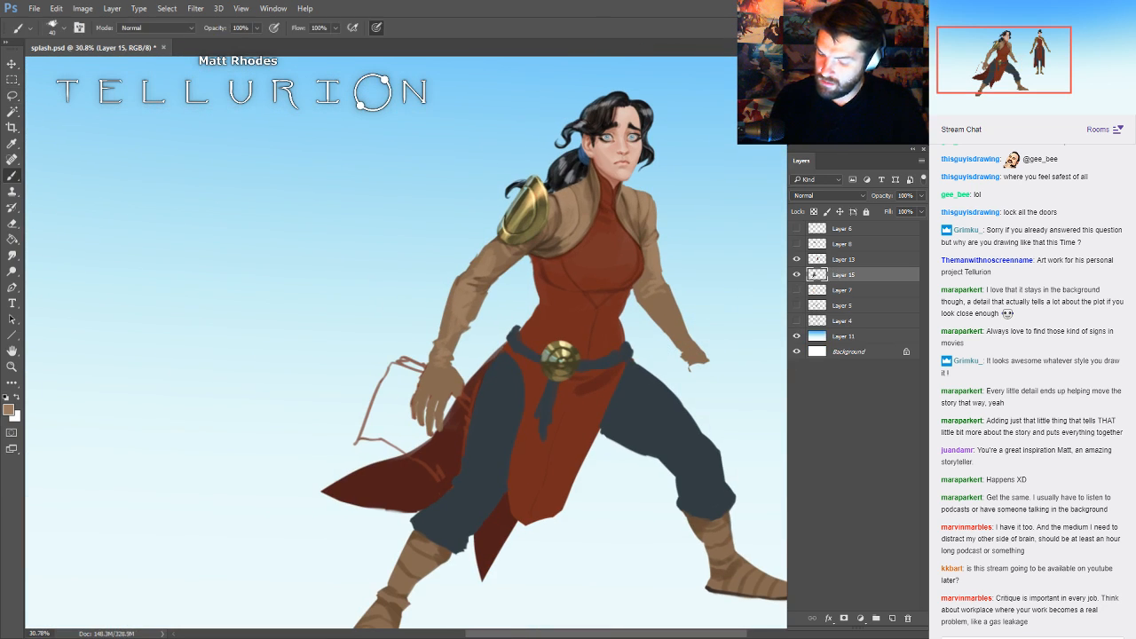
- Show the rough sketch on Layer 4, set its opacity to 46% and save the file along the way
{"action": "key", "text": "d"}
{"action": "left_click", "coordinate": [797, 322]}
{"action": "scroll", "coordinate": [406, 343], "scroll_direction": "down", "scroll_amount": 2}
{"action": "scroll", "coordinate": [406, 343], "scroll_direction": "down", "scroll_amount": 2}
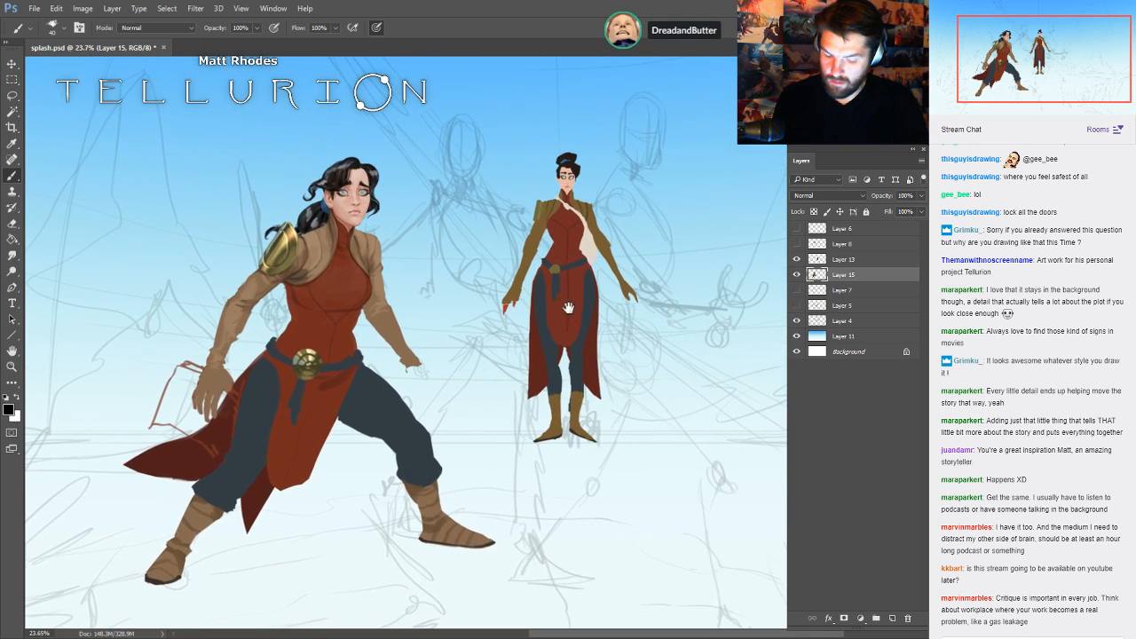
{"action": "left_click", "coordinate": [852, 321]}
{"action": "left_click", "coordinate": [922, 196]}
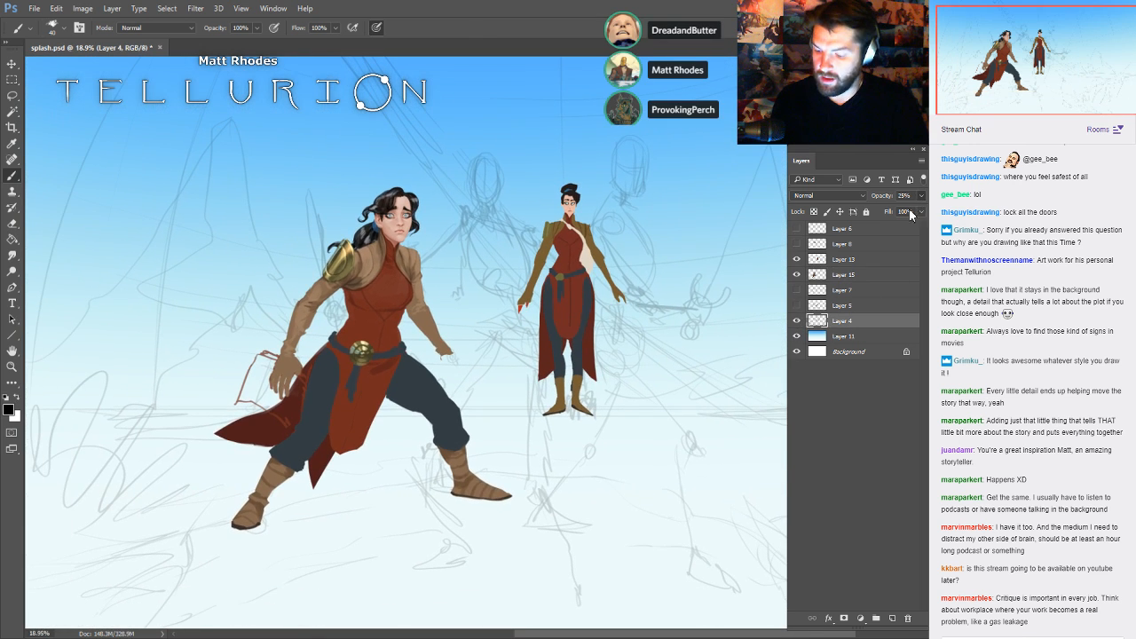
{"action": "left_click", "coordinate": [916, 212]}
{"action": "key", "text": "ctrl+s"}
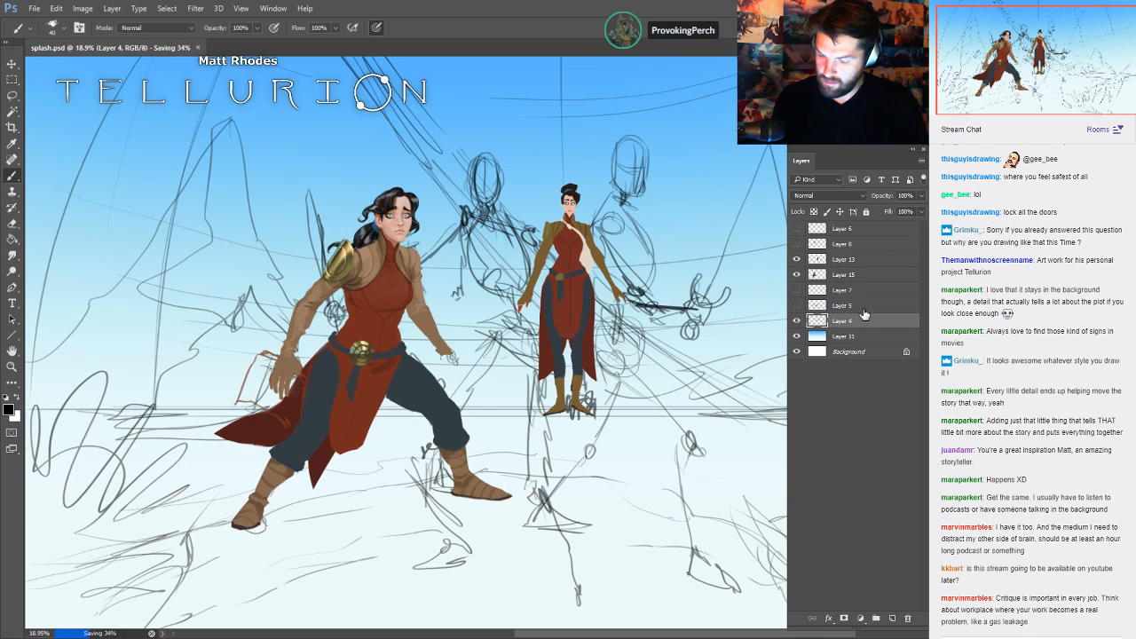
{"action": "left_click", "coordinate": [922, 196]}
{"action": "left_click", "coordinate": [903, 210]}
{"action": "left_click_drag", "start_coordinate": [907, 213], "coordinate": [902, 214]}
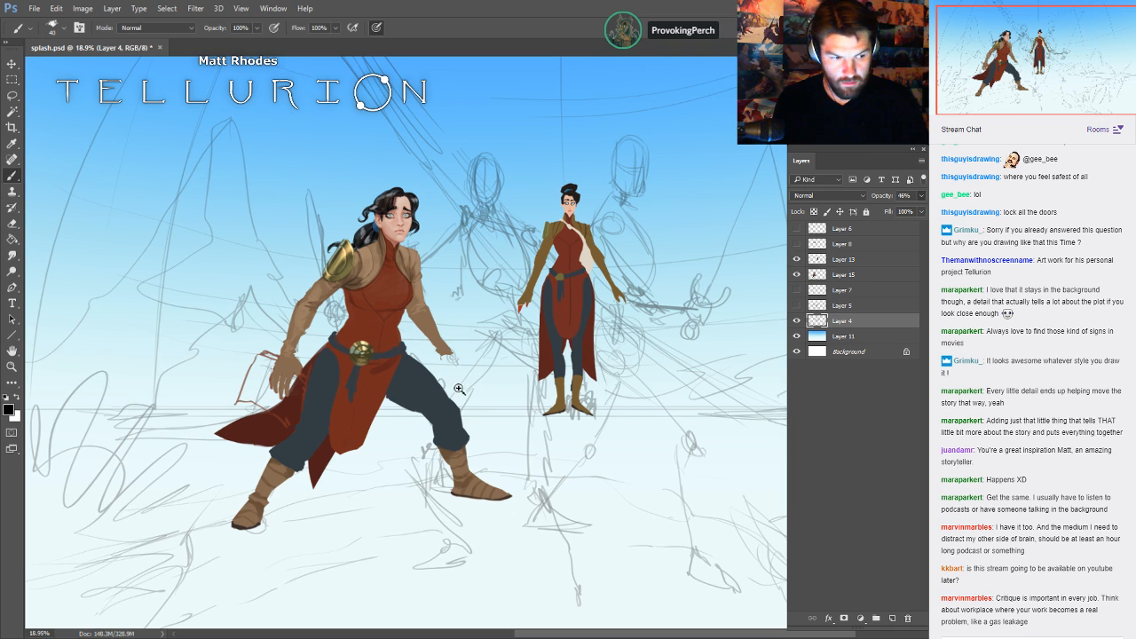
- On Layer 15, sample the glove's brown and block in the fist at the end of the outstretched arm
{"action": "left_click_drag", "start_coordinate": [459, 389], "coordinate": [557, 339]}
{"action": "left_click_drag", "start_coordinate": [526, 411], "coordinate": [612, 432]}
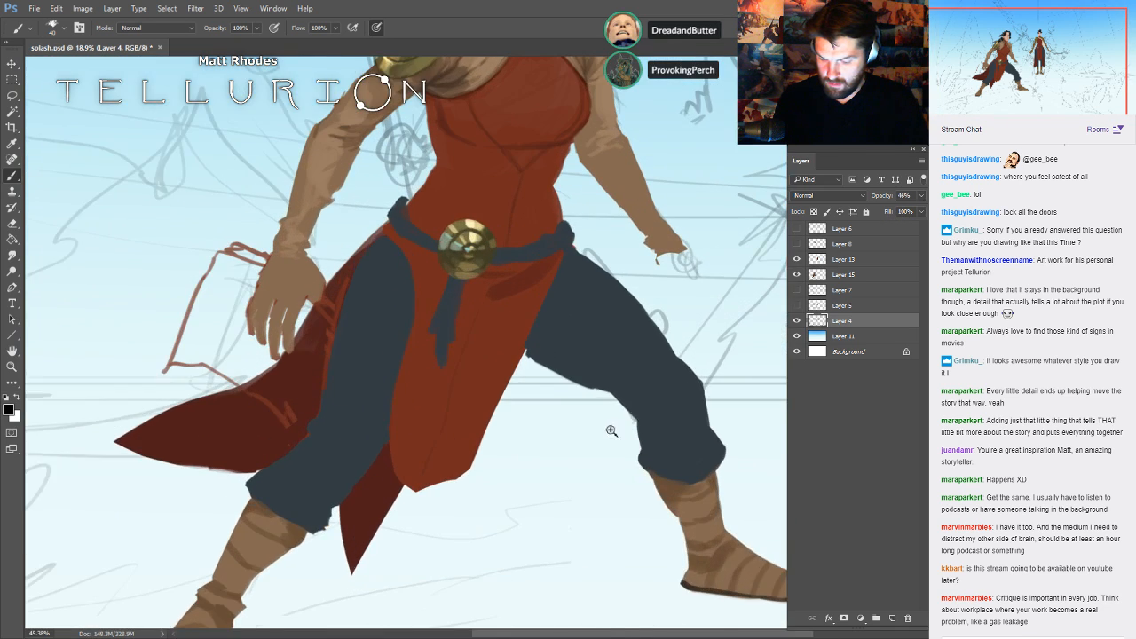
{"action": "left_click_drag", "start_coordinate": [679, 380], "coordinate": [576, 421]}
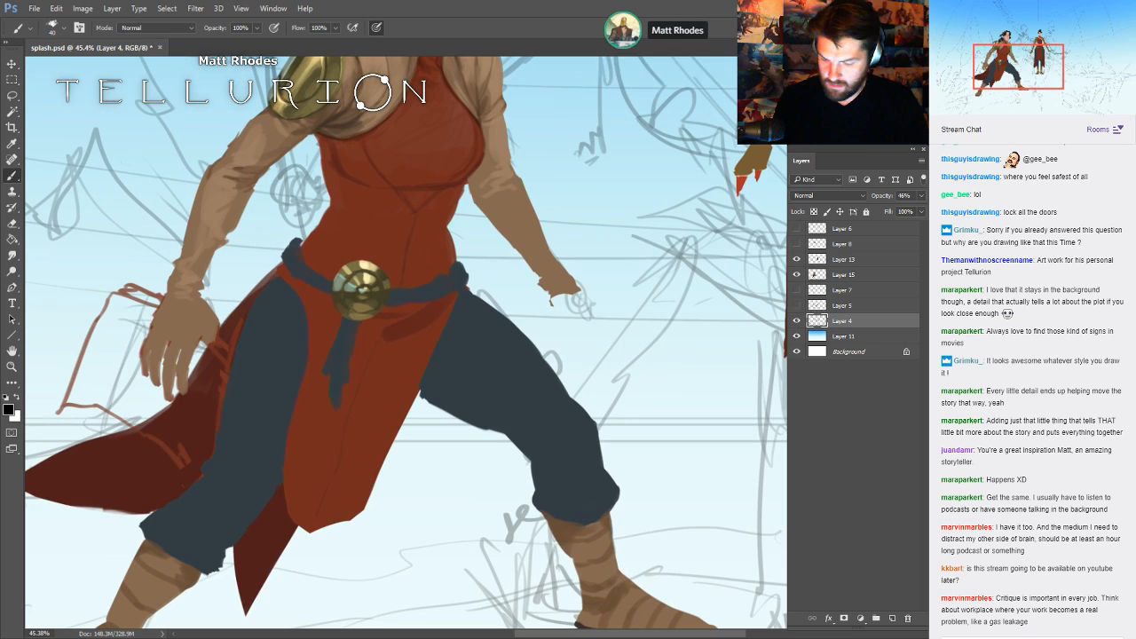
{"action": "left_click", "coordinate": [850, 275]}
{"action": "left_click_drag", "start_coordinate": [559, 288], "coordinate": [453, 361]}
{"action": "left_click", "coordinate": [454, 362], "text": "alt"}
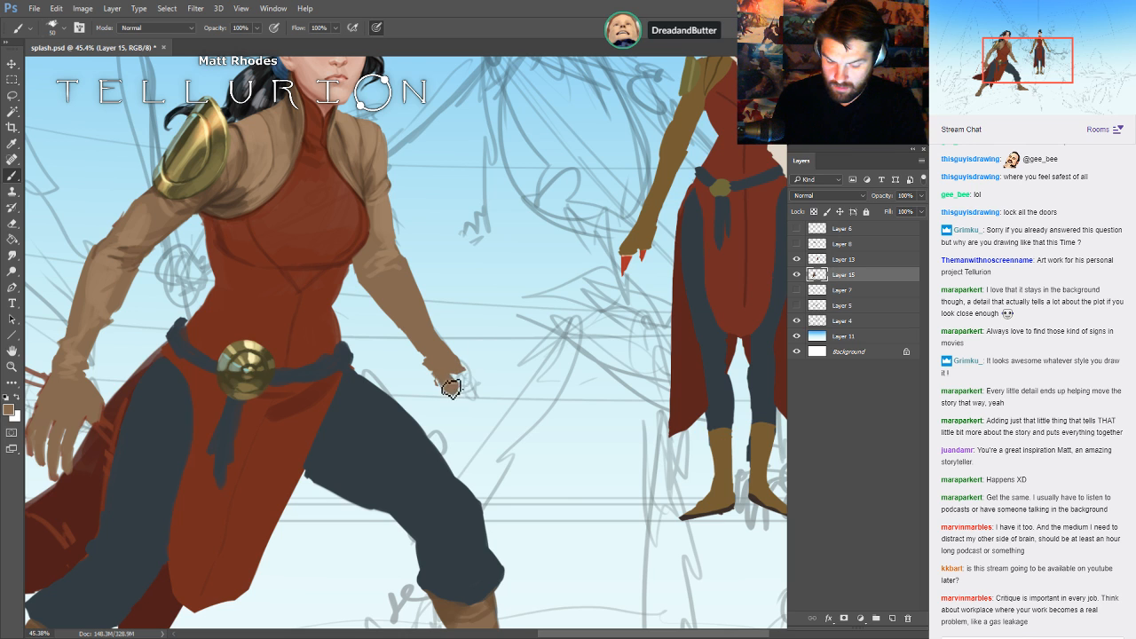
{"action": "mouse_move", "coordinate": [451, 388]}
{"action": "left_mouse_down"}
{"action": "mouse_move", "coordinate": [459, 372]}
{"action": "mouse_move", "coordinate": [473, 380]}
{"action": "left_mouse_up"}
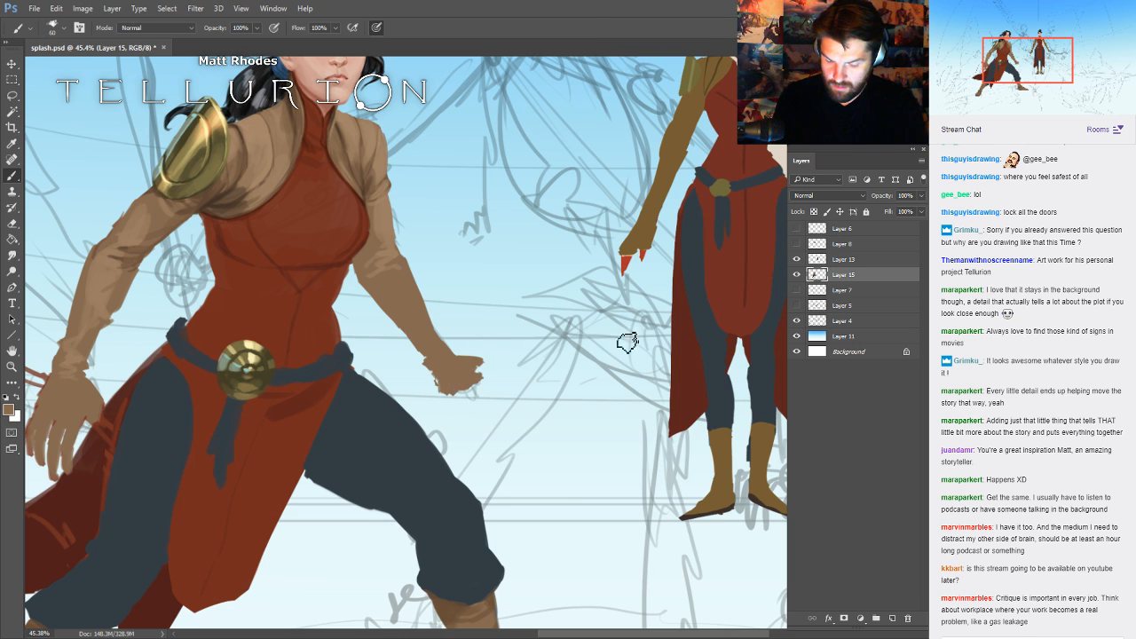
- Save splash.psd with the newly painted fist
{"action": "scroll", "coordinate": [689, 369], "scroll_direction": "down", "scroll_amount": 3}
{"action": "key", "text": "ctrl+s"}
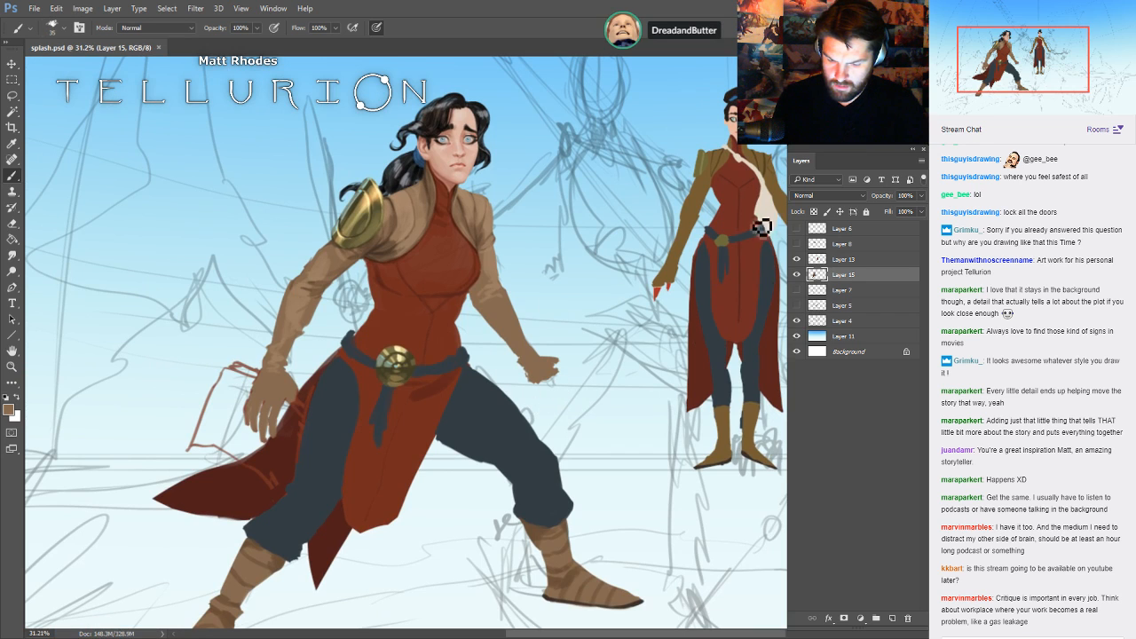
{"action": "left_click_drag", "start_coordinate": [762, 228], "coordinate": [629, 290]}
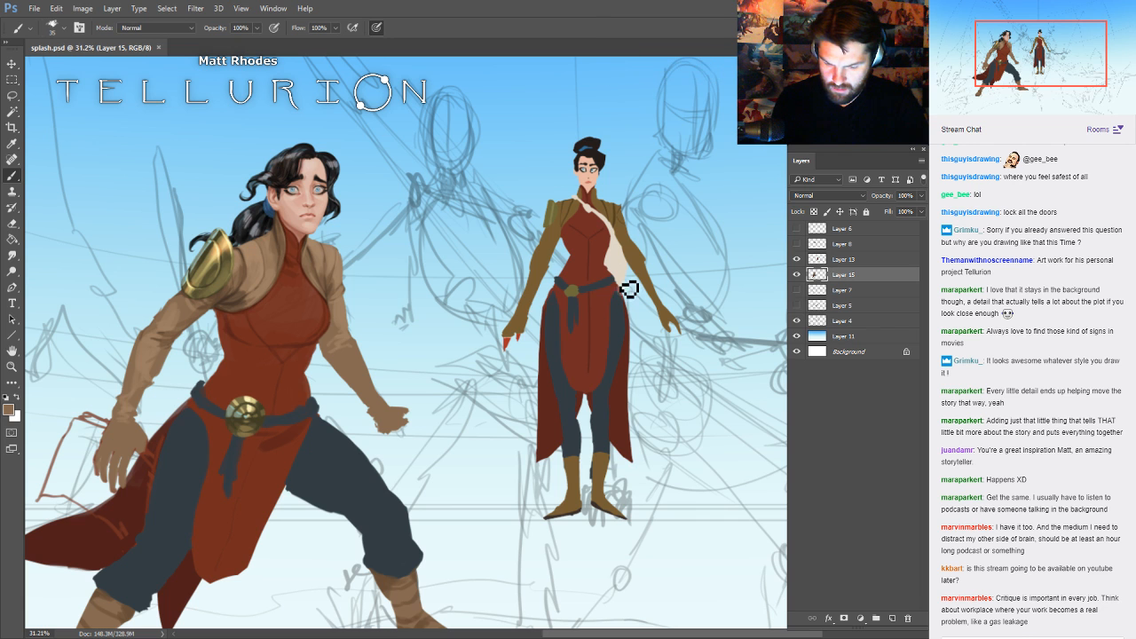
- Paint small white reflections in the heroine's blue eyes on Layer 15 with a much smaller brush
{"action": "left_click_drag", "start_coordinate": [319, 204], "coordinate": [582, 260]}
{"action": "key", "text": "x"}
{"action": "key", "text": "bracketleft"}
{"action": "key", "text": "bracketleft"}
{"action": "key", "text": "bracketleft"}
{"action": "key", "text": "bracketleft"}
{"action": "key", "text": "bracketleft"}
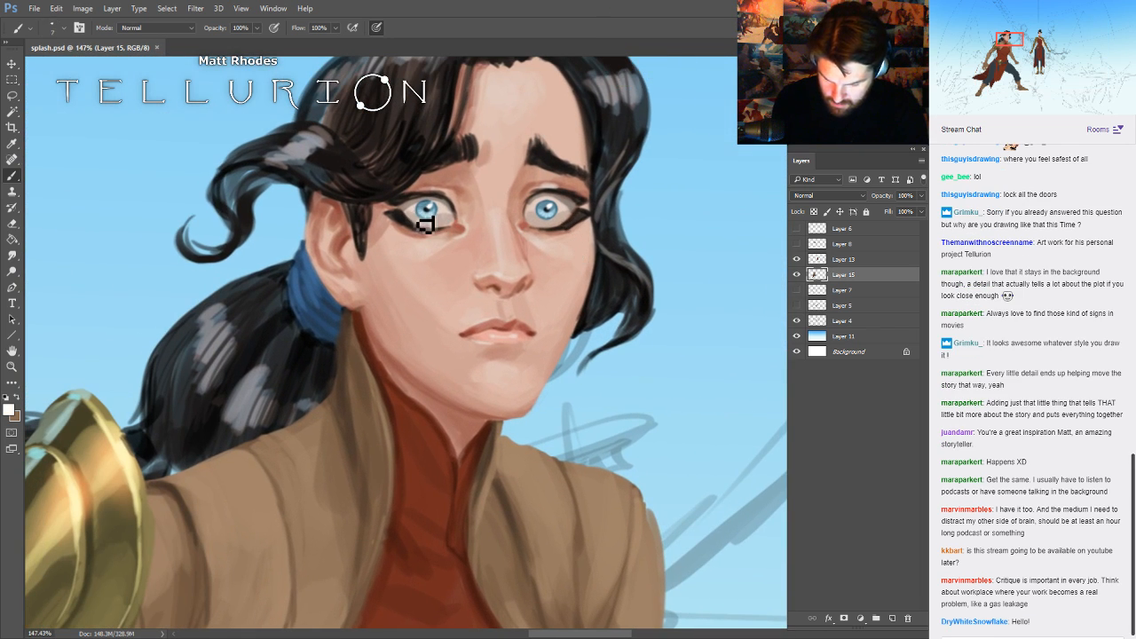
{"action": "left_click_drag", "start_coordinate": [419, 213], "coordinate": [425, 222]}
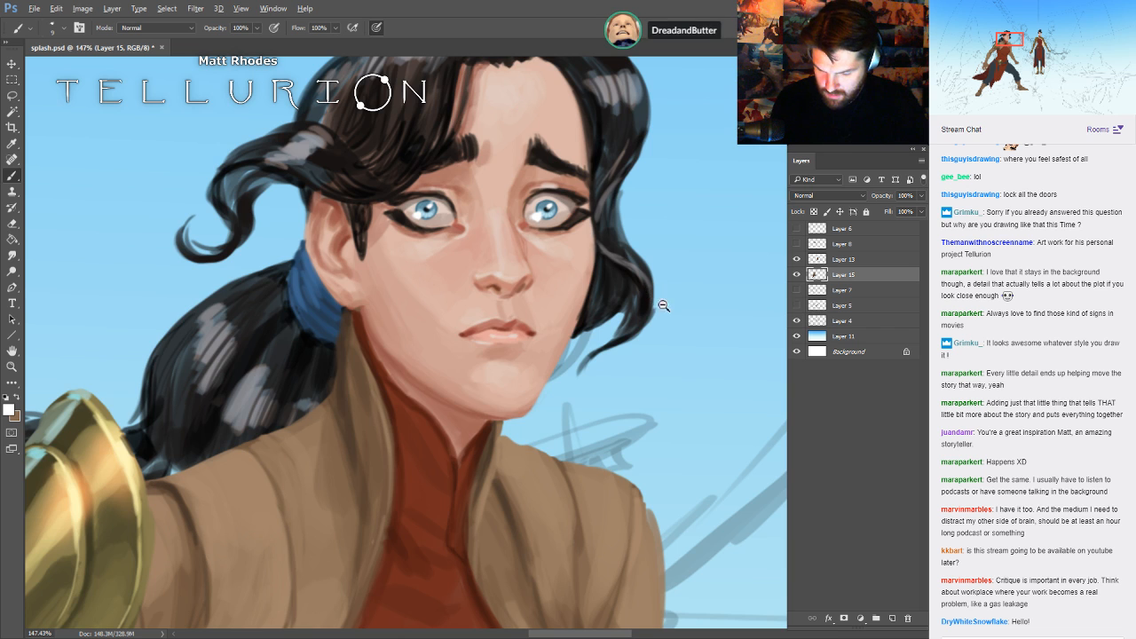
- Add another tiny white highlight to the heroine's iris and save the file
{"action": "scroll", "coordinate": [662, 300], "scroll_direction": "down", "scroll_amount": 5}
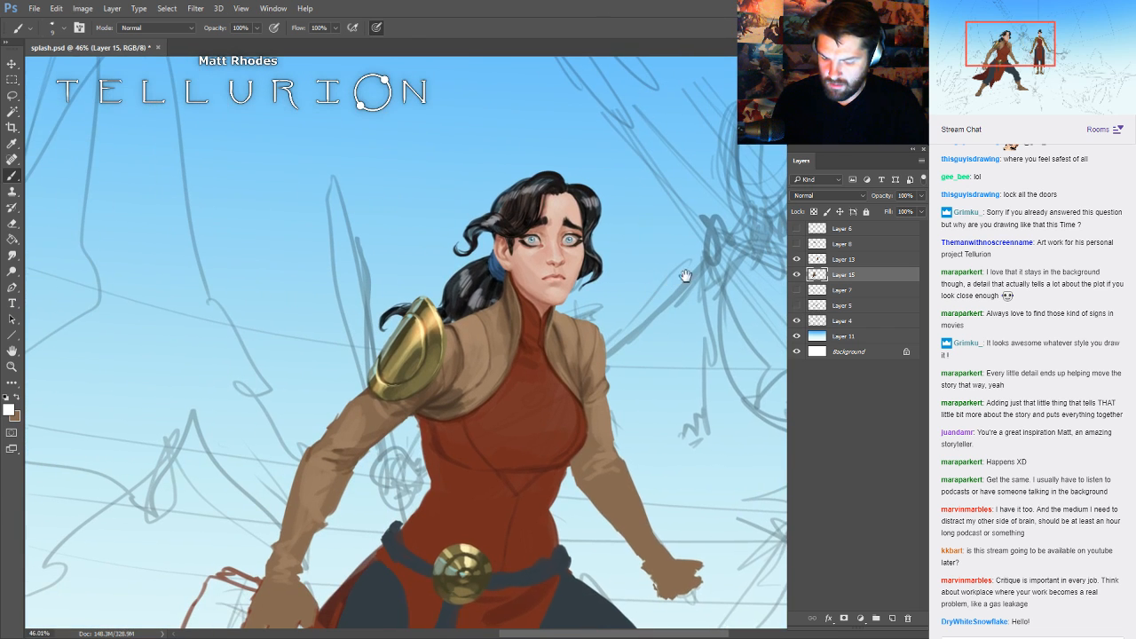
{"action": "left_click_drag", "start_coordinate": [684, 271], "coordinate": [539, 238]}
{"action": "scroll", "coordinate": [410, 209], "scroll_direction": "up", "scroll_amount": 5}
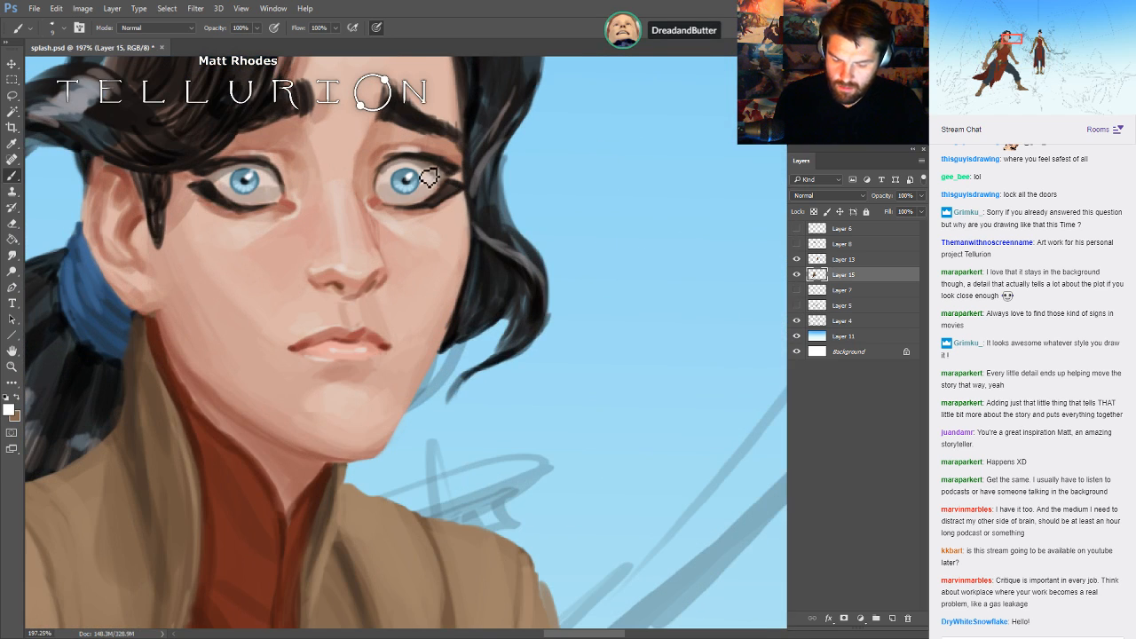
{"action": "left_click", "coordinate": [256, 174]}
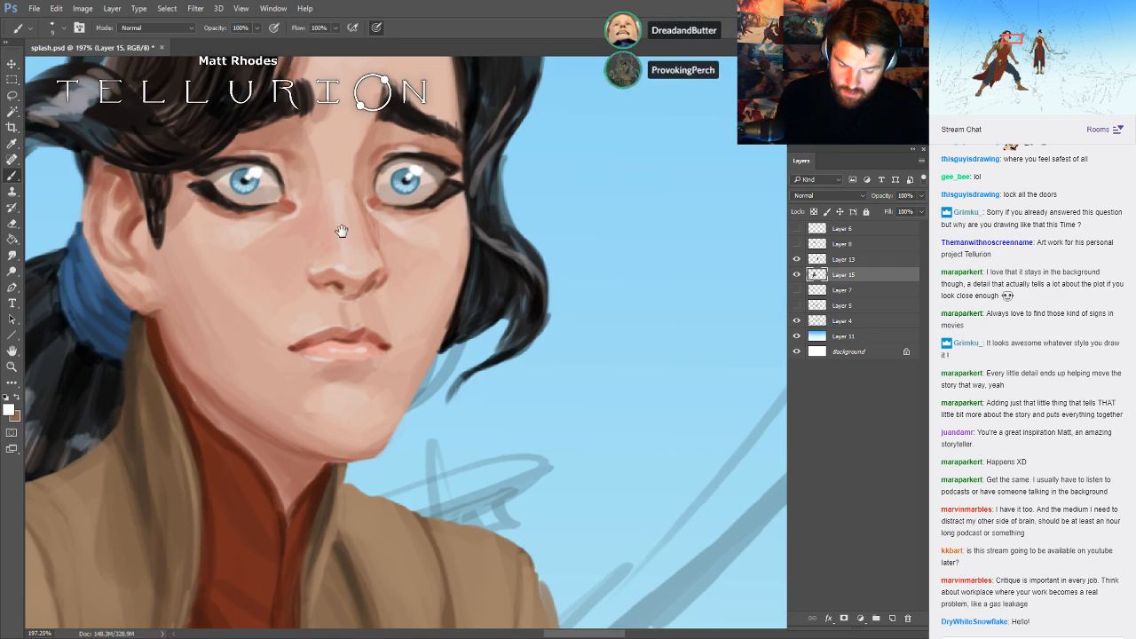
{"action": "left_click_drag", "start_coordinate": [342, 231], "coordinate": [183, 259]}
{"action": "left_click_drag", "start_coordinate": [457, 362], "coordinate": [373, 358]}
{"action": "left_click_drag", "start_coordinate": [444, 315], "coordinate": [553, 266]}
{"action": "left_click_drag", "start_coordinate": [662, 274], "coordinate": [524, 223]}
{"action": "key", "text": "ctrl+s"}
{"action": "left_click_drag", "start_coordinate": [717, 286], "coordinate": [675, 283]}
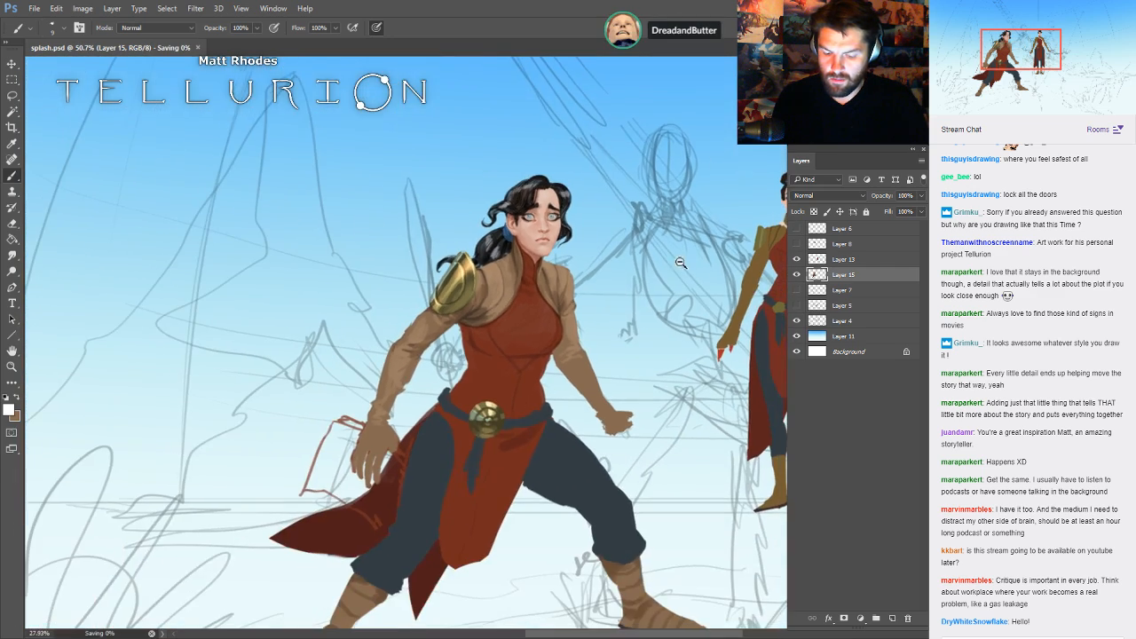
- Adjust the sky gradient on Layer 11 to a deeper, more saturated blue and save the file
{"action": "left_click_drag", "start_coordinate": [768, 286], "coordinate": [549, 208]}
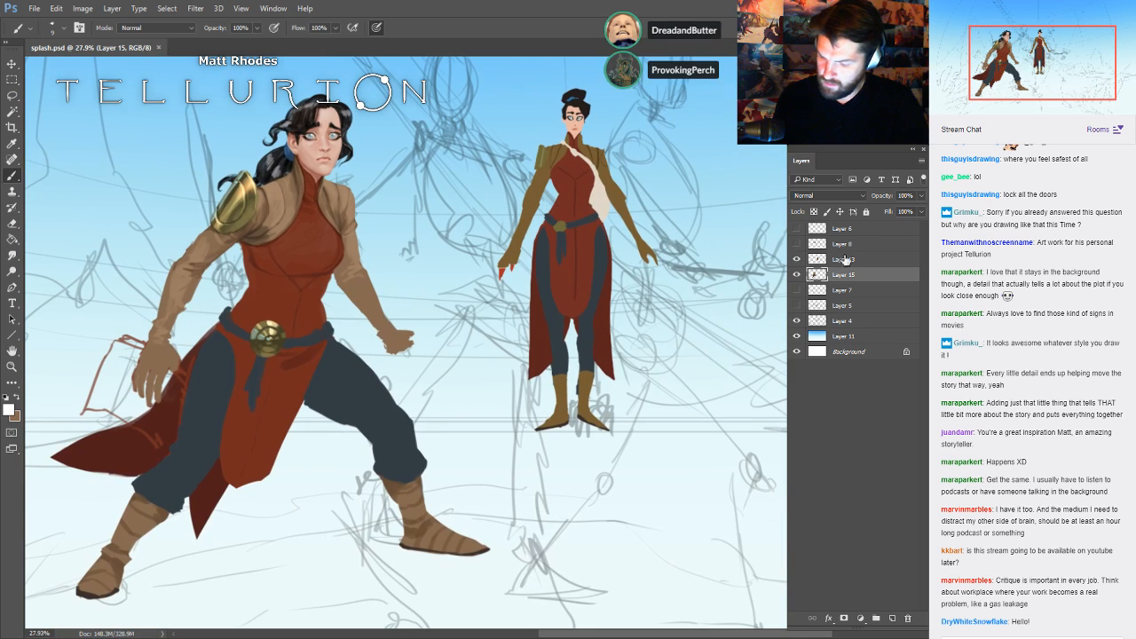
{"action": "left_click_drag", "start_coordinate": [332, 162], "coordinate": [395, 320]}
{"action": "left_click_drag", "start_coordinate": [773, 356], "coordinate": [511, 288]}
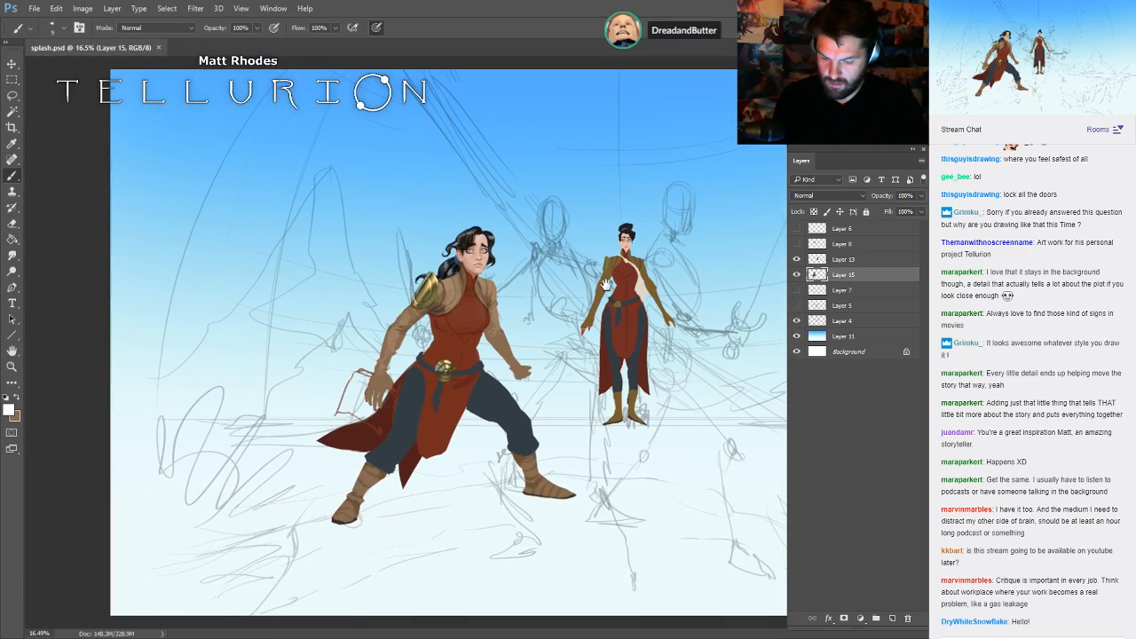
{"action": "left_click", "coordinate": [853, 338]}
{"action": "key", "text": "i"}
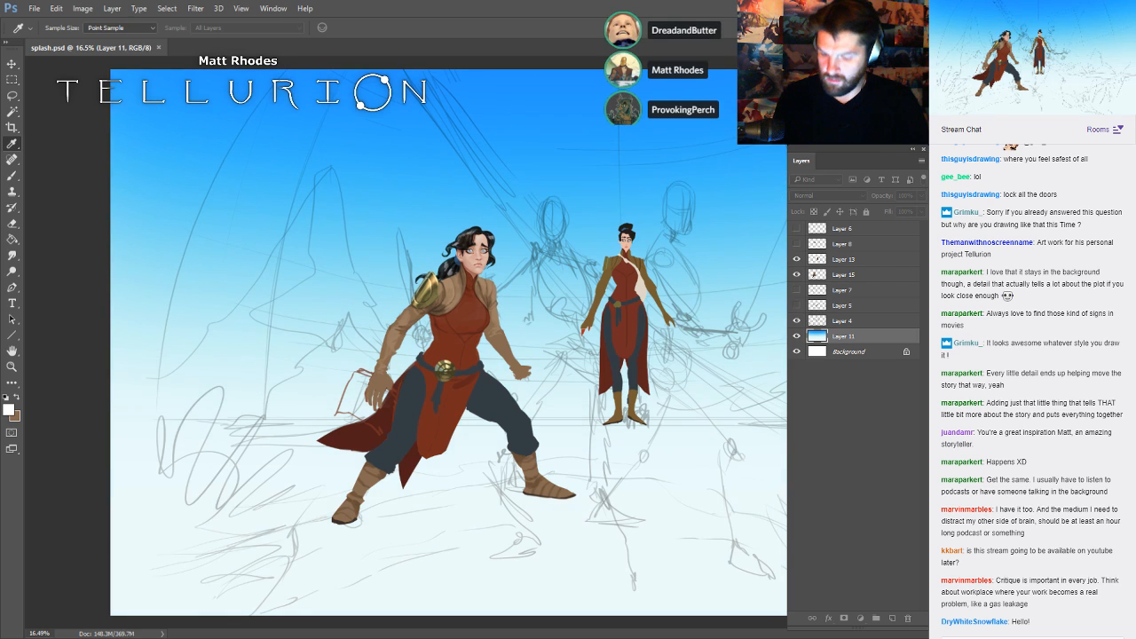
{"action": "key", "text": "Return"}
{"action": "key", "text": "ctrl+s"}
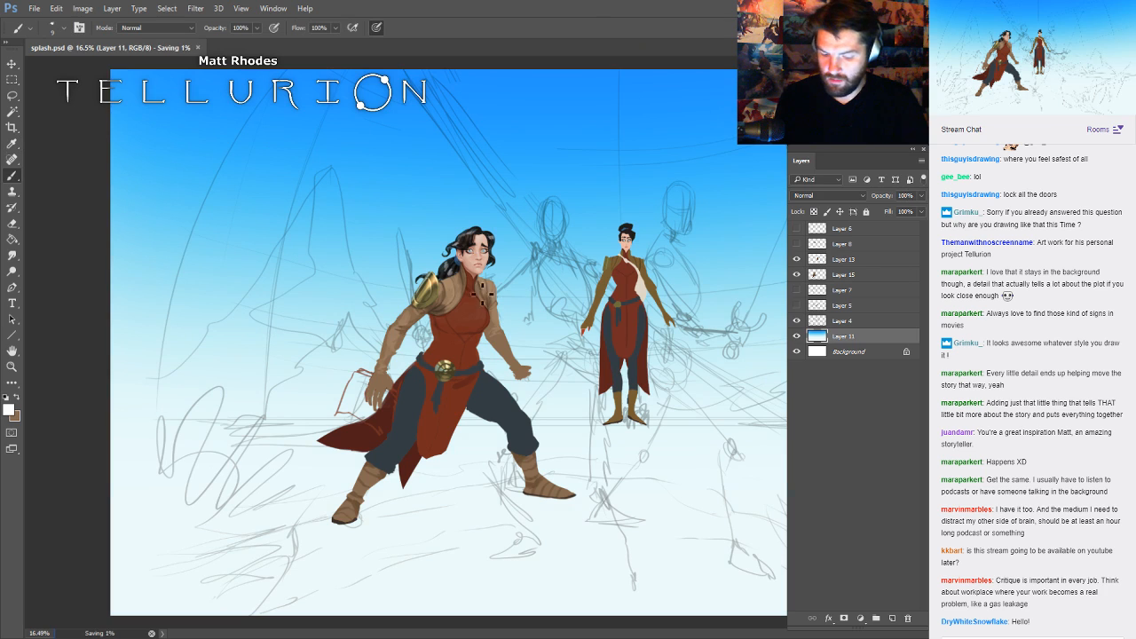
- Copy a thin full-width strip from the top edge of the sky on Layer 11 to a new layer
{"action": "left_click", "coordinate": [15, 81]}
{"action": "left_click_drag", "start_coordinate": [119, 70], "coordinate": [818, 183]}
{"action": "key", "text": "ctrl+j"}
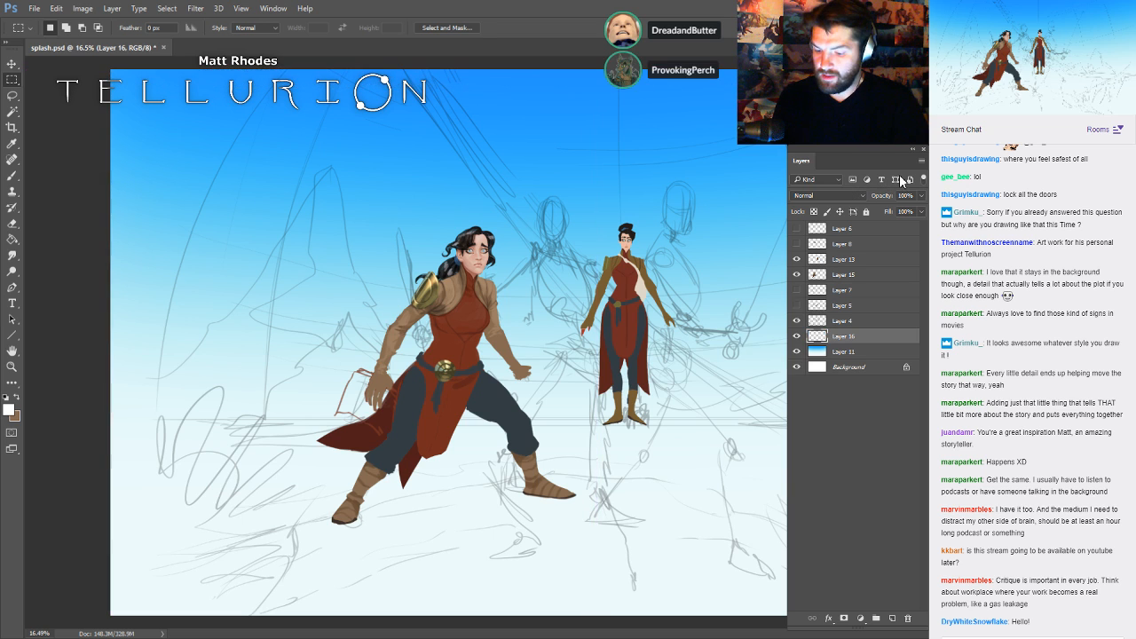
- Move and stretch the blue strip to fill the canvas below the horizon, merge it into Layer 11 and save
{"action": "key", "text": "ctrl+t"}
{"action": "left_click_drag", "start_coordinate": [724, 78], "coordinate": [737, 428]}
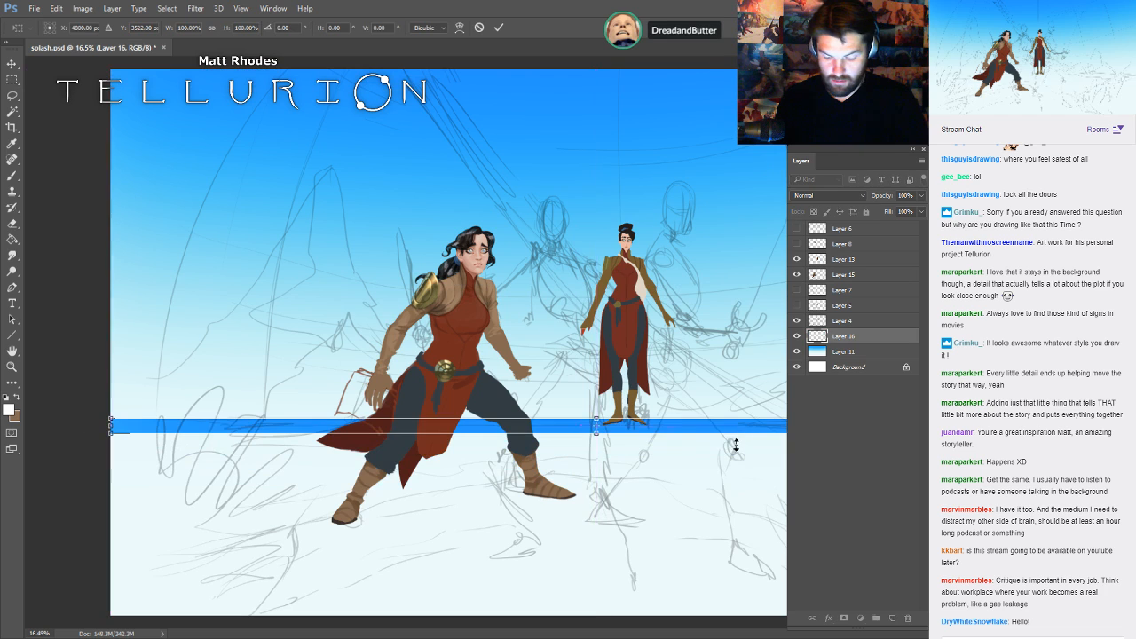
{"action": "left_click_drag", "start_coordinate": [600, 435], "coordinate": [597, 621]}
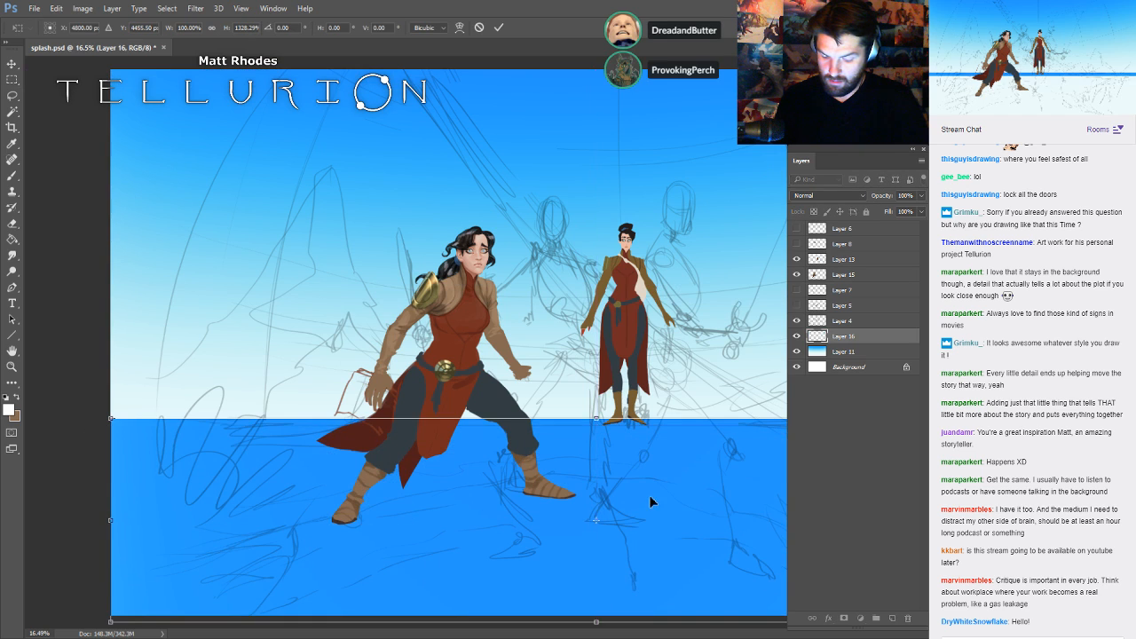
{"action": "key", "text": "Return"}
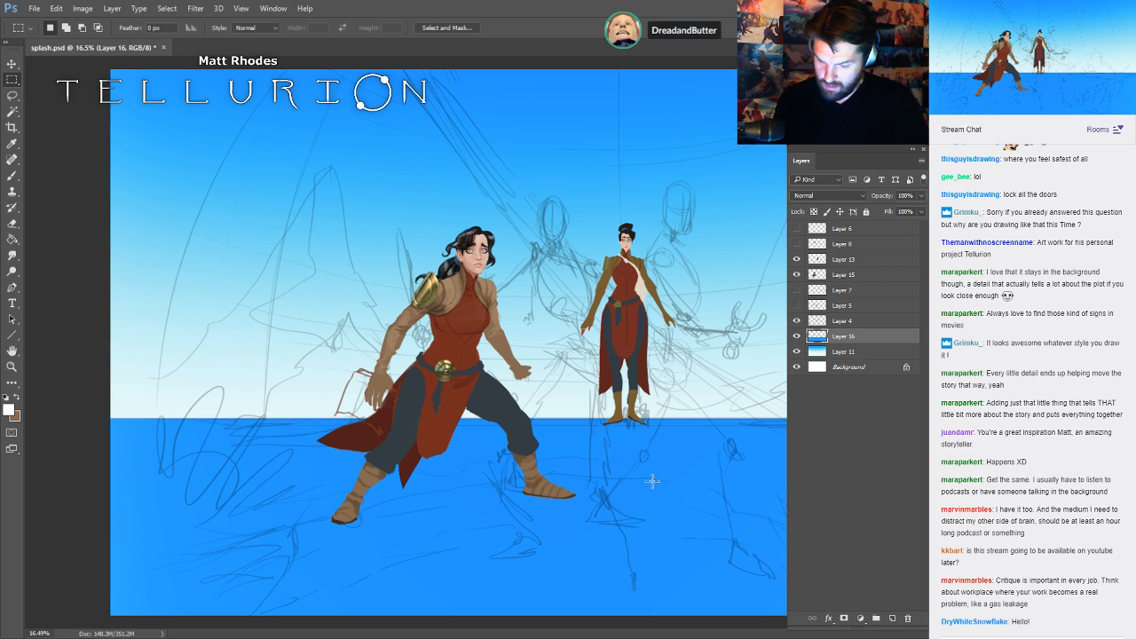
{"action": "key", "text": "ctrl+e"}
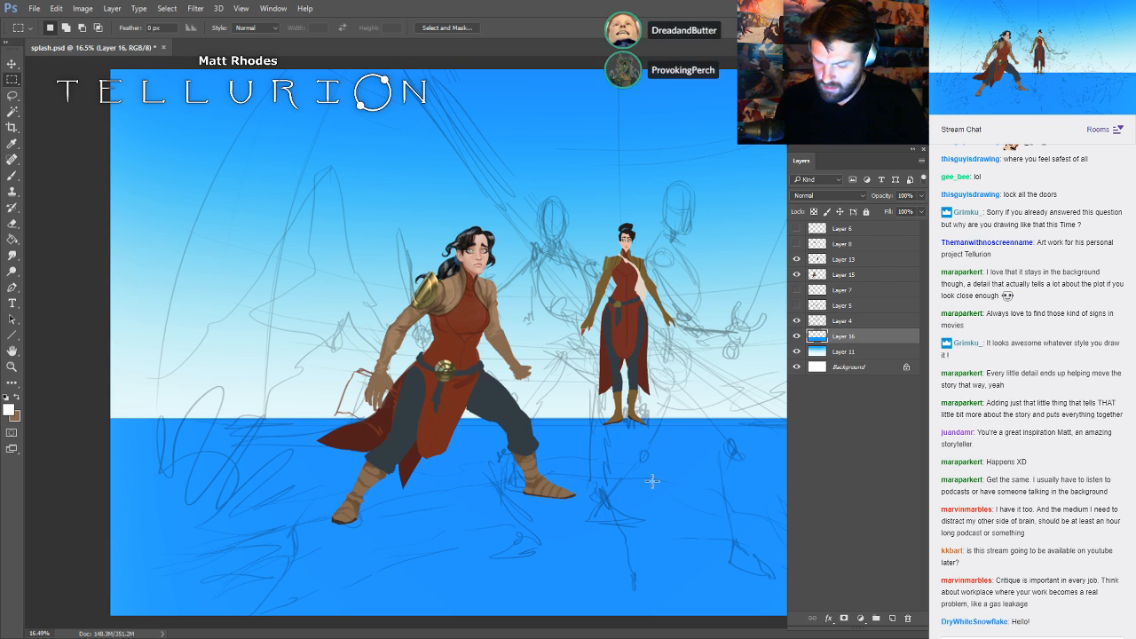
{"action": "key", "text": "ctrl+s"}
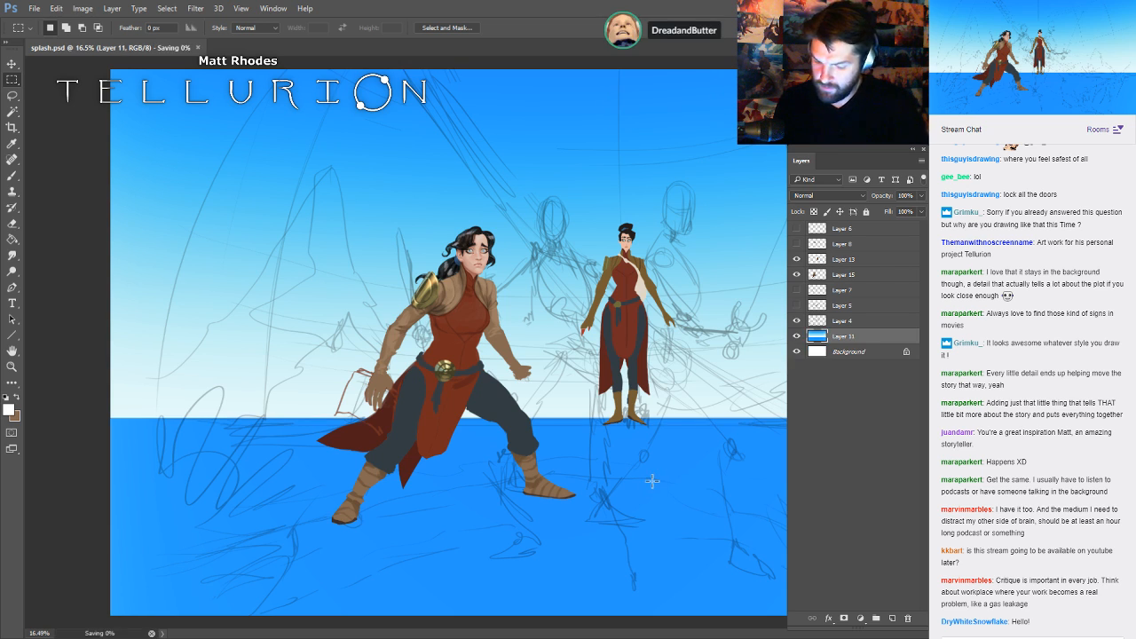
- Sample the tunic's red and touch up the heroine's waist on Layer 15 with the Brush
{"action": "key", "text": "b"}
{"action": "key", "text": "d"}
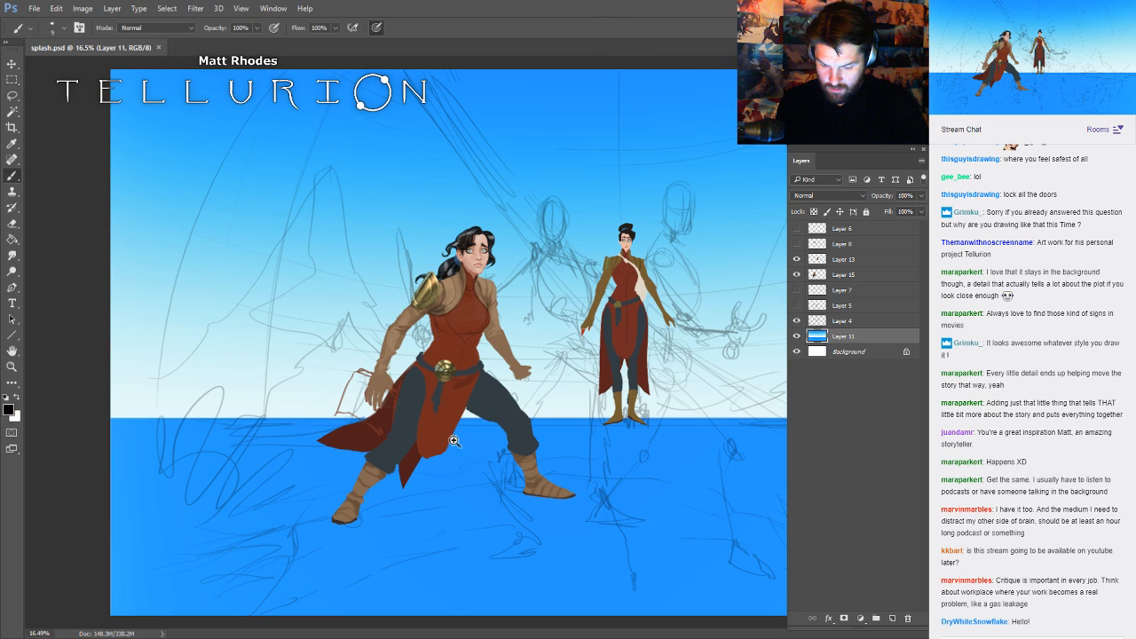
{"action": "left_click_drag", "start_coordinate": [454, 439], "coordinate": [538, 591]}
{"action": "left_click", "coordinate": [486, 371], "text": "alt"}
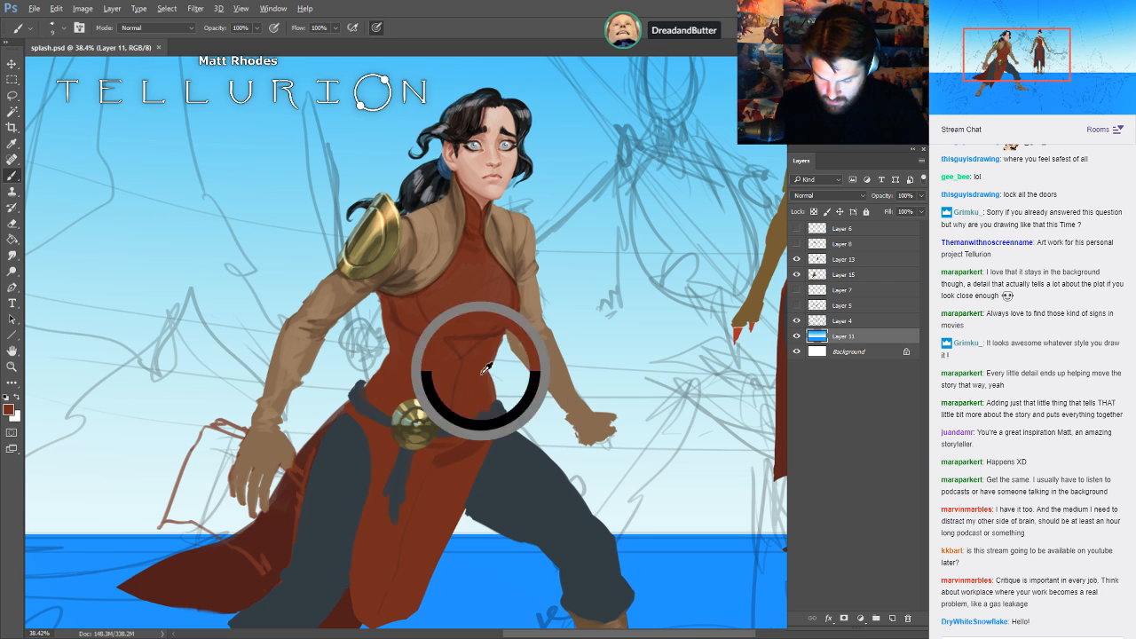
{"action": "left_click", "coordinate": [845, 276]}
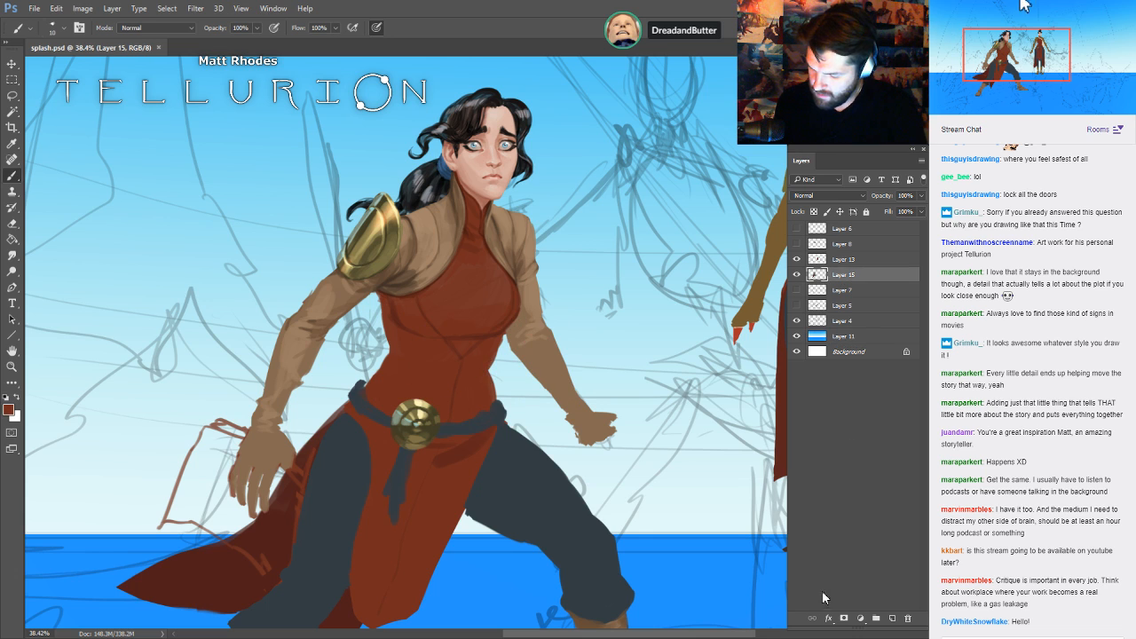
{"action": "key", "text": "e"}
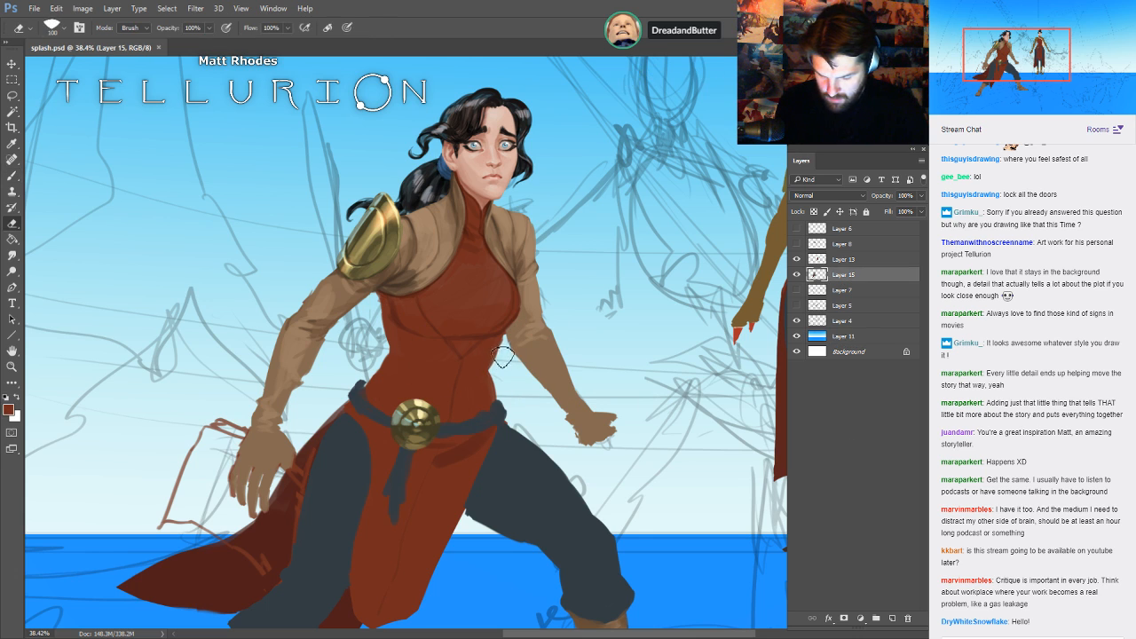
{"action": "key", "text": "b"}
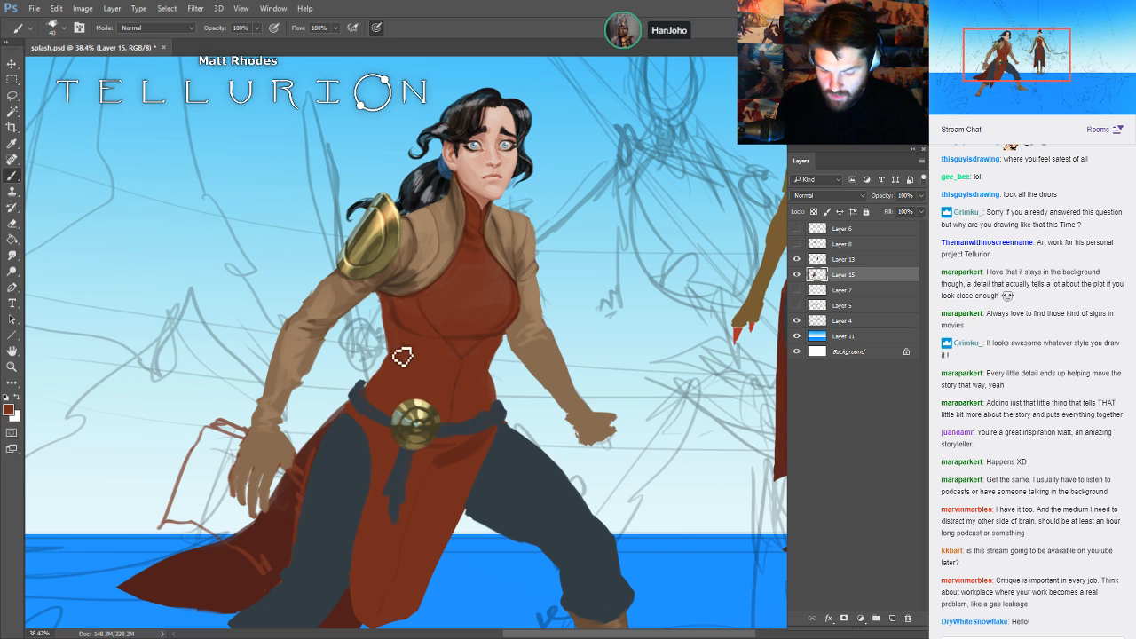
- Lock Layer 15's transparent pixels and shade the tunic's bodice in darker red, varying the brush size between 50 and 150
{"action": "left_click_drag", "start_coordinate": [647, 335], "coordinate": [655, 295]}
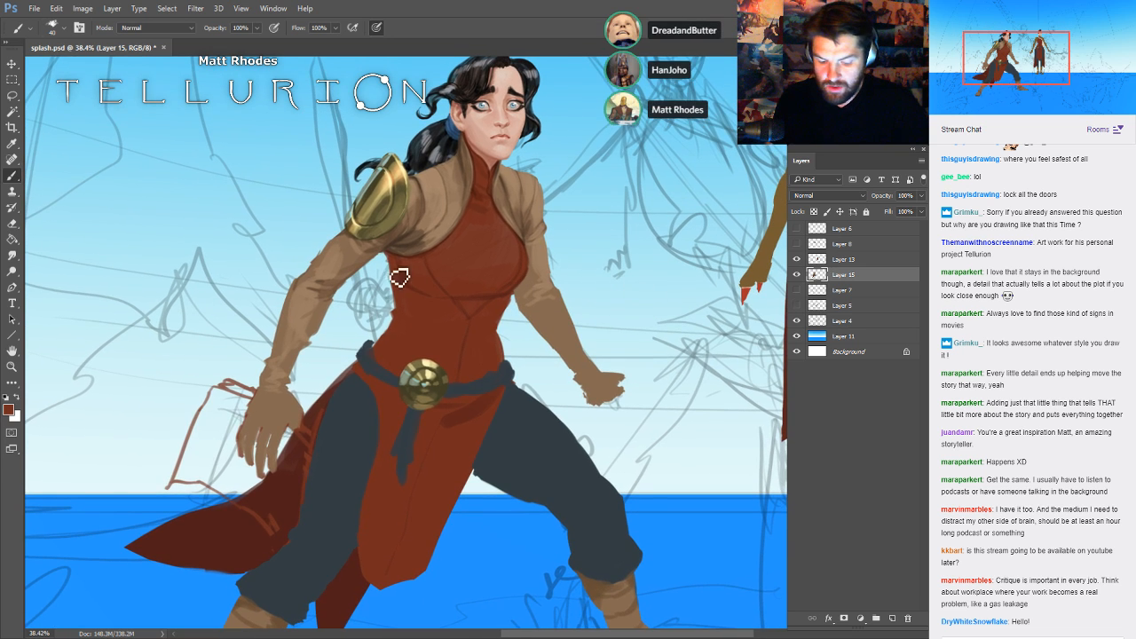
{"action": "key", "text": "bracketright"}
{"action": "key", "text": "bracketright"}
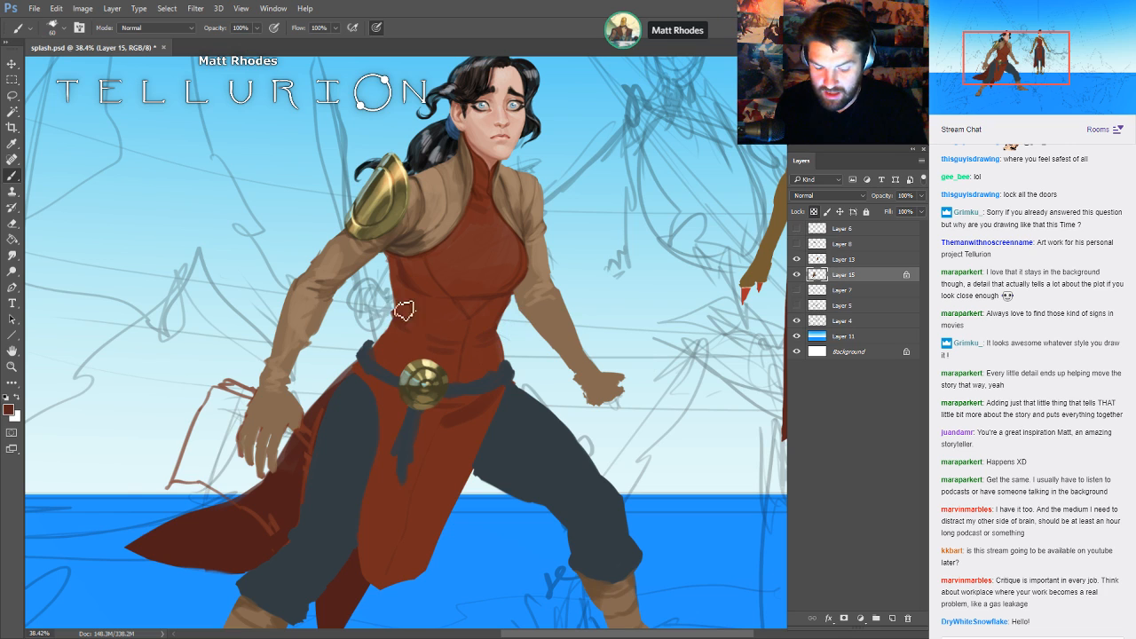
{"action": "key", "text": "bracketright"}
{"action": "key", "text": "bracketright"}
{"action": "key", "text": "bracketright"}
{"action": "key", "text": "bracketright"}
{"action": "key", "text": "bracketright"}
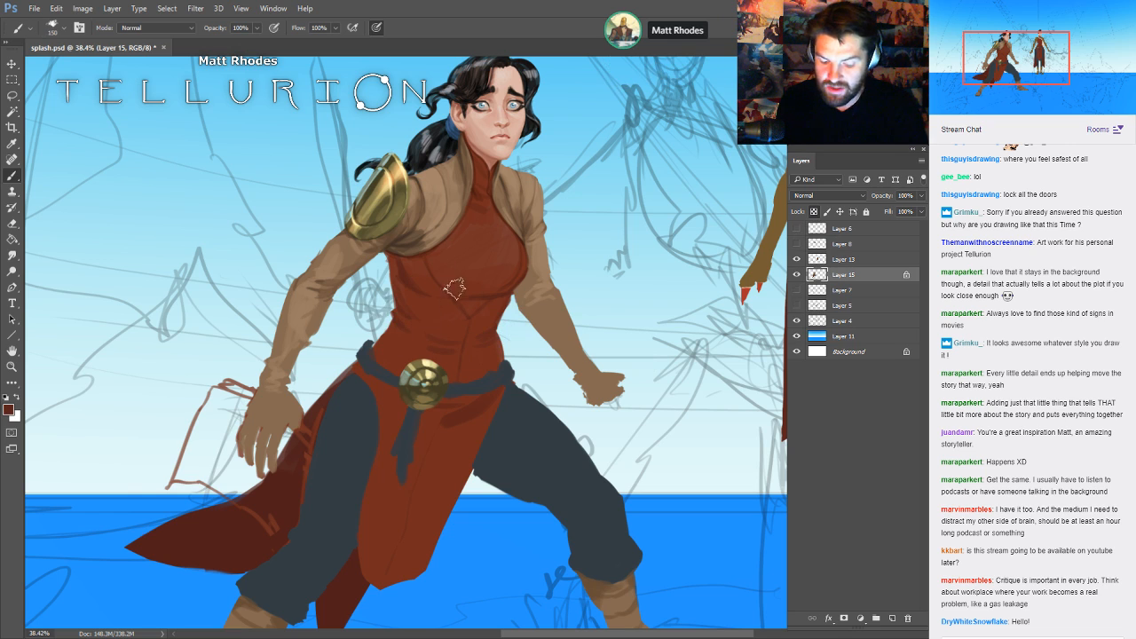
{"action": "key", "text": "bracketleft"}
{"action": "key", "text": "bracketleft"}
{"action": "key", "text": "bracketleft"}
{"action": "key", "text": "bracketleft"}
{"action": "key", "text": "bracketleft"}
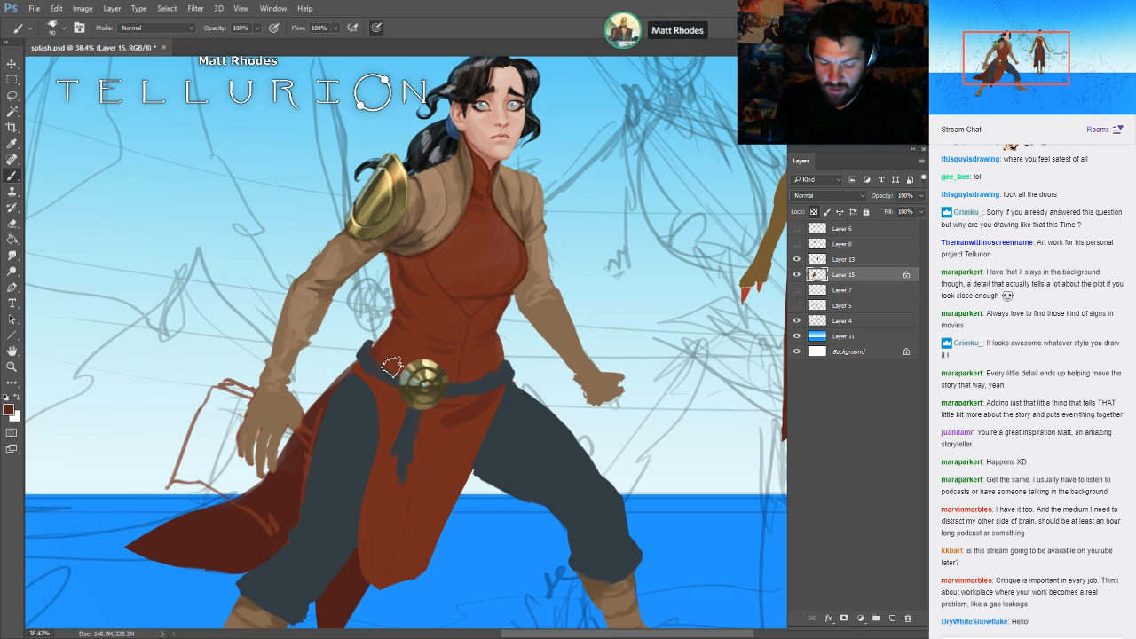
{"action": "key", "text": "bracketleft"}
{"action": "key", "text": "bracketleft"}
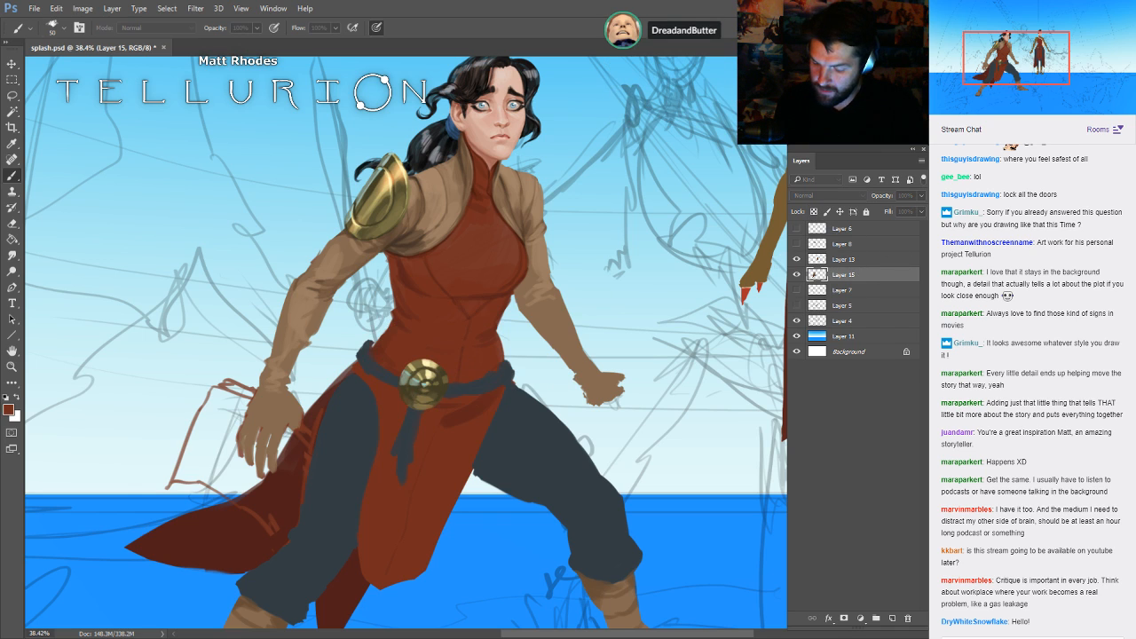
- Duplicate the unlocked Layer 15 and merge the copy back down to strengthen its semi-transparent strokes
{"action": "key", "text": "ctrl+j"}
{"action": "key", "text": "ctrl+e"}
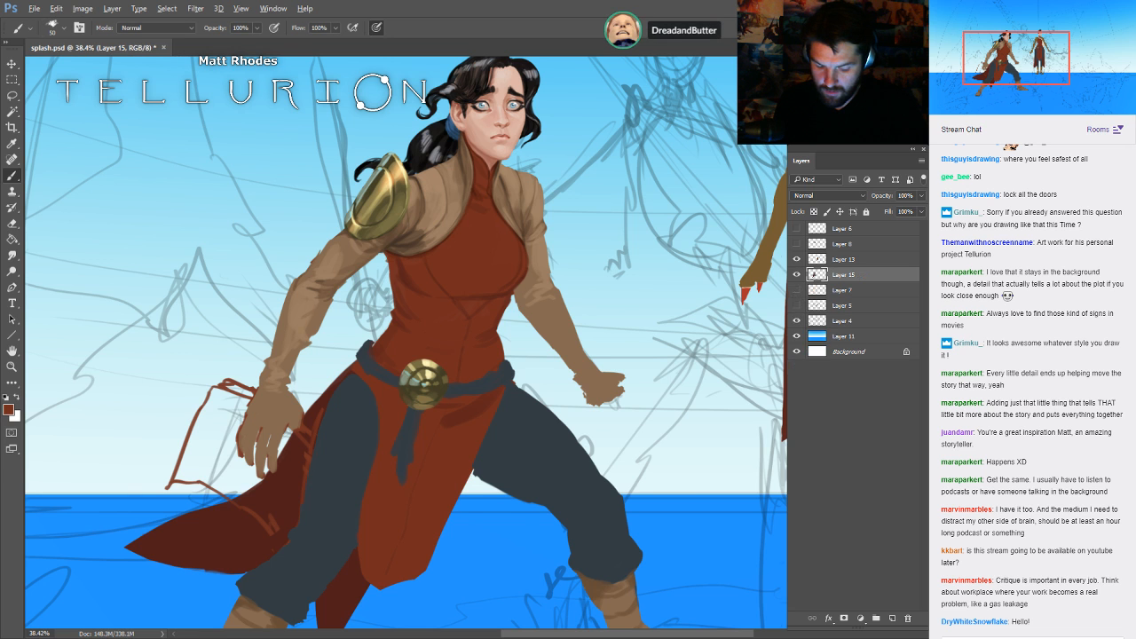
- Paint darker red shadows and folds on the tunic just below the belt on Layer 15, with brush sizes between 50 and 90
{"action": "left_click_drag", "start_coordinate": [774, 192], "coordinate": [688, 340]}
{"action": "left_click_drag", "start_coordinate": [559, 368], "coordinate": [622, 367]}
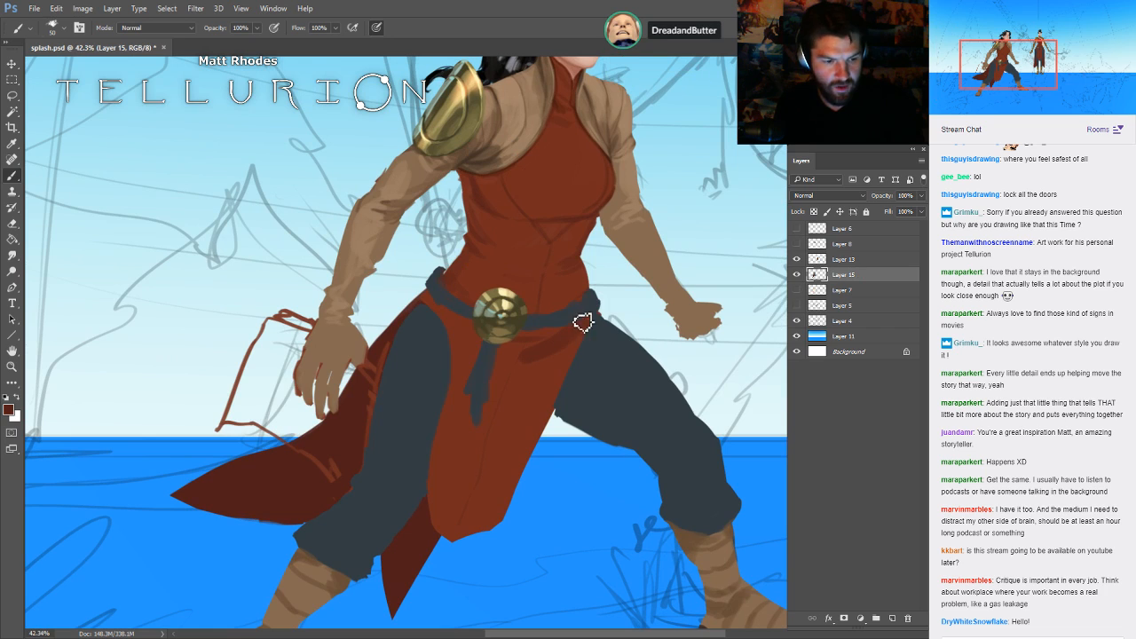
{"action": "key", "text": "bracketright"}
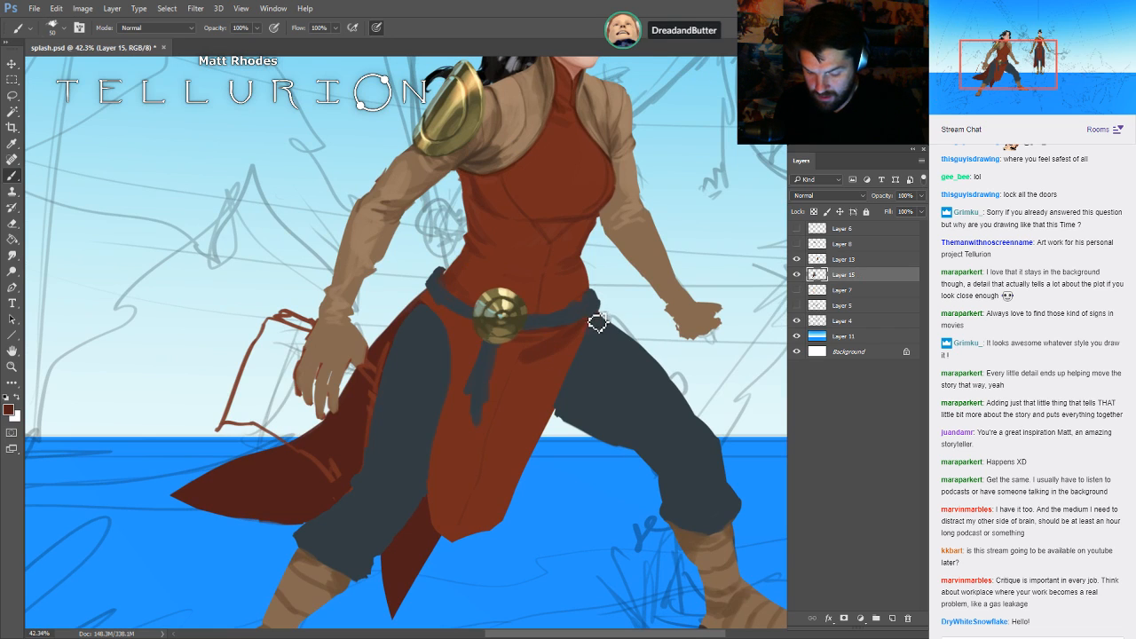
{"action": "key", "text": "bracketleft"}
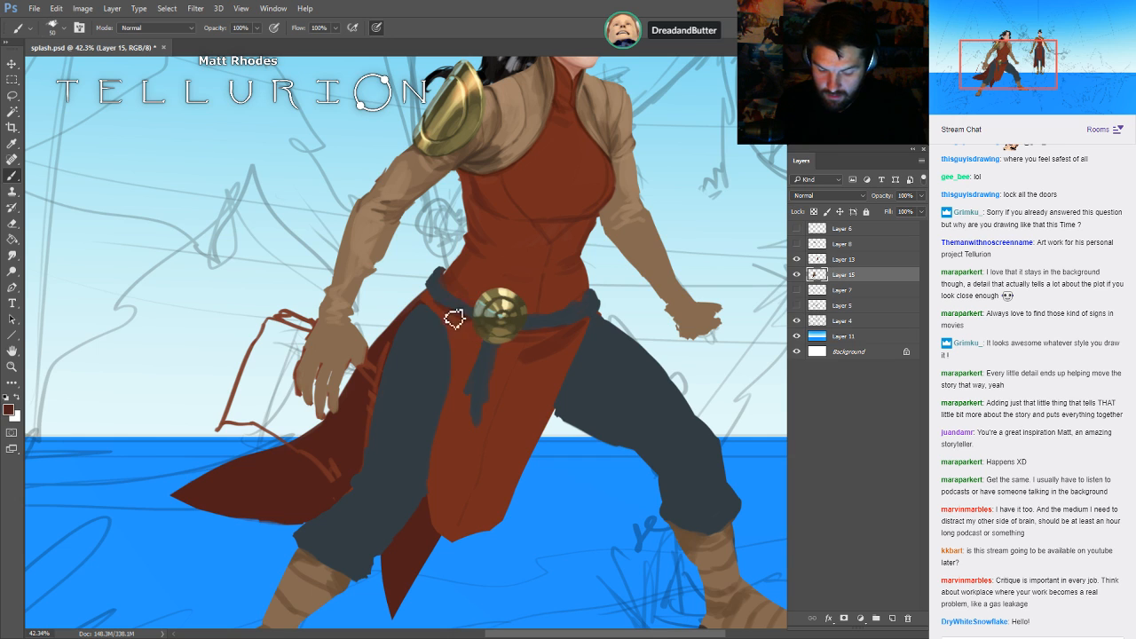
{"action": "key", "text": "bracketright"}
{"action": "key", "text": "bracketright"}
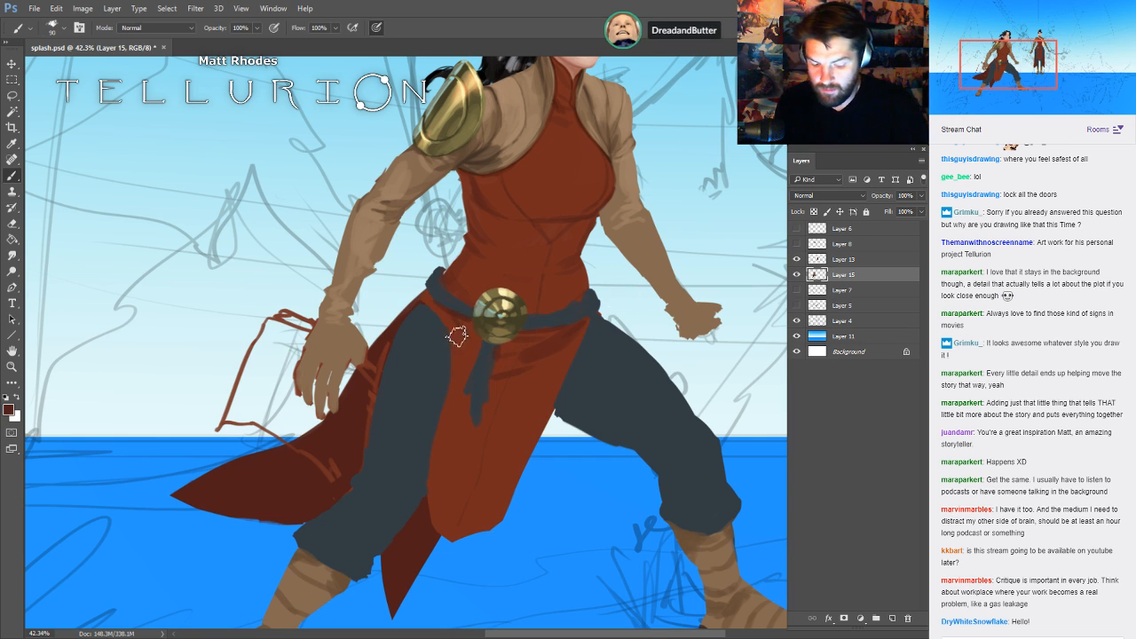
{"action": "key", "text": "bracketleft"}
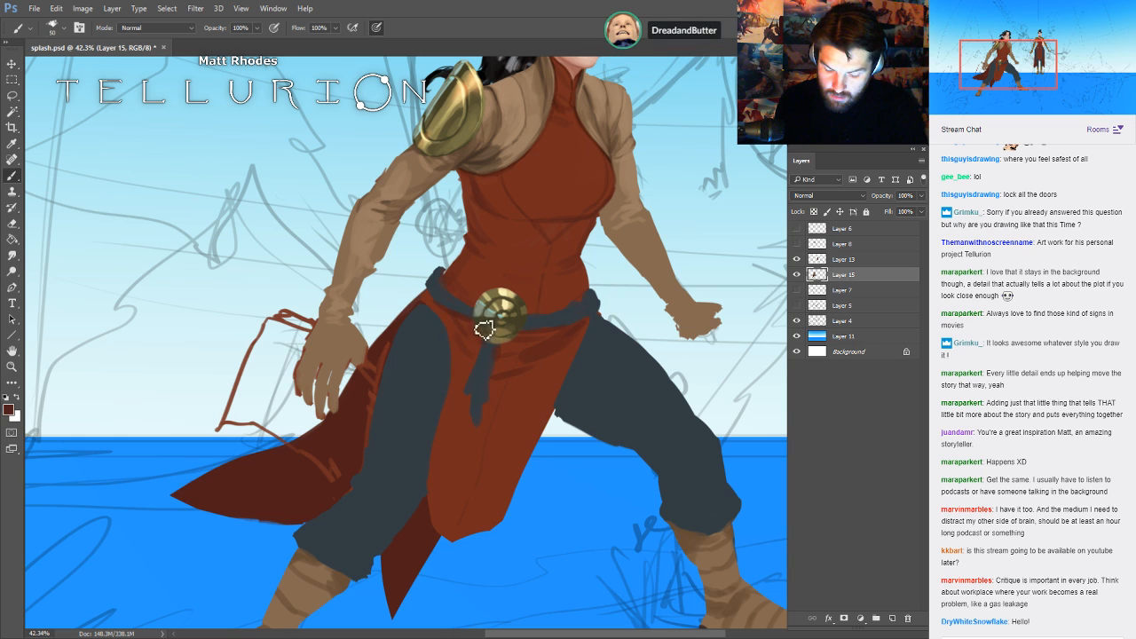
{"action": "key", "text": "bracketleft"}
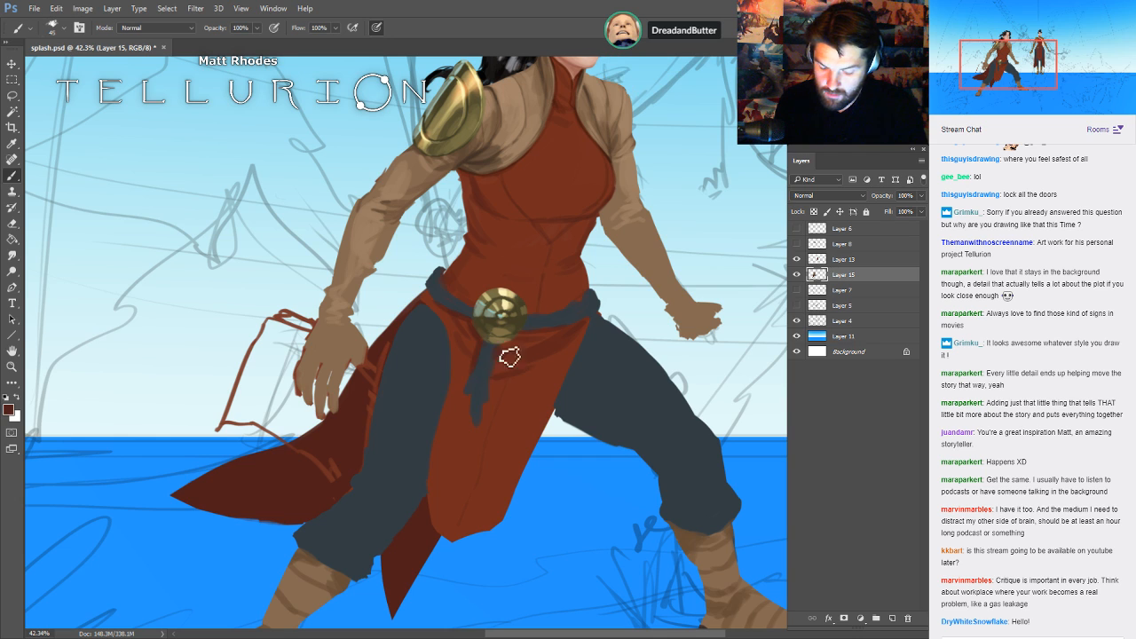
- Add dark fold lines down the tunic's front panel and shade the waist above the belt with a brush of about 60
{"action": "key", "text": "bracketright"}
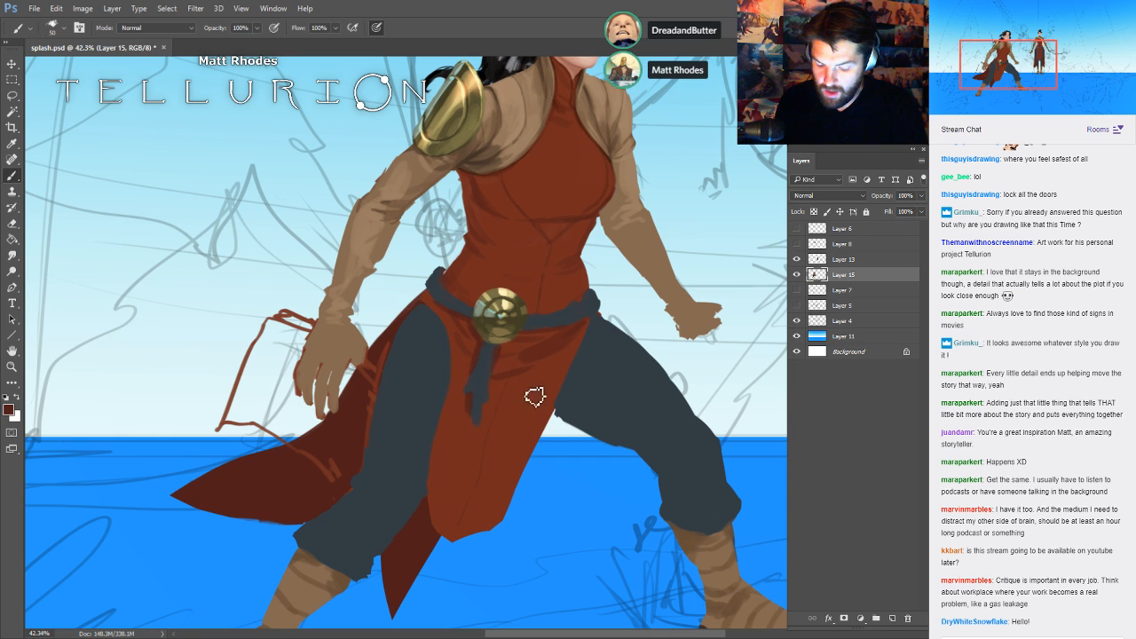
{"action": "key", "text": "bracketright"}
{"action": "key", "text": "bracketright"}
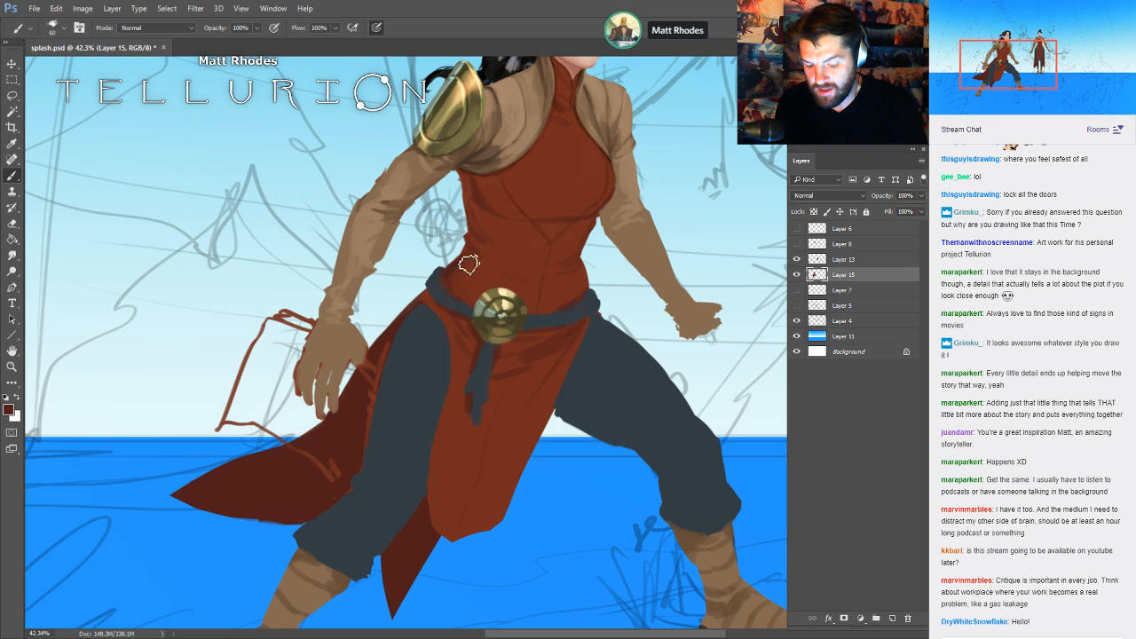
{"action": "key", "text": "bracketleft"}
{"action": "key", "text": "bracketleft"}
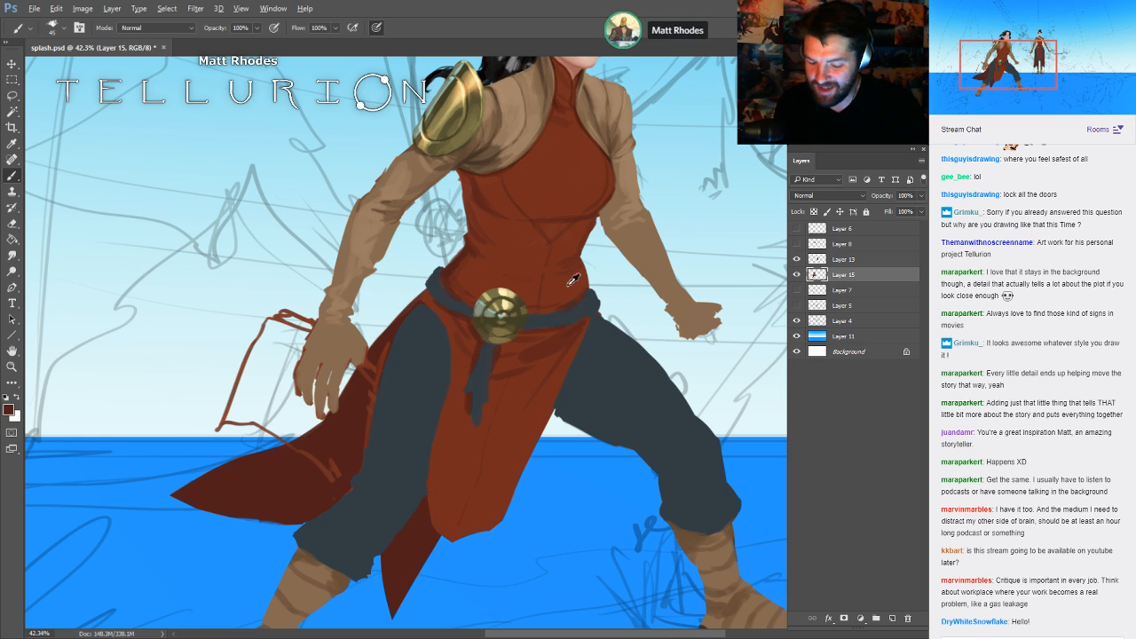
- Sample the tunic's red, lock Layer 15's transparent pixels and add a new empty layer above it
{"action": "left_click", "coordinate": [505, 249], "text": "alt"}
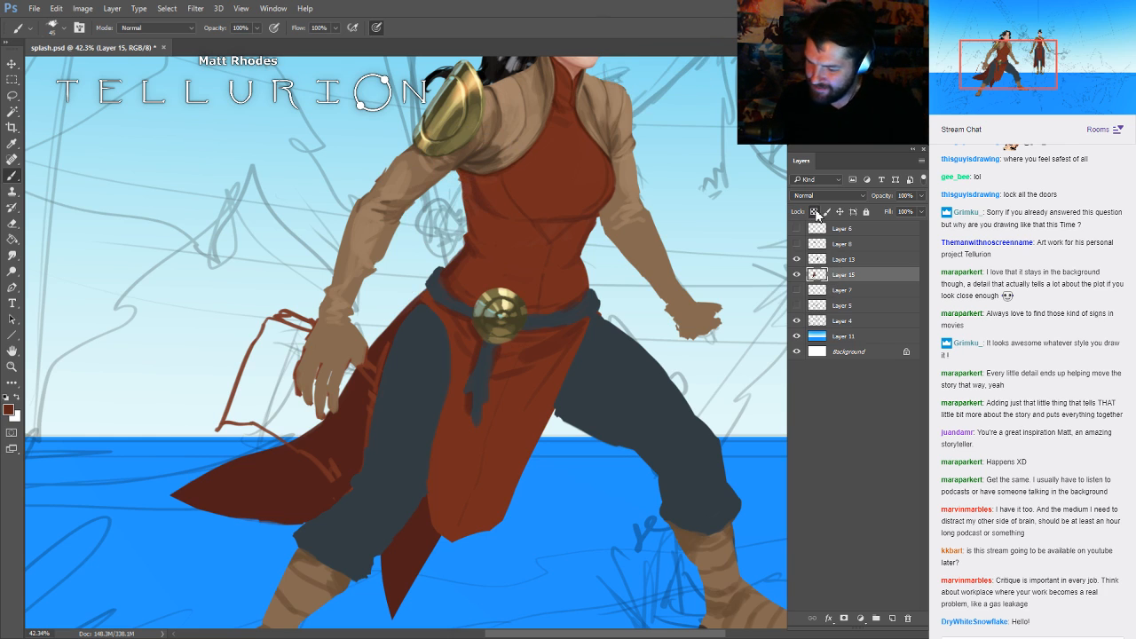
{"action": "key", "text": "slash"}
{"action": "key", "text": "bracketright"}
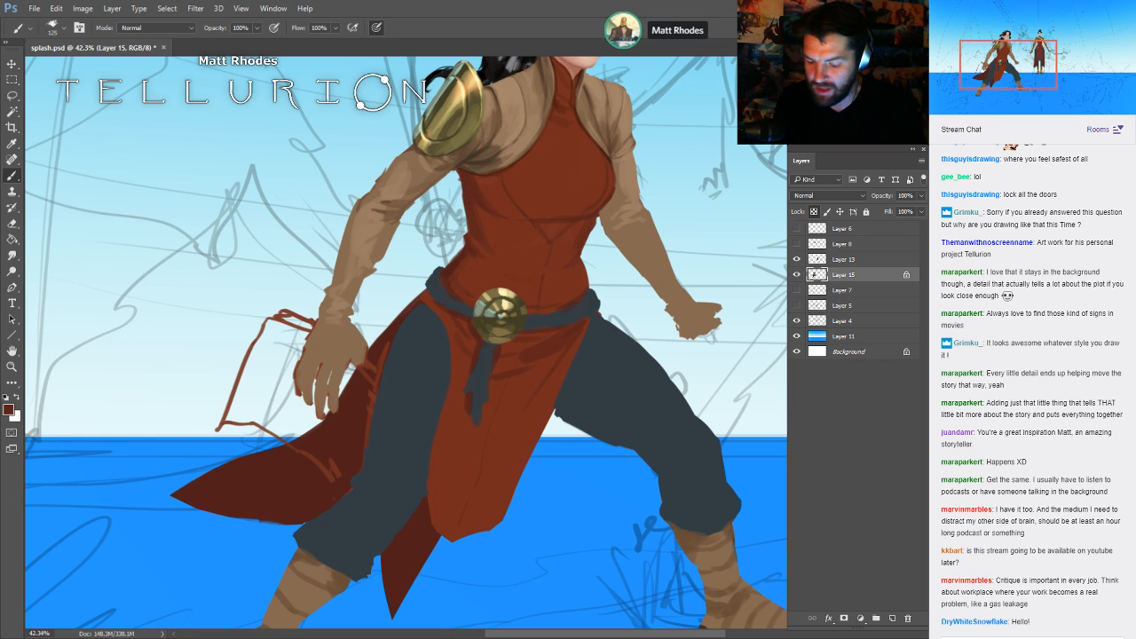
{"action": "key", "text": "ctrl+shift+alt+n"}
{"action": "key", "text": "bracketleft"}
{"action": "key", "text": "bracketleft"}
{"action": "key", "text": "bracketleft"}
{"action": "key", "text": "bracketleft"}
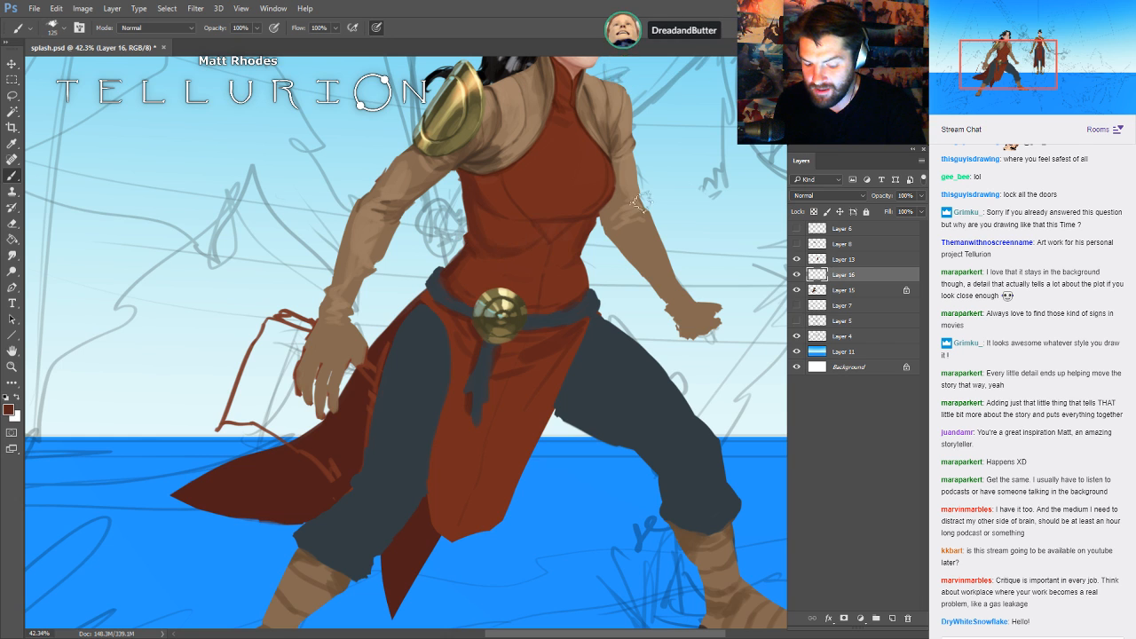
- Shade the sides and waist of the heroine's bodice on Layer 16 in soft darker red, varying the brush size between 125 and 250
{"action": "left_click_drag", "start_coordinate": [727, 216], "coordinate": [683, 352]}
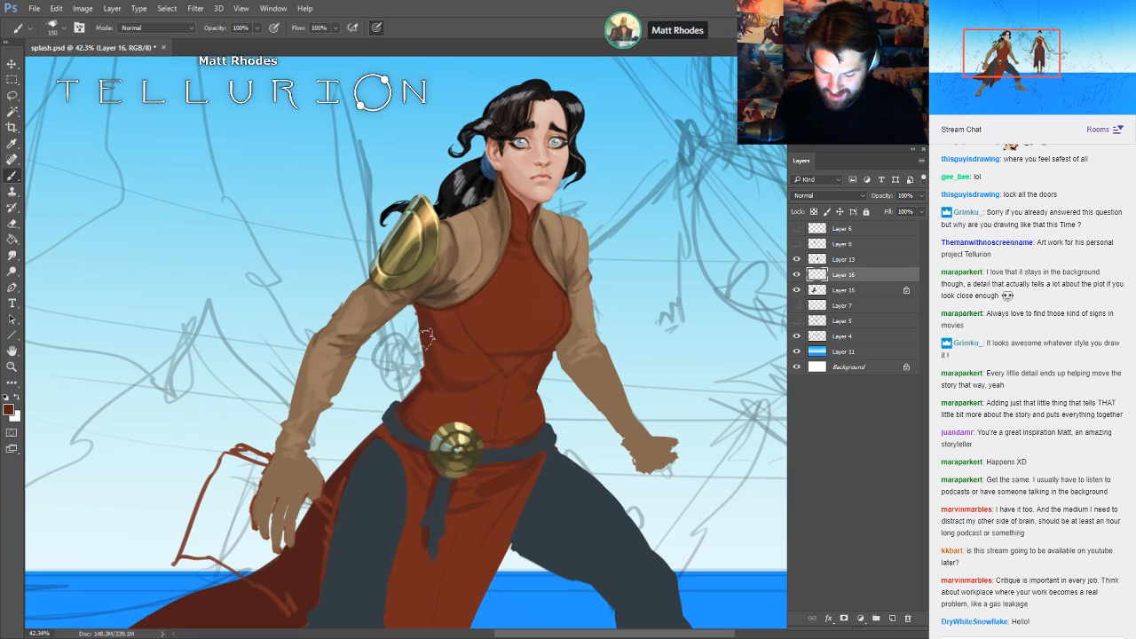
{"action": "key", "text": "bracketright"}
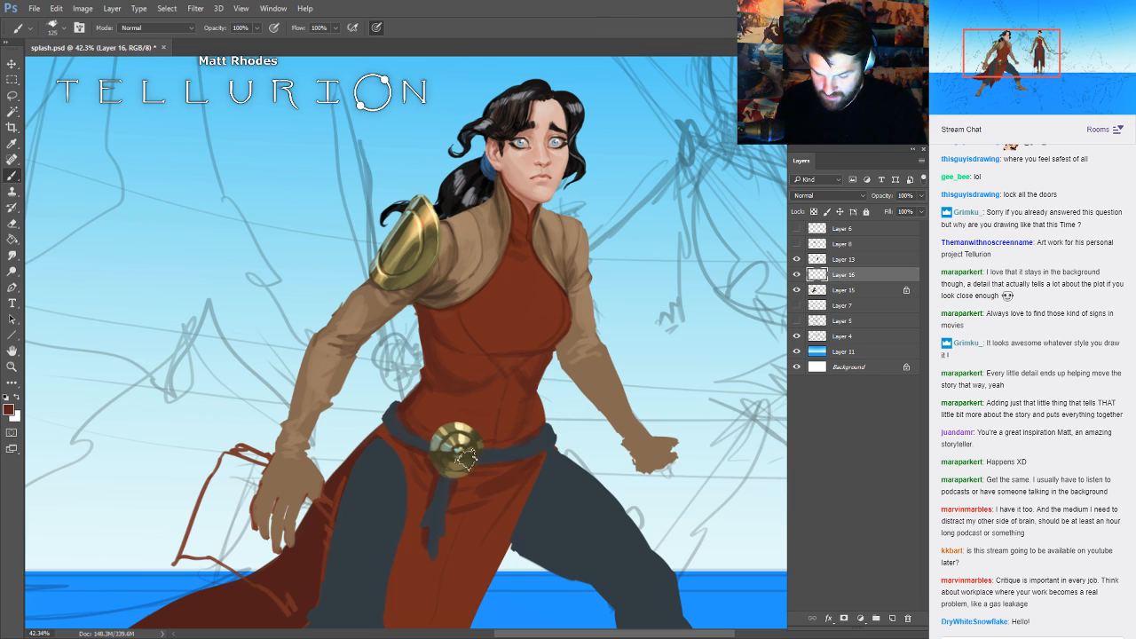
{"action": "key", "text": "bracketleft"}
{"action": "key", "text": "bracketleft"}
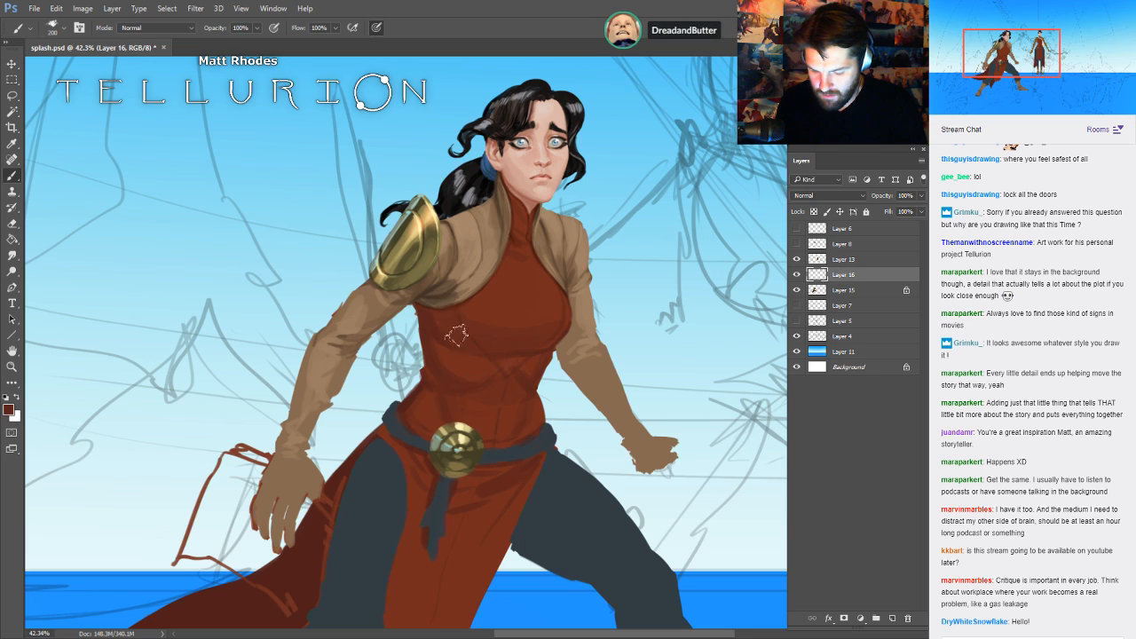
{"action": "key", "text": "bracketright"}
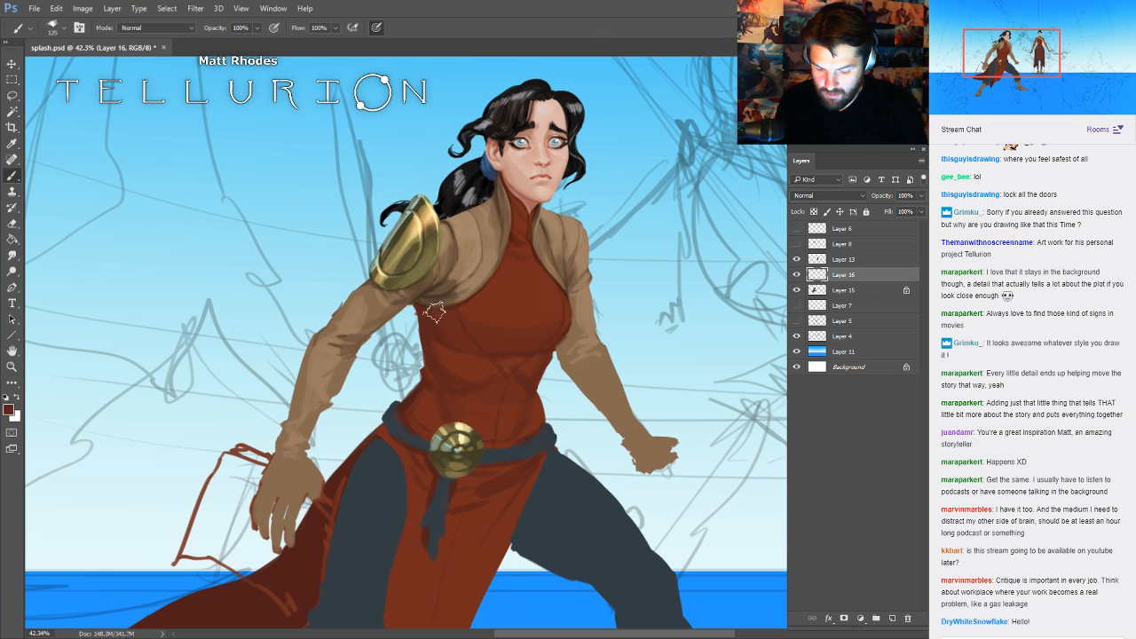
{"action": "key", "text": "bracketright"}
{"action": "key", "text": "bracketright"}
{"action": "key", "text": "bracketright"}
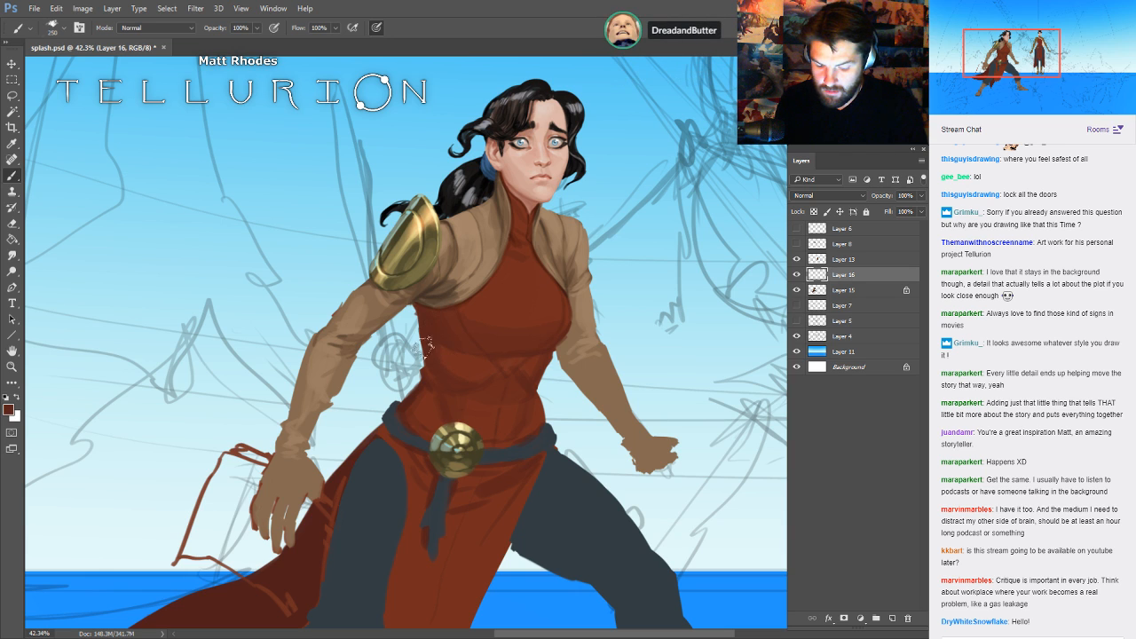
{"action": "key", "text": "bracketleft"}
{"action": "key", "text": "bracketleft"}
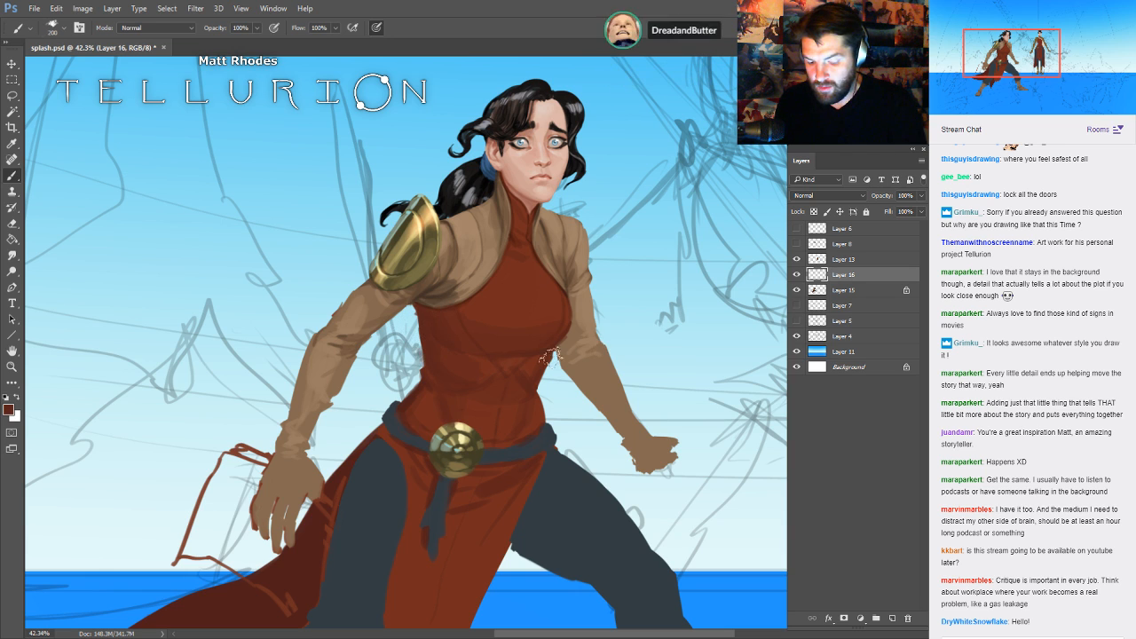
- Touch up the tunic's upper chest and collar on Layer 16, reducing the brush size from 60 to 30
{"action": "key", "text": "bracketleft"}
{"action": "key", "text": "bracketleft"}
{"action": "key", "text": "bracketleft"}
{"action": "key", "text": "bracketleft"}
{"action": "key", "text": "bracketleft"}
{"action": "key", "text": "bracketleft"}
{"action": "key", "text": "bracketleft"}
{"action": "key", "text": "bracketleft"}
{"action": "key", "text": "bracketleft"}
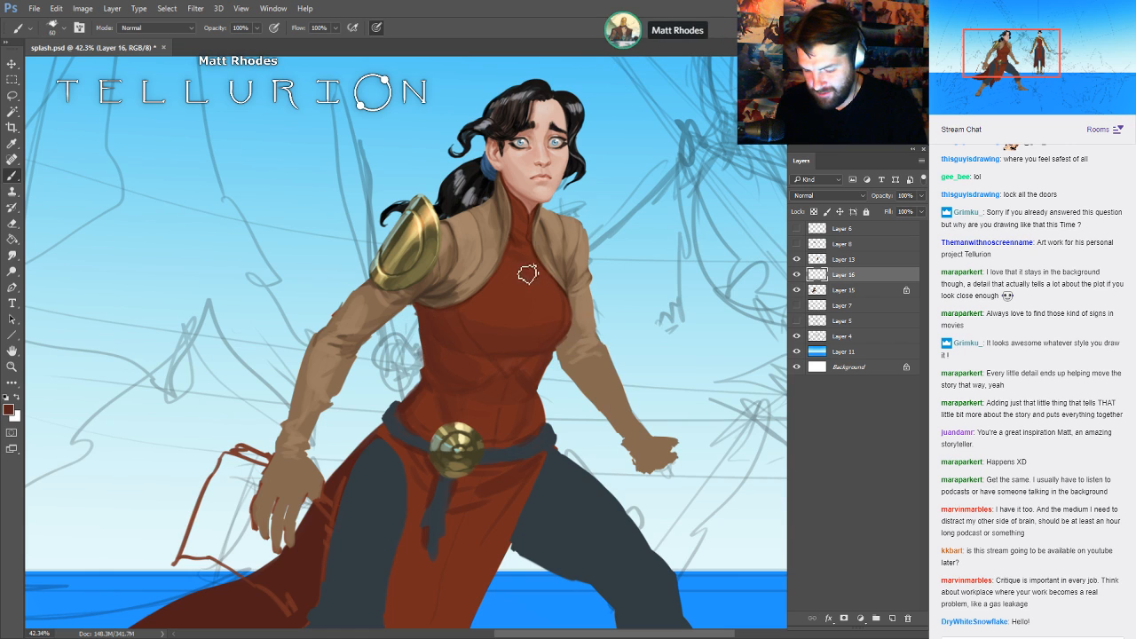
{"action": "key", "text": "bracketleft"}
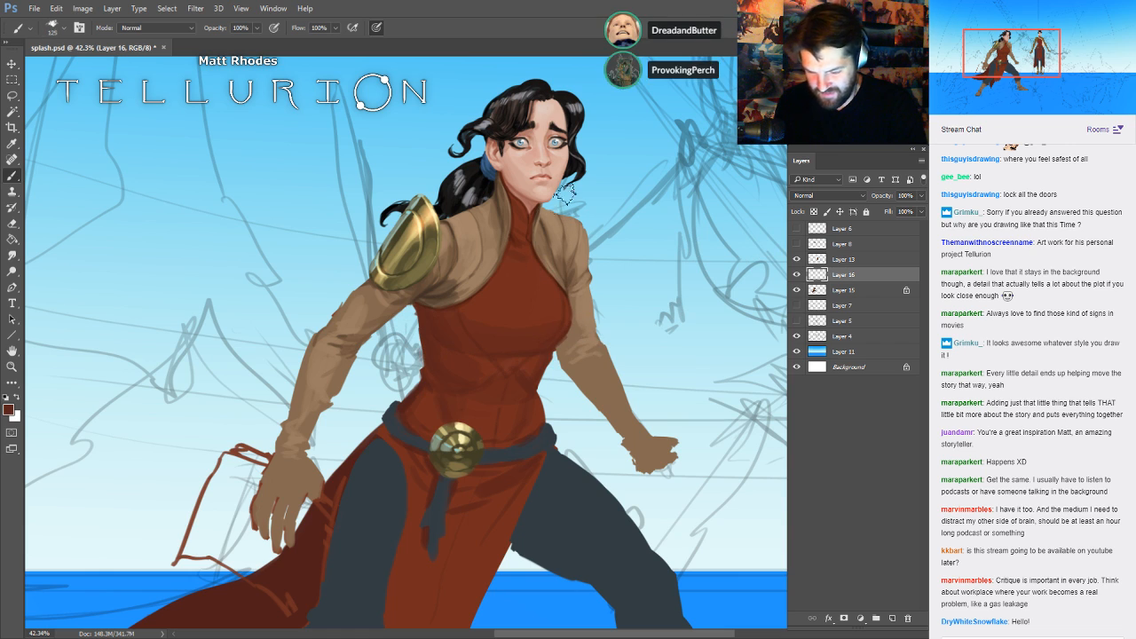
{"action": "key", "text": "bracketleft"}
{"action": "key", "text": "bracketleft"}
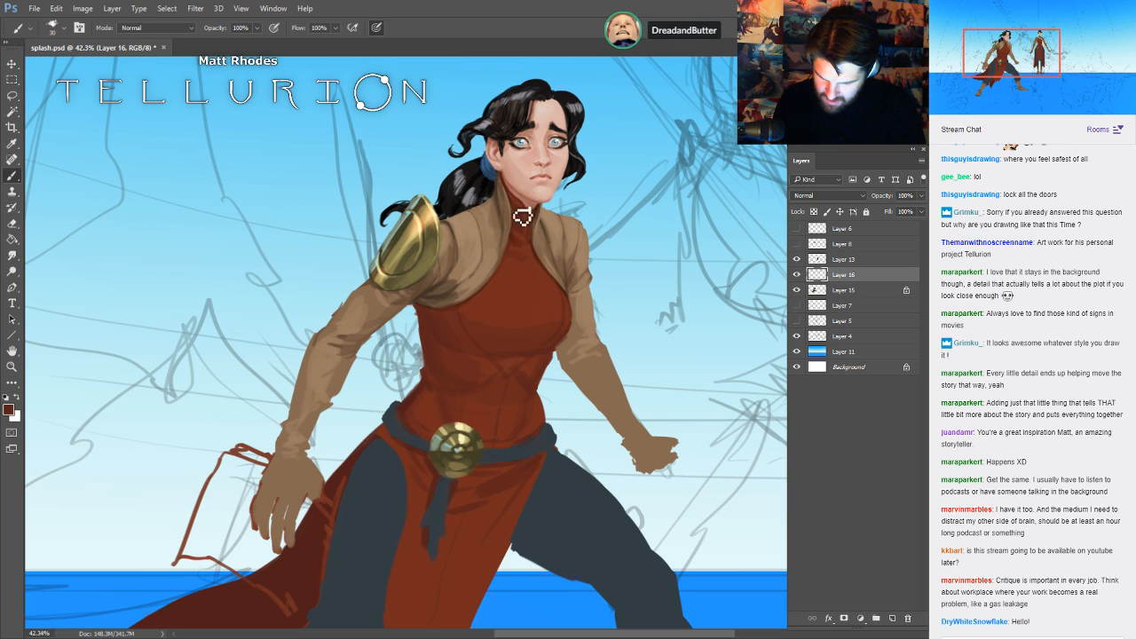
- Deepen the soft shading across the tunic's torso on Layer 16 with large brush sizes between 175 and 400
{"action": "left_click_drag", "start_coordinate": [781, 264], "coordinate": [709, 270]}
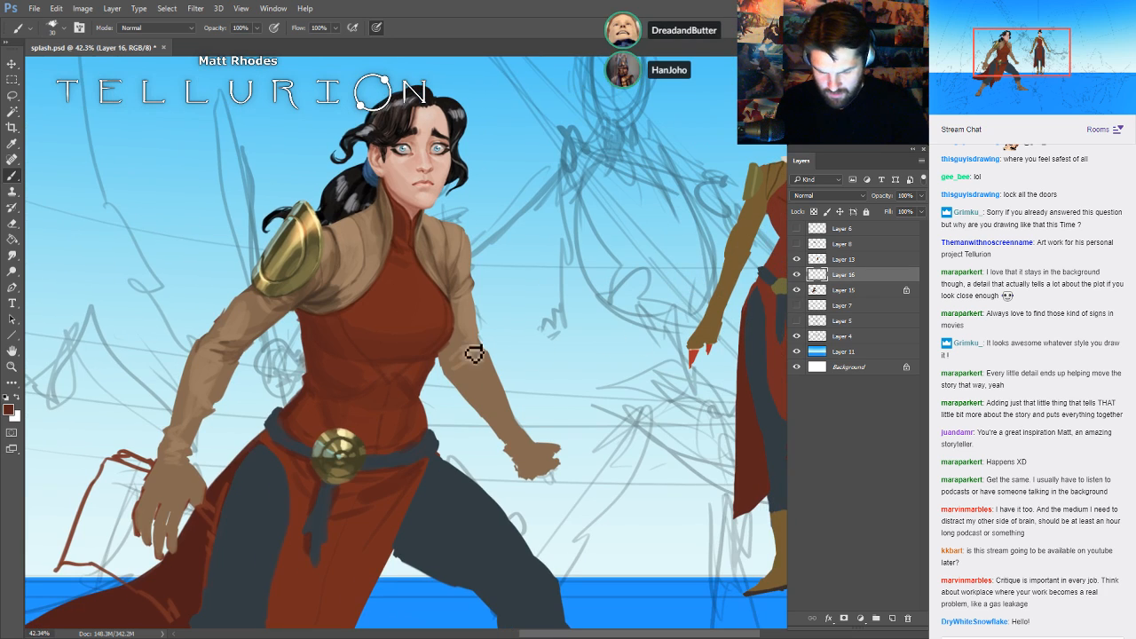
{"action": "key", "text": "period"}
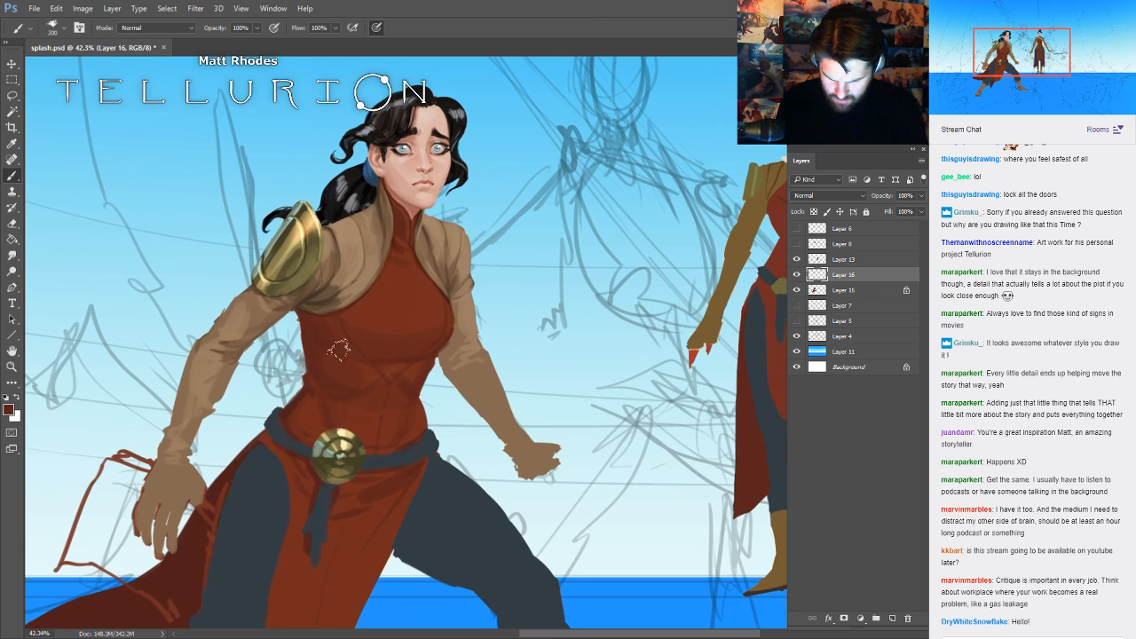
{"action": "key", "text": "period"}
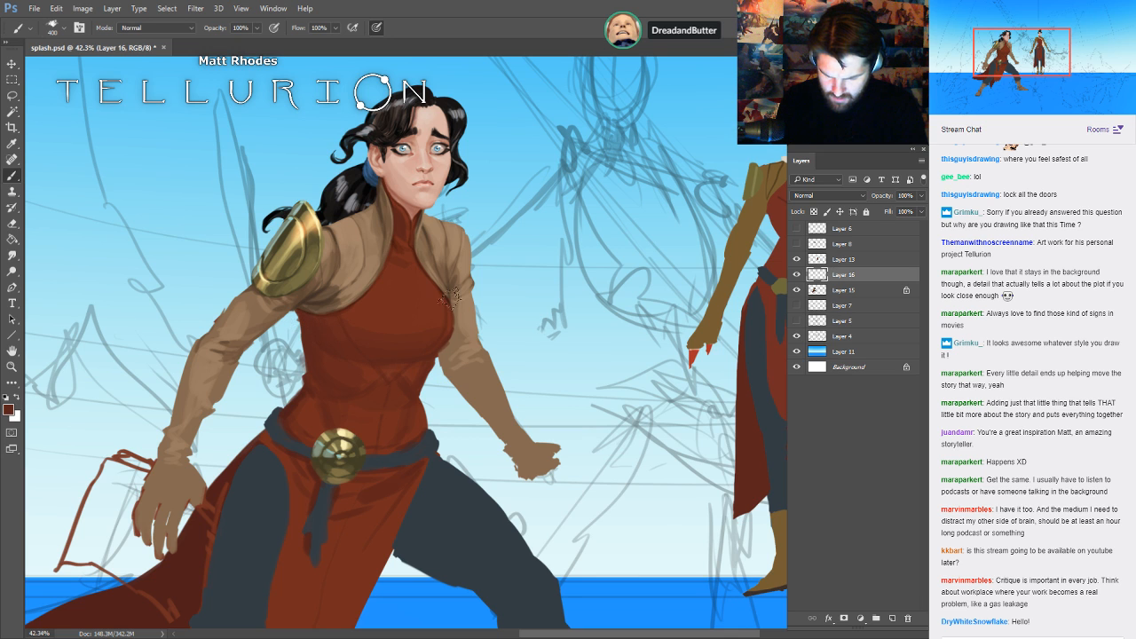
{"action": "key", "text": "period"}
{"action": "left_click_drag", "start_coordinate": [551, 403], "coordinate": [578, 334]}
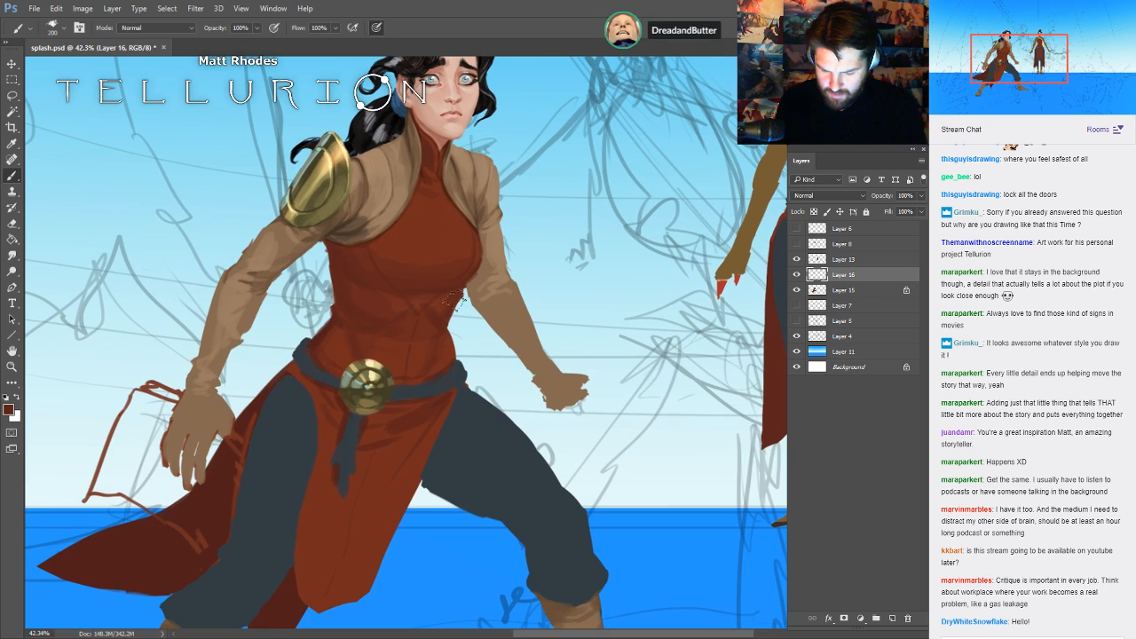
{"action": "key", "text": "bracketleft"}
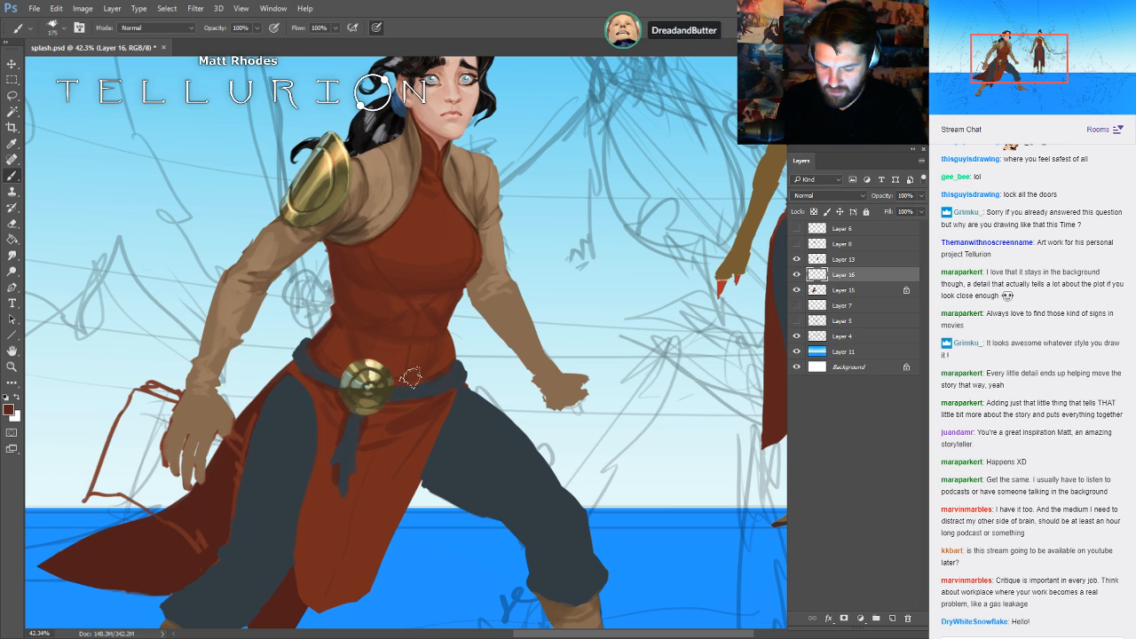
{"action": "key", "text": "bracketleft"}
{"action": "key", "text": "bracketright"}
{"action": "key", "text": "bracketright"}
{"action": "key", "text": "bracketright"}
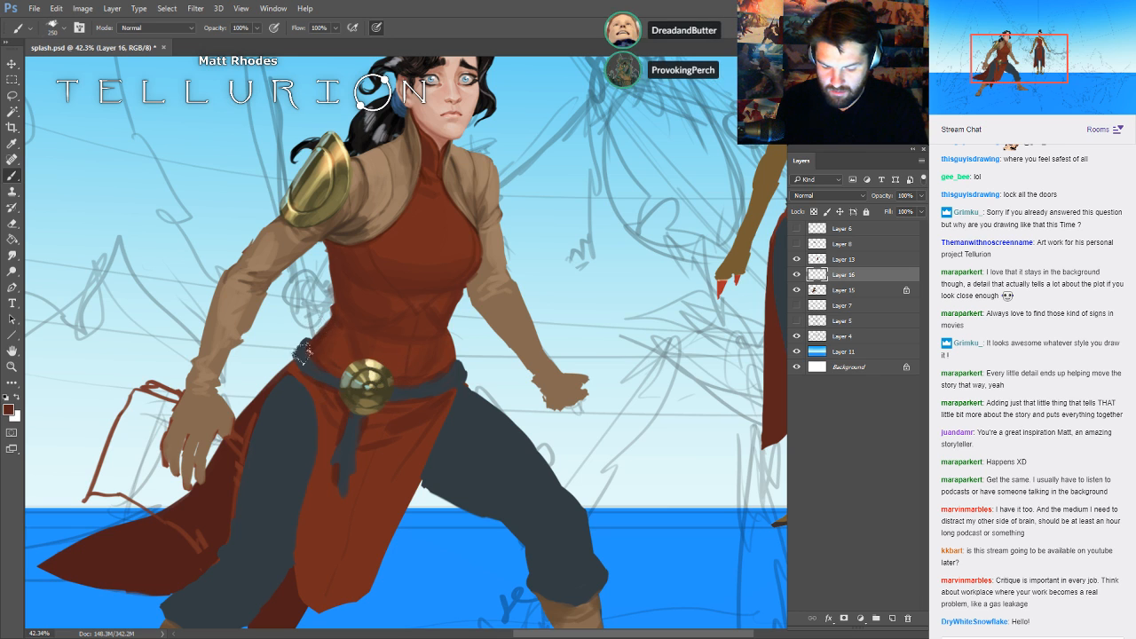
- Touch up the tunic around the hip and belt on Layer 16 with the brush reduced to 80
{"action": "key", "text": "bracketleft"}
{"action": "key", "text": "bracketleft"}
{"action": "key", "text": "bracketleft"}
{"action": "key", "text": "bracketleft"}
{"action": "key", "text": "bracketleft"}
{"action": "key", "text": "bracketleft"}
{"action": "key", "text": "bracketleft"}
{"action": "key", "text": "bracketleft"}
{"action": "key", "text": "bracketleft"}
{"action": "key", "text": "bracketleft"}
{"action": "key", "text": "bracketleft"}
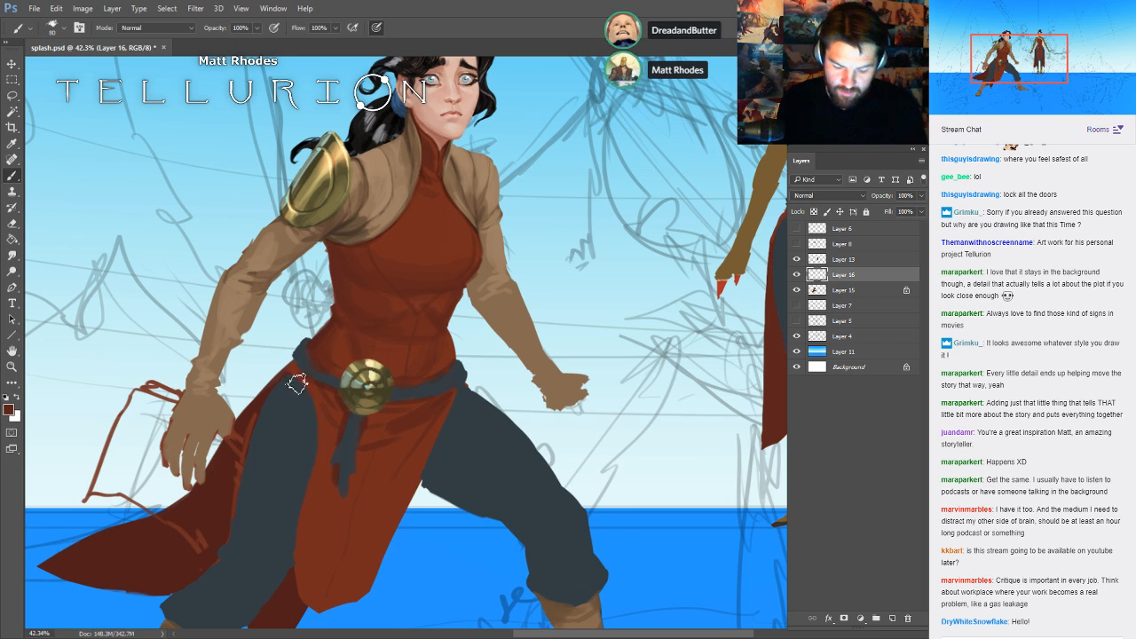
- Clean up the edge of the tunic's front panel and round off its lower hem with a small brush of 20 to 25
{"action": "key", "text": "bracketleft"}
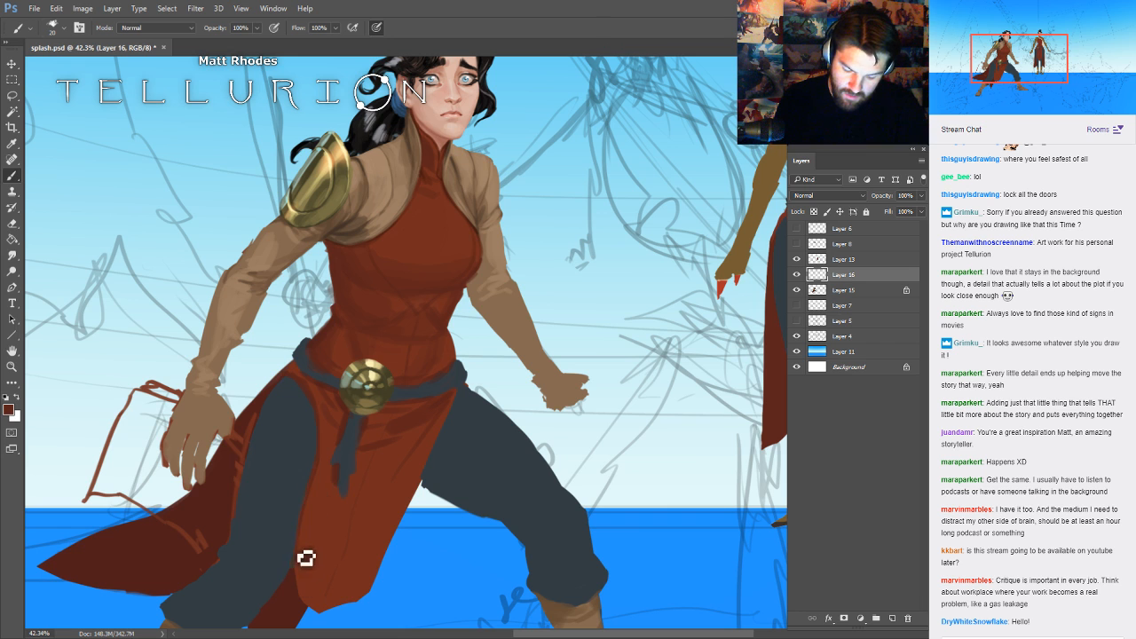
{"action": "left_click_drag", "start_coordinate": [472, 496], "coordinate": [513, 361]}
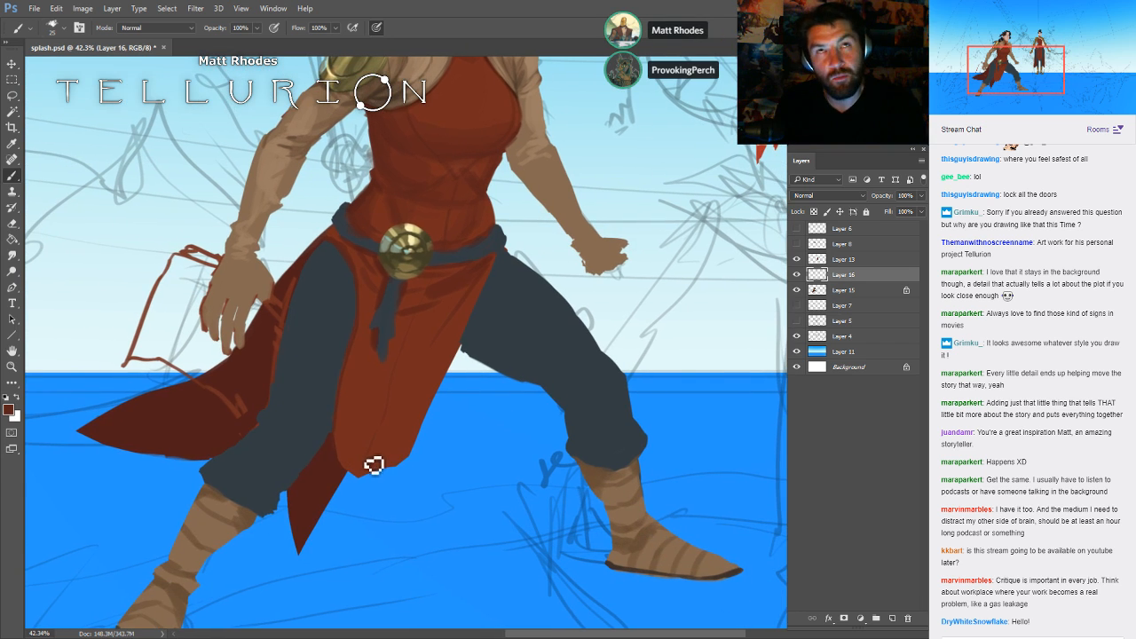
{"action": "left_click", "coordinate": [815, 213]}
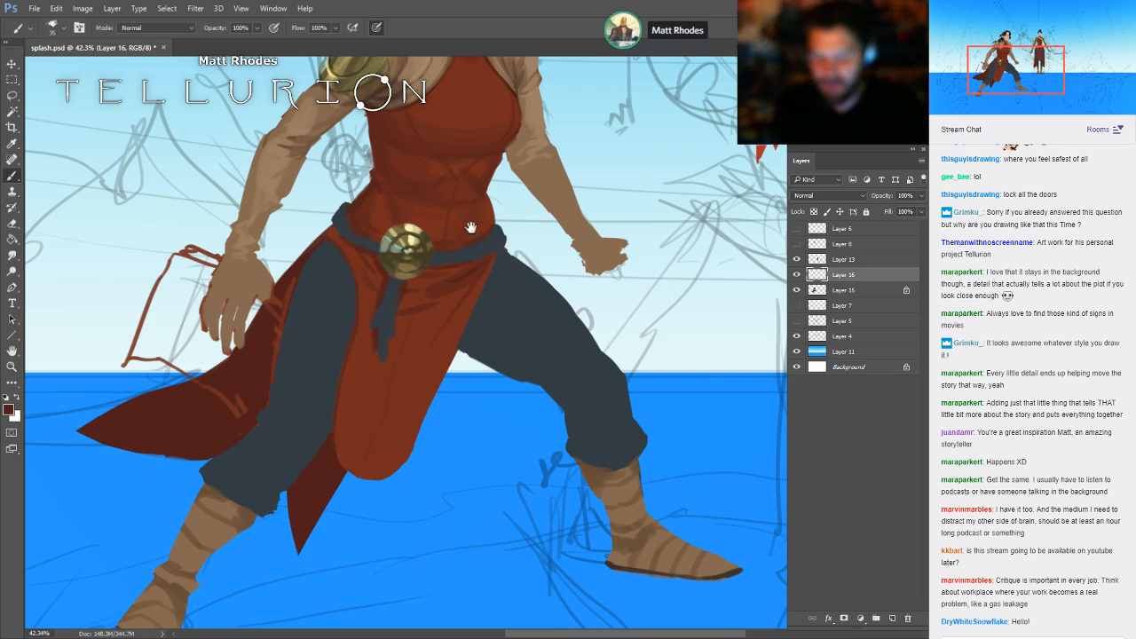
- Clear the selection and blend the shading across the tunic's midriff on Layer 16 using sampled reds and brush sizes between 45 and 90
{"action": "scroll", "coordinate": [511, 270], "scroll_direction": "up", "scroll_amount": 3}
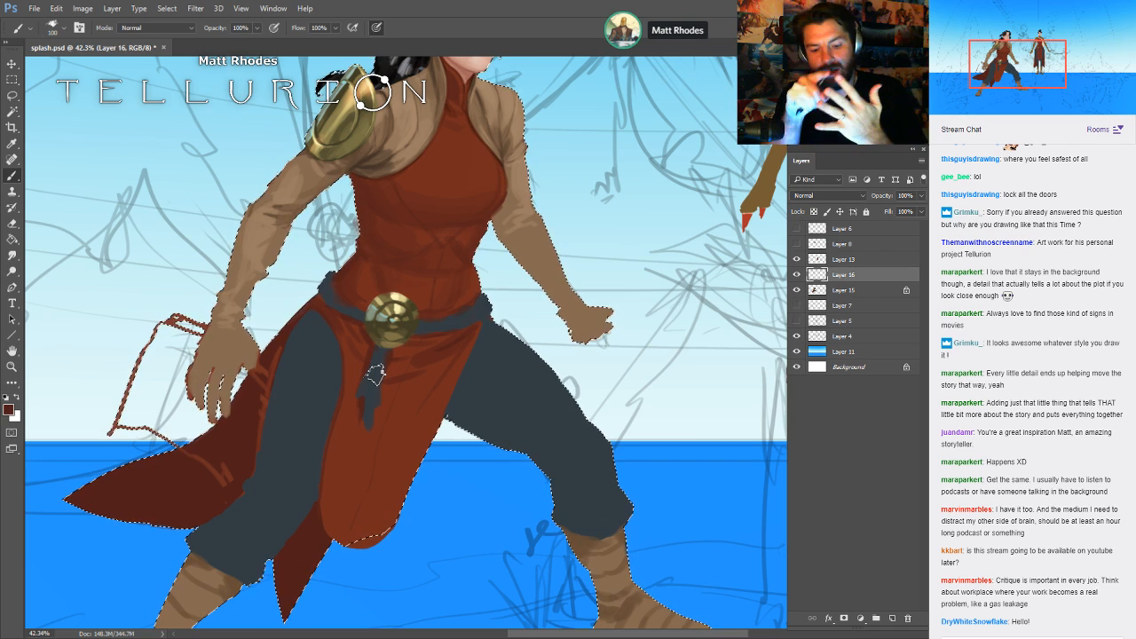
{"action": "key", "text": "ctrl+d"}
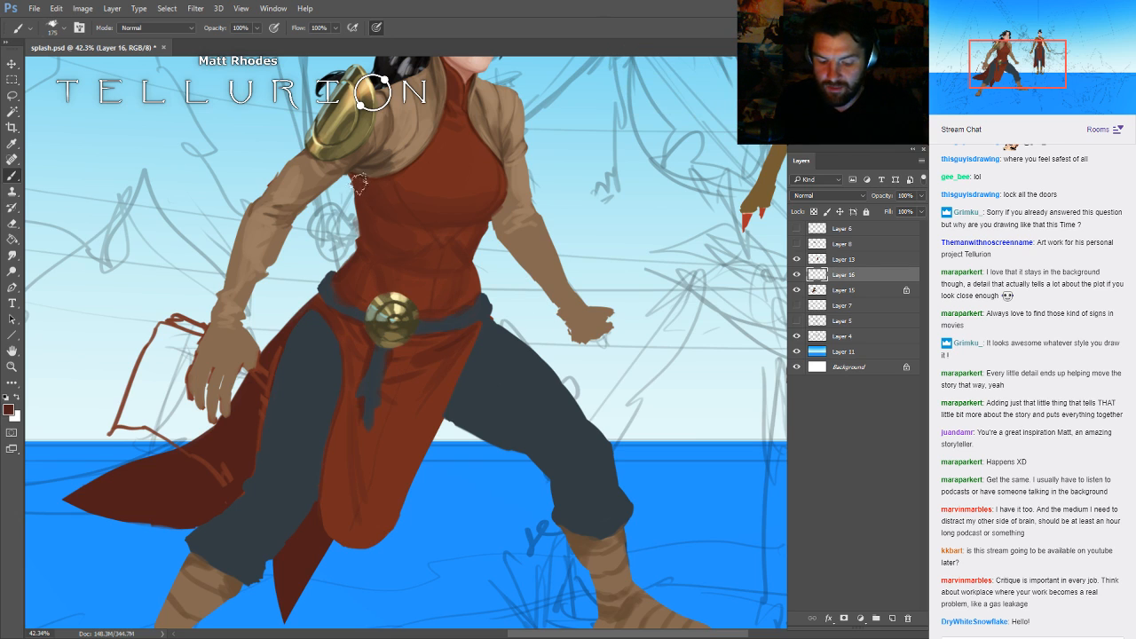
{"action": "key", "text": "bracketleft"}
{"action": "key", "text": "bracketleft"}
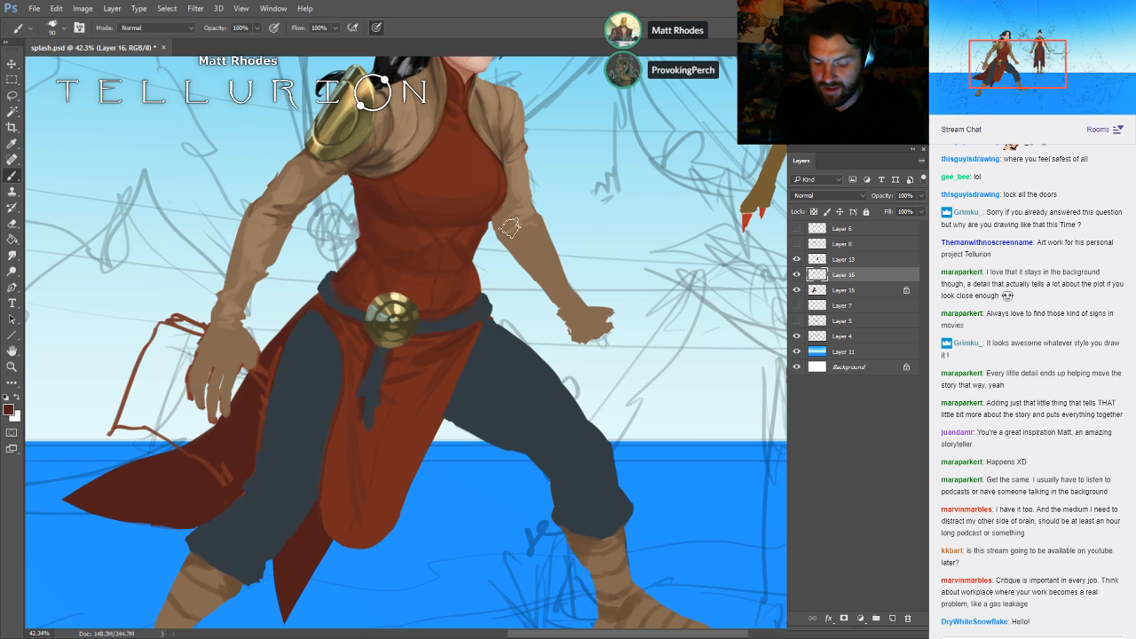
{"action": "left_click_drag", "start_coordinate": [665, 187], "coordinate": [651, 291]}
{"action": "left_click_drag", "start_coordinate": [461, 338], "coordinate": [523, 346]}
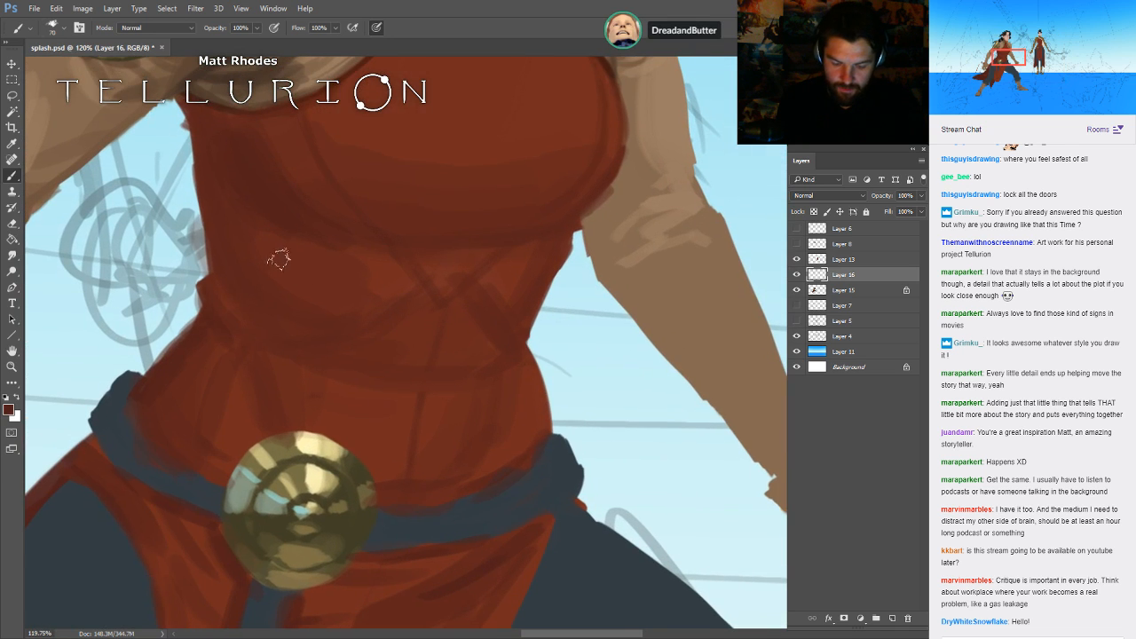
{"action": "left_click", "coordinate": [247, 265], "text": "alt"}
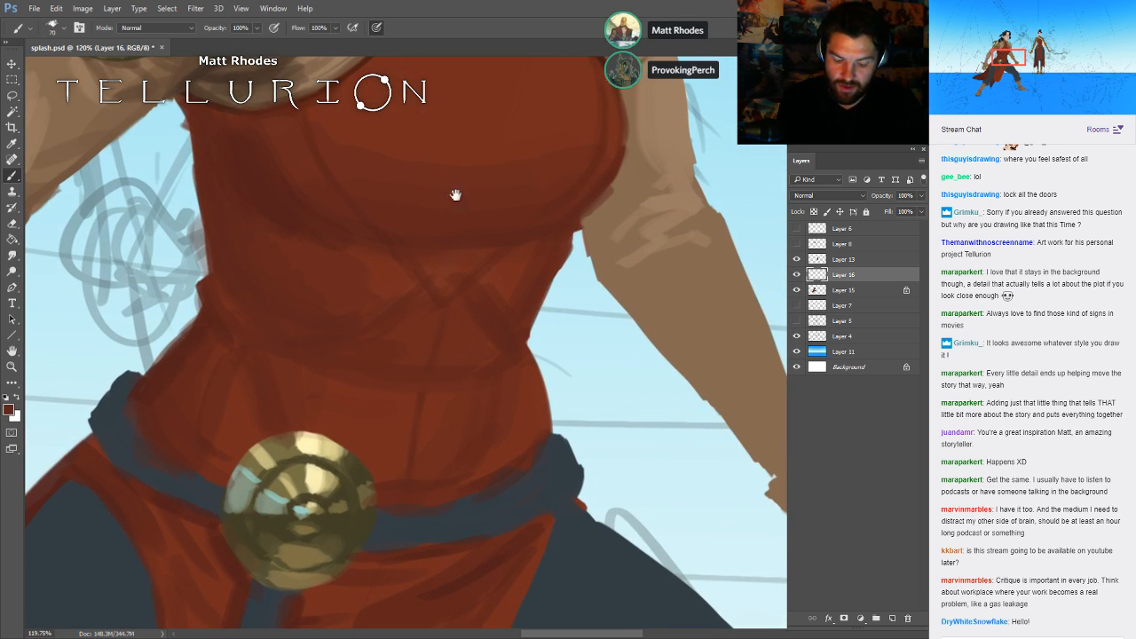
{"action": "left_click_drag", "start_coordinate": [456, 195], "coordinate": [448, 253]}
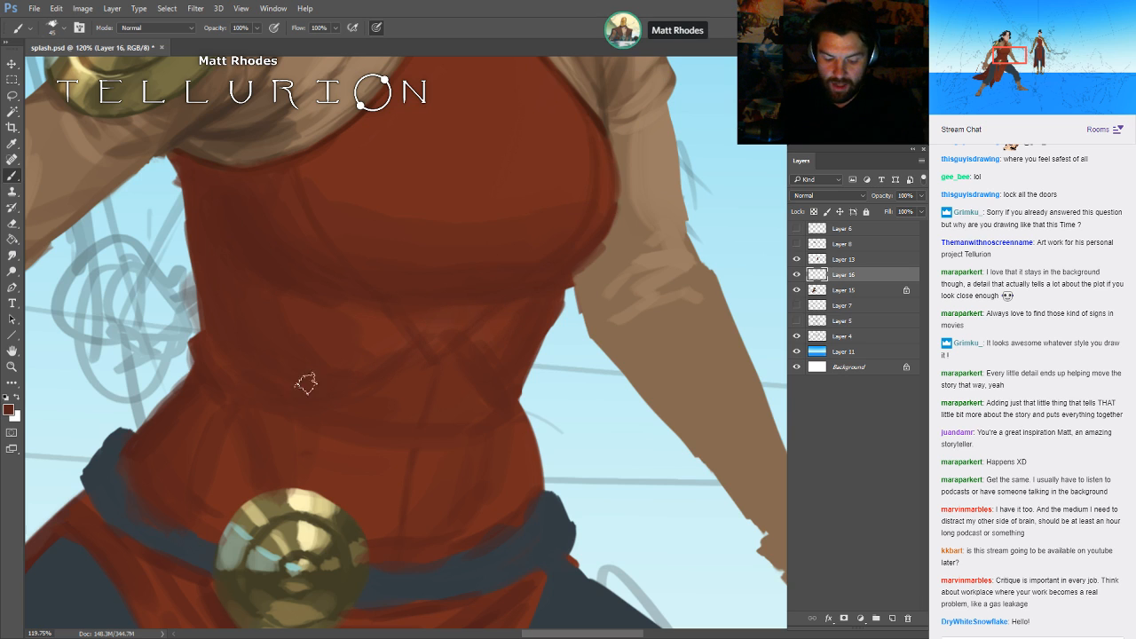
{"action": "left_click", "coordinate": [199, 378], "text": "alt"}
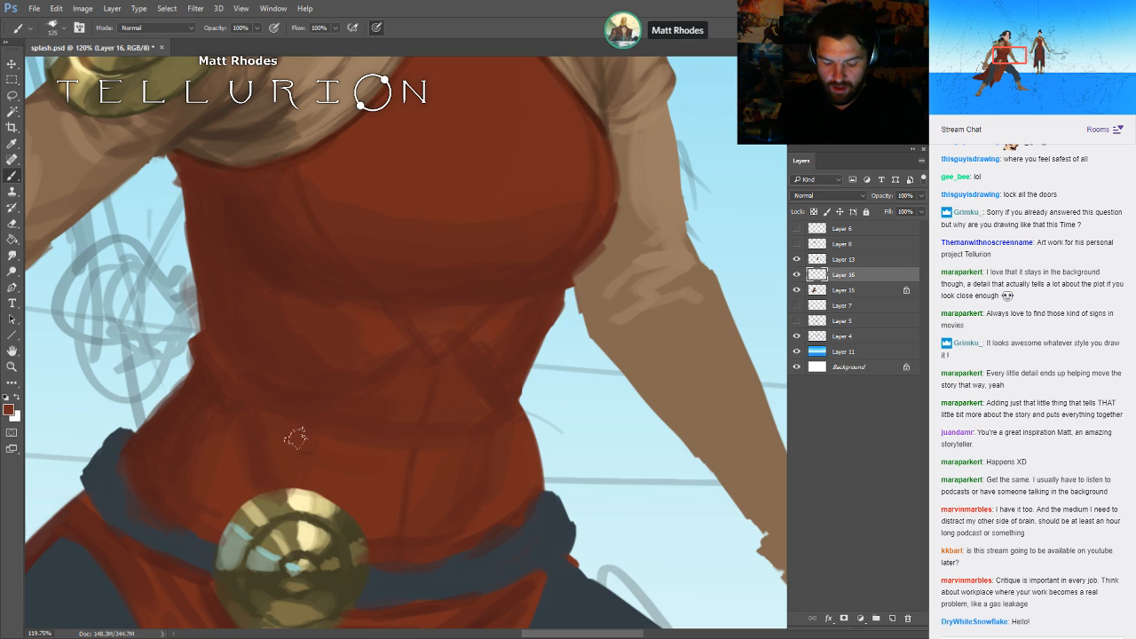
- Smooth the shading around the tunic's waist above the belt, reducing the brush from 125 to 70
{"action": "left_click_drag", "start_coordinate": [618, 449], "coordinate": [624, 349]}
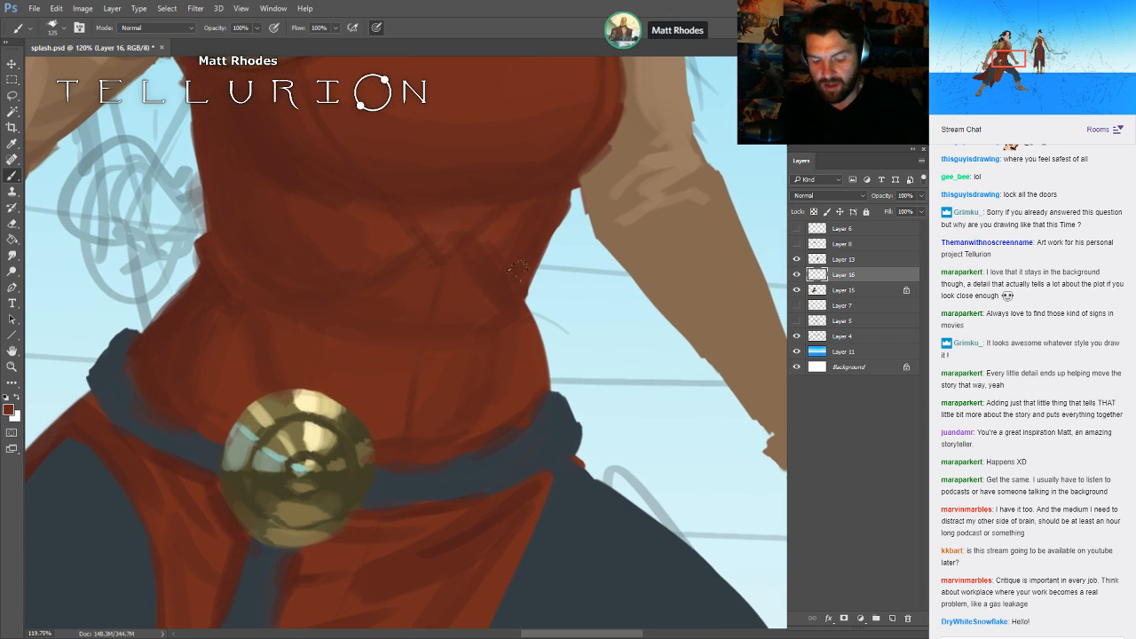
{"action": "key", "text": "bracketleft"}
{"action": "key", "text": "bracketleft"}
{"action": "key", "text": "bracketleft"}
{"action": "key", "text": "bracketleft"}
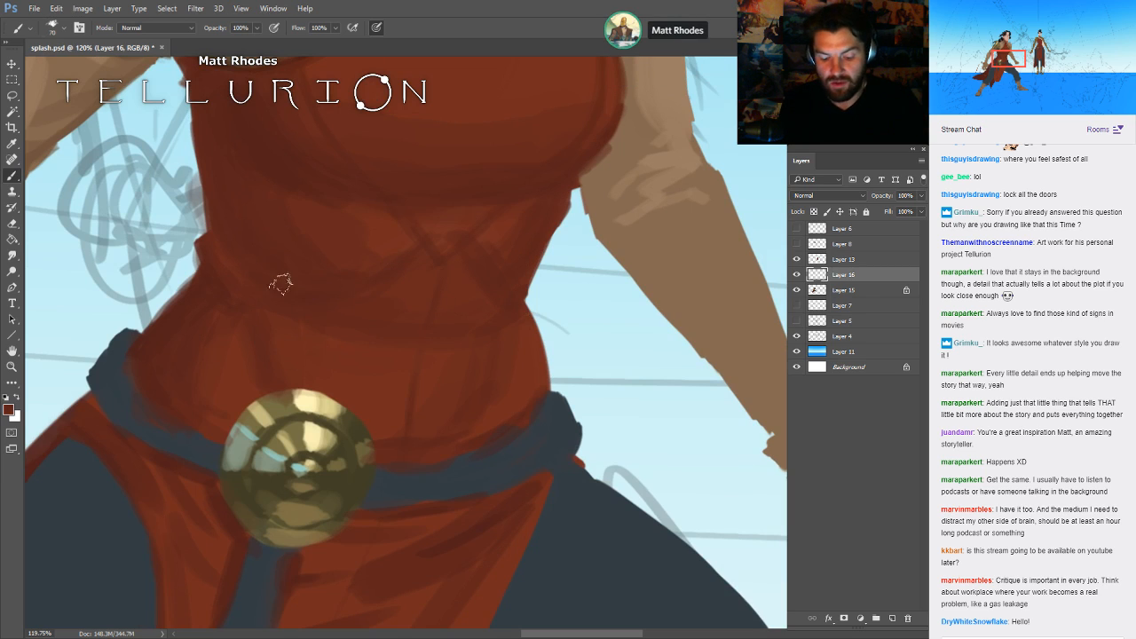
{"action": "left_click_drag", "start_coordinate": [629, 309], "coordinate": [591, 341]}
{"action": "left_click", "coordinate": [353, 274], "text": "alt"}
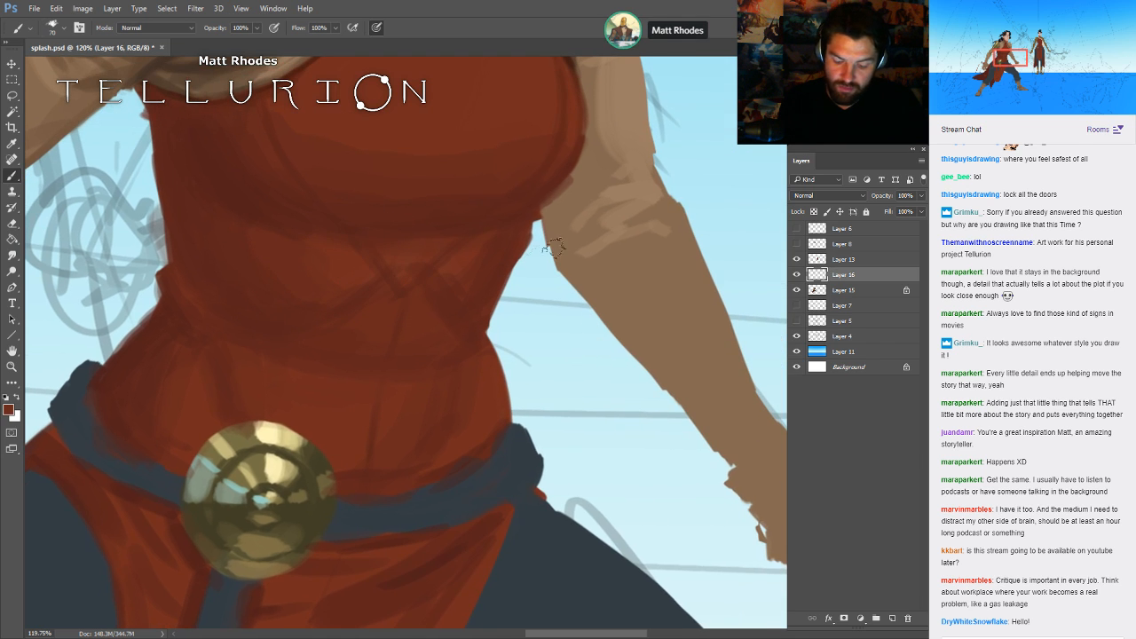
- Blend the shadow beneath and along the side of the tunic's chest with sampled reds at brush size 70
{"action": "left_click_drag", "start_coordinate": [665, 237], "coordinate": [652, 316]}
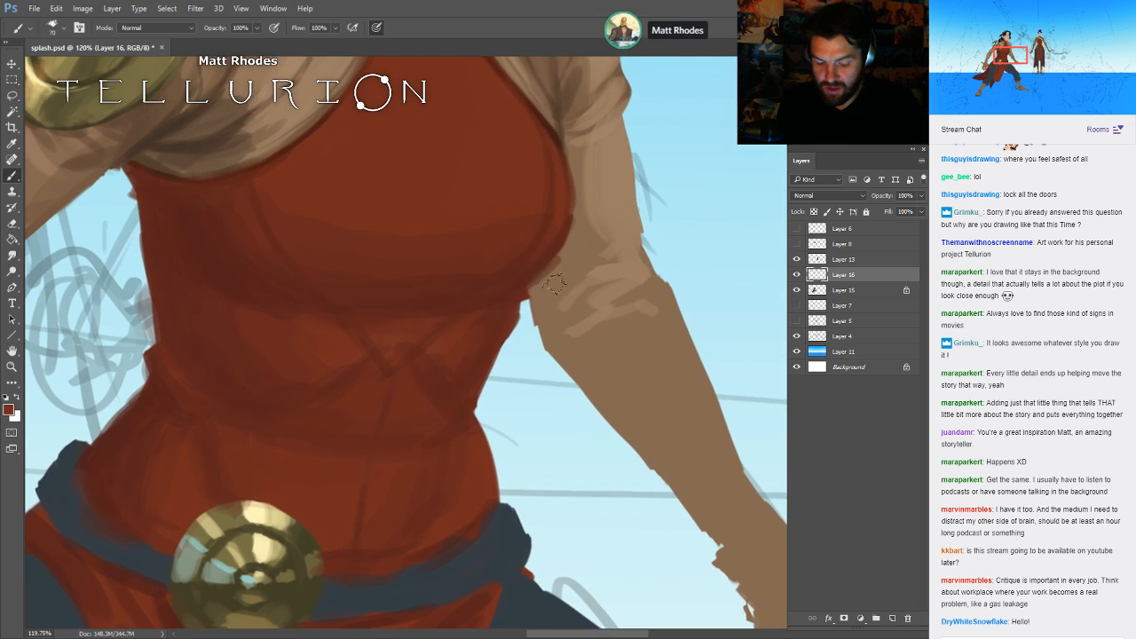
{"action": "left_click", "coordinate": [479, 297], "text": "alt"}
{"action": "left_click_drag", "start_coordinate": [580, 284], "coordinate": [563, 324]}
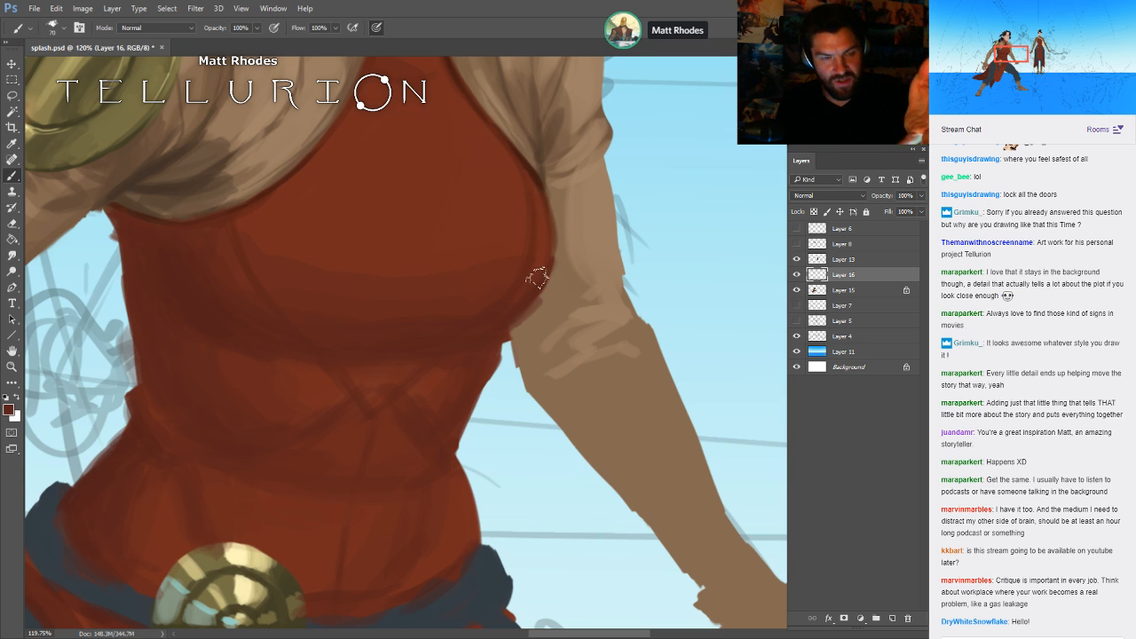
{"action": "left_click", "coordinate": [306, 240], "text": "alt"}
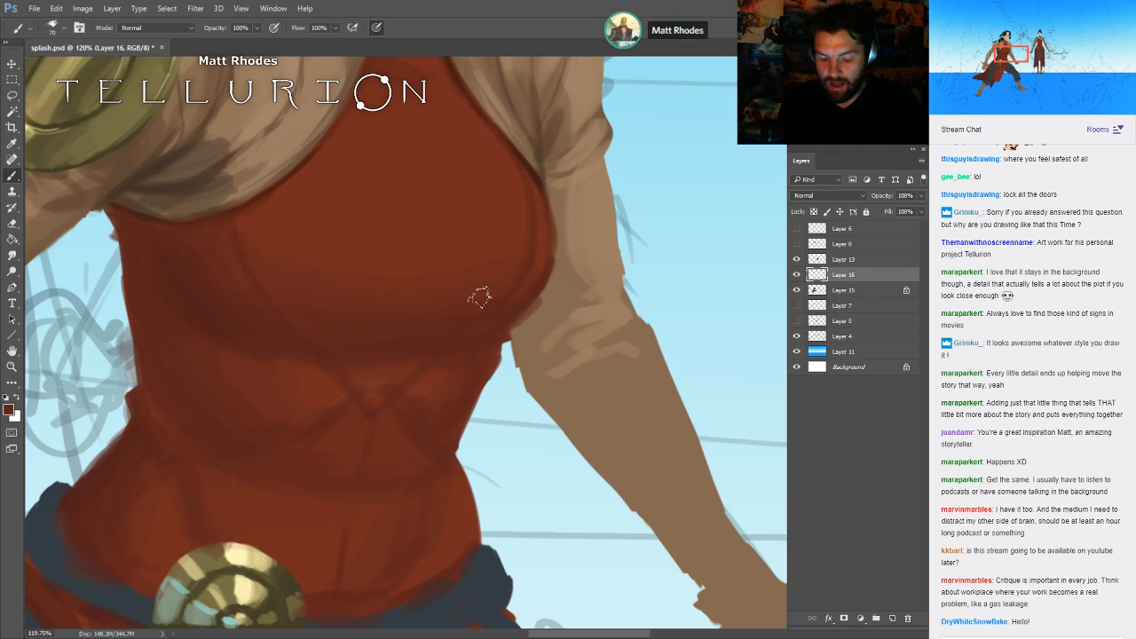
- Blend the tunic's collar and upper chest with sampled reds, and save splash.psd
{"action": "scroll", "coordinate": [484, 271], "scroll_direction": "up", "scroll_amount": 4}
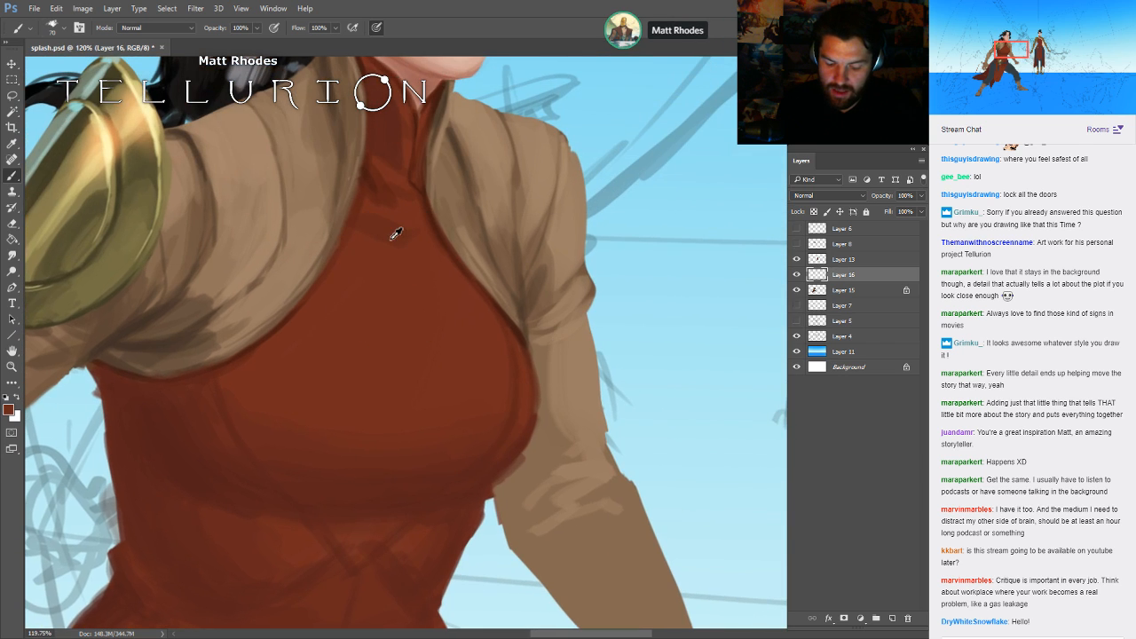
{"action": "left_click", "coordinate": [372, 180], "text": "alt"}
{"action": "left_click_drag", "start_coordinate": [623, 181], "coordinate": [614, 293]}
{"action": "left_click", "coordinate": [381, 314], "text": "alt"}
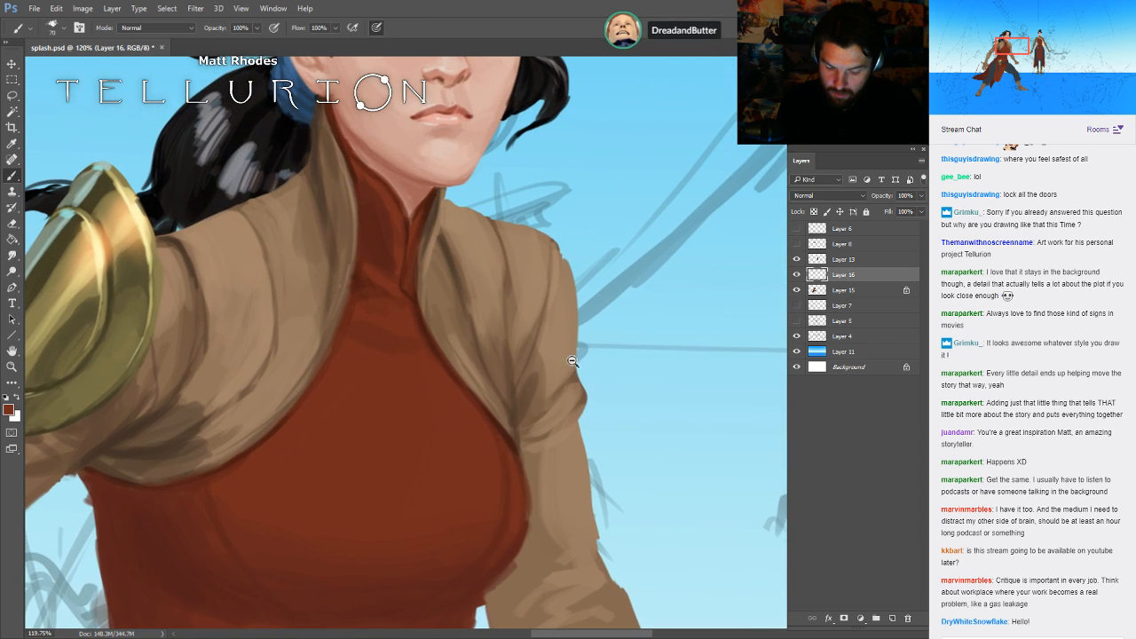
{"action": "left_click_drag", "start_coordinate": [573, 362], "coordinate": [508, 351]}
{"action": "left_click_drag", "start_coordinate": [627, 405], "coordinate": [586, 288]}
{"action": "key", "text": "ctrl+s"}
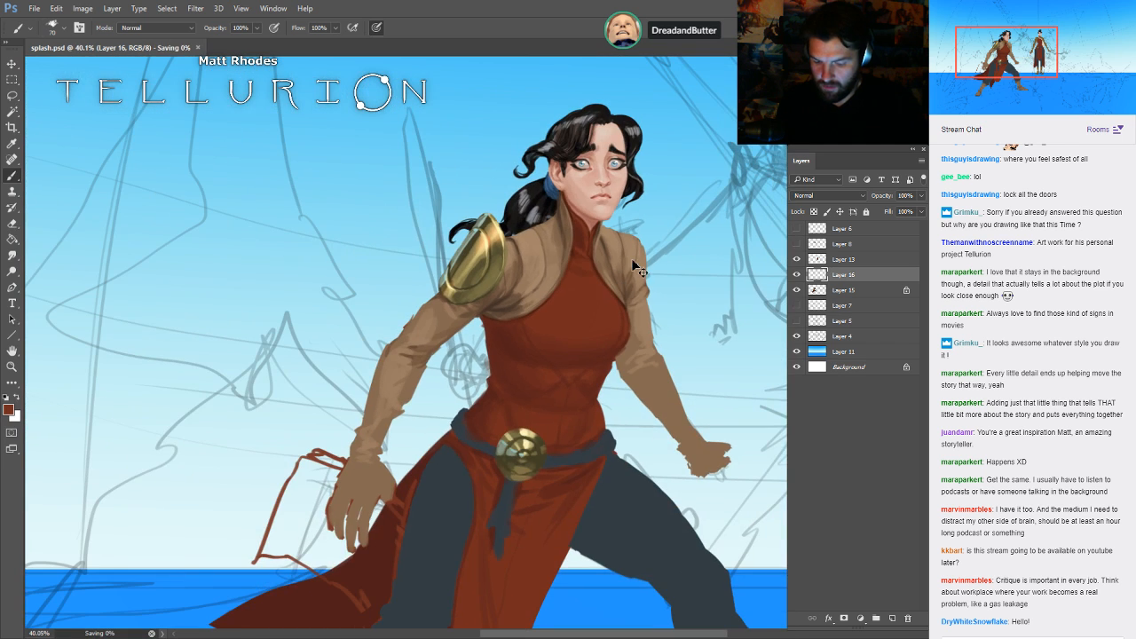
- Deepen the soft shading on the tunic's waist and lower torso with sampled reds and brush sizes from 300 down to 70
{"action": "left_click_drag", "start_coordinate": [718, 353], "coordinate": [647, 299]}
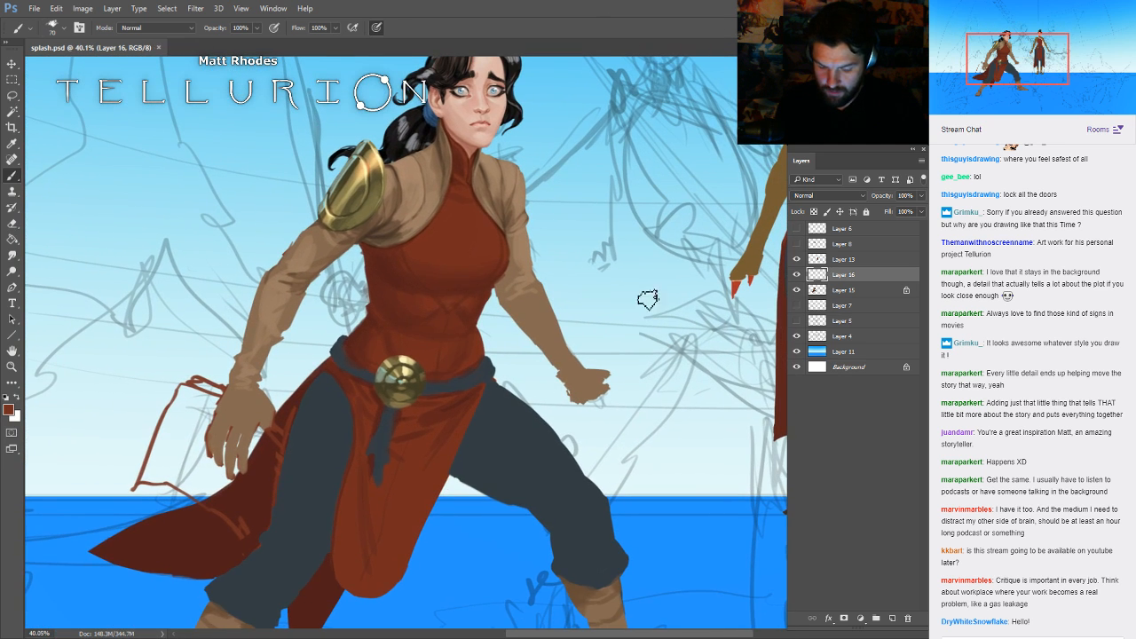
{"action": "left_click", "coordinate": [404, 335], "text": "alt"}
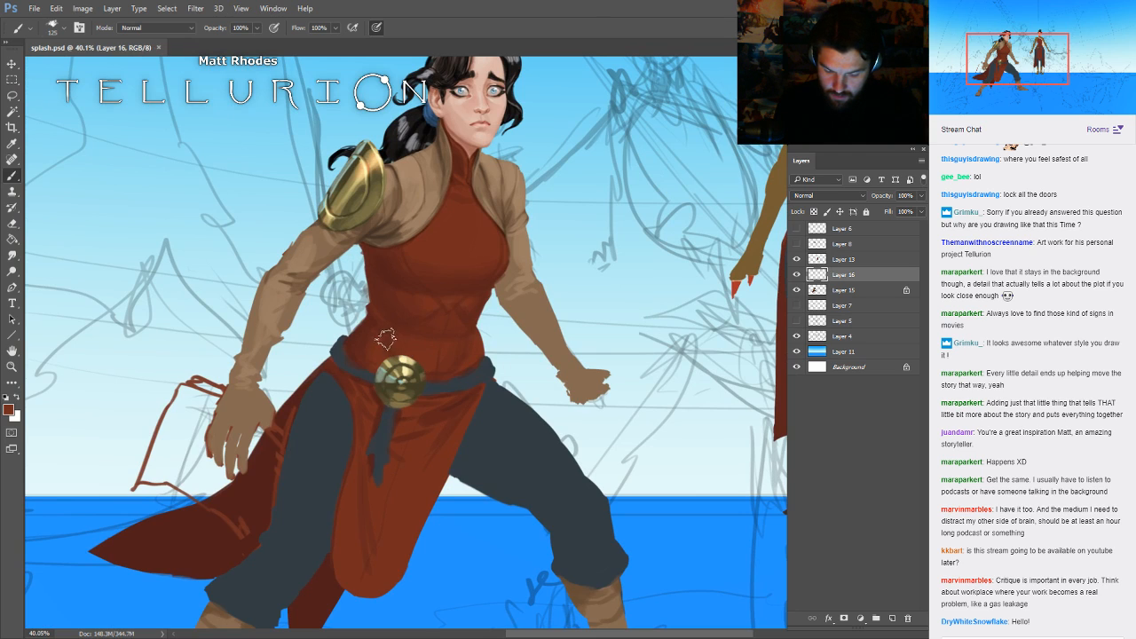
{"action": "left_click", "coordinate": [383, 337], "text": "alt"}
{"action": "key", "text": "bracketright"}
{"action": "left_click_drag", "start_coordinate": [376, 325], "coordinate": [366, 342]}
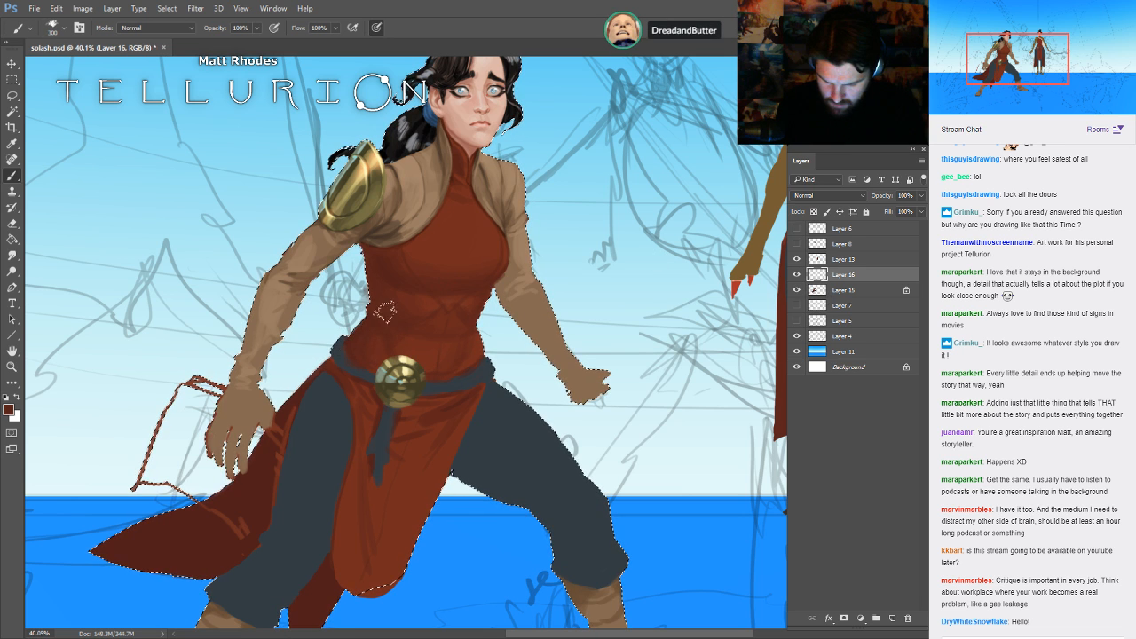
{"action": "key", "text": "bracketright"}
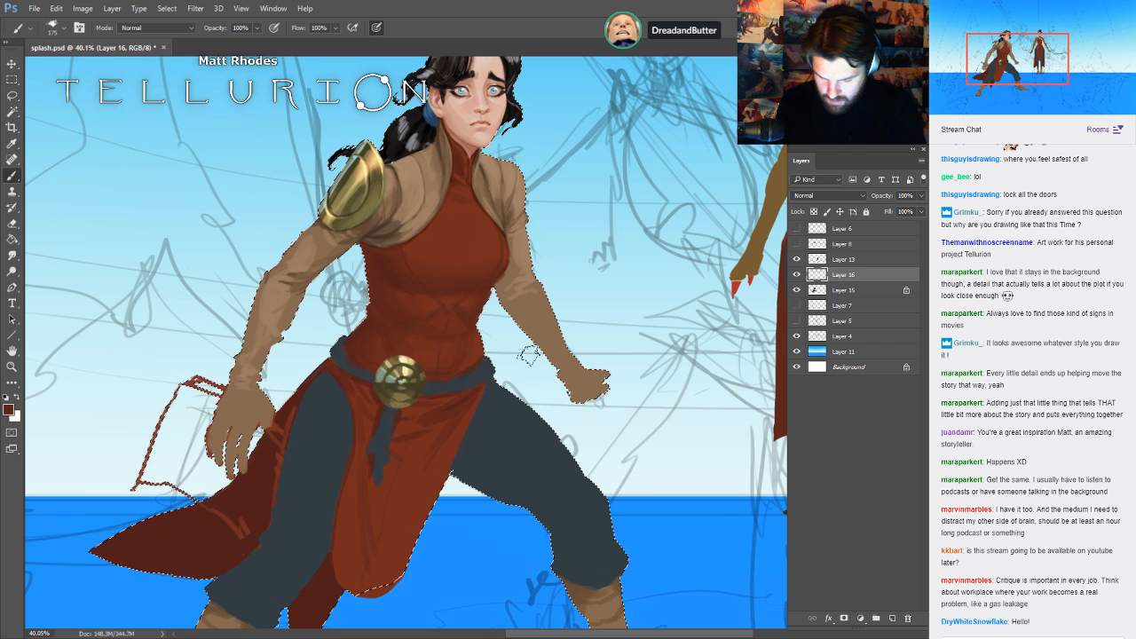
{"action": "key", "text": "bracketleft"}
{"action": "key", "text": "bracketleft"}
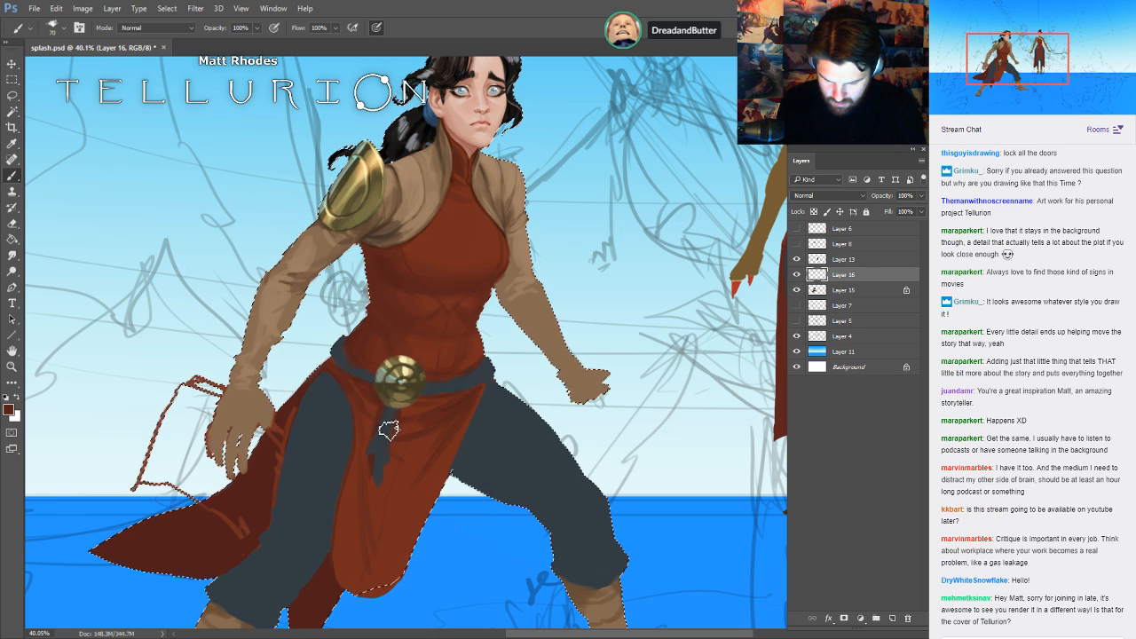
- Darken and even out the tunic's trailing skirt panel behind the hip with brush sizes between 50 and 90, and clear the selection
{"action": "key", "text": "]"}
{"action": "key", "text": "]"}
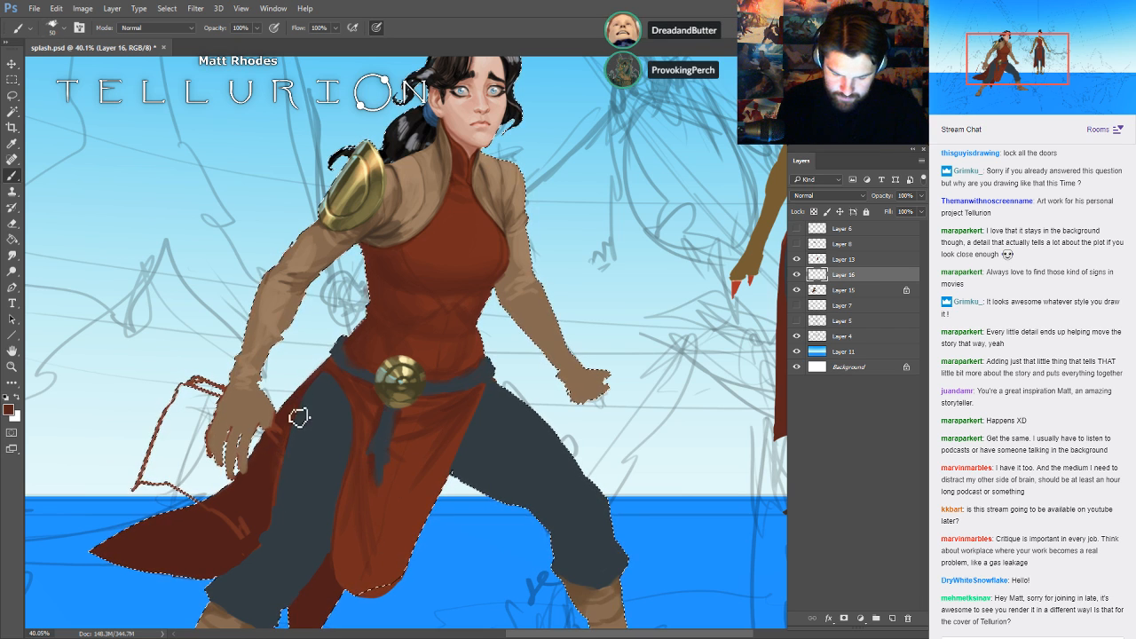
{"action": "key", "text": "["}
{"action": "key", "text": "["}
{"action": "key", "text": "["}
{"action": "key", "text": "["}
{"action": "key", "text": "space"}
{"action": "mouse_move", "coordinate": [318, 503]}
{"action": "left_mouse_down"}
{"action": "mouse_move", "coordinate": [365, 480]}
{"action": "mouse_move", "coordinate": [346, 423]}
{"action": "mouse_move", "coordinate": [347, 439]}
{"action": "left_mouse_up"}
{"action": "key", "text": "]"}
{"action": "key", "text": "]"}
{"action": "key", "text": "]"}
{"action": "key", "text": "]"}
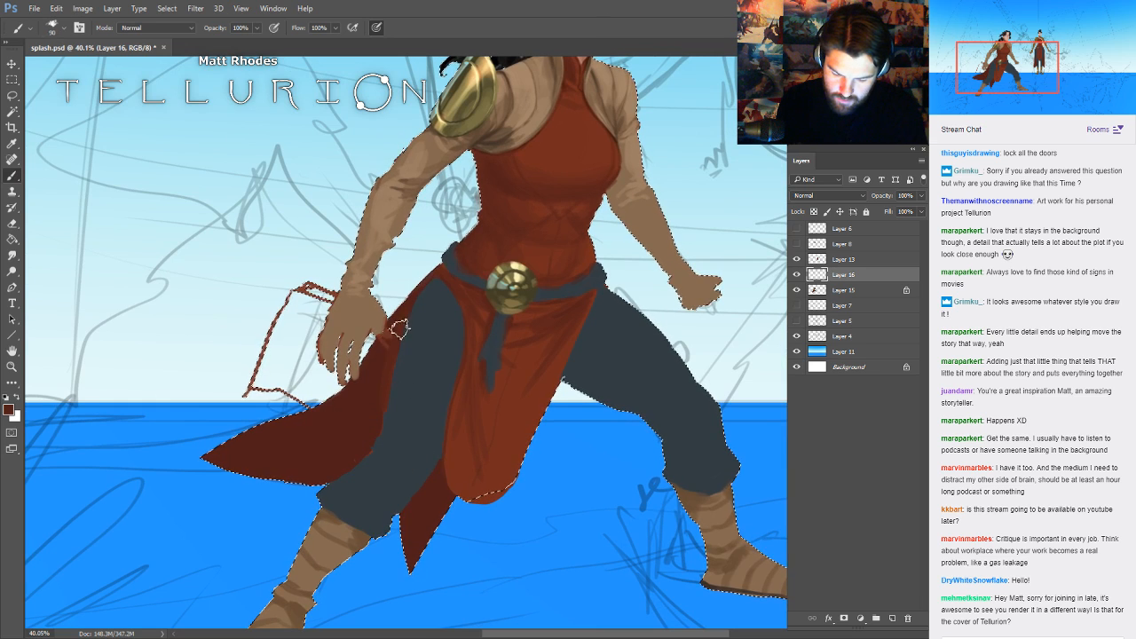
{"action": "key", "text": "["}
{"action": "key", "text": "["}
{"action": "key", "text": "ctrl+d"}
- Sample a dark blue-grey, load Layer 15's silhouette as a selection, and begin shading the belt on Layer 16 at brush size 30
{"action": "key", "text": "space"}
{"action": "mouse_move", "coordinate": [752, 365]}
{"action": "left_mouse_down"}
{"action": "mouse_move", "coordinate": [686, 363]}
{"action": "mouse_move", "coordinate": [620, 419]}
{"action": "left_mouse_up"}
{"action": "key", "text": "i"}
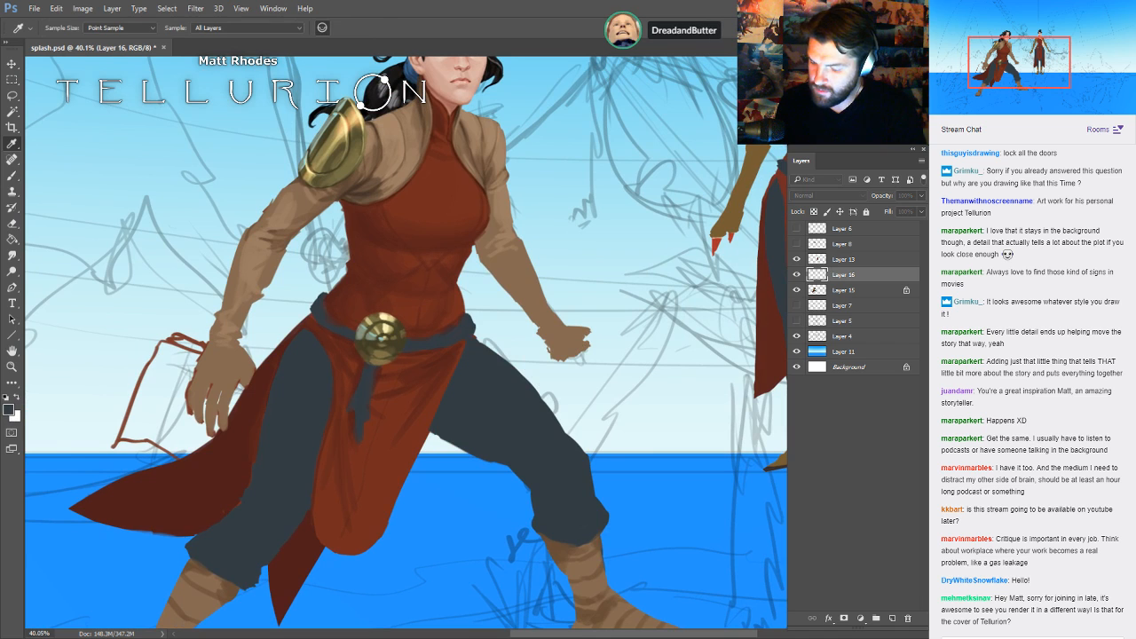
{"action": "key", "text": "b"}
{"action": "left_click", "coordinate": [817, 289], "text": "ctrl"}
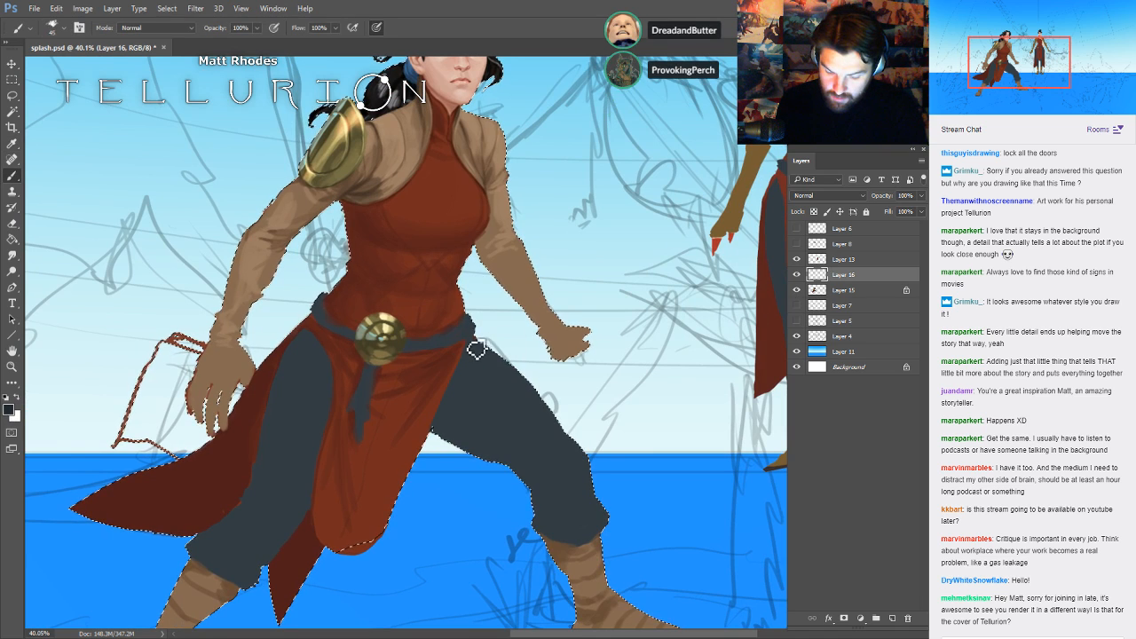
{"action": "key", "text": "bracketleft"}
{"action": "key", "text": "bracketleft"}
{"action": "key", "text": "bracketleft"}
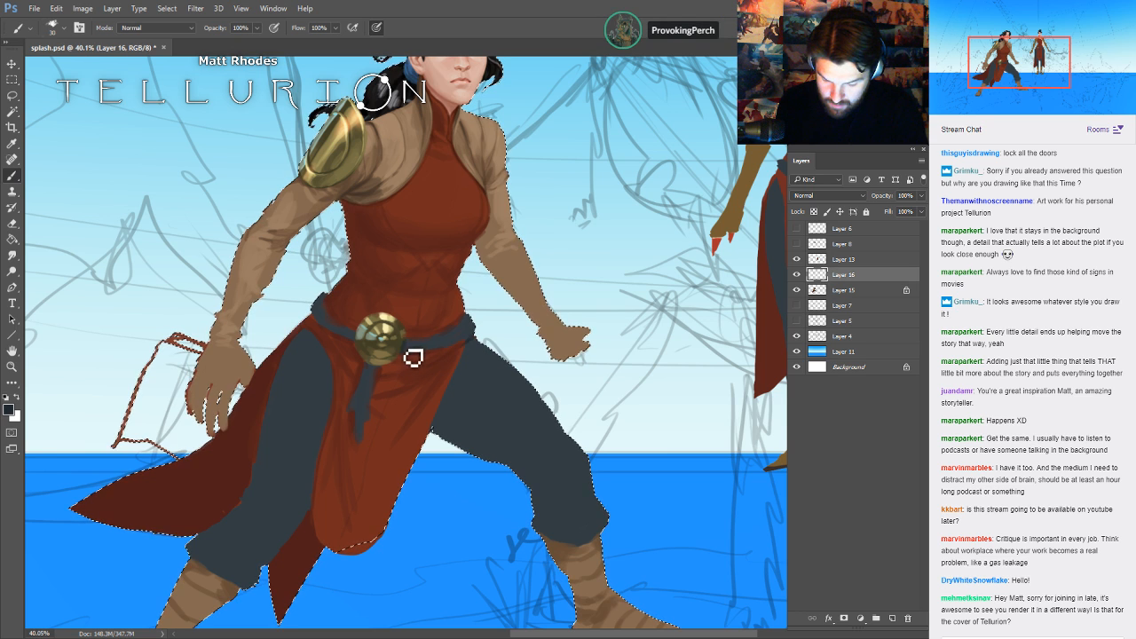
- Darken the belt's lower edge between the buckle and the far hip with brush sizes of 45 to 60
{"action": "key", "text": "bracketright"}
{"action": "key", "text": "bracketright"}
{"action": "key", "text": "bracketright"}
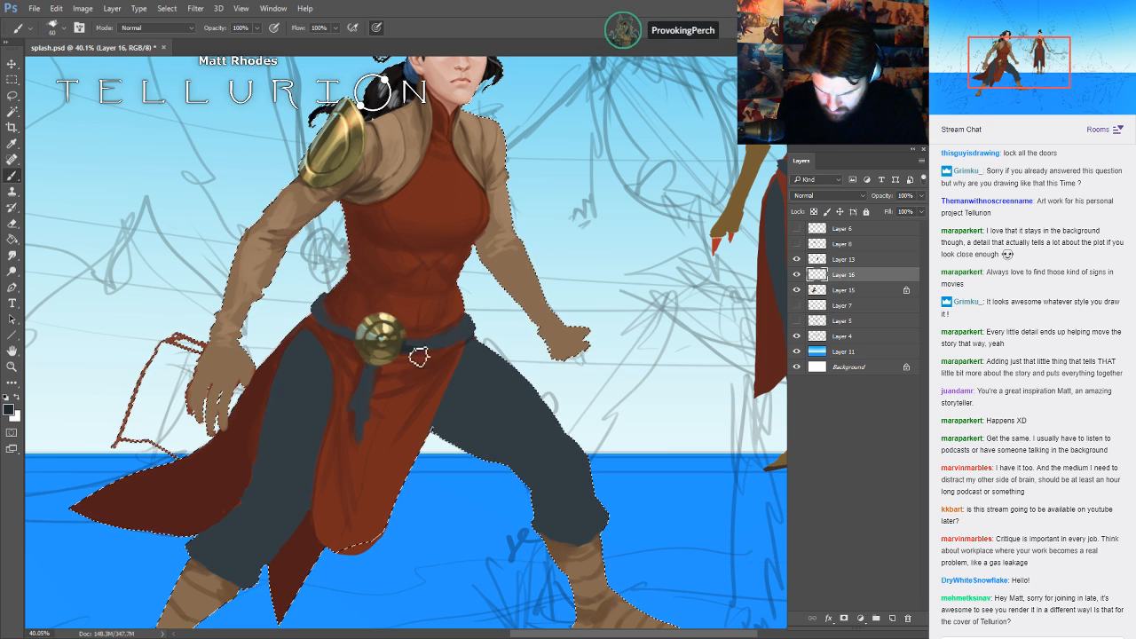
{"action": "key", "text": "bracketleft"}
{"action": "key", "text": "bracketleft"}
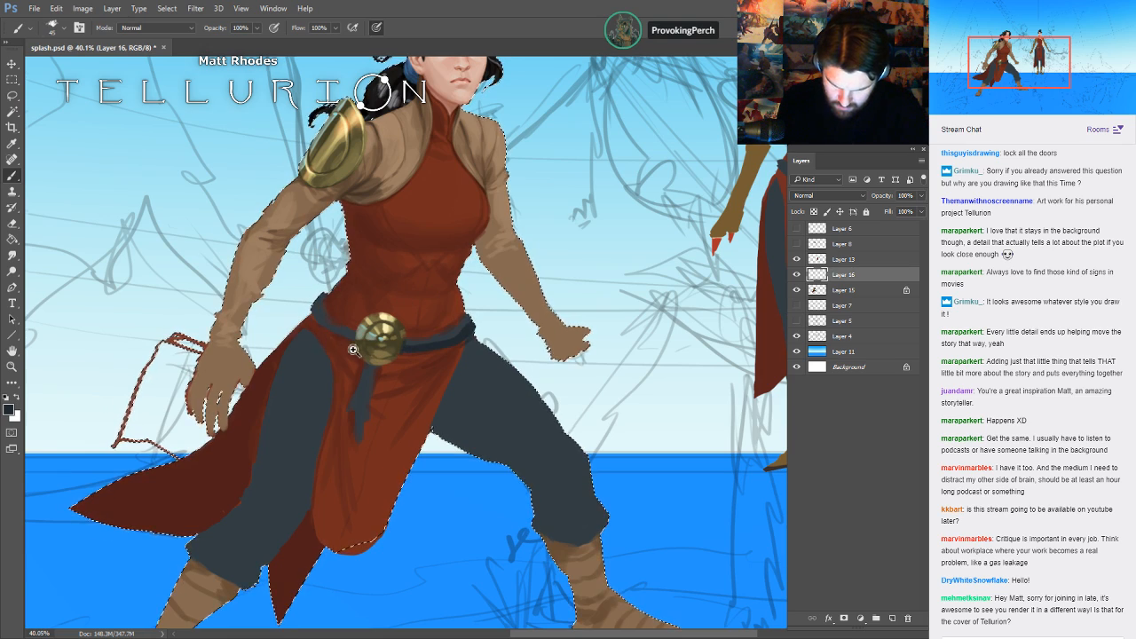
- Shade the lower edge of the belt on the hand side of the buckle, reducing the brush to 15
{"action": "left_click_drag", "start_coordinate": [330, 338], "coordinate": [405, 328]}
{"action": "key", "text": "bracketleft"}
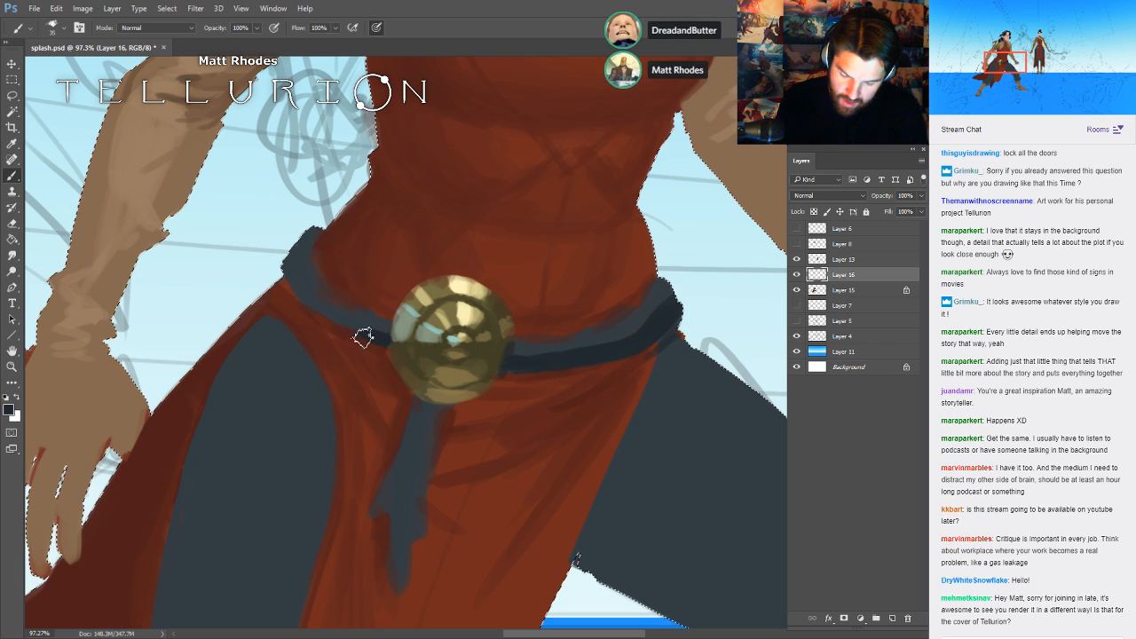
{"action": "key", "text": "bracketleft"}
{"action": "key", "text": "bracketleft"}
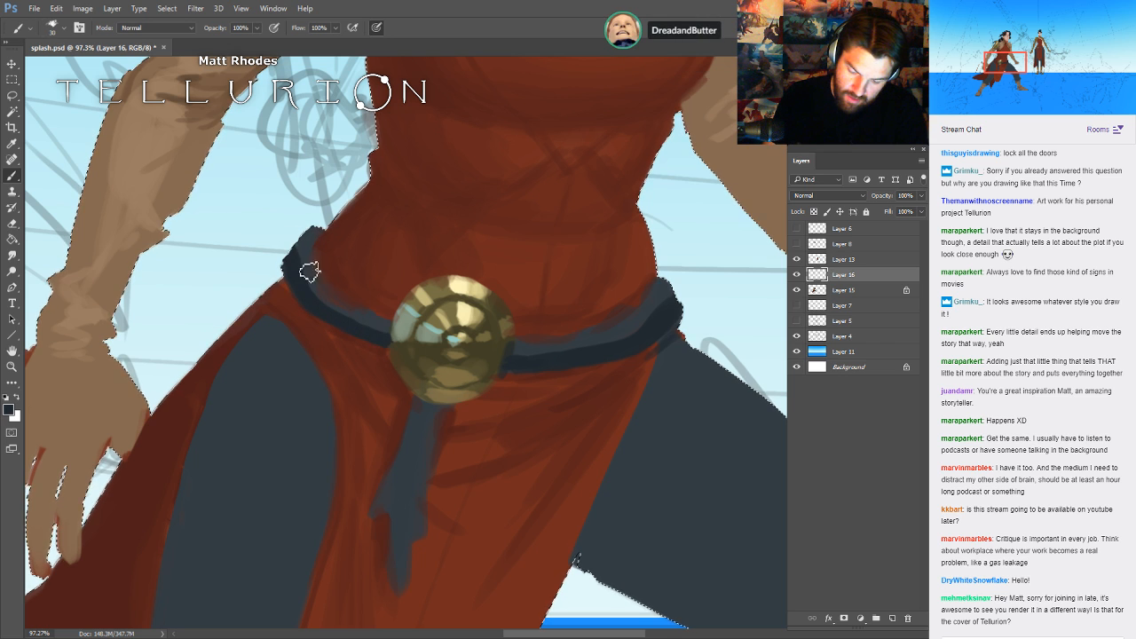
{"action": "key", "text": "bracketleft"}
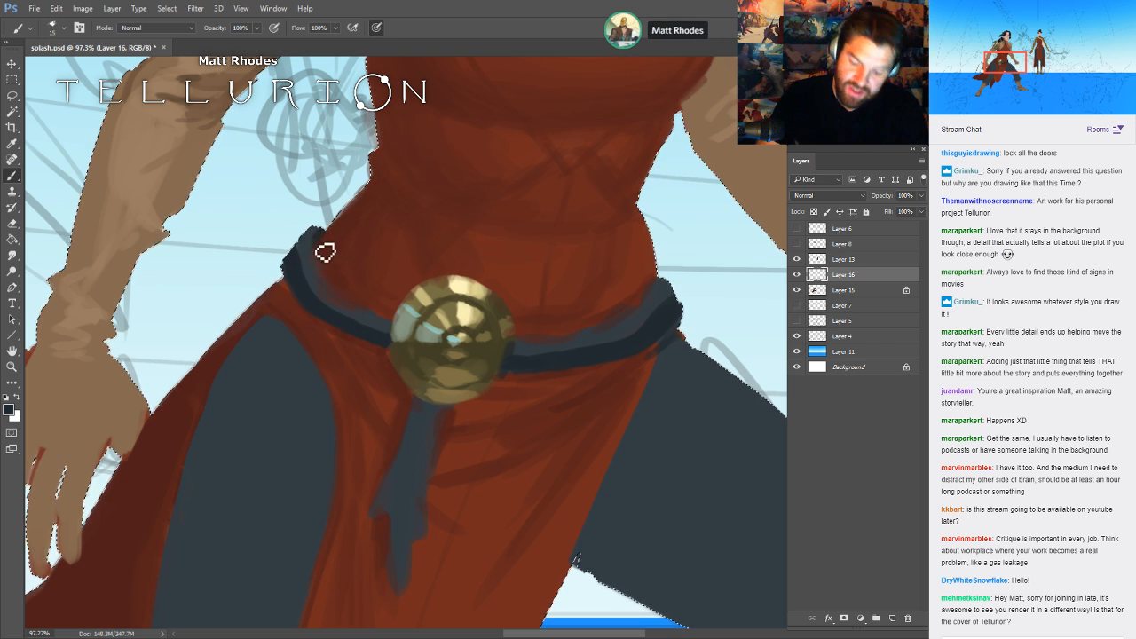
- Clean up the belt's upper edge with sampled blue-greys and paint dark fold lines along both sides at brush size 20
{"action": "left_click", "coordinate": [308, 242], "text": "alt"}
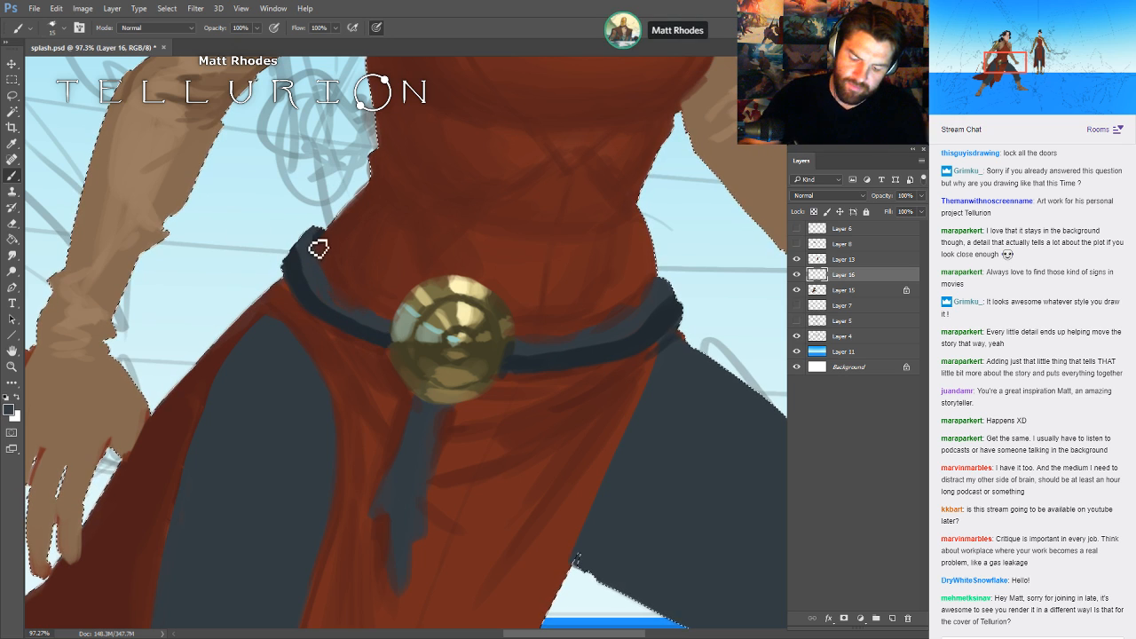
{"action": "key", "text": "bracketright"}
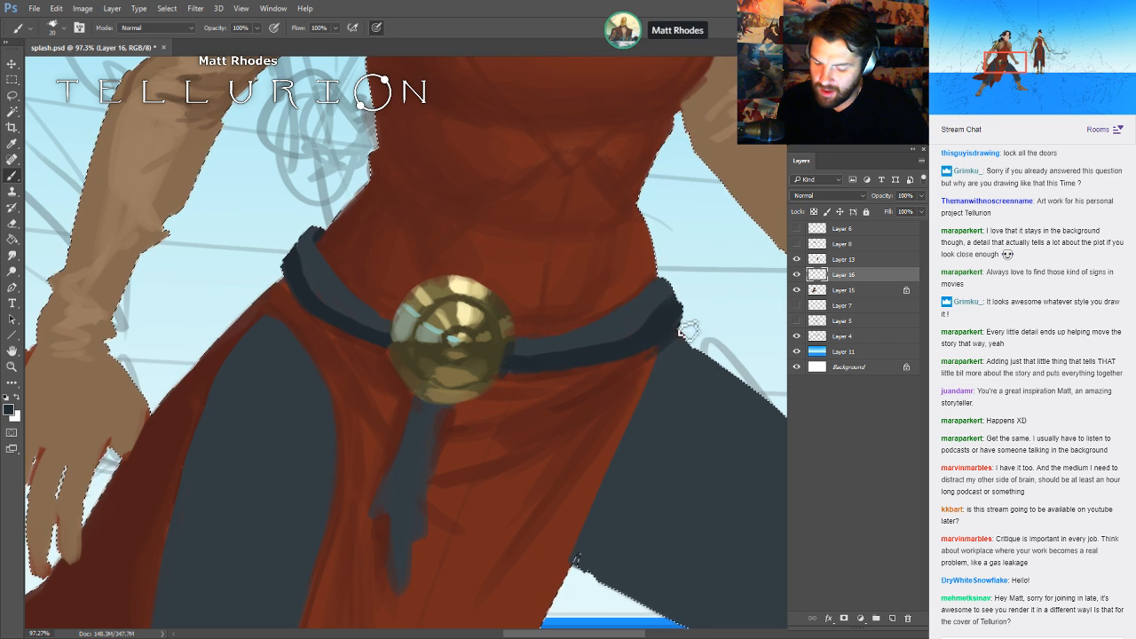
{"action": "left_click_drag", "start_coordinate": [524, 355], "coordinate": [622, 326]}
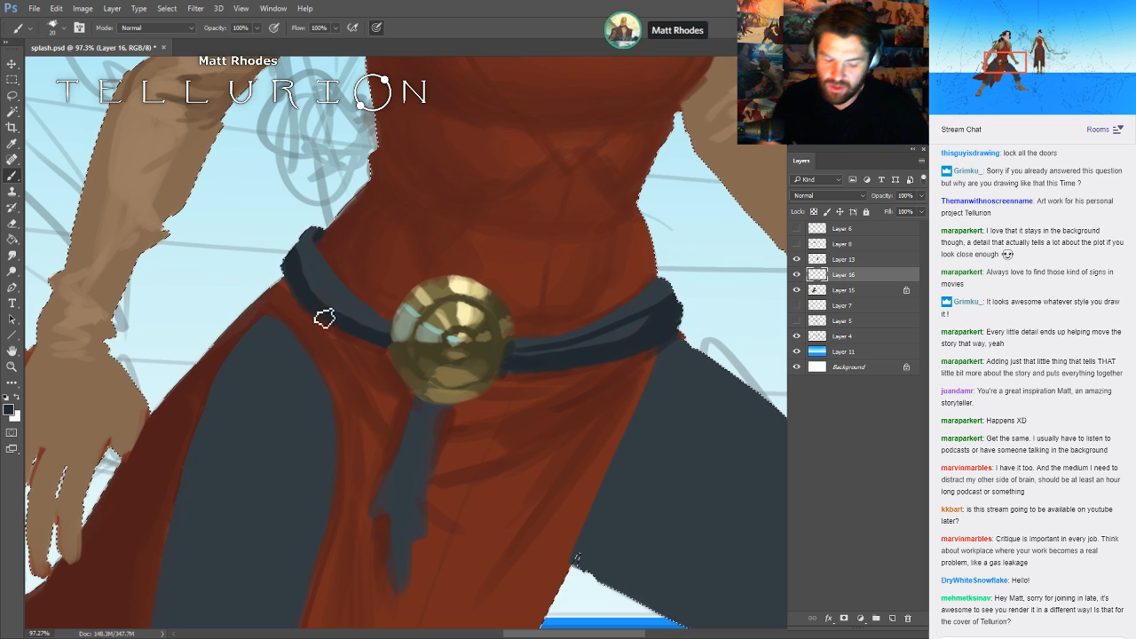
{"action": "left_click_drag", "start_coordinate": [310, 243], "coordinate": [343, 317]}
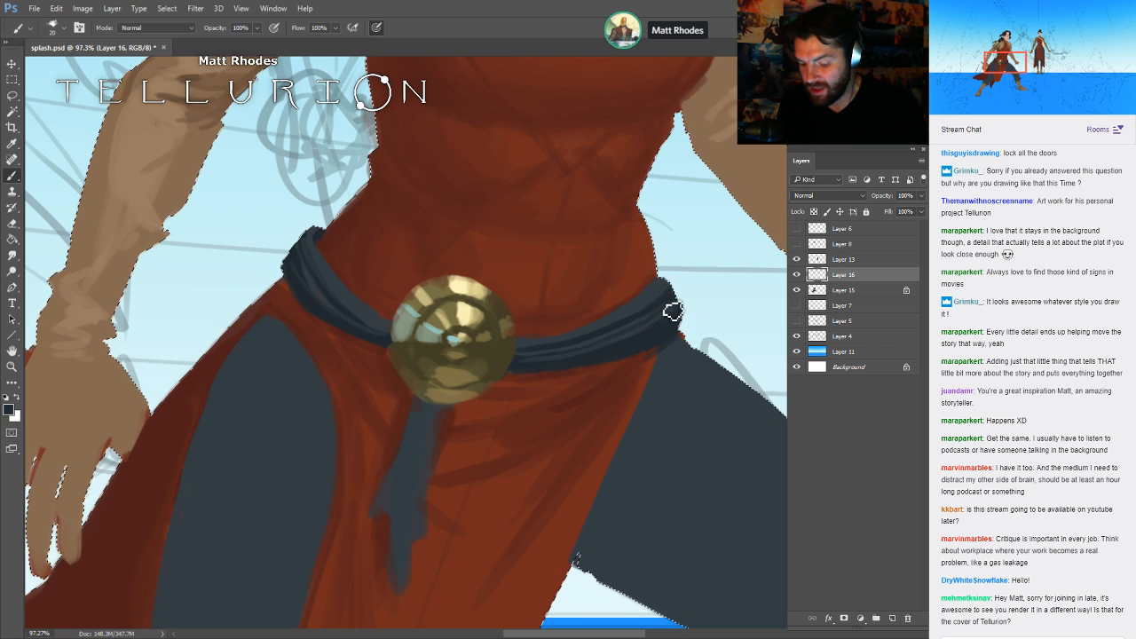
- Paint dark fold lines on the belt's end at the far hip and down the hanging sash tail below the buckle
{"action": "left_click", "coordinate": [645, 296], "text": "alt"}
{"action": "left_click_drag", "start_coordinate": [657, 298], "coordinate": [680, 324]}
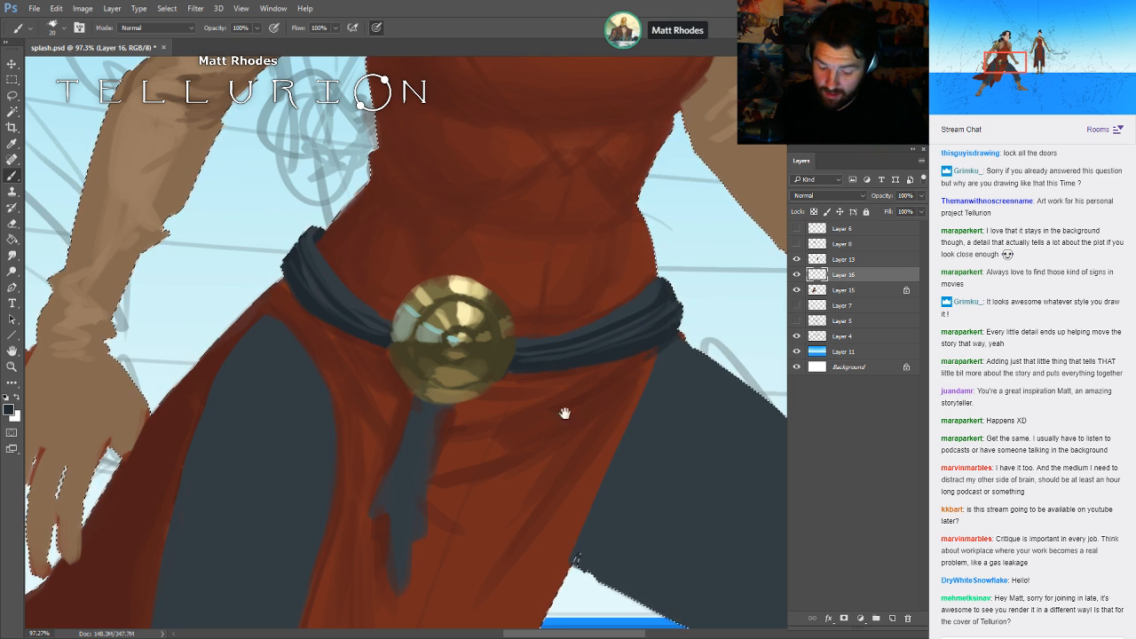
{"action": "left_click_drag", "start_coordinate": [567, 433], "coordinate": [606, 350]}
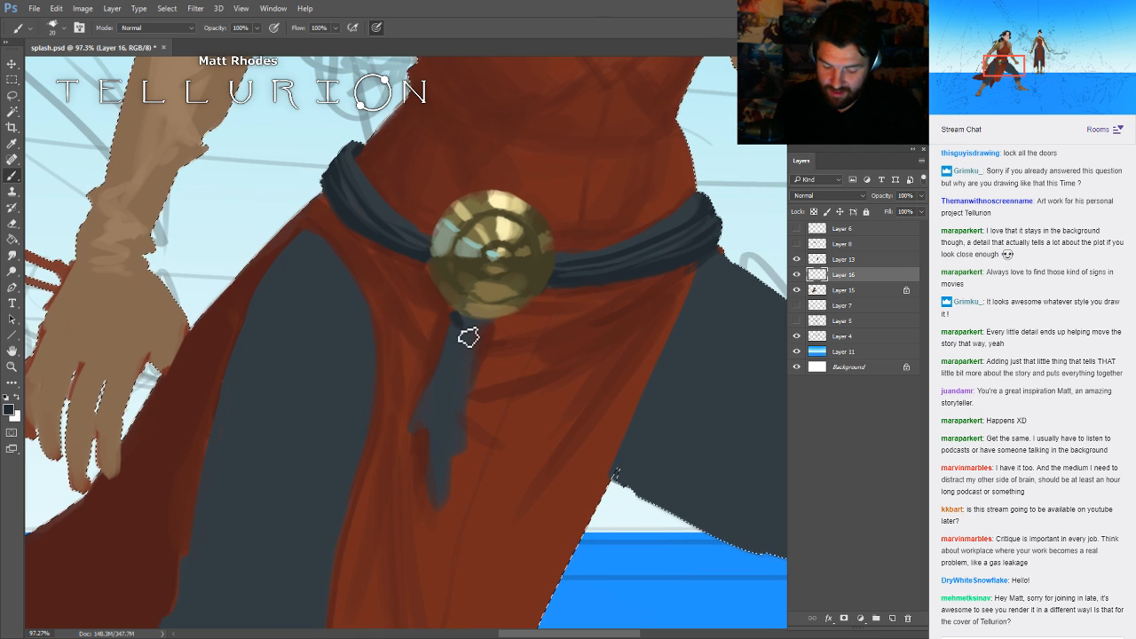
{"action": "mouse_move", "coordinate": [474, 334]}
{"action": "left_mouse_down"}
{"action": "mouse_move", "coordinate": [469, 407]}
{"action": "mouse_move", "coordinate": [490, 343]}
{"action": "mouse_move", "coordinate": [476, 400]}
{"action": "mouse_move", "coordinate": [492, 341]}
{"action": "mouse_move", "coordinate": [477, 393]}
{"action": "mouse_move", "coordinate": [462, 326]}
{"action": "mouse_move", "coordinate": [438, 396]}
{"action": "left_mouse_up"}
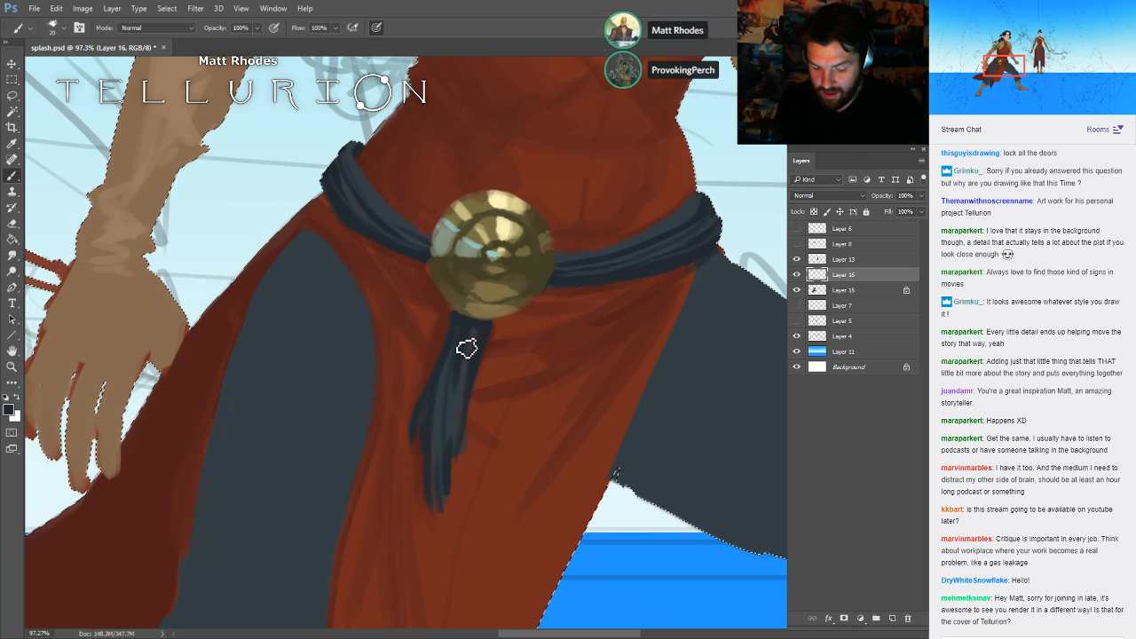
- Sample a dark red and paint thin seam lines converging in a V below the bust and running down the tunic's front, reducing the brush to 15
{"action": "left_click", "coordinate": [431, 269], "text": "alt"}
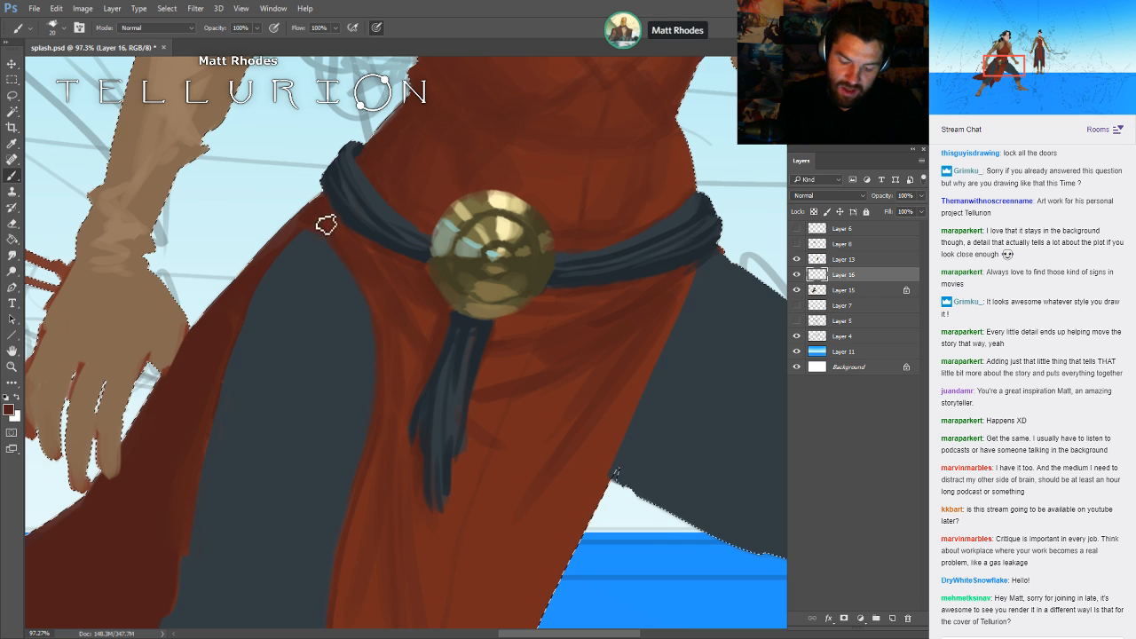
{"action": "left_click_drag", "start_coordinate": [725, 204], "coordinate": [669, 356]}
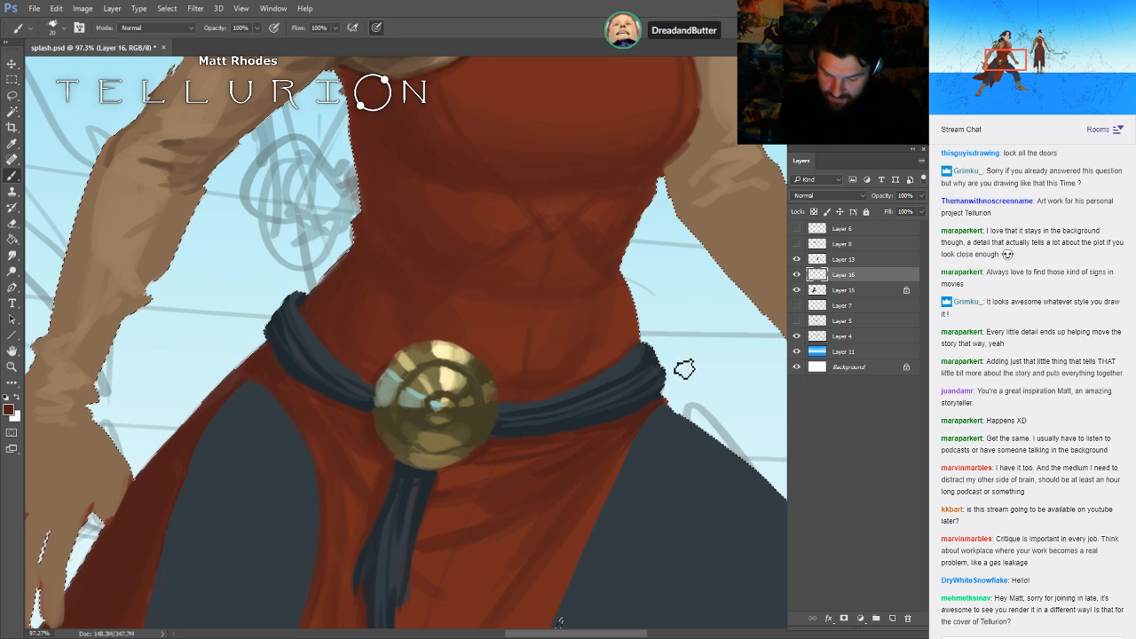
{"action": "left_click_drag", "start_coordinate": [668, 496], "coordinate": [618, 465]}
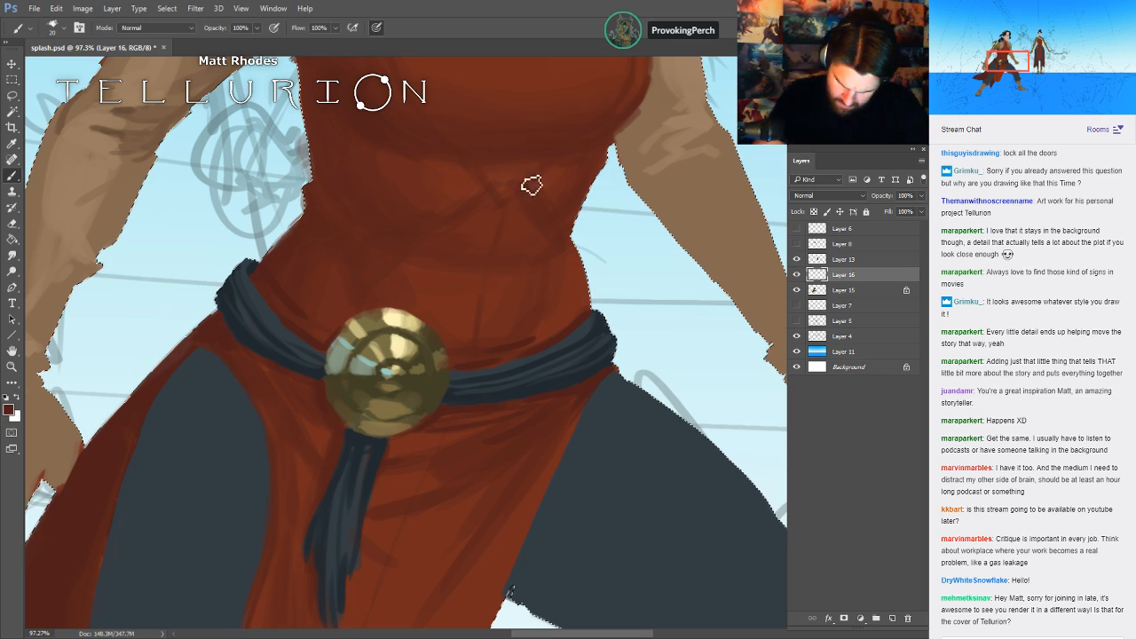
{"action": "left_click_drag", "start_coordinate": [521, 369], "coordinate": [404, 388]}
{"action": "left_click_drag", "start_coordinate": [666, 384], "coordinate": [660, 330]}
{"action": "left_click_drag", "start_coordinate": [714, 305], "coordinate": [594, 416]}
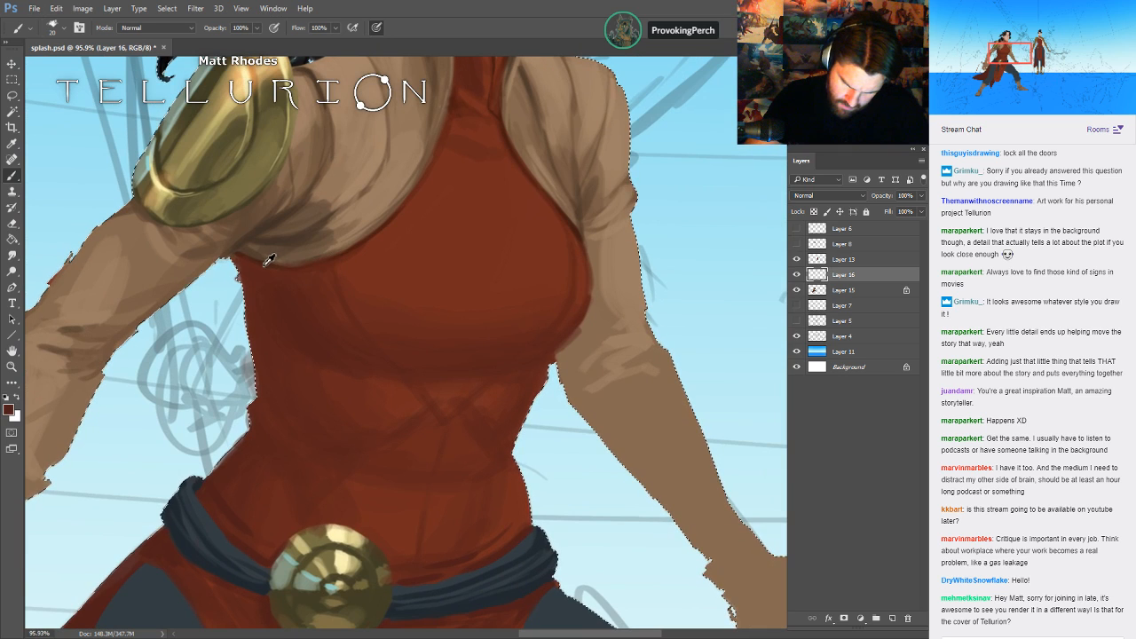
{"action": "key", "text": "["}
{"action": "key", "text": "]"}
{"action": "left_click_drag", "start_coordinate": [337, 271], "coordinate": [396, 365]}
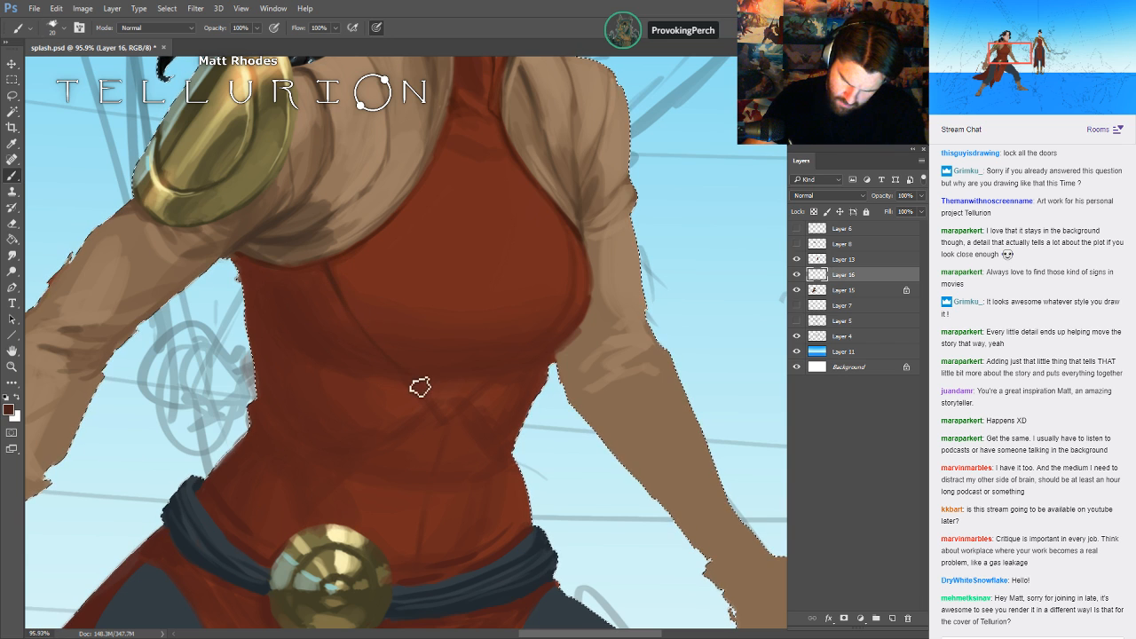
{"action": "key", "text": "]"}
{"action": "key", "text": "["}
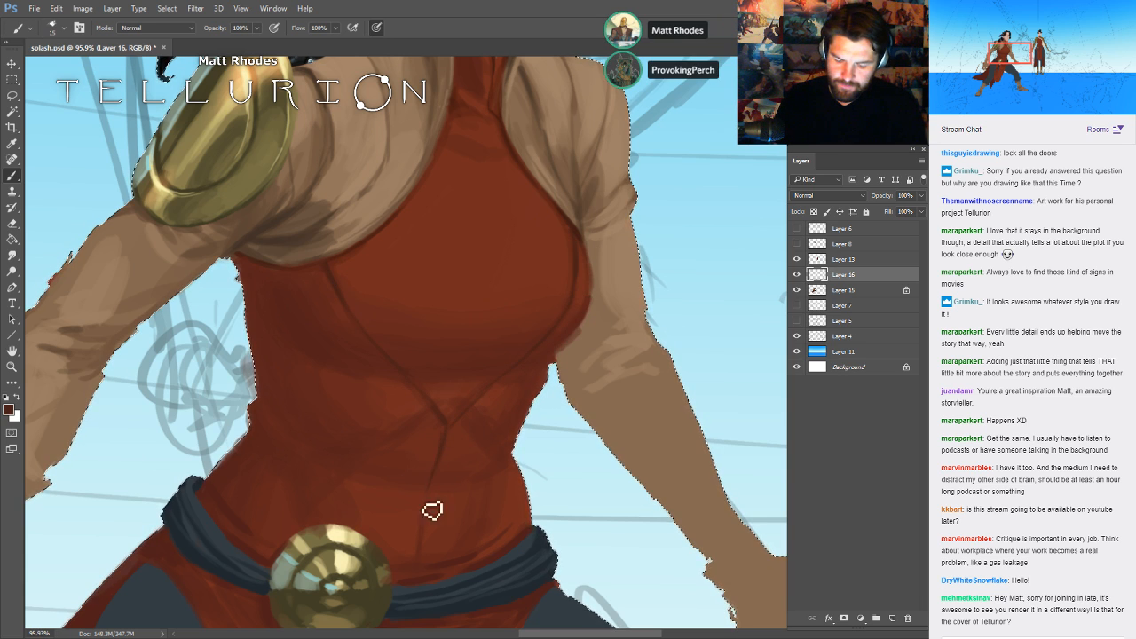
- Clear the silhouette selection and save splash.psd
{"action": "mouse_move", "coordinate": [457, 541]}
{"action": "left_mouse_down"}
{"action": "mouse_move", "coordinate": [457, 349]}
{"action": "mouse_move", "coordinate": [483, 336]}
{"action": "mouse_move", "coordinate": [499, 276]}
{"action": "left_mouse_up"}
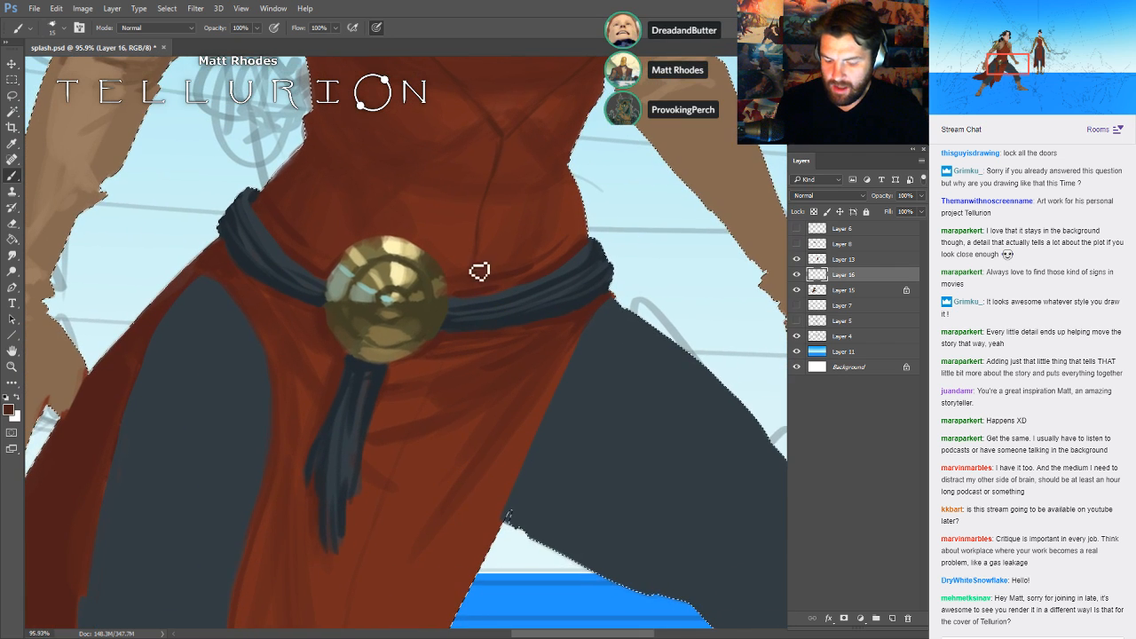
{"action": "left_click_drag", "start_coordinate": [503, 363], "coordinate": [511, 231]}
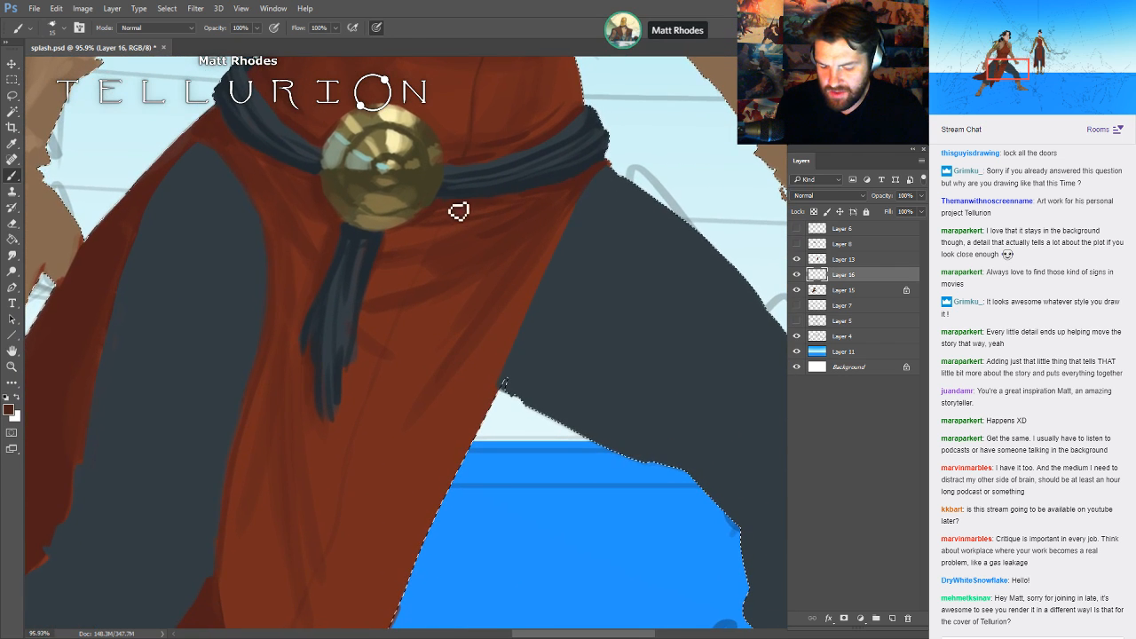
{"action": "left_click_drag", "start_coordinate": [468, 300], "coordinate": [488, 182]}
{"action": "left_click_drag", "start_coordinate": [469, 271], "coordinate": [450, 218]}
{"action": "key", "text": "ctrl+d"}
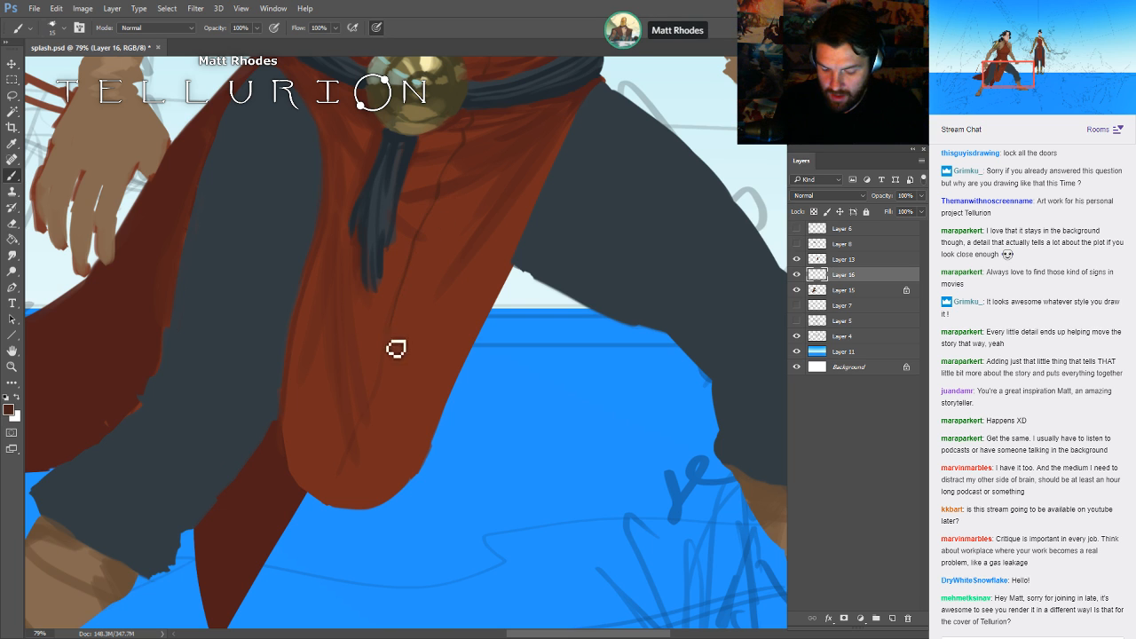
{"action": "left_click_drag", "start_coordinate": [541, 182], "coordinate": [600, 542]}
{"action": "left_click_drag", "start_coordinate": [399, 195], "coordinate": [667, 479]}
{"action": "key", "text": "ctrl+s"}
{"action": "left_click_drag", "start_coordinate": [755, 330], "coordinate": [557, 466]}
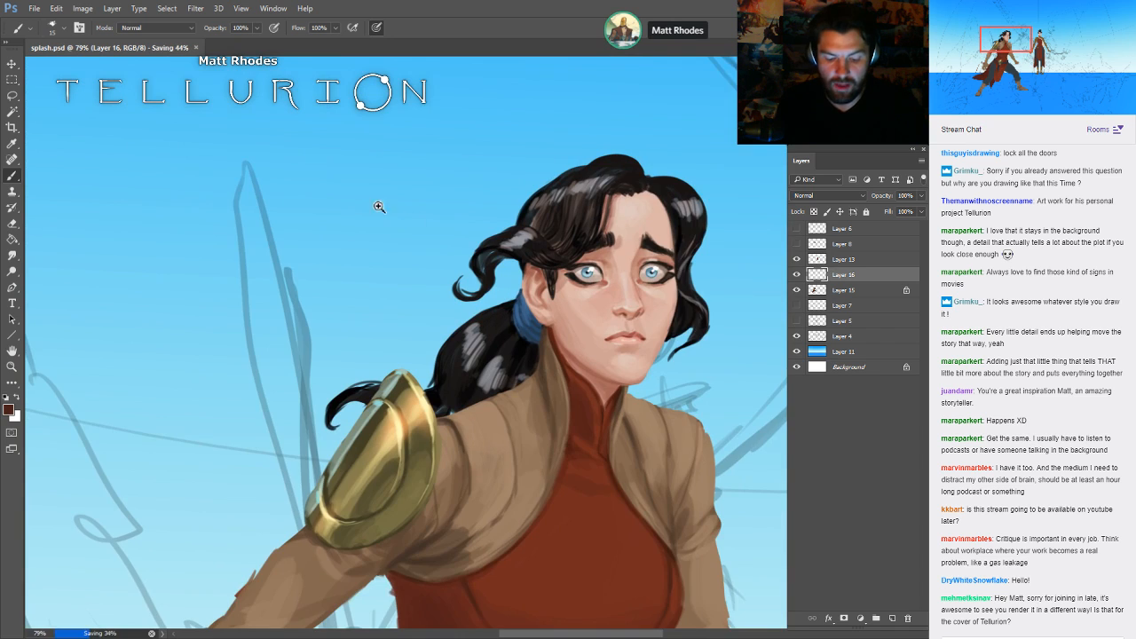
- Handwrite the heading "DESIGN HEIRARCHY" in dark brown on two lines in the sky beside the front figure's head
{"action": "left_click_drag", "start_coordinate": [378, 207], "coordinate": [525, 290]}
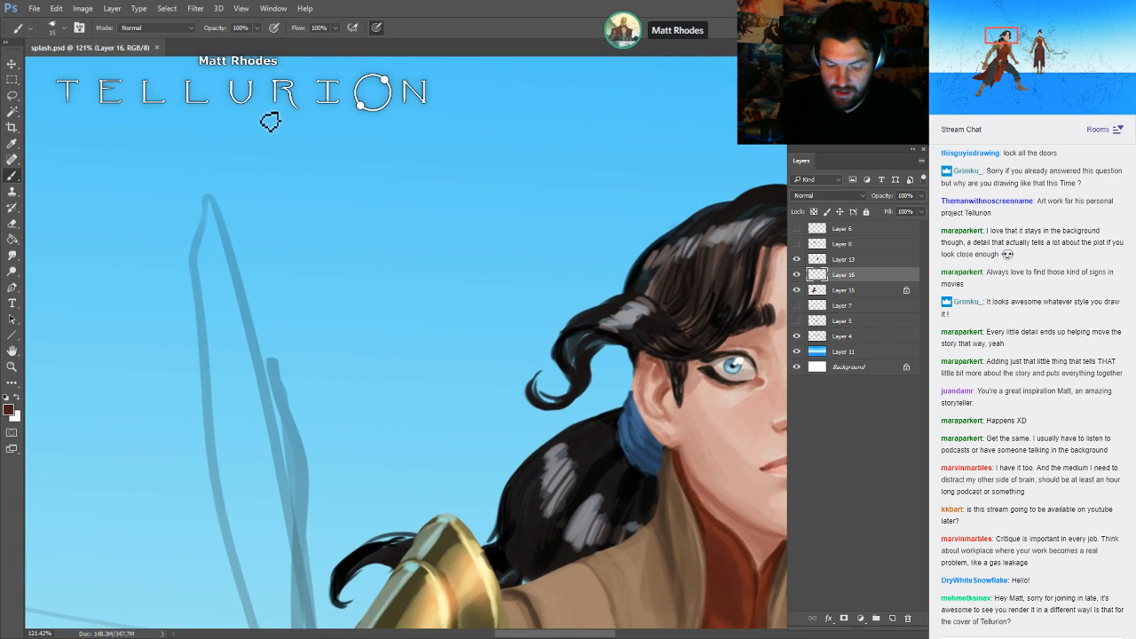
{"action": "mouse_move", "coordinate": [224, 89]}
{"action": "left_mouse_down"}
{"action": "mouse_move", "coordinate": [234, 126]}
{"action": "mouse_move", "coordinate": [234, 94]}
{"action": "mouse_move", "coordinate": [256, 108]}
{"action": "mouse_move", "coordinate": [260, 91]}
{"action": "mouse_move", "coordinate": [264, 109]}
{"action": "mouse_move", "coordinate": [318, 100]}
{"action": "mouse_move", "coordinate": [289, 115]}
{"action": "left_mouse_up"}
{"action": "mouse_move", "coordinate": [333, 89]}
{"action": "left_mouse_down"}
{"action": "mouse_move", "coordinate": [333, 123]}
{"action": "mouse_move", "coordinate": [421, 87]}
{"action": "left_mouse_up"}
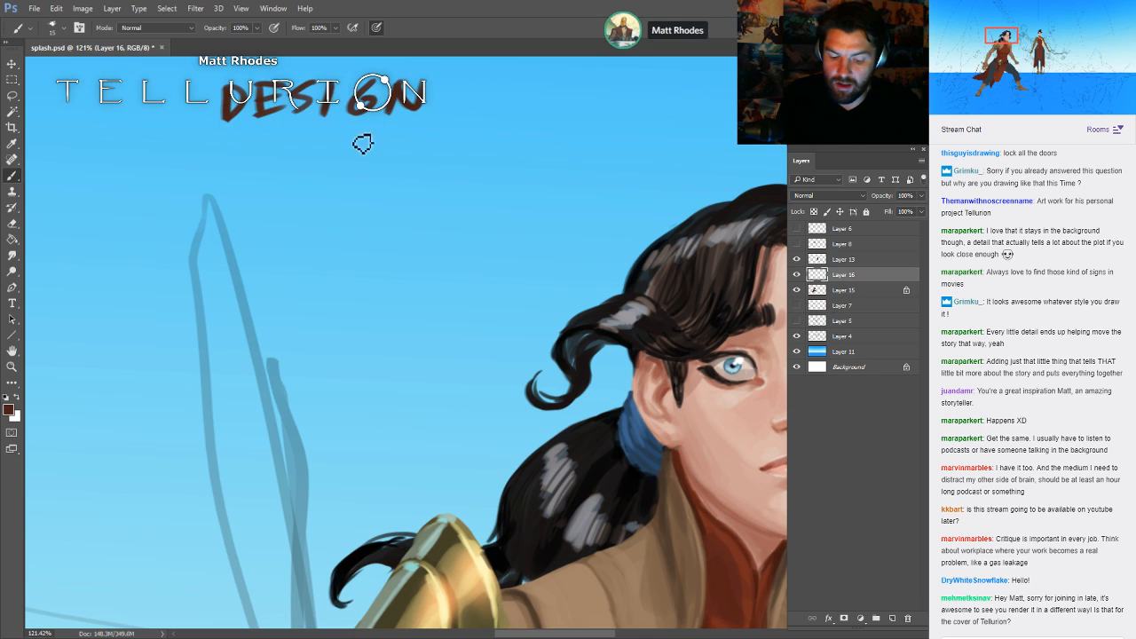
{"action": "mouse_move", "coordinate": [258, 138]}
{"action": "left_mouse_down"}
{"action": "mouse_move", "coordinate": [257, 176]}
{"action": "mouse_move", "coordinate": [295, 157]}
{"action": "mouse_move", "coordinate": [303, 171]}
{"action": "left_mouse_up"}
{"action": "mouse_move", "coordinate": [318, 136]}
{"action": "left_mouse_down"}
{"action": "mouse_move", "coordinate": [318, 167]}
{"action": "mouse_move", "coordinate": [374, 163]}
{"action": "left_mouse_up"}
{"action": "left_click_drag", "start_coordinate": [353, 154], "coordinate": [387, 174]}
{"action": "left_click_drag", "start_coordinate": [390, 142], "coordinate": [410, 171]}
{"action": "mouse_move", "coordinate": [430, 144]}
{"action": "left_mouse_down"}
{"action": "mouse_move", "coordinate": [418, 172]}
{"action": "mouse_move", "coordinate": [444, 169]}
{"action": "left_mouse_up"}
{"action": "mouse_move", "coordinate": [454, 133]}
{"action": "left_mouse_down"}
{"action": "mouse_move", "coordinate": [484, 118]}
{"action": "mouse_move", "coordinate": [454, 170]}
{"action": "left_mouse_up"}
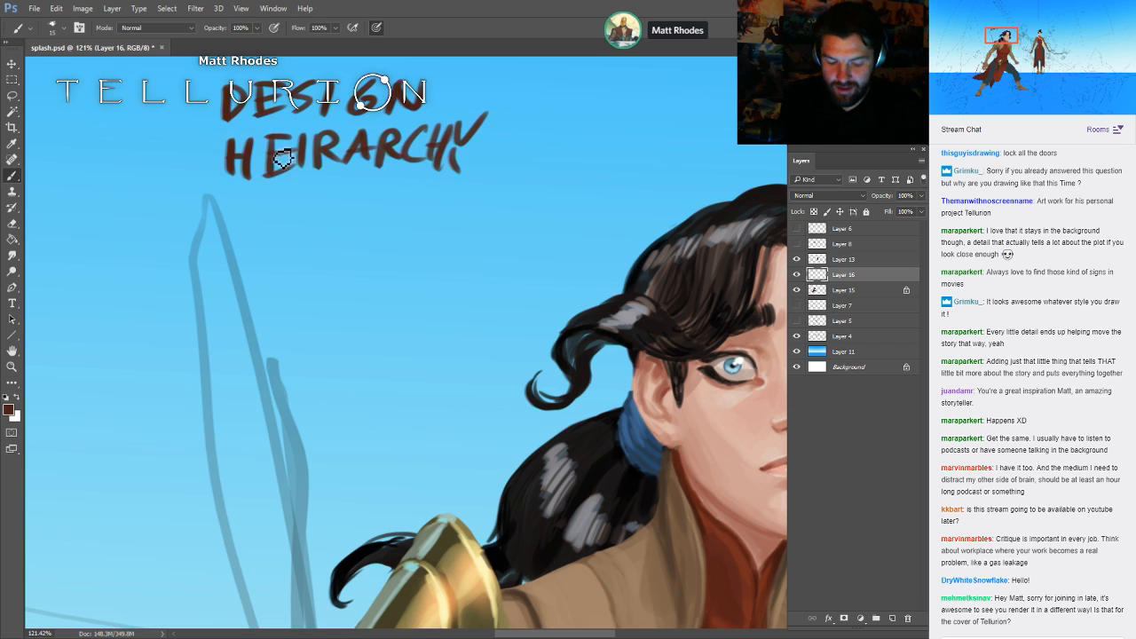
- Correct the spelling of the heading's second word to "HIERARCHY" by erasing and repainting its second and third letters
{"action": "key", "text": "e"}
{"action": "mouse_move", "coordinate": [299, 142]}
{"action": "left_mouse_down"}
{"action": "mouse_move", "coordinate": [264, 146]}
{"action": "mouse_move", "coordinate": [275, 171]}
{"action": "mouse_move", "coordinate": [264, 171]}
{"action": "mouse_move", "coordinate": [283, 169]}
{"action": "left_mouse_up"}
{"action": "key", "text": "b"}
{"action": "mouse_move", "coordinate": [287, 140]}
{"action": "left_mouse_down"}
{"action": "mouse_move", "coordinate": [301, 137]}
{"action": "mouse_move", "coordinate": [298, 154]}
{"action": "left_mouse_up"}
{"action": "left_click_drag", "start_coordinate": [284, 169], "coordinate": [304, 167]}
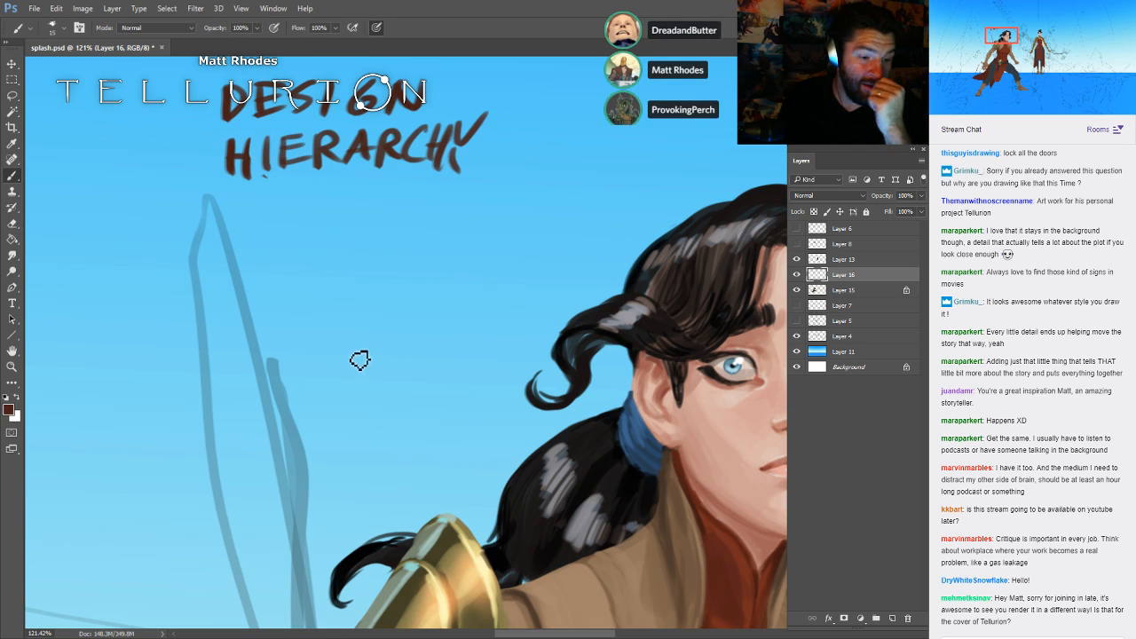
- Handwrite the first list entry "SHAPE" below the heading, with a dash in front of it
{"action": "mouse_move", "coordinate": [258, 221]}
{"action": "left_mouse_down"}
{"action": "mouse_move", "coordinate": [232, 253]}
{"action": "mouse_move", "coordinate": [262, 256]}
{"action": "left_mouse_up"}
{"action": "left_click_drag", "start_coordinate": [293, 216], "coordinate": [291, 256]}
{"action": "left_click_drag", "start_coordinate": [265, 238], "coordinate": [322, 218]}
{"action": "mouse_move", "coordinate": [321, 217]}
{"action": "left_mouse_down"}
{"action": "mouse_move", "coordinate": [330, 261]}
{"action": "mouse_move", "coordinate": [334, 238]}
{"action": "left_mouse_up"}
{"action": "mouse_move", "coordinate": [363, 215]}
{"action": "left_mouse_down"}
{"action": "mouse_move", "coordinate": [359, 249]}
{"action": "mouse_move", "coordinate": [389, 210]}
{"action": "left_mouse_up"}
{"action": "left_click_drag", "start_coordinate": [363, 233], "coordinate": [385, 229]}
{"action": "left_click_drag", "start_coordinate": [360, 249], "coordinate": [399, 245]}
{"action": "left_click_drag", "start_coordinate": [175, 235], "coordinate": [205, 231]}
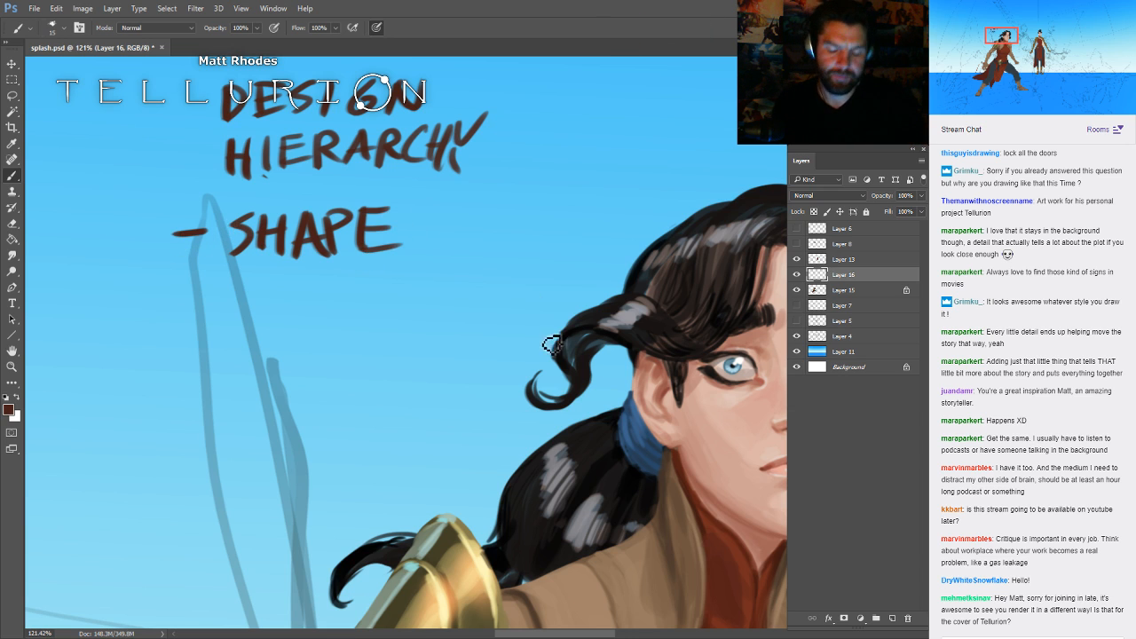
- Draw outlines of a tall pointed cone and a circle in the sky beside the "SHAPE" entry
{"action": "left_click_drag", "start_coordinate": [561, 350], "coordinate": [535, 365]}
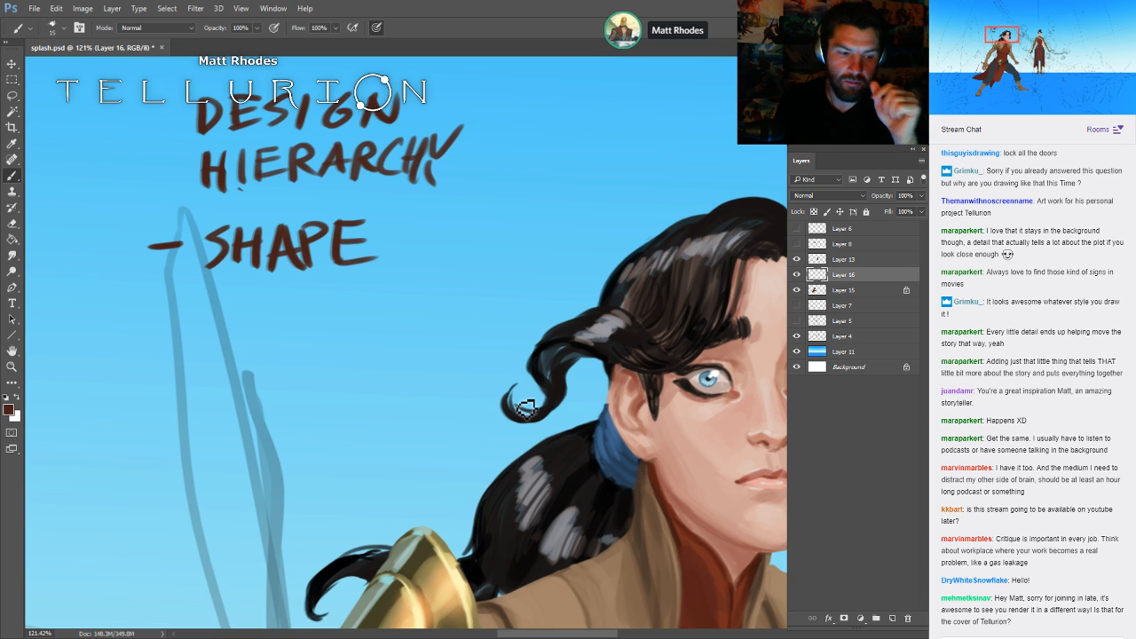
{"action": "left_click_drag", "start_coordinate": [481, 367], "coordinate": [663, 389]}
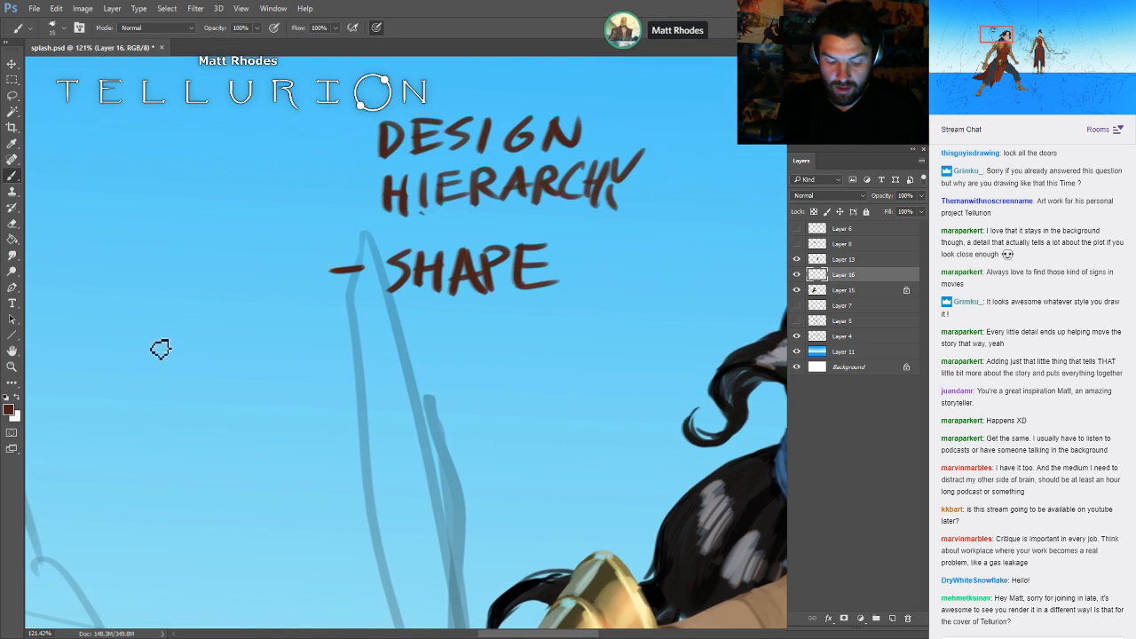
{"action": "mouse_move", "coordinate": [83, 385]}
{"action": "left_mouse_down"}
{"action": "mouse_move", "coordinate": [117, 193]}
{"action": "mouse_move", "coordinate": [157, 383]}
{"action": "mouse_move", "coordinate": [76, 388]}
{"action": "left_mouse_up"}
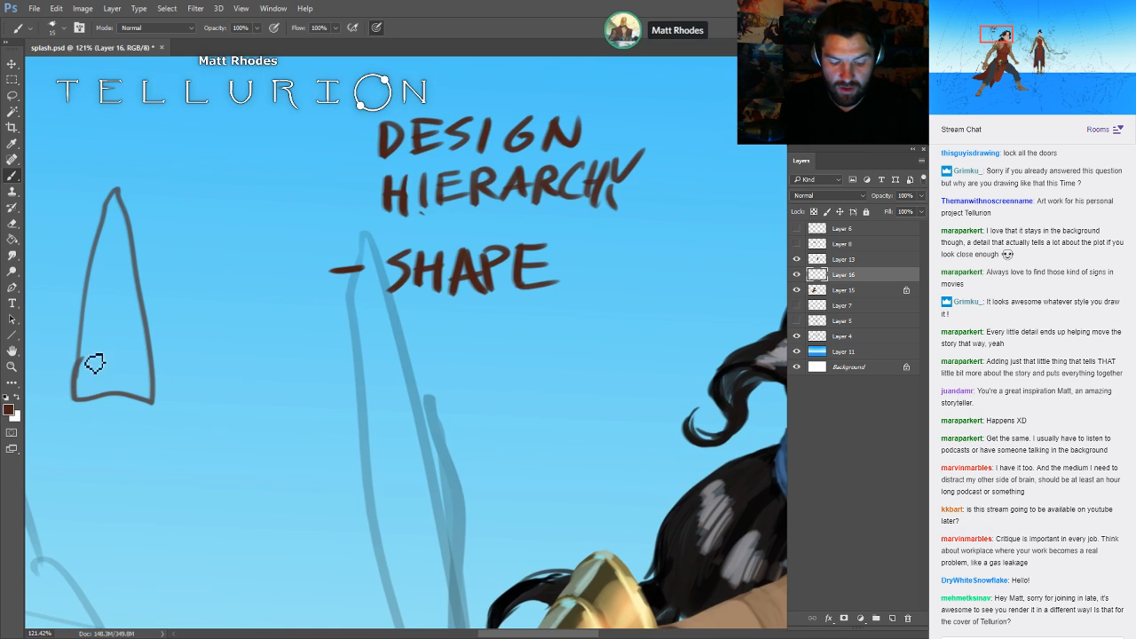
{"action": "mouse_move", "coordinate": [229, 293]}
{"action": "left_mouse_down"}
{"action": "mouse_move", "coordinate": [250, 421]}
{"action": "mouse_move", "coordinate": [266, 283]}
{"action": "left_mouse_up"}
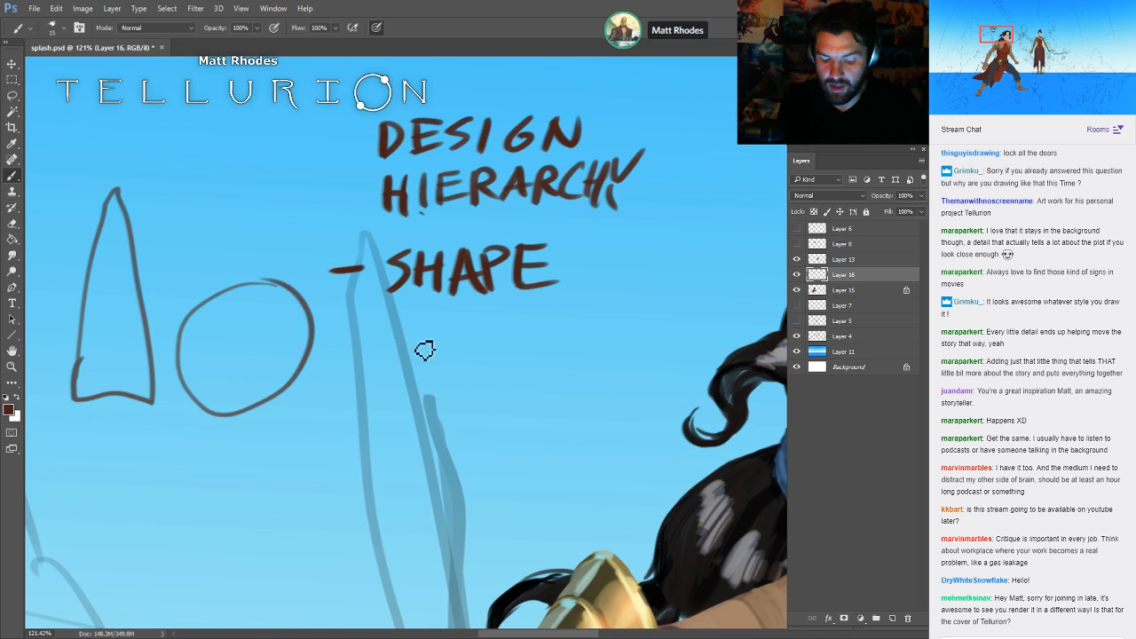
- Handwrite the second list entry "VALUE" below "SHAPE", with a dash in front of it
{"action": "mouse_move", "coordinate": [343, 341]}
{"action": "left_mouse_down"}
{"action": "mouse_move", "coordinate": [437, 325]}
{"action": "mouse_move", "coordinate": [459, 348]}
{"action": "mouse_move", "coordinate": [505, 349]}
{"action": "mouse_move", "coordinate": [524, 325]}
{"action": "mouse_move", "coordinate": [552, 347]}
{"action": "left_mouse_up"}
{"action": "left_click_drag", "start_coordinate": [531, 333], "coordinate": [547, 333]}
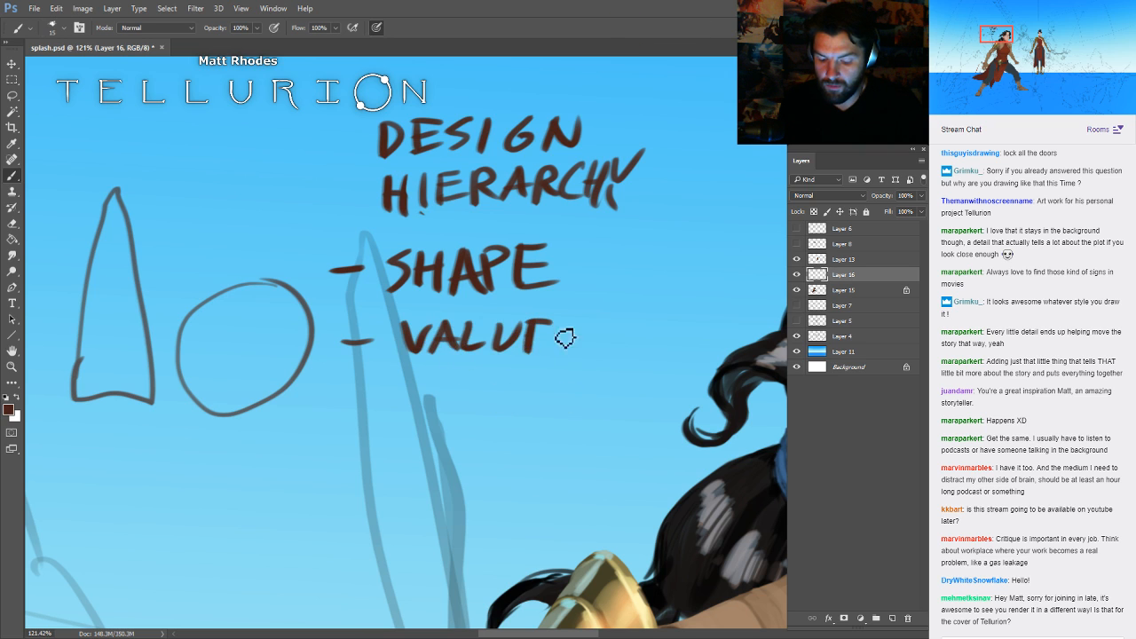
{"action": "left_click_drag", "start_coordinate": [539, 401], "coordinate": [568, 397]}
- Erase the dashes before both list entries and paint the numbers "1.)" and "2.)" in their place
{"action": "key", "text": "e"}
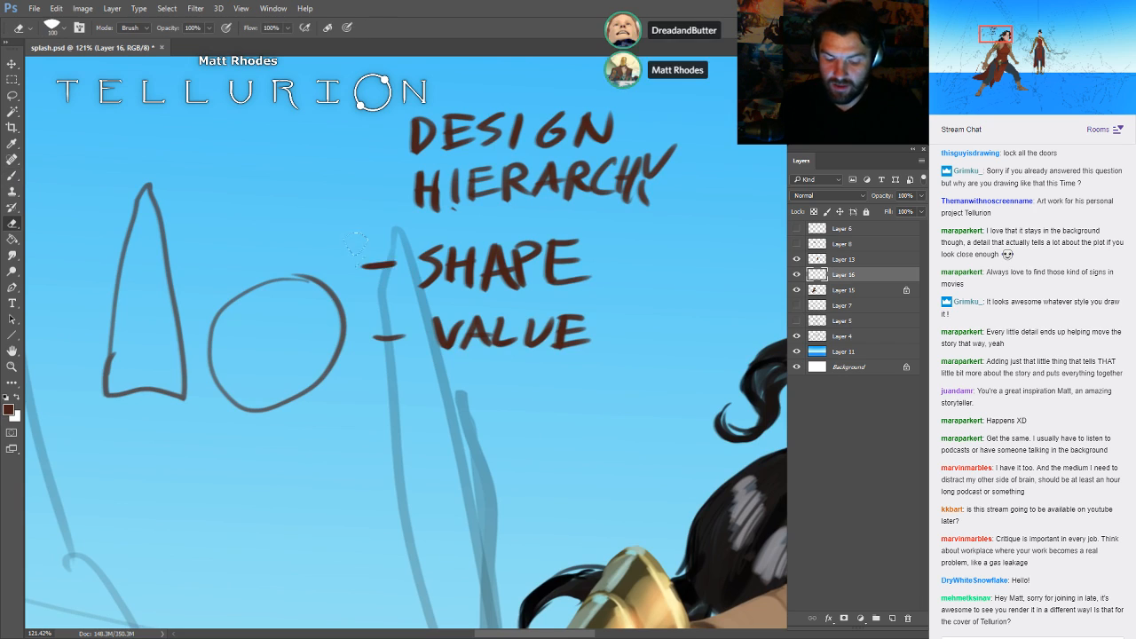
{"action": "left_click_drag", "start_coordinate": [396, 263], "coordinate": [364, 265]}
{"action": "left_click_drag", "start_coordinate": [404, 335], "coordinate": [375, 337]}
{"action": "key", "text": "b"}
{"action": "left_click_drag", "start_coordinate": [370, 254], "coordinate": [378, 282]}
{"action": "left_click", "coordinate": [384, 281]}
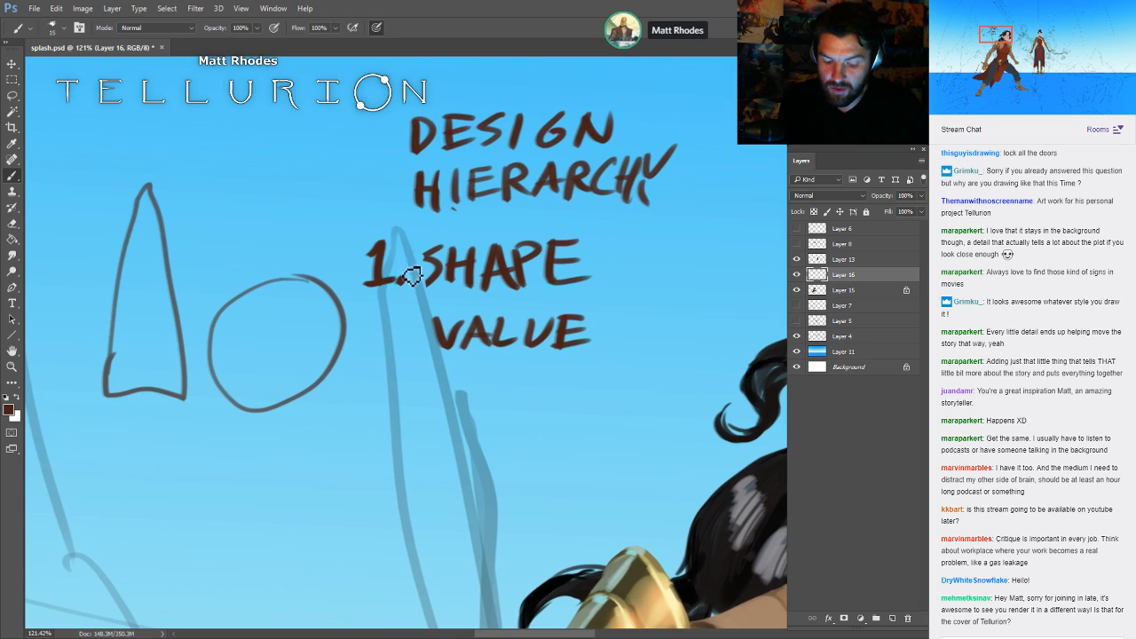
{"action": "left_click_drag", "start_coordinate": [395, 232], "coordinate": [400, 297]}
{"action": "left_click_drag", "start_coordinate": [394, 341], "coordinate": [396, 352]}
{"action": "left_click", "coordinate": [397, 350]}
{"action": "left_click_drag", "start_coordinate": [404, 312], "coordinate": [401, 376]}
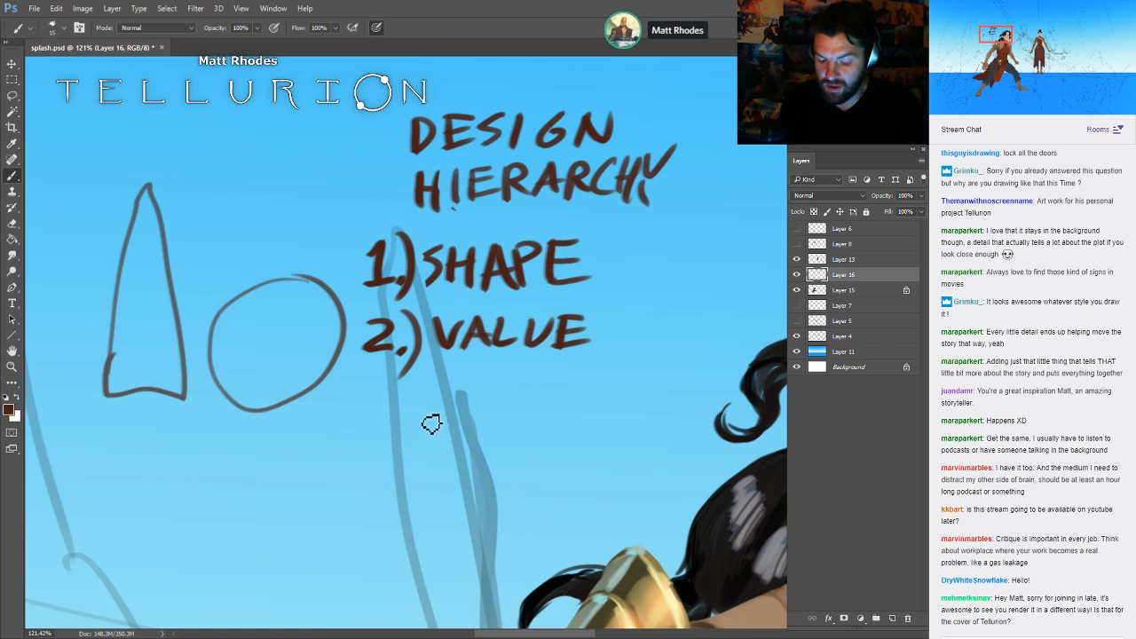
- On a new layer, shade the cone darker toward its base and fill the circle, erasing four light diamond-shaped patches from it
{"action": "key", "text": "ctrl+shift+alt+n"}
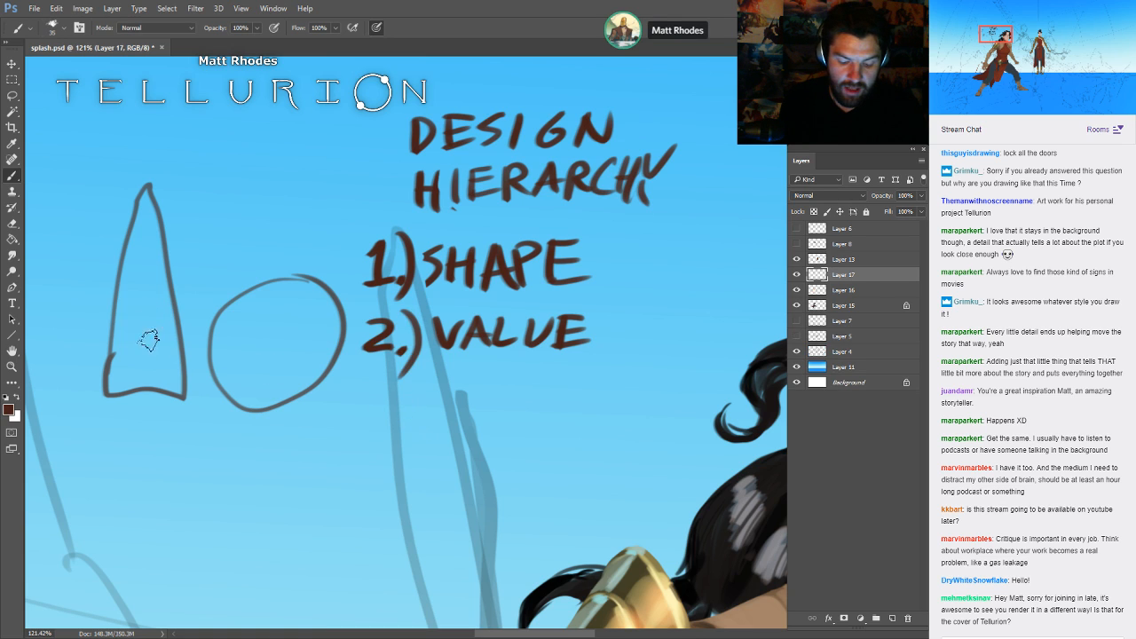
{"action": "mouse_move", "coordinate": [106, 361]}
{"action": "left_mouse_down"}
{"action": "mouse_move", "coordinate": [169, 381]}
{"action": "mouse_move", "coordinate": [107, 322]}
{"action": "mouse_move", "coordinate": [143, 344]}
{"action": "mouse_move", "coordinate": [164, 342]}
{"action": "mouse_move", "coordinate": [155, 297]}
{"action": "left_mouse_up"}
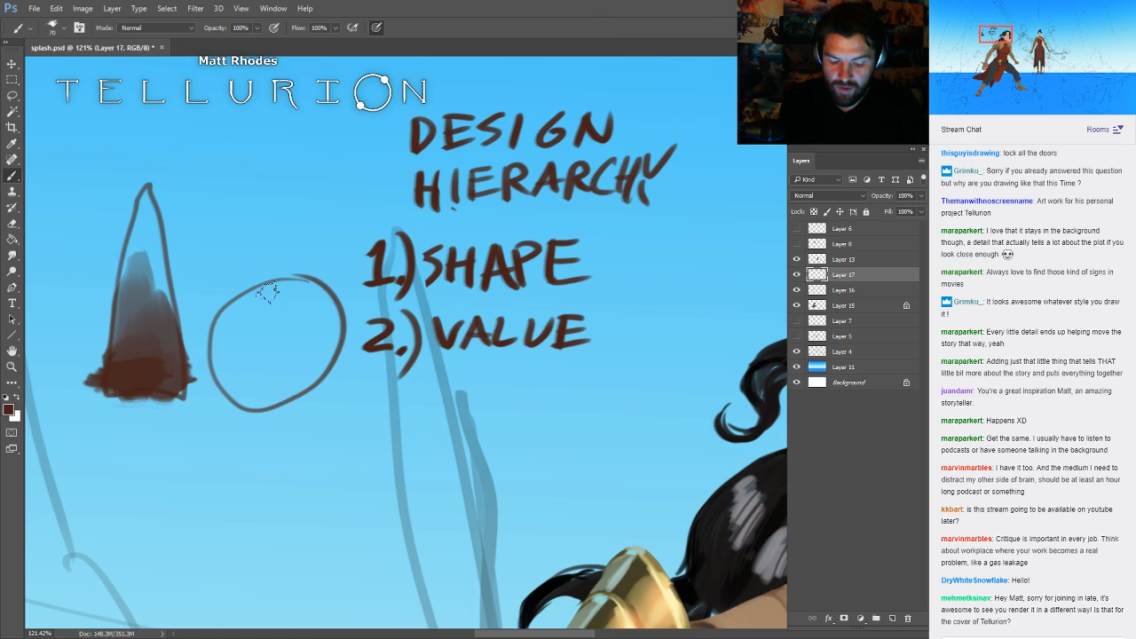
{"action": "mouse_move", "coordinate": [251, 307]}
{"action": "left_mouse_down"}
{"action": "mouse_move", "coordinate": [217, 351]}
{"action": "mouse_move", "coordinate": [342, 391]}
{"action": "mouse_move", "coordinate": [320, 404]}
{"action": "left_mouse_up"}
{"action": "key", "text": "e"}
{"action": "mouse_move", "coordinate": [245, 326]}
{"action": "left_mouse_down"}
{"action": "mouse_move", "coordinate": [271, 330]}
{"action": "mouse_move", "coordinate": [290, 368]}
{"action": "left_mouse_up"}
{"action": "left_click_drag", "start_coordinate": [297, 320], "coordinate": [323, 321]}
{"action": "left_click_drag", "start_coordinate": [273, 292], "coordinate": [302, 295]}
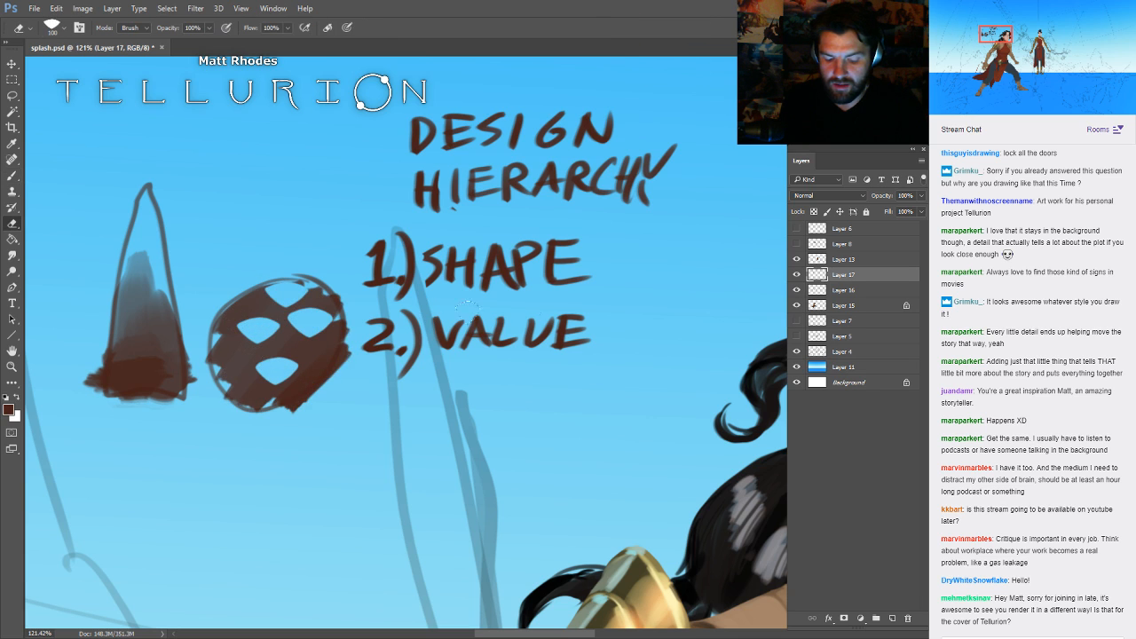
- Handwrite the list entries "3.) COLOR" and "4.) TEXTURE" in black below "VALUE"
{"action": "key", "text": "b"}
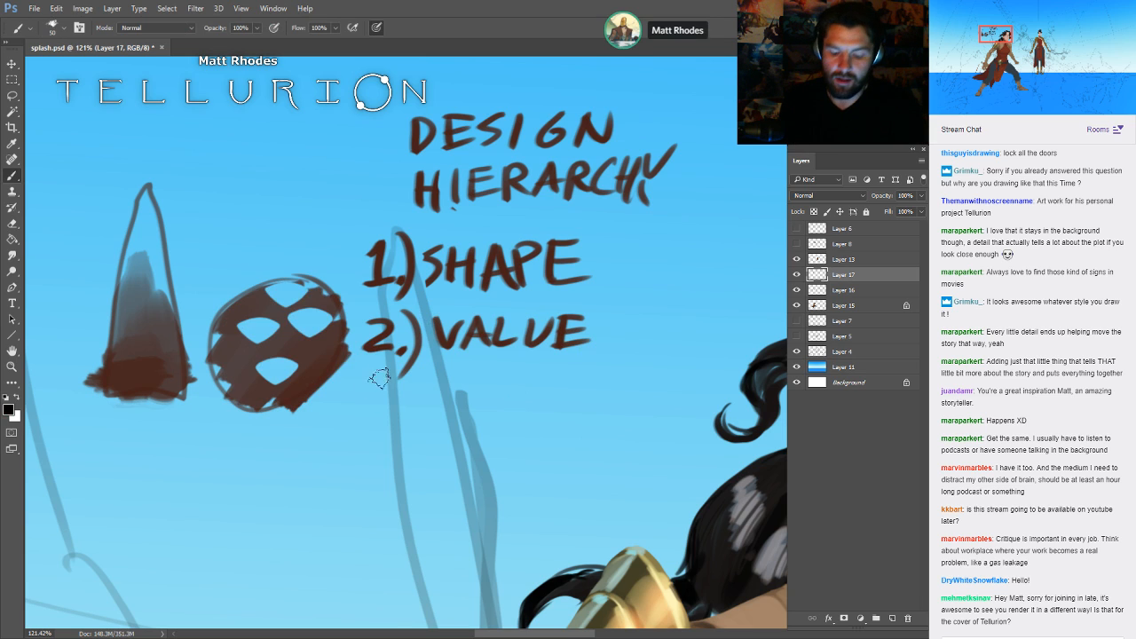
{"action": "mouse_move", "coordinate": [377, 406]}
{"action": "left_mouse_down"}
{"action": "mouse_move", "coordinate": [421, 431]}
{"action": "mouse_move", "coordinate": [543, 410]}
{"action": "mouse_move", "coordinate": [572, 428]}
{"action": "left_mouse_up"}
{"action": "mouse_move", "coordinate": [370, 479]}
{"action": "left_mouse_down"}
{"action": "mouse_move", "coordinate": [406, 502]}
{"action": "mouse_move", "coordinate": [416, 482]}
{"action": "mouse_move", "coordinate": [390, 536]}
{"action": "mouse_move", "coordinate": [451, 522]}
{"action": "mouse_move", "coordinate": [489, 489]}
{"action": "mouse_move", "coordinate": [491, 506]}
{"action": "mouse_move", "coordinate": [509, 487]}
{"action": "mouse_move", "coordinate": [509, 521]}
{"action": "mouse_move", "coordinate": [530, 497]}
{"action": "mouse_move", "coordinate": [561, 516]}
{"action": "mouse_move", "coordinate": [661, 486]}
{"action": "left_mouse_up"}
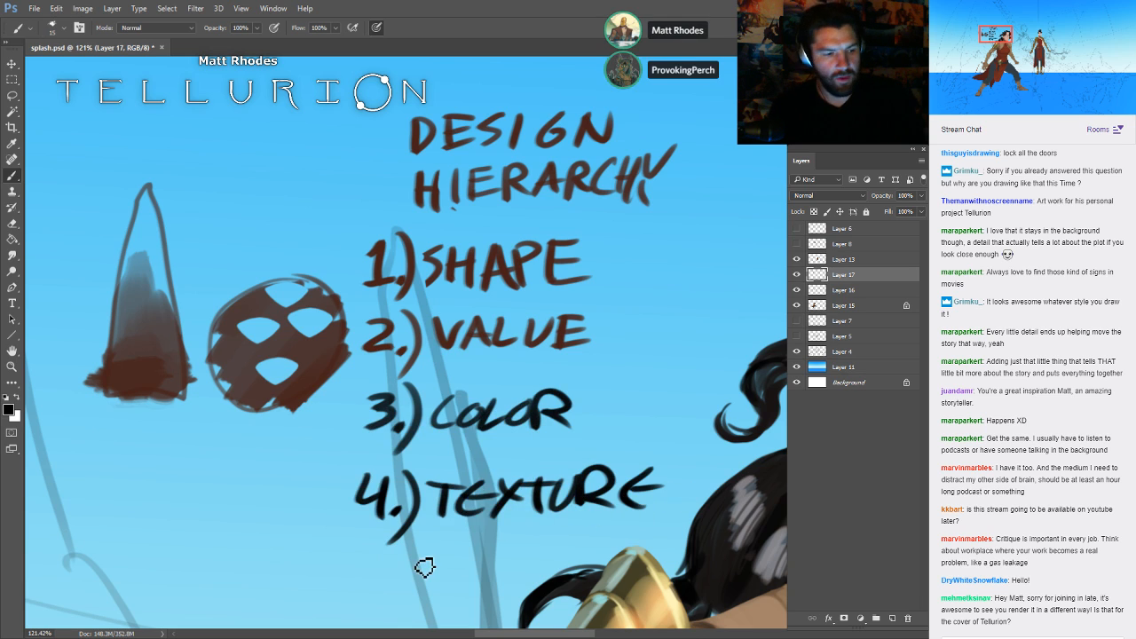
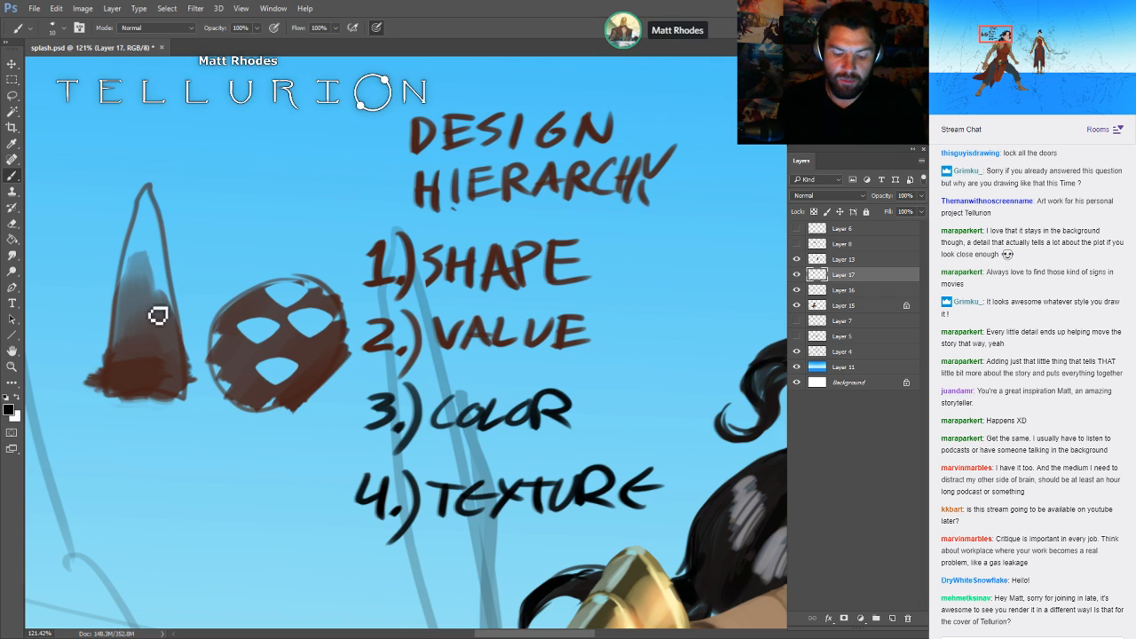
{"action": "key", "text": "m"}
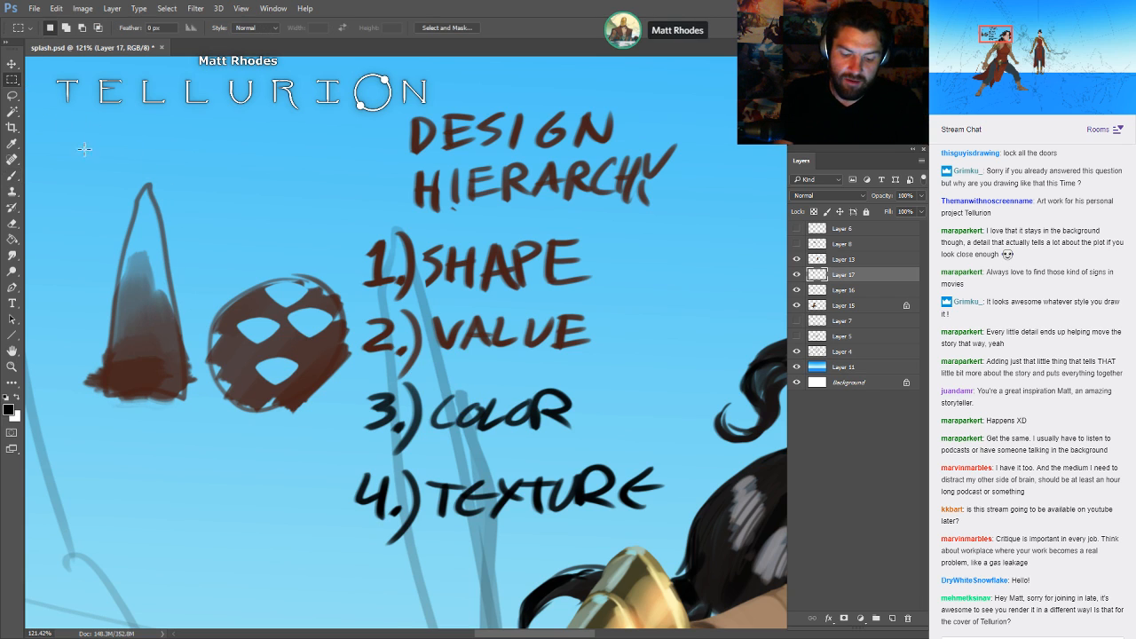
{"action": "key", "text": "ctrl+d"}
{"action": "key", "text": "b"}
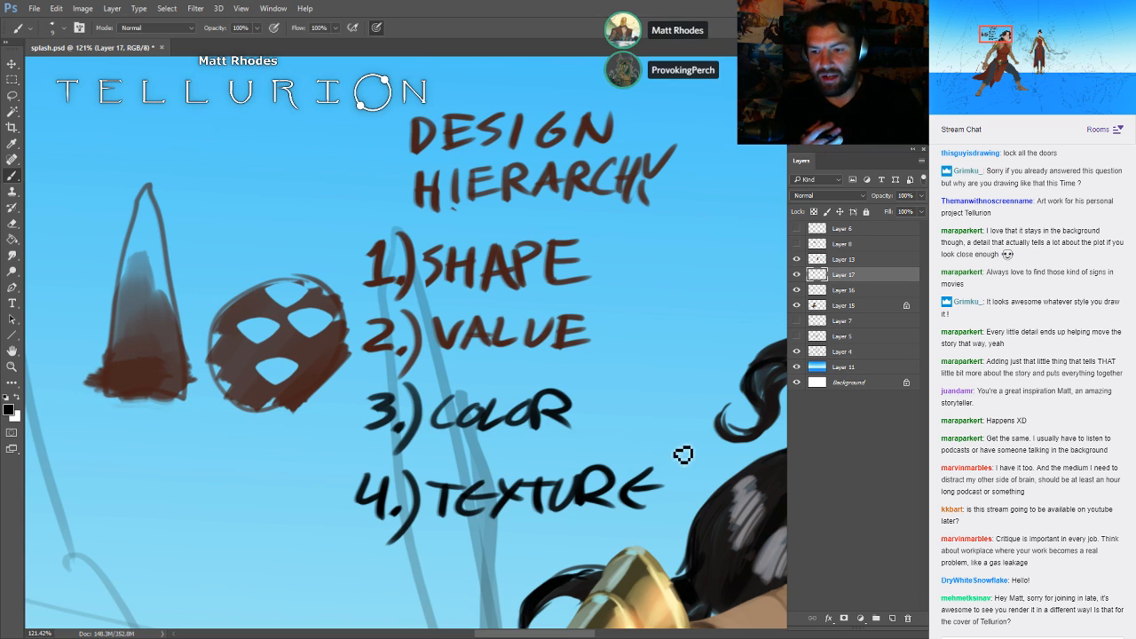
- Paint small, thin scale-like texture marks in a sampled grey-blue on the upper part of the shaded cone
{"action": "left_click_drag", "start_coordinate": [142, 294], "coordinate": [538, 329]}
{"action": "left_click_drag", "start_coordinate": [391, 359], "coordinate": [626, 340]}
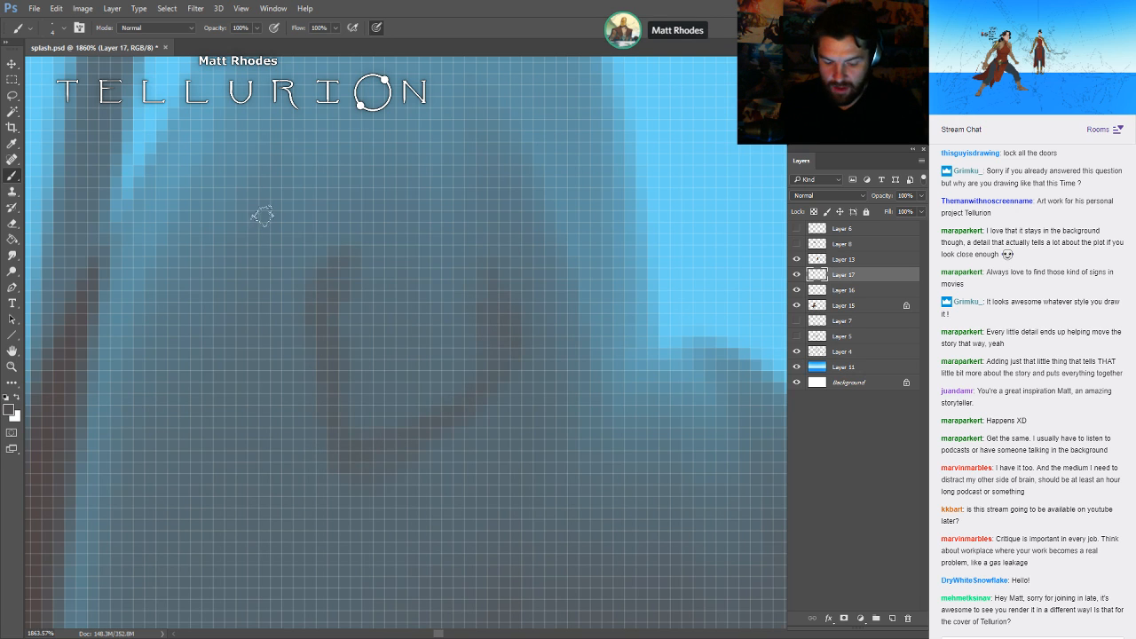
{"action": "mouse_move", "coordinate": [209, 169]}
{"action": "left_mouse_down"}
{"action": "mouse_move", "coordinate": [132, 314]}
{"action": "mouse_move", "coordinate": [272, 309]}
{"action": "left_mouse_up"}
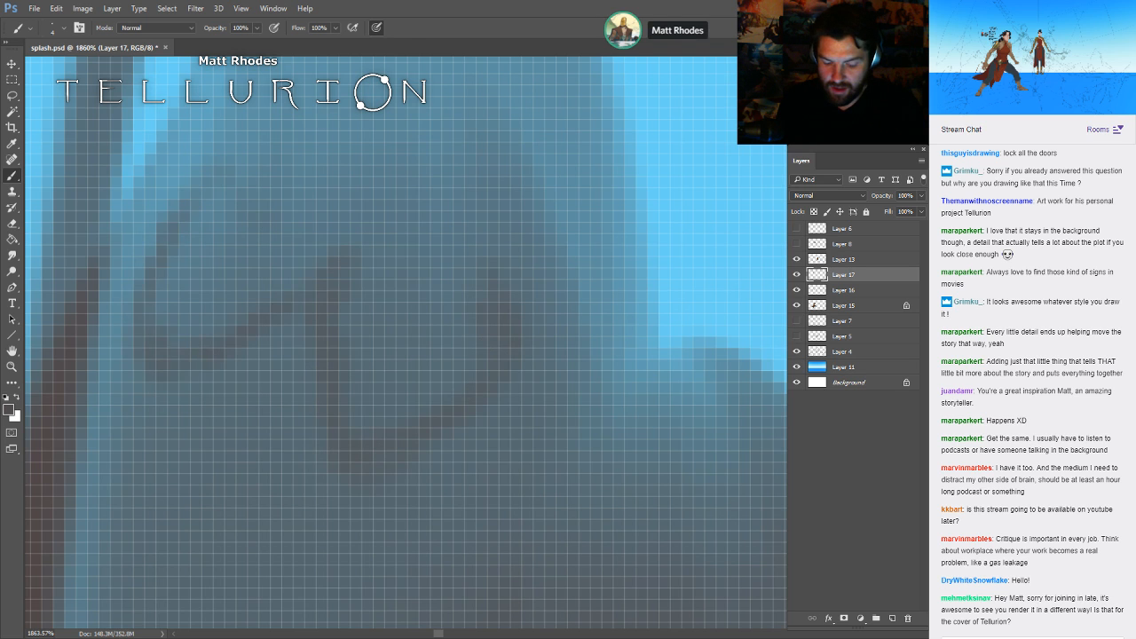
{"action": "left_click_drag", "start_coordinate": [782, 219], "coordinate": [433, 455]}
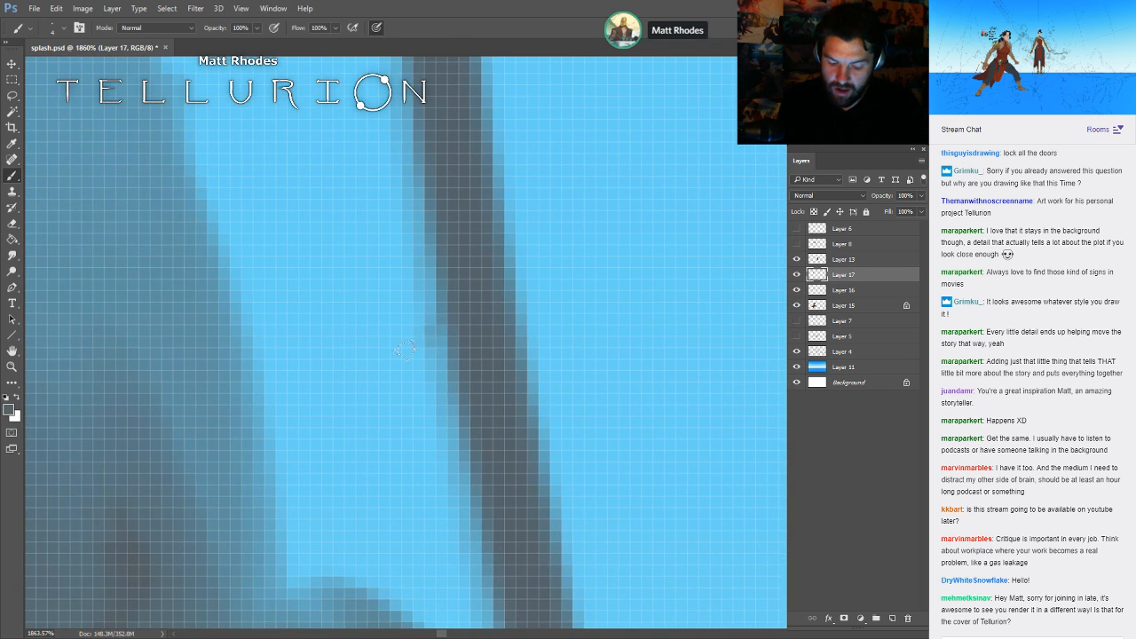
{"action": "left_click_drag", "start_coordinate": [405, 350], "coordinate": [299, 278]}
{"action": "mouse_move", "coordinate": [414, 374]}
{"action": "left_mouse_down"}
{"action": "mouse_move", "coordinate": [309, 266]}
{"action": "mouse_move", "coordinate": [238, 353]}
{"action": "mouse_move", "coordinate": [194, 276]}
{"action": "left_mouse_up"}
{"action": "mouse_move", "coordinate": [107, 266]}
{"action": "left_mouse_down"}
{"action": "mouse_move", "coordinate": [164, 351]}
{"action": "mouse_move", "coordinate": [238, 383]}
{"action": "left_mouse_up"}
{"action": "left_click_drag", "start_coordinate": [488, 169], "coordinate": [548, 224]}
{"action": "left_click_drag", "start_coordinate": [535, 363], "coordinate": [437, 364]}
{"action": "left_click_drag", "start_coordinate": [568, 436], "coordinate": [427, 436]}
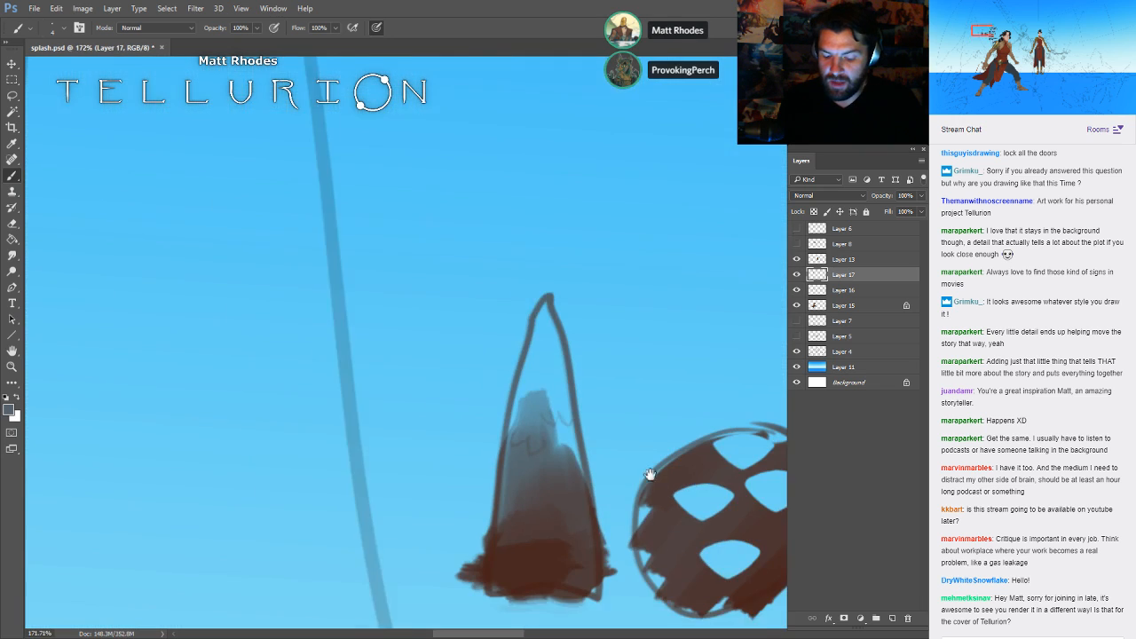
- Return to a view of both figures and save the document
{"action": "left_click_drag", "start_coordinate": [649, 476], "coordinate": [524, 316]}
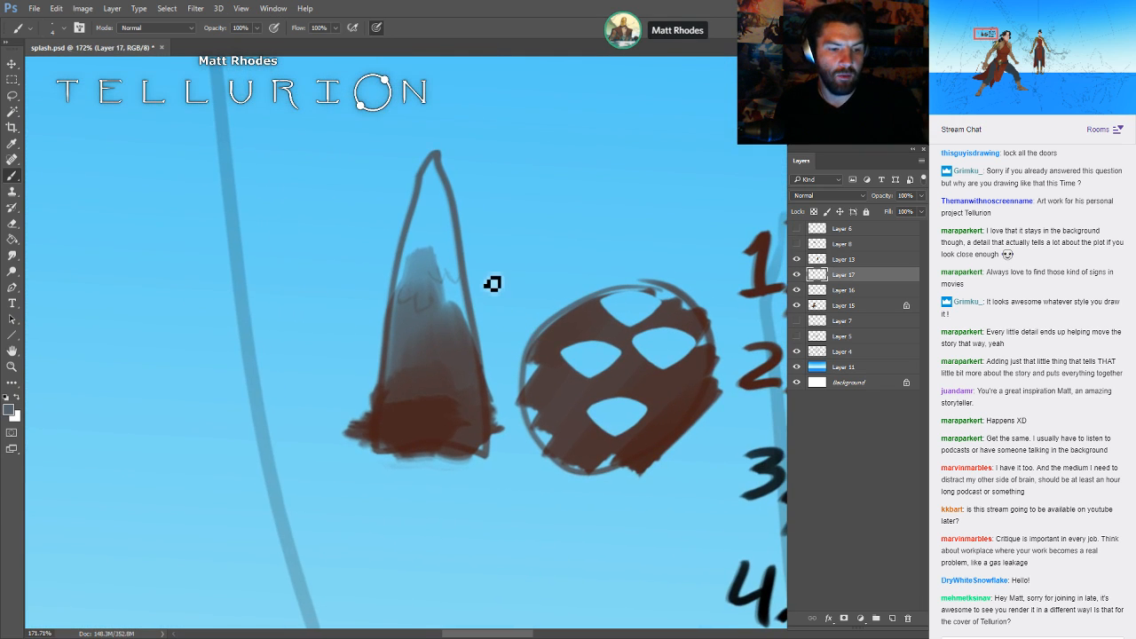
{"action": "left_click_drag", "start_coordinate": [680, 346], "coordinate": [634, 346]}
{"action": "left_click_drag", "start_coordinate": [737, 327], "coordinate": [342, 284]}
{"action": "left_click_drag", "start_coordinate": [764, 347], "coordinate": [706, 346]}
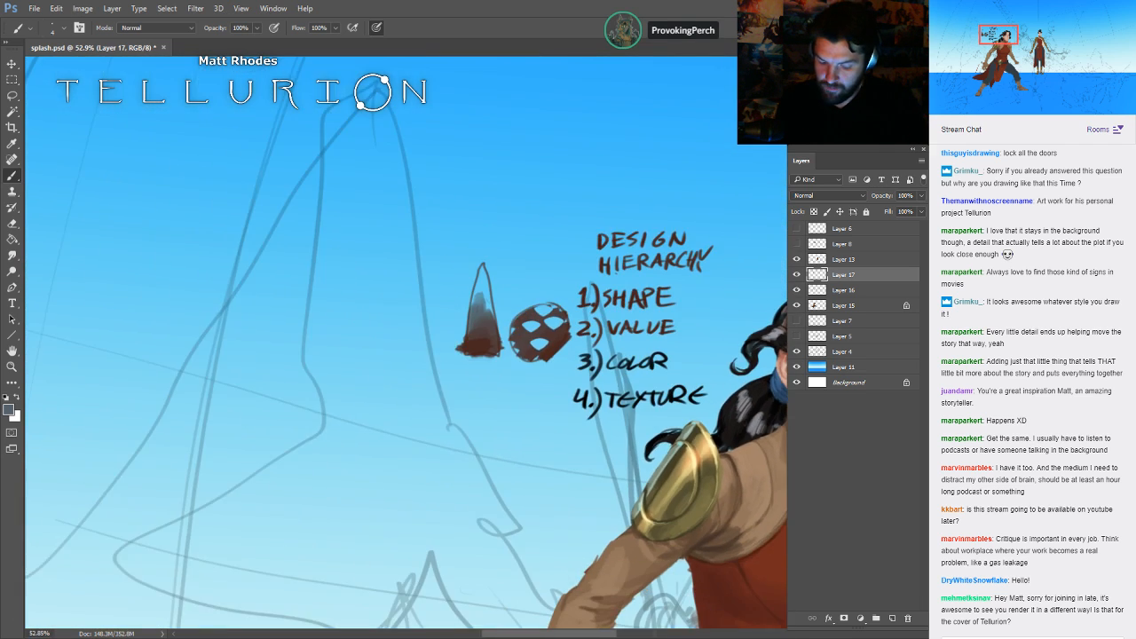
{"action": "left_click_drag", "start_coordinate": [763, 373], "coordinate": [401, 262]}
{"action": "left_click_drag", "start_coordinate": [551, 281], "coordinate": [483, 280]}
{"action": "mouse_move", "coordinate": [678, 369]}
{"action": "left_mouse_down"}
{"action": "mouse_move", "coordinate": [625, 312]}
{"action": "mouse_move", "coordinate": [622, 290]}
{"action": "left_mouse_up"}
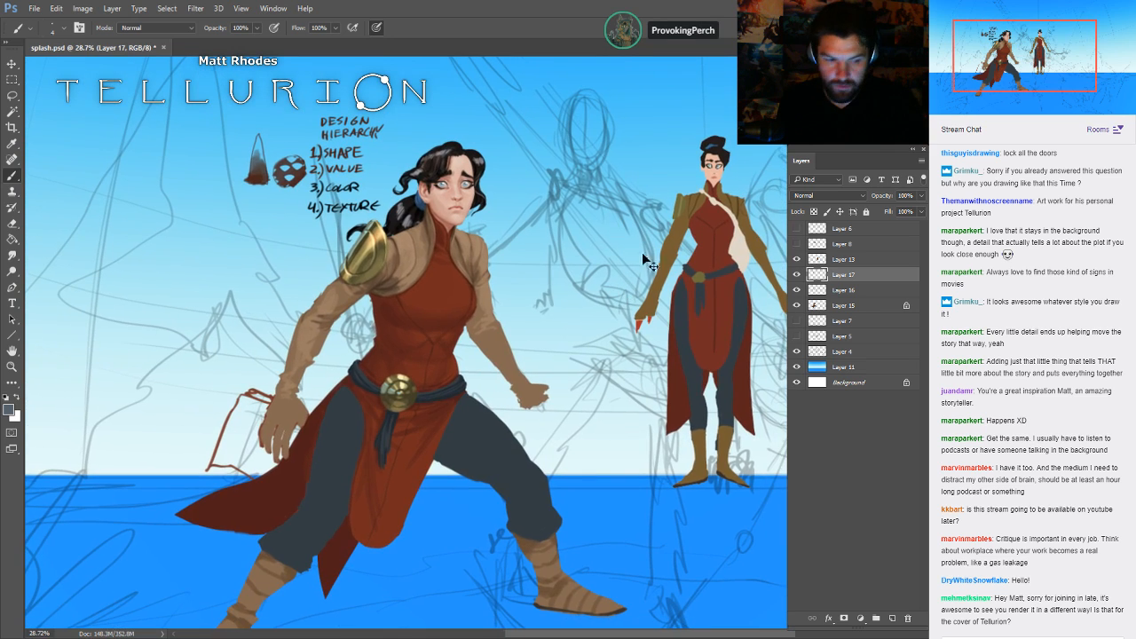
{"action": "key", "text": "ctrl+s"}
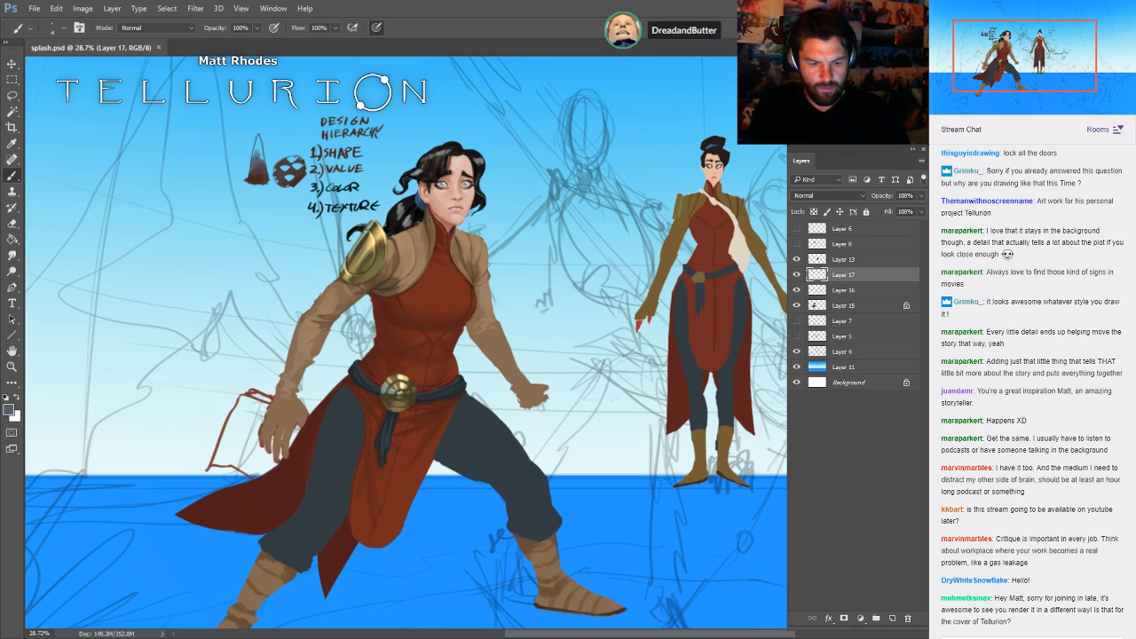
- Toggle Layer 17 and Layer 16 off and on to check their contents, and merge Layer 17 down into Layer 16
{"action": "left_click", "coordinate": [796, 274]}
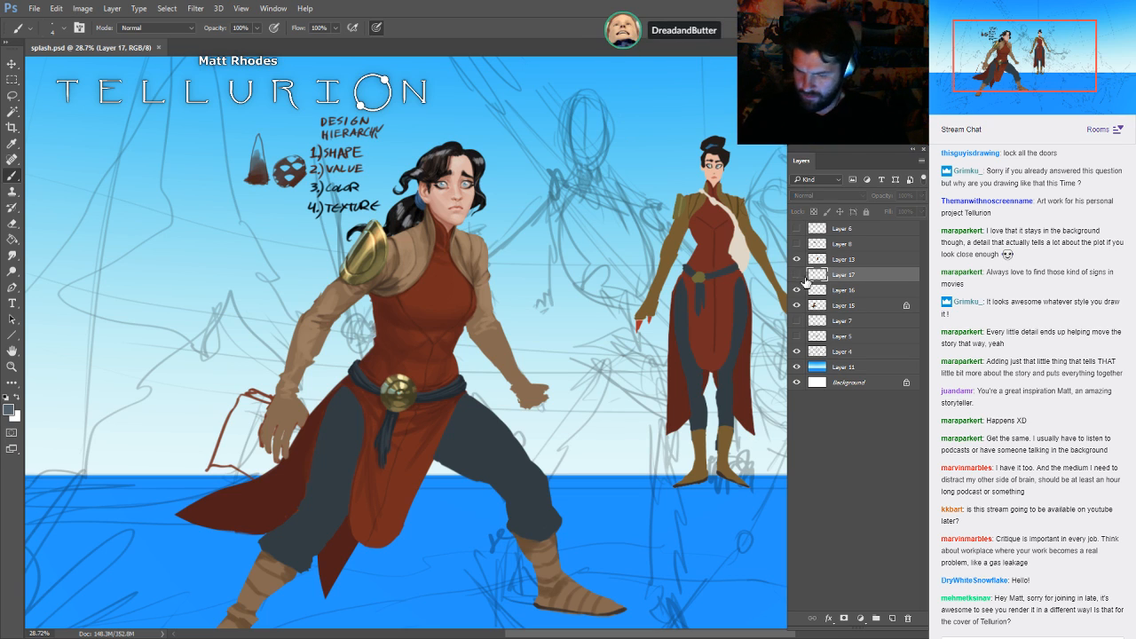
{"action": "left_click", "coordinate": [796, 274]}
{"action": "left_click", "coordinate": [797, 289]}
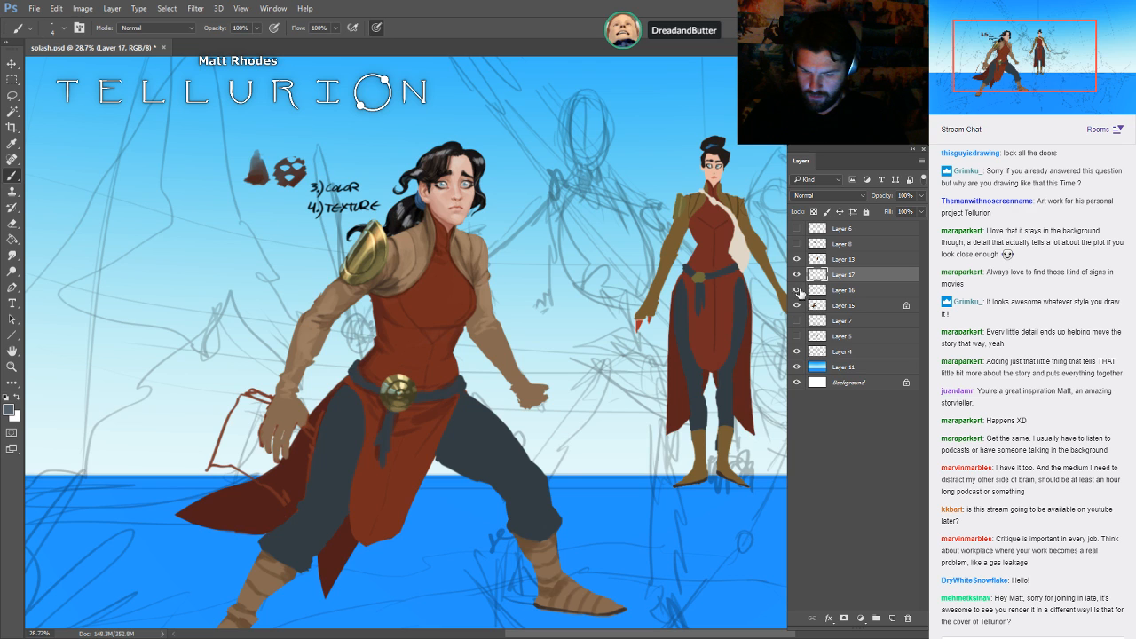
{"action": "left_click", "coordinate": [796, 290]}
{"action": "key", "text": "ctrl+e"}
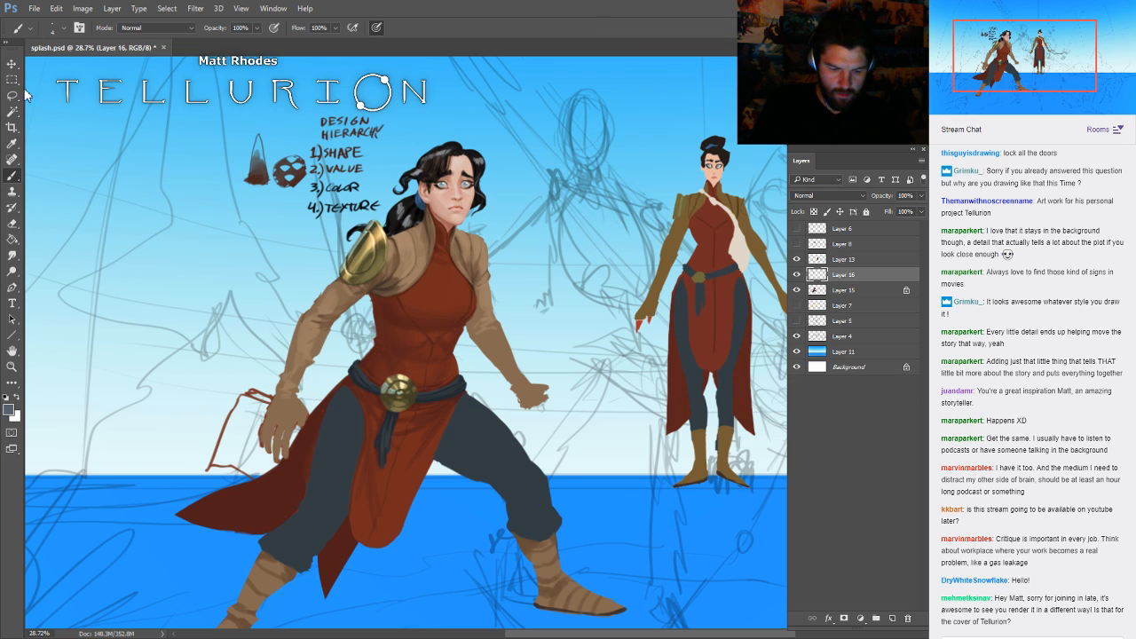
- Lasso the handwritten notes and the two sample shapes on Layer 16 and cut them from the canvas
{"action": "key", "text": "l"}
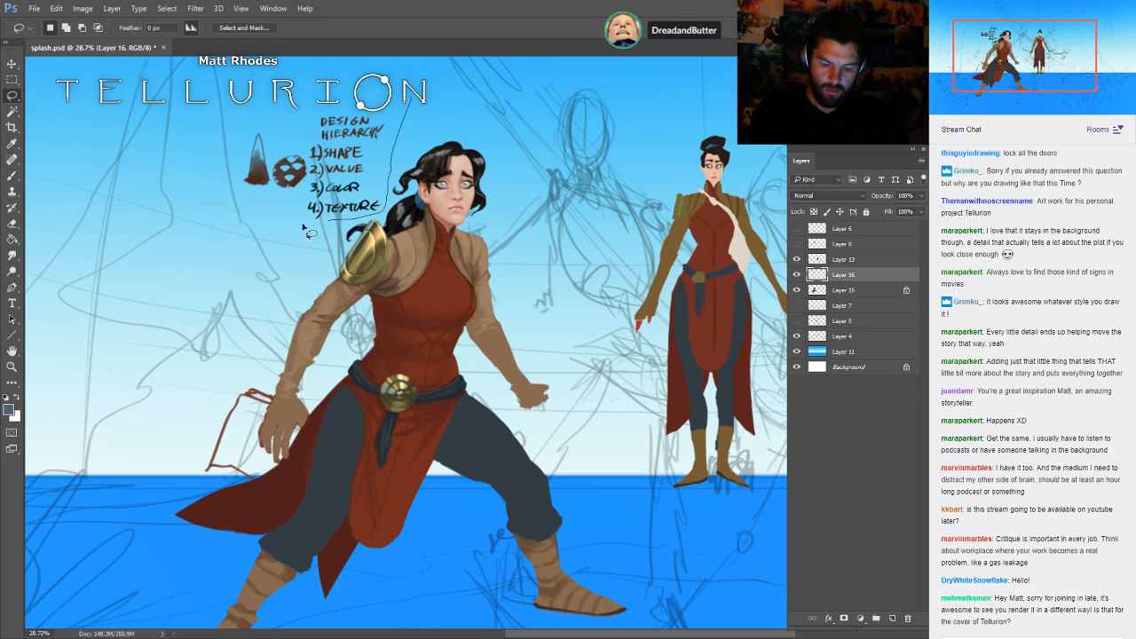
{"action": "left_click_drag", "start_coordinate": [303, 226], "coordinate": [535, 109]}
{"action": "key", "text": "ctrl+x"}
- Return to the Brush tool with default black and white colours and frame the front figure for painting
{"action": "key", "text": "b"}
{"action": "key", "text": "d"}
{"action": "left_click_drag", "start_coordinate": [666, 429], "coordinate": [780, 372]}
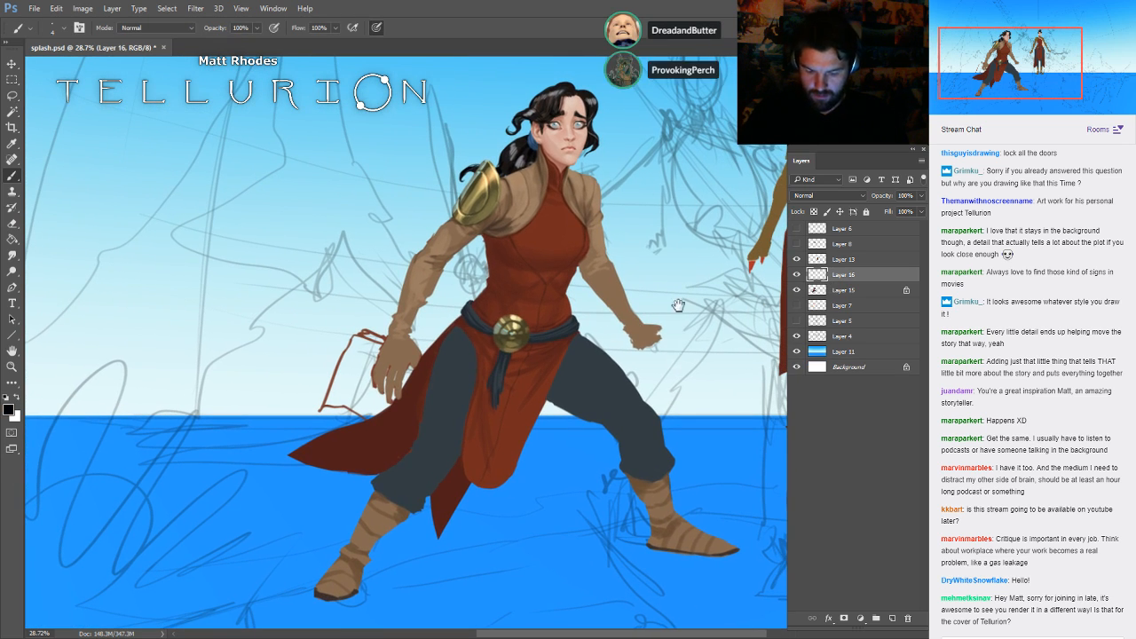
{"action": "left_click_drag", "start_coordinate": [680, 307], "coordinate": [586, 342]}
{"action": "left_click", "coordinate": [762, 368], "text": "ctrl"}
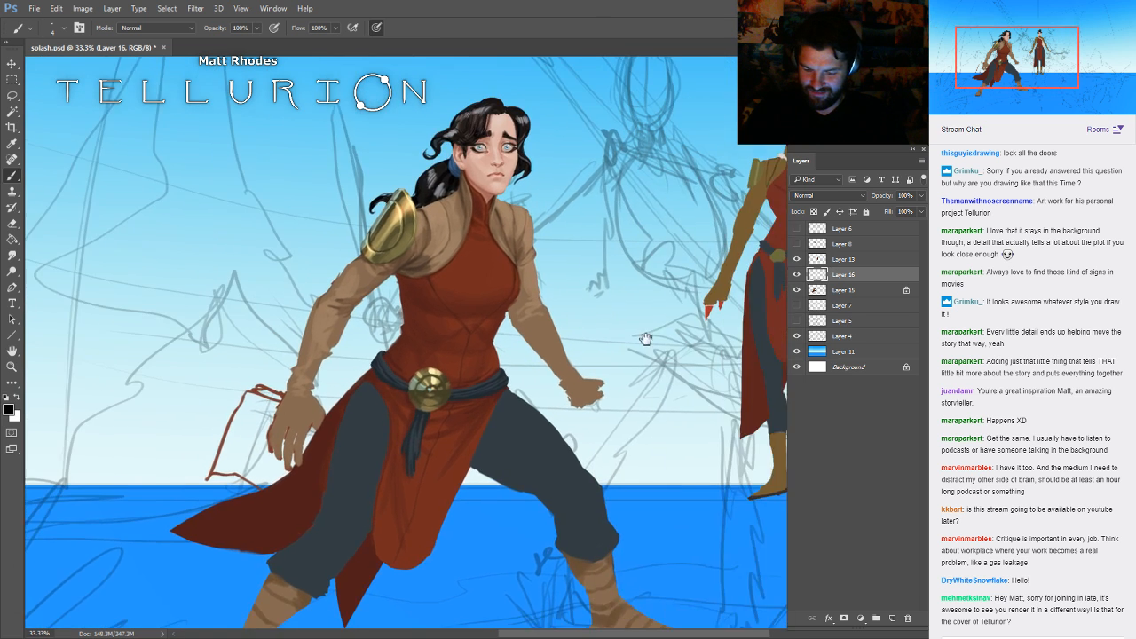
- Sample a dark red from the front figure's tunic as the brush colour
{"action": "left_click", "coordinate": [581, 327], "text": "ctrl"}
{"action": "left_click", "coordinate": [582, 326], "text": "ctrl"}
{"action": "left_click_drag", "start_coordinate": [654, 296], "coordinate": [742, 311]}
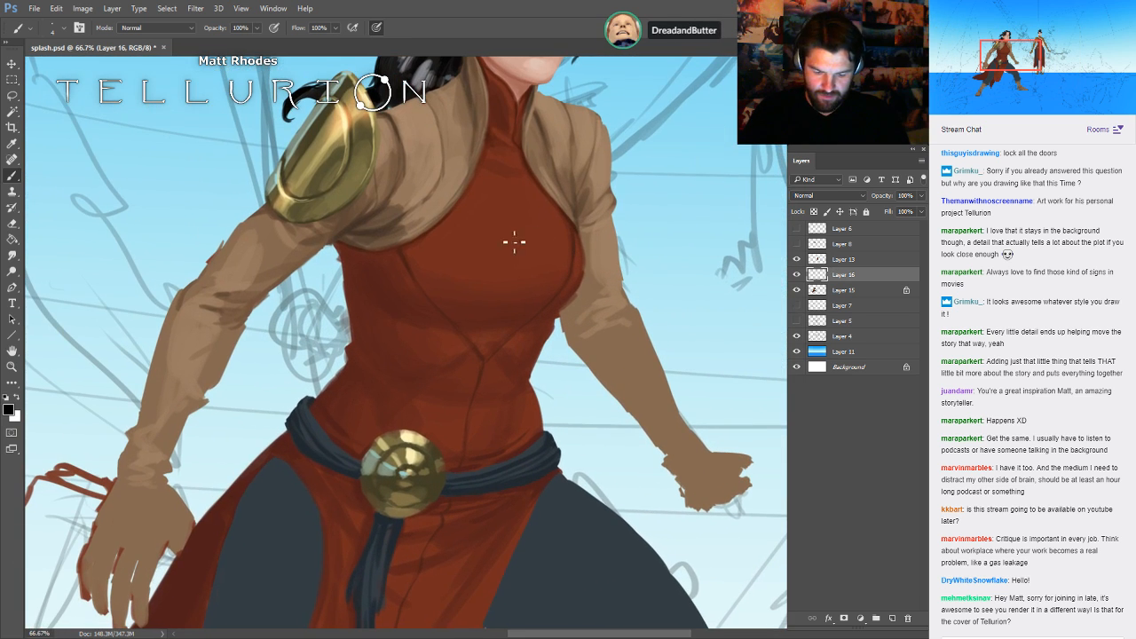
{"action": "left_click", "coordinate": [404, 258], "text": "alt"}
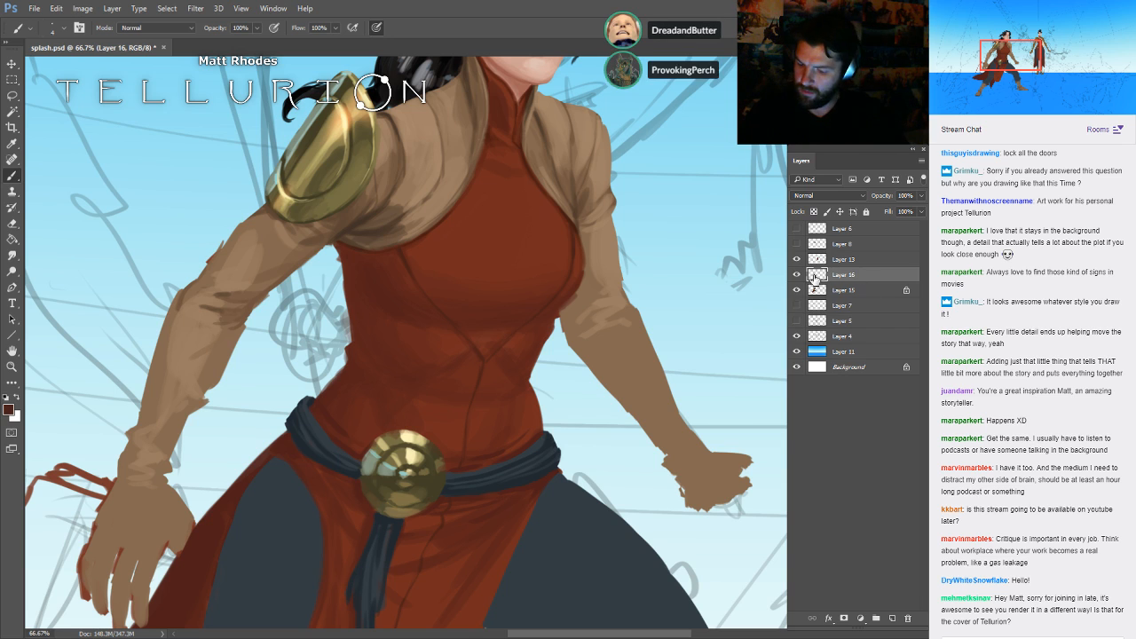
- Paste the copied landscape painting above Layer 16, enlarge it, and examine its trees, sky and rocky island up close
{"action": "key", "text": "ctrl+v"}
{"action": "key", "text": "ctrl+t"}
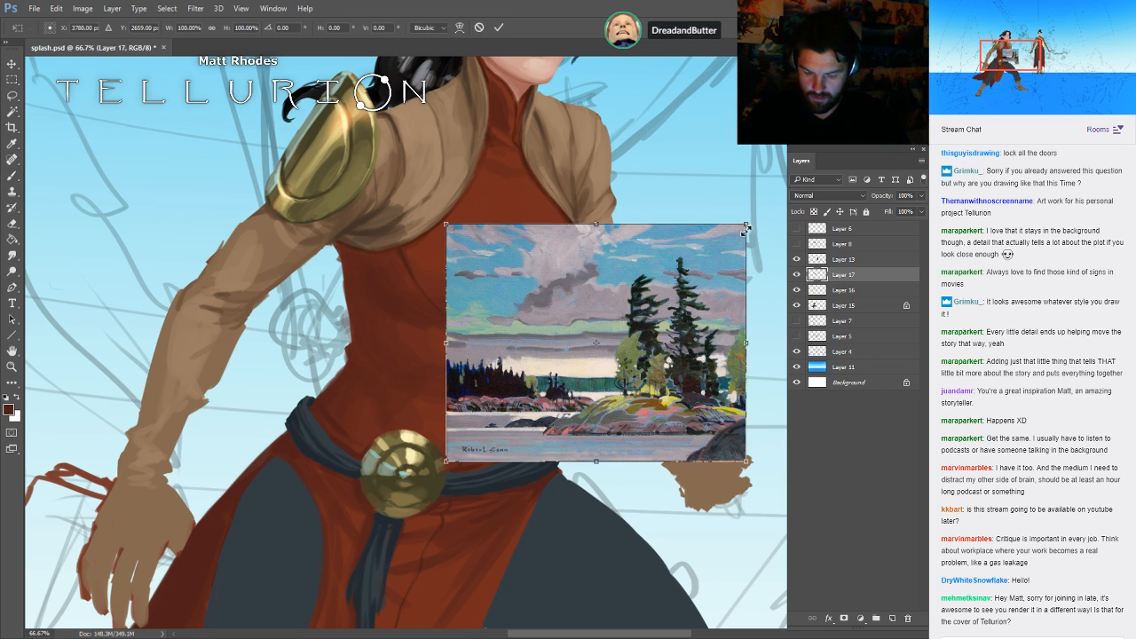
{"action": "left_click_drag", "start_coordinate": [746, 225], "coordinate": [897, 103]}
{"action": "key", "text": "Return"}
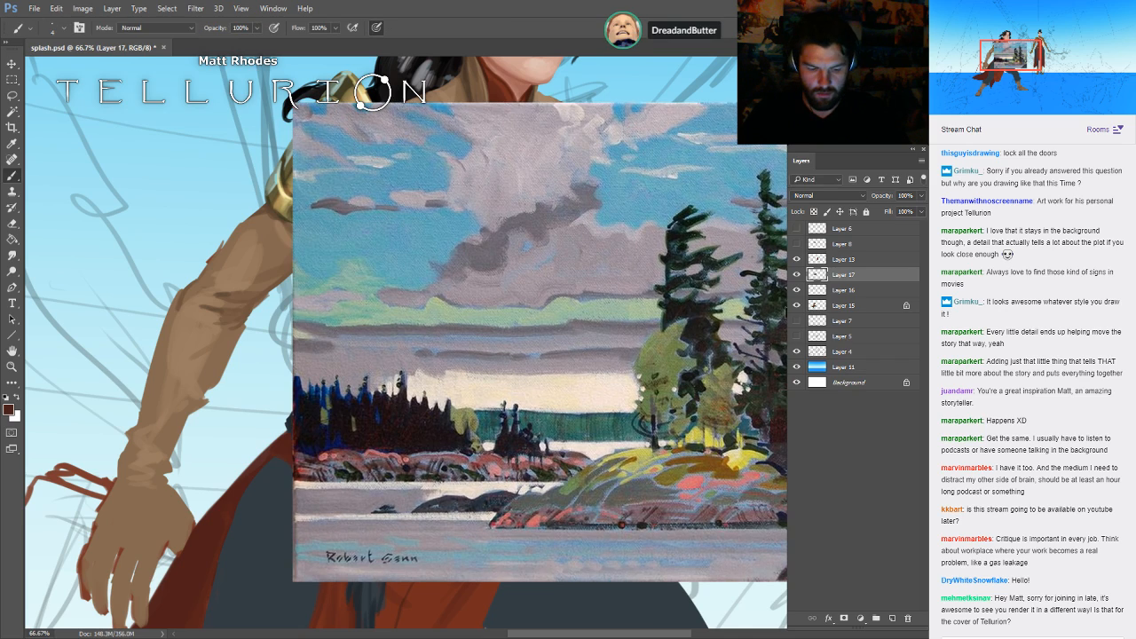
{"action": "left_click_drag", "start_coordinate": [785, 313], "coordinate": [635, 298]}
{"action": "left_click_drag", "start_coordinate": [573, 336], "coordinate": [594, 338]}
{"action": "left_click_drag", "start_coordinate": [628, 303], "coordinate": [725, 323]}
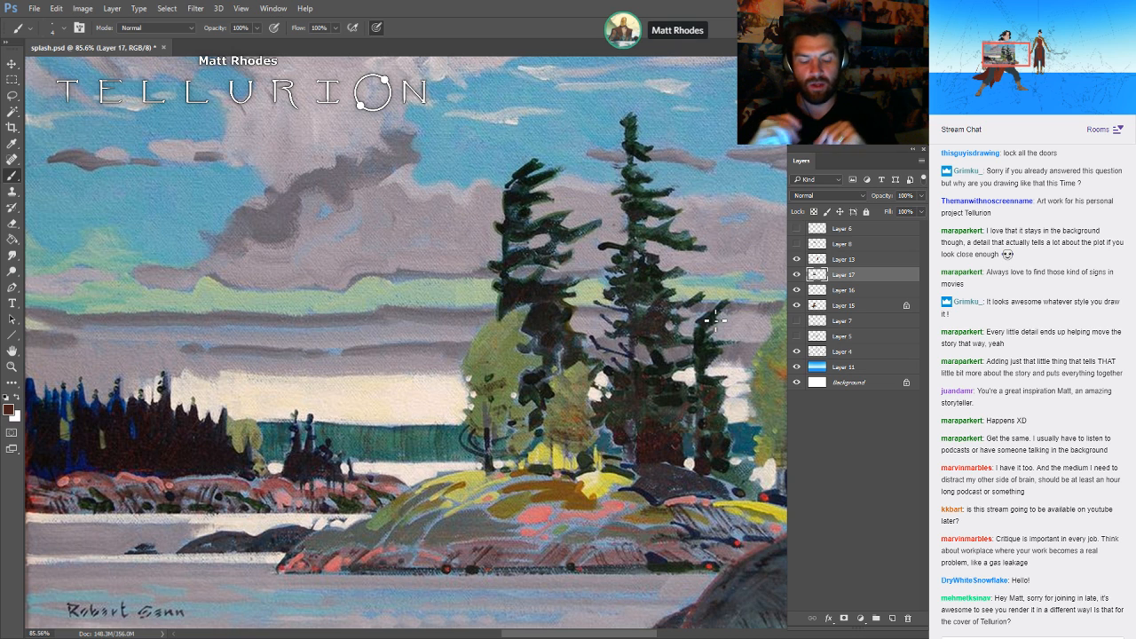
- Hide the pasted landscape painting on Layer 17 and delete that layer
{"action": "left_click", "coordinate": [797, 274]}
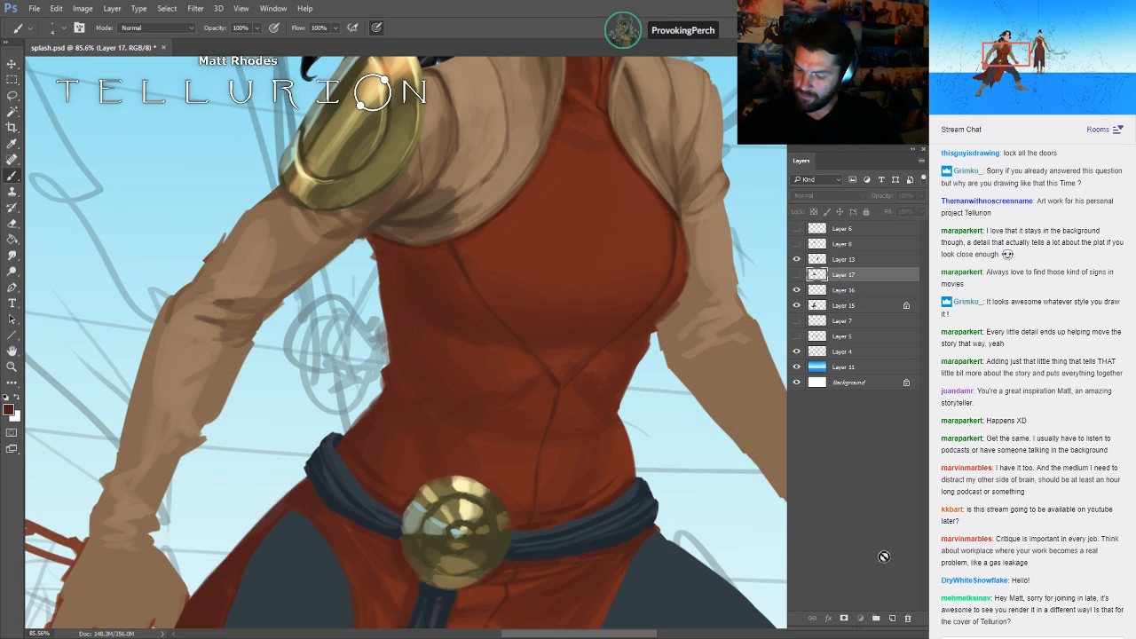
{"action": "left_click_drag", "start_coordinate": [884, 557], "coordinate": [907, 618]}
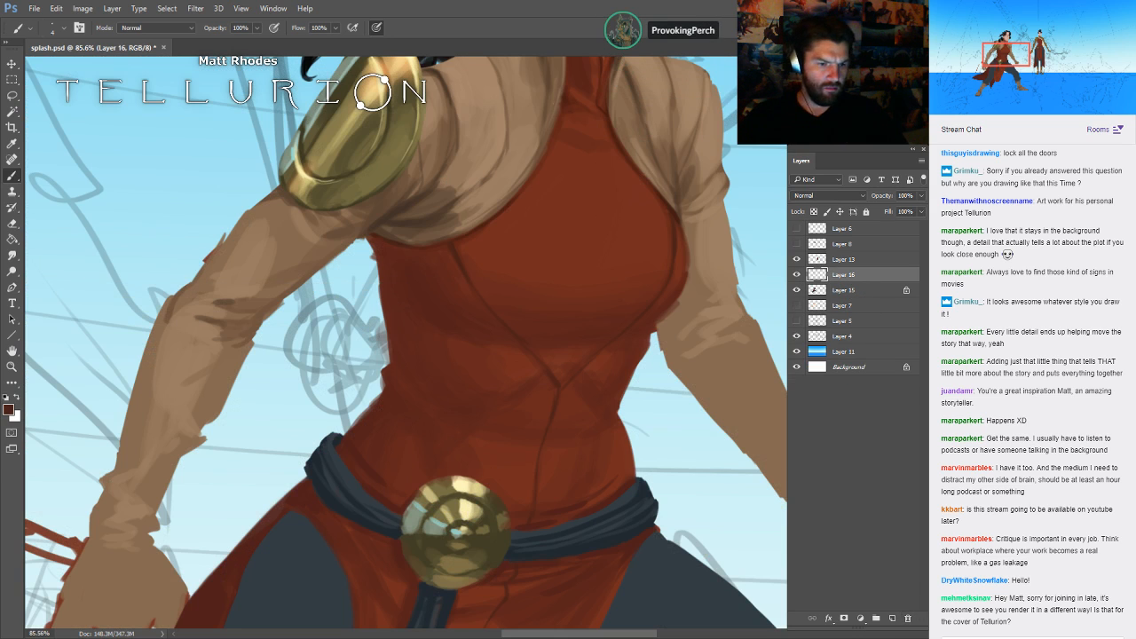
- Enlarge the brush to 20 px and refine the tunic's contour beside the front figure's far arm in dark red
{"action": "scroll", "coordinate": [668, 312], "scroll_direction": "down", "scroll_amount": 3}
{"action": "scroll", "coordinate": [680, 315], "scroll_direction": "up", "scroll_amount": 4}
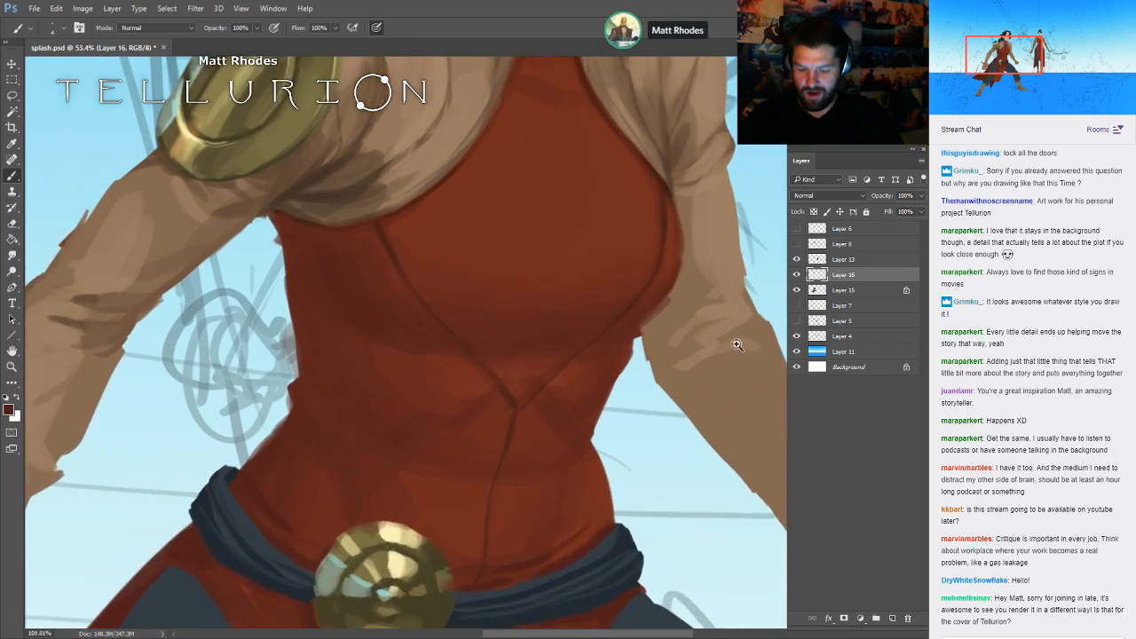
{"action": "key", "text": "bracketright"}
{"action": "key", "text": "bracketright"}
{"action": "key", "text": "bracketright"}
{"action": "key", "text": "bracketright"}
{"action": "key", "text": "bracketright"}
{"action": "key", "text": "bracketright"}
{"action": "key", "text": "bracketright"}
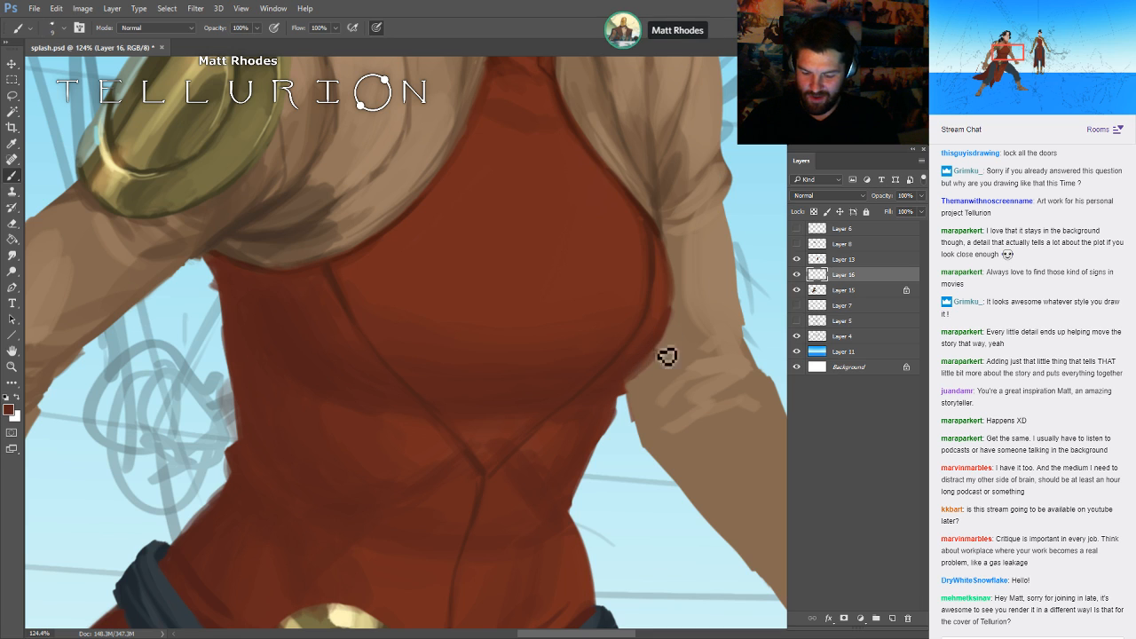
{"action": "key", "text": "bracketleft"}
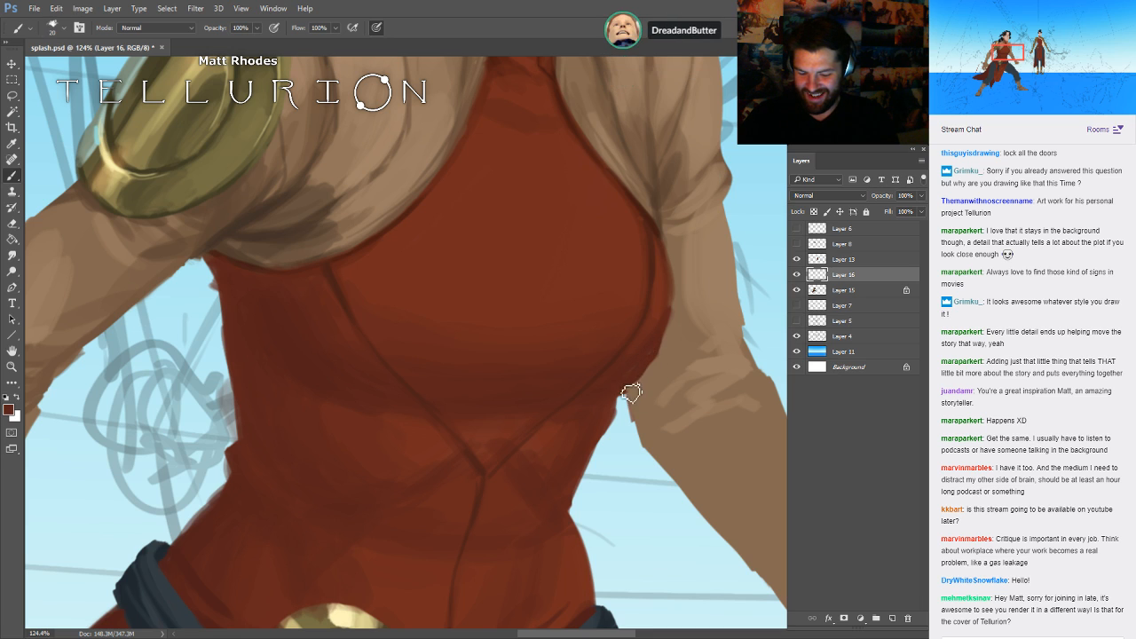
{"action": "key", "text": "bracketright"}
{"action": "key", "text": "bracketright"}
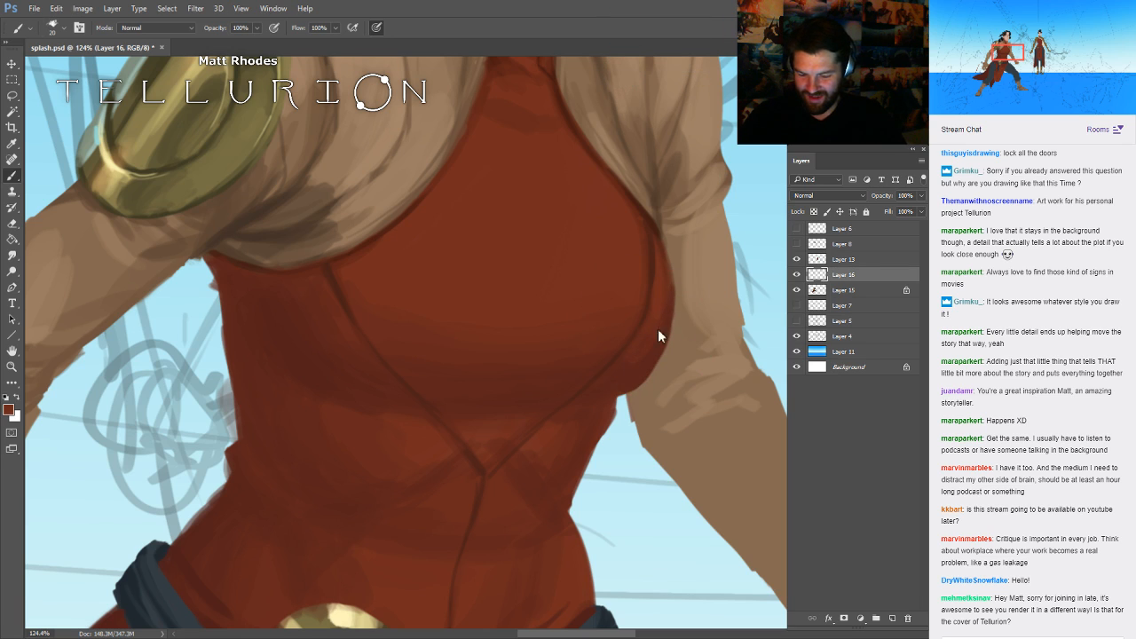
- Clean the sleeve edge beside the bust with sampled brown and smooth the tunic's waist contour with sampled red
{"action": "left_click", "coordinate": [665, 381], "text": "alt"}
{"action": "left_click_drag", "start_coordinate": [636, 401], "coordinate": [666, 367]}
{"action": "left_click_drag", "start_coordinate": [709, 321], "coordinate": [709, 332]}
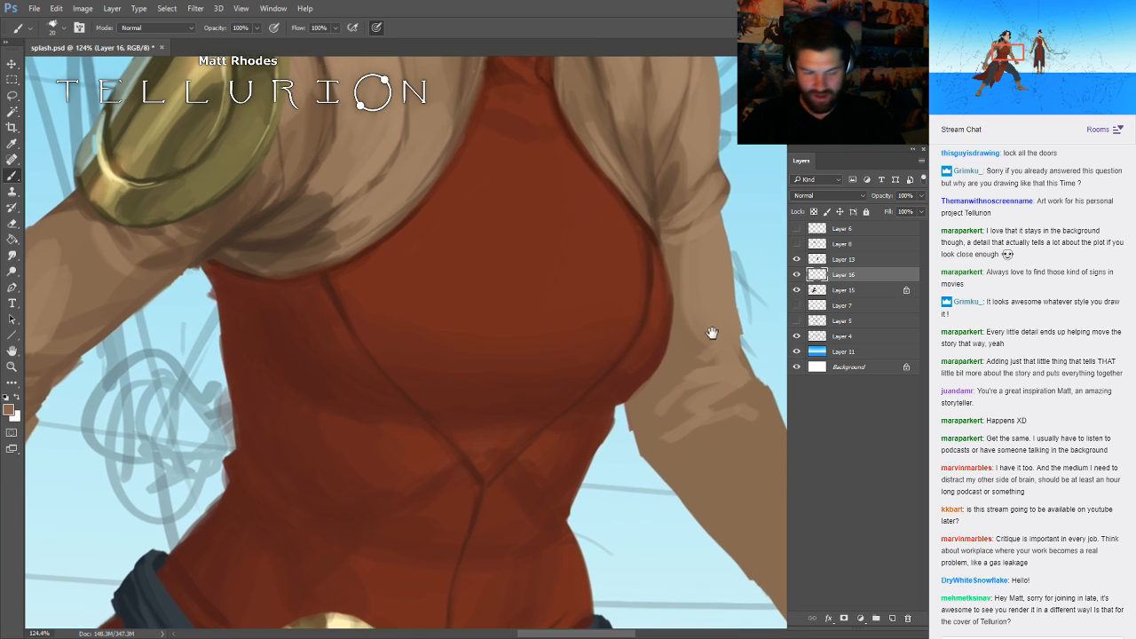
{"action": "left_click", "coordinate": [610, 405], "text": "alt"}
{"action": "left_click_drag", "start_coordinate": [619, 411], "coordinate": [568, 513]}
{"action": "mouse_move", "coordinate": [602, 468]}
{"action": "left_mouse_down"}
{"action": "mouse_move", "coordinate": [572, 513]}
{"action": "mouse_move", "coordinate": [756, 362]}
{"action": "mouse_move", "coordinate": [779, 308]}
{"action": "mouse_move", "coordinate": [706, 302]}
{"action": "left_mouse_up"}
{"action": "left_click_drag", "start_coordinate": [692, 407], "coordinate": [546, 384]}
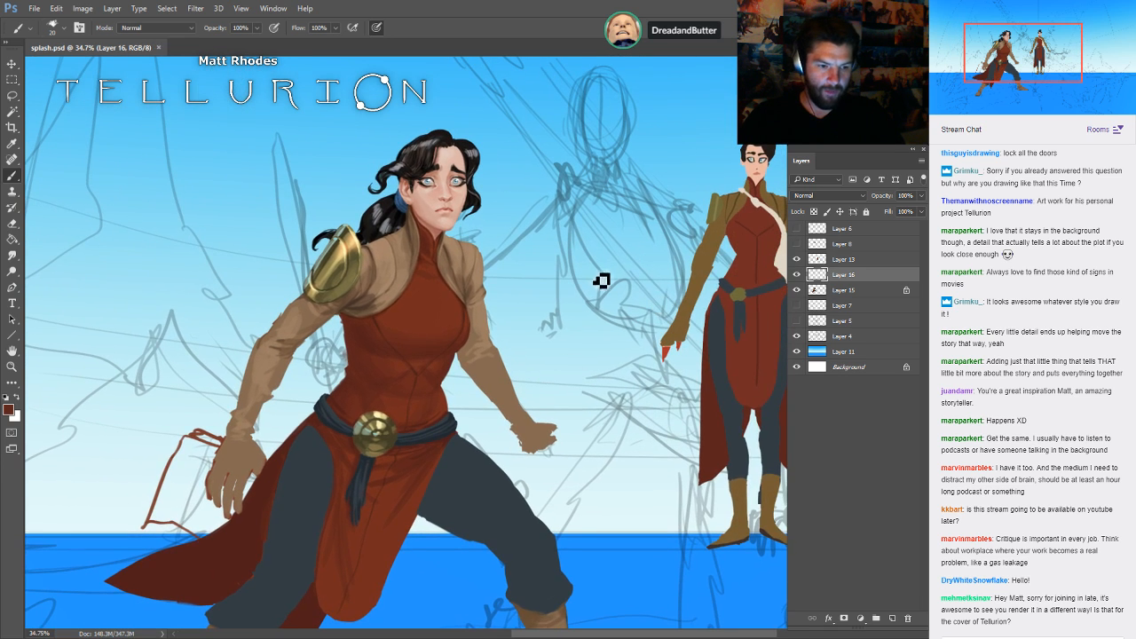
- Toggle Layer 16 off and on to compare the painted changes, and save the document
{"action": "left_click", "coordinate": [797, 275]}
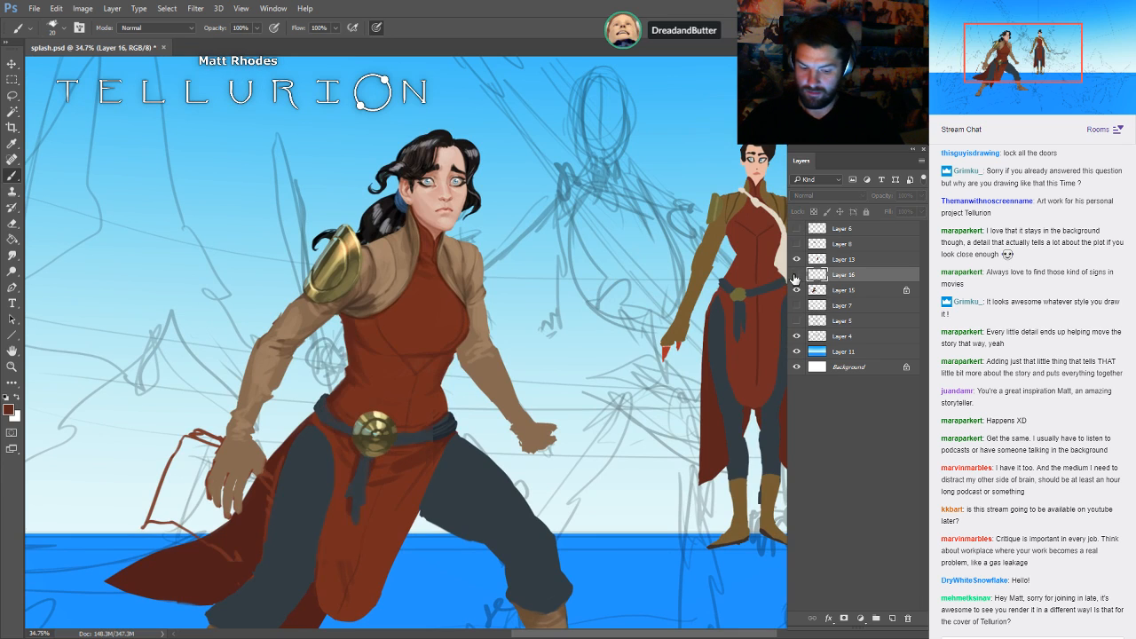
{"action": "left_click", "coordinate": [796, 275]}
{"action": "left_click_drag", "start_coordinate": [675, 447], "coordinate": [727, 388]}
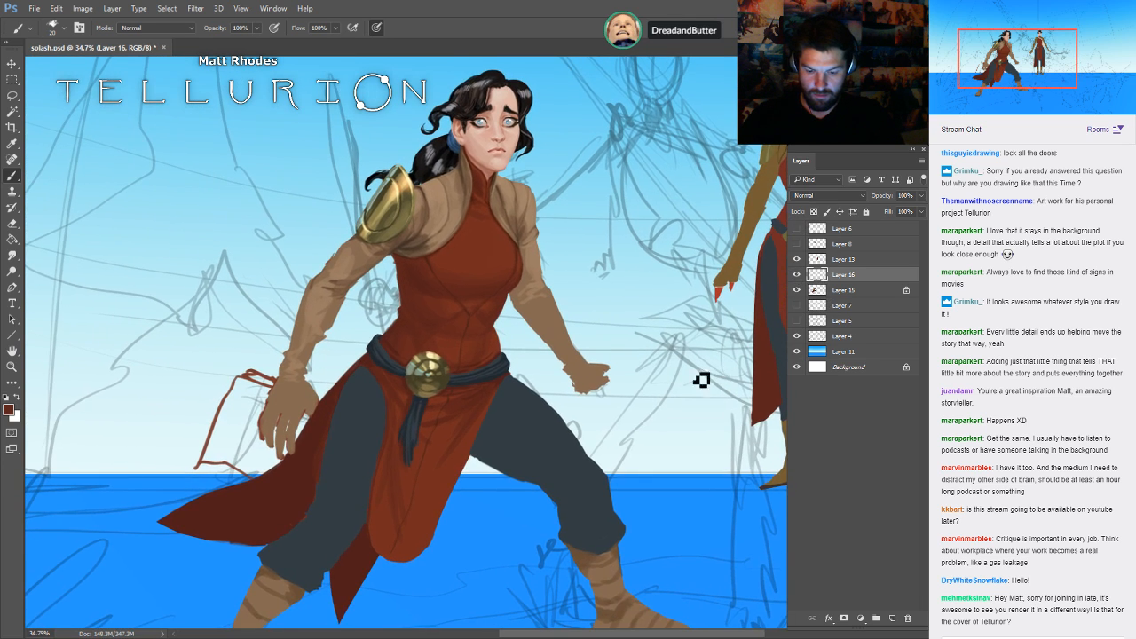
{"action": "left_click_drag", "start_coordinate": [591, 471], "coordinate": [613, 421]}
{"action": "key", "text": "ctrl+s"}
- Sample a brown from the front figure's jacket and paint the far sleeve down to the wrist, enlarging the brush to 40 px
{"action": "left_click_drag", "start_coordinate": [559, 161], "coordinate": [629, 271]}
{"action": "left_click_drag", "start_coordinate": [759, 365], "coordinate": [764, 330]}
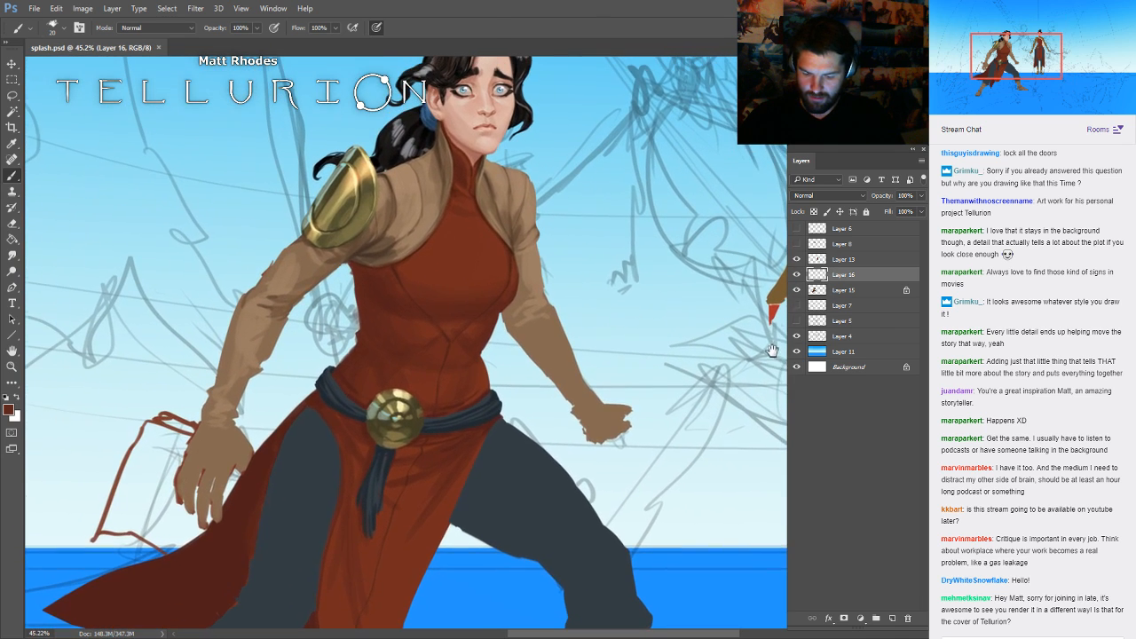
{"action": "left_click_drag", "start_coordinate": [537, 244], "coordinate": [513, 278]}
{"action": "left_click", "coordinate": [513, 278], "text": "alt"}
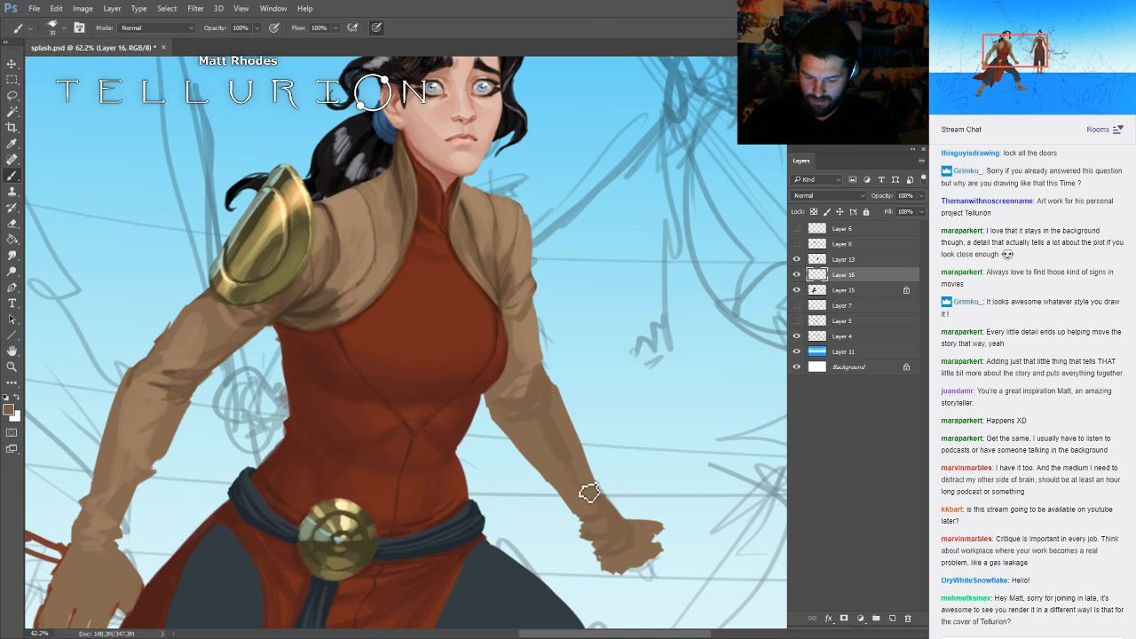
{"action": "key", "text": "bracketright"}
{"action": "key", "text": "bracketright"}
{"action": "key", "text": "bracketright"}
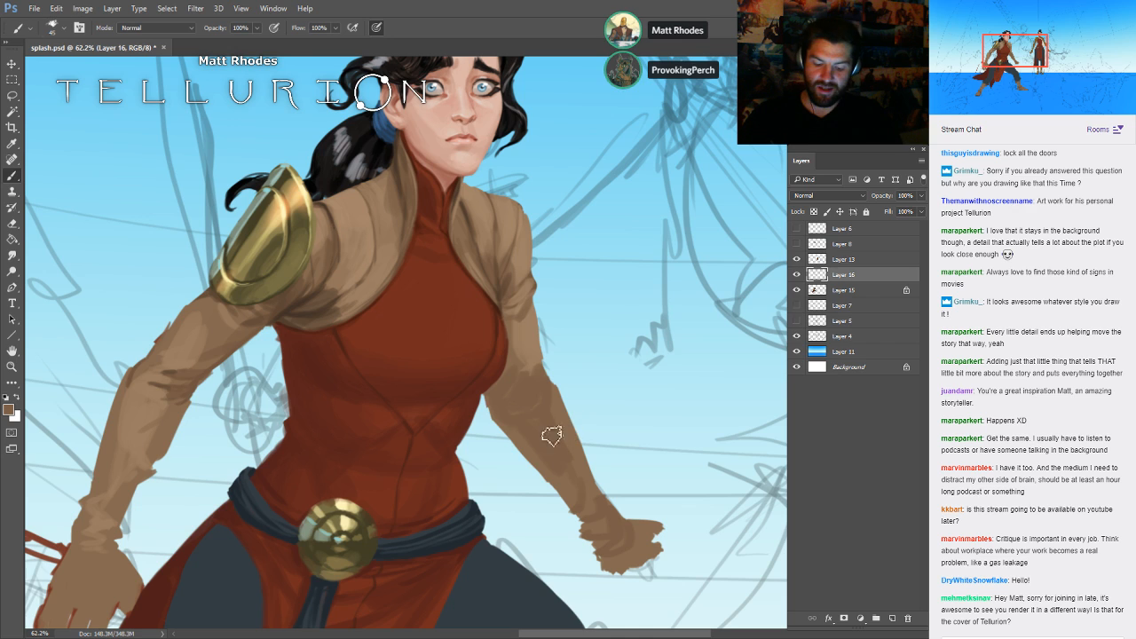
- Sample a lighter brown from the far sleeve and paint light strokes along the forearm and hand with a 50 px brush
{"action": "left_click", "coordinate": [534, 362], "text": "alt"}
{"action": "key", "text": "["}
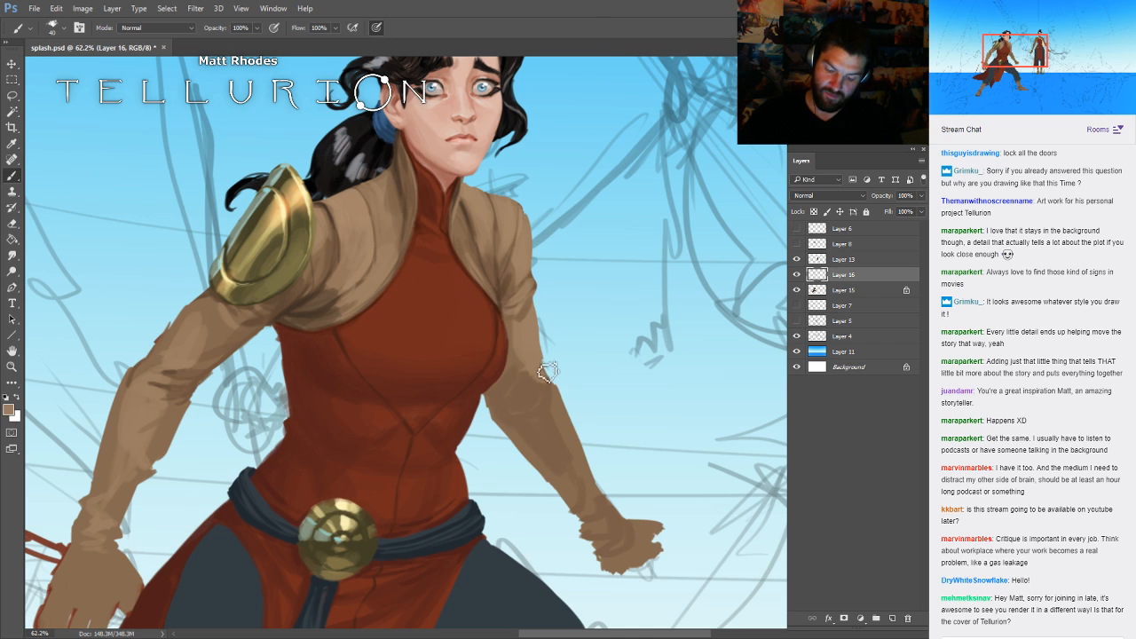
{"action": "key", "text": "p"}
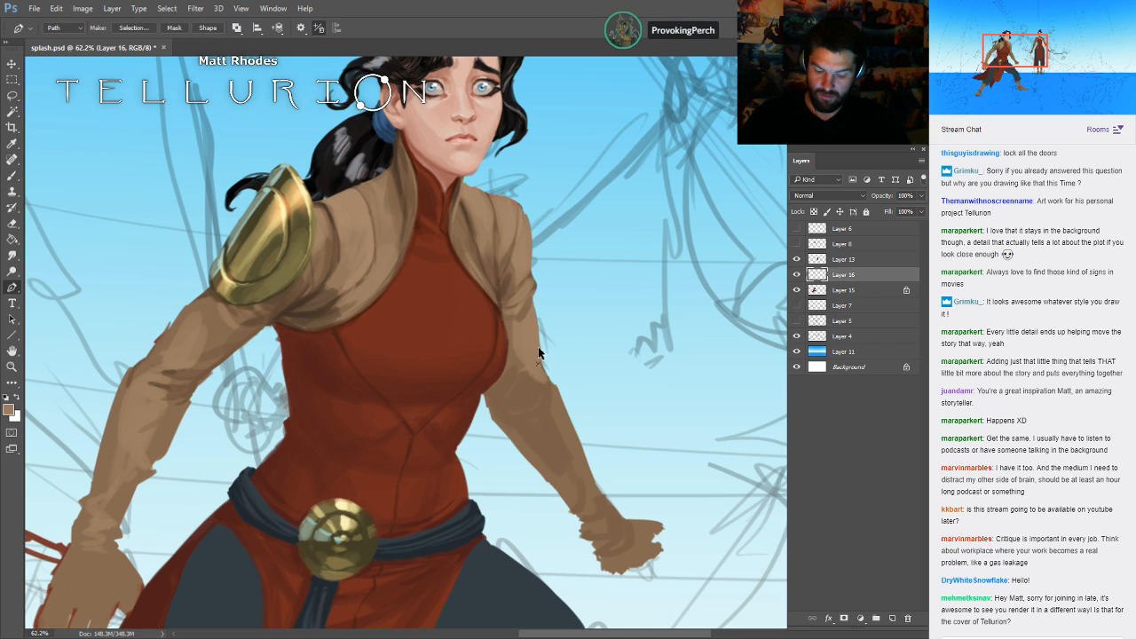
{"action": "key", "text": "b"}
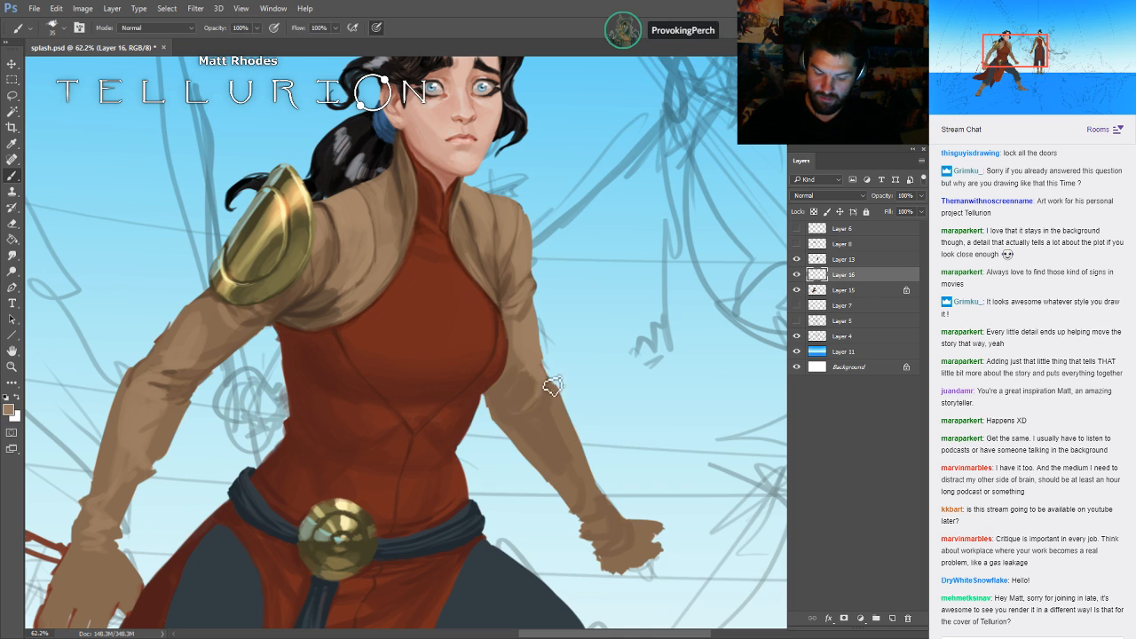
{"action": "key", "text": "bracketright"}
{"action": "key", "text": "bracketright"}
{"action": "key", "text": "bracketright"}
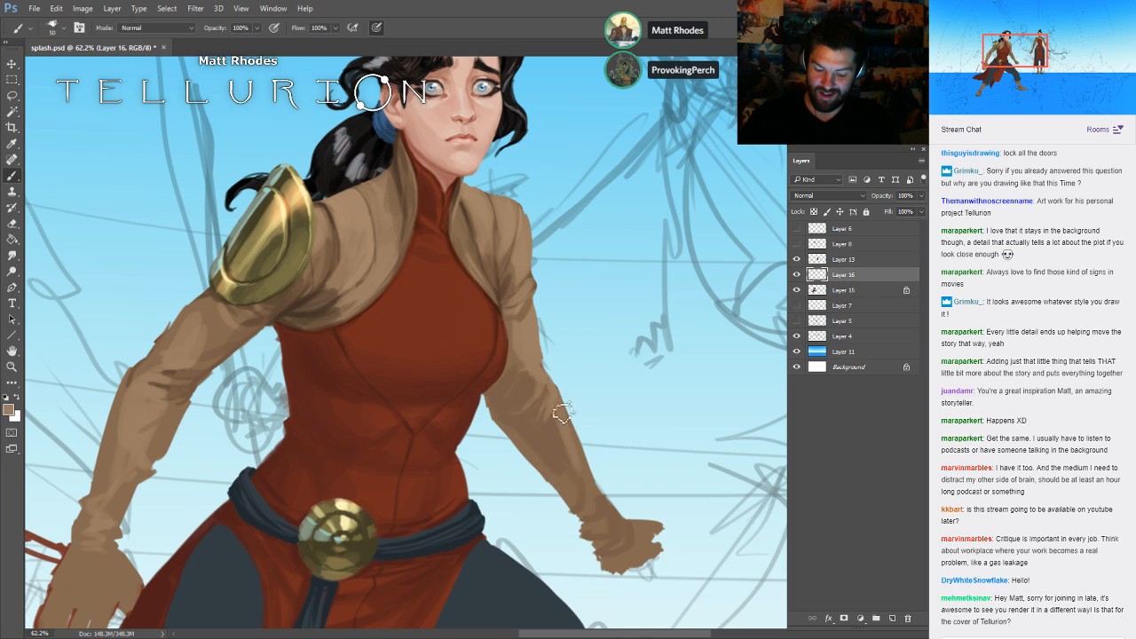
{"action": "key", "text": "bracketright"}
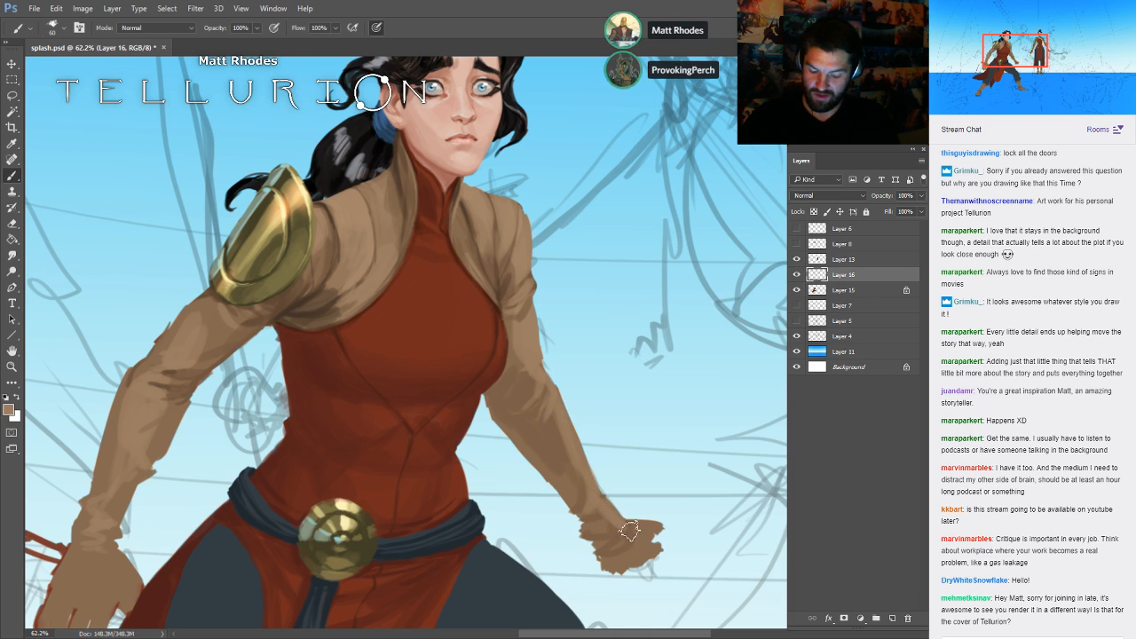
{"action": "key", "text": "bracketleft"}
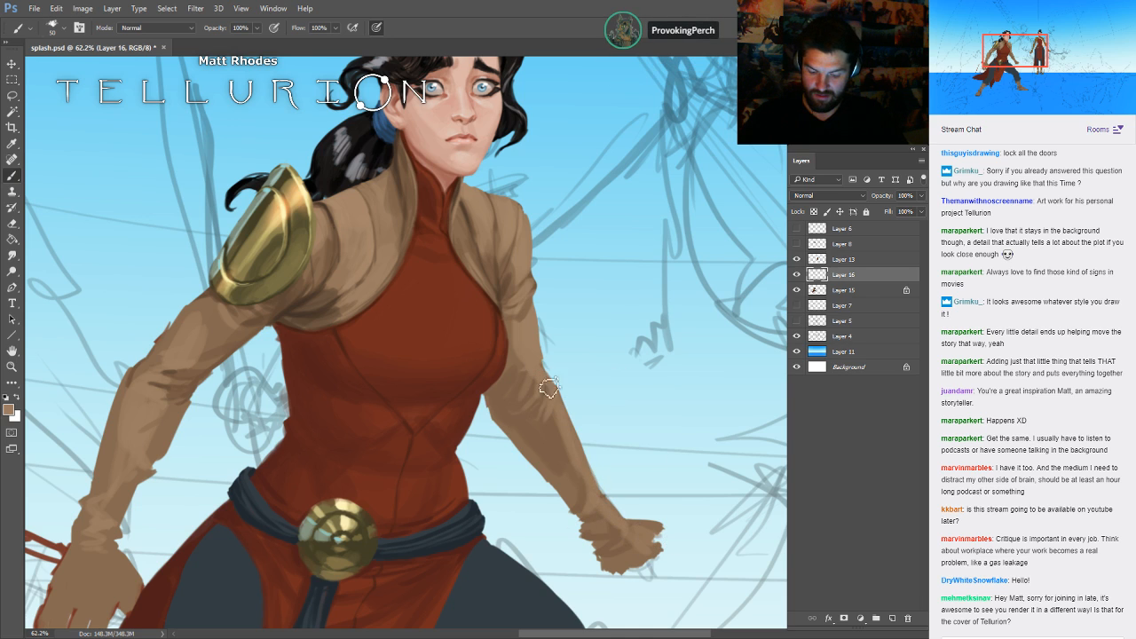
- Shade the far sleeve near the elbow with a sampled dark brown, undo the last stroke, and save the document
{"action": "left_click", "coordinate": [509, 286], "text": "alt"}
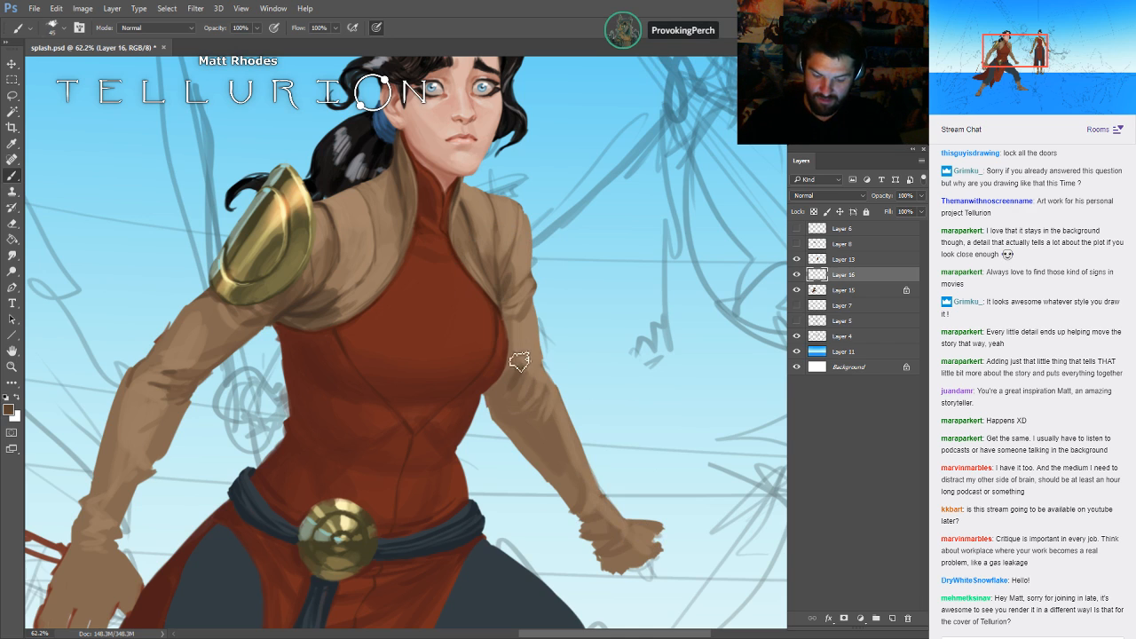
{"action": "left_click_drag", "start_coordinate": [667, 387], "coordinate": [708, 291]}
{"action": "key", "text": "ctrl+z"}
{"action": "key", "text": "bracketleft"}
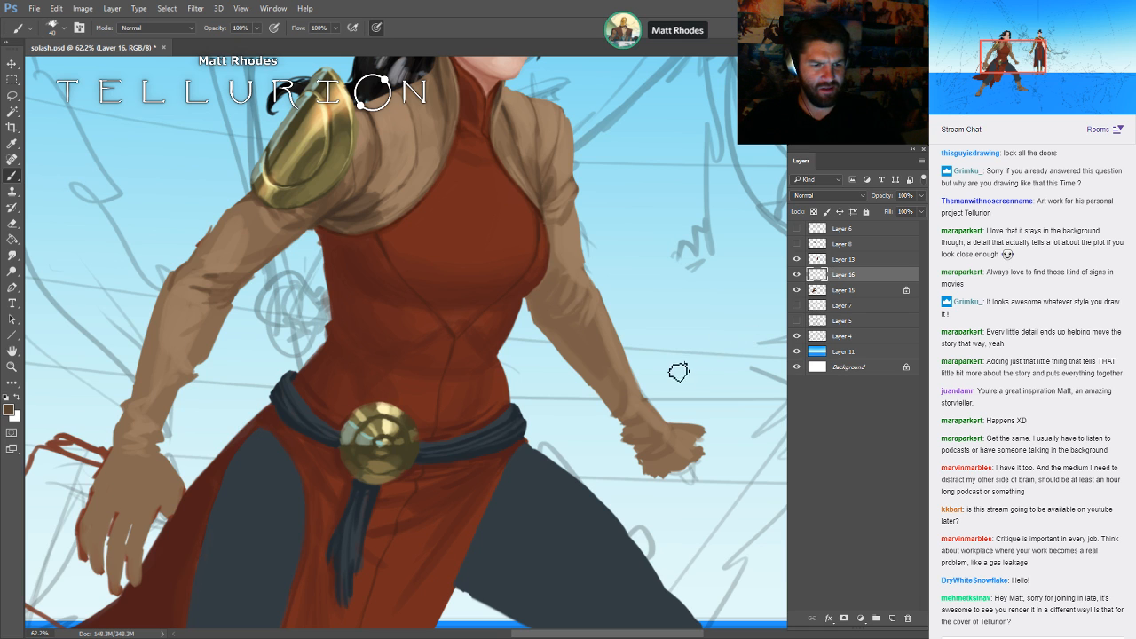
{"action": "key", "text": "ctrl+s"}
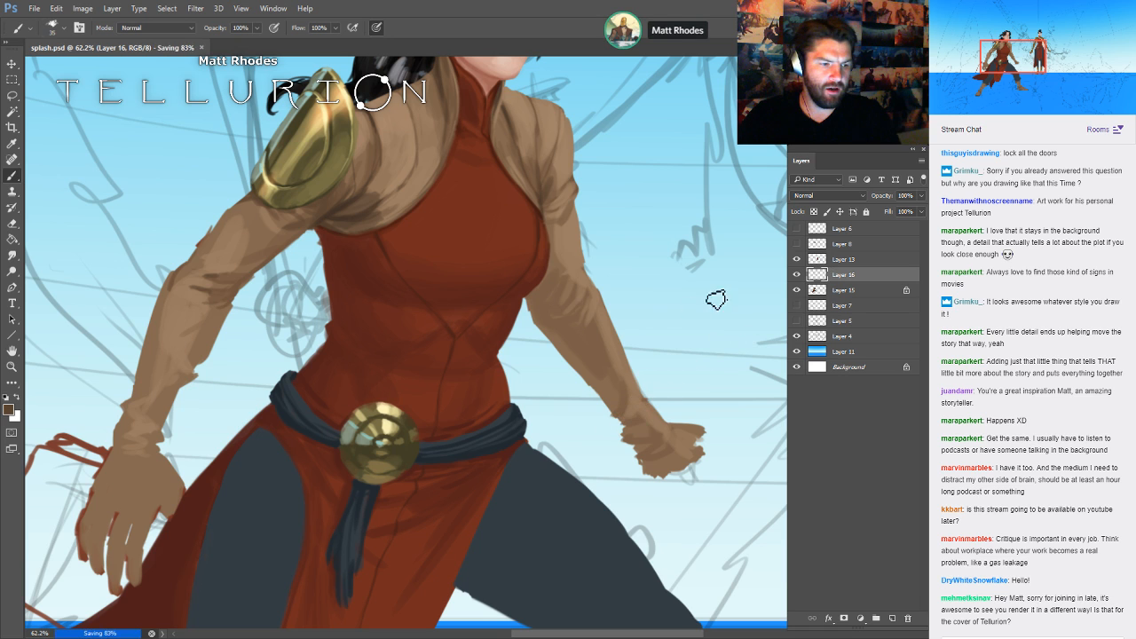
- Pick a dark red from the tunic, shade the folds across its bodice and side, and save the document
{"action": "left_click_drag", "start_coordinate": [759, 274], "coordinate": [679, 348]}
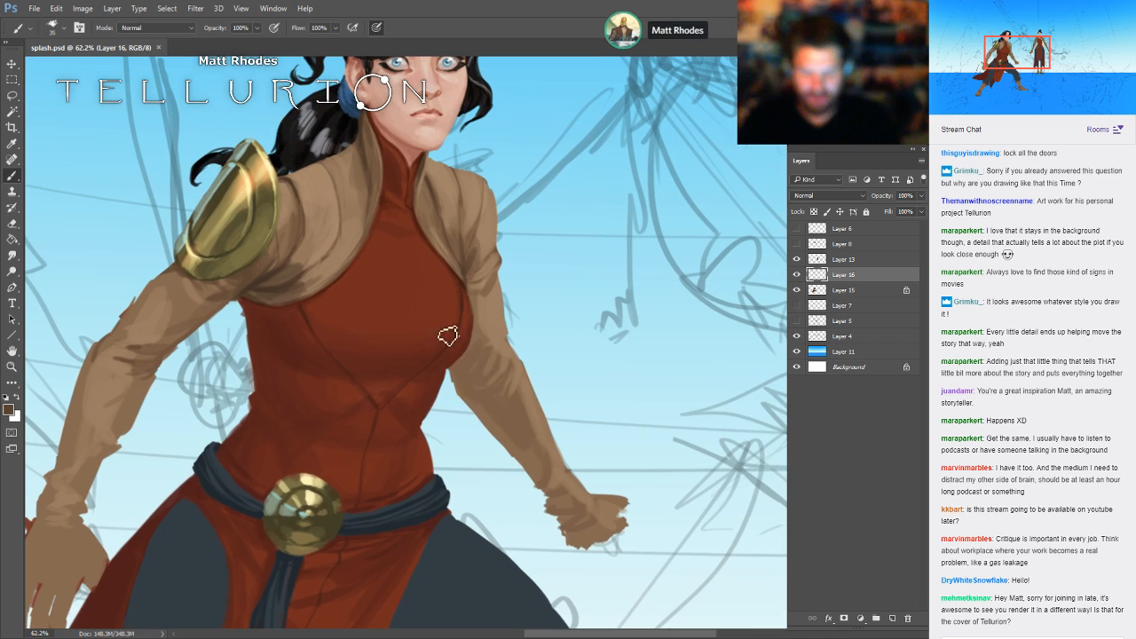
{"action": "left_click", "coordinate": [277, 351], "text": "alt"}
{"action": "left_click", "coordinate": [8, 410]}
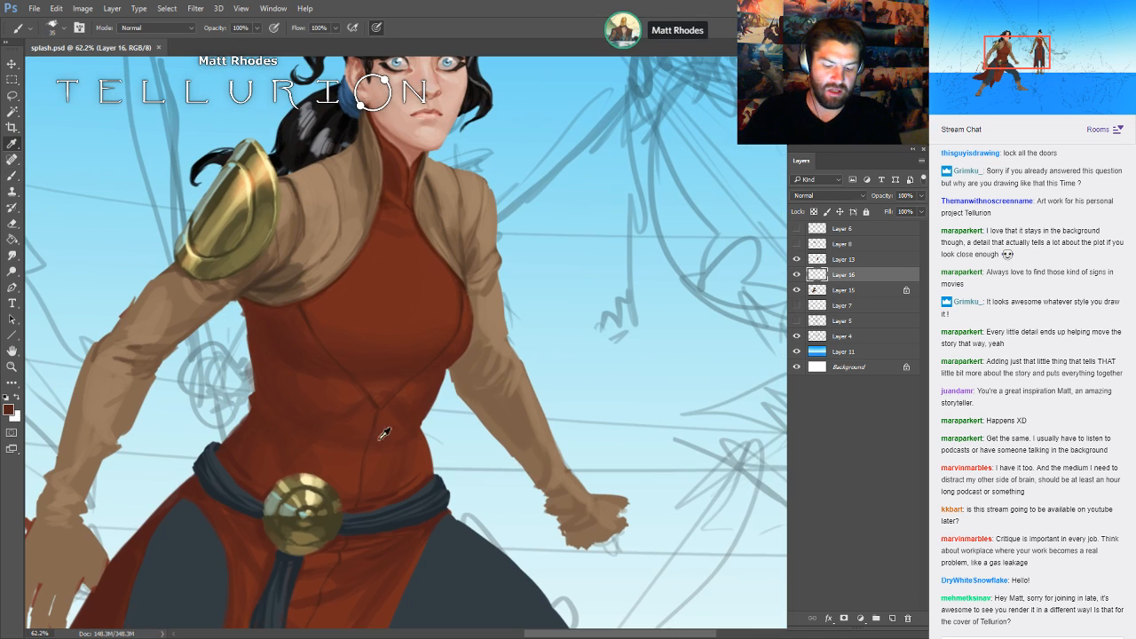
{"action": "key", "text": "Return"}
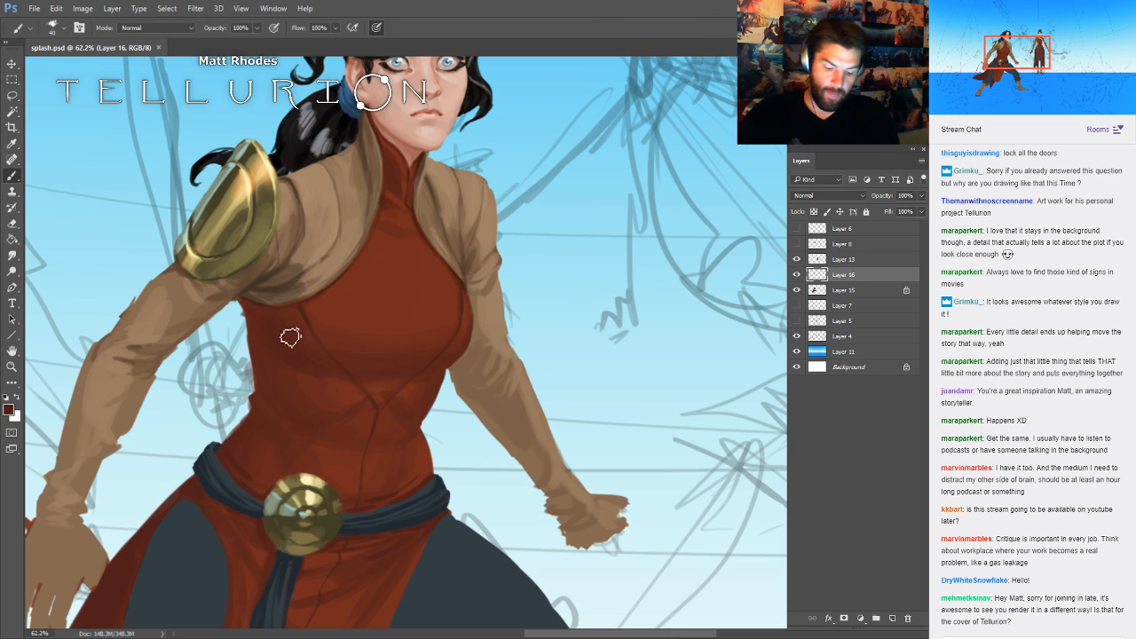
{"action": "key", "text": "bracketleft"}
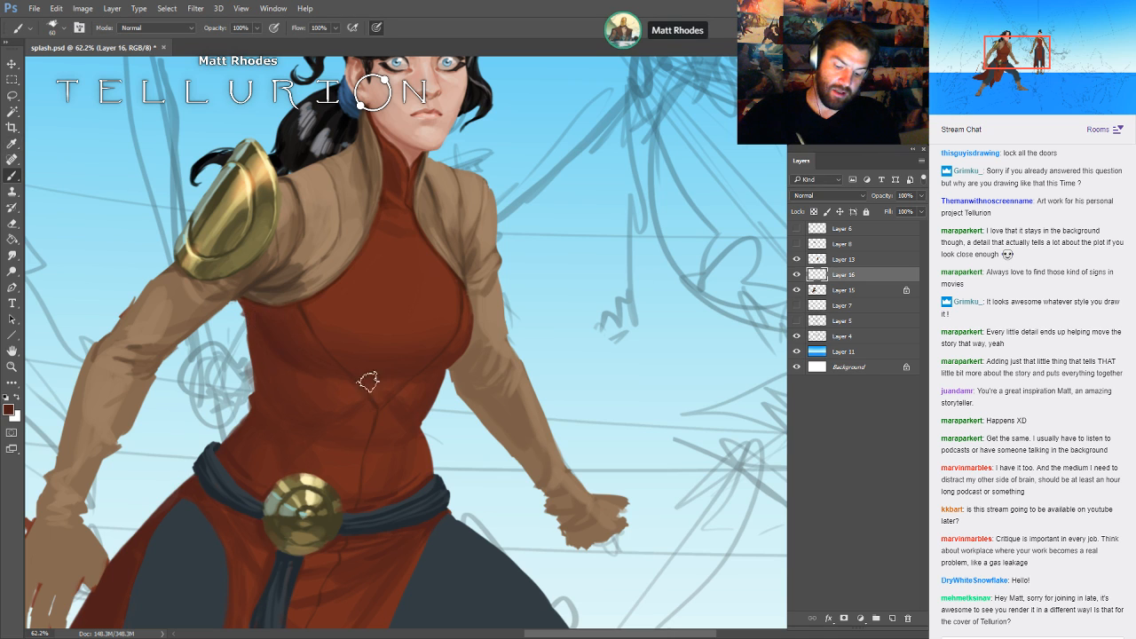
{"action": "key", "text": "bracketright"}
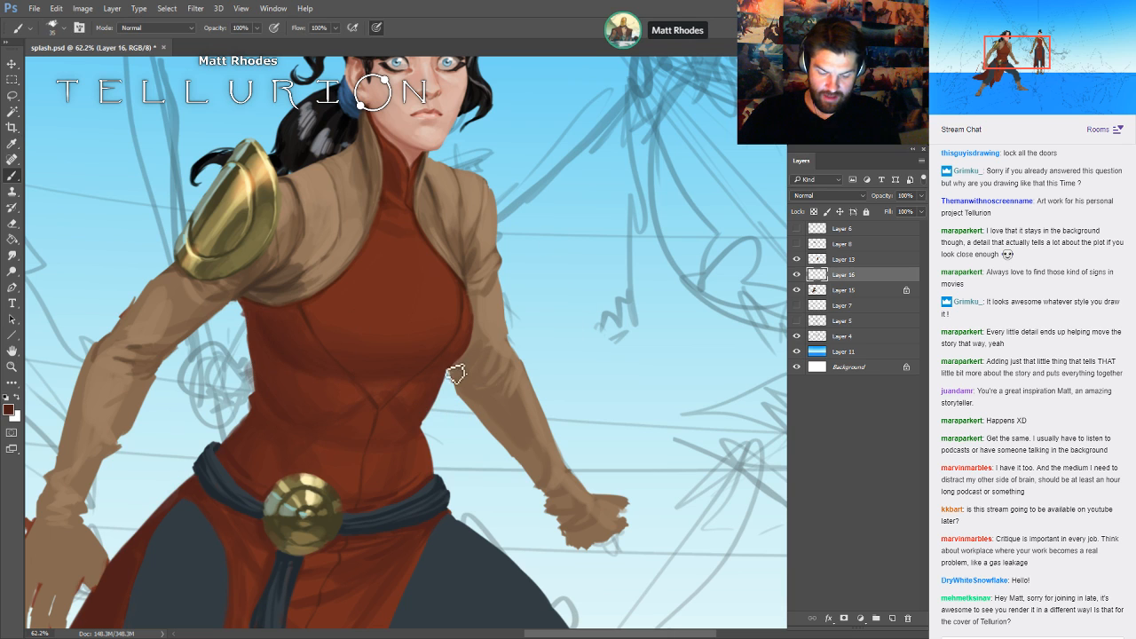
{"action": "key", "text": "ctrl+s"}
- Paint dark red shadows on the tunic's skirt below the belt and along its back panel with a larger brush
{"action": "mouse_move", "coordinate": [681, 541]}
{"action": "left_mouse_down"}
{"action": "mouse_move", "coordinate": [700, 413]}
{"action": "mouse_move", "coordinate": [772, 313]}
{"action": "left_mouse_up"}
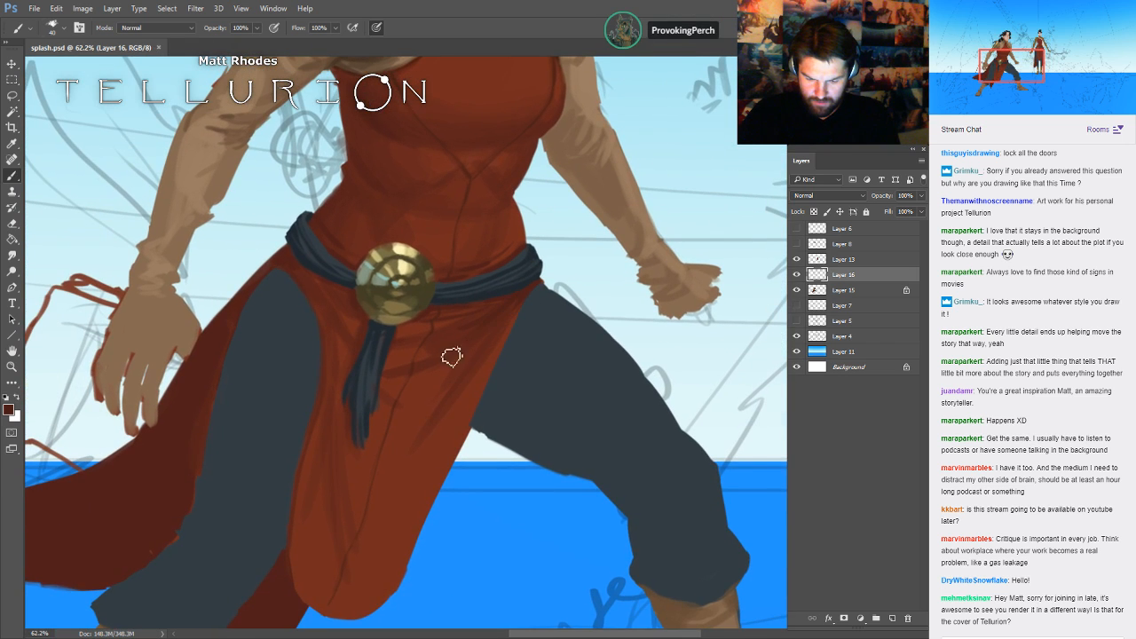
{"action": "key", "text": "bracketright"}
{"action": "left_click_drag", "start_coordinate": [432, 381], "coordinate": [428, 360]}
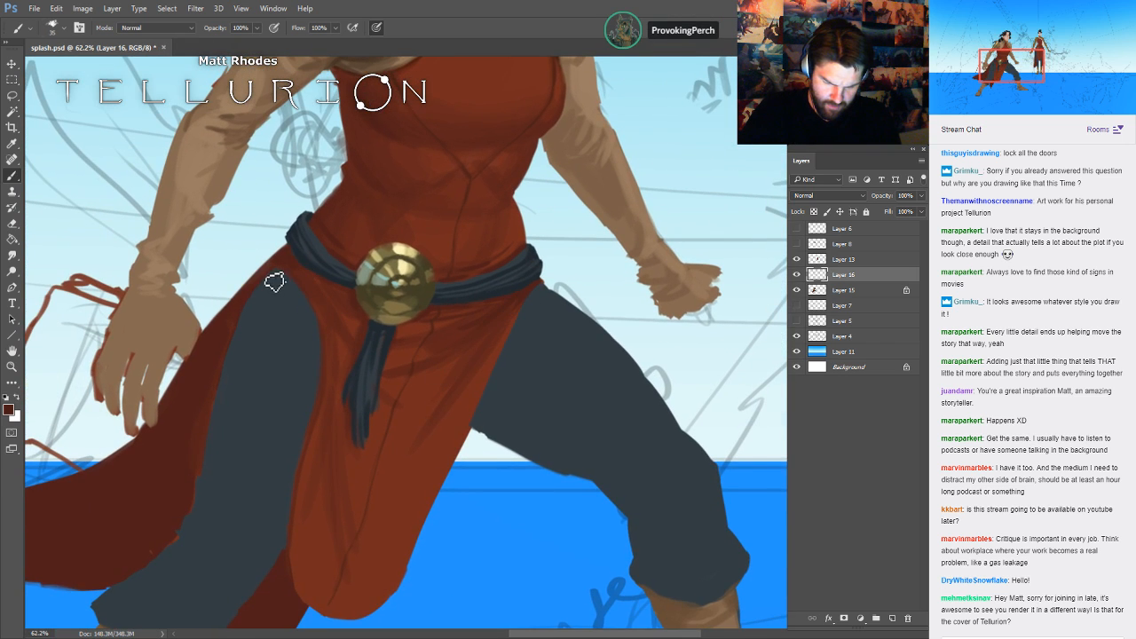
{"action": "key", "text": "bracketright"}
{"action": "key", "text": "bracketright"}
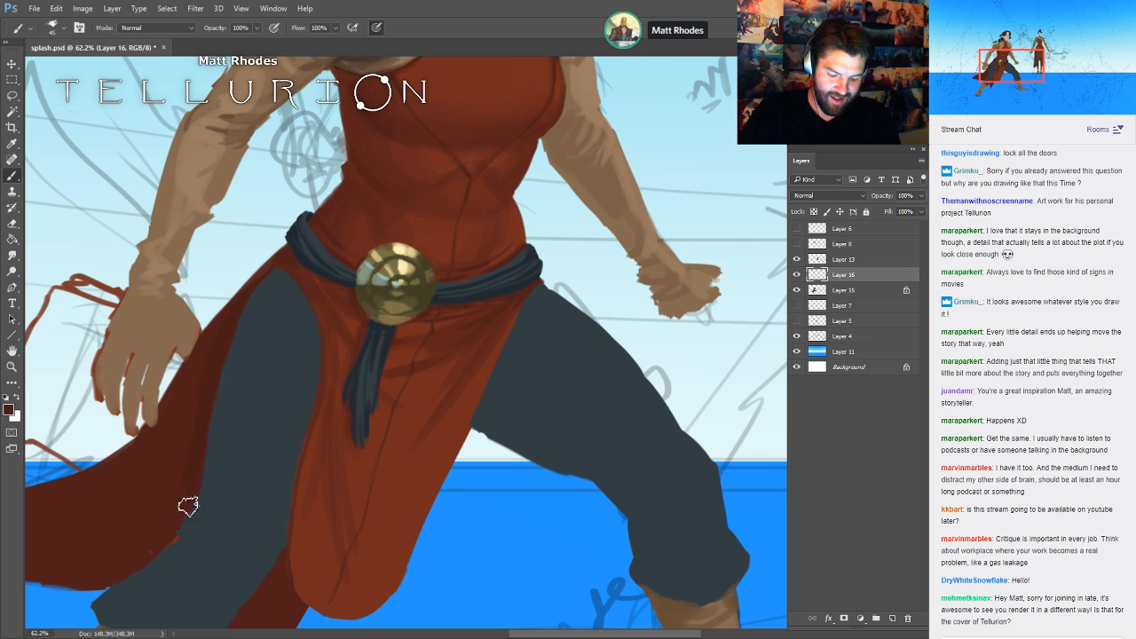
- Save the document and merge Layer 16 down into Layer 15
{"action": "left_click_drag", "start_coordinate": [701, 393], "coordinate": [669, 383]}
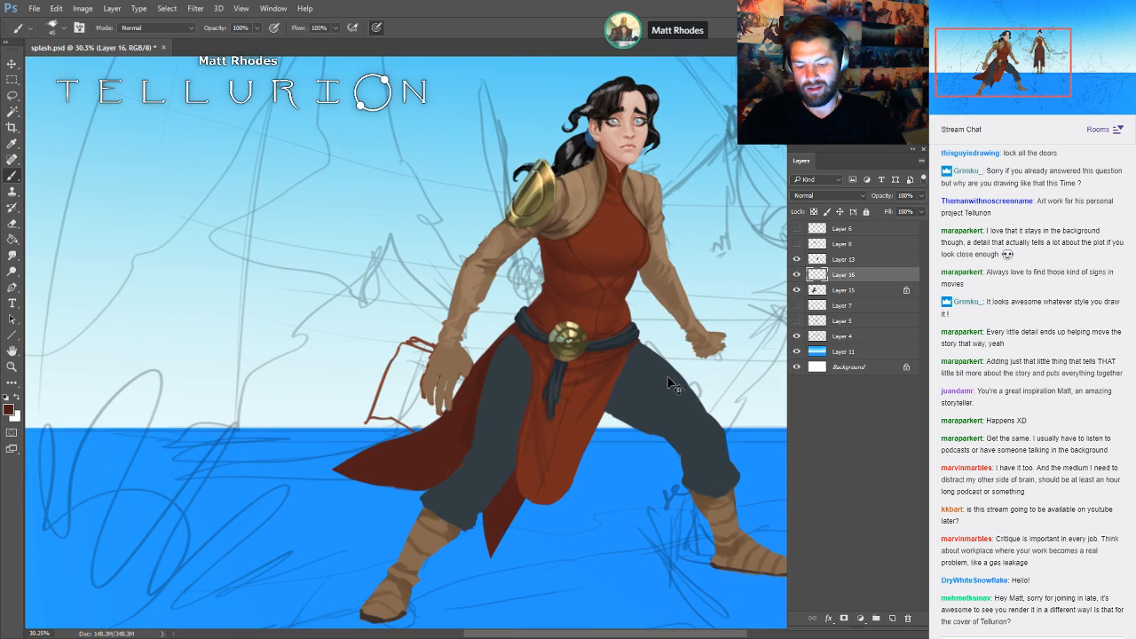
{"action": "key", "text": "ctrl+s"}
{"action": "left_click_drag", "start_coordinate": [767, 295], "coordinate": [635, 306]}
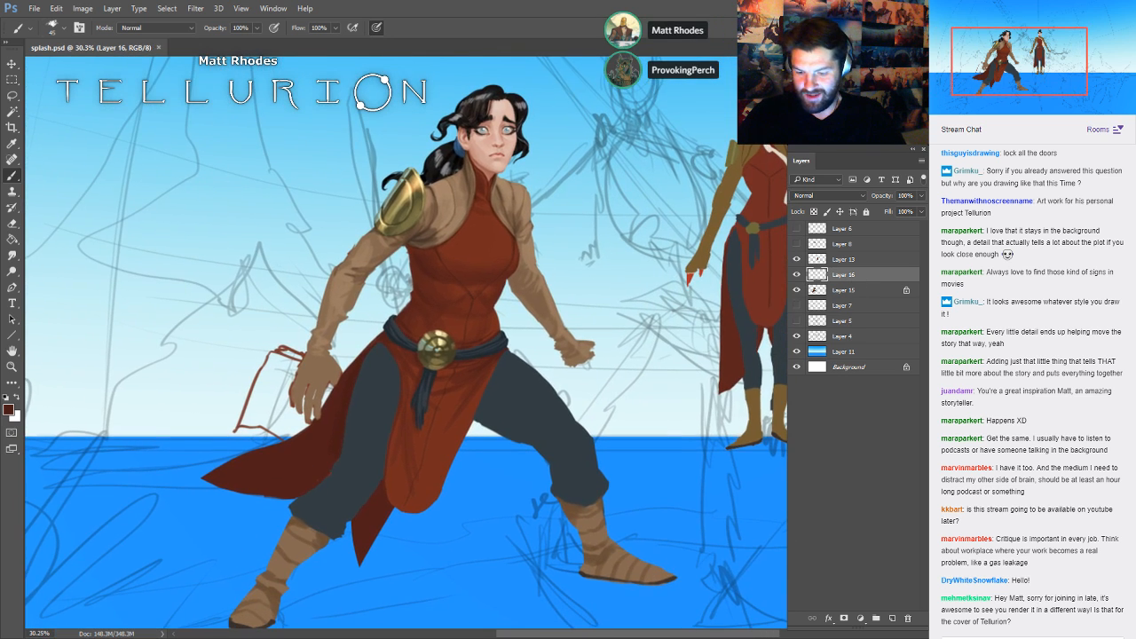
{"action": "key", "text": "ctrl+e"}
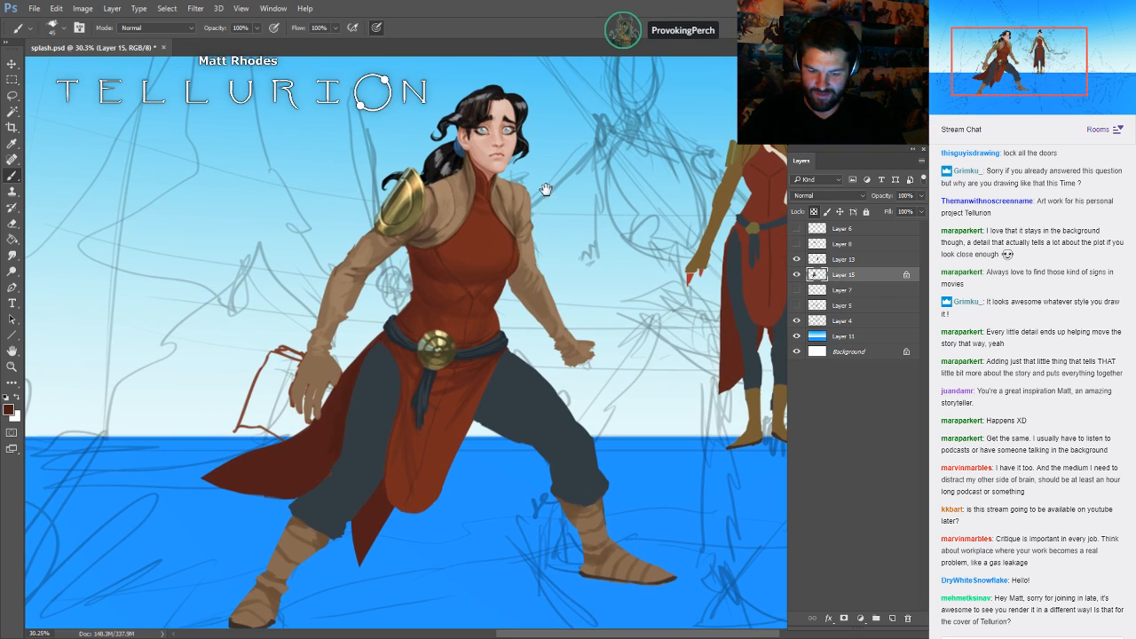
- Unlock Layer 15's transparent pixels, choose the Eraser for edge cleanup, and switch the canvas to full screen mode
{"action": "left_click_drag", "start_coordinate": [507, 213], "coordinate": [512, 270]}
{"action": "left_click_drag", "start_coordinate": [453, 305], "coordinate": [496, 320]}
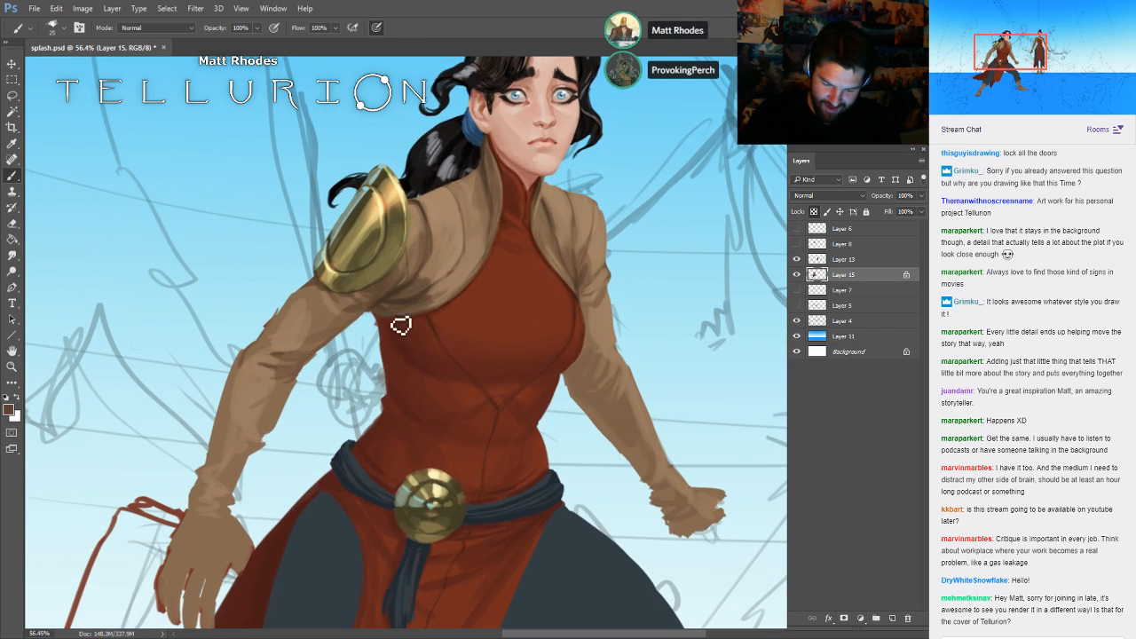
{"action": "key", "text": "e"}
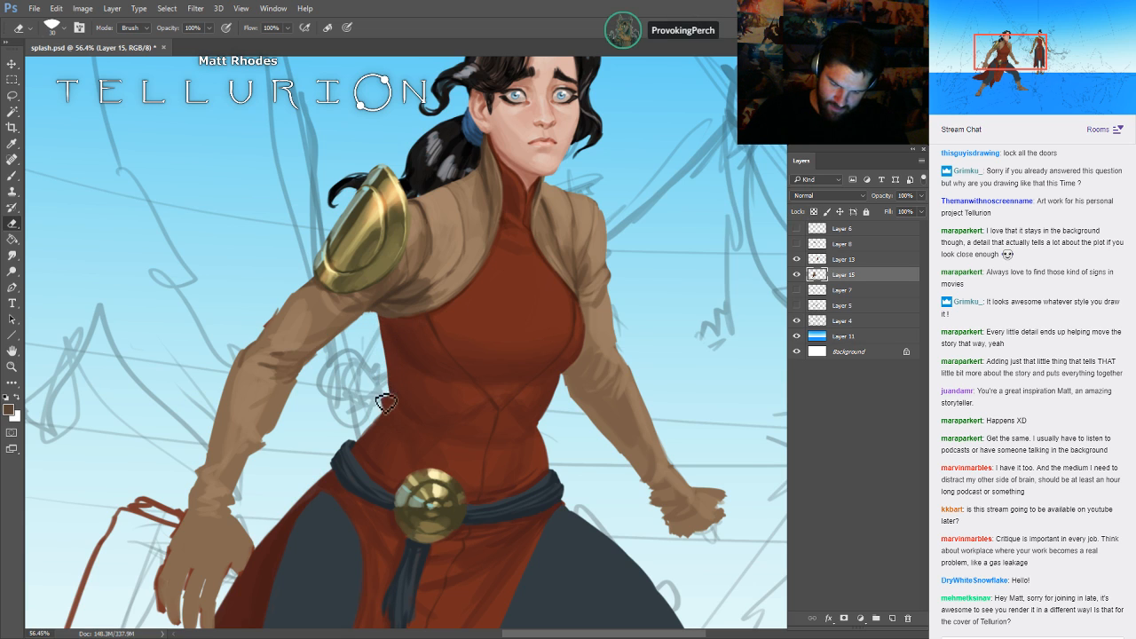
{"action": "key", "text": "f"}
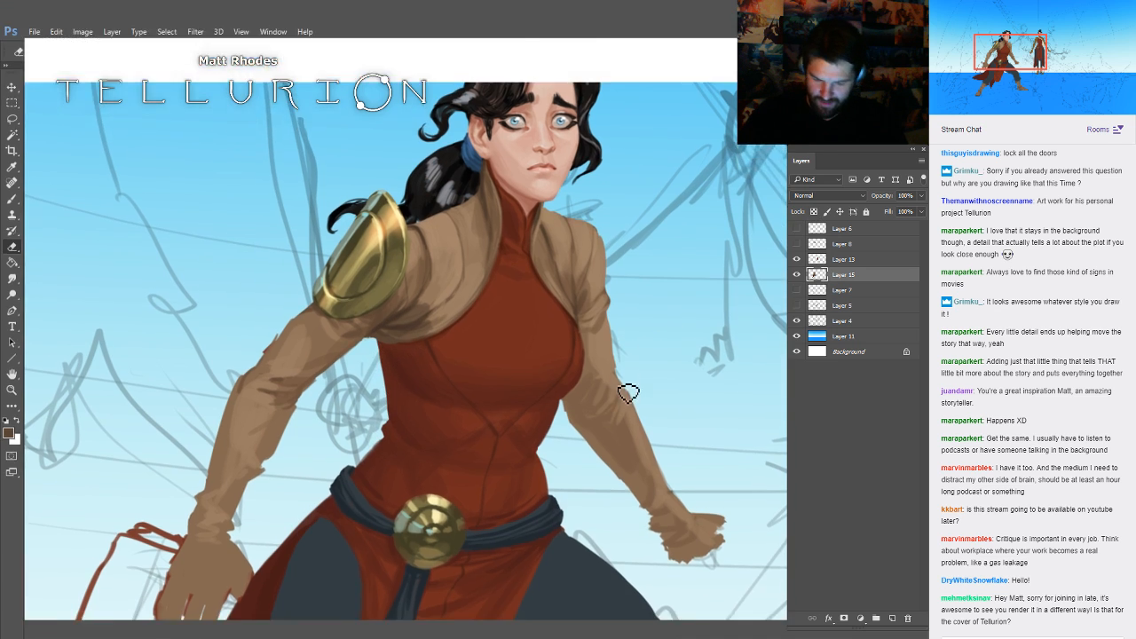
{"action": "key", "text": "f"}
{"action": "left_click_drag", "start_coordinate": [575, 387], "coordinate": [627, 371]}
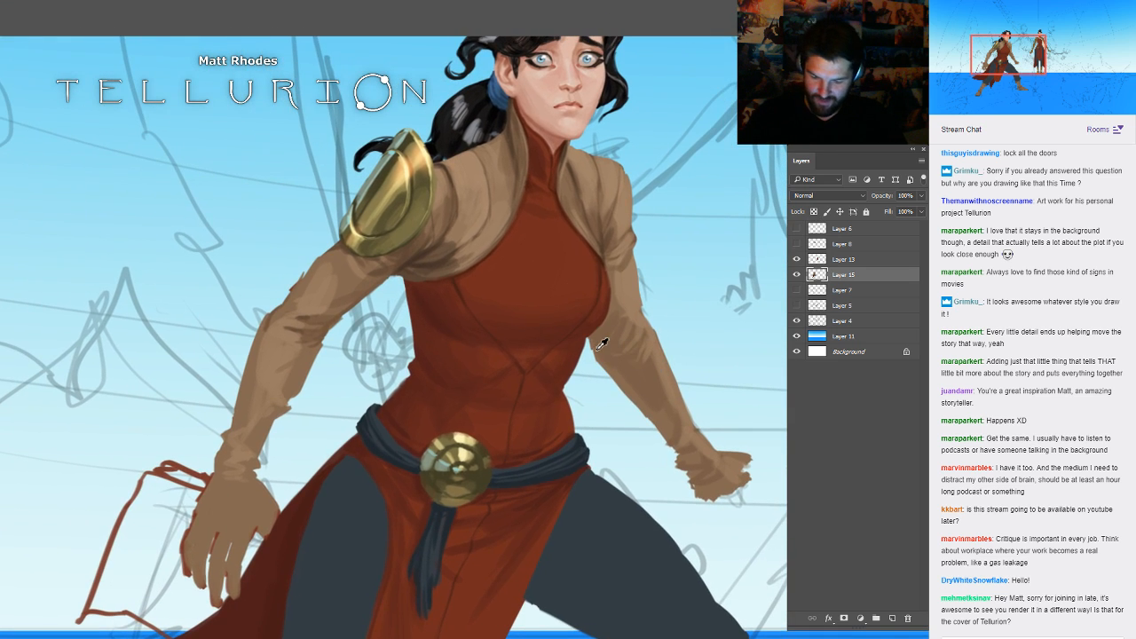
- Refine the edges and fold shading of the front figure's sleeves and torso on Layer 15
{"action": "left_click_drag", "start_coordinate": [743, 191], "coordinate": [707, 231]}
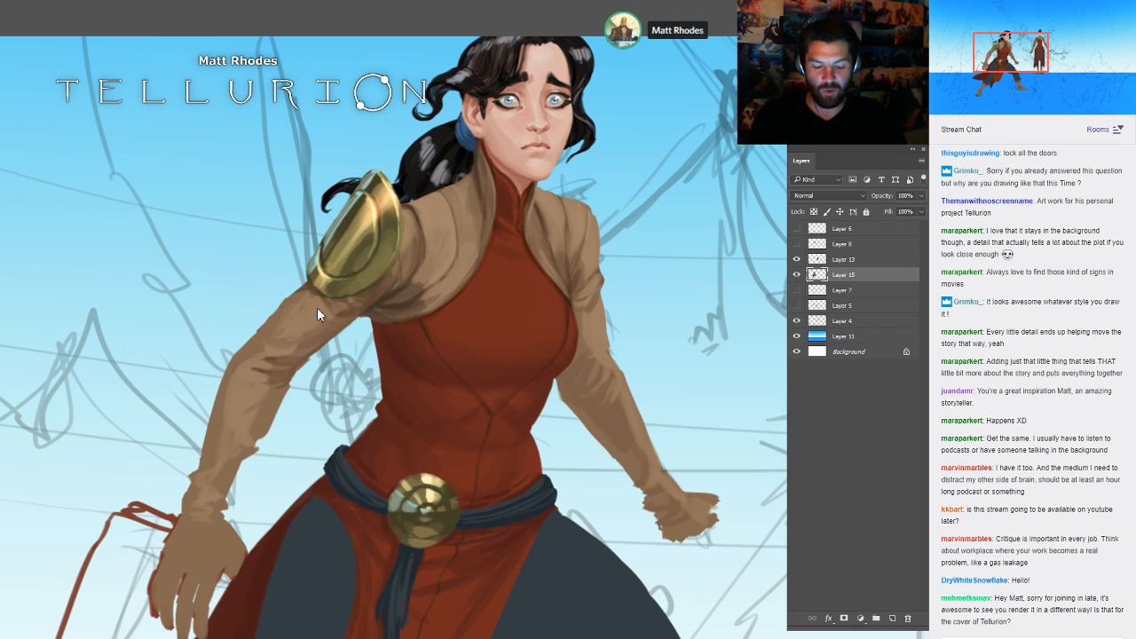
{"action": "left_click_drag", "start_coordinate": [560, 226], "coordinate": [523, 201]}
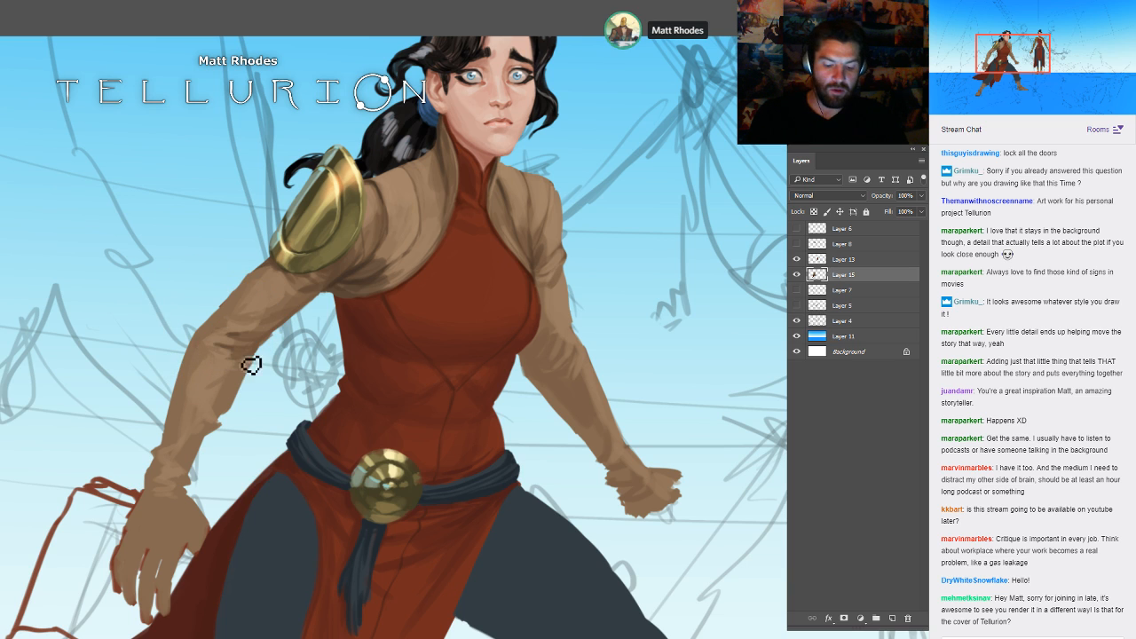
{"action": "left_click_drag", "start_coordinate": [559, 233], "coordinate": [535, 190]}
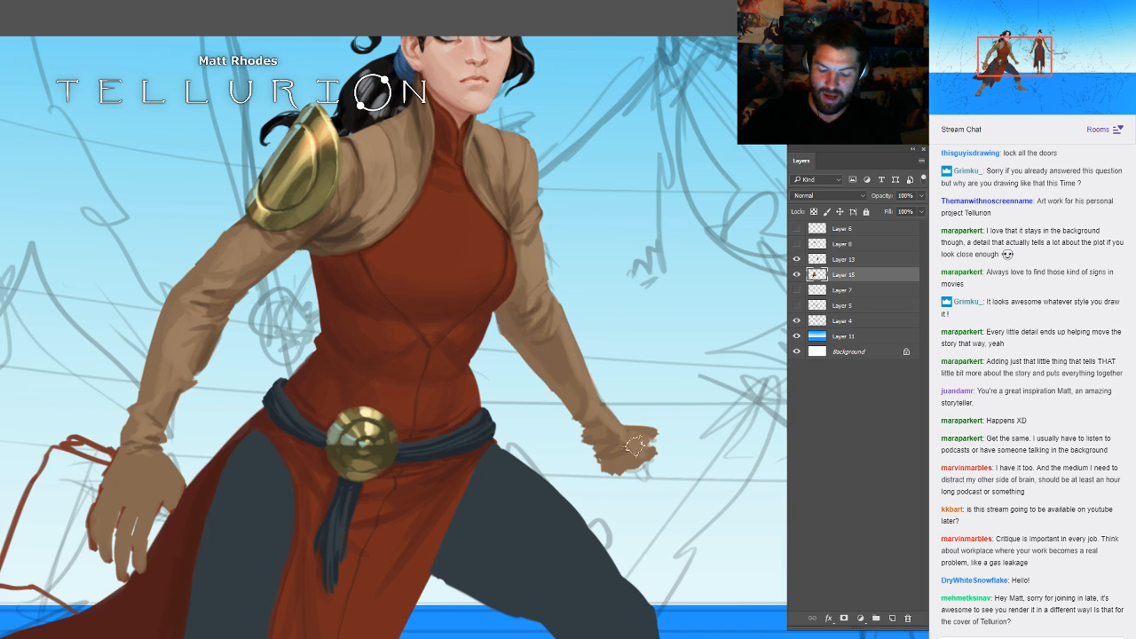
- Sample brown from the far sleeve and repaint the far fist as an open hand with outstretched fingers
{"action": "left_click", "coordinate": [559, 374], "text": "alt"}
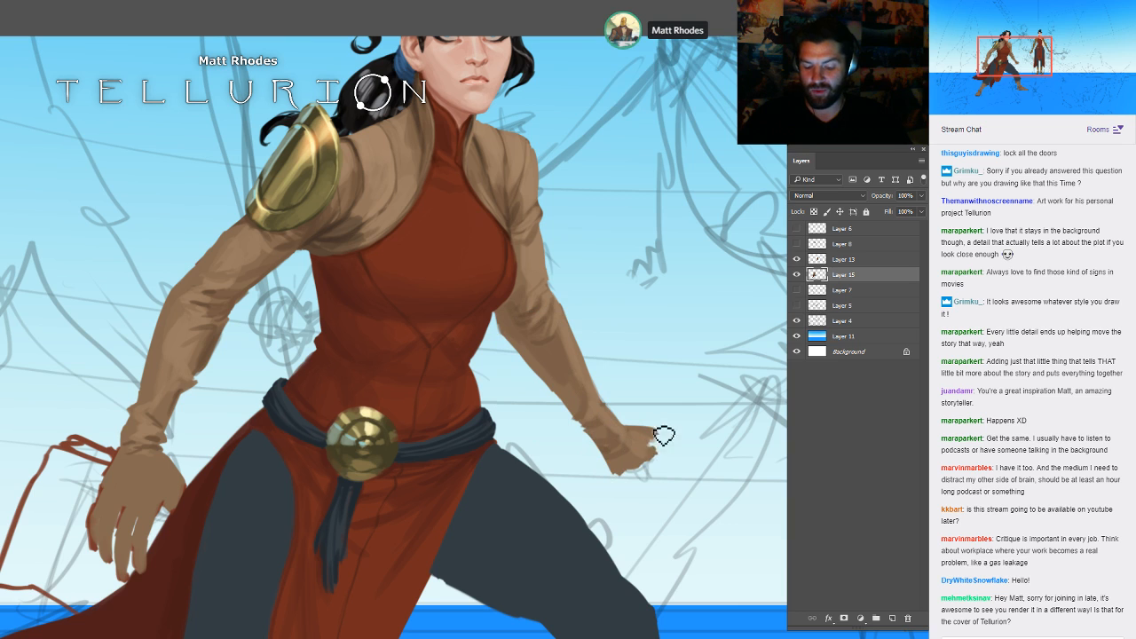
{"action": "left_click_drag", "start_coordinate": [632, 467], "coordinate": [505, 436]}
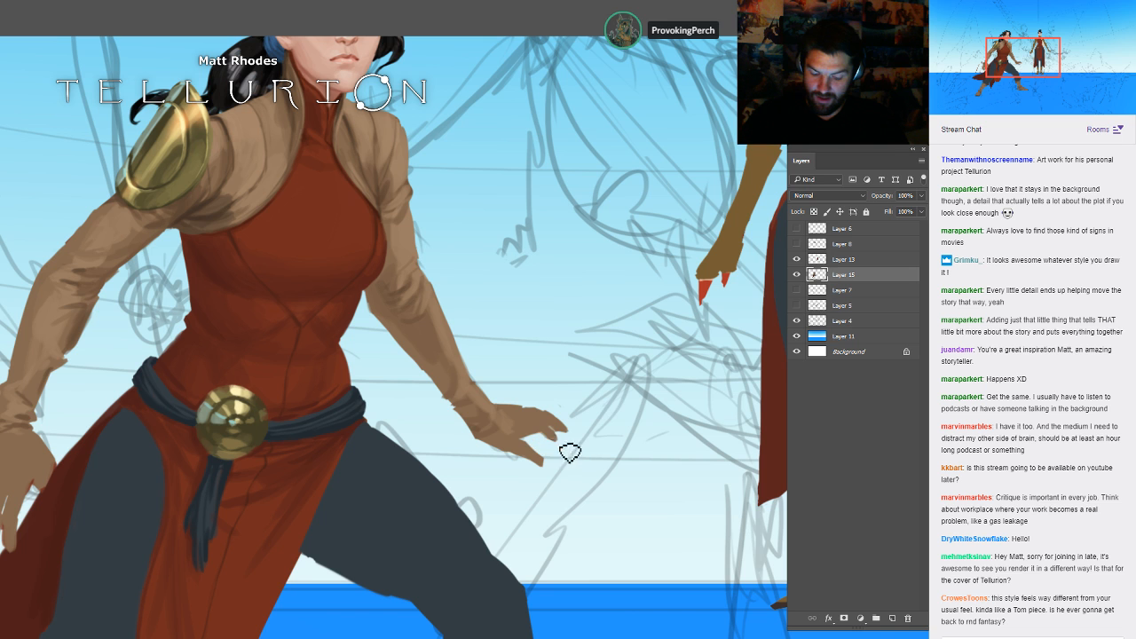
{"action": "left_click_drag", "start_coordinate": [590, 414], "coordinate": [726, 411]}
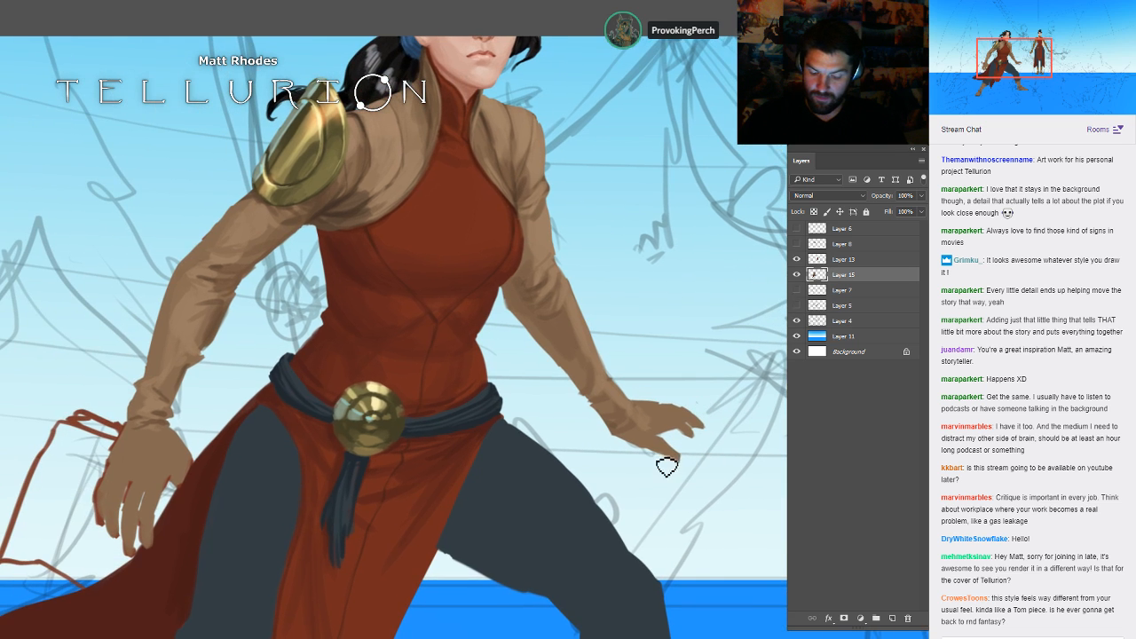
{"action": "key", "text": "ctrl+minus"}
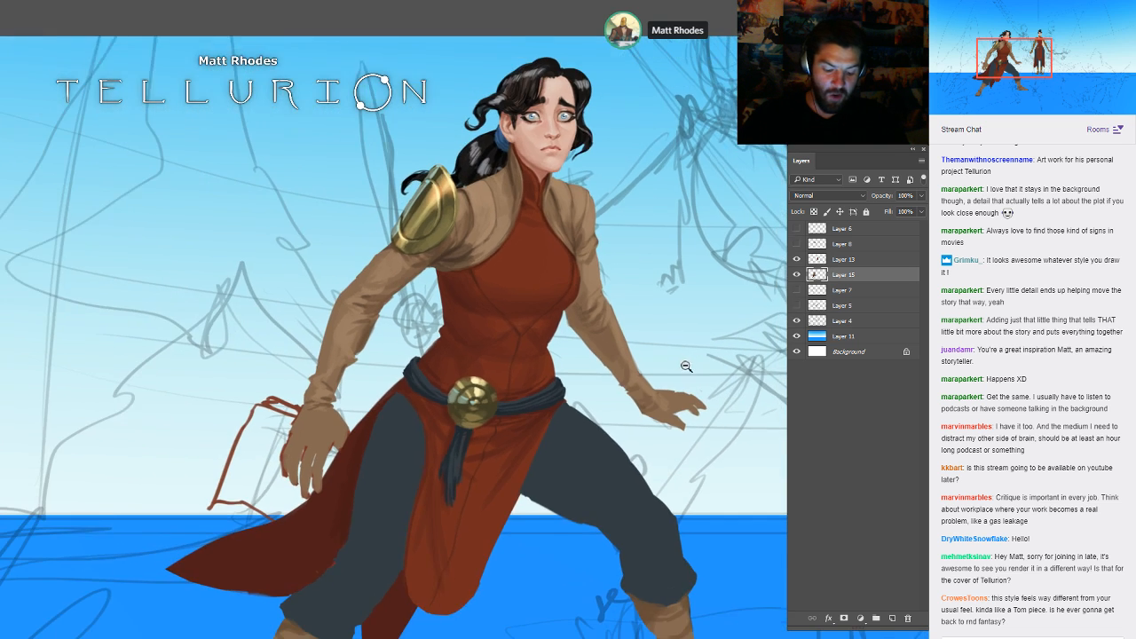
- Sample browns from the figure's jacket and glove and paint the near hand's knuckles, fingers and wrist folds
{"action": "left_click_drag", "start_coordinate": [380, 467], "coordinate": [584, 458]}
{"action": "left_click", "coordinate": [536, 143], "text": "alt"}
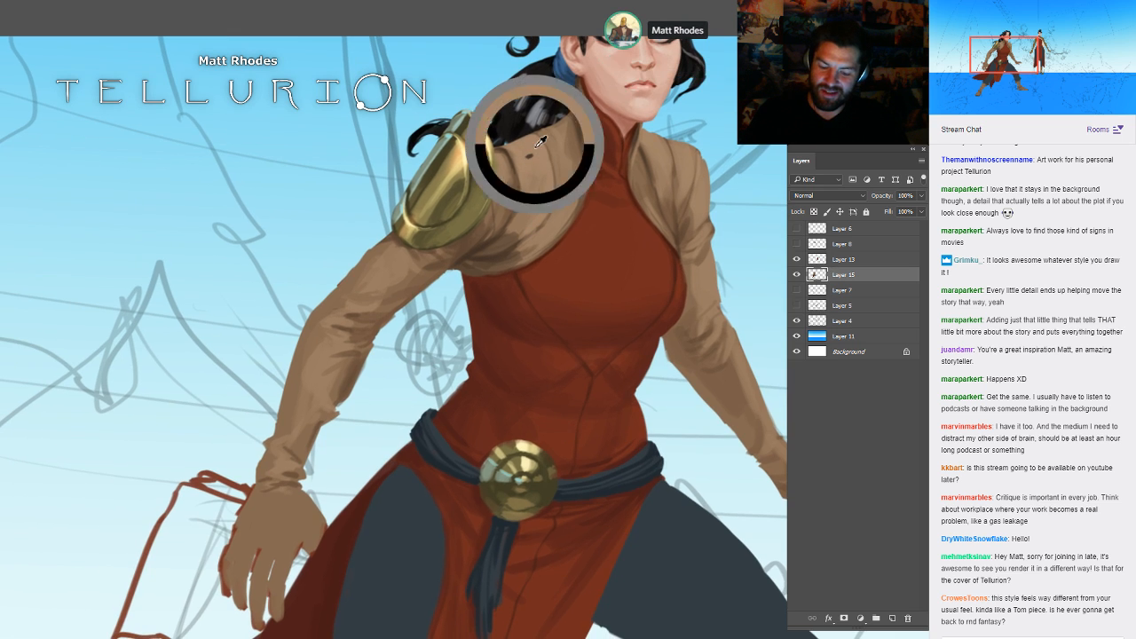
{"action": "left_click_drag", "start_coordinate": [413, 483], "coordinate": [432, 353]}
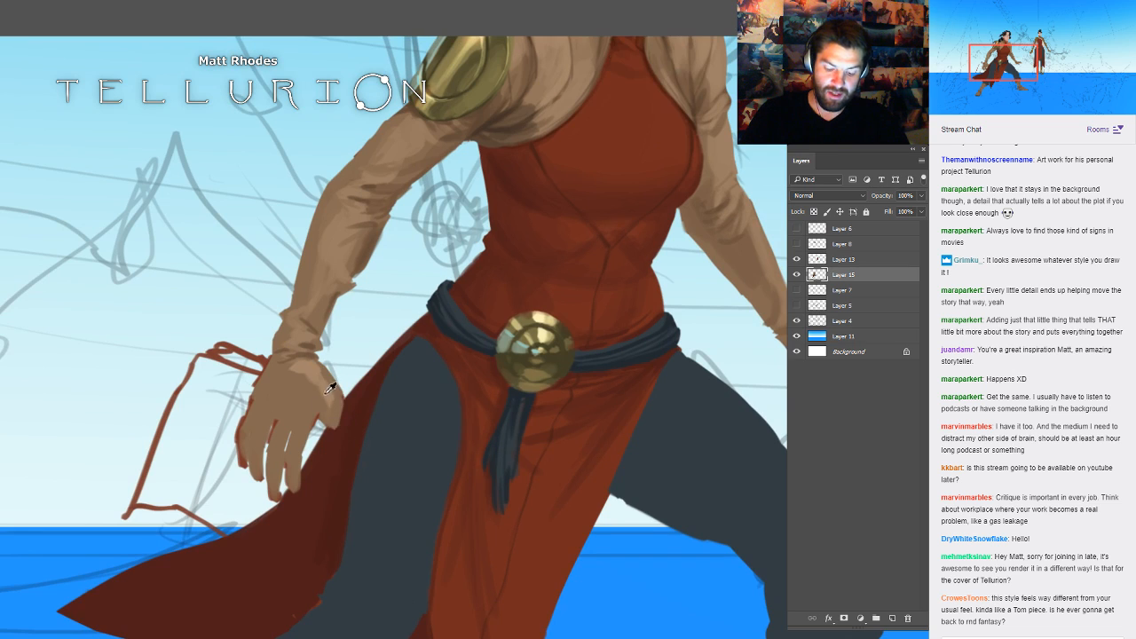
{"action": "left_click", "coordinate": [326, 391], "text": "alt"}
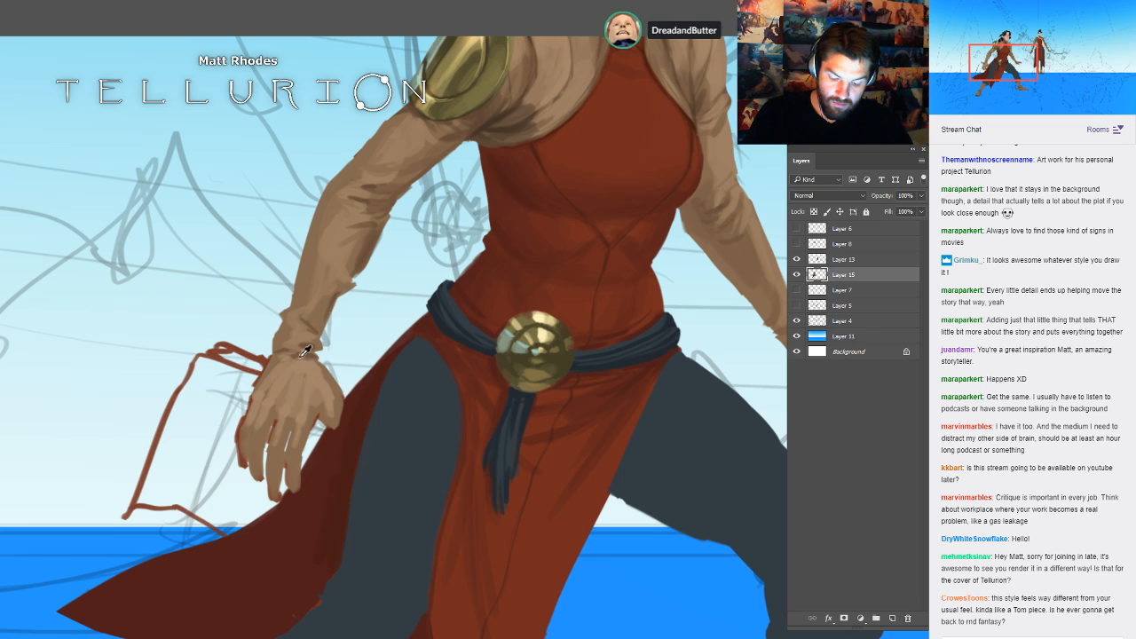
{"action": "left_click_drag", "start_coordinate": [414, 422], "coordinate": [403, 376]}
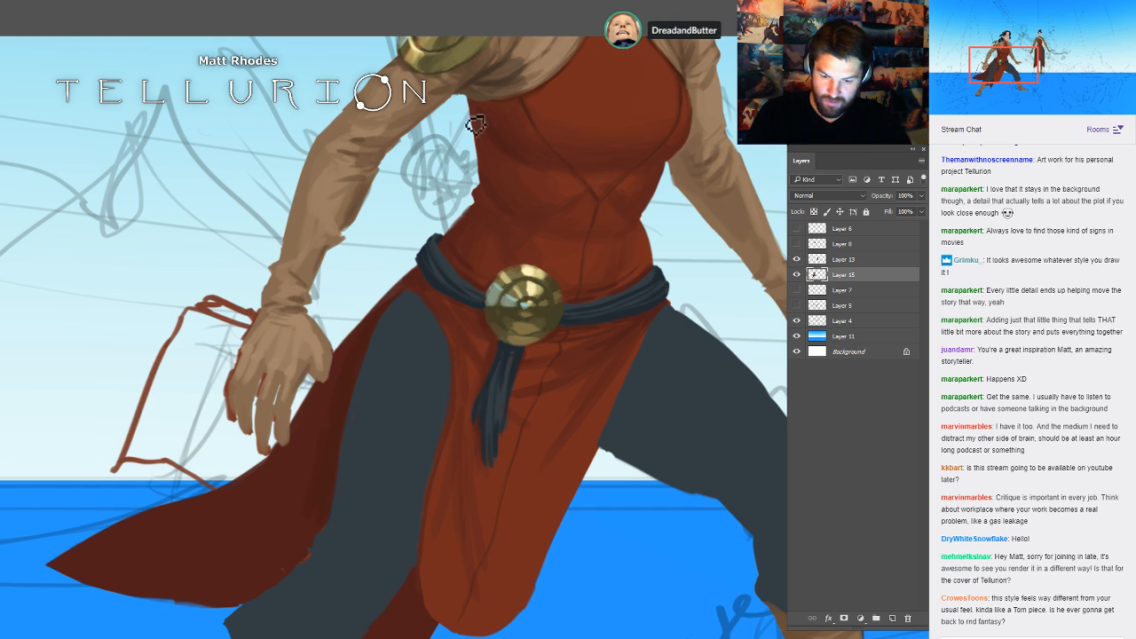
{"action": "left_click_drag", "start_coordinate": [475, 124], "coordinate": [457, 182]}
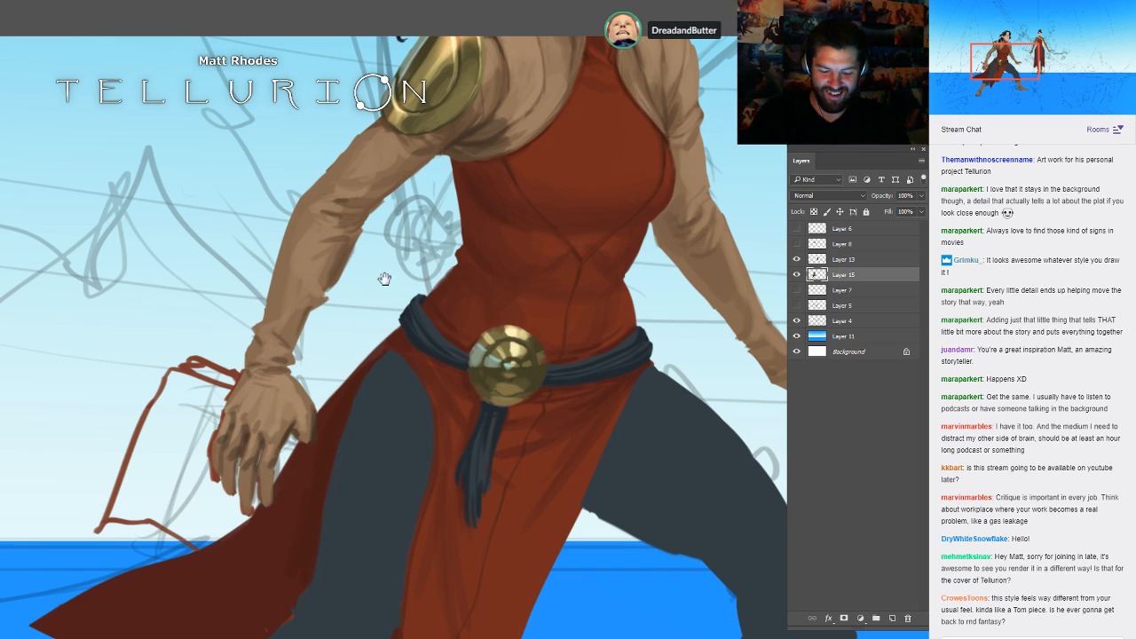
{"action": "scroll", "coordinate": [266, 355], "scroll_direction": "up", "scroll_amount": 3}
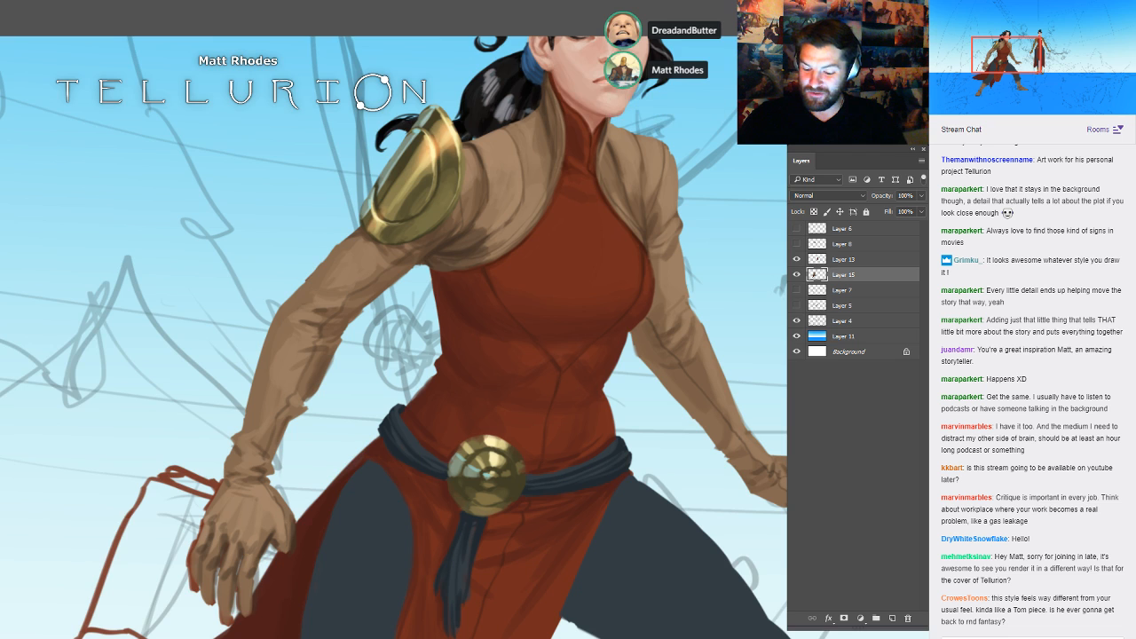
- Lengthen the fingers of the far hand and refine its shape using brown sampled from the back of the hand
{"action": "left_click_drag", "start_coordinate": [907, 475], "coordinate": [728, 413]}
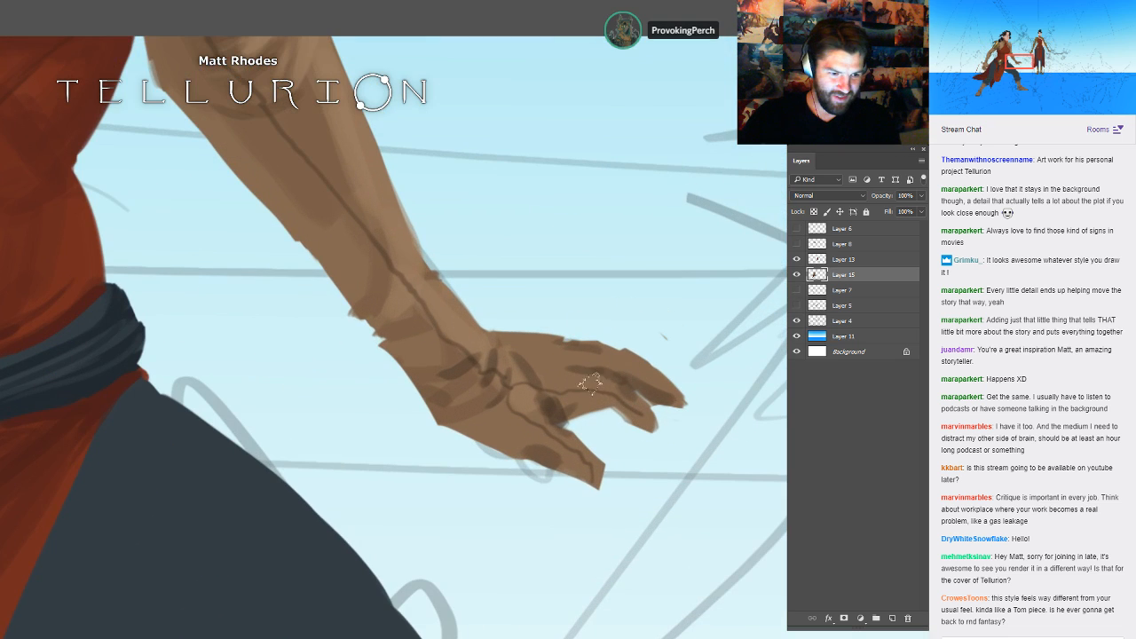
{"action": "mouse_move", "coordinate": [654, 425]}
{"action": "left_mouse_down"}
{"action": "mouse_move", "coordinate": [666, 444]}
{"action": "mouse_move", "coordinate": [649, 434]}
{"action": "mouse_move", "coordinate": [684, 412]}
{"action": "left_mouse_up"}
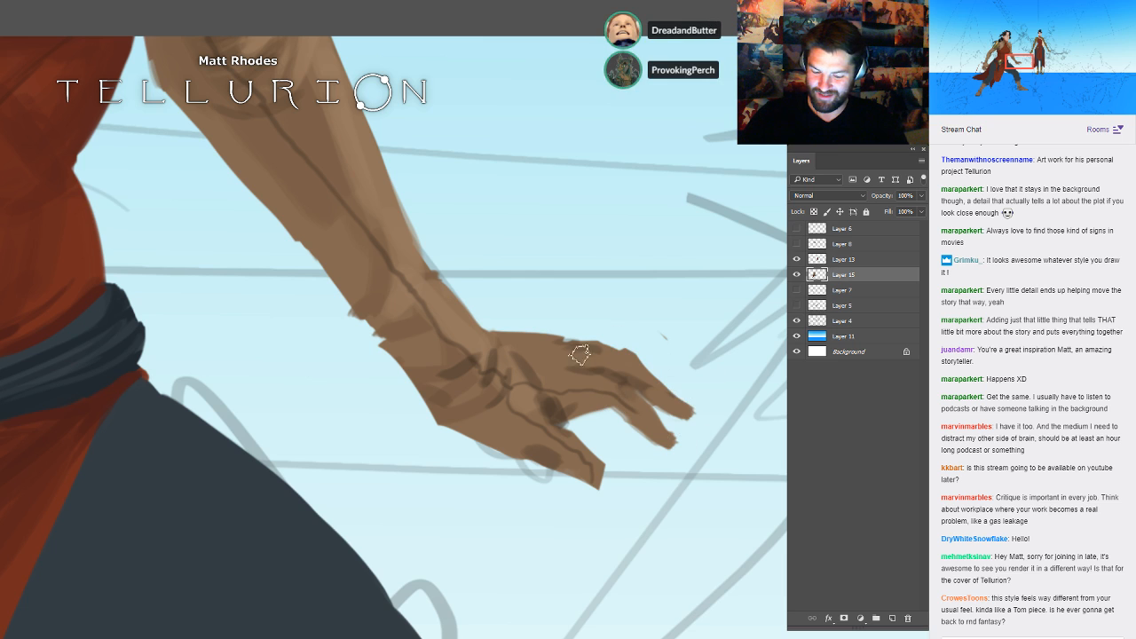
{"action": "left_click_drag", "start_coordinate": [563, 371], "coordinate": [546, 362]}
{"action": "left_click", "coordinate": [545, 361], "text": "alt"}
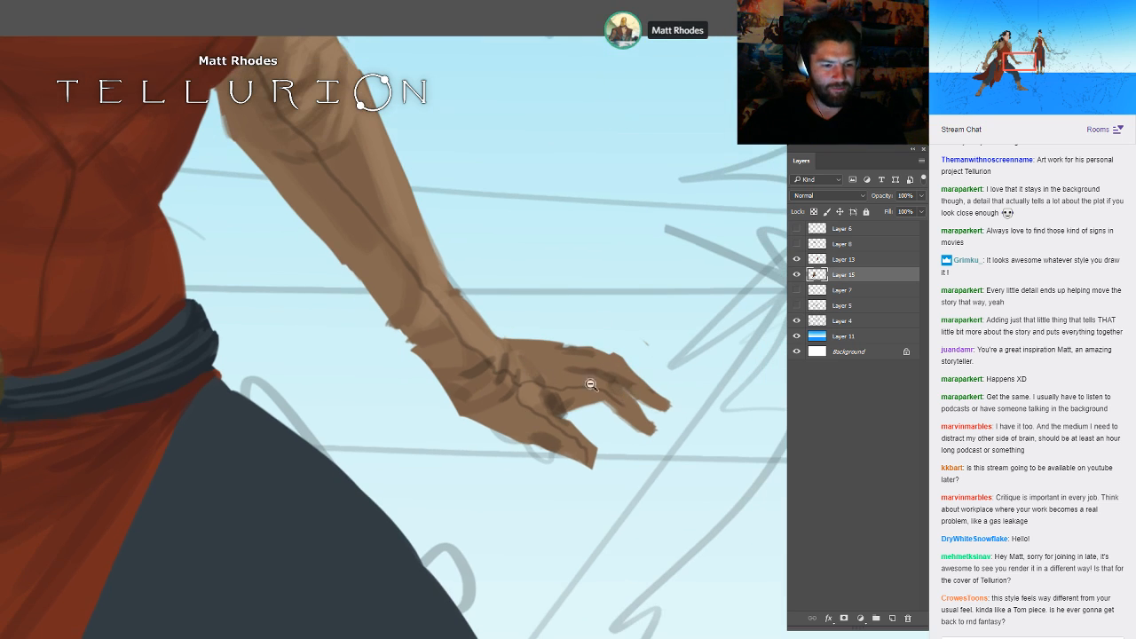
{"action": "left_click_drag", "start_coordinate": [675, 336], "coordinate": [703, 340]}
- Touch up the front figure's face around the nose, cheek and ear with small brush strokes
{"action": "left_click_drag", "start_coordinate": [781, 247], "coordinate": [650, 297]}
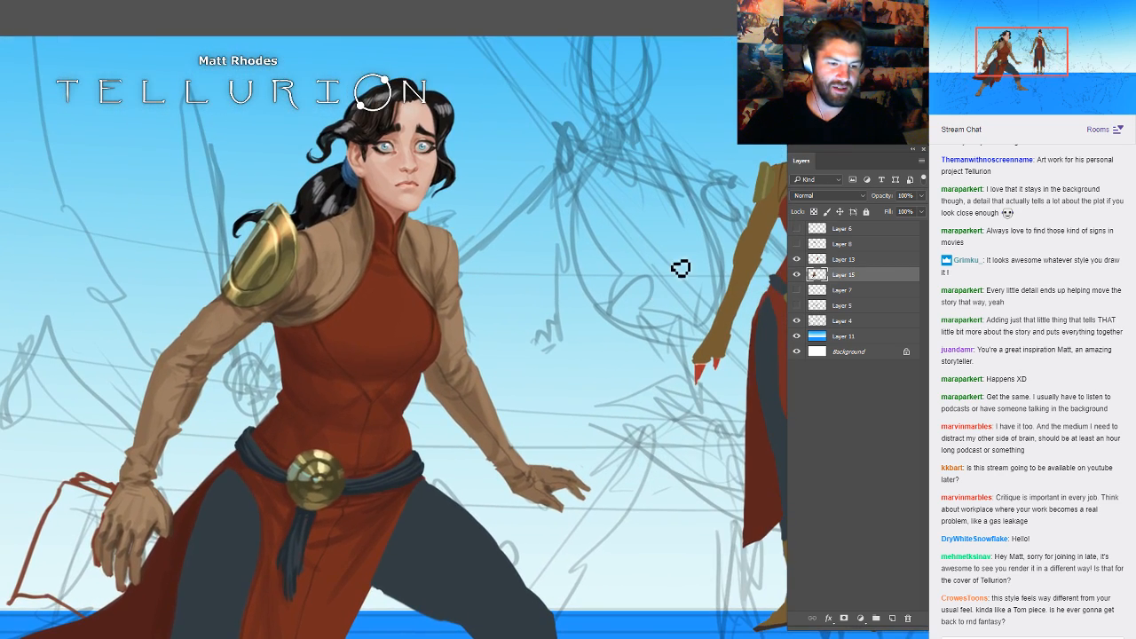
{"action": "left_click_drag", "start_coordinate": [524, 376], "coordinate": [697, 356]}
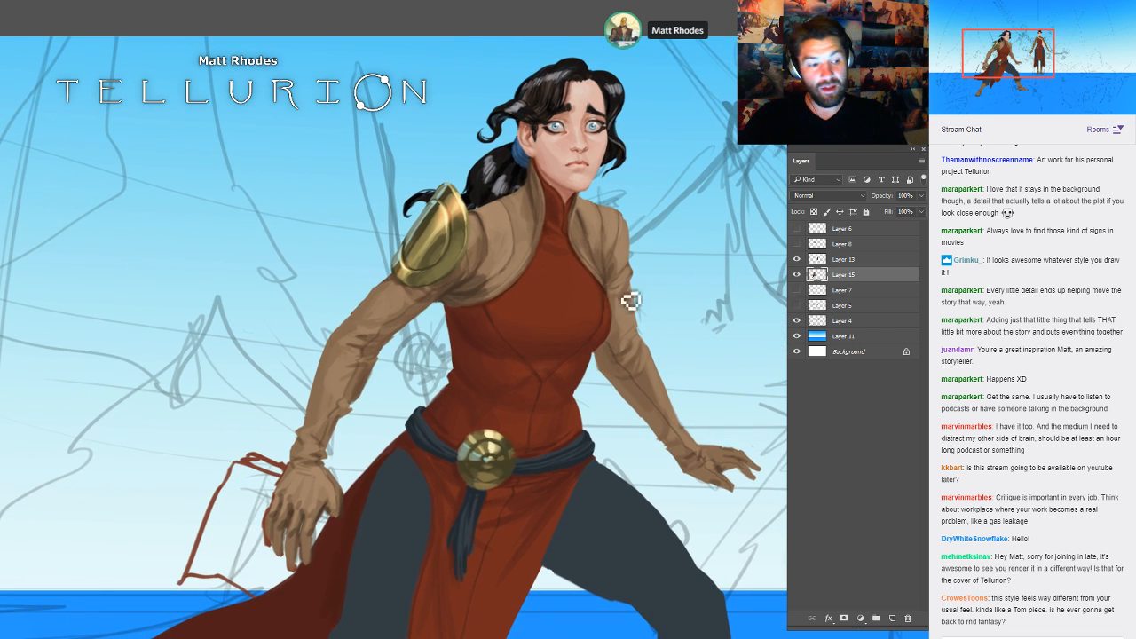
{"action": "left_click_drag", "start_coordinate": [626, 305], "coordinate": [611, 352]}
{"action": "scroll", "coordinate": [635, 377], "scroll_direction": "up", "scroll_amount": 4}
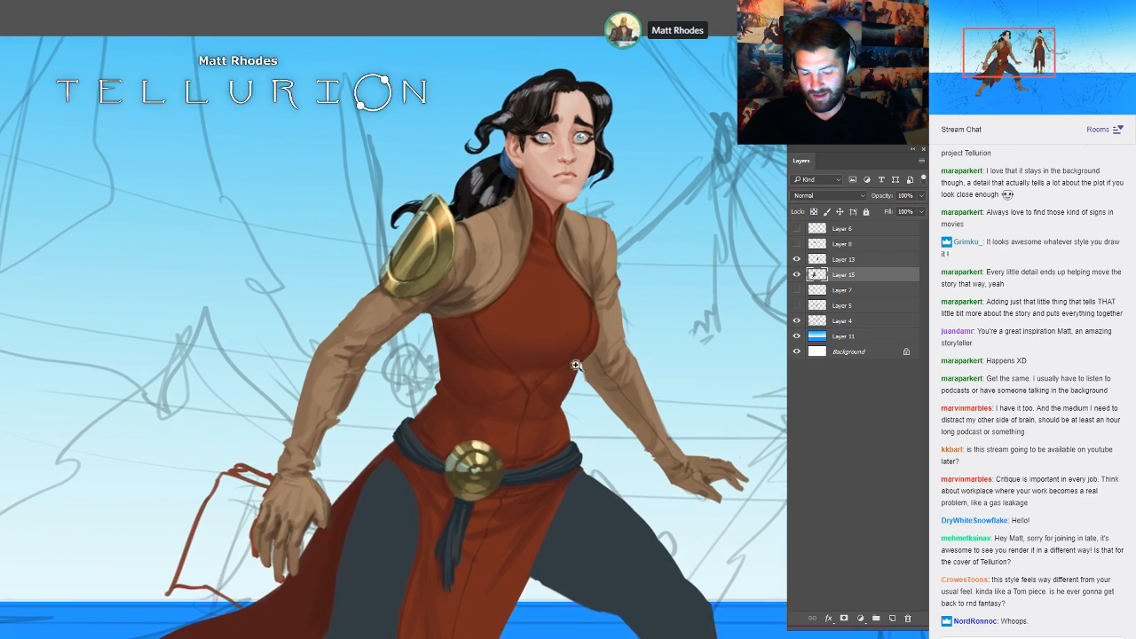
{"action": "scroll", "coordinate": [625, 465], "scroll_direction": "up", "scroll_amount": 4}
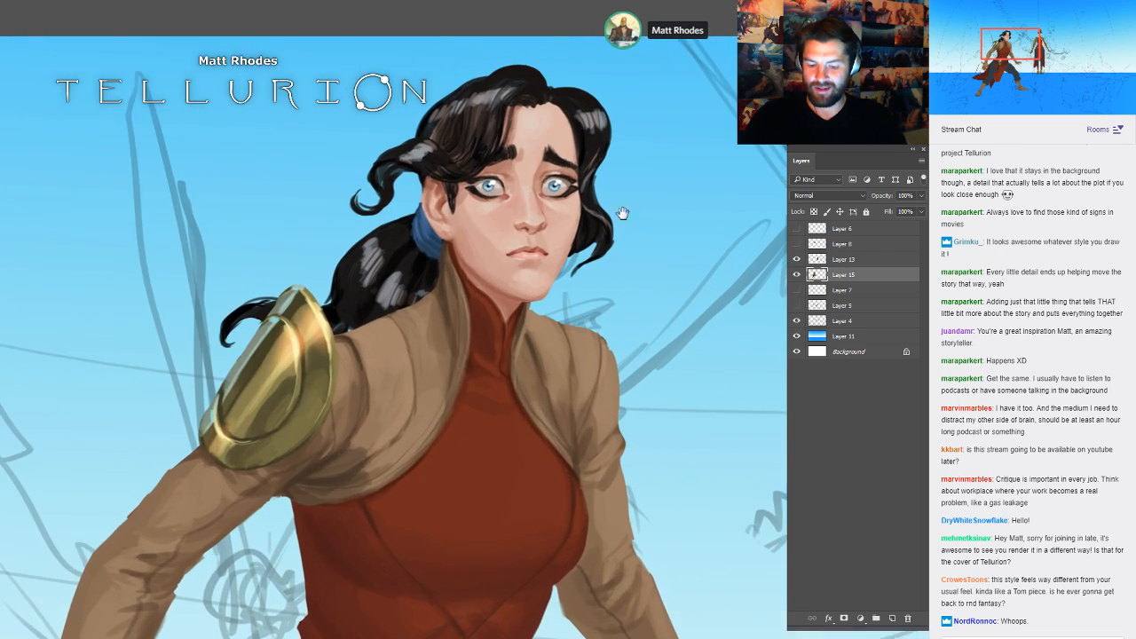
{"action": "scroll", "coordinate": [608, 359], "scroll_direction": "up", "scroll_amount": 2}
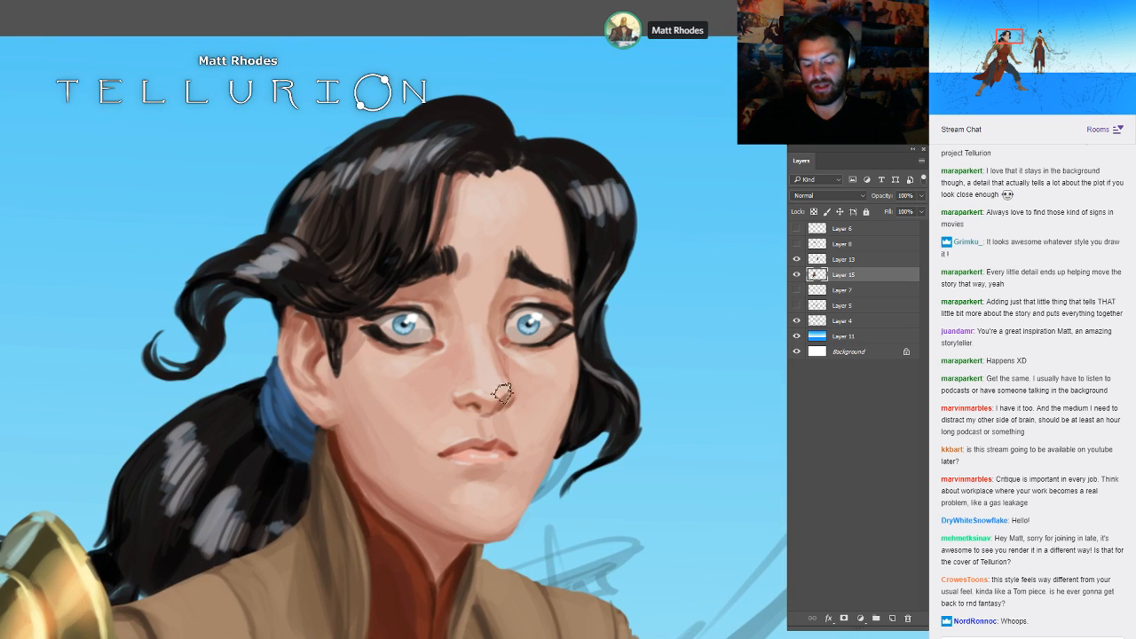
{"action": "left_click_drag", "start_coordinate": [599, 381], "coordinate": [593, 274]}
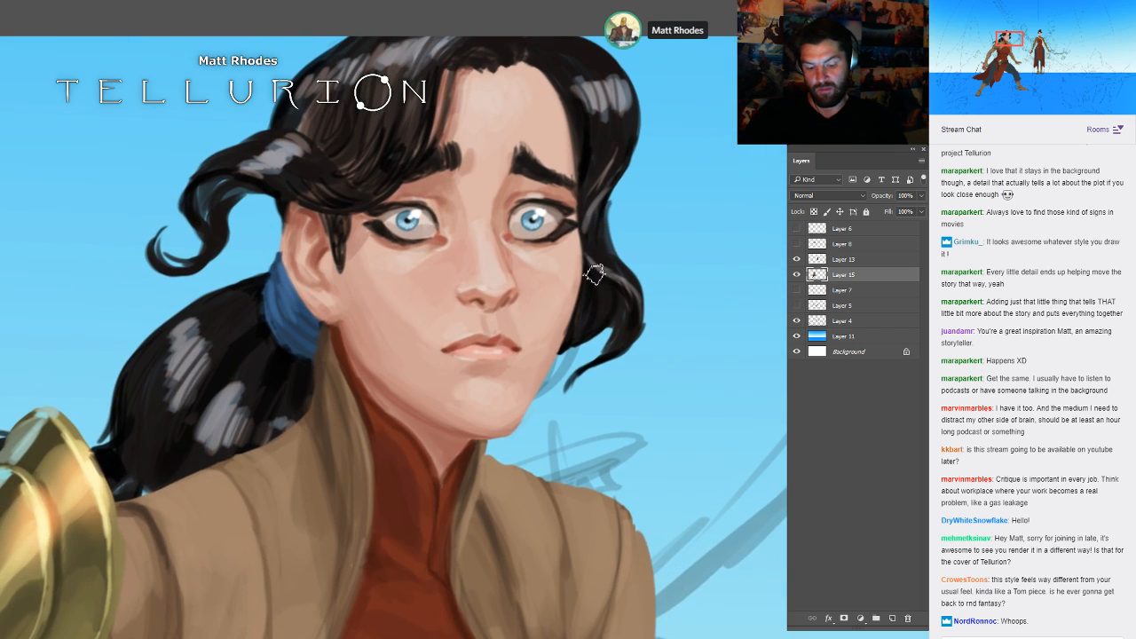
{"action": "left_click_drag", "start_coordinate": [563, 234], "coordinate": [530, 333]}
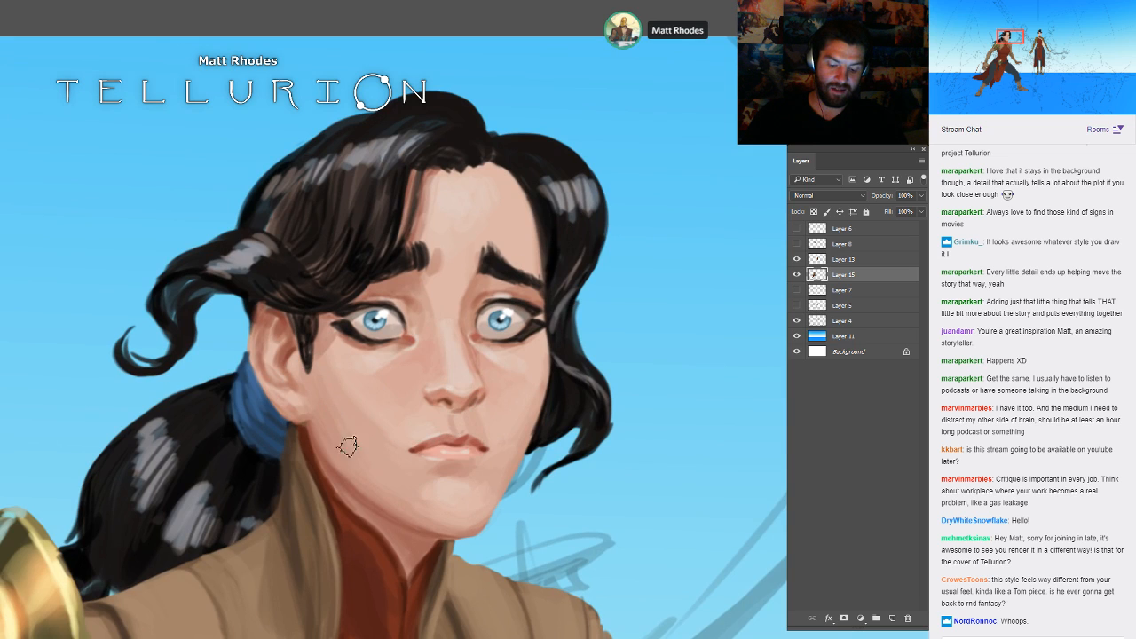
{"action": "left_click_drag", "start_coordinate": [599, 420], "coordinate": [585, 351]}
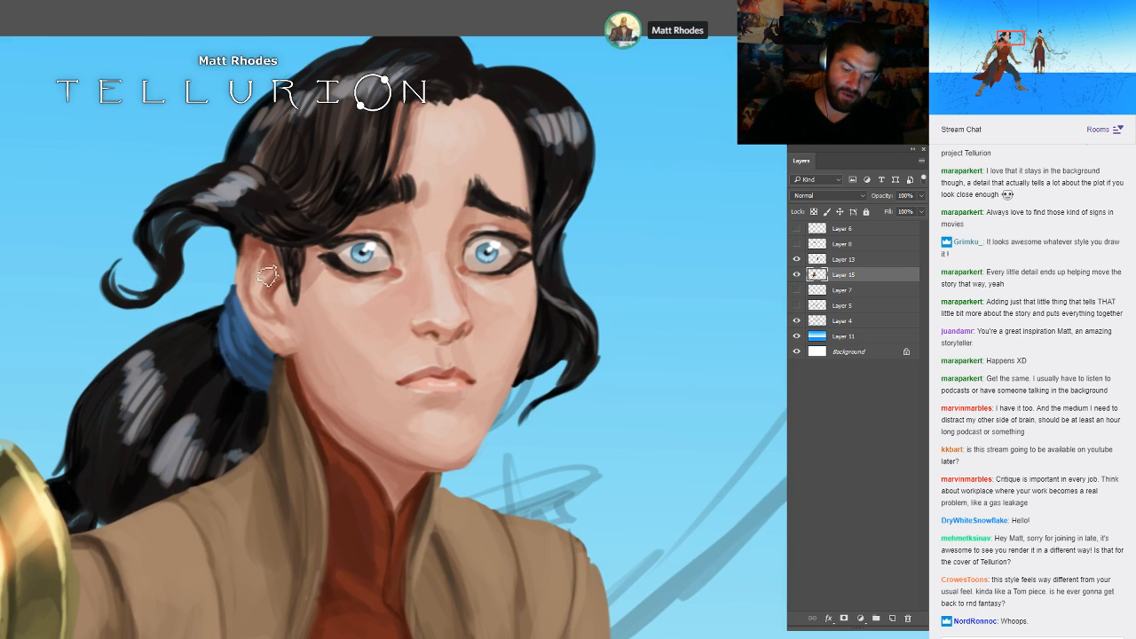
- Review the whole front figure alongside the standing figure behind it
{"action": "key", "text": "ctrl+minus"}
{"action": "left_click_drag", "start_coordinate": [653, 349], "coordinate": [581, 279]}
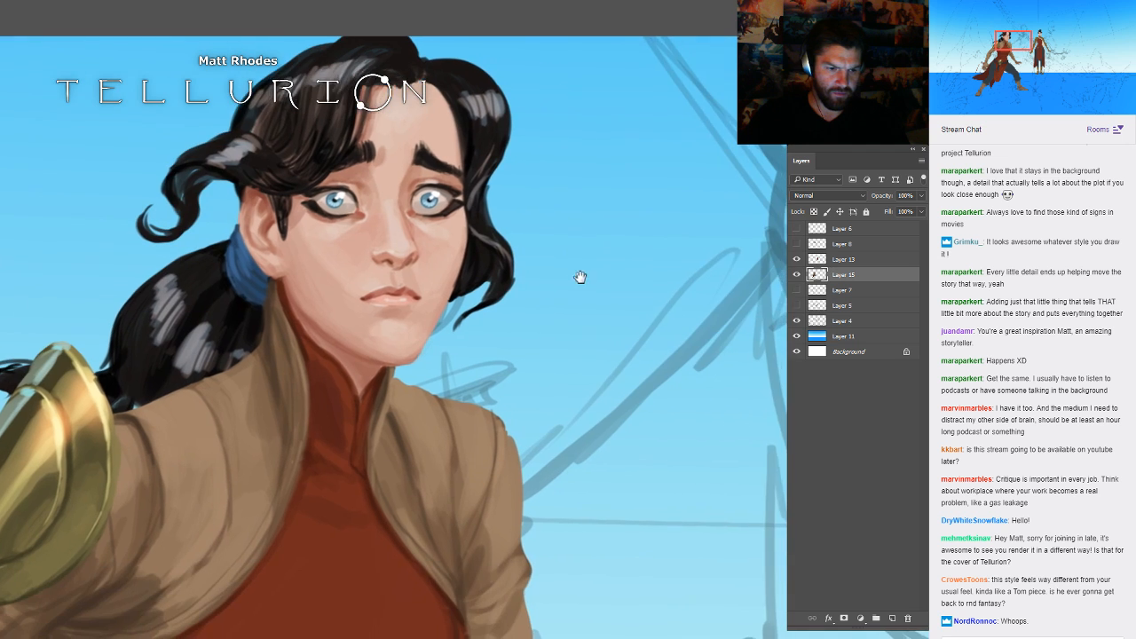
{"action": "left_click_drag", "start_coordinate": [659, 319], "coordinate": [611, 236]}
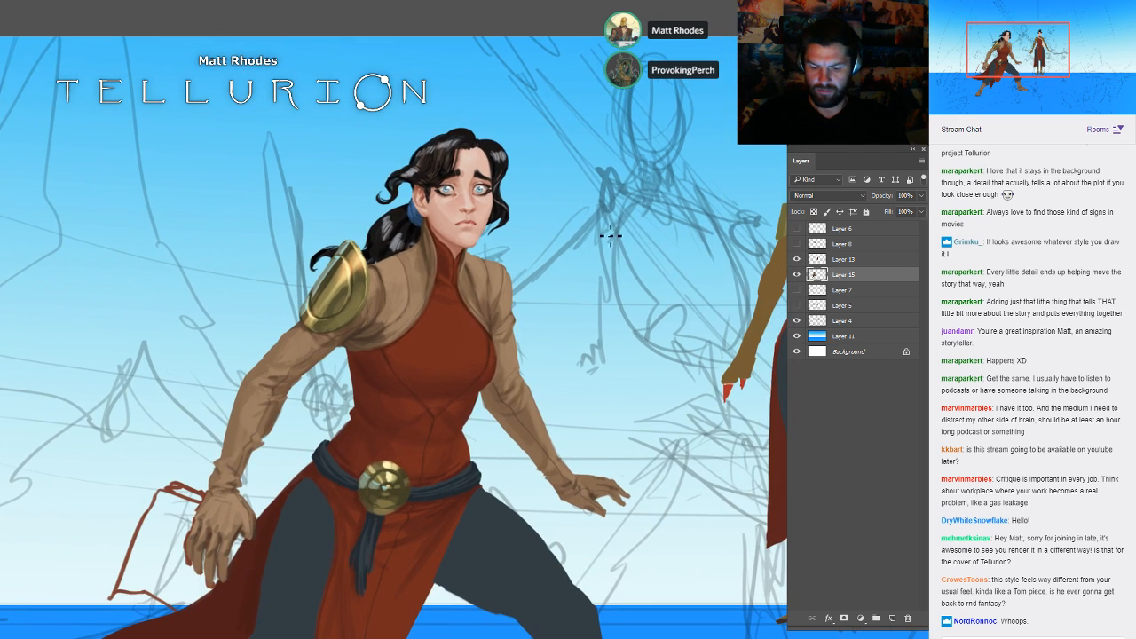
{"action": "left_click_drag", "start_coordinate": [622, 491], "coordinate": [580, 367]}
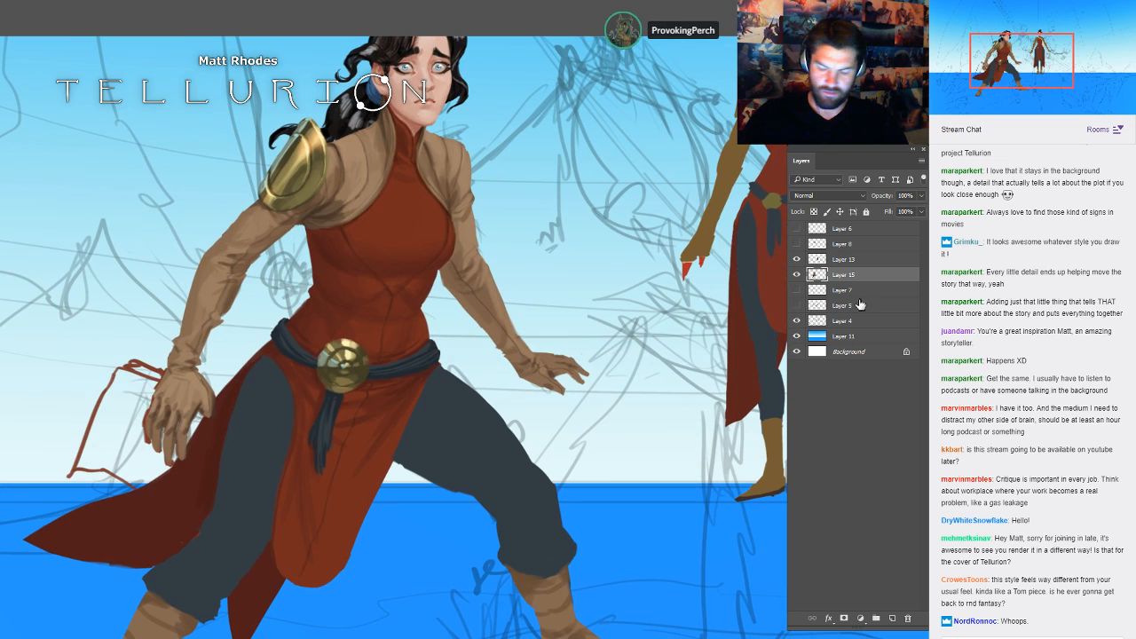
{"action": "left_click_drag", "start_coordinate": [785, 229], "coordinate": [756, 284]}
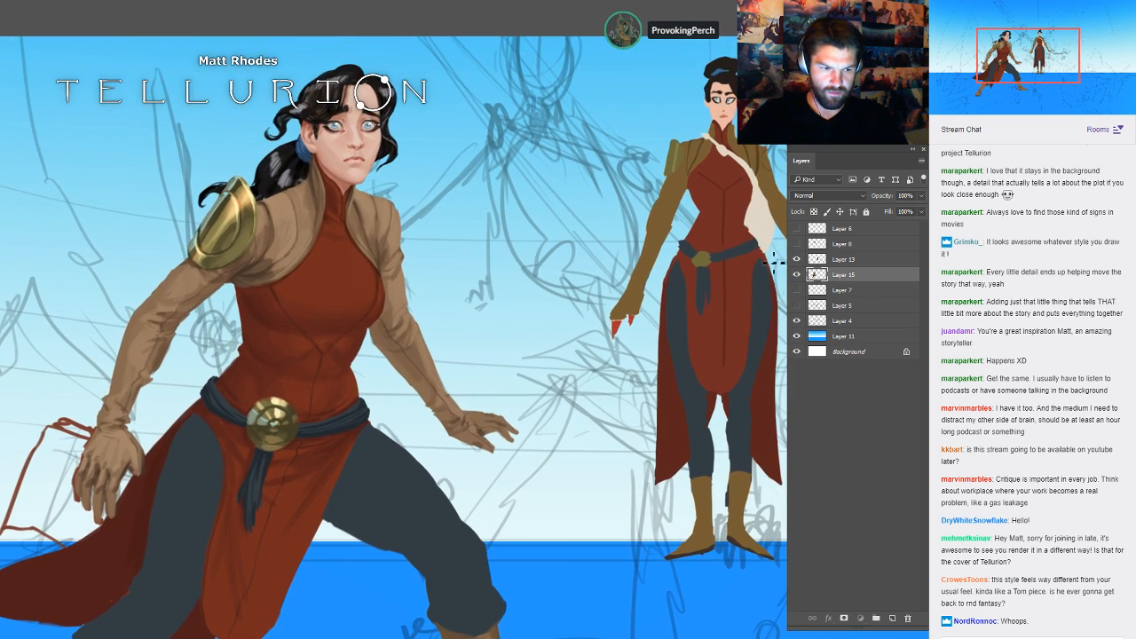
- Add a new layer above Layer 15 and block in the near hand's exposed index finger in pale skin pink
{"action": "left_click_drag", "start_coordinate": [783, 324], "coordinate": [748, 329]}
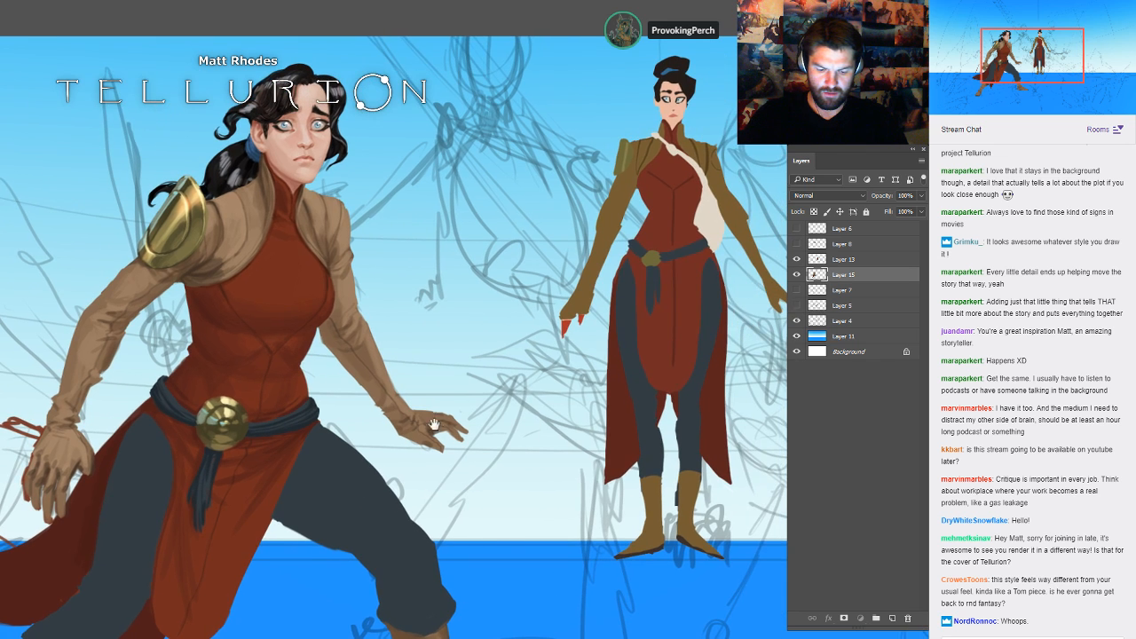
{"action": "left_click_drag", "start_coordinate": [435, 424], "coordinate": [600, 432]}
{"action": "left_click_drag", "start_coordinate": [593, 298], "coordinate": [604, 368]}
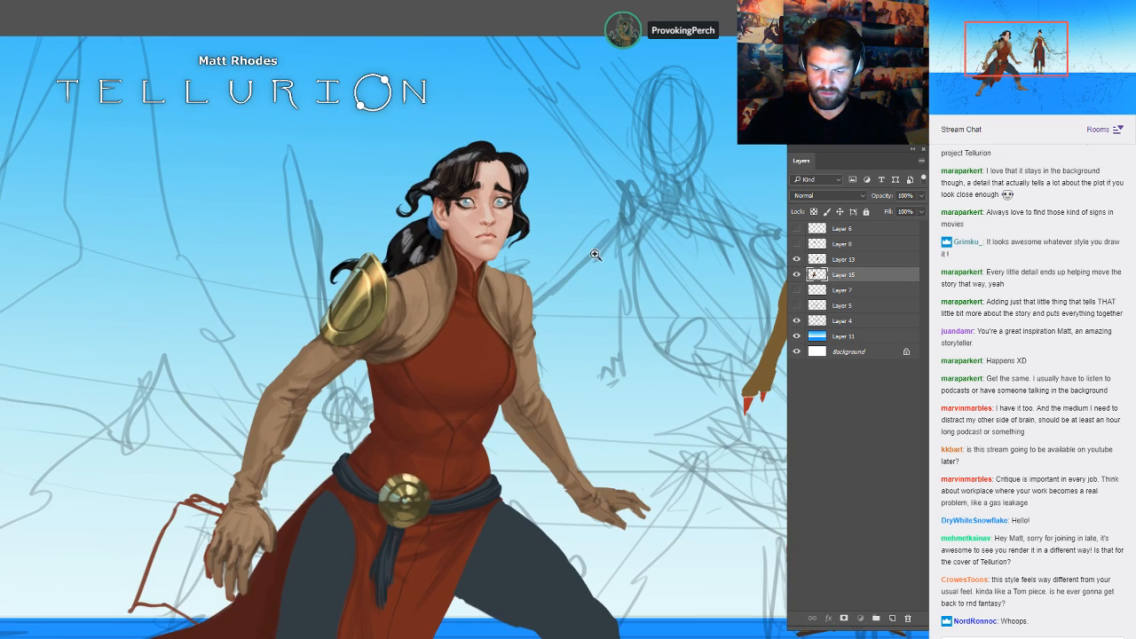
{"action": "left_click_drag", "start_coordinate": [553, 100], "coordinate": [556, 167]}
{"action": "left_click_drag", "start_coordinate": [641, 419], "coordinate": [665, 231]}
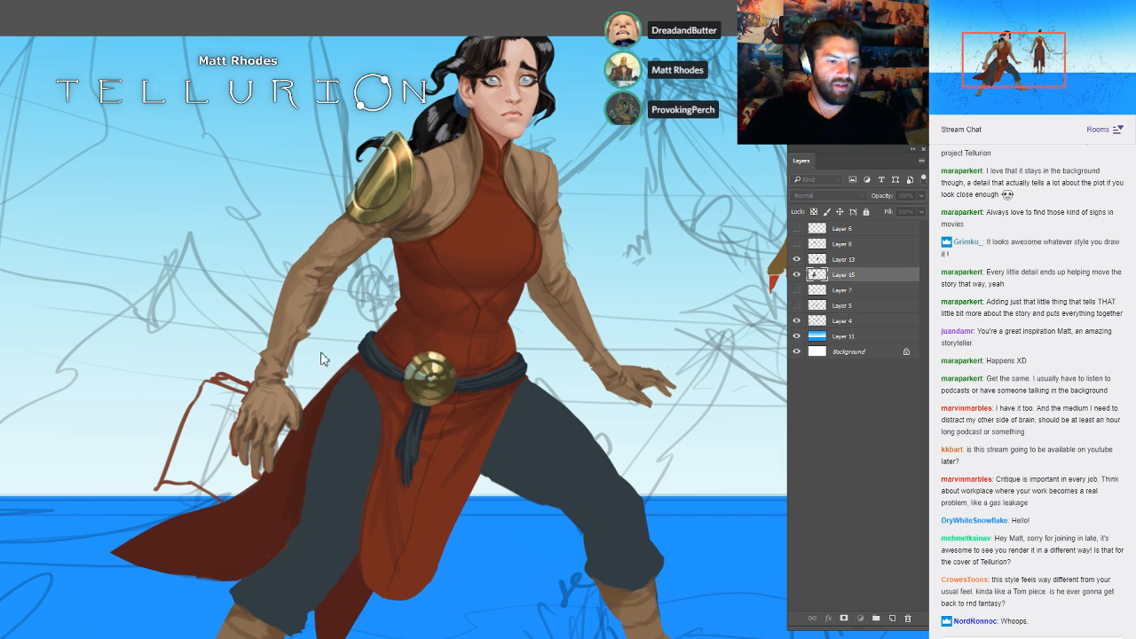
{"action": "key", "text": "ctrl+shift+alt+n"}
{"action": "left_click_drag", "start_coordinate": [285, 454], "coordinate": [588, 293]}
{"action": "left_click_drag", "start_coordinate": [491, 293], "coordinate": [563, 276]}
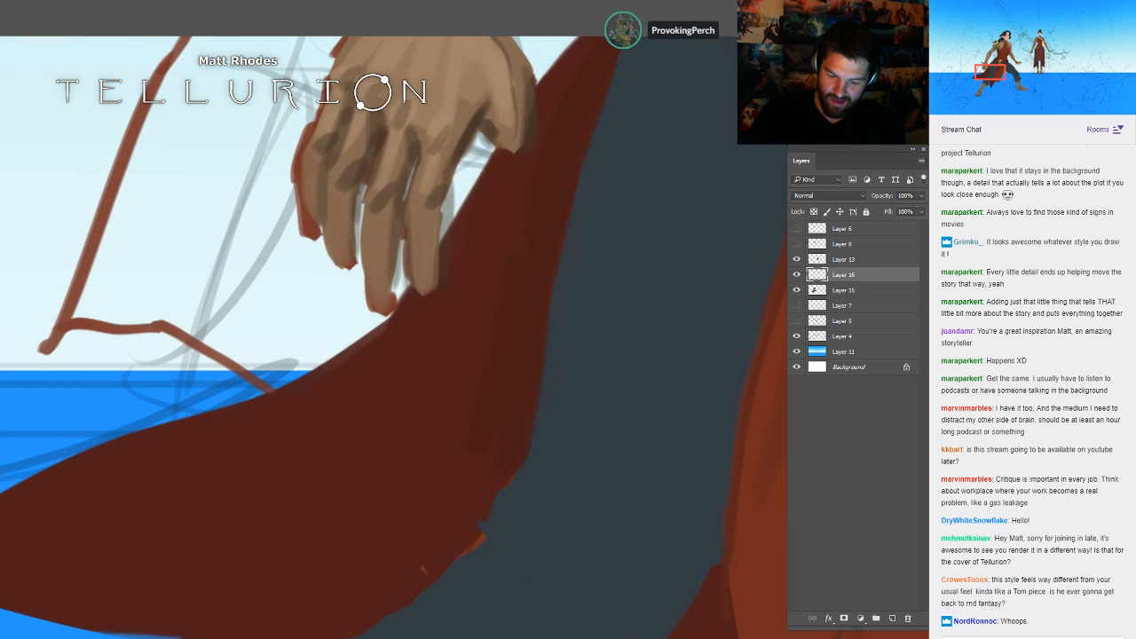
{"action": "mouse_move", "coordinate": [412, 197]}
{"action": "left_mouse_down"}
{"action": "mouse_move", "coordinate": [444, 213]}
{"action": "mouse_move", "coordinate": [422, 211]}
{"action": "mouse_move", "coordinate": [426, 233]}
{"action": "mouse_move", "coordinate": [419, 220]}
{"action": "mouse_move", "coordinate": [428, 302]}
{"action": "left_mouse_up"}
{"action": "left_click_drag", "start_coordinate": [433, 233], "coordinate": [429, 297]}
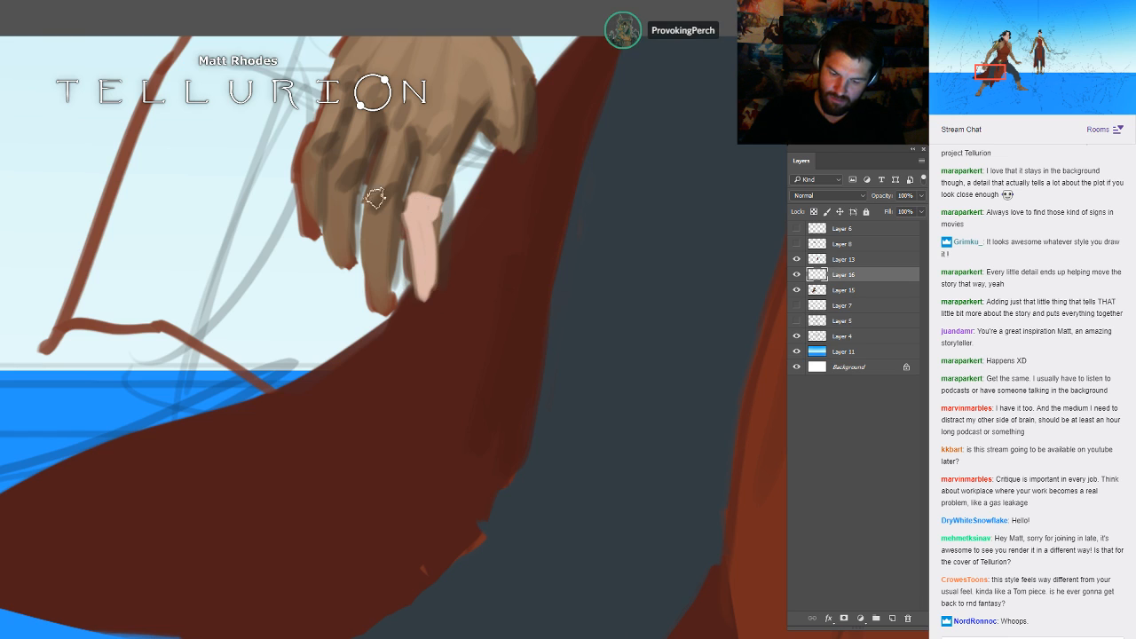
- Paint the lower part of the neighbouring middle finger on the near hand in the same pale skin pink
{"action": "mouse_move", "coordinate": [376, 200]}
{"action": "left_mouse_down"}
{"action": "mouse_move", "coordinate": [391, 204]}
{"action": "mouse_move", "coordinate": [385, 229]}
{"action": "mouse_move", "coordinate": [375, 216]}
{"action": "mouse_move", "coordinate": [376, 302]}
{"action": "left_mouse_up"}
{"action": "left_click_drag", "start_coordinate": [386, 238], "coordinate": [380, 302]}
{"action": "left_click_drag", "start_coordinate": [388, 216], "coordinate": [377, 313]}
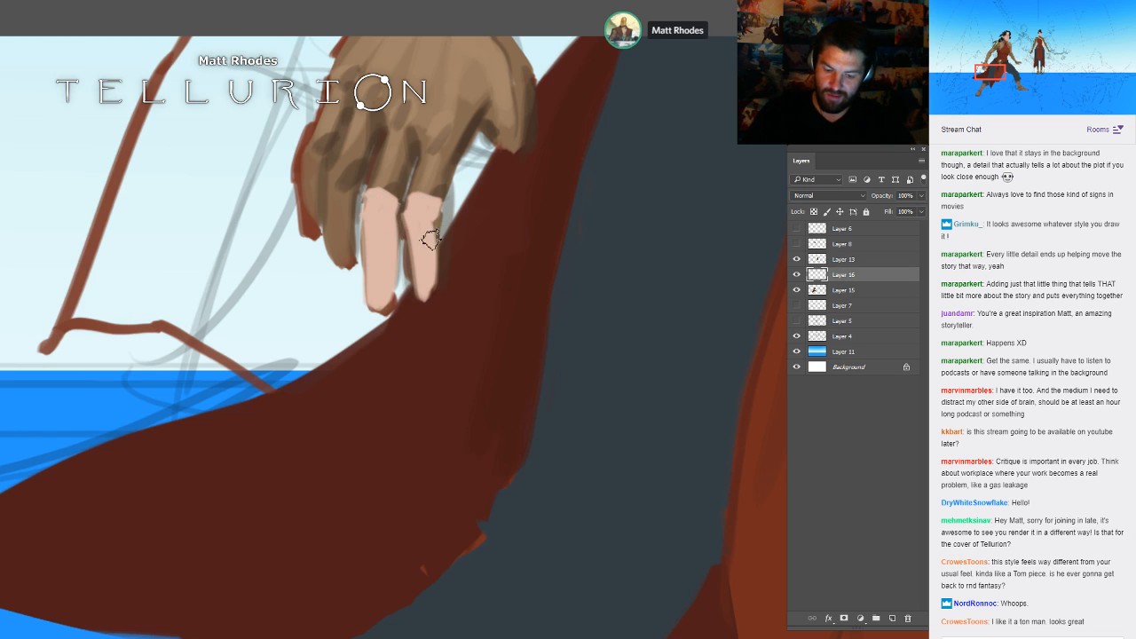
- Paint bright red over the two bare fingers of the near hand, leaving pale skin at the glove openings
{"action": "left_click_drag", "start_coordinate": [748, 116], "coordinate": [593, 293]}
{"action": "left_click_drag", "start_coordinate": [644, 201], "coordinate": [688, 190]}
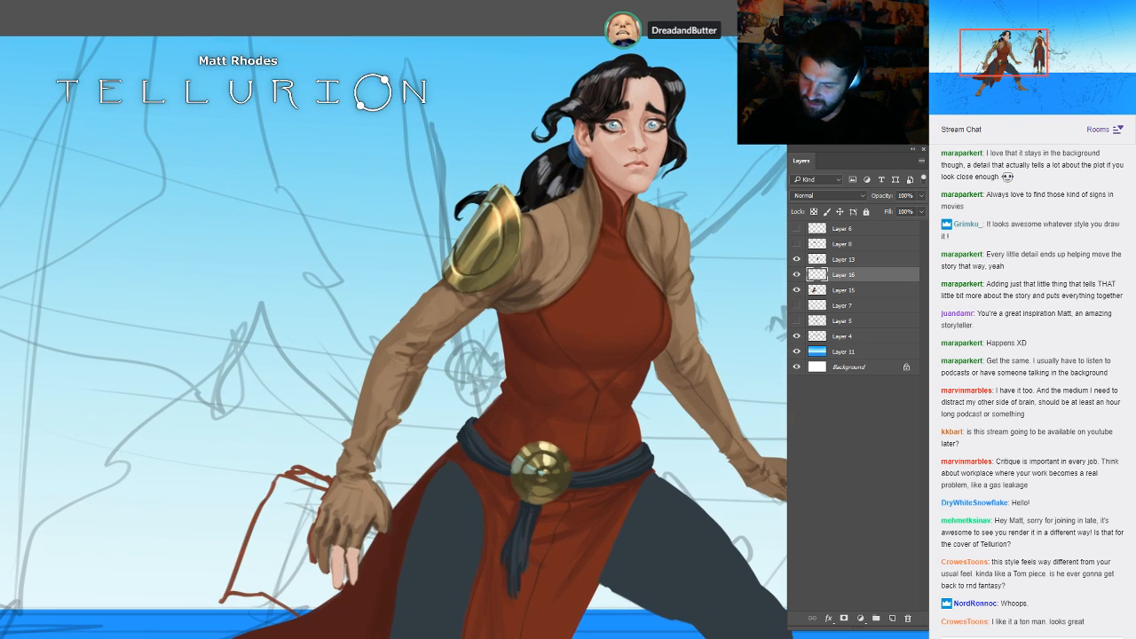
{"action": "left_click_drag", "start_coordinate": [368, 558], "coordinate": [457, 558]}
{"action": "mouse_move", "coordinate": [456, 557]}
{"action": "left_mouse_down"}
{"action": "mouse_move", "coordinate": [524, 360]}
{"action": "mouse_move", "coordinate": [565, 353]}
{"action": "mouse_move", "coordinate": [541, 330]}
{"action": "left_mouse_up"}
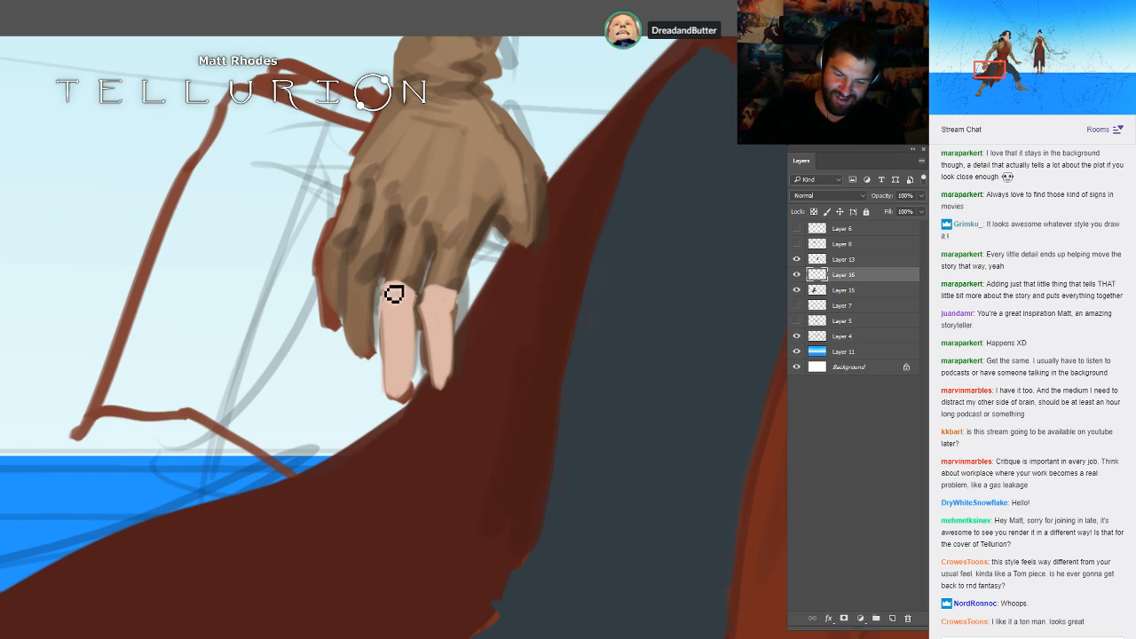
{"action": "mouse_move", "coordinate": [387, 286]}
{"action": "left_mouse_down"}
{"action": "mouse_move", "coordinate": [400, 347]}
{"action": "mouse_move", "coordinate": [420, 303]}
{"action": "mouse_move", "coordinate": [406, 372]}
{"action": "mouse_move", "coordinate": [388, 317]}
{"action": "mouse_move", "coordinate": [391, 395]}
{"action": "left_mouse_up"}
{"action": "left_click_drag", "start_coordinate": [389, 326], "coordinate": [400, 390]}
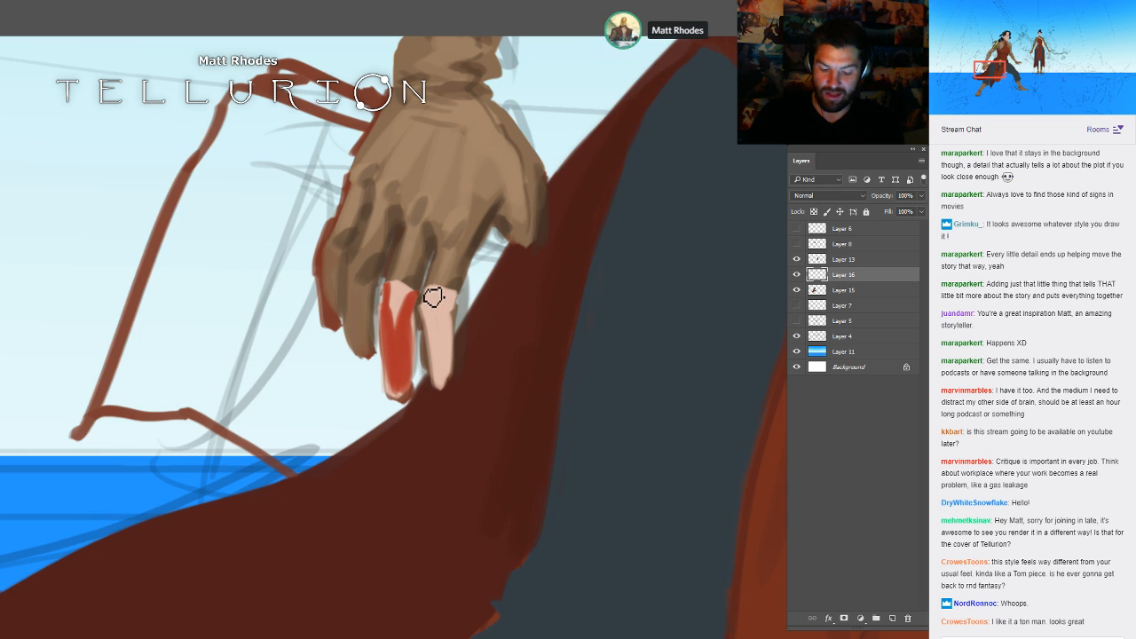
{"action": "mouse_move", "coordinate": [425, 293]}
{"action": "left_mouse_down"}
{"action": "mouse_move", "coordinate": [441, 333]}
{"action": "mouse_move", "coordinate": [457, 301]}
{"action": "mouse_move", "coordinate": [451, 336]}
{"action": "mouse_move", "coordinate": [433, 331]}
{"action": "mouse_move", "coordinate": [446, 384]}
{"action": "left_mouse_up"}
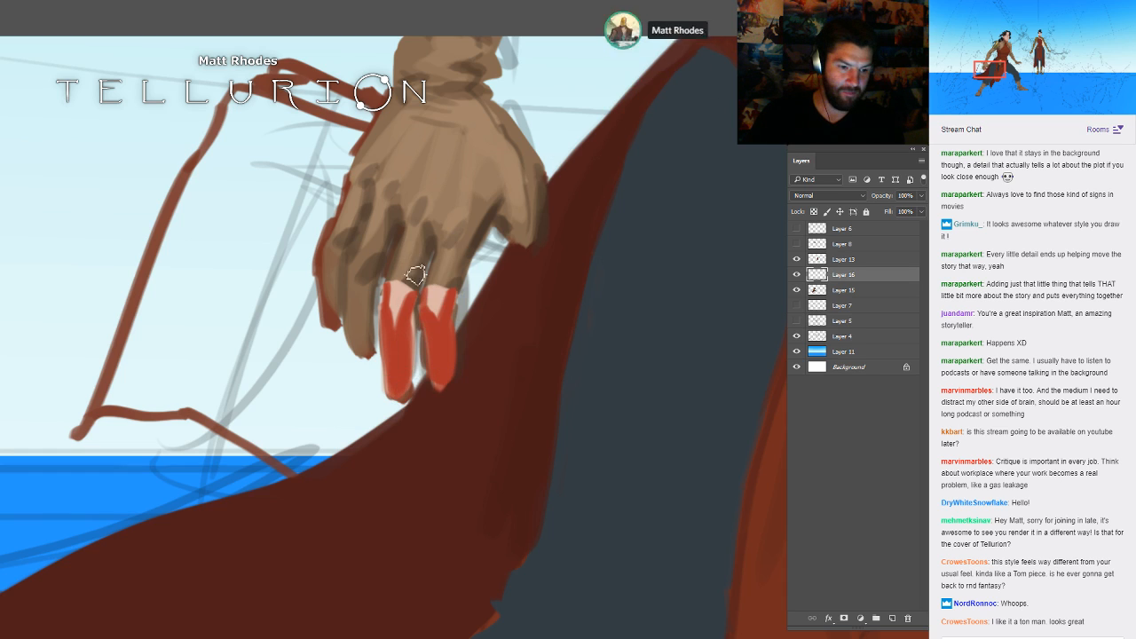
- Blend the red into the pale skin with sampled finger colours, paint fingernails, and darken the glove's cut edges and seams
{"action": "left_click", "coordinate": [395, 300], "text": "alt"}
{"action": "left_click_drag", "start_coordinate": [391, 287], "coordinate": [390, 314]}
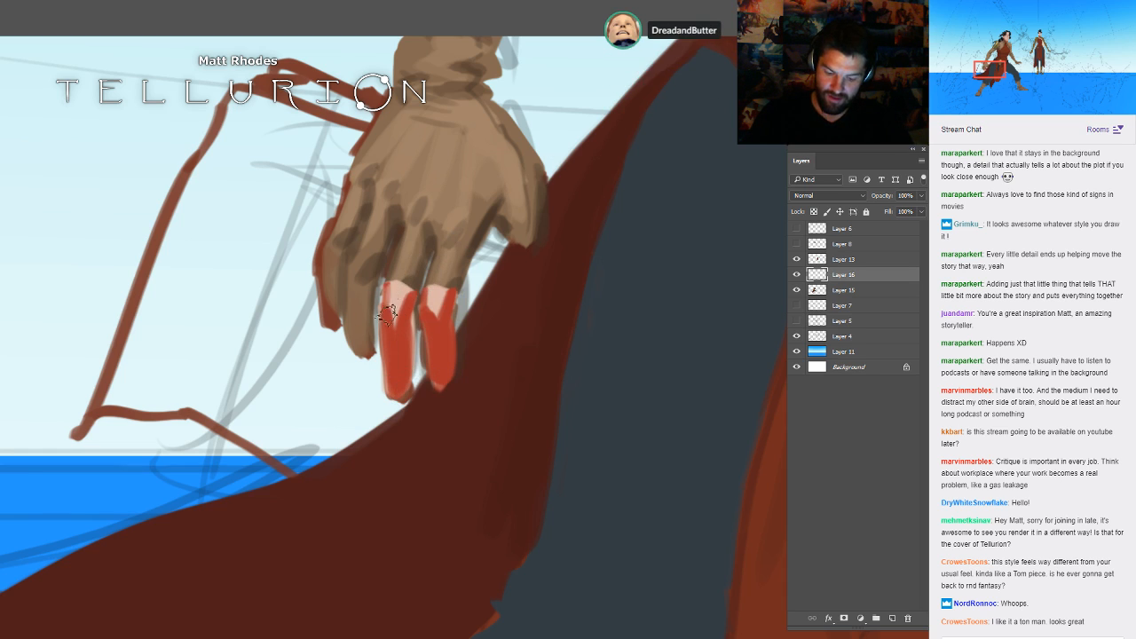
{"action": "left_click", "coordinate": [437, 356], "text": "alt"}
{"action": "left_click", "coordinate": [10, 411]}
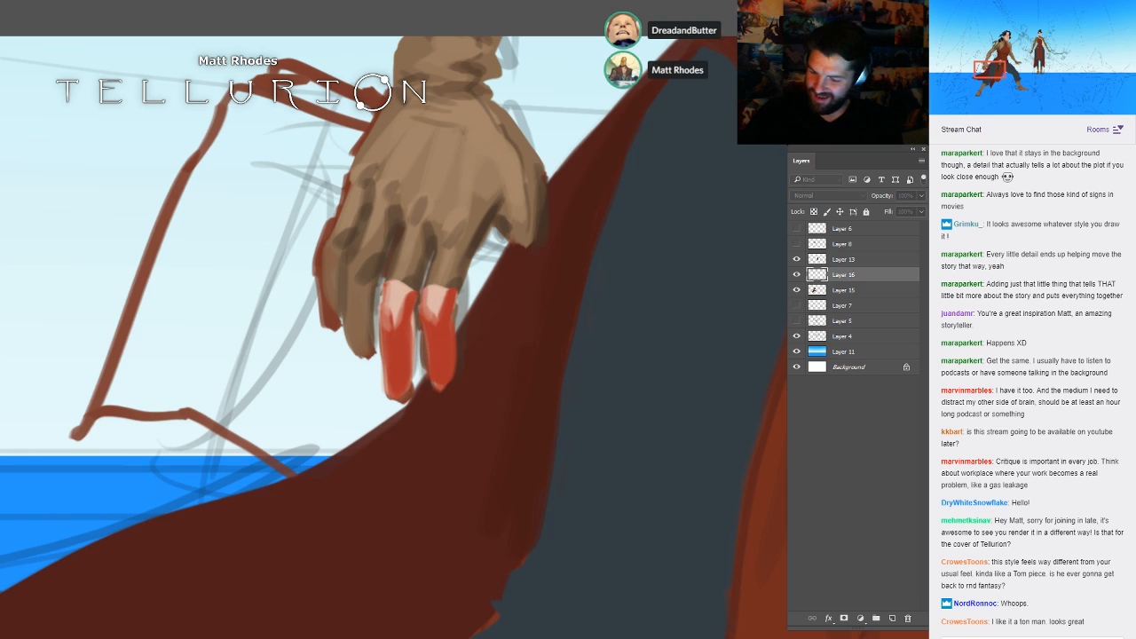
{"action": "left_click", "coordinate": [515, 353]}
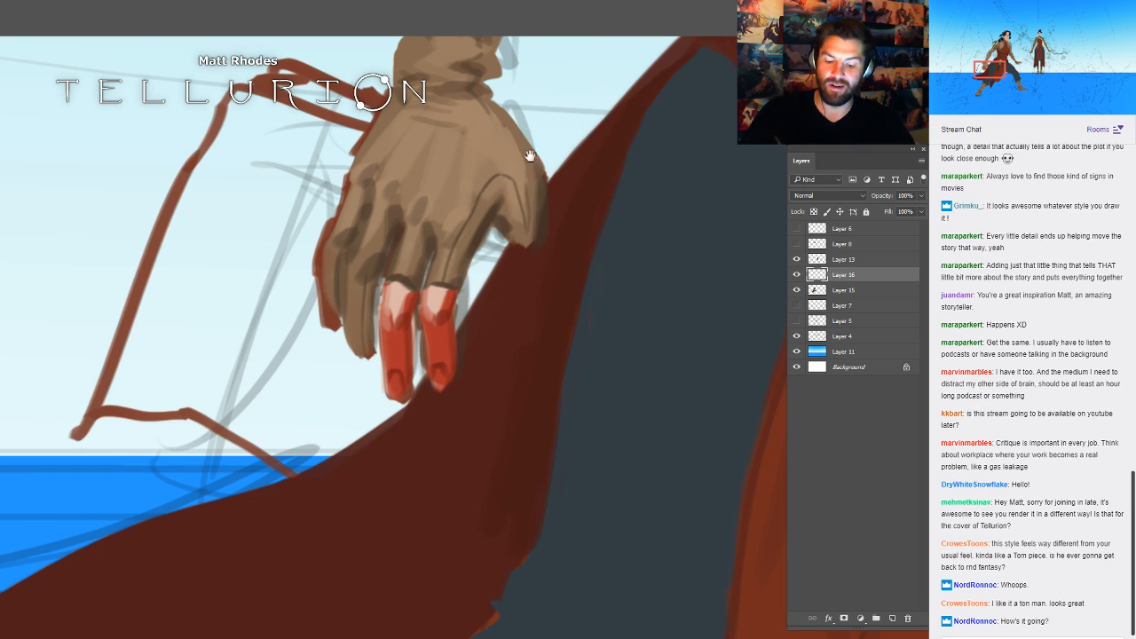
- Refine the near glove's thumb and seams, and add shading and highlights to the two red fingers
{"action": "mouse_move", "coordinate": [532, 156]}
{"action": "left_mouse_down"}
{"action": "mouse_move", "coordinate": [489, 317]}
{"action": "mouse_move", "coordinate": [450, 252]}
{"action": "left_mouse_up"}
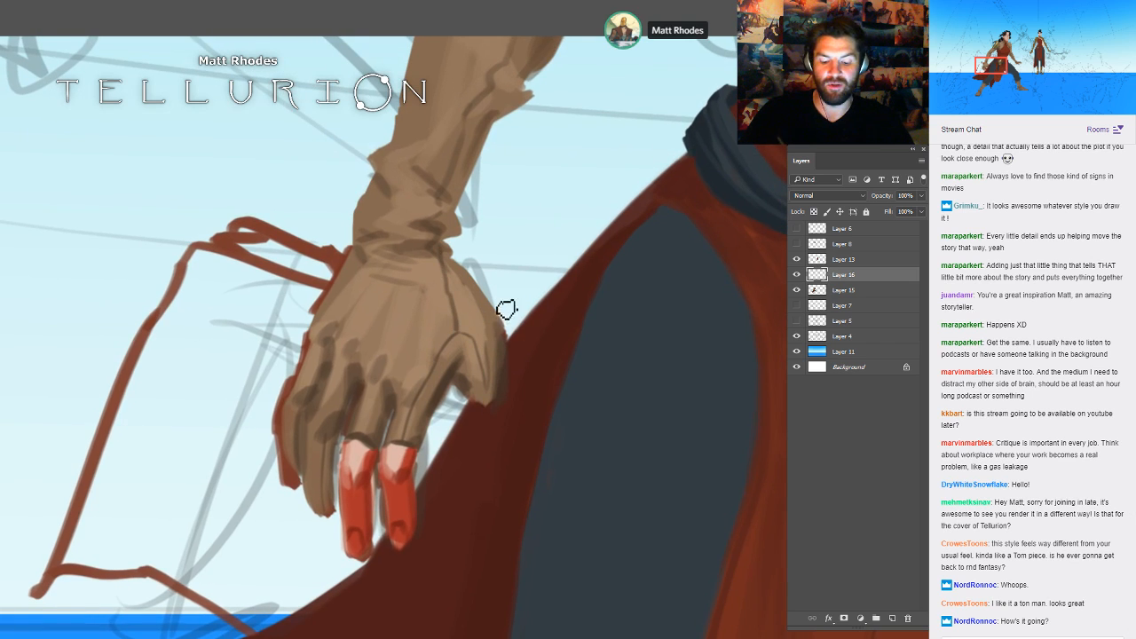
{"action": "left_click_drag", "start_coordinate": [560, 431], "coordinate": [560, 294]}
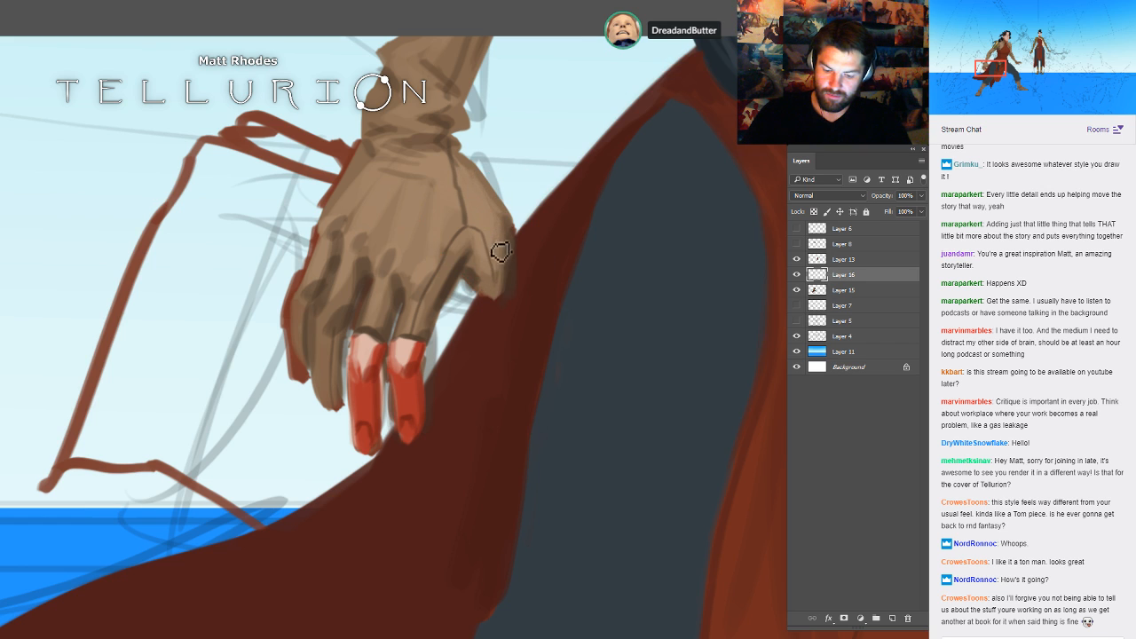
{"action": "left_click_drag", "start_coordinate": [589, 275], "coordinate": [613, 277]}
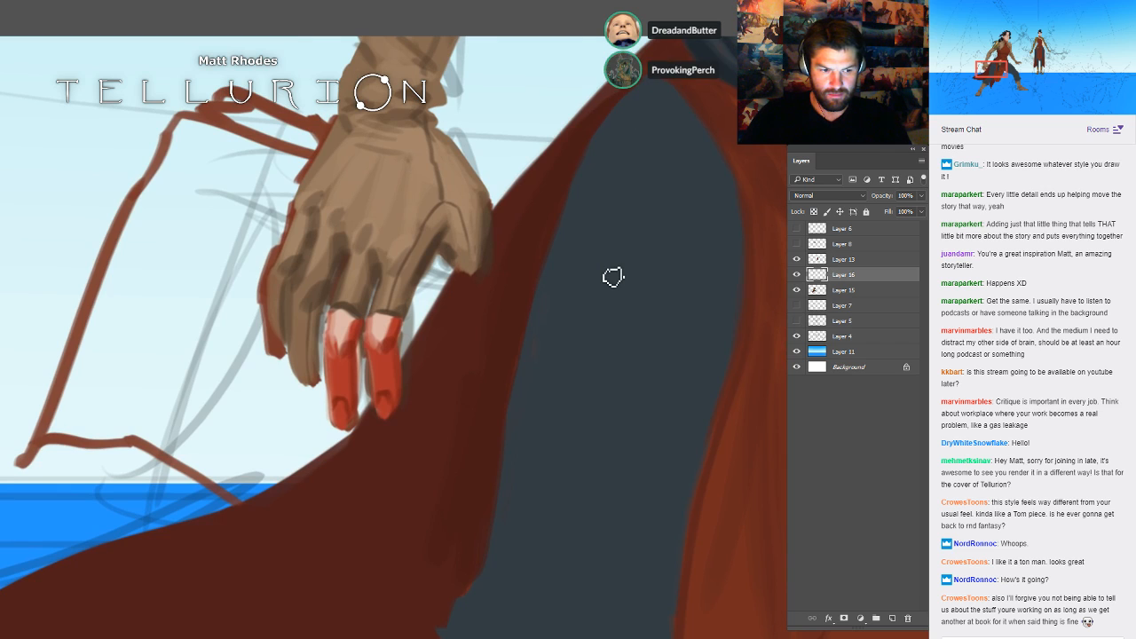
{"action": "mouse_move", "coordinate": [430, 303]}
{"action": "left_mouse_down"}
{"action": "mouse_move", "coordinate": [449, 337]}
{"action": "mouse_move", "coordinate": [446, 323]}
{"action": "left_mouse_up"}
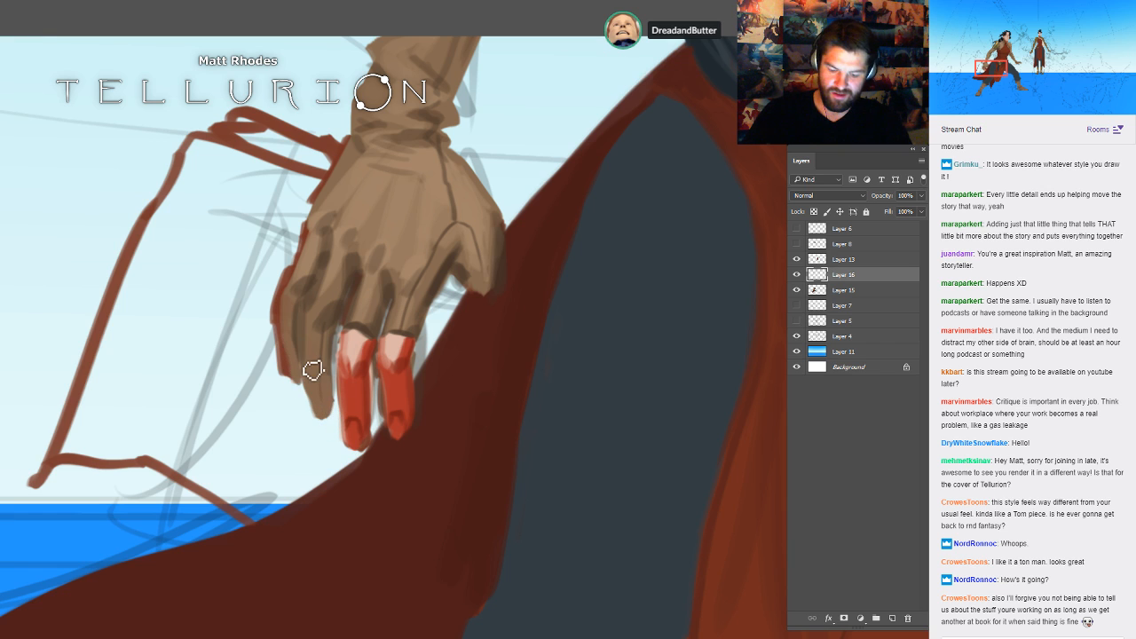
{"action": "mouse_move", "coordinate": [559, 286]}
{"action": "left_mouse_down"}
{"action": "mouse_move", "coordinate": [543, 313]}
{"action": "mouse_move", "coordinate": [508, 330]}
{"action": "left_mouse_up"}
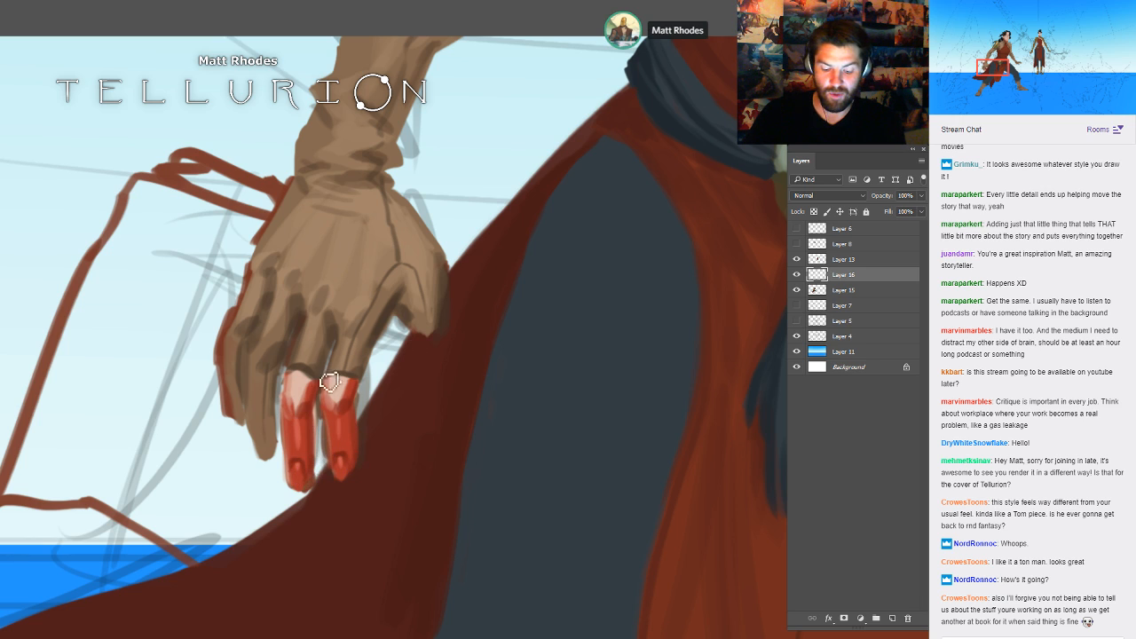
{"action": "left_click_drag", "start_coordinate": [580, 342], "coordinate": [542, 271]}
- Sample skin tones from the front figure's cheek and jaw and touch up the near hand's exposed fingers
{"action": "left_click_drag", "start_coordinate": [742, 197], "coordinate": [502, 406]}
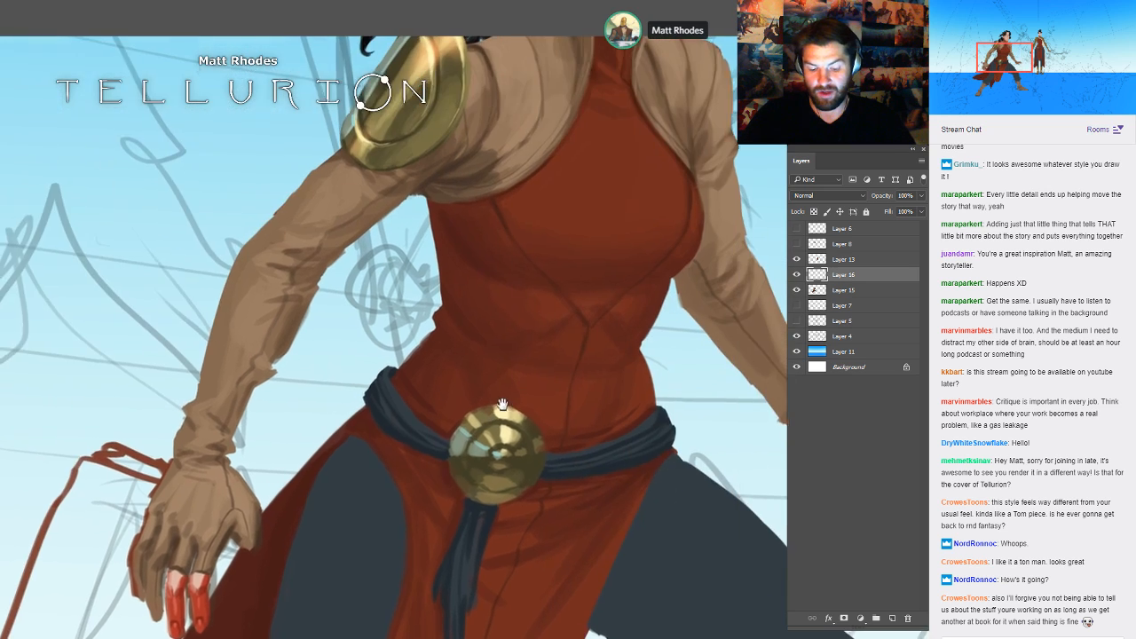
{"action": "left_click_drag", "start_coordinate": [621, 286], "coordinate": [543, 284]}
{"action": "mouse_move", "coordinate": [675, 232]}
{"action": "left_mouse_down"}
{"action": "mouse_move", "coordinate": [639, 272]}
{"action": "mouse_move", "coordinate": [657, 282]}
{"action": "left_mouse_up"}
{"action": "left_click", "coordinate": [583, 190], "text": "alt"}
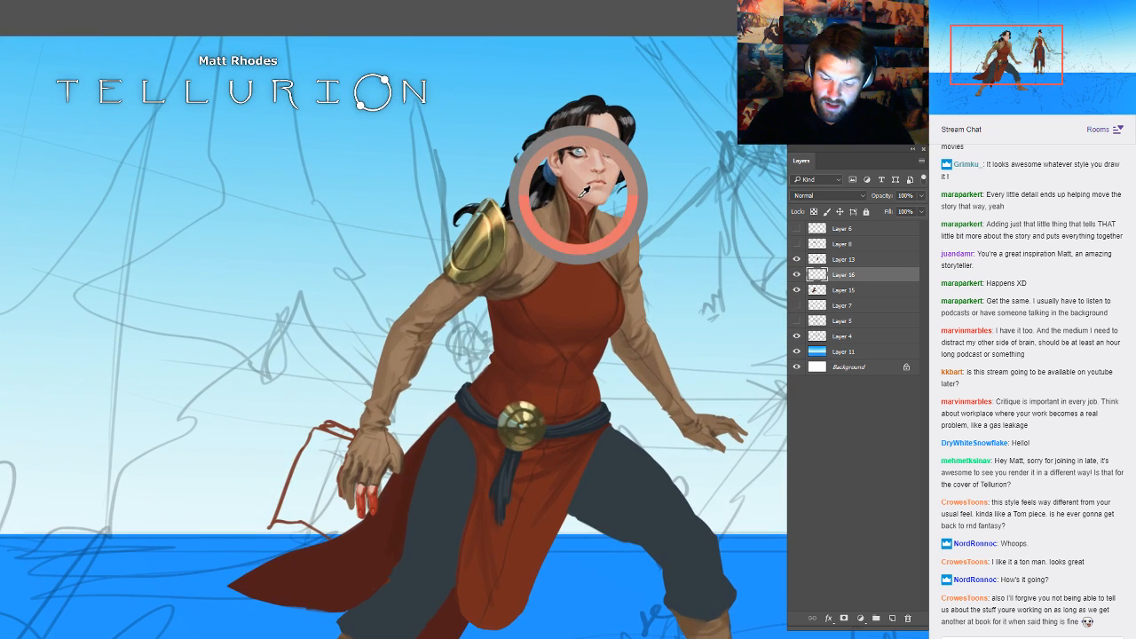
{"action": "left_click", "coordinate": [580, 185], "text": "alt"}
{"action": "left_click", "coordinate": [579, 185], "text": "alt"}
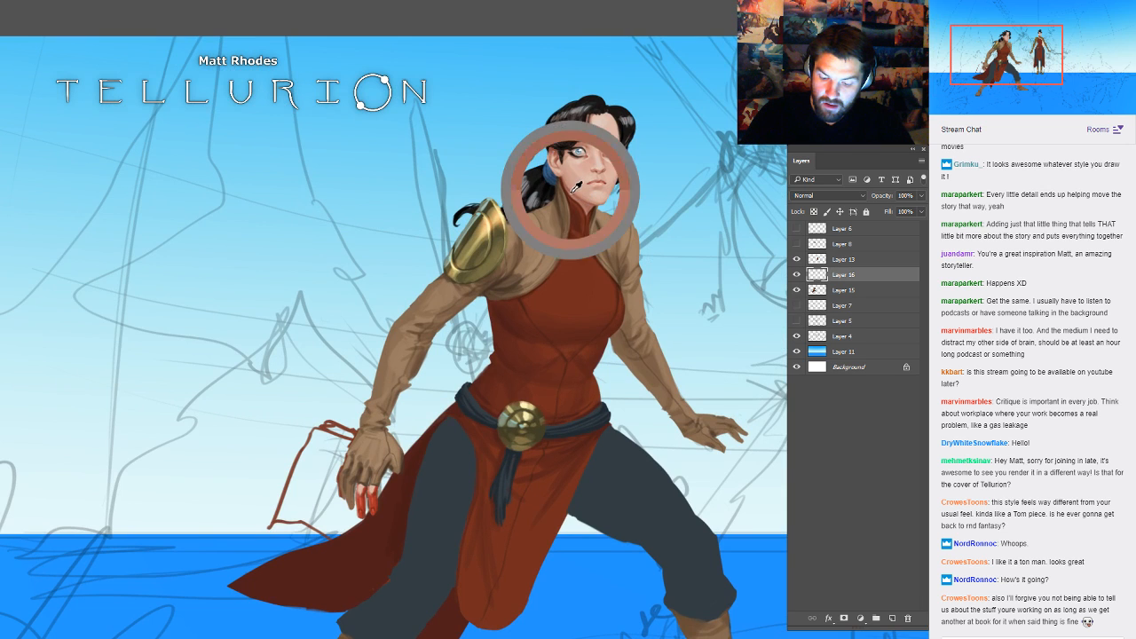
{"action": "mouse_move", "coordinate": [382, 505]}
{"action": "left_mouse_down"}
{"action": "mouse_move", "coordinate": [459, 514]}
{"action": "mouse_move", "coordinate": [479, 504]}
{"action": "left_mouse_up"}
{"action": "left_click_drag", "start_coordinate": [466, 491], "coordinate": [471, 406]}
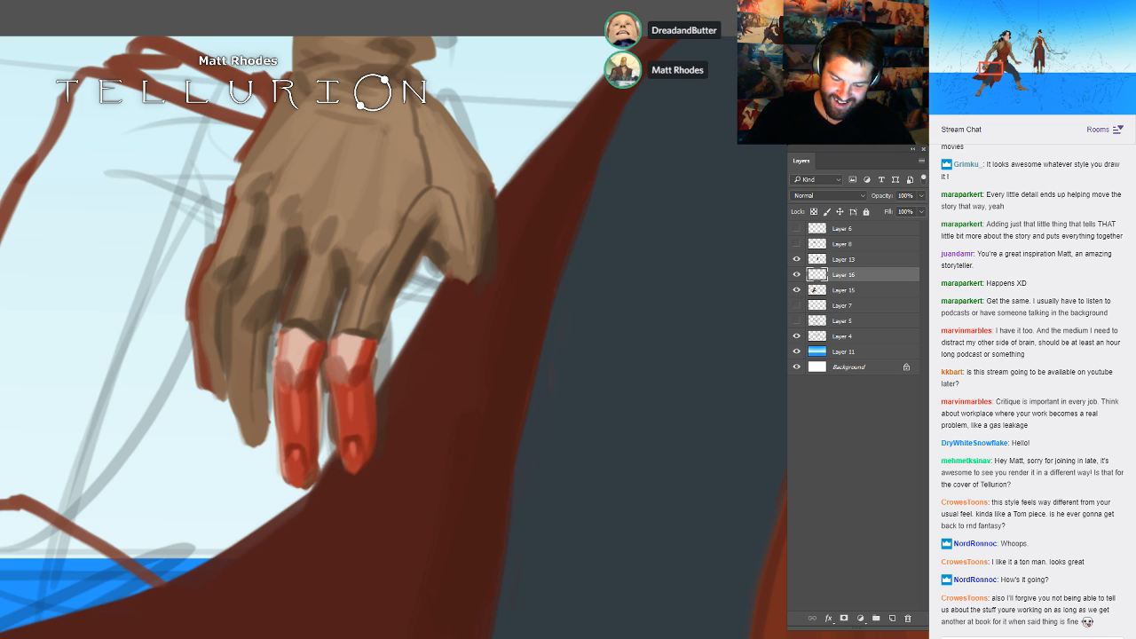
{"action": "left_click_drag", "start_coordinate": [392, 383], "coordinate": [301, 404]}
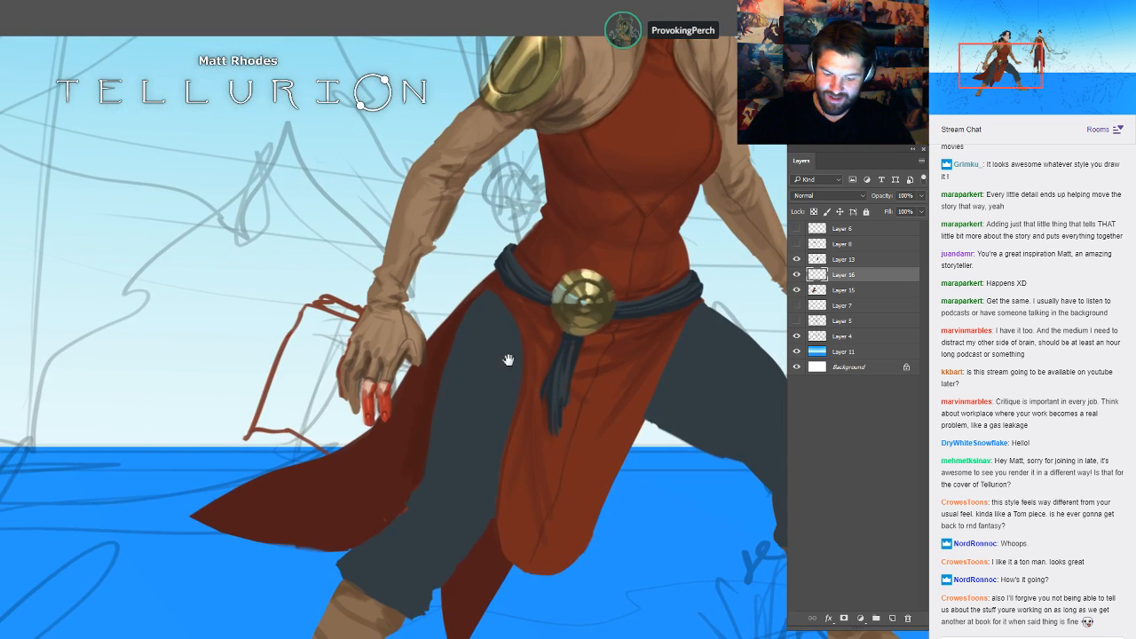
- Smooth the near forearm's sleeve with brown sampled from the sleeve
{"action": "left_click_drag", "start_coordinate": [582, 339], "coordinate": [524, 376]}
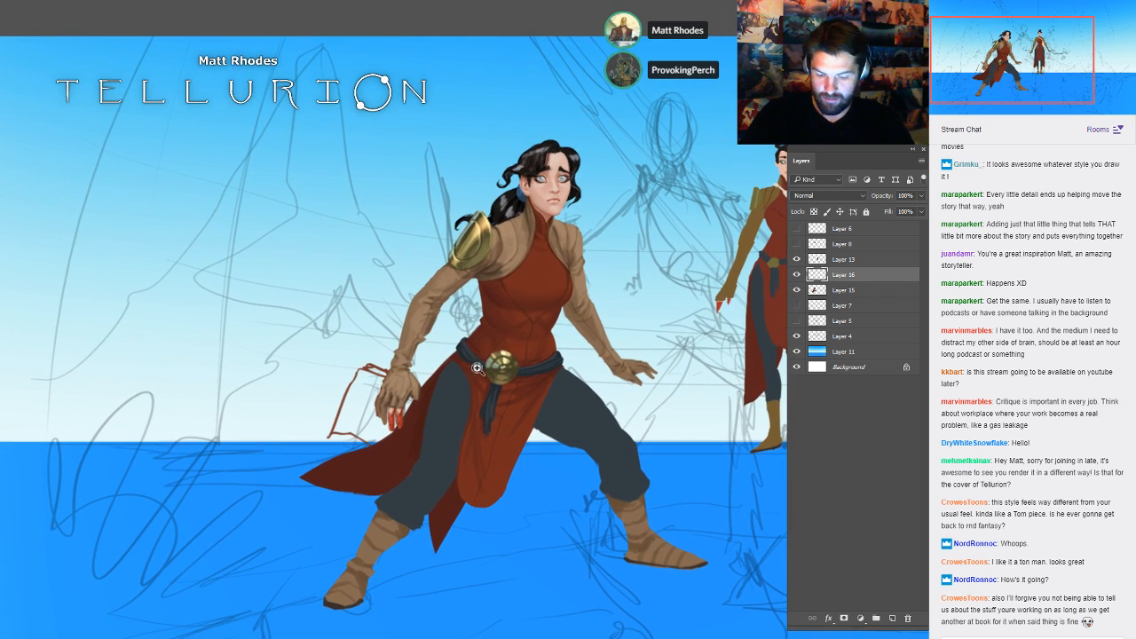
{"action": "mouse_move", "coordinate": [427, 352]}
{"action": "left_mouse_down"}
{"action": "mouse_move", "coordinate": [435, 343]}
{"action": "mouse_move", "coordinate": [338, 284]}
{"action": "left_mouse_up"}
{"action": "left_click", "coordinate": [275, 266], "text": "alt"}
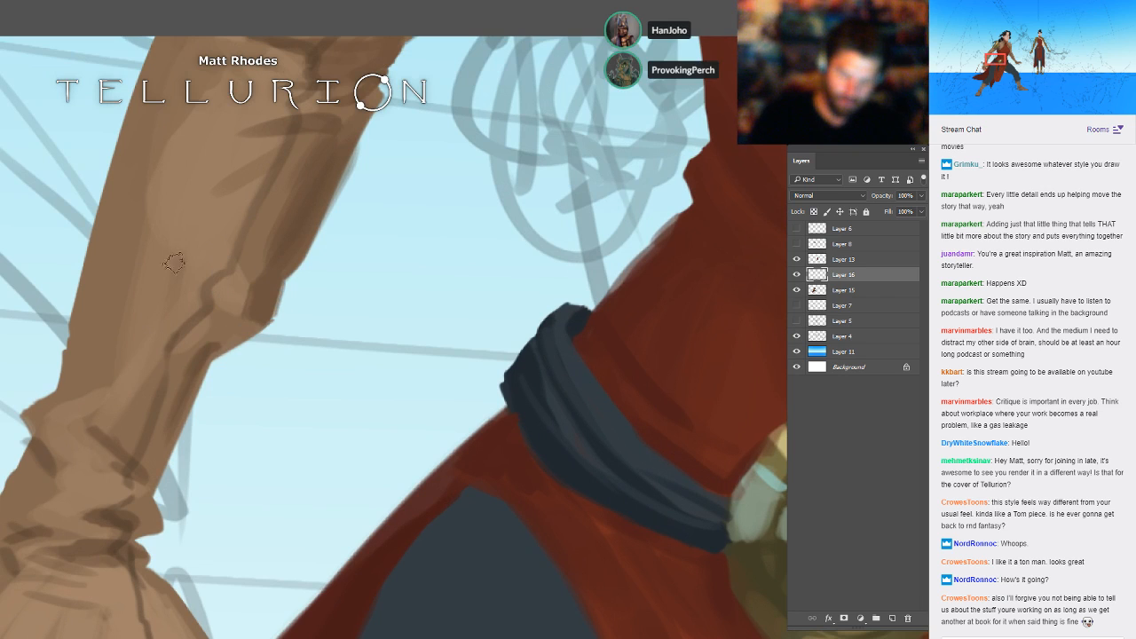
{"action": "mouse_move", "coordinate": [175, 263]}
{"action": "left_mouse_down"}
{"action": "mouse_move", "coordinate": [215, 342]}
{"action": "mouse_move", "coordinate": [101, 396]}
{"action": "left_mouse_up"}
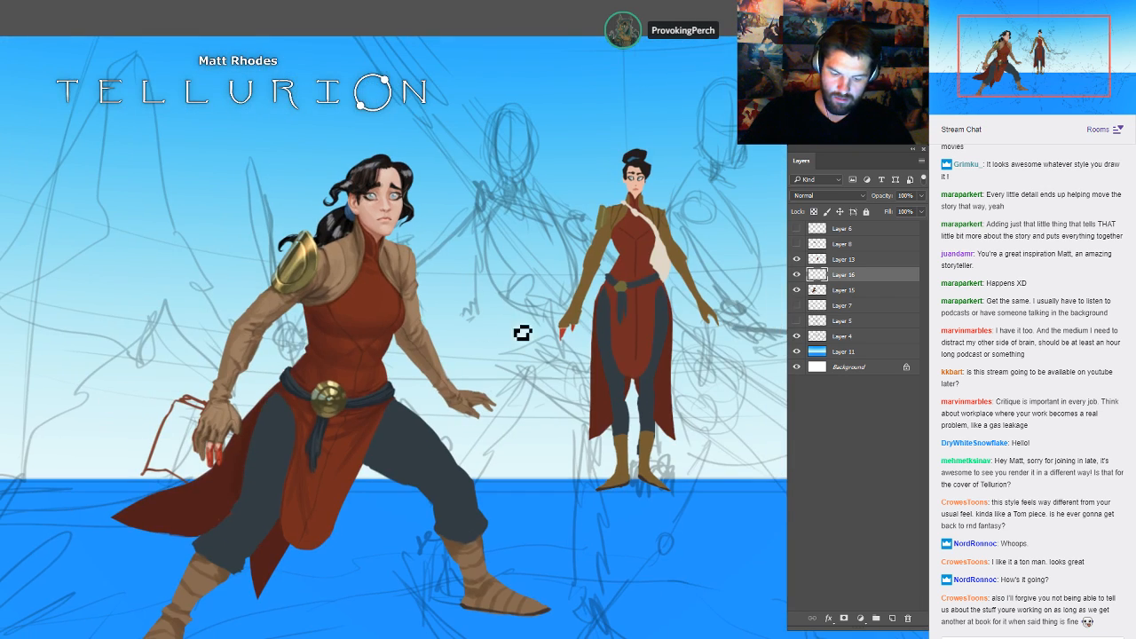
- Touch up the far forearm with brown sampled near the wrist, and compare the painting with the finger layer hidden and shown
{"action": "left_click_drag", "start_coordinate": [241, 366], "coordinate": [421, 322]}
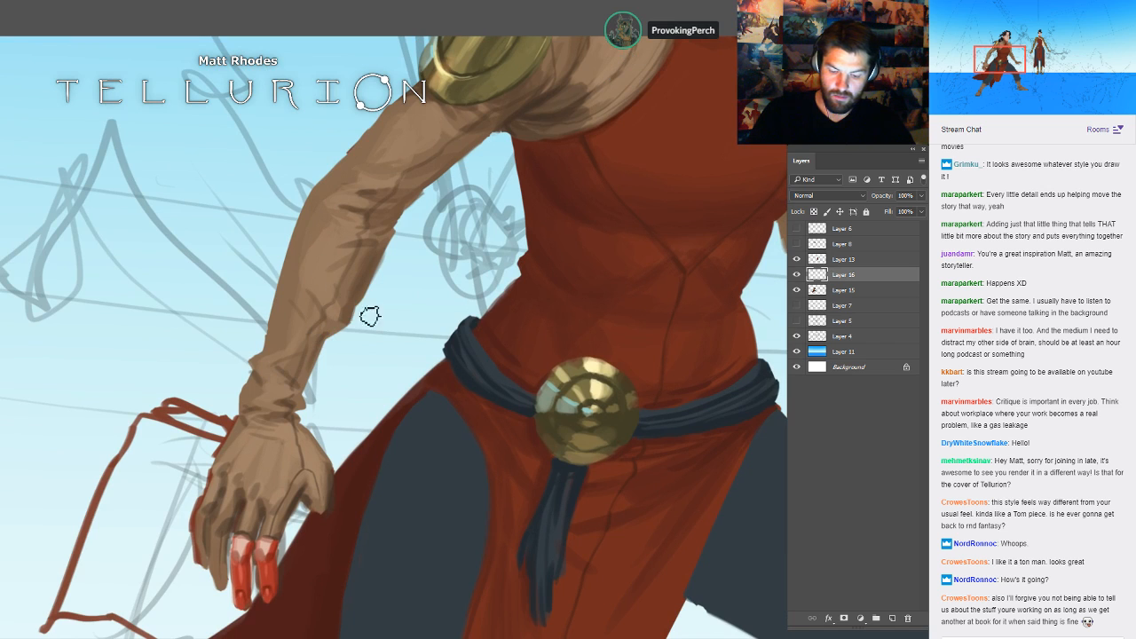
{"action": "left_click_drag", "start_coordinate": [626, 191], "coordinate": [420, 230]}
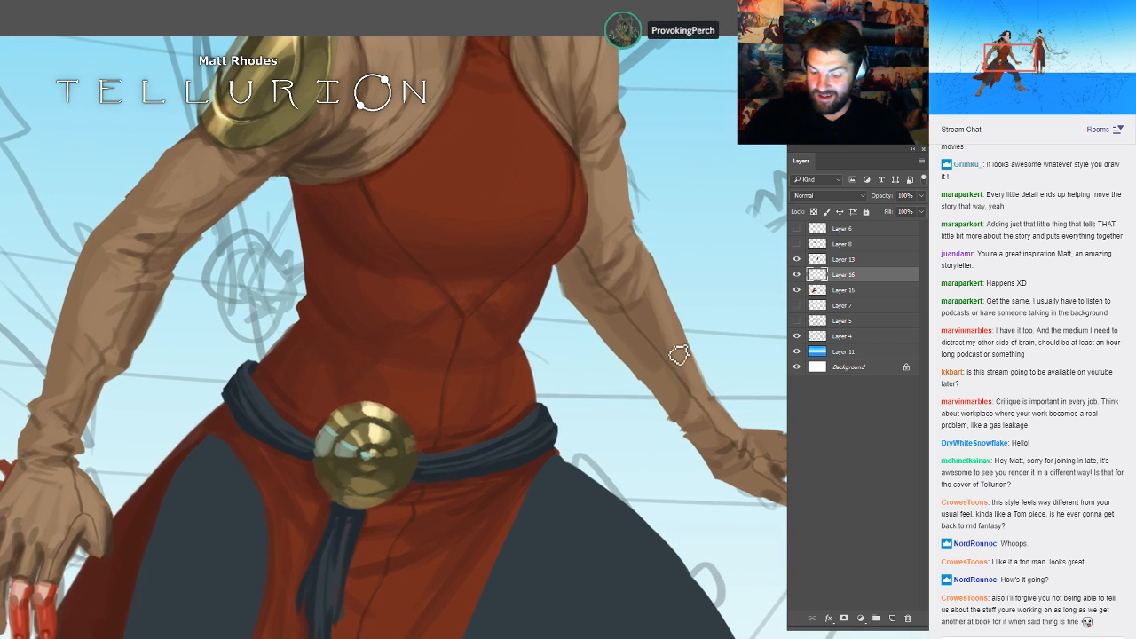
{"action": "left_click", "coordinate": [723, 389], "text": "alt"}
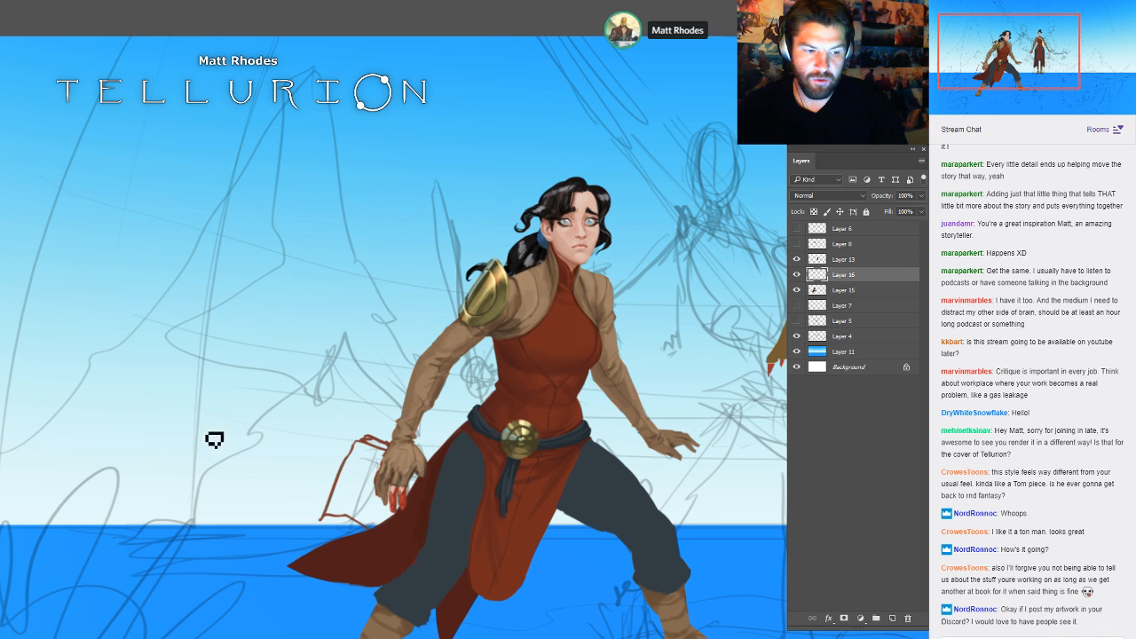
{"action": "left_click", "coordinate": [797, 275]}
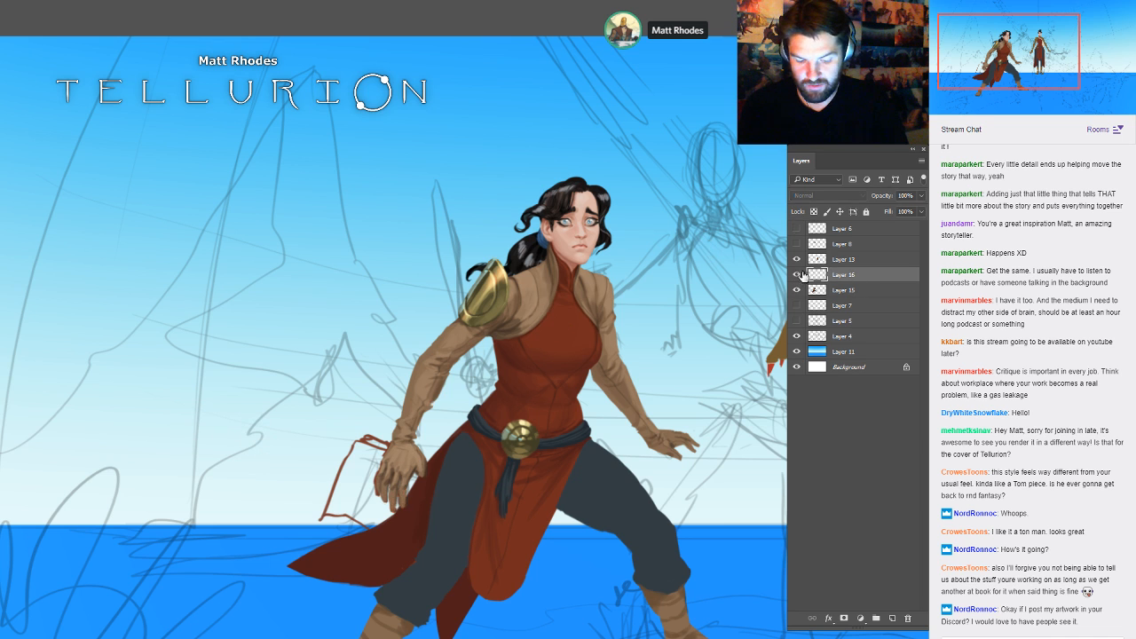
{"action": "left_click", "coordinate": [797, 275]}
- Refine the round belt buckle's rings and highlights with gold tones sampled from the shoulder armour
{"action": "left_click_drag", "start_coordinate": [637, 430], "coordinate": [683, 430]}
{"action": "left_click_drag", "start_coordinate": [610, 516], "coordinate": [721, 387]}
{"action": "left_click_drag", "start_coordinate": [618, 324], "coordinate": [633, 416]}
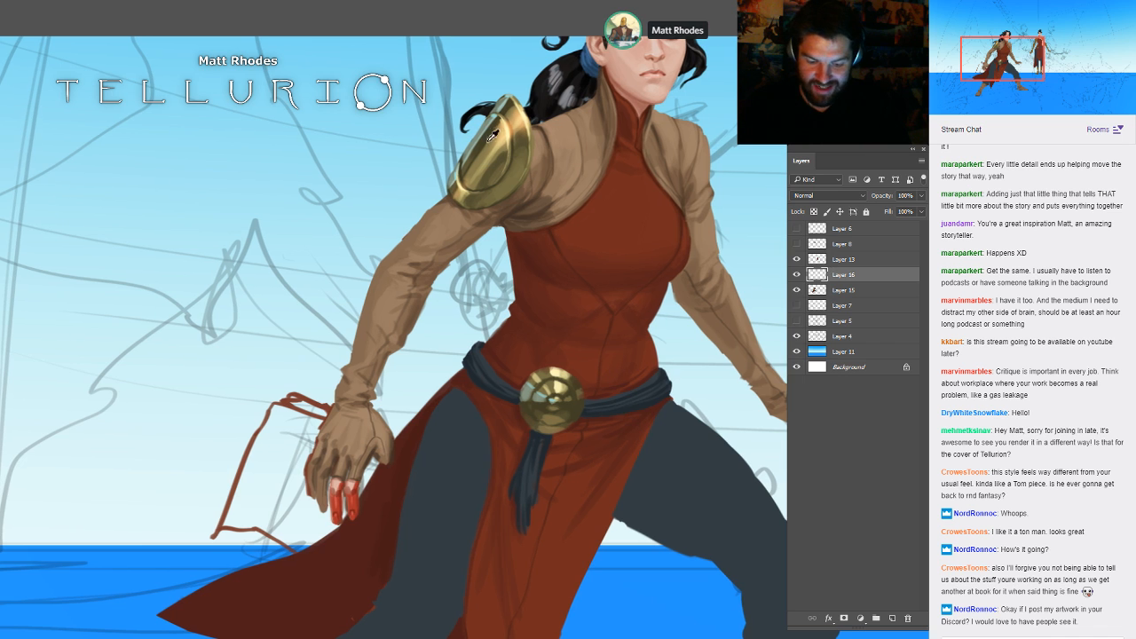
{"action": "left_click", "coordinate": [571, 420]}
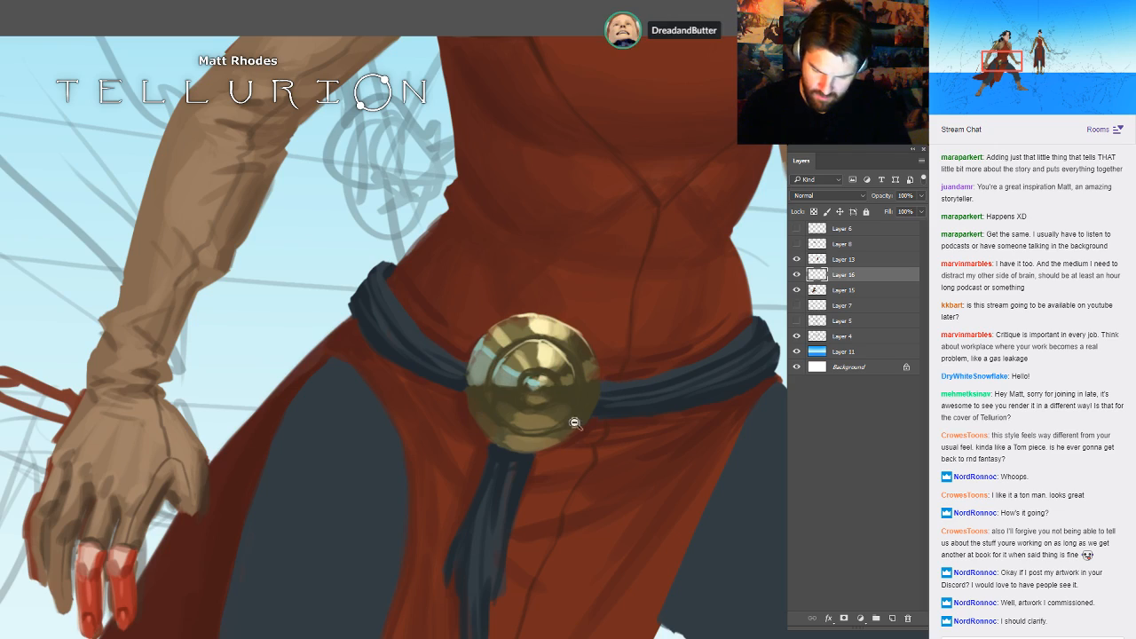
- Review the front figure's pose and rendering, and examine the whole composition fitted to the window
{"action": "left_click", "coordinate": [687, 340], "text": "alt"}
{"action": "left_click_drag", "start_coordinate": [687, 340], "coordinate": [692, 390]}
{"action": "left_click", "coordinate": [729, 389], "text": "alt"}
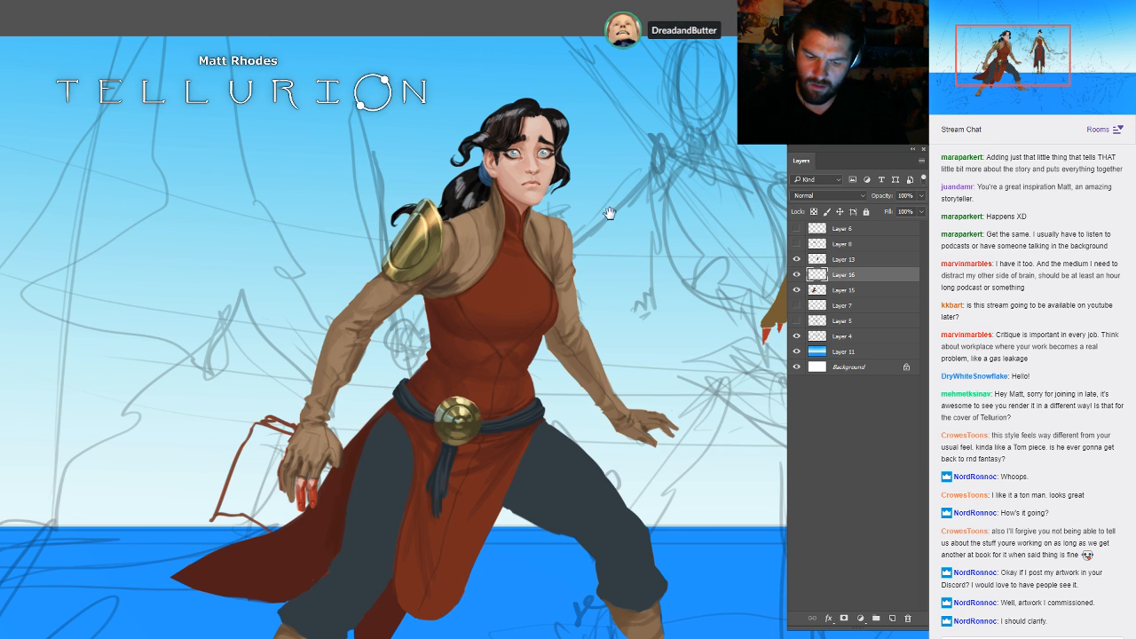
{"action": "left_click_drag", "start_coordinate": [609, 213], "coordinate": [597, 272]}
{"action": "left_click_drag", "start_coordinate": [693, 351], "coordinate": [737, 220]}
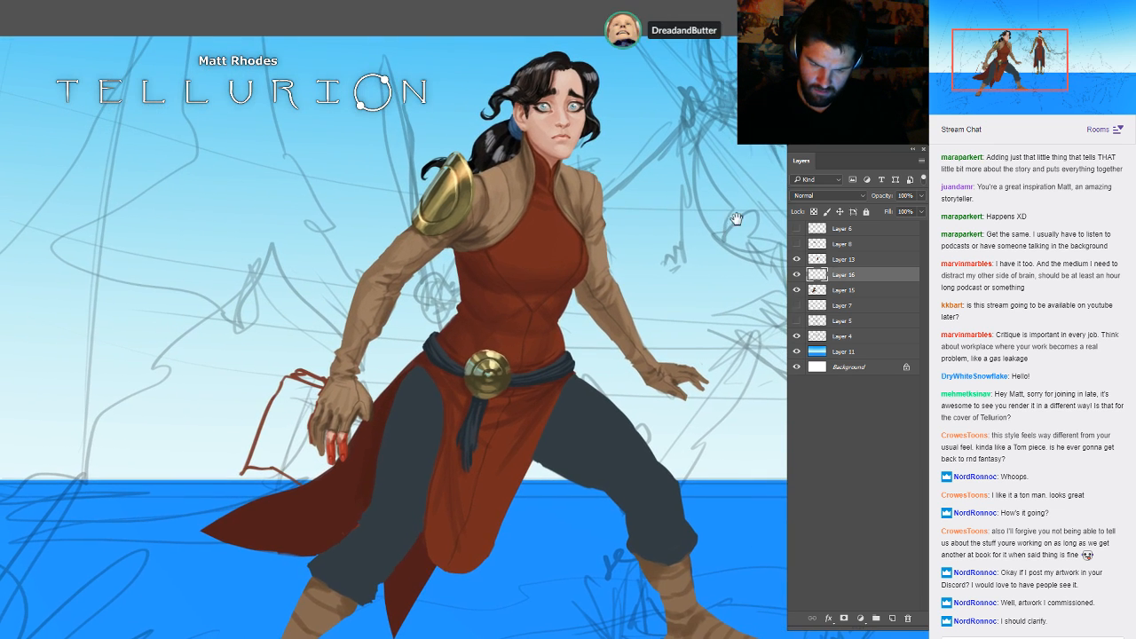
{"action": "key", "text": "ctrl+minus"}
{"action": "key", "text": "ctrl+minus"}
{"action": "key", "text": "ctrl+0"}
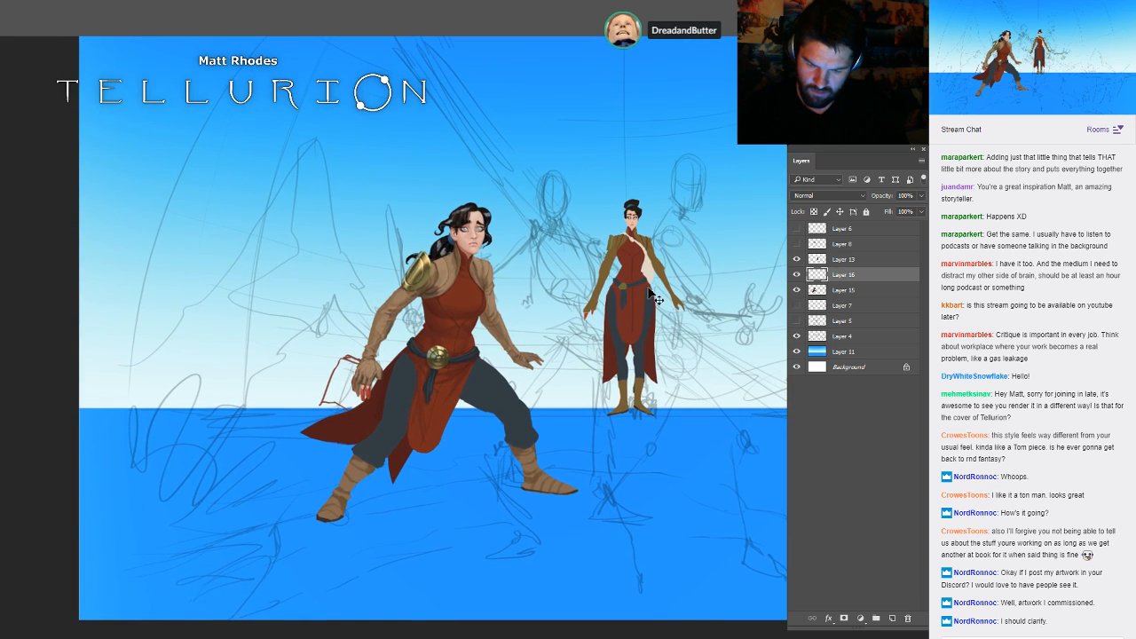
- Merge the front figure's detail layer, Layer 16, down into Layer 15
{"action": "left_click_drag", "start_coordinate": [427, 393], "coordinate": [553, 262]}
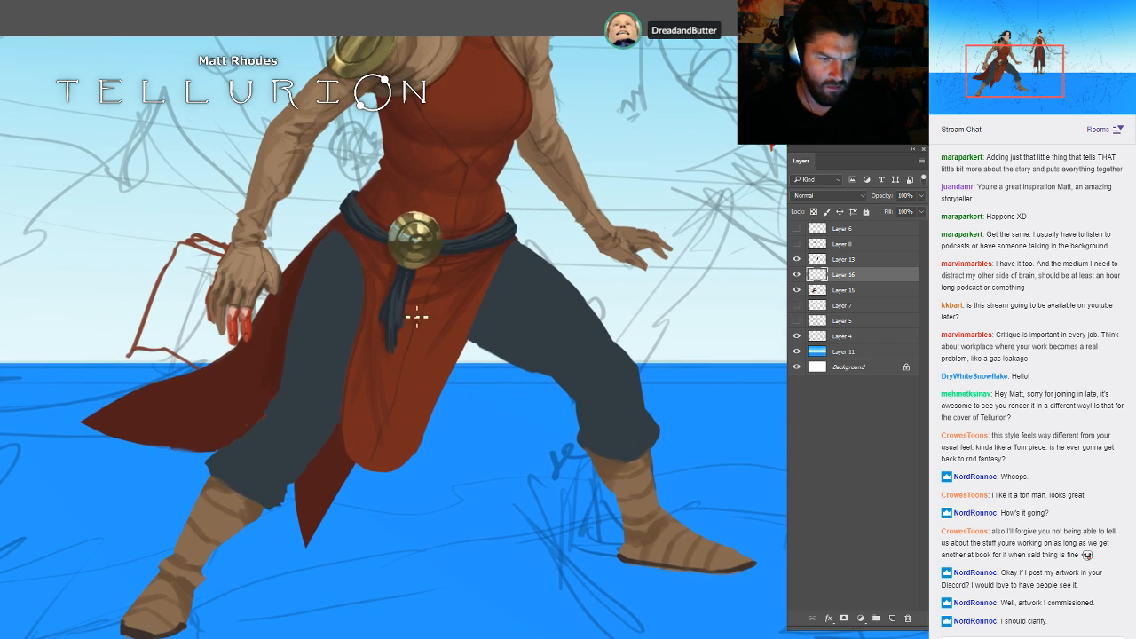
{"action": "left_click", "coordinate": [301, 346], "text": "alt"}
{"action": "left_click", "coordinate": [13, 414]}
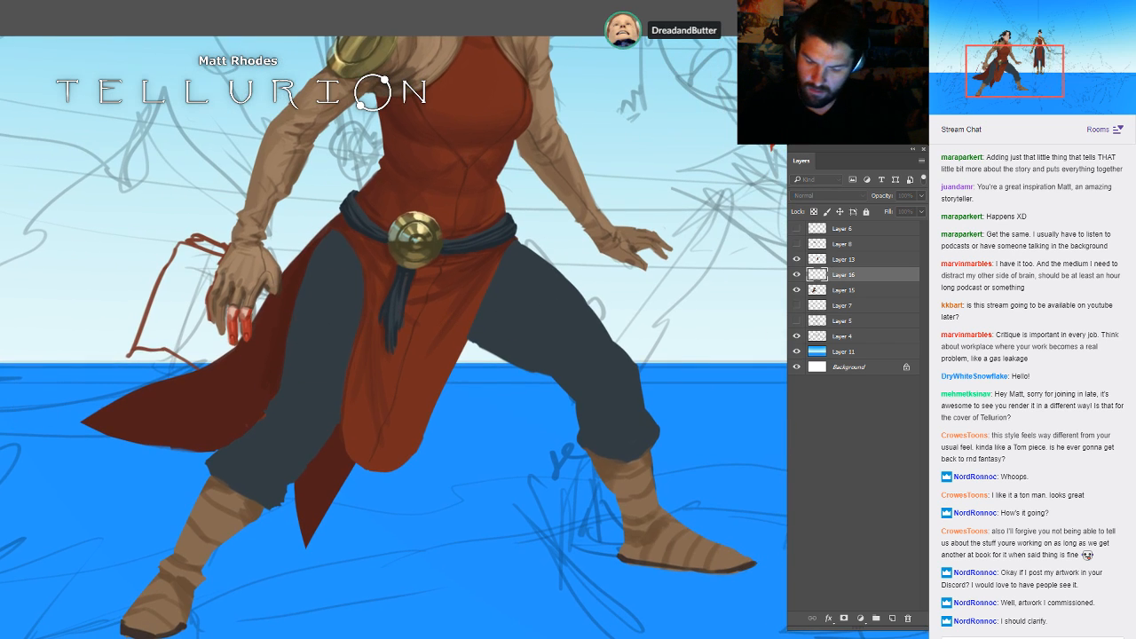
{"action": "key", "text": "ctrl+e"}
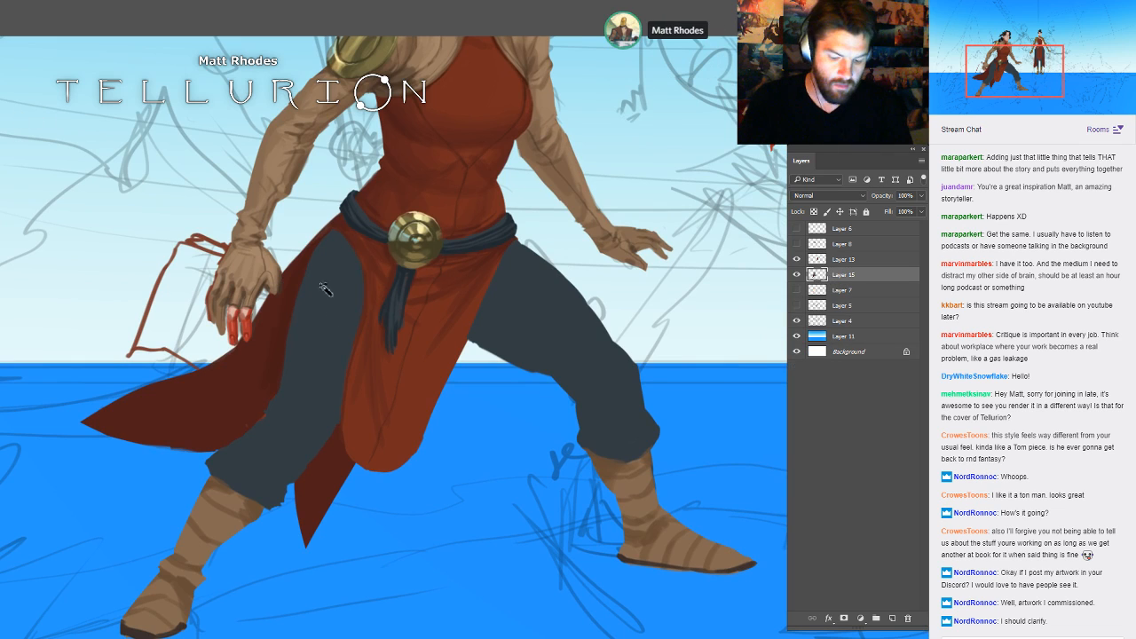
- Select both of the front figure's trouser legs, fill them with a darker blue on a new layer, and clear the selection
{"action": "left_click", "coordinate": [810, 275], "text": "ctrl"}
{"action": "left_click", "coordinate": [563, 331], "text": "shift"}
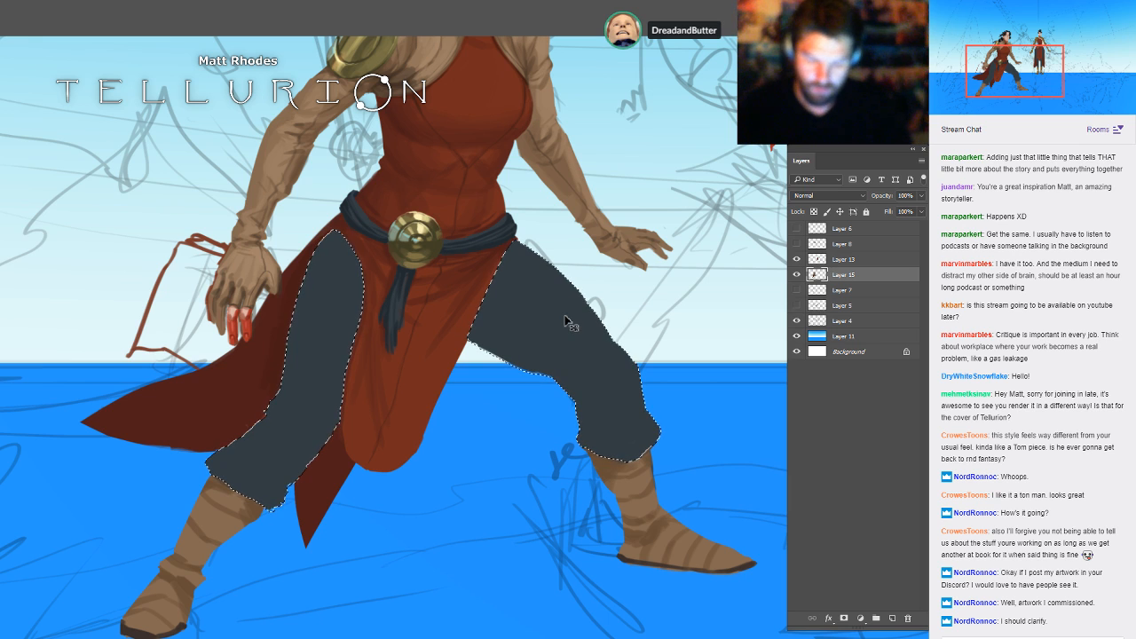
{"action": "key", "text": "ctrl+shift+alt+n"}
{"action": "key", "text": "g"}
{"action": "left_click", "coordinate": [311, 325]}
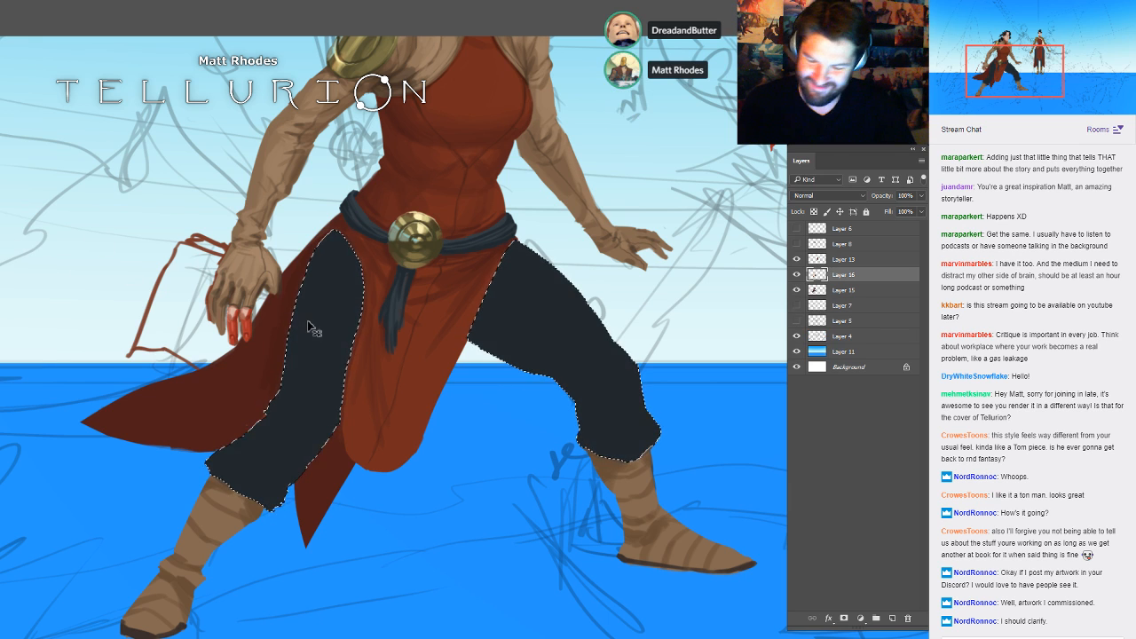
{"action": "key", "text": "ctrl+d"}
- Give the dark trouser fill an inverted layer mask, reveal shadows and folds through it, and convert the masked result to plain pixels
{"action": "left_click", "coordinate": [845, 618]}
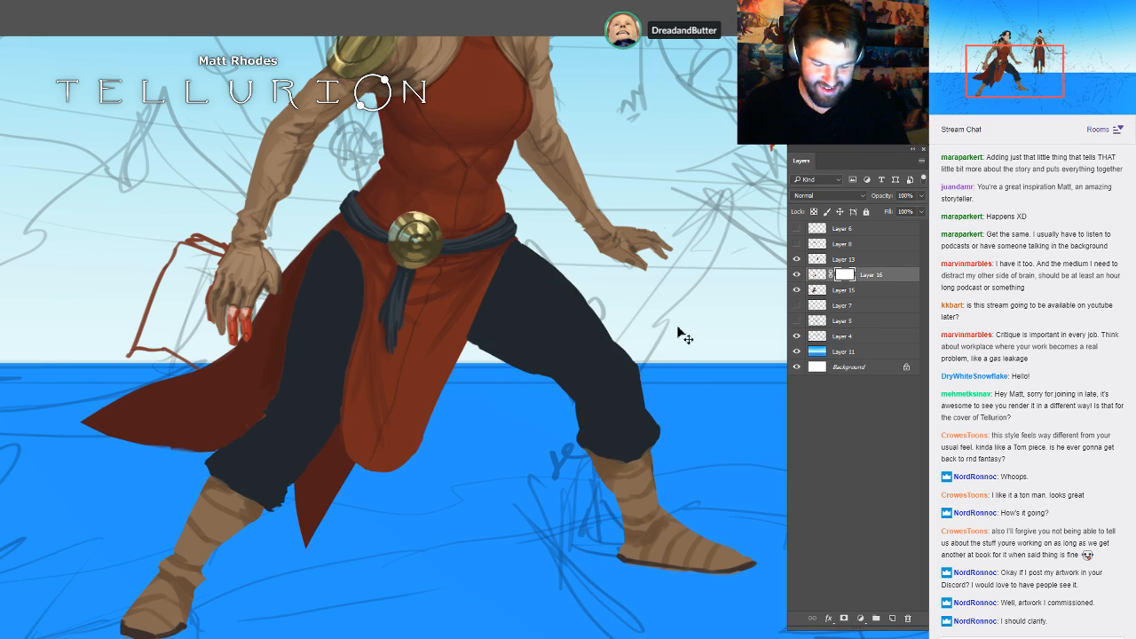
{"action": "key", "text": "ctrl+i"}
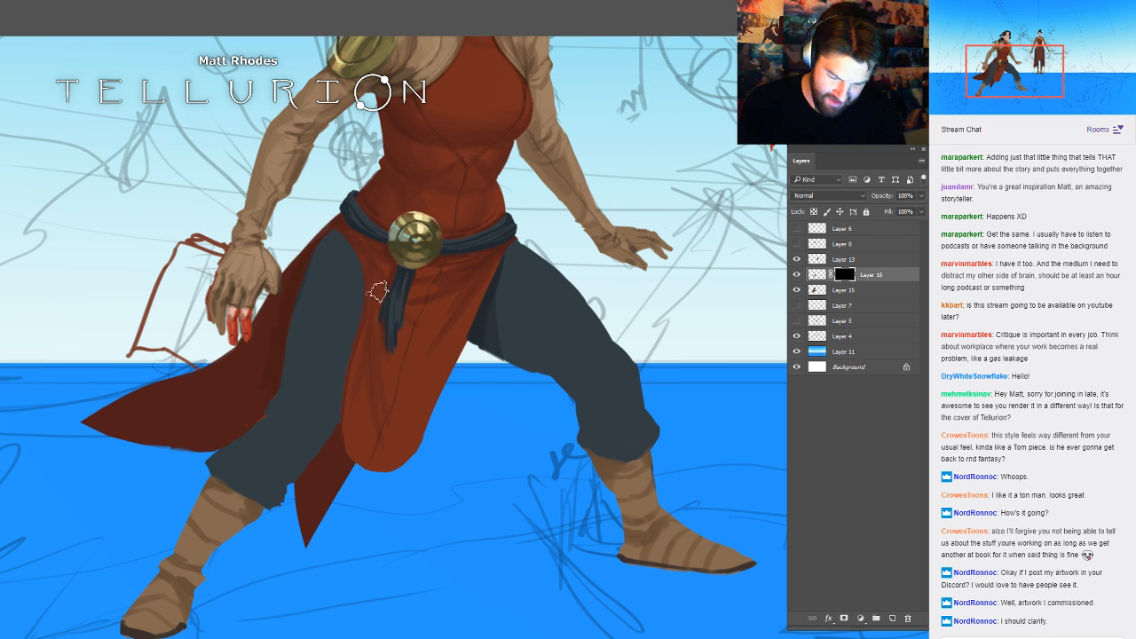
{"action": "left_click", "coordinate": [798, 244]}
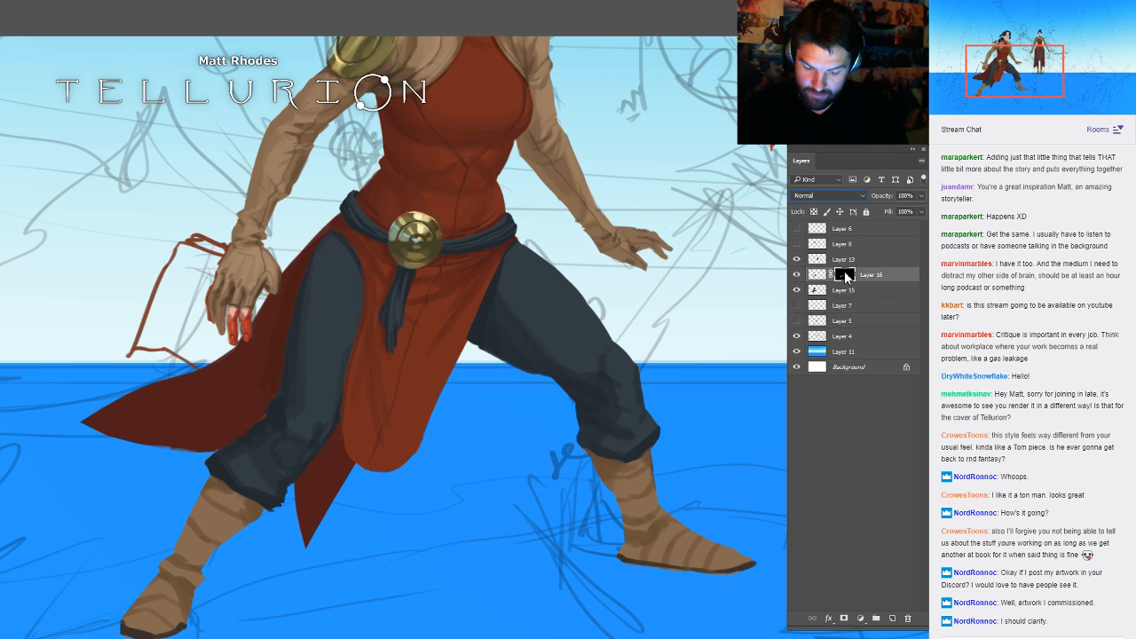
{"action": "key", "text": "Delete"}
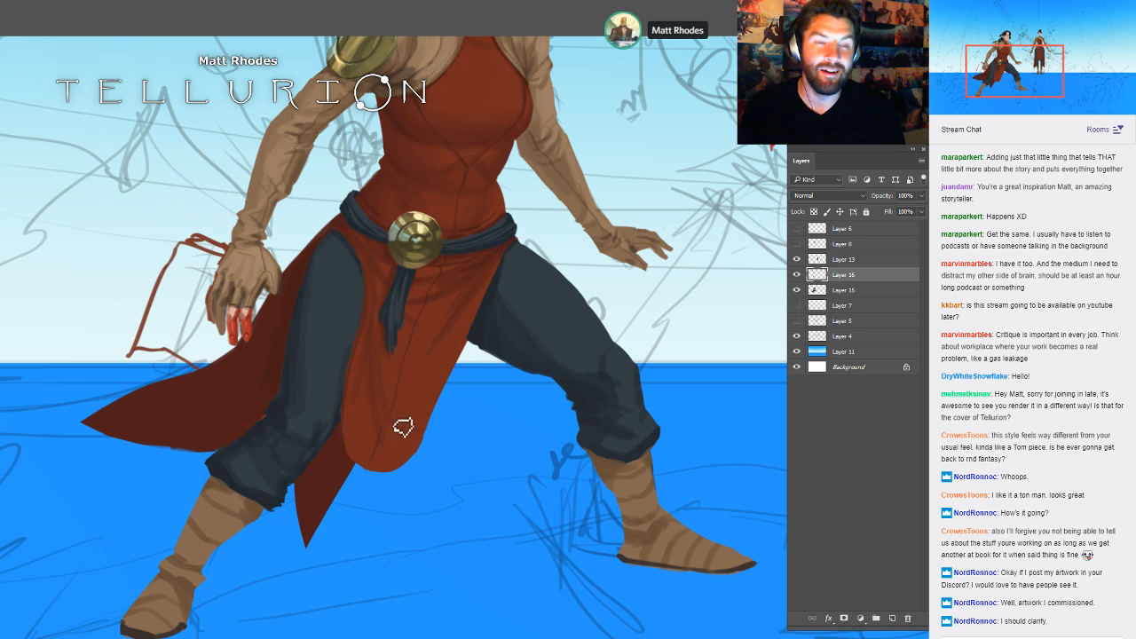
- Refine the trouser fold shading with dark blue sampled from the near leg
{"action": "left_click", "coordinate": [271, 417], "text": "alt"}
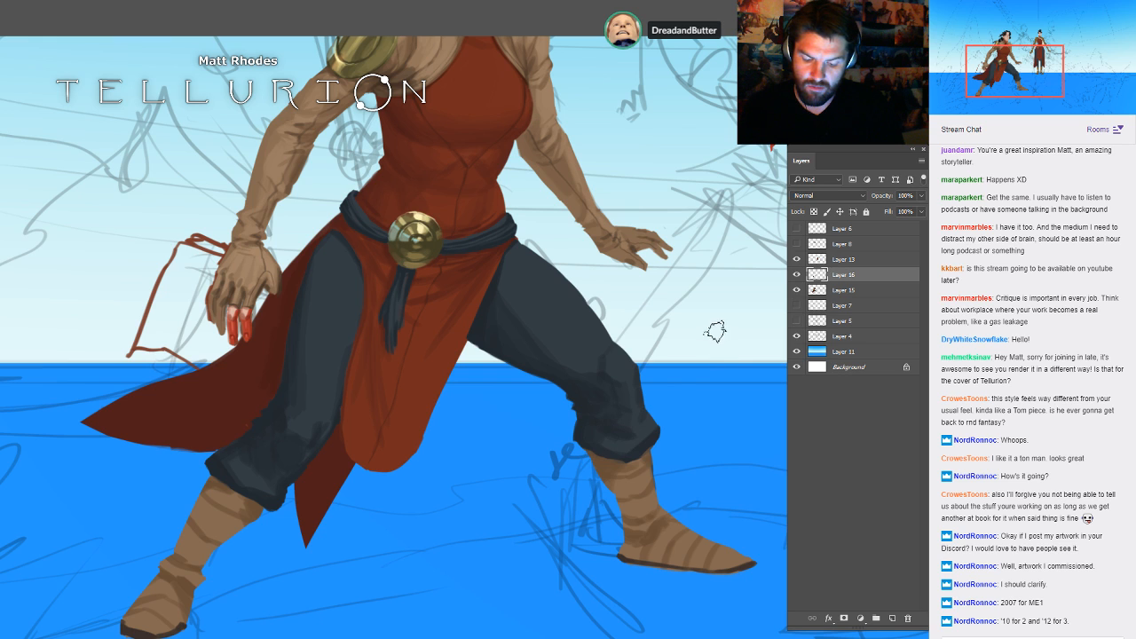
{"action": "left_click", "coordinate": [817, 291], "text": "ctrl"}
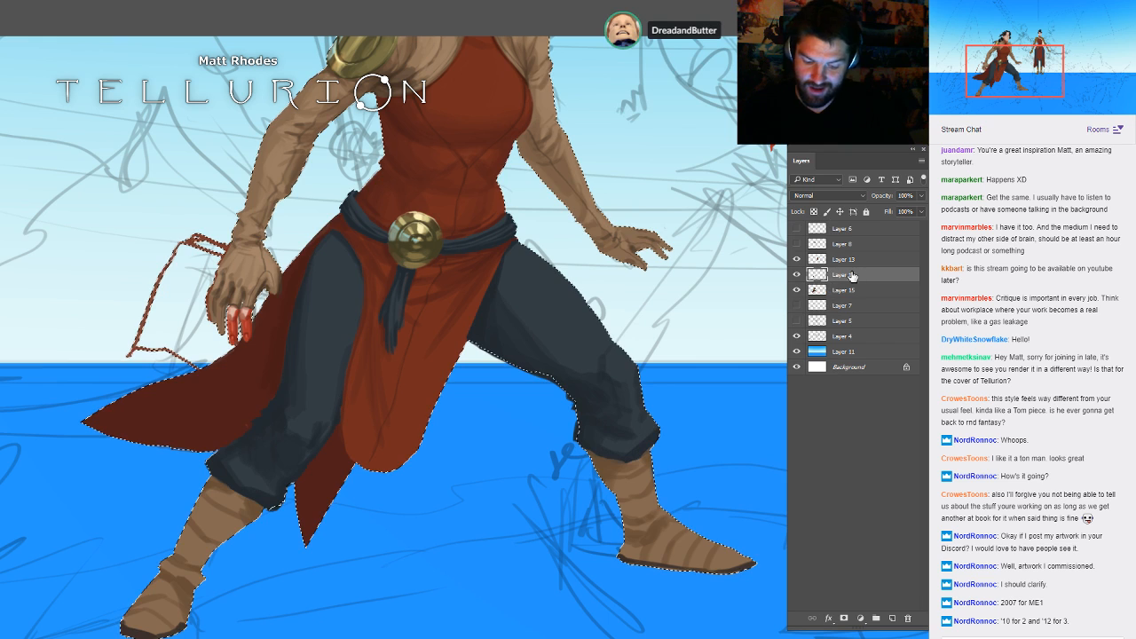
{"action": "key", "text": "ctrl+d"}
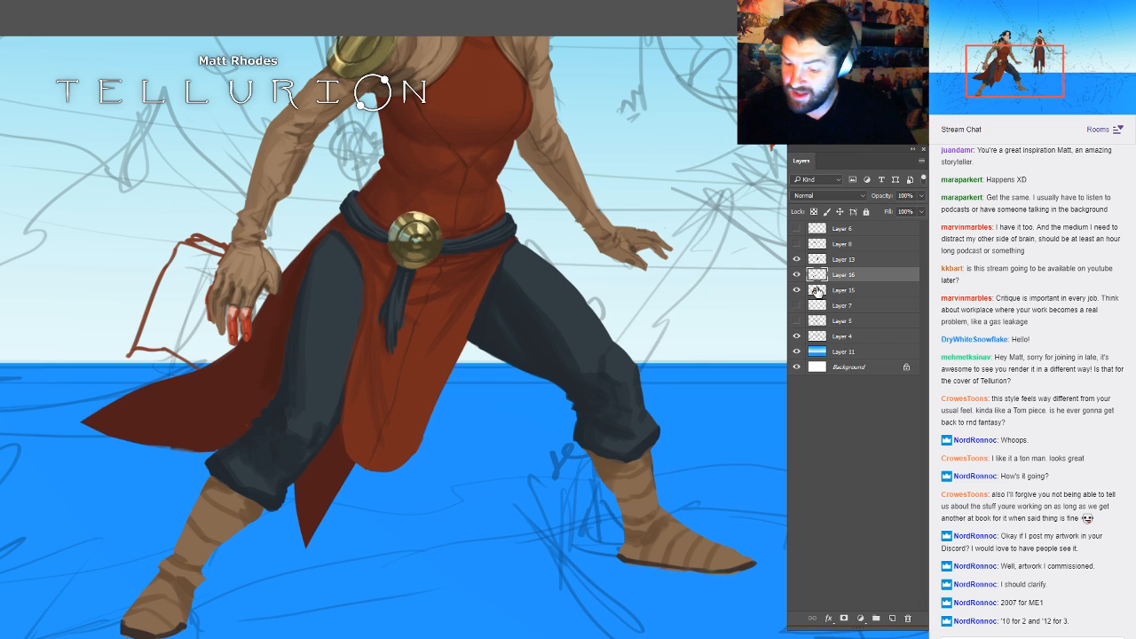
- Load Layer 15's outline as a selection, hide the selection edges, and add a new layer above the trouser shading
{"action": "left_click", "coordinate": [815, 290], "text": "ctrl"}
{"action": "key", "text": "ctrl+h"}
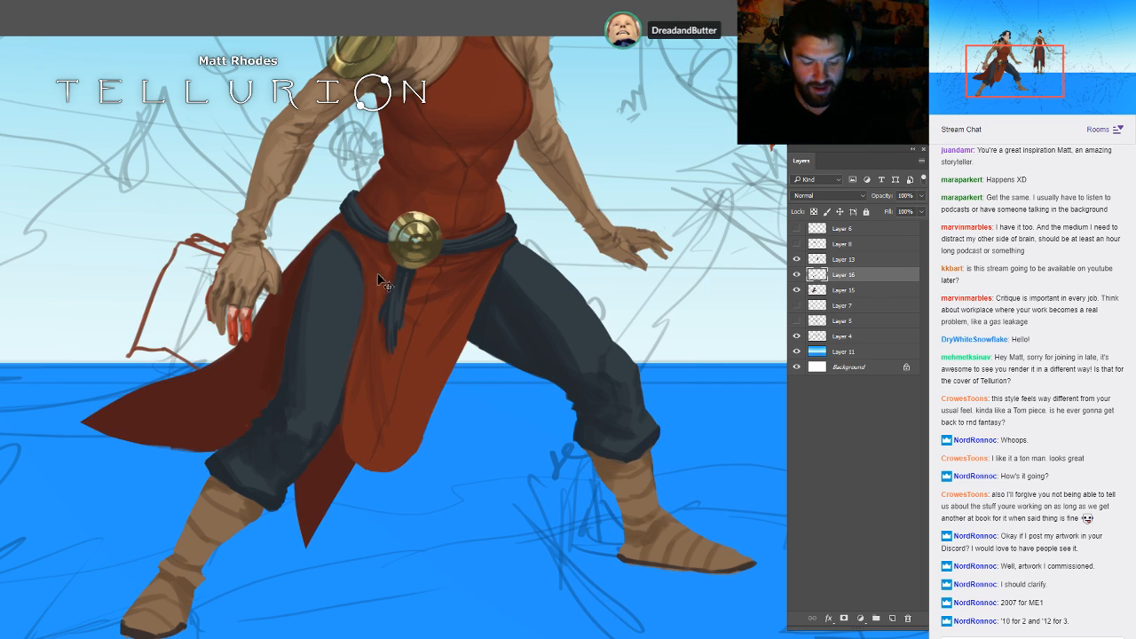
{"action": "key", "text": "ctrl+shift+alt+n"}
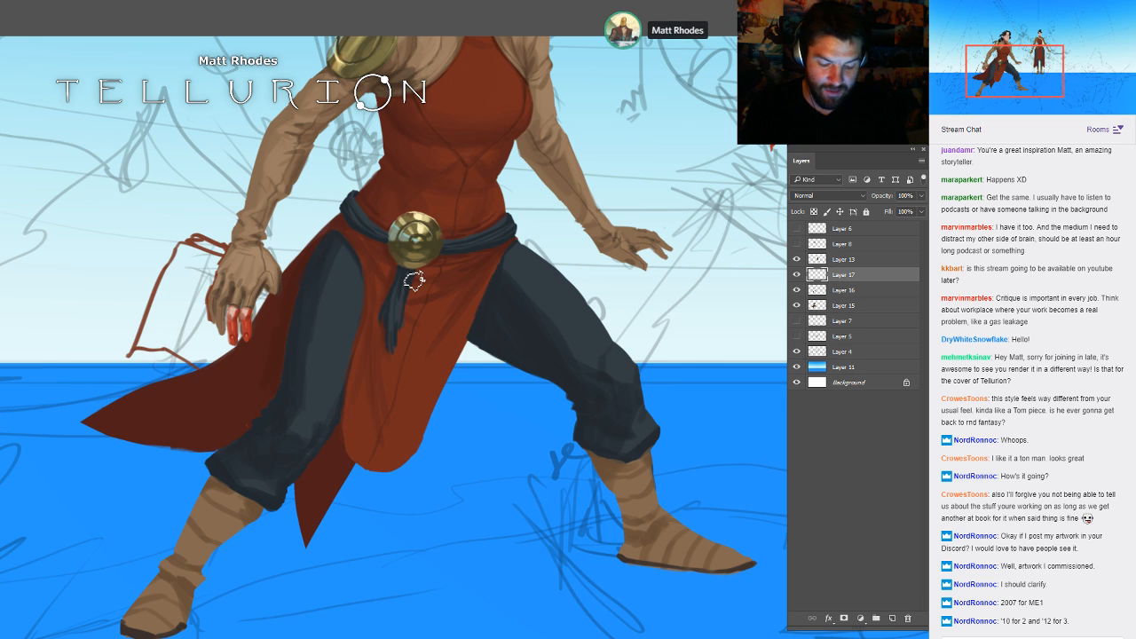
{"action": "scroll", "coordinate": [368, 333], "scroll_direction": "up", "scroll_amount": 3}
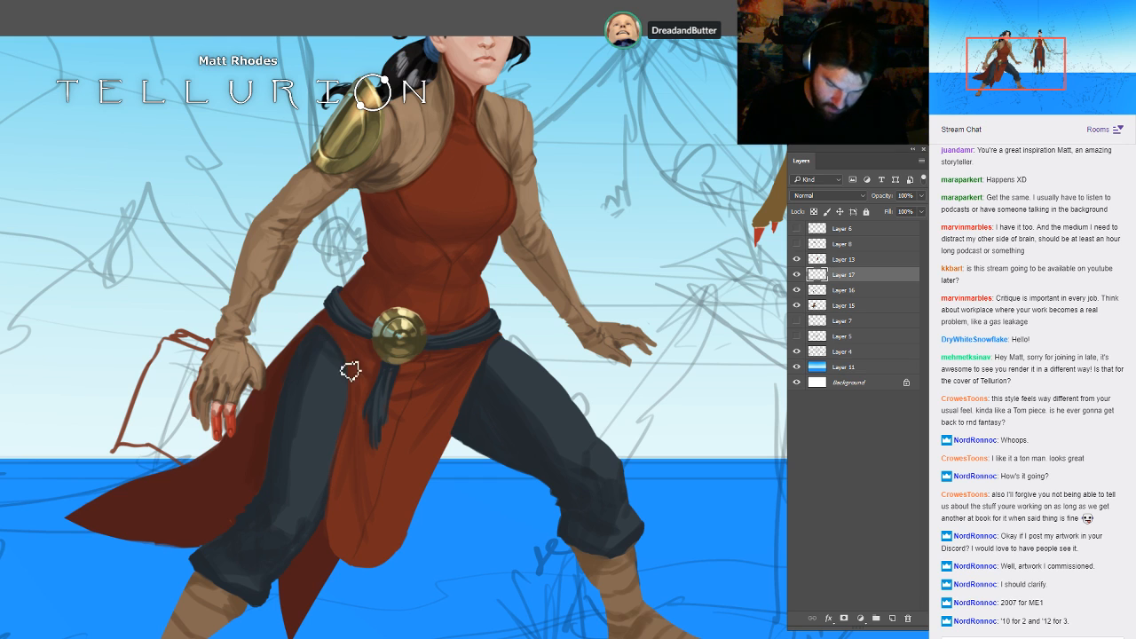
{"action": "mouse_move", "coordinate": [677, 439]}
{"action": "left_mouse_down"}
{"action": "mouse_move", "coordinate": [736, 274]}
{"action": "mouse_move", "coordinate": [609, 366]}
{"action": "left_mouse_up"}
{"action": "left_click_drag", "start_coordinate": [742, 355], "coordinate": [710, 309]}
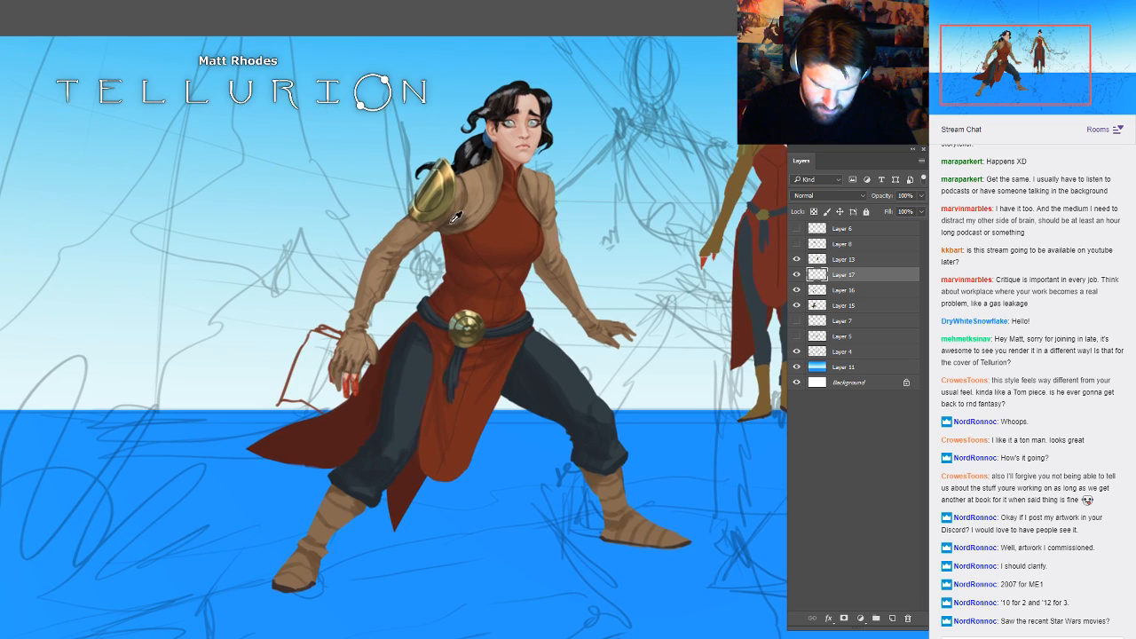
{"action": "left_click_drag", "start_coordinate": [505, 436], "coordinate": [538, 314]}
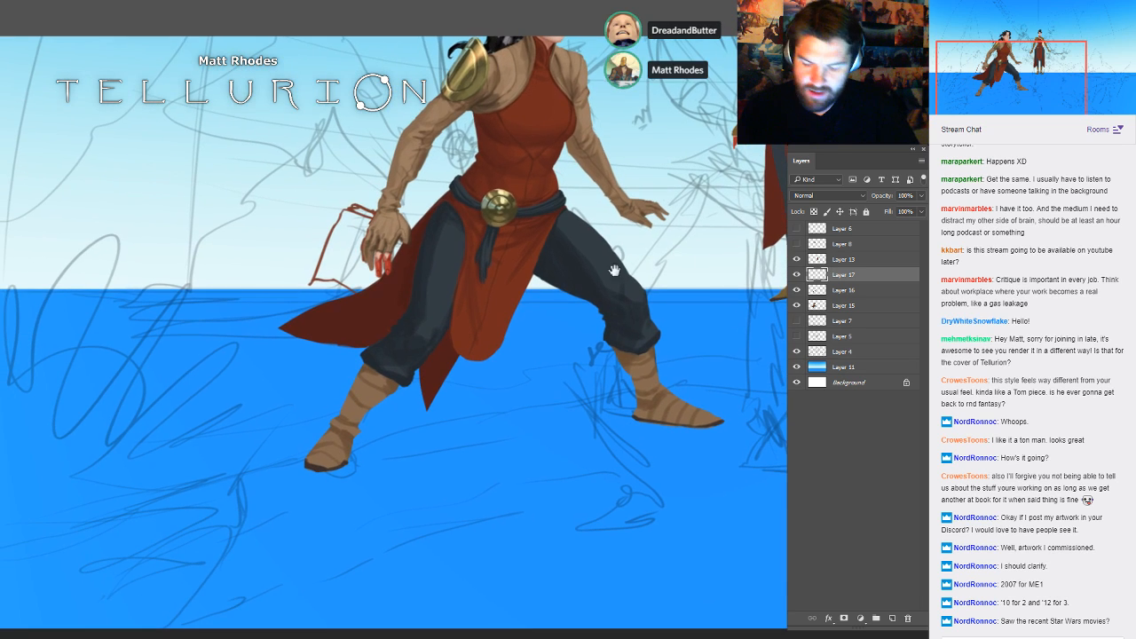
- Return to Layer 16 and paint darker creases and wrap shading on the near boot within the hidden figure selection
{"action": "left_click", "coordinate": [817, 289], "text": "ctrl"}
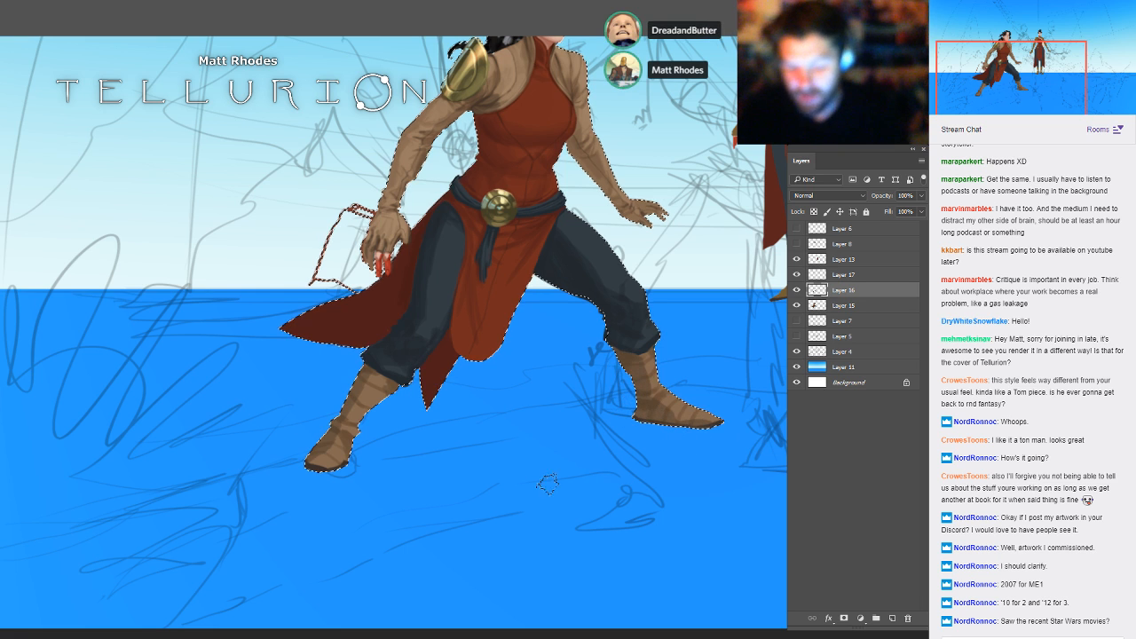
{"action": "left_click_drag", "start_coordinate": [406, 505], "coordinate": [636, 415]}
{"action": "key", "text": "ctrl+h"}
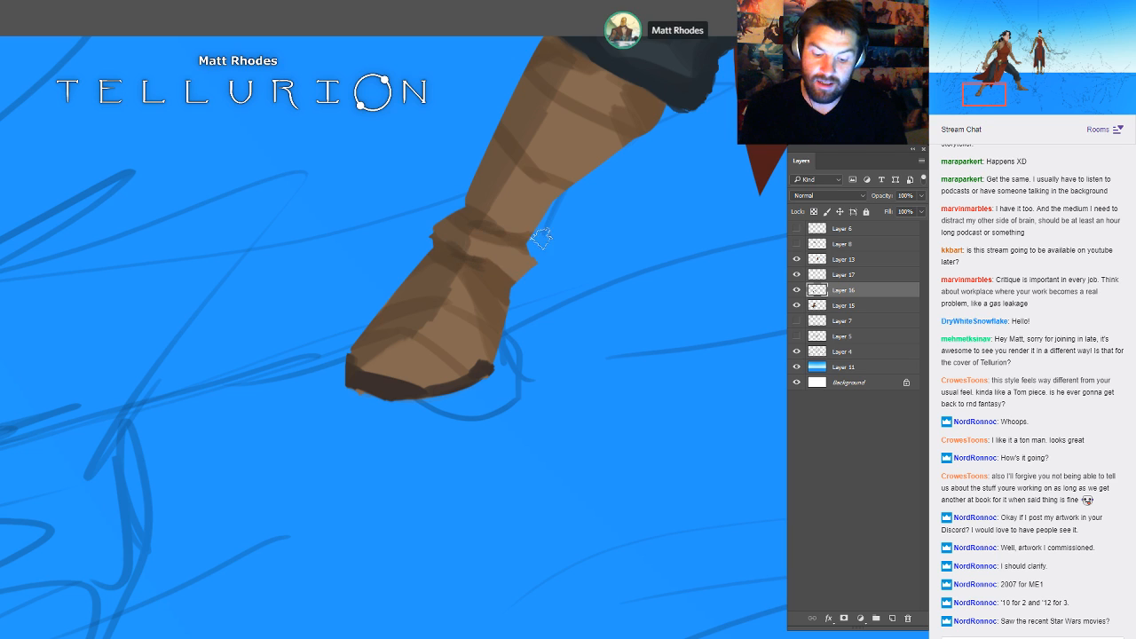
{"action": "left_click_drag", "start_coordinate": [682, 150], "coordinate": [624, 257]}
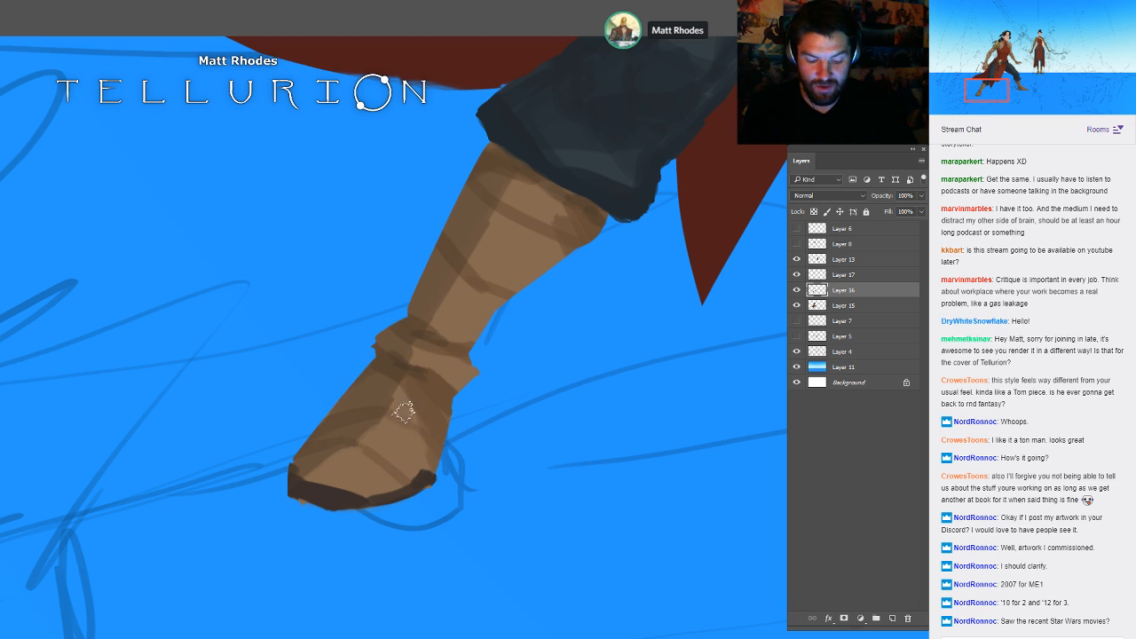
{"action": "key", "text": "p"}
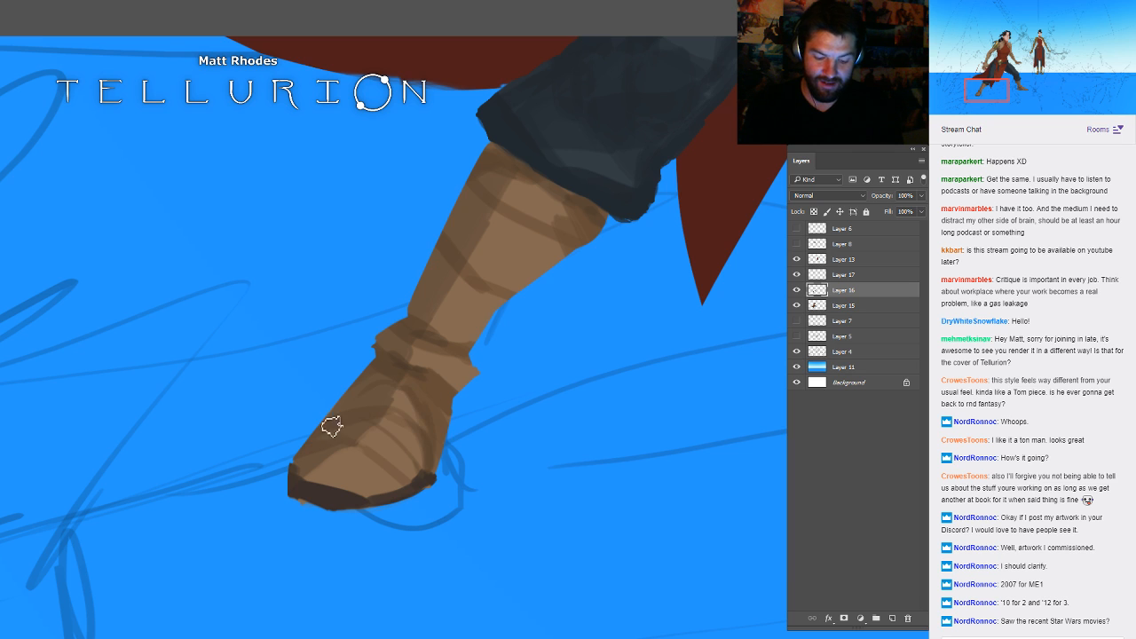
- Shade the wrap bands on the far boot and touch up the creases on the near boot
{"action": "left_click_drag", "start_coordinate": [622, 400], "coordinate": [98, 393]}
{"action": "left_click_drag", "start_coordinate": [687, 391], "coordinate": [301, 441]}
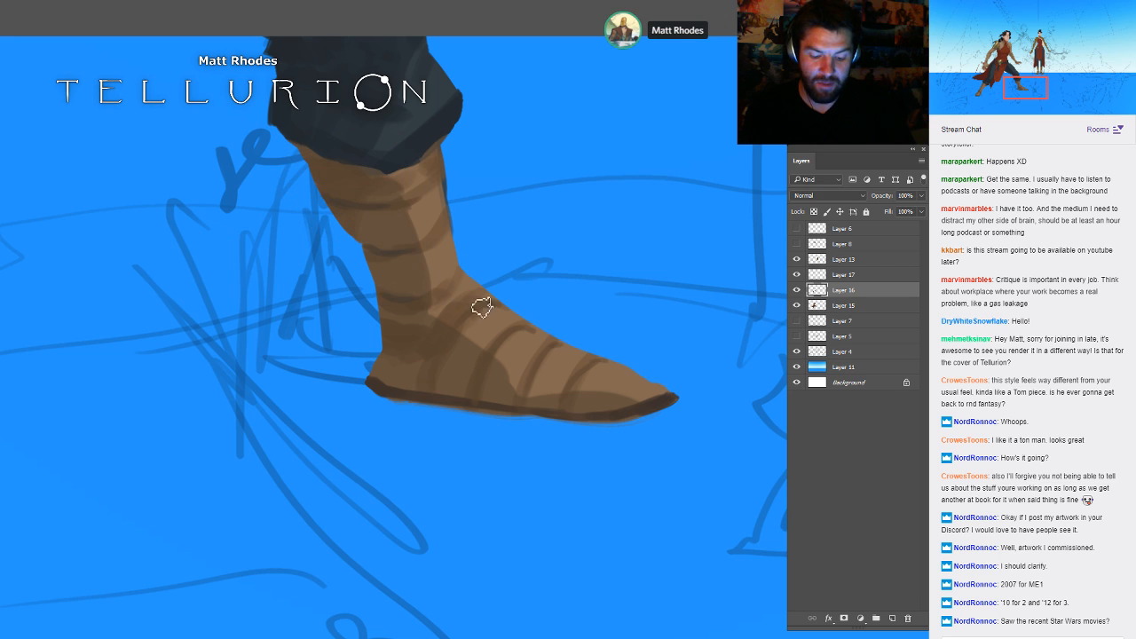
{"action": "key", "text": "space"}
{"action": "left_click_drag", "start_coordinate": [438, 462], "coordinate": [737, 506]}
{"action": "mouse_move", "coordinate": [284, 297]}
{"action": "left_mouse_down"}
{"action": "mouse_move", "coordinate": [609, 347]}
{"action": "mouse_move", "coordinate": [1038, 263]}
{"action": "left_mouse_up"}
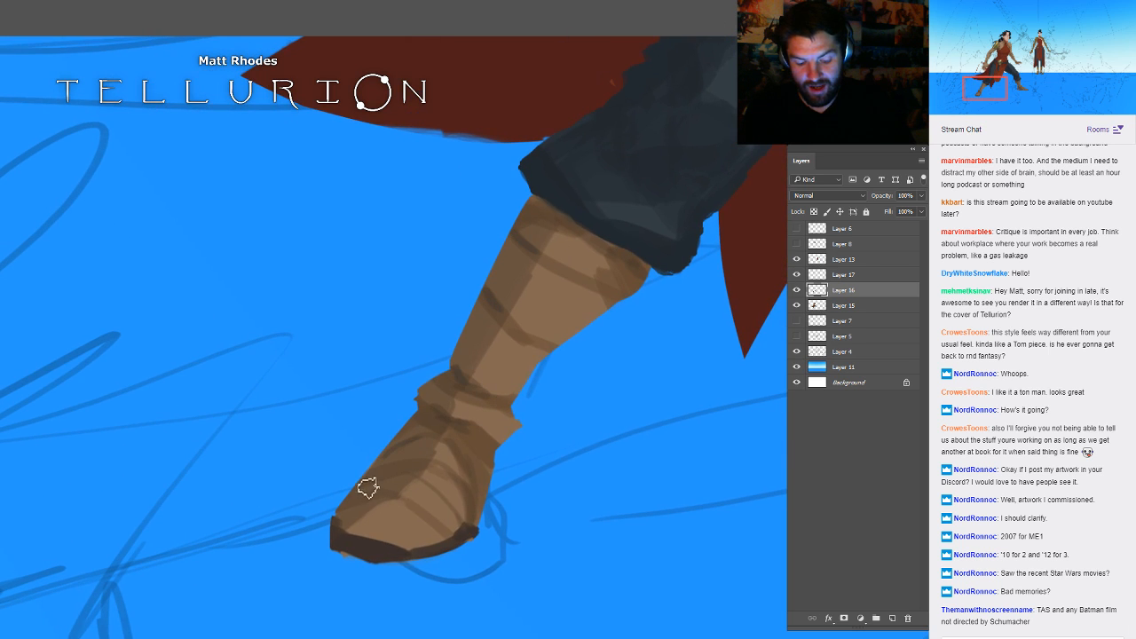
{"action": "key", "text": "space"}
{"action": "left_click_drag", "start_coordinate": [673, 391], "coordinate": [573, 380]}
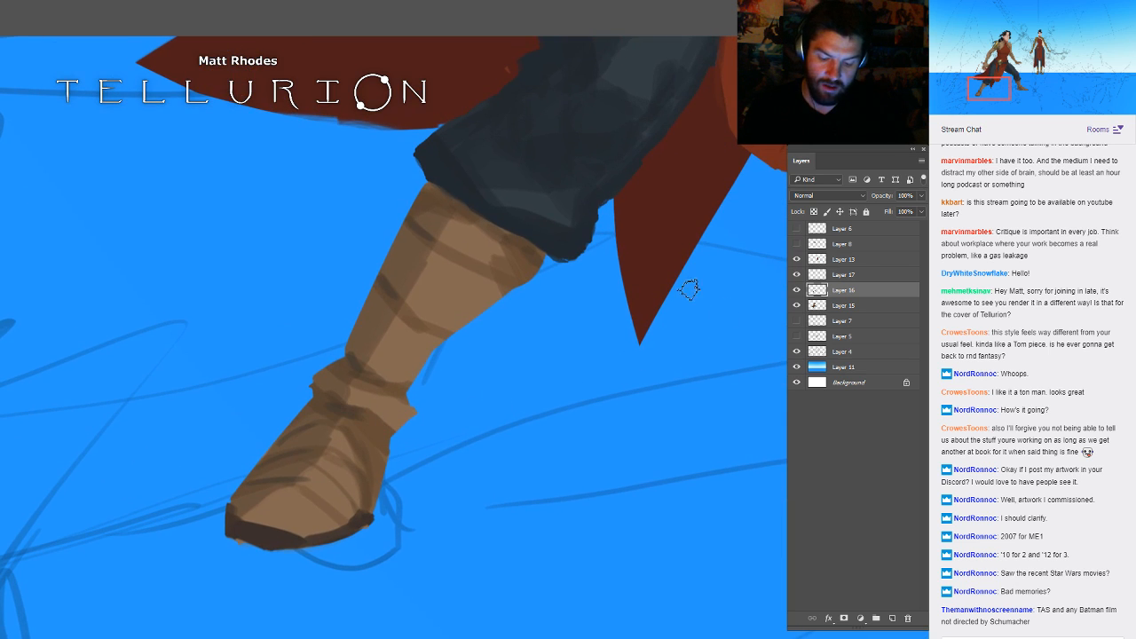
- Repaint the far boot's sole as a dark brown band from toe to heel, using brown sampled at the toe
{"action": "key", "text": "ctrl+space"}
{"action": "left_click_drag", "start_coordinate": [668, 304], "coordinate": [568, 307]}
{"action": "key", "text": "space"}
{"action": "left_click_drag", "start_coordinate": [781, 302], "coordinate": [541, 379]}
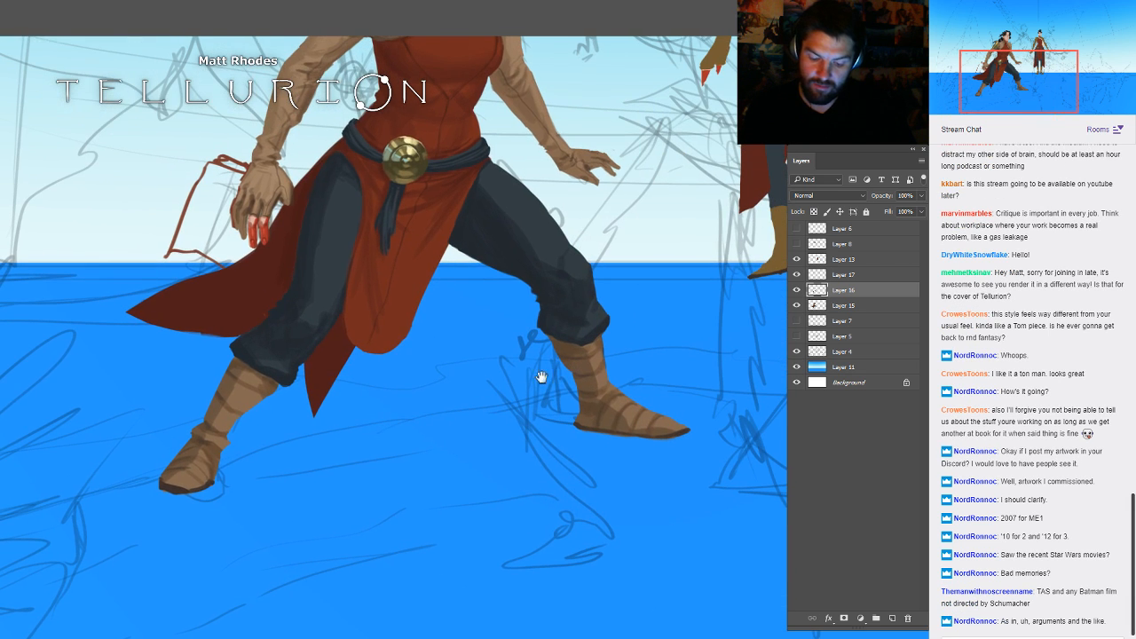
{"action": "key", "text": "ctrl+space"}
{"action": "left_click_drag", "start_coordinate": [661, 462], "coordinate": [749, 464]}
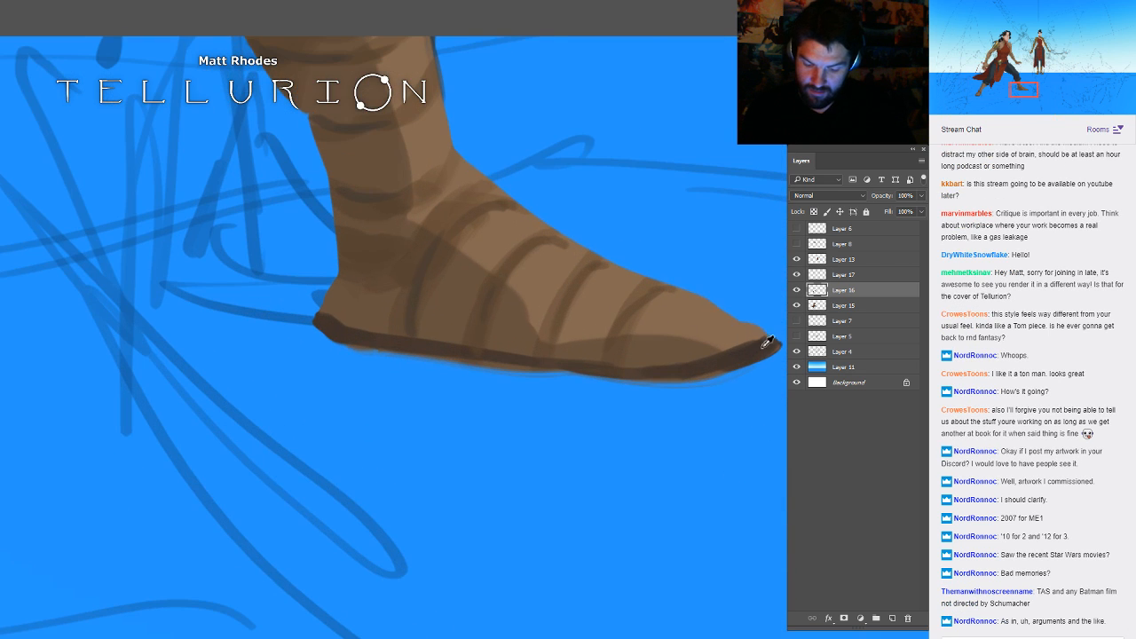
{"action": "key", "text": "ctrl+space"}
{"action": "left_click_drag", "start_coordinate": [510, 359], "coordinate": [423, 426]}
{"action": "key", "text": "space"}
{"action": "key", "text": "ctrl+space"}
{"action": "left_click_drag", "start_coordinate": [653, 340], "coordinate": [743, 307]}
{"action": "left_click", "coordinate": [742, 300], "text": "alt"}
{"action": "key", "text": "space"}
{"action": "left_click_drag", "start_coordinate": [573, 456], "coordinate": [733, 284]}
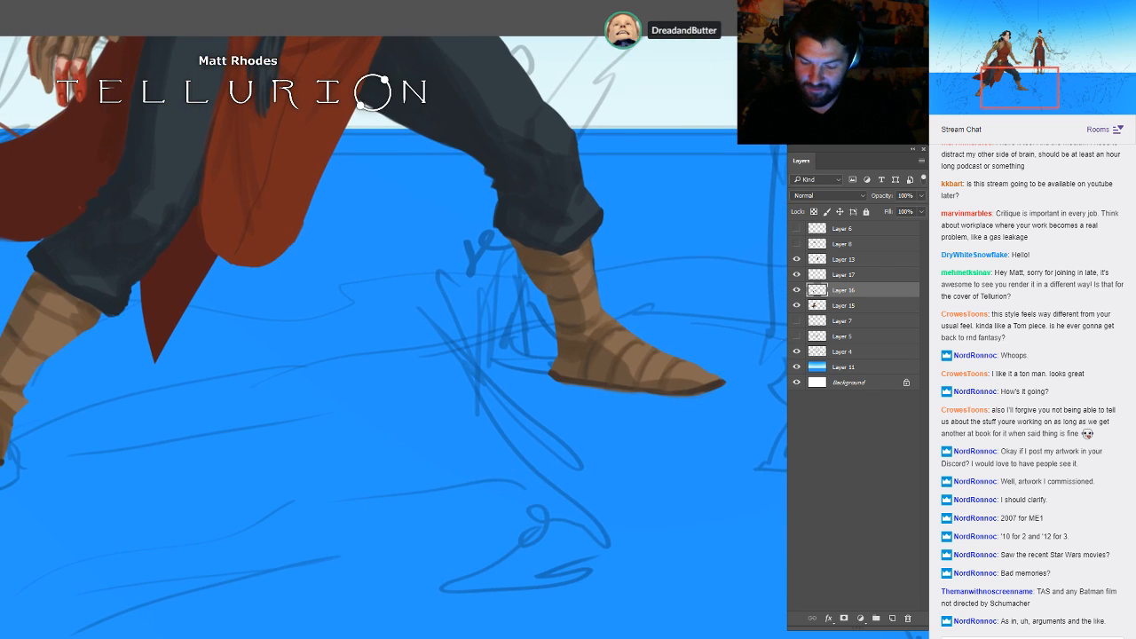
{"action": "key", "text": "ctrl+space"}
{"action": "mouse_move", "coordinate": [739, 394]}
{"action": "left_mouse_down"}
{"action": "mouse_move", "coordinate": [779, 424]}
{"action": "mouse_move", "coordinate": [853, 435]}
{"action": "left_mouse_up"}
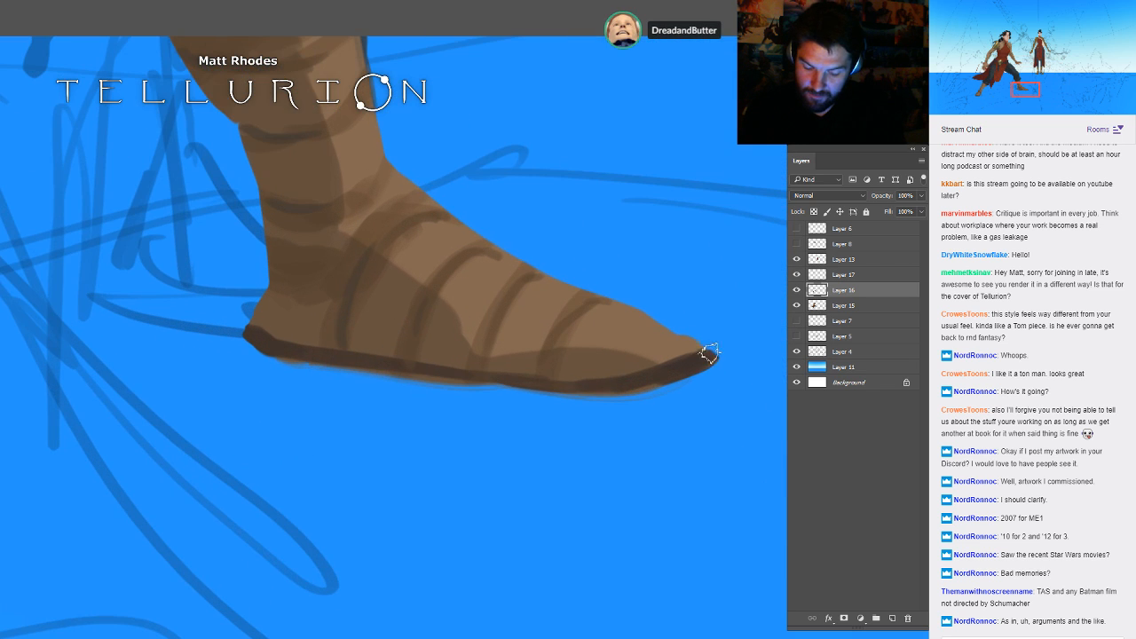
{"action": "mouse_move", "coordinate": [707, 362]}
{"action": "left_mouse_down"}
{"action": "mouse_move", "coordinate": [613, 386]}
{"action": "mouse_move", "coordinate": [521, 385]}
{"action": "mouse_move", "coordinate": [265, 347]}
{"action": "left_mouse_up"}
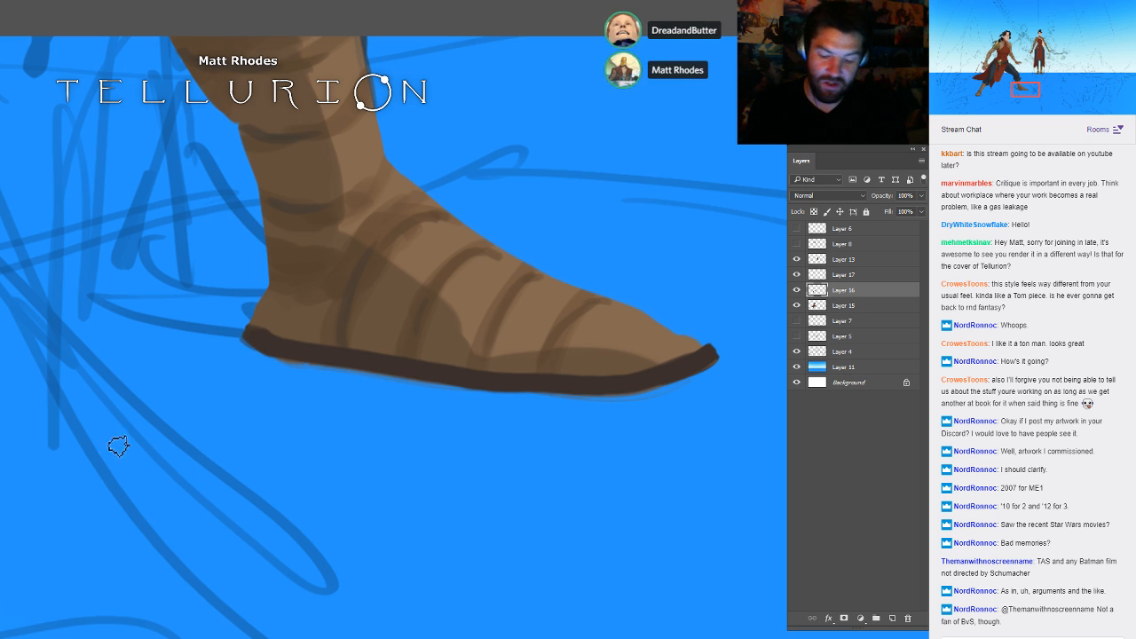
- Check the near boot's sole and merge the trouser and boot shading layer down into Layer 15
{"action": "left_click_drag", "start_coordinate": [226, 476], "coordinate": [639, 377]}
{"action": "left_click_drag", "start_coordinate": [226, 360], "coordinate": [631, 327]}
{"action": "left_click_drag", "start_coordinate": [186, 386], "coordinate": [605, 342]}
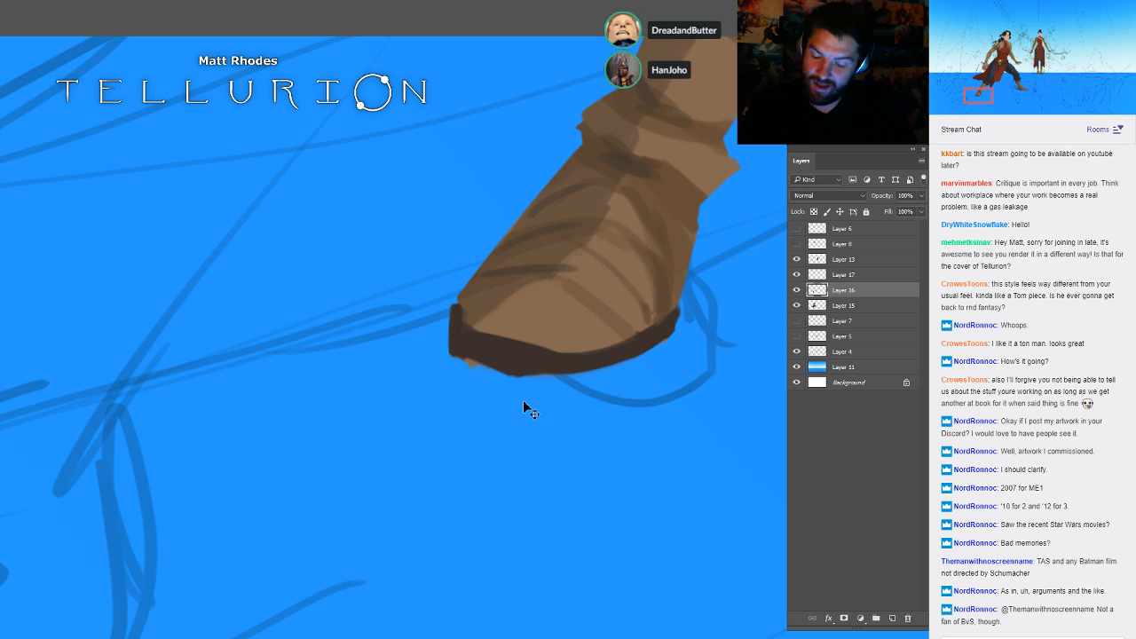
{"action": "key", "text": "ctrl+e"}
- Clean up the outline of the near boot's wraps and the edge of the trouser cuff above it
{"action": "scroll", "coordinate": [733, 354], "scroll_direction": "down", "scroll_amount": 5}
{"action": "left_click_drag", "start_coordinate": [733, 354], "coordinate": [293, 340]}
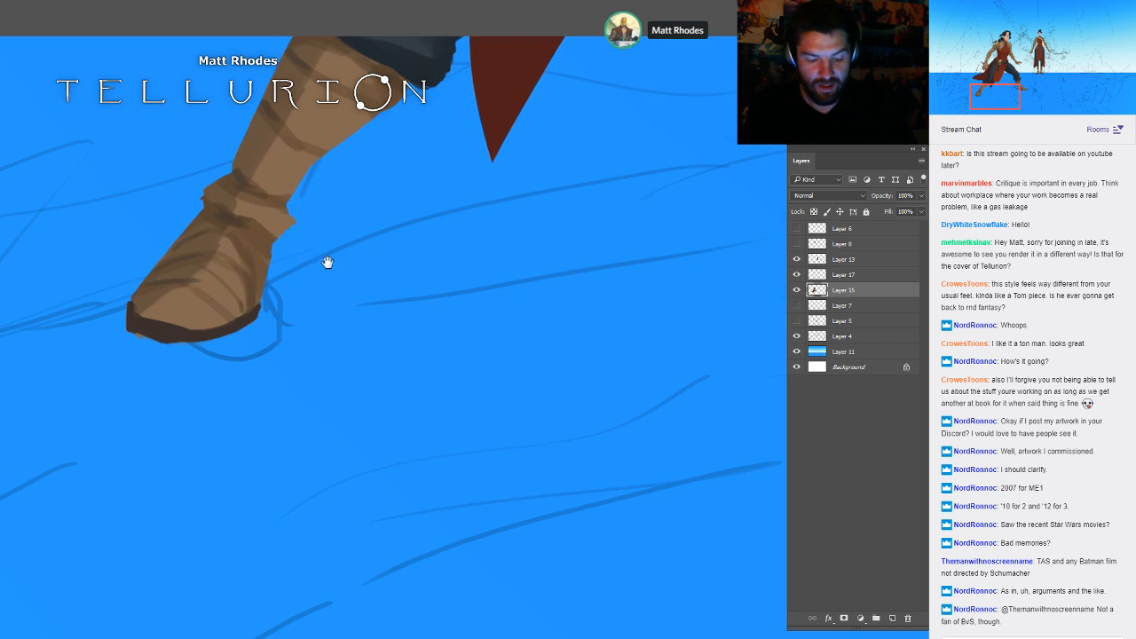
{"action": "left_click_drag", "start_coordinate": [329, 261], "coordinate": [516, 336]}
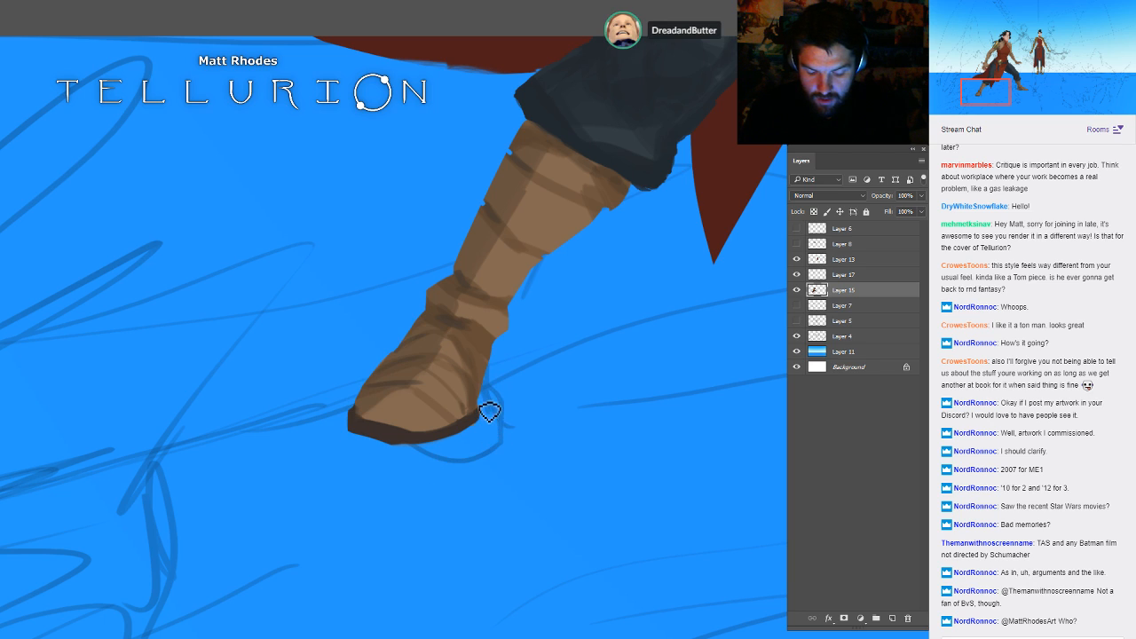
{"action": "left_click_drag", "start_coordinate": [693, 355], "coordinate": [445, 402]}
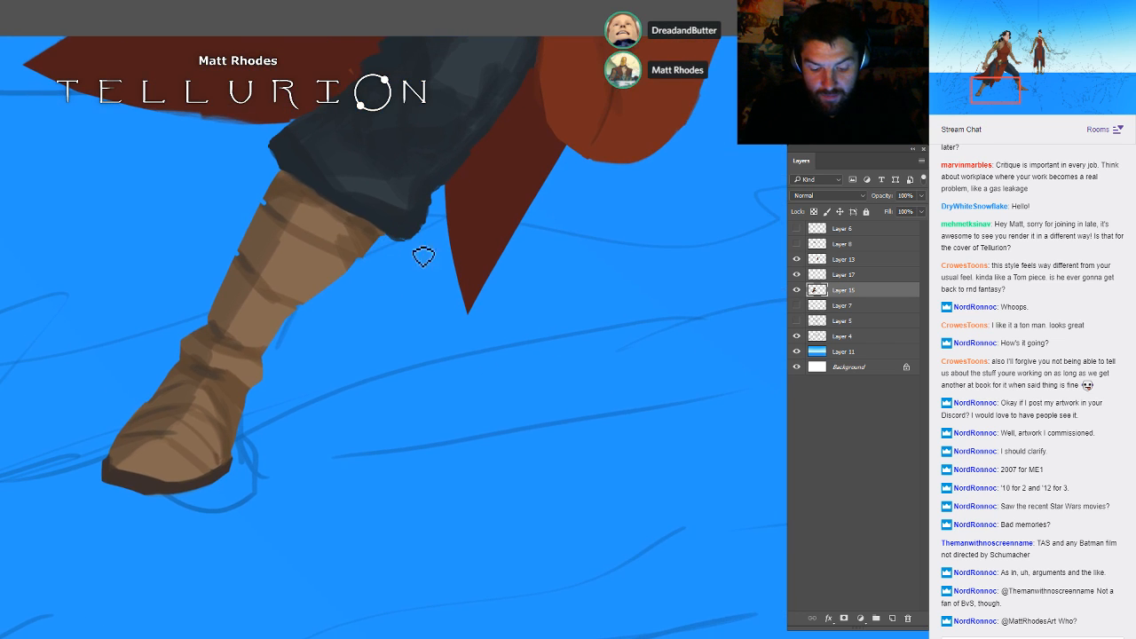
{"action": "left_click_drag", "start_coordinate": [424, 257], "coordinate": [421, 325]}
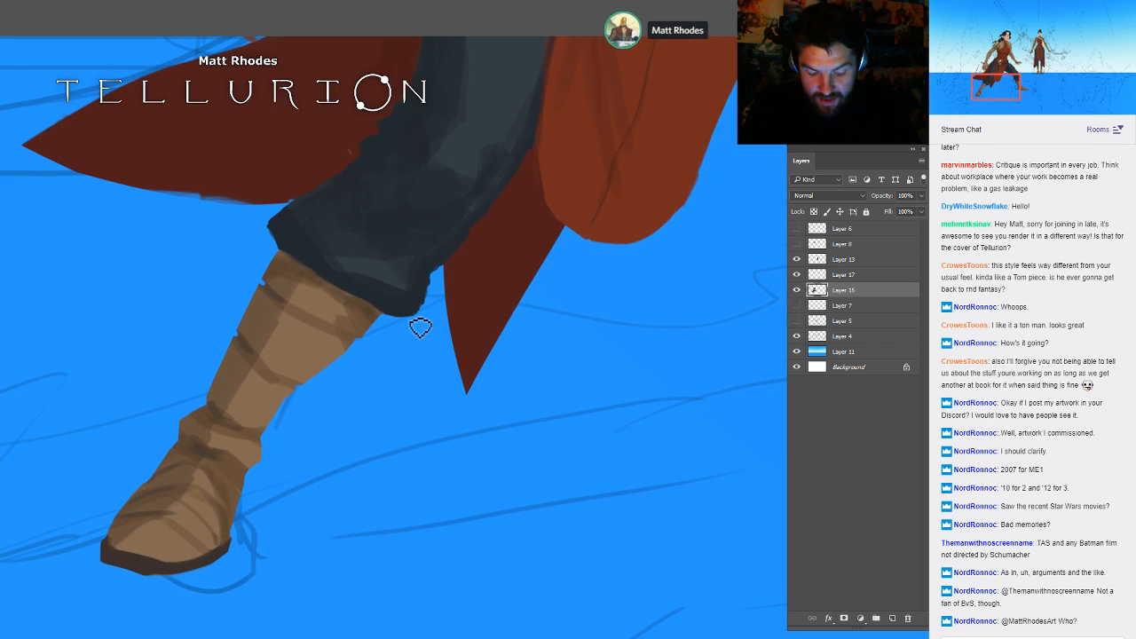
{"action": "mouse_move", "coordinate": [268, 232]}
{"action": "left_mouse_down"}
{"action": "mouse_move", "coordinate": [388, 222]}
{"action": "mouse_move", "coordinate": [655, 359]}
{"action": "mouse_move", "coordinate": [422, 344]}
{"action": "left_mouse_up"}
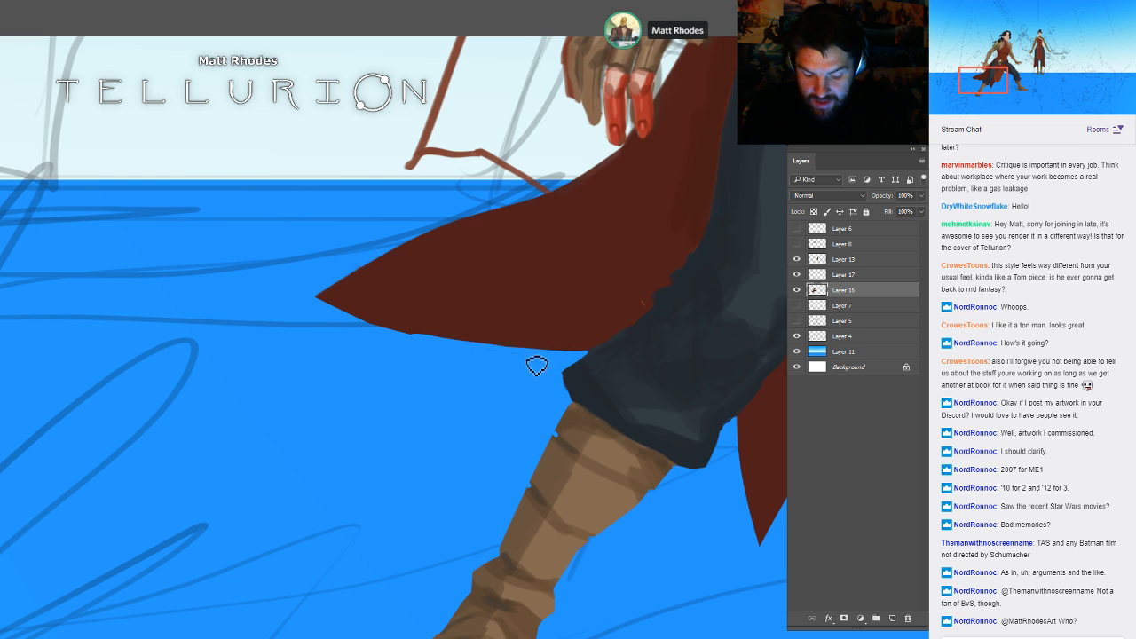
- Trim the protruding heel of the far boot and shape small wrap bumps along the front of its outline
{"action": "left_click_drag", "start_coordinate": [537, 366], "coordinate": [331, 318]}
{"action": "left_click_drag", "start_coordinate": [784, 307], "coordinate": [576, 416]}
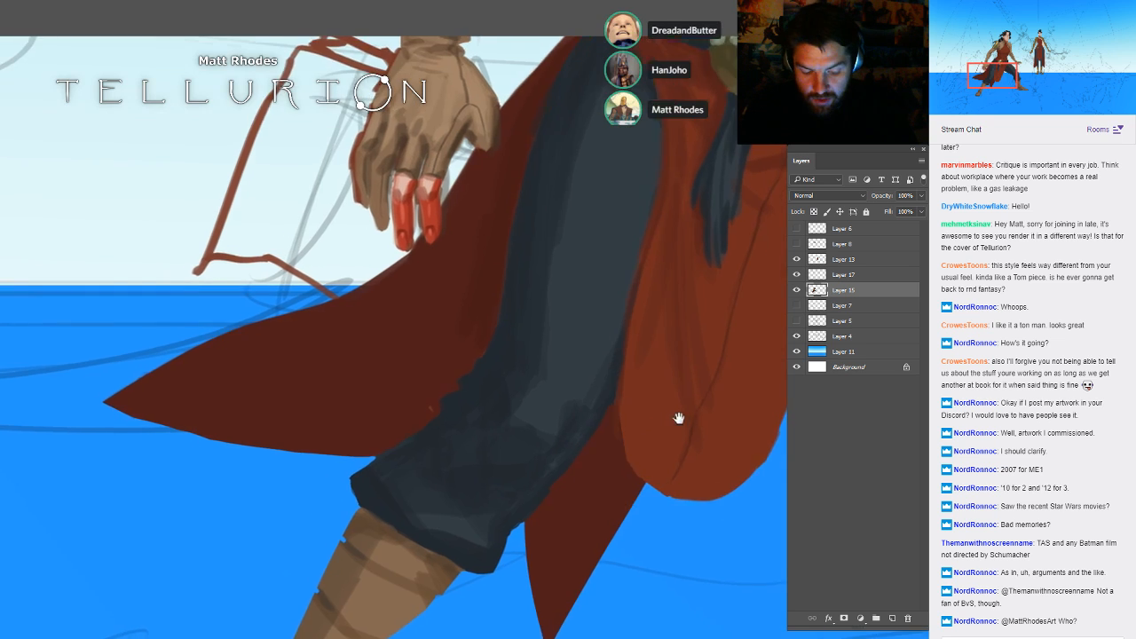
{"action": "left_click_drag", "start_coordinate": [705, 402], "coordinate": [591, 169]}
{"action": "left_click_drag", "start_coordinate": [776, 257], "coordinate": [472, 382]}
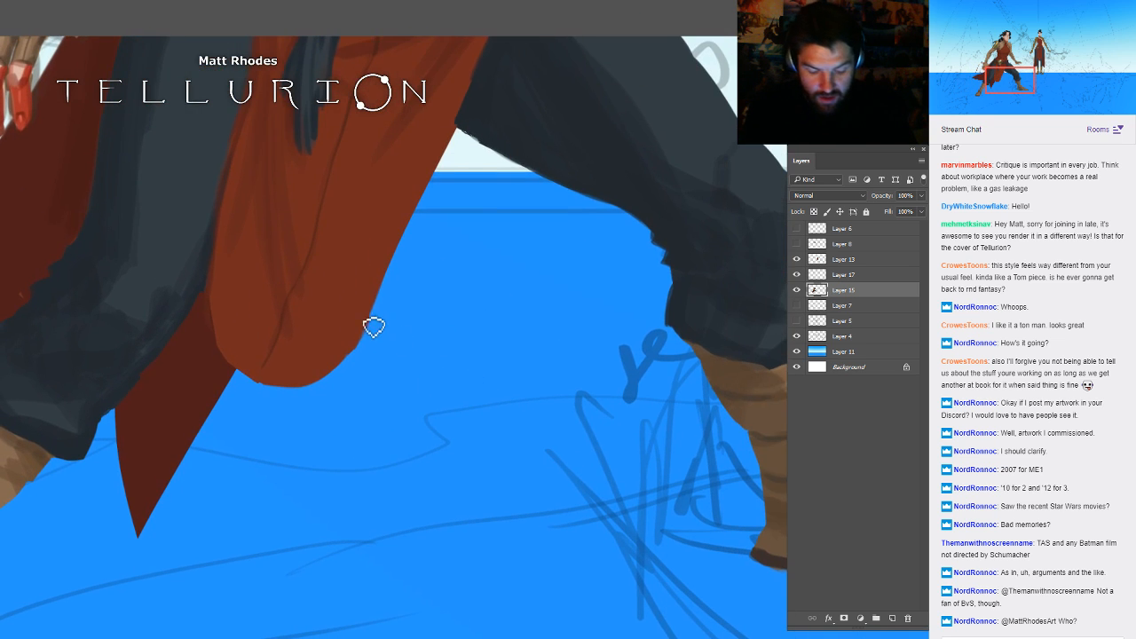
{"action": "left_click_drag", "start_coordinate": [745, 336], "coordinate": [530, 266]}
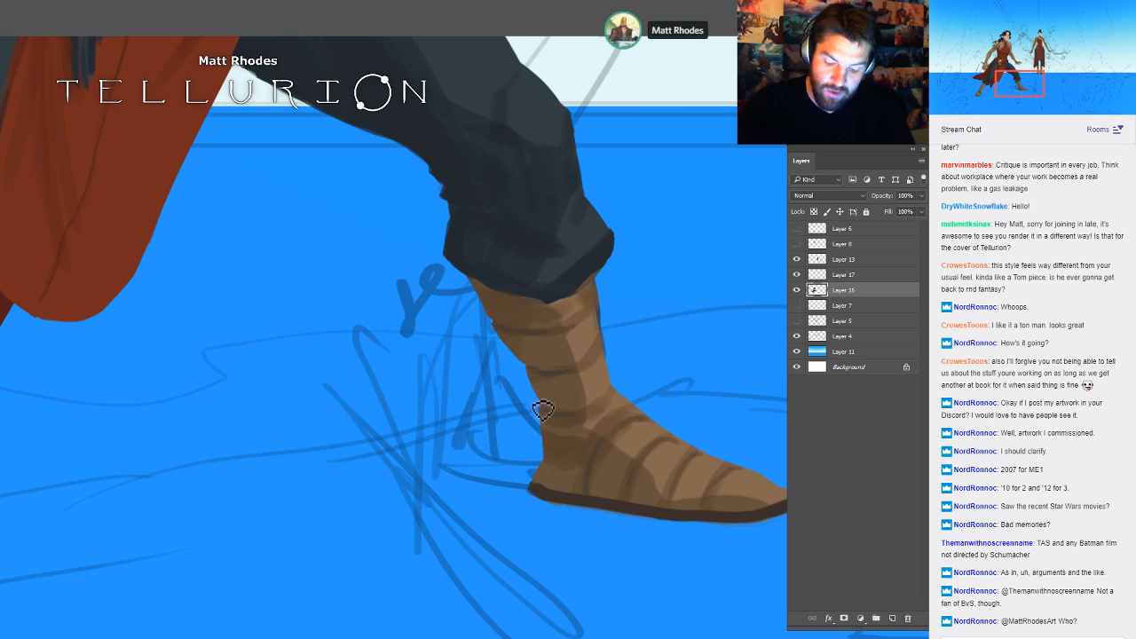
{"action": "left_click_drag", "start_coordinate": [718, 432], "coordinate": [660, 299]}
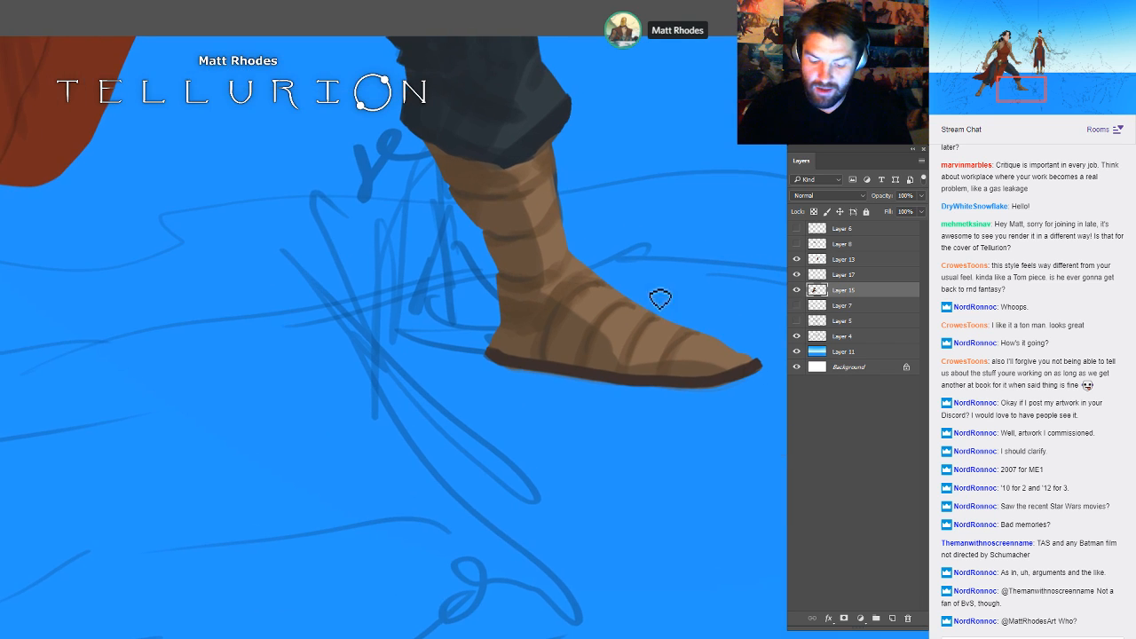
{"action": "mouse_move", "coordinate": [505, 331]}
{"action": "left_mouse_down"}
{"action": "mouse_move", "coordinate": [497, 376]}
{"action": "mouse_move", "coordinate": [525, 405]}
{"action": "left_mouse_up"}
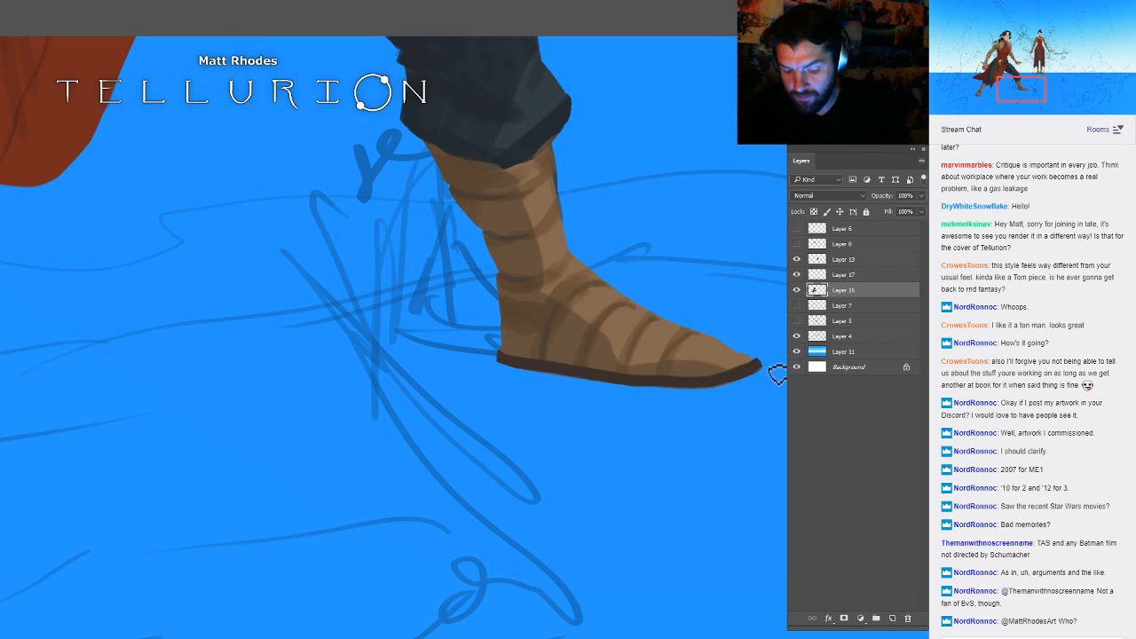
{"action": "left_click_drag", "start_coordinate": [782, 308], "coordinate": [679, 359]}
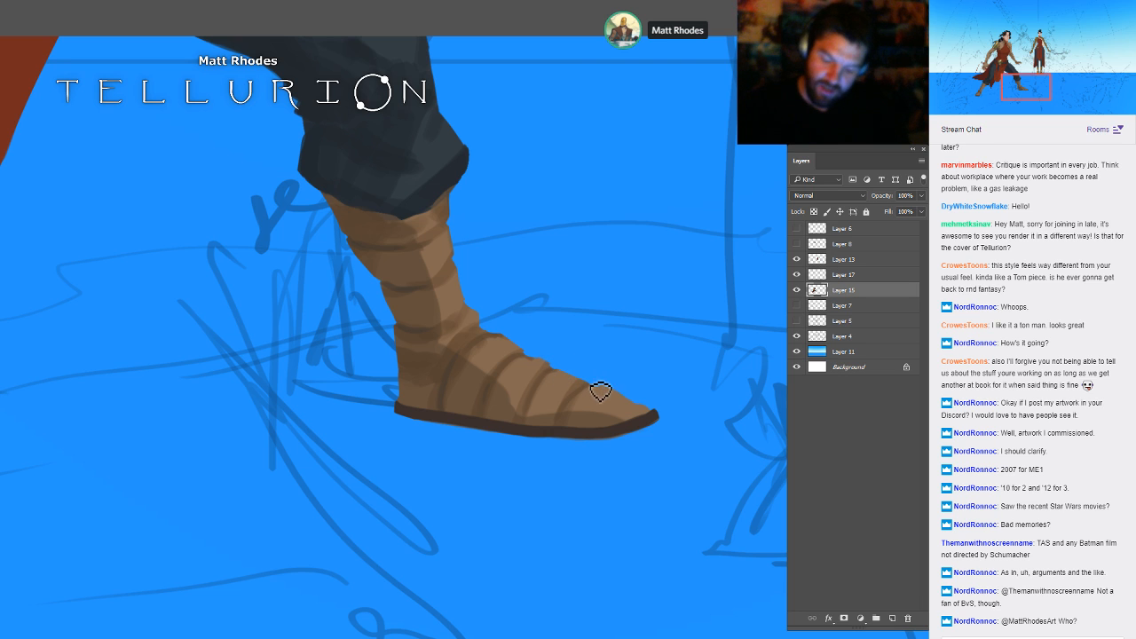
- Refine the front edge of the far trouser leg from the knee down to the gathered cuff
{"action": "left_click_drag", "start_coordinate": [662, 247], "coordinate": [720, 402]}
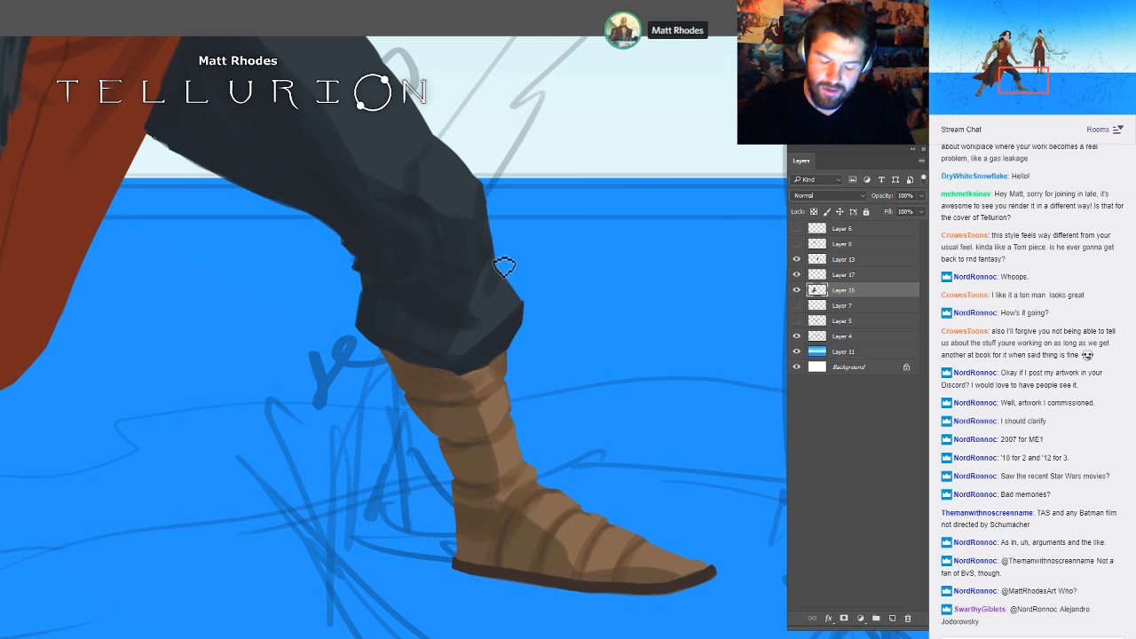
{"action": "left_click_drag", "start_coordinate": [518, 233], "coordinate": [502, 266]}
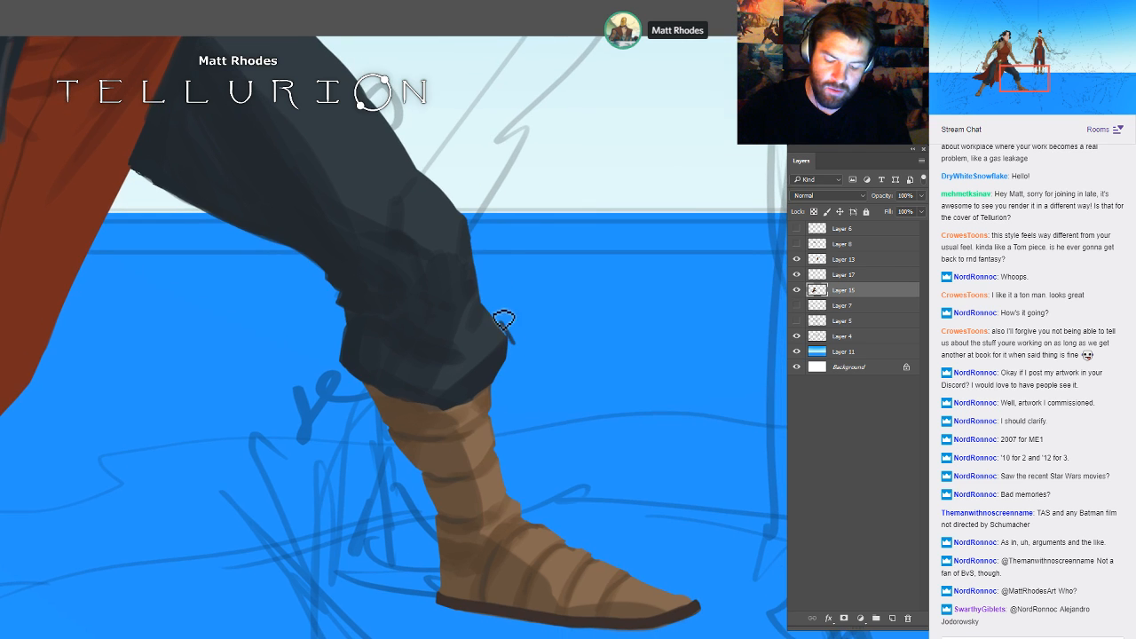
{"action": "left_click_drag", "start_coordinate": [505, 320], "coordinate": [527, 367]}
{"action": "left_click_drag", "start_coordinate": [516, 275], "coordinate": [538, 338]}
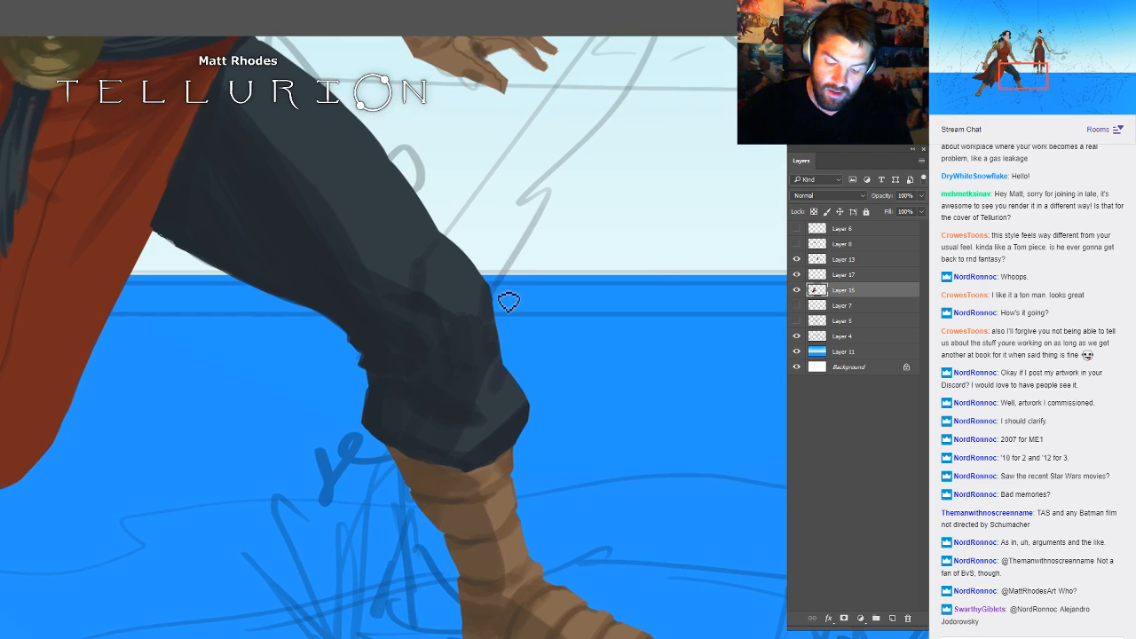
{"action": "mouse_move", "coordinate": [559, 194]}
{"action": "left_mouse_down"}
{"action": "mouse_move", "coordinate": [586, 314]}
{"action": "mouse_move", "coordinate": [634, 376]}
{"action": "left_mouse_up"}
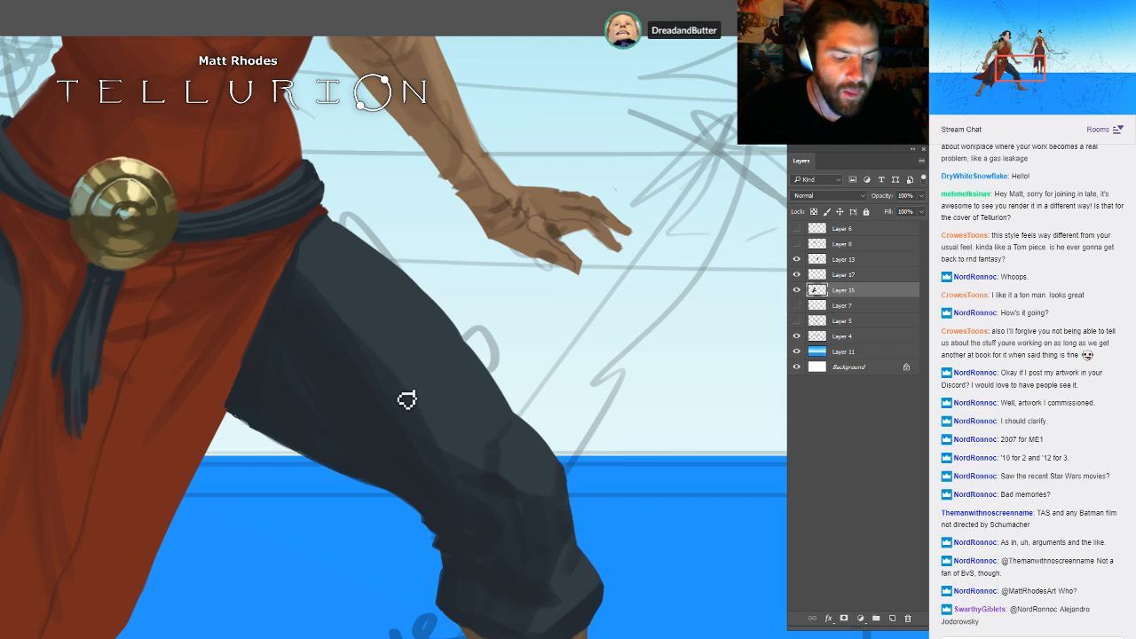
- Review the front figure's trousers, boots, coat and sash both up close and from a distance
{"action": "left_click_drag", "start_coordinate": [703, 357], "coordinate": [666, 290]}
{"action": "left_click_drag", "start_coordinate": [769, 249], "coordinate": [748, 286]}
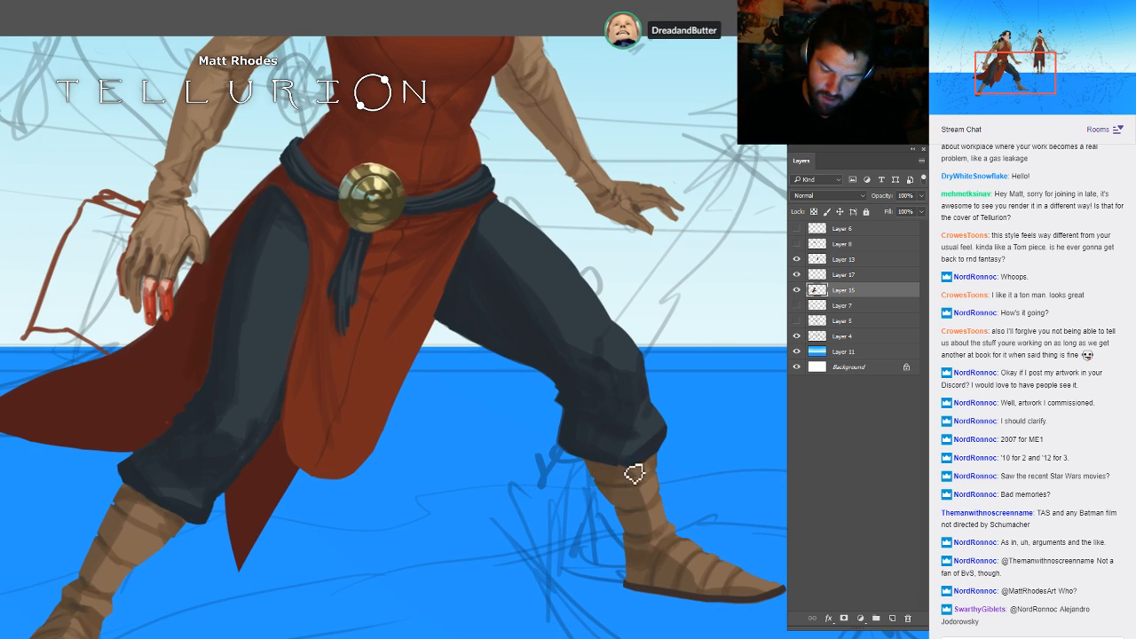
{"action": "left_click_drag", "start_coordinate": [482, 483], "coordinate": [689, 346]}
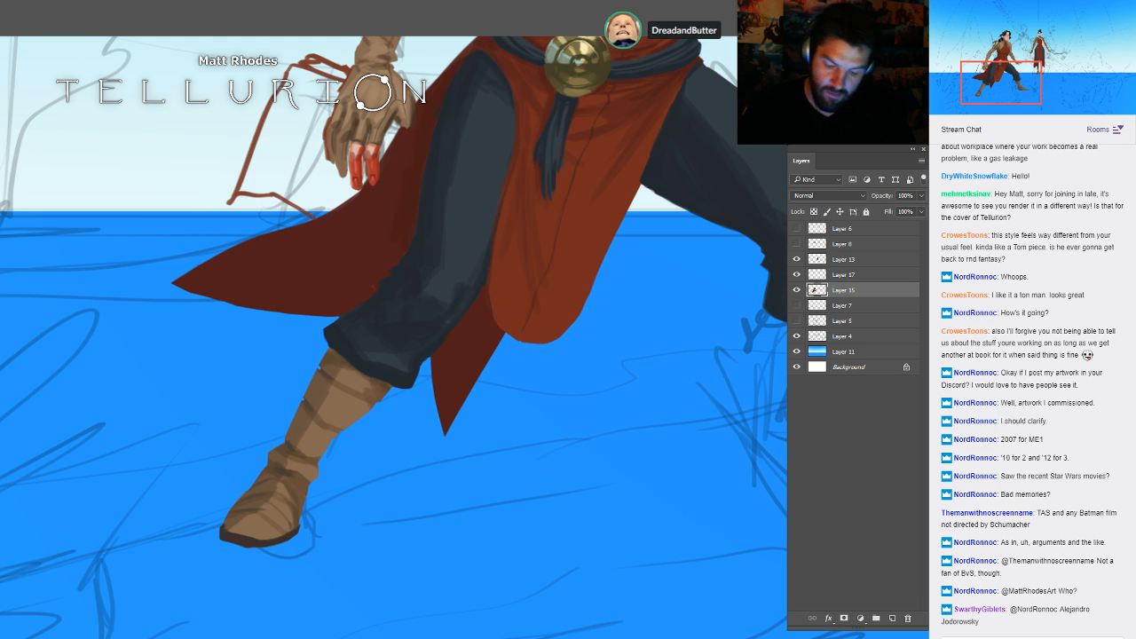
{"action": "left_click_drag", "start_coordinate": [442, 272], "coordinate": [325, 413]}
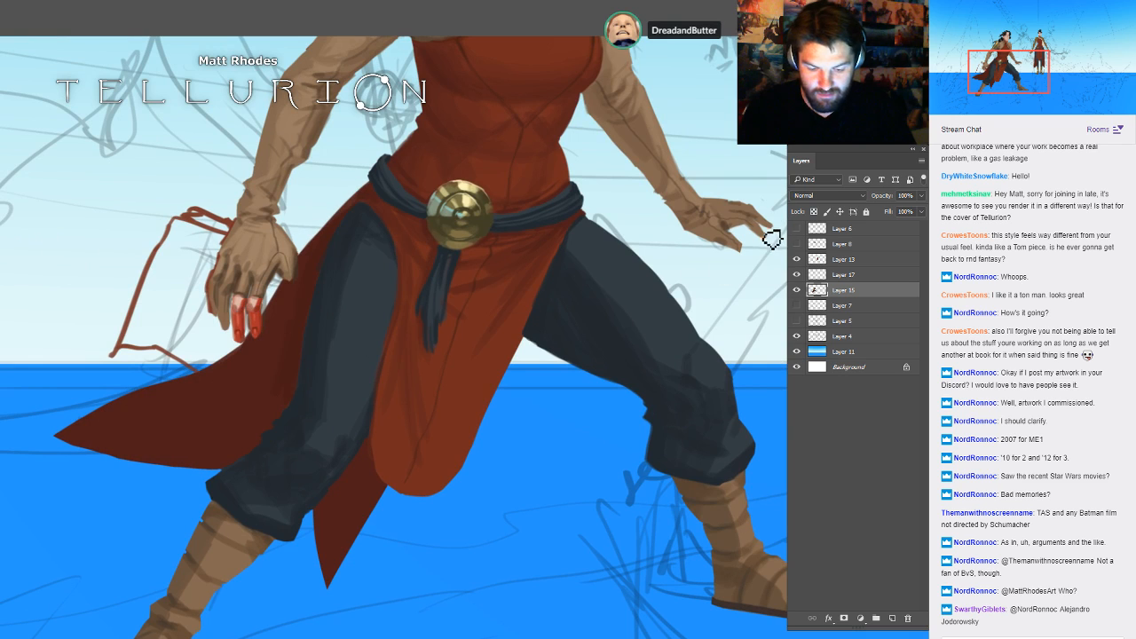
{"action": "left_click_drag", "start_coordinate": [786, 152], "coordinate": [779, 286]}
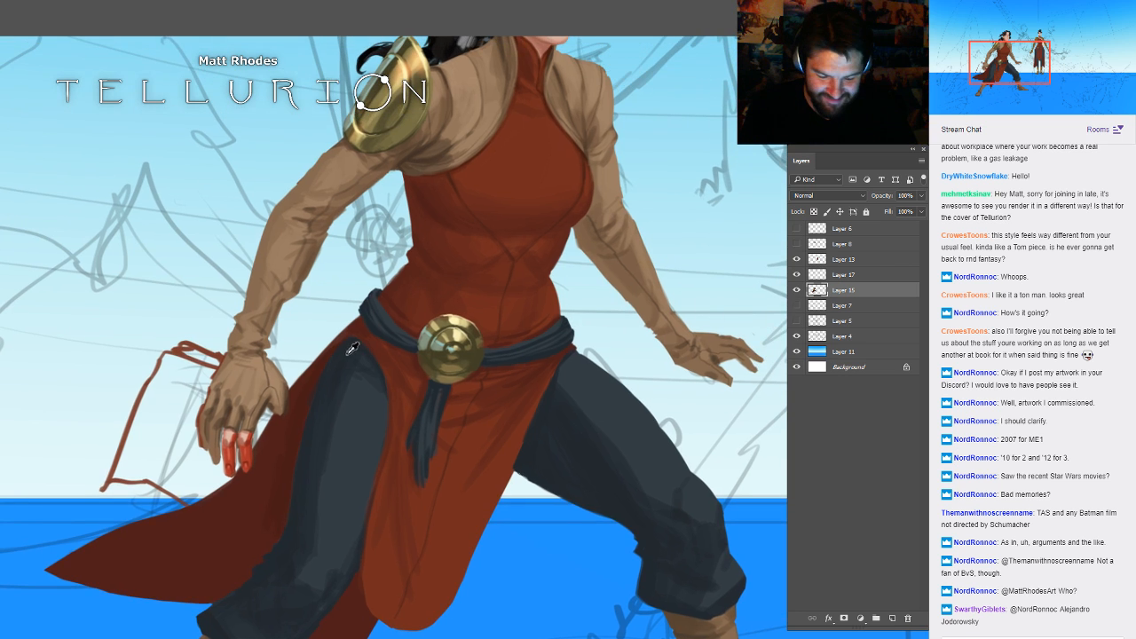
{"action": "left_click_drag", "start_coordinate": [353, 323], "coordinate": [418, 343]}
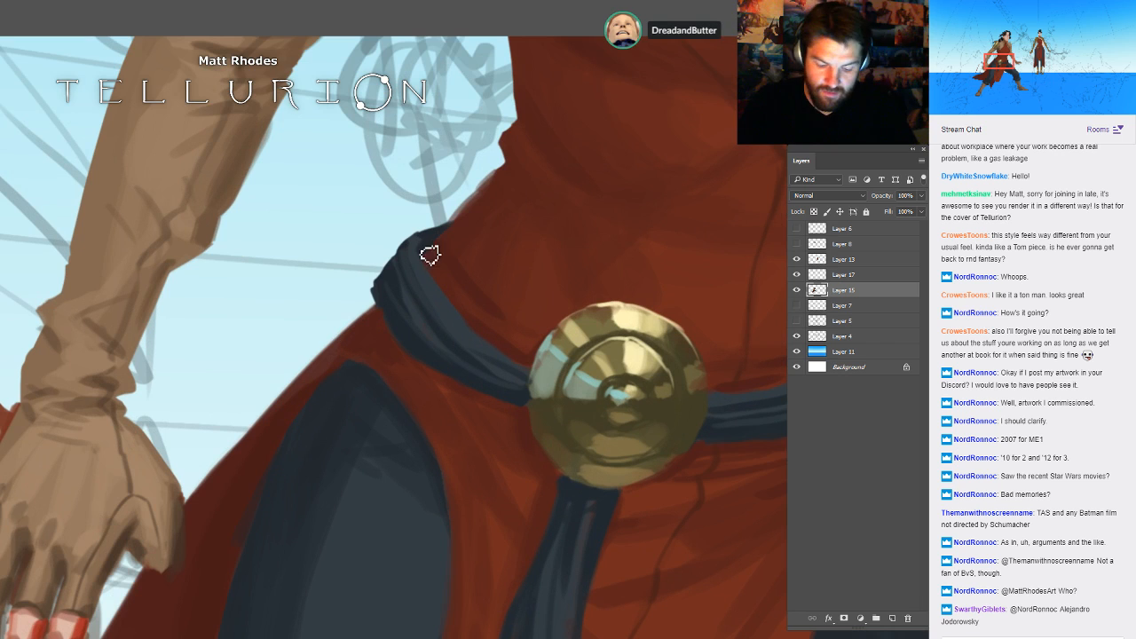
{"action": "left_click_drag", "start_coordinate": [534, 350], "coordinate": [466, 365]}
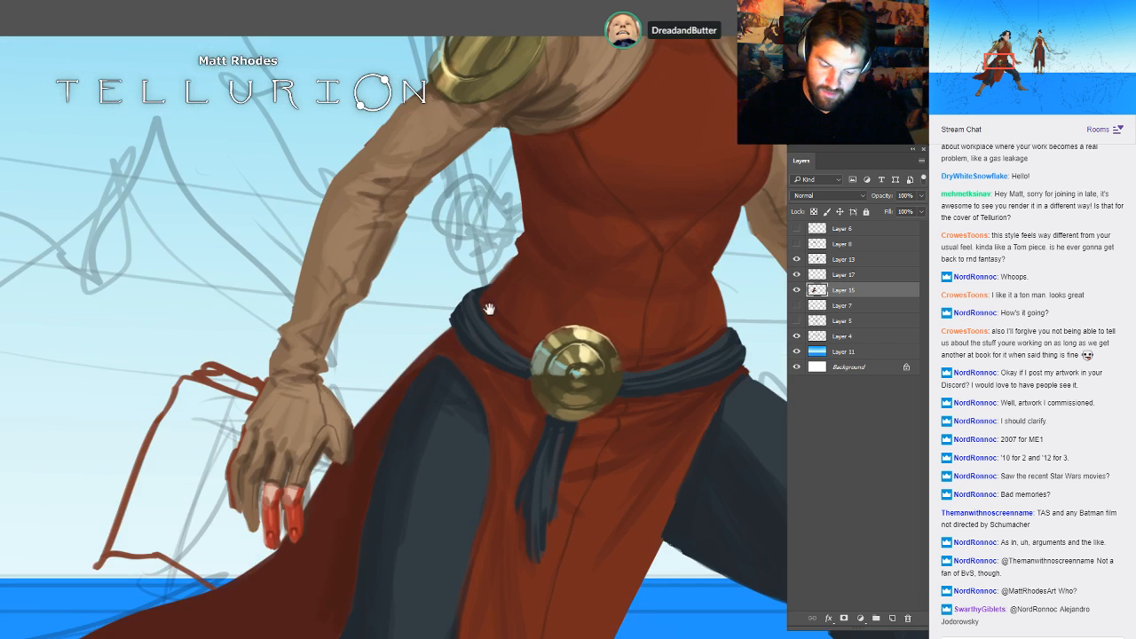
{"action": "left_click_drag", "start_coordinate": [489, 309], "coordinate": [395, 312]}
{"action": "left_click_drag", "start_coordinate": [722, 335], "coordinate": [657, 338]}
{"action": "left_click_drag", "start_coordinate": [664, 304], "coordinate": [703, 301]}
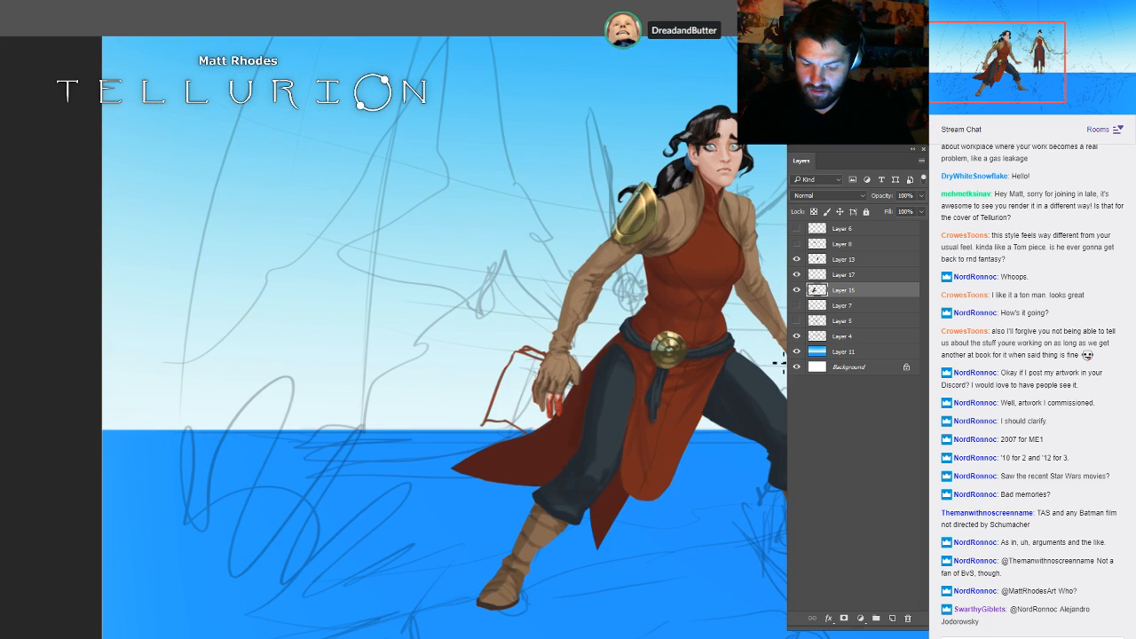
- Examine the whole front figure beside the standing figure, including its belt, hand and face details
{"action": "left_click_drag", "start_coordinate": [695, 425], "coordinate": [780, 457]}
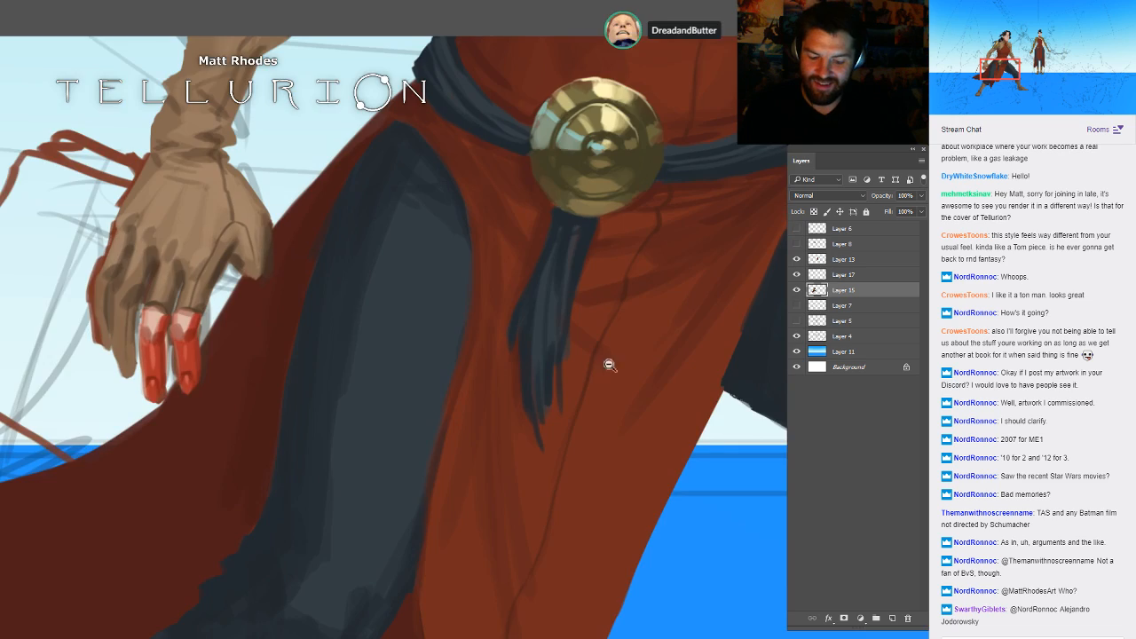
{"action": "left_click_drag", "start_coordinate": [610, 363], "coordinate": [420, 571]}
{"action": "left_click_drag", "start_coordinate": [741, 408], "coordinate": [632, 406]}
{"action": "left_click_drag", "start_coordinate": [774, 341], "coordinate": [657, 296]}
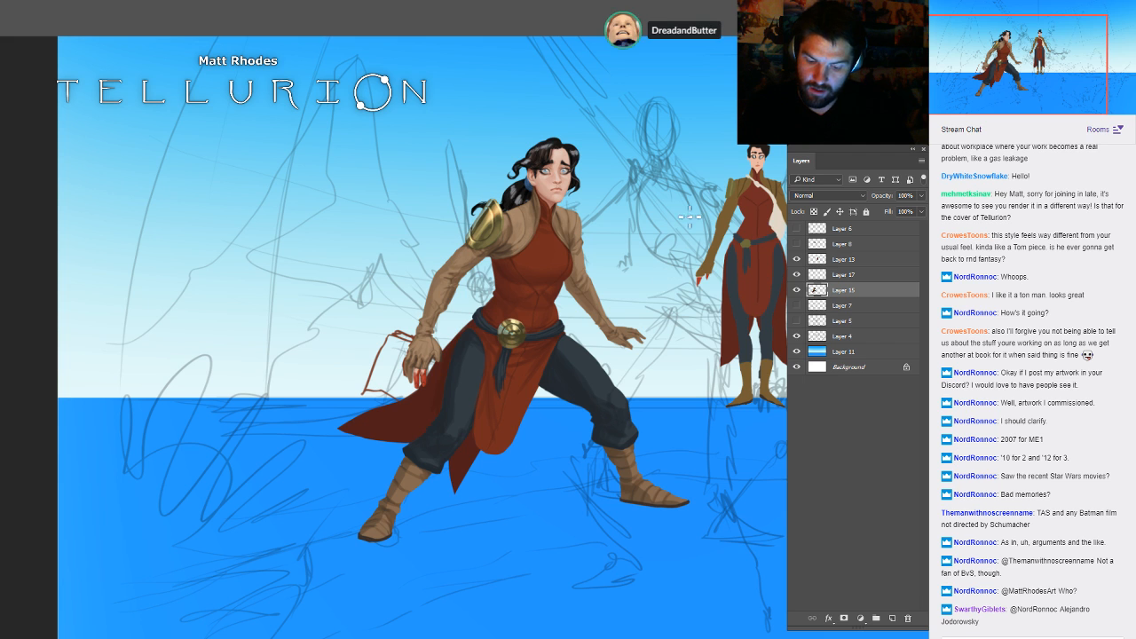
{"action": "left_click_drag", "start_coordinate": [616, 203], "coordinate": [578, 292]}
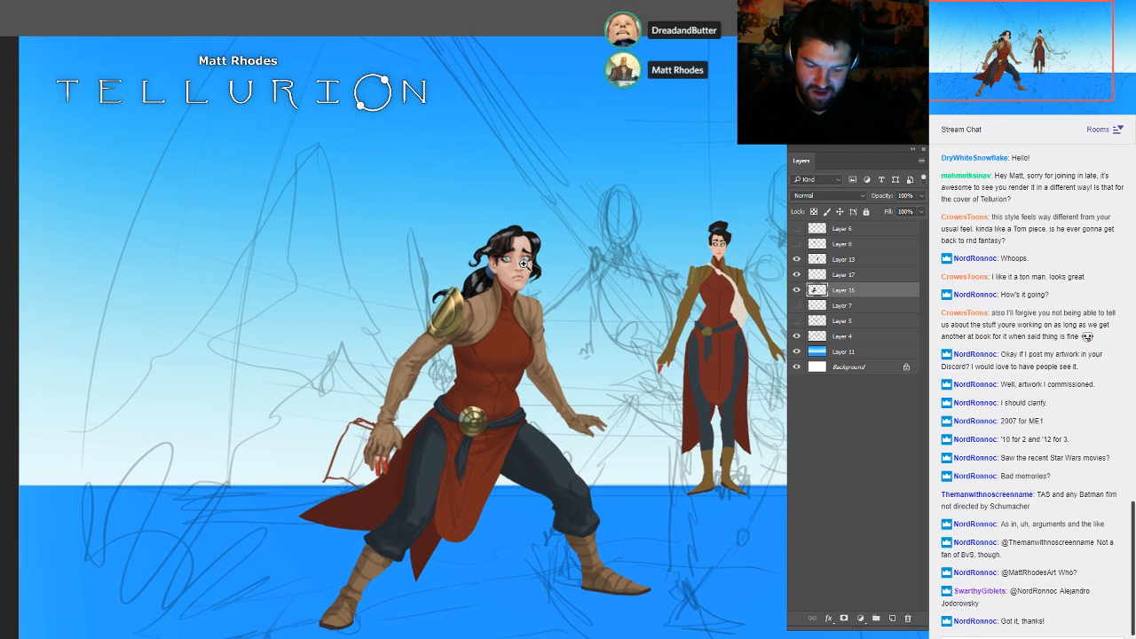
{"action": "left_click_drag", "start_coordinate": [524, 264], "coordinate": [491, 284]}
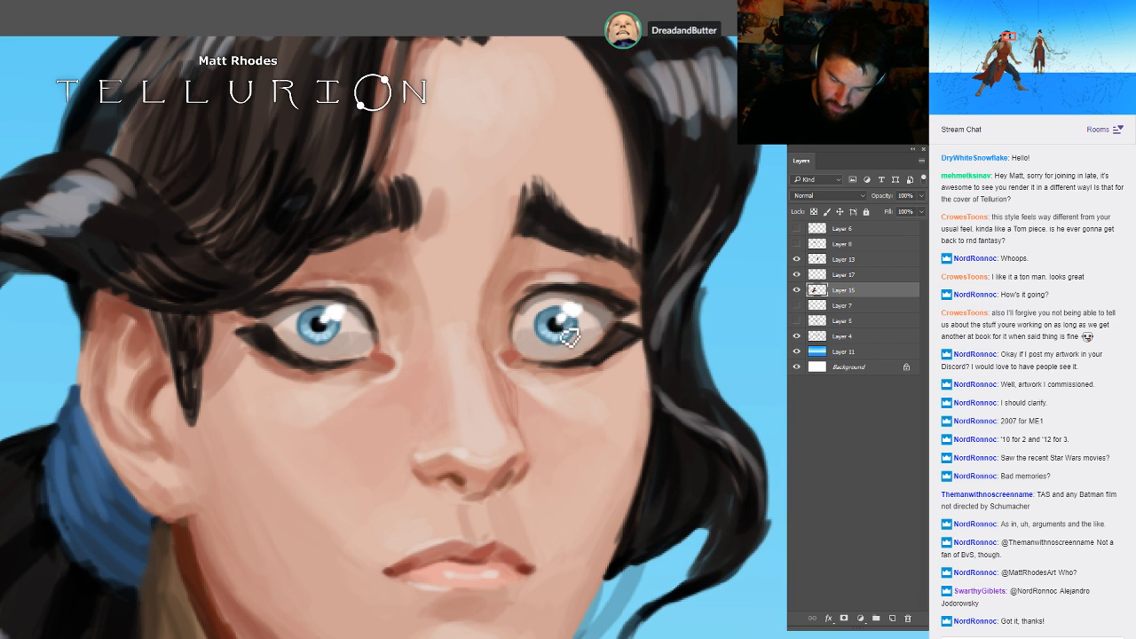
- Sample tan tones from the front figure's jacket on both sides of the chest
{"action": "left_click_drag", "start_coordinate": [690, 388], "coordinate": [582, 387]}
{"action": "left_click_drag", "start_coordinate": [755, 388], "coordinate": [690, 339]}
{"action": "left_click_drag", "start_coordinate": [419, 217], "coordinate": [485, 297]}
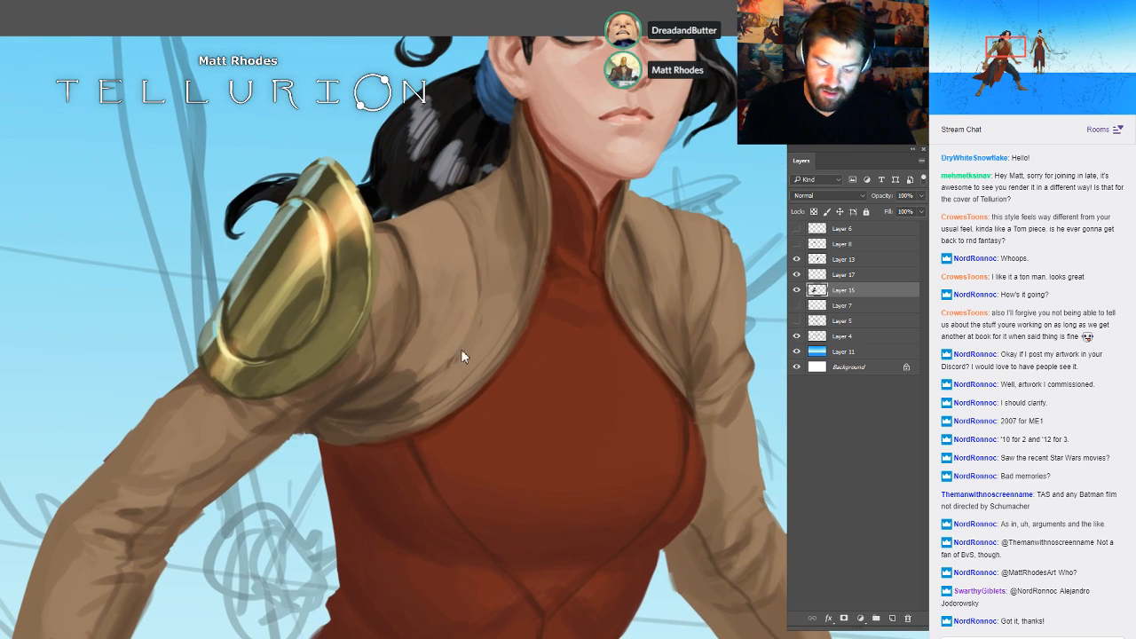
{"action": "left_click", "coordinate": [418, 299], "text": "alt"}
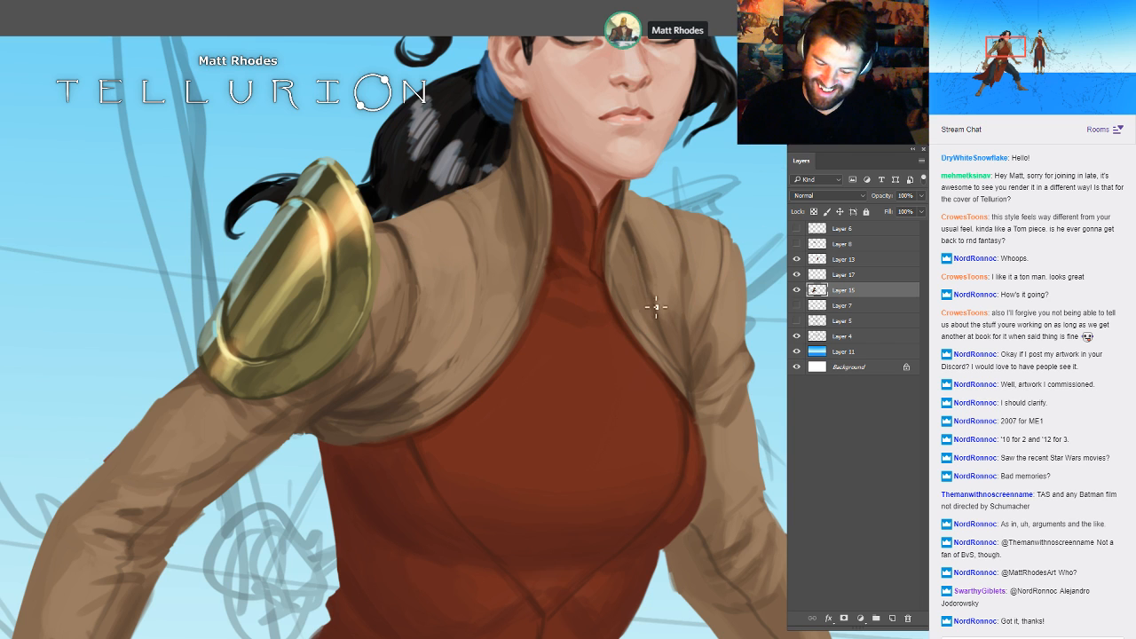
{"action": "left_click", "coordinate": [685, 283], "text": "alt"}
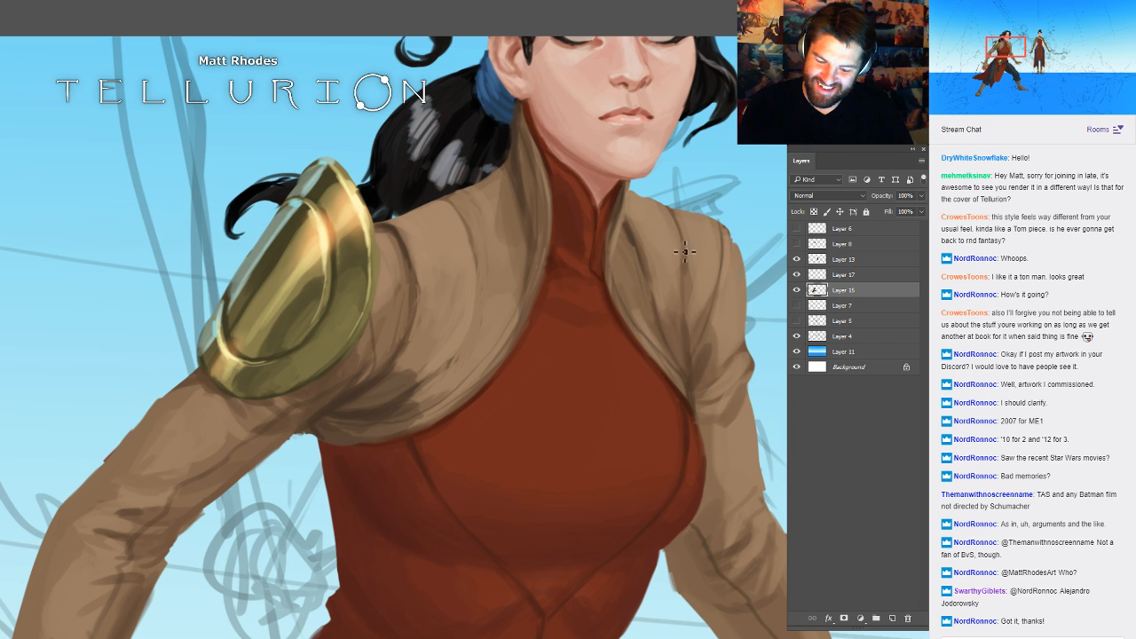
{"action": "scroll", "coordinate": [686, 300], "scroll_direction": "down", "scroll_amount": 6}
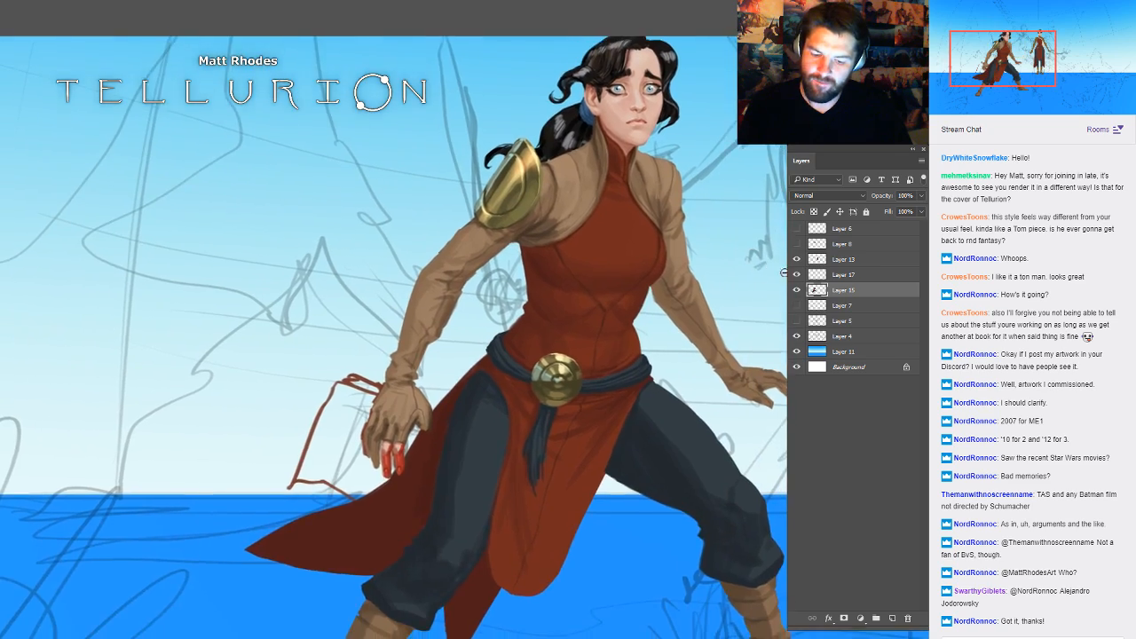
{"action": "scroll", "coordinate": [730, 268], "scroll_direction": "up", "scroll_amount": 6}
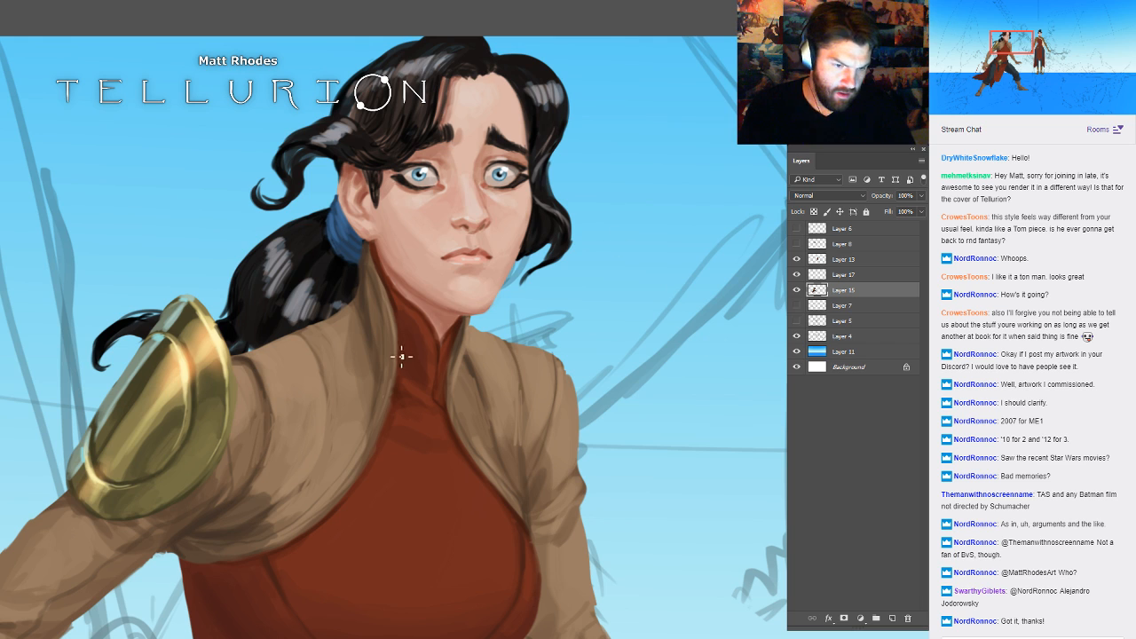
{"action": "left_click", "coordinate": [284, 382], "text": "alt"}
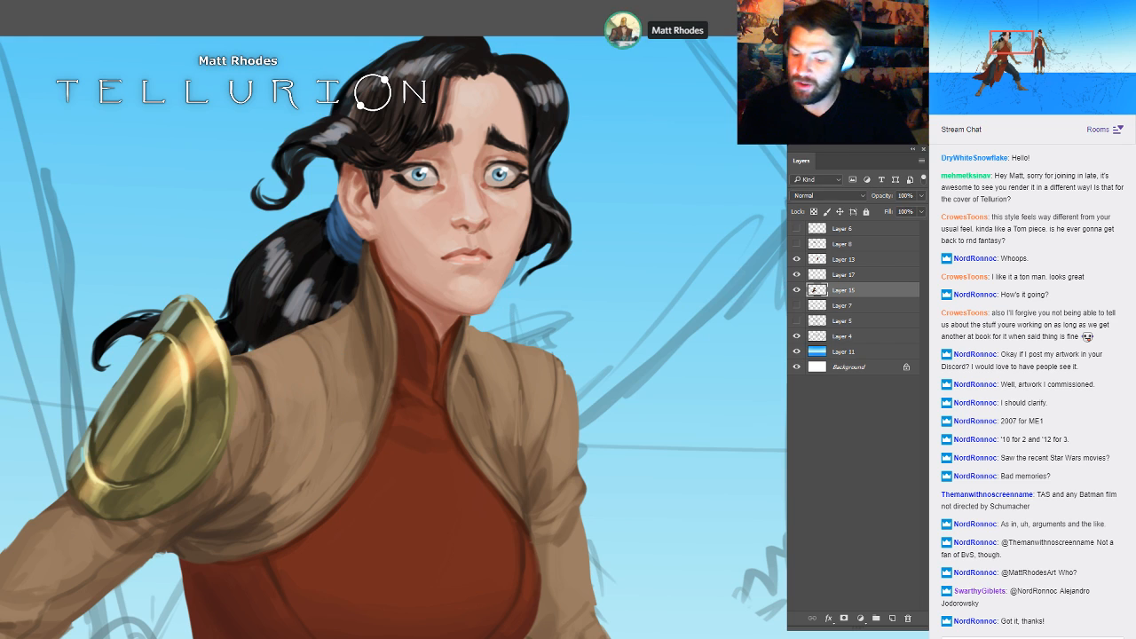
- Create a new layer above Layer 15, paint soft grey highlights across both jacket shoulders, and check them against the full figure
{"action": "key", "text": "ctrl+shift+alt+n"}
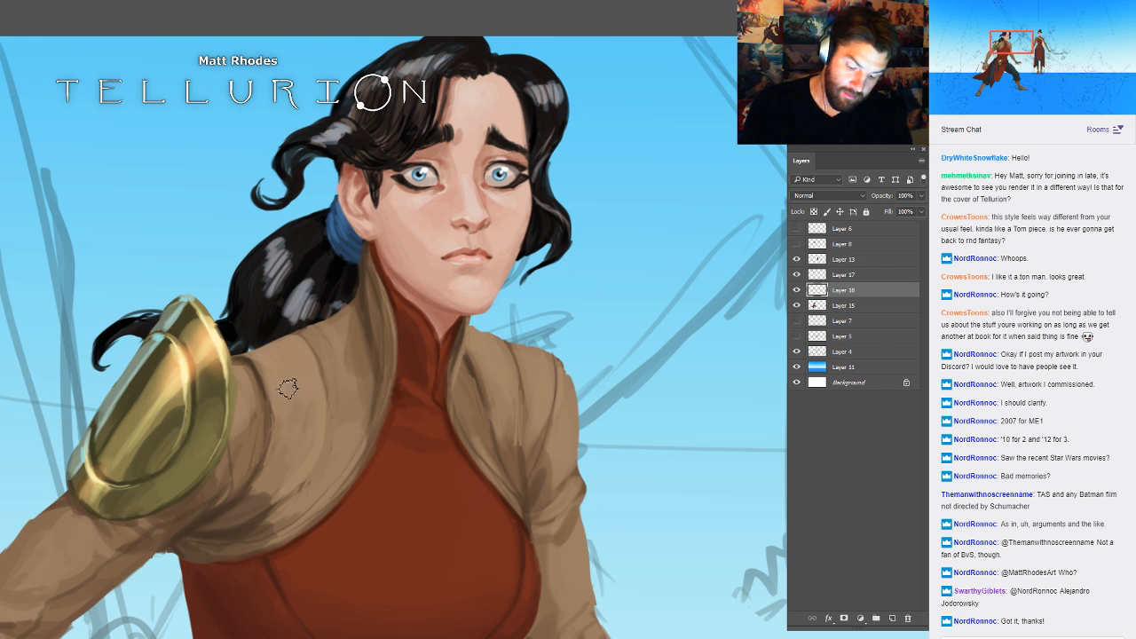
{"action": "left_click_drag", "start_coordinate": [276, 408], "coordinate": [291, 364]}
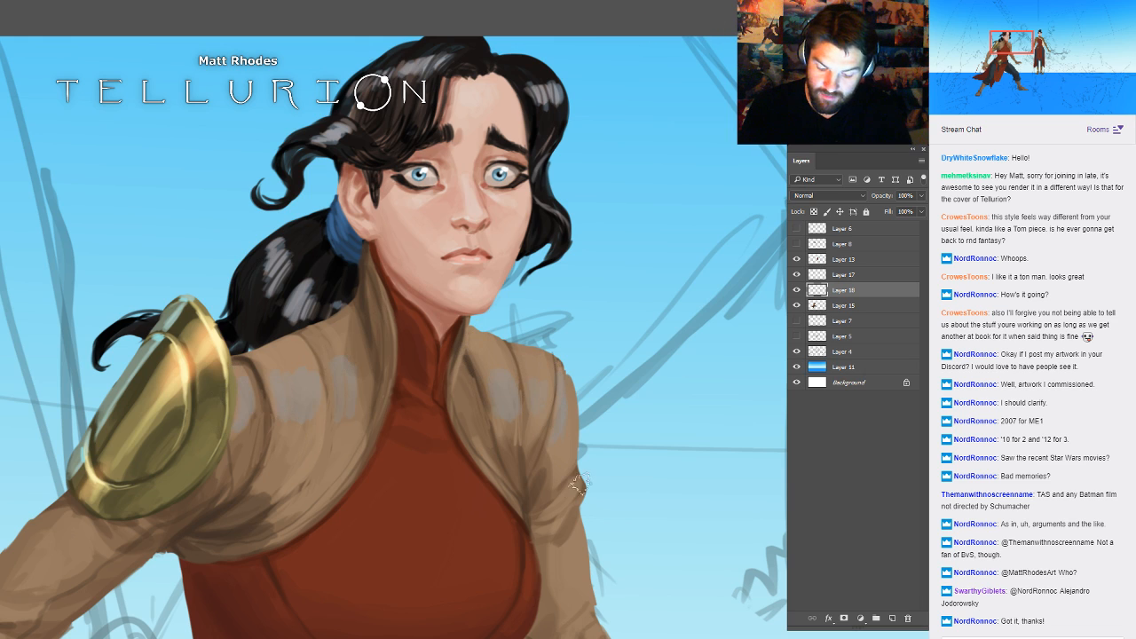
{"action": "left_click_drag", "start_coordinate": [704, 458], "coordinate": [764, 284]}
{"action": "left_click_drag", "start_coordinate": [783, 330], "coordinate": [835, 324]}
{"action": "left_click_drag", "start_coordinate": [782, 306], "coordinate": [680, 357]}
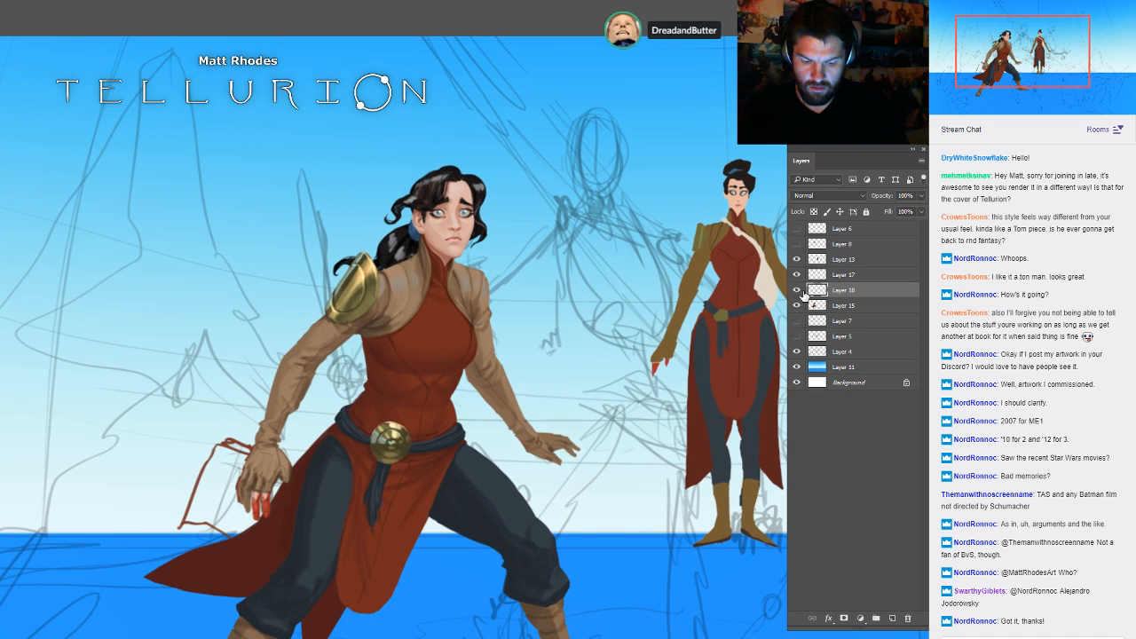
- Merge the jacket highlight layer and Layer 17 down into Layer 15 after checking the front figure
{"action": "left_click_drag", "start_coordinate": [781, 306], "coordinate": [699, 320]}
{"action": "left_click_drag", "start_coordinate": [507, 342], "coordinate": [567, 321]}
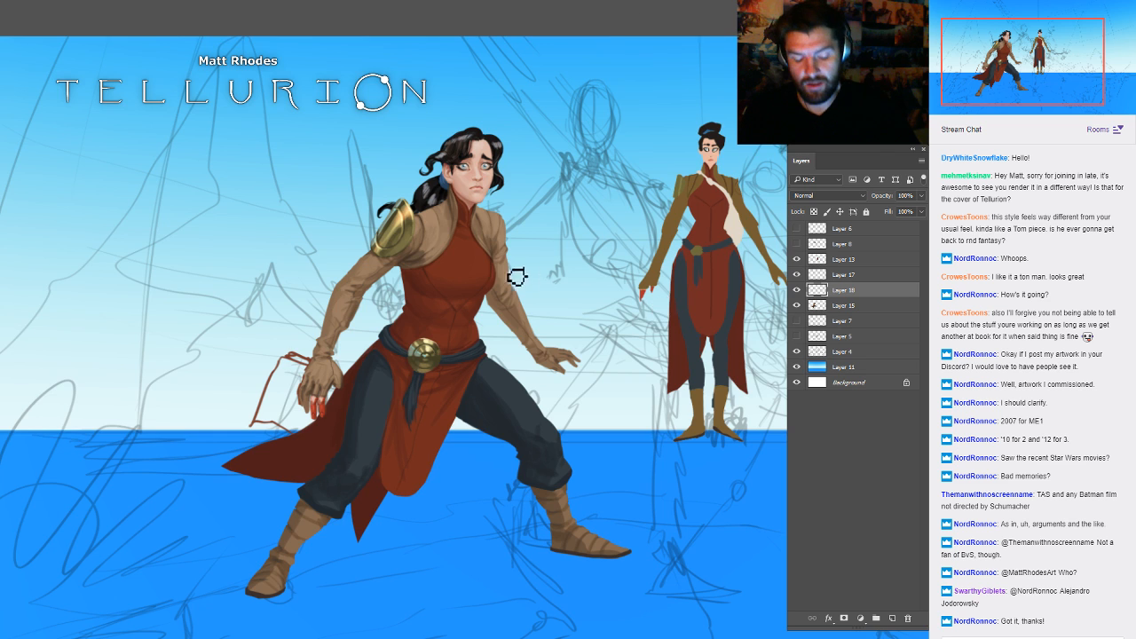
{"action": "left_click_drag", "start_coordinate": [518, 274], "coordinate": [627, 373]}
{"action": "left_click_drag", "start_coordinate": [592, 291], "coordinate": [621, 364]}
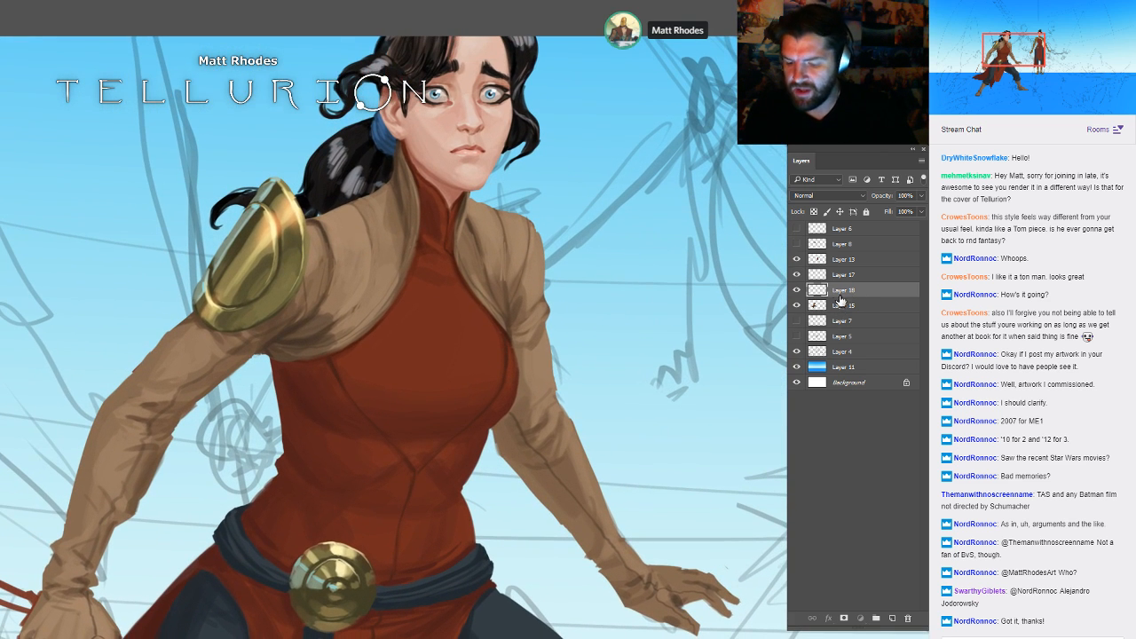
{"action": "key", "text": "ctrl+e"}
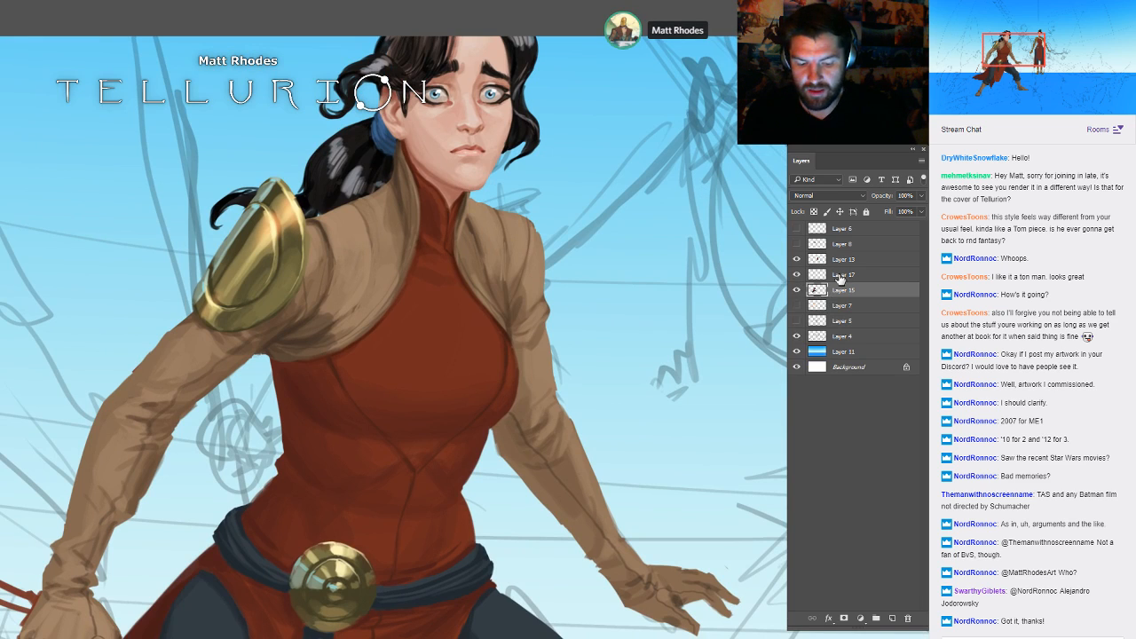
{"action": "left_click", "coordinate": [796, 276]}
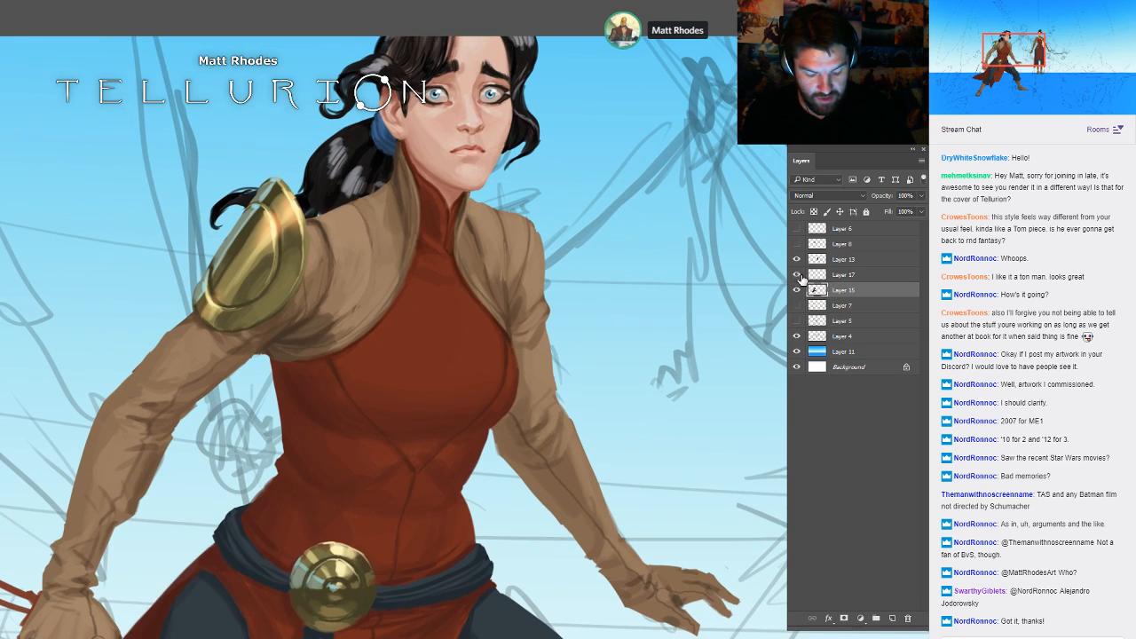
{"action": "left_click", "coordinate": [851, 276]}
{"action": "key", "text": "ctrl+e"}
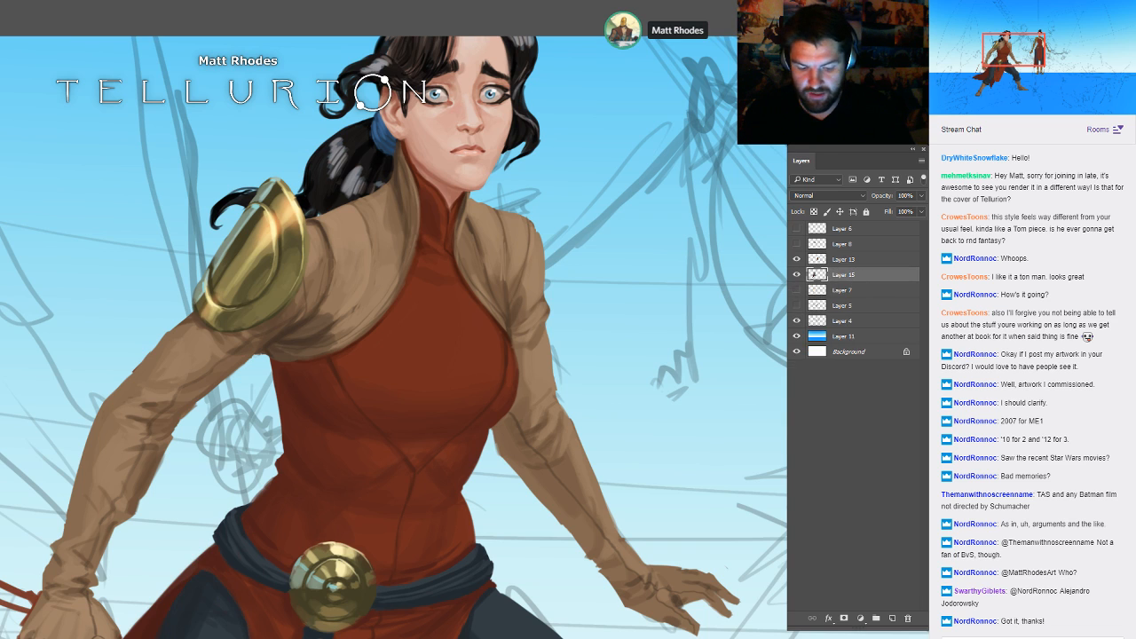
{"action": "key", "text": "ctrl+shift+alt+n"}
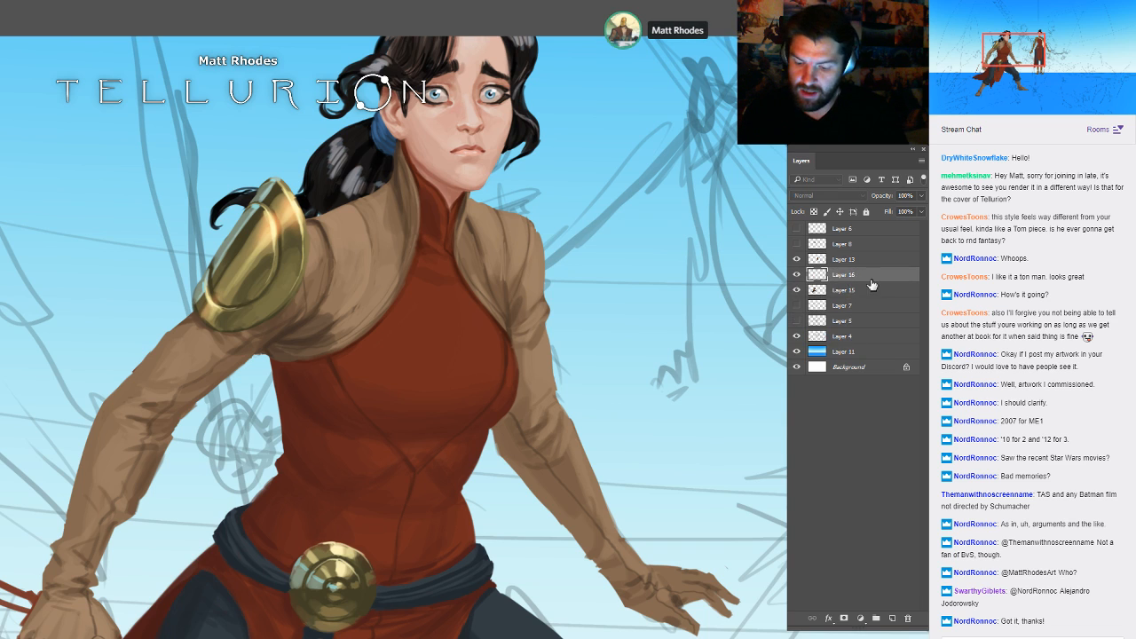
{"action": "key", "text": "ctrl+z"}
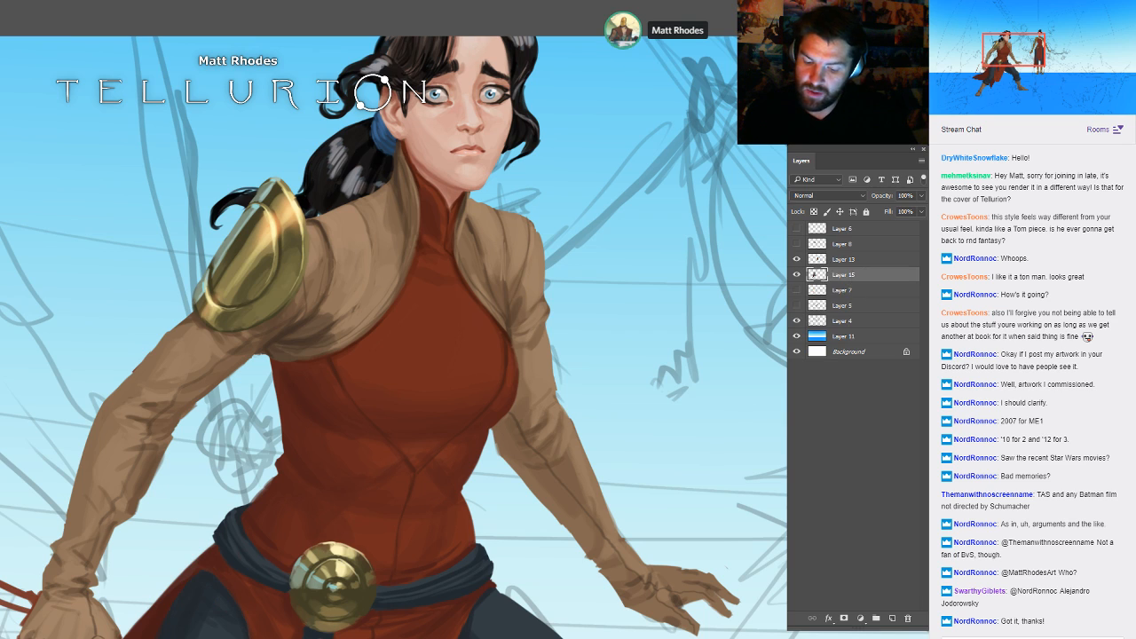
{"action": "key", "text": "ctrl+j"}
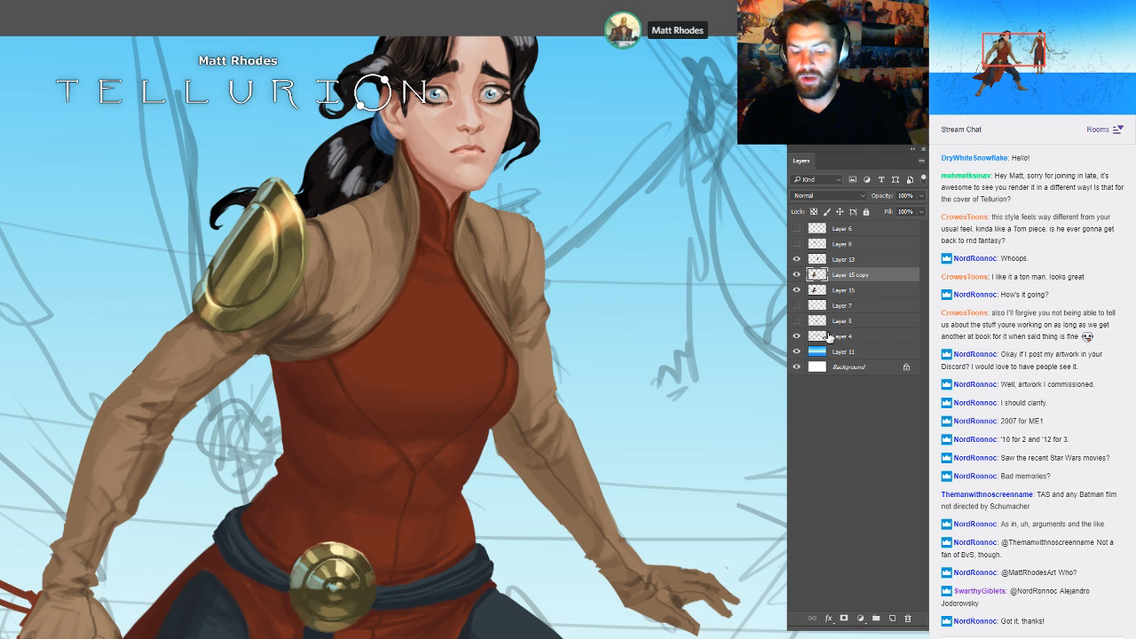
{"action": "left_click_drag", "start_coordinate": [884, 516], "coordinate": [908, 618]}
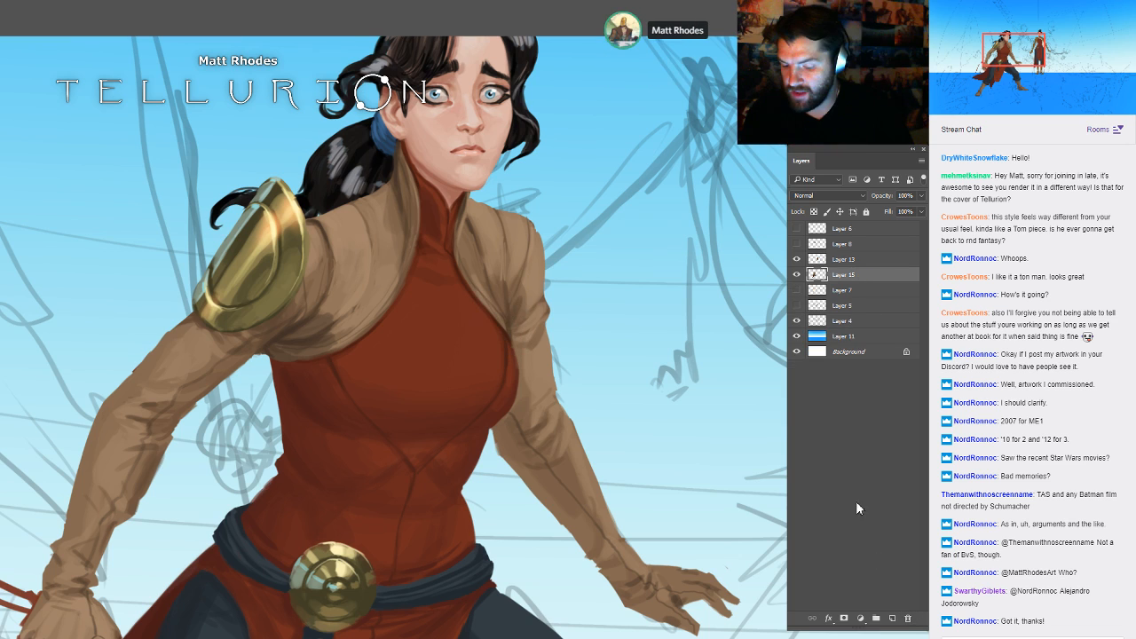
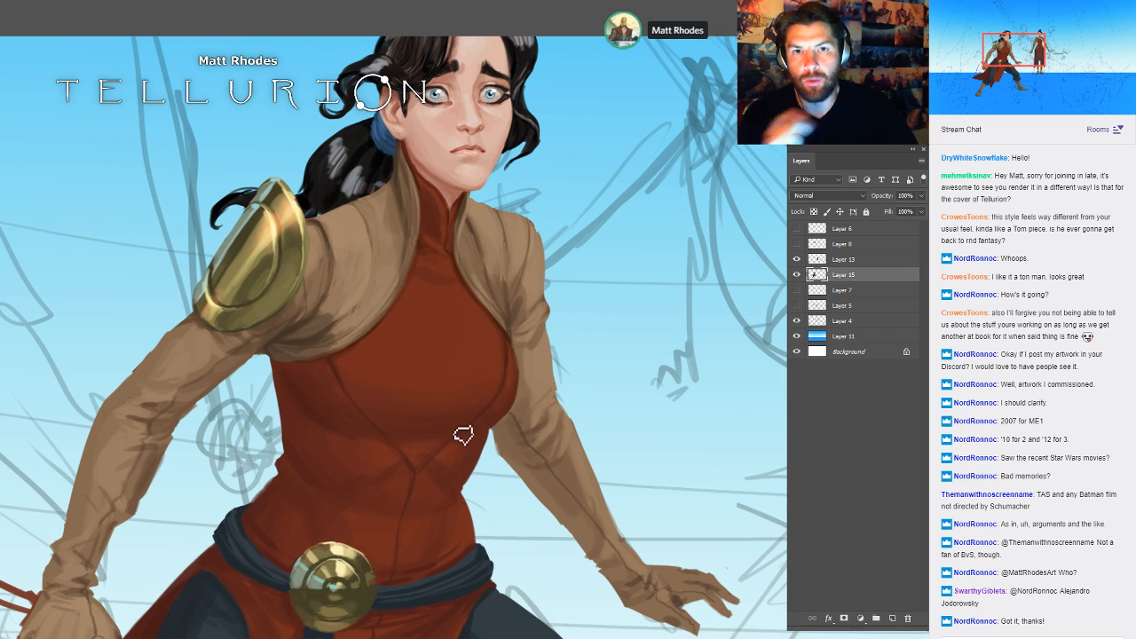
- Create a new layer above Layer 15 and paint the off-white upper edge of a paper sheet on both sides of the front figure's gloved hand
{"action": "scroll", "coordinate": [532, 395], "scroll_direction": "up", "scroll_amount": 5}
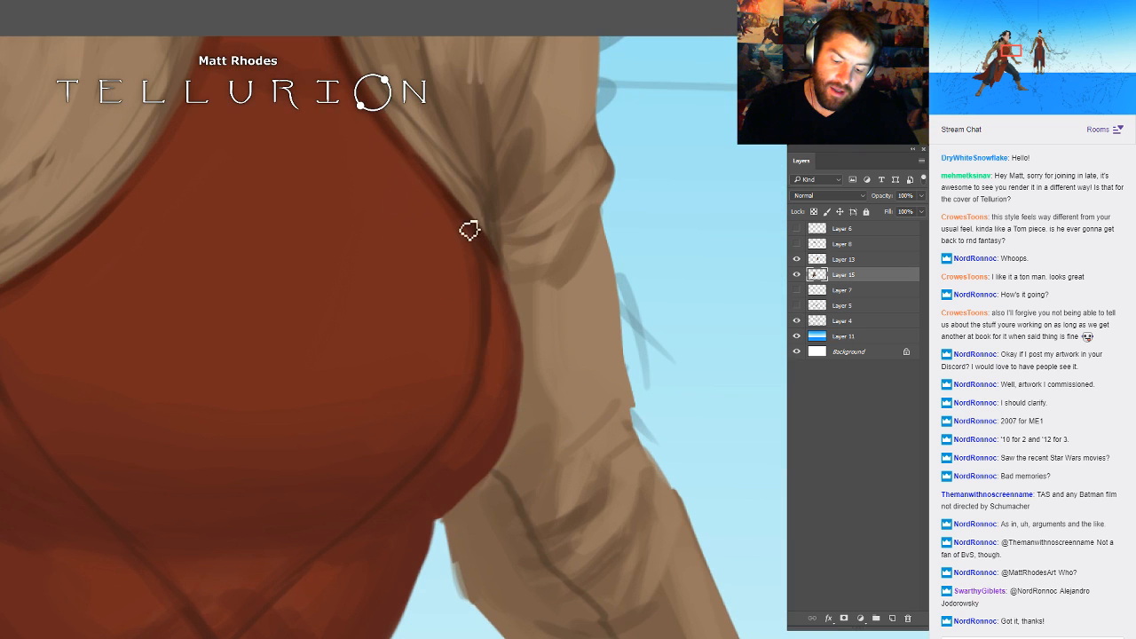
{"action": "left_click_drag", "start_coordinate": [499, 286], "coordinate": [561, 353]}
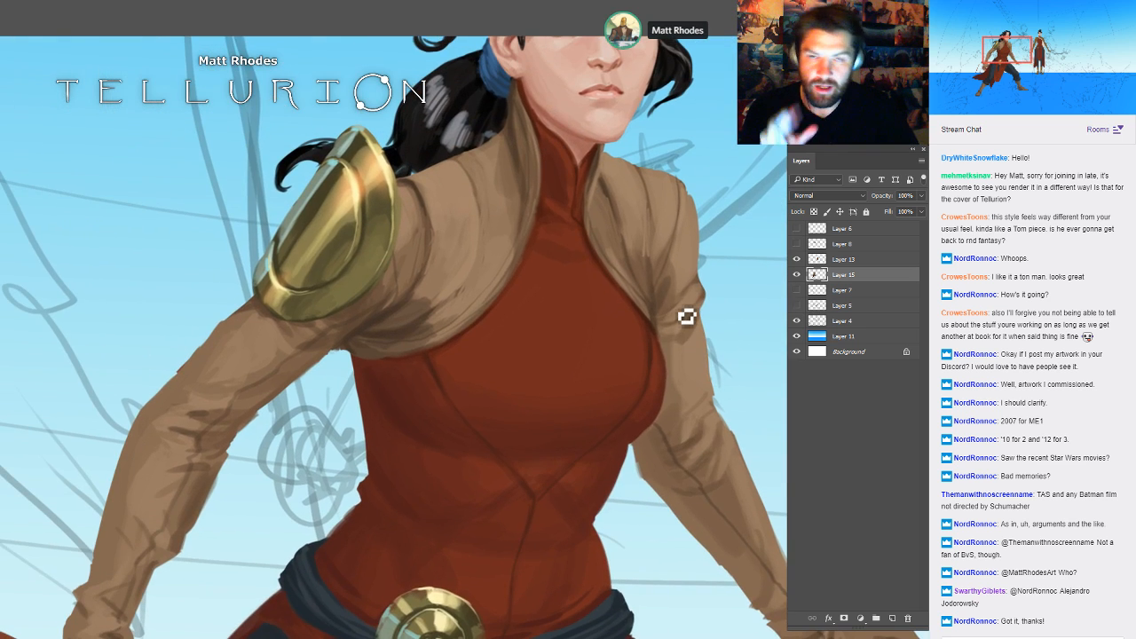
{"action": "left_click_drag", "start_coordinate": [687, 317], "coordinate": [604, 371]}
{"action": "left_click_drag", "start_coordinate": [621, 426], "coordinate": [613, 340]}
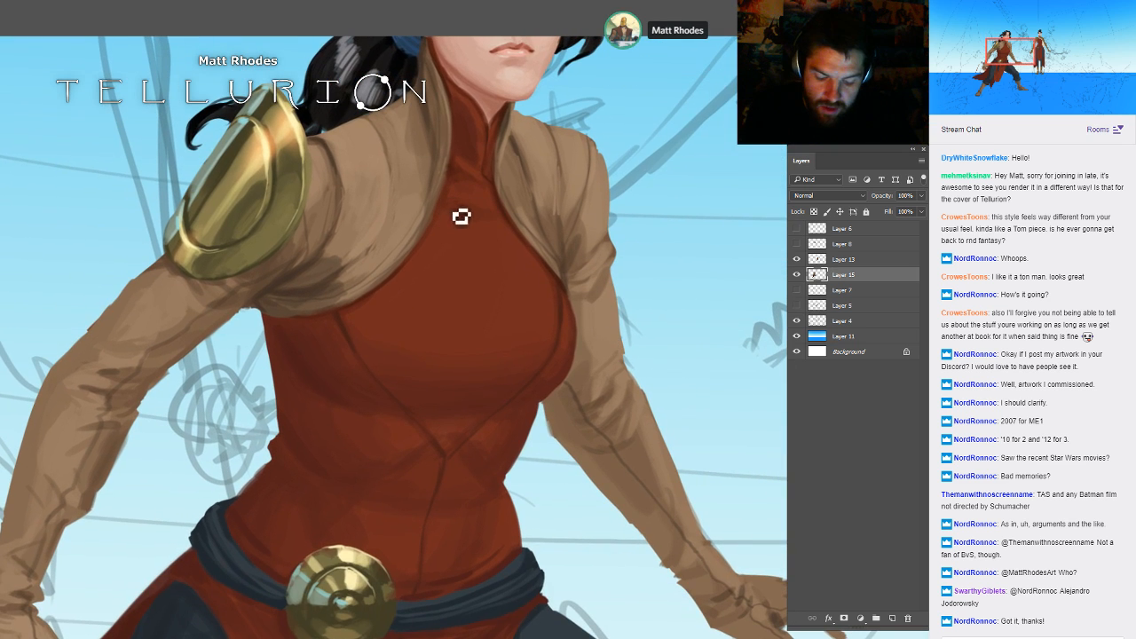
{"action": "left_click_drag", "start_coordinate": [614, 343], "coordinate": [444, 337]}
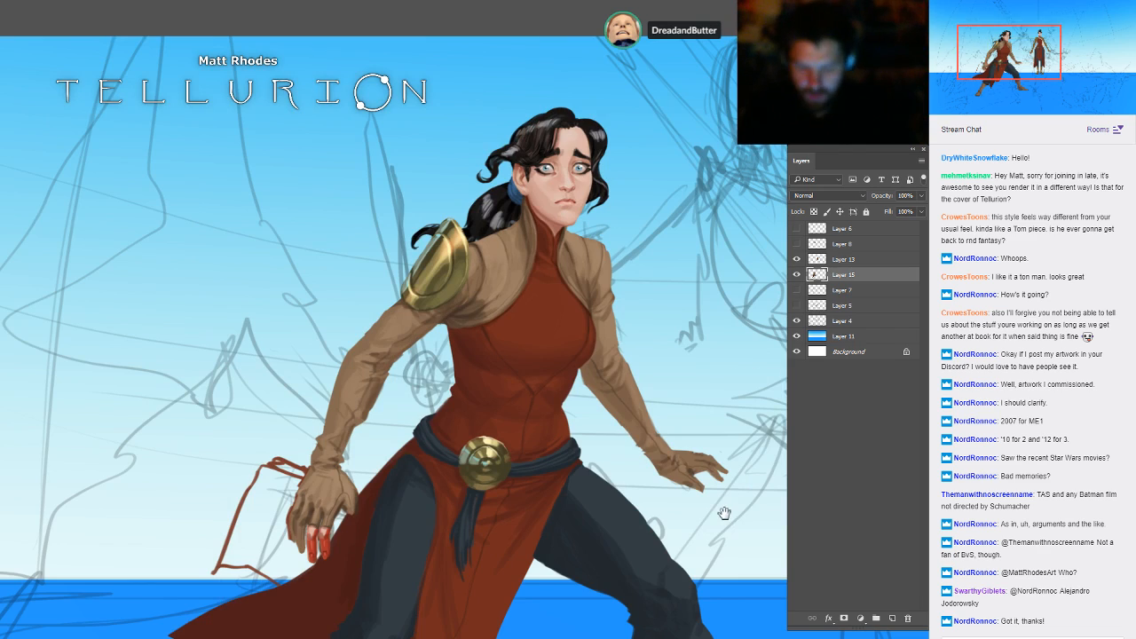
{"action": "left_click_drag", "start_coordinate": [724, 513], "coordinate": [706, 387]}
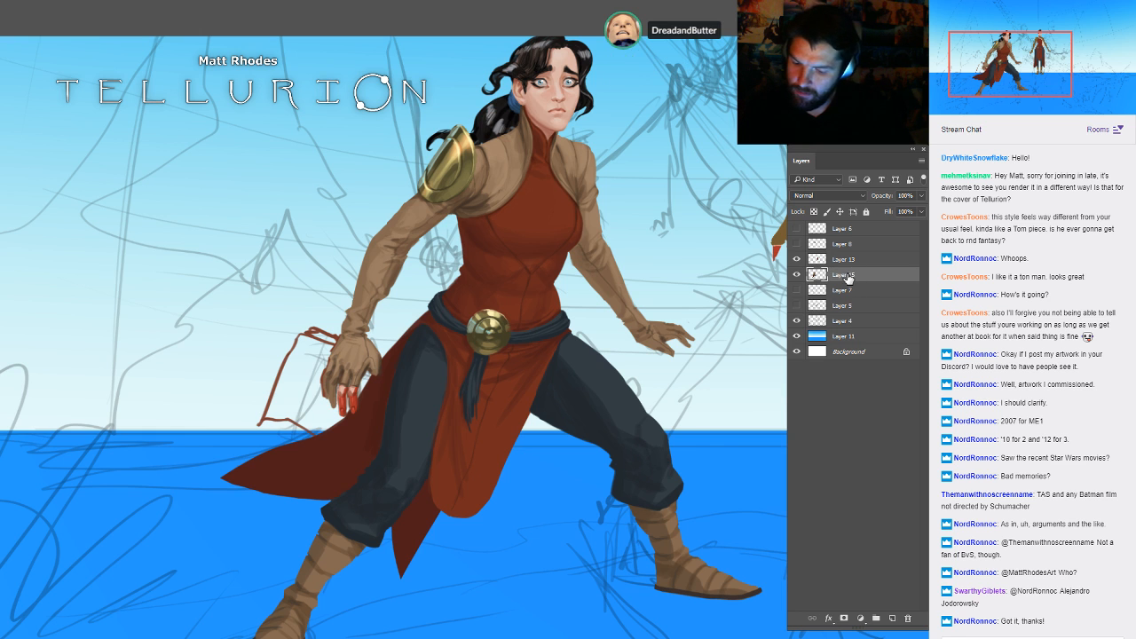
{"action": "key", "text": "ctrl+shift+alt+n"}
{"action": "mouse_move", "coordinate": [389, 400]}
{"action": "left_mouse_down"}
{"action": "mouse_move", "coordinate": [574, 368]}
{"action": "mouse_move", "coordinate": [634, 320]}
{"action": "left_mouse_up"}
{"action": "mouse_move", "coordinate": [515, 260]}
{"action": "left_mouse_down"}
{"action": "mouse_move", "coordinate": [555, 294]}
{"action": "mouse_move", "coordinate": [561, 296]}
{"action": "left_mouse_up"}
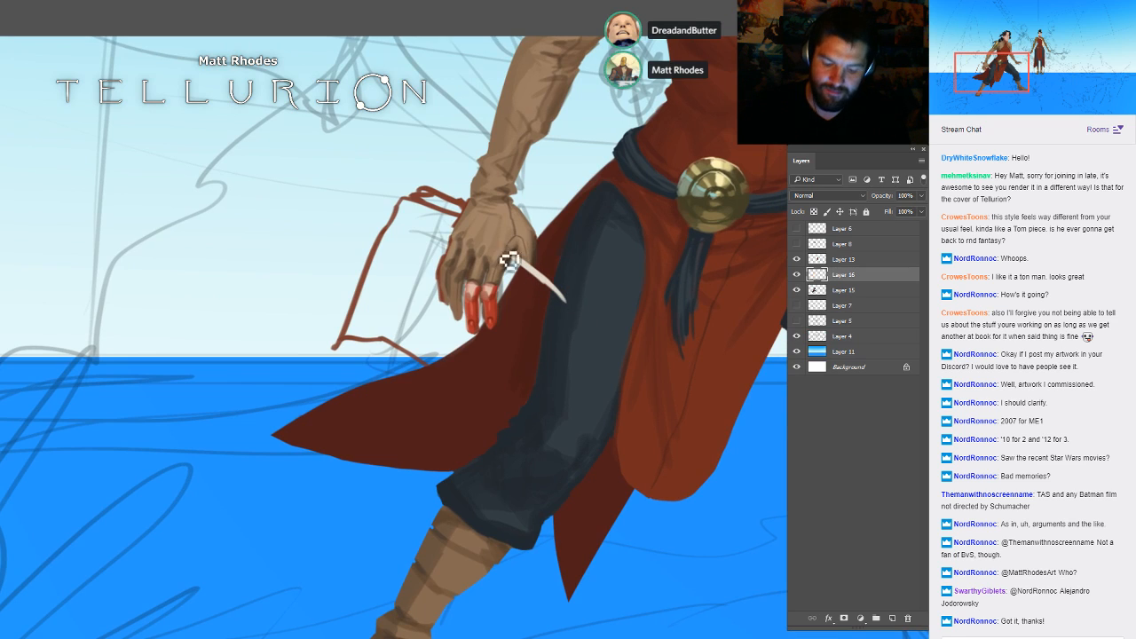
{"action": "left_click_drag", "start_coordinate": [460, 215], "coordinate": [409, 197]}
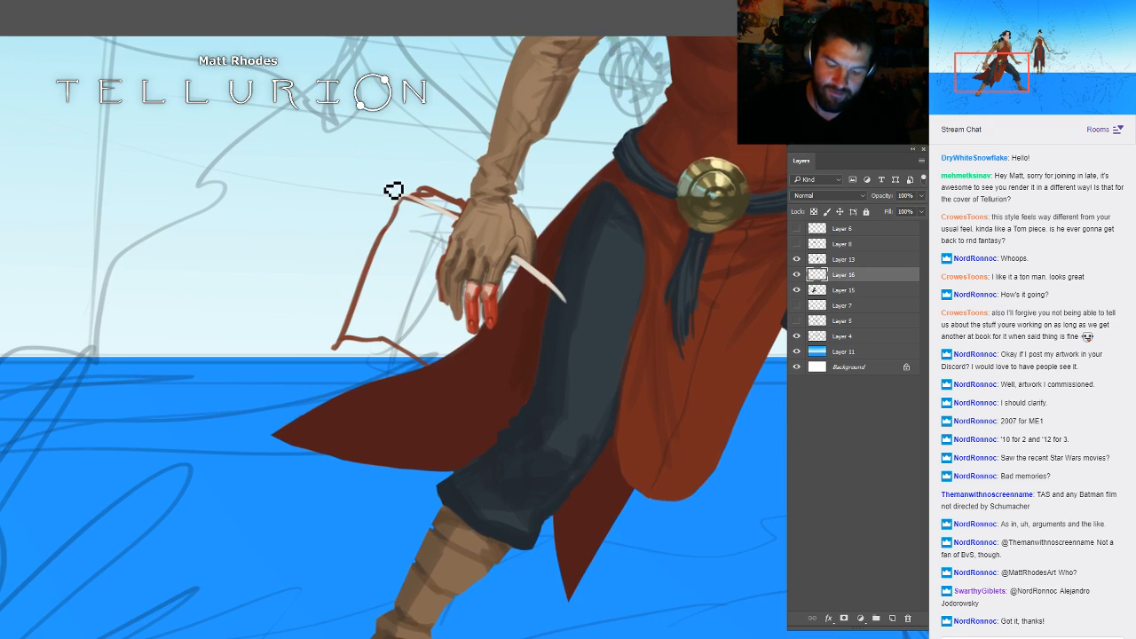
{"action": "left_click", "coordinate": [566, 308]}
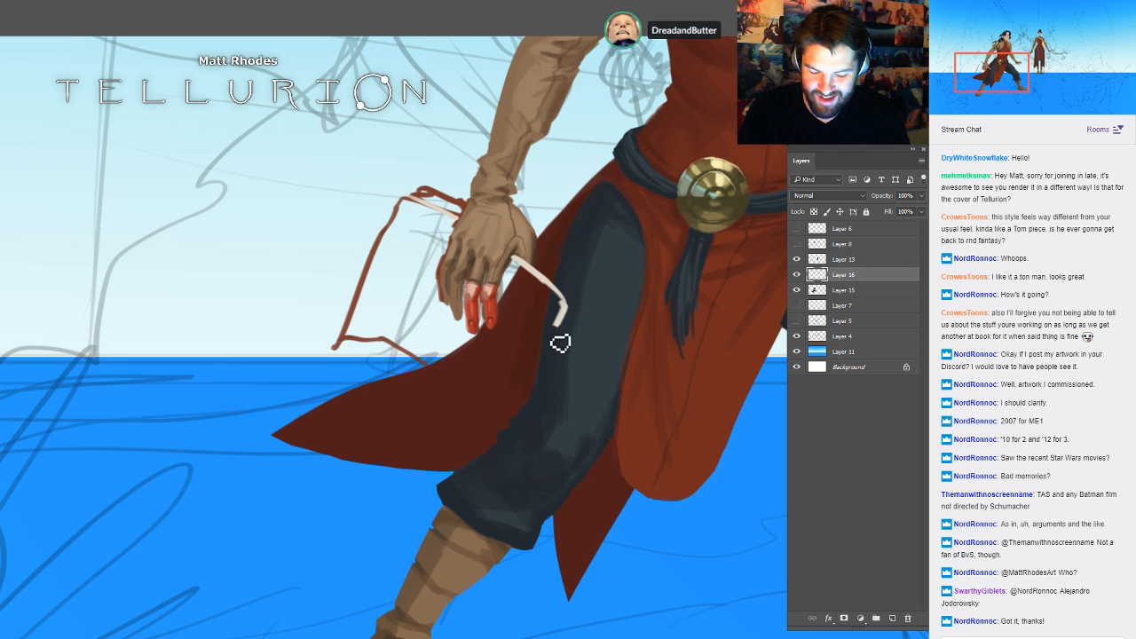
- Build out the rest of the paper sheet in solid off-white around the hand and exposed fingers, and straighten its edges
{"action": "left_click", "coordinate": [486, 424], "text": "shift"}
{"action": "left_click_drag", "start_coordinate": [408, 203], "coordinate": [333, 330]}
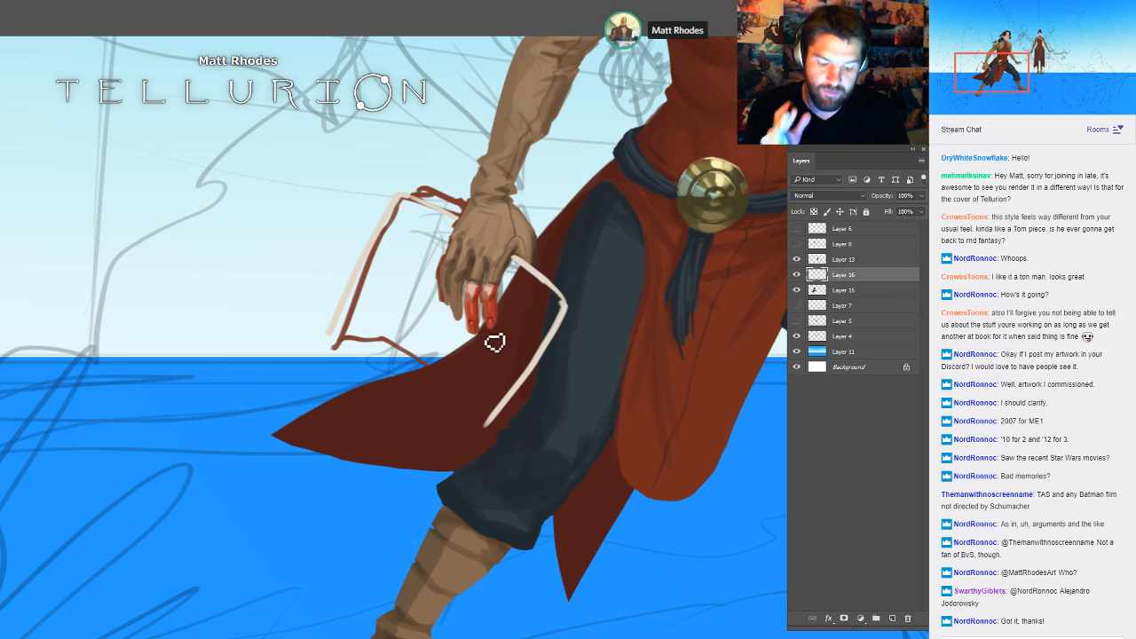
{"action": "mouse_move", "coordinate": [337, 340]}
{"action": "left_mouse_down"}
{"action": "mouse_move", "coordinate": [415, 365]}
{"action": "mouse_move", "coordinate": [452, 396]}
{"action": "mouse_move", "coordinate": [423, 369]}
{"action": "mouse_move", "coordinate": [482, 433]}
{"action": "left_mouse_up"}
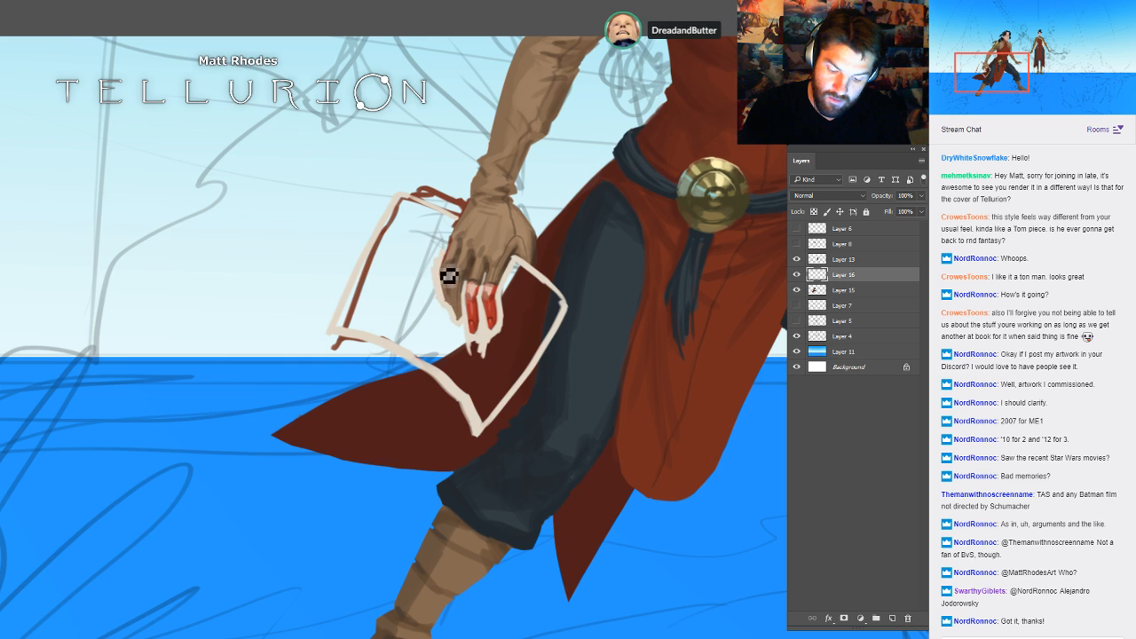
{"action": "mouse_move", "coordinate": [436, 245]}
{"action": "left_mouse_down"}
{"action": "mouse_move", "coordinate": [403, 214]}
{"action": "mouse_move", "coordinate": [380, 255]}
{"action": "mouse_move", "coordinate": [392, 276]}
{"action": "mouse_move", "coordinate": [433, 234]}
{"action": "mouse_move", "coordinate": [430, 220]}
{"action": "mouse_move", "coordinate": [415, 251]}
{"action": "mouse_move", "coordinate": [371, 279]}
{"action": "mouse_move", "coordinate": [350, 327]}
{"action": "mouse_move", "coordinate": [402, 279]}
{"action": "mouse_move", "coordinate": [385, 296]}
{"action": "mouse_move", "coordinate": [378, 342]}
{"action": "mouse_move", "coordinate": [353, 332]}
{"action": "mouse_move", "coordinate": [382, 332]}
{"action": "mouse_move", "coordinate": [357, 315]}
{"action": "mouse_move", "coordinate": [386, 335]}
{"action": "mouse_move", "coordinate": [396, 320]}
{"action": "mouse_move", "coordinate": [407, 328]}
{"action": "mouse_move", "coordinate": [420, 272]}
{"action": "mouse_move", "coordinate": [432, 297]}
{"action": "mouse_move", "coordinate": [425, 321]}
{"action": "mouse_move", "coordinate": [392, 339]}
{"action": "mouse_move", "coordinate": [431, 366]}
{"action": "mouse_move", "coordinate": [435, 302]}
{"action": "mouse_move", "coordinate": [471, 373]}
{"action": "mouse_move", "coordinate": [484, 357]}
{"action": "mouse_move", "coordinate": [455, 374]}
{"action": "mouse_move", "coordinate": [475, 389]}
{"action": "mouse_move", "coordinate": [485, 380]}
{"action": "mouse_move", "coordinate": [480, 348]}
{"action": "mouse_move", "coordinate": [503, 349]}
{"action": "mouse_move", "coordinate": [514, 334]}
{"action": "mouse_move", "coordinate": [524, 270]}
{"action": "mouse_move", "coordinate": [541, 301]}
{"action": "mouse_move", "coordinate": [555, 308]}
{"action": "mouse_move", "coordinate": [545, 286]}
{"action": "mouse_move", "coordinate": [560, 307]}
{"action": "mouse_move", "coordinate": [508, 353]}
{"action": "left_mouse_up"}
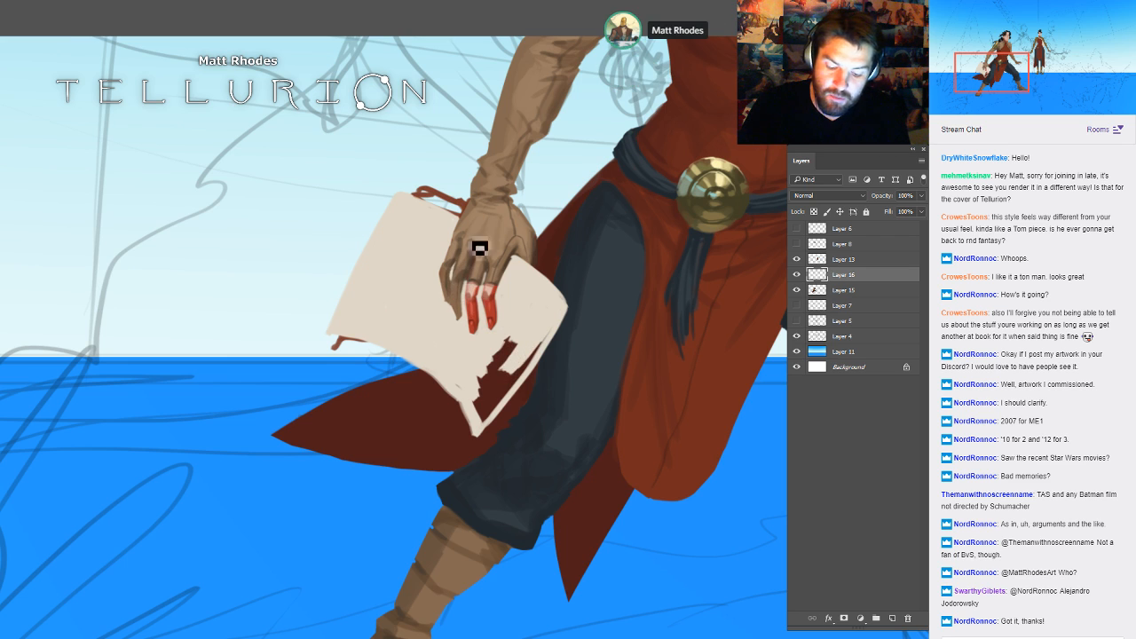
{"action": "mouse_move", "coordinate": [528, 352]}
{"action": "left_mouse_down"}
{"action": "mouse_move", "coordinate": [480, 404]}
{"action": "mouse_move", "coordinate": [499, 360]}
{"action": "mouse_move", "coordinate": [539, 347]}
{"action": "mouse_move", "coordinate": [494, 418]}
{"action": "left_mouse_up"}
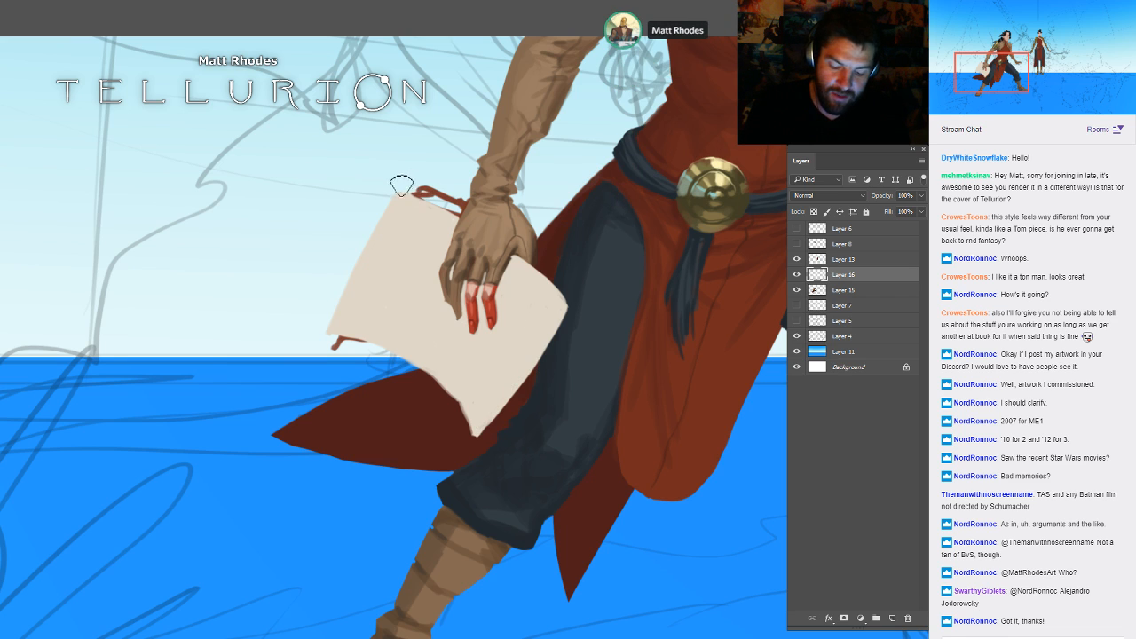
{"action": "left_click_drag", "start_coordinate": [401, 188], "coordinate": [330, 335]}
{"action": "mouse_move", "coordinate": [568, 307]}
{"action": "left_mouse_down"}
{"action": "mouse_move", "coordinate": [408, 537]}
{"action": "mouse_move", "coordinate": [466, 448]}
{"action": "mouse_move", "coordinate": [418, 381]}
{"action": "mouse_move", "coordinate": [338, 338]}
{"action": "left_mouse_up"}
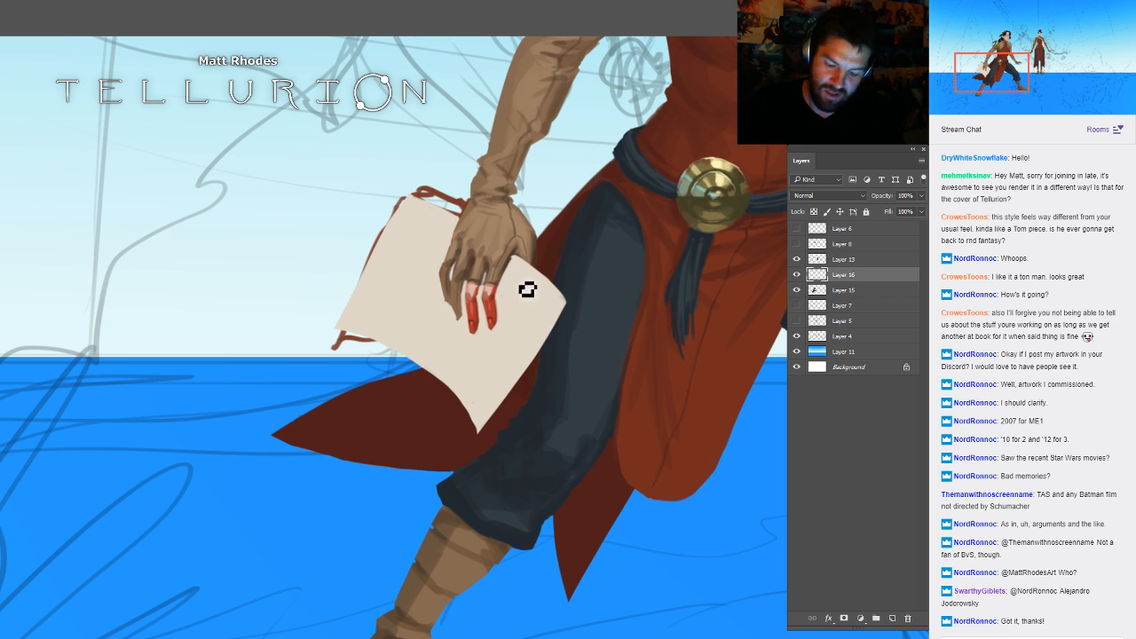
- Paint a second off-white page behind the first on a new layer above Layer 15, with locked transparency and a shaded exposed edge
{"action": "left_click", "coordinate": [854, 290]}
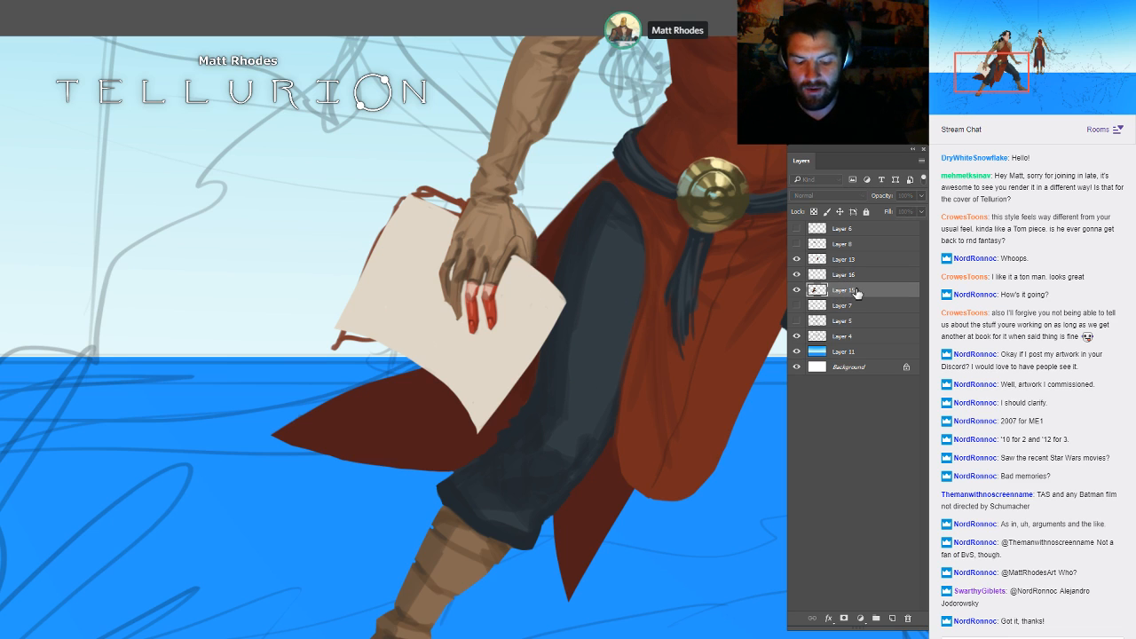
{"action": "key", "text": "ctrl+shift+alt+n"}
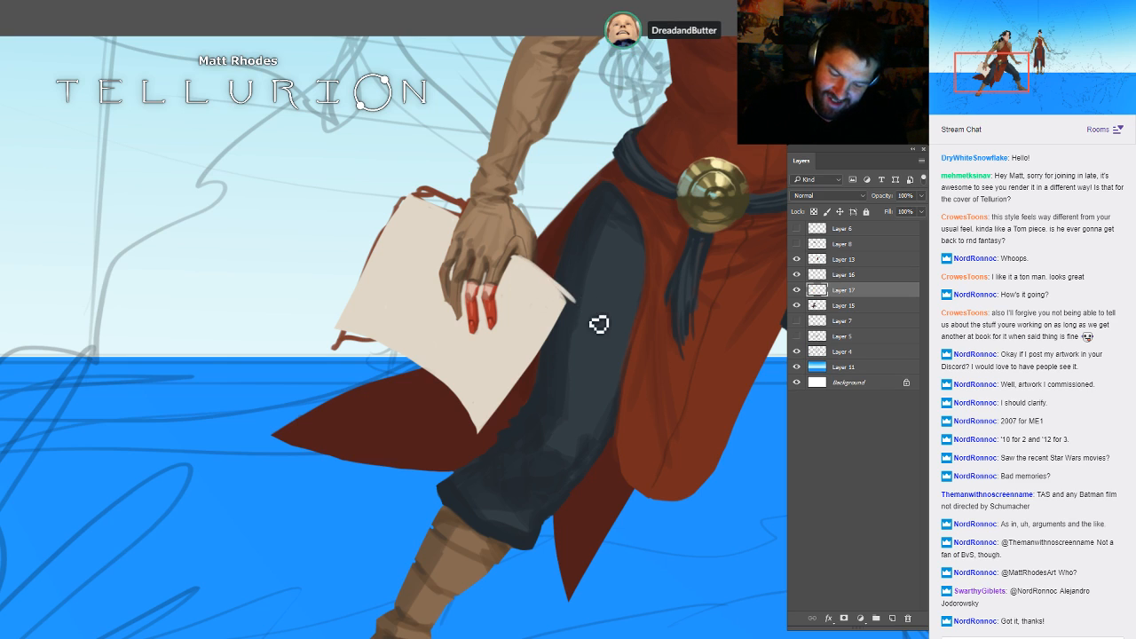
{"action": "left_click_drag", "start_coordinate": [577, 306], "coordinate": [506, 431]}
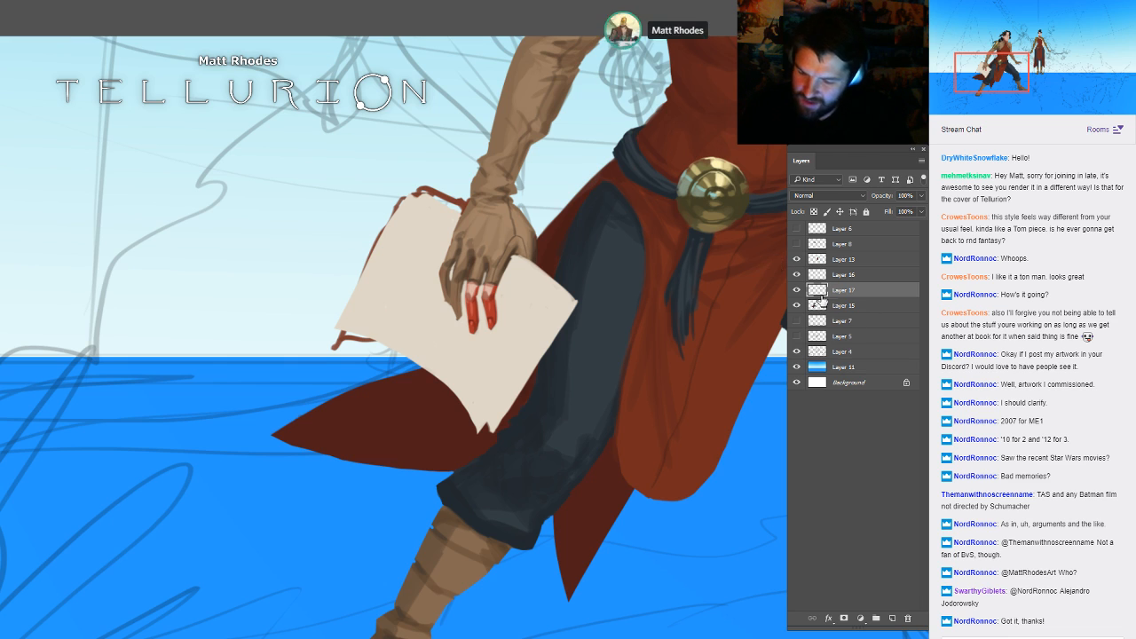
{"action": "left_click", "coordinate": [14, 410]}
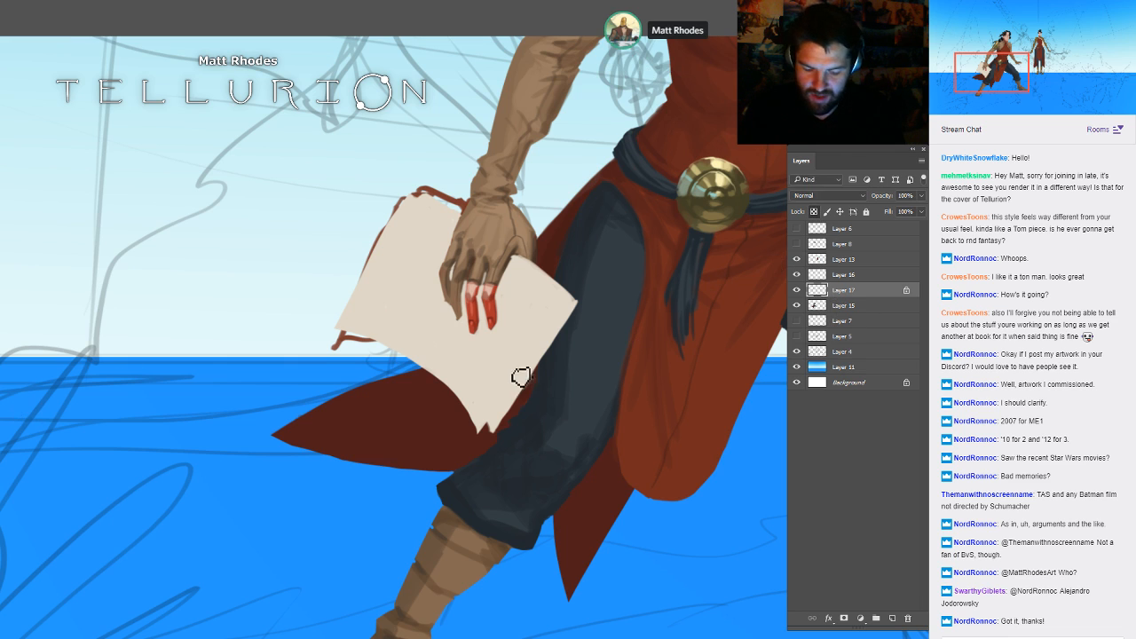
{"action": "left_click_drag", "start_coordinate": [492, 433], "coordinate": [542, 350]}
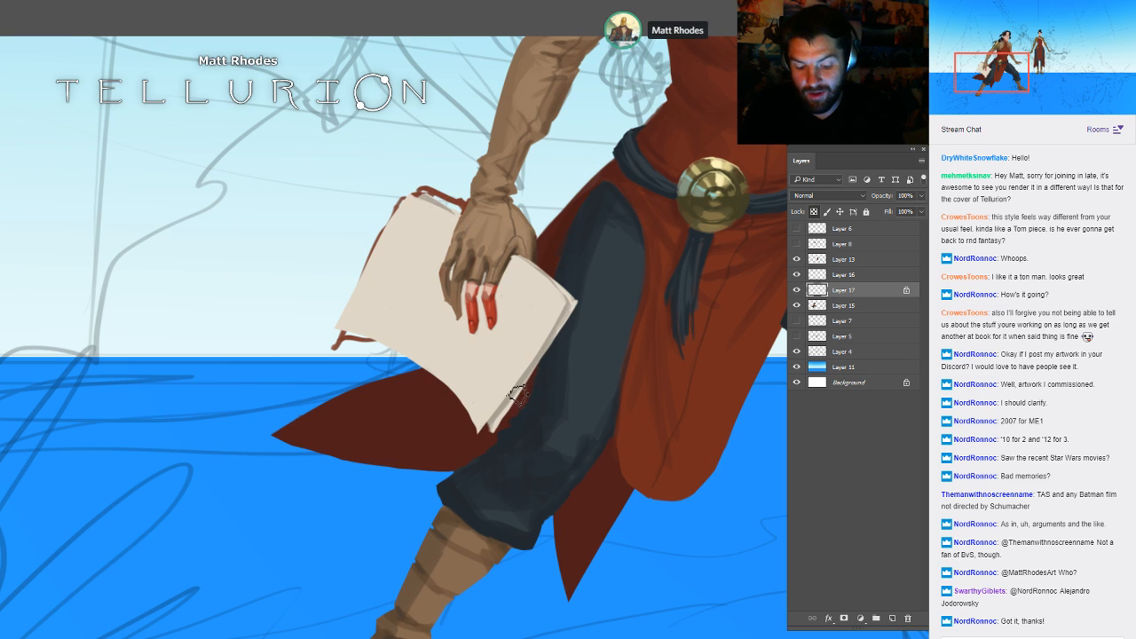
{"action": "key", "text": "ctrl+u"}
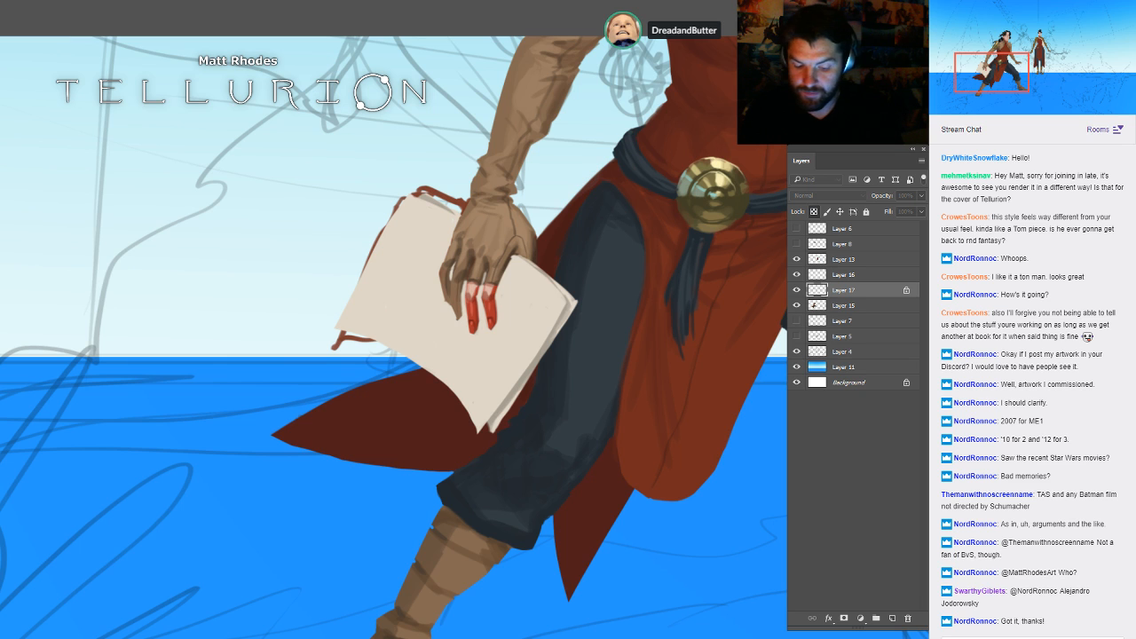
- Add a third page edge behind the other two on a new layer above Layer 15, lock its transparent pixels and shade it
{"action": "left_click", "coordinate": [848, 305]}
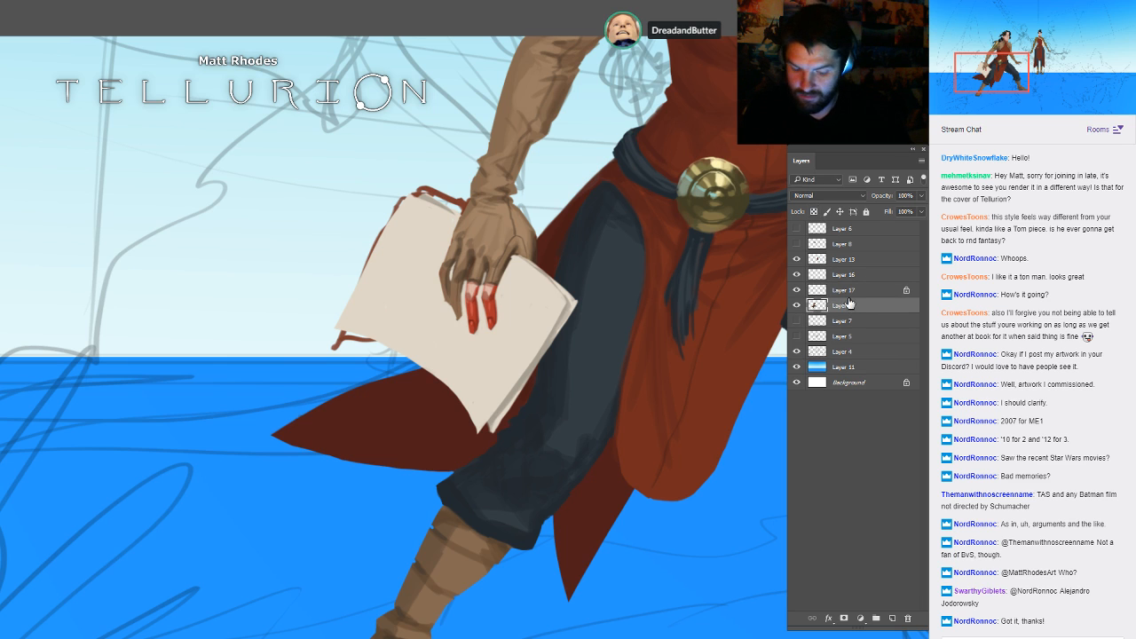
{"action": "key", "text": "ctrl+alt+shift+n"}
{"action": "left_click", "coordinate": [542, 329], "text": "alt"}
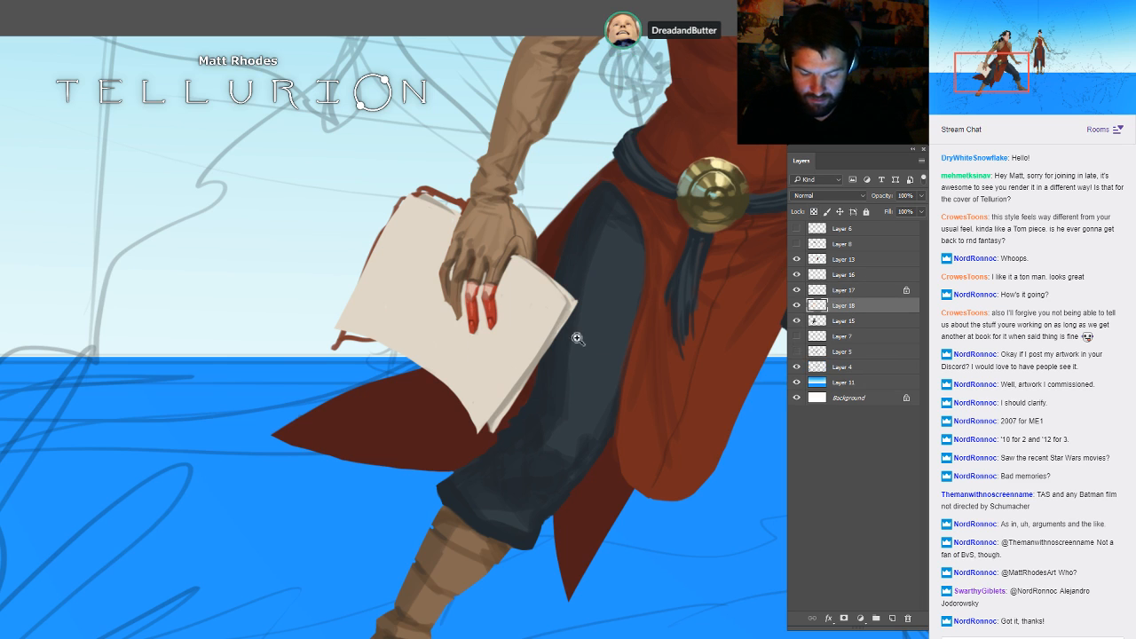
{"action": "left_click", "coordinate": [577, 339]}
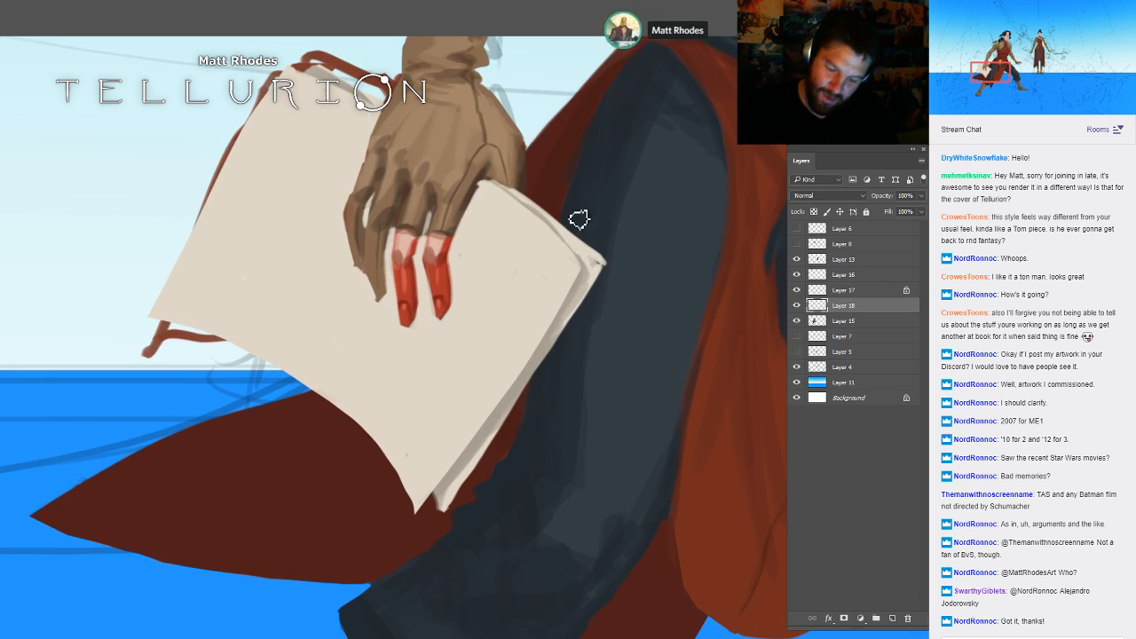
{"action": "mouse_move", "coordinate": [604, 268]}
{"action": "left_mouse_down"}
{"action": "mouse_move", "coordinate": [541, 384]}
{"action": "mouse_move", "coordinate": [453, 504]}
{"action": "left_mouse_up"}
{"action": "key", "text": "slash"}
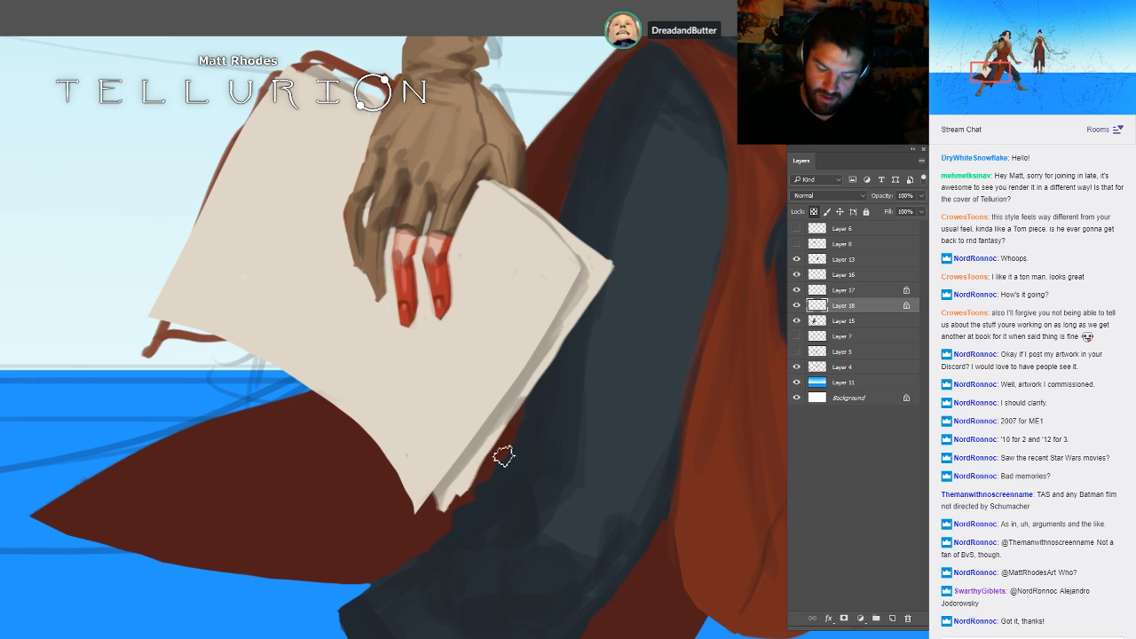
{"action": "left_click_drag", "start_coordinate": [519, 399], "coordinate": [600, 289]}
{"action": "left_click_drag", "start_coordinate": [600, 290], "coordinate": [524, 398]}
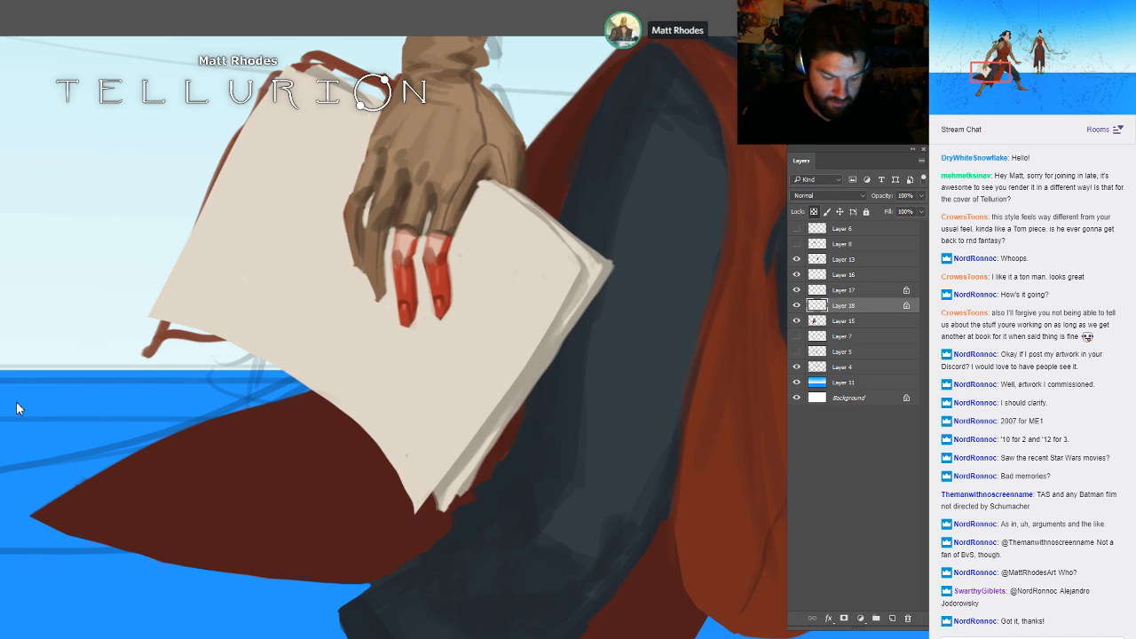
{"action": "left_click", "coordinate": [454, 365], "text": "alt"}
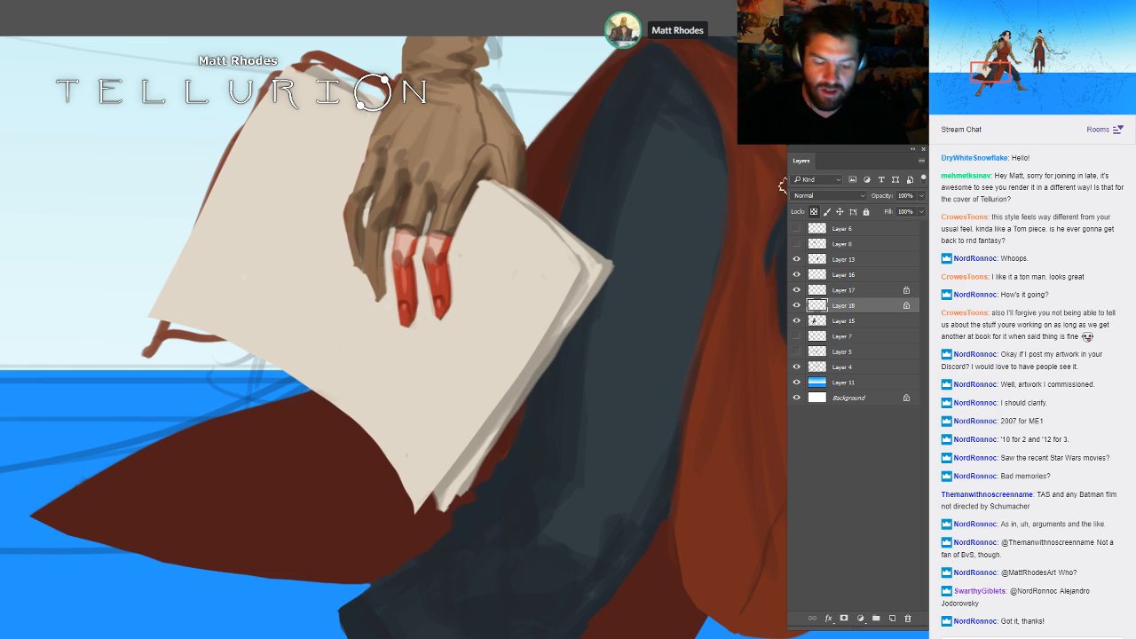
- Merge the three paper layers, Layer 16, Layer 17 and Layer 18, into a single layer
{"action": "left_click_drag", "start_coordinate": [653, 277], "coordinate": [633, 362]}
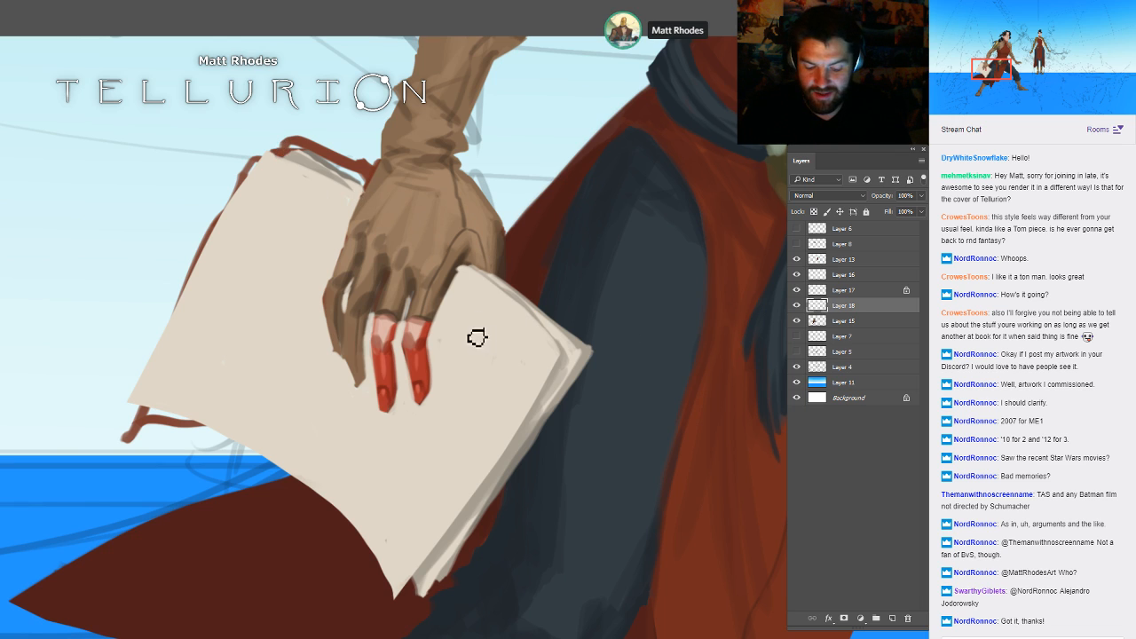
{"action": "left_click", "coordinate": [841, 292]}
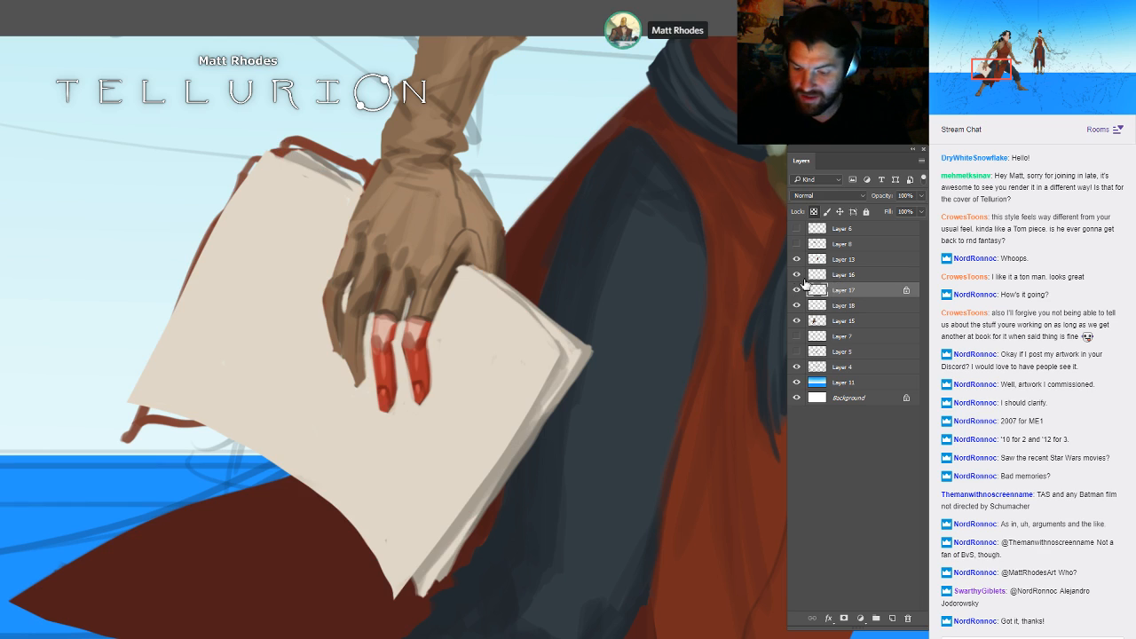
{"action": "left_click", "coordinate": [796, 274]}
{"action": "left_click", "coordinate": [797, 275]}
{"action": "left_click", "coordinate": [847, 274]}
{"action": "key", "text": "ctrl+e"}
{"action": "key", "text": "ctrl+e"}
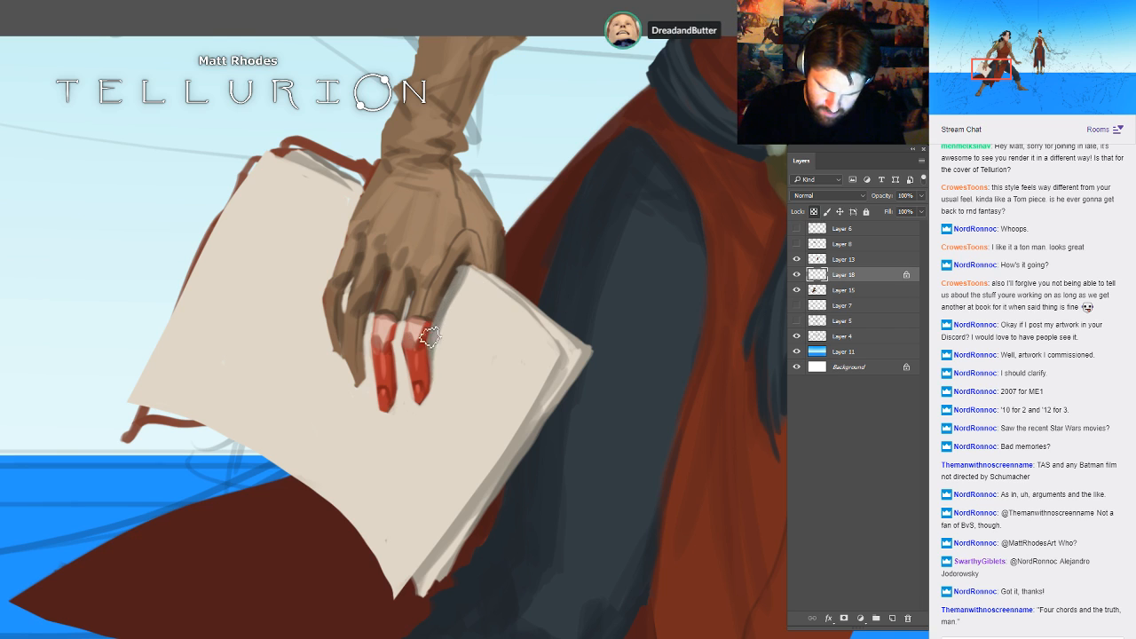
- Paint soft grey contact shadows on the paper along the edges of the red fingers and the gloved finger beside them
{"action": "left_click_drag", "start_coordinate": [433, 354], "coordinate": [426, 411]}
{"action": "mouse_move", "coordinate": [413, 296]}
{"action": "left_mouse_down"}
{"action": "mouse_move", "coordinate": [391, 353]}
{"action": "mouse_move", "coordinate": [399, 400]}
{"action": "left_mouse_up"}
{"action": "left_click_drag", "start_coordinate": [398, 340], "coordinate": [397, 371]}
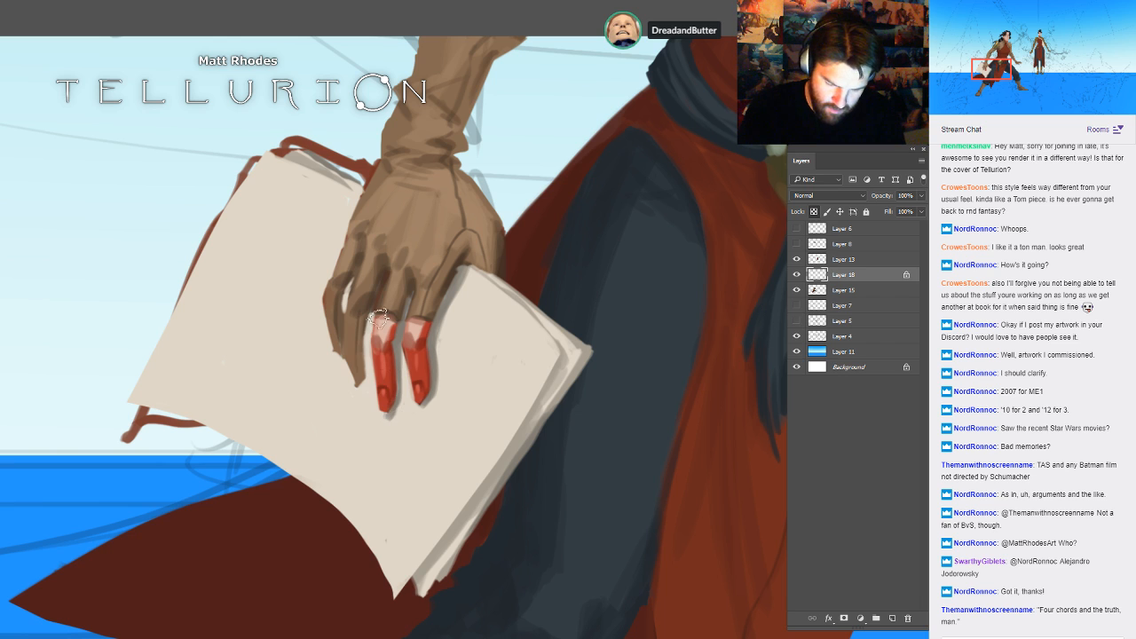
{"action": "left_click_drag", "start_coordinate": [378, 318], "coordinate": [365, 367]}
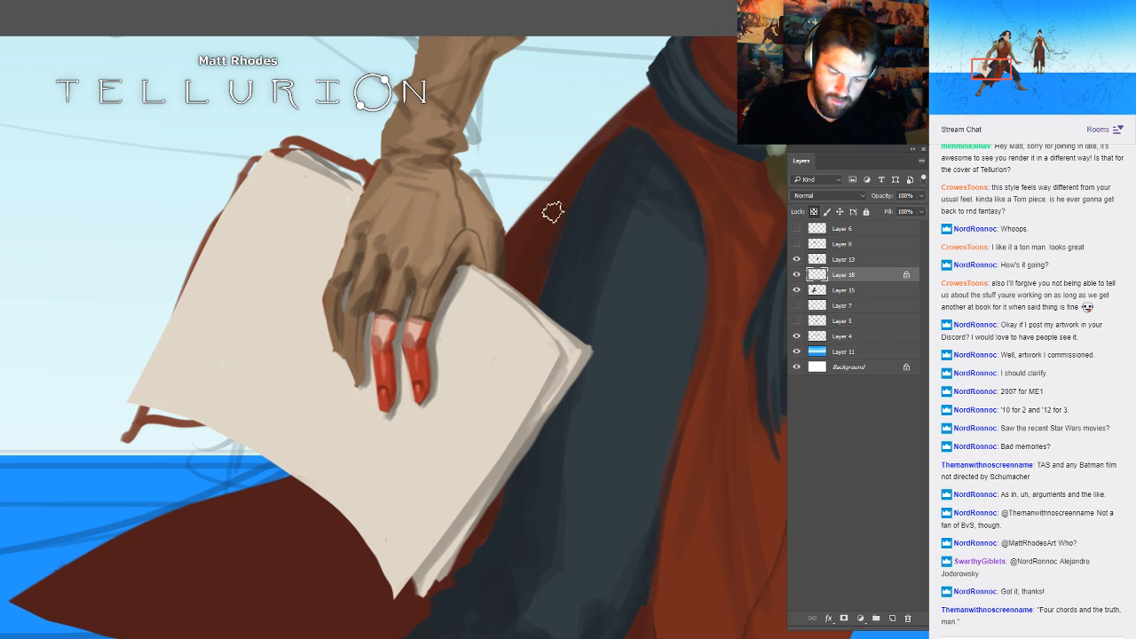
- Lasso the leftover red outline around the paper's far side on Layer 15, delete it and clear the selection
{"action": "mouse_move", "coordinate": [602, 345]}
{"action": "left_mouse_down"}
{"action": "mouse_move", "coordinate": [776, 359]}
{"action": "mouse_move", "coordinate": [704, 313]}
{"action": "mouse_move", "coordinate": [621, 325]}
{"action": "left_mouse_up"}
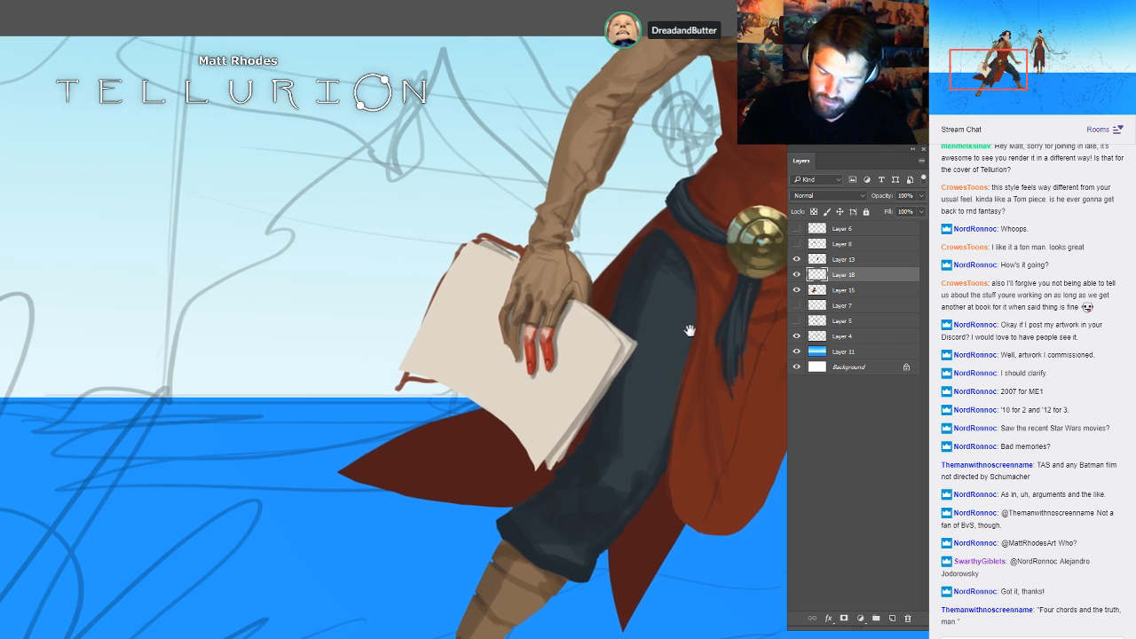
{"action": "left_click_drag", "start_coordinate": [632, 365], "coordinate": [632, 376]}
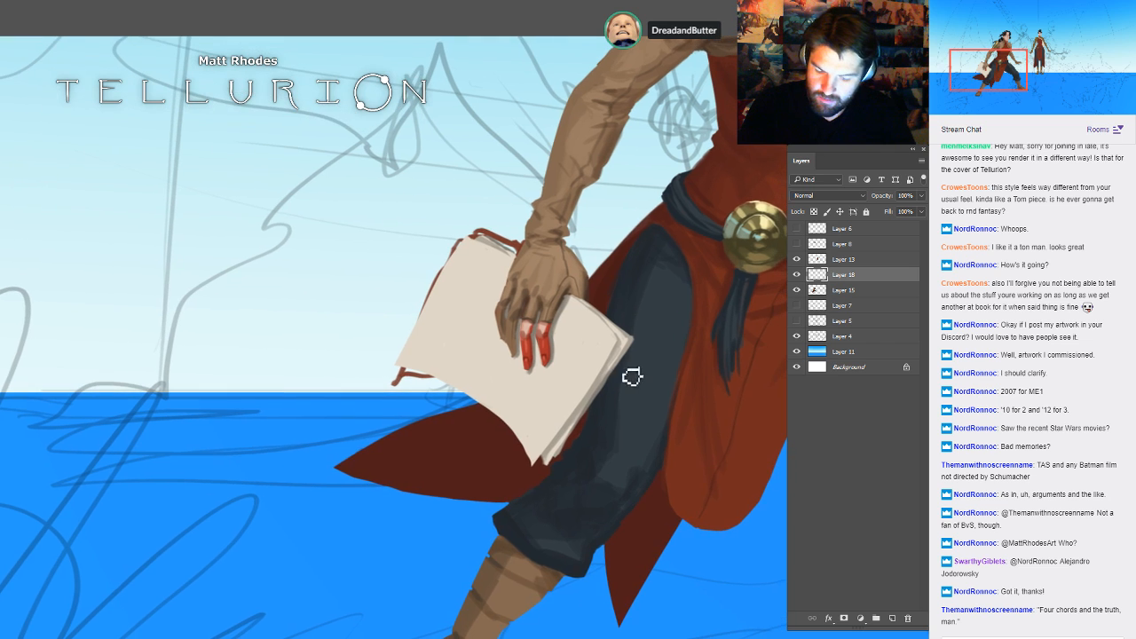
{"action": "left_click", "coordinate": [797, 276]}
{"action": "left_click", "coordinate": [797, 276]}
{"action": "left_click", "coordinate": [798, 293]}
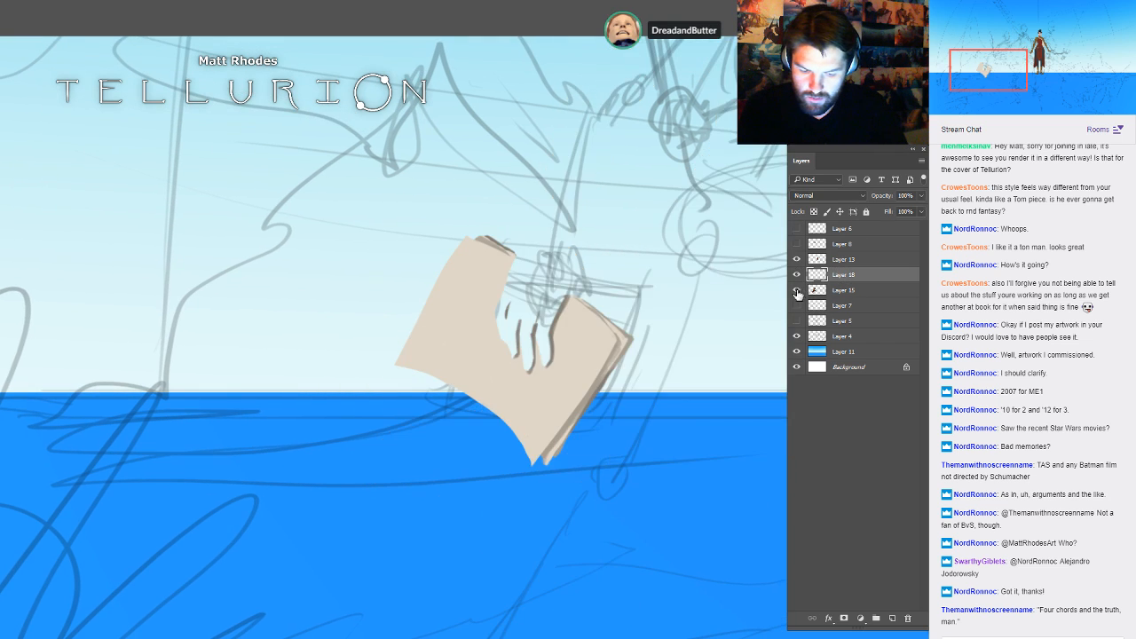
{"action": "left_click", "coordinate": [850, 287]}
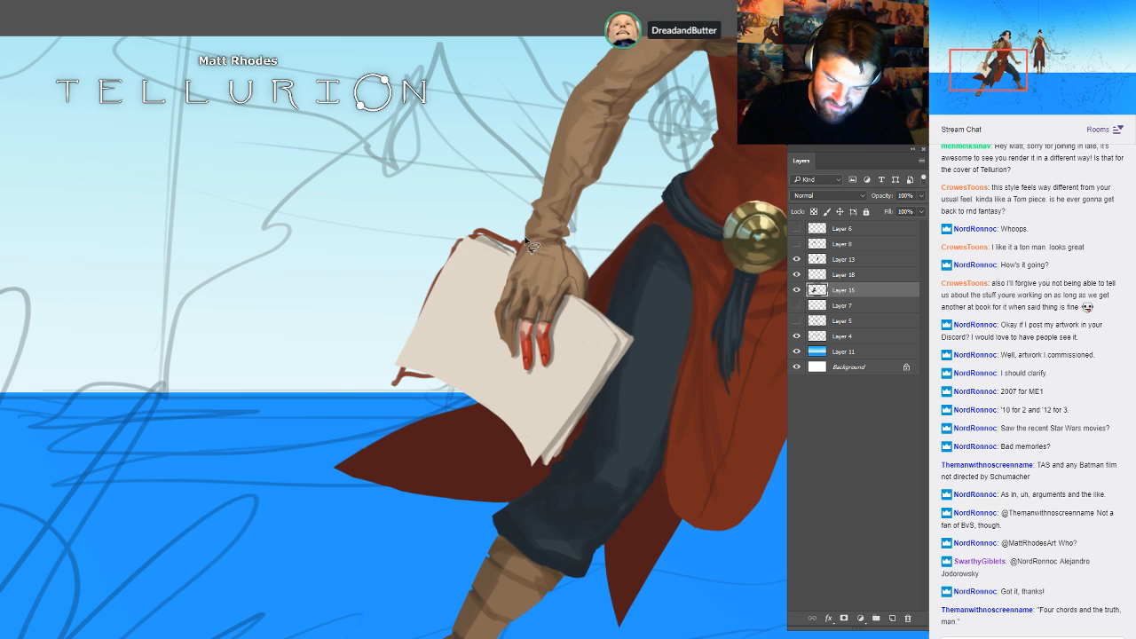
{"action": "left_click_drag", "start_coordinate": [527, 245], "coordinate": [484, 329]}
{"action": "left_click_drag", "start_coordinate": [398, 411], "coordinate": [492, 142]}
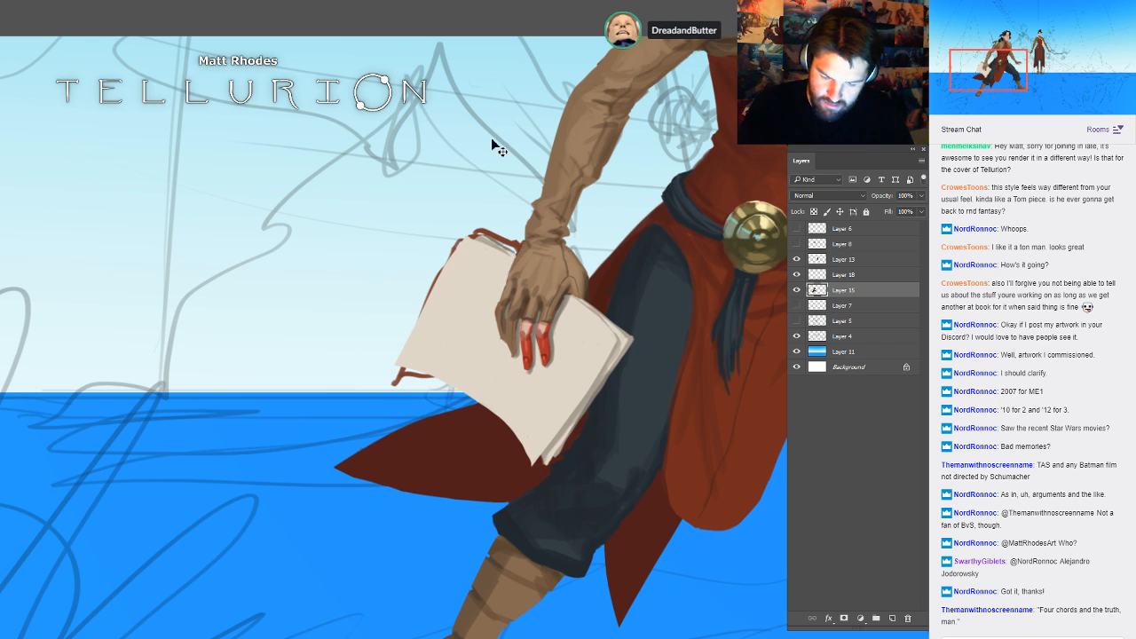
{"action": "key", "text": "Delete"}
{"action": "key", "text": "ctrl+d"}
{"action": "mouse_move", "coordinate": [919, 313]}
{"action": "left_mouse_down"}
{"action": "mouse_move", "coordinate": [769, 345]}
{"action": "mouse_move", "coordinate": [780, 333]}
{"action": "left_mouse_up"}
{"action": "key", "text": "b"}
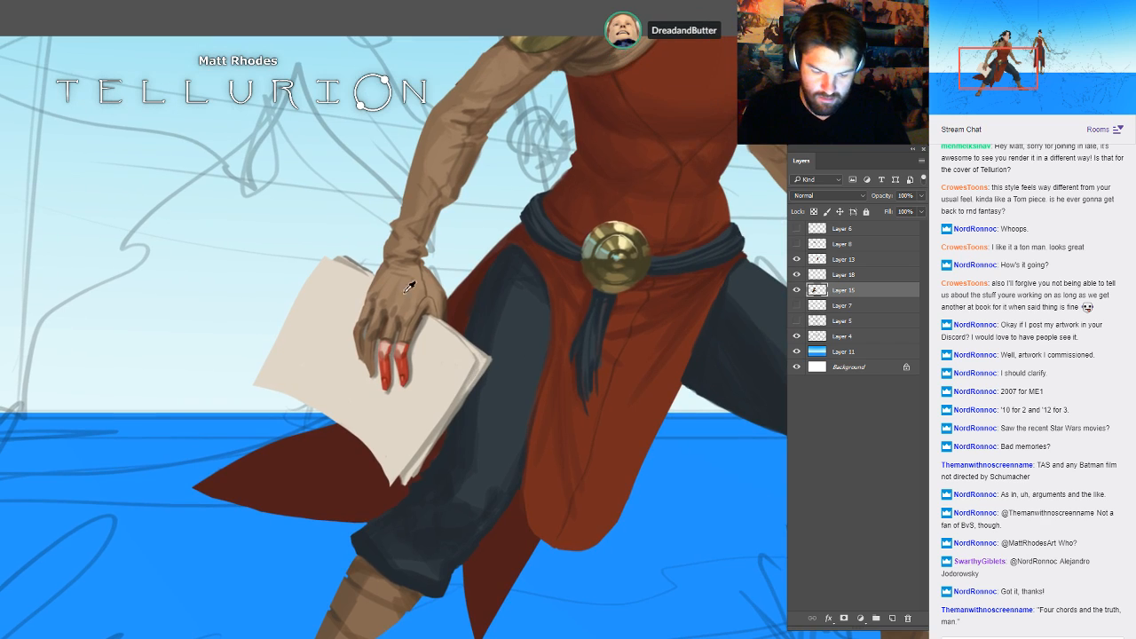
- On a new layer above the paper, load the paper's outline as a selection and brush soft grey-brown shading across its outer half
{"action": "left_click", "coordinate": [351, 258], "text": "alt"}
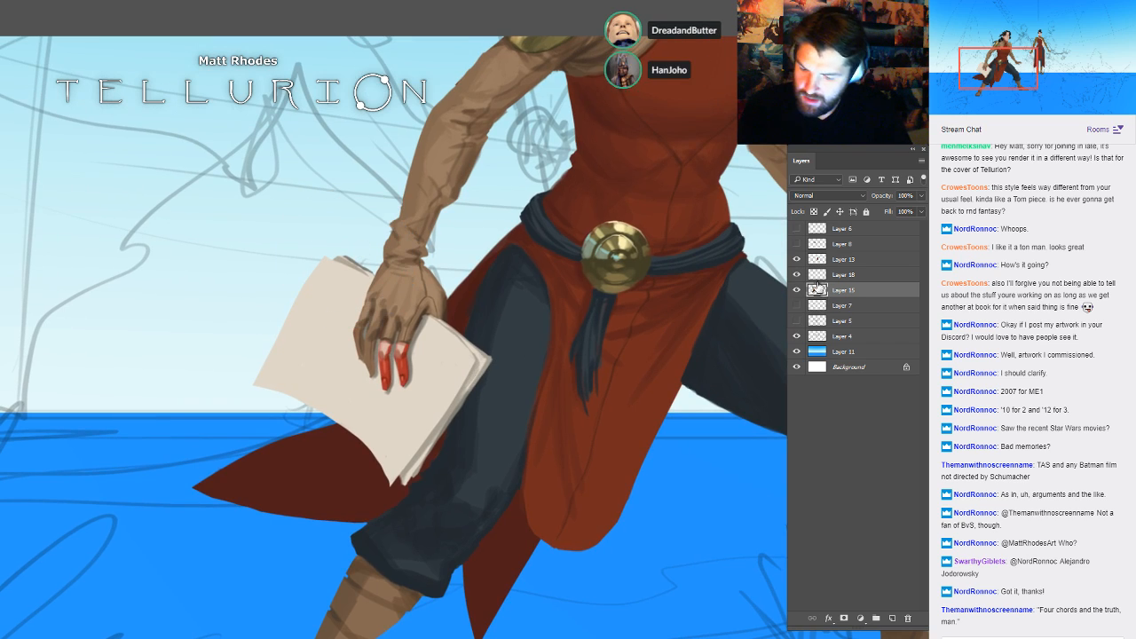
{"action": "left_click", "coordinate": [797, 274]}
{"action": "left_click", "coordinate": [798, 274]}
{"action": "left_click", "coordinate": [818, 276], "text": "ctrl"}
{"action": "left_click", "coordinate": [864, 274]}
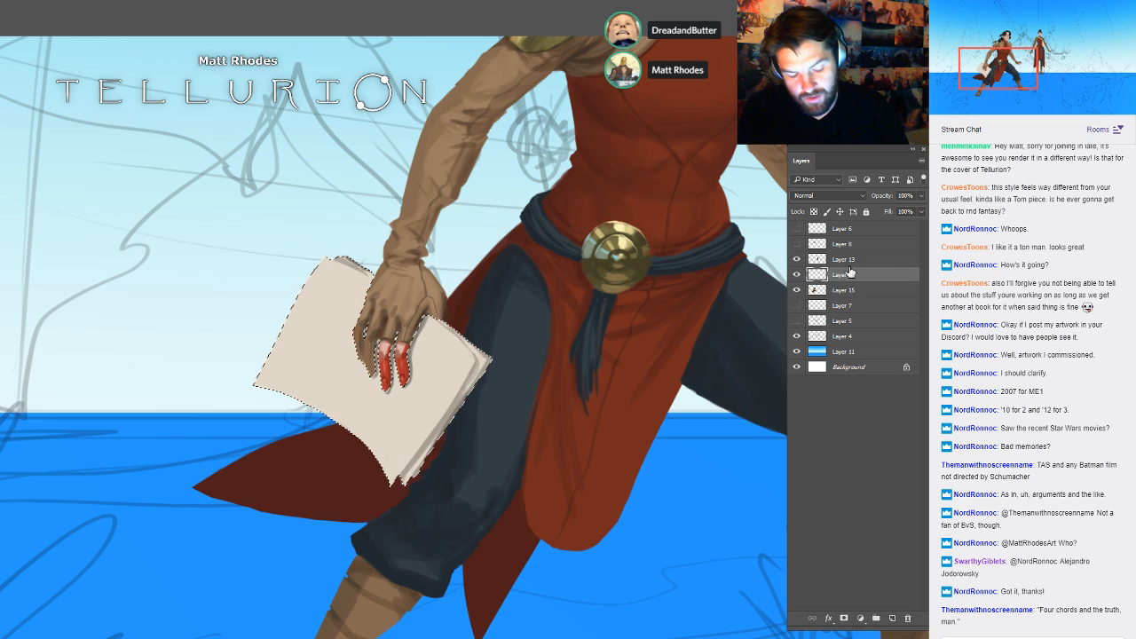
{"action": "key", "text": "ctrl+shift+alt+n"}
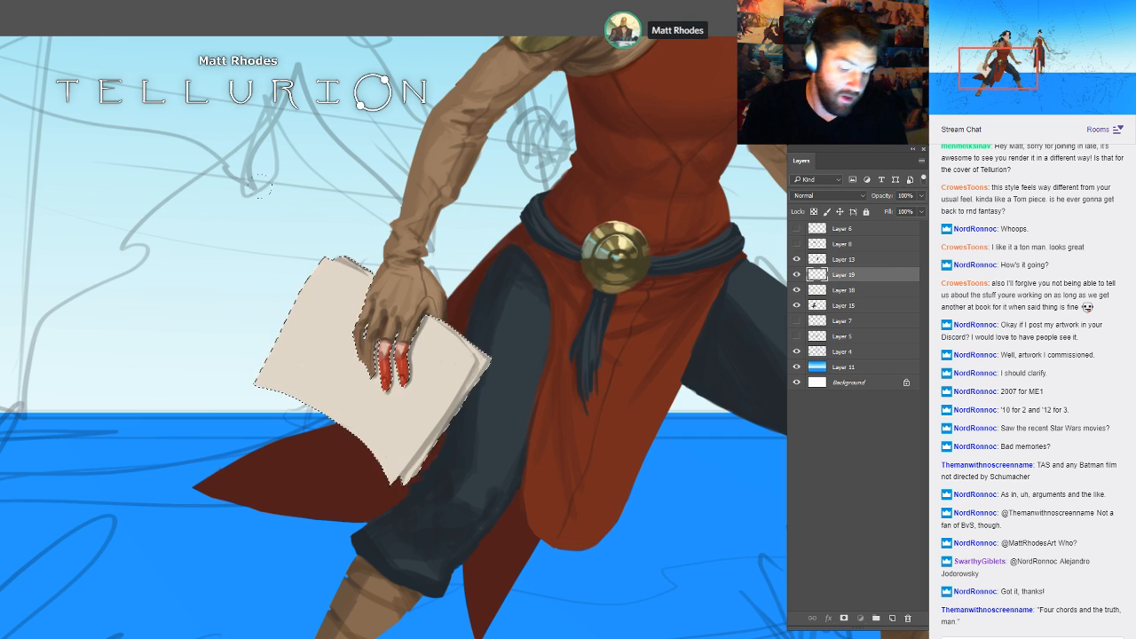
{"action": "mouse_move", "coordinate": [302, 306]}
{"action": "left_mouse_down"}
{"action": "mouse_move", "coordinate": [355, 271]}
{"action": "mouse_move", "coordinate": [266, 377]}
{"action": "left_mouse_up"}
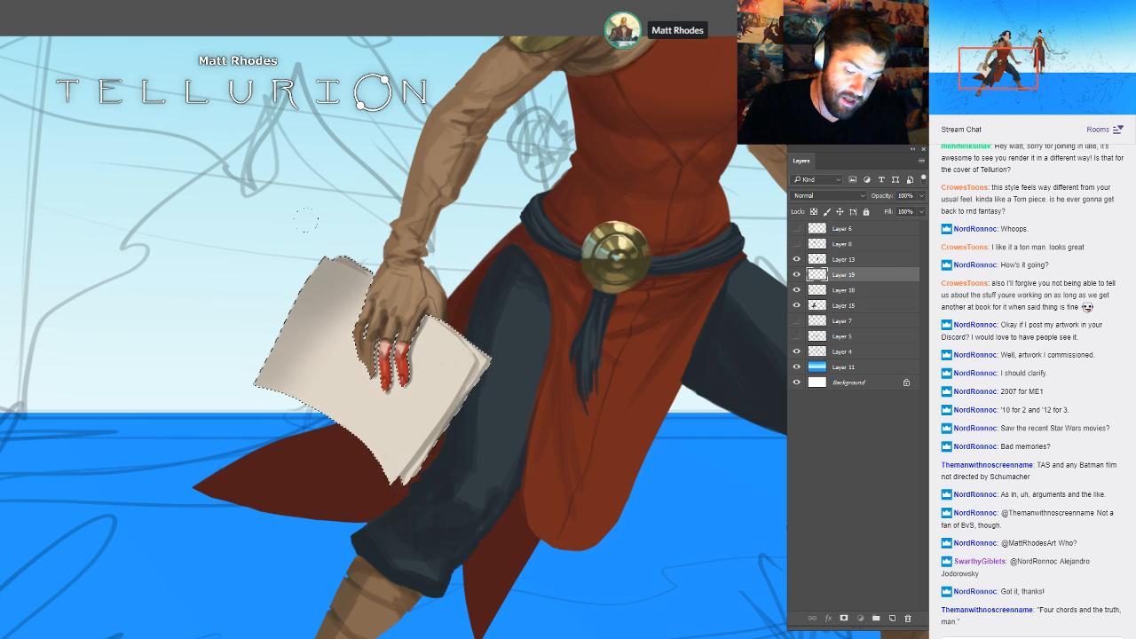
{"action": "left_click_drag", "start_coordinate": [351, 297], "coordinate": [306, 386]}
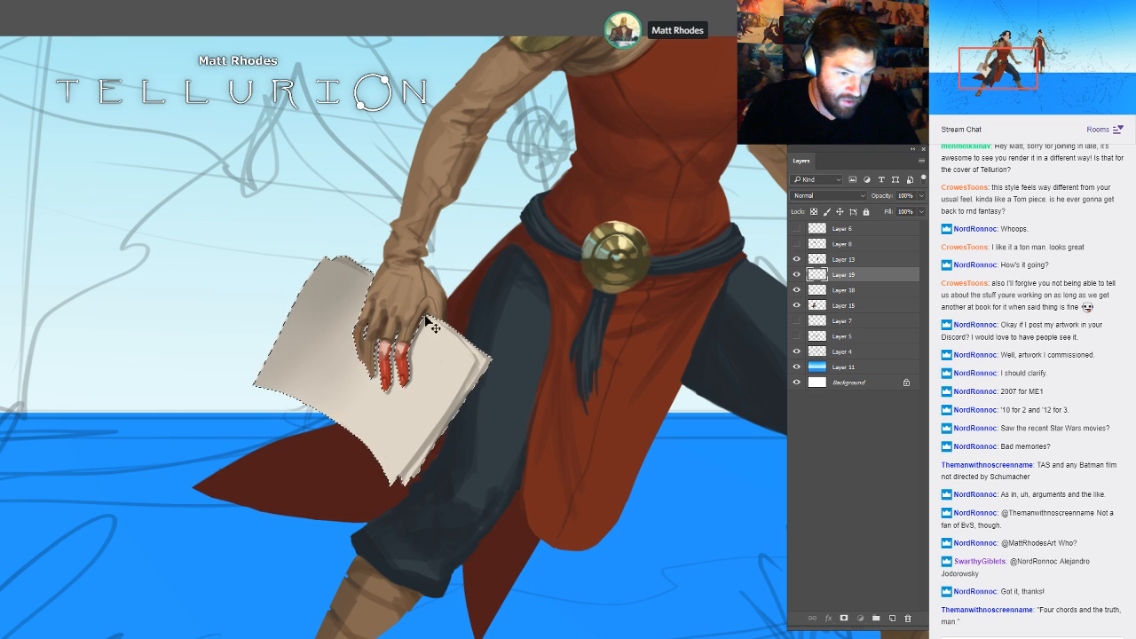
{"action": "key", "text": "ctrl+d"}
- Clean the shading off the paper's upper and outer edges to leave thin light rims on the pages
{"action": "left_click_drag", "start_coordinate": [390, 347], "coordinate": [464, 372]}
{"action": "left_click_drag", "start_coordinate": [550, 327], "coordinate": [701, 347]}
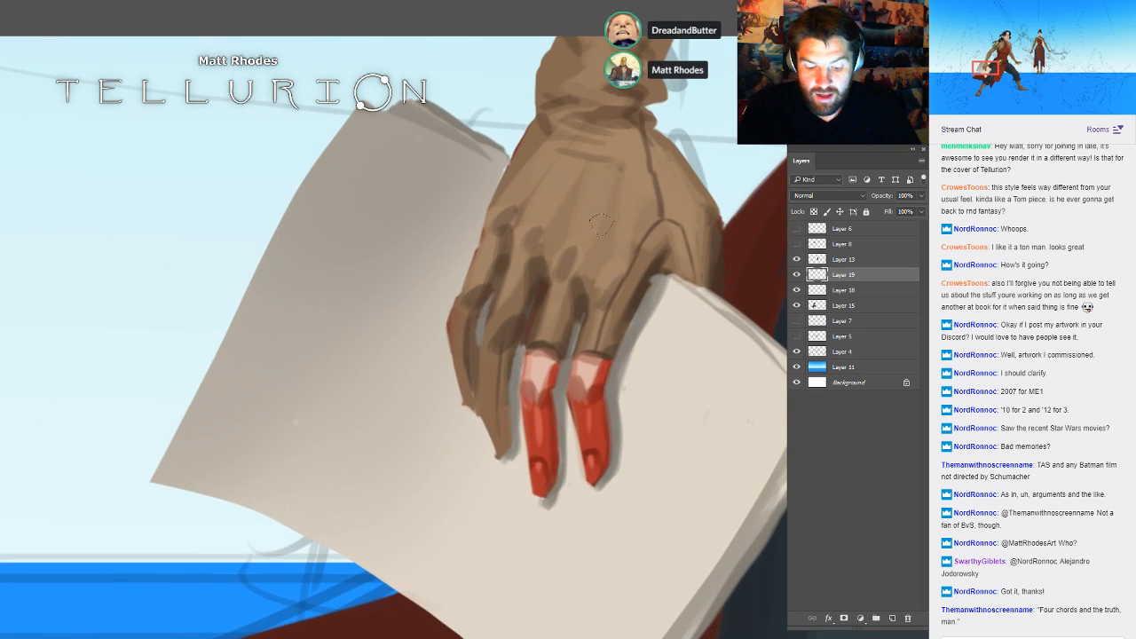
{"action": "left_click_drag", "start_coordinate": [540, 210], "coordinate": [550, 293]}
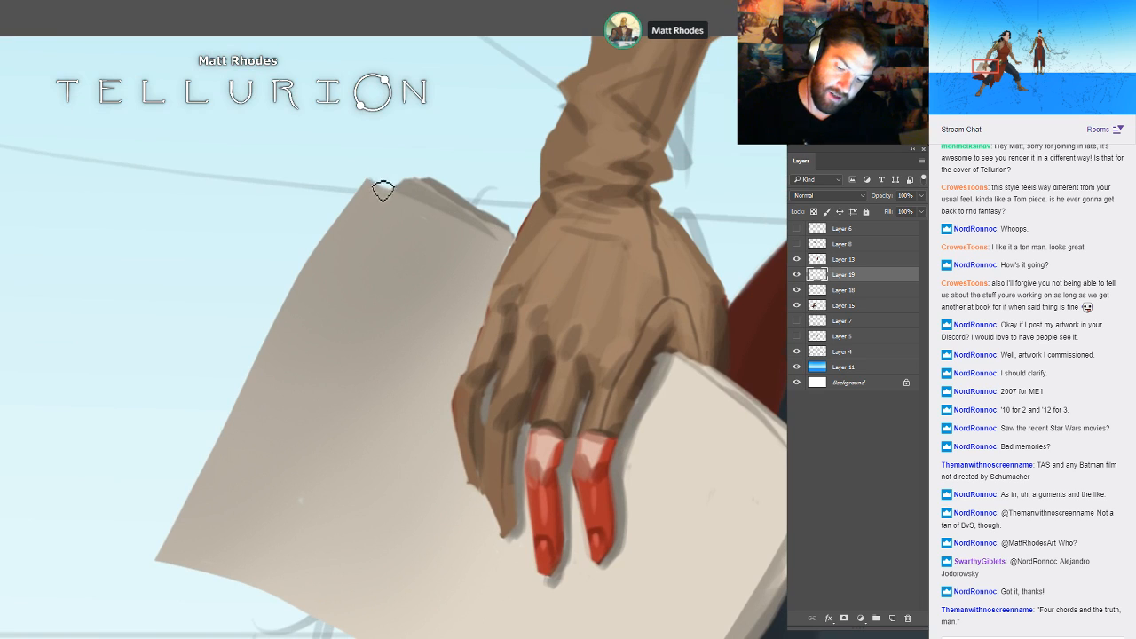
{"action": "left_click_drag", "start_coordinate": [370, 184], "coordinate": [494, 240]}
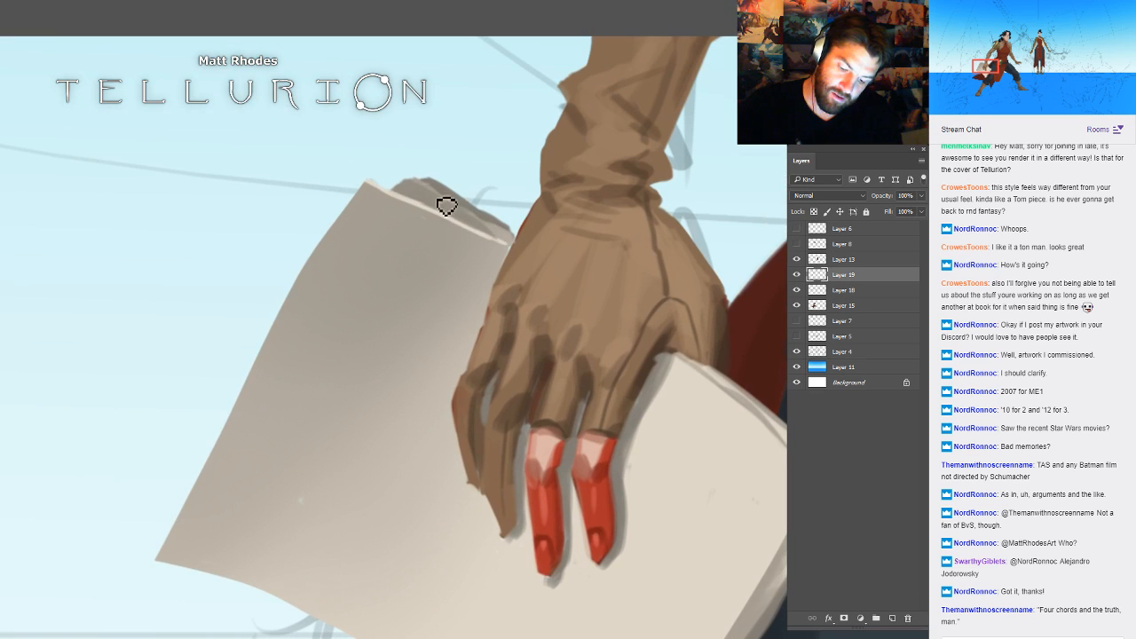
{"action": "left_click_drag", "start_coordinate": [411, 186], "coordinate": [522, 251]}
{"action": "left_click_drag", "start_coordinate": [367, 186], "coordinate": [276, 323]}
{"action": "left_click_drag", "start_coordinate": [320, 257], "coordinate": [227, 433]}
{"action": "left_click_drag", "start_coordinate": [251, 373], "coordinate": [168, 556]}
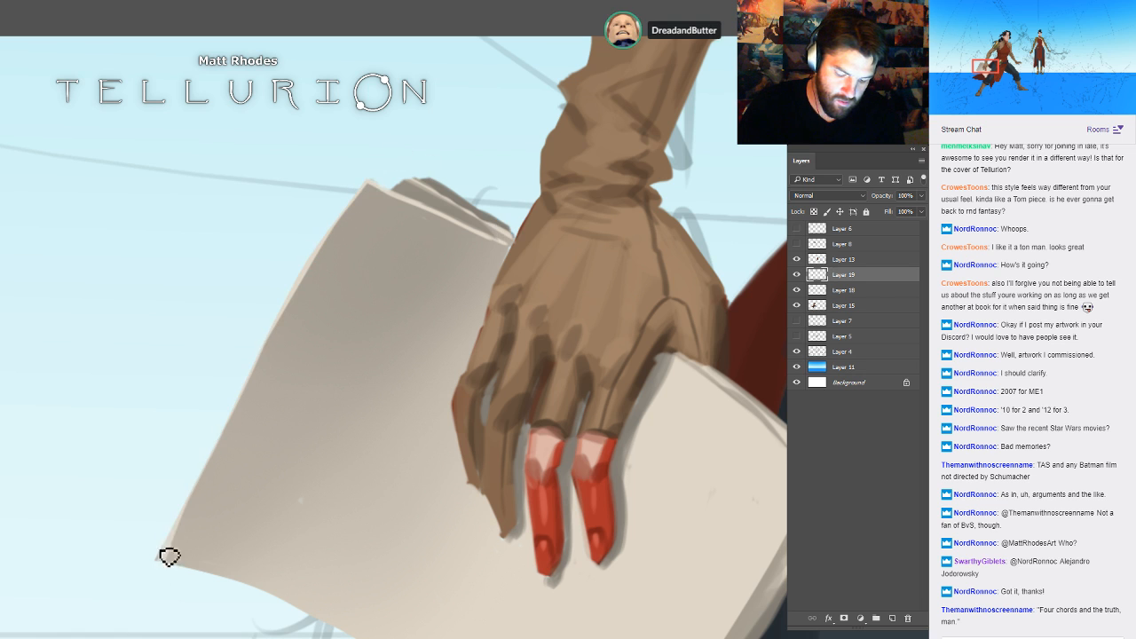
{"action": "left_click_drag", "start_coordinate": [649, 430], "coordinate": [524, 414]}
{"action": "left_click_drag", "start_coordinate": [647, 431], "coordinate": [579, 328]}
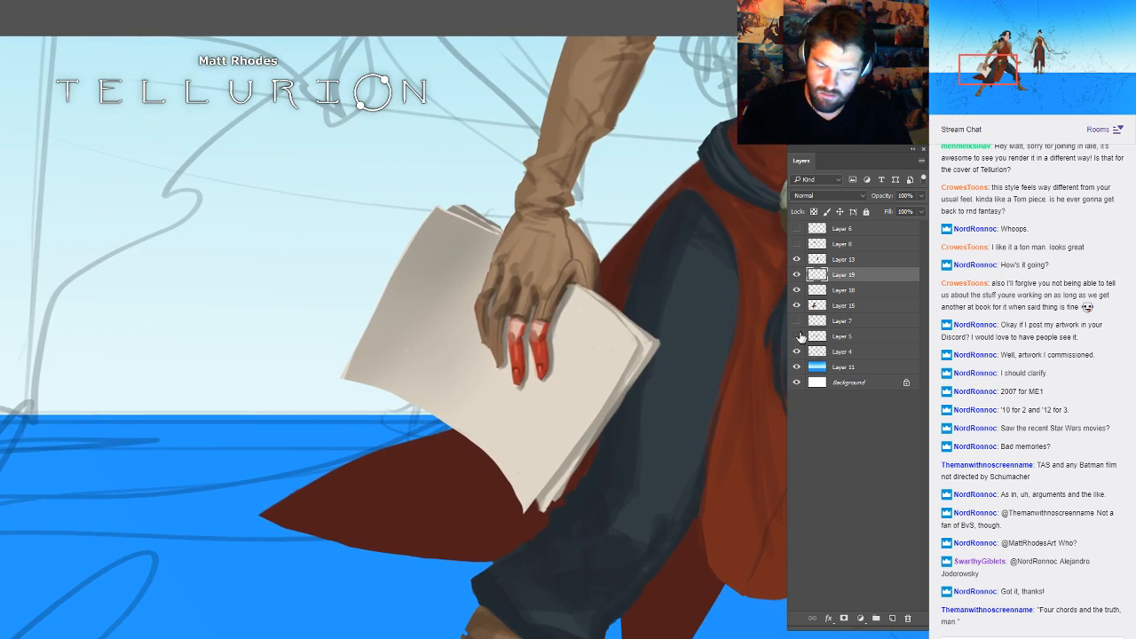
- Lower the paper shading layer's opacity to 28%, merge it into the paper and merge the paper into Layer 15
{"action": "left_click_drag", "start_coordinate": [893, 212], "coordinate": [874, 215]}
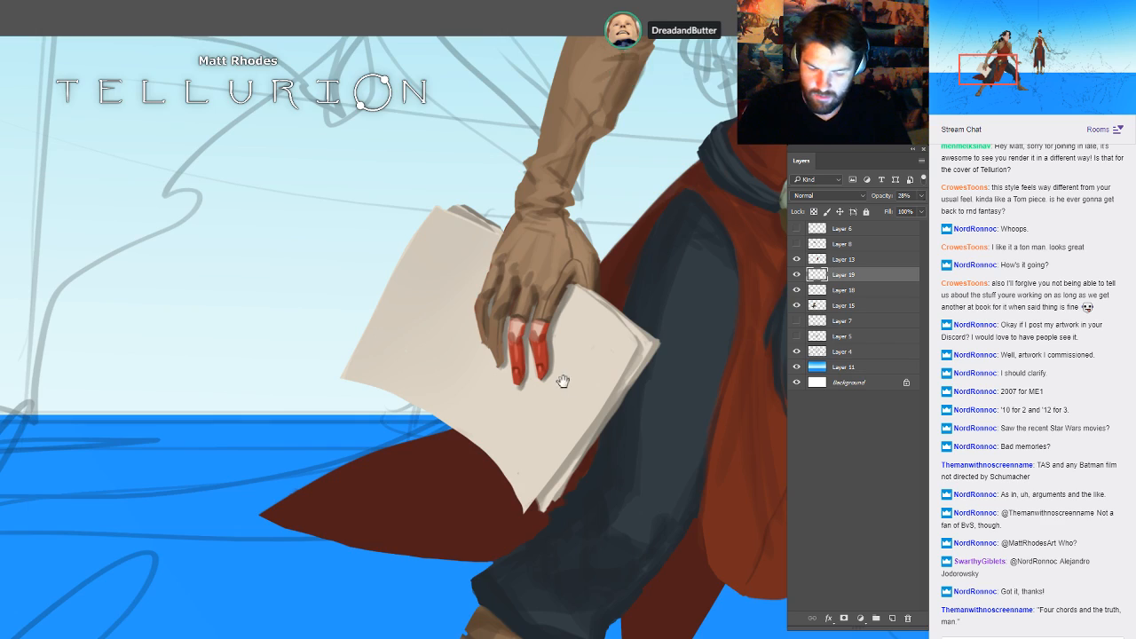
{"action": "left_click_drag", "start_coordinate": [563, 381], "coordinate": [293, 435]}
{"action": "scroll", "coordinate": [702, 355], "scroll_direction": "down", "scroll_amount": 2}
{"action": "scroll", "coordinate": [709, 335], "scroll_direction": "down", "scroll_amount": 5}
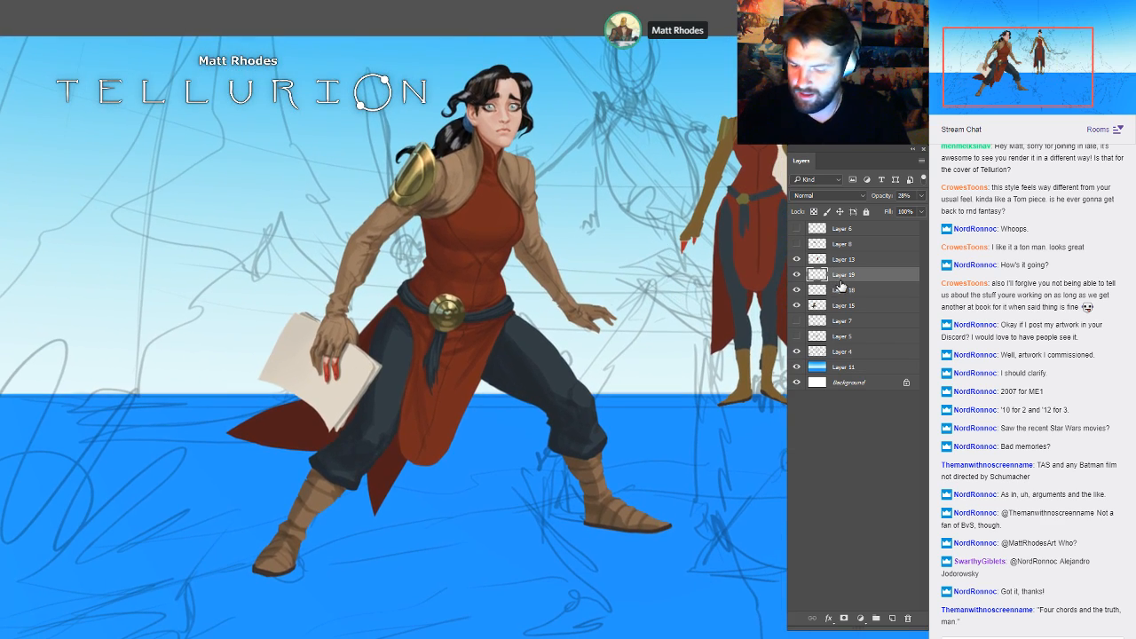
{"action": "key", "text": "ctrl+e"}
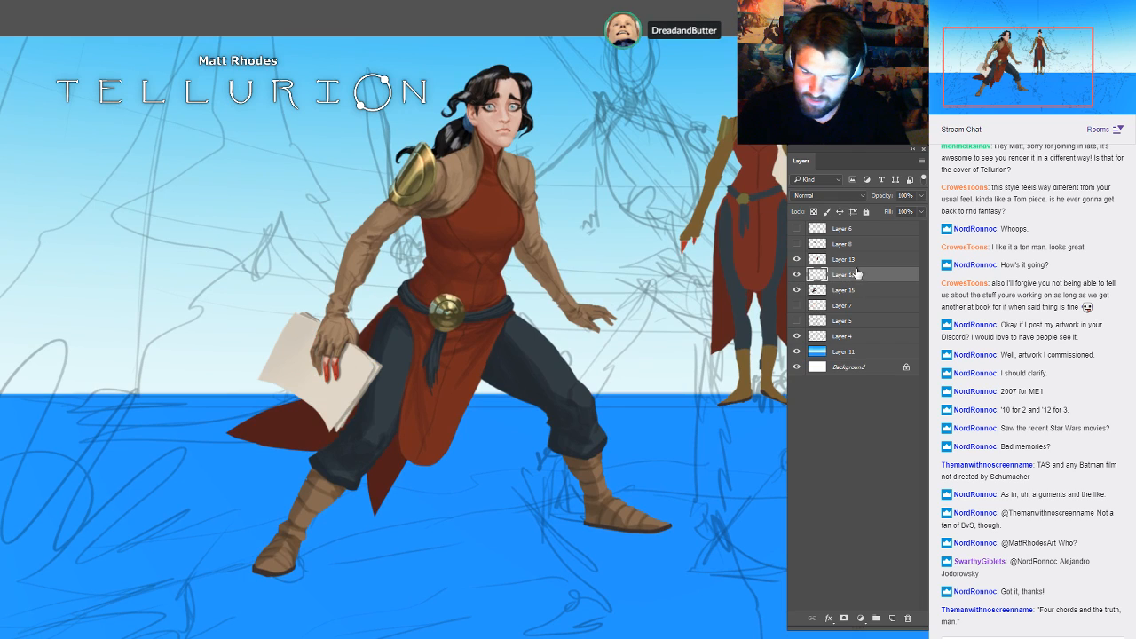
{"action": "key", "text": "ctrl+e"}
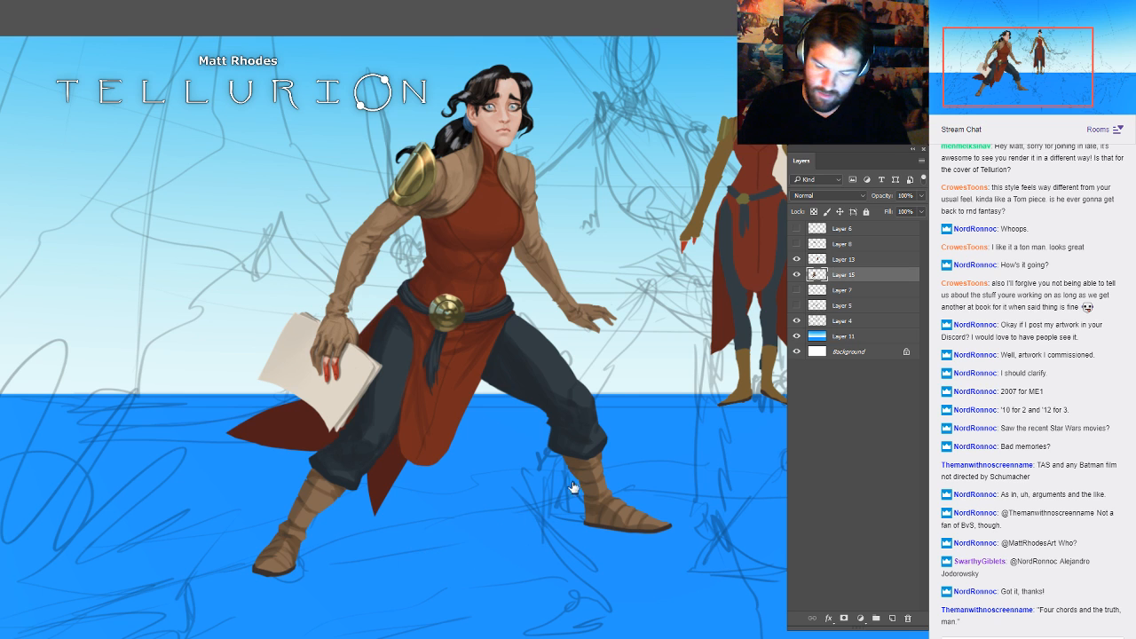
{"action": "scroll", "coordinate": [336, 363], "scroll_direction": "up", "scroll_amount": 5}
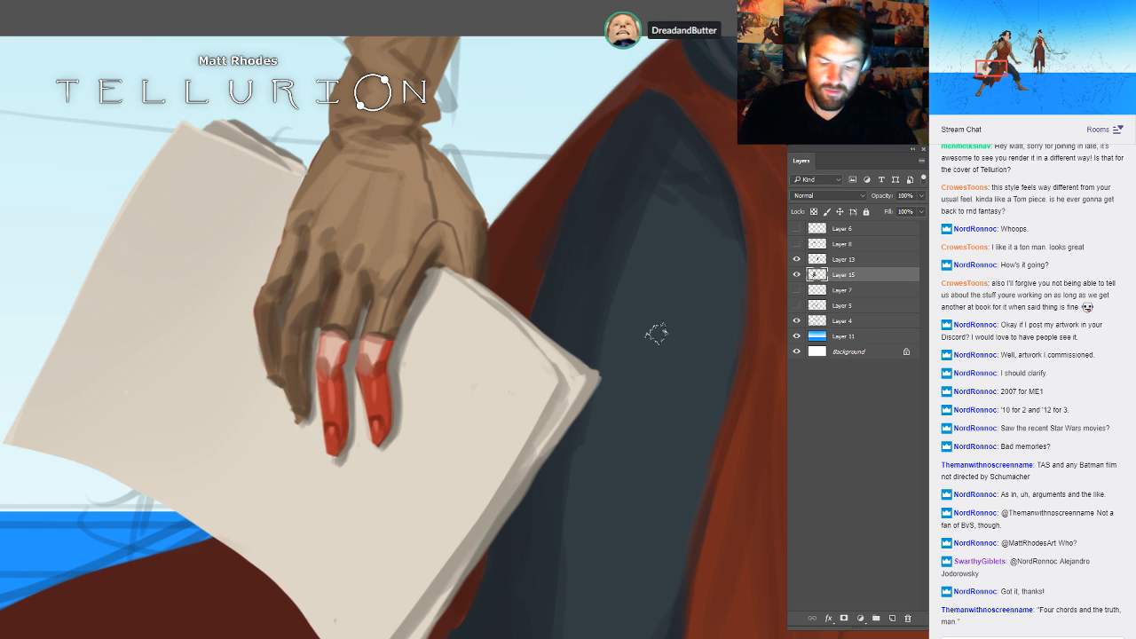
{"action": "left_click_drag", "start_coordinate": [665, 353], "coordinate": [599, 324]}
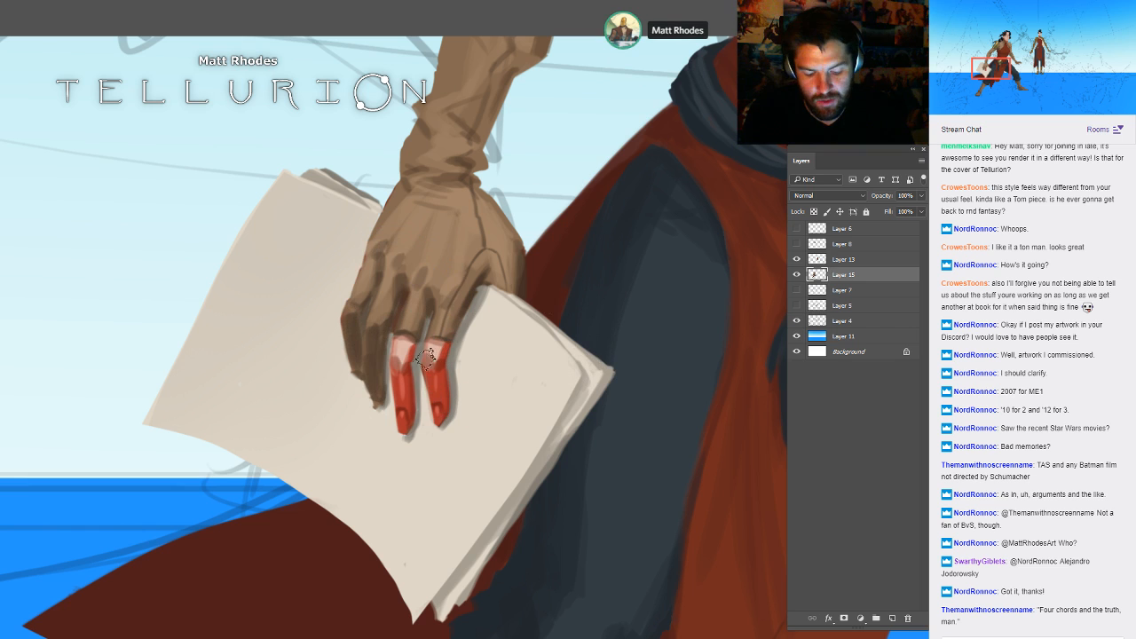
{"action": "key", "text": "ctrl+0"}
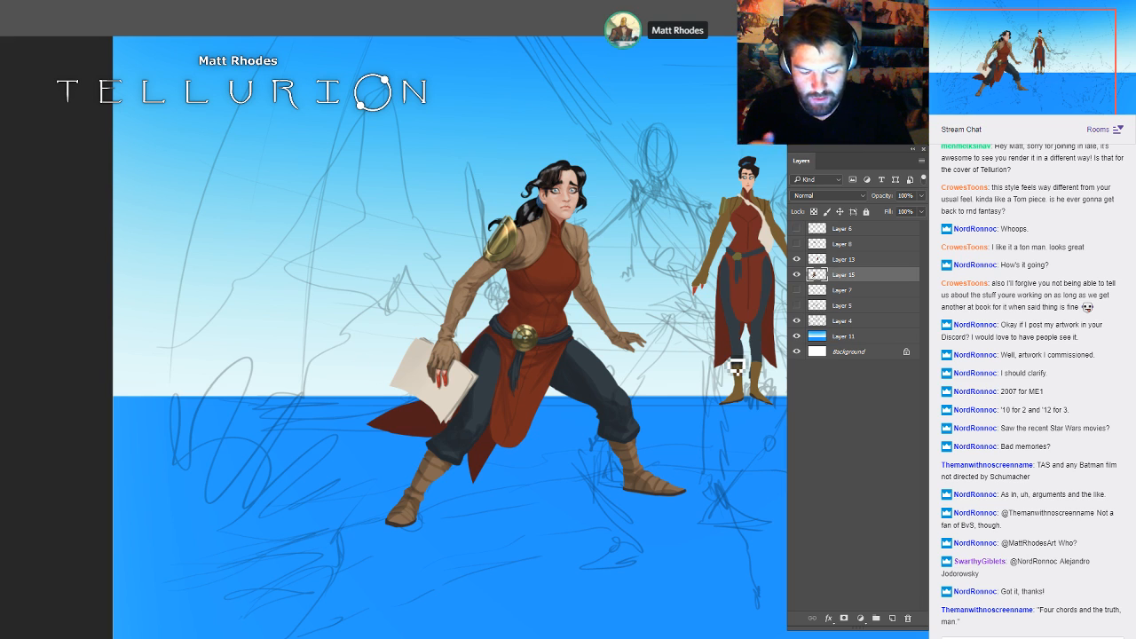
- On a new layer above Layer 15, confined to the figure's outline, shade the outstretched forearm in dark brown and set layer opacity to 55%
{"action": "left_click_drag", "start_coordinate": [494, 316], "coordinate": [592, 313]}
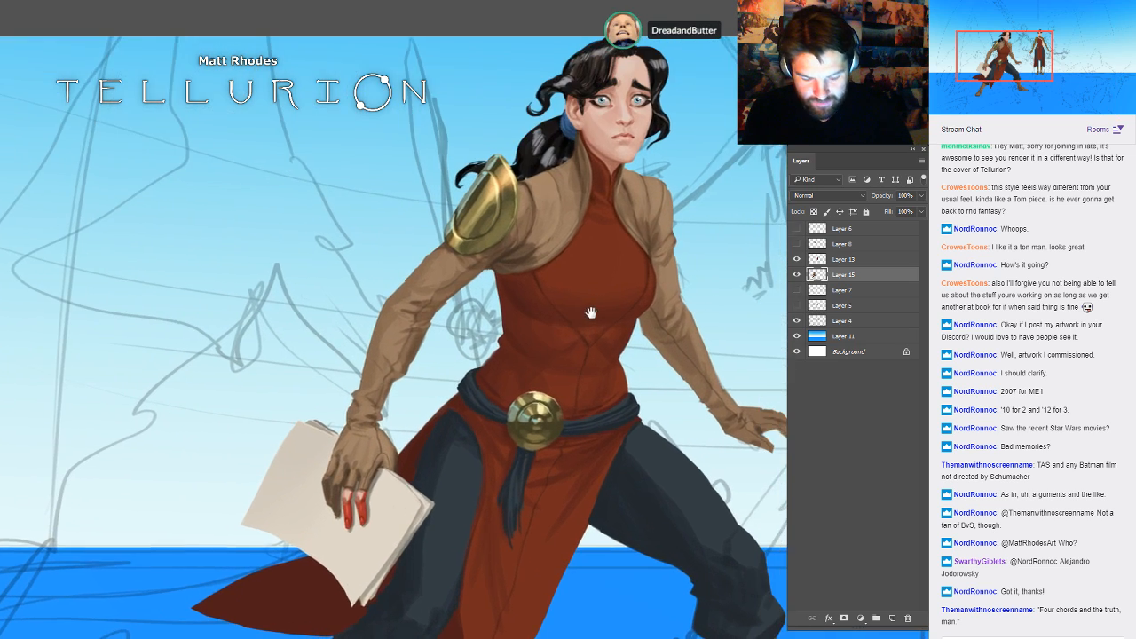
{"action": "left_click_drag", "start_coordinate": [501, 273], "coordinate": [512, 261]}
{"action": "left_click", "coordinate": [499, 255], "text": "alt"}
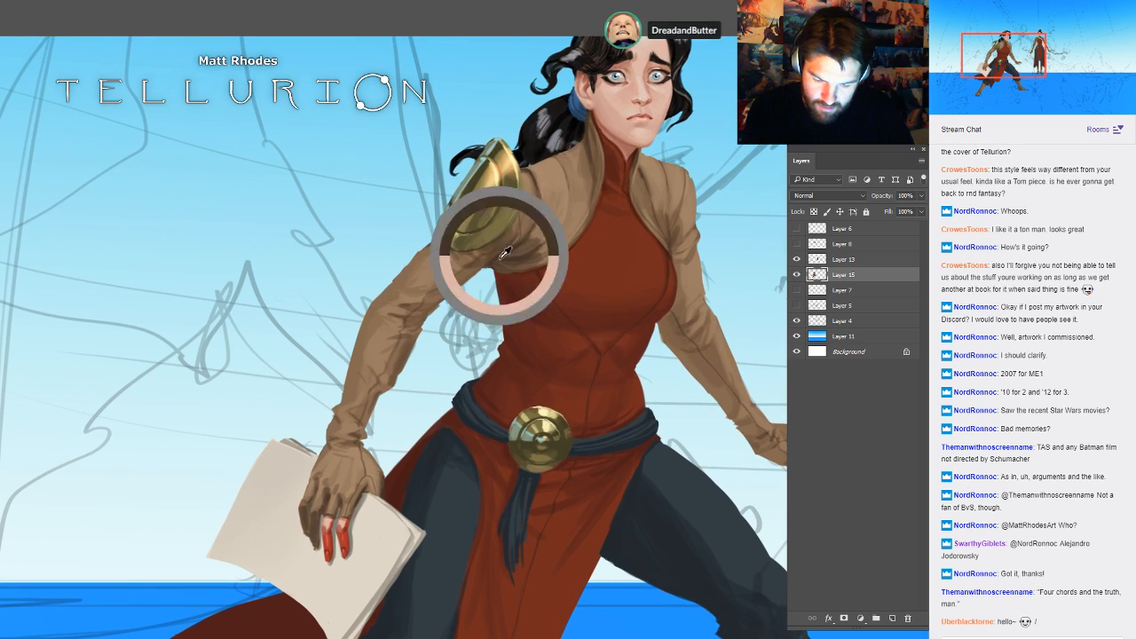
{"action": "key", "text": "ctrl+shift+alt+n"}
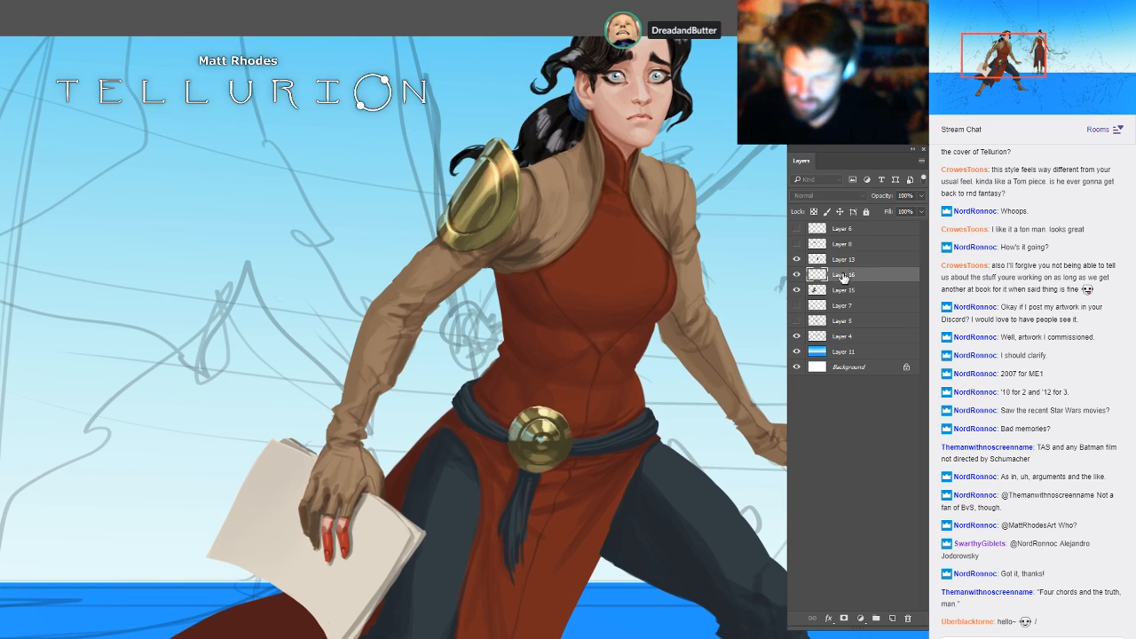
{"action": "left_click", "coordinate": [822, 287], "text": "ctrl"}
{"action": "key", "text": "ctrl+h"}
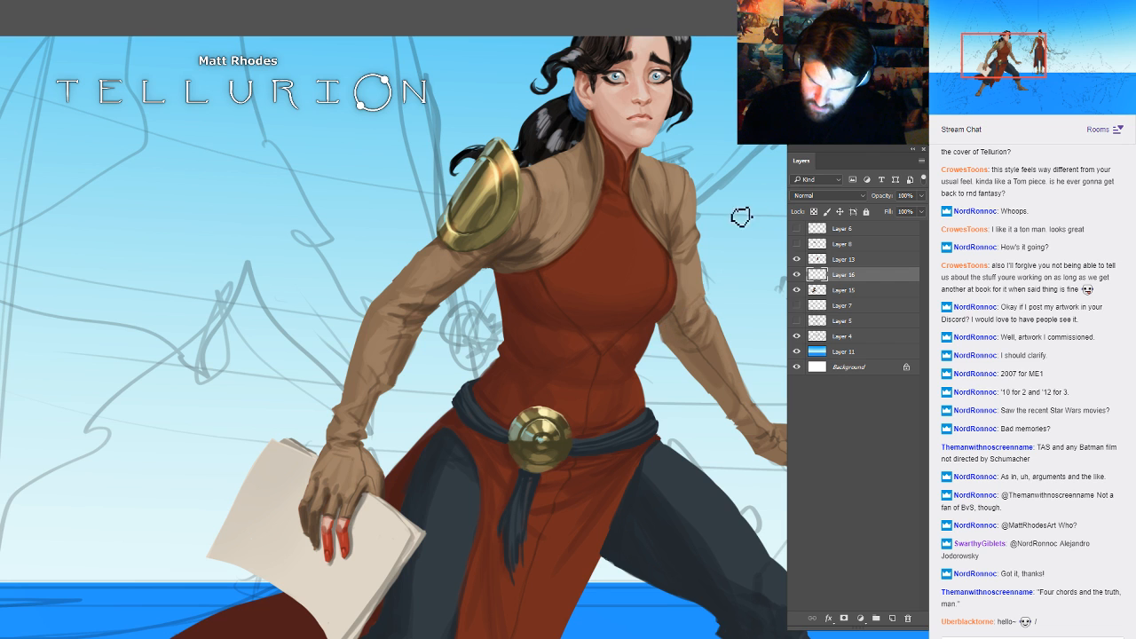
{"action": "left_click_drag", "start_coordinate": [782, 270], "coordinate": [686, 311]}
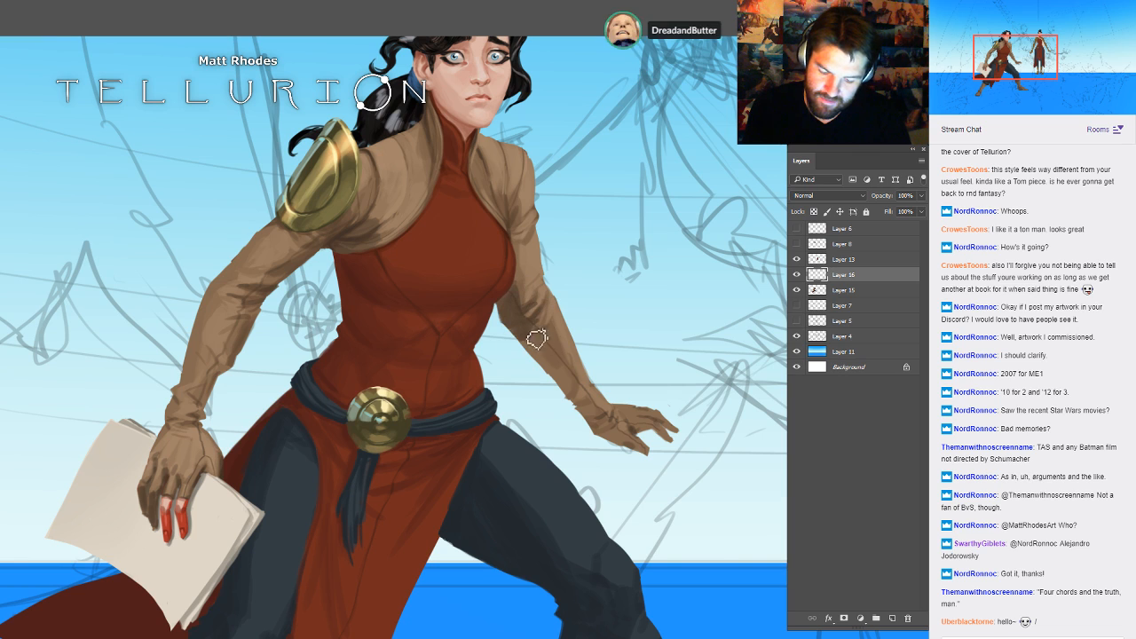
{"action": "left_click_drag", "start_coordinate": [551, 338], "coordinate": [550, 345]}
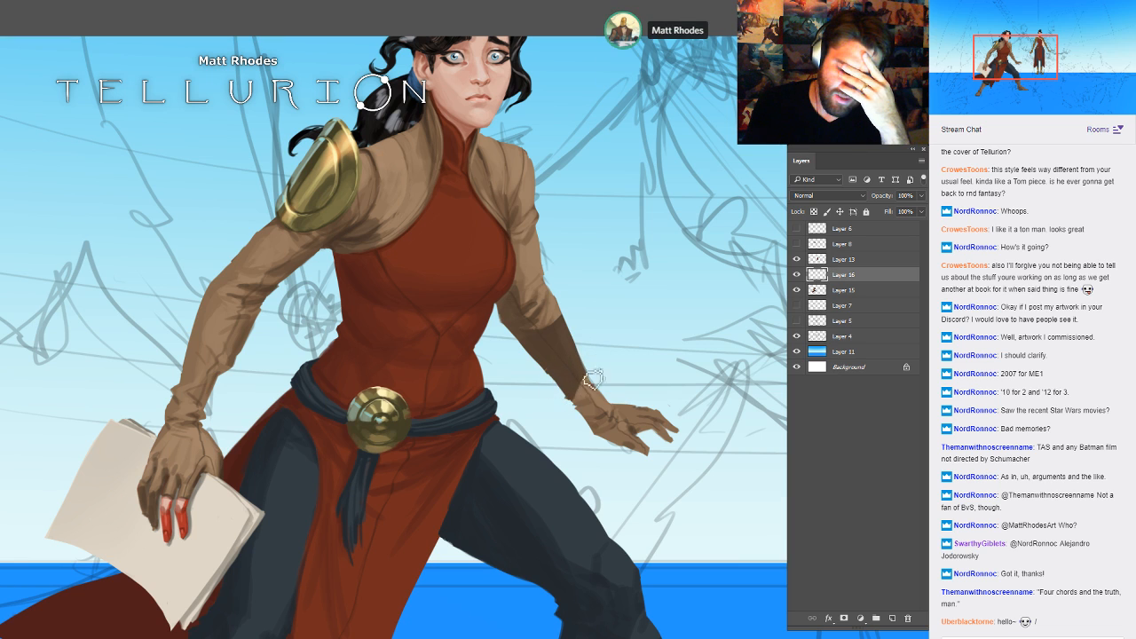
{"action": "mouse_move", "coordinate": [593, 379]}
{"action": "left_mouse_down"}
{"action": "mouse_move", "coordinate": [611, 413]}
{"action": "mouse_move", "coordinate": [642, 422]}
{"action": "left_mouse_up"}
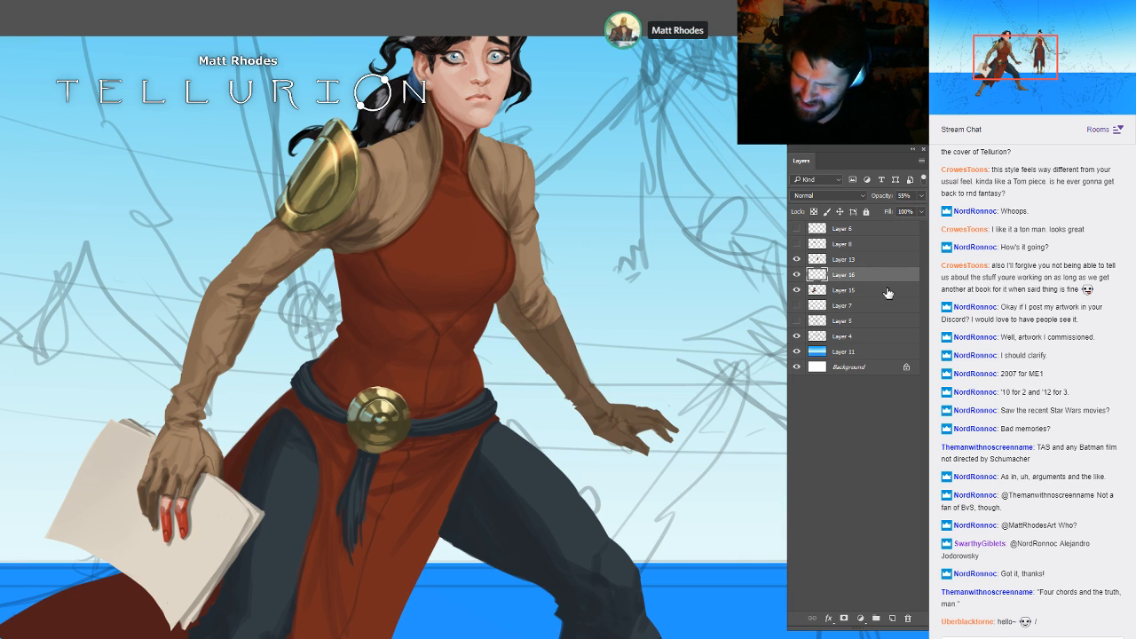
- Mask the forearm shading layer to the selected figure outline and compare the figure with and without the shading
{"action": "left_click", "coordinate": [845, 618]}
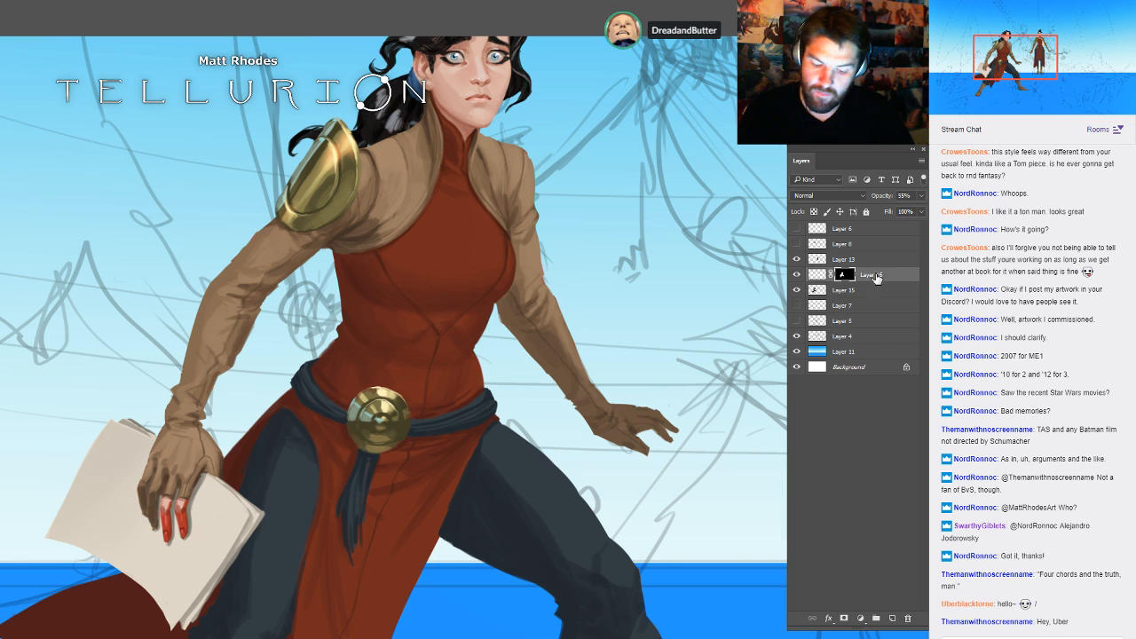
{"action": "left_click", "coordinate": [797, 276]}
{"action": "left_click", "coordinate": [797, 275]}
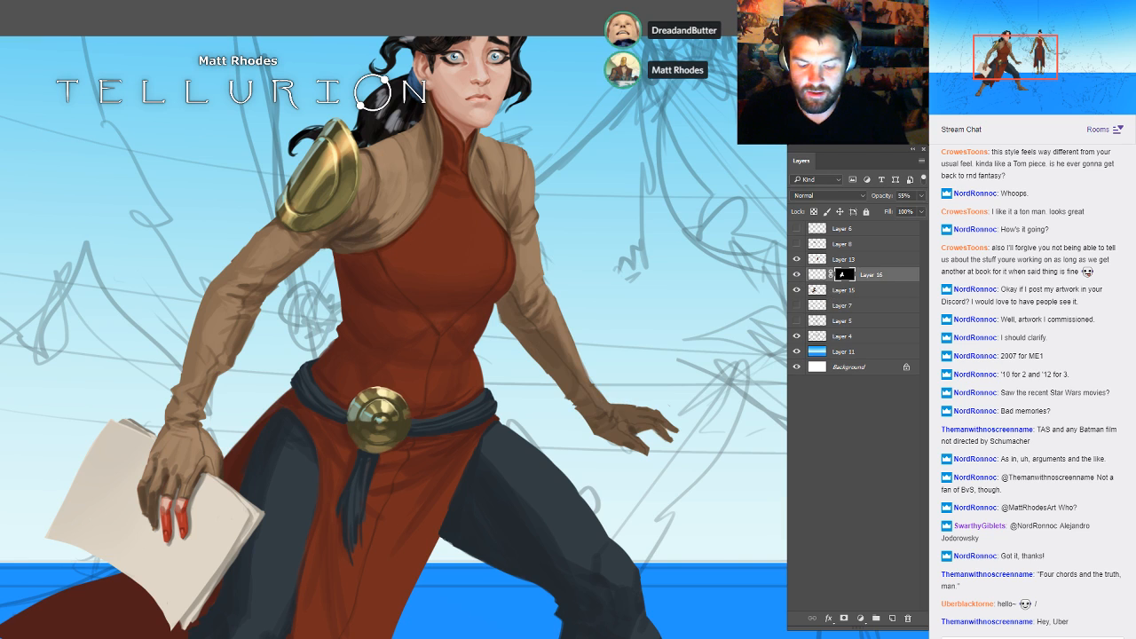
- Add a new layer above the forearm shading and check the jacket and sleeves up close and within the whole figure
{"action": "key", "text": "ctrl+shift+alt+n"}
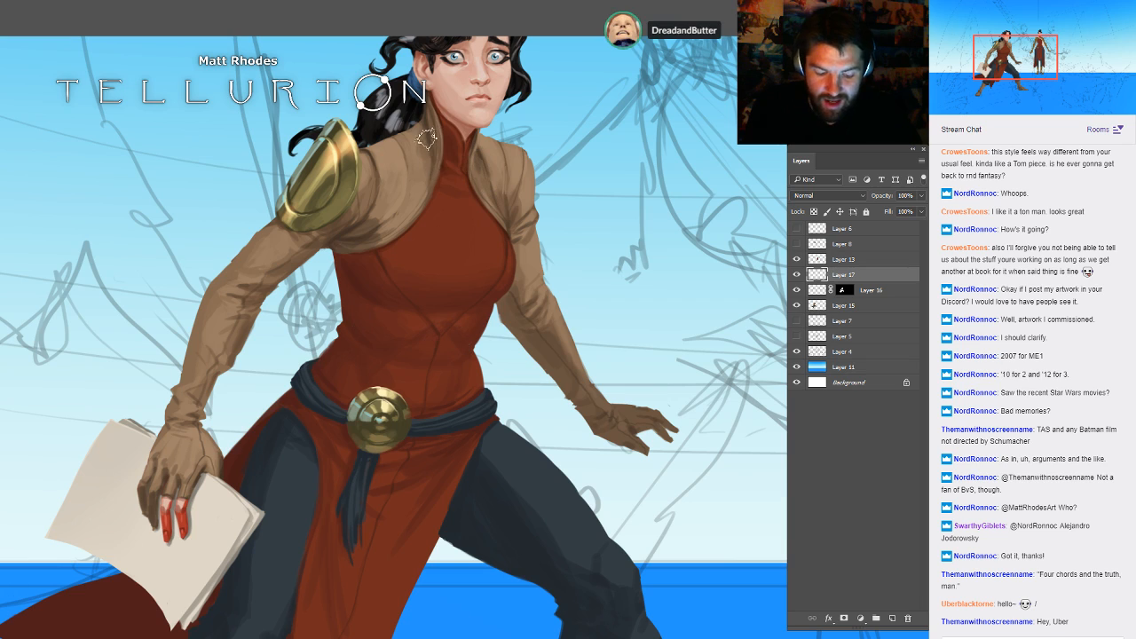
{"action": "left_click_drag", "start_coordinate": [412, 92], "coordinate": [572, 294]}
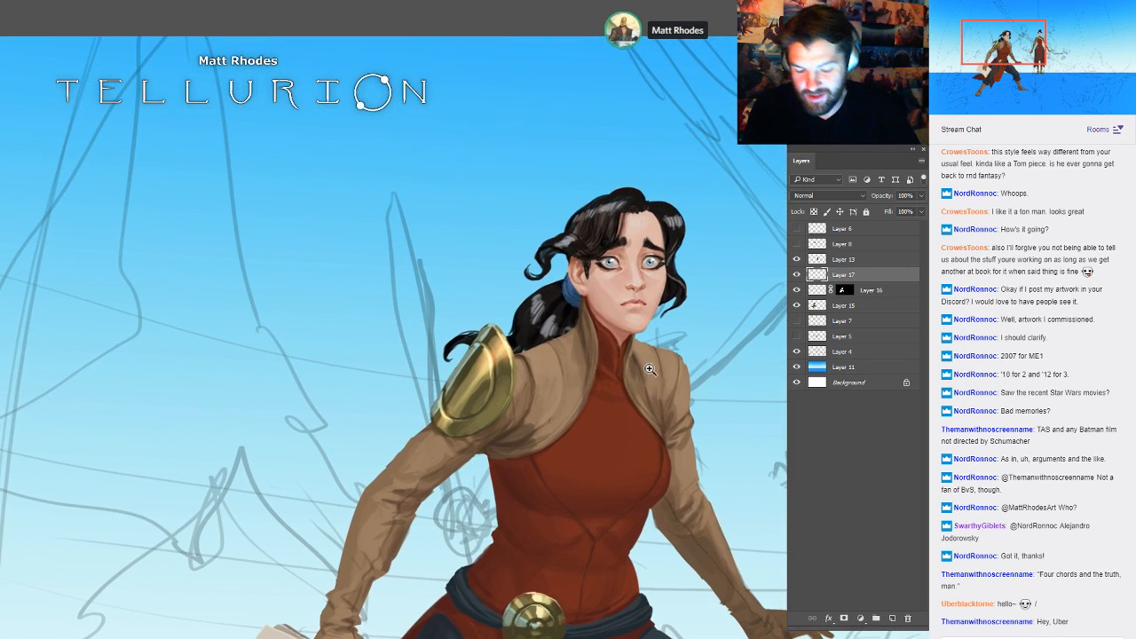
{"action": "left_click_drag", "start_coordinate": [651, 370], "coordinate": [580, 300]}
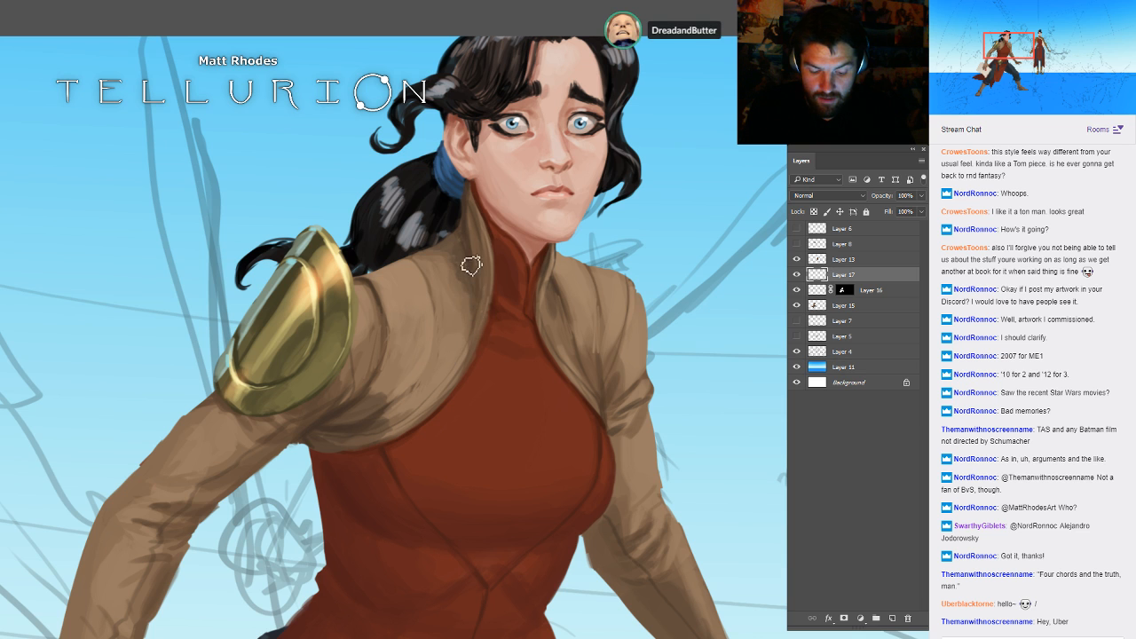
{"action": "scroll", "coordinate": [507, 322], "scroll_direction": "down", "scroll_amount": 4}
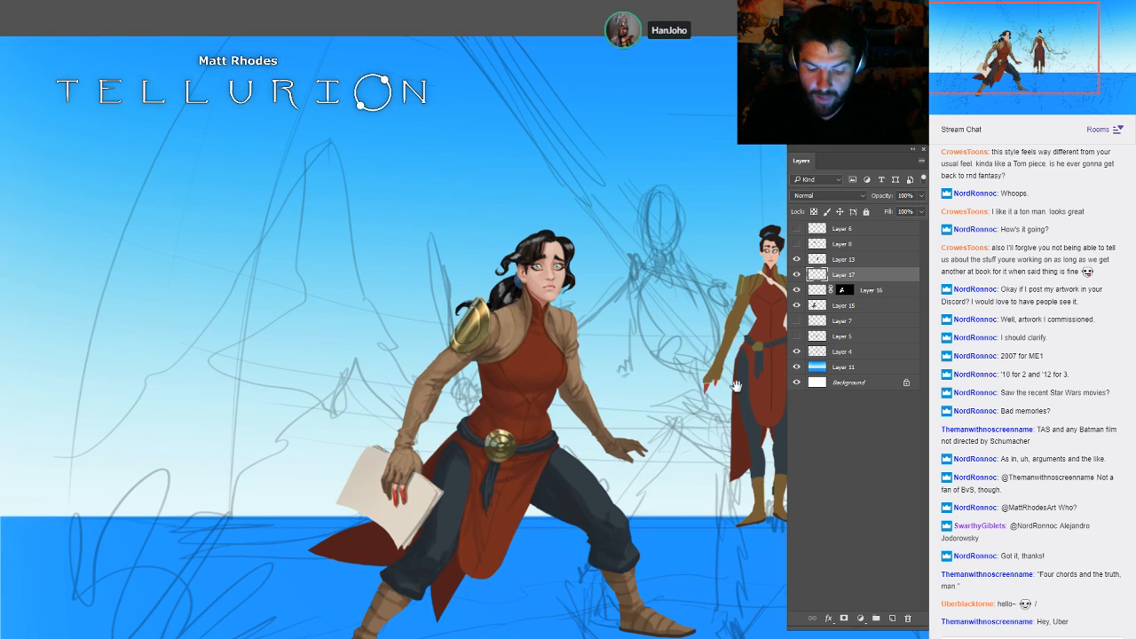
{"action": "left_click_drag", "start_coordinate": [733, 383], "coordinate": [730, 284]}
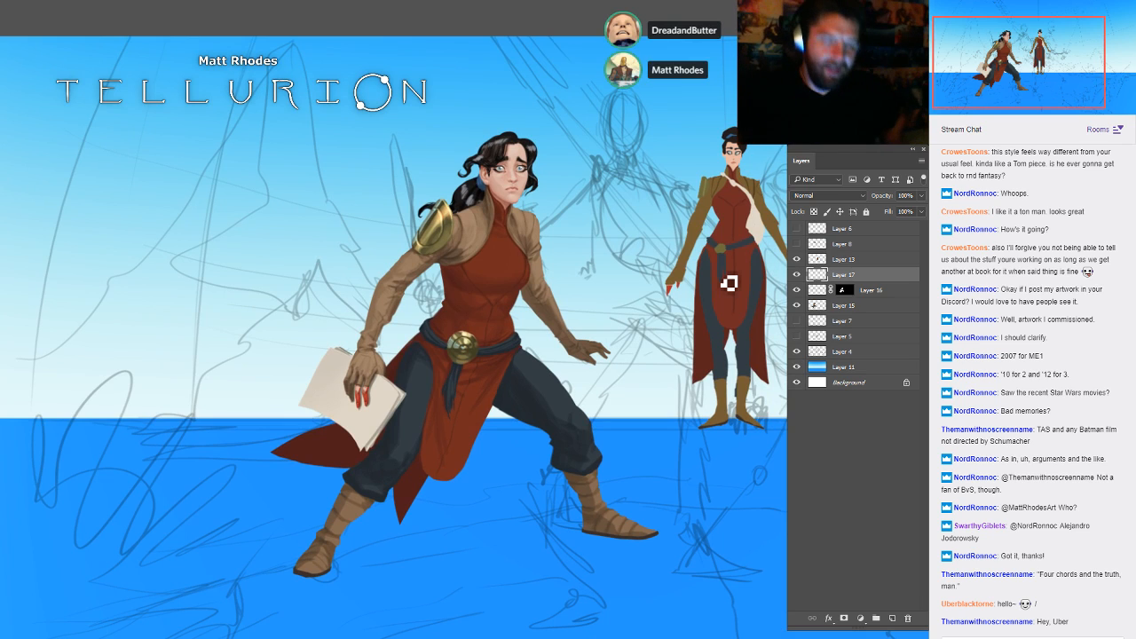
{"action": "scroll", "coordinate": [495, 237], "scroll_direction": "up", "scroll_amount": 4}
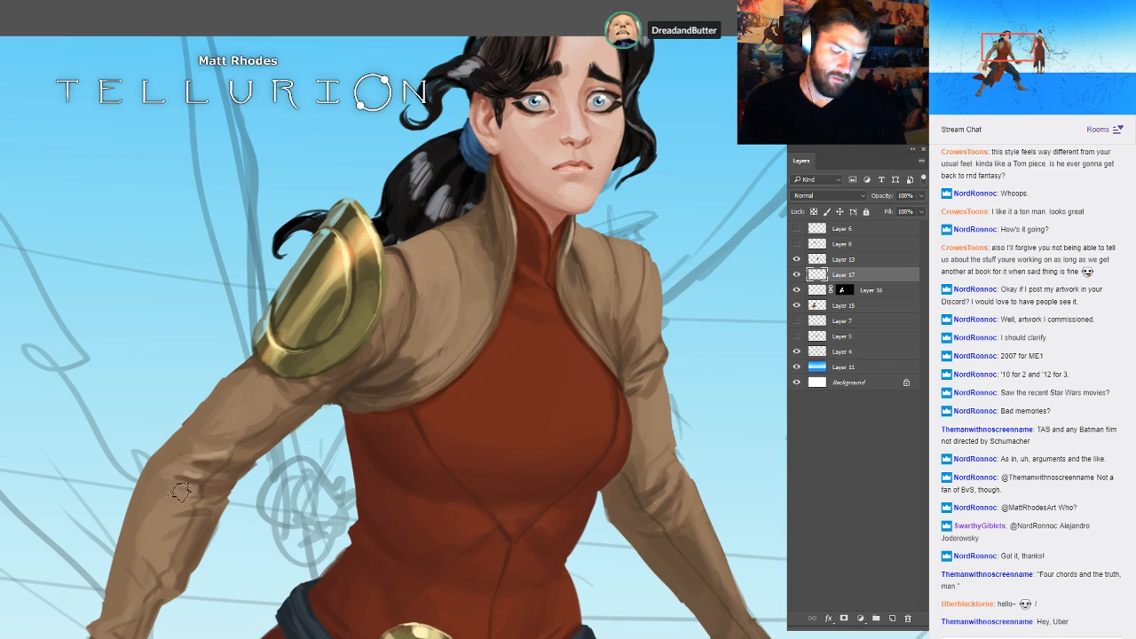
{"action": "left_click_drag", "start_coordinate": [781, 545], "coordinate": [761, 488]}
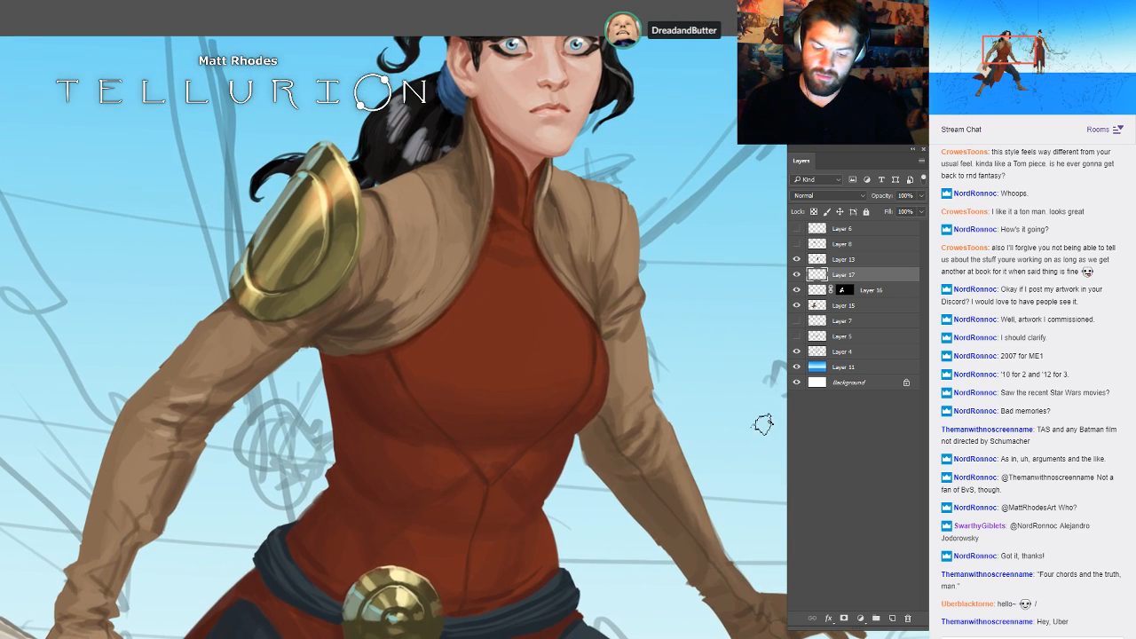
- On another new layer, paint pale beige highlights across both shoulders of the front figure's jacket
{"action": "key", "text": "ctrl+shift+alt+n"}
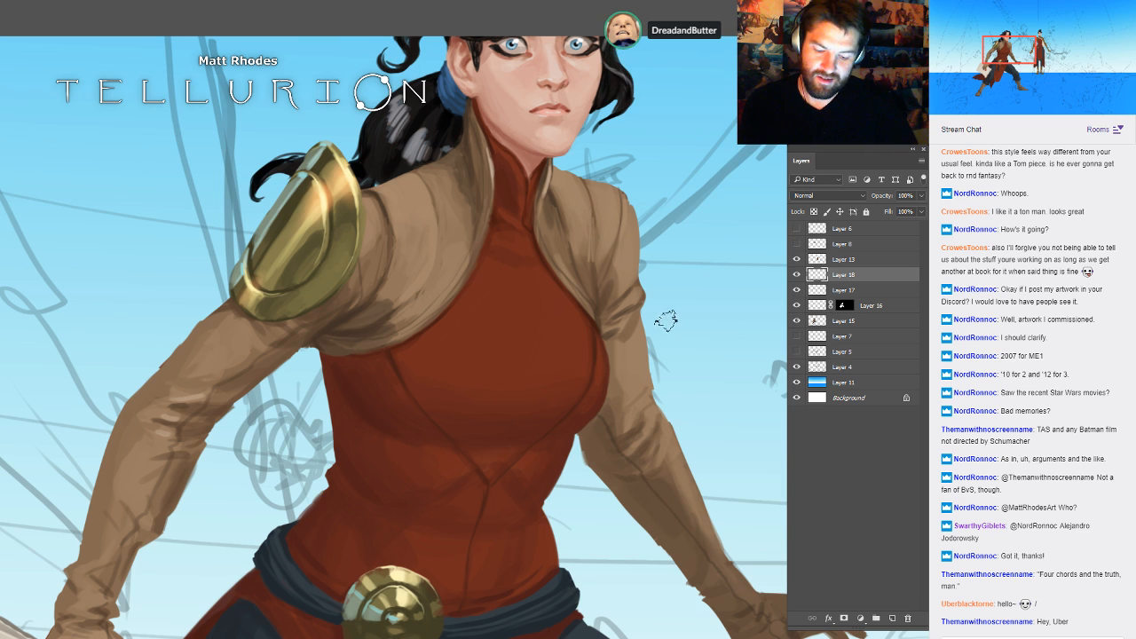
{"action": "key", "text": "ctrl+minus"}
{"action": "left_click_drag", "start_coordinate": [636, 364], "coordinate": [757, 264]}
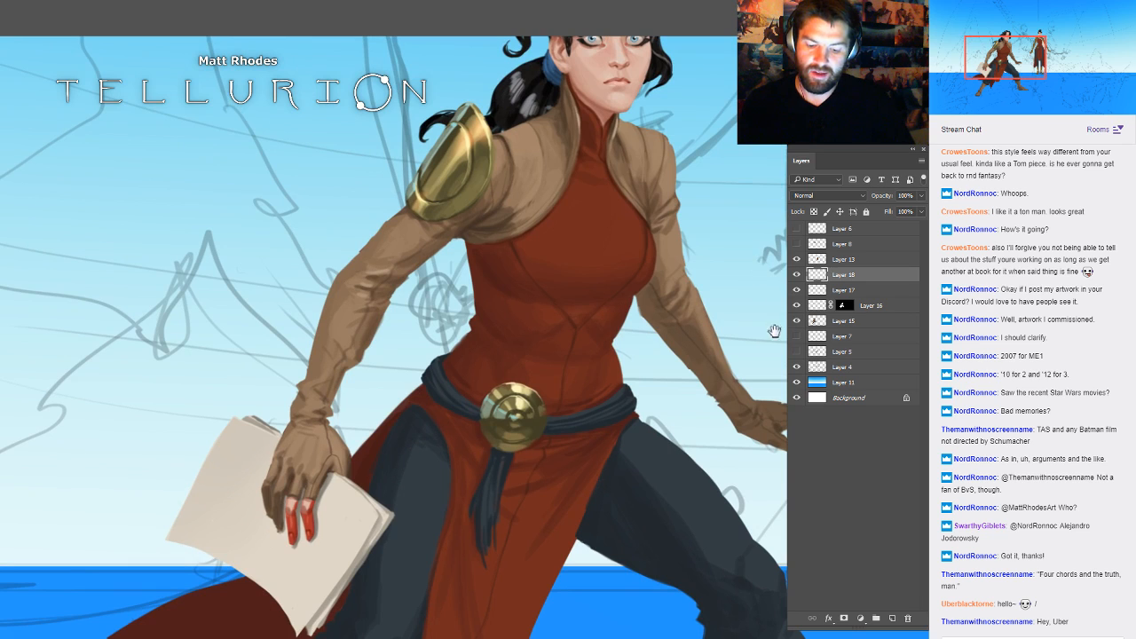
{"action": "left_click", "coordinate": [648, 220]}
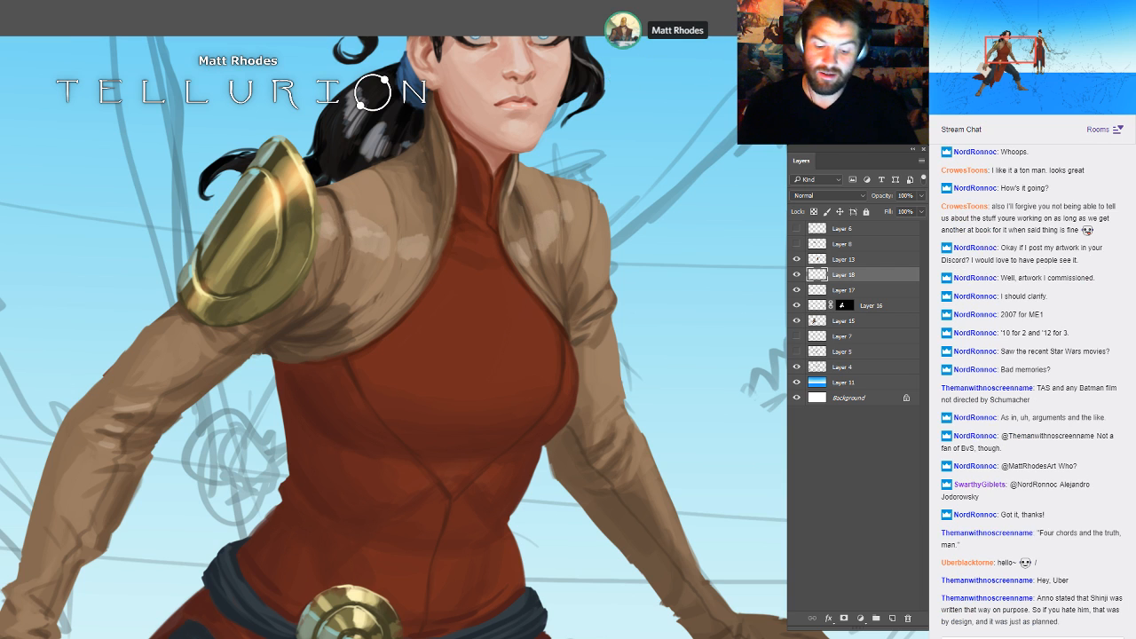
{"action": "key", "text": "ctrl+0"}
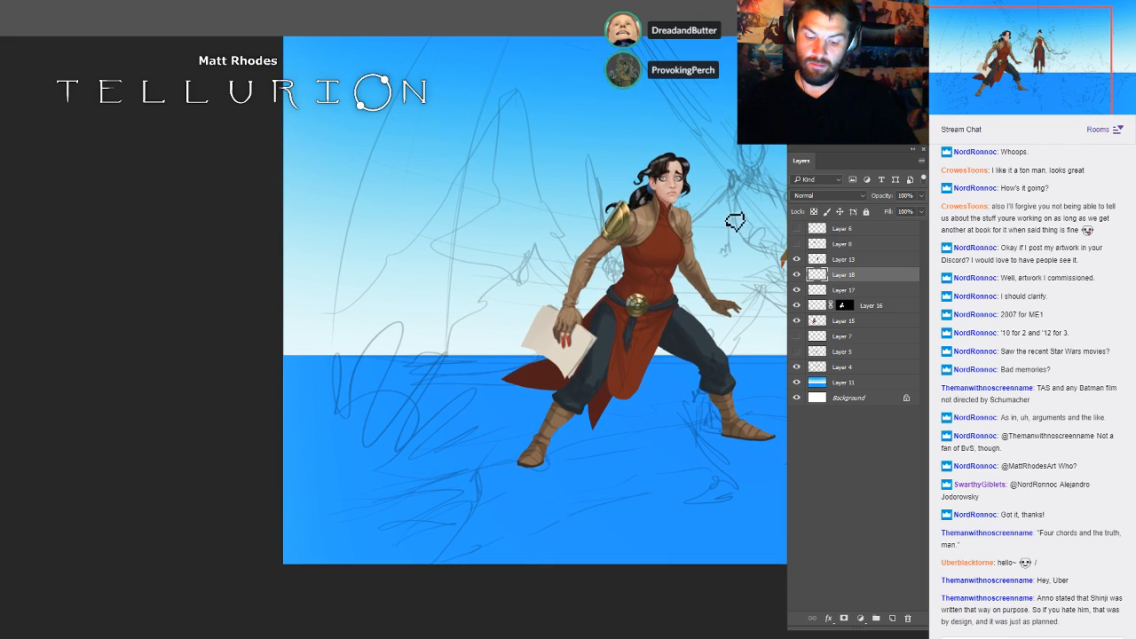
{"action": "left_click_drag", "start_coordinate": [735, 222], "coordinate": [775, 228]}
{"action": "left_click_drag", "start_coordinate": [710, 272], "coordinate": [685, 344]}
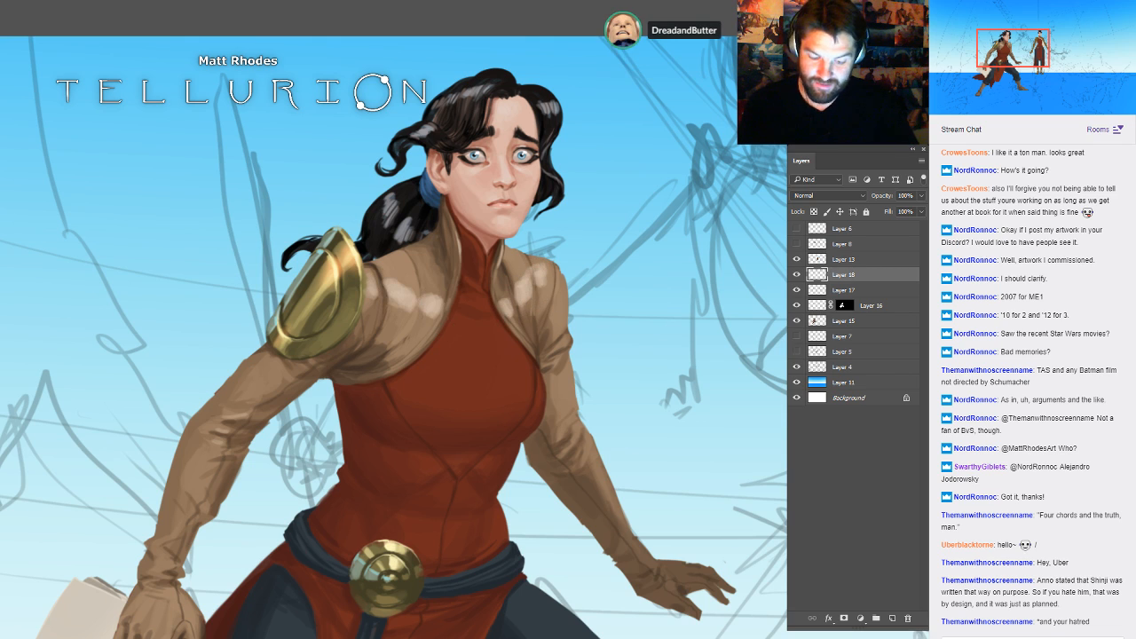
- Soften the shoulder highlights through a layer mask, apply the mask and set the layer's opacity to 58%
{"action": "left_click", "coordinate": [845, 618]}
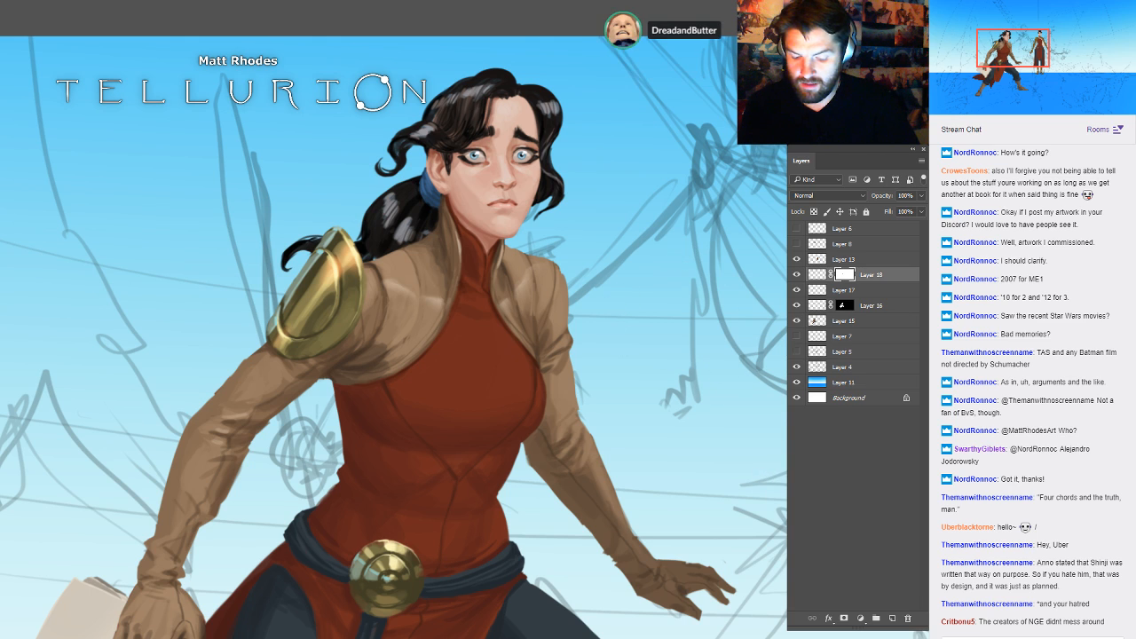
{"action": "key", "text": "Delete"}
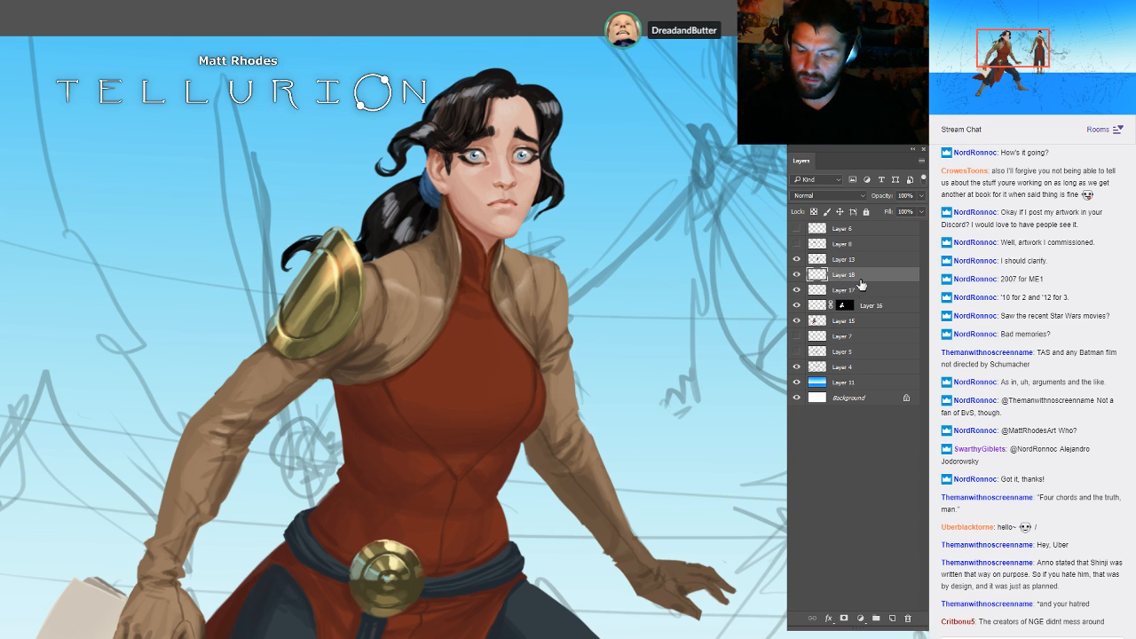
{"action": "key", "text": "ctrl+minus"}
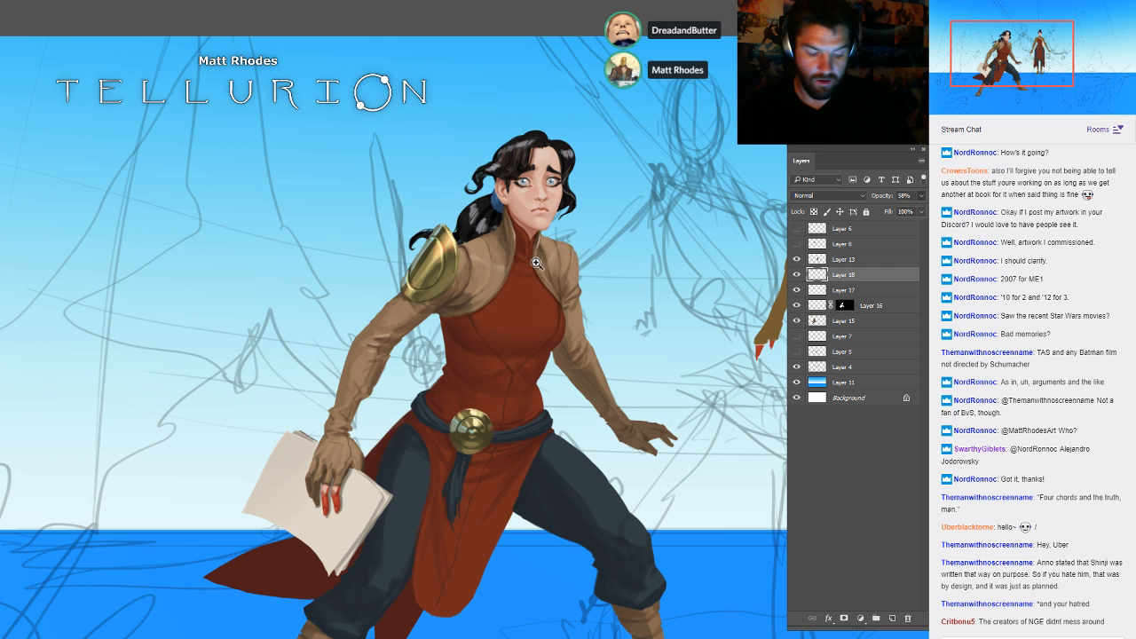
{"action": "left_click_drag", "start_coordinate": [537, 264], "coordinate": [659, 343]}
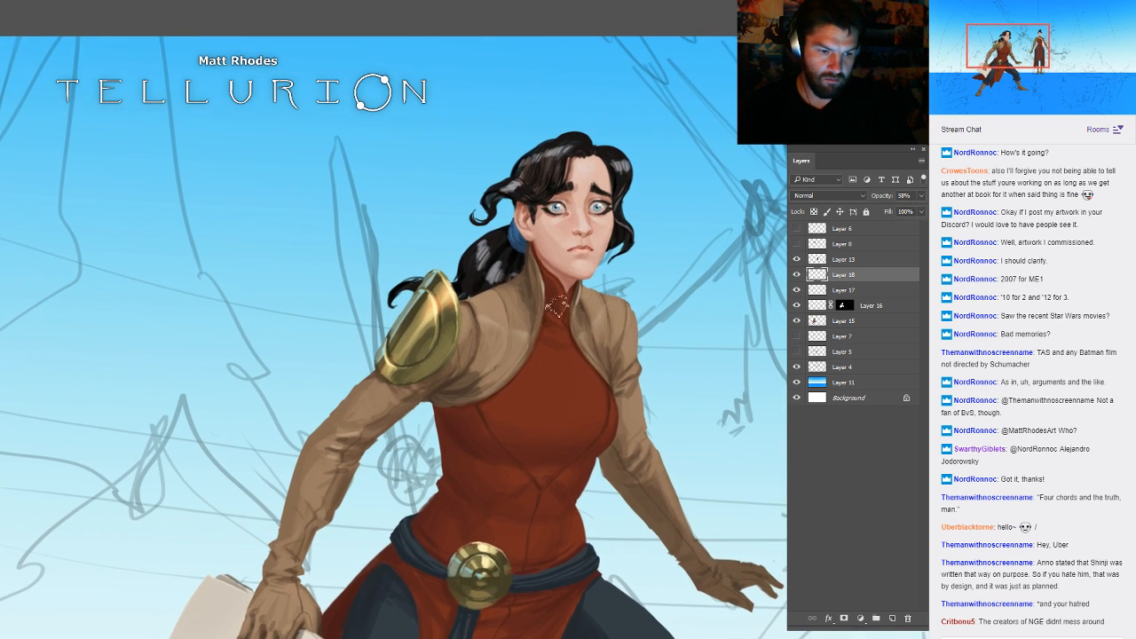
{"action": "mouse_move", "coordinate": [559, 329]}
{"action": "left_mouse_down"}
{"action": "mouse_move", "coordinate": [651, 365]}
{"action": "mouse_move", "coordinate": [561, 342]}
{"action": "left_mouse_up"}
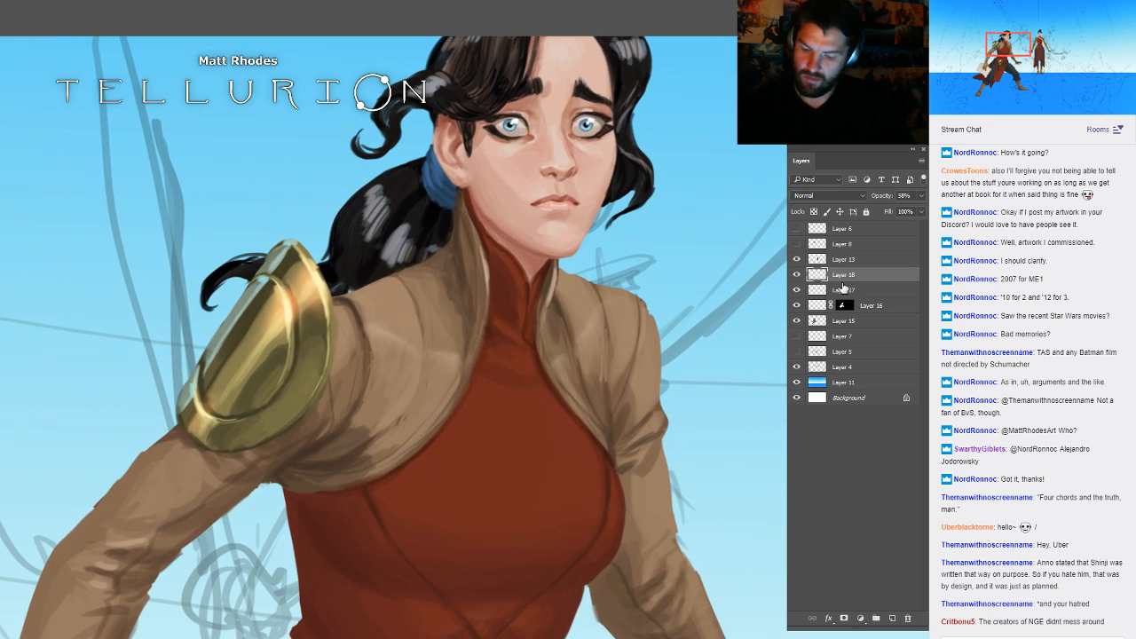
- Merge the shoulder highlights into Layer 17, and merge the result with Layers 16 and 15
{"action": "key", "text": "ctrl+e"}
{"action": "left_click", "coordinate": [797, 290]}
{"action": "left_click", "coordinate": [798, 290]}
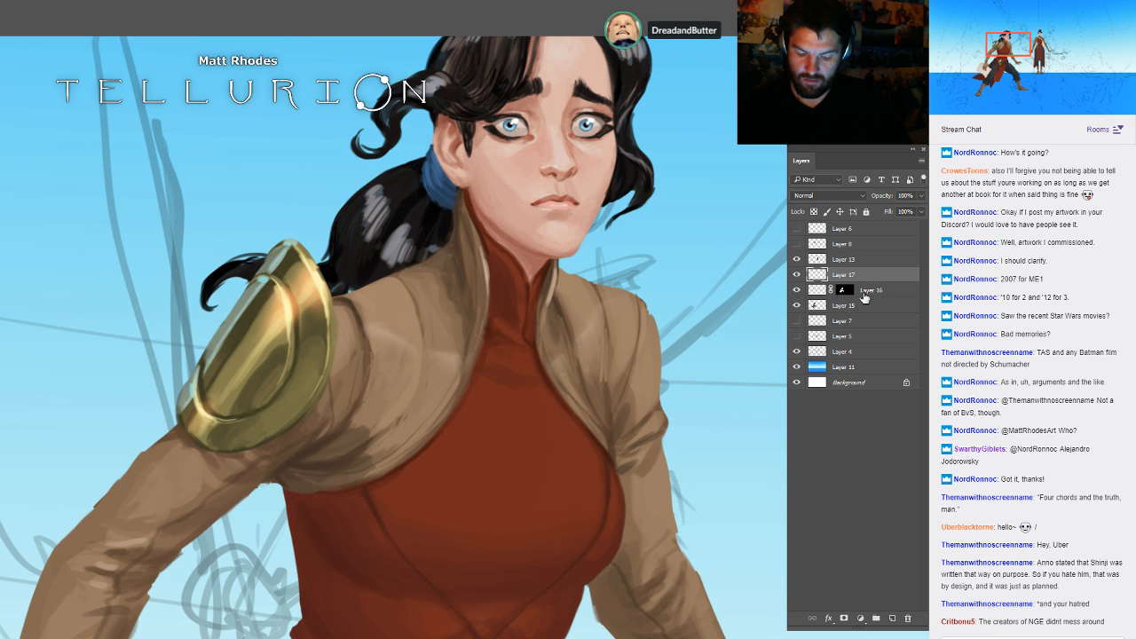
{"action": "left_click", "coordinate": [851, 307], "text": "shift"}
{"action": "key", "text": "ctrl+e"}
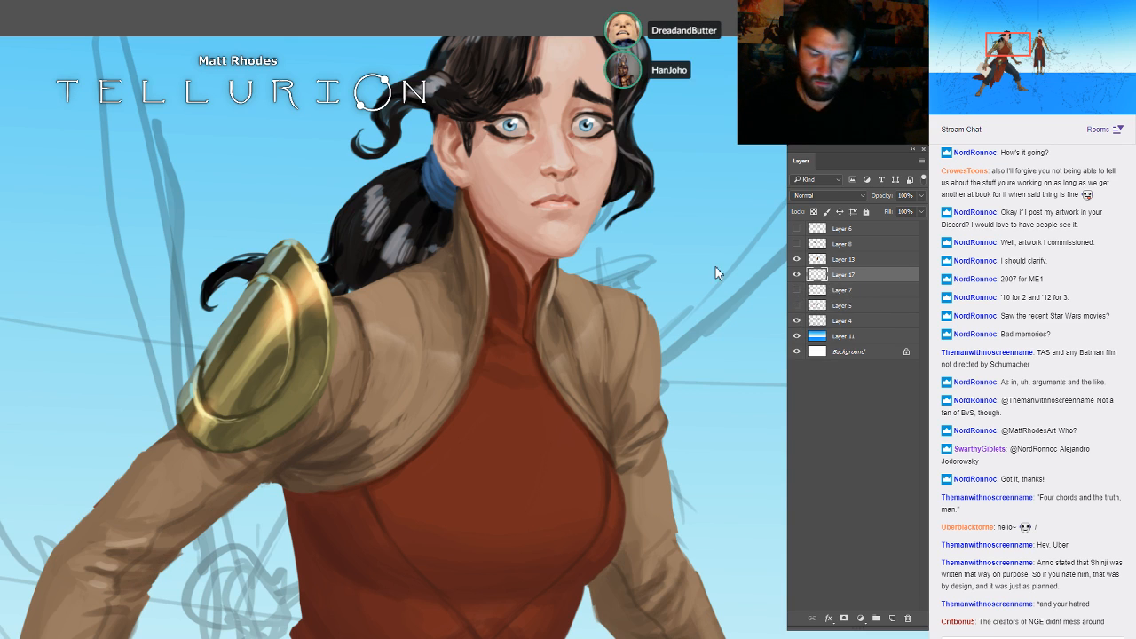
- On a new layer, brush broad pale highlights on the jacket's shoulders beside the collar and soften them with a layer mask
{"action": "key", "text": "ctrl+alt+shift+n"}
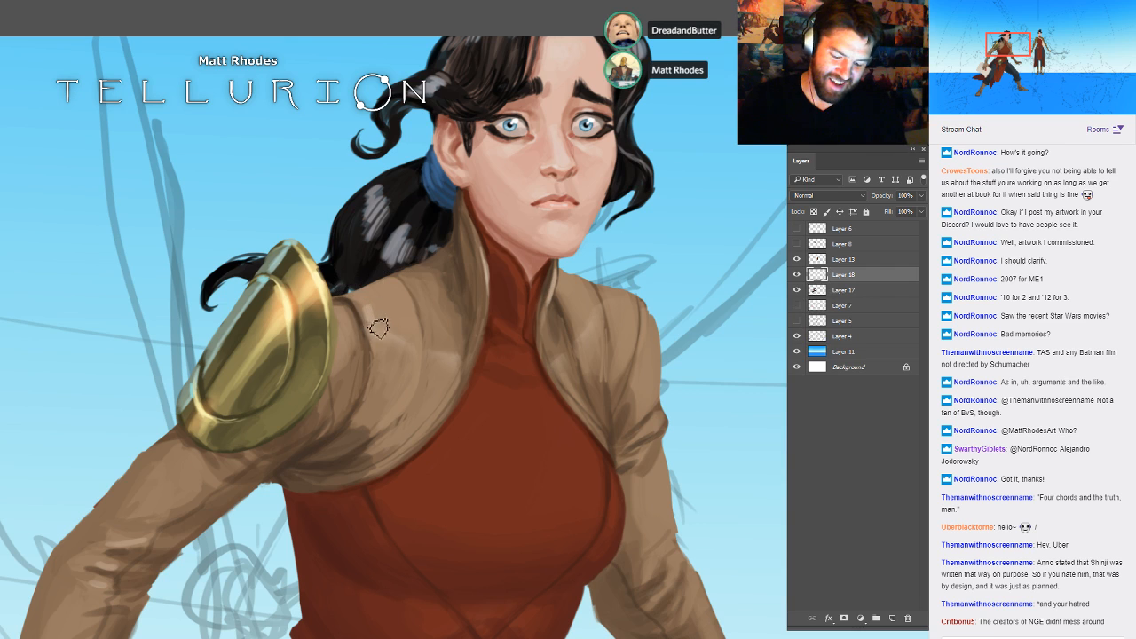
{"action": "mouse_move", "coordinate": [388, 313]}
{"action": "left_mouse_down"}
{"action": "mouse_move", "coordinate": [409, 339]}
{"action": "mouse_move", "coordinate": [436, 299]}
{"action": "mouse_move", "coordinate": [416, 318]}
{"action": "mouse_move", "coordinate": [390, 296]}
{"action": "mouse_move", "coordinate": [430, 305]}
{"action": "mouse_move", "coordinate": [443, 337]}
{"action": "mouse_move", "coordinate": [432, 276]}
{"action": "left_mouse_up"}
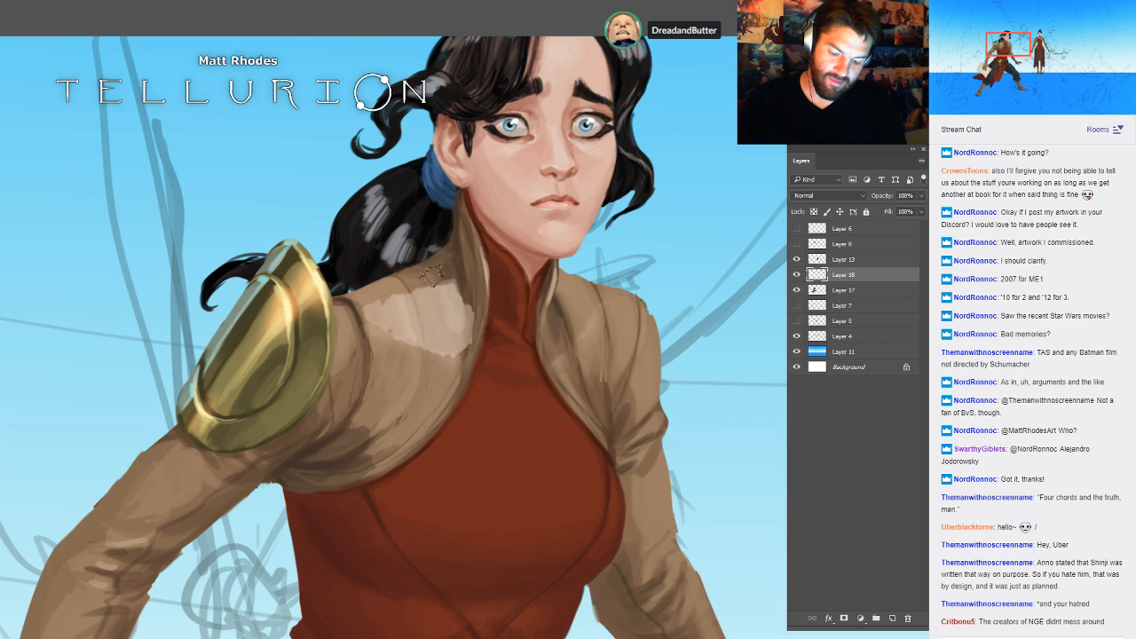
{"action": "left_click_drag", "start_coordinate": [348, 304], "coordinate": [449, 341]}
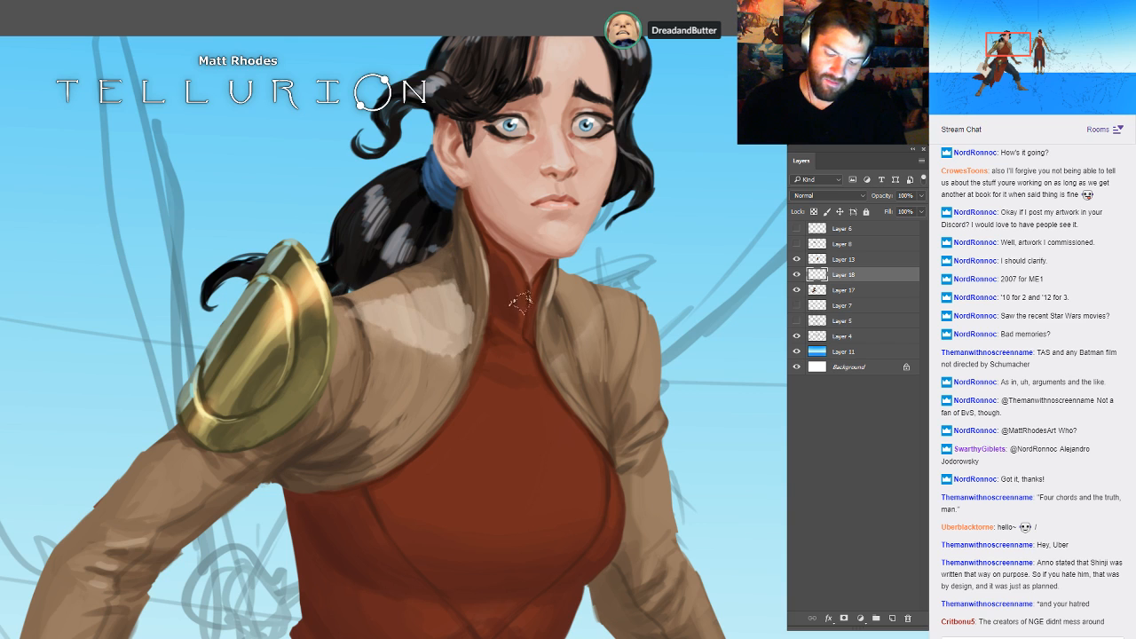
{"action": "mouse_move", "coordinate": [555, 302]}
{"action": "left_mouse_down"}
{"action": "mouse_move", "coordinate": [582, 331]}
{"action": "mouse_move", "coordinate": [618, 314]}
{"action": "mouse_move", "coordinate": [552, 309]}
{"action": "left_mouse_up"}
{"action": "left_click", "coordinate": [844, 619]}
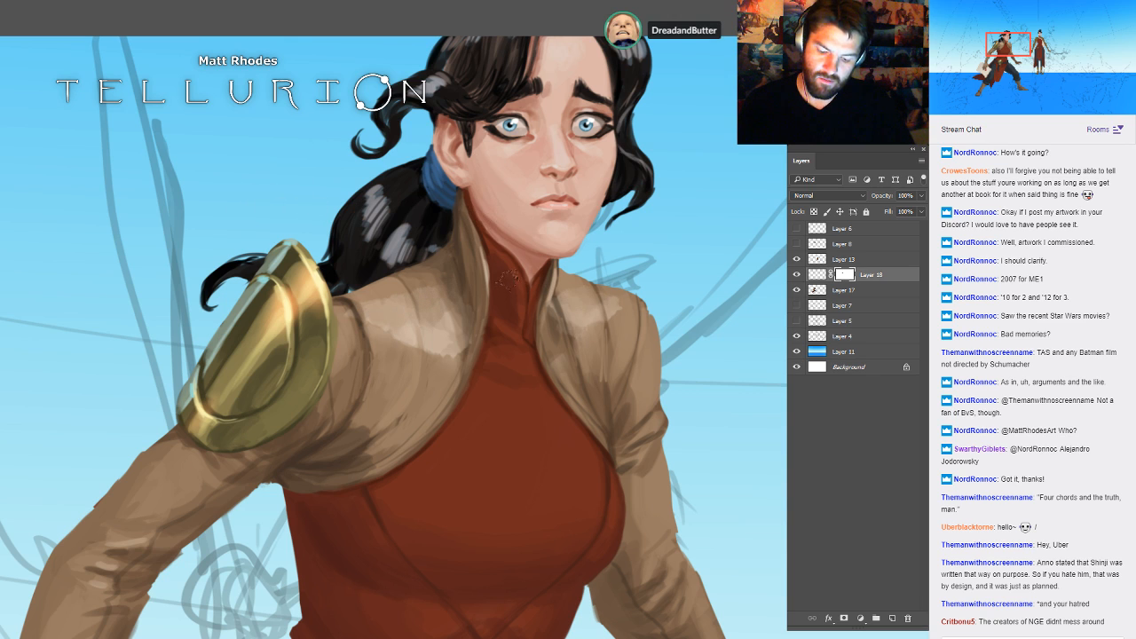
- Set the masked jacket highlight layer's opacity to 59% and merge it into Layer 17
{"action": "left_click_drag", "start_coordinate": [546, 438], "coordinate": [382, 451]}
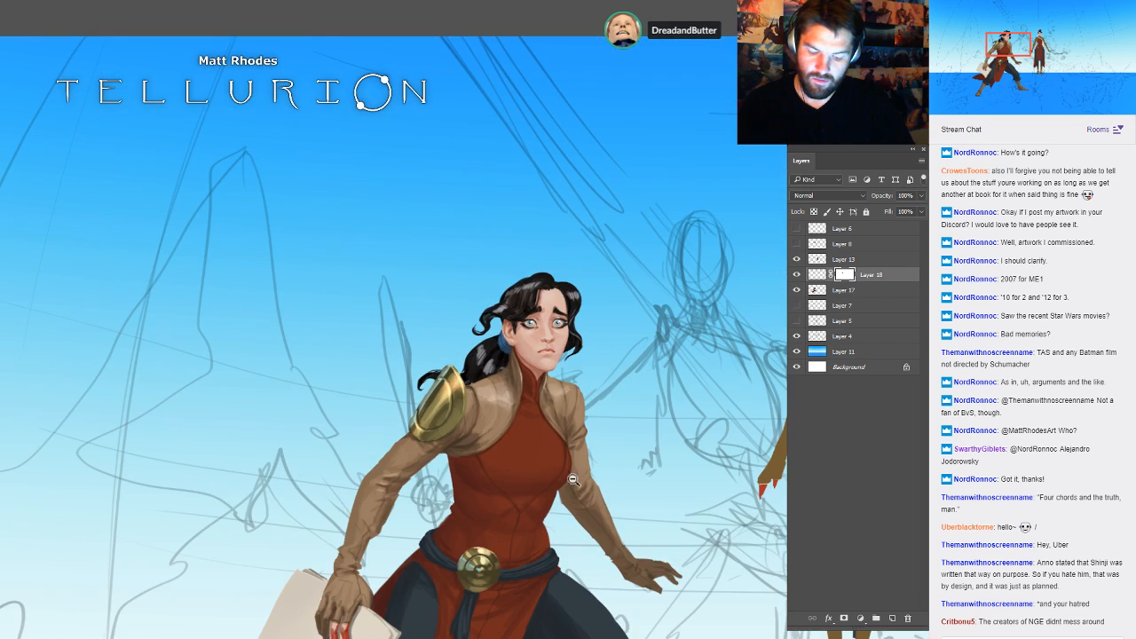
{"action": "left_click_drag", "start_coordinate": [663, 453], "coordinate": [684, 271]}
{"action": "left_click_drag", "start_coordinate": [702, 333], "coordinate": [630, 396]}
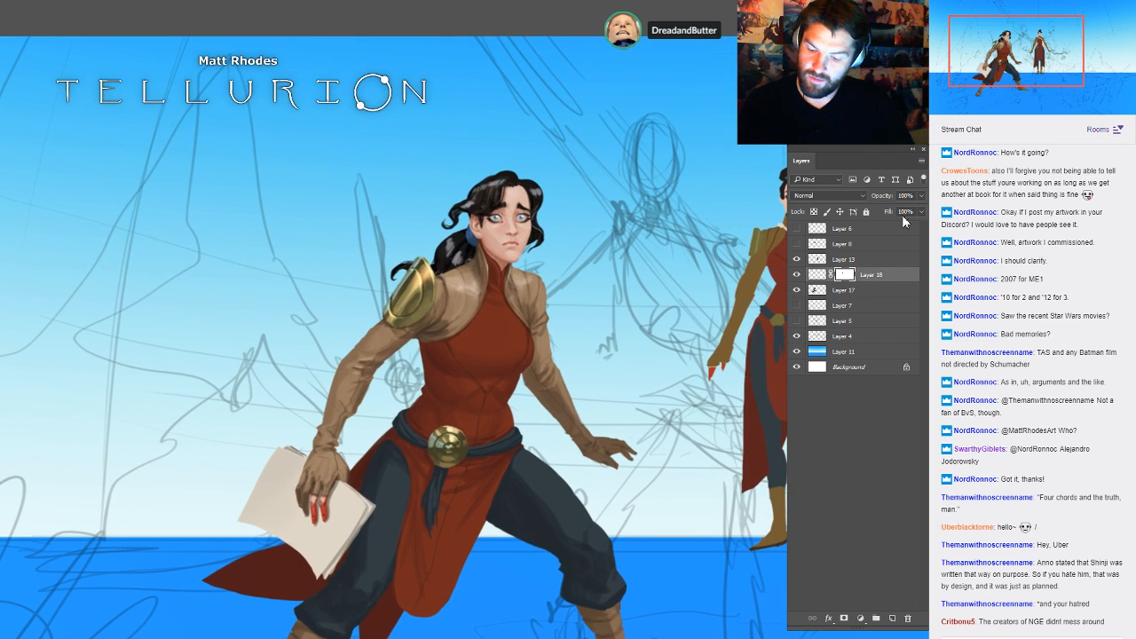
{"action": "key", "text": "5"}
{"action": "key", "text": "9"}
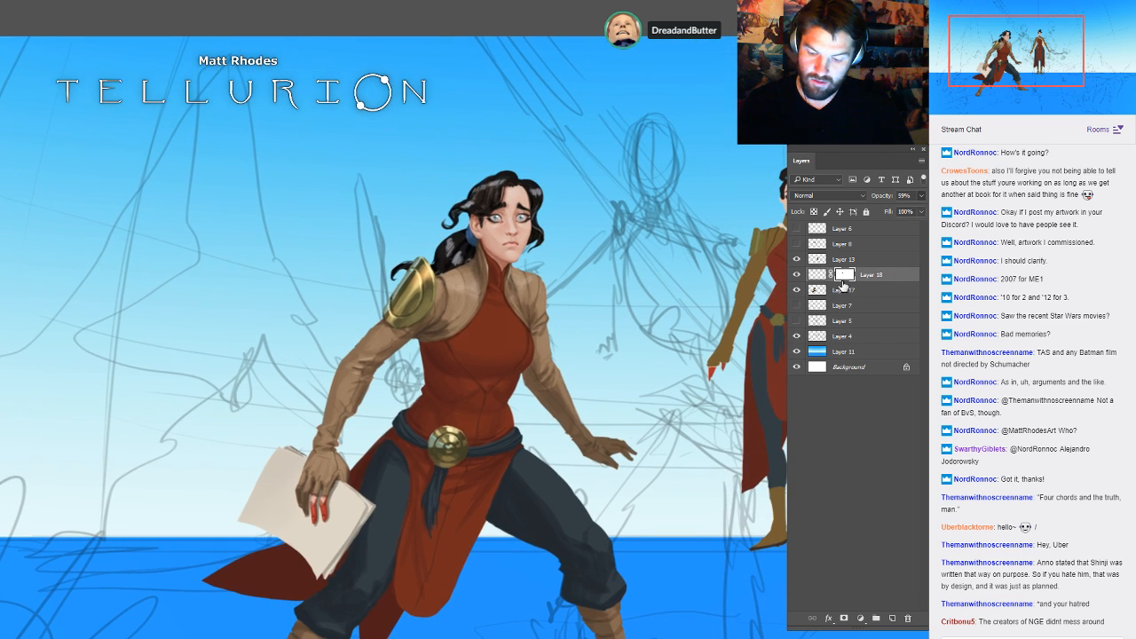
{"action": "key", "text": "ctrl+e"}
- On a new layer, break up the bright highlights on the ponytail and upper hair with fine strands in colours sampled from the painting
{"action": "mouse_move", "coordinate": [716, 497]}
{"action": "left_mouse_down"}
{"action": "mouse_move", "coordinate": [667, 385]}
{"action": "mouse_move", "coordinate": [666, 414]}
{"action": "mouse_move", "coordinate": [607, 487]}
{"action": "left_mouse_up"}
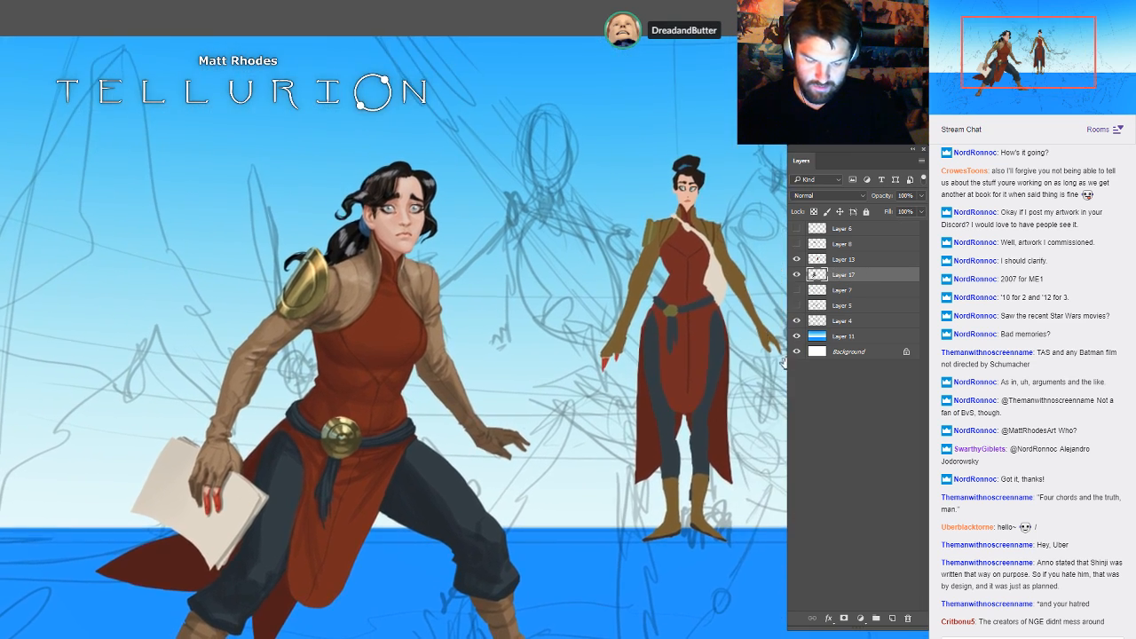
{"action": "left_click_drag", "start_coordinate": [727, 407], "coordinate": [748, 350]}
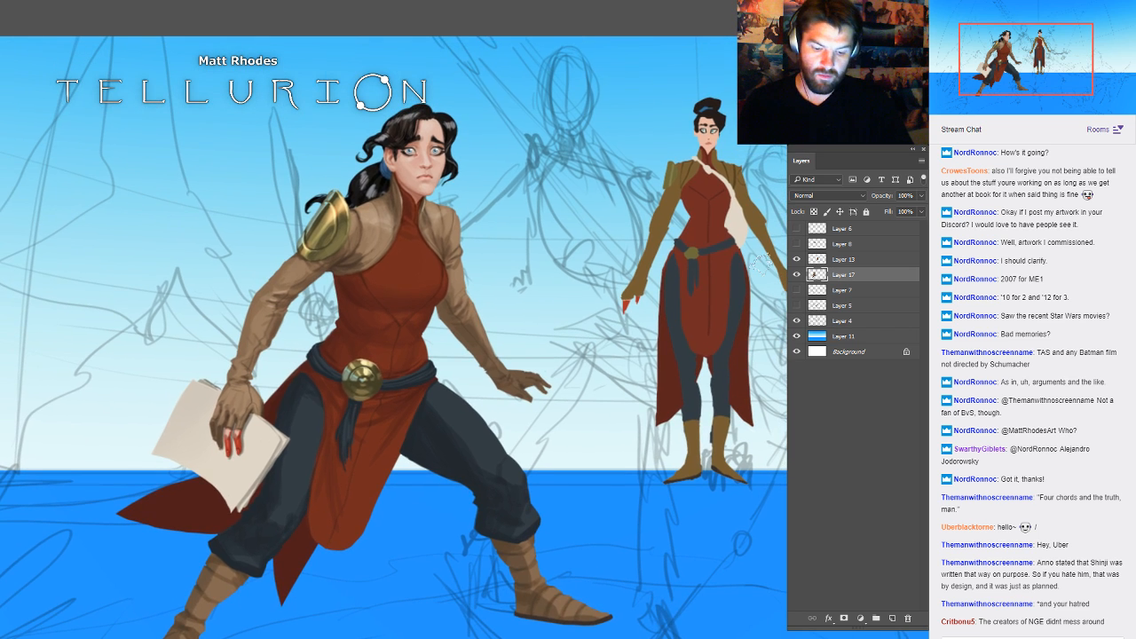
{"action": "left_click_drag", "start_coordinate": [380, 171], "coordinate": [556, 276]}
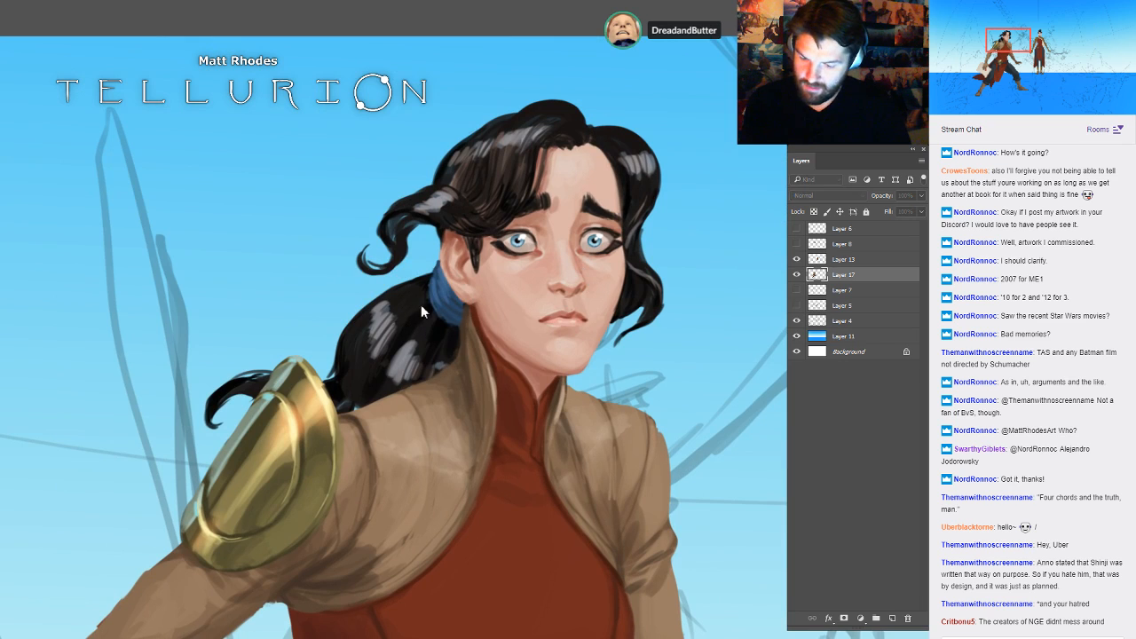
{"action": "key", "text": "ctrl+shift+alt+n"}
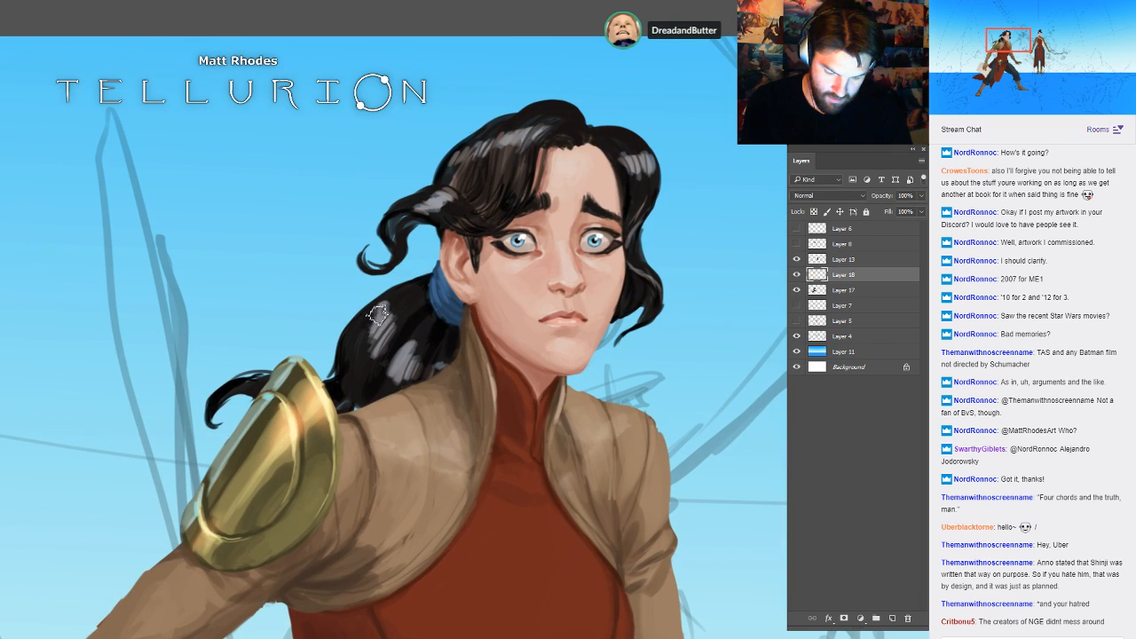
{"action": "mouse_move", "coordinate": [378, 315]}
{"action": "left_mouse_down"}
{"action": "mouse_move", "coordinate": [369, 358]}
{"action": "mouse_move", "coordinate": [387, 342]}
{"action": "mouse_move", "coordinate": [372, 373]}
{"action": "mouse_move", "coordinate": [404, 371]}
{"action": "left_mouse_up"}
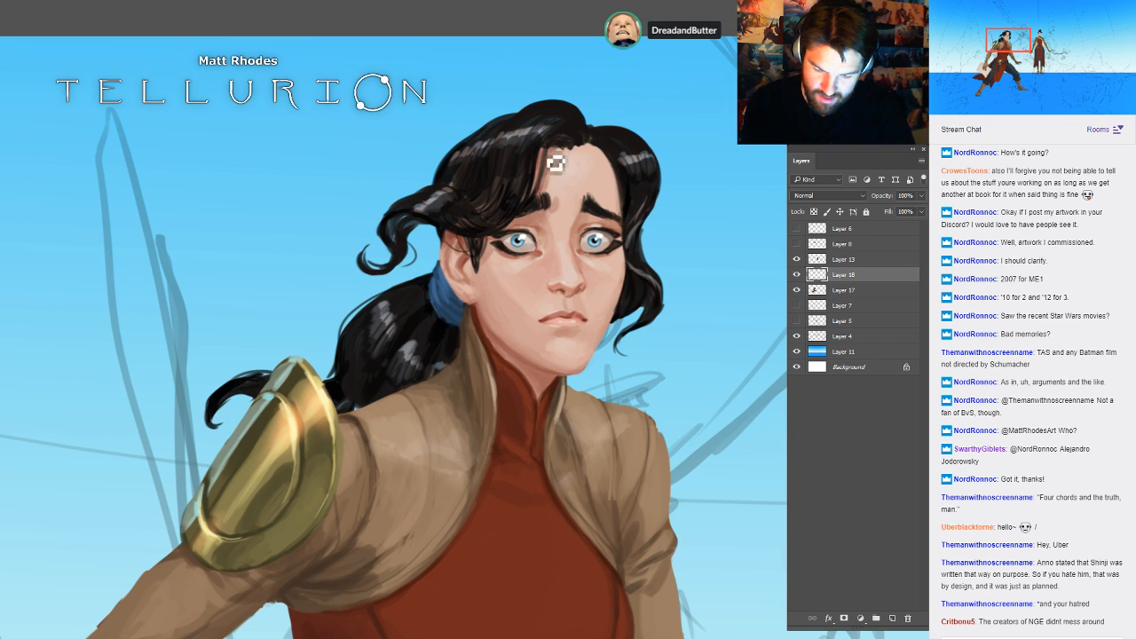
{"action": "left_click", "coordinate": [635, 166], "text": "alt"}
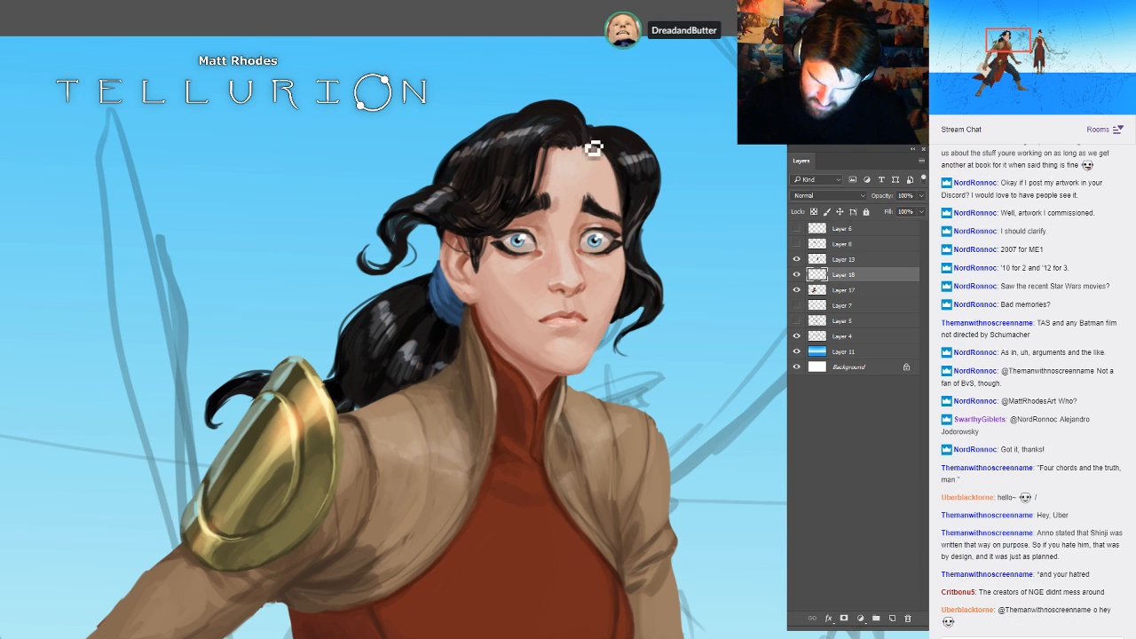
{"action": "left_click_drag", "start_coordinate": [780, 222], "coordinate": [677, 328]}
{"action": "left_click_drag", "start_coordinate": [333, 384], "coordinate": [452, 399]}
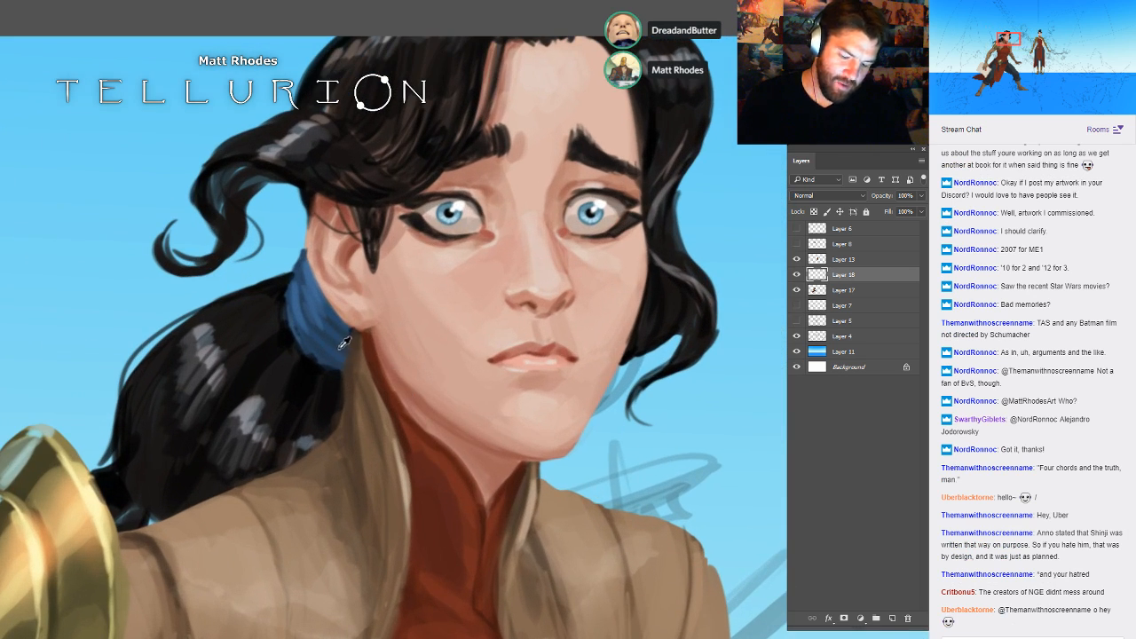
{"action": "left_click", "coordinate": [7, 416]}
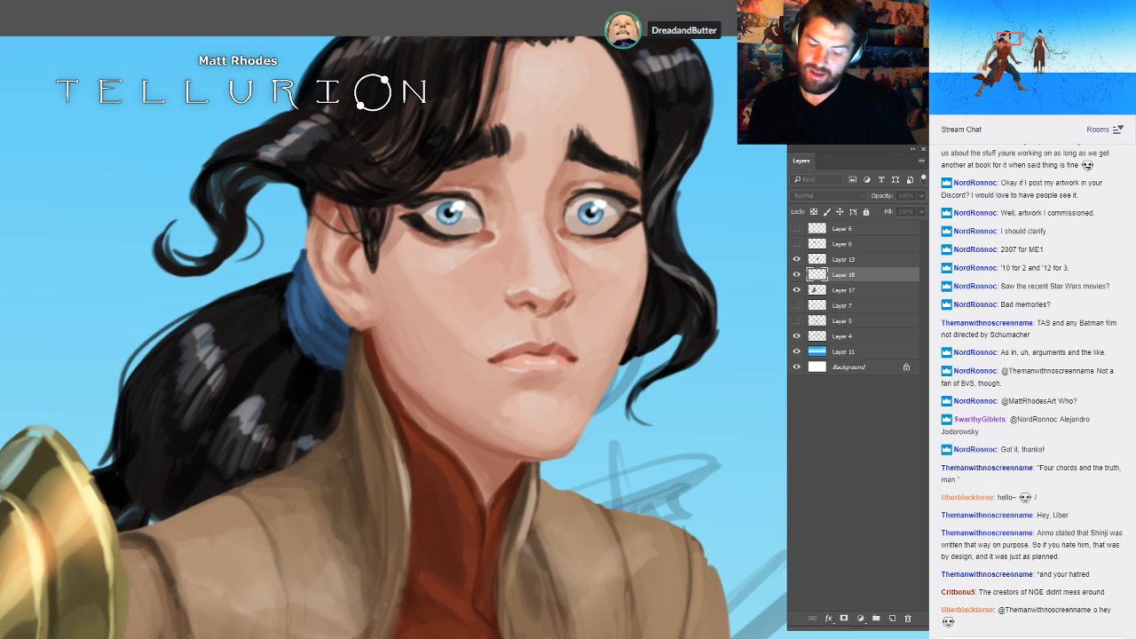
{"action": "left_click", "coordinate": [523, 307]}
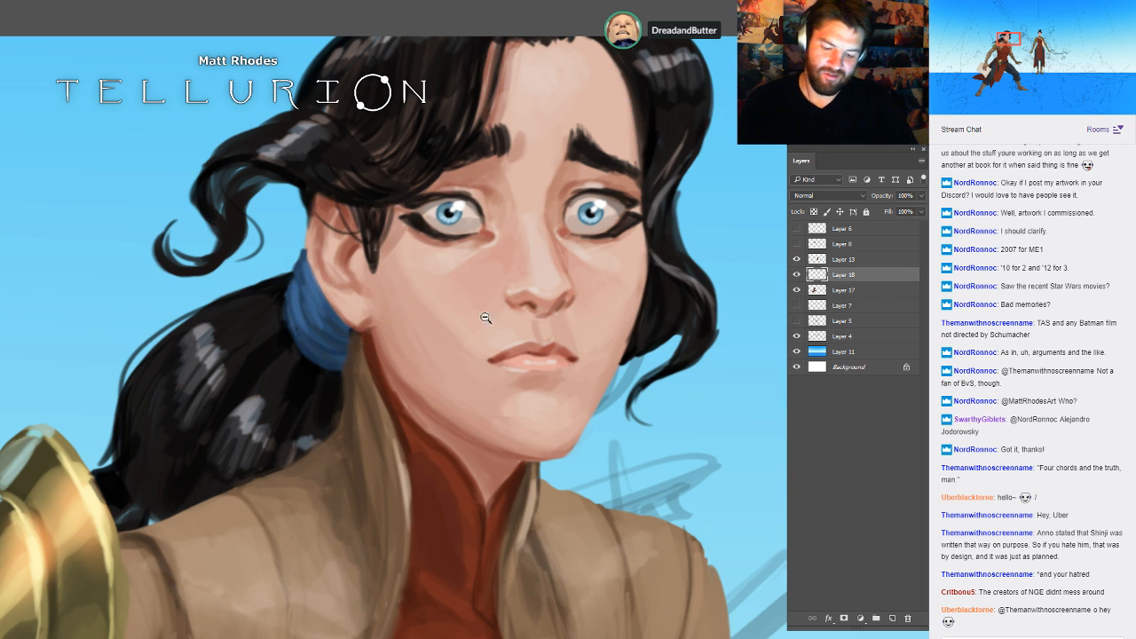
- Examine the front figure's hair, face and jacket at full-composition and closer views
{"action": "left_click_drag", "start_coordinate": [759, 387], "coordinate": [710, 367]}
{"action": "left_click_drag", "start_coordinate": [690, 324], "coordinate": [733, 365]}
{"action": "left_click_drag", "start_coordinate": [739, 421], "coordinate": [533, 269]}
{"action": "left_click_drag", "start_coordinate": [675, 310], "coordinate": [588, 229]}
{"action": "left_click_drag", "start_coordinate": [673, 286], "coordinate": [613, 286]}
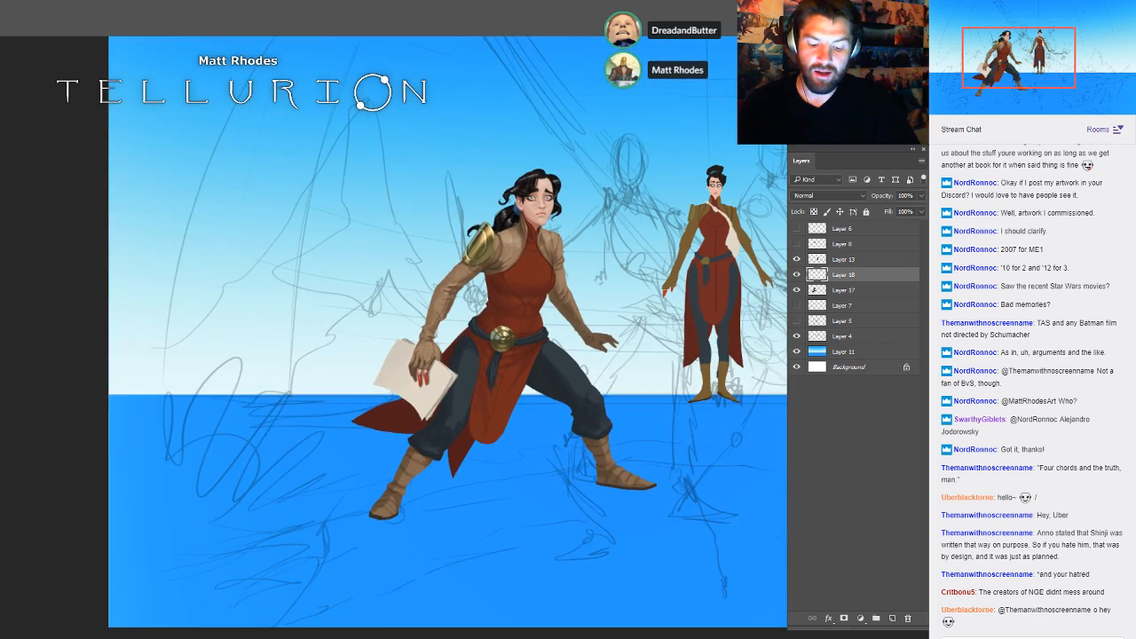
{"action": "left_click_drag", "start_coordinate": [781, 325], "coordinate": [659, 340]}
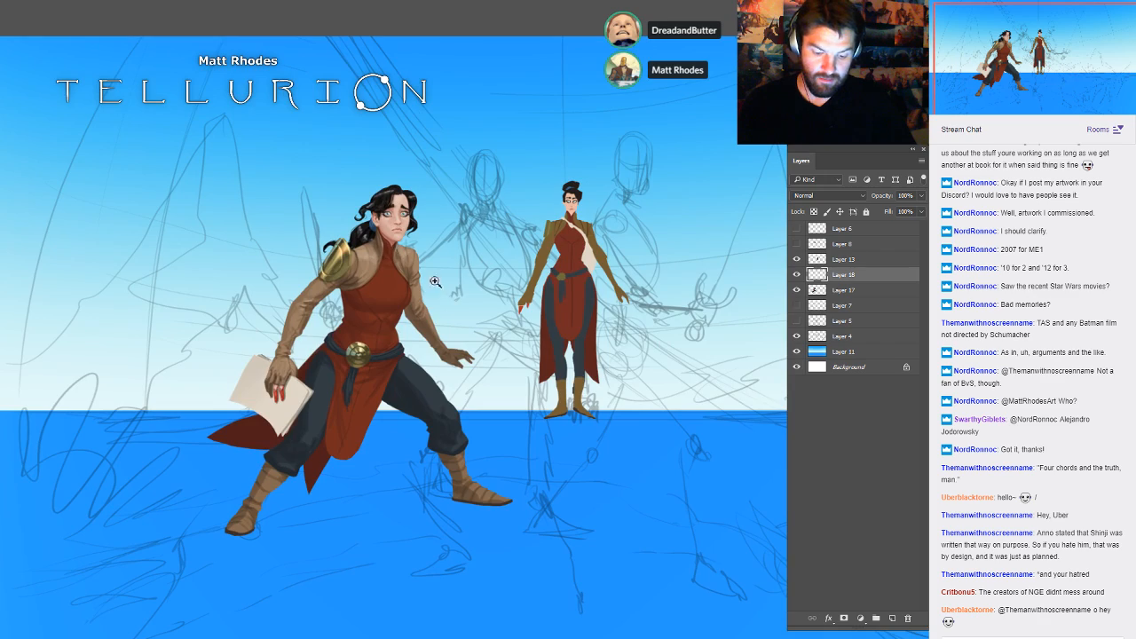
{"action": "left_click_drag", "start_coordinate": [455, 291], "coordinate": [661, 427]}
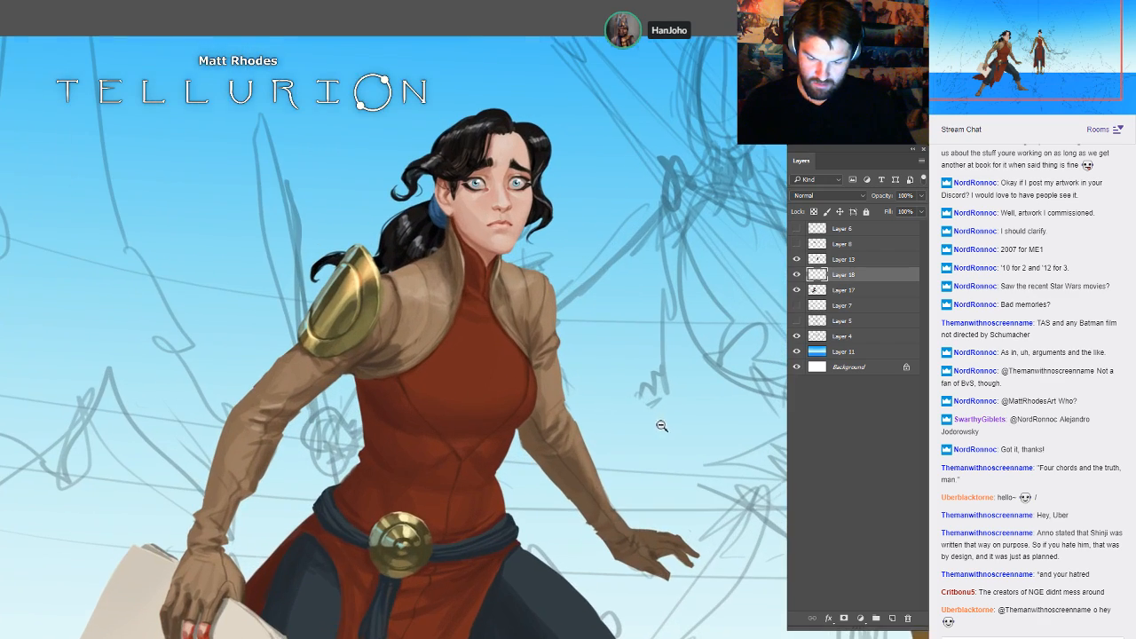
{"action": "left_click_drag", "start_coordinate": [771, 327], "coordinate": [752, 358]}
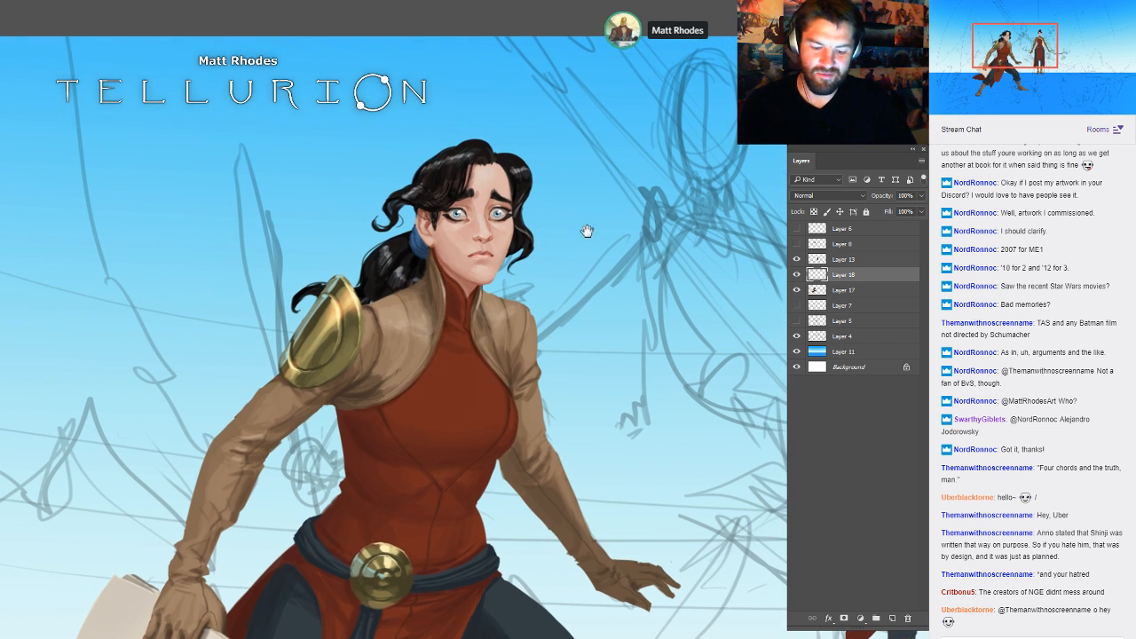
{"action": "left_click_drag", "start_coordinate": [587, 231], "coordinate": [737, 338]}
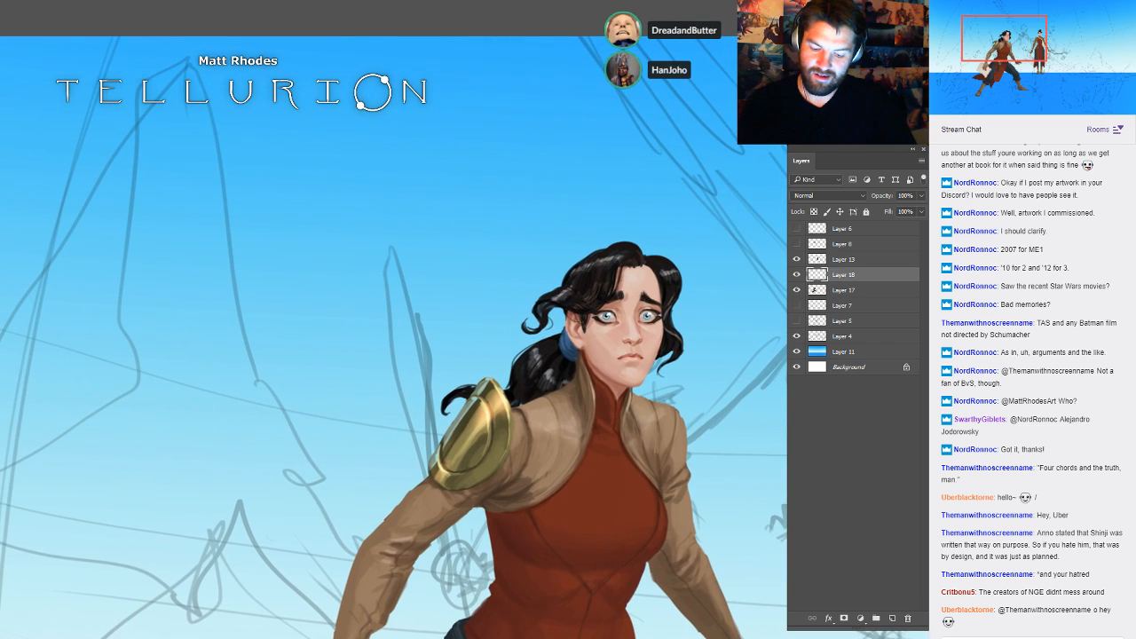
- Refine the front figure's forelocks and side curls with thin strands and small highlights
{"action": "left_click_drag", "start_coordinate": [692, 304], "coordinate": [698, 304]}
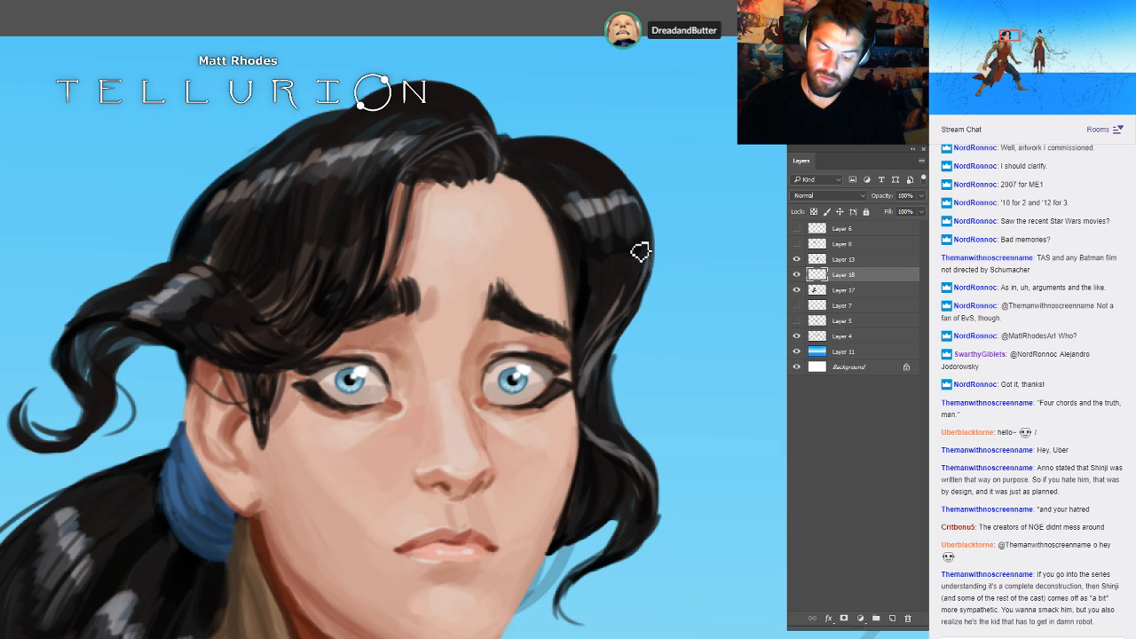
{"action": "left_click_drag", "start_coordinate": [611, 393], "coordinate": [751, 391]}
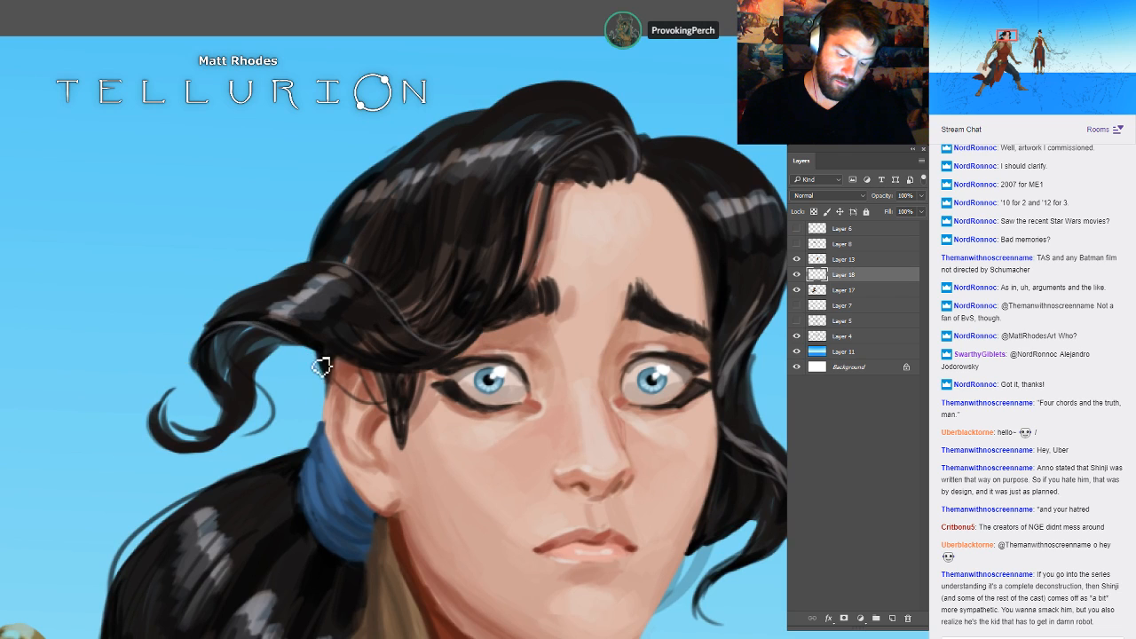
{"action": "left_click_drag", "start_coordinate": [565, 362], "coordinate": [487, 230]}
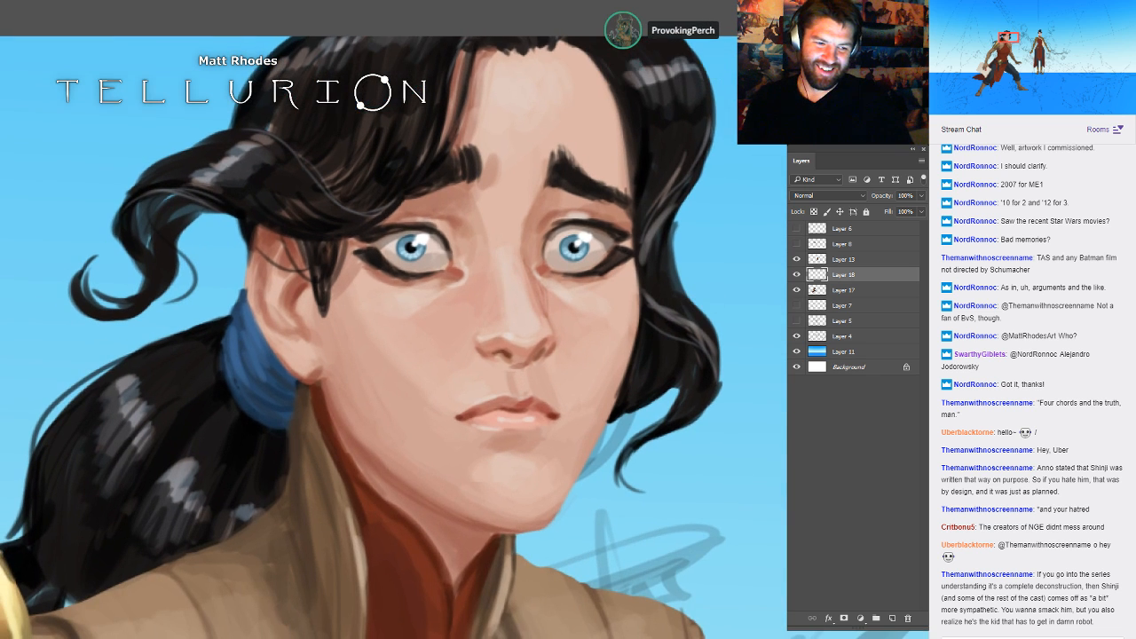
{"action": "left_click", "coordinate": [702, 359], "text": "alt"}
{"action": "left_click", "coordinate": [717, 350], "text": "alt"}
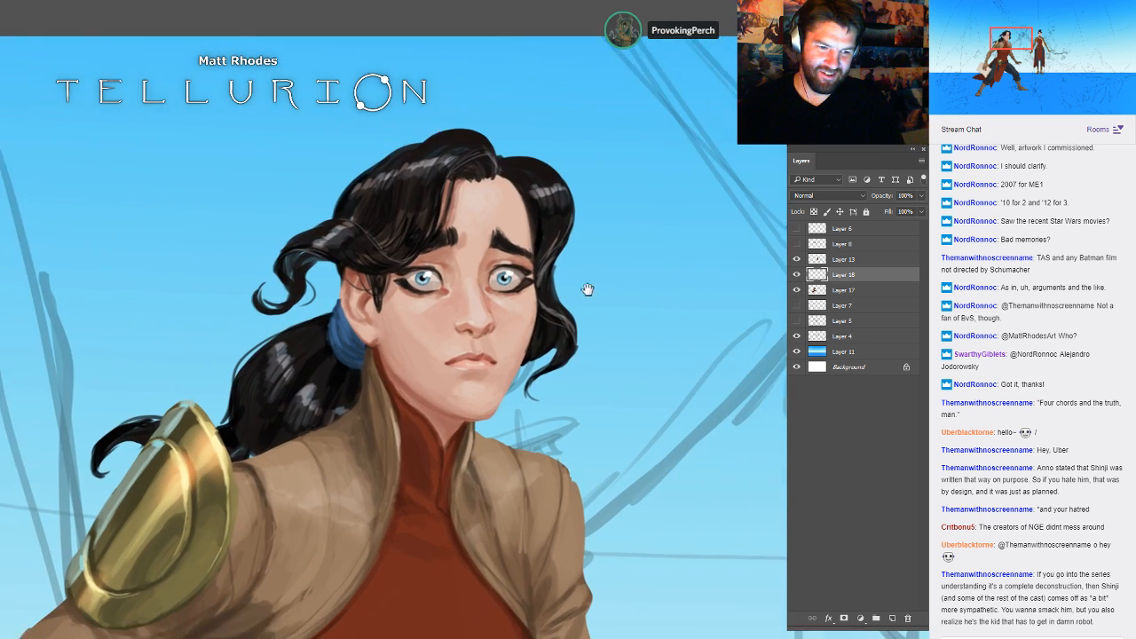
{"action": "left_click_drag", "start_coordinate": [654, 287], "coordinate": [589, 241]}
{"action": "left_click_drag", "start_coordinate": [737, 334], "coordinate": [728, 304]}
{"action": "left_click", "coordinate": [693, 261], "text": "alt"}
{"action": "left_click", "coordinate": [692, 264], "text": "alt"}
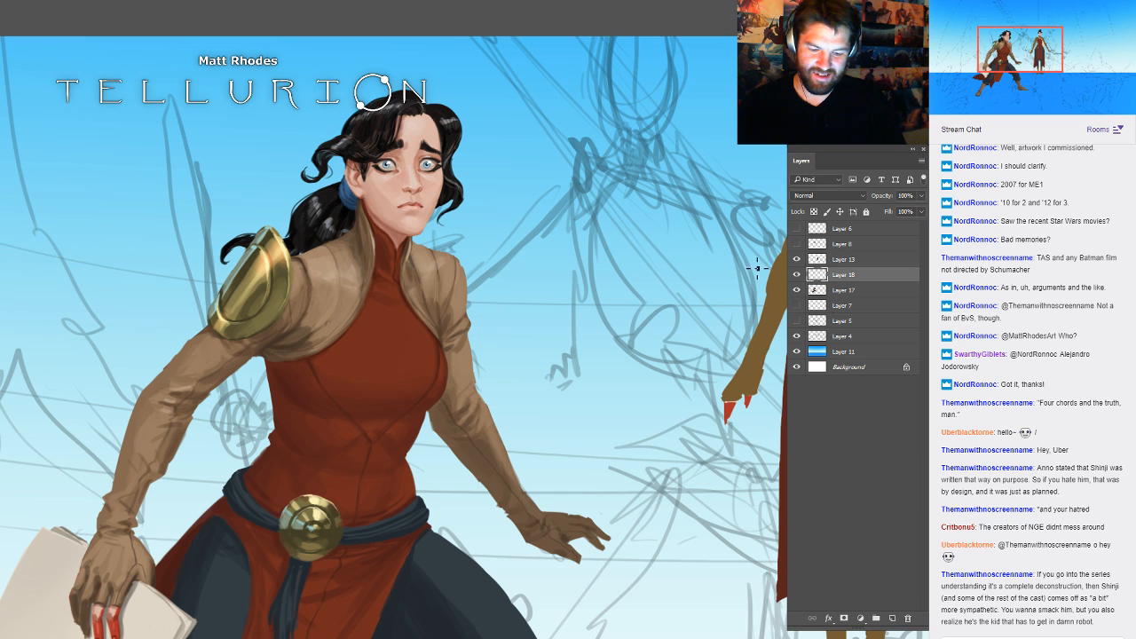
{"action": "left_click_drag", "start_coordinate": [715, 240], "coordinate": [679, 261]}
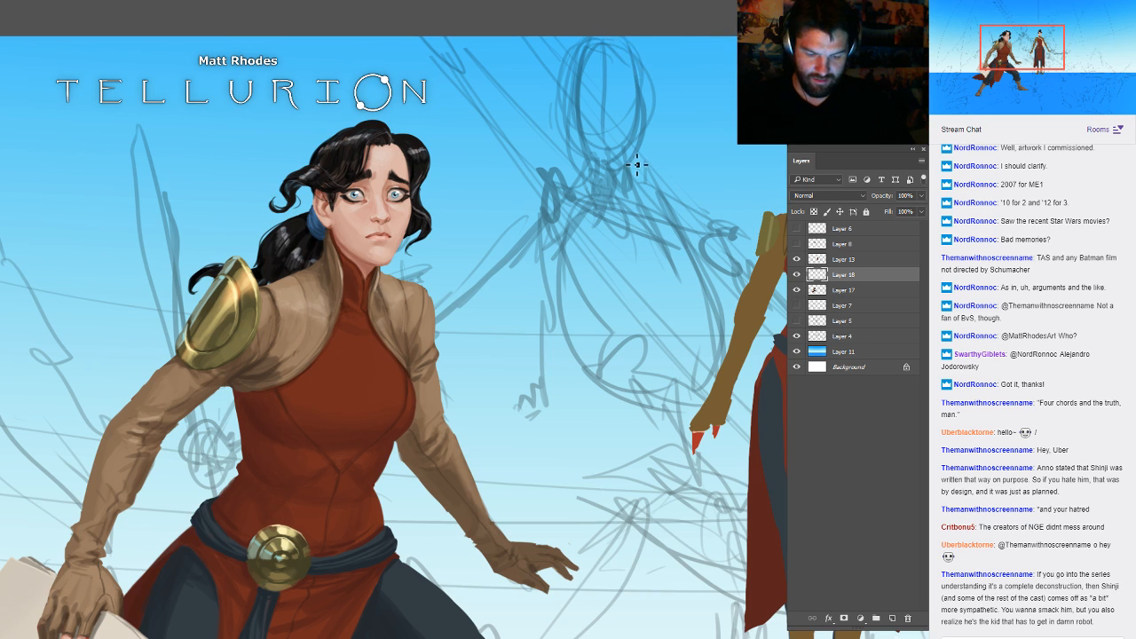
- Paste the copied screenshot as a new layer, crop the canvas to its portrait collage and enlarge the collage for viewing
{"action": "key", "text": "ctrl+v"}
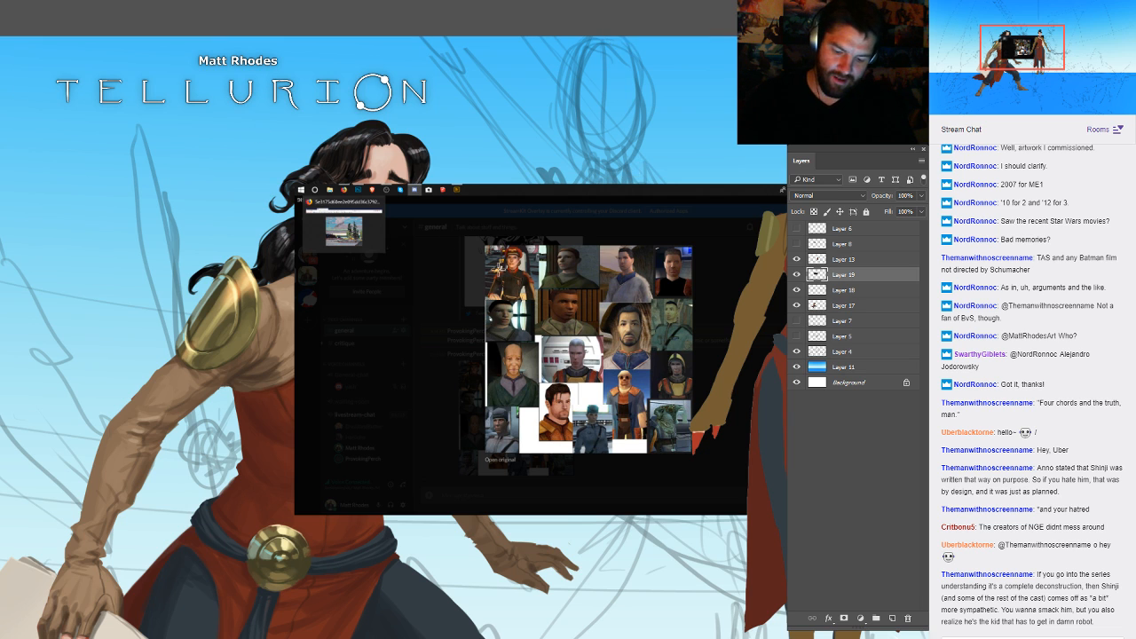
{"action": "left_click_drag", "start_coordinate": [688, 432], "coordinate": [695, 452]}
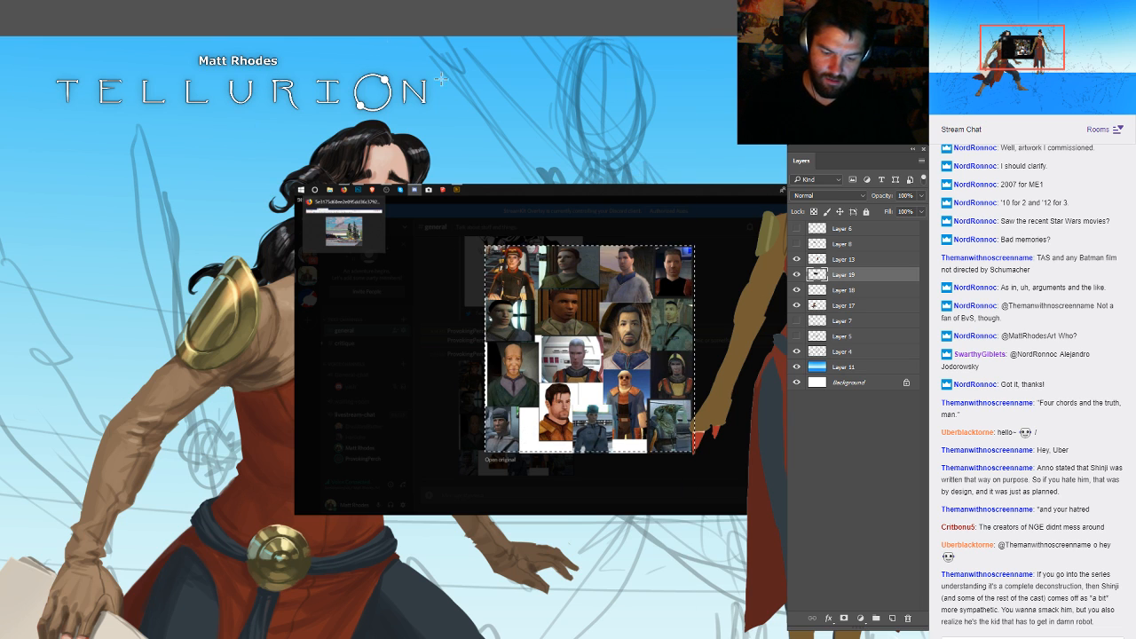
{"action": "key", "text": "f"}
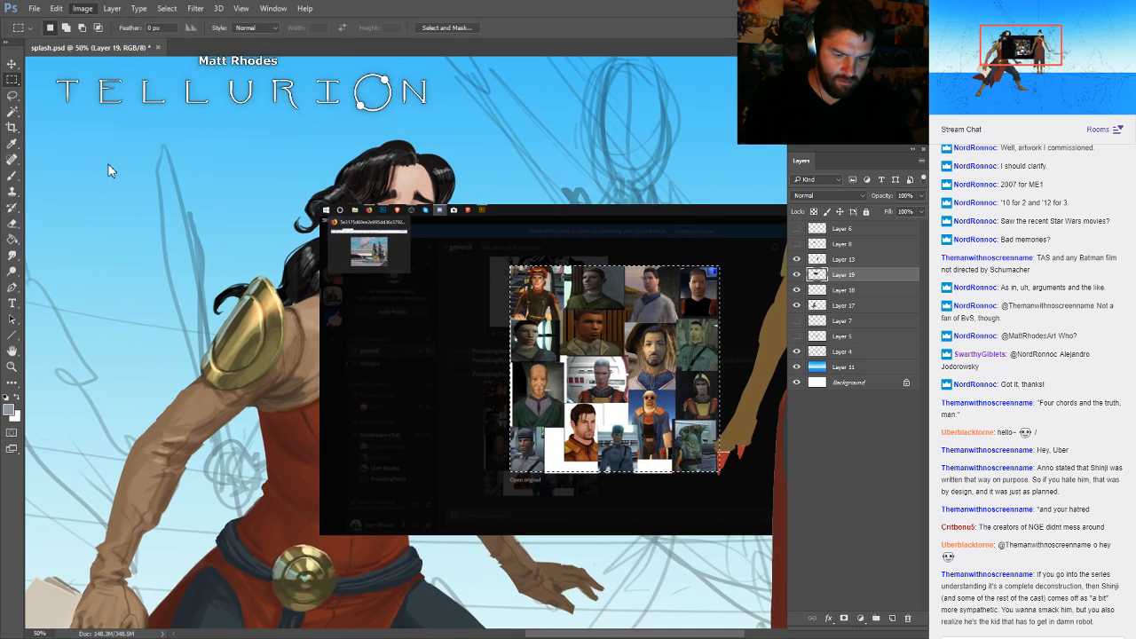
{"action": "left_click", "coordinate": [110, 161]}
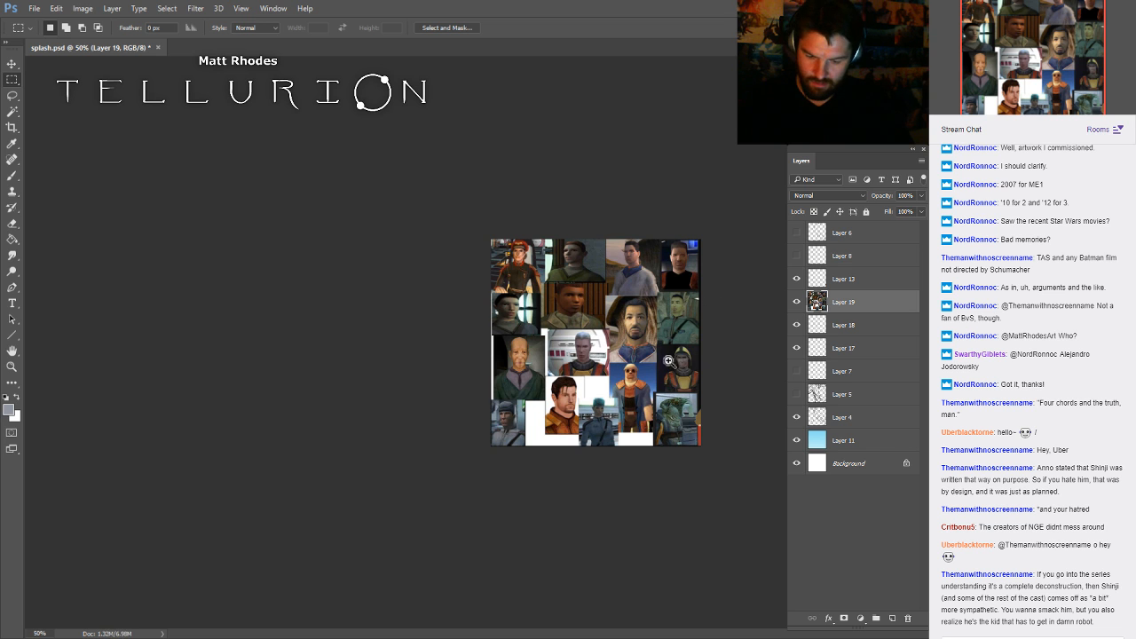
{"action": "left_click_drag", "start_coordinate": [668, 361], "coordinate": [722, 376]}
{"action": "key", "text": "d"}
{"action": "key", "text": "b"}
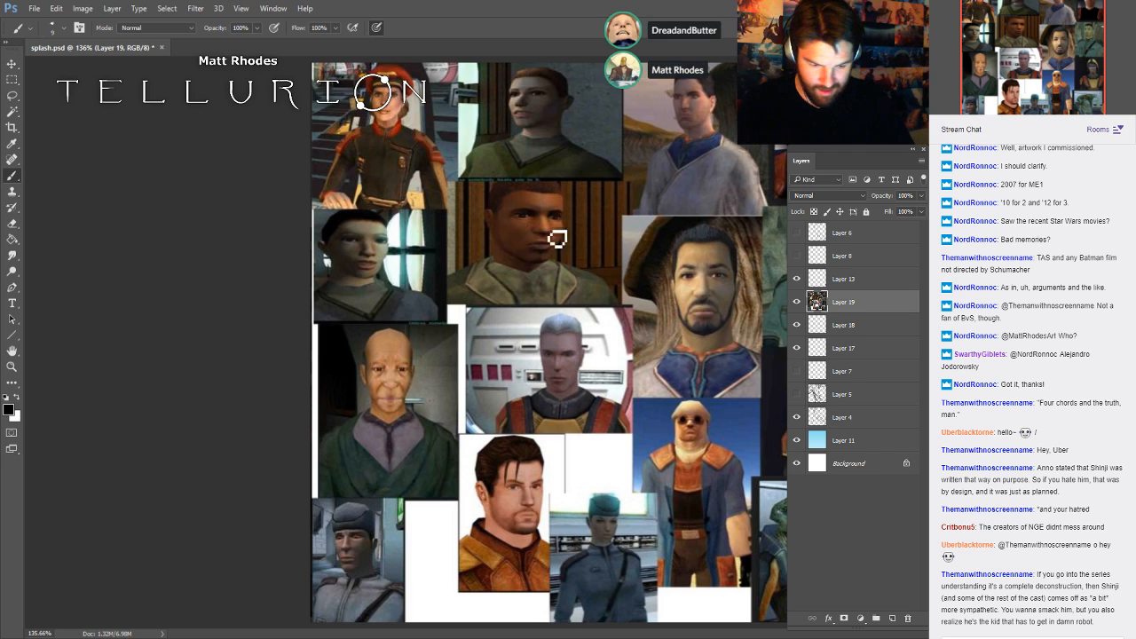
- Undo the crop, clear the selection and delete the pasted screenshot layer
{"action": "left_click", "coordinate": [797, 302]}
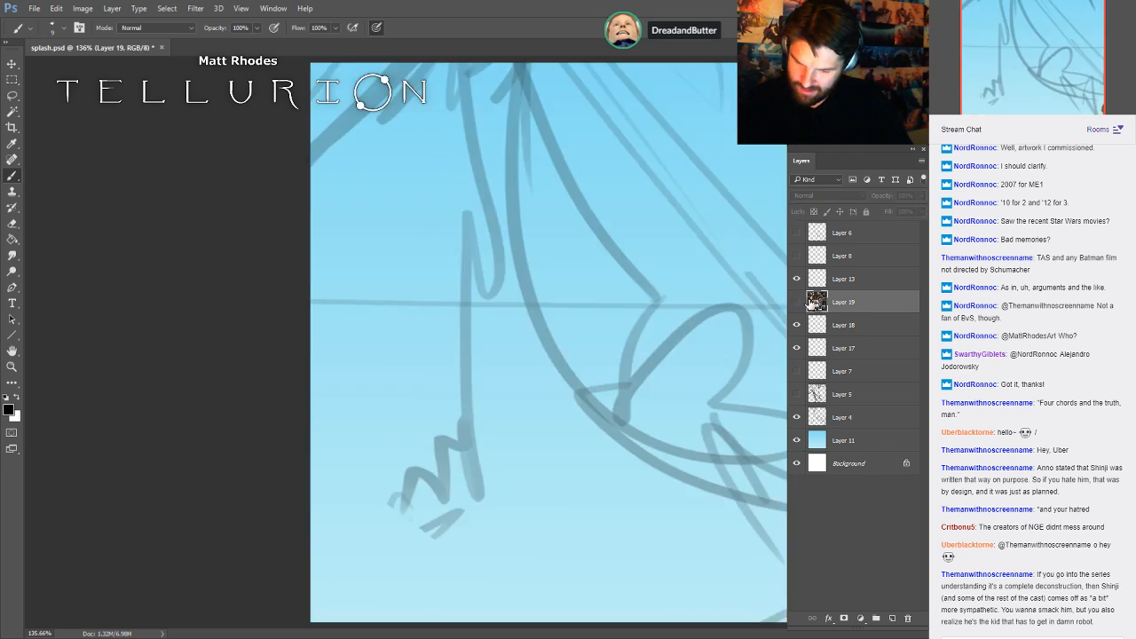
{"action": "key", "text": "ctrl+minus"}
{"action": "key", "text": "ctrl+minus"}
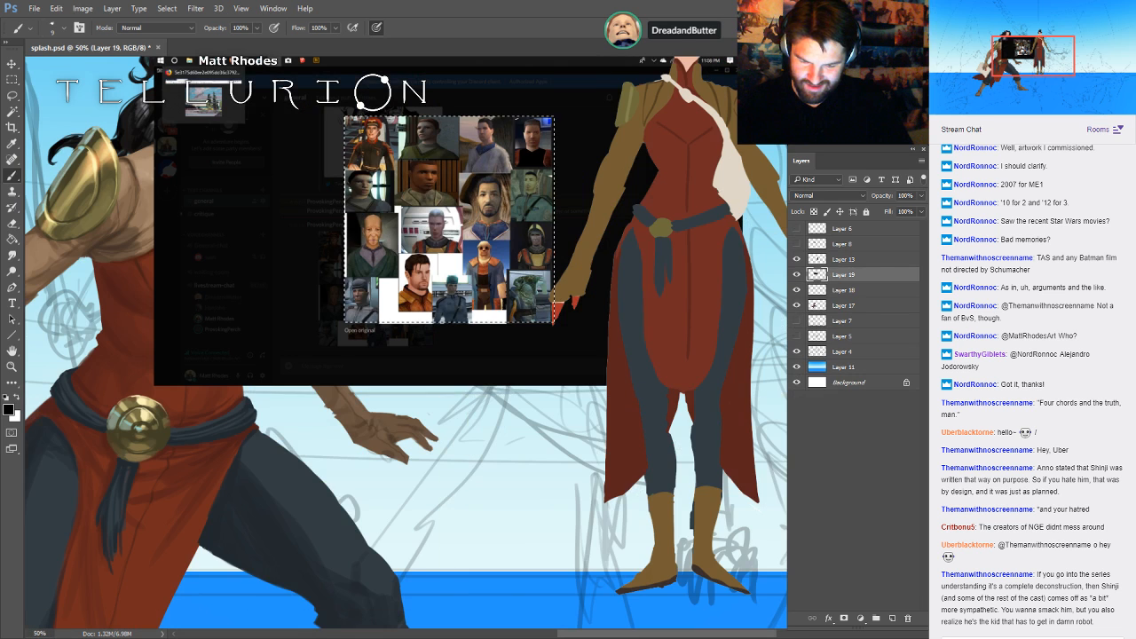
{"action": "key", "text": "ctrl+d"}
{"action": "left_click_drag", "start_coordinate": [908, 598], "coordinate": [907, 619]}
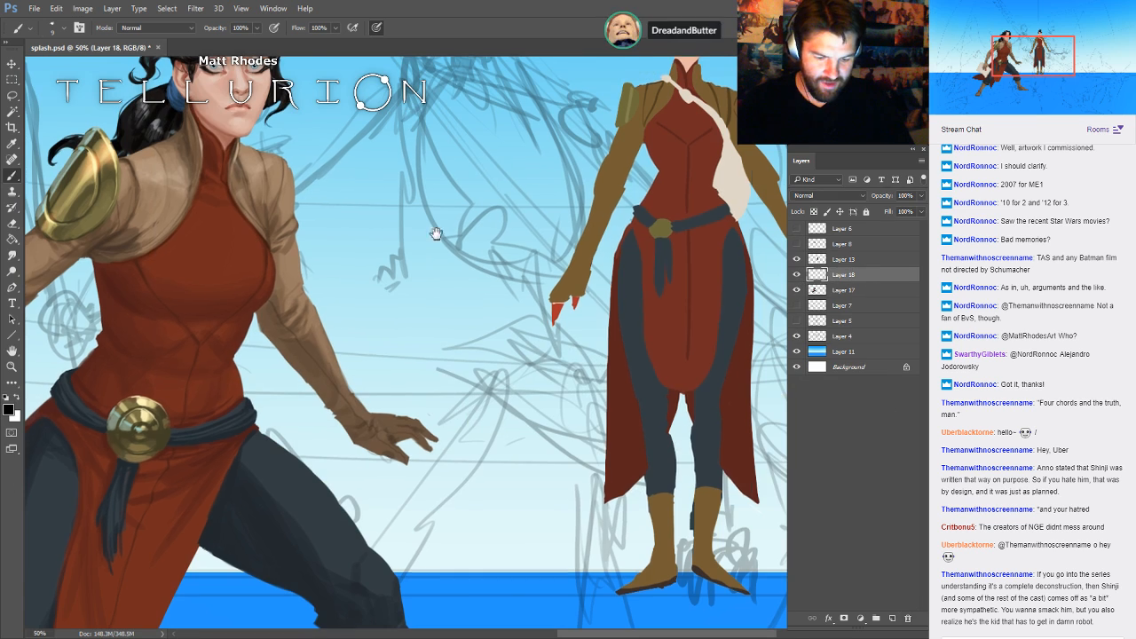
{"action": "key", "text": "Delete"}
- Merge the hair strokes on Layer 18 into Layer 17 and save the file
{"action": "key", "text": "ctrl+s"}
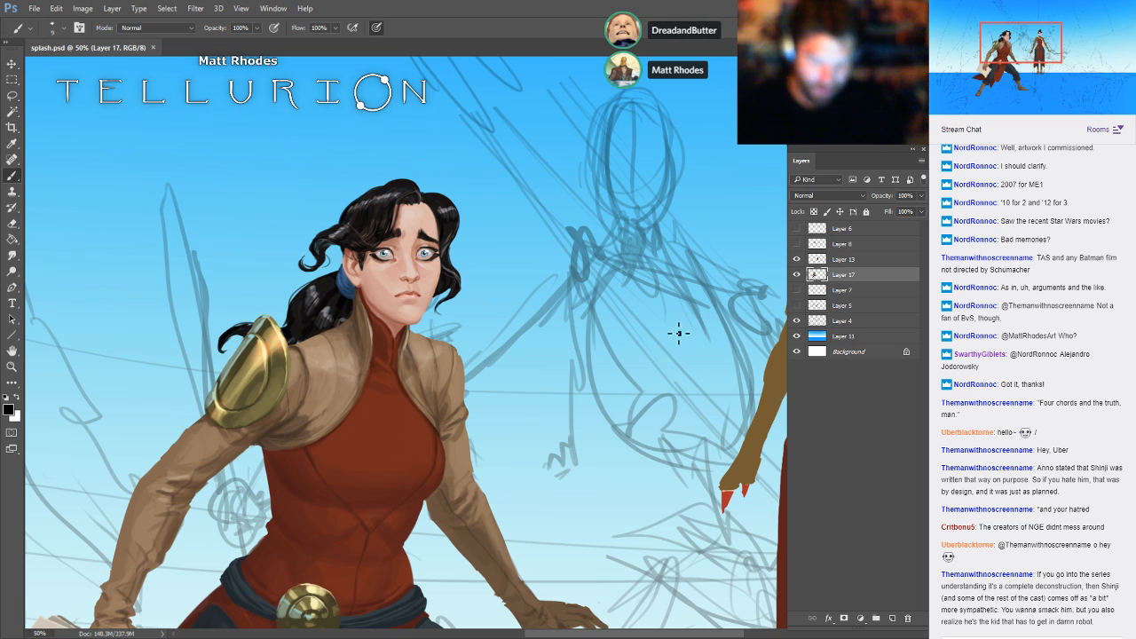
- Touch up the jacket's shoulder shading beside the gold pauldron with a colour sampled from the fabric
{"action": "left_click_drag", "start_coordinate": [393, 387], "coordinate": [622, 299]}
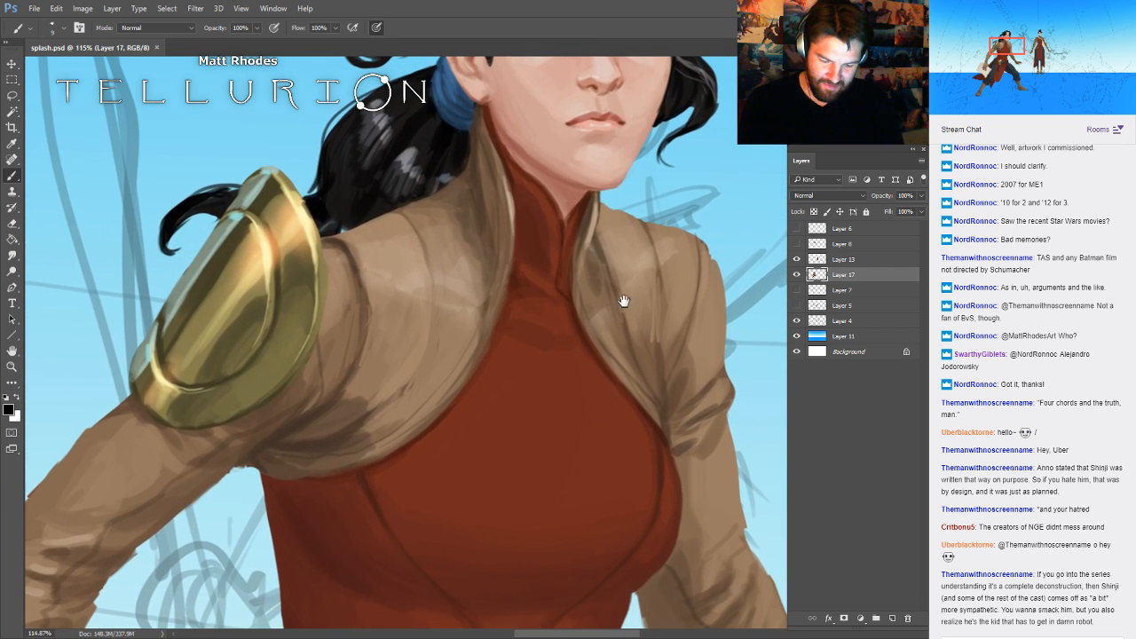
{"action": "left_click", "coordinate": [374, 259], "text": "alt"}
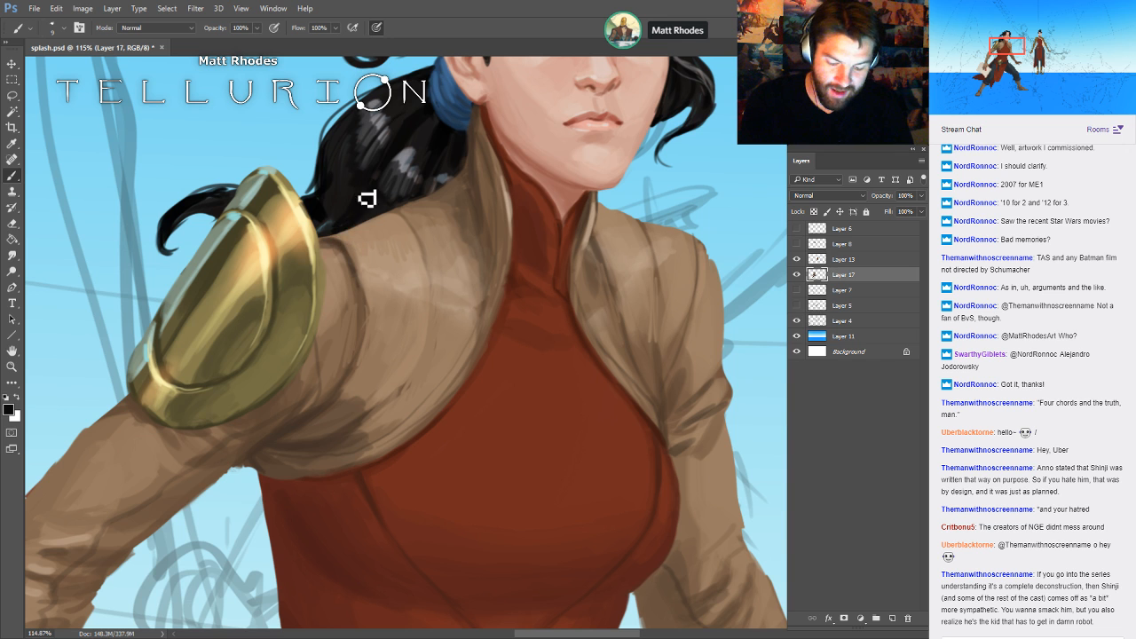
{"action": "left_click_drag", "start_coordinate": [754, 276], "coordinate": [738, 365]}
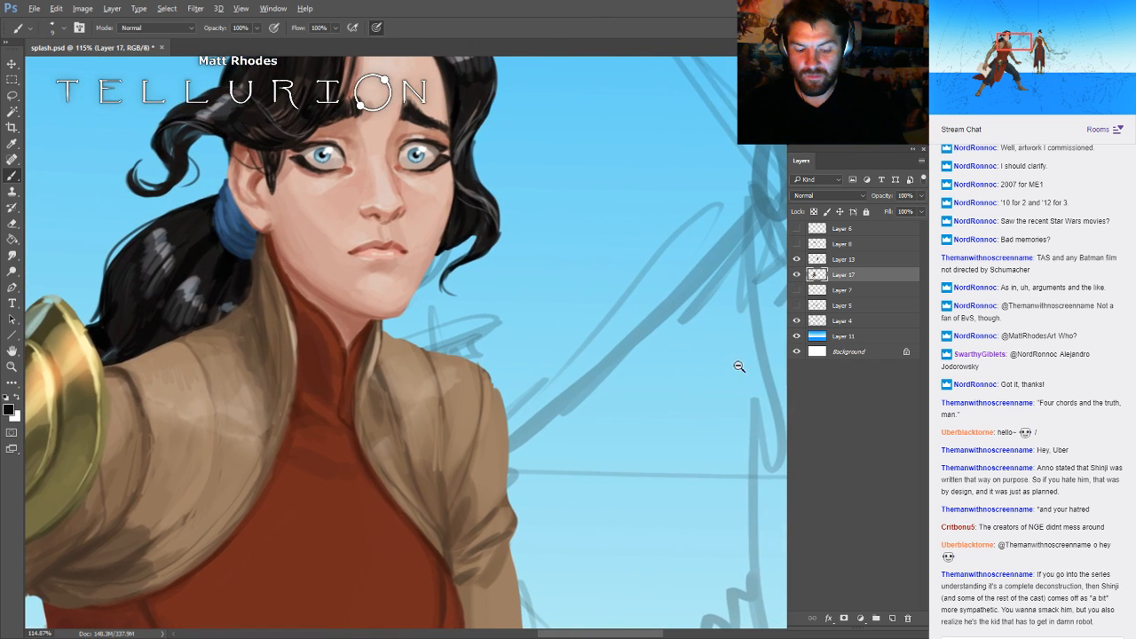
{"action": "left_click_drag", "start_coordinate": [692, 309], "coordinate": [794, 347]}
{"action": "left_click", "coordinate": [778, 378], "text": "alt"}
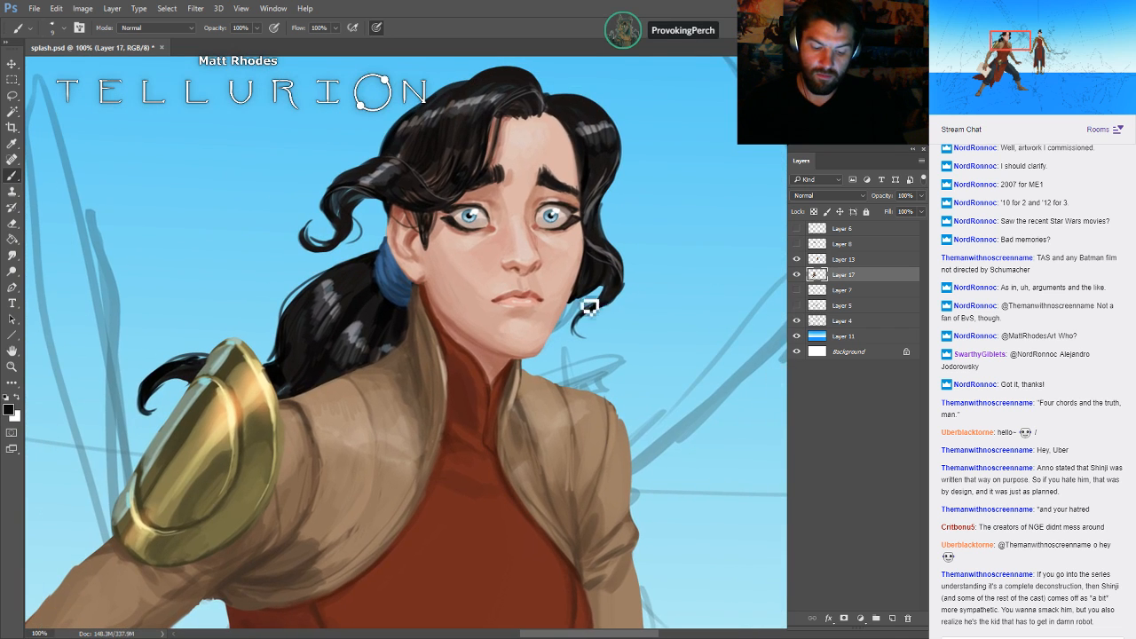
- Touch up the skin around the front figure's ear with a sampled reddish skin tone and save the file
{"action": "left_click_drag", "start_coordinate": [536, 315], "coordinate": [573, 315]}
{"action": "left_click", "coordinate": [380, 259], "text": "alt"}
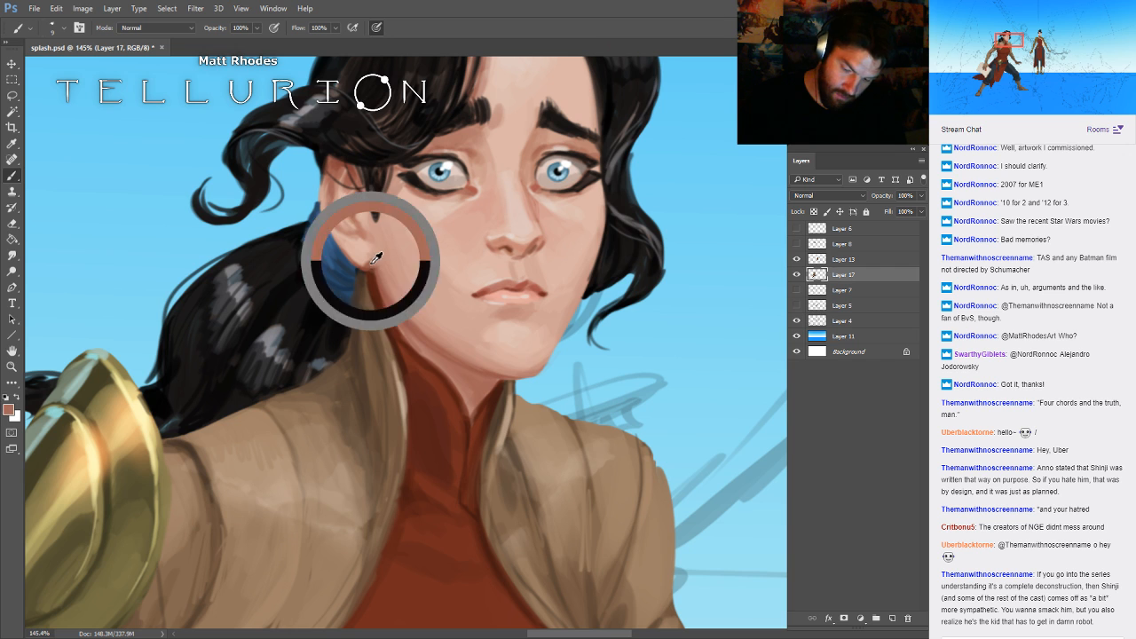
{"action": "left_click_drag", "start_coordinate": [784, 177], "coordinate": [774, 286]}
{"action": "key", "text": "ctrl+s"}
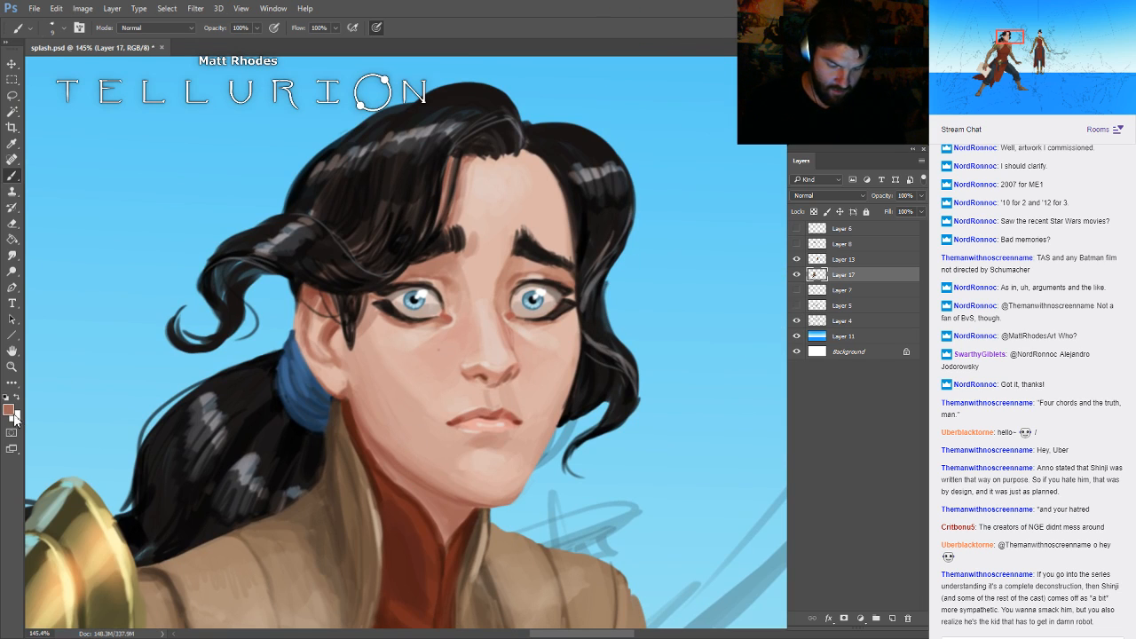
- Paint a reddish blush across the front figure's cheeks and nose on a new layer, masked by a selection loaded from Layer 17
{"action": "key", "text": "i"}
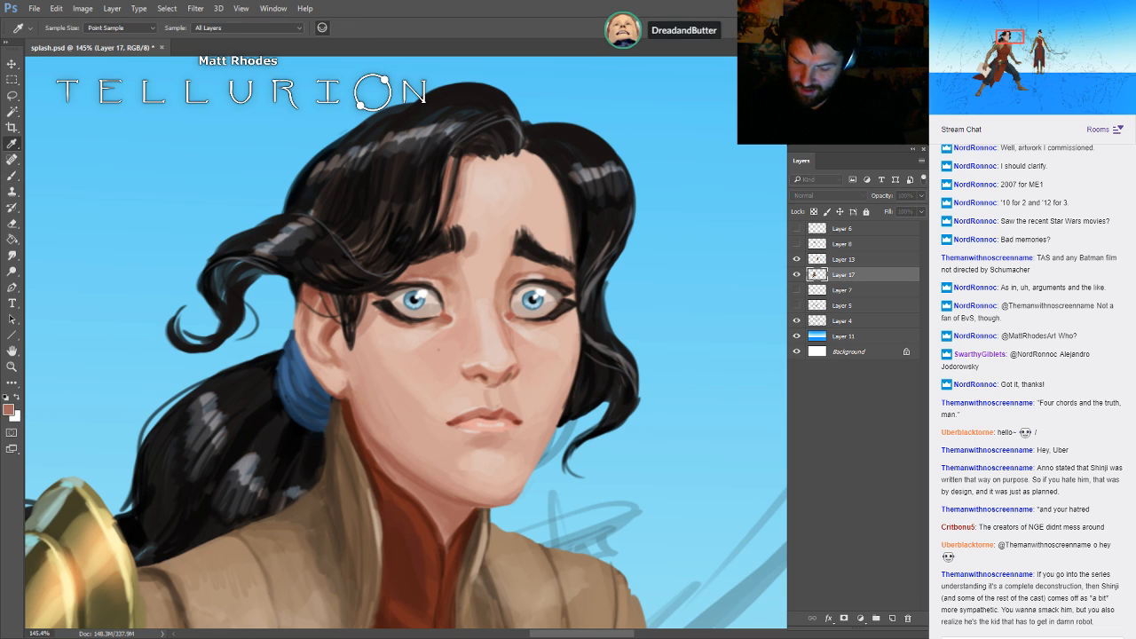
{"action": "key", "text": "ctrl+shift+alt+n"}
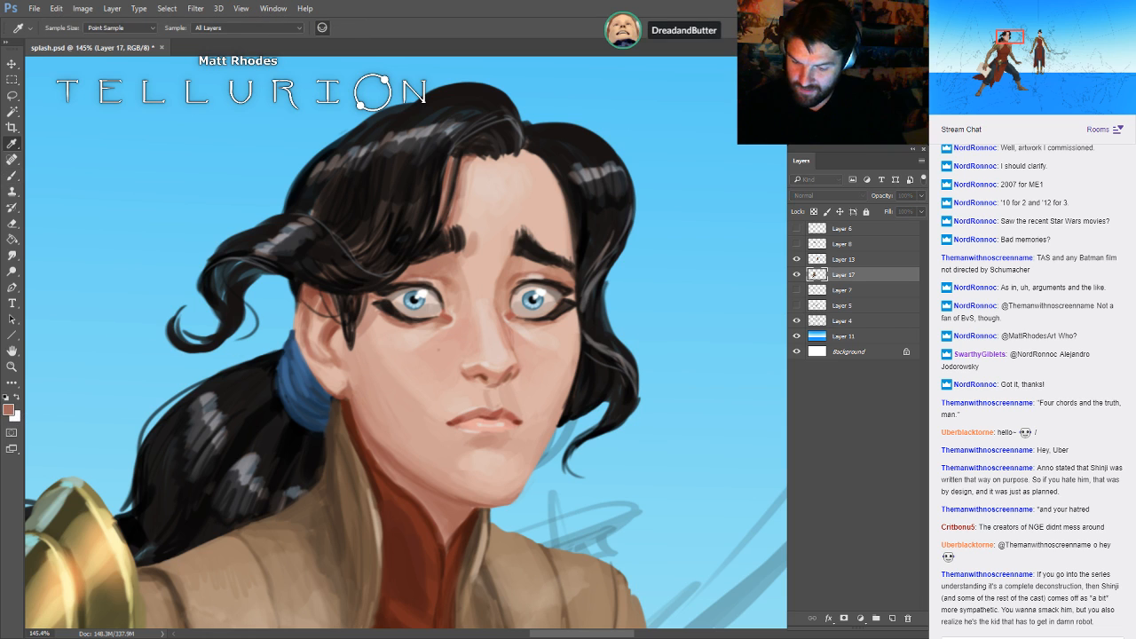
{"action": "key", "text": "b"}
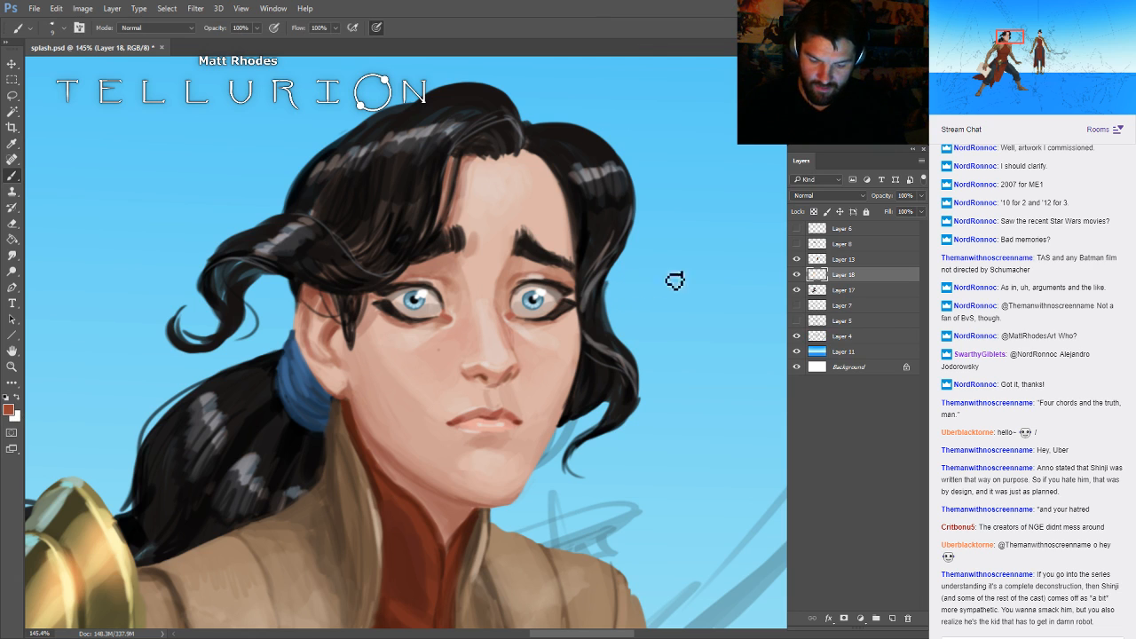
{"action": "left_click", "coordinate": [817, 290], "text": "ctrl"}
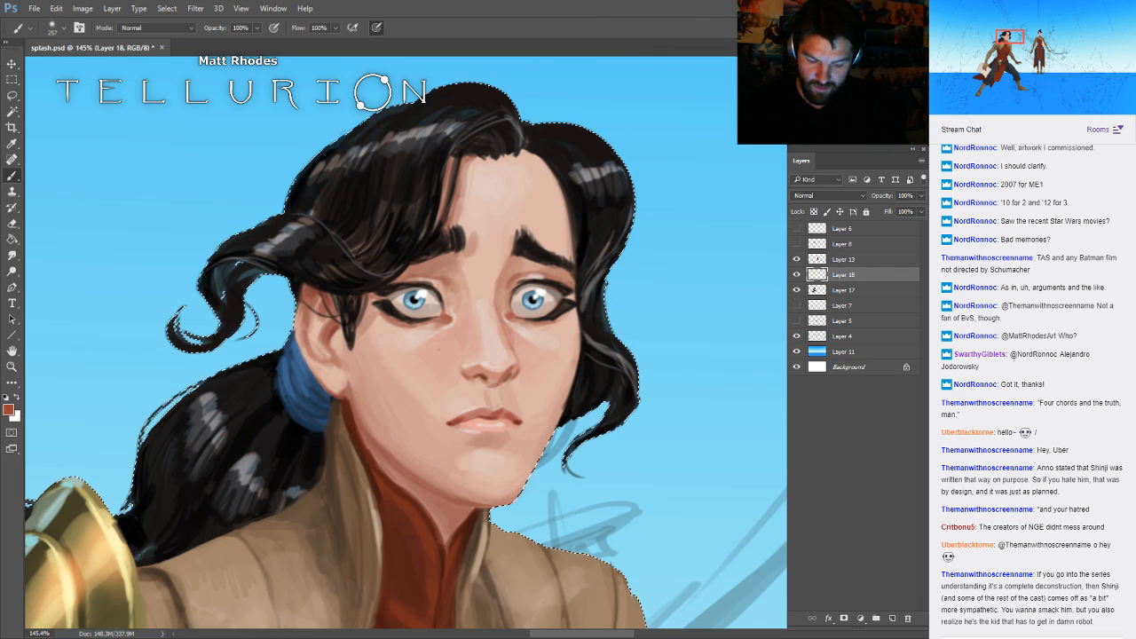
{"action": "left_click_drag", "start_coordinate": [387, 352], "coordinate": [550, 351]}
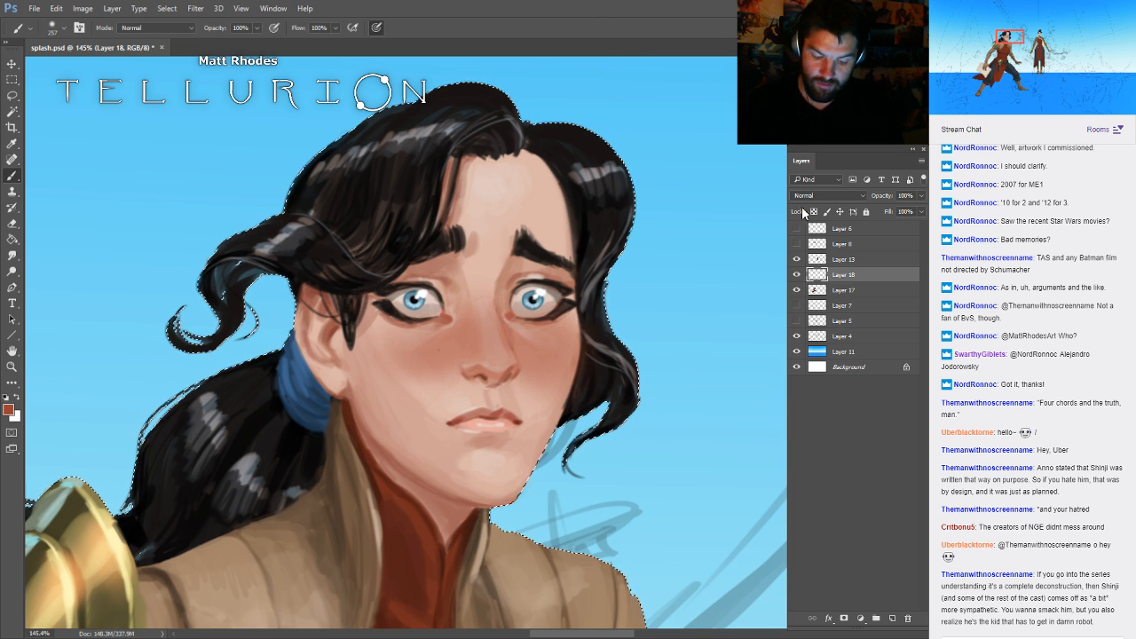
- Set the blush layer's blend mode to Overlay, clear the selection and reduce the brush size to 50
{"action": "left_click", "coordinate": [832, 313]}
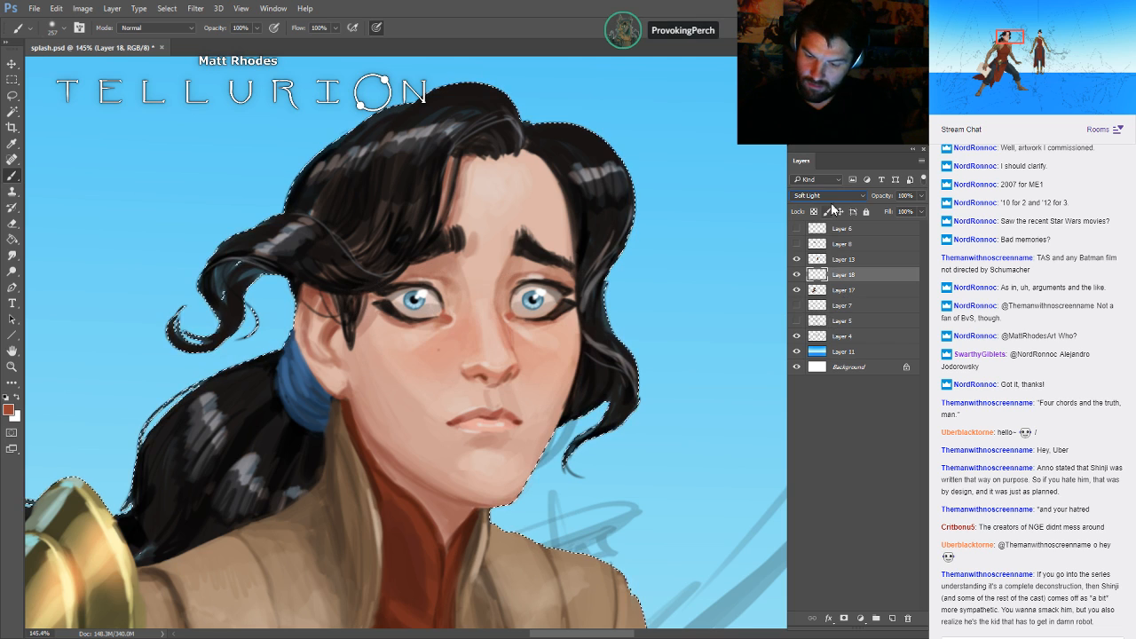
{"action": "left_click", "coordinate": [815, 303]}
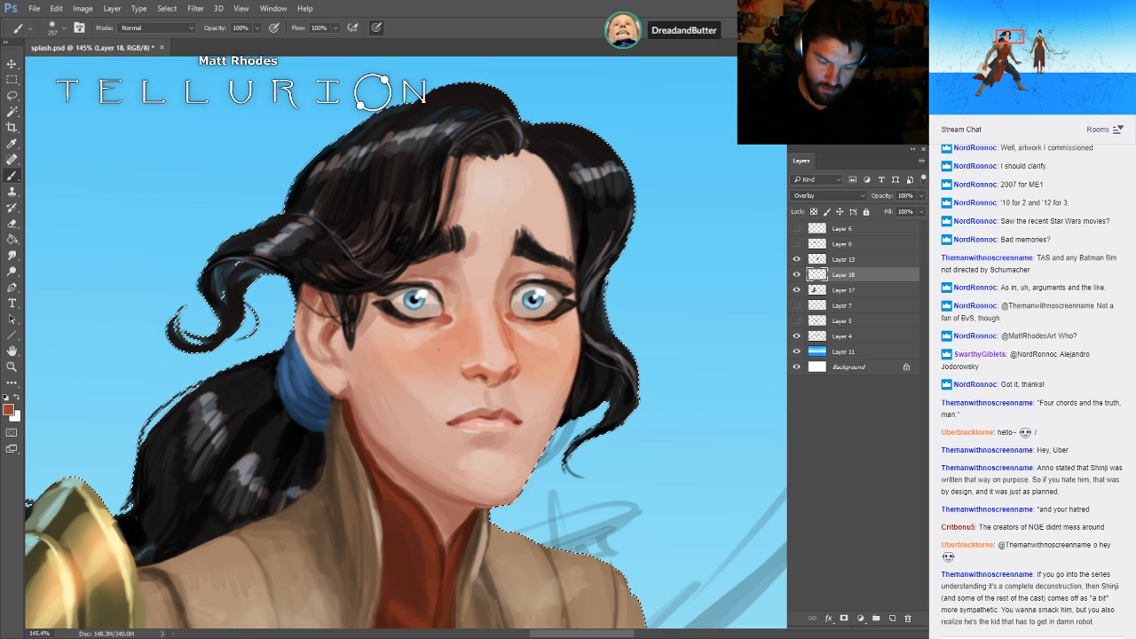
{"action": "key", "text": "bracketright"}
{"action": "key", "text": "bracketright"}
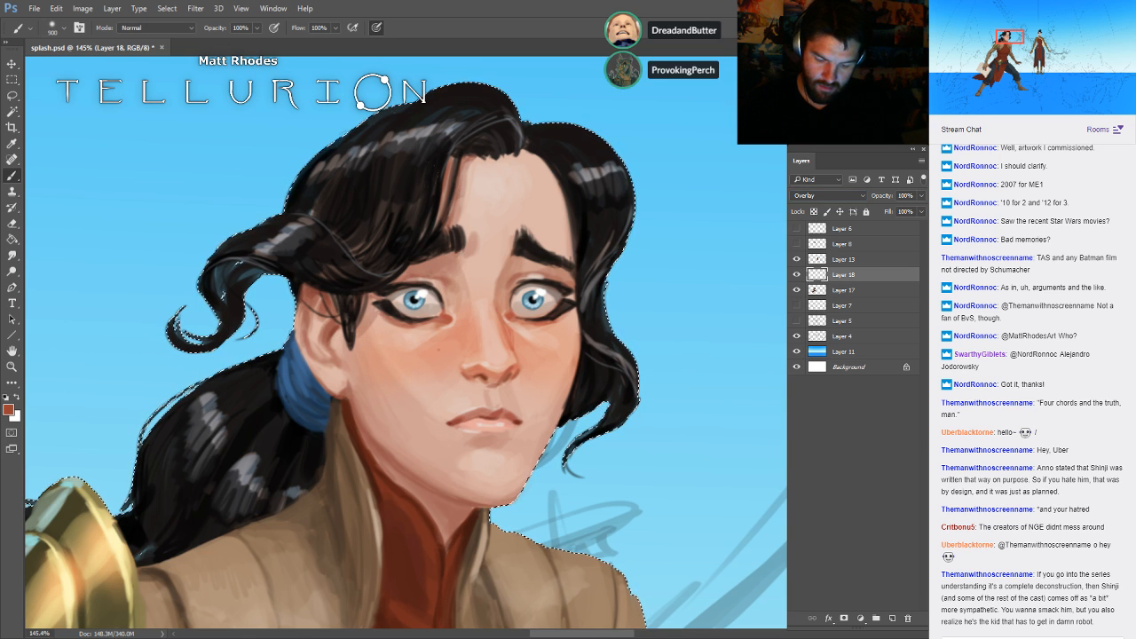
{"action": "key", "text": "ctrl+d"}
{"action": "key", "text": "bracketleft"}
{"action": "key", "text": "bracketleft"}
{"action": "key", "text": "bracketleft"}
{"action": "key", "text": "bracketleft"}
{"action": "key", "text": "bracketleft"}
{"action": "key", "text": "bracketleft"}
{"action": "key", "text": "bracketleft"}
{"action": "key", "text": "bracketleft"}
{"action": "key", "text": "bracketleft"}
{"action": "key", "text": "bracketleft"}
{"action": "key", "text": "bracketleft"}
{"action": "key", "text": "bracketleft"}
{"action": "key", "text": "bracketleft"}
{"action": "key", "text": "bracketleft"}
{"action": "key", "text": "bracketleft"}
{"action": "key", "text": "bracketleft"}
{"action": "key", "text": "bracketleft"}
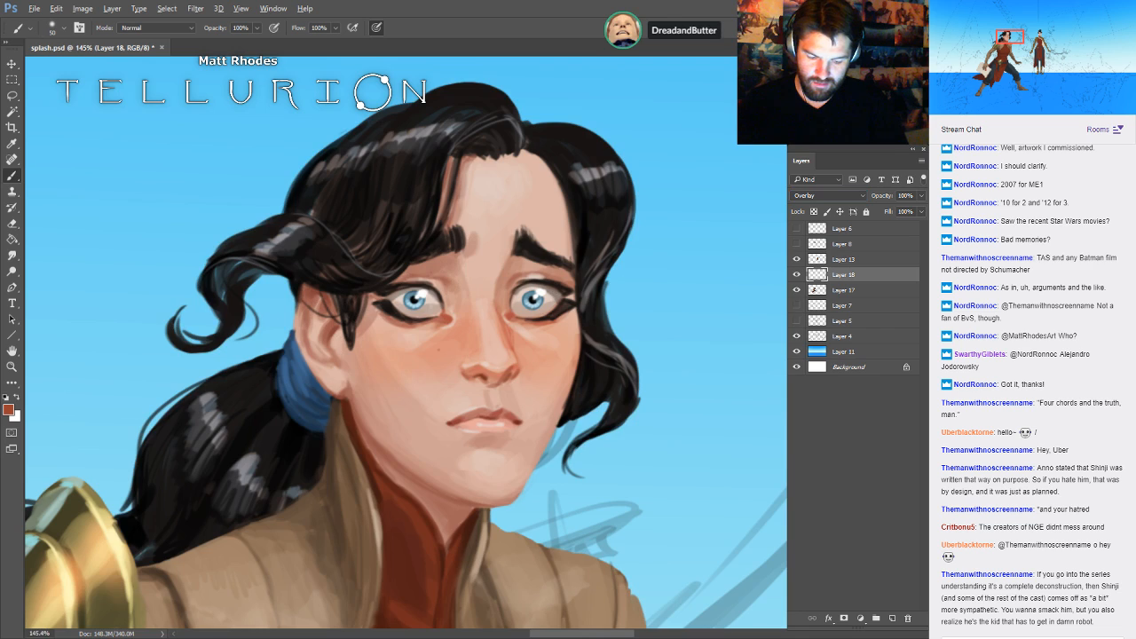
- Merge the blush layer into Layer 17, hide the standing reference figure on Layer 13 and save the file
{"action": "key", "text": "ctrl+minus"}
{"action": "key", "text": "ctrl+plus"}
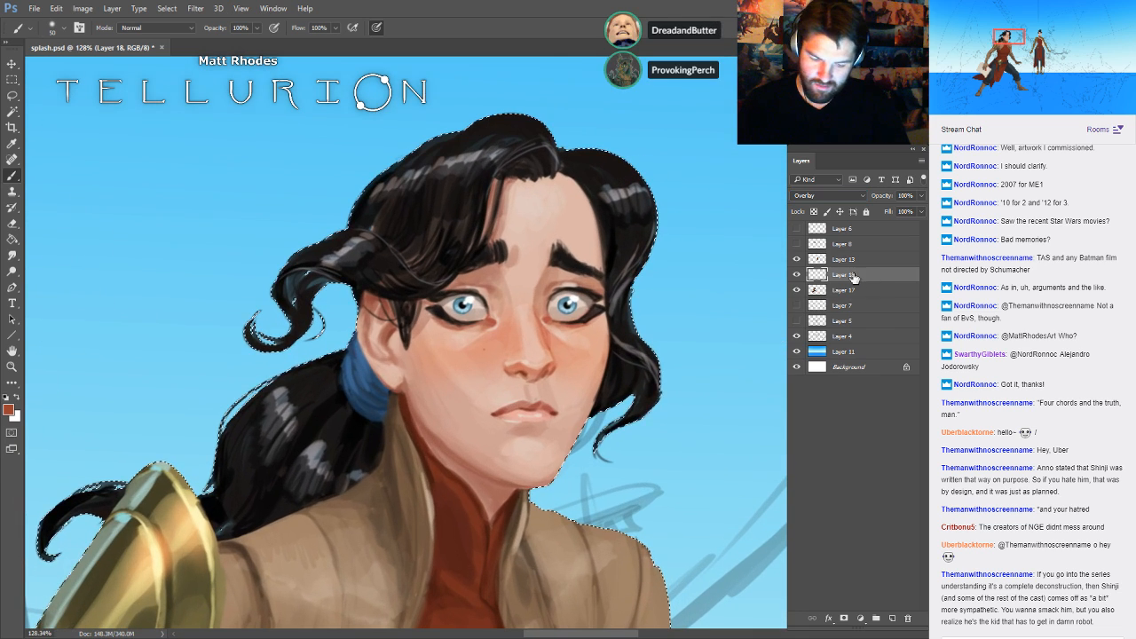
{"action": "left_click", "coordinate": [821, 291], "text": "ctrl"}
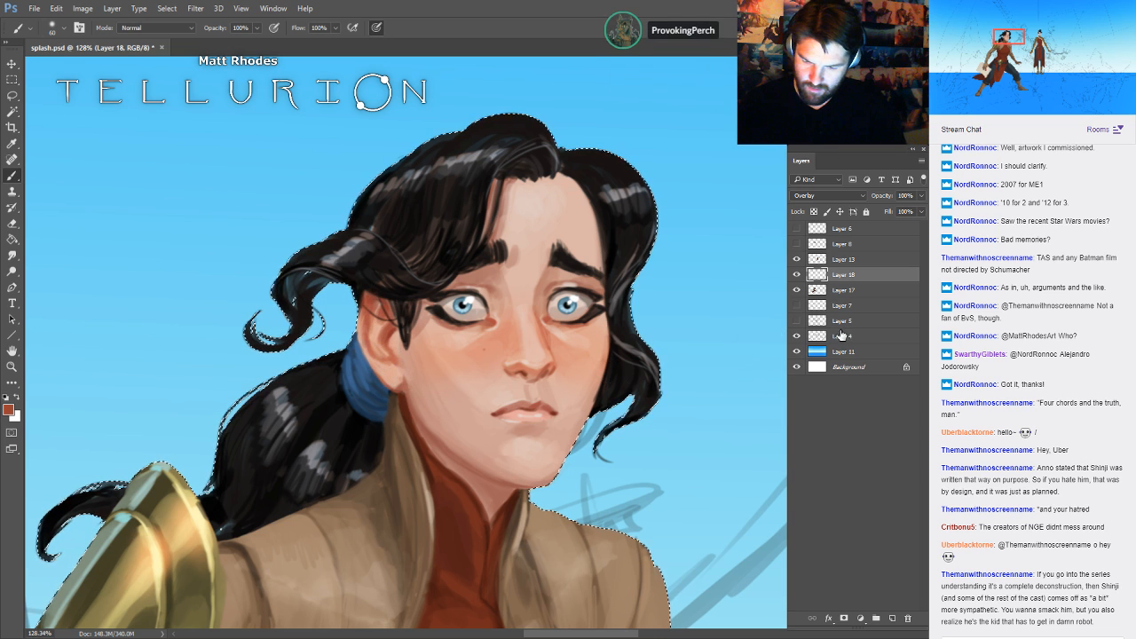
{"action": "key", "text": "ctrl+e"}
{"action": "key", "text": "ctrl+d"}
{"action": "left_click_drag", "start_coordinate": [745, 337], "coordinate": [621, 338]}
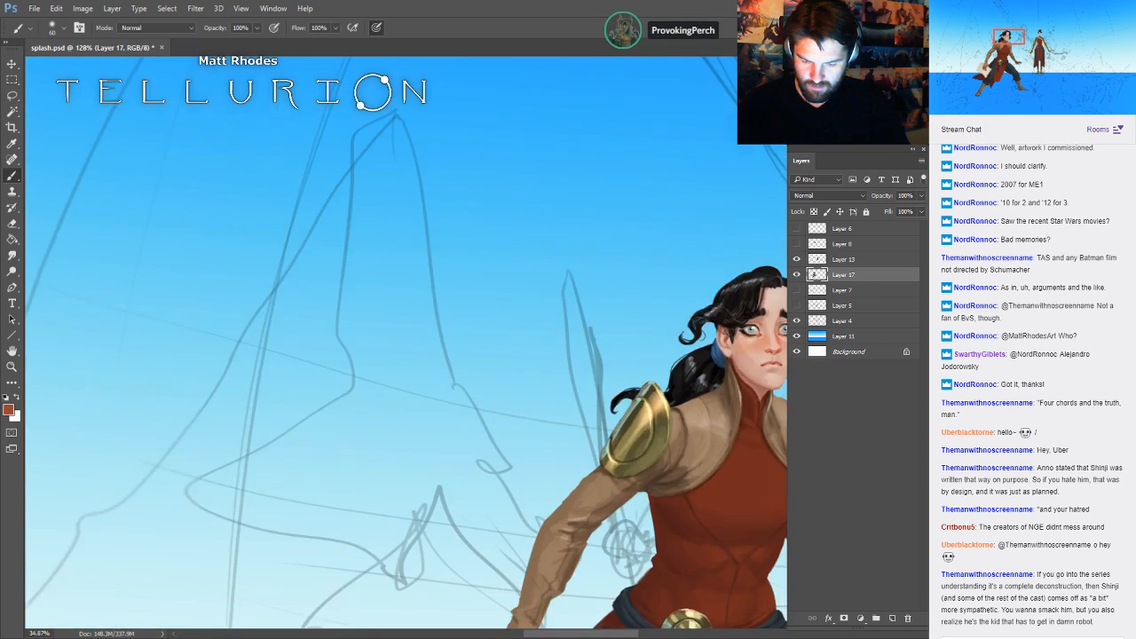
{"action": "left_click_drag", "start_coordinate": [773, 320], "coordinate": [488, 248]}
{"action": "key", "text": "ctrl+s"}
{"action": "left_click_drag", "start_coordinate": [778, 431], "coordinate": [769, 320]}
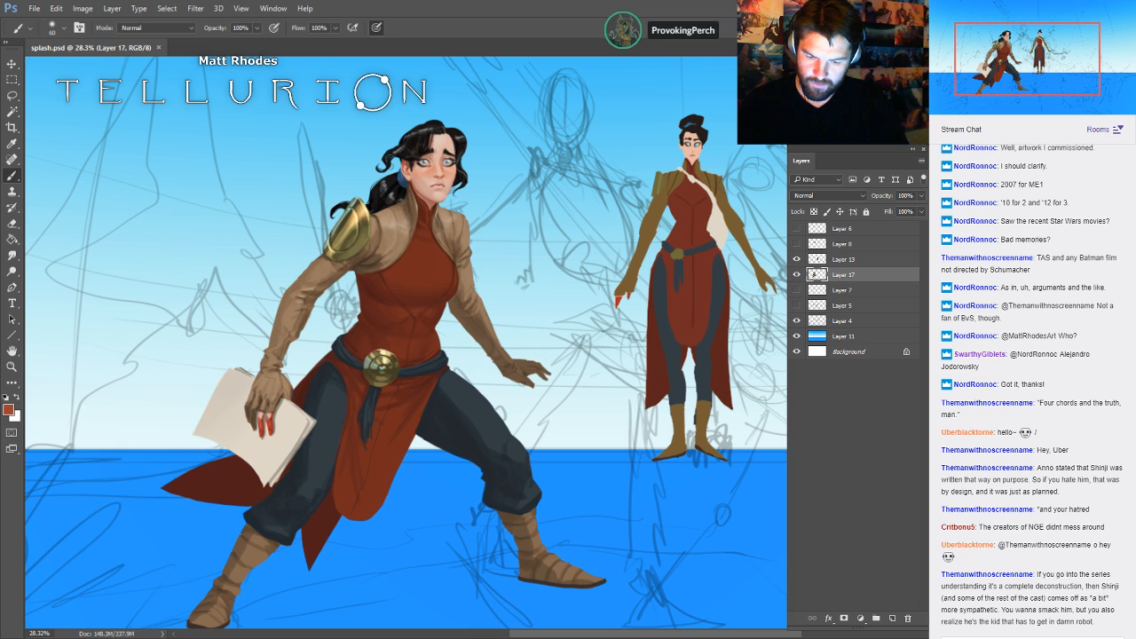
{"action": "key", "text": "ctrl+s"}
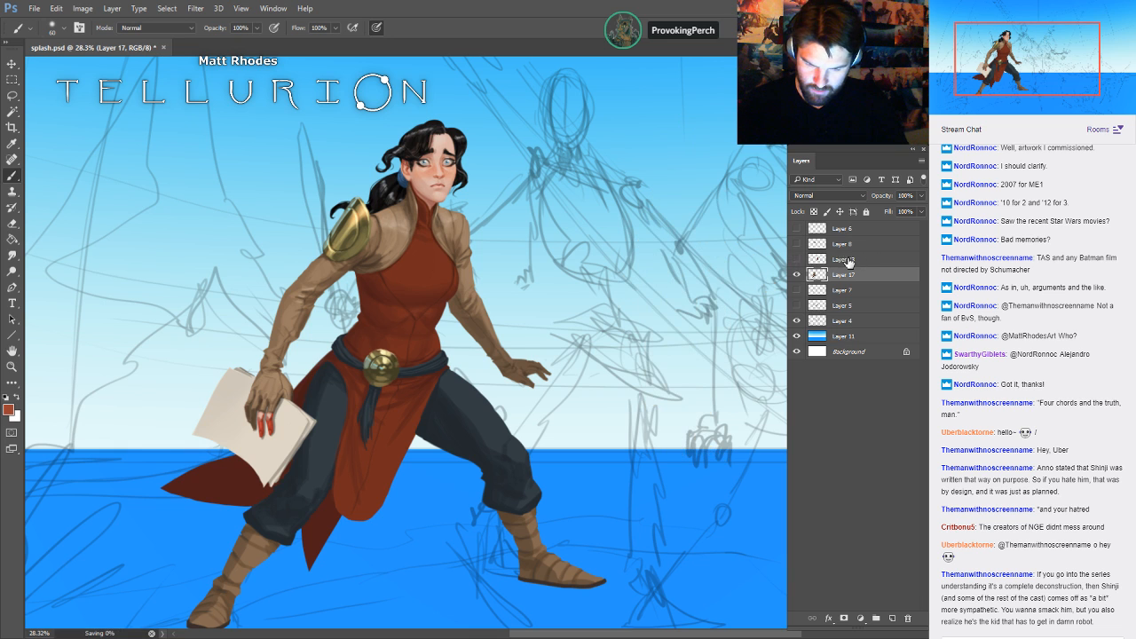
- Isolate the front figure's skeleton sketch on Layer 7 by hiding the painted figure, the blue backdrop and the scene sketch
{"action": "left_click_drag", "start_coordinate": [799, 299], "coordinate": [769, 305]}
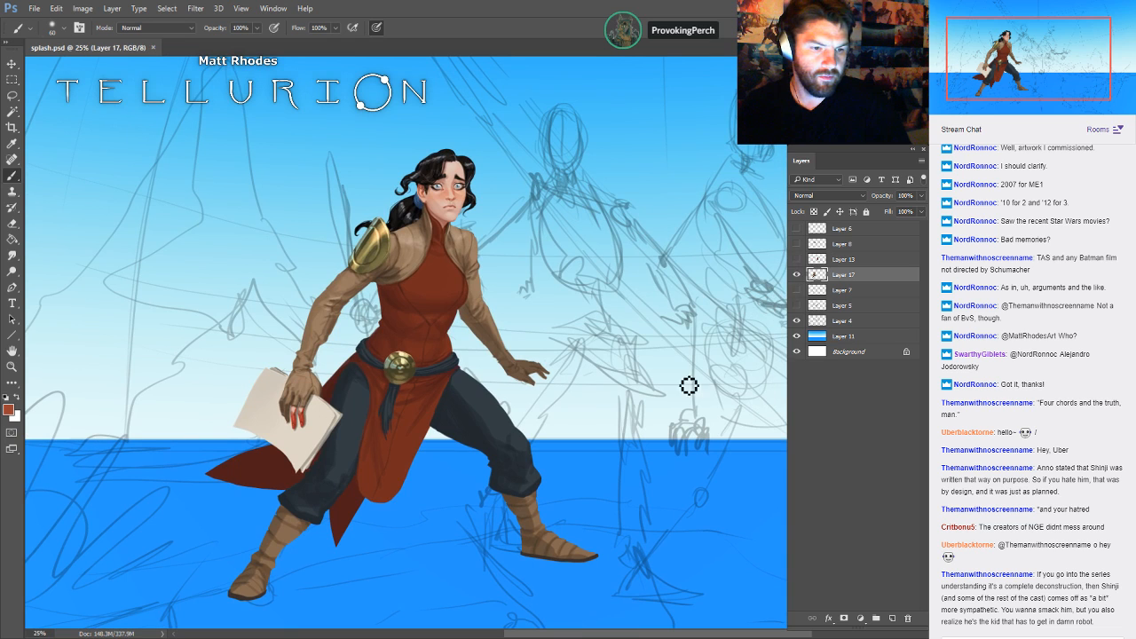
{"action": "left_click_drag", "start_coordinate": [782, 380], "coordinate": [716, 386]}
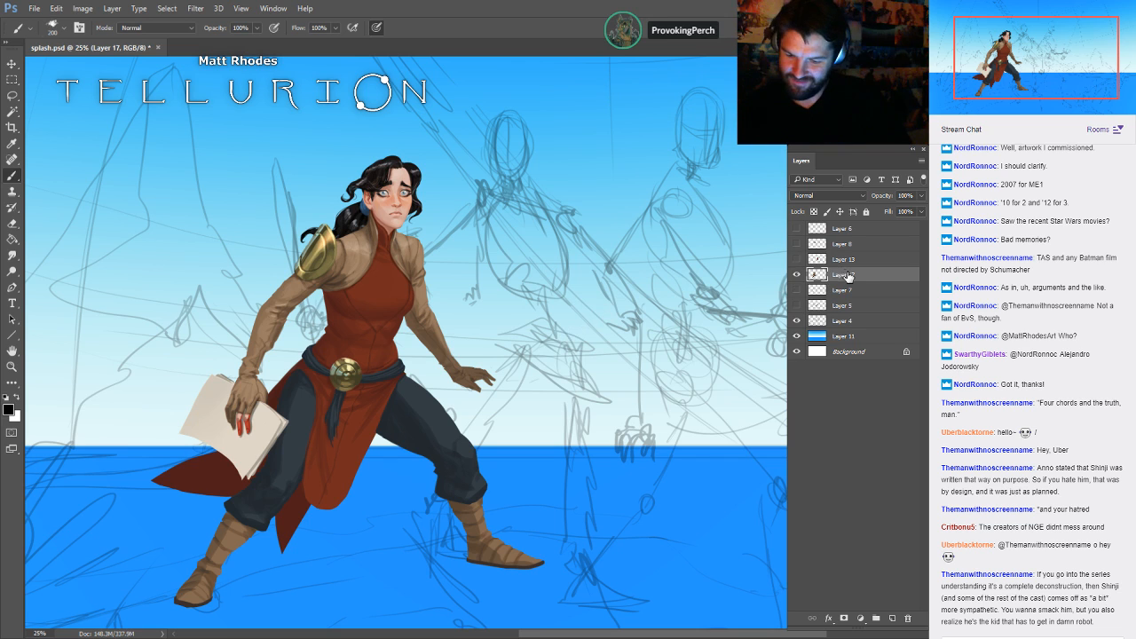
{"action": "left_click", "coordinate": [796, 290]}
{"action": "left_click", "coordinate": [797, 275]}
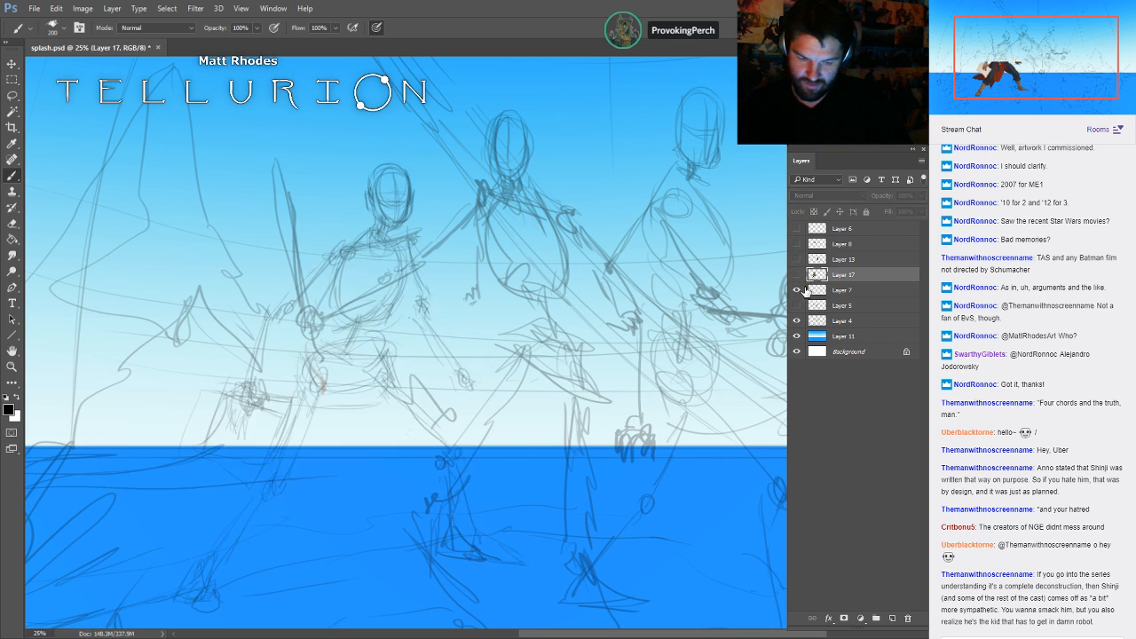
{"action": "left_click", "coordinate": [797, 290]}
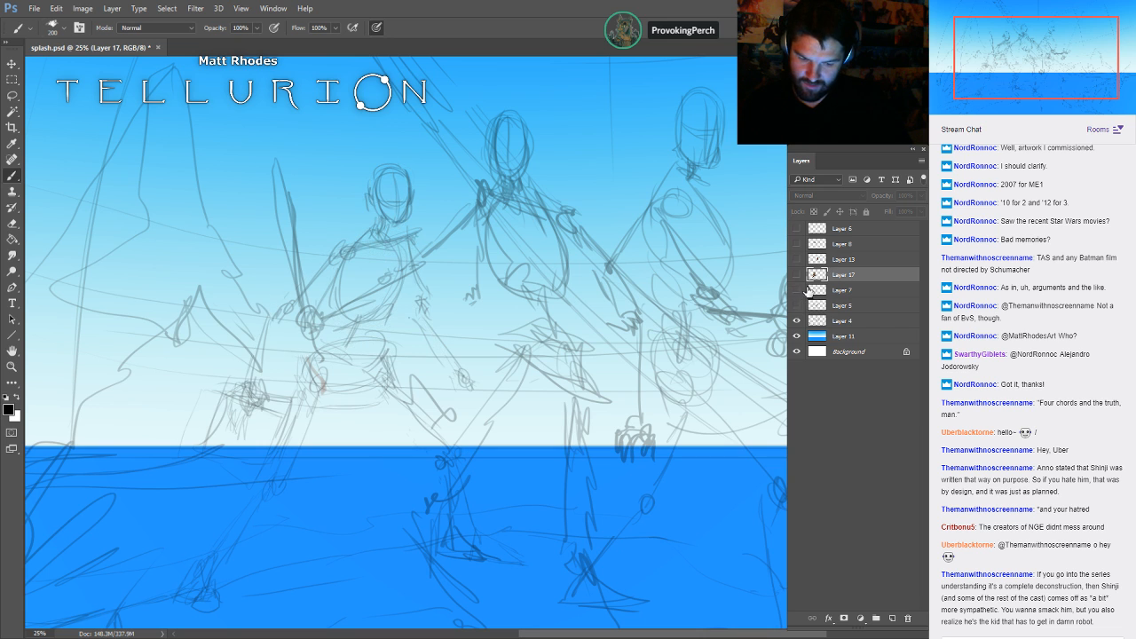
{"action": "left_click", "coordinate": [796, 336]}
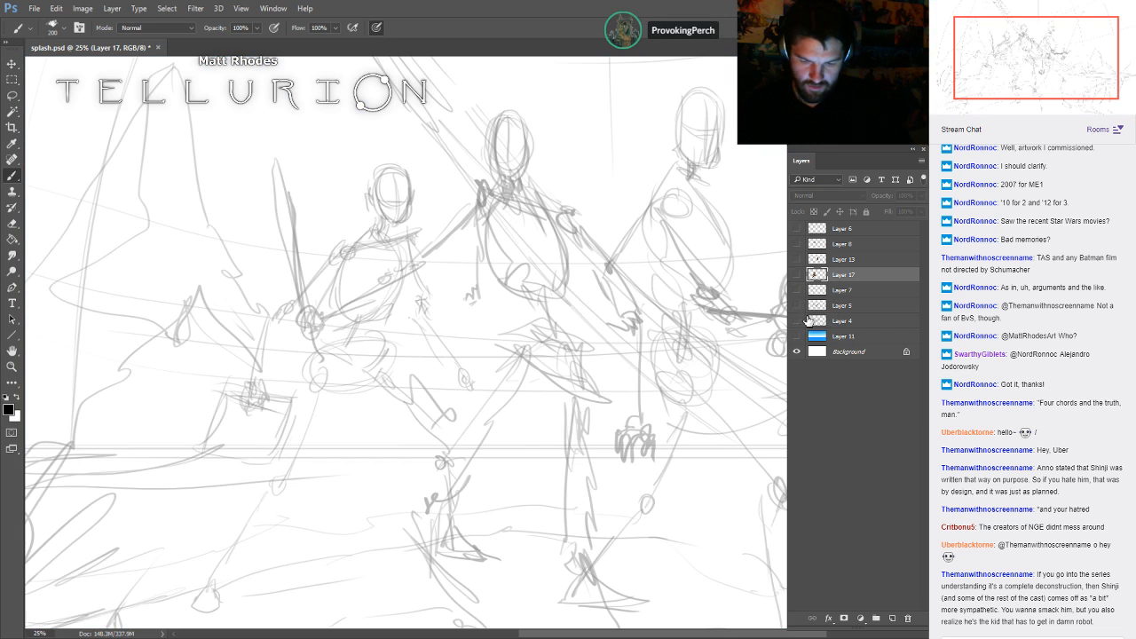
{"action": "left_click", "coordinate": [797, 321]}
{"action": "left_click", "coordinate": [797, 306]}
{"action": "left_click", "coordinate": [796, 305]}
{"action": "left_click", "coordinate": [797, 290]}
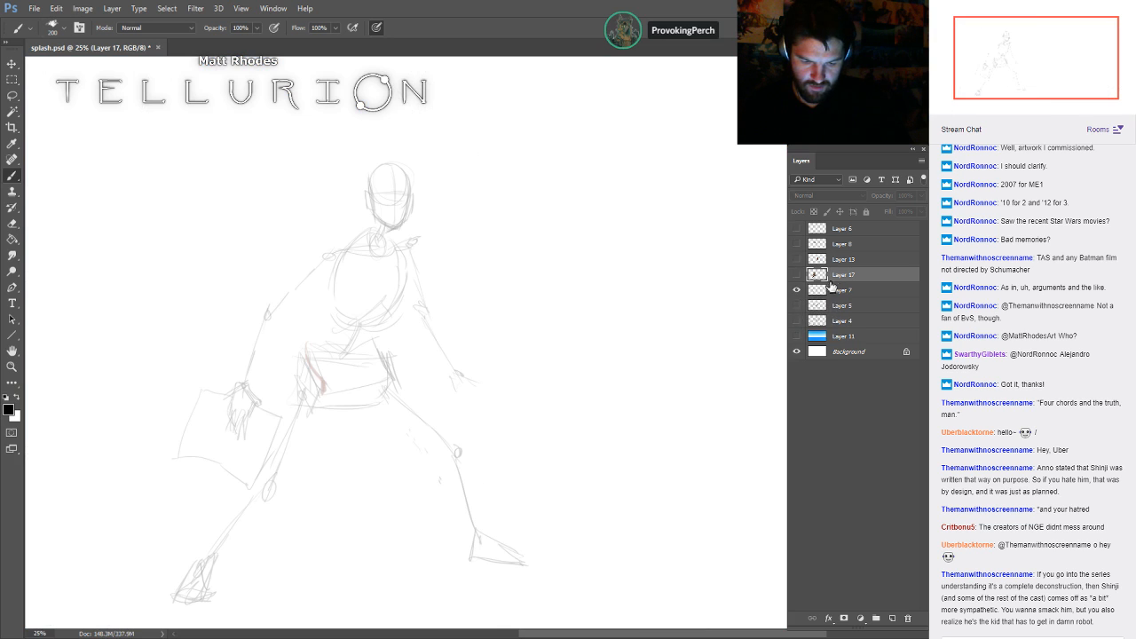
- Raise the opacity of the skeleton sketch on Layer 7 to 100% with the painted figure hidden
{"action": "left_click", "coordinate": [797, 275]}
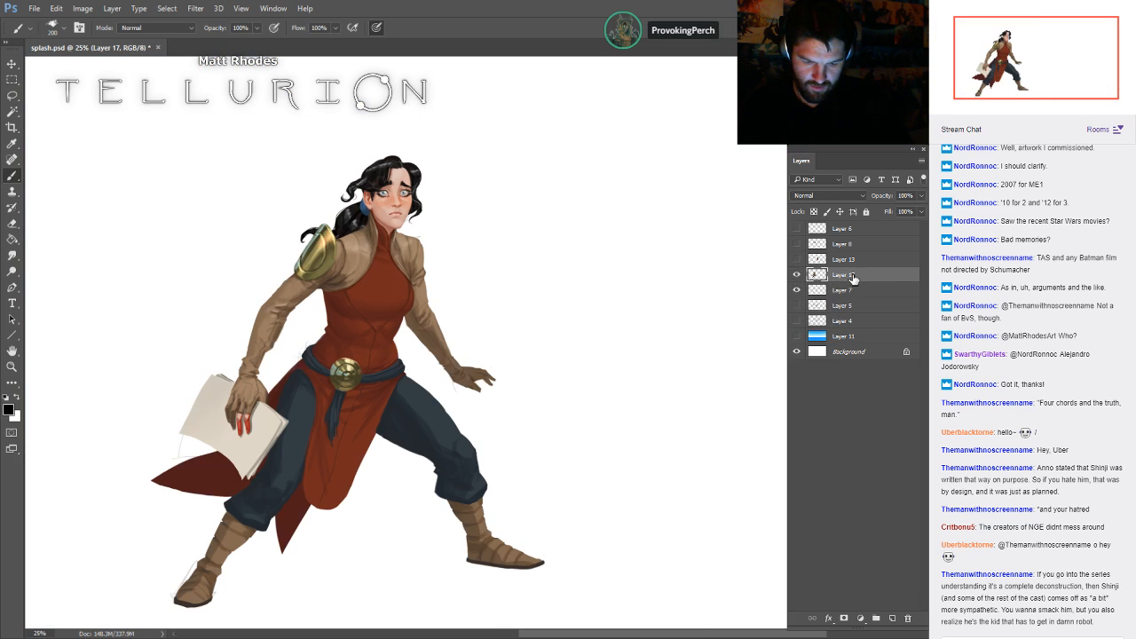
{"action": "left_click", "coordinate": [796, 275]}
{"action": "left_click", "coordinate": [852, 290]}
{"action": "left_click_drag", "start_coordinate": [883, 195], "coordinate": [923, 200]}
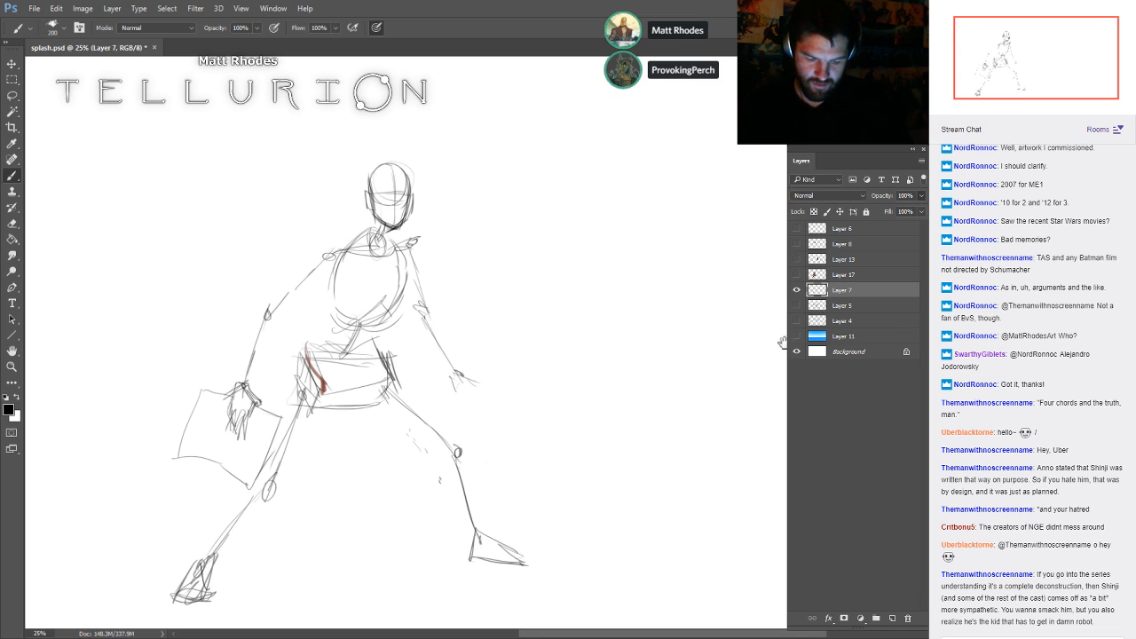
- Show the painted figure again, move the Layer 7 skeleton sketch above it and invert the sketch's colours
{"action": "mouse_move", "coordinate": [700, 396]}
{"action": "left_mouse_down"}
{"action": "mouse_move", "coordinate": [738, 389]}
{"action": "mouse_move", "coordinate": [730, 379]}
{"action": "left_mouse_up"}
{"action": "left_click", "coordinate": [797, 274]}
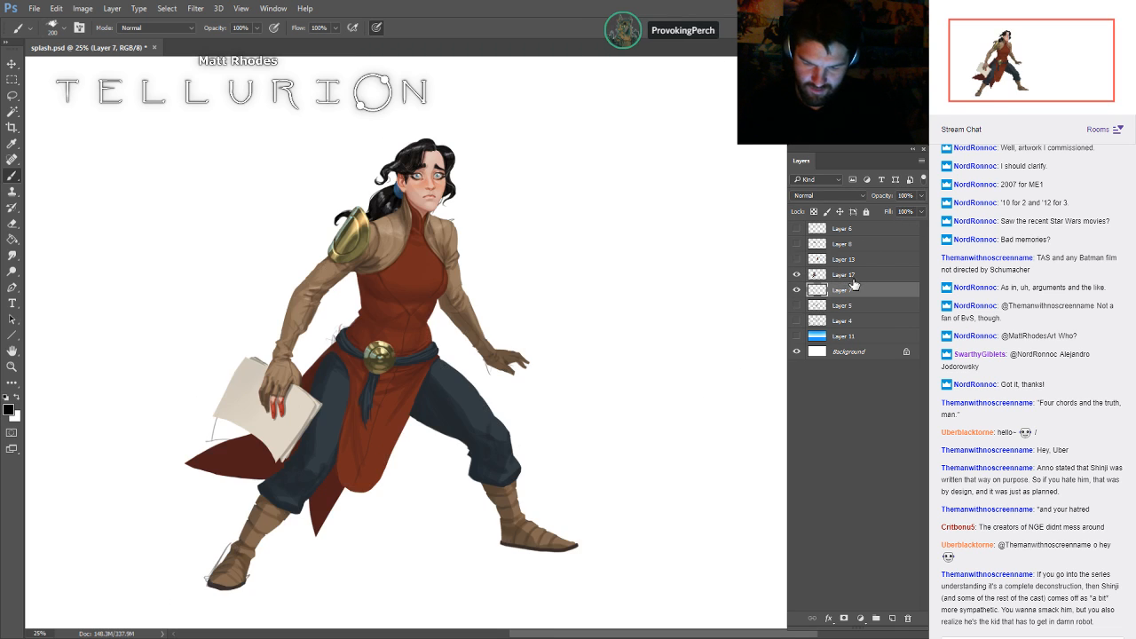
{"action": "left_click_drag", "start_coordinate": [843, 290], "coordinate": [844, 271]}
{"action": "key", "text": "ctrl+i"}
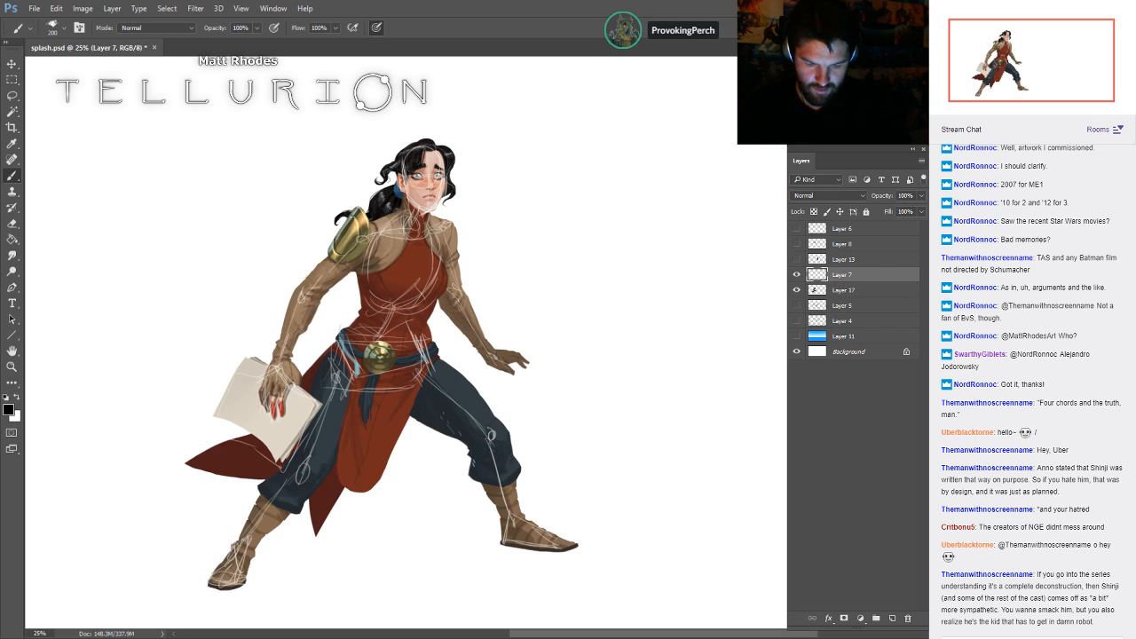
- Hide the skeleton sketch and show the Layer 4 scene sketch behind the figure, leaving the blue backdrop hidden
{"action": "left_click_drag", "start_coordinate": [530, 310], "coordinate": [571, 304]}
{"action": "left_click", "coordinate": [797, 275]}
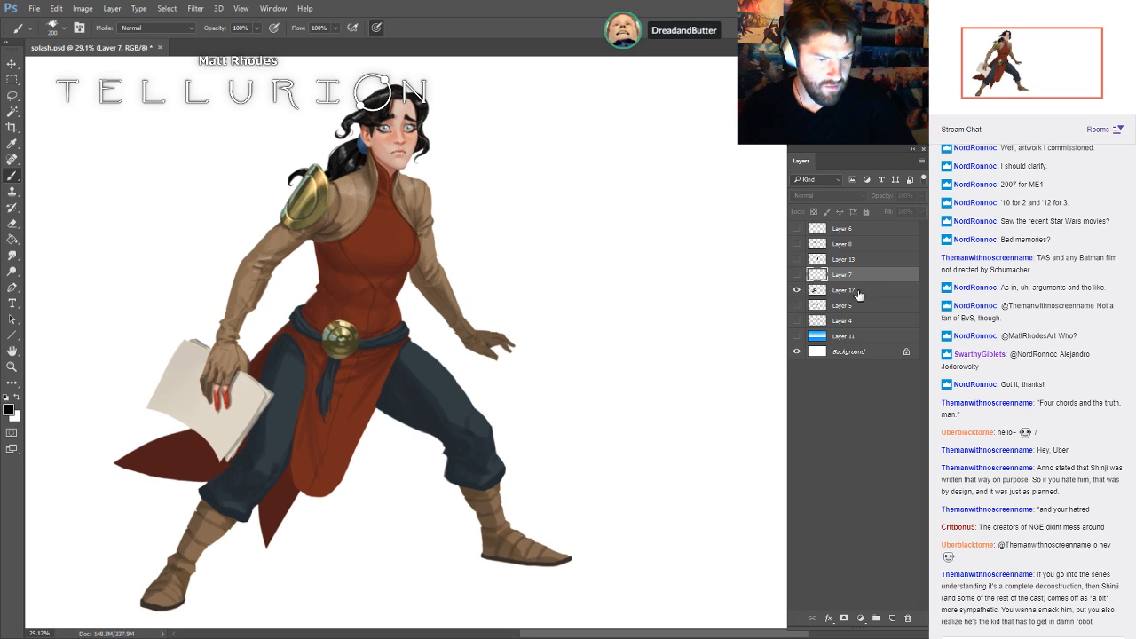
{"action": "left_click", "coordinate": [796, 335]}
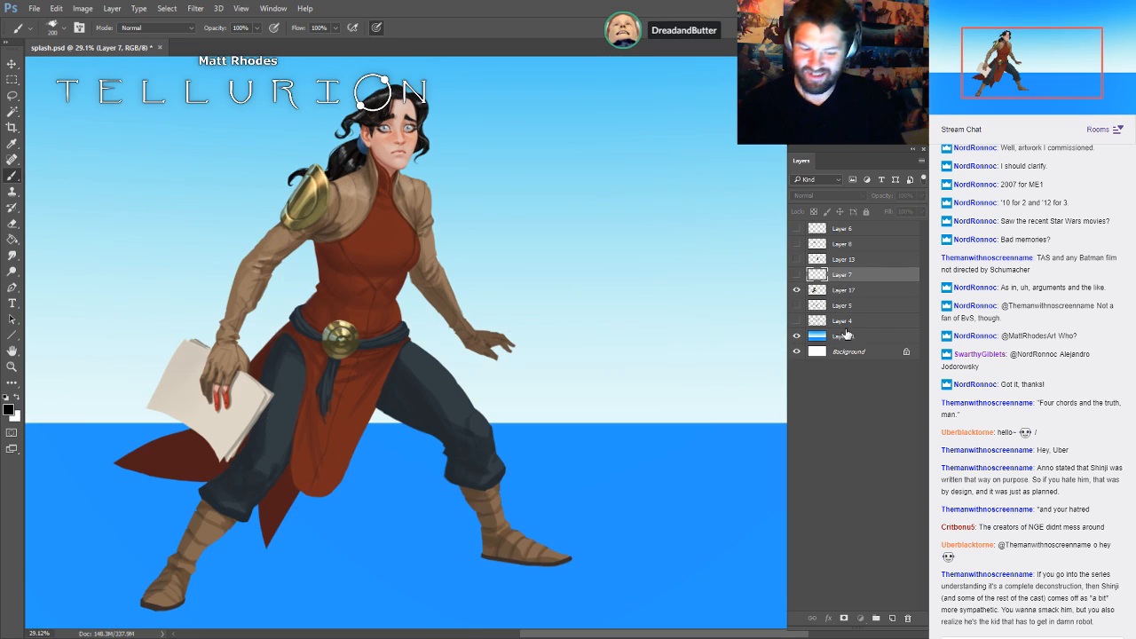
{"action": "left_click", "coordinate": [852, 336]}
{"action": "left_click", "coordinate": [797, 321]}
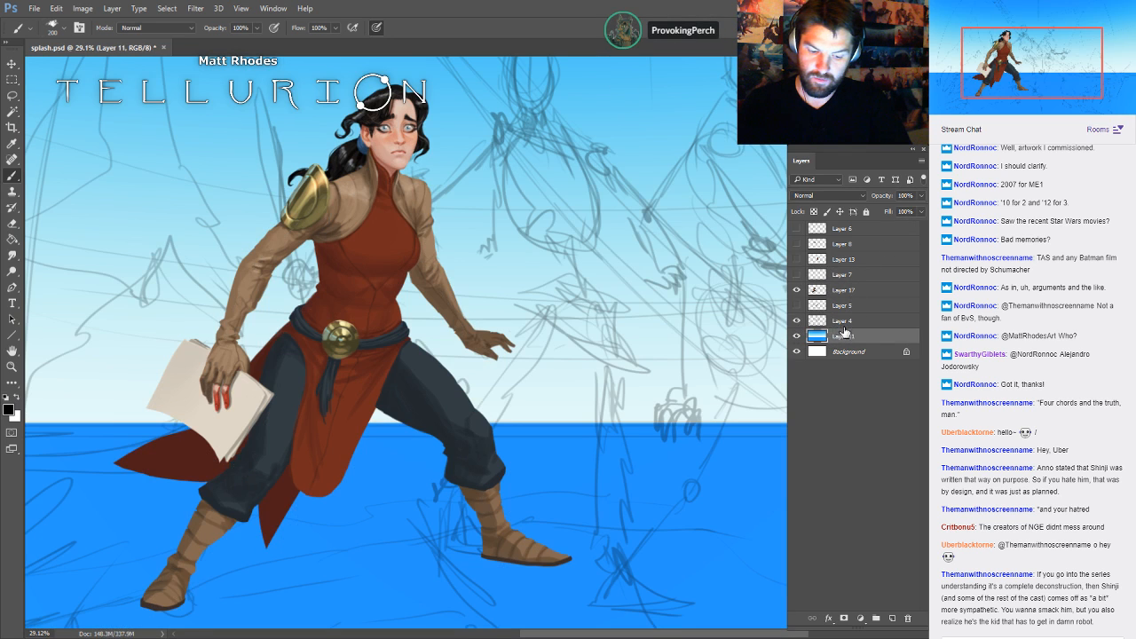
{"action": "left_click", "coordinate": [797, 336]}
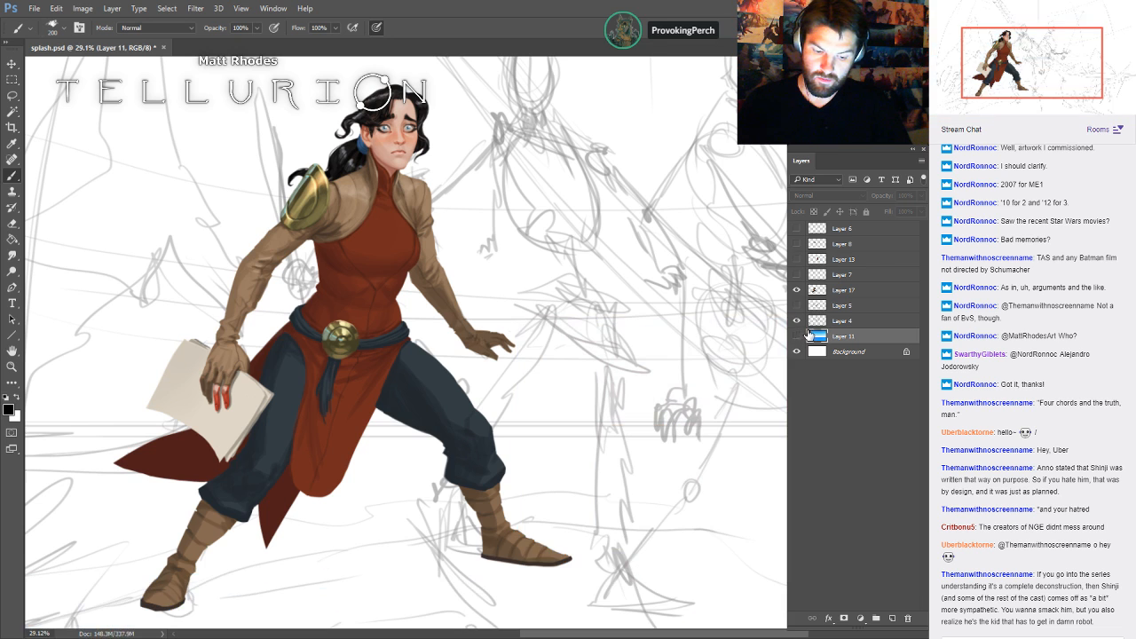
- Lower the opacity of the Layer 4 scene sketch to 26%, briefly check Layer 5's anatomy sketch and save the file
{"action": "left_click", "coordinate": [855, 322]}
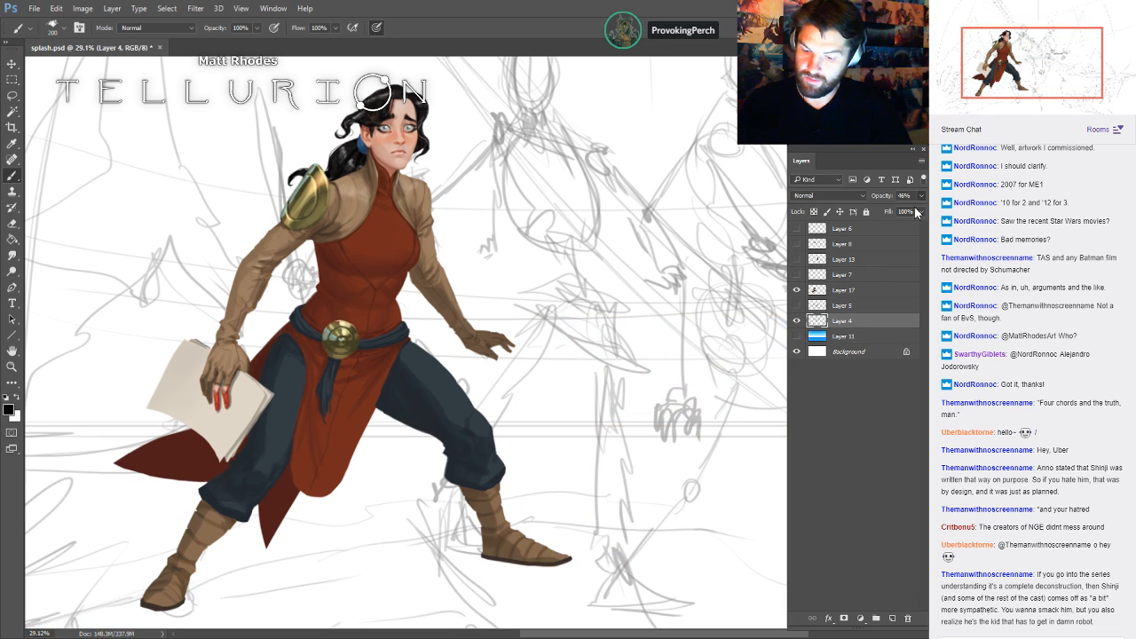
{"action": "left_click_drag", "start_coordinate": [886, 211], "coordinate": [880, 212]}
{"action": "left_click", "coordinate": [797, 306]}
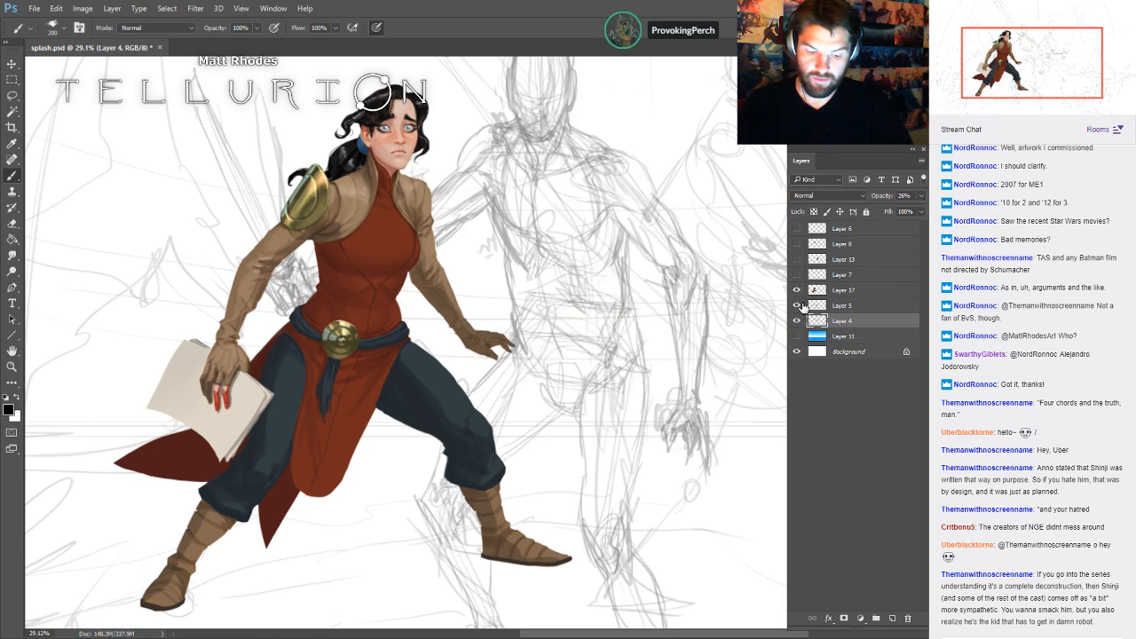
{"action": "left_click", "coordinate": [799, 305]}
{"action": "scroll", "coordinate": [695, 324], "scroll_direction": "down", "scroll_amount": 2}
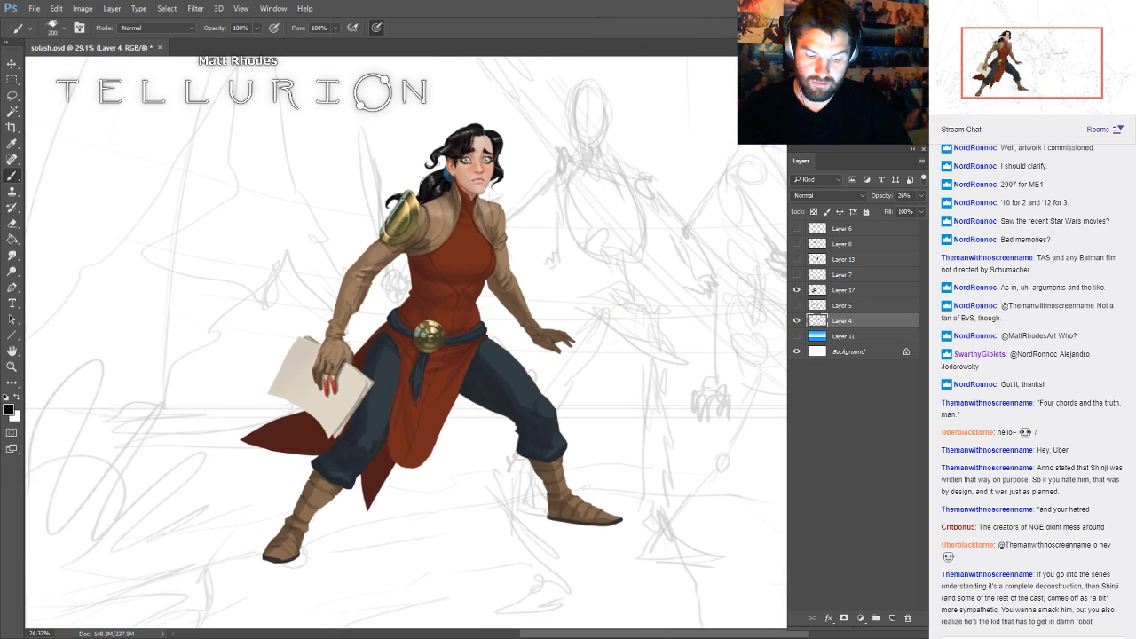
{"action": "key", "text": "ctrl+s"}
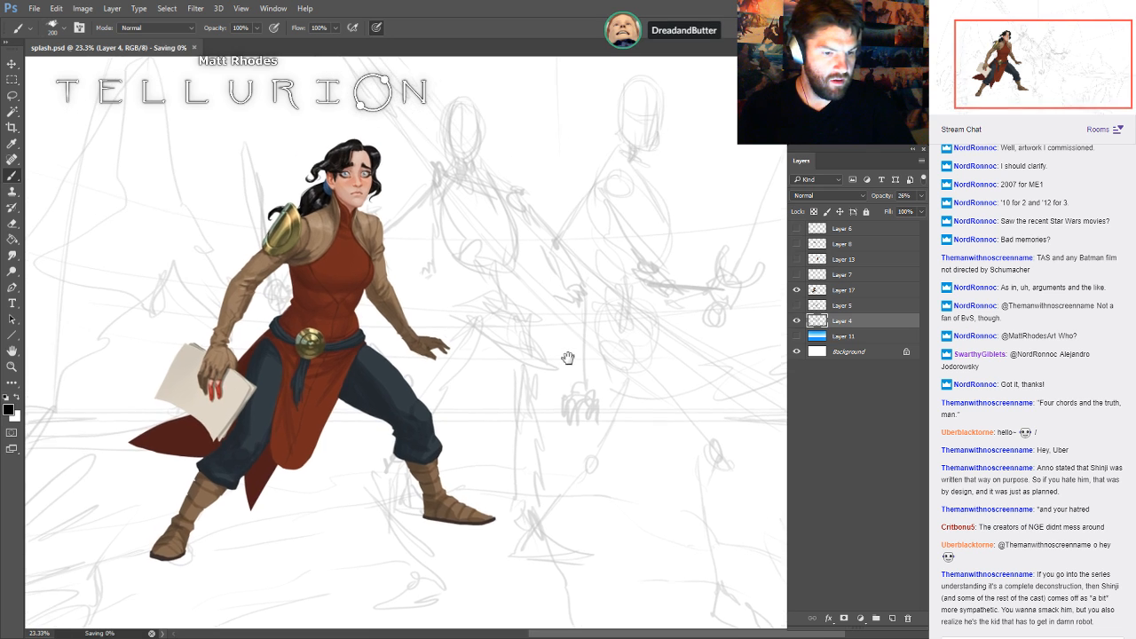
{"action": "left_click_drag", "start_coordinate": [529, 365], "coordinate": [561, 364]}
{"action": "left_click_drag", "start_coordinate": [561, 364], "coordinate": [598, 361]}
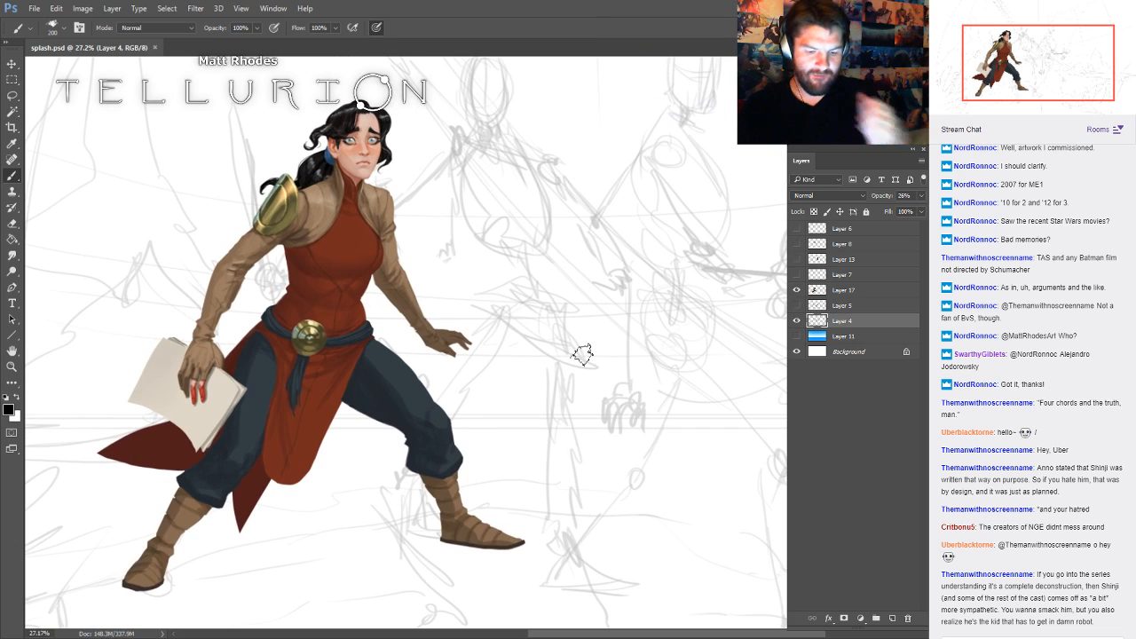
{"action": "mouse_move", "coordinate": [659, 405]}
{"action": "left_mouse_down"}
{"action": "mouse_move", "coordinate": [711, 368]}
{"action": "mouse_move", "coordinate": [684, 373]}
{"action": "left_mouse_up"}
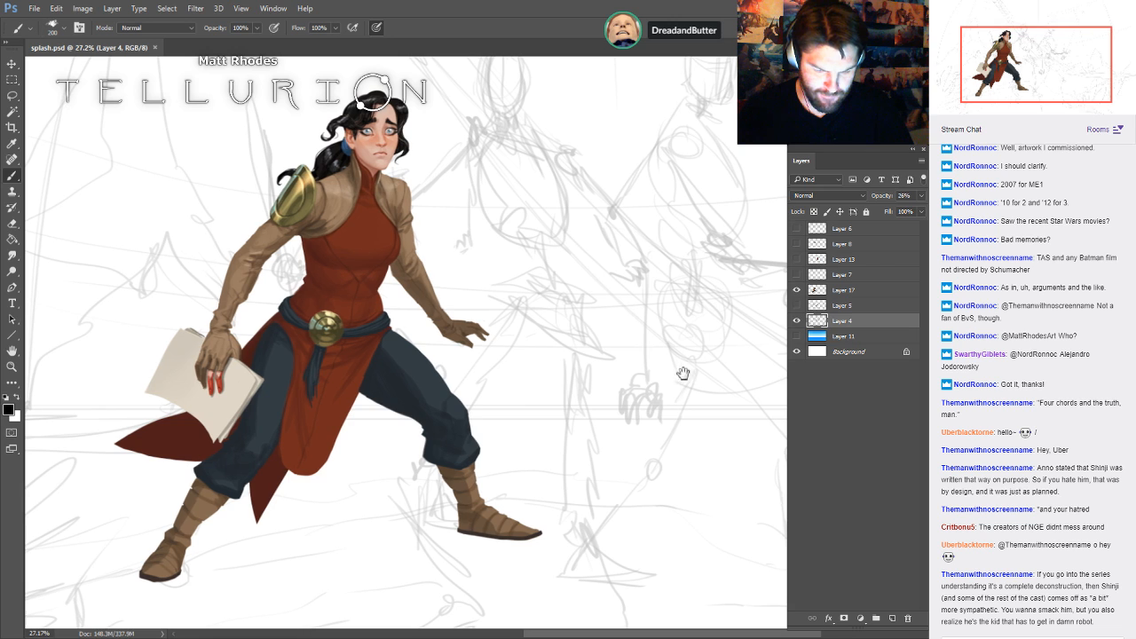
{"action": "key", "text": "i"}
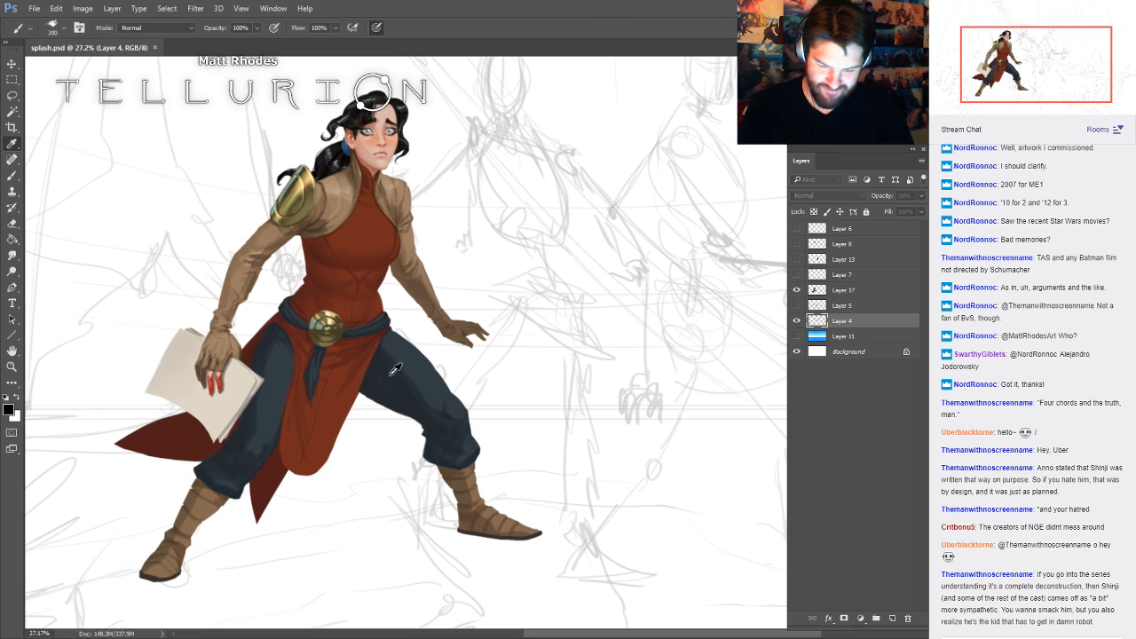
- Add a new layer directly above the painted figure on Layer 17 and set its blending mode to Screen
{"action": "key", "text": "Return"}
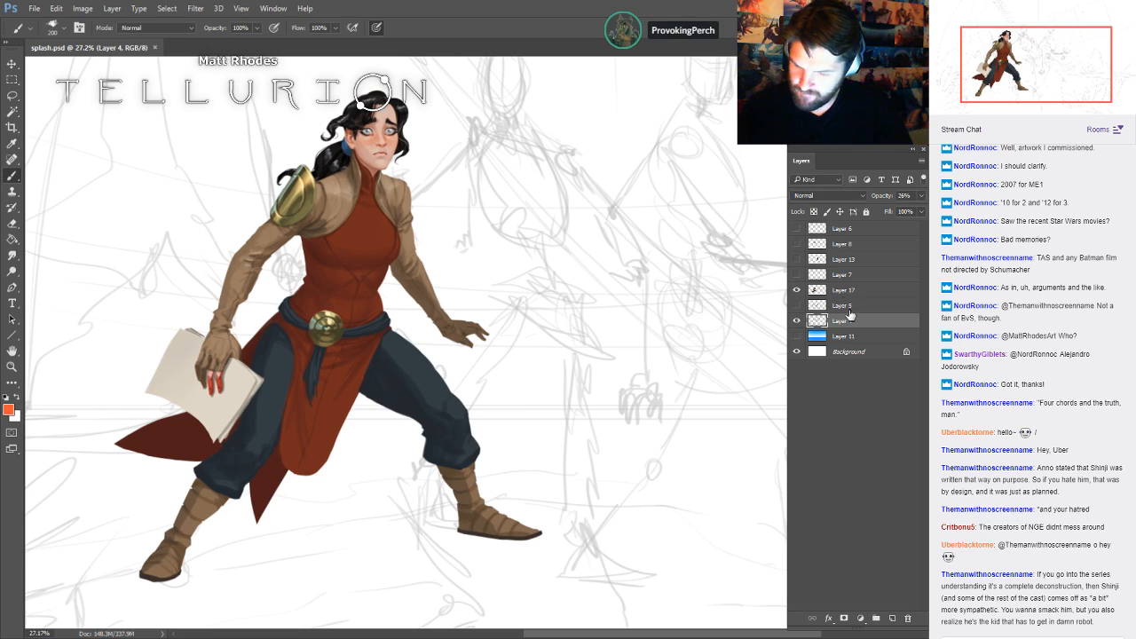
{"action": "left_click", "coordinate": [859, 293]}
{"action": "key", "text": "ctrl+shift+alt+n"}
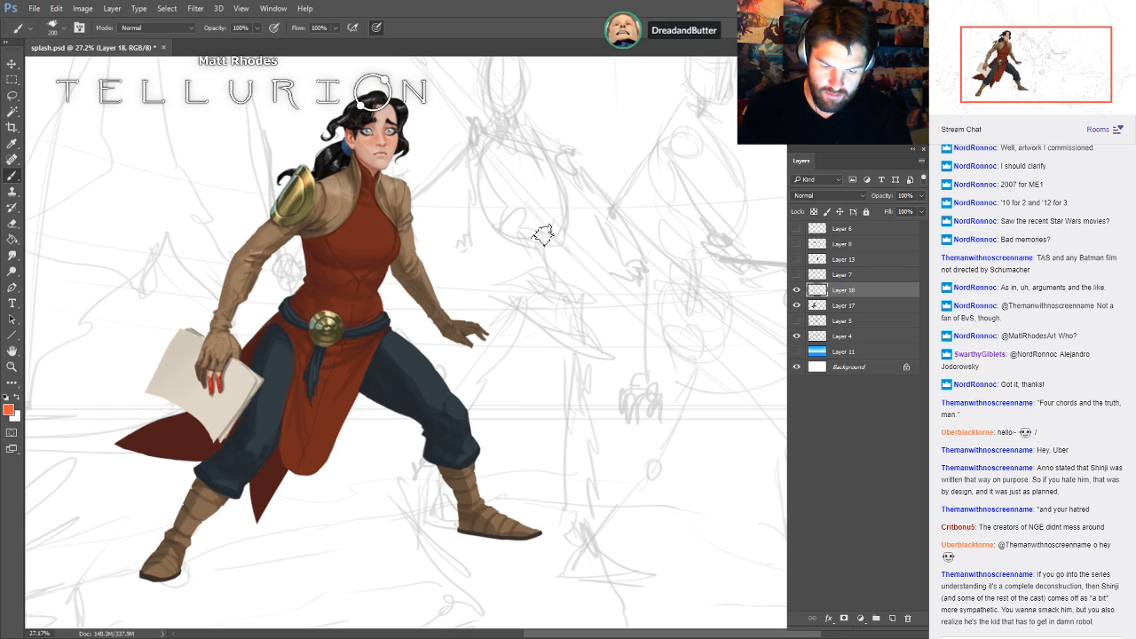
{"action": "left_click", "coordinate": [836, 194]}
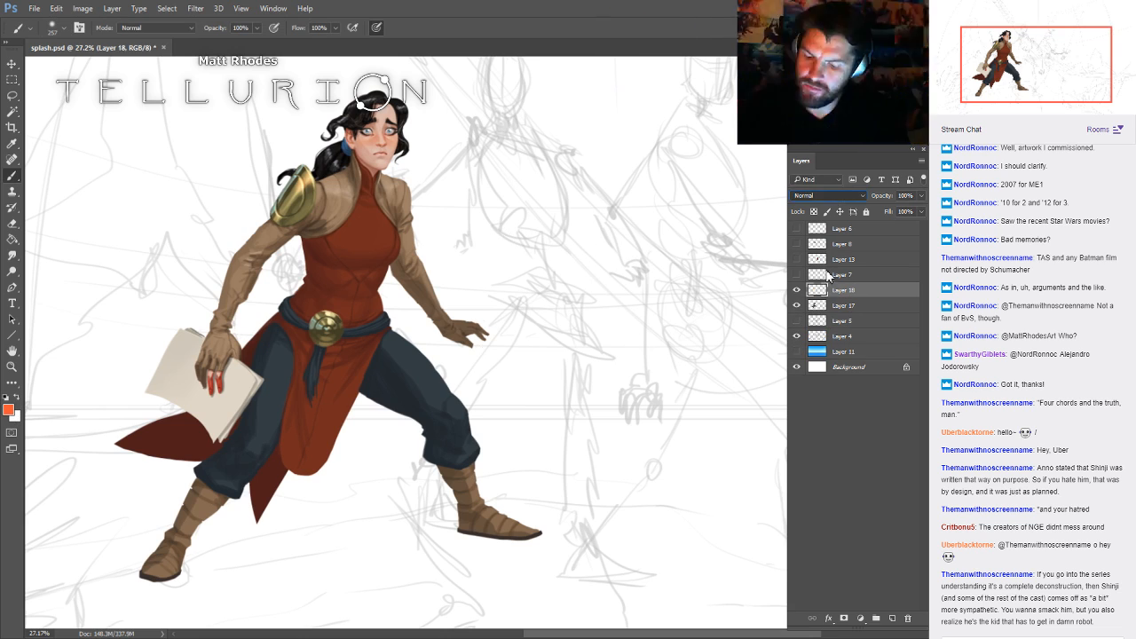
{"action": "left_click", "coordinate": [865, 304]}
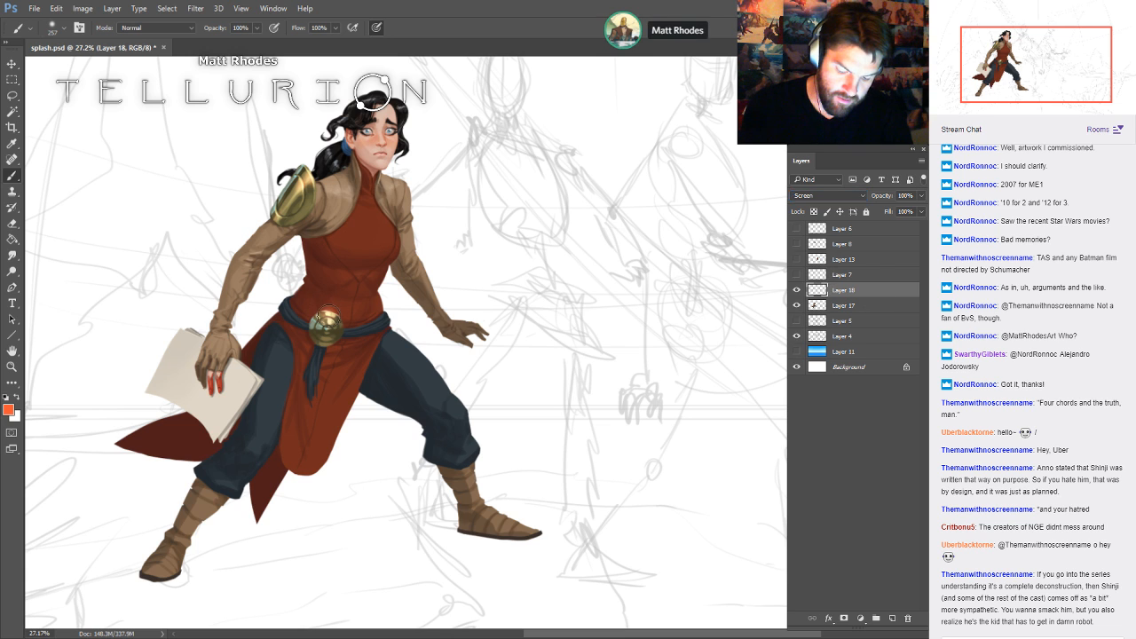
- Brush a soft orange glow over the gold belt buckle and shoulder guard, merge it down into Layer 17 and save the file
{"action": "key", "text": "bracketleft"}
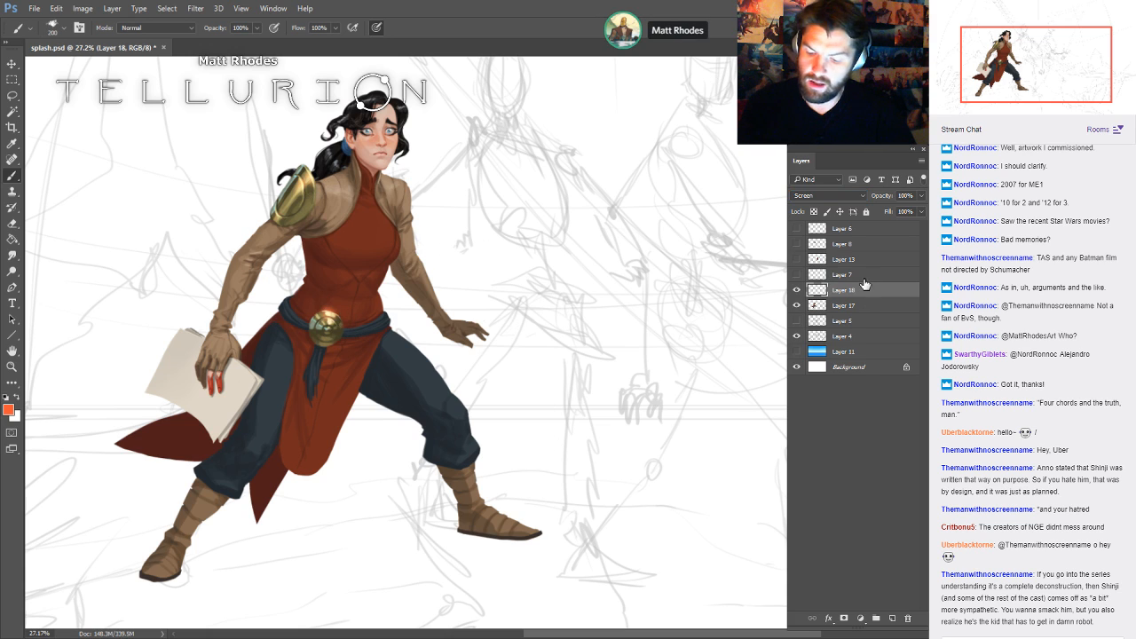
{"action": "key", "text": "ctrl+e"}
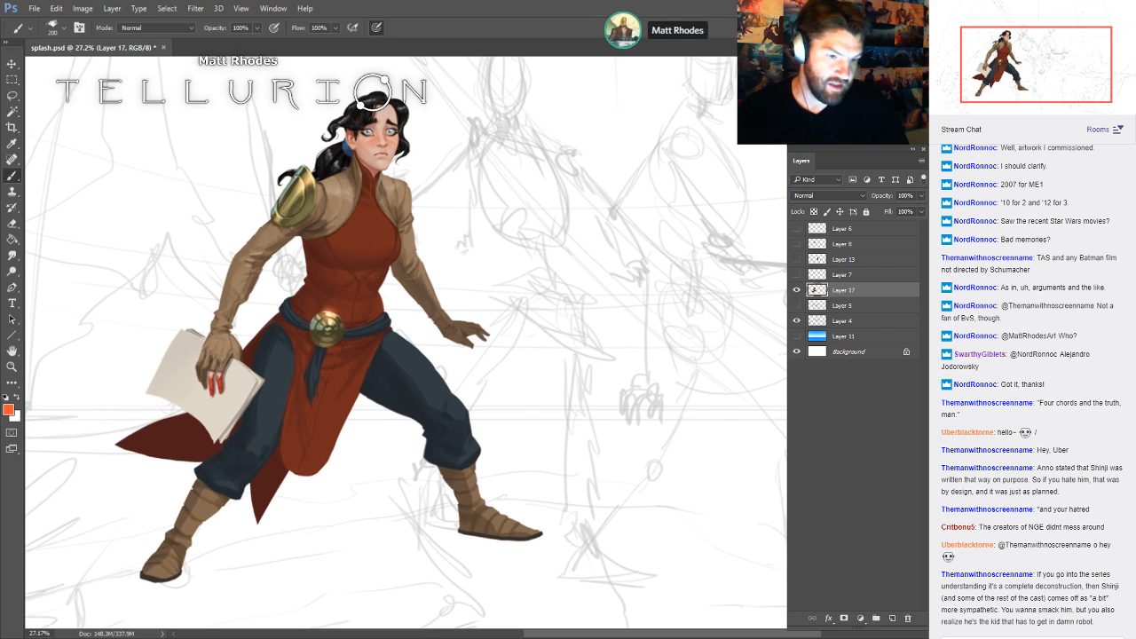
{"action": "left_click_drag", "start_coordinate": [783, 265], "coordinate": [682, 294]}
{"action": "key", "text": "ctrl+s"}
{"action": "left_click_drag", "start_coordinate": [607, 378], "coordinate": [638, 368]}
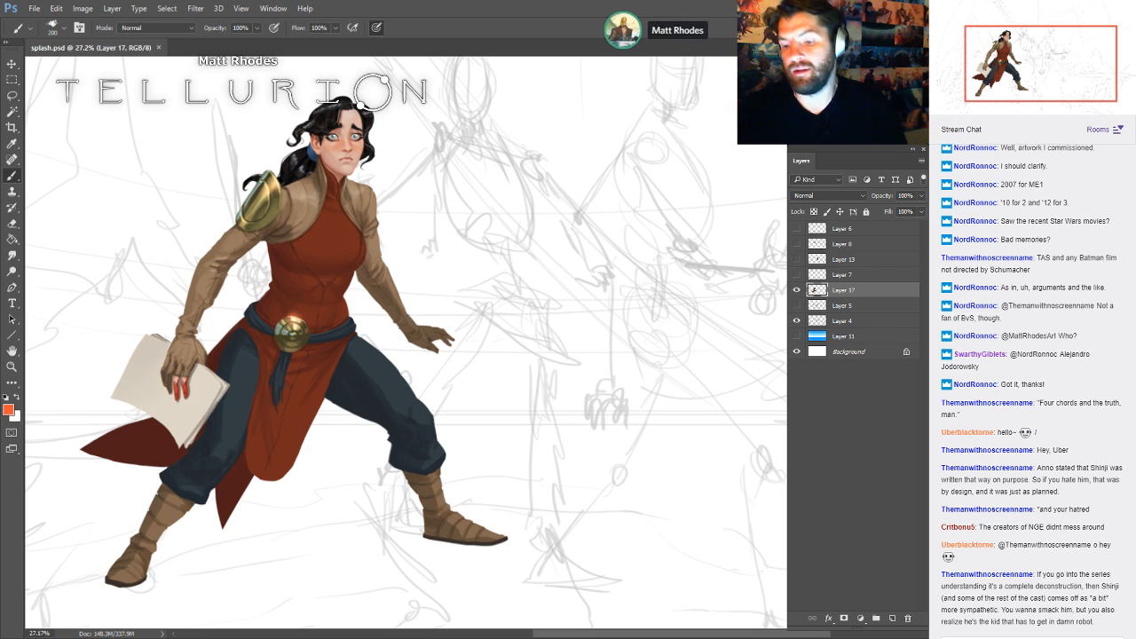